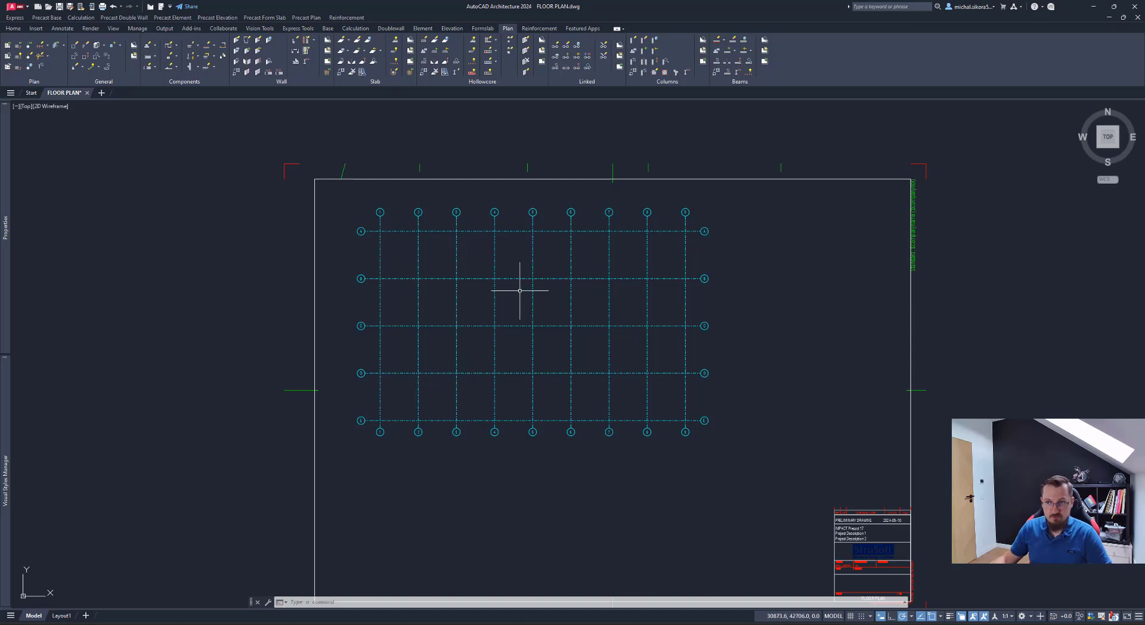
Step: Begin drawing a rectangular column and choose the 500x500 section RC50X50 for it
middle_drag(457, 258, 514, 260)
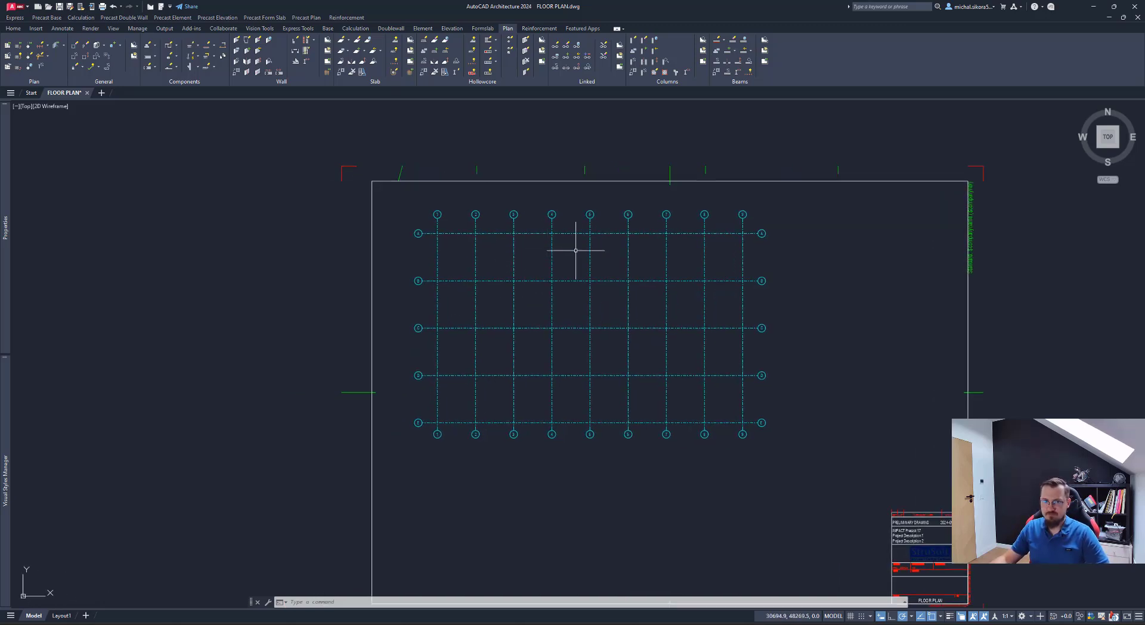
middle_drag(521, 235, 623, 254)
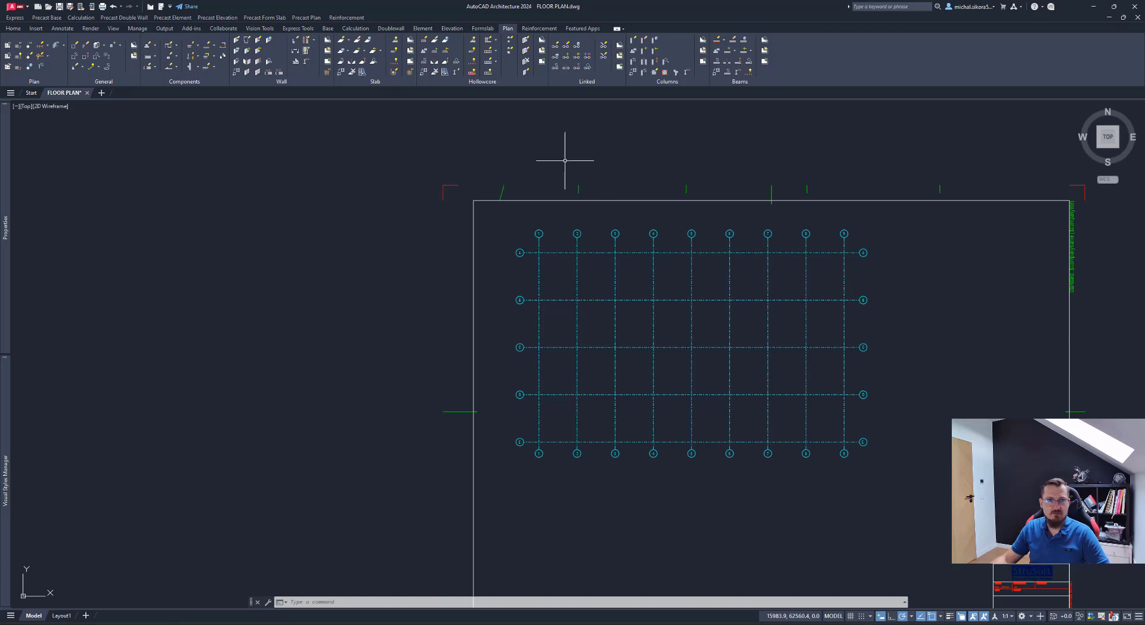
middle_drag(623, 143, 595, 141)
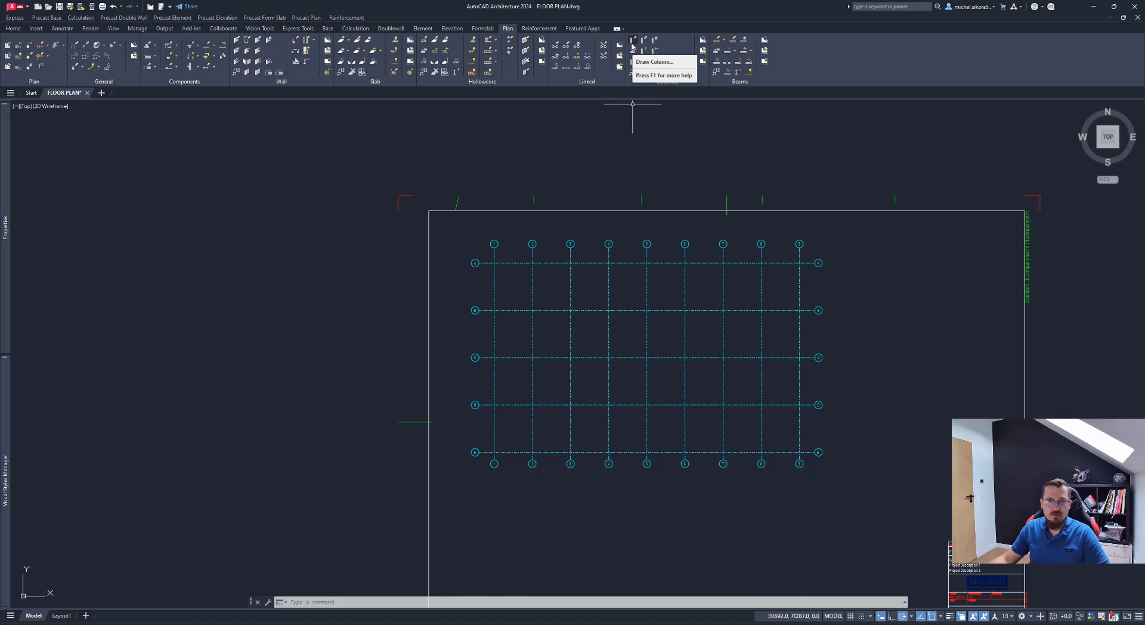
click(633, 44)
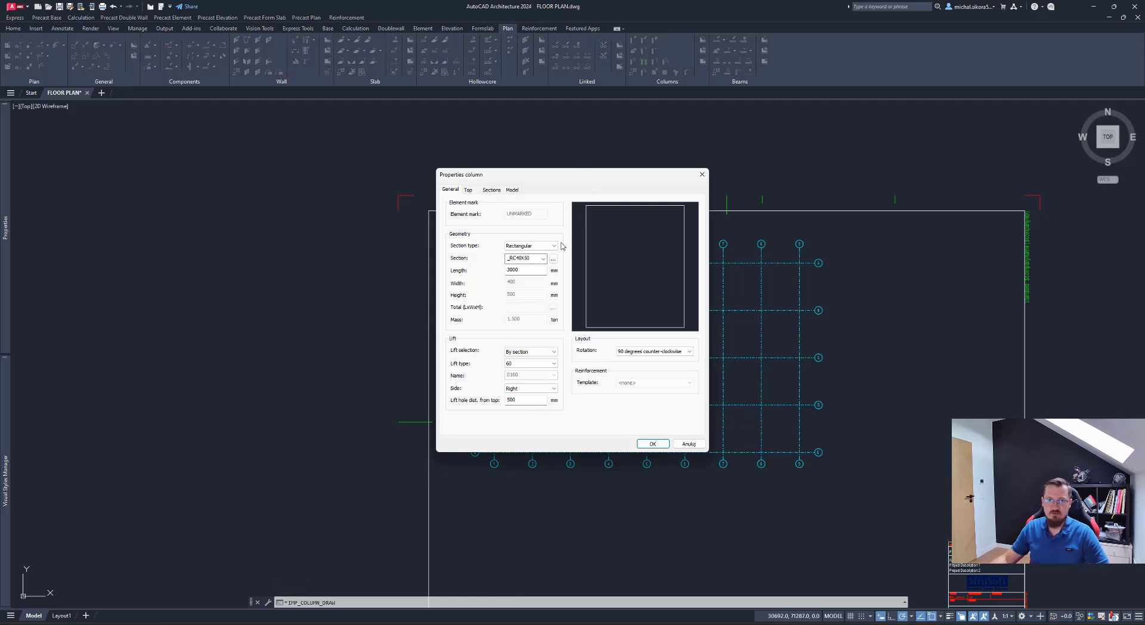
click(544, 259)
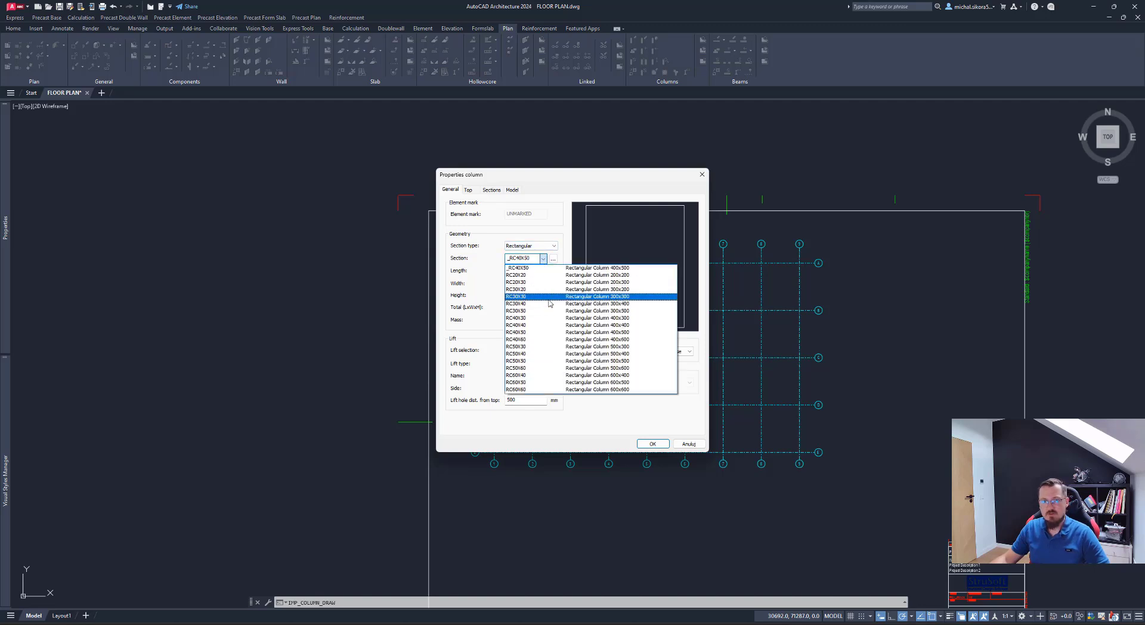
click(532, 346)
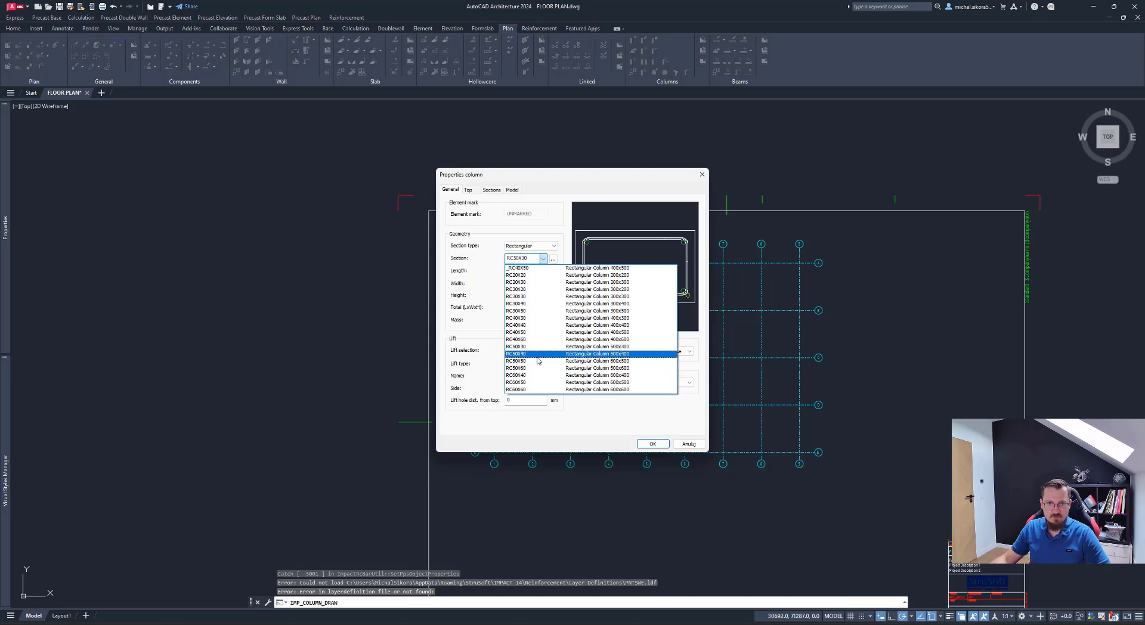
click(535, 361)
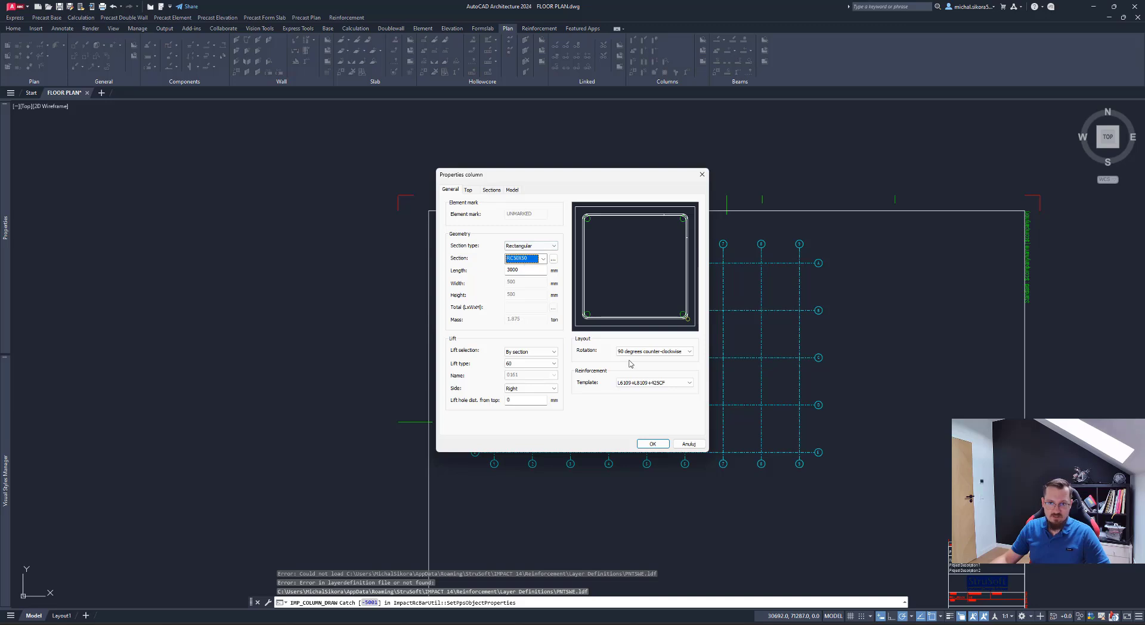
Step: Pick the column's reinforcement template ending in +425, without the CP suffix, and set the column length to 6000 mm
click(689, 386)
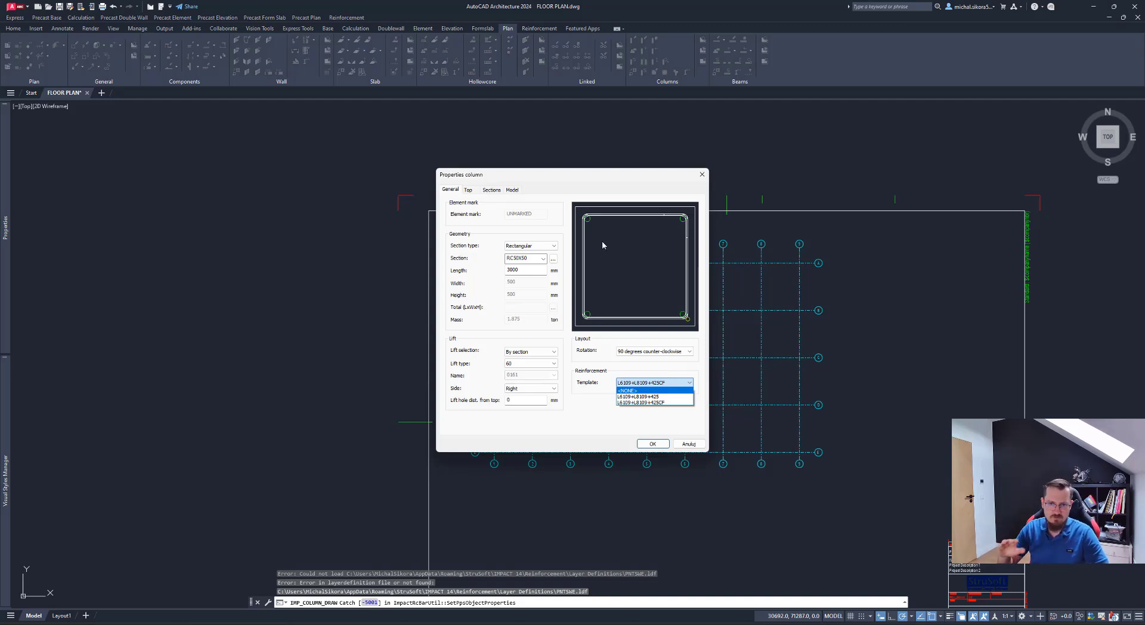
click(650, 397)
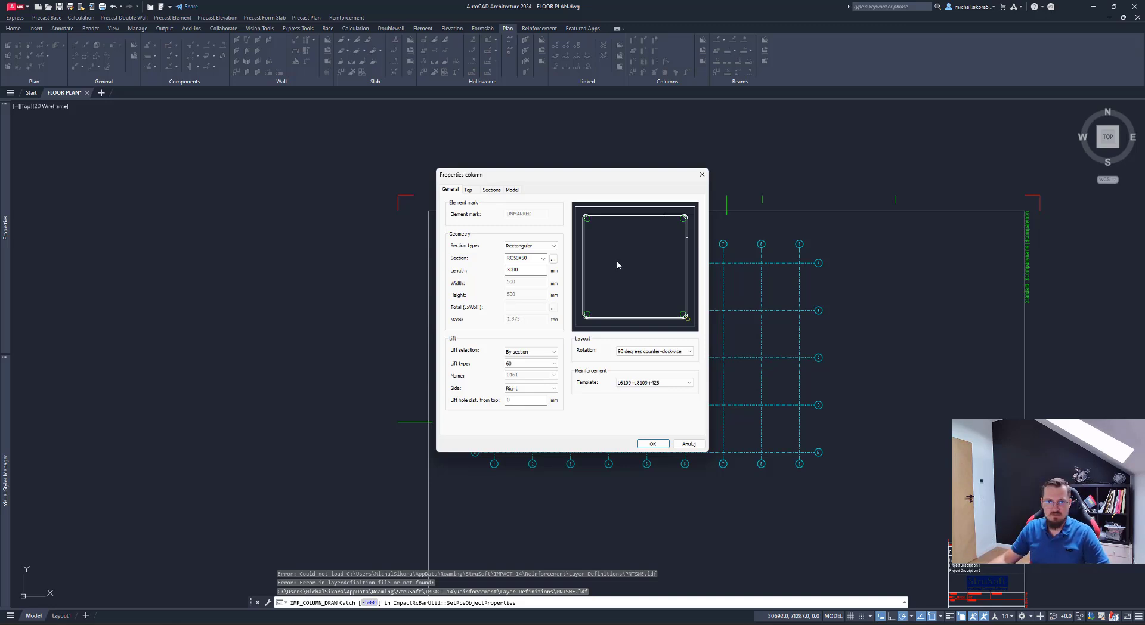
click(529, 245)
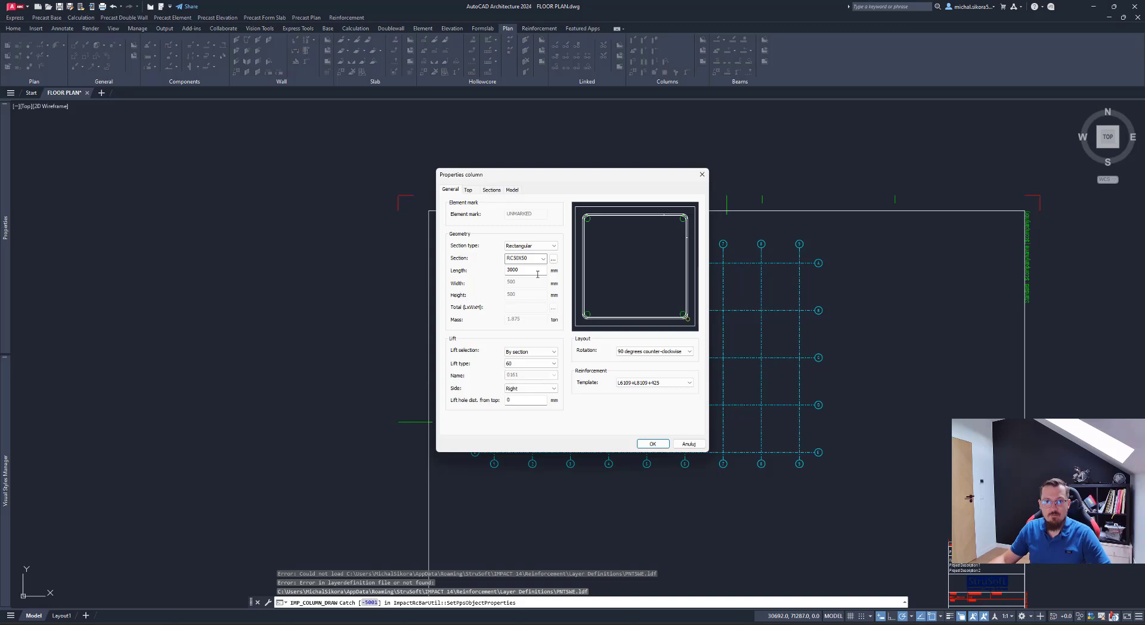
click(532, 273)
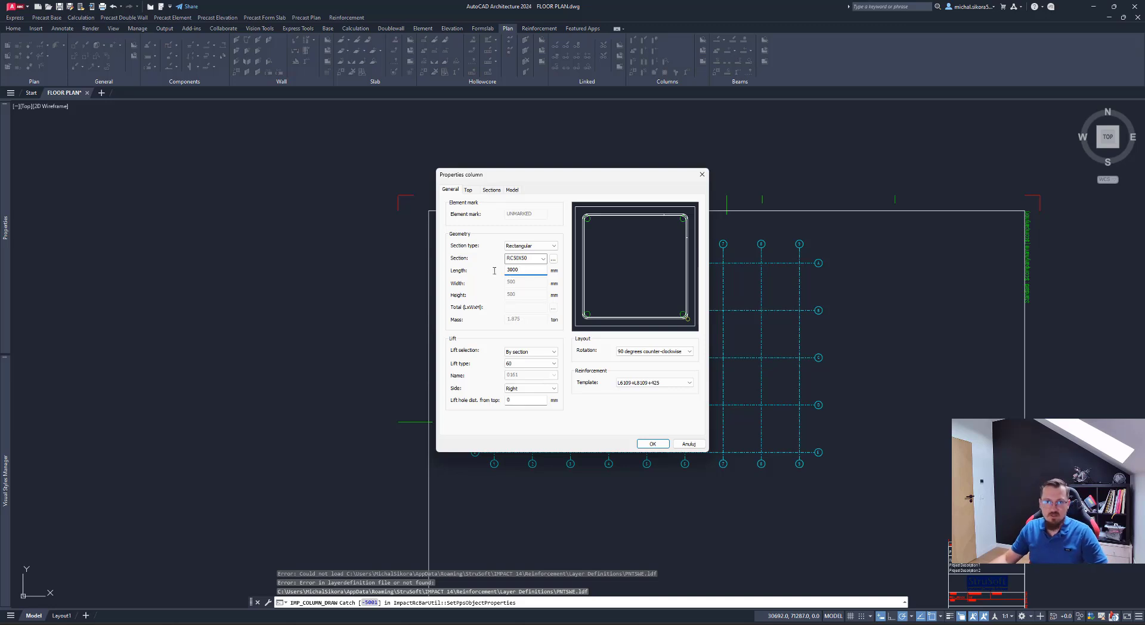
drag(521, 269, 486, 269)
text(60)
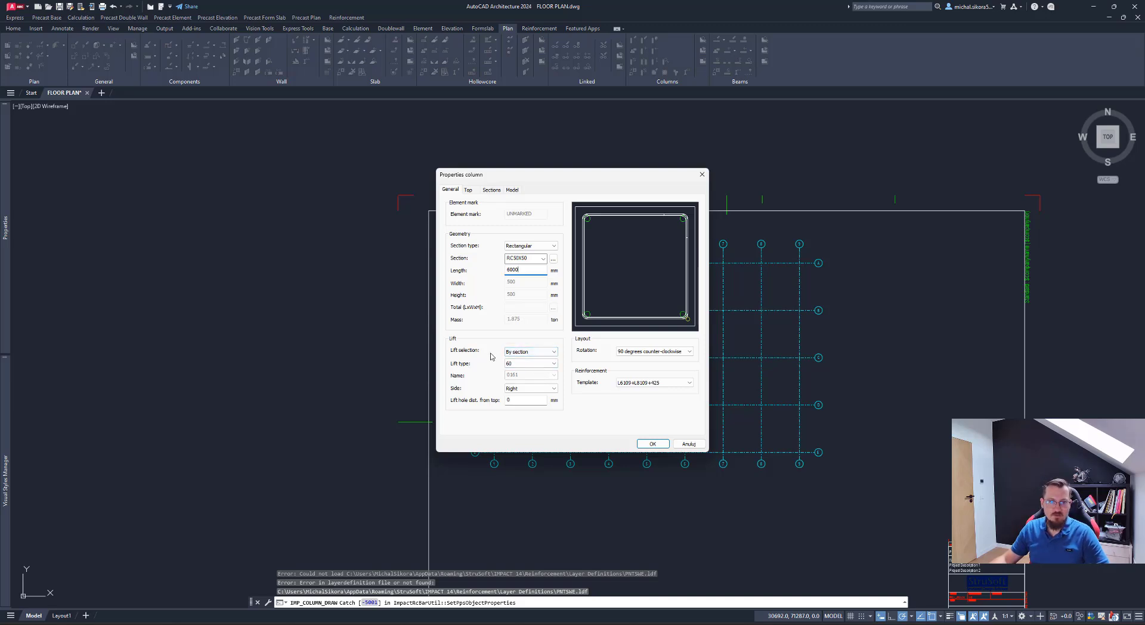
Step: Try the By user lift selection, view the available lift names, and restore the selection to By section
click(540, 352)
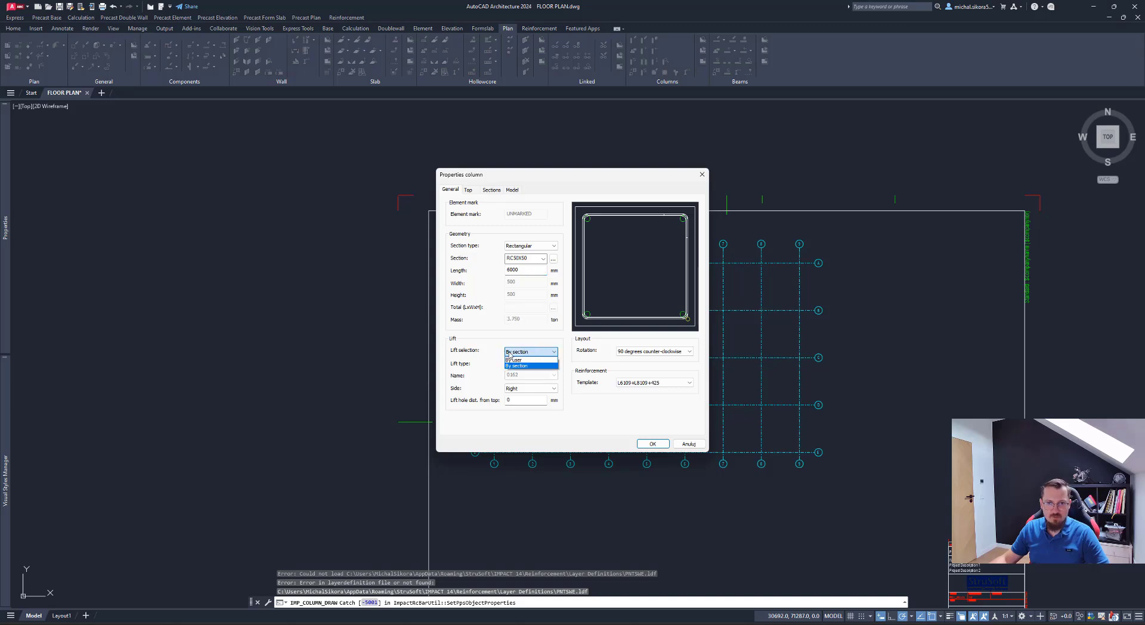
click(522, 352)
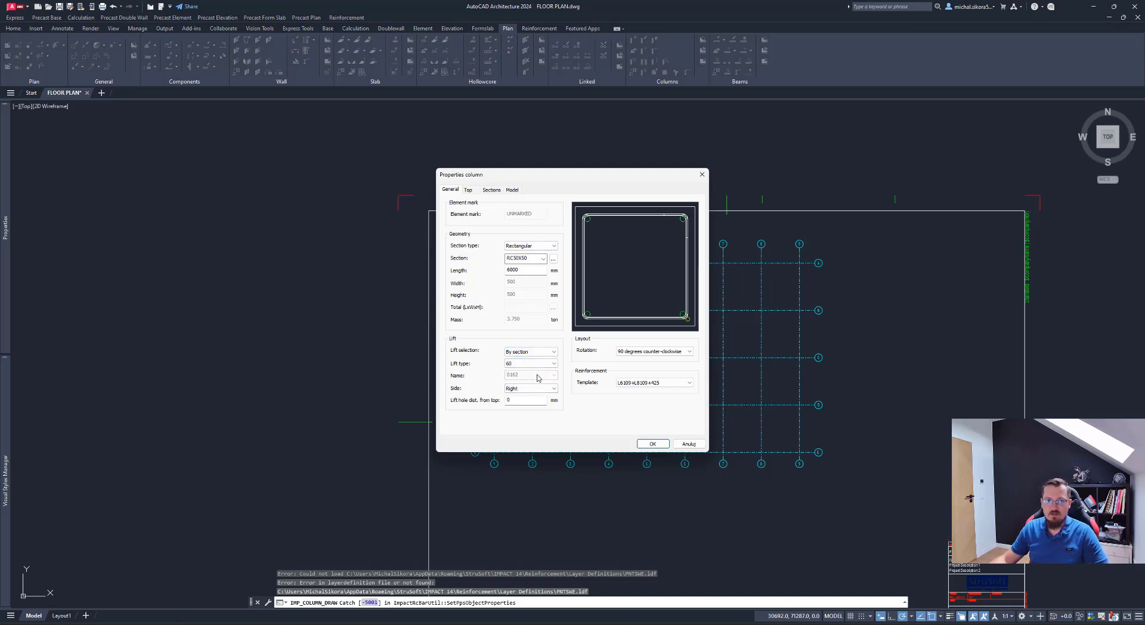
click(531, 351)
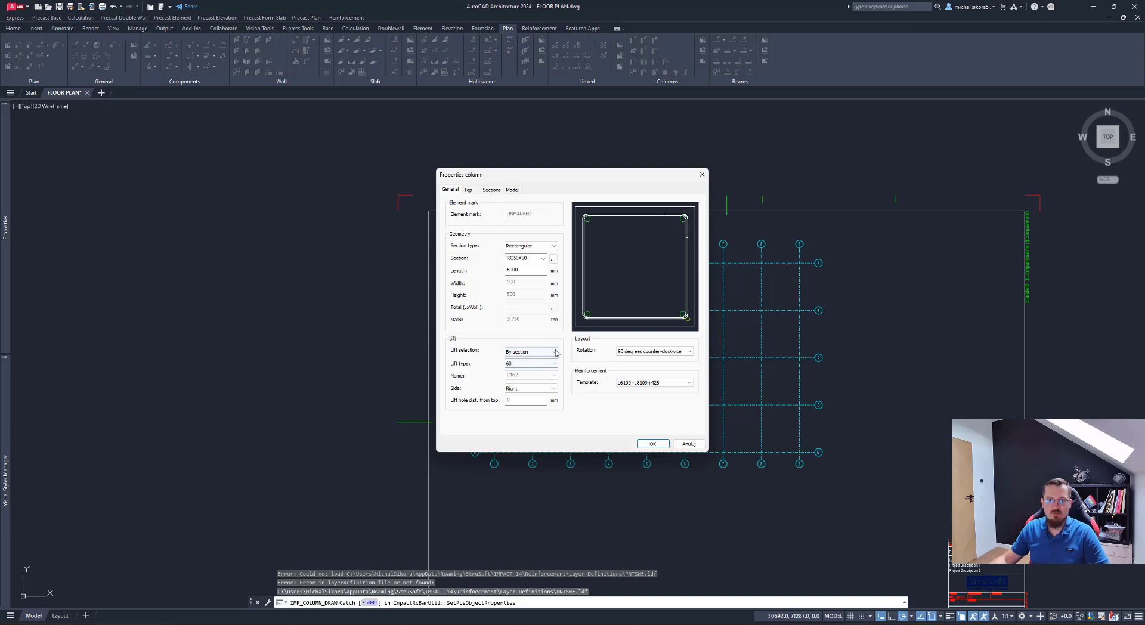
click(525, 366)
click(548, 375)
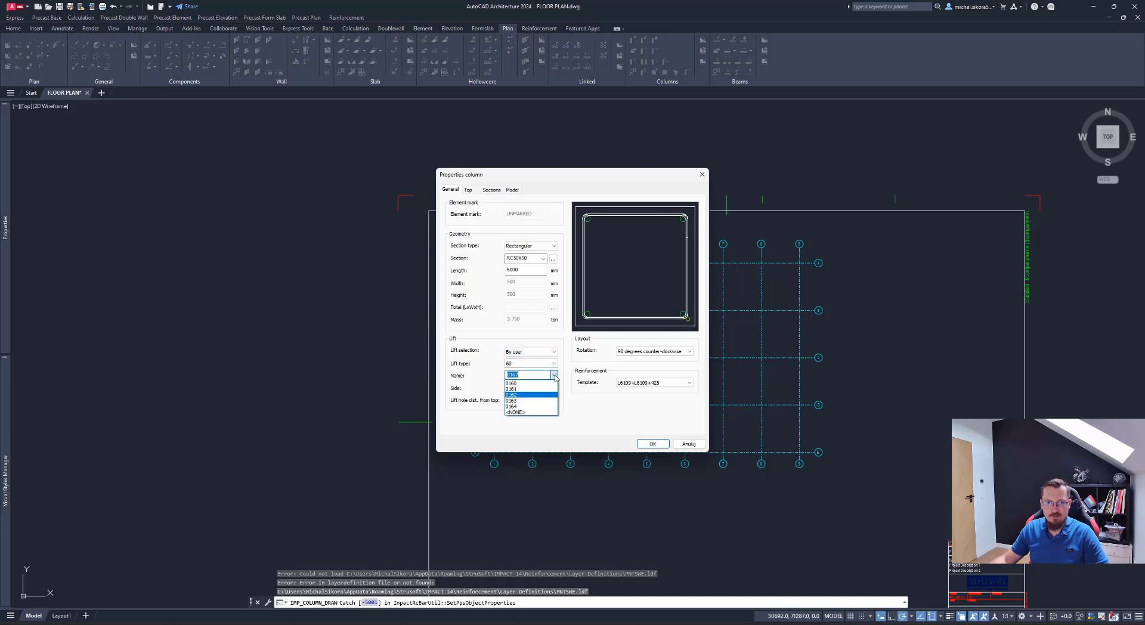
click(548, 351)
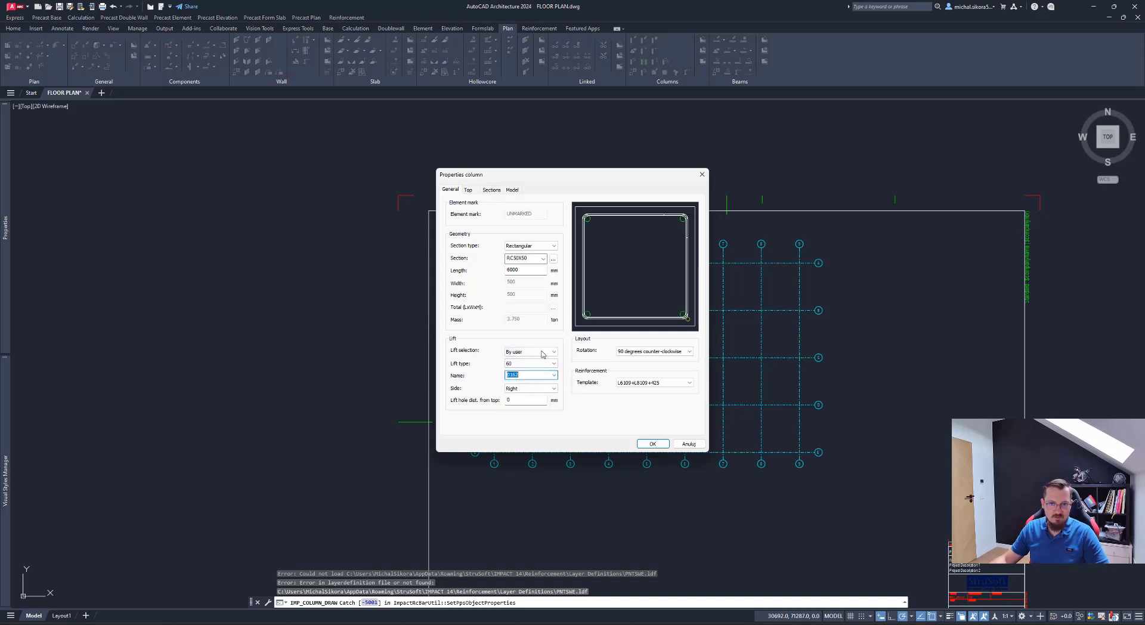
click(549, 351)
click(533, 366)
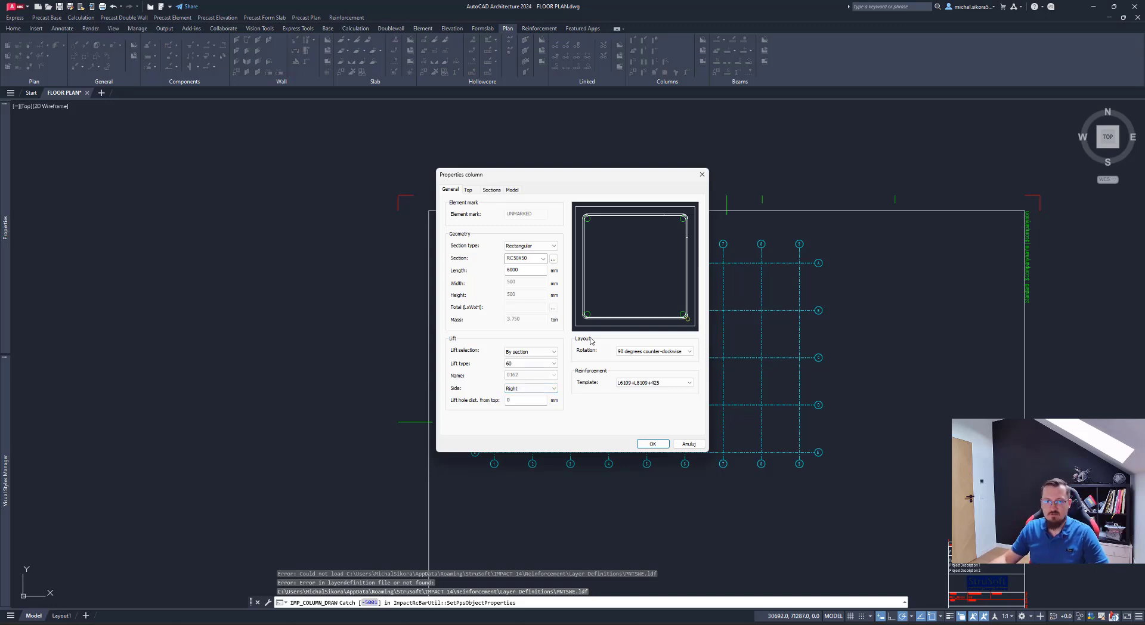
Step: Preview the Corbel type for the column's top and return the type to Simple
click(468, 190)
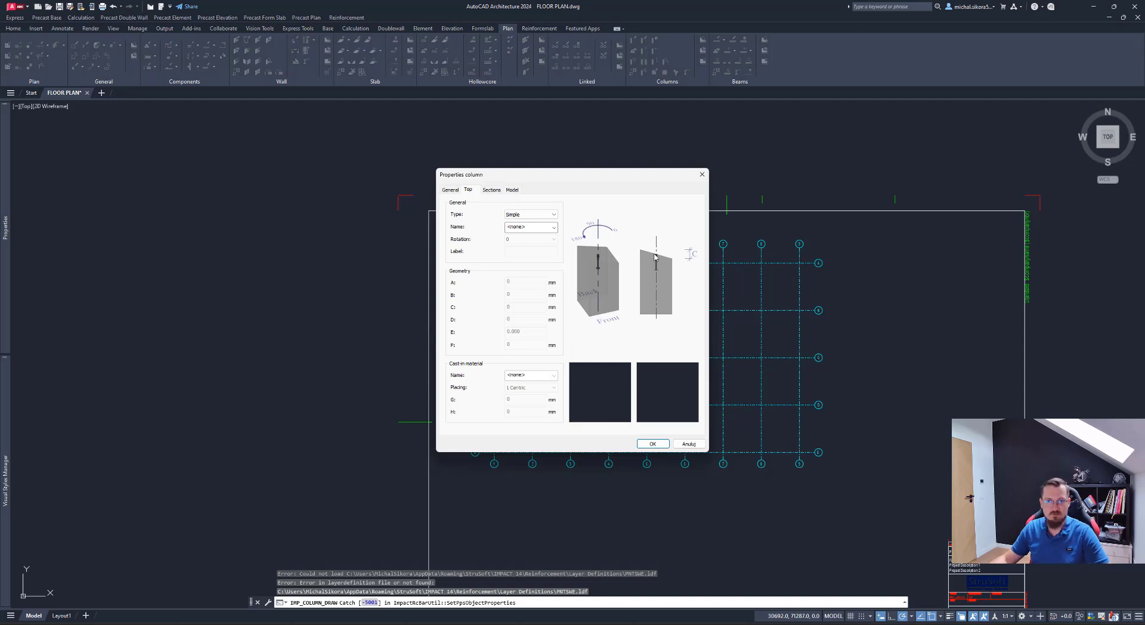
click(529, 214)
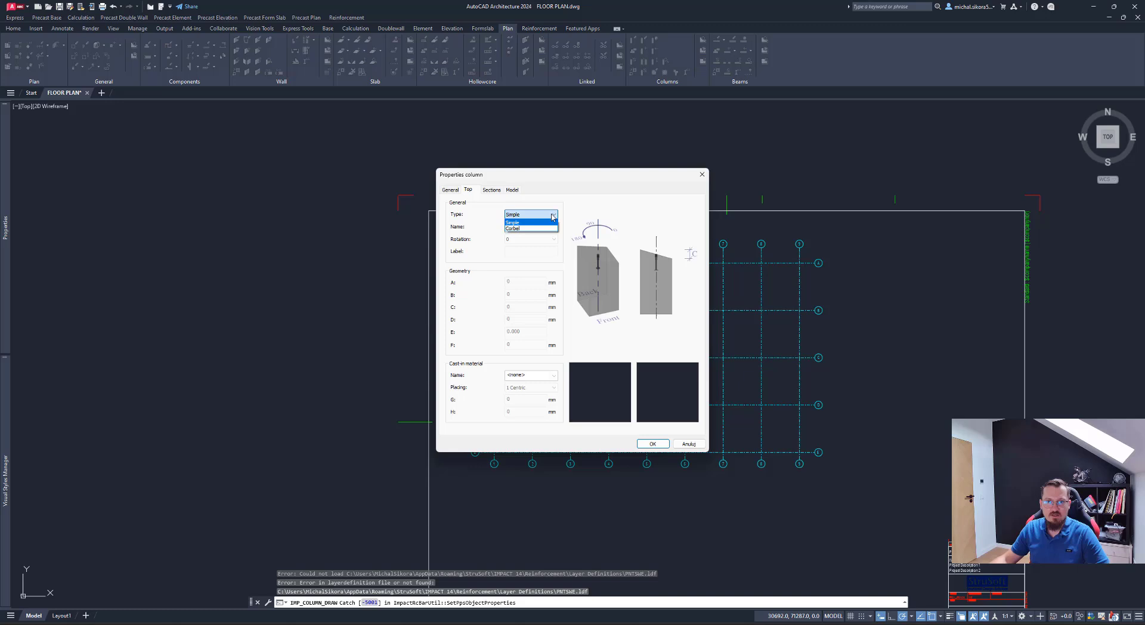
click(526, 229)
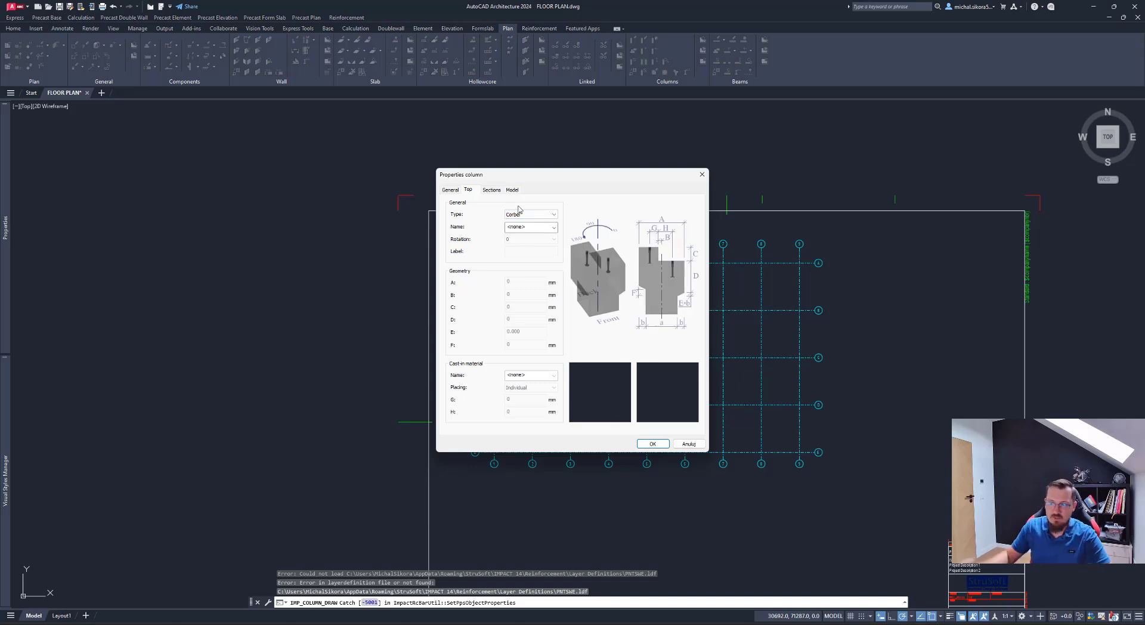
click(533, 216)
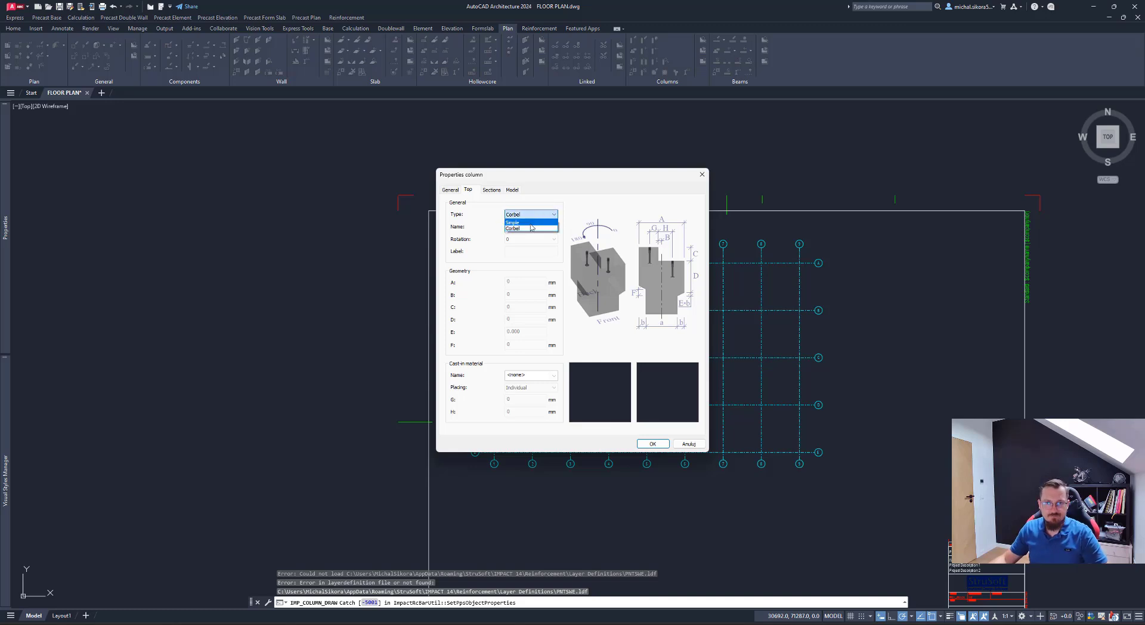
click(531, 222)
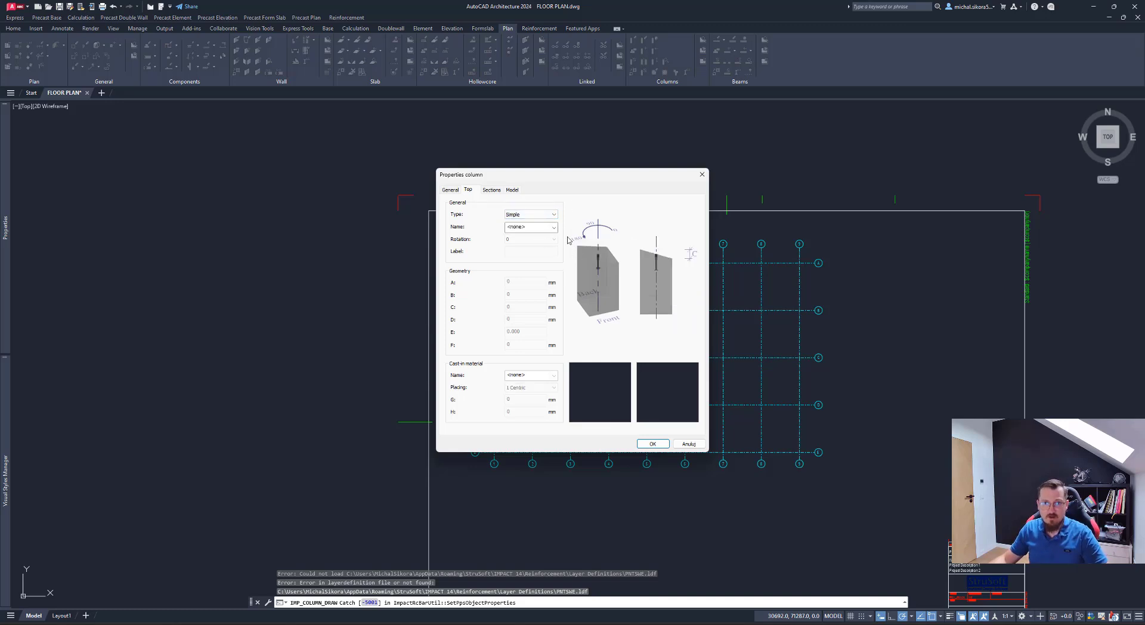
Step: Review the column's additional sections table and its model settings for building, floor and presentation
click(491, 190)
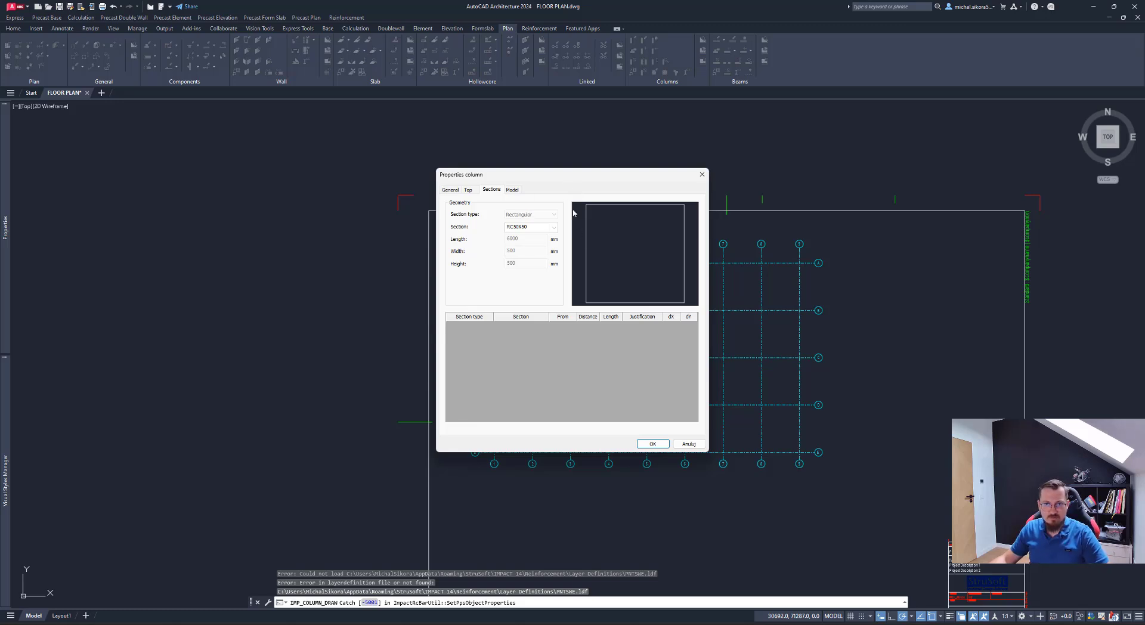
right_click(538, 370)
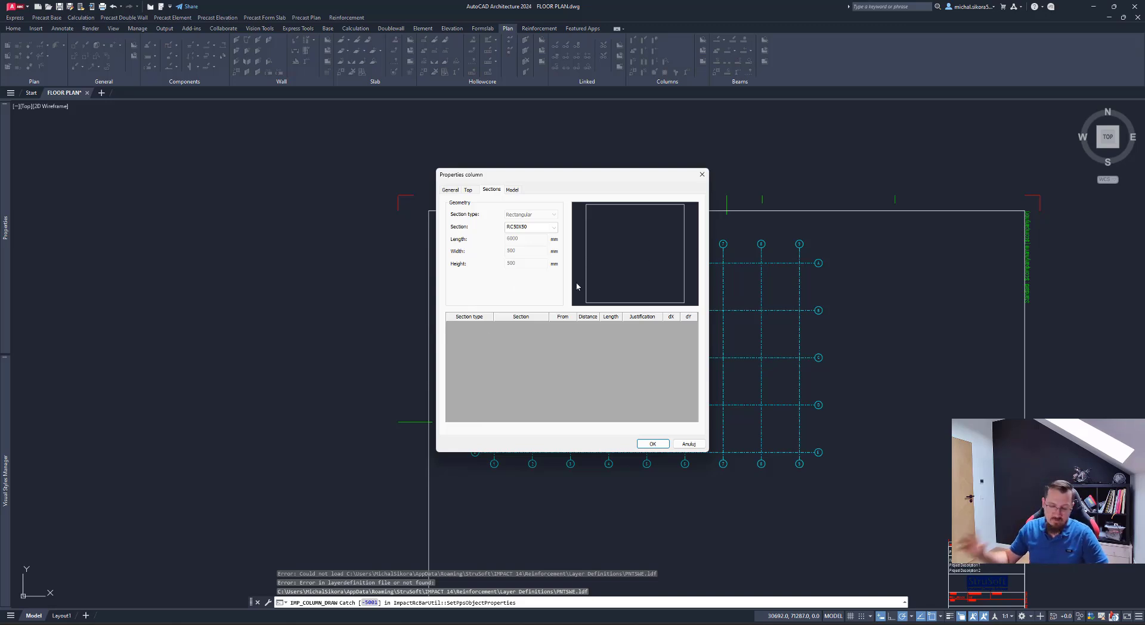
click(512, 190)
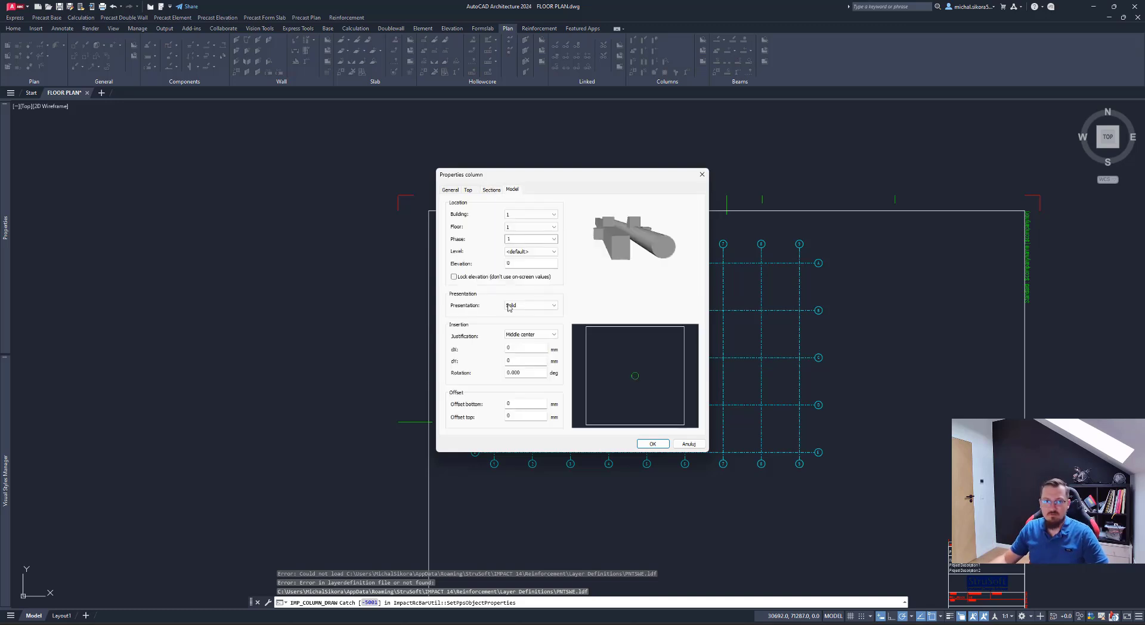
click(538, 217)
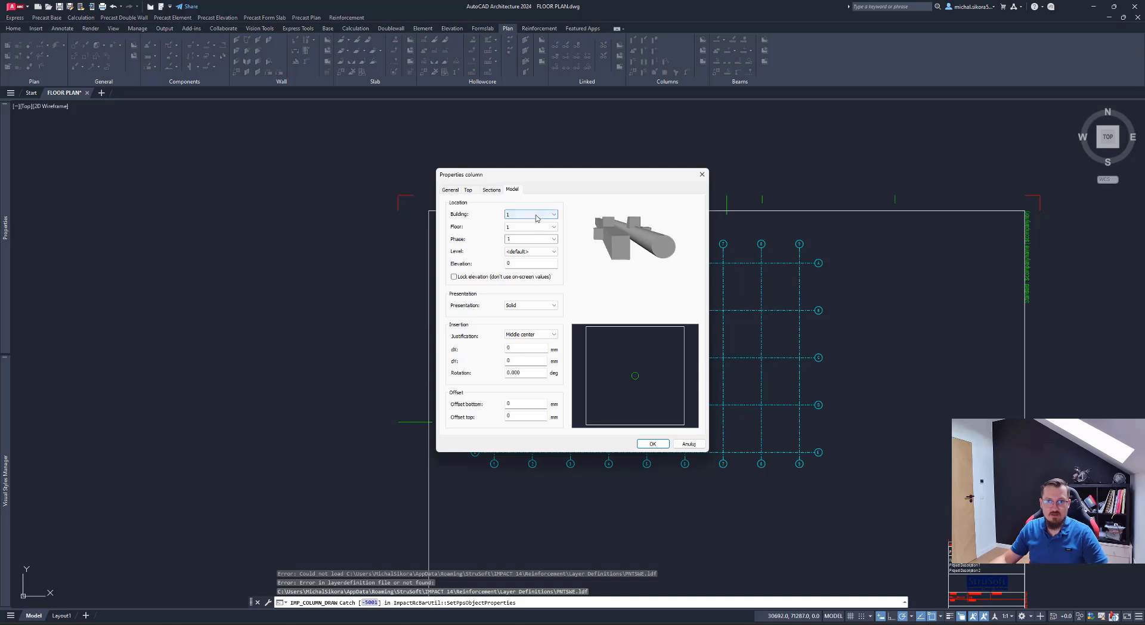
click(534, 228)
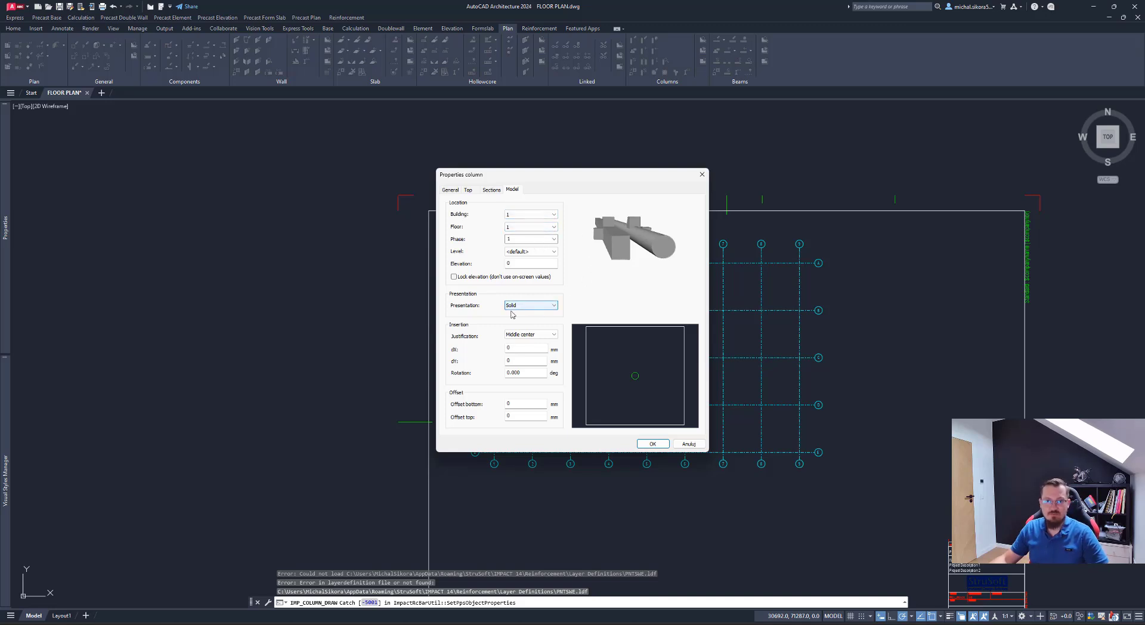
click(543, 311)
click(530, 315)
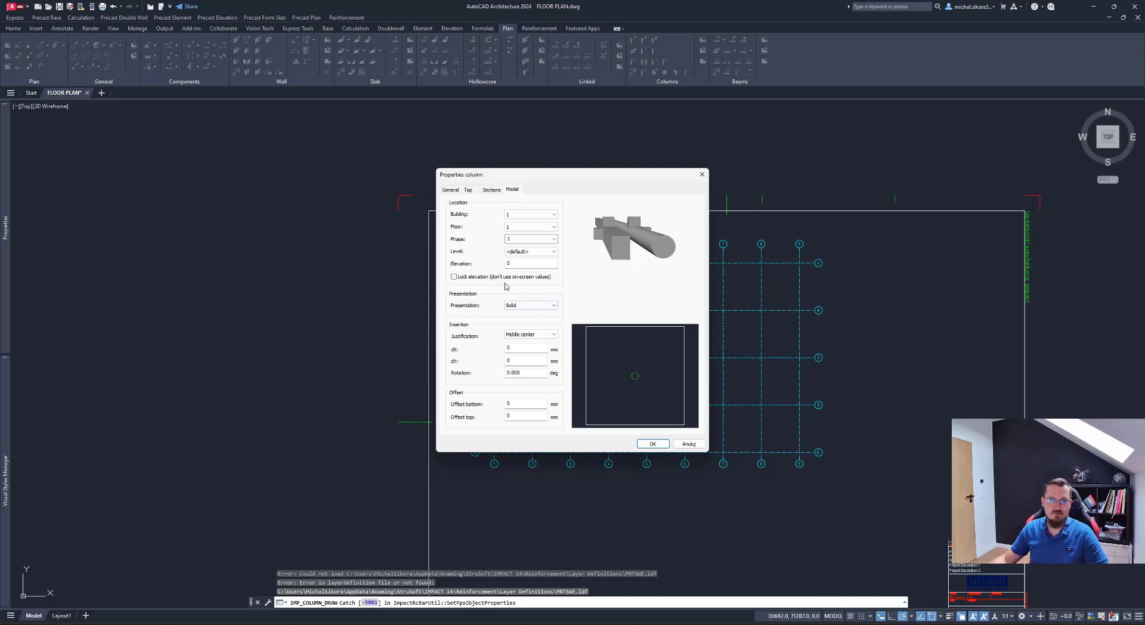
Step: Accept the column properties and place the column at the intersection of grid lines 1 and A
click(450, 189)
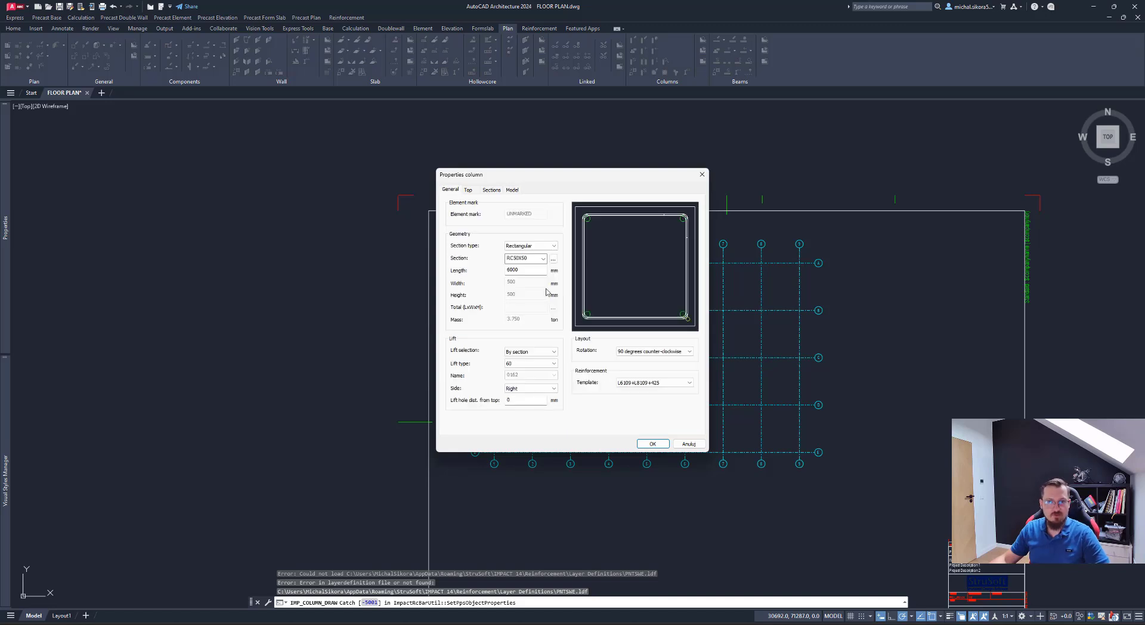
click(651, 443)
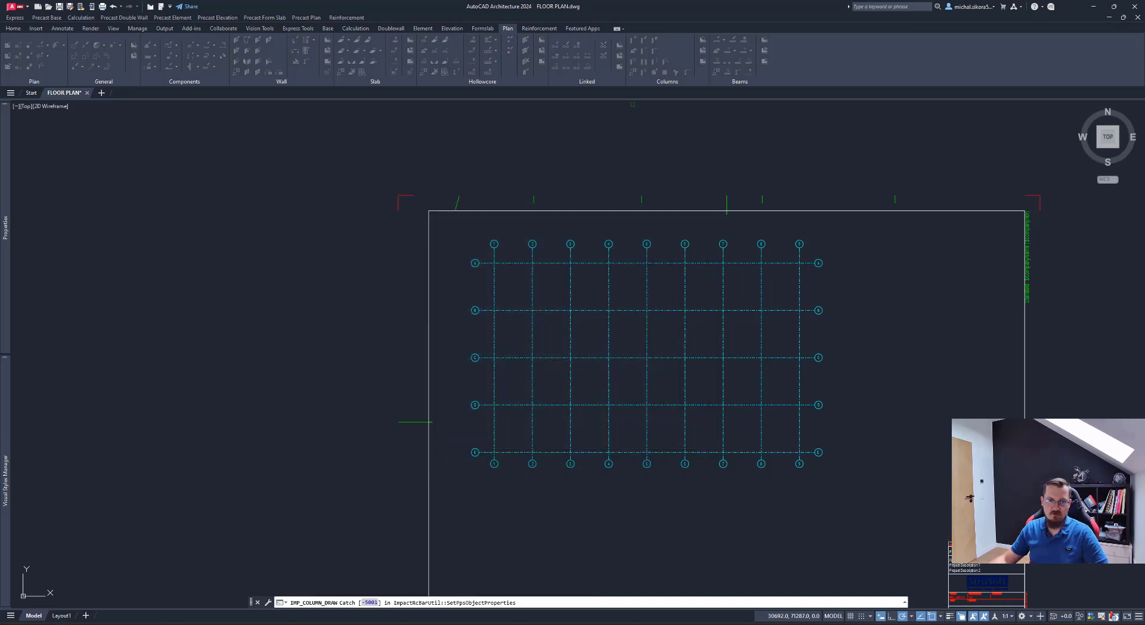
scroll(500, 267, up, 8)
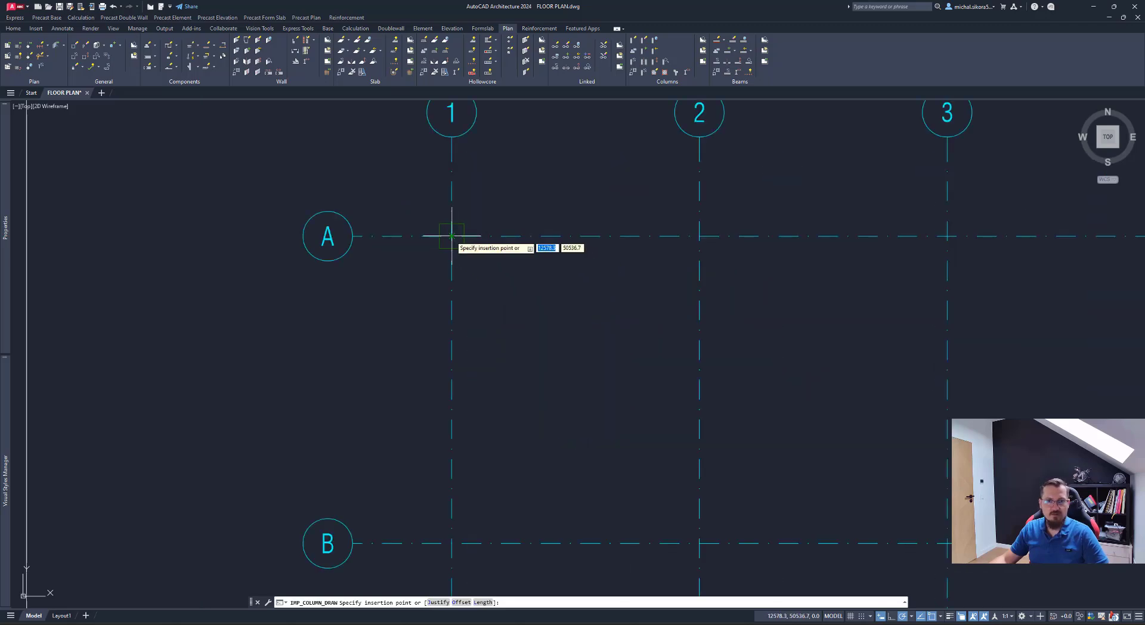
click(452, 237)
key(Return)
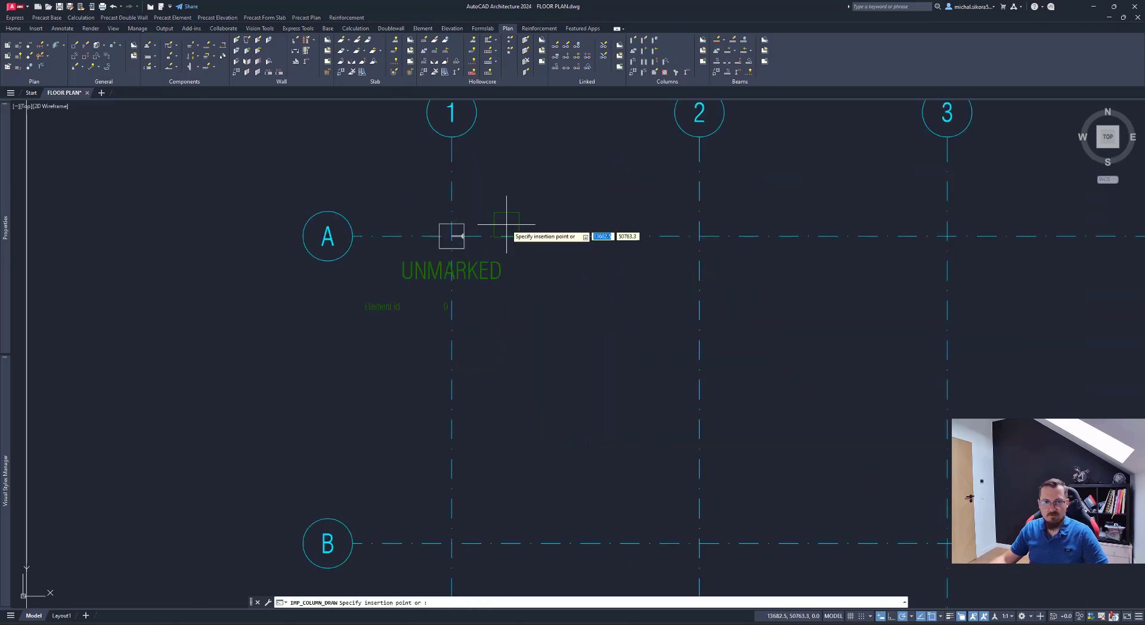
scroll(509, 250, down, 4)
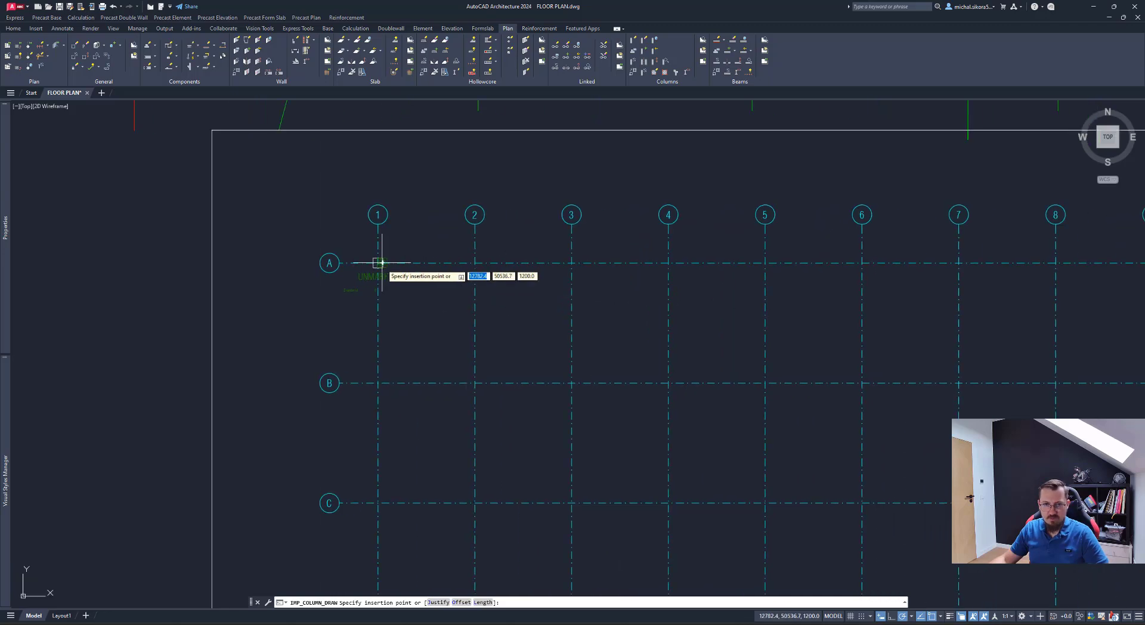
scroll(379, 263, down, 3)
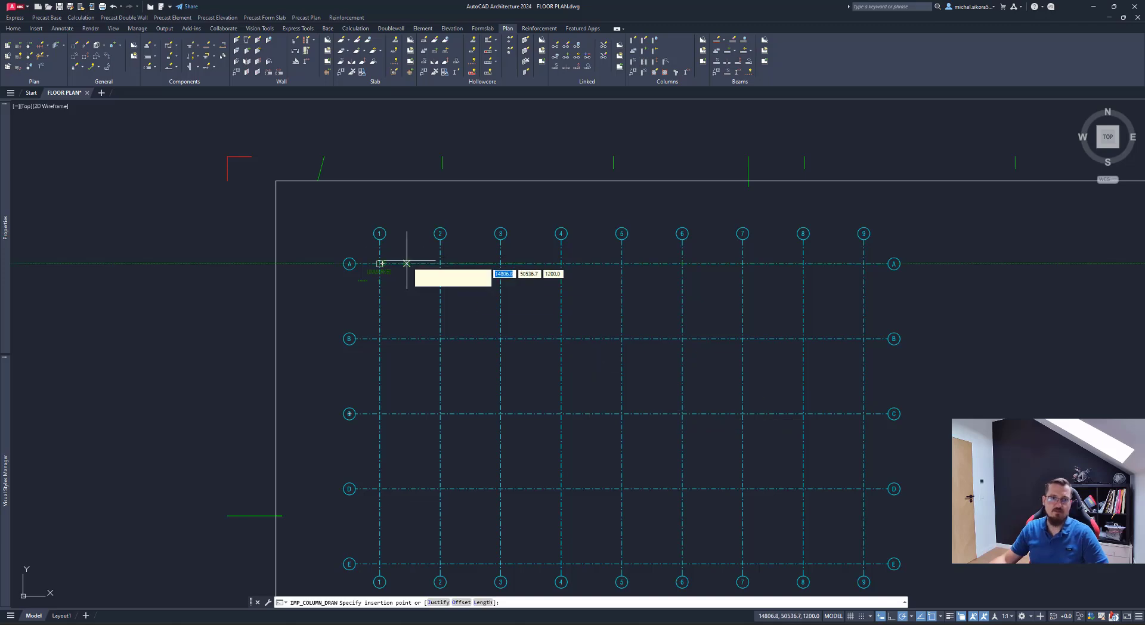
Step: Place the 500x500 columns along grid line A at its intersections with grid lines 2 through 6, without rotation
scroll(410, 262, up, 5)
click(533, 269)
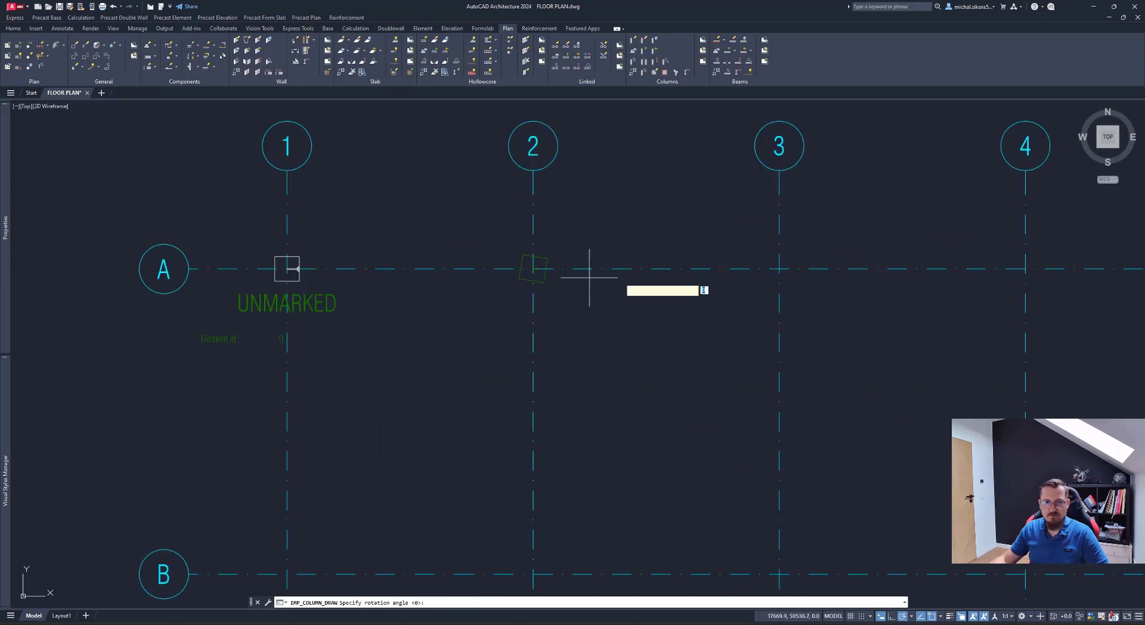
click(780, 269)
middle_drag(835, 257, 305, 249)
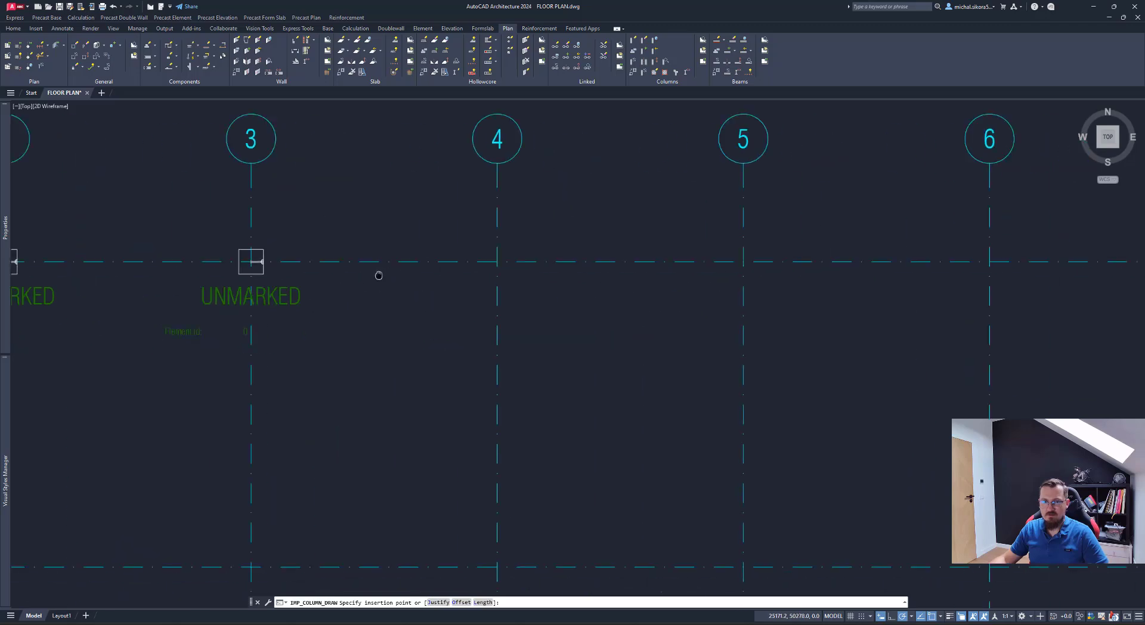
click(495, 261)
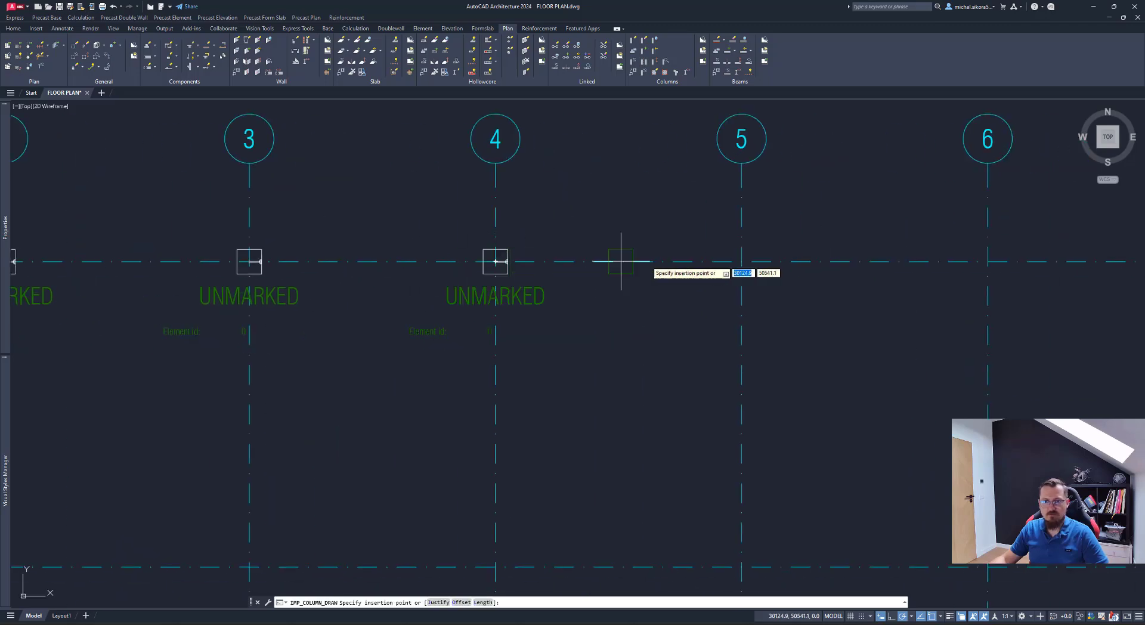
click(742, 262)
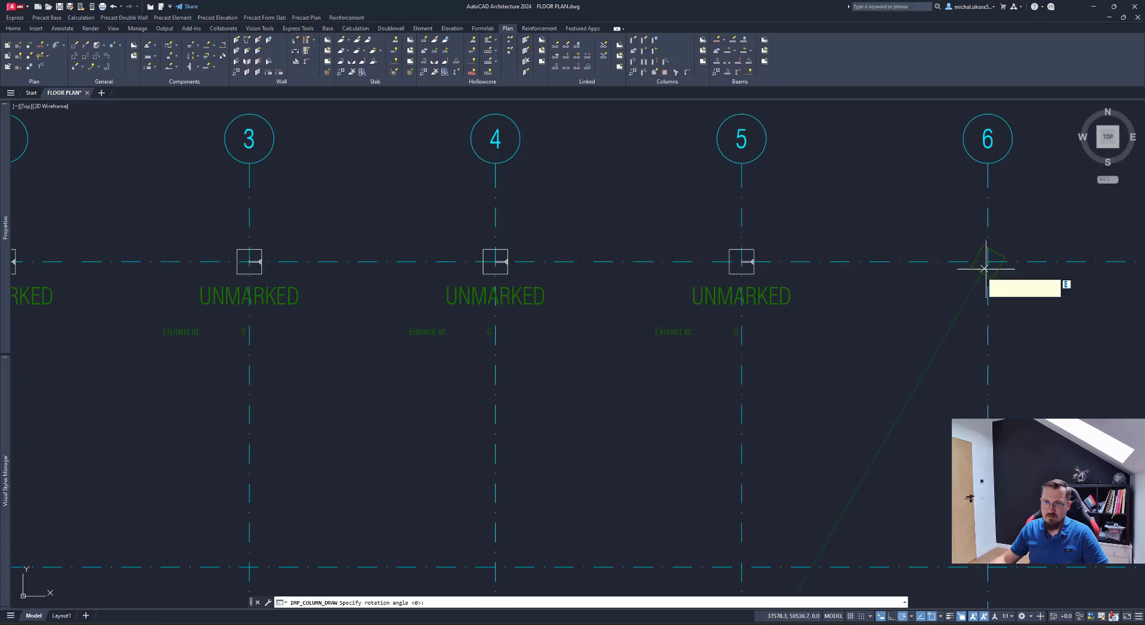
click(988, 261)
Step: Place the same columns along grid line C at its intersections with grid lines 1 through 6, and finish the placement
scroll(894, 328, down, 4)
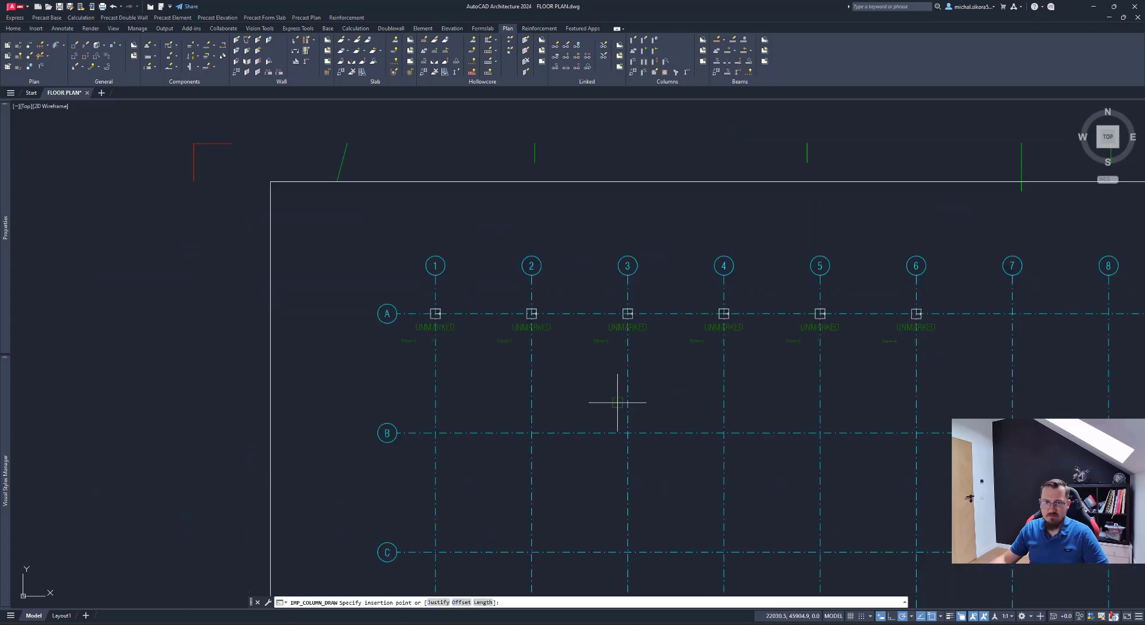
click(524, 436)
click(619, 436)
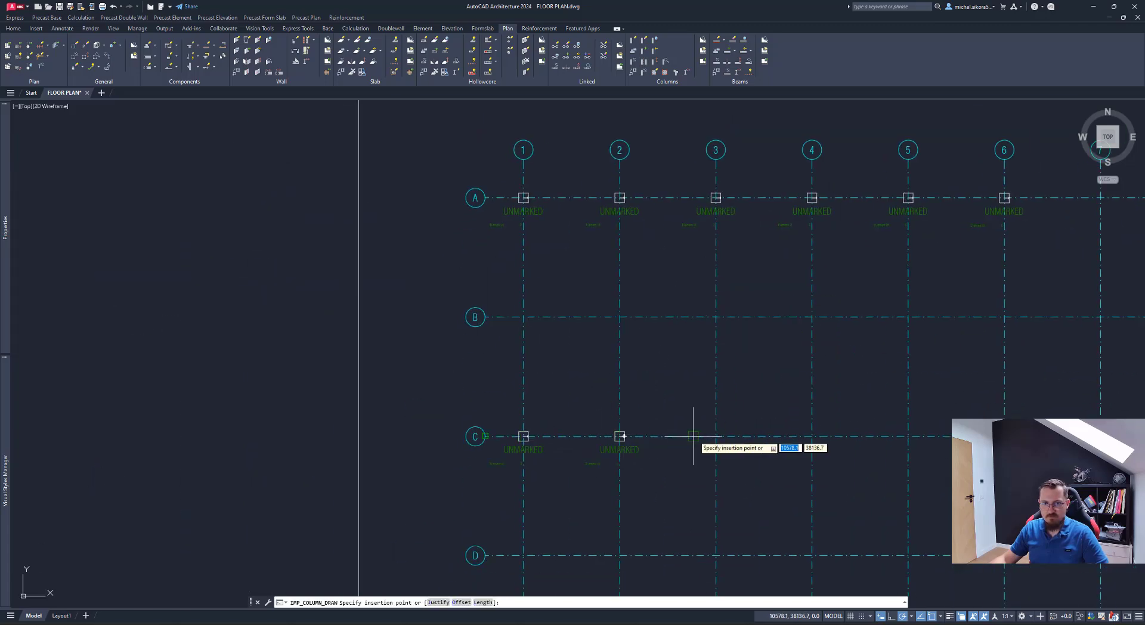
click(716, 436)
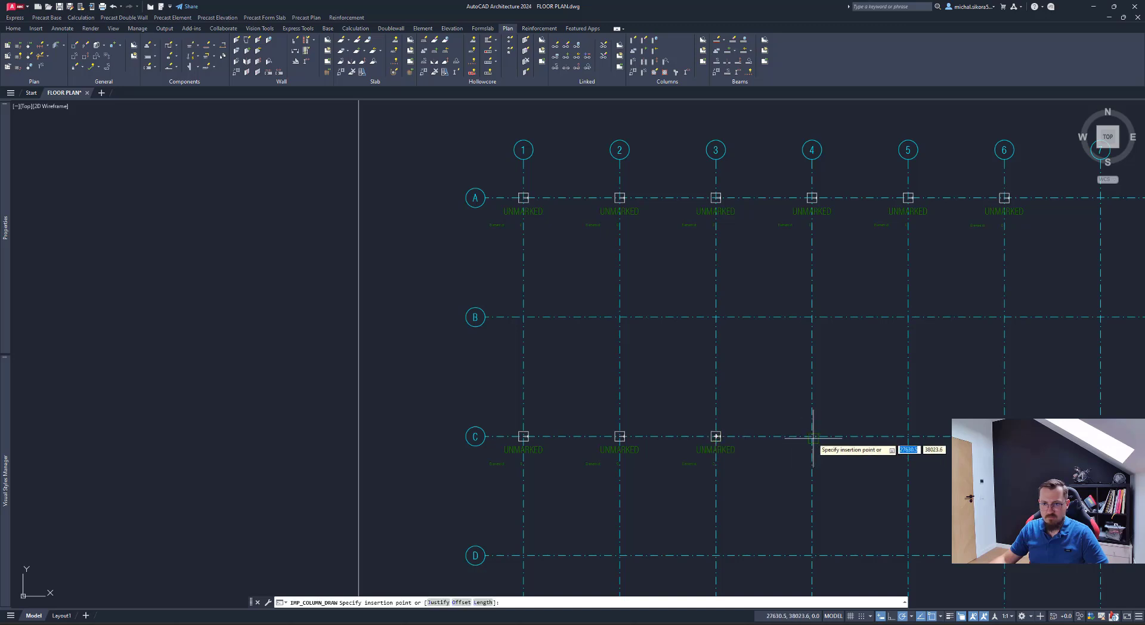
click(812, 436)
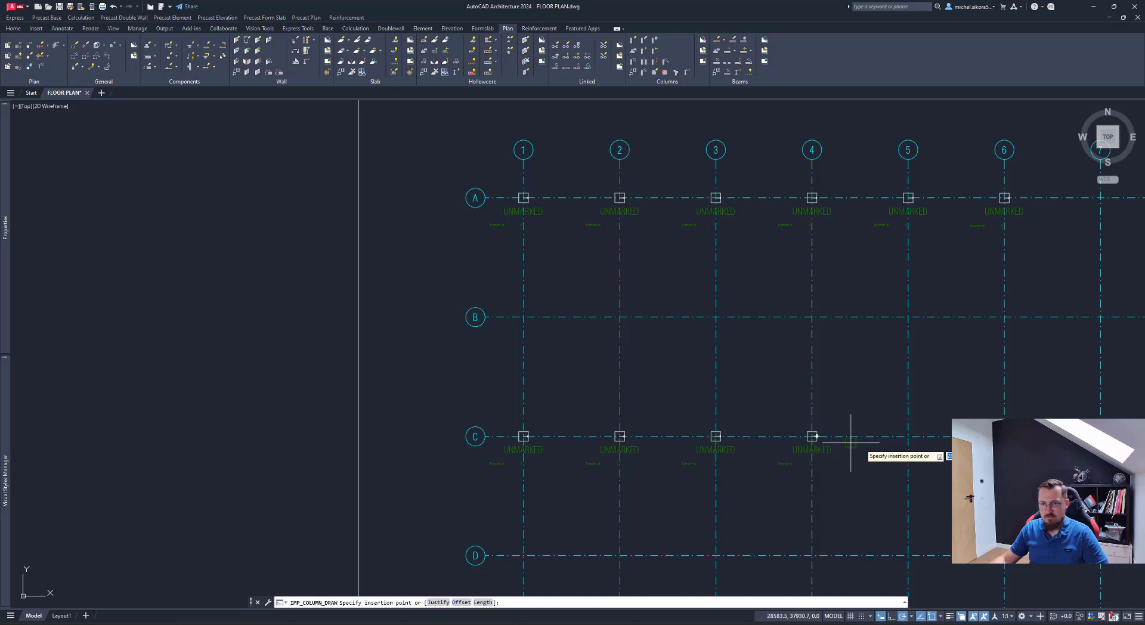
click(909, 436)
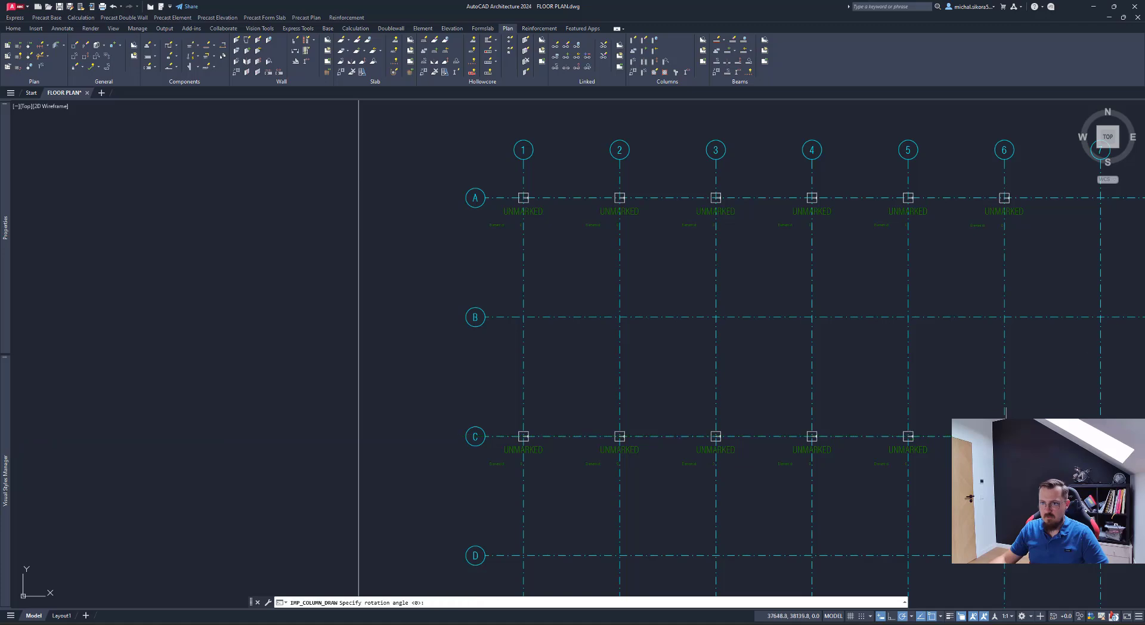
middle_drag(961, 365, 885, 398)
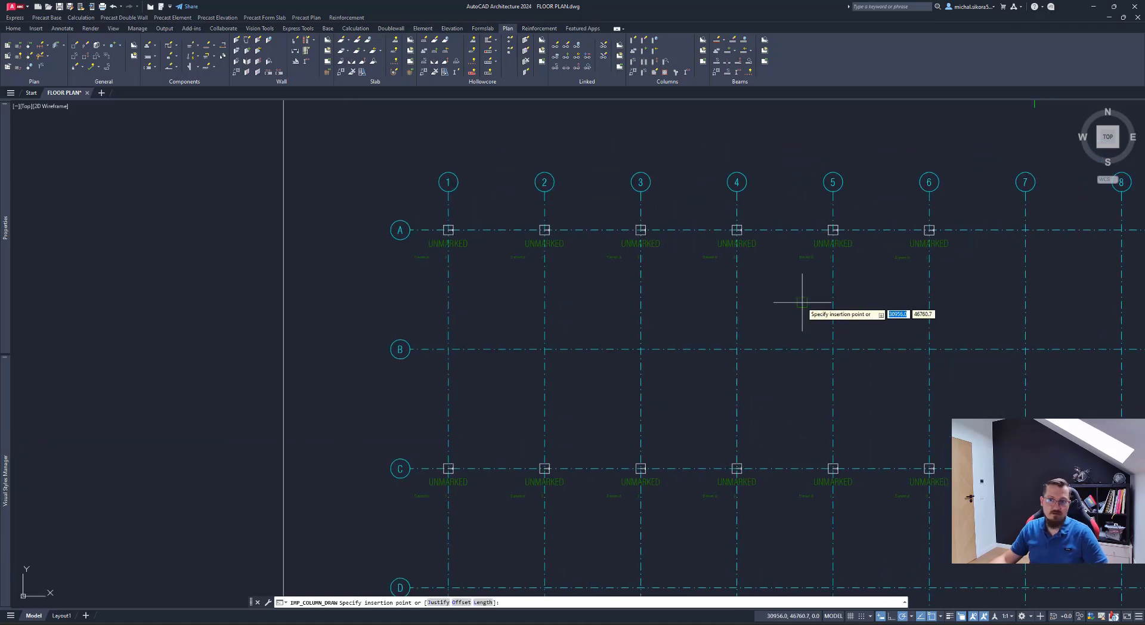
key(Escape)
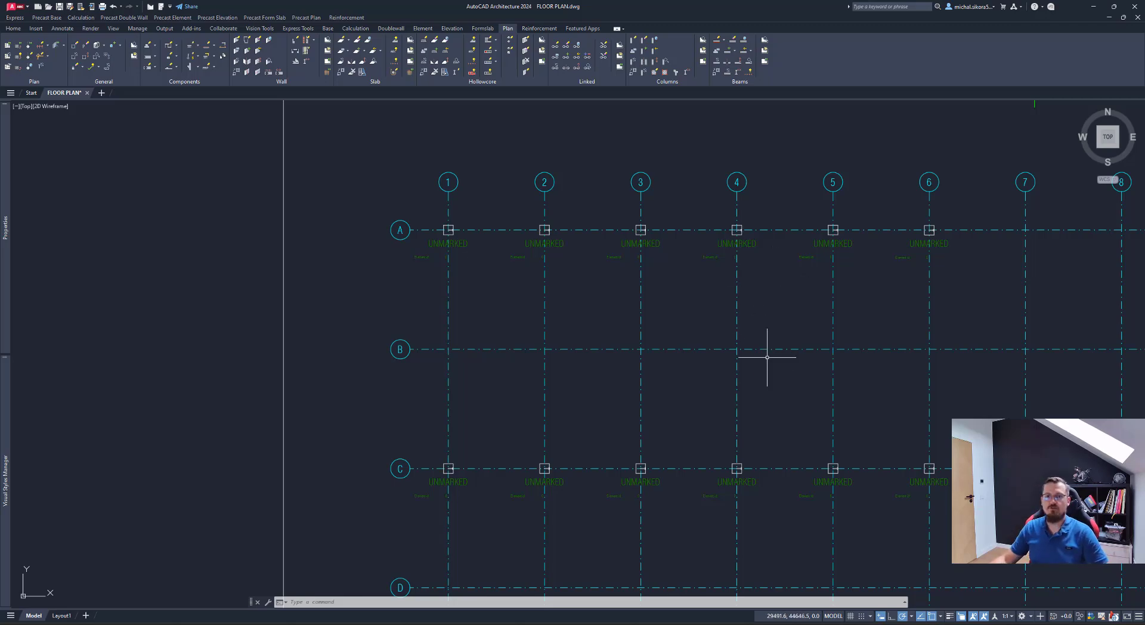
Step: Examine the two rows of columns in a 3D view and return to the top view of the floor plan
shift+middle_drag(617, 334, 587, 322)
scroll(457, 408, up, 2)
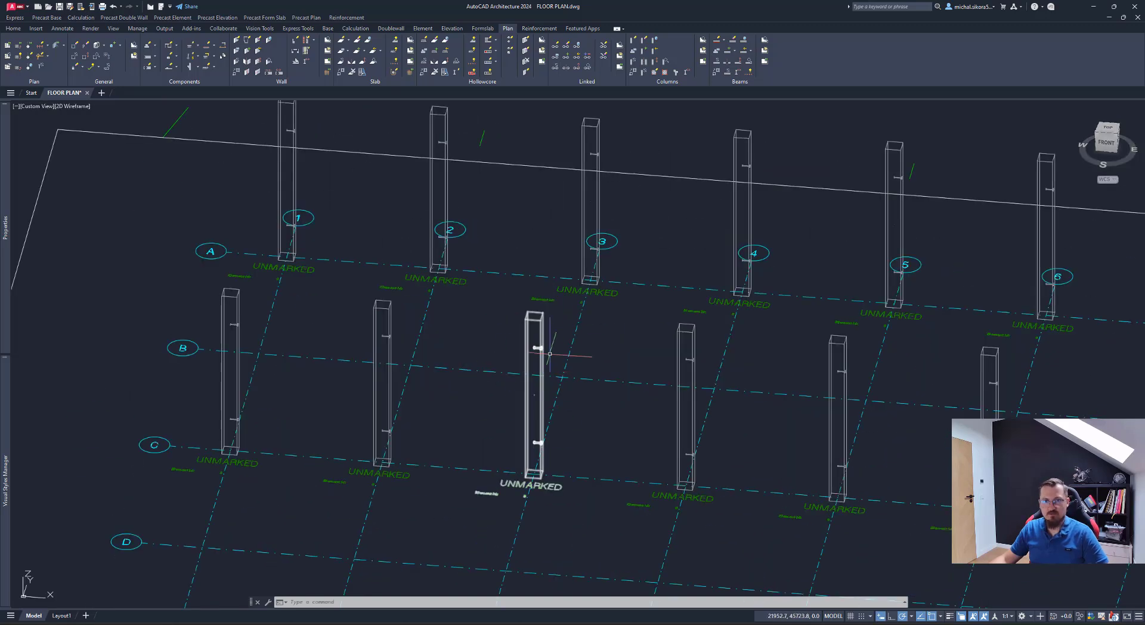
middle_drag(474, 223, 480, 294)
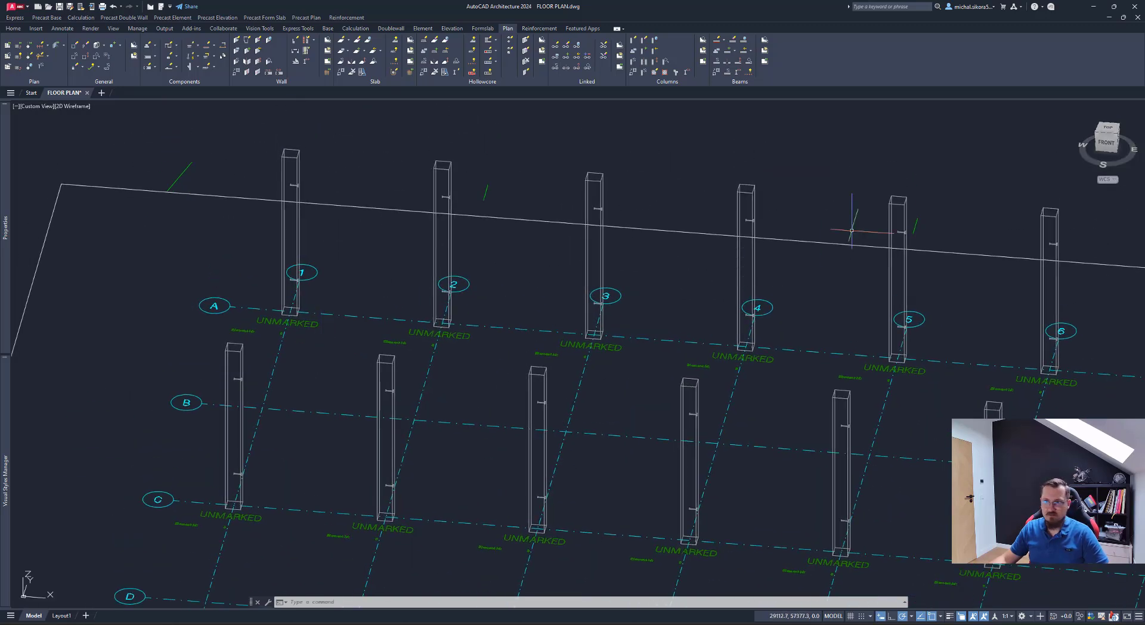
click(1108, 129)
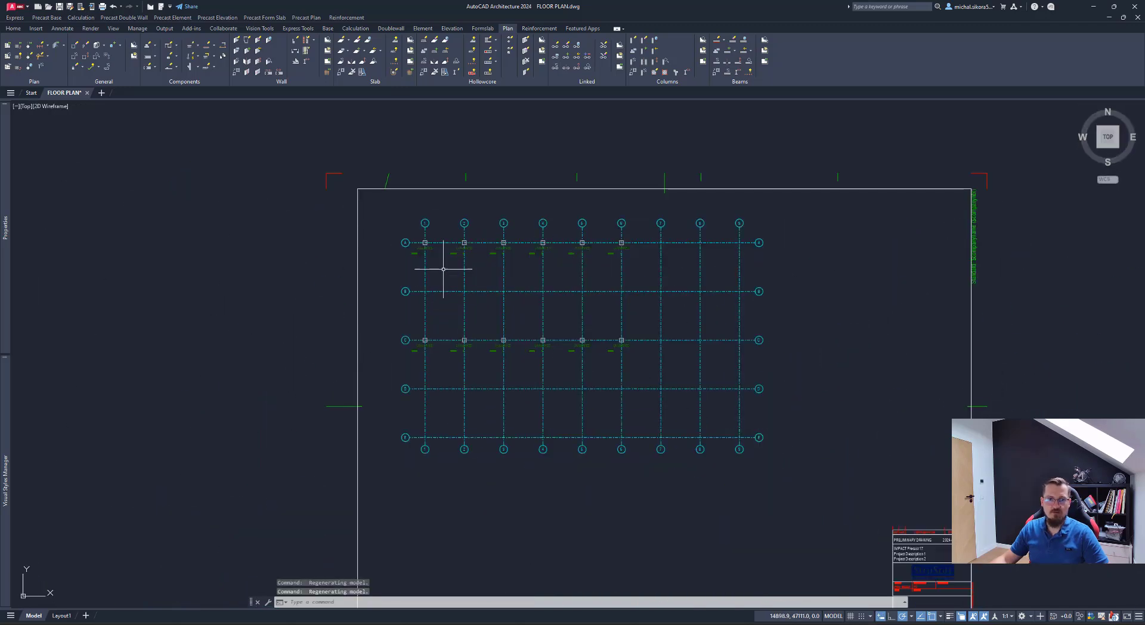
scroll(444, 269, up, 4)
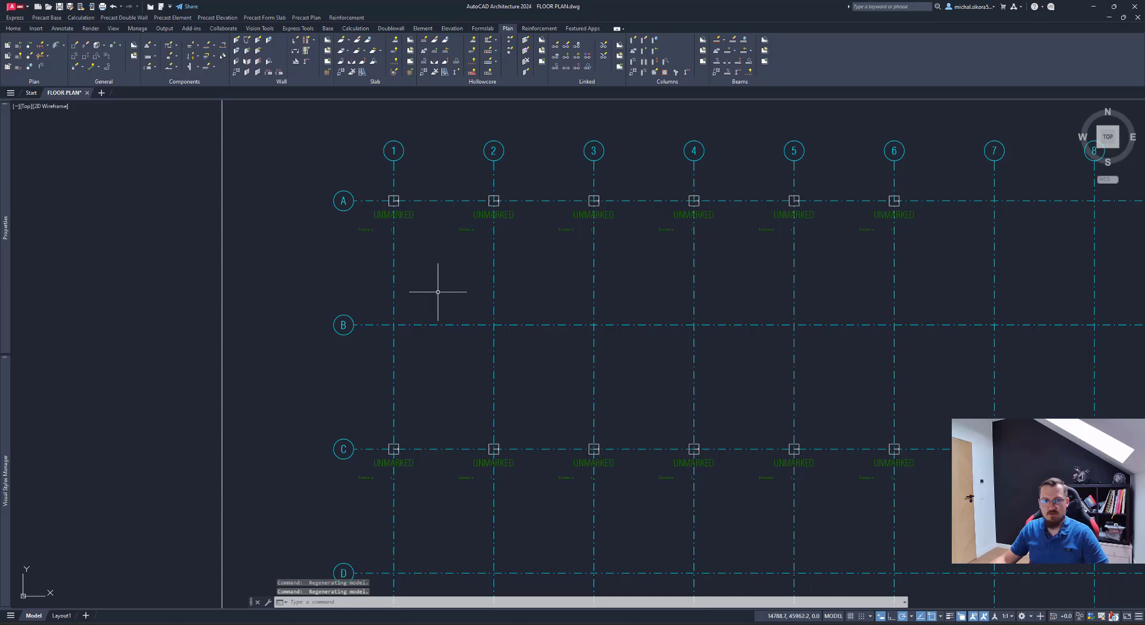
middle_drag(438, 292, 461, 349)
scroll(442, 304, up, 4)
scroll(475, 282, down, 2)
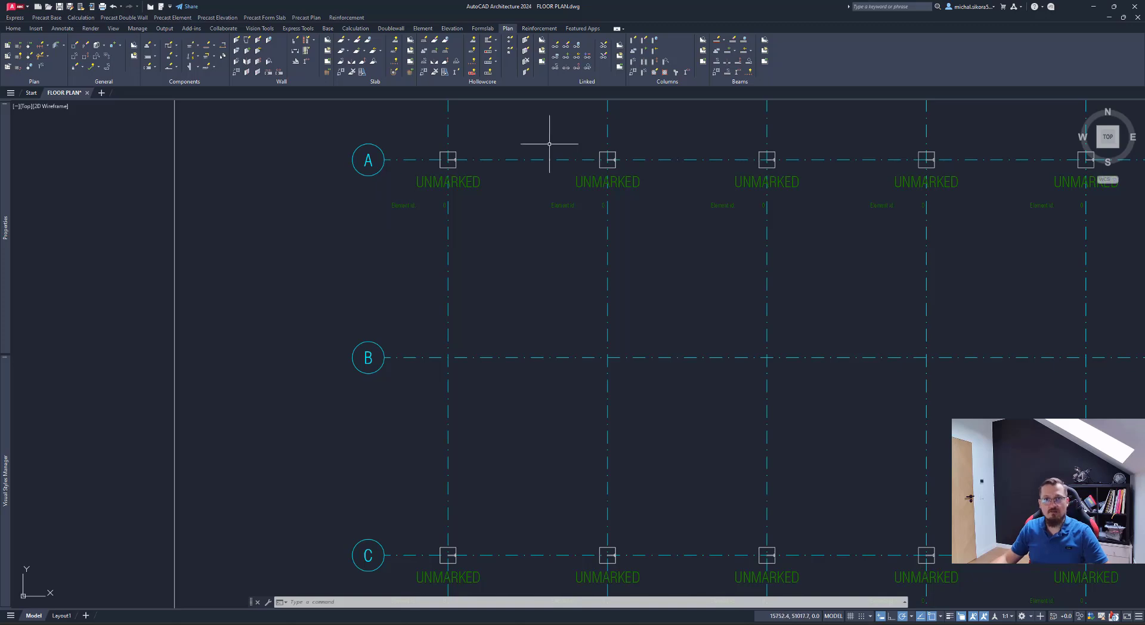
Step: Set up a new rectangular column with section RC50X40 and a length of 3000 mm, and accept its properties
double_click(594, 178)
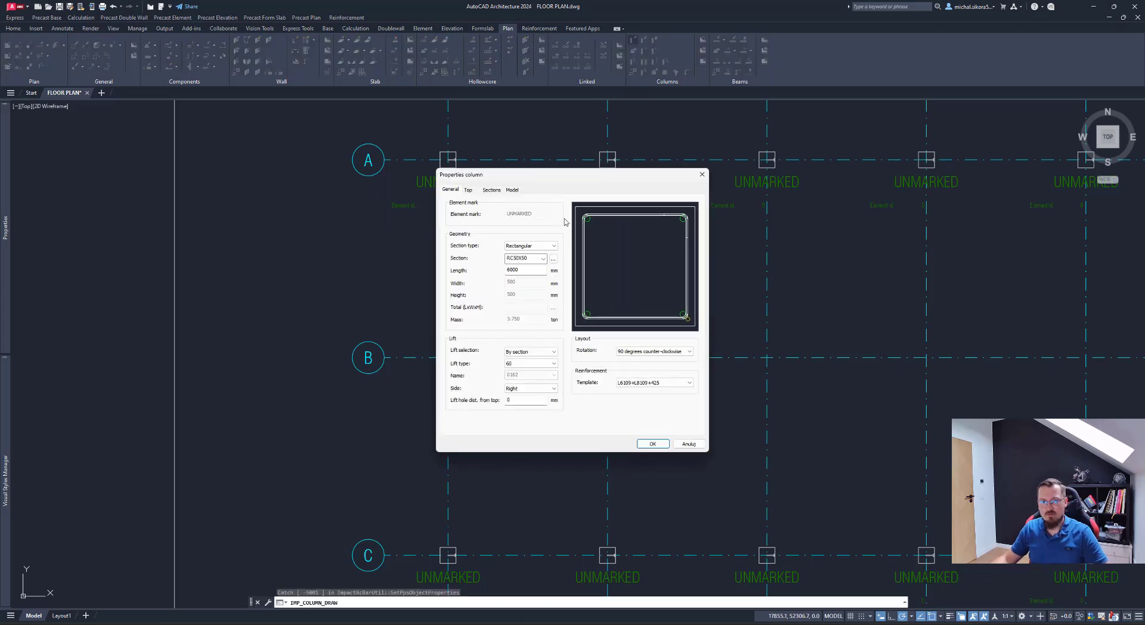
click(542, 258)
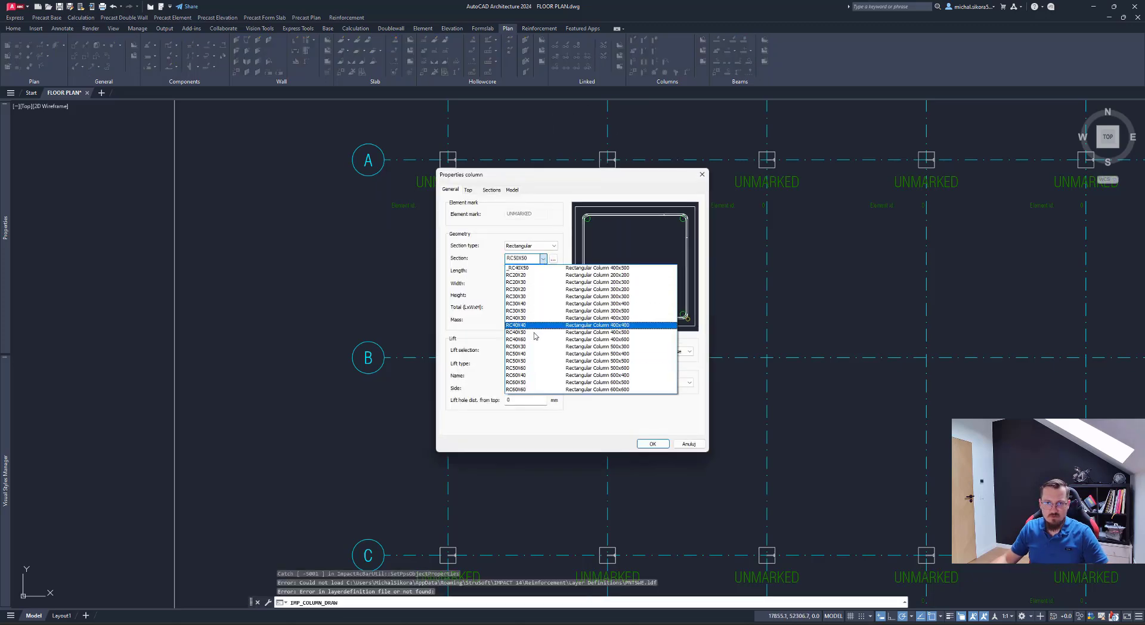
click(572, 354)
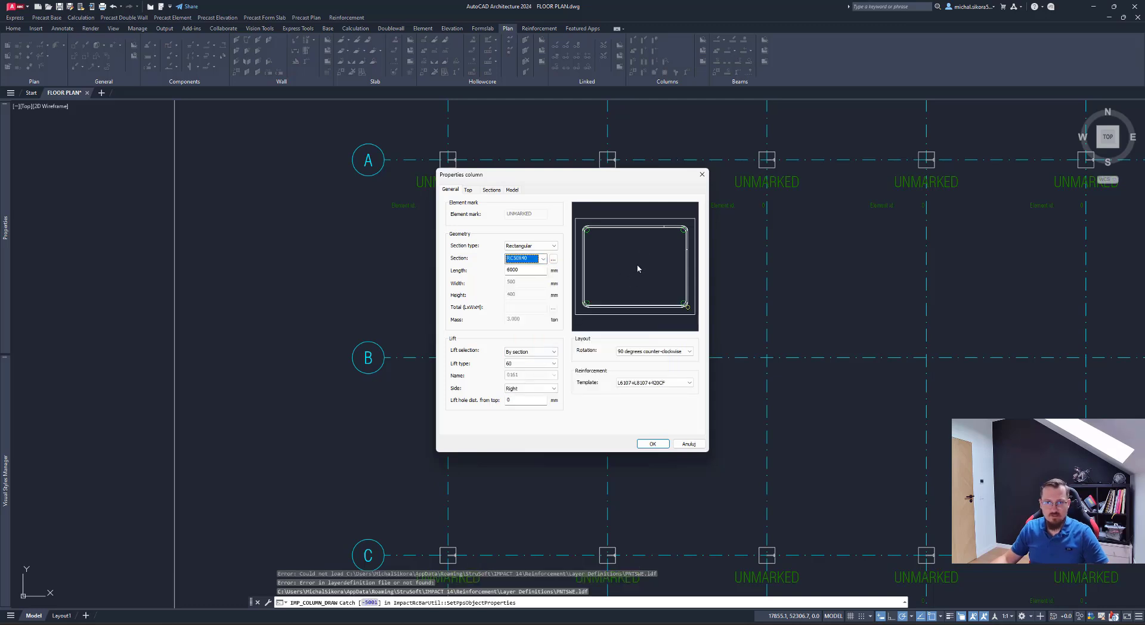
double_click(537, 271)
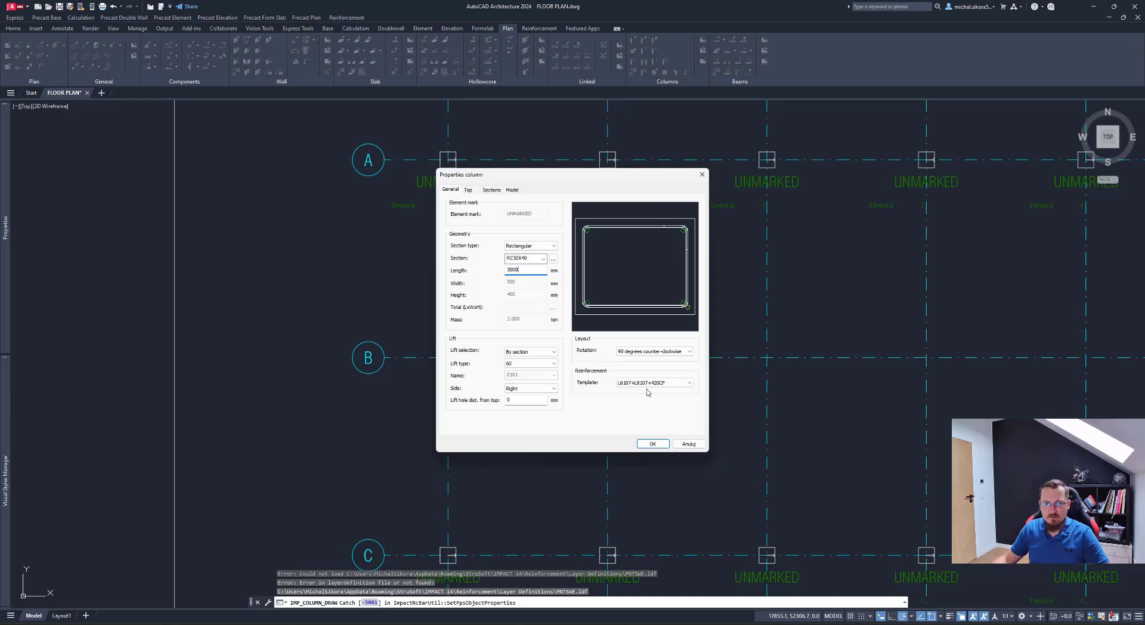
click(652, 445)
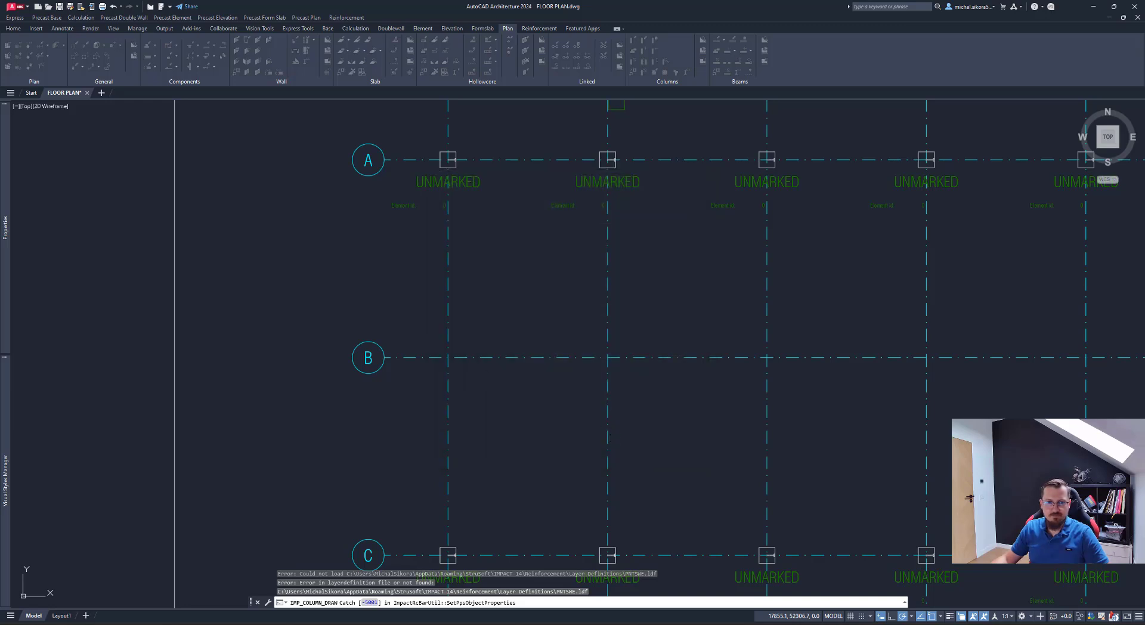
Step: Place the new columns at grid intersections 1/B and 2/B with a 90-degree rotation, and finish the placement
click(448, 357)
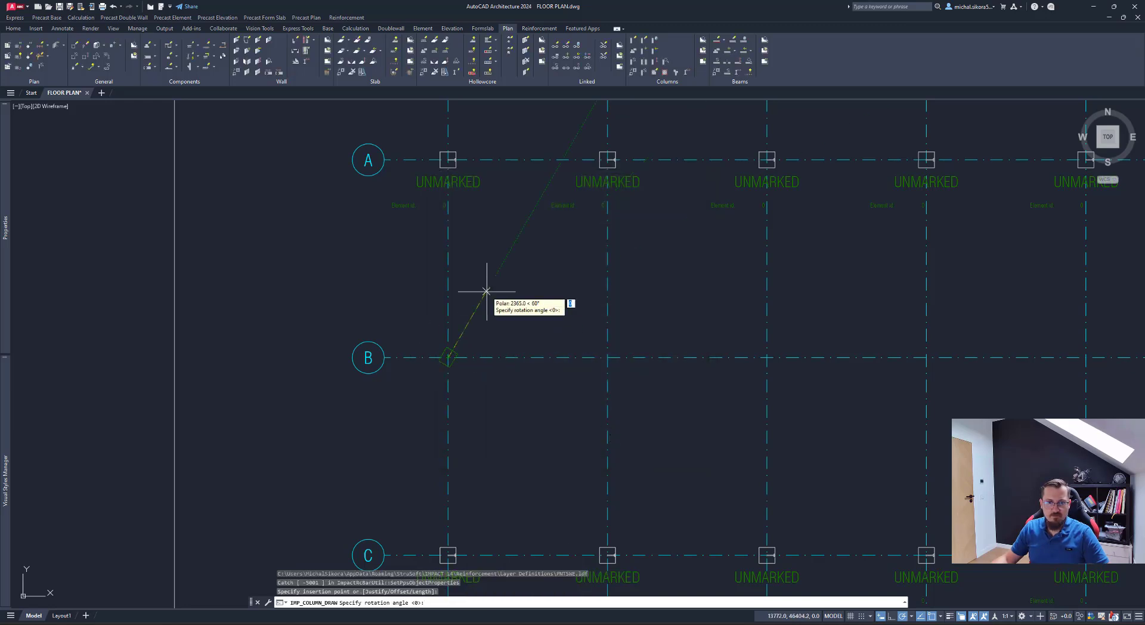
scroll(486, 316, up, 4)
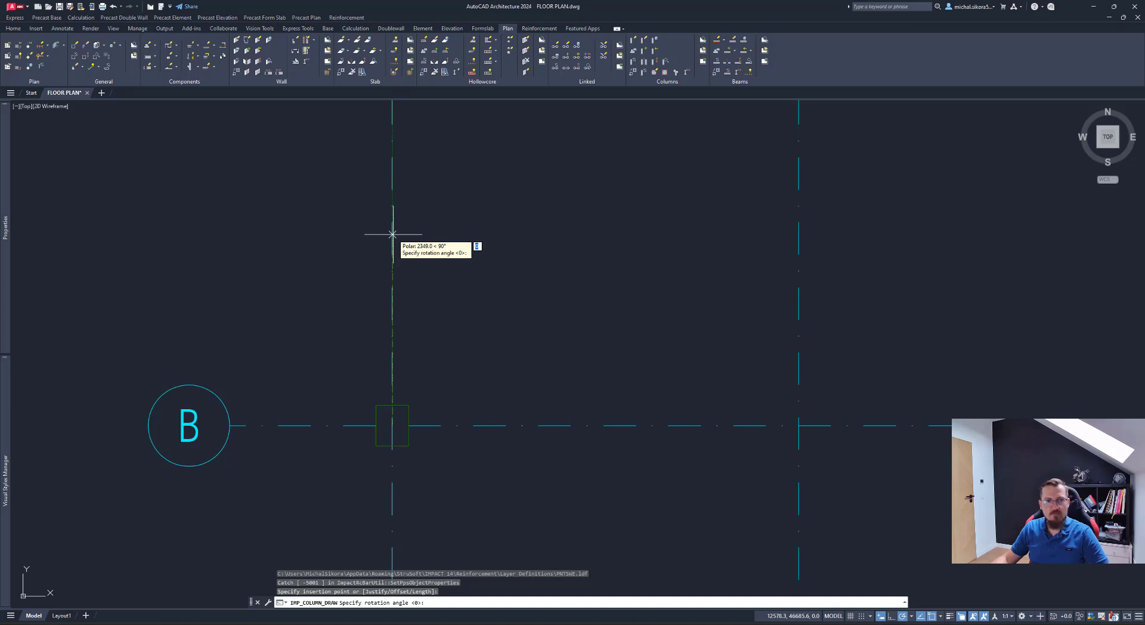
click(392, 234)
scroll(543, 298, down, 4)
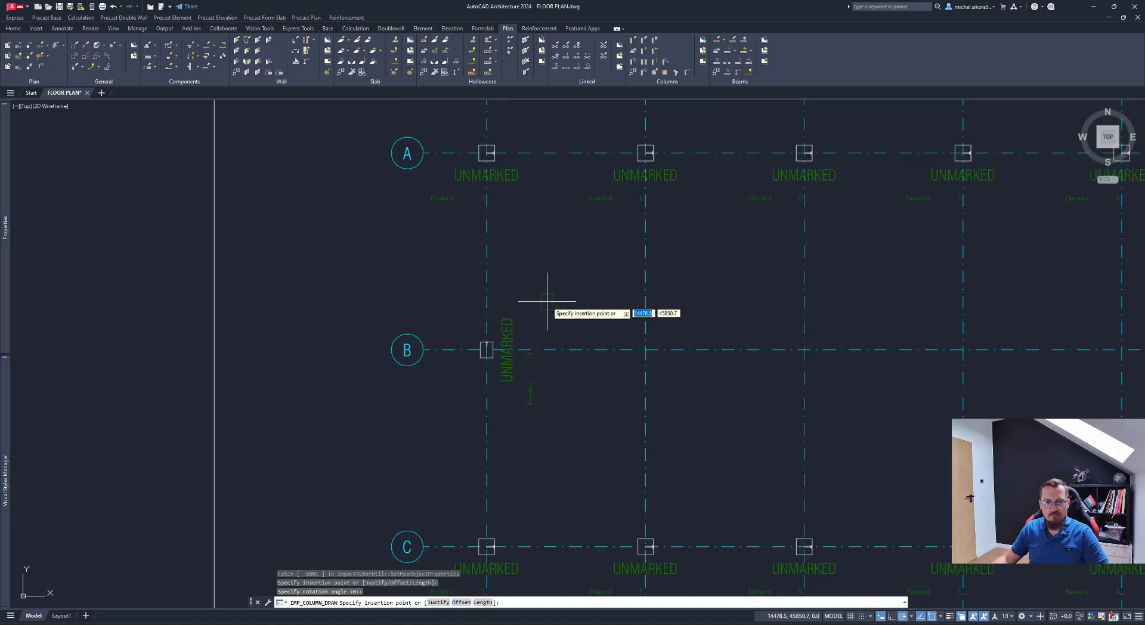
click(645, 349)
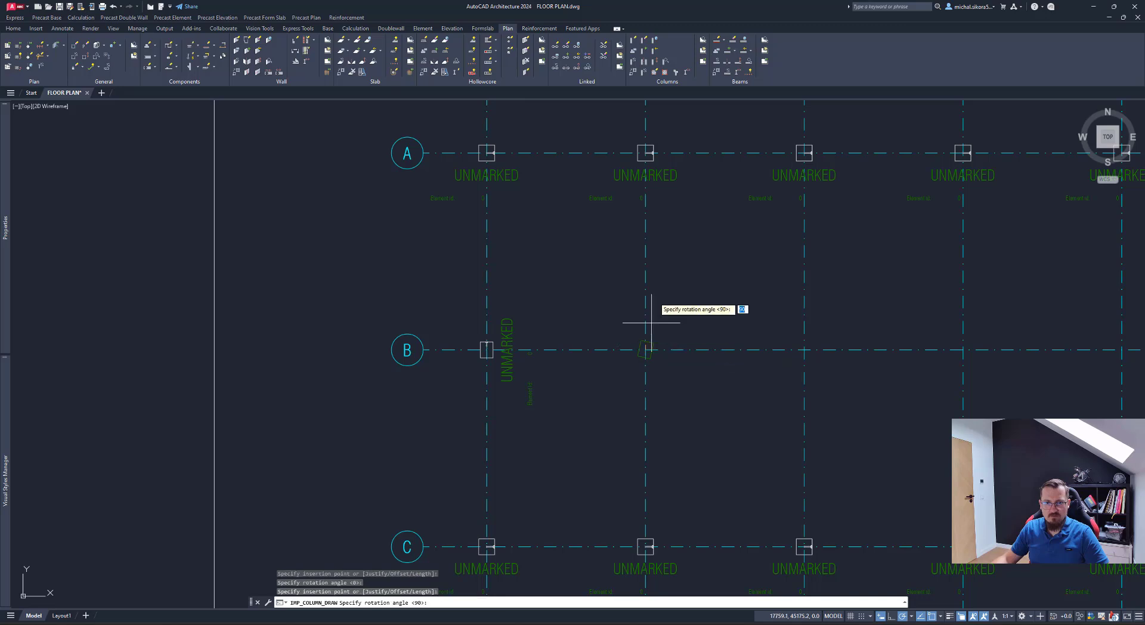
click(641, 260)
key(Return)
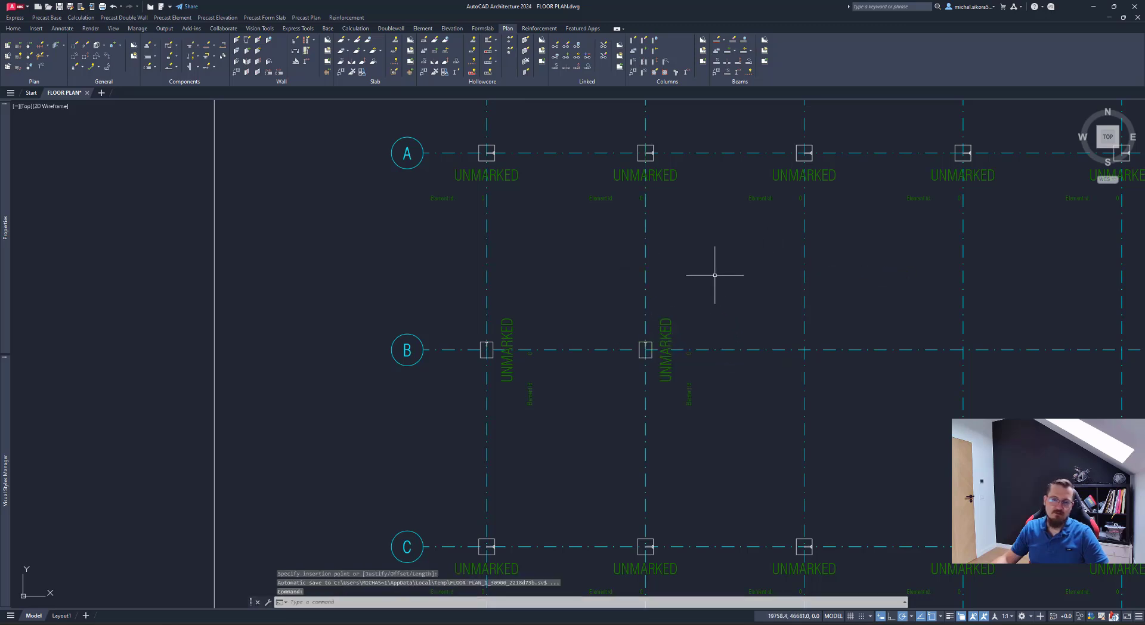
Step: Compare the heights of the row B columns with rows A and C in a 3D view, and restore the upright top view
middle_drag(708, 281, 696, 289)
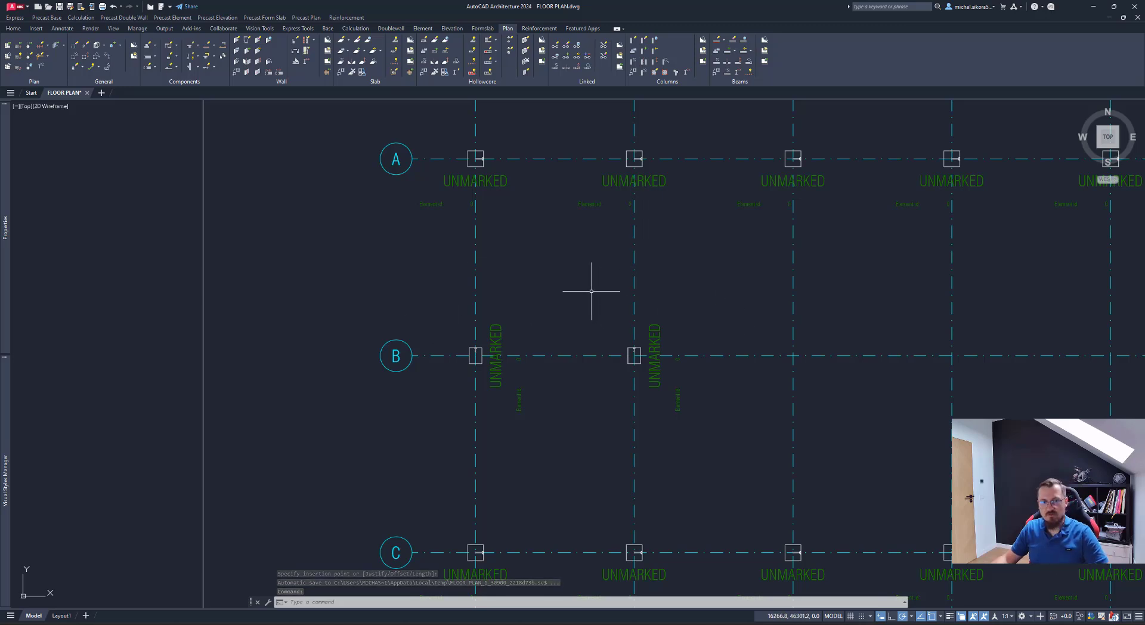
scroll(472, 365, down, 2)
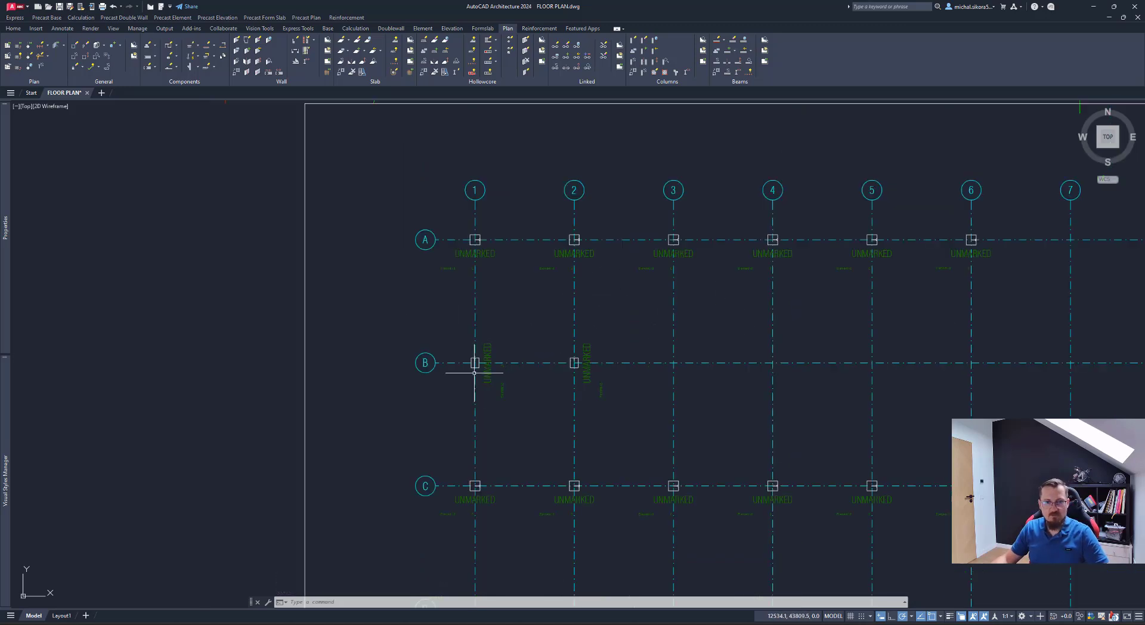
middle_drag(625, 421, 420, 249)
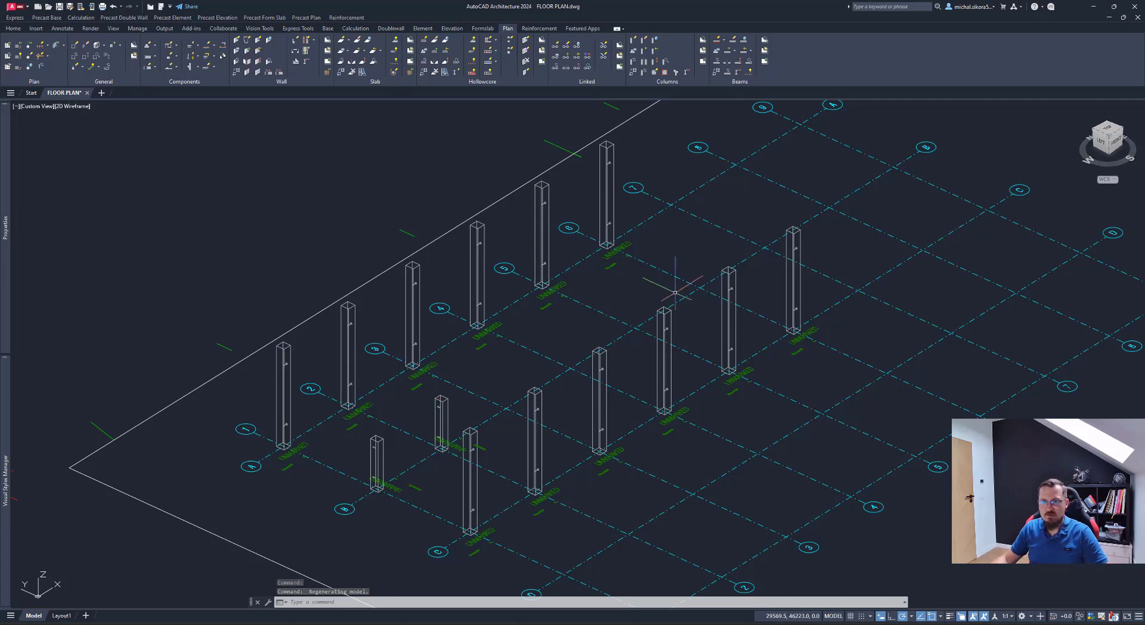
click(1109, 131)
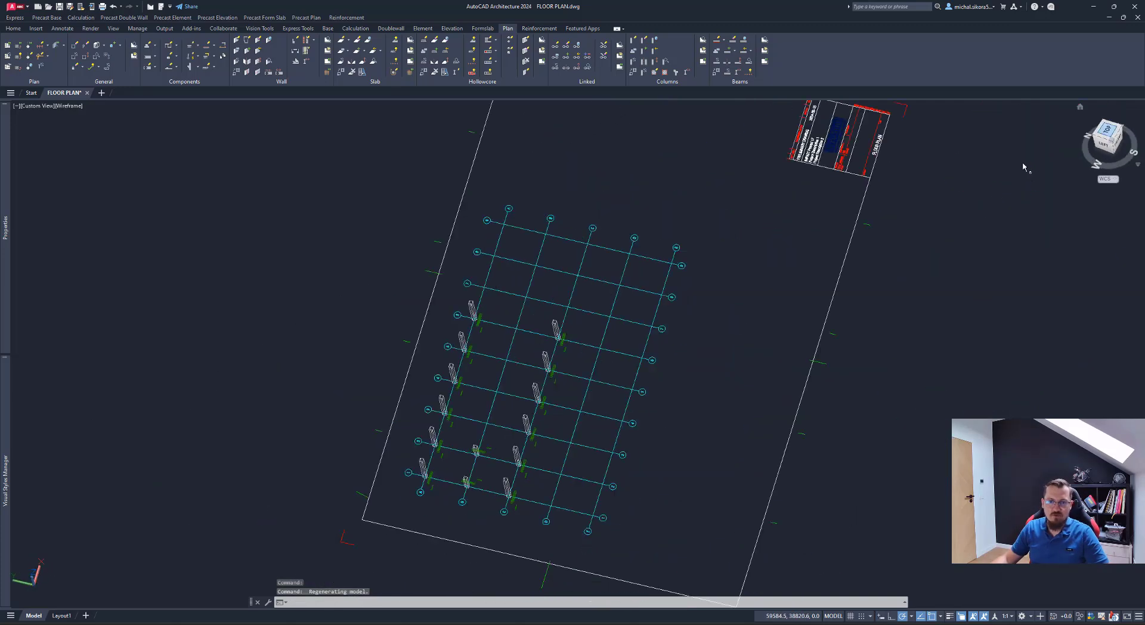
click(1140, 115)
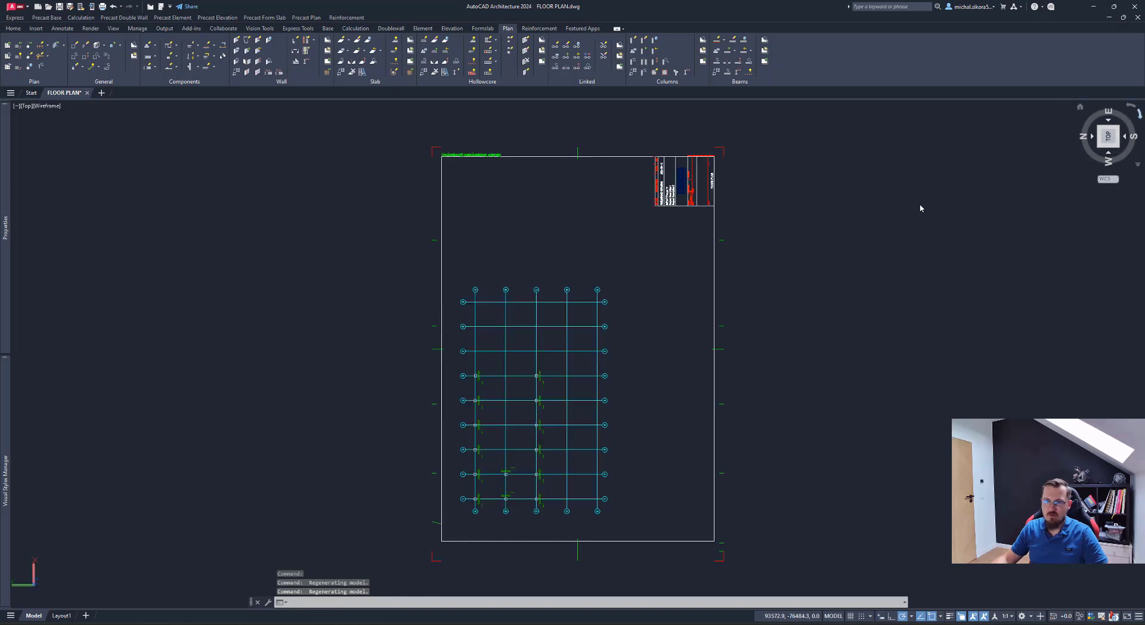
scroll(454, 259, up, 4)
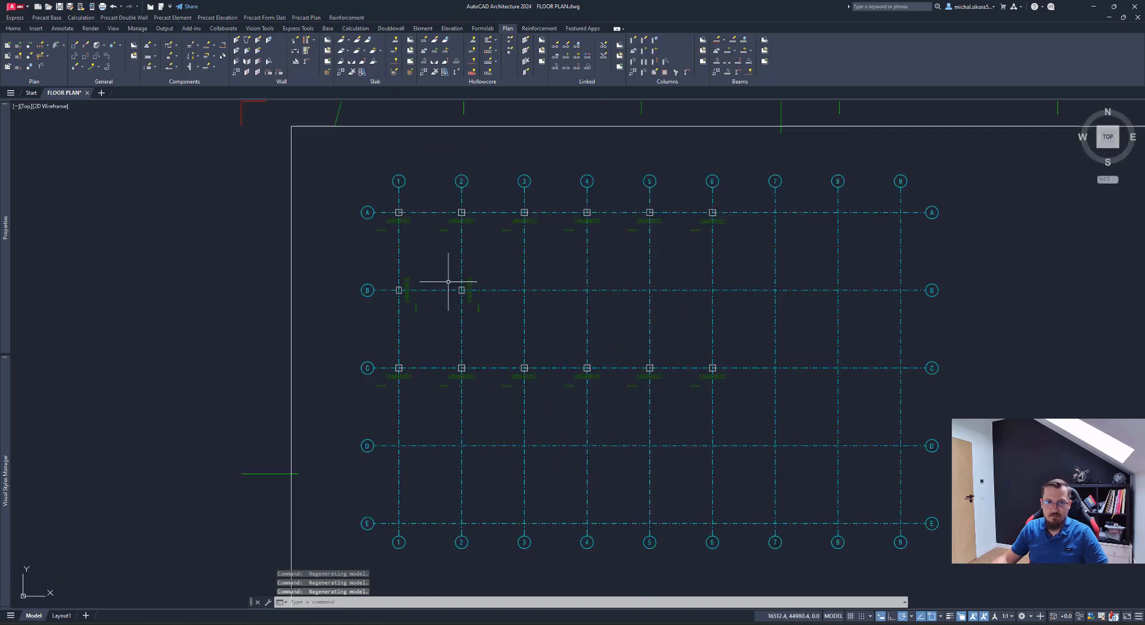
middle_drag(560, 259, 524, 291)
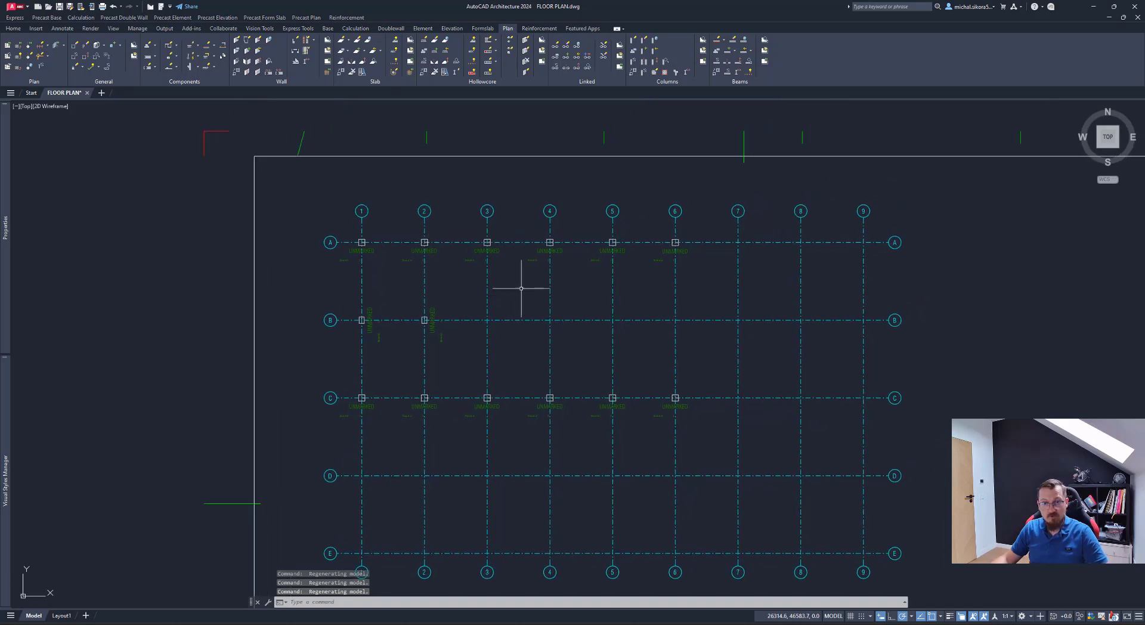
middle_drag(567, 326, 541, 306)
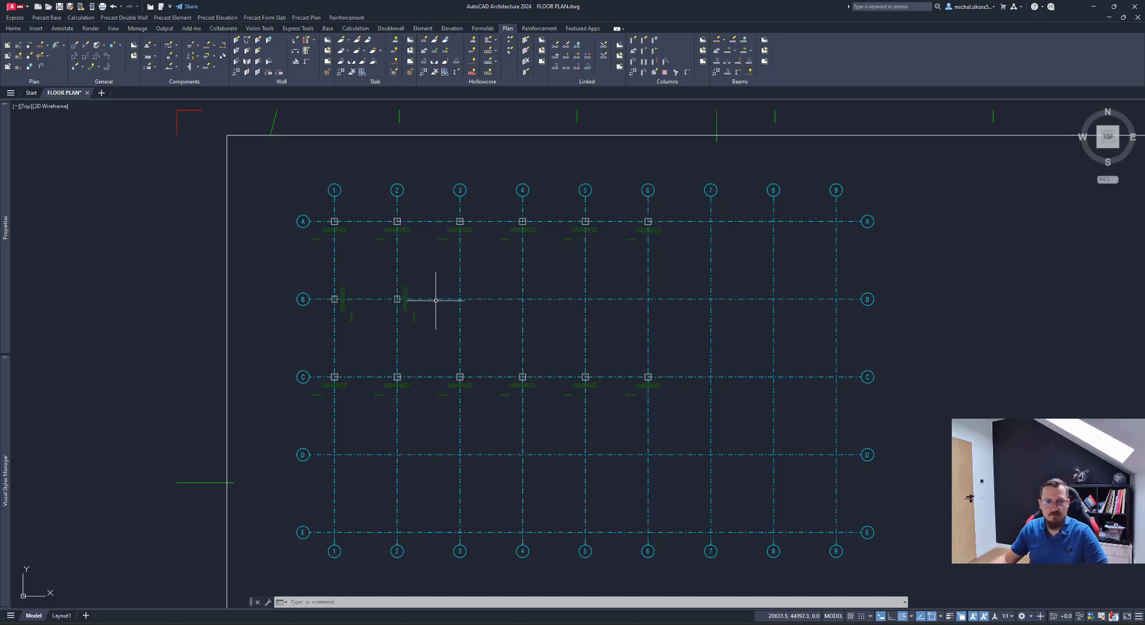
mouse_move(521, 285)
middle_down()
mouse_move(489, 296)
mouse_move(481, 255)
middle_up()
mouse_move(370, 249)
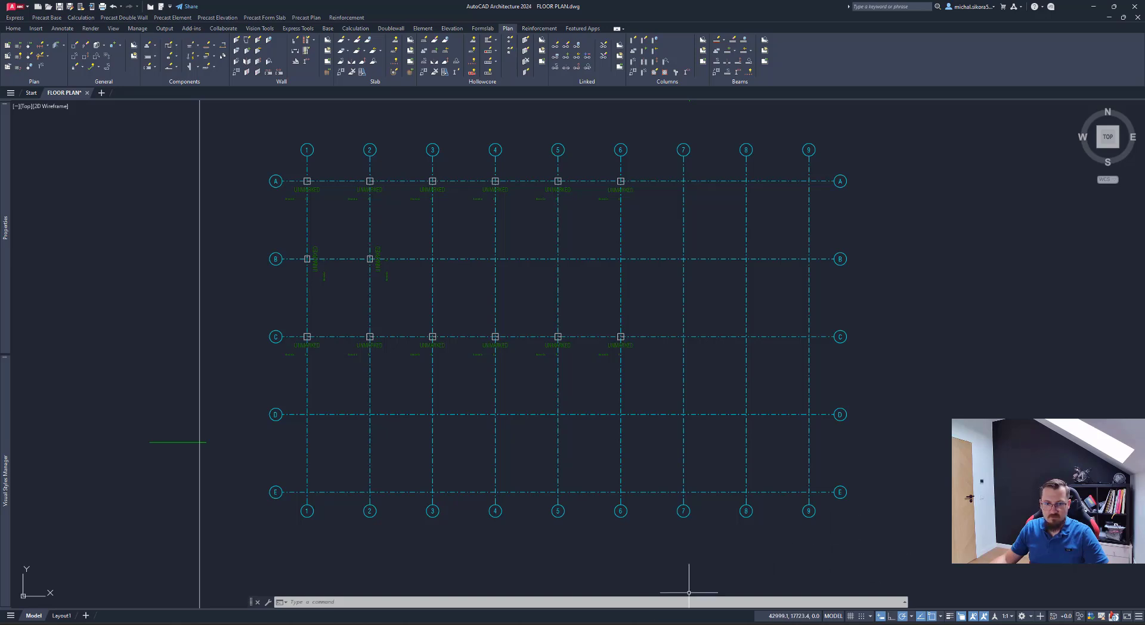
Step: Examine the columns and their marks along lines A and B in the top view of the floor plan
click(463, 291)
middle_drag(365, 266, 388, 276)
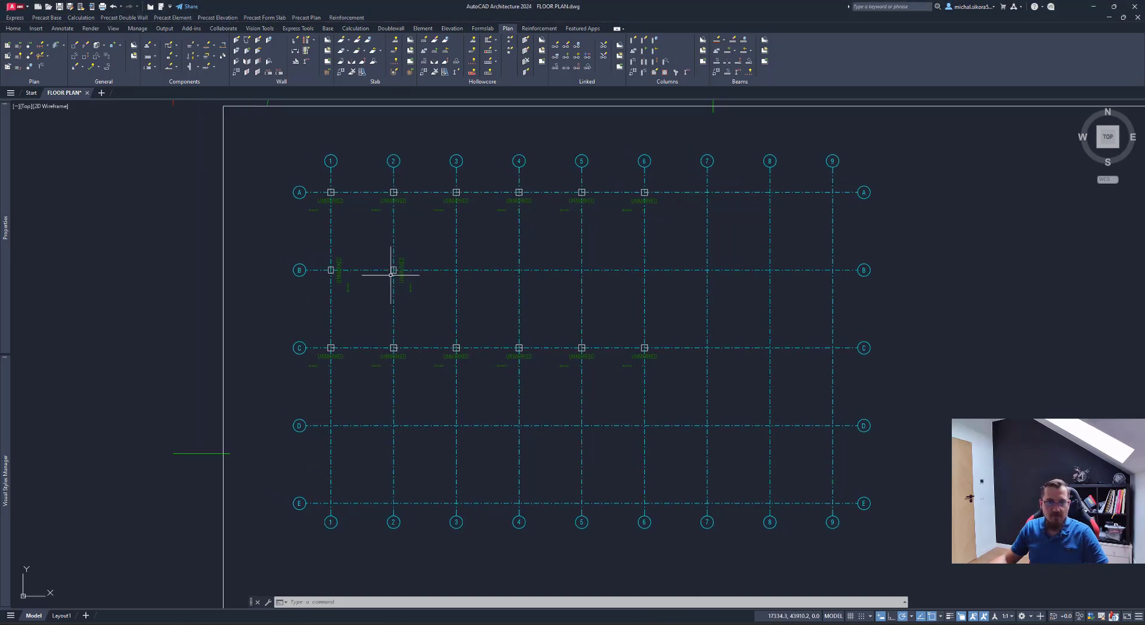
middle_drag(523, 235, 524, 263)
scroll(370, 257, up, 4)
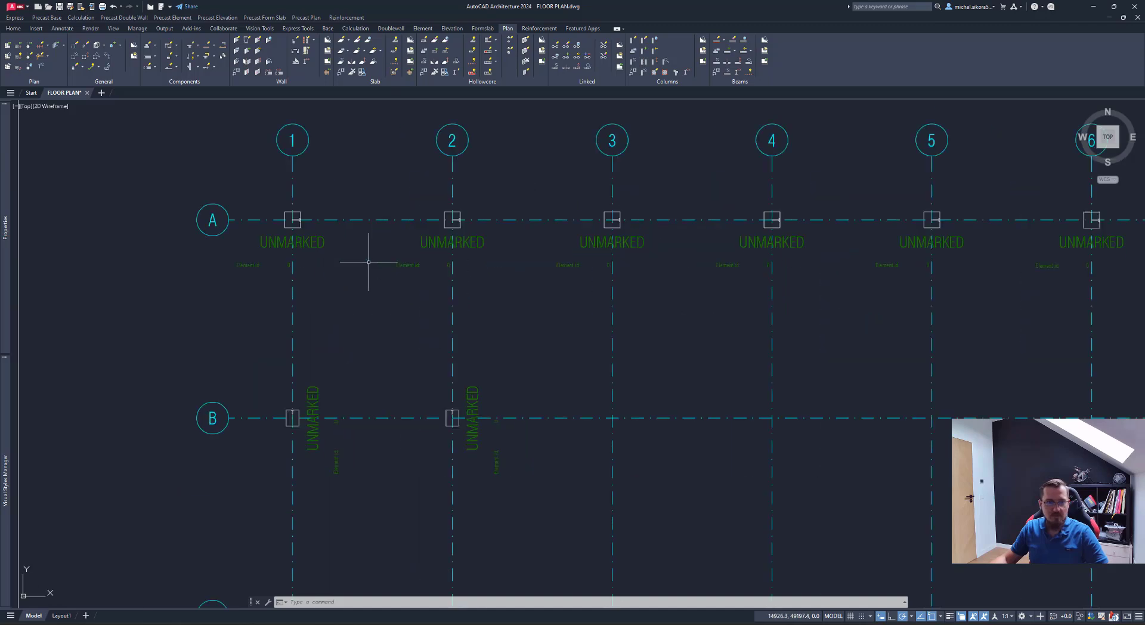
middle_drag(373, 259, 404, 302)
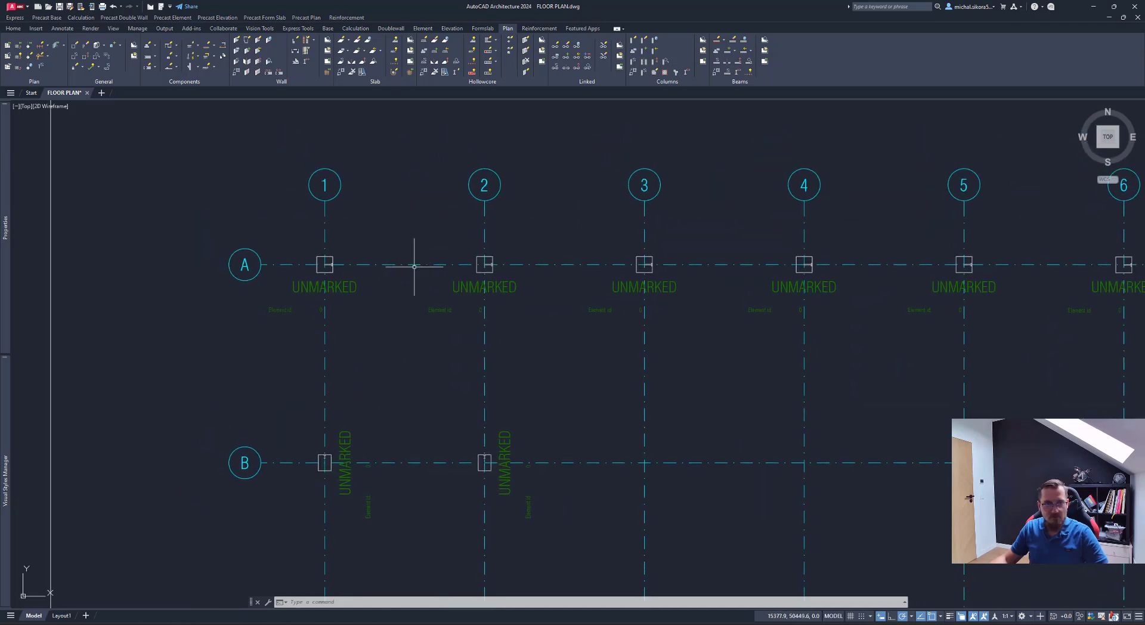
middle_drag(617, 320, 596, 316)
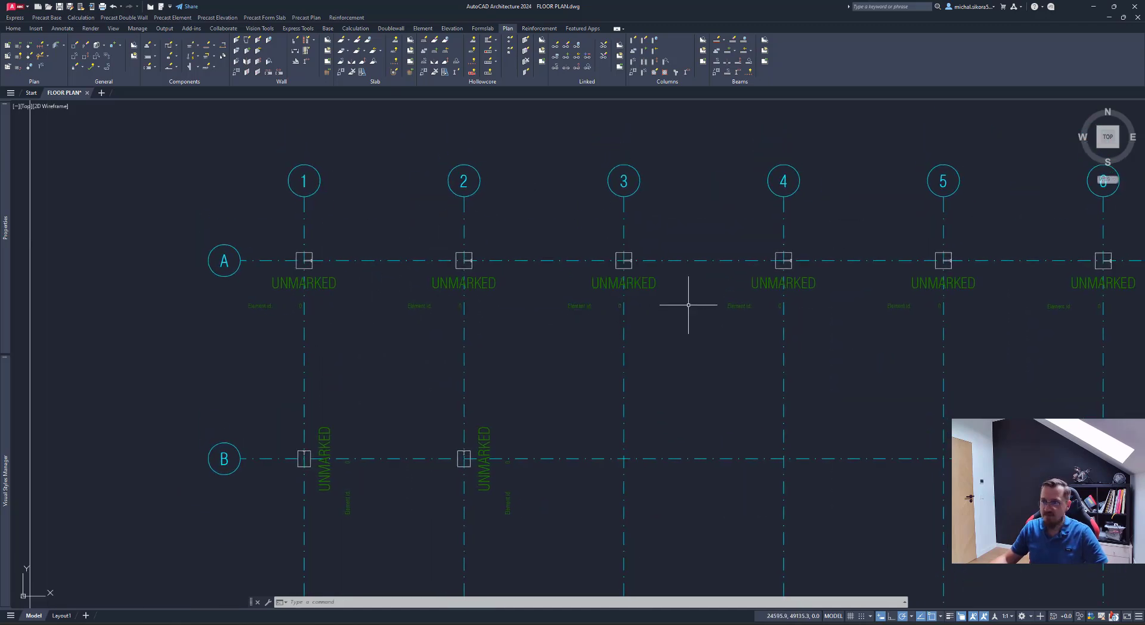
middle_drag(738, 321, 708, 324)
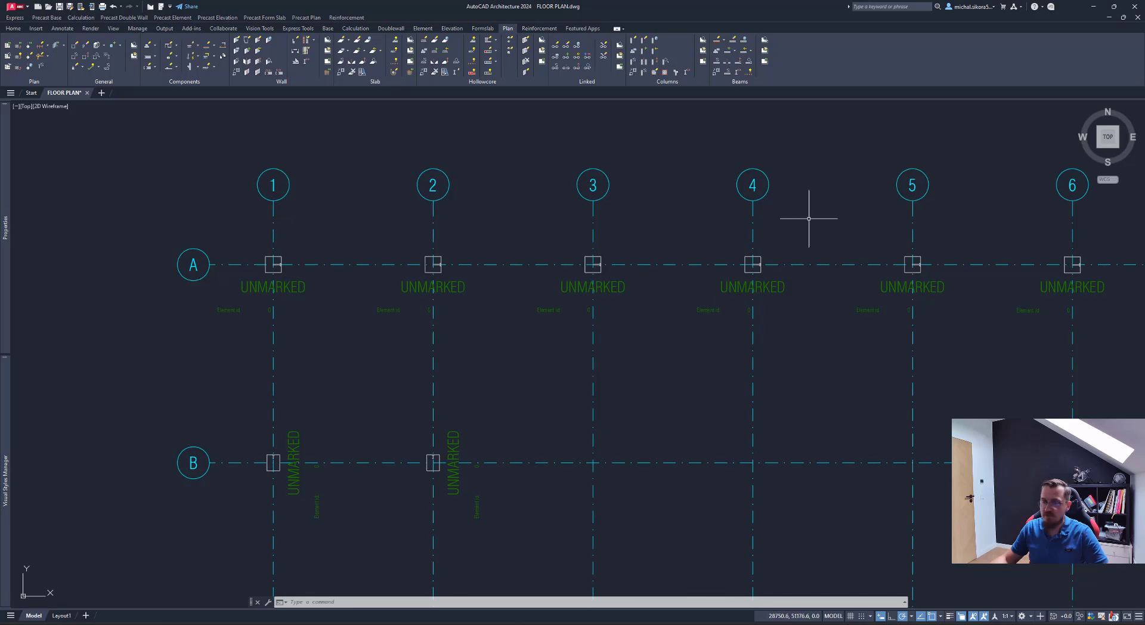
middle_drag(513, 343, 491, 319)
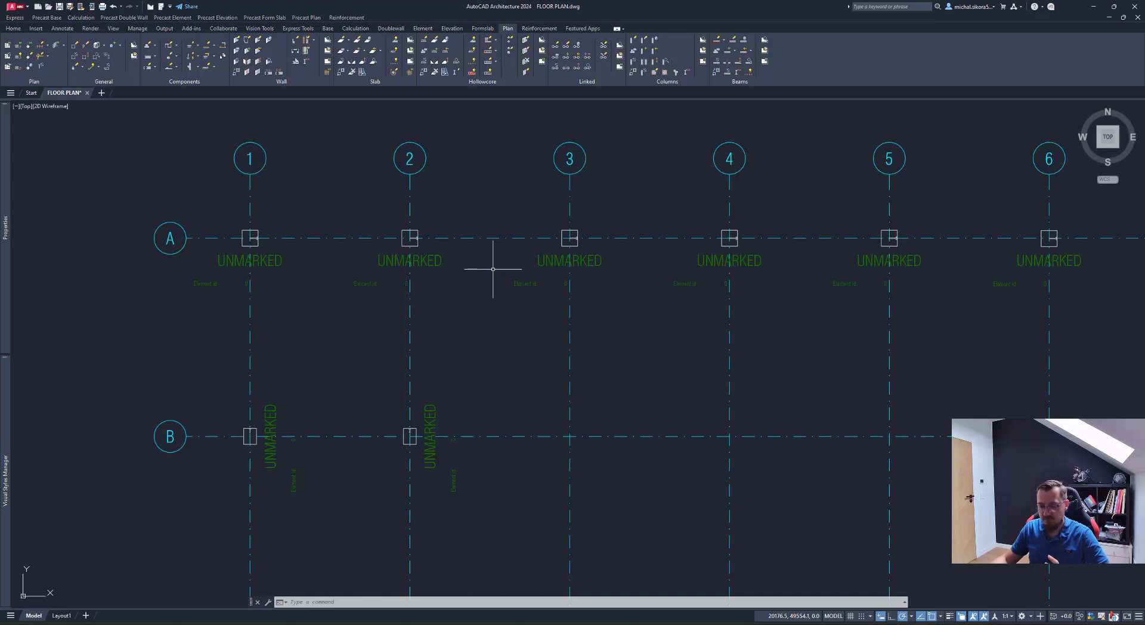
scroll(493, 269, down, 4)
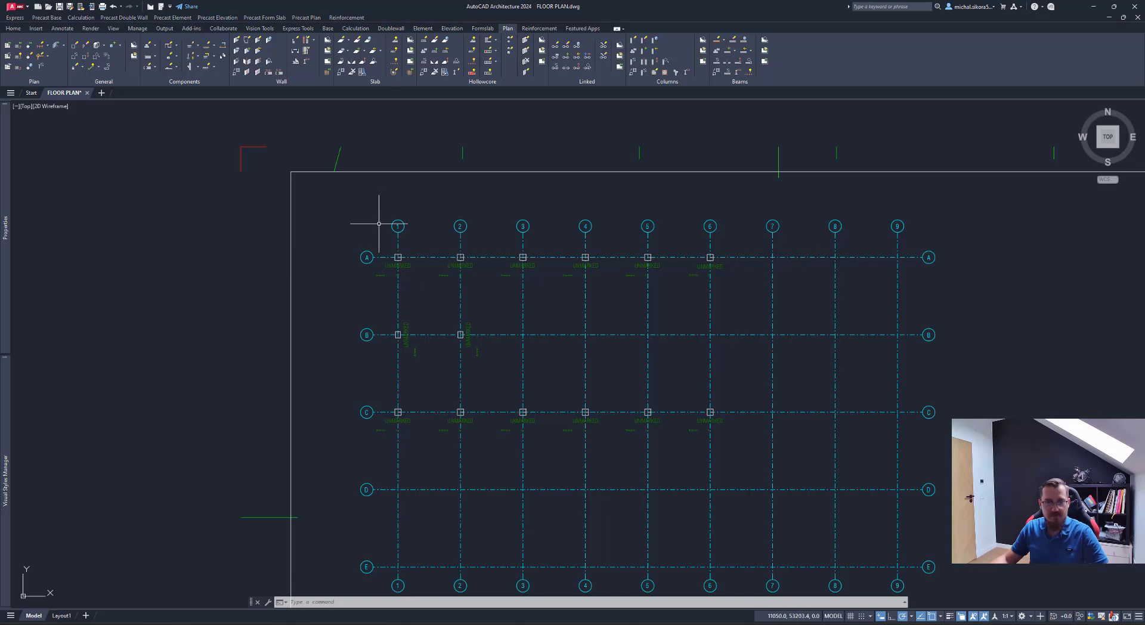
middle_drag(379, 224, 415, 233)
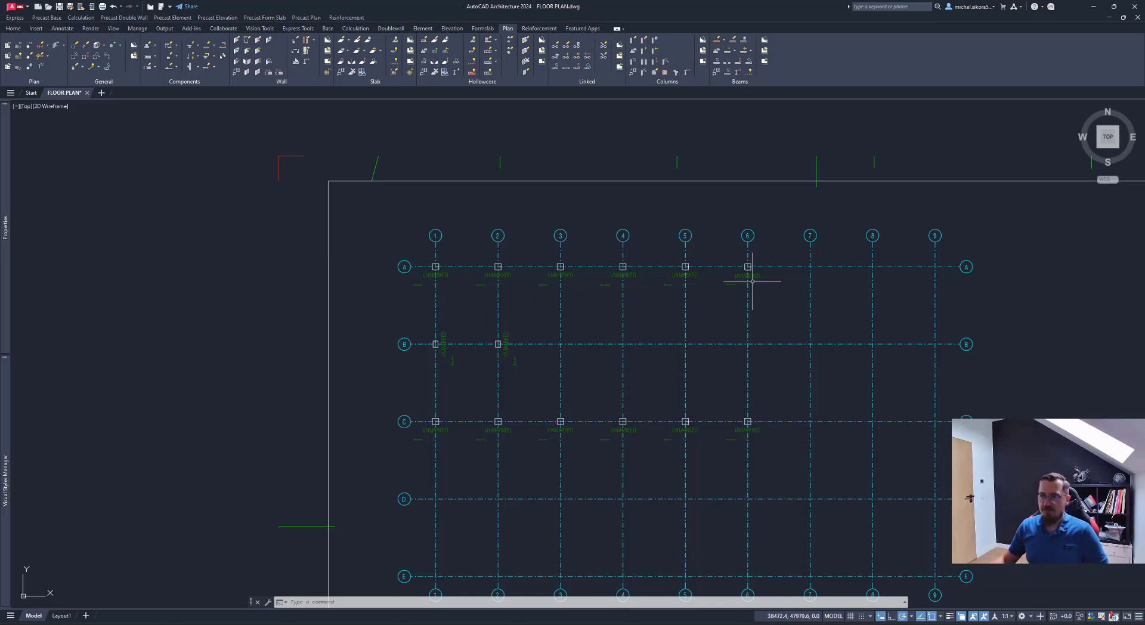
Step: Review the properties and reinforcement template of the column at 2/A, accept them with the lift updated, and finish editing
scroll(487, 263, up, 4)
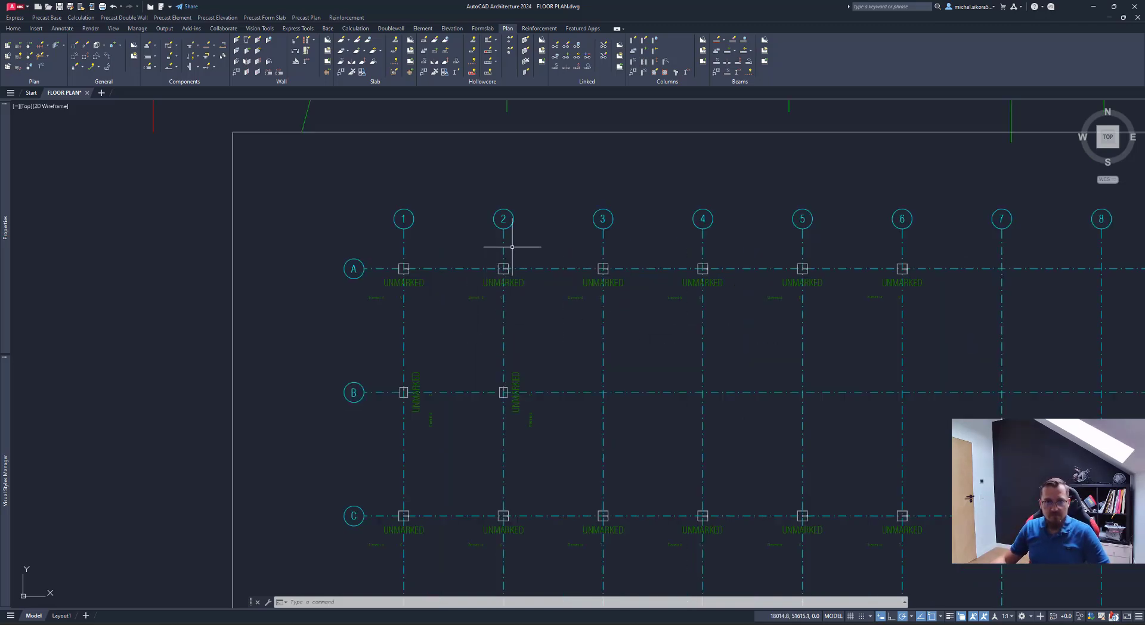
click(501, 263)
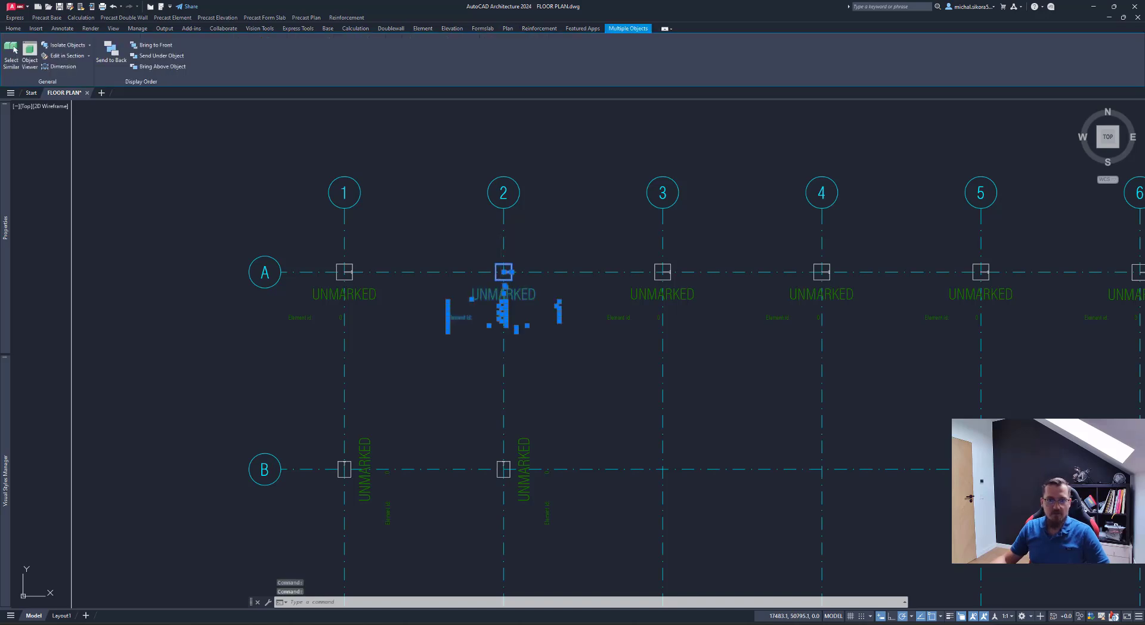
double_click(540, 270)
text(p)
key(Return)
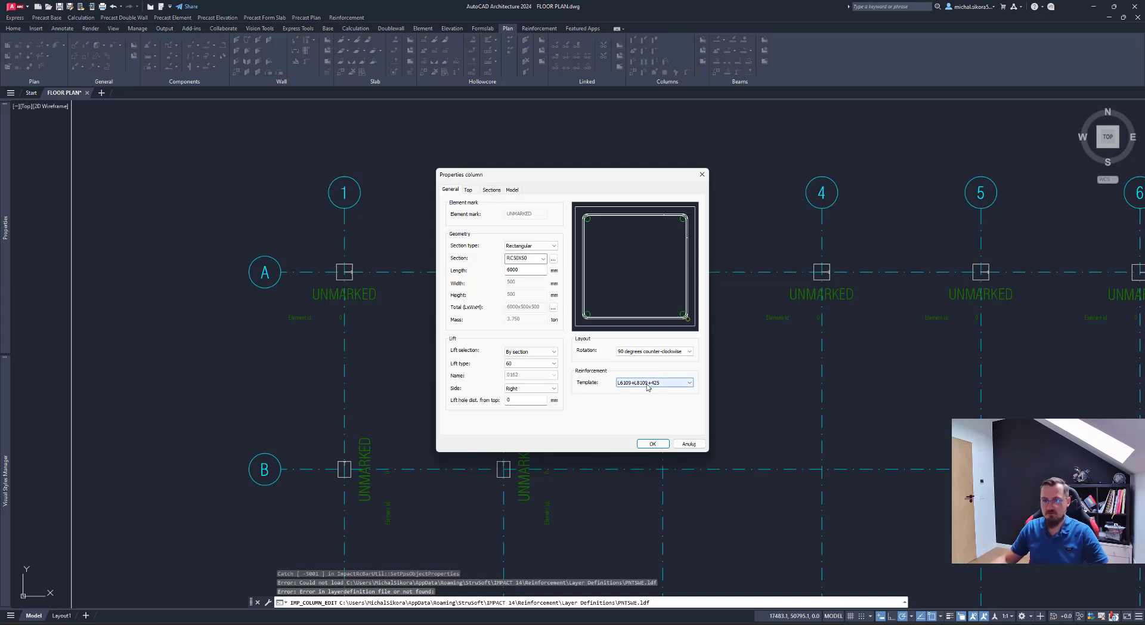
click(653, 444)
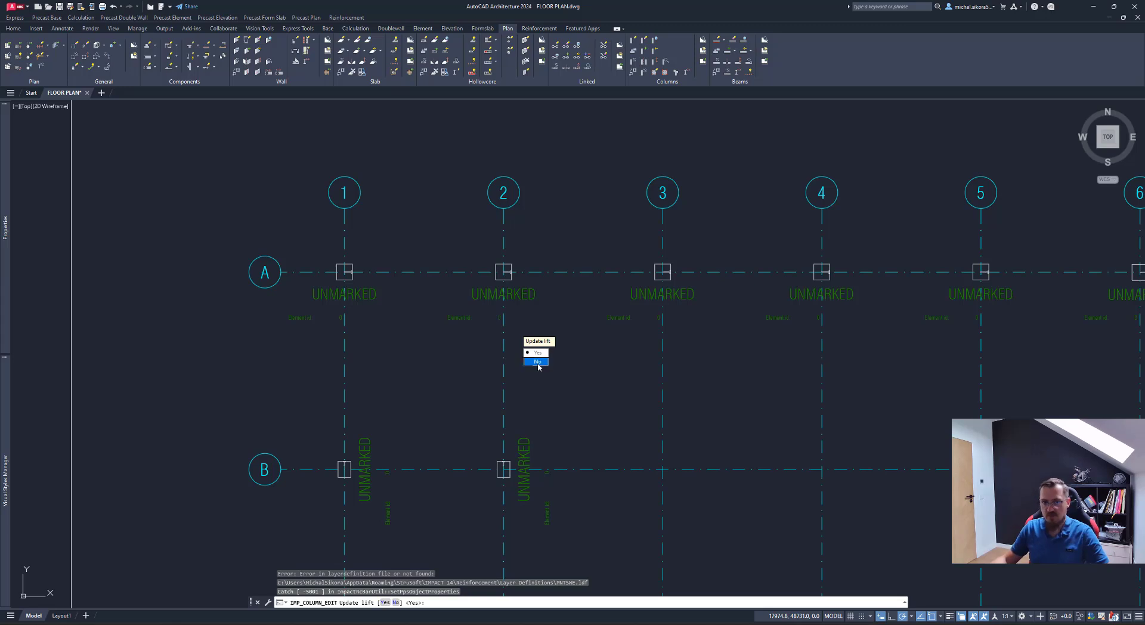
click(538, 352)
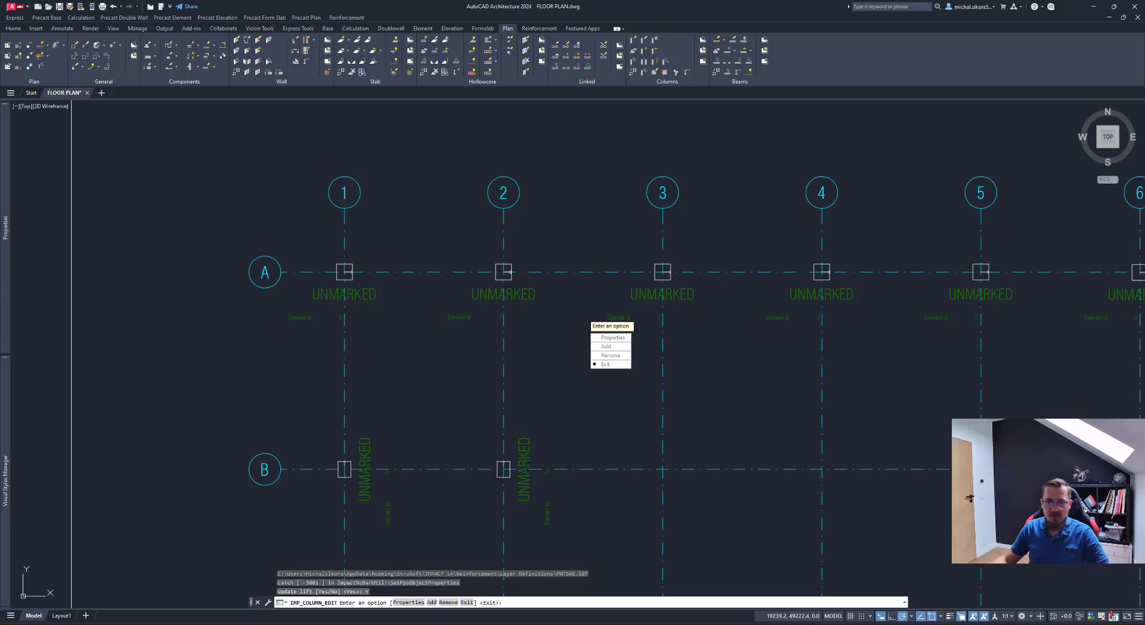
click(617, 364)
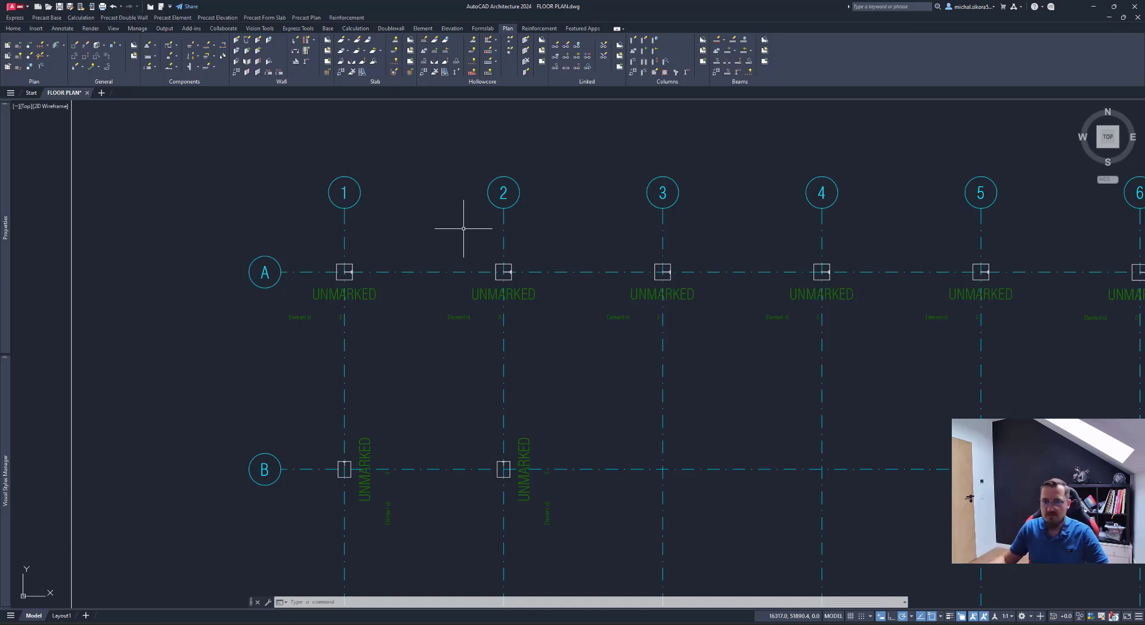
Step: Try to bring the common section RC50X50 into the project's column sections
middle_drag(673, 327, 648, 331)
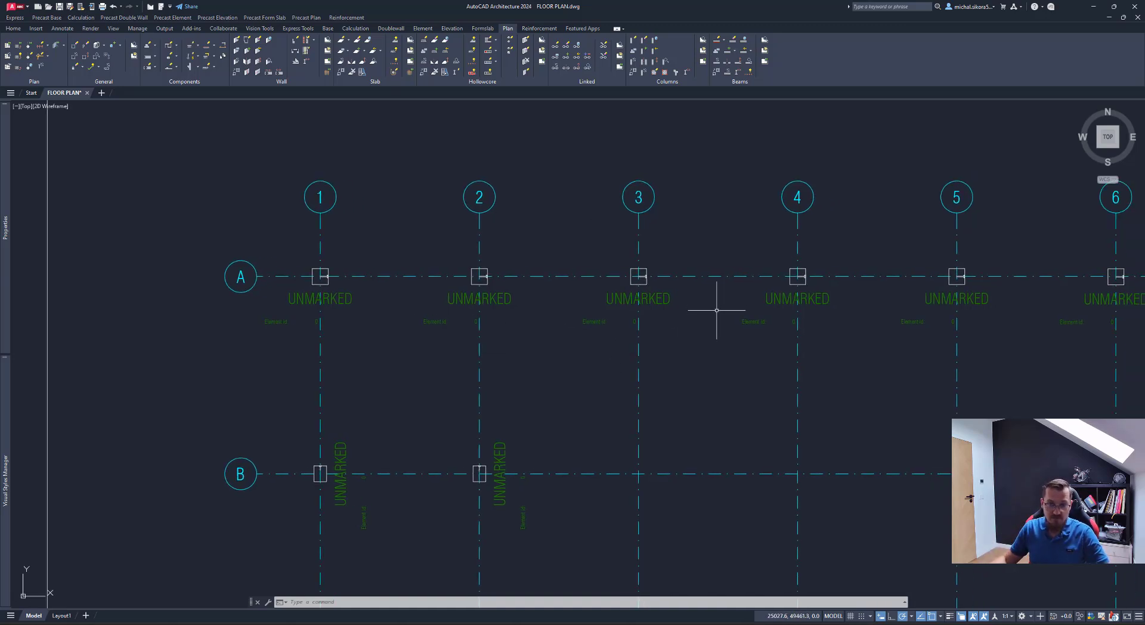
middle_drag(710, 298, 583, 304)
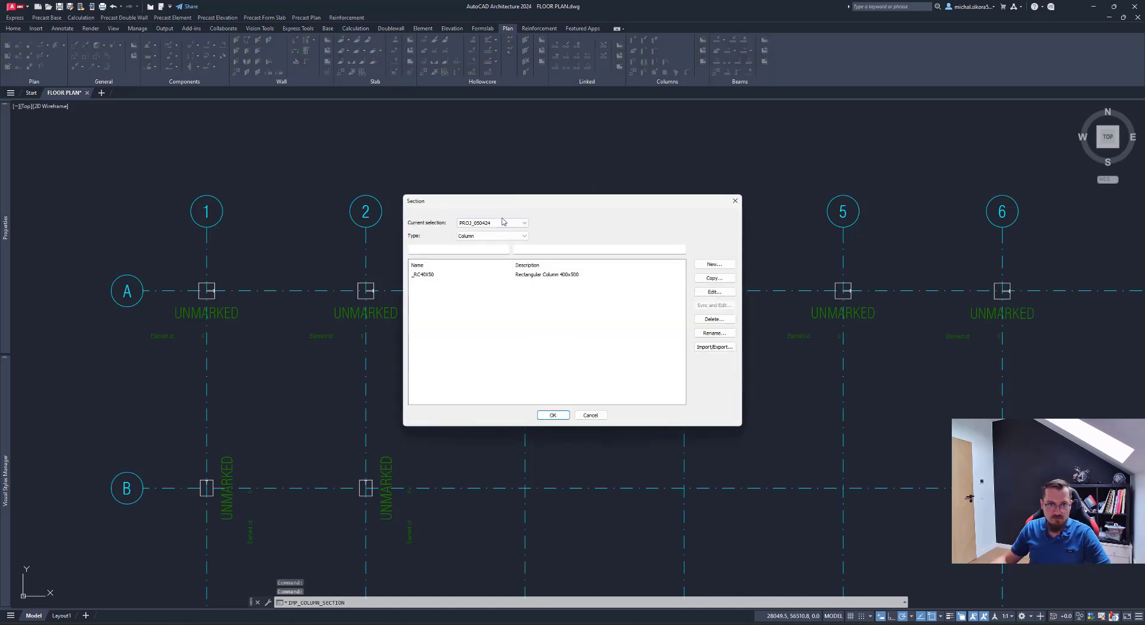
click(431, 275)
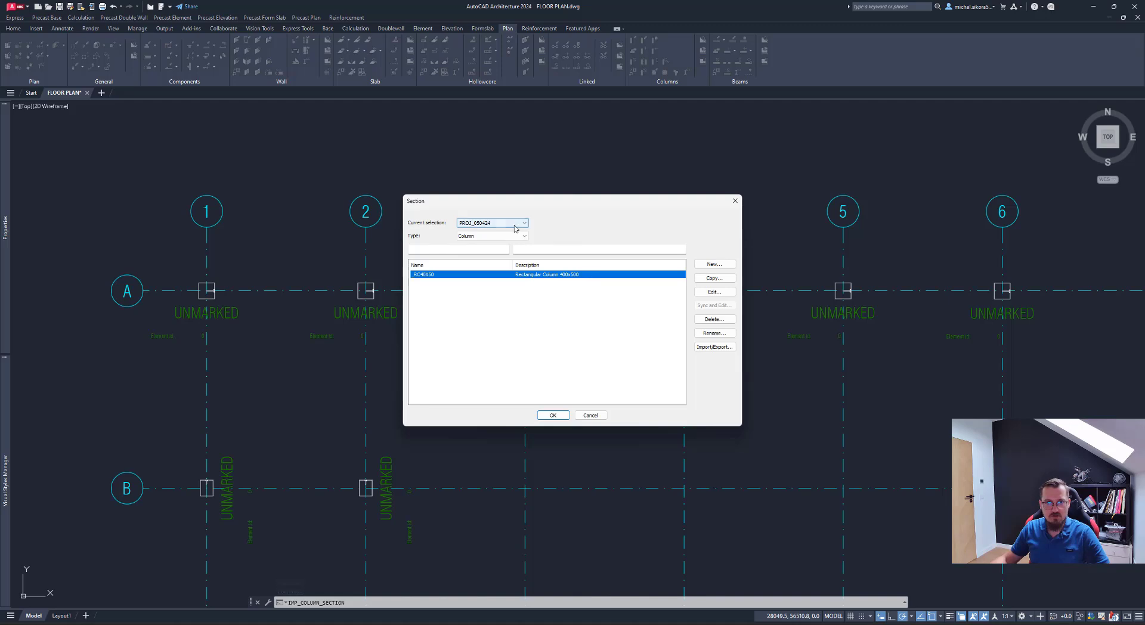
click(716, 346)
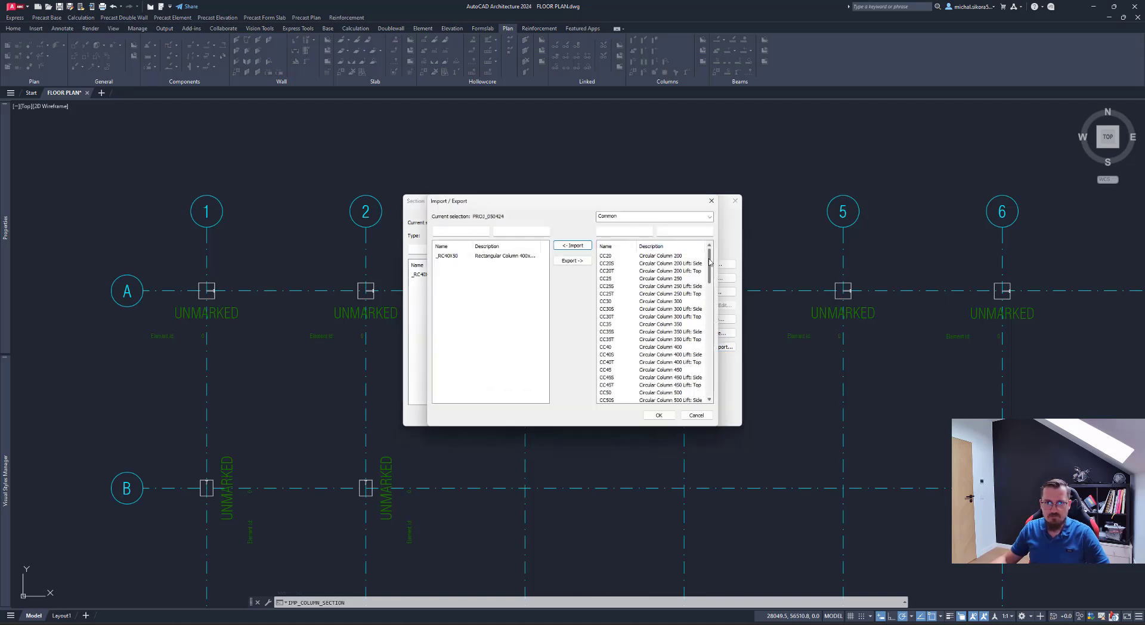
drag(711, 252, 729, 324)
click(626, 333)
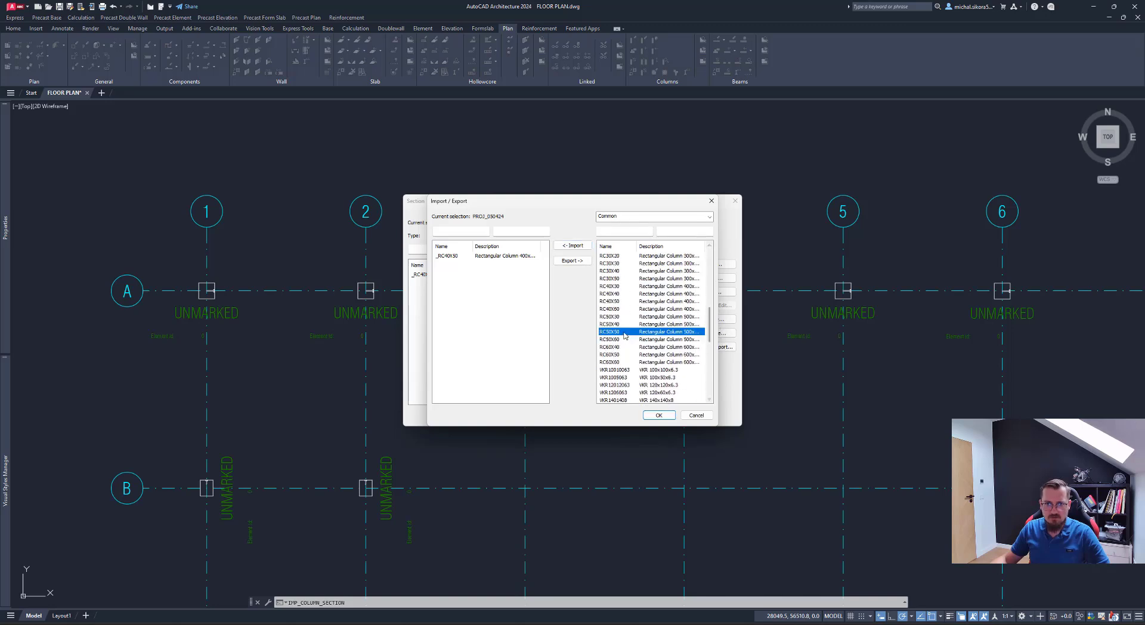
click(659, 415)
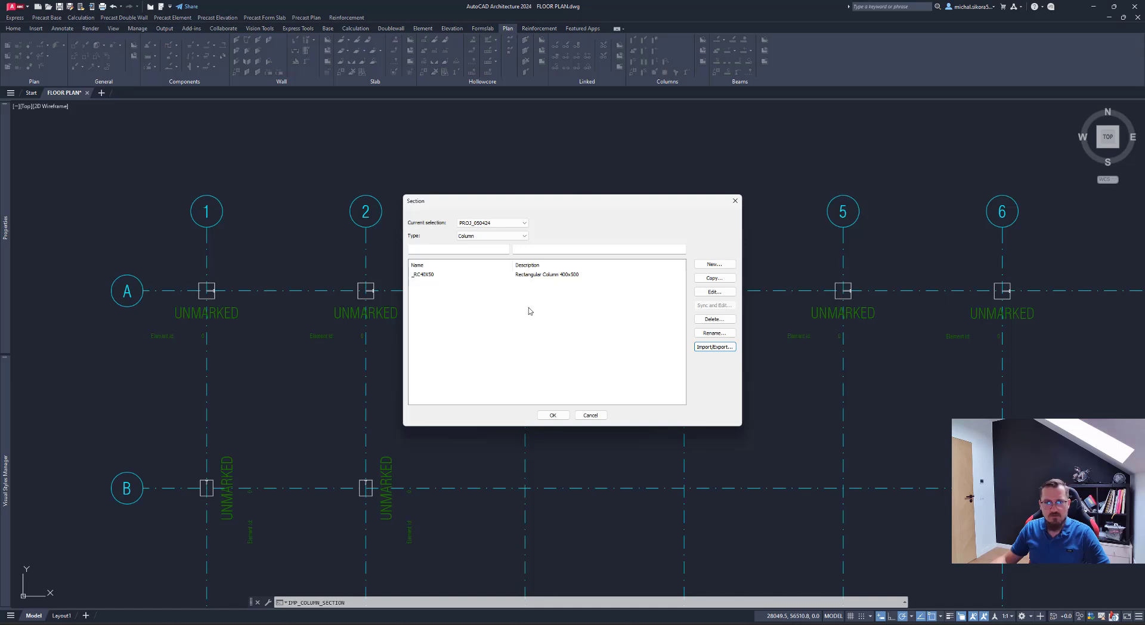
Step: Import the common rectangular section RC50X50 into the project's column sections and accept the import
click(715, 346)
drag(709, 268, 711, 318)
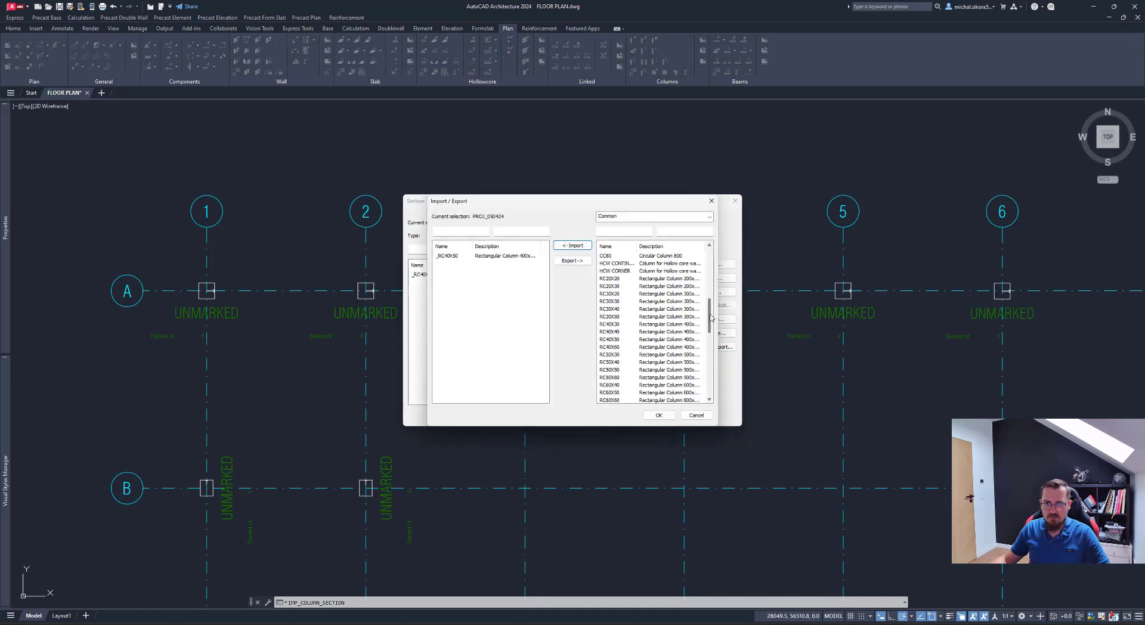
click(621, 370)
click(576, 246)
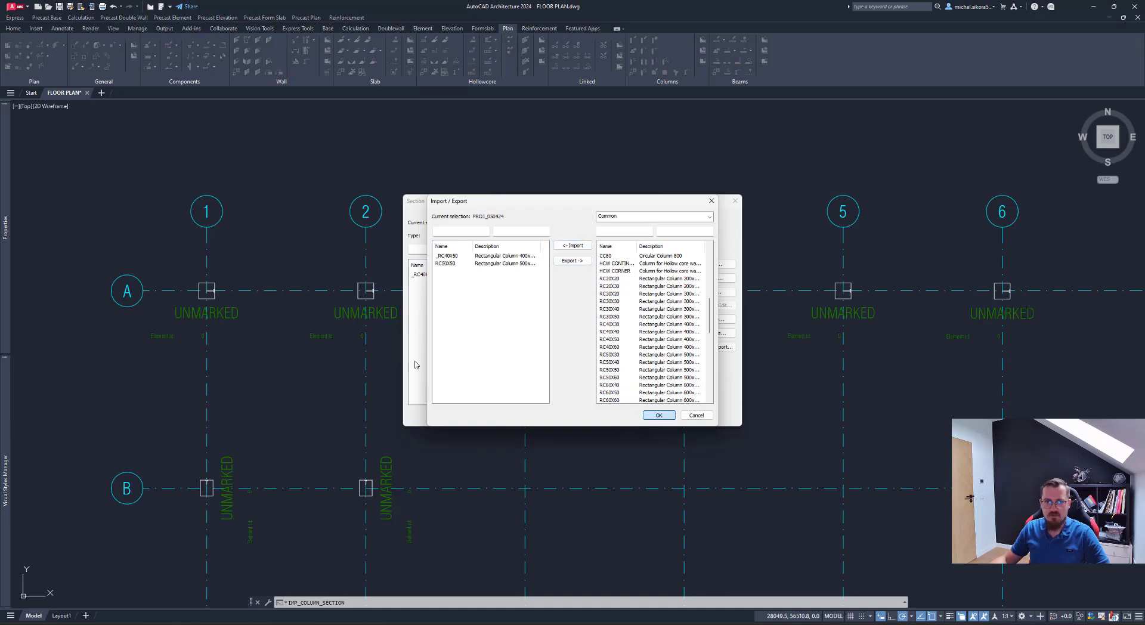
key(Return)
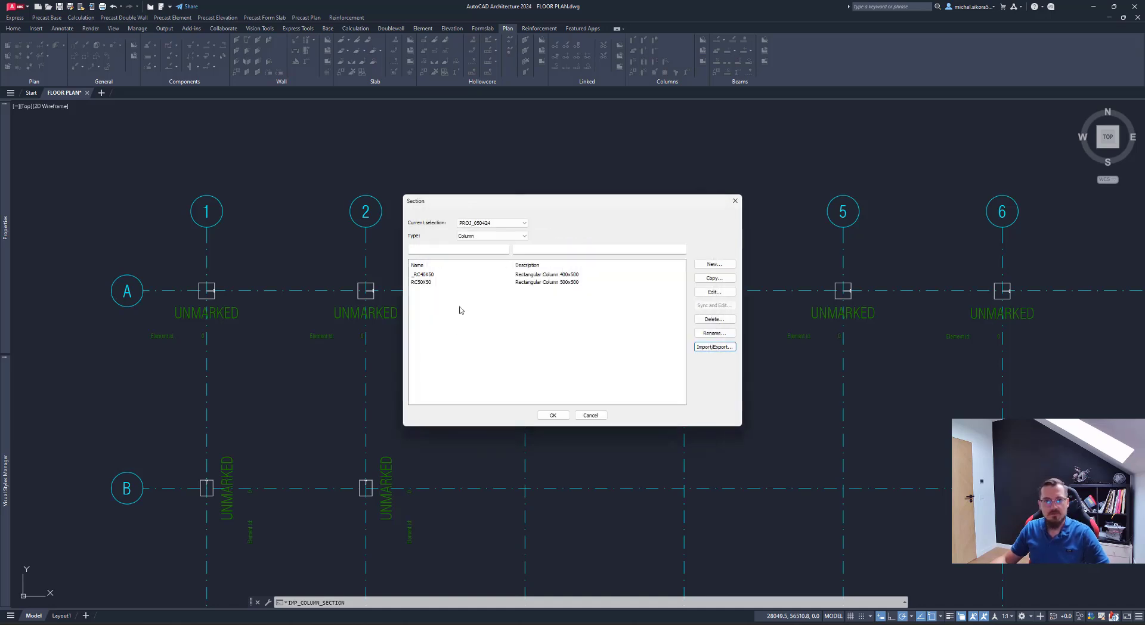
Step: Open the project's RC50X50 section for editing at its reinforcement settings
click(423, 282)
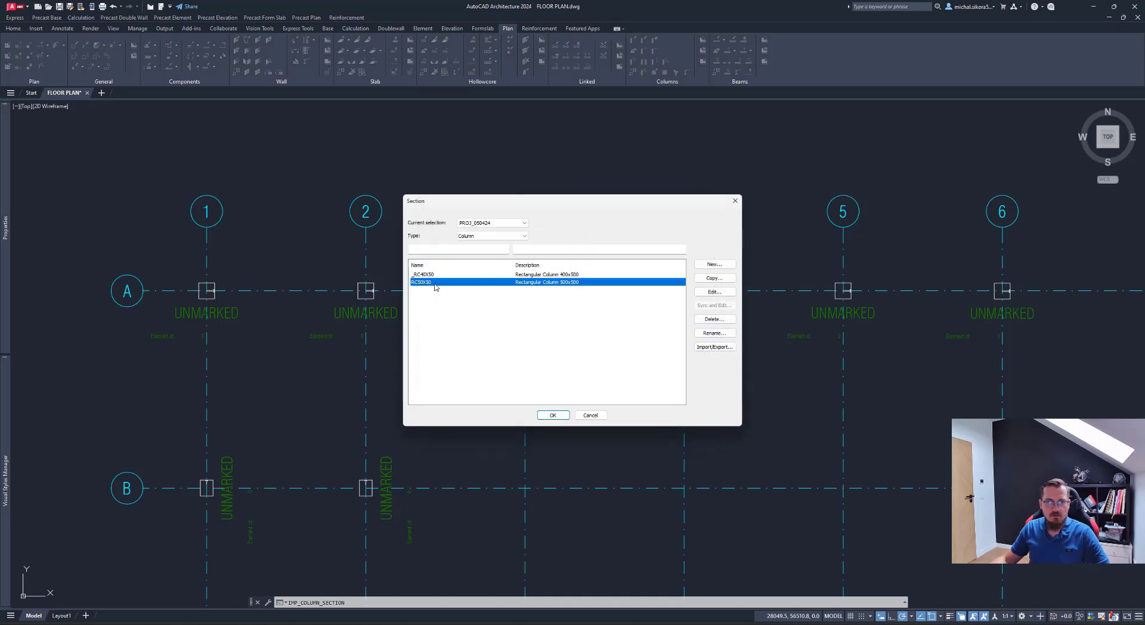
click(715, 292)
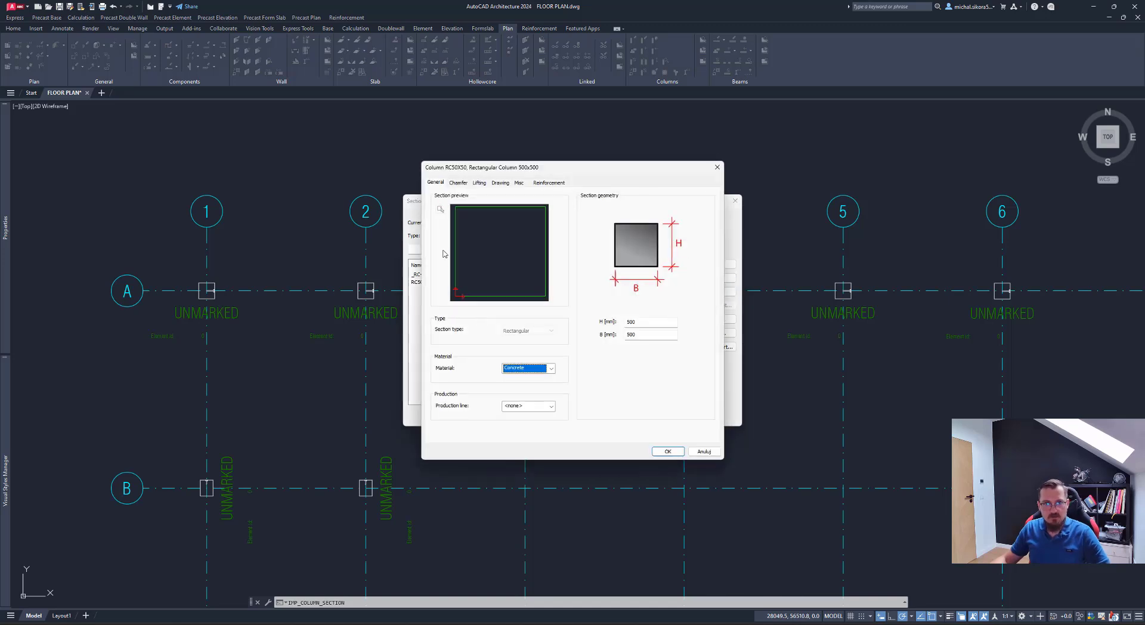
click(550, 183)
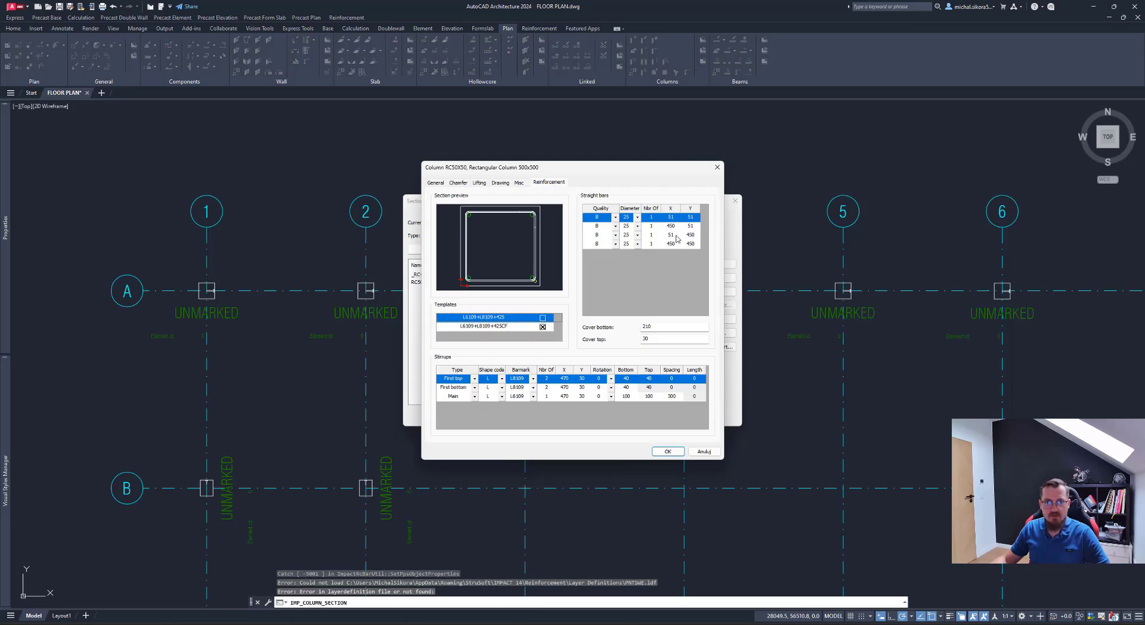
Step: Compare the stirrup definitions of the two existing reinforcement templates of section RC50X50
click(516, 326)
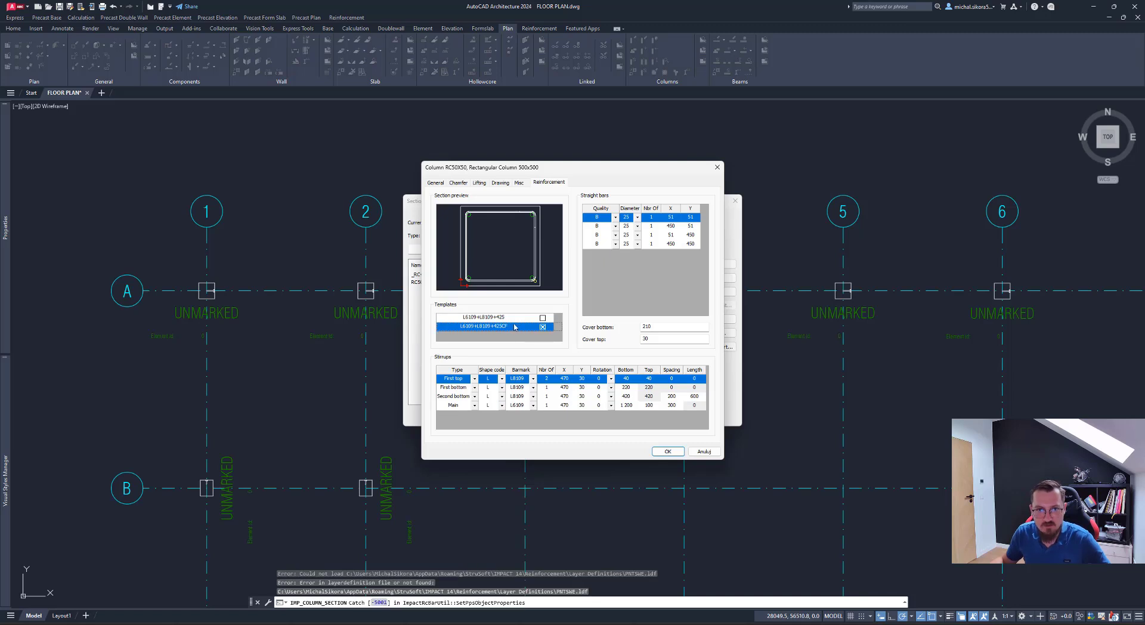
click(513, 321)
click(513, 326)
click(512, 320)
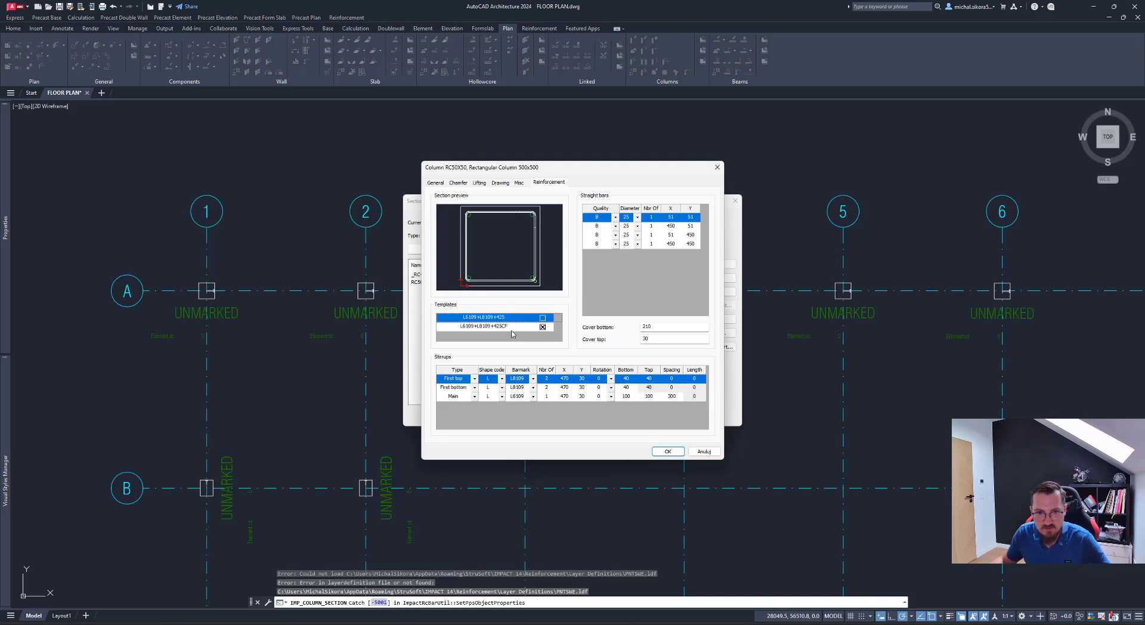
click(509, 327)
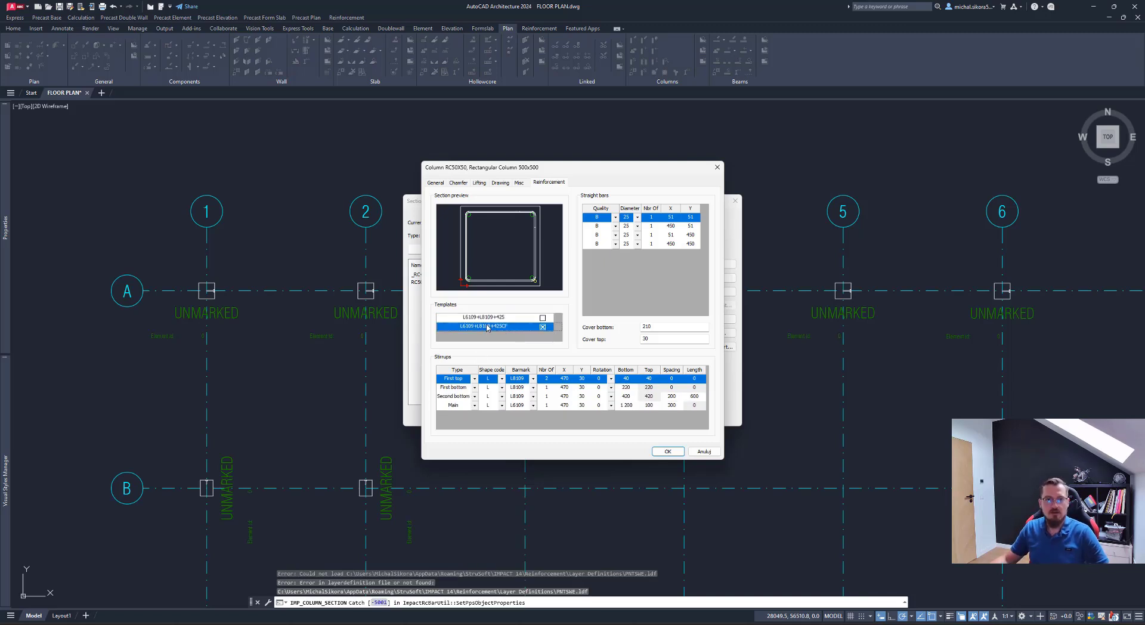
click(488, 318)
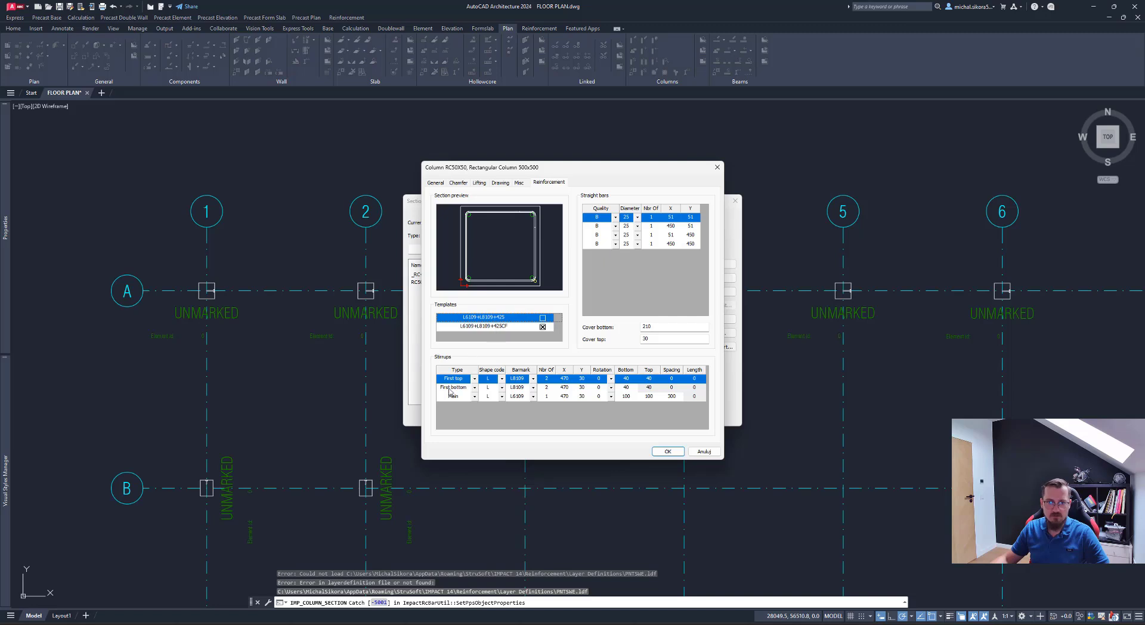
click(495, 329)
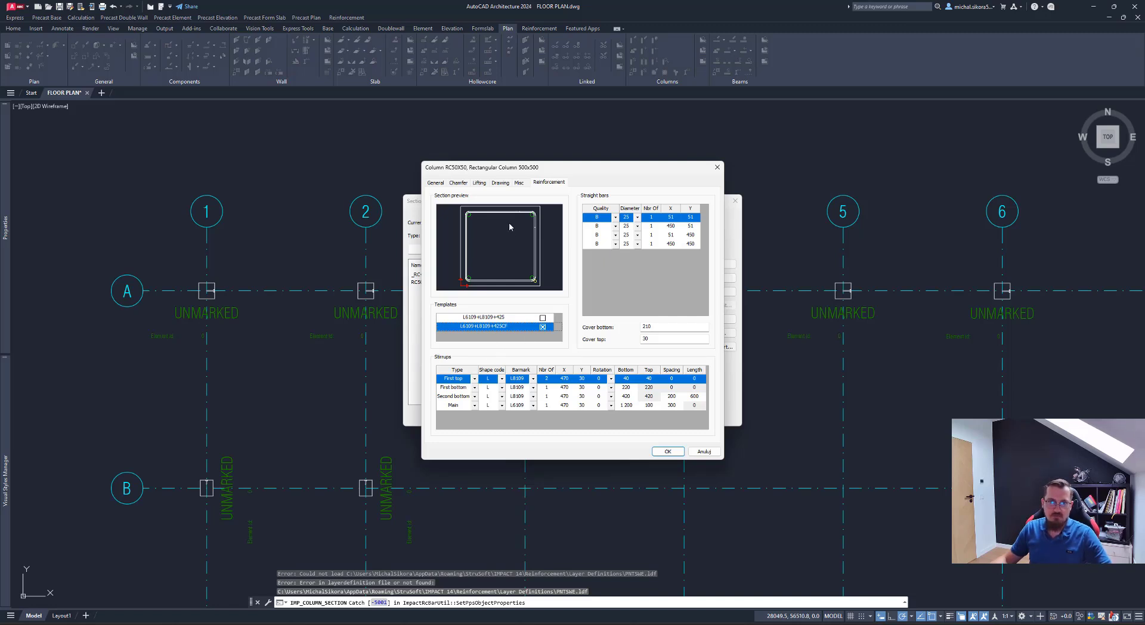
Step: Create a new reinforcement template for section RC50X50 named 8X20 + 6@300
right_click(494, 339)
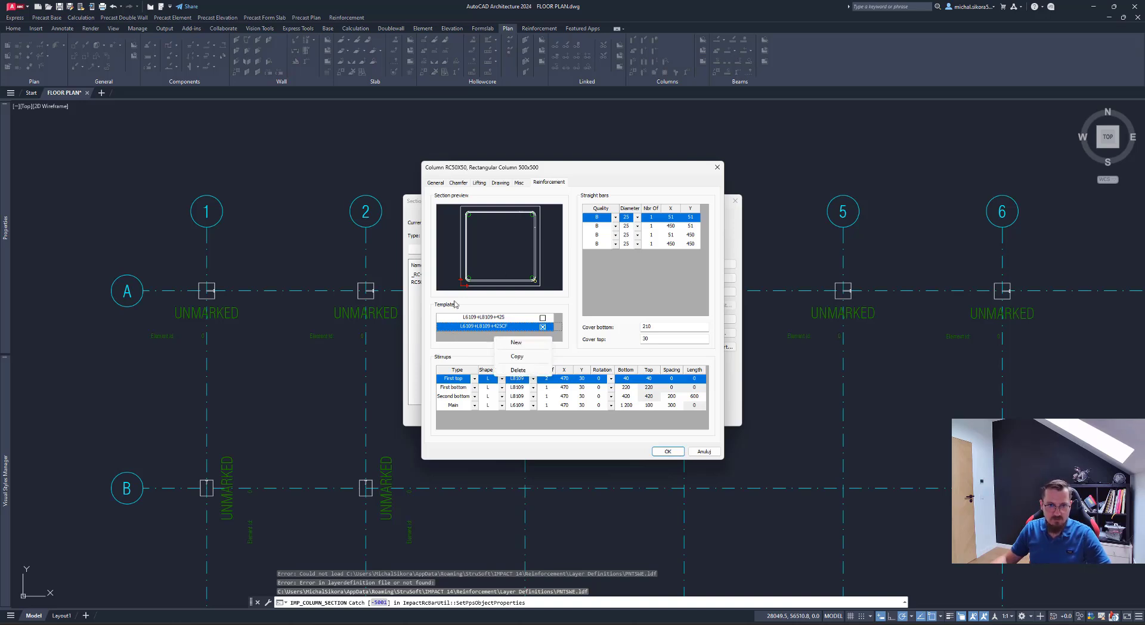
click(517, 342)
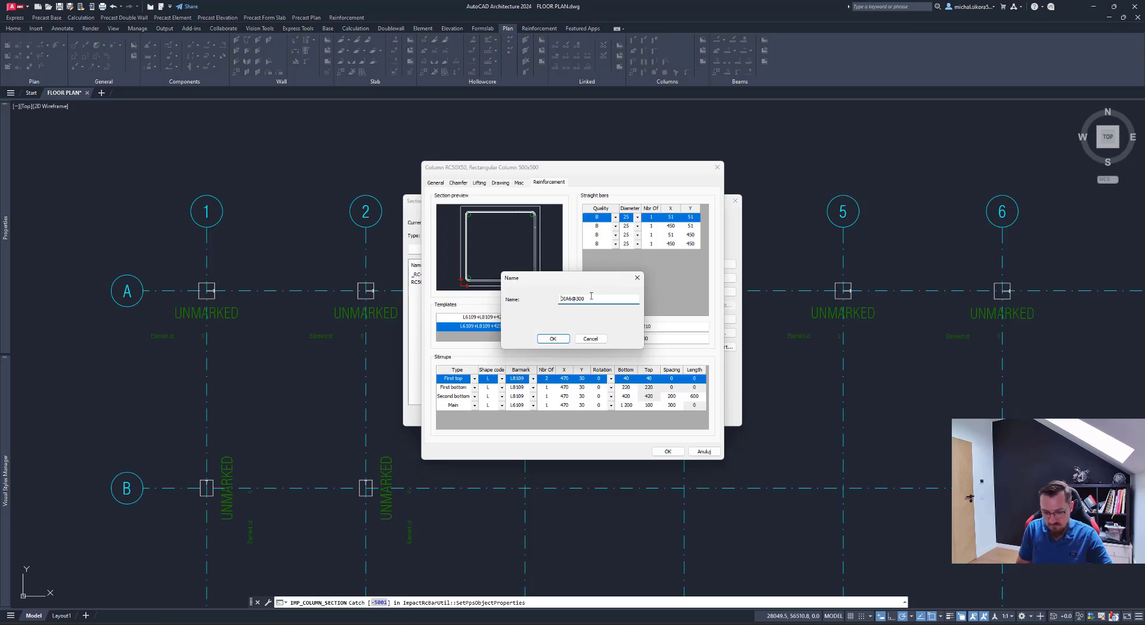
text(6x)
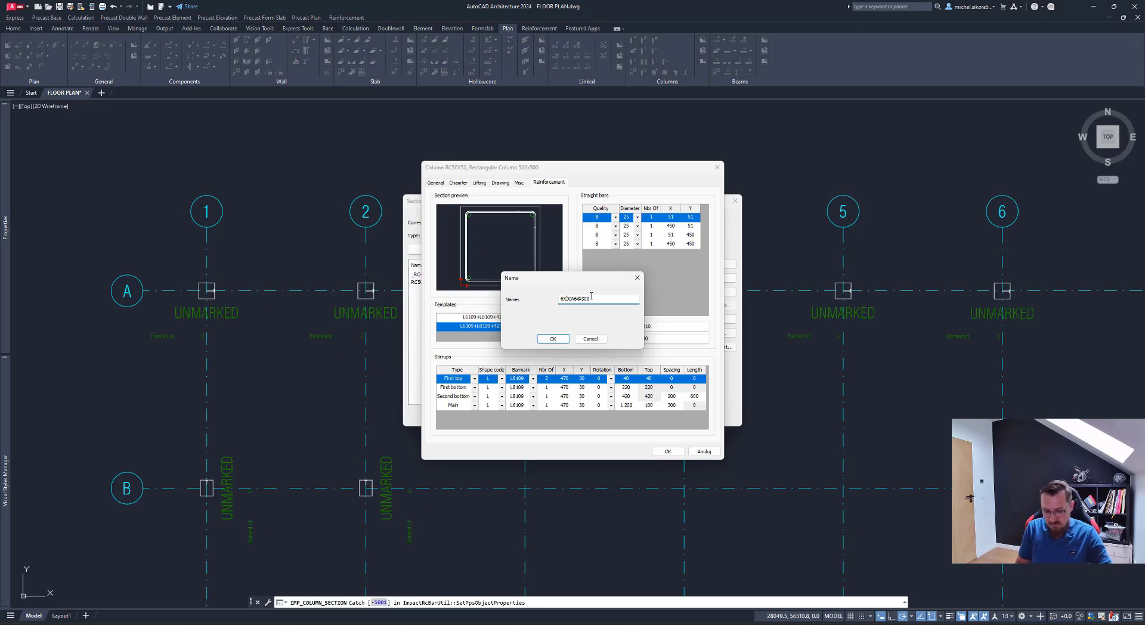
text(20)
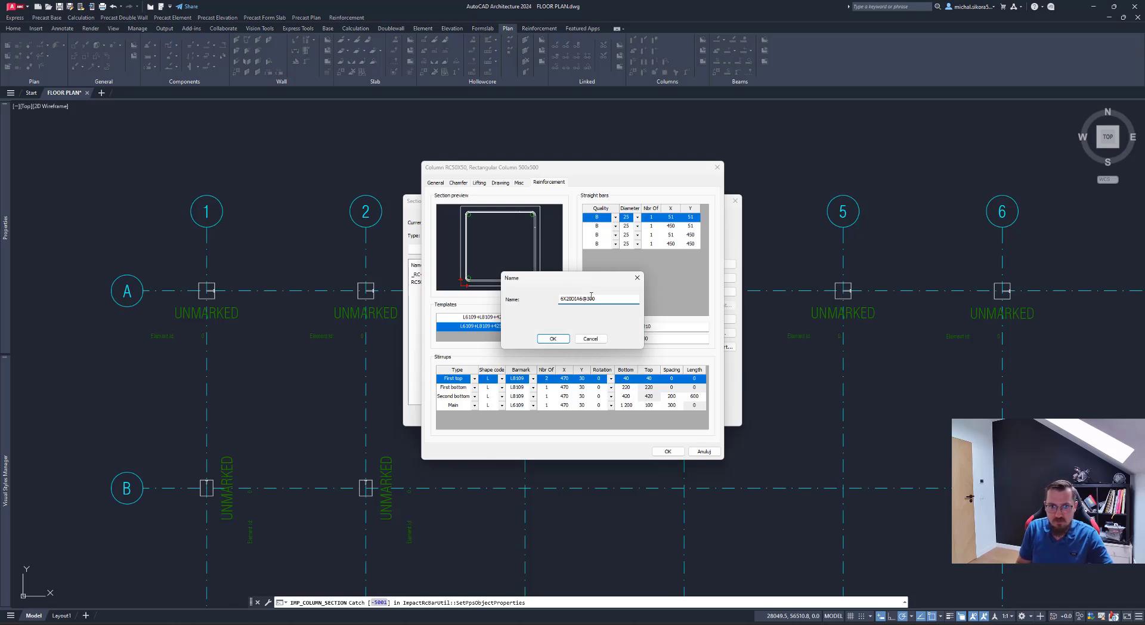
key(Delete)
key(Delete)
key(Delete)
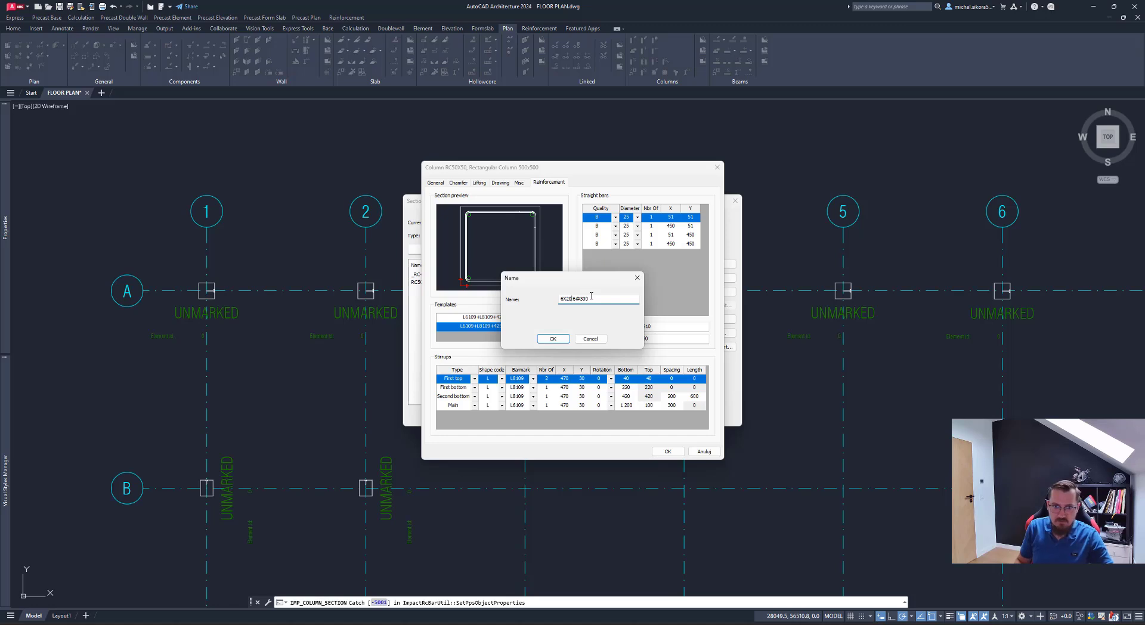
text(+)
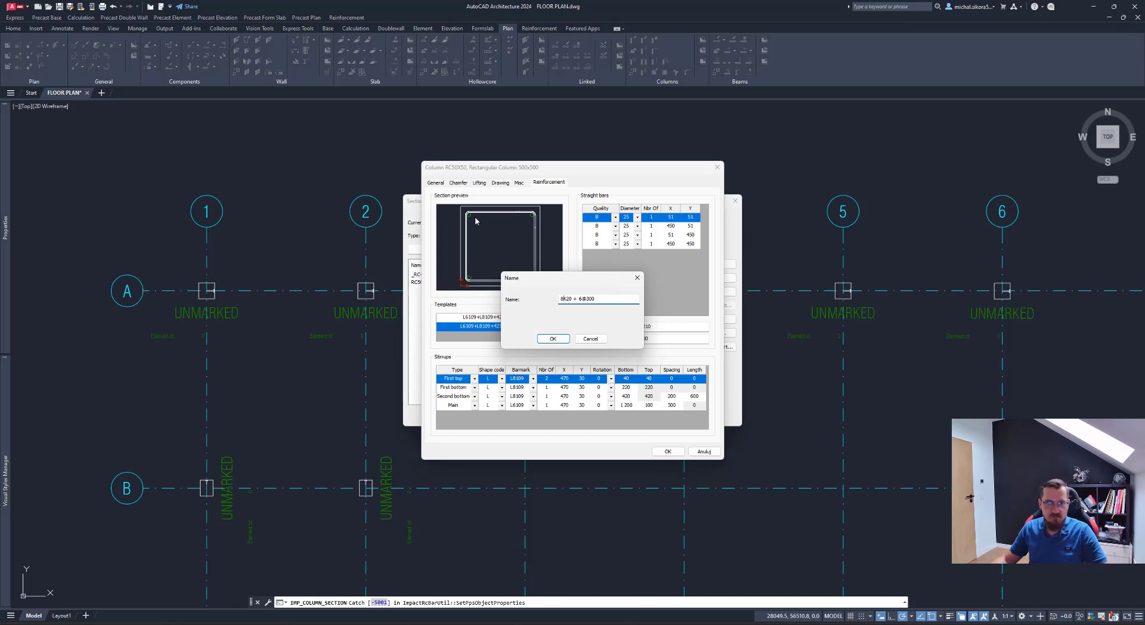
click(562, 339)
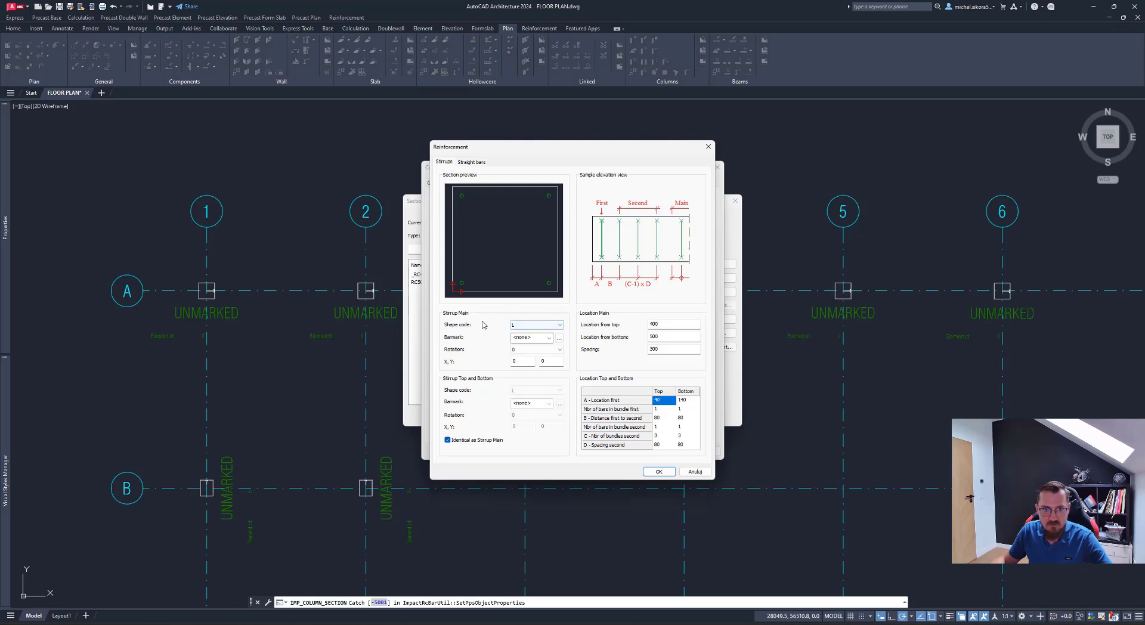
Step: Set the main stirrup's shape code to 51 in the new reinforcement template
click(559, 325)
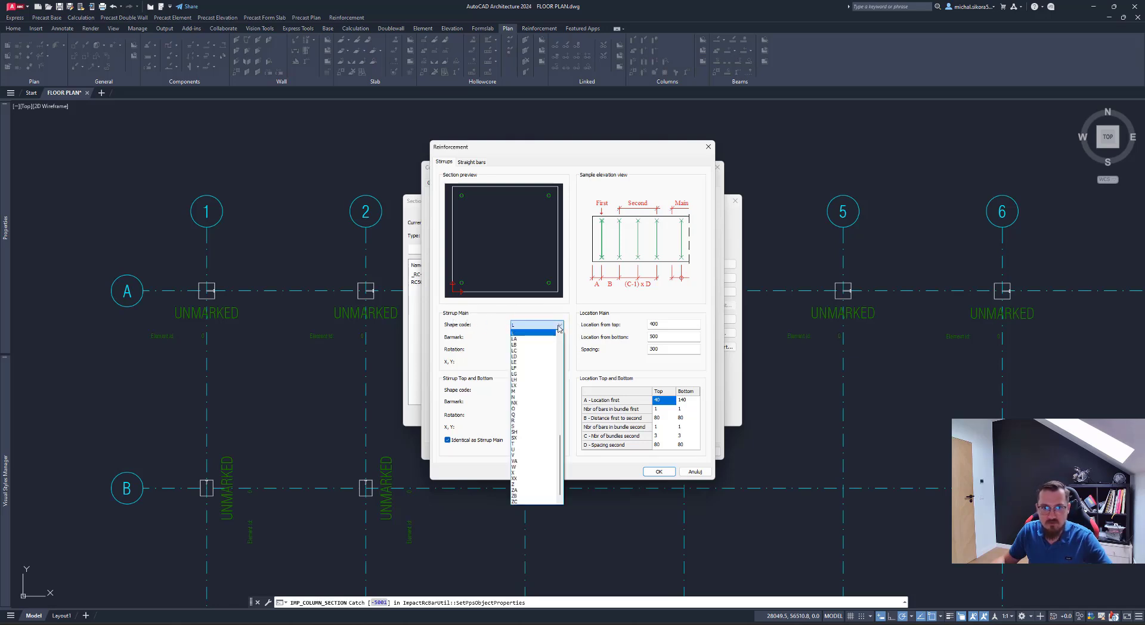
click(559, 327)
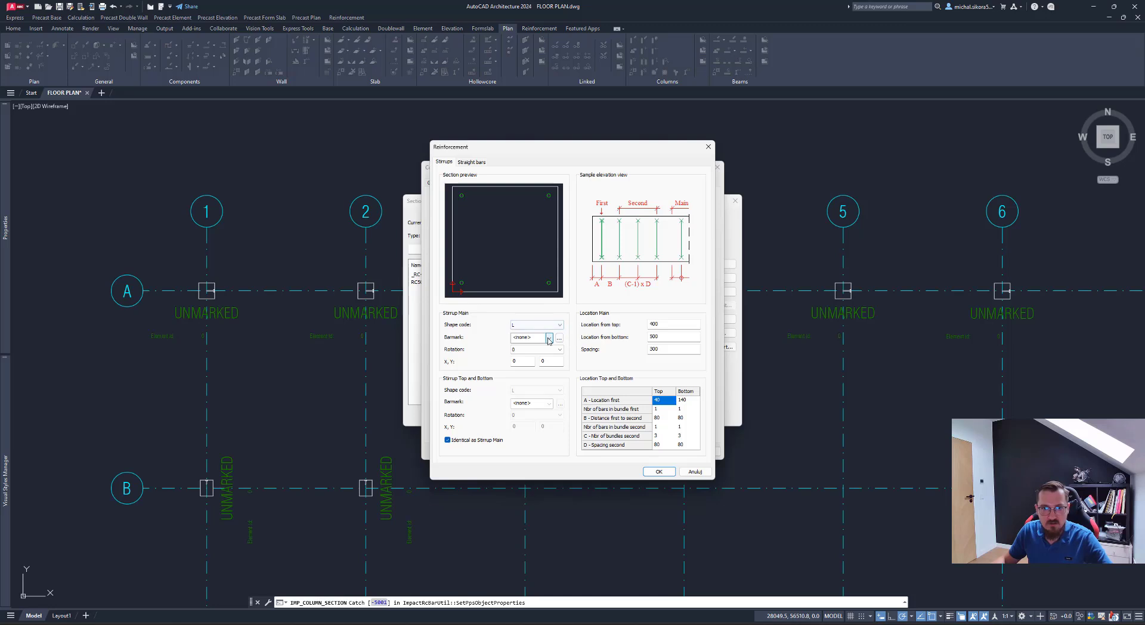
click(548, 338)
click(569, 325)
click(559, 325)
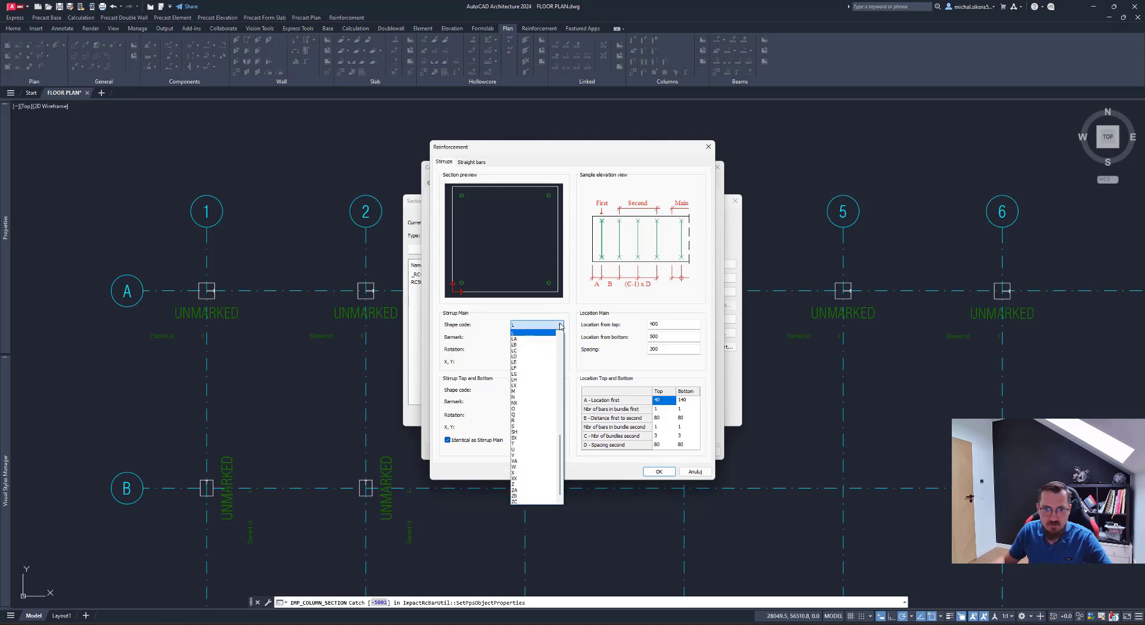
drag(561, 453, 566, 347)
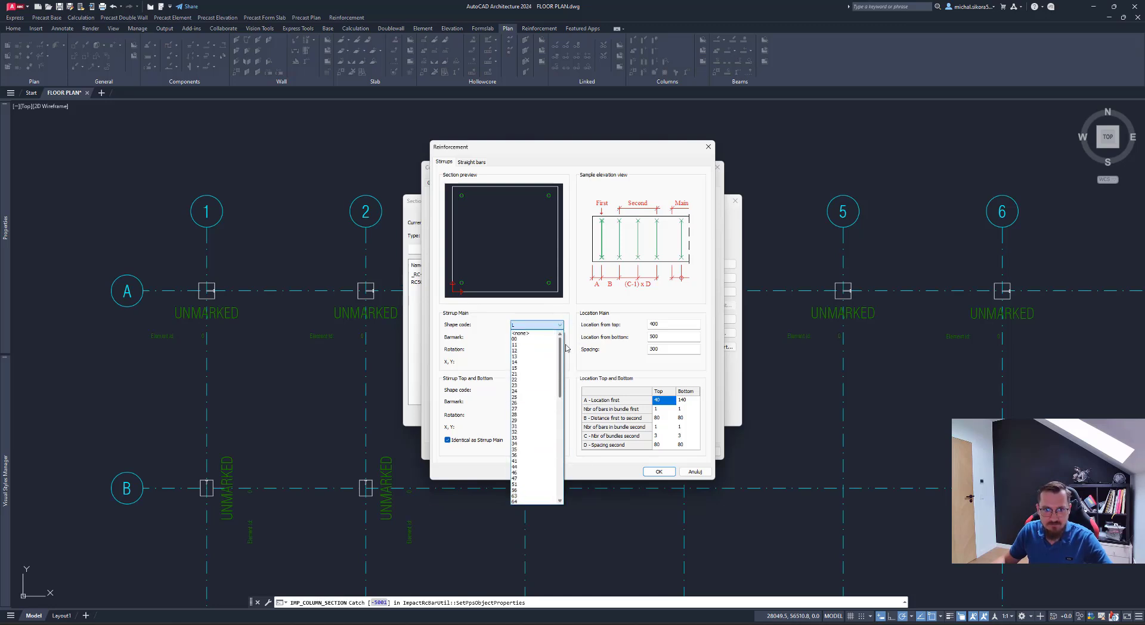
click(528, 485)
Step: Create a new project barmark named S1 for the main stirrup, leaving its description empty
click(550, 338)
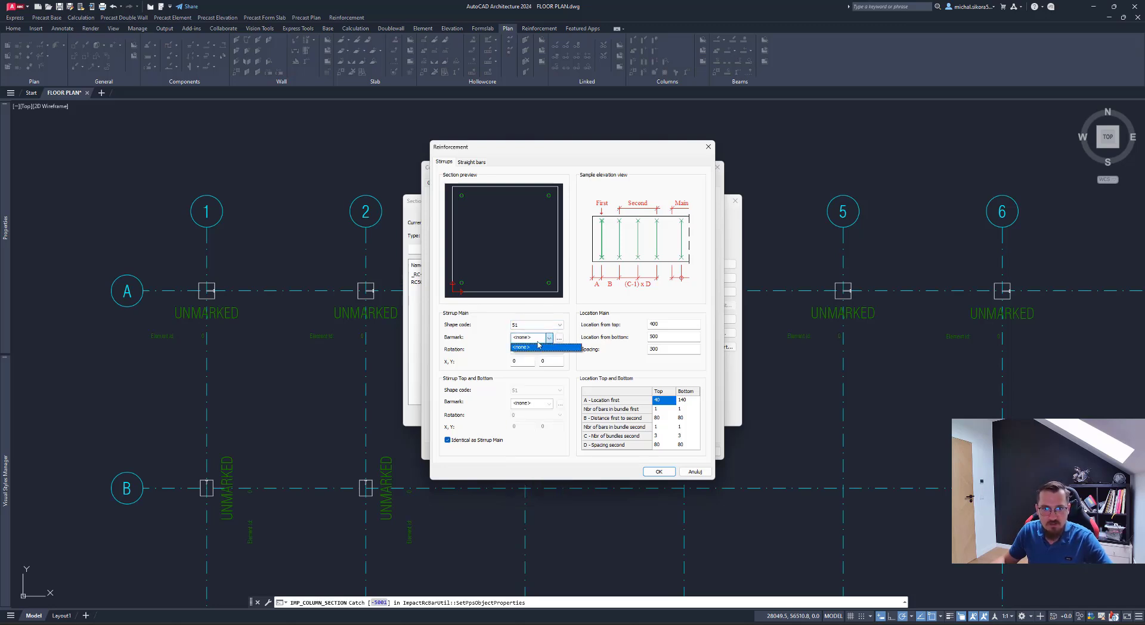
click(529, 345)
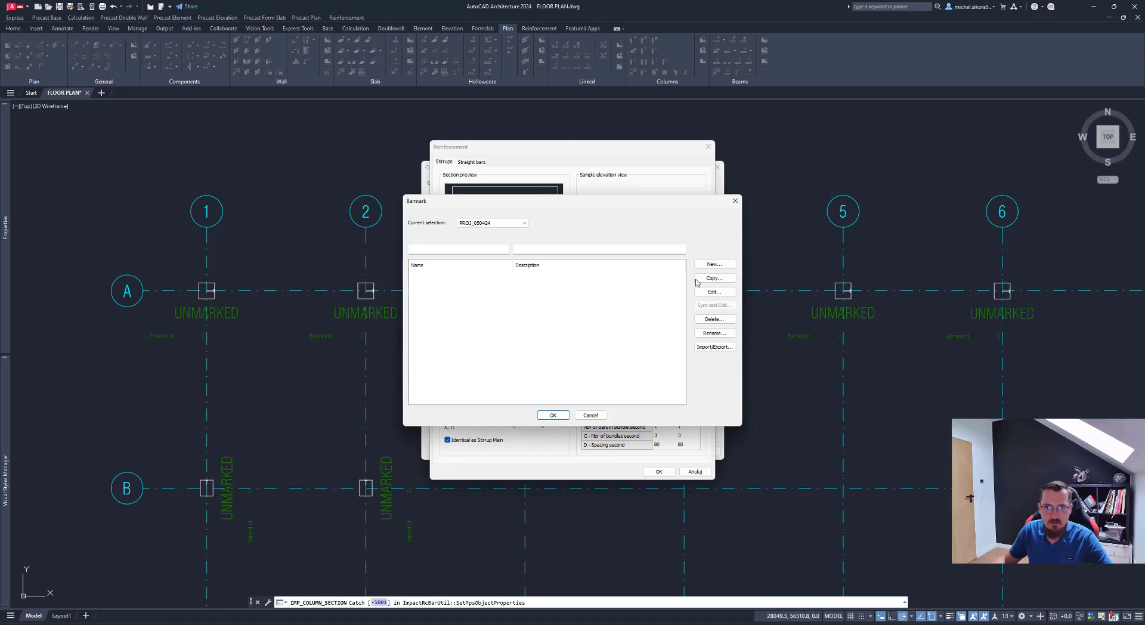
click(714, 265)
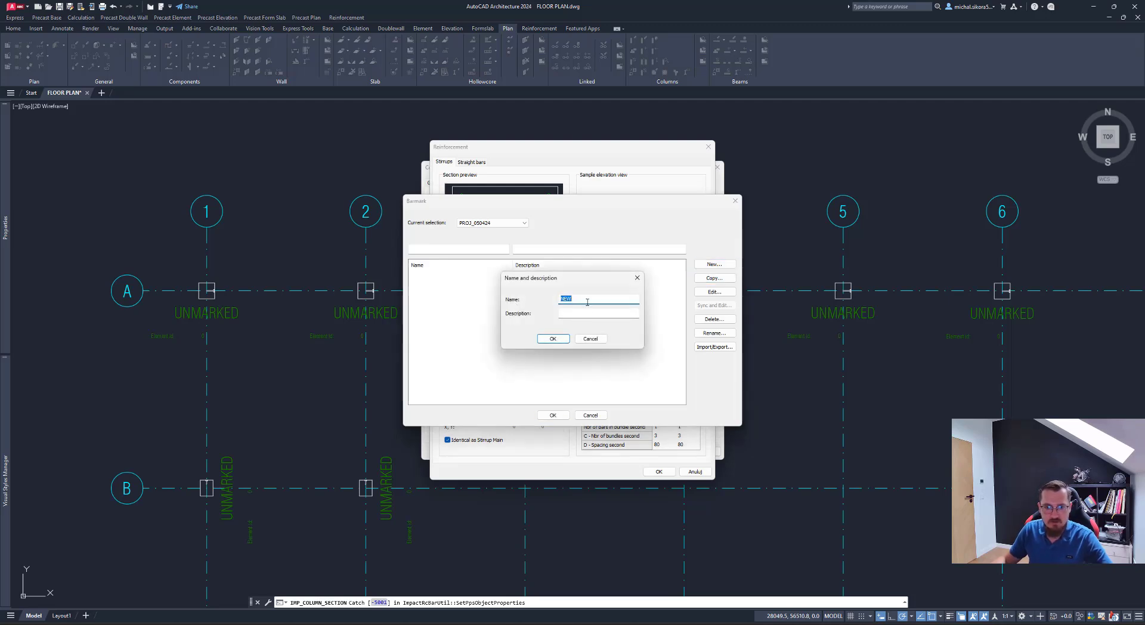
text(S1)
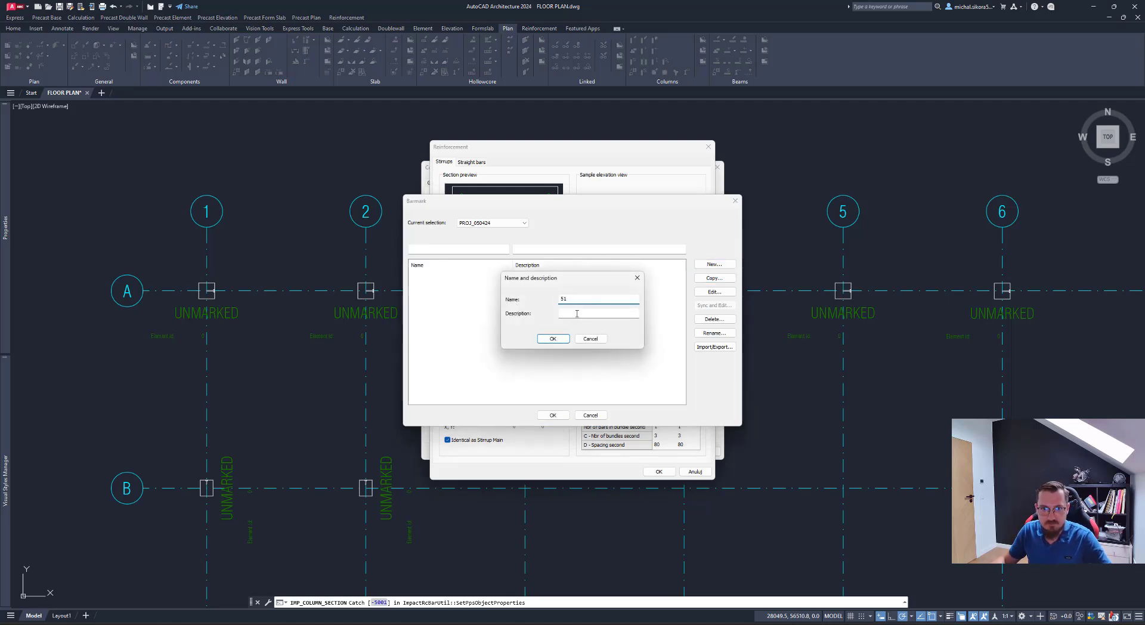
click(577, 313)
key(Return)
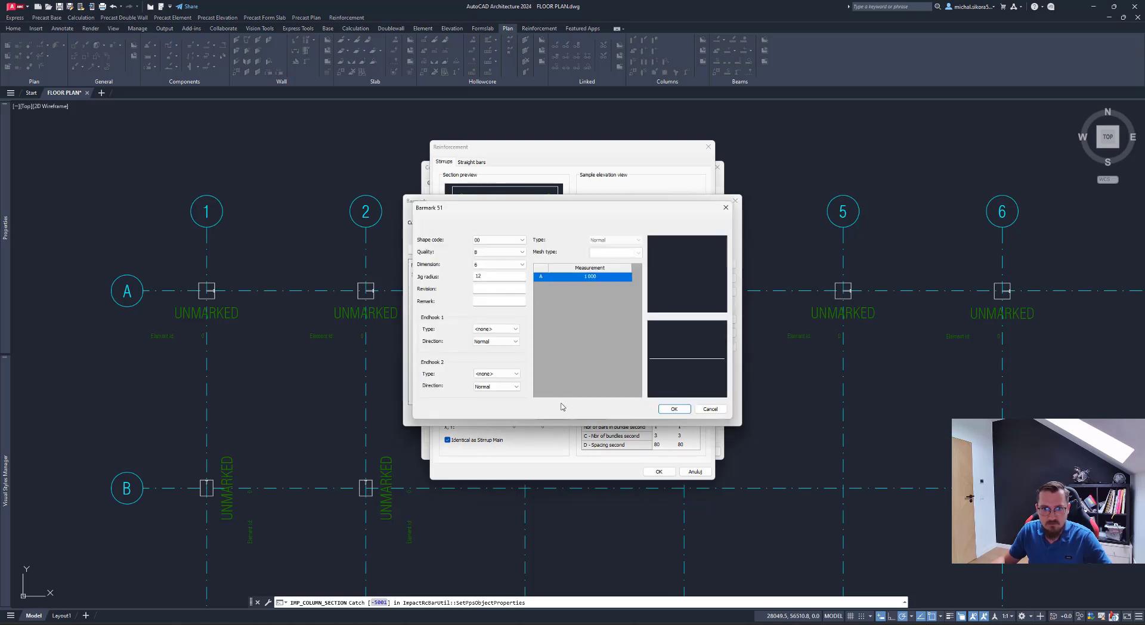
Step: Define barmark S1 with shape code 51, quality B and dimension 6, keeping the jig radius of 12
click(513, 241)
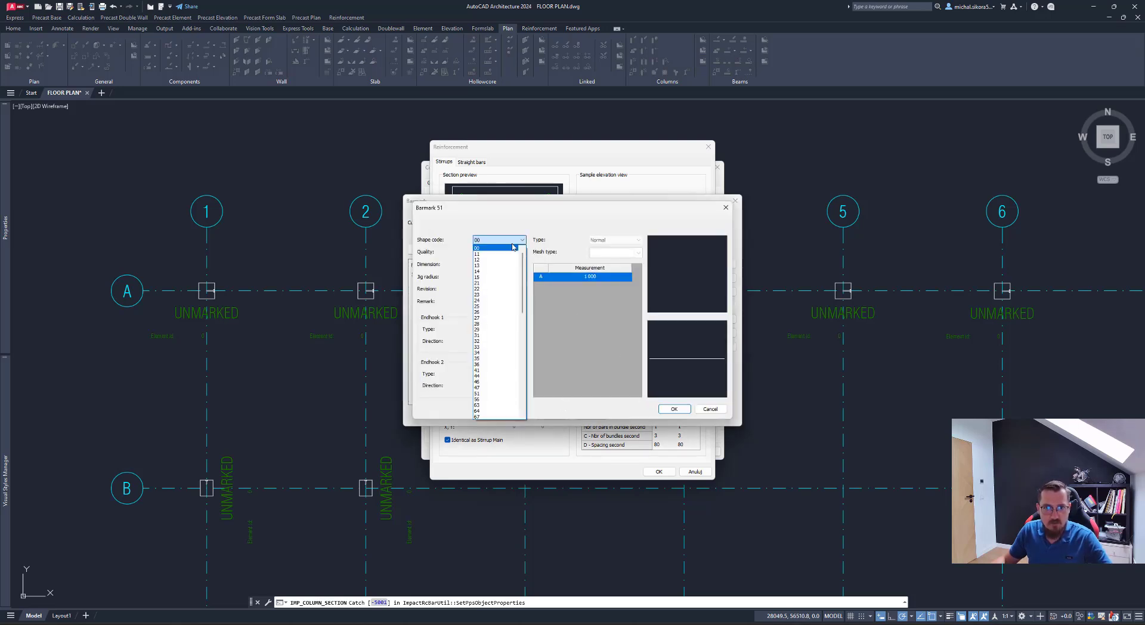
click(489, 393)
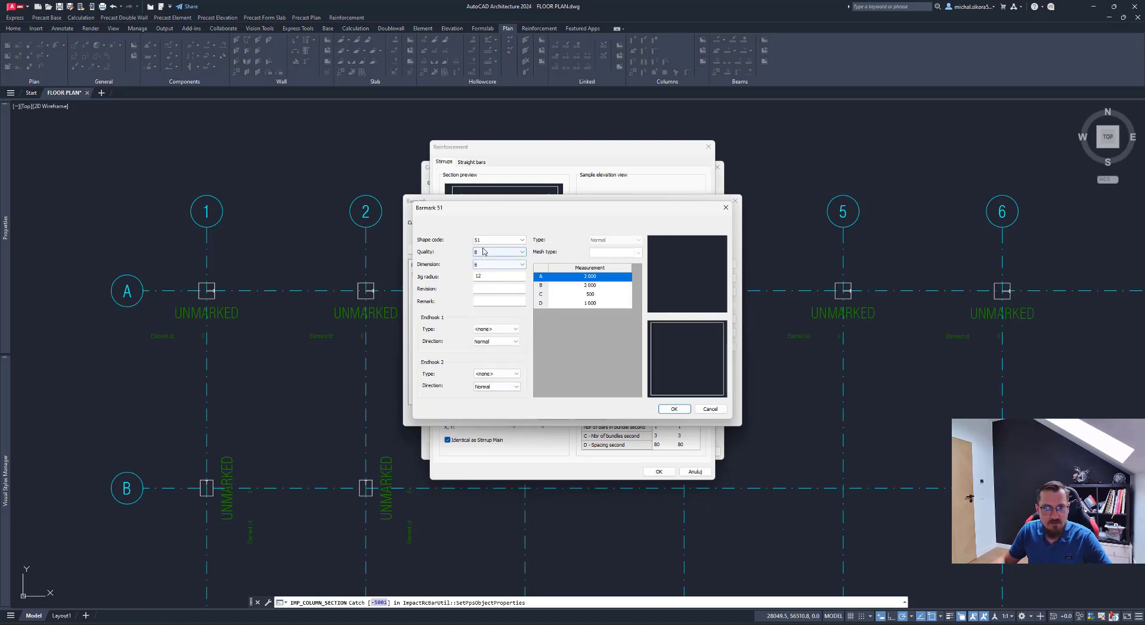
click(508, 255)
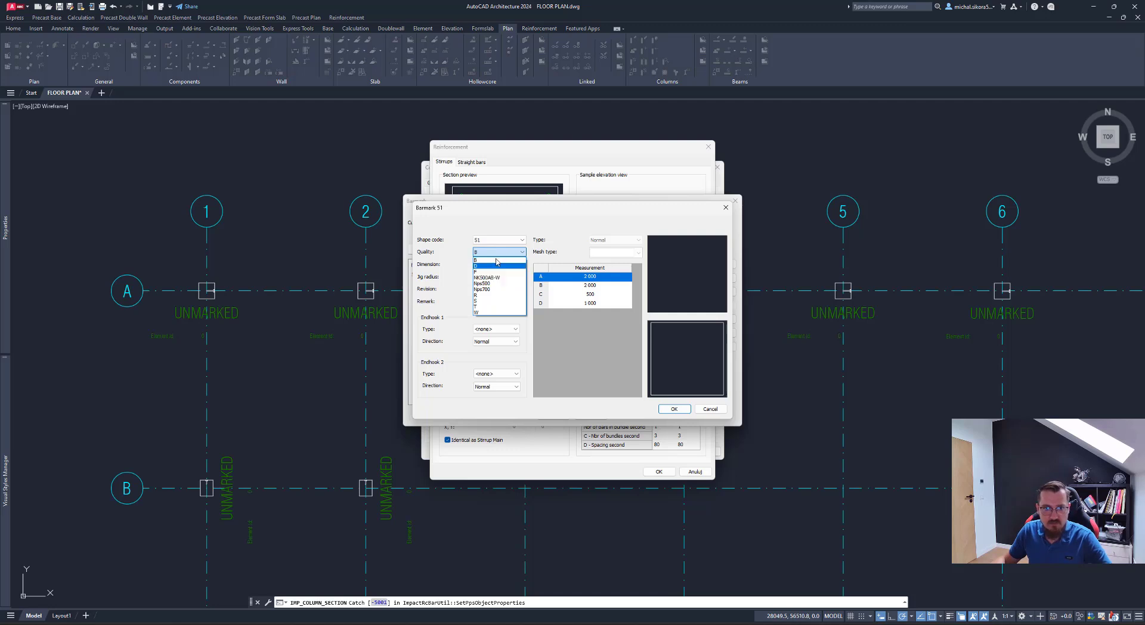
click(509, 260)
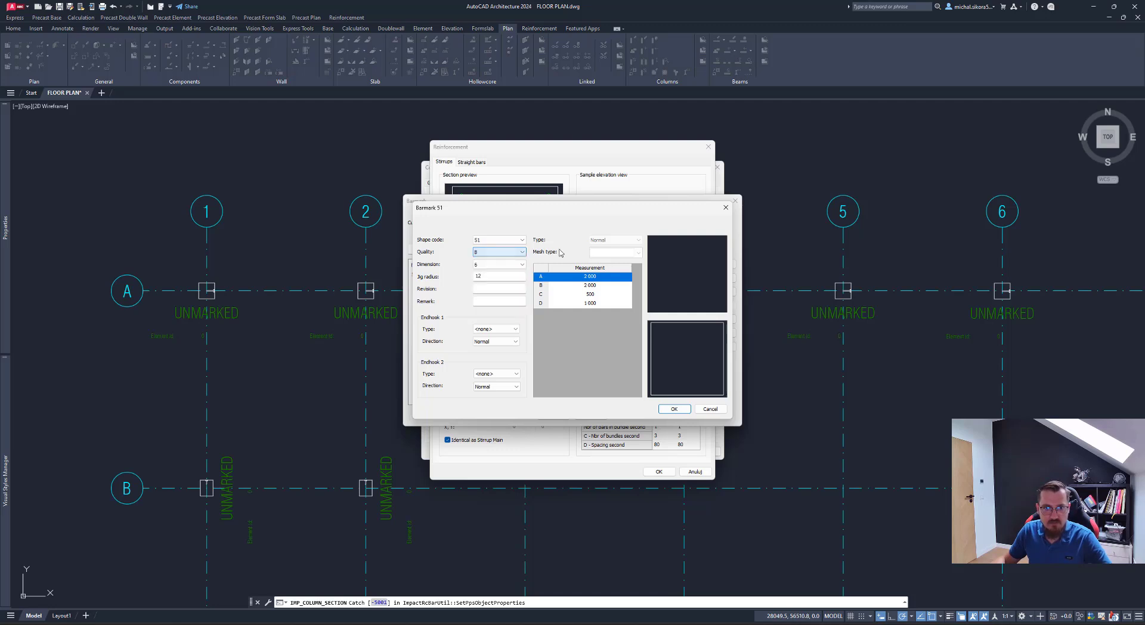
click(500, 264)
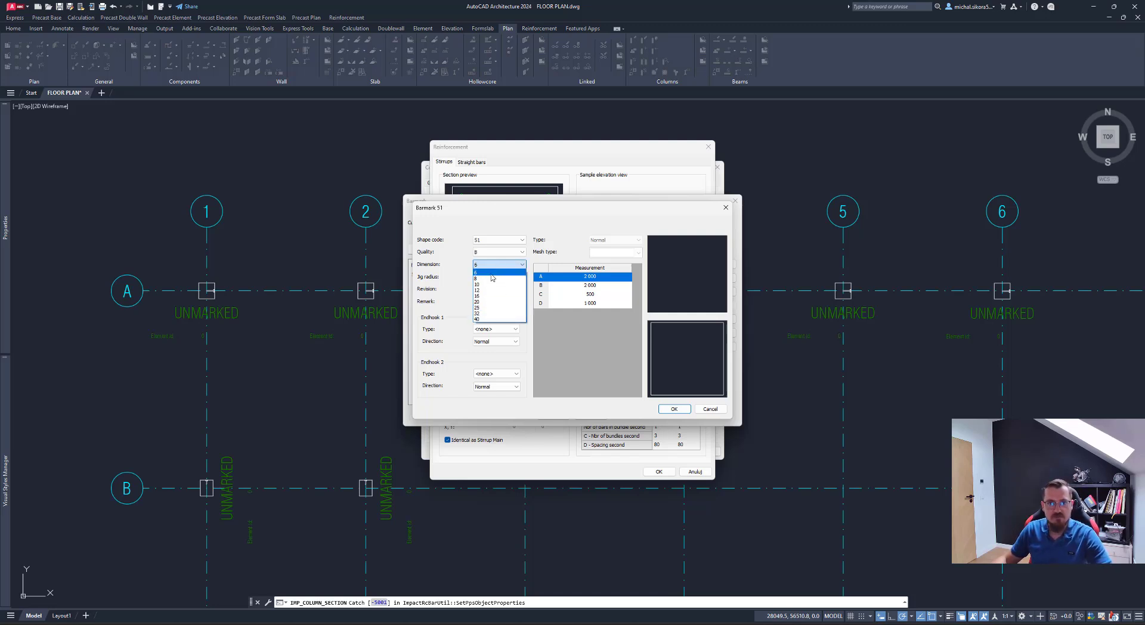
click(490, 273)
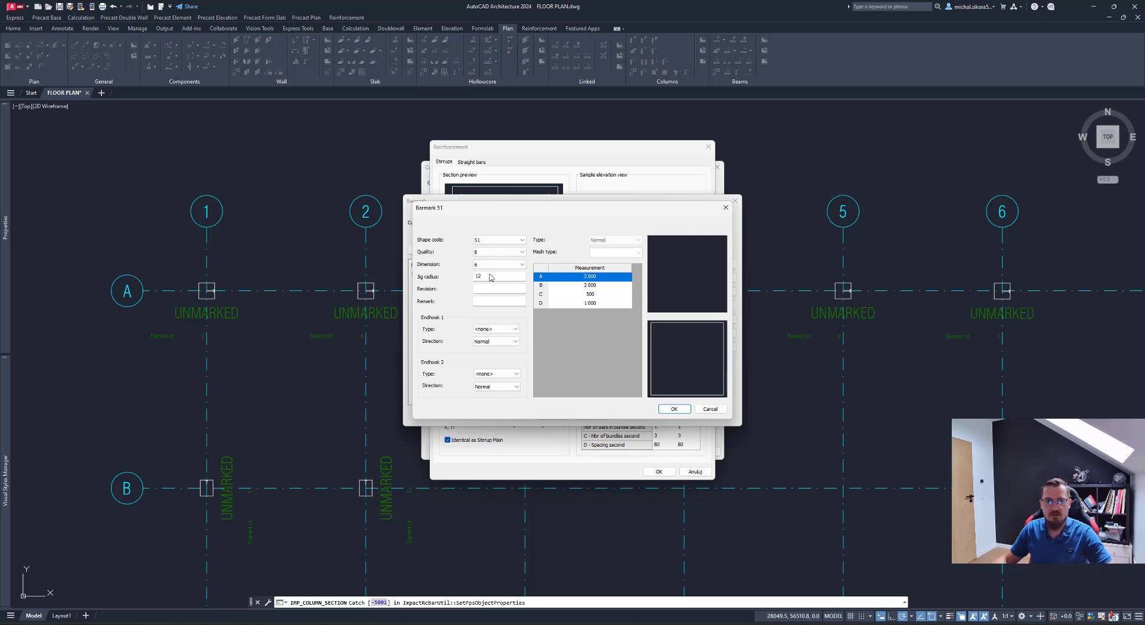
double_click(489, 277)
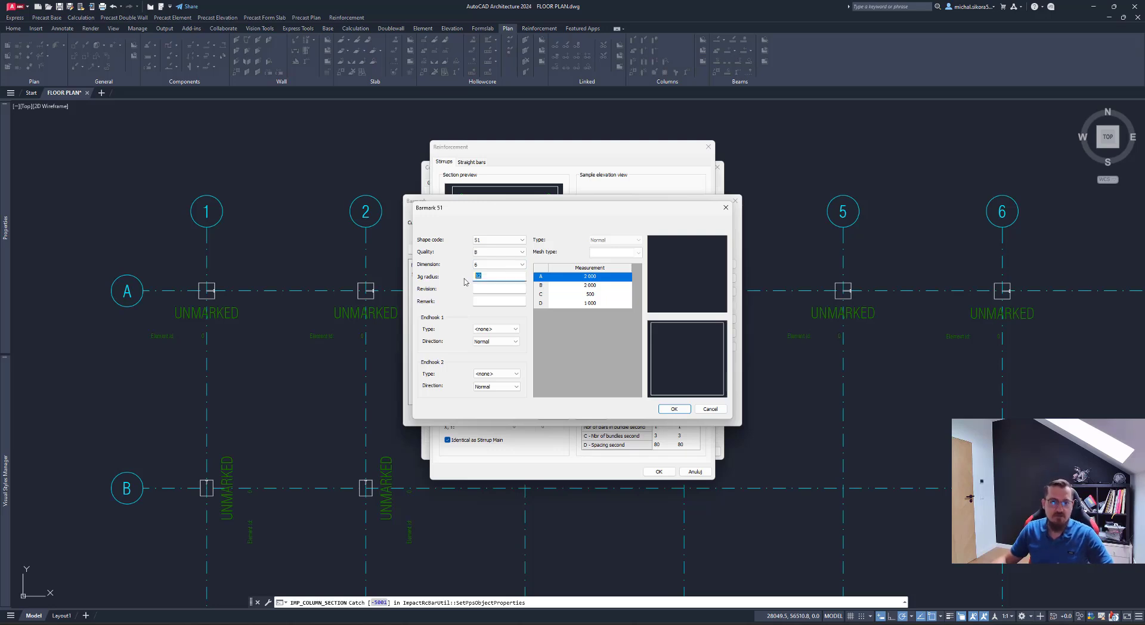
click(495, 288)
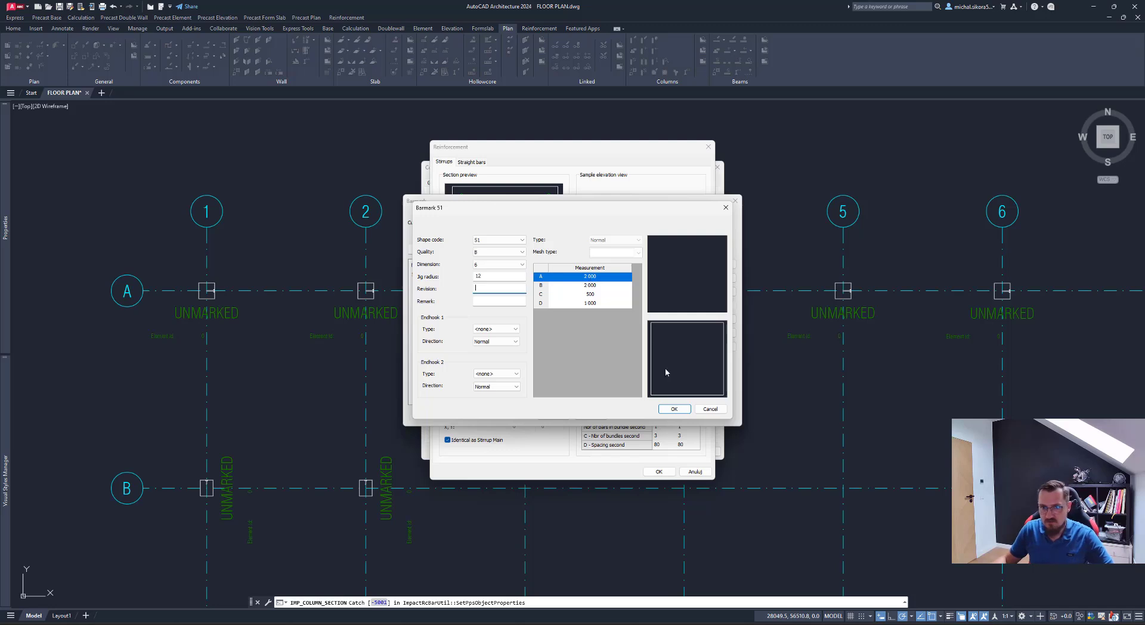
Step: Set measurements A and B of barmark S1 to 400 each
double_click(598, 277)
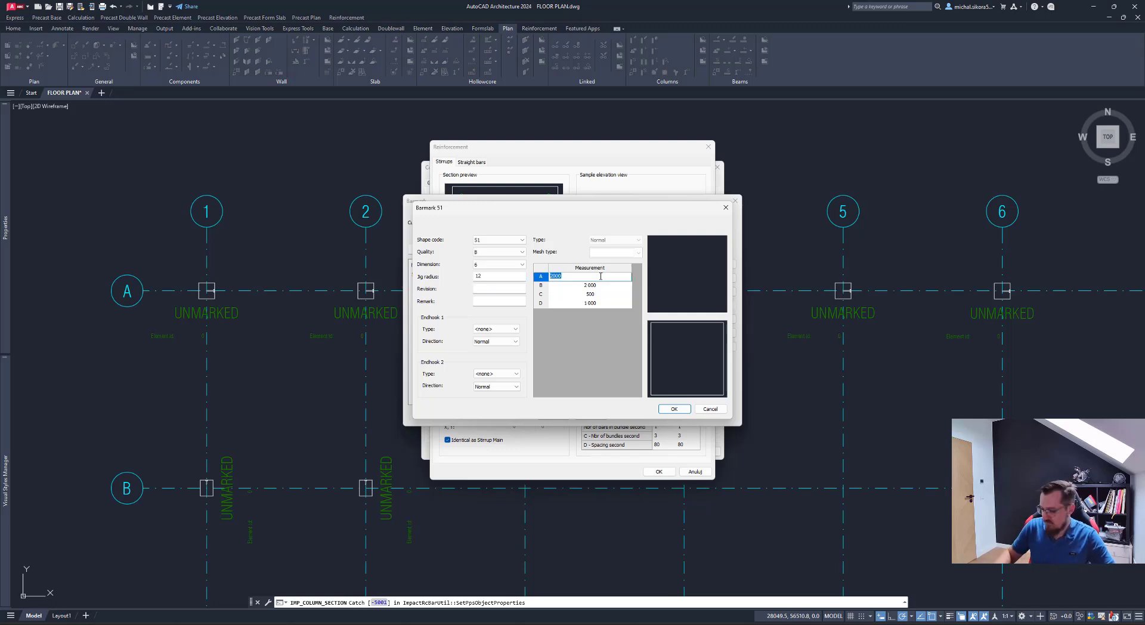
text(4)
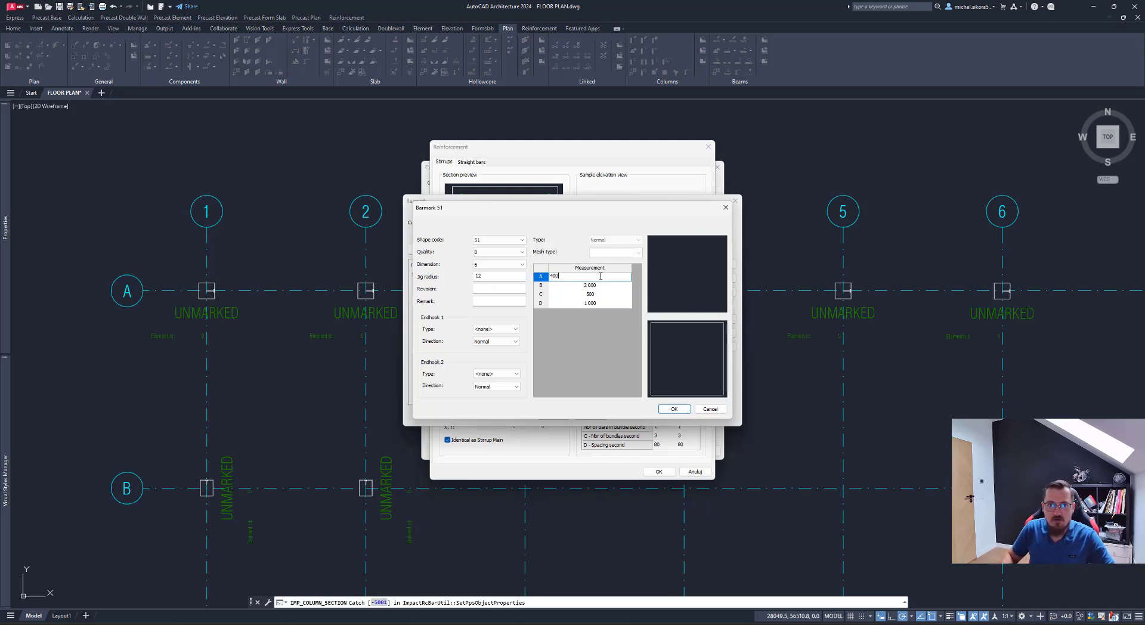
click(613, 291)
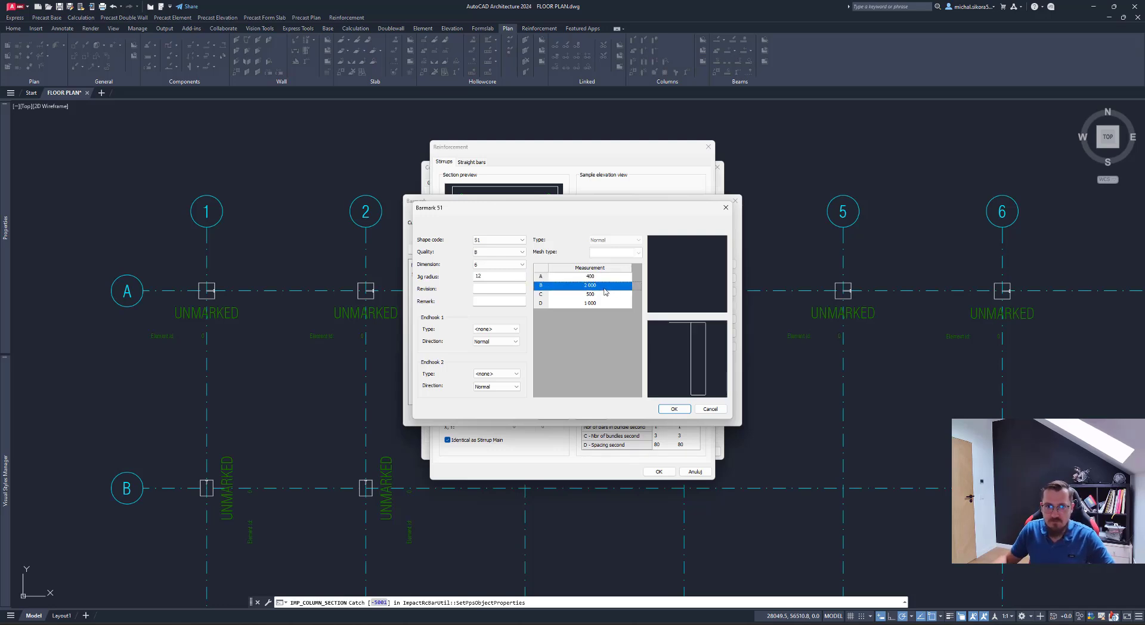
click(605, 288)
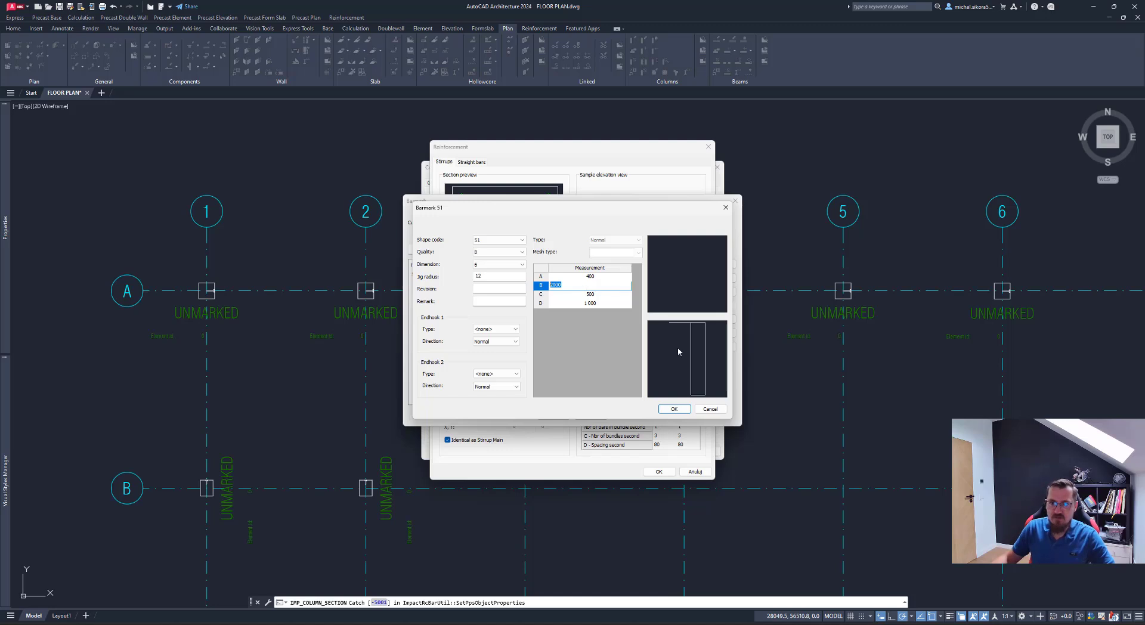
text(400)
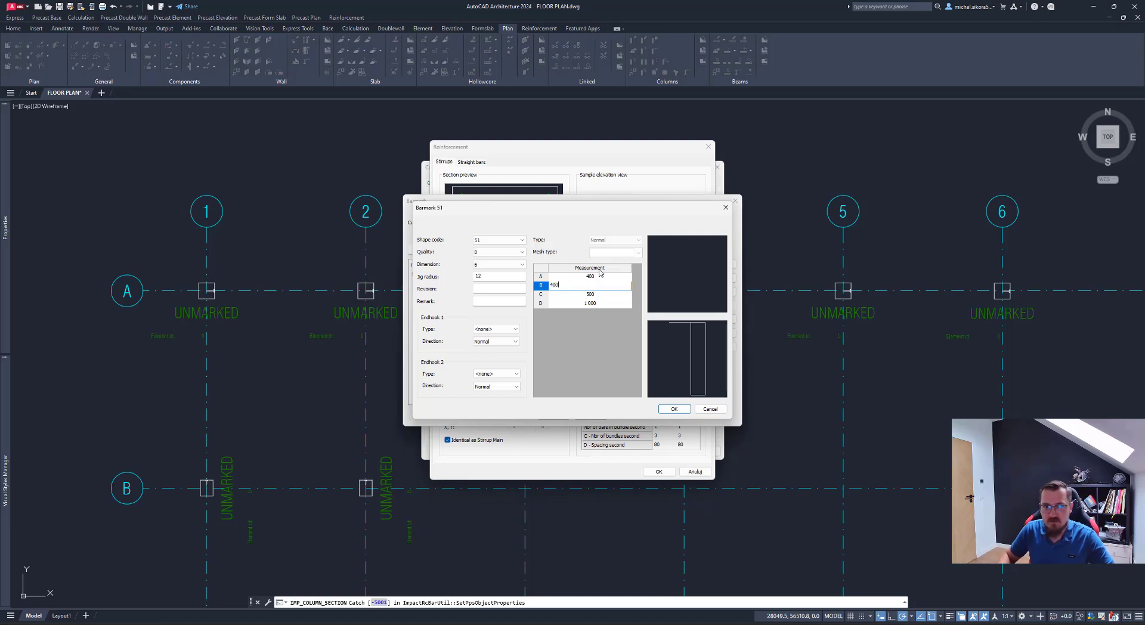
Step: Set measurements C and D of barmark S1 to 100 each and accept the barmark definition
click(617, 298)
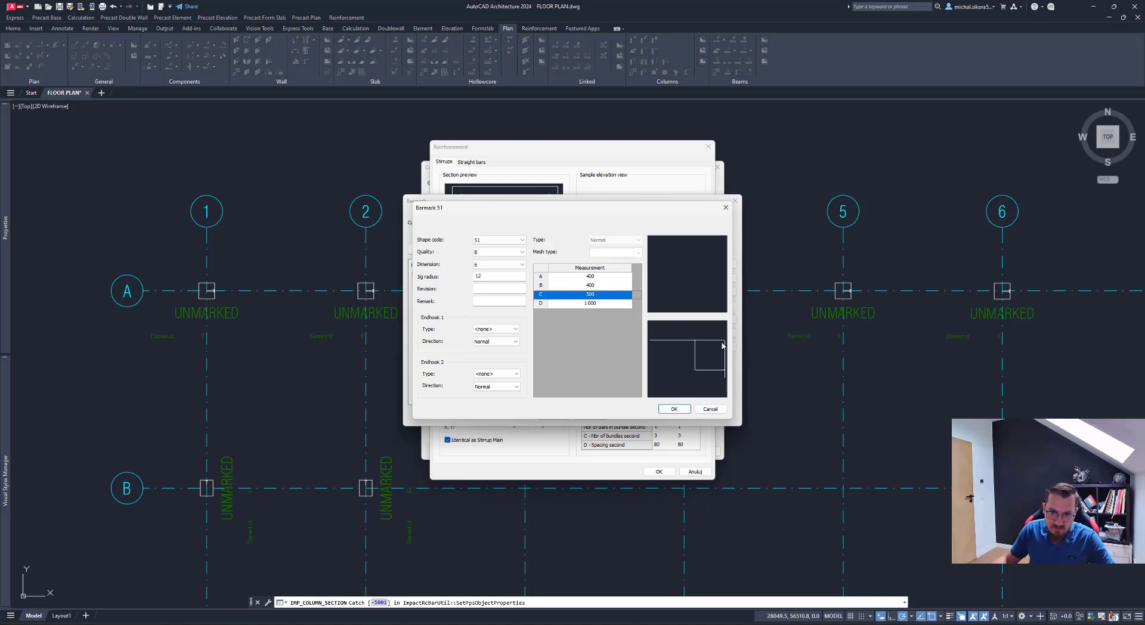
click(600, 293)
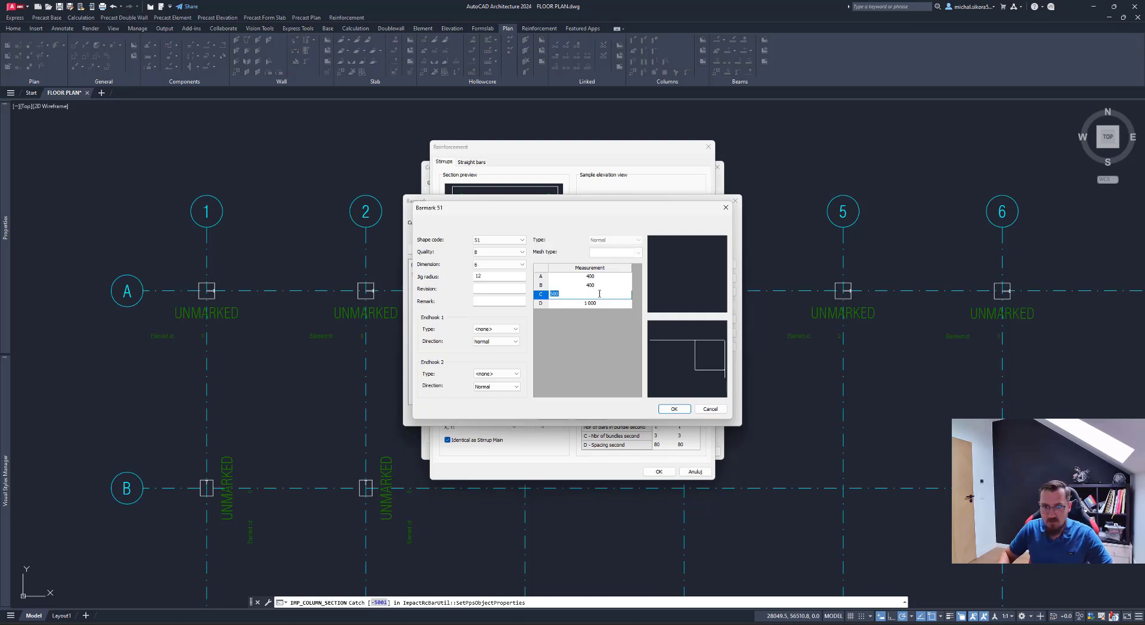
text(10)
click(600, 303)
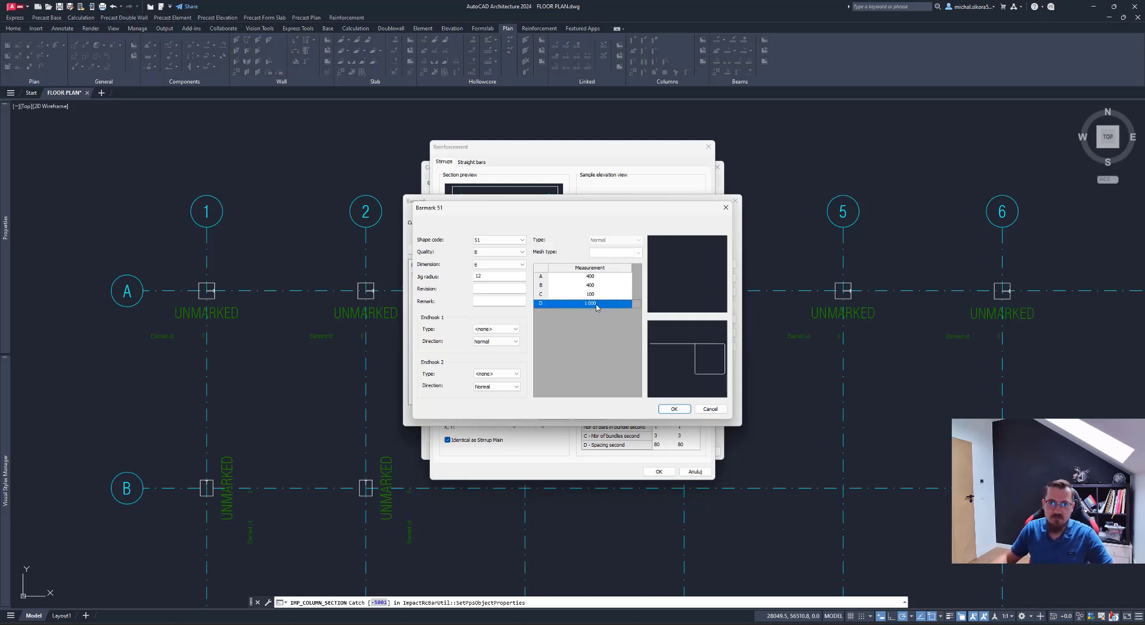
click(600, 304)
text(10)
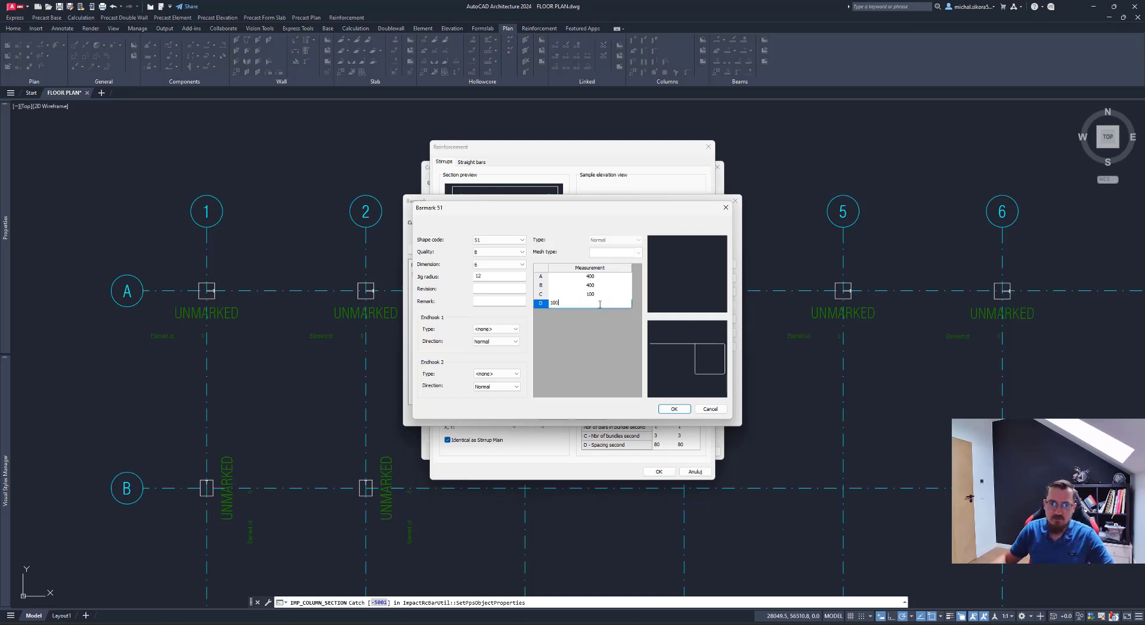
click(614, 294)
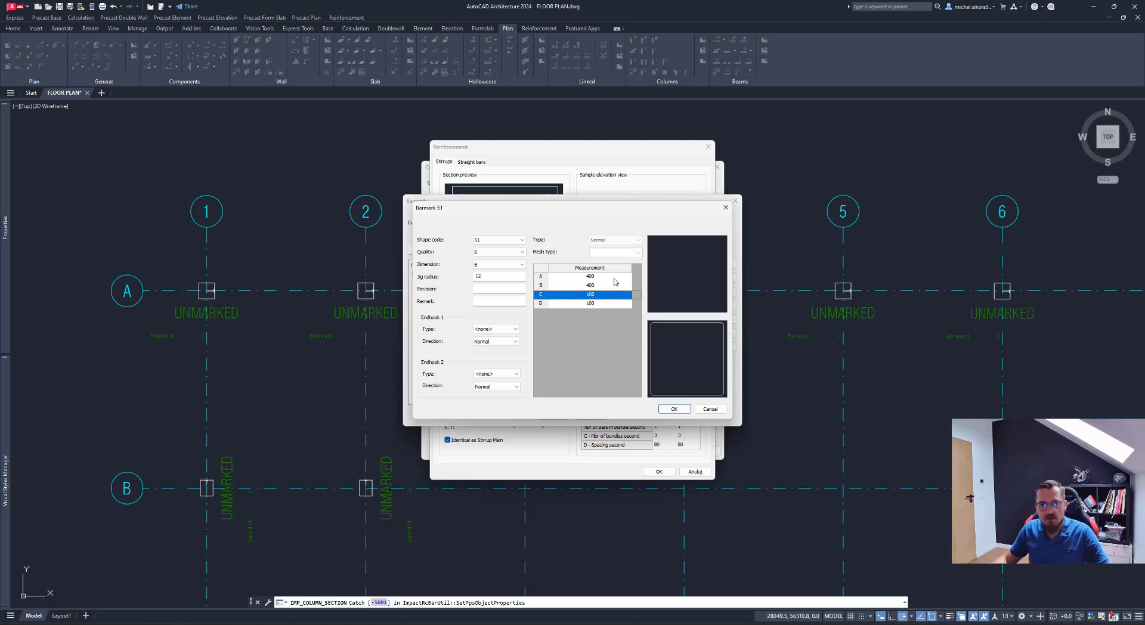
click(674, 409)
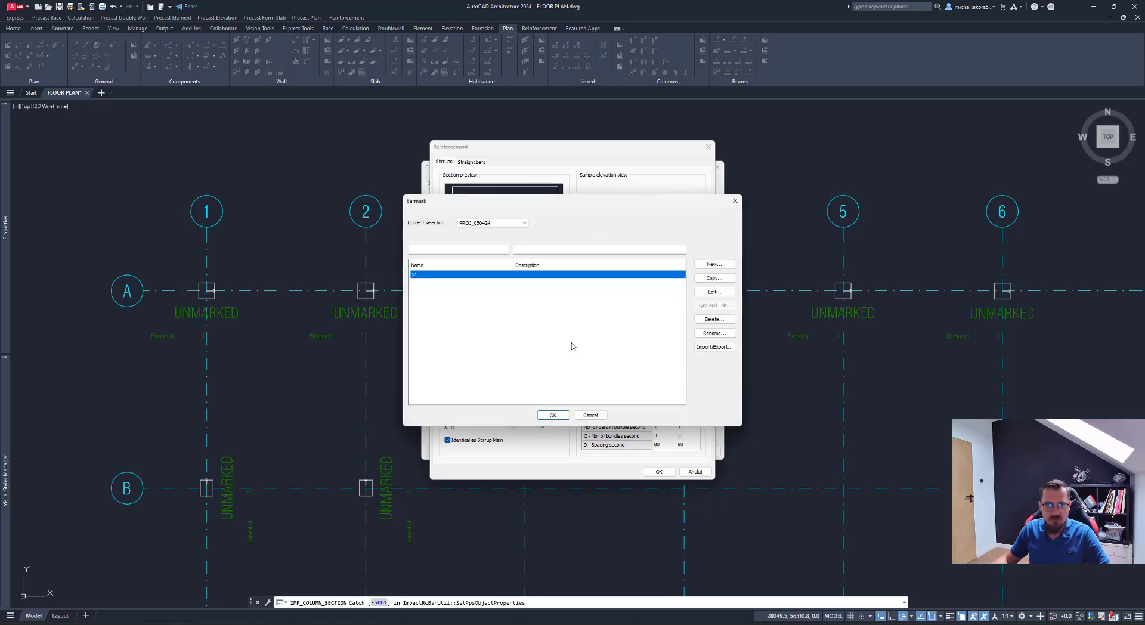
Step: Apply barmark S1 to the main stirrup and try placing it at X 0, Y 0
click(553, 415)
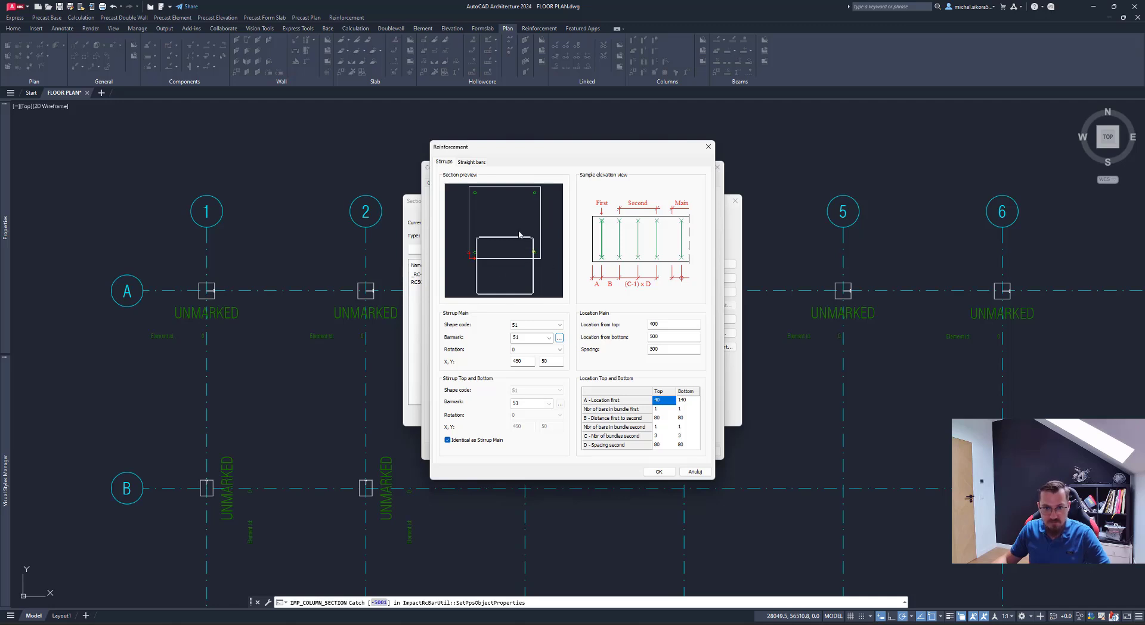
double_click(529, 361)
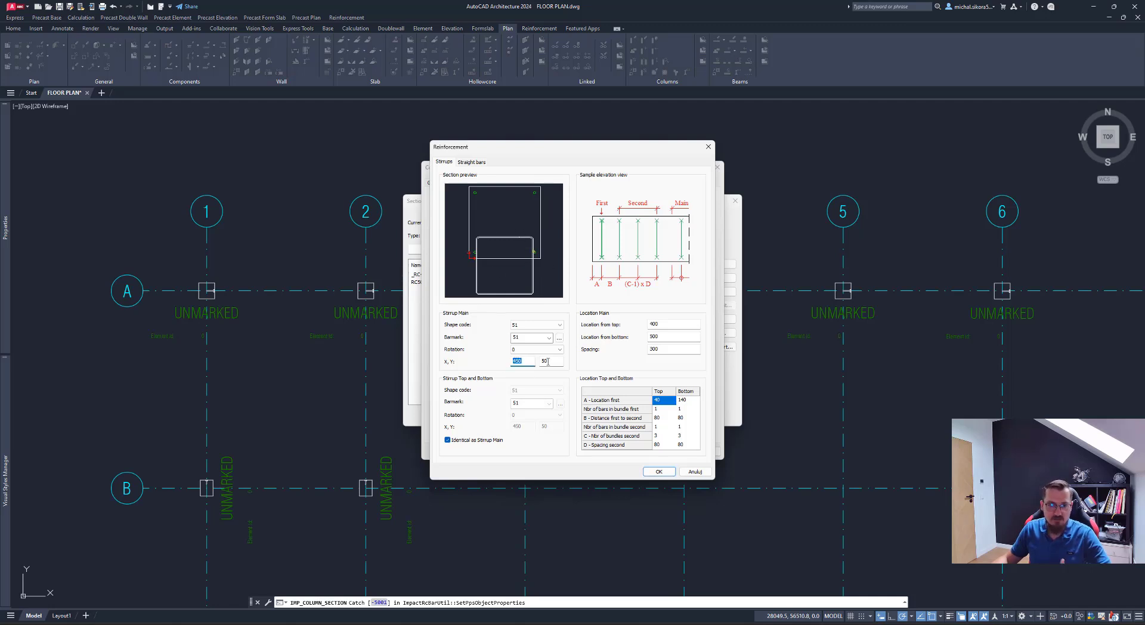
text(0)
key(Tab)
text(0)
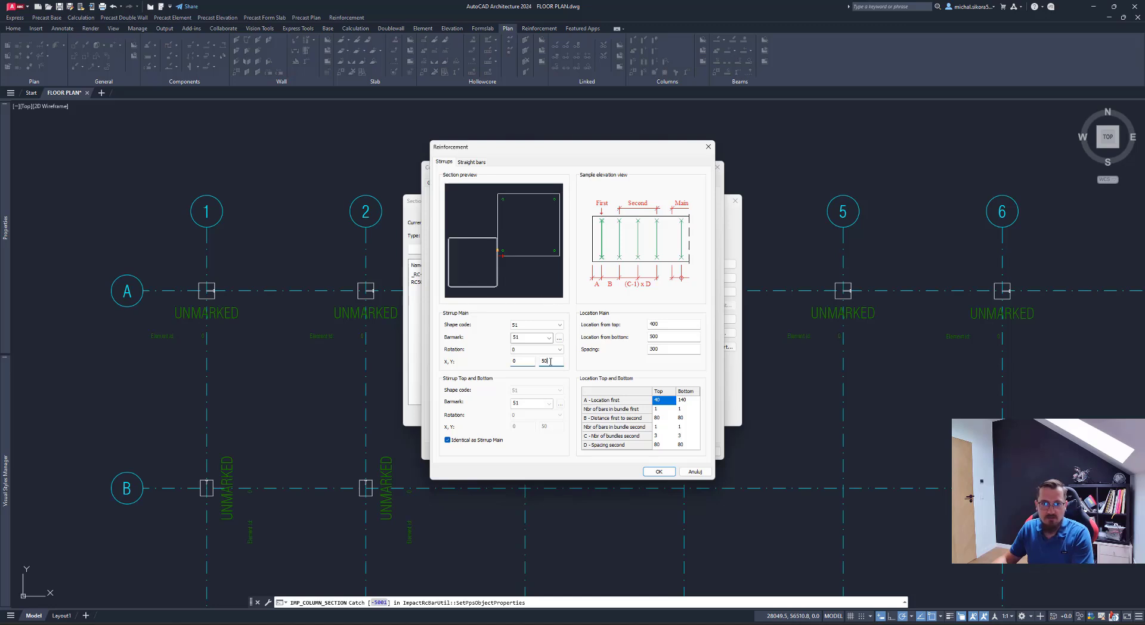
Step: Position the main stirrup in the section at X 450, Y 350
click(522, 361)
double_click(522, 361)
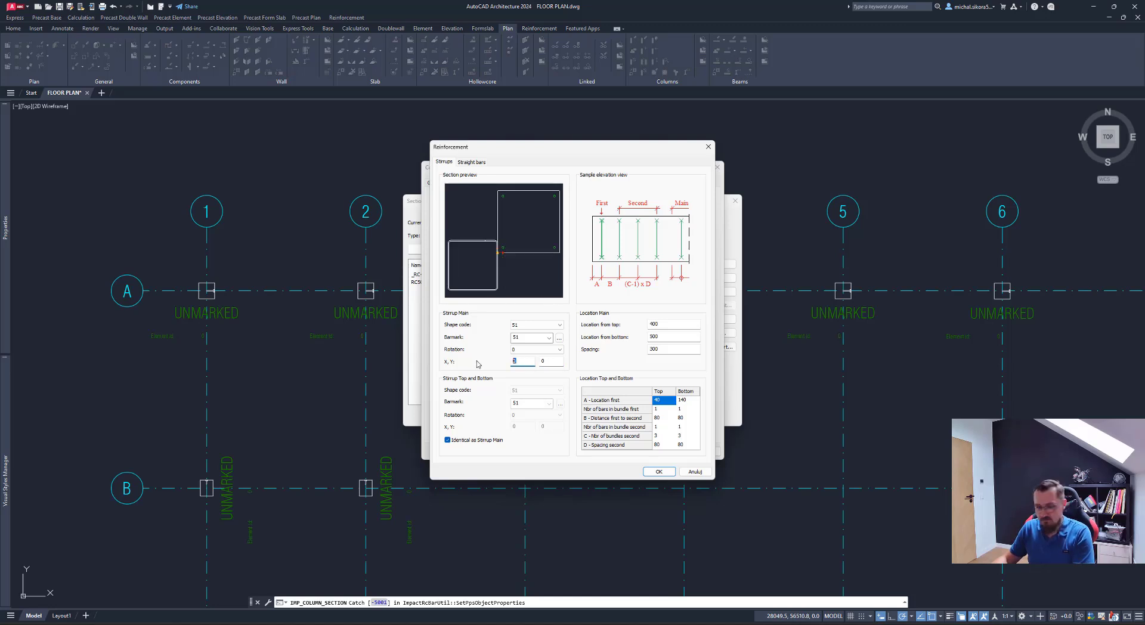
text(450)
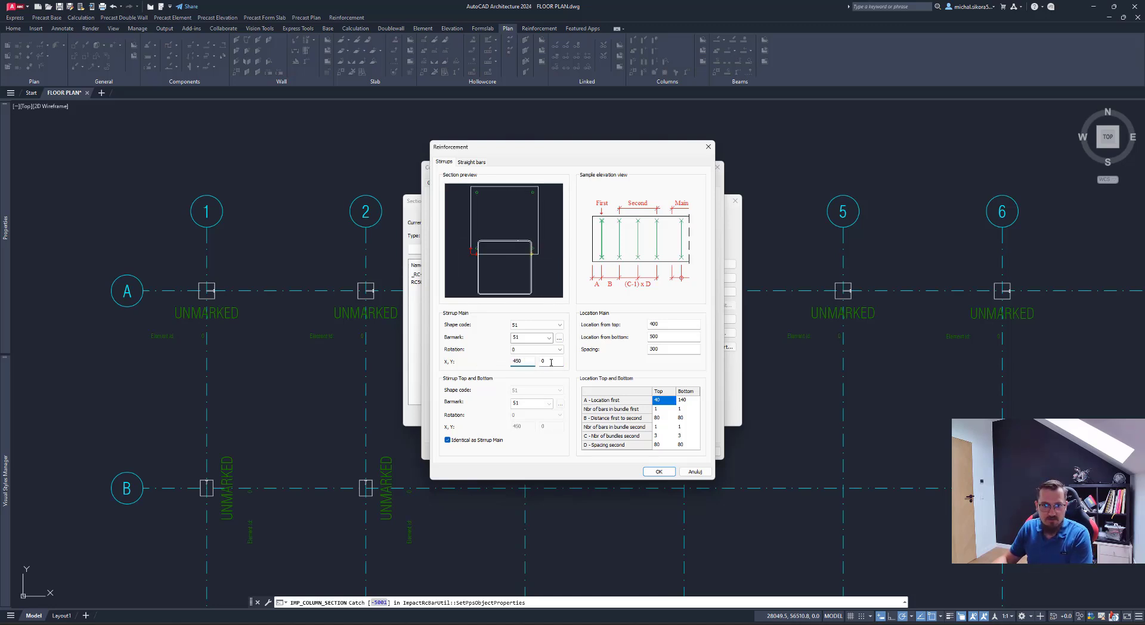
key(Tab)
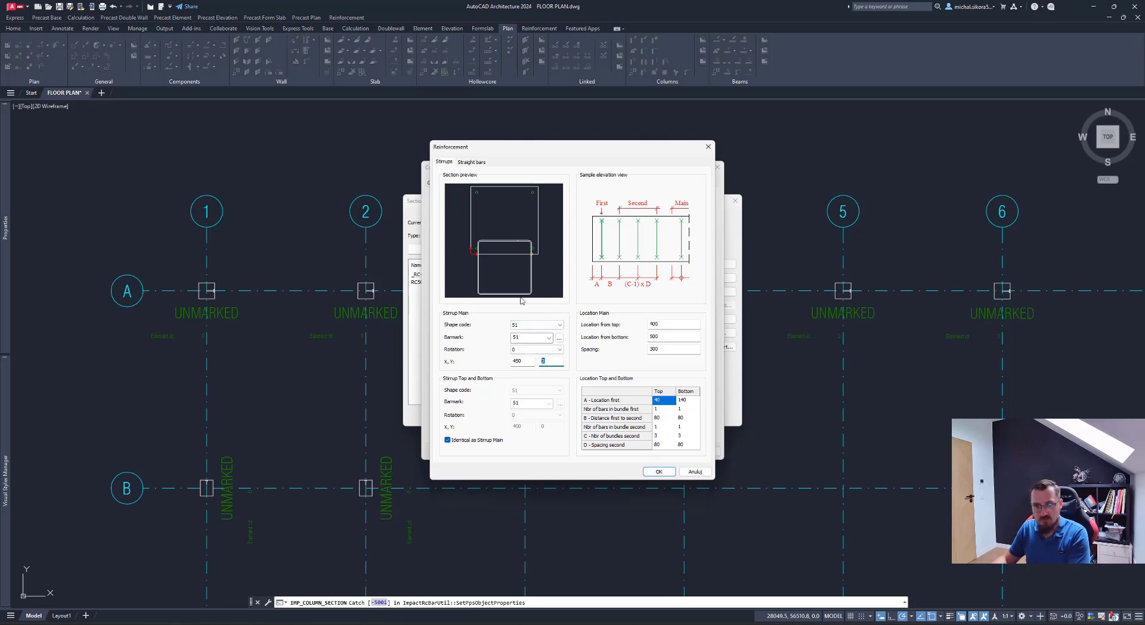
text(350)
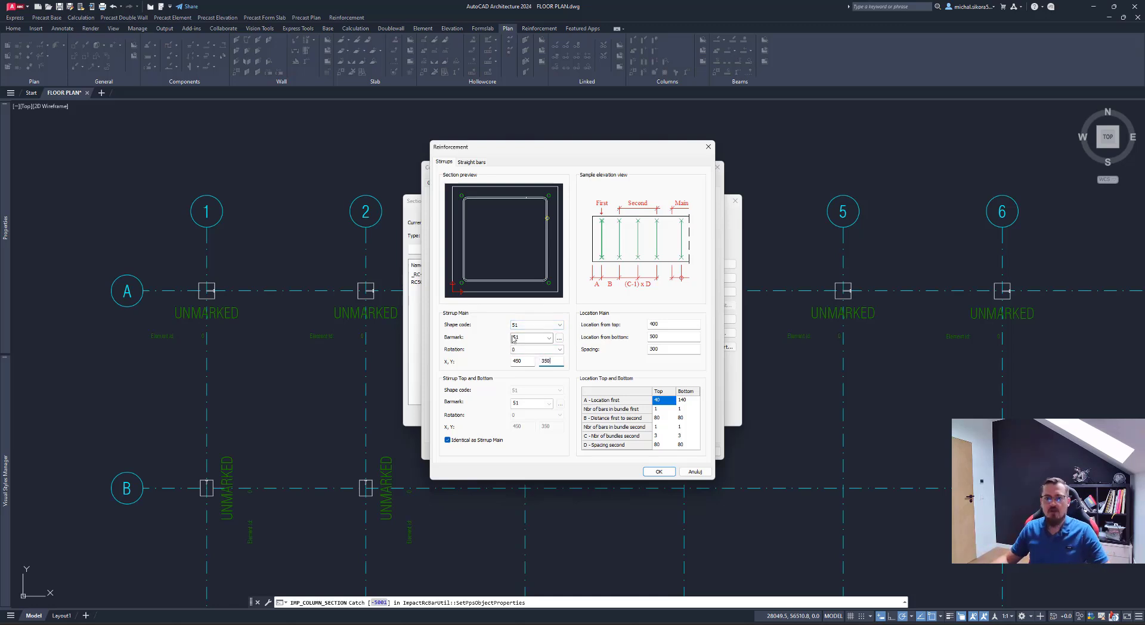
Step: Set the main stirrups' location from top and location from bottom to 300 each
click(680, 324)
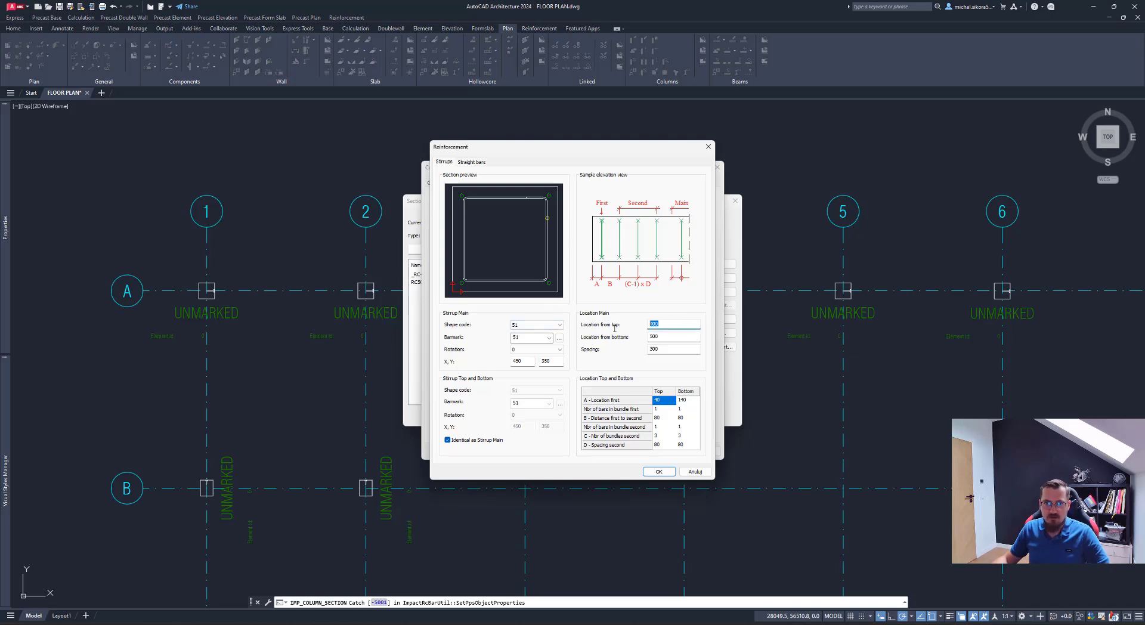
click(677, 338)
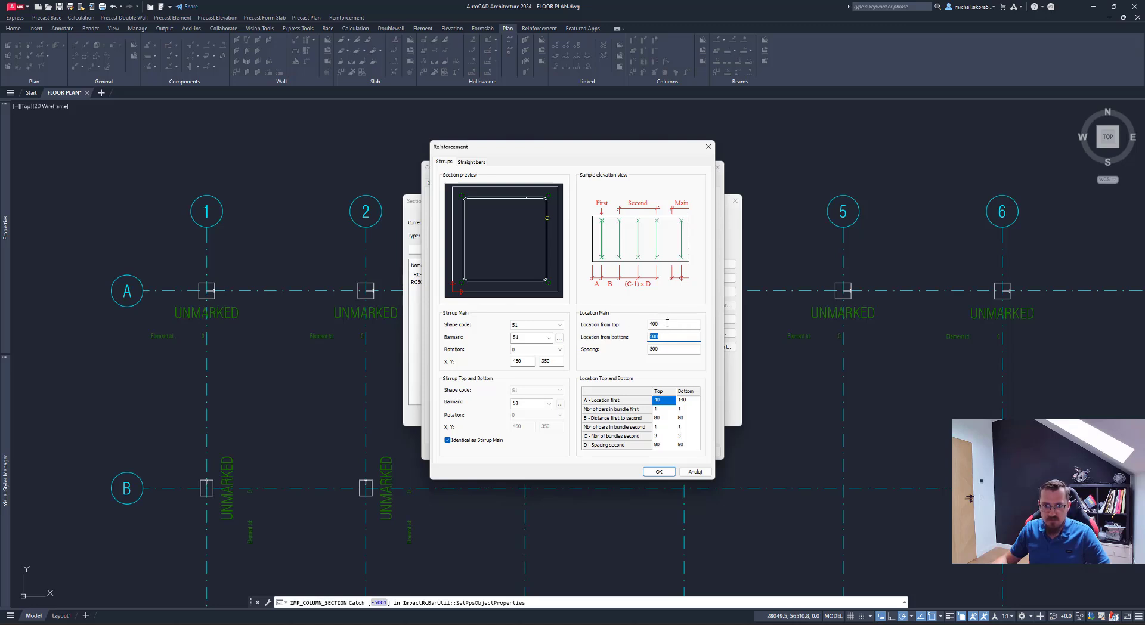
click(671, 323)
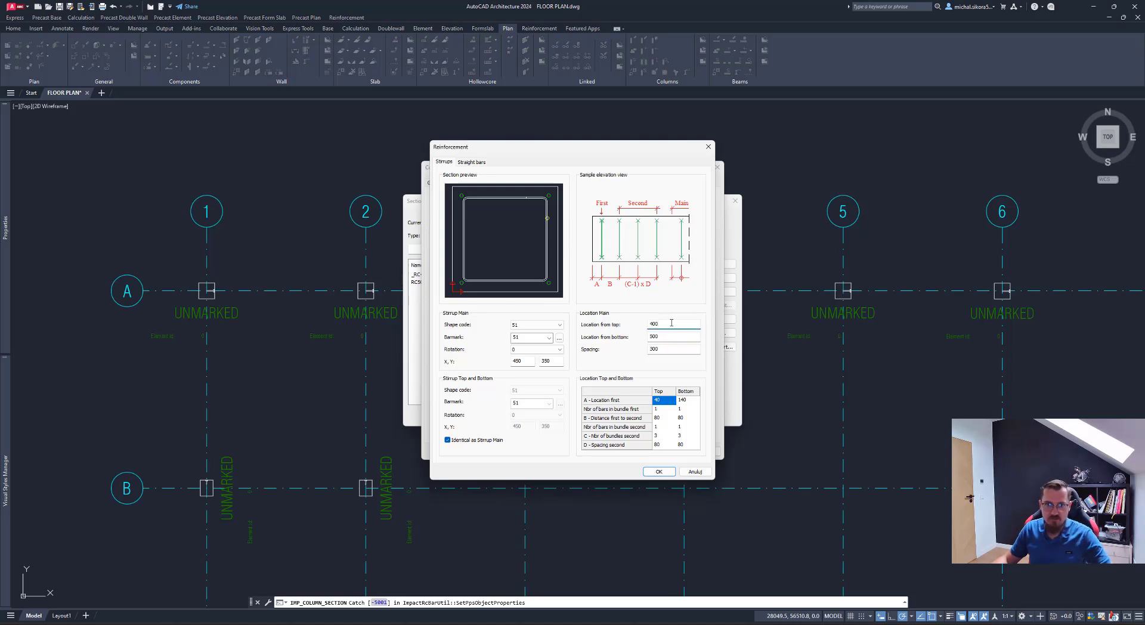
drag(649, 323, 701, 321)
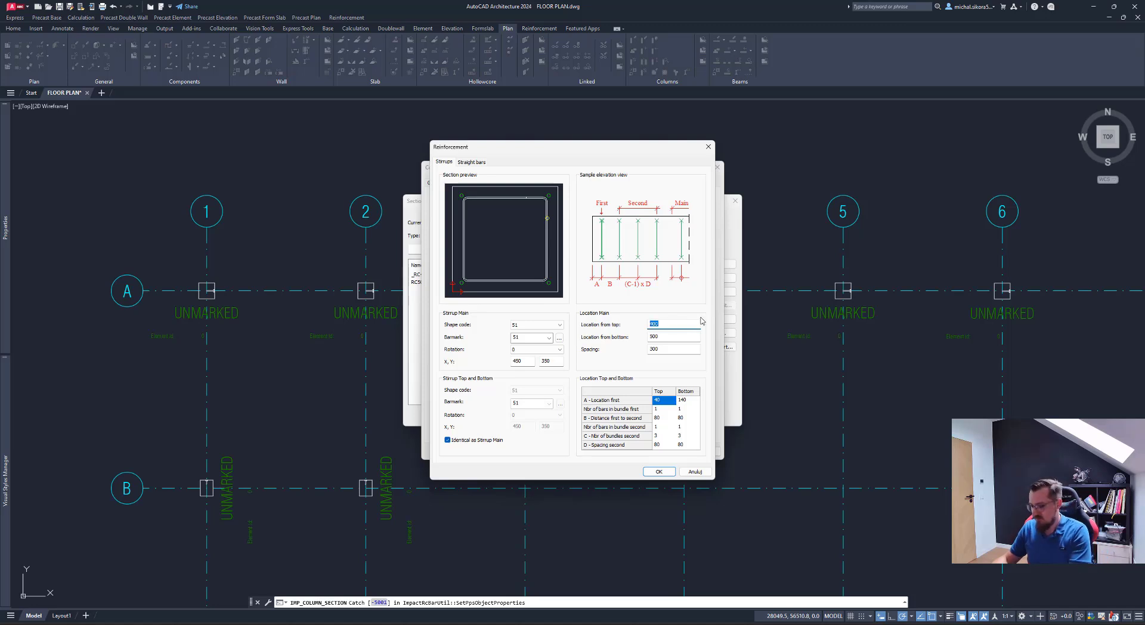
text(250)
key(Tab)
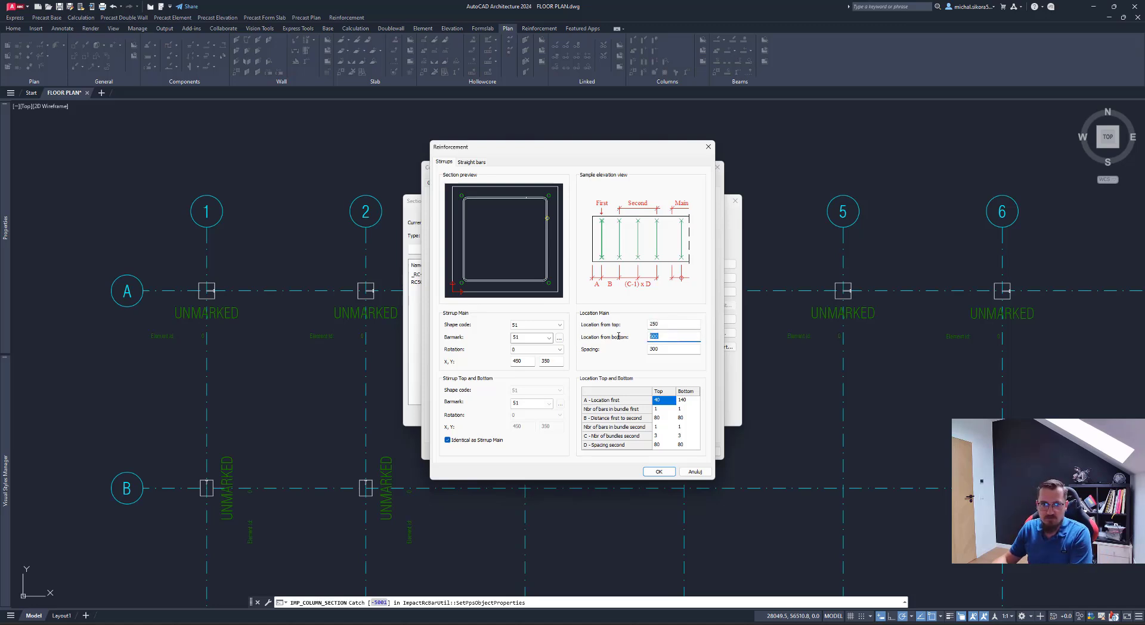
text(250)
key(shift+Tab)
text(300)
key(Tab)
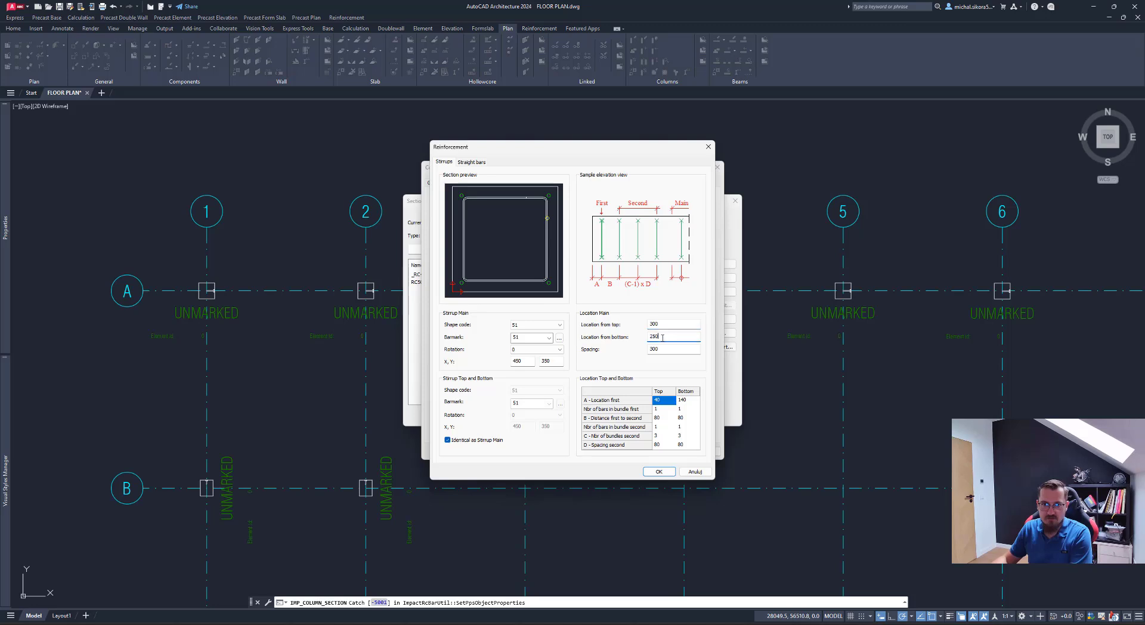
text(300)
key(Tab)
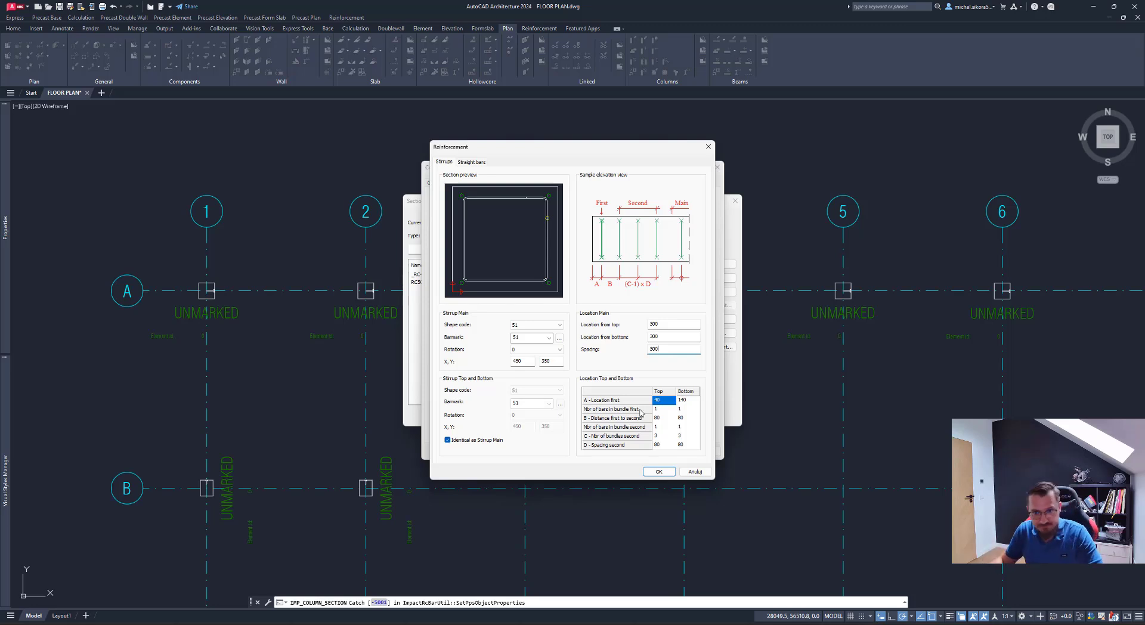
Step: Set distance B from the first to the second stirrups to 150 for both the top and bottom zones
click(662, 419)
click(662, 420)
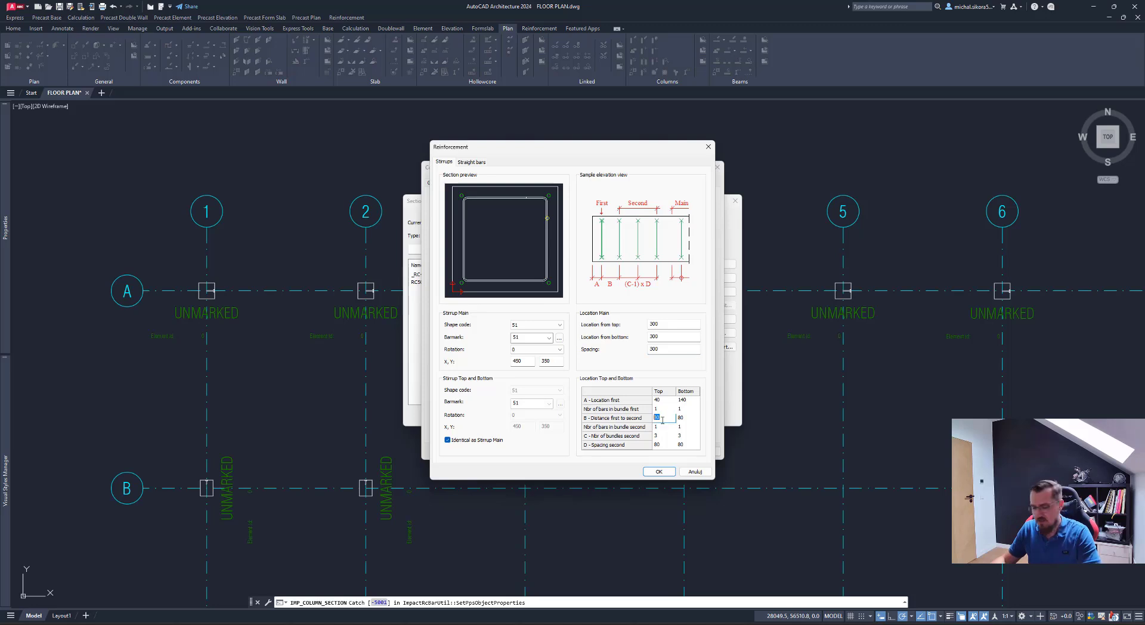
text(150)
click(689, 418)
click(691, 418)
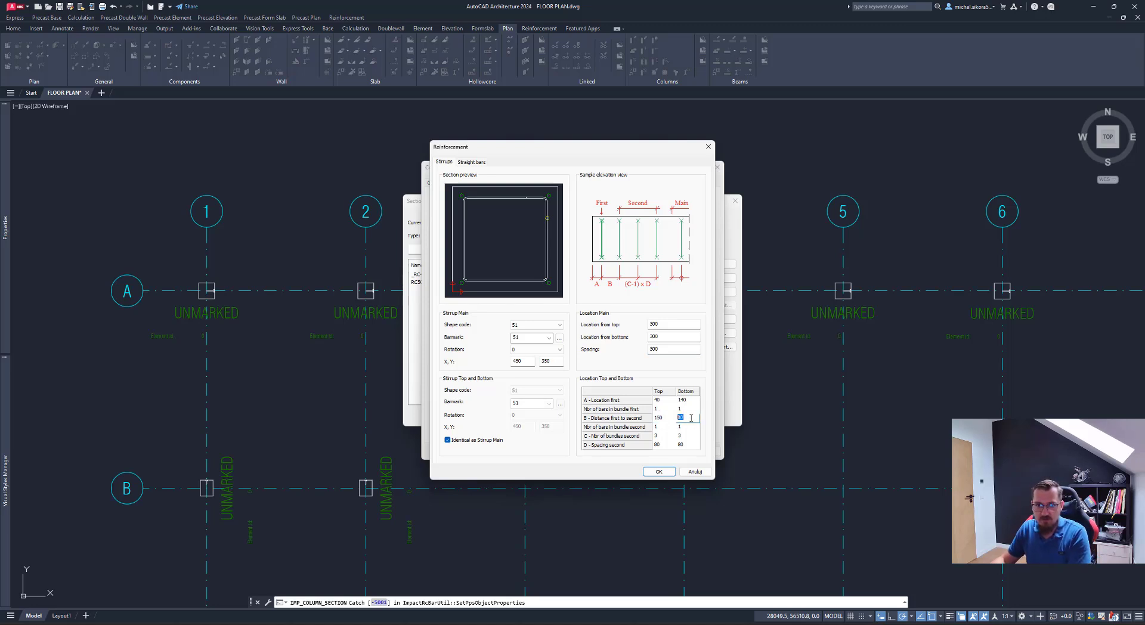
Step: Set the second stirrups' spacing D to 150 for both the top and bottom zones
double_click(658, 445)
text(150)
double_click(688, 445)
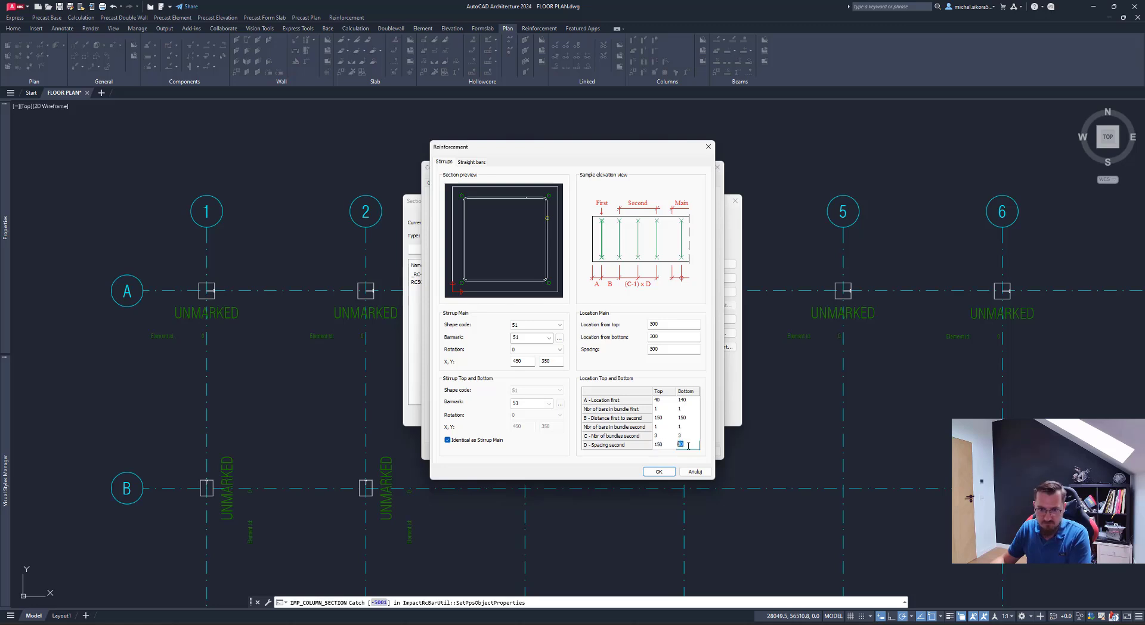
text(150)
Step: Set the number of second stirrup bundles C to 5 for both the top and bottom zones
double_click(661, 436)
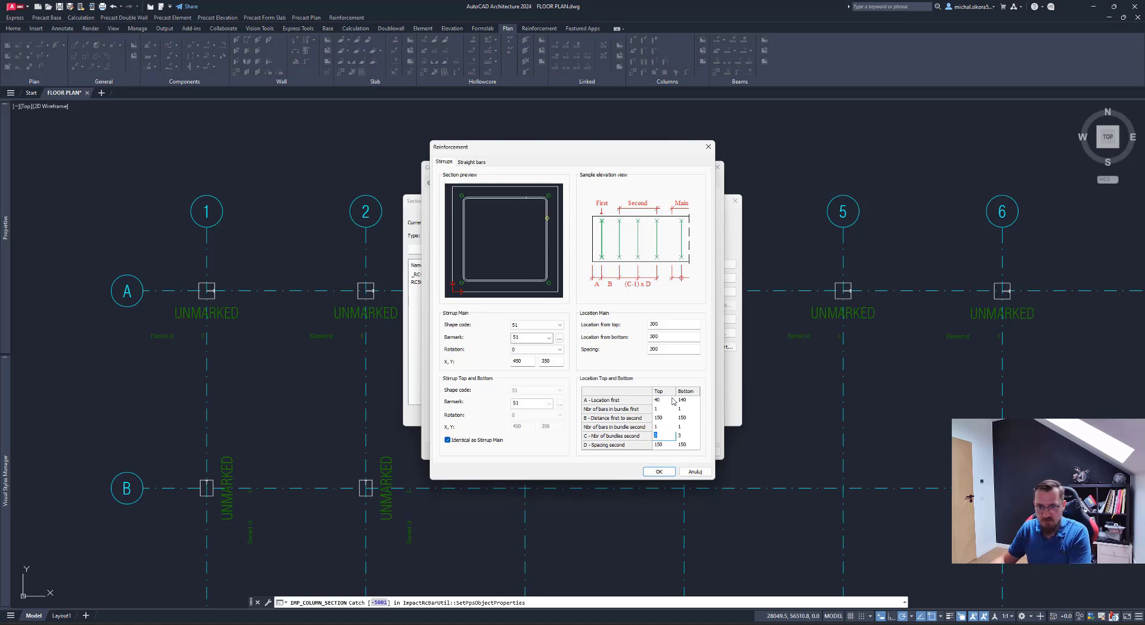
click(666, 401)
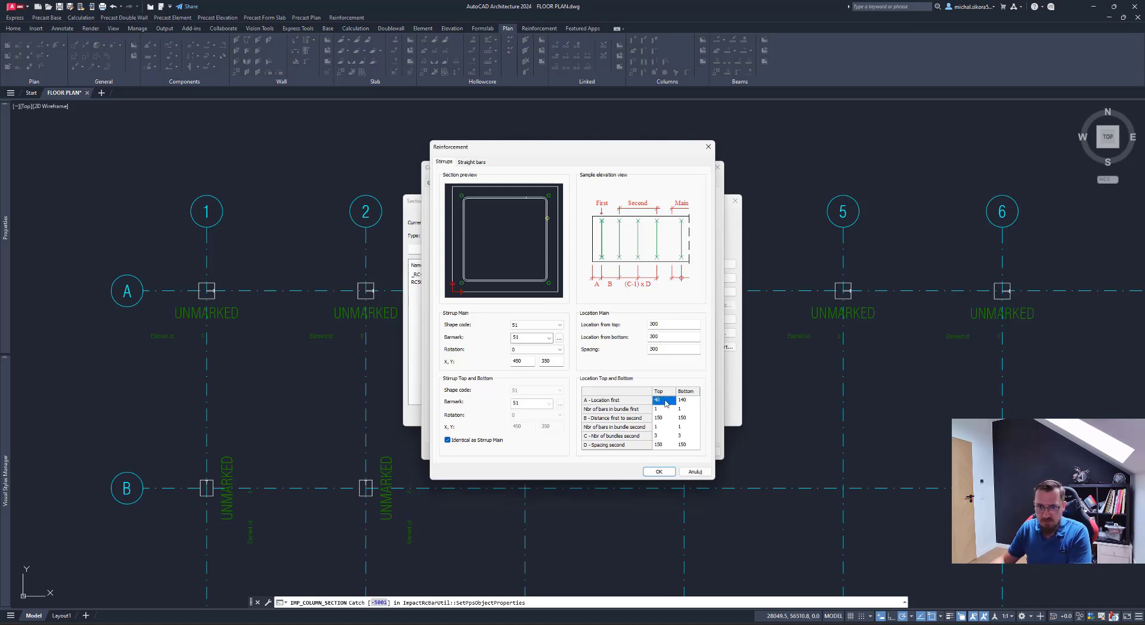
double_click(662, 436)
text(5)
click(686, 437)
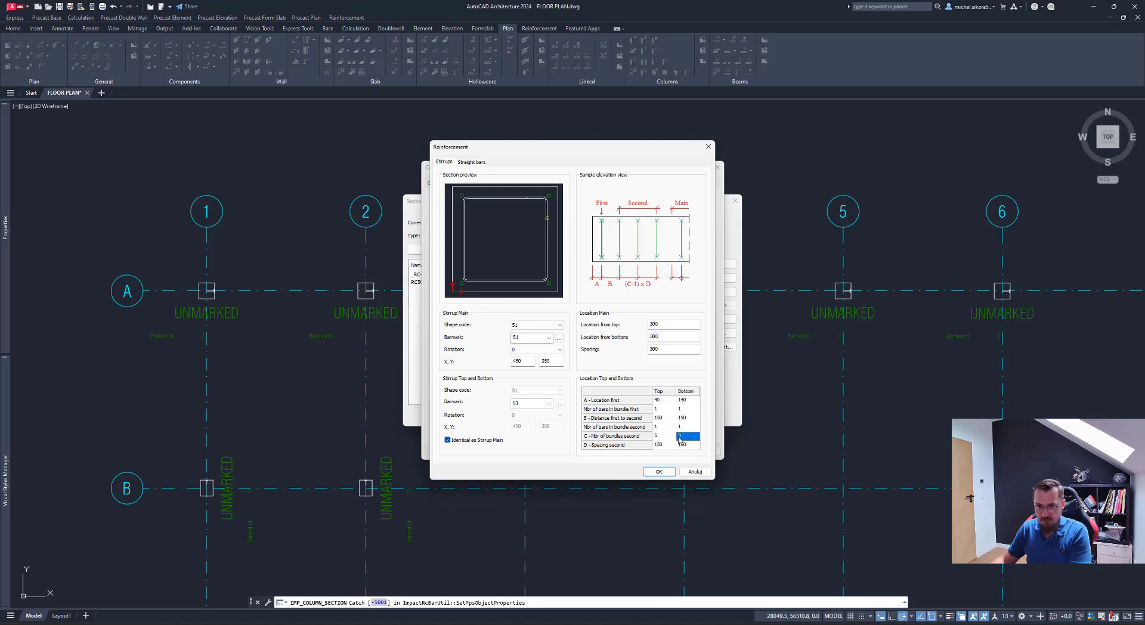
click(686, 437)
click(665, 438)
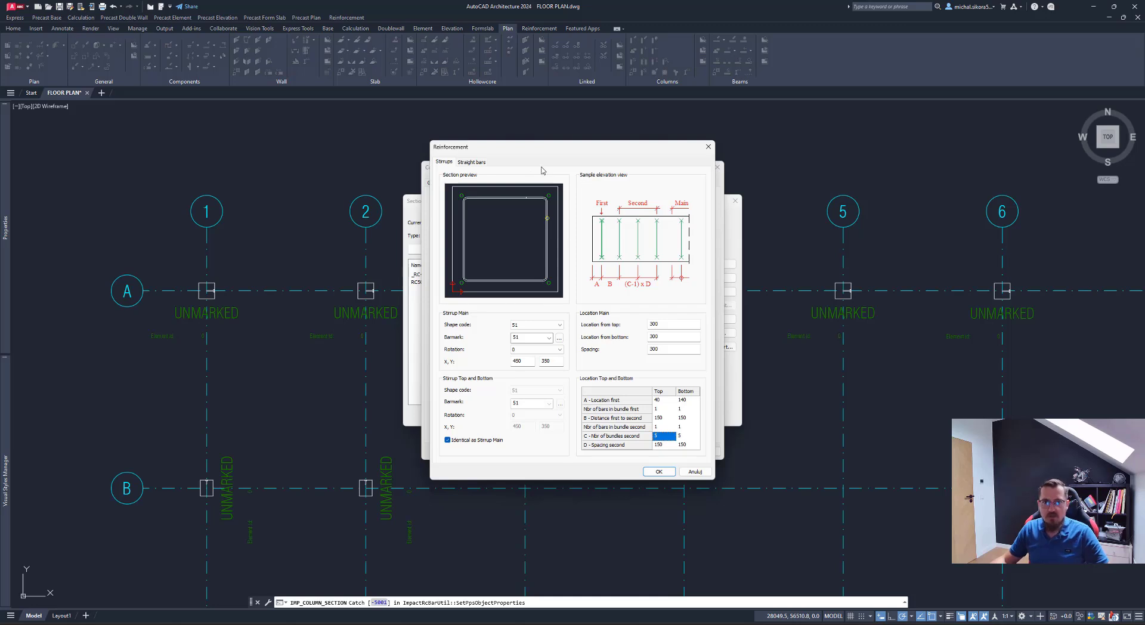
Step: Give the straight bars a cover of 60 and a diameter of 20
click(472, 163)
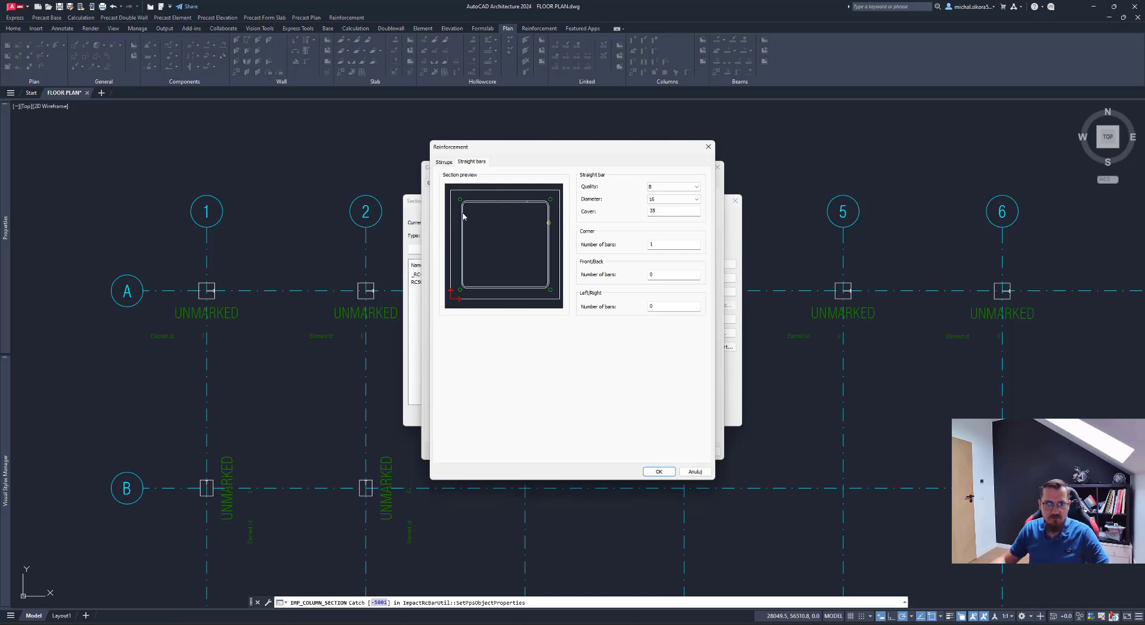
click(681, 210)
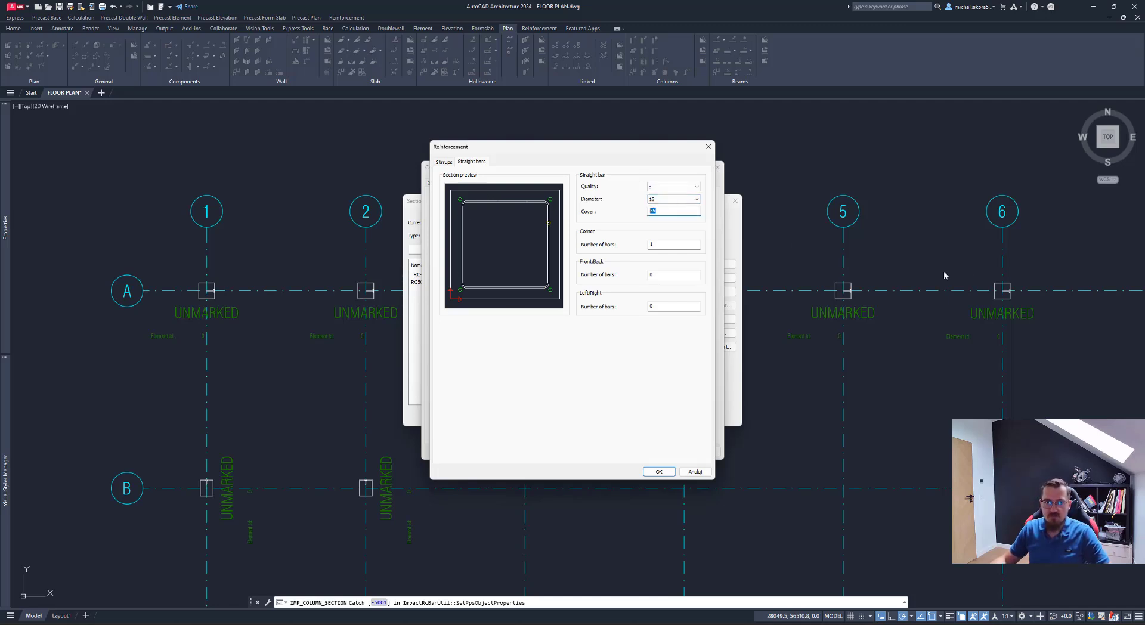
text(60)
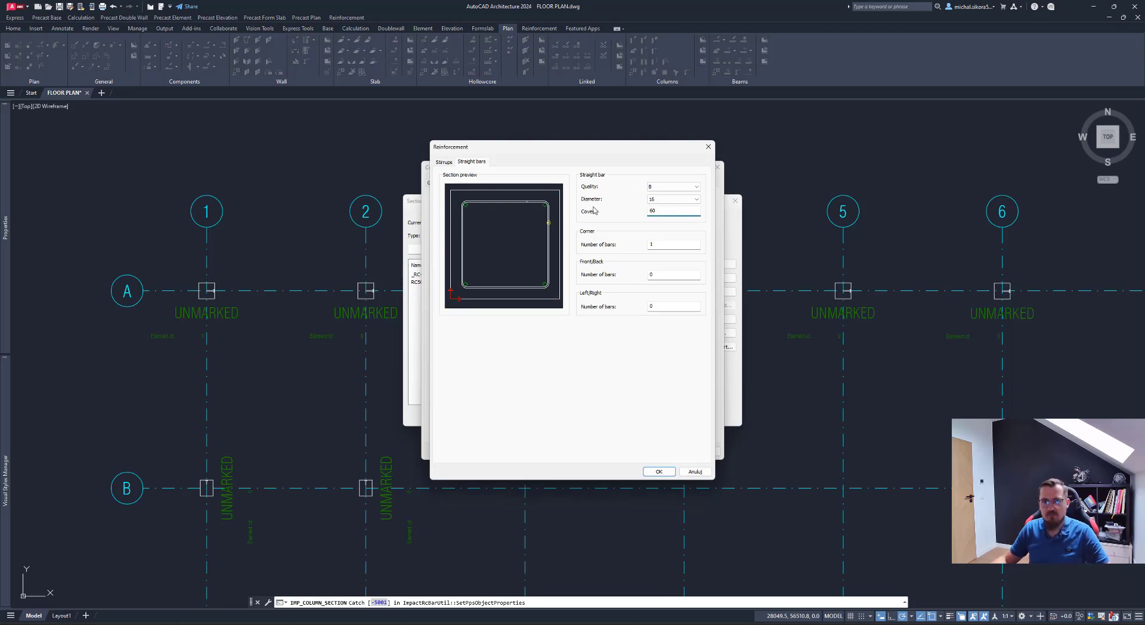
click(664, 200)
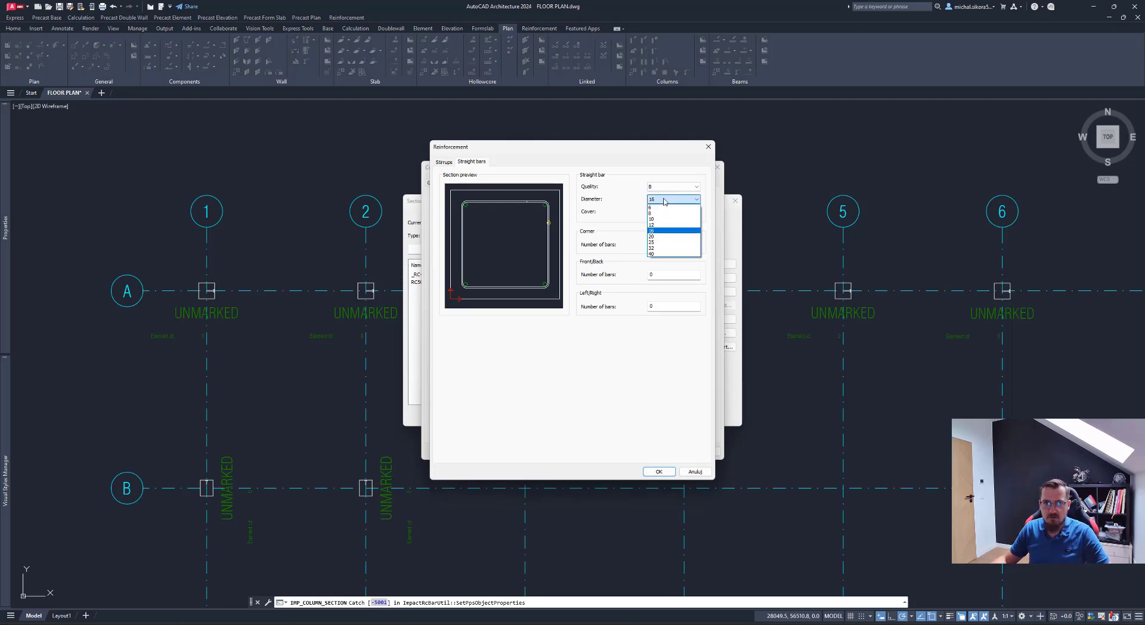
click(662, 237)
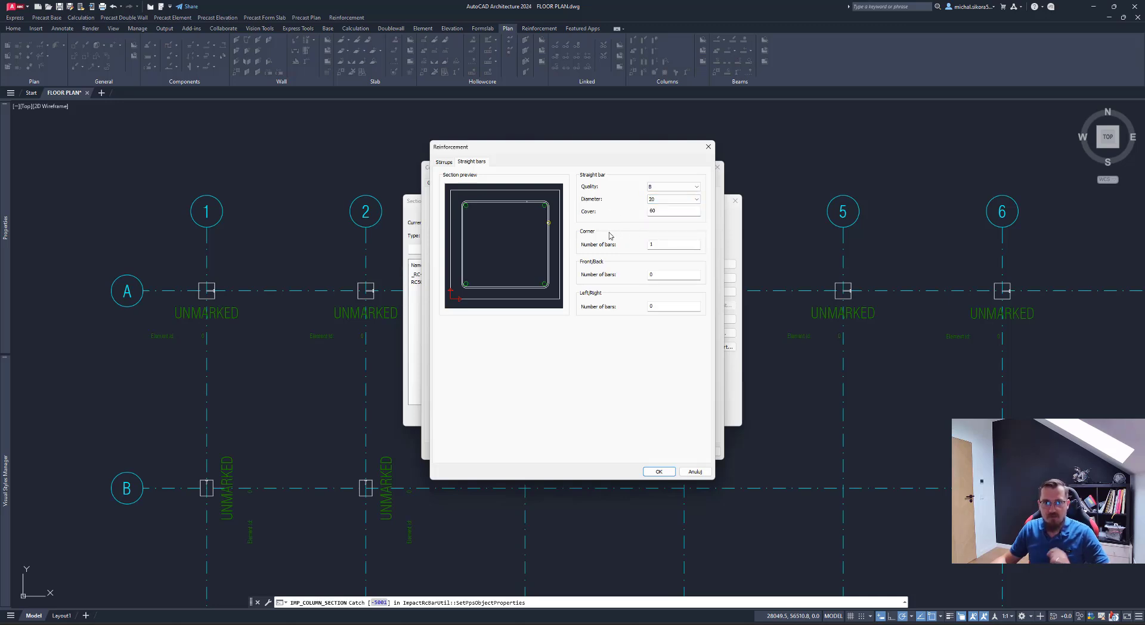
Step: Try two straight bars on the front/back and two on the left/right sides, with one bar per corner
double_click(659, 243)
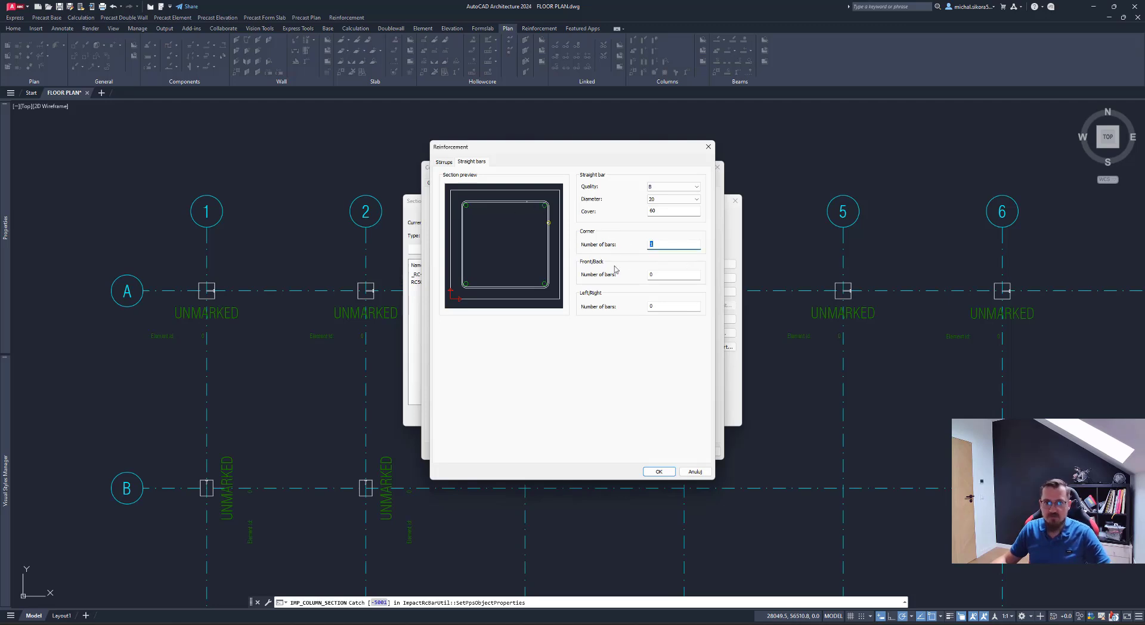
key(Tab)
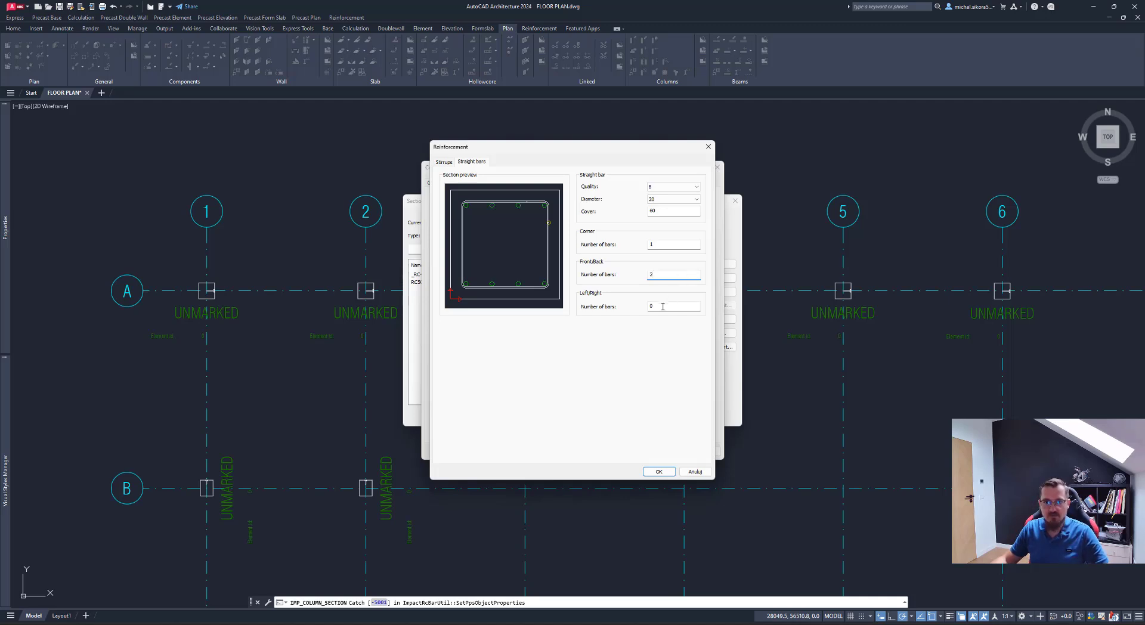
text(2)
key(Tab)
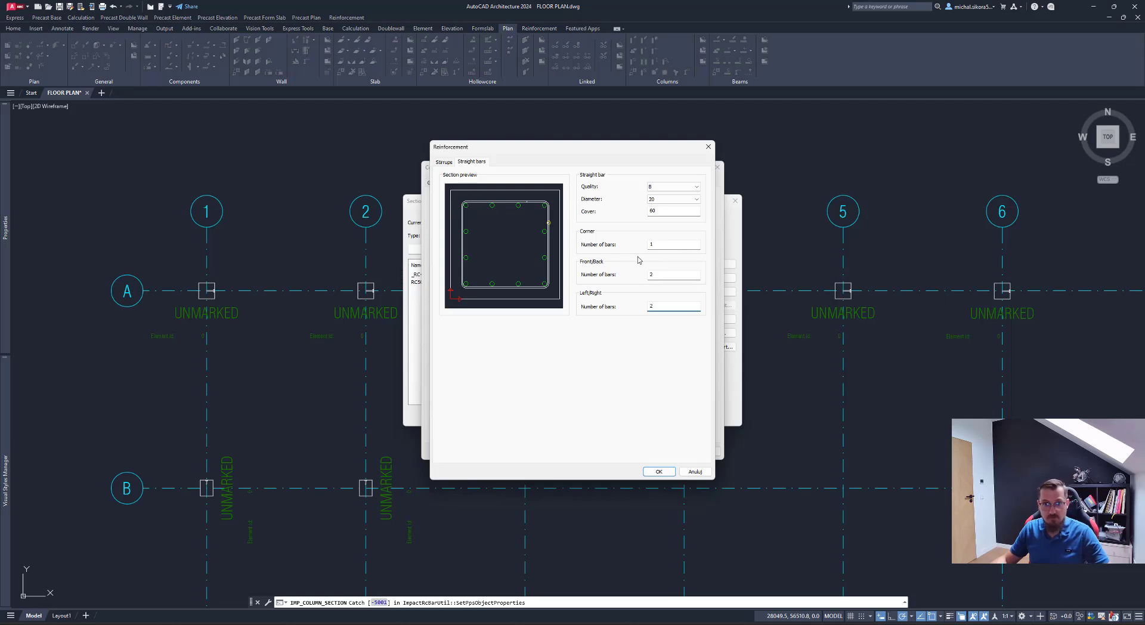
Step: Set one straight bar each for the left/right and front/back sides and accept the reinforcement definition
key(shift+Tab)
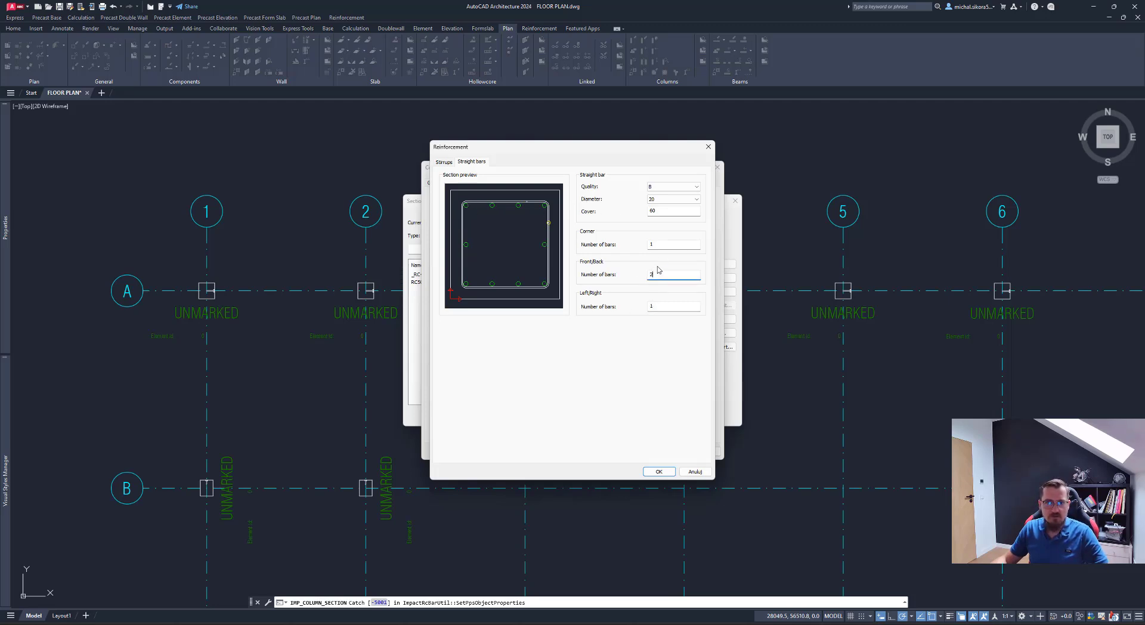
key(shift+Tab)
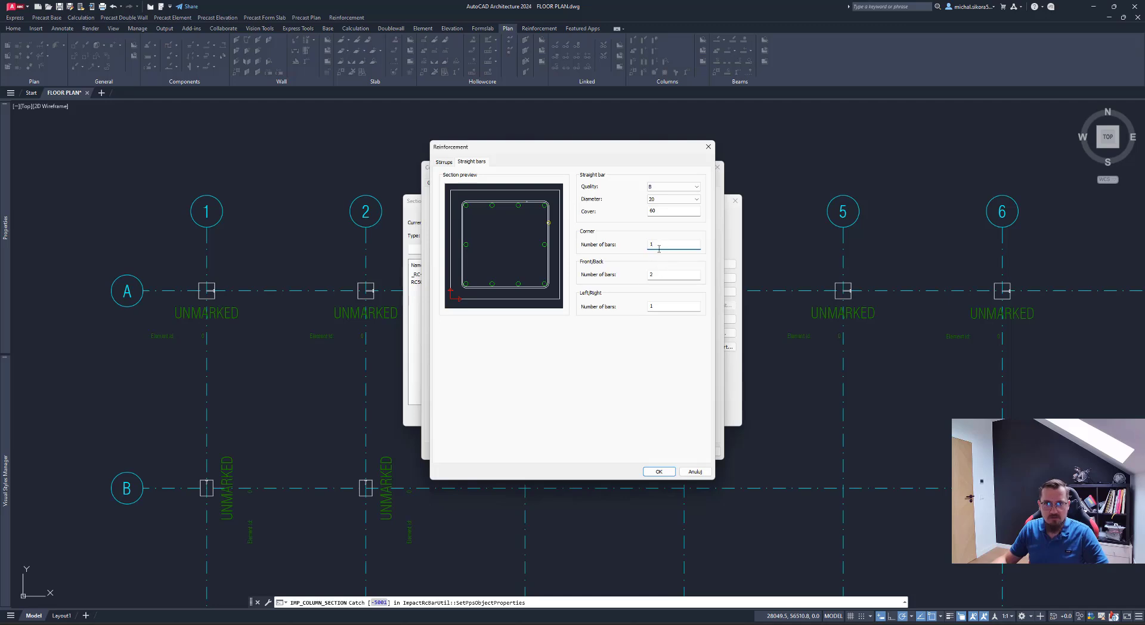
key(Tab)
text(1)
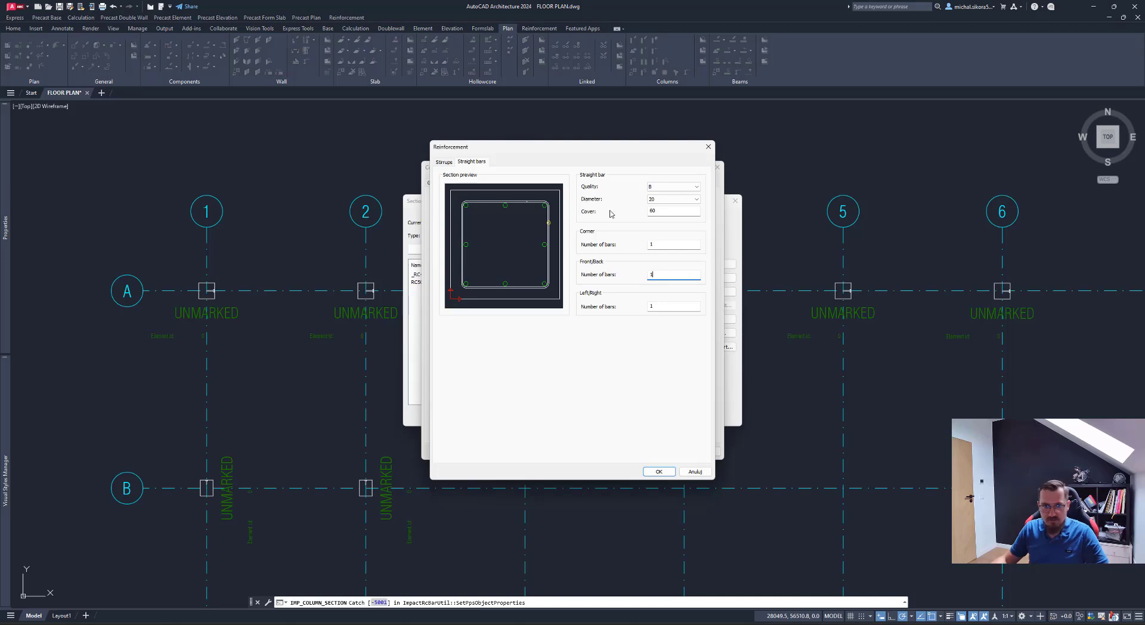
click(659, 472)
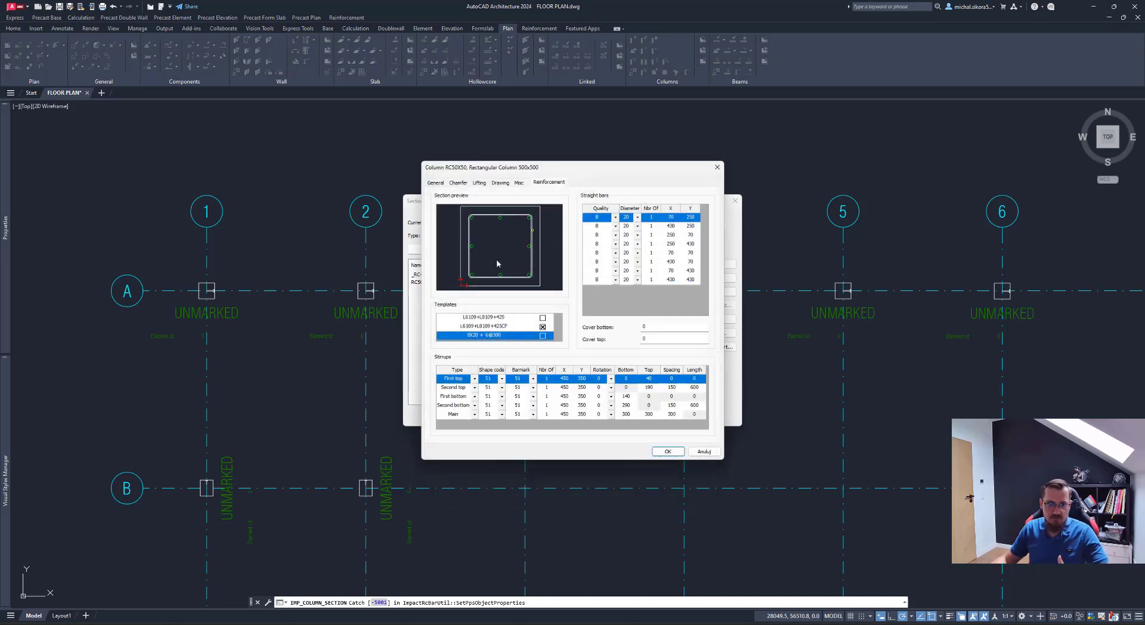
Step: Enable the newly defined reinforcement template for the RC50X50 column and select its second straight bar entry
click(543, 335)
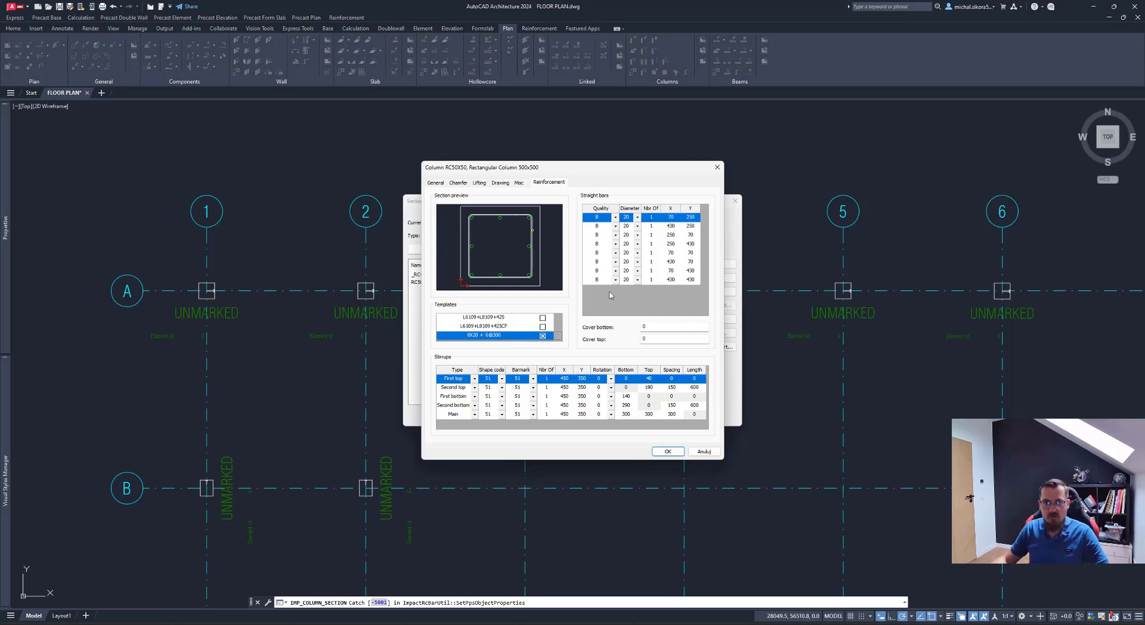
click(671, 226)
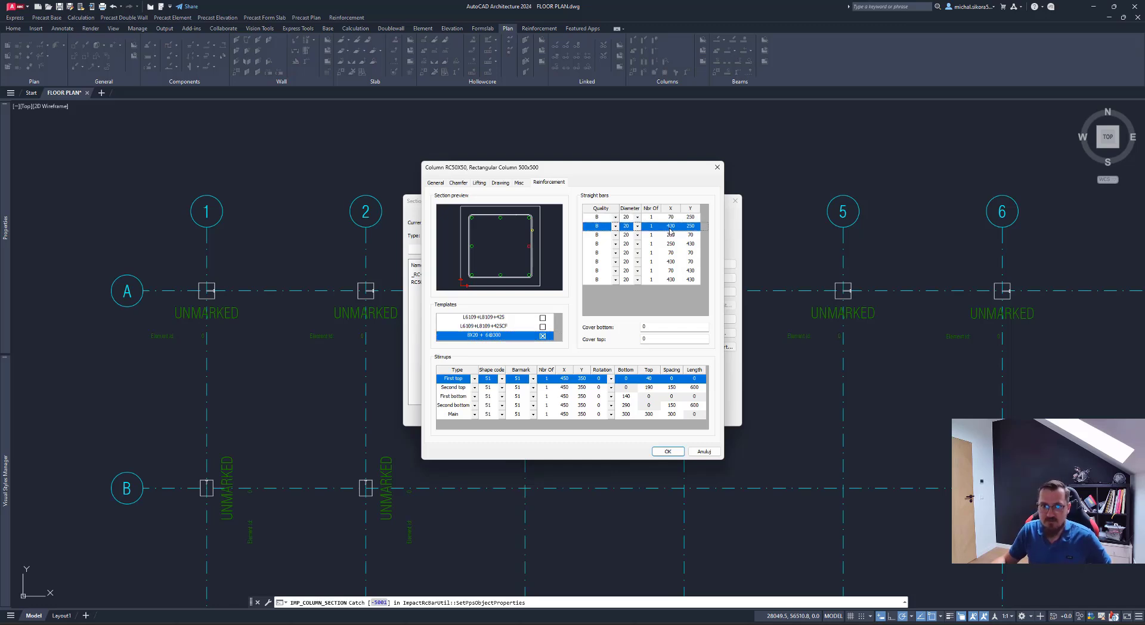
Step: Check the straight bars one by one in the section preview, accept the RC50X50 reinforcement and close the section list
click(672, 253)
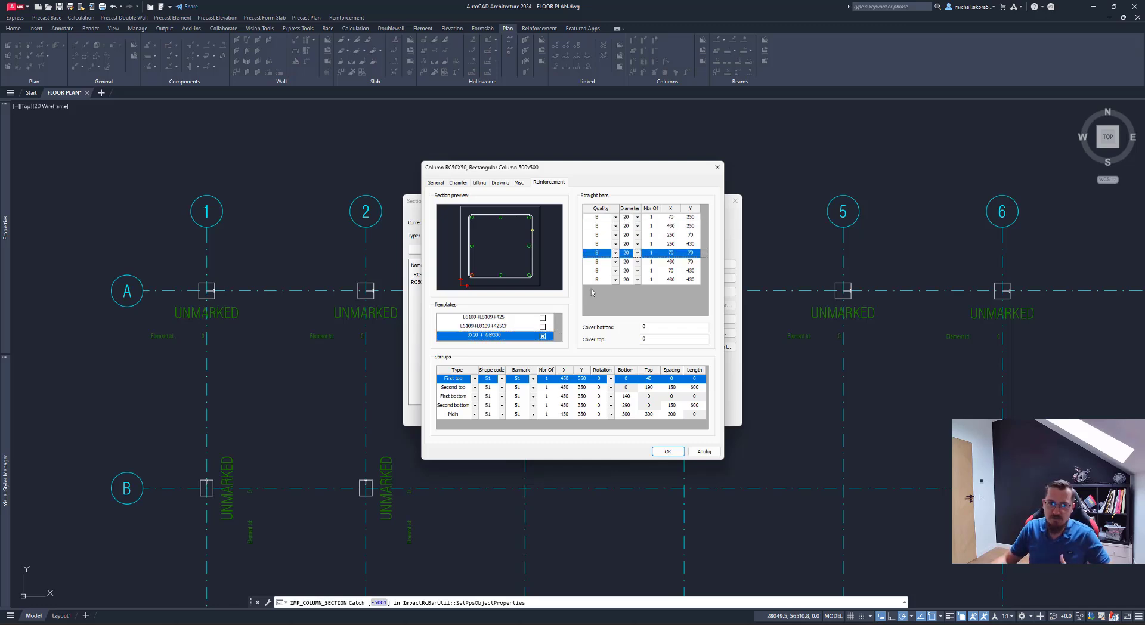
key(Up)
key(Up)
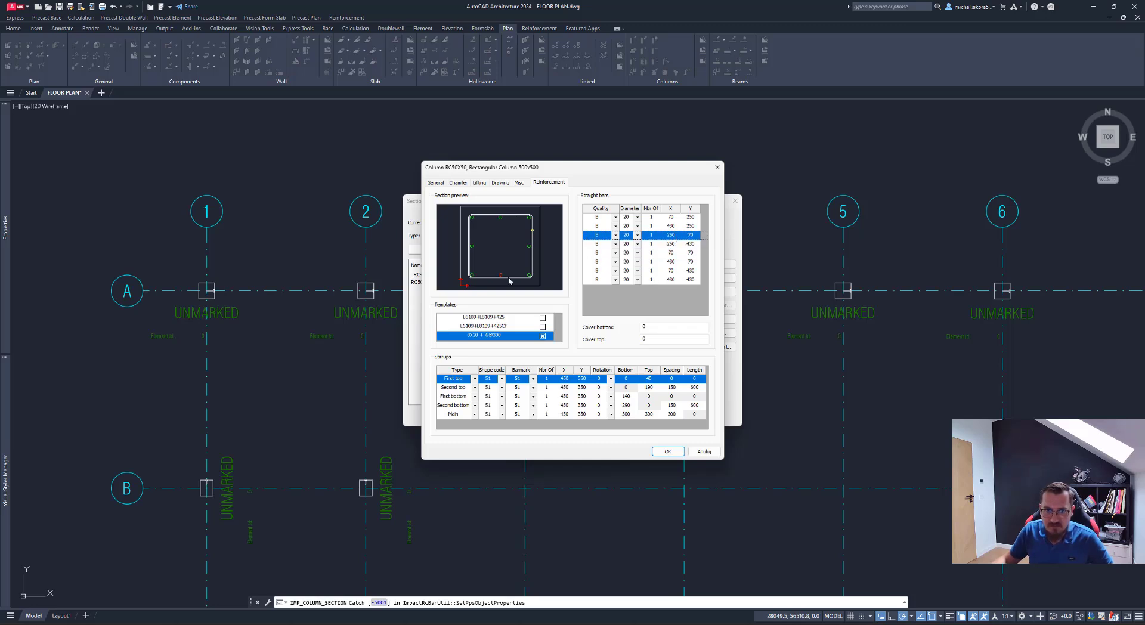
click(667, 244)
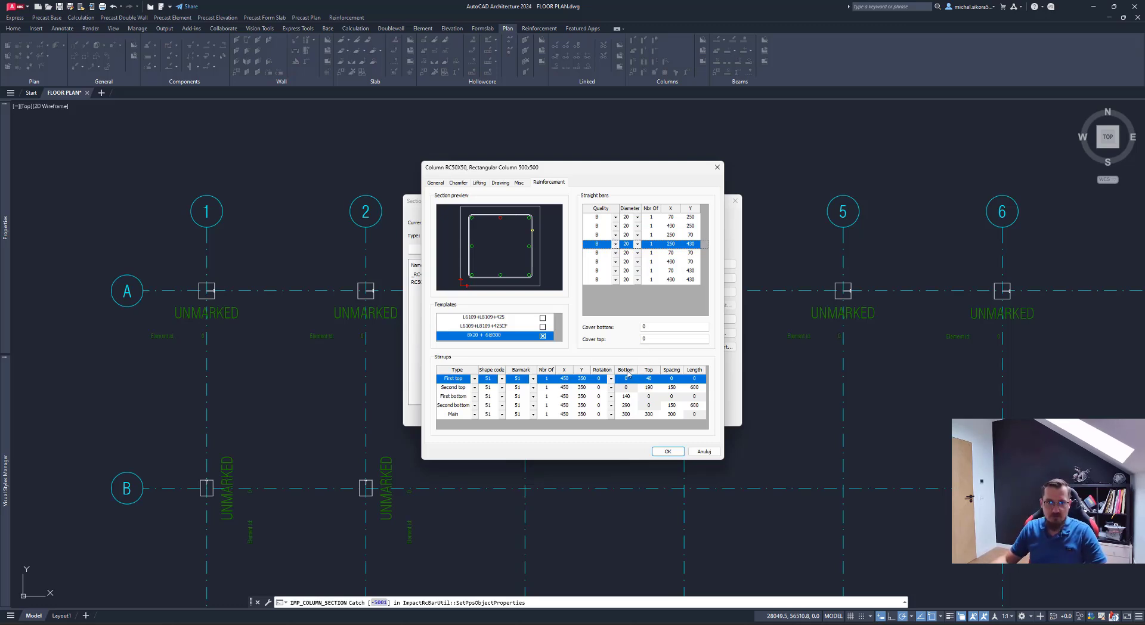
click(668, 452)
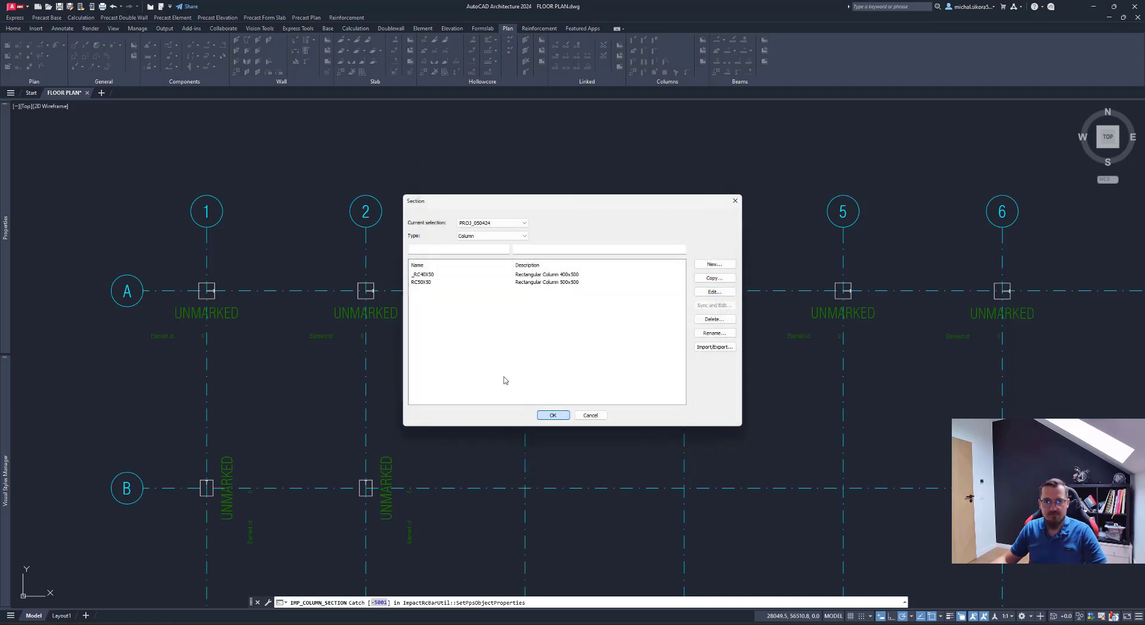
click(555, 415)
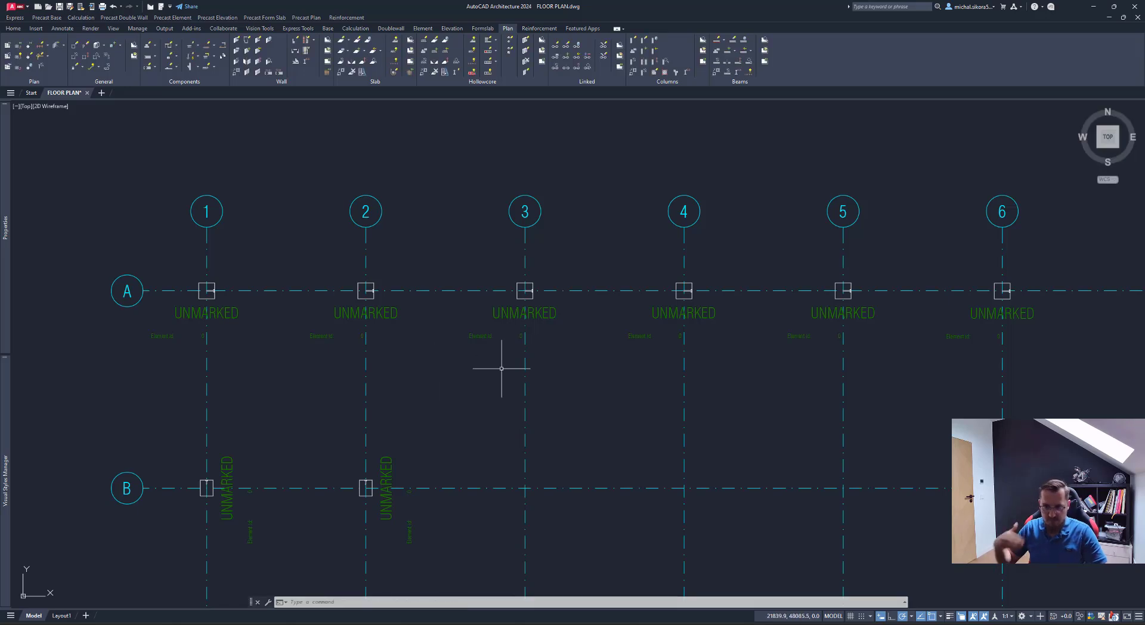
Step: Select all columns along axes A and C and open their column properties for editing
scroll(502, 368, down, 4)
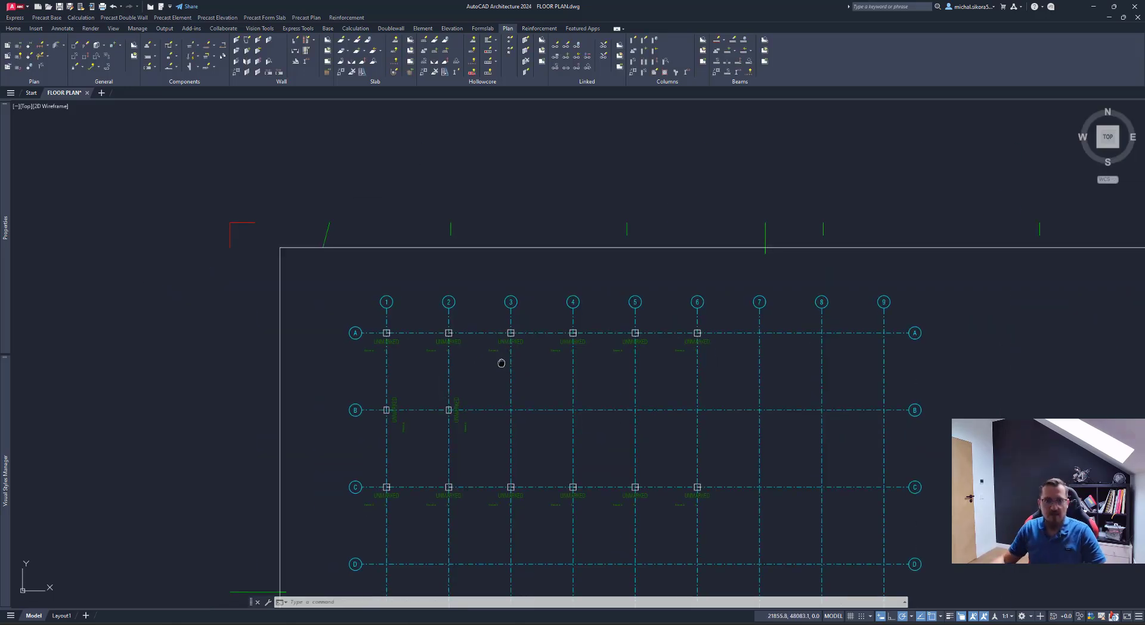
middle_drag(502, 364, 495, 325)
click(366, 285)
click(742, 309)
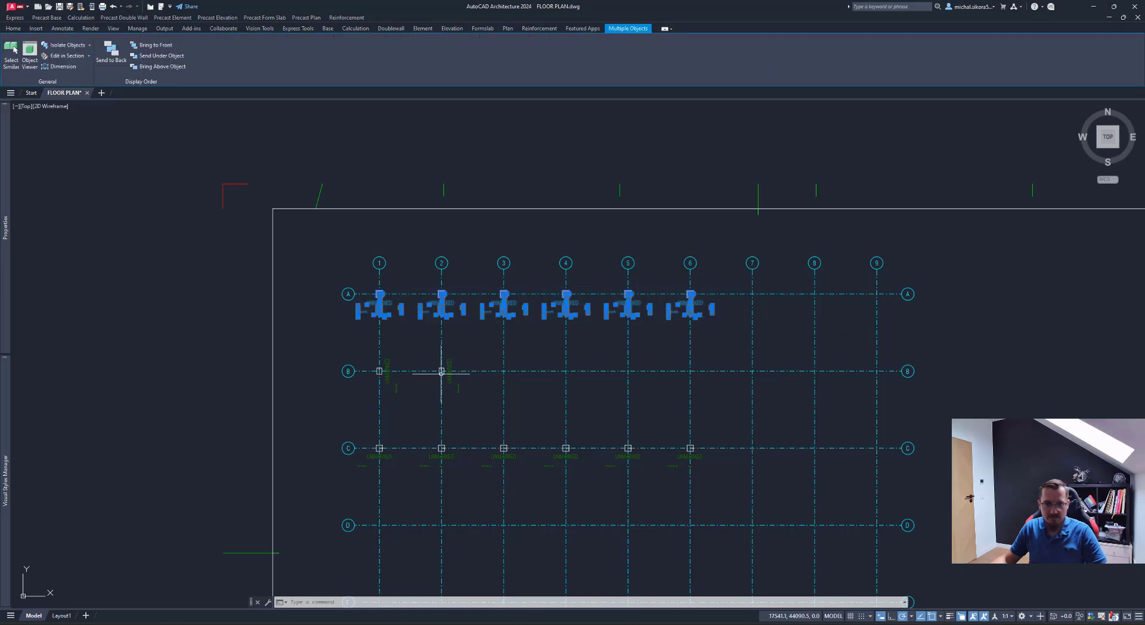
click(355, 436)
click(768, 473)
scroll(453, 474, up, 3)
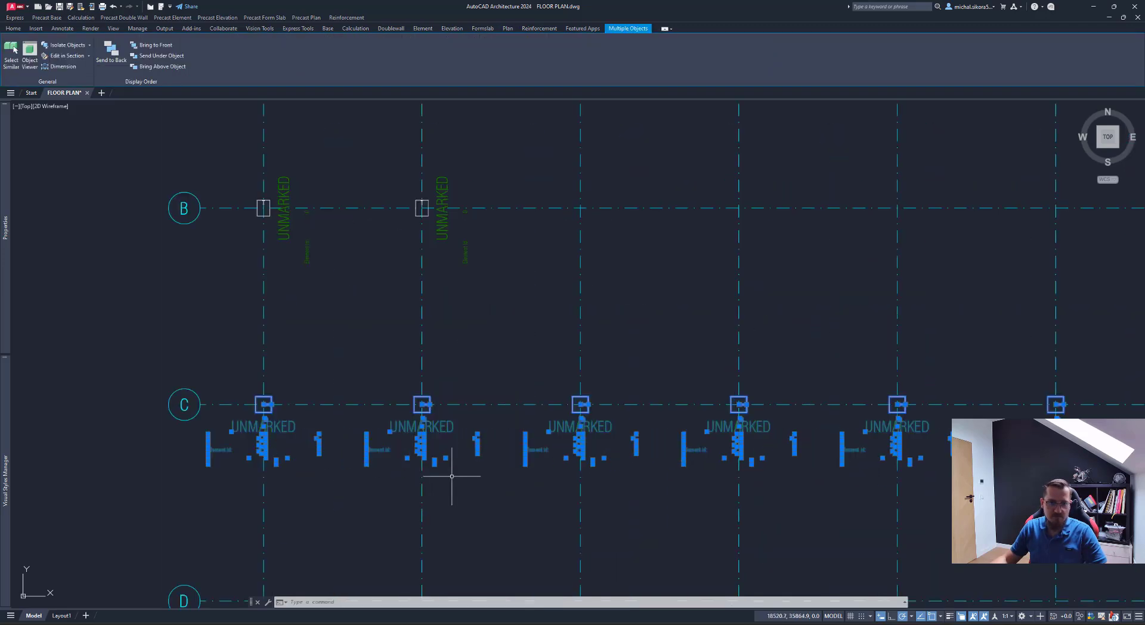
scroll(417, 391, up, 3)
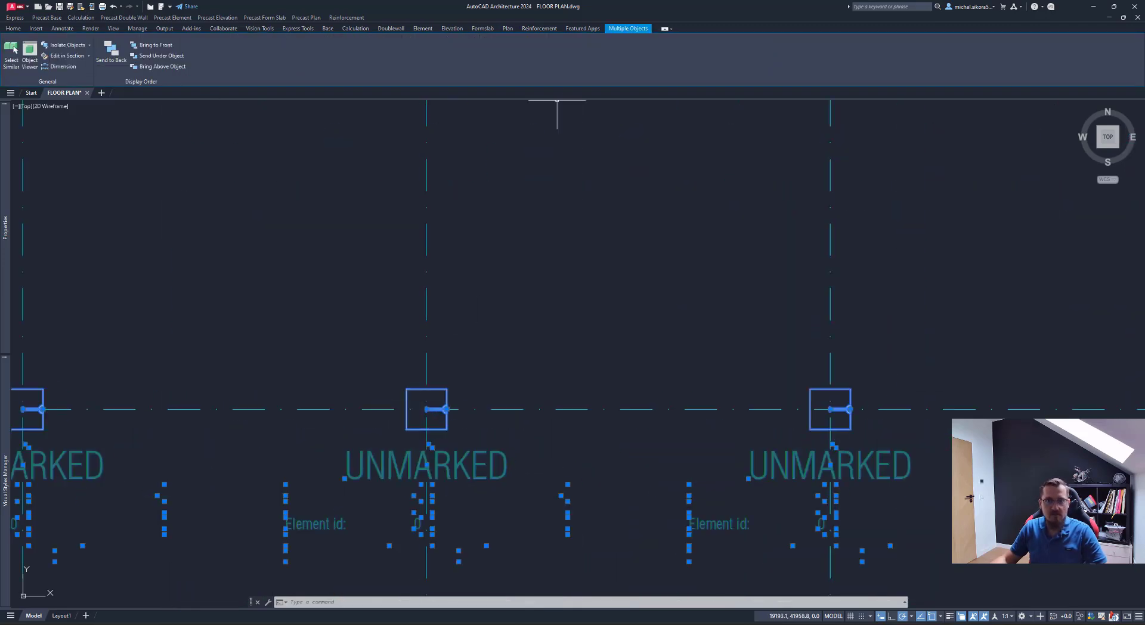
click(507, 28)
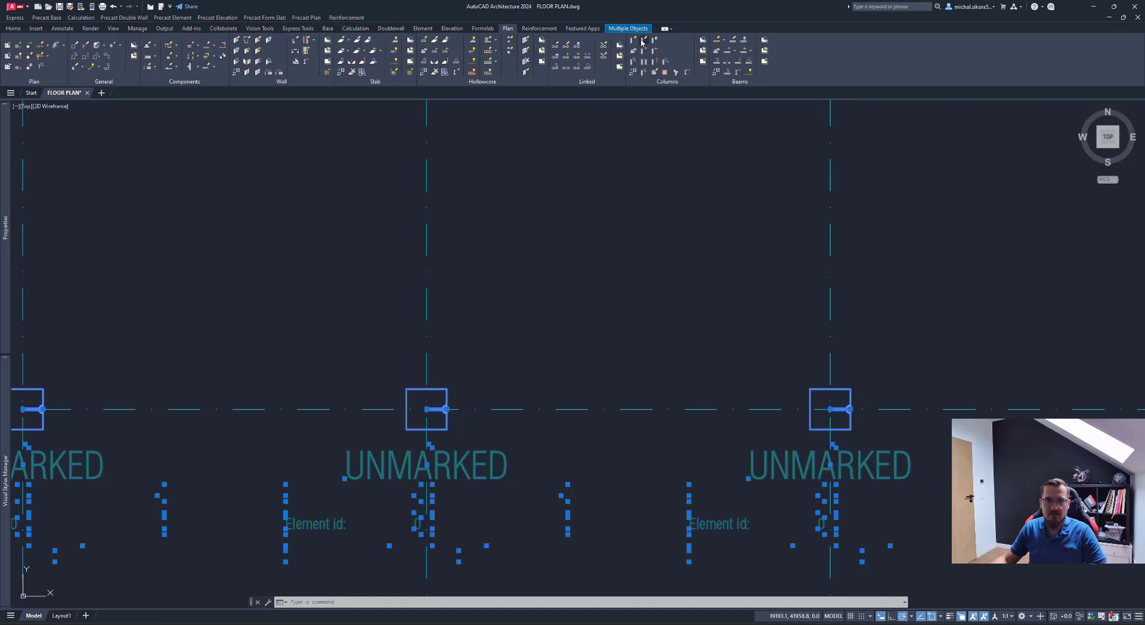
double_click(415, 390)
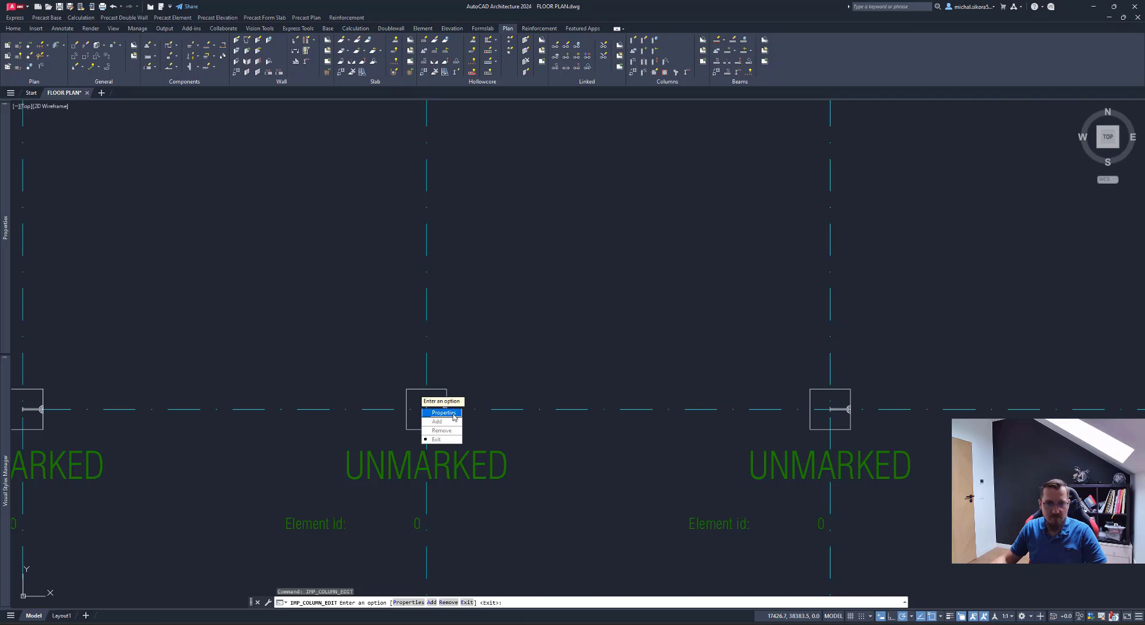
text(p)
key(Return)
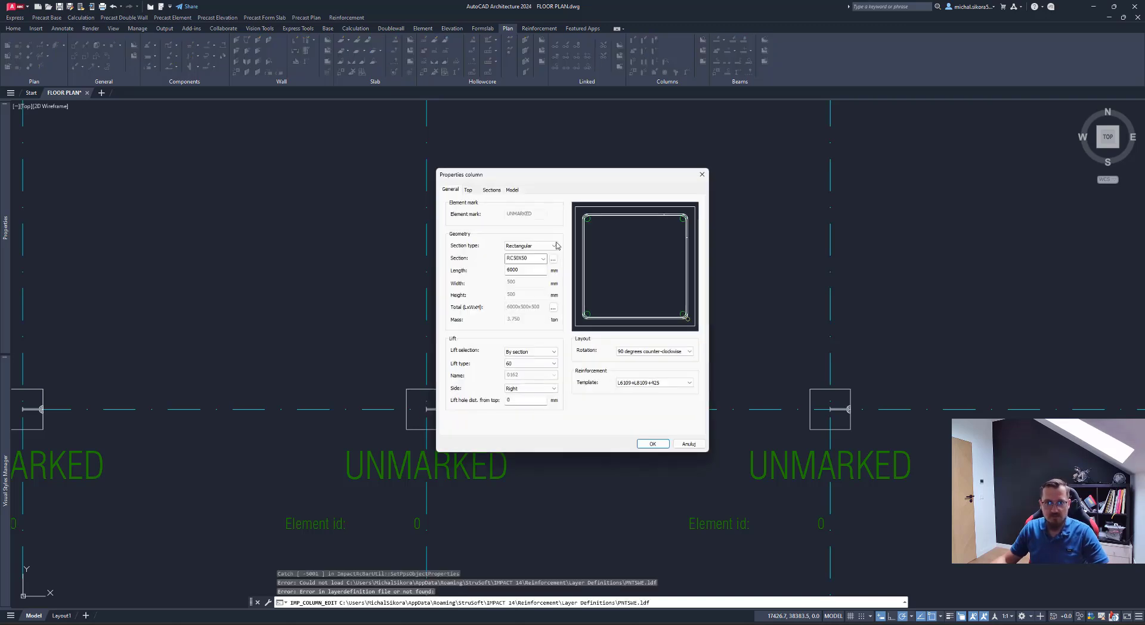
Step: Assign the 8X20 + 6@300 reinforcement template to the columns, update the lift and finish the column edit
click(654, 383)
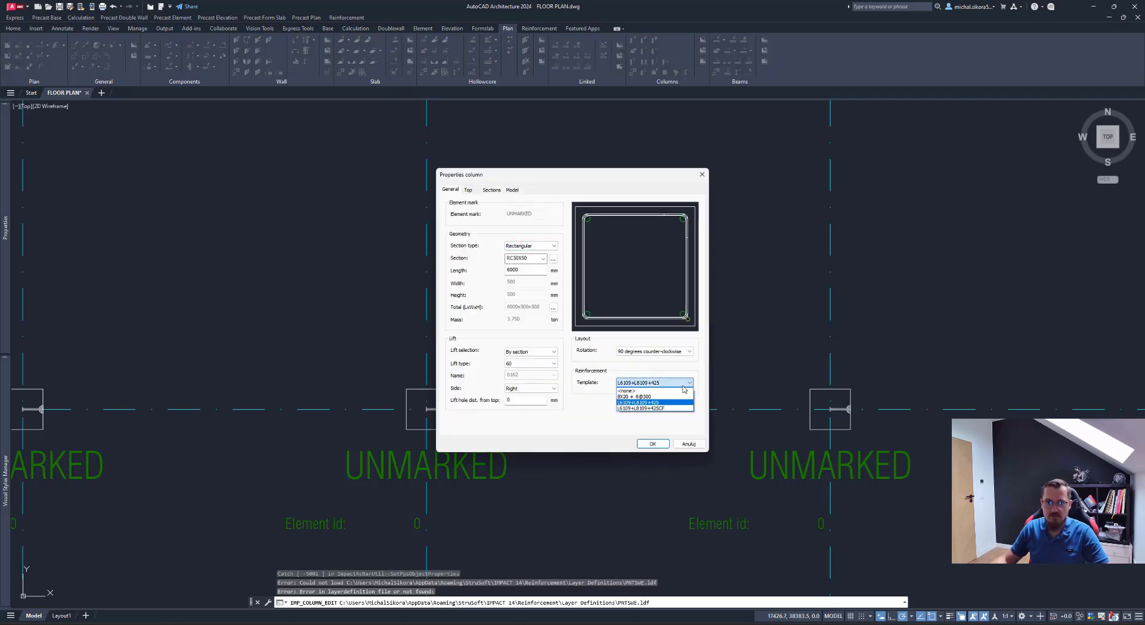
click(647, 397)
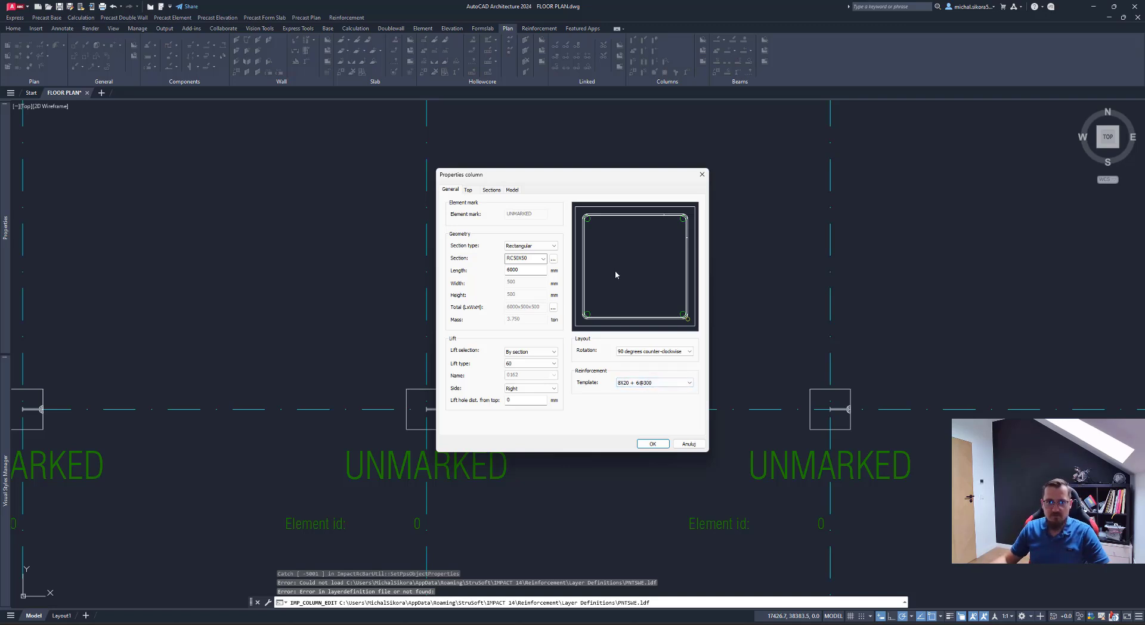
click(491, 190)
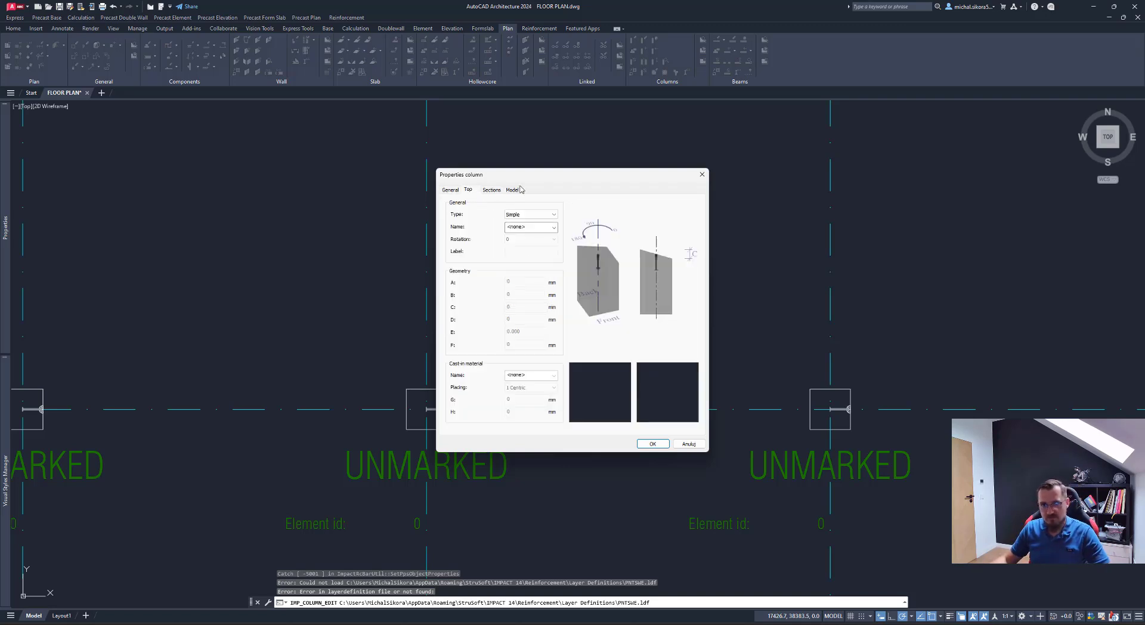
click(454, 189)
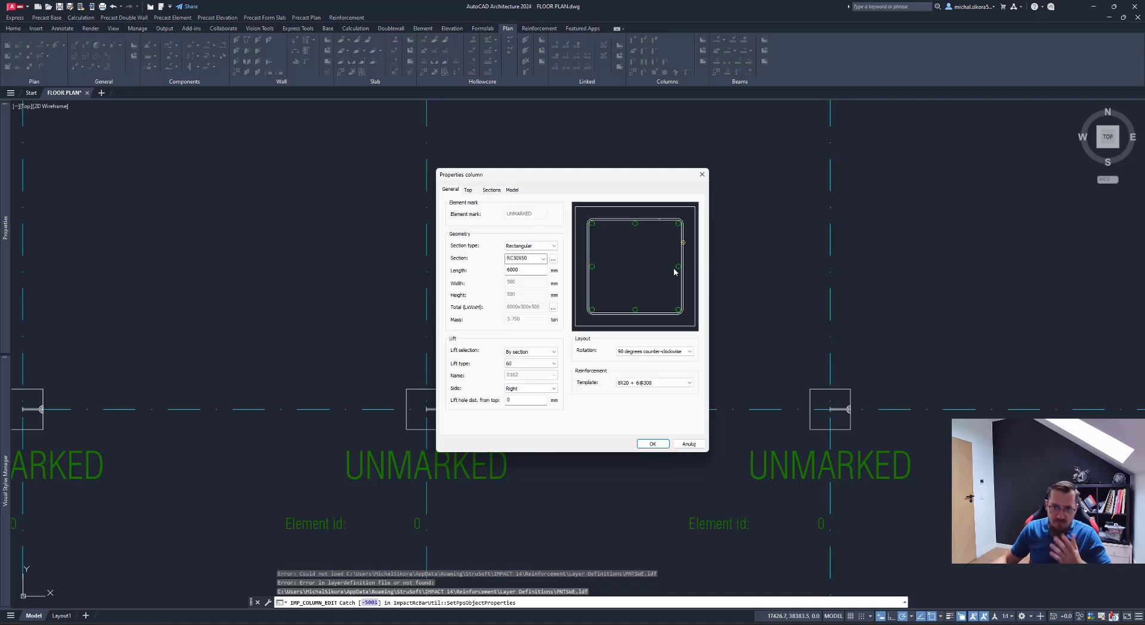
click(652, 443)
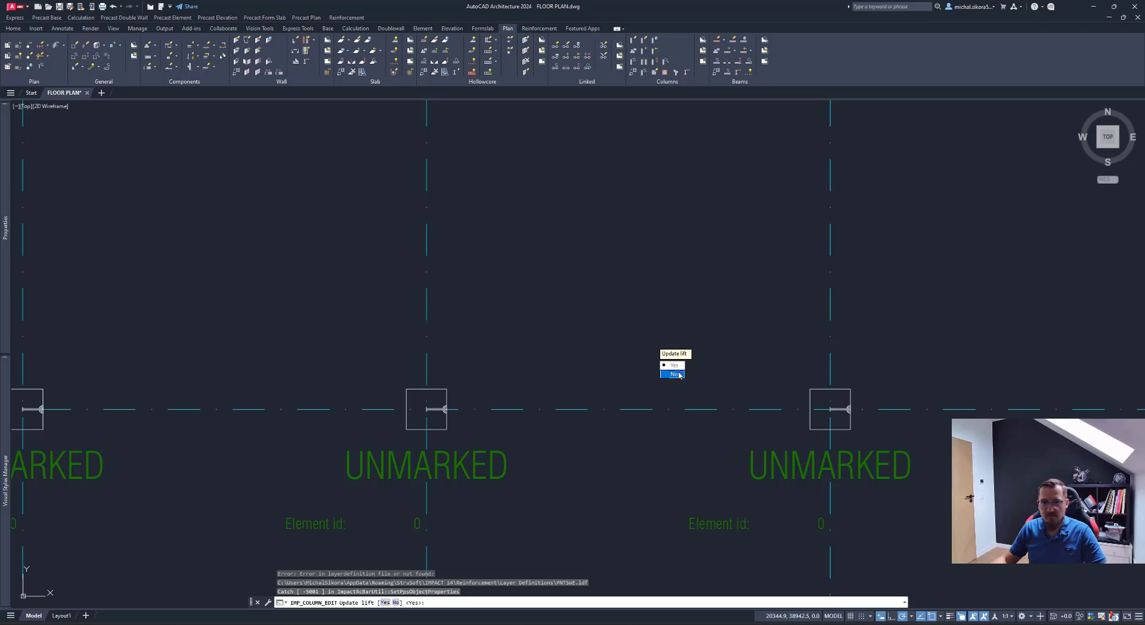
text(Y)
key(Return)
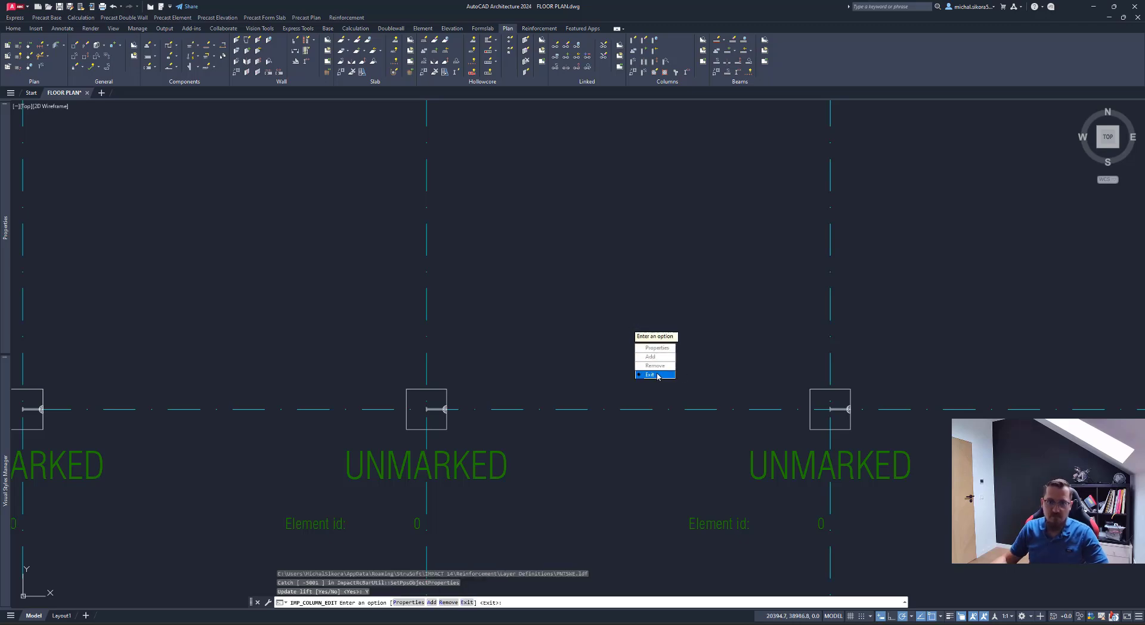
text(E)
key(Return)
Step: Start a new beam with the Rectangular section type and section RB_18X58, and review its reinforcement template options
scroll(618, 322, down, 4)
middle_drag(614, 312, 580, 397)
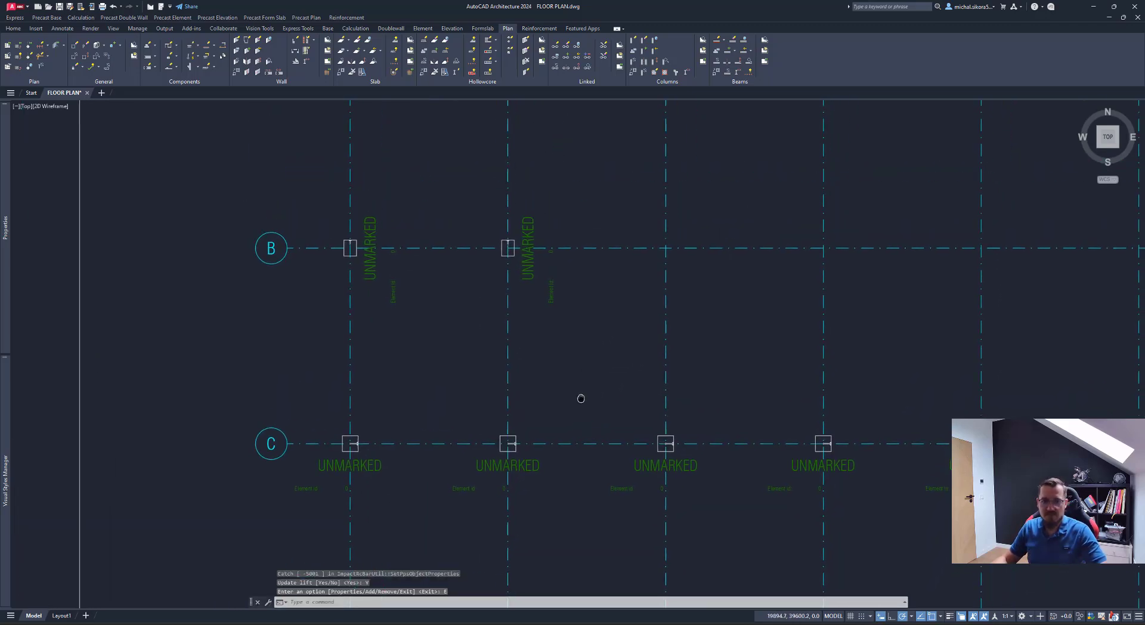
scroll(589, 379, down, 4)
middle_drag(603, 327, 592, 356)
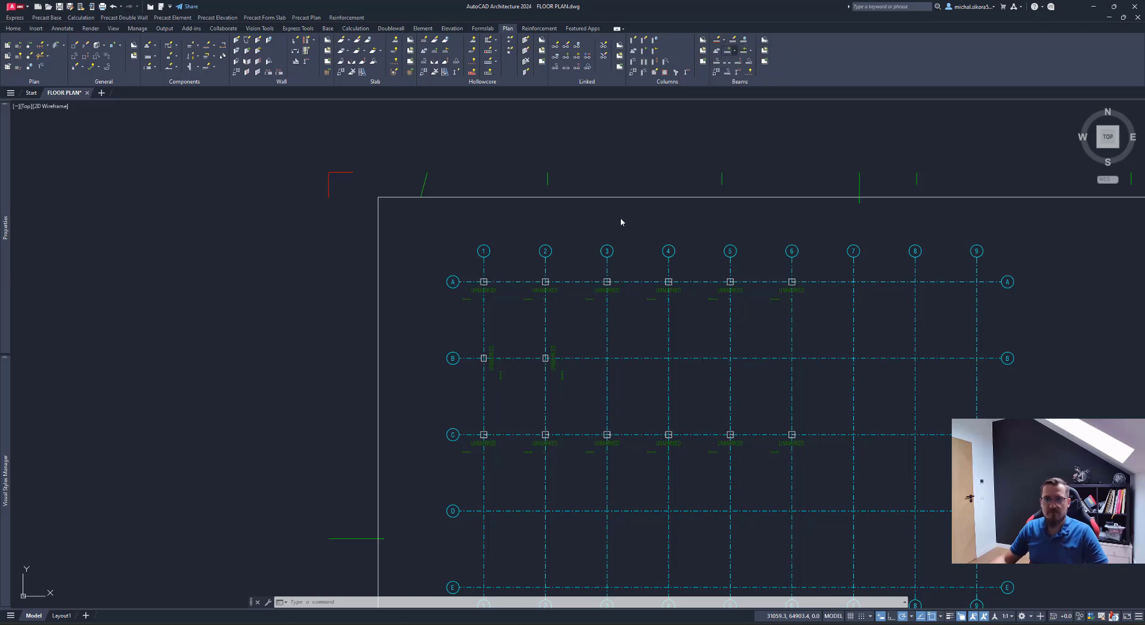
click(548, 247)
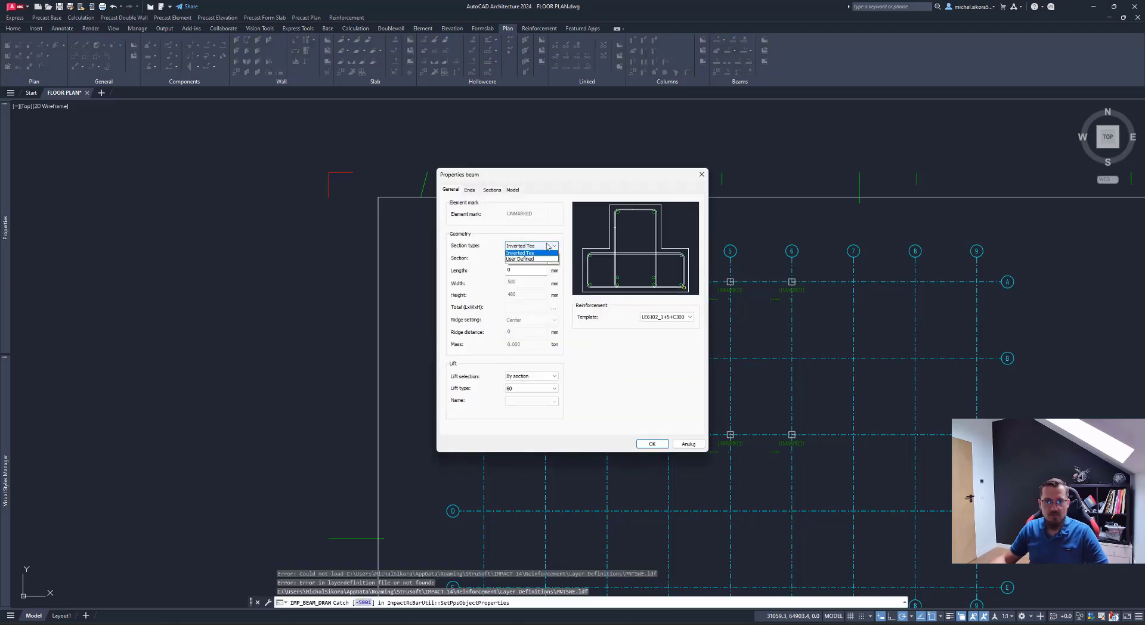
click(519, 254)
click(543, 258)
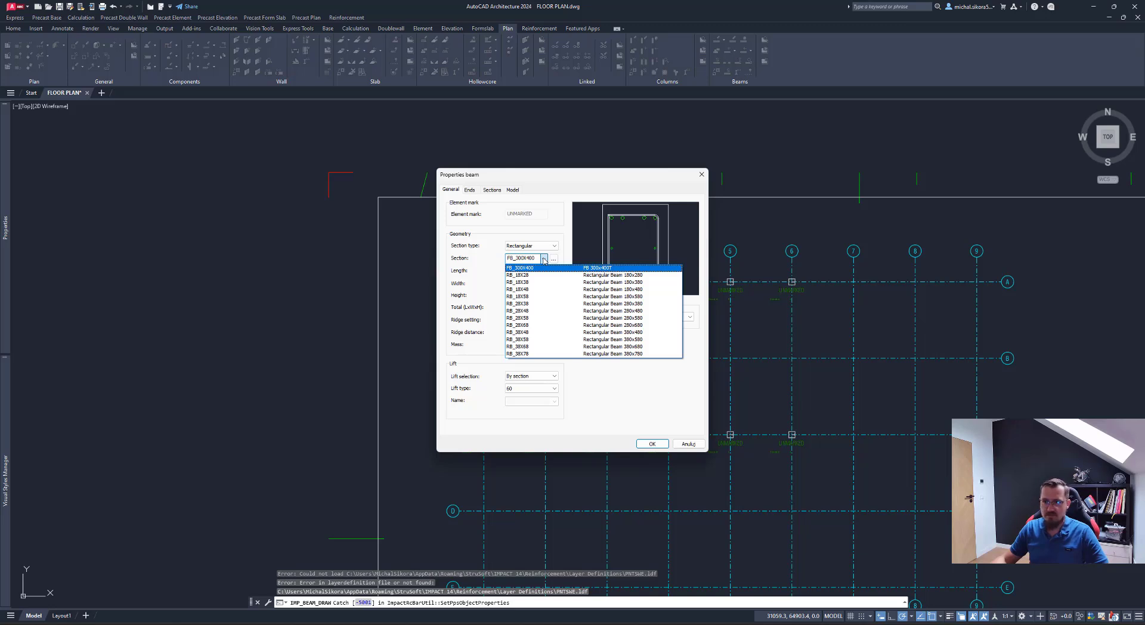
click(540, 295)
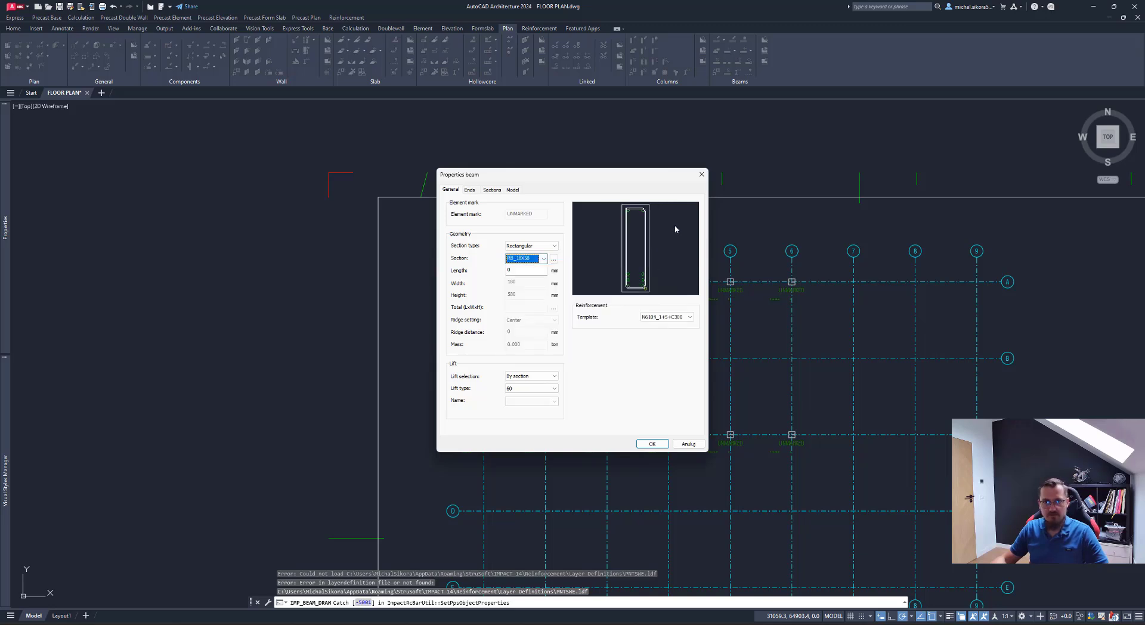
click(665, 317)
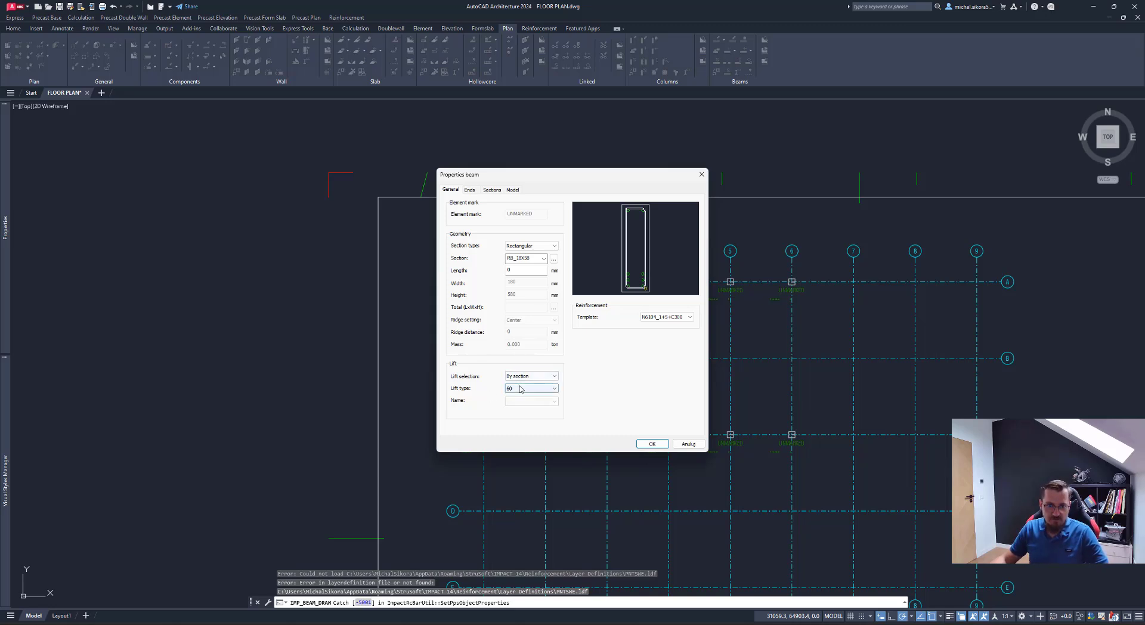
Step: Set the beam's justification to Top center, lock its elevation at 6000 and accept the beam properties
click(475, 191)
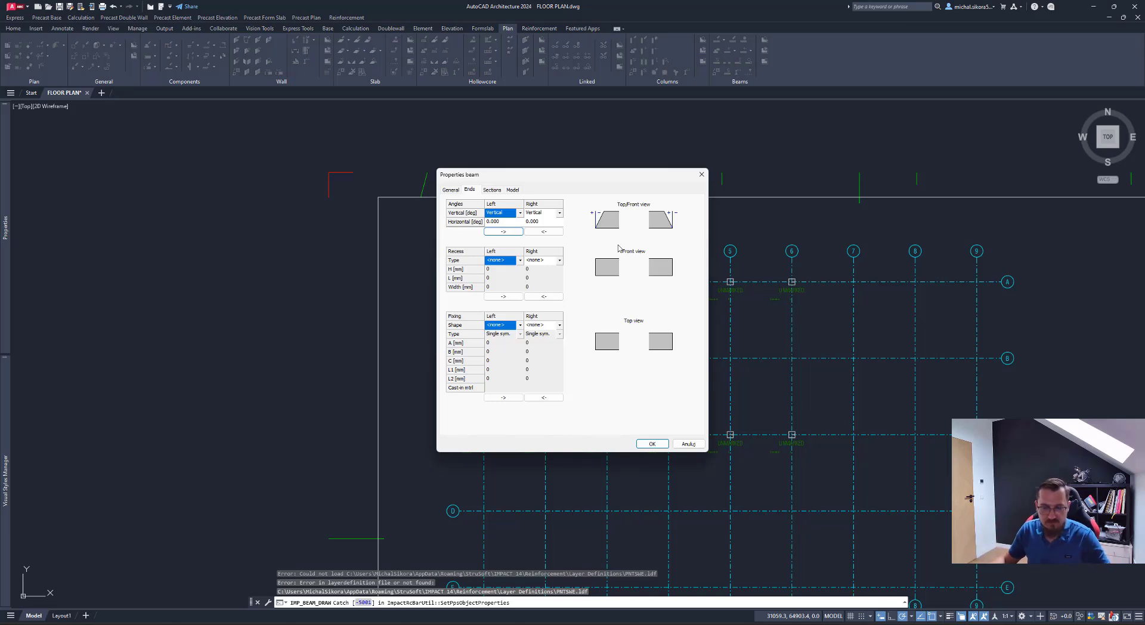
click(492, 189)
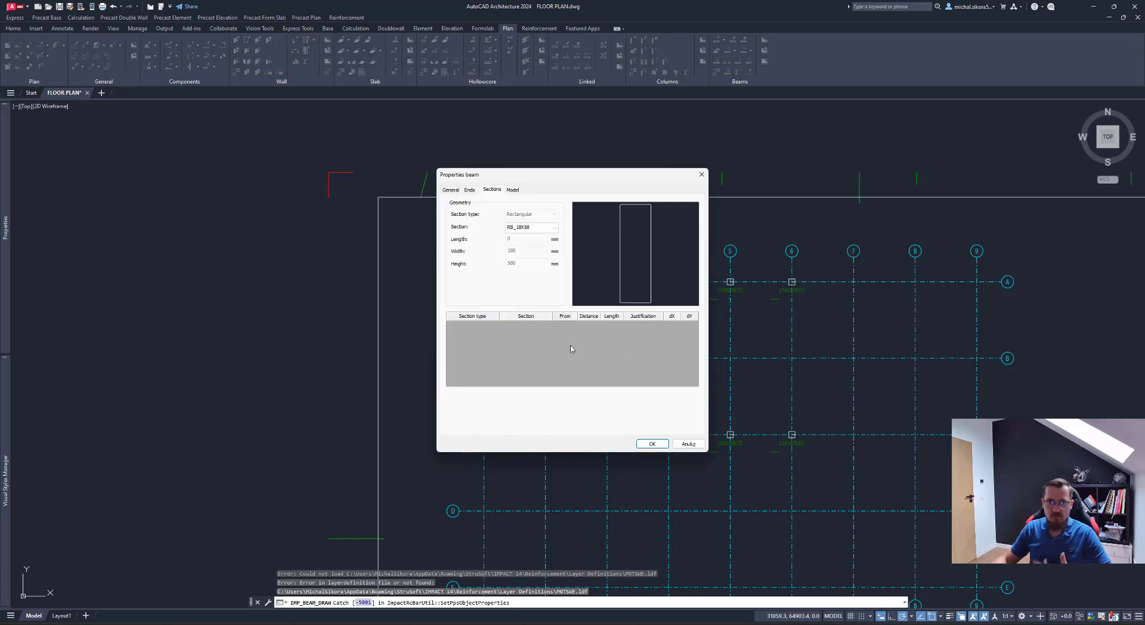
click(514, 189)
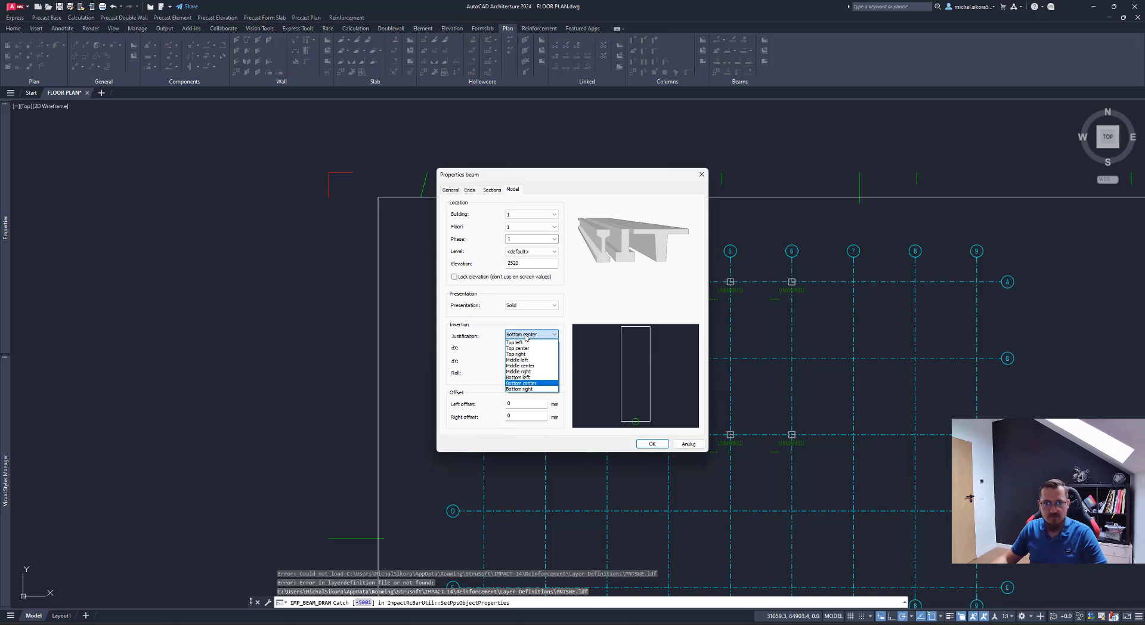
click(527, 348)
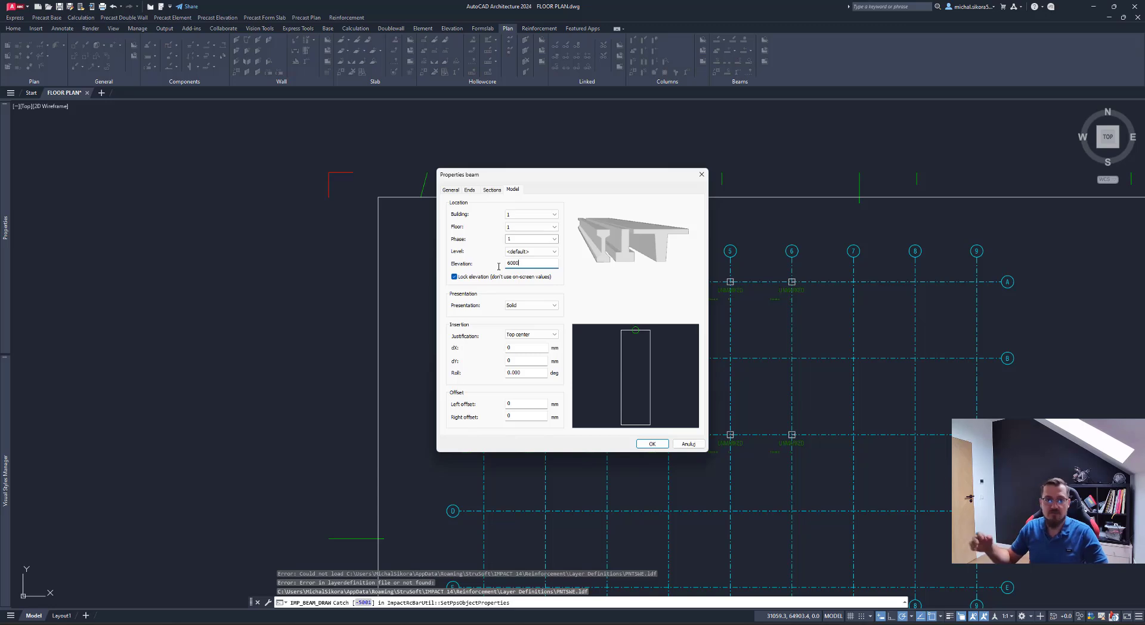
click(452, 190)
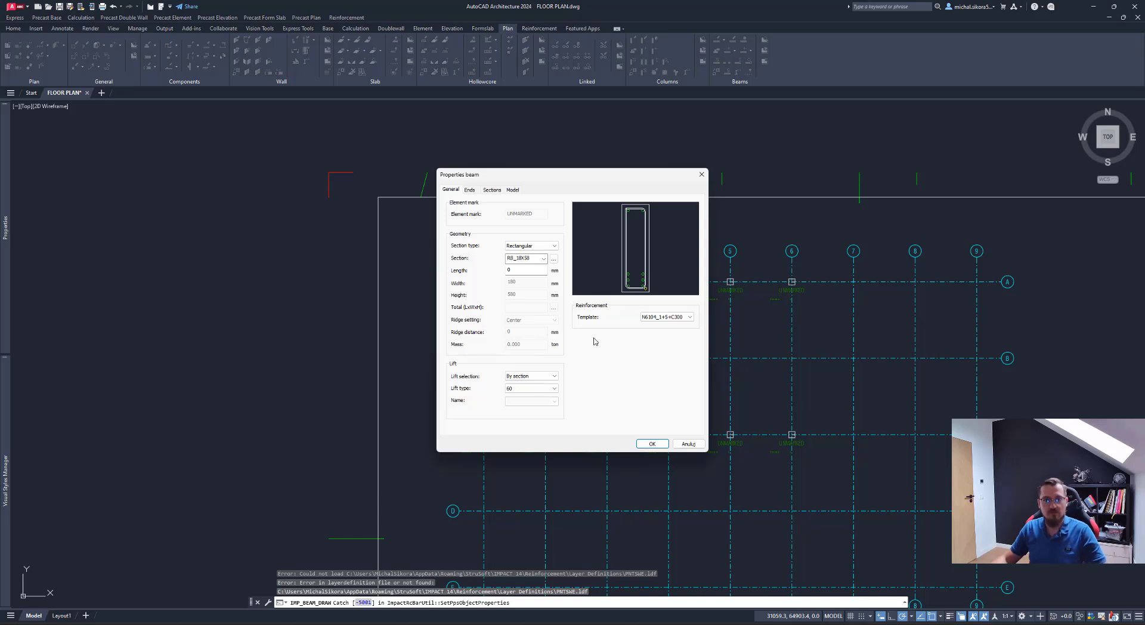
click(659, 443)
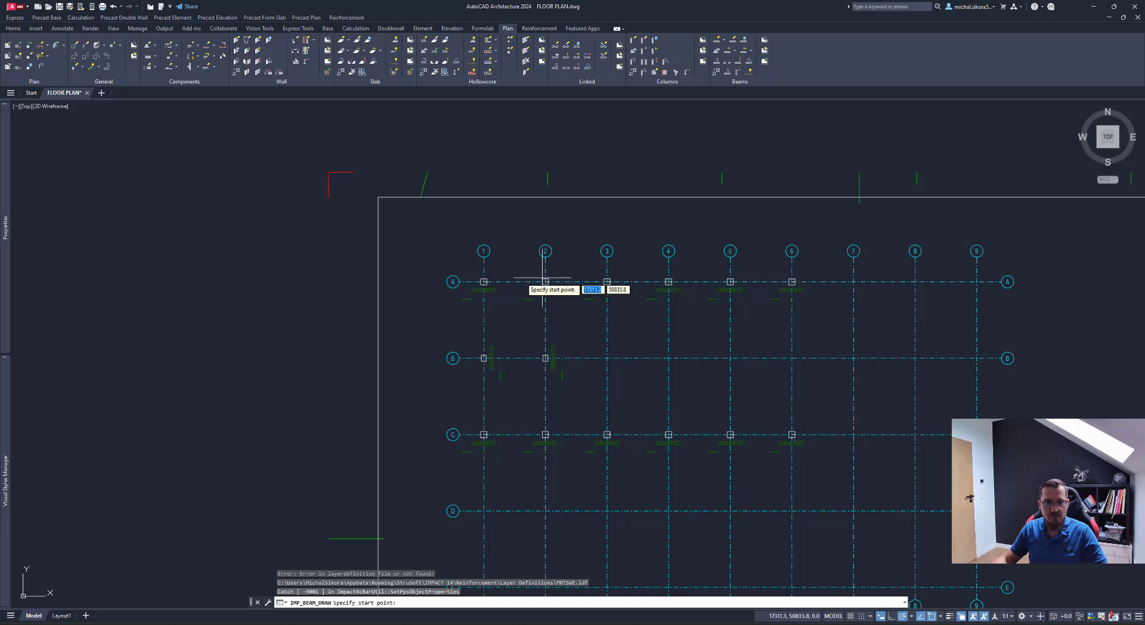
Step: Start the first beam at the right face of column A1 and set its left and right offsets to 10
scroll(495, 280, up, 8)
scroll(429, 283, up, 5)
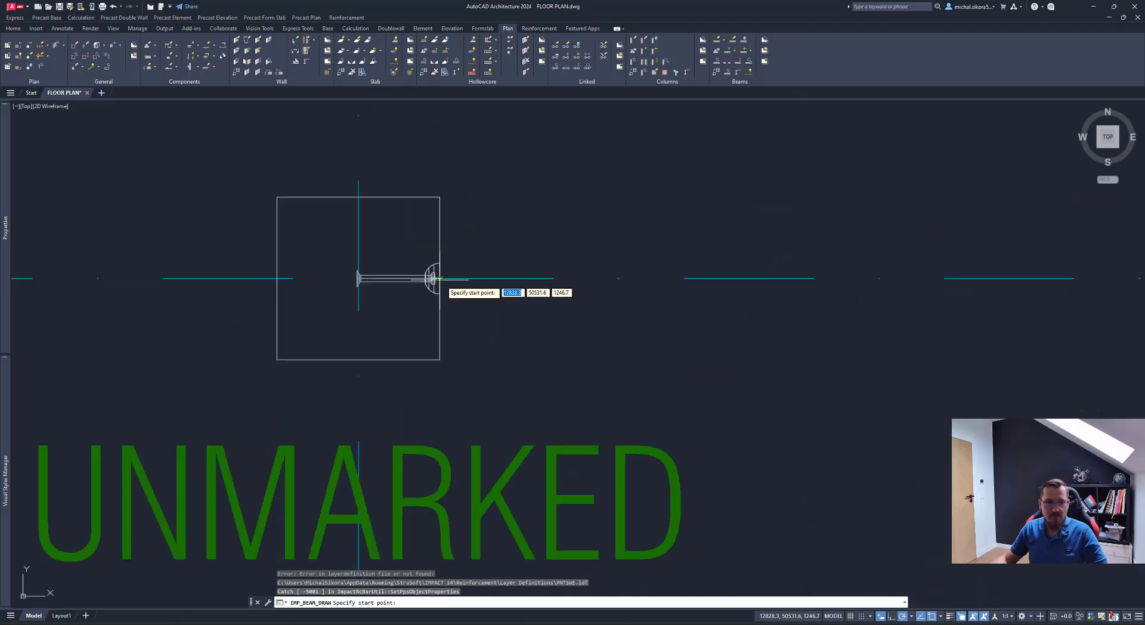
scroll(438, 280, up, 8)
click(420, 263)
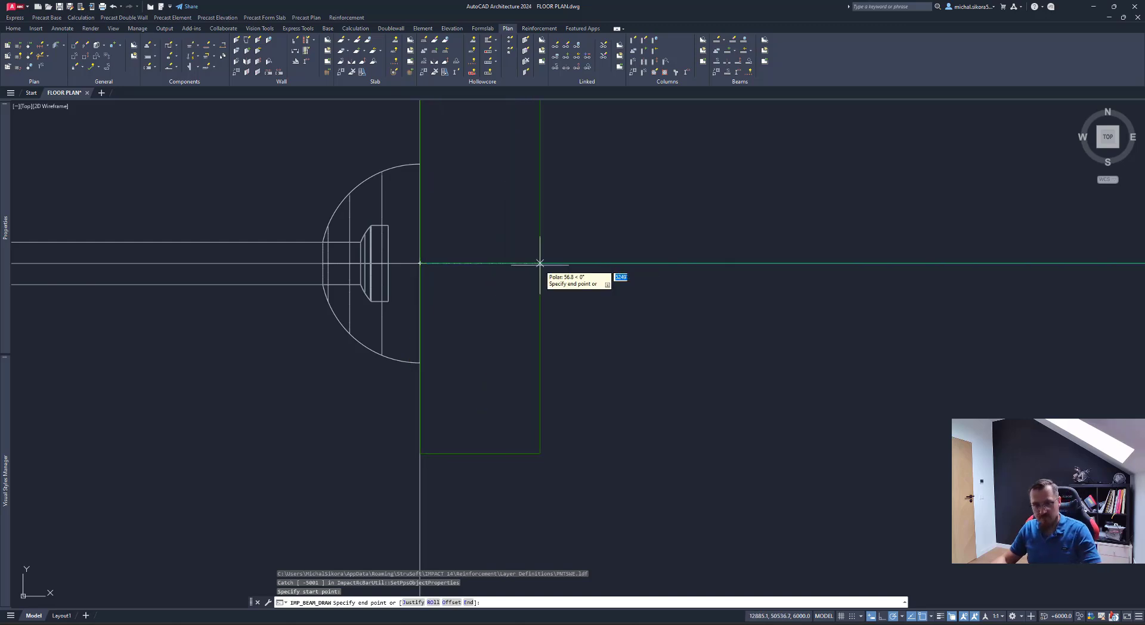
text(o)
key(Return)
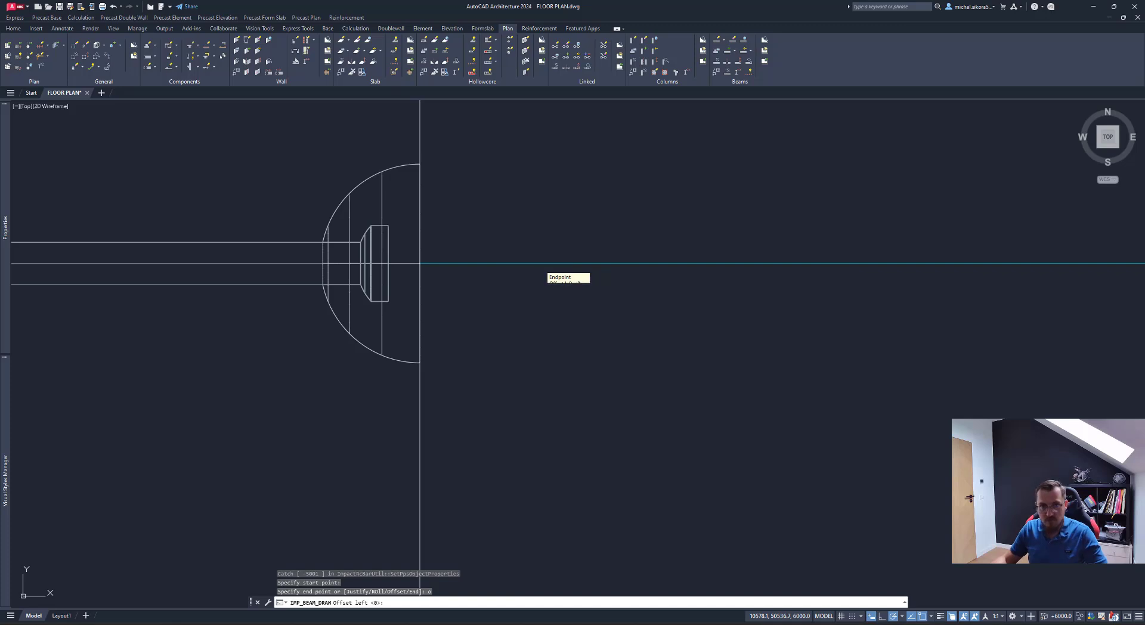
key(Return)
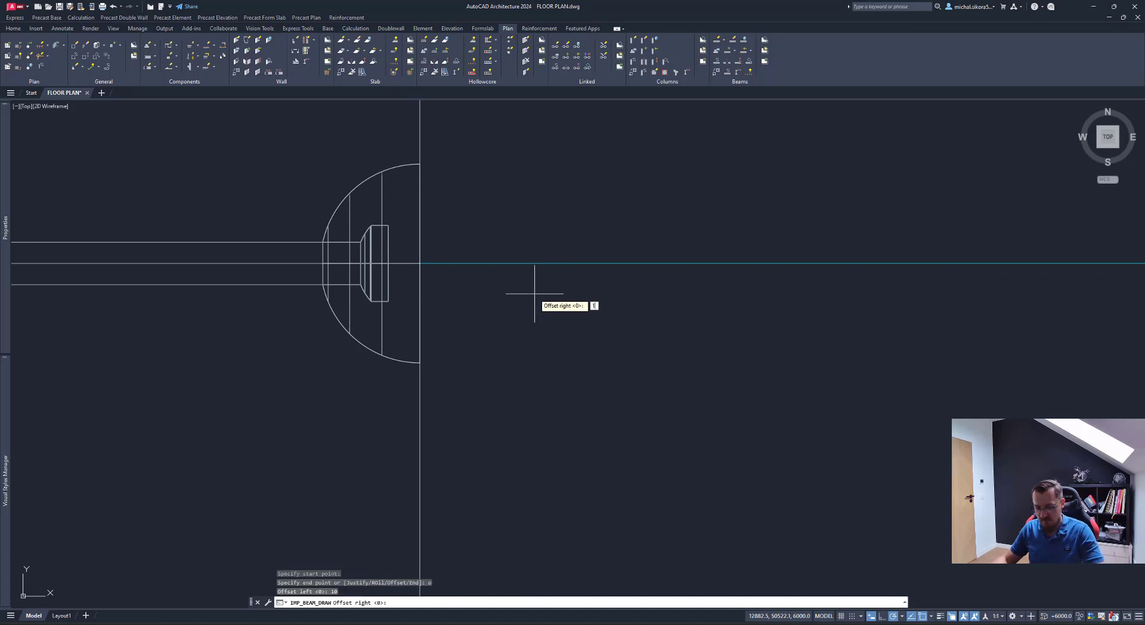
key(Return)
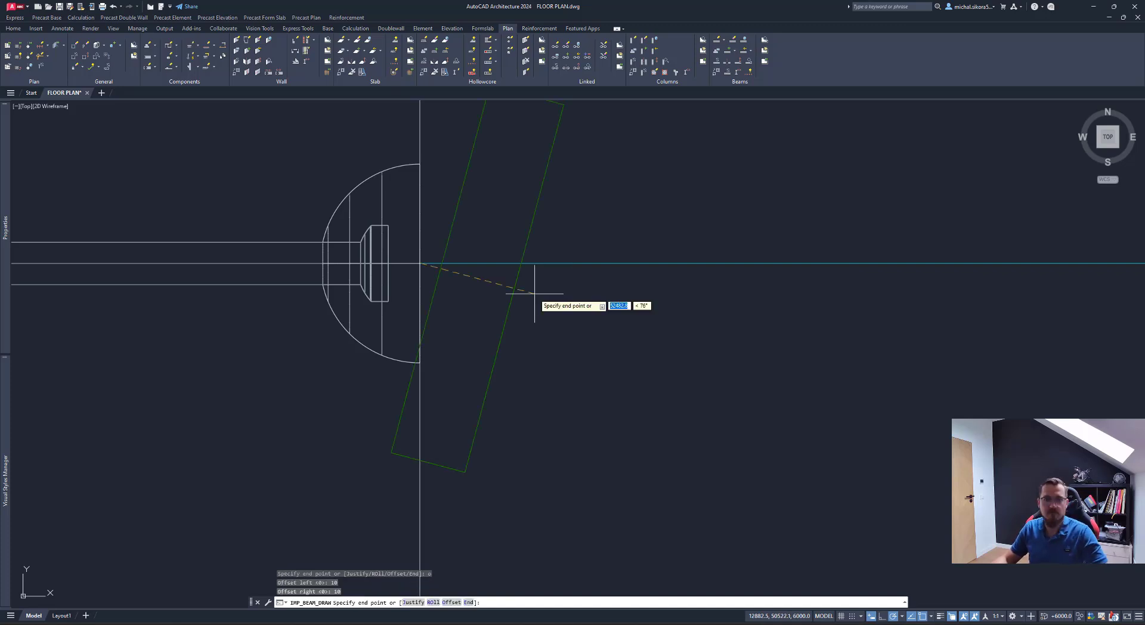
Step: End the first beam at the facing side of column A2, keeping it on axis A
scroll(532, 298, down, 3)
scroll(525, 301, up, 5)
scroll(596, 301, down, 2)
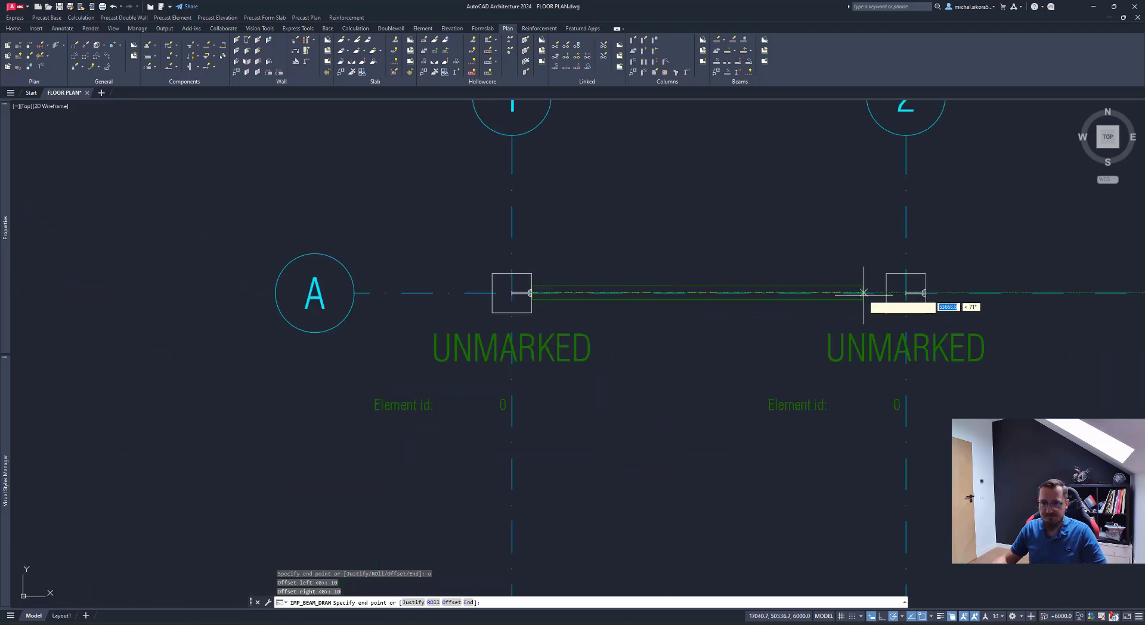
scroll(865, 296, up, 5)
click(948, 285)
Step: Draw a second beam along axis A from the face of column A2 to the facing side of column A3
scroll(949, 284, down, 2)
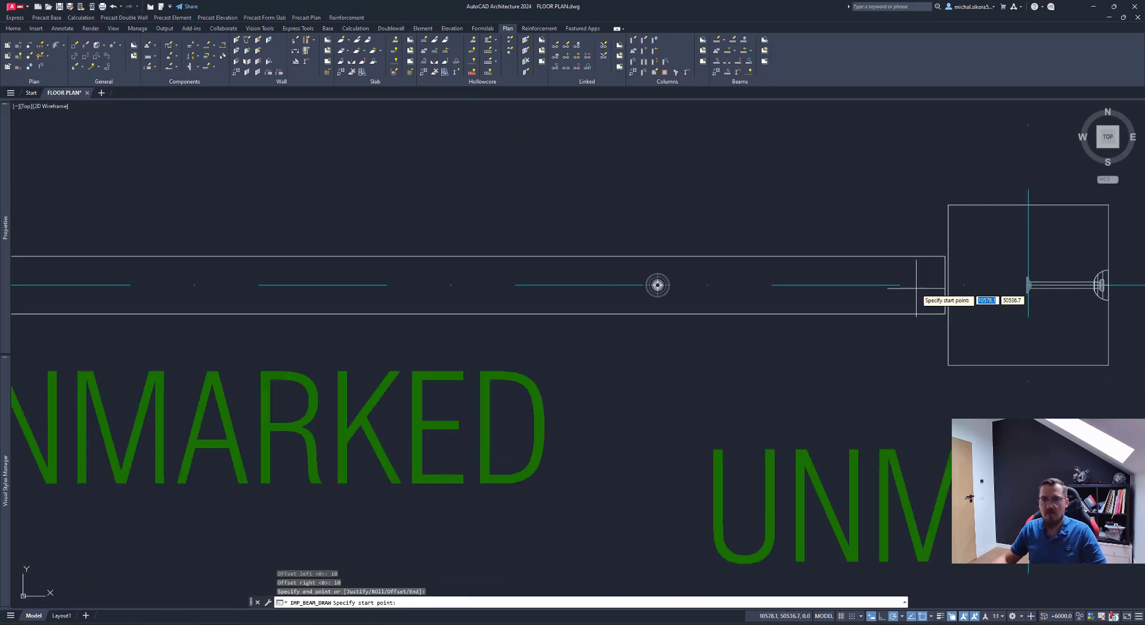
scroll(1019, 289, down, 2)
middle_drag(1019, 289, 563, 255)
scroll(562, 256, up, 3)
scroll(454, 265, up, 4)
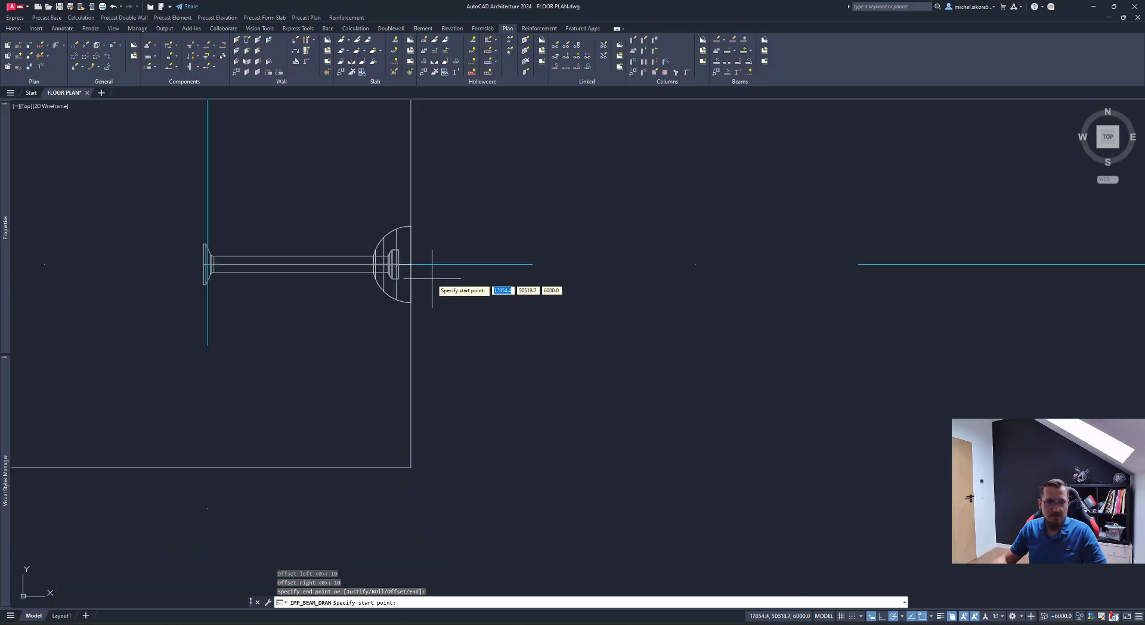
click(399, 263)
scroll(436, 295, down, 5)
scroll(672, 286, down, 4)
scroll(378, 287, up, 4)
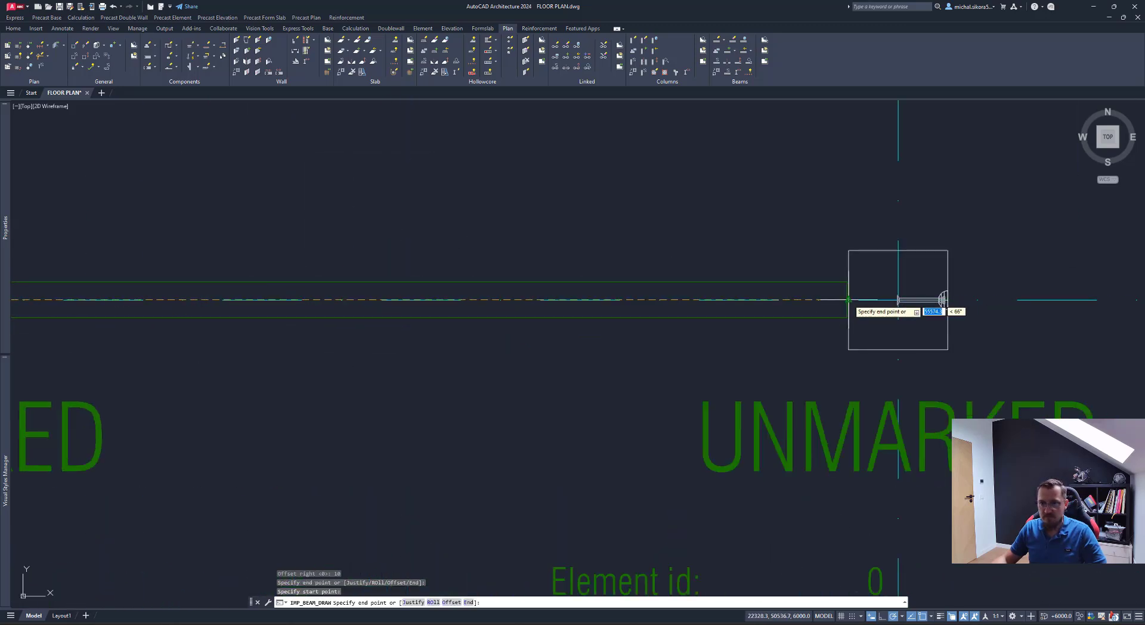
click(848, 299)
Step: Draw a beam along axis A spanning between the facing sides of columns A3 and A4
scroll(848, 299, down, 3)
scroll(945, 294, down, 2)
scroll(340, 269, up, 4)
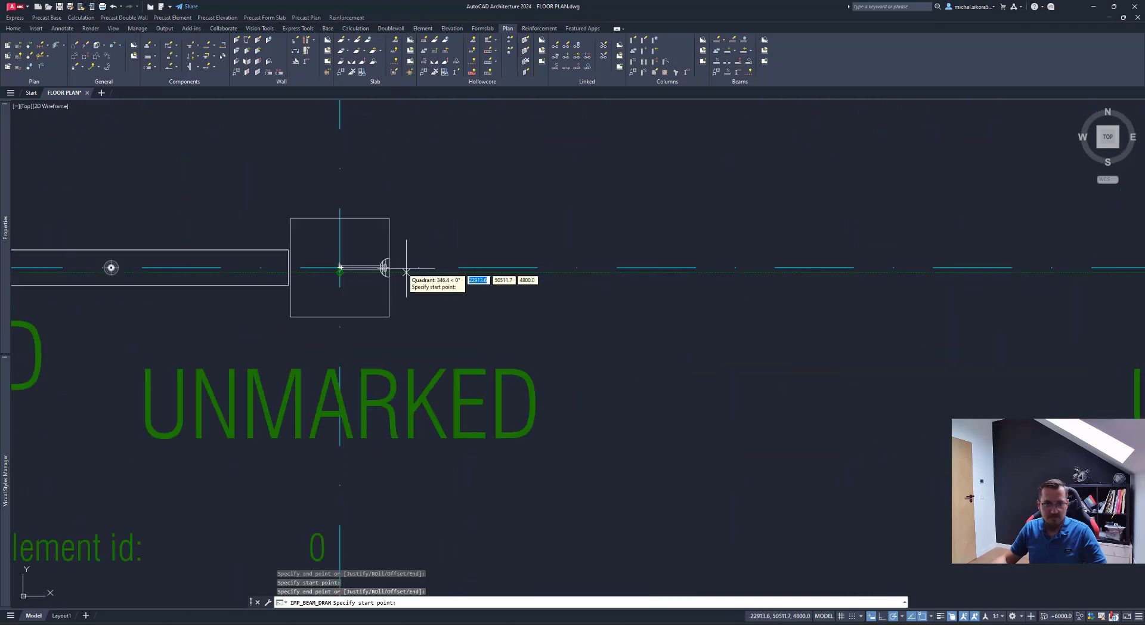
scroll(406, 272, up, 2)
click(349, 270)
scroll(357, 280, down, 4)
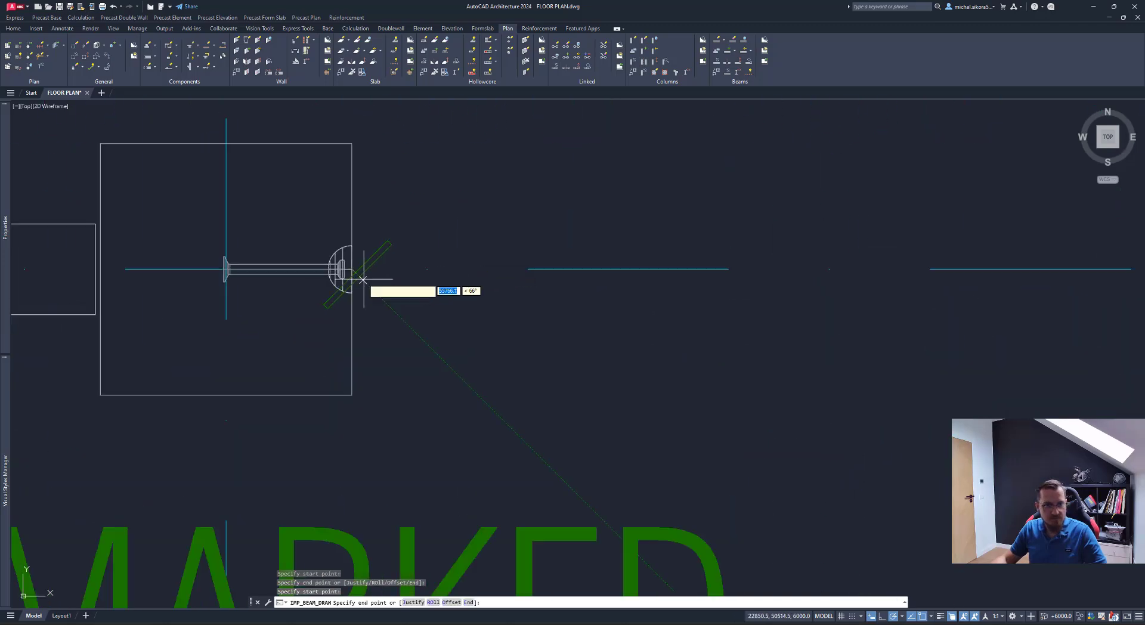
scroll(727, 278, up, 5)
click(727, 278)
Step: Draw a beam along axis A spanning between the facing sides of columns A4 and A5
scroll(746, 287, down, 2)
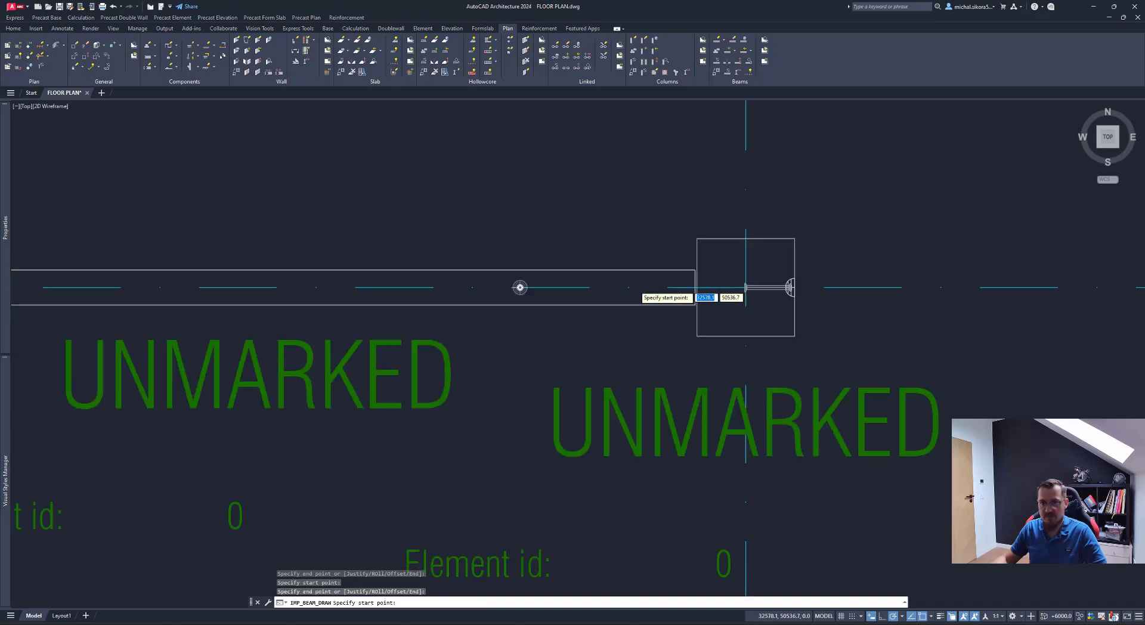
scroll(520, 288, down, 3)
scroll(409, 256, up, 3)
scroll(302, 246, up, 2)
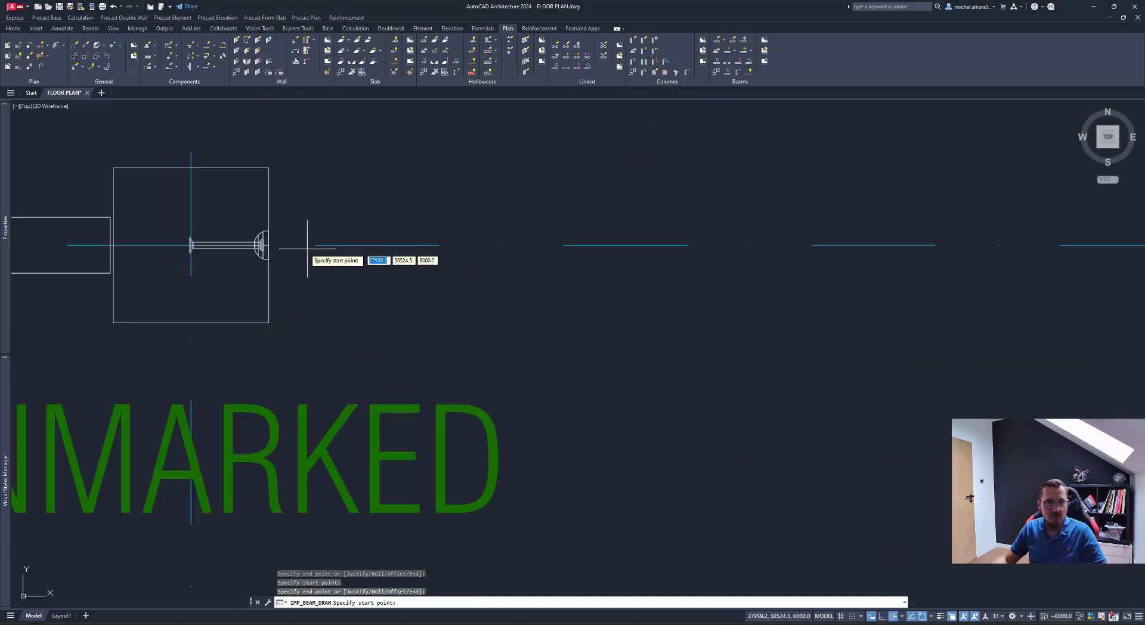
scroll(262, 246, up, 2)
click(261, 245)
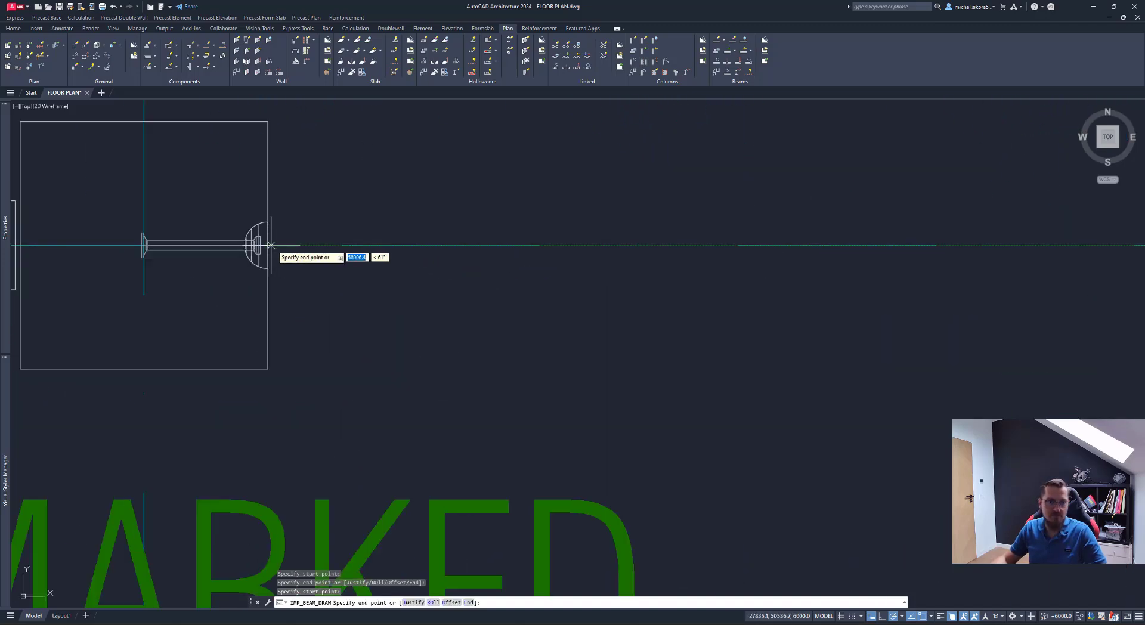
scroll(429, 248, down, 4)
scroll(508, 248, up, 3)
click(465, 247)
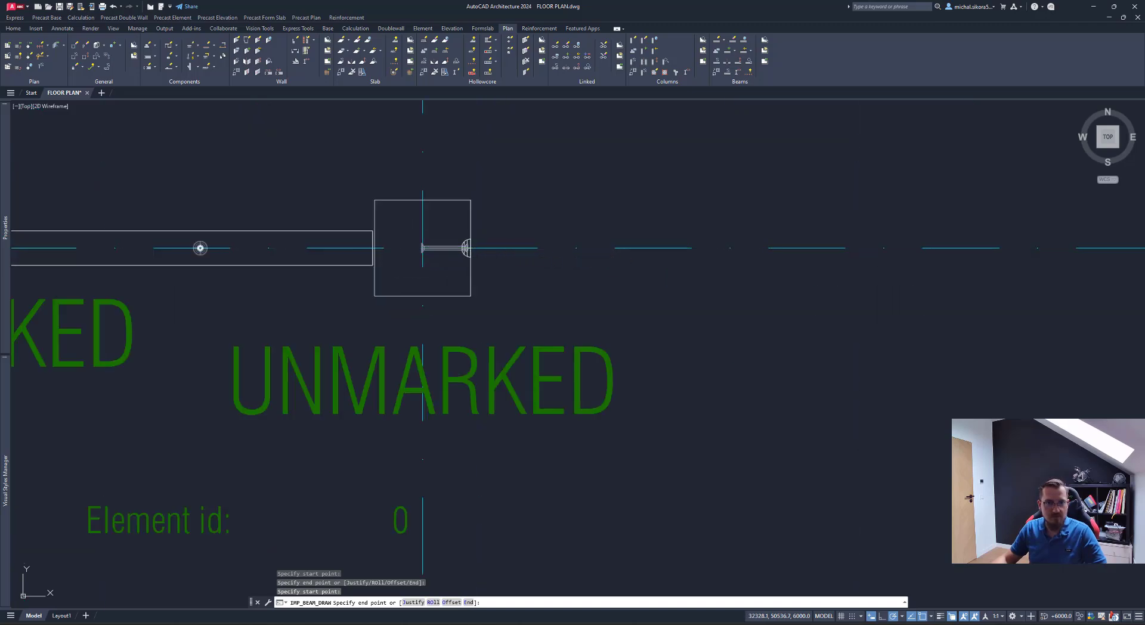
Step: Draw the last axis A beam from the face of column A5 to the facing side of column A6
scroll(477, 247, up, 4)
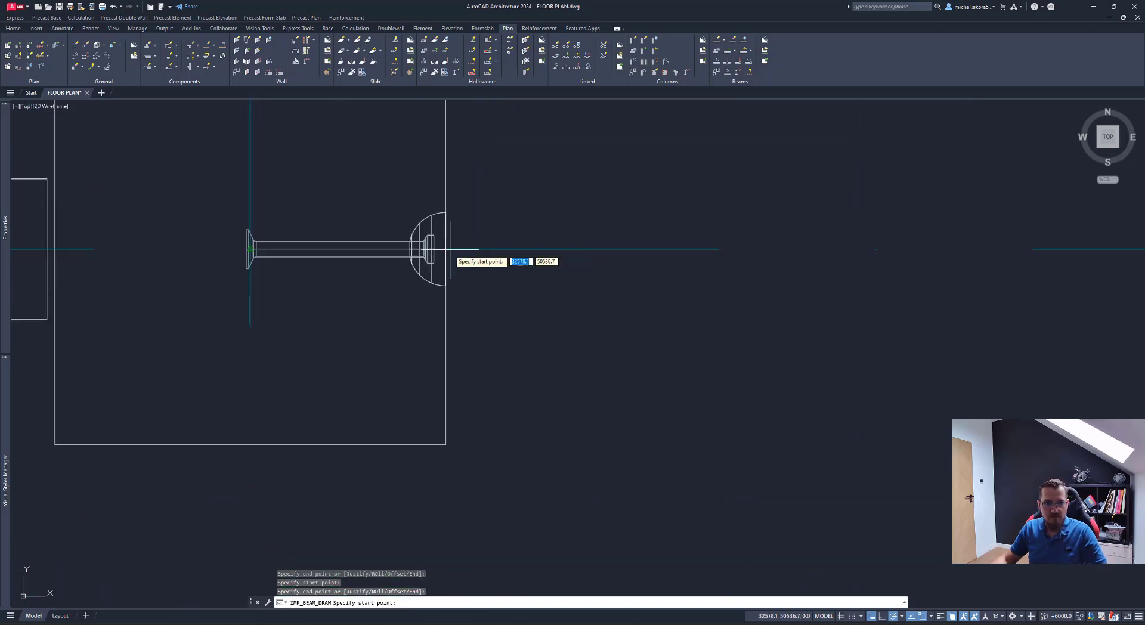
click(467, 247)
scroll(445, 250, down, 4)
scroll(769, 248, down, 4)
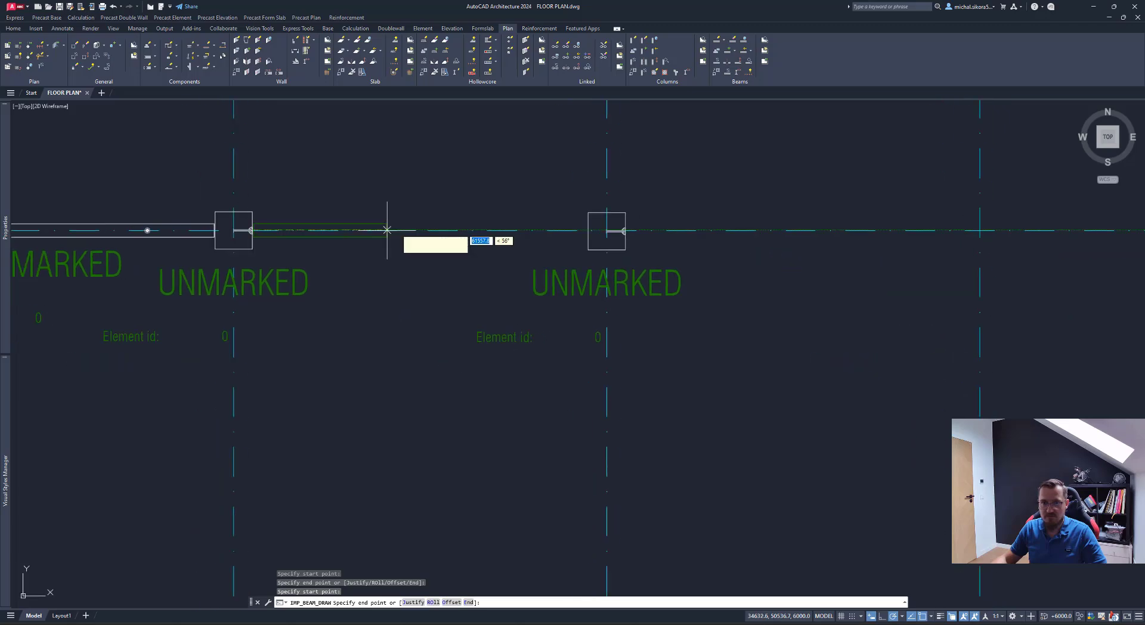
scroll(499, 238, up, 4)
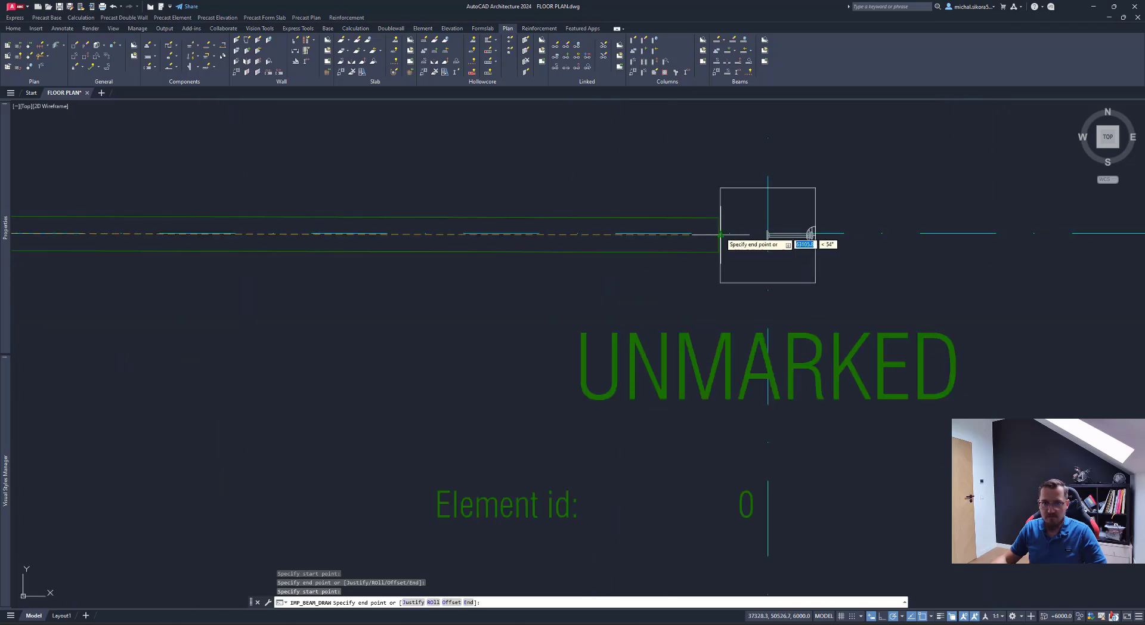
click(721, 235)
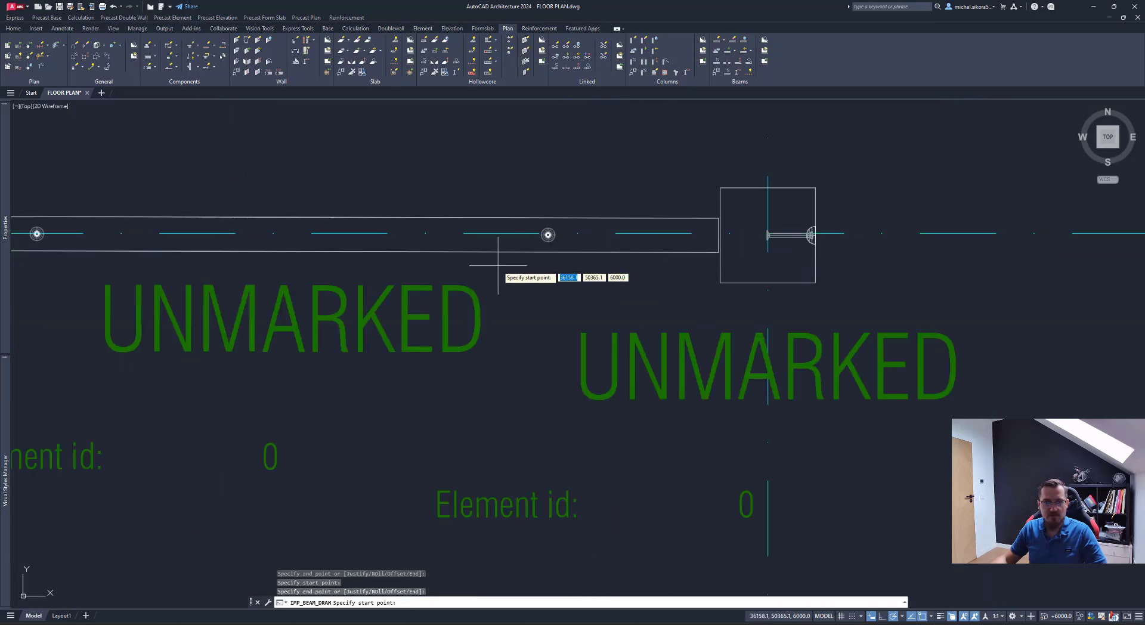
Step: Draw the first beam on axis C from the face of column C1 to the facing side of column C2
scroll(498, 265, down, 4)
scroll(547, 261, up, 4)
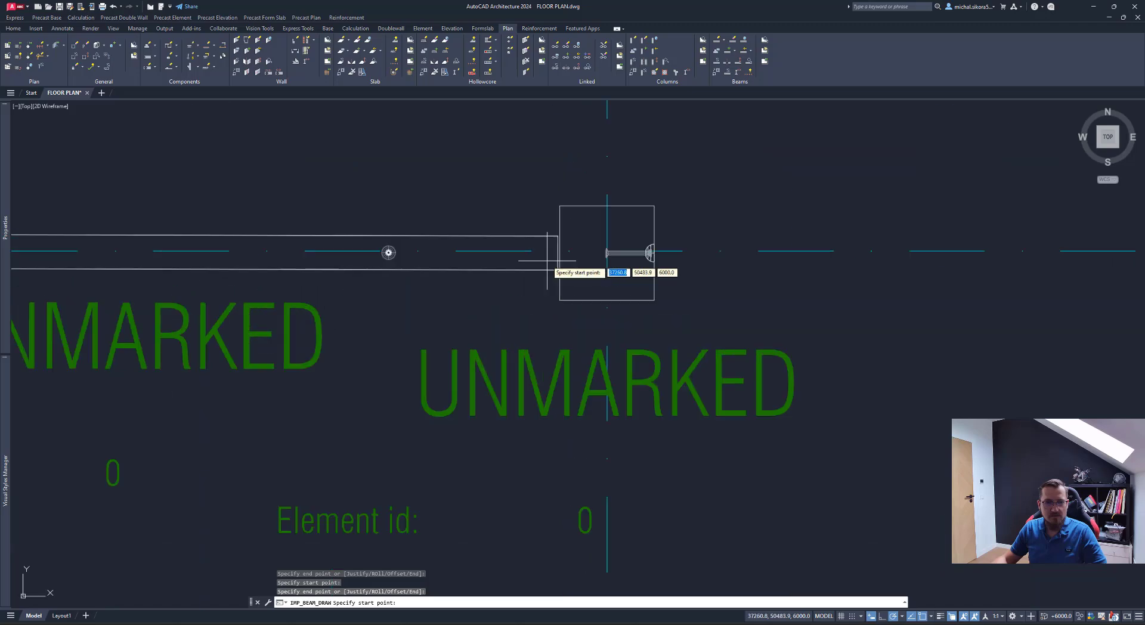
scroll(216, 255, down, 3)
scroll(760, 263, up, 3)
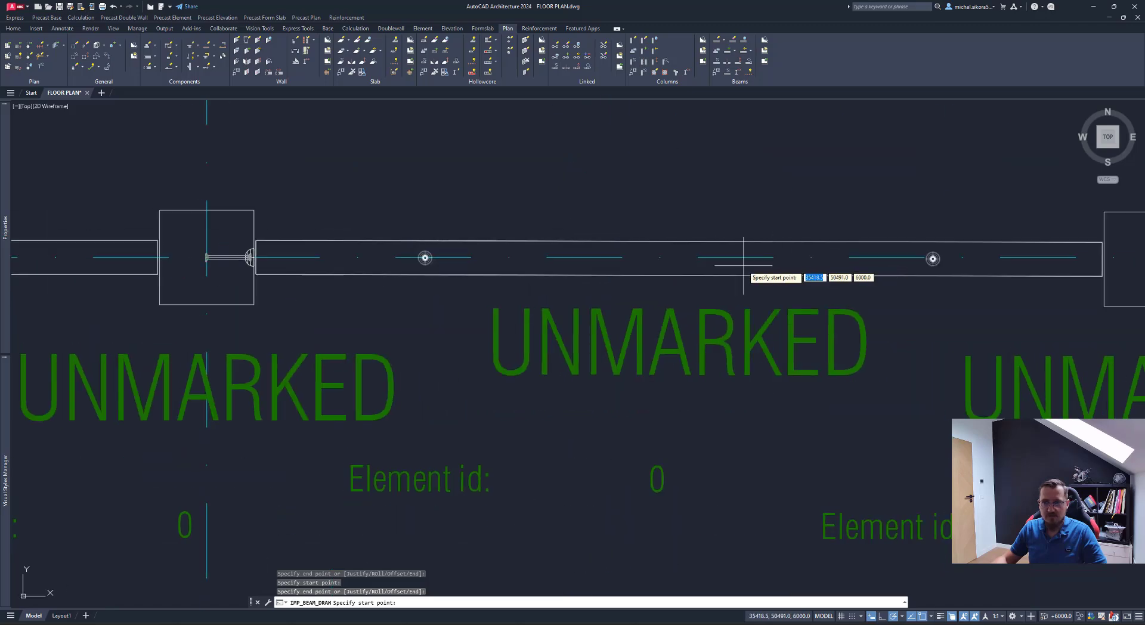
middle_drag(743, 257, 525, 245)
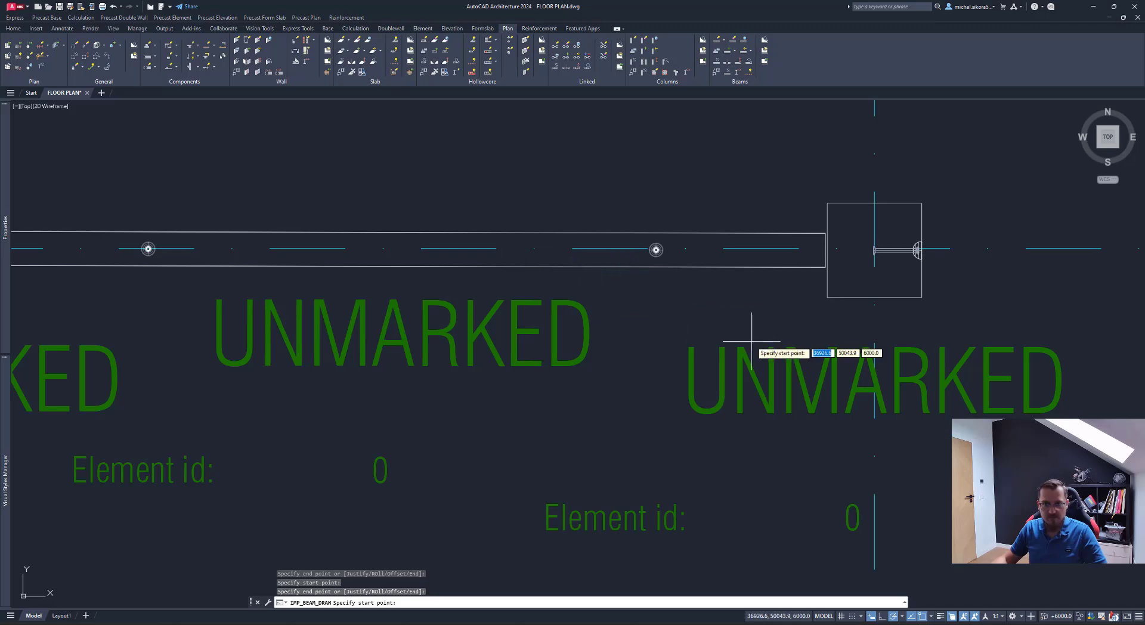
scroll(603, 291, down, 10)
scroll(358, 375, up, 15)
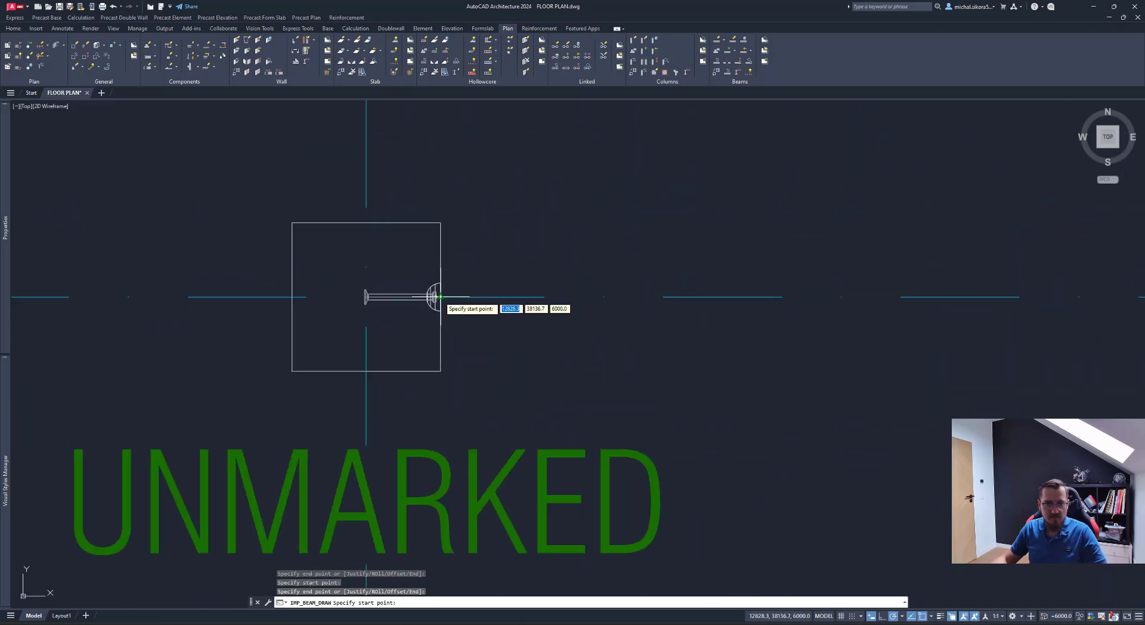
click(440, 296)
scroll(438, 298, down, 4)
scroll(877, 307, up, 4)
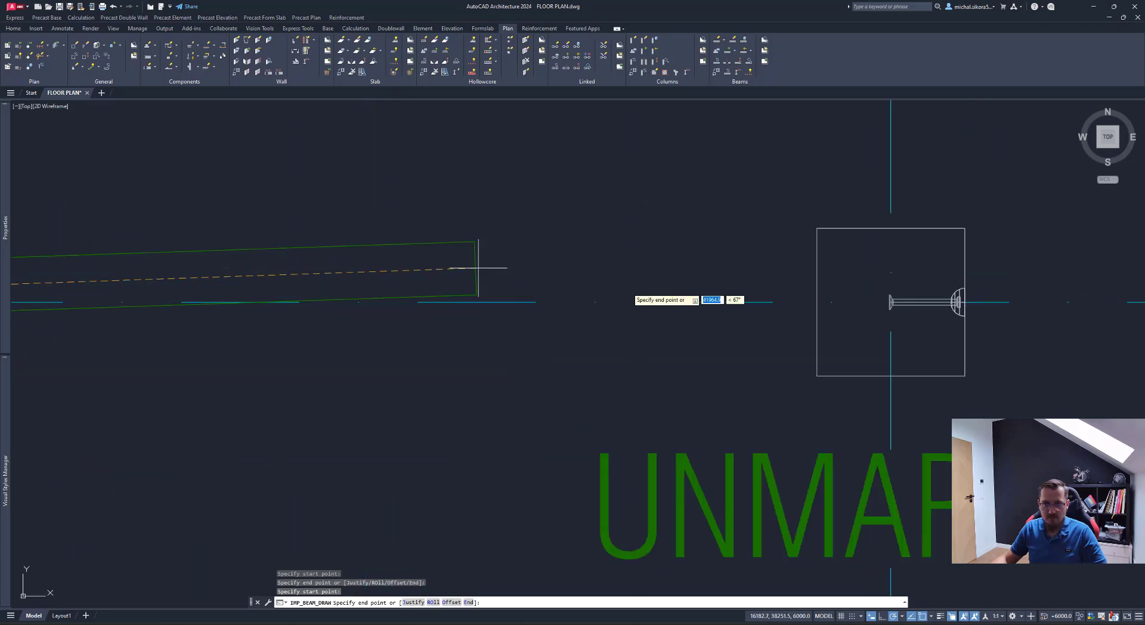
click(773, 294)
Step: Accept the Rectangular RB_18X58 properties for a new beam and draw it along axis C between columns C2 and C3
scroll(829, 310, down, 3)
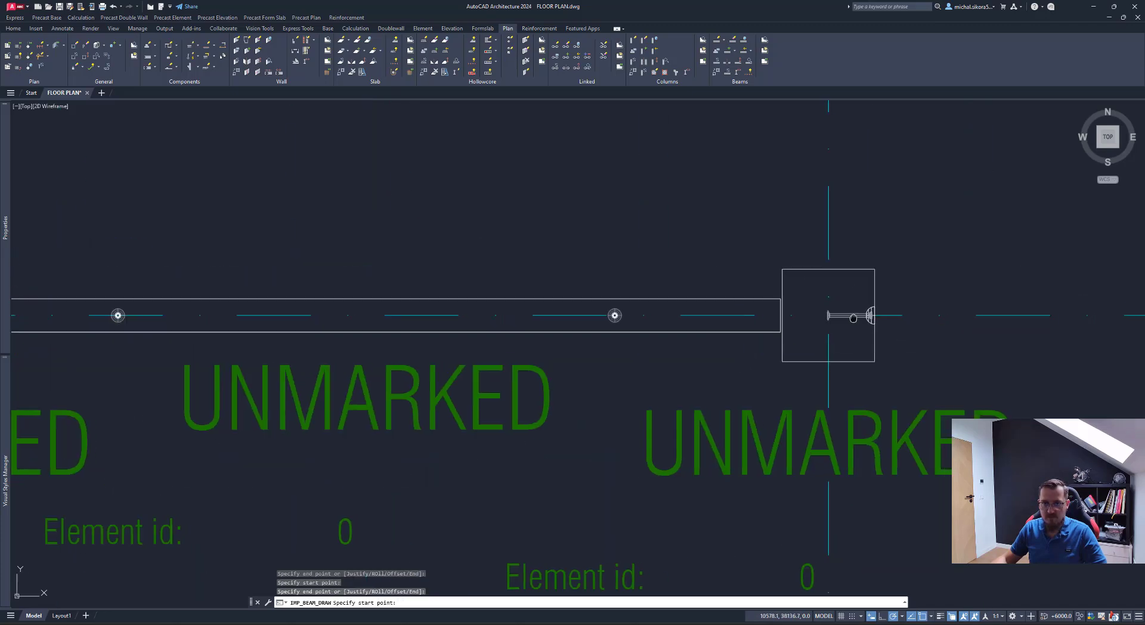
scroll(220, 246, up, 2)
scroll(220, 246, down, 4)
scroll(243, 245, up, 4)
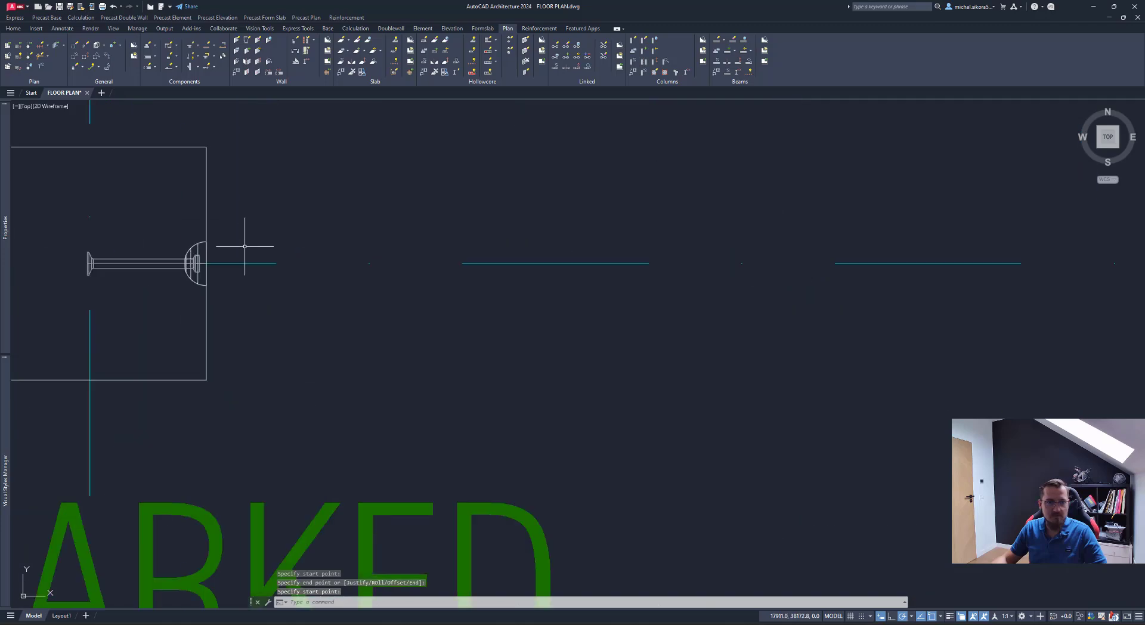
key(Return)
click(280, 271)
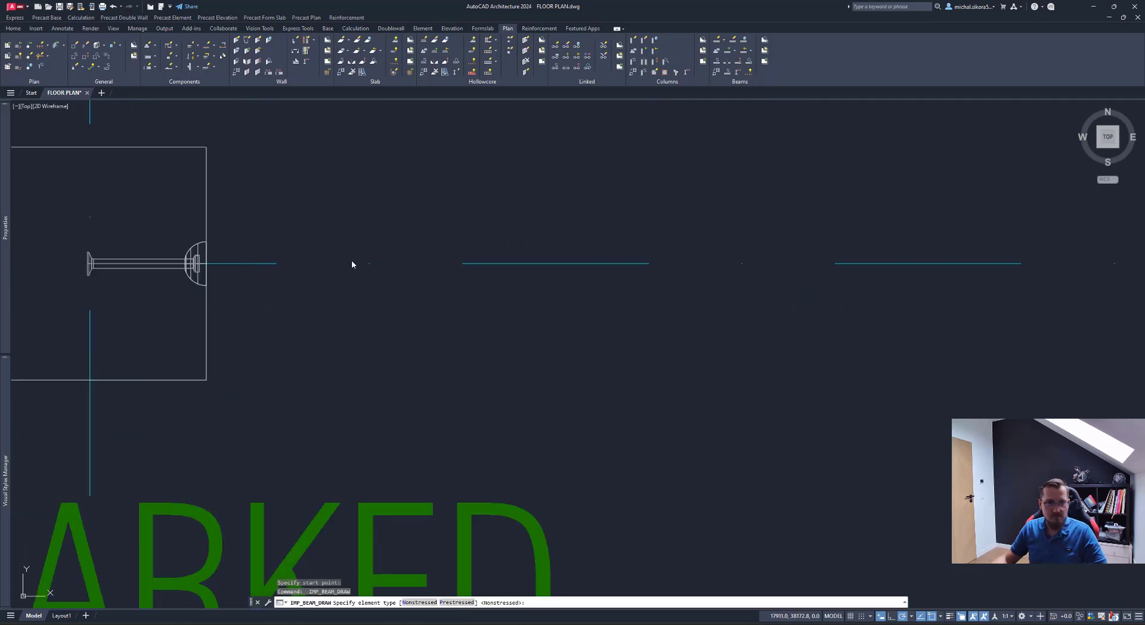
click(652, 443)
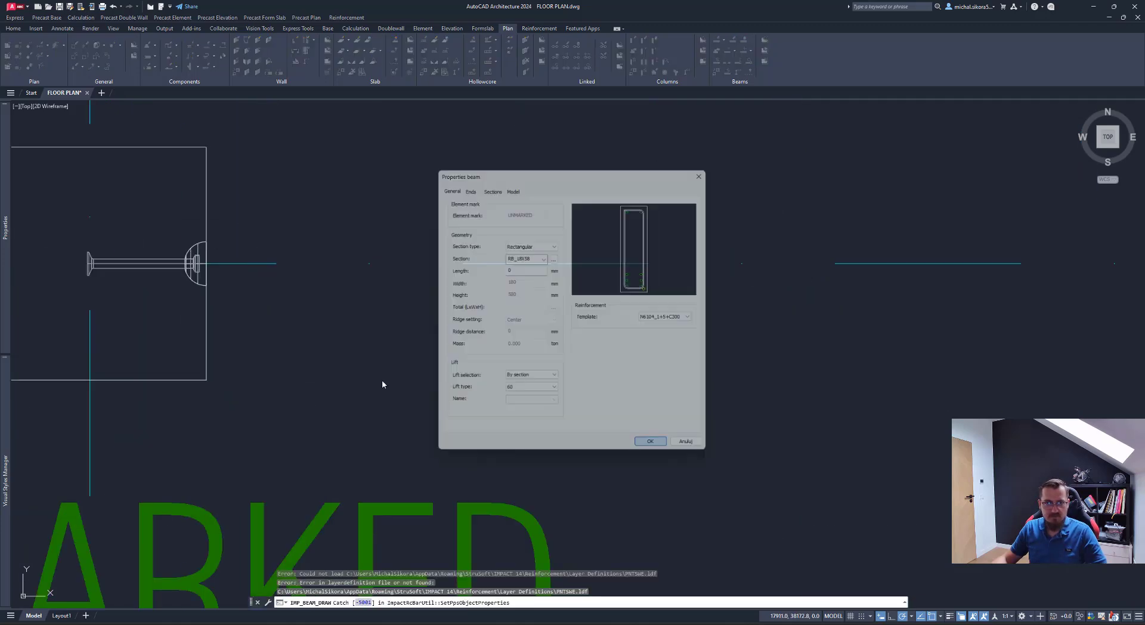
click(207, 264)
scroll(471, 340, down, 3)
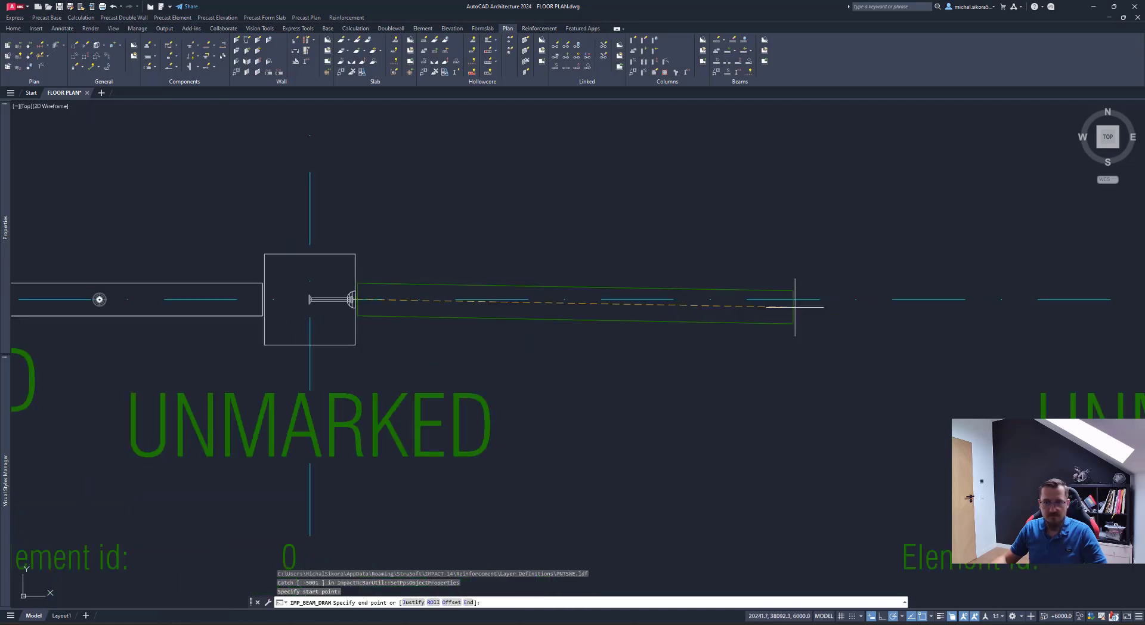
middle_drag(793, 306, 493, 247)
click(527, 213)
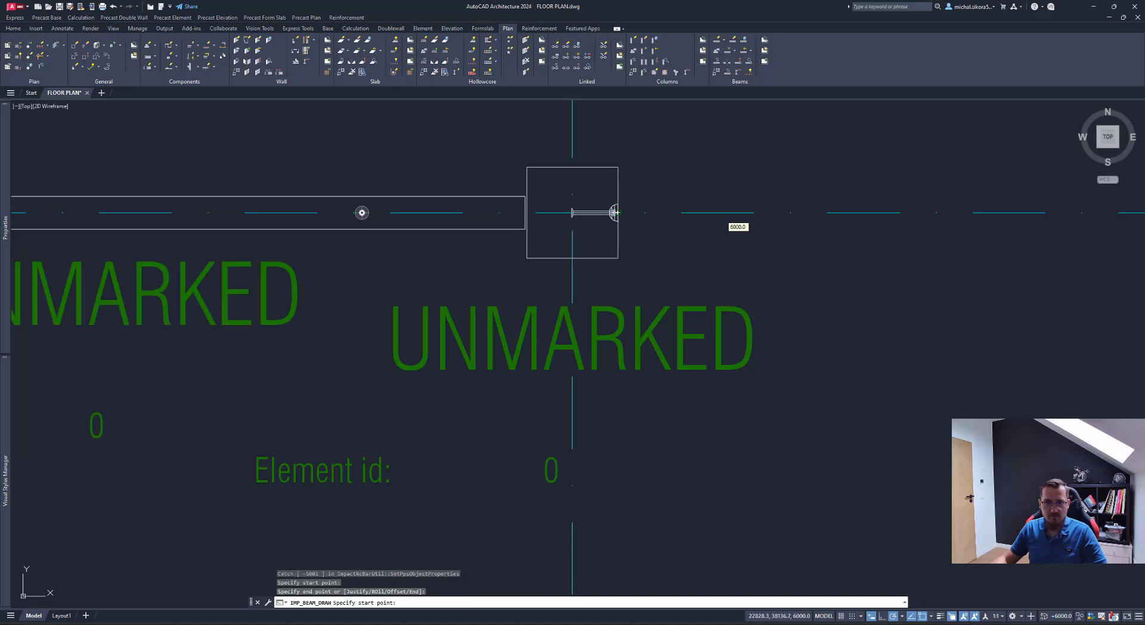
Step: Draw a beam along axis C spanning between the facing sides of columns C3 and C4
click(614, 213)
middle_drag(813, 204, 966, 195)
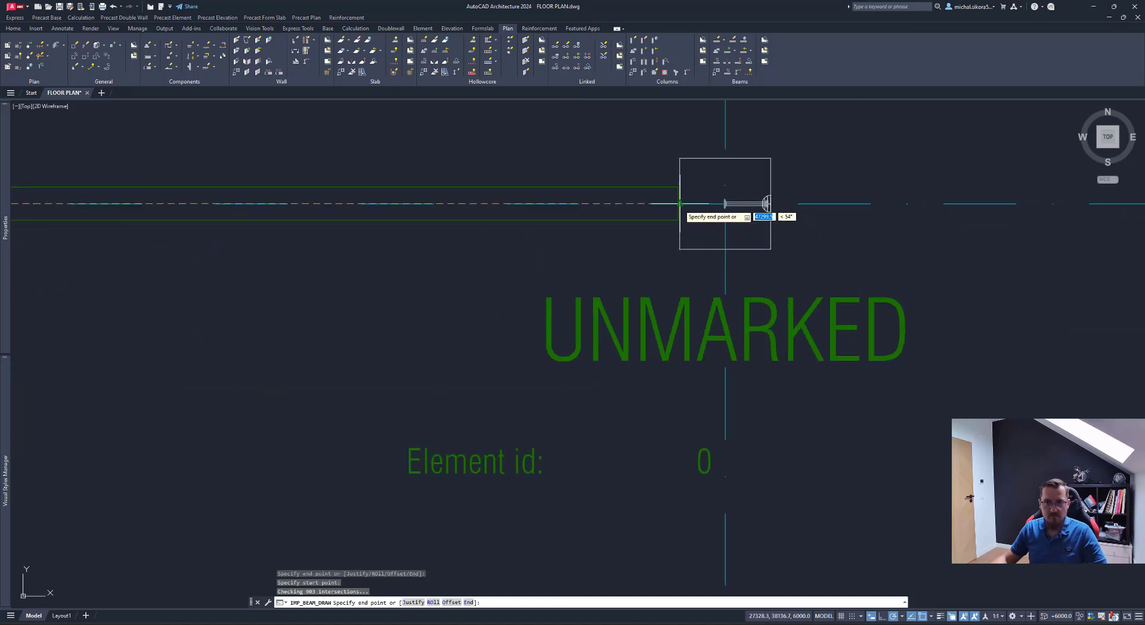
click(767, 203)
Step: Draw a beam along axis C spanning between the facing sides of columns C4 and C5
scroll(770, 203, down, 2)
scroll(769, 203, down, 2)
mouse_move(770, 204)
middle_down()
mouse_move(349, 255)
mouse_move(396, 272)
middle_up()
scroll(397, 272, up, 3)
click(397, 272)
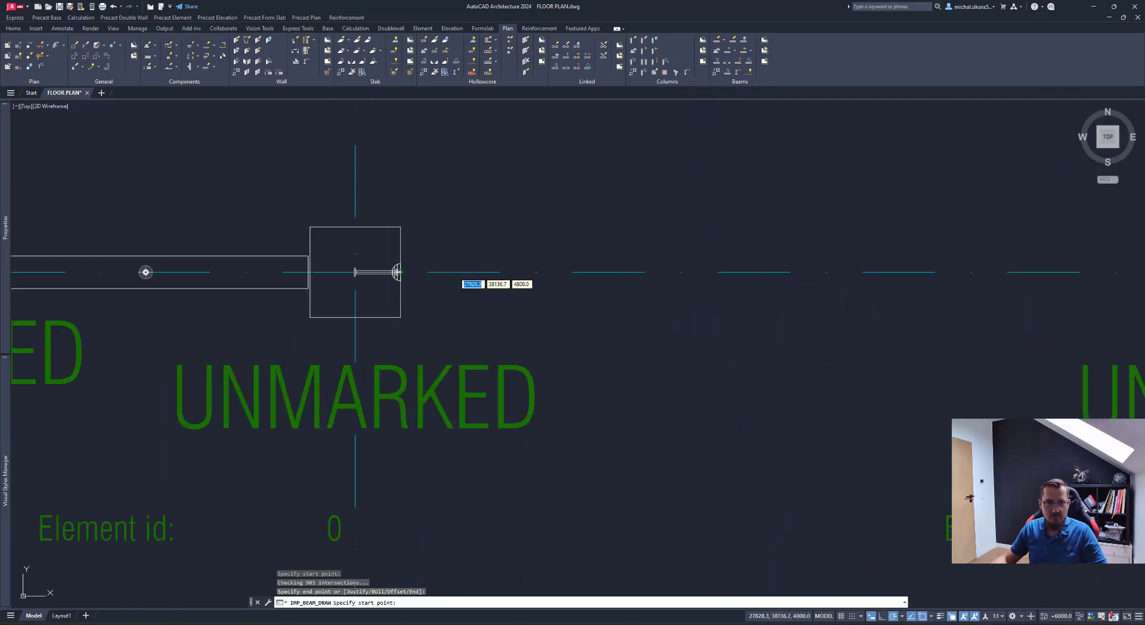
middle_drag(206, 272, 477, 296)
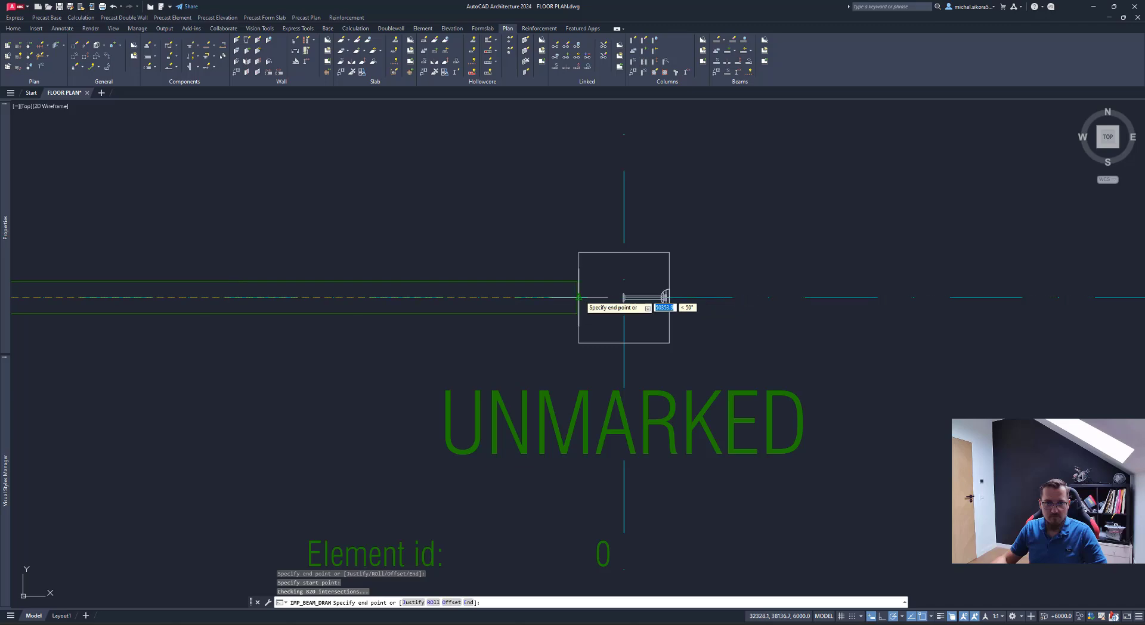
click(578, 296)
Step: Draw a beam along axis C spanning between the facing sides of columns C5 and C6
scroll(677, 301, up, 3)
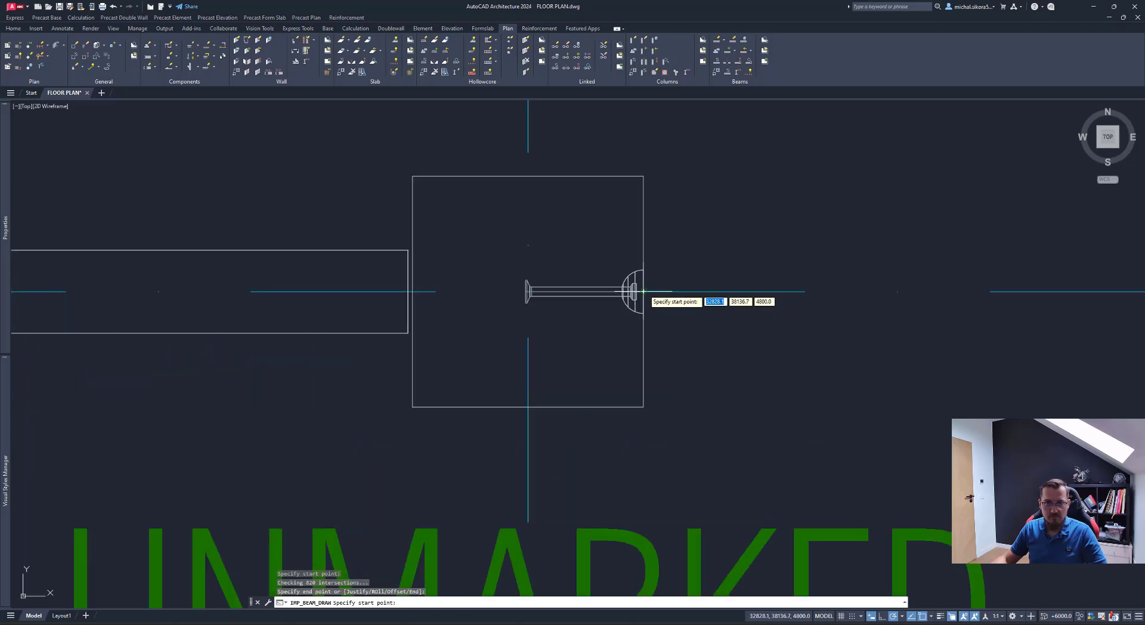
click(677, 301)
scroll(676, 301, down, 3)
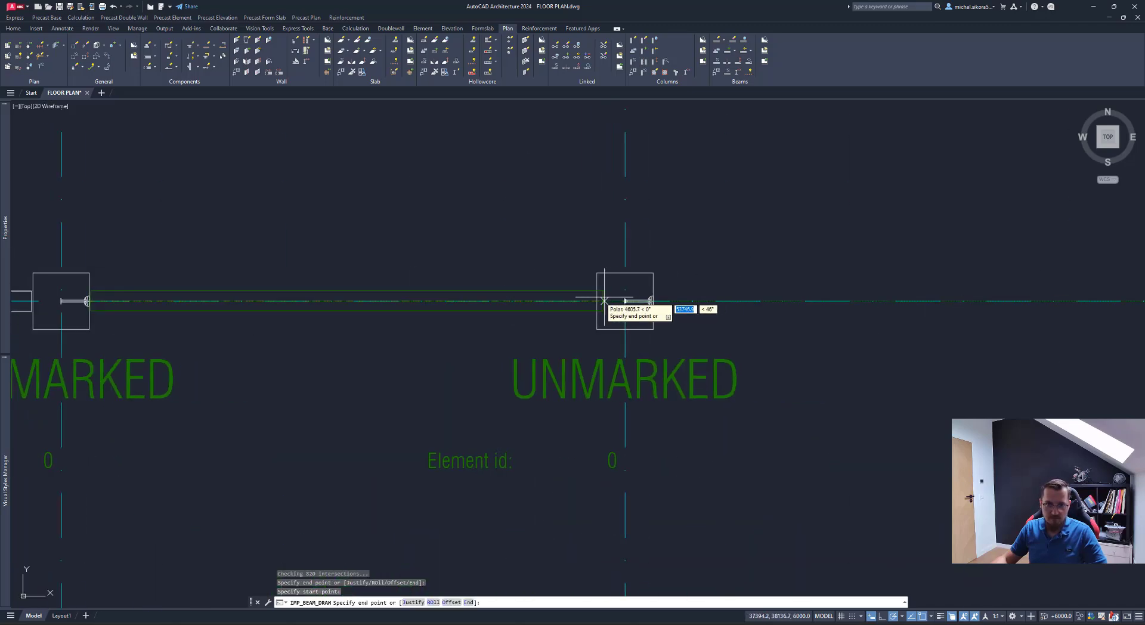
click(625, 301)
Step: Try to draw another beam along axis A from the face of column A5 toward column A6
scroll(518, 235, down, 5)
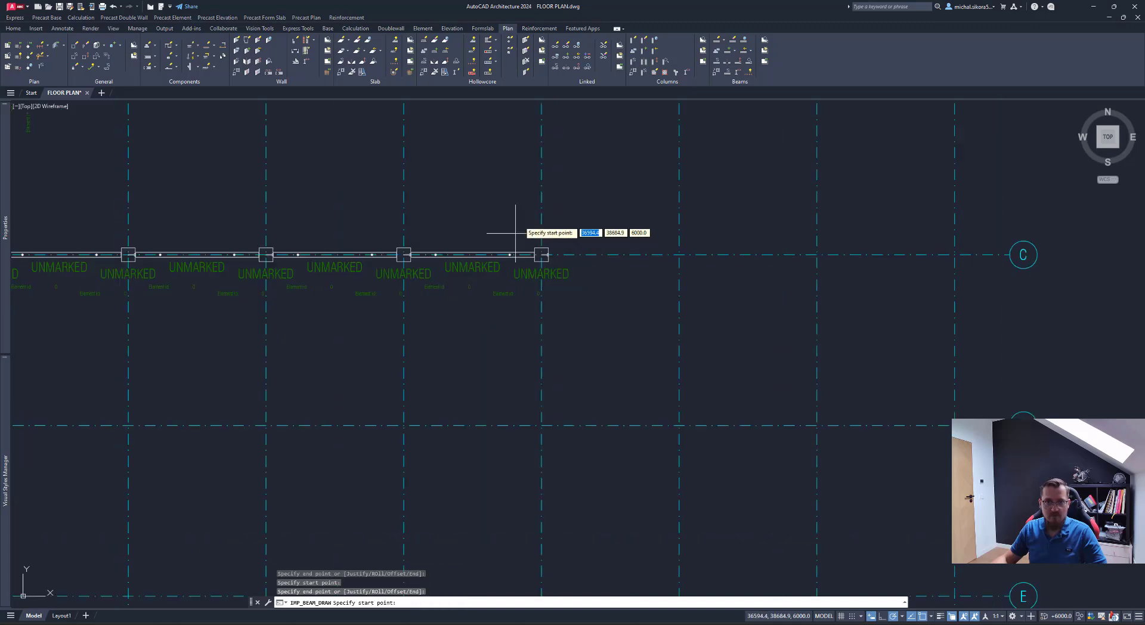
scroll(385, 179, up, 2)
scroll(385, 179, up, 8)
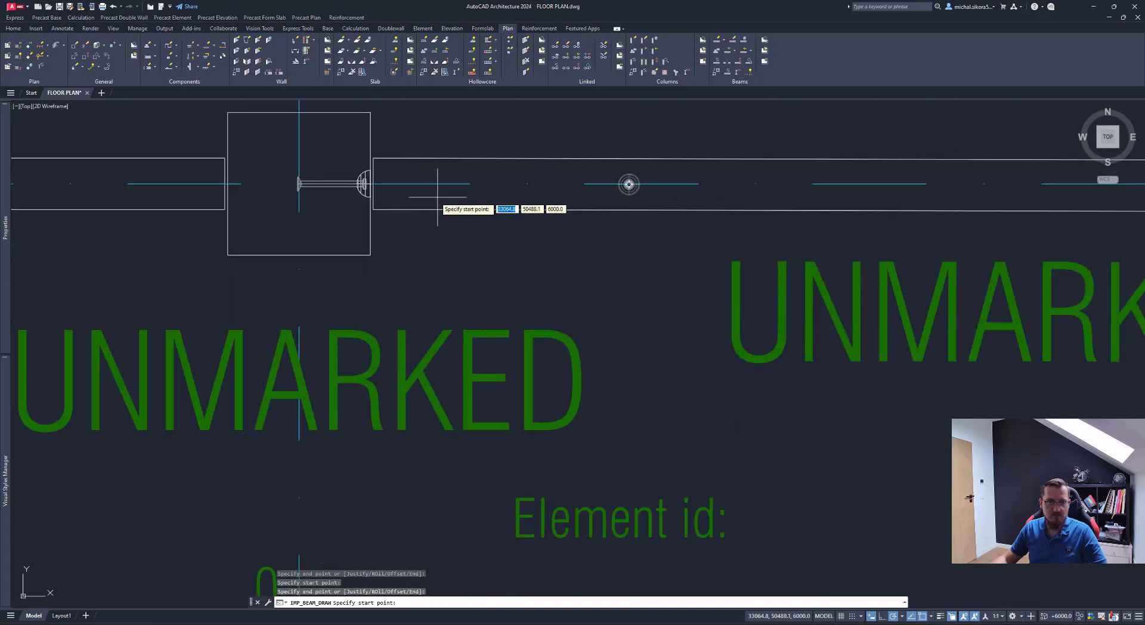
click(370, 189)
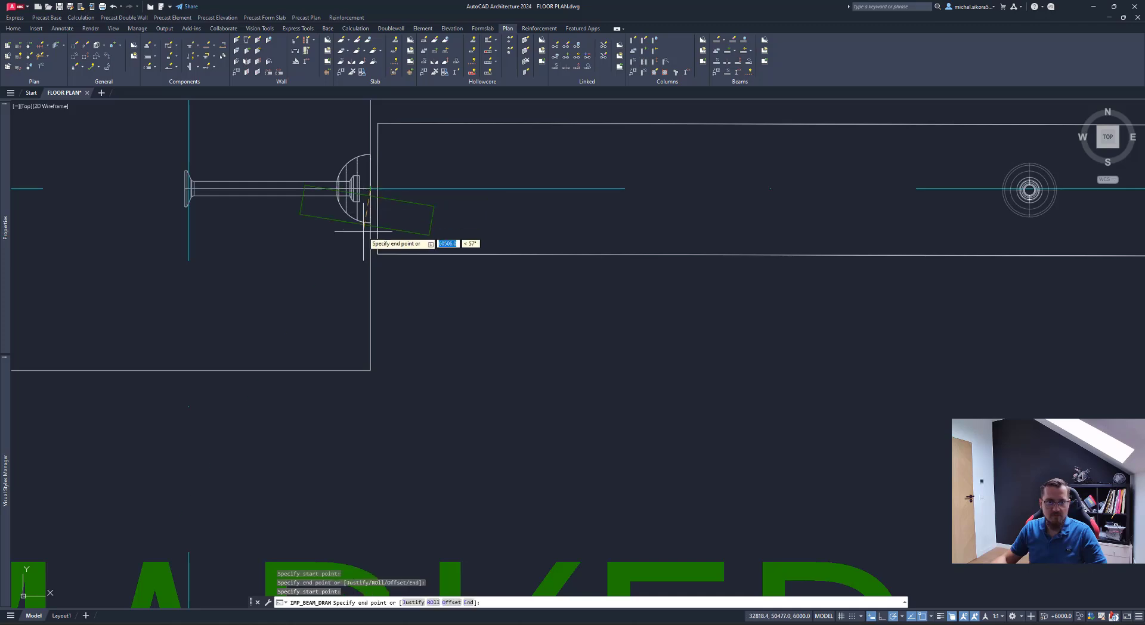
scroll(362, 232, down, 4)
middle_drag(853, 244, 669, 257)
scroll(707, 239, up, 8)
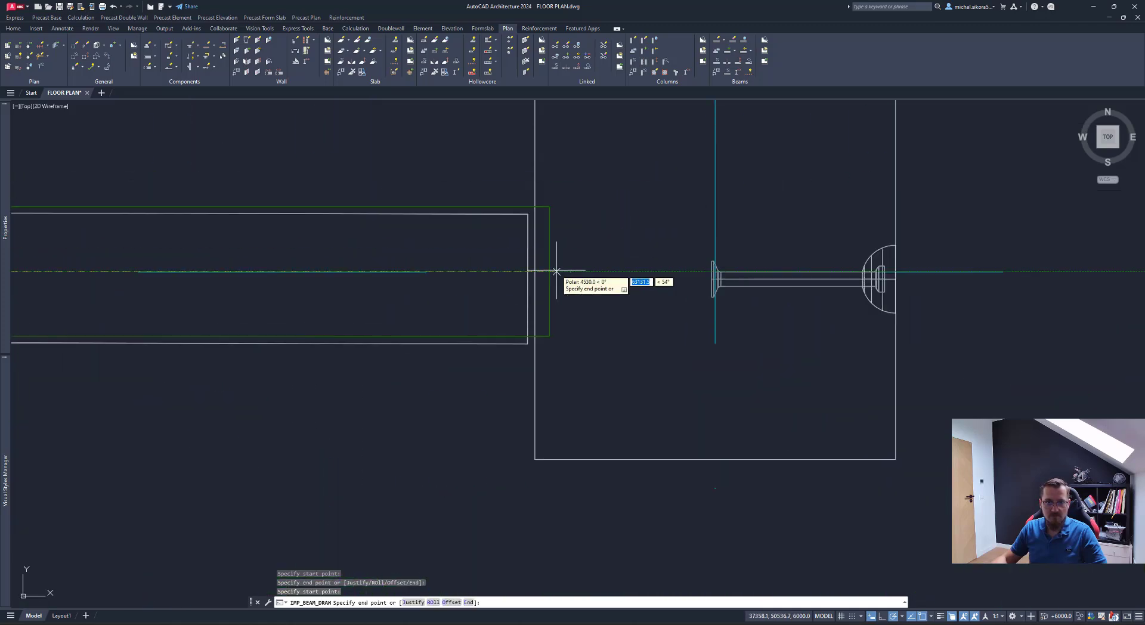
scroll(537, 272, down, 5)
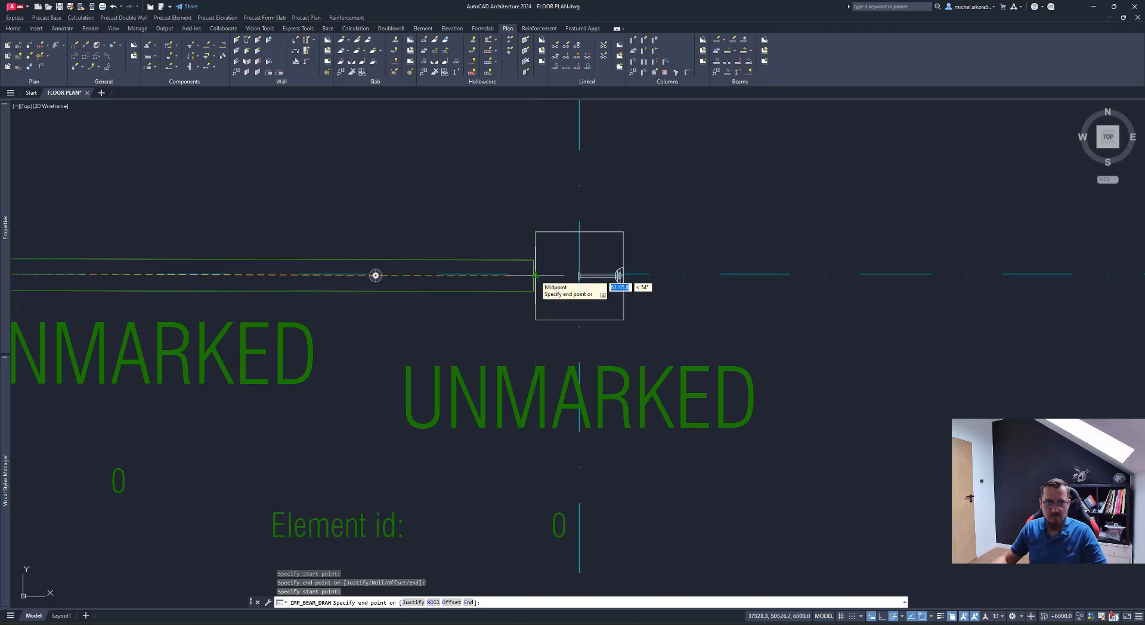
scroll(534, 275, up, 2)
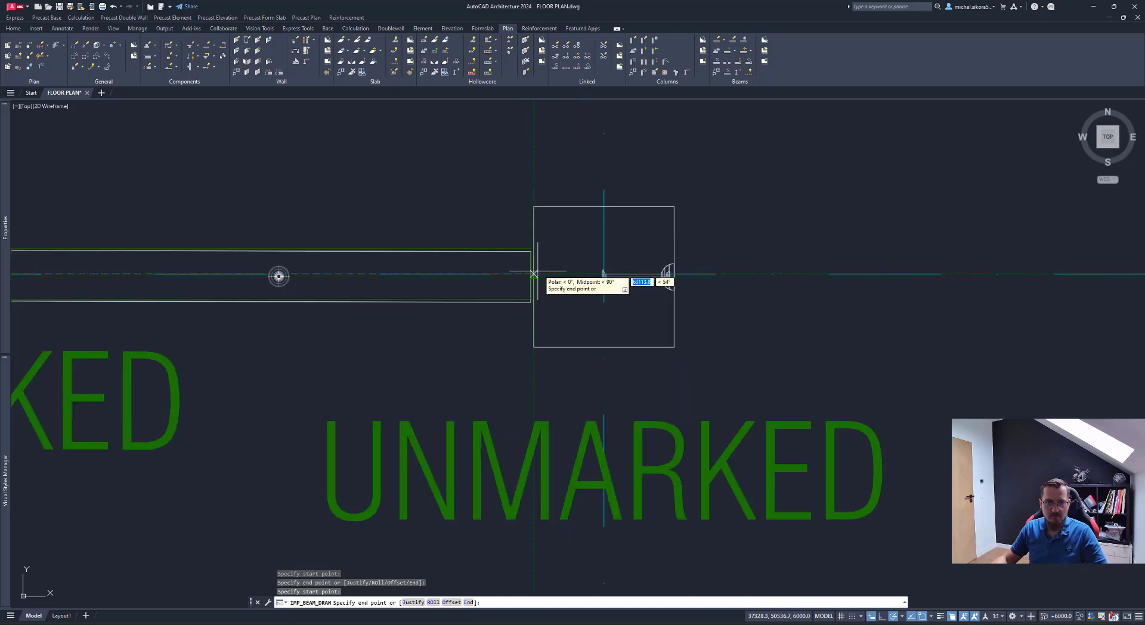
scroll(603, 275, up, 5)
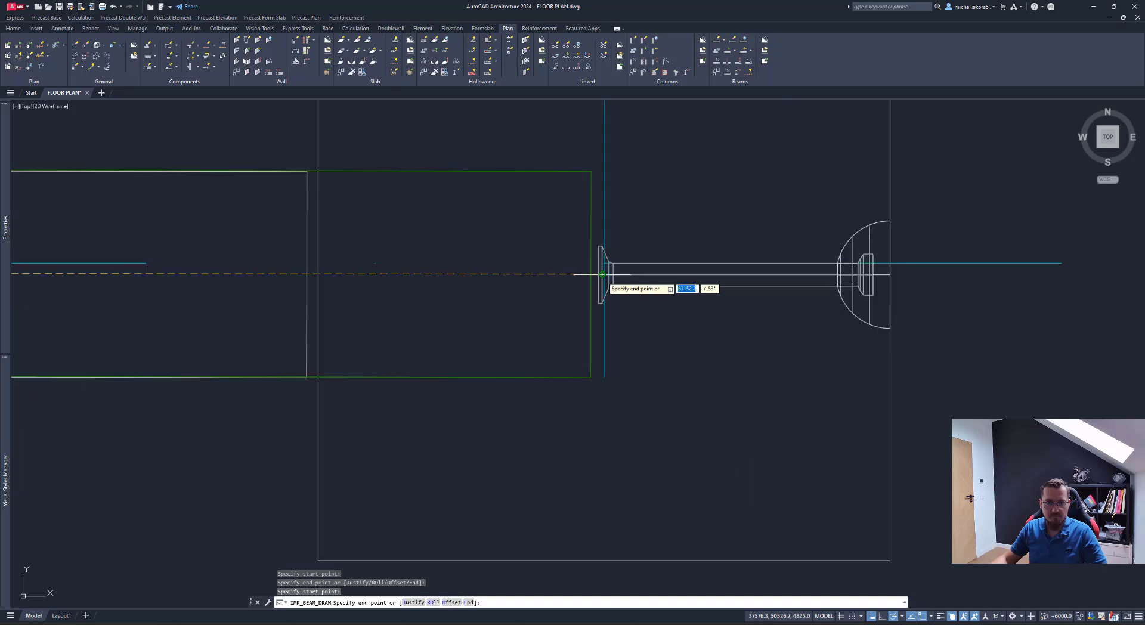
scroll(604, 274, down, 5)
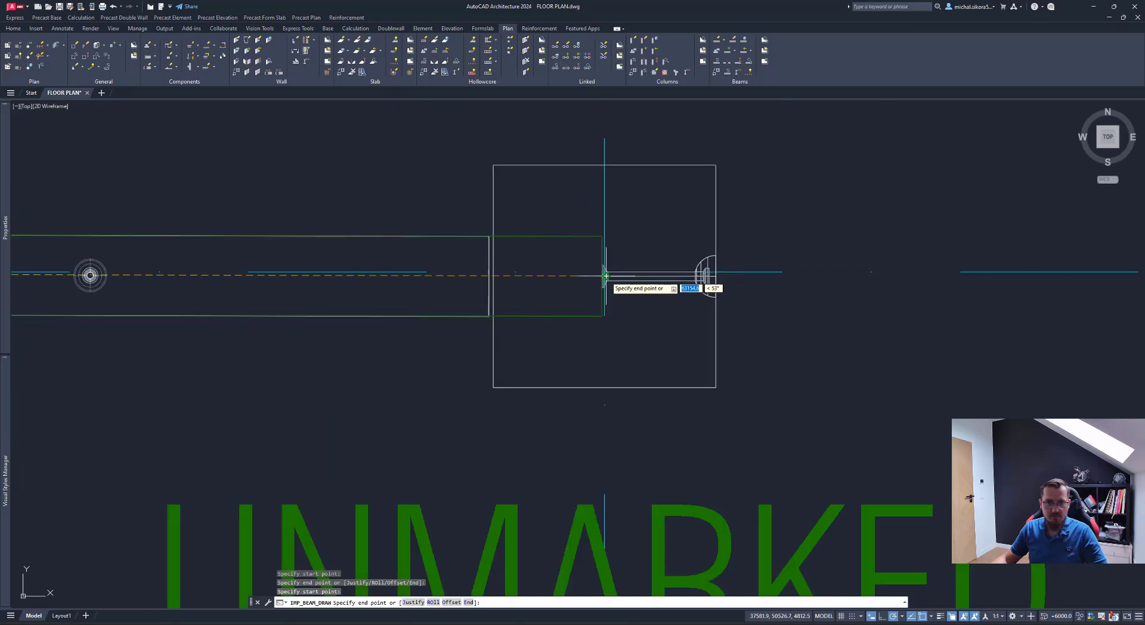
scroll(604, 275, up, 2)
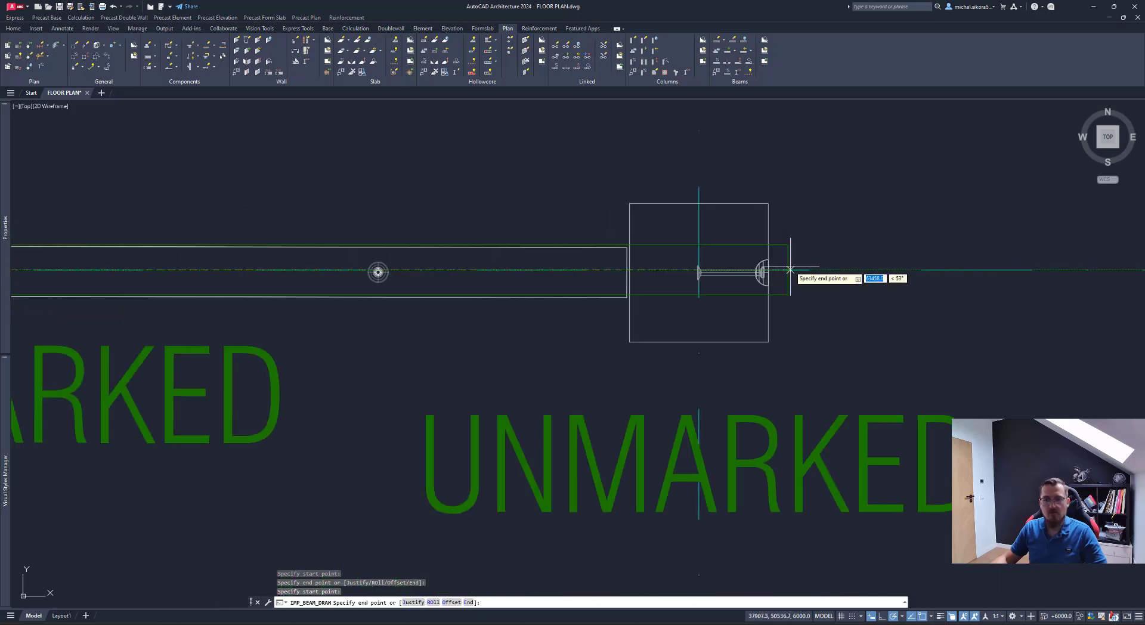
scroll(787, 270, down, 4)
scroll(835, 272, up, 6)
scroll(770, 277, down, 8)
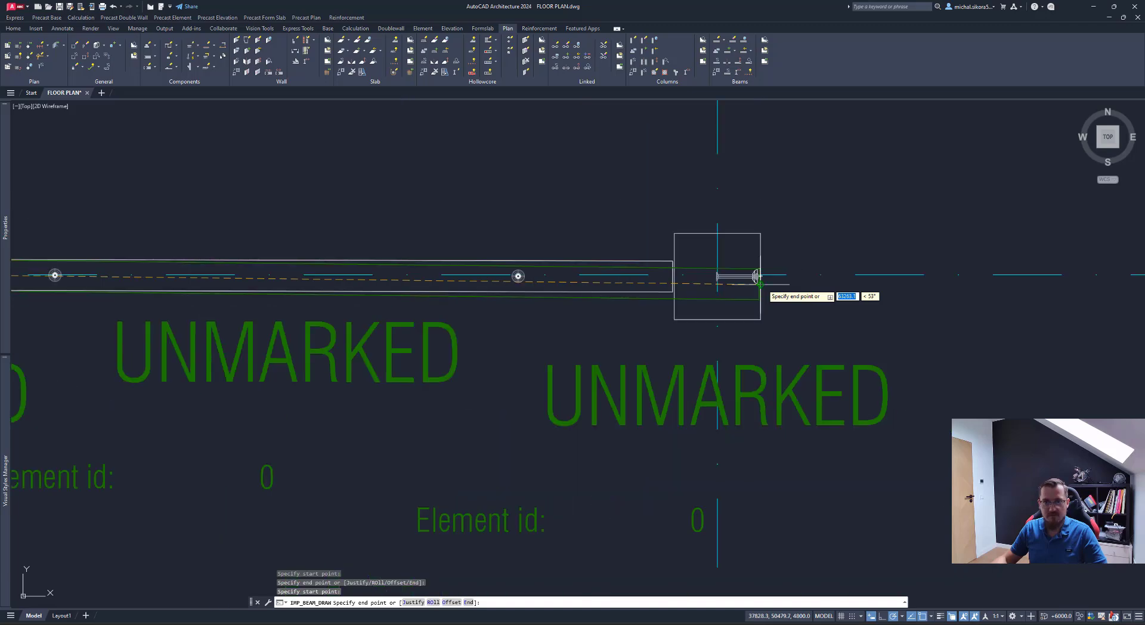
click(669, 224)
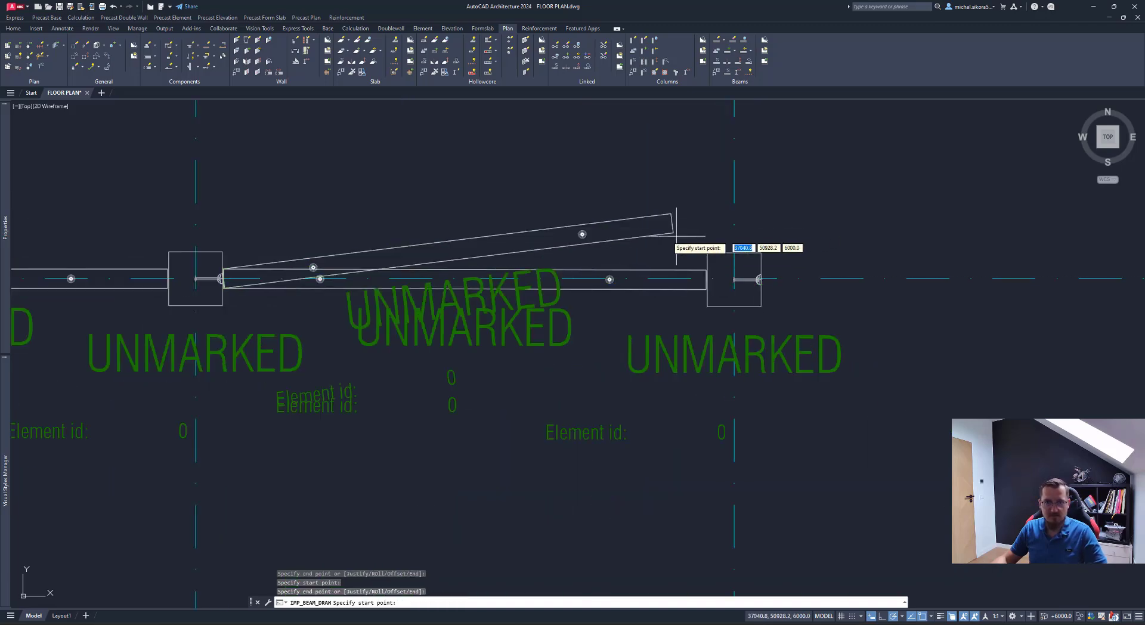
Step: End the beam command and erase both overlapping beams between columns A5 and A6
key(Escape)
click(666, 205)
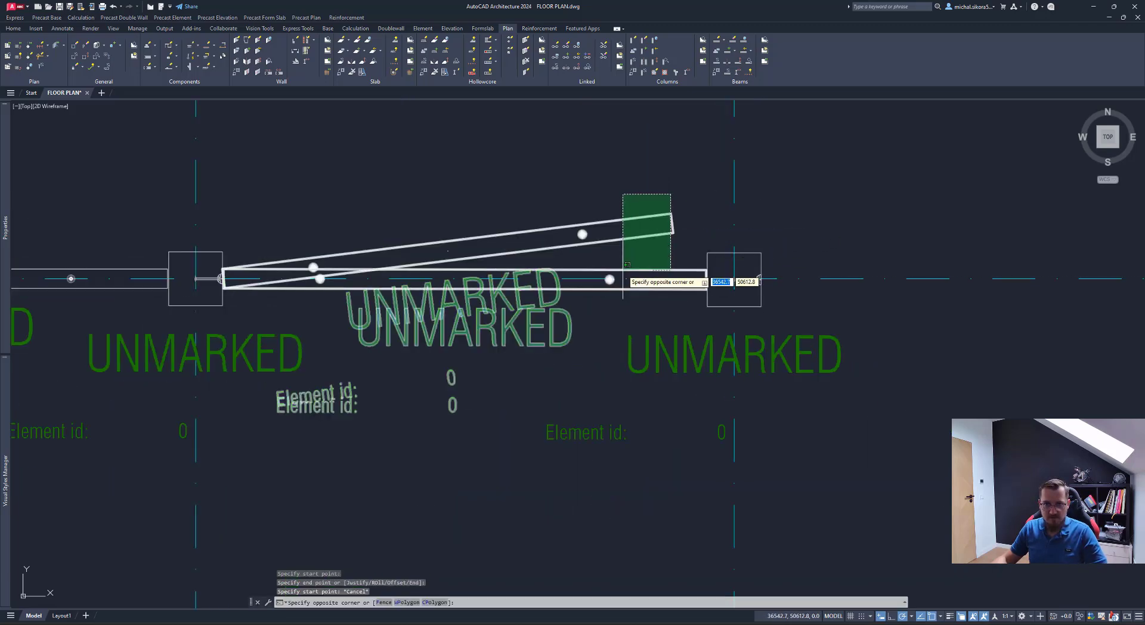
click(627, 267)
key(Delete)
key(Escape)
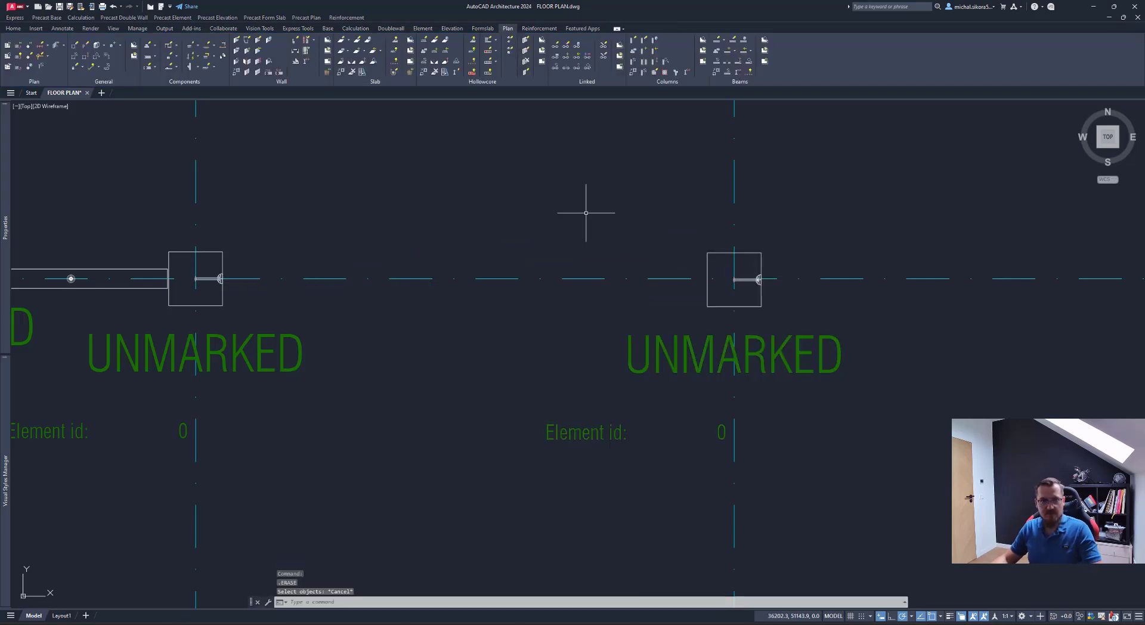
Step: Erase the misaligned column near the intersection of axes A and 6
click(707, 260)
click(691, 241)
key(Delete)
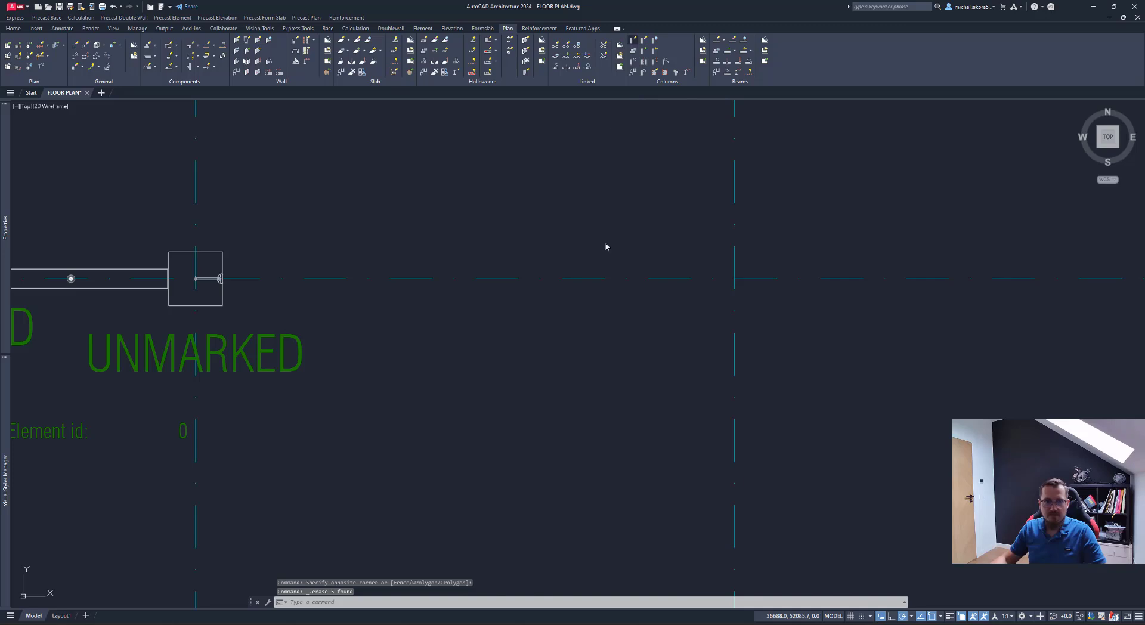
Step: Place a rectangular RC50X50 column, 6000 mm long, at the intersection of axes A and 6 with the default 90-degree rotation
key(Return)
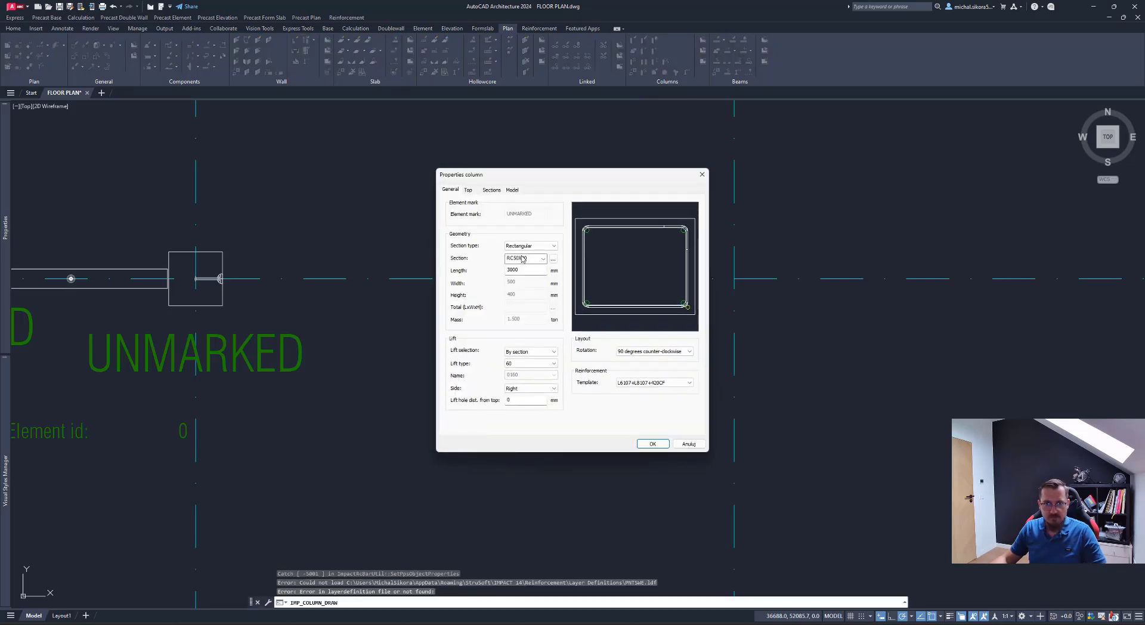
click(543, 258)
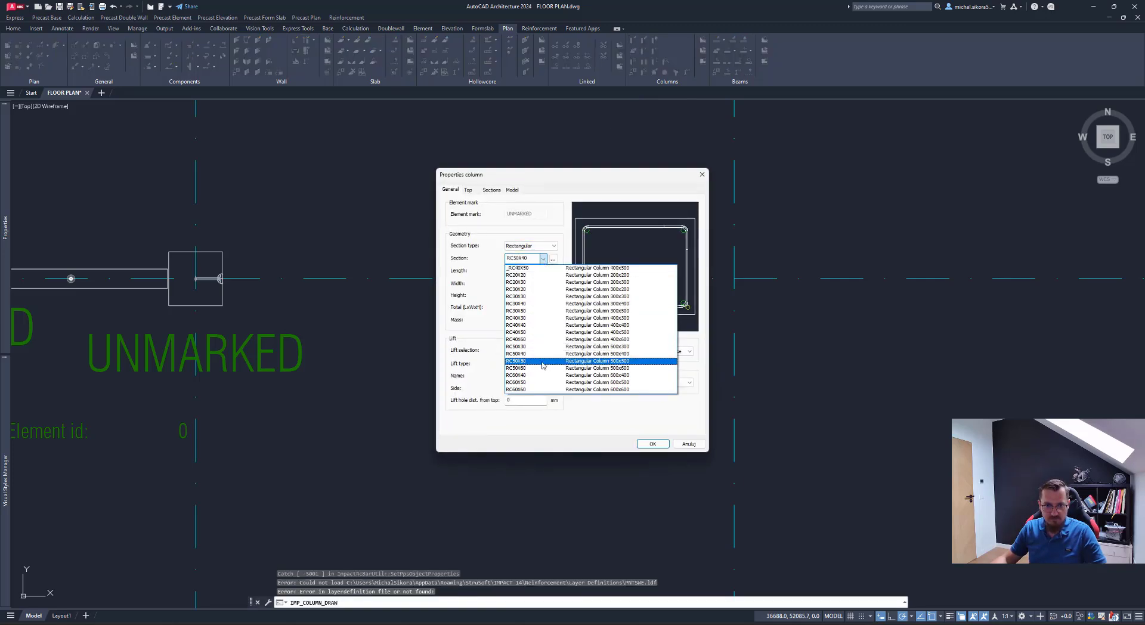
click(544, 362)
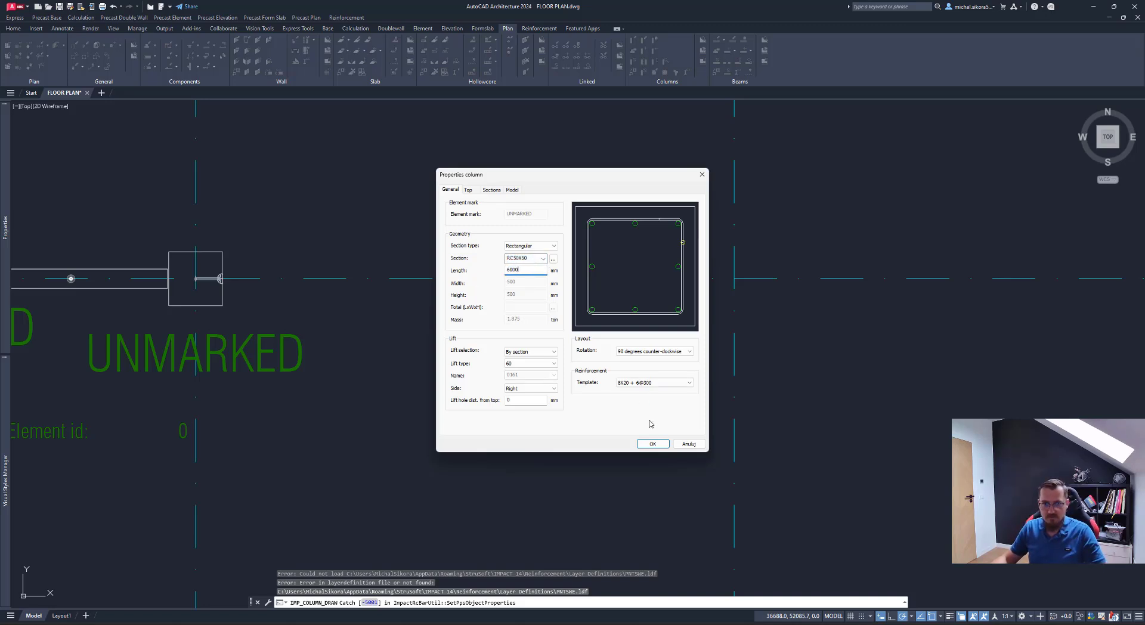
click(653, 444)
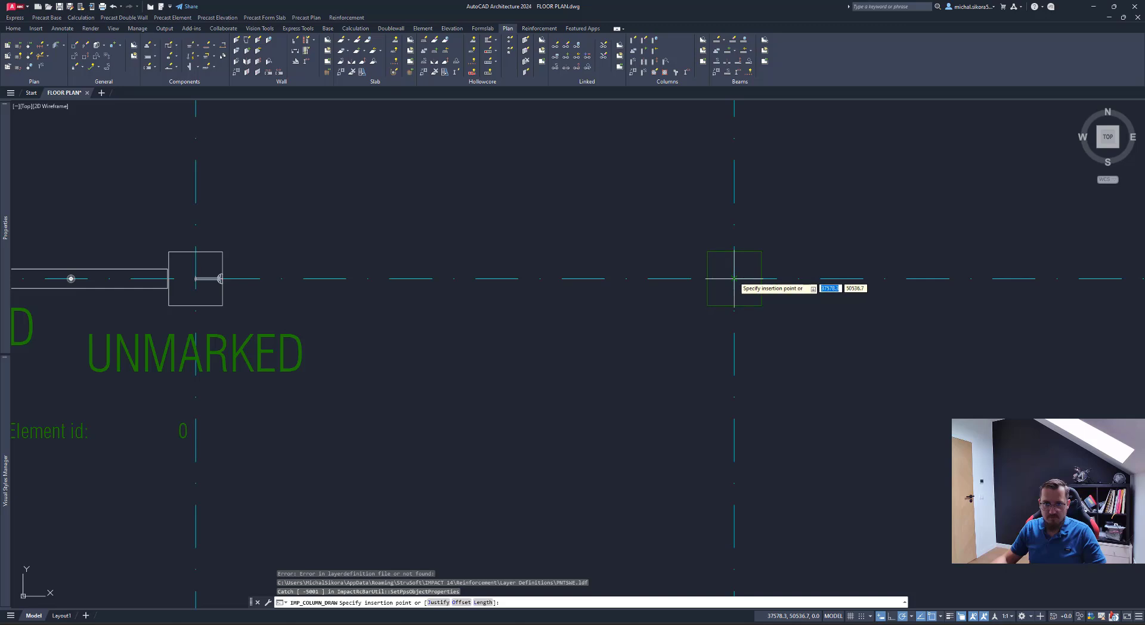
click(734, 278)
key(Return)
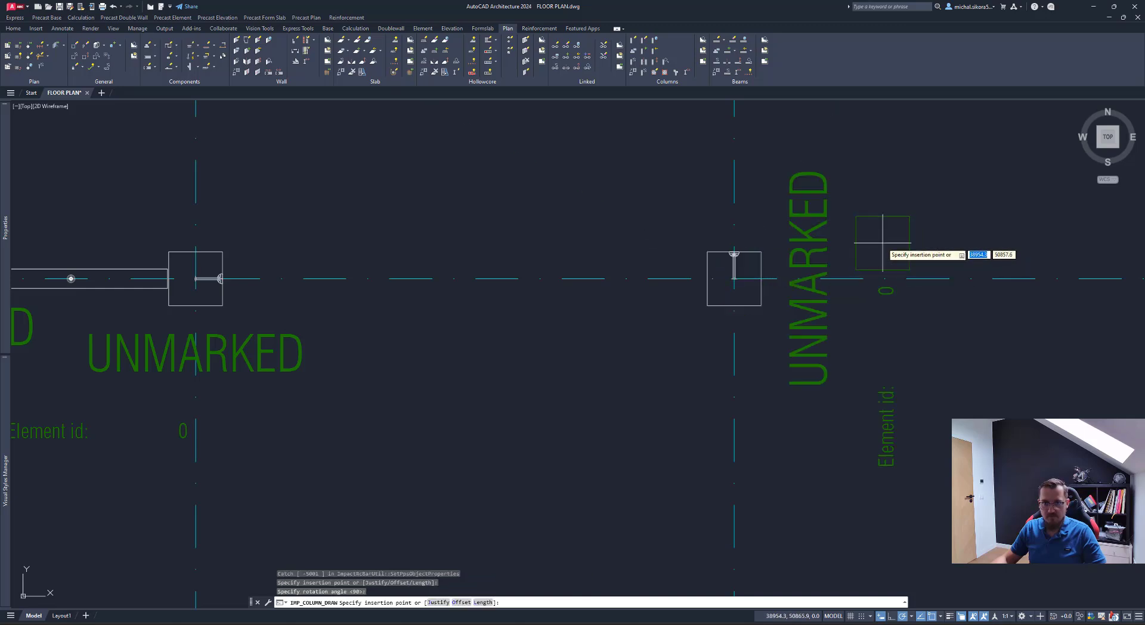
key(Escape)
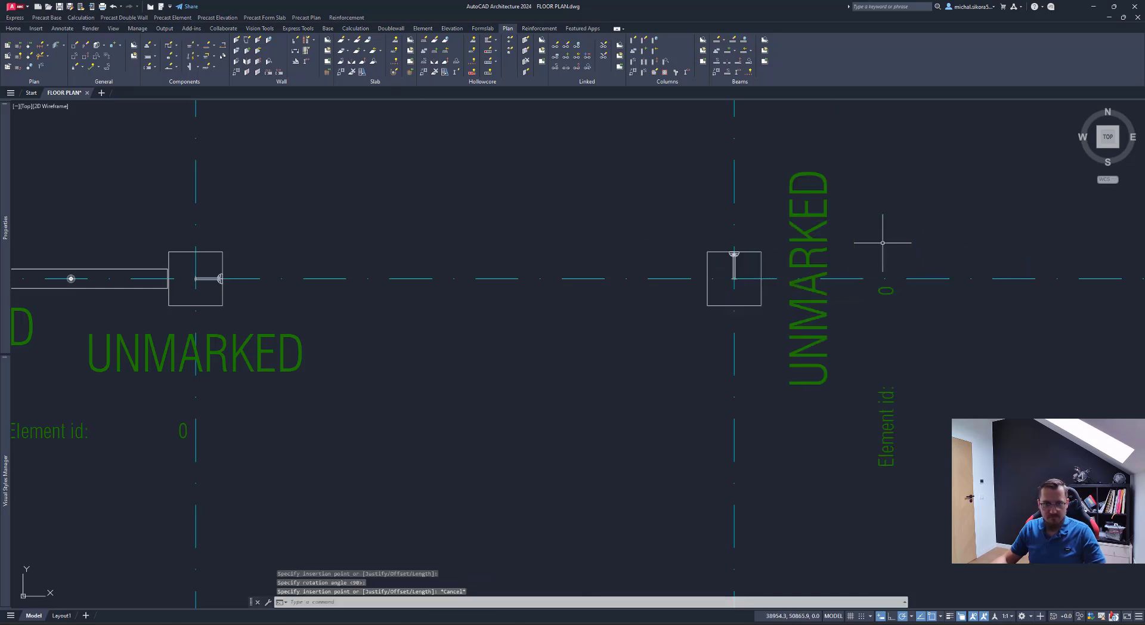
Step: Erase the wrongly rotated column at the intersection of axes A and 6
click(792, 206)
click(731, 279)
key(Delete)
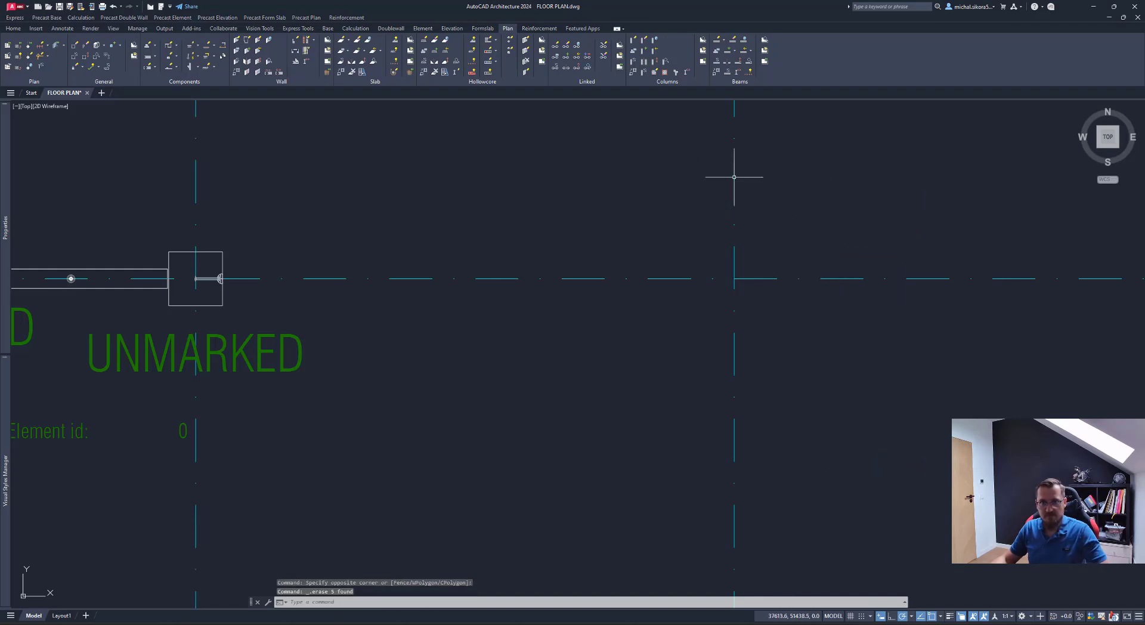
Step: Try placing the RC50X50 column at axes A and 6 again with unchanged properties and default rotation, and erase it
click(362, 72)
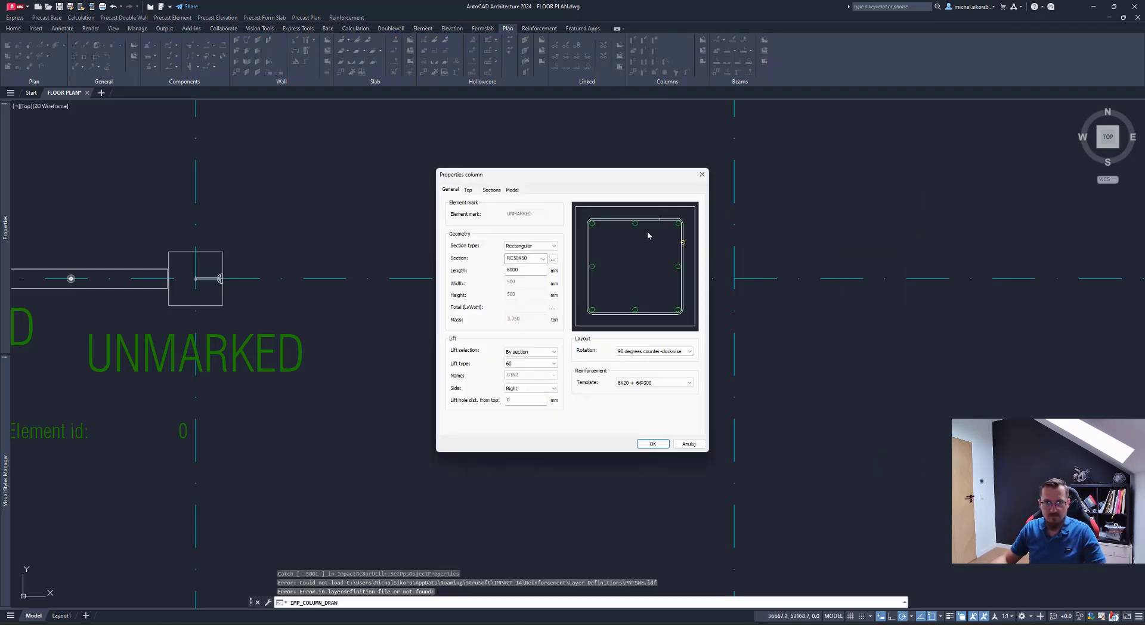
click(653, 444)
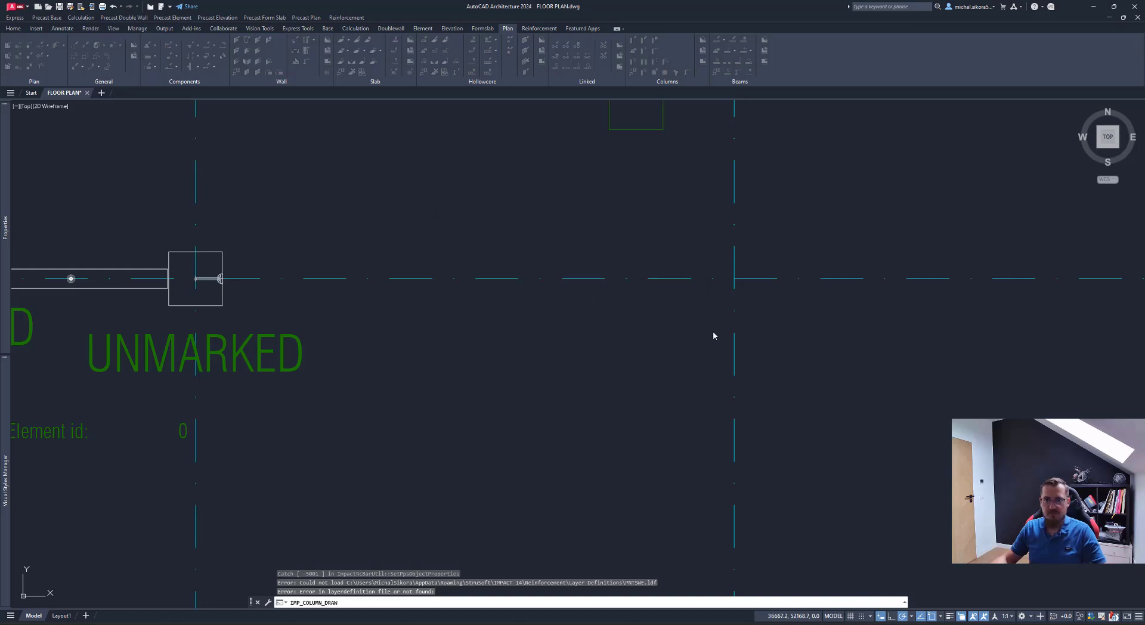
click(734, 279)
key(Return)
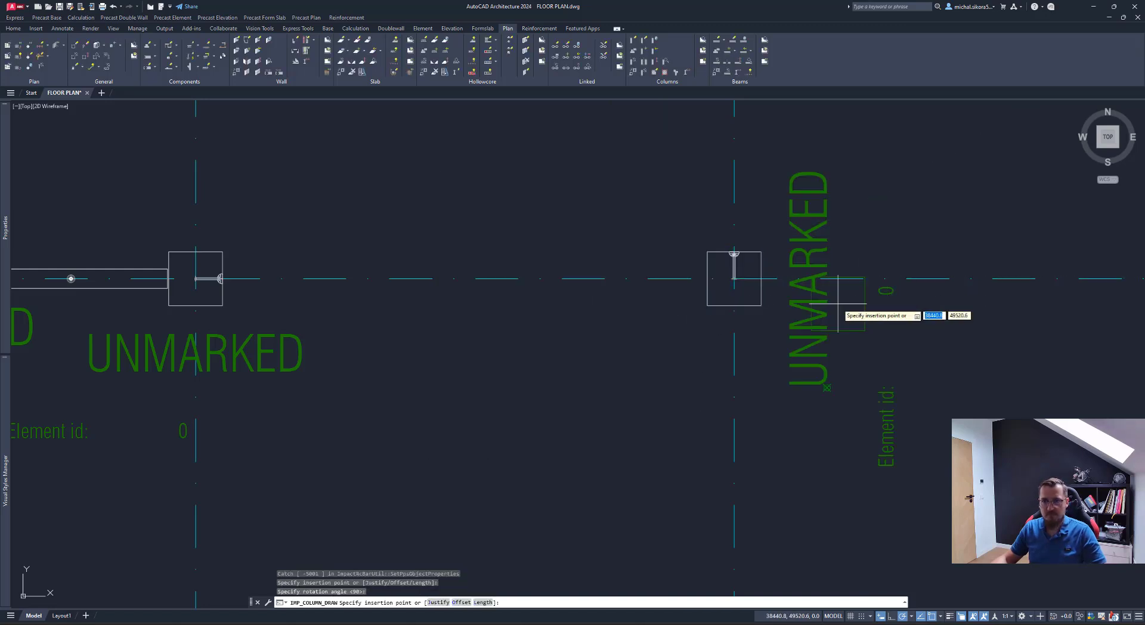
key(Escape)
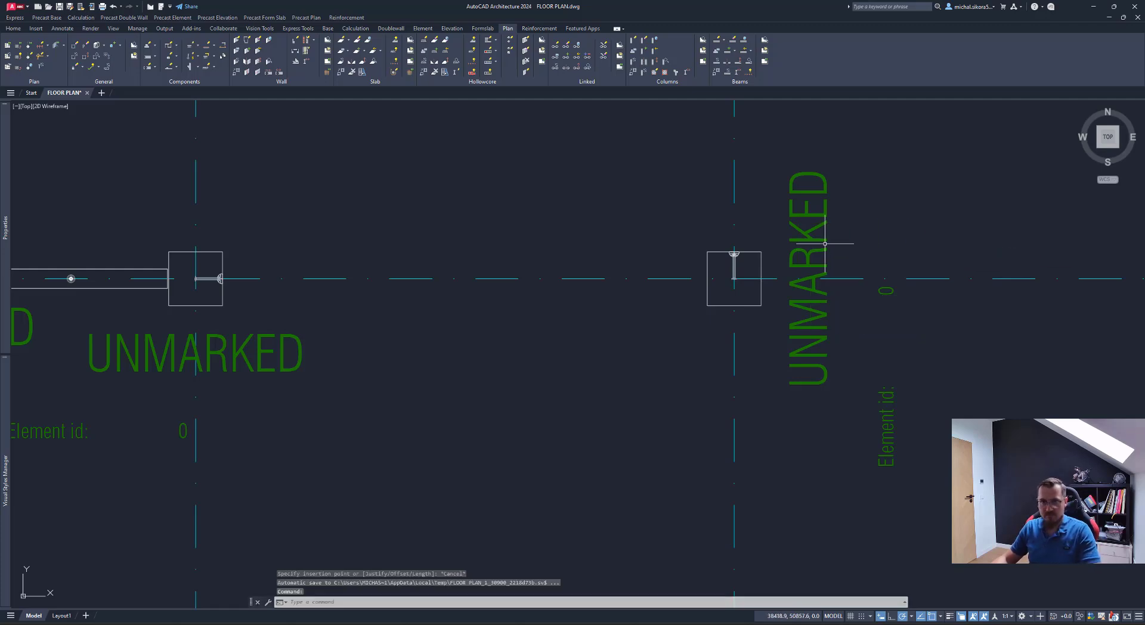
drag(825, 243, 710, 287)
key(Delete)
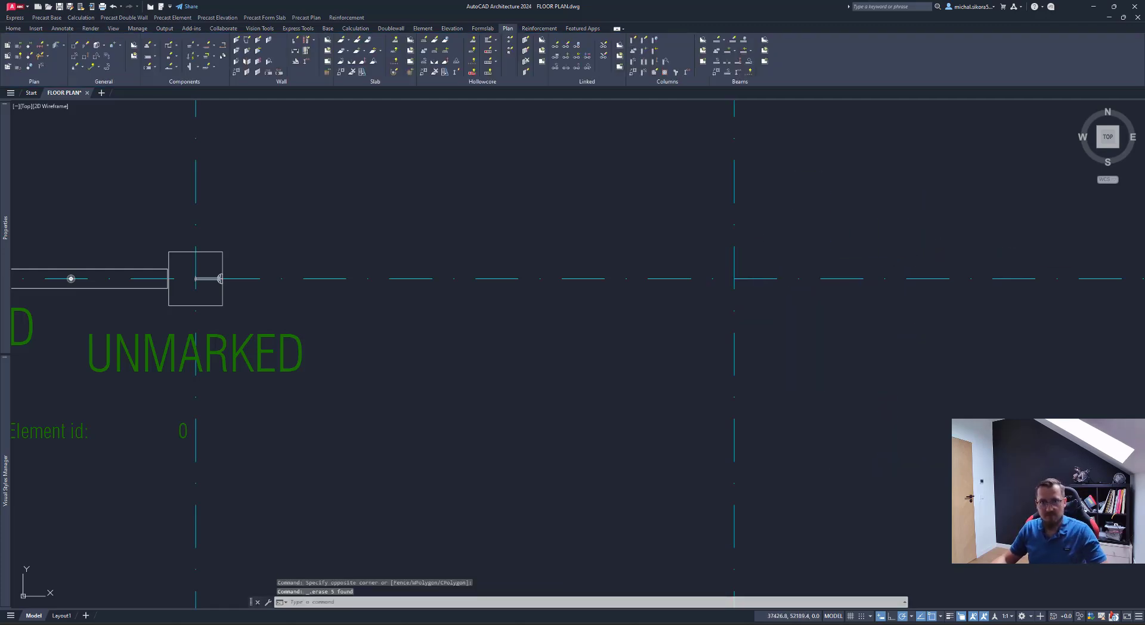
Step: Try placing the RC50X50 column at axes A and 6 with its rotation direction picked pointing down along axis 6
key(Return)
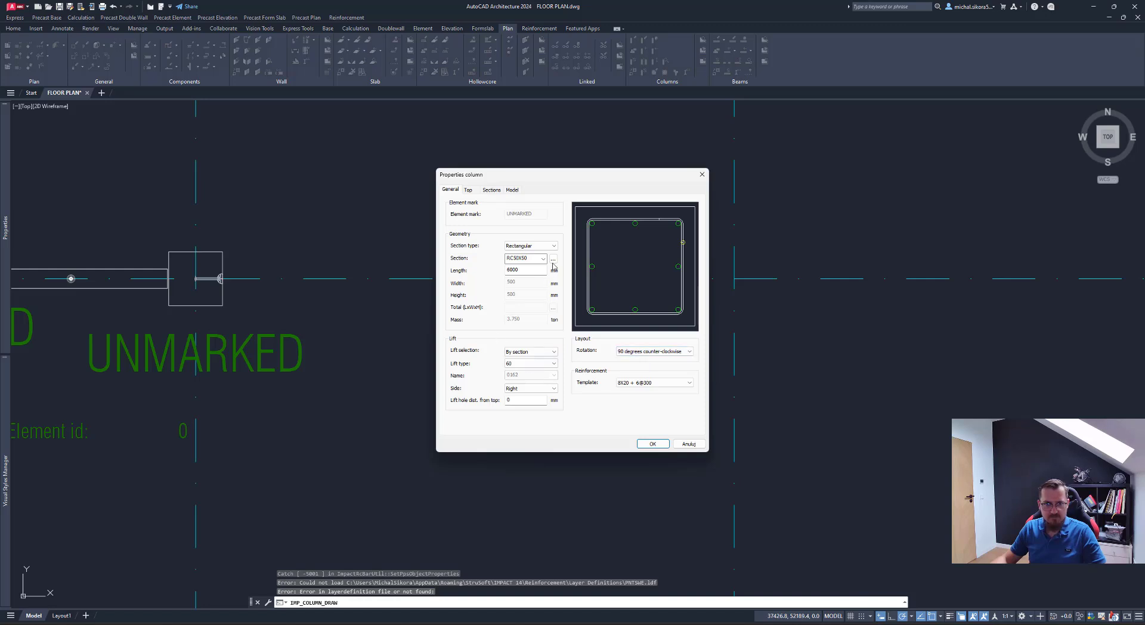
click(652, 444)
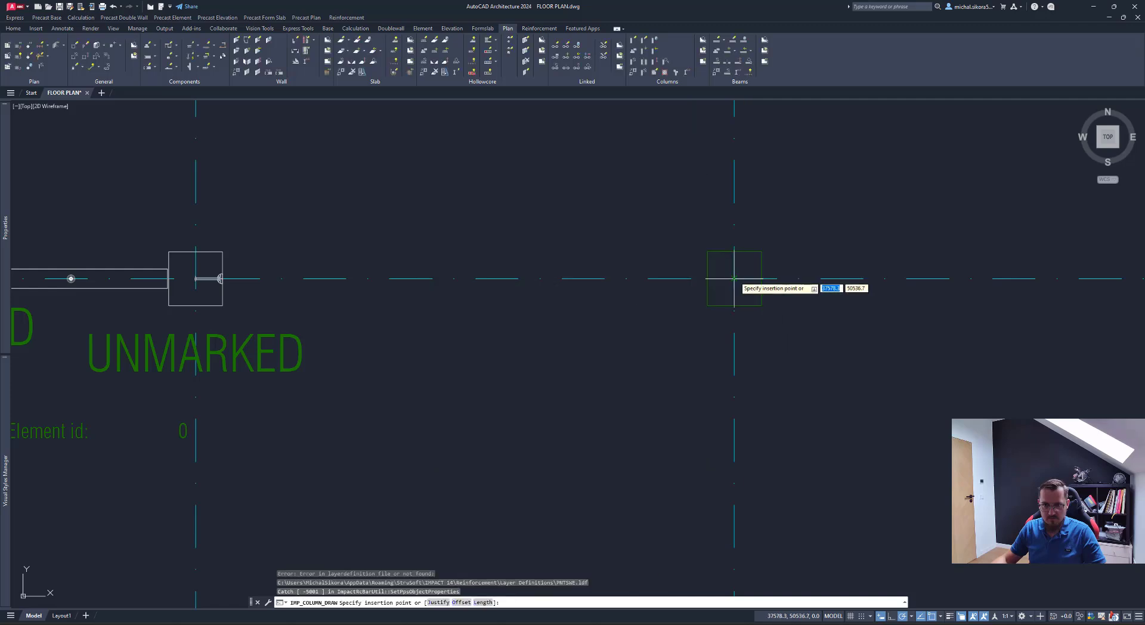
click(734, 278)
scroll(802, 352, down, 3)
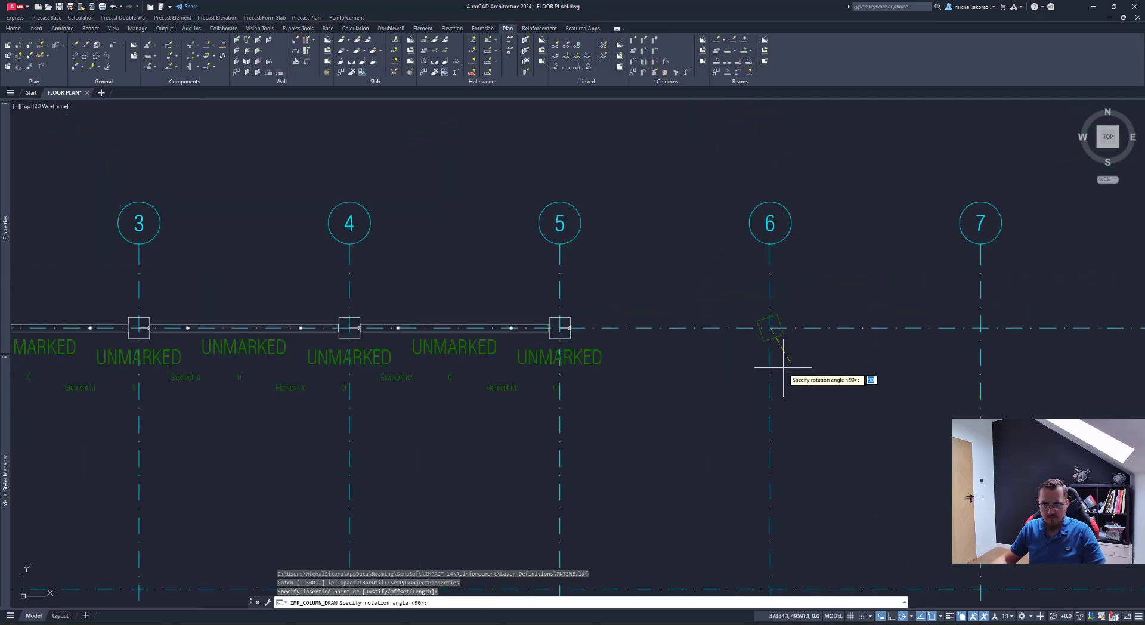
click(767, 391)
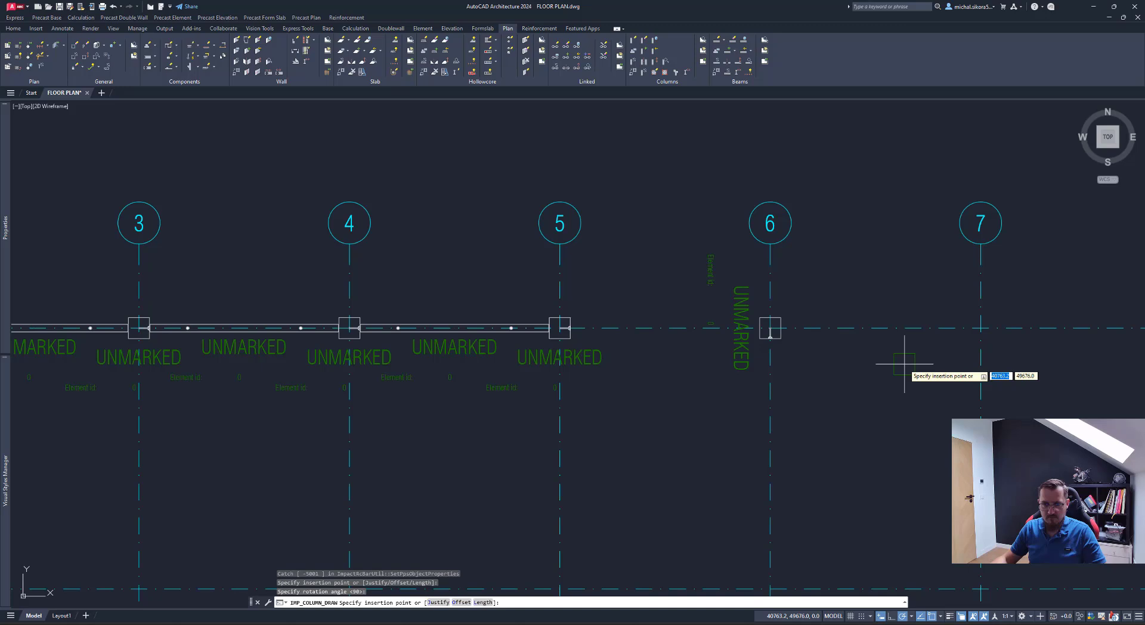
key(Escape)
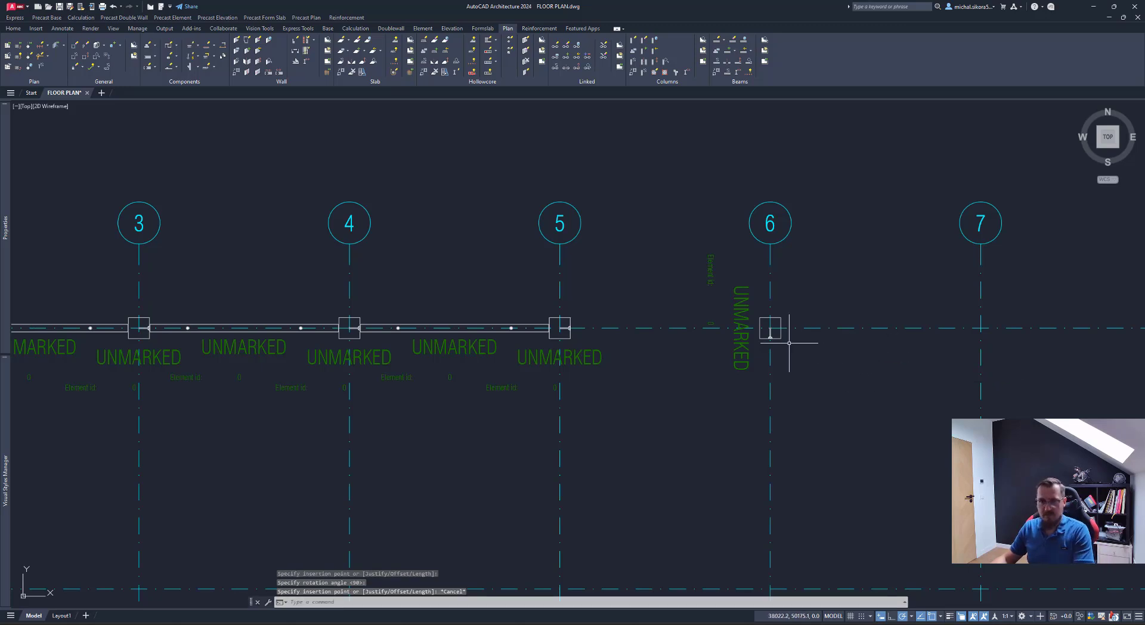
Step: Erase the downward-rotated column at the intersection of axes A and 6
click(790, 345)
click(770, 325)
key(Delete)
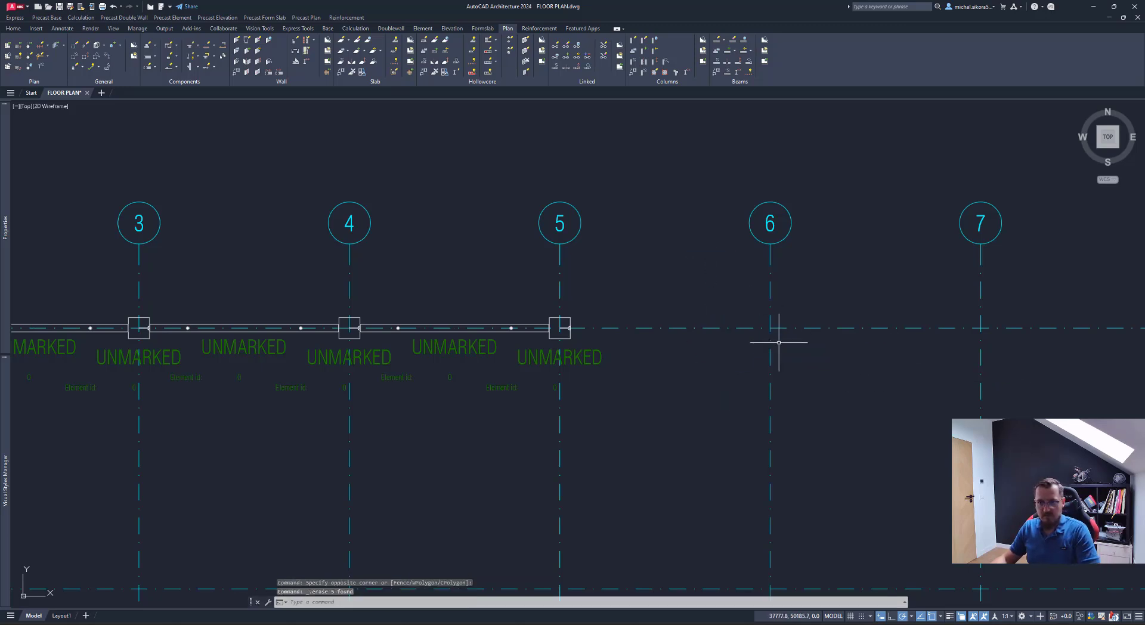
Step: Copy the column at axes A and 5 to axis 6, using the upper ends of the two axes as reference points
scroll(594, 353, up, 4)
click(540, 292)
click(525, 289)
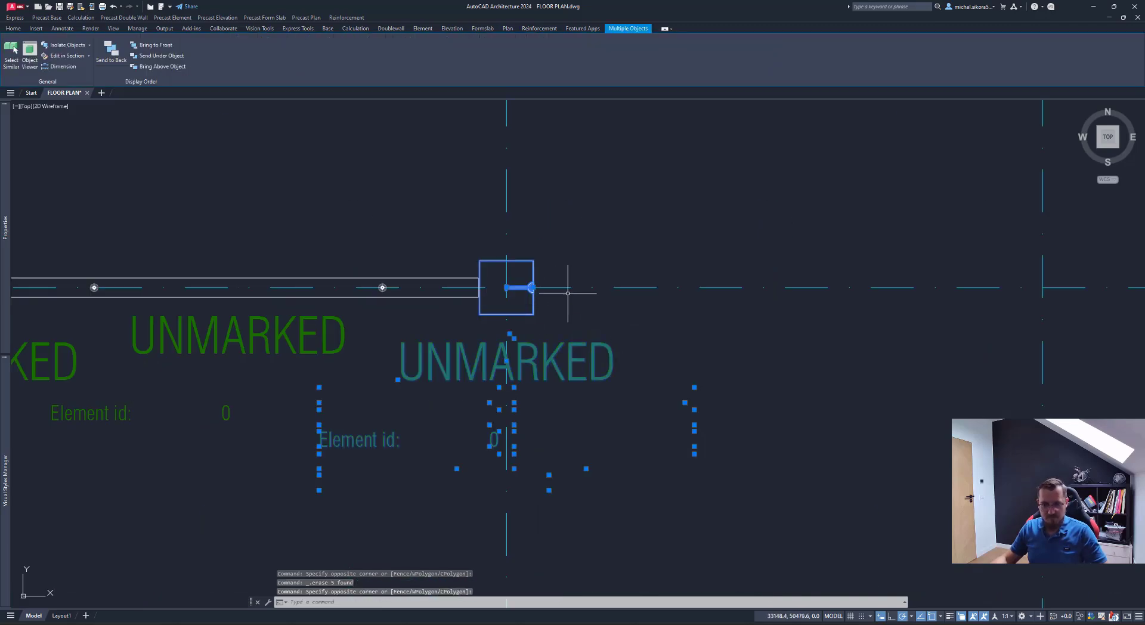
key(ctrl+shift+c)
scroll(570, 290, down, 4)
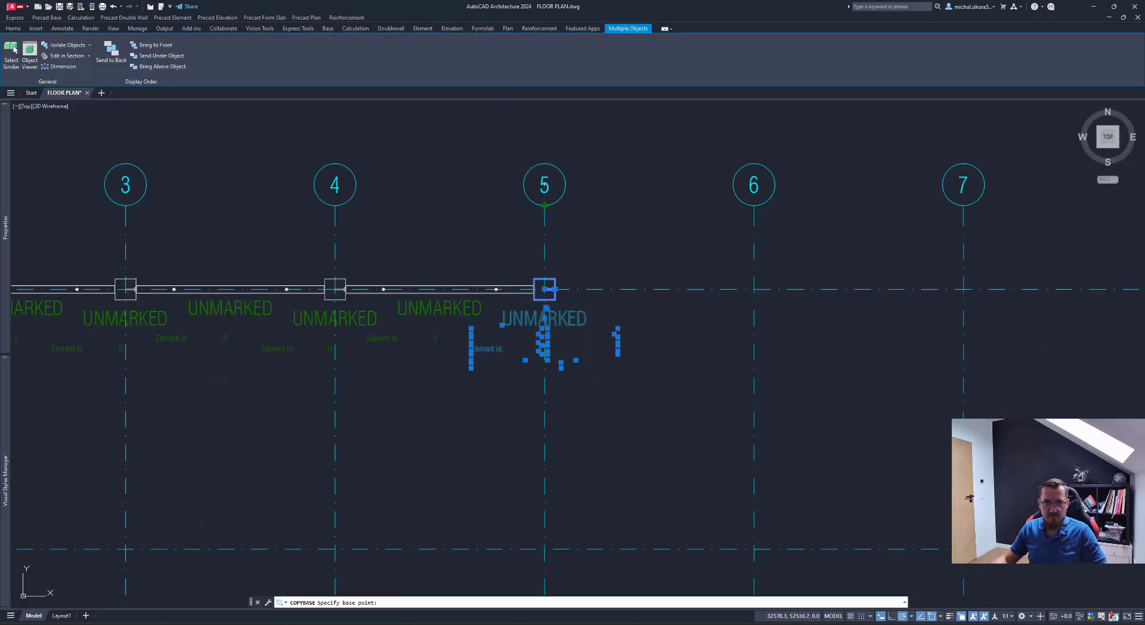
click(544, 206)
key(ctrl+v)
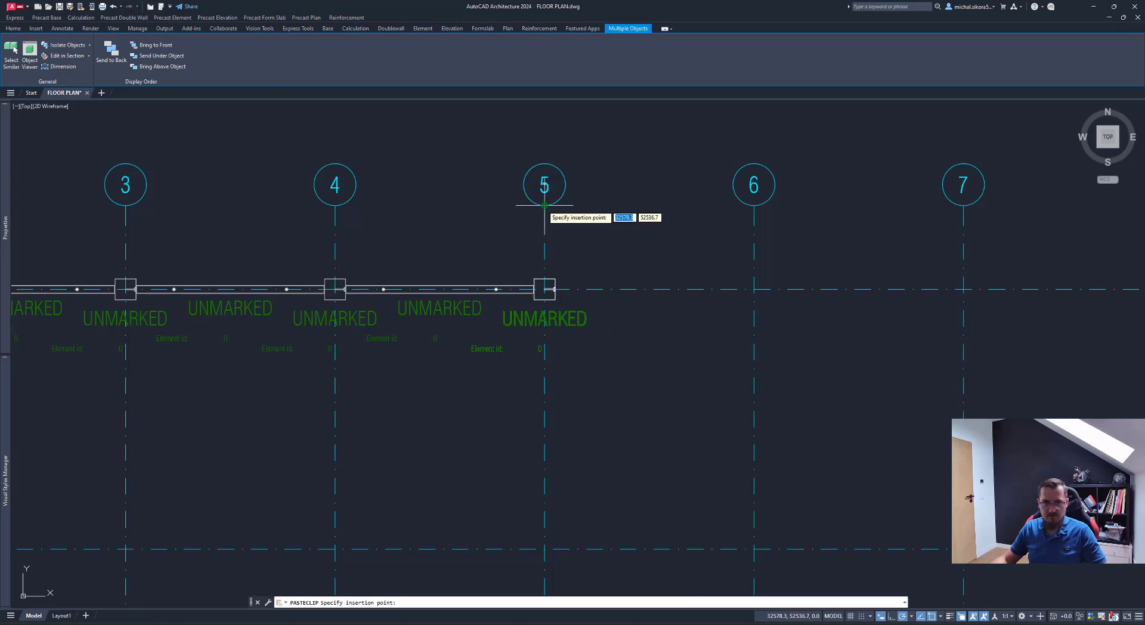
click(754, 207)
key(Escape)
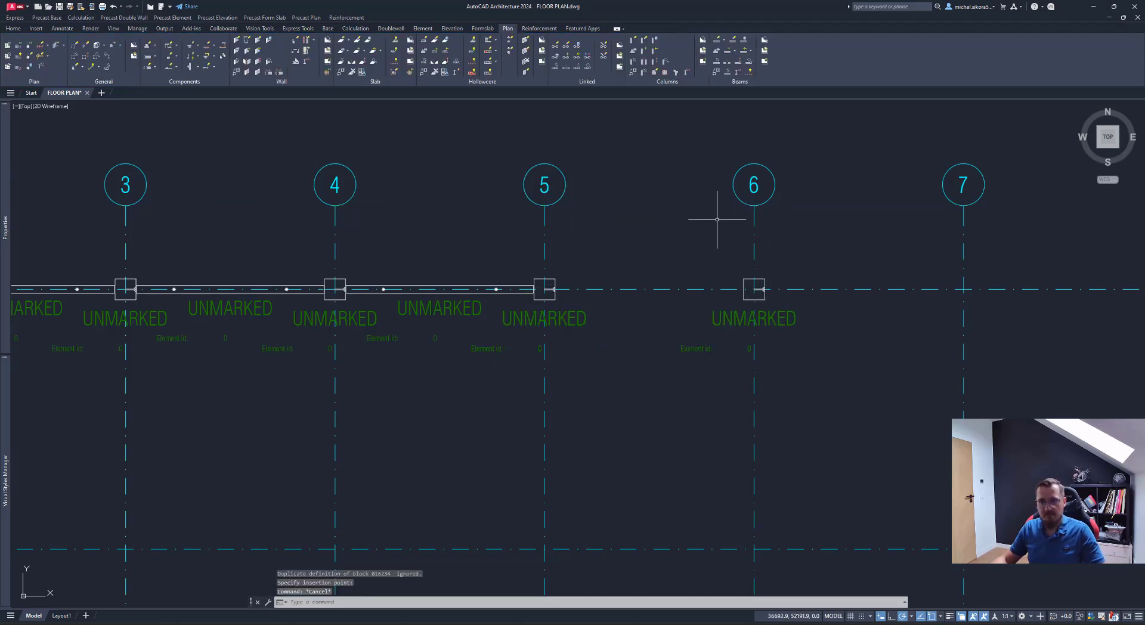
Step: Draw an RB_18X58 rectangular beam on axis A between the facing sides of the columns at axes 5 and 6
scroll(686, 224, up, 4)
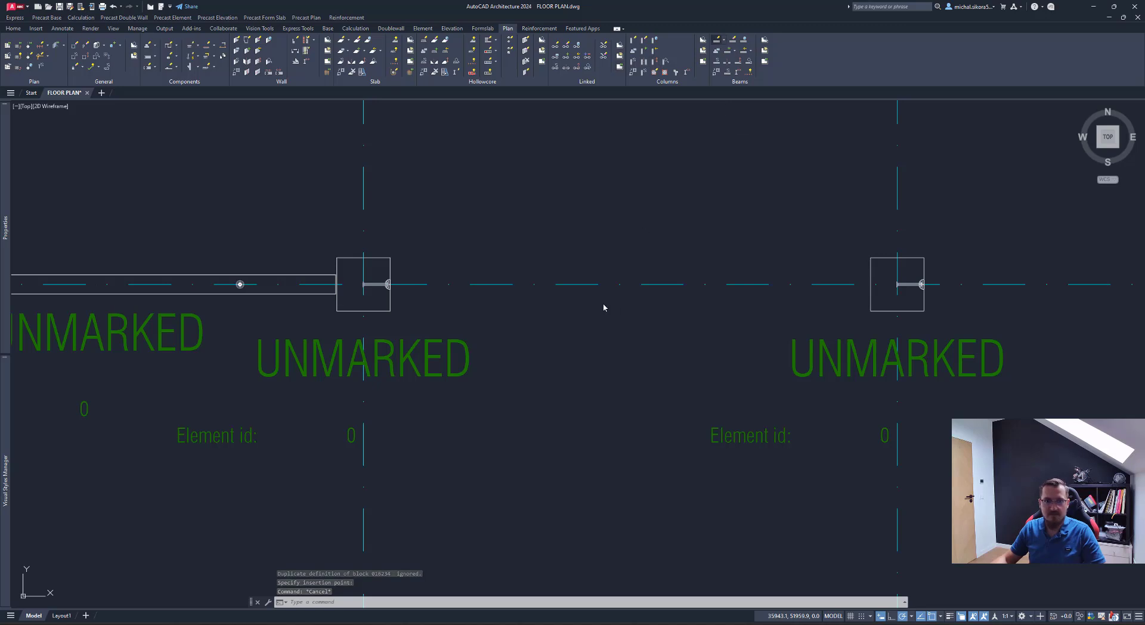
key(Return)
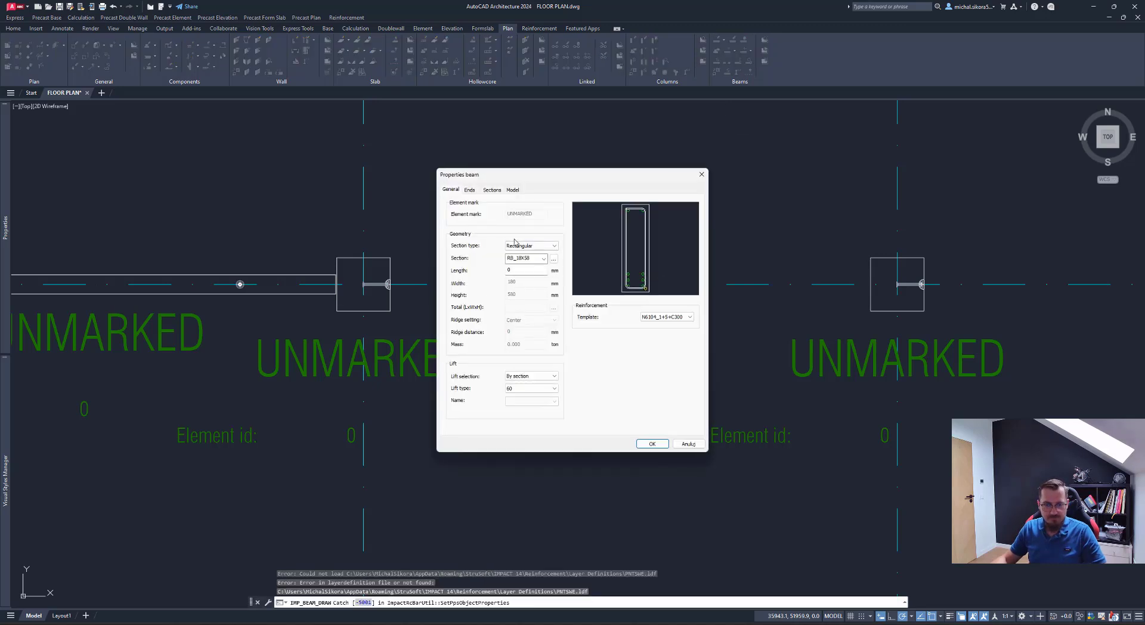
click(513, 191)
click(444, 190)
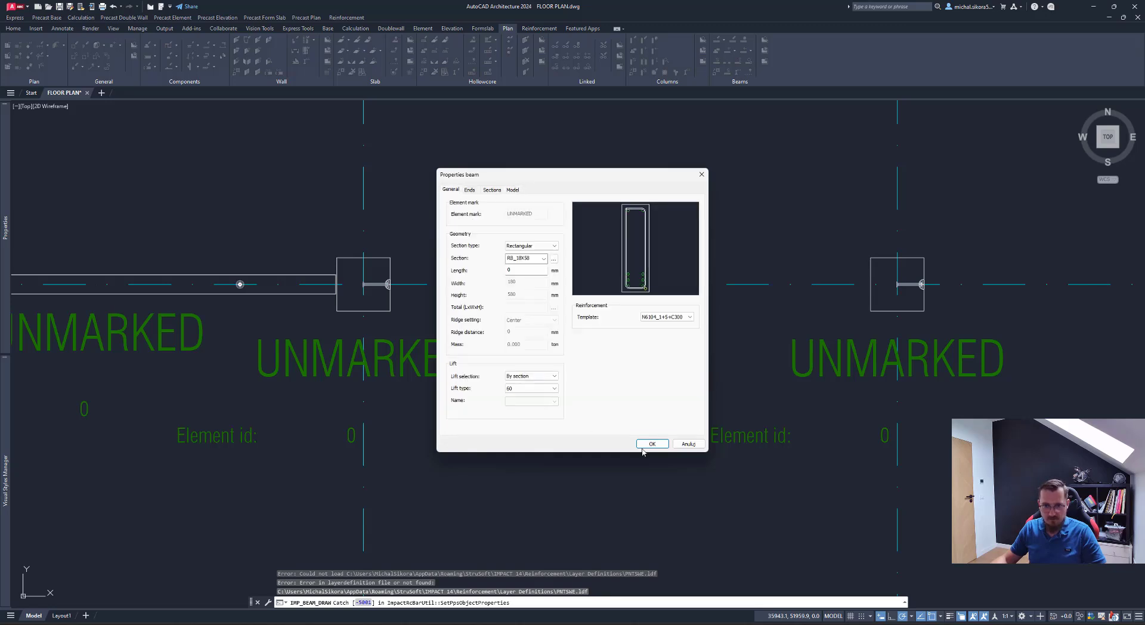
click(652, 444)
scroll(395, 295, up, 5)
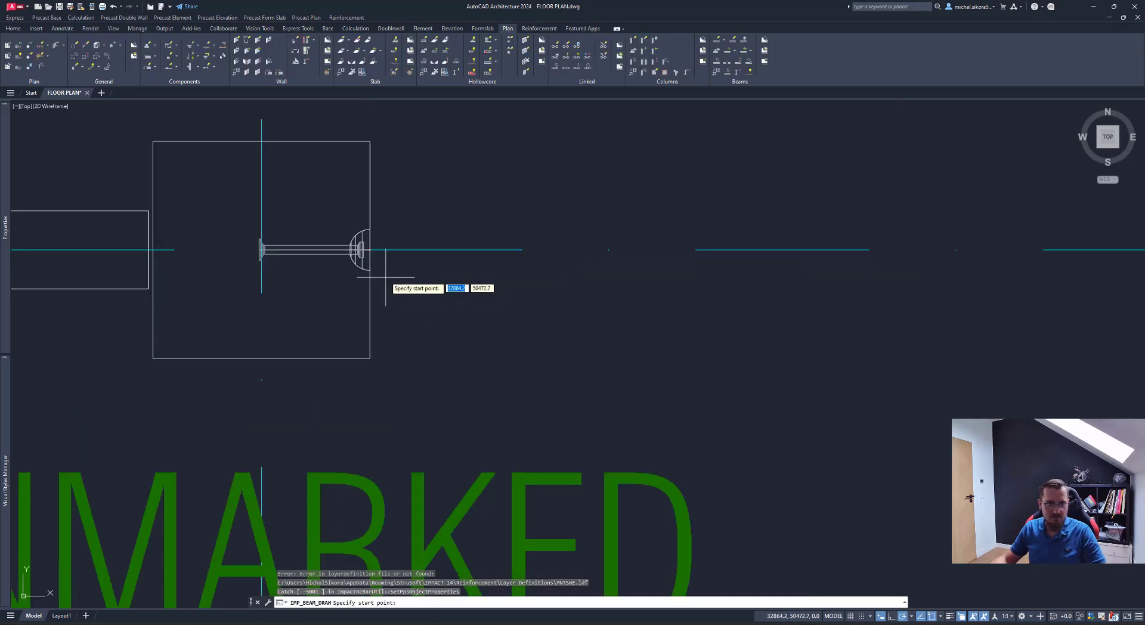
click(388, 285)
scroll(609, 345, down, 5)
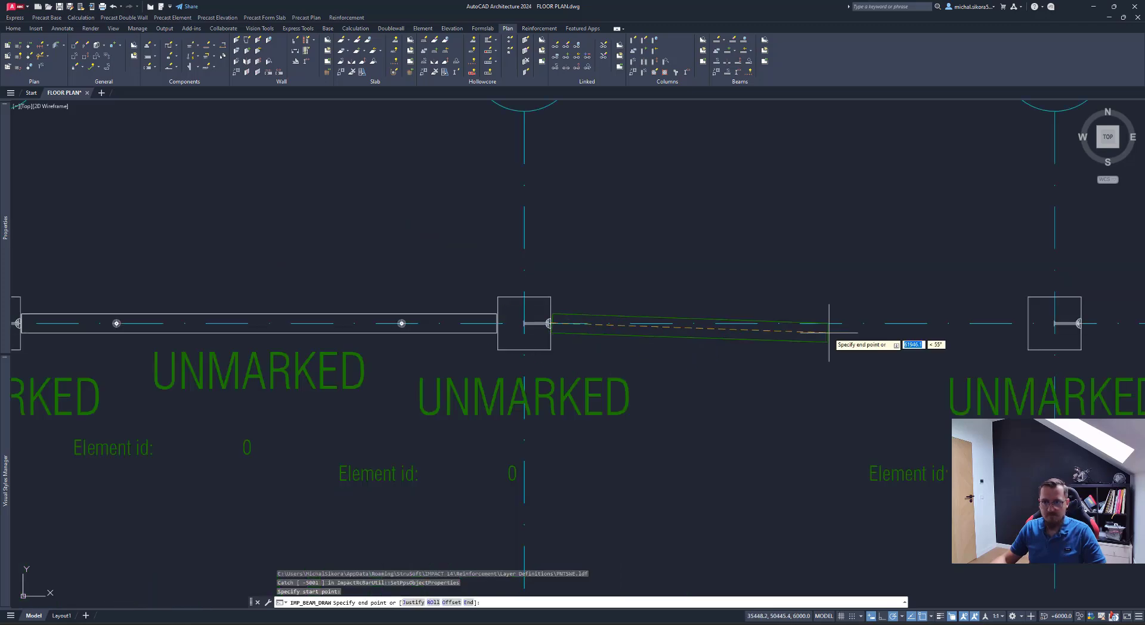
scroll(536, 322, down, 4)
scroll(466, 305, up, 7)
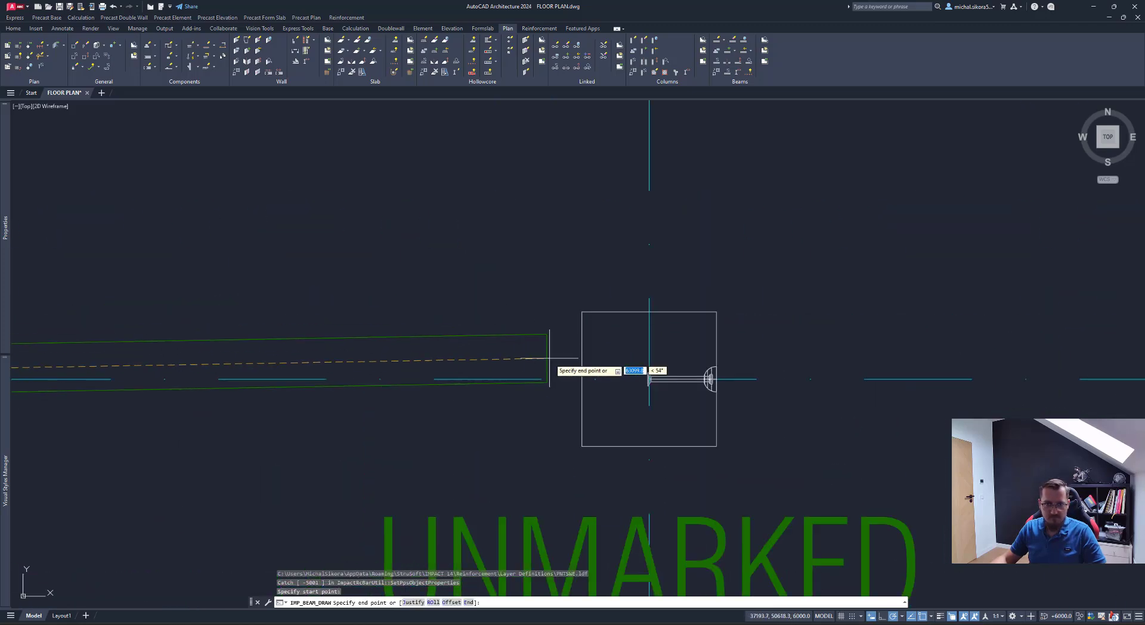
click(582, 379)
scroll(532, 306, down, 2)
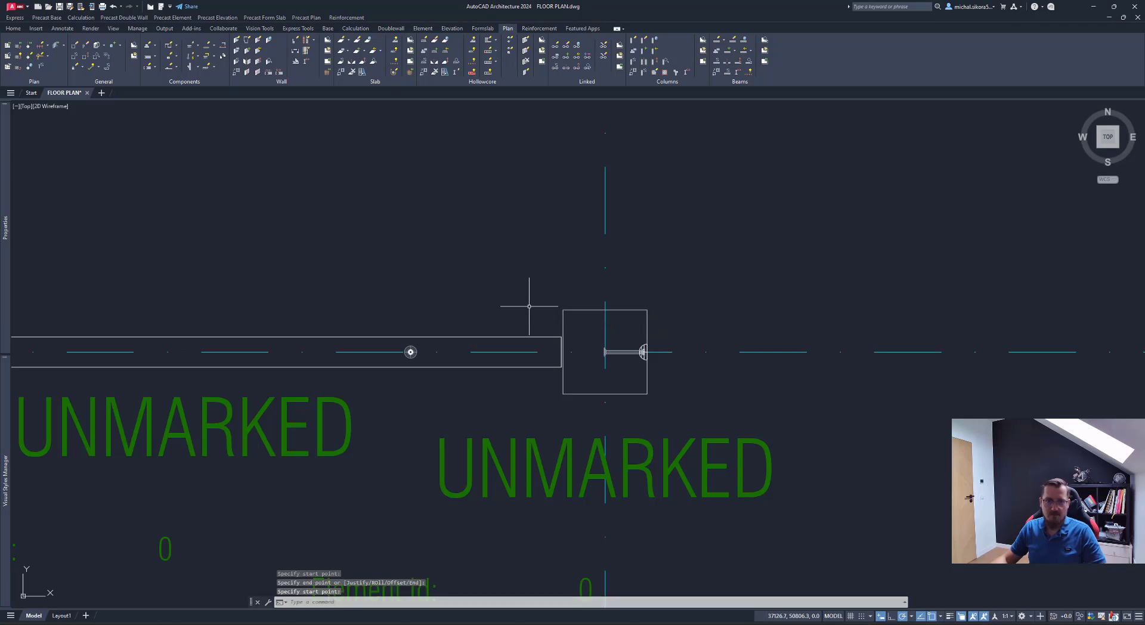
Step: Examine the columns and beams of the frame in a tilted 3D view and up close in the front view
scroll(531, 306, down, 6)
shift+middle_drag(593, 316, 591, 184)
scroll(502, 394, up, 3)
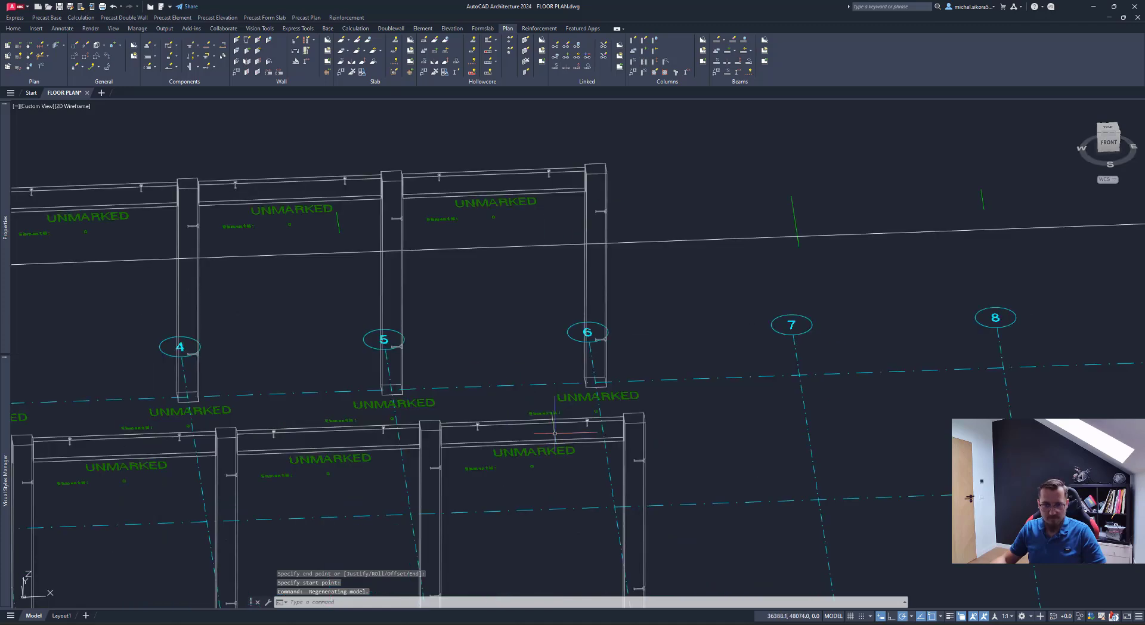
scroll(555, 433, down, 6)
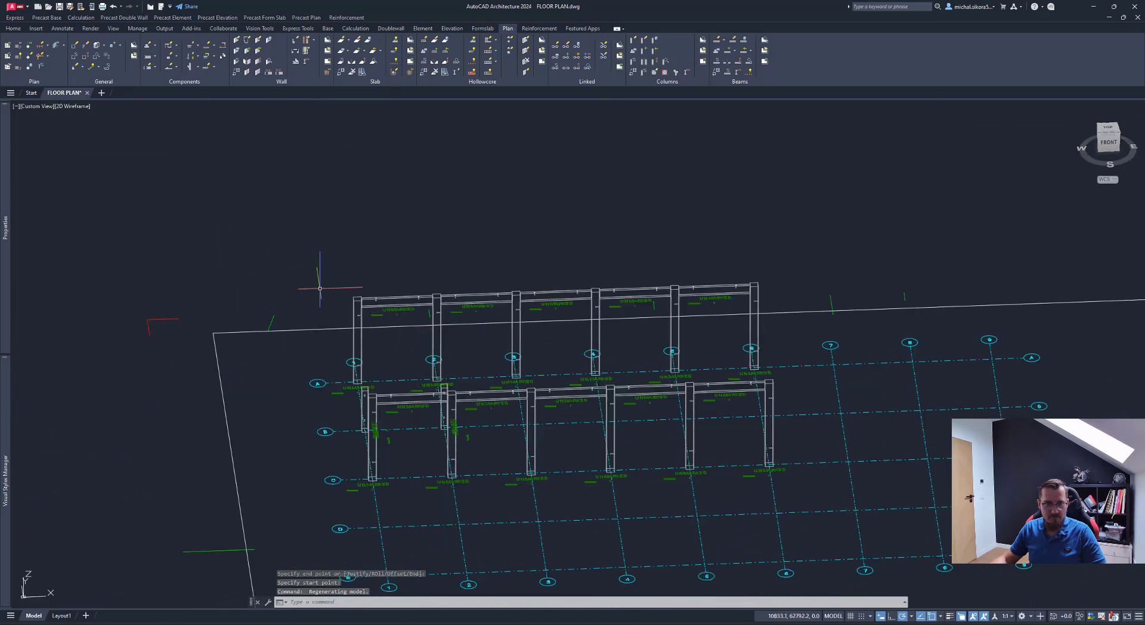
scroll(319, 288, up, 6)
scroll(638, 367, up, 3)
scroll(565, 338, down, 4)
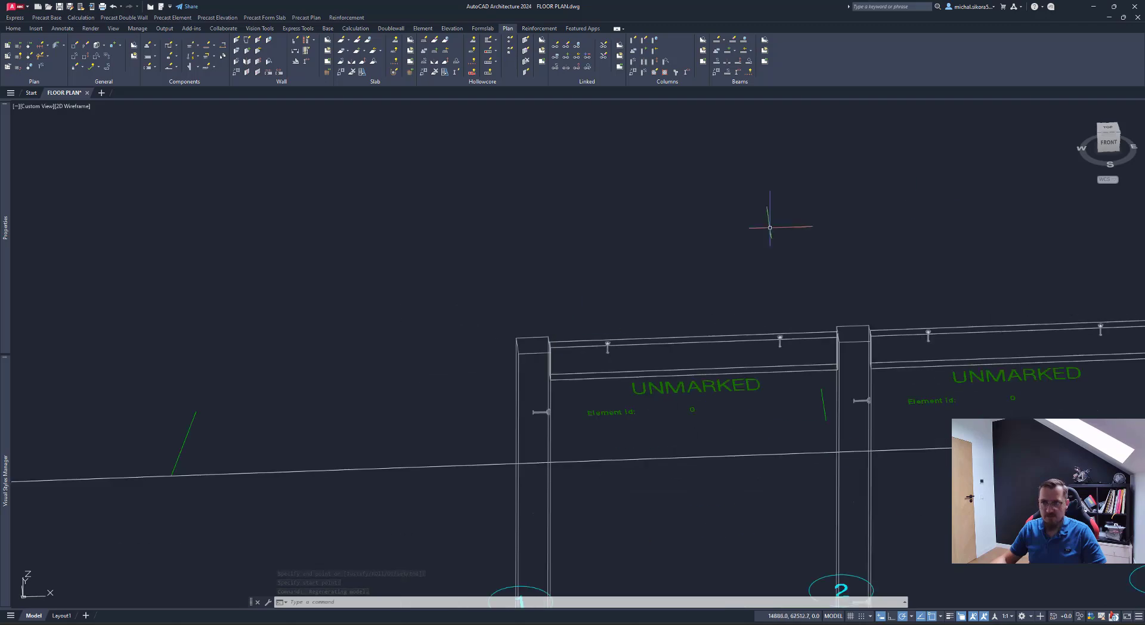
click(1109, 144)
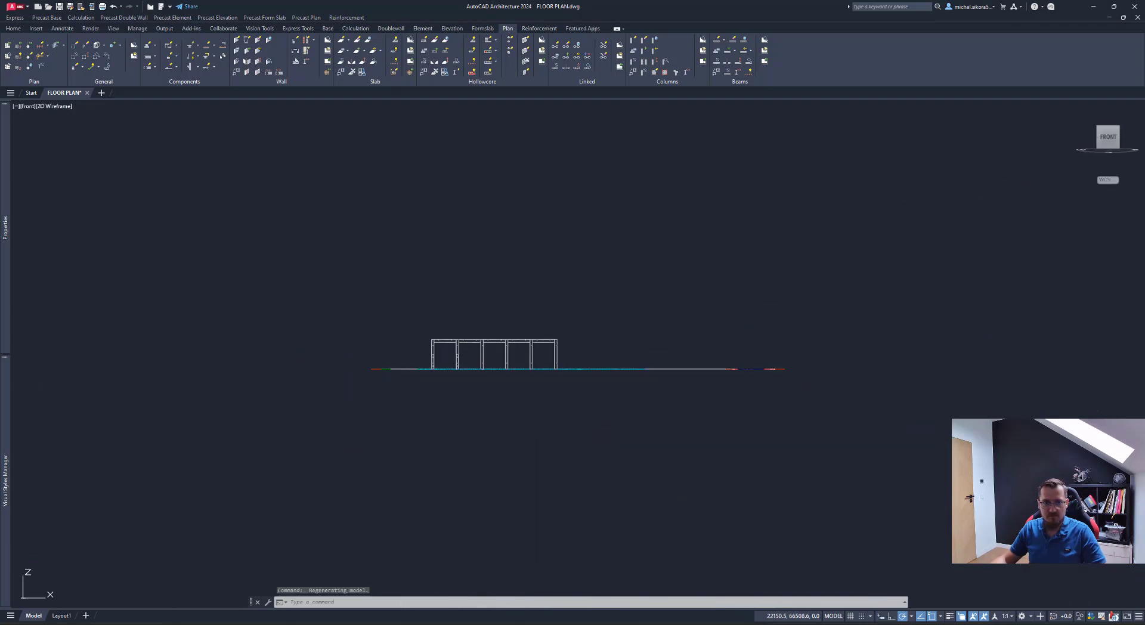
scroll(417, 335, up, 5)
scroll(718, 326, up, 2)
scroll(282, 299, up, 6)
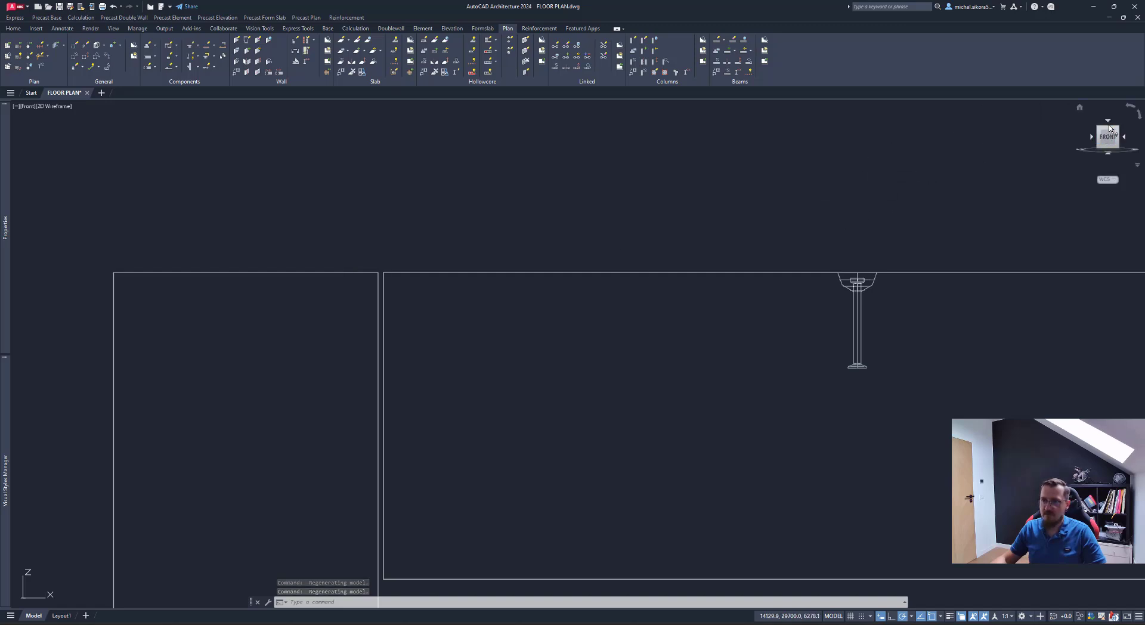
Step: Close the Properties palette and cancel the accidental selection window
mouse_move(6, 125)
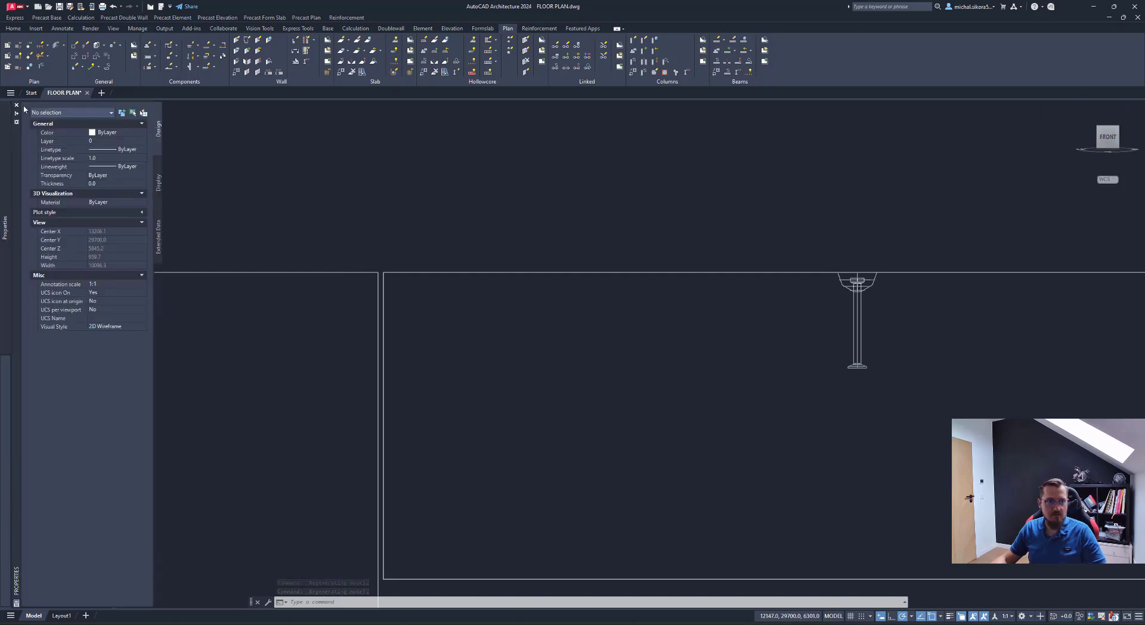
click(273, 136)
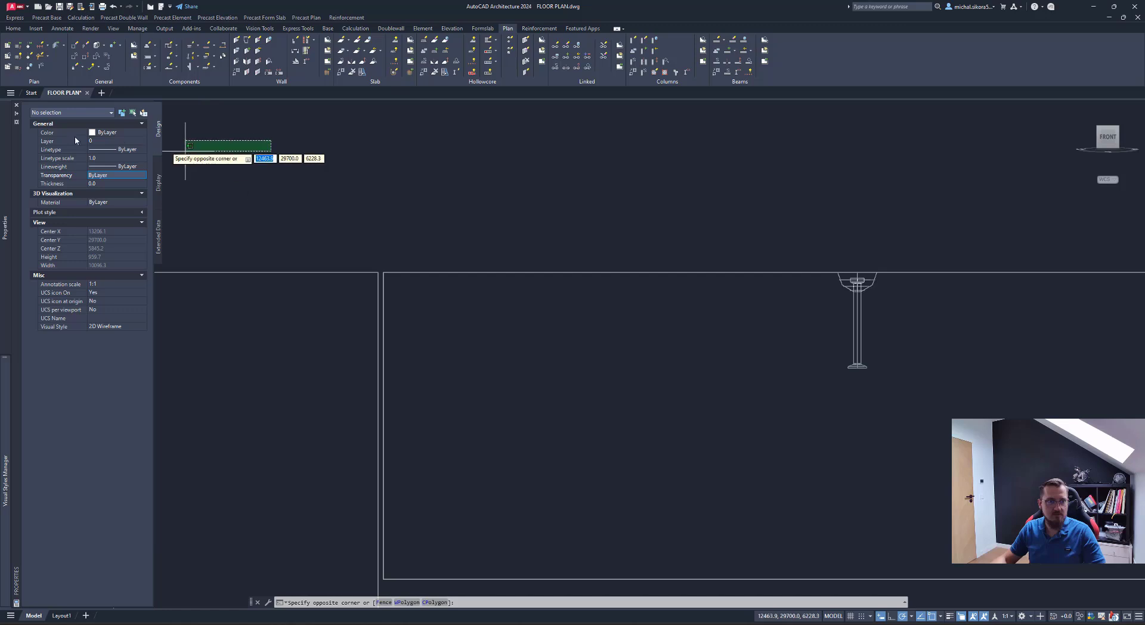
click(17, 114)
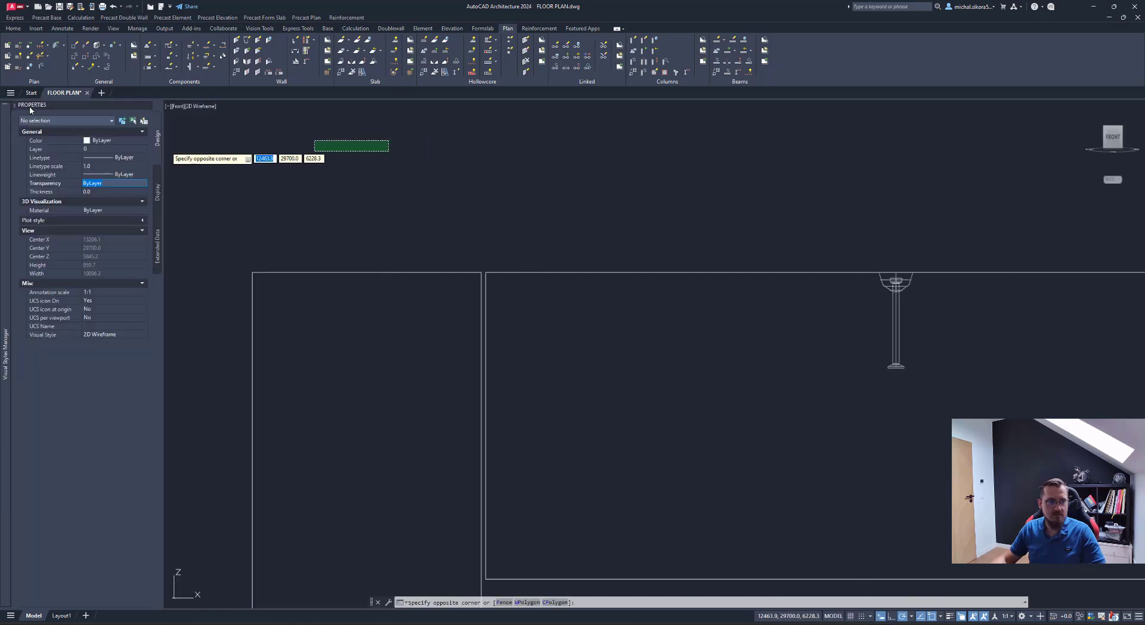
click(147, 106)
key(Escape)
key(Escape)
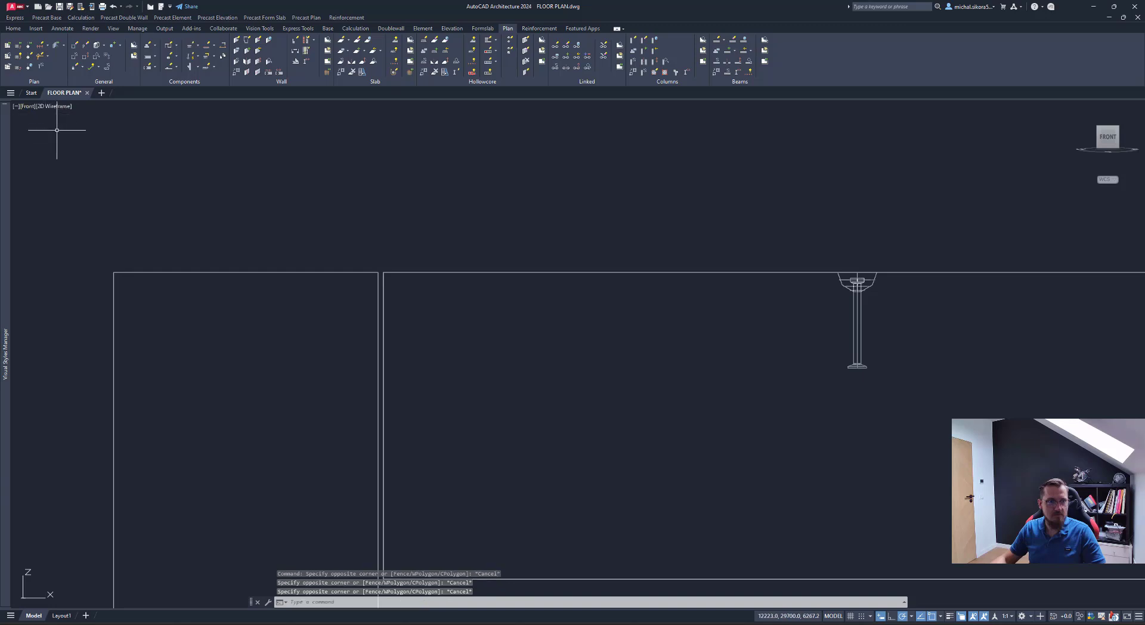
Step: Return the drawing to the top view around axes A to C at the first columns
click(27, 106)
click(59, 129)
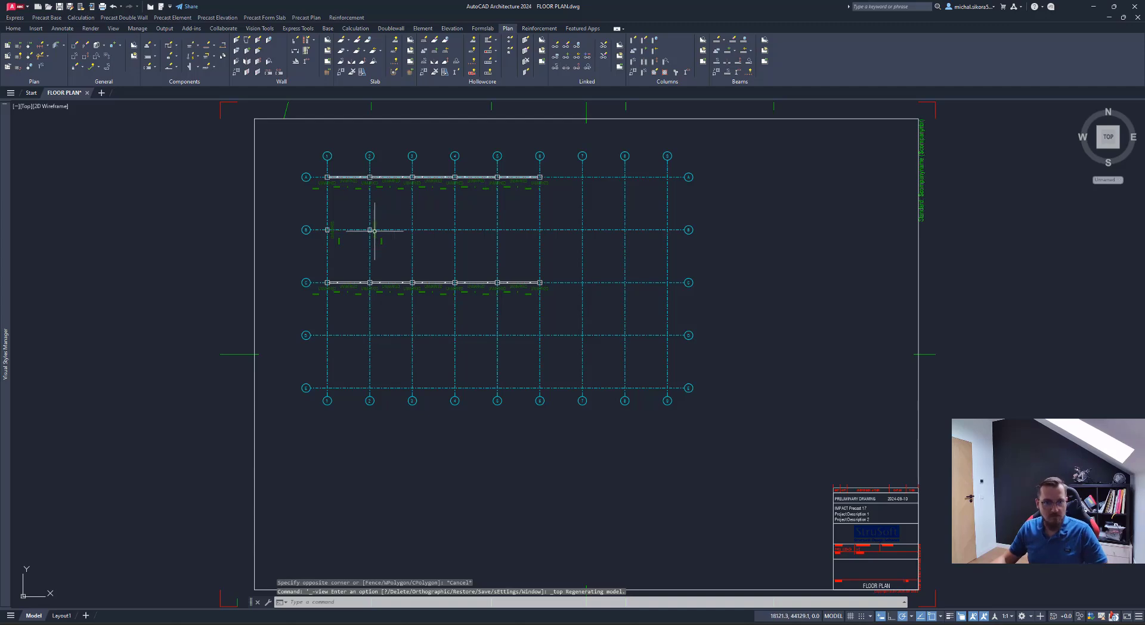
scroll(373, 229, up, 4)
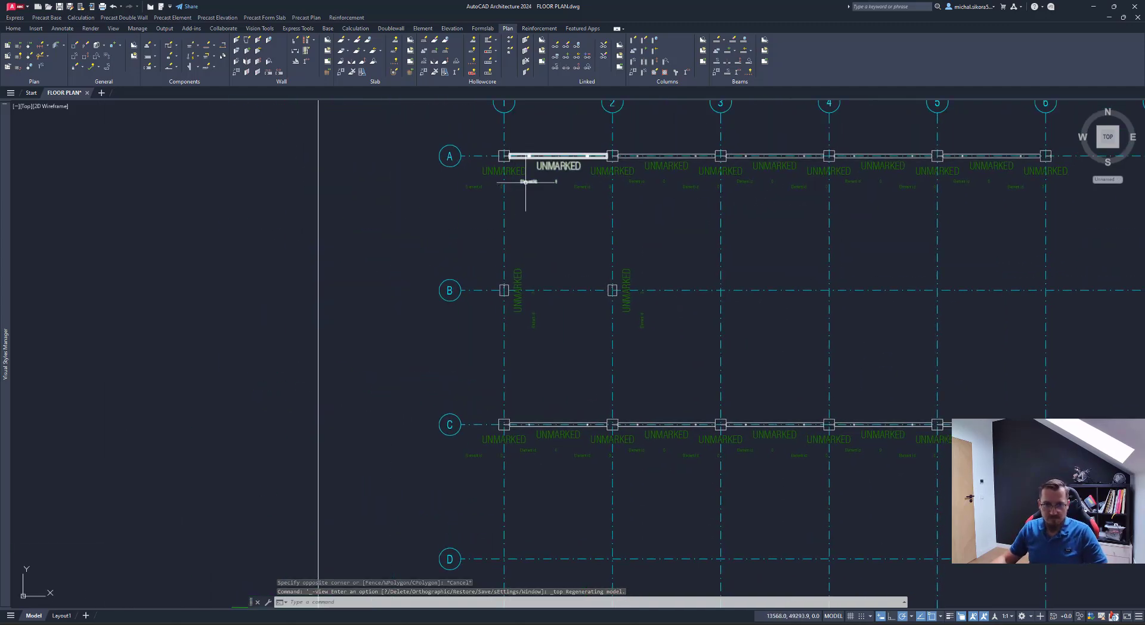
scroll(511, 180, up, 2)
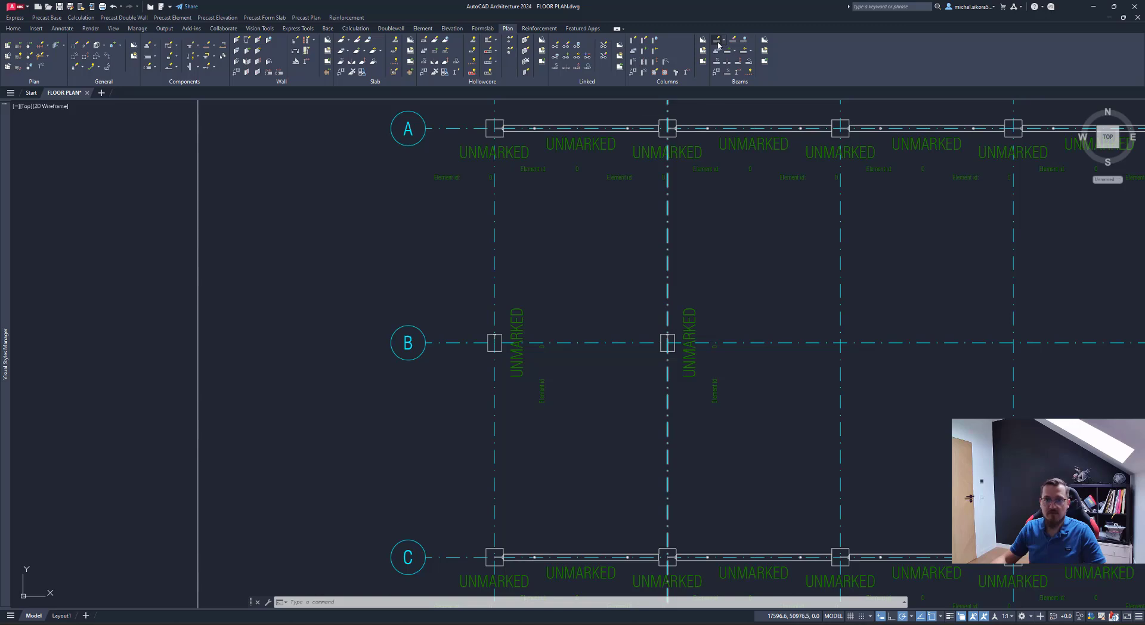
Step: Start a new beam with section type Ledged and section LBS43X68X24
click(530, 245)
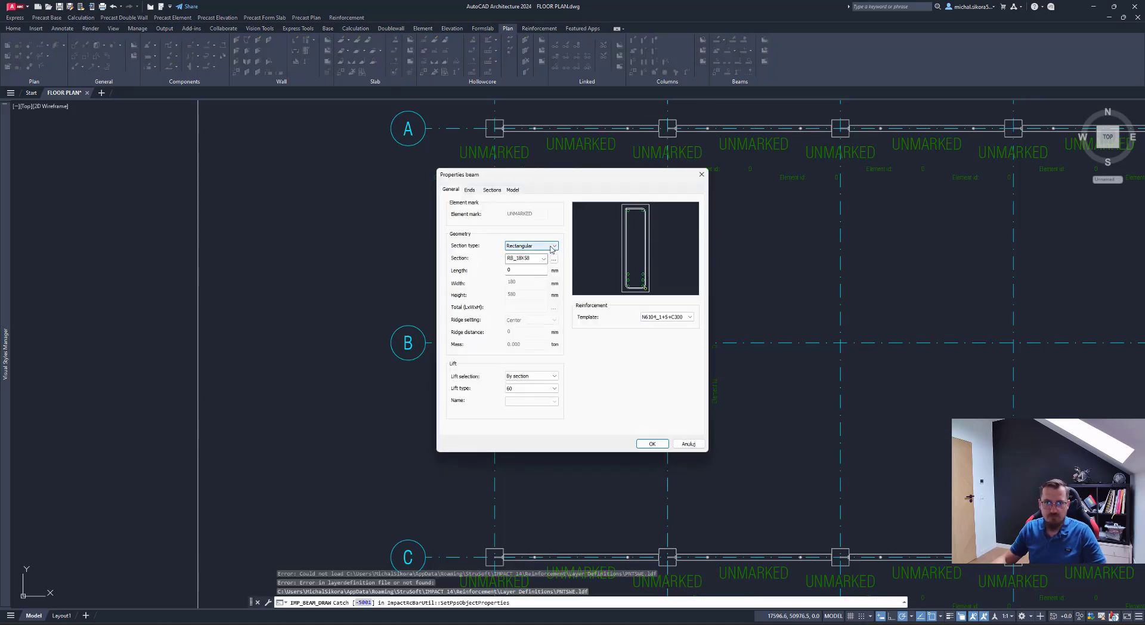
click(543, 253)
click(552, 246)
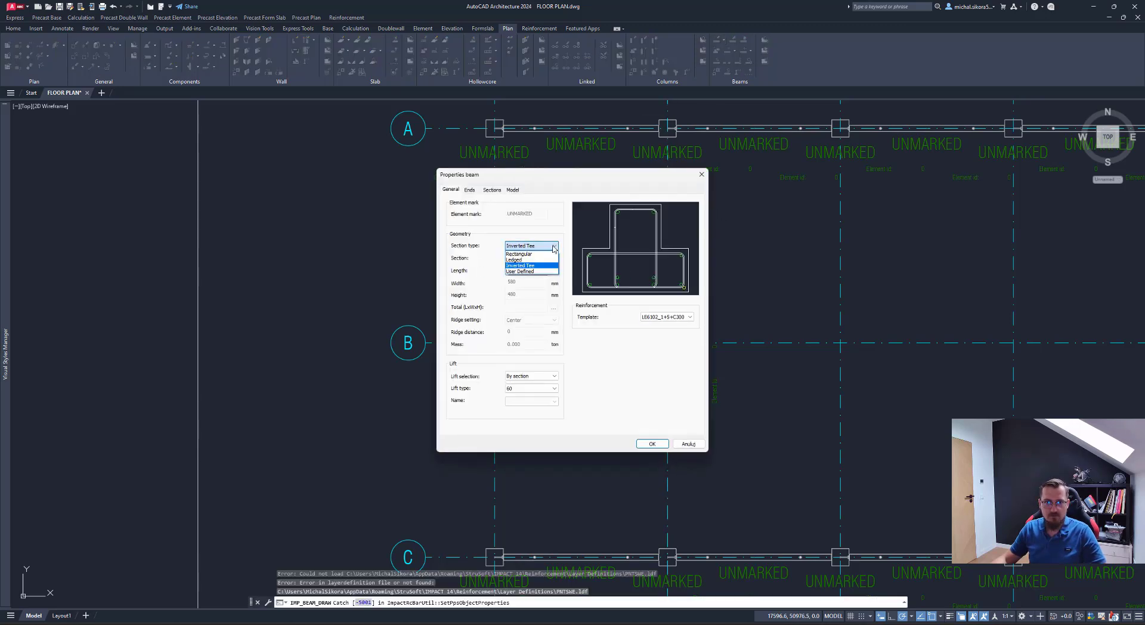
click(535, 261)
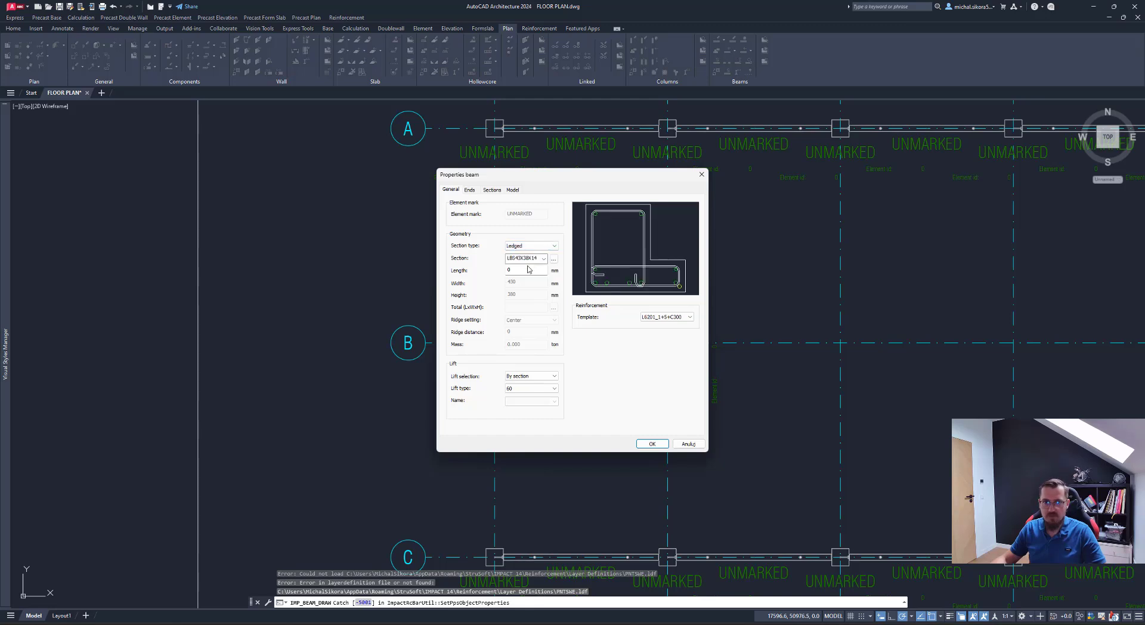
click(544, 258)
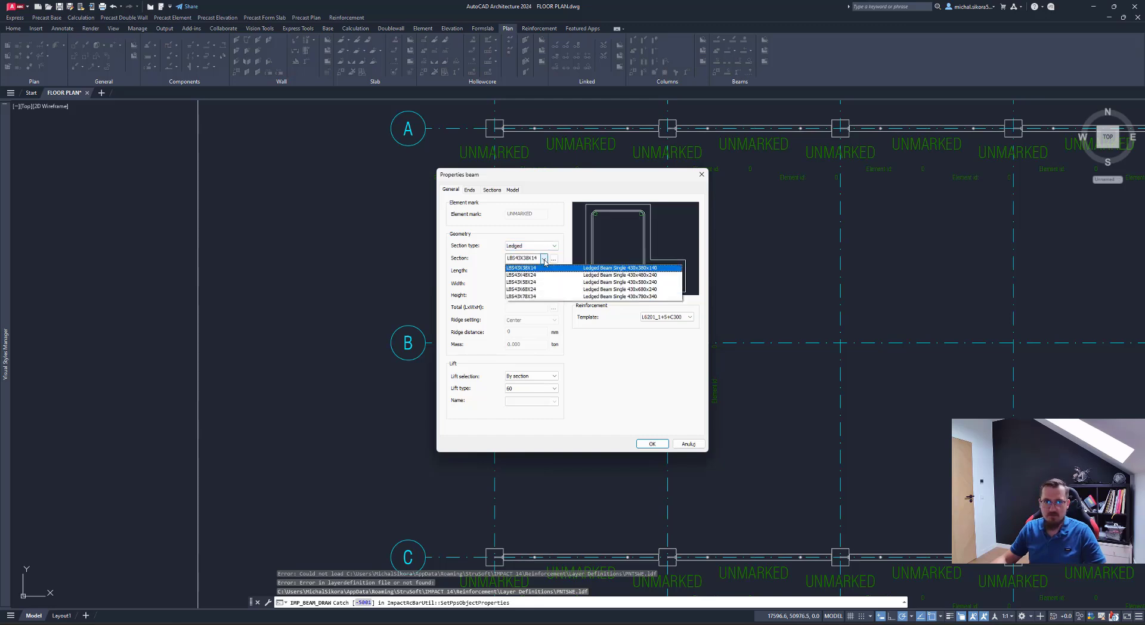
click(540, 274)
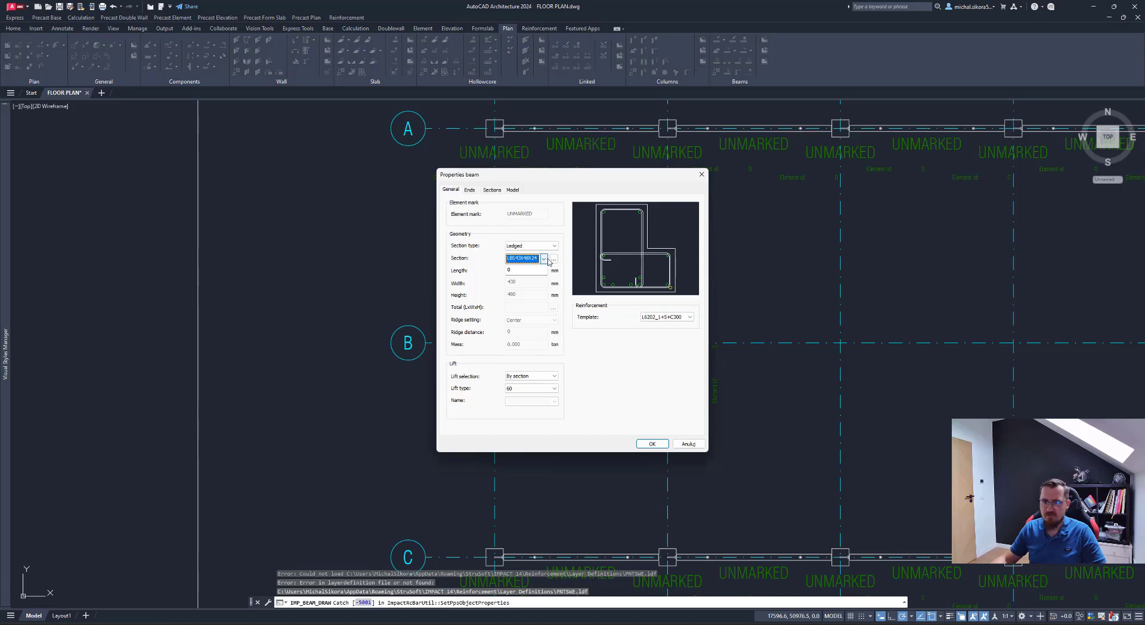
click(544, 258)
click(596, 288)
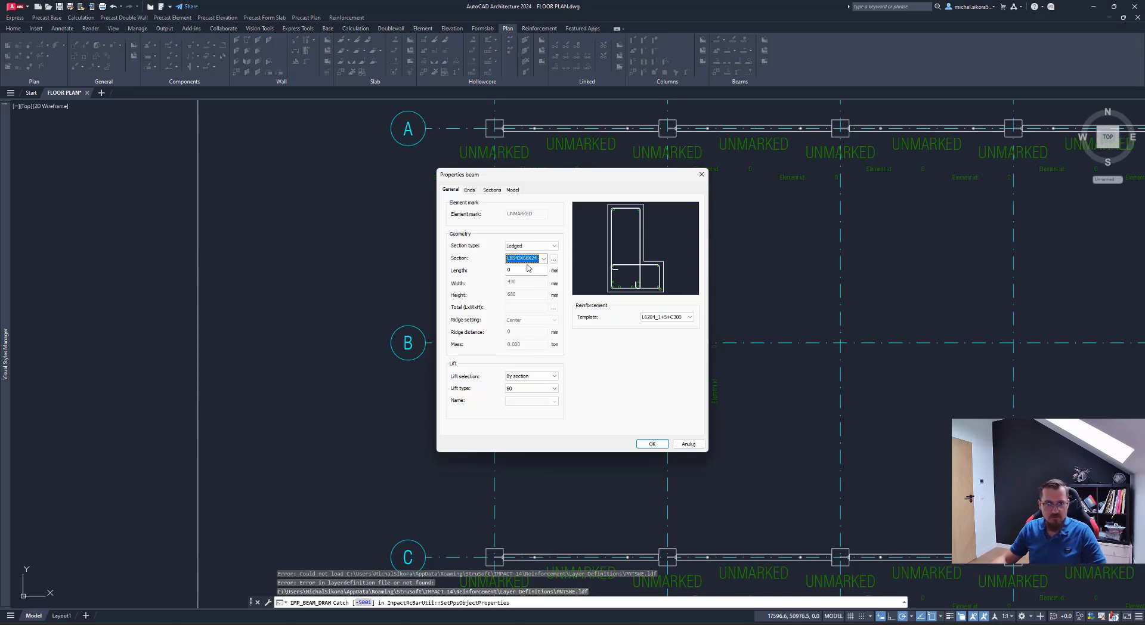
Step: Set the ledged beam's elevation to 3000, check its section settings and accept the beam properties
click(513, 190)
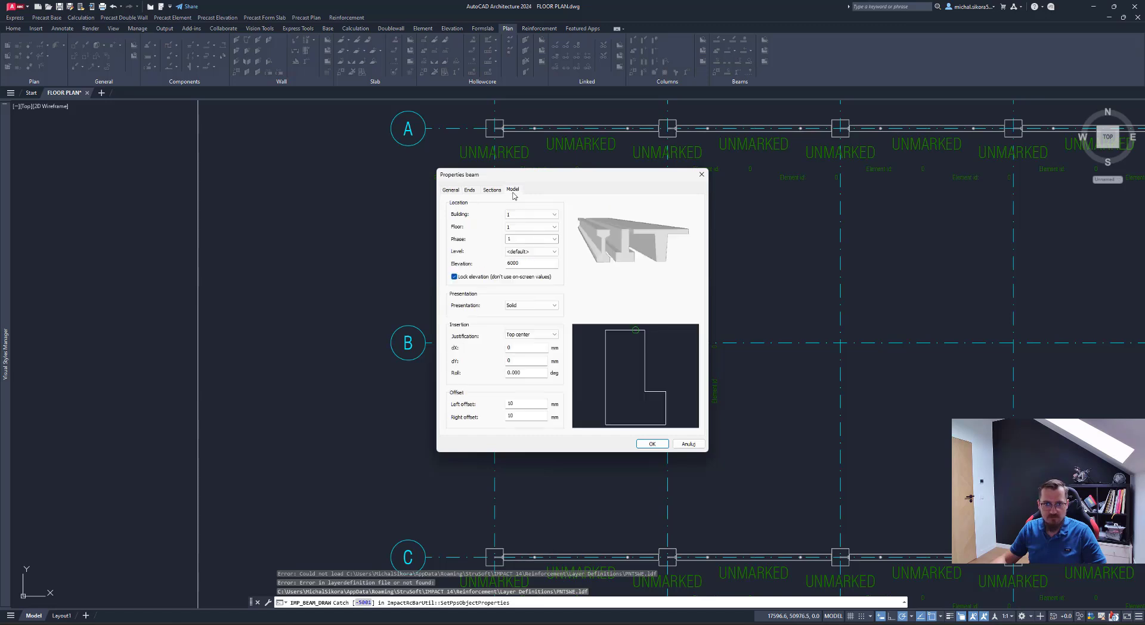
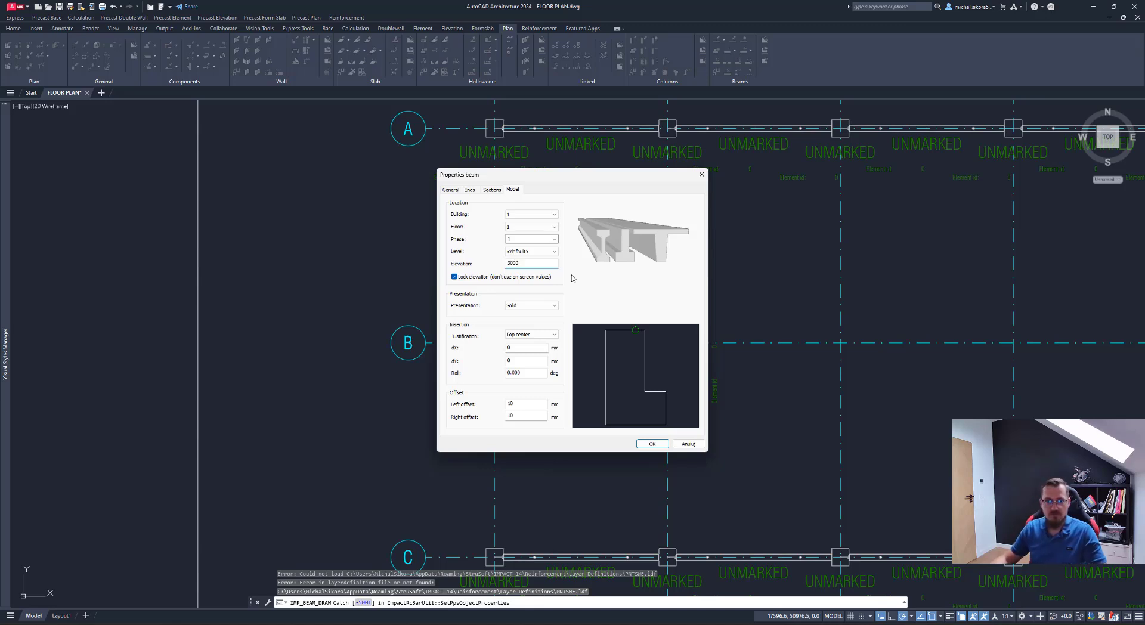
click(492, 190)
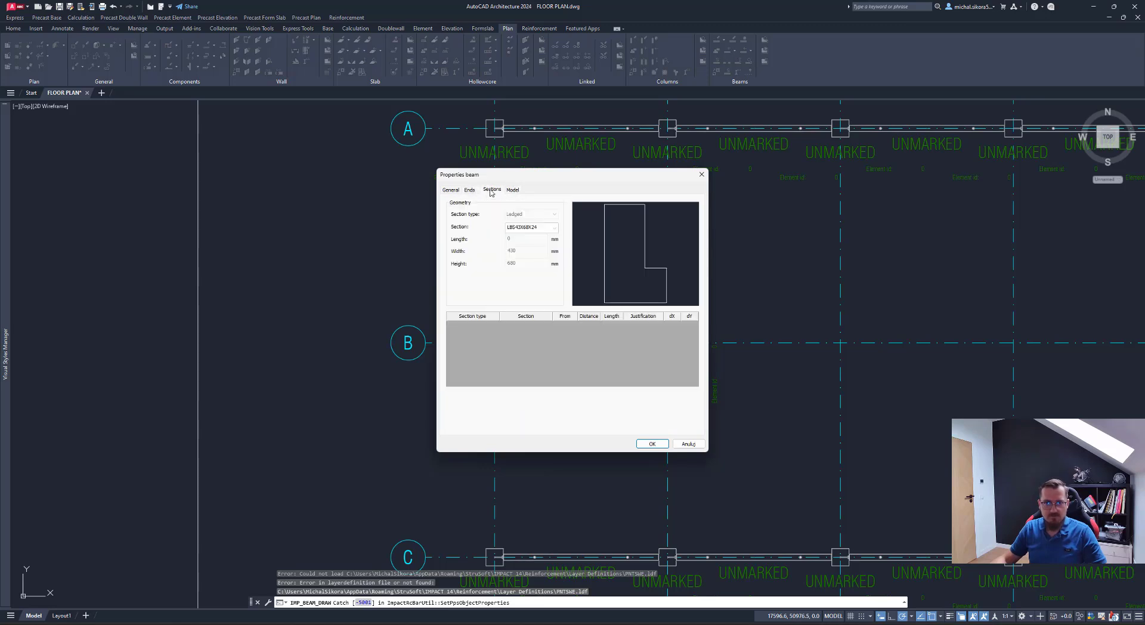
click(451, 189)
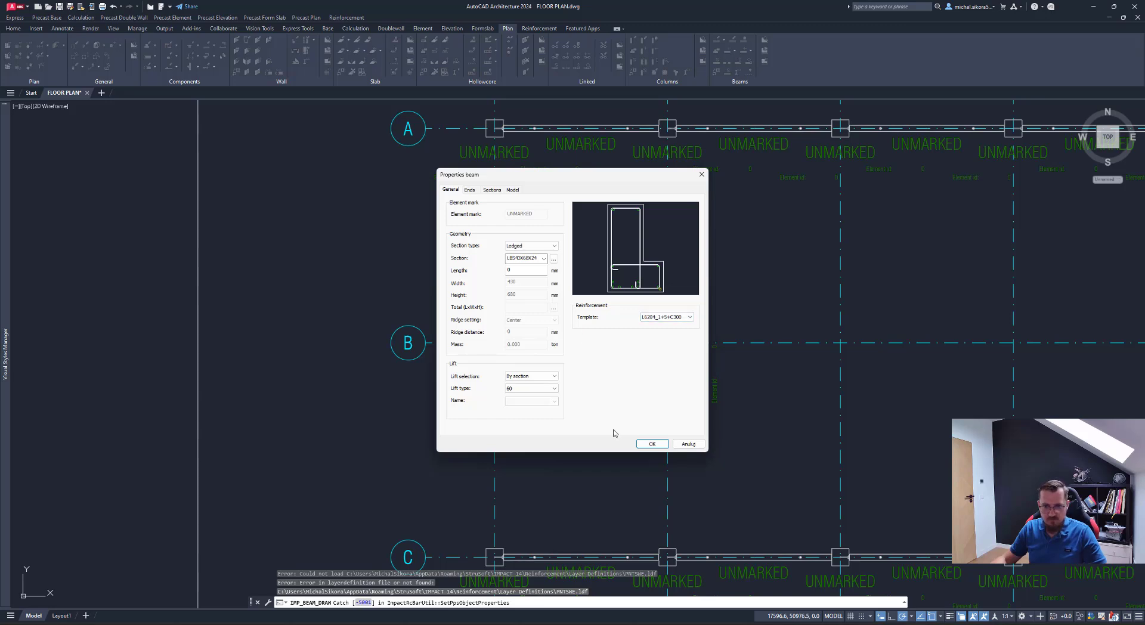
click(652, 443)
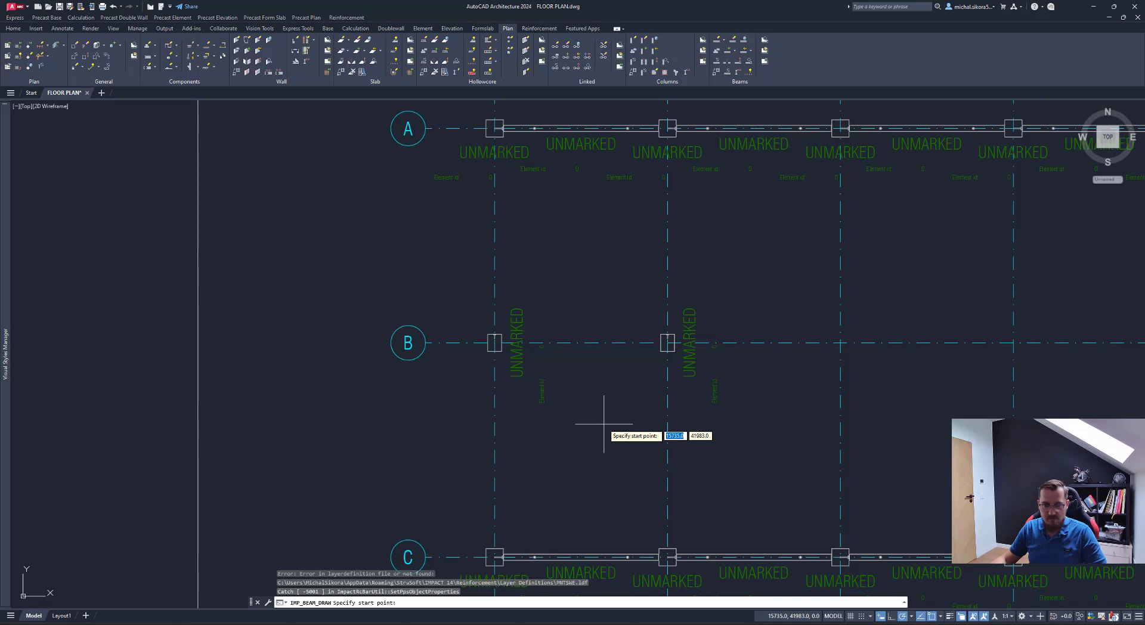
Step: Draw the ledged beam along axis 1 from the column at axis C to the column at axis B
scroll(494, 558, up, 5)
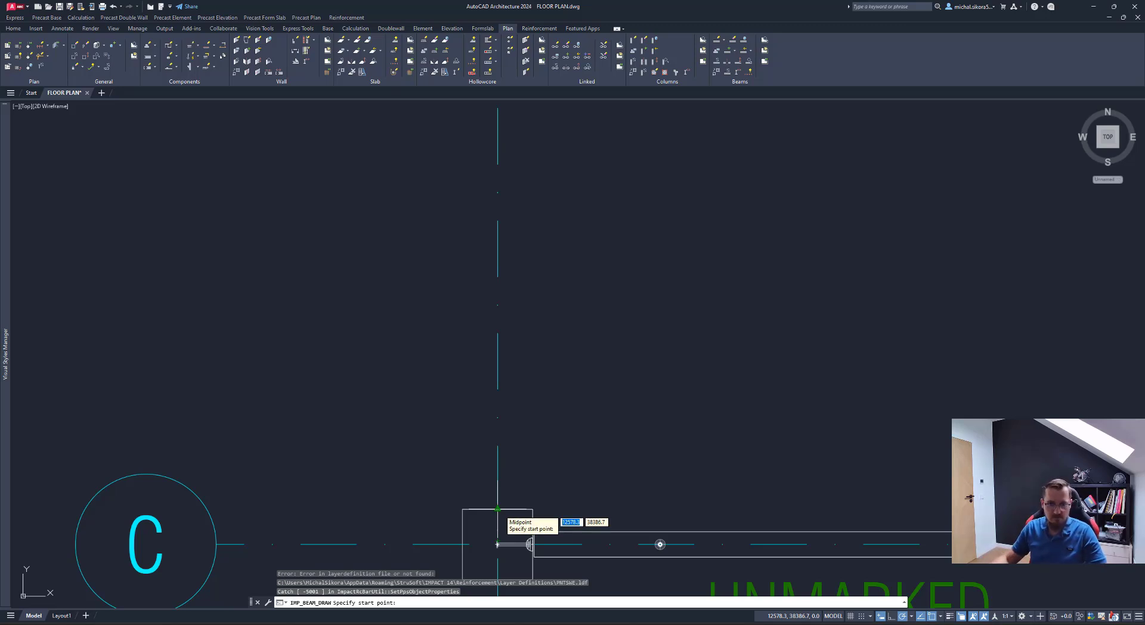
click(497, 509)
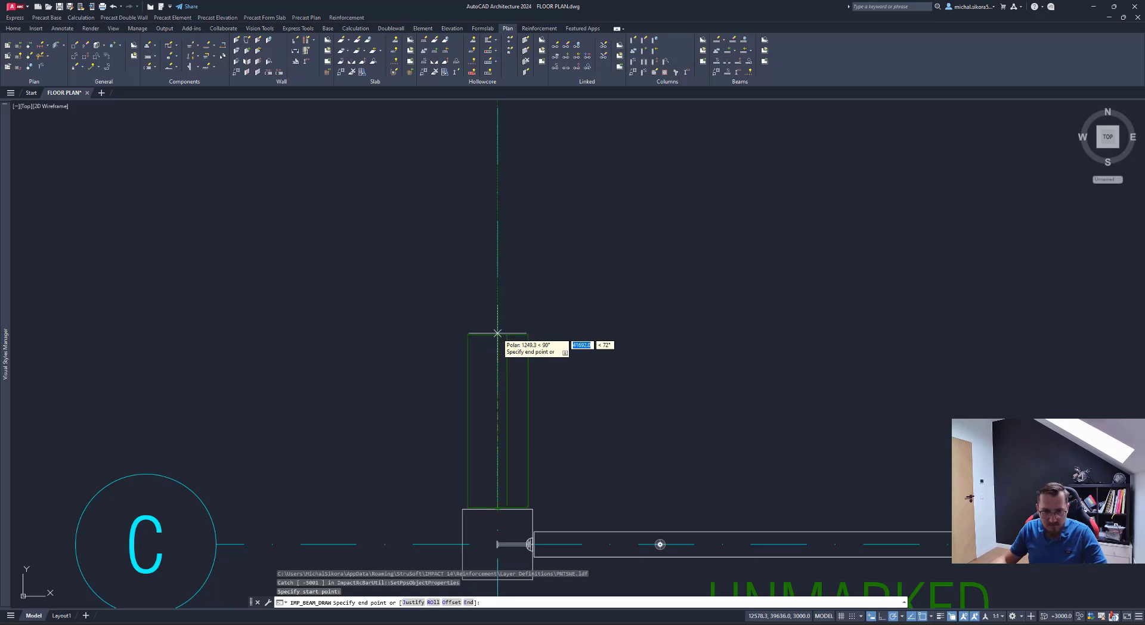
scroll(498, 333, down, 5)
middle_drag(498, 331, 460, 435)
scroll(468, 277, up, 6)
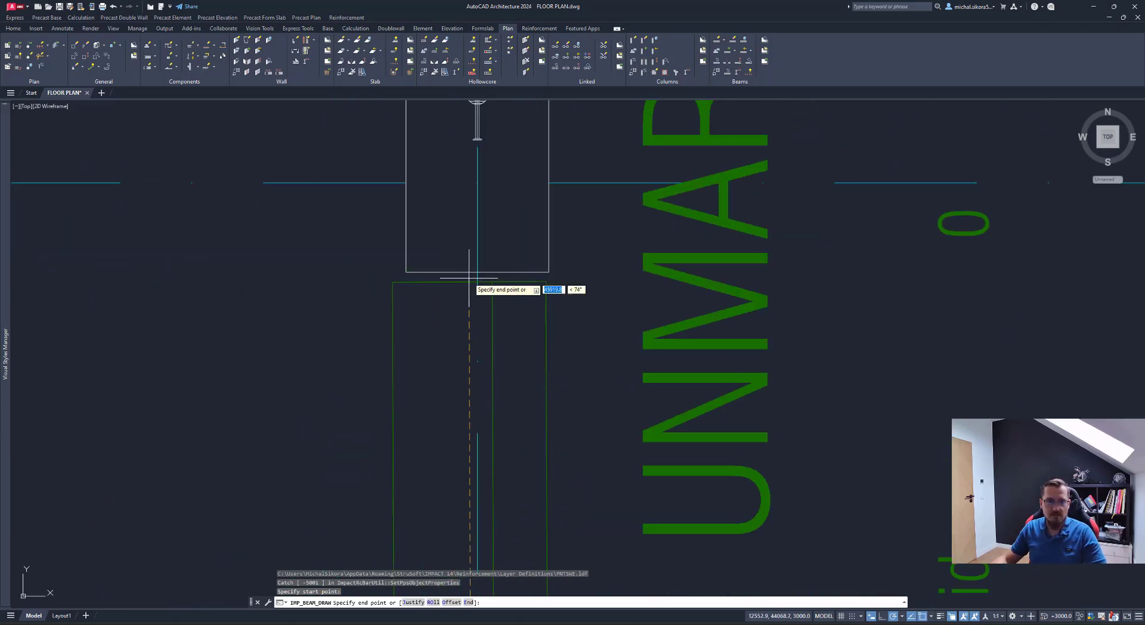
click(471, 278)
scroll(481, 276, down, 2)
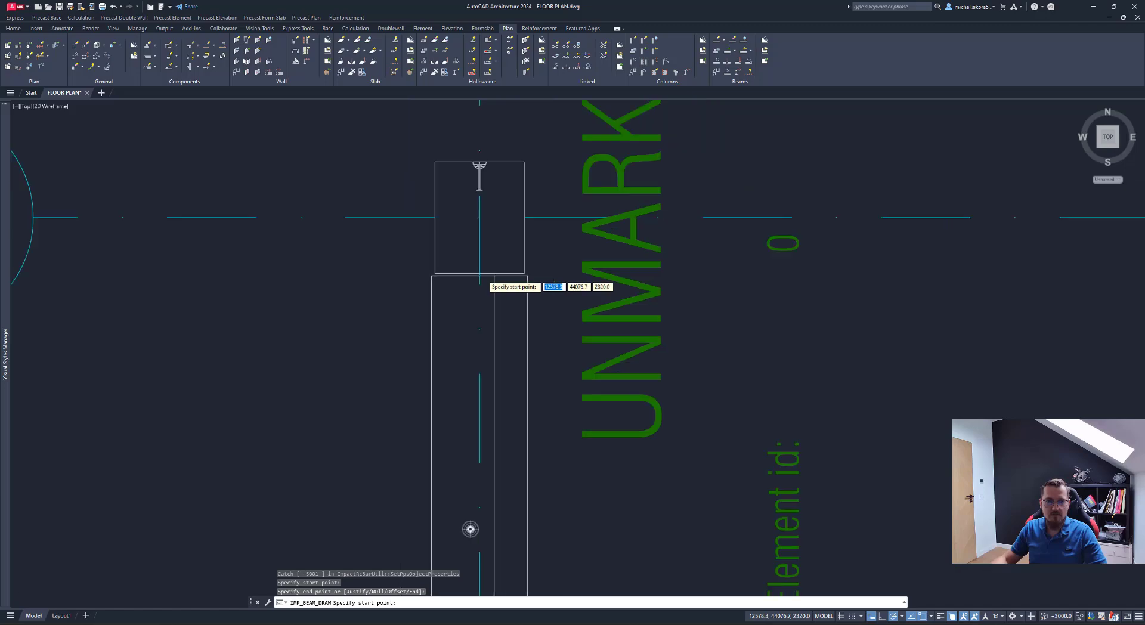
Step: Draw a second ledged beam along axis 1 from the column at axis B to the column at axis A
scroll(480, 276, down, 3)
scroll(486, 286, up, 5)
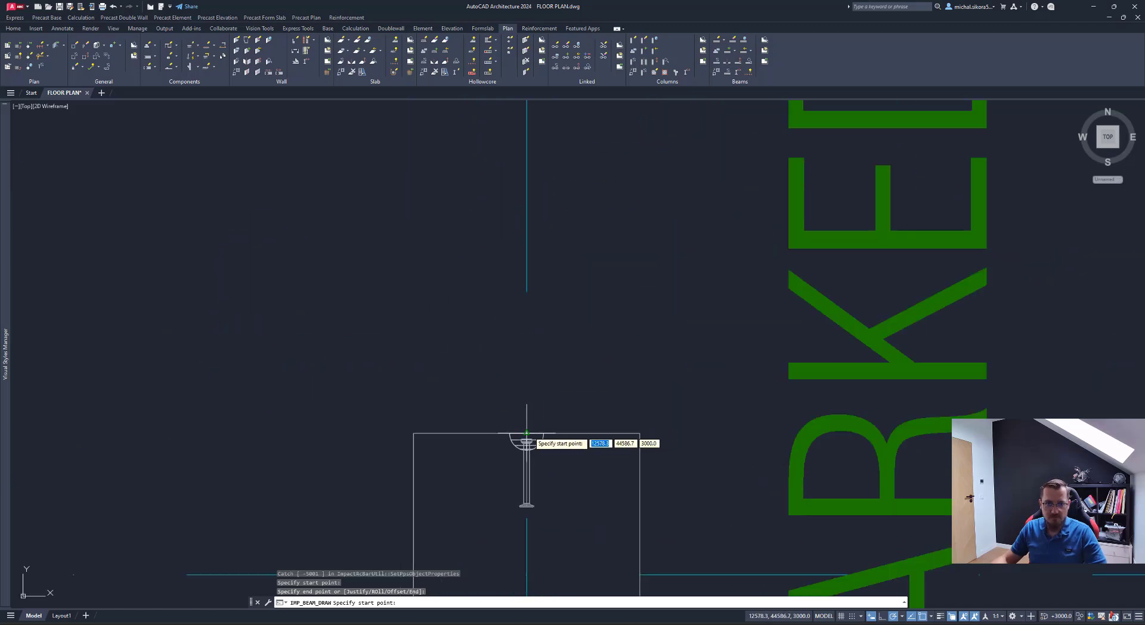
click(527, 433)
scroll(525, 434, down, 3)
scroll(513, 250, up, 5)
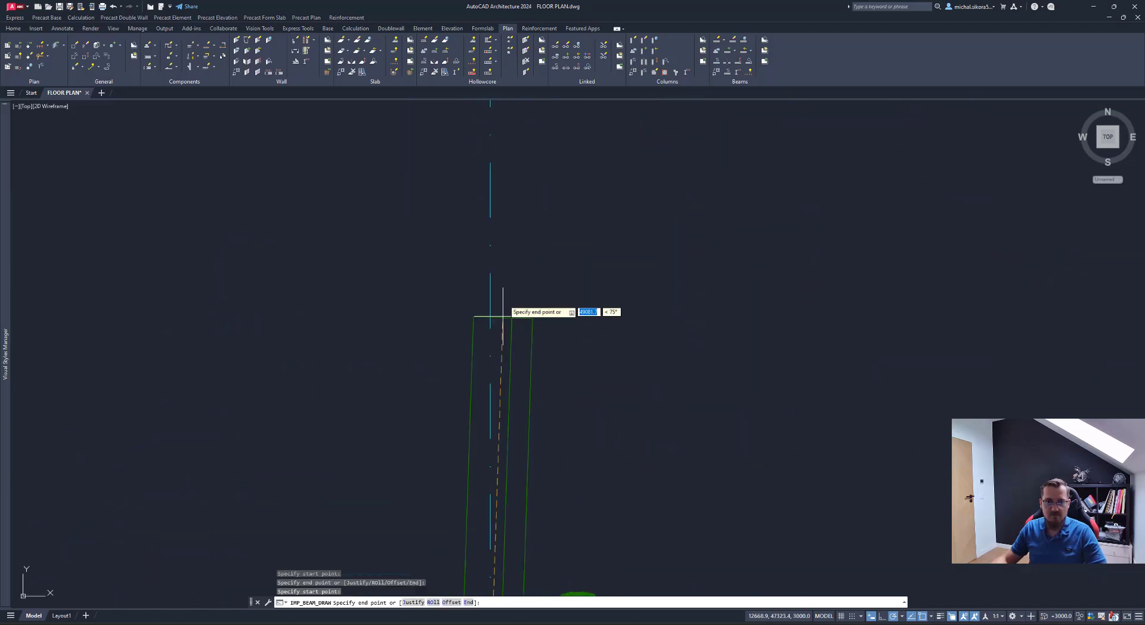
scroll(503, 312, down, 3)
scroll(493, 189, up, 5)
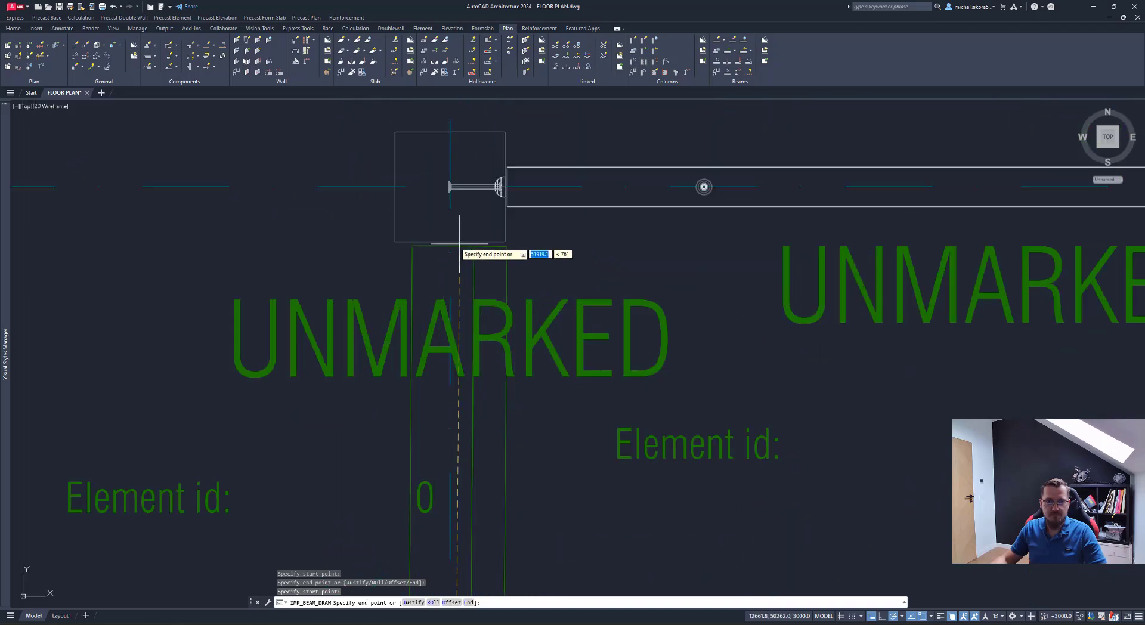
click(460, 244)
Step: Draw a ledged beam along axis 2 from the column at axis A down to the column at axis B
scroll(508, 255, down, 3)
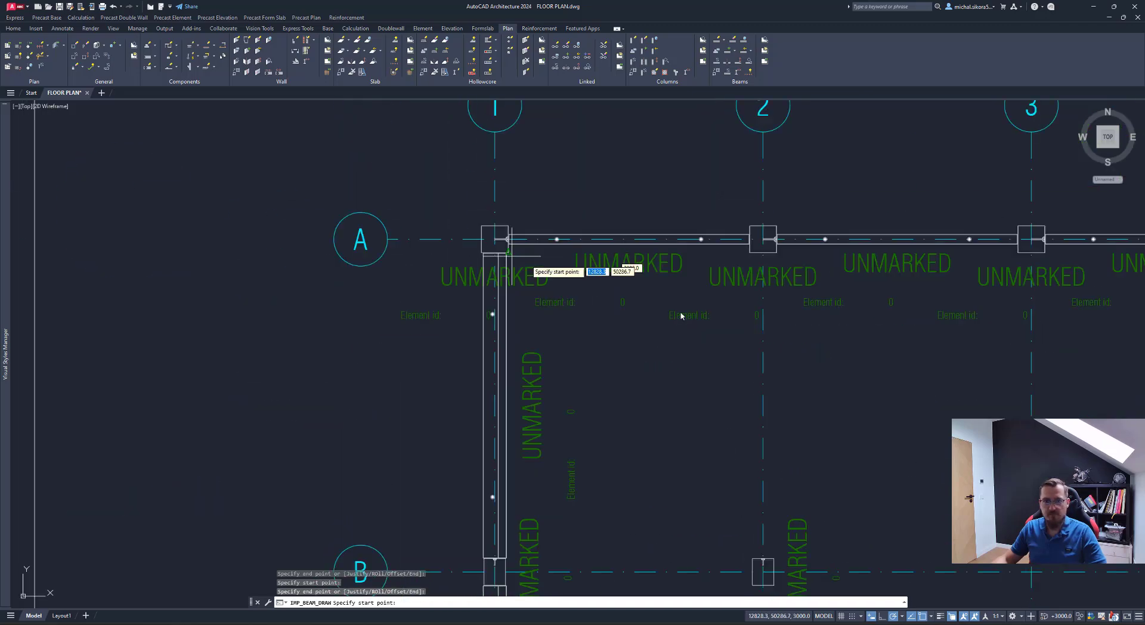
middle_drag(681, 316, 606, 309)
scroll(600, 221, up, 4)
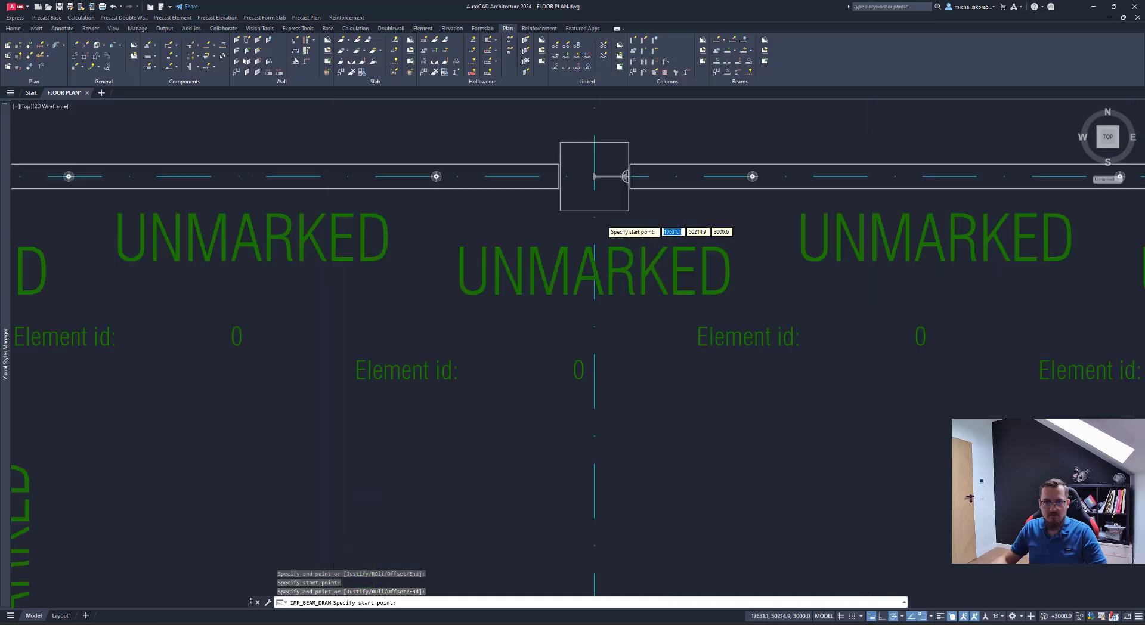
scroll(594, 176, down, 2)
click(594, 176)
scroll(593, 179, down, 3)
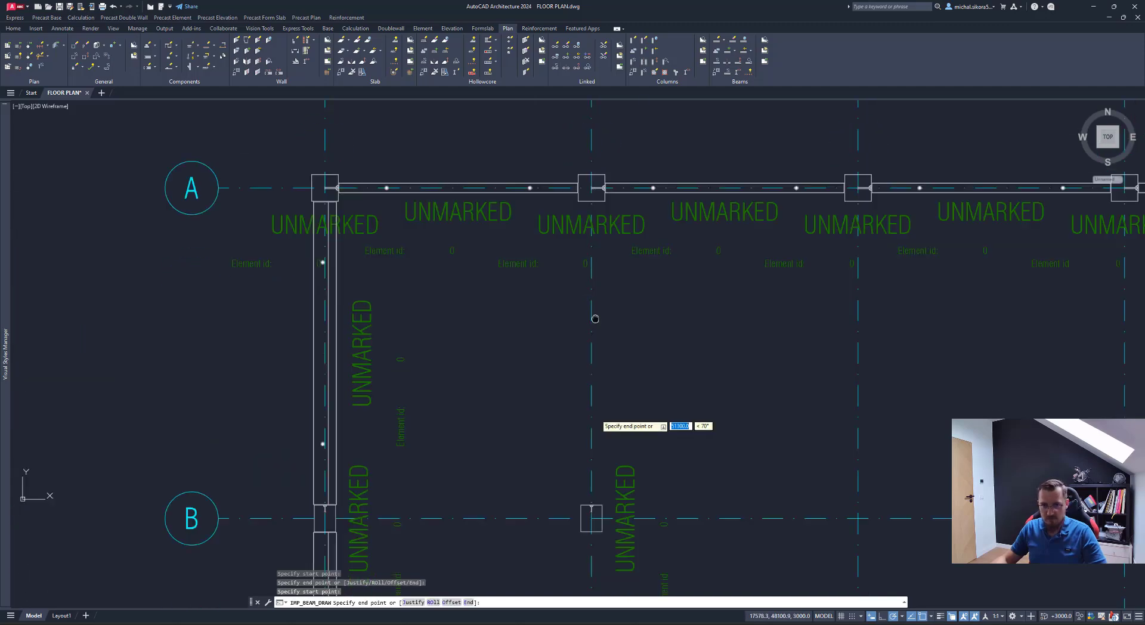
middle_drag(595, 319, 591, 239)
scroll(587, 418, up, 8)
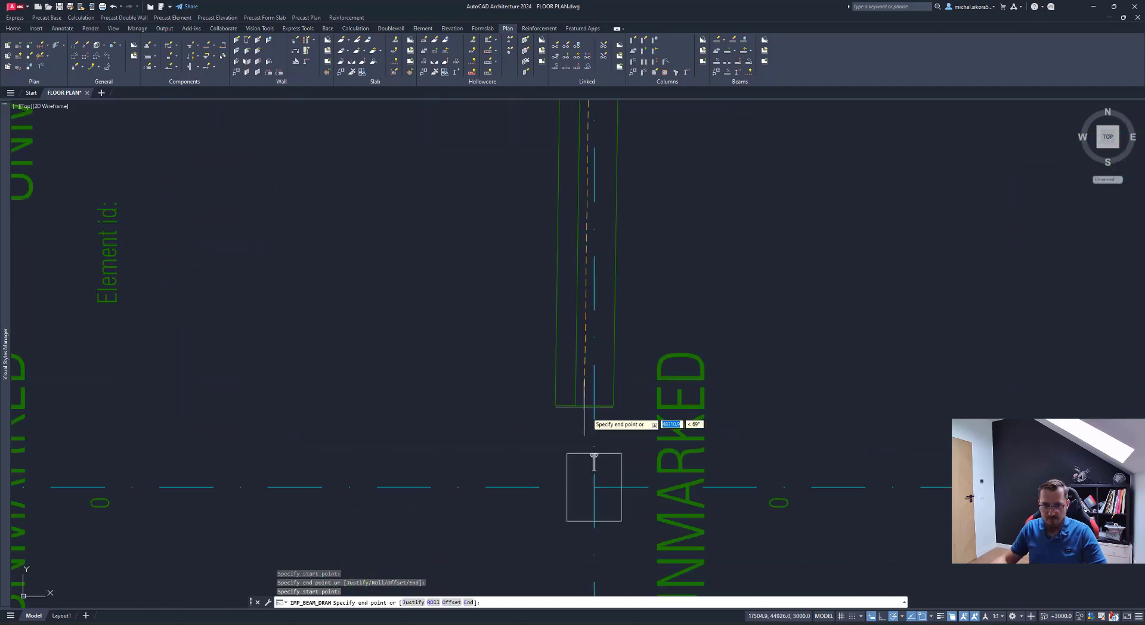
scroll(585, 459, up, 2)
click(585, 458)
Step: Draw a ledged beam along axis 2 from the column at axis B to the column at axis C and end the beam command
scroll(575, 462, down, 12)
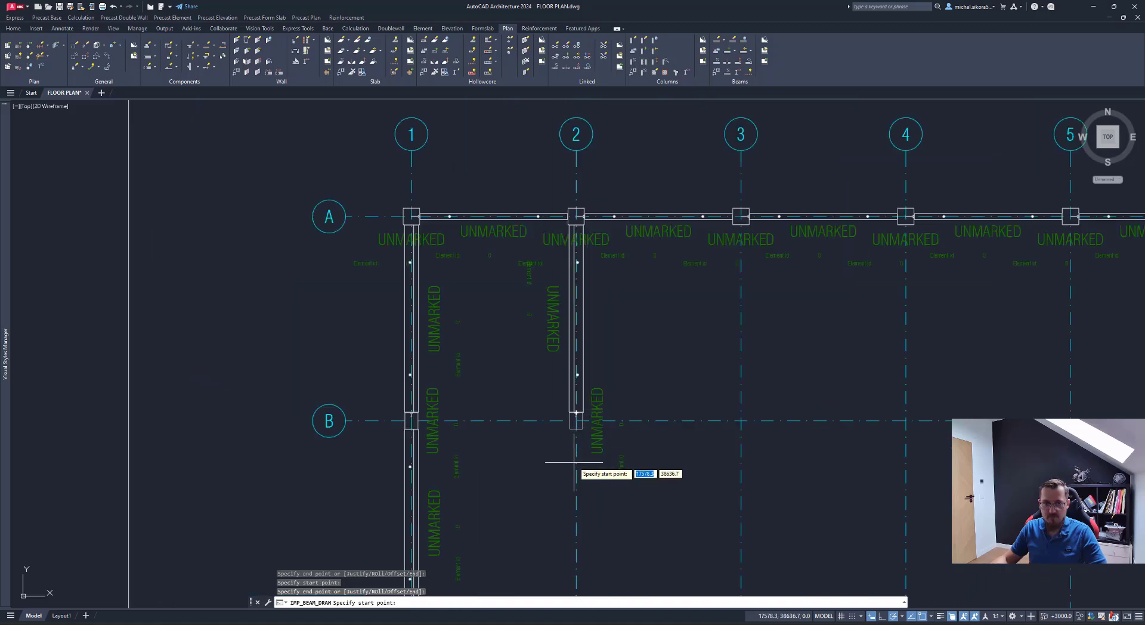
scroll(574, 461, up, 7)
click(576, 428)
scroll(568, 446, down, 7)
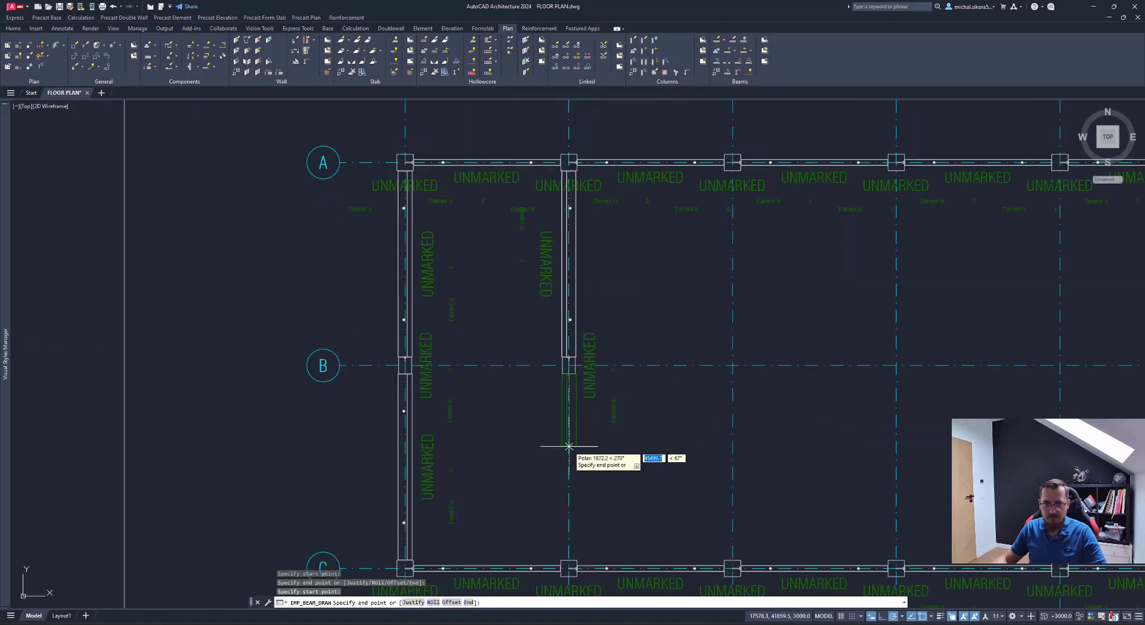
middle_drag(569, 447, 552, 289)
scroll(546, 291, up, 5)
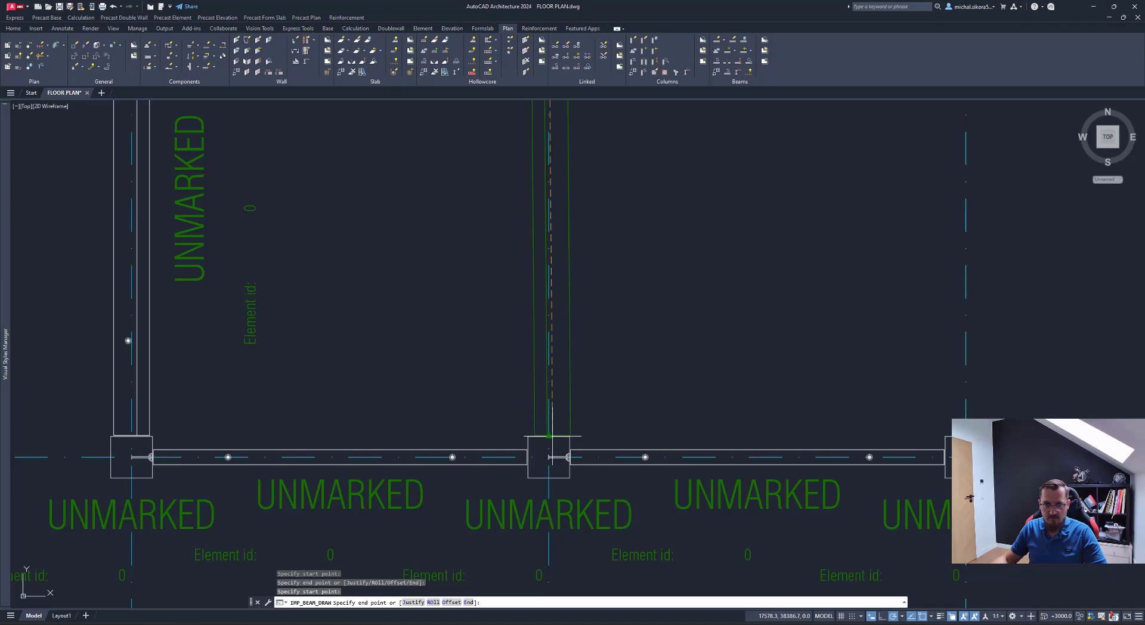
click(549, 436)
scroll(631, 317, down, 10)
key(Escape)
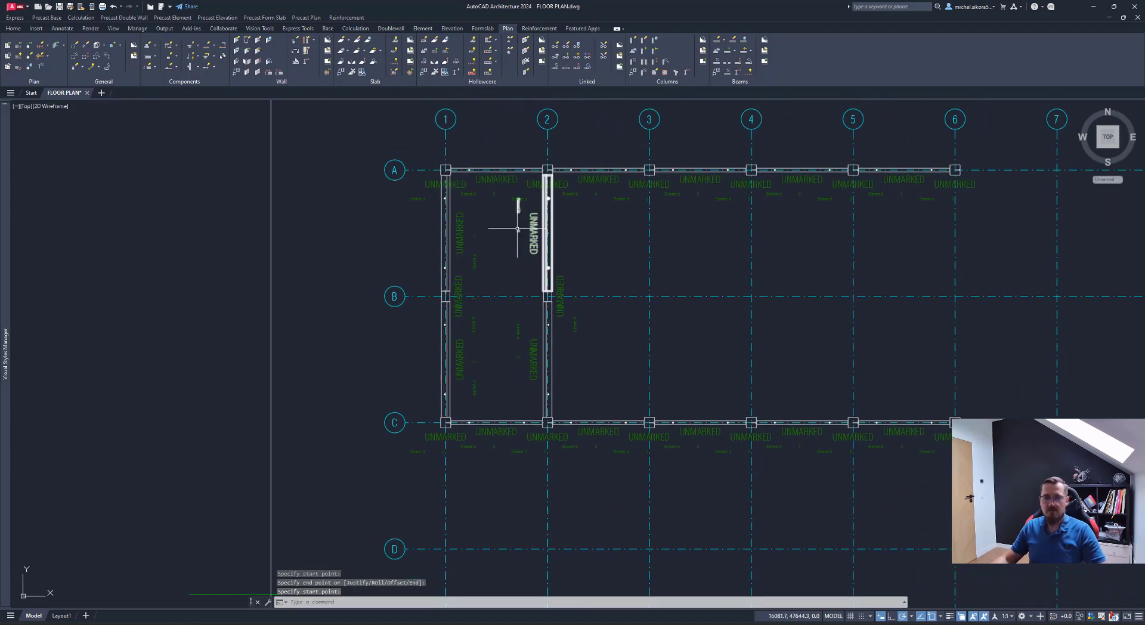
Step: Examine the ledged beams on axes 1 and 2 and their column connections in the SW isometric view
click(1099, 147)
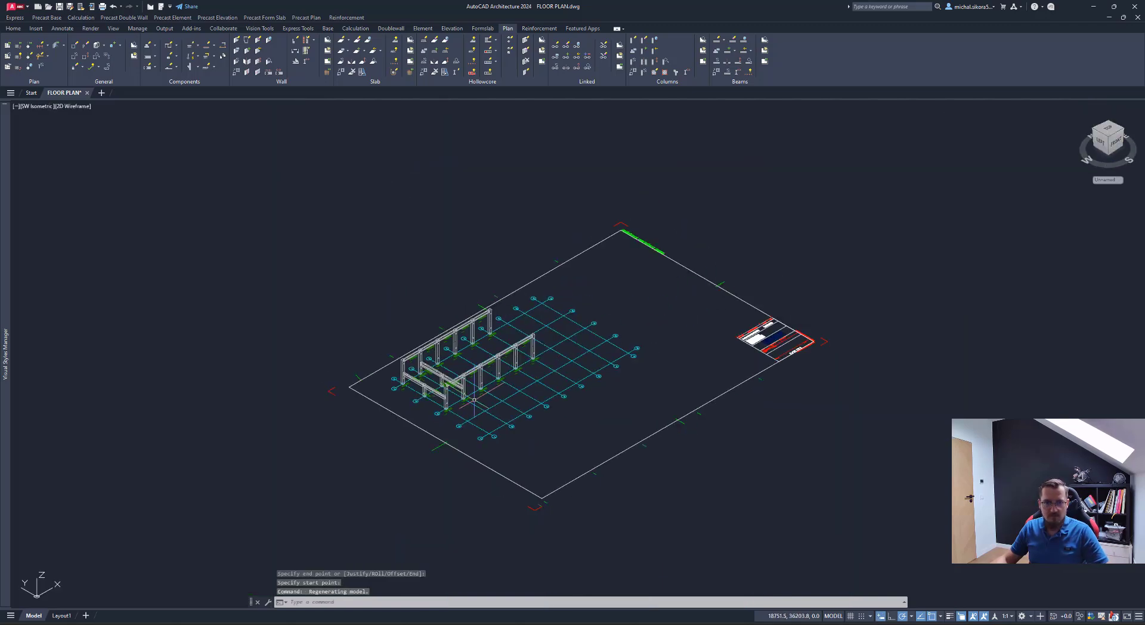
scroll(474, 398, up, 8)
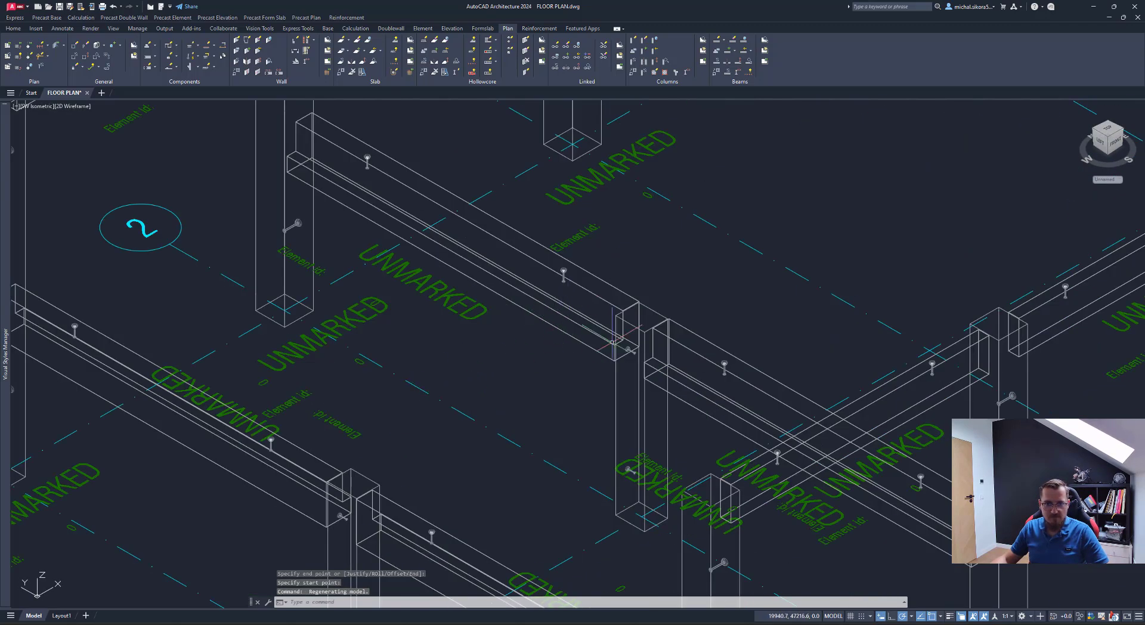
scroll(611, 341, up, 5)
scroll(662, 354, down, 5)
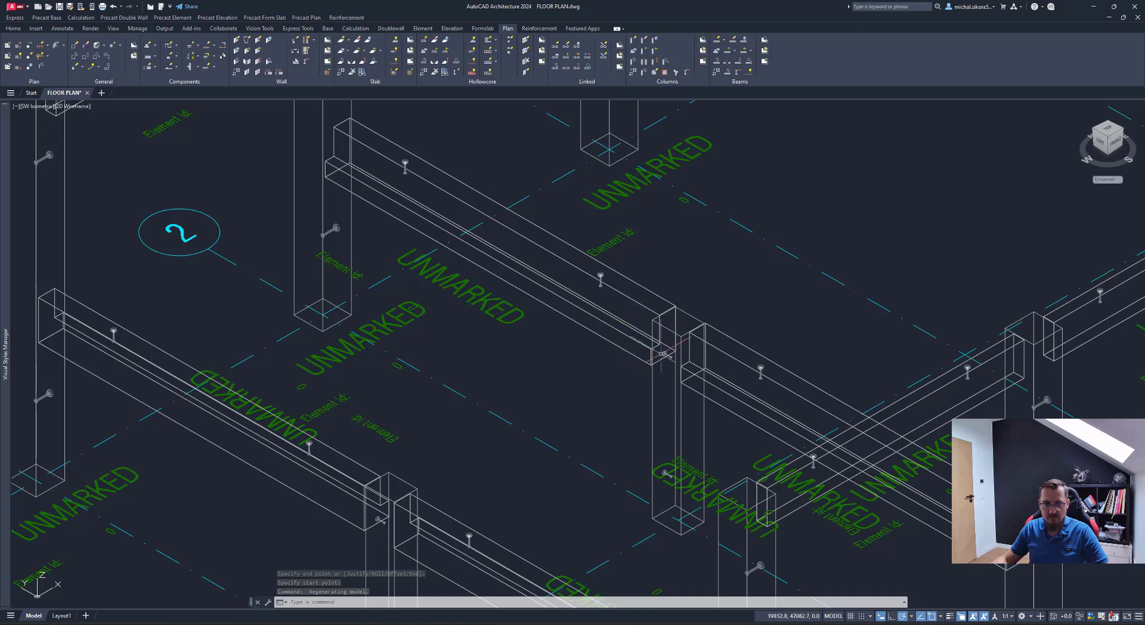
scroll(662, 353, up, 5)
scroll(681, 331, down, 4)
mouse_move(681, 331)
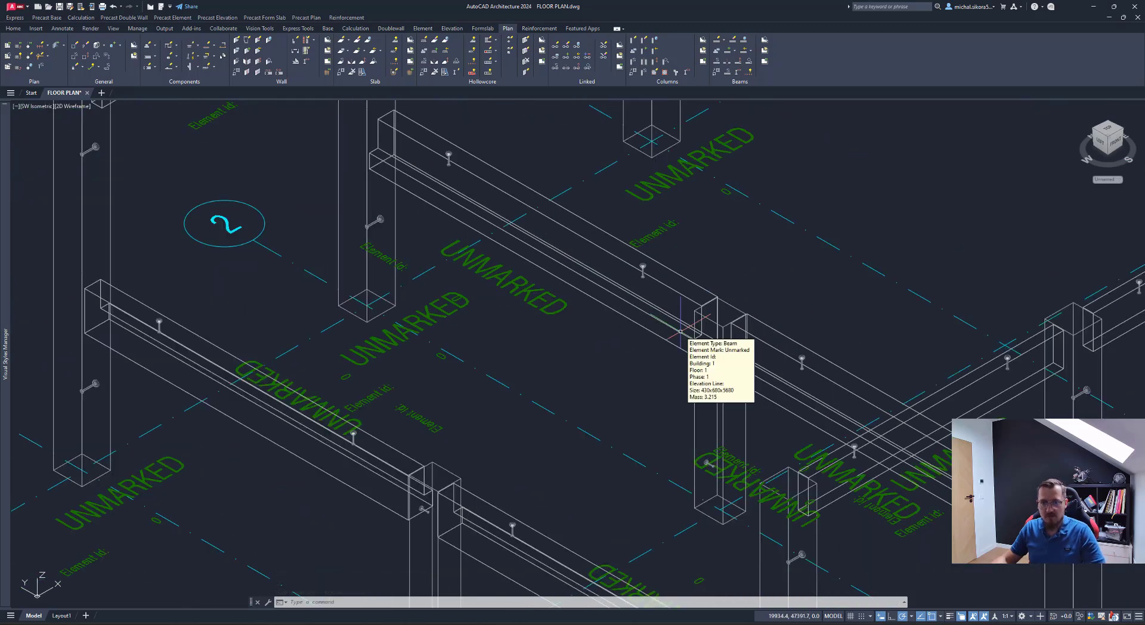
scroll(660, 328, down, 4)
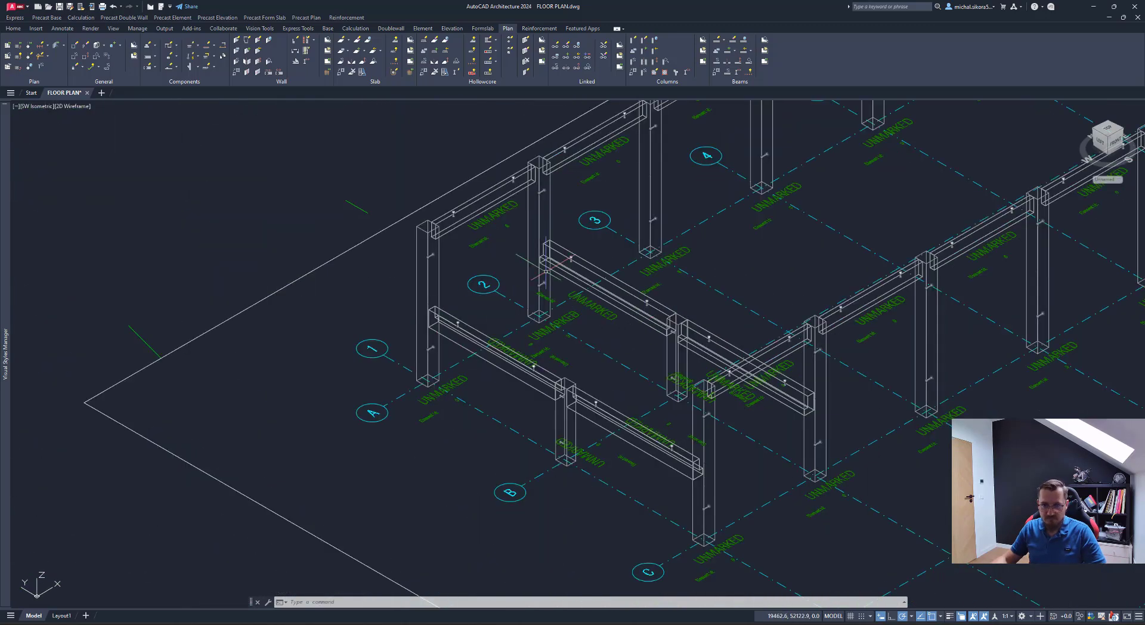
middle_drag(756, 248, 580, 332)
click(617, 275)
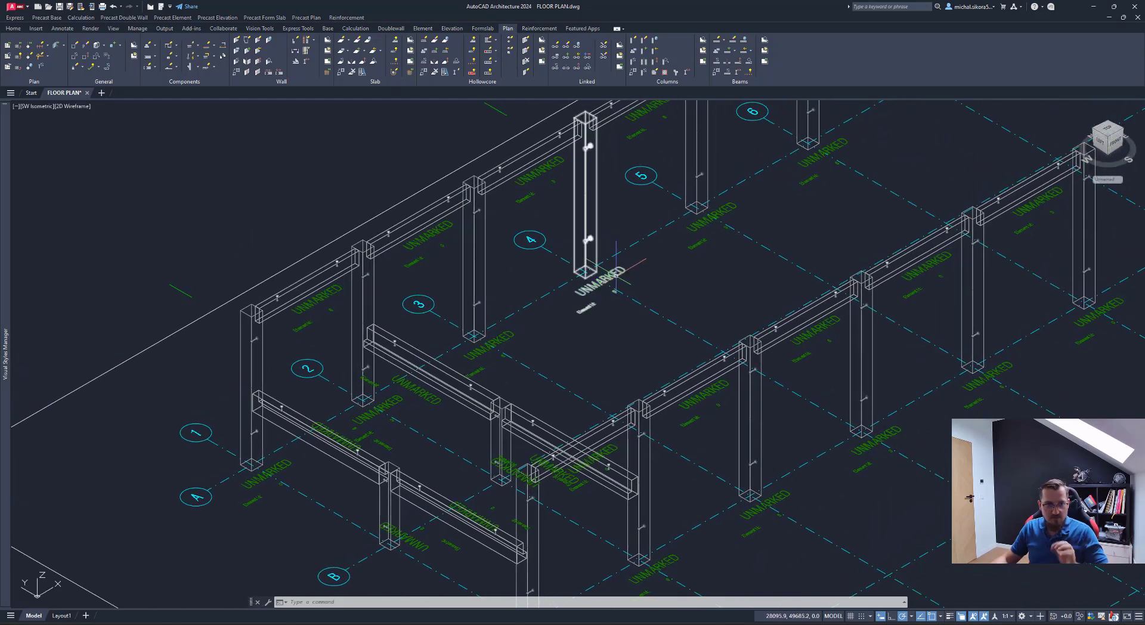
key(Escape)
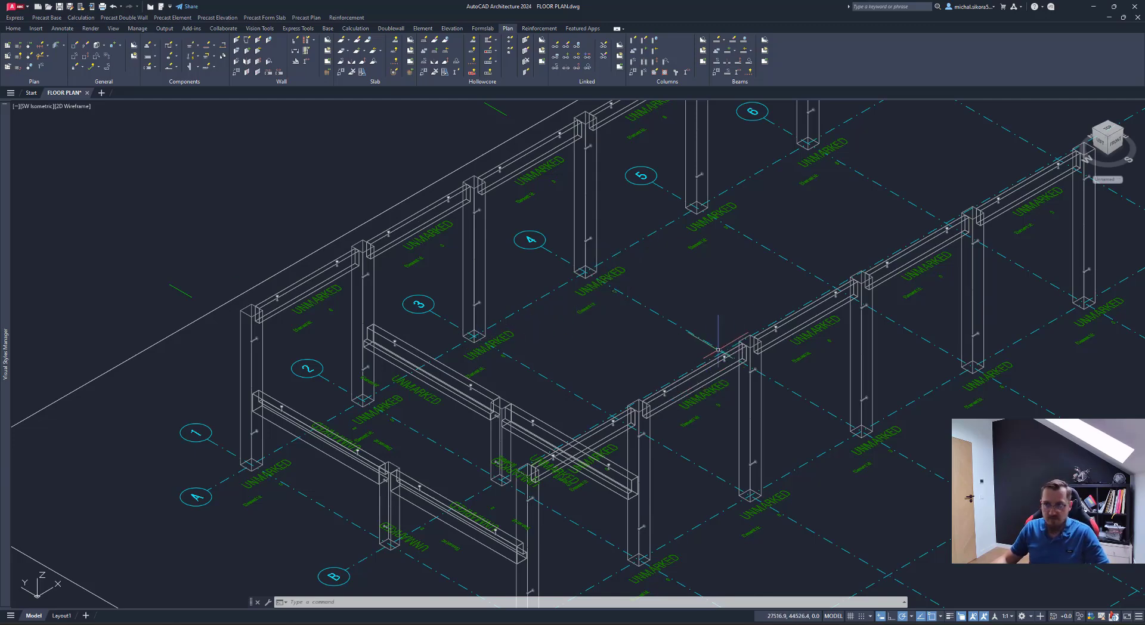
middle_drag(724, 323, 690, 278)
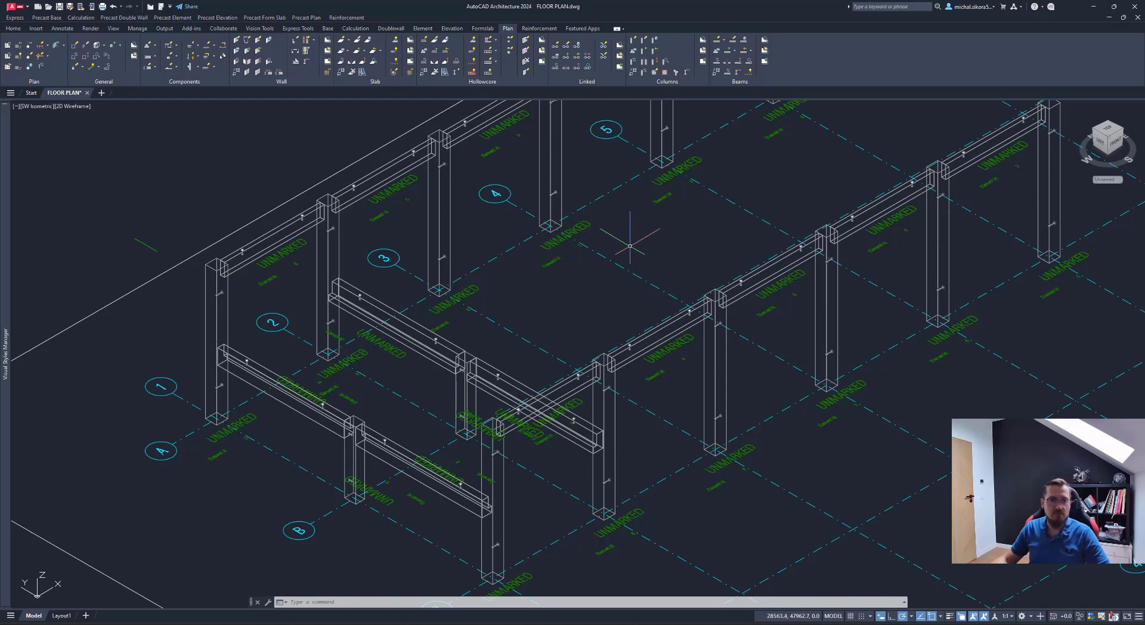
Step: In the top view, start drawing corbels from elements and select the whole frame between axes 1 to 6 and A to C
click(1109, 133)
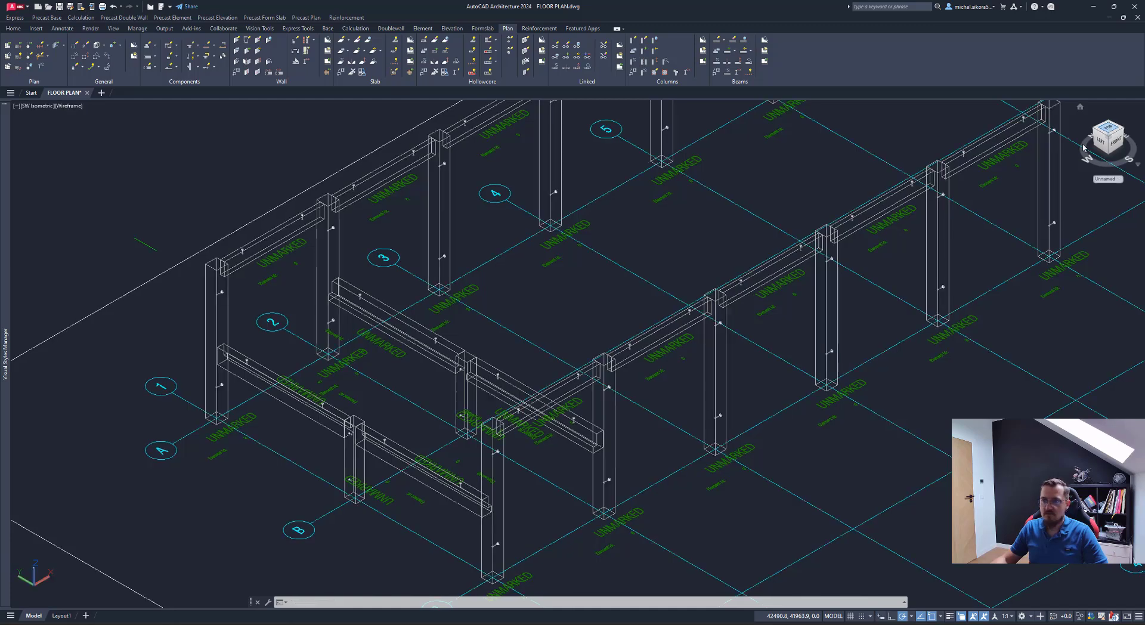
scroll(417, 263, up, 5)
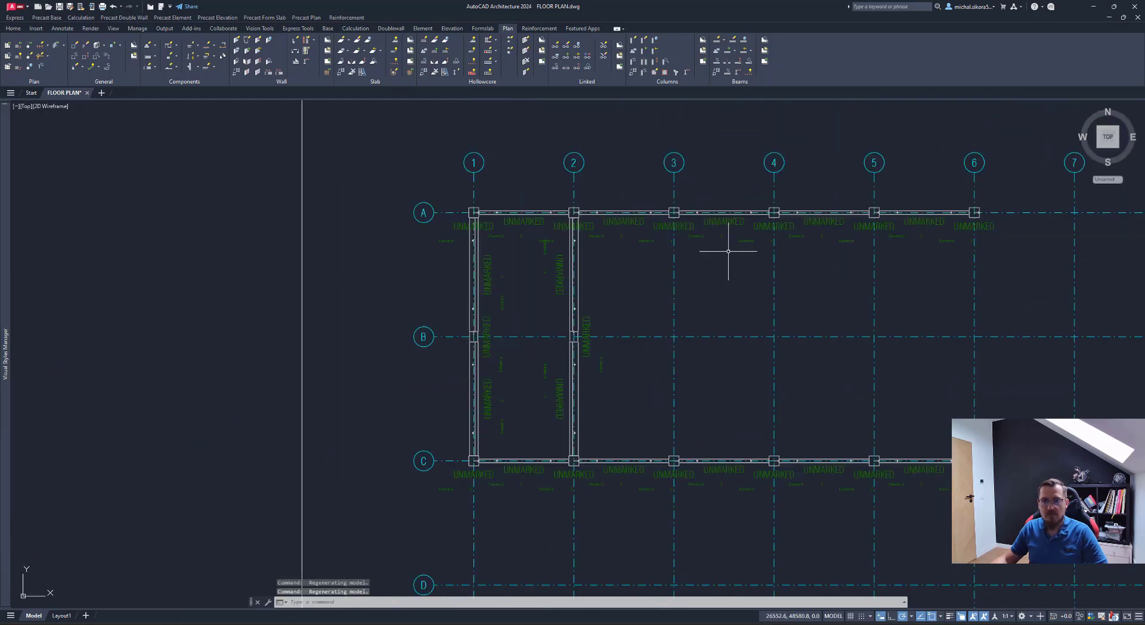
middle_drag(731, 250, 688, 268)
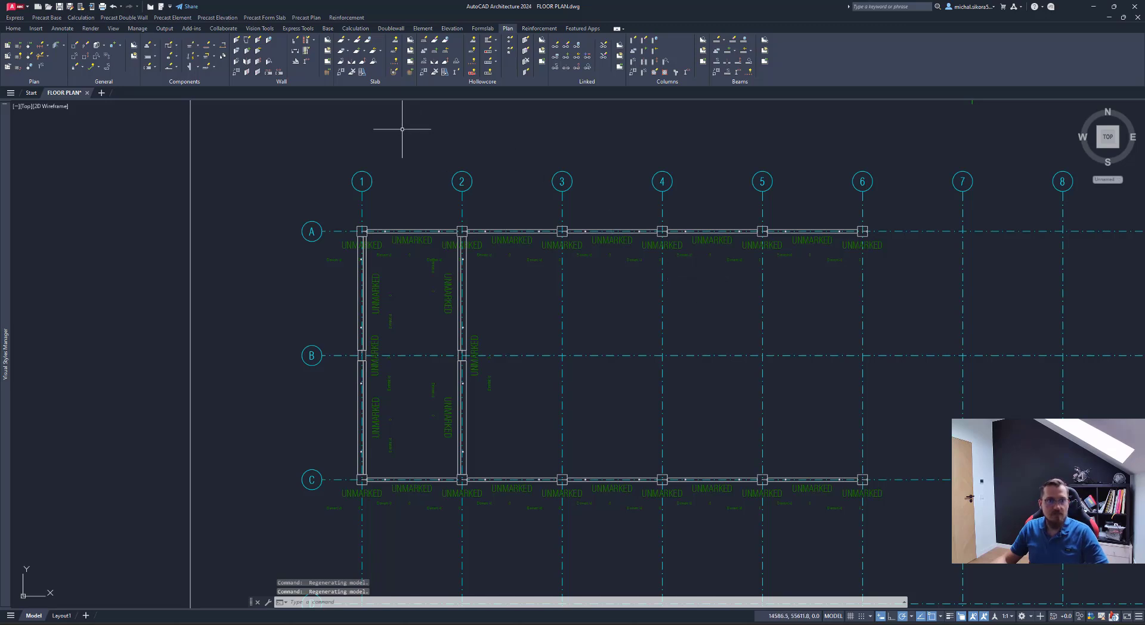
click(197, 70)
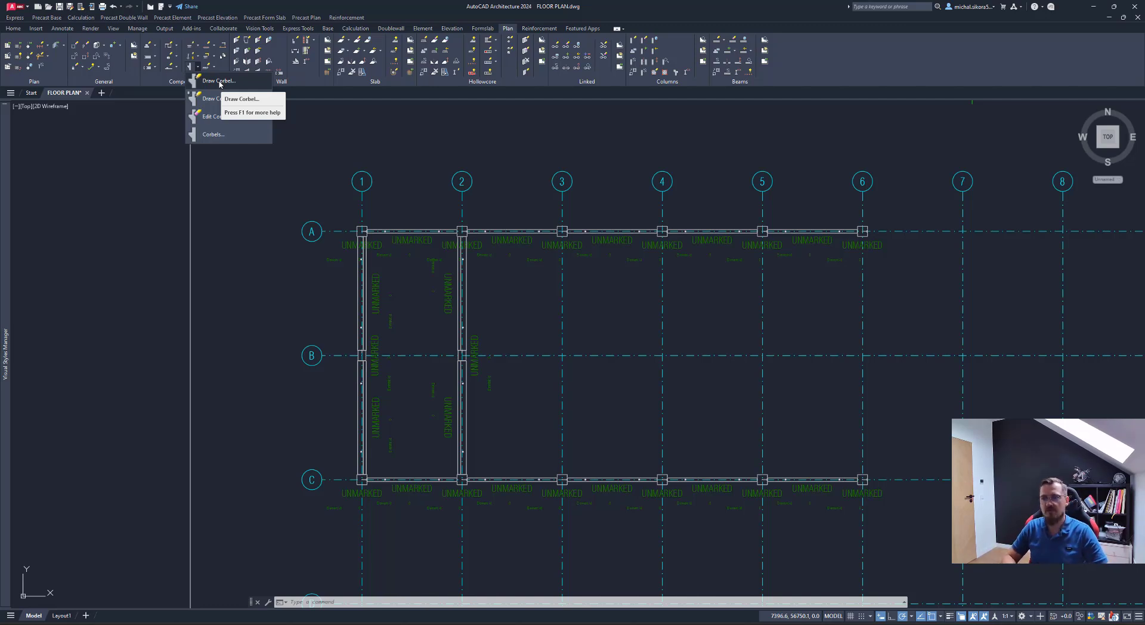
click(216, 100)
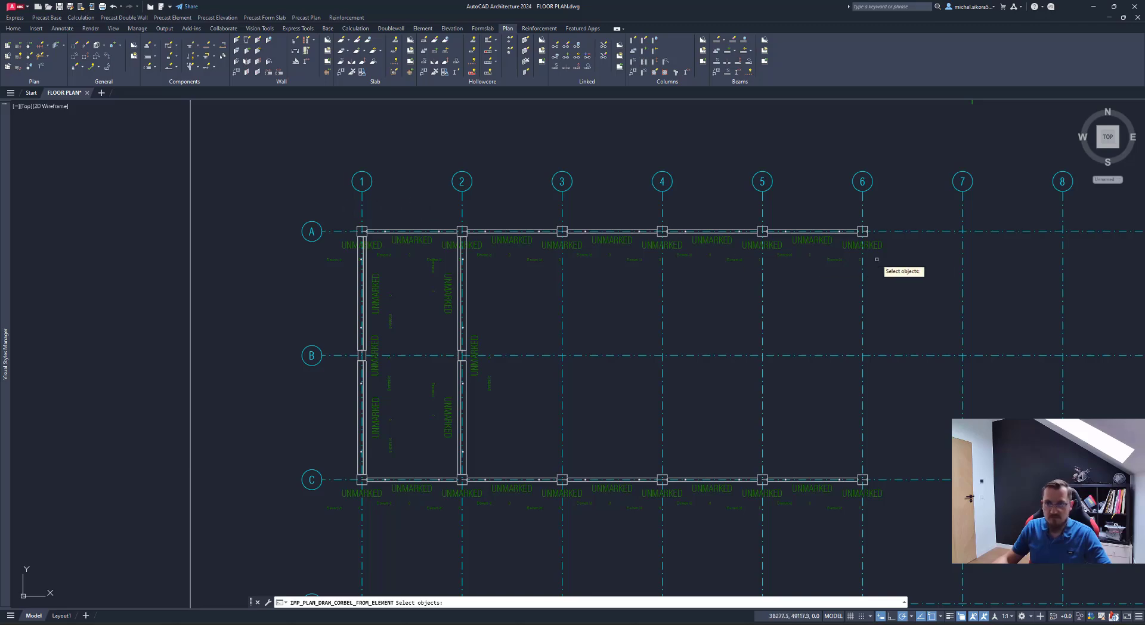
click(889, 221)
click(350, 503)
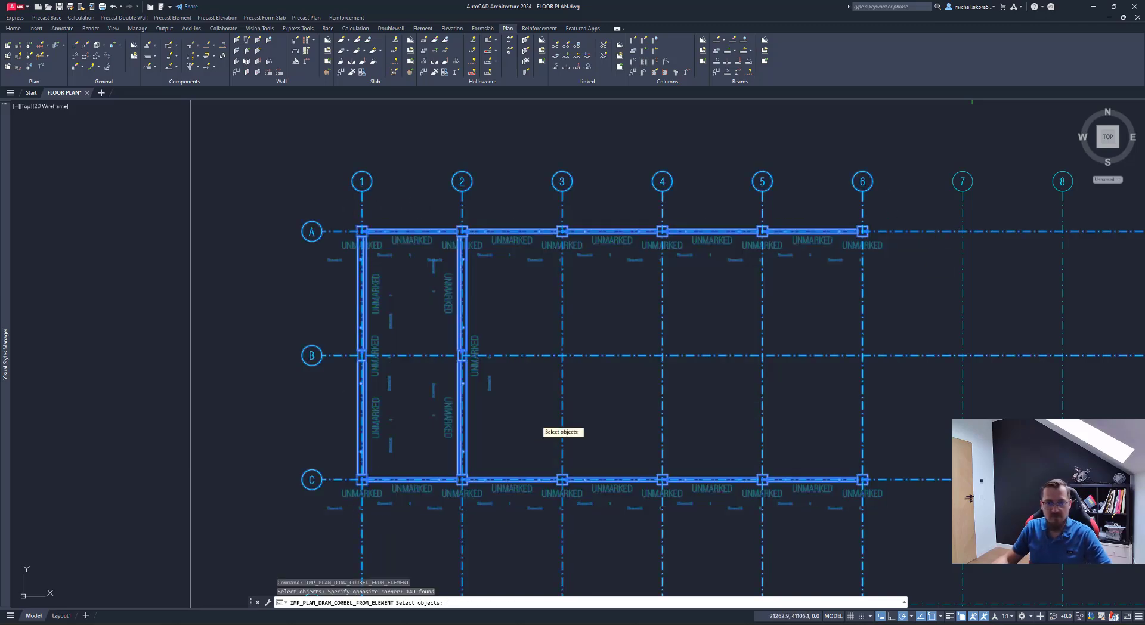
key(Return)
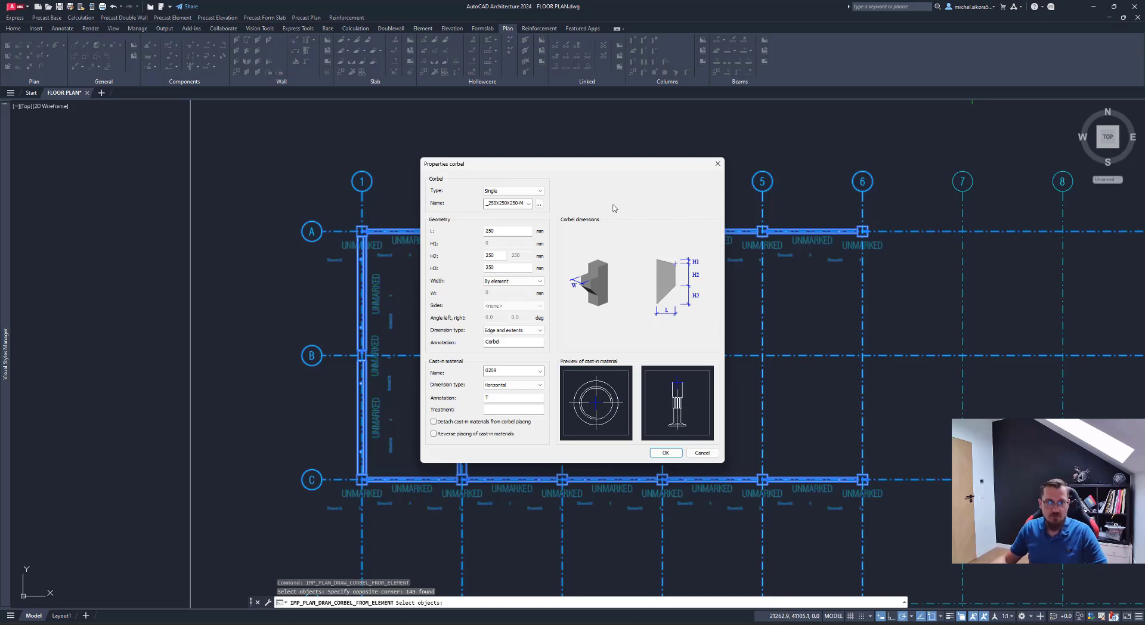
Step: Review the single corbel's preset name and its L, H2 and H3 dimensions
click(527, 203)
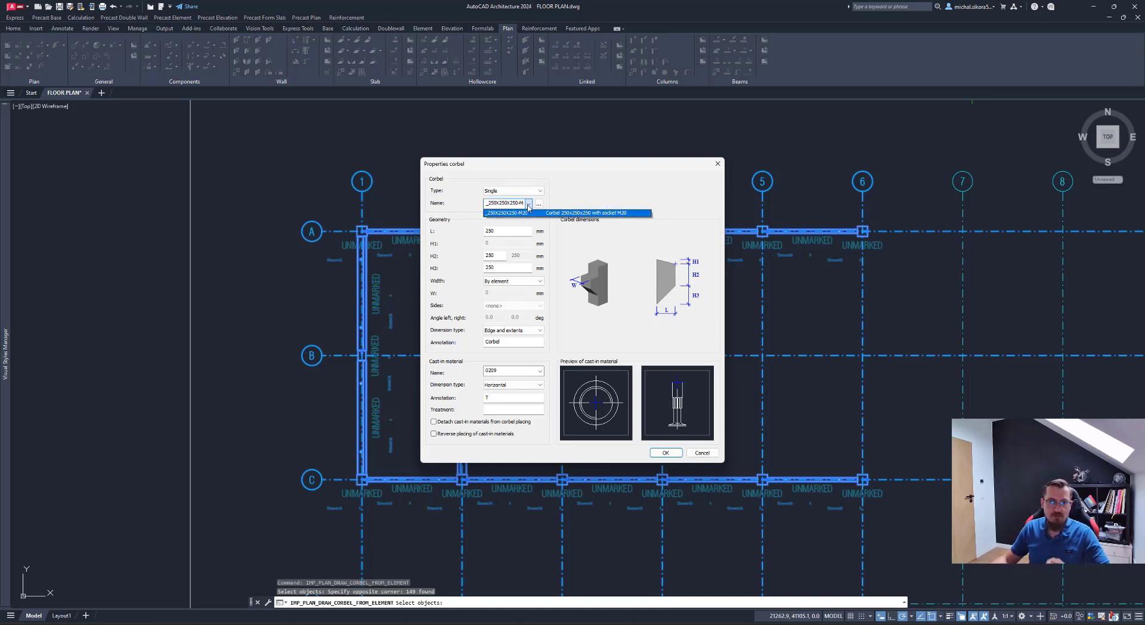
click(592, 201)
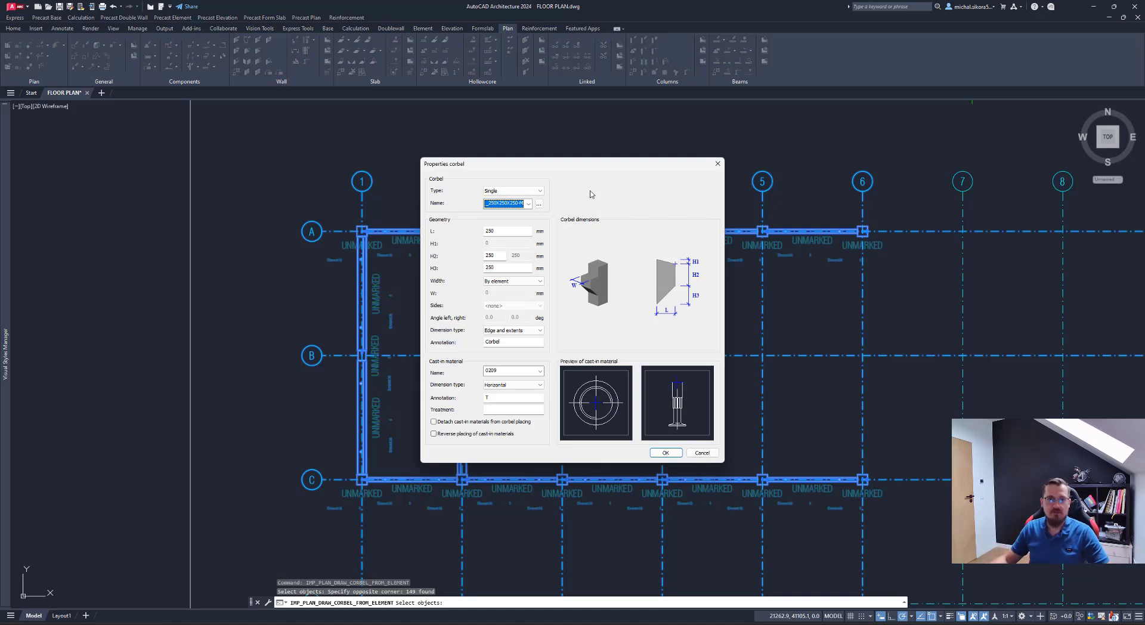
click(593, 182)
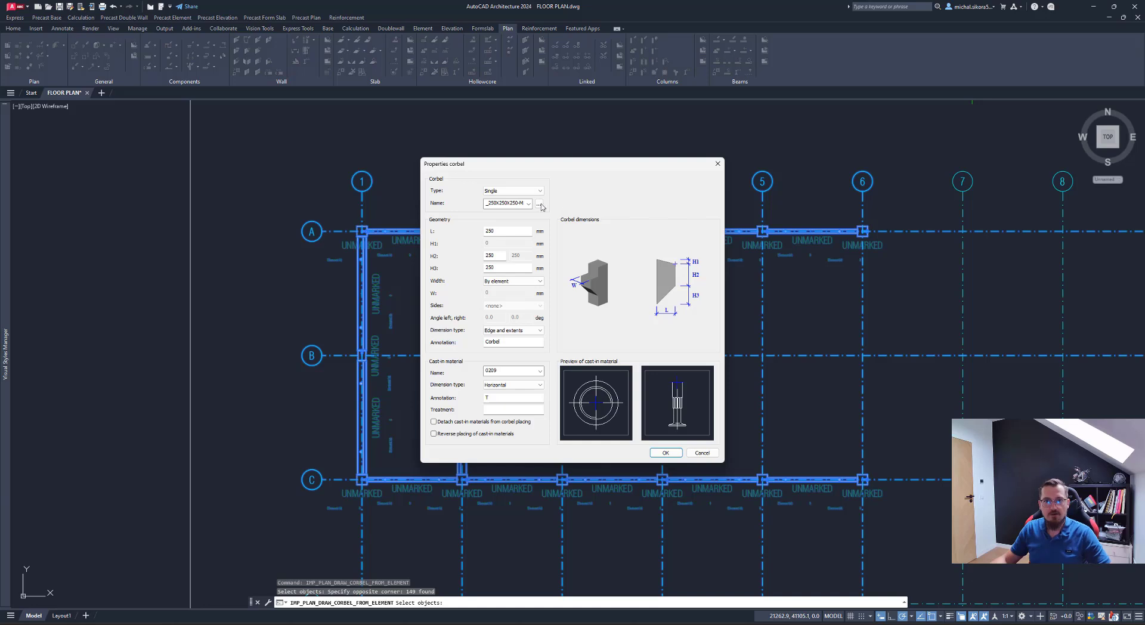
double_click(503, 230)
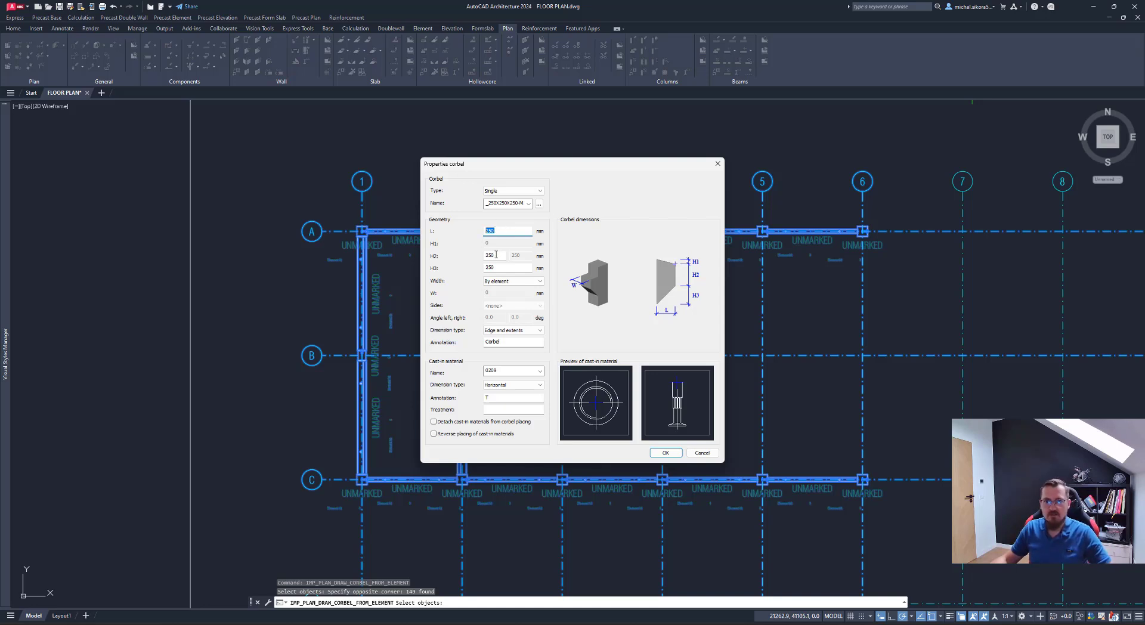
double_click(496, 254)
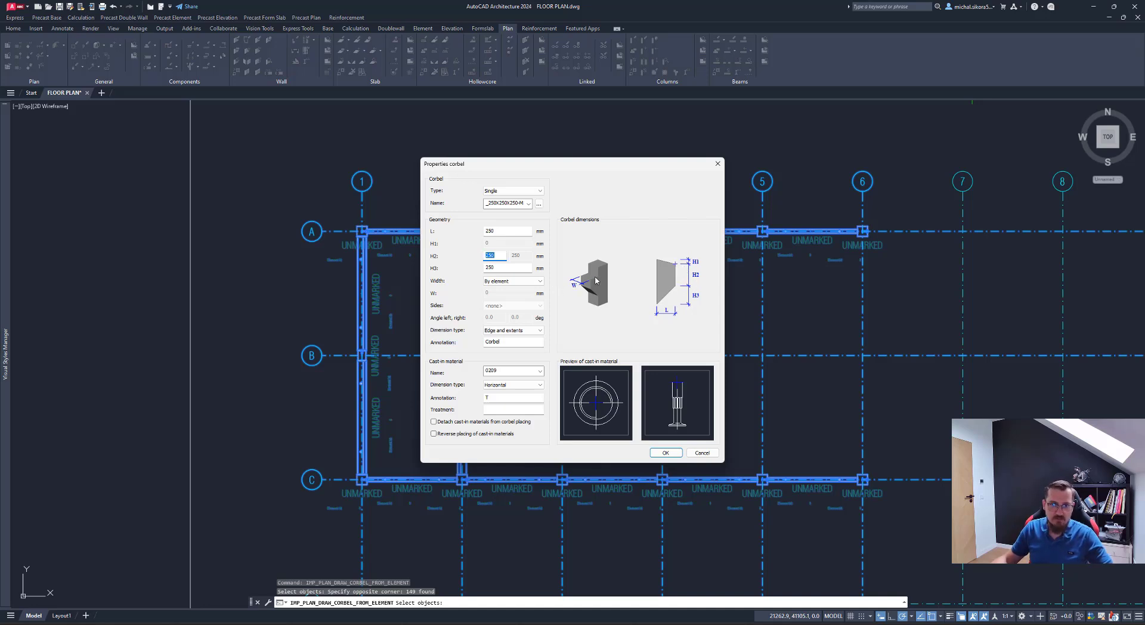
double_click(490, 267)
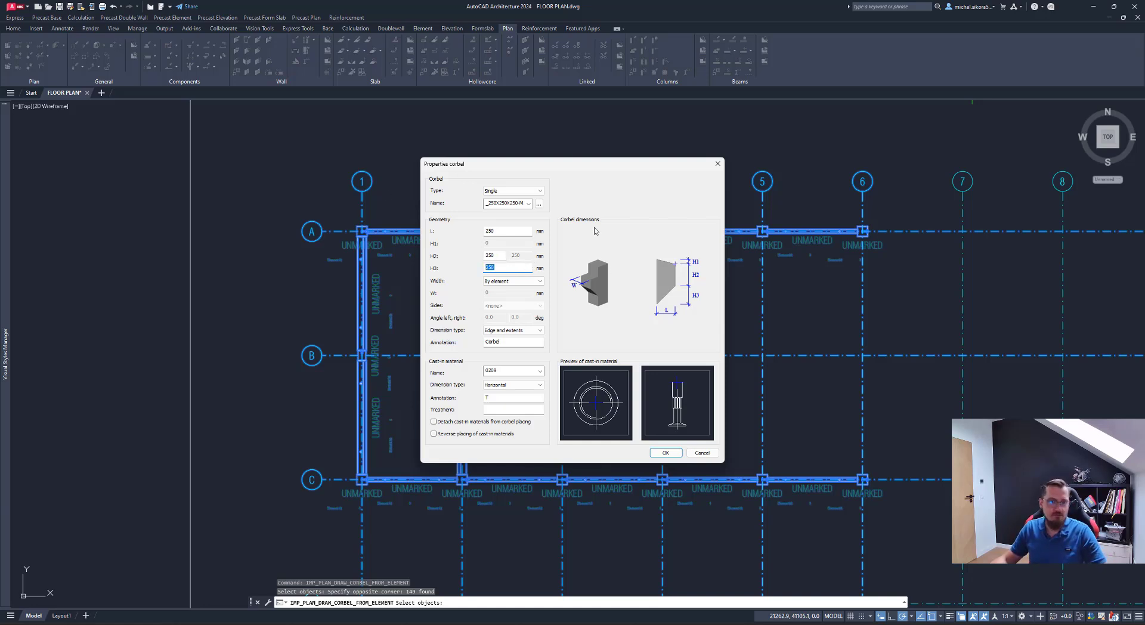
Step: Try the Fixed corbel width and set the width back to By element
click(517, 282)
click(507, 290)
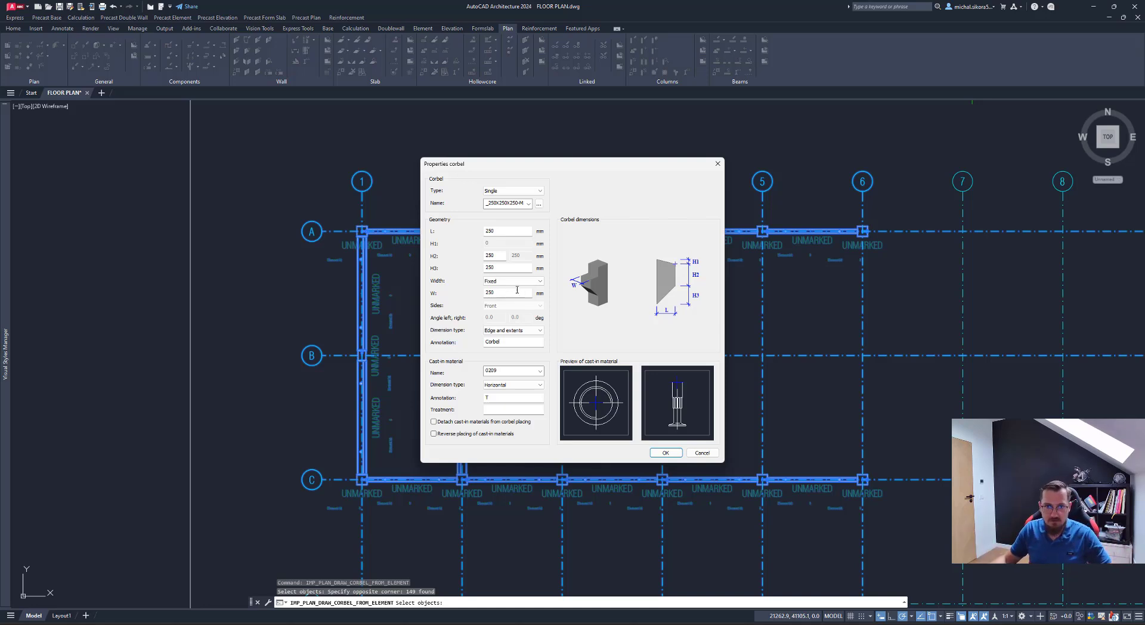
click(524, 281)
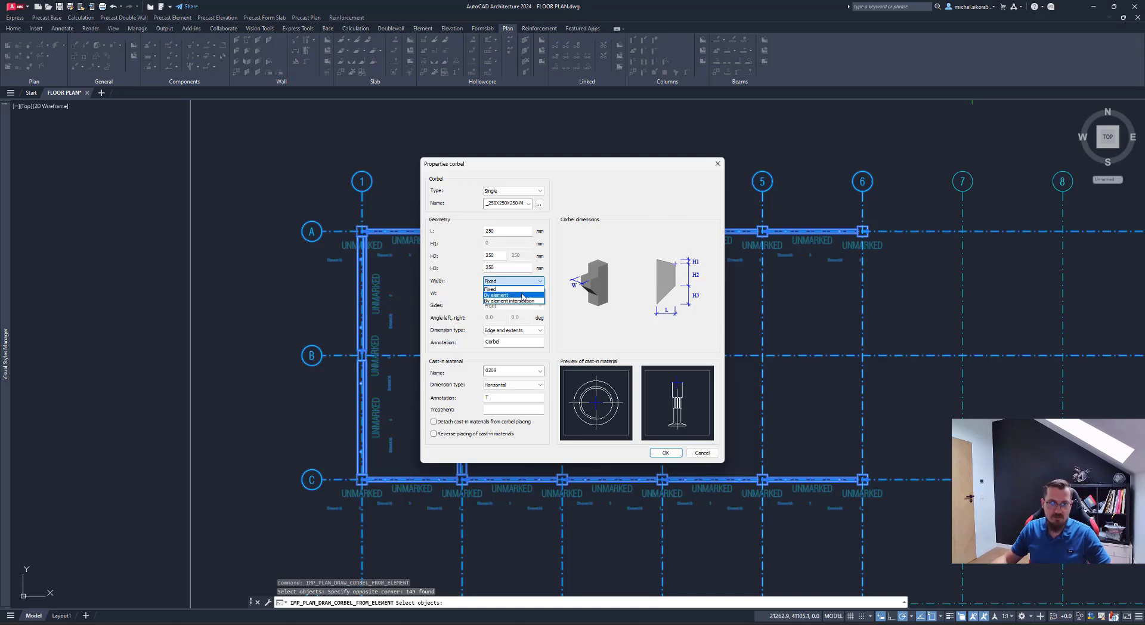
click(523, 295)
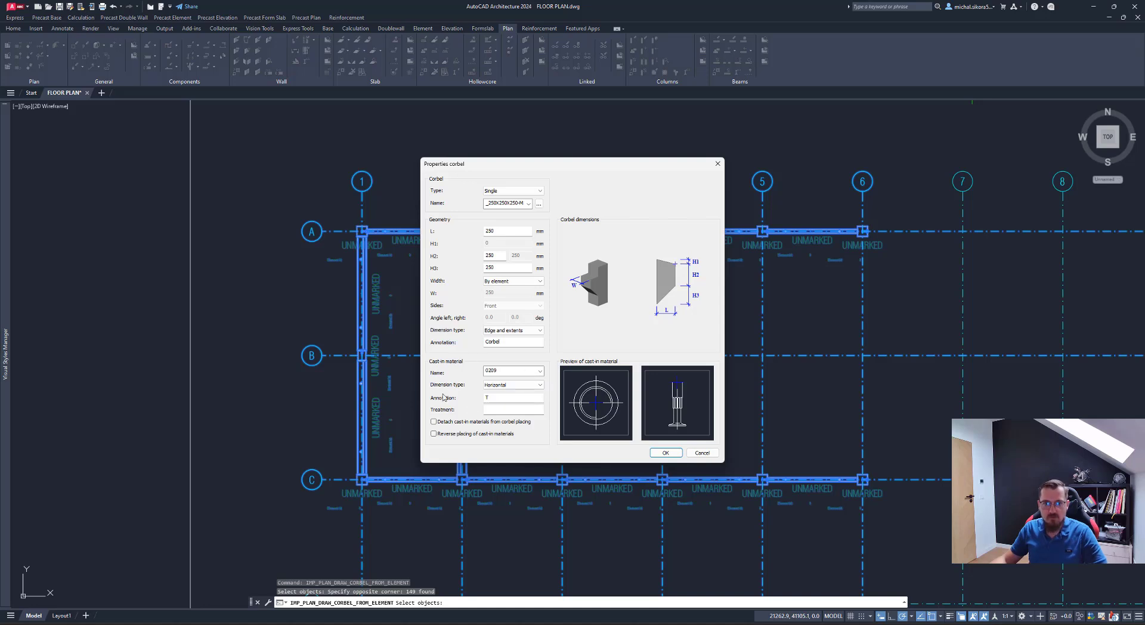
Step: Keep cast-in material 0209 and create the corbels with a 10 mm gap between corbel and element
click(540, 373)
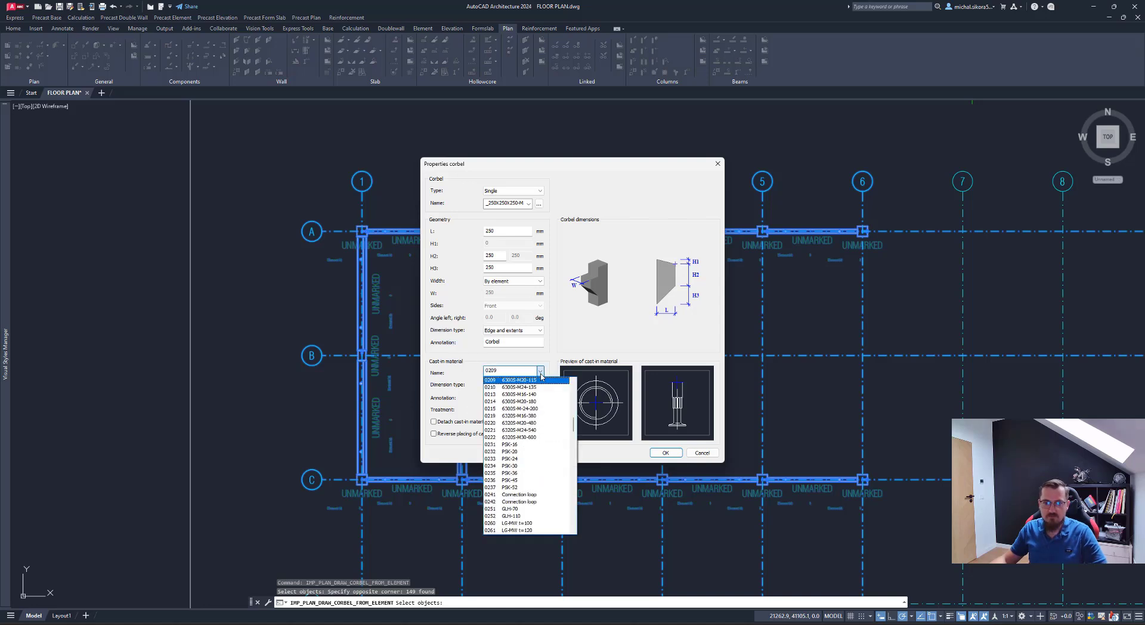
click(541, 375)
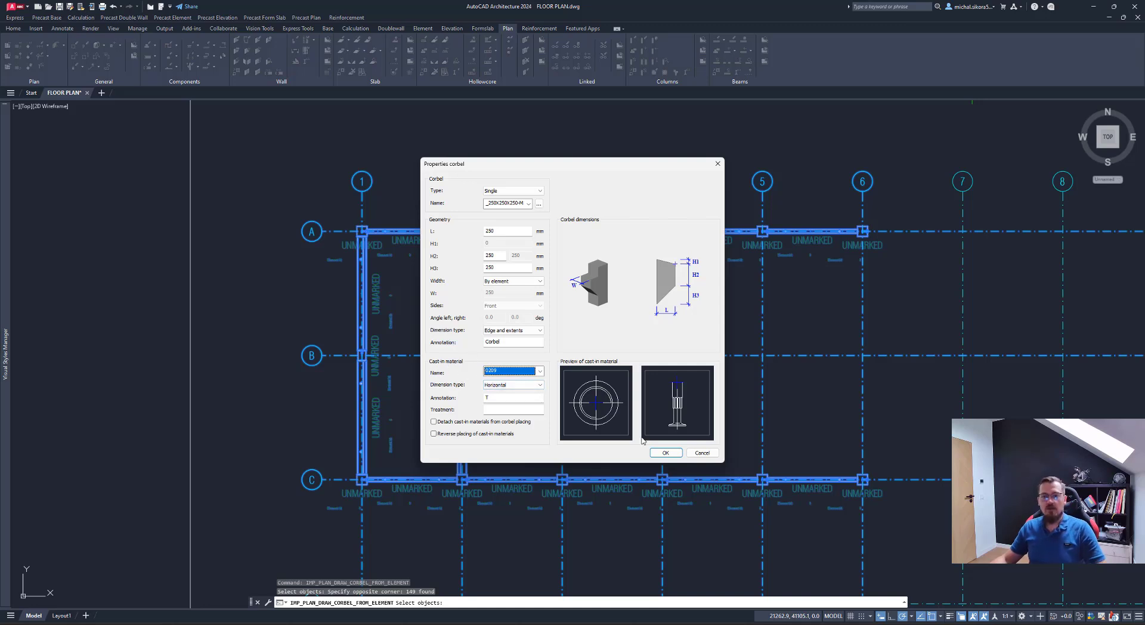
click(668, 453)
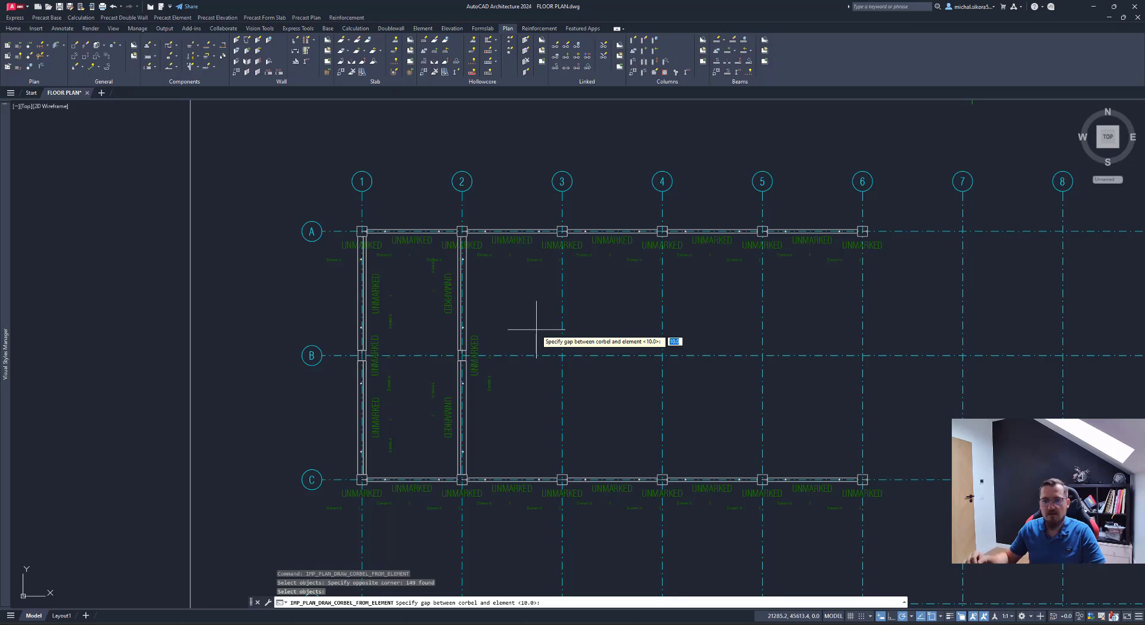
key(Return)
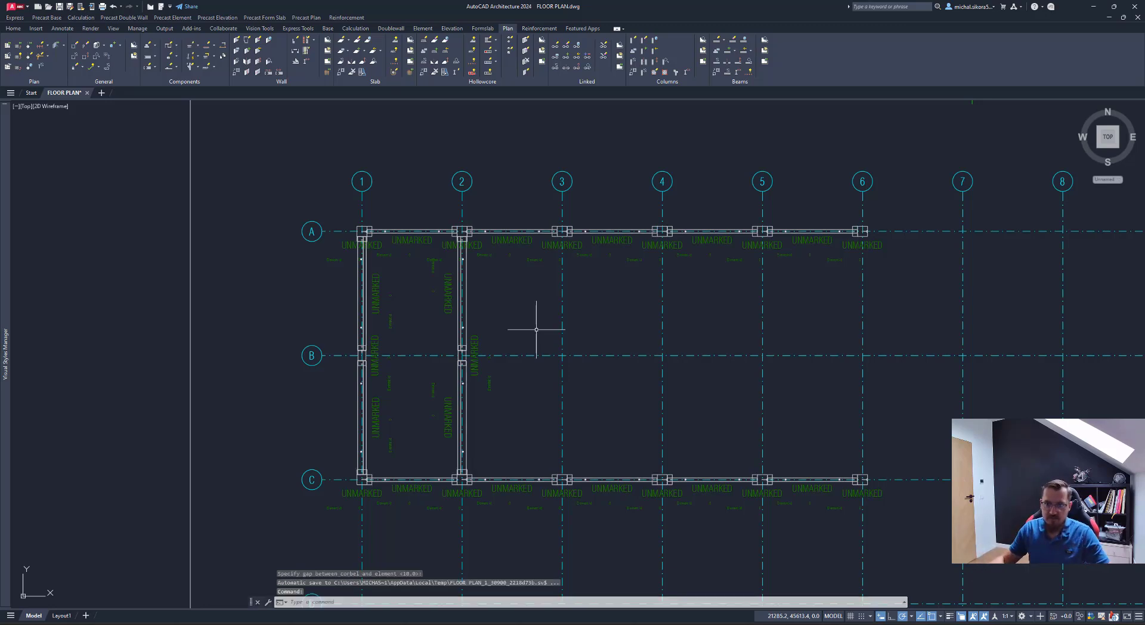
Step: Examine the corbels around the columns on axis A by selecting the columns at axes 3 and 2
scroll(564, 197, up, 6)
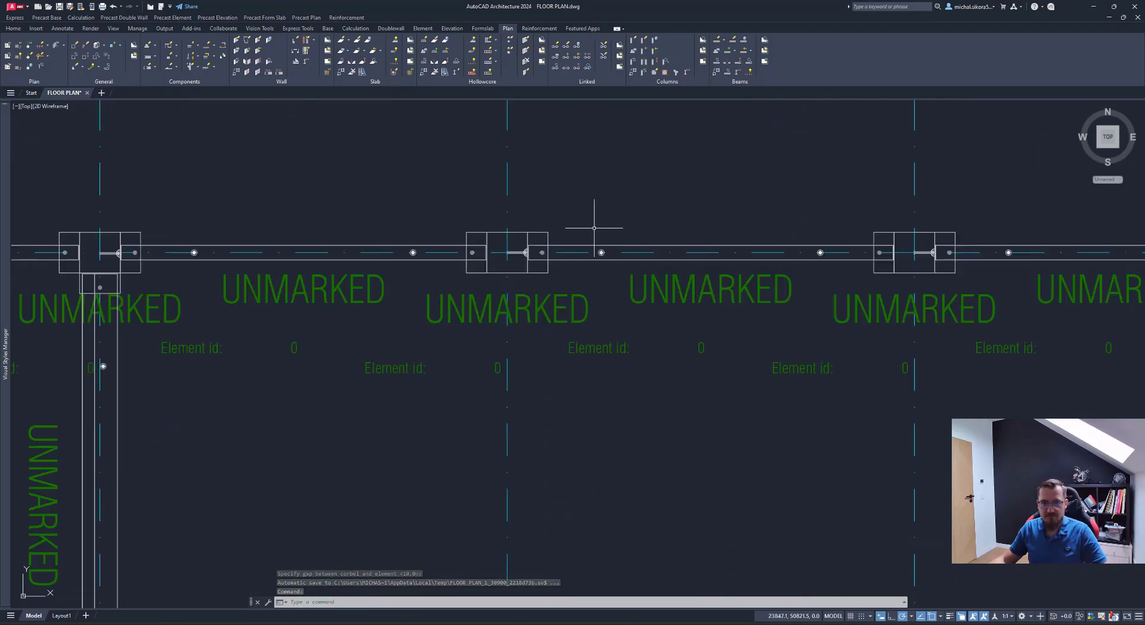
click(545, 245)
middle_drag(171, 238, 502, 223)
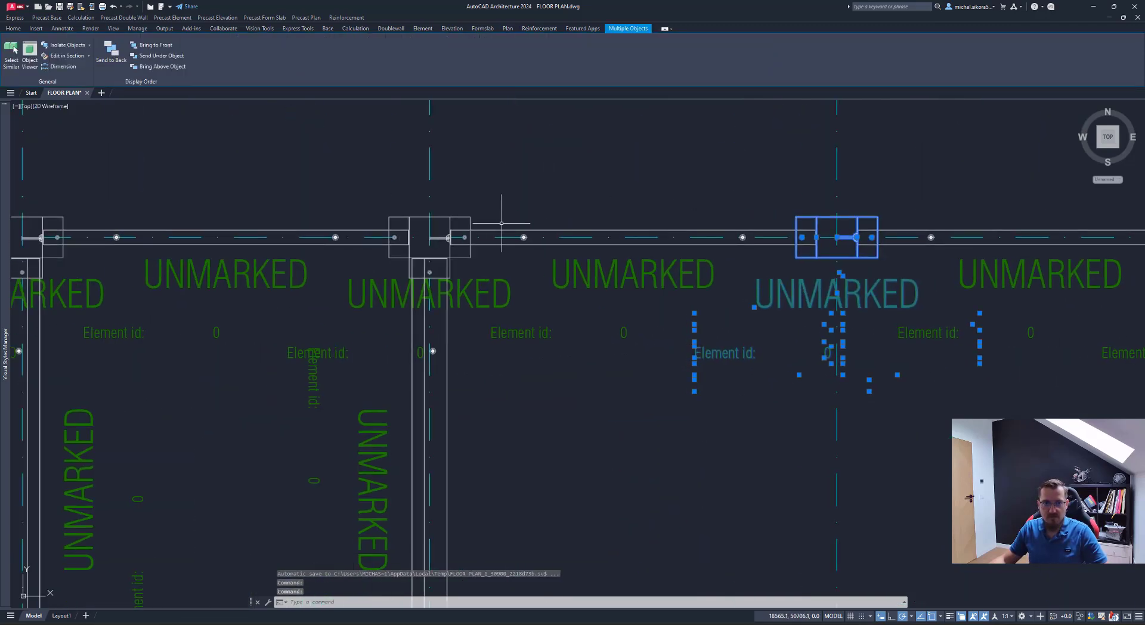
click(434, 224)
scroll(496, 217, down, 3)
scroll(487, 227, up, 4)
click(813, 188)
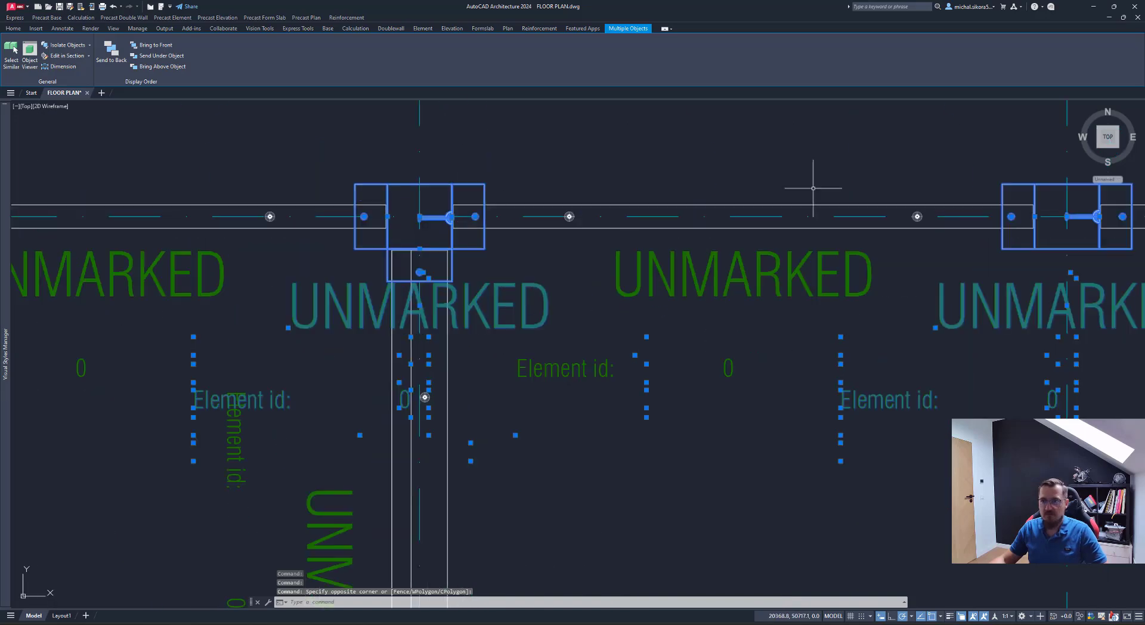
scroll(813, 188, down, 2)
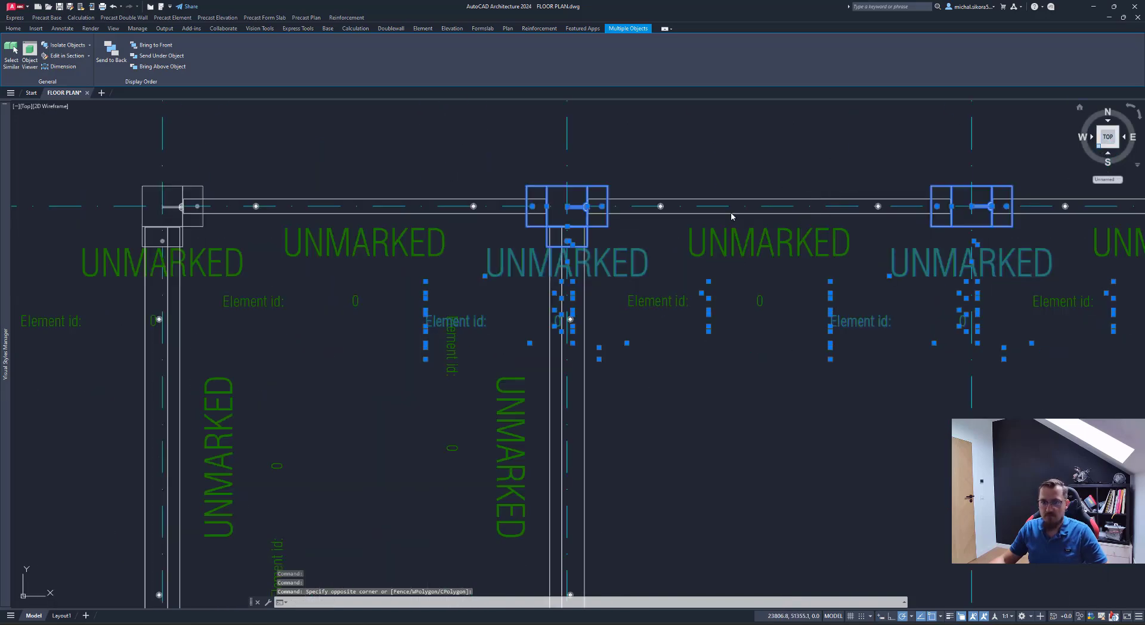
Step: Clear the selection and inspect the column corbels along axis A in the SW isometric view
scroll(502, 393, up, 4)
key(Escape)
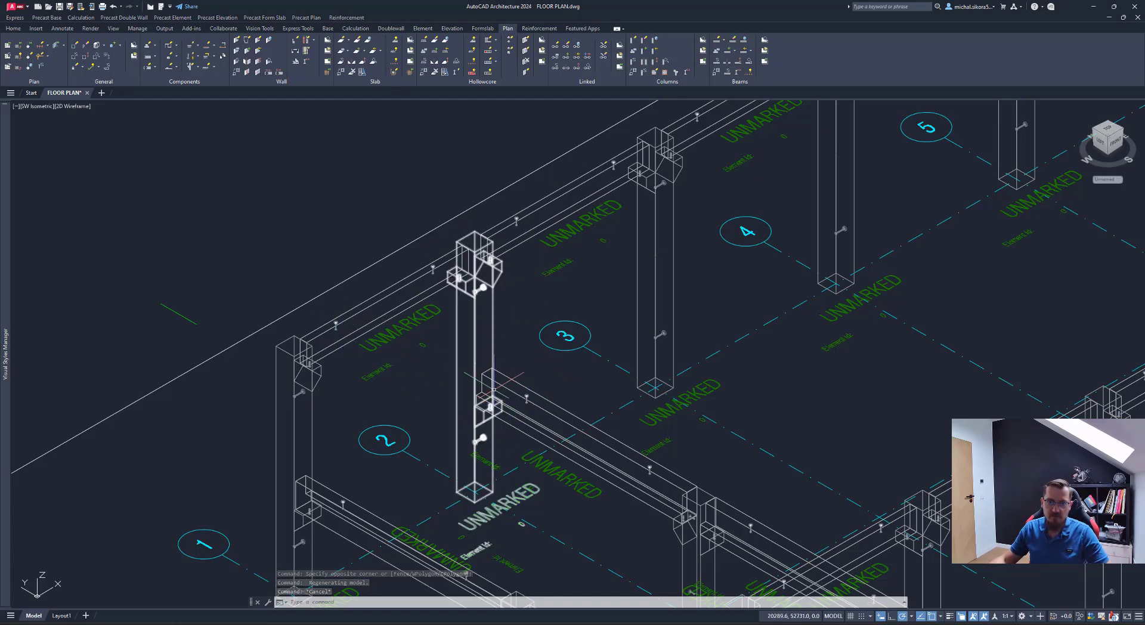
click(490, 300)
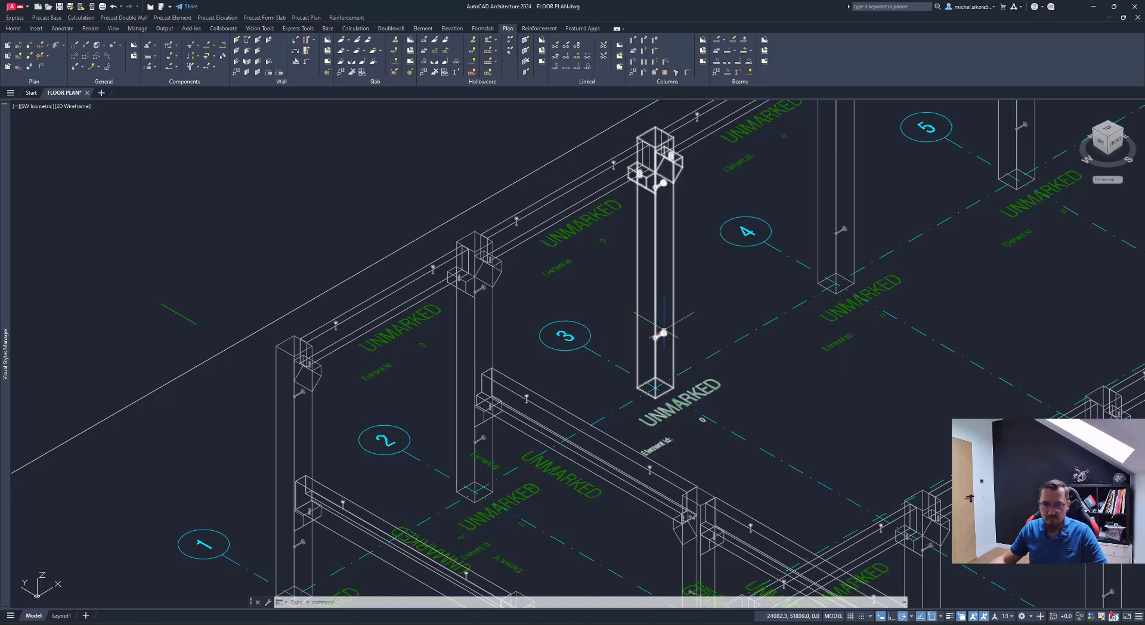
scroll(450, 283, up, 4)
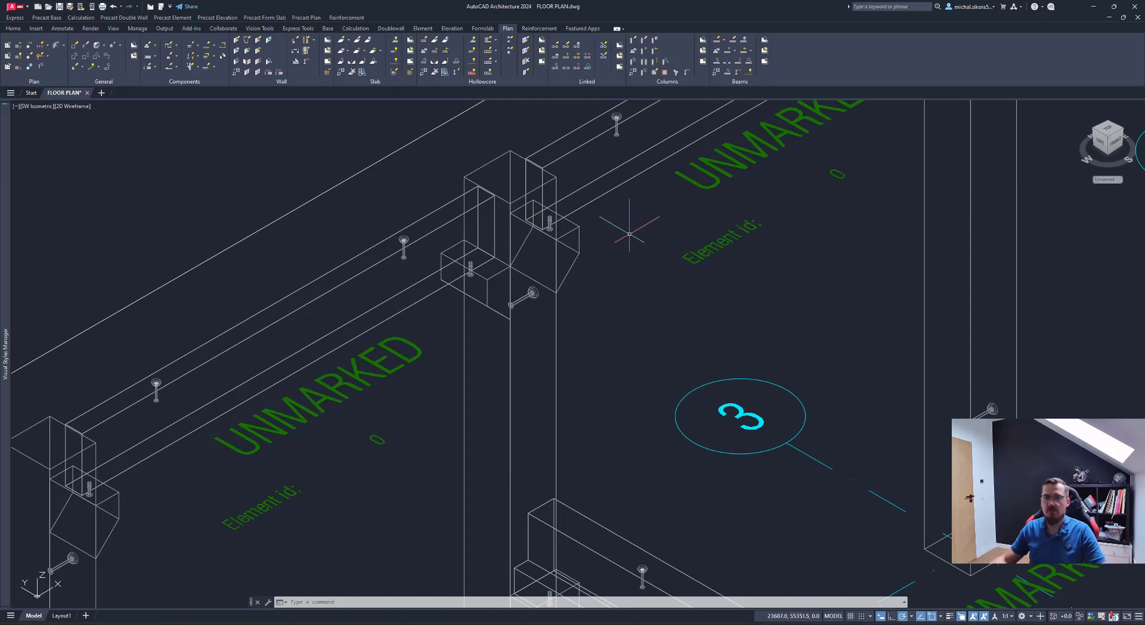
scroll(361, 173, down, 4)
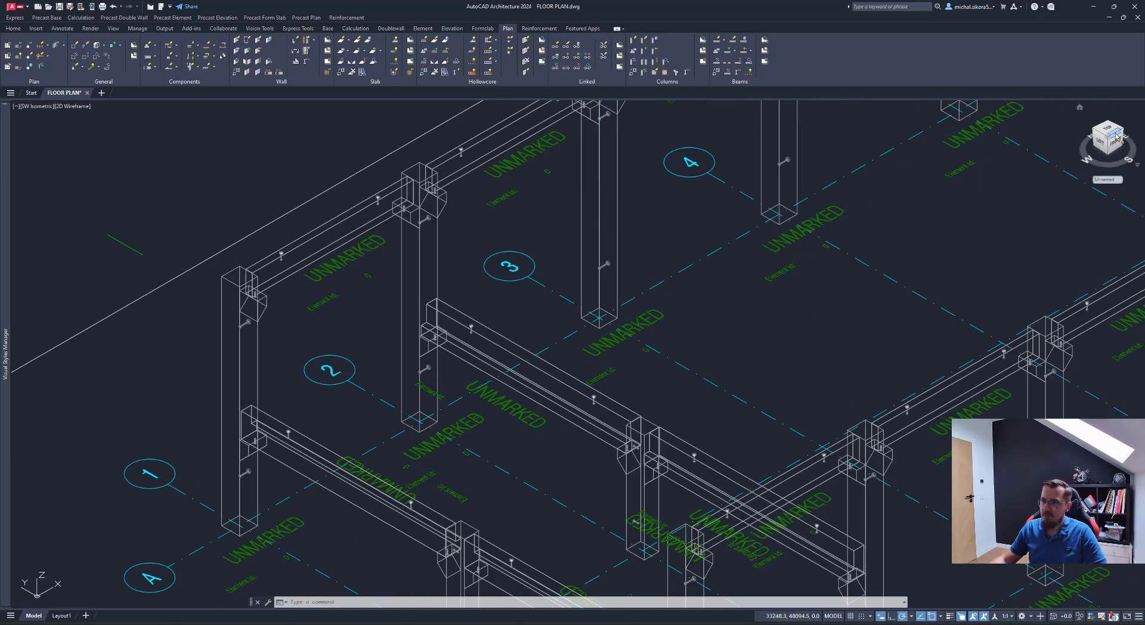
Step: Return to the top view with north up and examine the ledged beam ends and corbels at column 1/B
click(1111, 130)
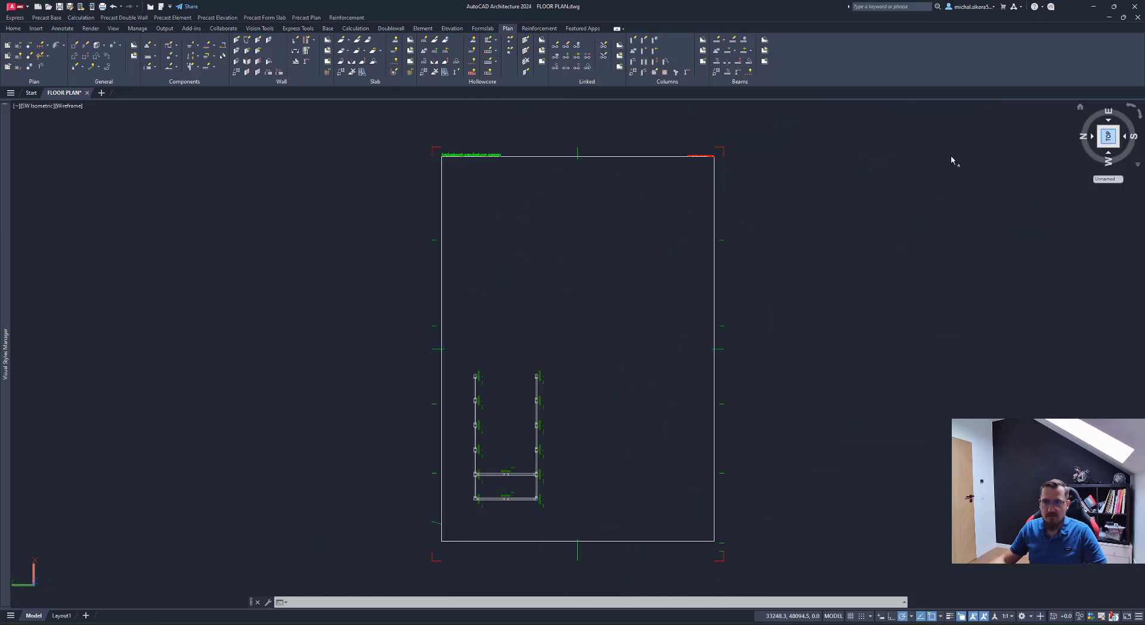
click(1130, 106)
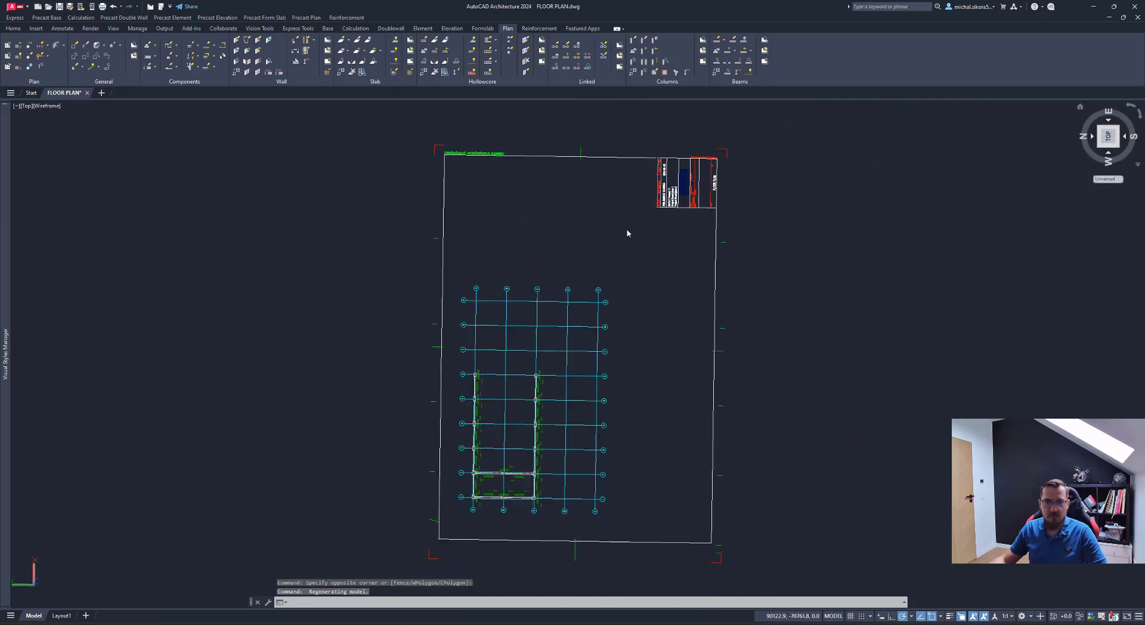
scroll(444, 263, up, 8)
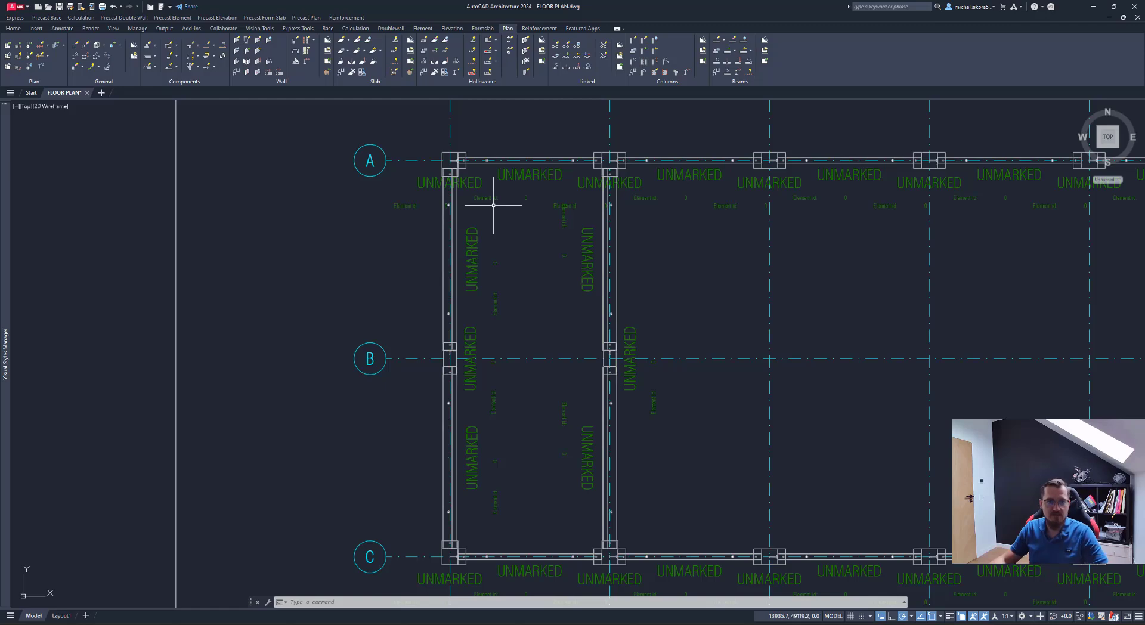
middle_drag(477, 183, 464, 218)
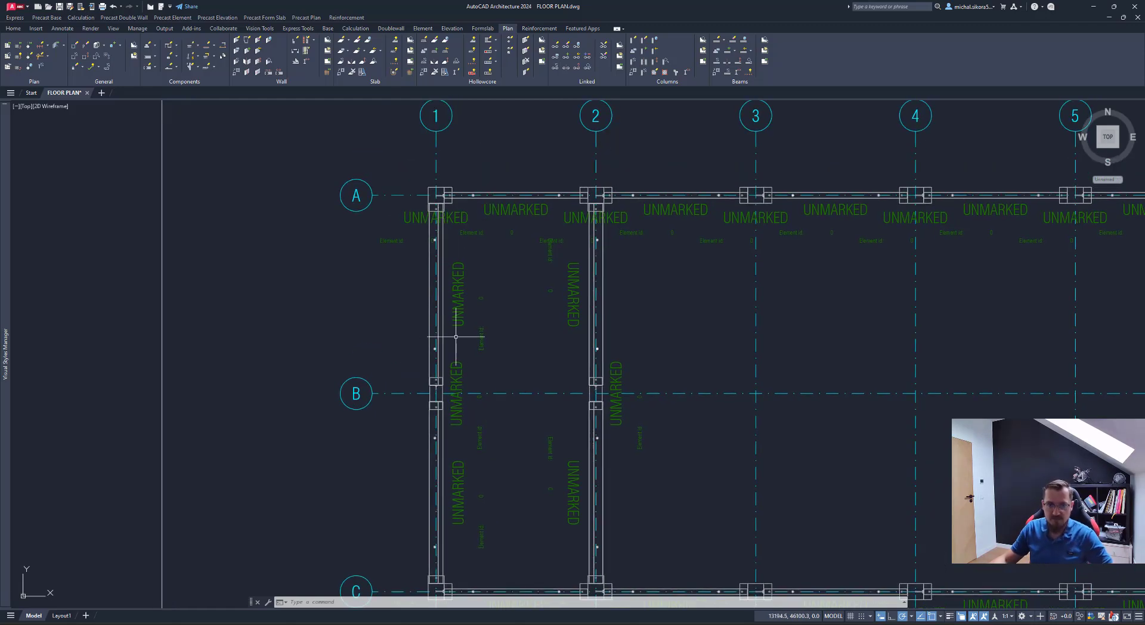
scroll(448, 382, up, 8)
scroll(442, 397, up, 3)
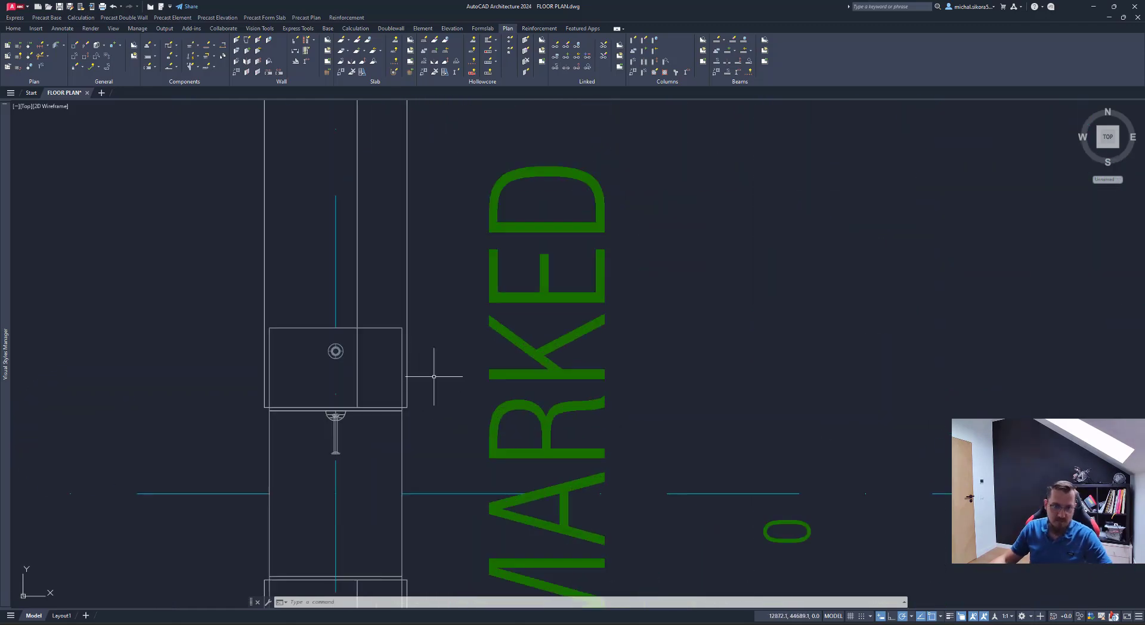
scroll(394, 339, down, 3)
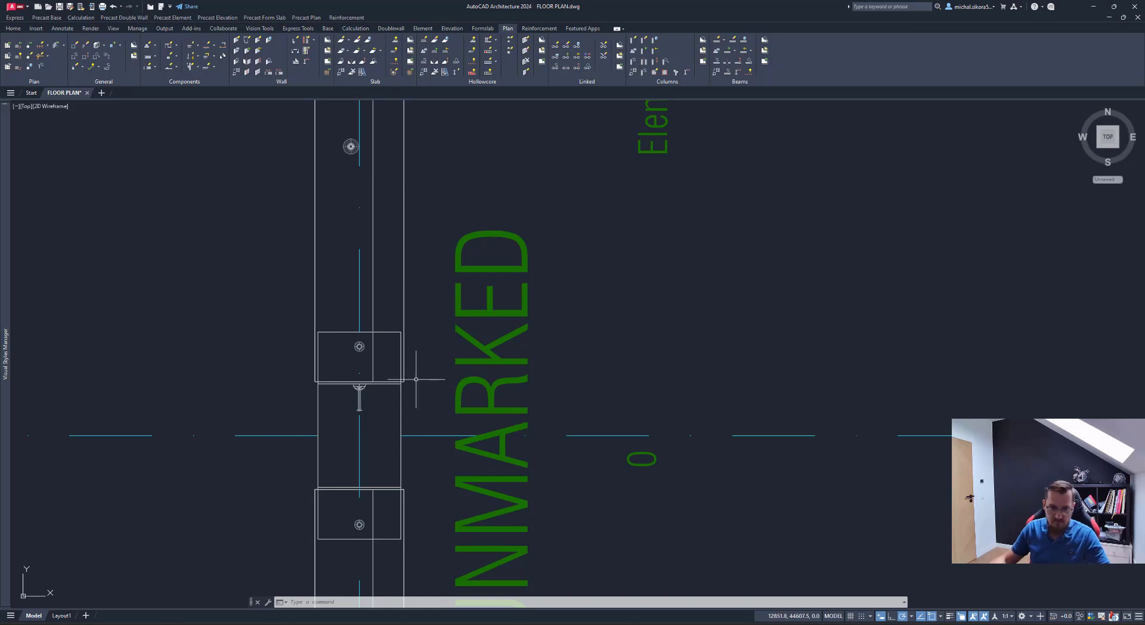
middle_drag(435, 253, 431, 278)
scroll(425, 295, down, 2)
middle_drag(405, 225, 408, 306)
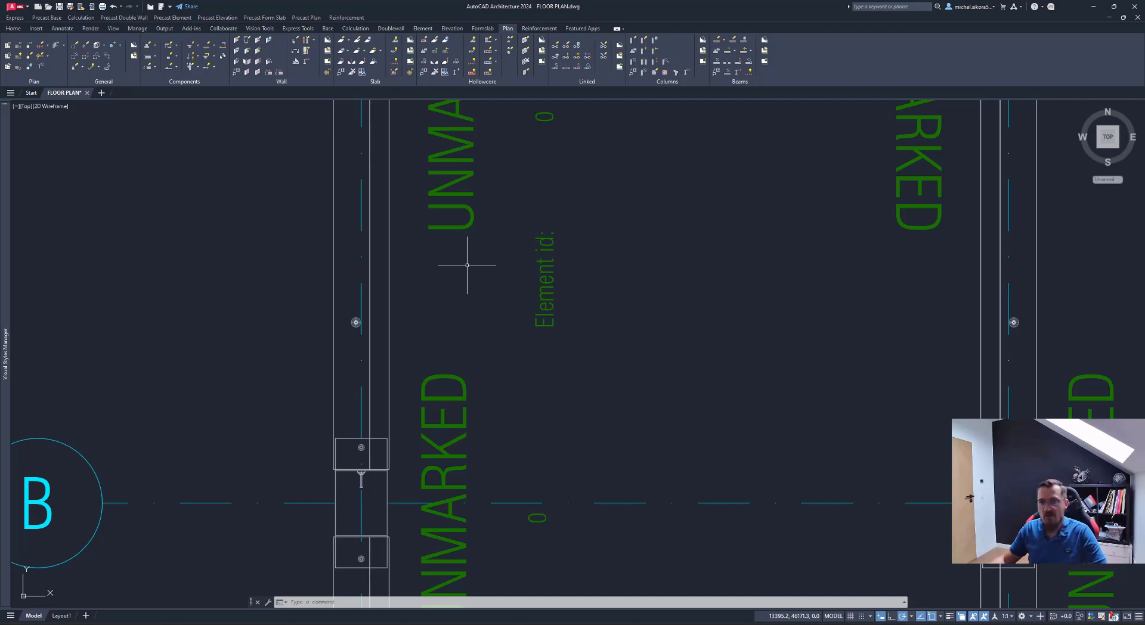
middle_drag(409, 377, 426, 297)
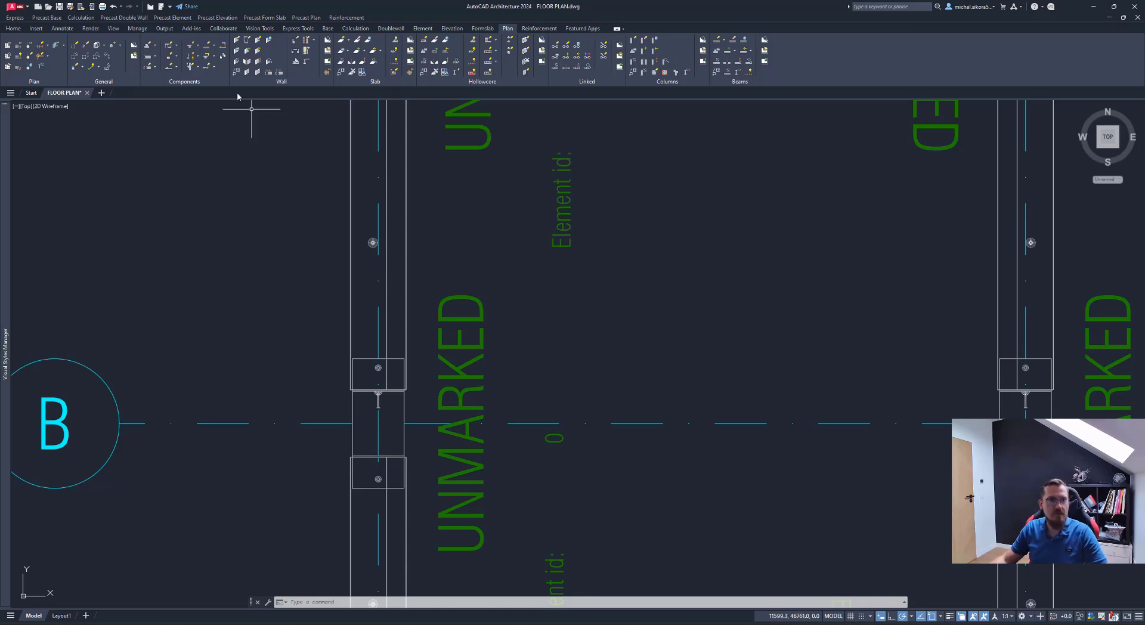
Step: Start a slab recess without selecting an element, using the Rectangular type with Cut out enabled
click(168, 61)
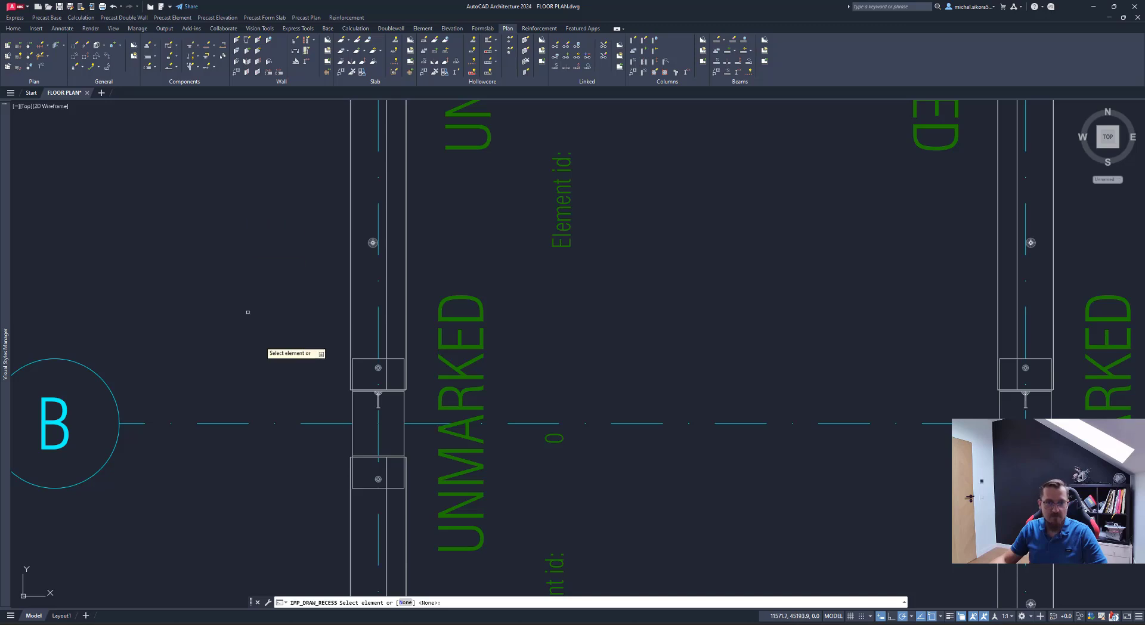
key(Return)
text(S)
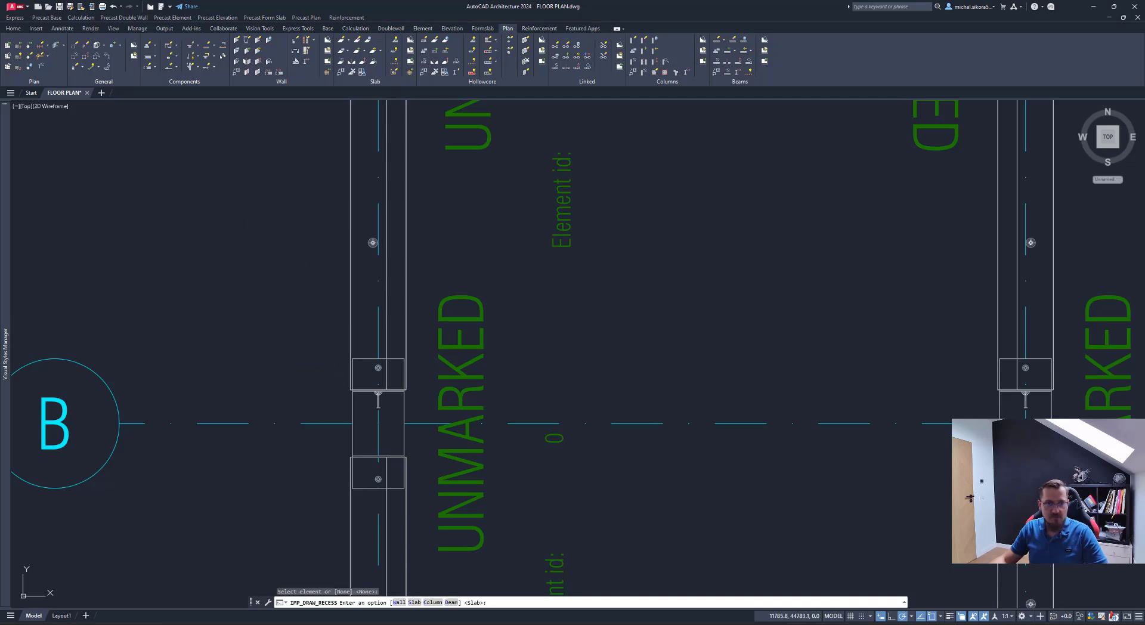
key(Return)
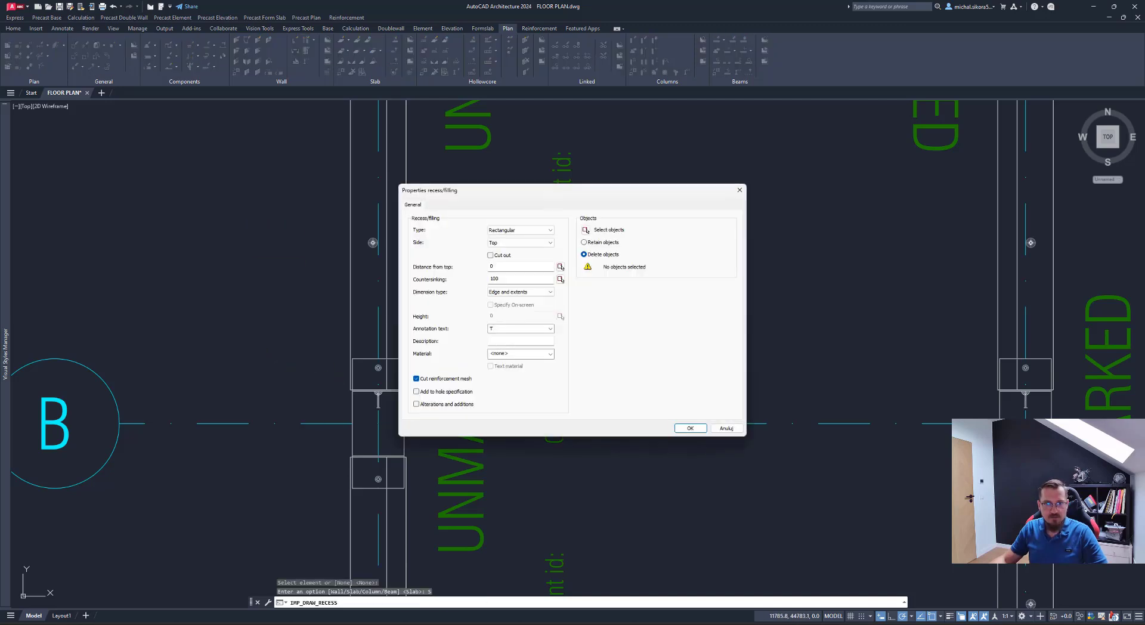
click(499, 257)
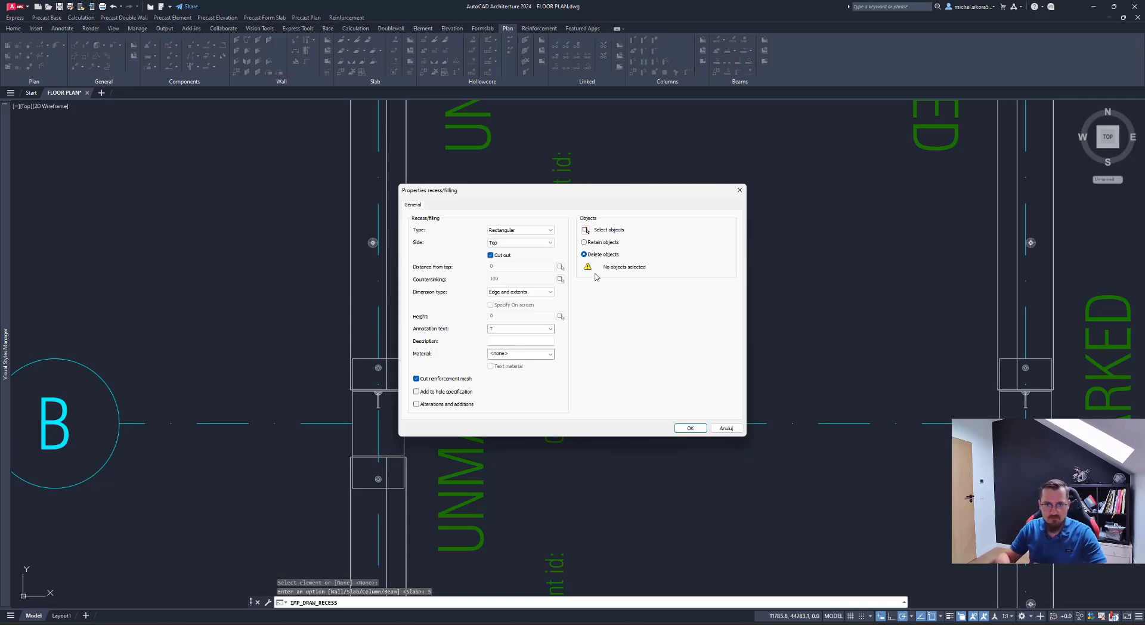
click(538, 231)
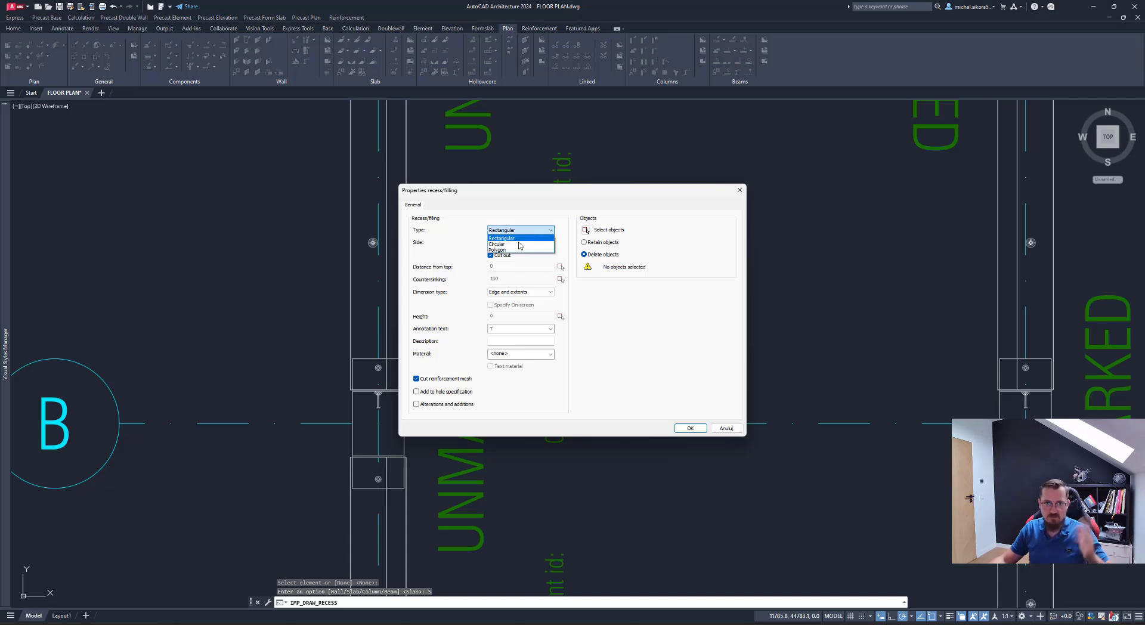
click(667, 219)
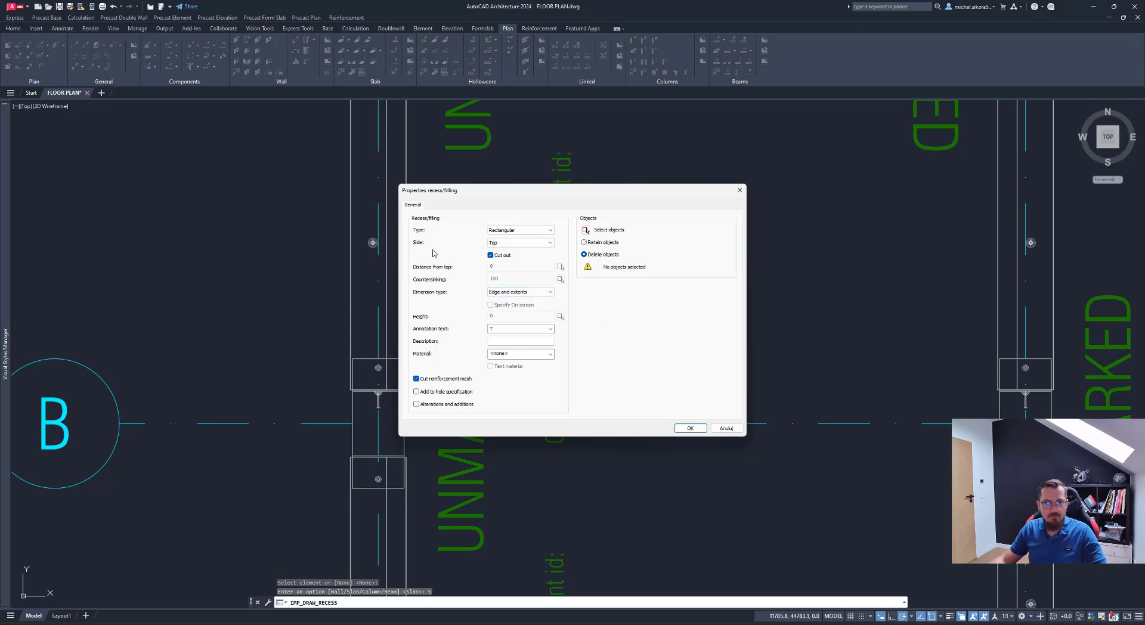
click(690, 427)
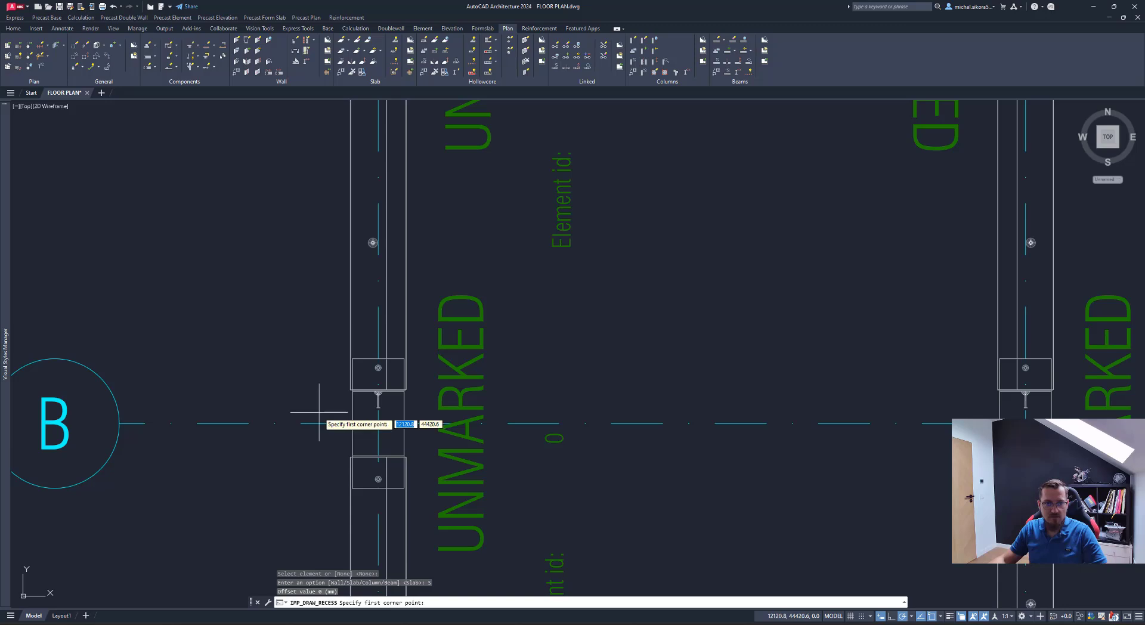
Step: Begin the rectangular recess over the column at axes 1 and B from the column's lower-left corner
scroll(317, 455, up, 5)
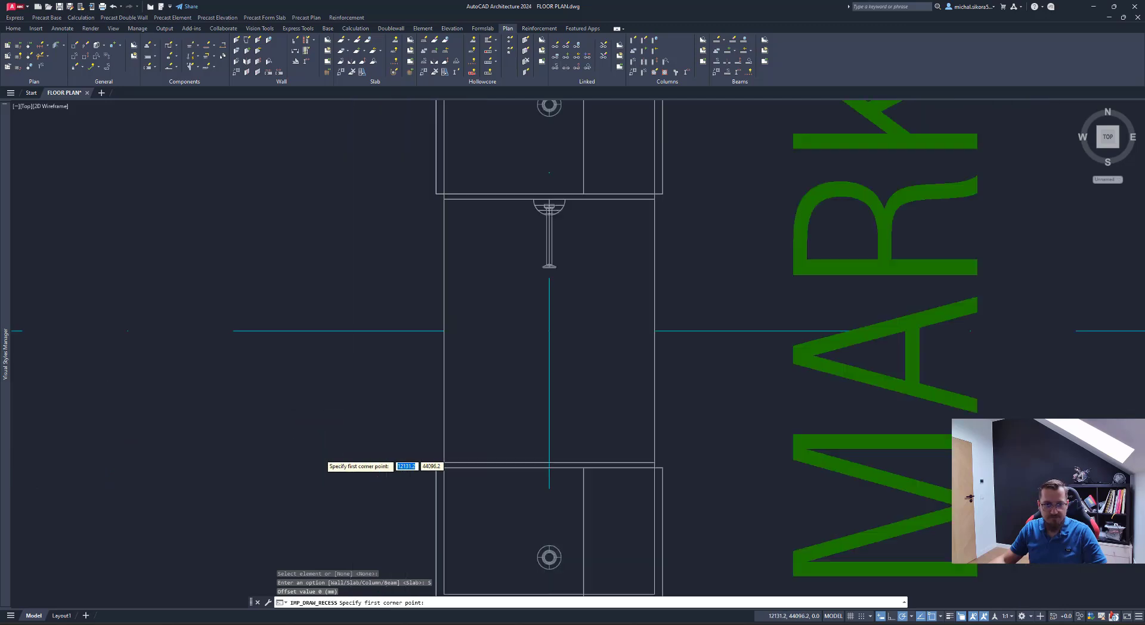
click(444, 461)
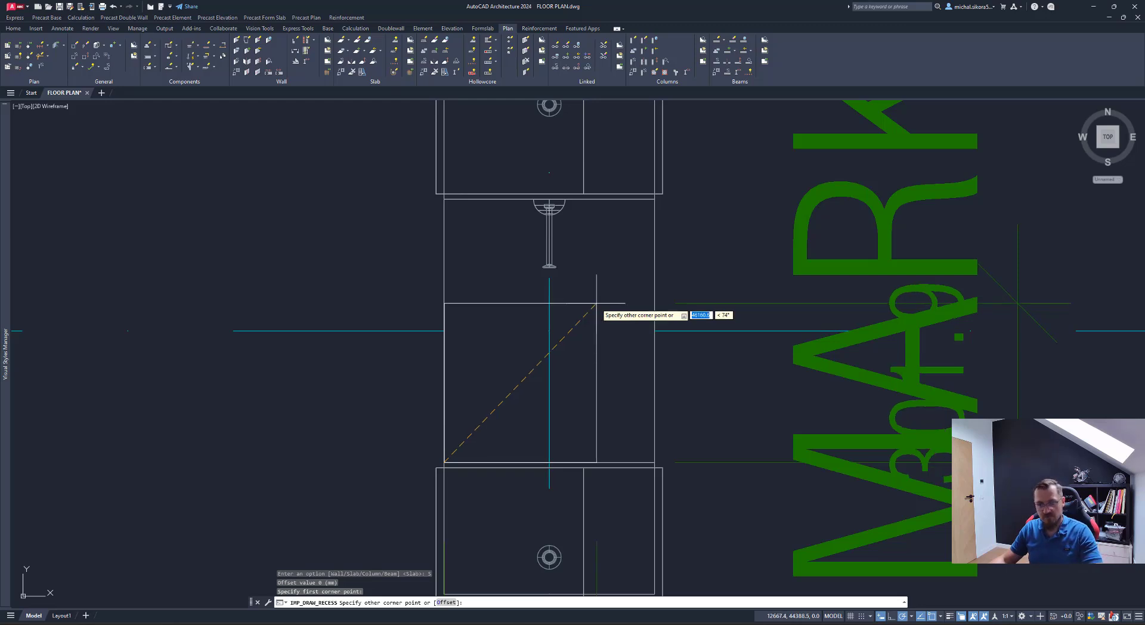
Step: Set the recess offset to 50 mm and draw the slab recess around the leftmost column on axis B, corner to corner
text(o)
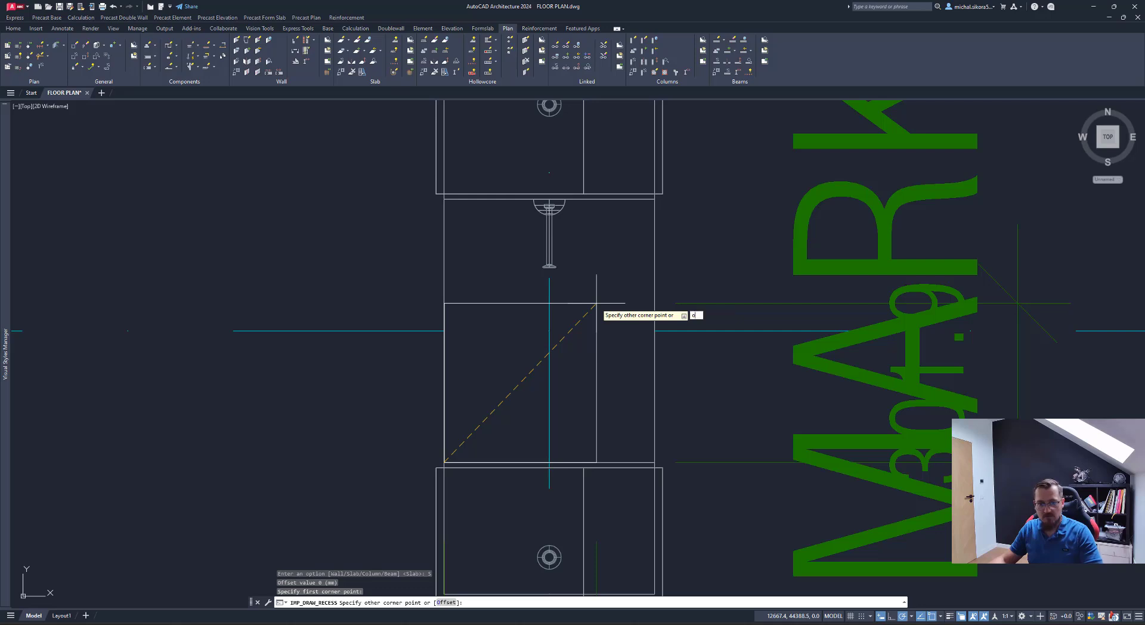
key(Return)
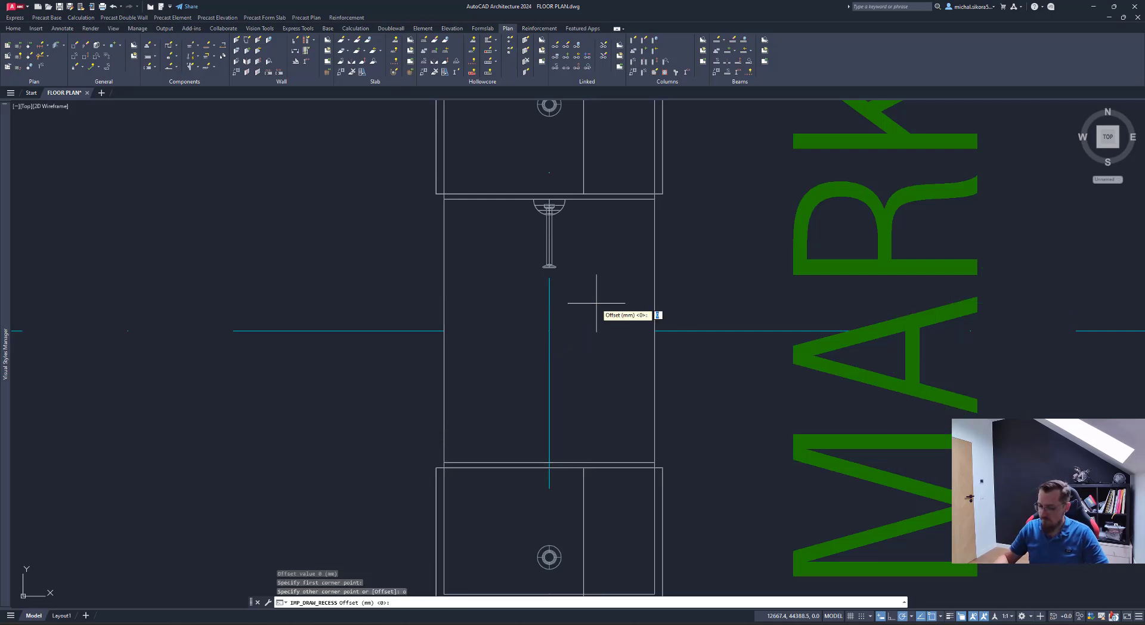
key(Return)
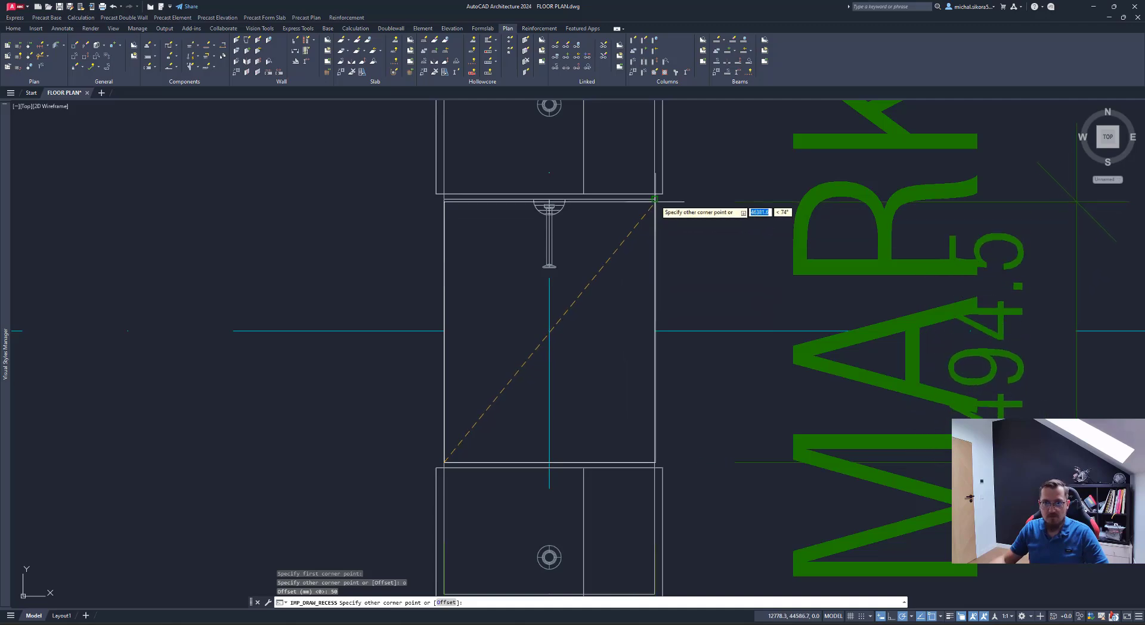
click(655, 200)
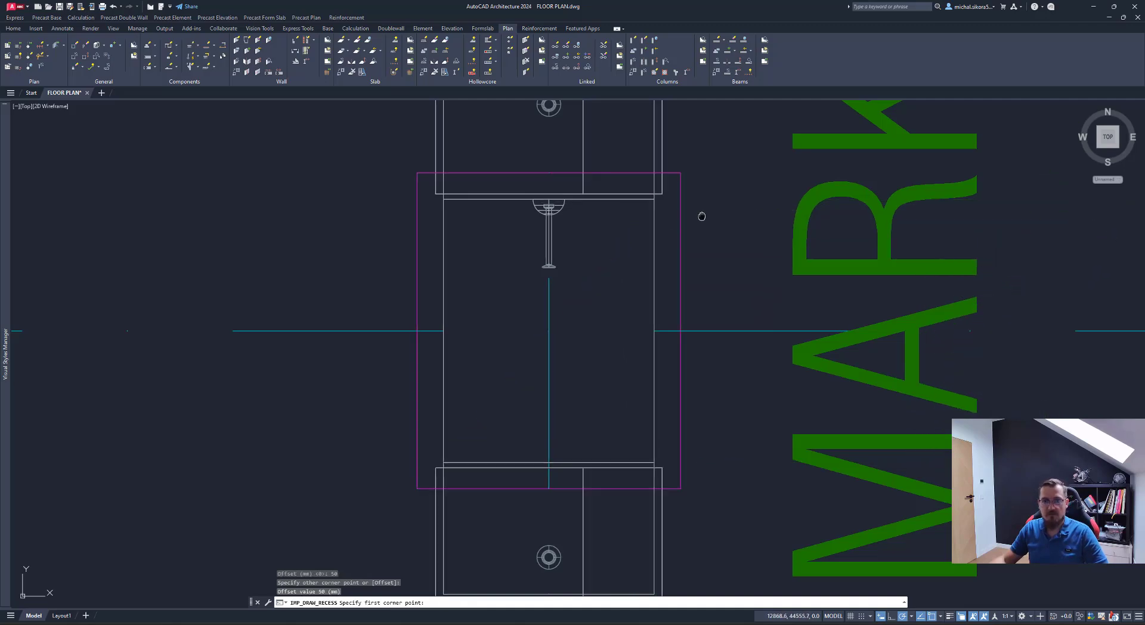
Step: Draw a matching slab recess corner to corner around the second column on axis B and finish the recess command
scroll(631, 257, down, 10)
middle_drag(804, 326, 580, 326)
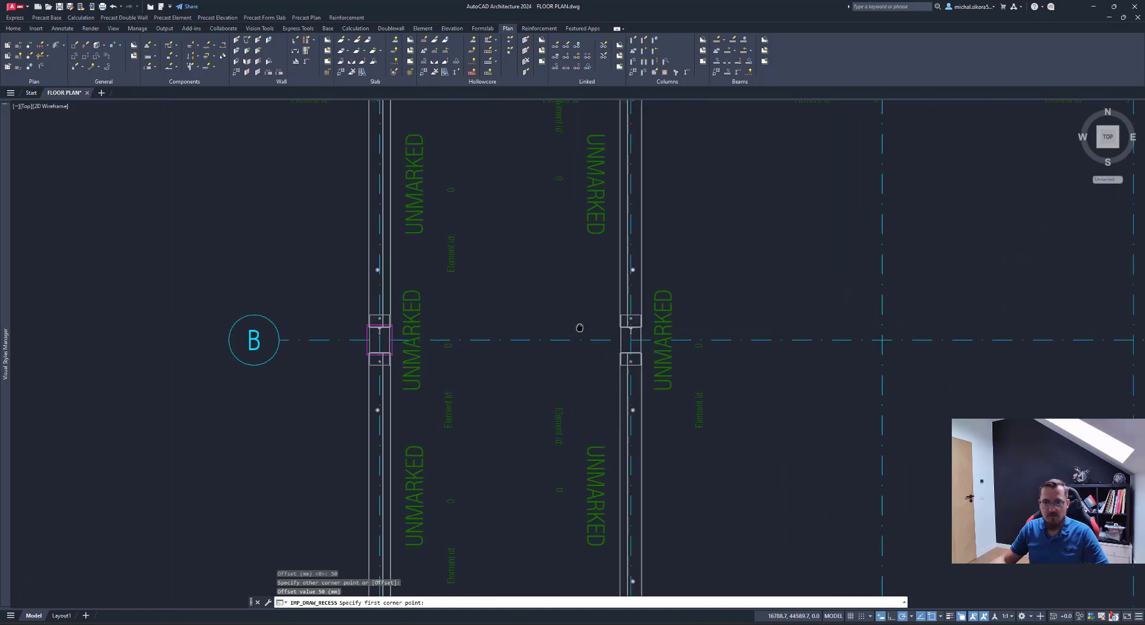
scroll(608, 349, up, 8)
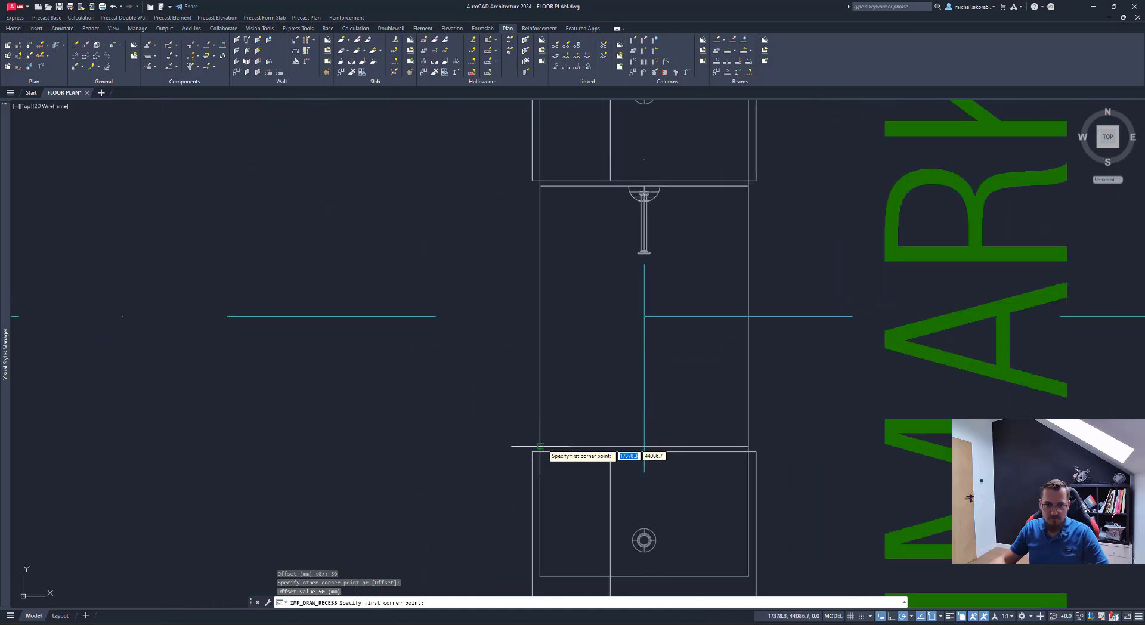
click(542, 445)
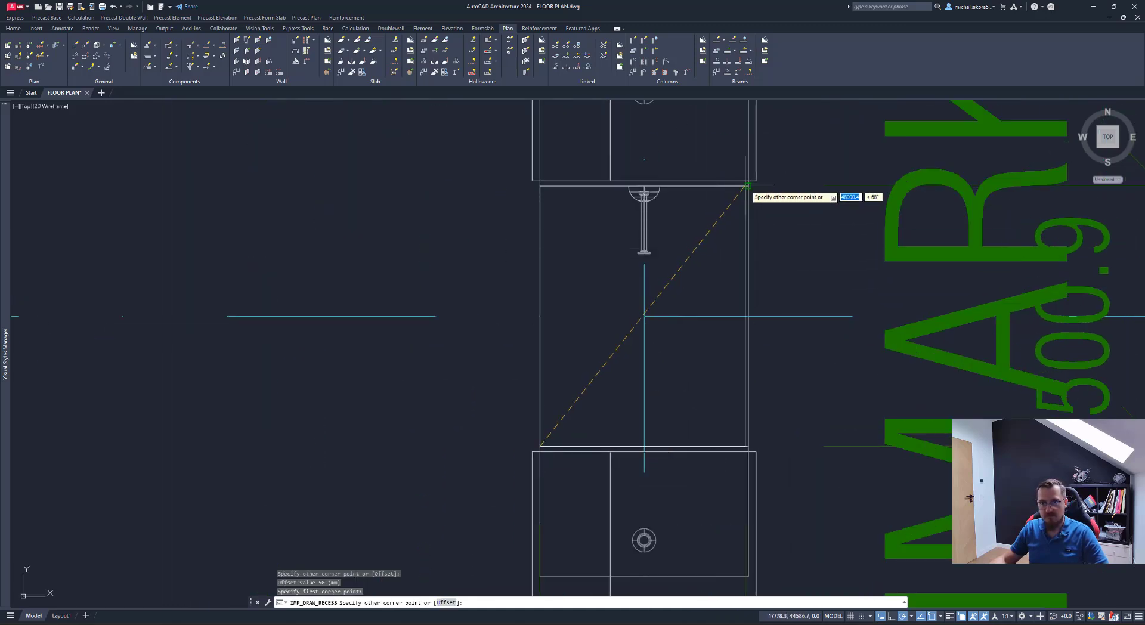
click(746, 188)
scroll(607, 213, down, 8)
mouse_move(607, 213)
middle_down()
mouse_move(717, 237)
mouse_move(836, 331)
middle_up()
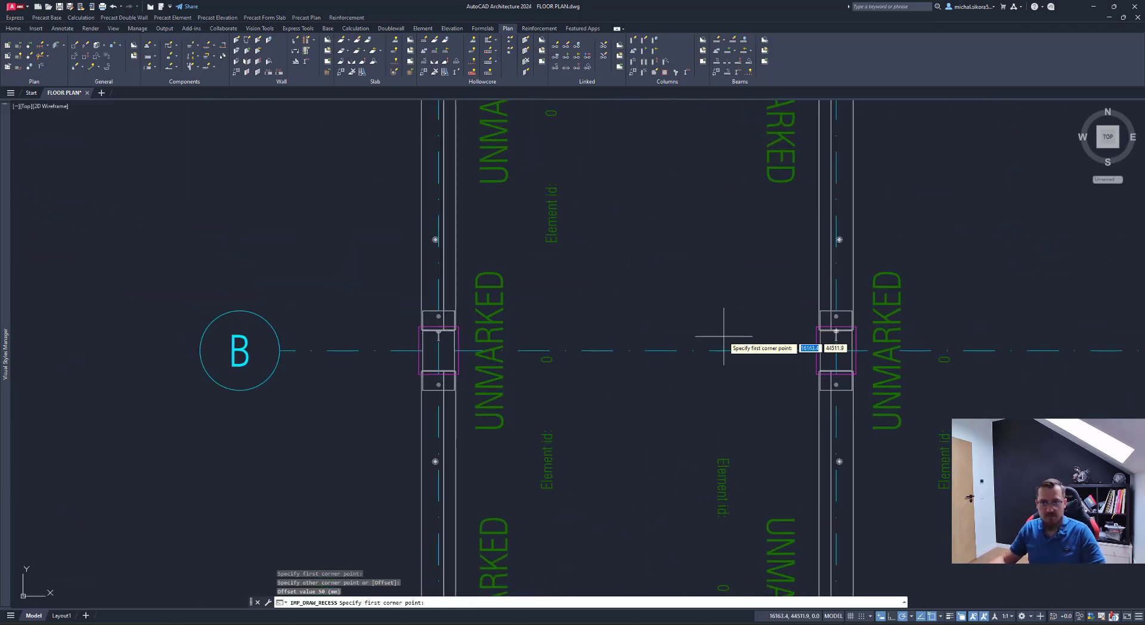
key(Return)
Step: Measure the ledge width at the upper end of the leftmost vertical beam below axis A, from both directions
scroll(674, 276, down, 2)
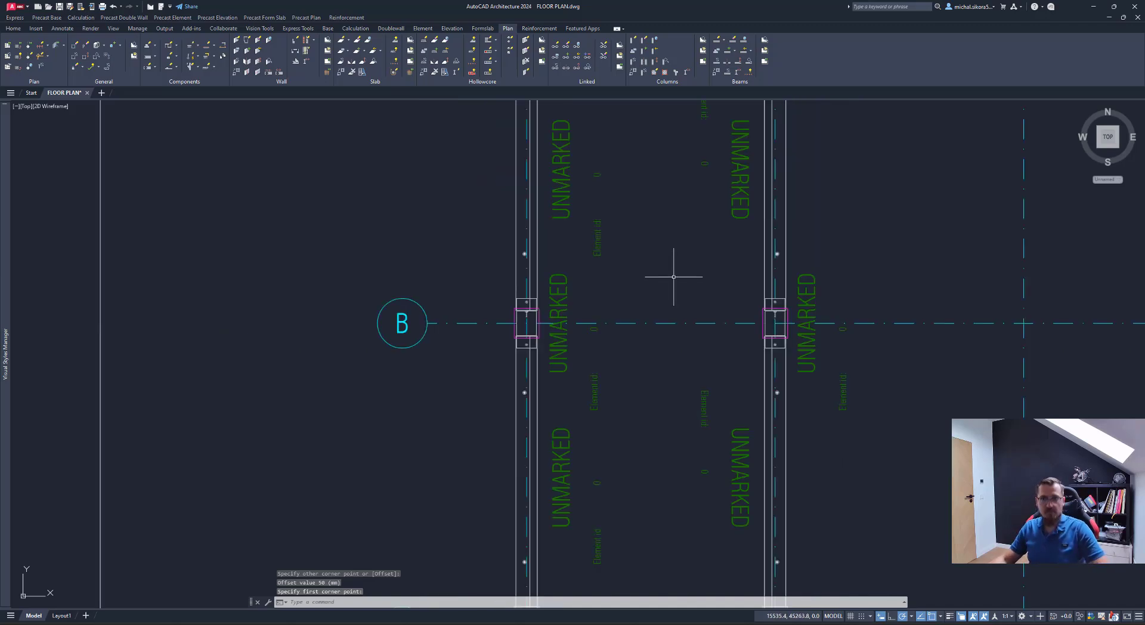
middle_drag(674, 277, 618, 429)
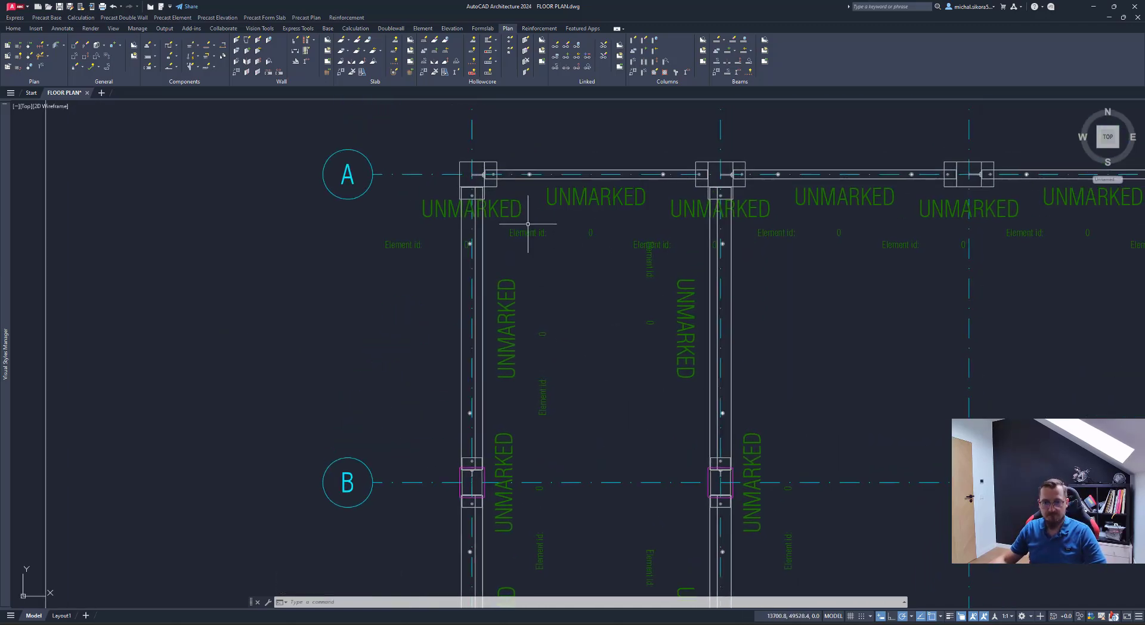
scroll(473, 219, up, 4)
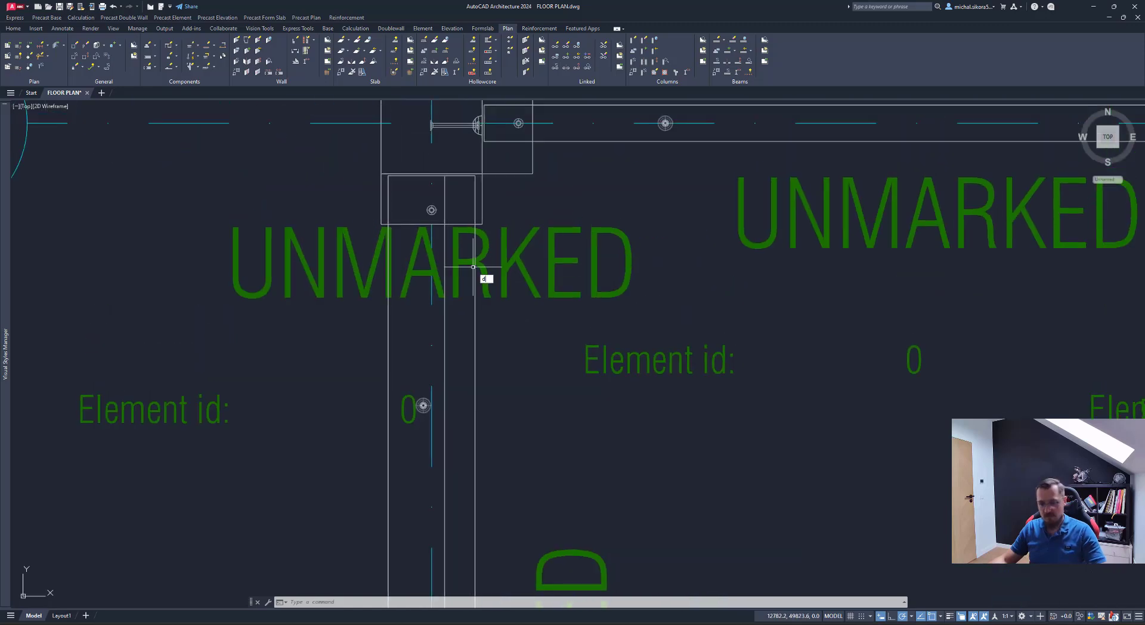
text(dist)
key(Return)
scroll(450, 178, up, 3)
scroll(451, 178, up, 2)
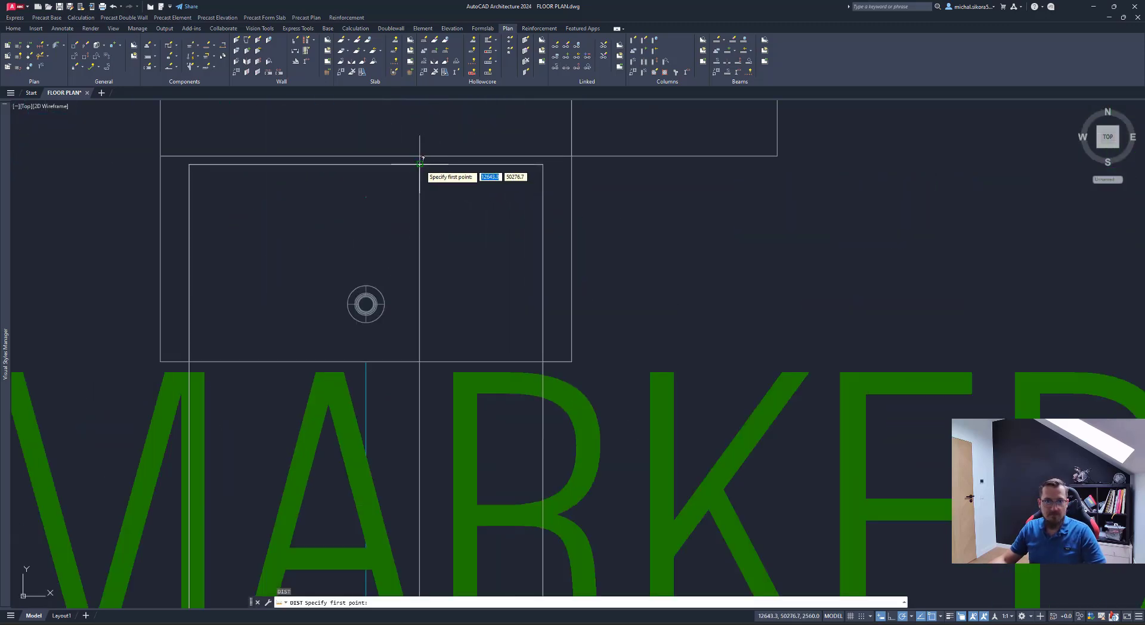
click(543, 164)
click(542, 164)
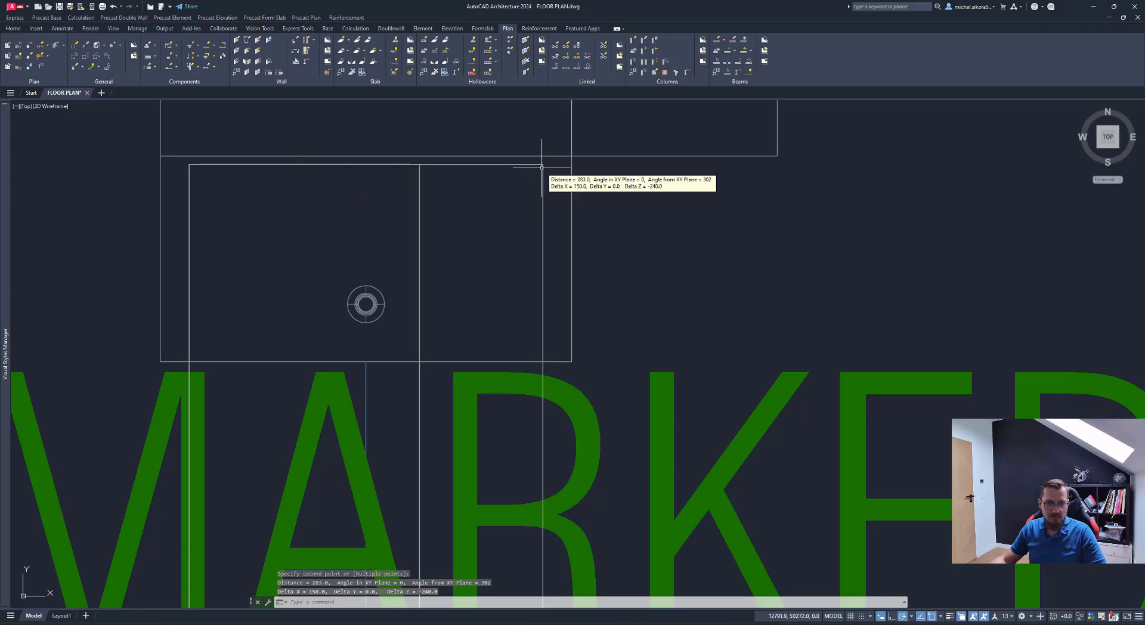
key(Return)
click(543, 163)
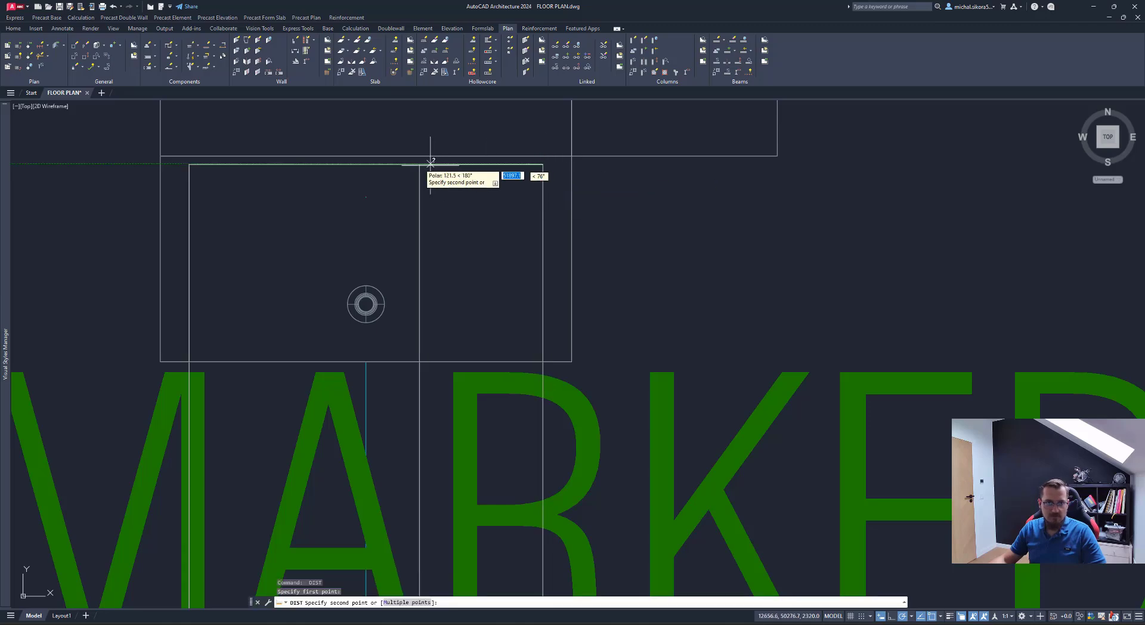
click(419, 164)
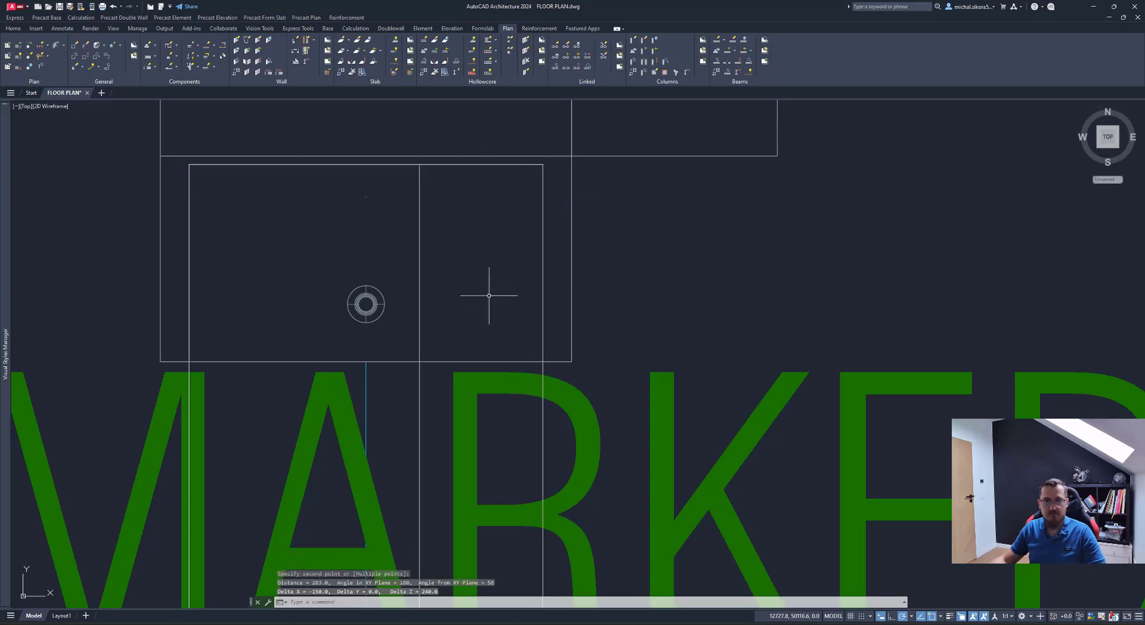
Step: Start a hollow-core slab with section 19 and set its strand pattern to 52
scroll(488, 296, up, 6)
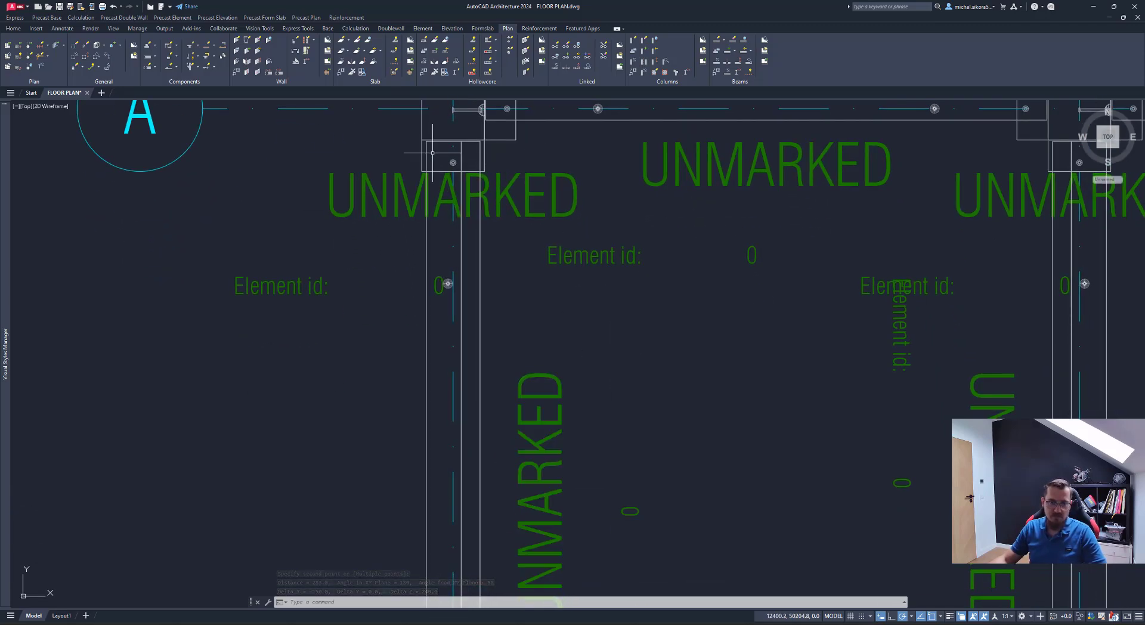
mouse_move(536, 276)
middle_down()
mouse_move(471, 209)
mouse_move(370, 203)
mouse_move(505, 224)
middle_up()
scroll(369, 203, down, 4)
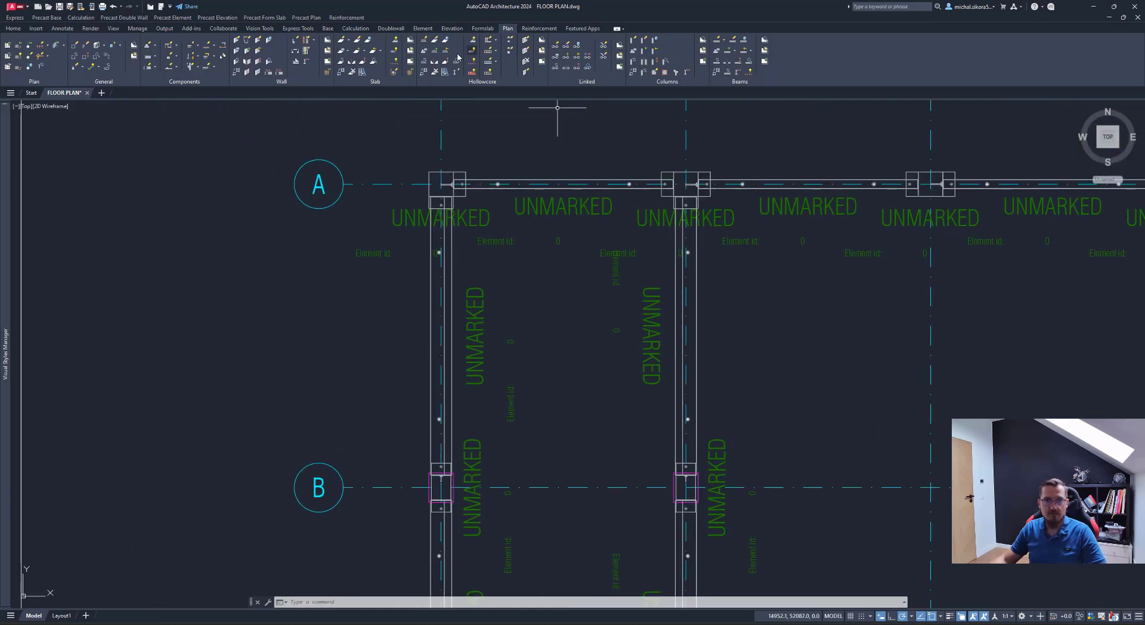
click(424, 40)
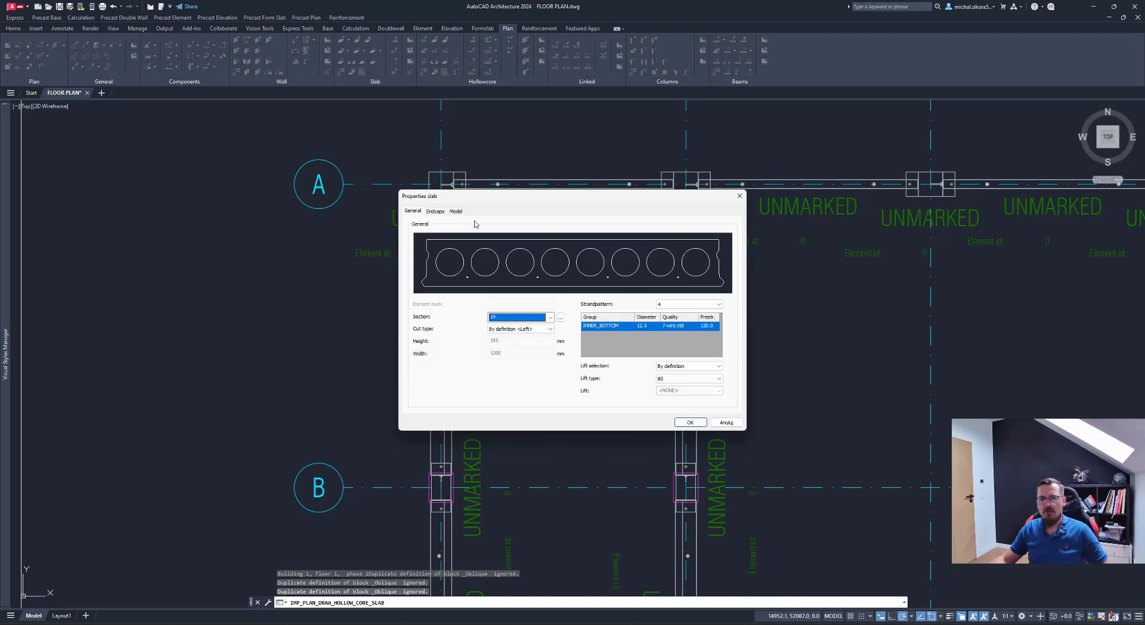
click(513, 317)
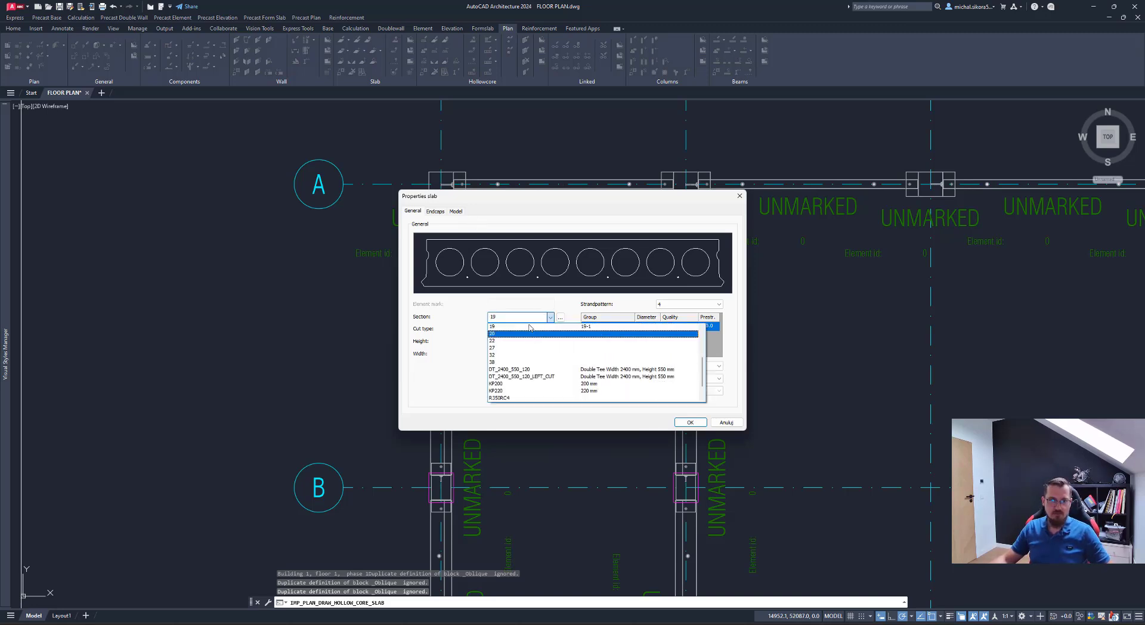
click(529, 303)
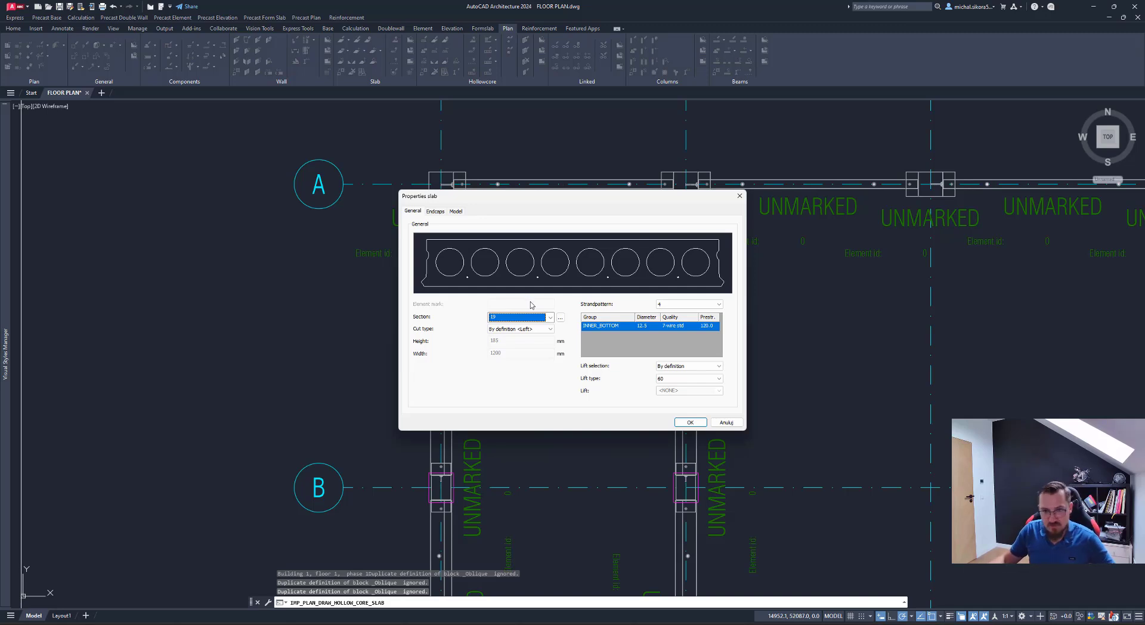
click(689, 304)
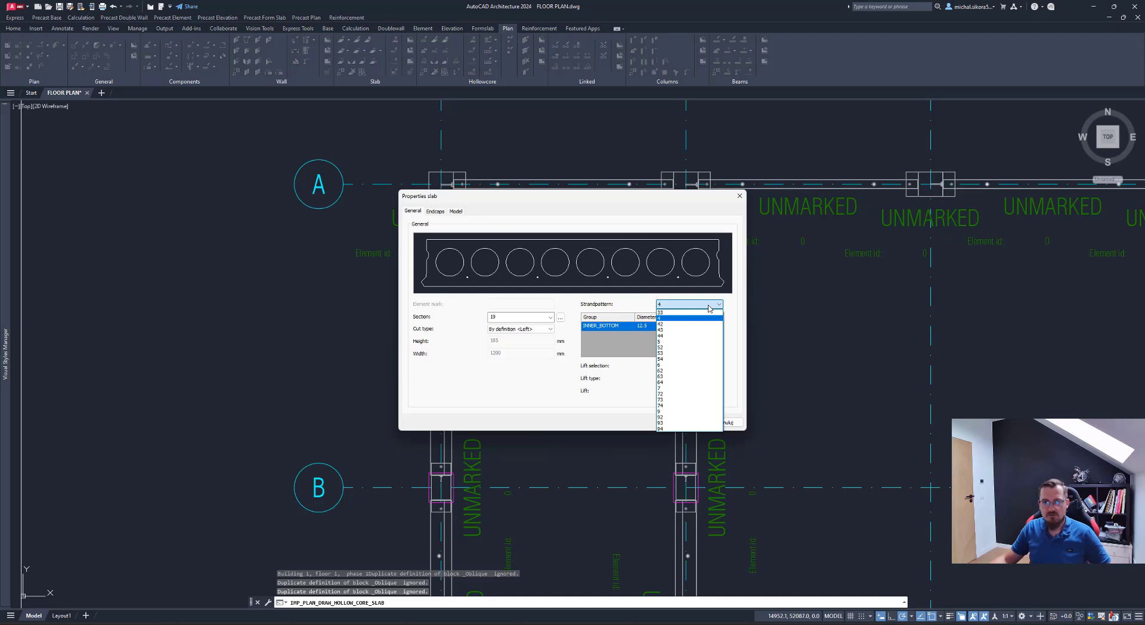
click(674, 348)
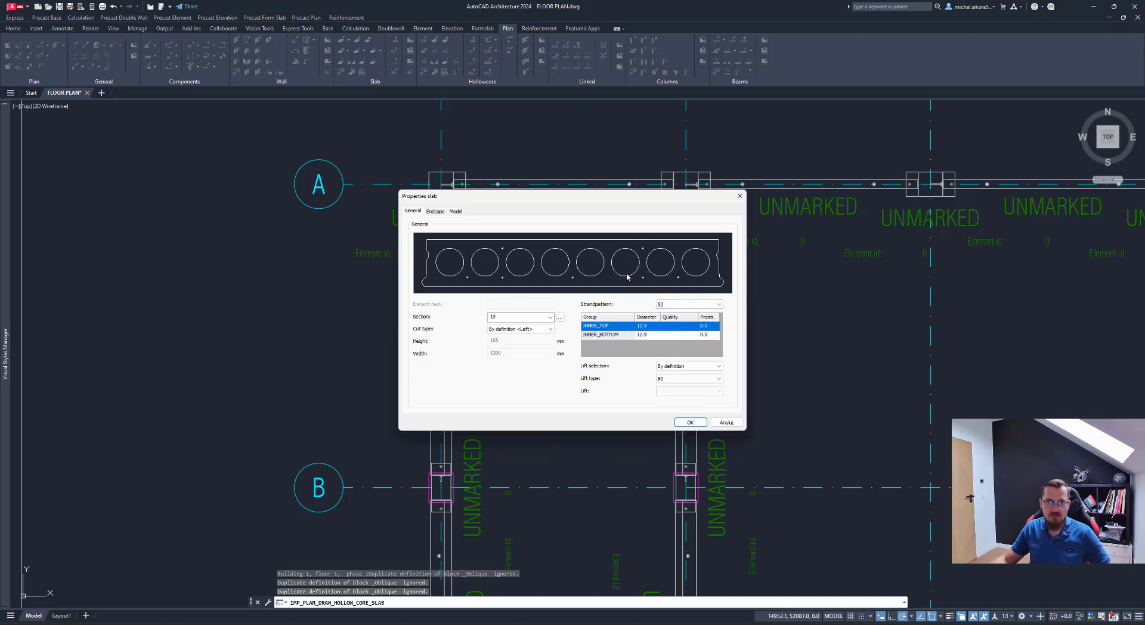
click(683, 304)
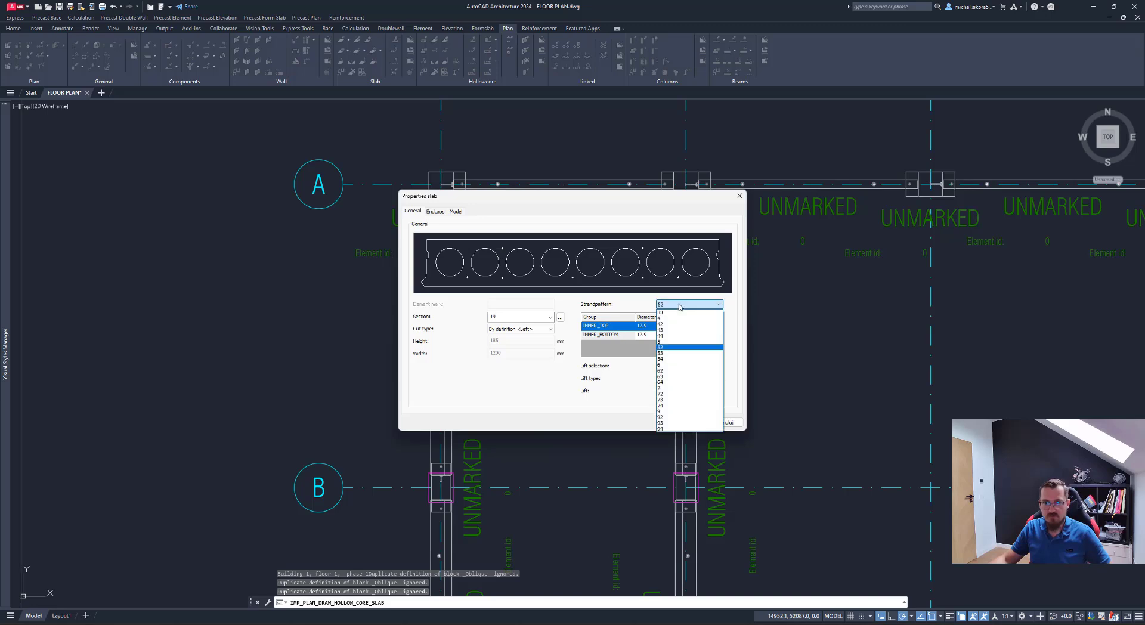
click(668, 364)
click(692, 304)
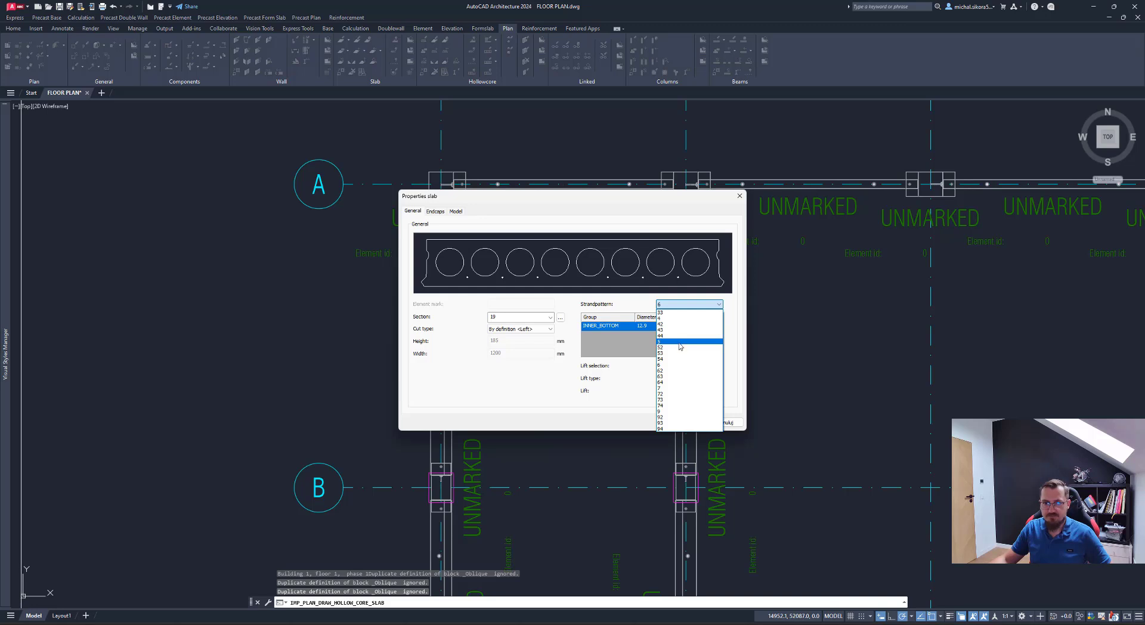
click(674, 348)
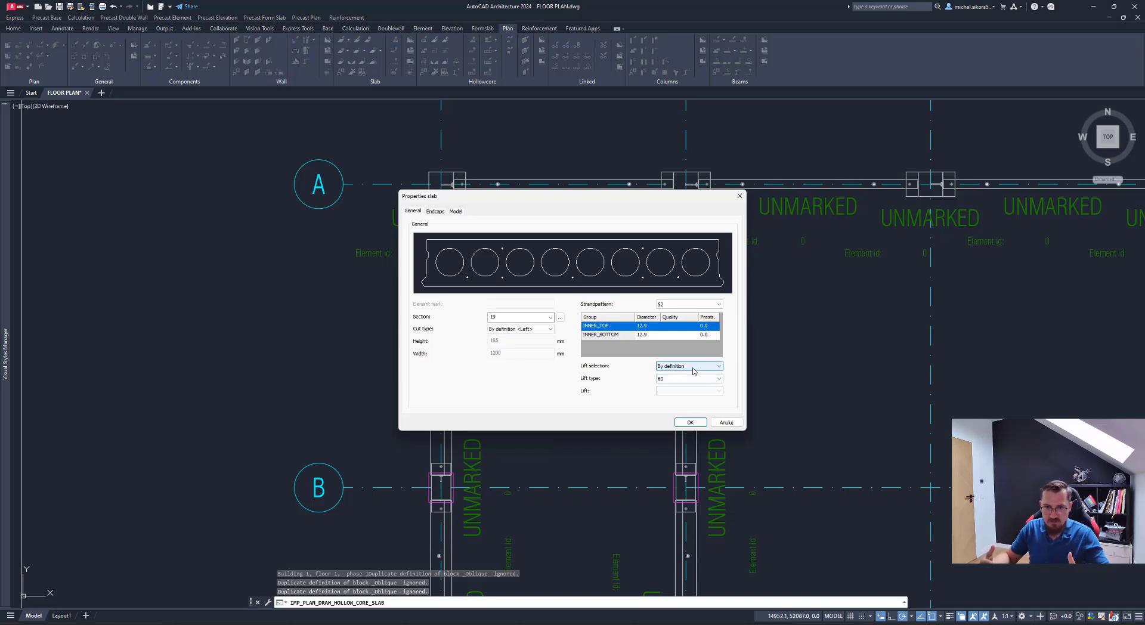
Step: Try the By user lift selection with a specific lift, and restore the selection to By definition
click(694, 370)
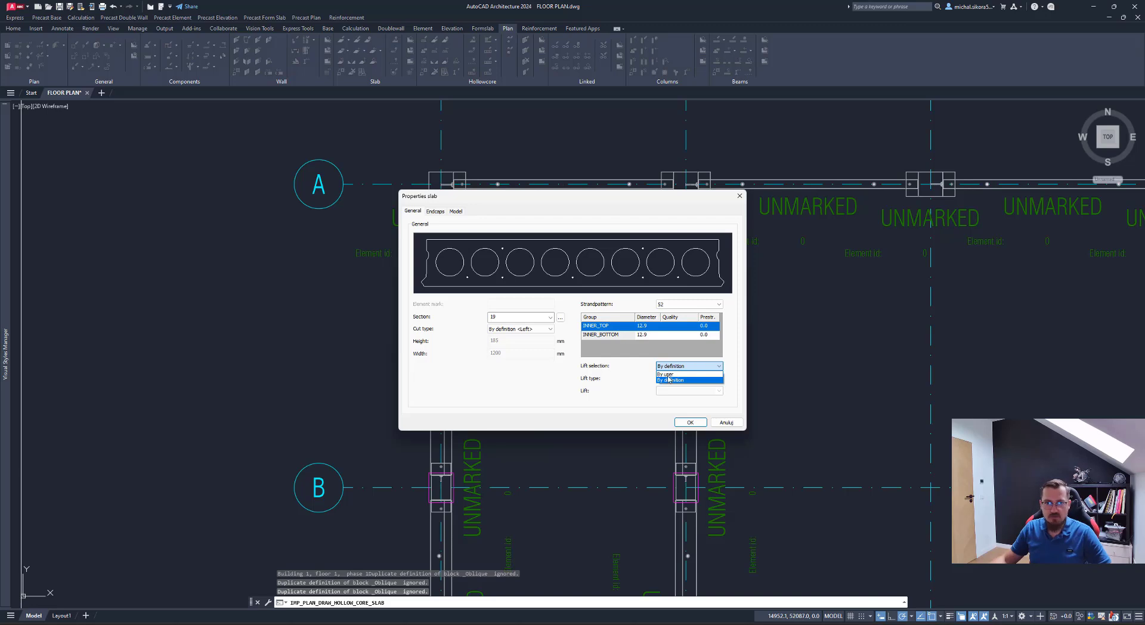
click(686, 381)
click(690, 391)
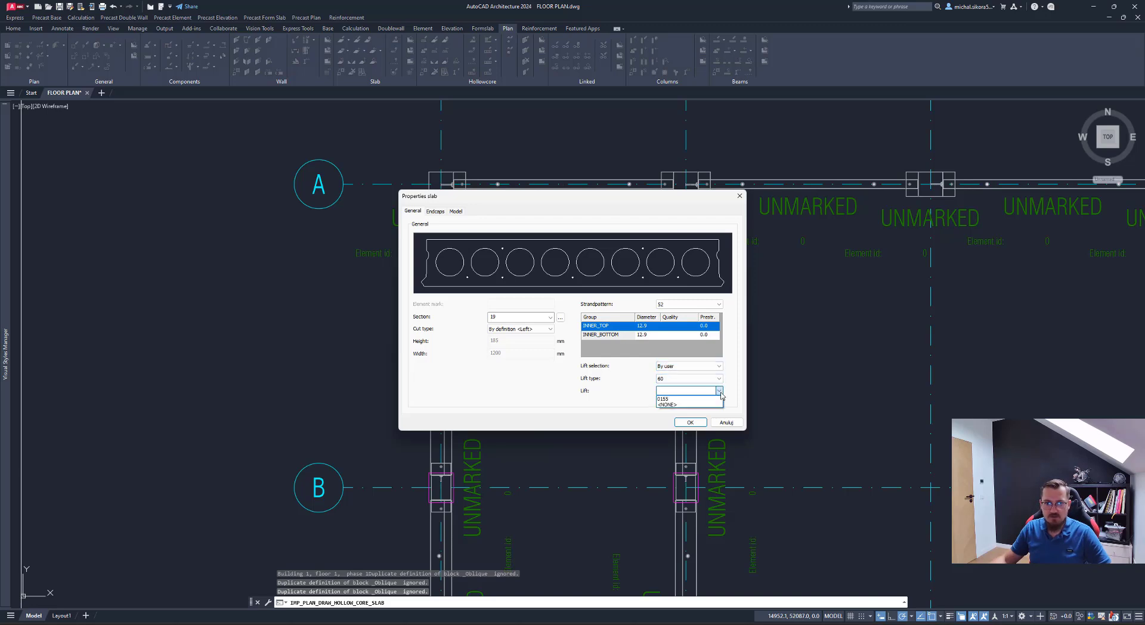
click(691, 400)
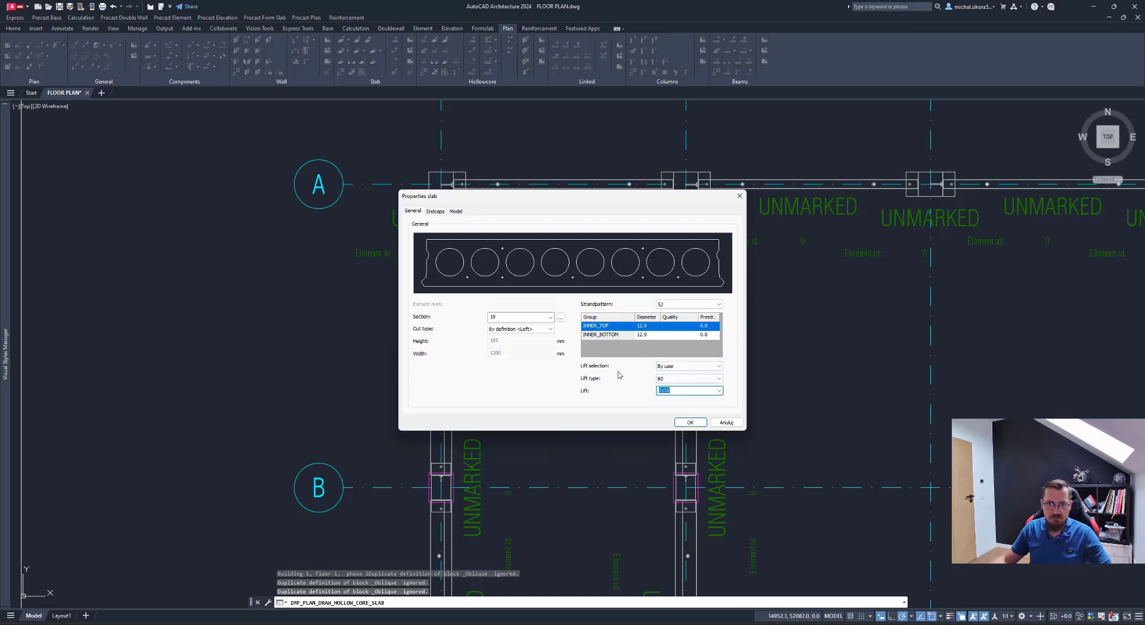
click(686, 367)
click(676, 380)
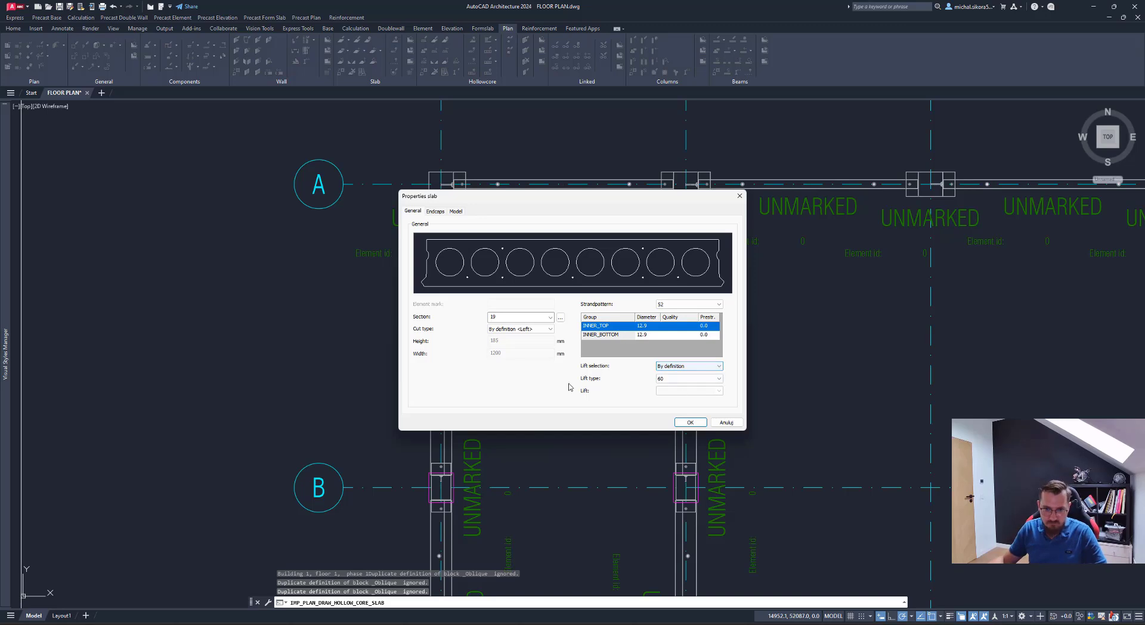
Step: Try the HD19-L endcap on the slab's left edge, and switch that edge to HD19-U2
click(437, 212)
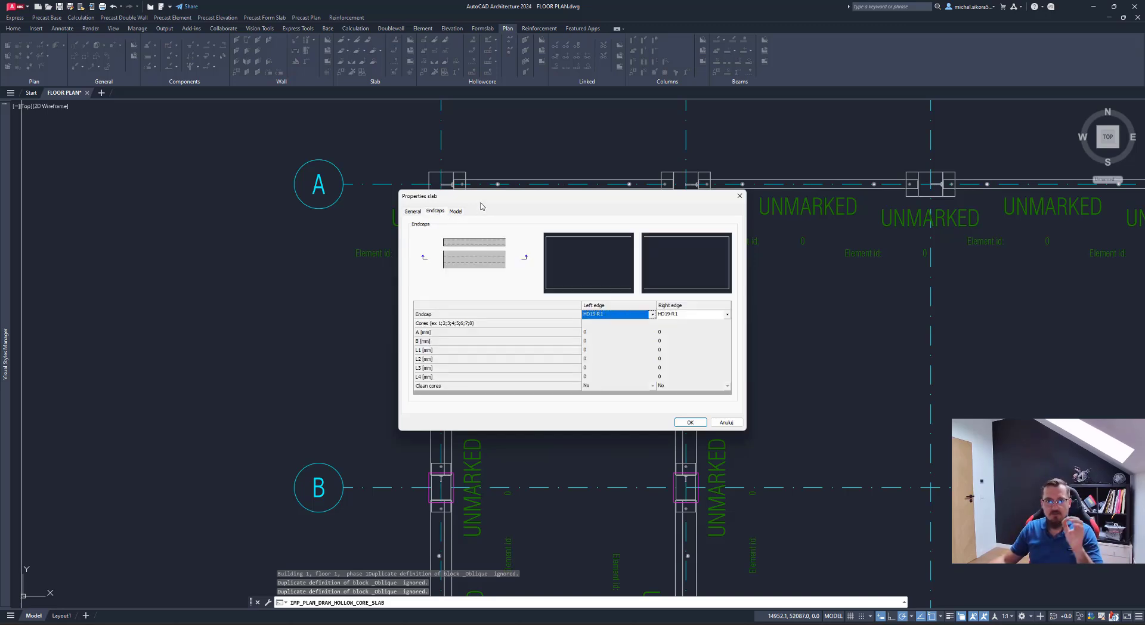
click(653, 315)
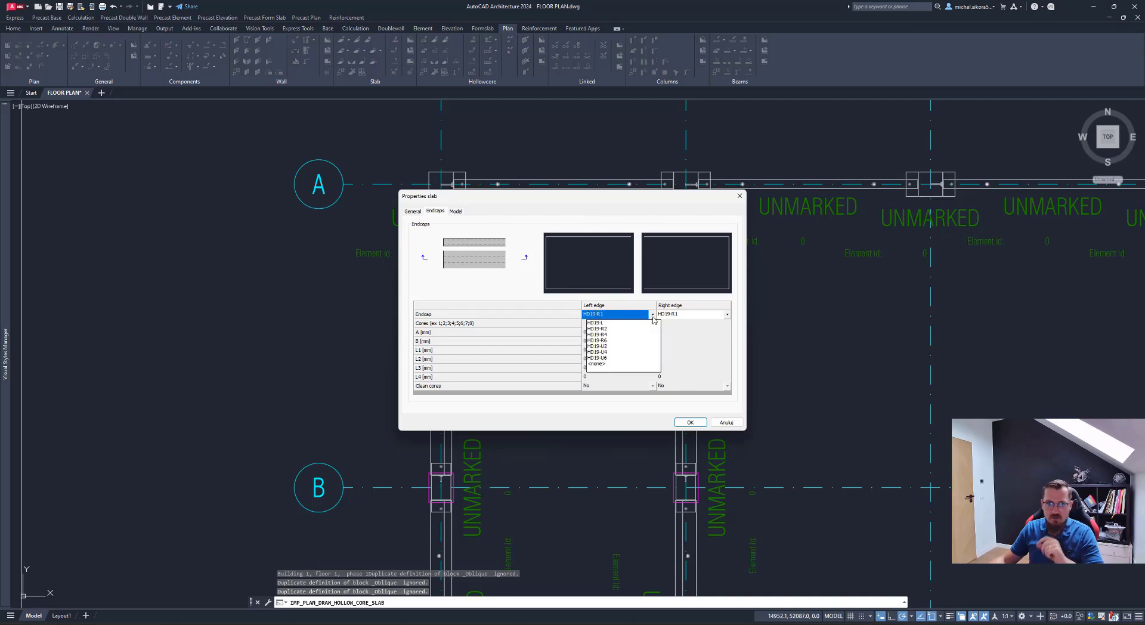
click(614, 323)
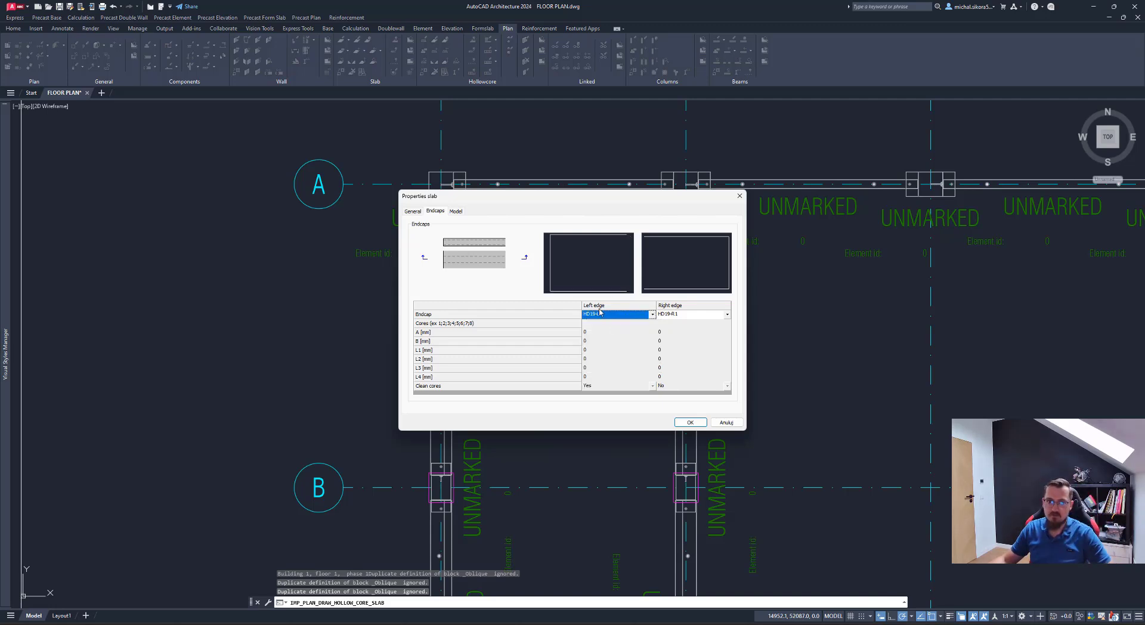
click(652, 315)
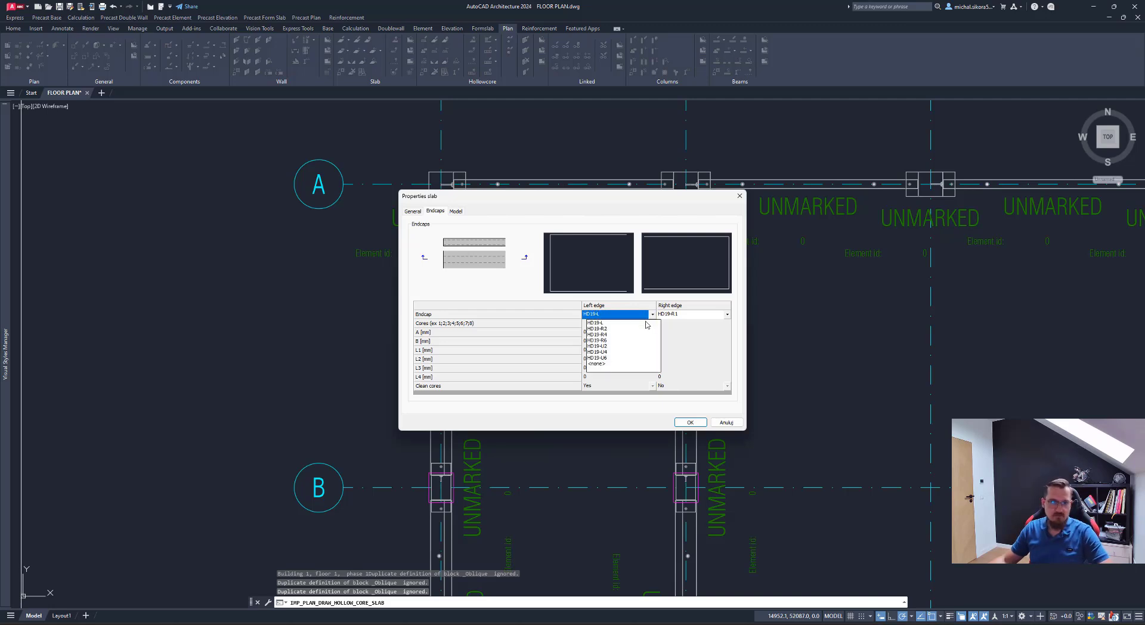
click(607, 346)
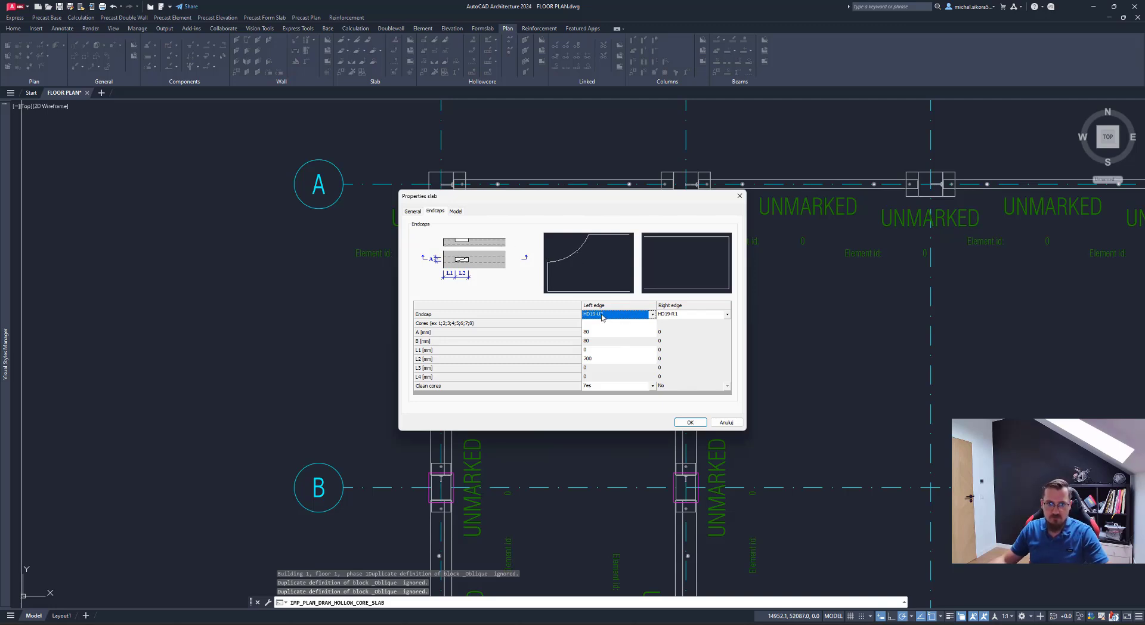
Step: Try the HD19-U4 endcap on the slab's right edge, switch it to HD19-U2, and accept the properties
click(727, 317)
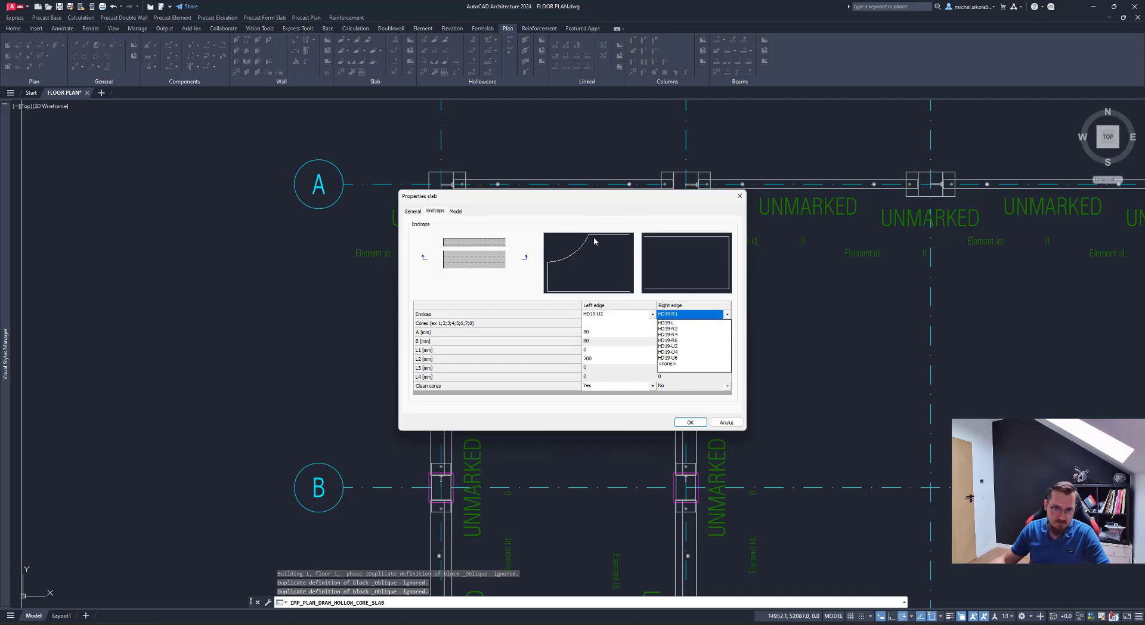
click(685, 352)
click(727, 312)
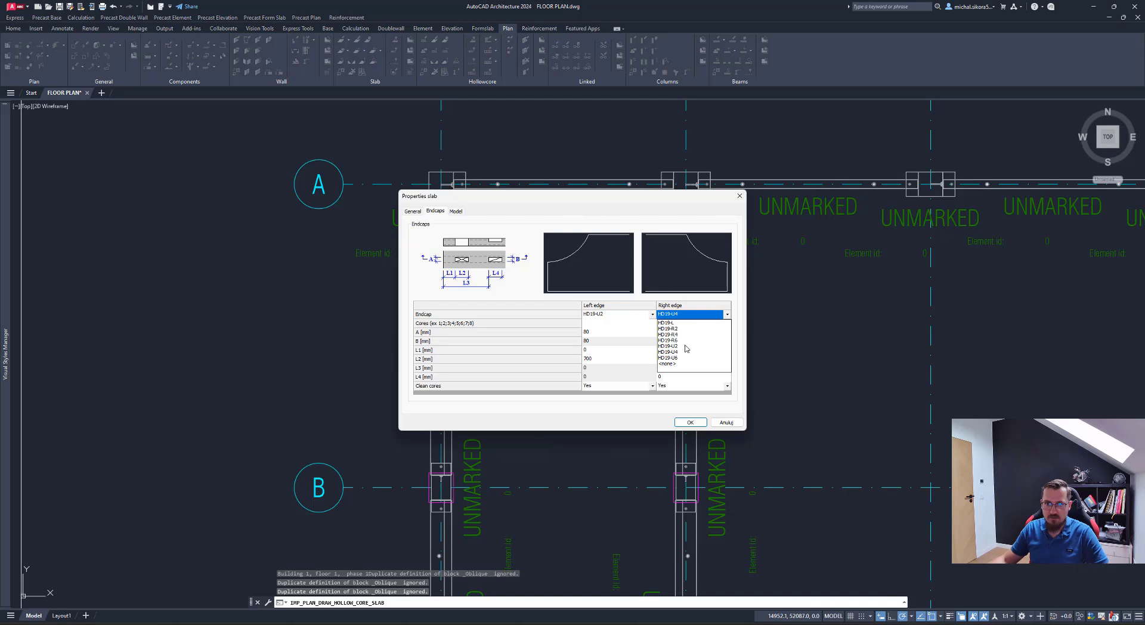
click(680, 346)
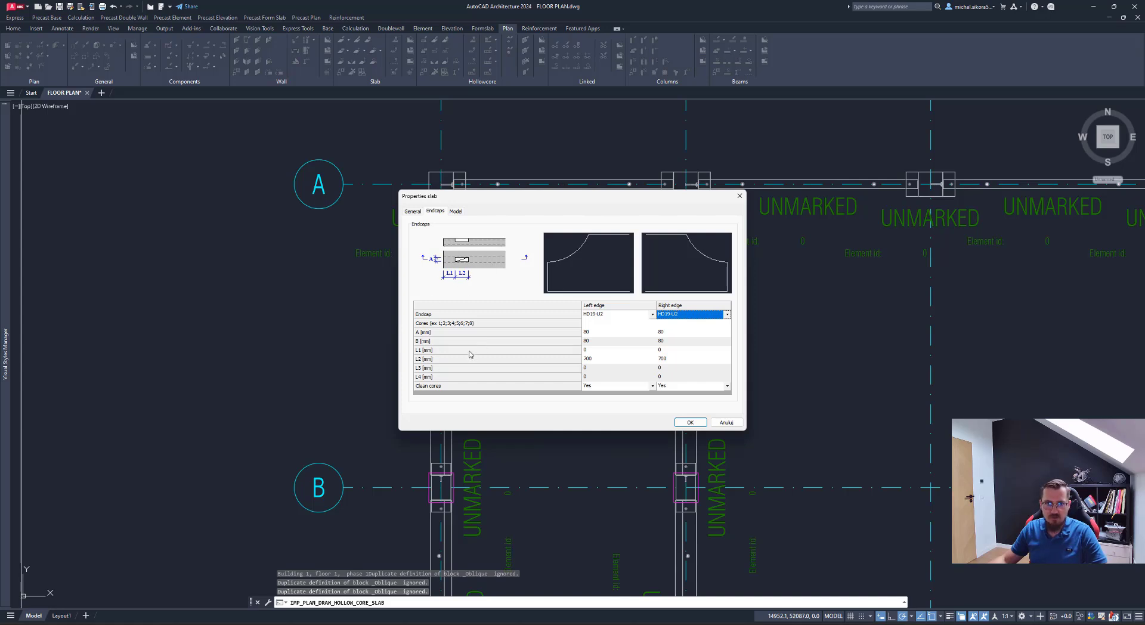
click(689, 422)
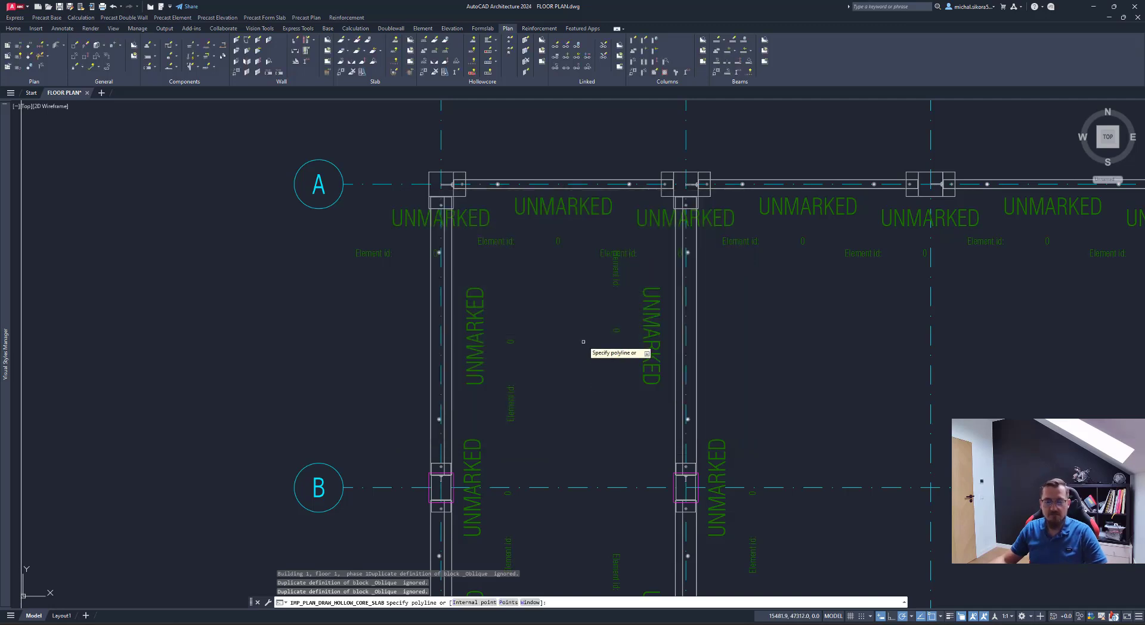
key(Return)
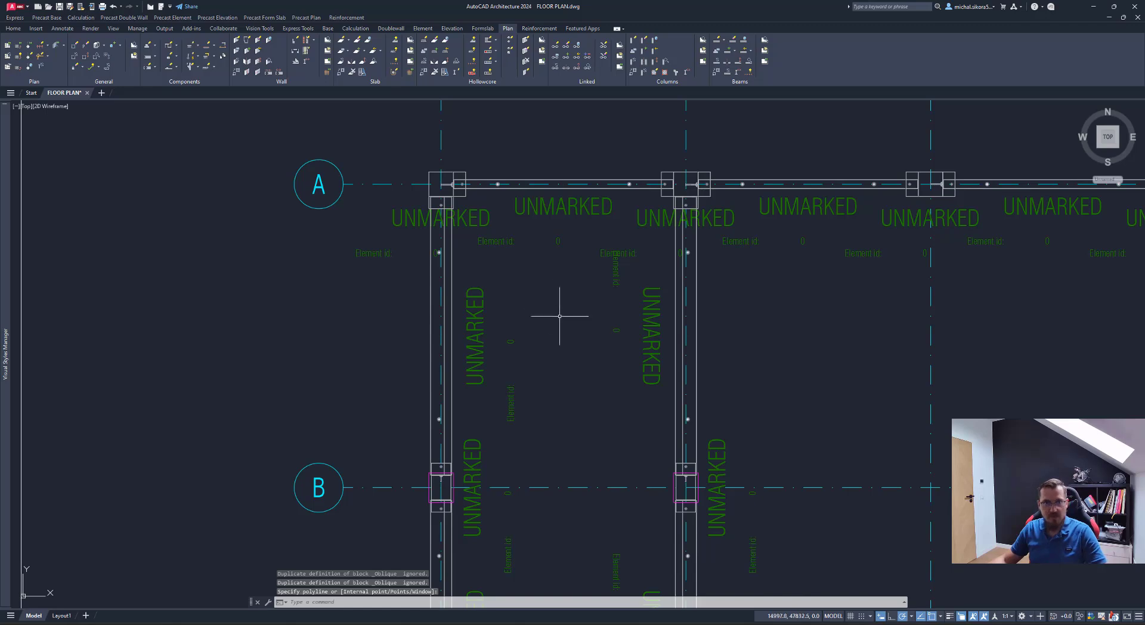
Step: Start the hollow-core slab again and review its section and model elevation settings
click(434, 50)
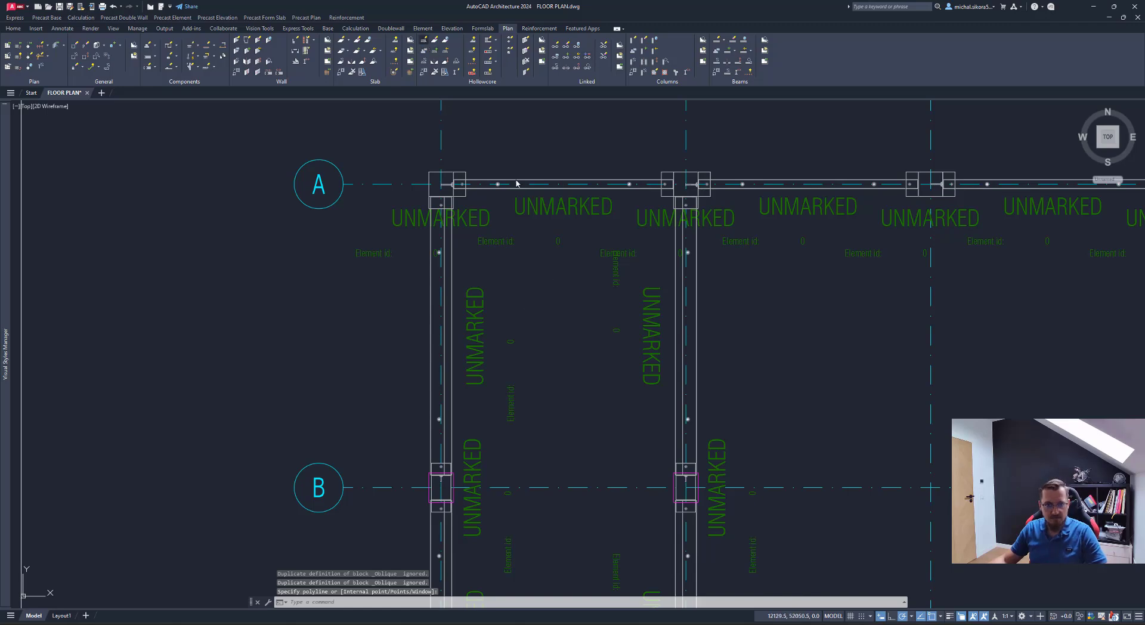
click(437, 212)
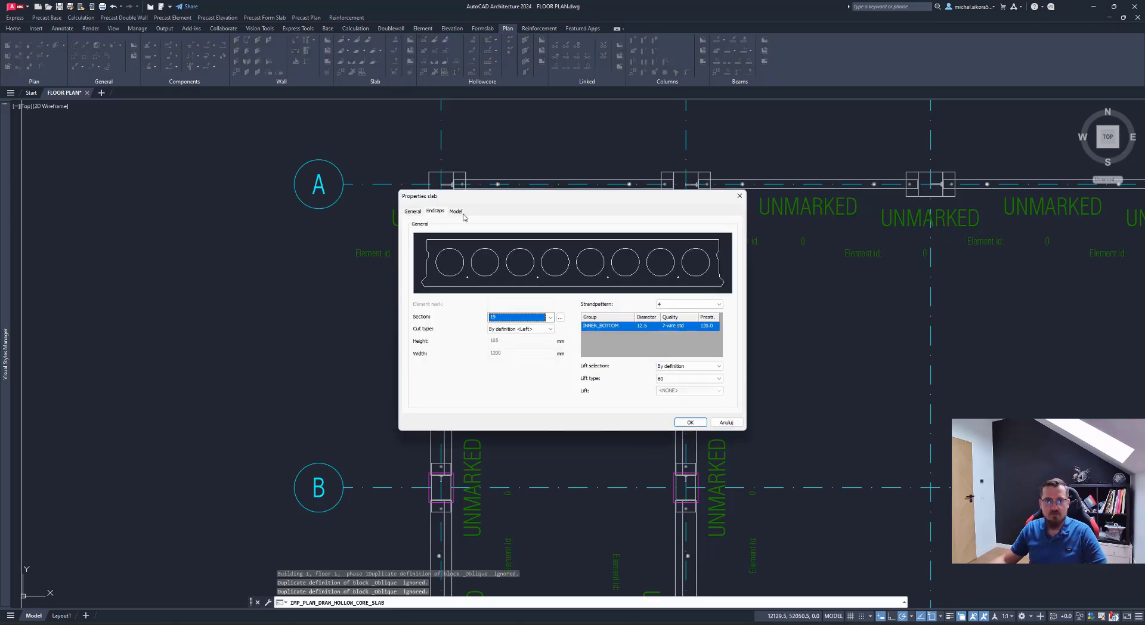
click(456, 212)
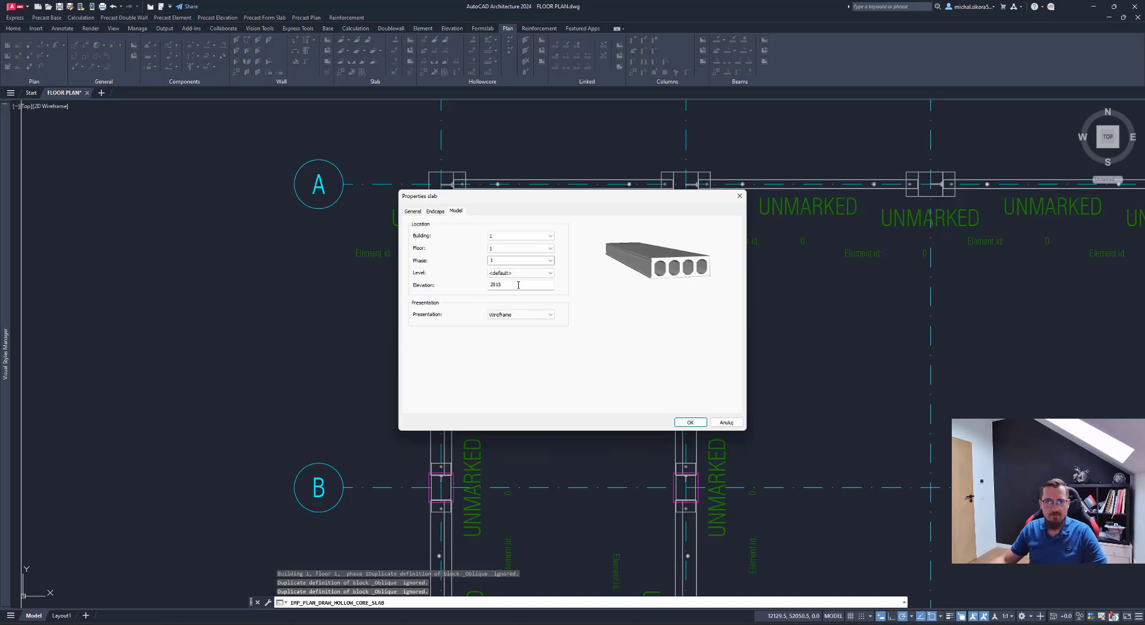
click(539, 285)
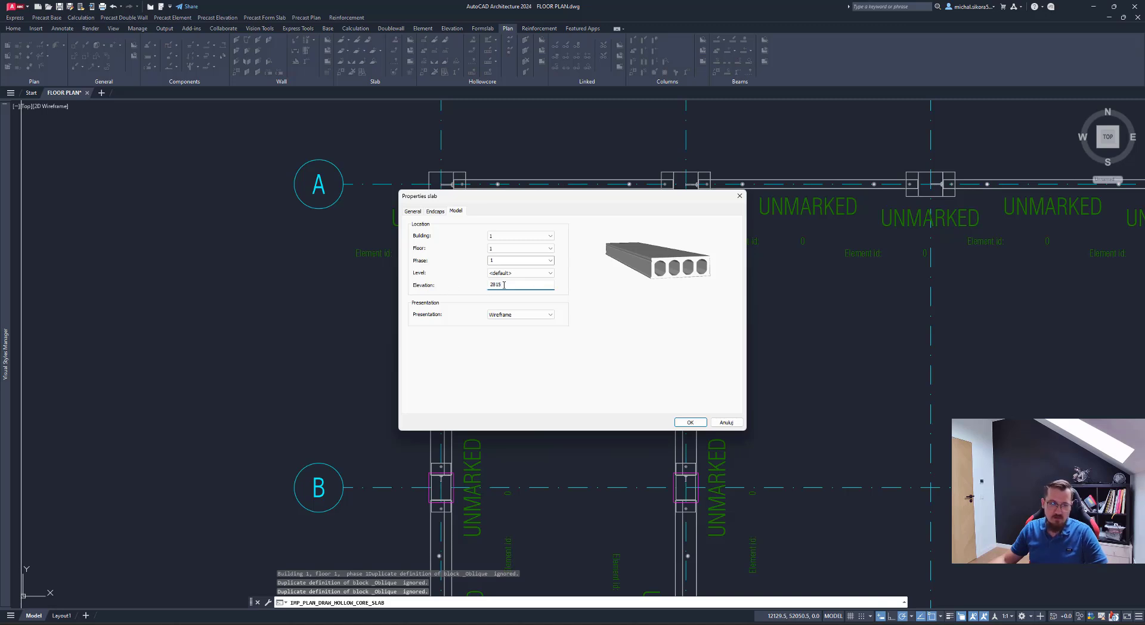
drag(504, 285, 459, 288)
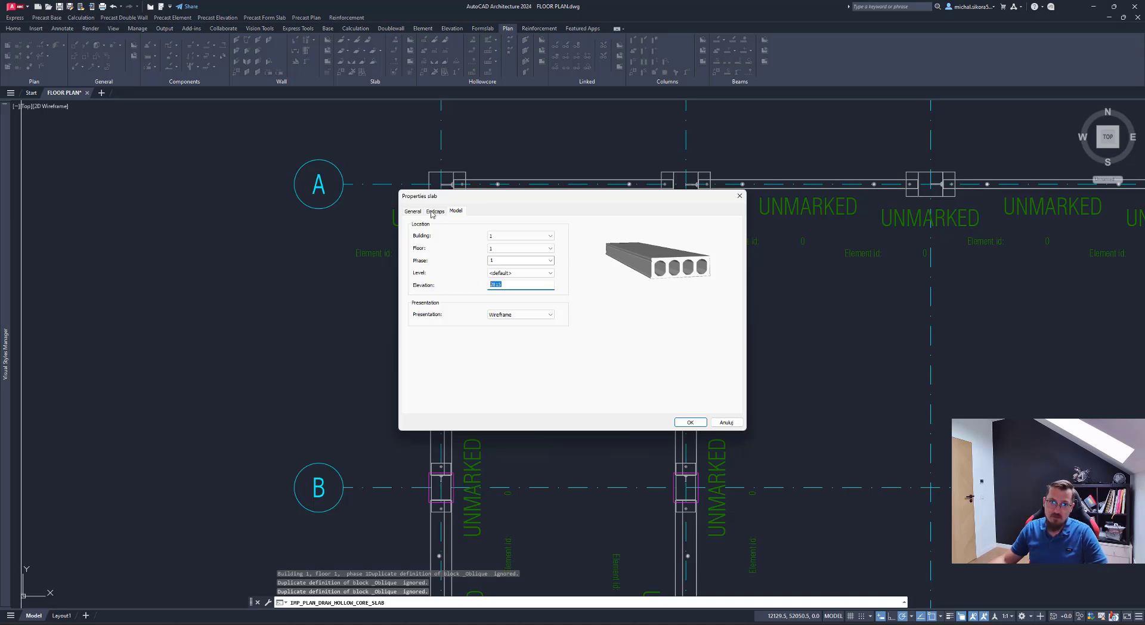
click(412, 212)
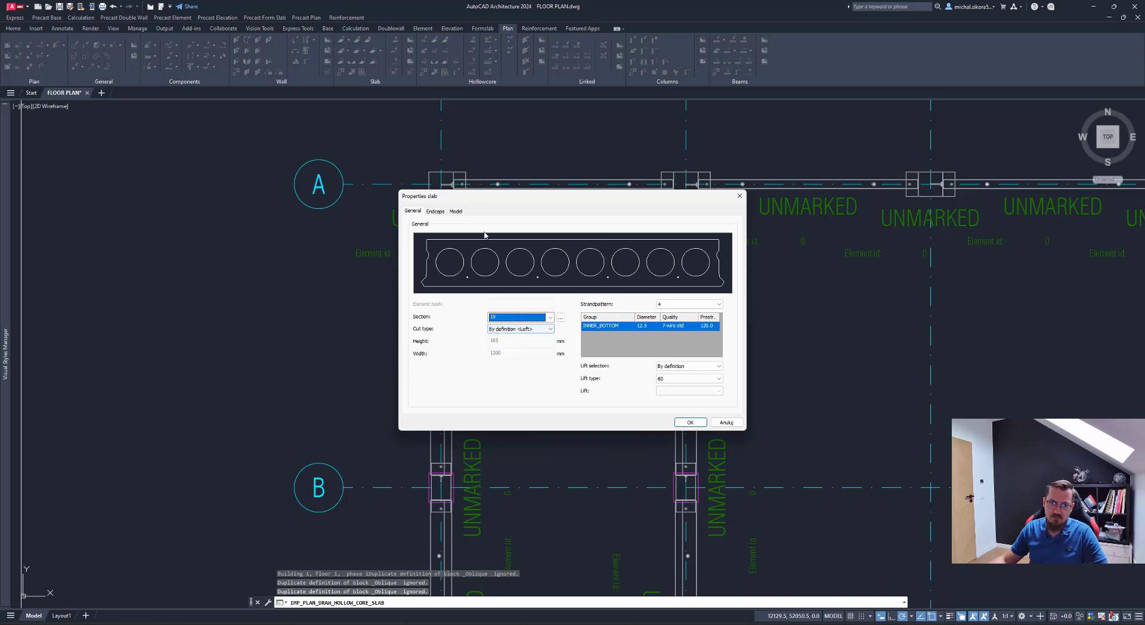
click(456, 211)
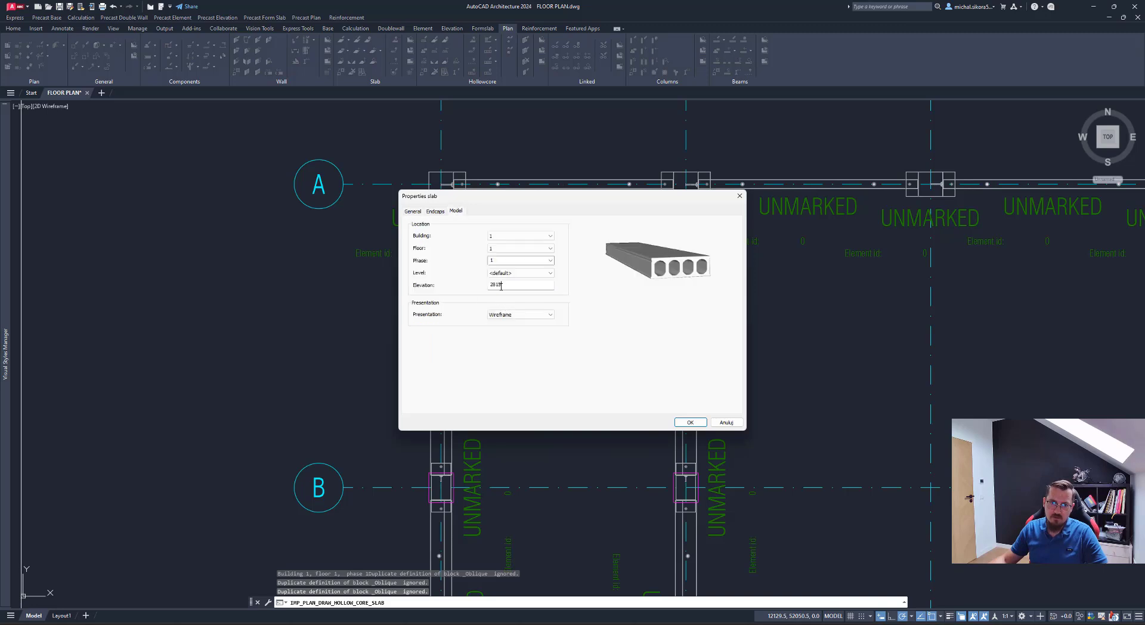
drag(501, 286, 483, 290)
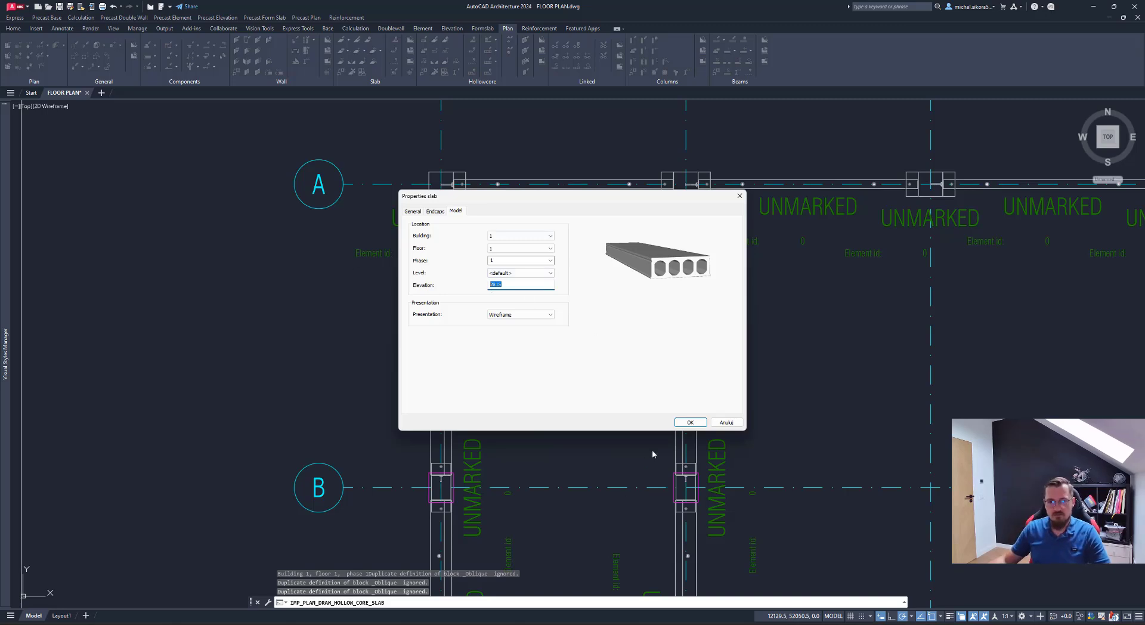
Step: Set the slab's left and right edge endcaps to HD19-U2
click(439, 213)
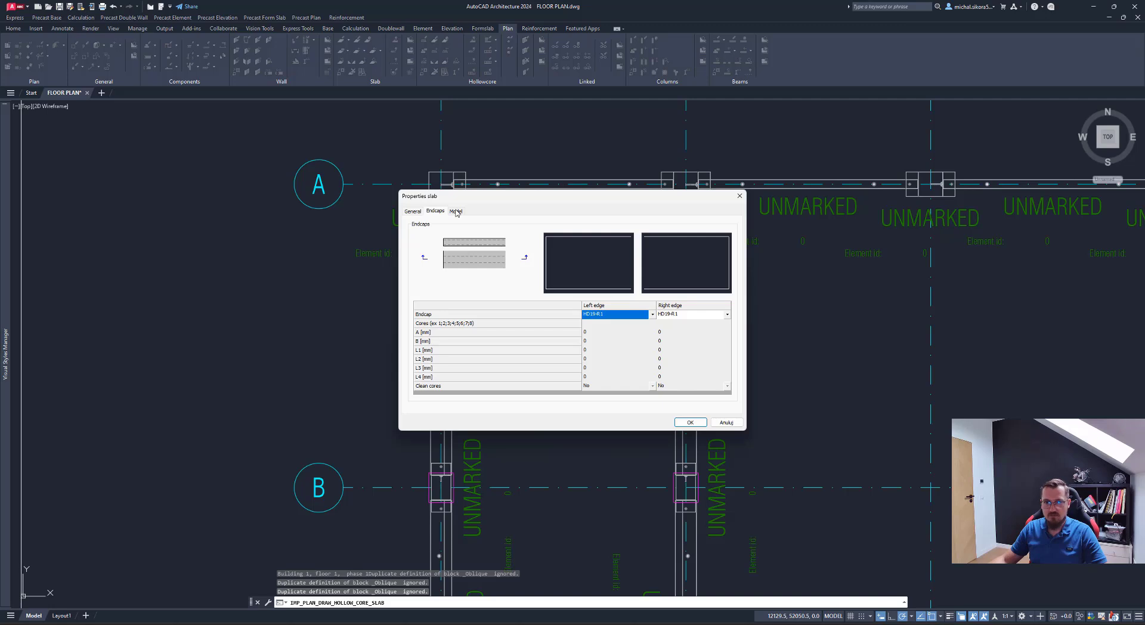
click(651, 315)
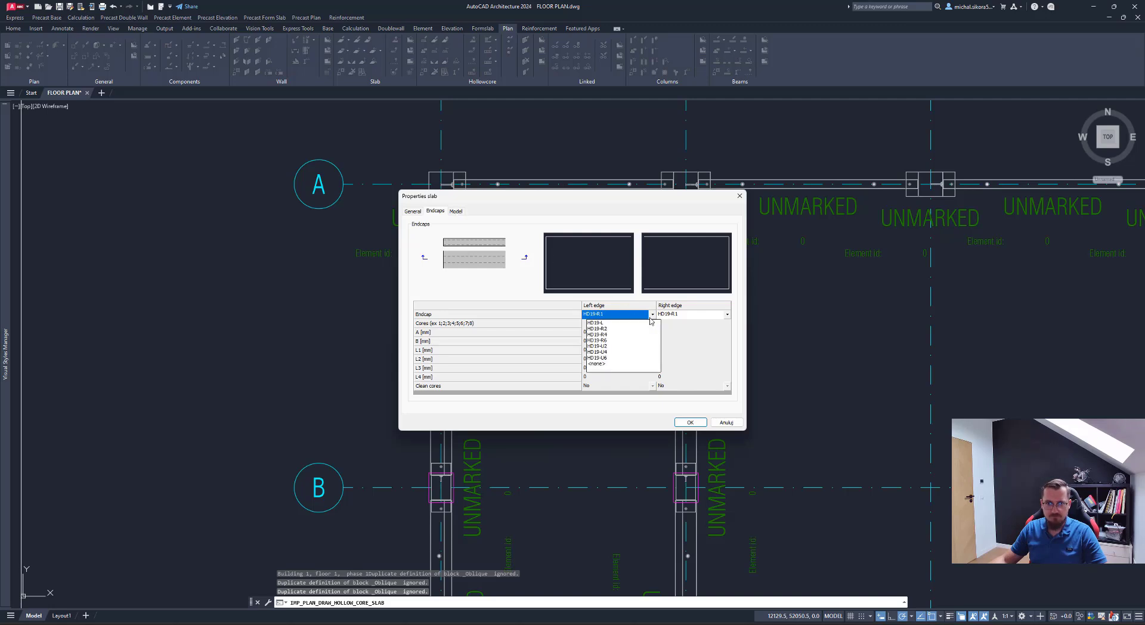
click(613, 346)
click(727, 314)
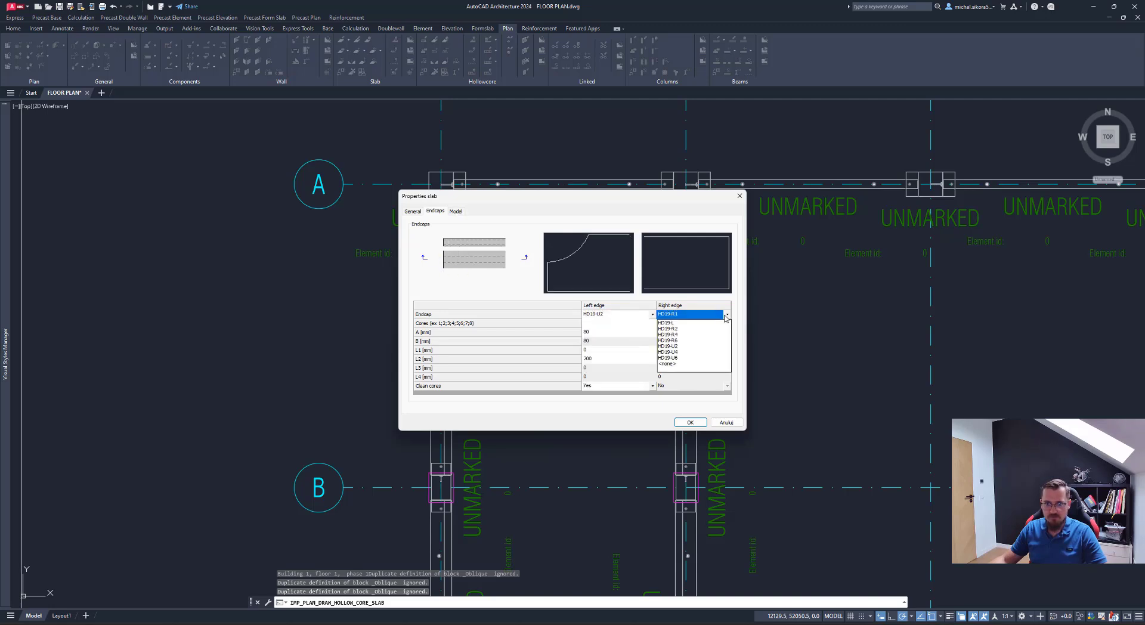
click(693, 346)
Step: Set the slab's strand pattern to 52 and accept the slab properties
click(413, 211)
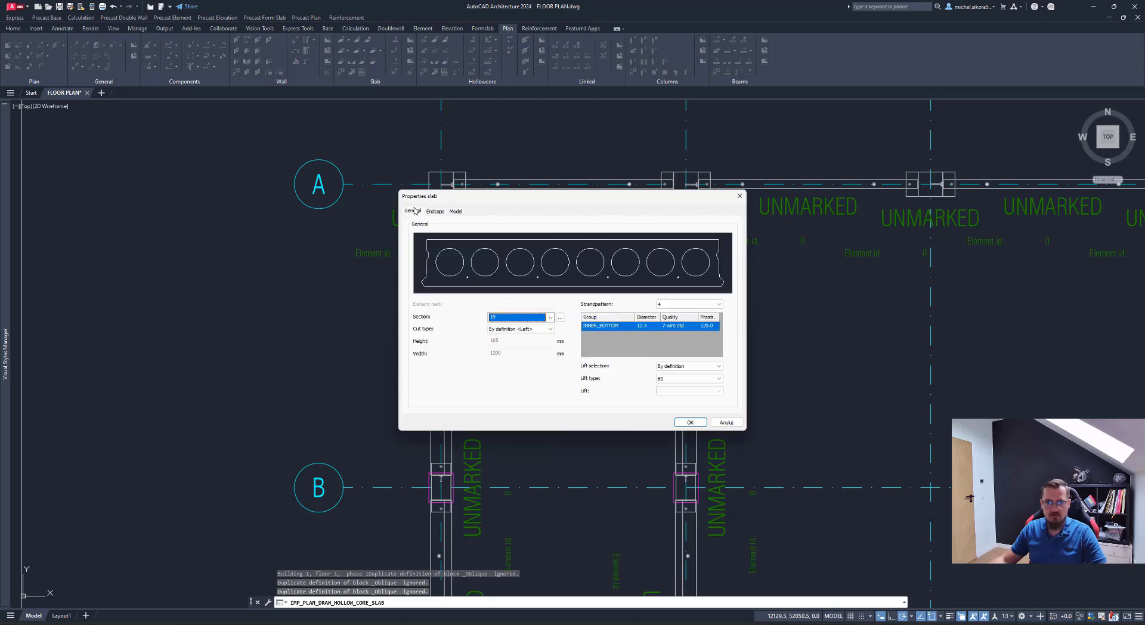
click(675, 304)
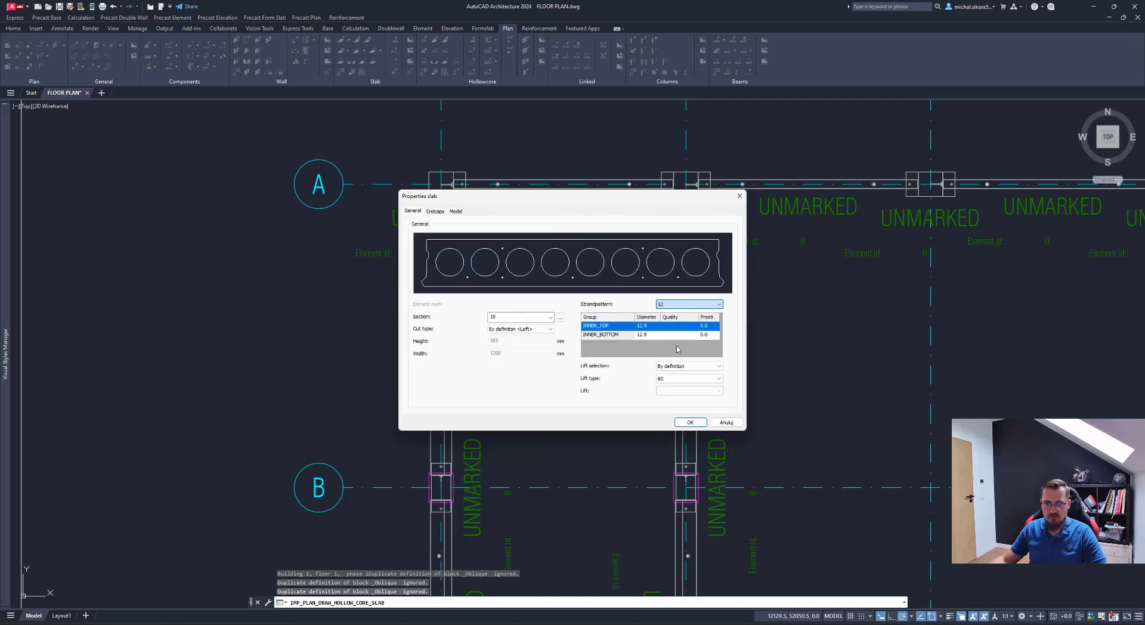
click(680, 345)
click(690, 422)
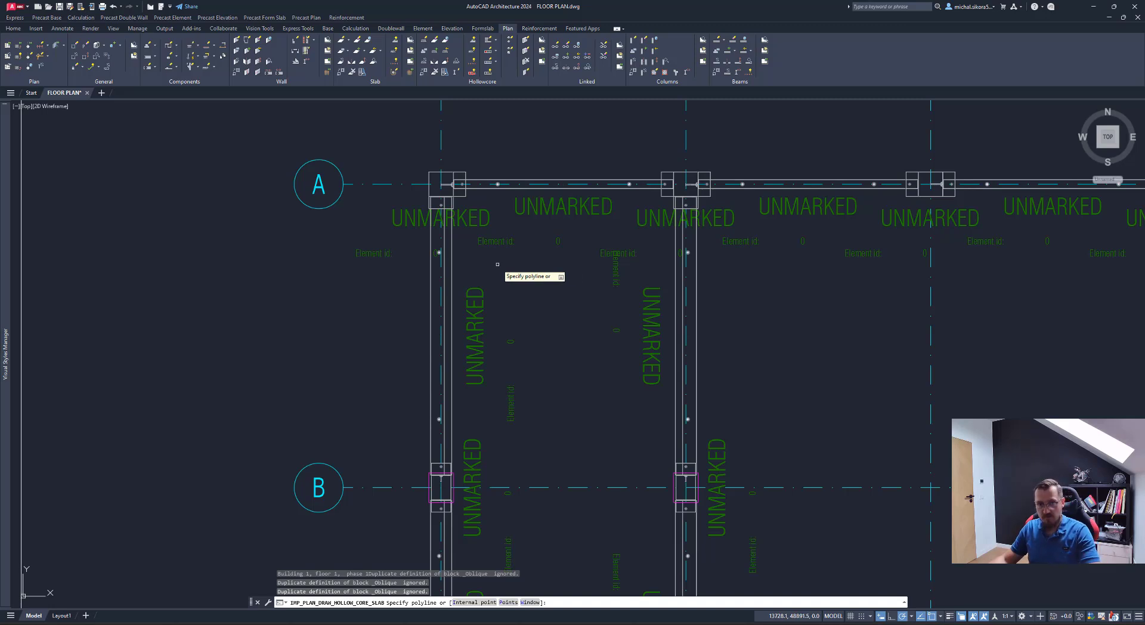
Step: Outline the slab area by points, running below axis A from the axis 1 beam's inner corner to the axis 2 beam's facing corner
text(p)
key(Return)
scroll(447, 197, up, 2)
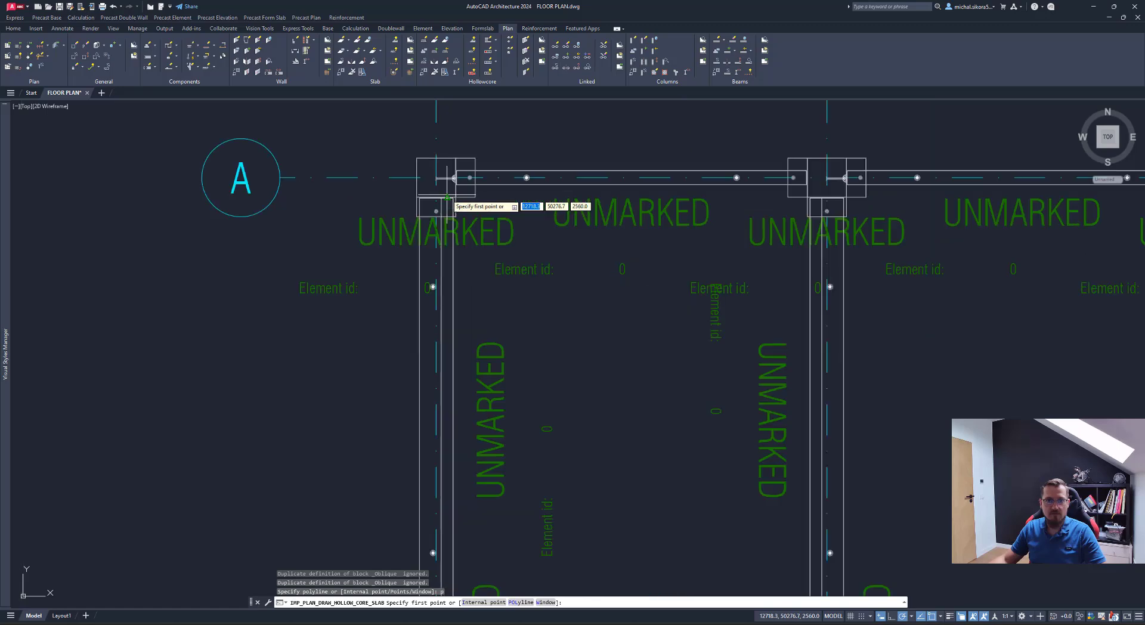
scroll(446, 197, up, 6)
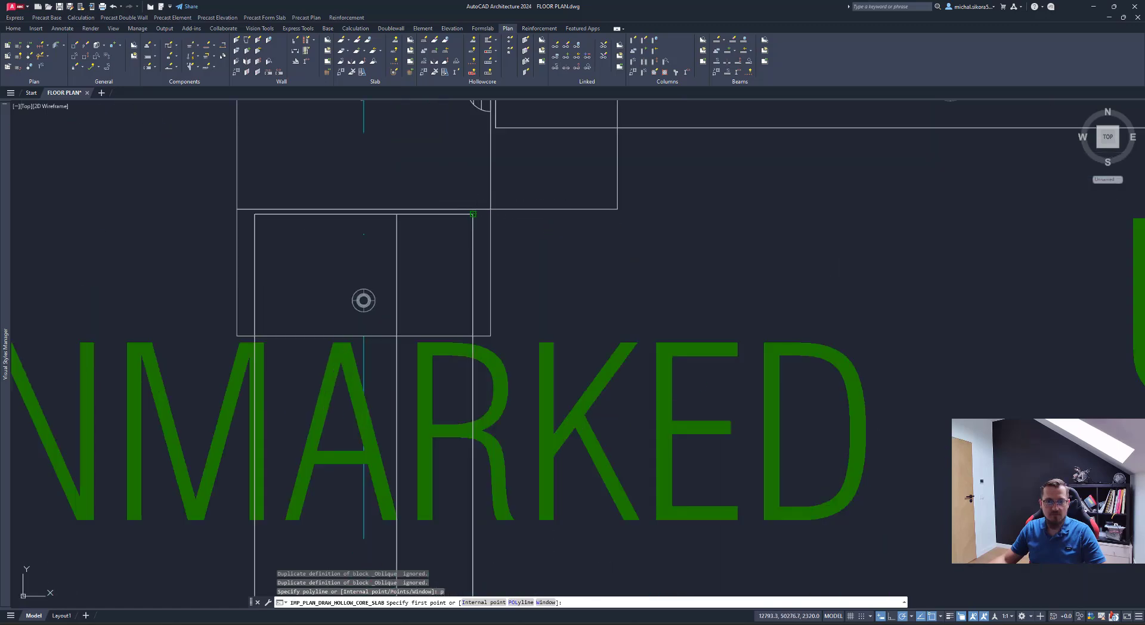
click(473, 214)
scroll(852, 292, down, 3)
middle_drag(852, 293, 693, 247)
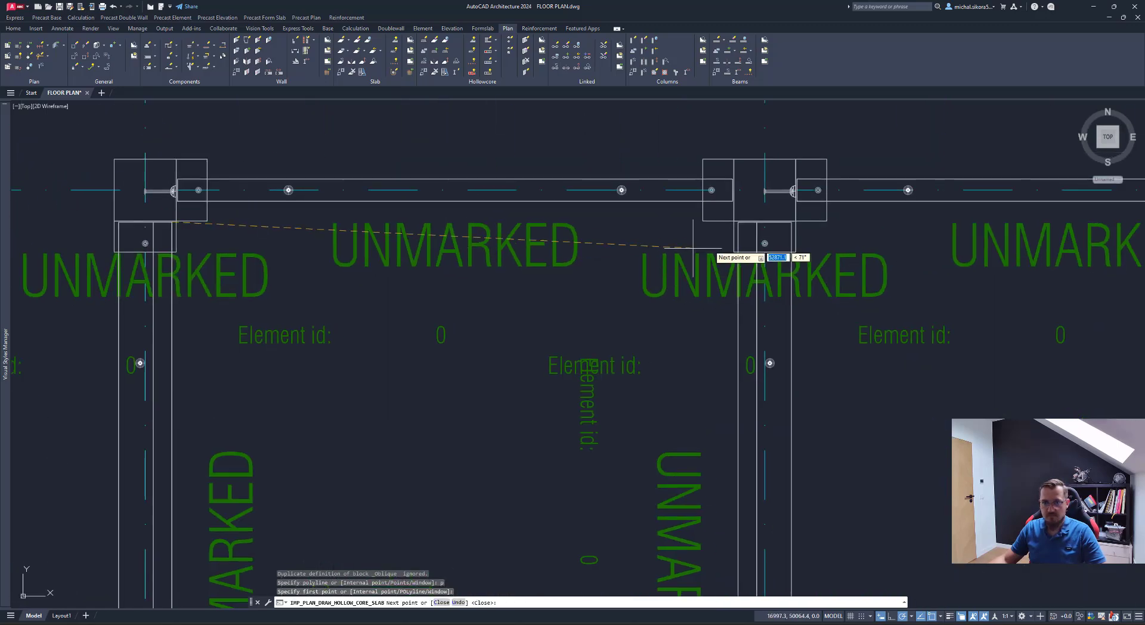
scroll(693, 248, up, 5)
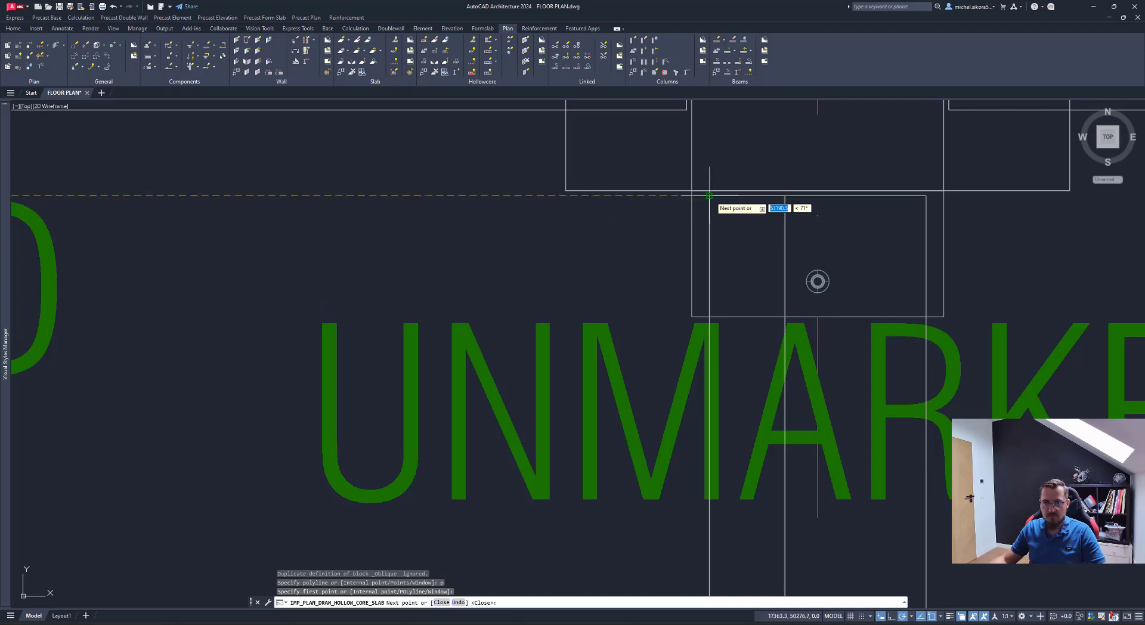
Step: Continue the slab outline to the inner beam corners at axis C on axes 2 and 1, and close it
scroll(709, 195, down, 5)
scroll(681, 463, down, 3)
mouse_move(543, 412)
middle_down()
mouse_move(653, 318)
mouse_move(650, 292)
middle_up()
scroll(653, 504, up, 8)
scroll(629, 464, up, 2)
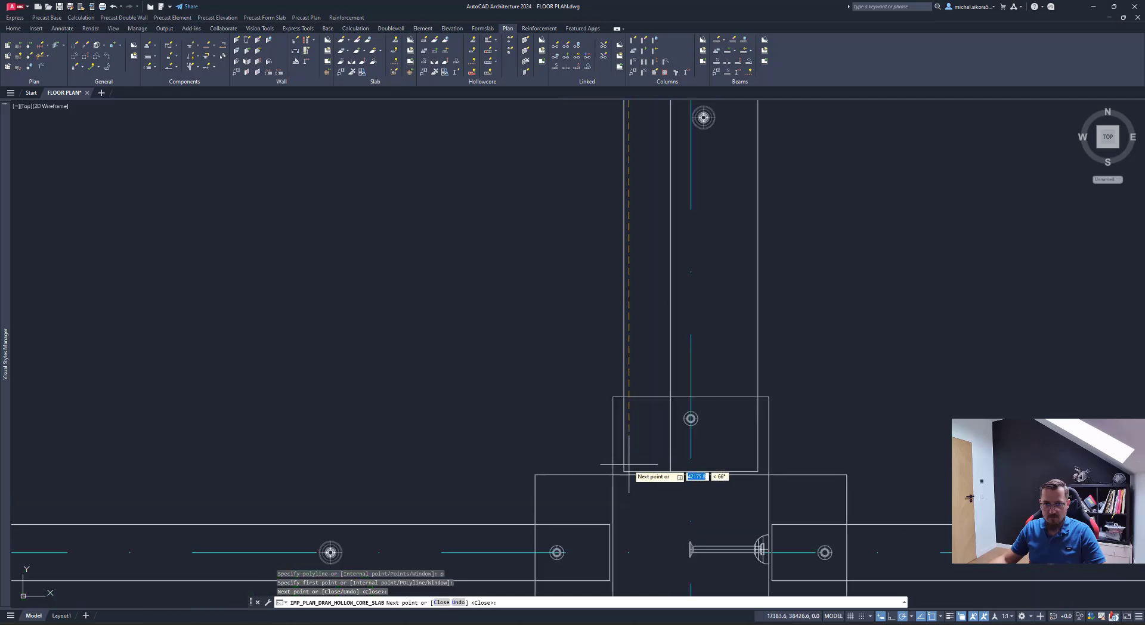
click(629, 464)
scroll(629, 464, down, 6)
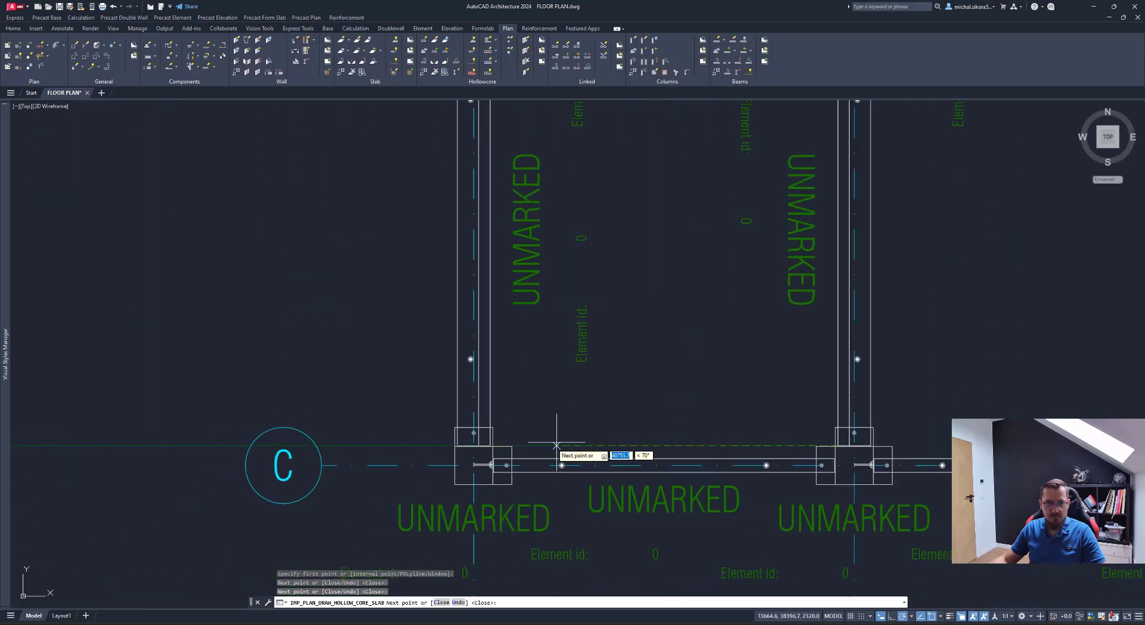
scroll(557, 445, up, 6)
click(377, 442)
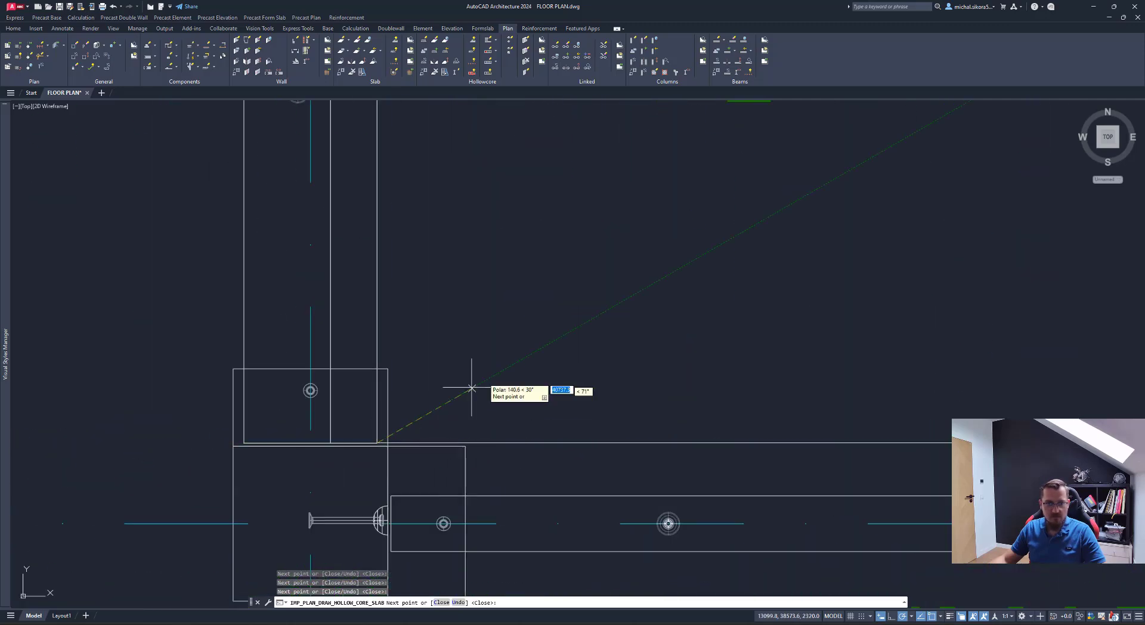
text(4)
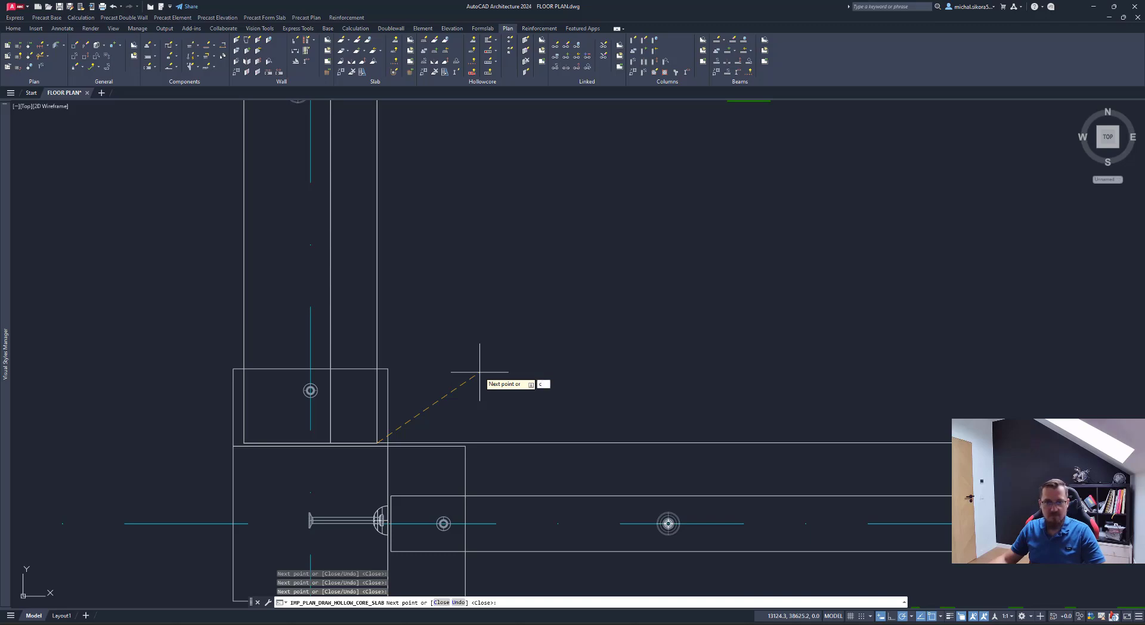
key(Return)
Step: Keep a support length of 0 for the slab edge at axis A and set 120 for the edge at axis 2
scroll(461, 340, down, 3)
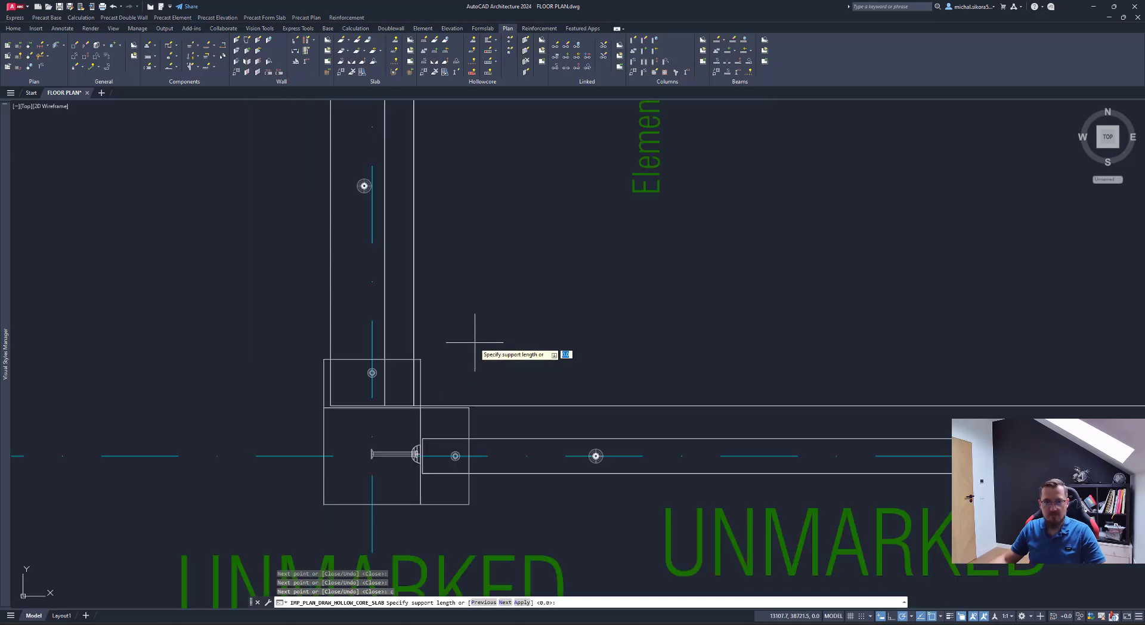
middle_drag(562, 240, 522, 399)
scroll(532, 227, down, 3)
middle_drag(532, 227, 524, 286)
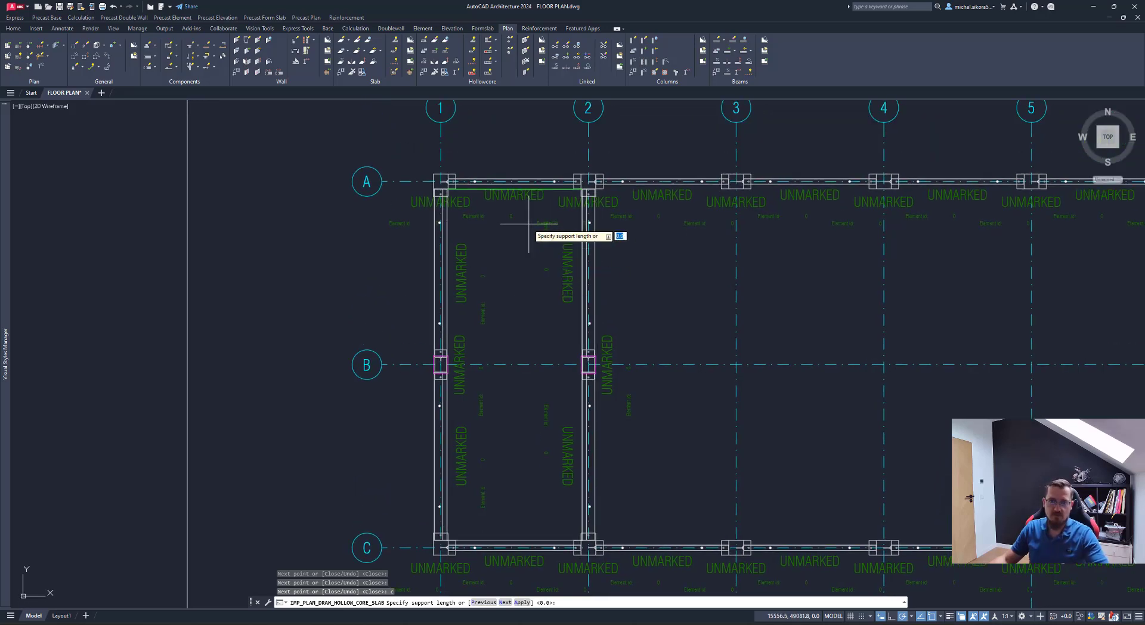
scroll(500, 192, up, 4)
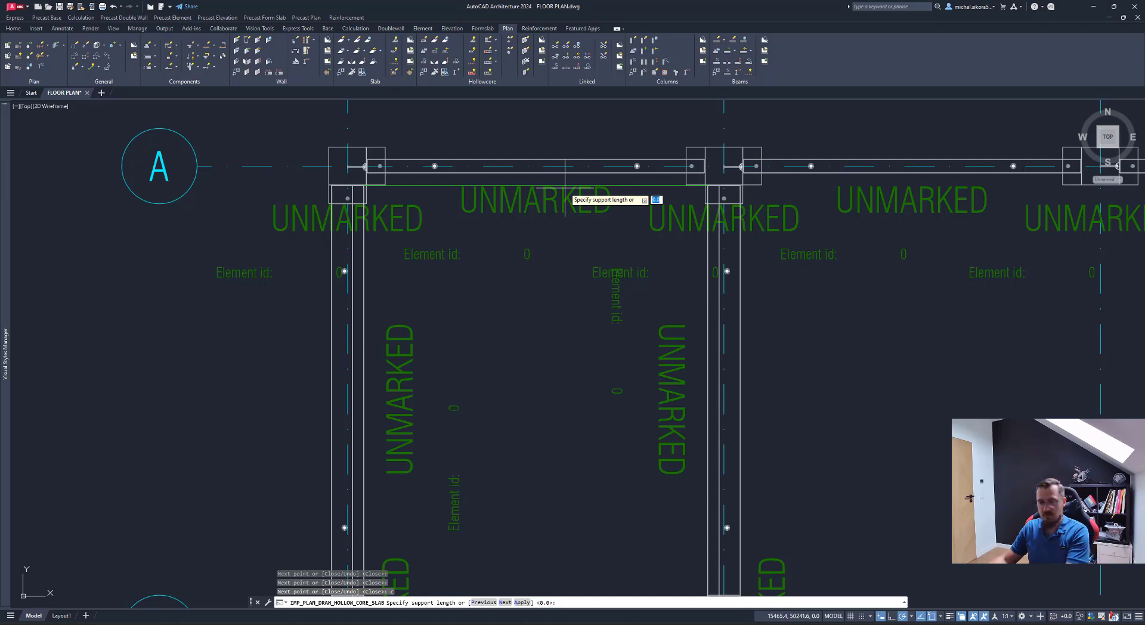
key(Return)
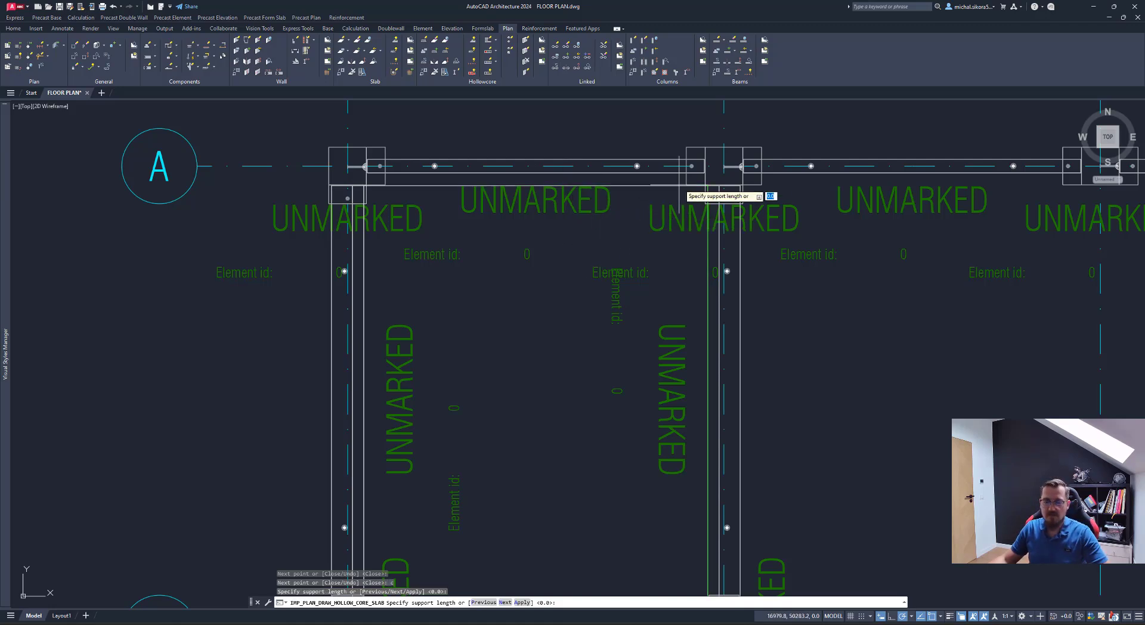
middle_drag(680, 438, 715, 445)
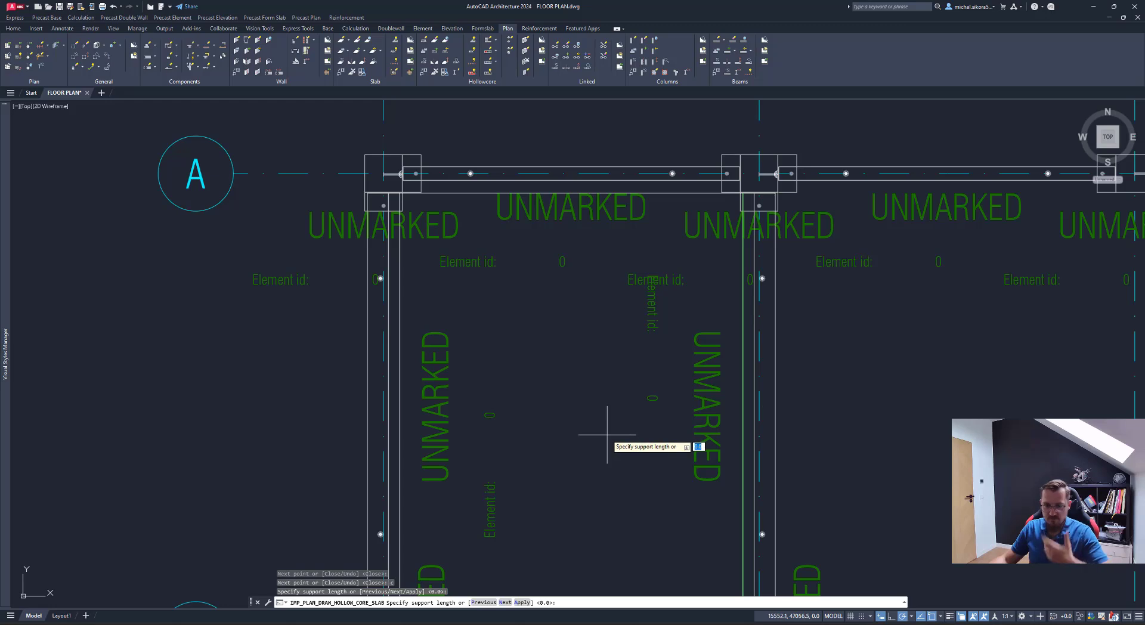
text(120)
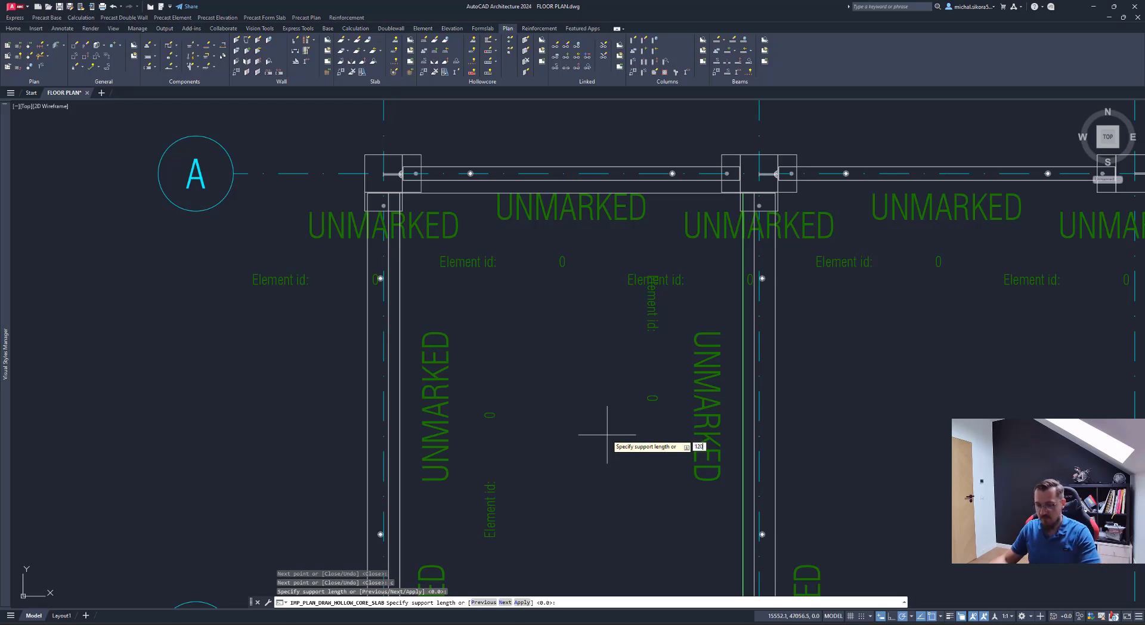
key(Return)
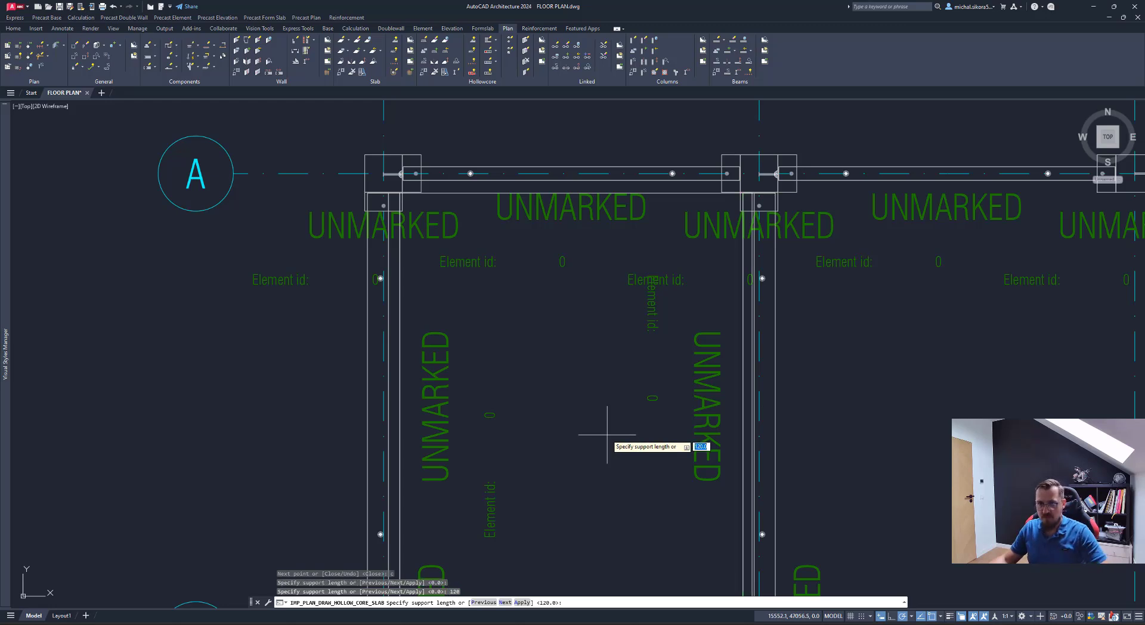
Step: Set the support length to 0 for the slab edge at axis C and 120 for the edge at axis 1
scroll(764, 263, up, 5)
scroll(740, 265, down, 8)
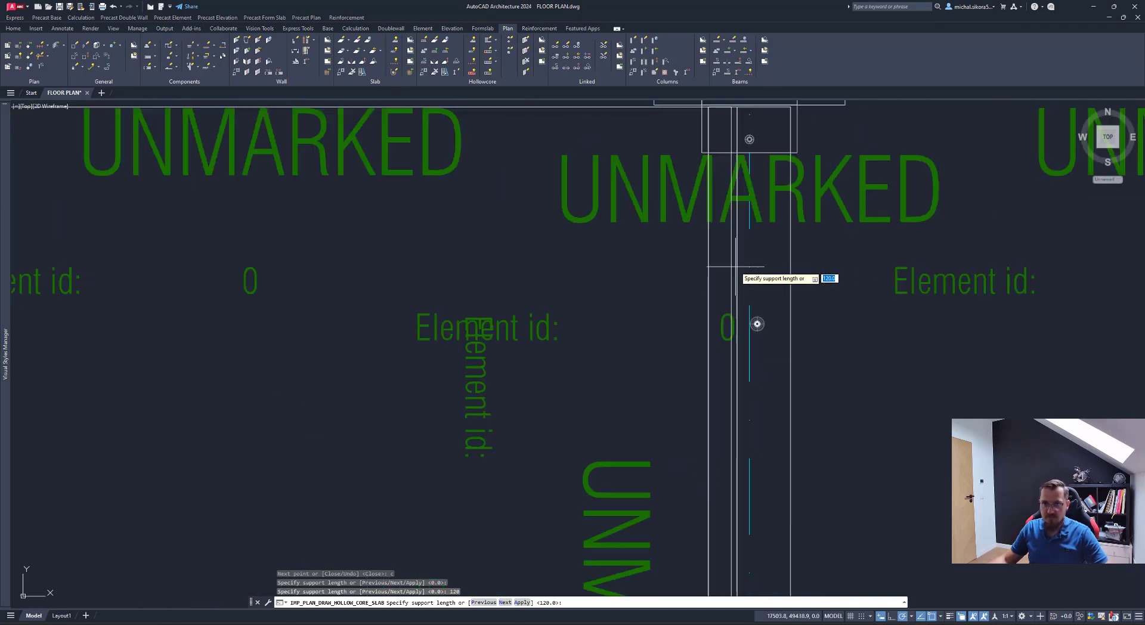
middle_drag(639, 455, 670, 311)
scroll(659, 441, up, 2)
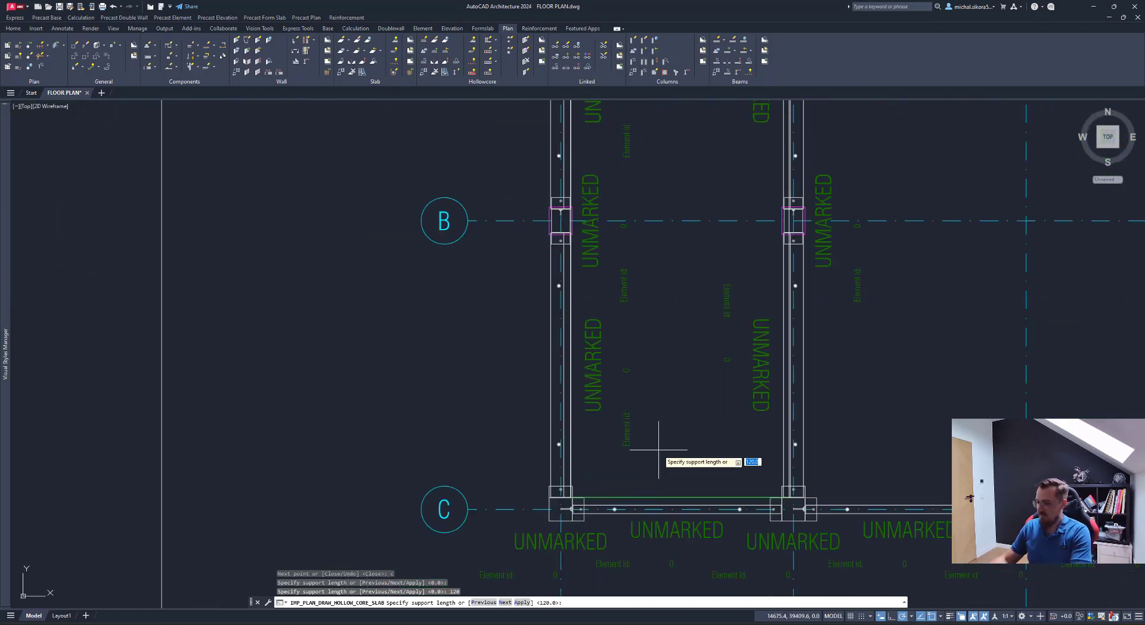
text(0)
key(Return)
text(1)
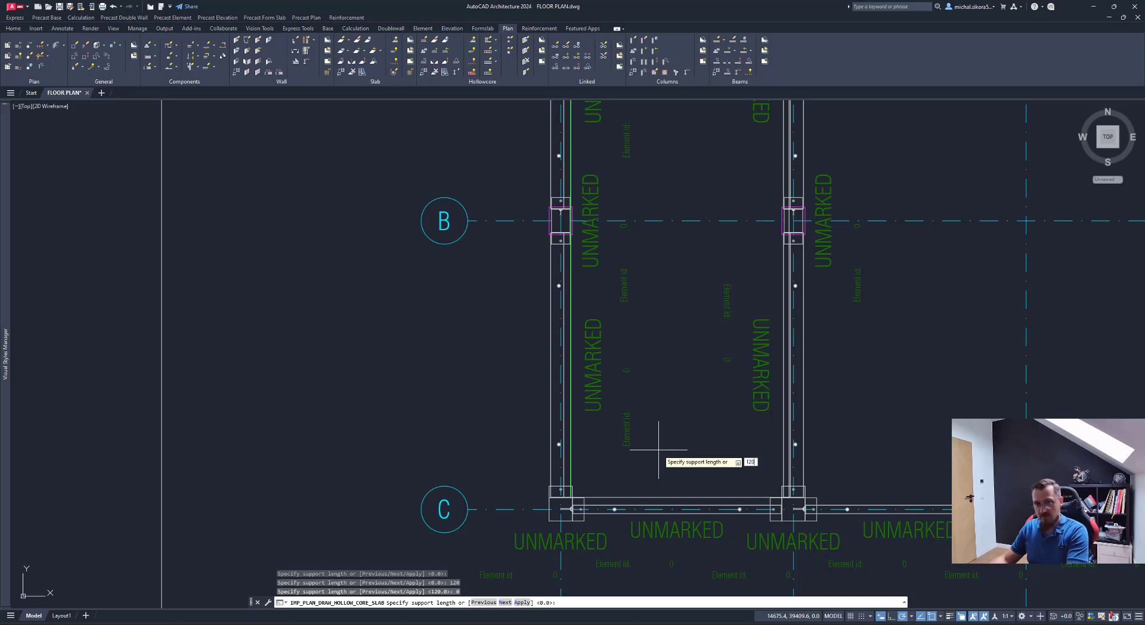
text(20)
key(Return)
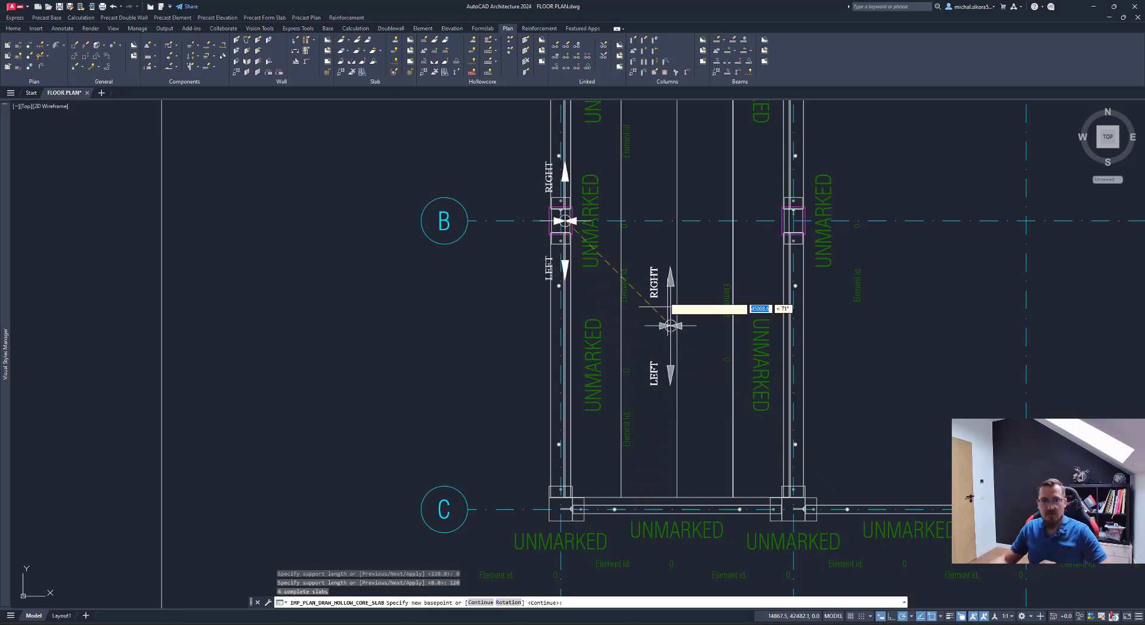
Step: Rotate the hollow-core slab layout by 90 degrees so the slabs span between axes 1 and 2, and continue with the existing basepoint
middle_drag(639, 233, 636, 271)
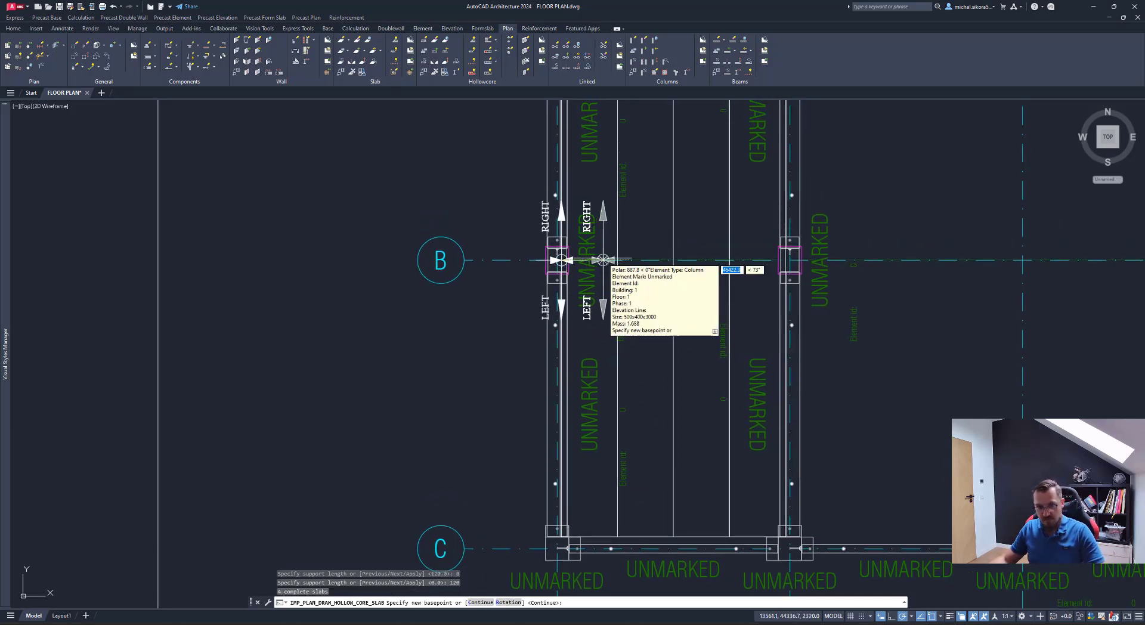
text(r)
key(Return)
key(Return)
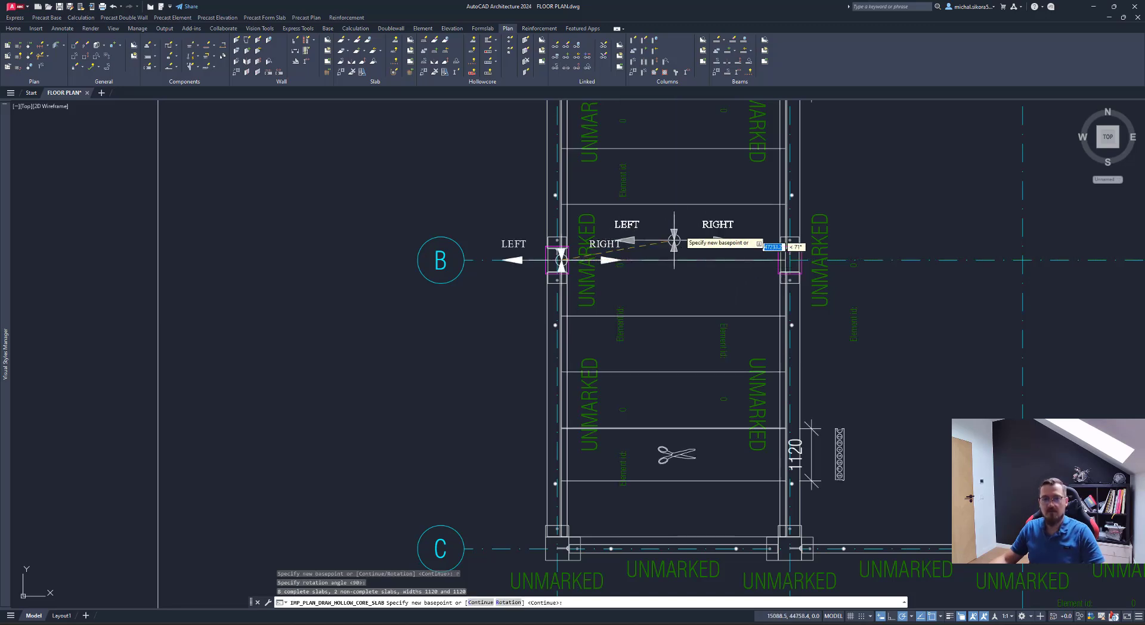
middle_drag(681, 227, 656, 322)
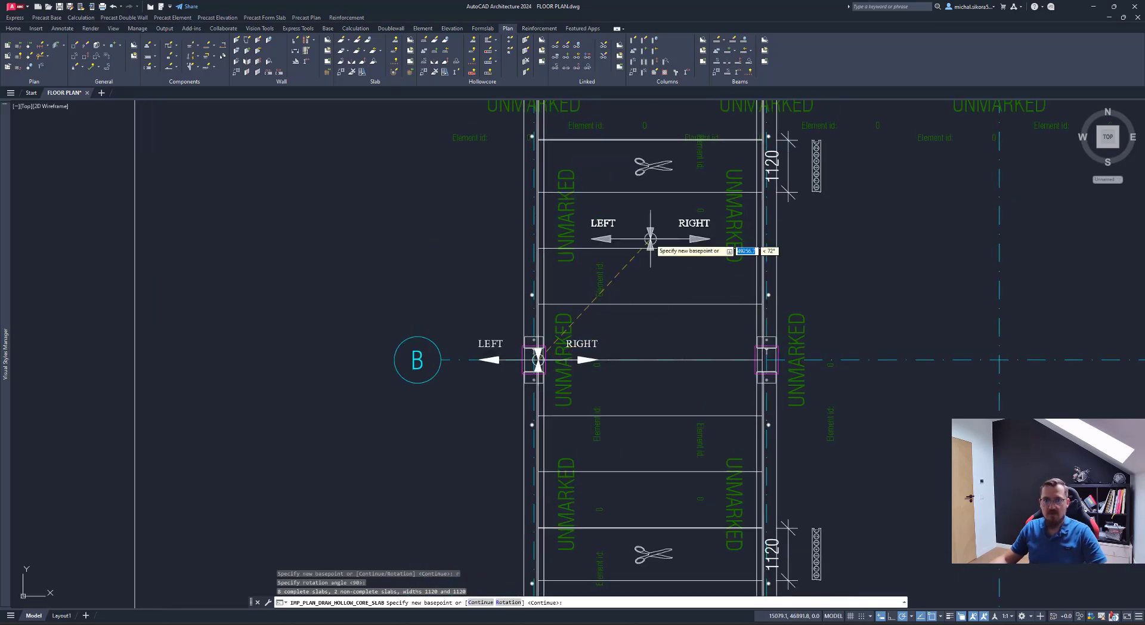
scroll(683, 202, down, 2)
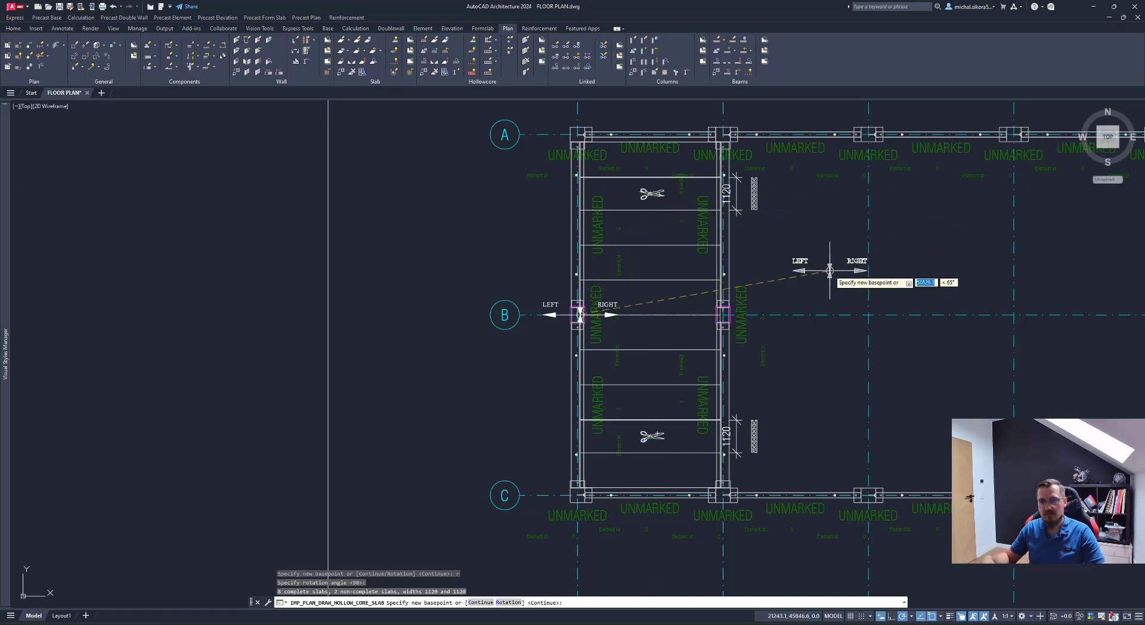
key(Return)
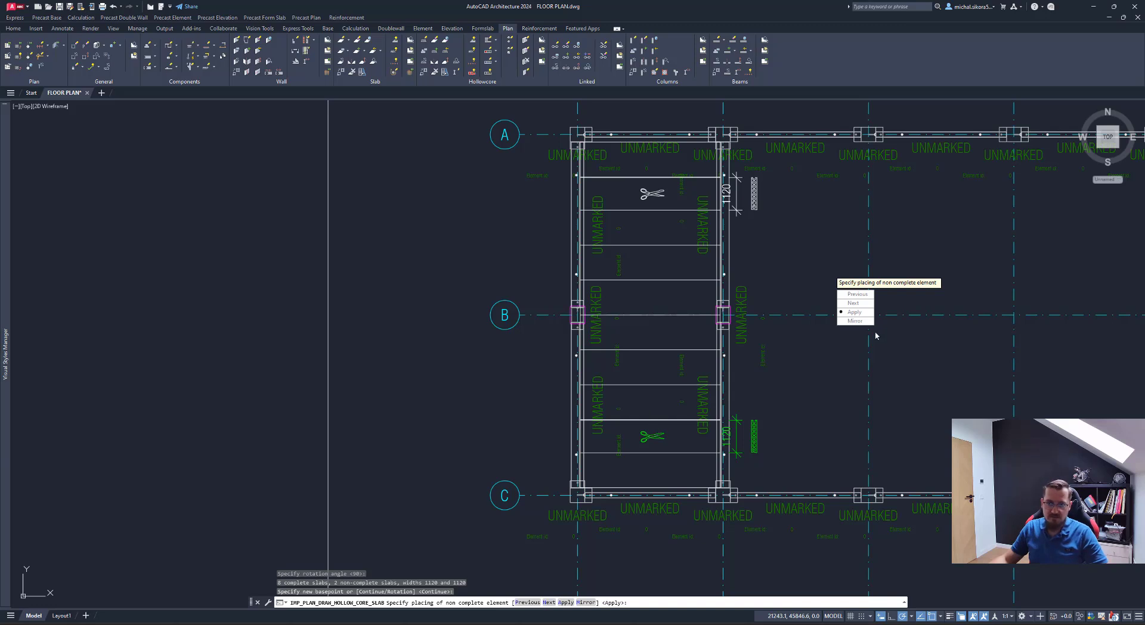
Step: Try alternative positions for the non-complete 1120 wide slab between axes B and C
text(N)
key(Return)
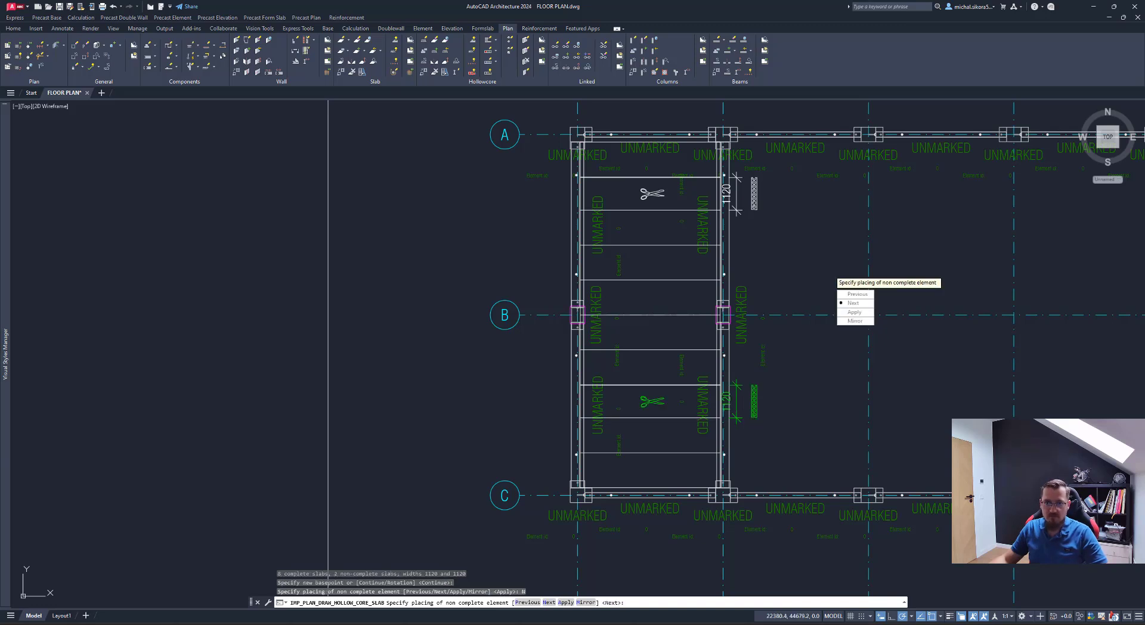
click(857, 294)
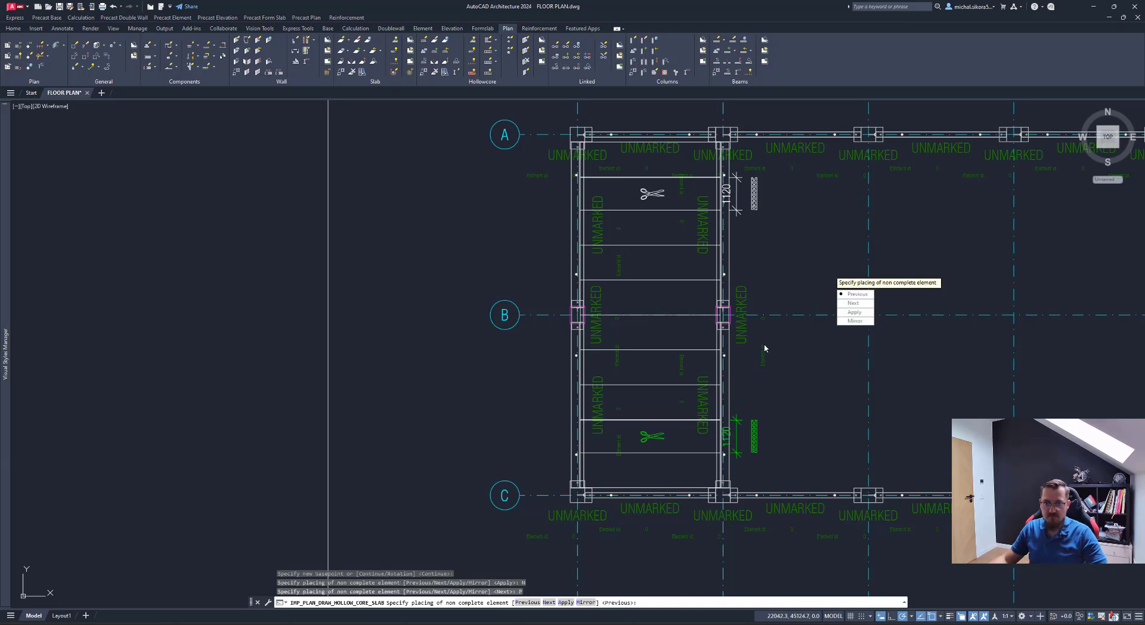
click(854, 303)
text(N)
key(Return)
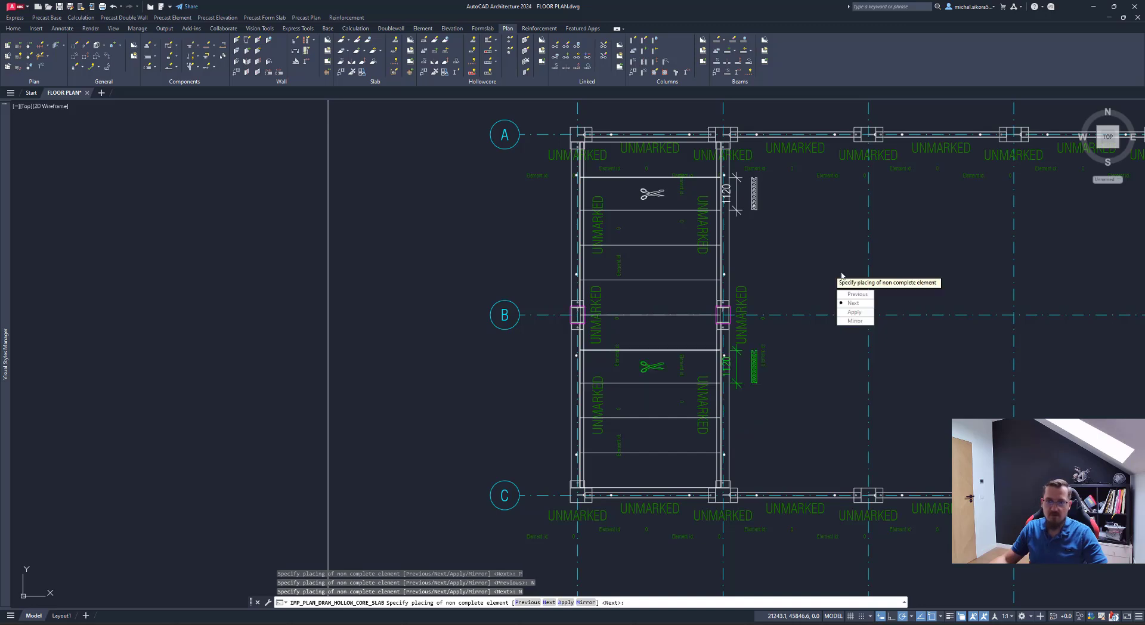
click(856, 294)
click(852, 293)
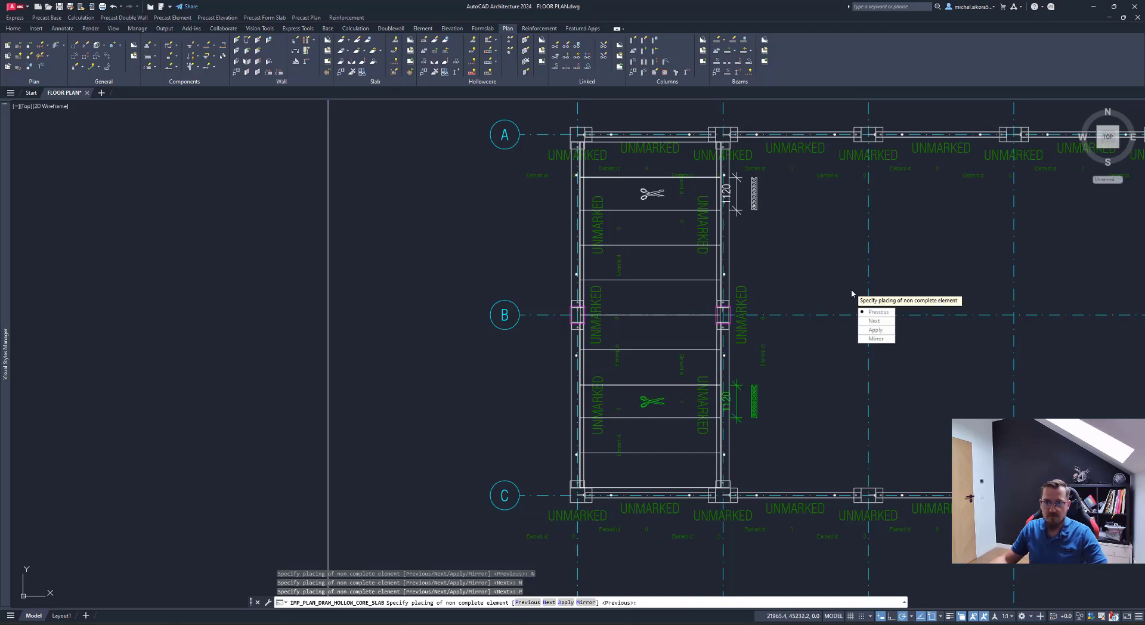
Step: Apply the placement of both non-complete slabs, each in the second row from axis C and axis A, to generate the slabs
click(876, 330)
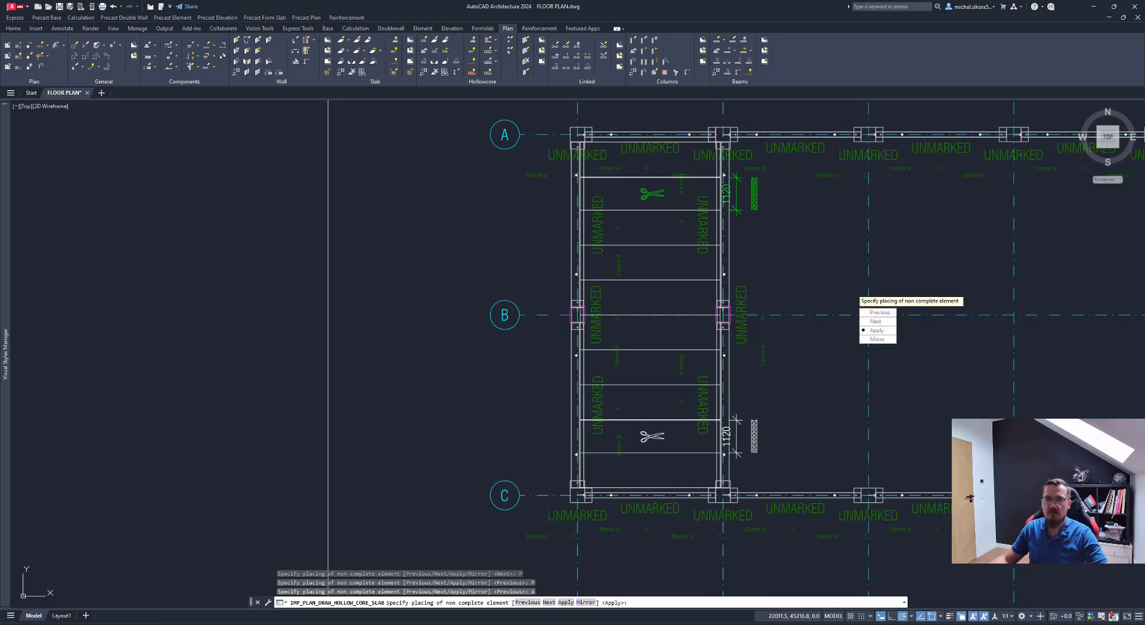
click(875, 321)
click(879, 312)
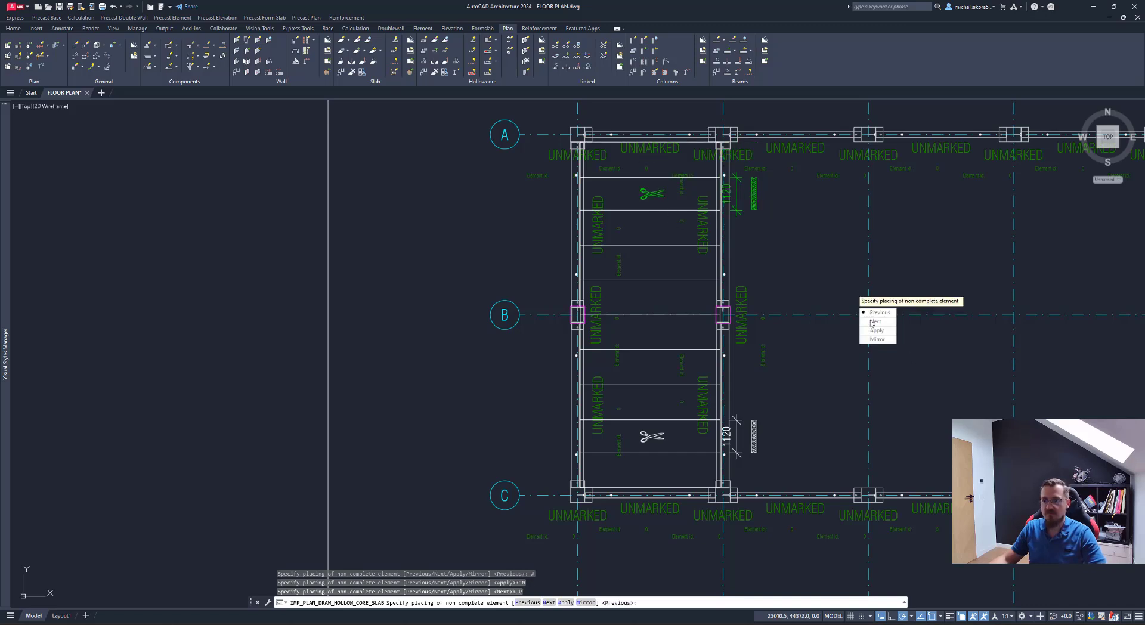
text(A)
key(Return)
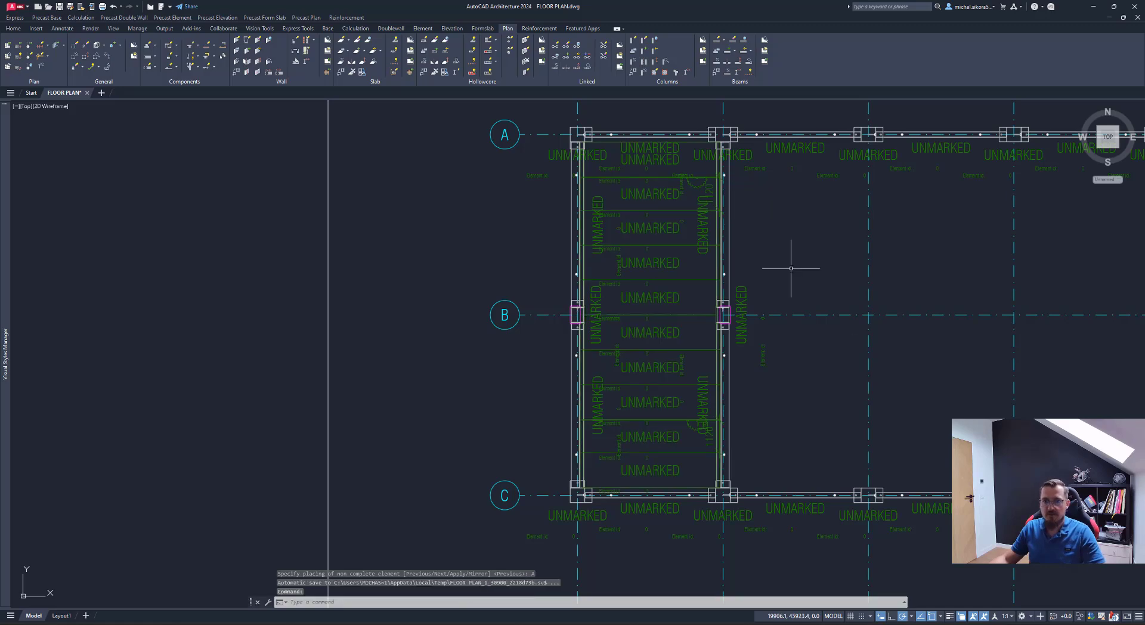
Step: Delete the two magenta rectangles around the axis B columns on axes 1 and 2
scroll(587, 317, up, 8)
middle_drag(584, 313, 610, 414)
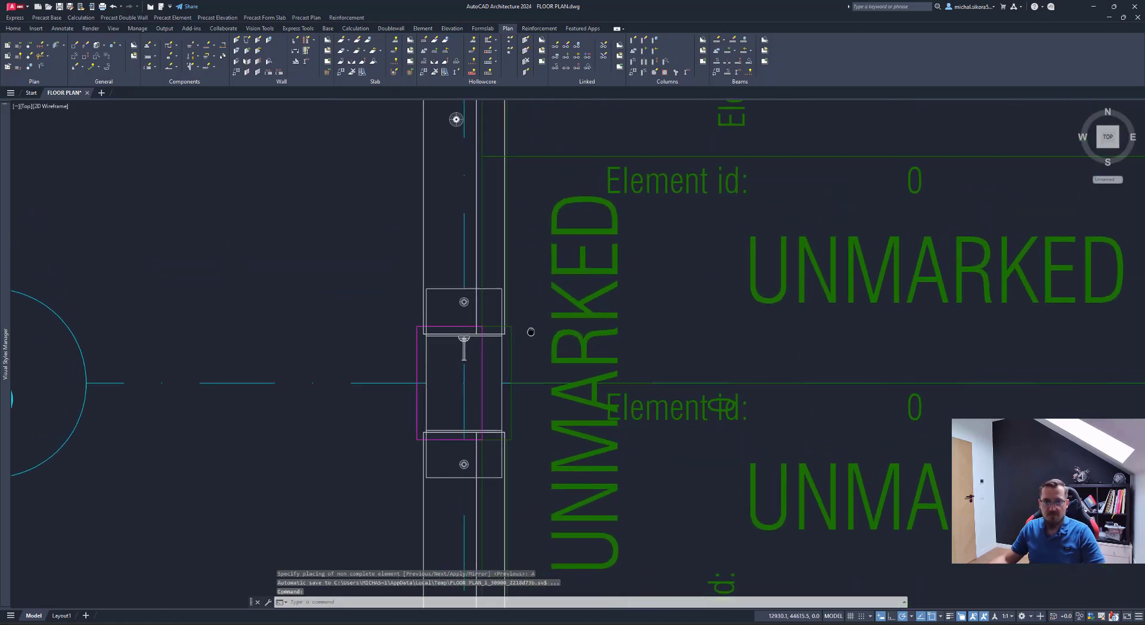
click(487, 352)
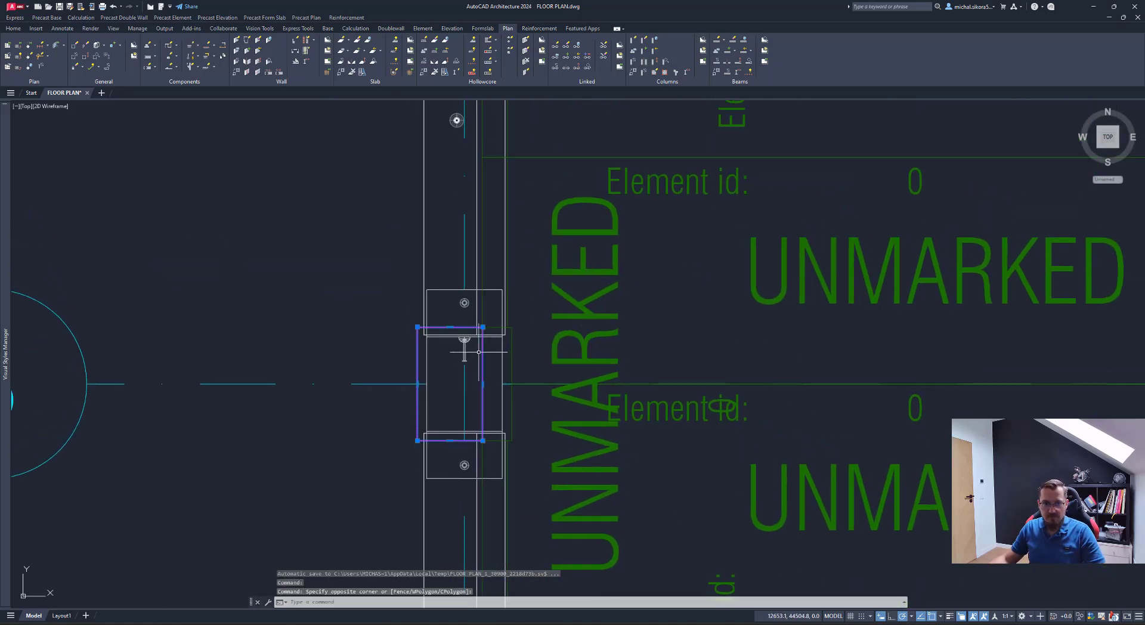
middle_drag(663, 306, 613, 307)
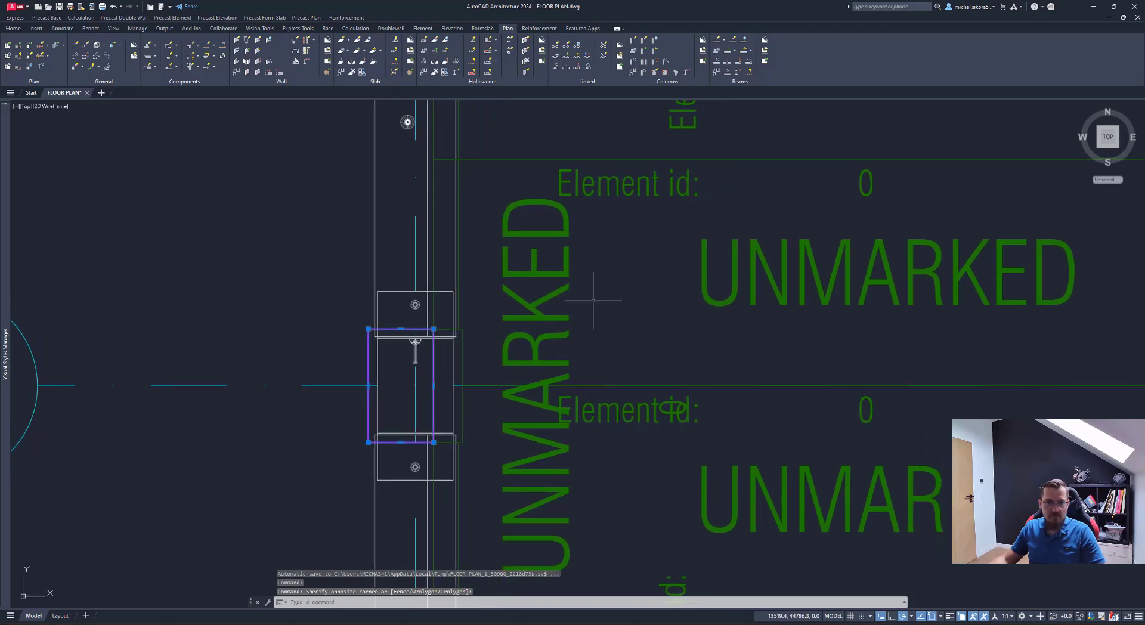
mouse_move(433, 329)
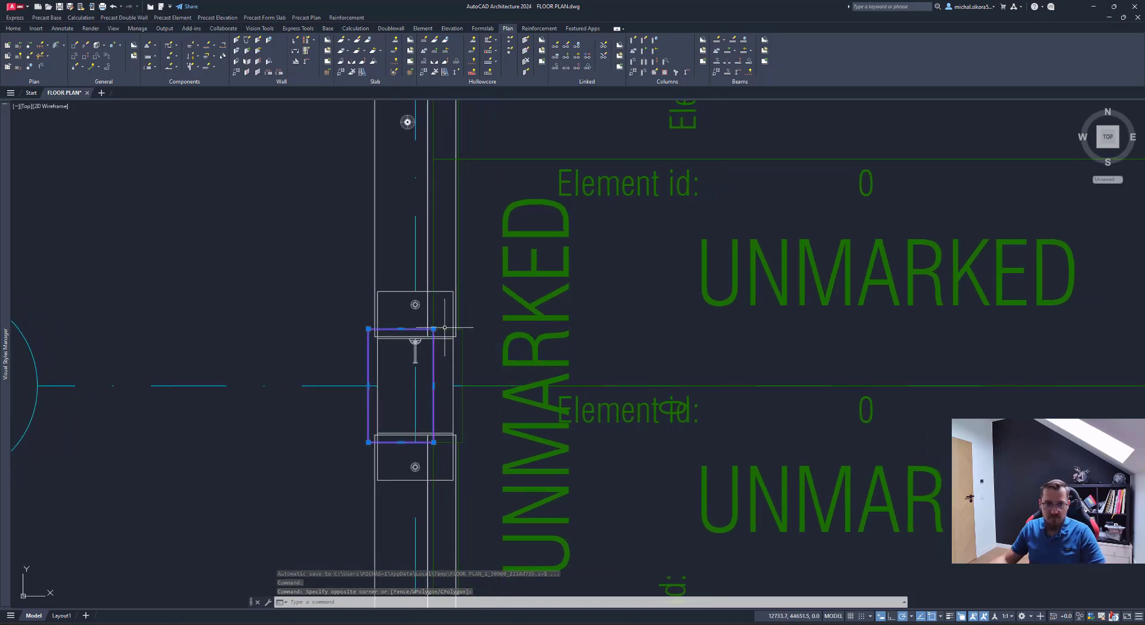
scroll(434, 358, up, 2)
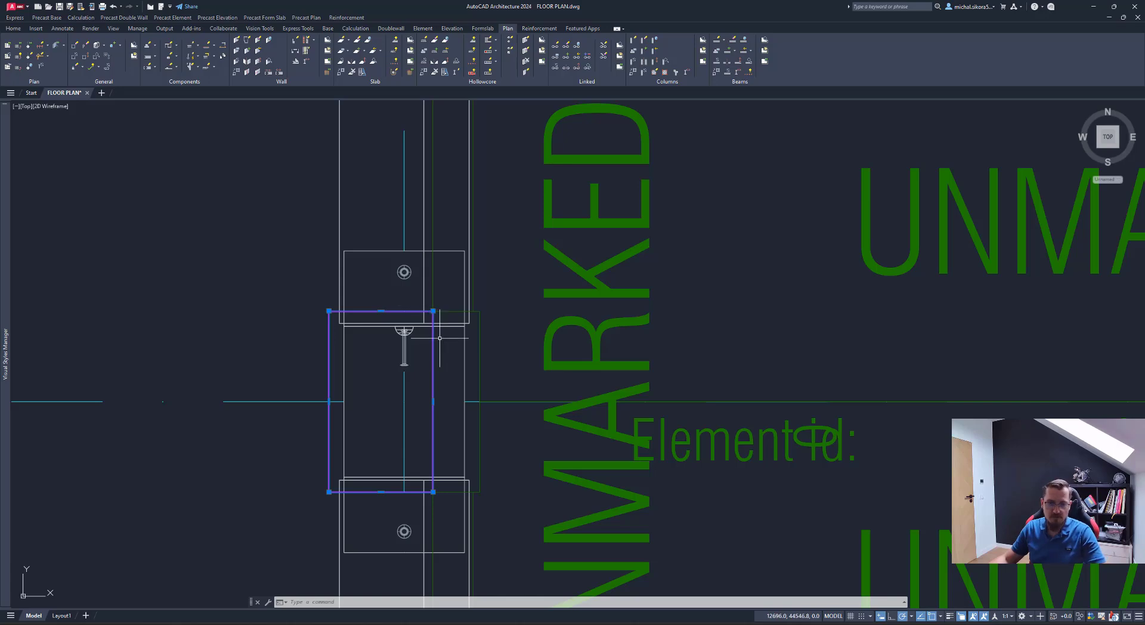
scroll(412, 331, down, 8)
scroll(769, 340, up, 5)
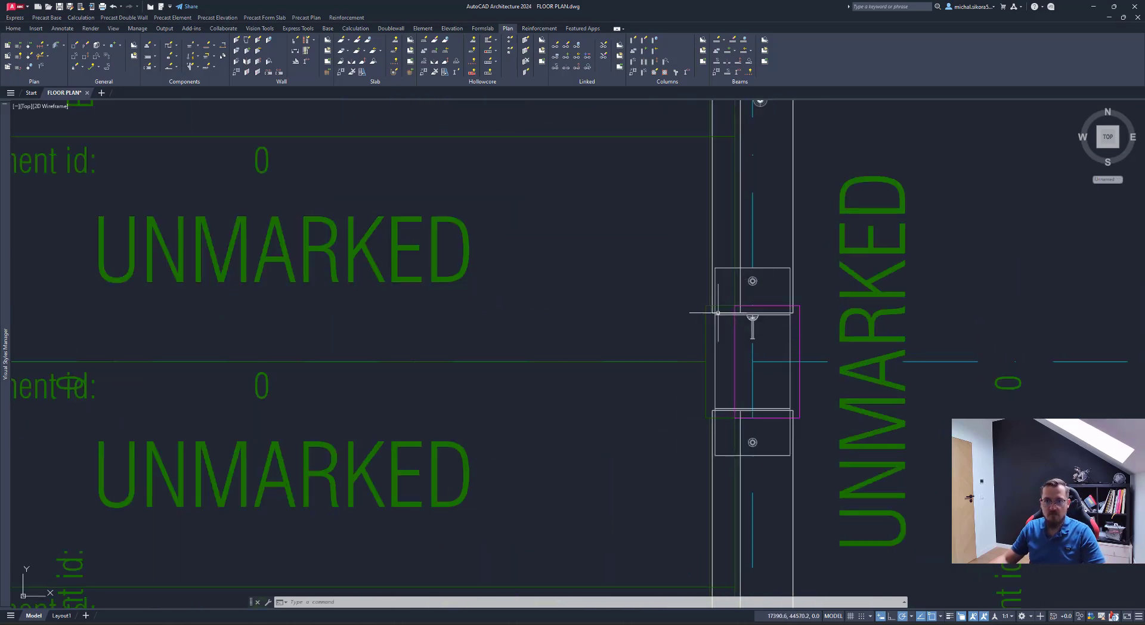
click(802, 328)
scroll(179, 358, down, 4)
scroll(416, 366, up, 5)
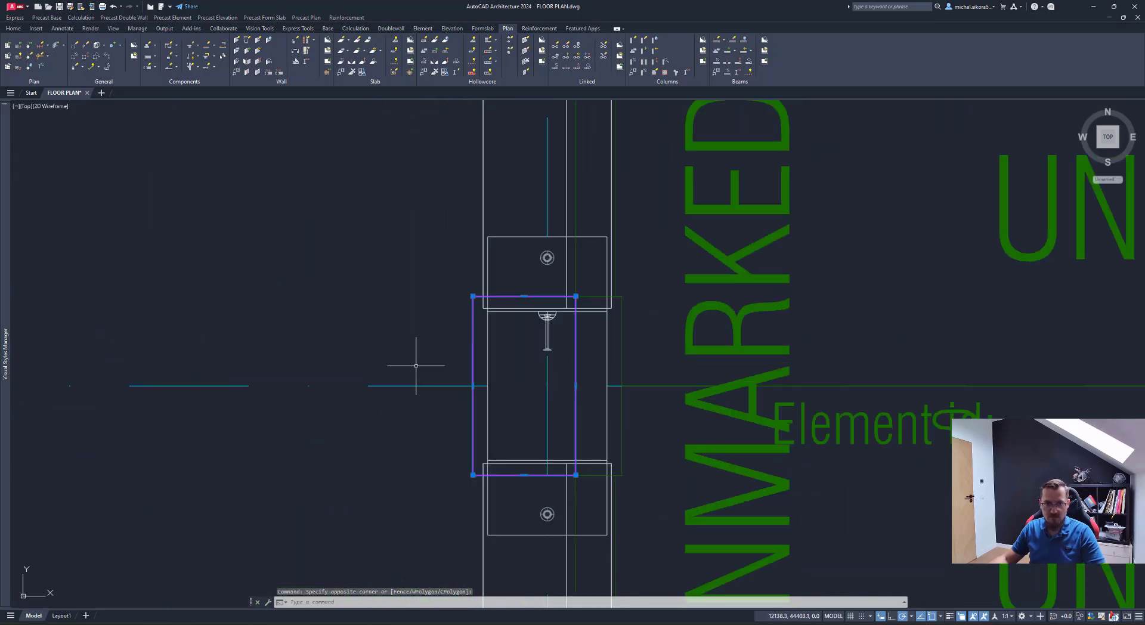
scroll(588, 320, down, 4)
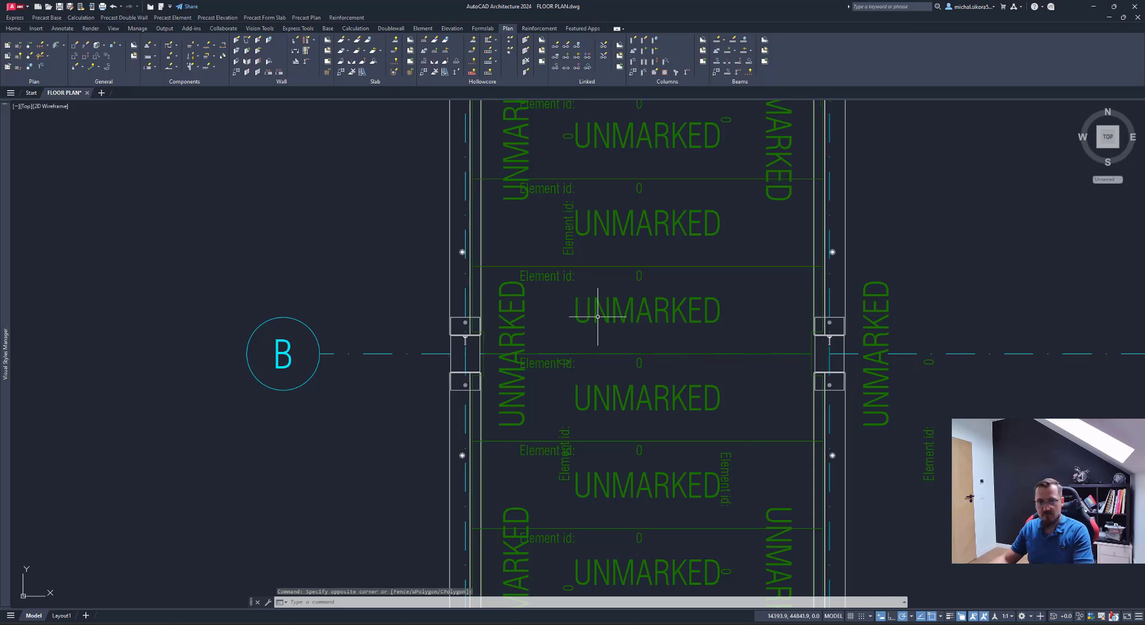
key(Delete)
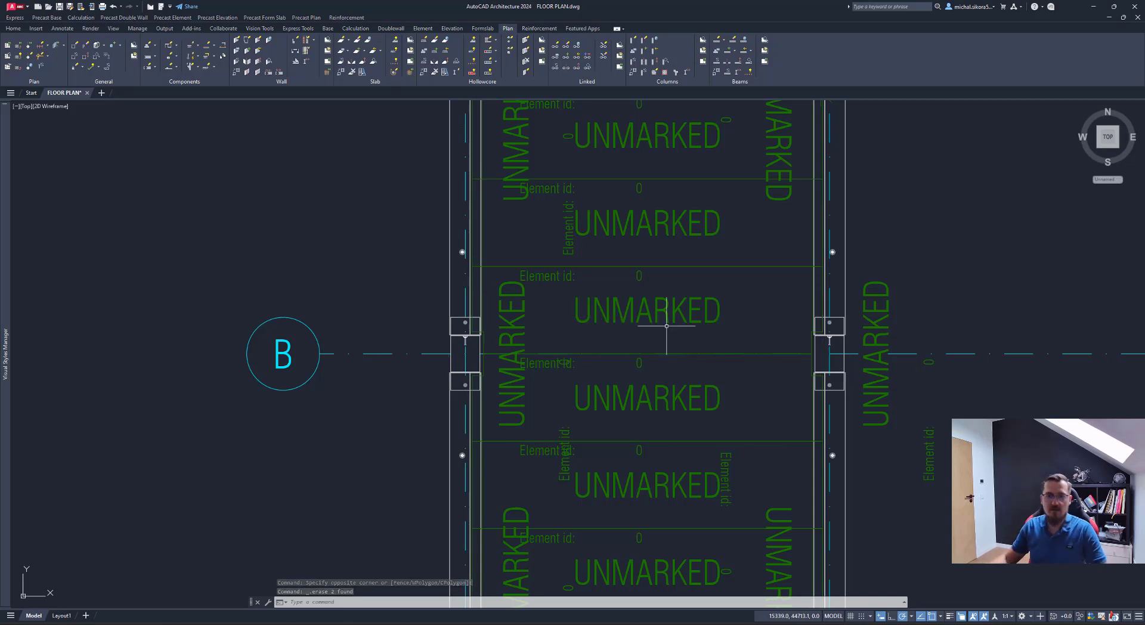
Step: Switch to the front view and examine how the slab end bears on the axis 1 beam
scroll(659, 313, down, 4)
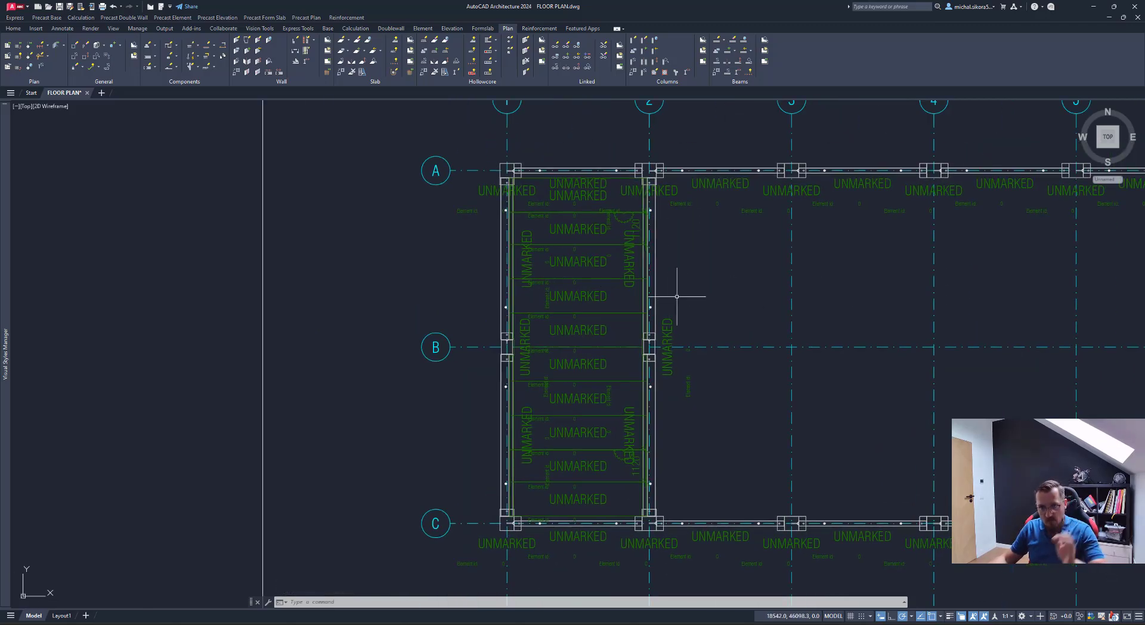
middle_drag(756, 376, 725, 368)
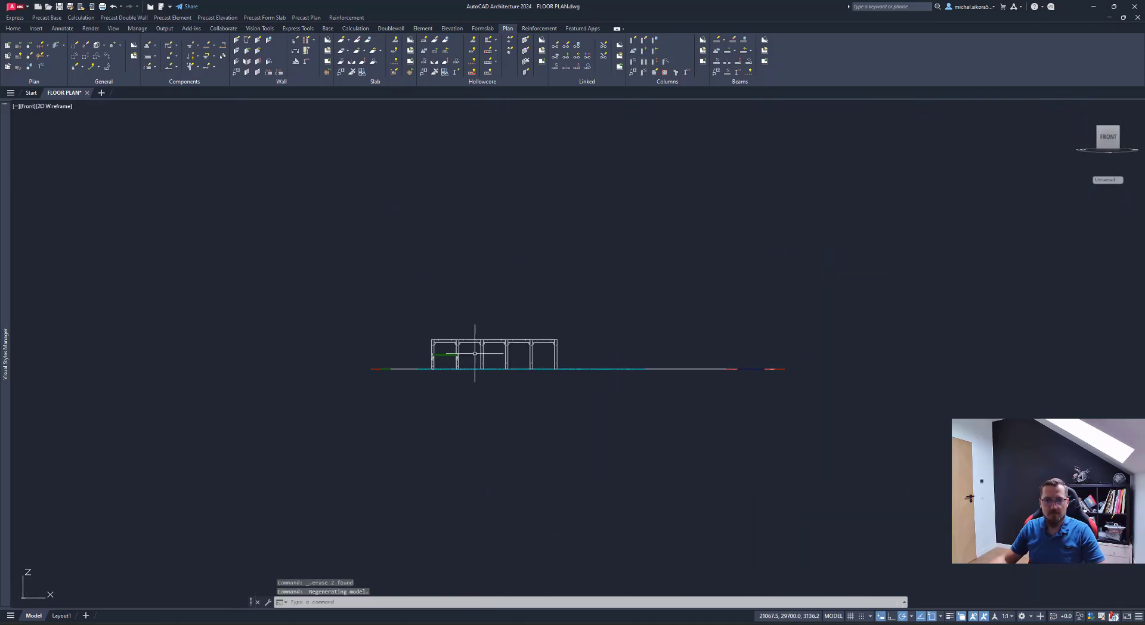
scroll(475, 353, up, 15)
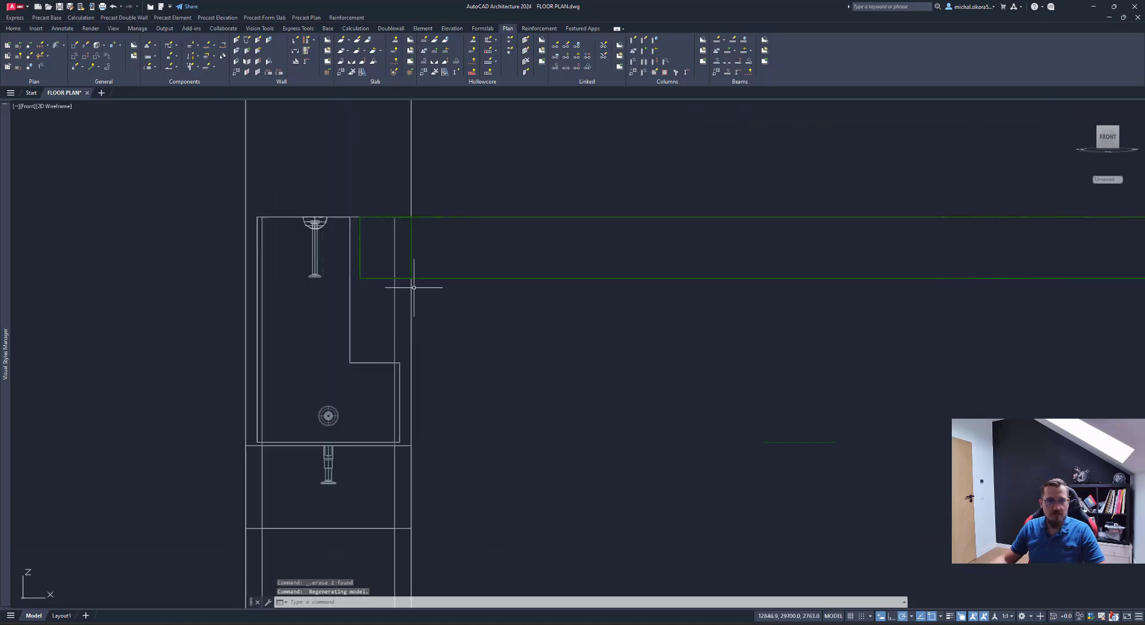
Step: Measure the distance from the slab end's lower corner to the ledge corner of the axis 1 beam
text(dist)
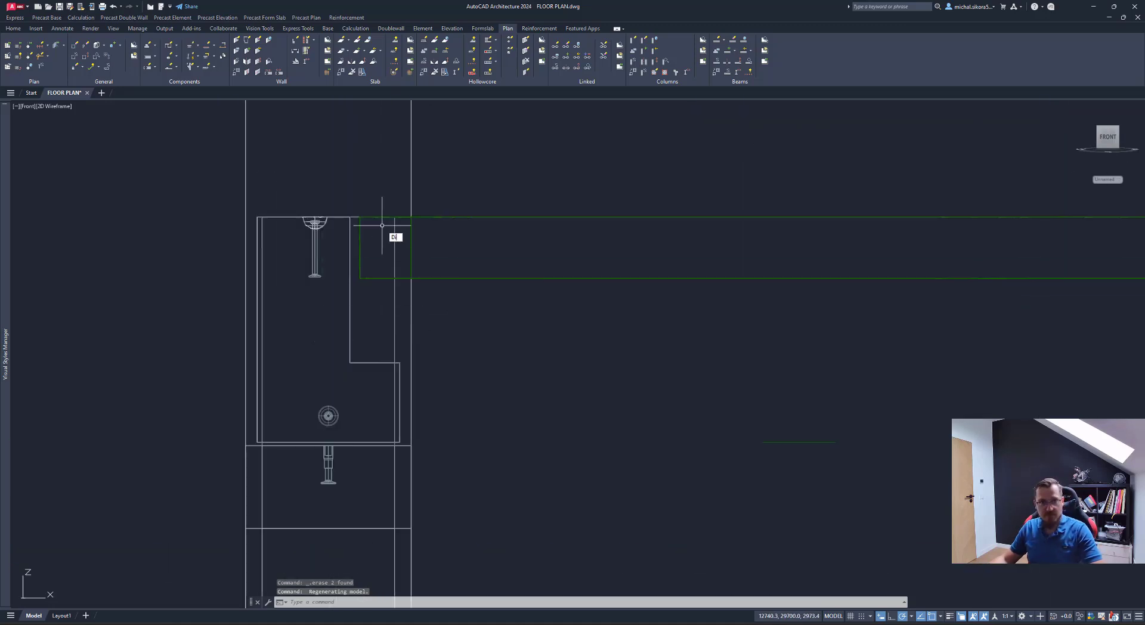
key(Return)
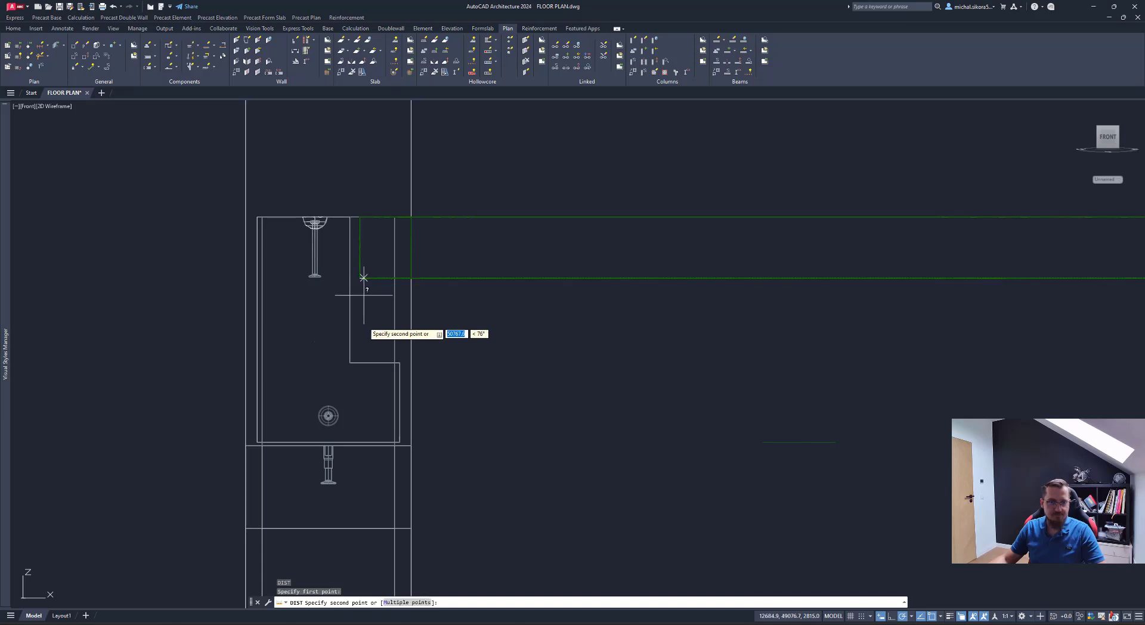
scroll(348, 361, up, 2)
click(484, 358)
click(484, 358)
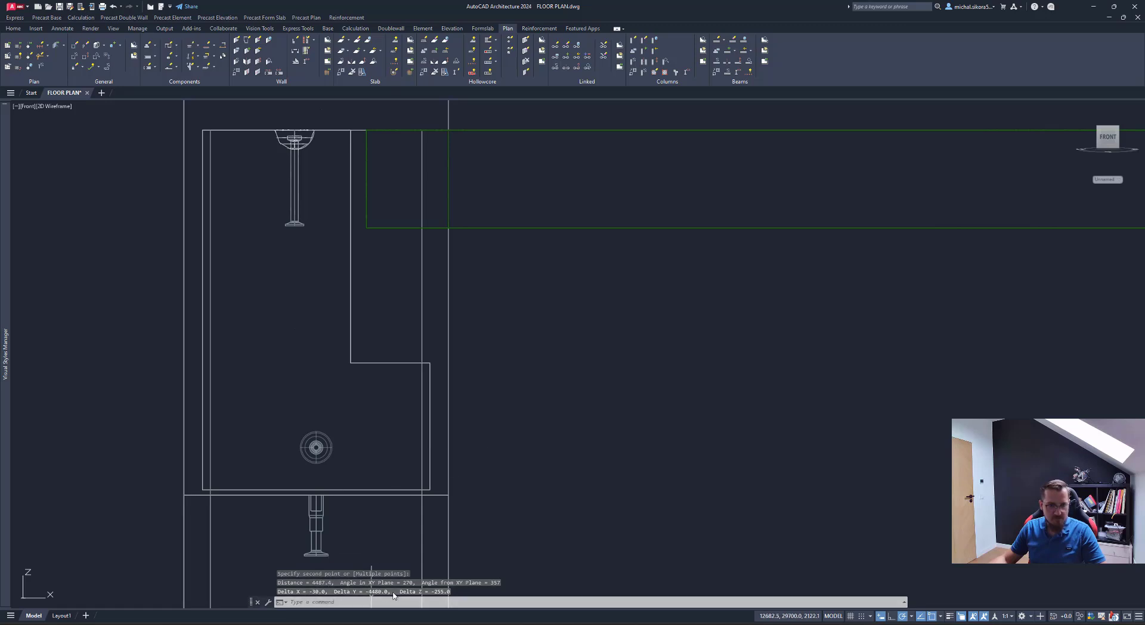
middle_drag(750, 335, 656, 364)
drag(673, 223, 621, 302)
scroll(621, 302, down, 3)
scroll(536, 328, down, 3)
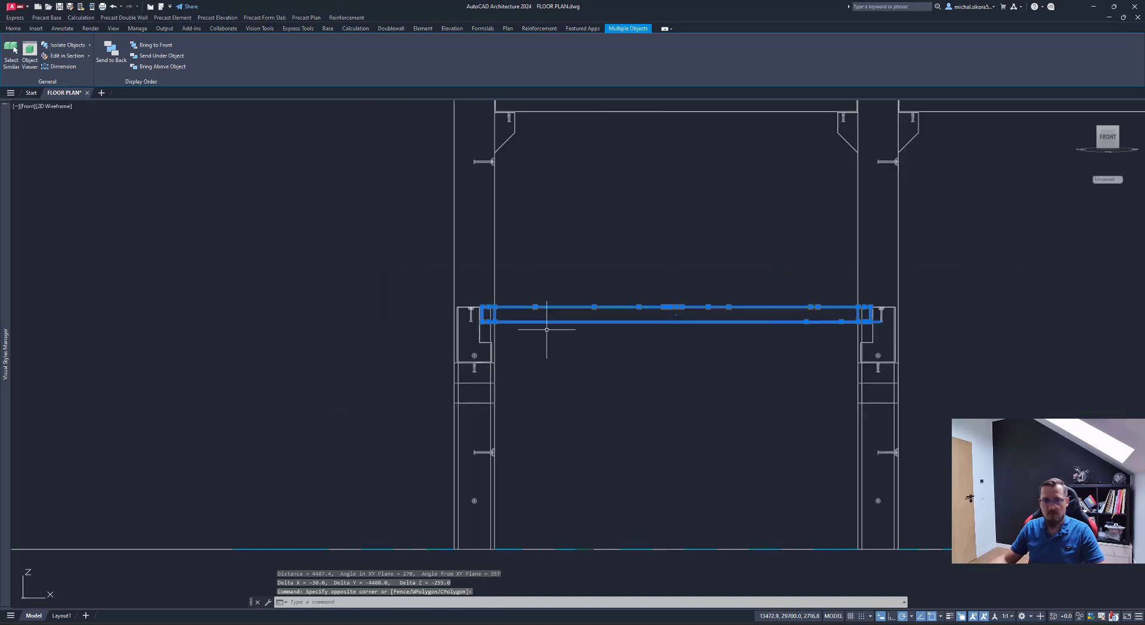
text(m)
key(Return)
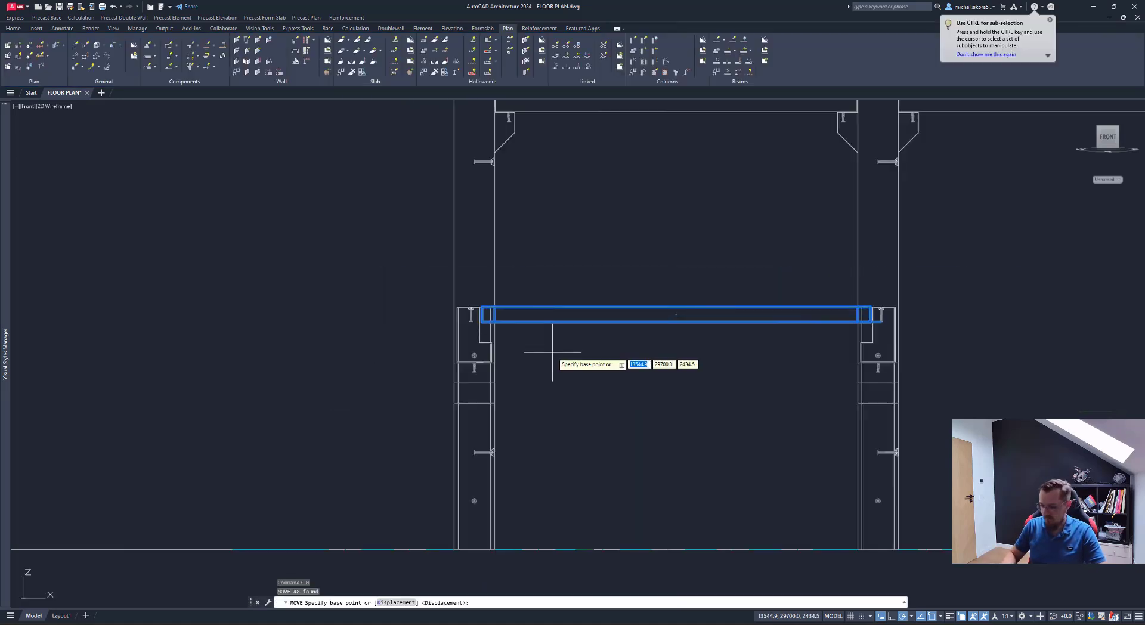
text(0,0)
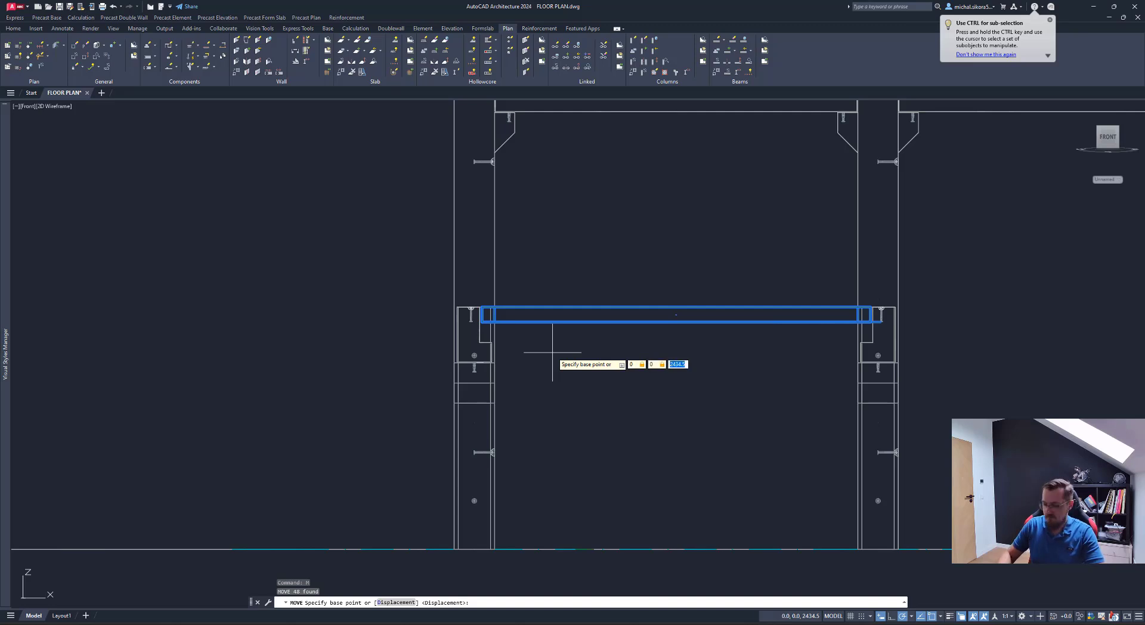
text(,-245)
key(Return)
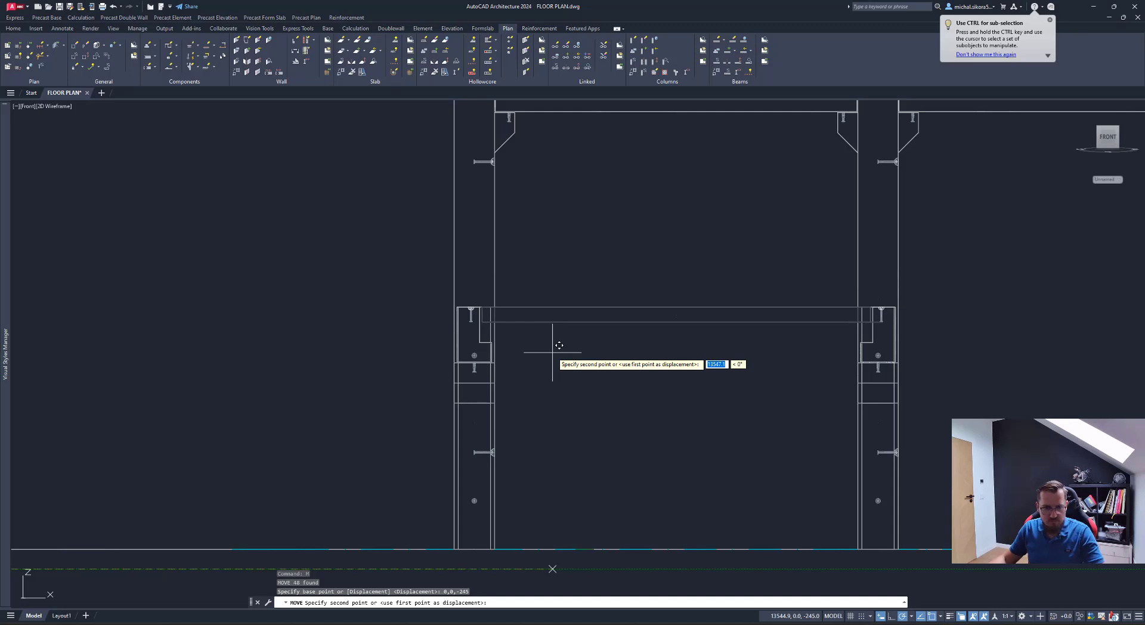
key(Escape)
key(Escape)
click(568, 331)
click(567, 317)
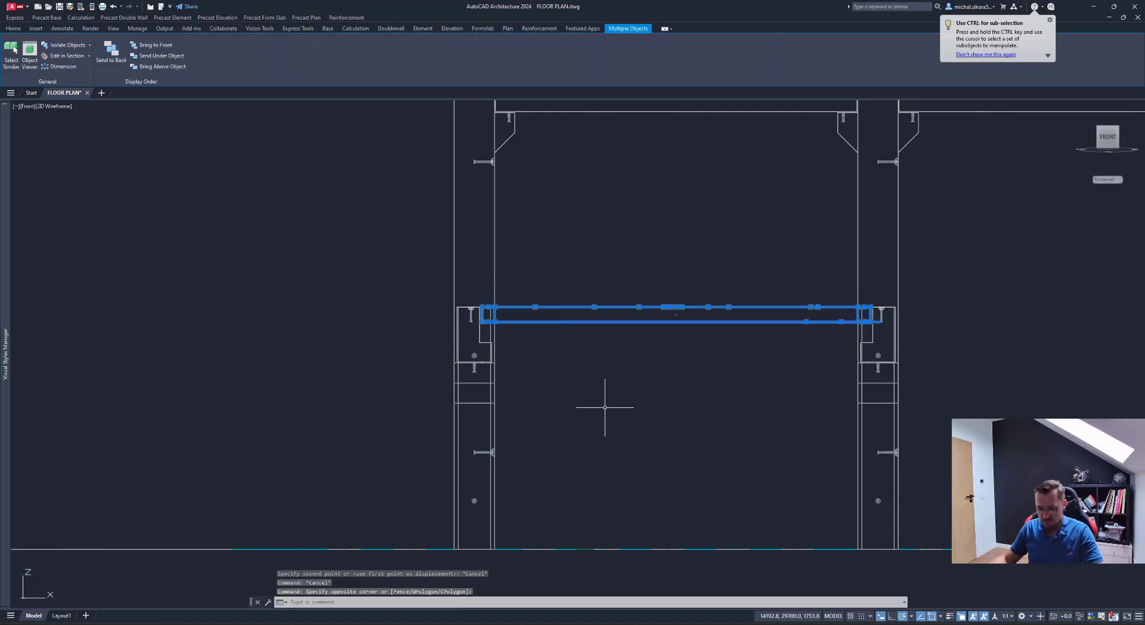
text(m)
key(Return)
click(617, 363)
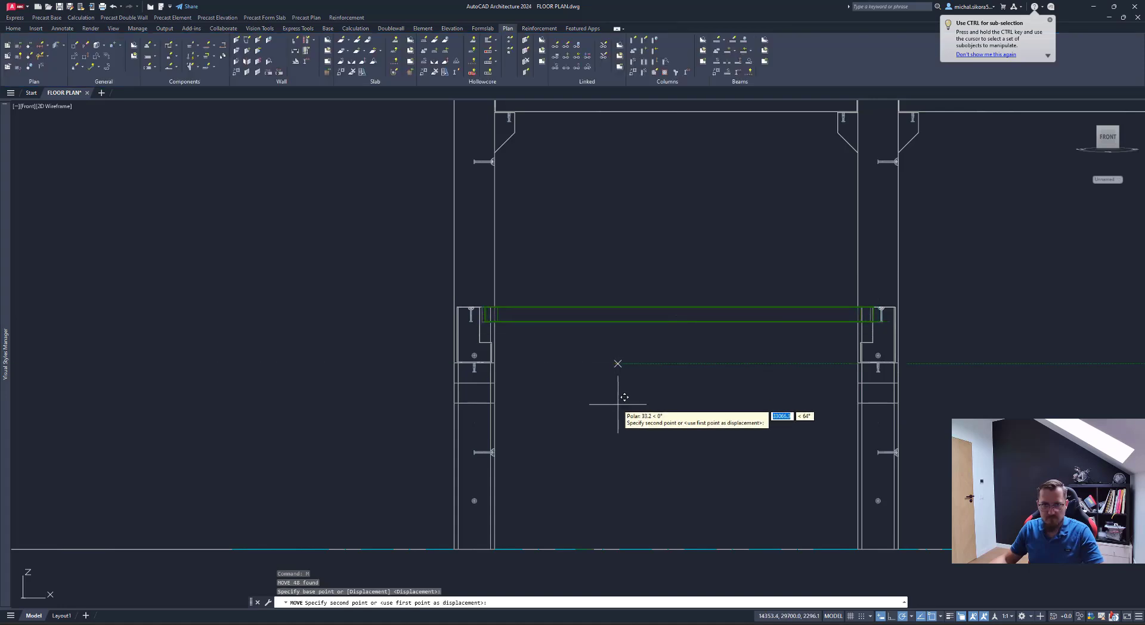
key(Escape)
Step: In the top view, move all hollow-core slabs between axes 1 and 2 by a displacement of 0,0,-245
scroll(633, 403, down, 4)
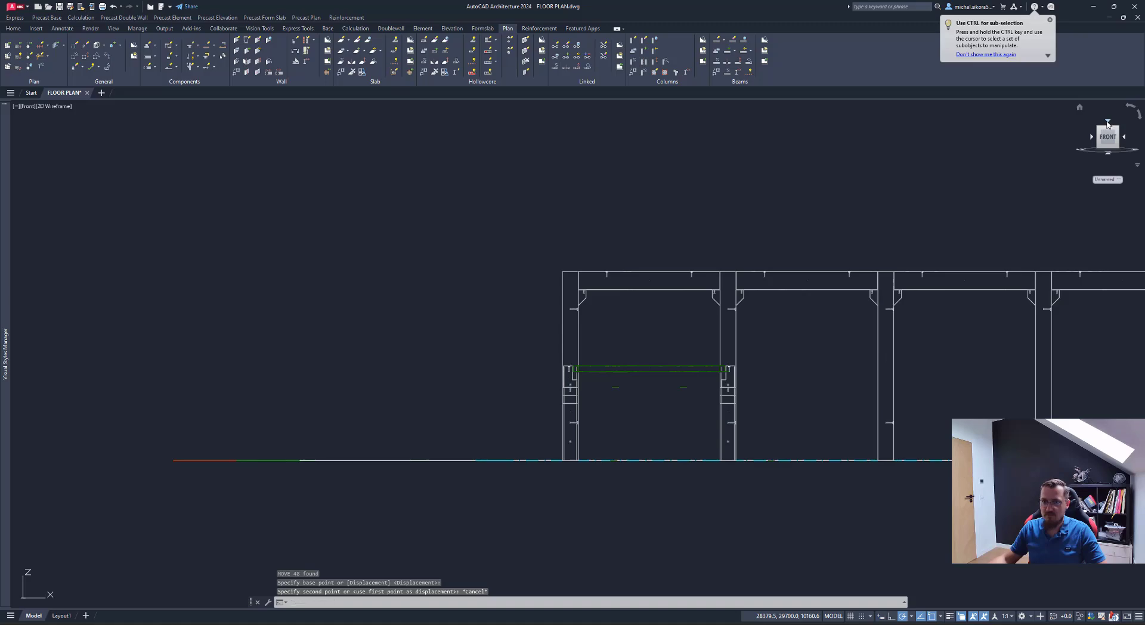
click(1107, 124)
scroll(451, 247, up, 3)
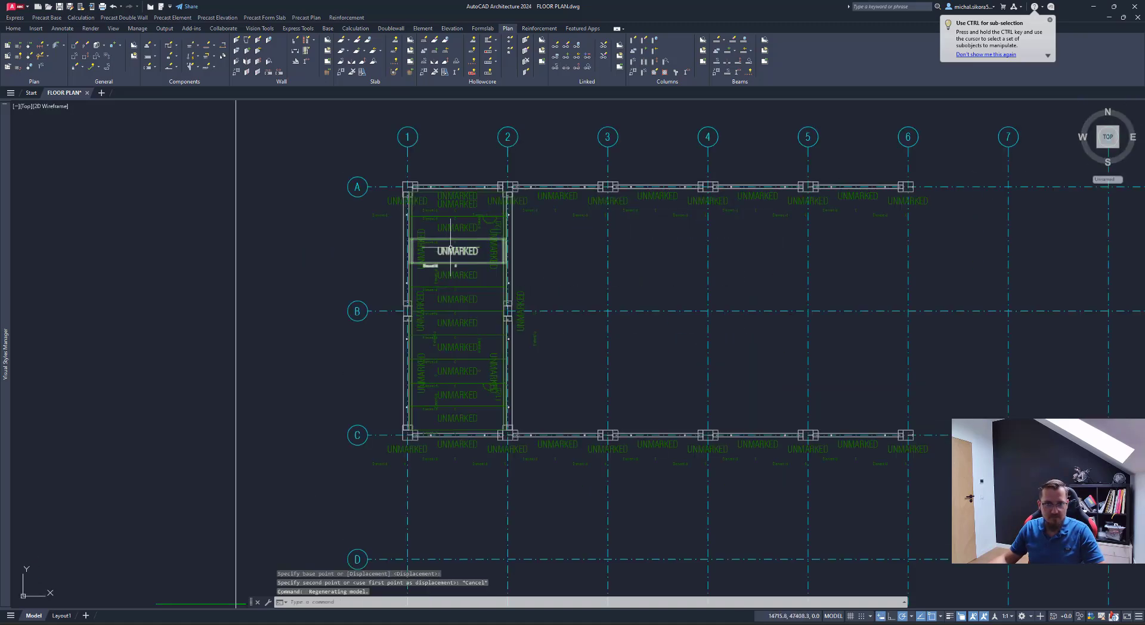
scroll(459, 206, up, 2)
click(456, 206)
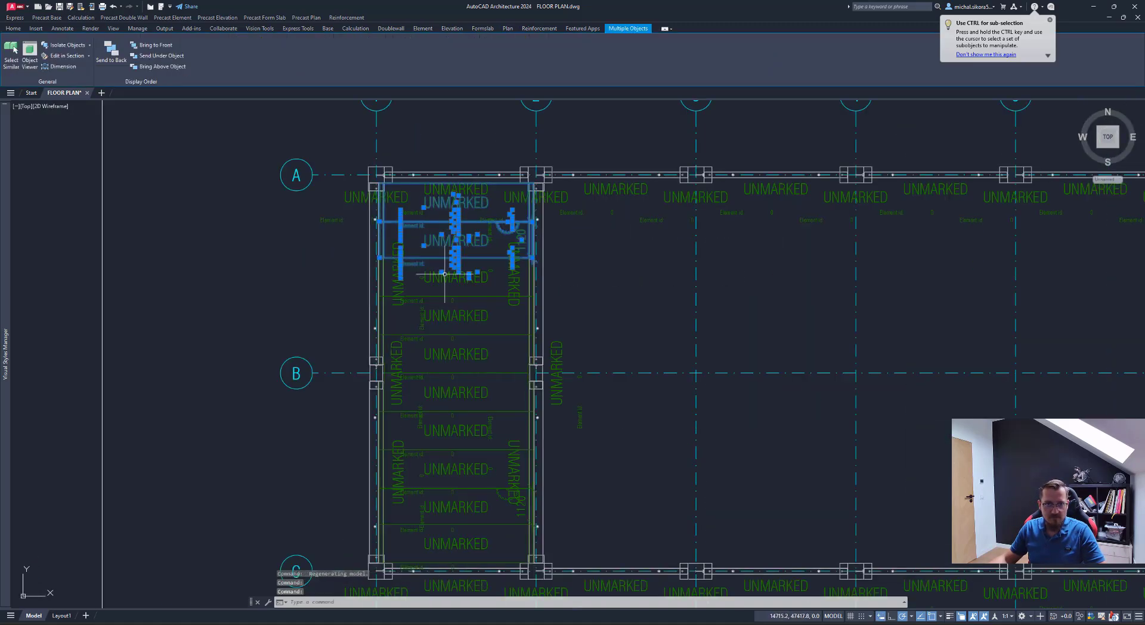
click(445, 276)
click(445, 314)
click(445, 353)
click(446, 392)
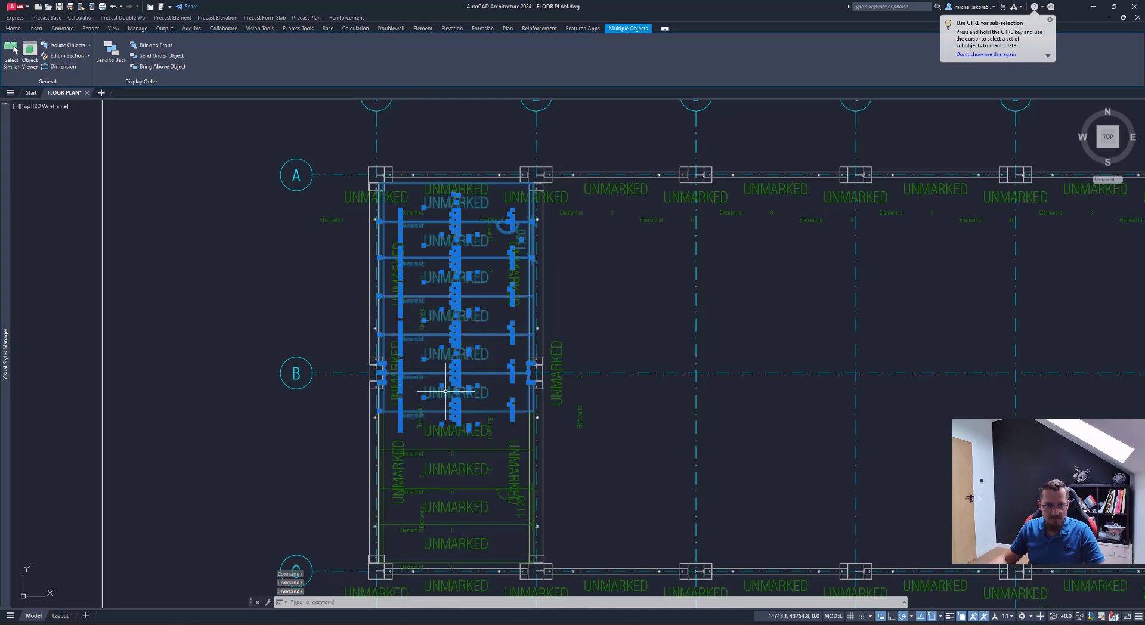
click(446, 431)
click(446, 469)
click(446, 509)
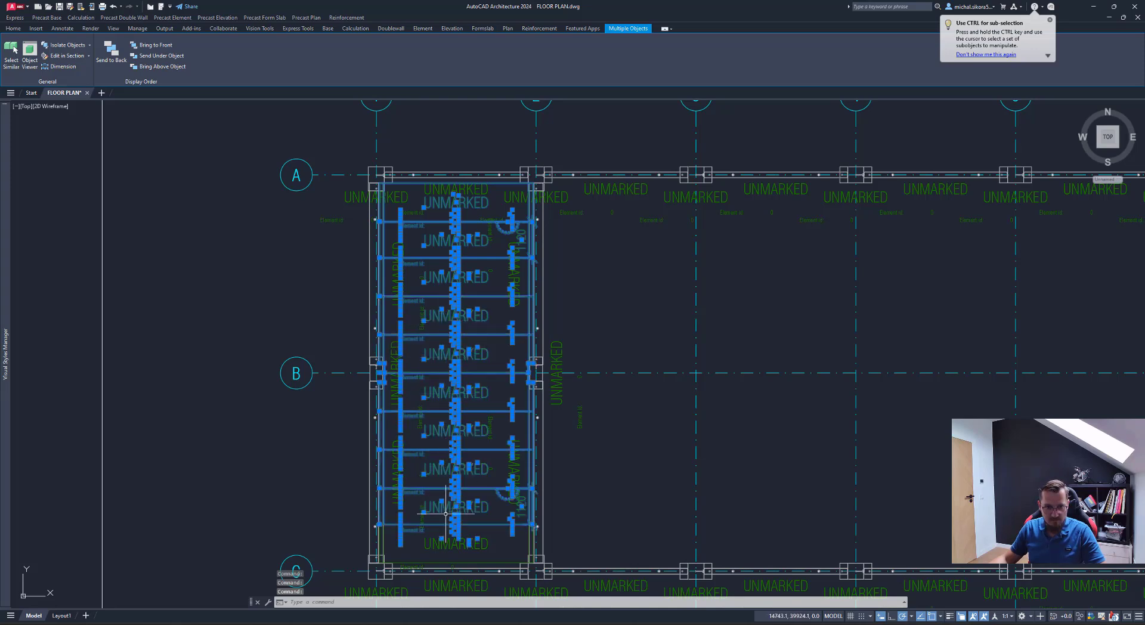
click(445, 543)
text(m)
key(Return)
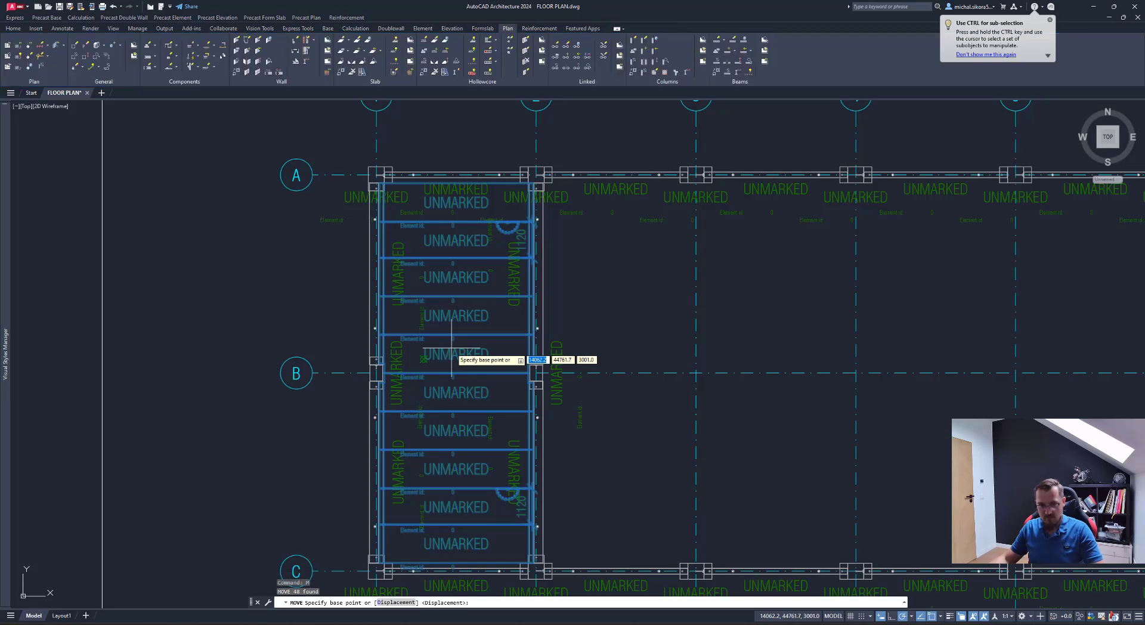
text(d)
key(Return)
text(0,)
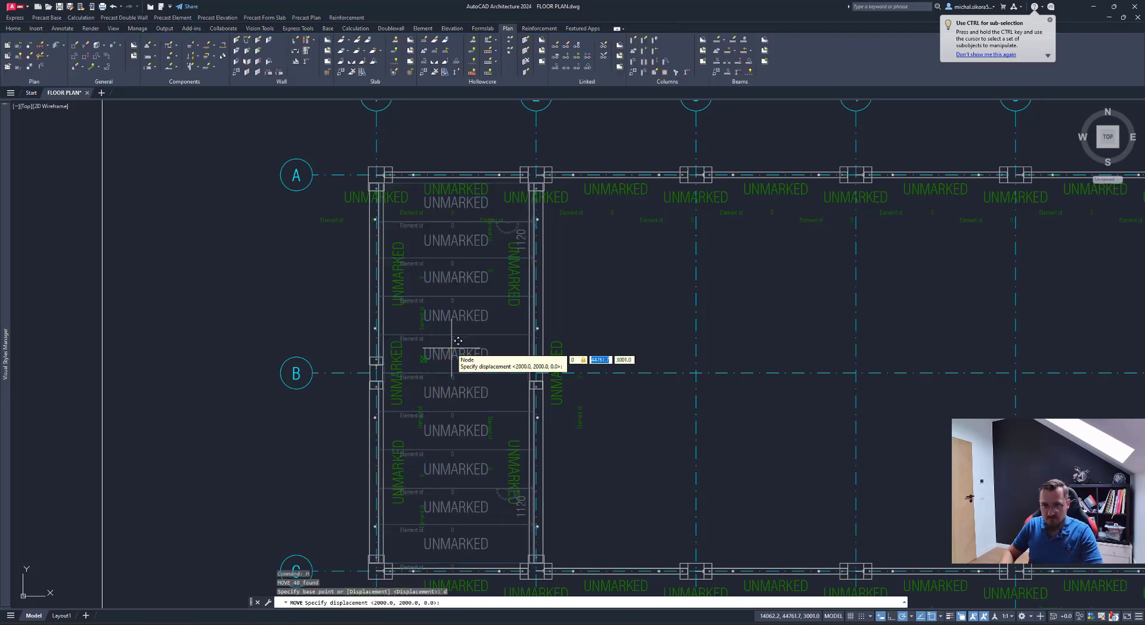
text(0,-245)
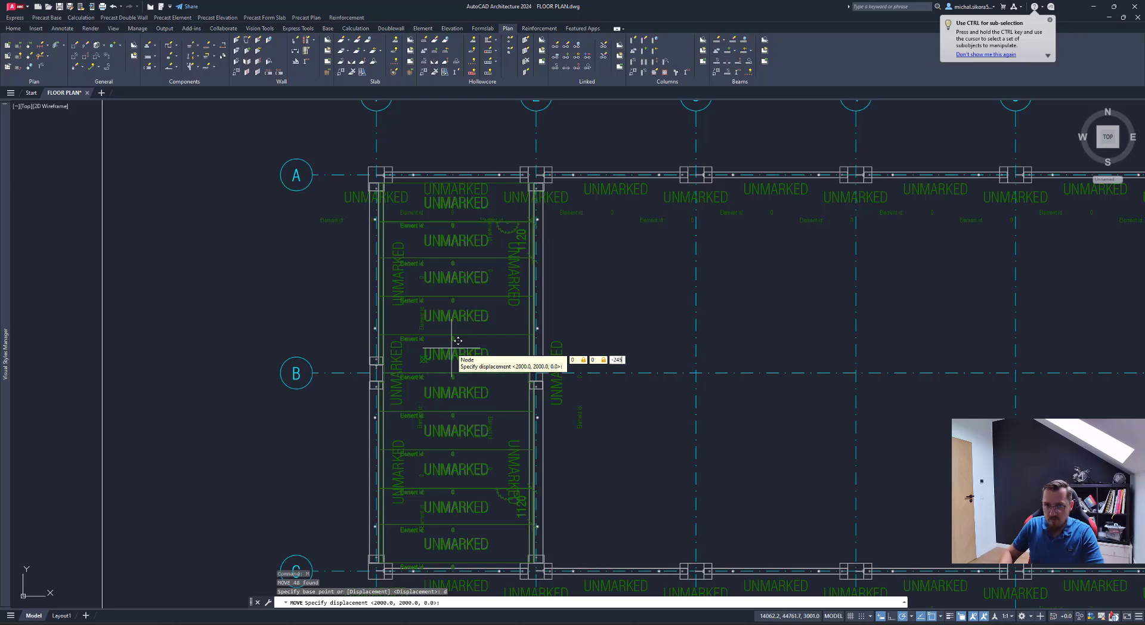
key(Return)
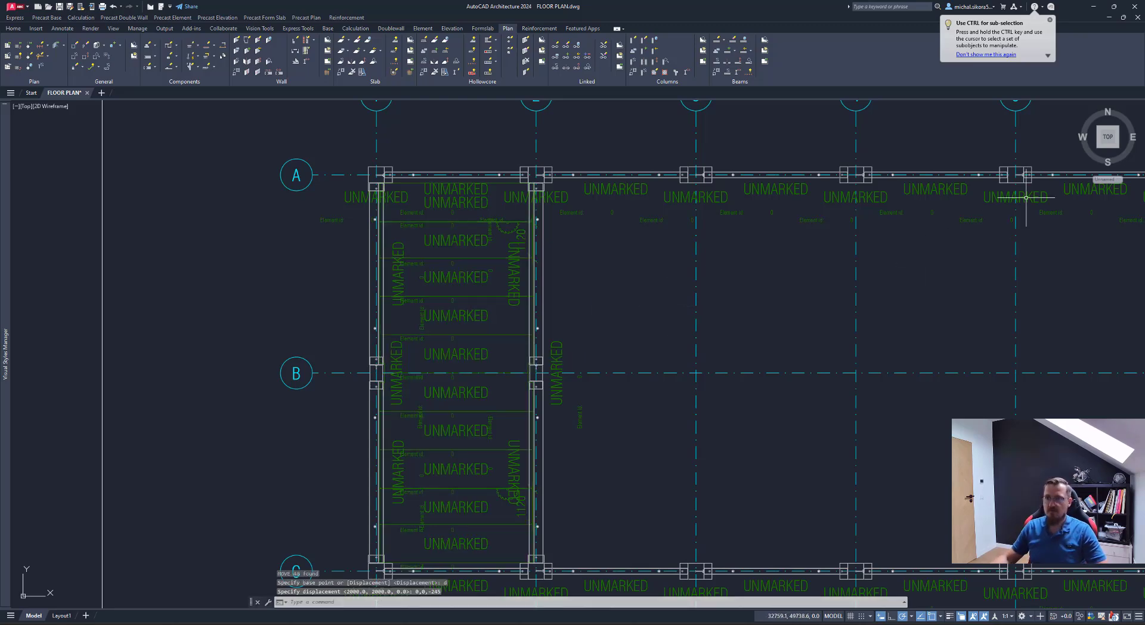
Step: Switch to the front view and check how the lowered slabs bear on the beam ledges at axes 1 and 2
click(1108, 152)
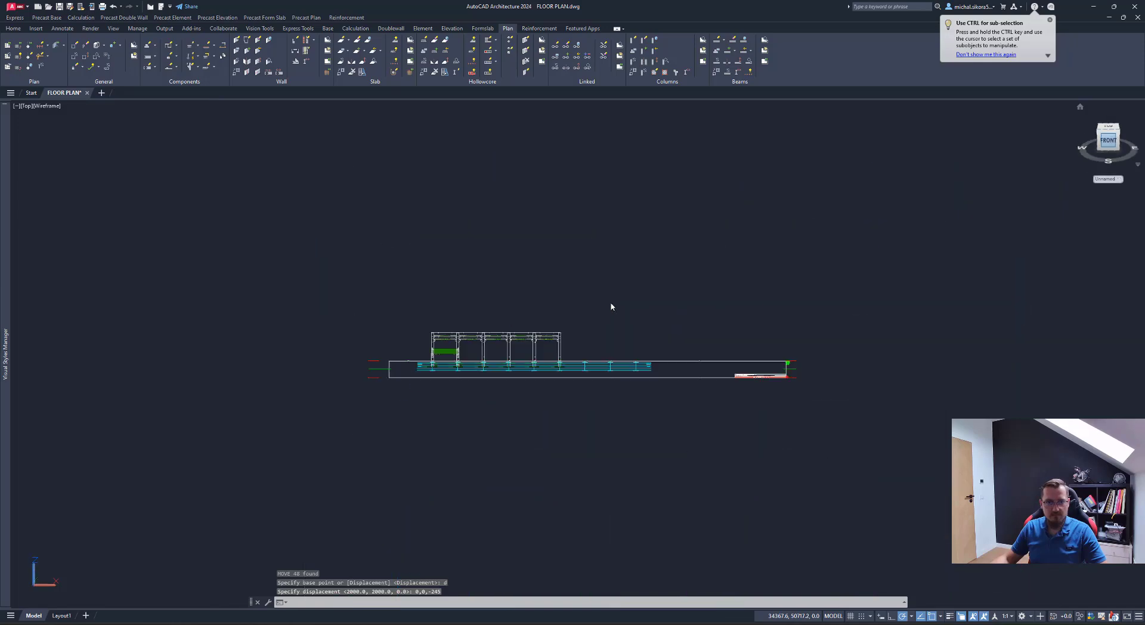
scroll(294, 357, up, 5)
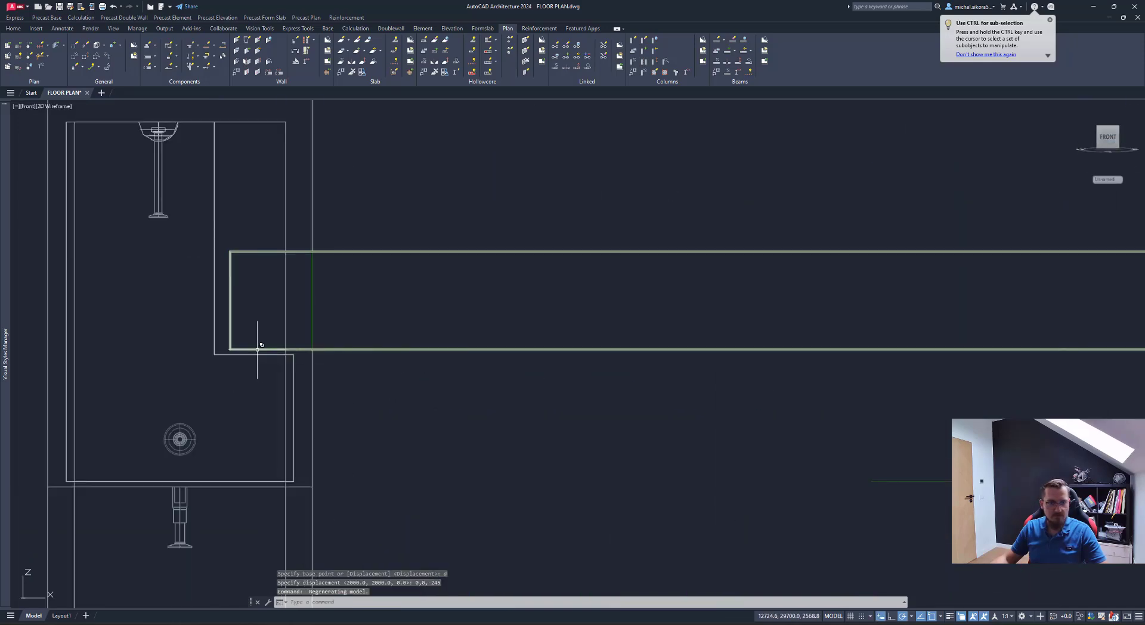
scroll(280, 301, down, 2)
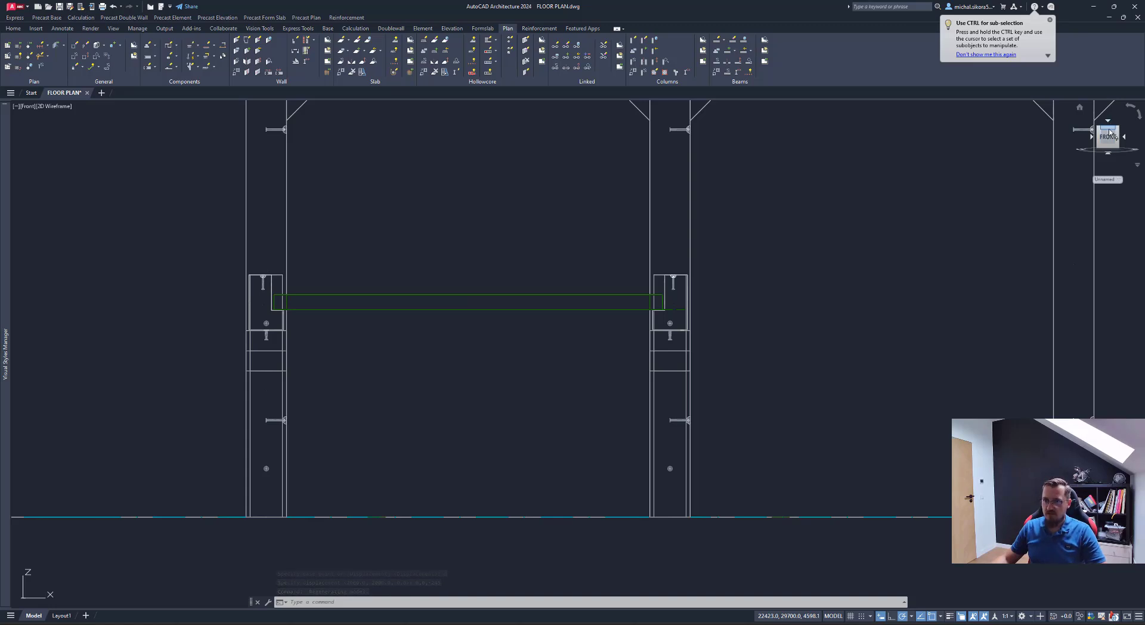
middle_drag(789, 261, 749, 310)
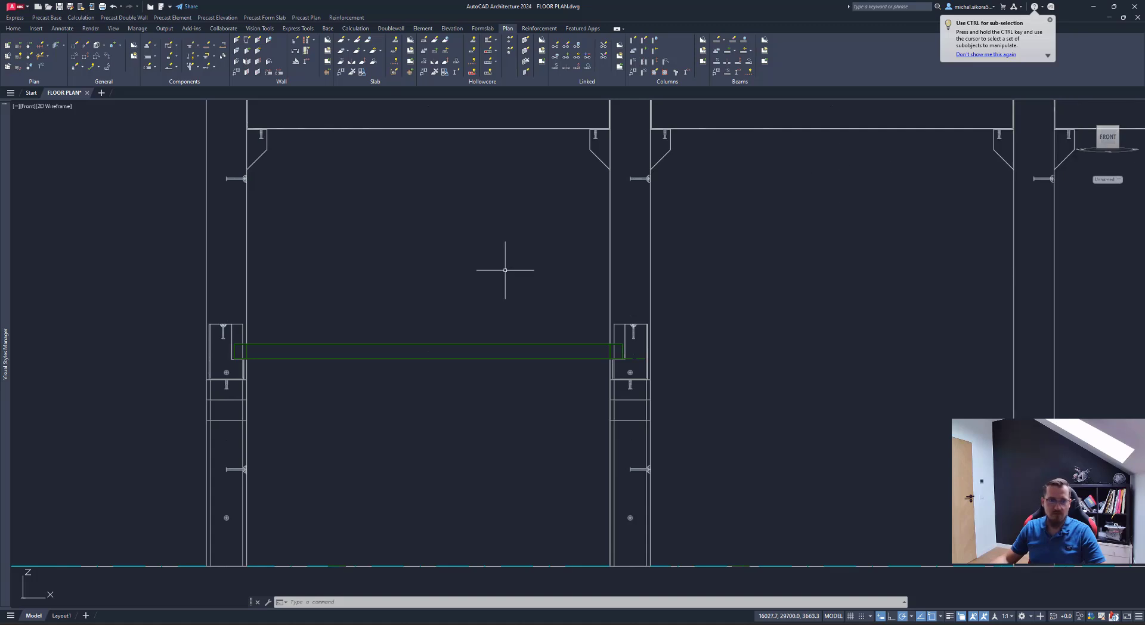
middle_drag(466, 240, 389, 375)
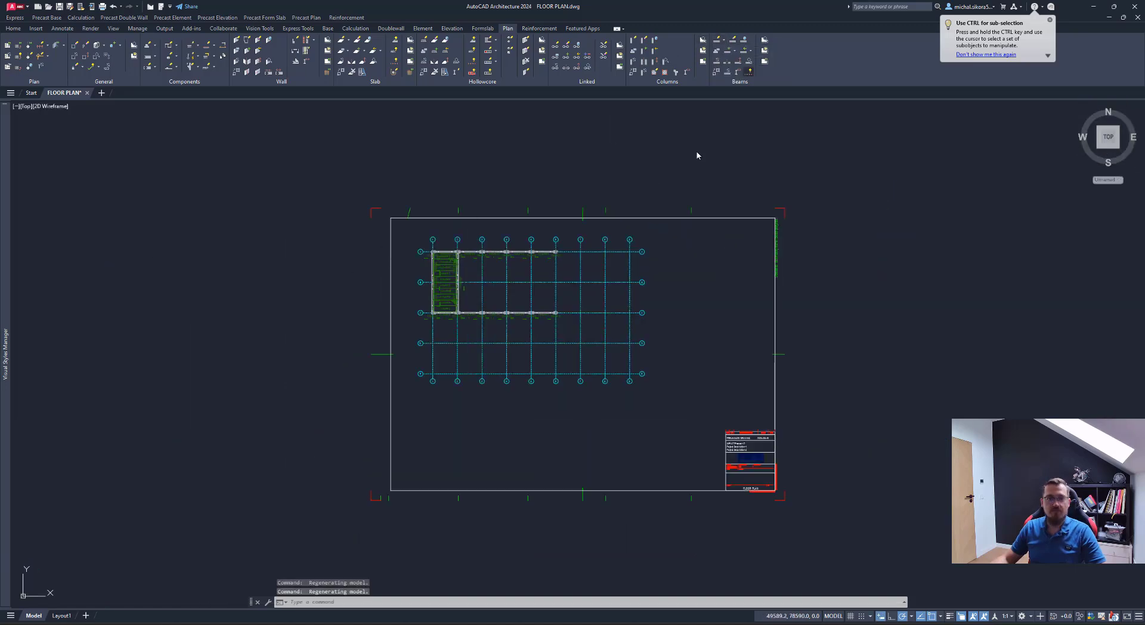
Step: Start a new beam in the top view with section type Sloped I Shape 2 and section SIBP28X148
double_click(529, 254)
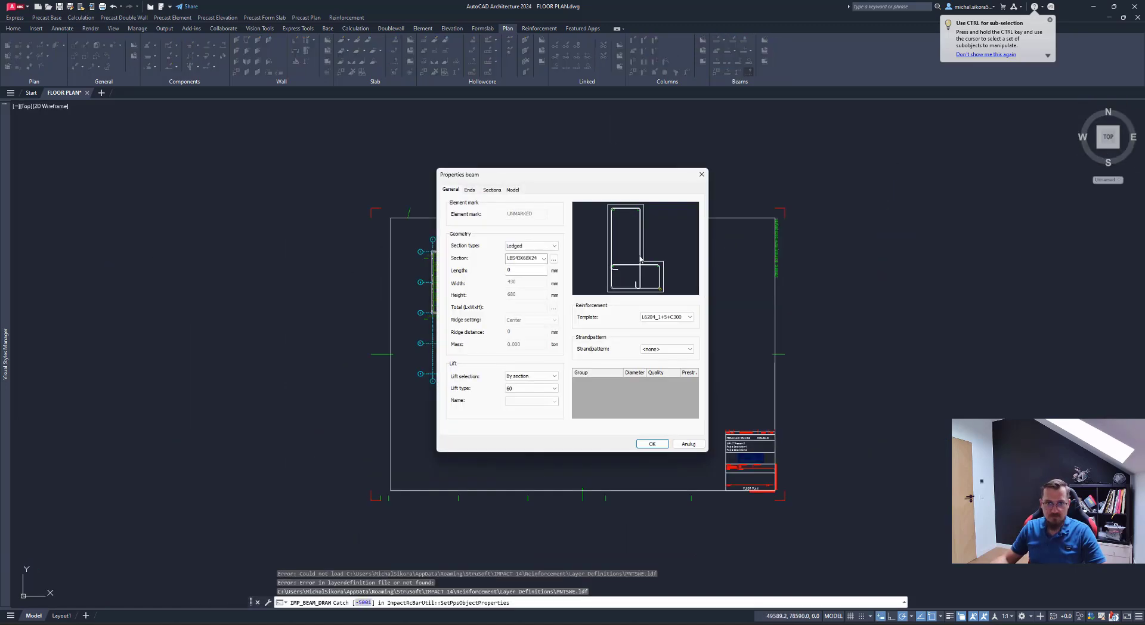
click(546, 251)
click(528, 264)
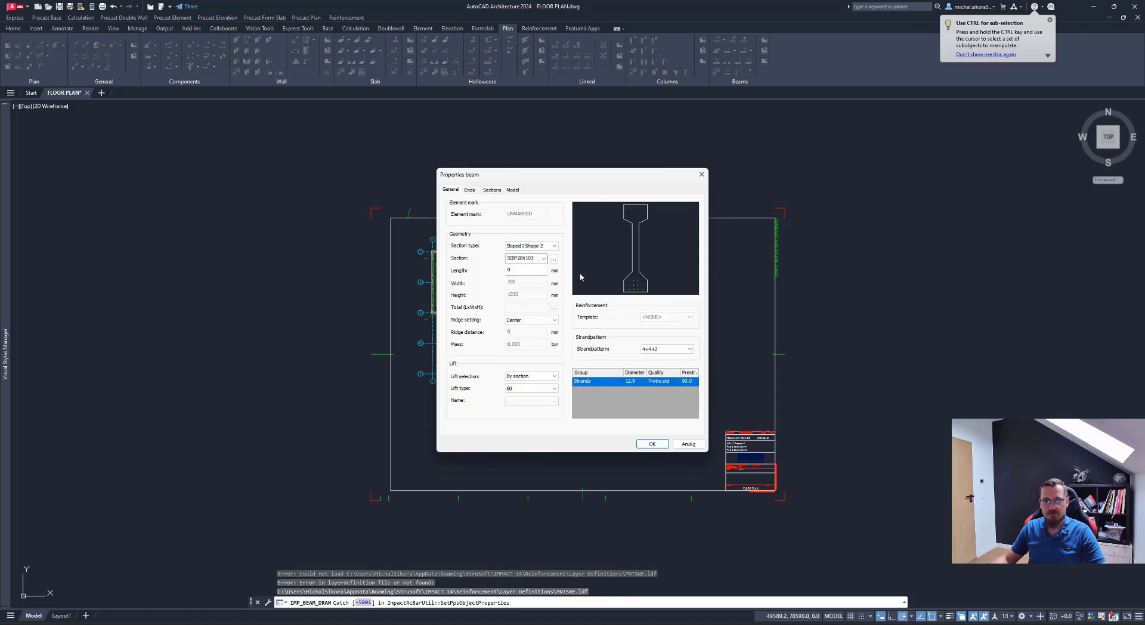
click(543, 259)
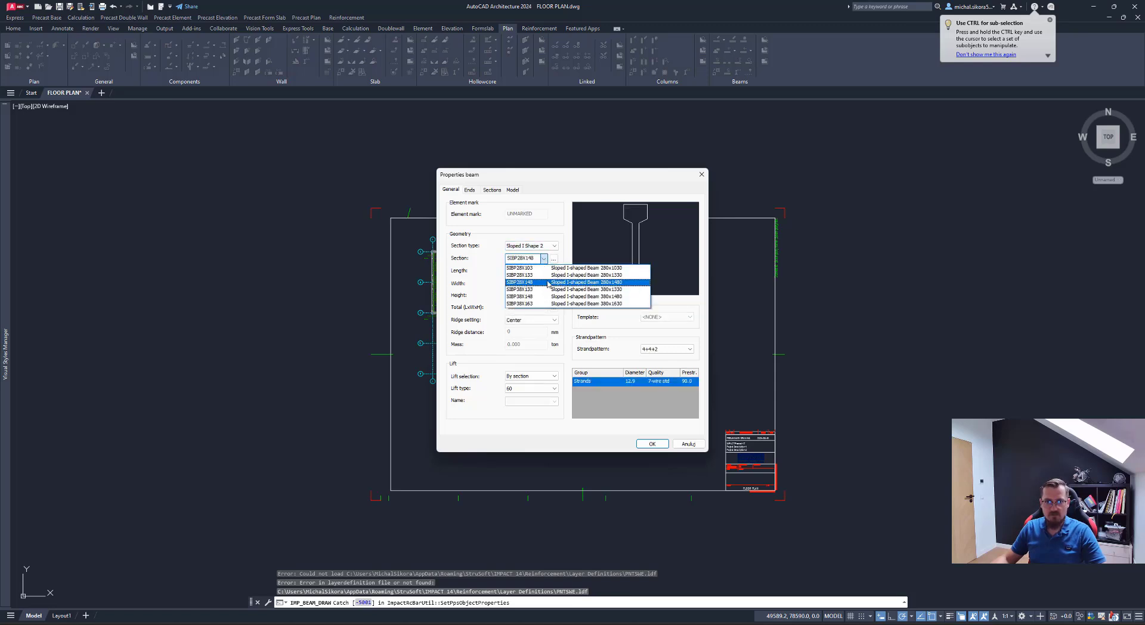
click(549, 284)
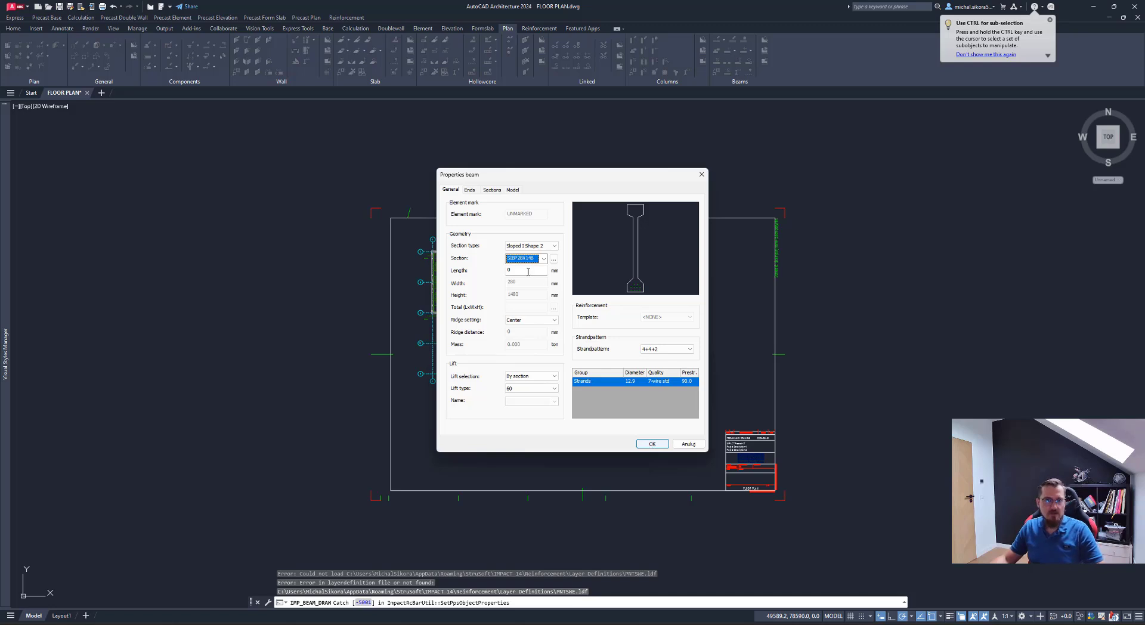
Step: Set the beam's elevation to 6000 and its justification to Bottom center, and accept the beam properties
click(512, 191)
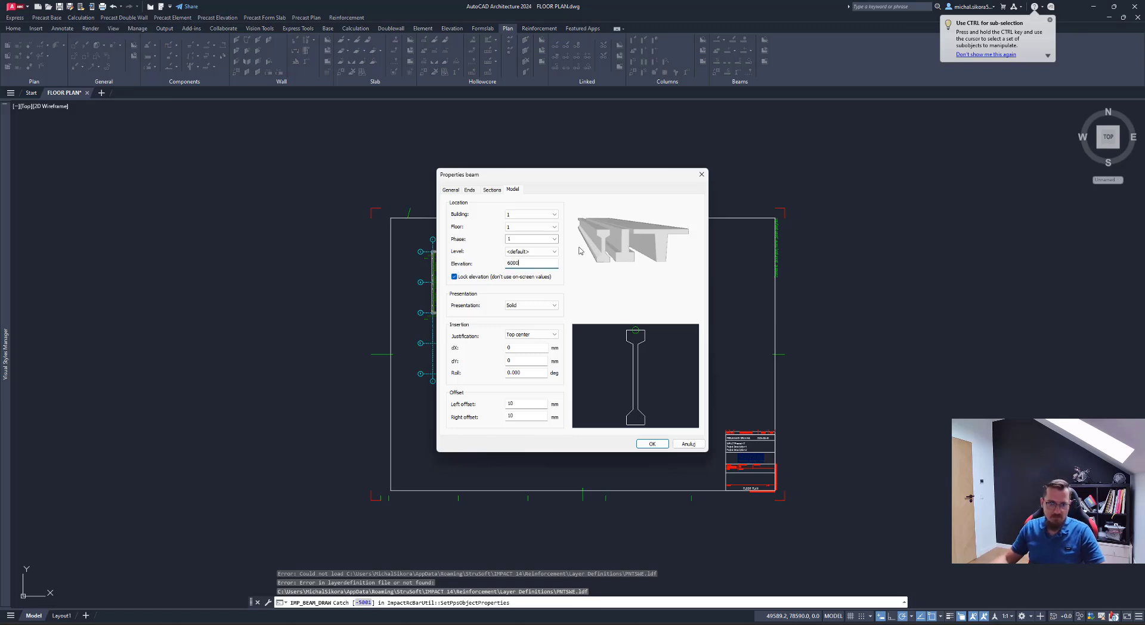
click(550, 336)
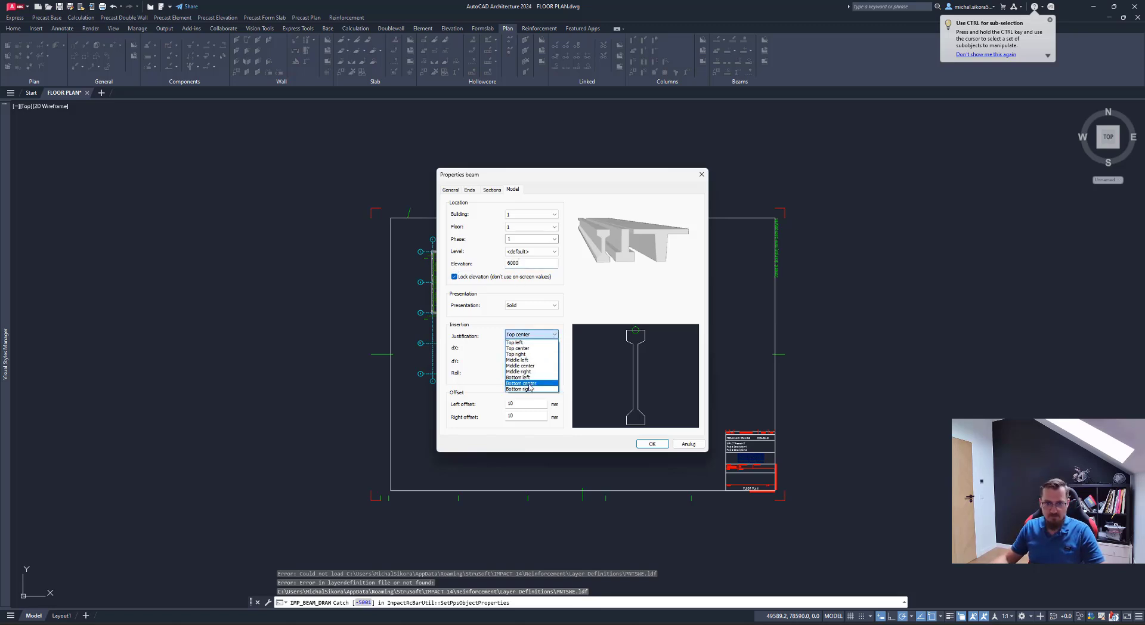
click(528, 386)
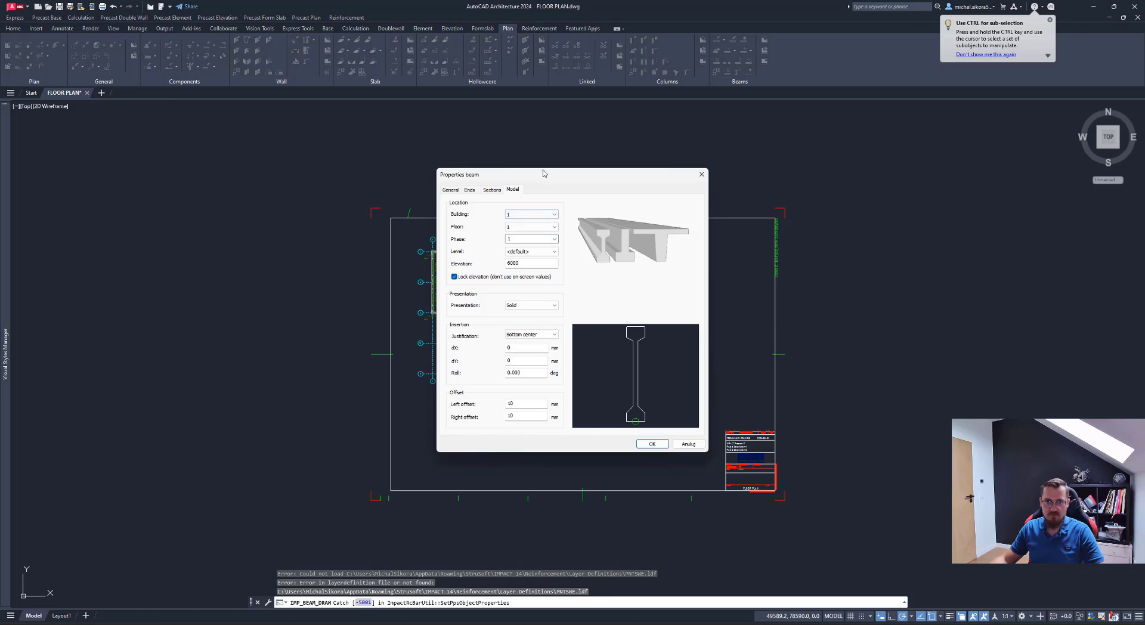
mouse_move(543, 173)
mouse_down()
mouse_move(683, 178)
mouse_move(506, 174)
mouse_move(543, 178)
mouse_up()
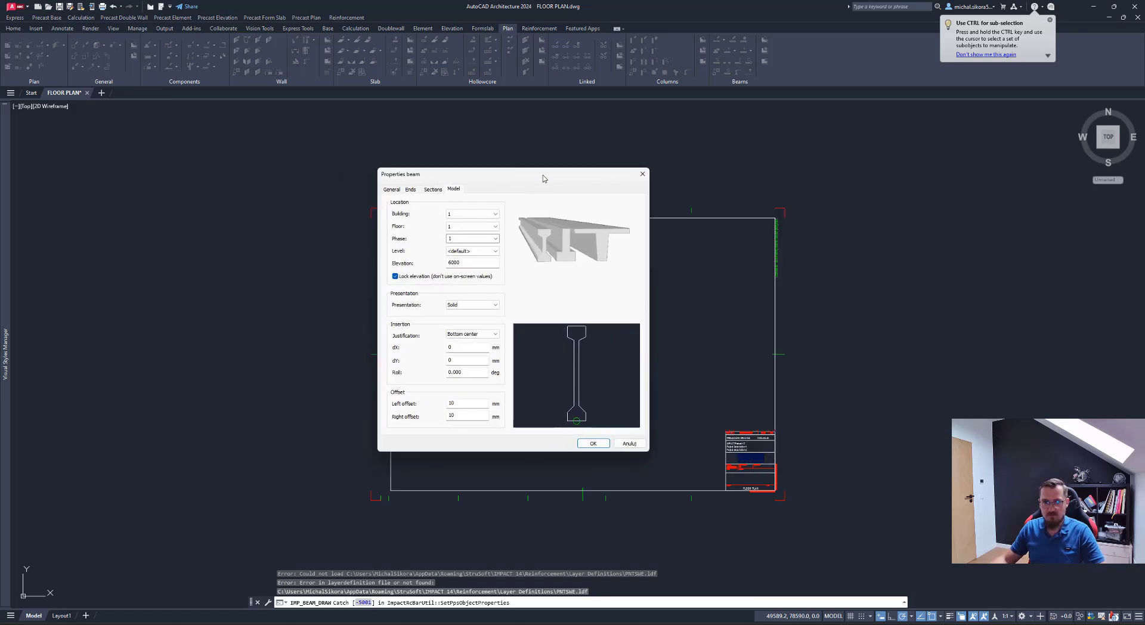
click(593, 444)
Step: Draw the sloped I-shaped roof beam along axis 1, from the column at axis C to the column at axis A
scroll(390, 287, up, 2)
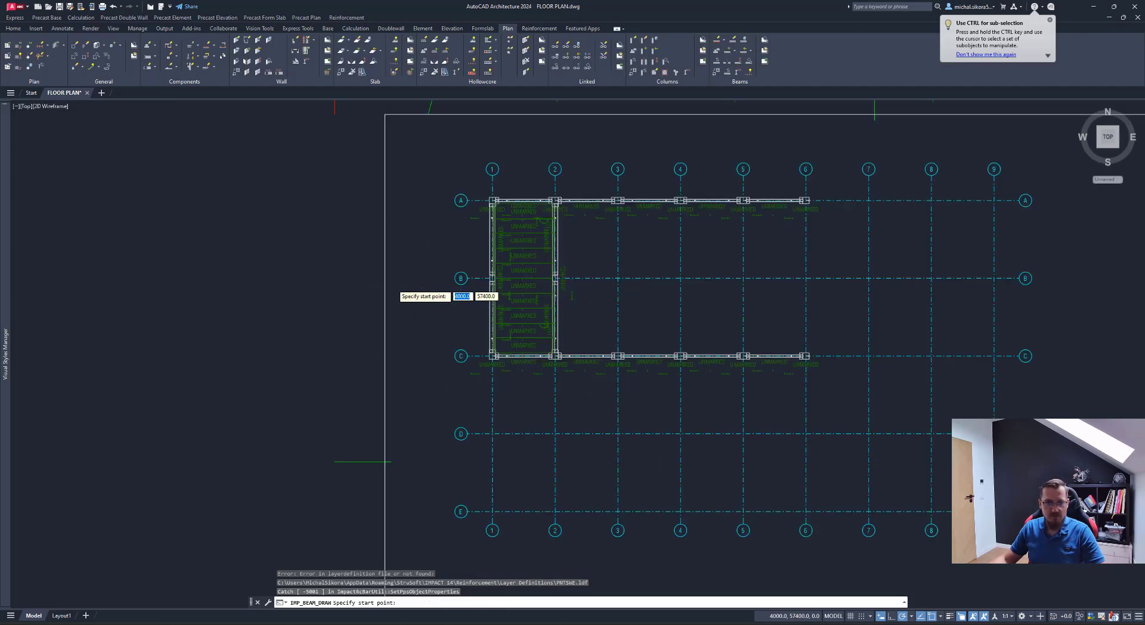
scroll(583, 389, up, 10)
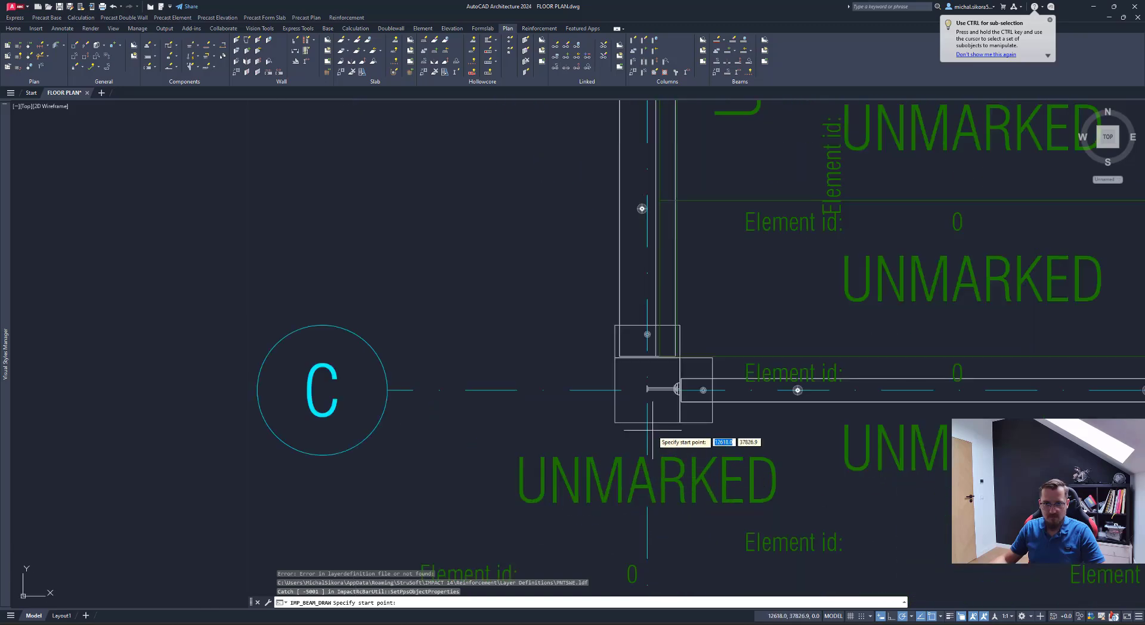
click(659, 325)
scroll(662, 191, down, 6)
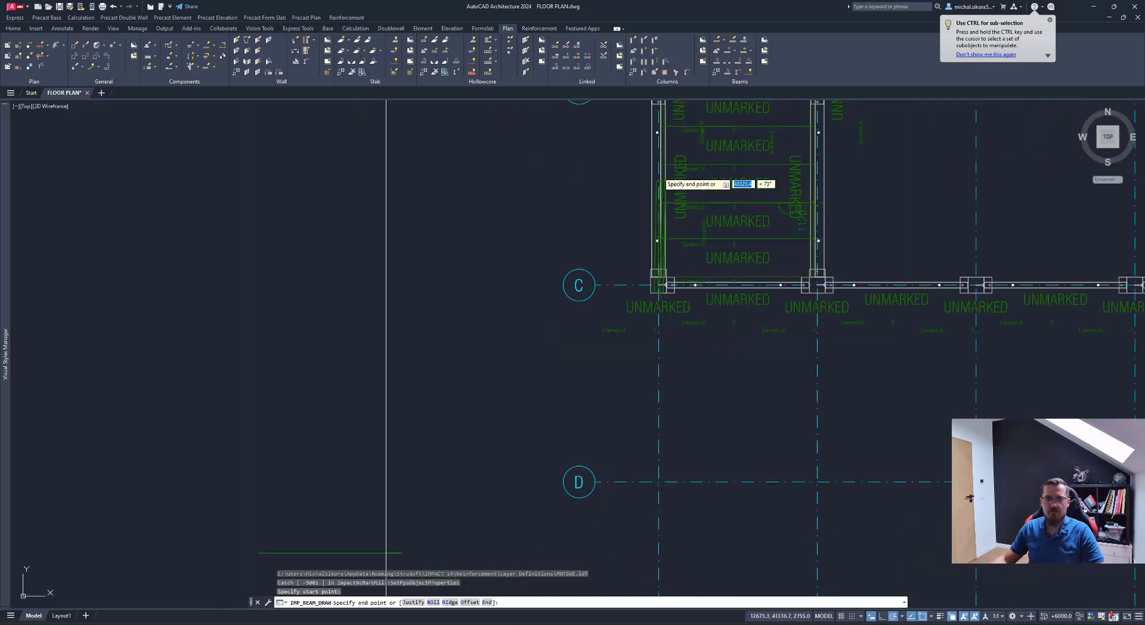
middle_drag(658, 176, 603, 430)
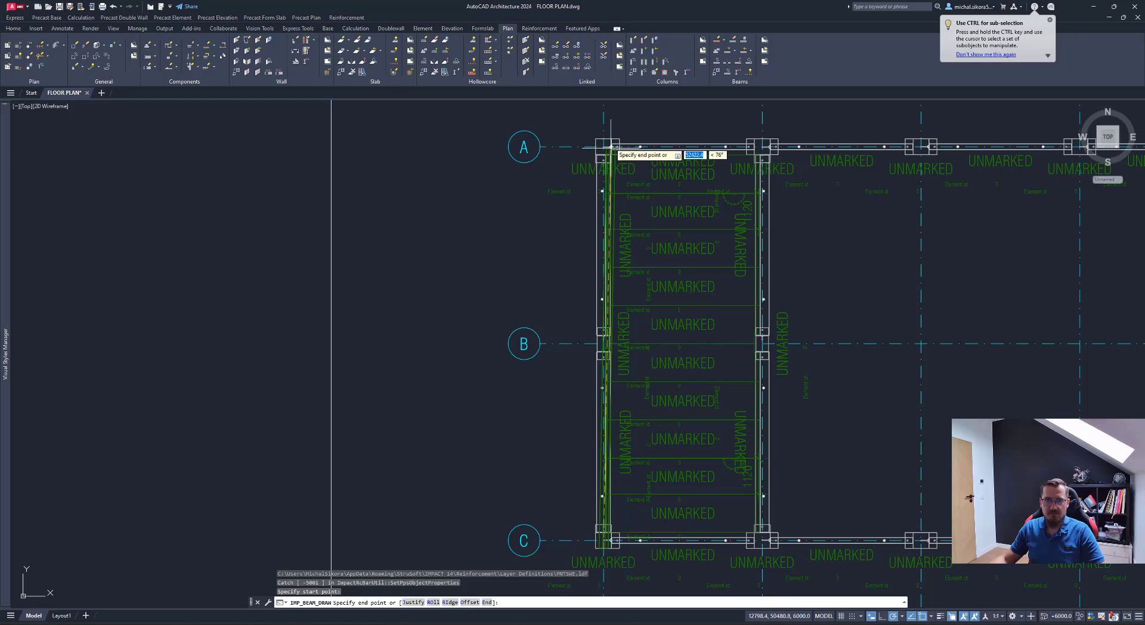
scroll(610, 146, up, 8)
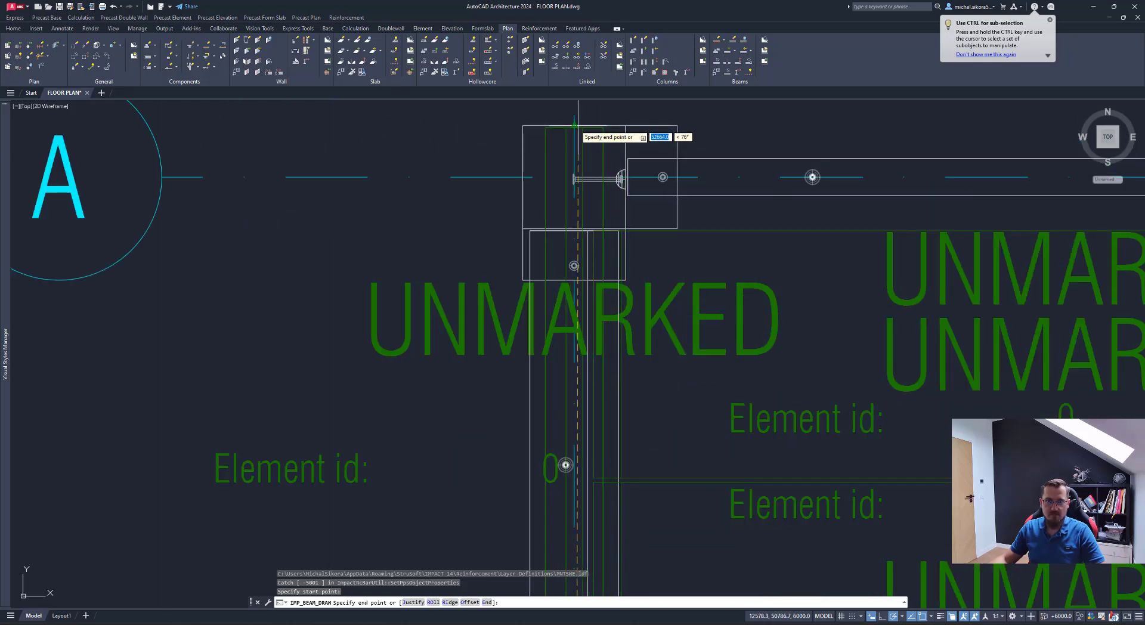
click(575, 134)
Step: Draw a second roof beam along axis 2 between the columns at axes C and A
scroll(582, 168, down, 10)
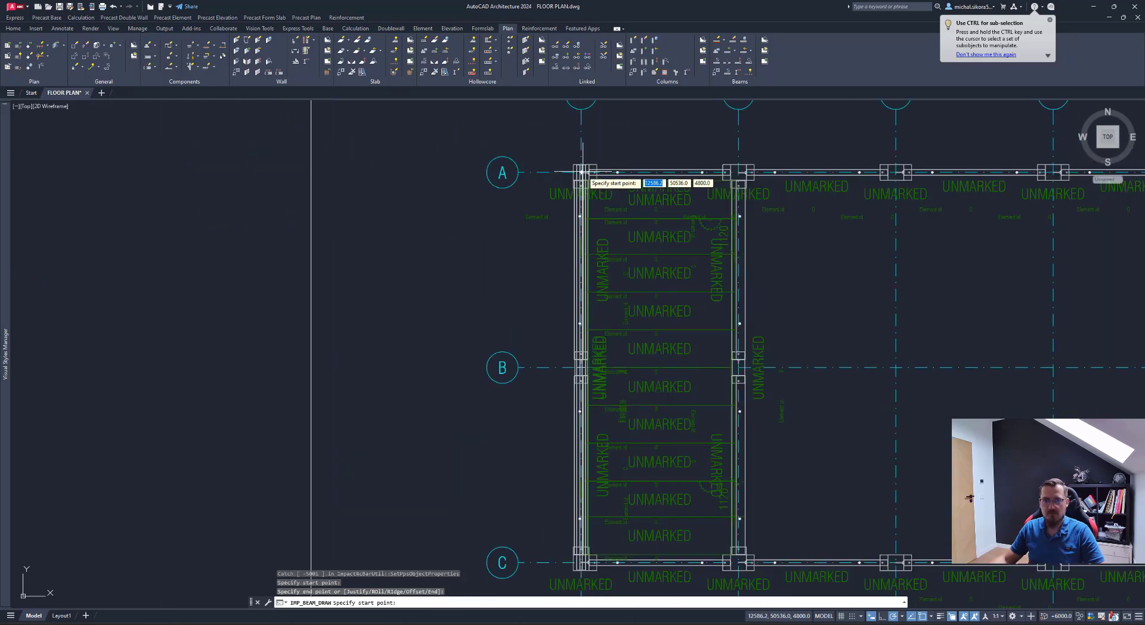
scroll(582, 172, down, 2)
scroll(692, 431, up, 4)
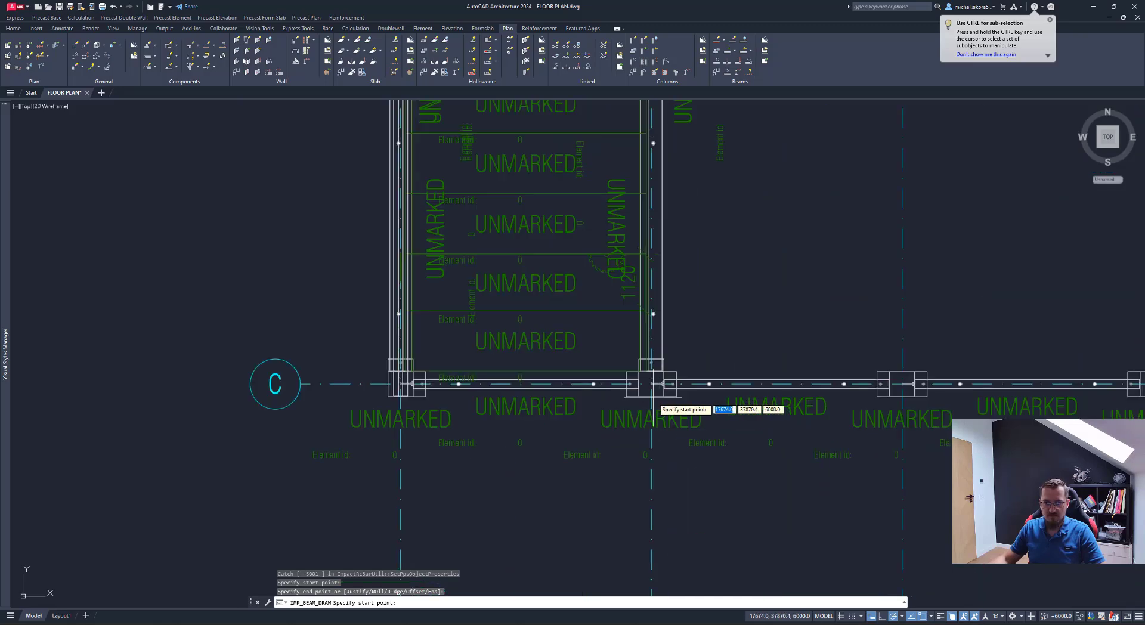
click(652, 384)
scroll(701, 223, down, 5)
scroll(651, 317, up, 2)
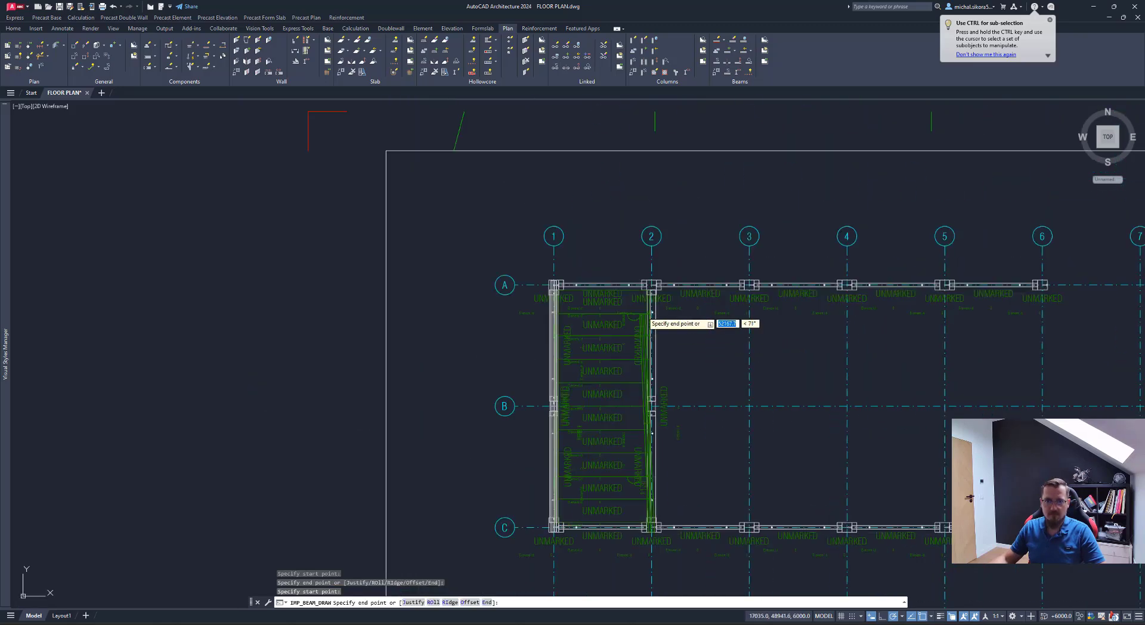
scroll(652, 315, up, 2)
scroll(658, 267, up, 4)
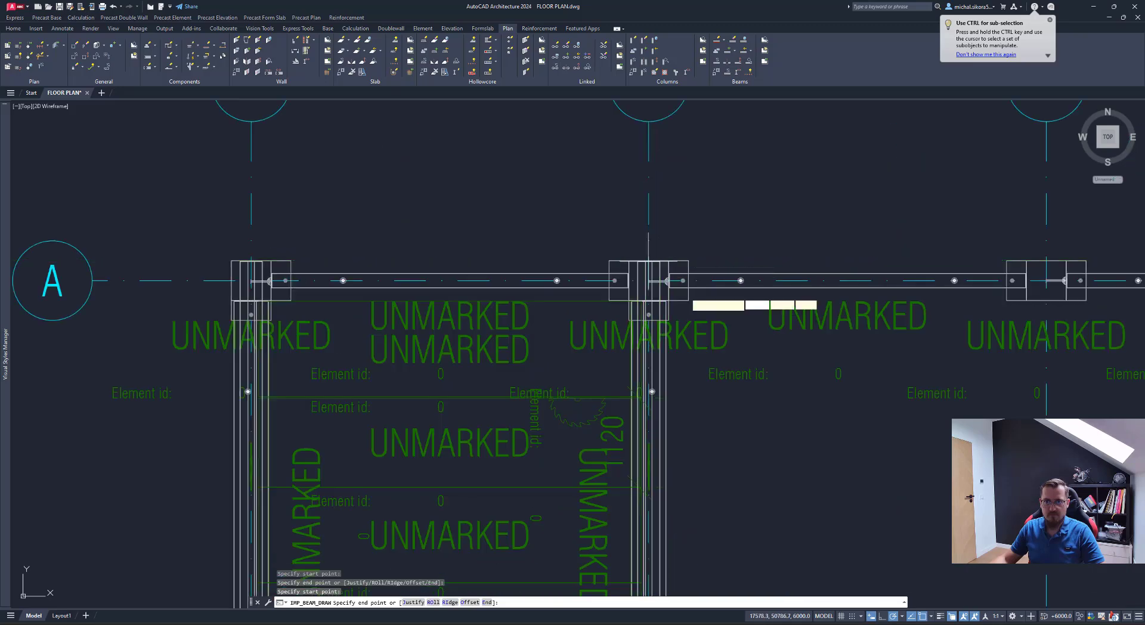
click(648, 281)
Step: Add a roof beam along axis 3, spanning from the axis C column to the outer edge of the axis A column
scroll(686, 358, down, 5)
scroll(593, 327, up, 4)
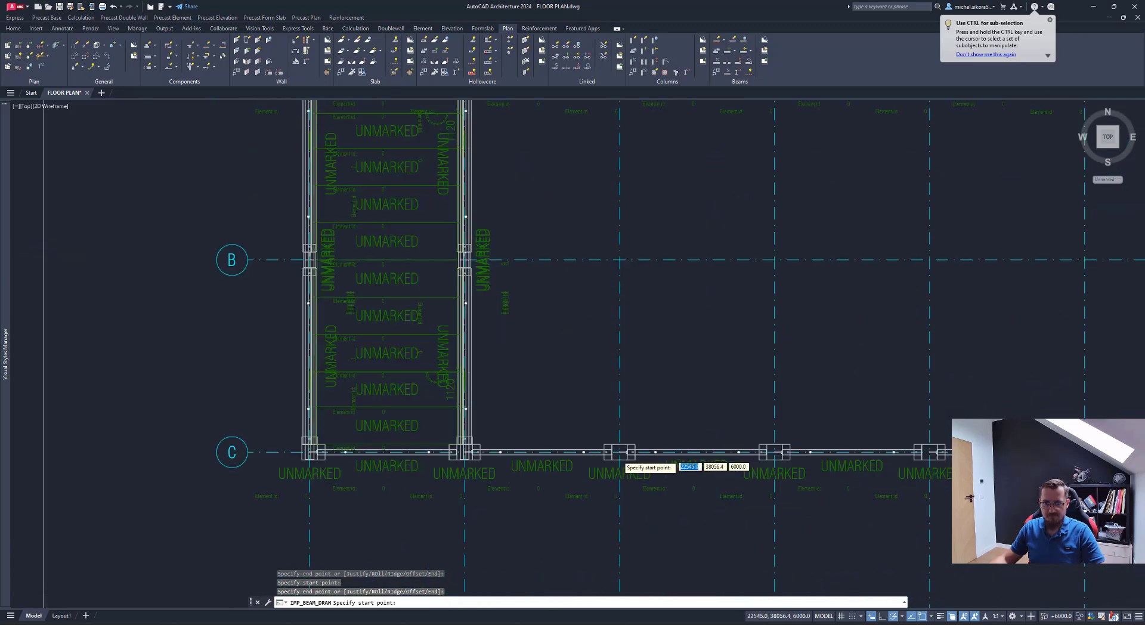
scroll(621, 453, up, 2)
click(626, 455)
scroll(652, 332, down, 4)
middle_drag(636, 165, 620, 291)
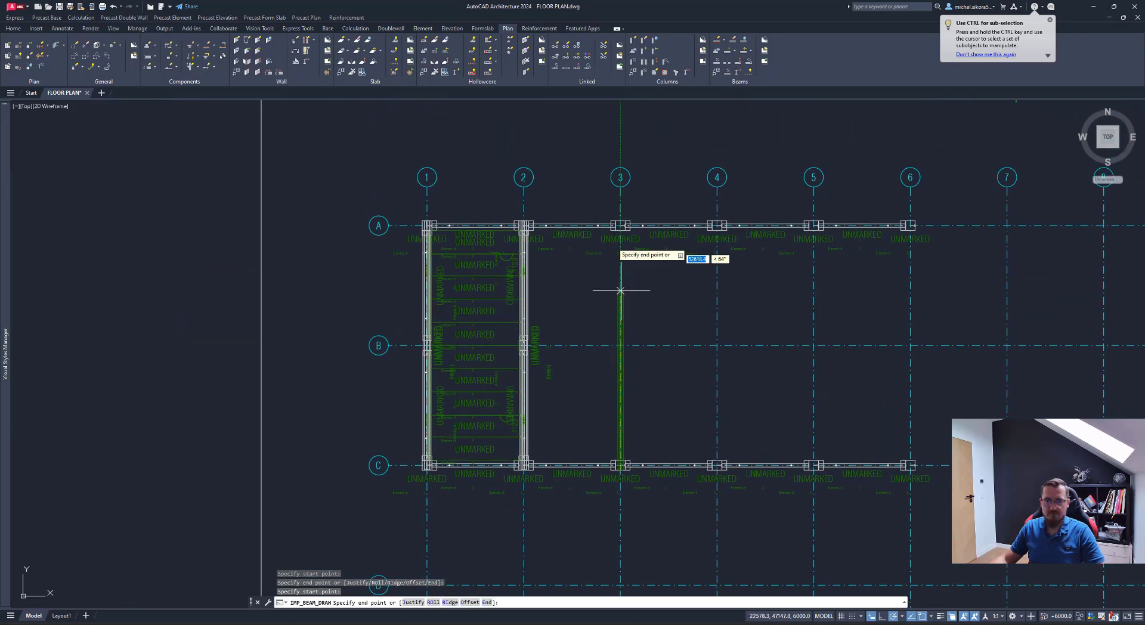
scroll(614, 240, up, 6)
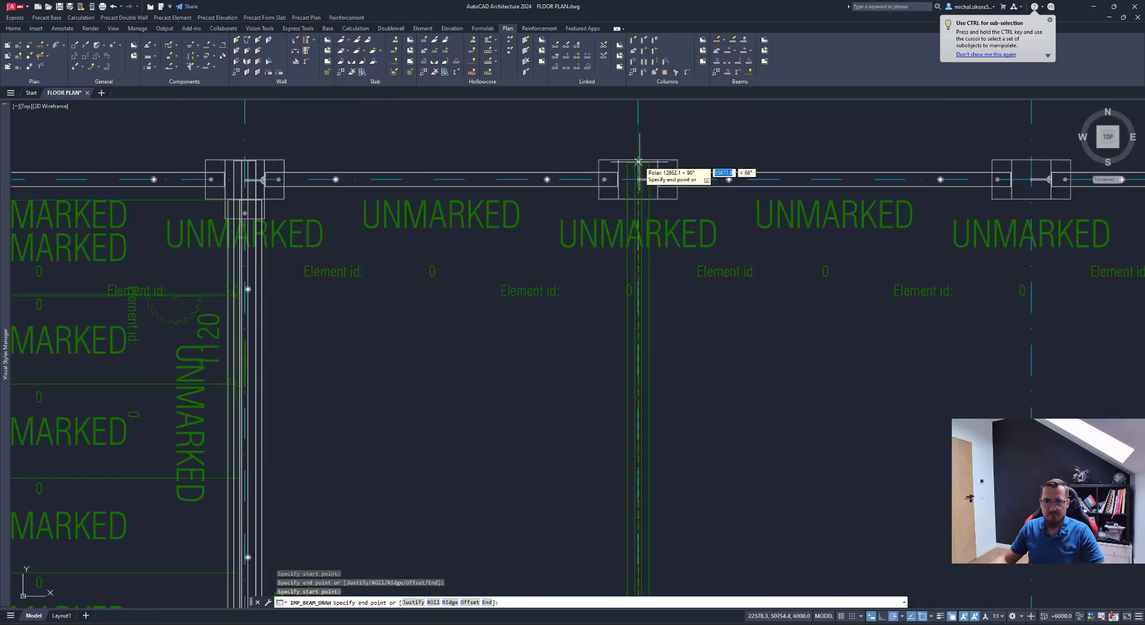
click(638, 160)
Step: Place a roof beam along axis 4, starting at the axis C column and ending at the axis A column
scroll(703, 377, down, 2)
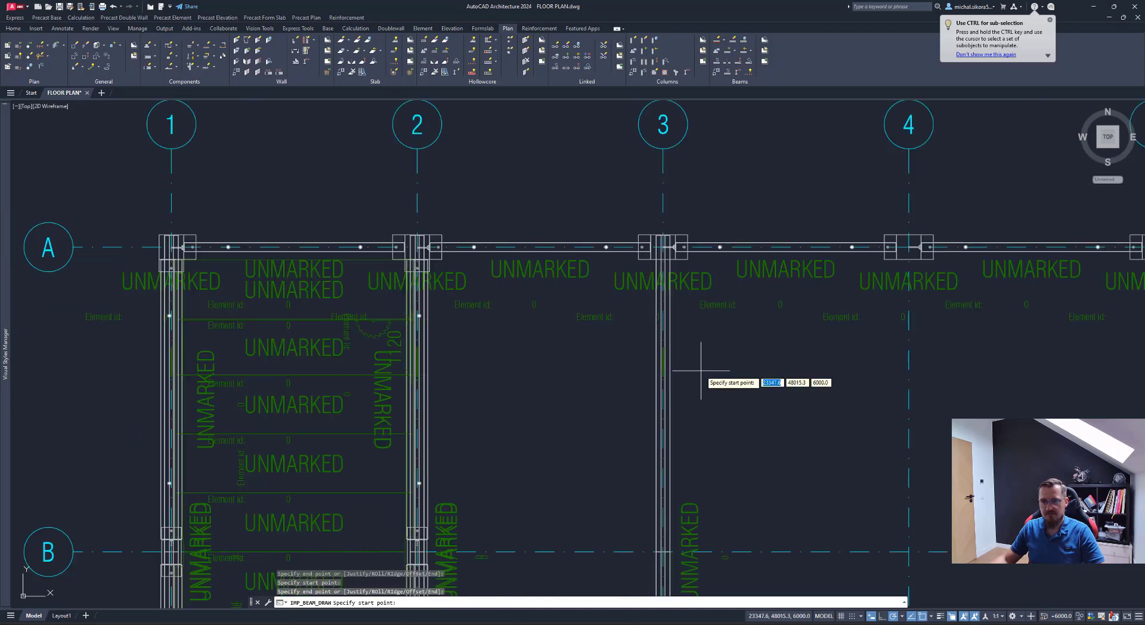
scroll(597, 411, down, 3)
key(Return)
click(599, 466)
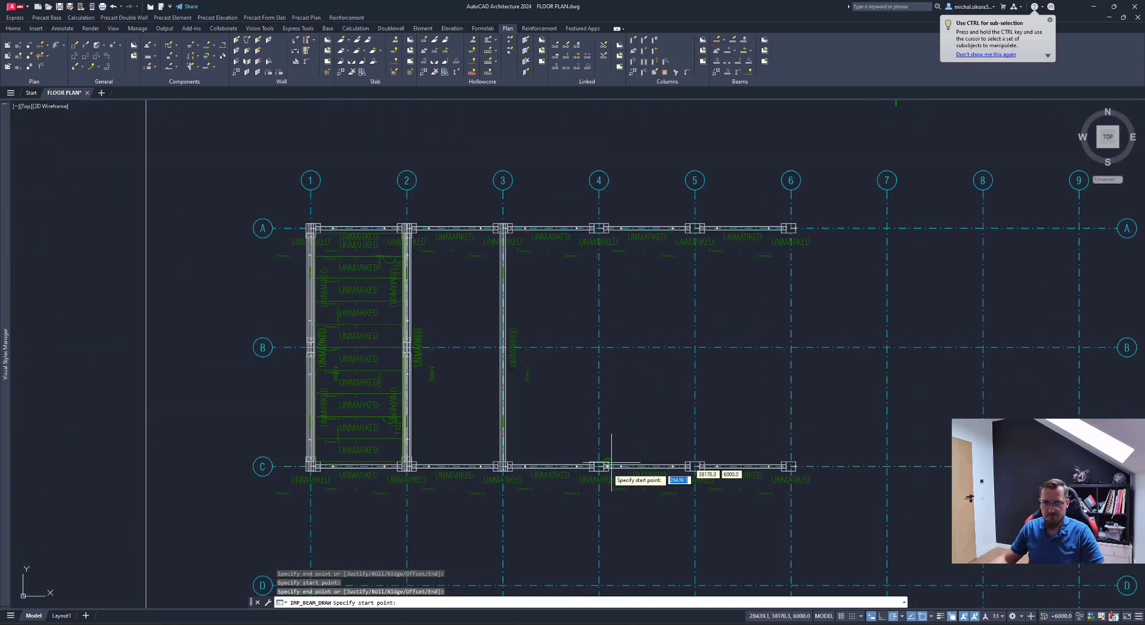
scroll(598, 465, up, 4)
scroll(581, 468, down, 4)
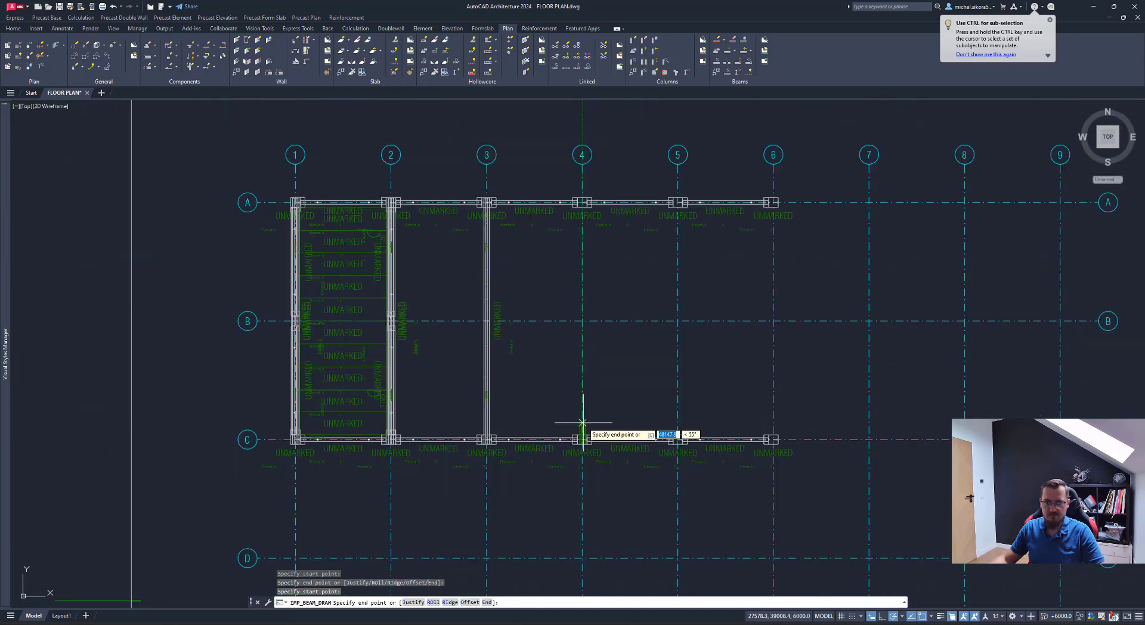
scroll(581, 230, up, 6)
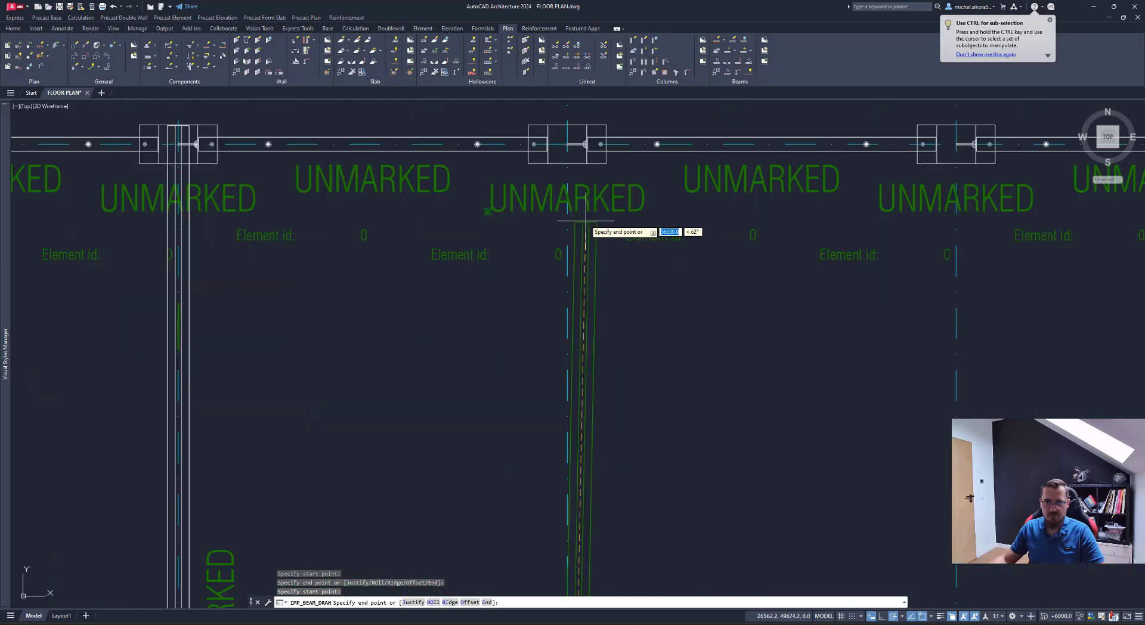
click(567, 142)
click(567, 126)
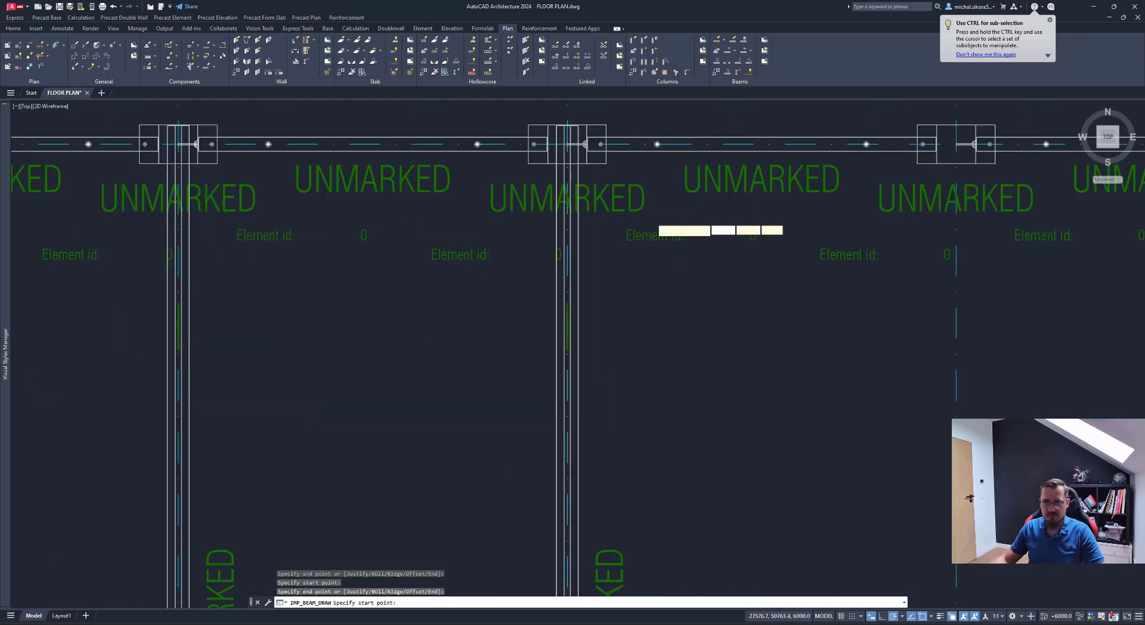
Step: Draw the roof beam along axis 5 from the axis C column to the axis A column
scroll(603, 260, down, 2)
middle_drag(767, 441, 617, 200)
scroll(680, 542, up, 2)
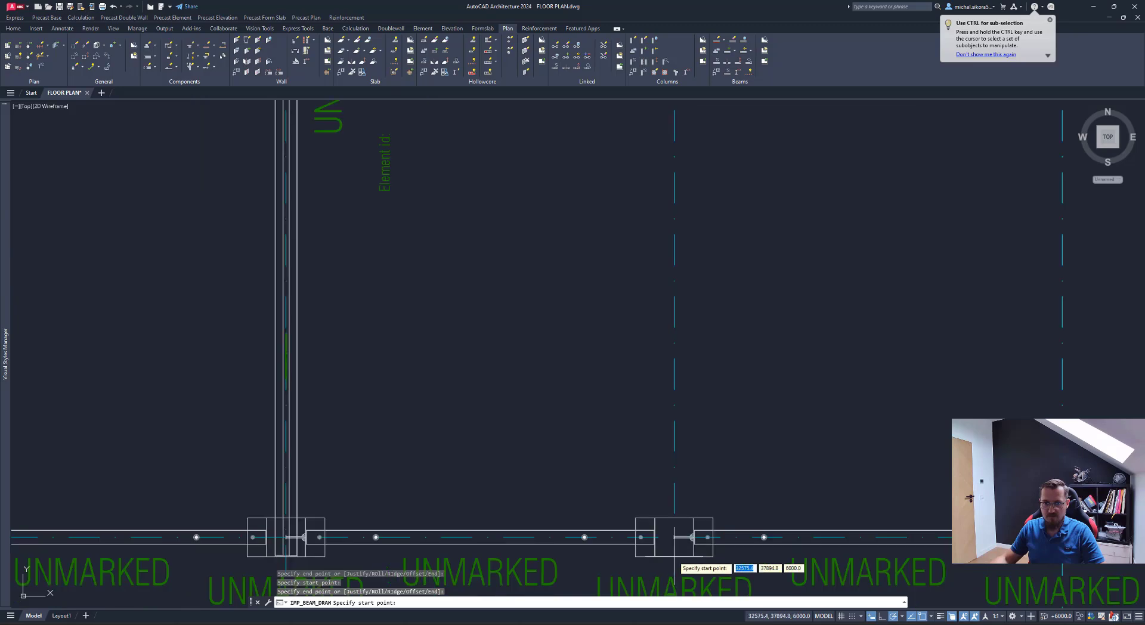
click(679, 542)
scroll(680, 541, down, 4)
middle_drag(679, 269, 673, 327)
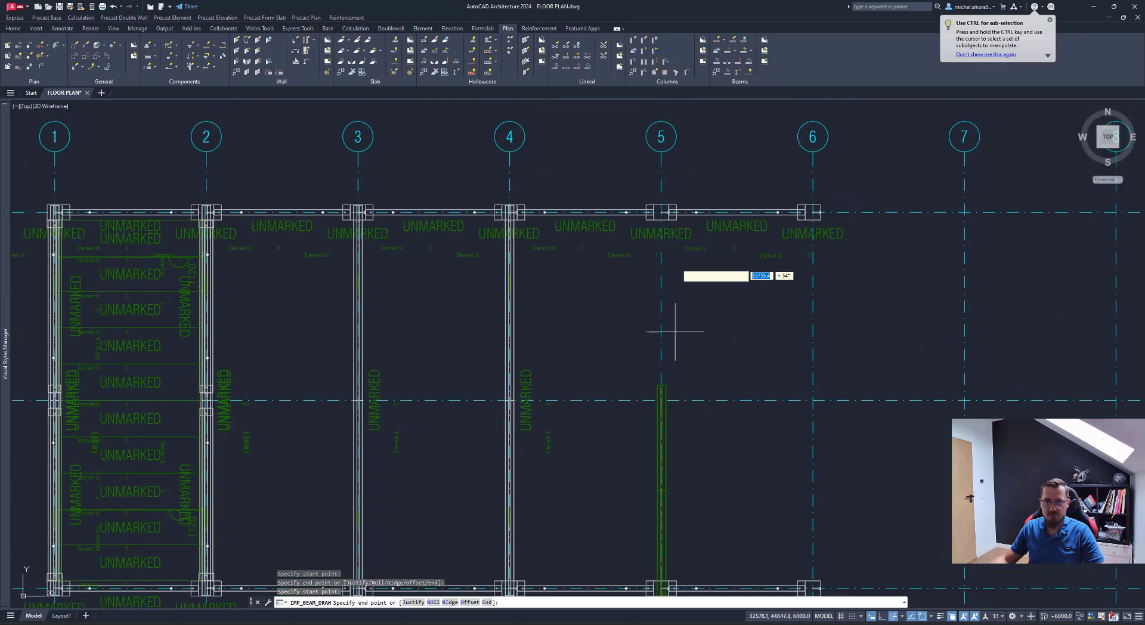
scroll(670, 212, up, 5)
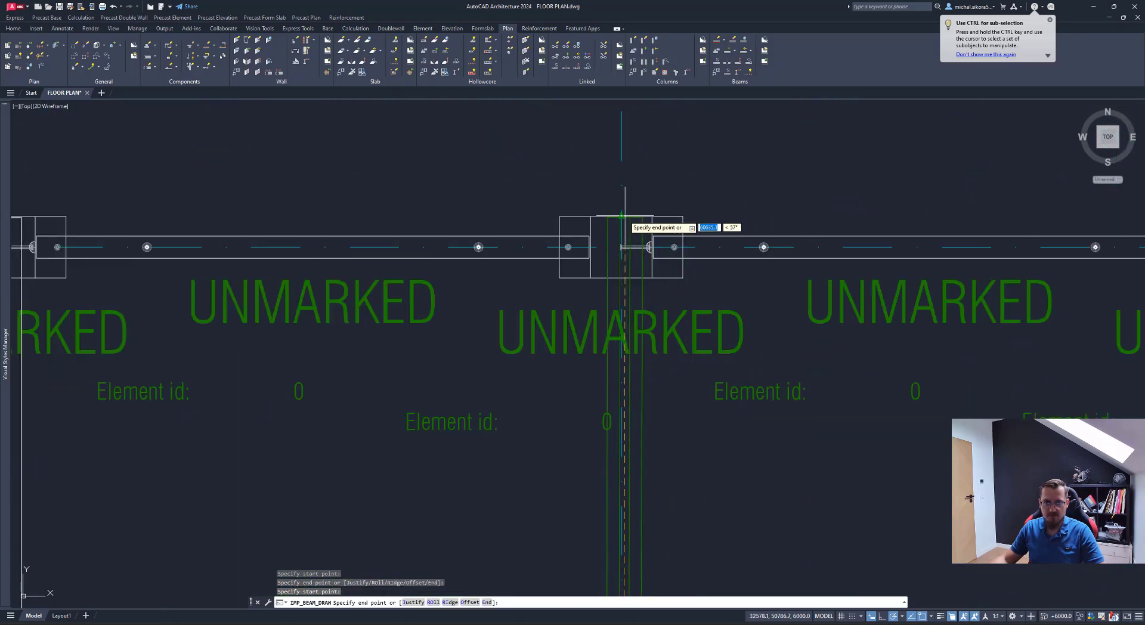
click(621, 216)
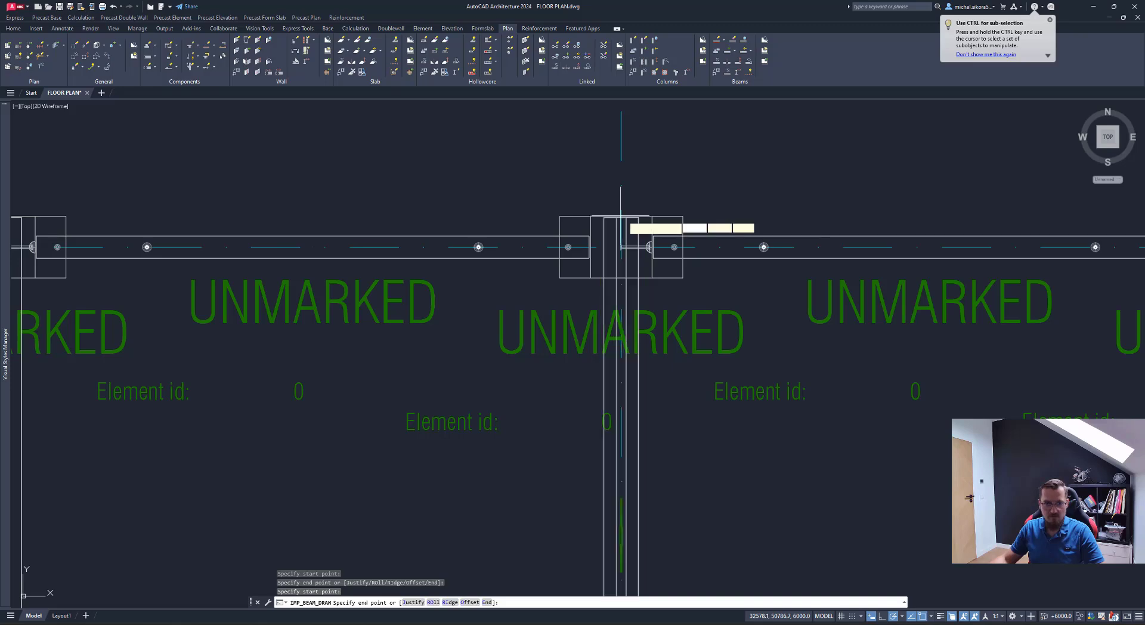
Step: Draw the last roof beam along axis 6 from the axis C column to the axis A column and end the beam command
scroll(622, 216, down, 5)
middle_drag(736, 403, 662, 271)
scroll(667, 388, down, 3)
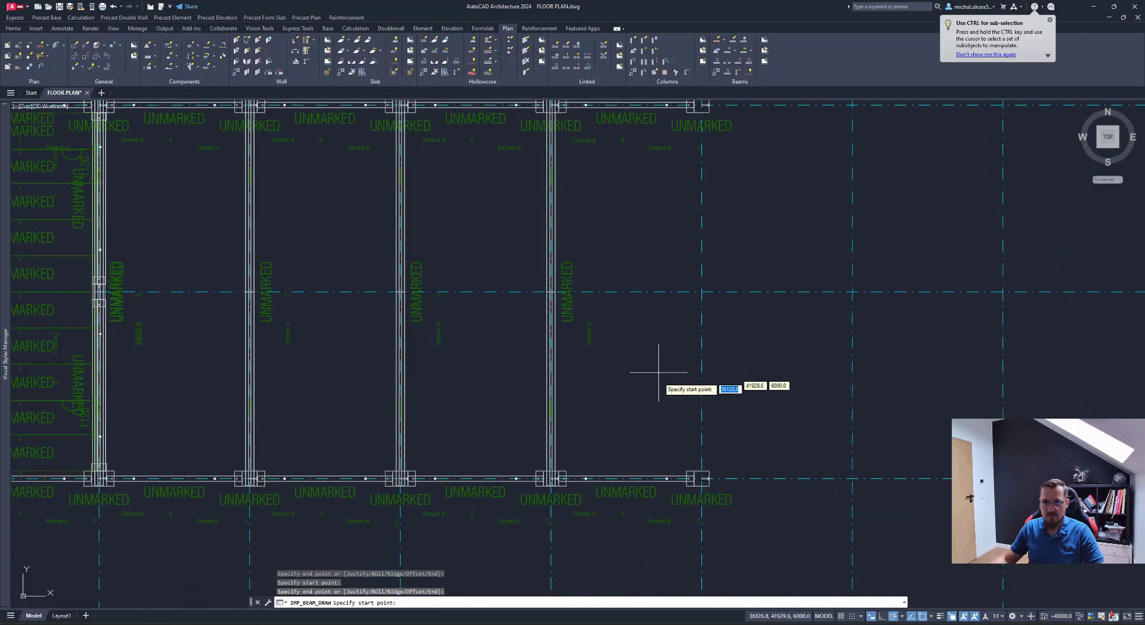
scroll(704, 482, up, 5)
click(702, 497)
scroll(704, 453, down, 5)
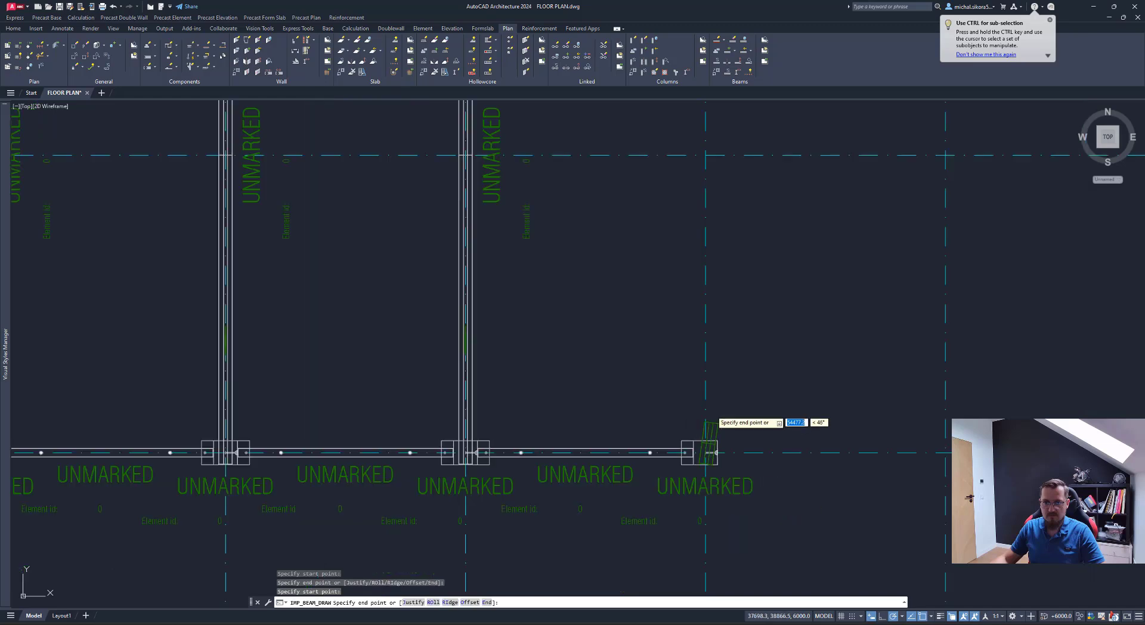
scroll(706, 191, up, 5)
scroll(706, 182, up, 4)
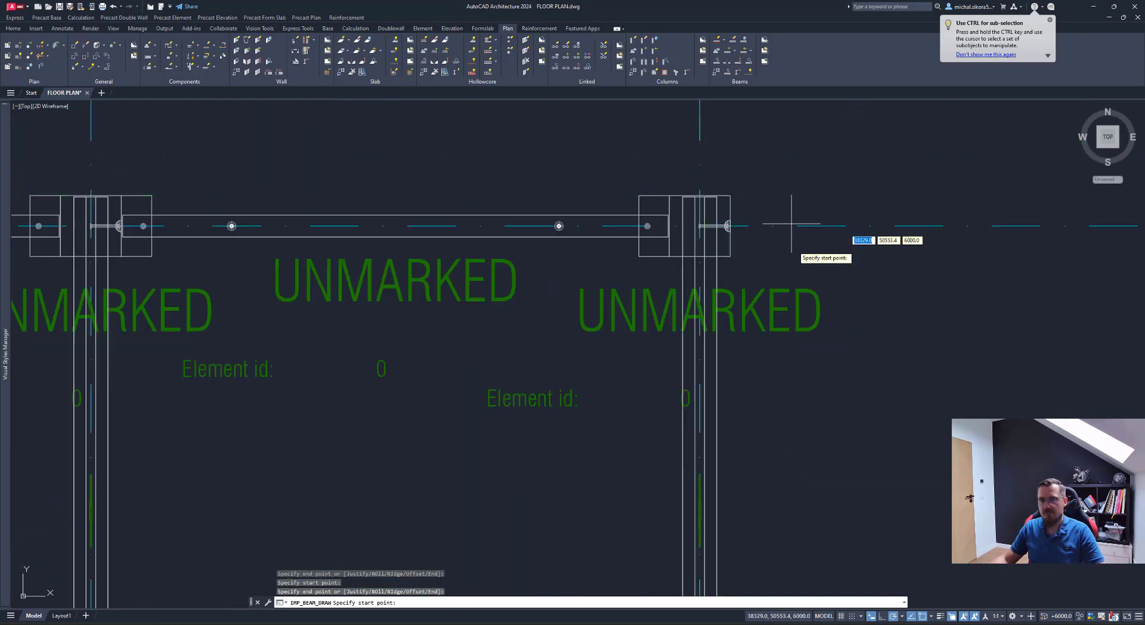
key(Escape)
Step: Switch to the southwest isometric view and examine the roof beams on their columns along axes 1 to 6
scroll(797, 255, down, 10)
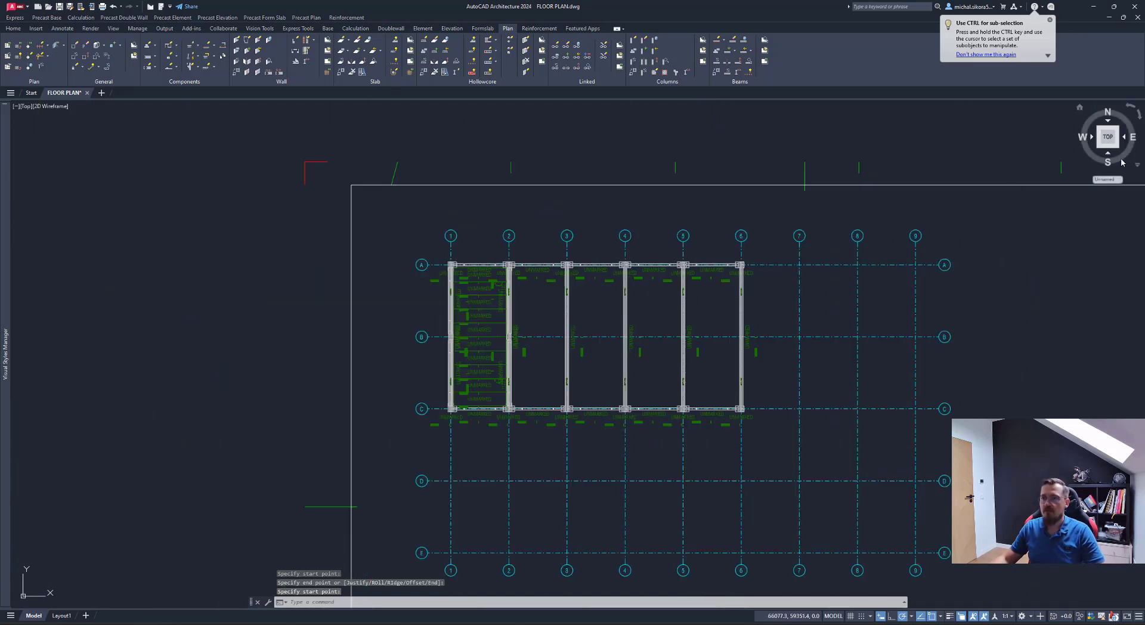
click(1099, 149)
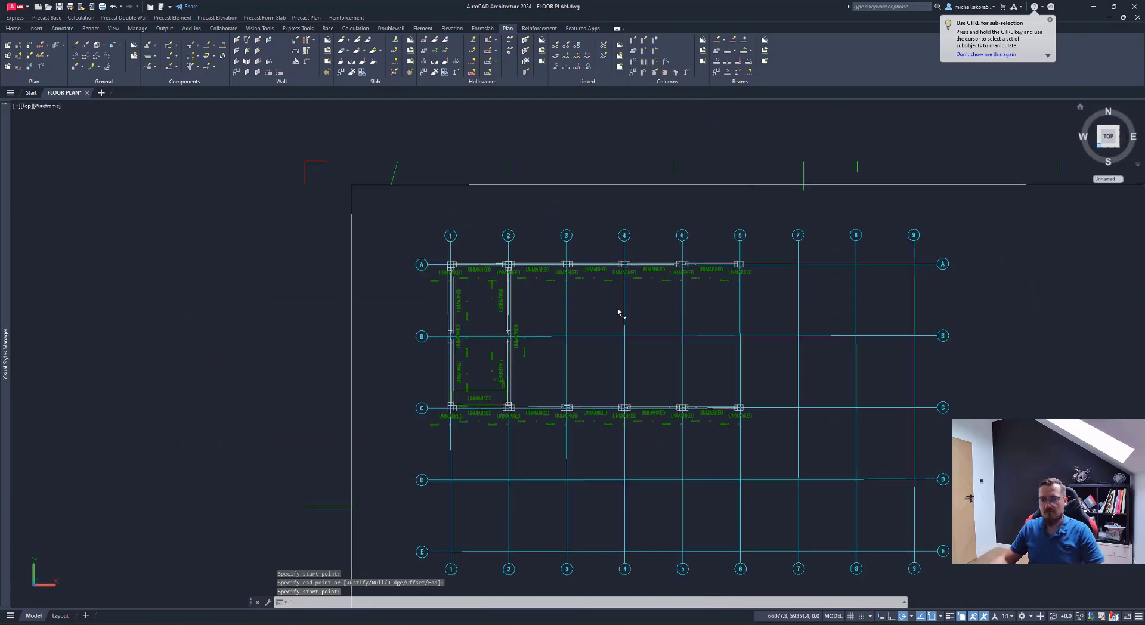
scroll(624, 247, up, 8)
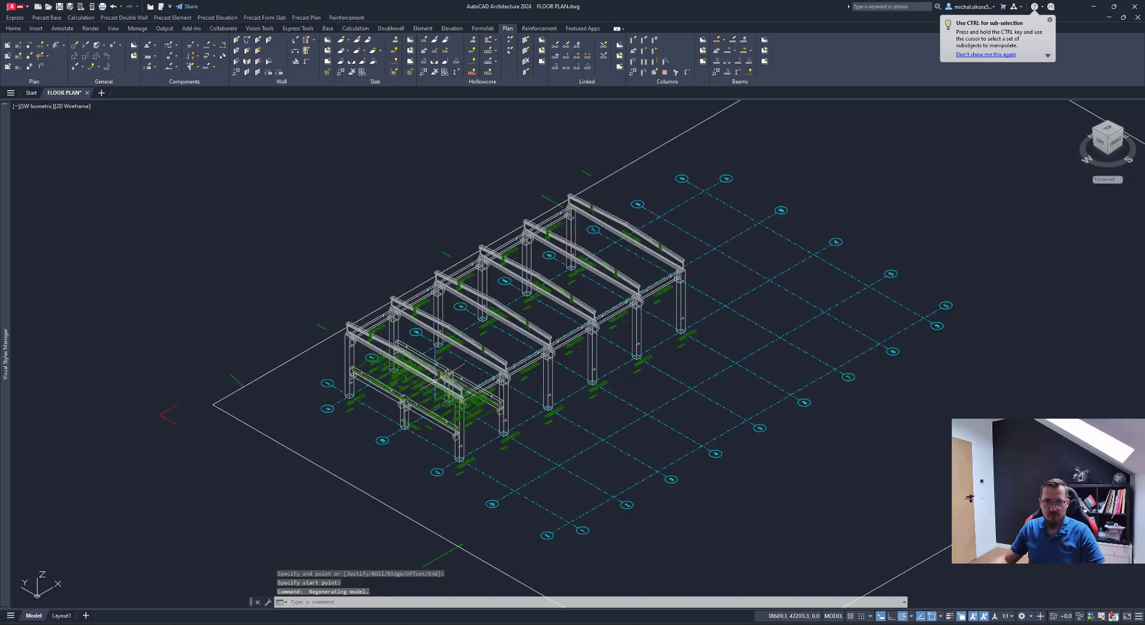
middle_drag(624, 248, 344, 495)
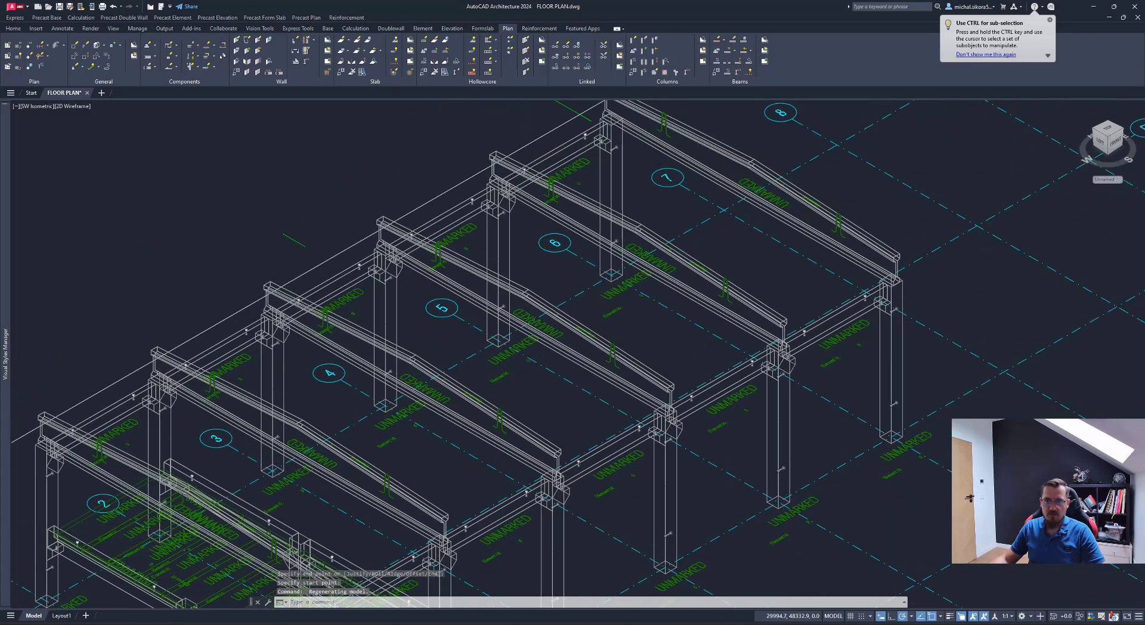
middle_drag(621, 227, 705, 261)
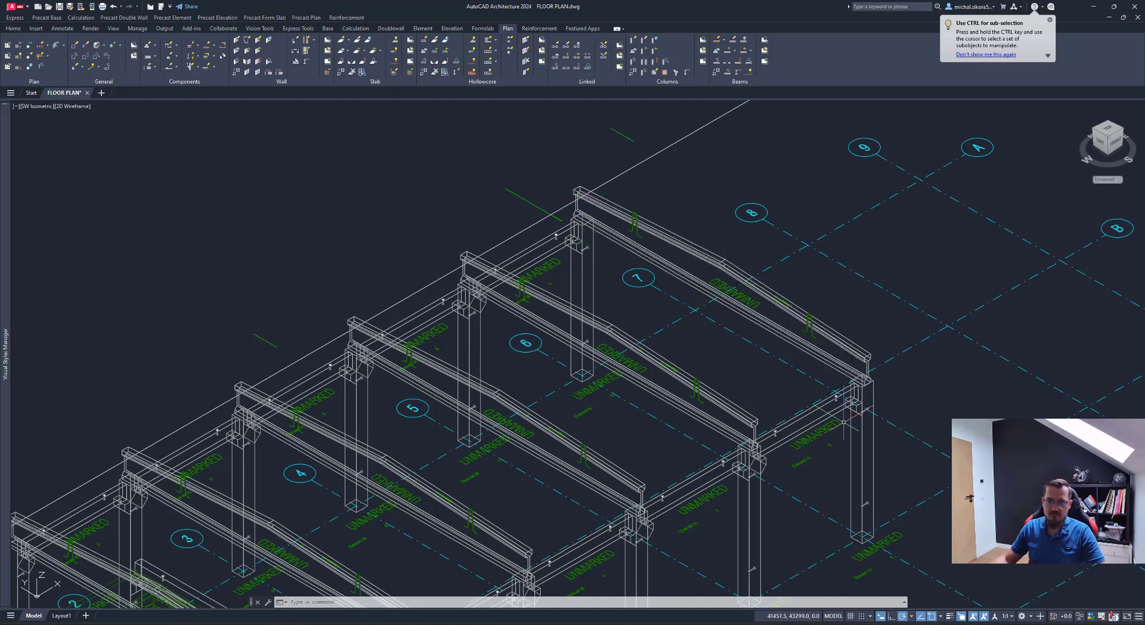
middle_drag(361, 445, 513, 355)
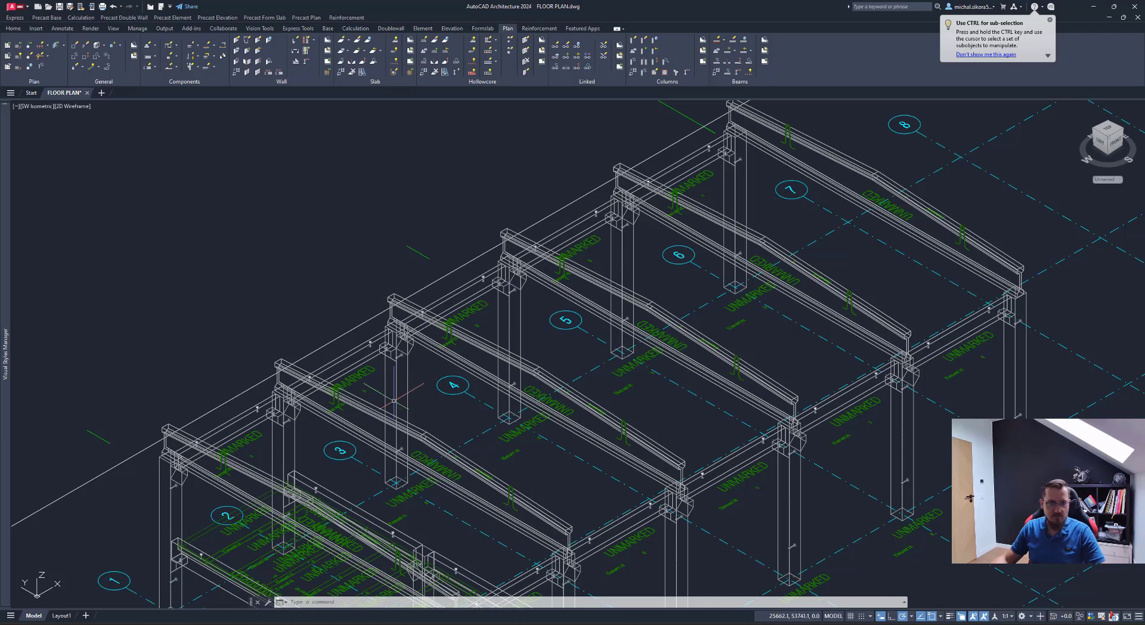
middle_drag(393, 400, 425, 351)
scroll(424, 351, down, 2)
mouse_move(517, 343)
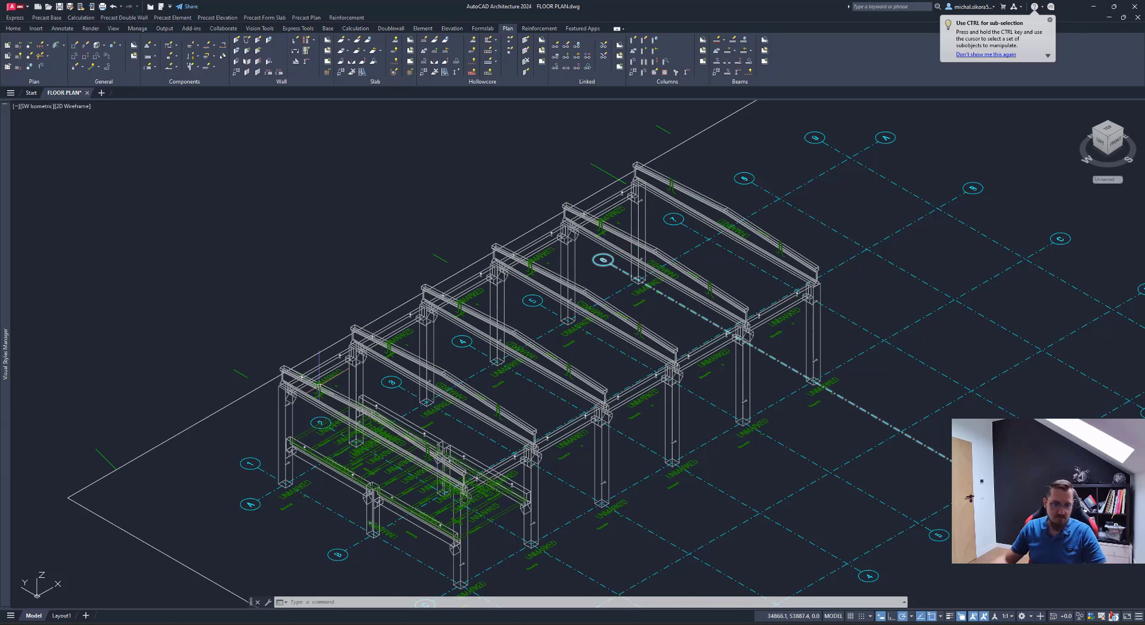
mouse_move(428, 352)
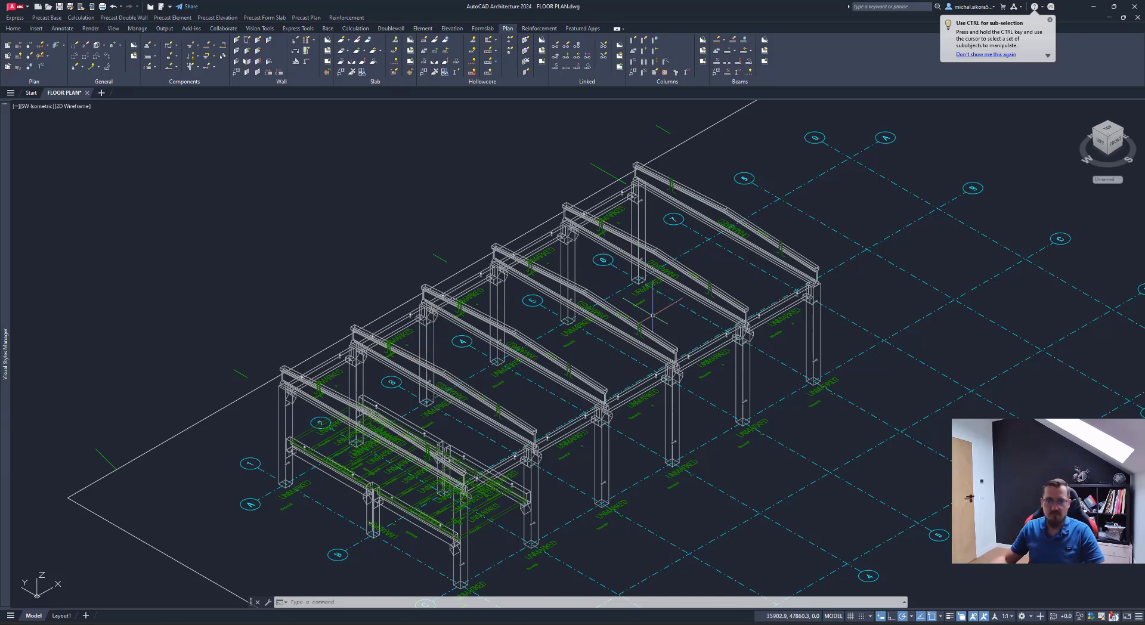
middle_drag(653, 306, 628, 342)
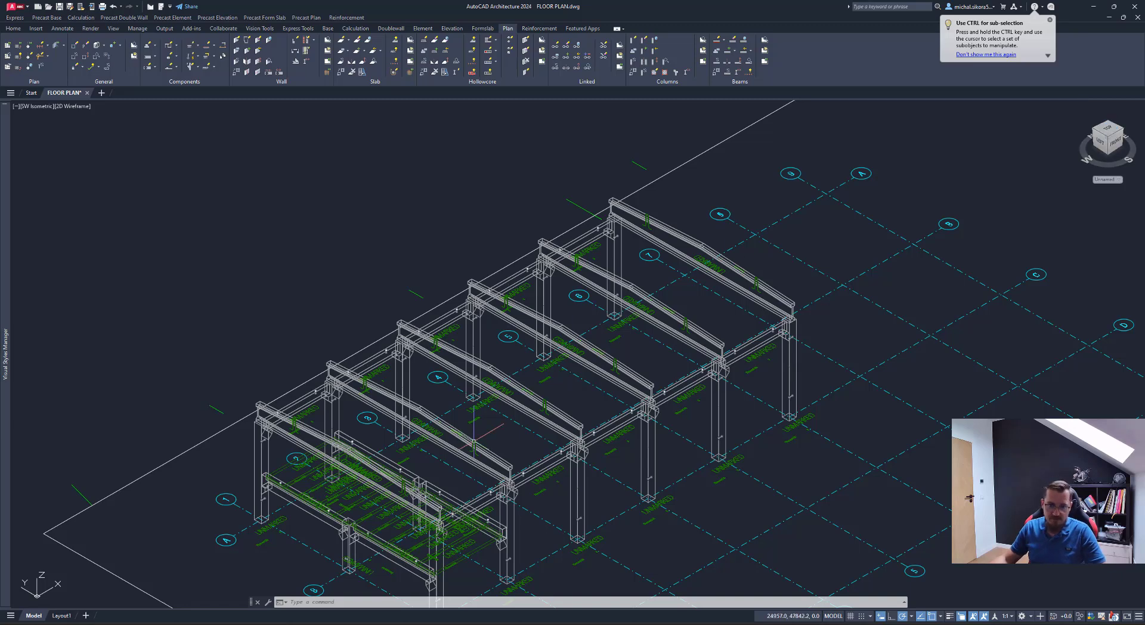
middle_drag(474, 441, 495, 364)
mouse_move(495, 364)
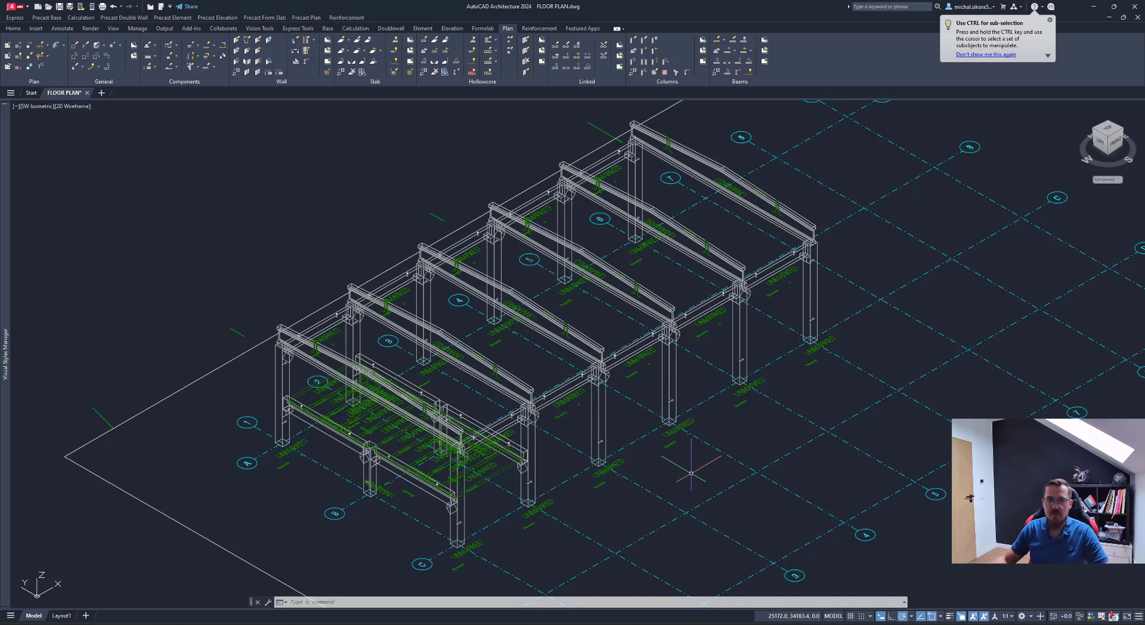
scroll(690, 473, up, 4)
scroll(602, 447, down, 4)
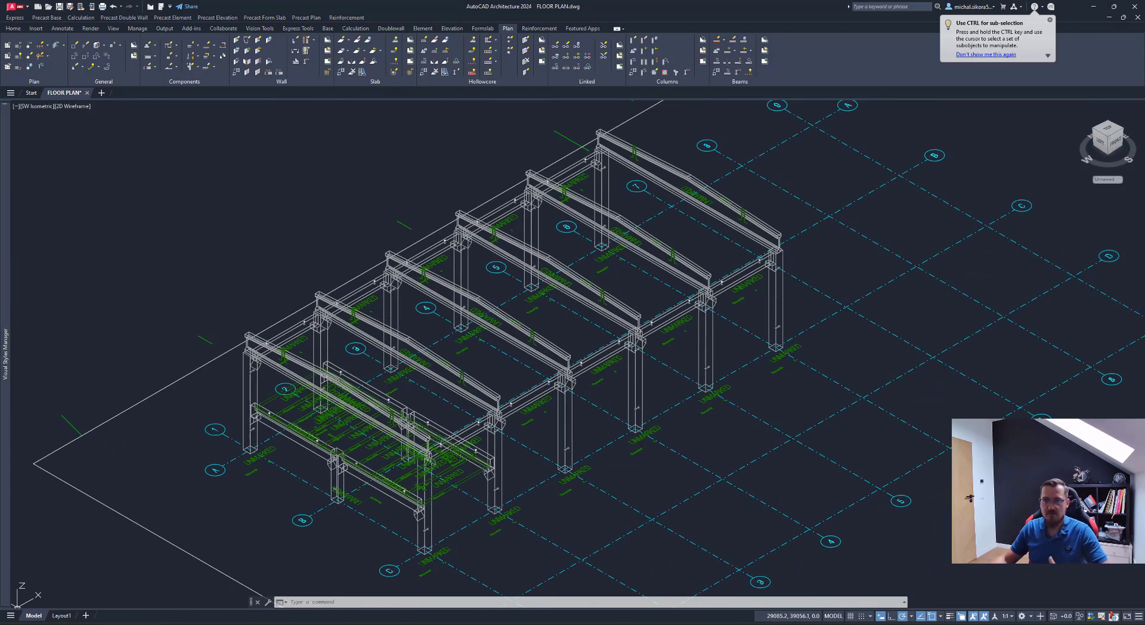
Step: Save all columns of the hall frame to the project, accepting C1 as the new element mark
mouse_move(637, 409)
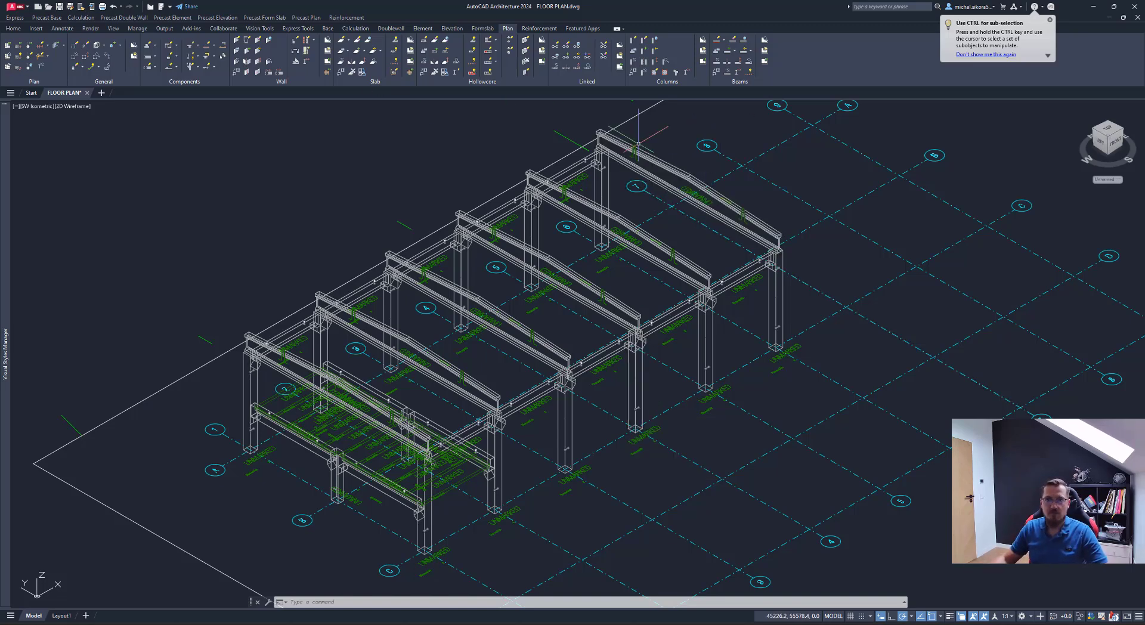
click(655, 43)
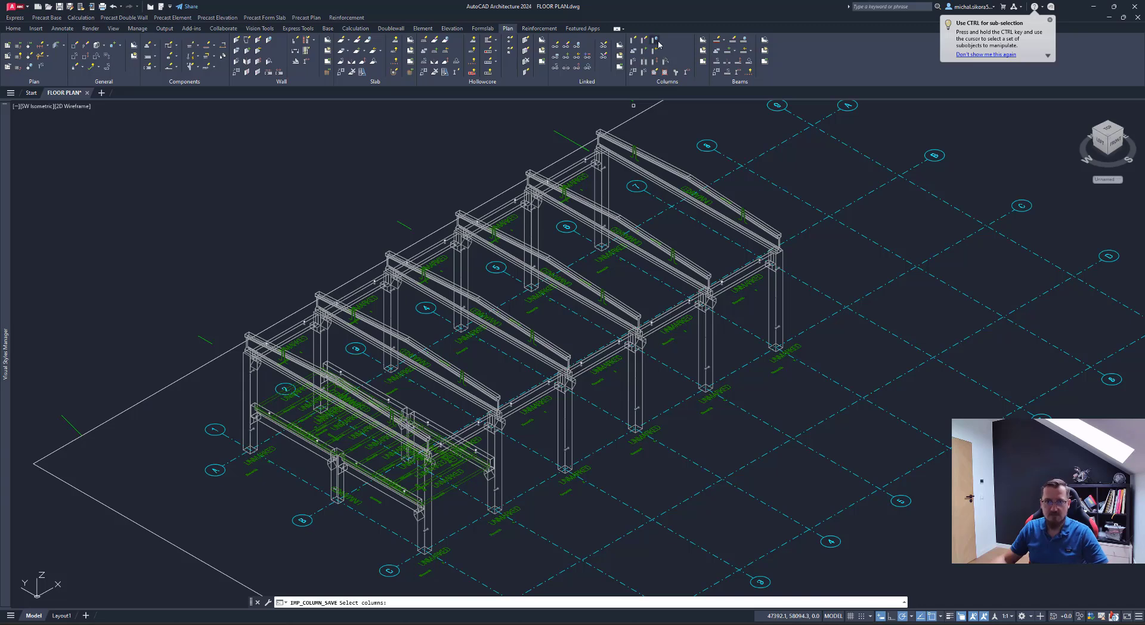
scroll(671, 232, down, 4)
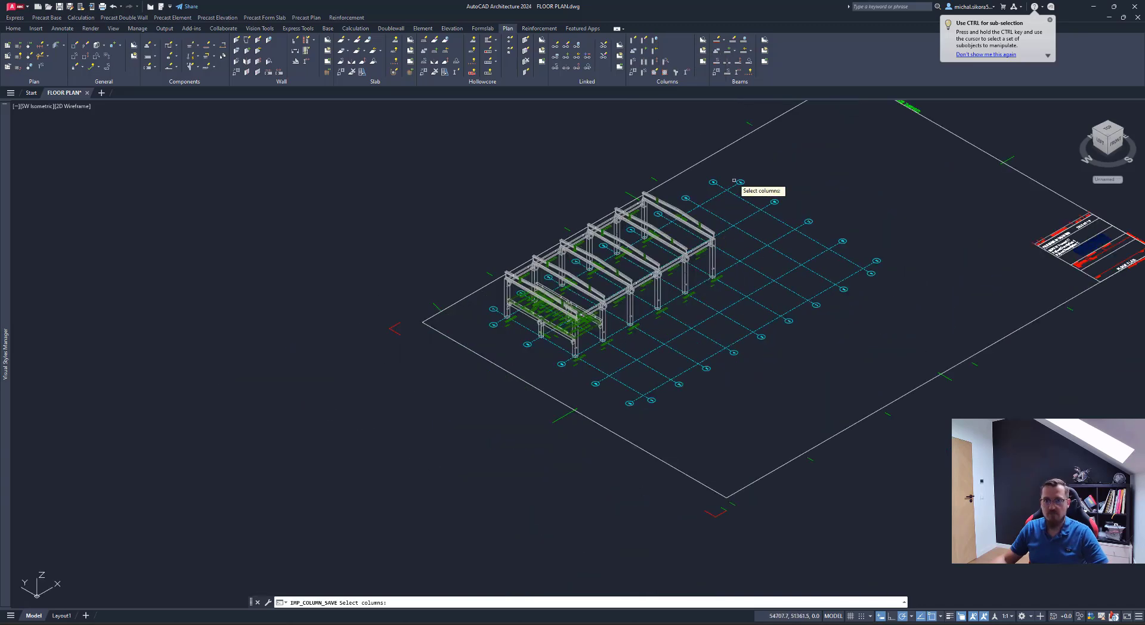
click(750, 161)
click(479, 379)
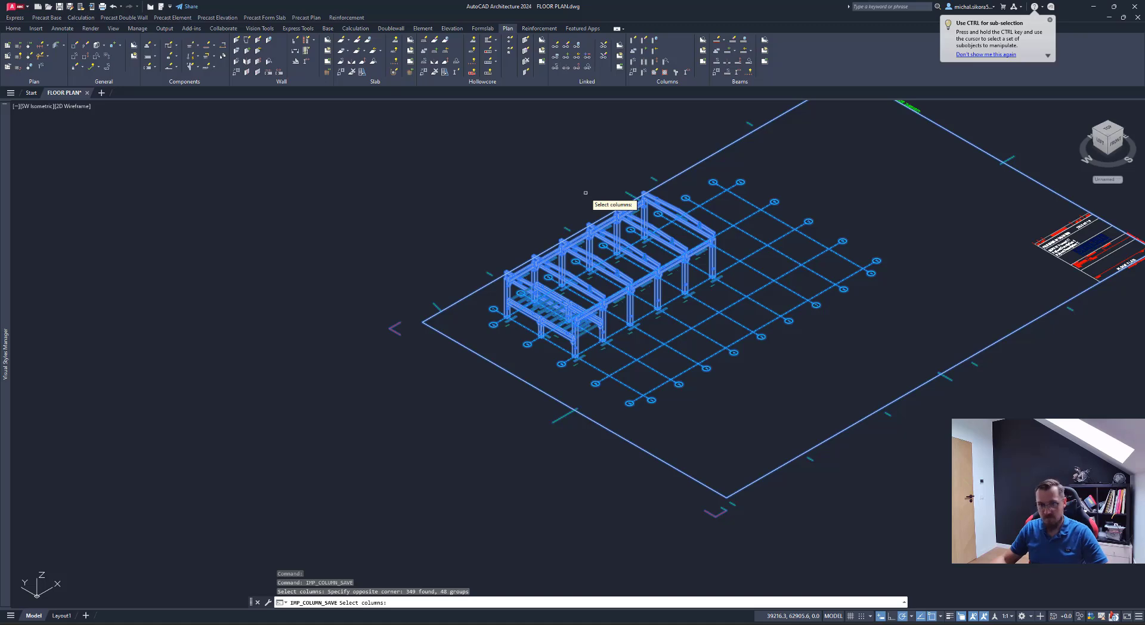
key(Return)
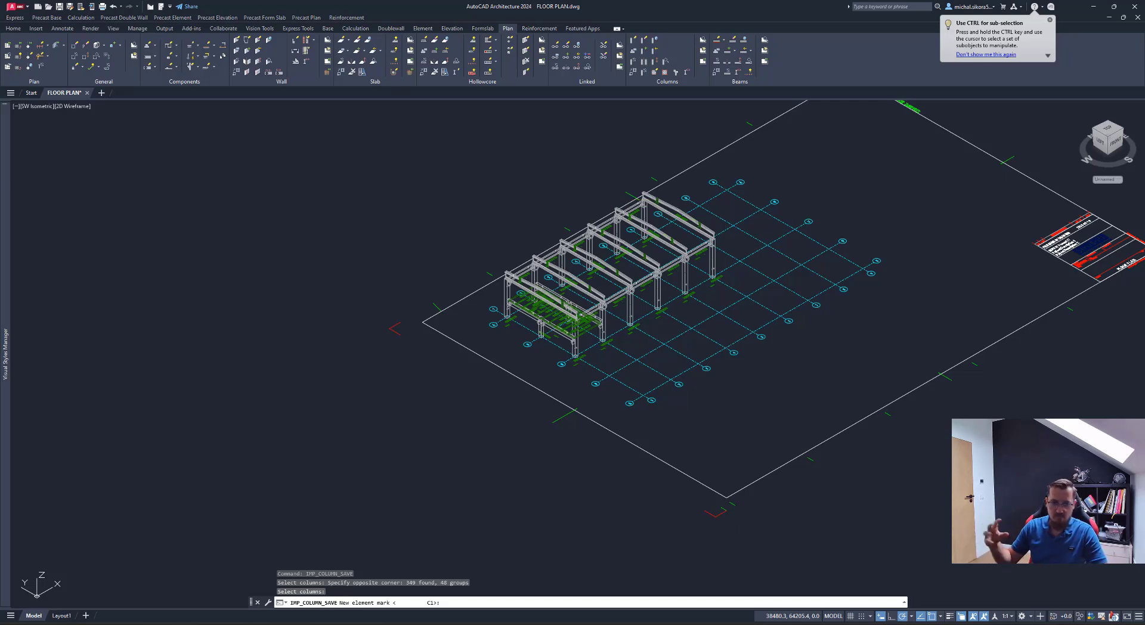
key(Return)
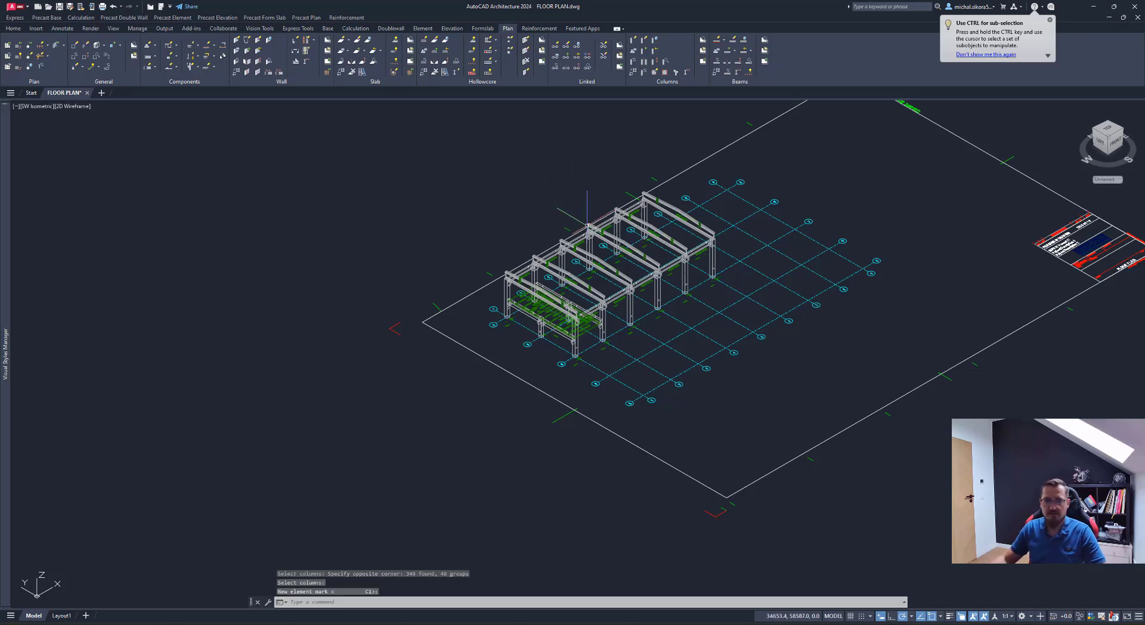
Step: Save the frame's beams of the Nonstressed element type, accepting B1 as the new element mark
scroll(642, 331, up, 10)
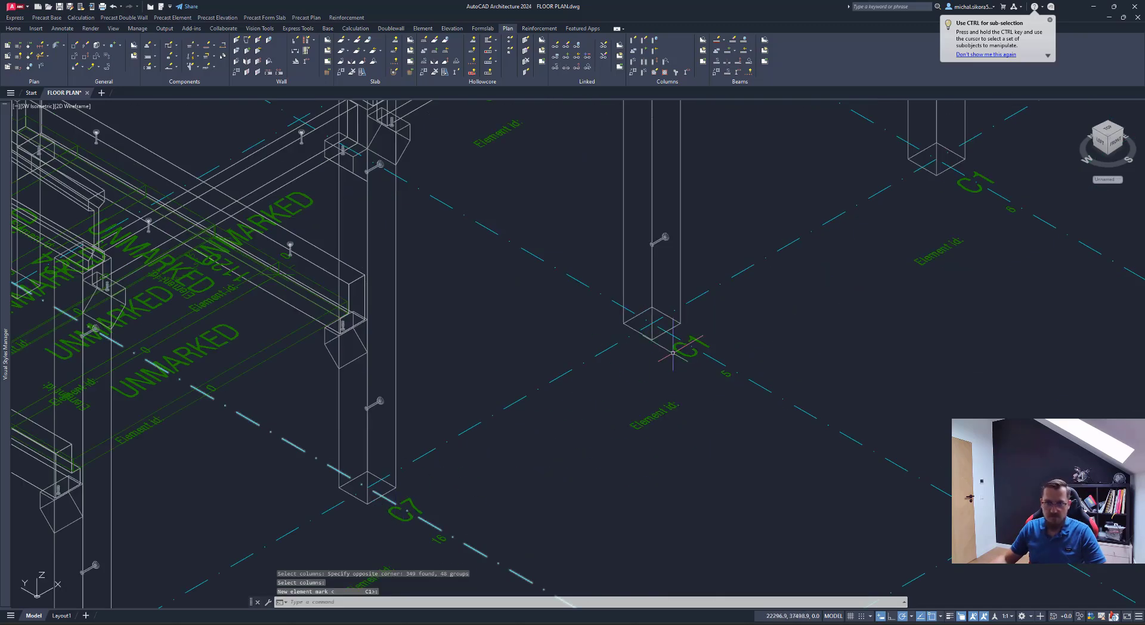
scroll(642, 331, down, 3)
scroll(770, 322, down, 4)
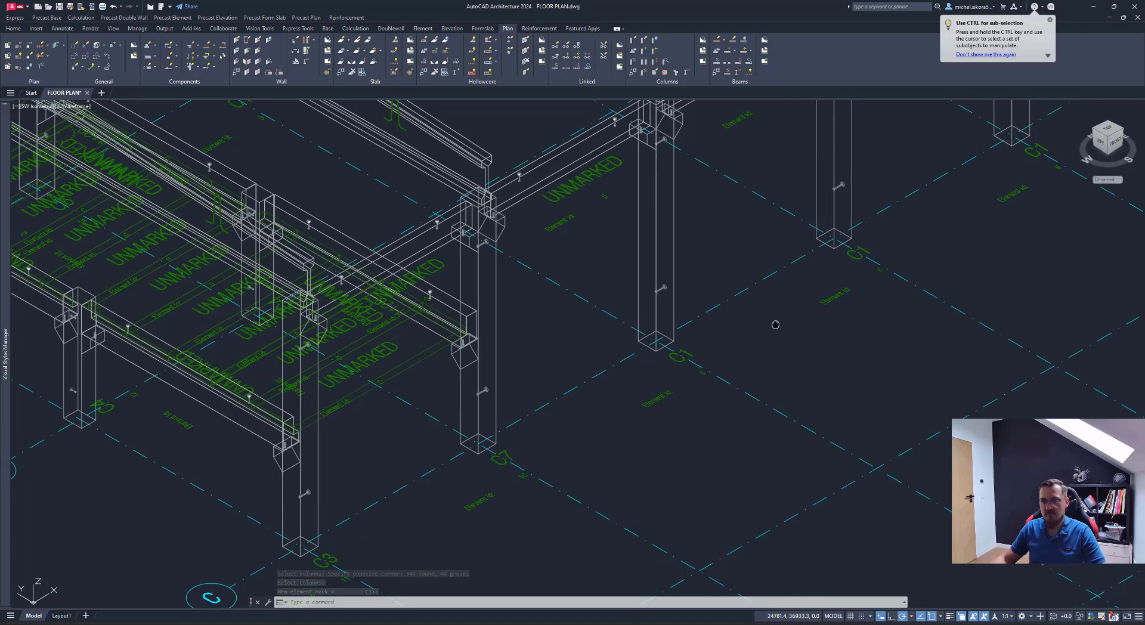
middle_drag(739, 279, 718, 351)
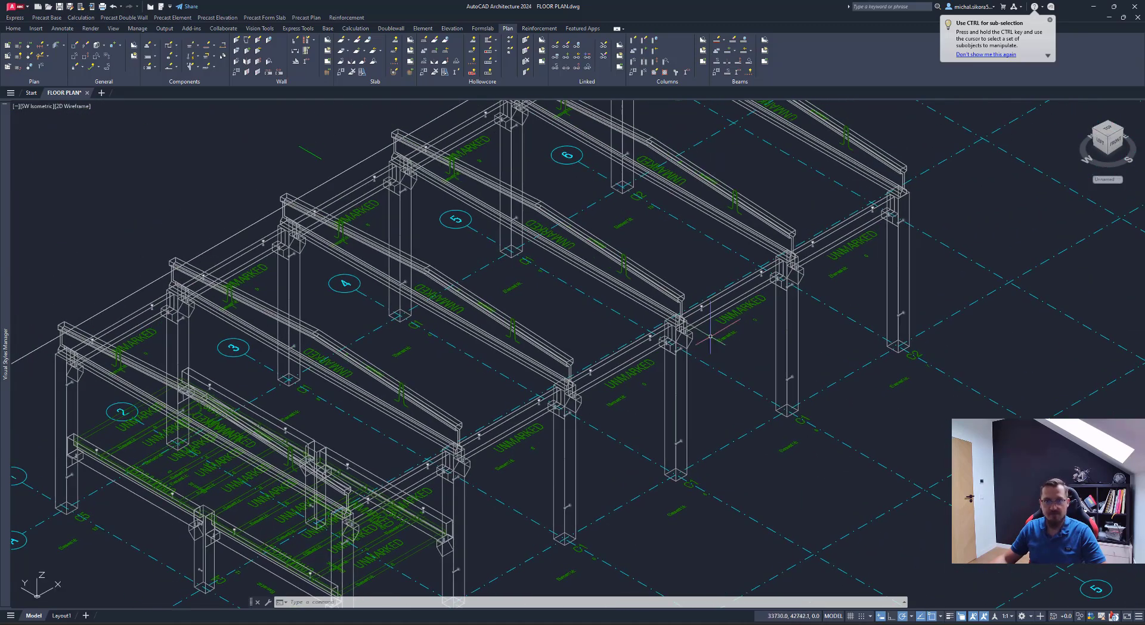
click(746, 45)
scroll(770, 205, down, 6)
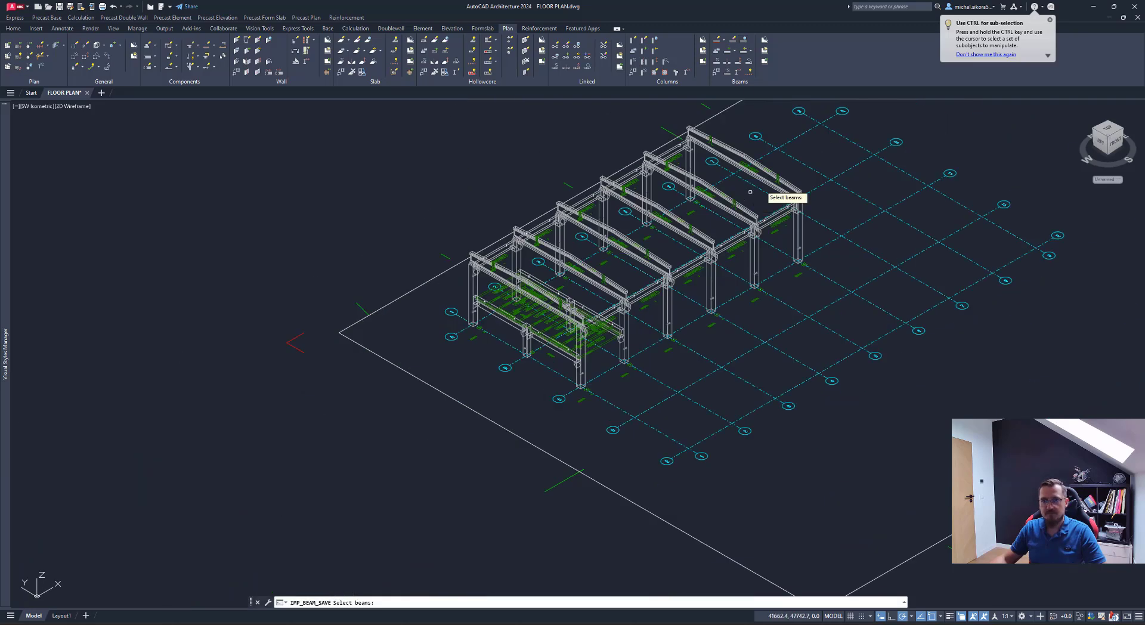
click(880, 123)
click(486, 373)
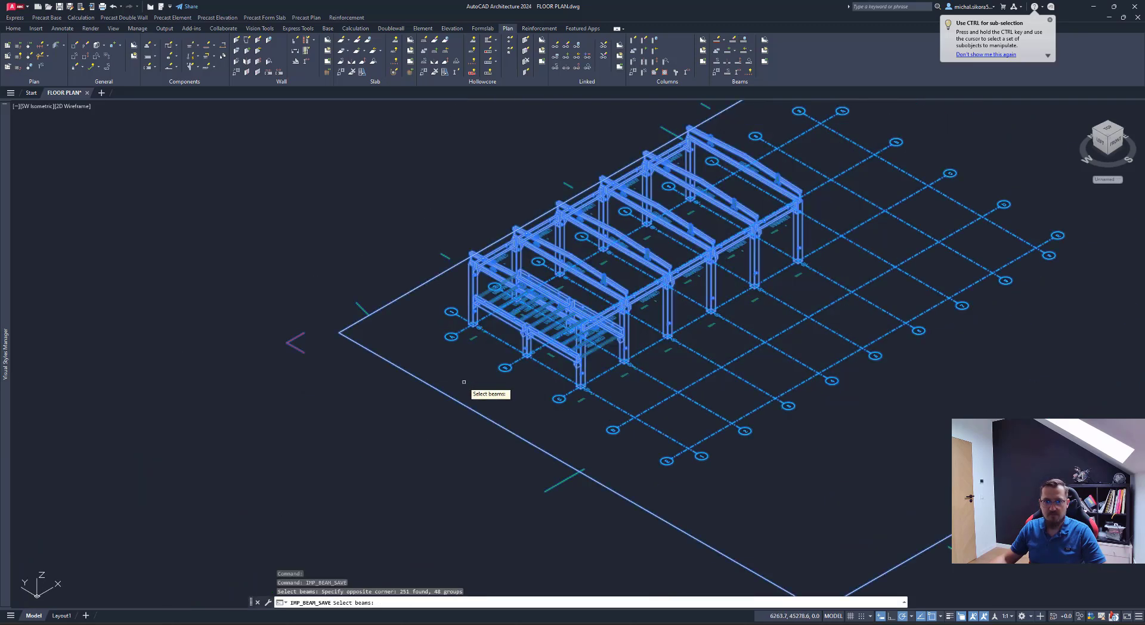
key(Return)
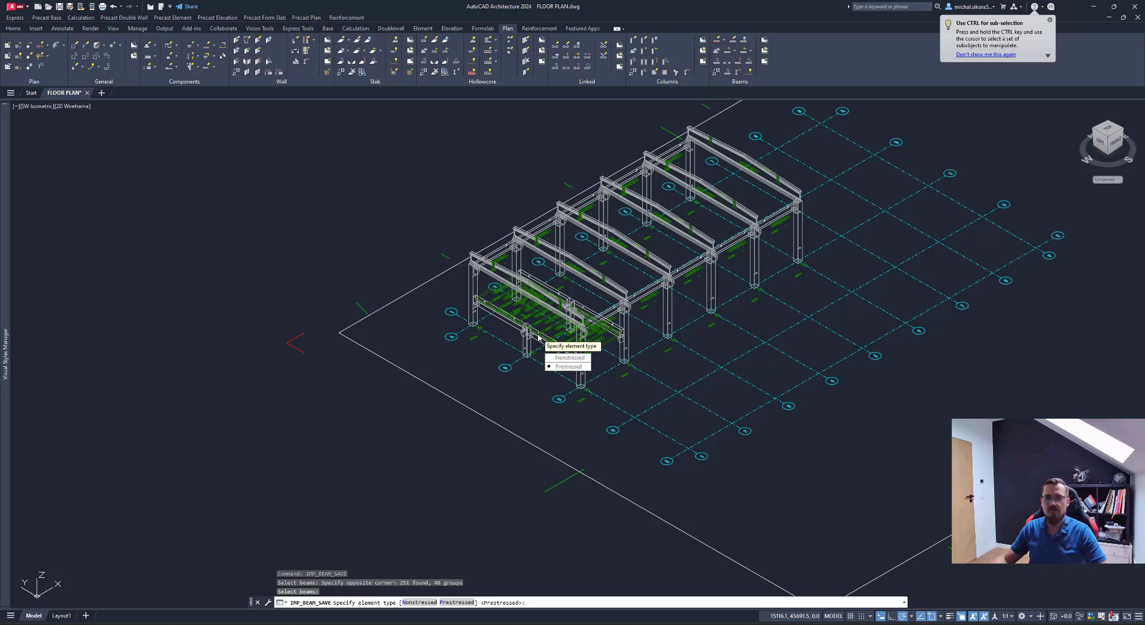
click(564, 358)
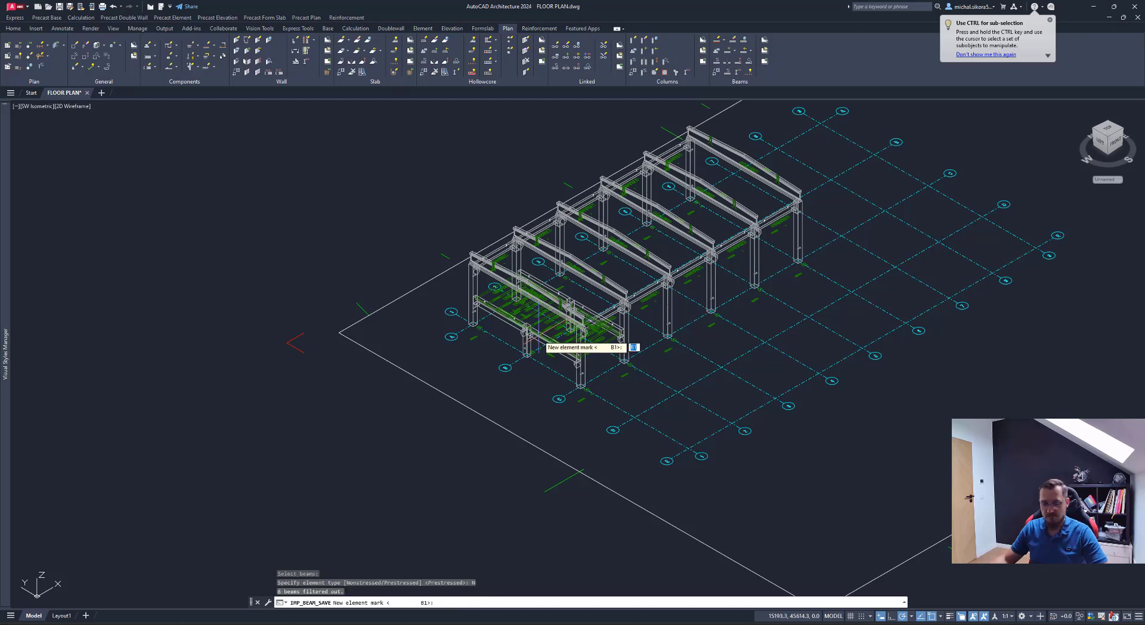
key(Return)
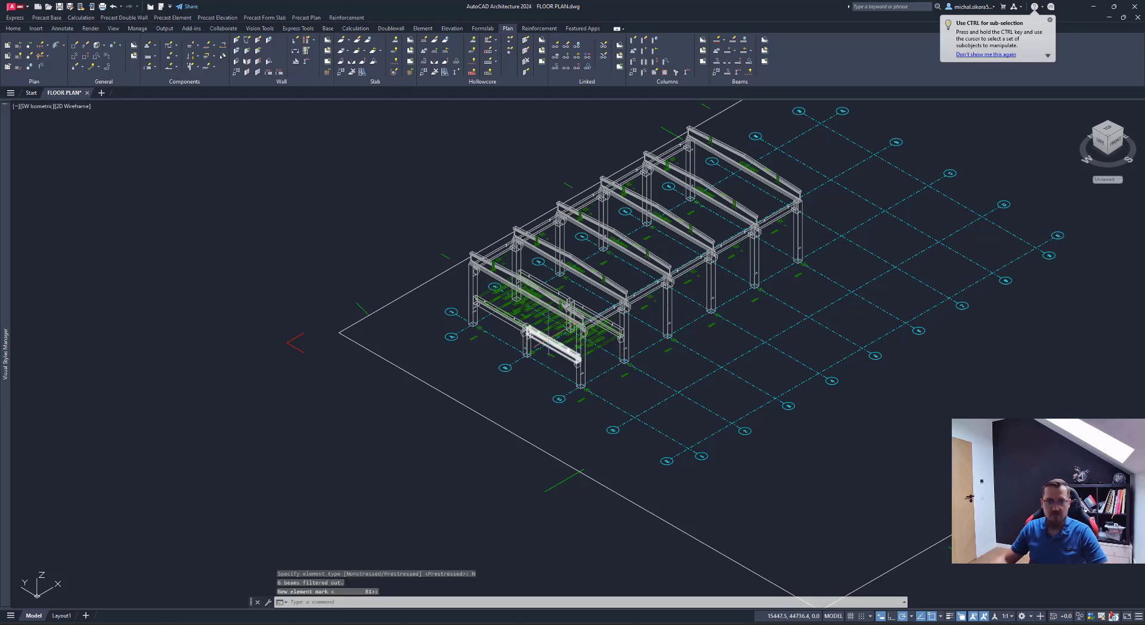
Step: Save the sloped roof beams as the Prestressed element type, accepting B3 as the new element mark
scroll(581, 324, up, 10)
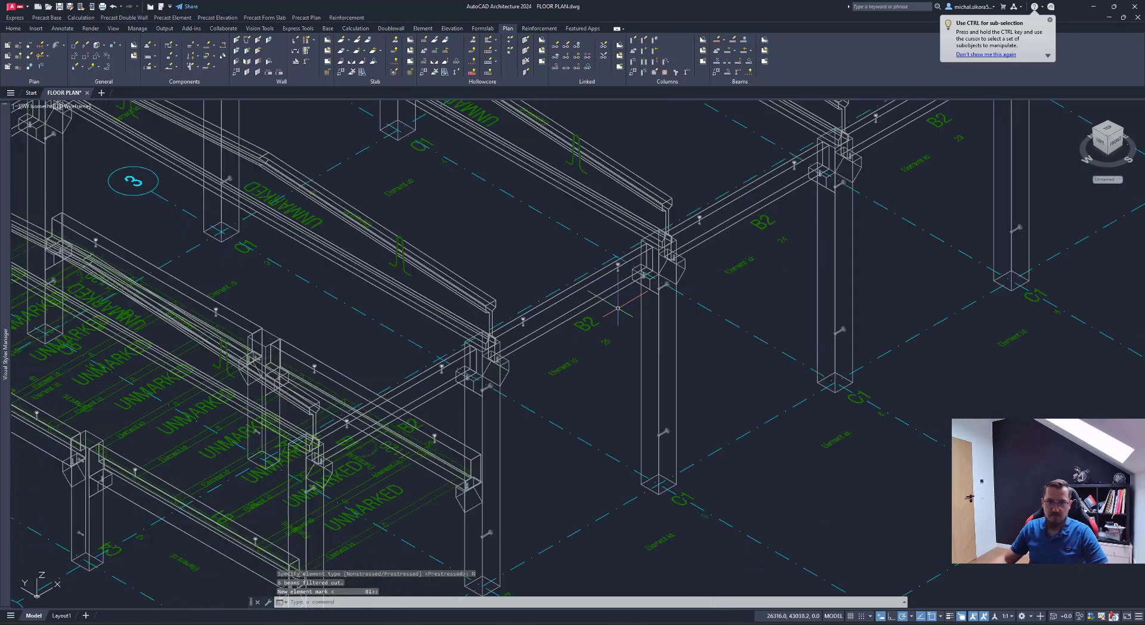
middle_drag(581, 375, 561, 354)
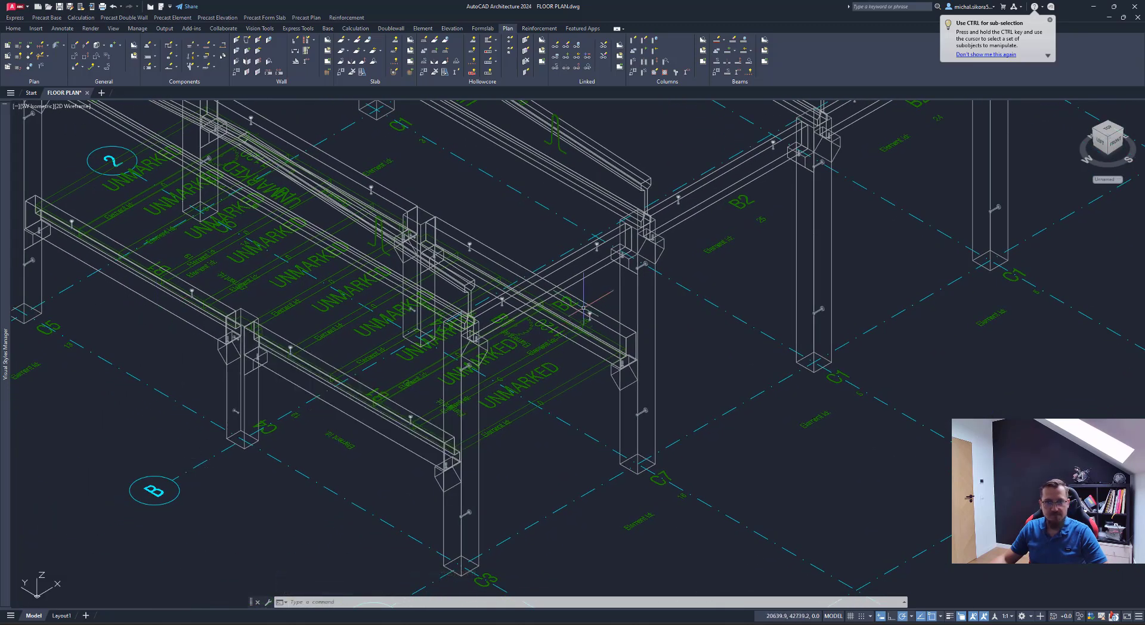
middle_drag(587, 300, 553, 357)
scroll(614, 223, down, 3)
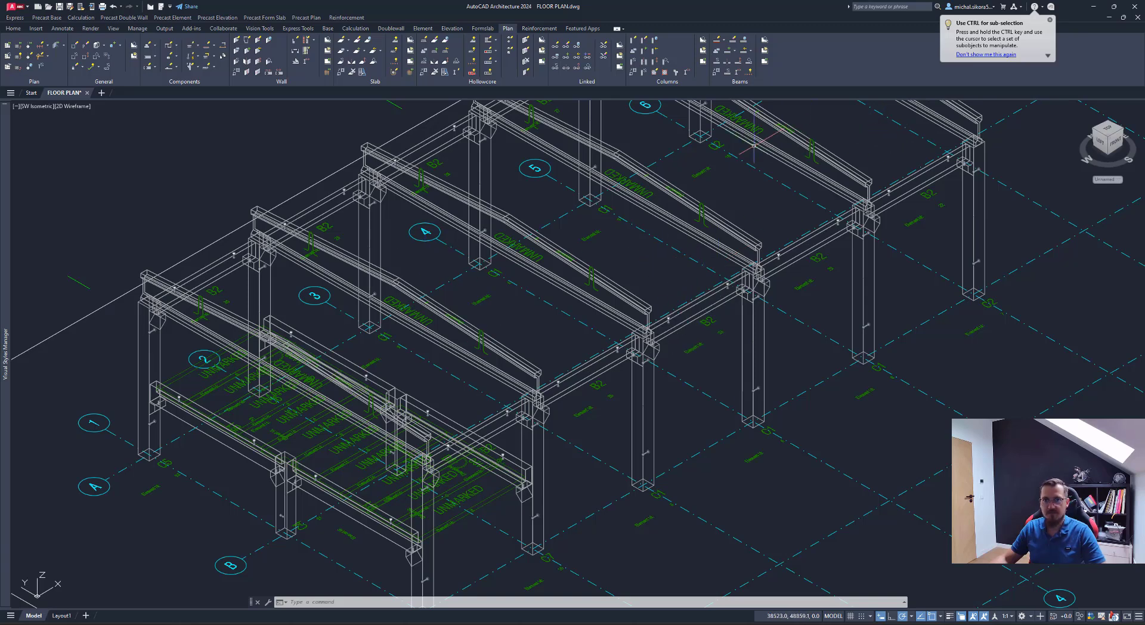
click(531, 121)
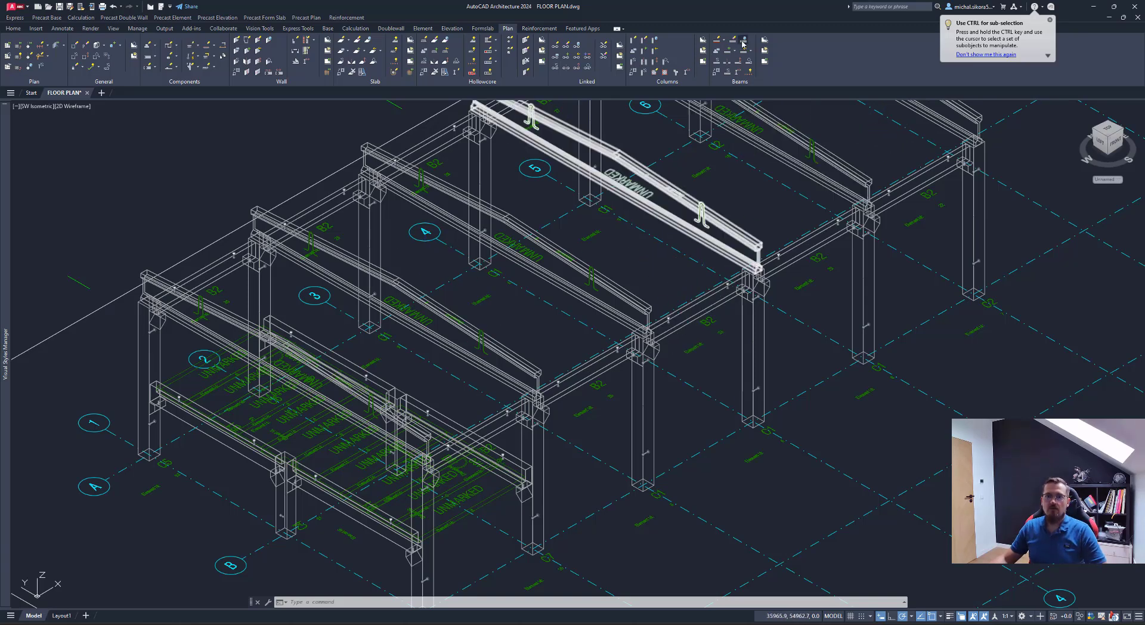
click(743, 44)
scroll(722, 252, down, 5)
click(749, 166)
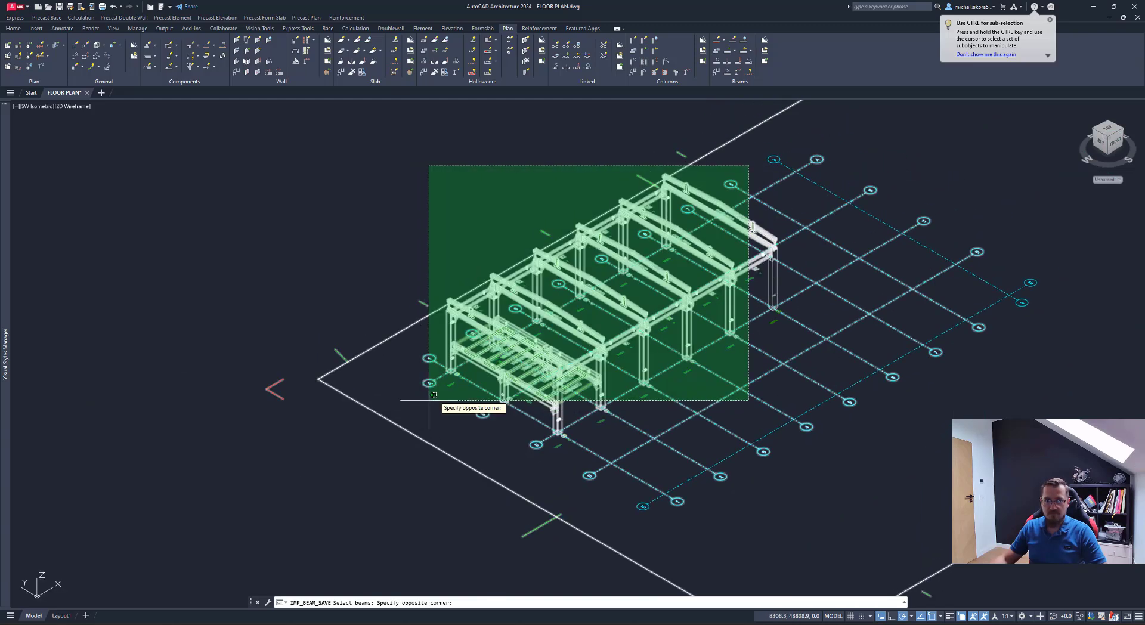
click(429, 401)
key(Return)
text(P)
key(Return)
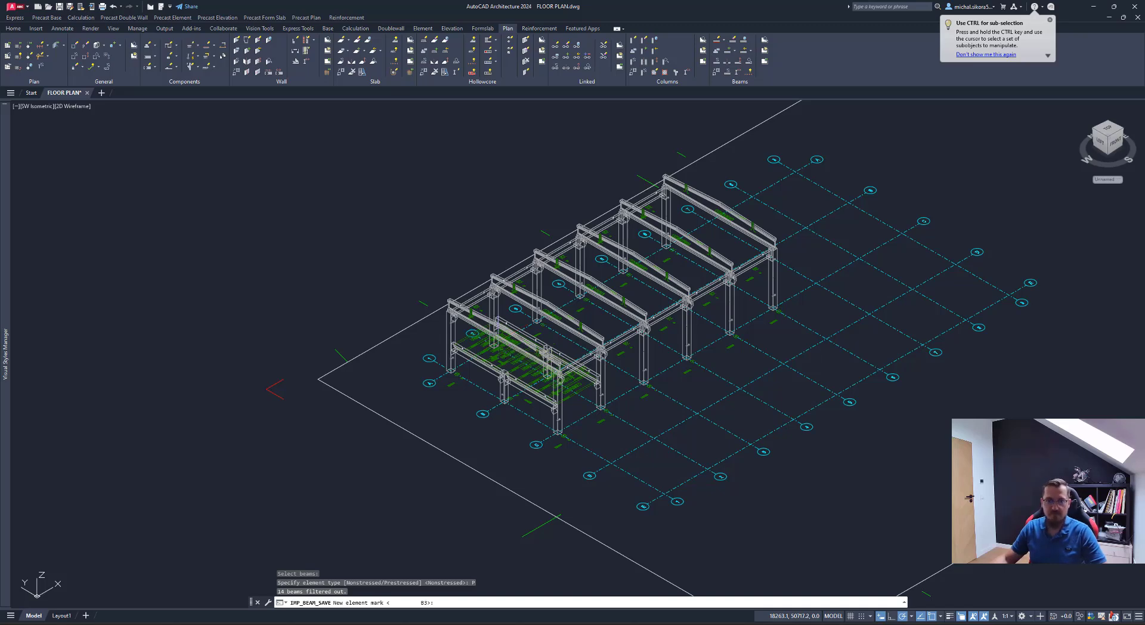
key(Return)
Step: Save the hollowcore slabs using the All option, accepting HC1 as the new element mark
scroll(539, 316, up, 6)
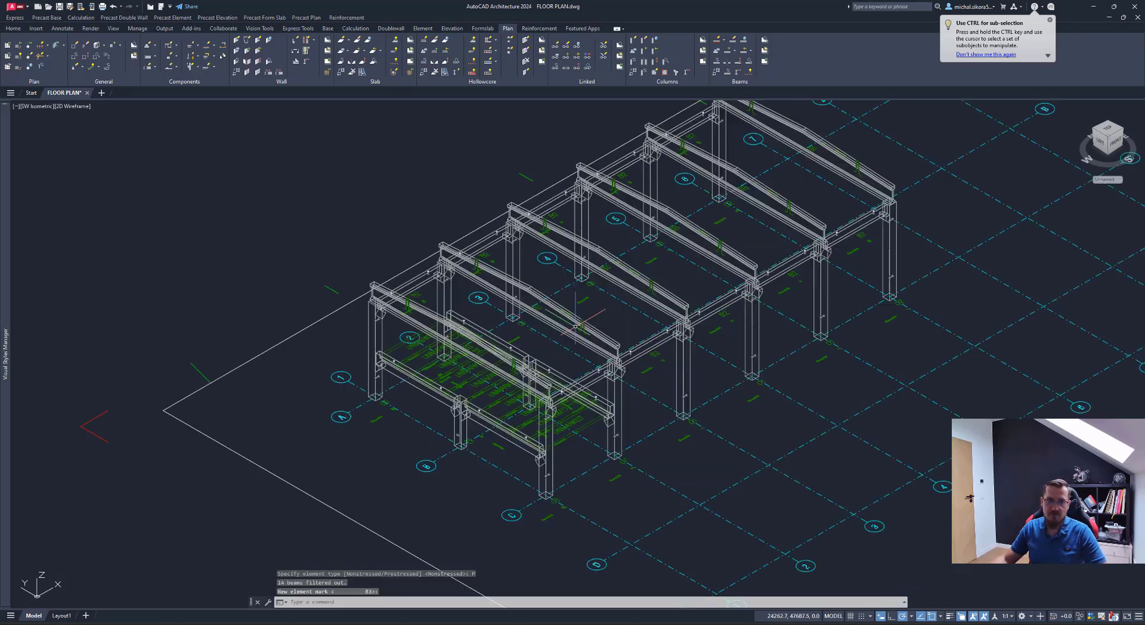
scroll(631, 217, down, 6)
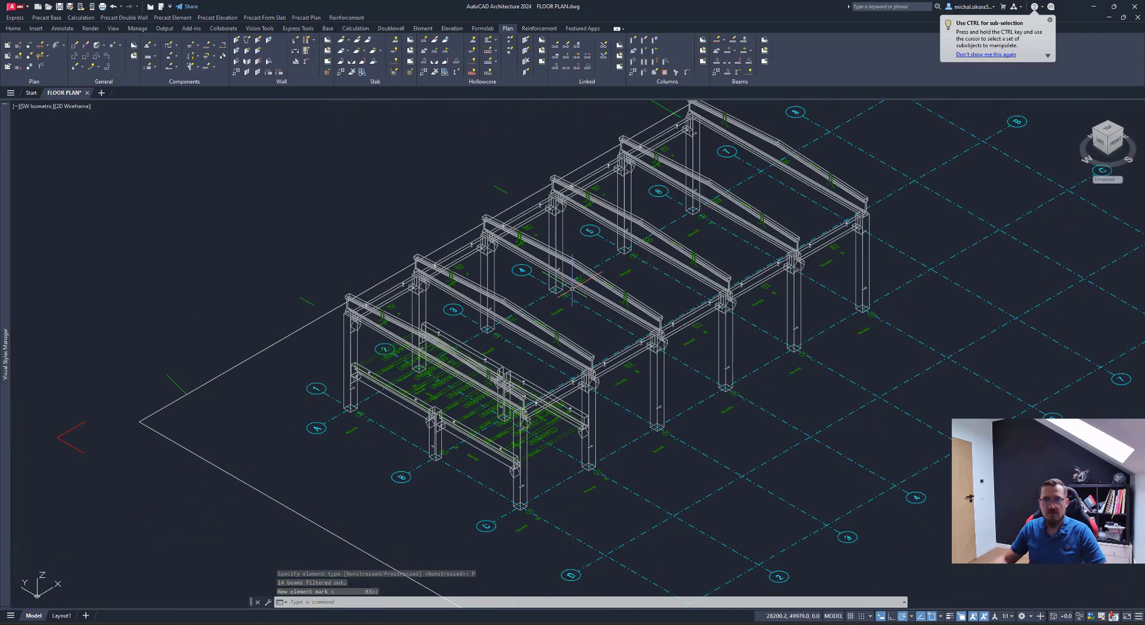
click(444, 43)
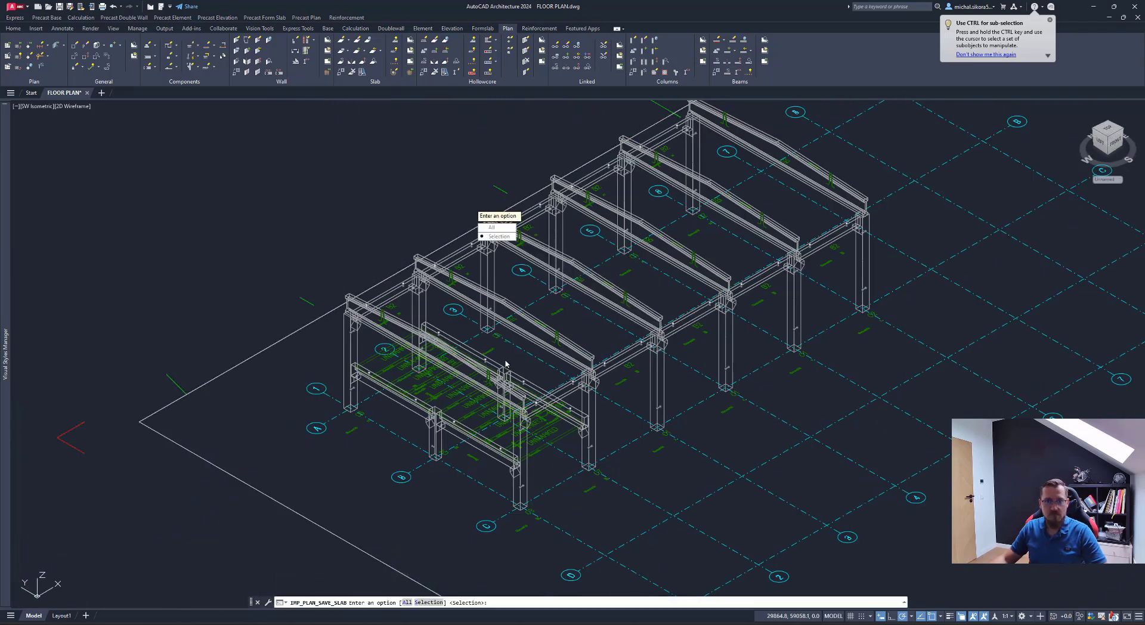
click(495, 227)
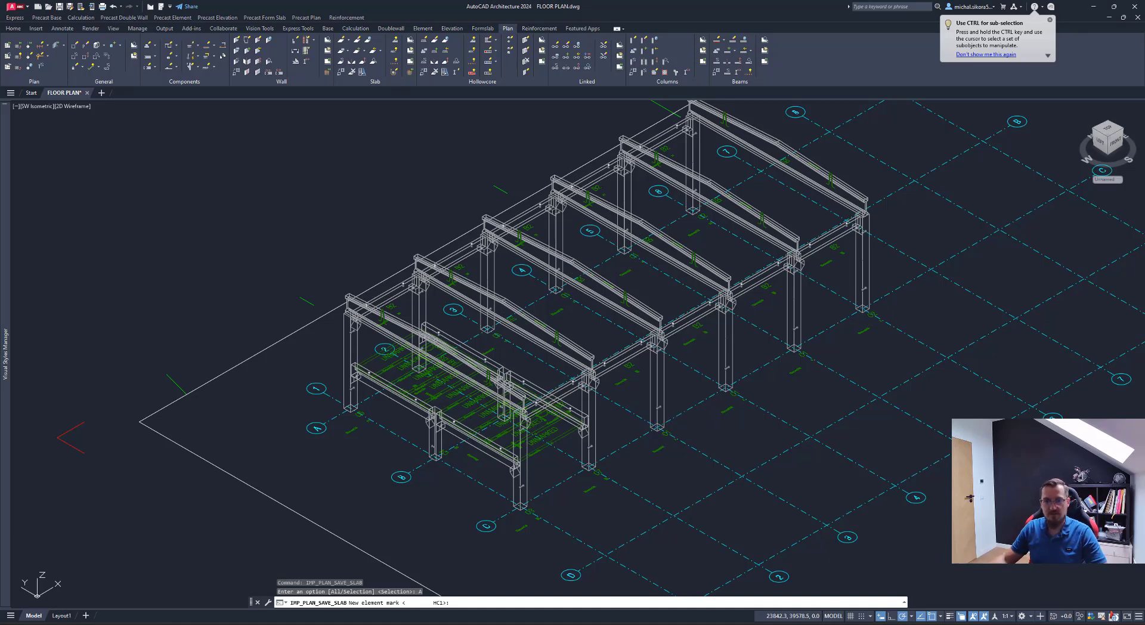
key(Return)
Step: Switch to the PROJ_050424 project in IMPACT Project Manager and update its model view with the saved elements
scroll(524, 443, up, 5)
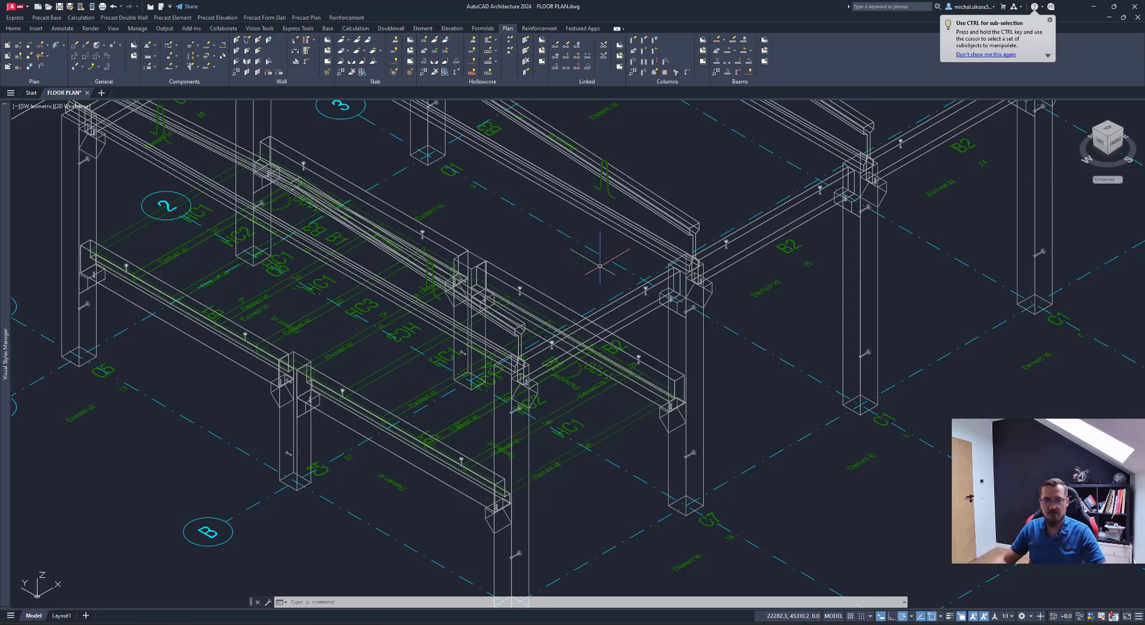
scroll(611, 290, down, 3)
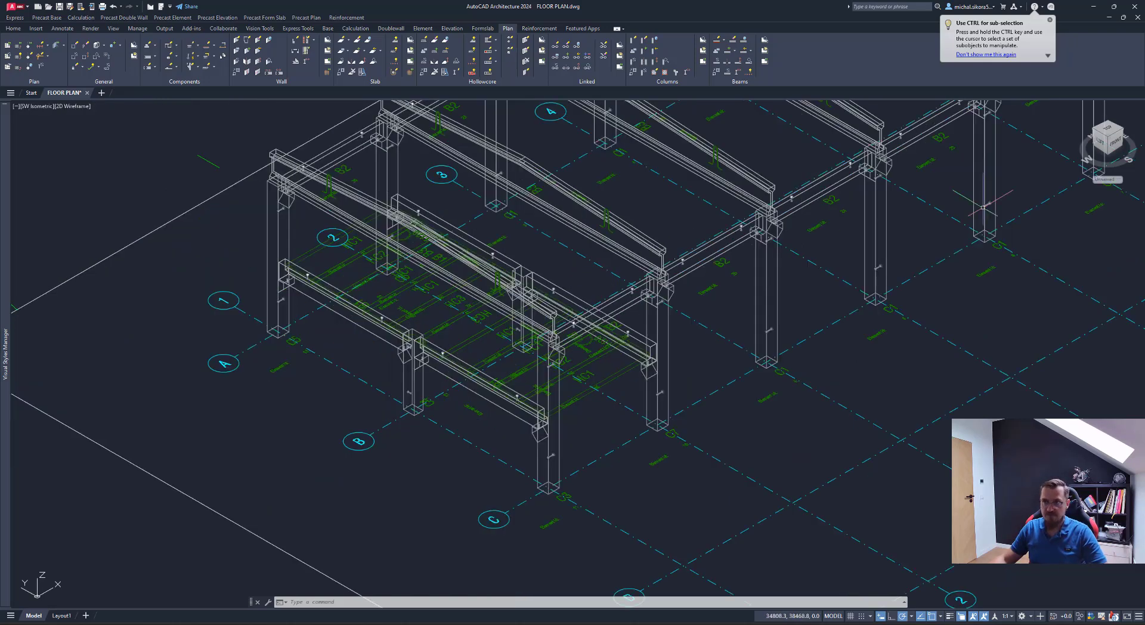
scroll(770, 253, up, 1)
middle_drag(769, 254, 701, 346)
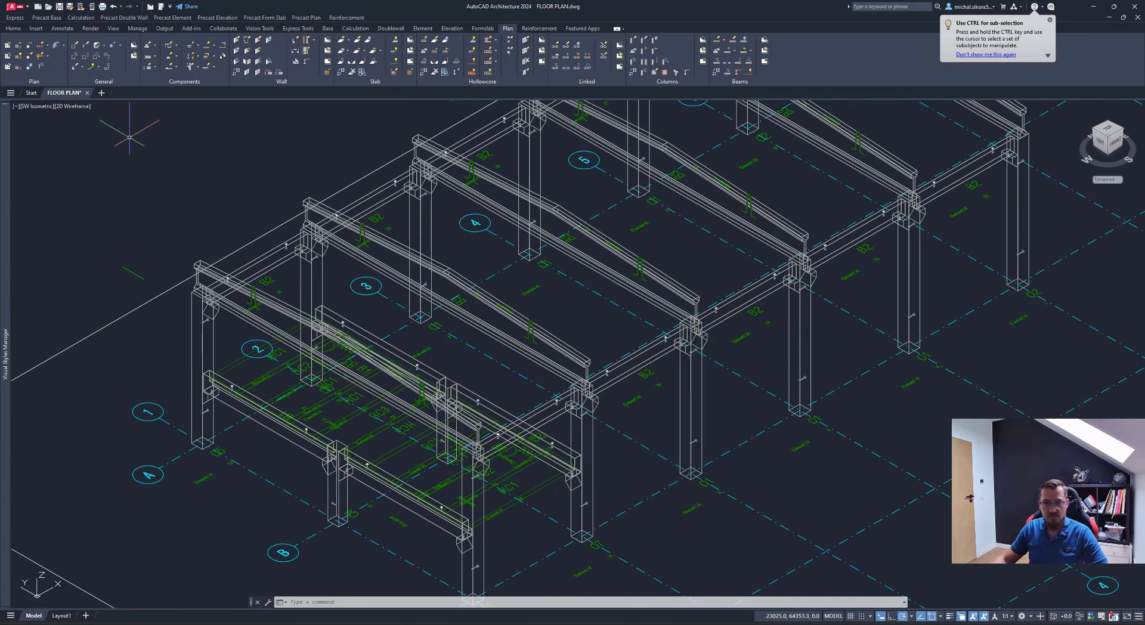
click(692, 623)
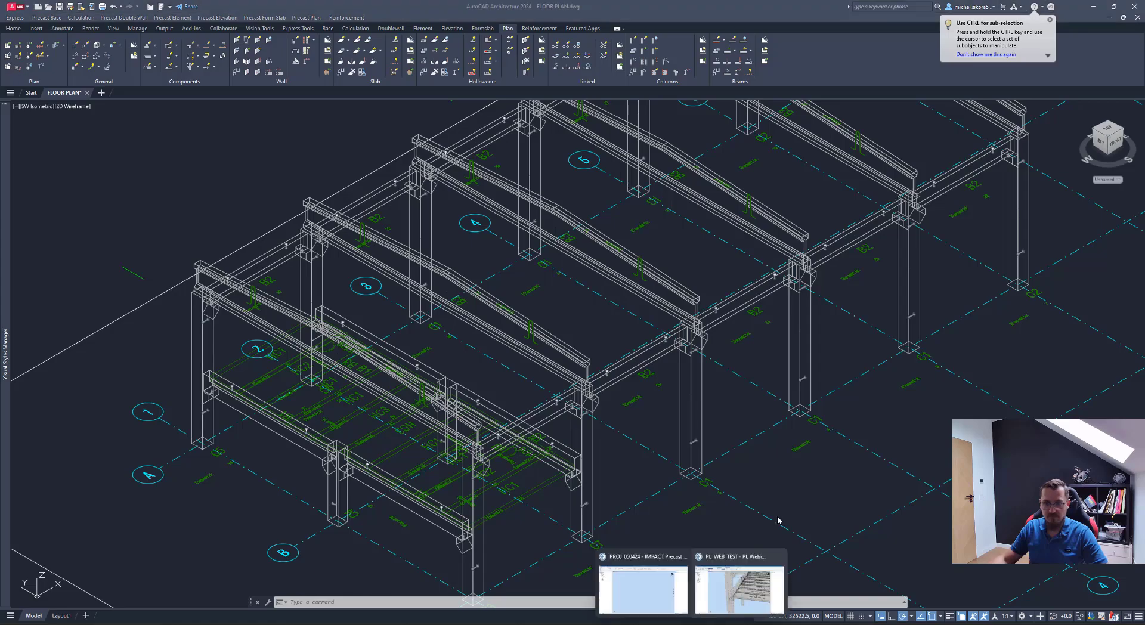
click(725, 578)
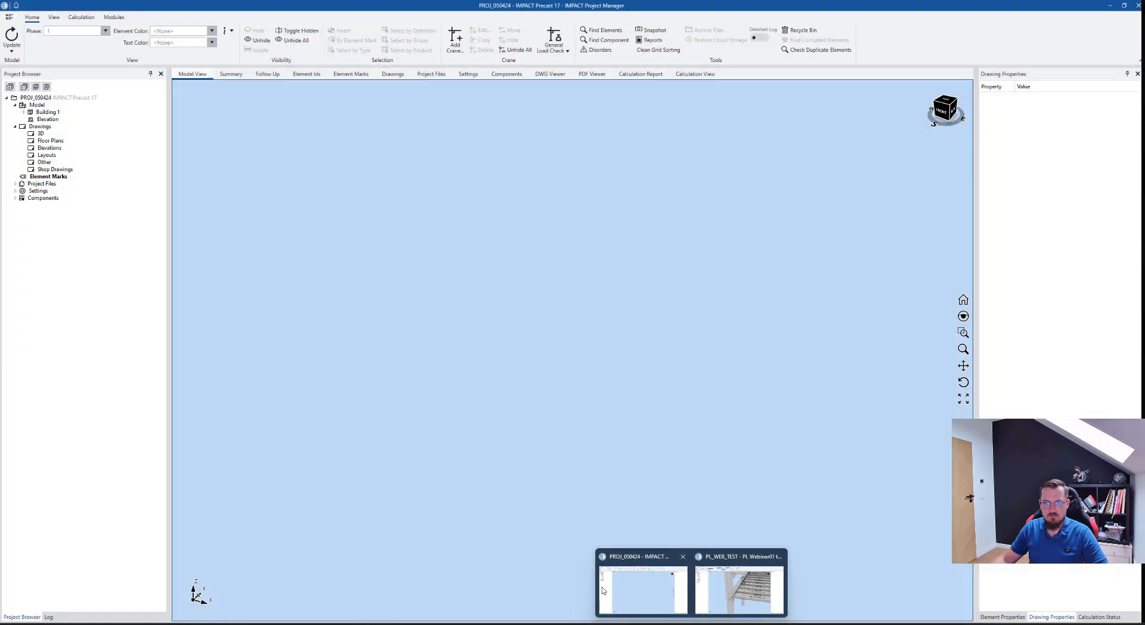
click(643, 589)
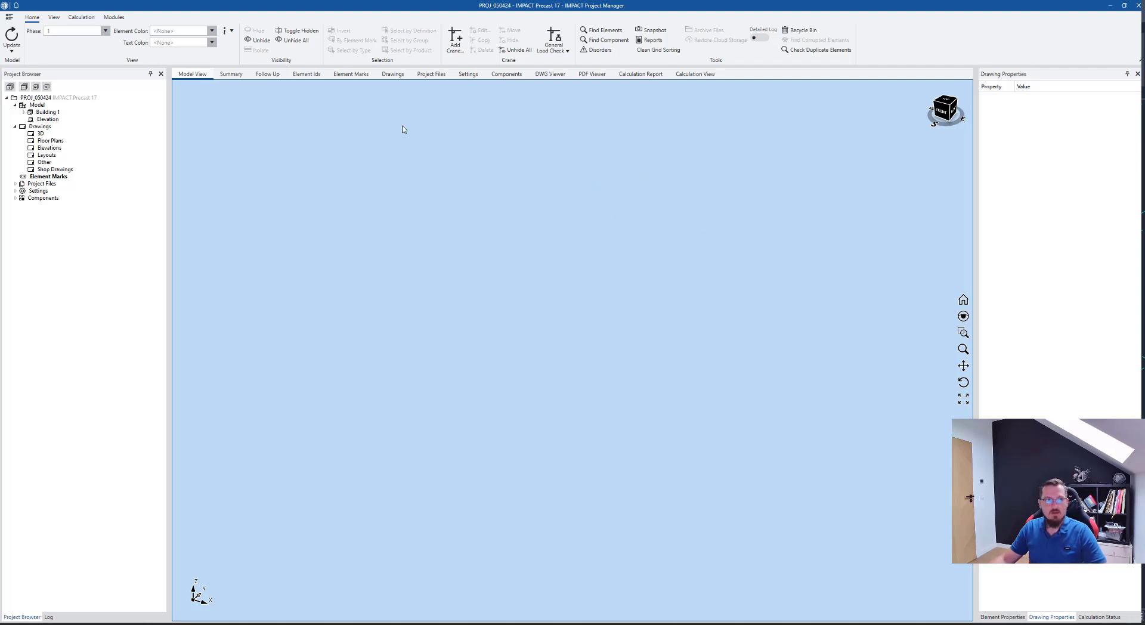
click(12, 37)
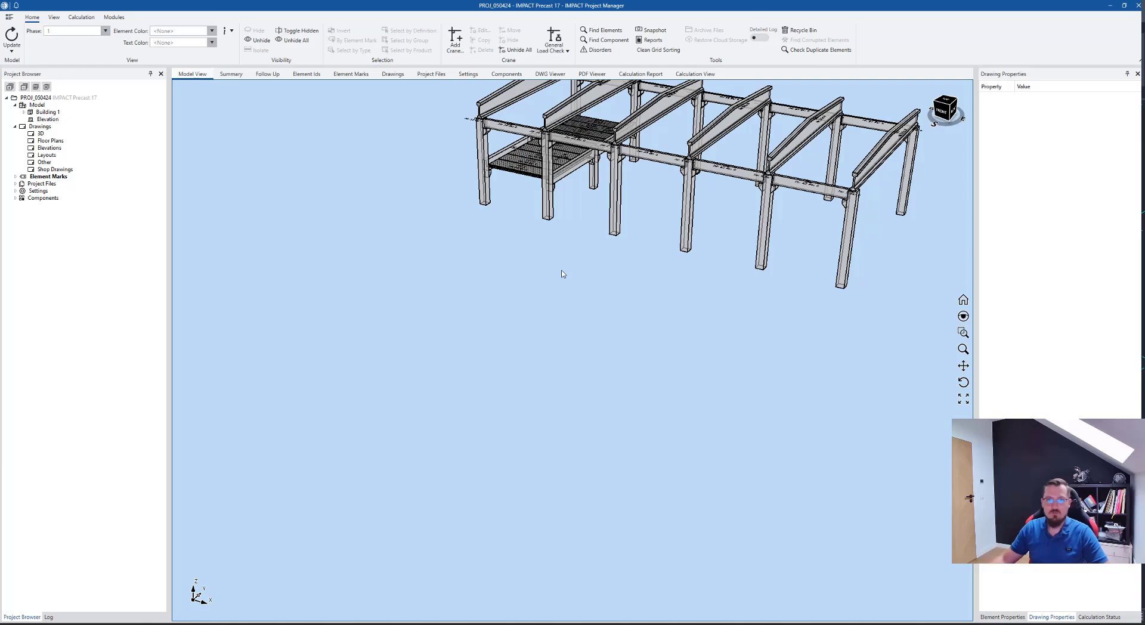
Step: Examine the updated 3D model around the hollowcore floor, checking the element marks on slabs, columns and beams
middle_drag(575, 250, 332, 292)
scroll(387, 306, up, 3)
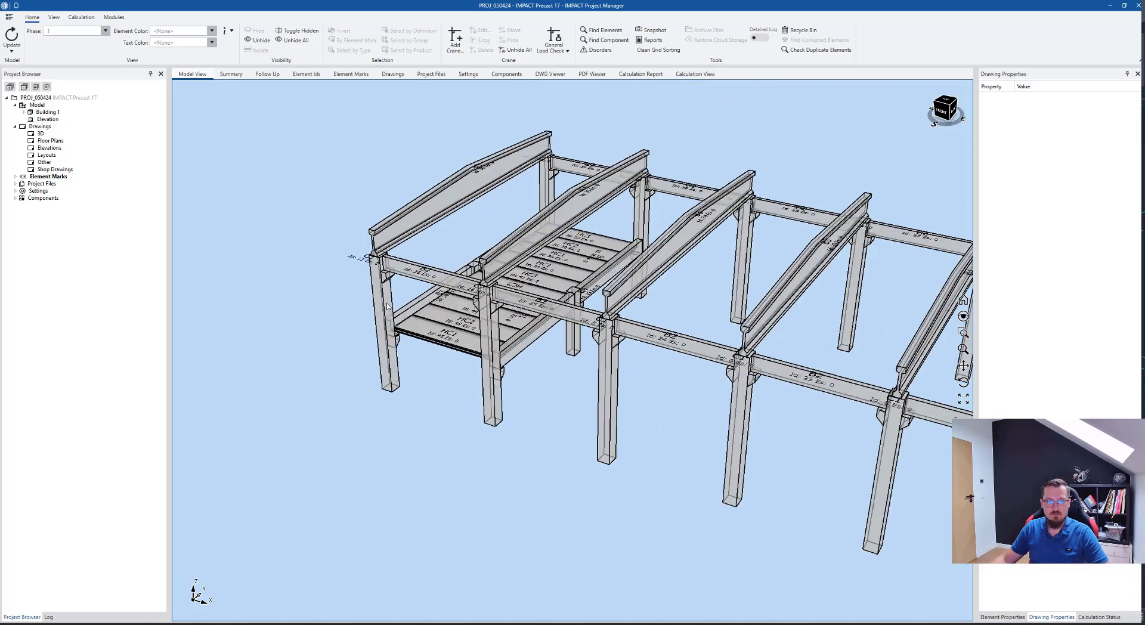
scroll(386, 306, up, 5)
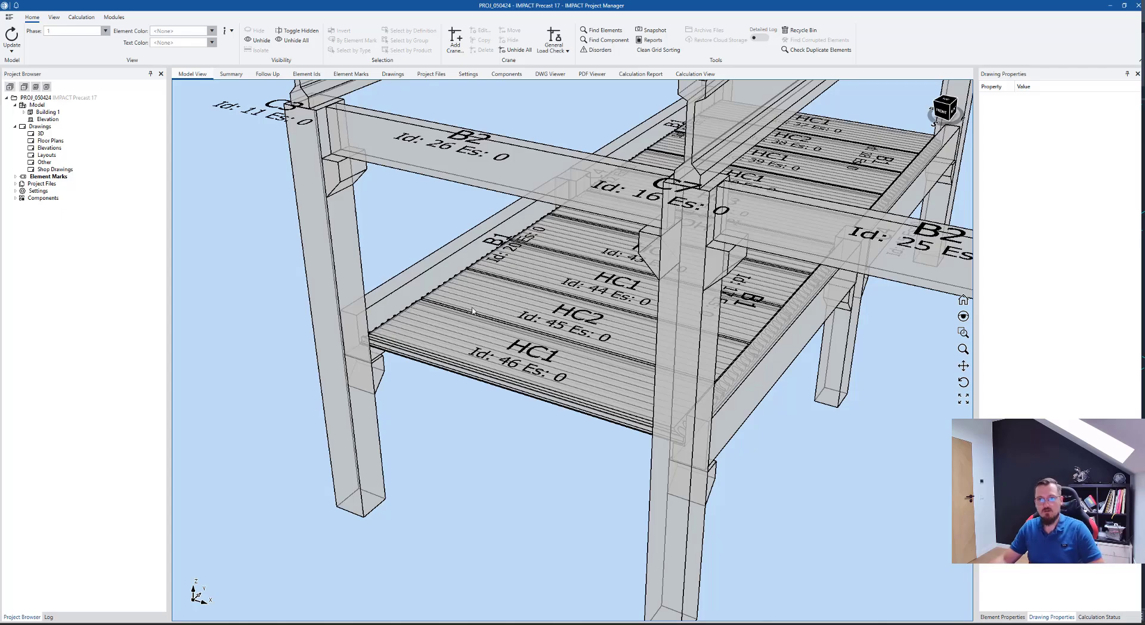
scroll(485, 329, down, 3)
middle_drag(530, 289, 526, 365)
scroll(526, 365, up, 3)
scroll(526, 365, down, 3)
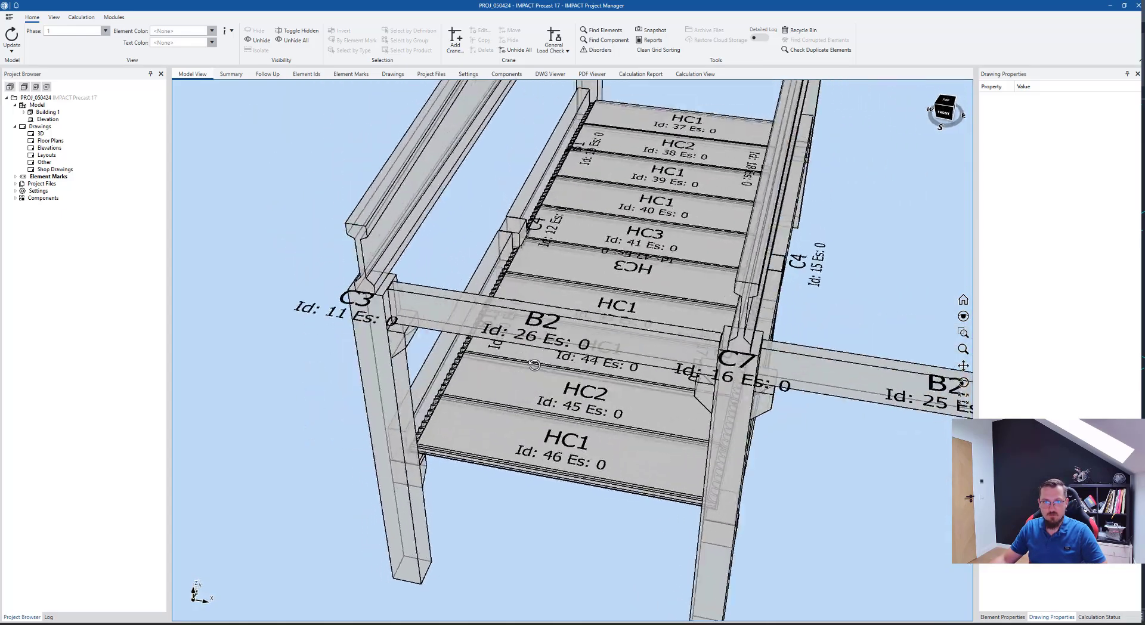
scroll(525, 365, up, 3)
scroll(525, 365, down, 3)
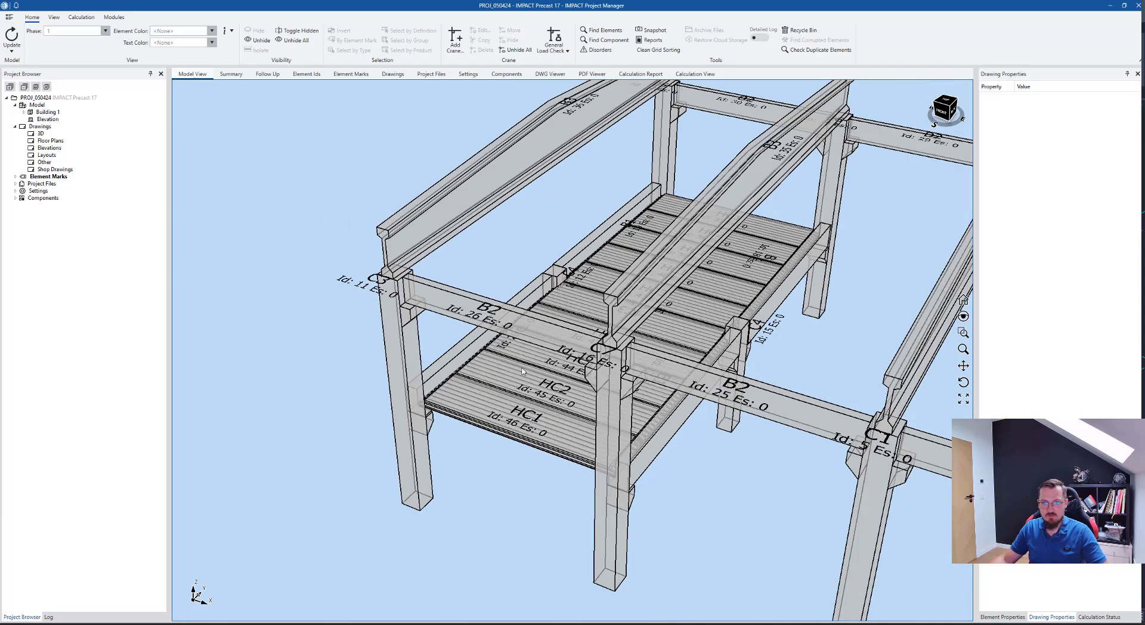
Step: Inspect the element properties of a sloped roof beam, column C7, an edge beam B1 and the outermost hollowcore slab HC1
scroll(609, 370, down, 1)
middle_drag(610, 370, 415, 335)
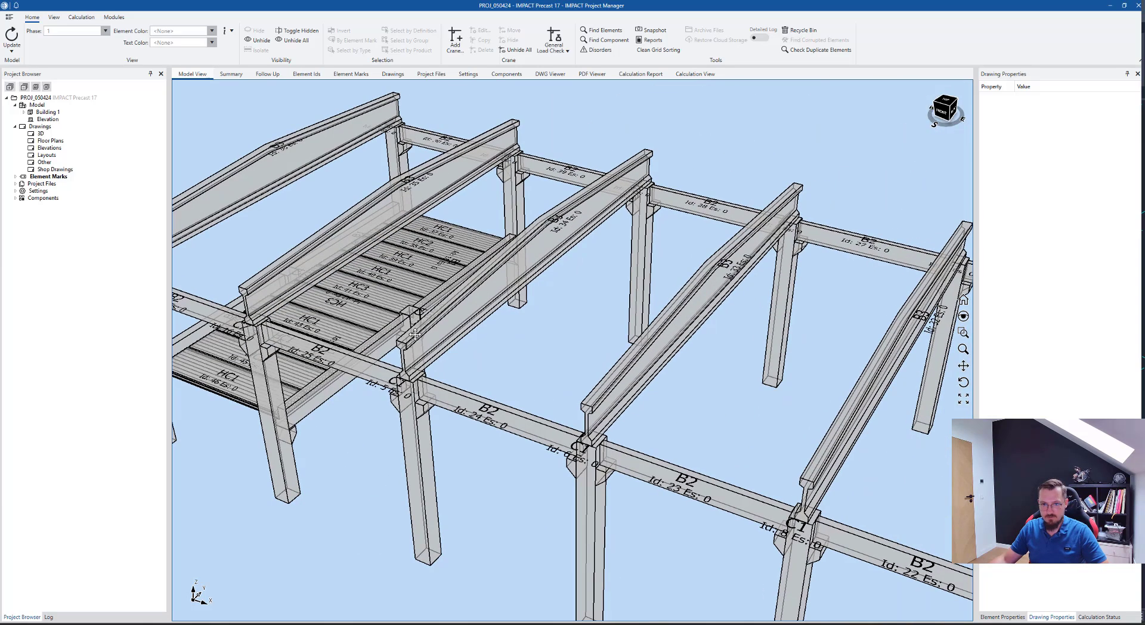
click(660, 346)
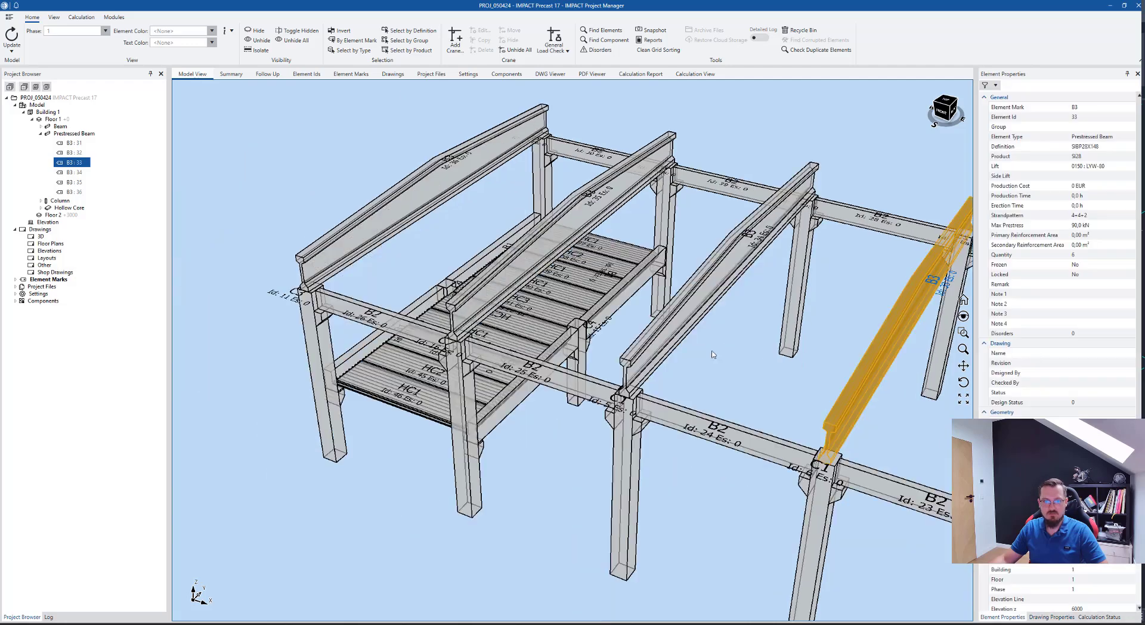
middle_drag(736, 349, 714, 354)
click(467, 436)
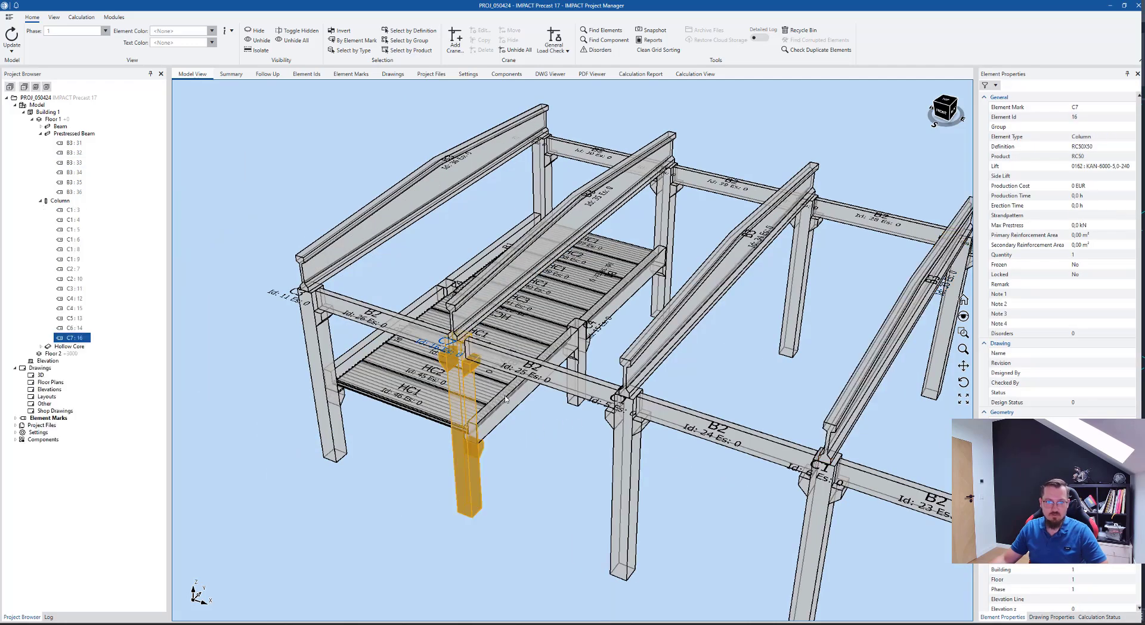
scroll(406, 397, up, 2)
click(370, 337)
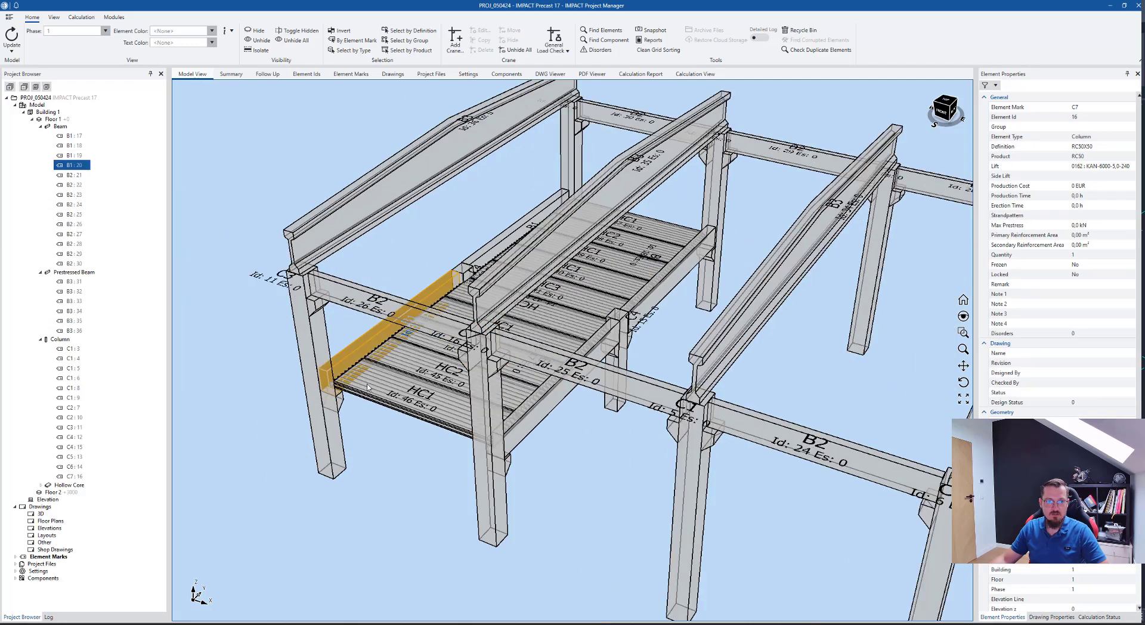
scroll(366, 386, up, 5)
click(367, 515)
click(389, 460)
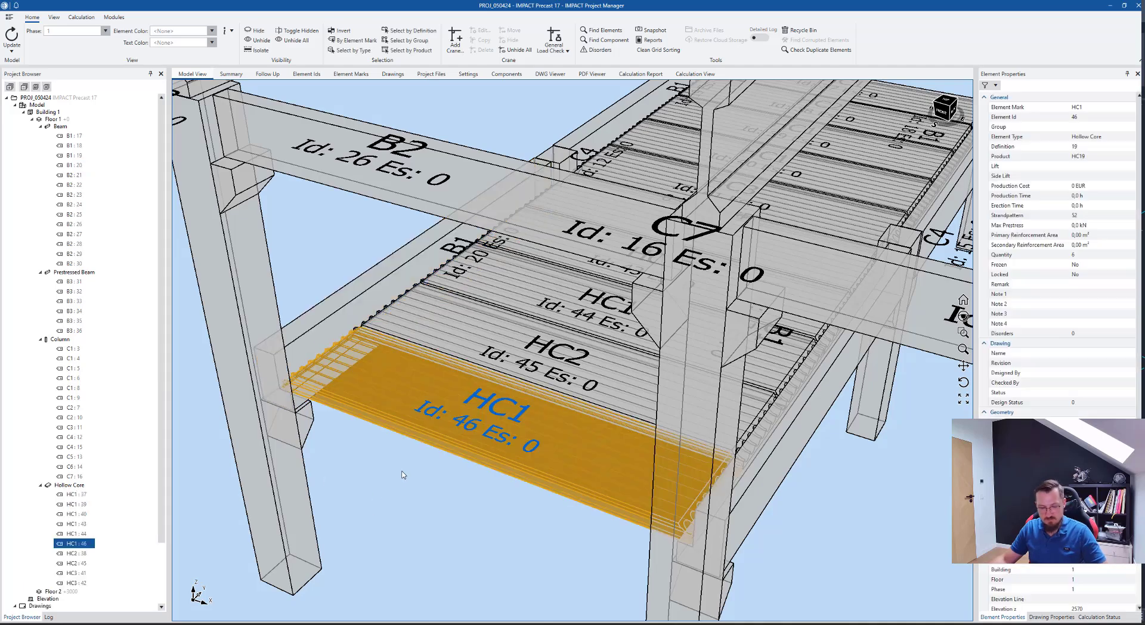
Step: Examine the hollowcore slab ends along the B1 beams and around column C4, and clear the slab selection
middle_drag(401, 476, 568, 512)
scroll(733, 217, up, 8)
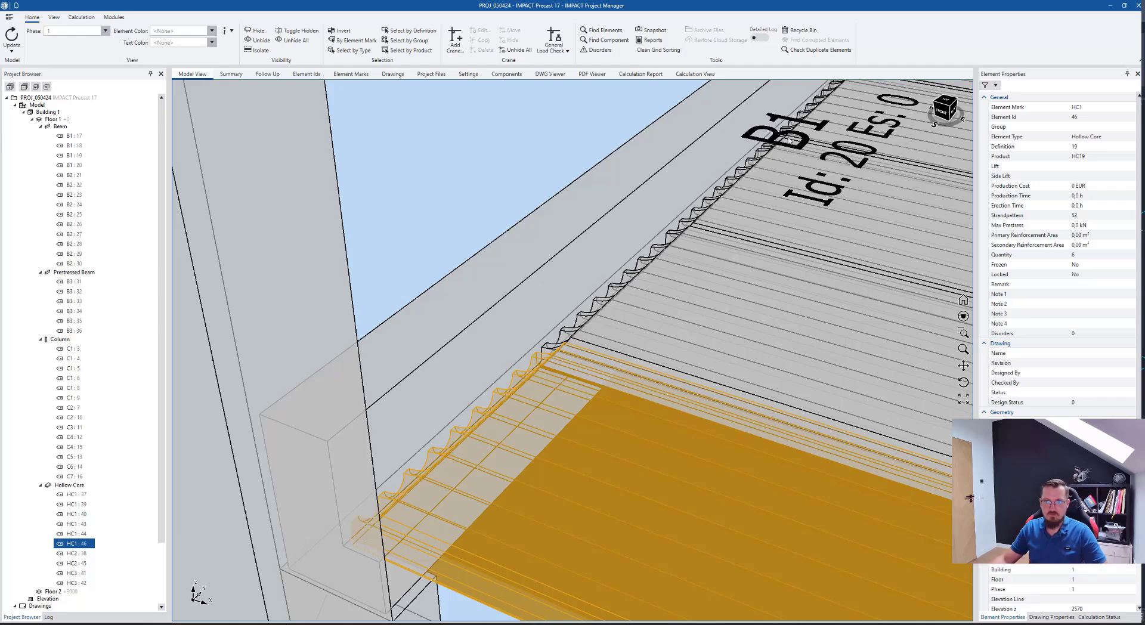
scroll(660, 274, down, 5)
scroll(790, 193, up, 8)
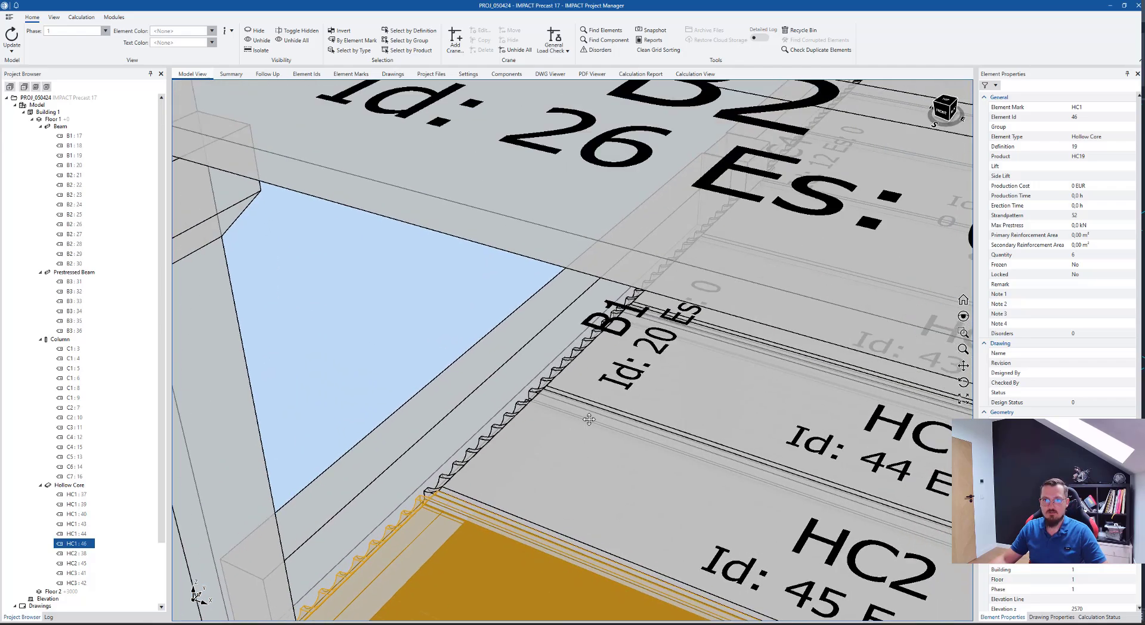
scroll(765, 209, down, 3)
scroll(729, 281, up, 5)
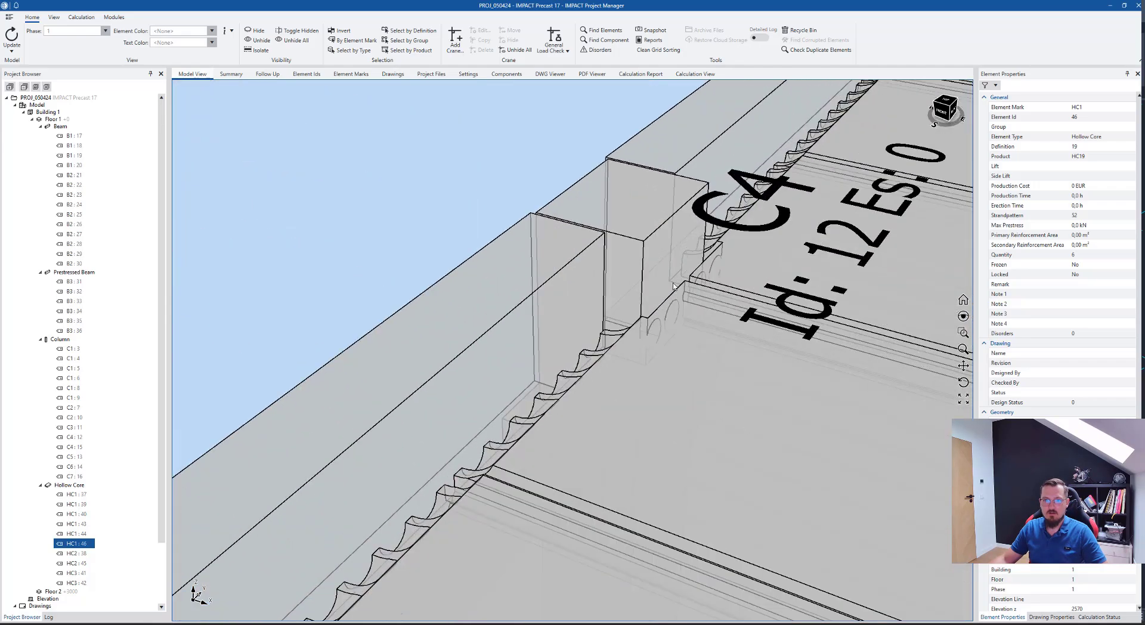
scroll(729, 290, up, 2)
middle_drag(729, 289, 561, 325)
scroll(649, 344, down, 2)
scroll(648, 345, down, 5)
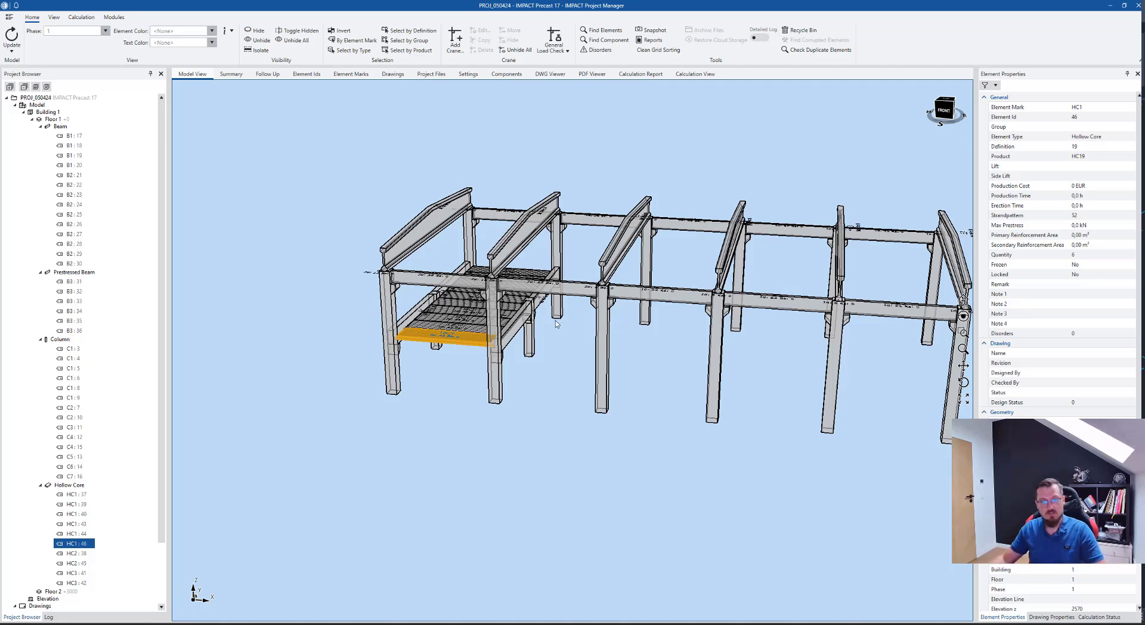
click(754, 437)
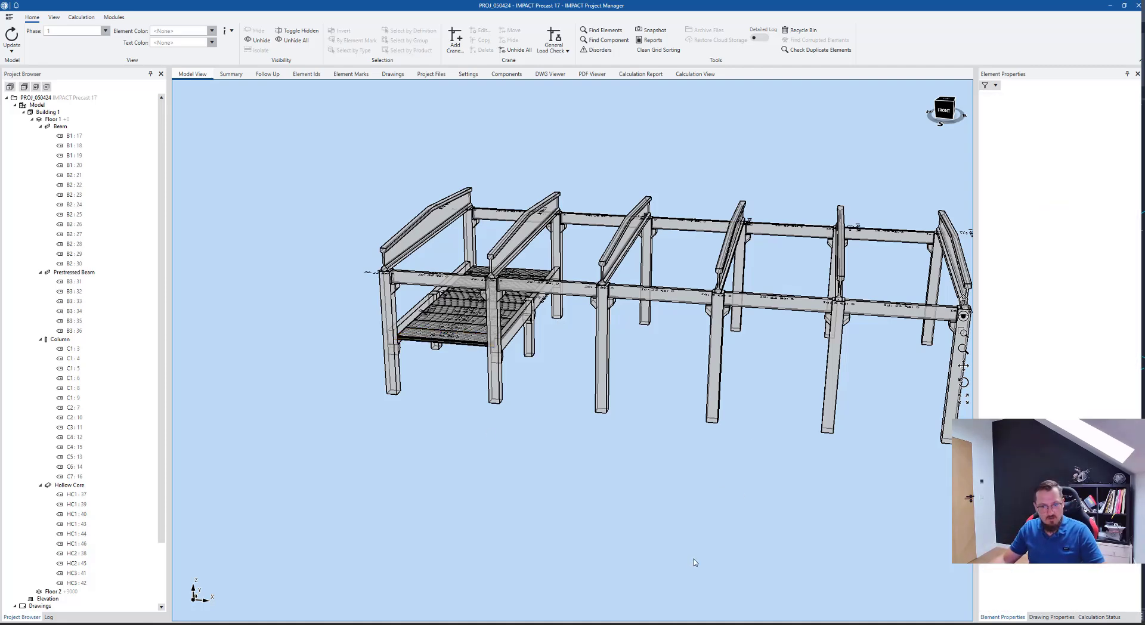
Step: Switch to the FLOOR PLAN drawing in AutoCAD and select the whole frame for generating column shop drawings
click(742, 607)
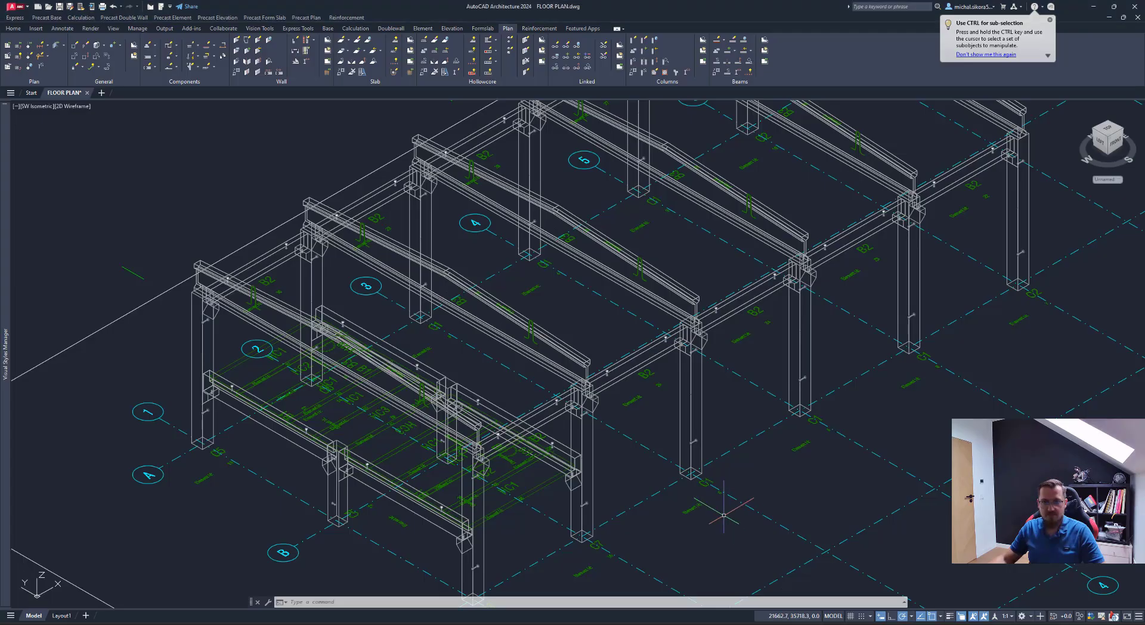
middle_drag(783, 356, 797, 316)
scroll(760, 364, down, 2)
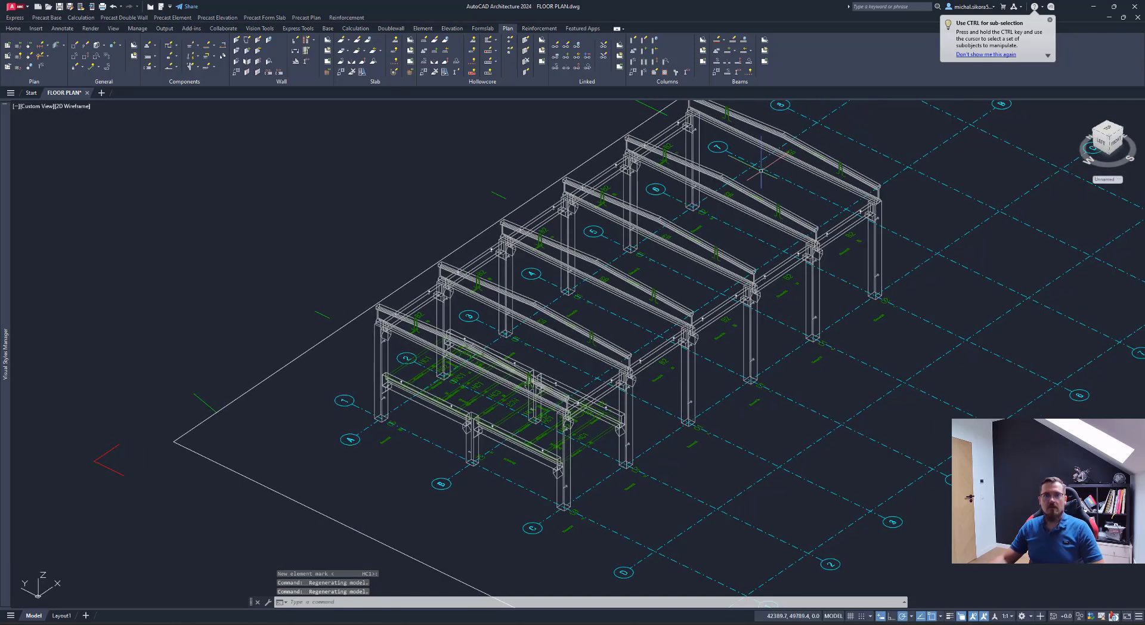
click(704, 63)
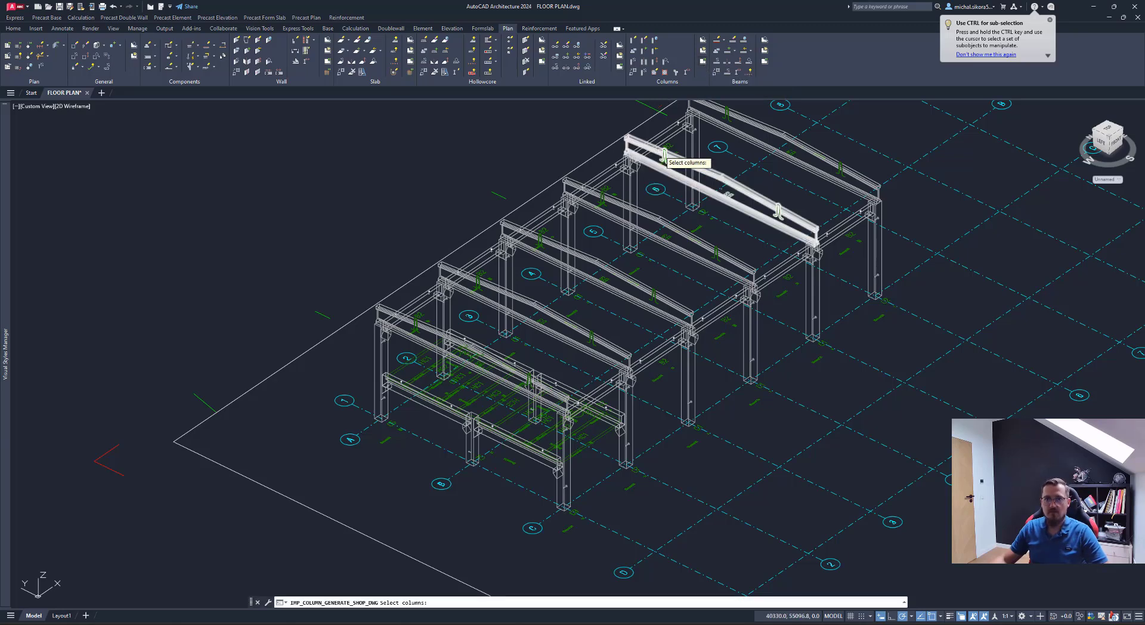
middle_drag(754, 147, 669, 223)
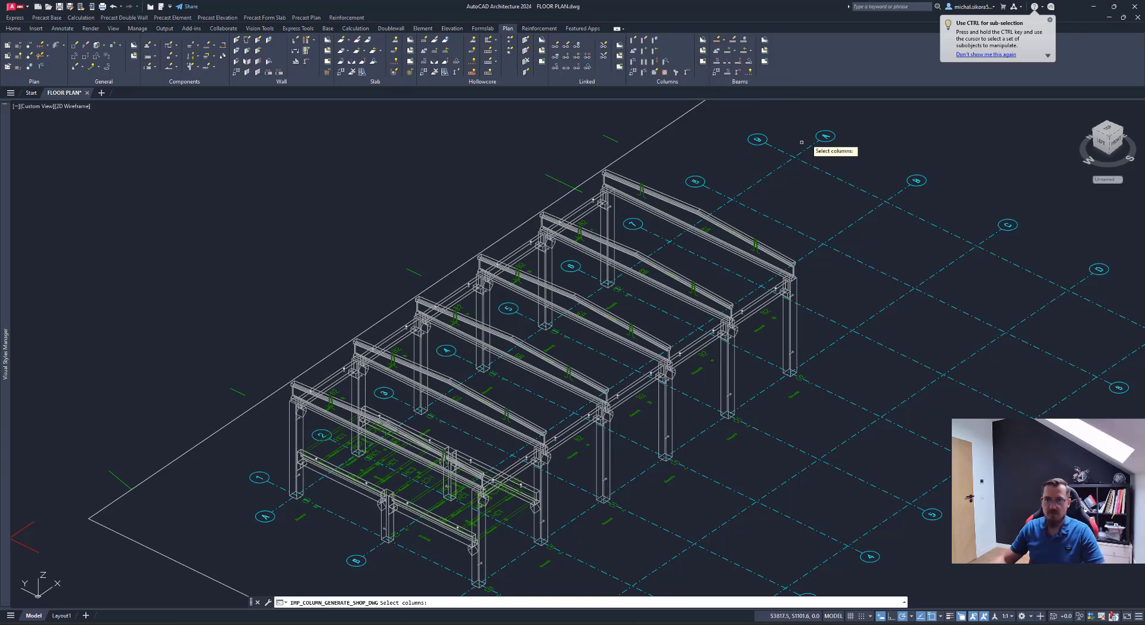
click(870, 129)
middle_drag(276, 473, 304, 394)
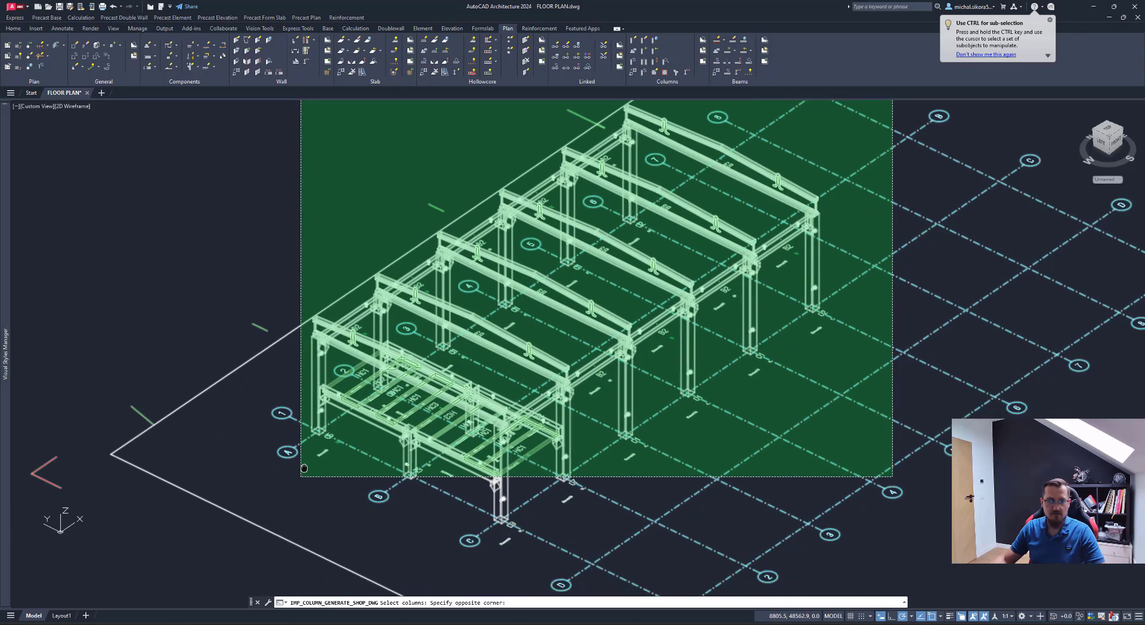
click(297, 496)
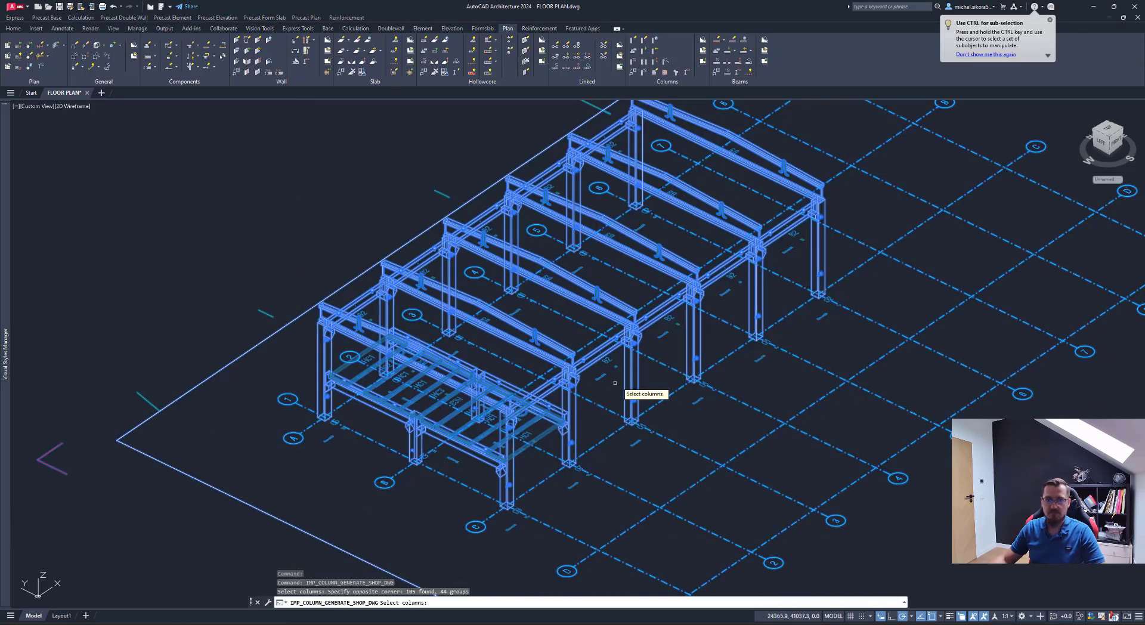
key(Return)
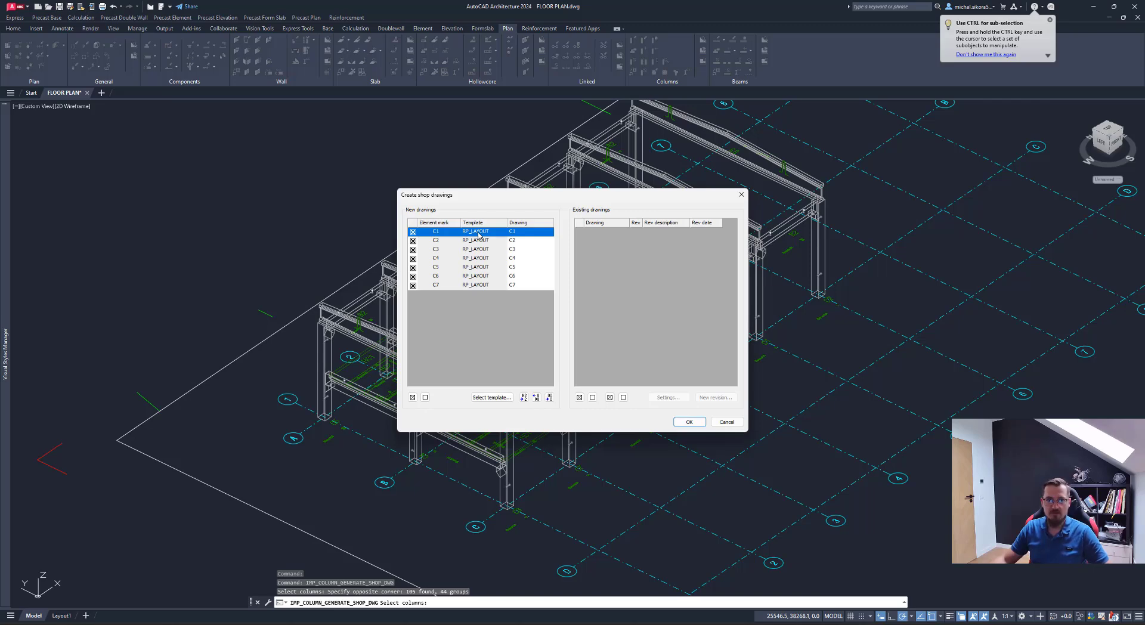
Step: Review the Standard drawing templates available for the C1 shop drawing without choosing a different one
click(492, 397)
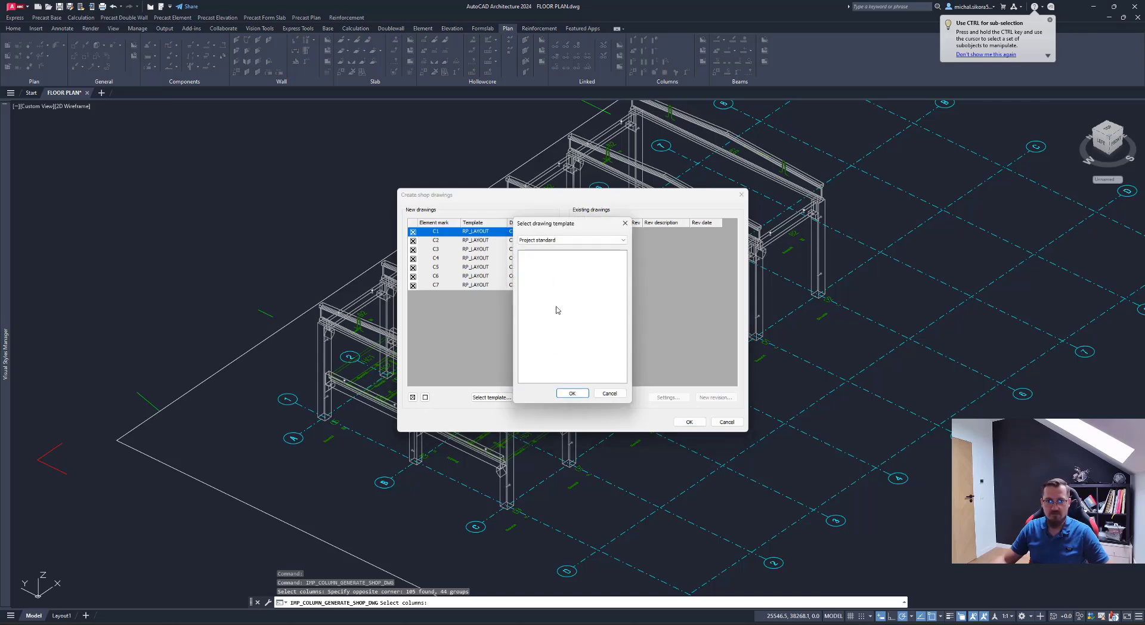
click(574, 239)
click(563, 254)
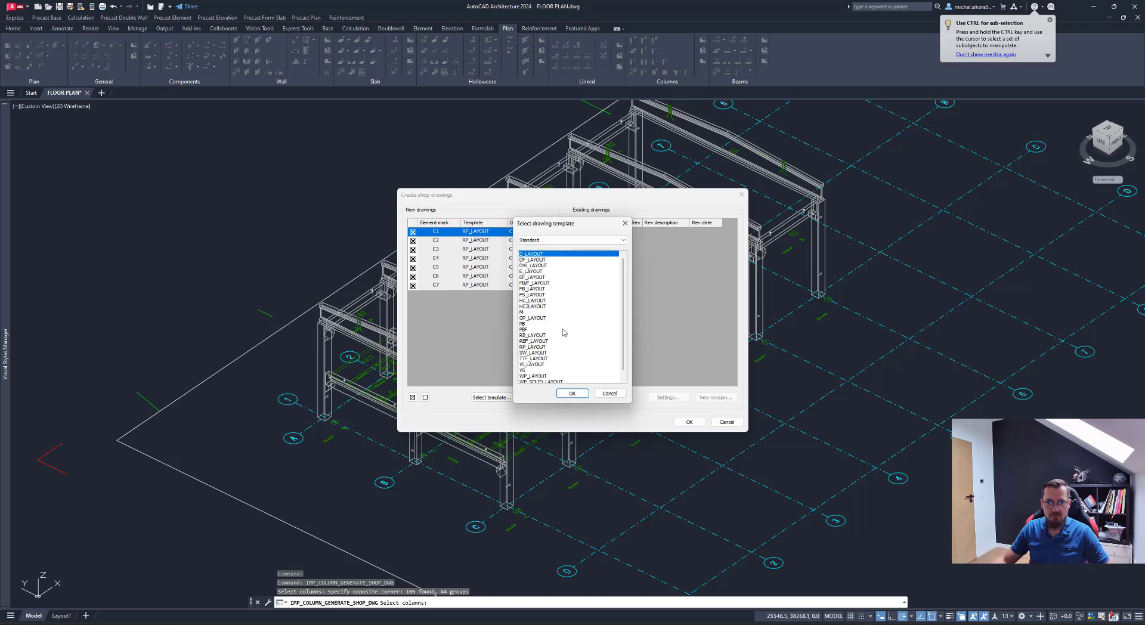
scroll(564, 333, down, 1)
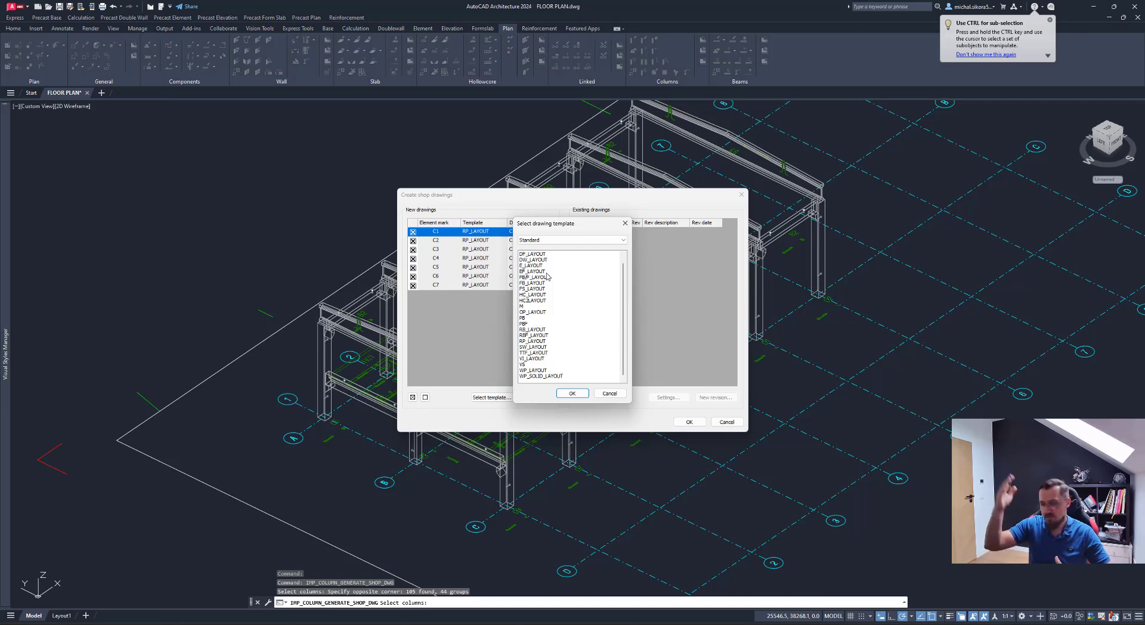
click(609, 393)
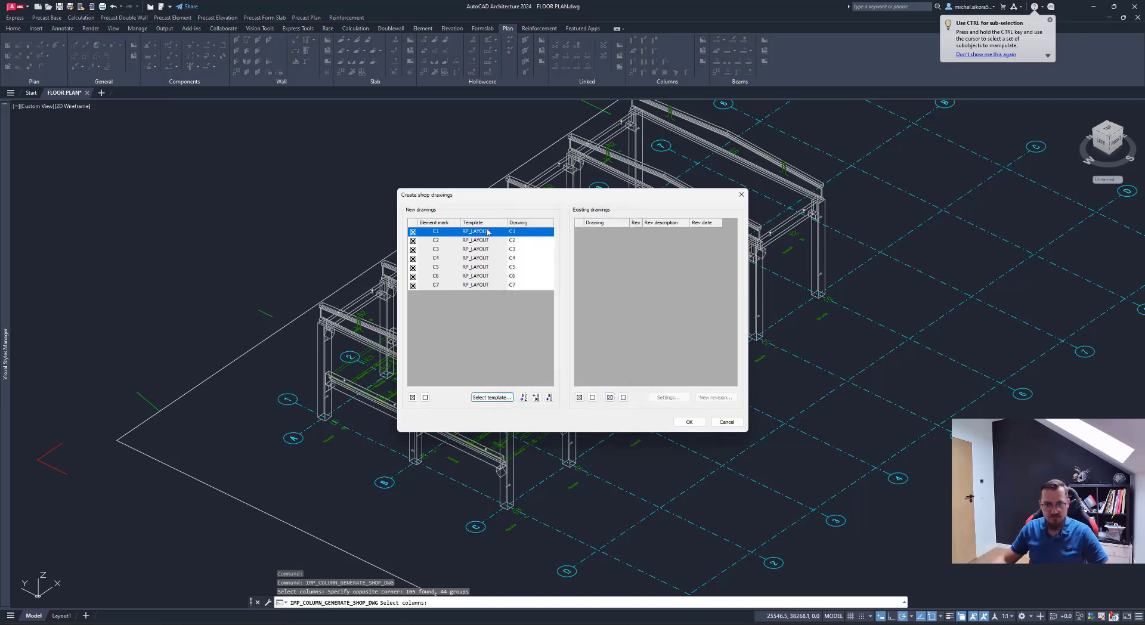
Step: Create the shop drawings for column marks C1 to C7 with the RP_LAYOUT template
click(689, 423)
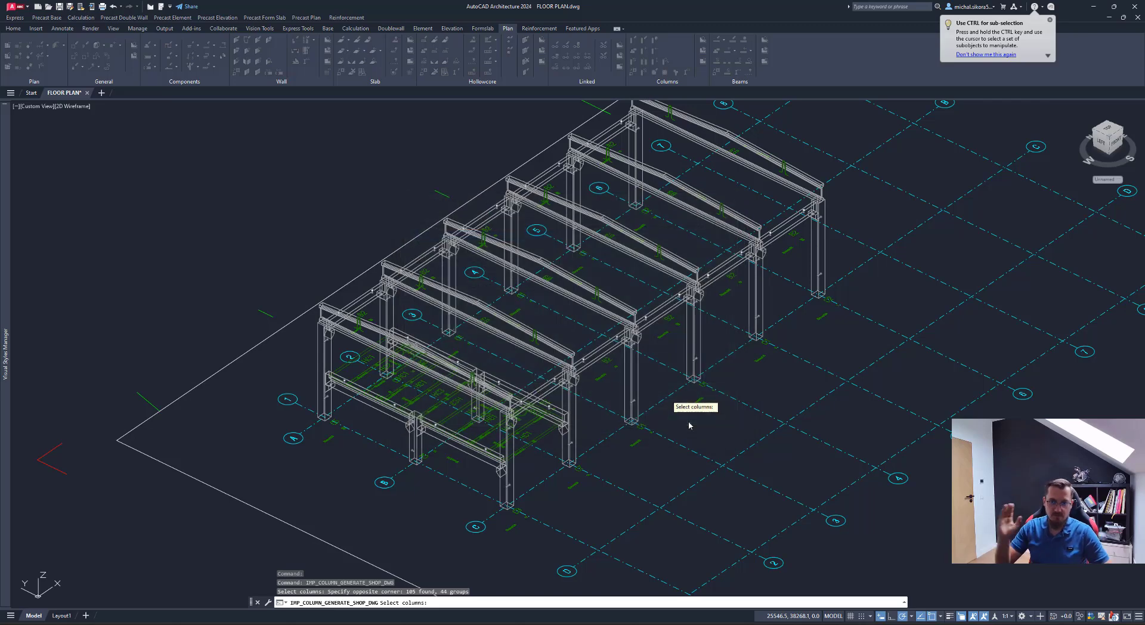
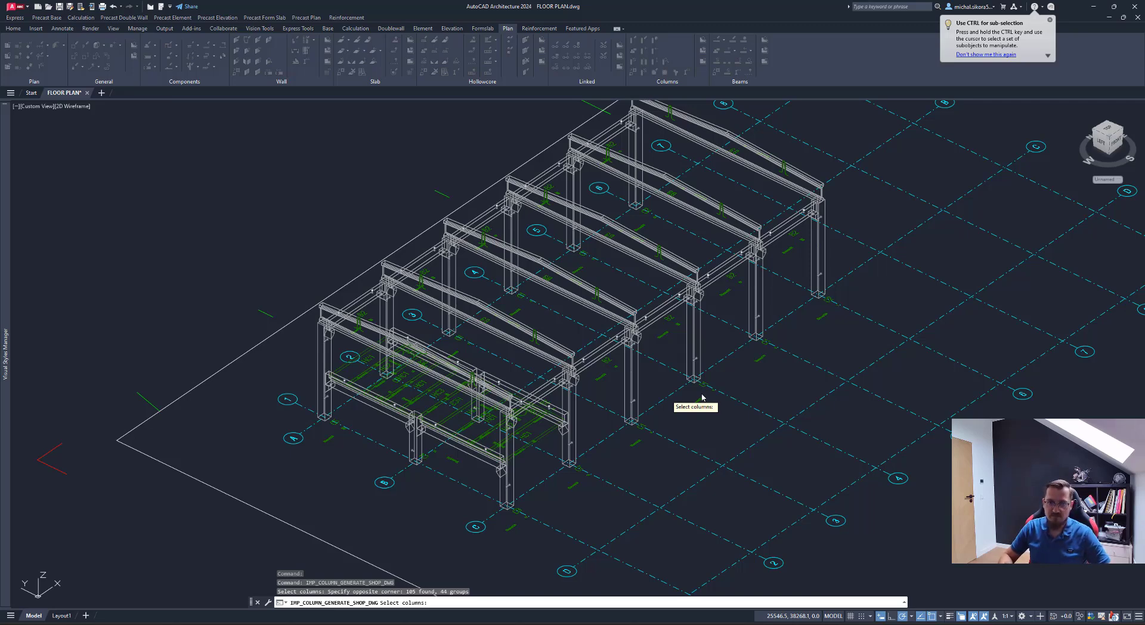
key(Return)
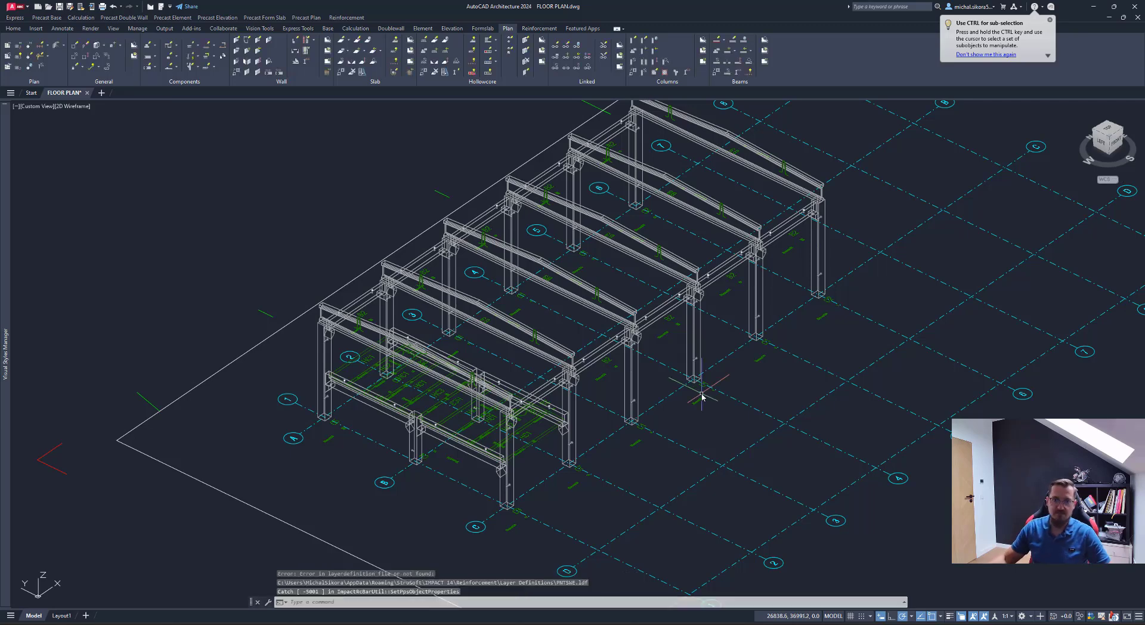
Step: Generate shop drawings B1 and B2 for the frame's Nonstressed beams with their preset templates
middle_drag(787, 280, 765, 306)
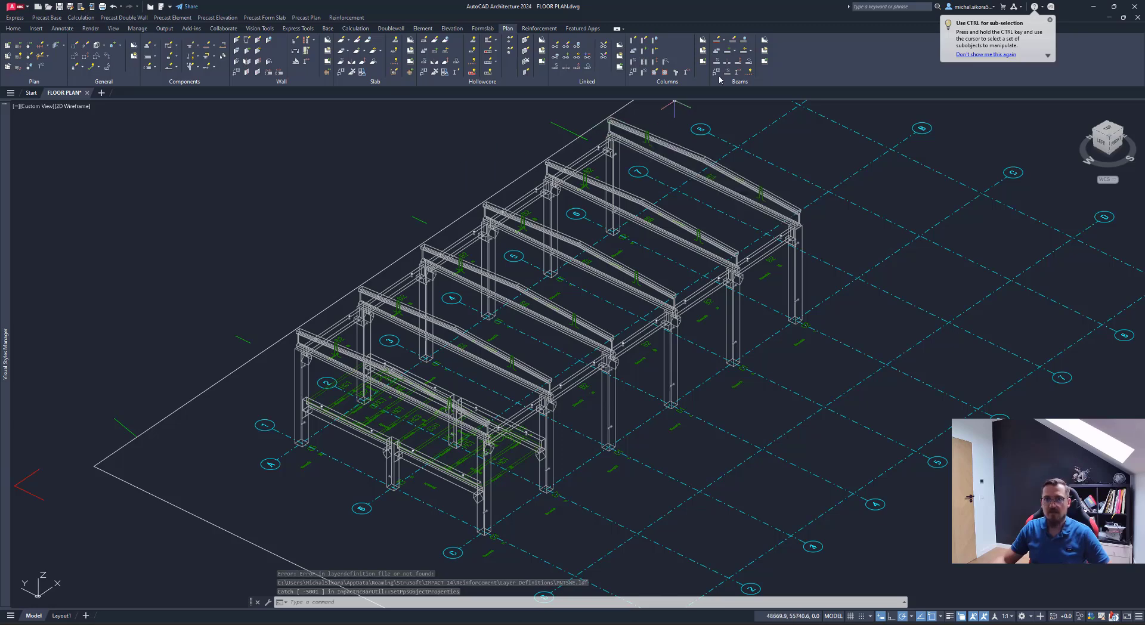
click(764, 62)
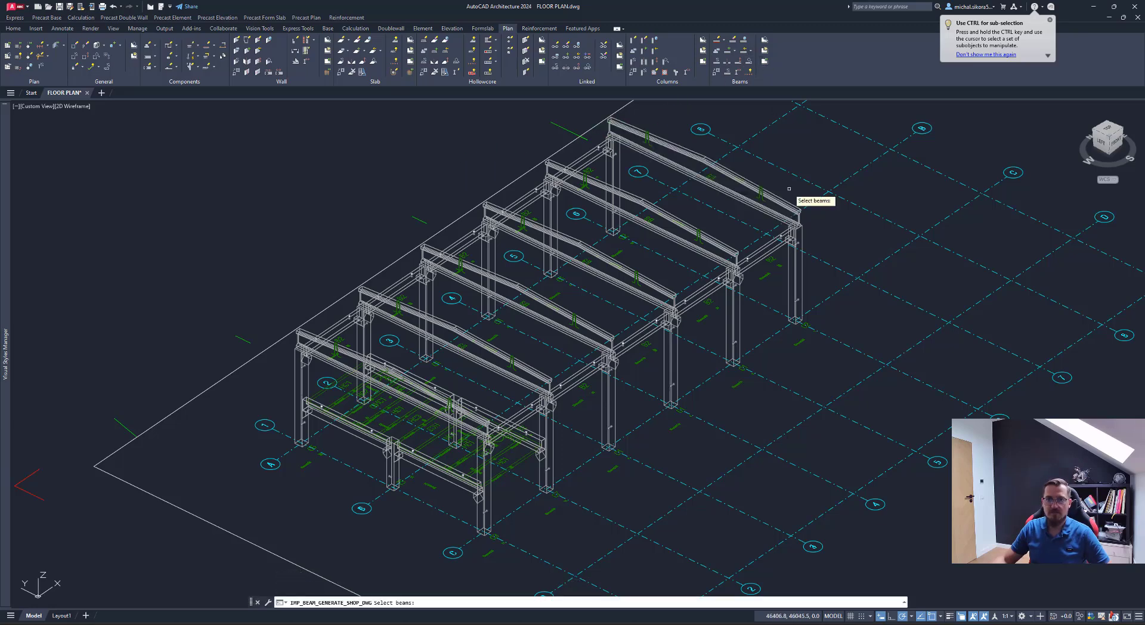
click(835, 132)
click(295, 471)
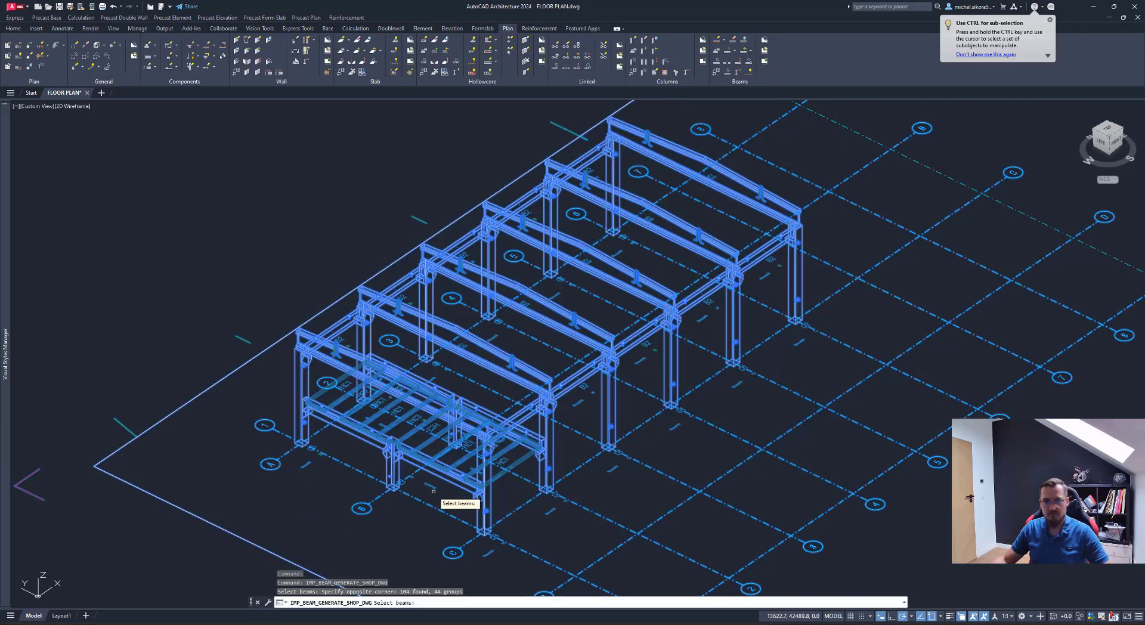
key(Return)
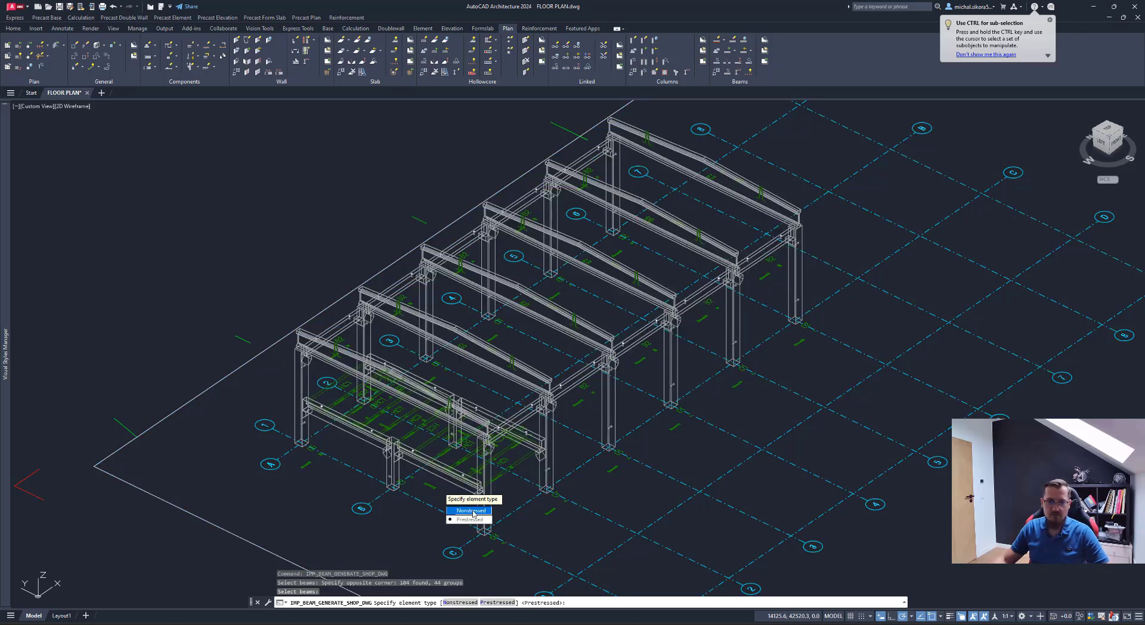
click(452, 512)
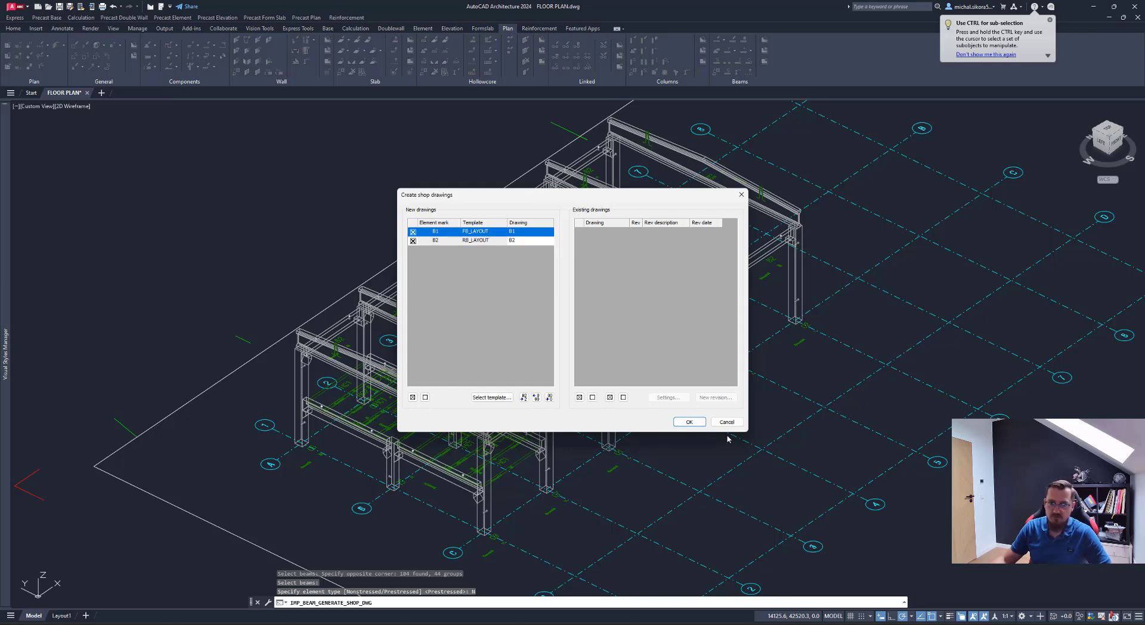
click(689, 422)
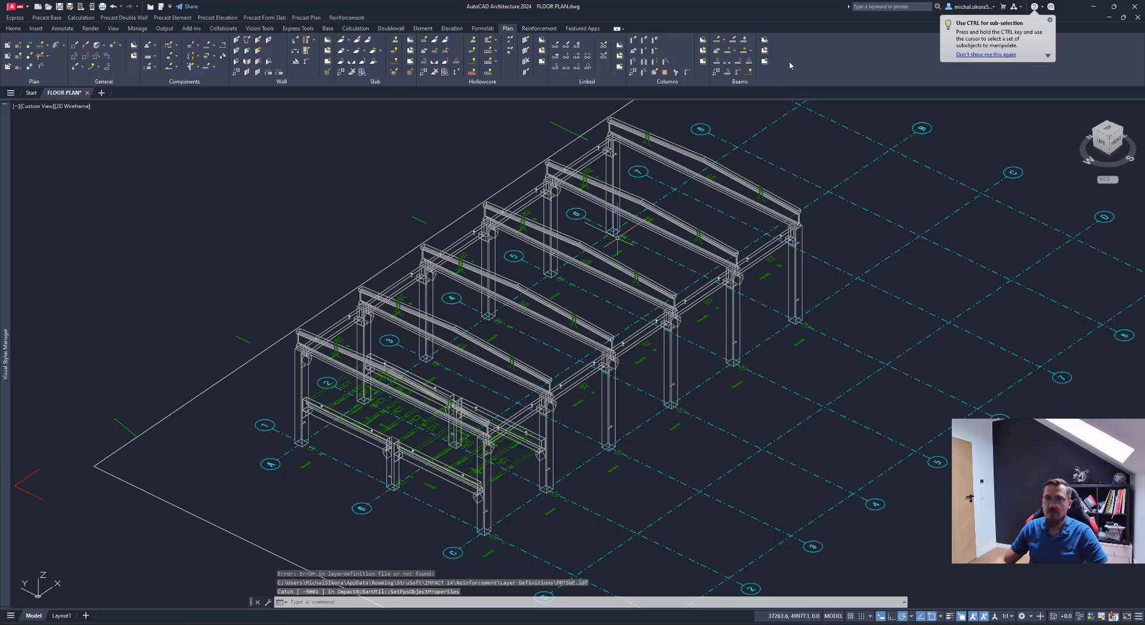
Step: Generate the shop drawing for the frame's Prestressed beam mark B3 with the RB_LAYOUT project standard template
click(766, 61)
click(758, 144)
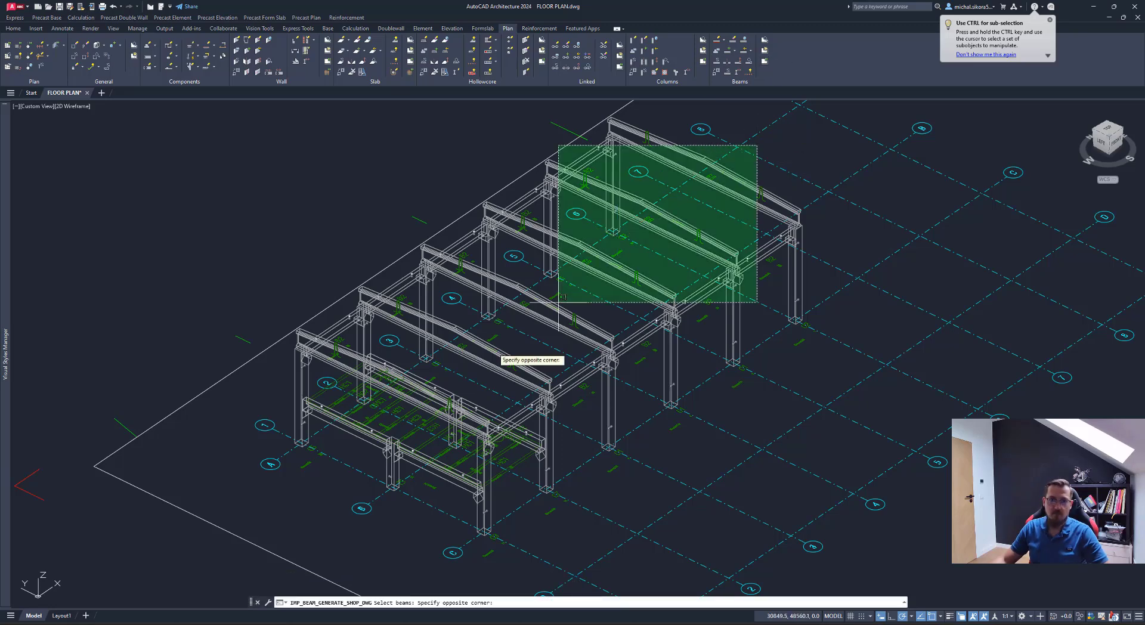
click(412, 401)
key(Return)
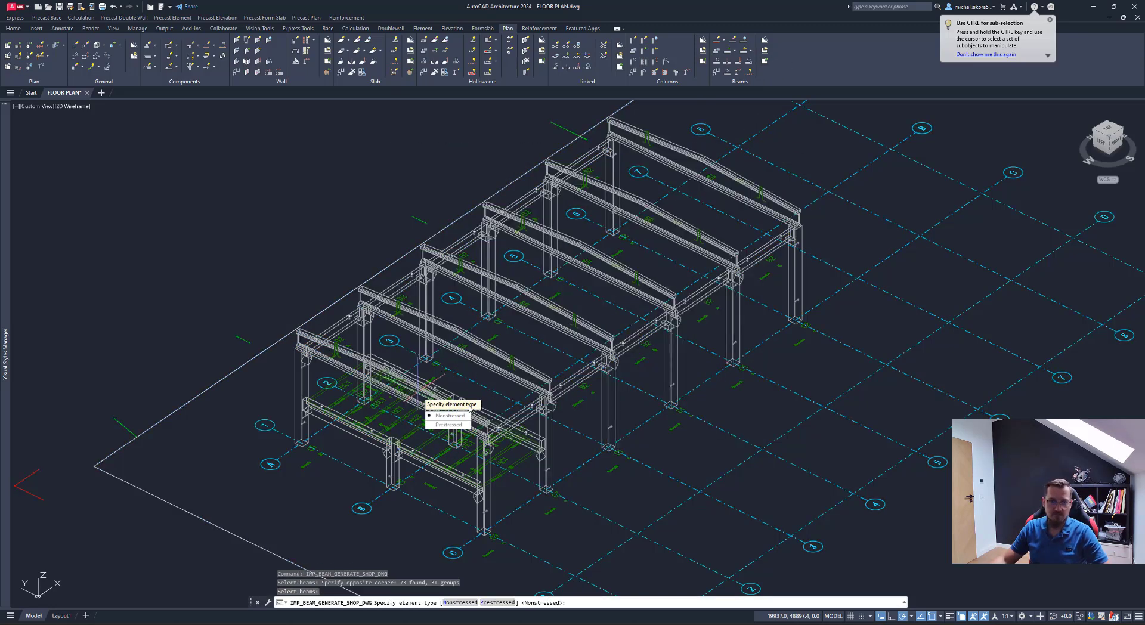
click(449, 424)
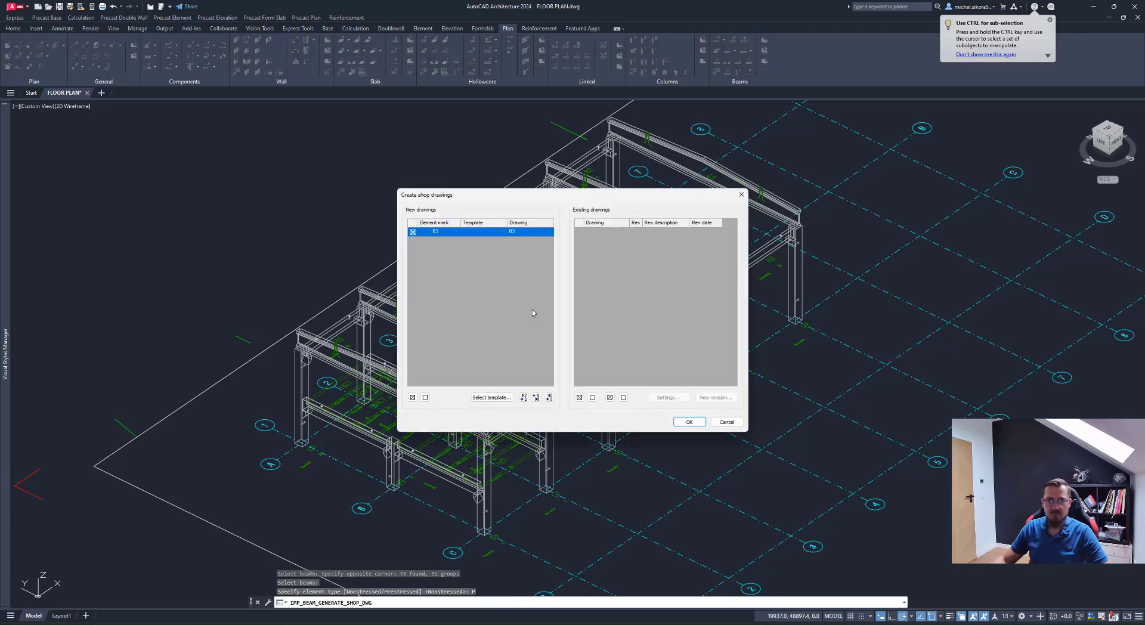
click(690, 422)
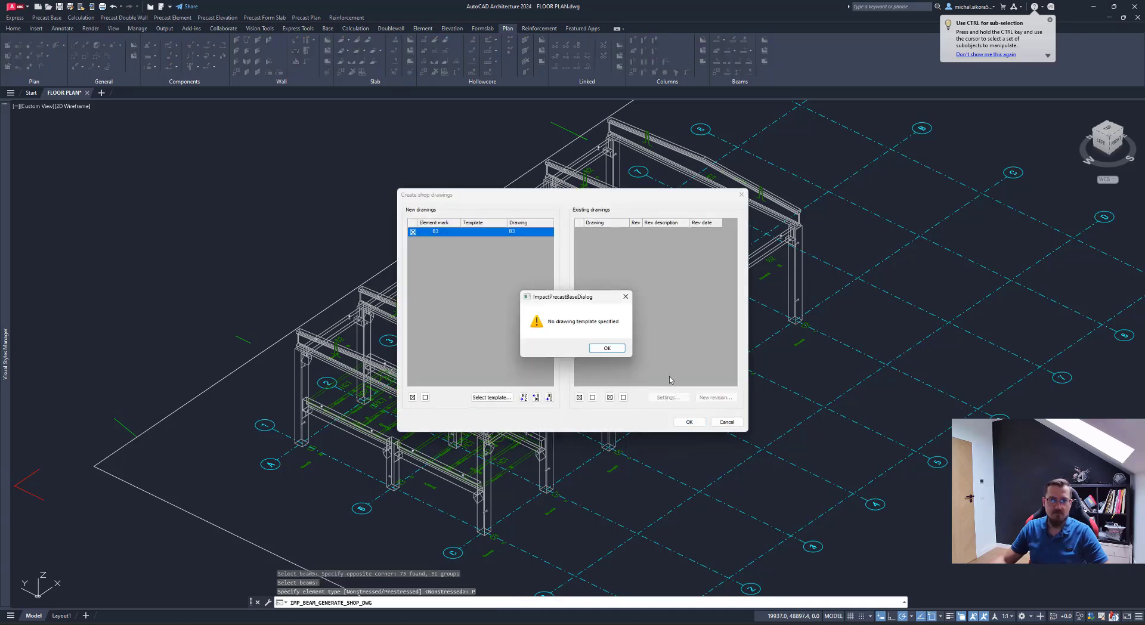
click(607, 347)
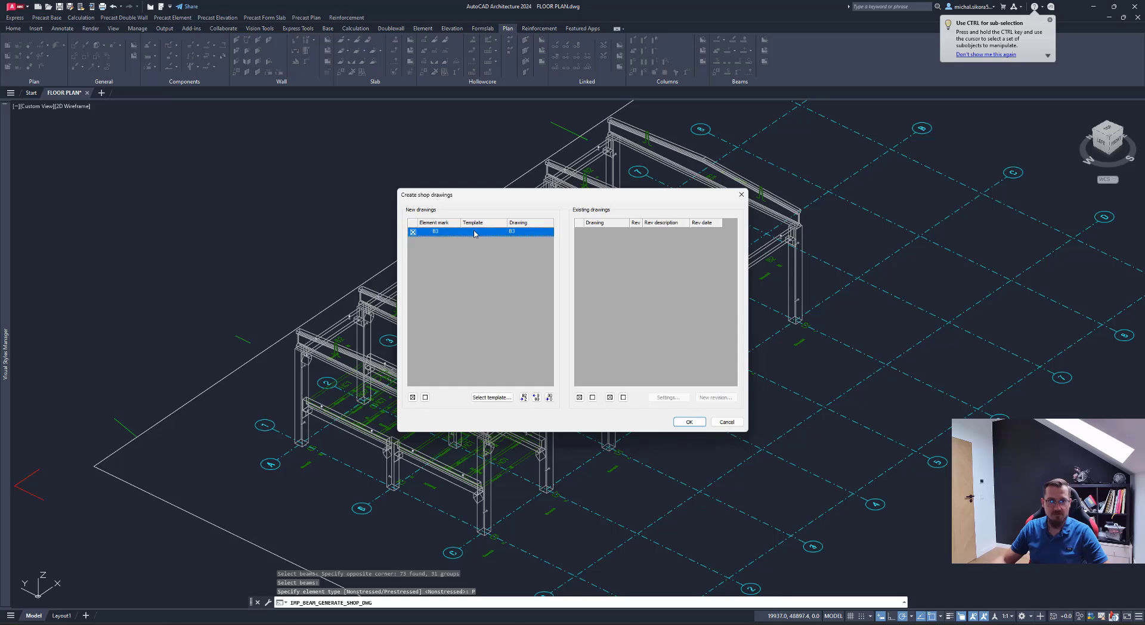
click(490, 398)
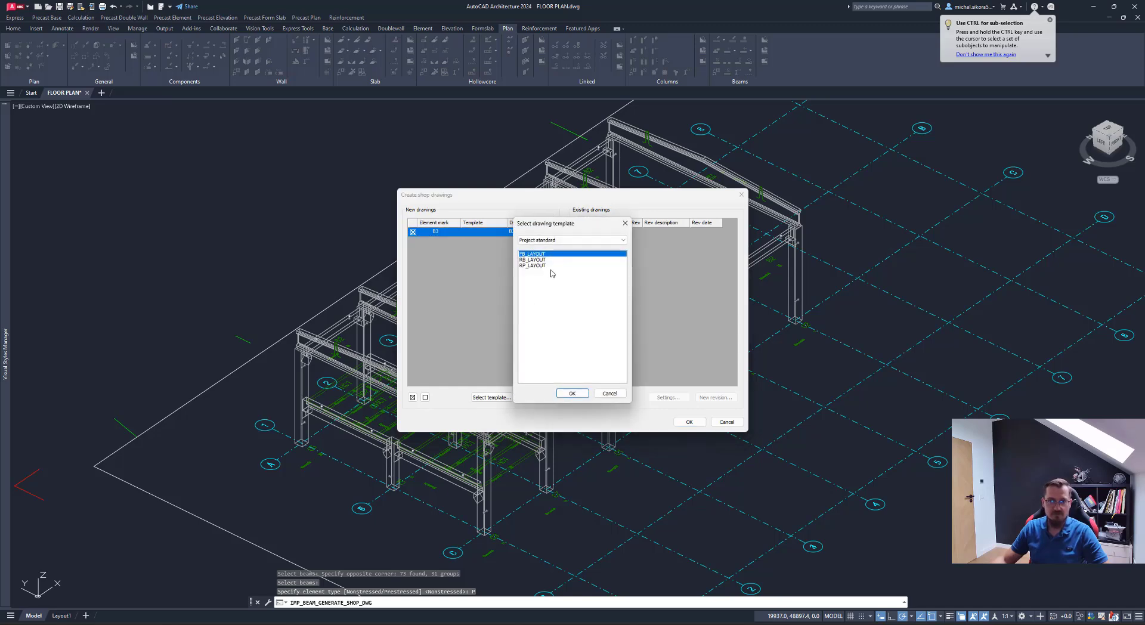
click(540, 261)
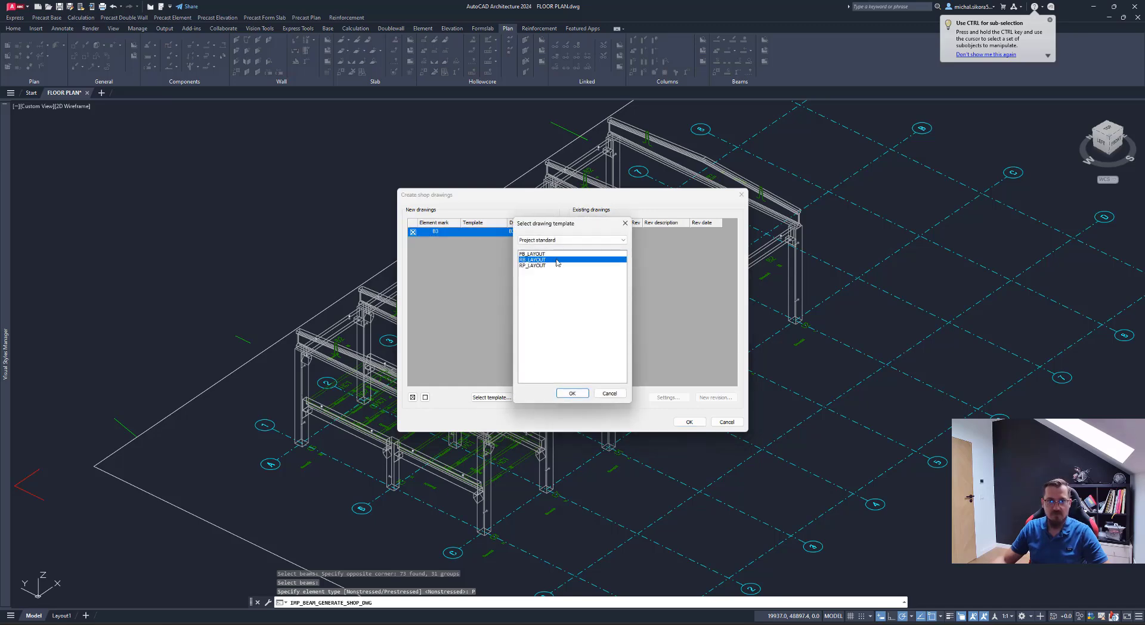
click(572, 393)
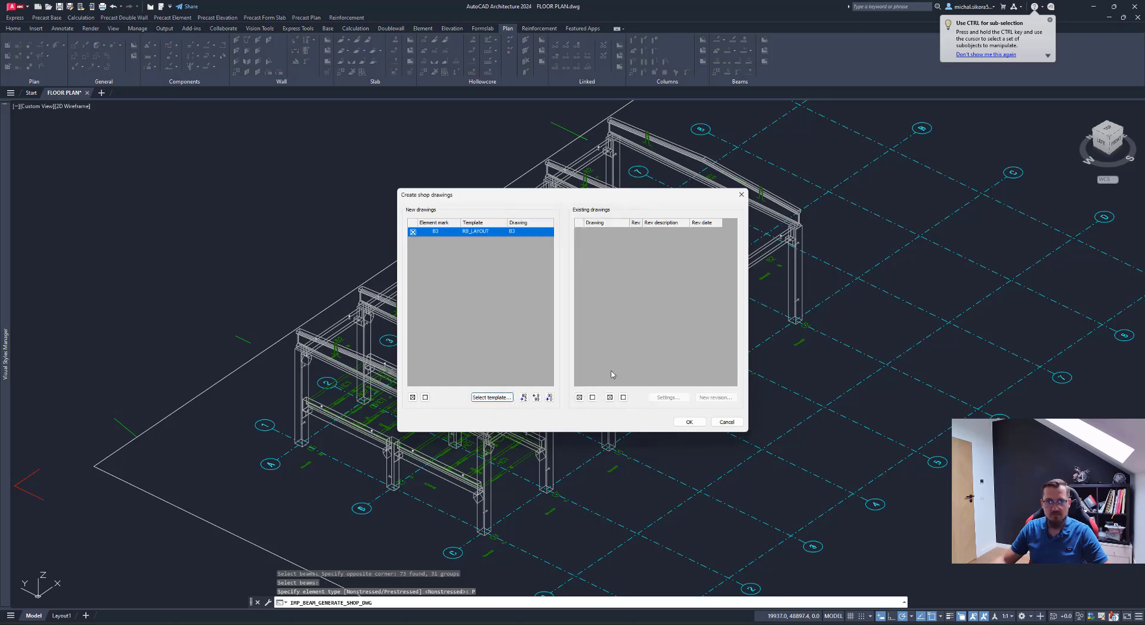
click(689, 422)
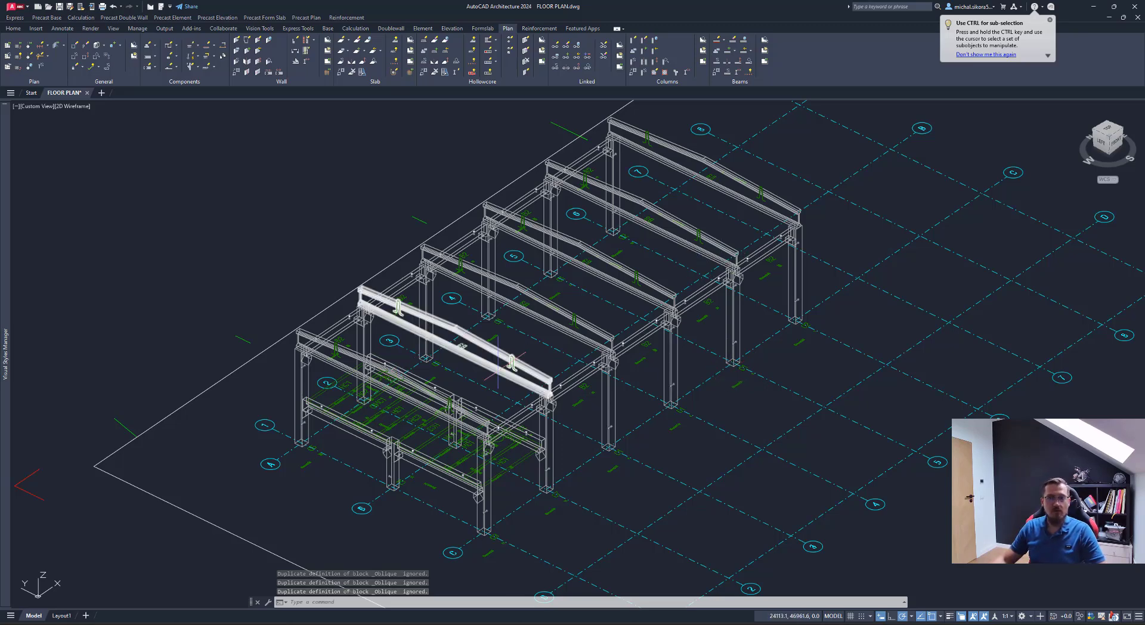
Step: Switch to the top view and select the three hollowcore slabs nearest axis A between axes 1 and 2 for lift insertion
drag(1104, 138, 1054, 148)
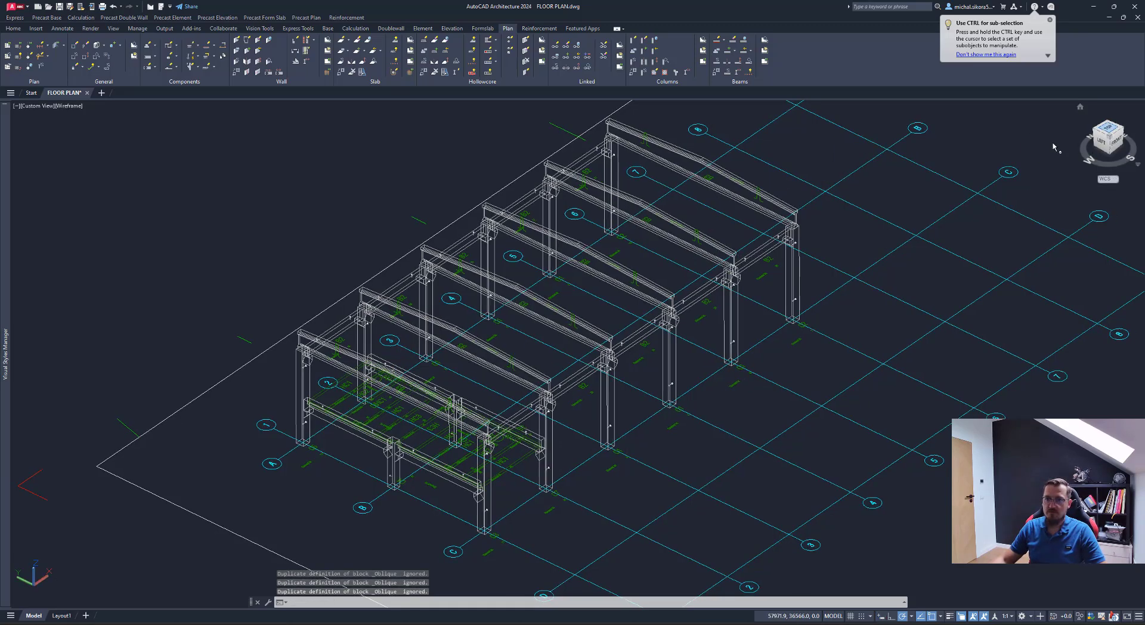
key(ctrl+z)
scroll(508, 486, up, 5)
mouse_move(509, 486)
middle_down()
mouse_move(511, 455)
mouse_move(555, 394)
middle_up()
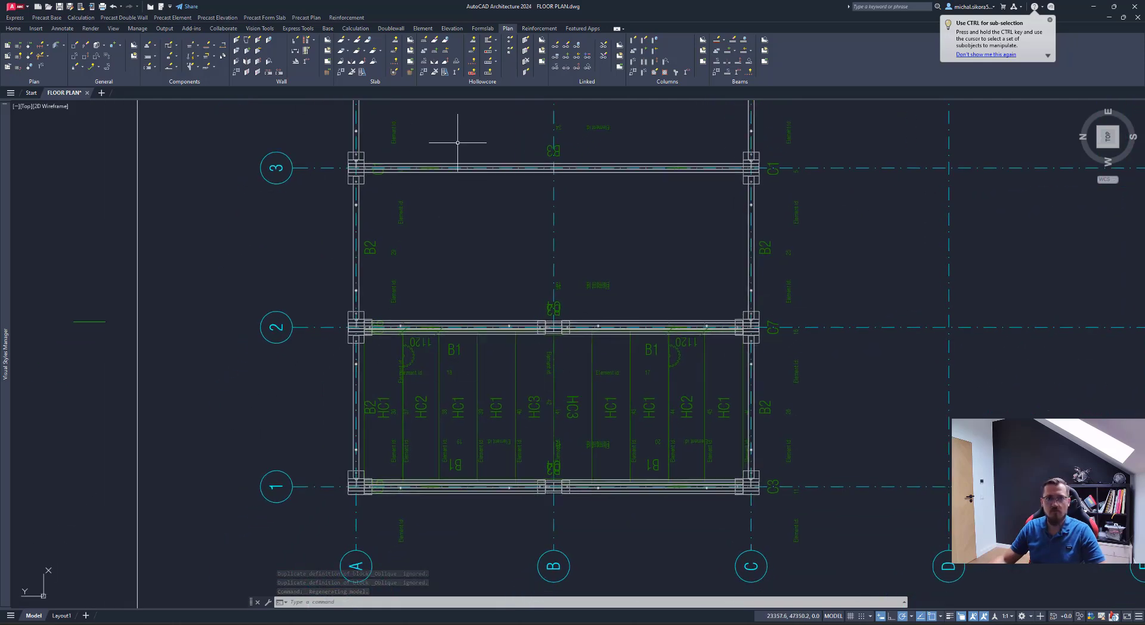
click(457, 72)
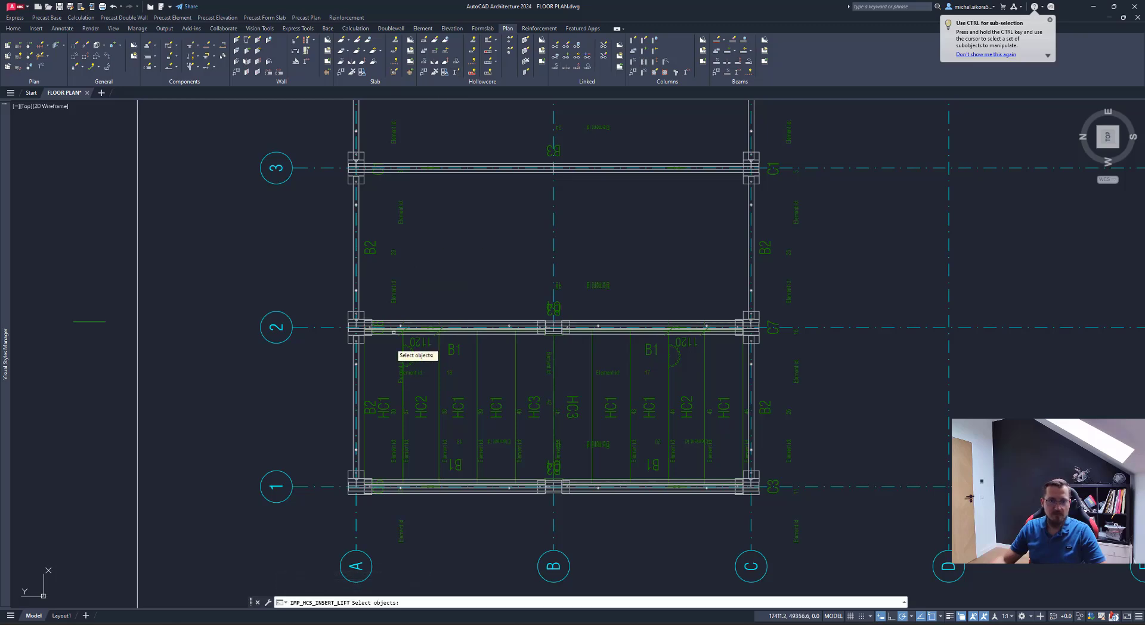
scroll(397, 403, up, 2)
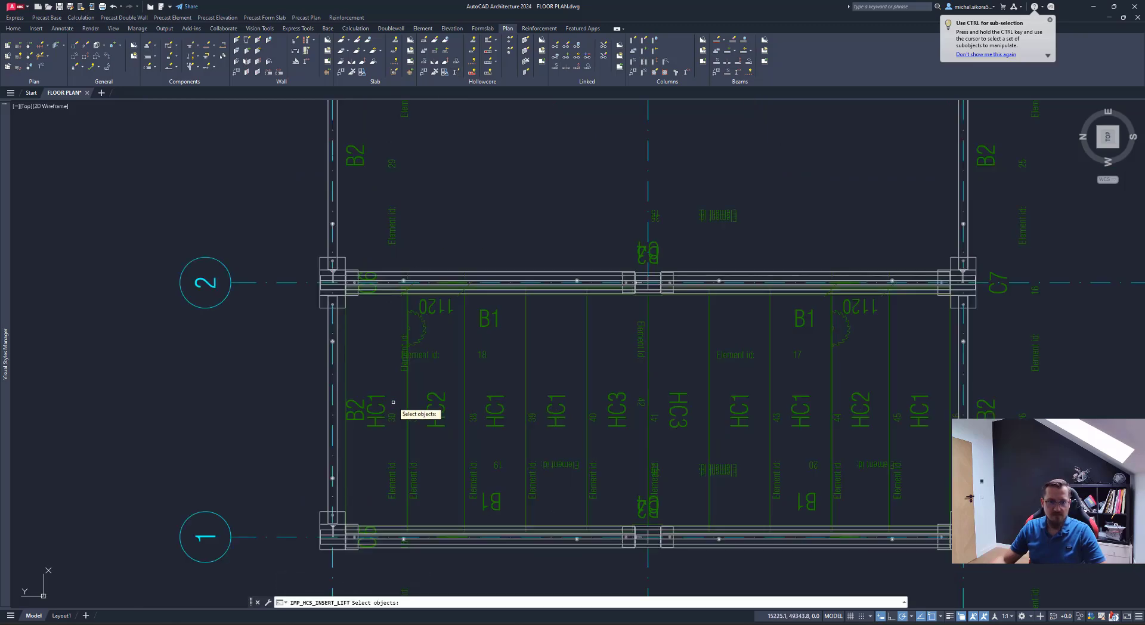
click(498, 380)
click(394, 409)
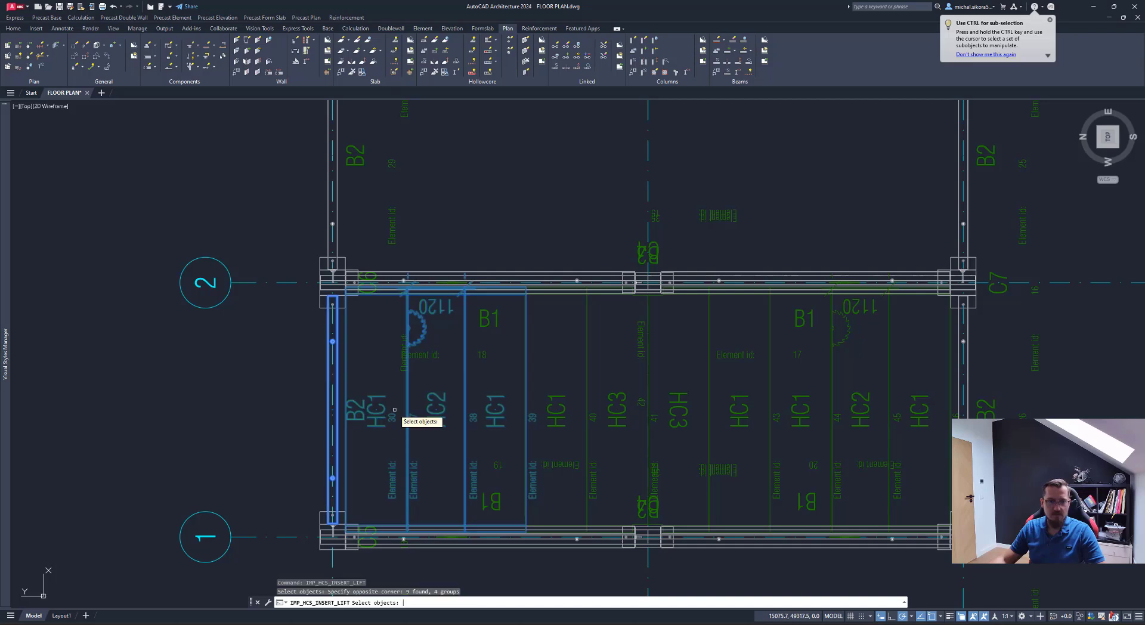
key(Return)
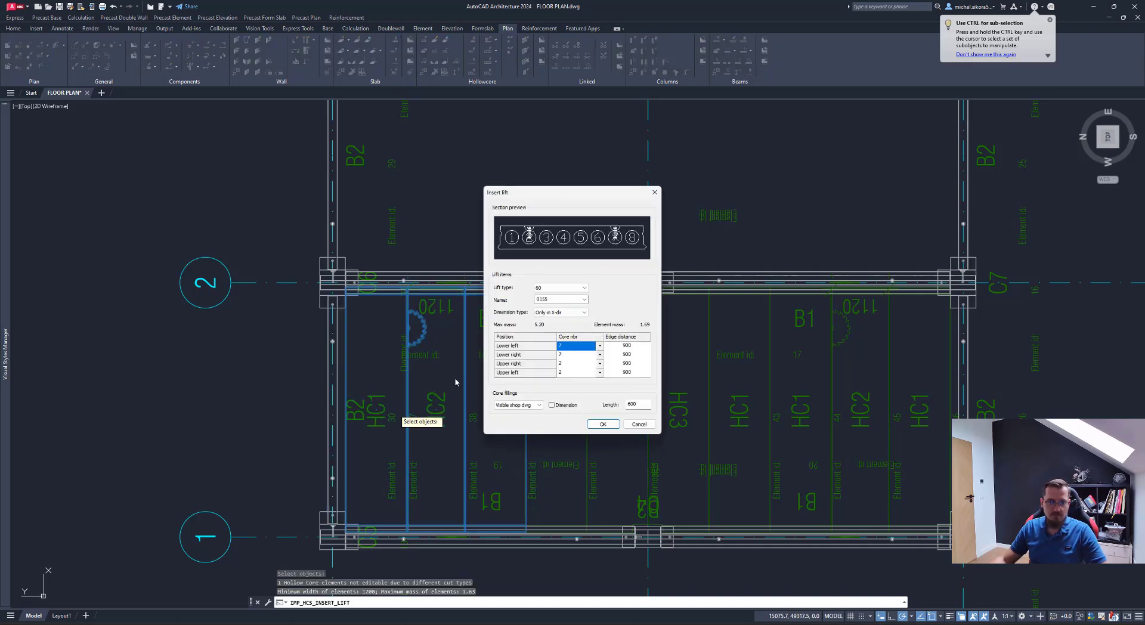
Step: Insert type 60 lifts named 0155 in the selected slabs, with core fillings set to Visible shop dwg, dimensioned and 600 long
mouse_move(572, 205)
mouse_down()
mouse_move(793, 163)
mouse_move(761, 140)
mouse_up()
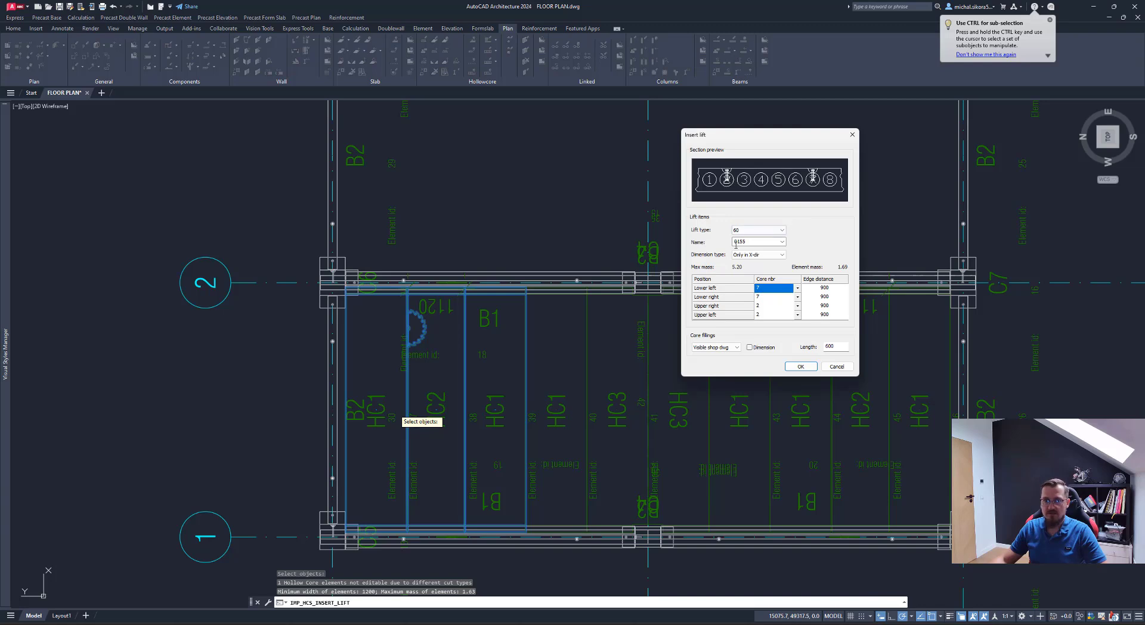
click(782, 241)
click(764, 251)
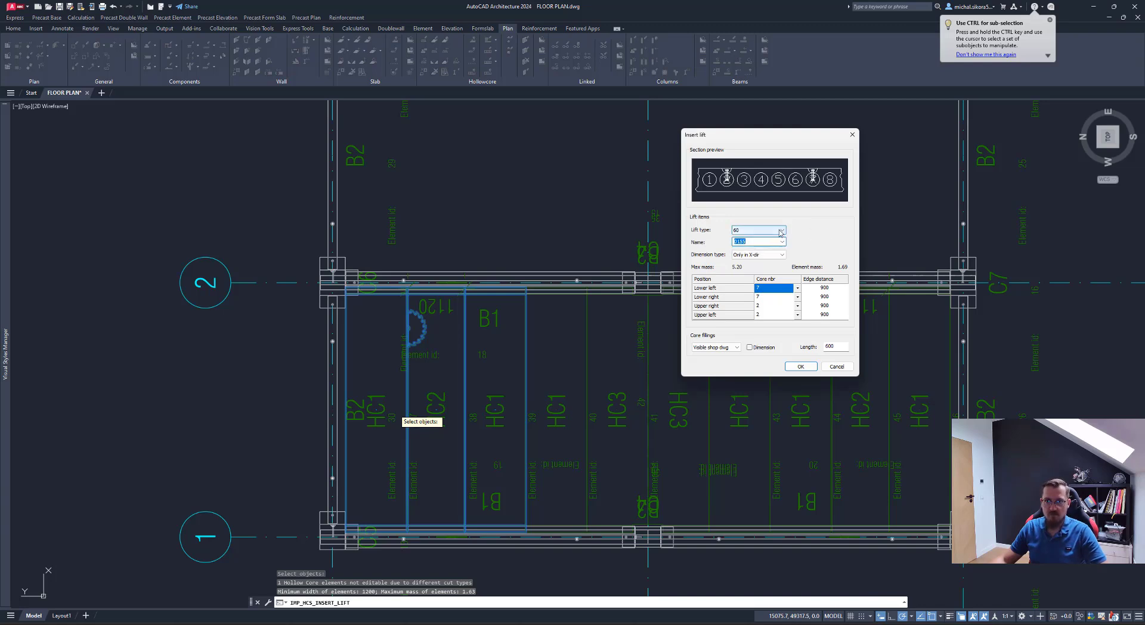
click(752, 241)
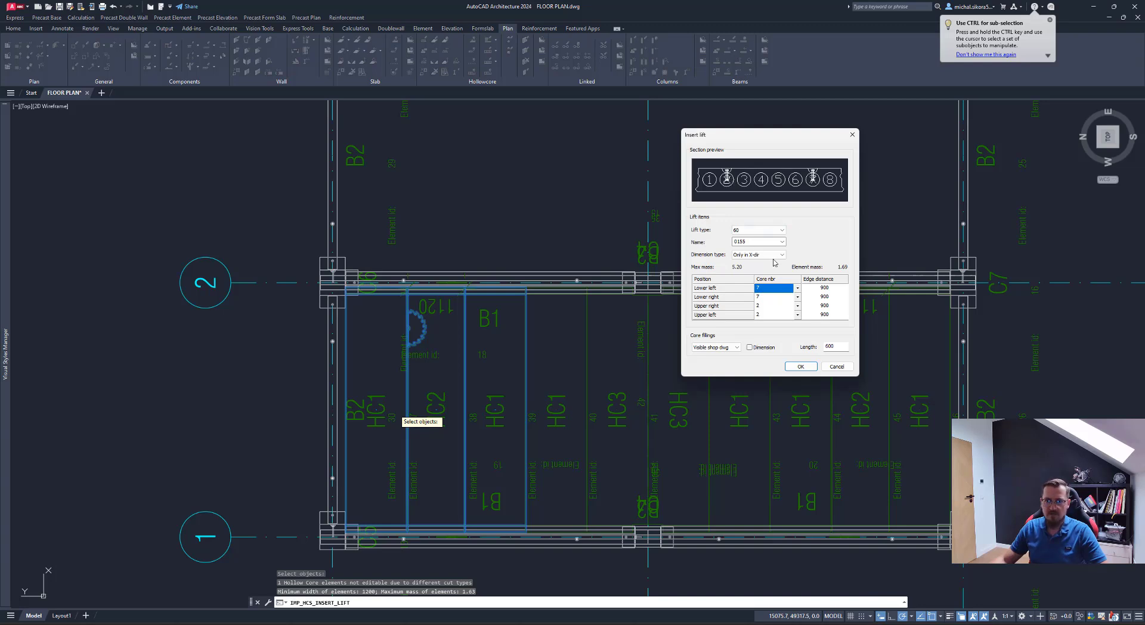
click(737, 346)
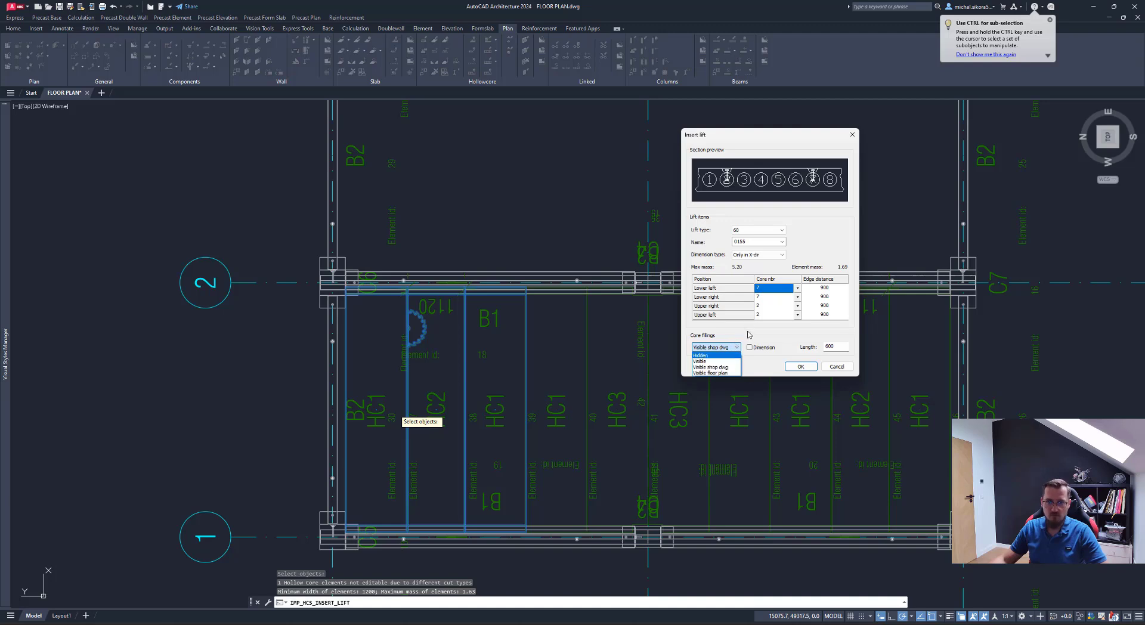
click(750, 335)
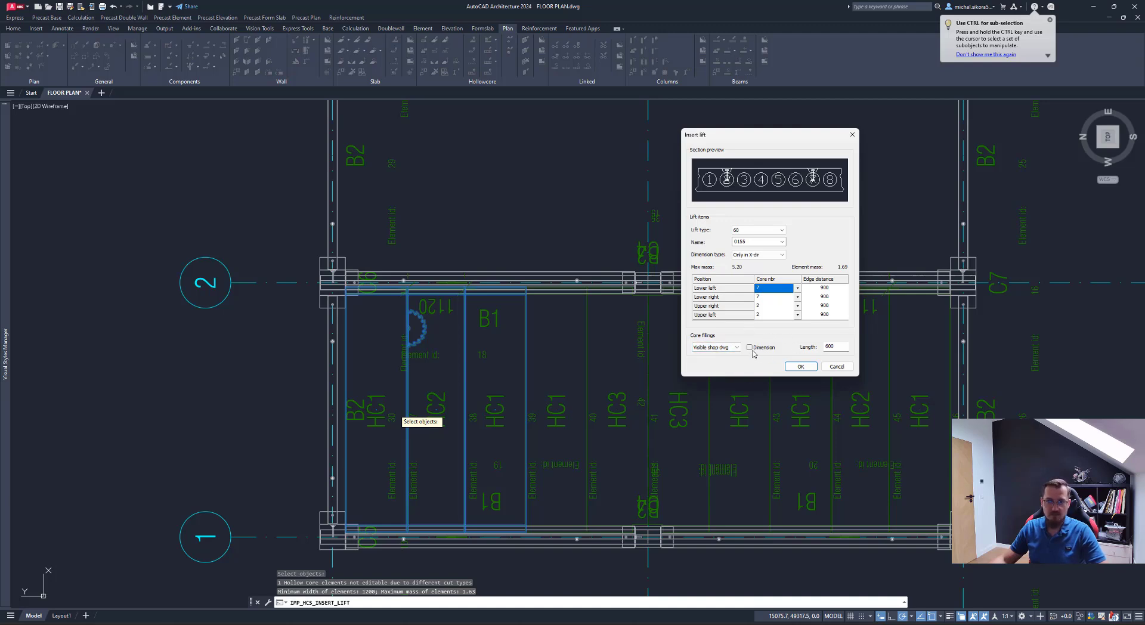
click(750, 348)
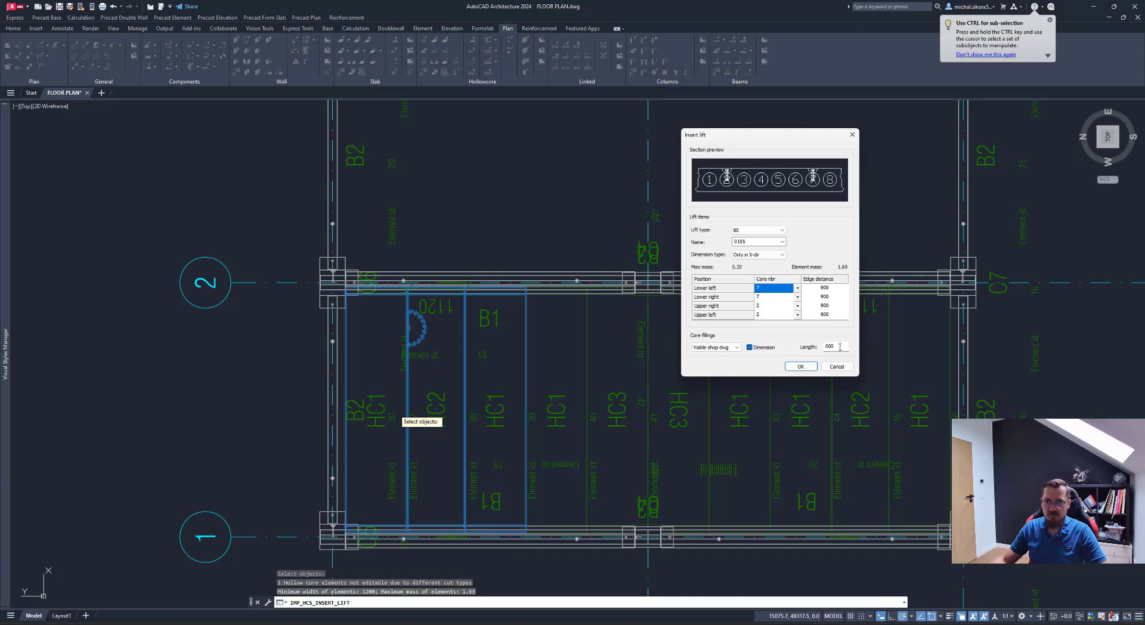
drag(840, 347, 813, 347)
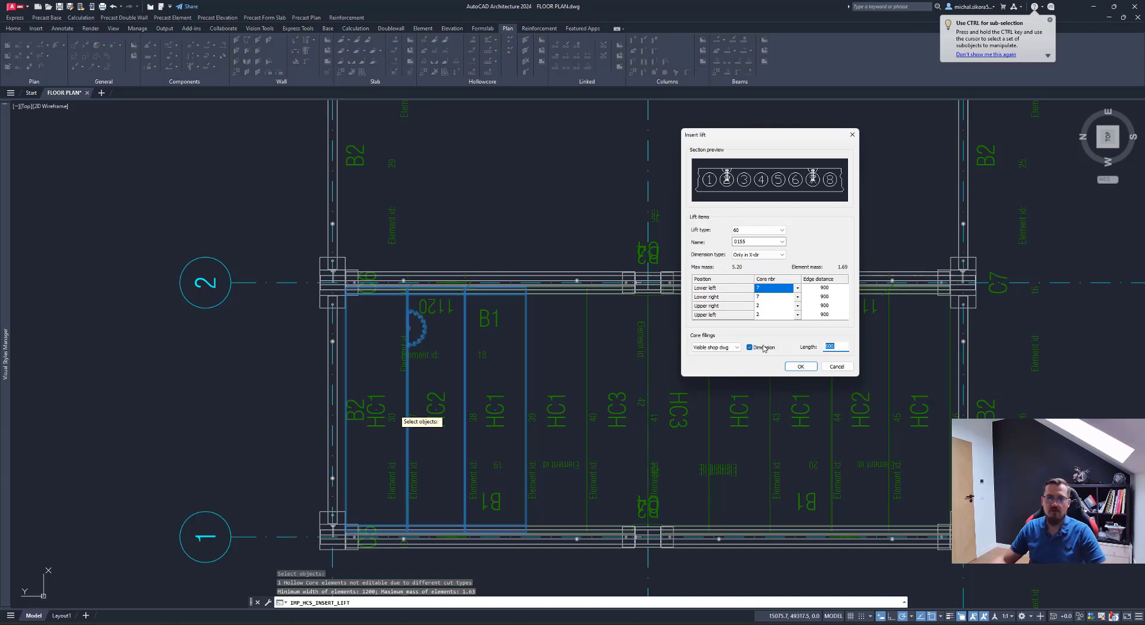
click(799, 367)
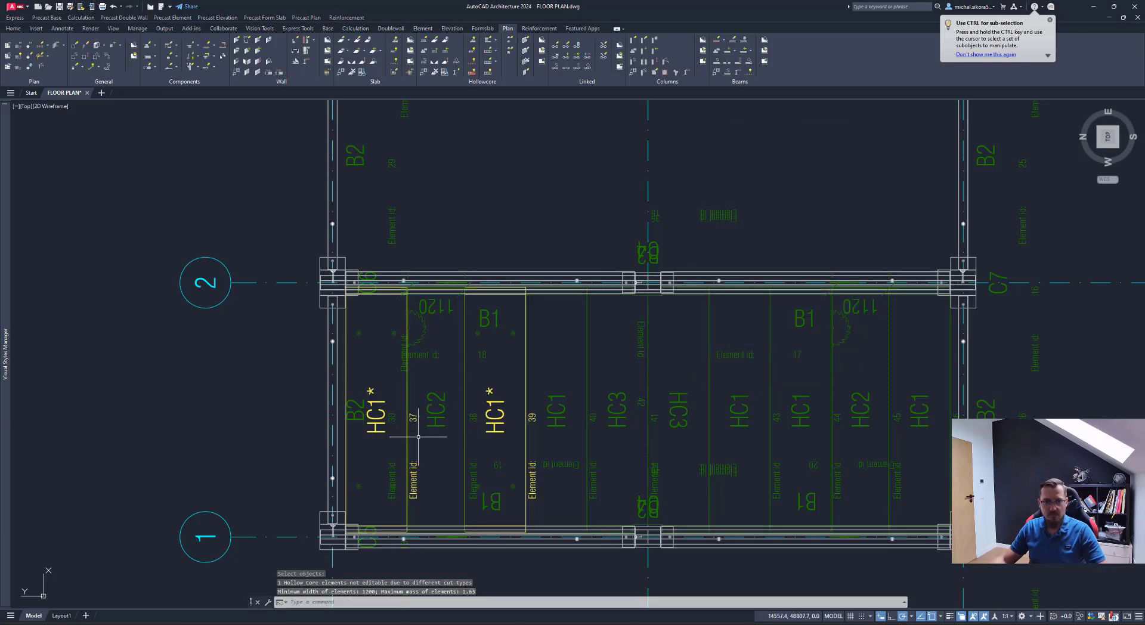
middle_drag(448, 412, 481, 374)
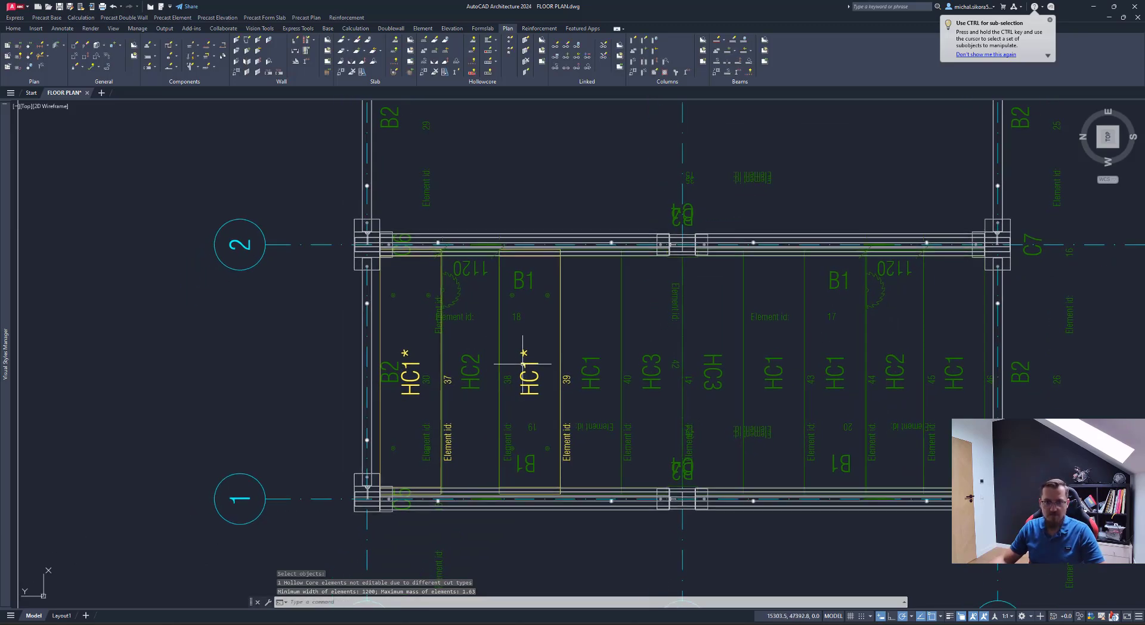
click(524, 394)
click(405, 357)
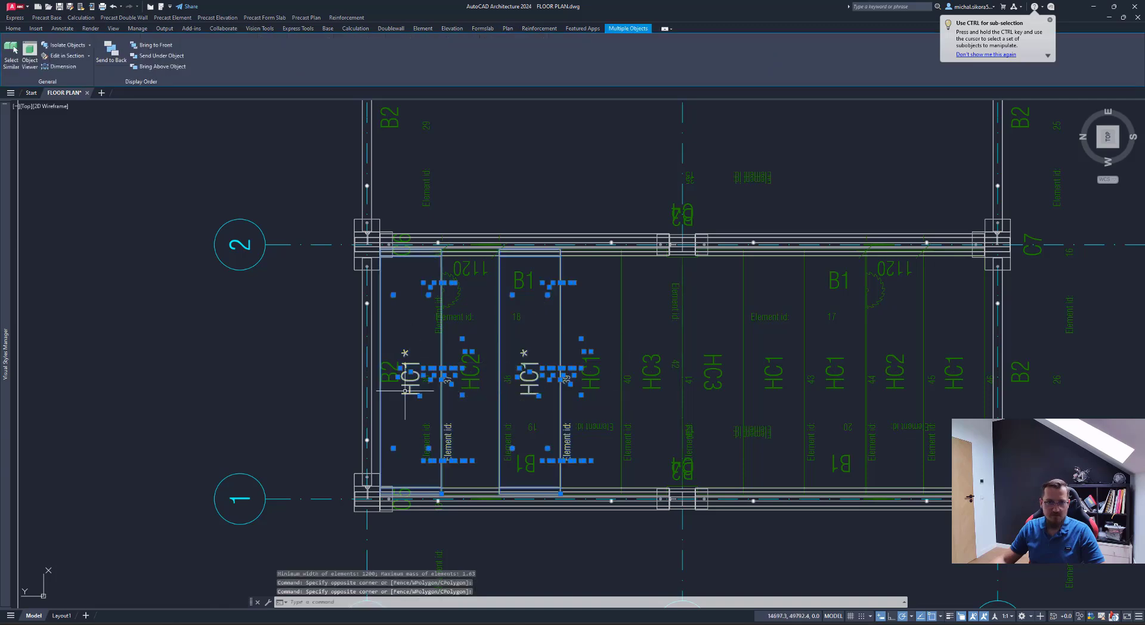
key(Escape)
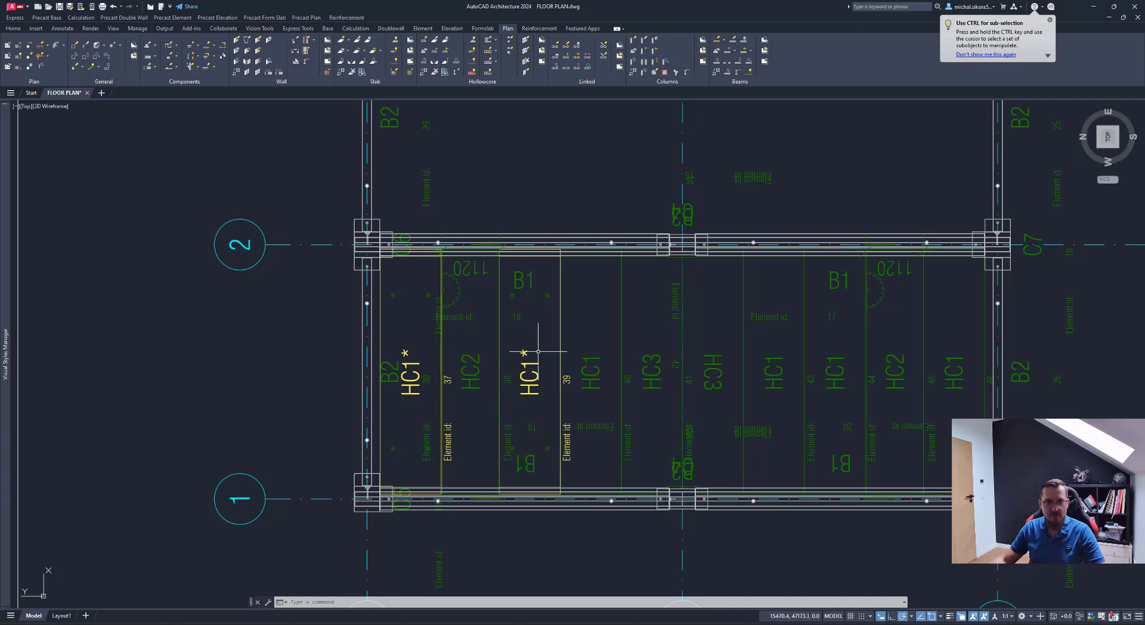
Step: Save only the two modified HC1 slabs, declining the existing element mark and giving them the new mark HC4
scroll(555, 299, up, 5)
scroll(519, 280, down, 3)
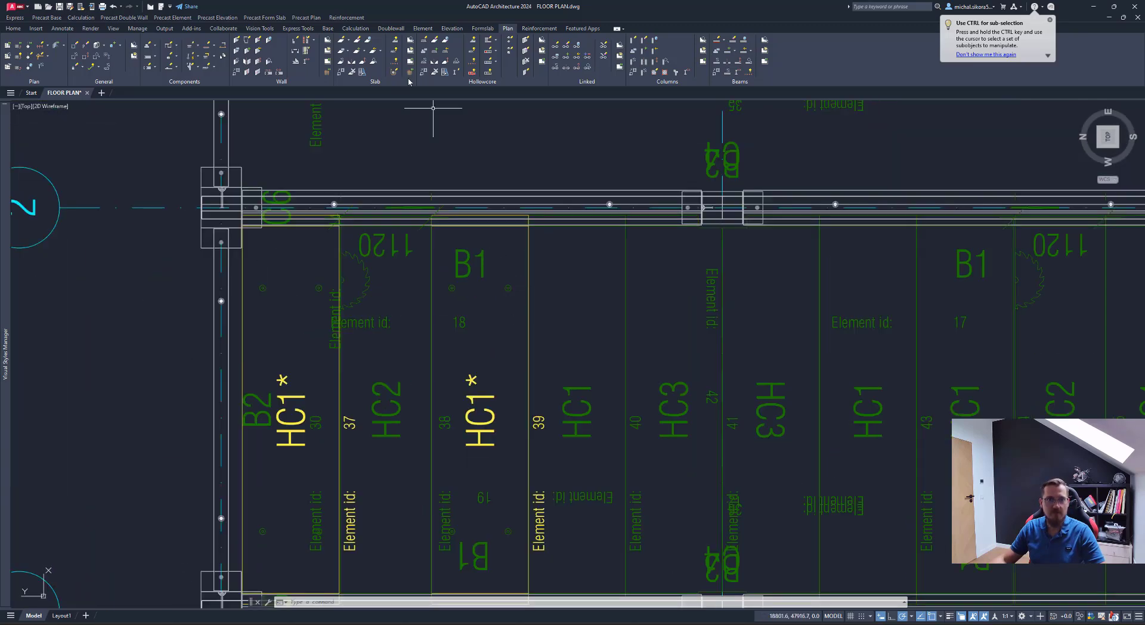
click(445, 44)
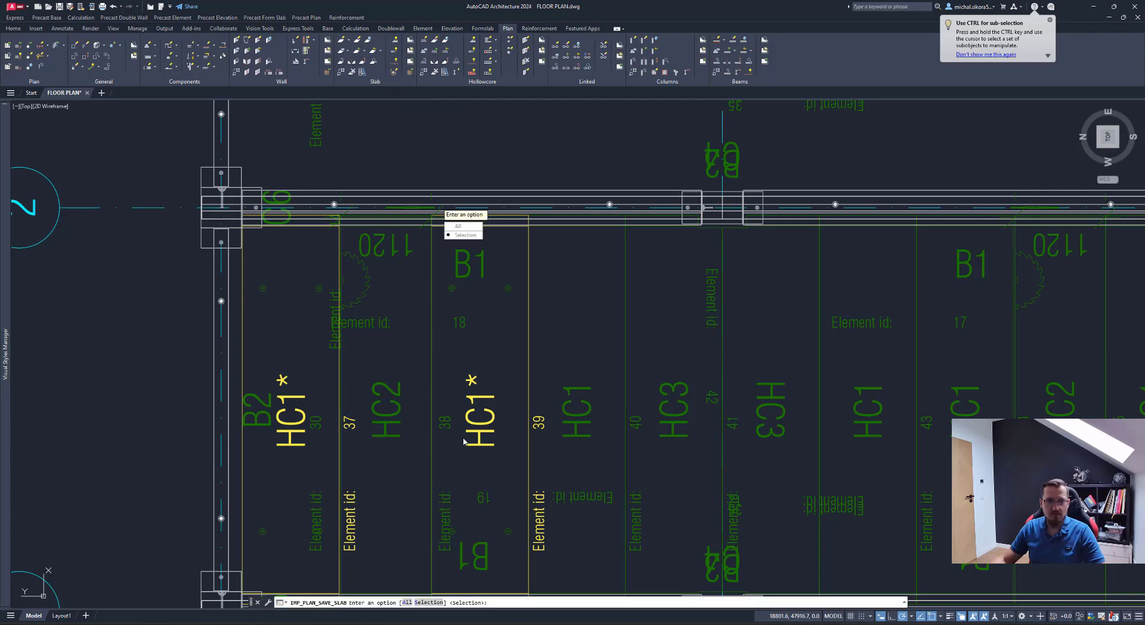
click(468, 235)
click(509, 457)
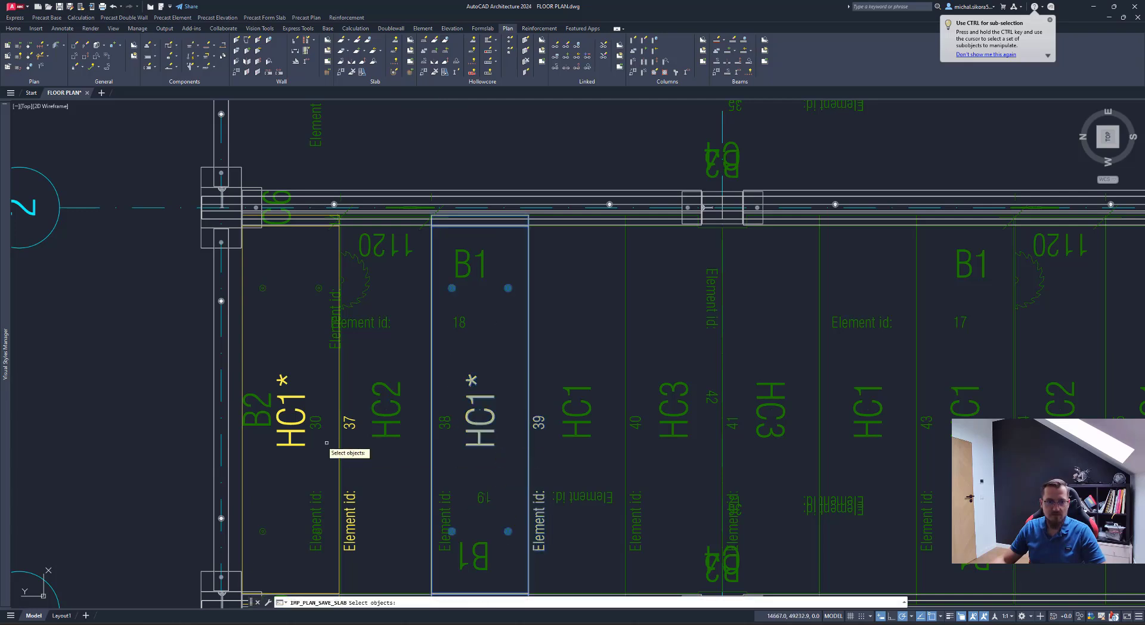
click(298, 433)
key(Return)
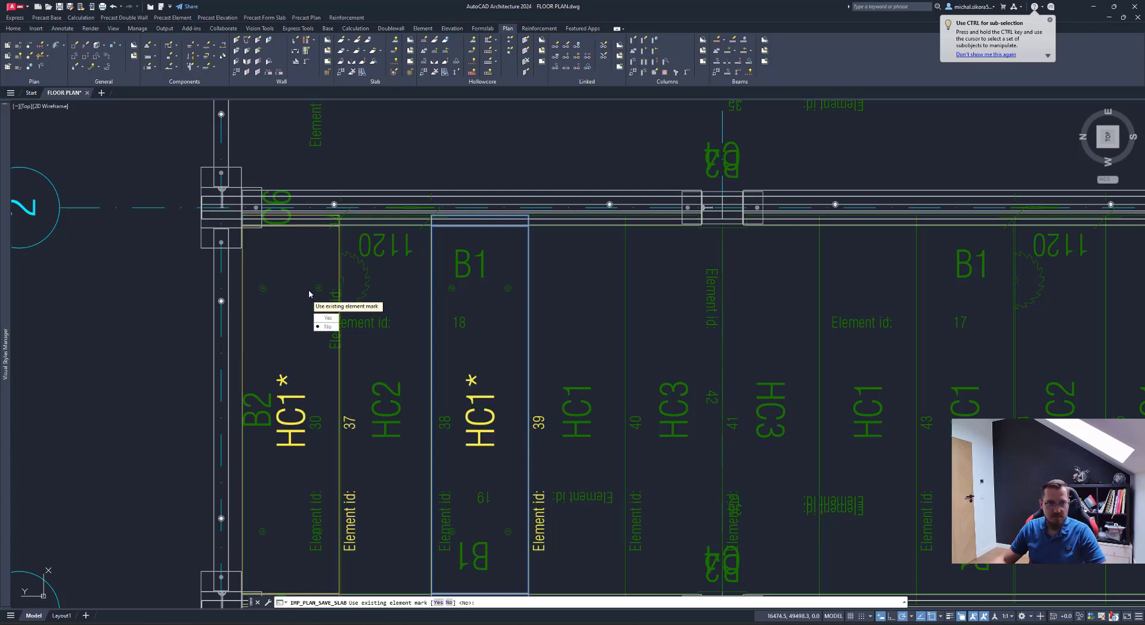
click(328, 327)
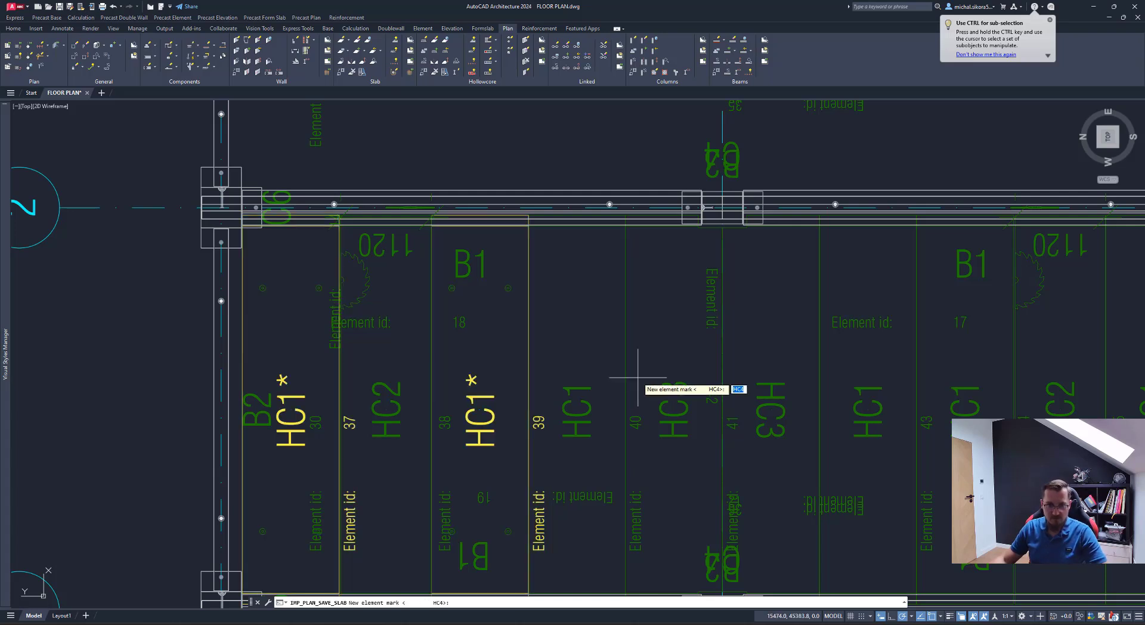
scroll(638, 377, down, 2)
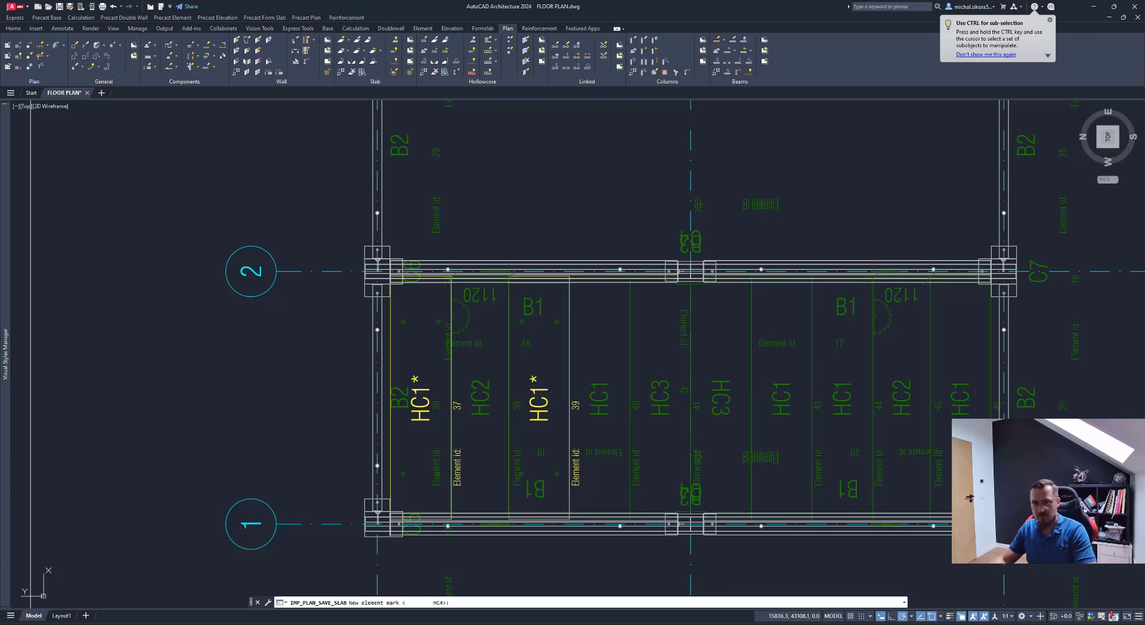
key(Return)
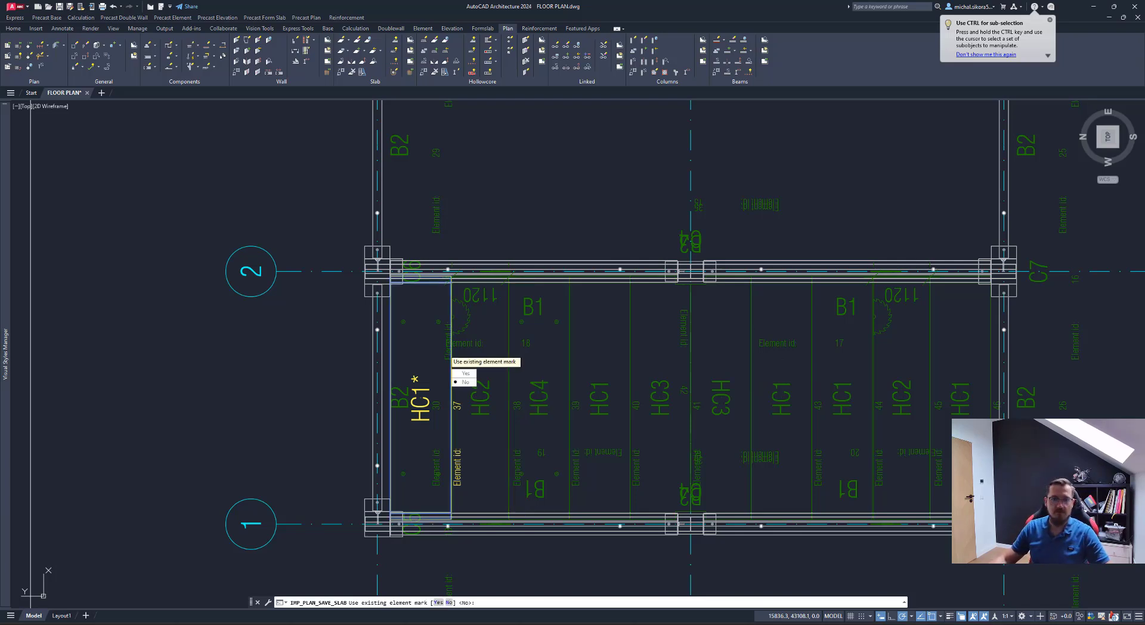
click(470, 383)
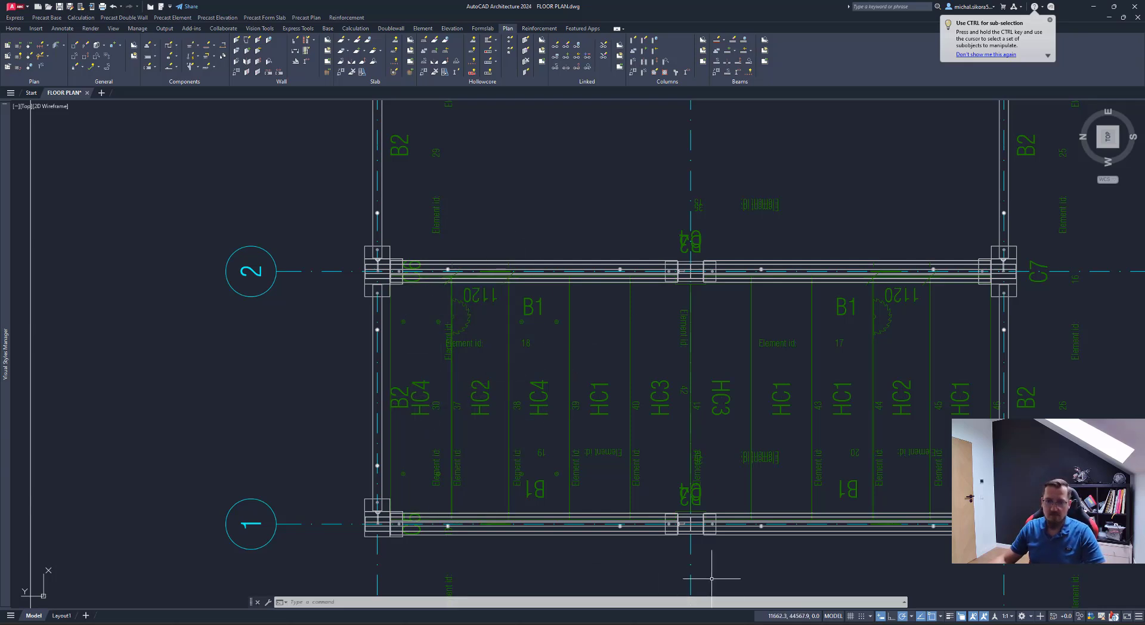
Step: Switch to PROJ_050424 in IMPACT Project Manager, update its model and check the element marks of the hollowcore slabs
mouse_move(691, 623)
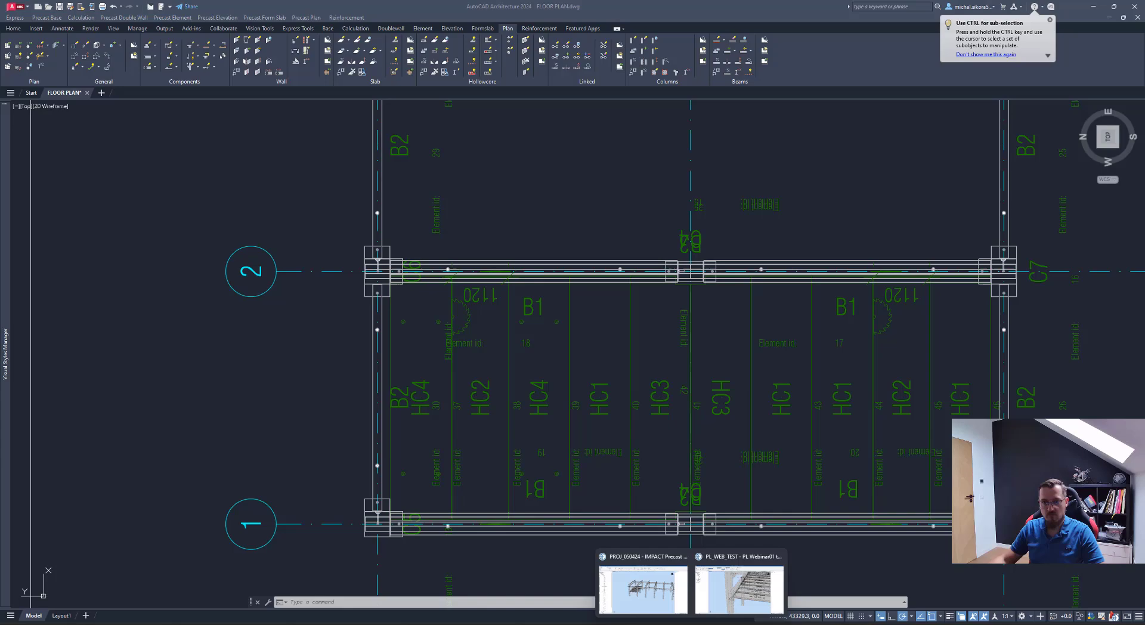
click(643, 588)
scroll(555, 292, up, 5)
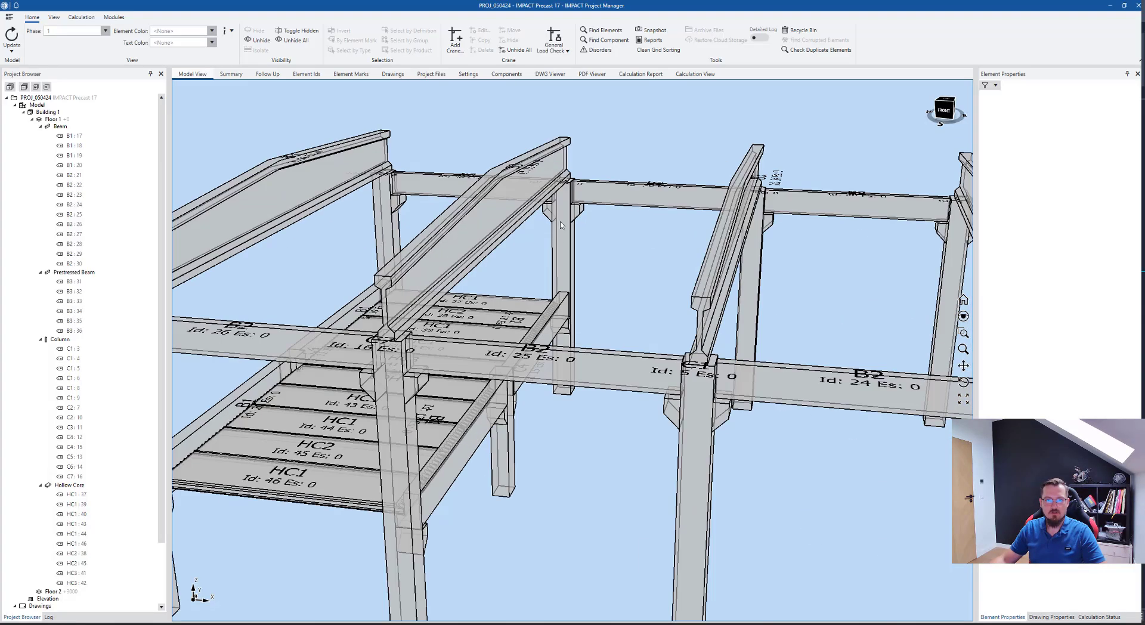
middle_drag(556, 292, 471, 50)
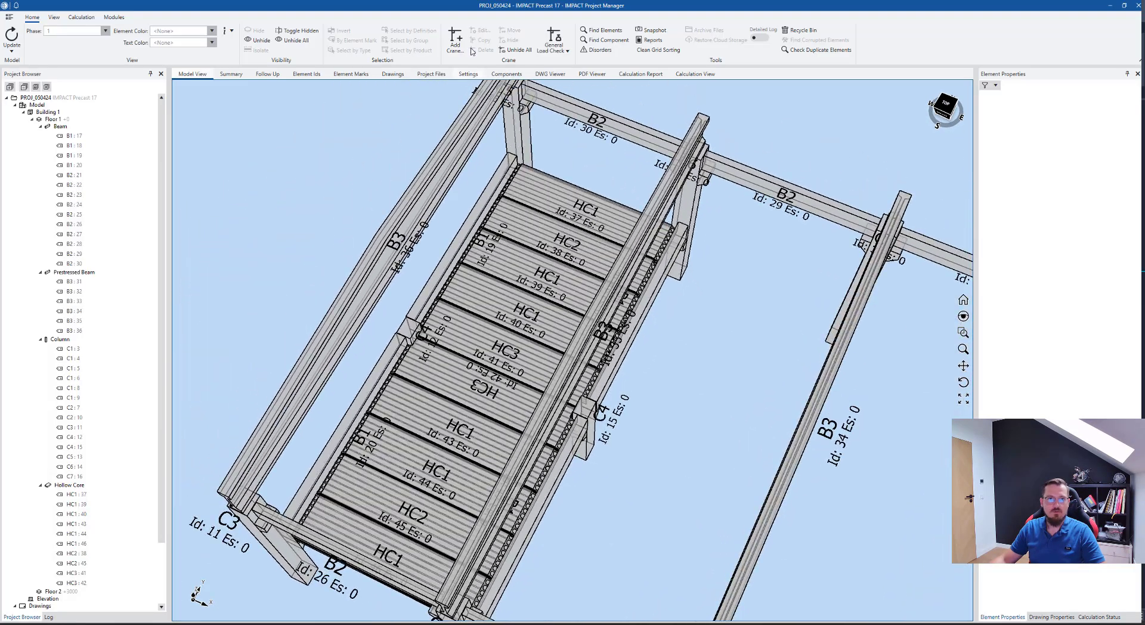
click(11, 36)
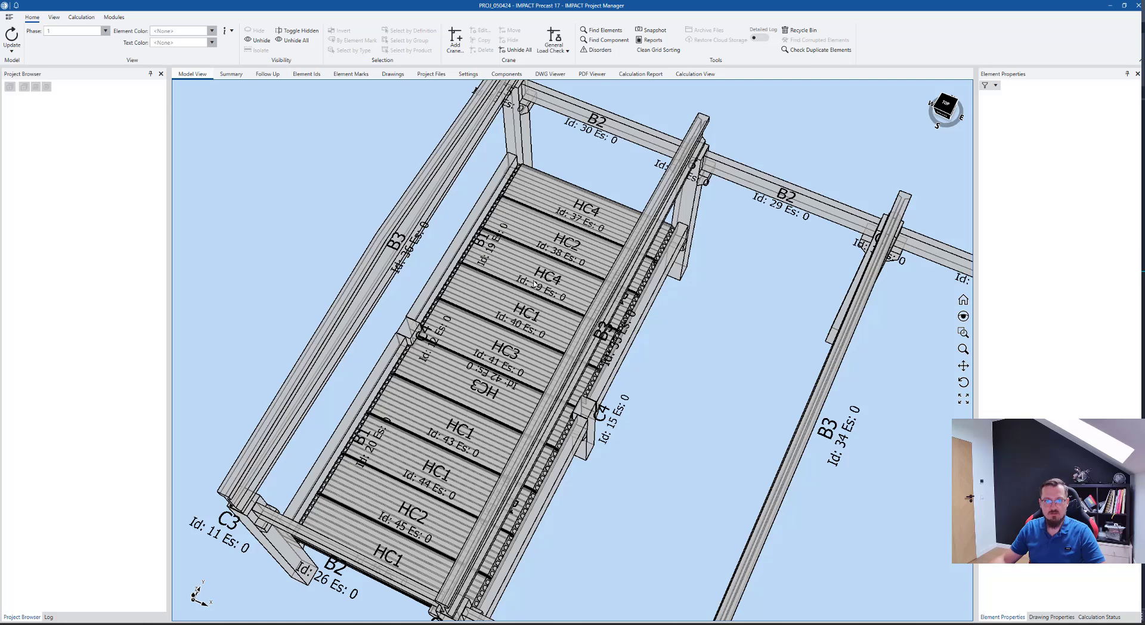
scroll(577, 227, up, 2)
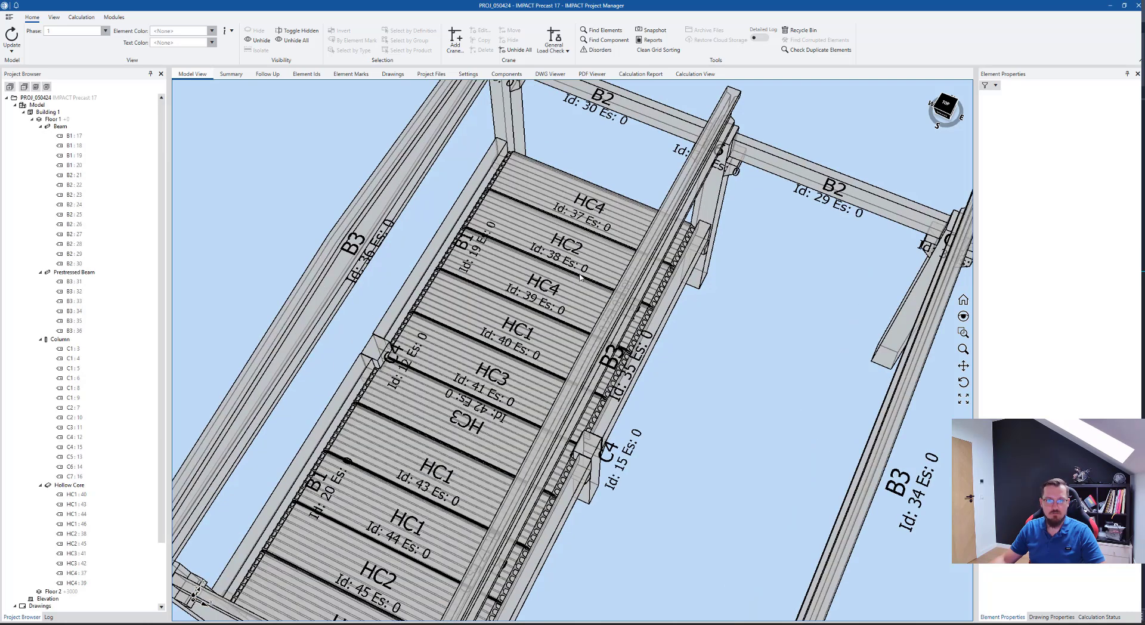
scroll(443, 317, down, 4)
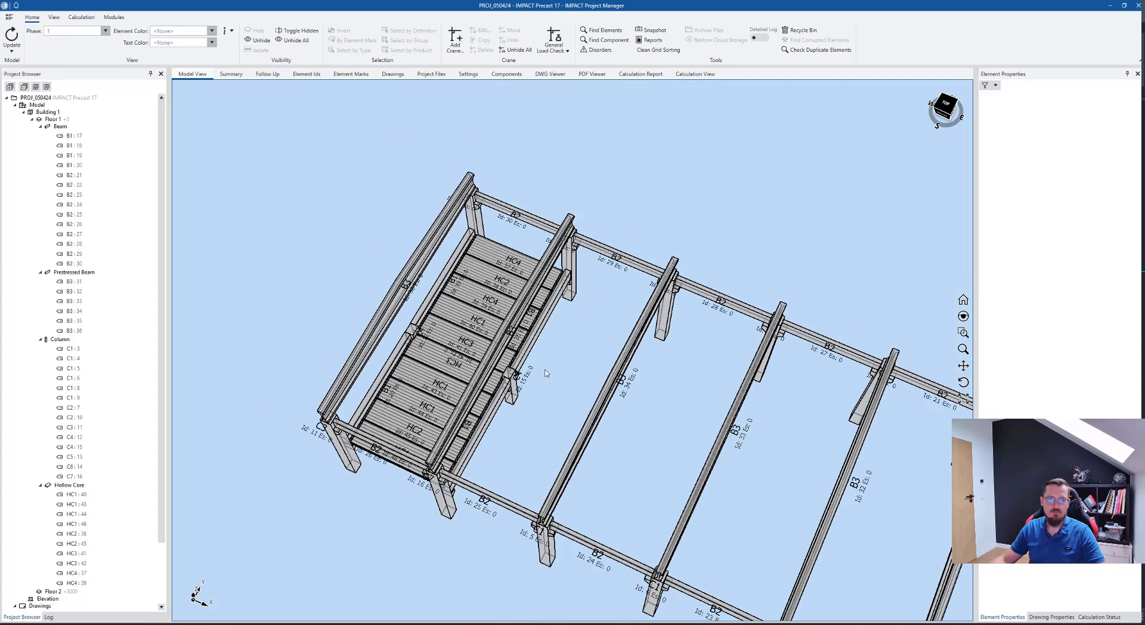
middle_drag(622, 453, 595, 359)
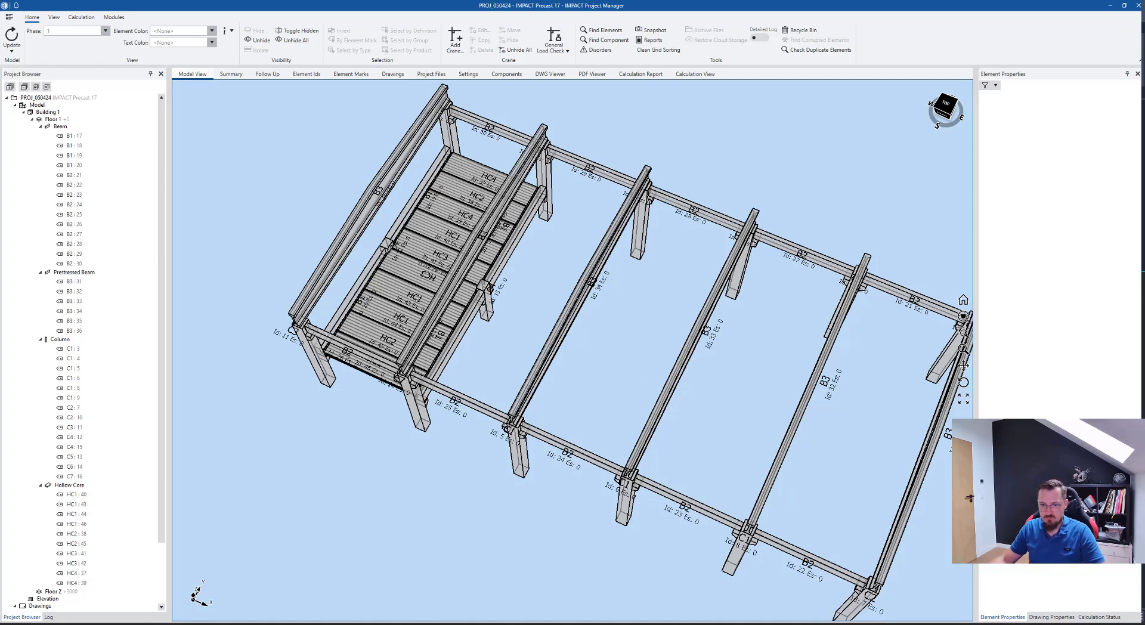
Step: Switch back to the AutoCAD floor plan and open the shop drawing of column C1 on axes A and 3 from a 3D view
mouse_move(731, 623)
click(731, 581)
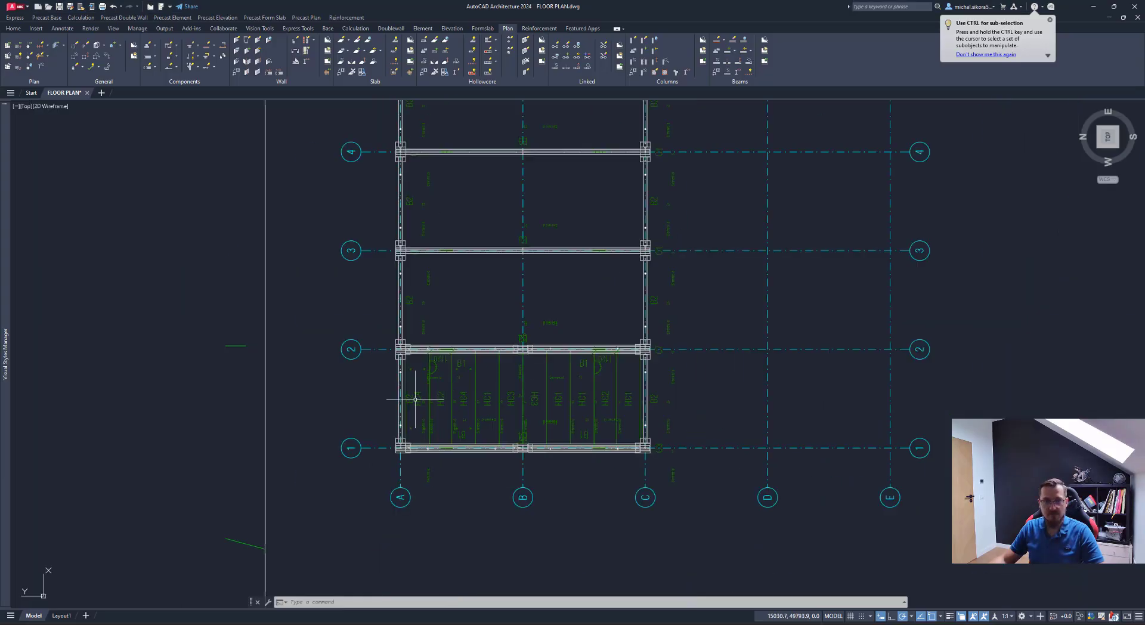
middle_drag(744, 310, 696, 312)
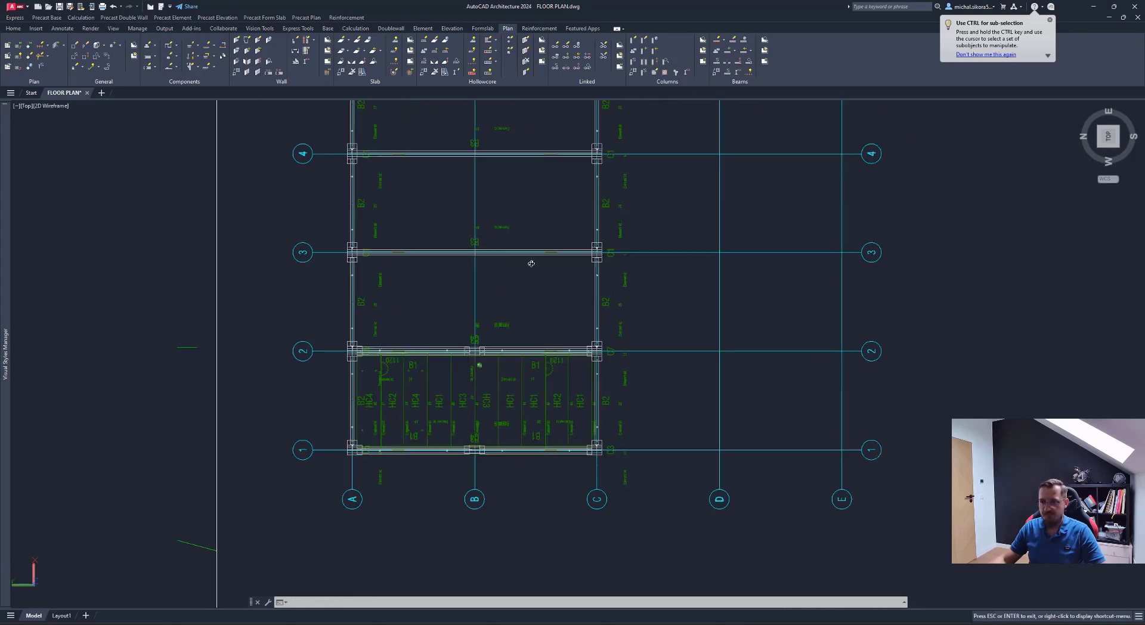
shift+middle_drag(531, 263, 536, 232)
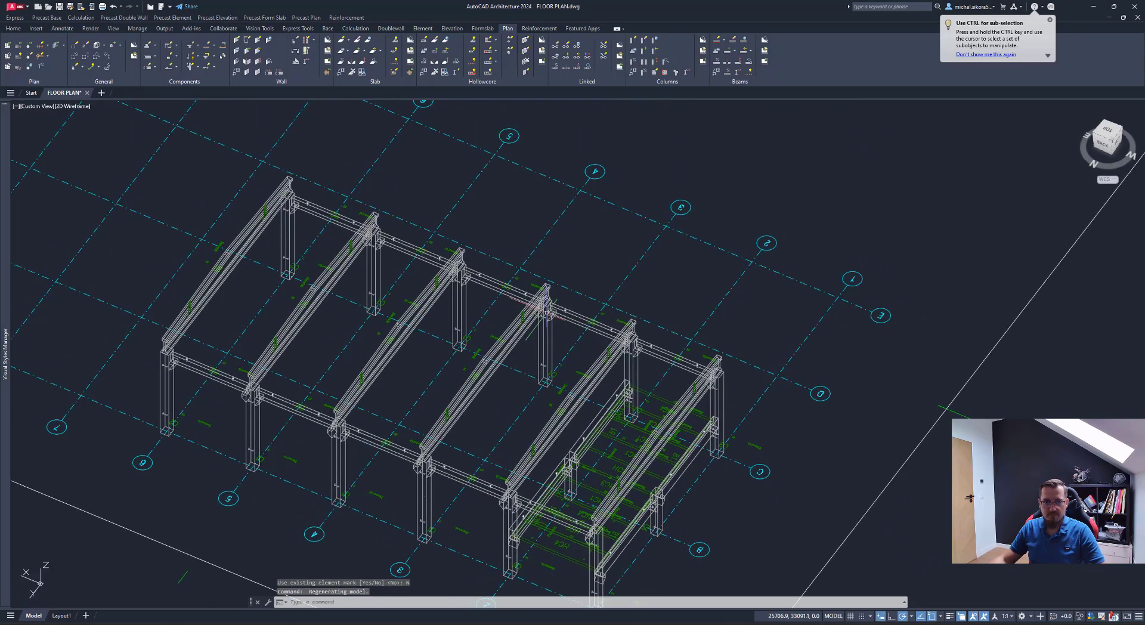
scroll(552, 307, up, 4)
click(540, 296)
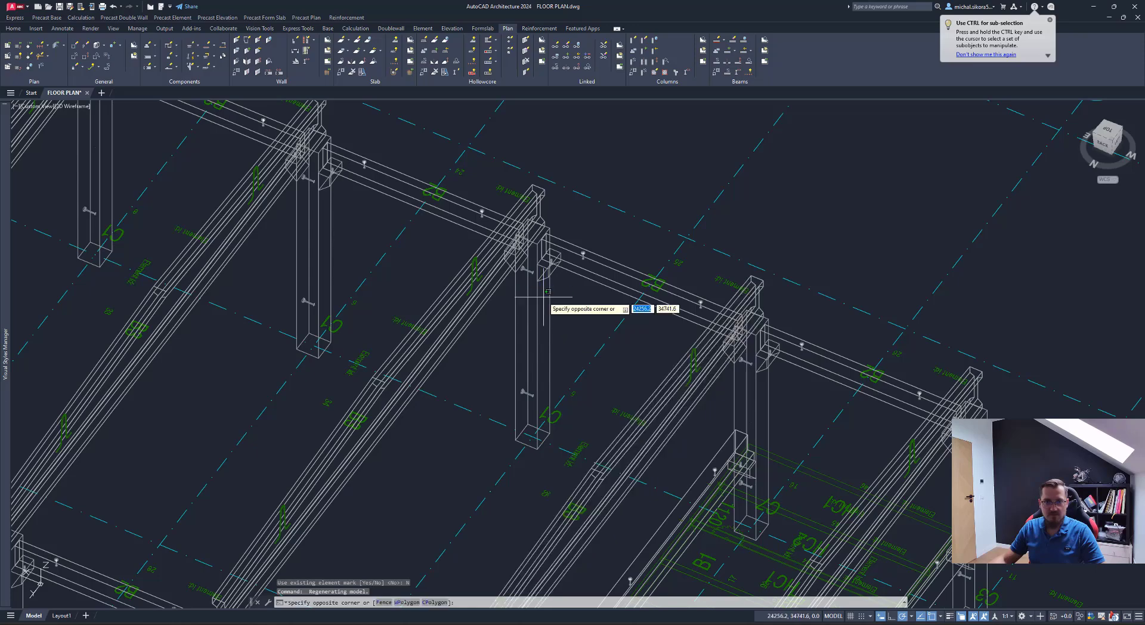
key(Escape)
scroll(479, 350, down, 4)
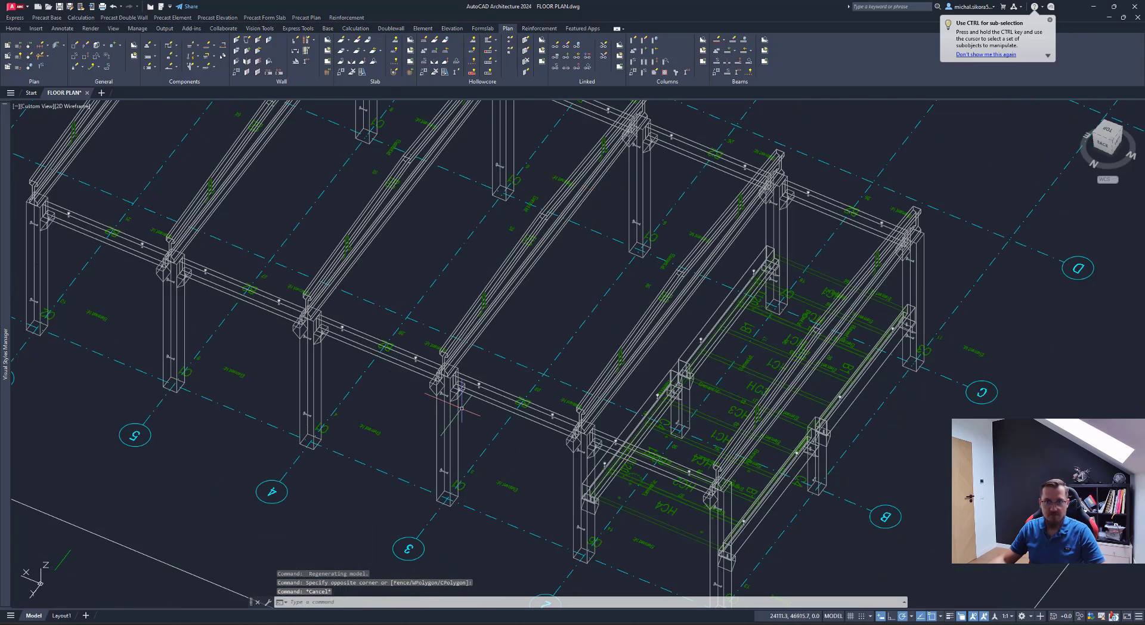
click(703, 51)
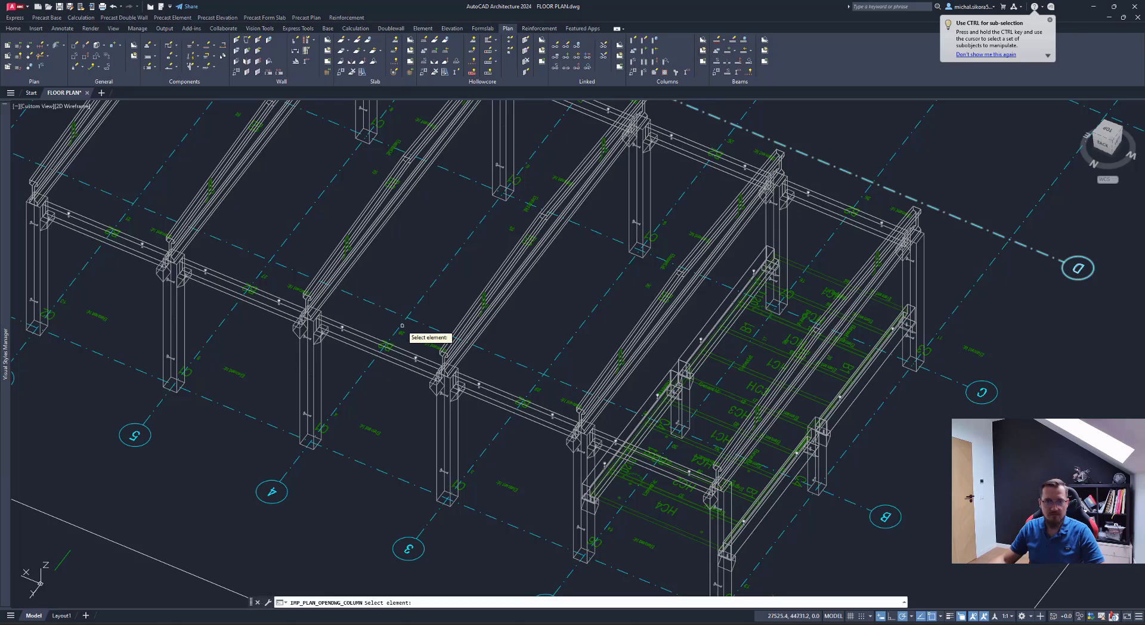
click(458, 435)
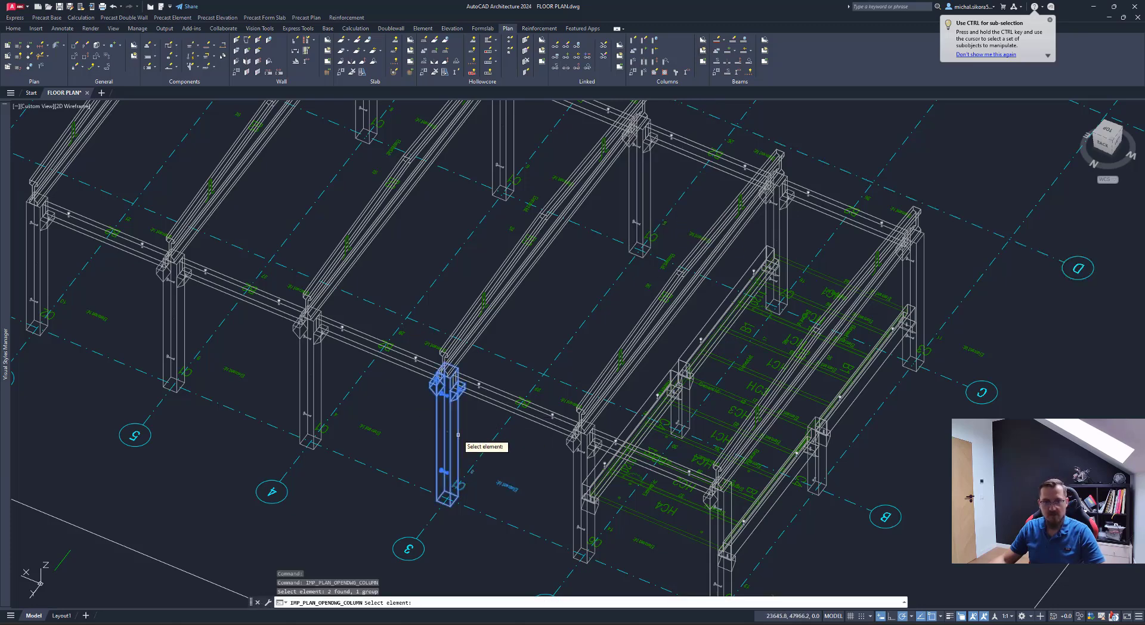
key(Return)
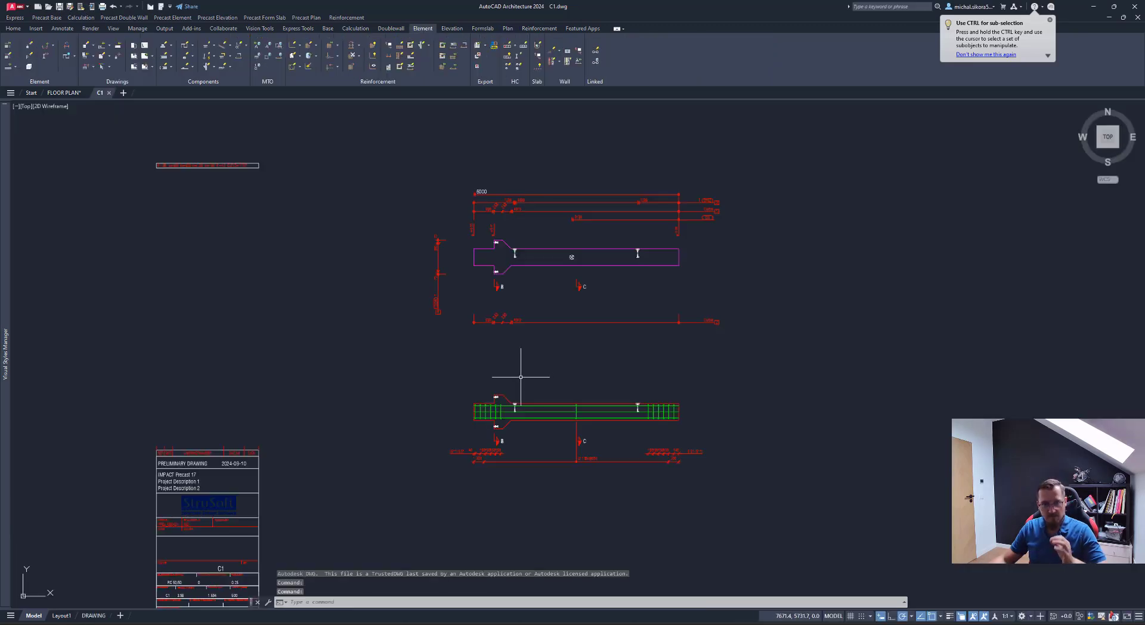
Step: Examine column C1's views, reinforcement, corbel dimensions and sections in model space and on the DRAWING layout
middle_drag(547, 337, 496, 403)
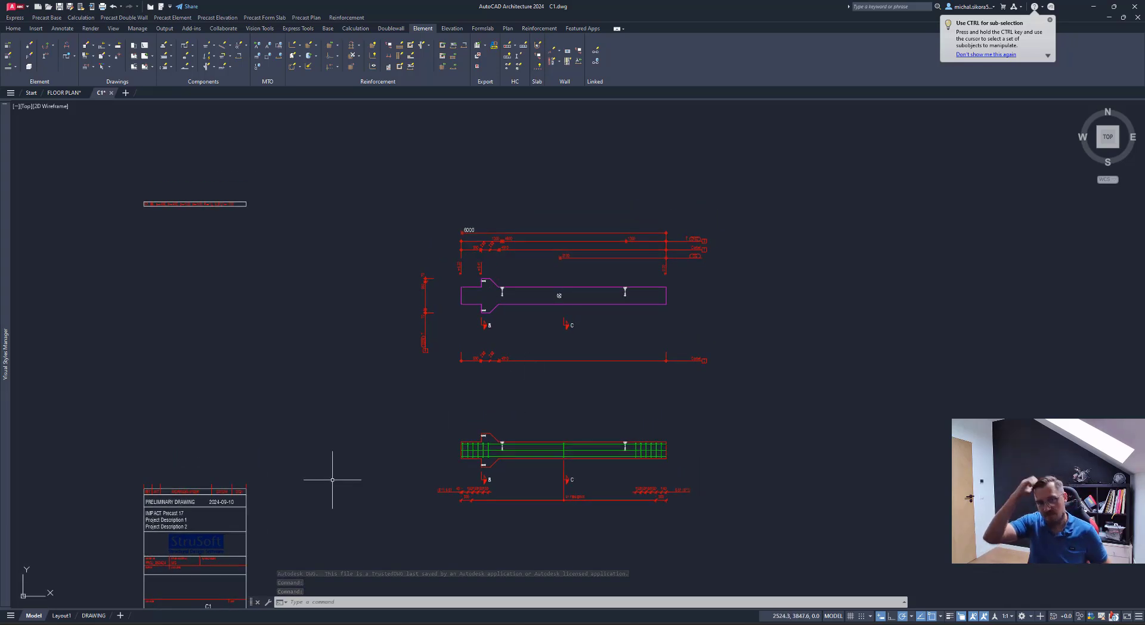
scroll(504, 356, down, 2)
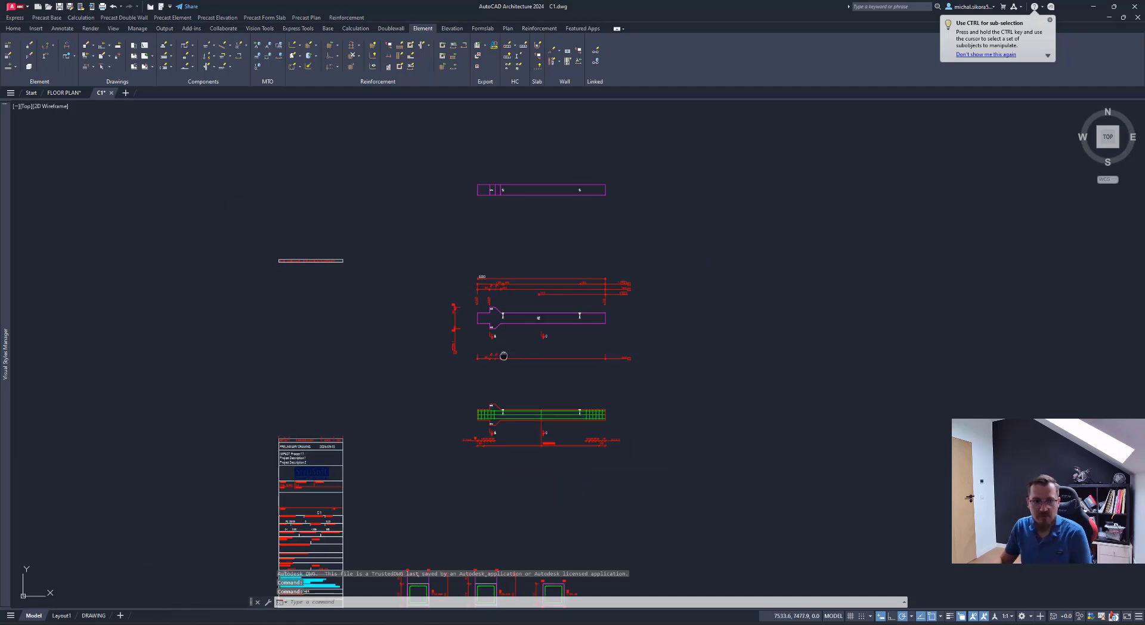
click(108, 615)
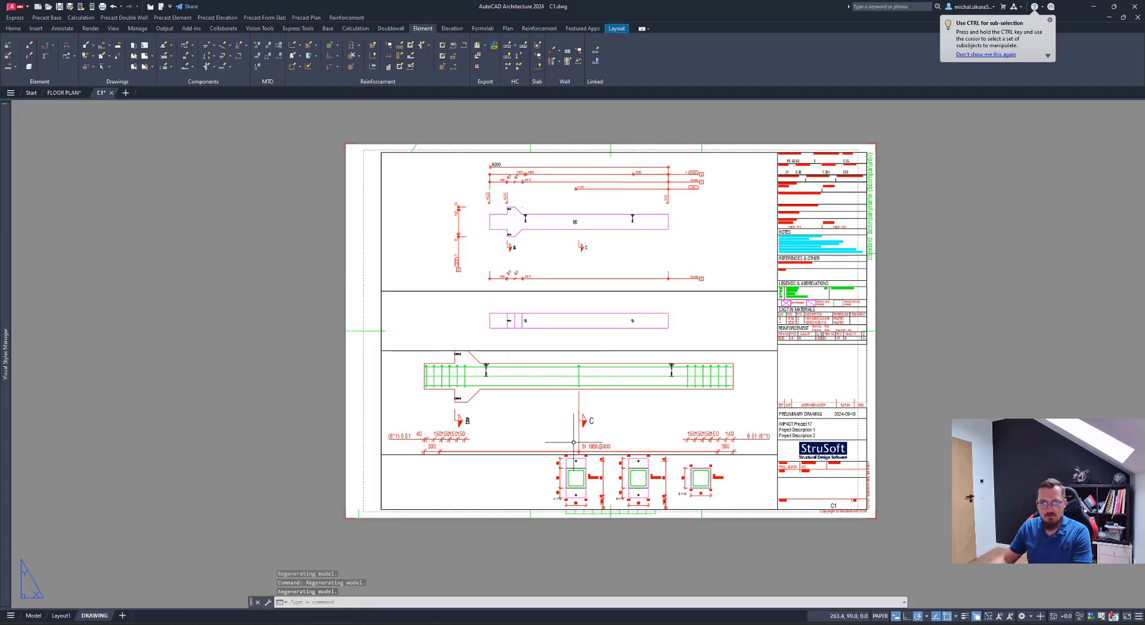
scroll(602, 476, up, 2)
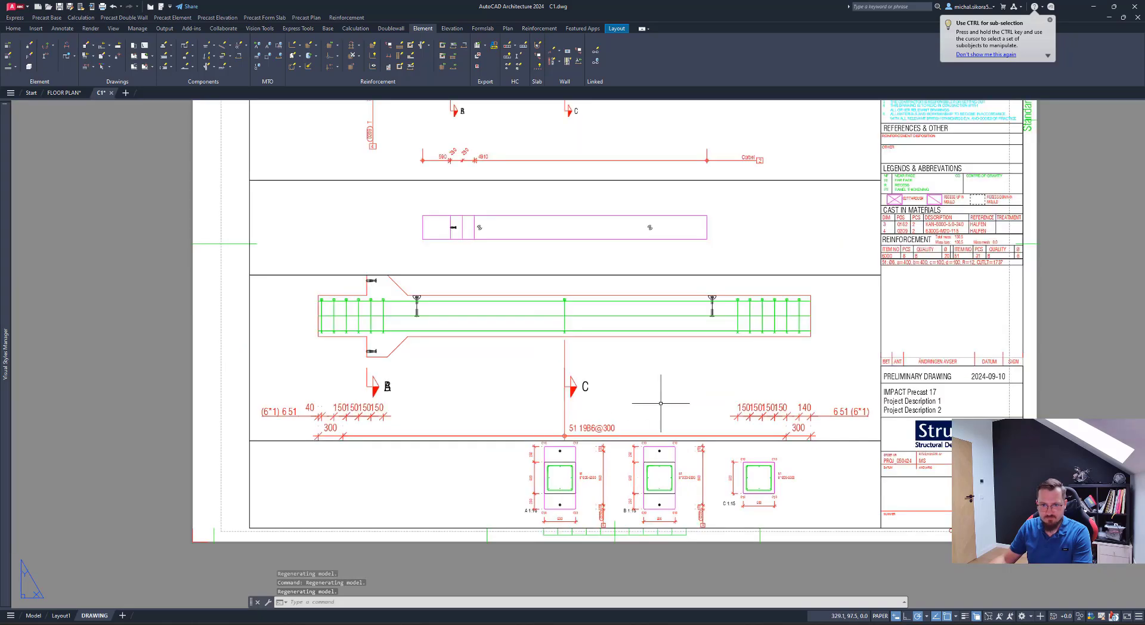
scroll(681, 450, up, 1)
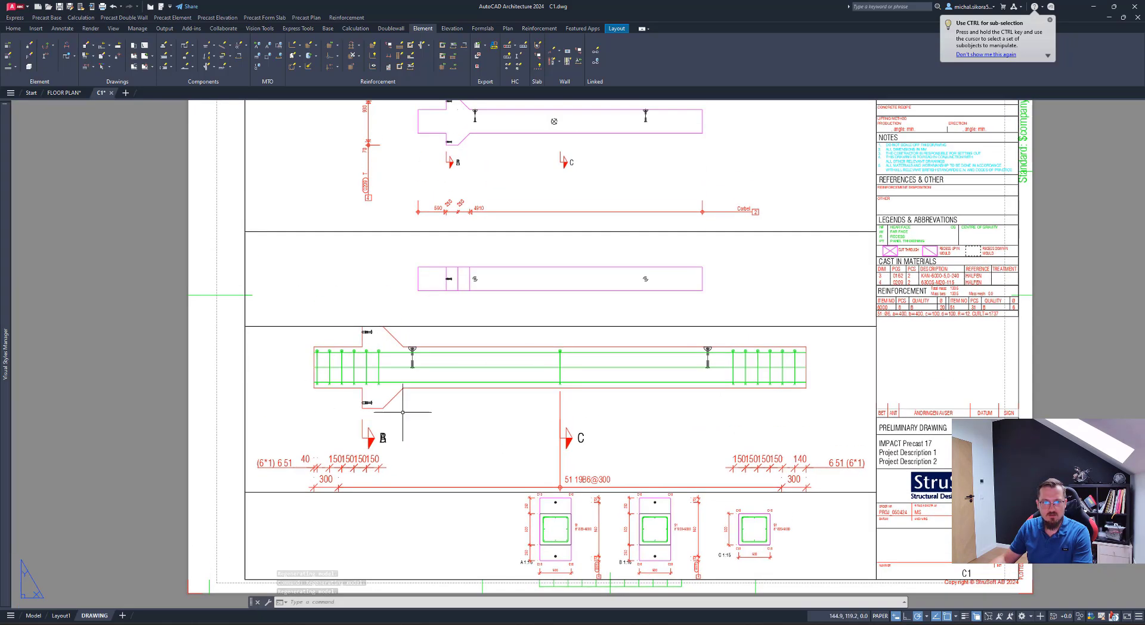
scroll(404, 446, up, 3)
scroll(404, 446, down, 1)
middle_drag(445, 346, 445, 348)
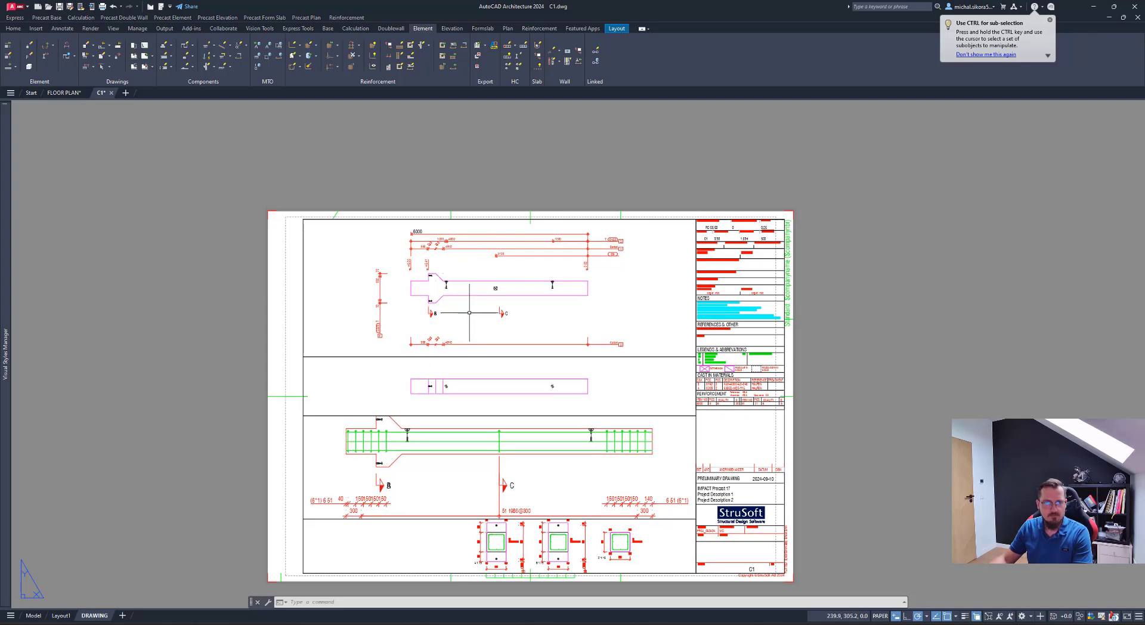
scroll(438, 310, up, 5)
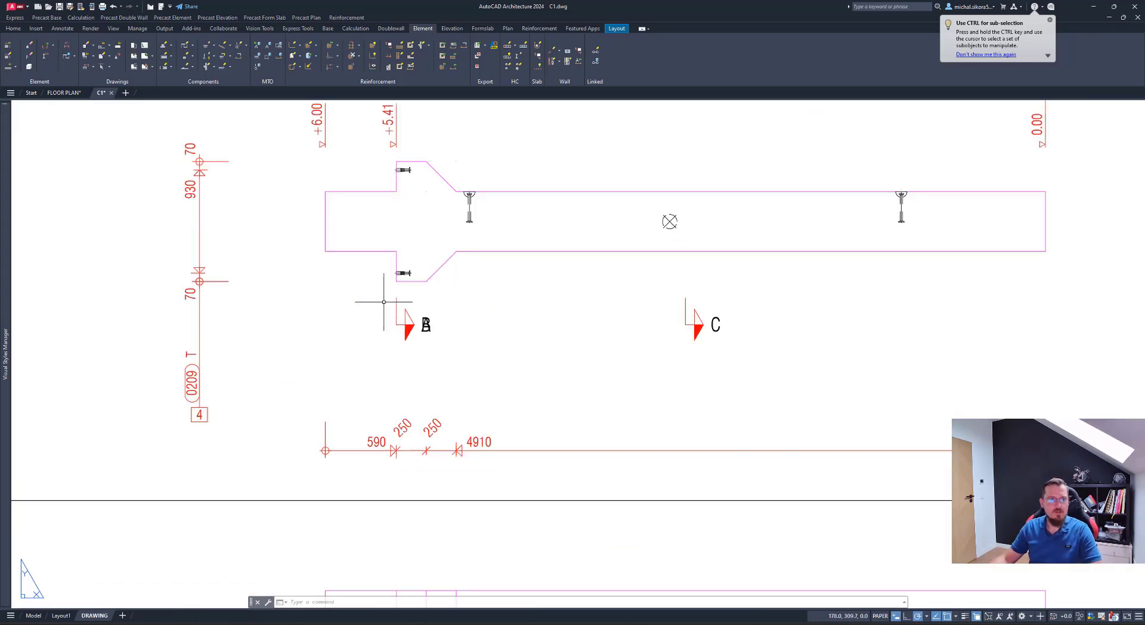
mouse_move(55, 95)
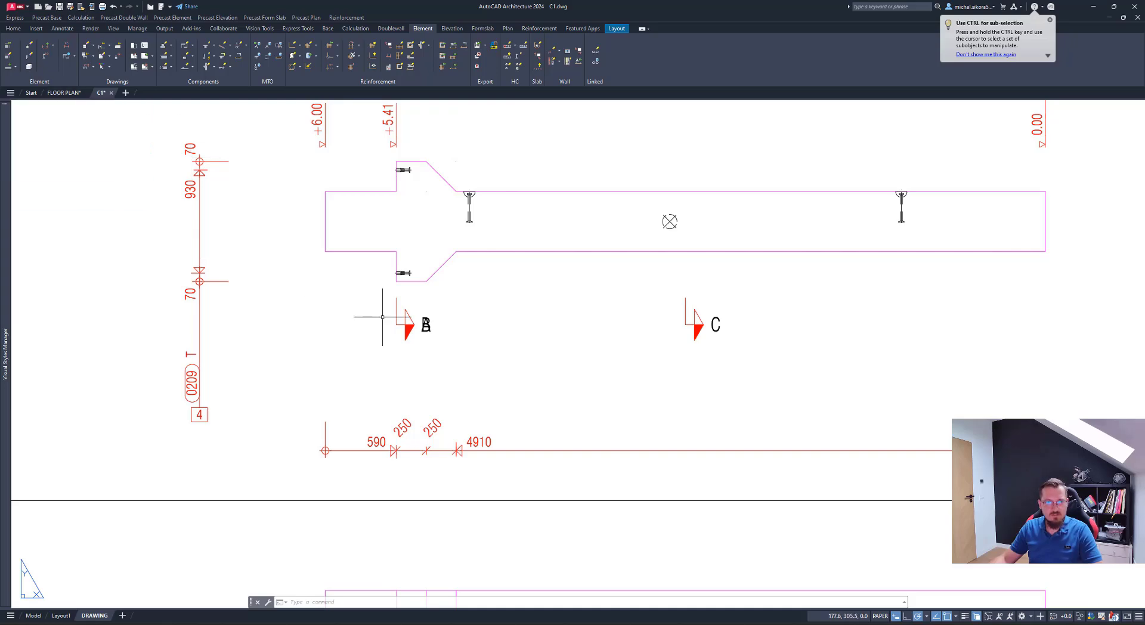
scroll(393, 328, down, 5)
Step: Return to the floor plan, open the shop drawing of corner column C2 on axes A and 6, and check its sheet
key(ctrl+Tab)
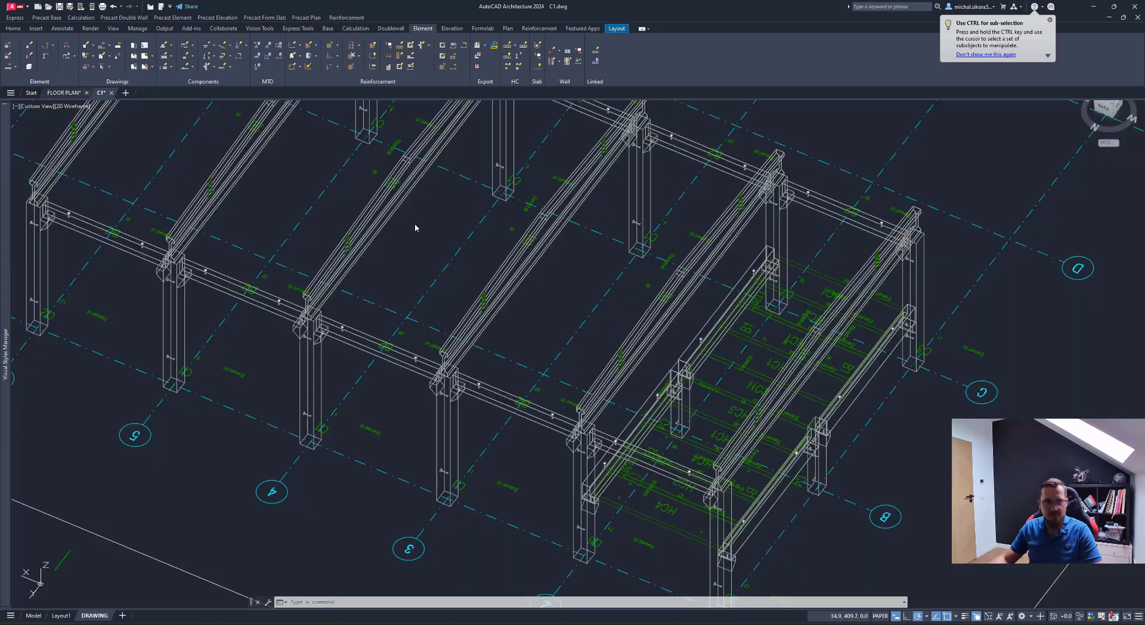
scroll(513, 341, up, 3)
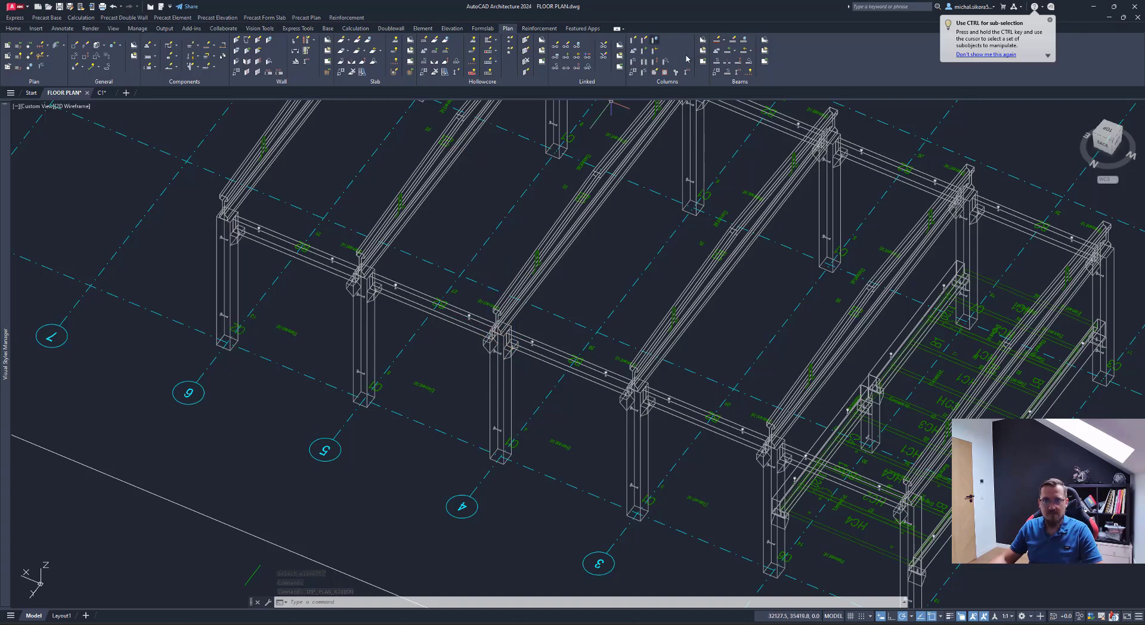
click(655, 41)
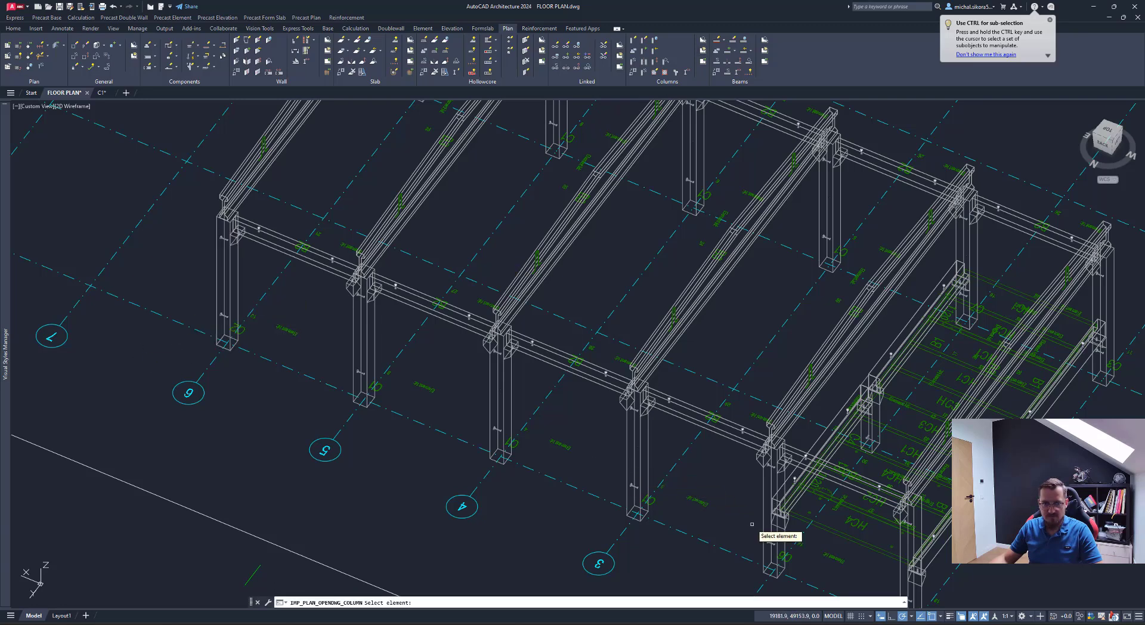
click(239, 295)
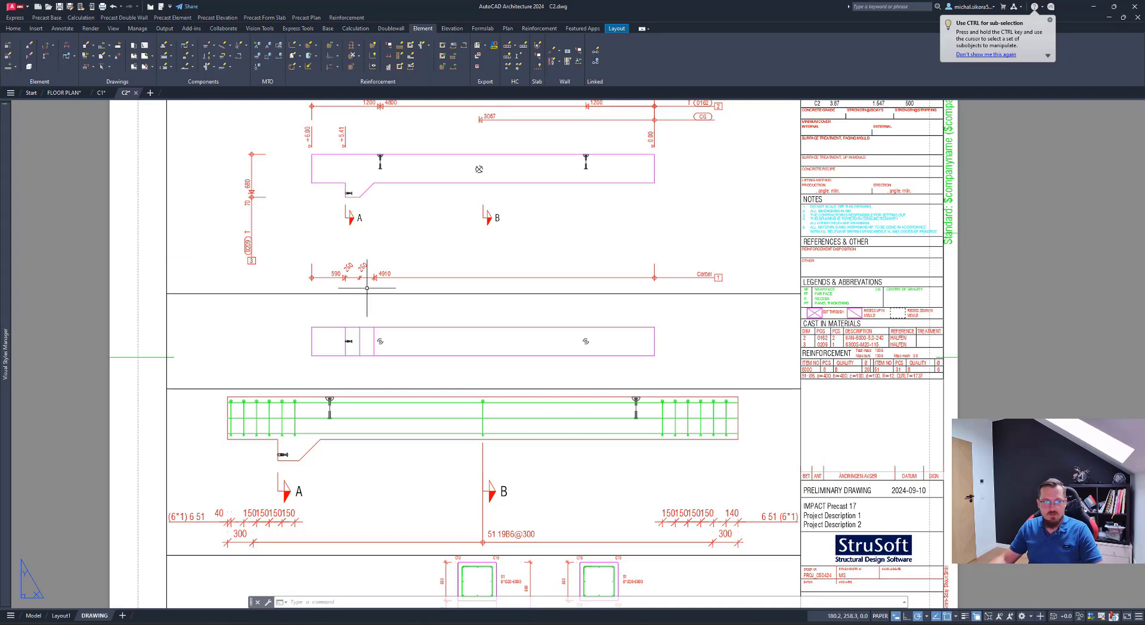
scroll(585, 403, down, 2)
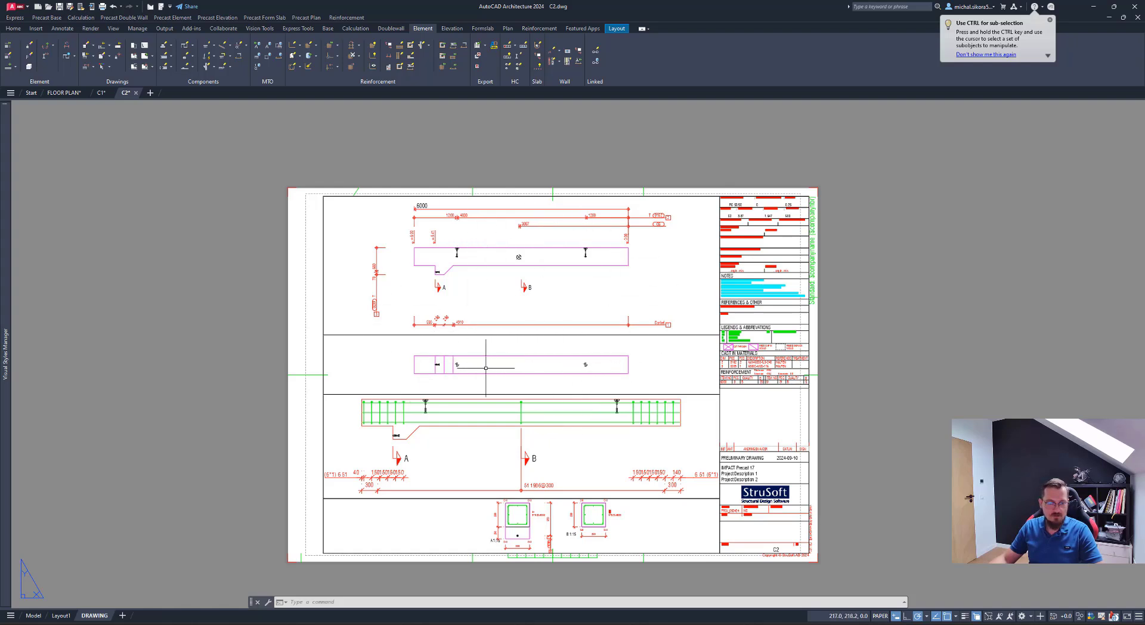
scroll(530, 546, up, 2)
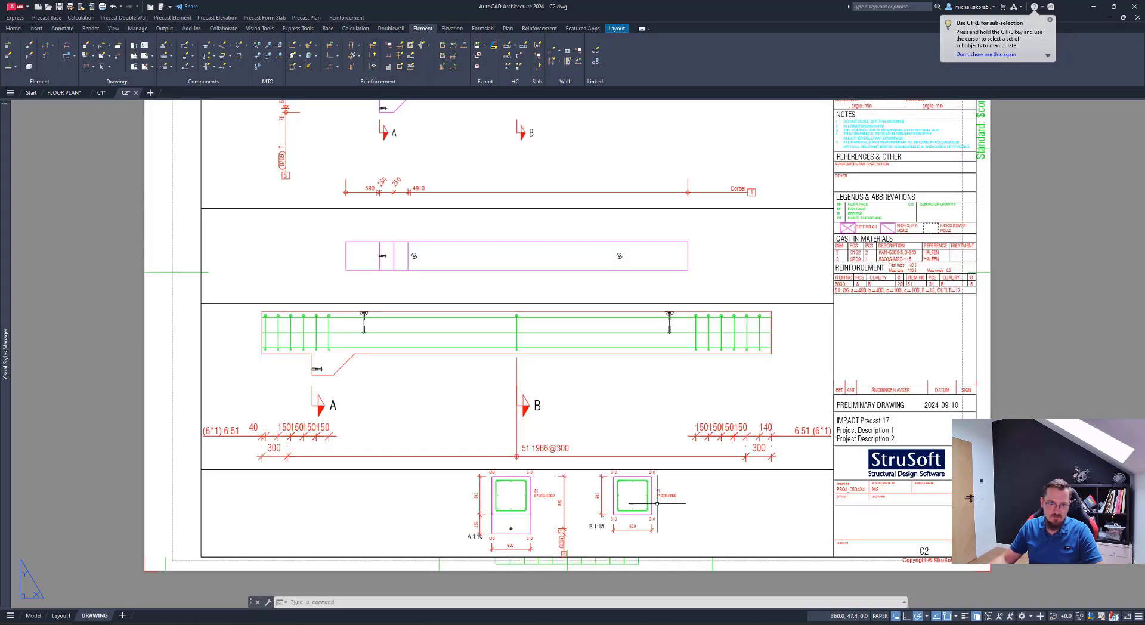
Step: Return to model space in the C2 drawing and open the corbel reinforcement settings for the column's corbel
click(61, 616)
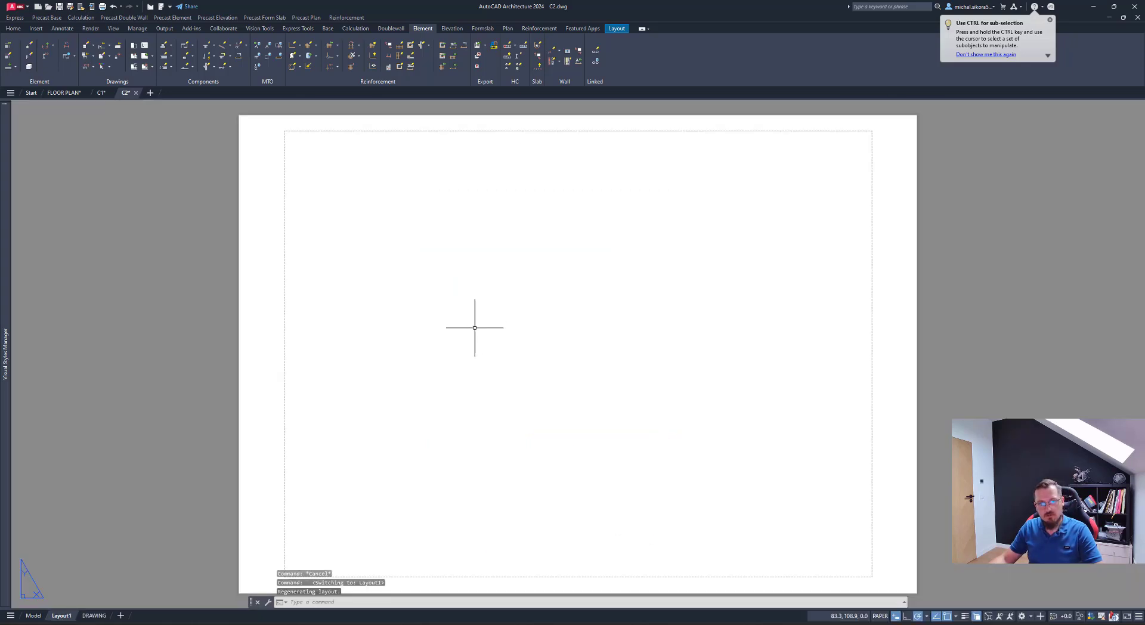
click(33, 616)
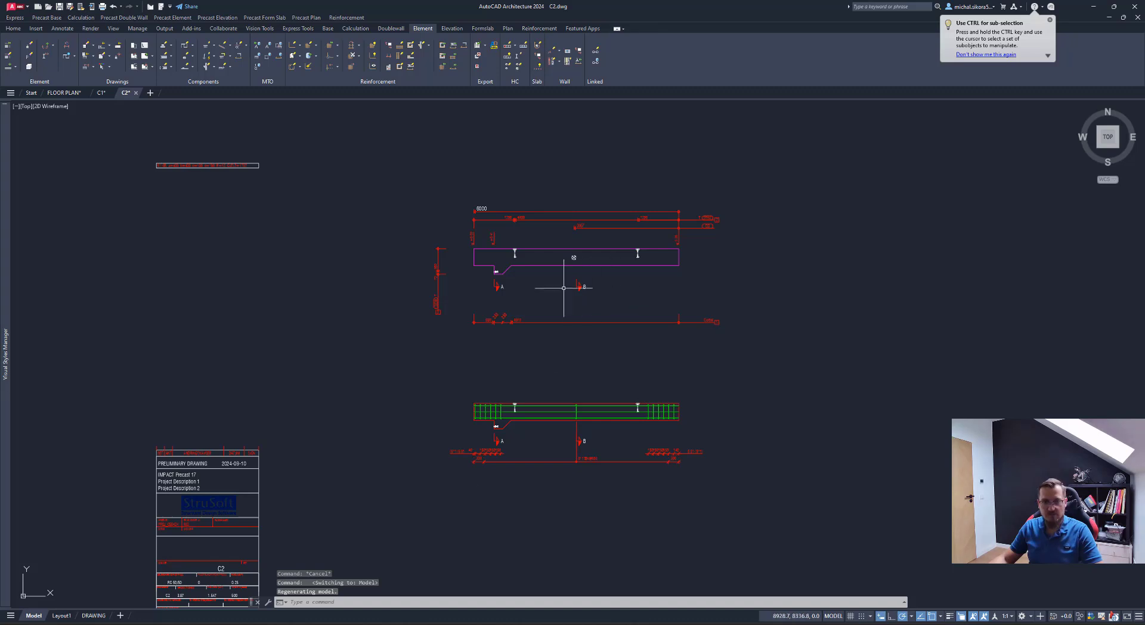
scroll(505, 424, up, 4)
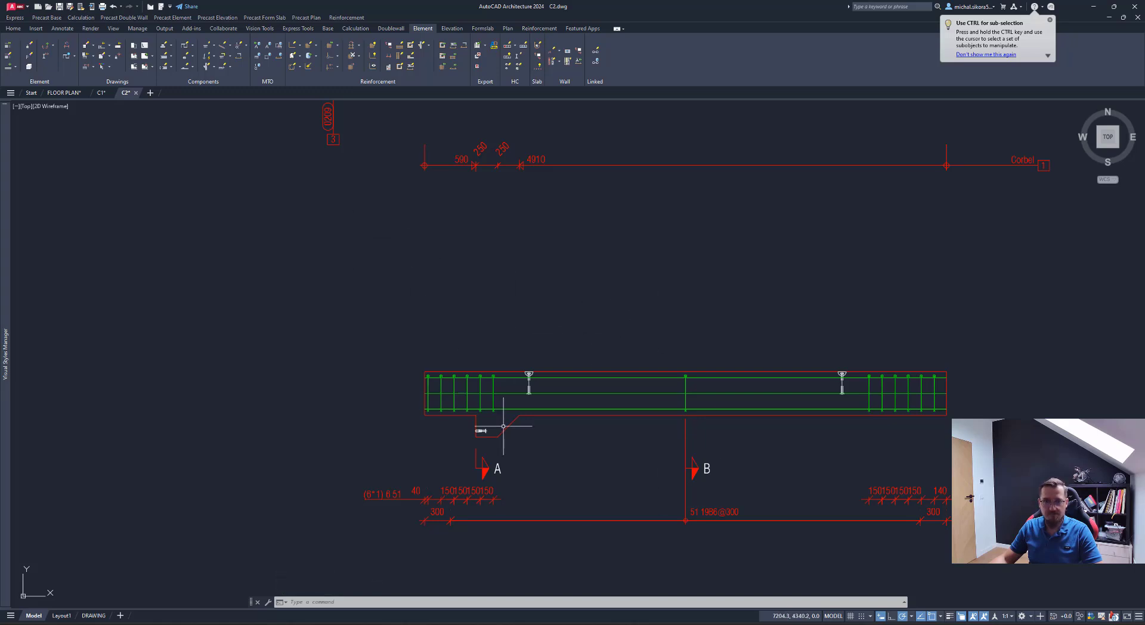
scroll(504, 427, up, 2)
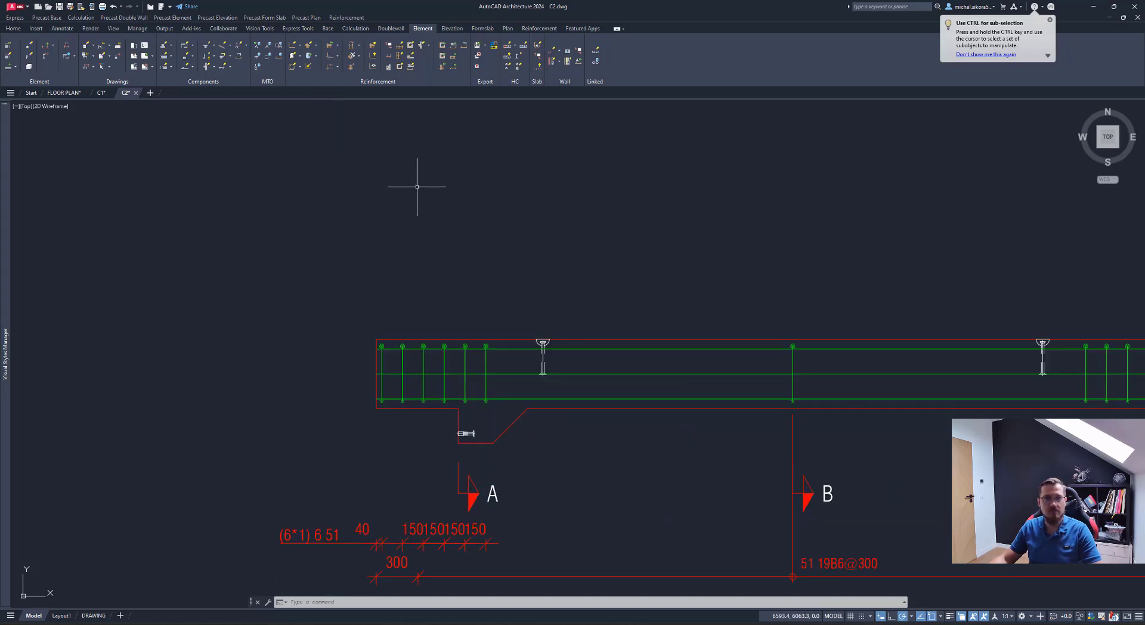
click(421, 47)
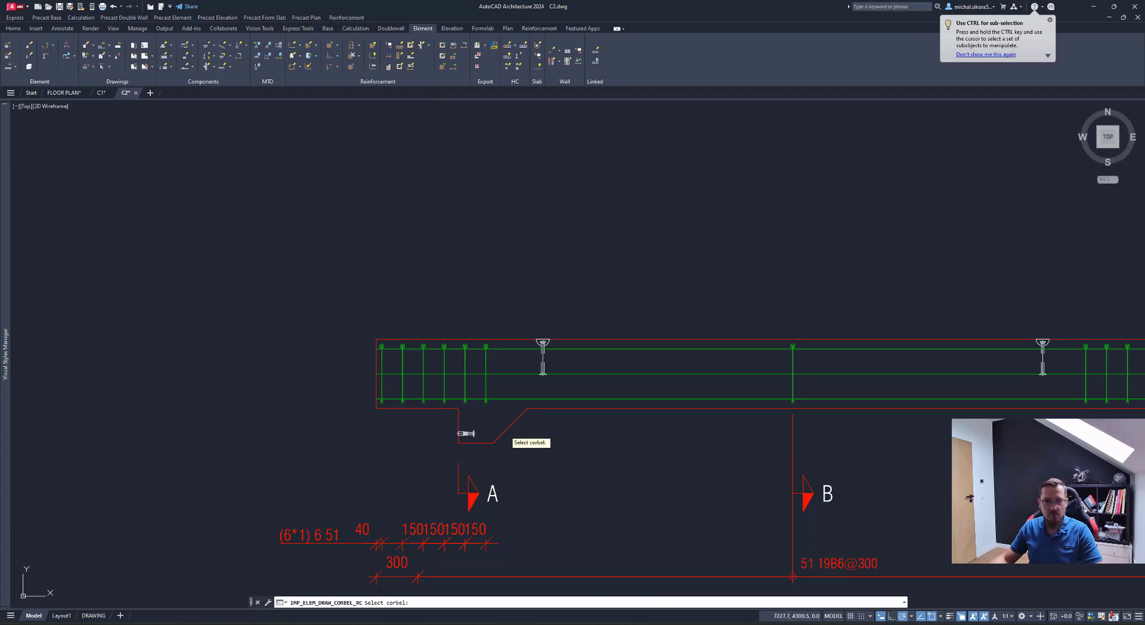
click(502, 434)
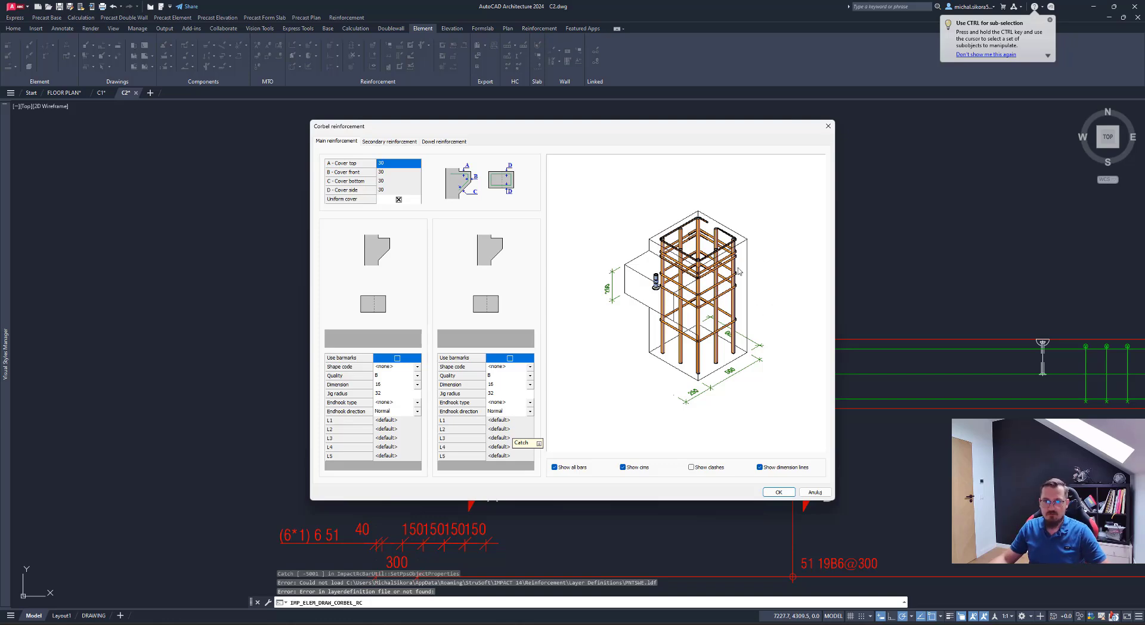
drag(606, 133, 558, 137)
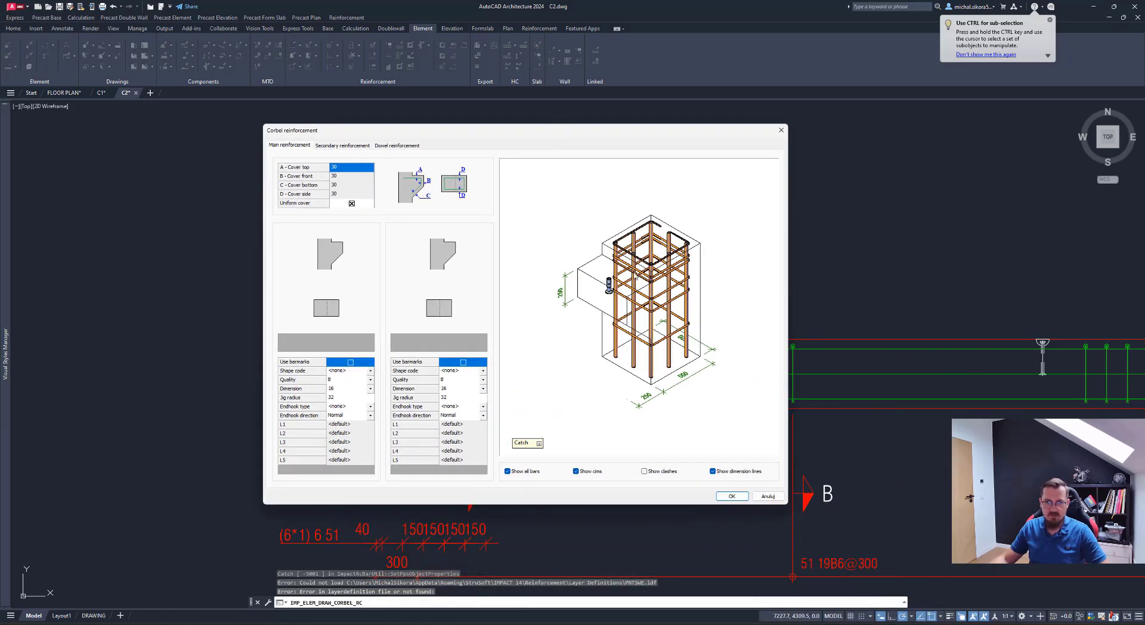
drag(598, 139, 644, 154)
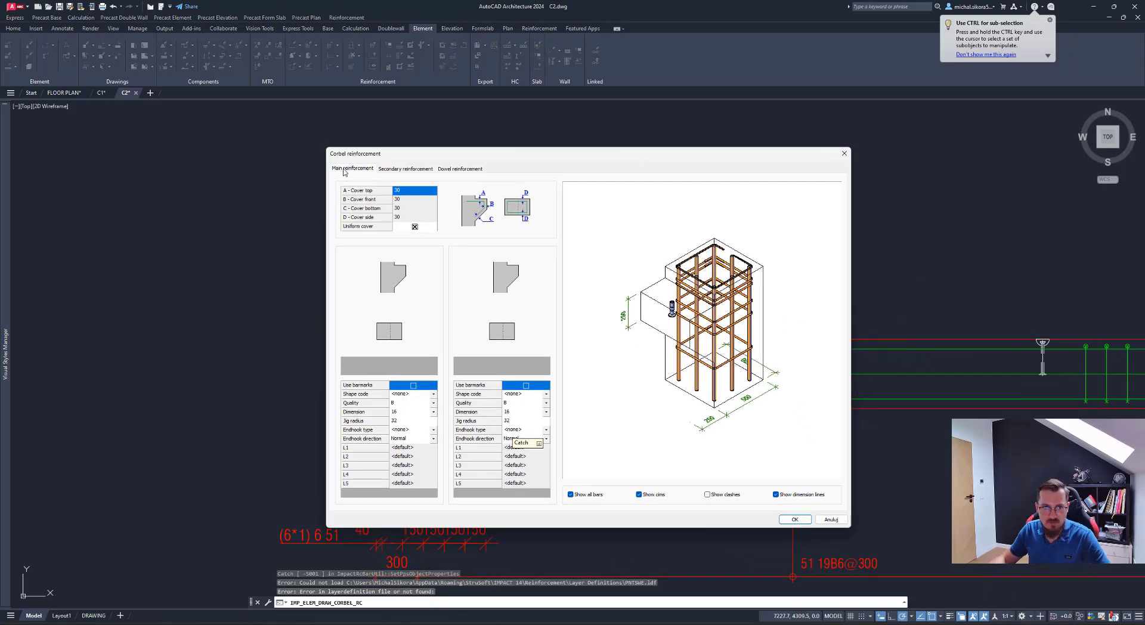
Step: Assign shape code Z to the first main reinforcement set of the corbel and inspect its bars in the preview
click(433, 394)
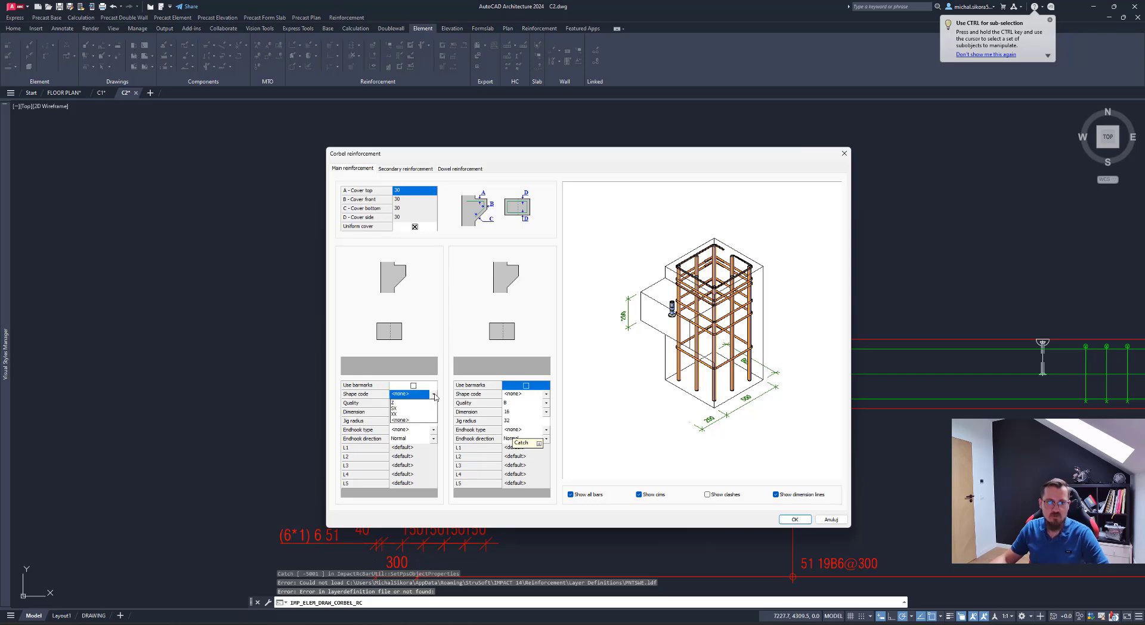
click(407, 403)
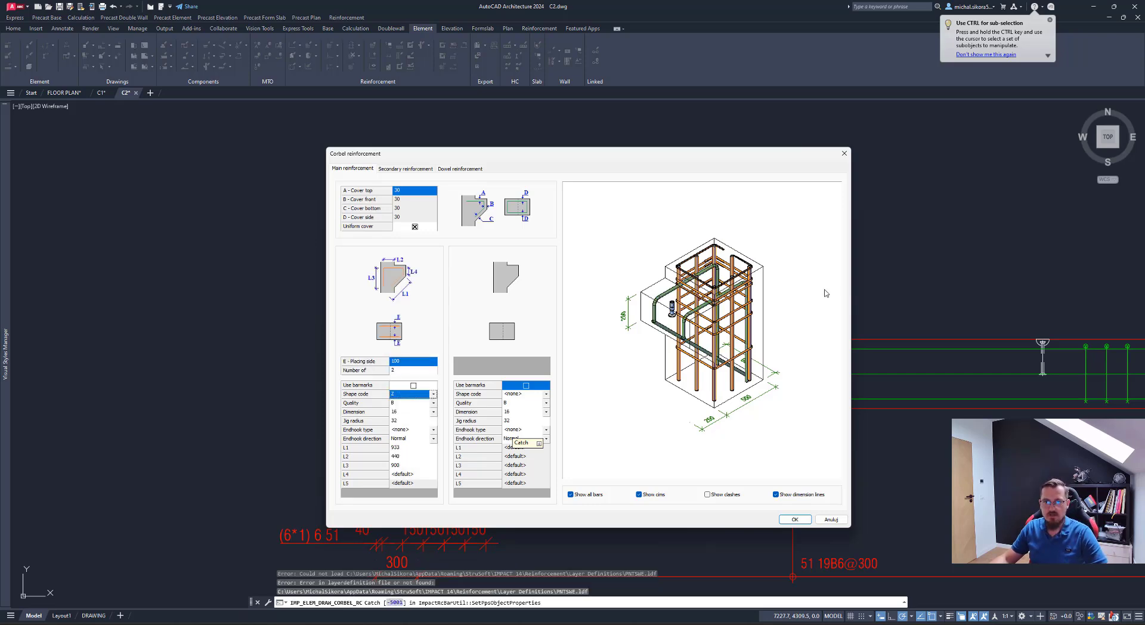
scroll(723, 318, up, 5)
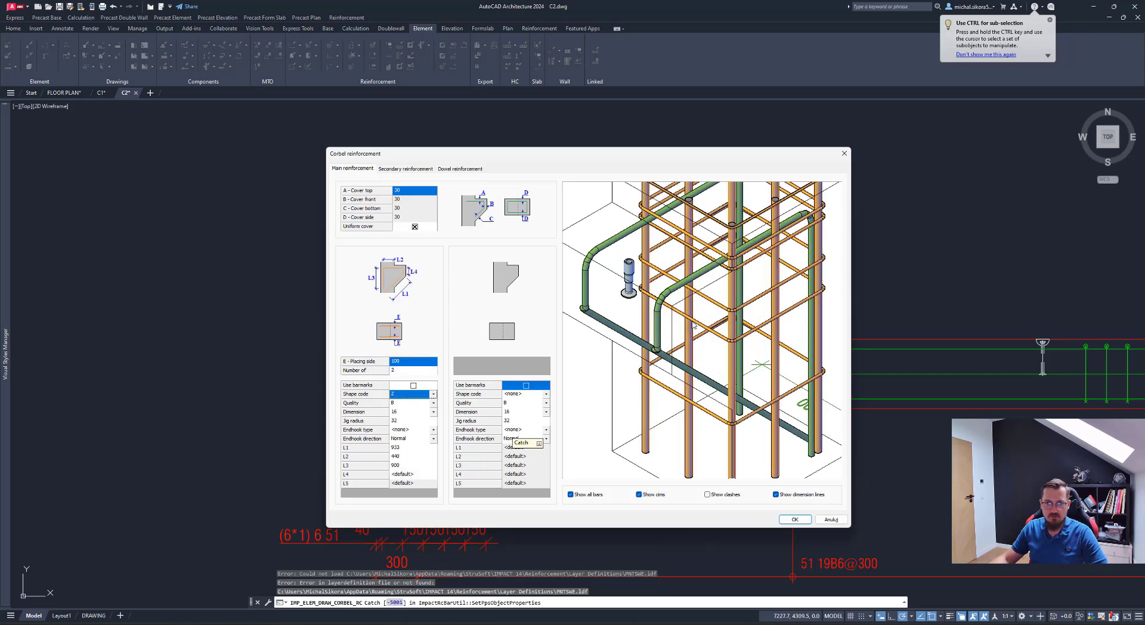
Step: Try bar dimension 12 for the first main reinforcement set and return it to 16
click(433, 412)
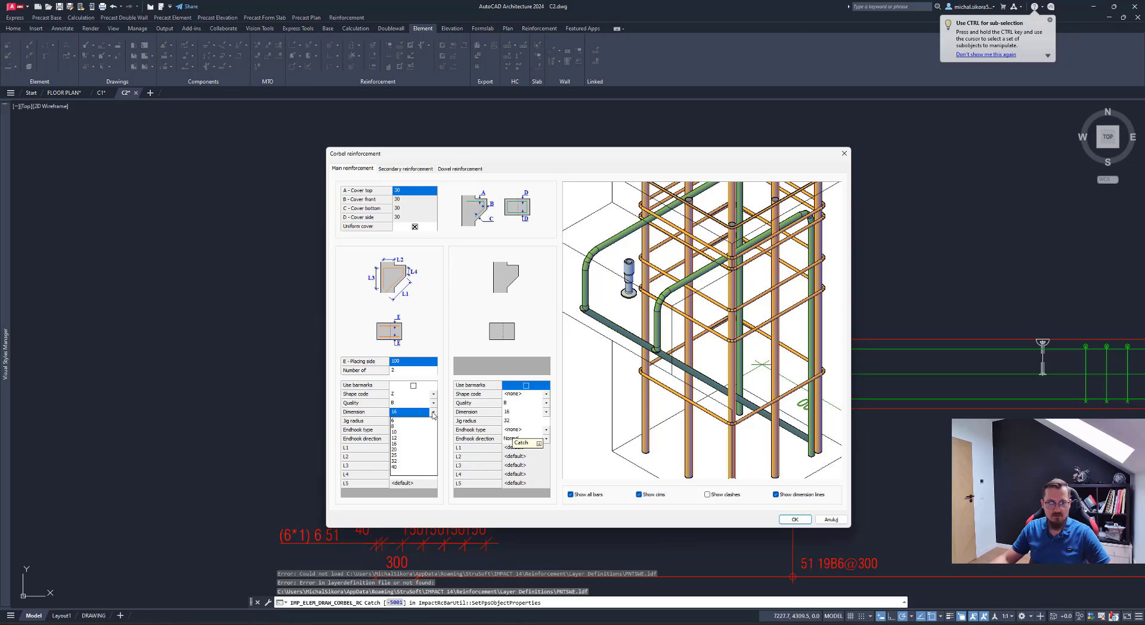
click(398, 438)
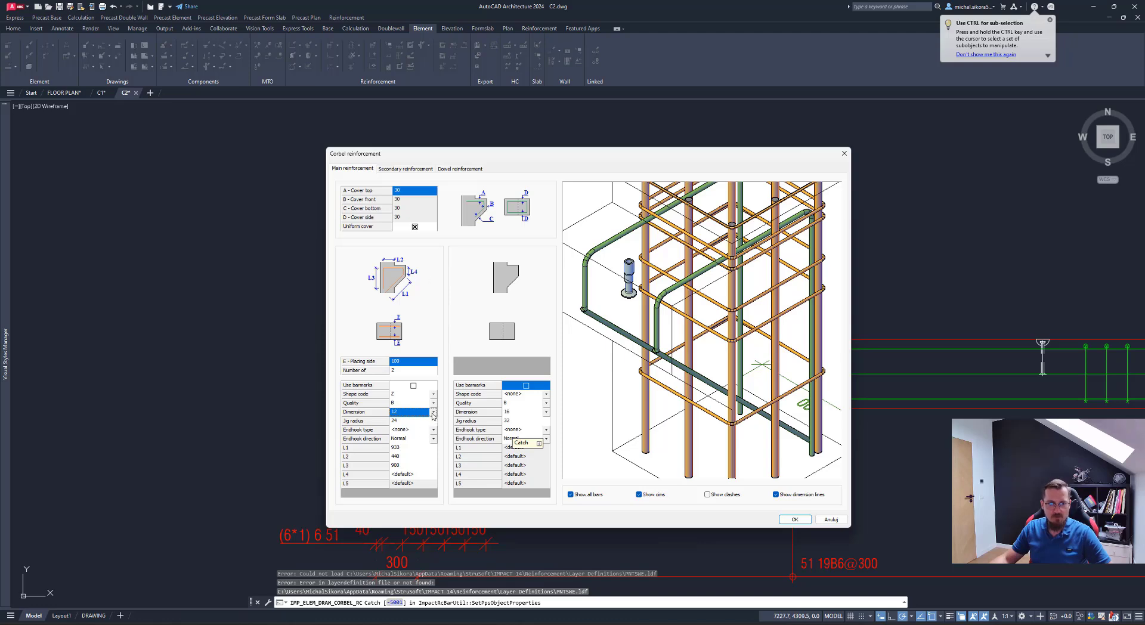
click(433, 412)
click(401, 444)
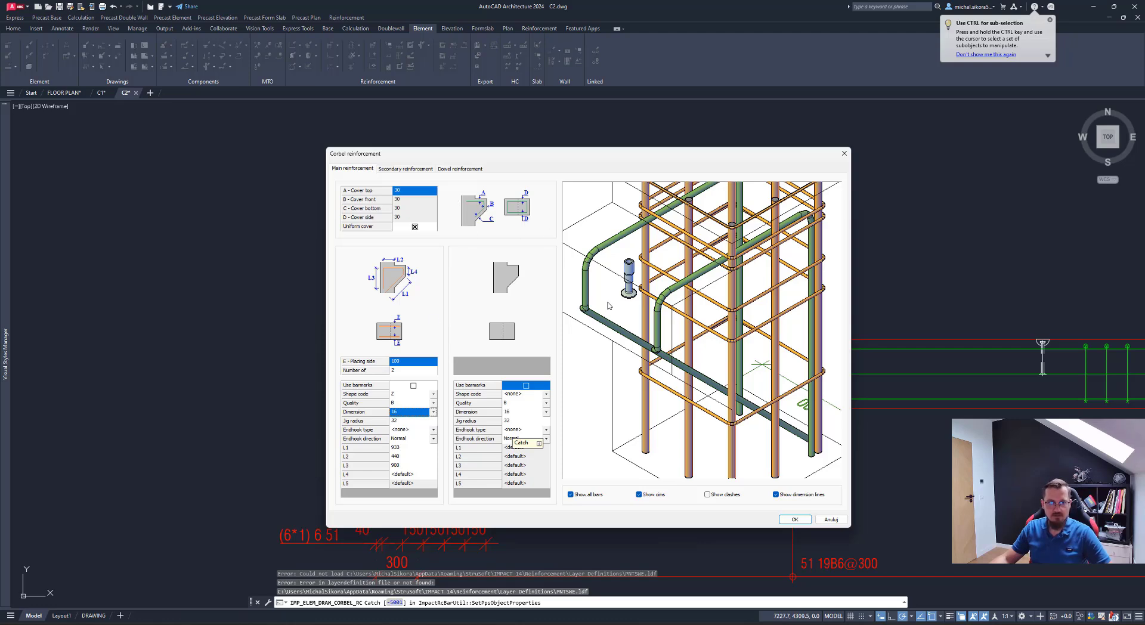
Step: Try the horizontal, SX and XX shape codes for the second main reinforcement set and return it to <none>
click(546, 395)
click(520, 402)
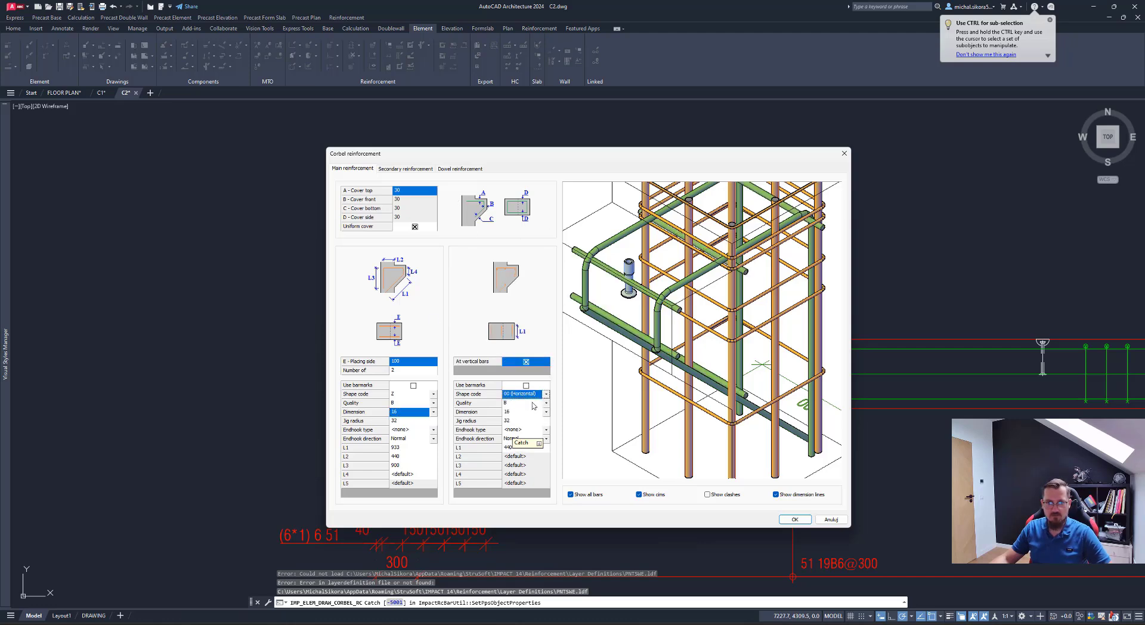
click(547, 394)
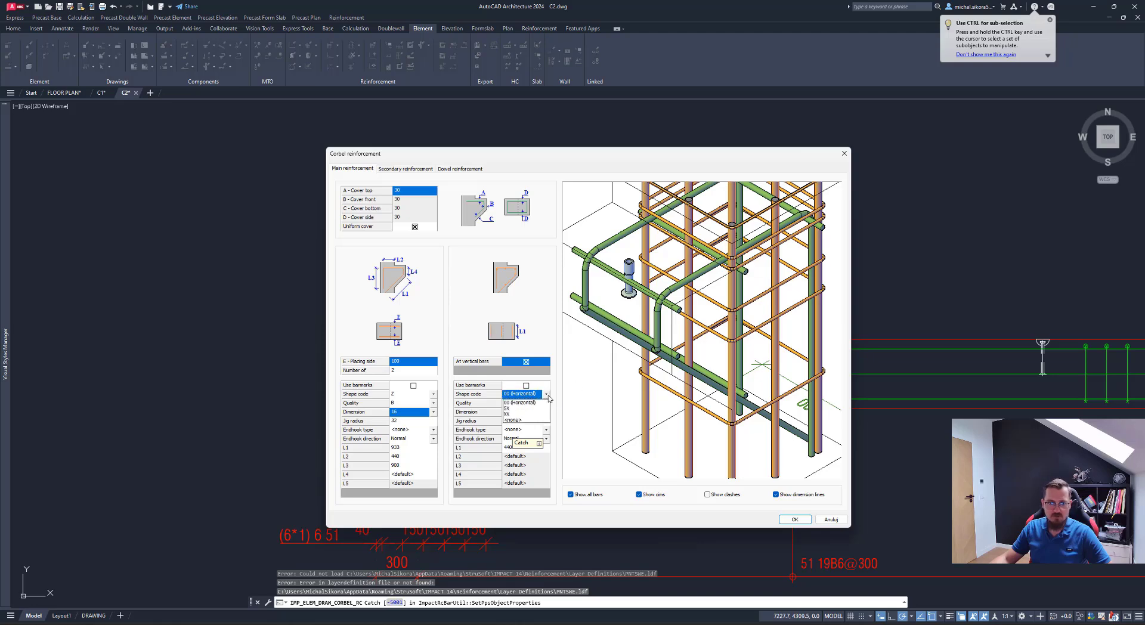
click(511, 408)
click(547, 394)
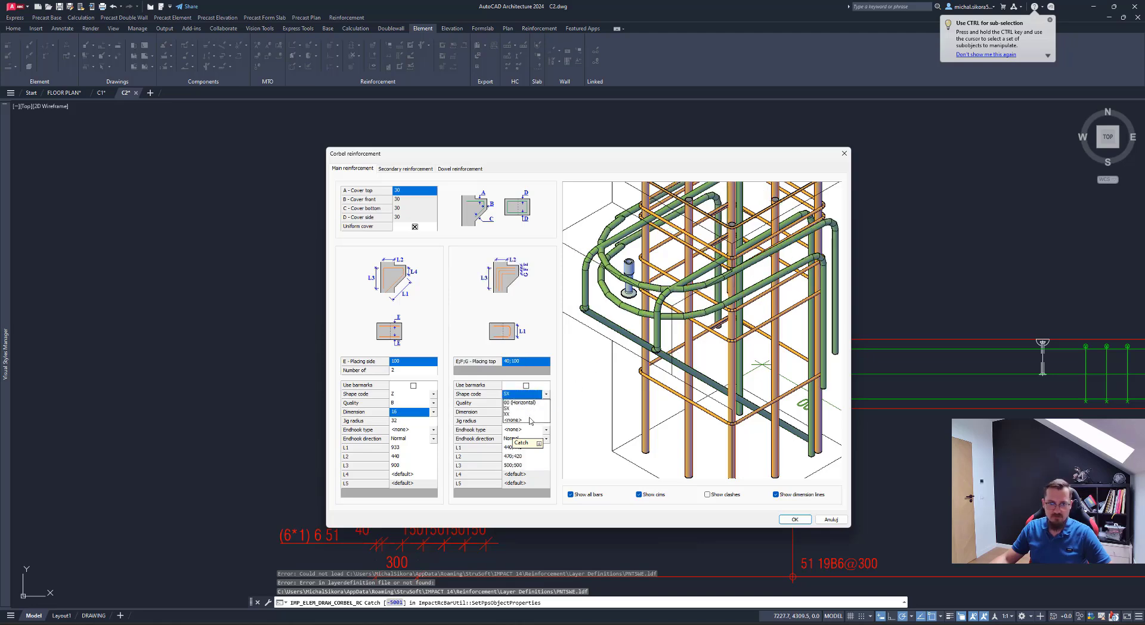
click(521, 413)
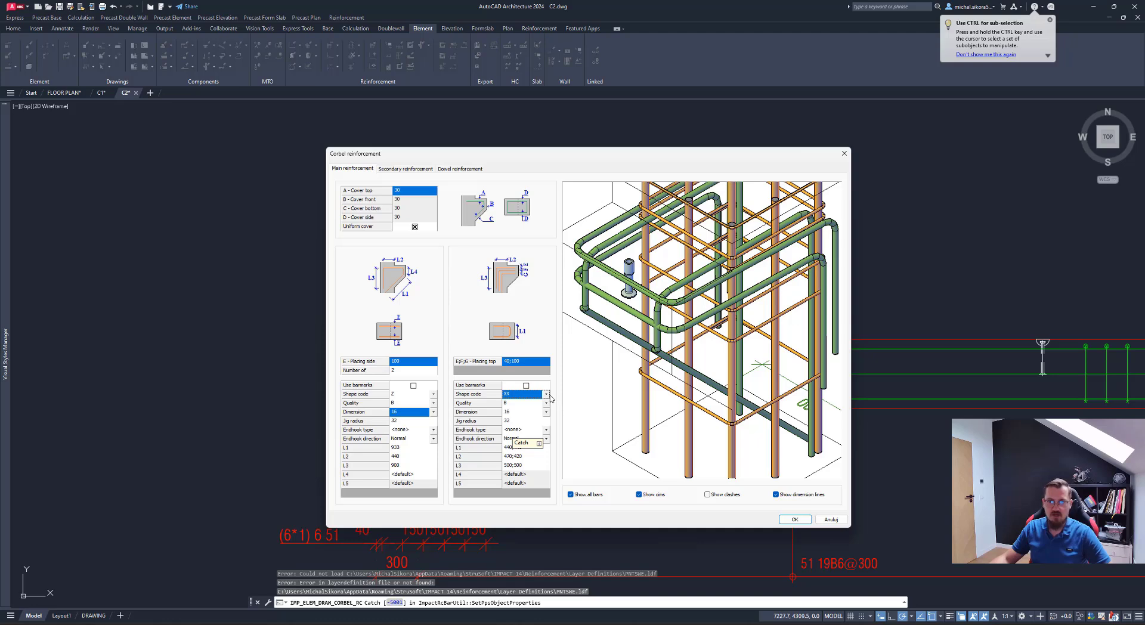
click(545, 394)
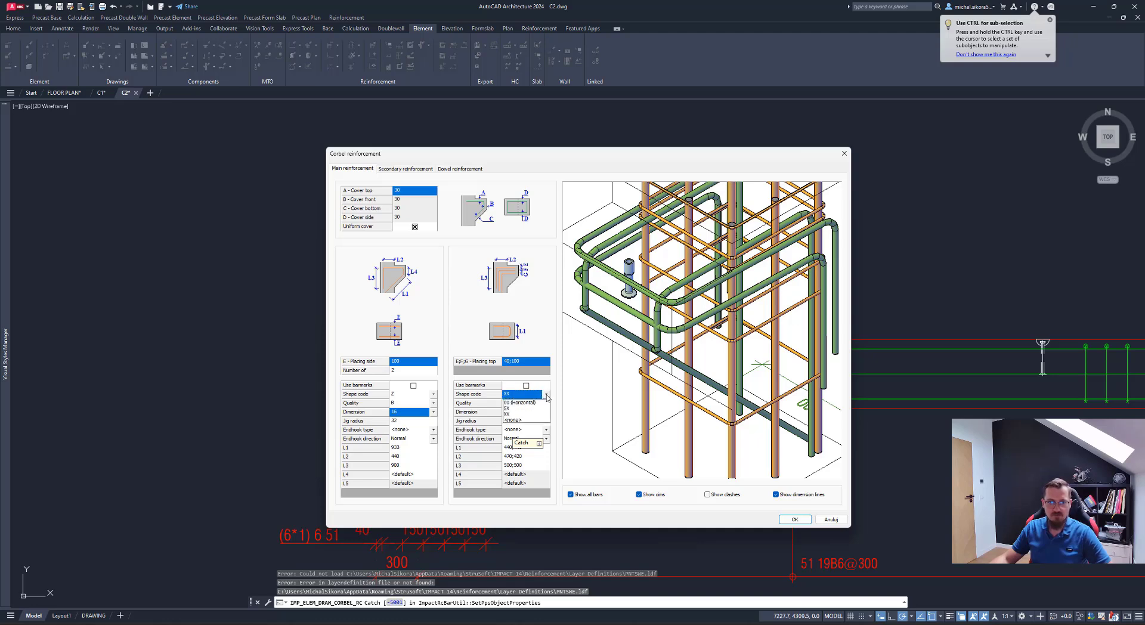
click(514, 420)
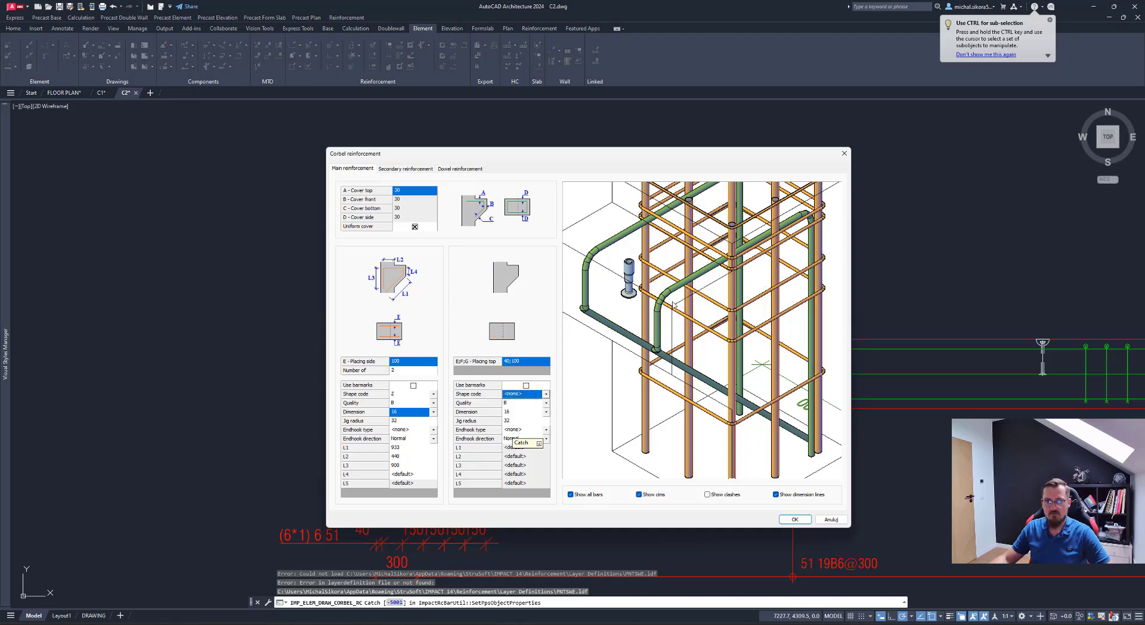
Step: Assign shape code N (Horizontal) to the first secondary reinforcement set and inspect the stirrups in the 3D preview
click(398, 169)
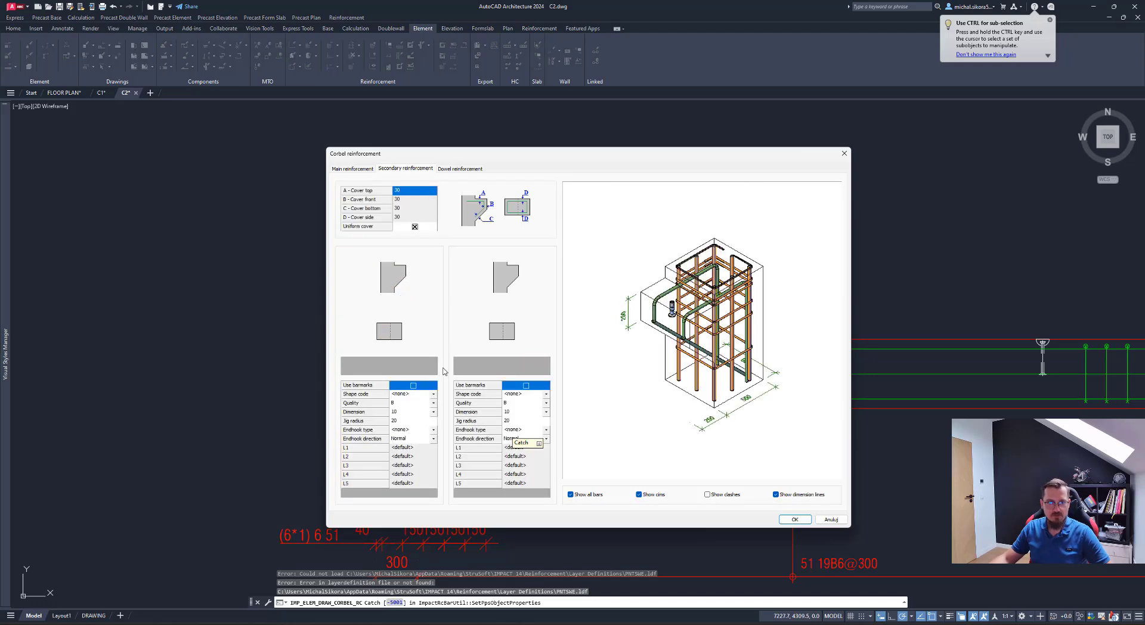
click(433, 394)
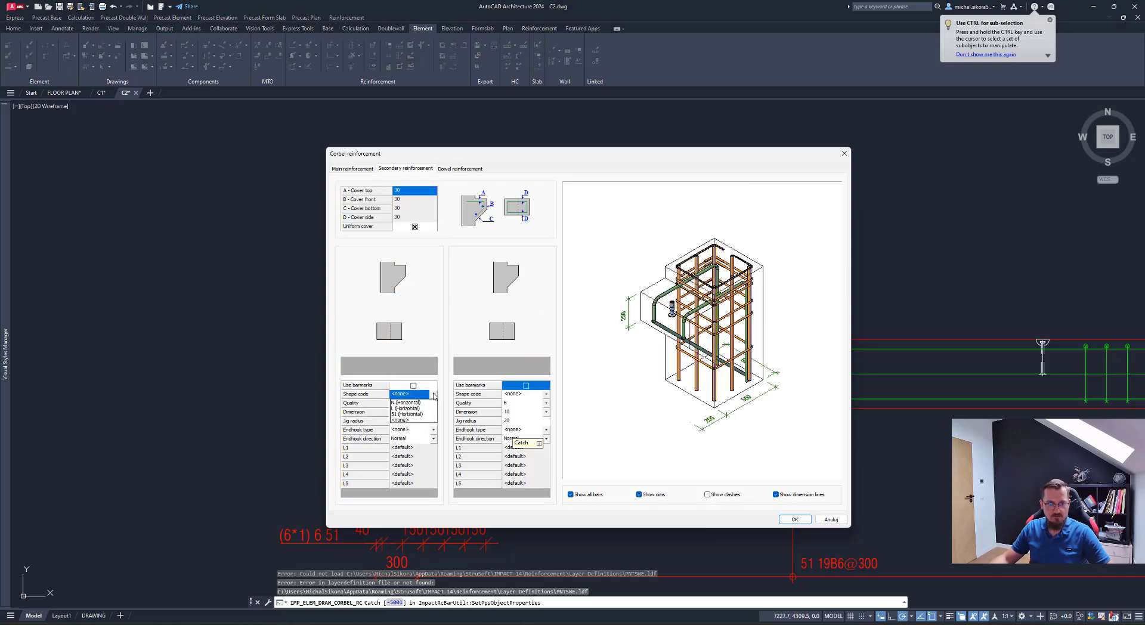
click(423, 404)
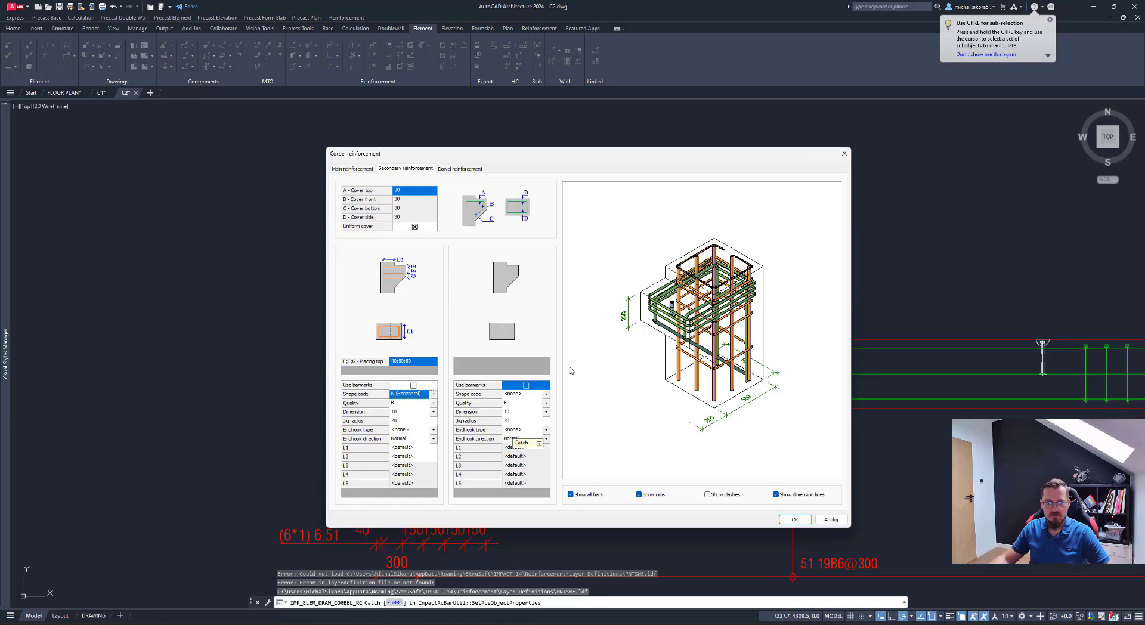
click(406, 362)
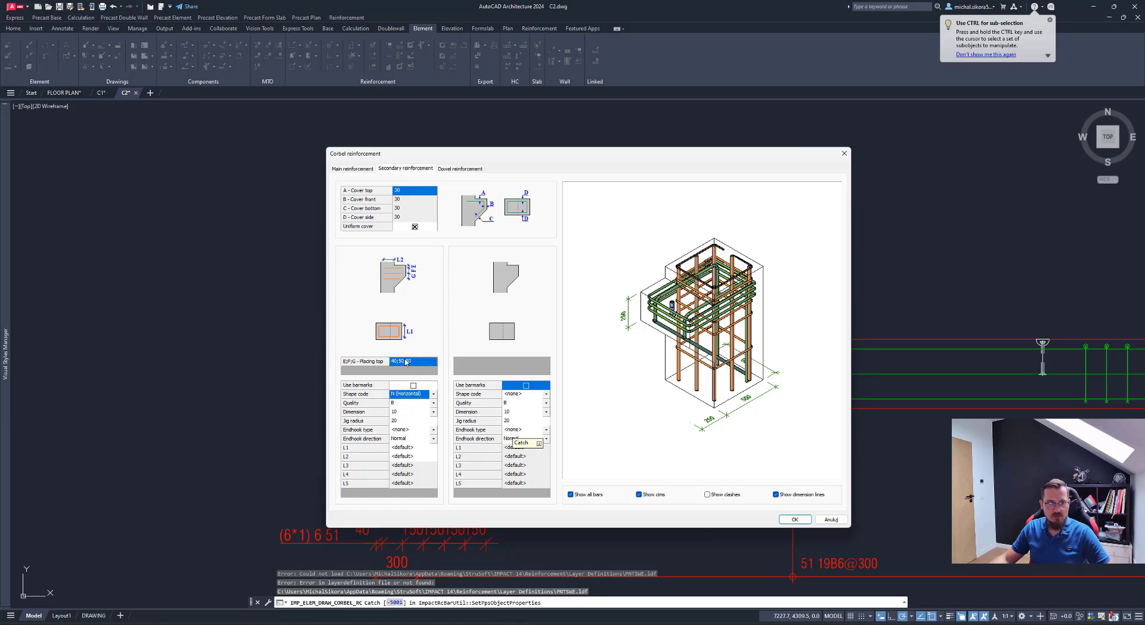
scroll(712, 339, up, 2)
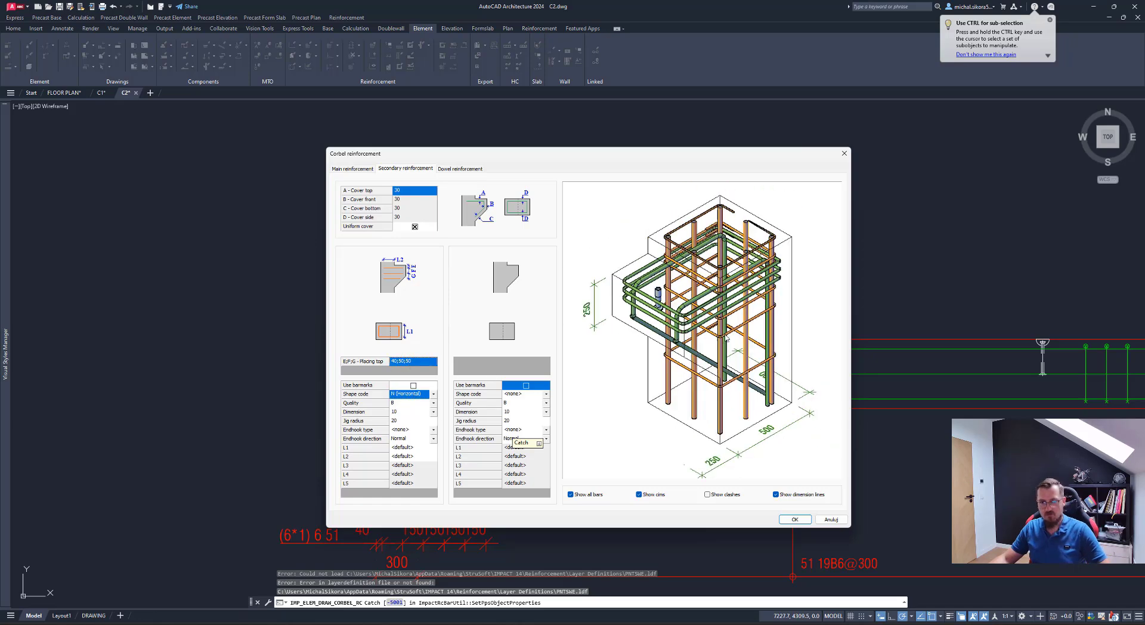
drag(748, 306, 761, 371)
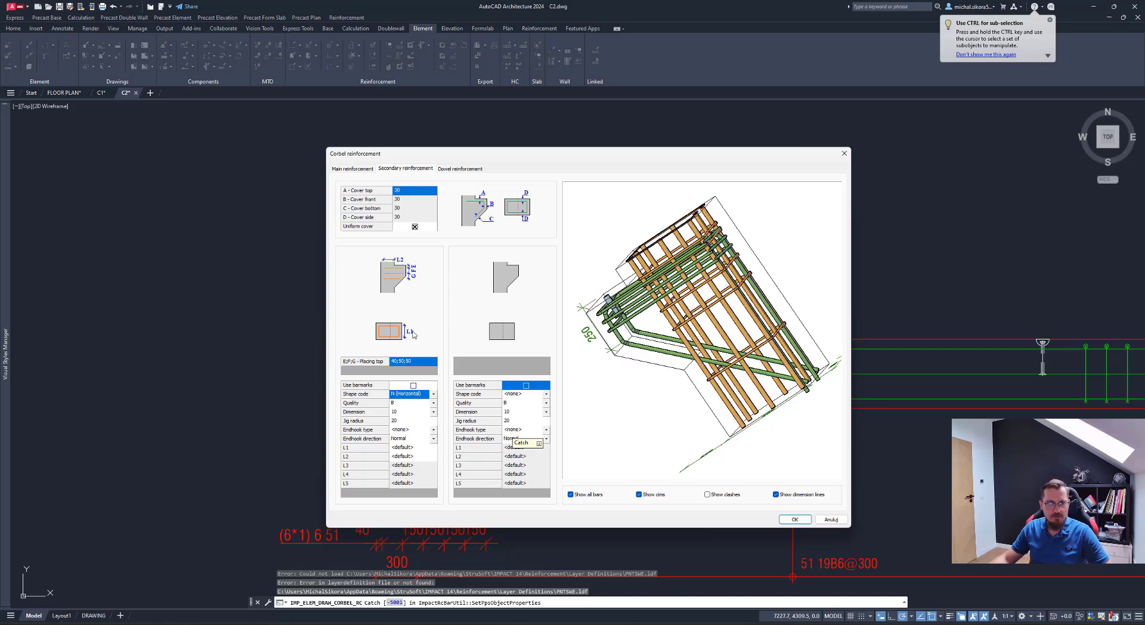
Step: Set the top placing distances of the horizontal secondary stirrups to 55;65;65 and check their spacing in the preview
click(399, 362)
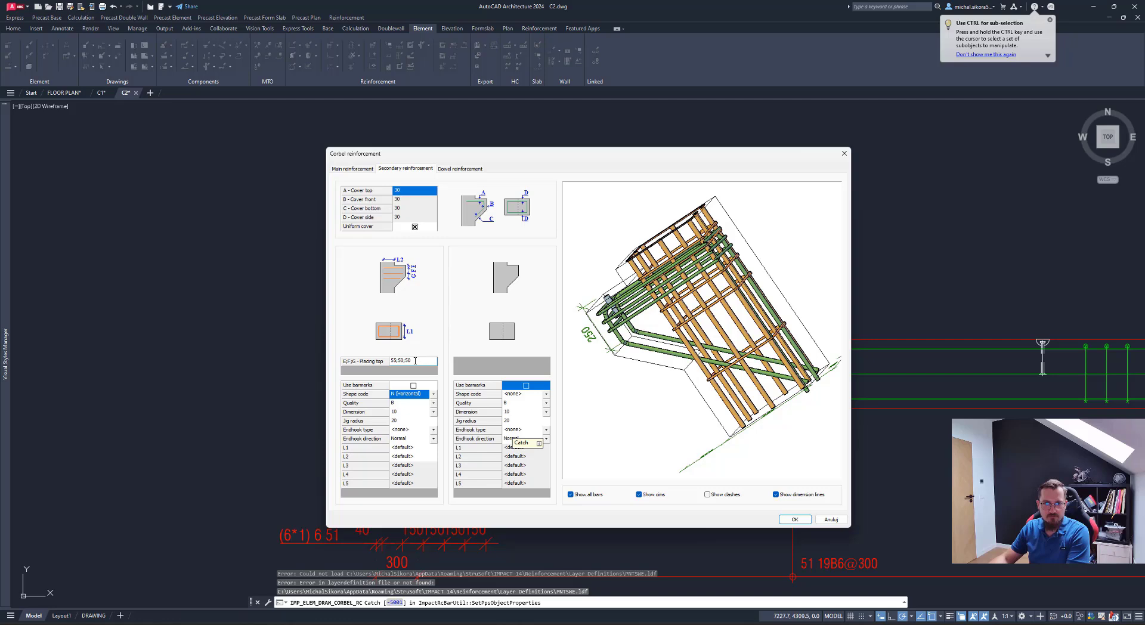
click(412, 414)
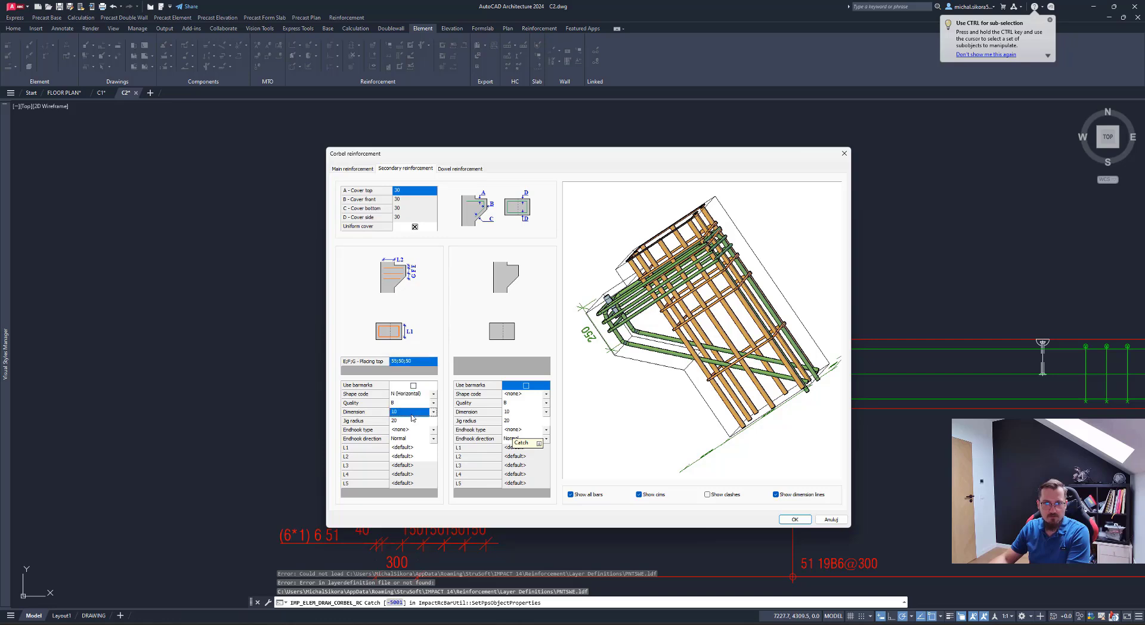
click(408, 363)
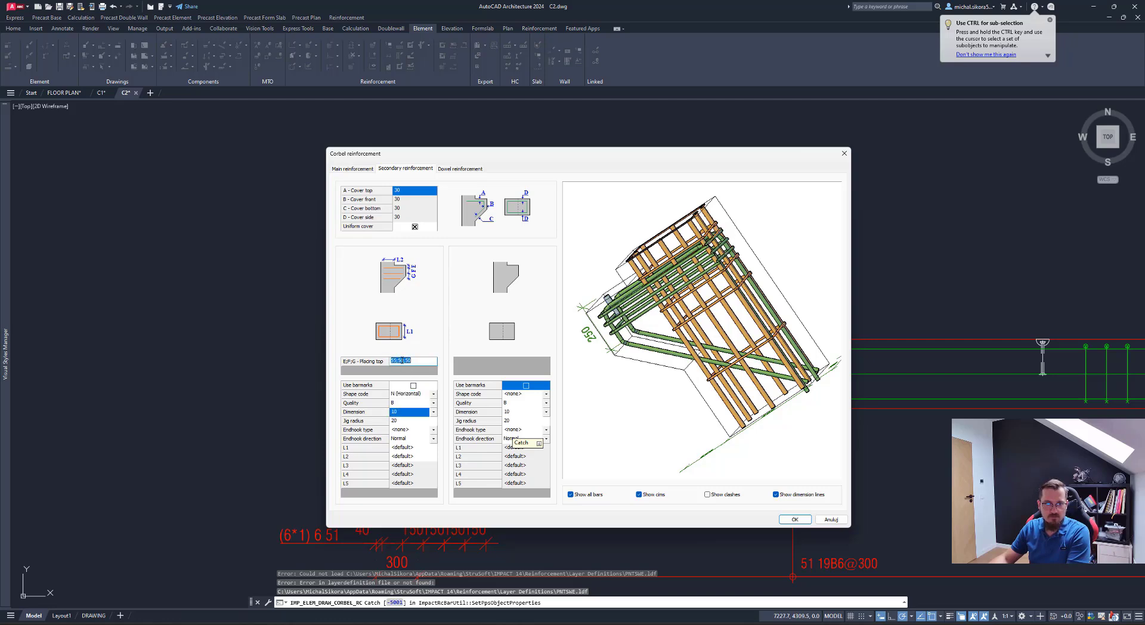
key(ctrl+a)
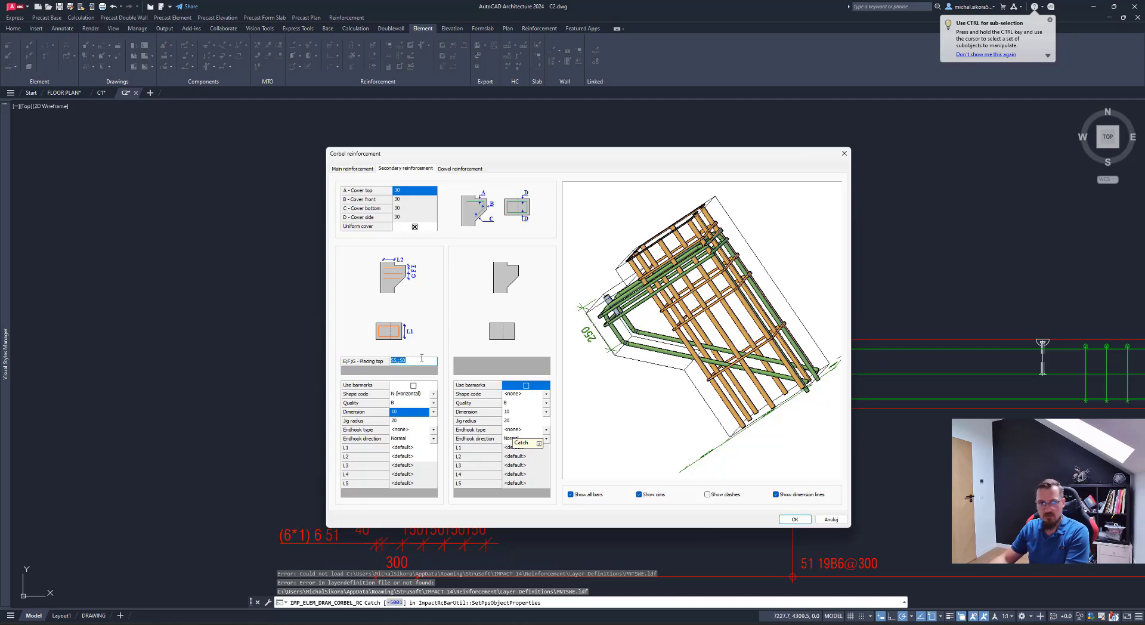
text(65)
click(359, 364)
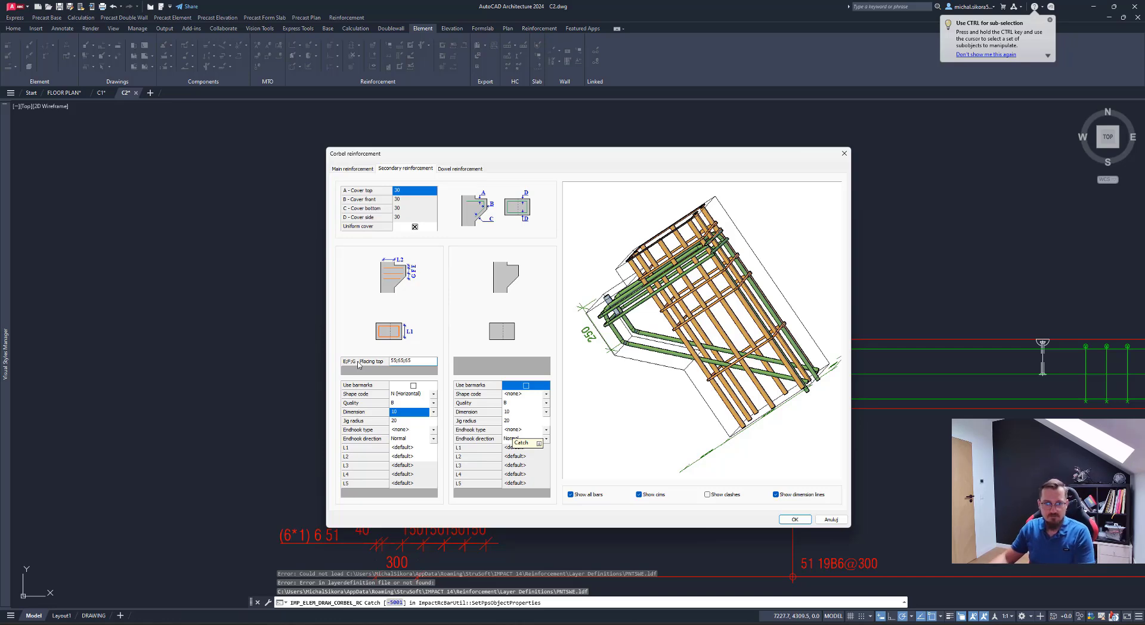
key(Return)
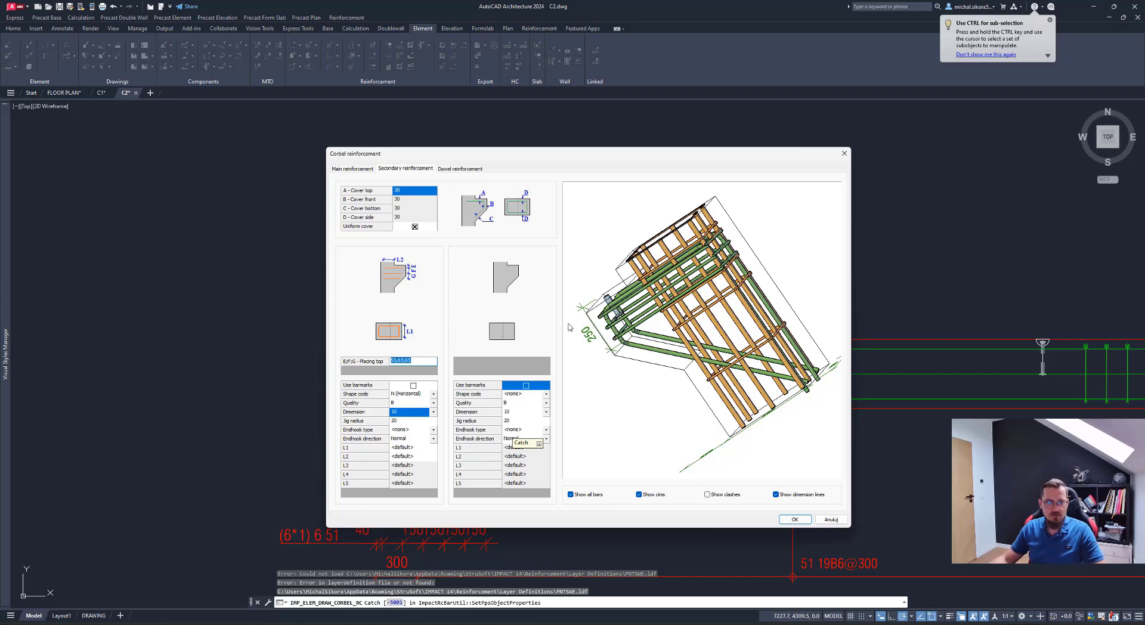
drag(649, 314, 758, 313)
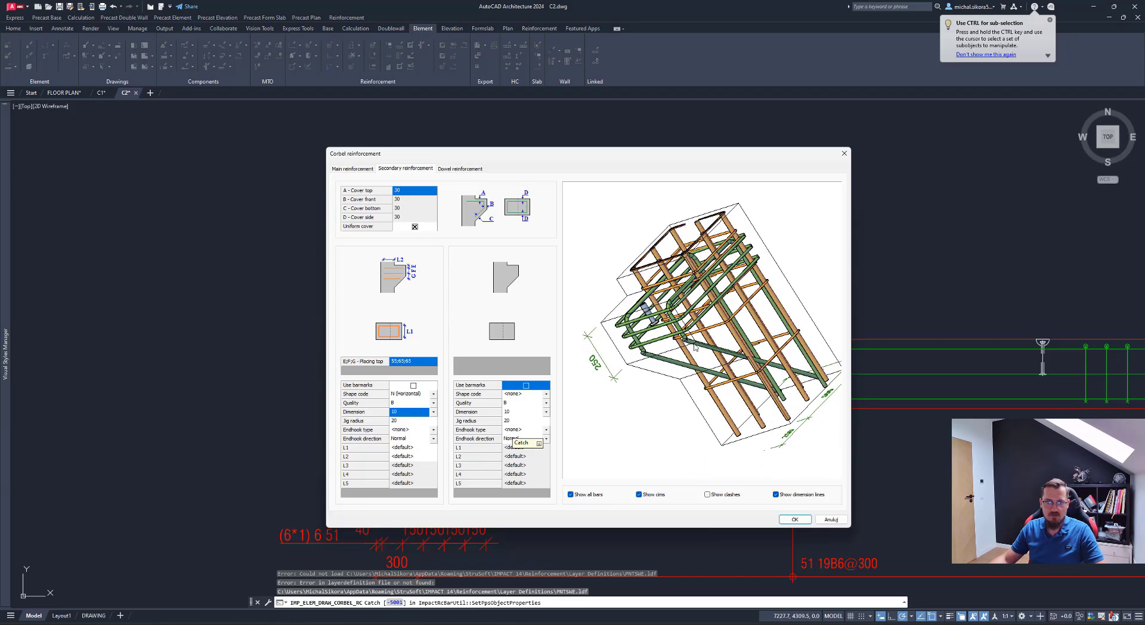
Step: Assign shape code D to the second secondary reinforcement set of the corbel
click(542, 396)
click(546, 394)
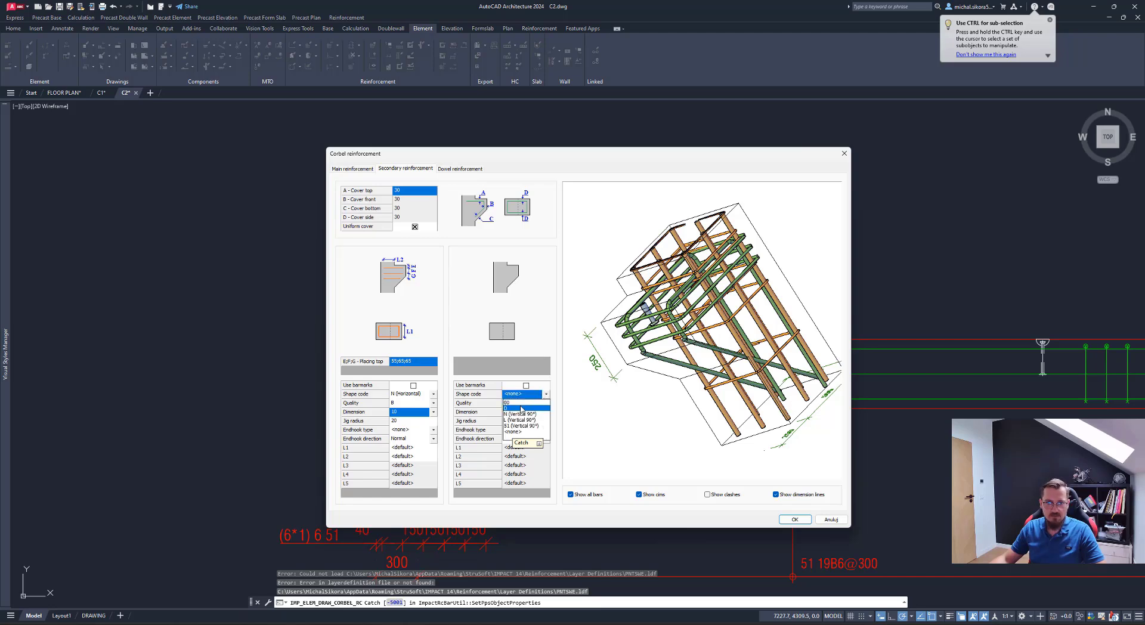
click(523, 407)
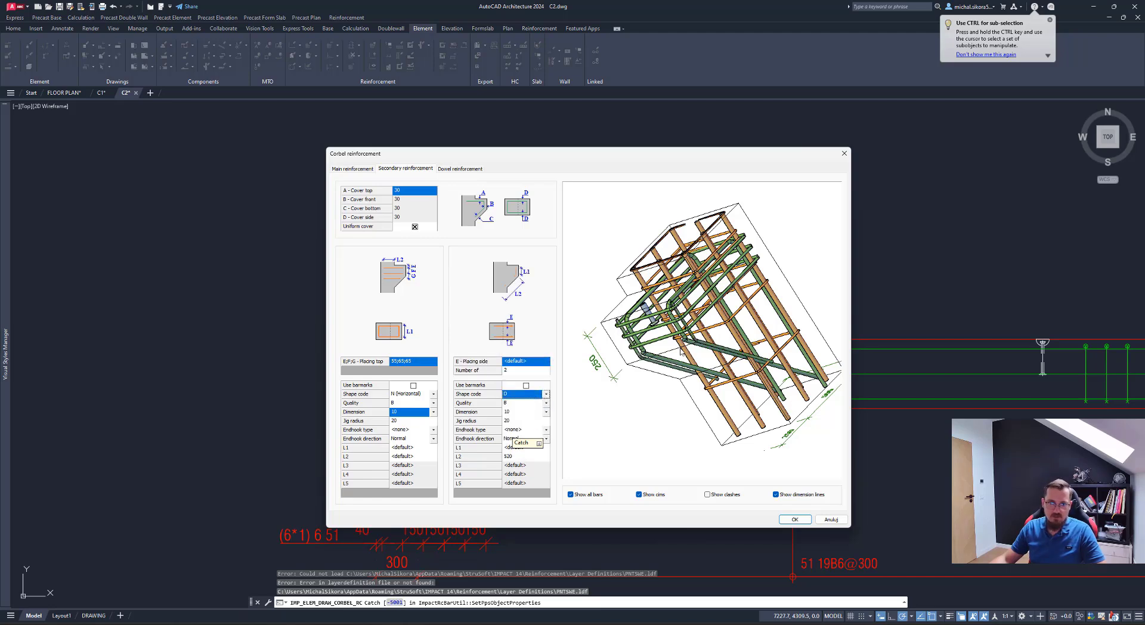
Step: Try shape code 00 for the second secondary reinforcement set of the corbel
drag(681, 351, 603, 335)
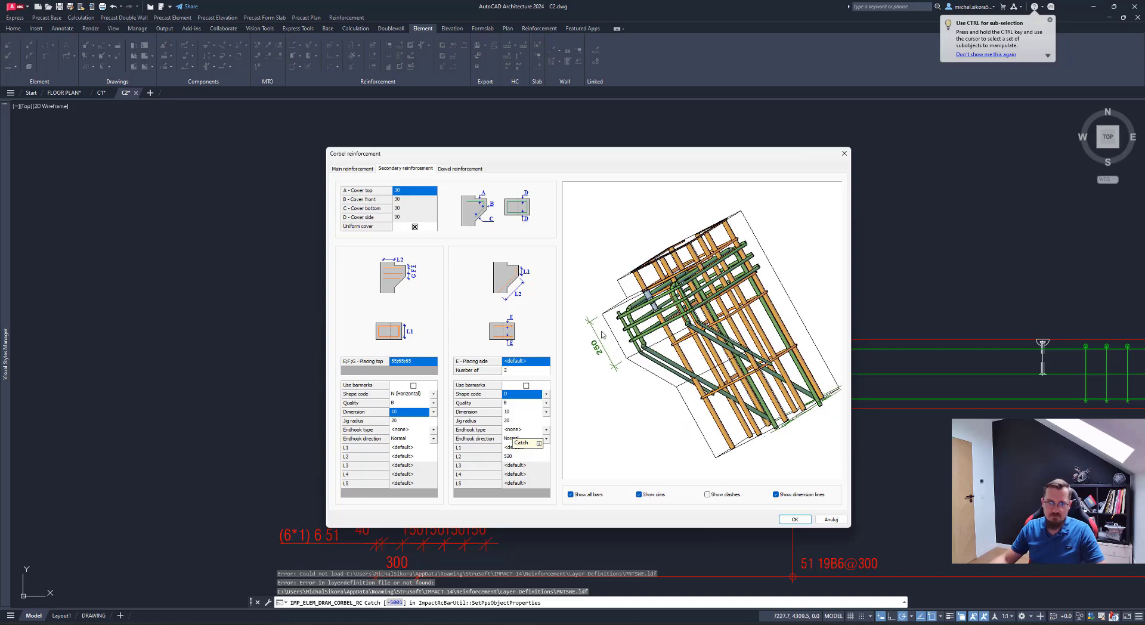
click(546, 394)
click(525, 404)
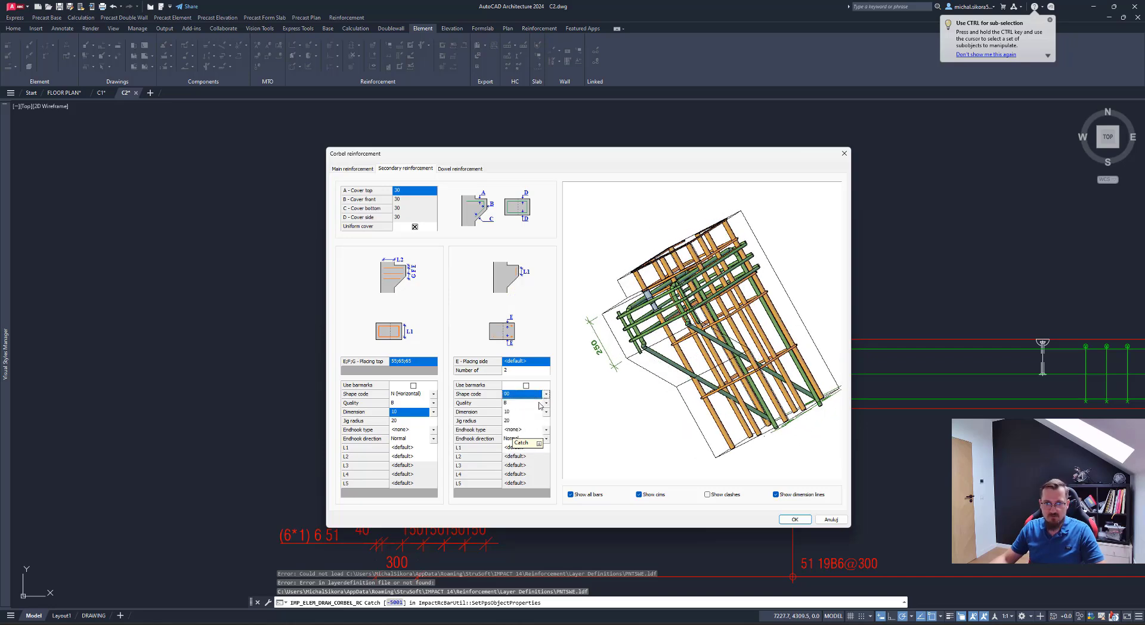
Step: Assign shape code 51 (Vertical 90°) to the second secondary reinforcement set and 51 (Horizontal) to the first
click(546, 395)
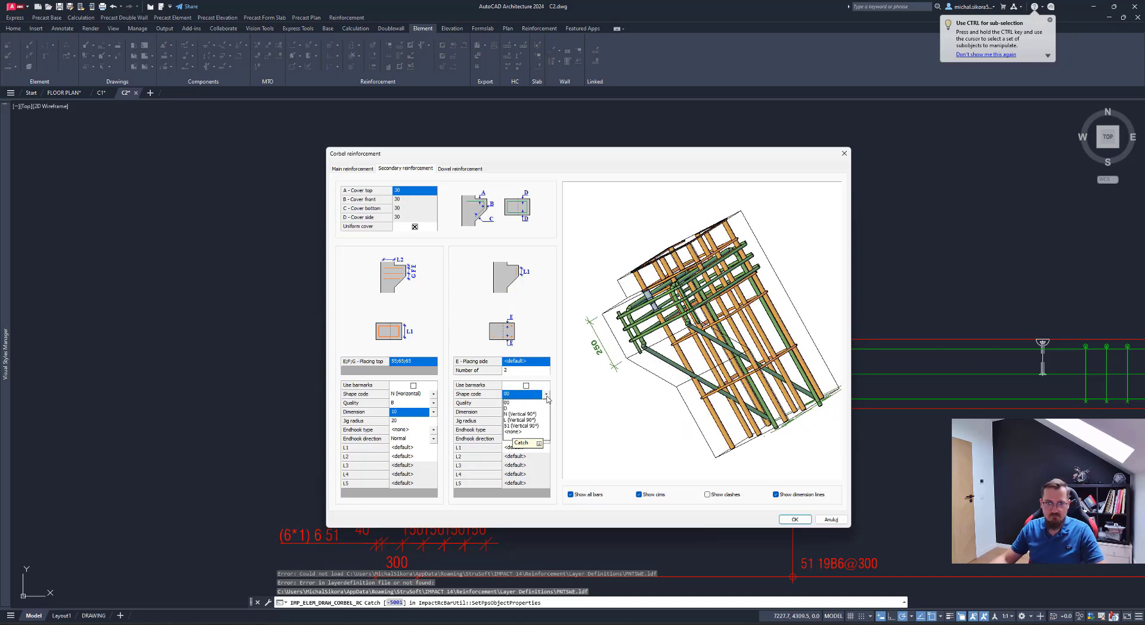
click(523, 426)
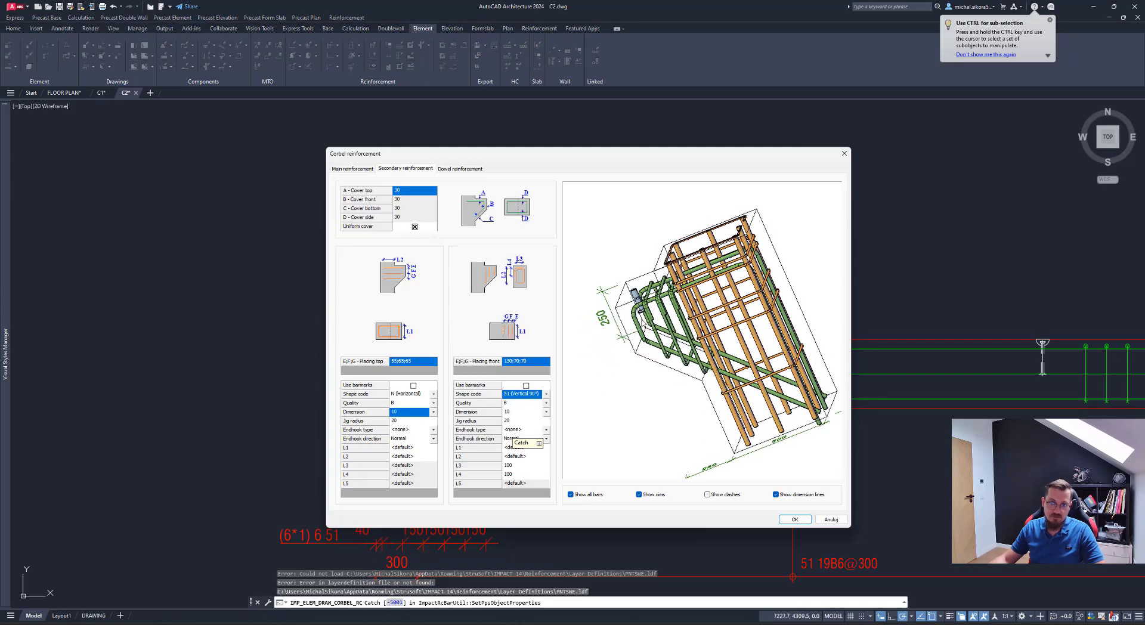
drag(637, 313, 714, 296)
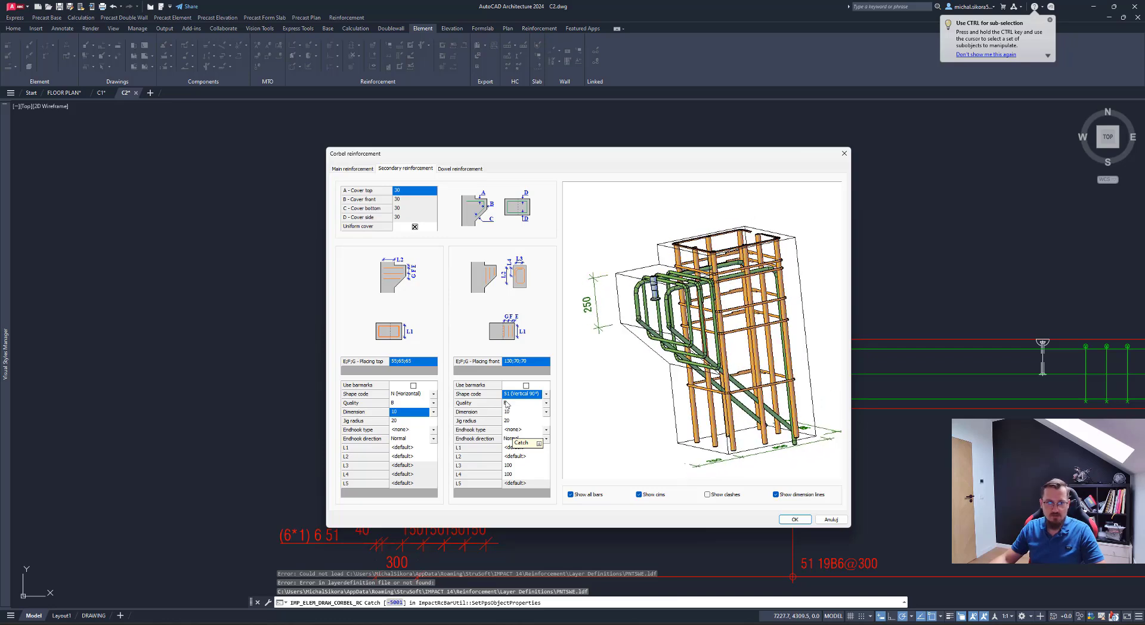
click(433, 395)
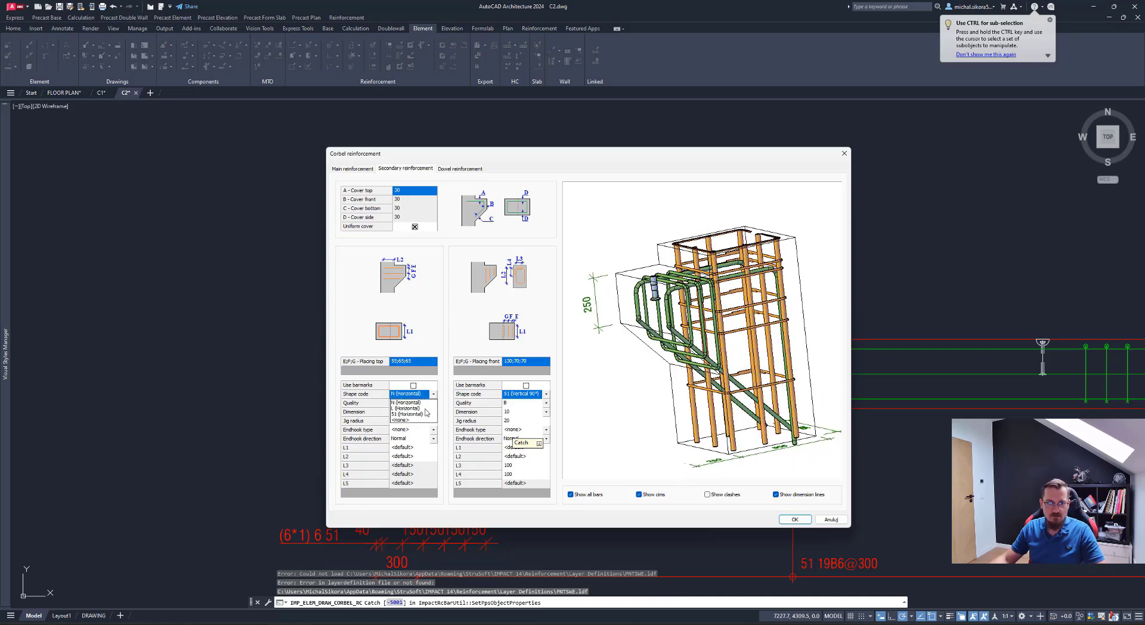
click(425, 414)
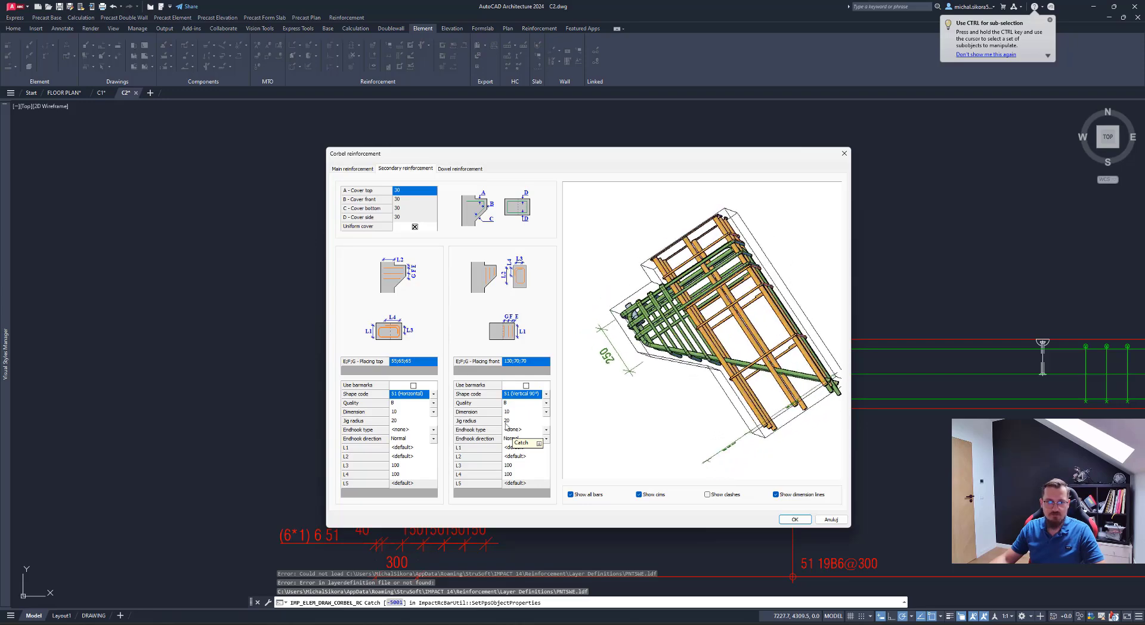
Step: Try shape code 11 for the corbel's dowel reinforcement, inspect the bar in the preview, and return the code to <none>
click(457, 169)
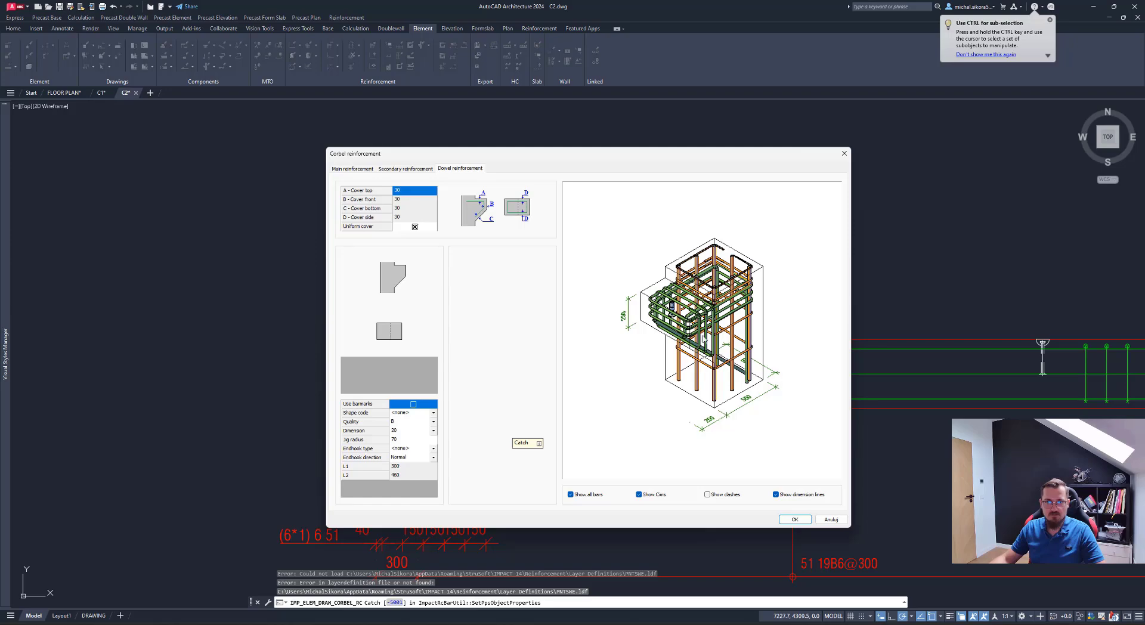
click(417, 412)
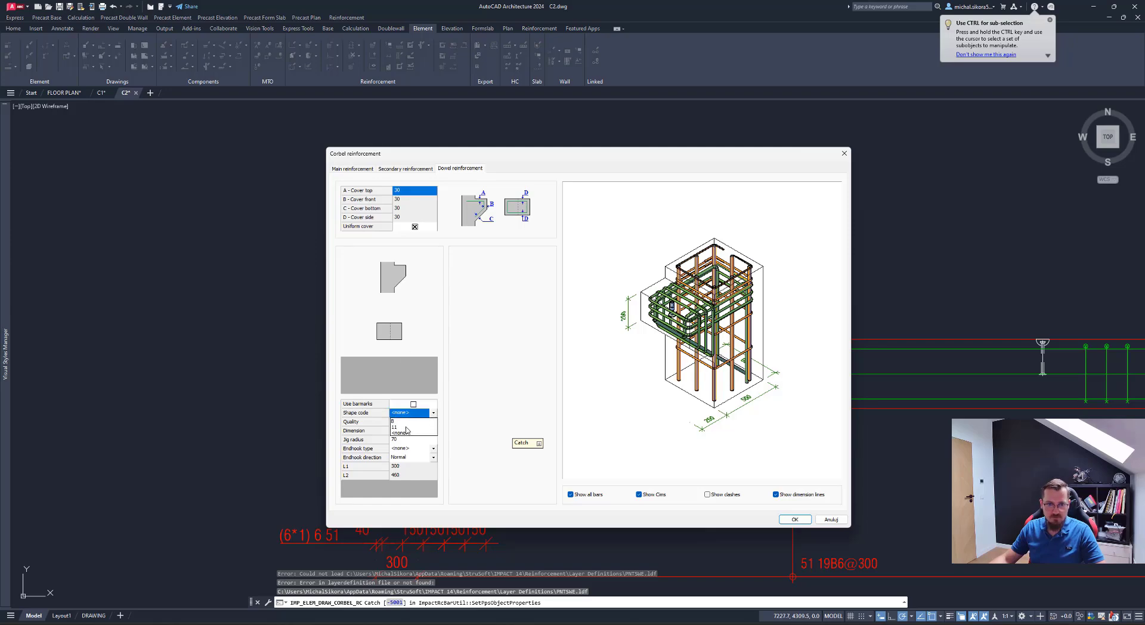
click(408, 427)
scroll(712, 323, up, 5)
drag(712, 323, 718, 288)
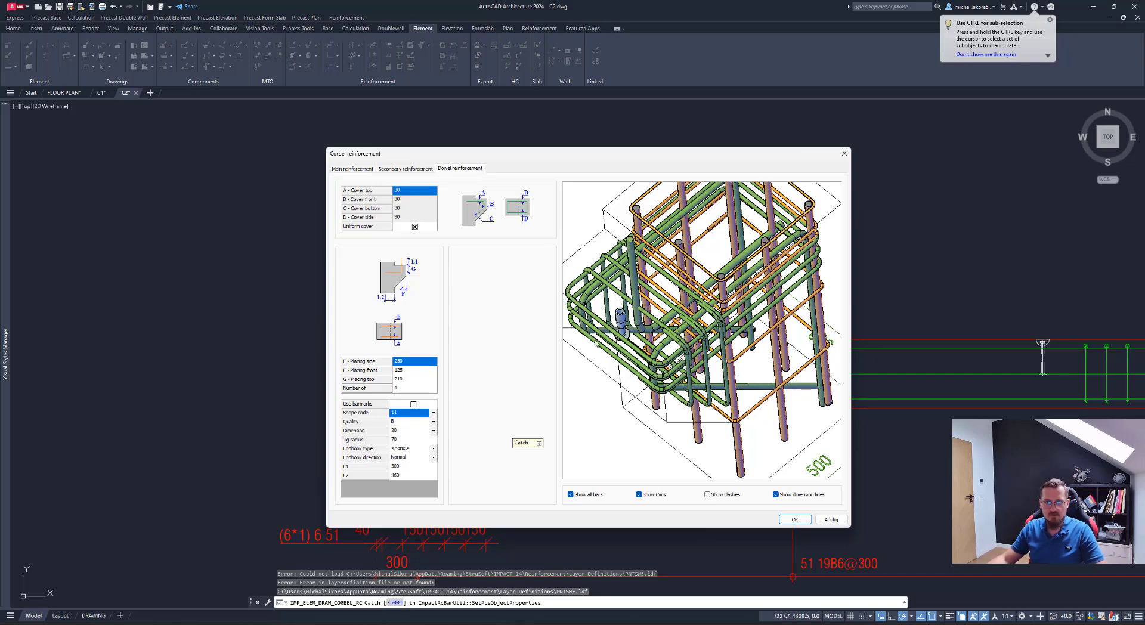
click(433, 412)
click(403, 421)
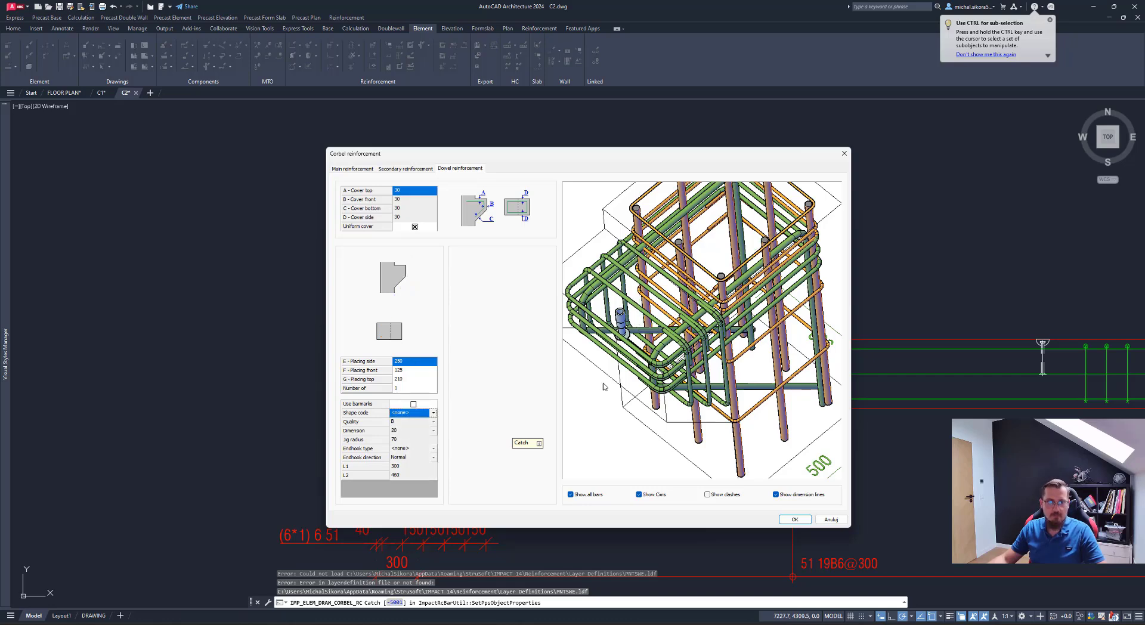
Step: Confirm the corbel reinforcement and apply it to the corbels of elements C1, C3, C5, C6 and C7, replacing existing reinforcement
click(794, 520)
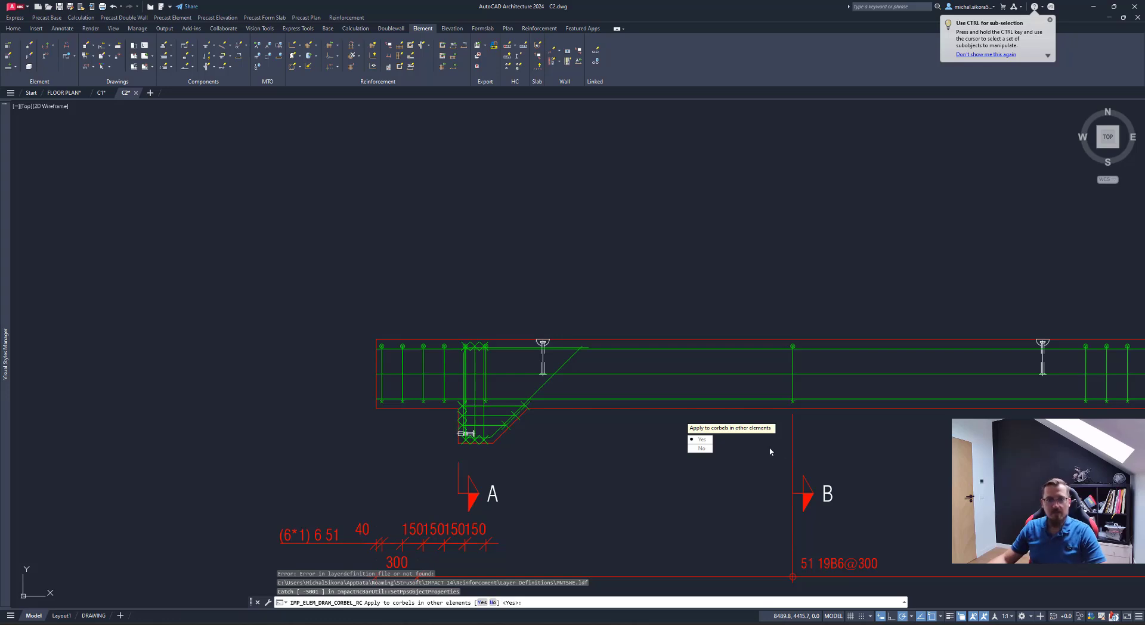
click(700, 440)
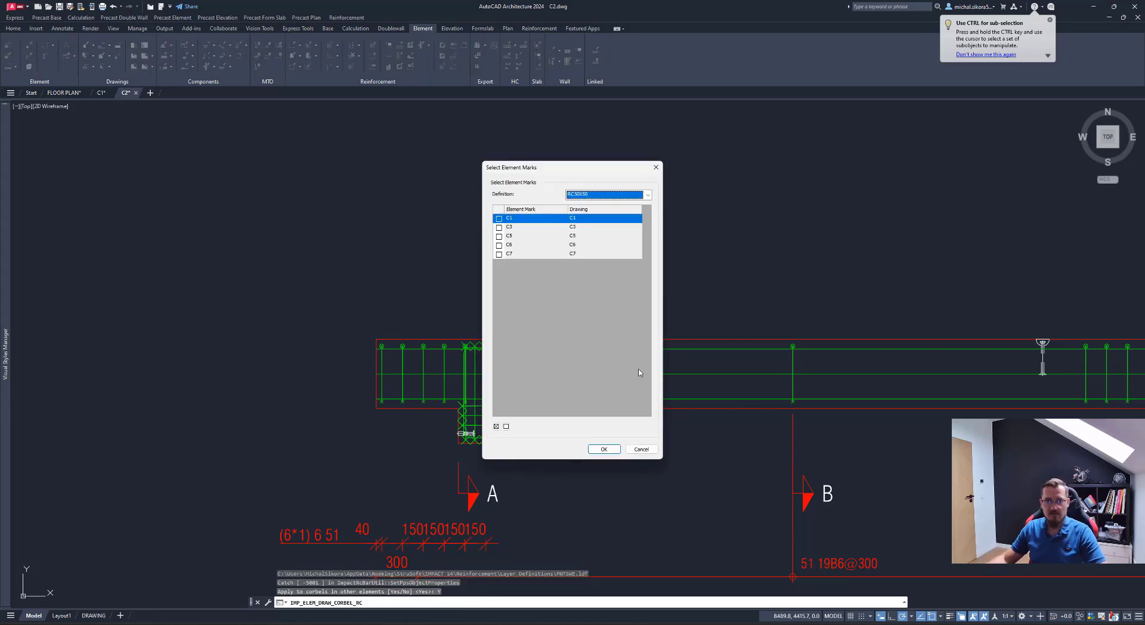
click(499, 218)
click(499, 227)
click(499, 236)
click(499, 245)
click(499, 255)
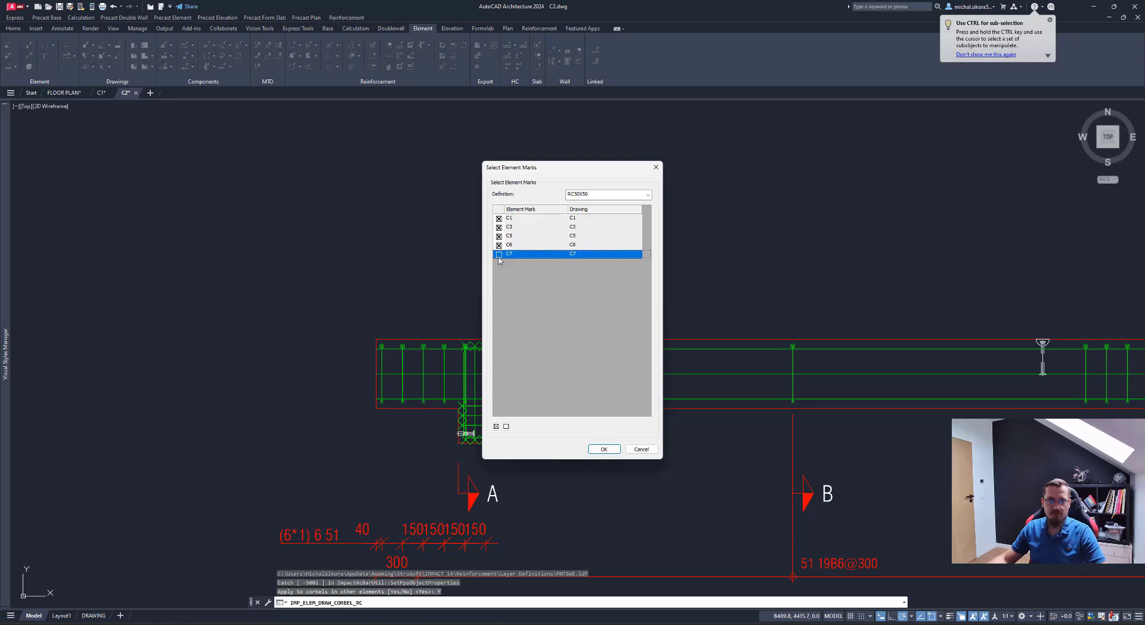
click(592, 451)
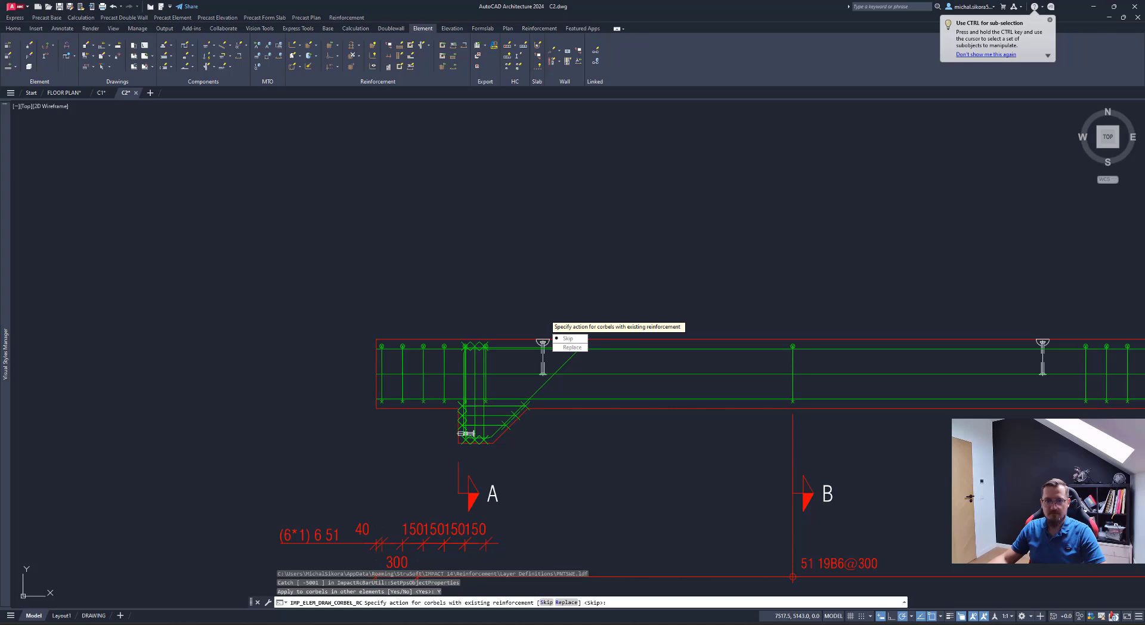
click(577, 349)
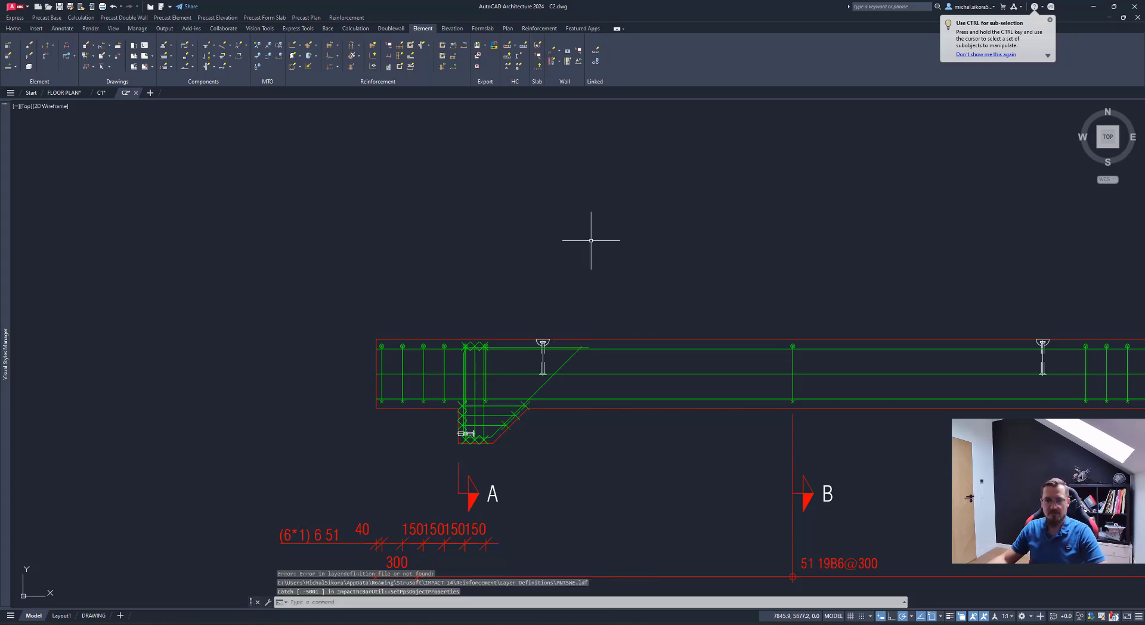
Step: Examine the corbel reinforcement drawn in the reinforcement elevation of column C2
scroll(661, 390, down, 6)
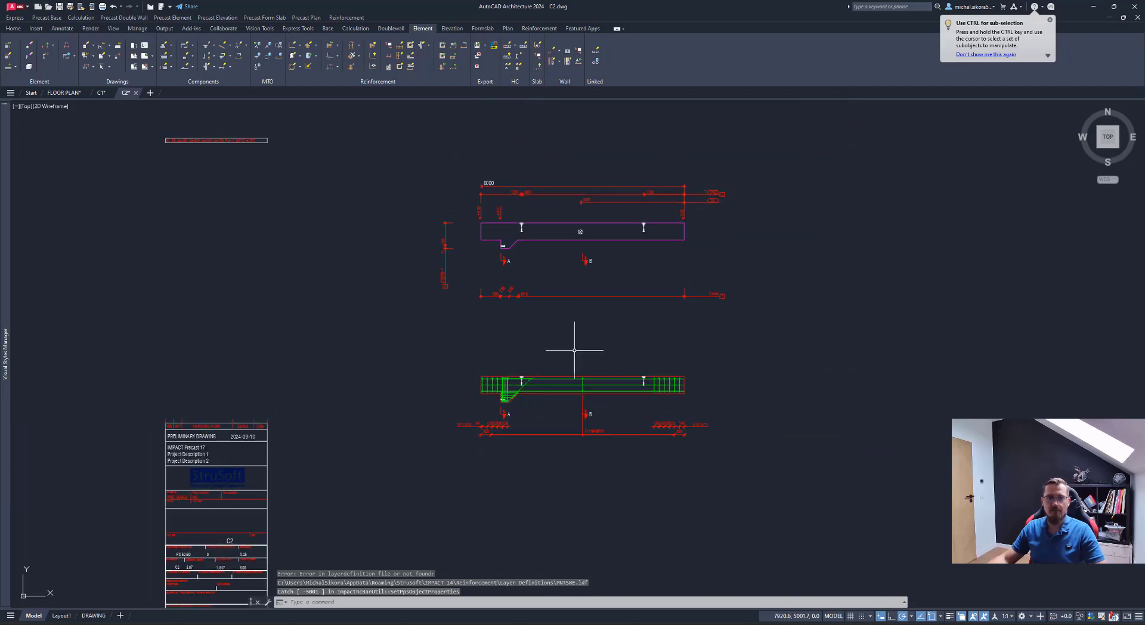
scroll(525, 387, up, 2)
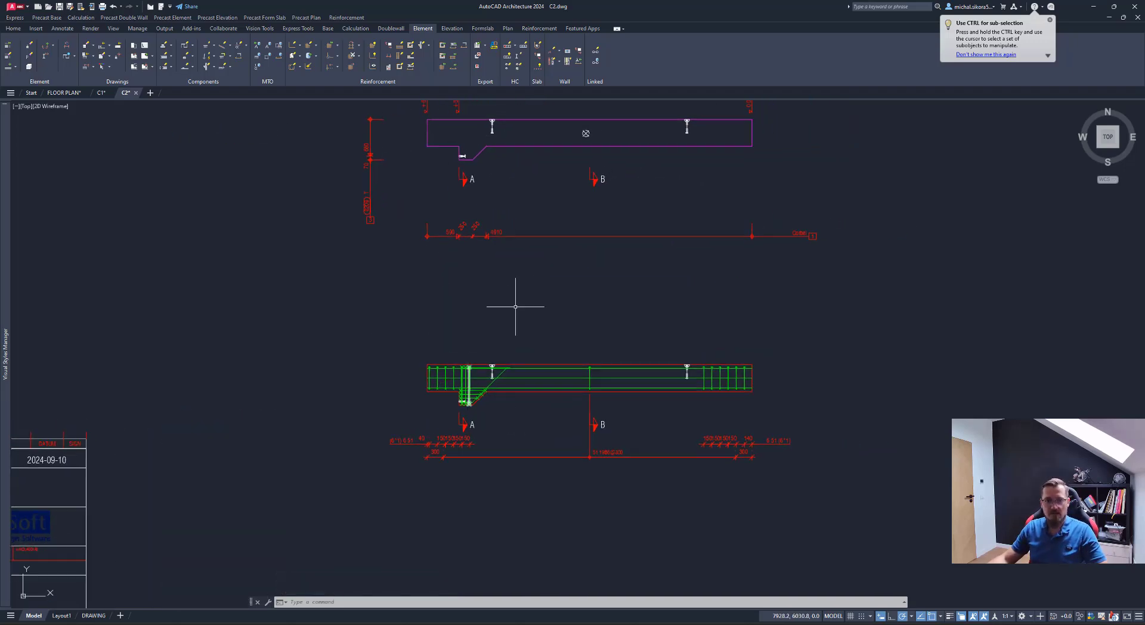
scroll(528, 394, up, 4)
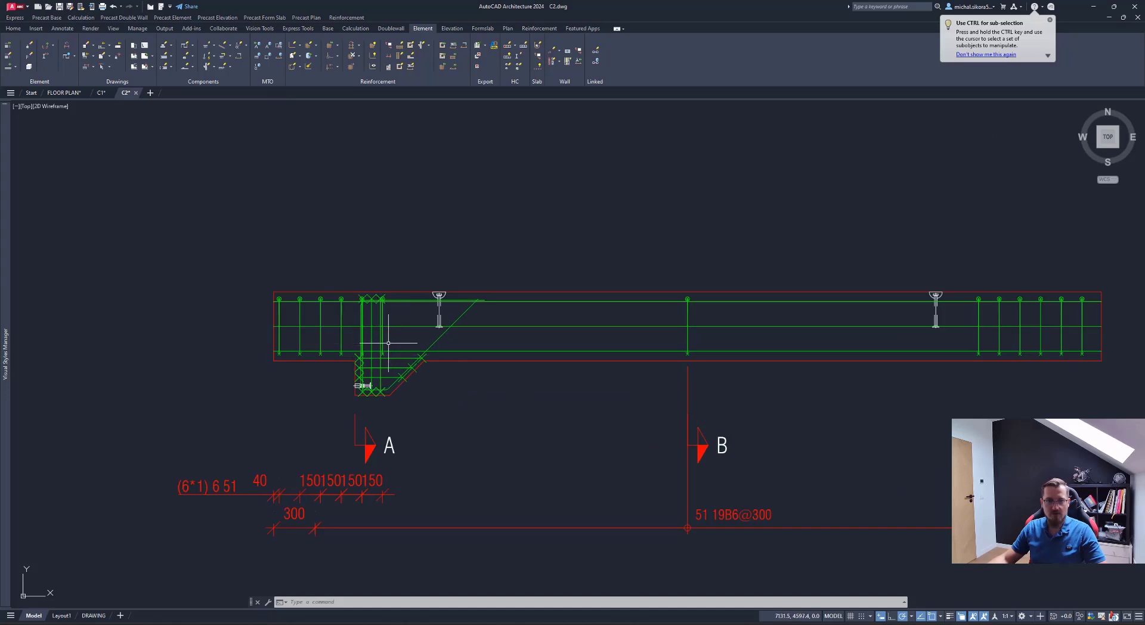
middle_drag(361, 387, 422, 387)
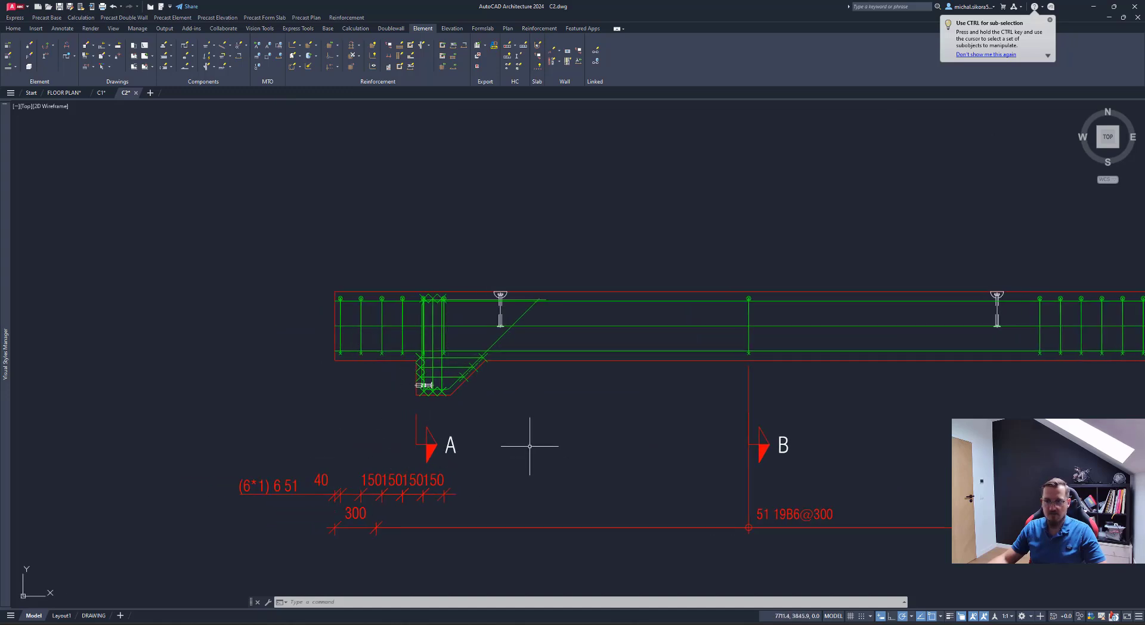
scroll(529, 447, down, 2)
middle_drag(529, 448, 485, 439)
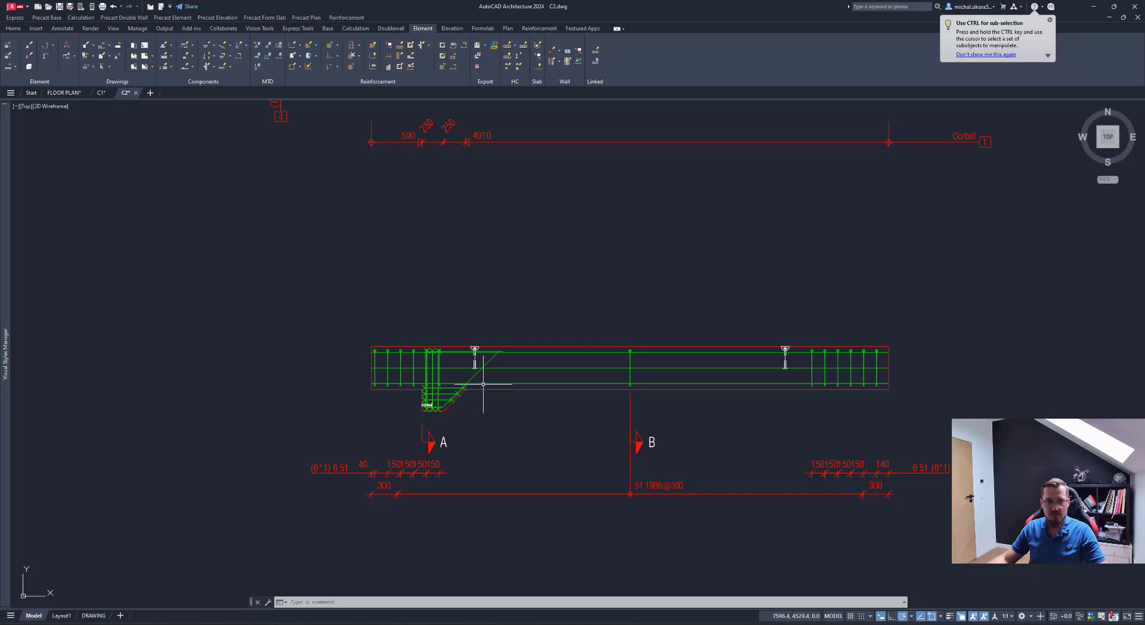
scroll(465, 393, down, 3)
scroll(455, 455, up, 1)
middle_drag(455, 388, 465, 429)
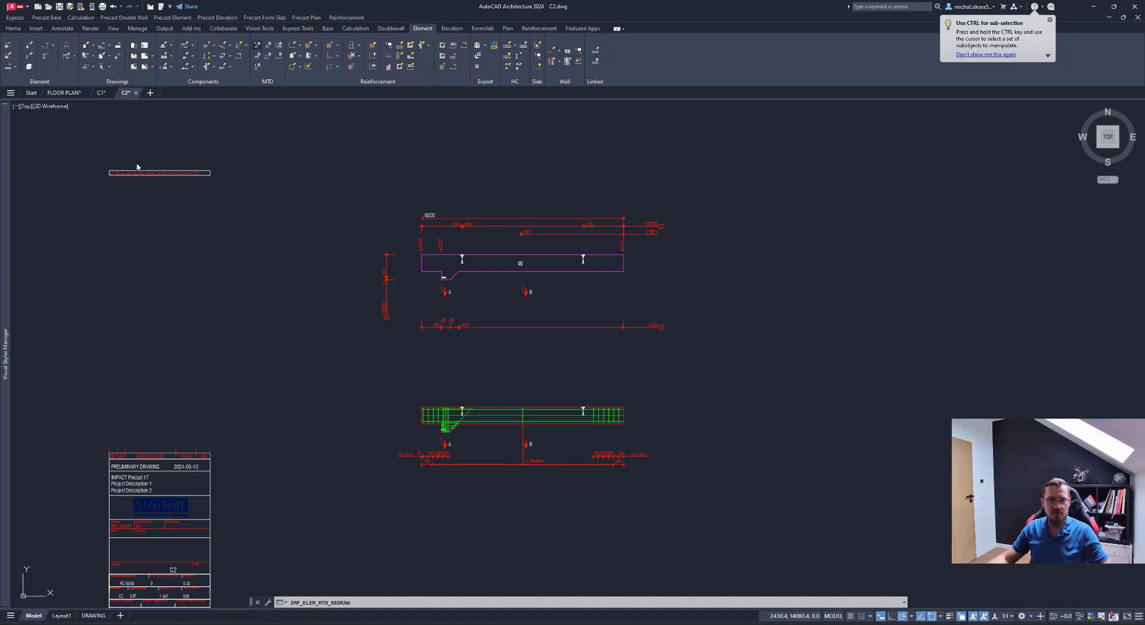
Step: Redraw the material take-off to update the bar list of column C2, review it and save the drawing
key(Return)
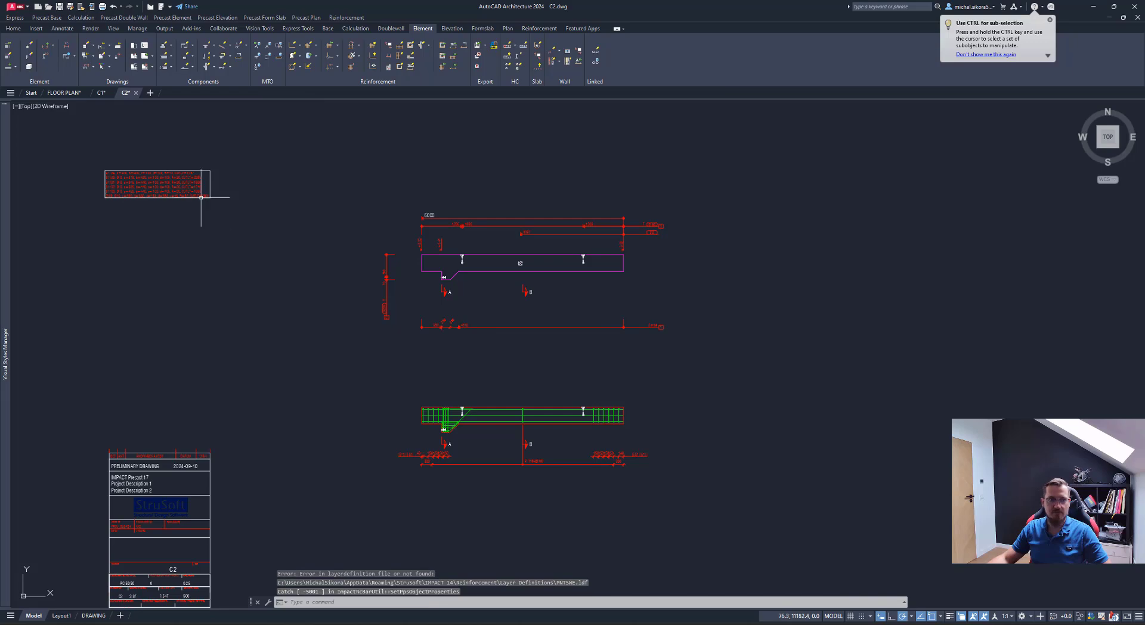
scroll(111, 163, up, 5)
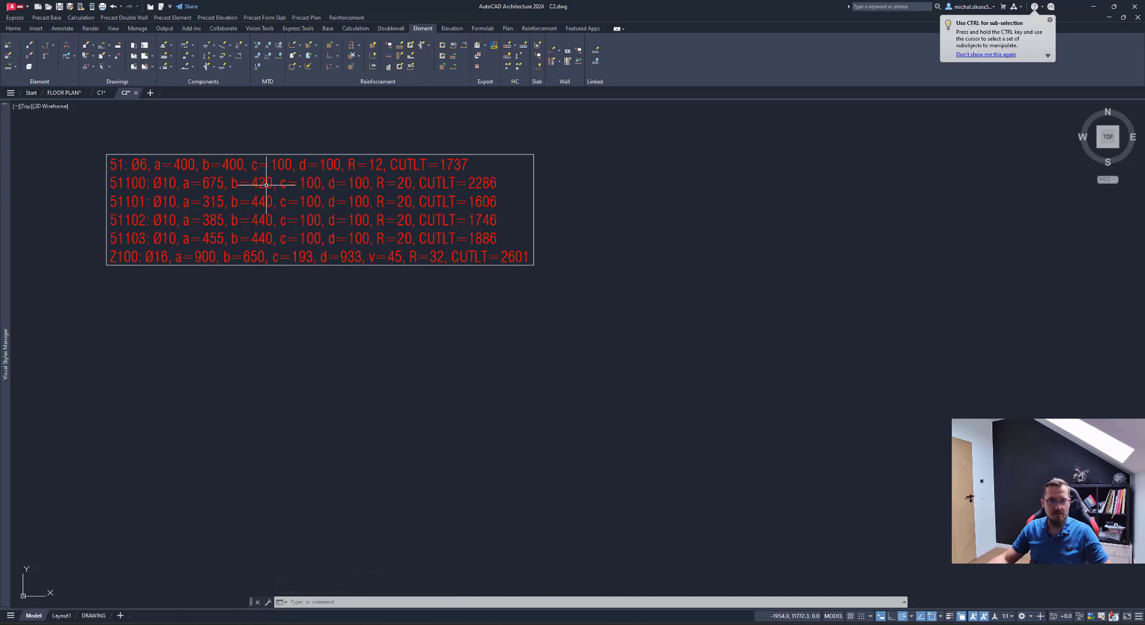
scroll(210, 260, down, 6)
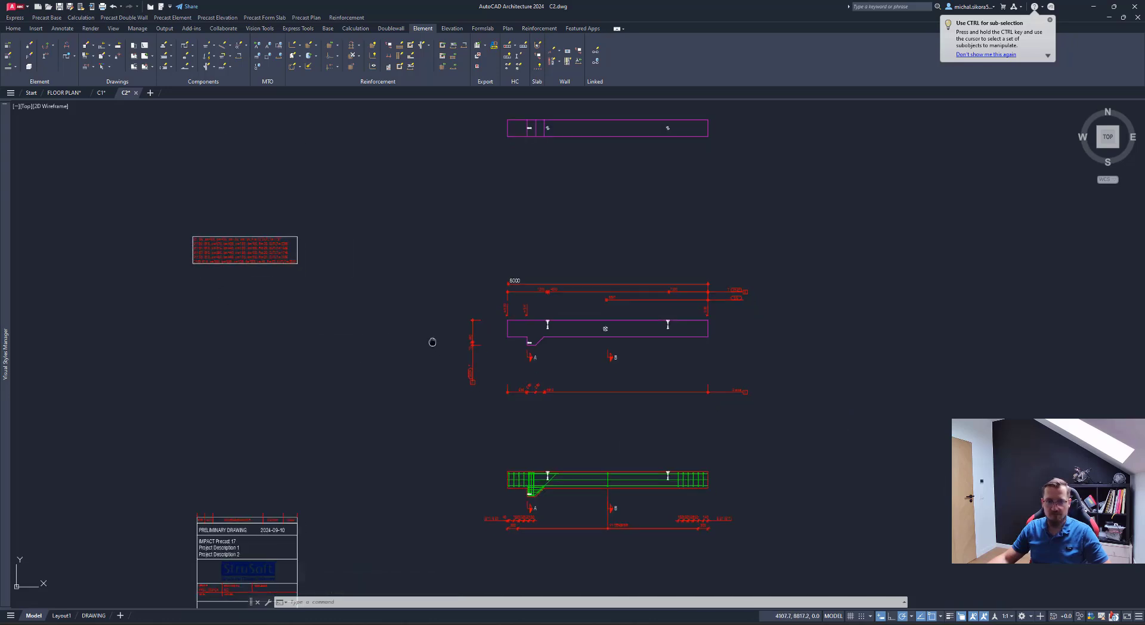
middle_drag(432, 337, 396, 325)
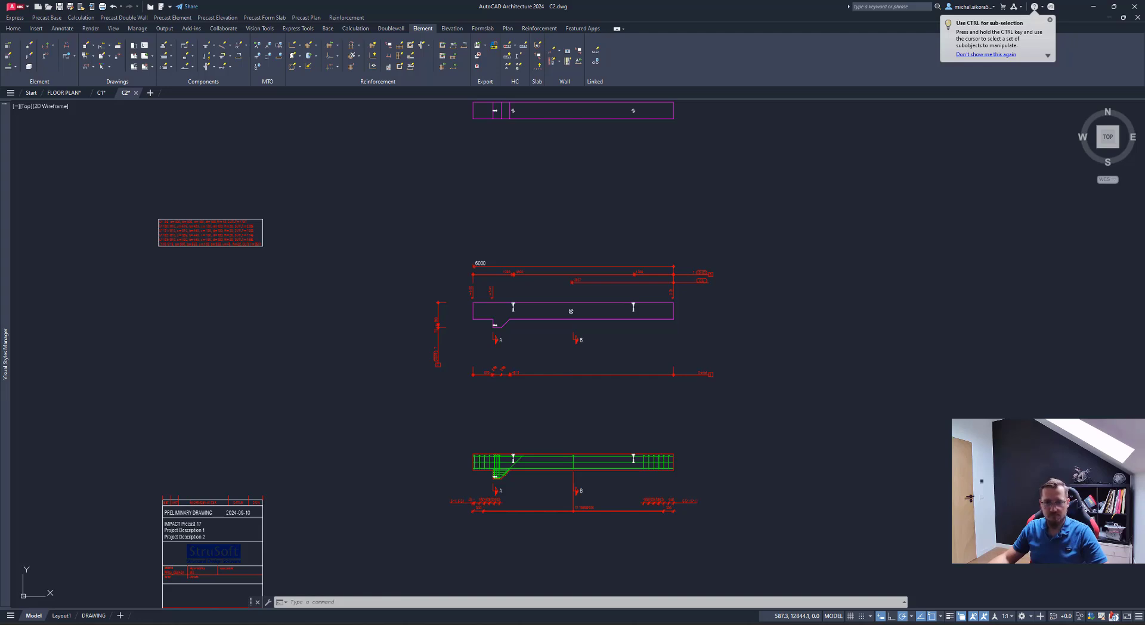
key(ctrl+s)
Step: Switch to the FLOOR PLAN drawing and examine the dowel in the corbel of column C5 under beam B2 in 3D
click(66, 93)
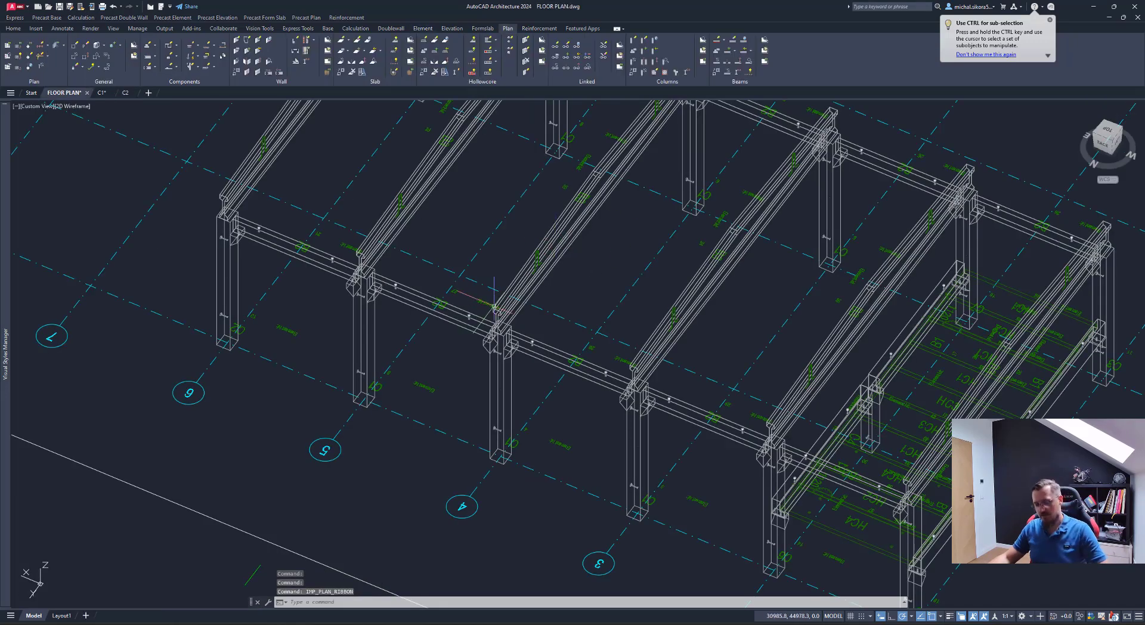
middle_drag(431, 329, 347, 391)
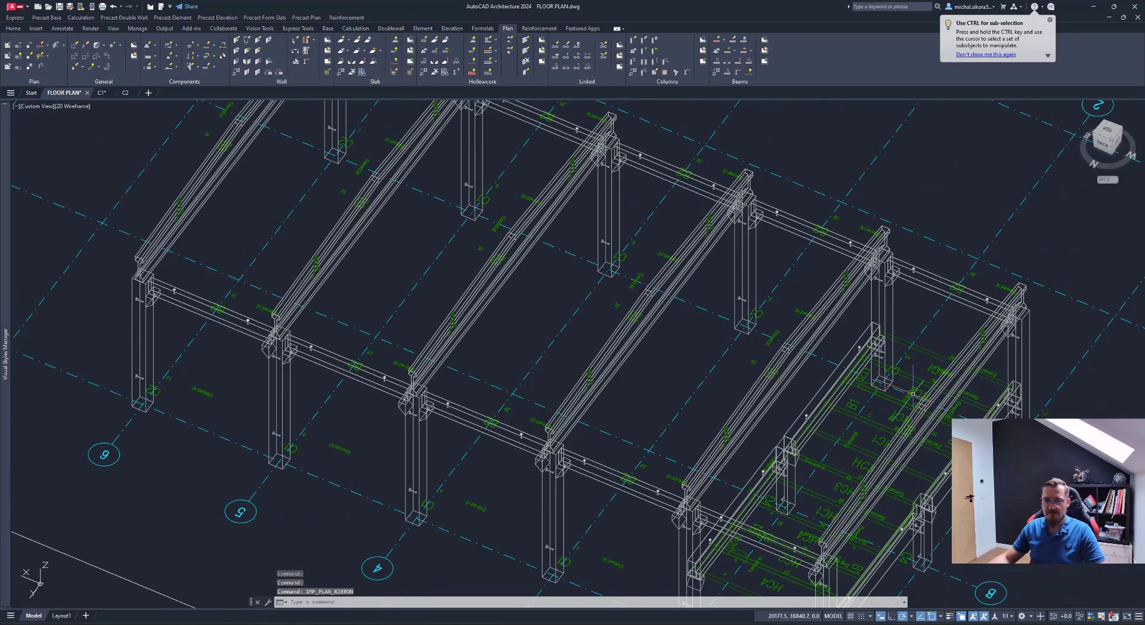
shift+middle_drag(913, 394, 554, 403)
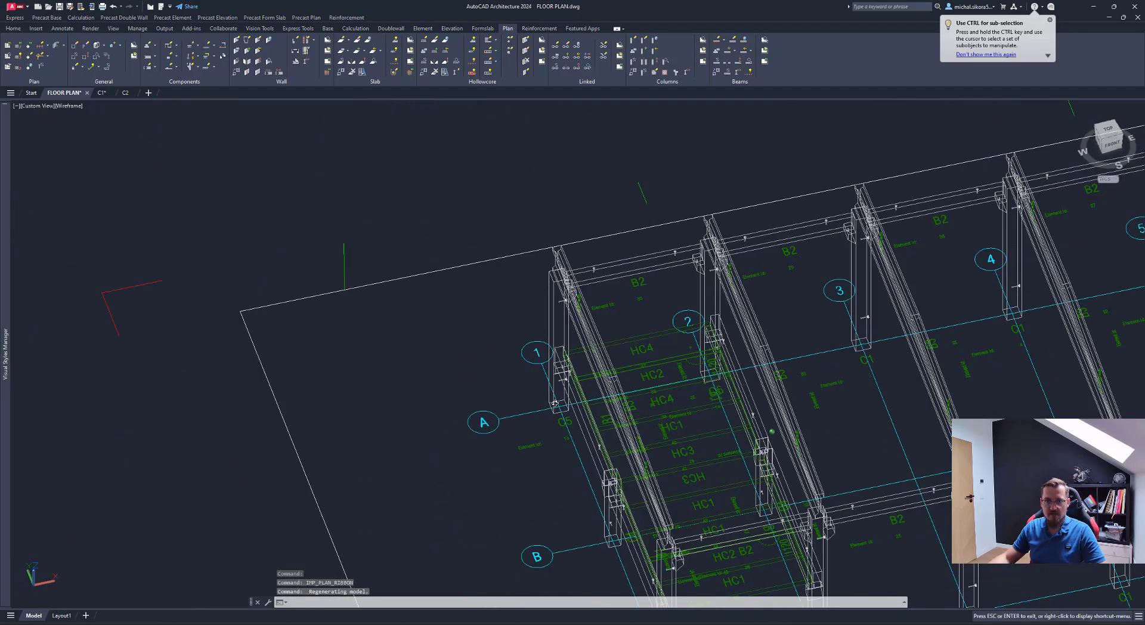
scroll(596, 256, up, 8)
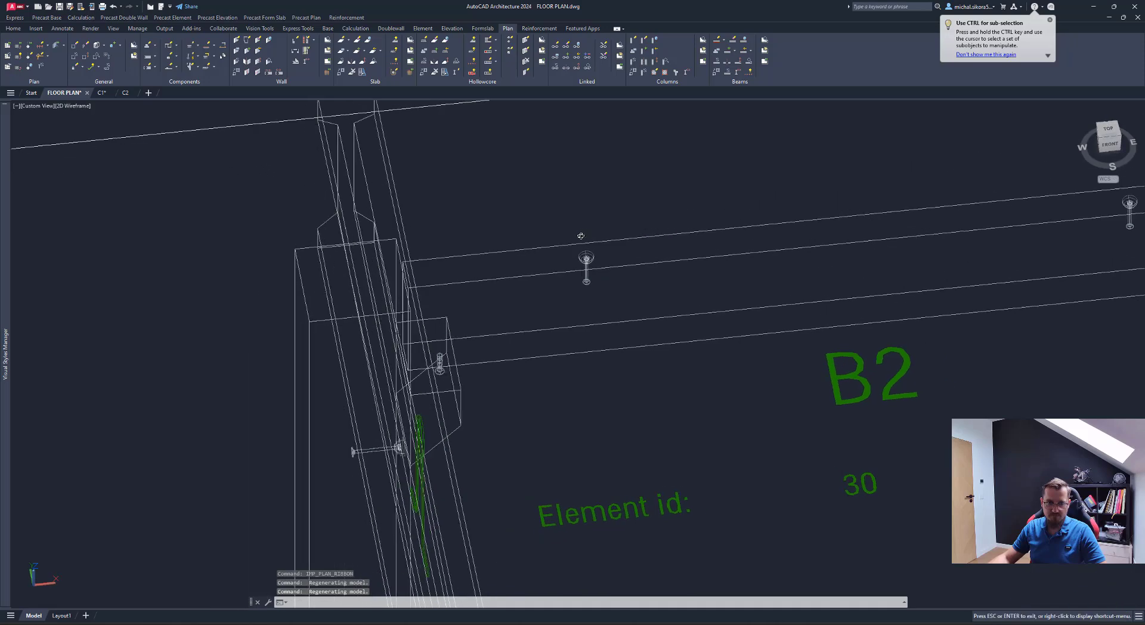
shift+middle_drag(581, 236, 555, 334)
scroll(550, 352, up, 4)
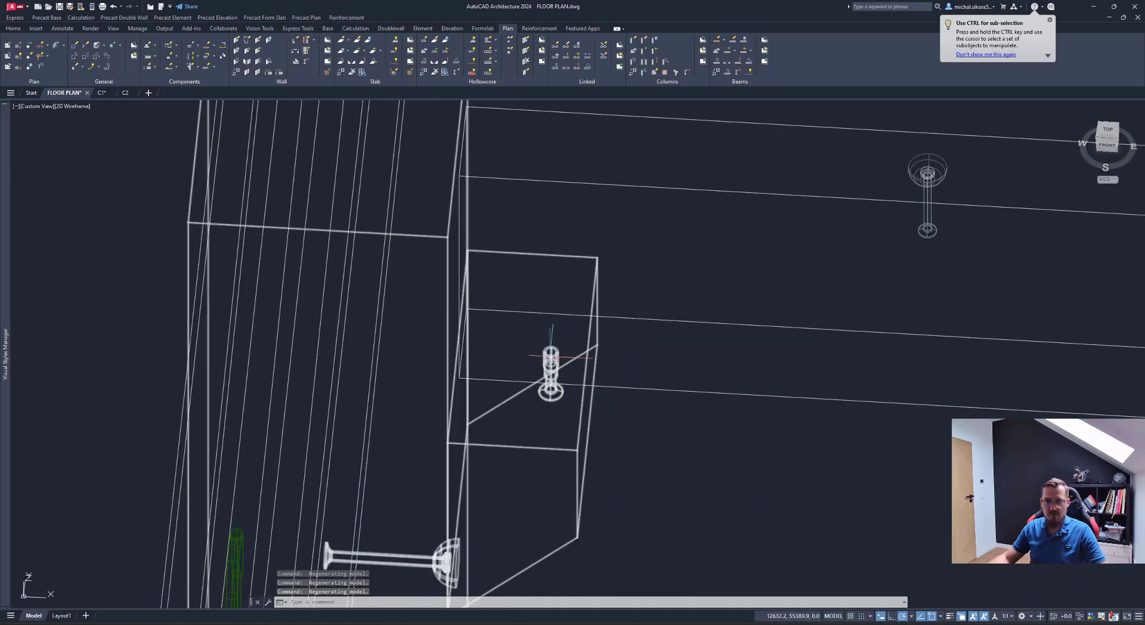
Step: Return the floor plan to the top view and examine the end of beam B2 over the corbel of column C5
click(1080, 106)
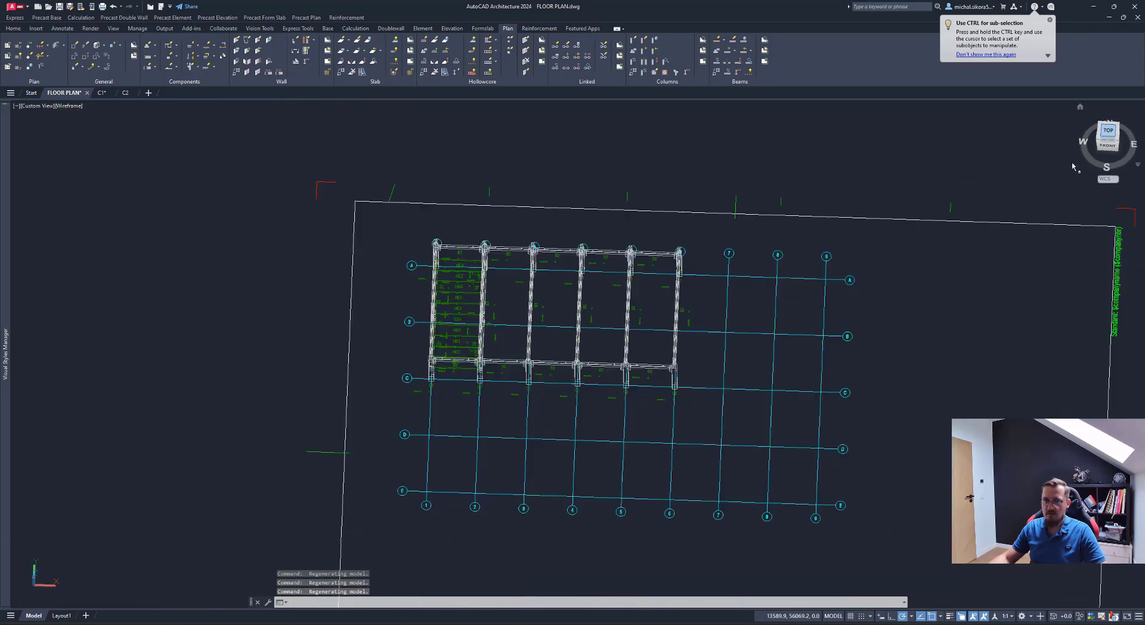
click(1108, 132)
scroll(425, 259, up, 8)
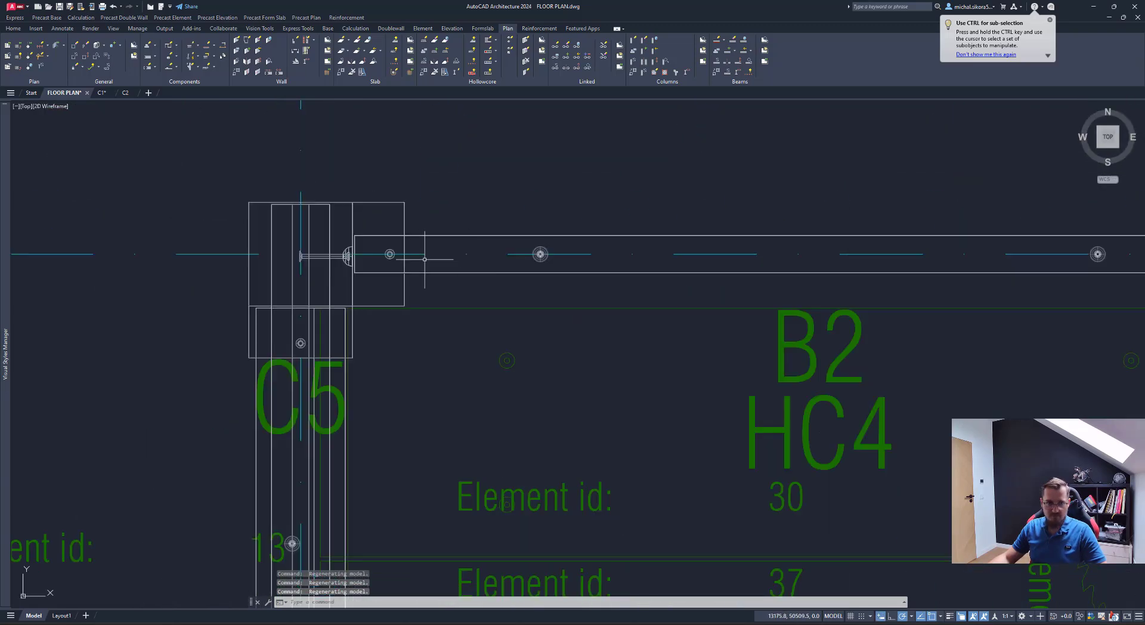
scroll(375, 255, up, 4)
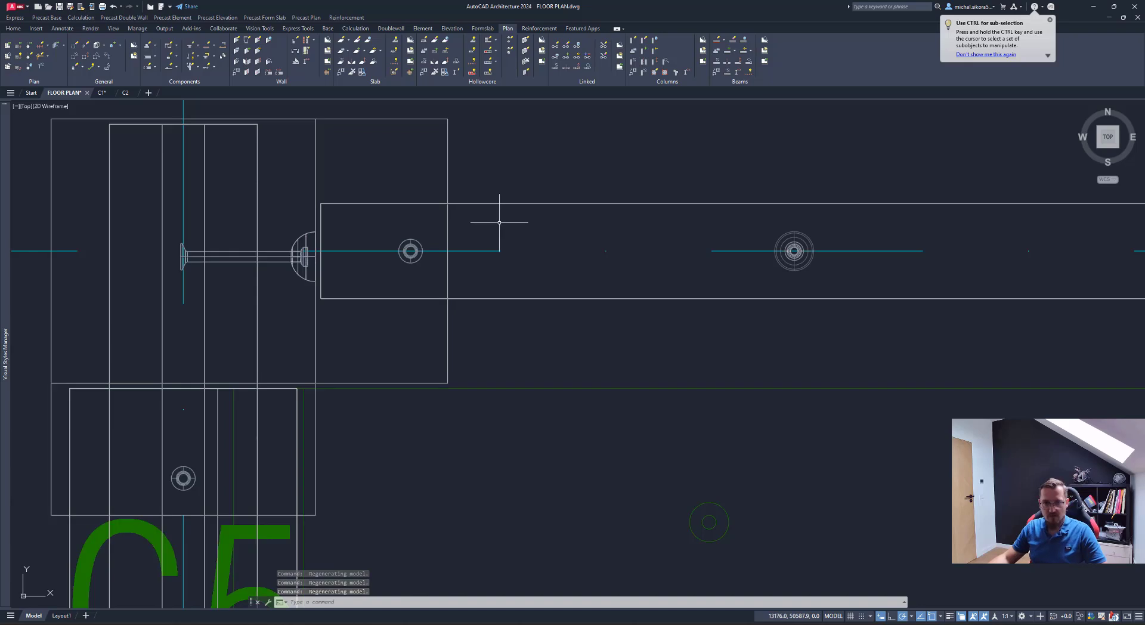
scroll(540, 243, down, 2)
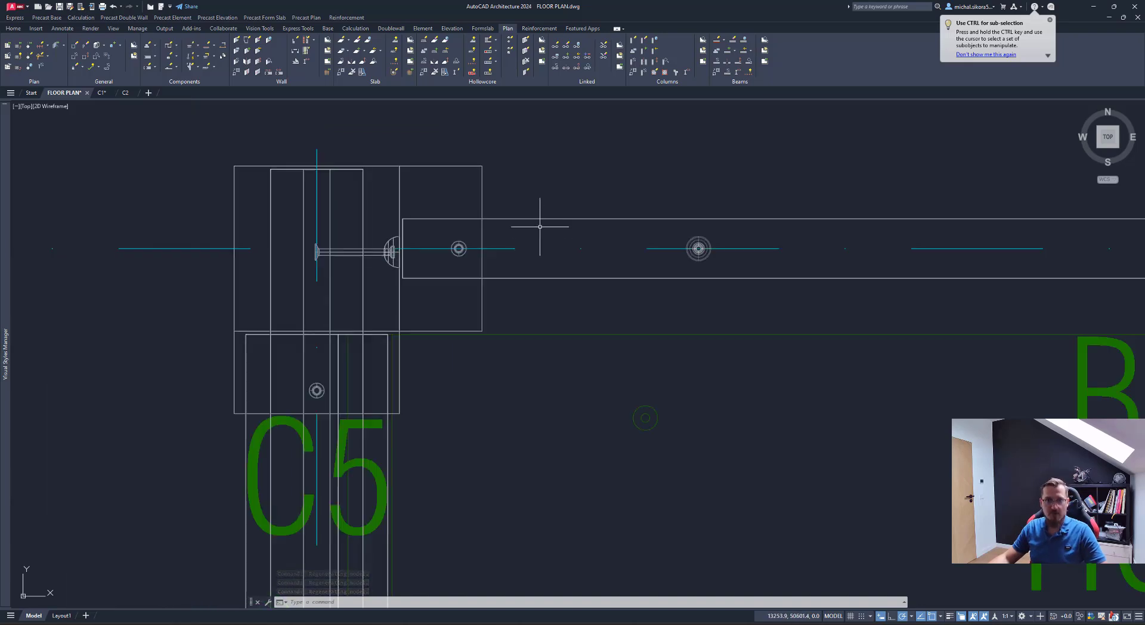
Step: Open the end settings in the properties of beam B2 and move the dialog clear of the column C5 corbel
click(558, 218)
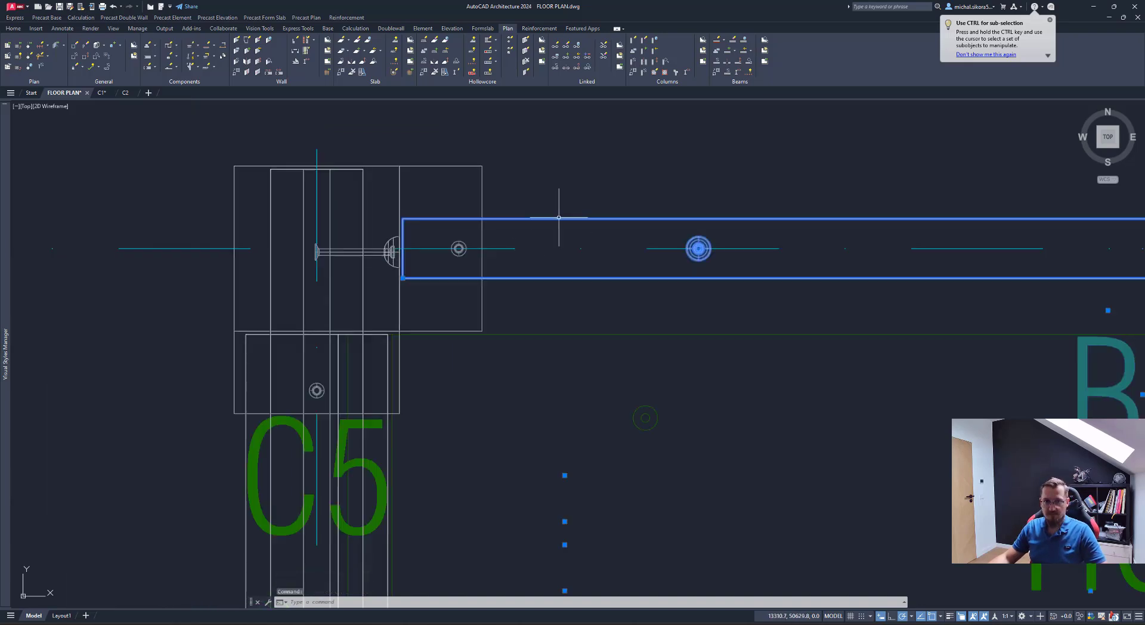
scroll(621, 221, down, 3)
scroll(619, 219, up, 3)
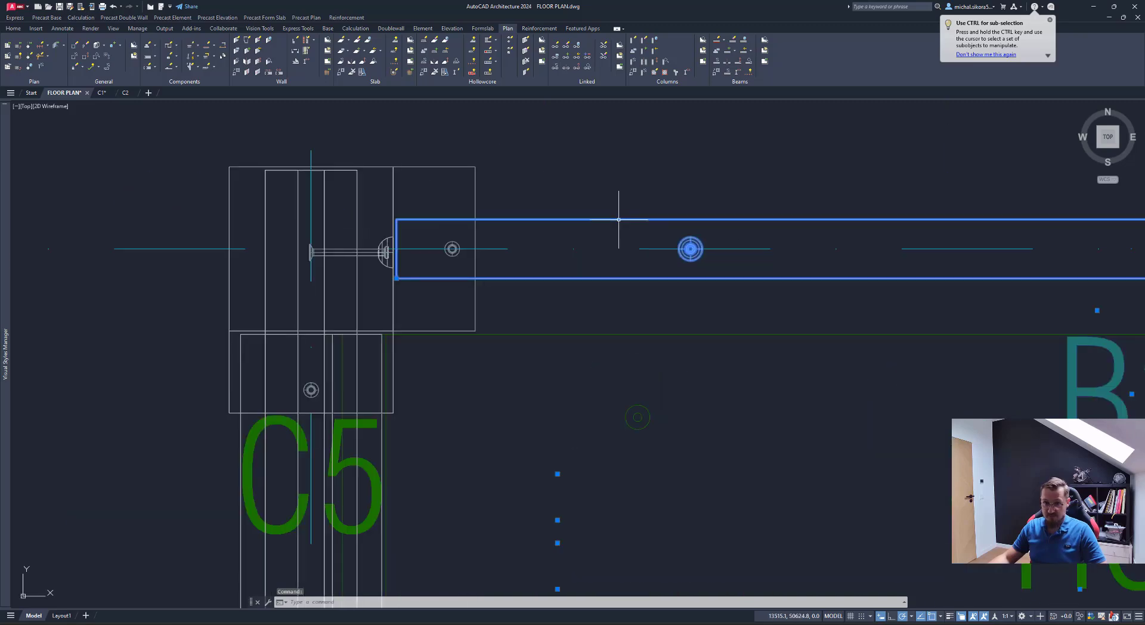
double_click(620, 220)
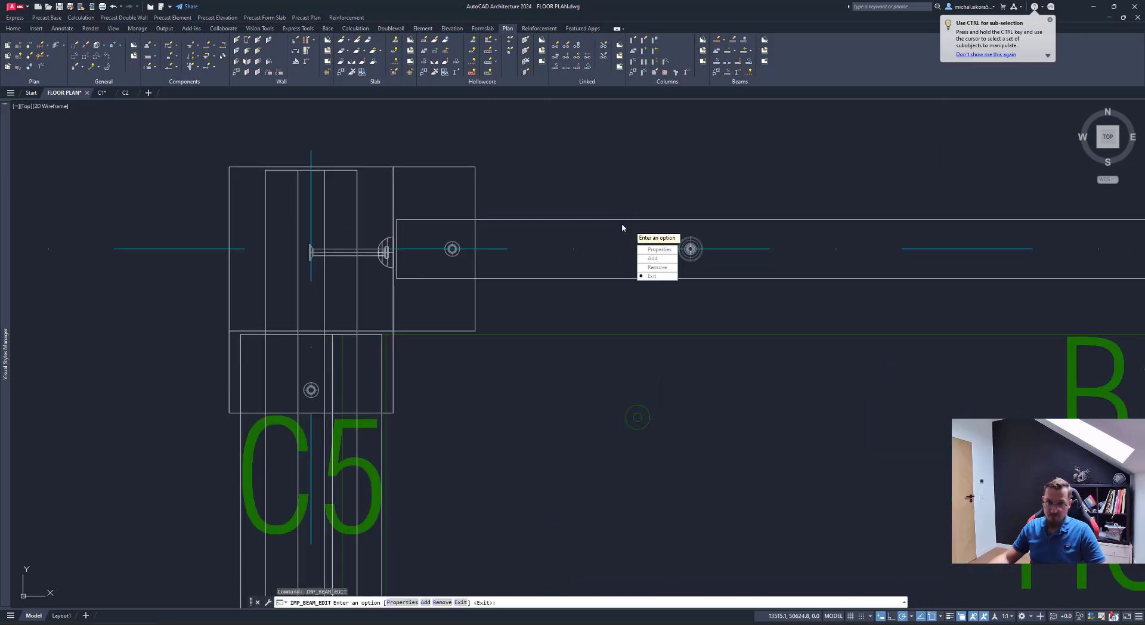
click(660, 251)
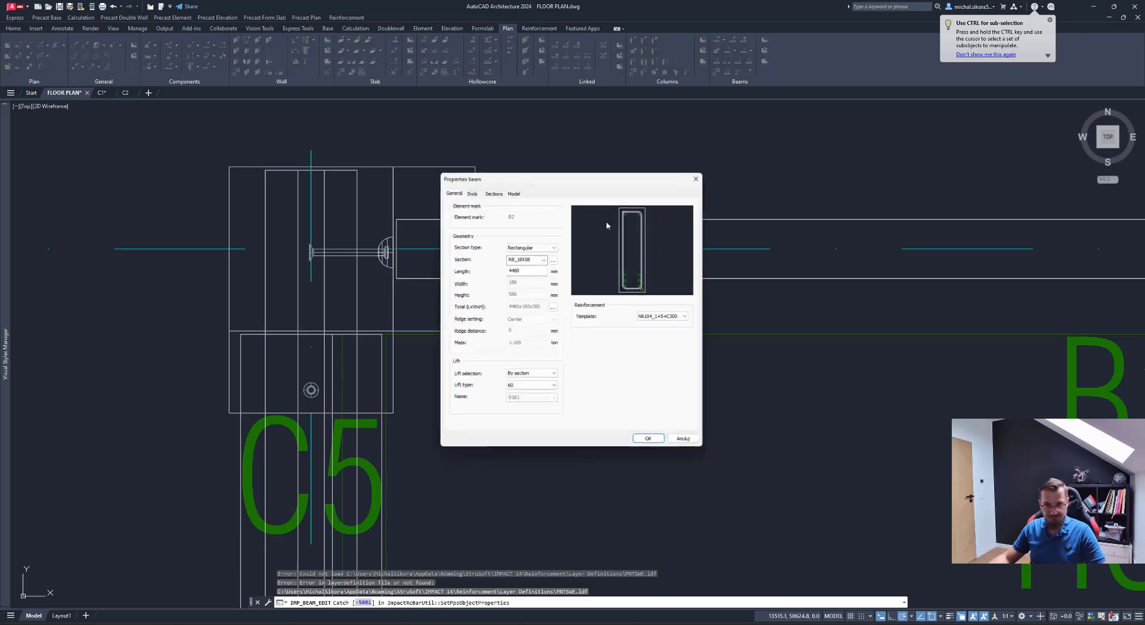
click(471, 191)
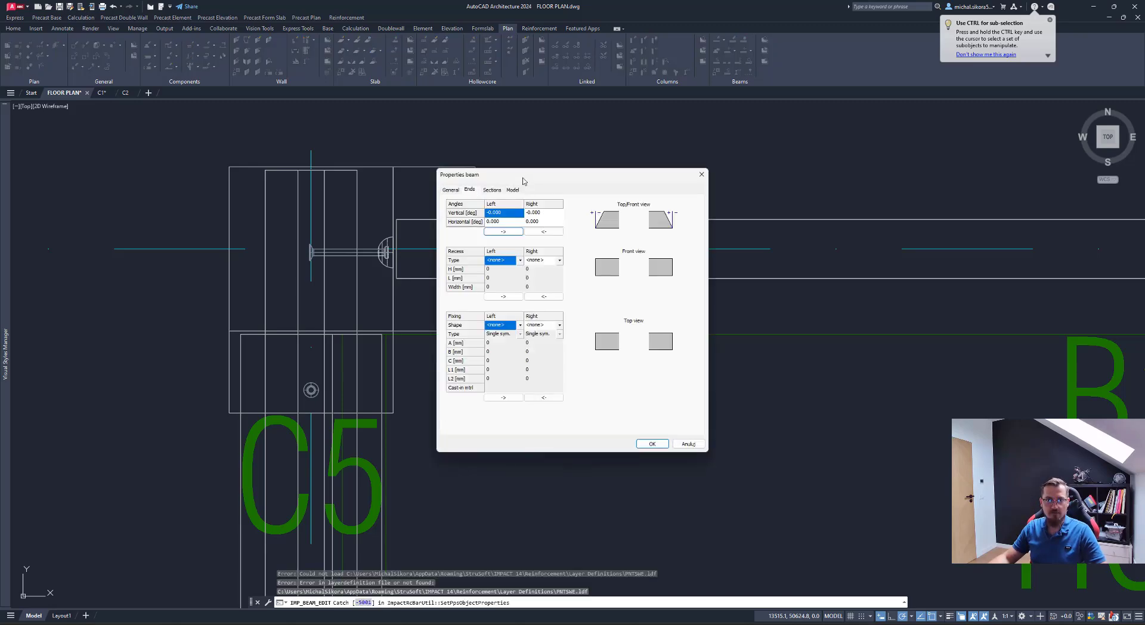
drag(522, 177, 752, 182)
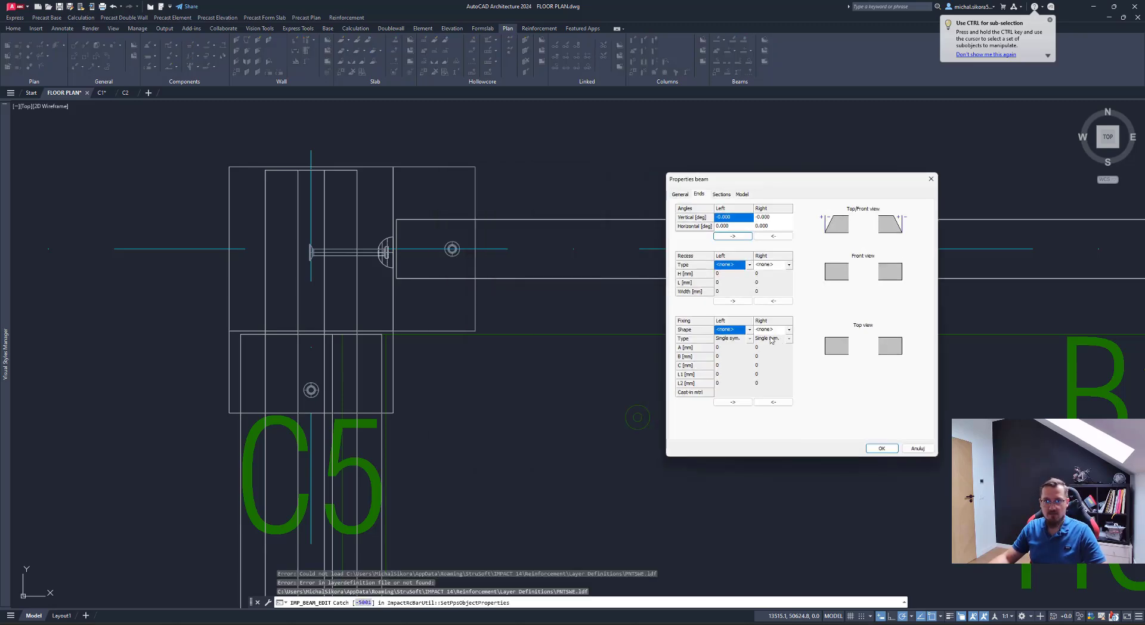
Step: Set the fixing shape to Circular for both the left and right ends of beam B2
click(749, 330)
click(729, 344)
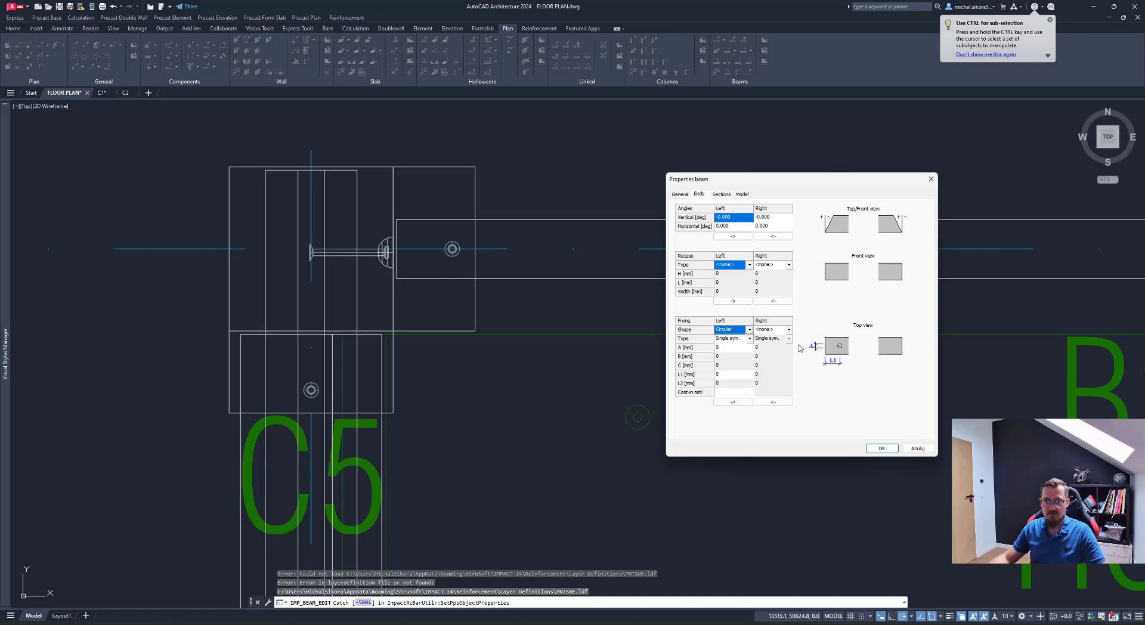
click(789, 330)
click(769, 344)
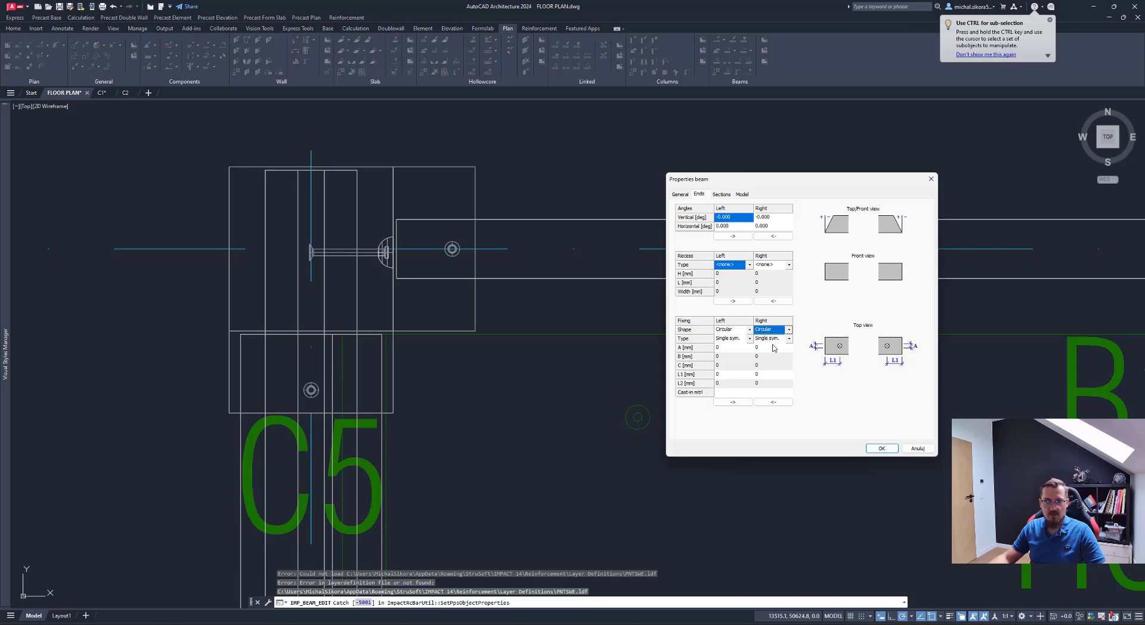
Step: Open dimension A of beam B2's left end fixing for editing
click(725, 348)
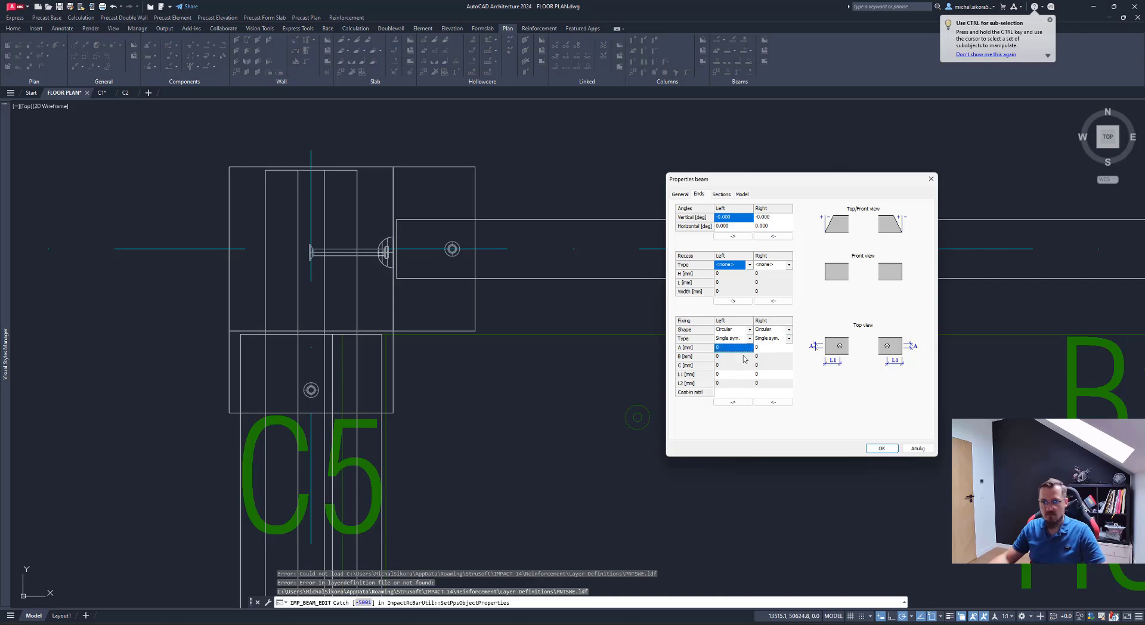
Step: Leave the beam editing without changes and measure the distance from the beam's end edge to the centre of the nearby dowel
click(918, 449)
scroll(429, 251, up, 4)
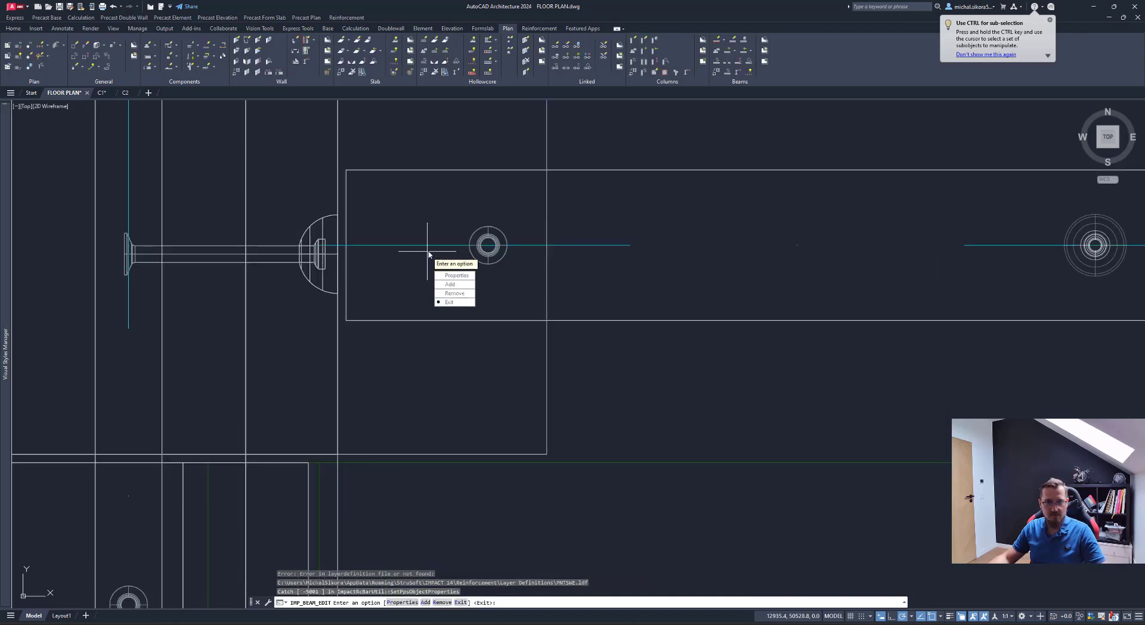
click(450, 303)
text(dist)
key(Return)
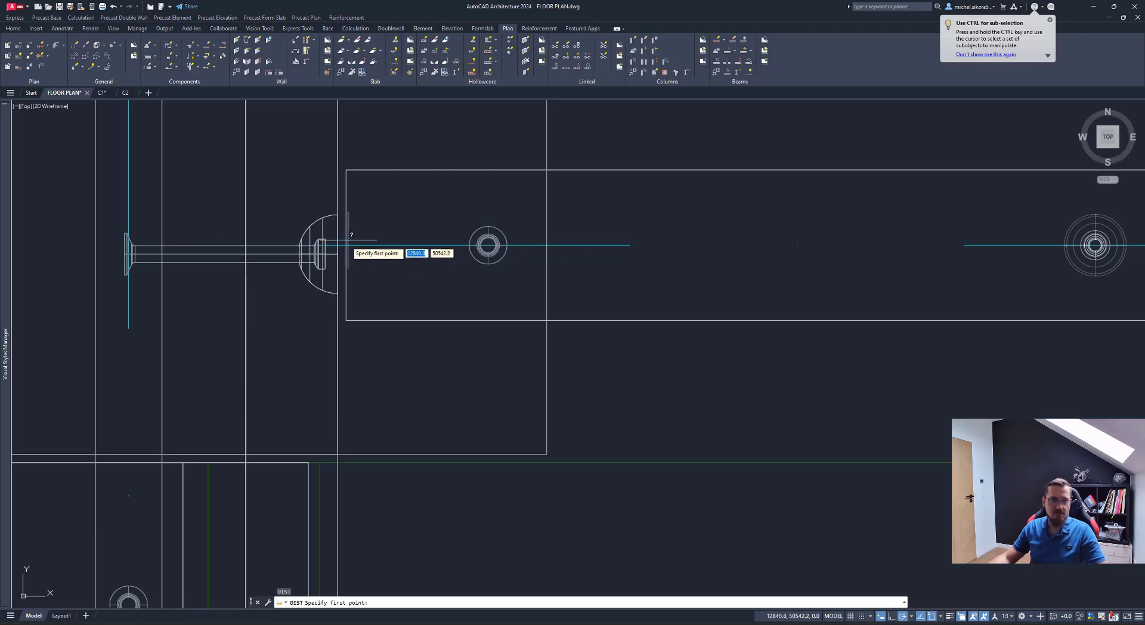
click(488, 244)
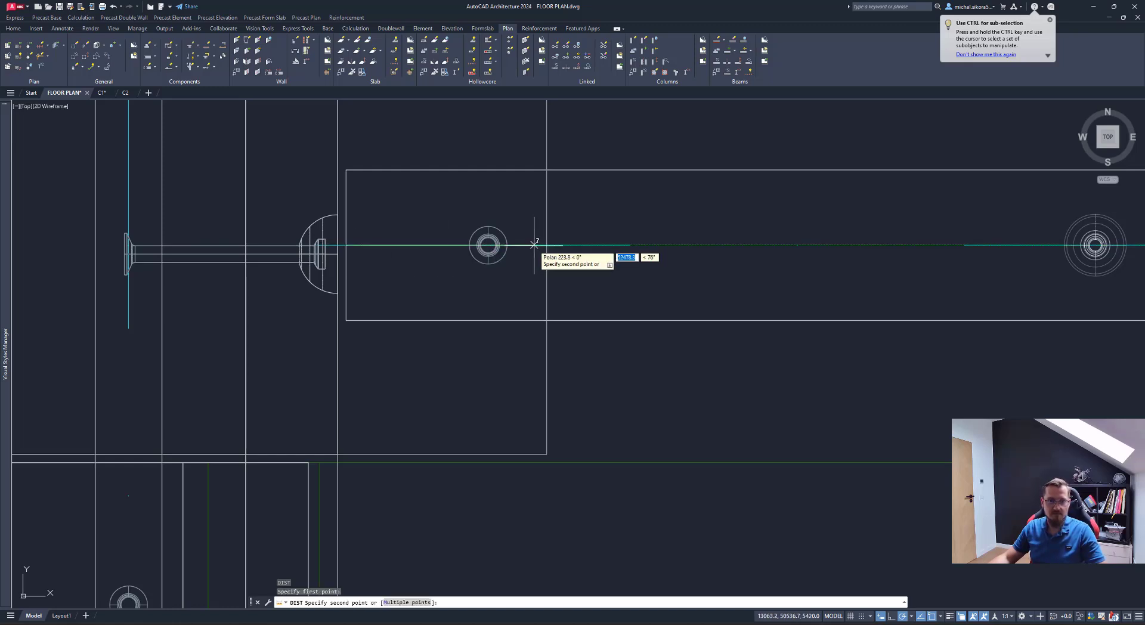
click(488, 245)
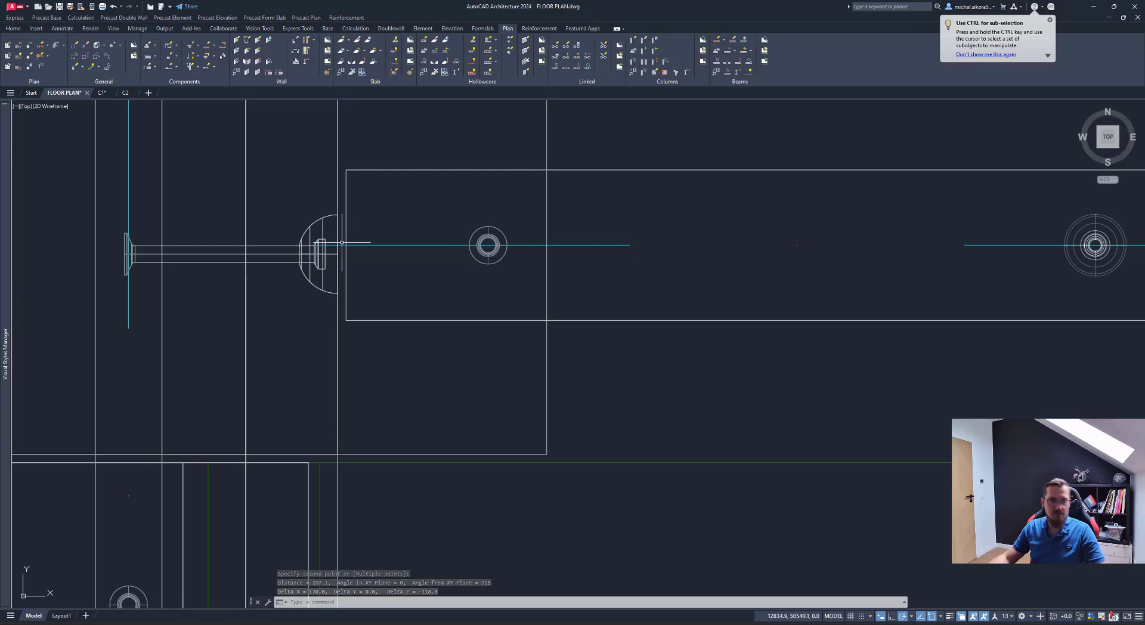
Step: Measure the dowel's radius from its centre to the outer circle at the beam end near column C5
scroll(488, 246, up, 2)
right_click(488, 245)
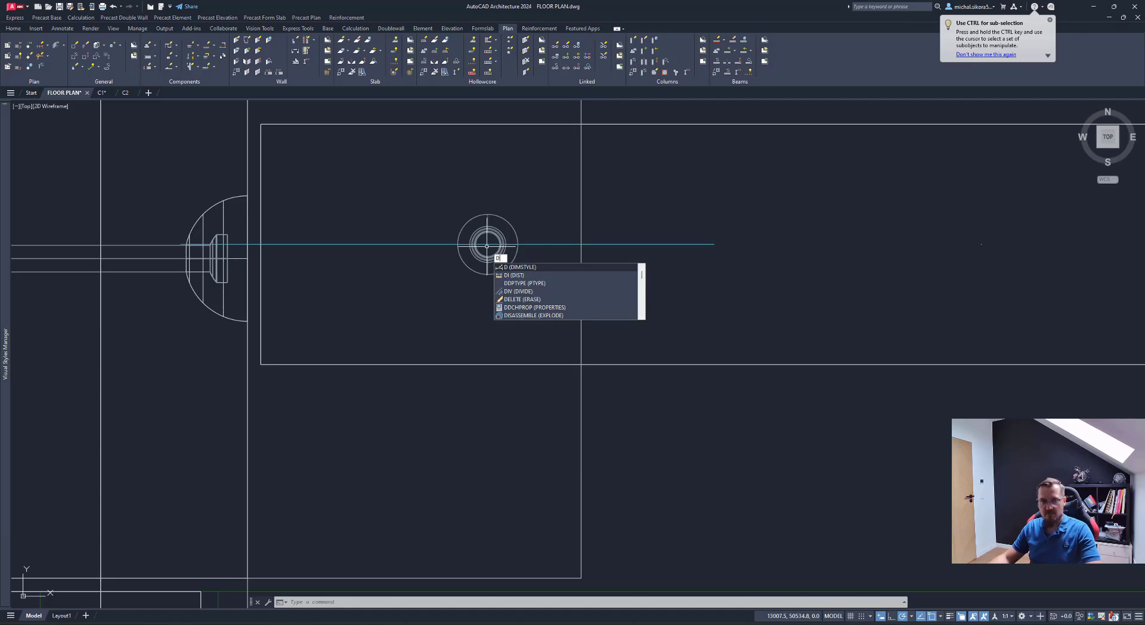
click(519, 259)
click(487, 244)
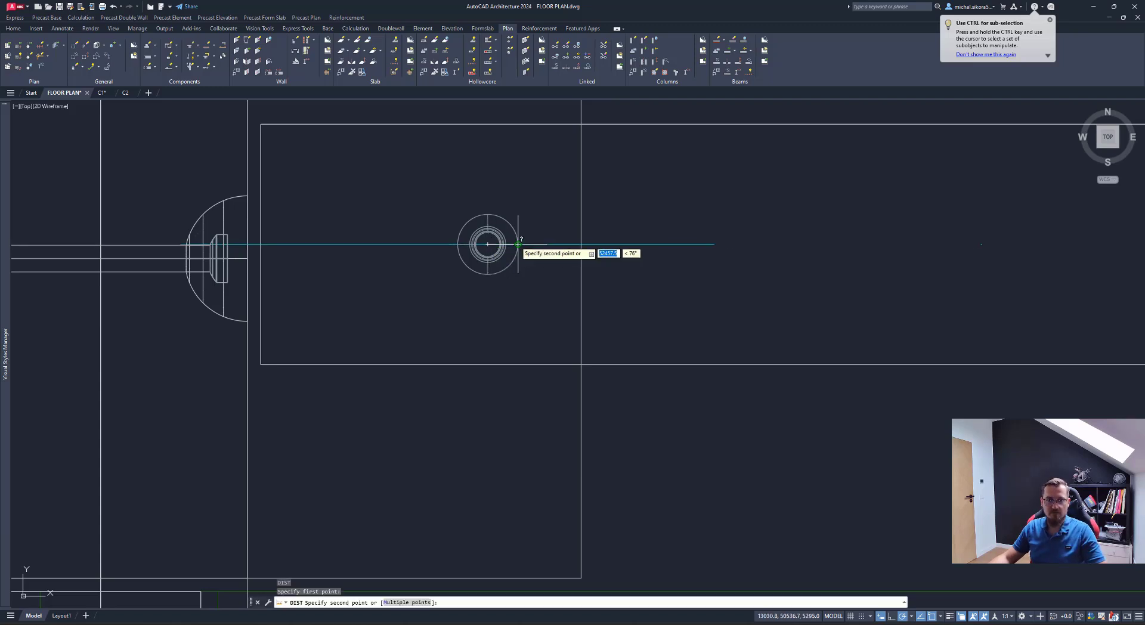
click(519, 244)
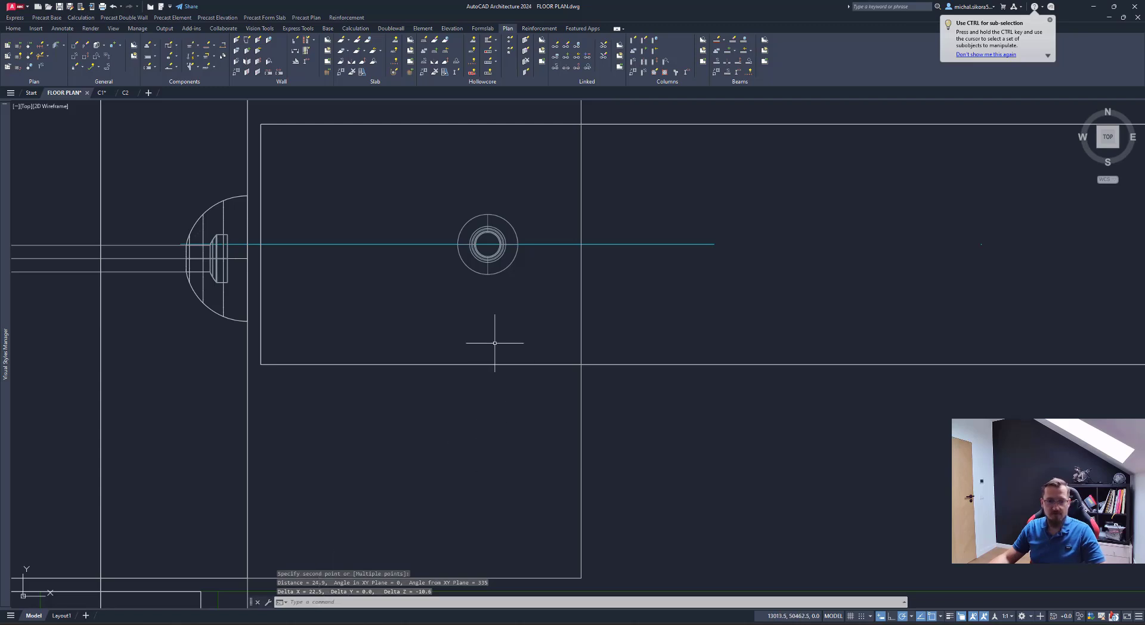
middle_drag(518, 215, 500, 271)
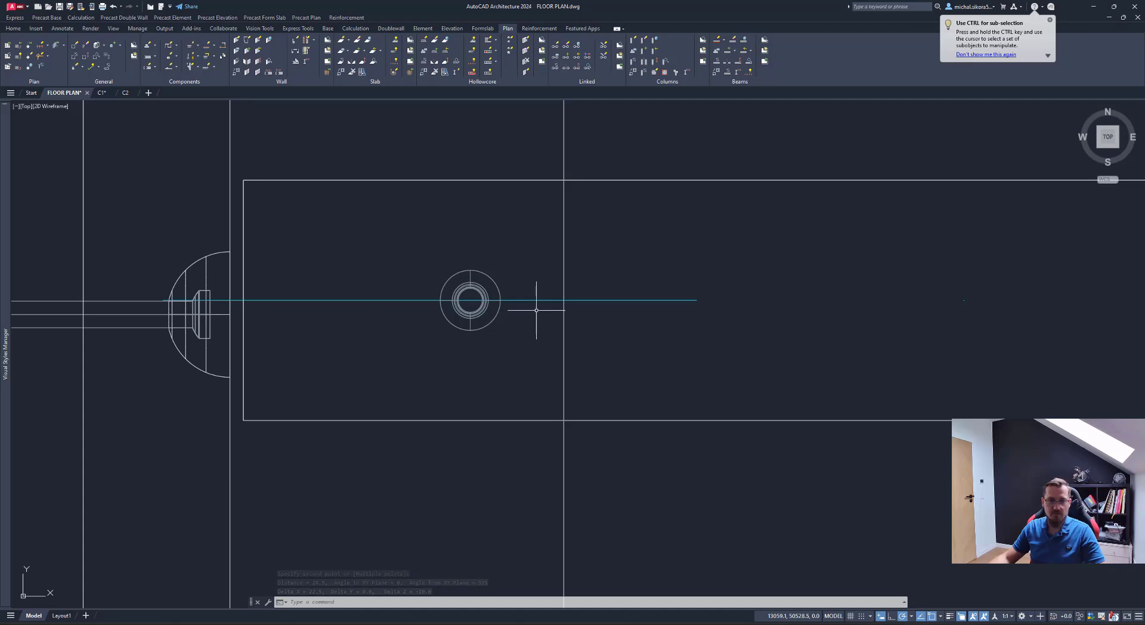
scroll(500, 298, down, 2)
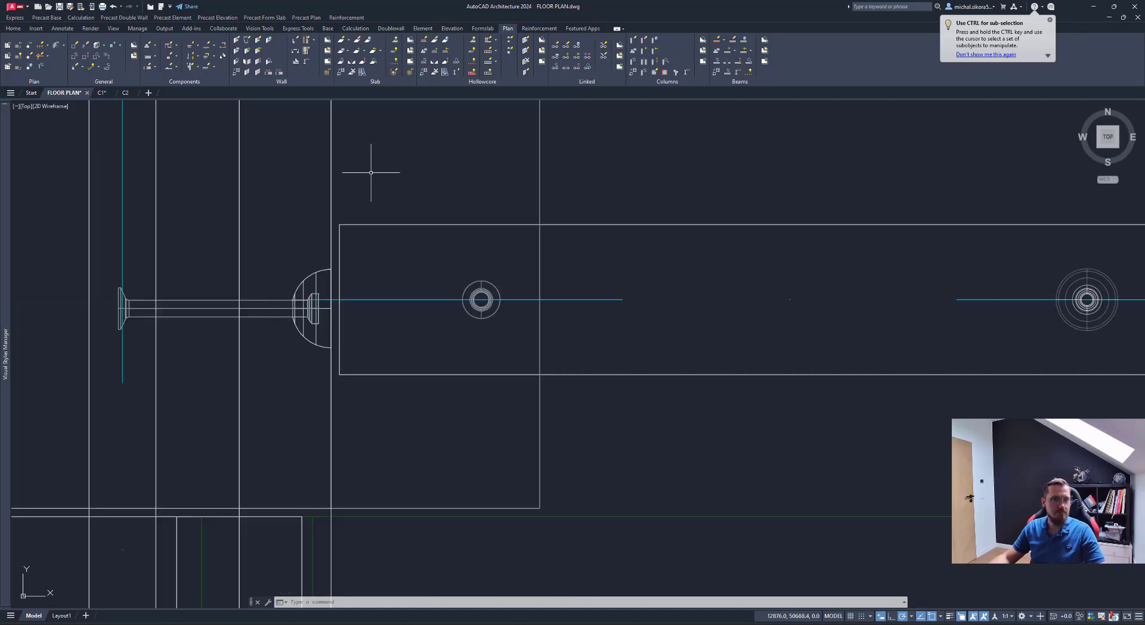
Step: Edit the B2 beam's properties and set the fixing shape to Circular at both its left and right ends
click(659, 222)
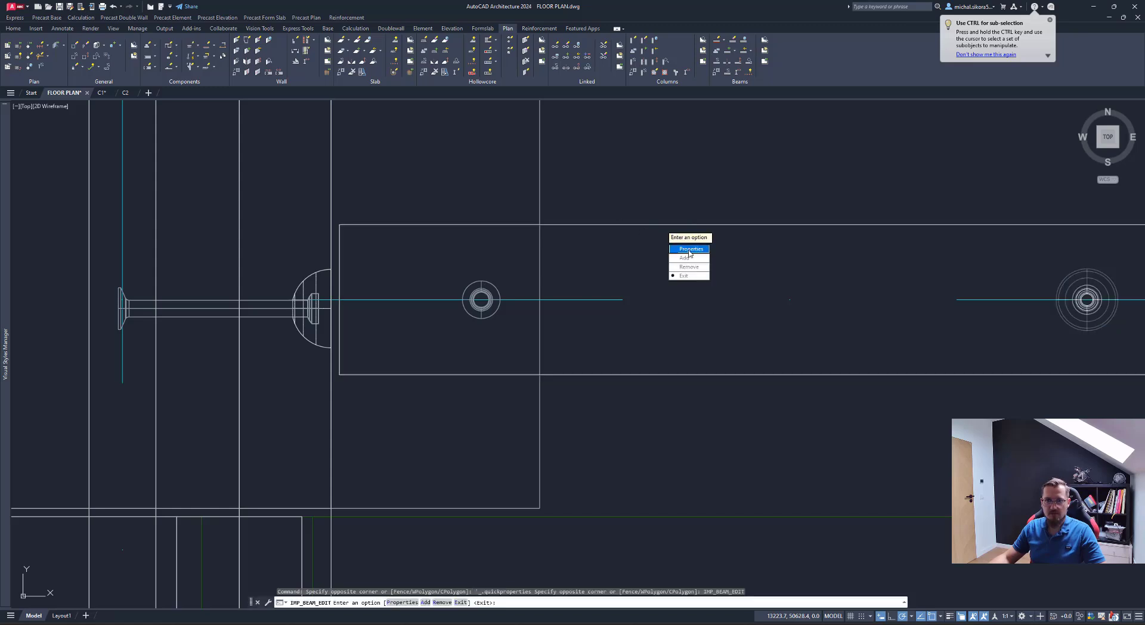
double_click(732, 232)
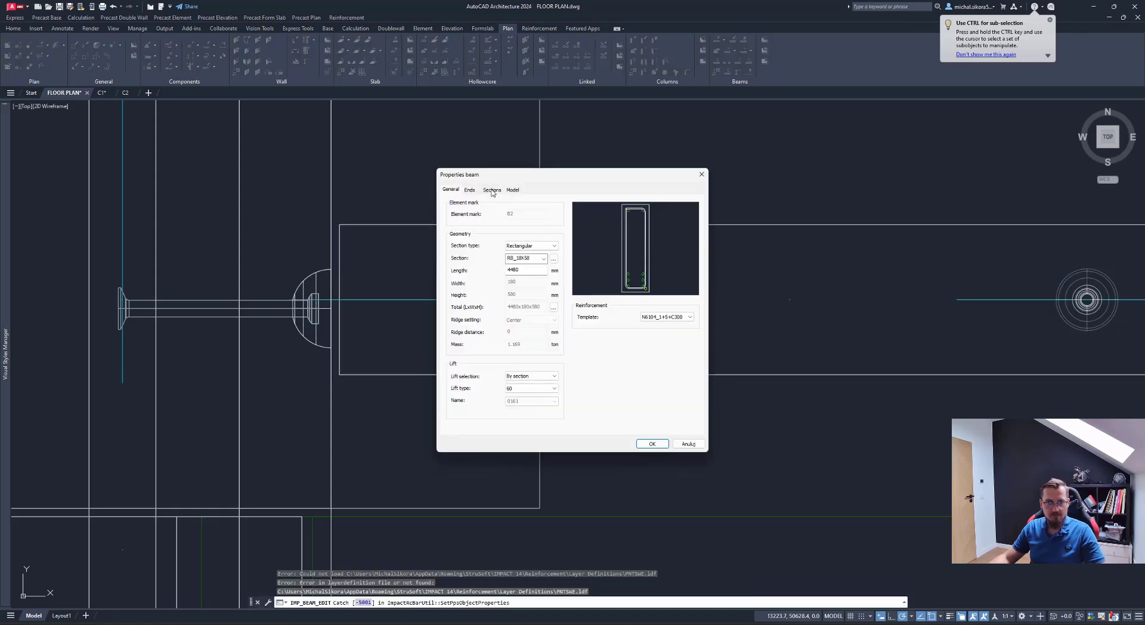
click(470, 190)
click(519, 325)
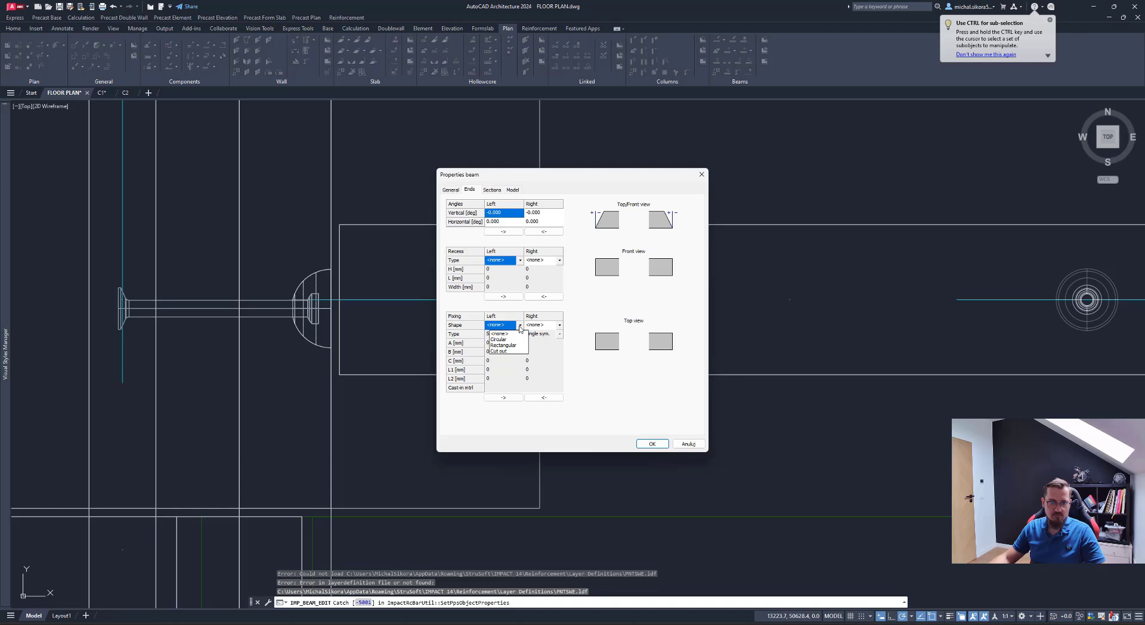
click(513, 339)
click(558, 325)
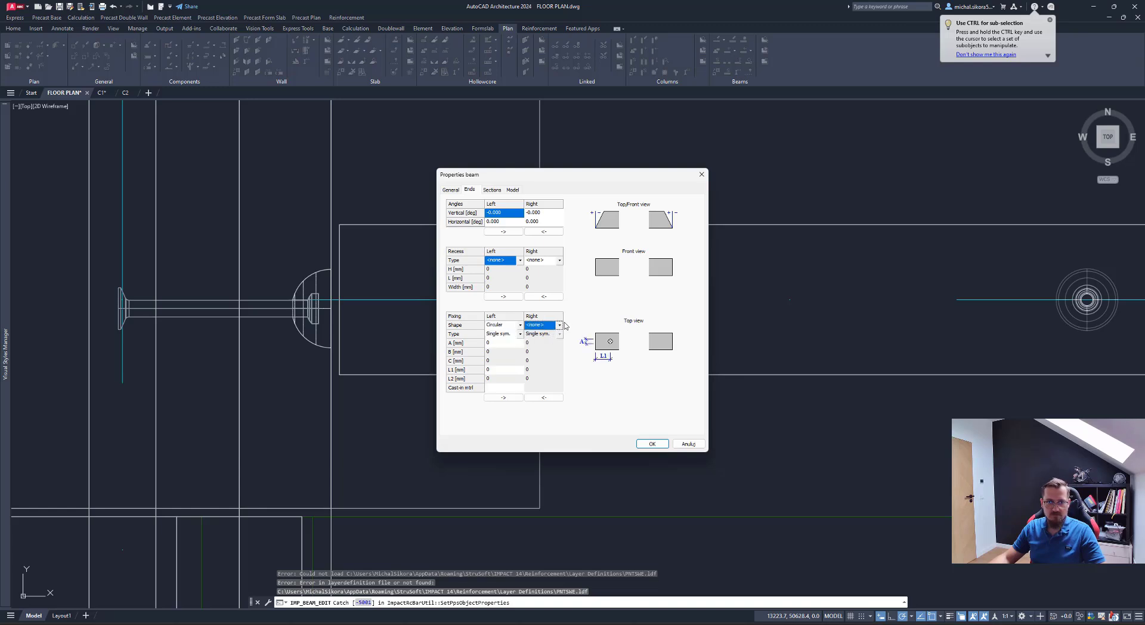
click(559, 325)
click(537, 339)
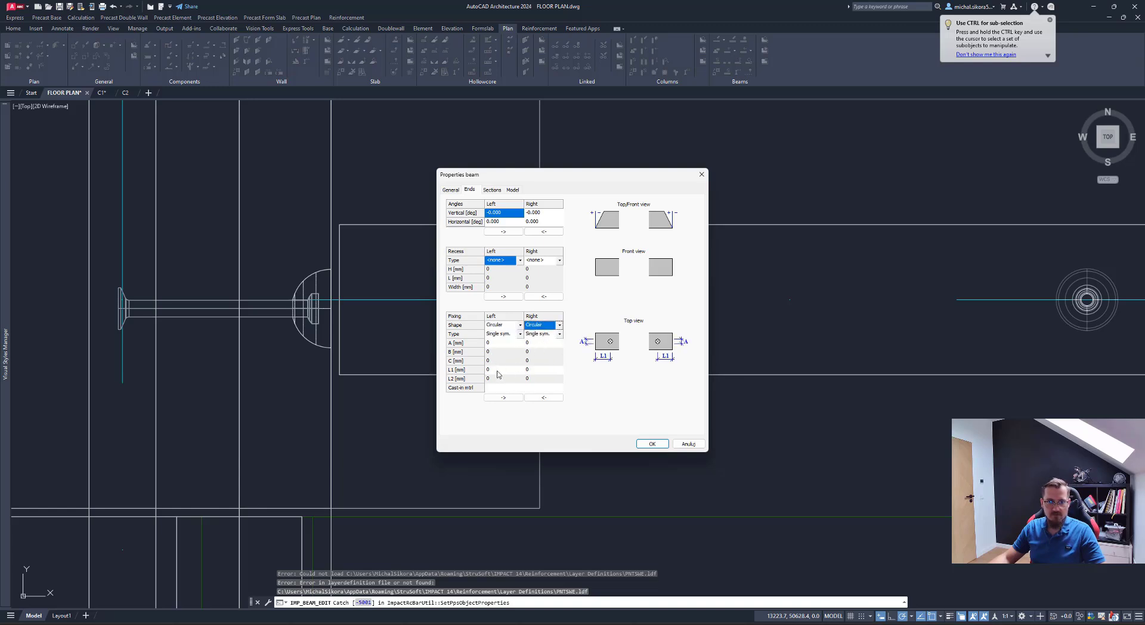
Step: Set the left fixing's L1 to 170 mm and A to 55 mm, and copy the fixing settings to the right end
click(498, 370)
text(170)
click(542, 370)
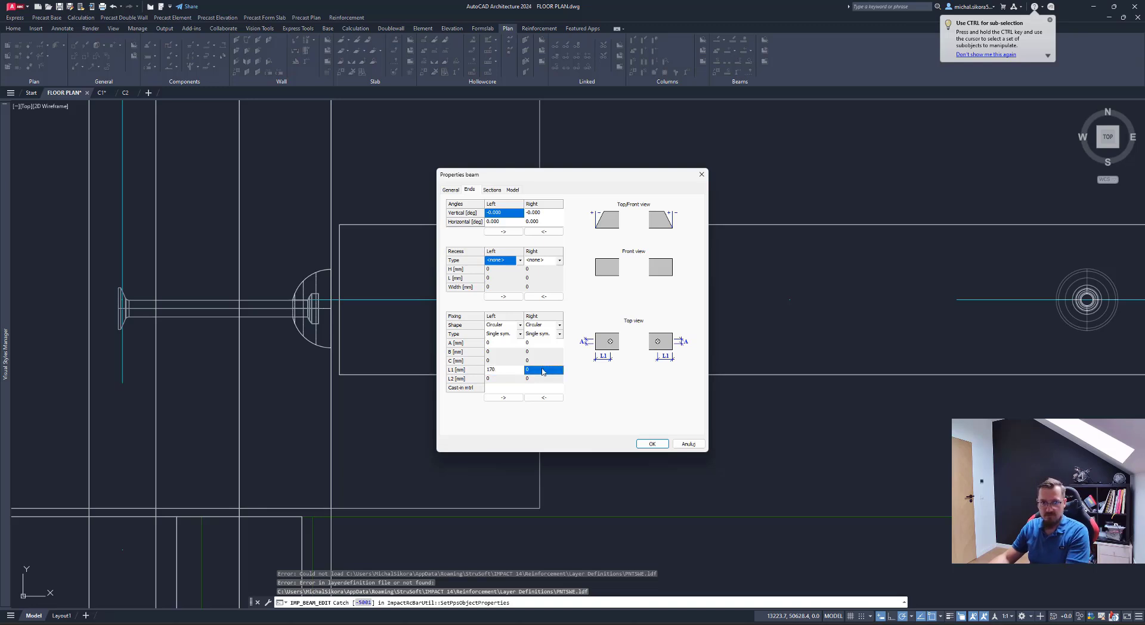
click(500, 343)
click(498, 344)
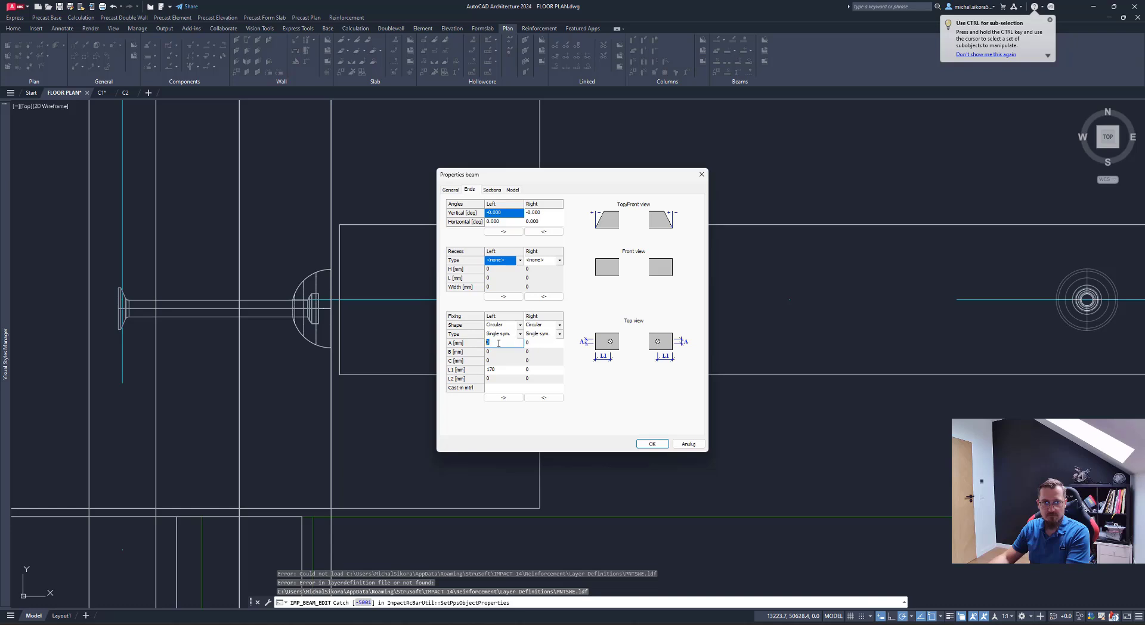
click(504, 397)
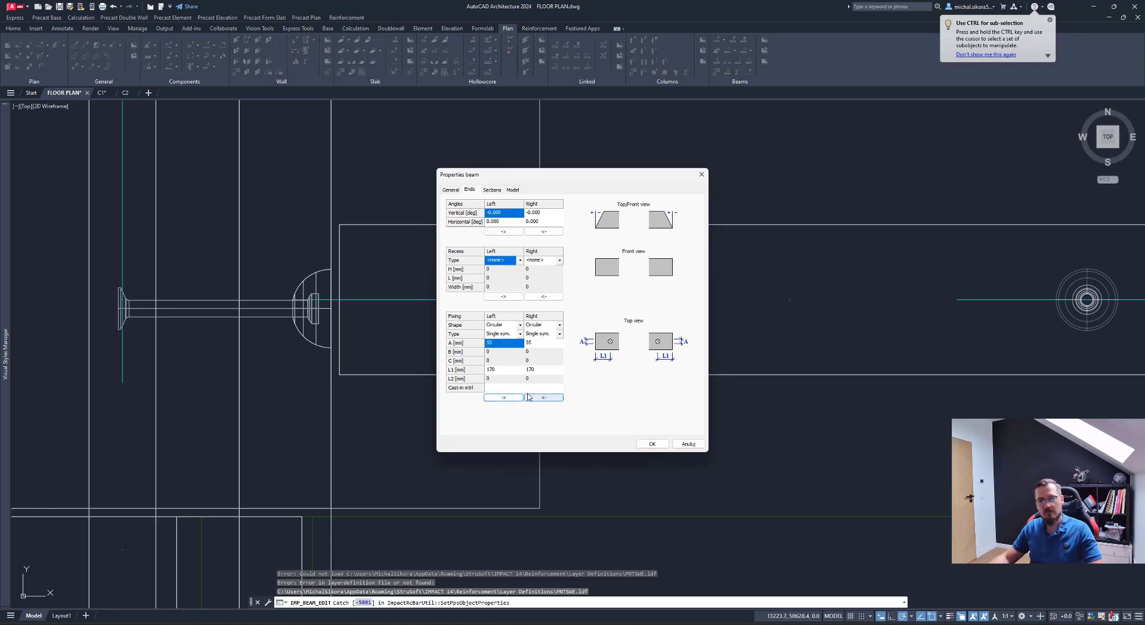
Step: Apply the beam properties with the lift updated, and exit and save the beam using its existing element mark
click(652, 444)
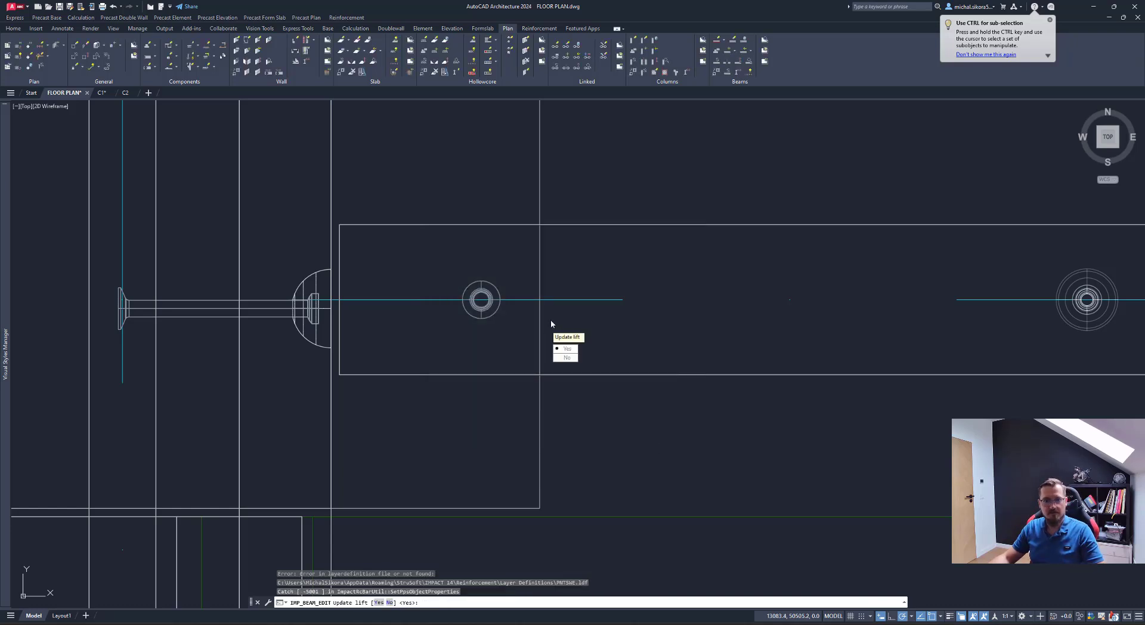
click(570, 348)
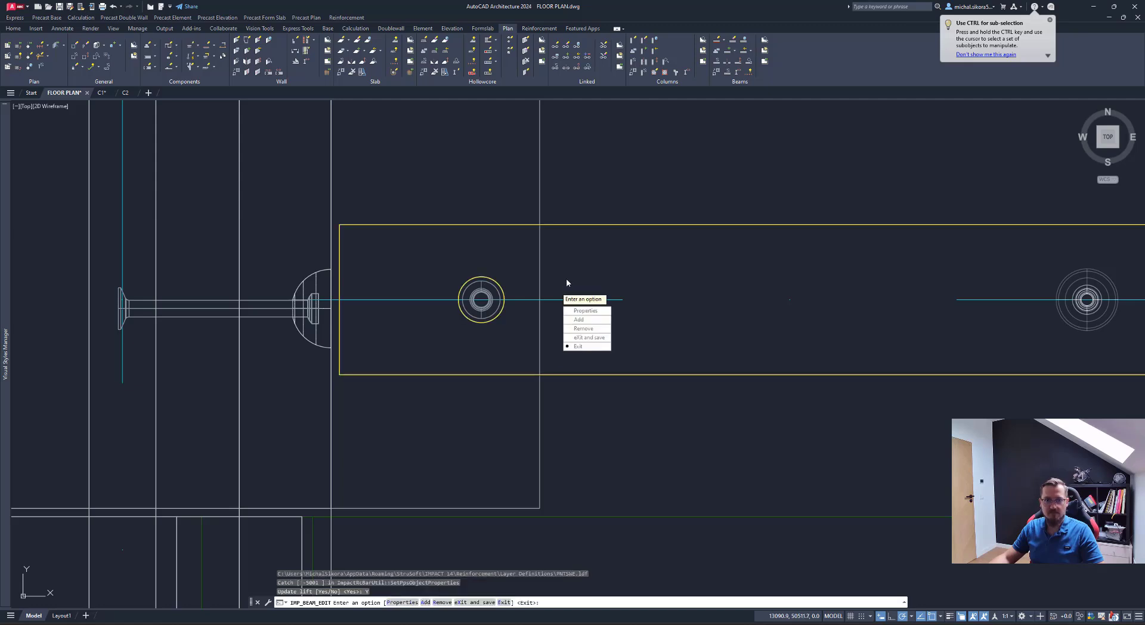
key(Down)
key(Down)
key(Down)
key(Down)
key(Down)
key(Down)
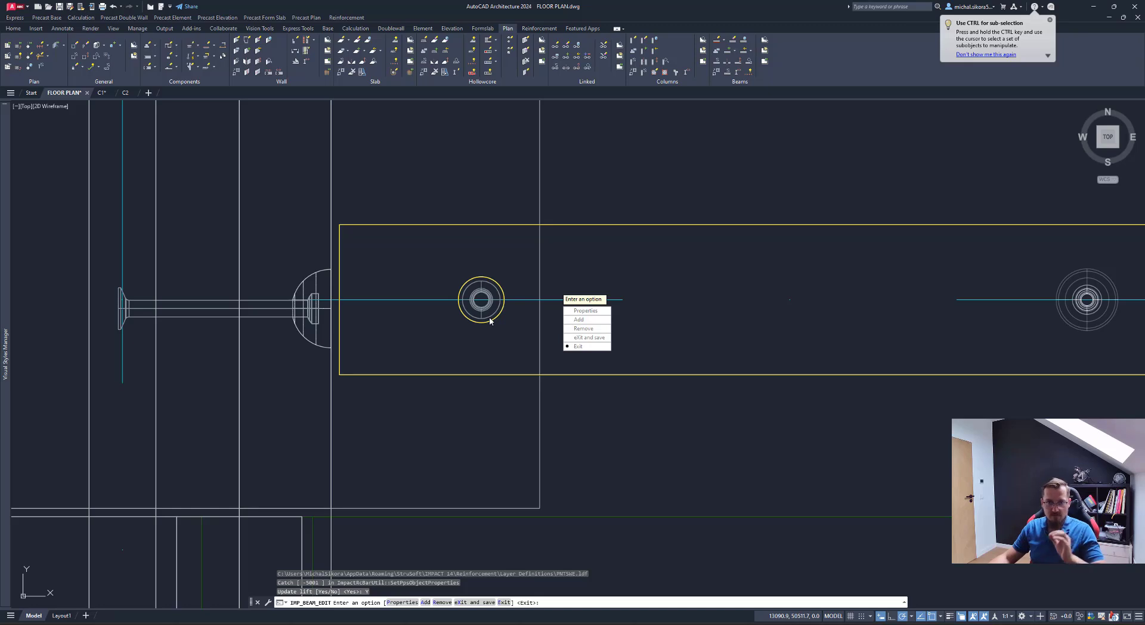
click(575, 346)
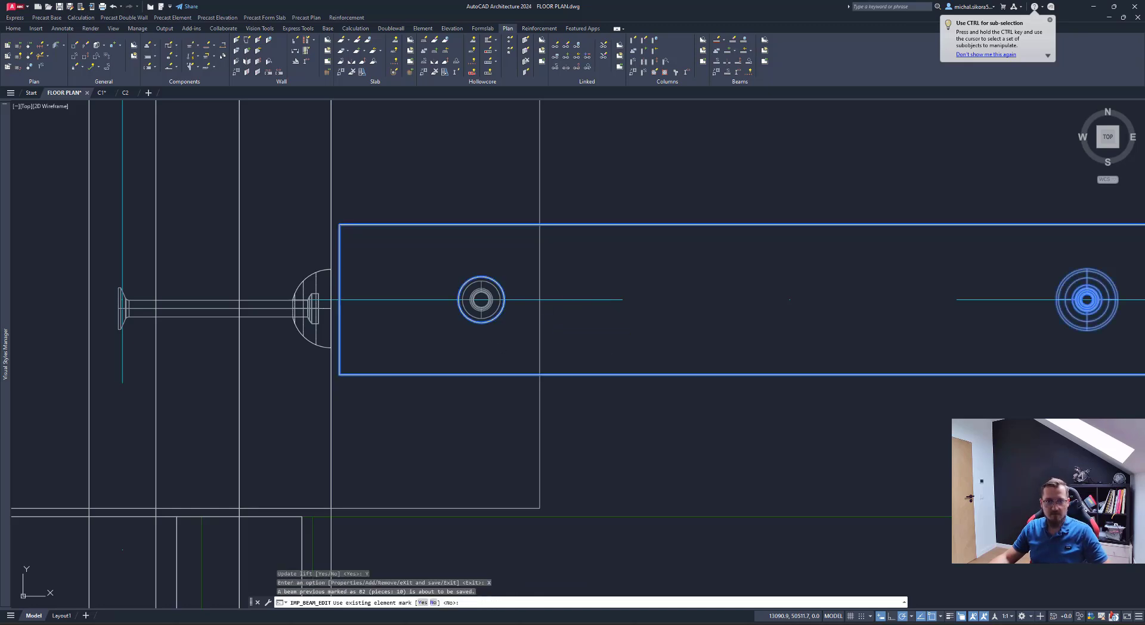
text(Y)
key(Return)
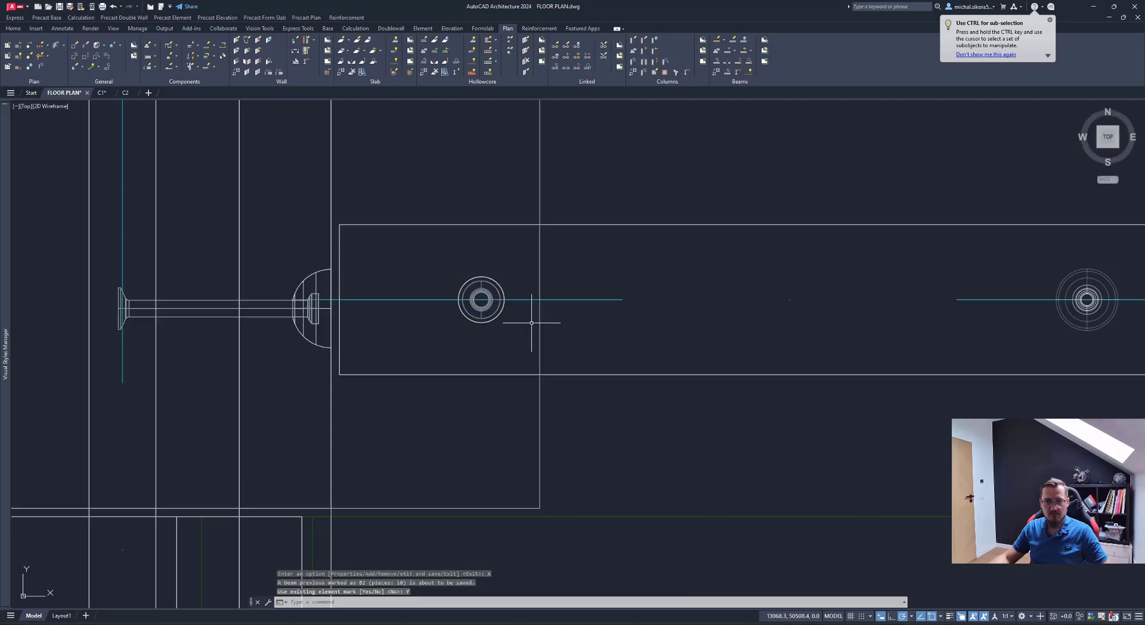
Step: Examine the fixing holes at the ends of the other B2 beams along grid line A
middle_drag(564, 326, 193, 306)
scroll(573, 309, up, 10)
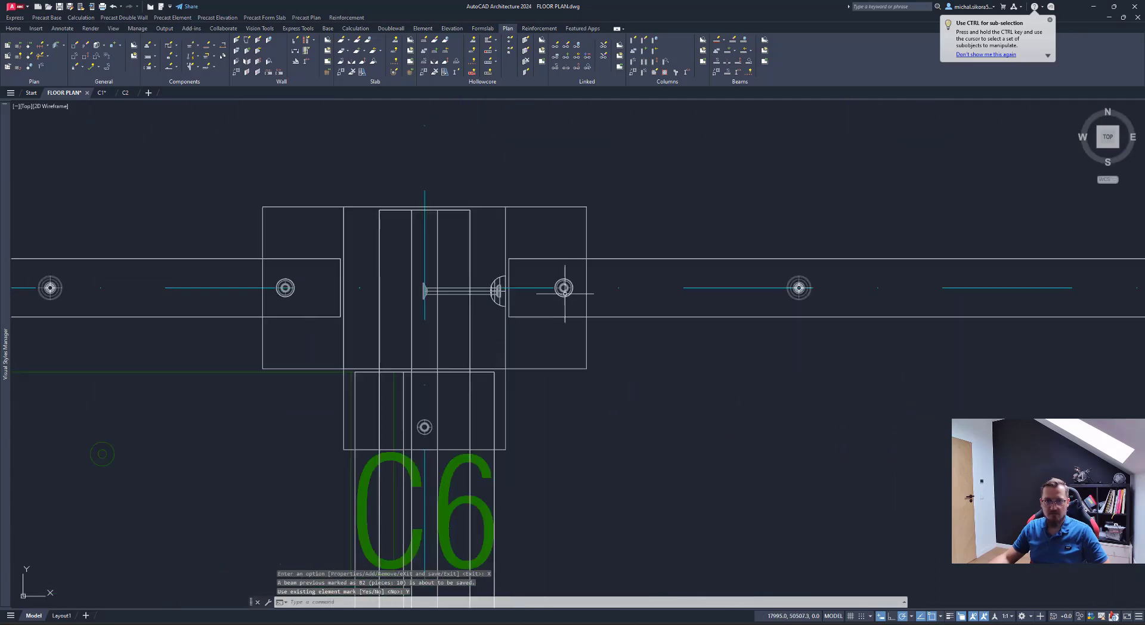
scroll(555, 262, down, 8)
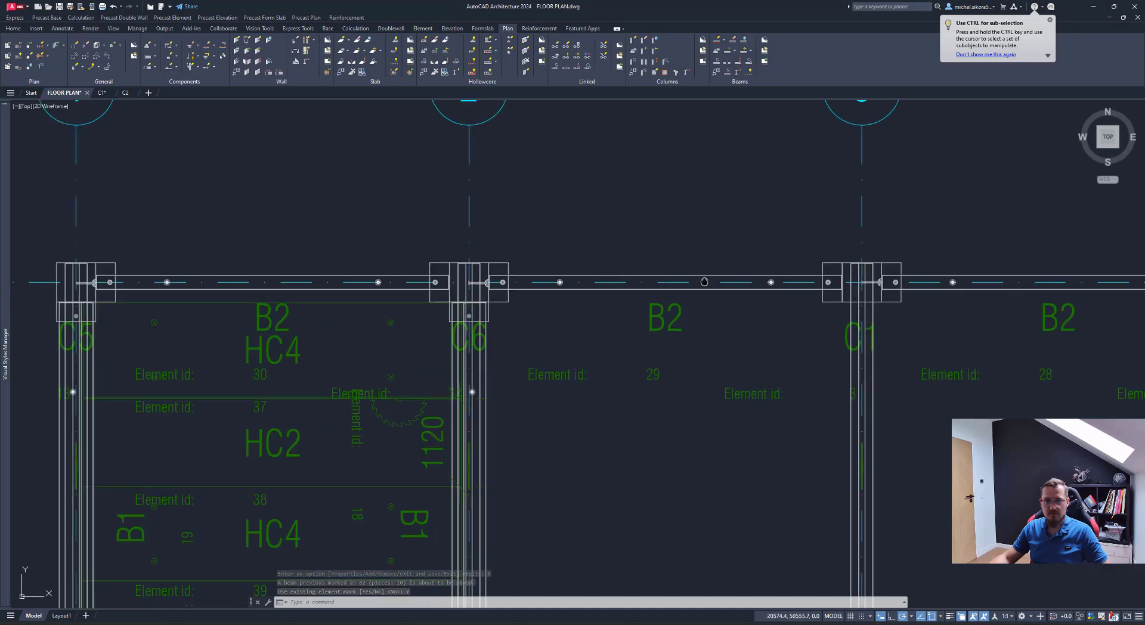
middle_drag(528, 292, 648, 293)
scroll(649, 293, up, 6)
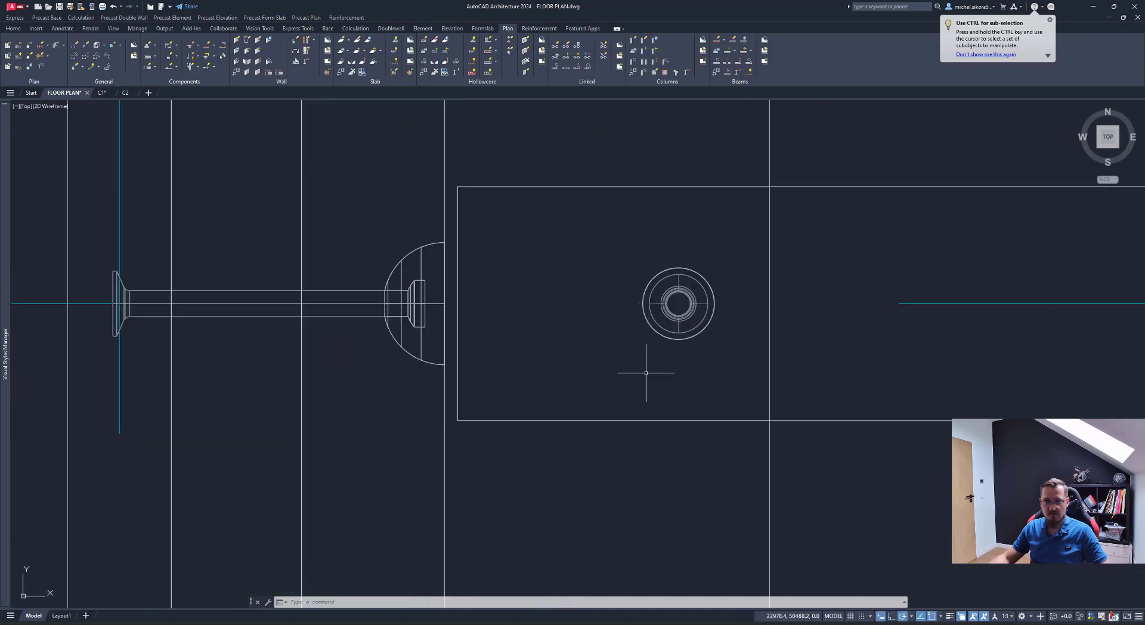
scroll(662, 385, down, 4)
scroll(426, 339, down, 3)
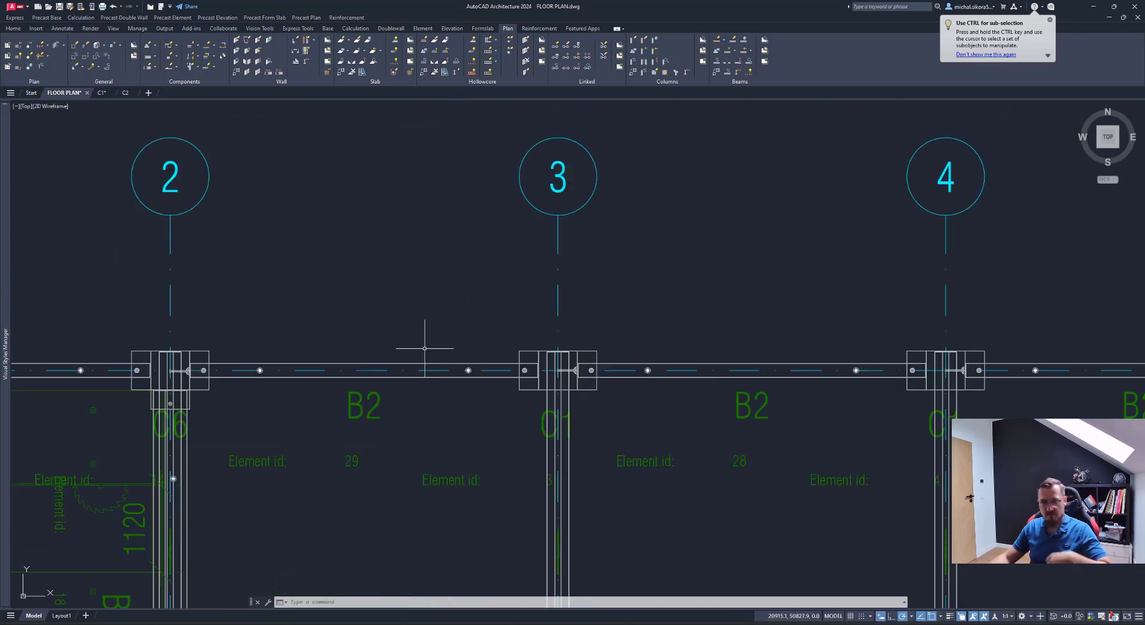
mouse_move(355, 369)
middle_down()
mouse_move(410, 344)
mouse_move(709, 304)
middle_up()
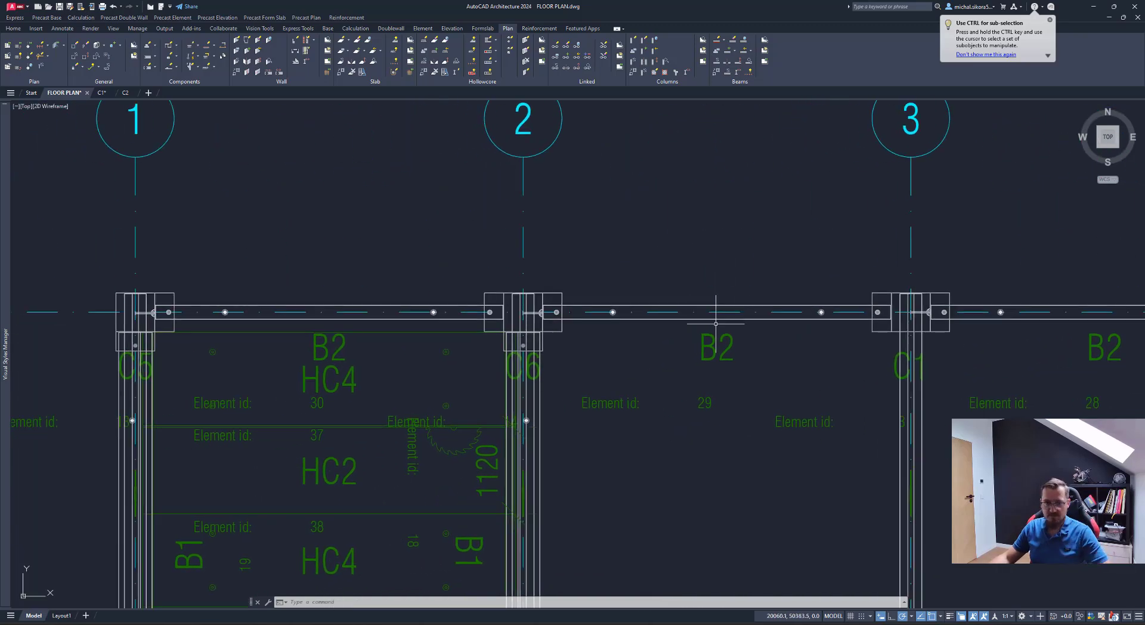
middle_drag(602, 356, 780, 308)
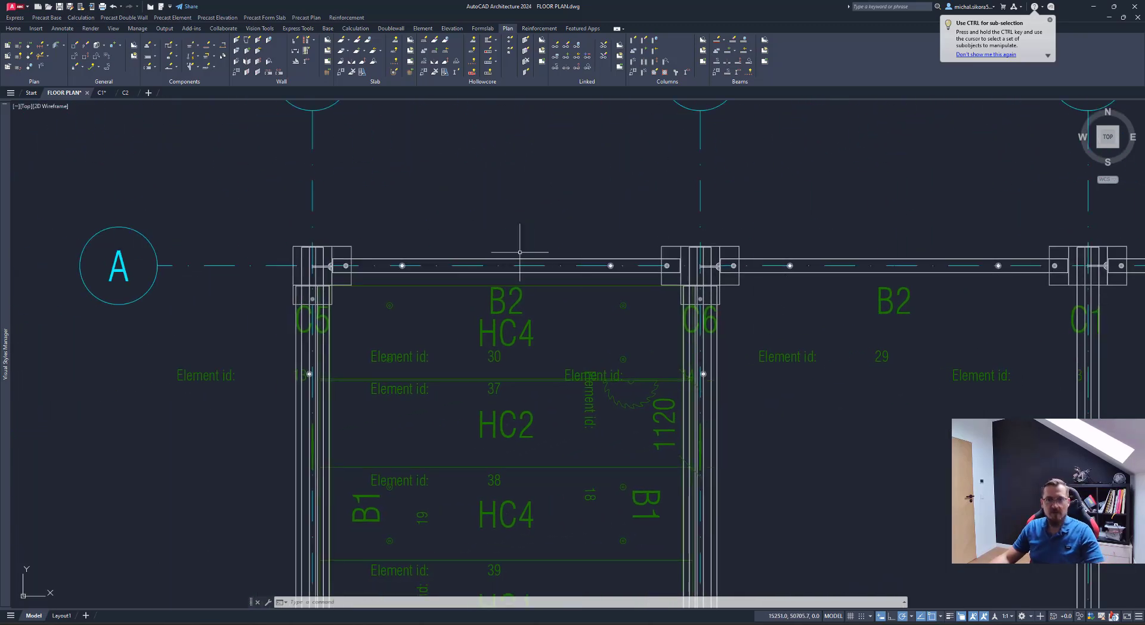
middle_drag(811, 256, 674, 221)
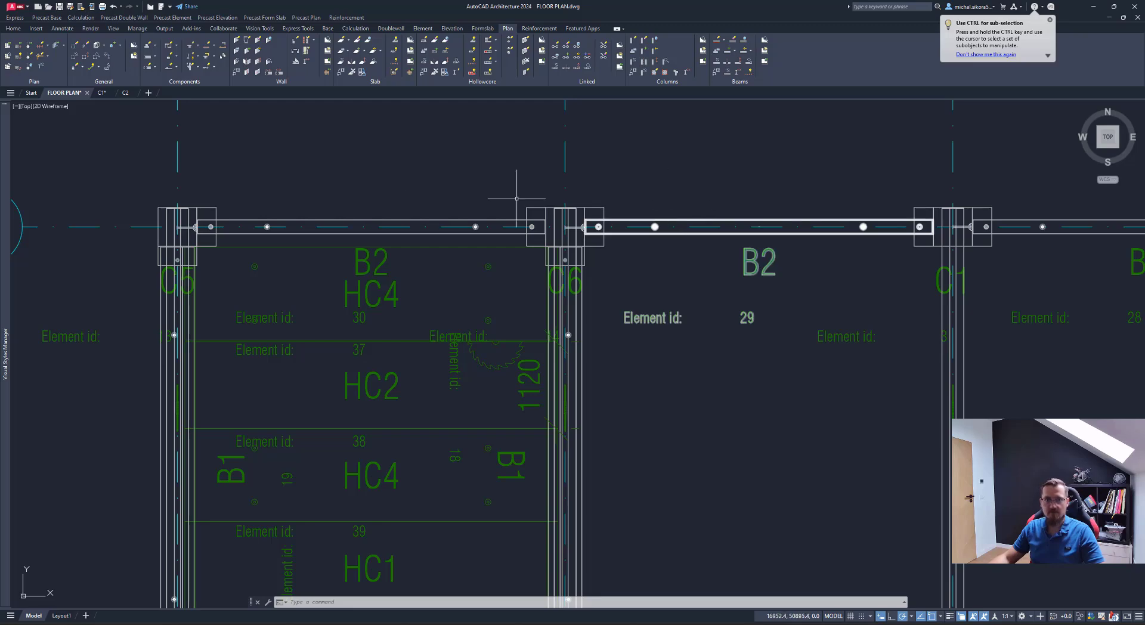
mouse_move(241, 233)
middle_down()
mouse_move(324, 239)
mouse_move(456, 212)
middle_up()
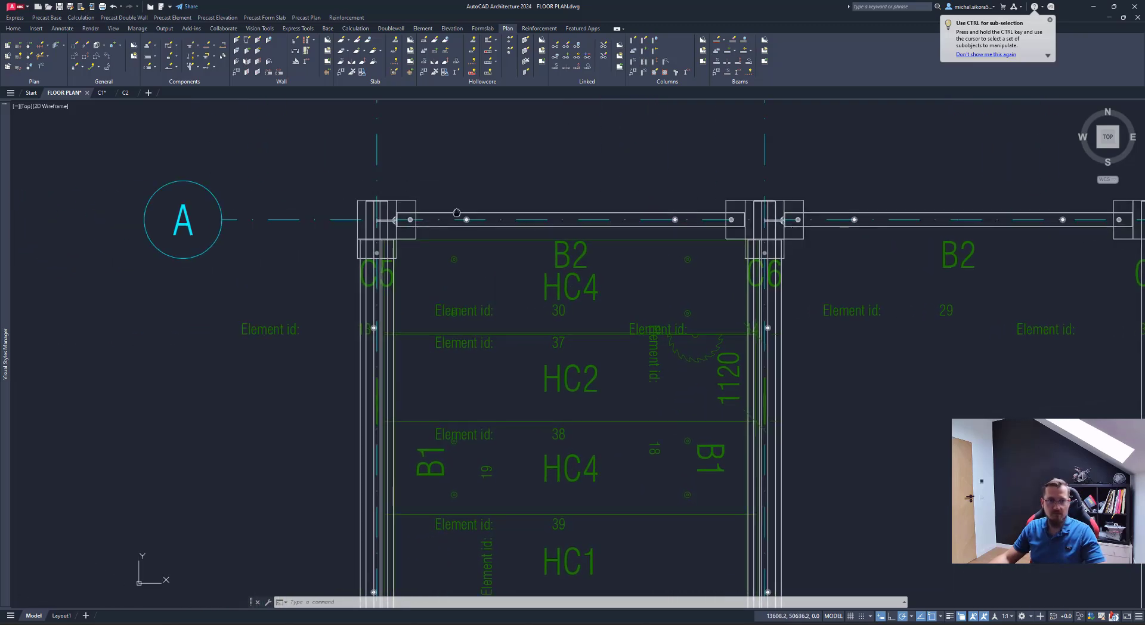
Step: Inspect the B2 beam between columns C5 and C6 and its fixing hole at column C5
click(458, 214)
key(Escape)
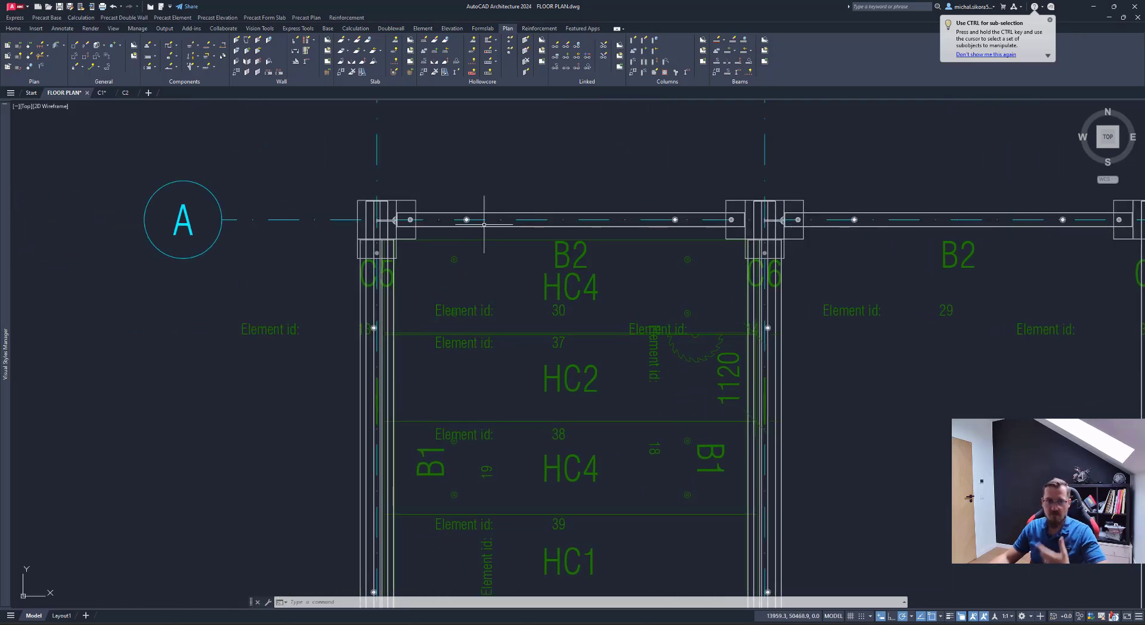
click(470, 215)
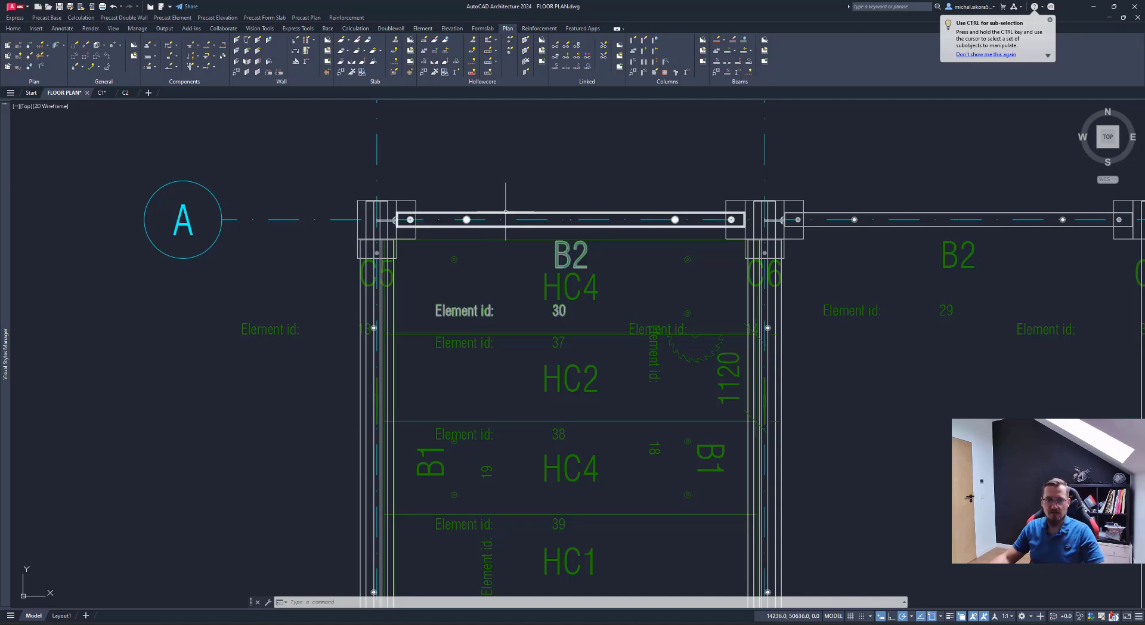
key(Escape)
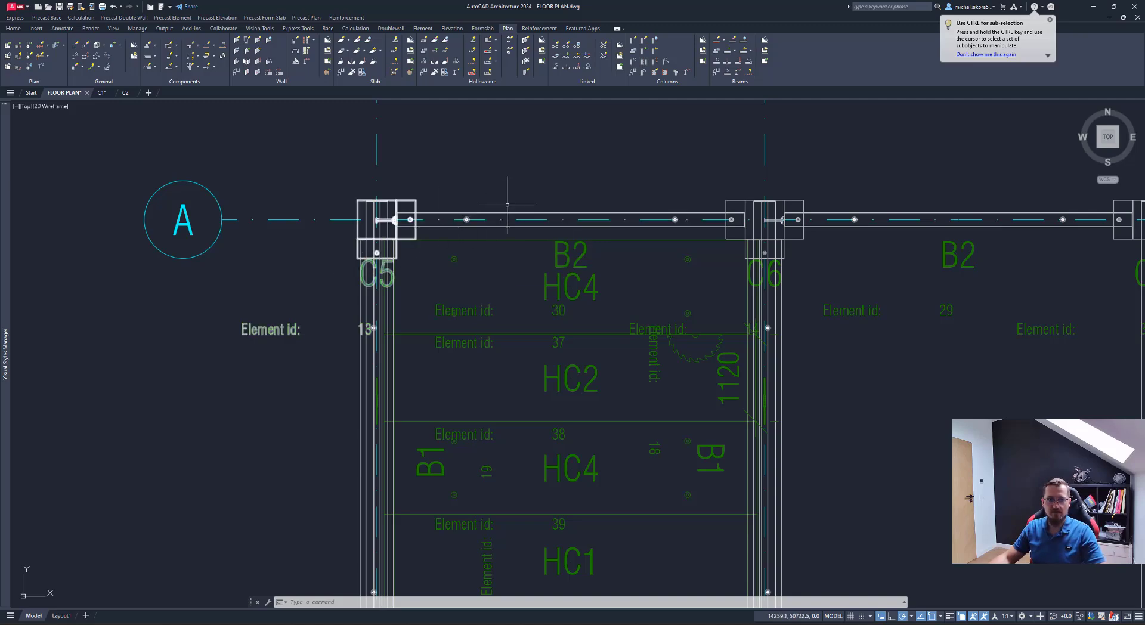
scroll(454, 211, up, 4)
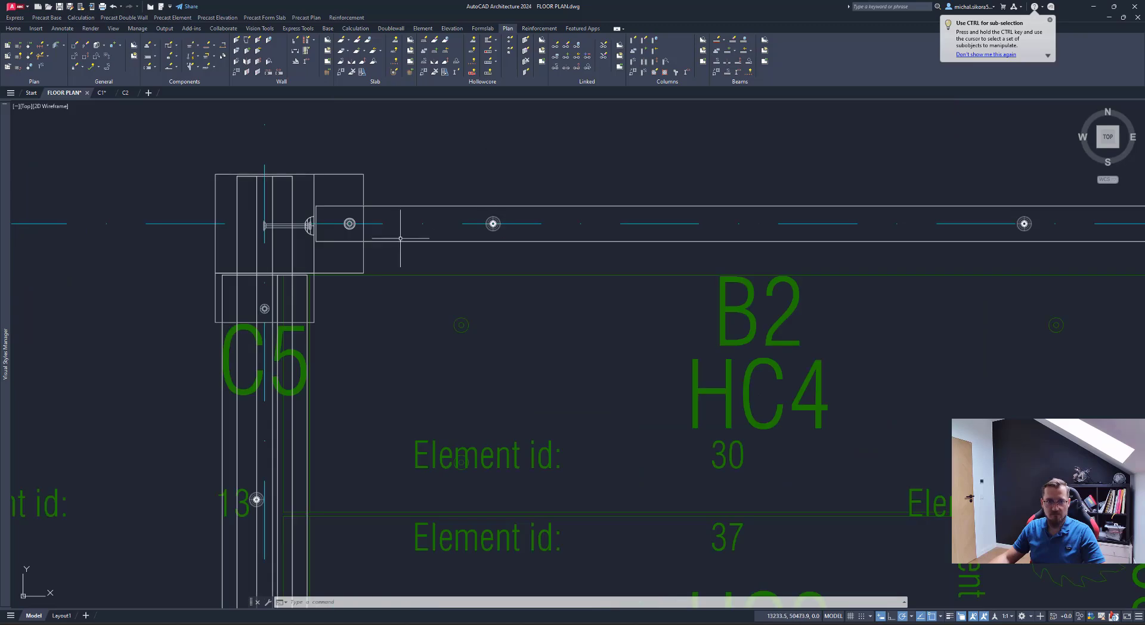
scroll(358, 224, up, 4)
scroll(375, 209, down, 8)
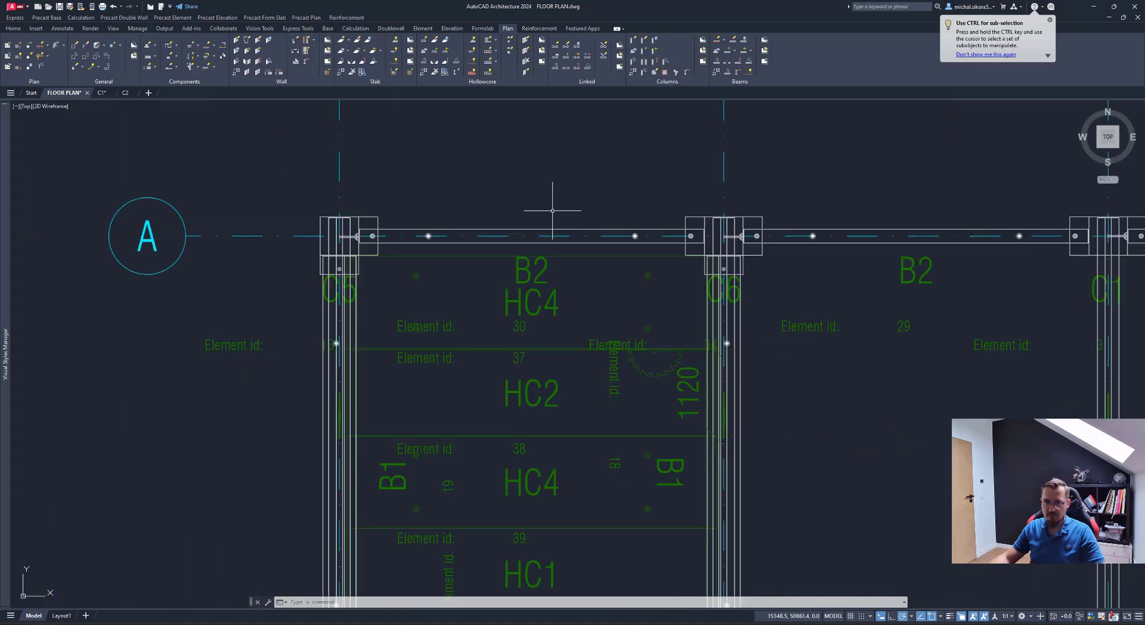
Step: Switch to the PROJ_050424 project in IMPACT Project Manager and update the 3D model
middle_drag(629, 208, 604, 210)
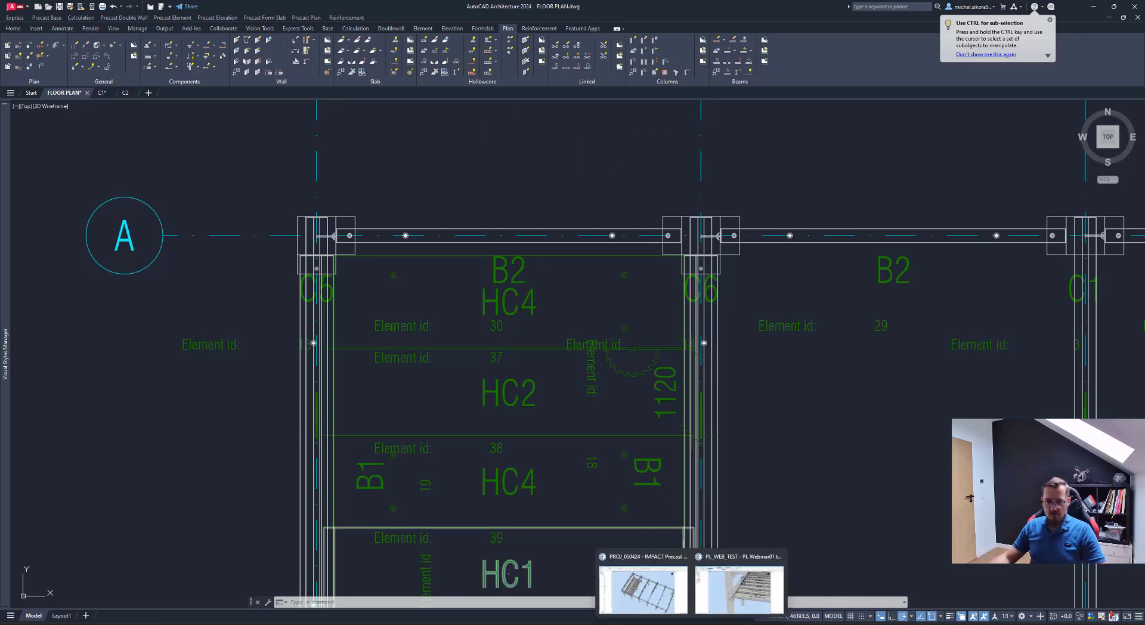
click(692, 624)
click(643, 589)
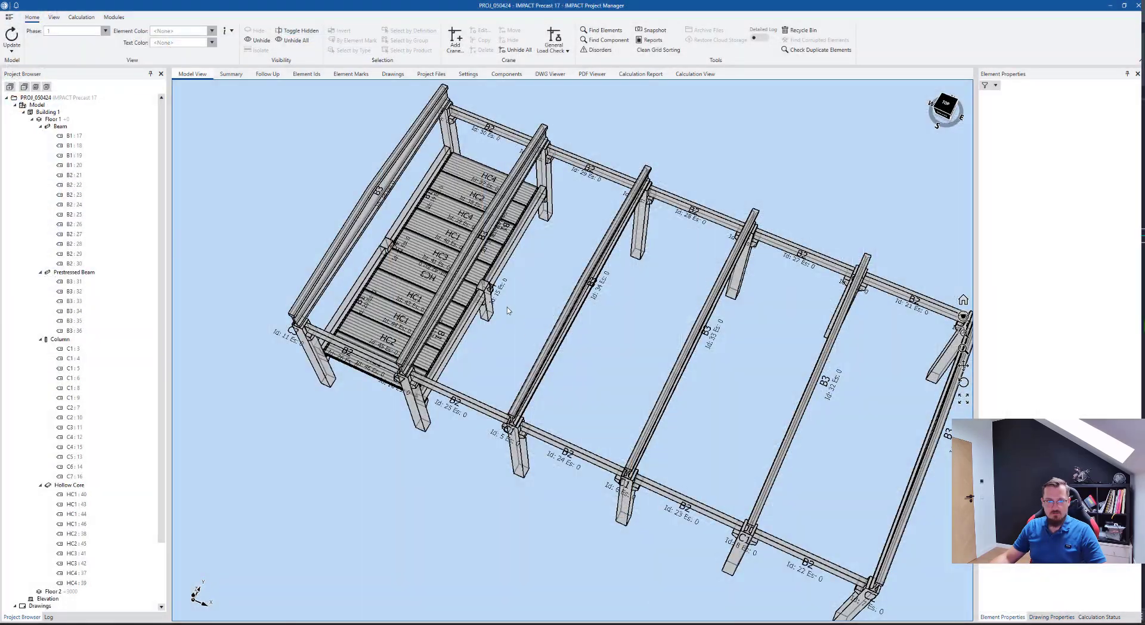
click(12, 35)
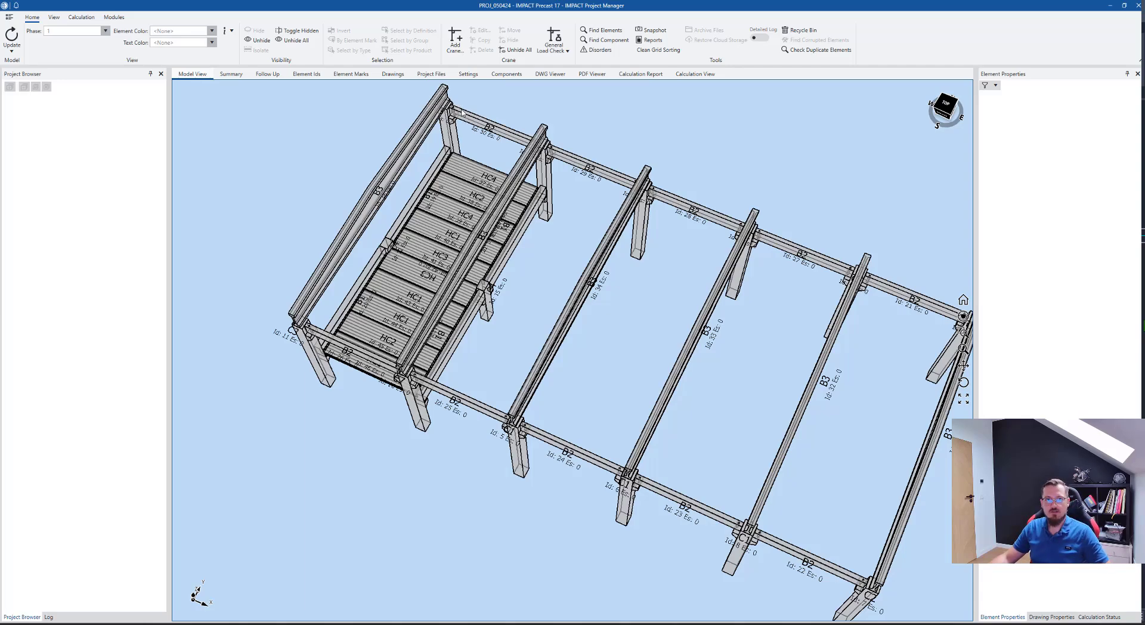
Step: Examine the fixing hole at the end of beam B2, id 30, where it rests on column C5's corbel
scroll(453, 111, up, 10)
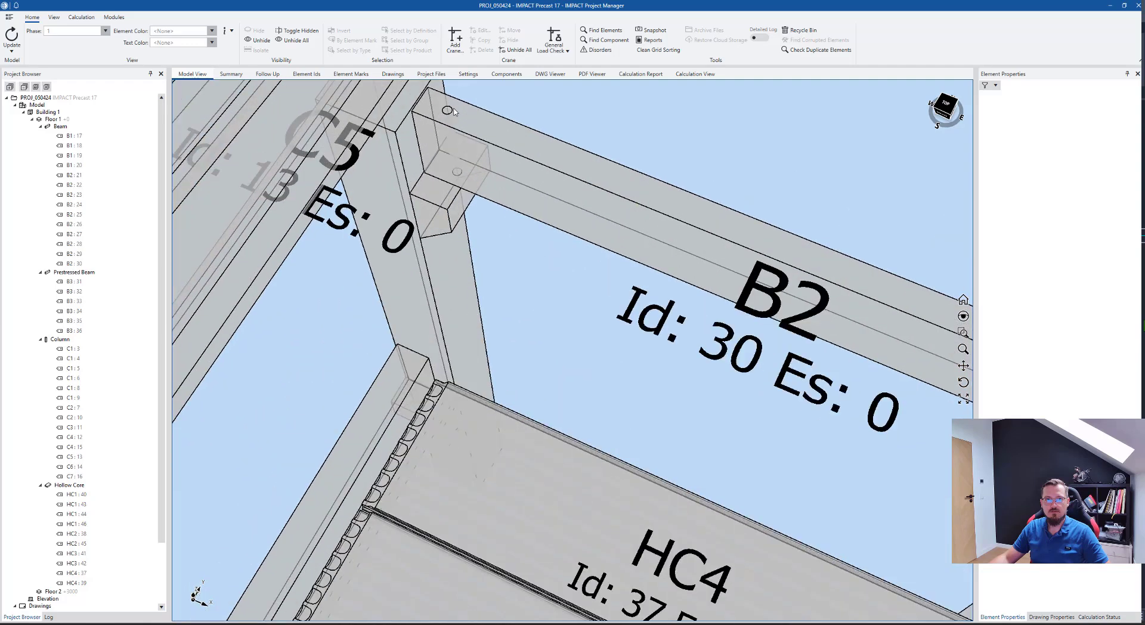
scroll(453, 111, up, 3)
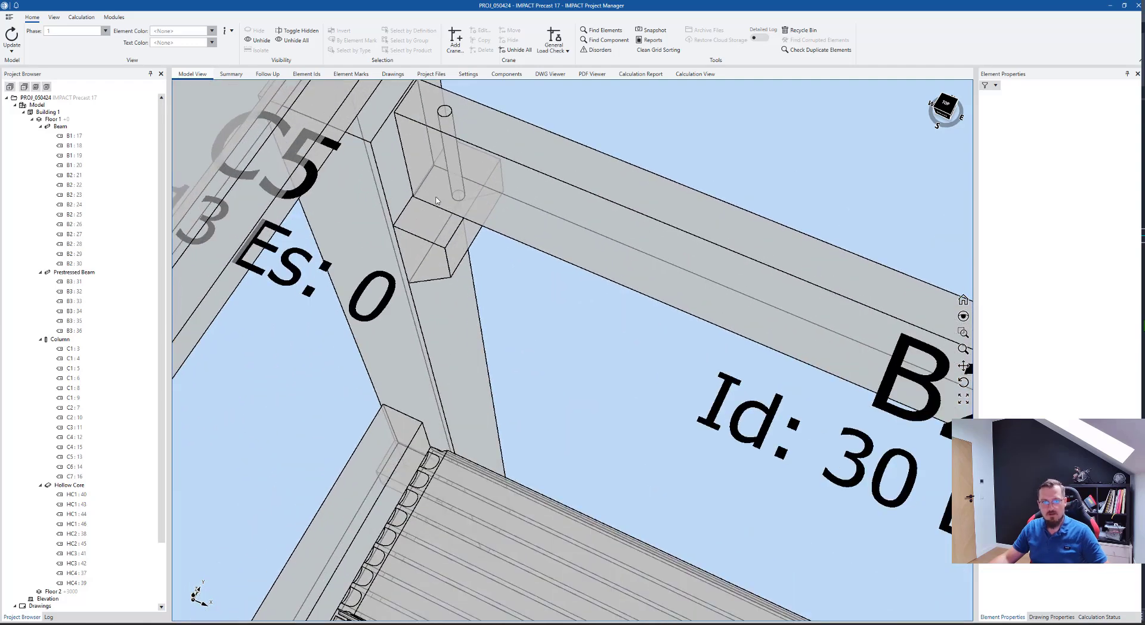
scroll(482, 180, down, 10)
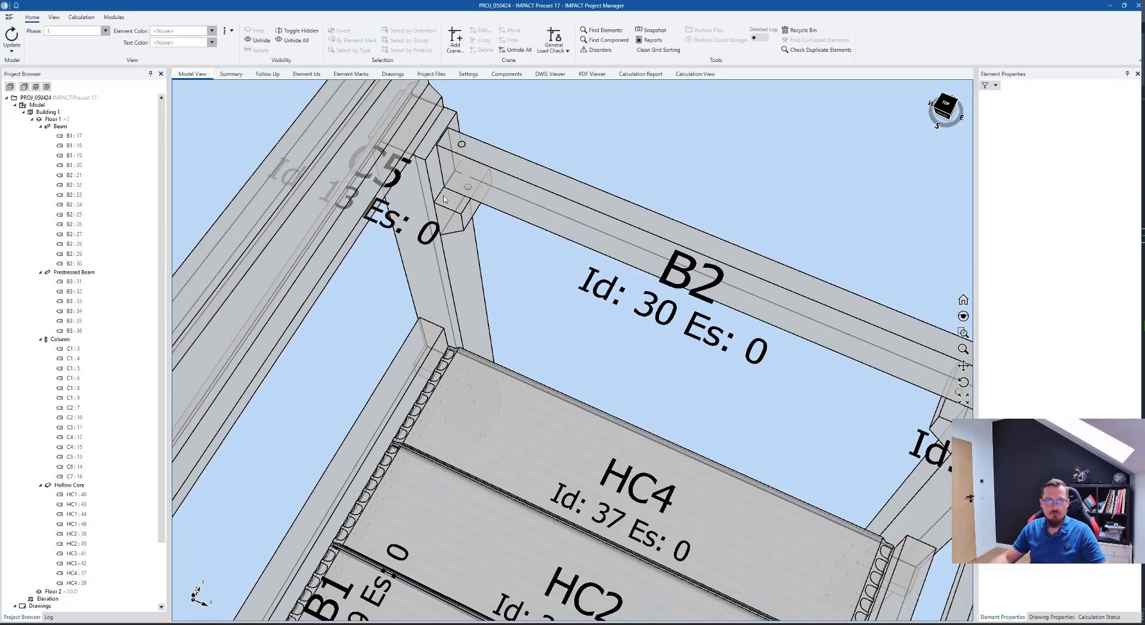
middle_drag(476, 417, 493, 304)
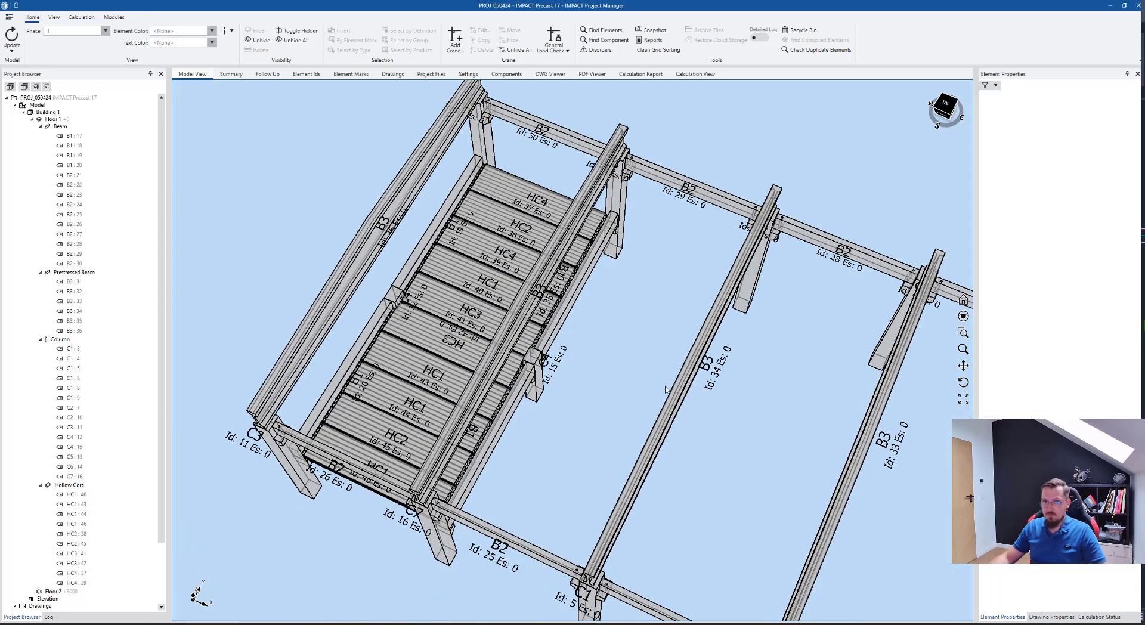
middle_drag(665, 389, 577, 520)
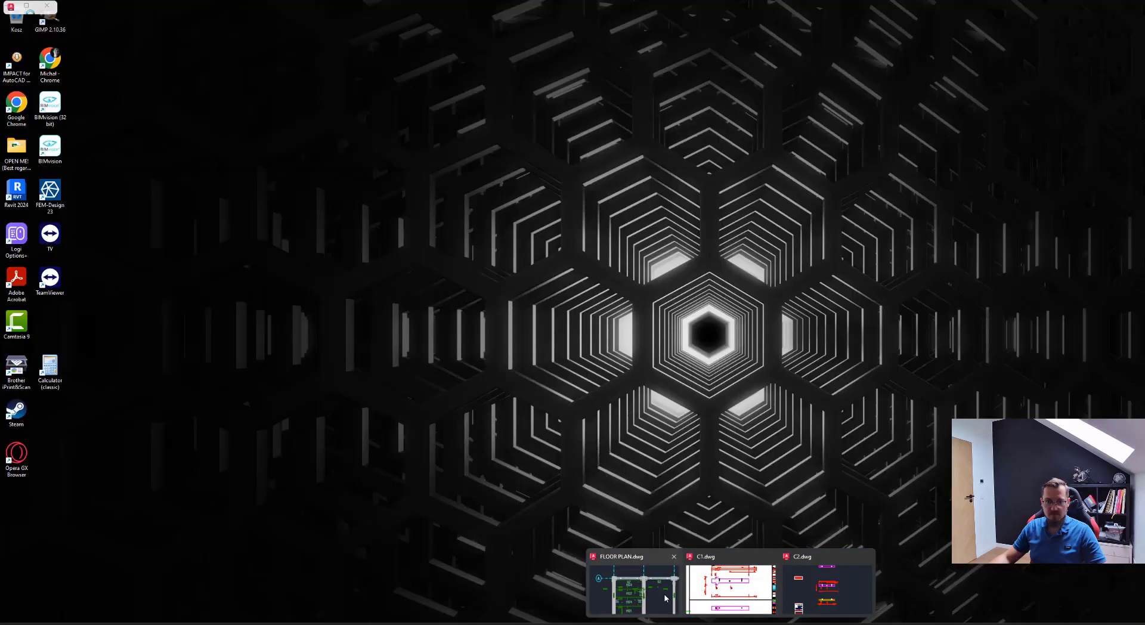
Step: Switch to FLOOR PLAN.dwg in AutoCAD and regenerate the existing B2 shop drawing from the beam between grids 2 and 3 on line A
click(635, 587)
scroll(429, 339, down, 4)
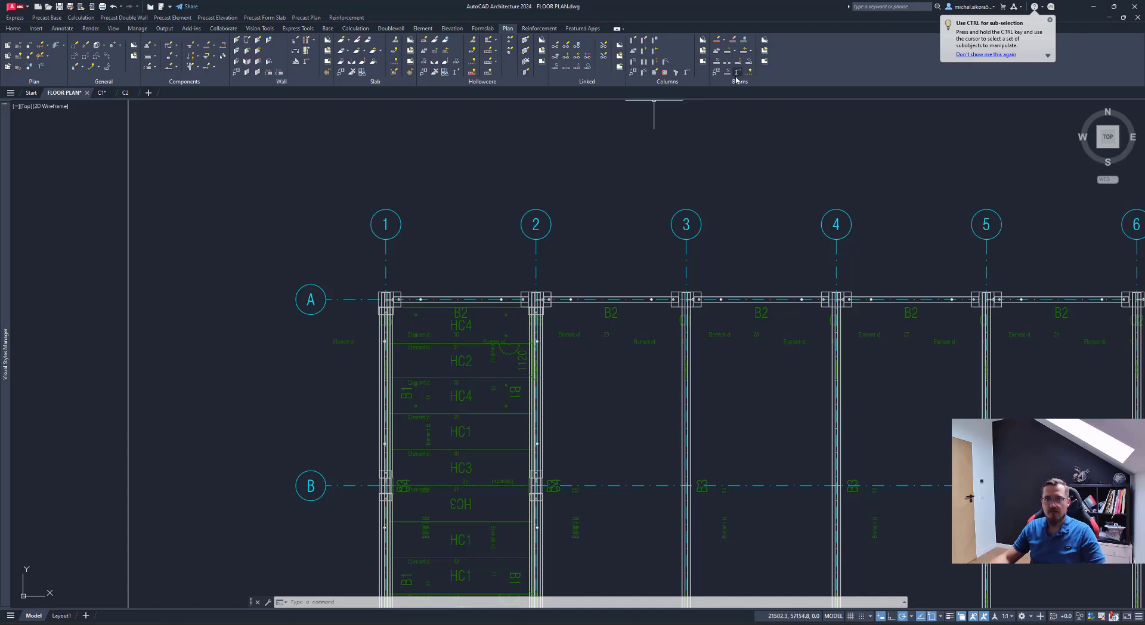
click(765, 66)
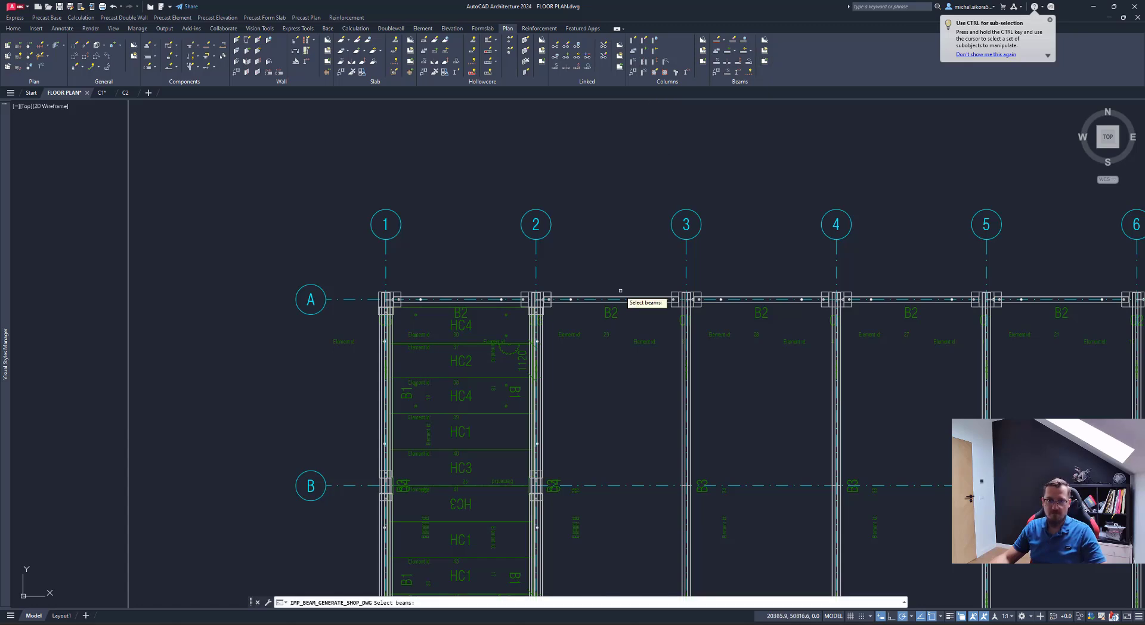
click(620, 300)
key(Return)
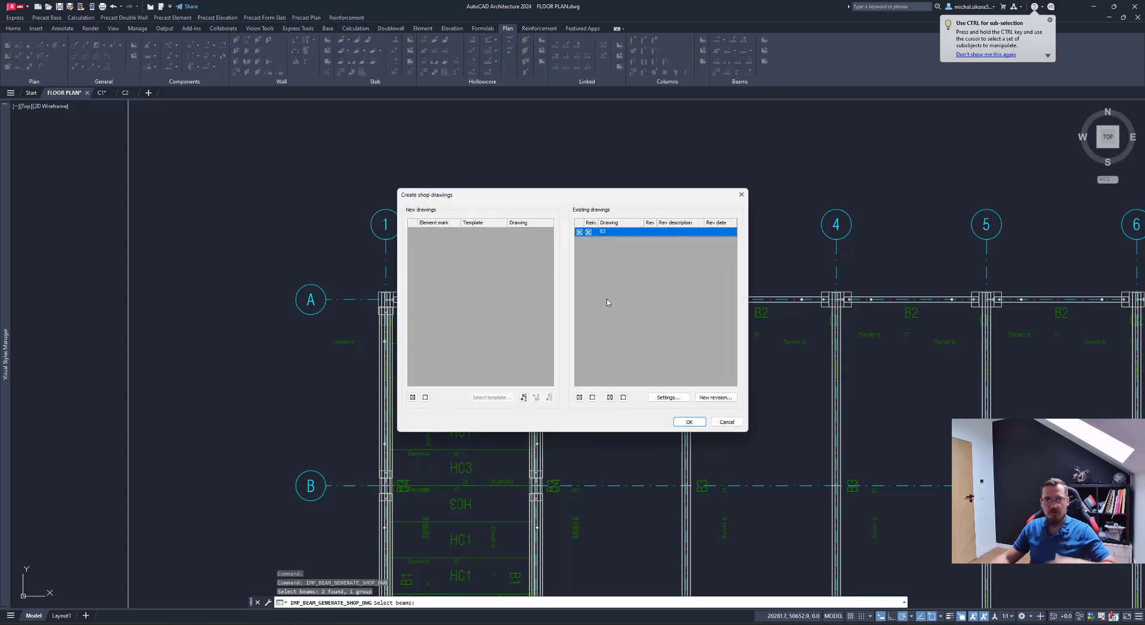
click(688, 423)
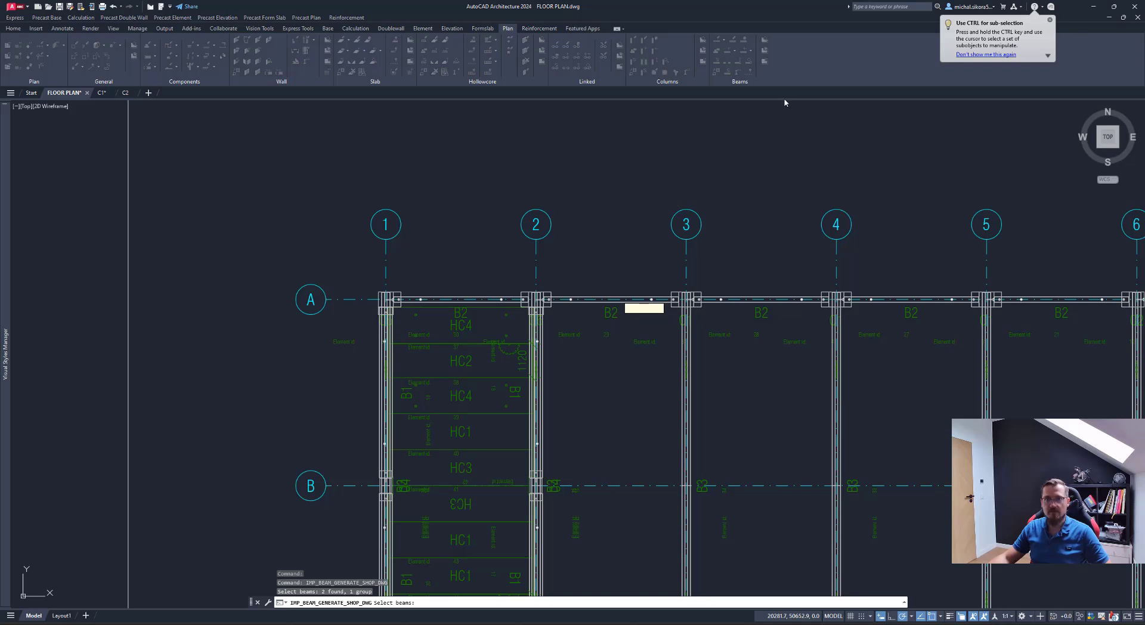
Step: Open the shop drawing of the B2 beam between grids 2 and 3 on line A
click(764, 50)
click(602, 296)
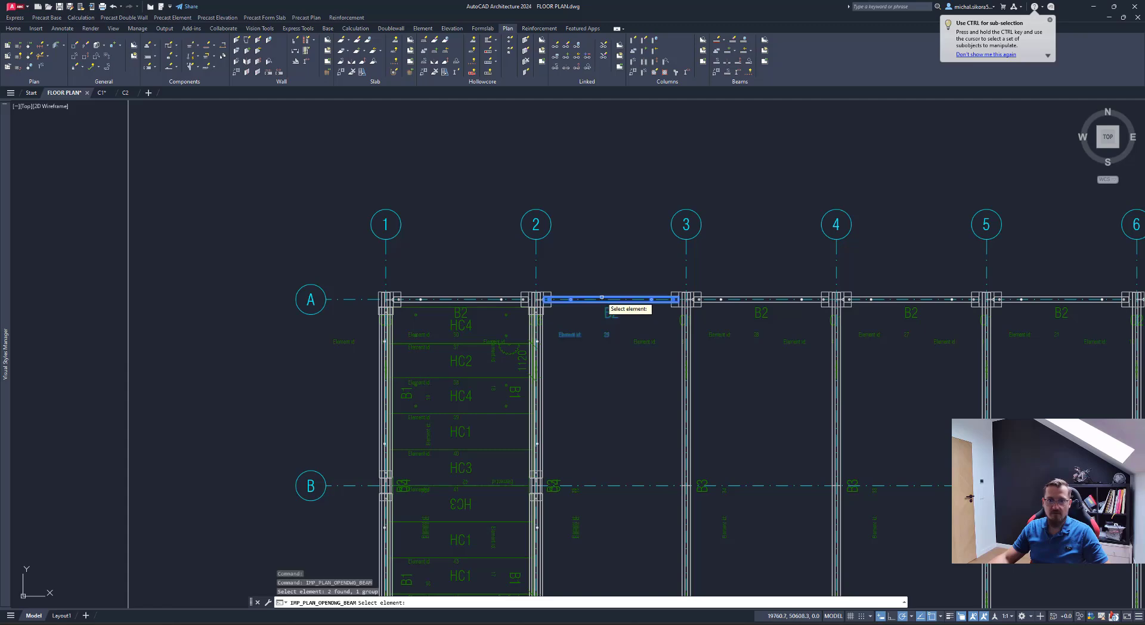
key(Return)
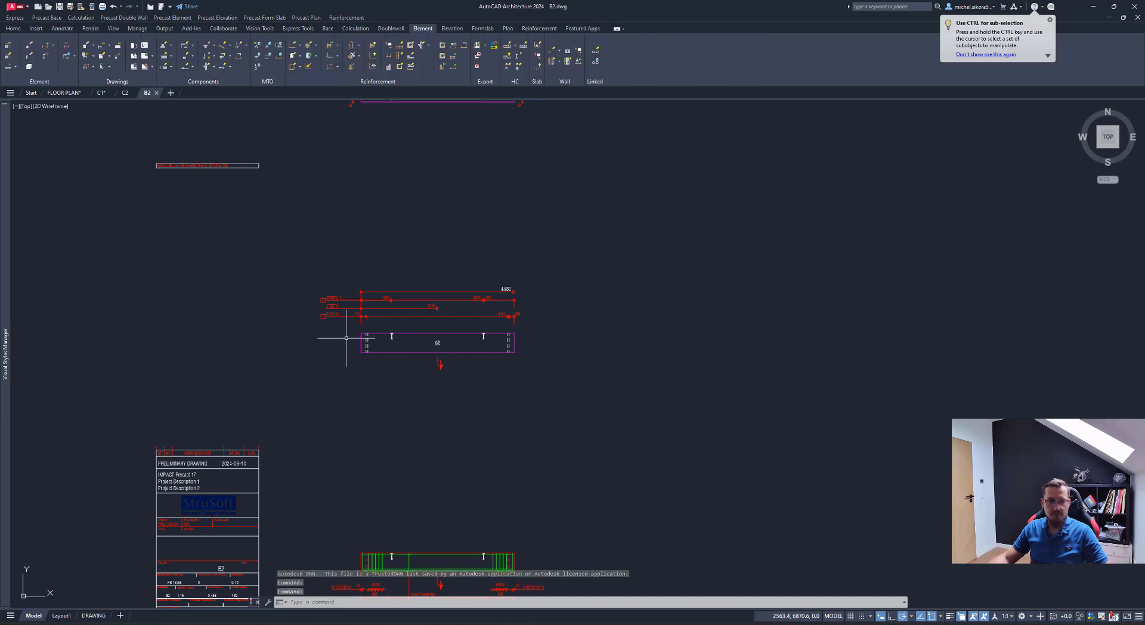
Step: Examine the fixing hole positions and dimensions of beam B2 in the model view and on the DRAWING layout
scroll(353, 331, up, 5)
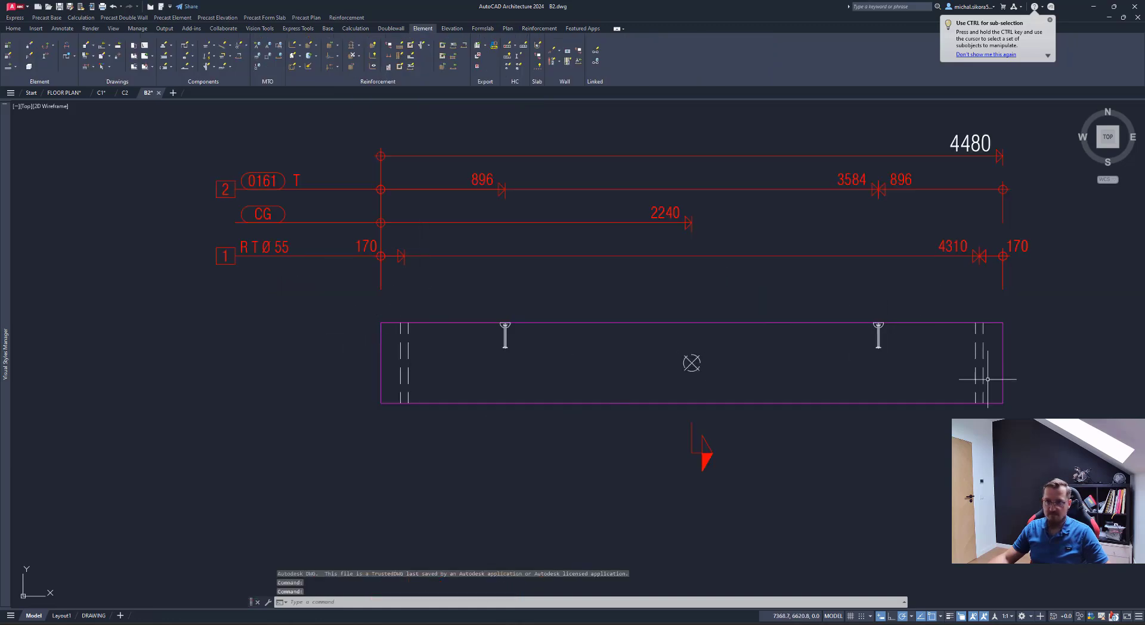
scroll(979, 378, down, 5)
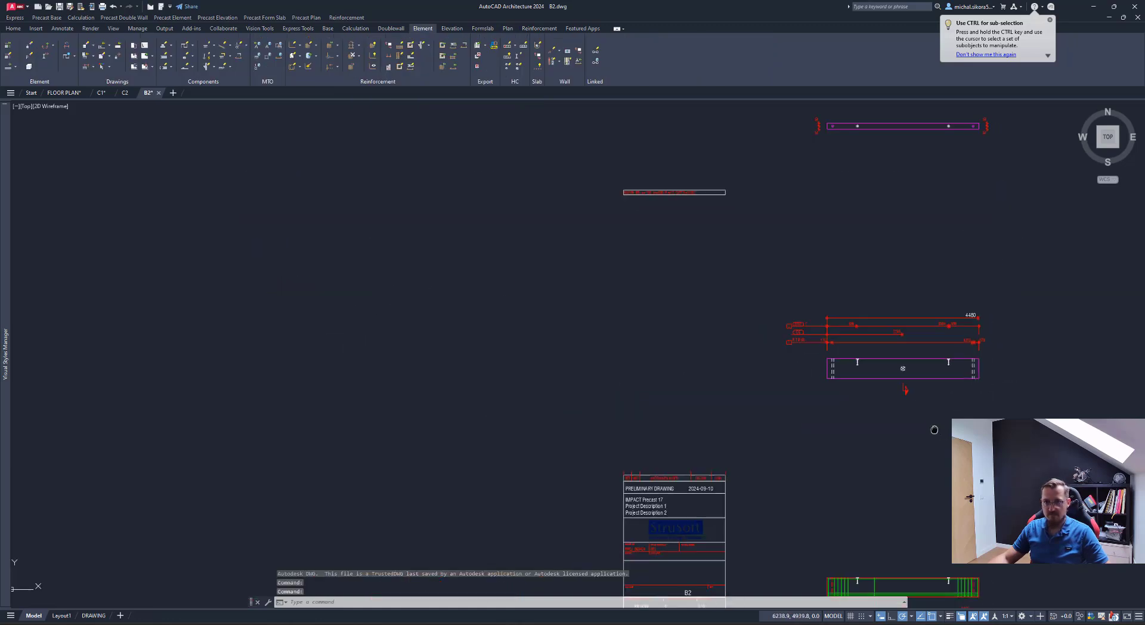
click(94, 616)
scroll(580, 426, down, 3)
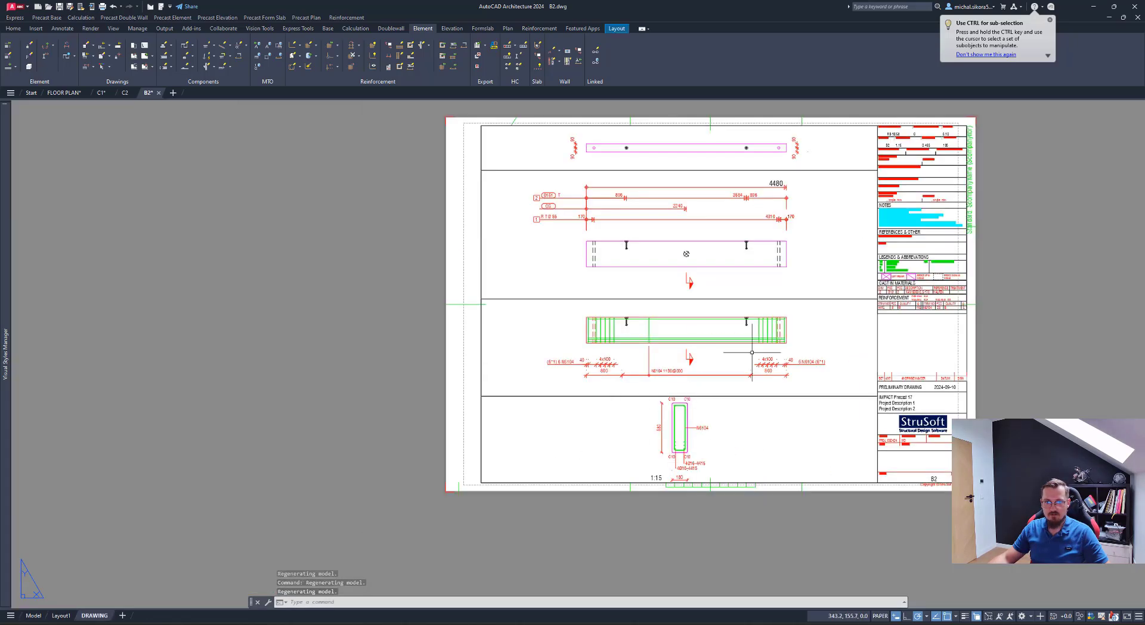
scroll(625, 367, up, 1)
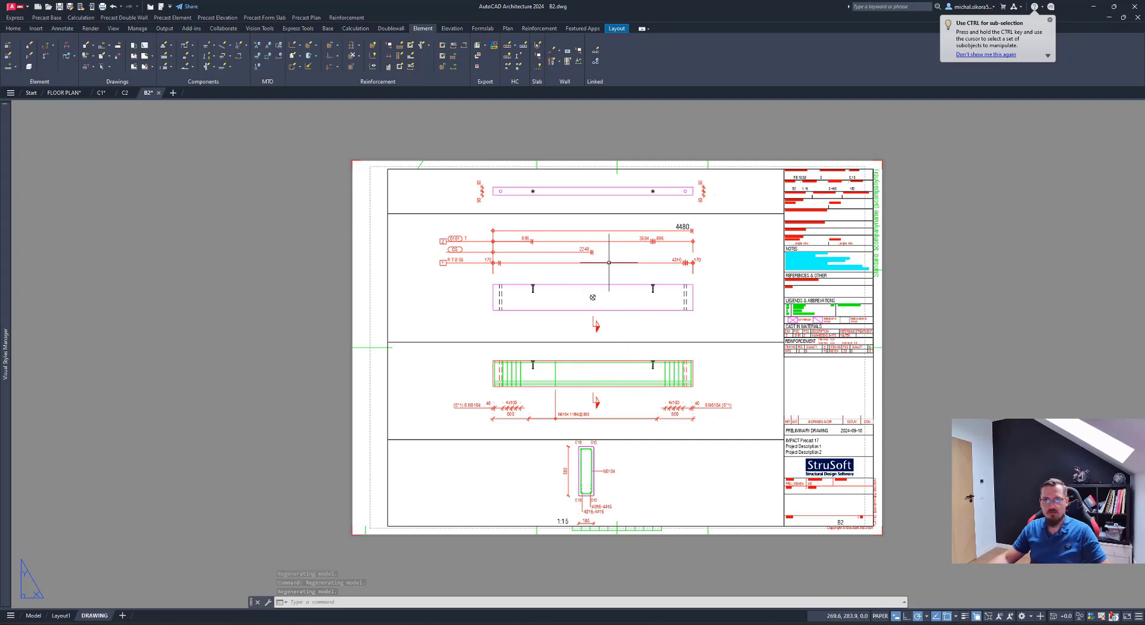
scroll(686, 188, up, 5)
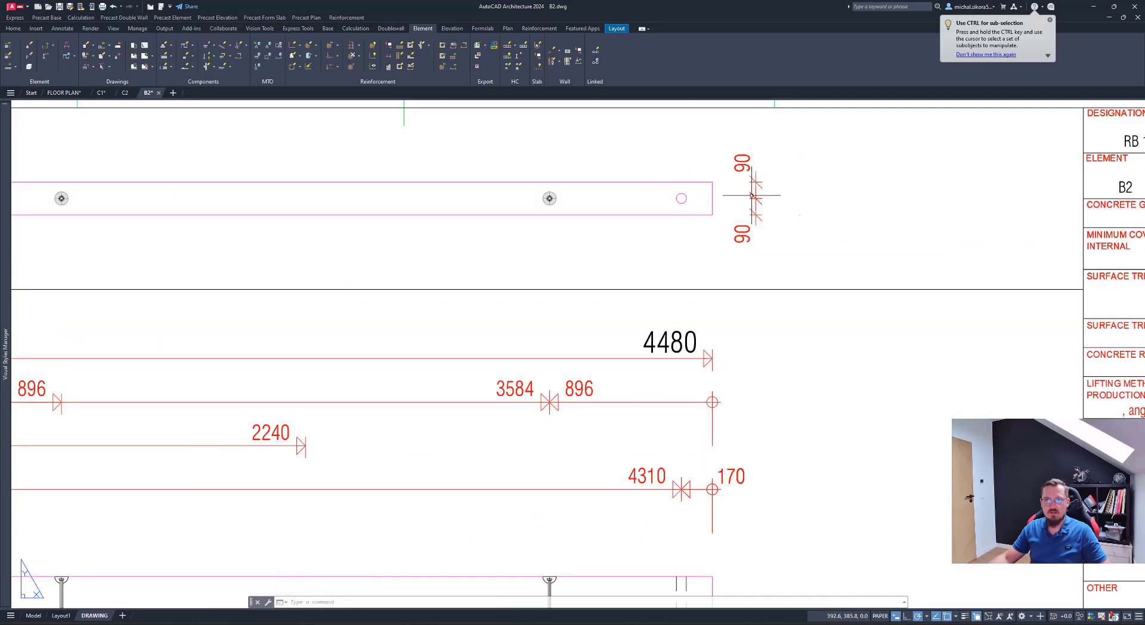
scroll(742, 209, down, 4)
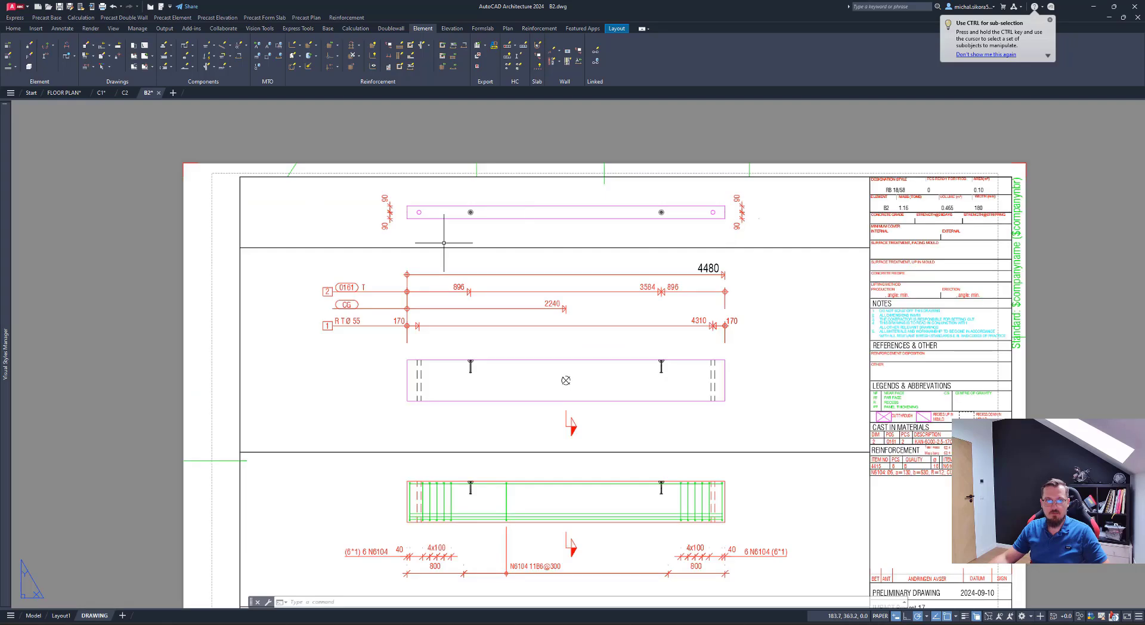
middle_drag(633, 348, 585, 323)
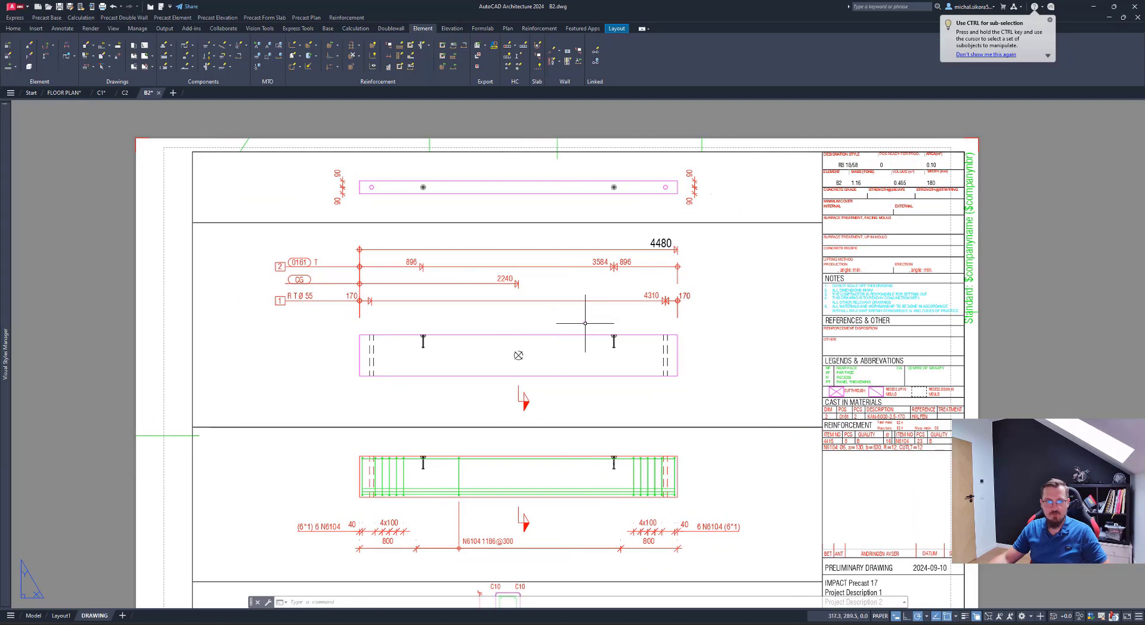
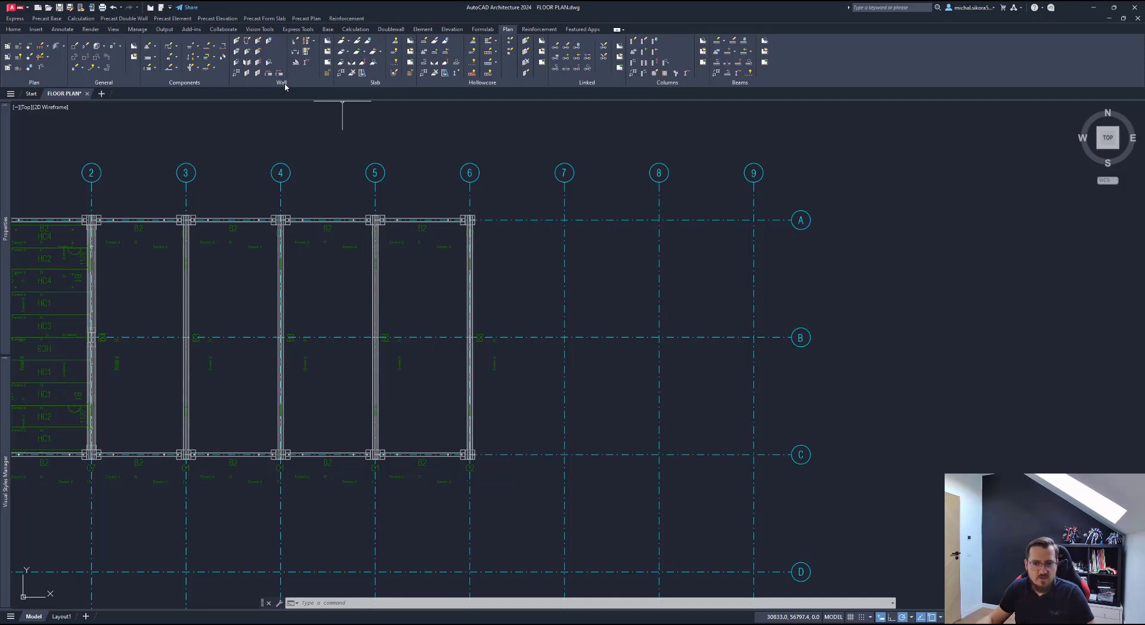
Step: Start a Sandwich wall in the floor plan at the outer lower corner of column C2, at grid A/6
click(236, 40)
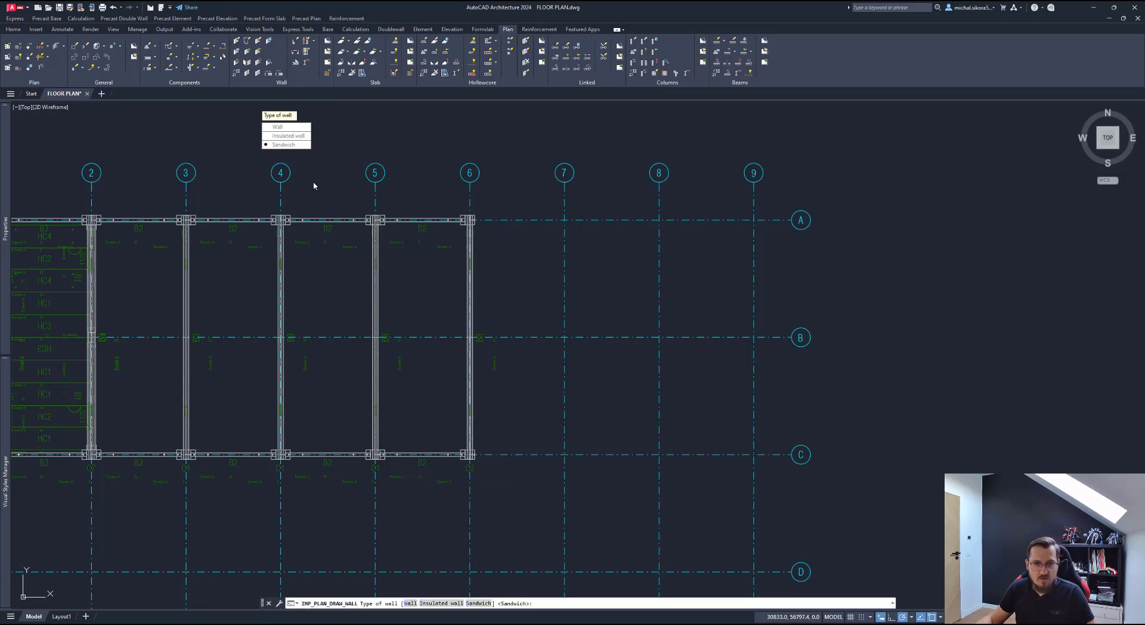
click(278, 146)
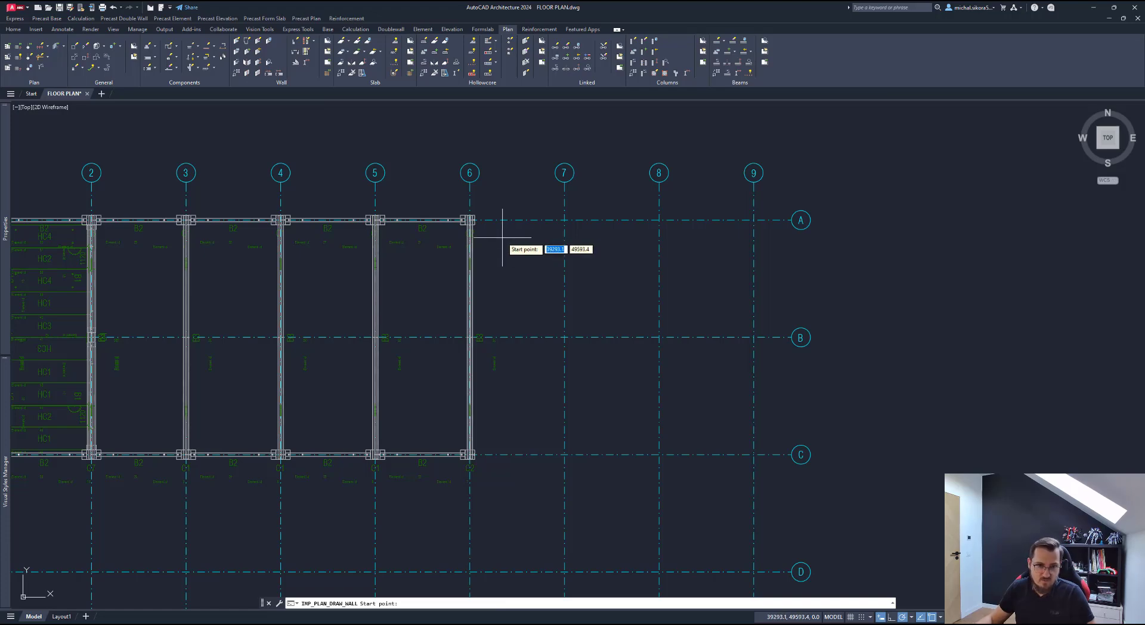
scroll(500, 238, up, 4)
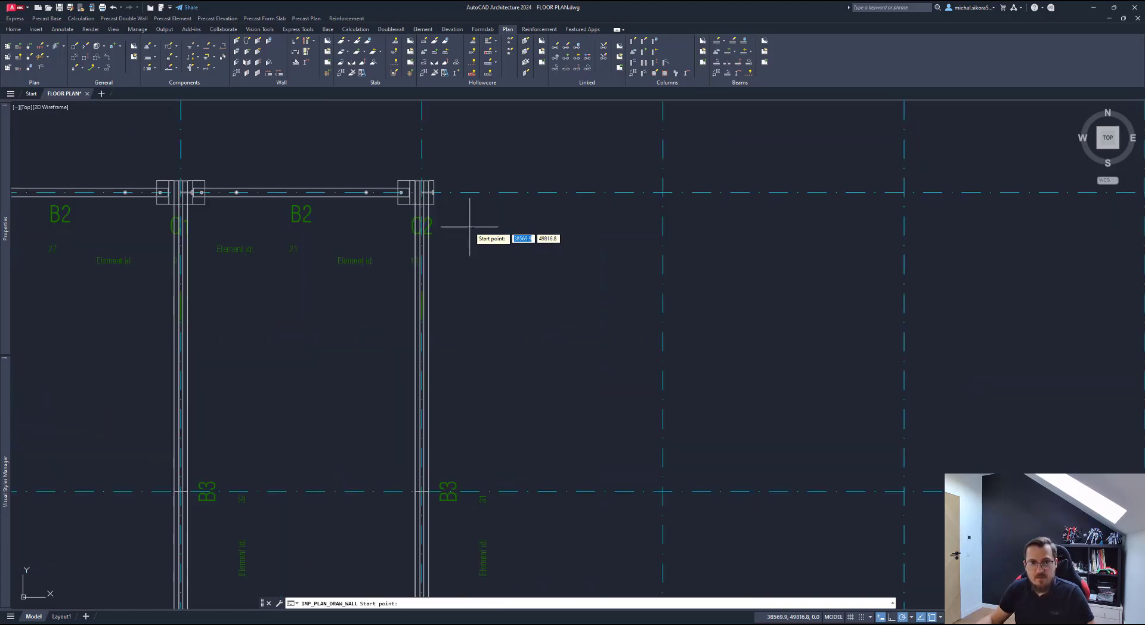
middle_drag(466, 227, 559, 241)
scroll(523, 217, up, 6)
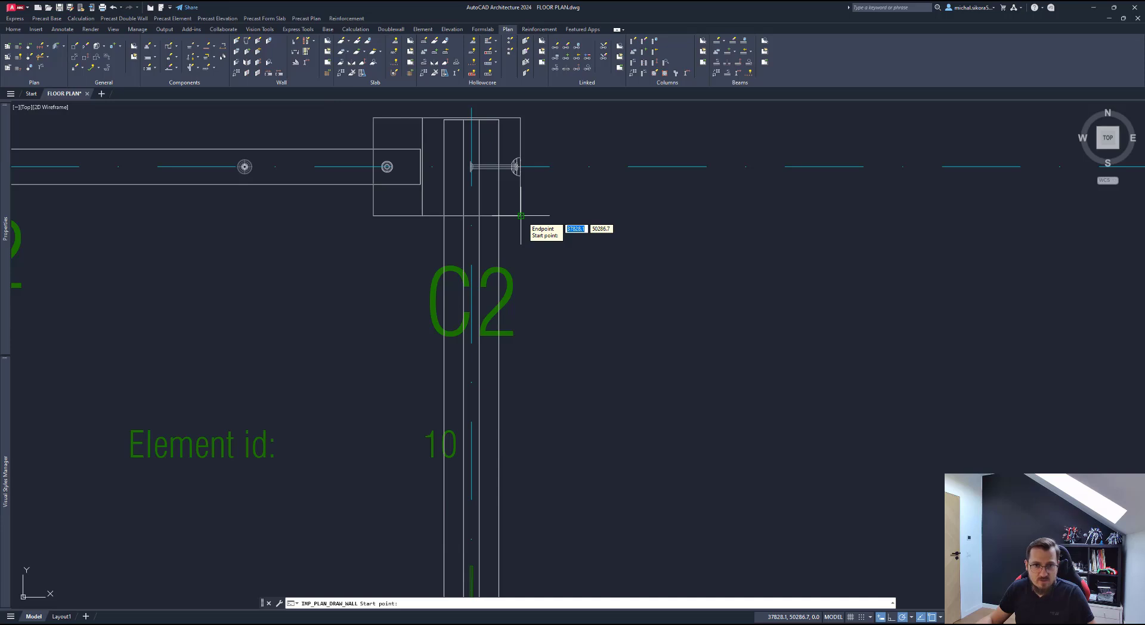
scroll(521, 216, down, 4)
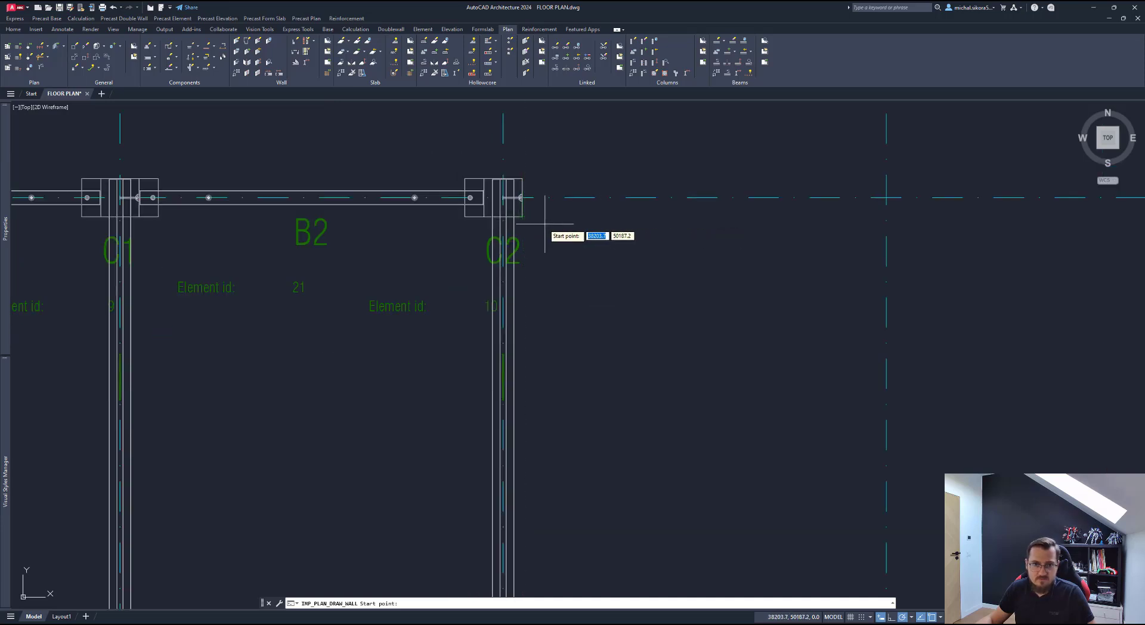
scroll(520, 216, down, 4)
scroll(527, 230, up, 4)
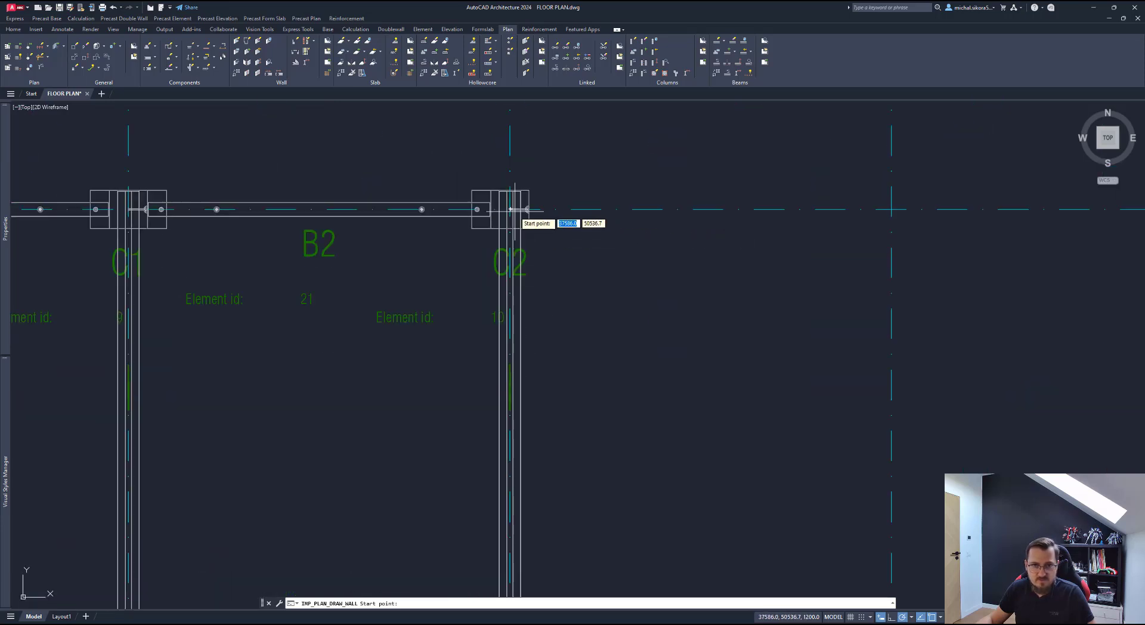
scroll(510, 209, up, 2)
click(528, 228)
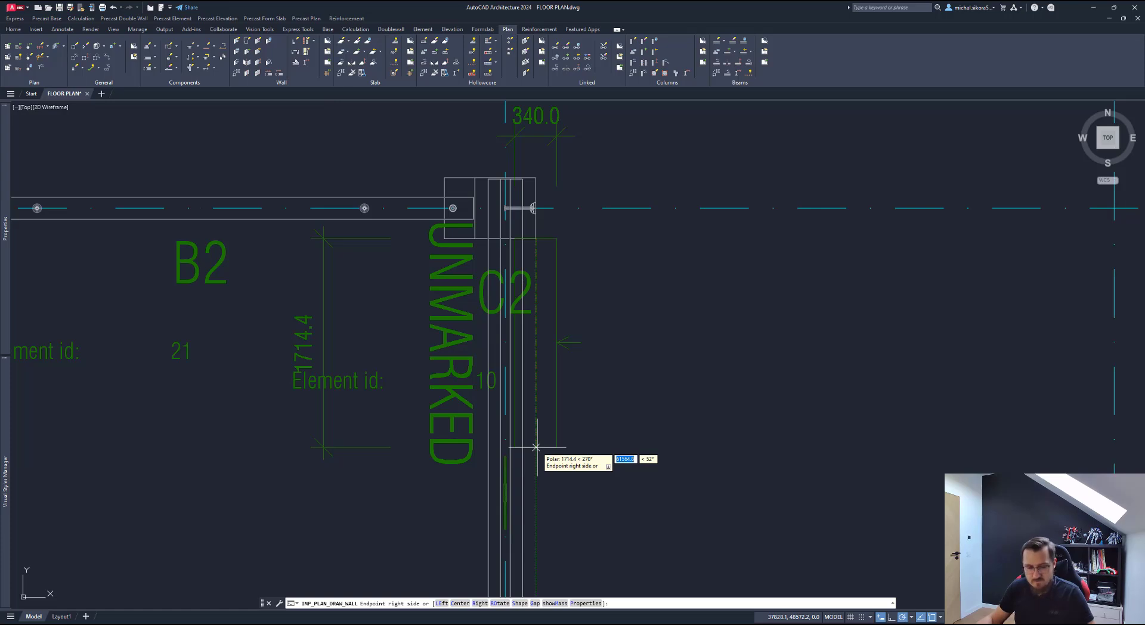
Step: Align the sandwich wall with the Left option and end it at the outer upper corner of column C2 at grid C/6
text(le)
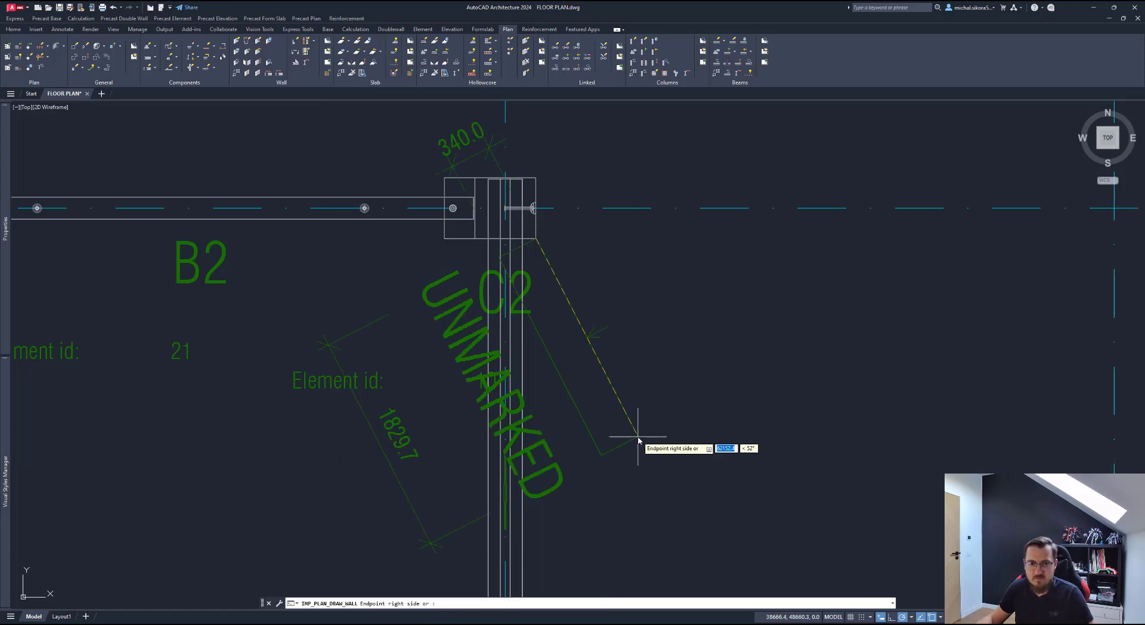
key(BackSpace)
key(BackSpace)
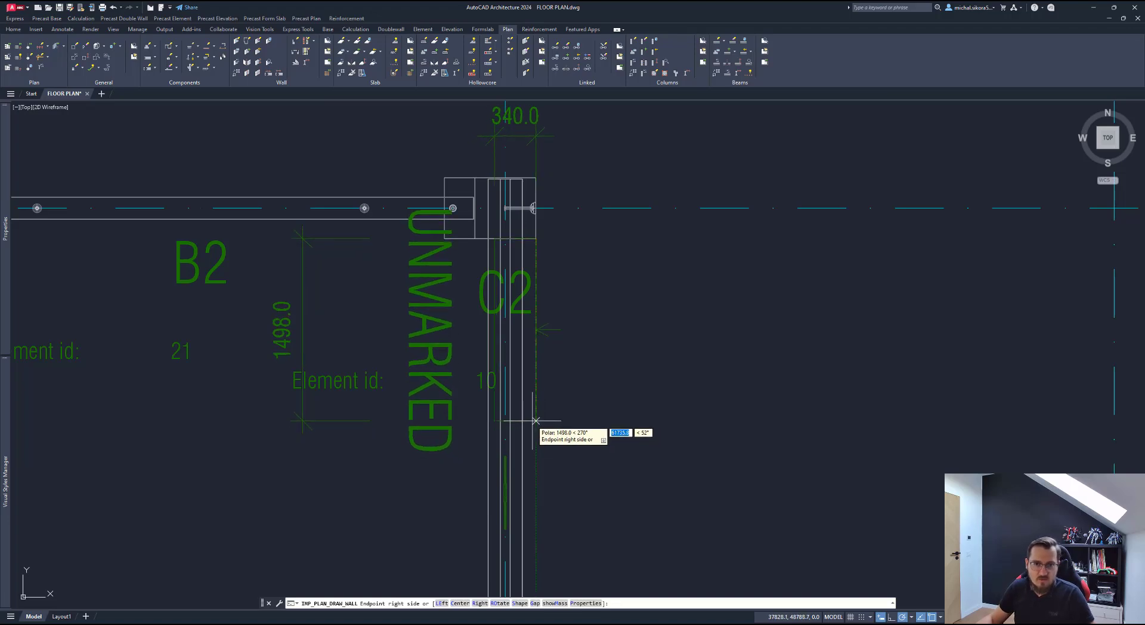
scroll(535, 422, down, 3)
scroll(540, 444, down, 2)
middle_drag(545, 503, 537, 287)
middle_drag(544, 440, 526, 262)
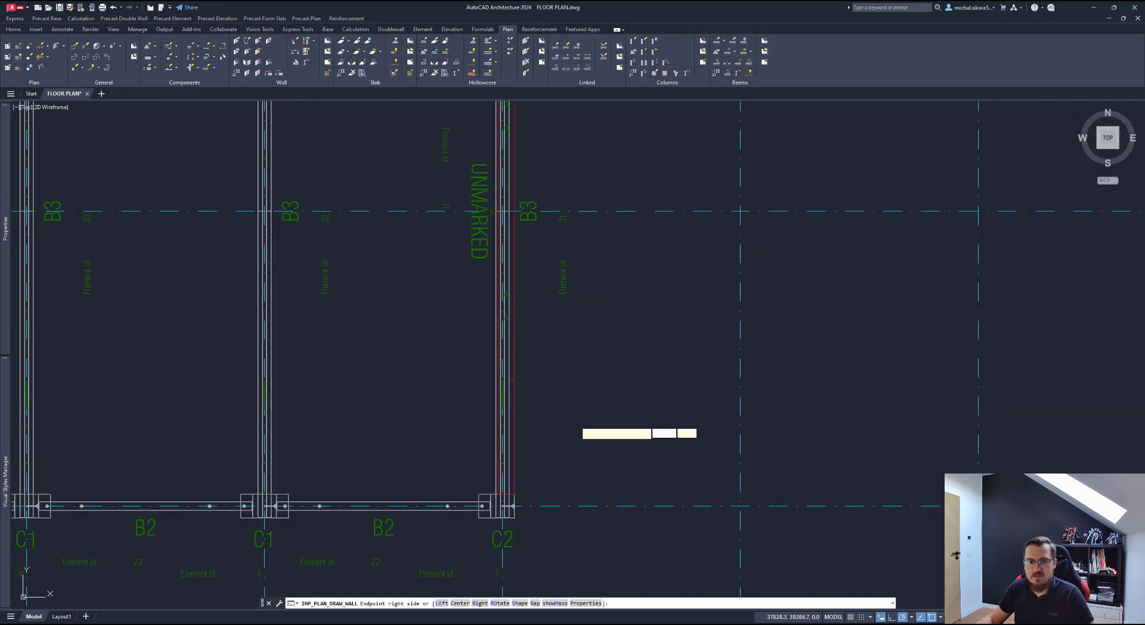
click(515, 494)
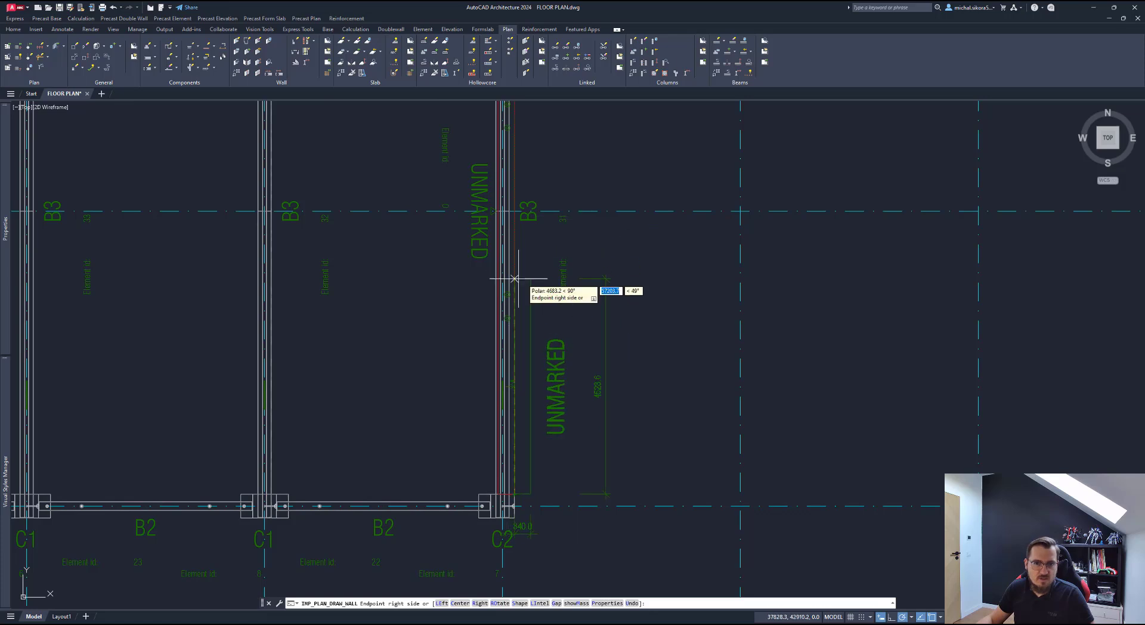
click(582, 244)
key(Return)
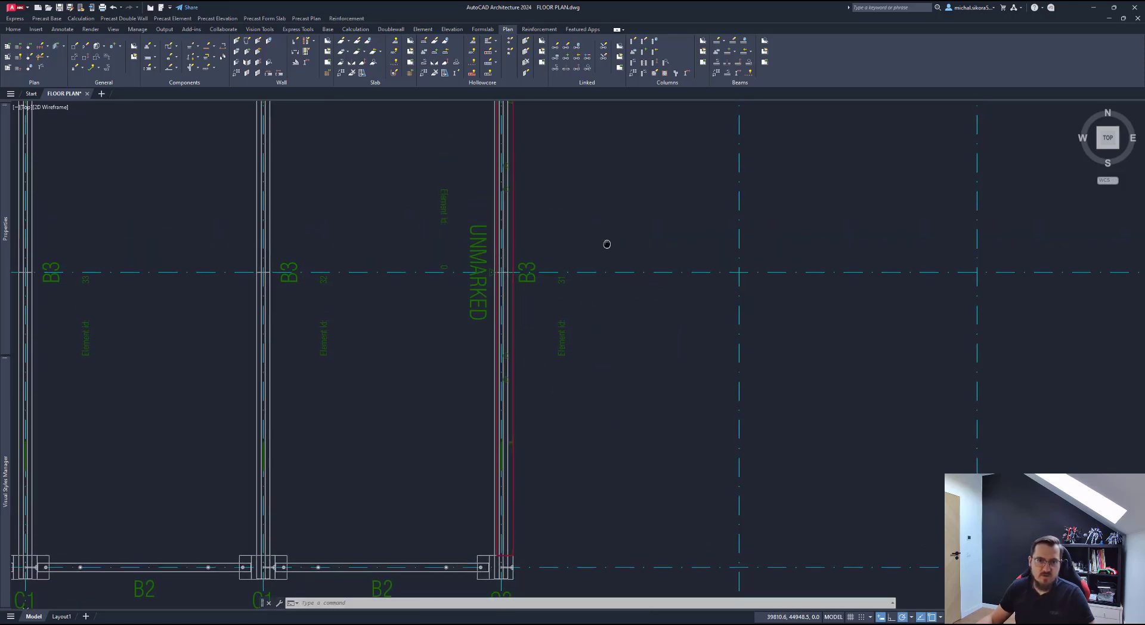
scroll(518, 344, up, 2)
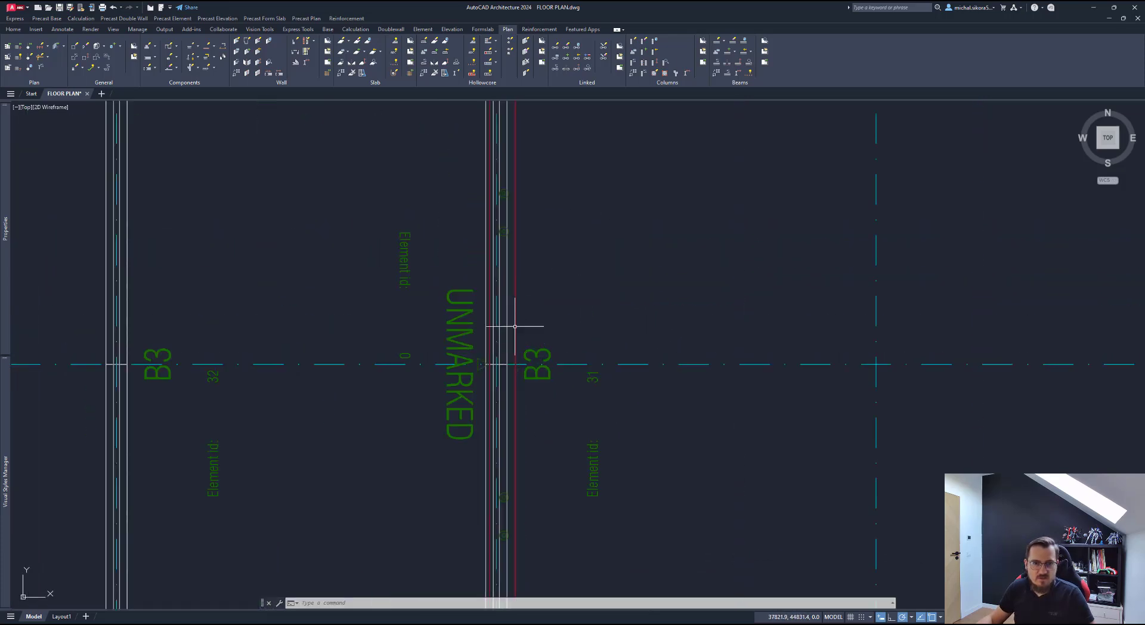
click(515, 327)
scroll(567, 298, down, 3)
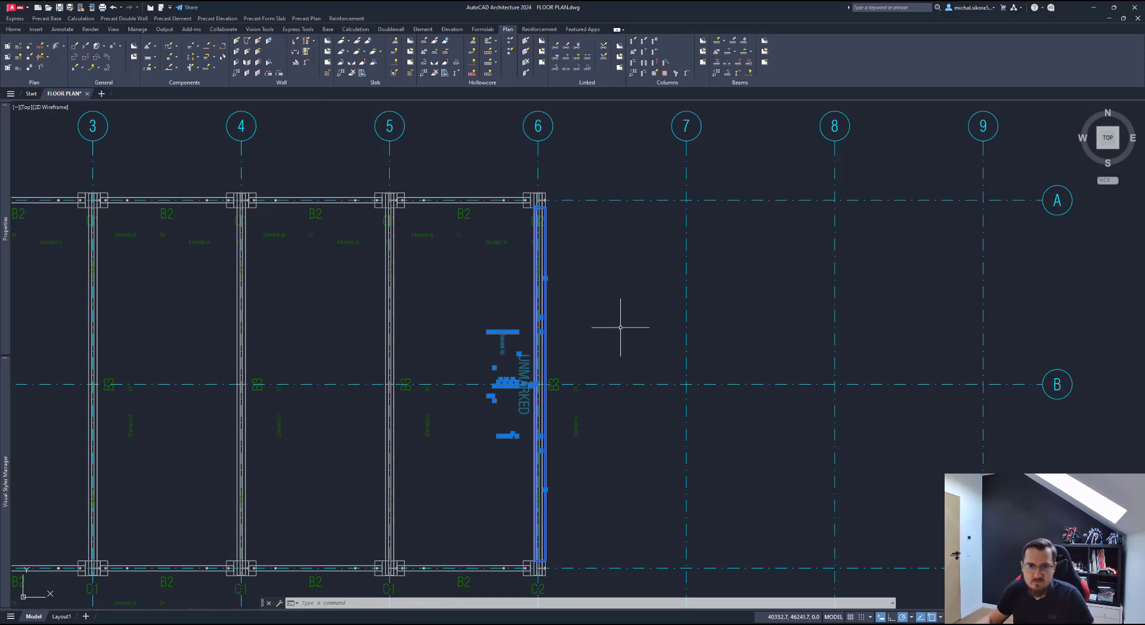
key(space)
key(Escape)
Step: Start another Sandwich wall at the midpoint of column C2's outer face, where grid line A meets it near grid 6
scroll(560, 338, up, 2)
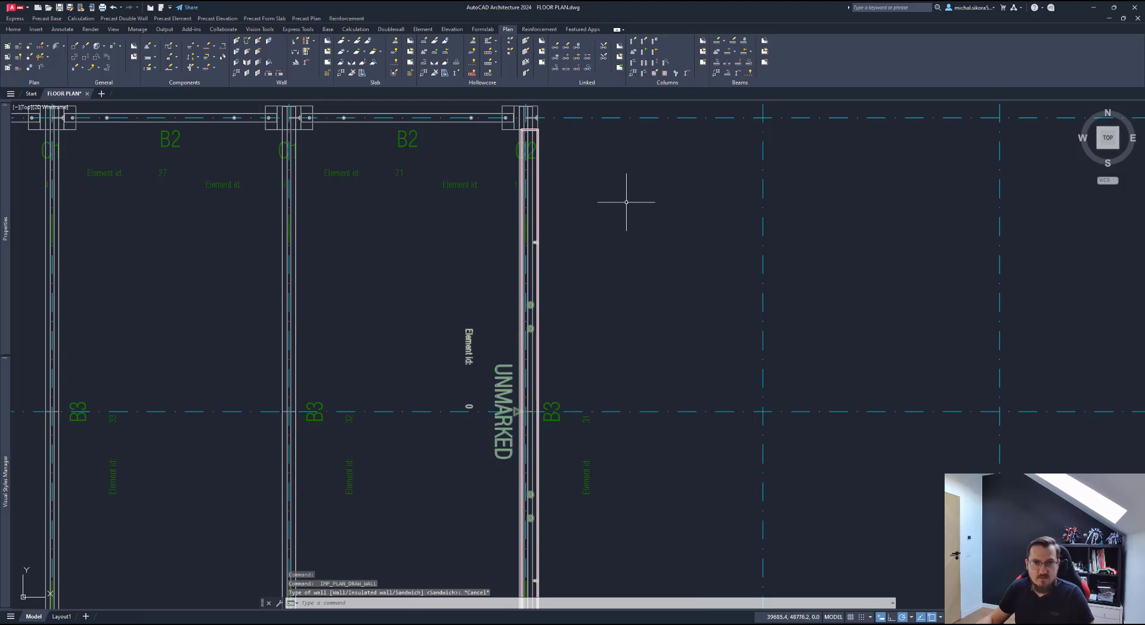
mouse_move(626, 199)
middle_down()
mouse_move(612, 253)
mouse_move(532, 281)
middle_up()
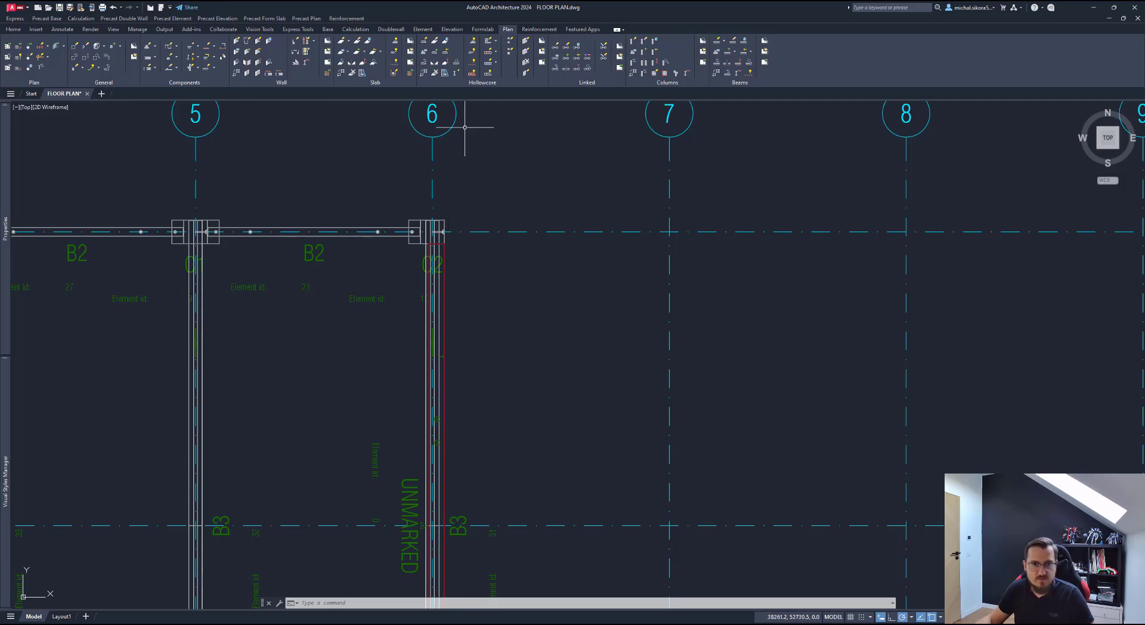
key(Return)
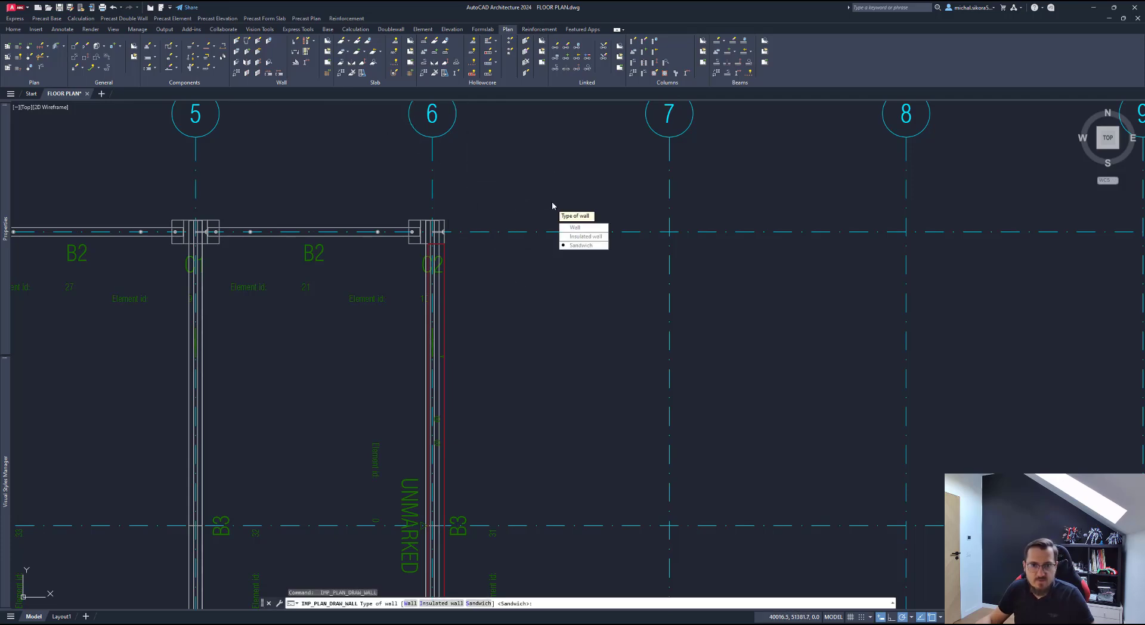
click(580, 245)
scroll(444, 231, up, 8)
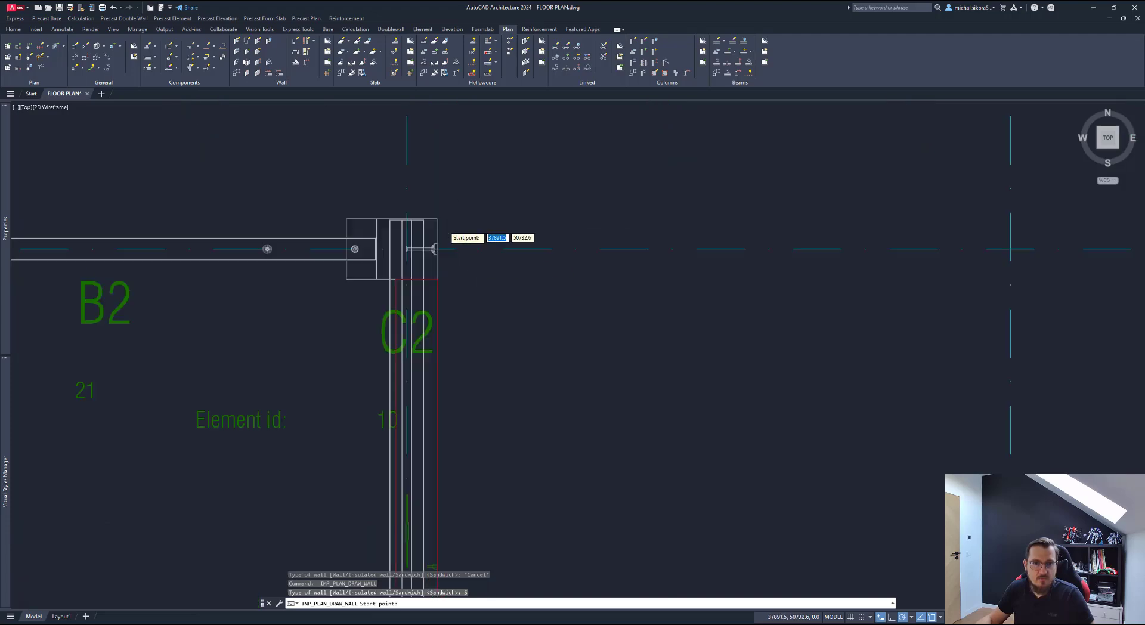
click(425, 287)
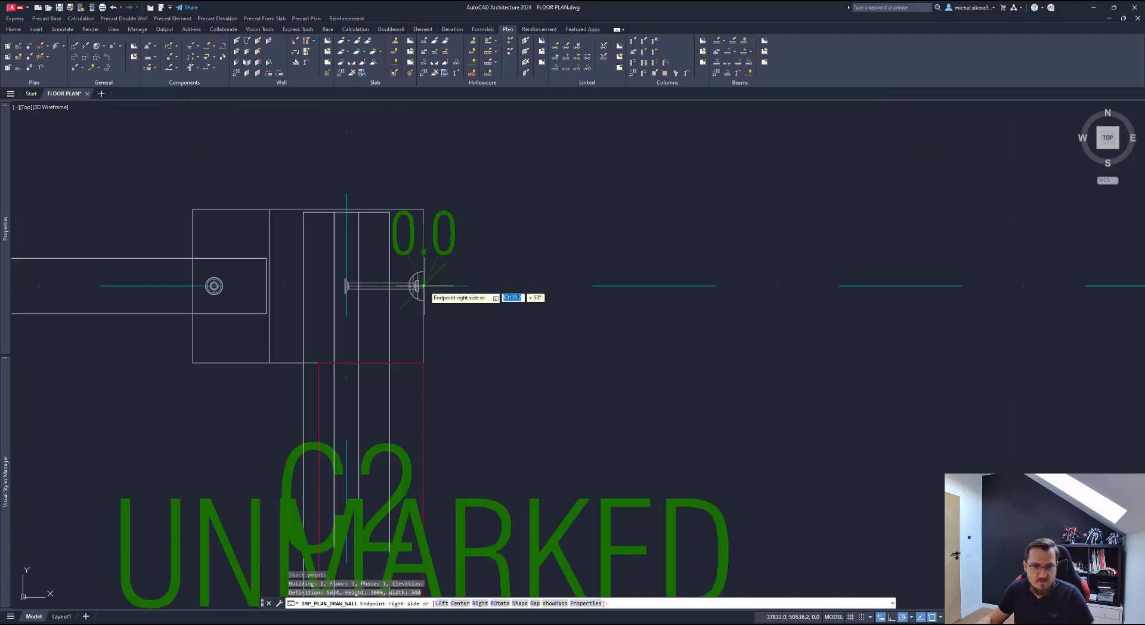
Step: Open the properties of the wall being drawn and check which wall definitions are available for it
scroll(582, 307, down, 6)
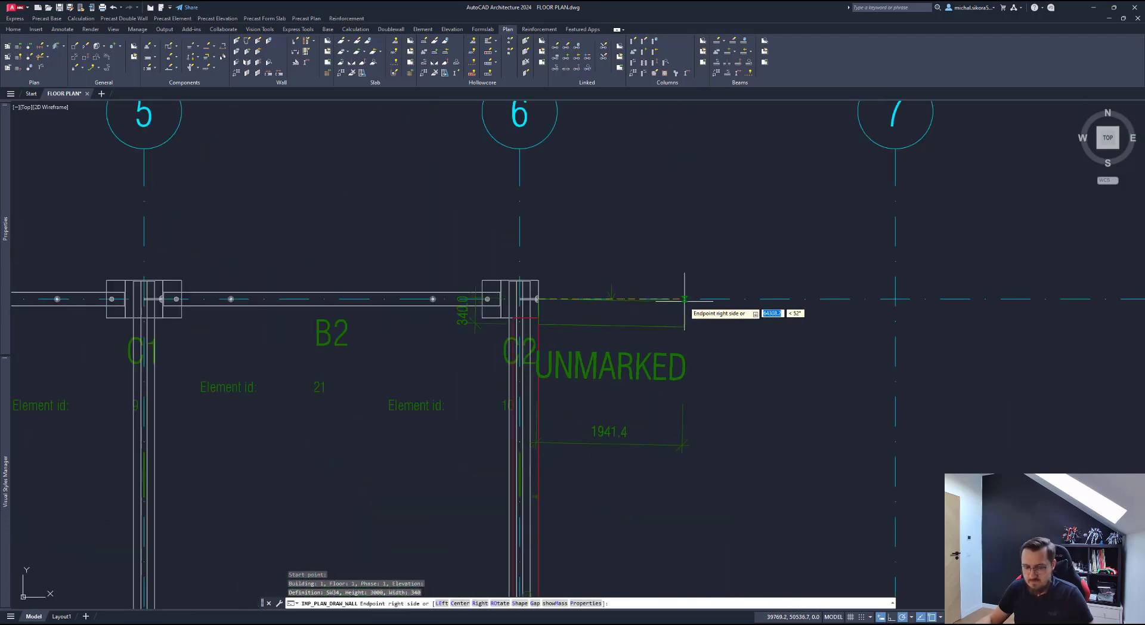
text(p)
key(Return)
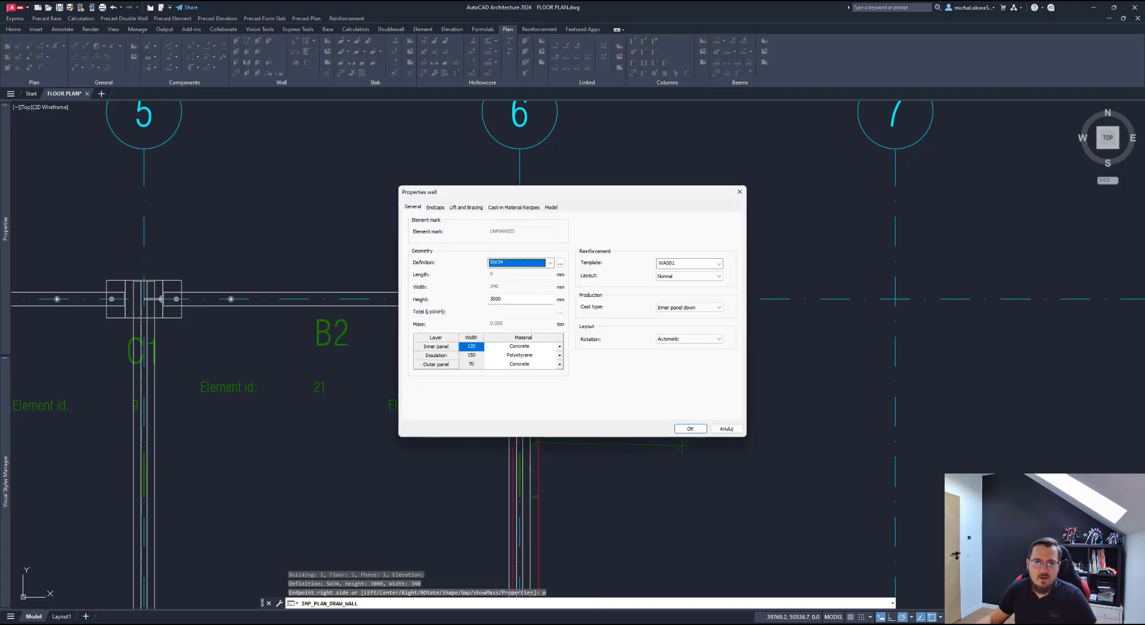
click(552, 263)
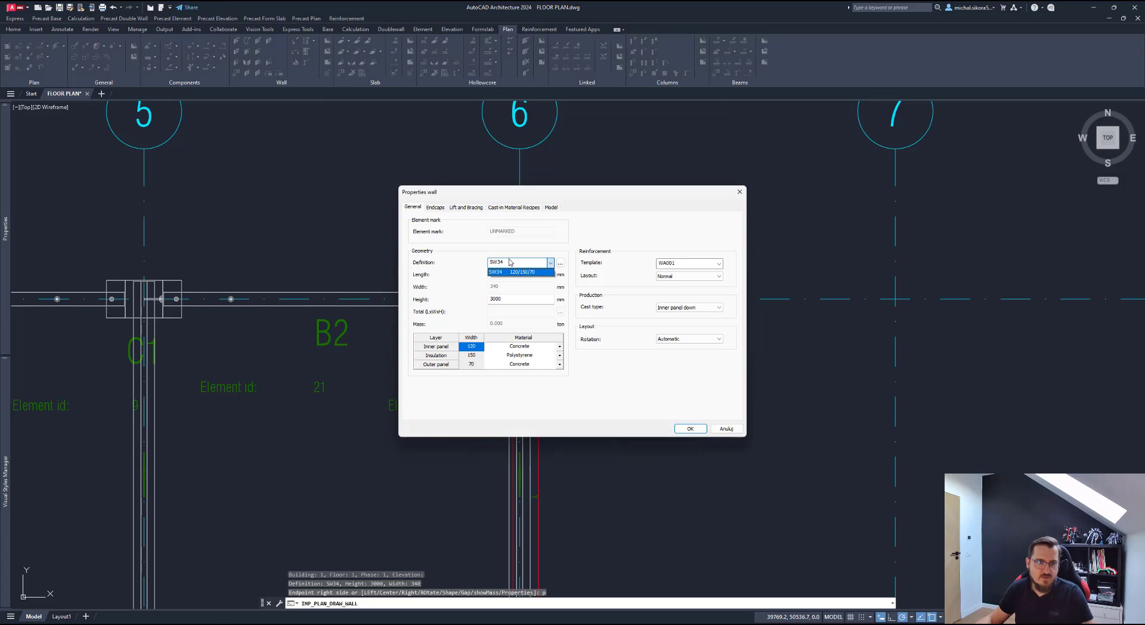
click(536, 244)
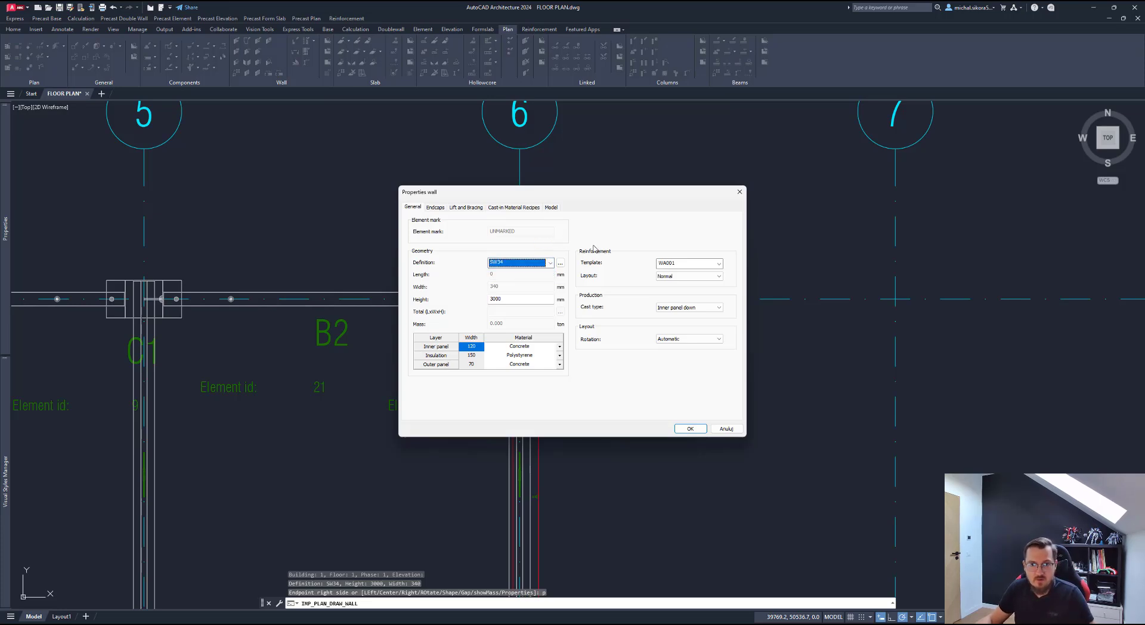
Step: Examine the wall definition library, its import/export list of Common definitions and its source selections, and leave it without changes
click(561, 263)
click(554, 325)
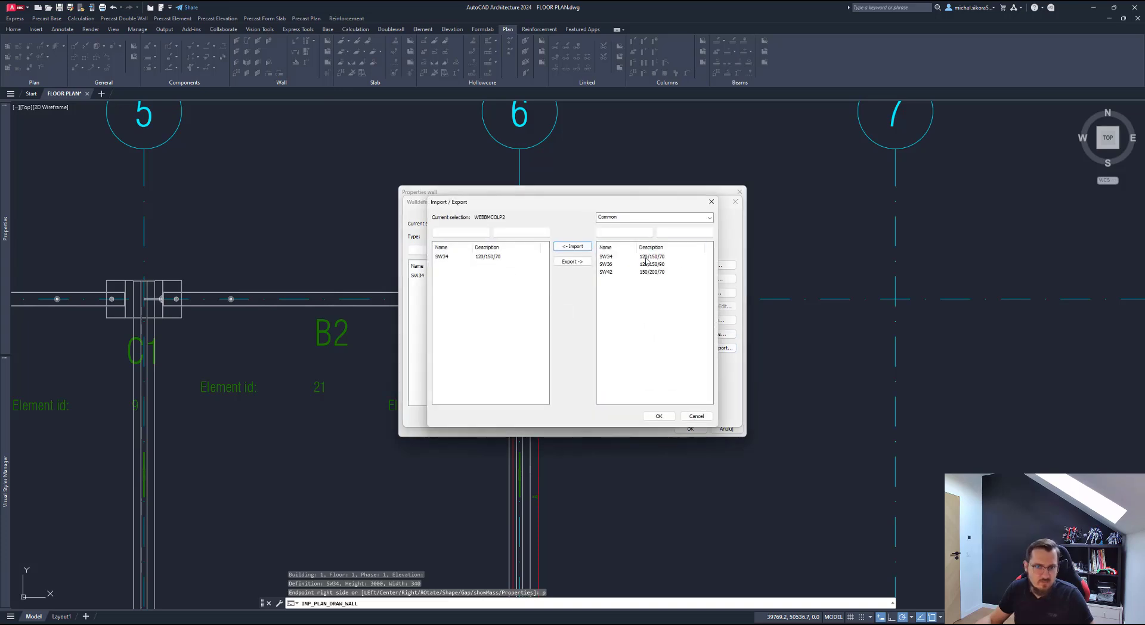
click(695, 415)
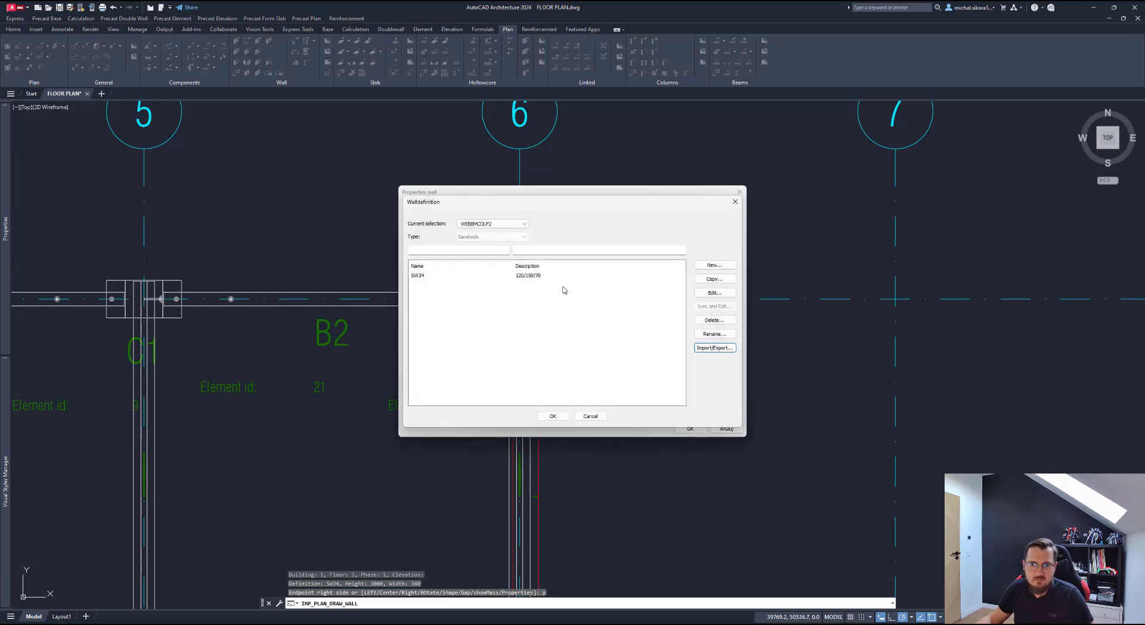
click(492, 224)
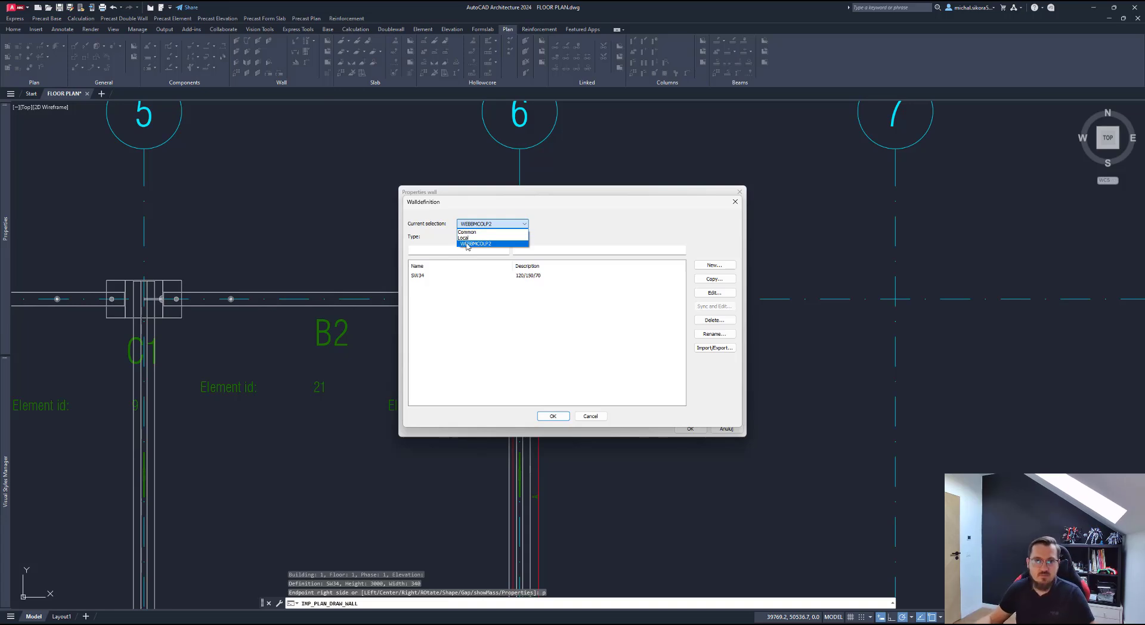
click(441, 292)
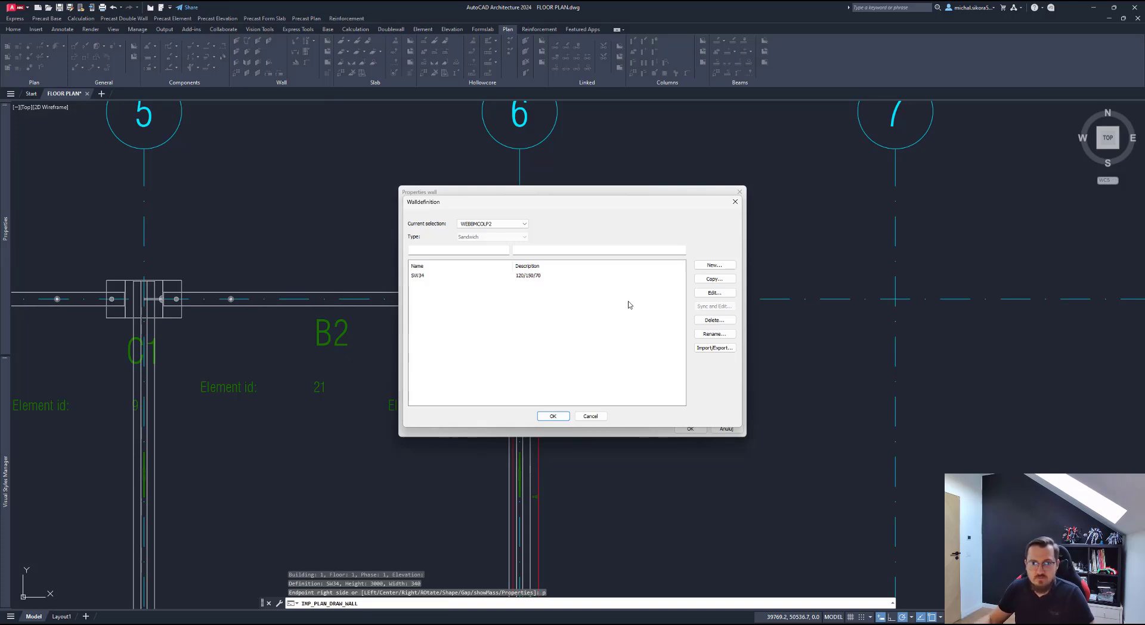
click(448, 277)
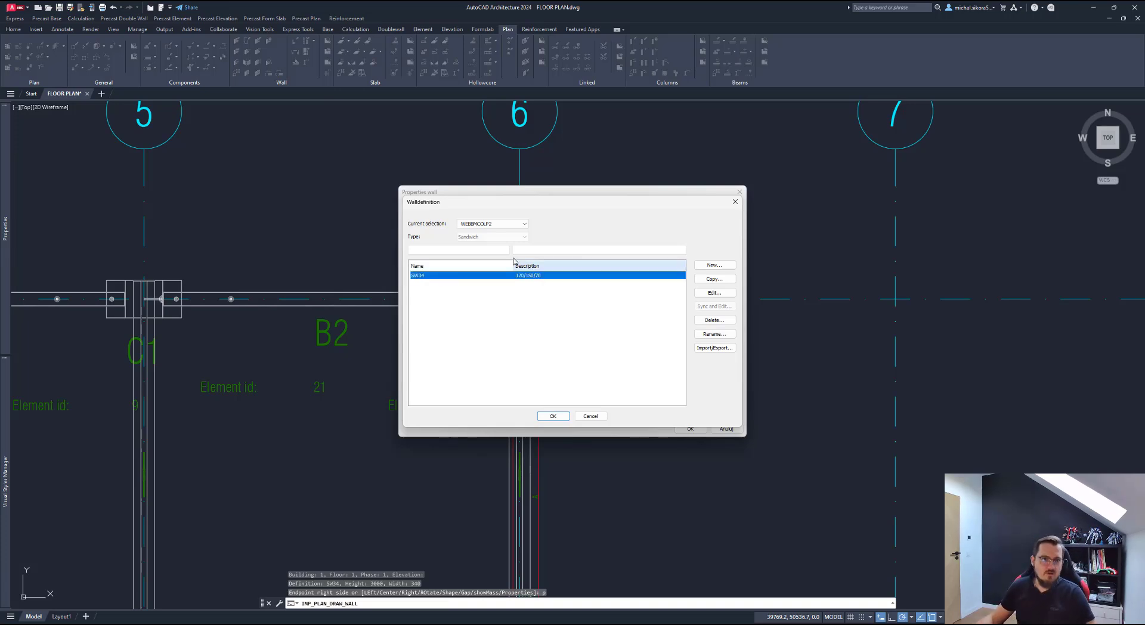
click(590, 416)
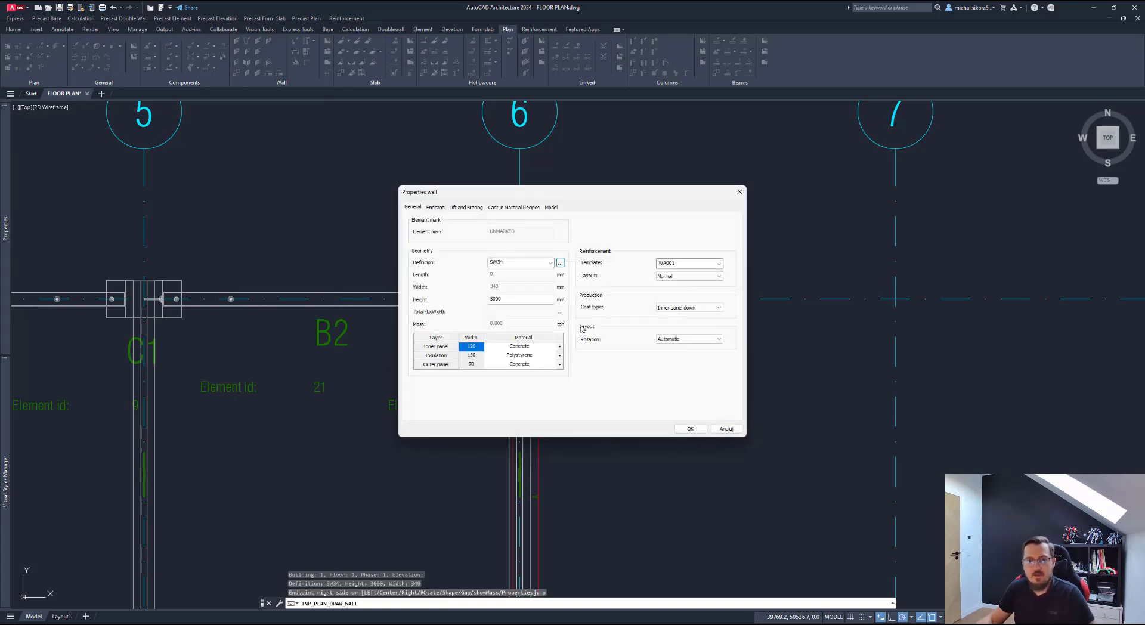
Step: Try endcap WD34-B01 on the wall's left outer edge and reset that edge to none
click(436, 207)
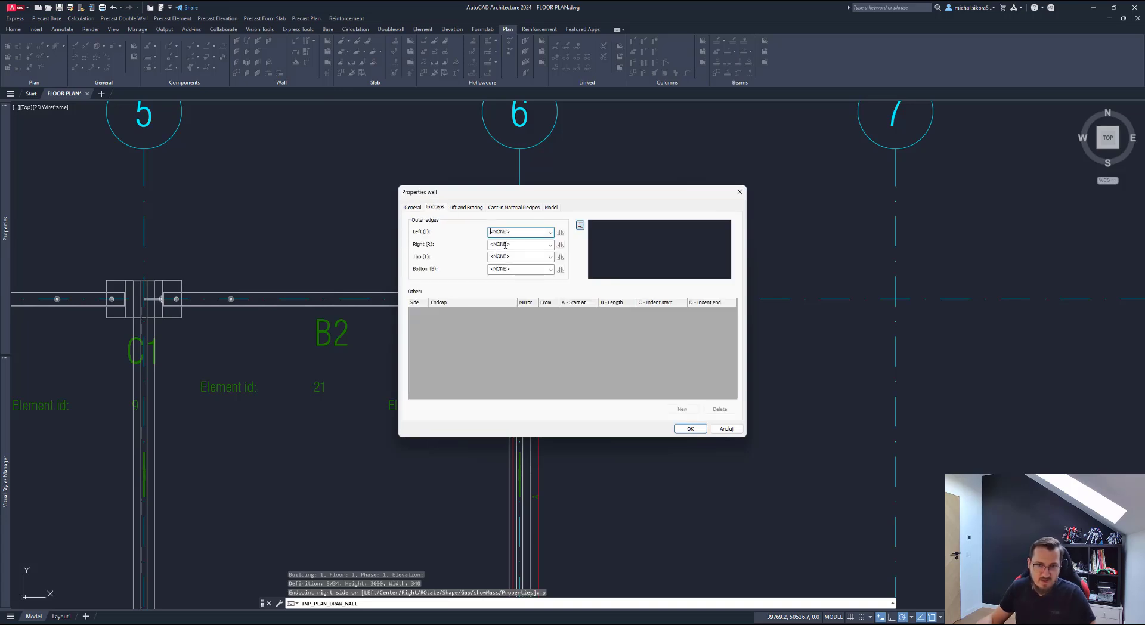
click(551, 233)
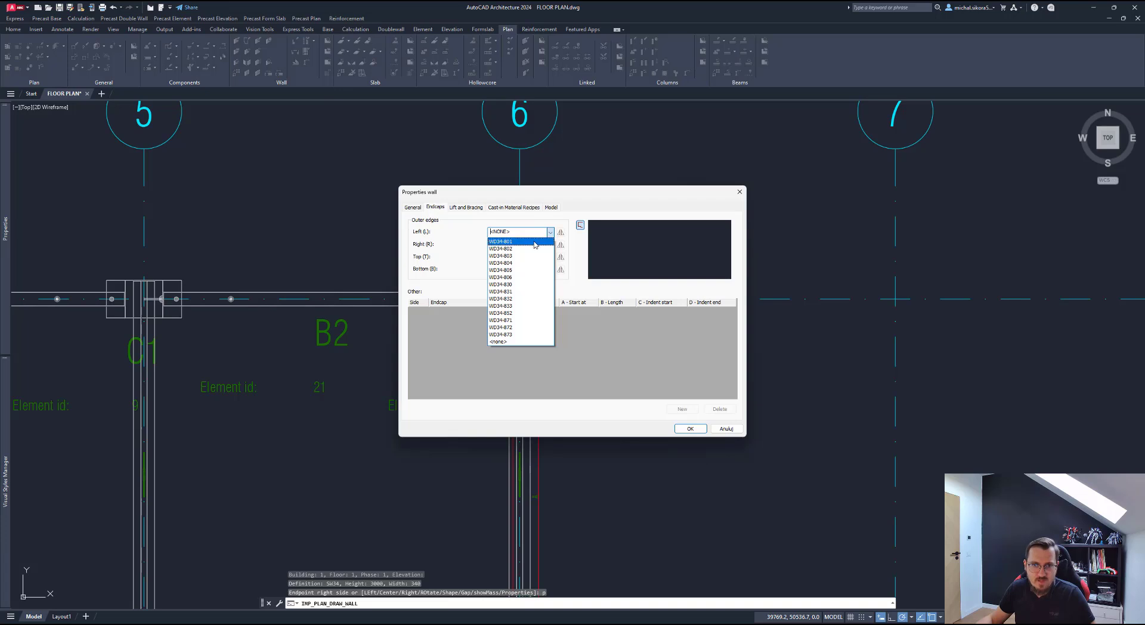
click(513, 243)
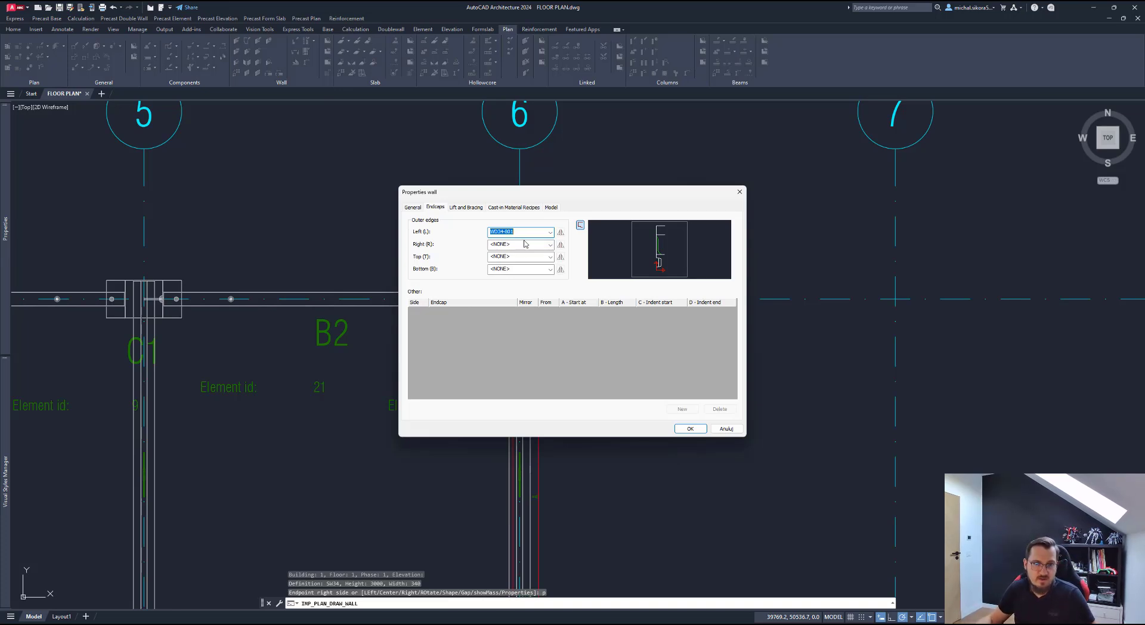
click(551, 232)
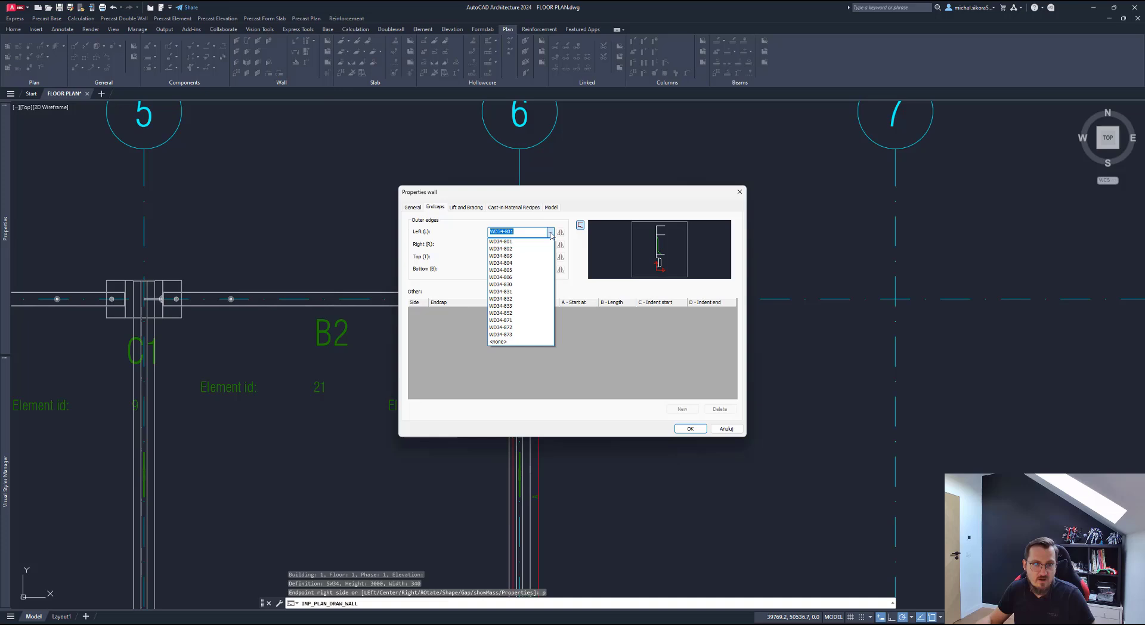
click(526, 344)
key(Up)
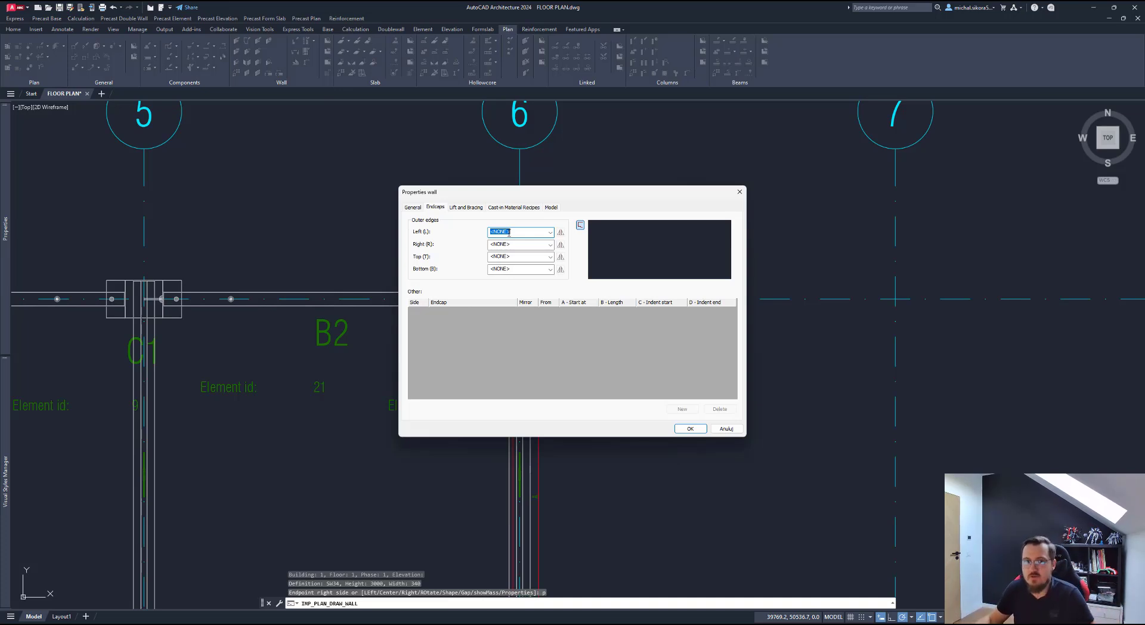
Step: Examine the lift type and lift selection options for the wall's top edge in the lift and bracing settings
click(471, 208)
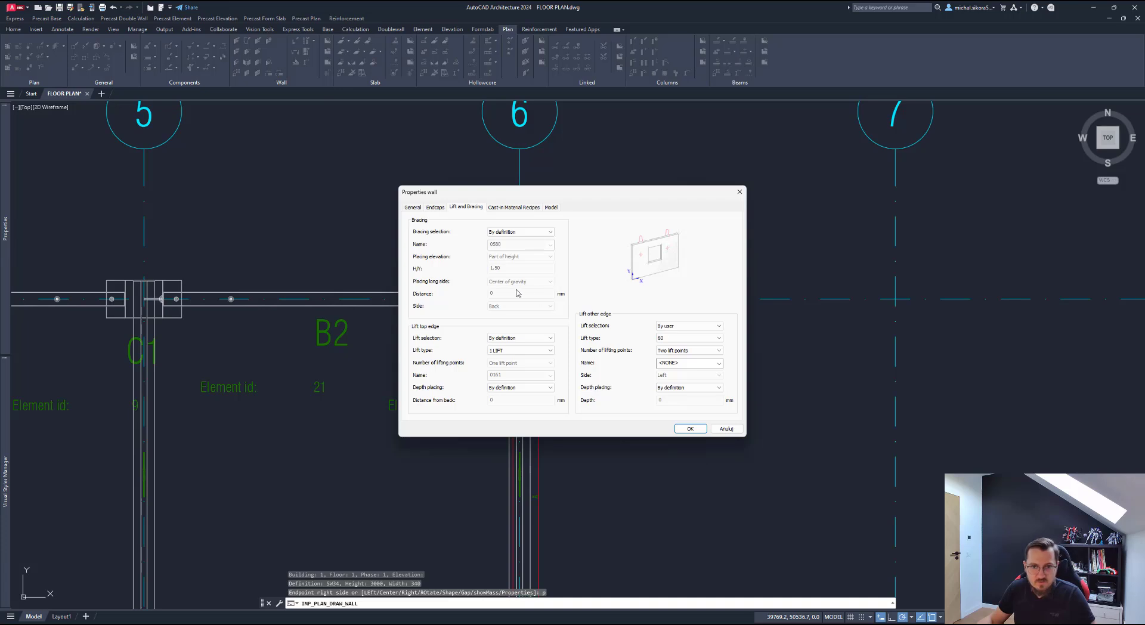
click(514, 350)
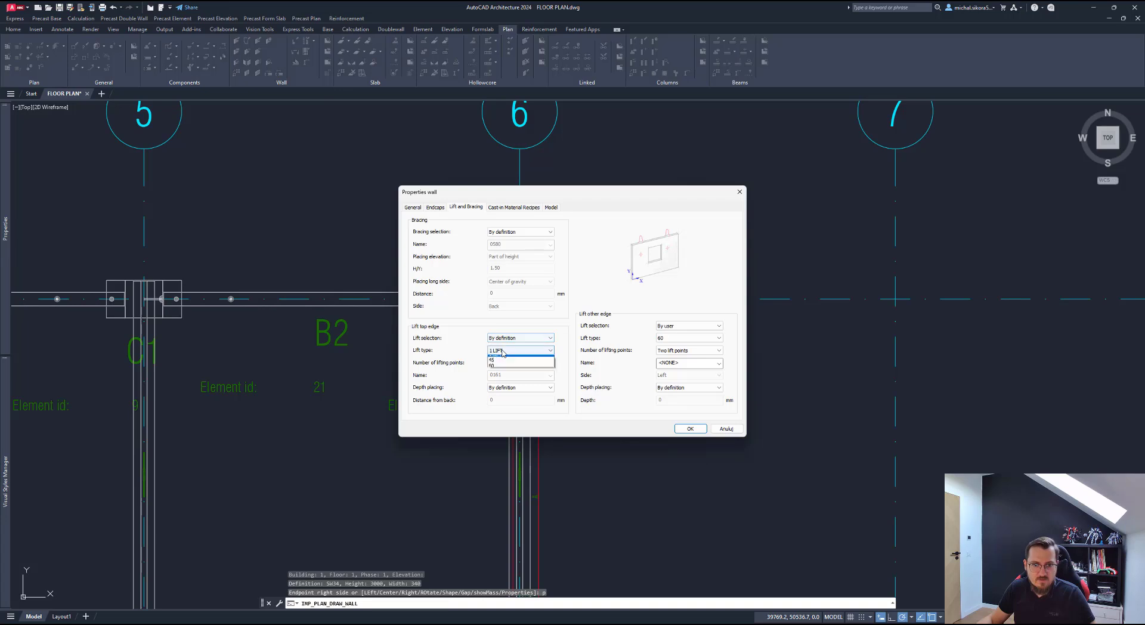
click(536, 316)
click(505, 339)
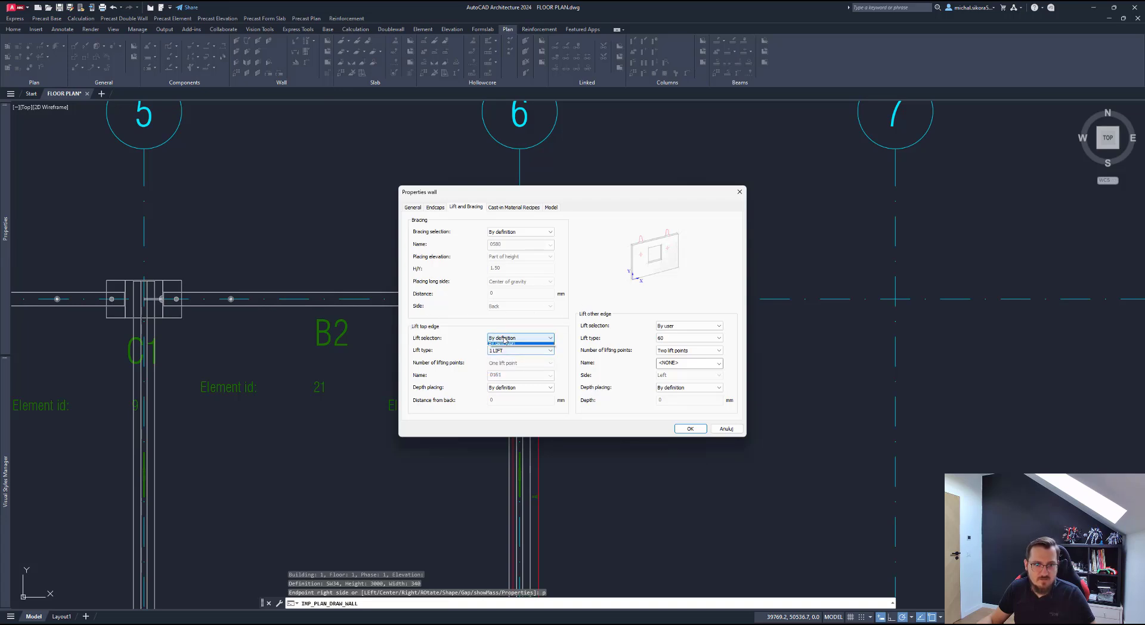
click(517, 340)
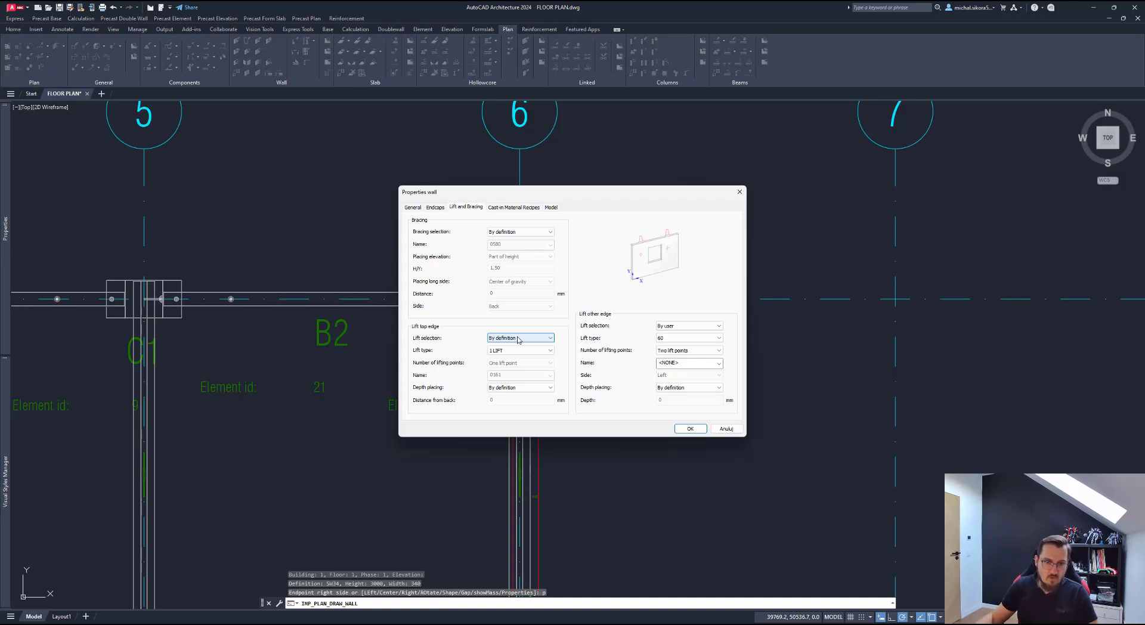
Step: Try the By user lift selection for the wall's top edge and return it to By definition
click(518, 338)
click(513, 352)
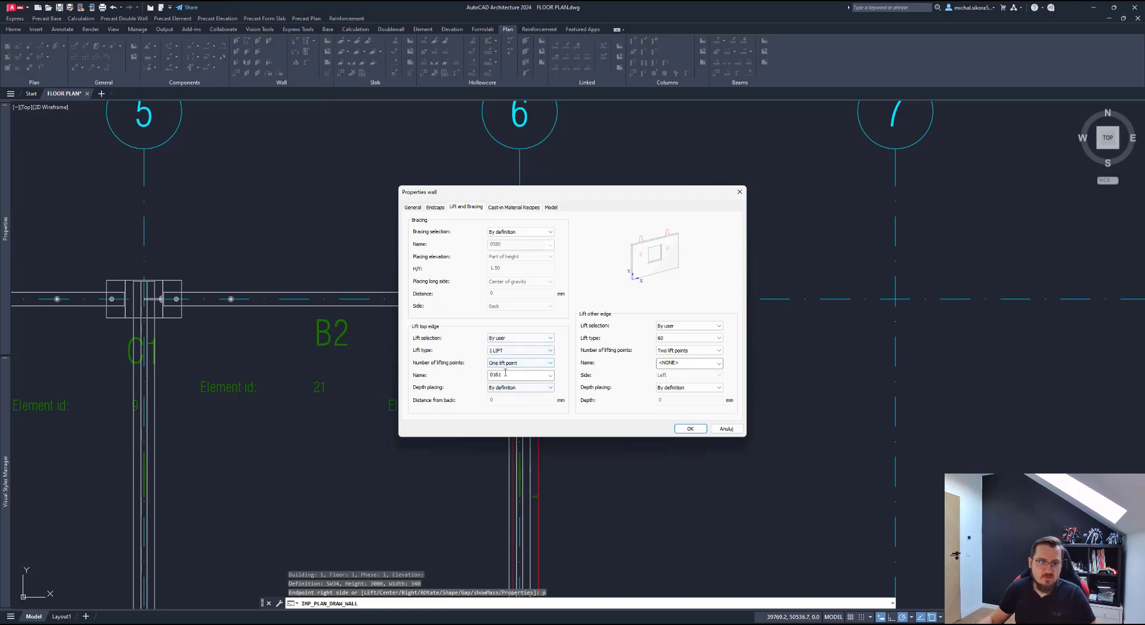
click(518, 338)
click(507, 345)
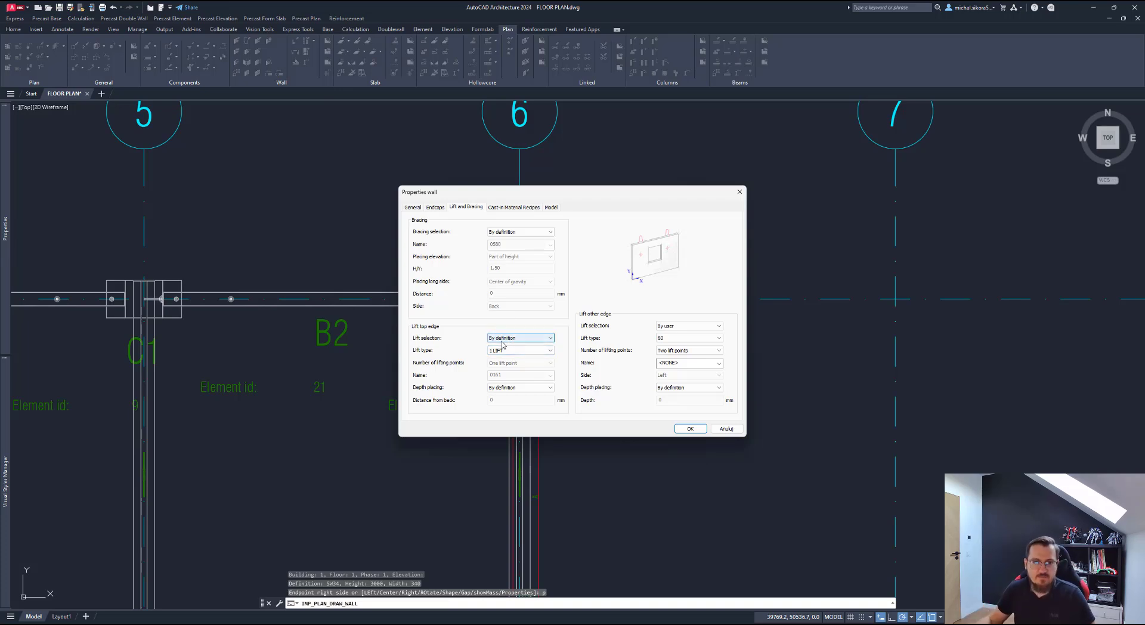
click(514, 340)
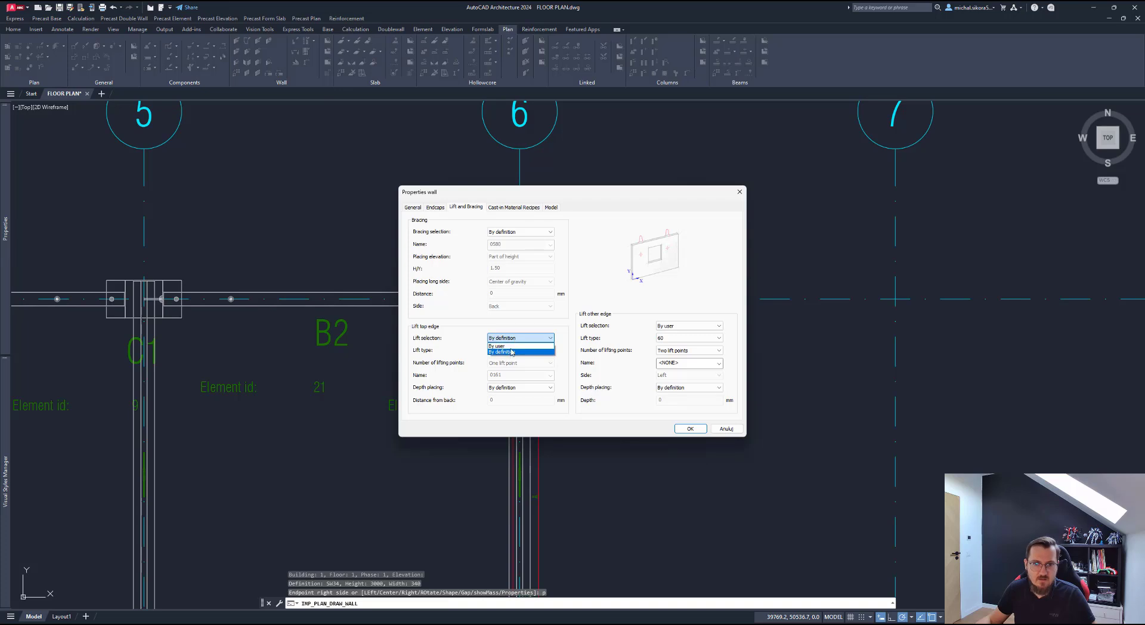
click(511, 352)
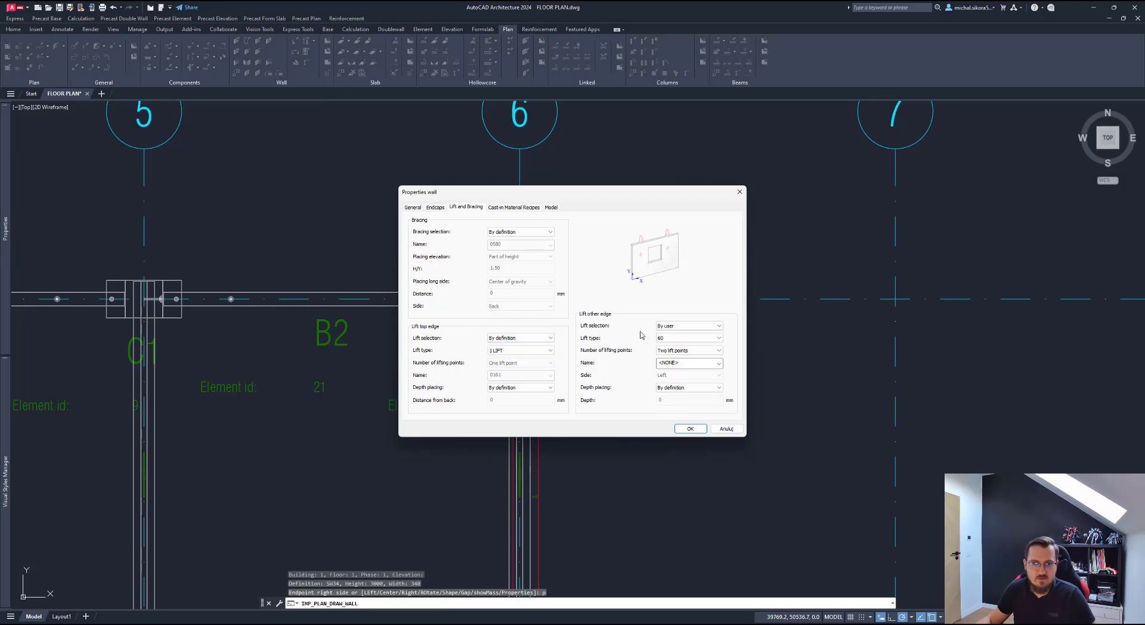
Step: Review the wall's cast-in material recipes, model location and general settings, and accept the properties
click(509, 208)
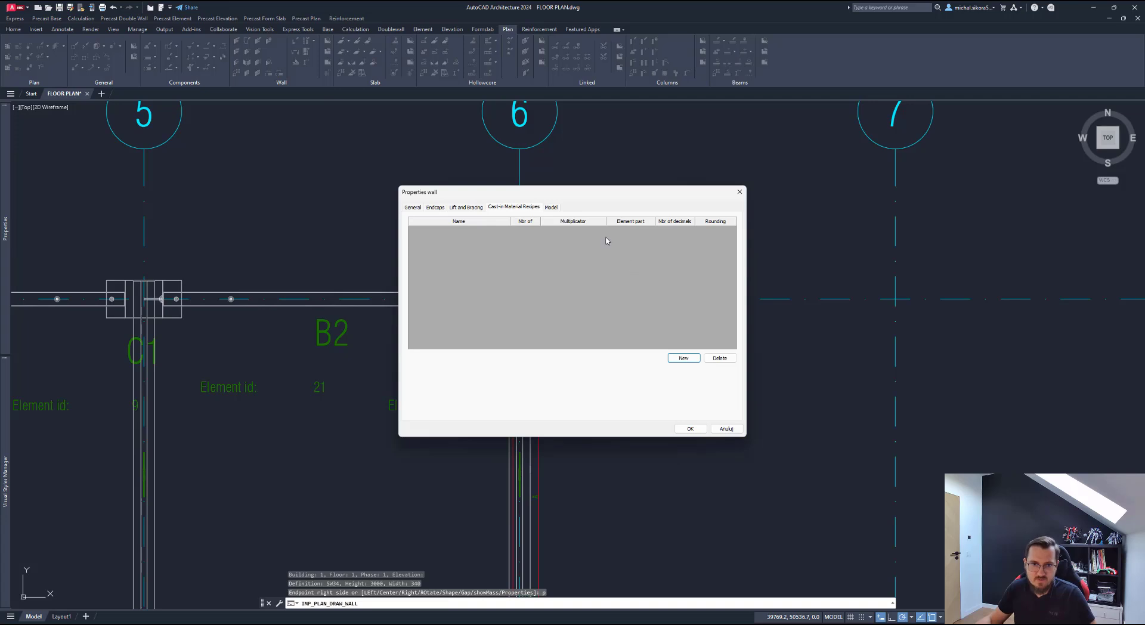
click(551, 208)
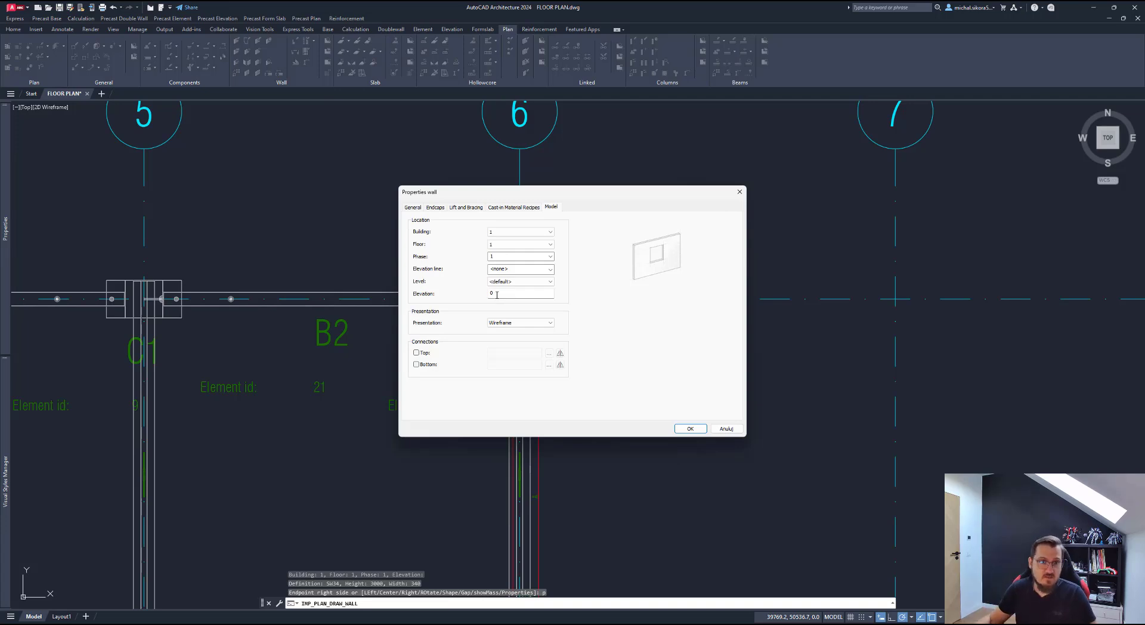
click(508, 245)
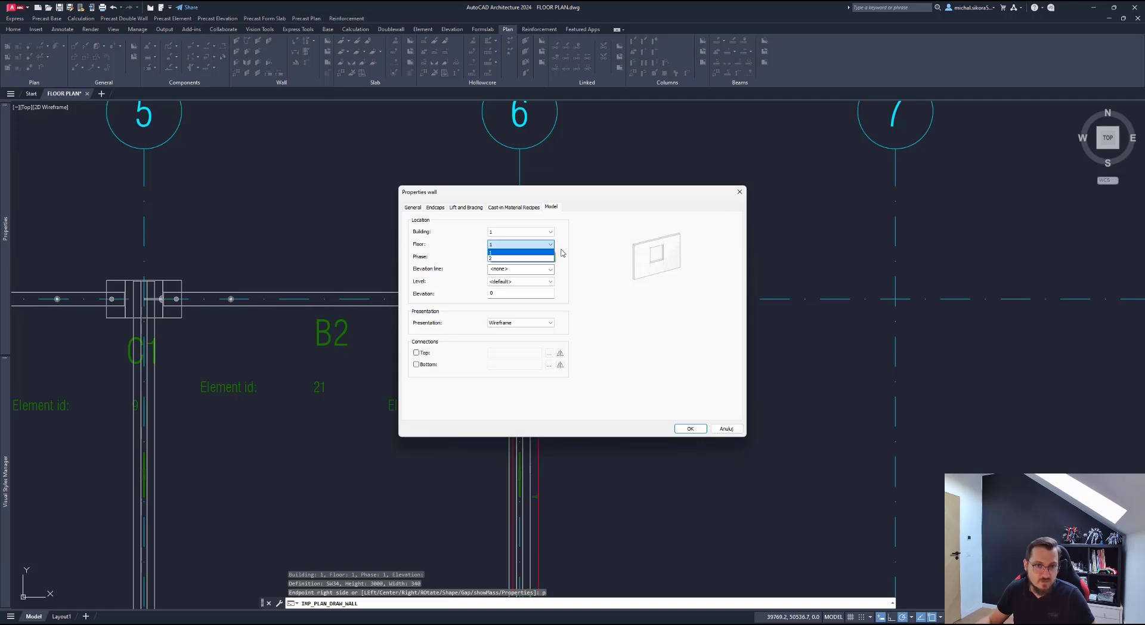
click(520, 292)
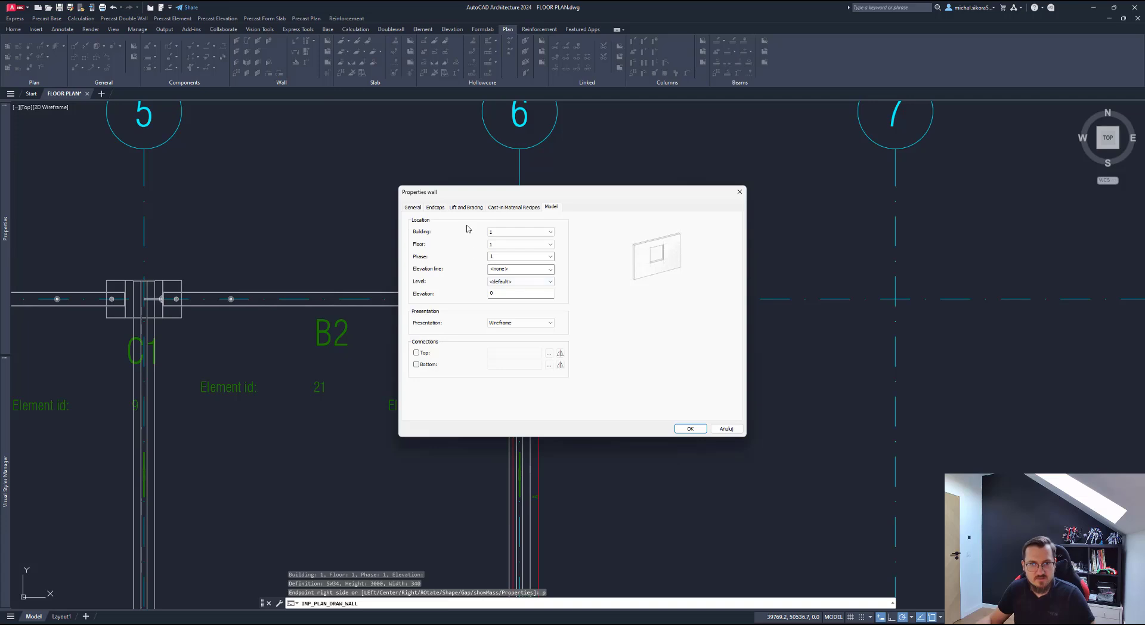
click(414, 208)
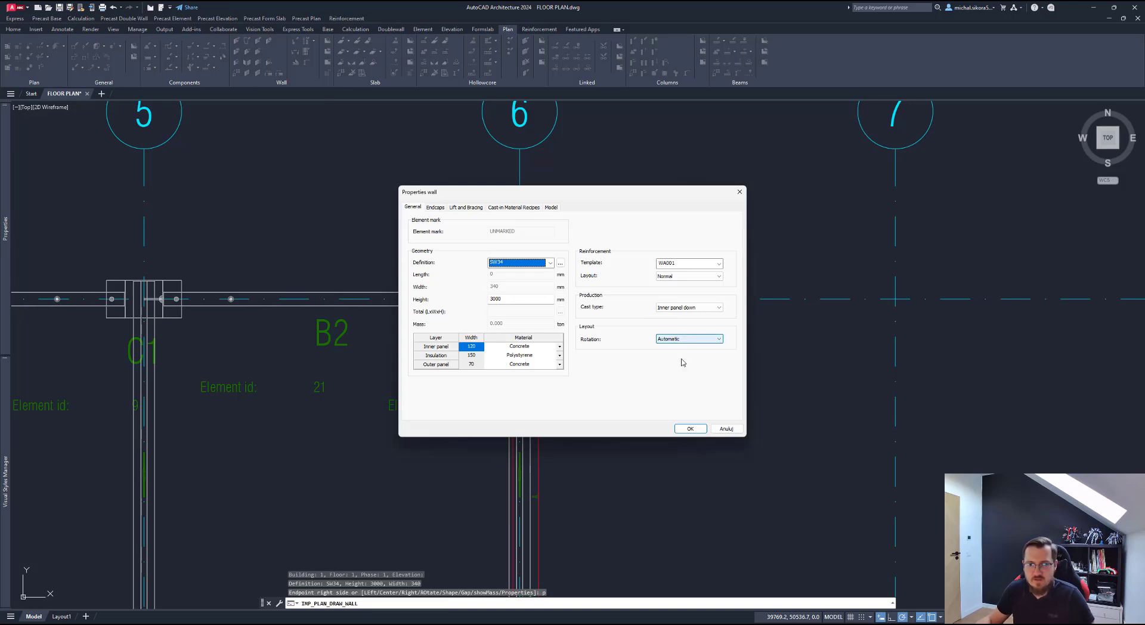
click(690, 428)
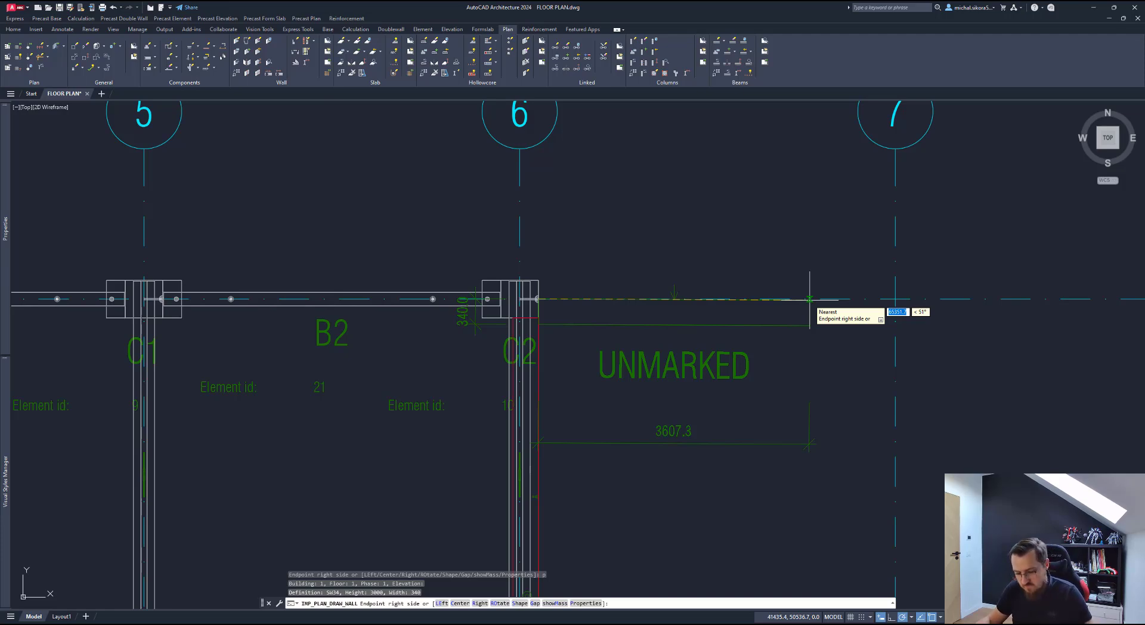
Step: Rotate the wall being placed from column C2 along grid A and switch its reference side to center
text(ro)
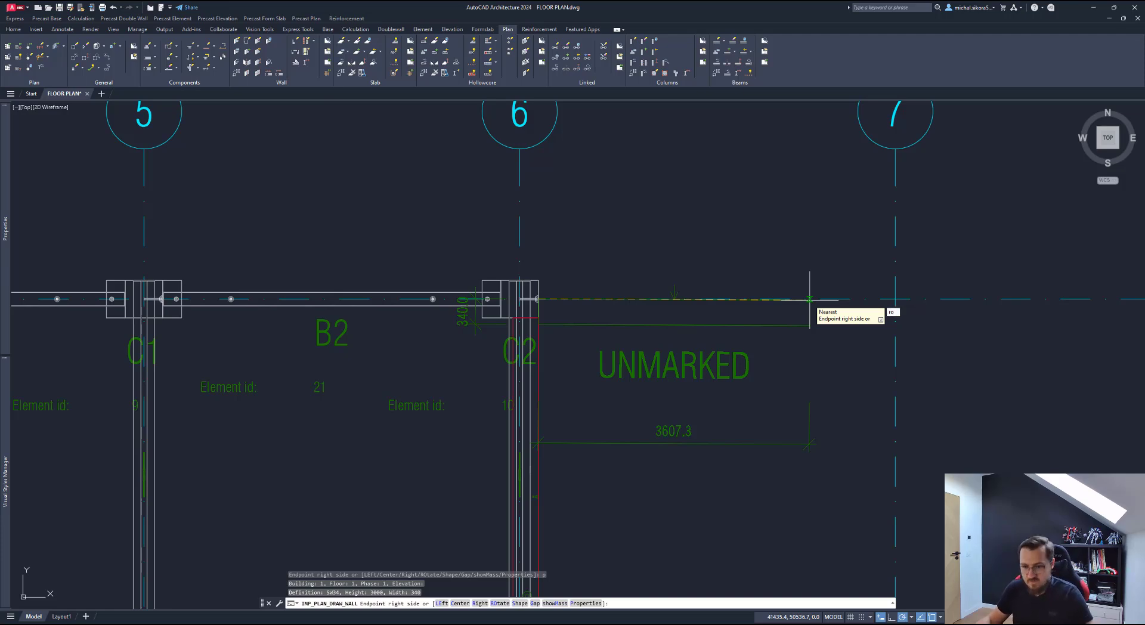
key(Return)
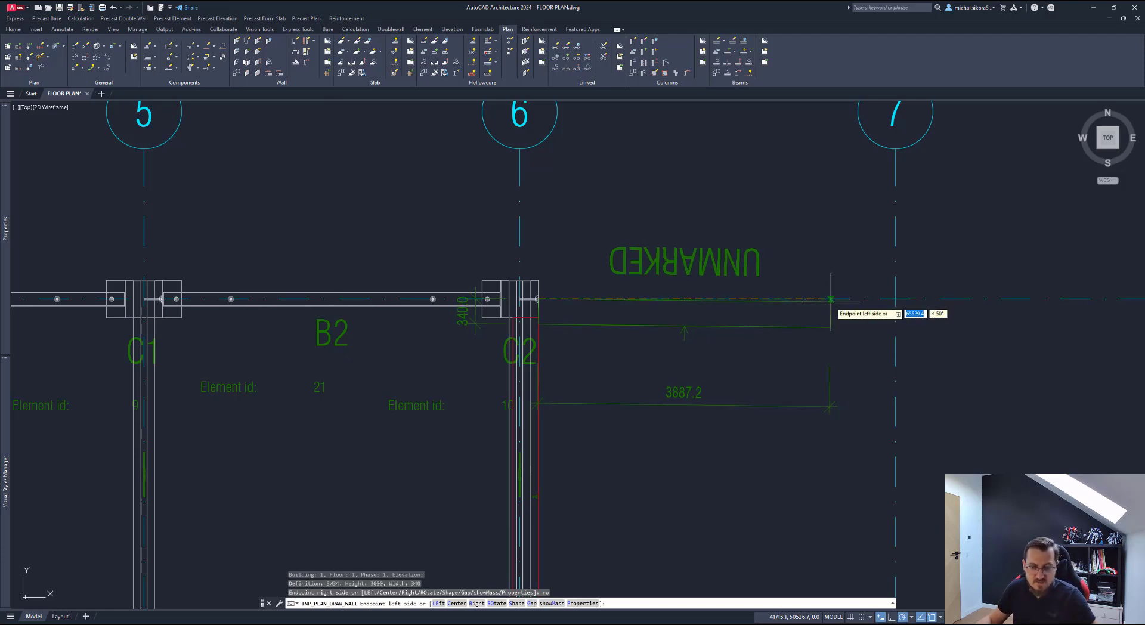
scroll(834, 299, down, 4)
middle_drag(961, 321, 883, 307)
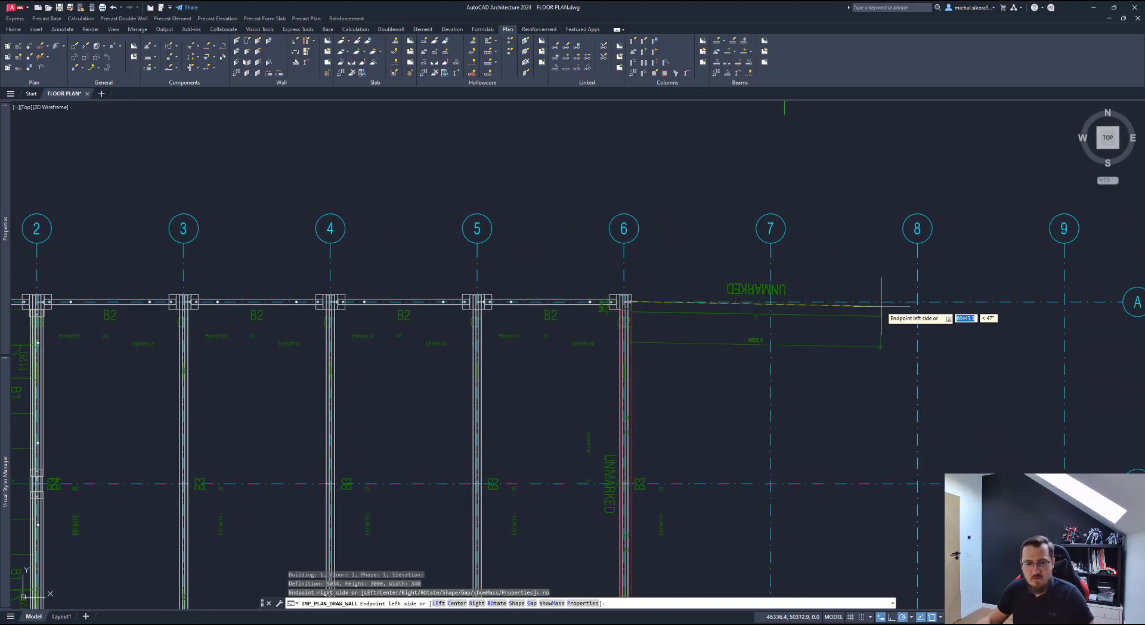
text(c)
key(Return)
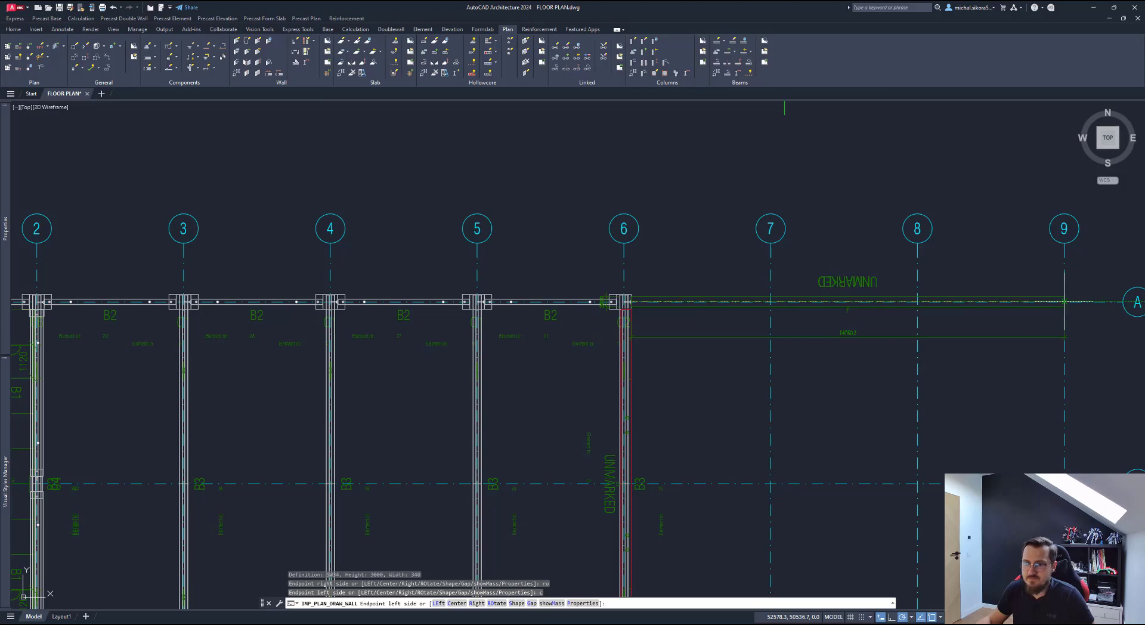
Step: Try ending the grid A wall at grid 9 and undo that segment
click(1064, 301)
middle_drag(1016, 377, 924, 347)
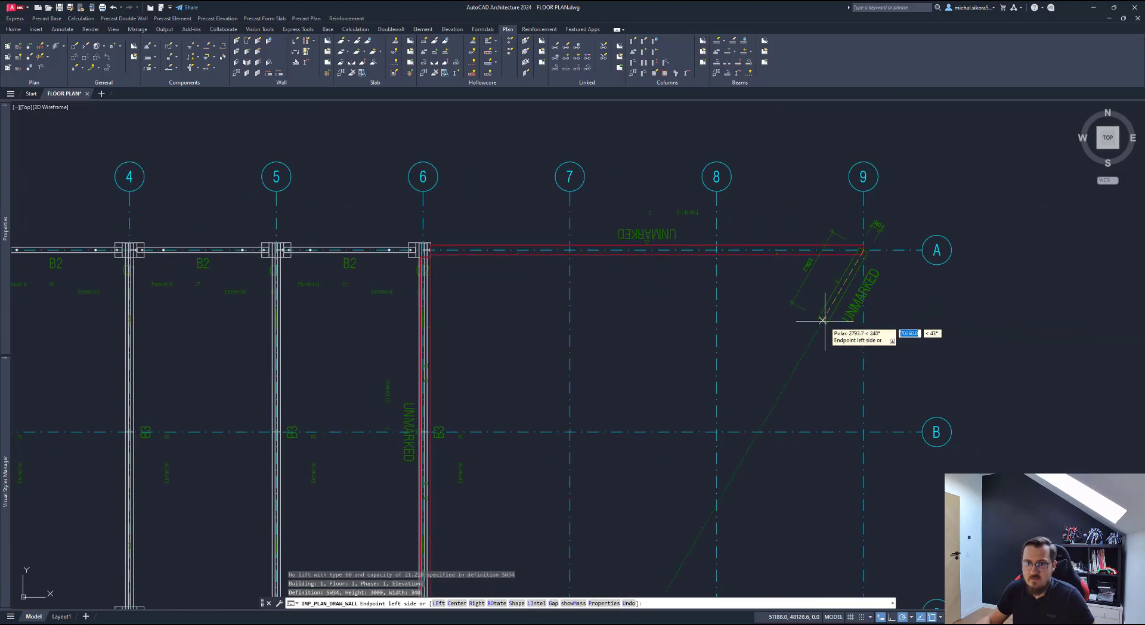
middle_drag(968, 481, 834, 246)
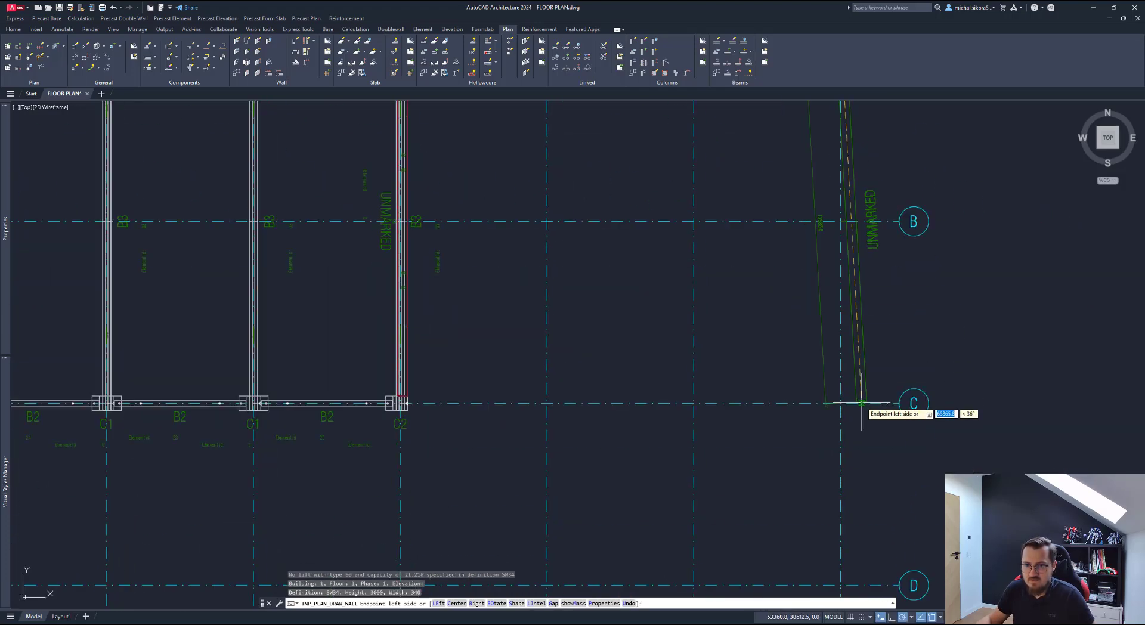
scroll(847, 376, down, 2)
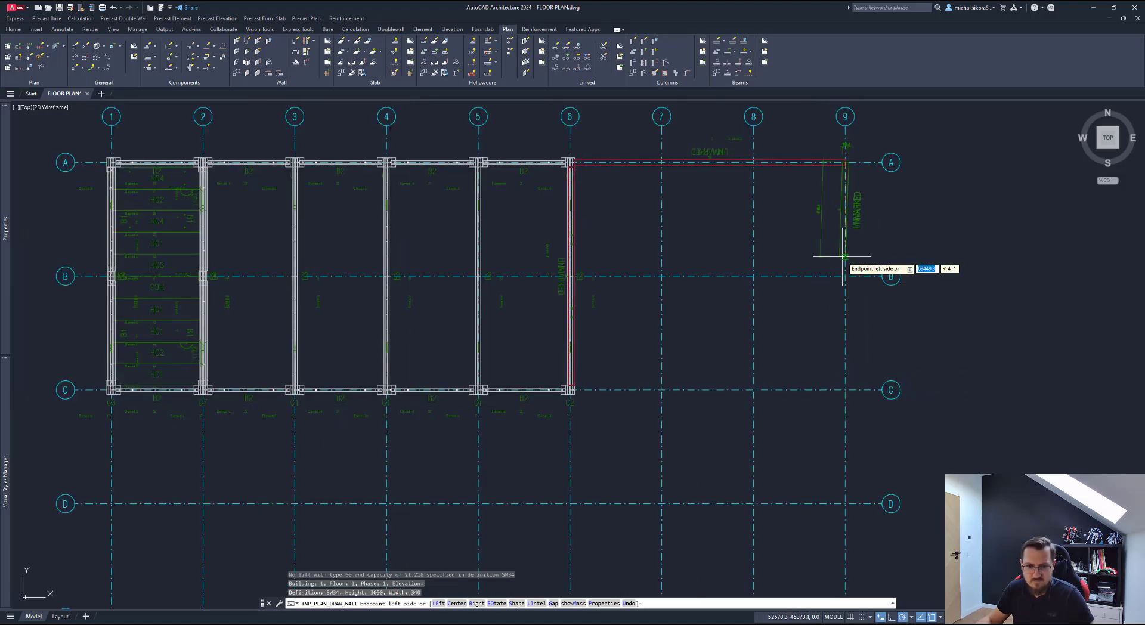
text(l)
key(Return)
Step: Draw the wall along grid A from column C2 to grid 8 and continue it down grid 8 to grid C
scroll(801, 192, up, 5)
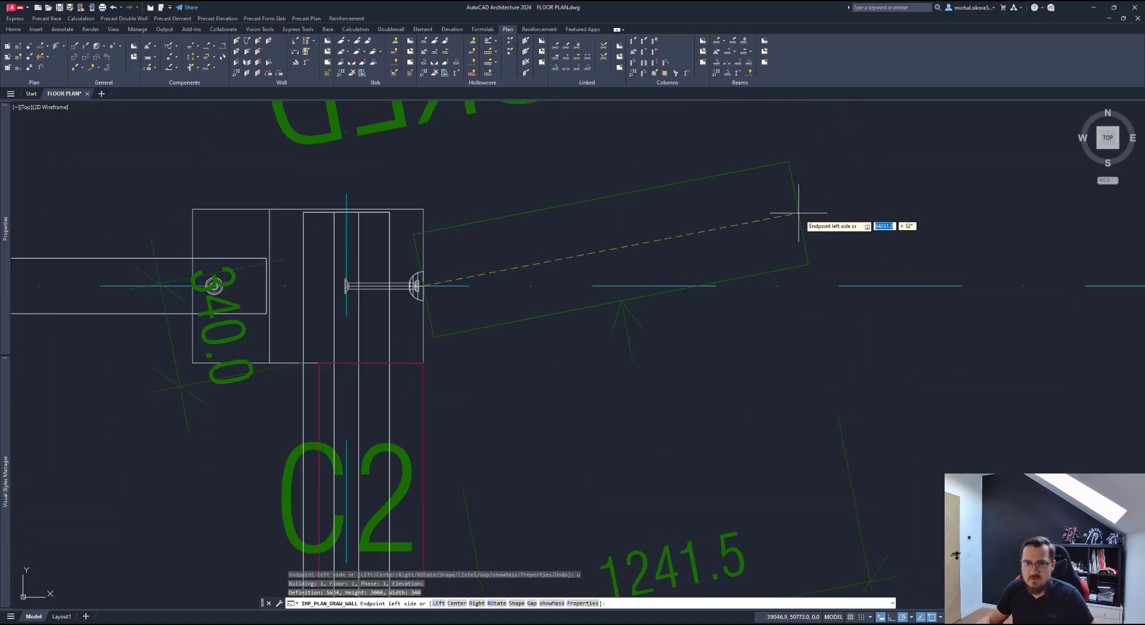
scroll(813, 266, down, 4)
middle_drag(972, 249, 580, 243)
scroll(787, 255, down, 2)
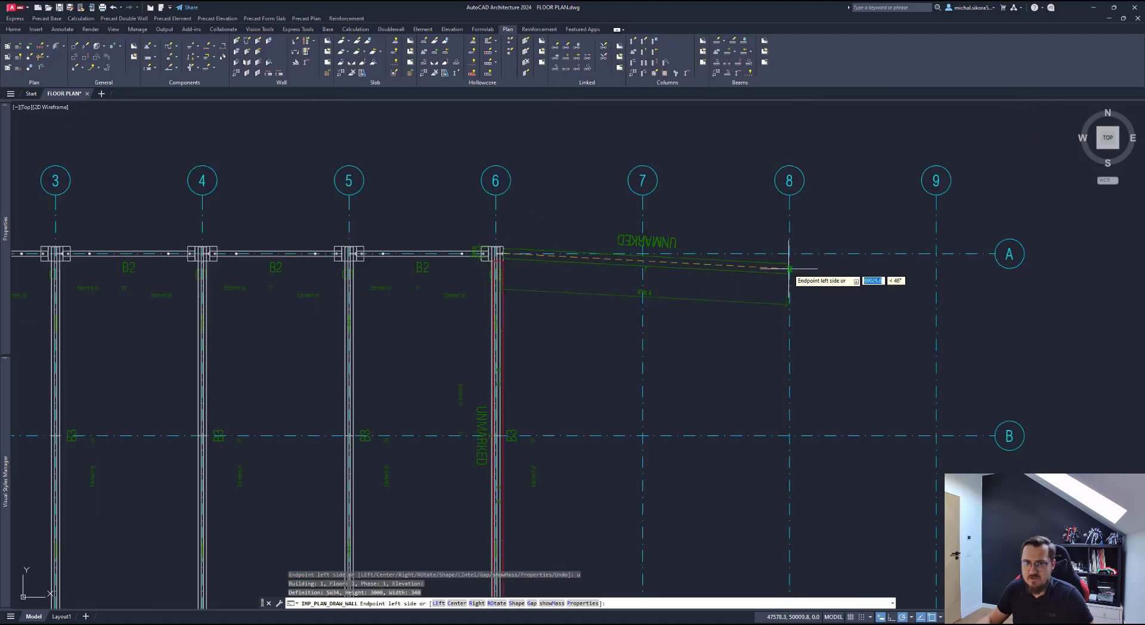
click(789, 253)
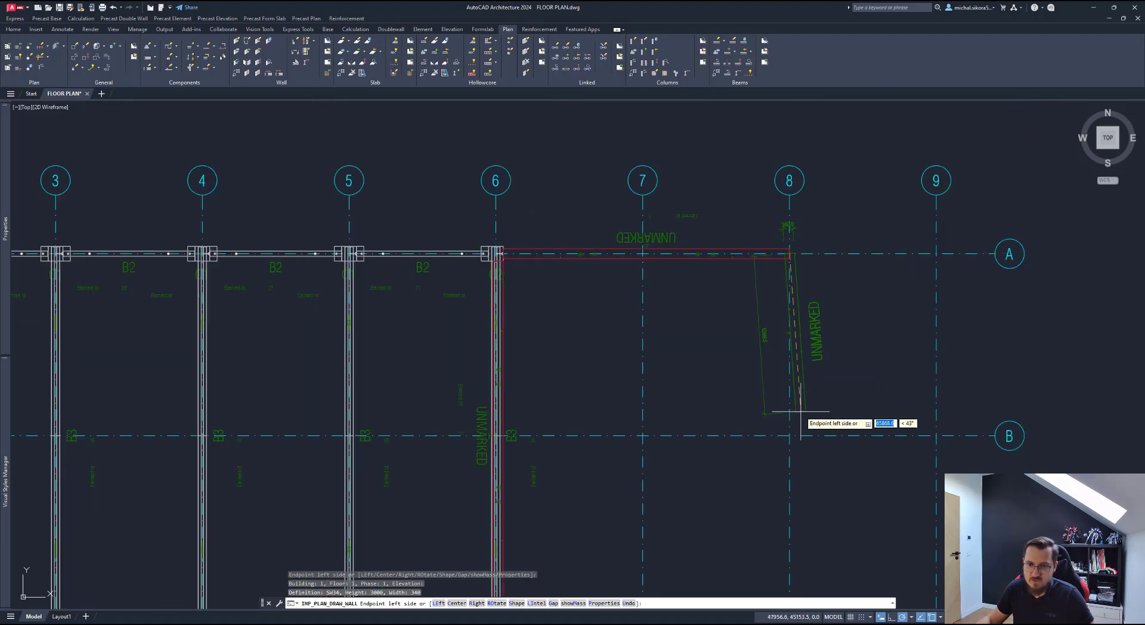
middle_drag(795, 440, 756, 311)
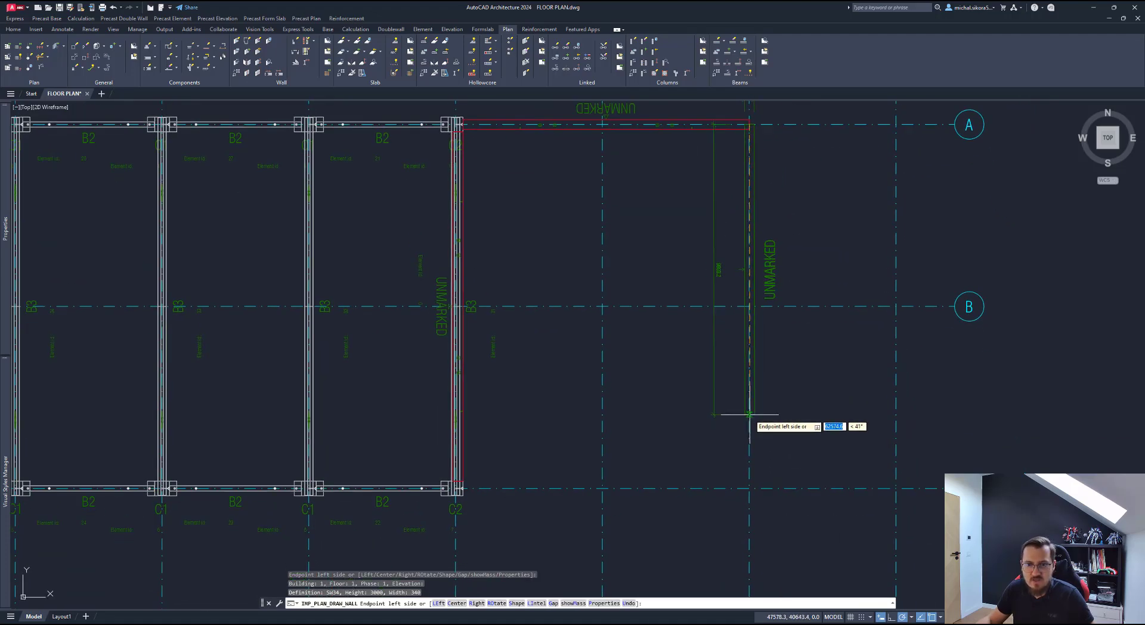
click(750, 487)
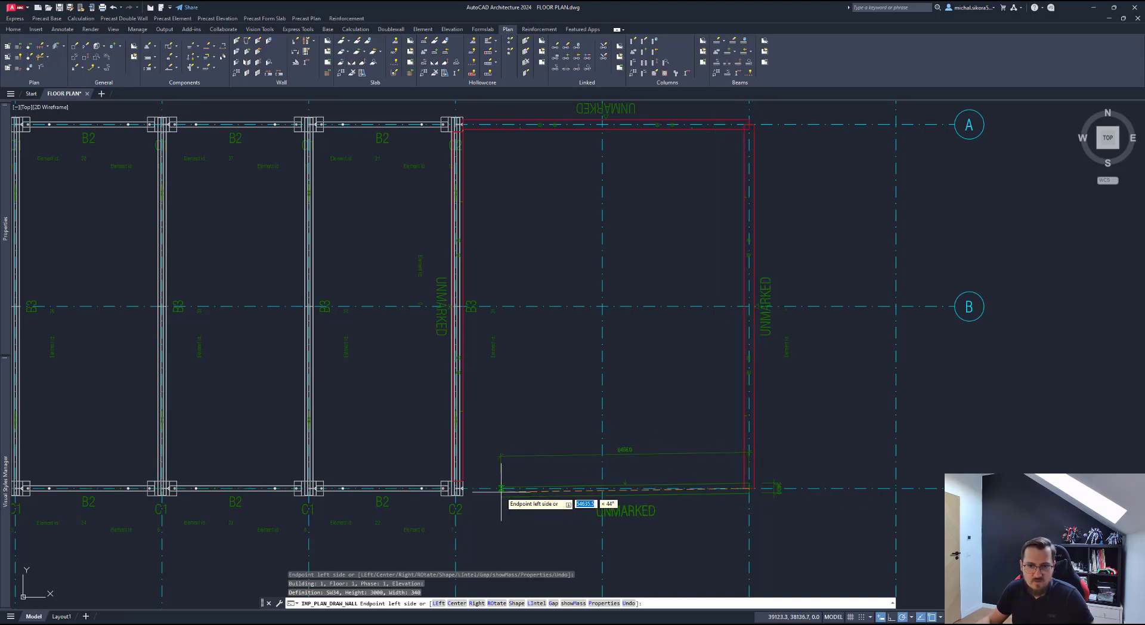
Step: Draw the closing wall along grid C from grid 8 back to column C2 at grid 6 and finish
scroll(463, 489, up, 2)
scroll(461, 487, up, 4)
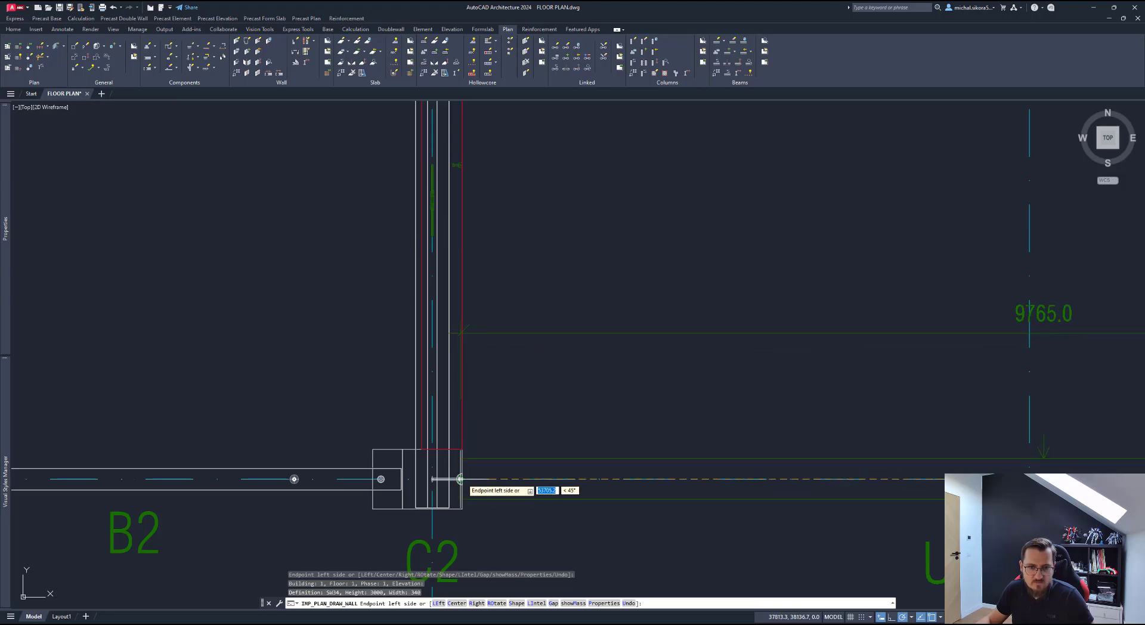
scroll(460, 479, down, 4)
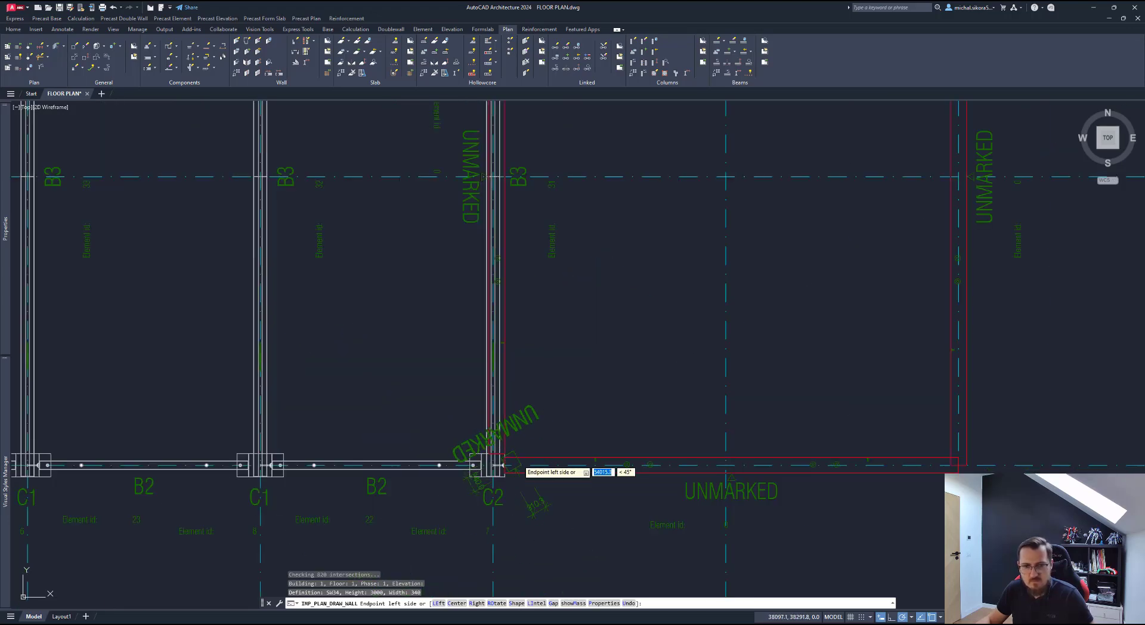
key(Return)
scroll(656, 310, down, 8)
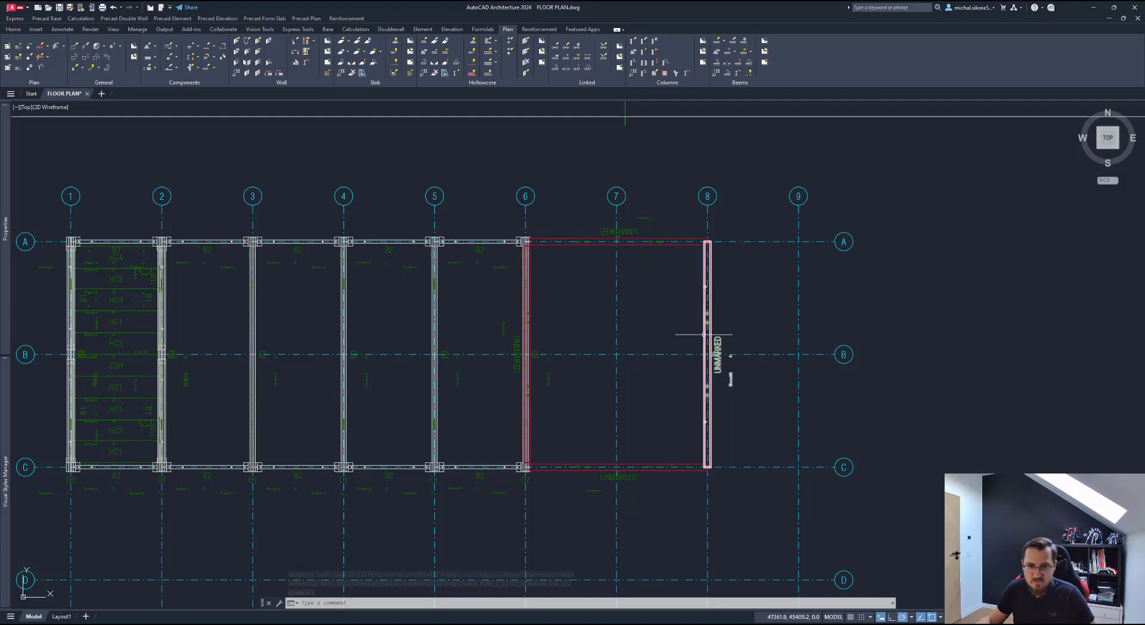
Step: Flip the wall on grid A between grids 6 and 8
scroll(624, 269, up, 4)
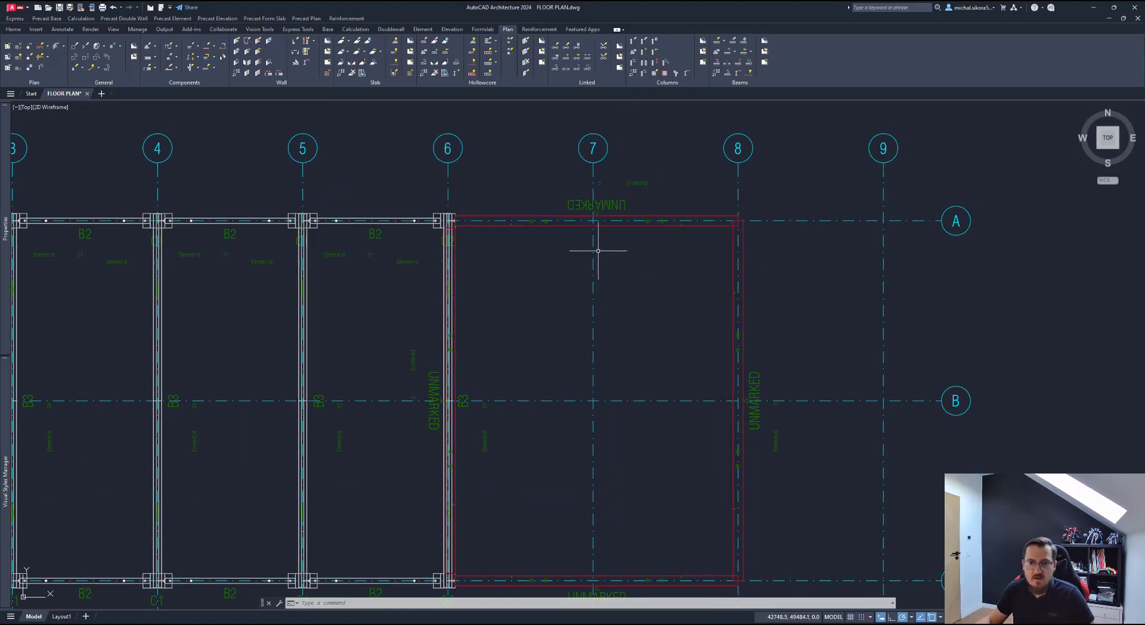
mouse_move(644, 313)
middle_down()
mouse_move(601, 238)
mouse_move(609, 274)
middle_up()
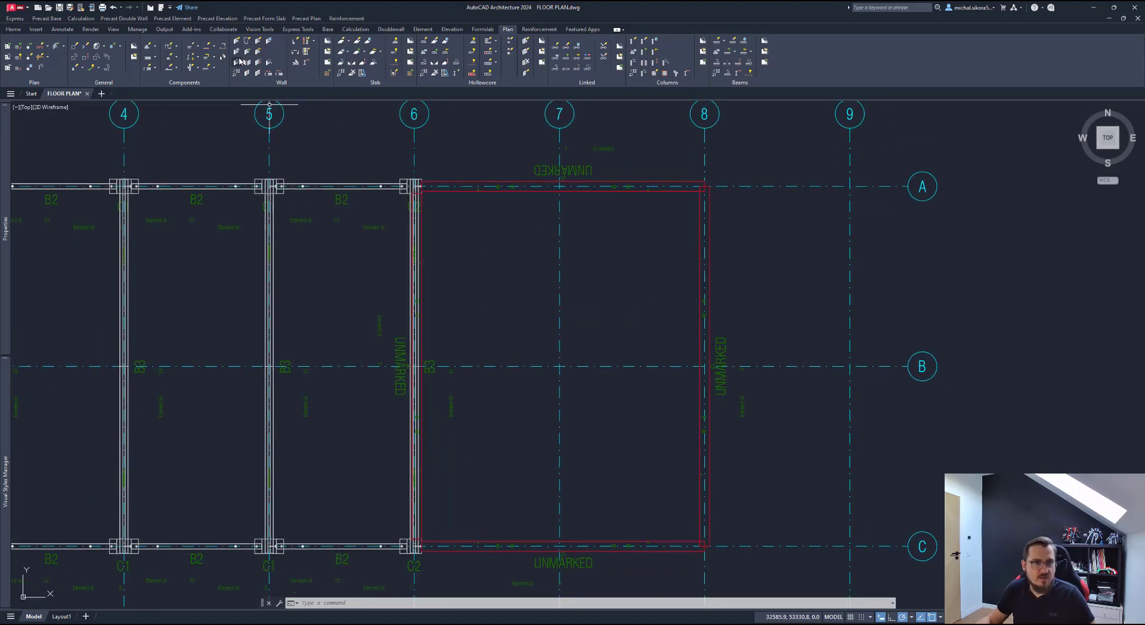
click(267, 52)
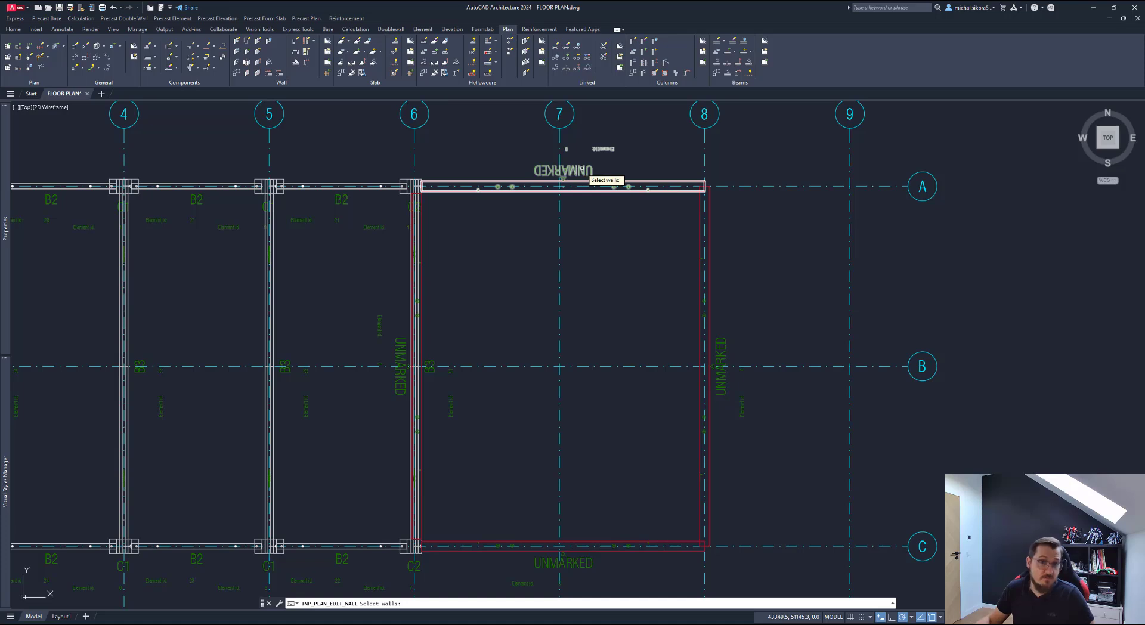
click(581, 174)
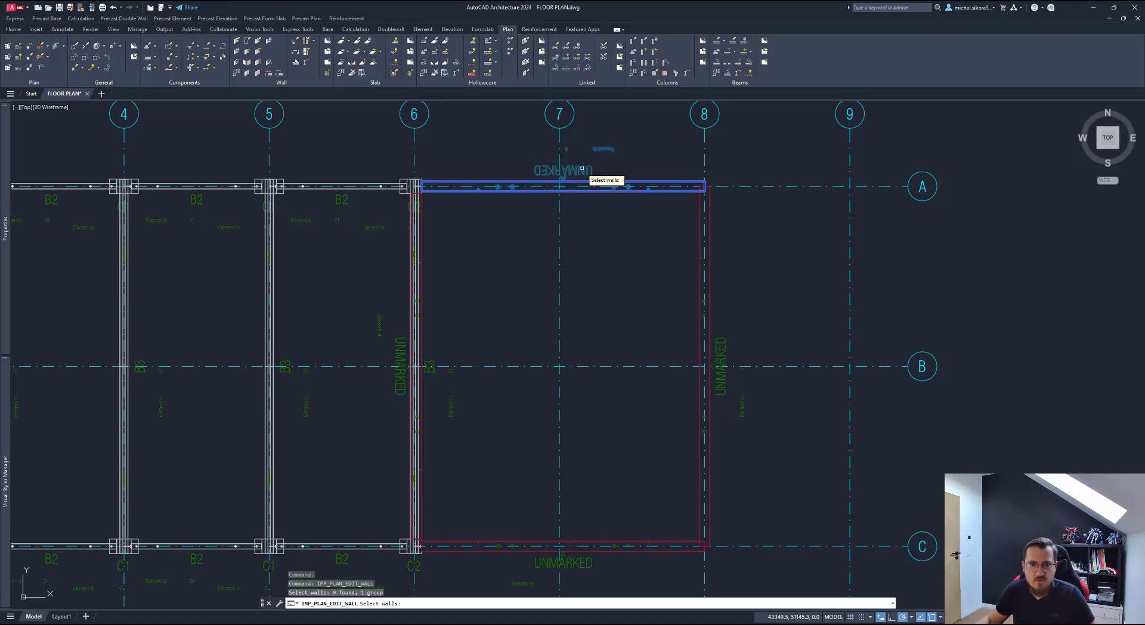
key(Return)
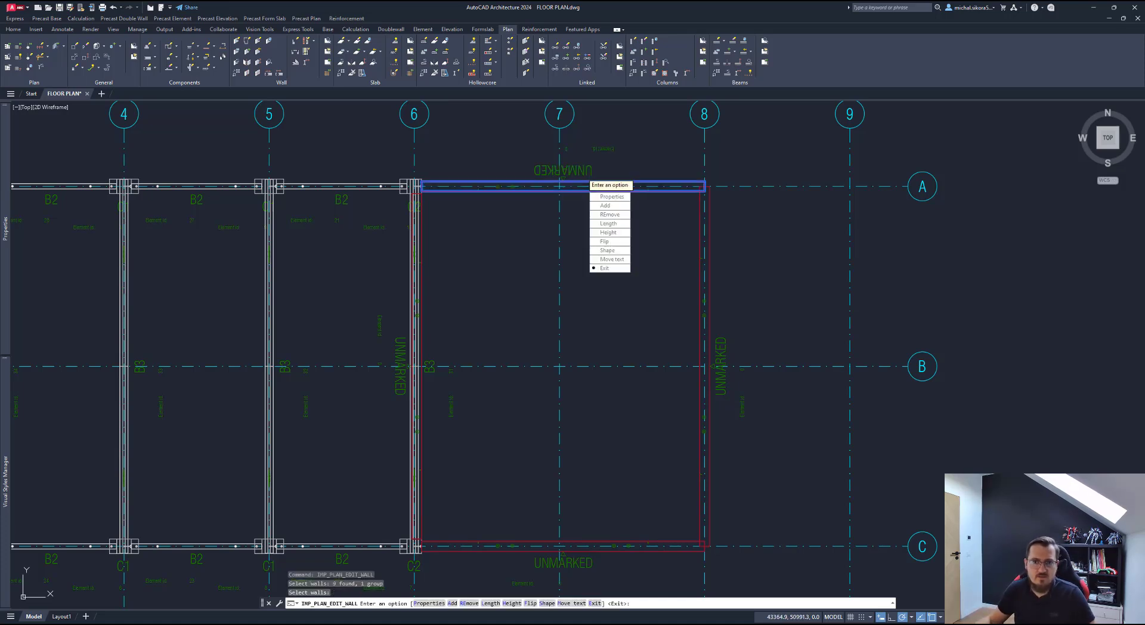
click(613, 242)
click(632, 285)
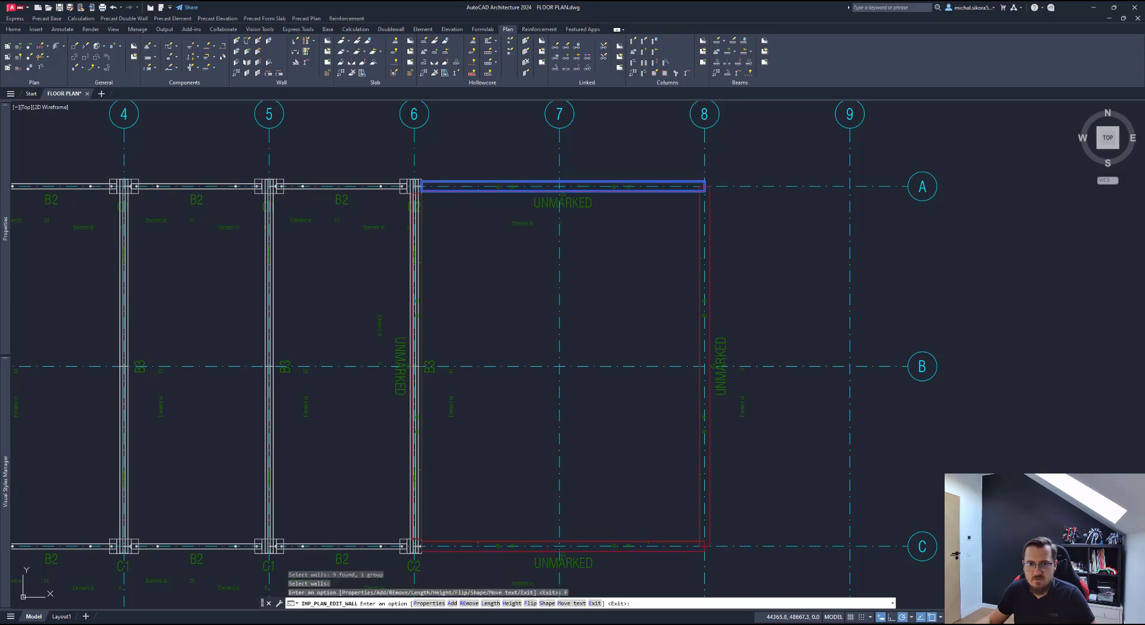
scroll(567, 192, up, 2)
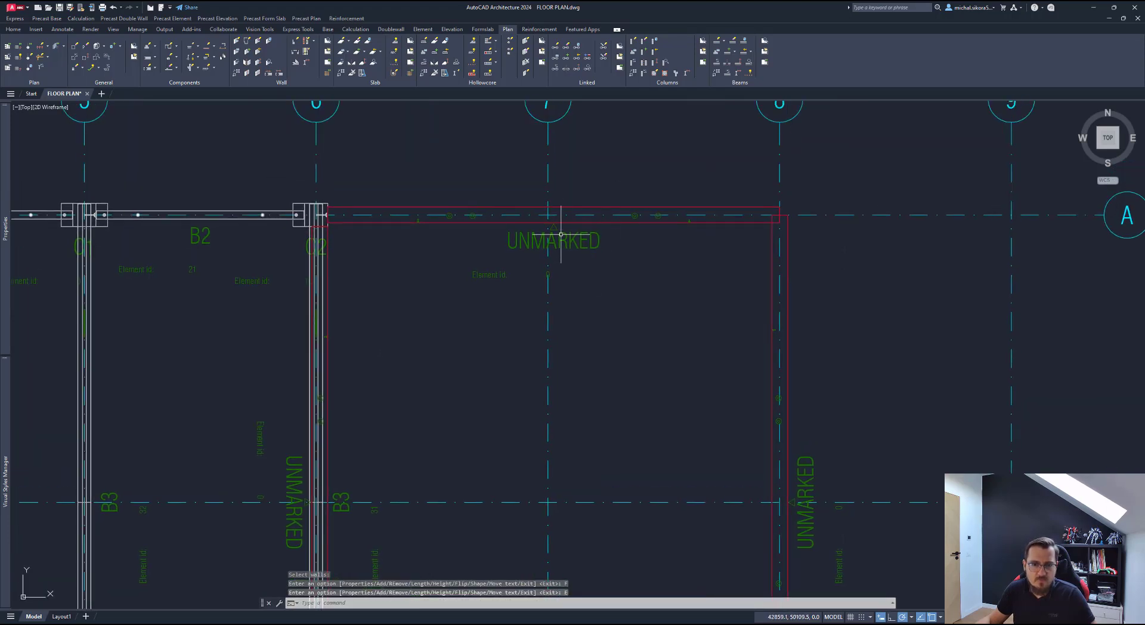
scroll(588, 254, down, 2)
middle_drag(596, 288, 593, 257)
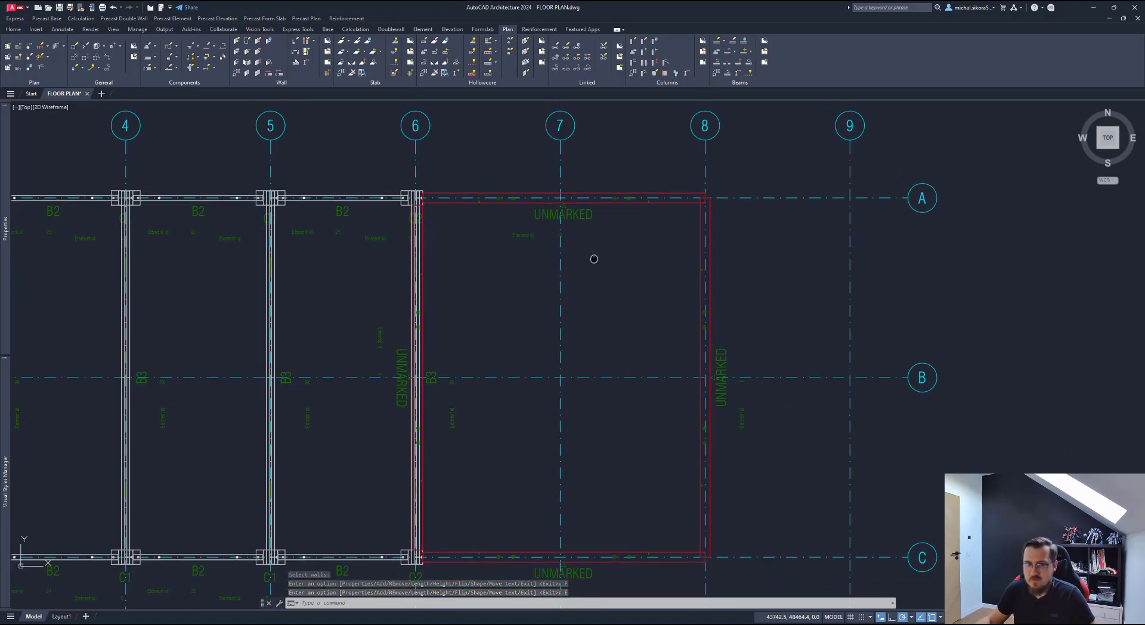
Step: Start splitting the two walls on grids A and C between grids 6 and 8, with a gap of 10
middle_drag(479, 233, 513, 250)
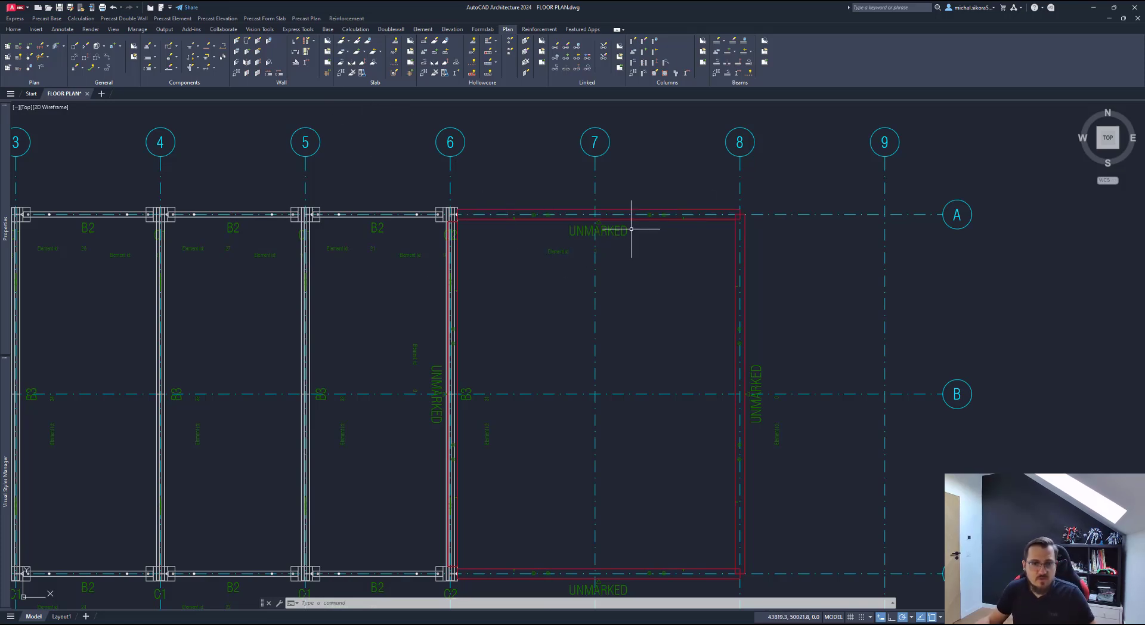
click(250, 73)
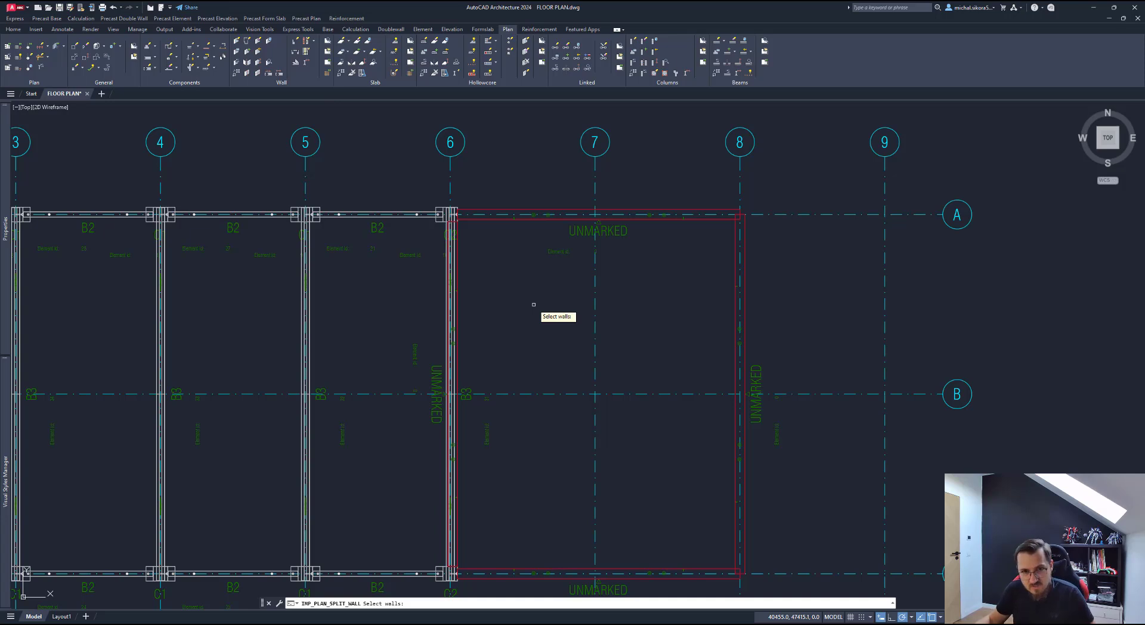
click(555, 227)
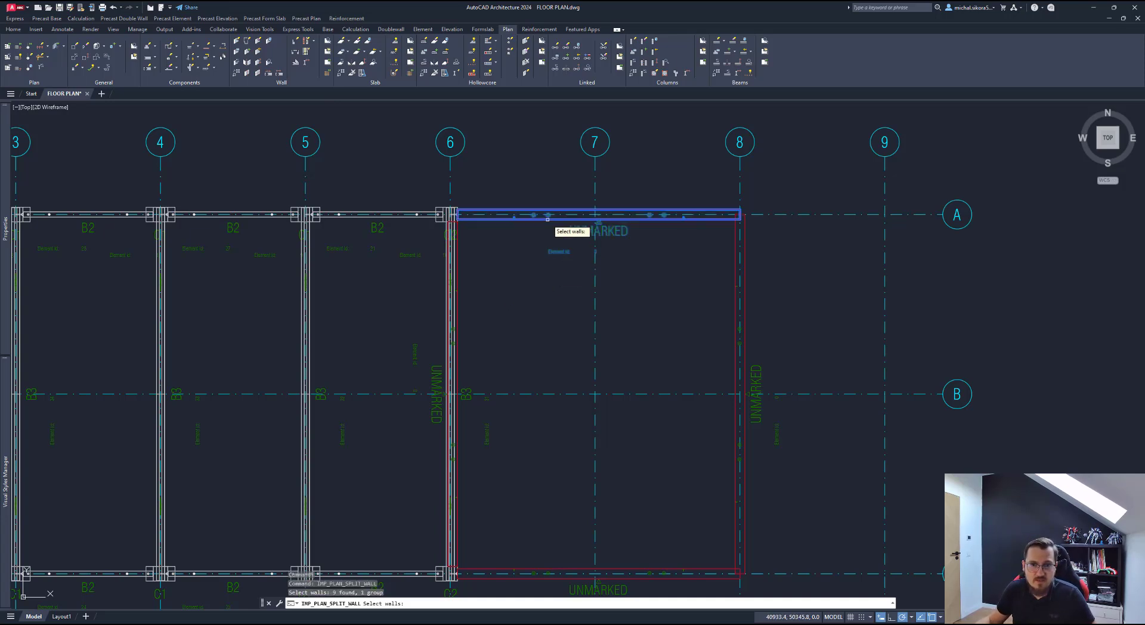
click(561, 576)
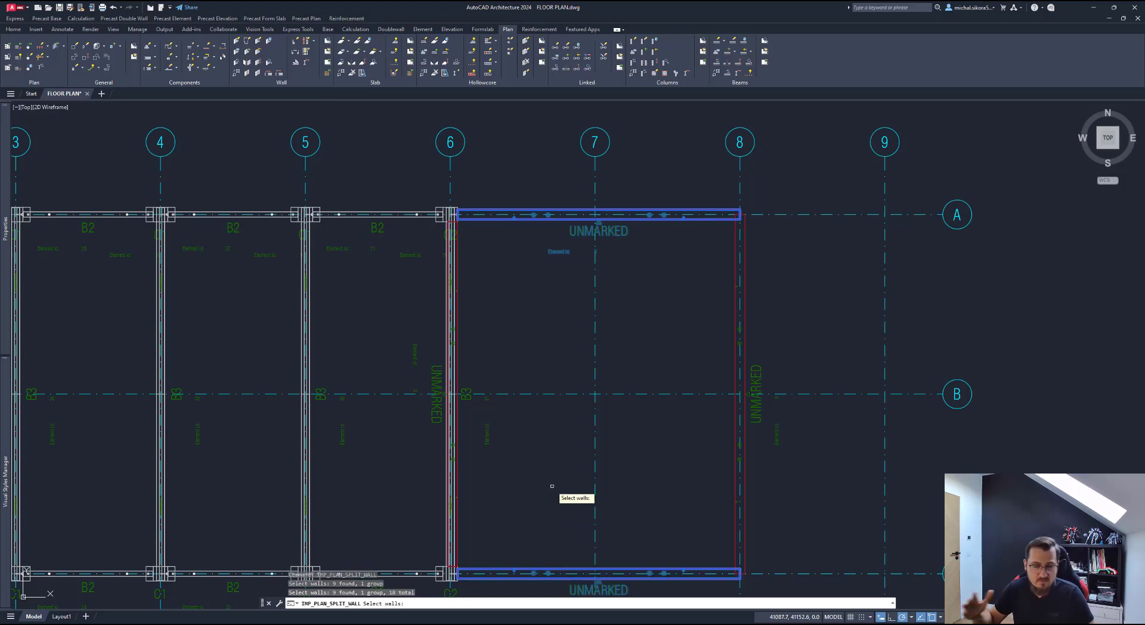
key(Return)
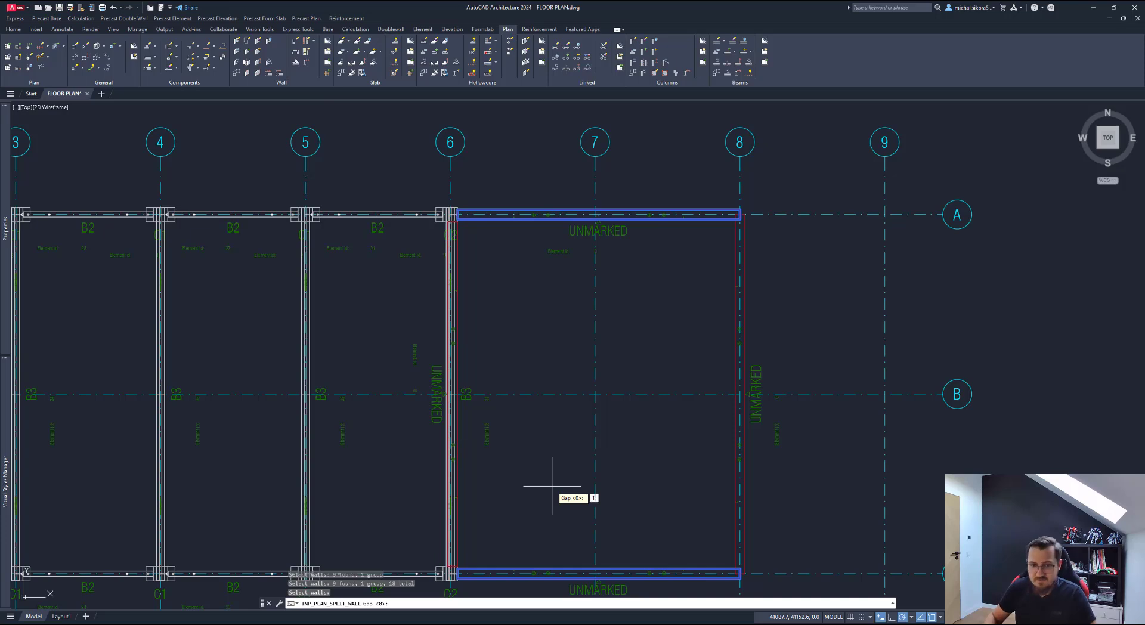
key(Return)
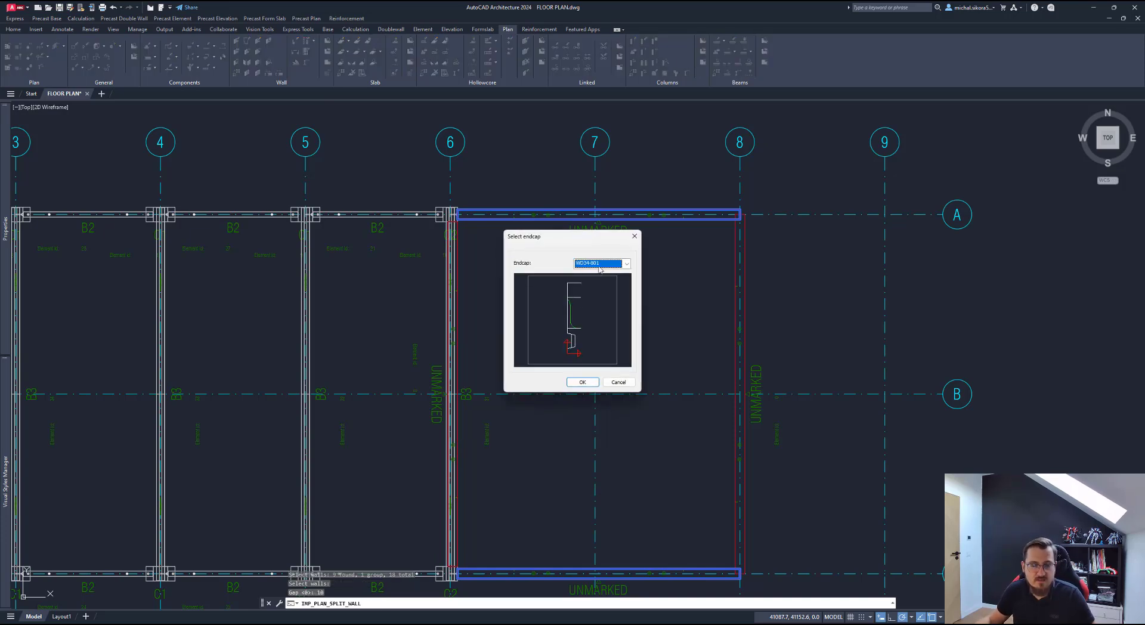
Step: Preview the endcap options for the split, including none, and apply endcap WD34-801 to the two walls
click(627, 263)
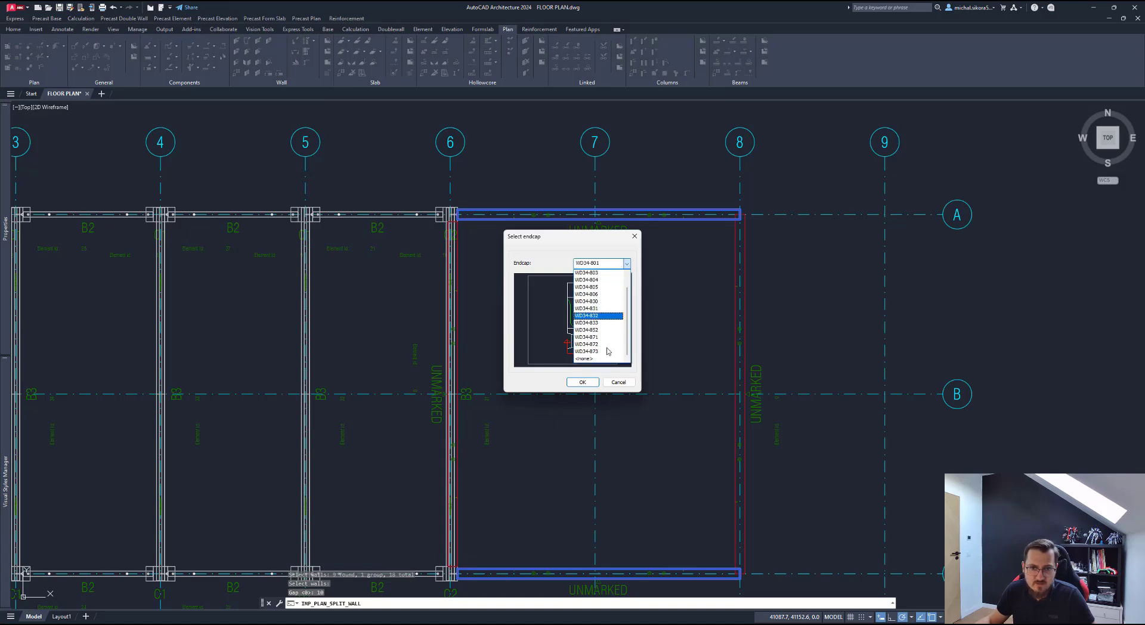
click(597, 358)
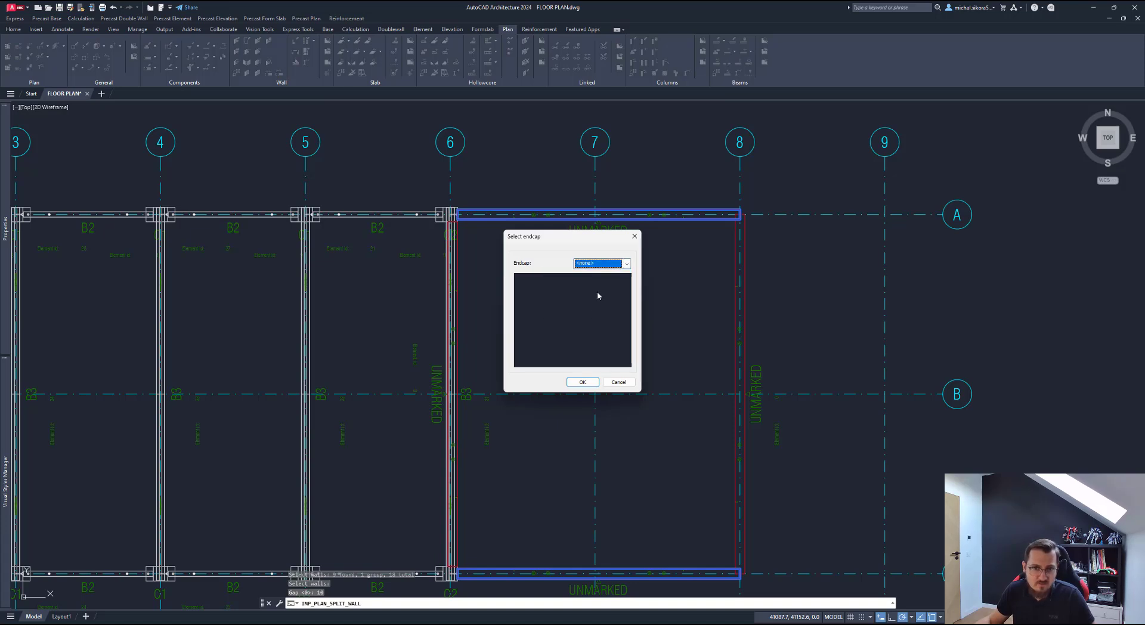
click(618, 266)
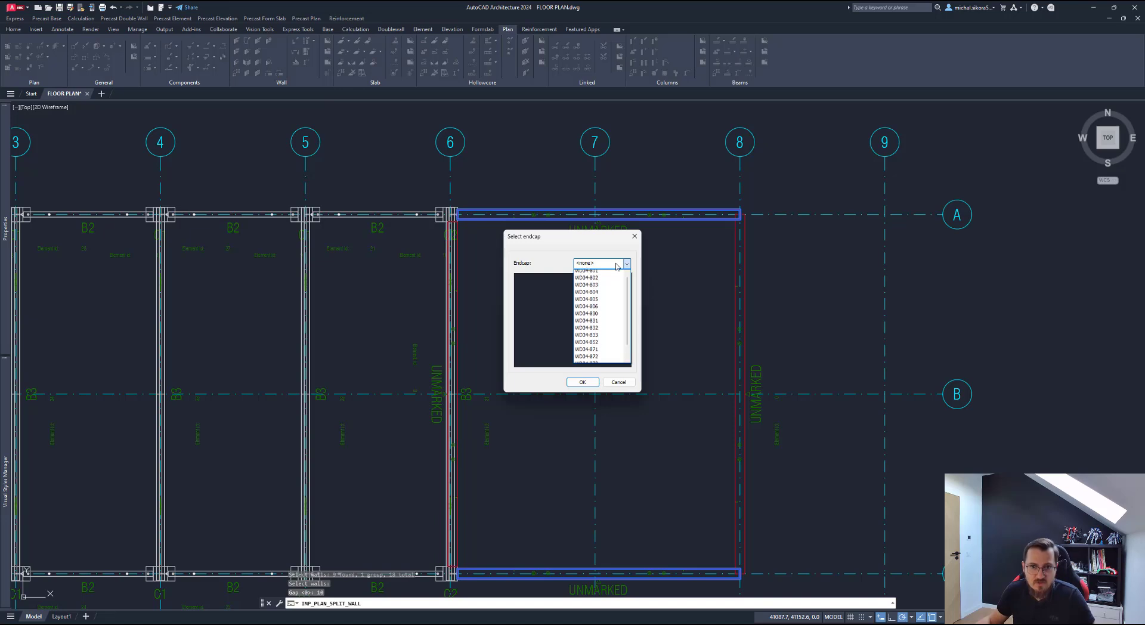
click(606, 274)
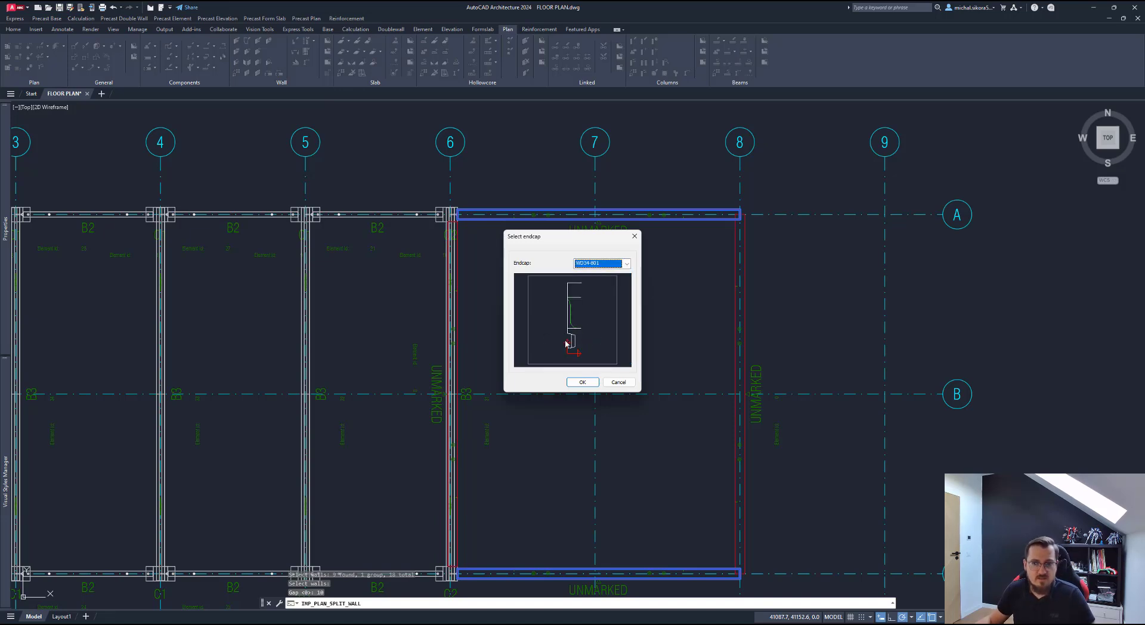
click(581, 382)
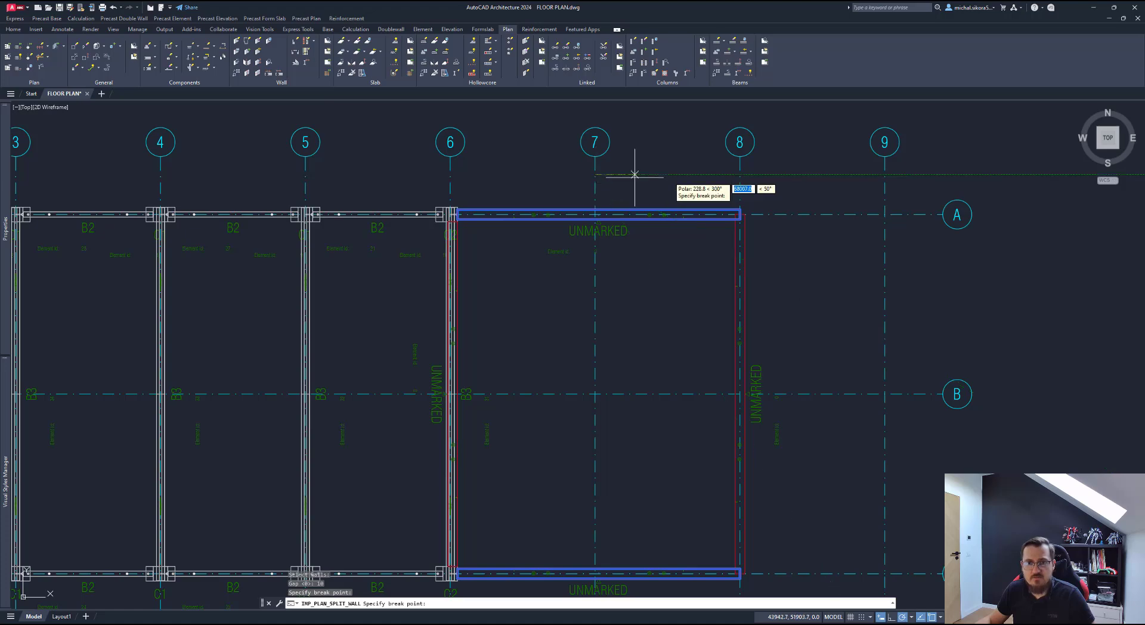
Step: Split the walls on grids A and C at grid 7 and check the resulting joint
click(680, 174)
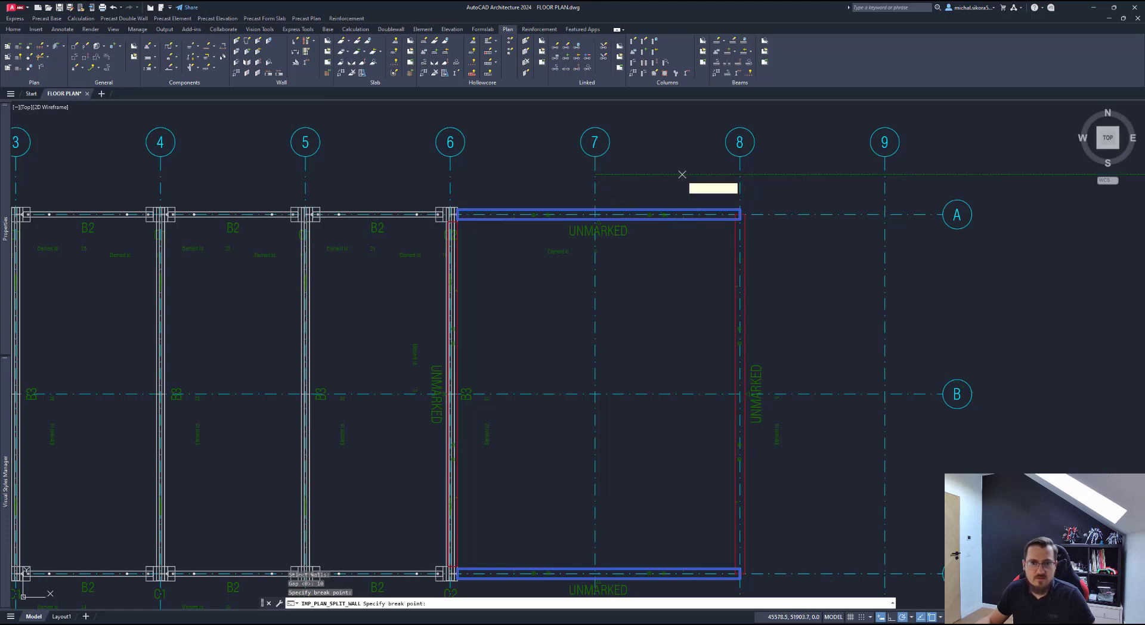
scroll(596, 213, up, 15)
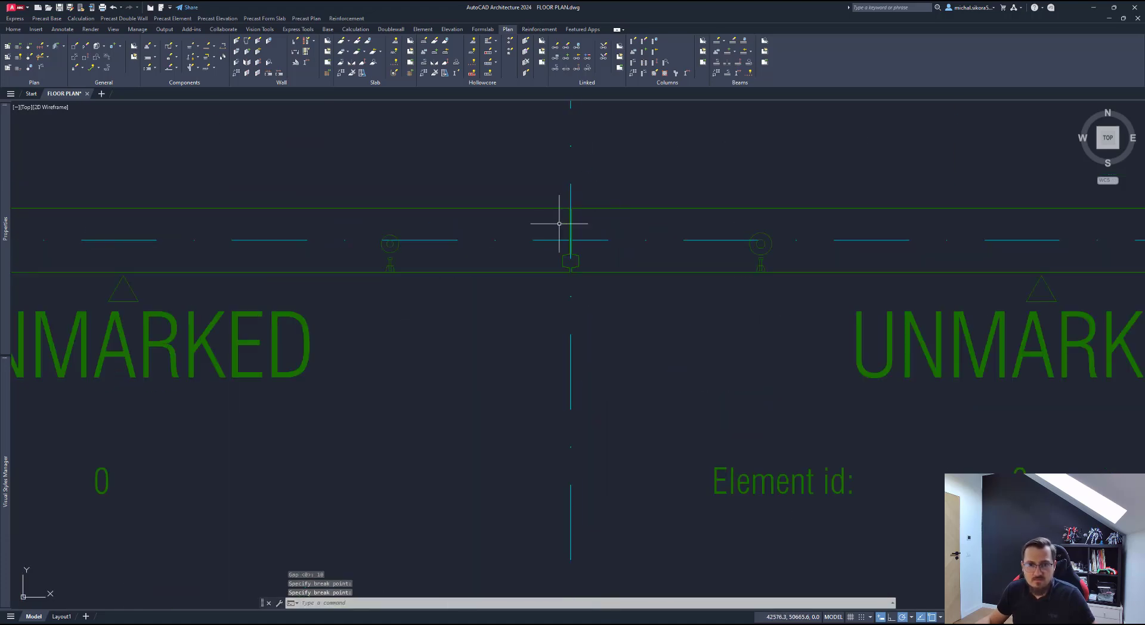
scroll(576, 256, down, 8)
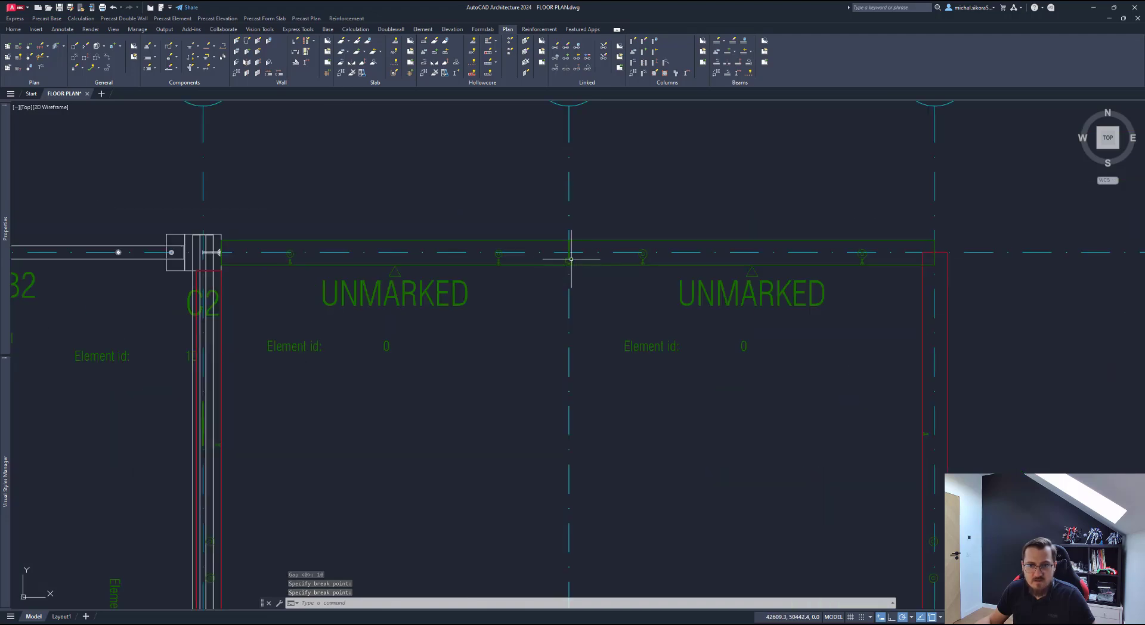
scroll(490, 252, down, 4)
mouse_move(557, 365)
middle_down()
mouse_move(537, 184)
mouse_move(511, 337)
middle_up()
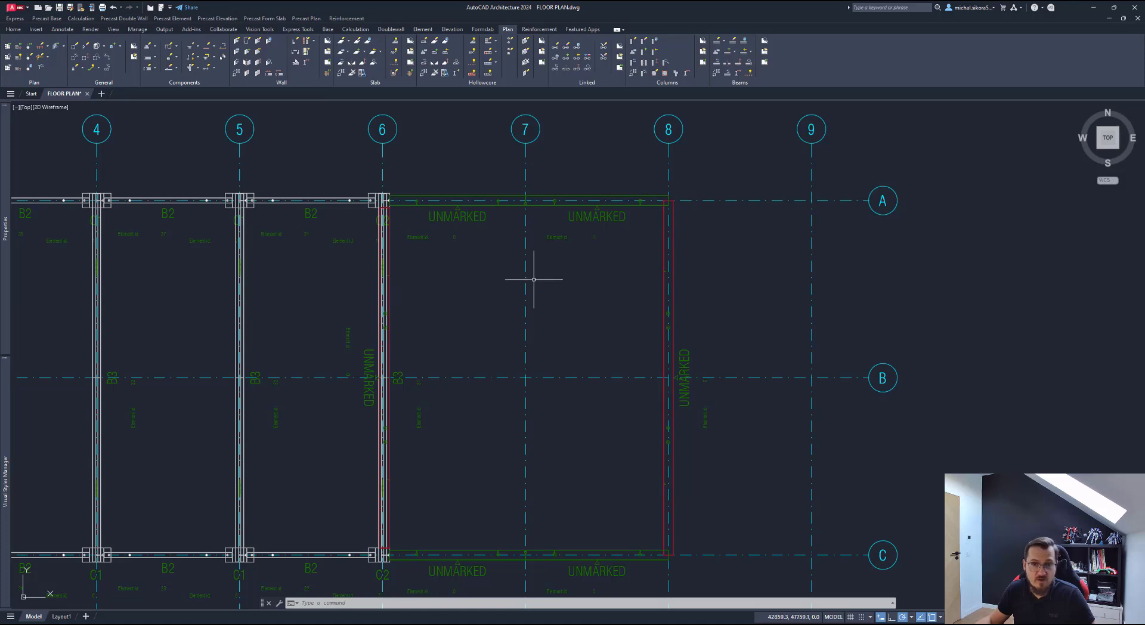
Step: Split the walls on grids 6 and 8 at grid B with a gap of 10, keeping the offered endcap
key(Return)
click(666, 274)
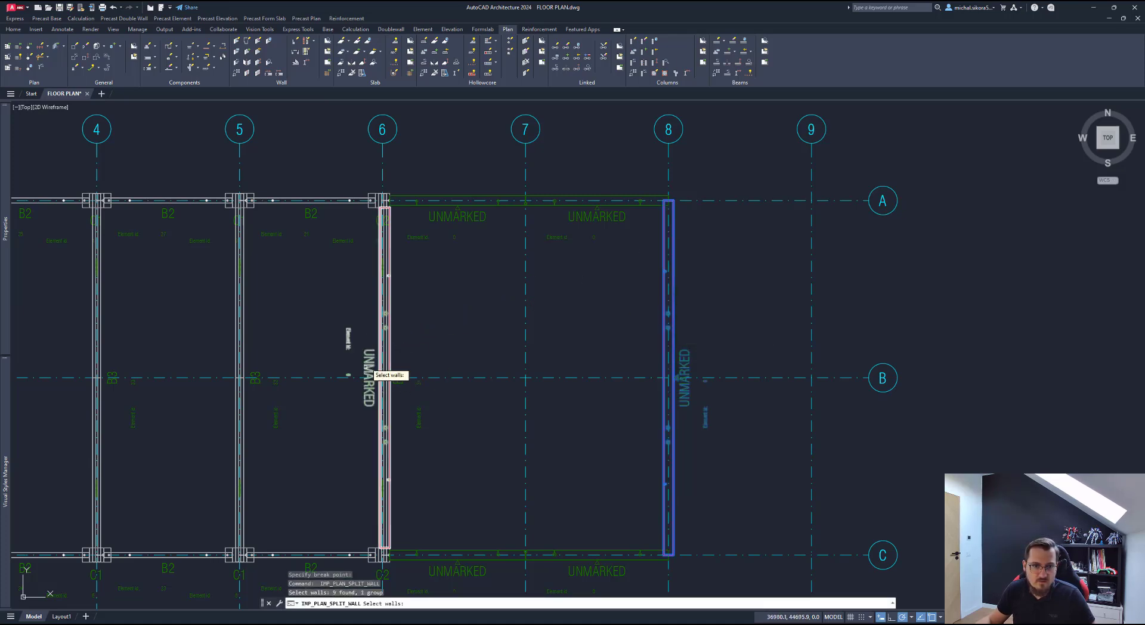
click(382, 358)
key(Return)
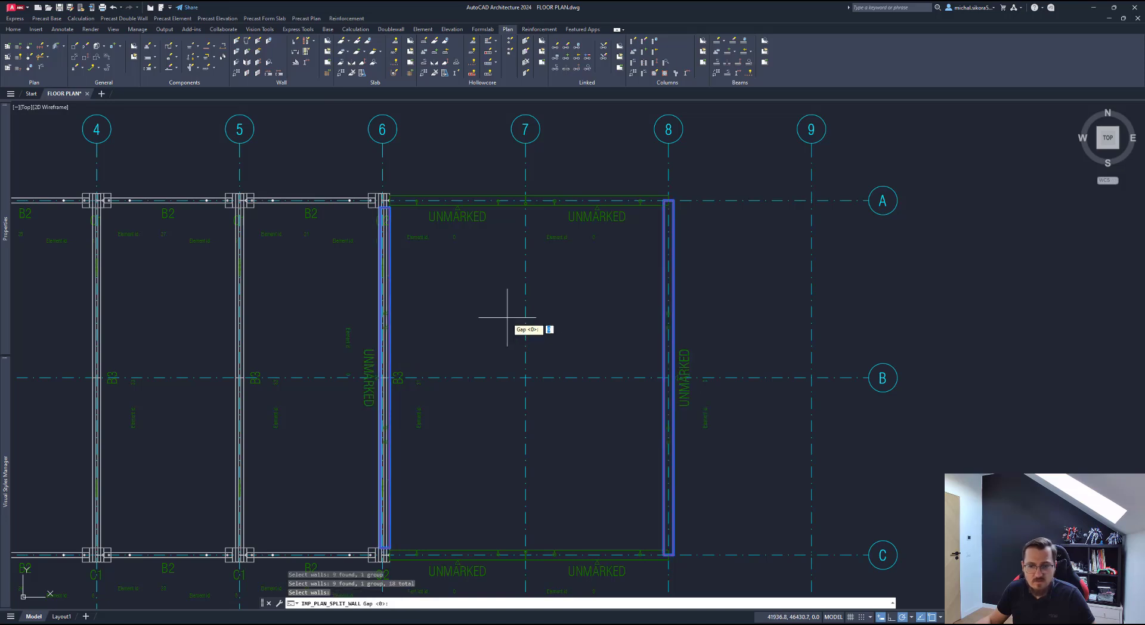
text(10)
key(Return)
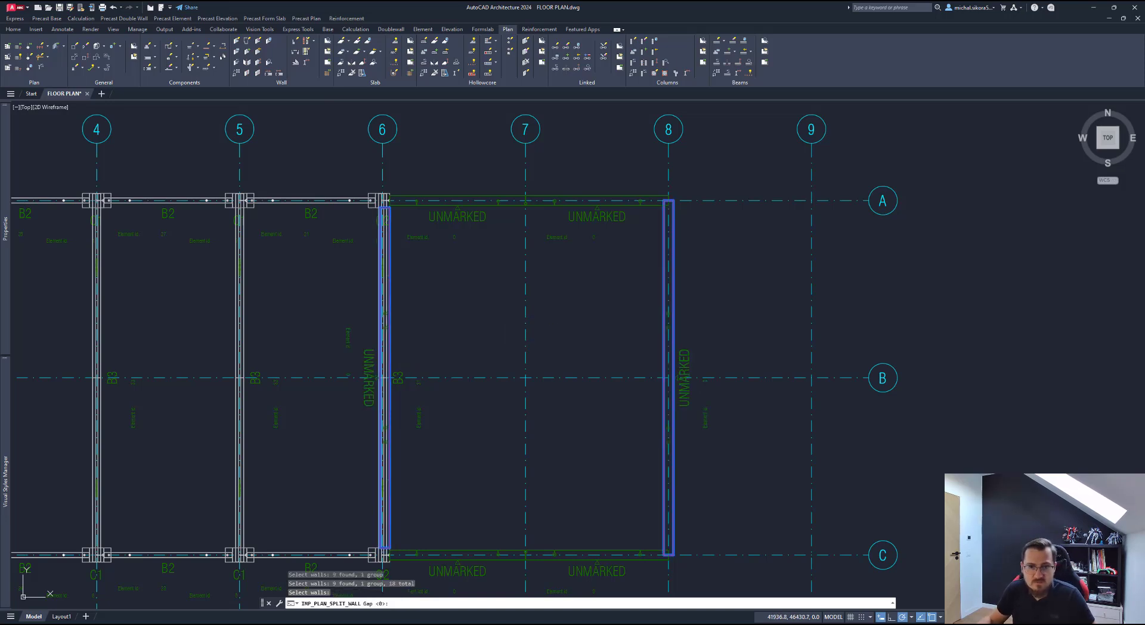
click(583, 382)
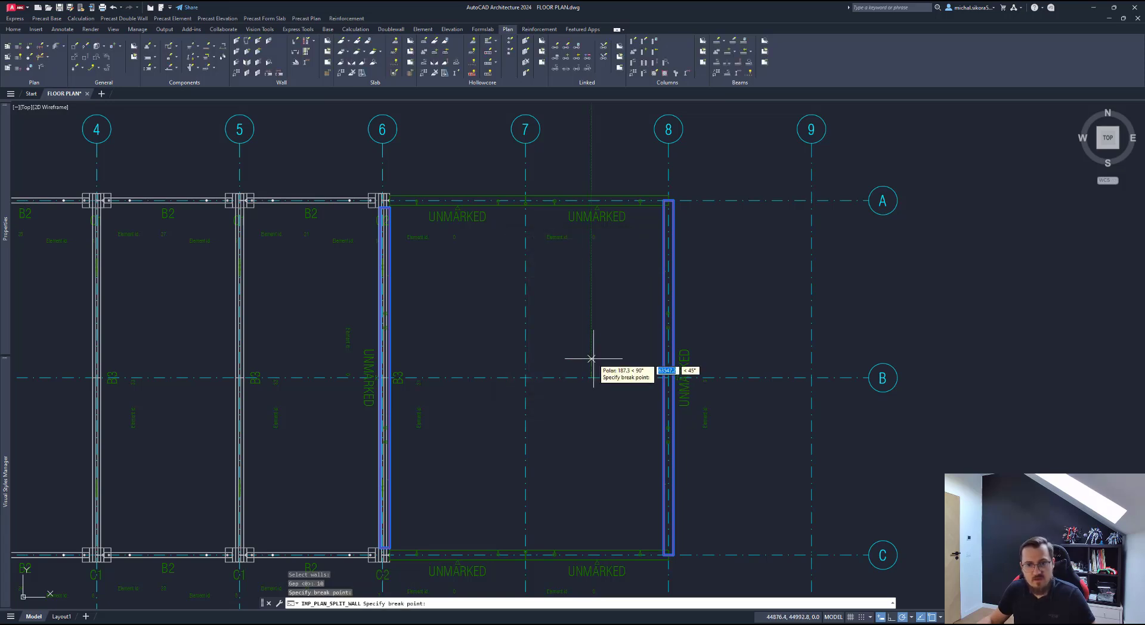
click(591, 356)
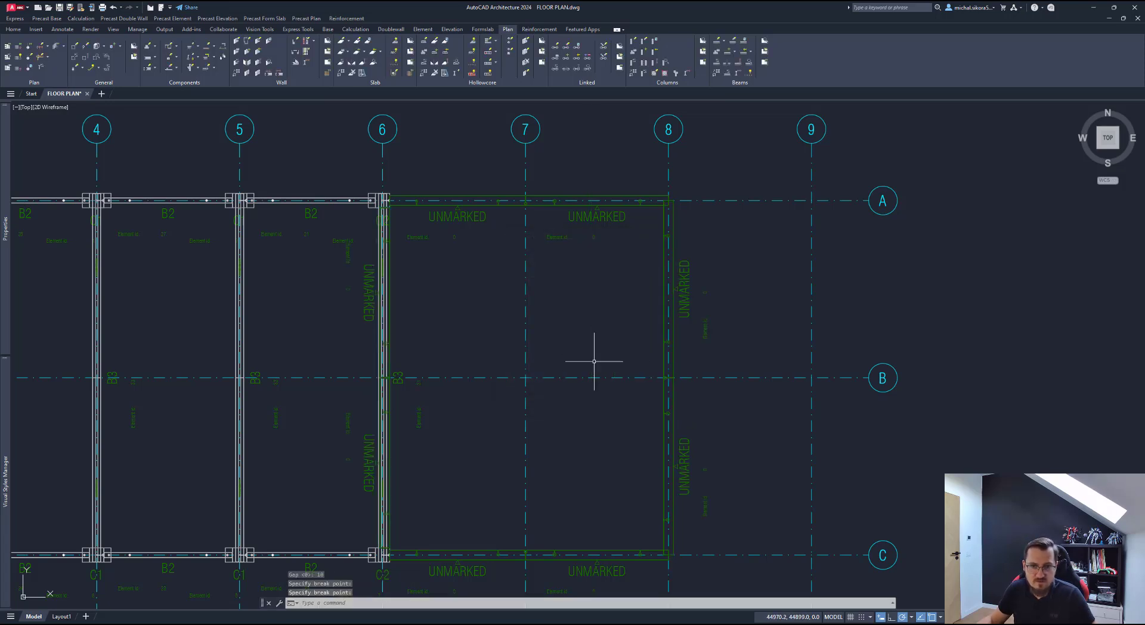
scroll(679, 378, up, 4)
scroll(706, 395, down, 4)
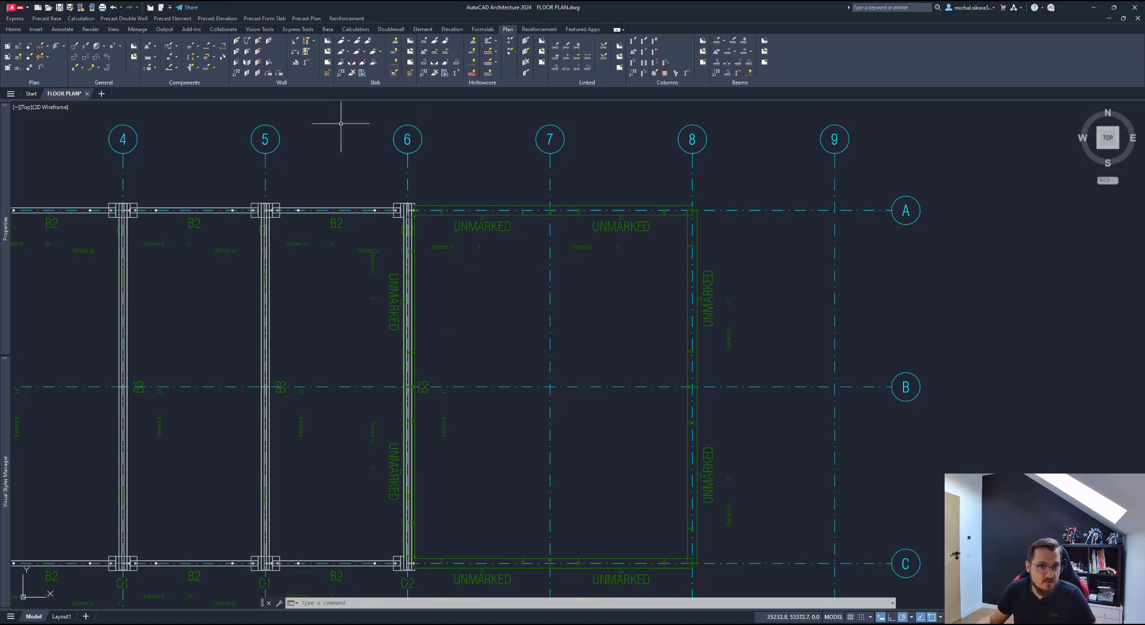
middle_drag(520, 186, 506, 216)
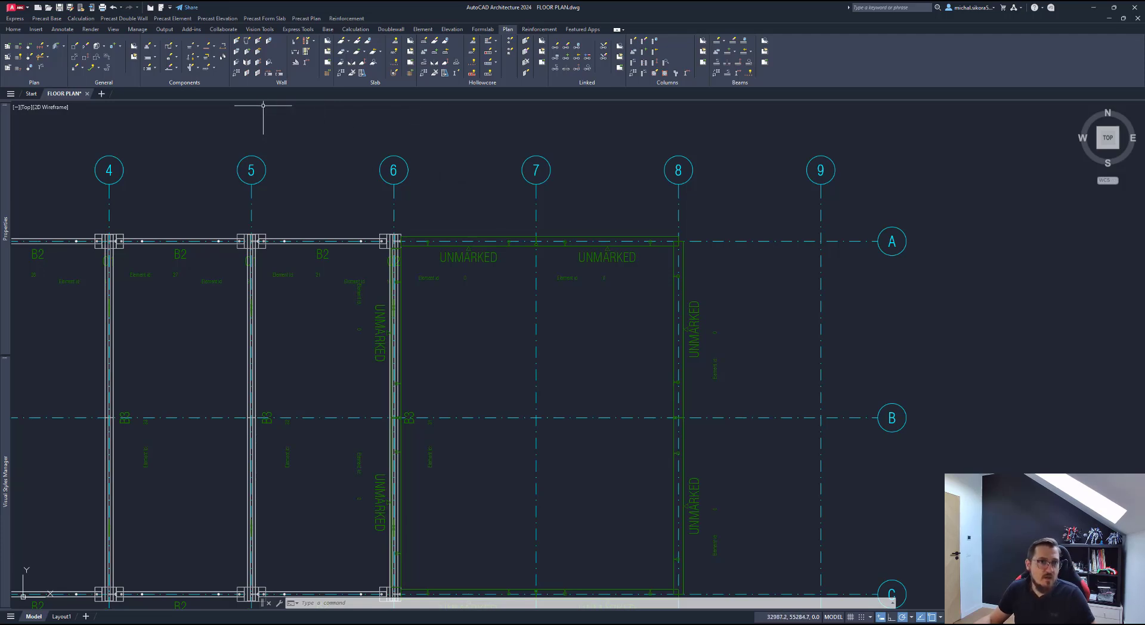
Step: Draw an internal wall 200 thick along grid 7, from grid B to the inner face of the grid A wall
click(240, 43)
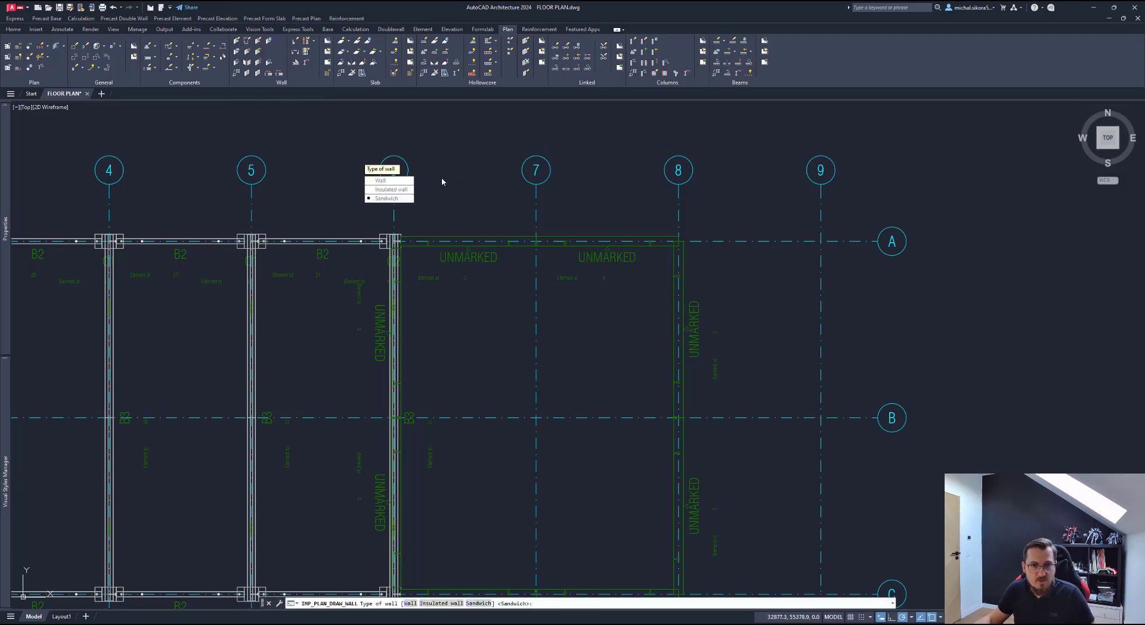
click(389, 187)
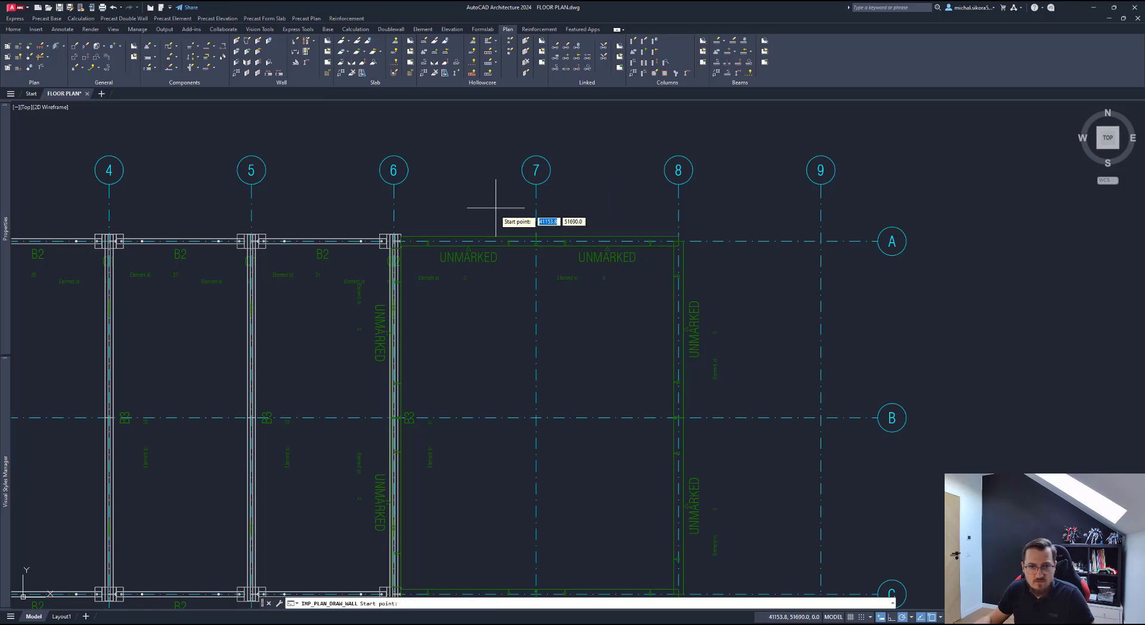
click(537, 417)
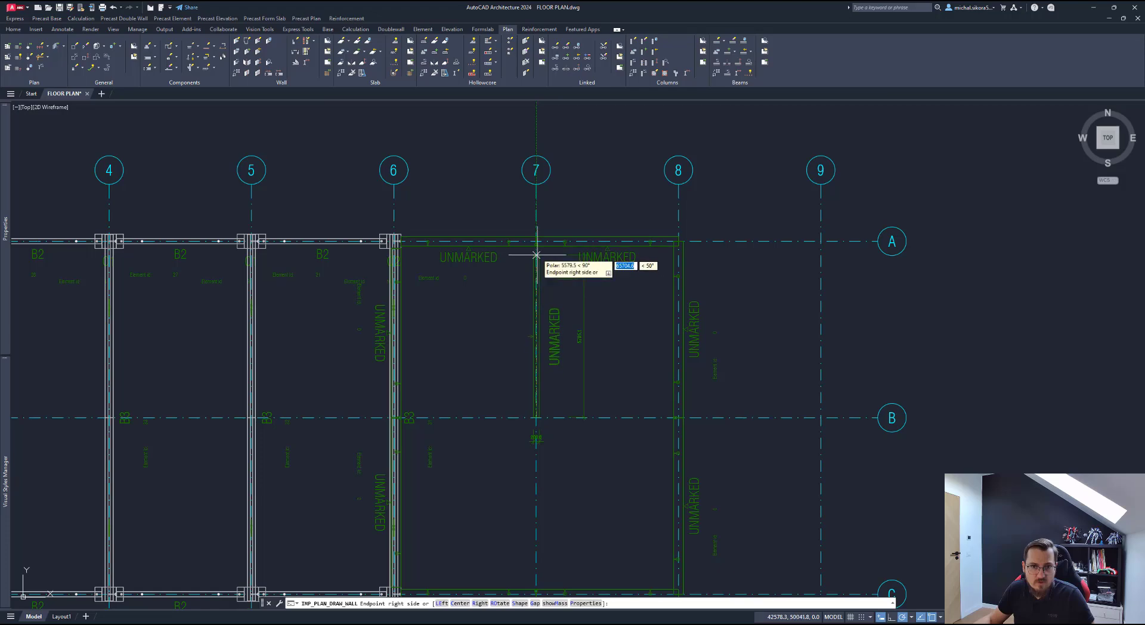
scroll(536, 251, up, 6)
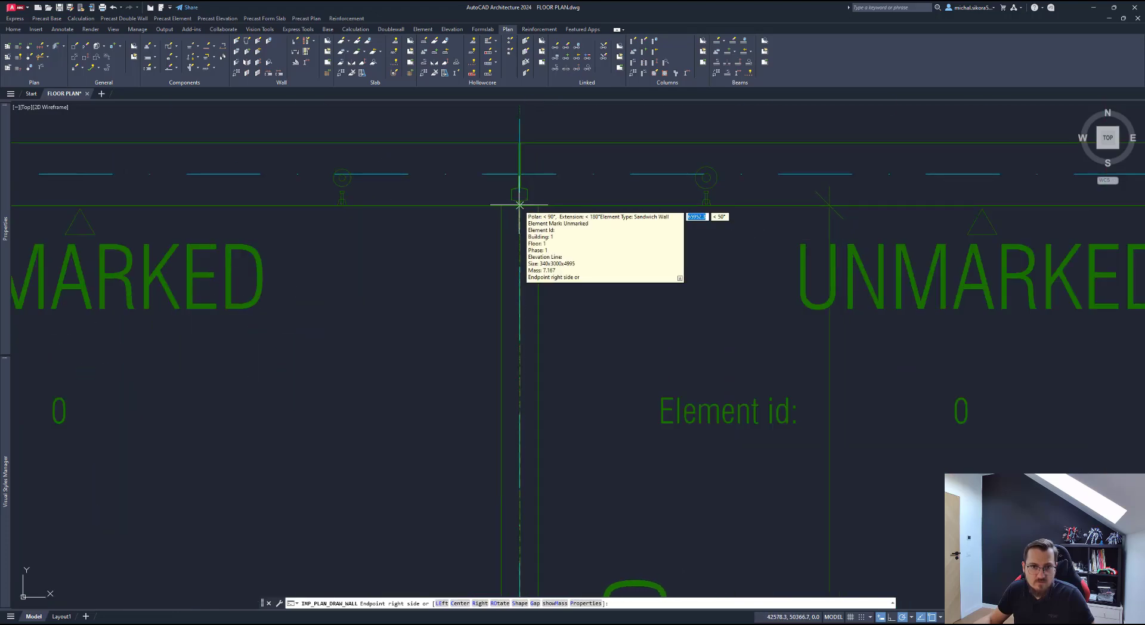
scroll(519, 204, up, 2)
scroll(518, 205, up, 2)
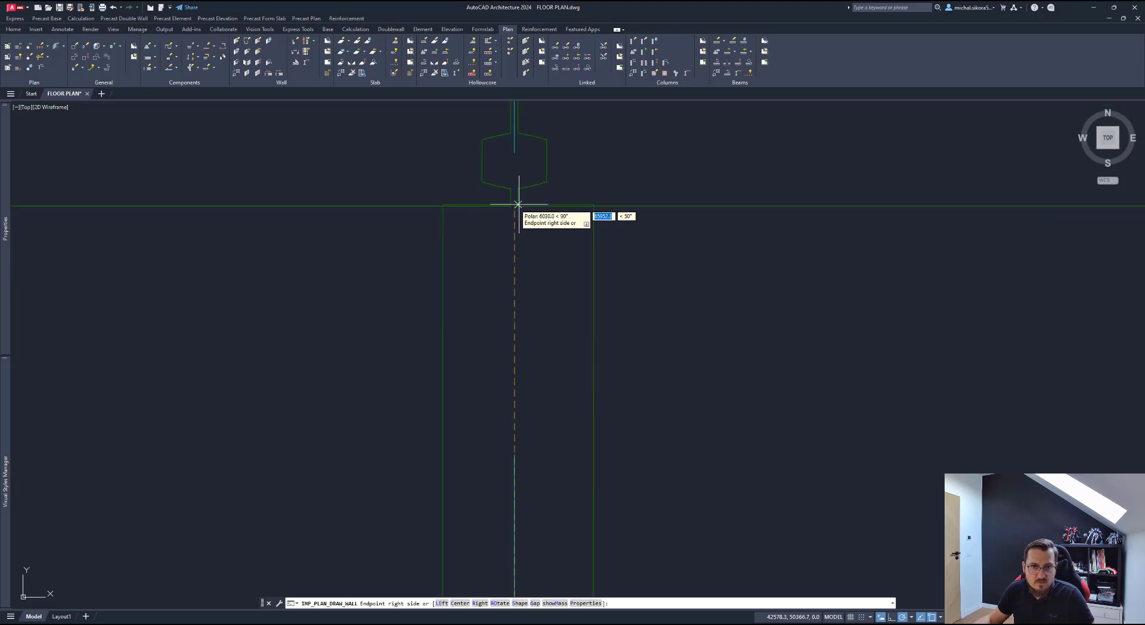
scroll(515, 203, down, 5)
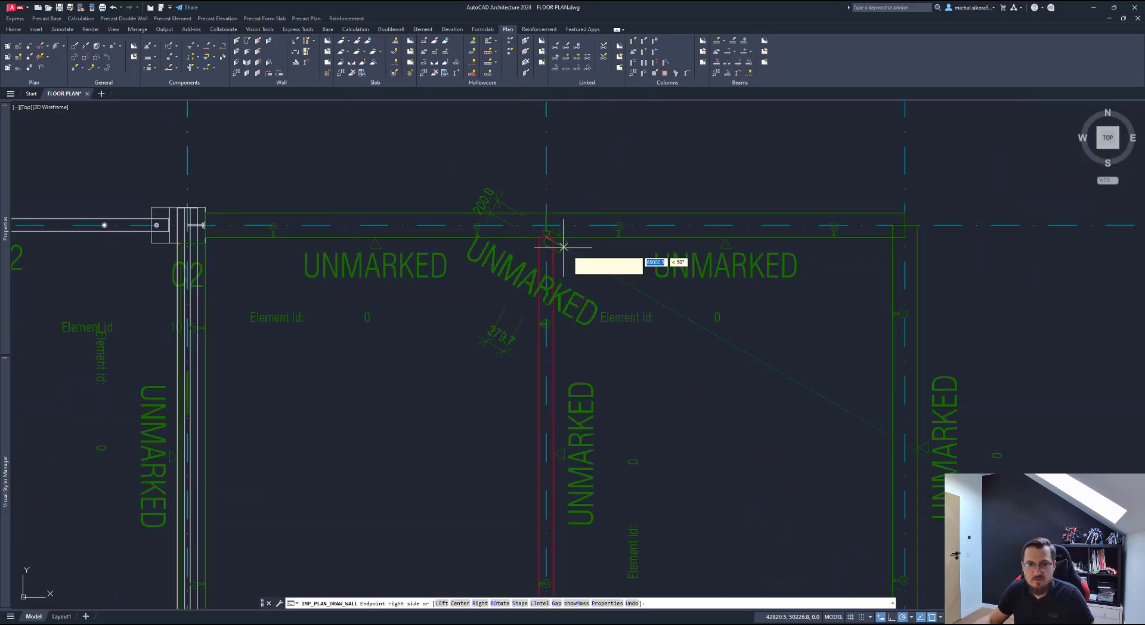
click(555, 416)
scroll(554, 417, down, 2)
middle_drag(532, 418, 552, 383)
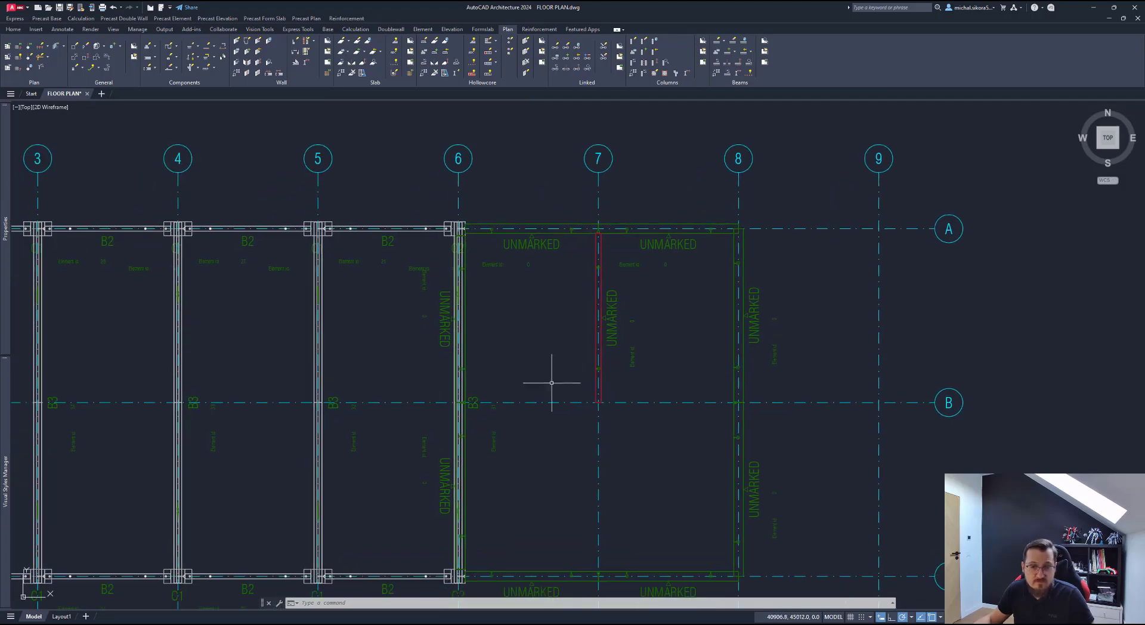
Step: Draw an internal wall of type Wall, 200 thick, along grid B between the panel joints of the grid 6 and grid 8 walls
scroll(534, 397, up, 2)
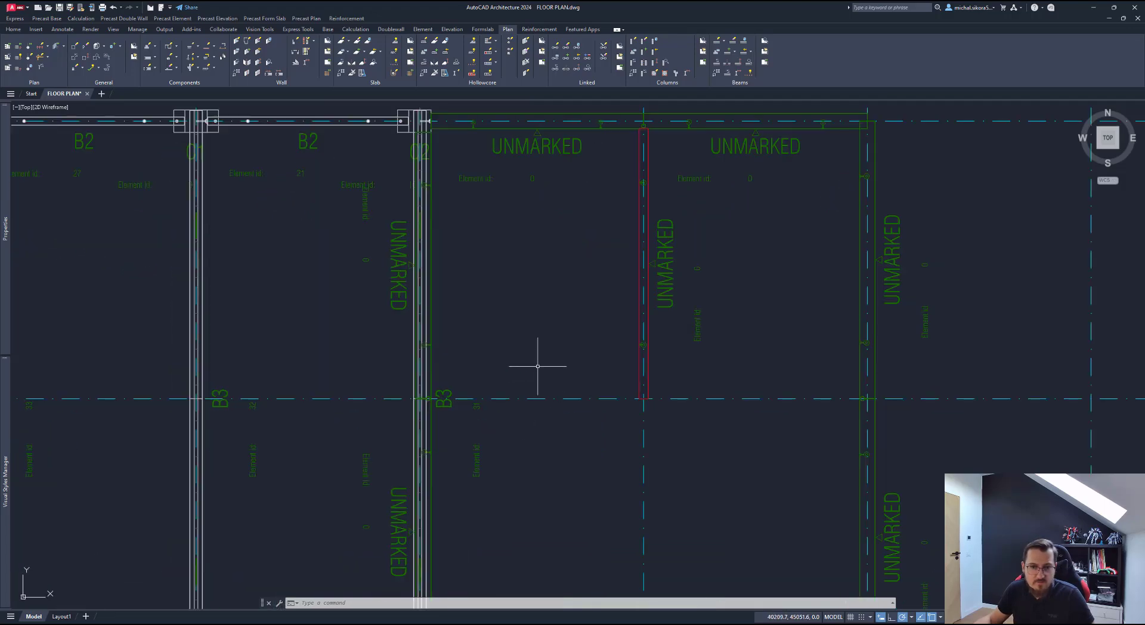
key(Return)
click(561, 389)
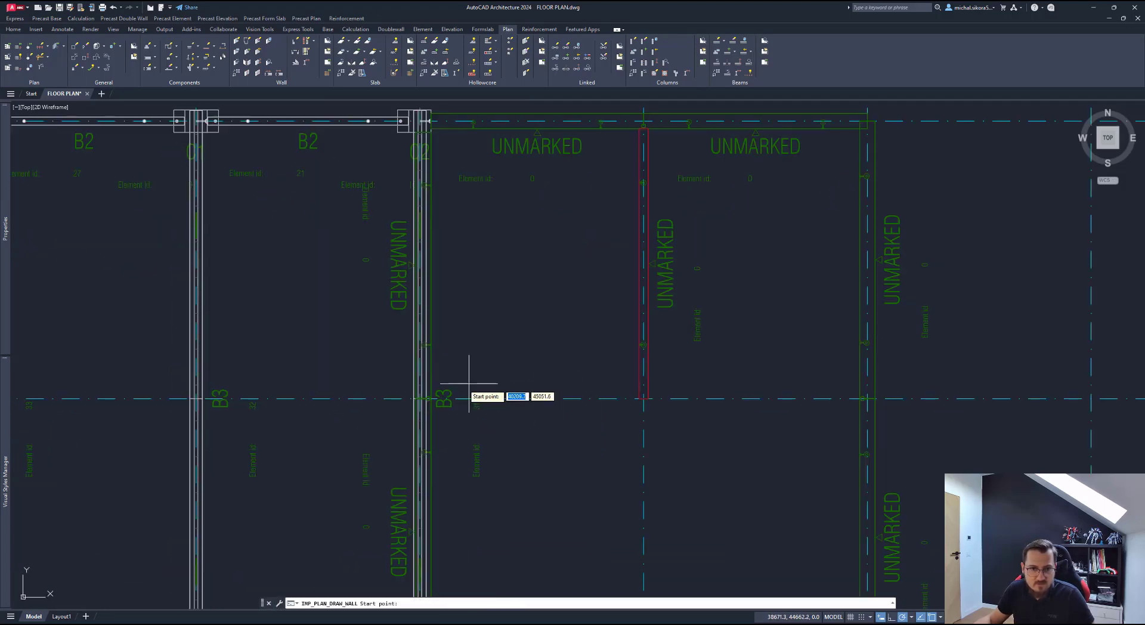
scroll(426, 412, up, 8)
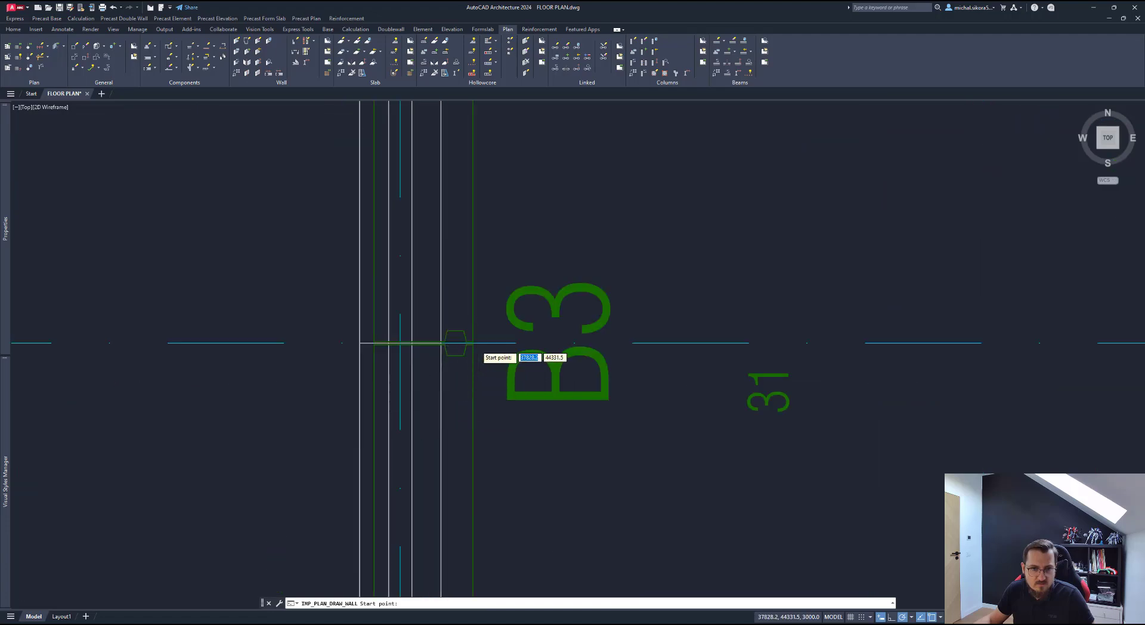
scroll(471, 343, up, 2)
click(449, 341)
scroll(449, 341, down, 8)
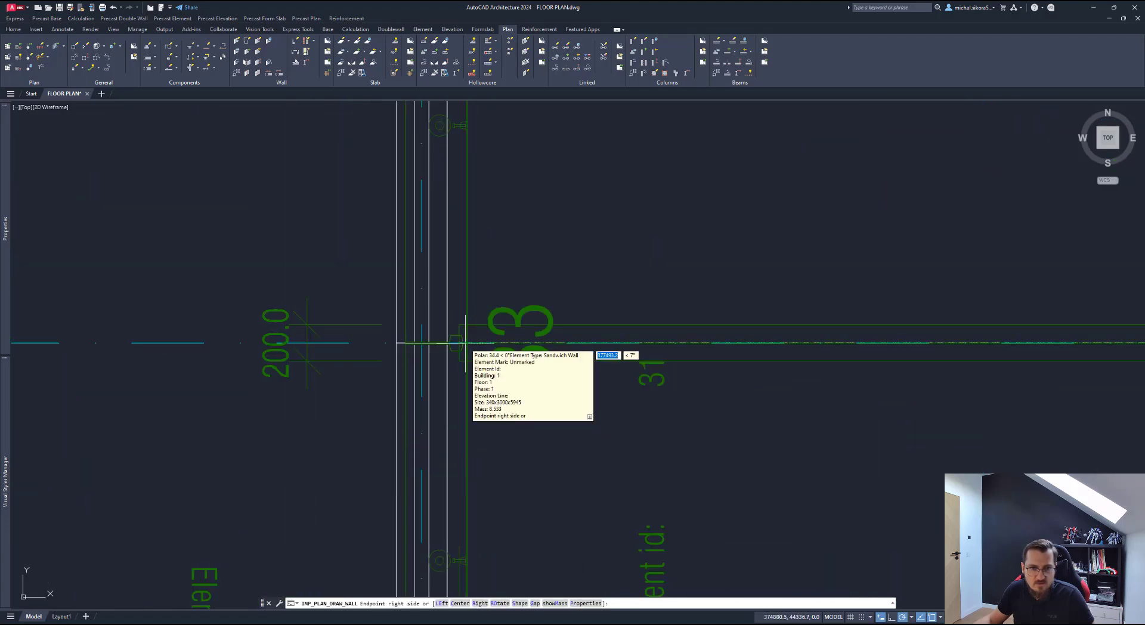
middle_drag(825, 353, 455, 376)
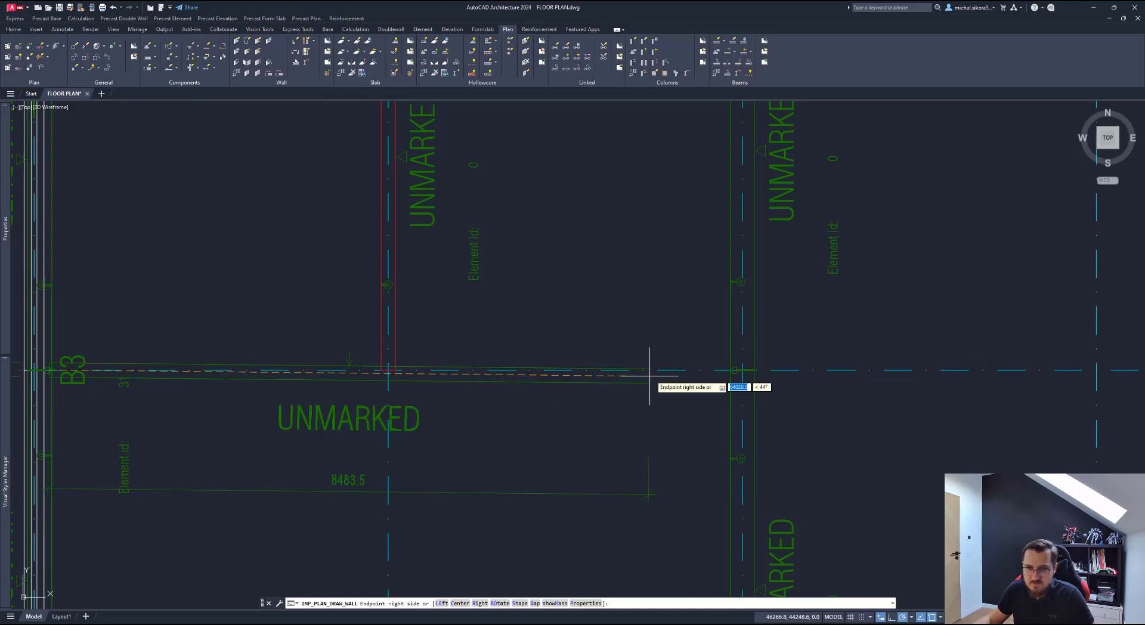
scroll(656, 379, up, 6)
click(953, 380)
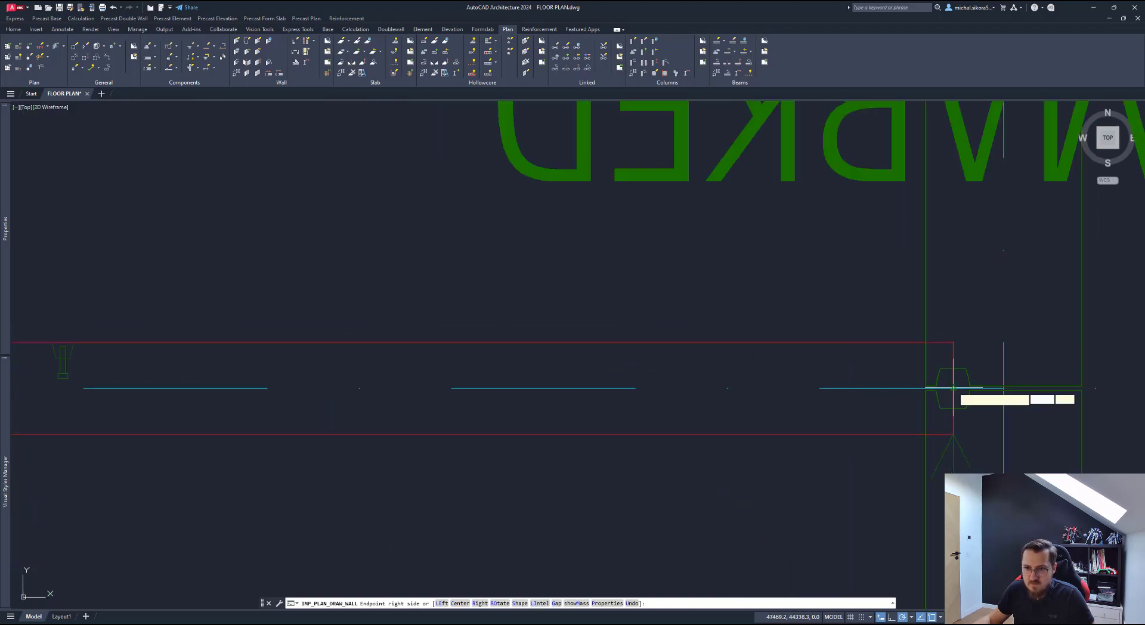
scroll(806, 388, down, 1)
key(Return)
scroll(785, 383, down, 8)
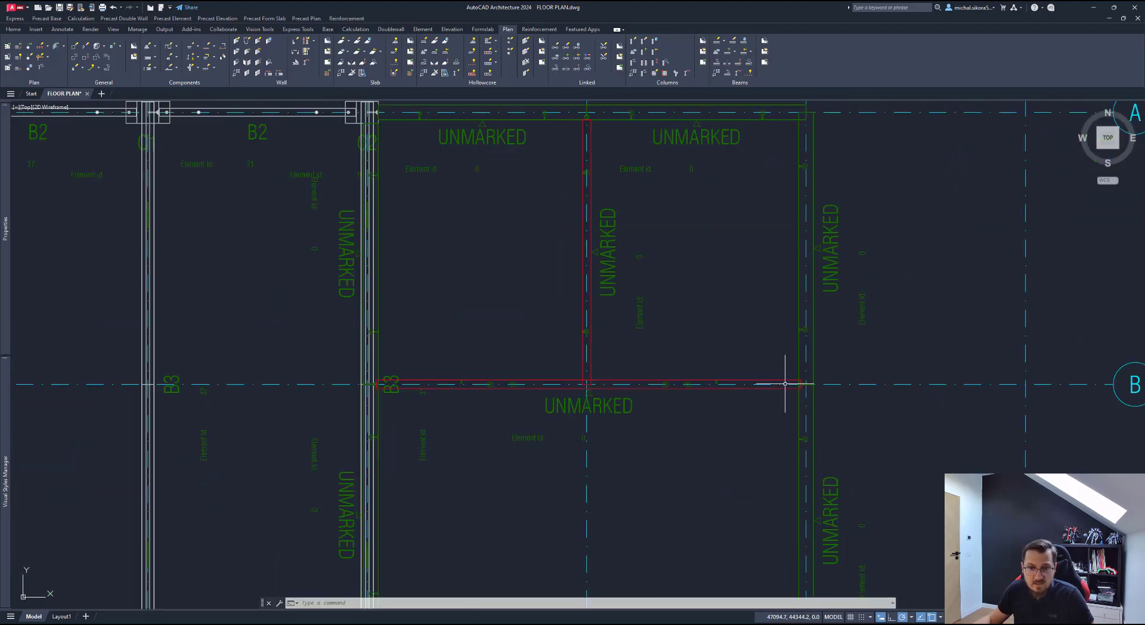
click(588, 384)
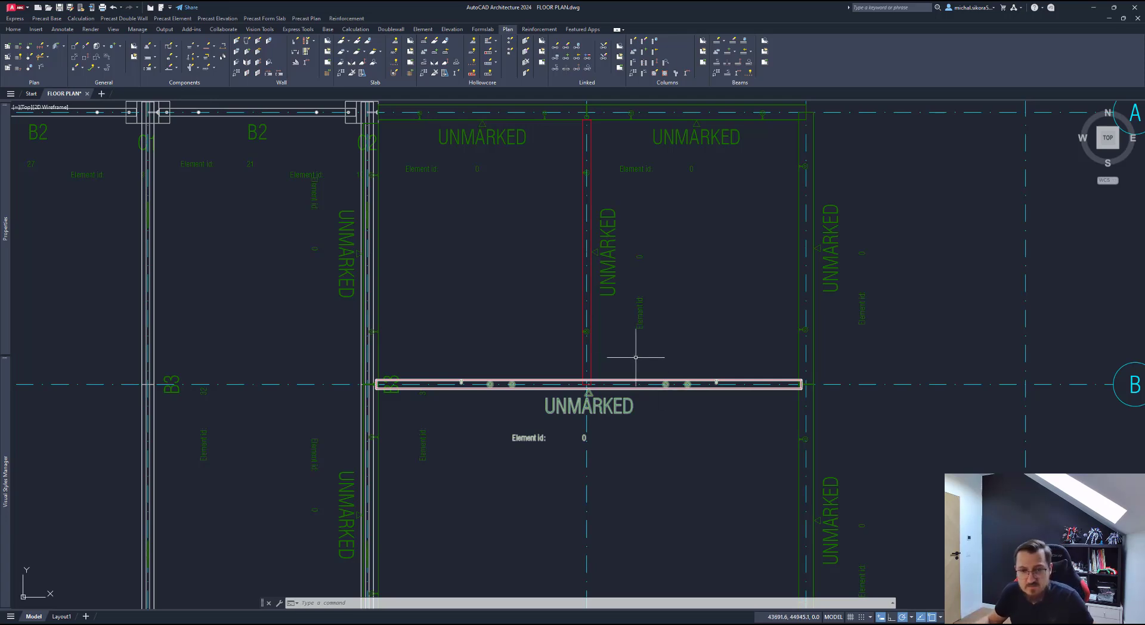
key(Escape)
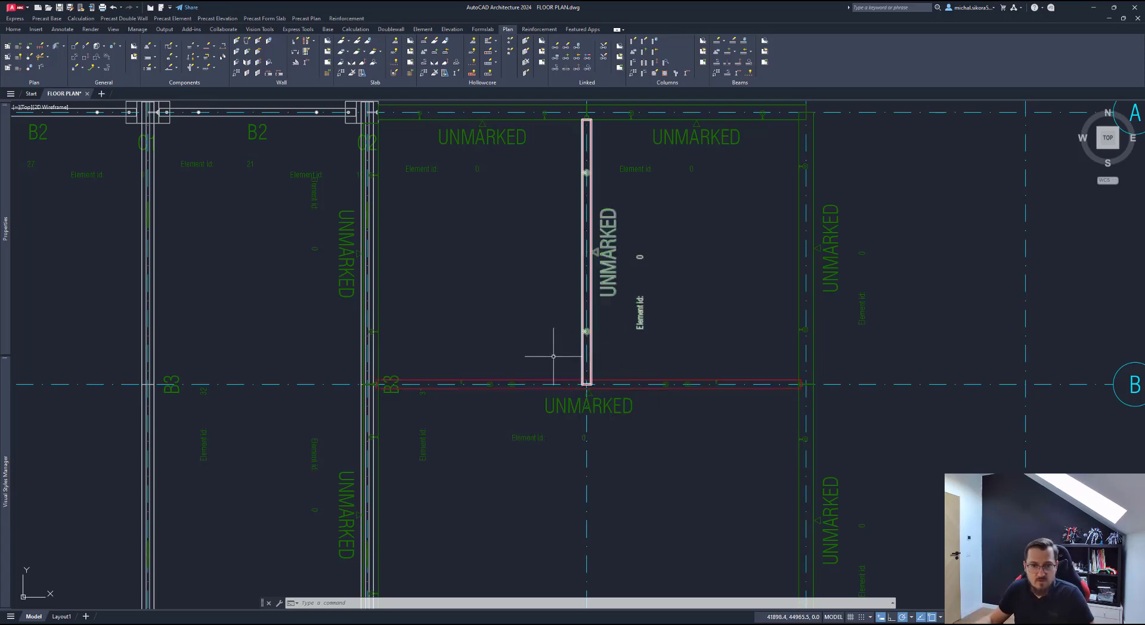
Step: Draw a horizontal helper line just above grid B, from the inner face of the grid 6 wall perpendicular to the grid 7 wall
scroll(410, 349, up, 2)
middle_drag(464, 322, 461, 331)
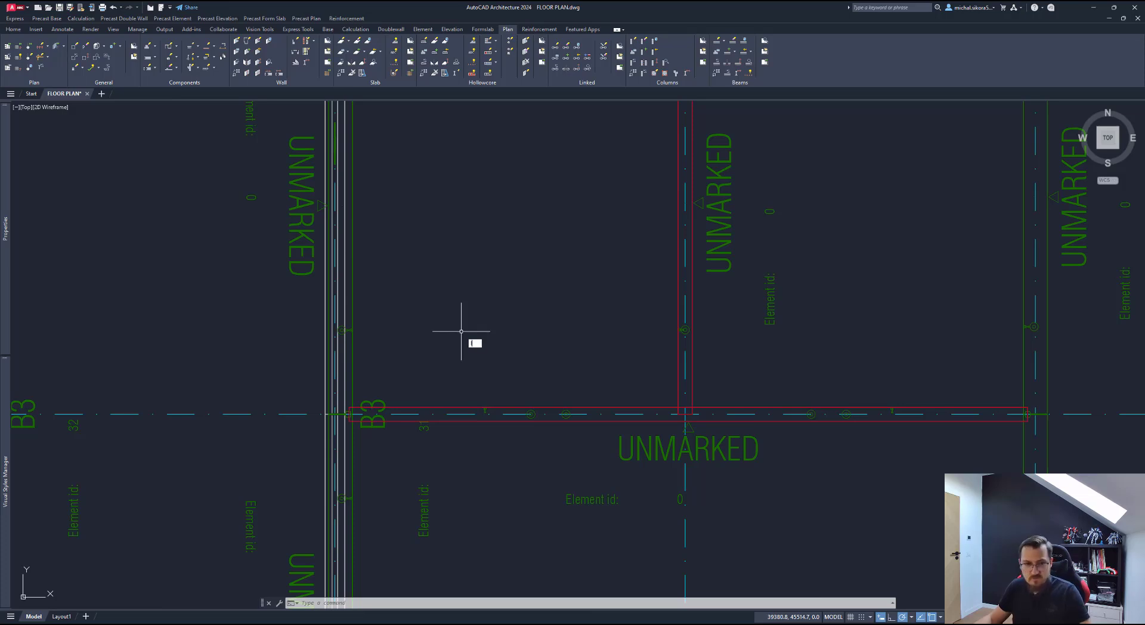
text(l)
key(Return)
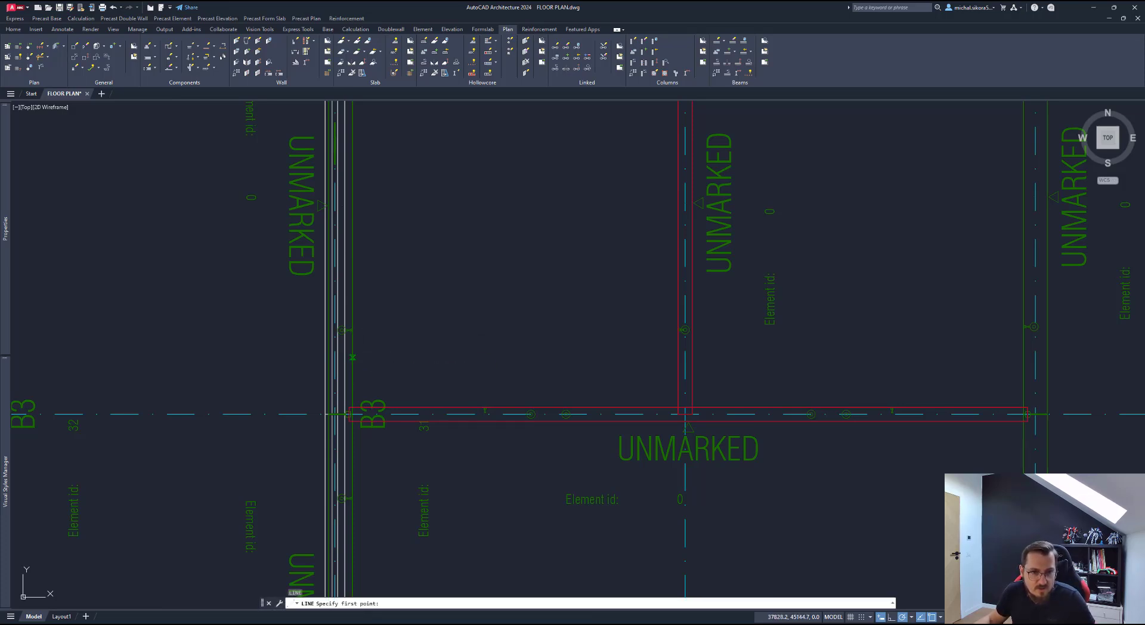
click(353, 357)
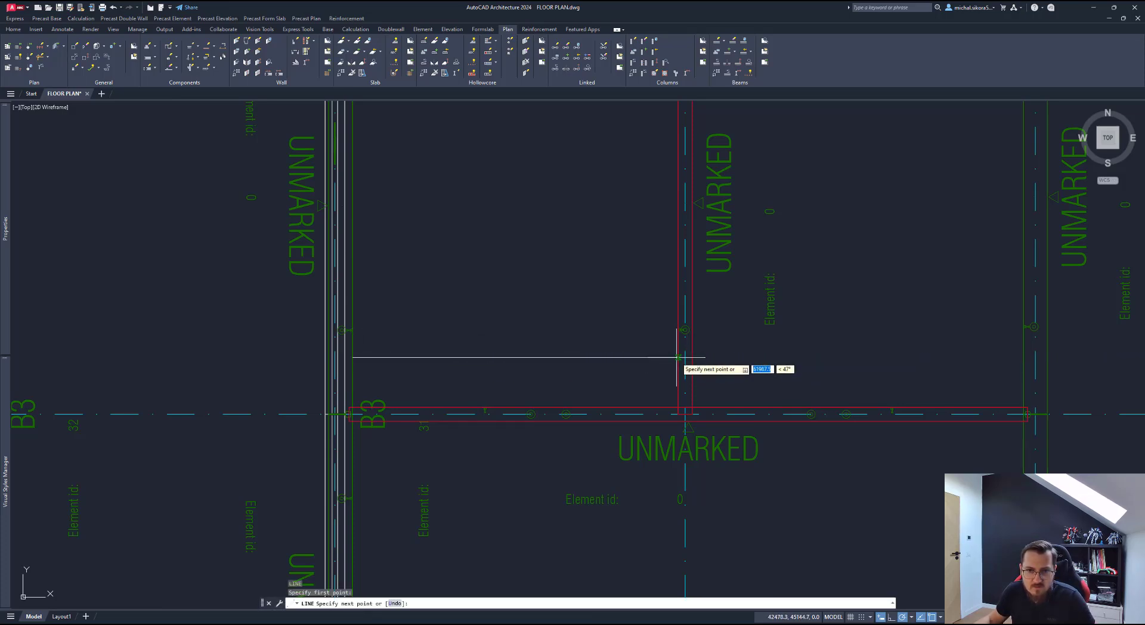
shift+right_click(677, 357)
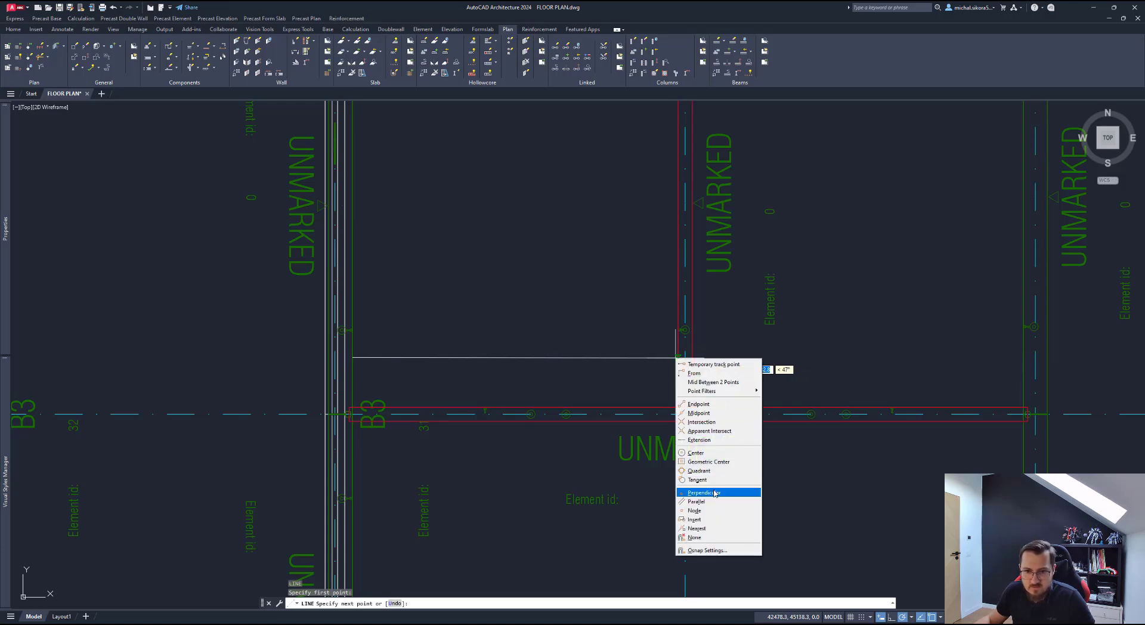
click(714, 492)
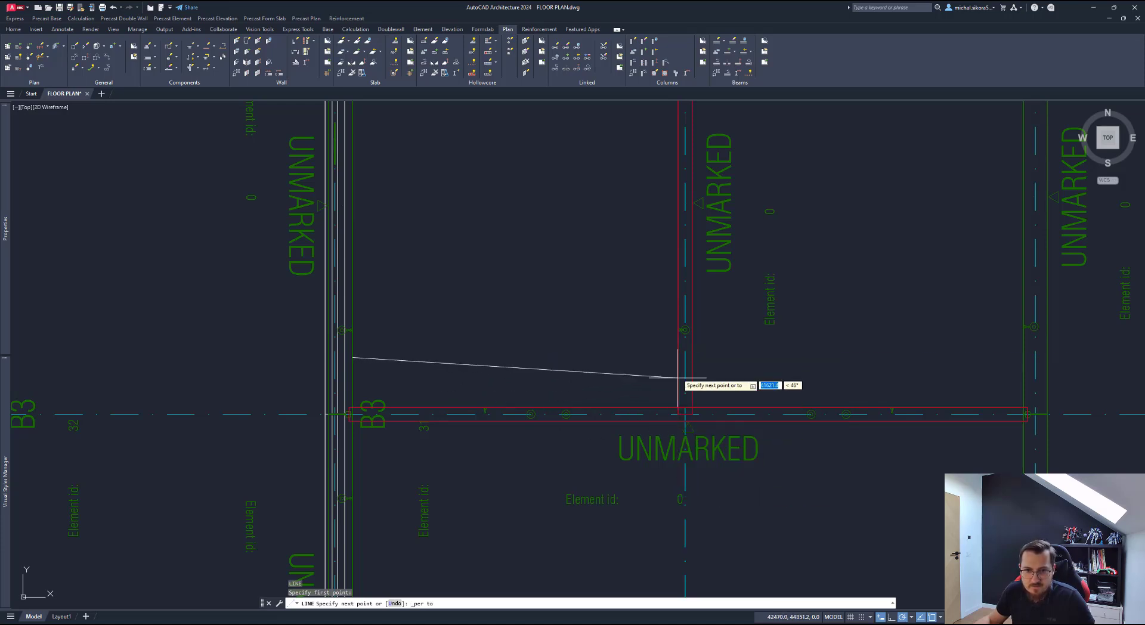
click(629, 373)
key(Return)
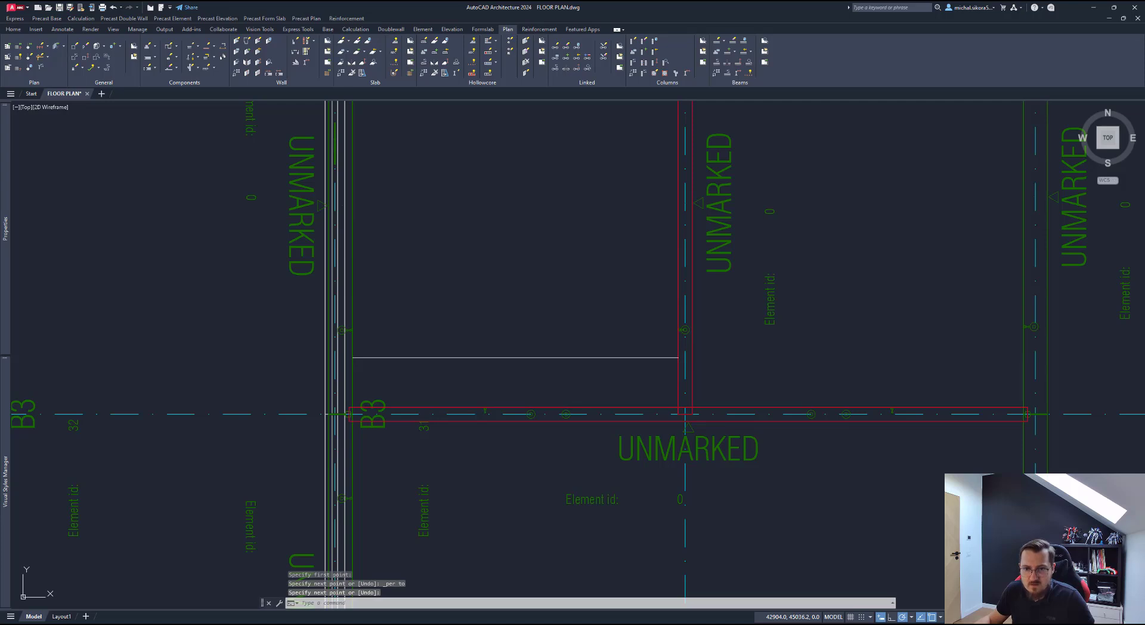
Step: Draw a second helper line just above grid B, from the grid 7 wall perpendicular to the inner face of the grid 8 wall
key(Return)
click(695, 358)
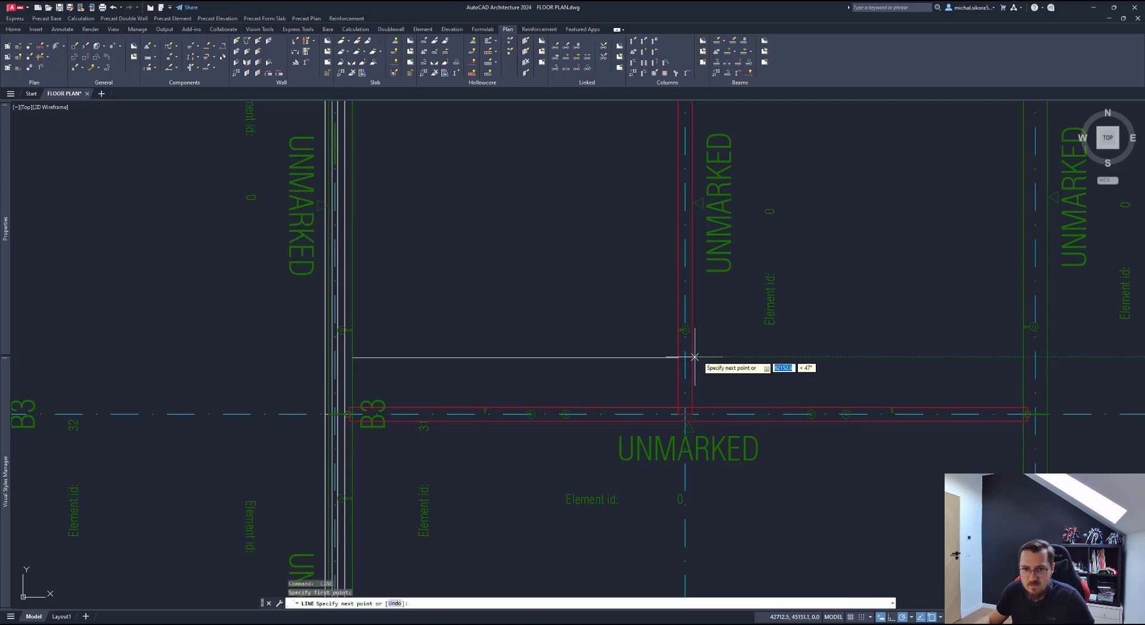
shift+right_click(902, 357)
click(924, 490)
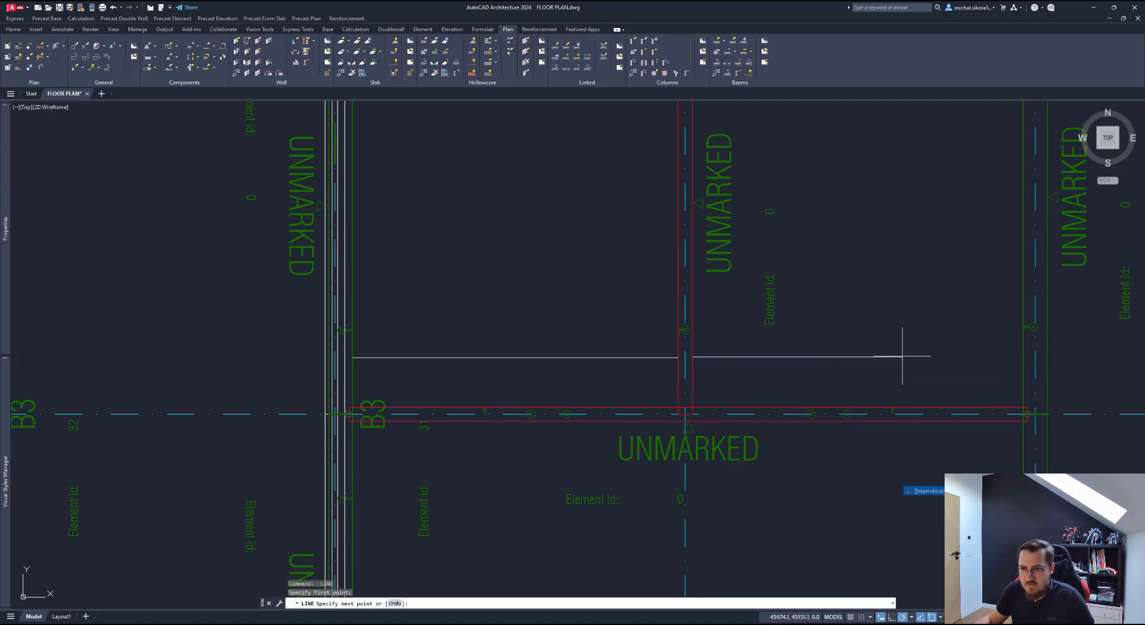
click(1025, 357)
key(Return)
mouse_move(567, 354)
middle_down()
mouse_move(593, 330)
mouse_move(644, 398)
middle_up()
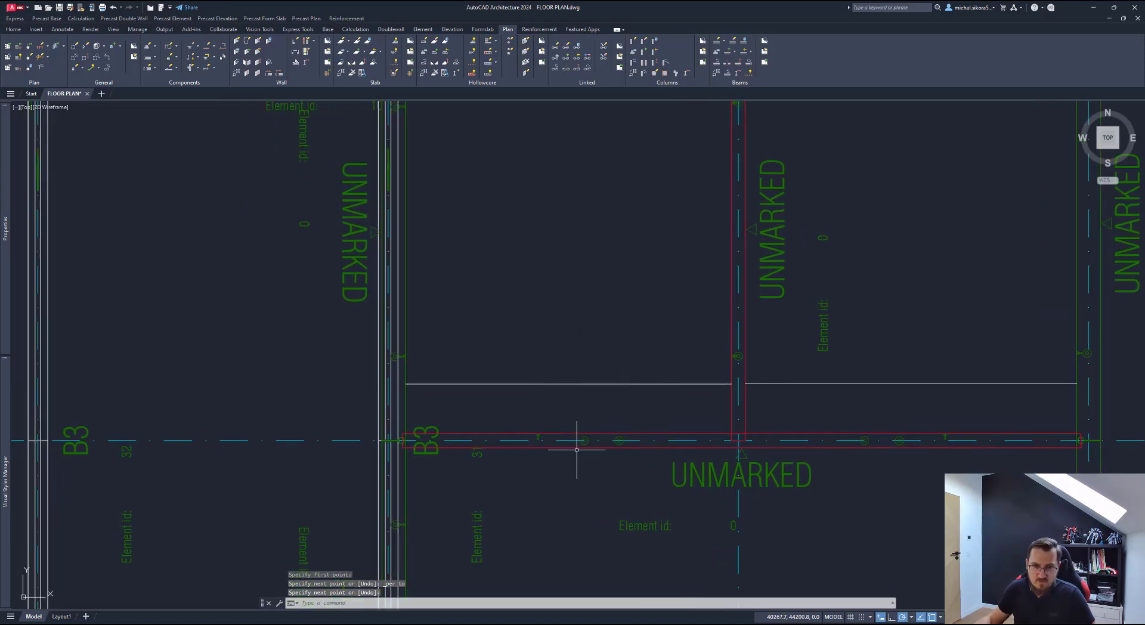
click(576, 383)
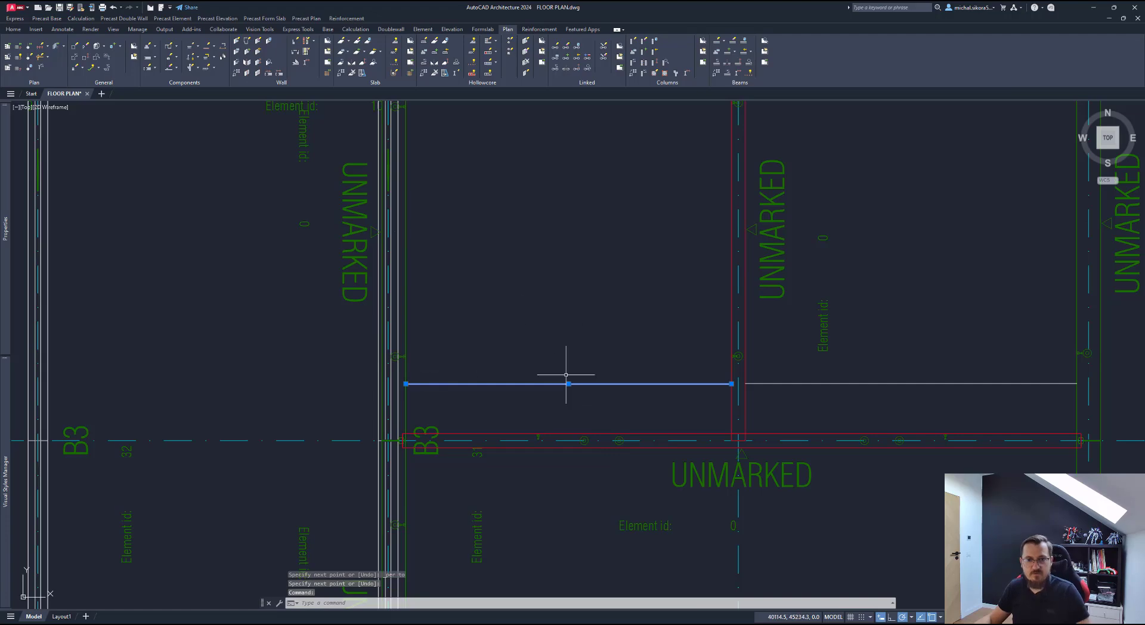
key(Escape)
scroll(560, 371, down, 2)
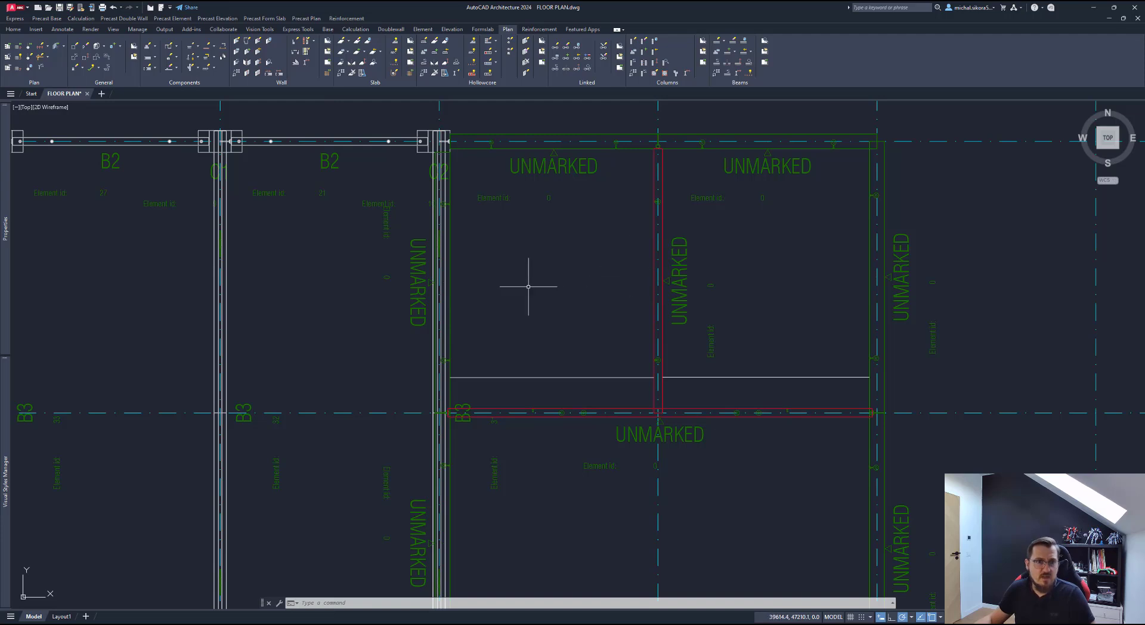
Step: Start splitting the internal wall on grid B with a gap of 10 and endcap VD20-3001 (Left/Right; Straight)
click(246, 74)
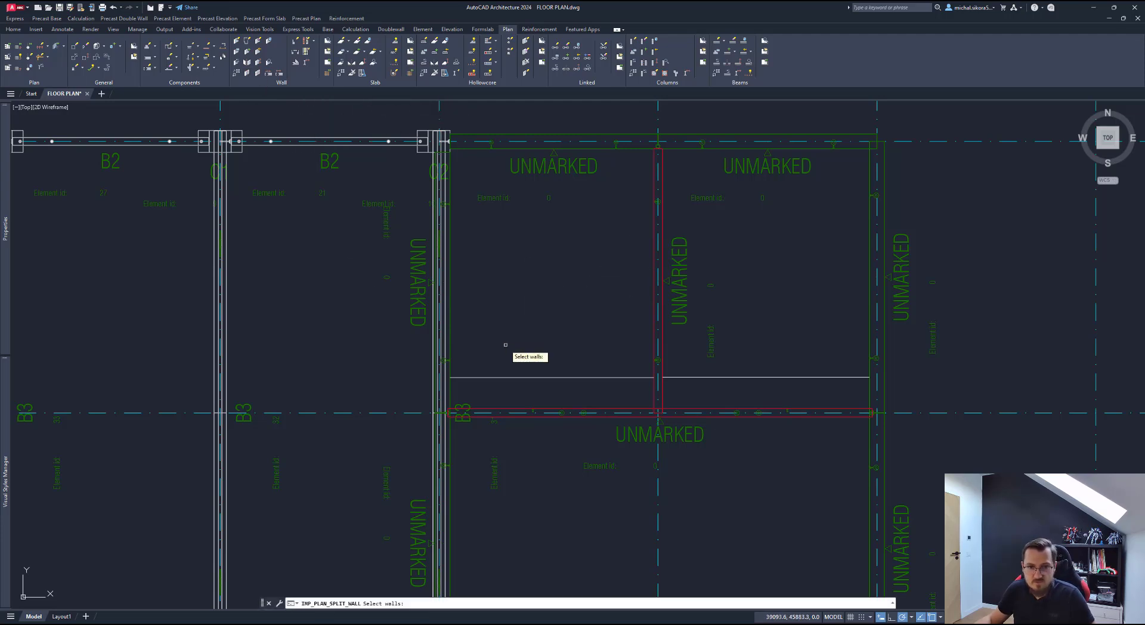
click(570, 412)
key(Return)
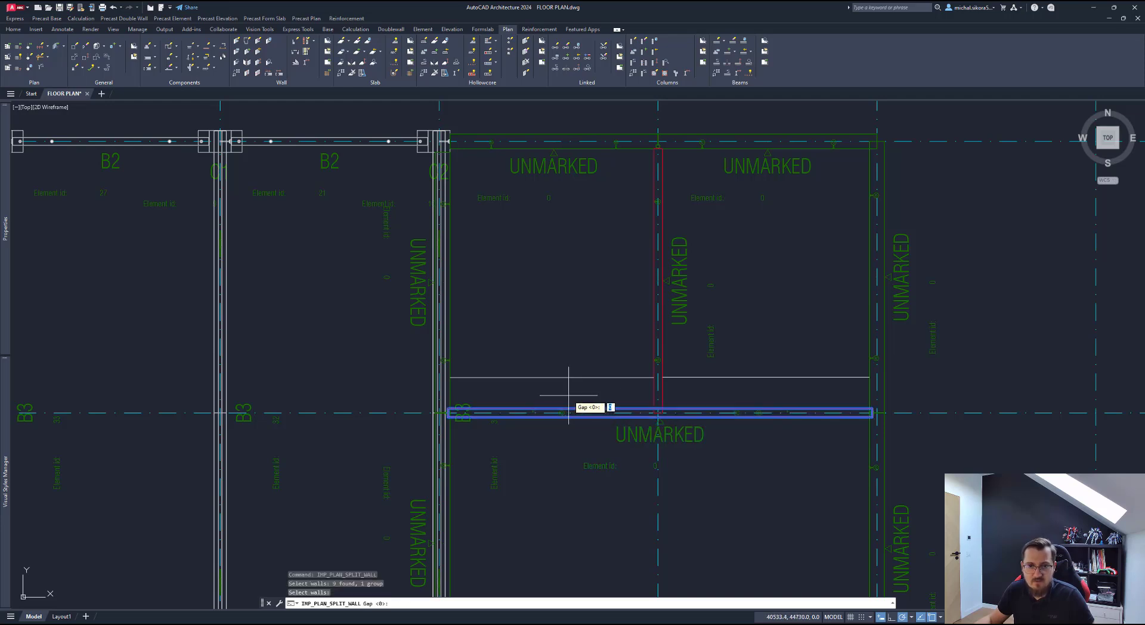
key(Return)
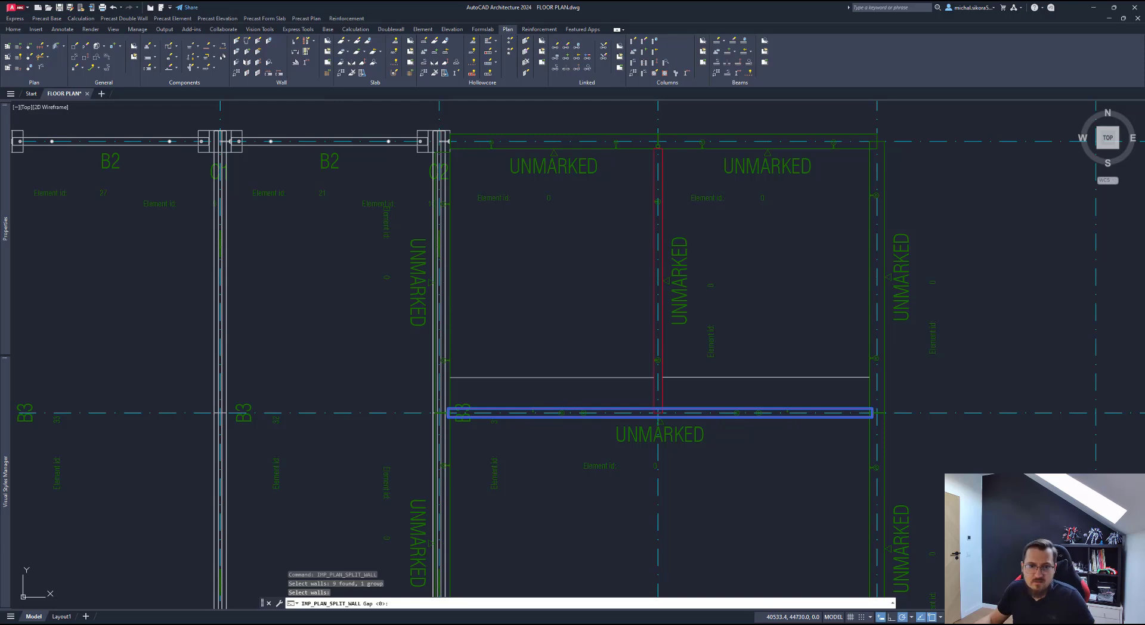
click(627, 263)
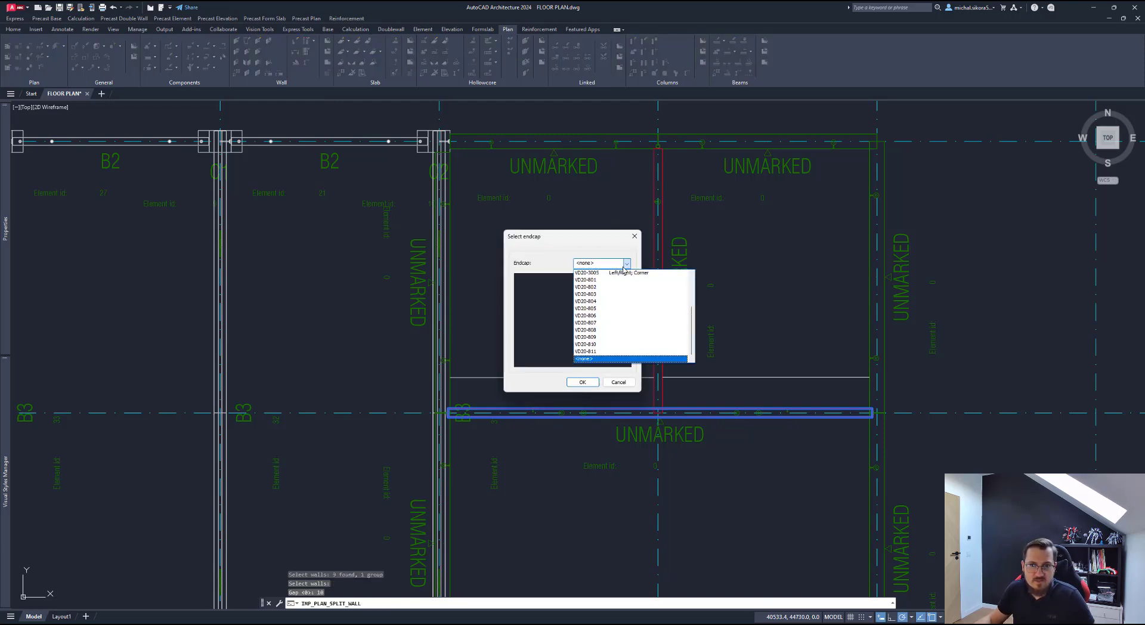
scroll(693, 323, up, 3)
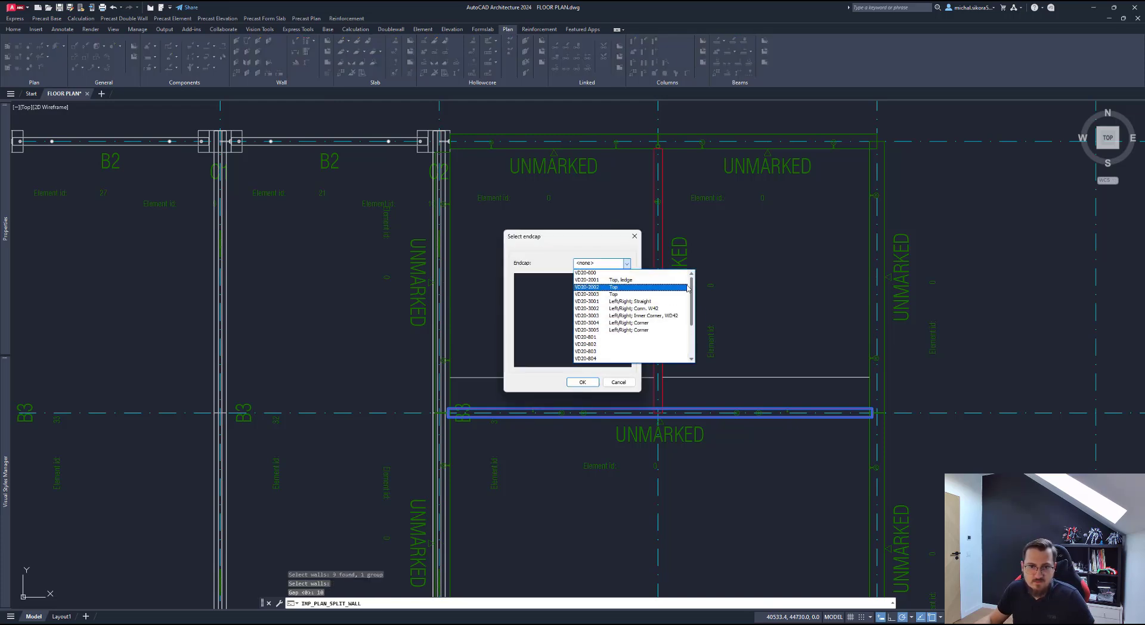
click(647, 302)
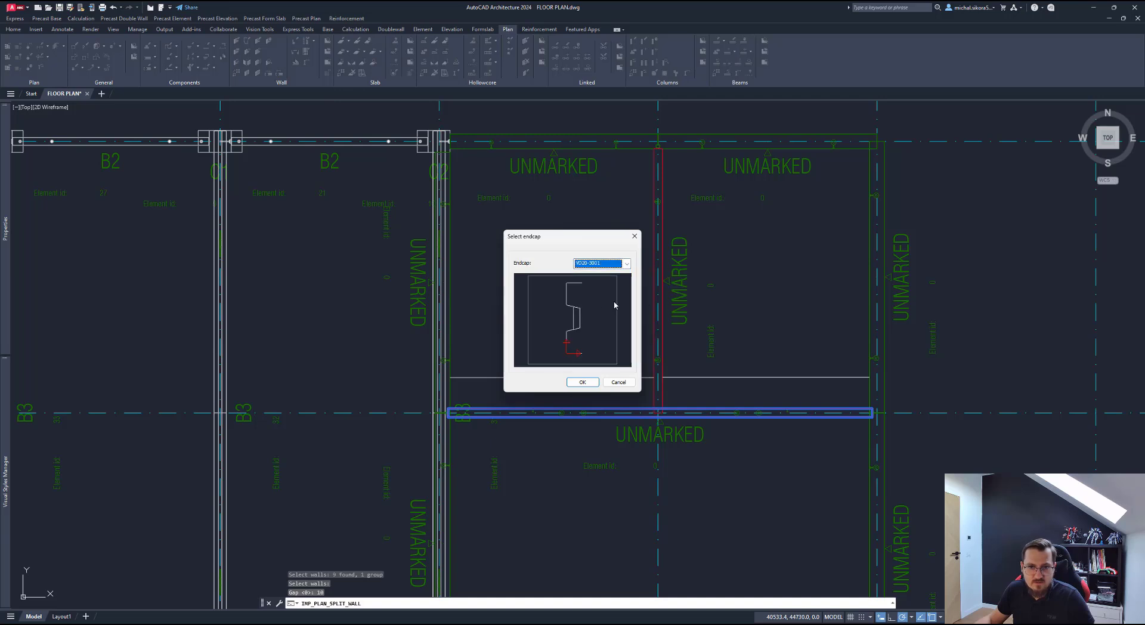
click(583, 381)
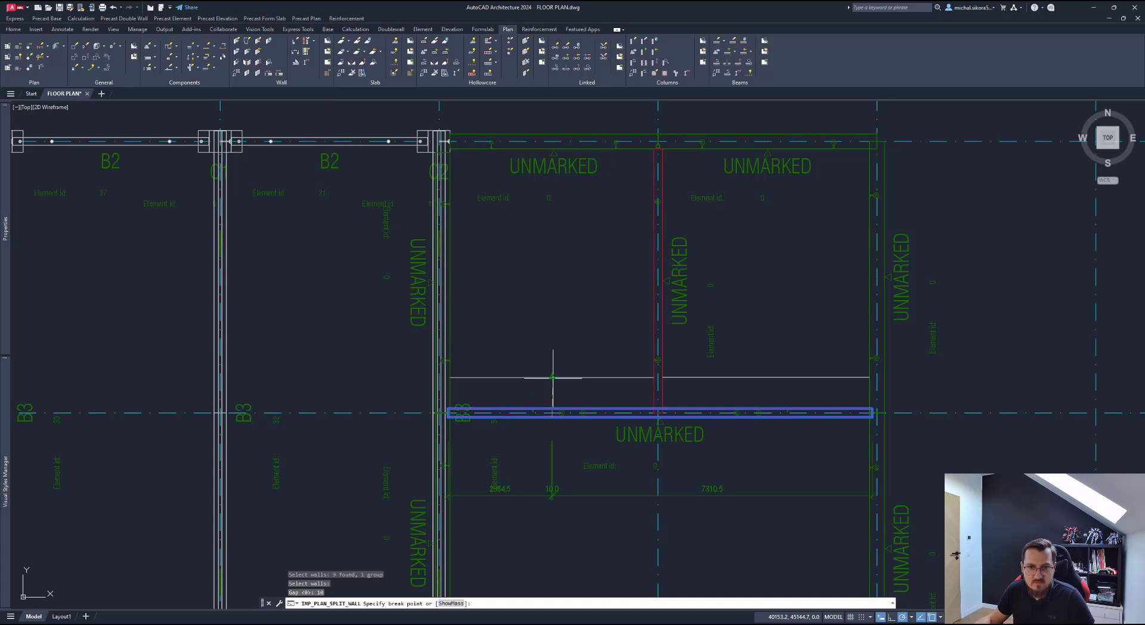
Step: Break the grid B wall into three panels at the midpoints of the two helper lines
click(553, 377)
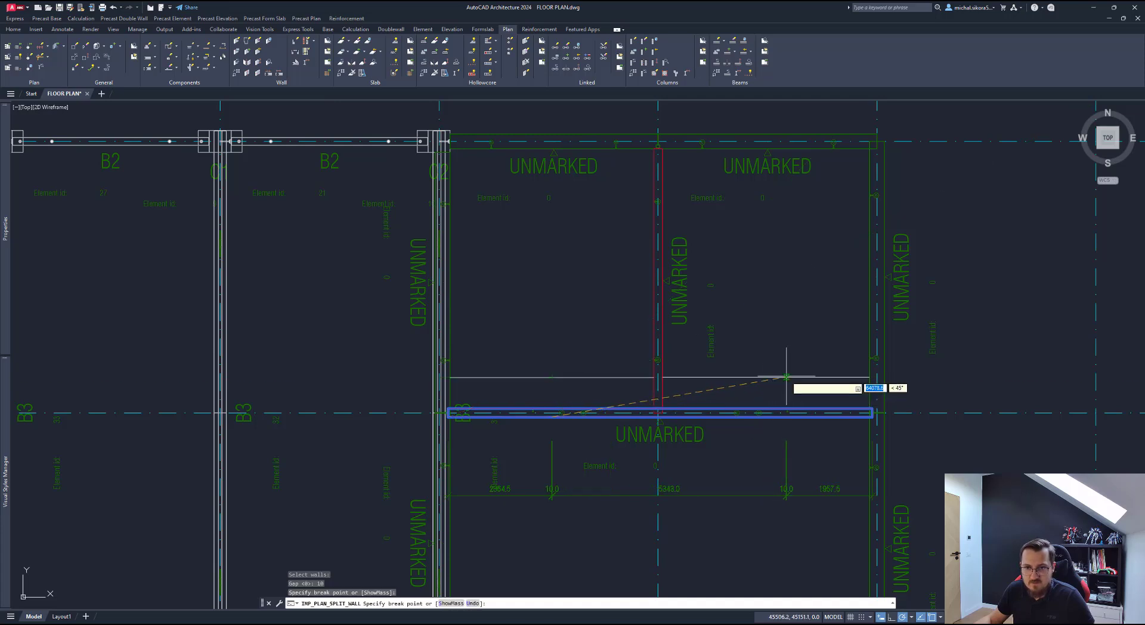
click(766, 377)
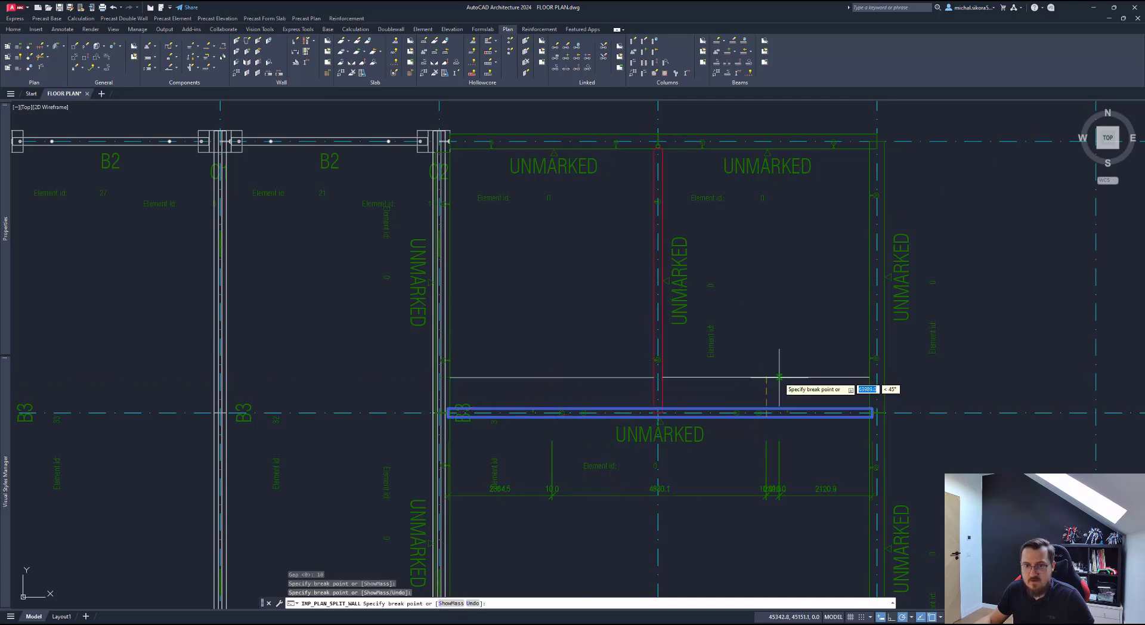
key(Return)
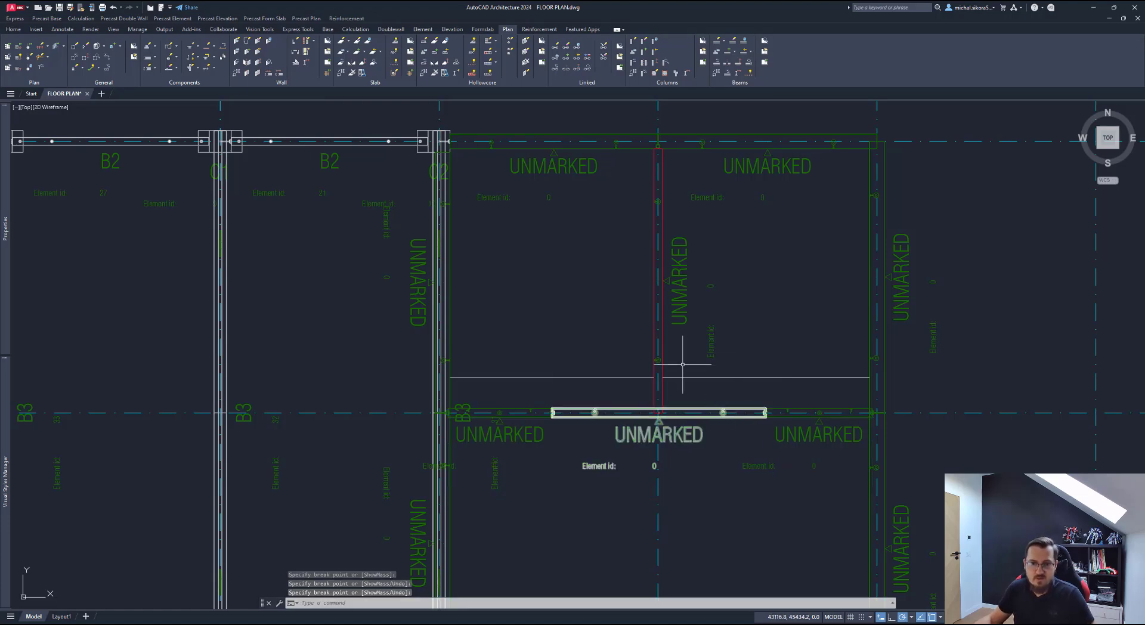
key(Escape)
middle_drag(658, 319, 651, 337)
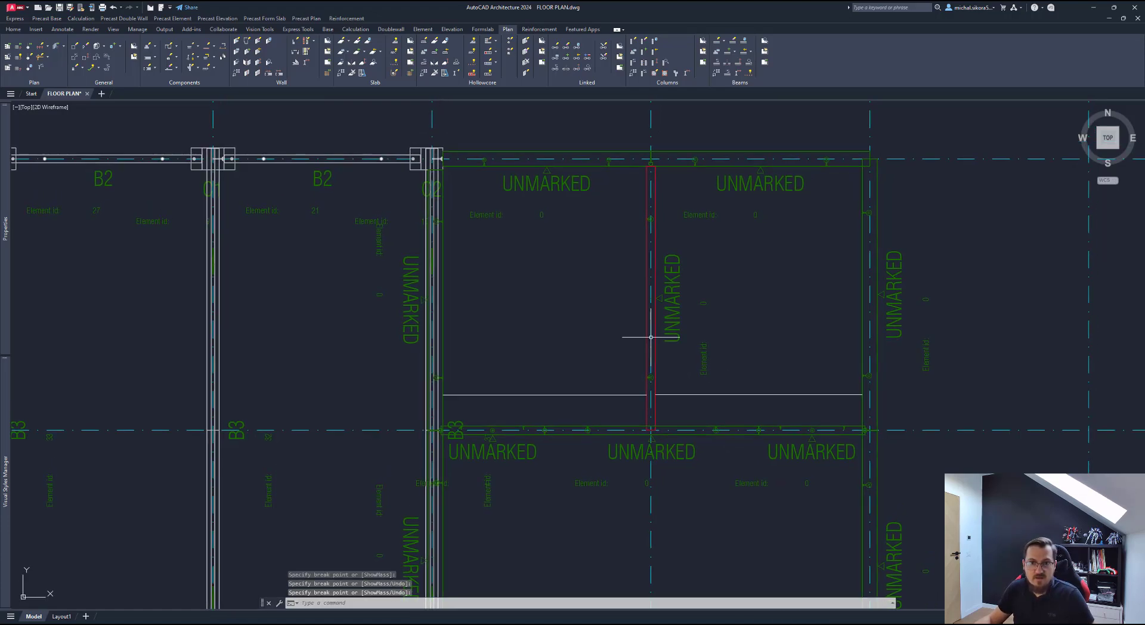
Step: Split the internal wall on grid 7 at its midpoint with a gap of 10, keeping the offered endcap
scroll(653, 370, up, 6)
scroll(670, 399, down, 4)
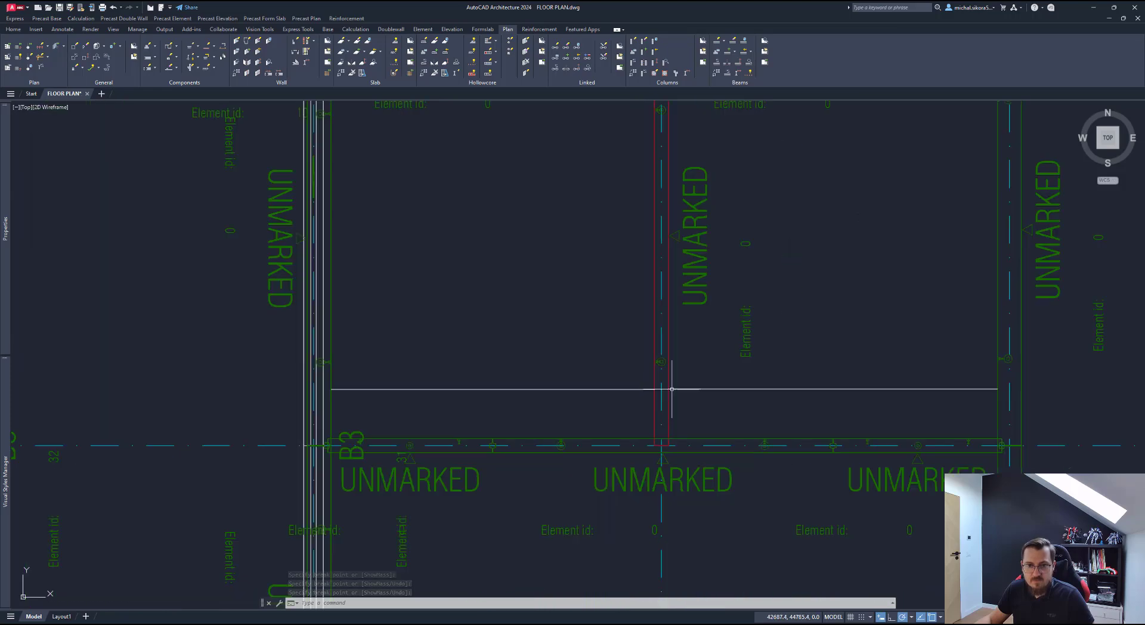
scroll(631, 274, down, 2)
scroll(627, 301, down, 1)
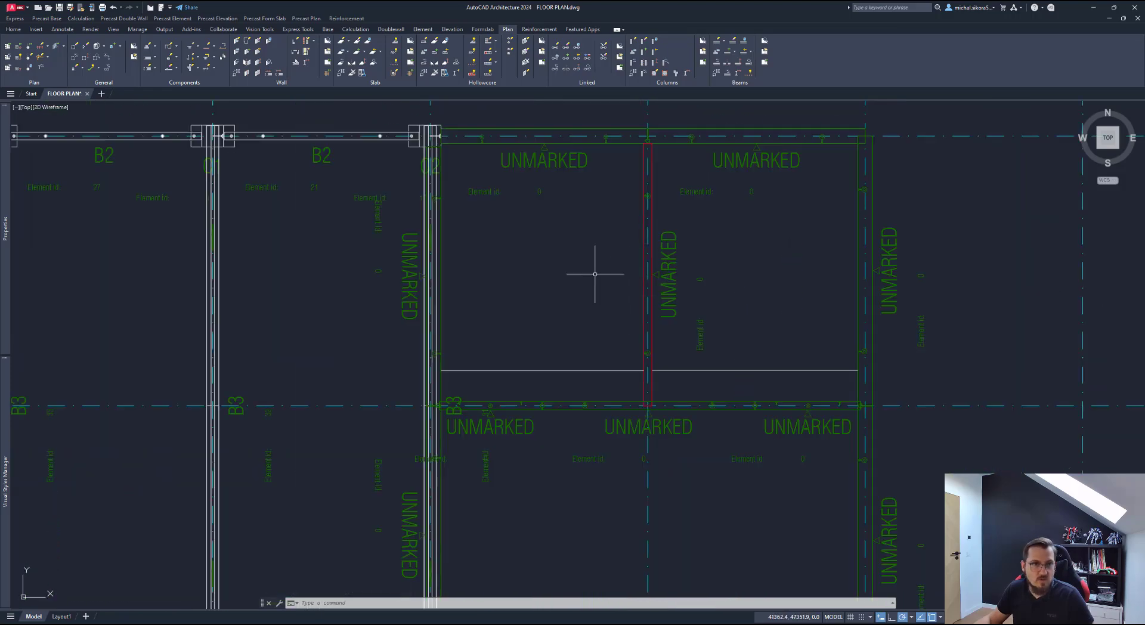
click(248, 72)
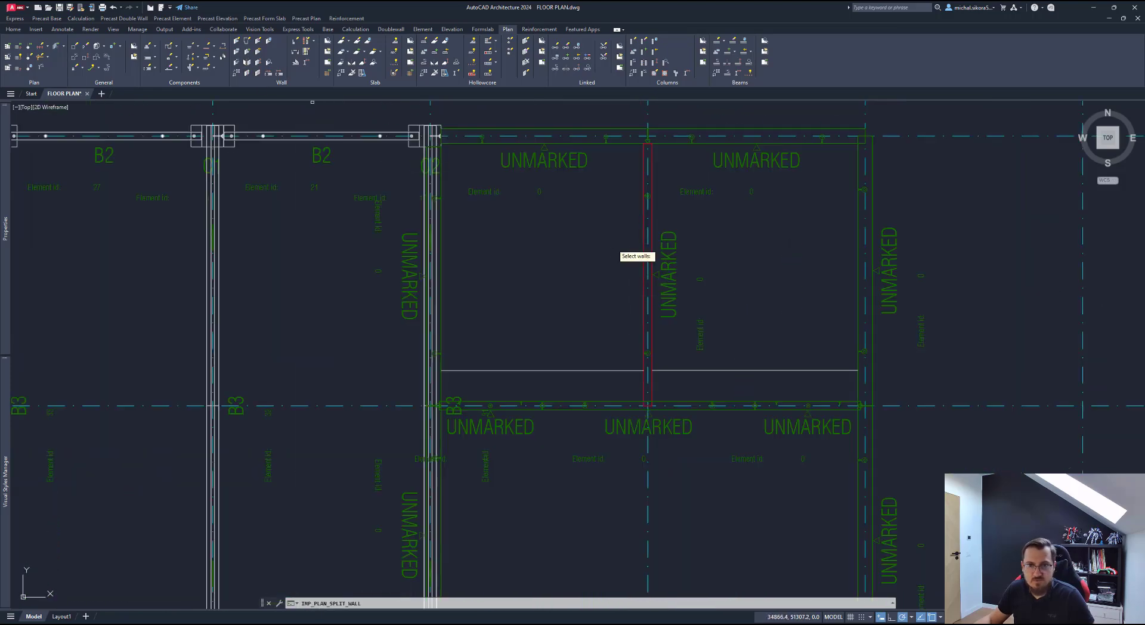
click(643, 219)
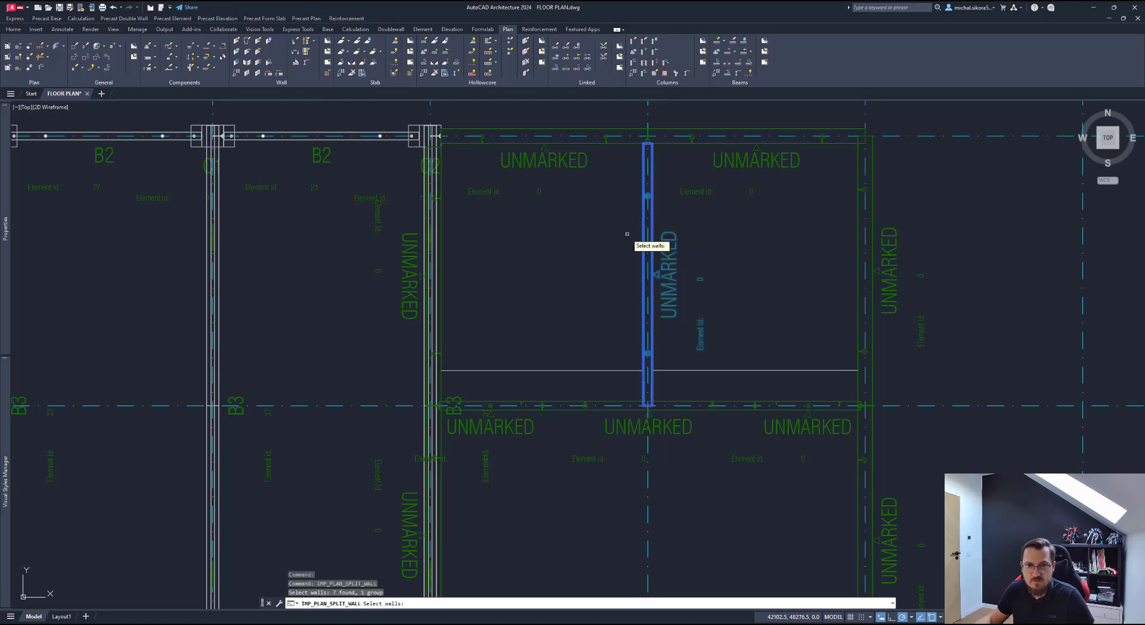
key(Return)
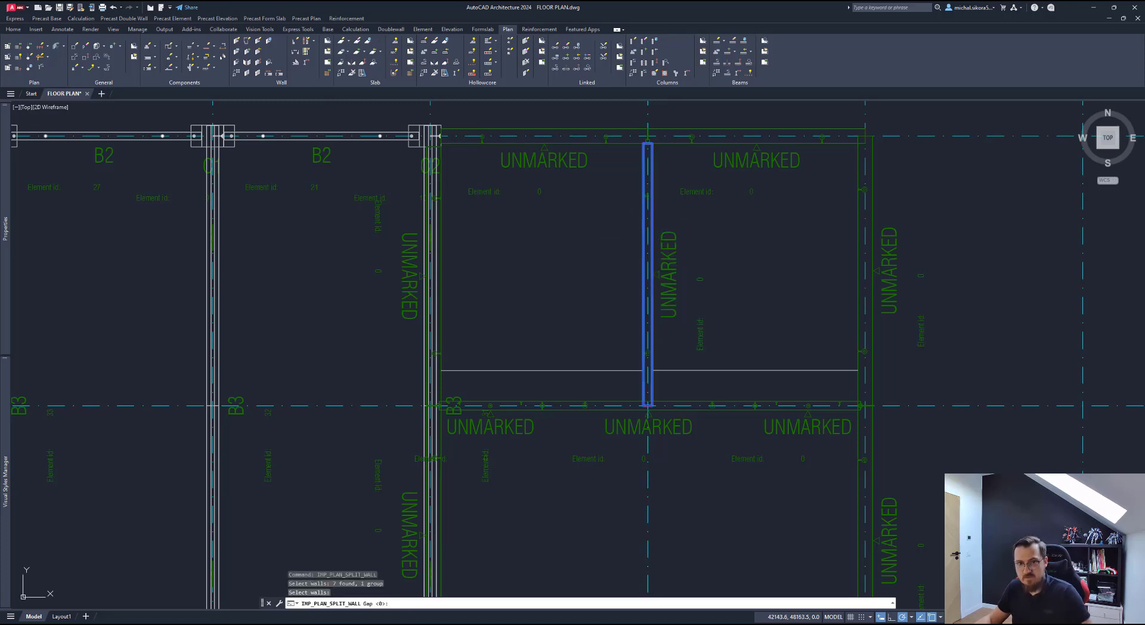
text(10)
key(Return)
click(582, 382)
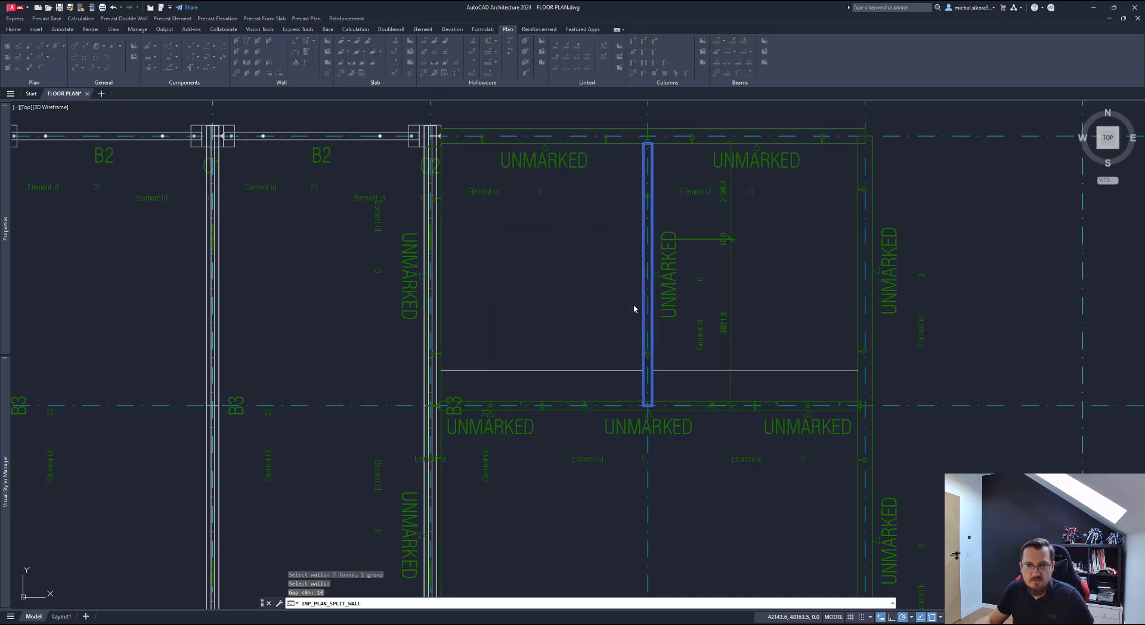
click(645, 275)
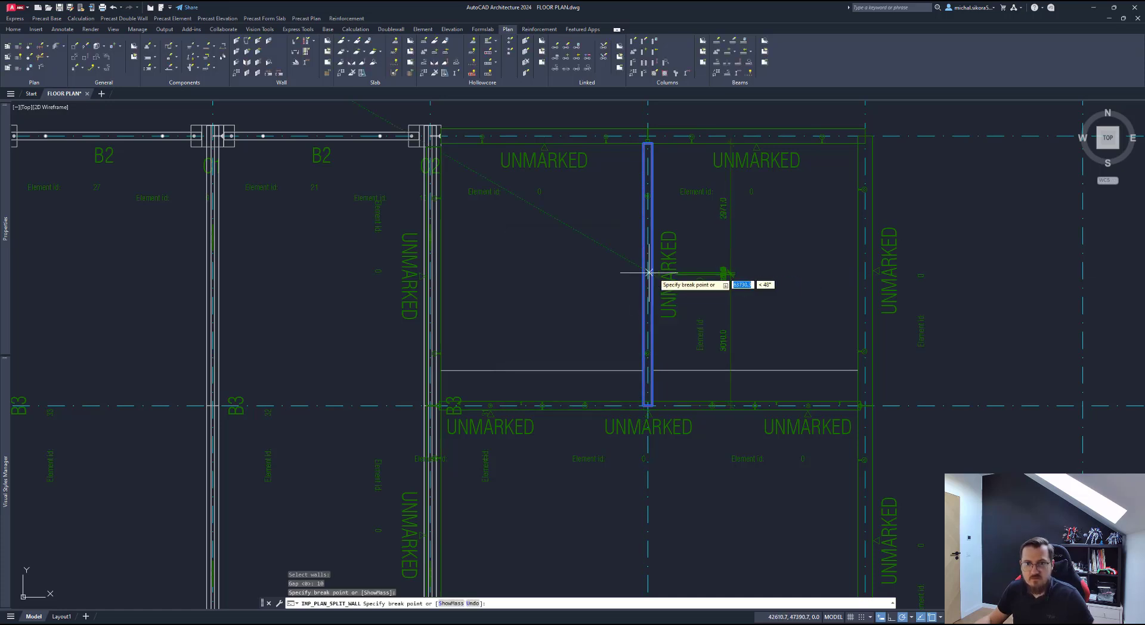
key(Return)
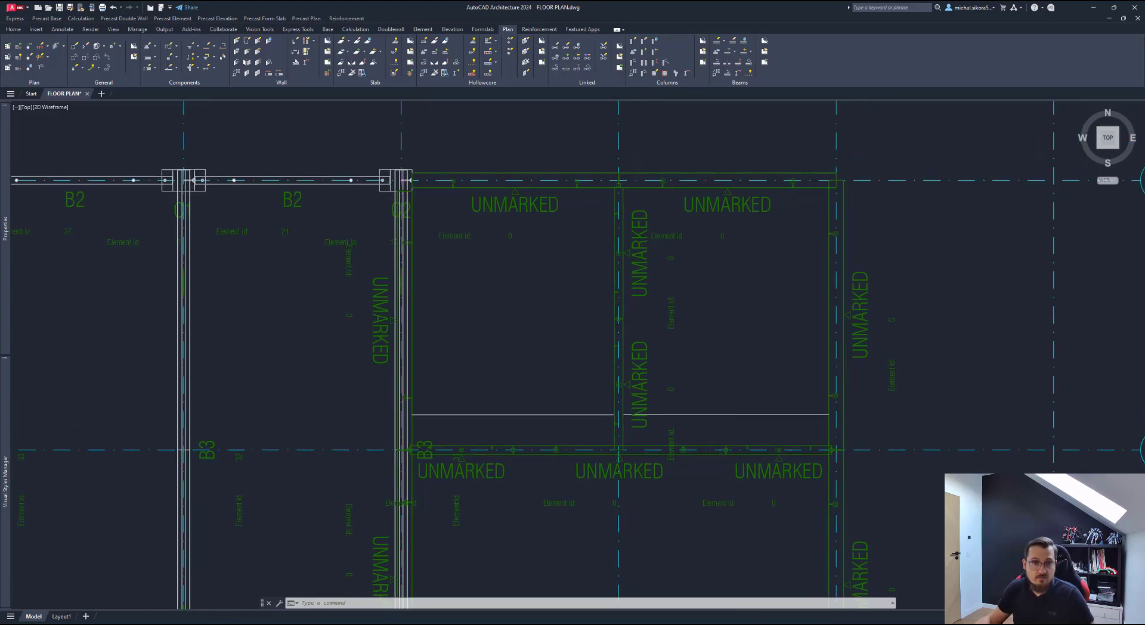
Step: Open the properties of the upper internal wall panel on grid 7 and review its general settings and cast type options
middle_drag(431, 147, 402, 192)
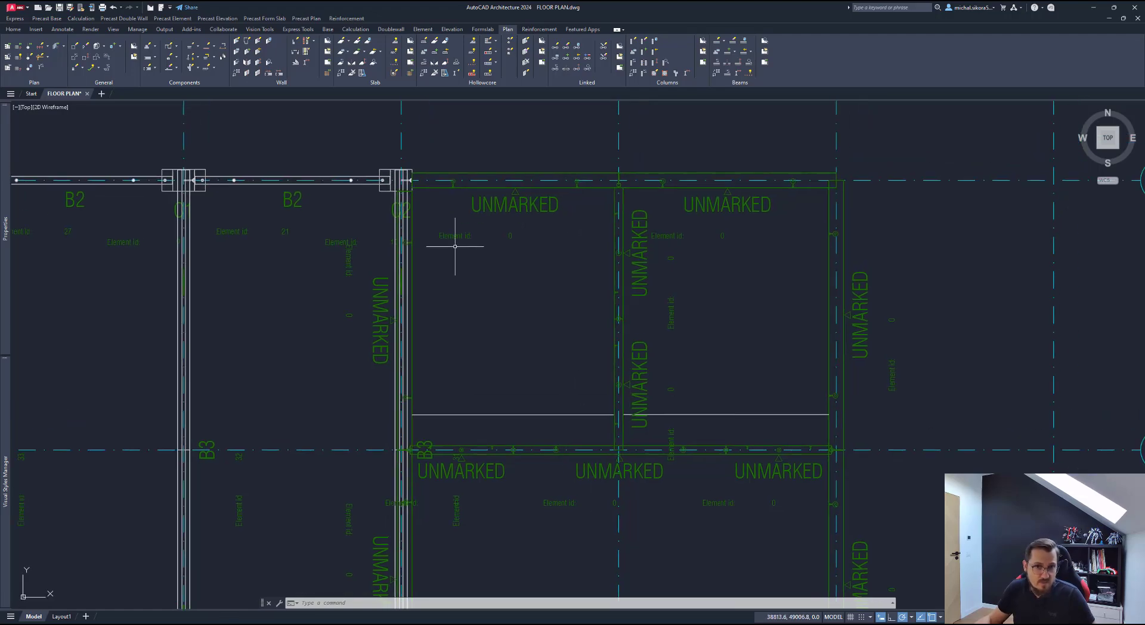
click(259, 41)
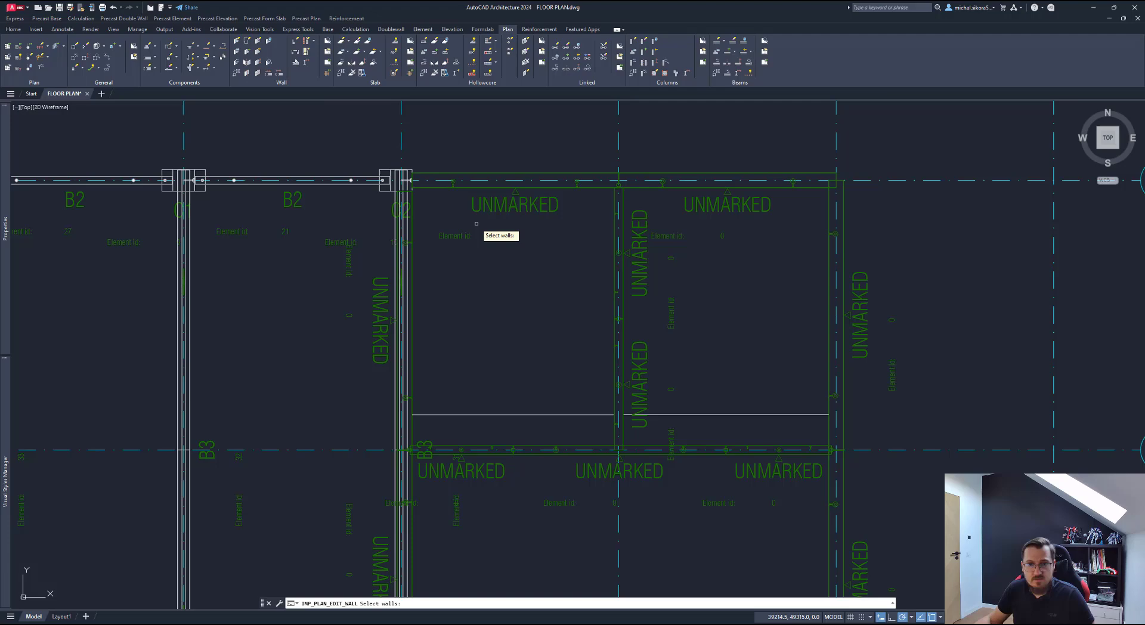
click(616, 281)
key(Return)
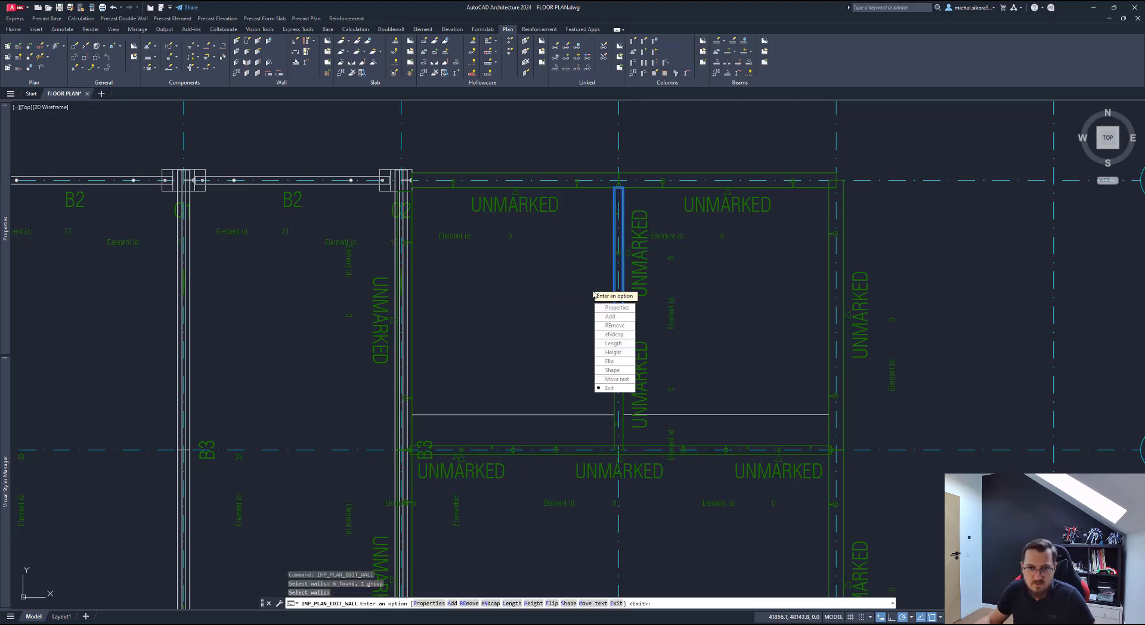
click(618, 308)
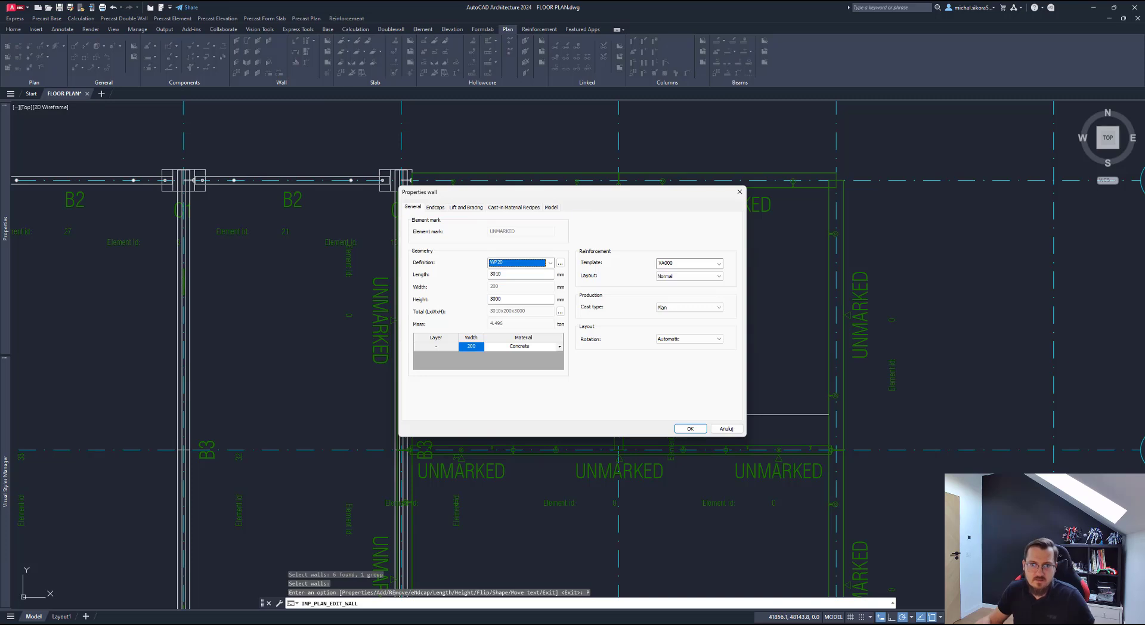
drag(565, 194, 564, 214)
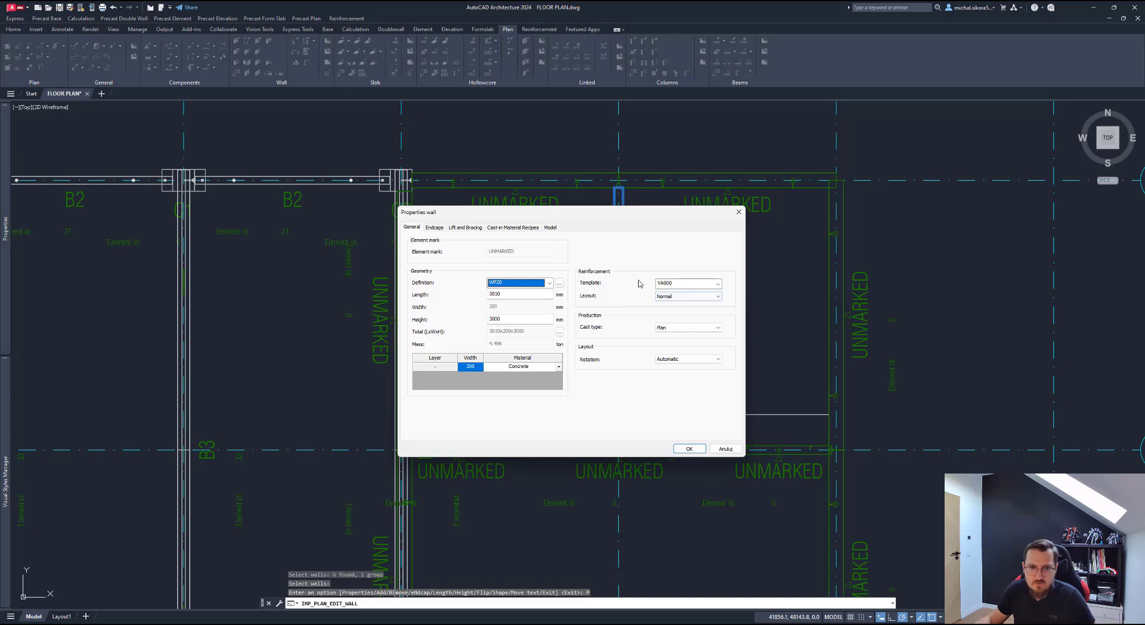
click(672, 327)
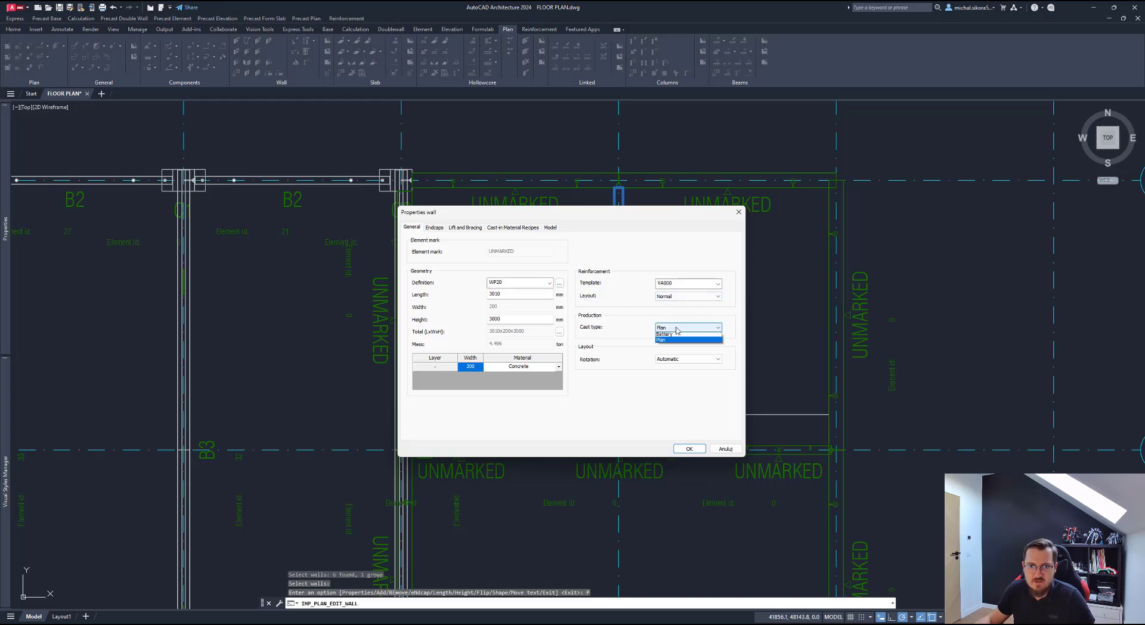
click(635, 320)
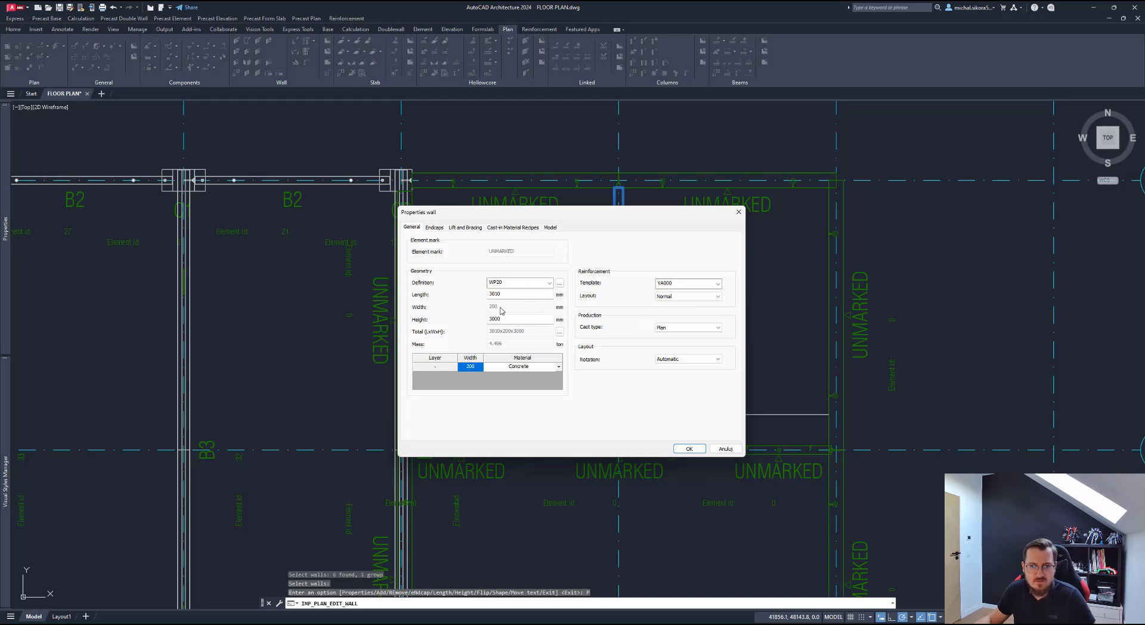
Step: Review the wall panel's outer-edge endcaps and its lift and bracing settings
click(433, 227)
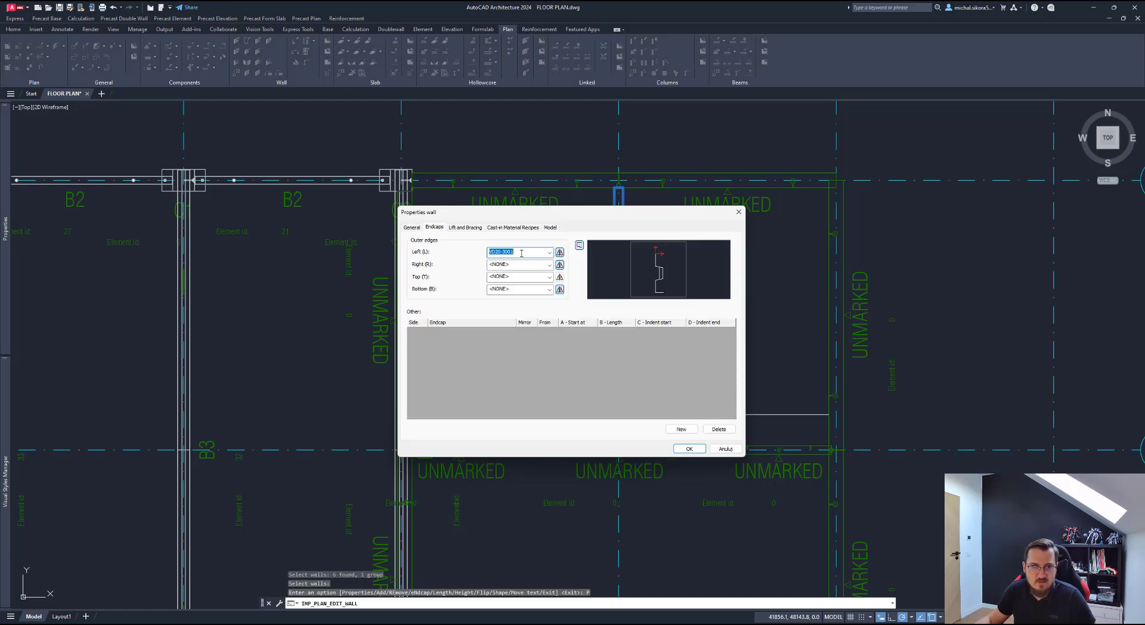
drag(578, 219, 571, 190)
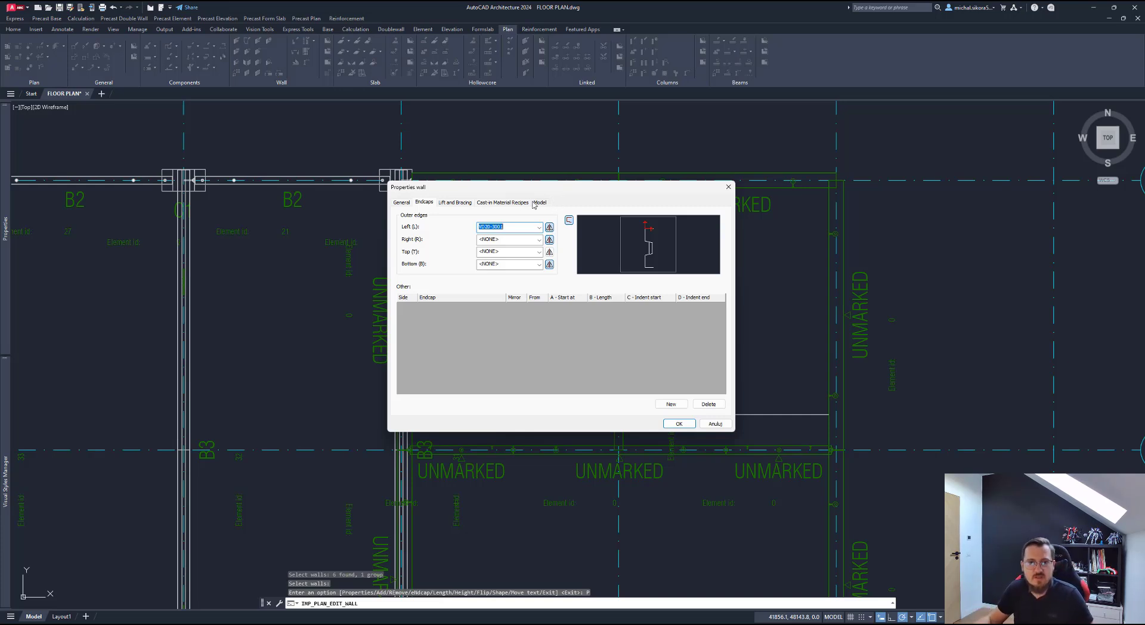
click(459, 202)
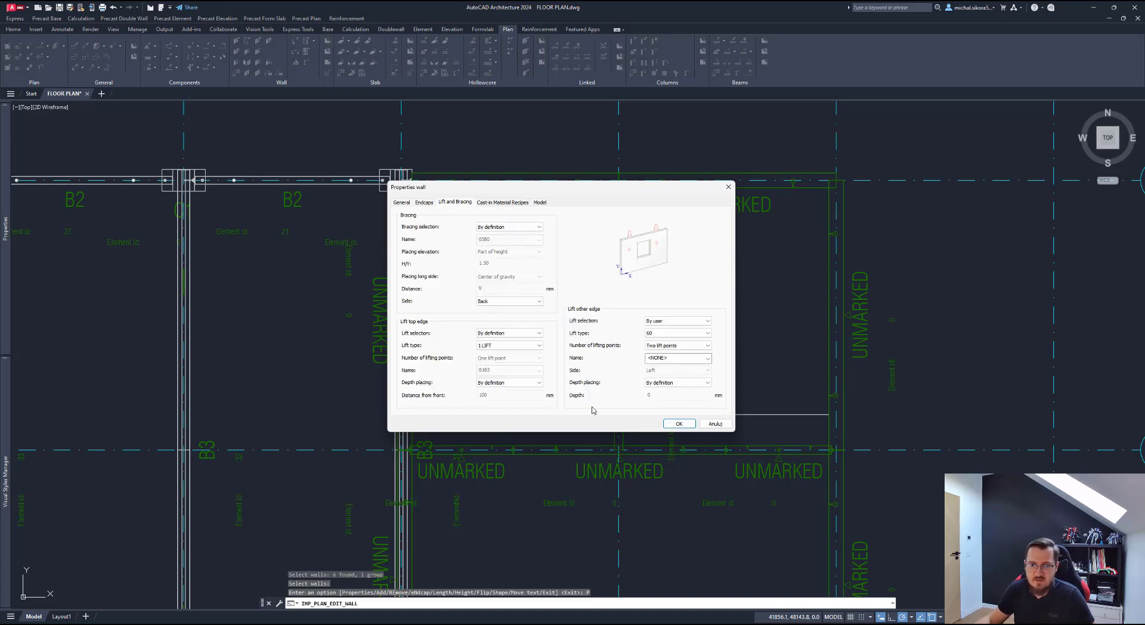
click(425, 203)
click(403, 203)
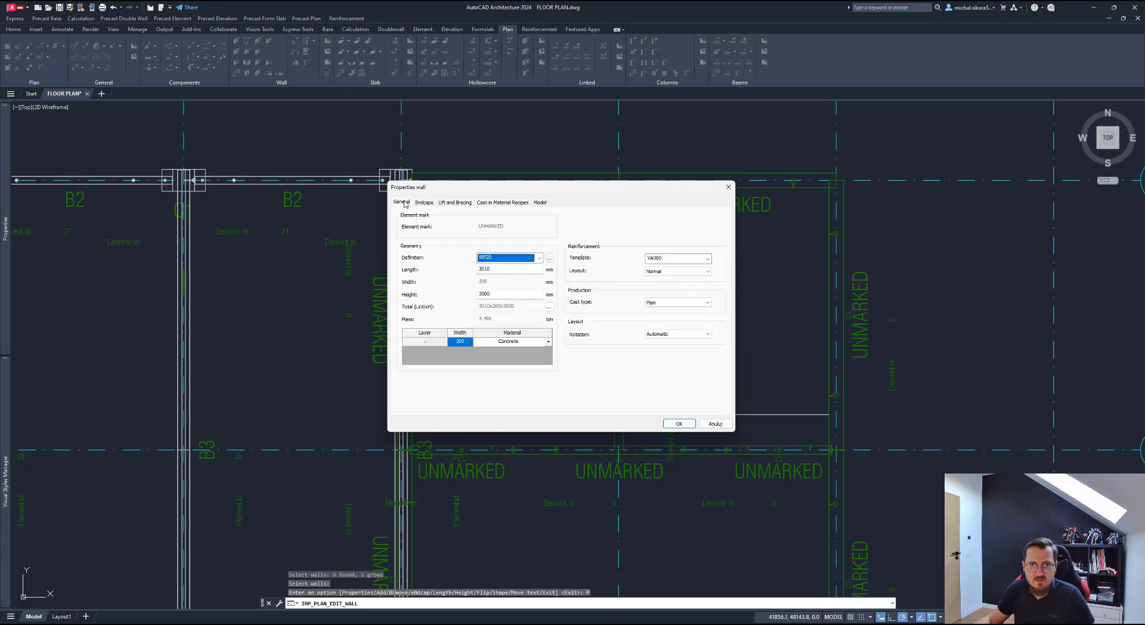
Step: Check the wall definitions available for import, keep WP20 for the panel, and finish editing the wall
click(549, 257)
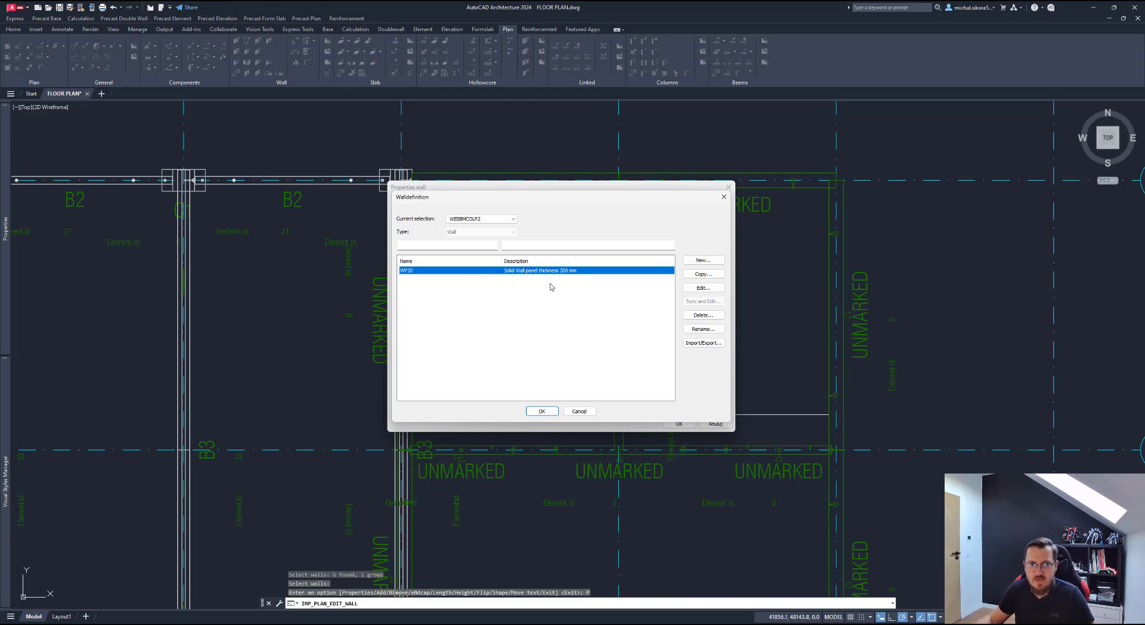
click(708, 343)
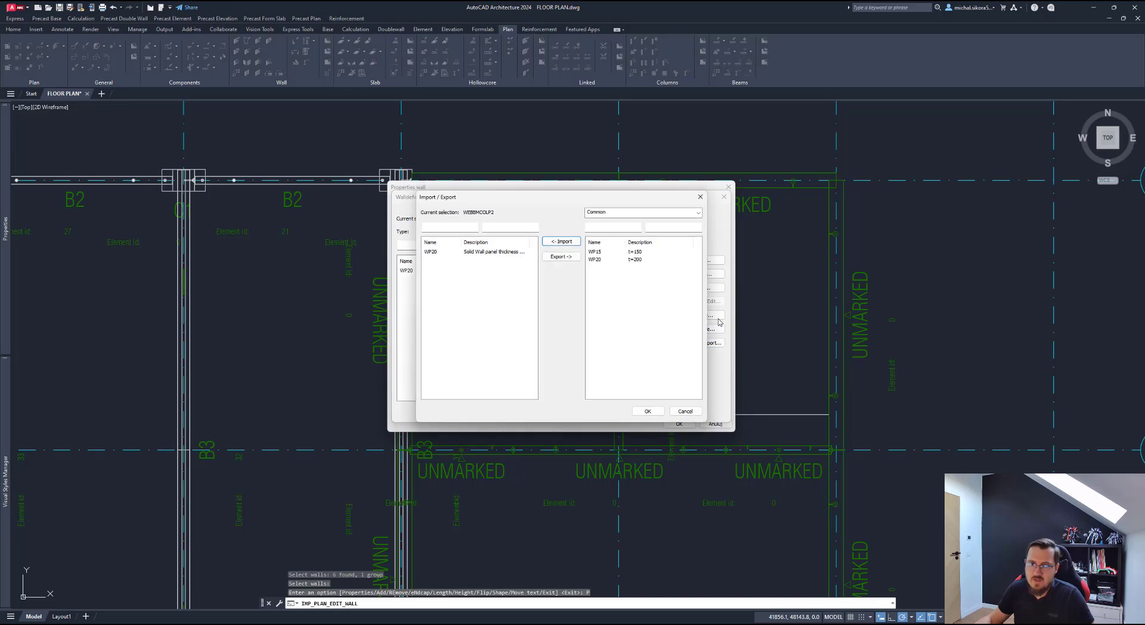
click(700, 197)
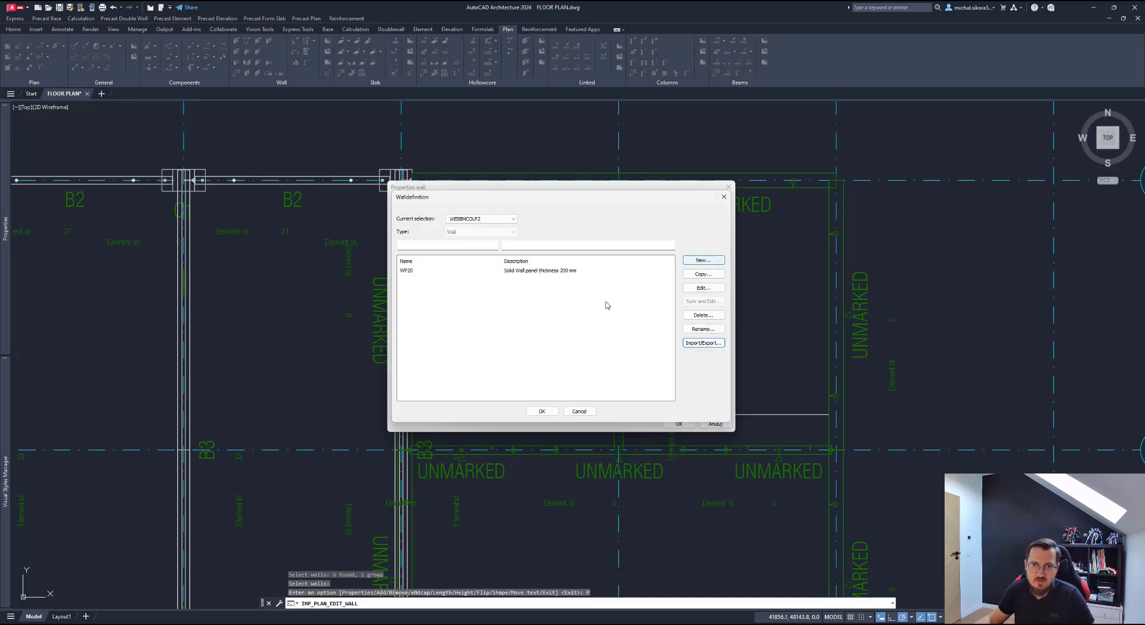
click(525, 271)
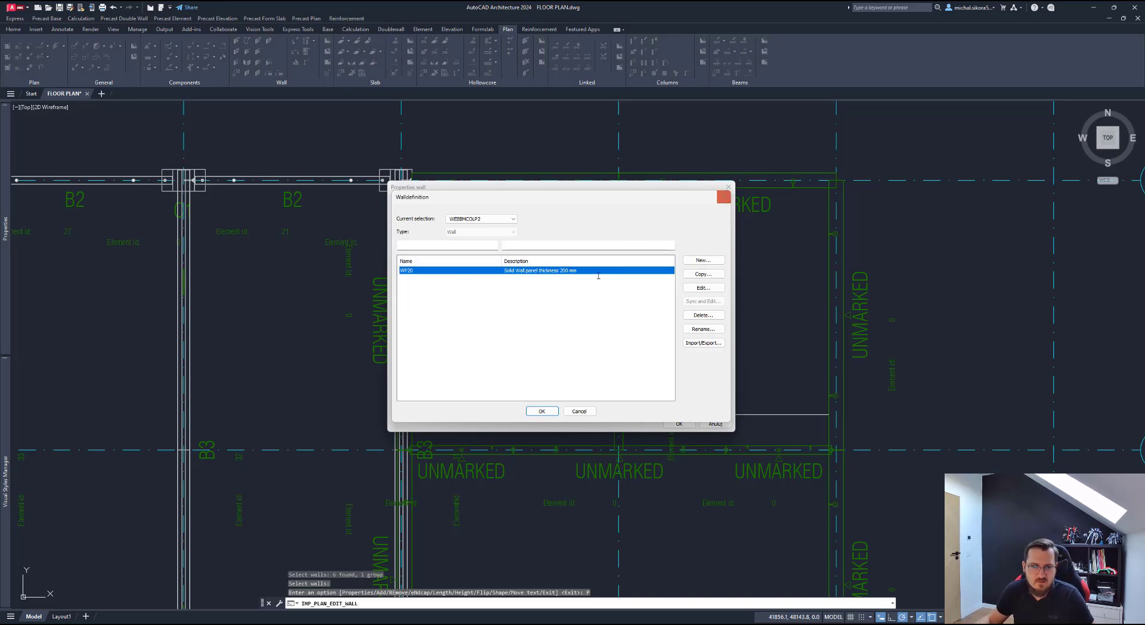
click(536, 412)
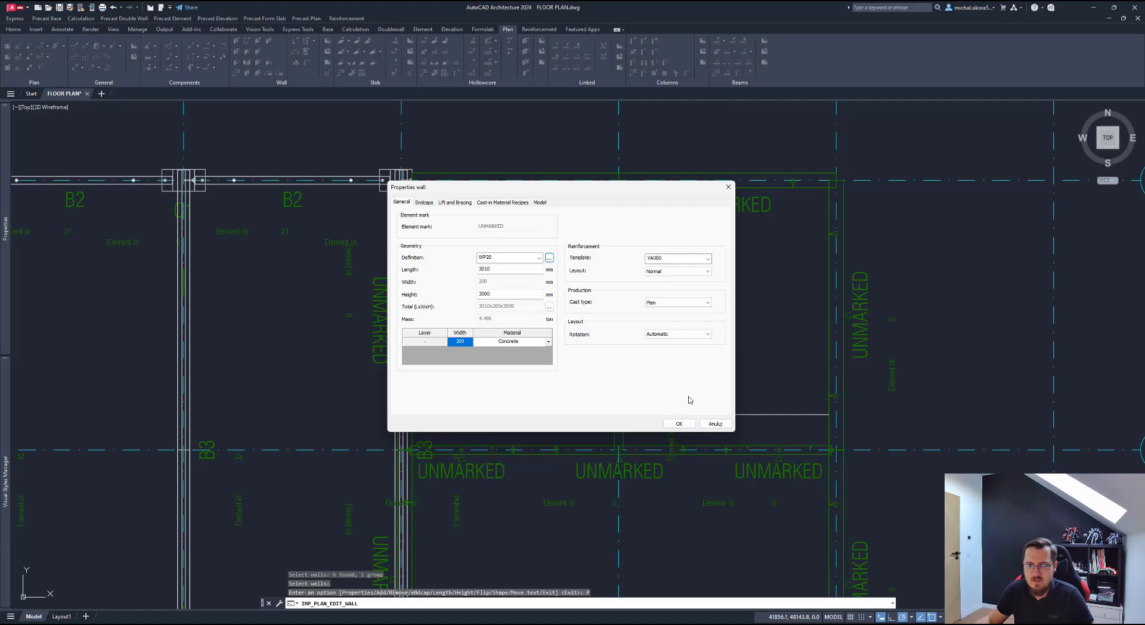
click(680, 423)
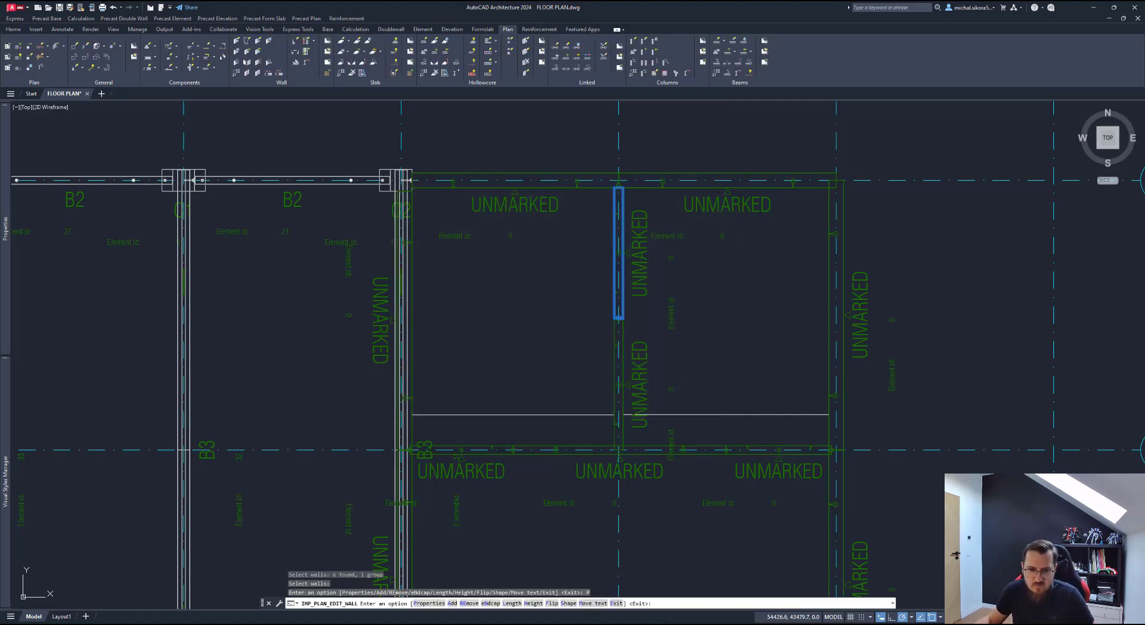
key(Down)
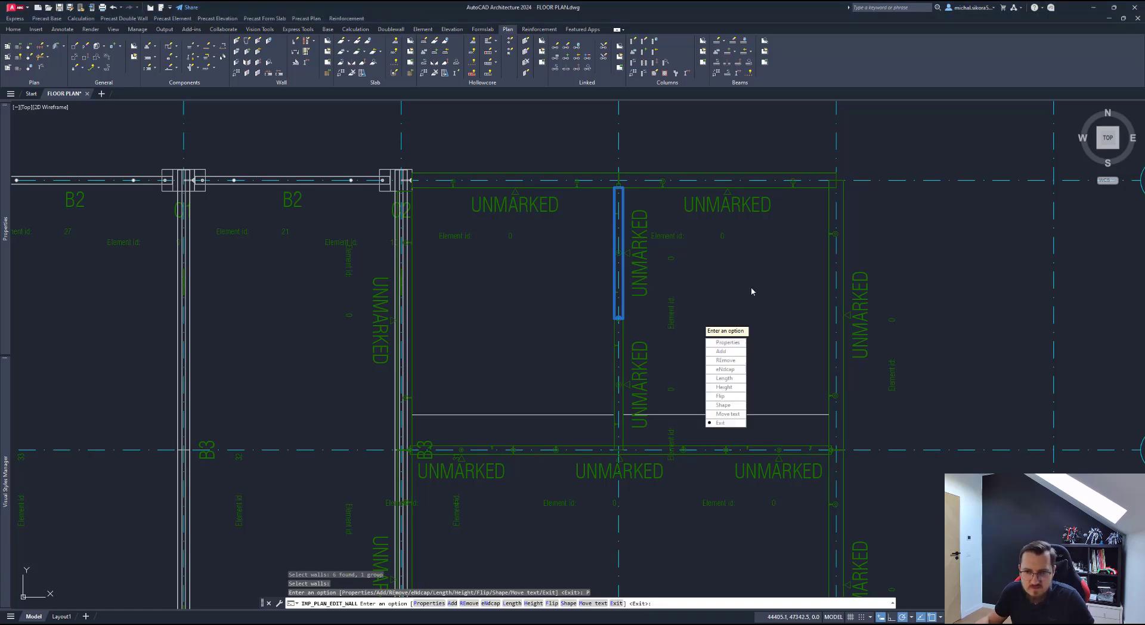
click(724, 423)
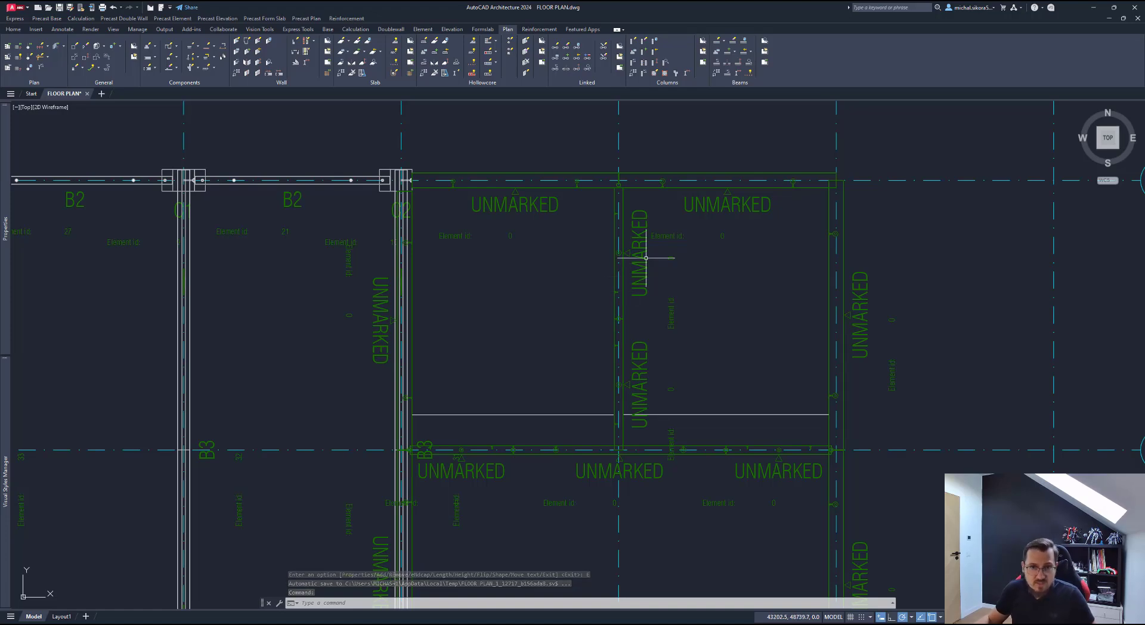
Step: Examine the panel divisions of the internal and outer walls in the bay between grids 6 and 8
scroll(623, 450, up, 2)
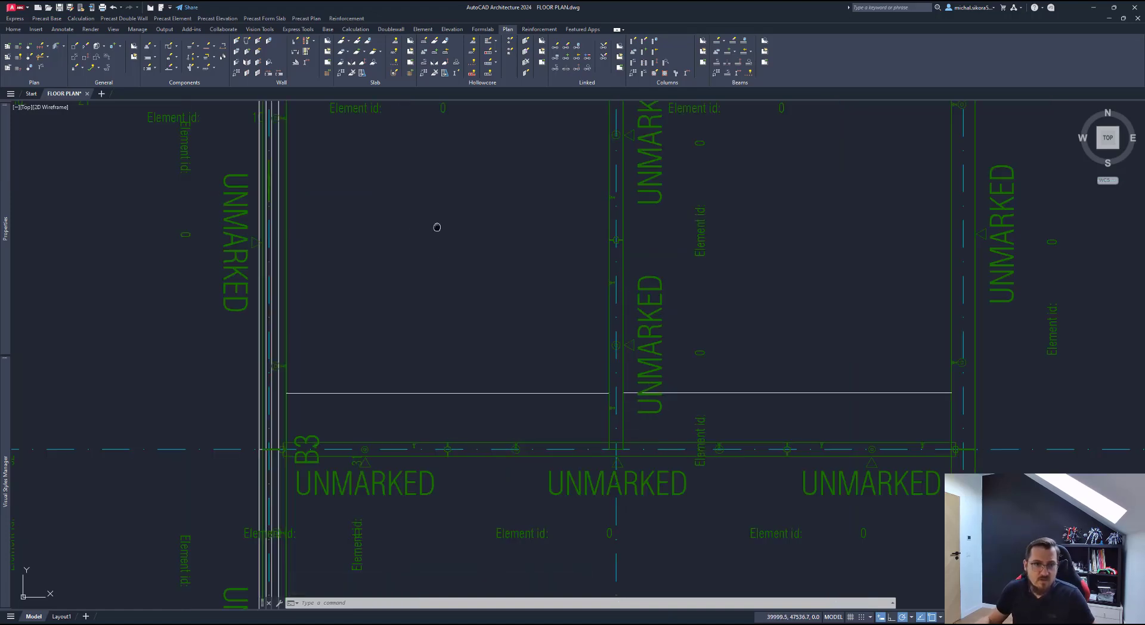
middle_drag(437, 227, 460, 383)
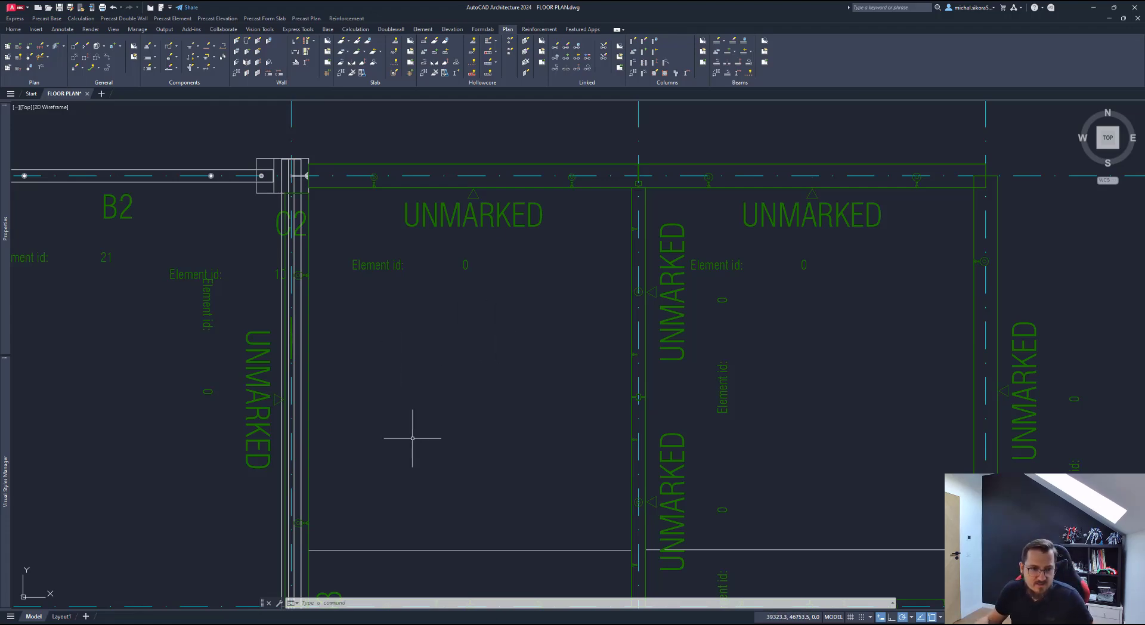
middle_drag(413, 440, 525, 275)
scroll(483, 220, down, 4)
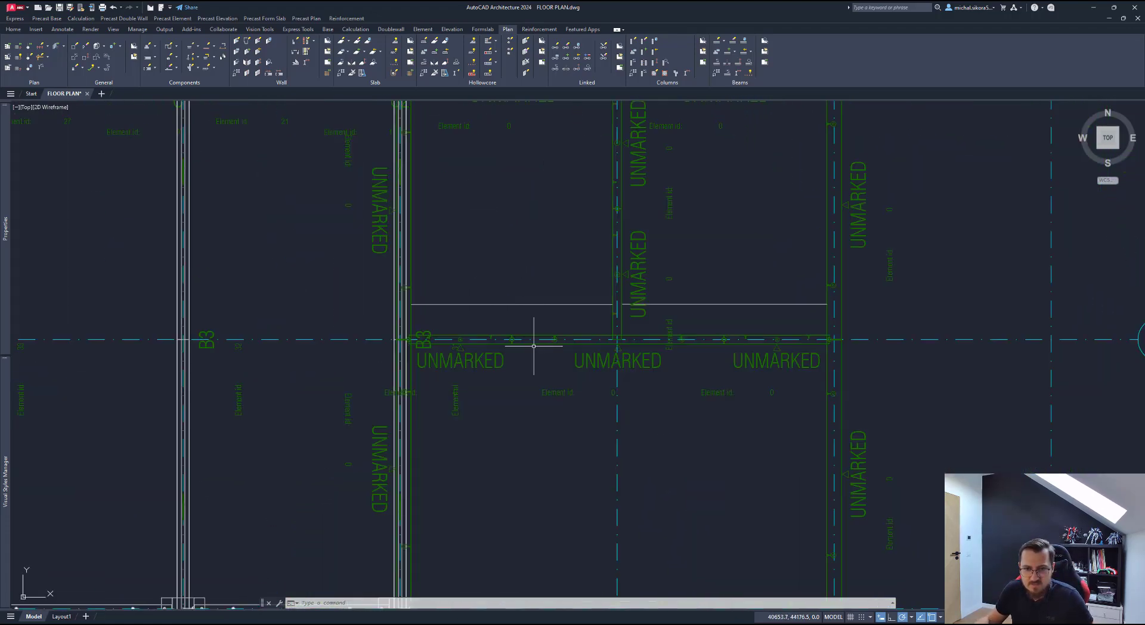
middle_drag(540, 327, 539, 339)
scroll(562, 467, up, 4)
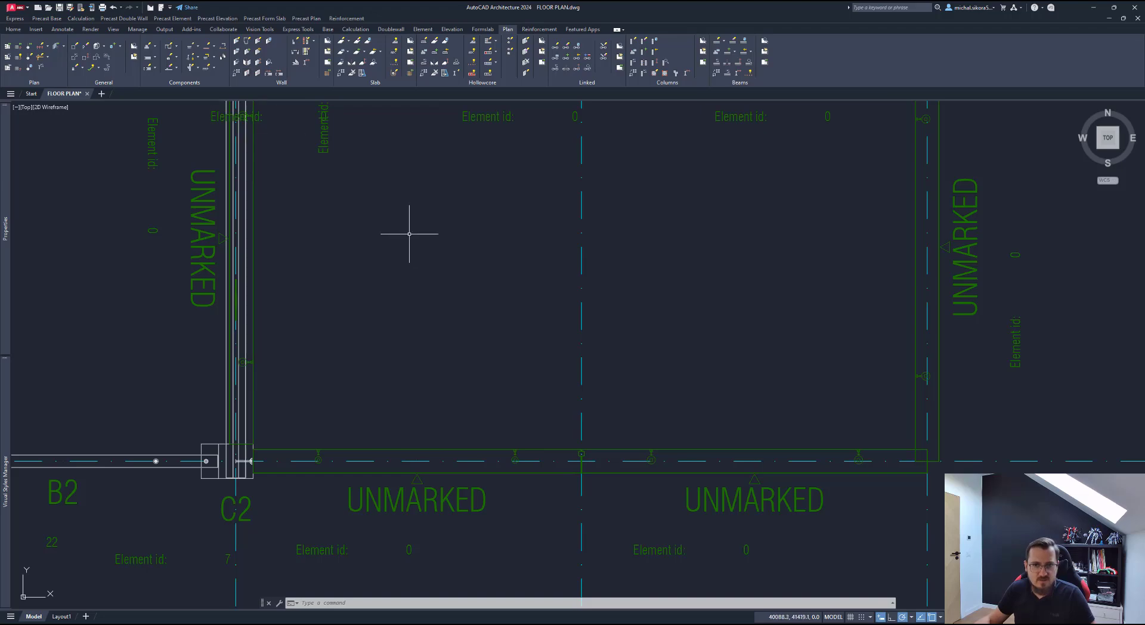
middle_drag(409, 232, 376, 375)
scroll(388, 340, down, 3)
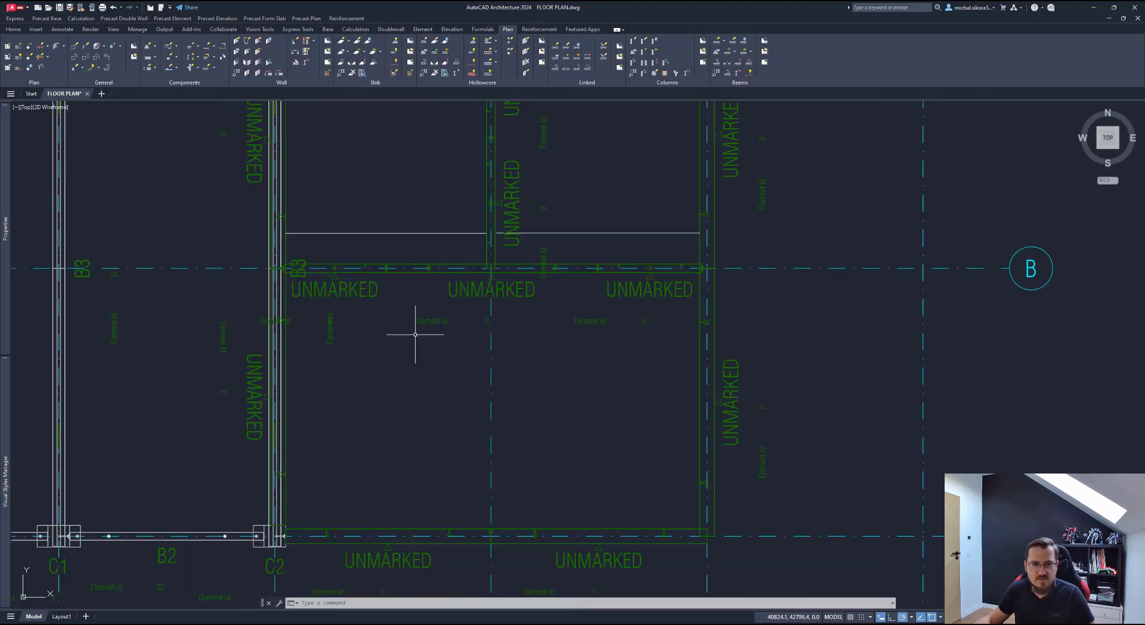
middle_drag(409, 294, 380, 390)
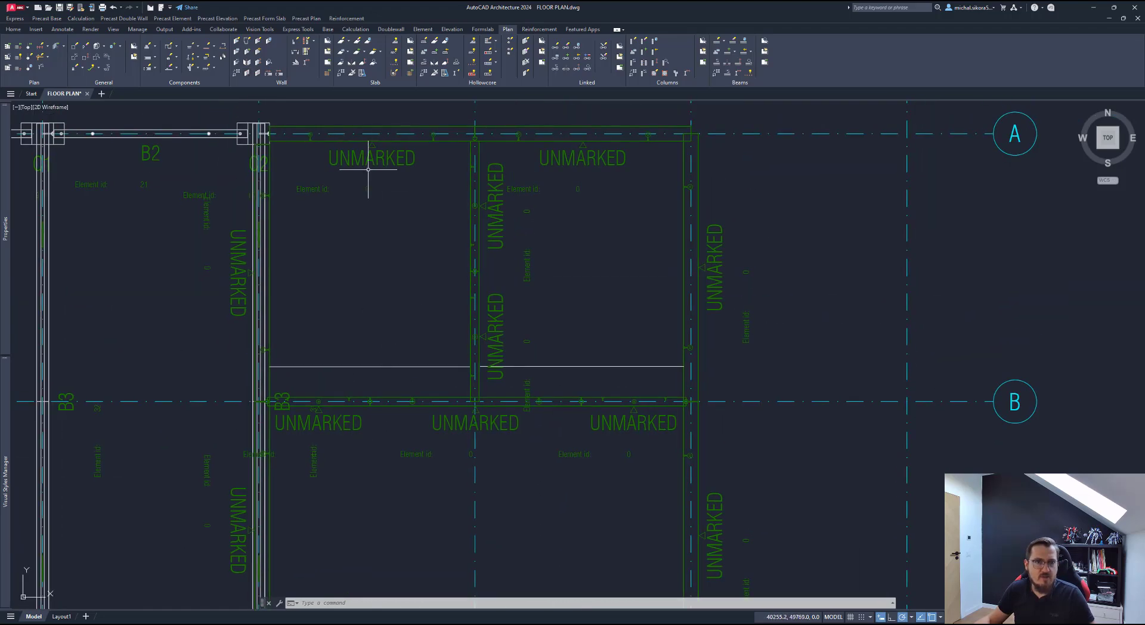
Step: Split the grid A wall between grids 6 and 7 at its midpoint with a gap of 10 and endcap WD34-801
click(246, 73)
click(411, 142)
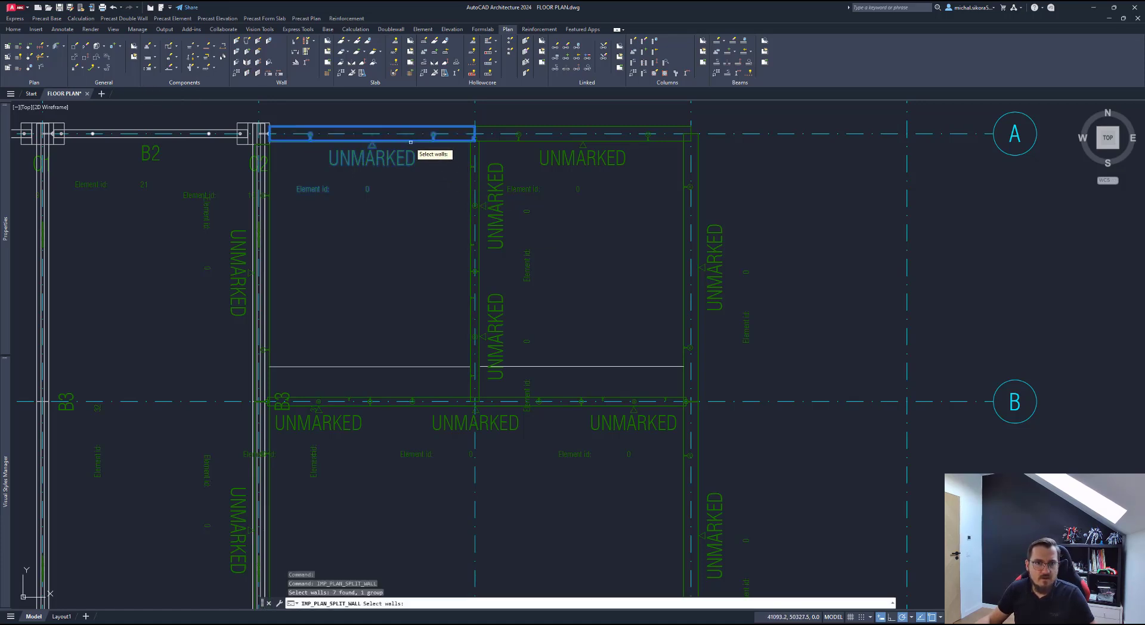
key(Return)
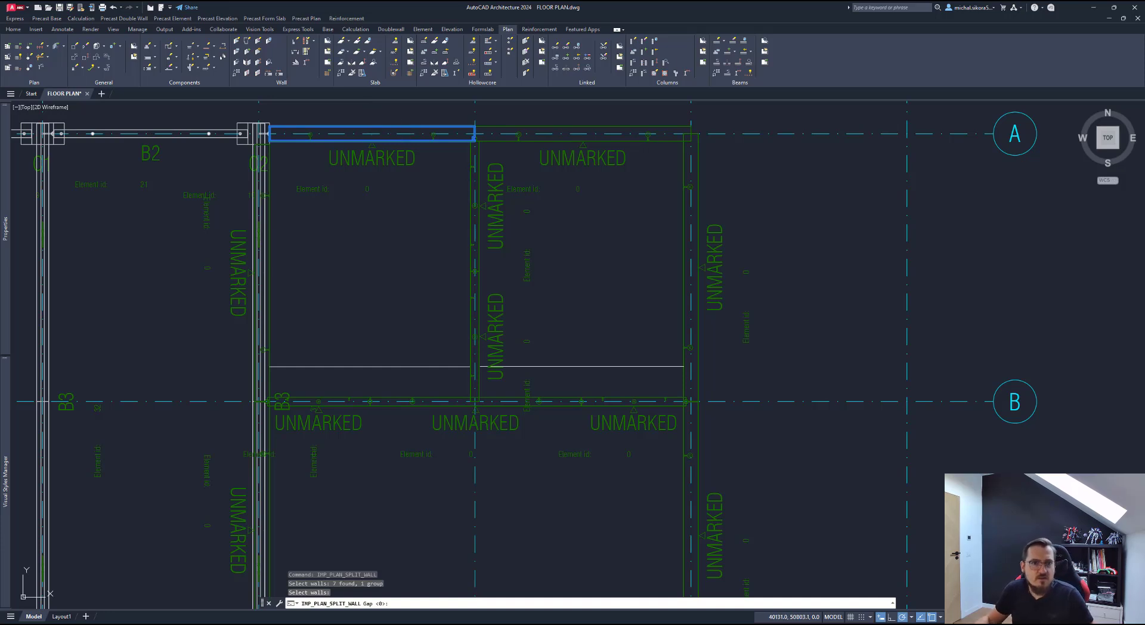
key(Return)
click(602, 263)
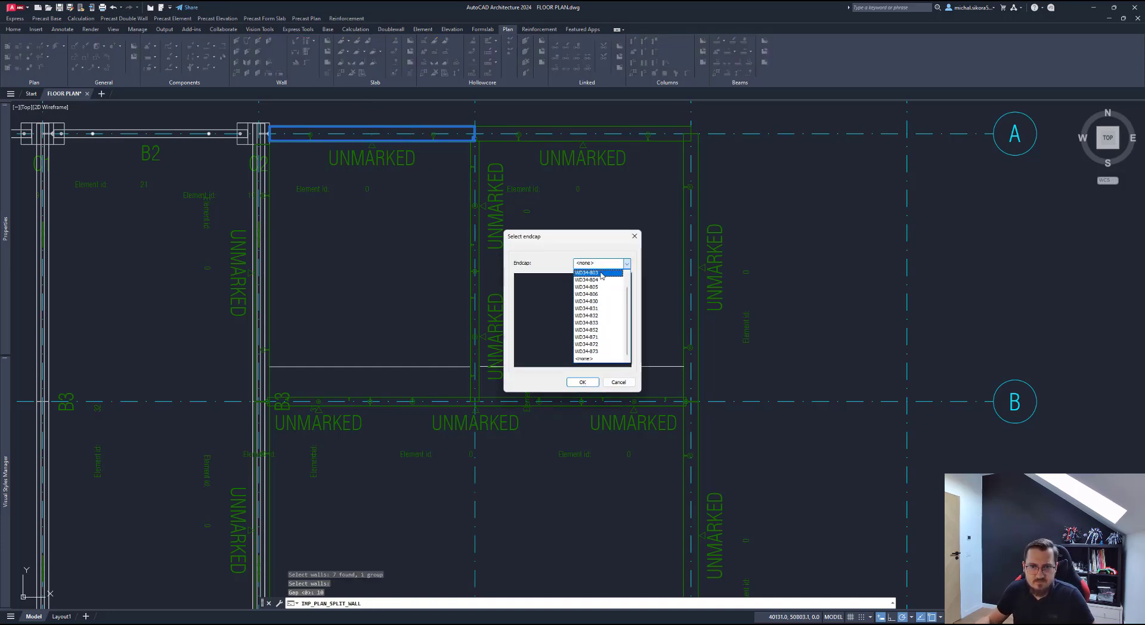
click(599, 279)
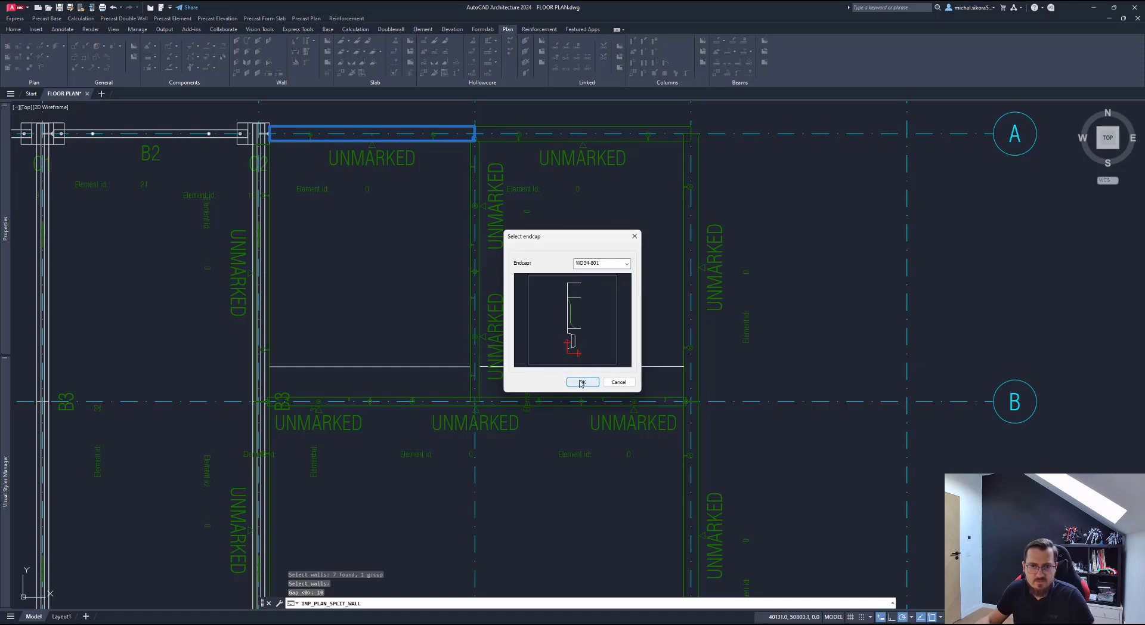
click(582, 382)
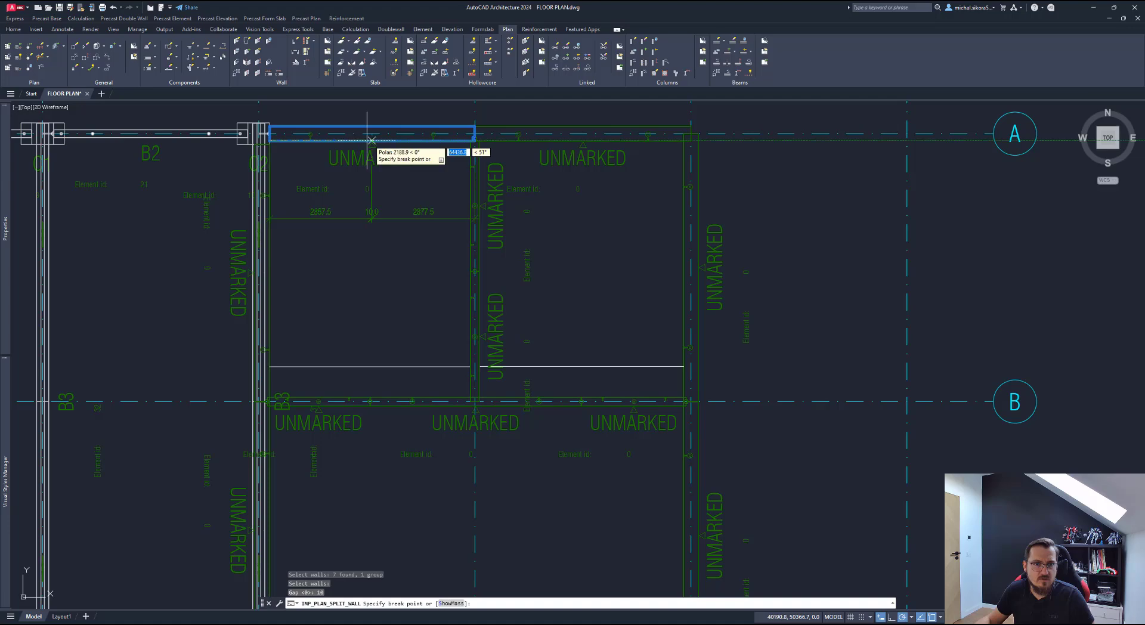
click(374, 140)
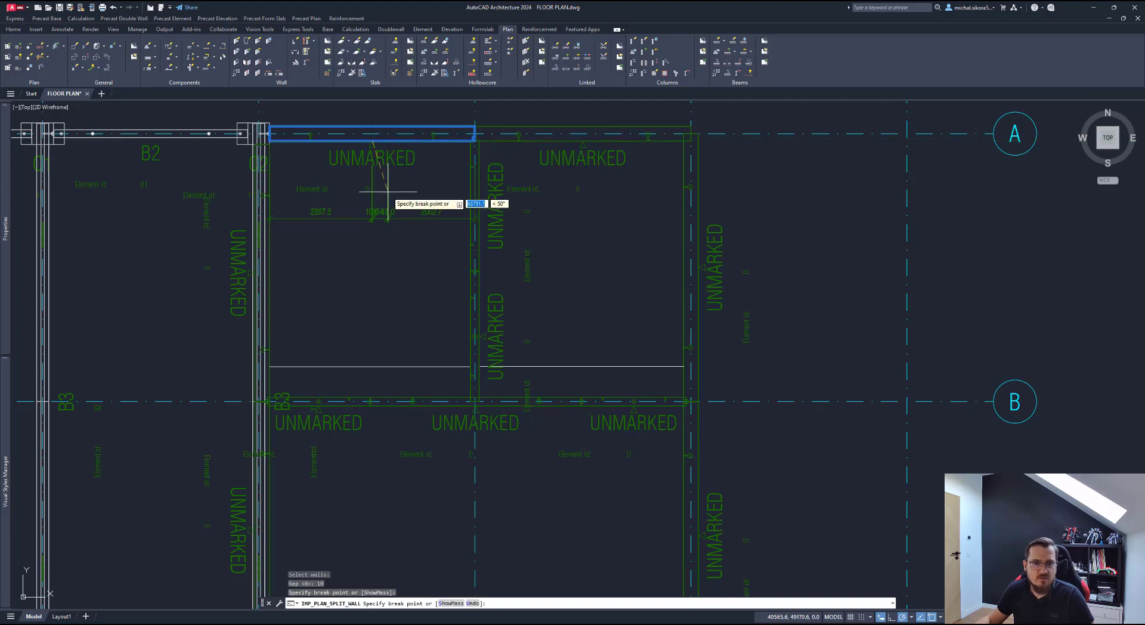
key(Return)
middle_drag(374, 225, 373, 327)
scroll(397, 267, up, 4)
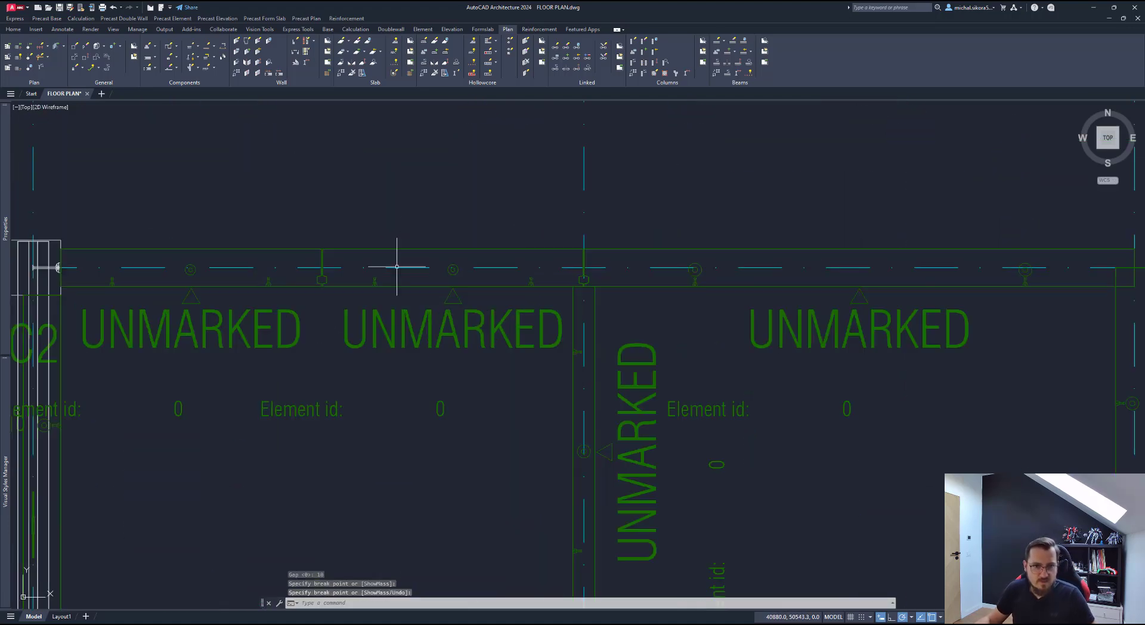
Step: Open the list of cast in material templates
scroll(375, 262, down, 5)
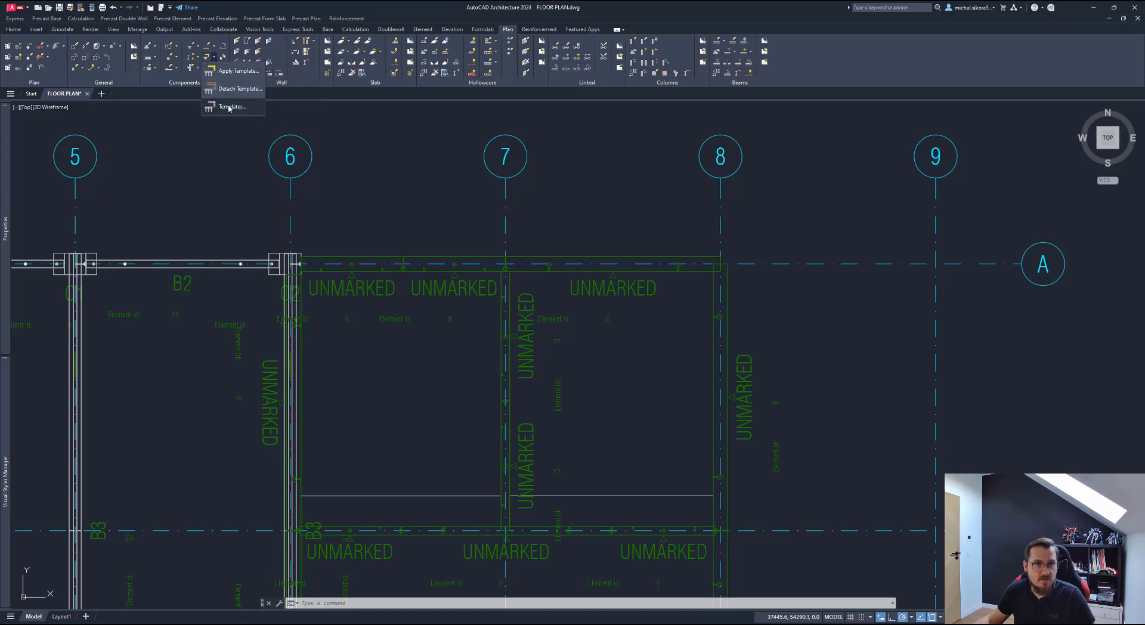
click(444, 72)
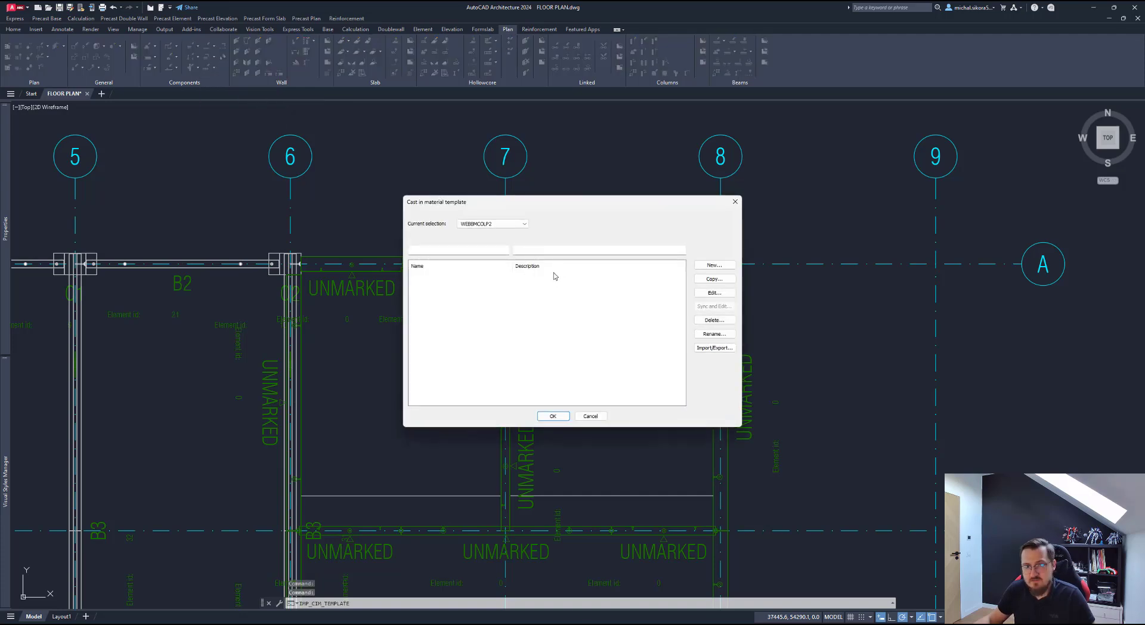
click(715, 348)
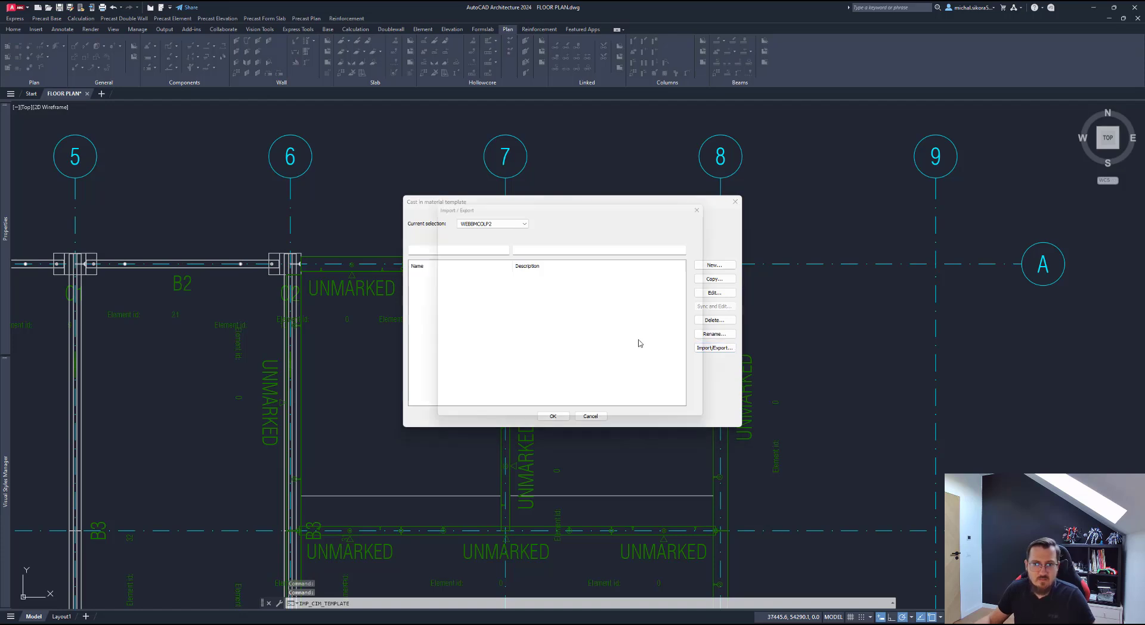
click(617, 258)
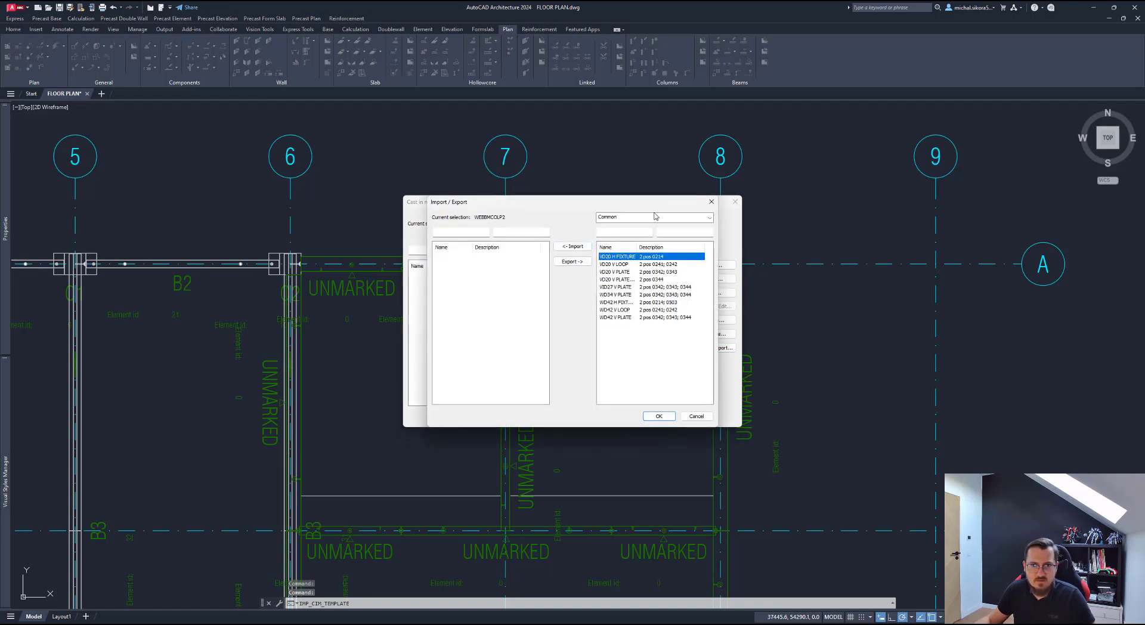
click(711, 203)
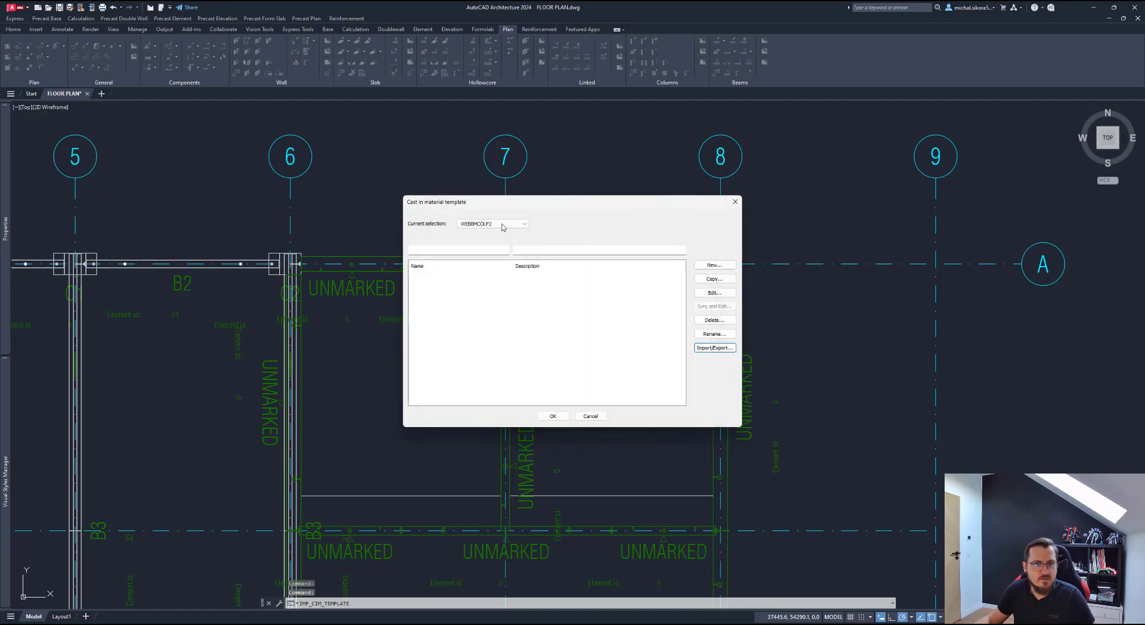
click(716, 349)
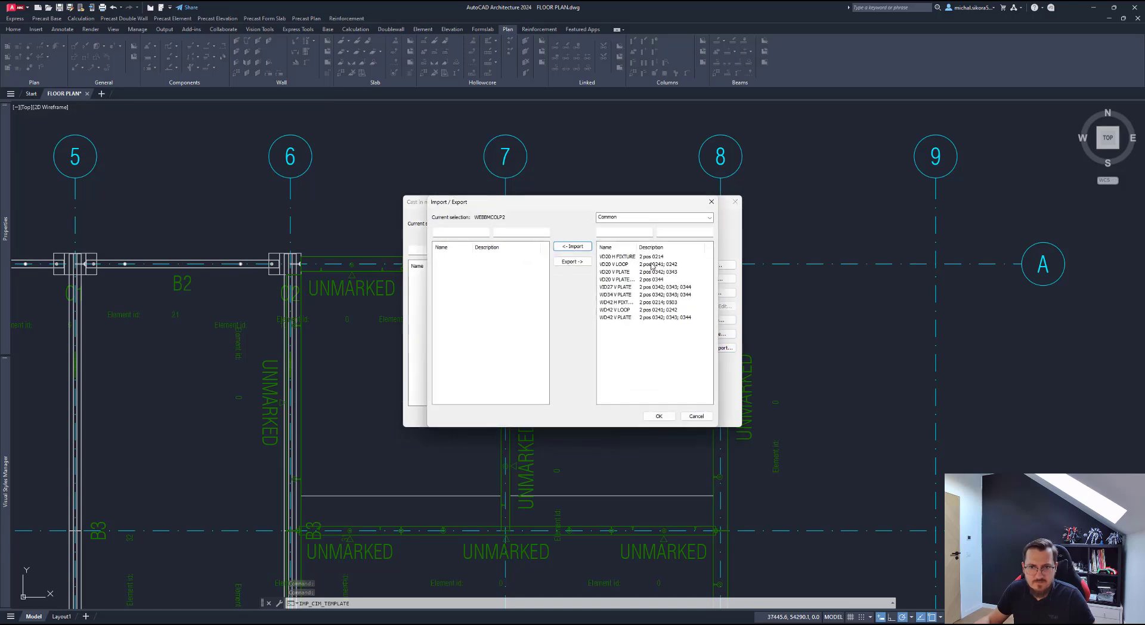
click(634, 257)
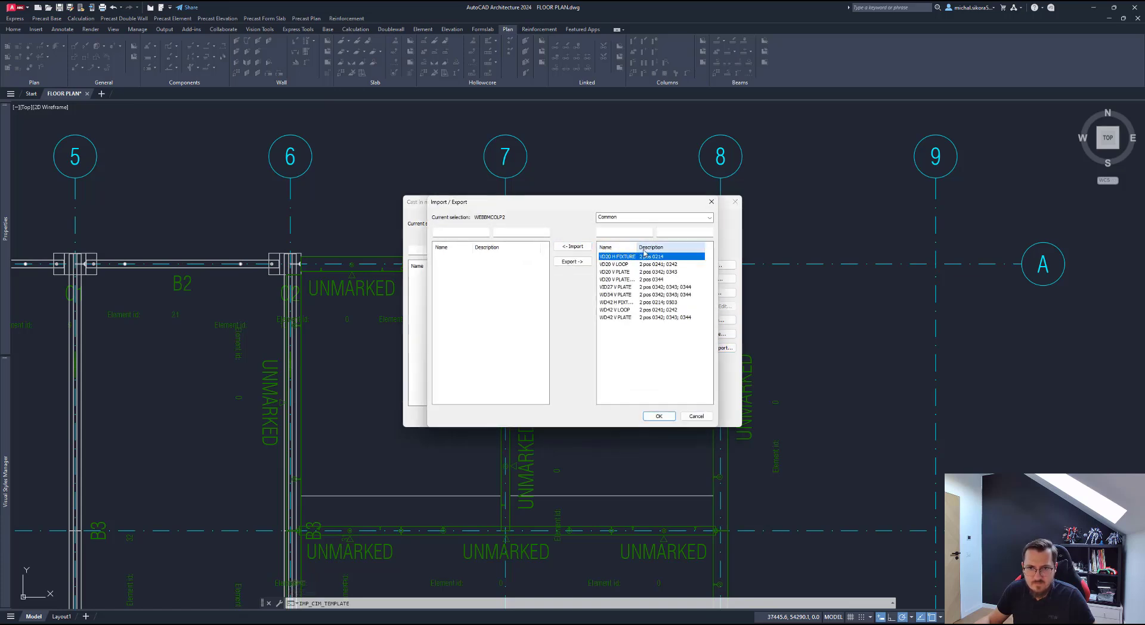
click(614, 318)
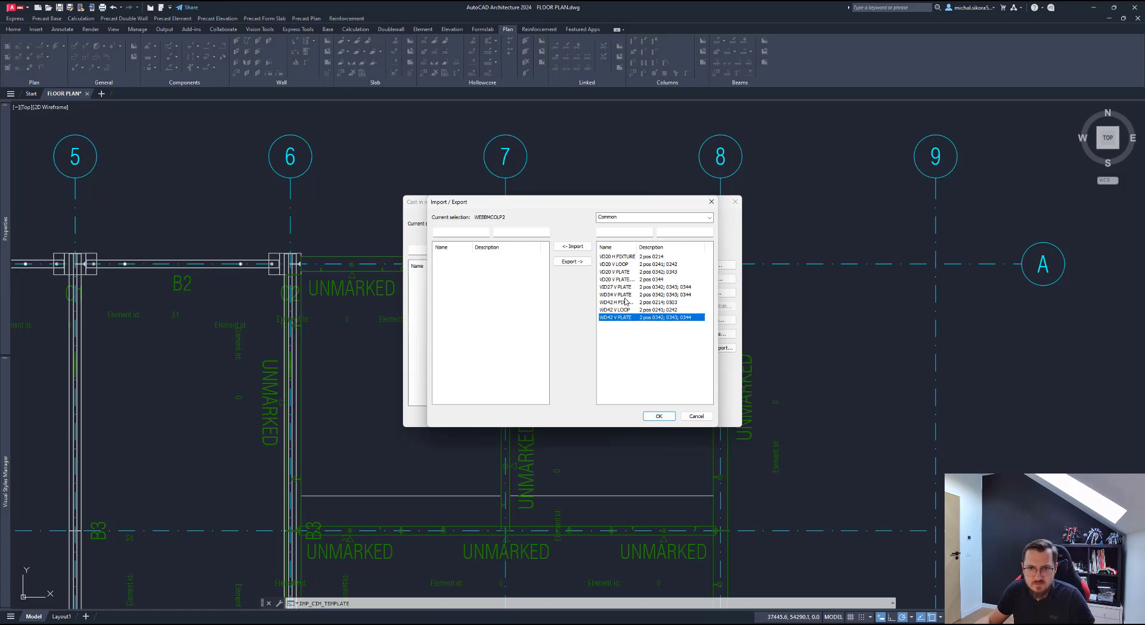
shift+click(615, 258)
click(656, 413)
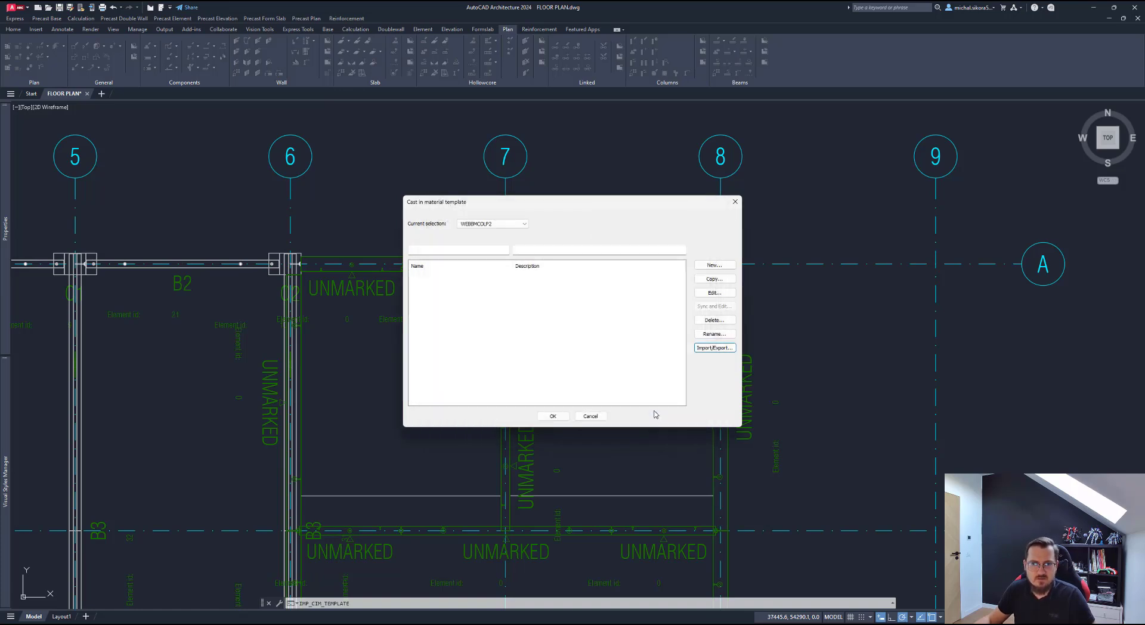
Step: Import all Common cast in material templates, from VD20 H FIXTURE through WD42 V PLATE, into the current selection
click(733, 351)
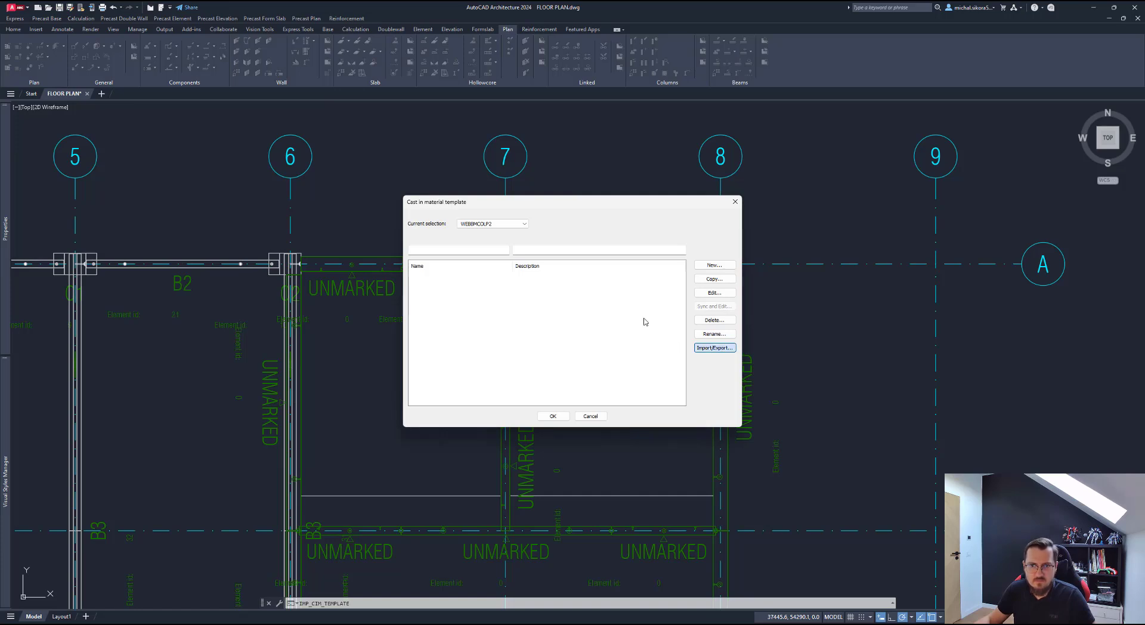
click(619, 258)
shift+click(608, 319)
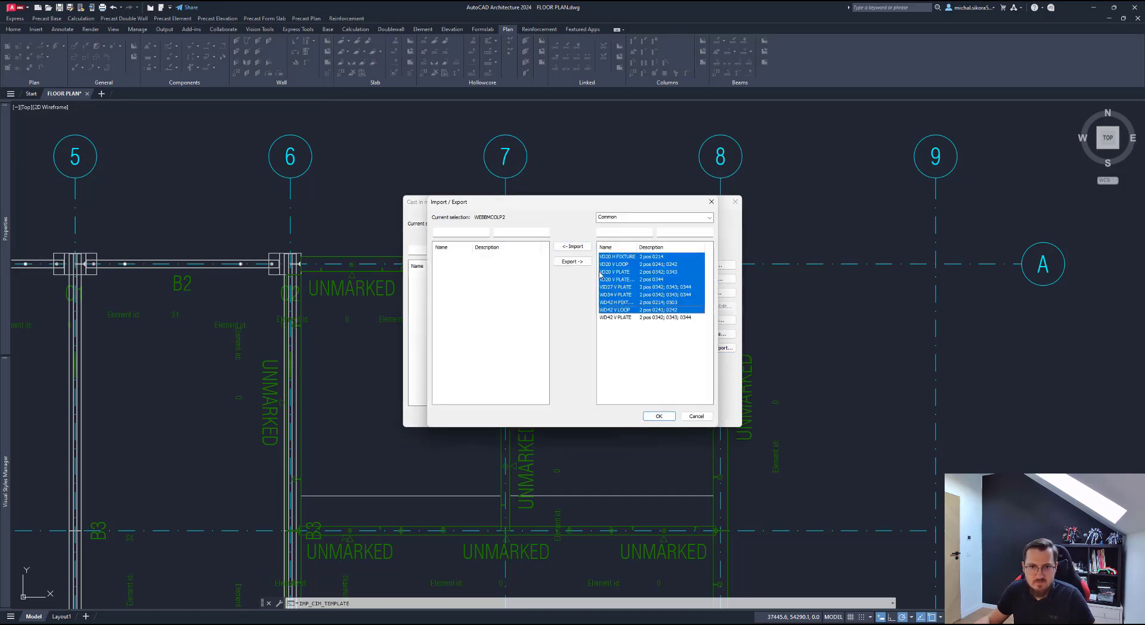
click(573, 247)
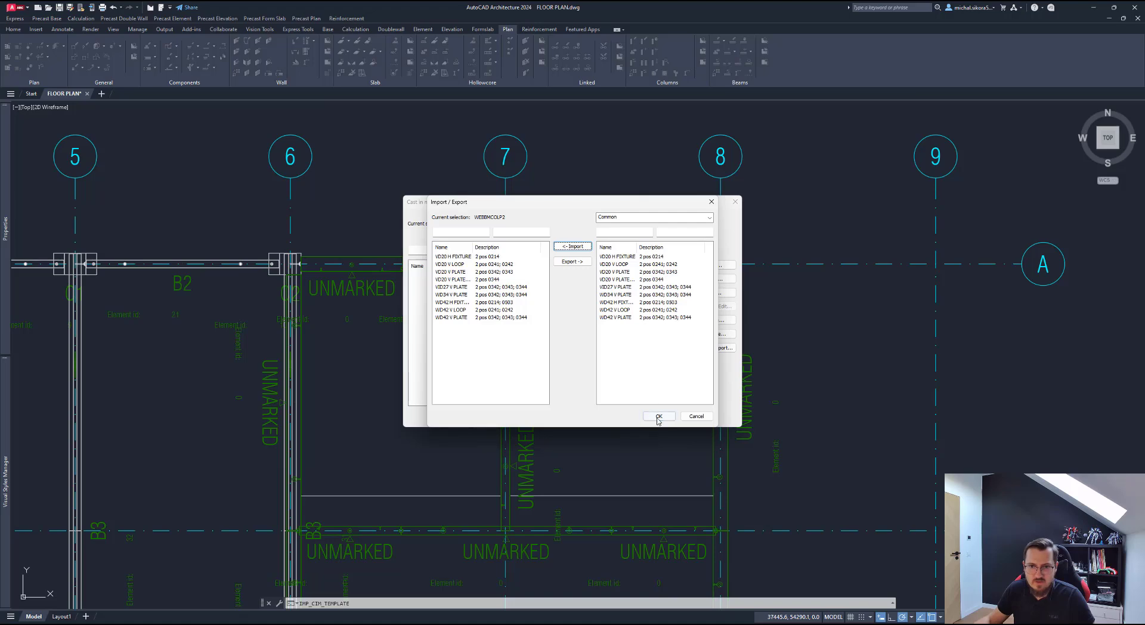
click(511, 333)
key(Return)
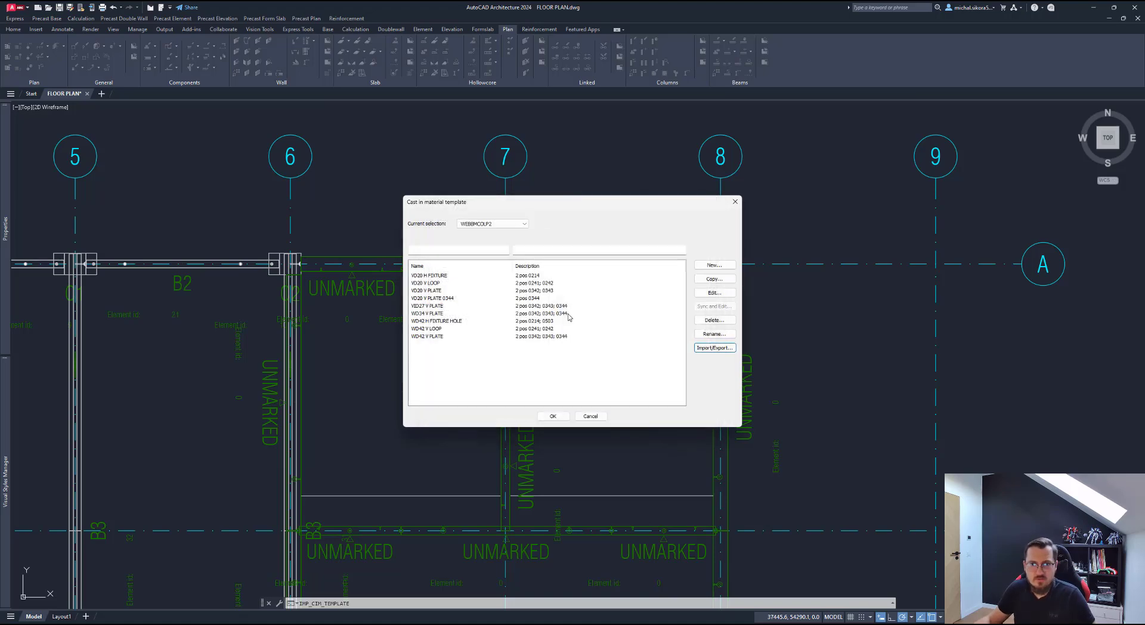
Step: Open the WD34 V PLATE template and the settings of its cast in material 0343 entry for endcap WD42-3001
click(438, 313)
double_click(431, 314)
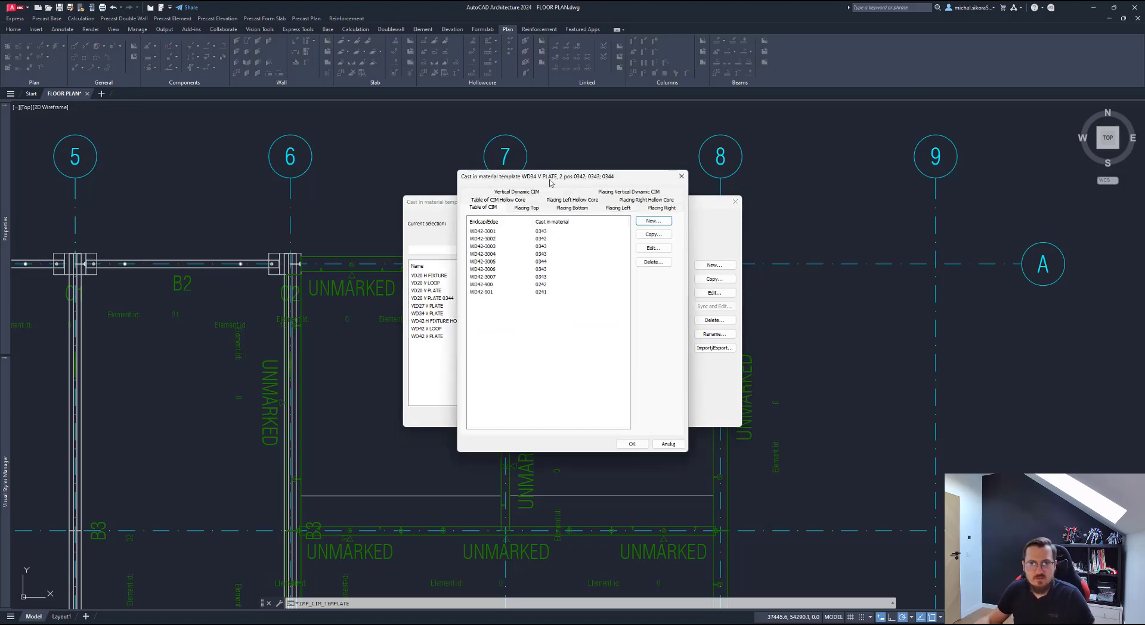
drag(550, 182, 574, 273)
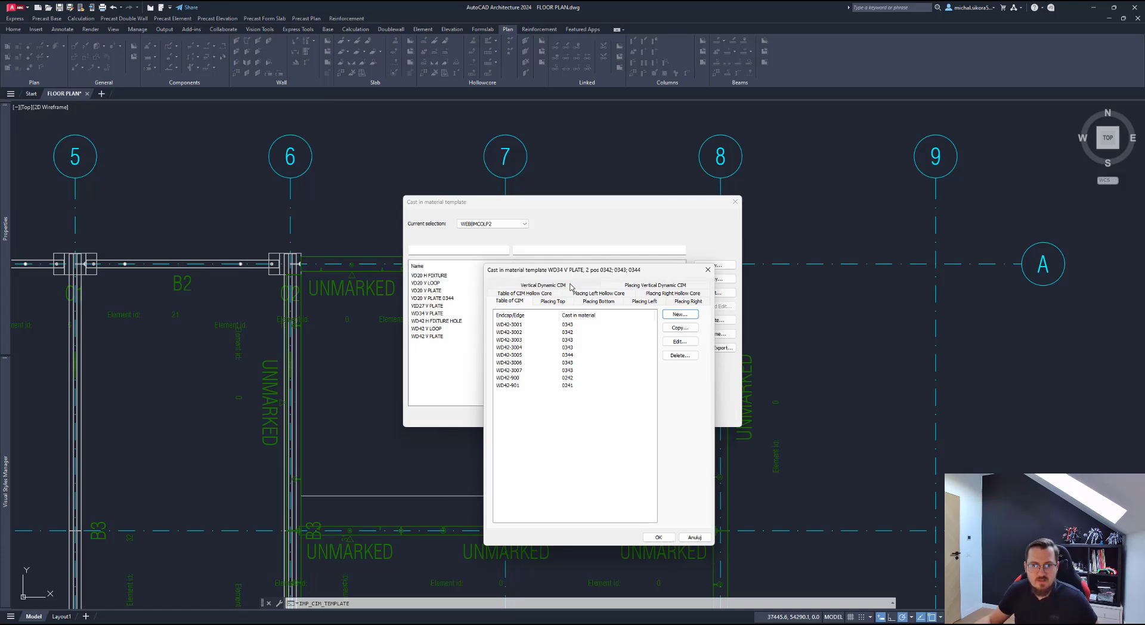
click(513, 326)
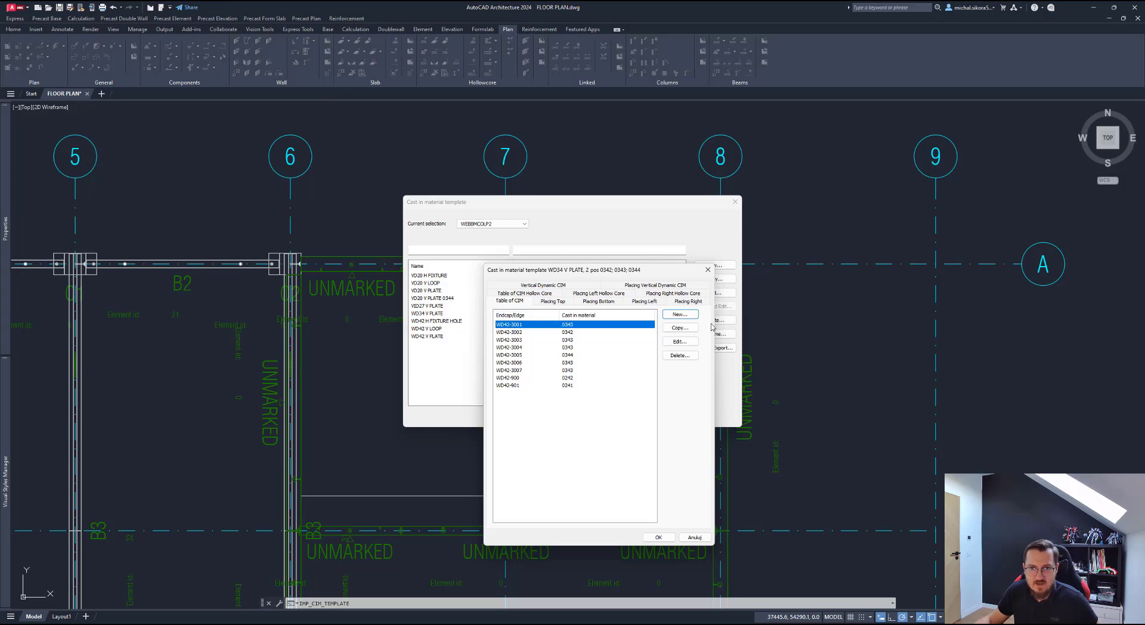
click(680, 341)
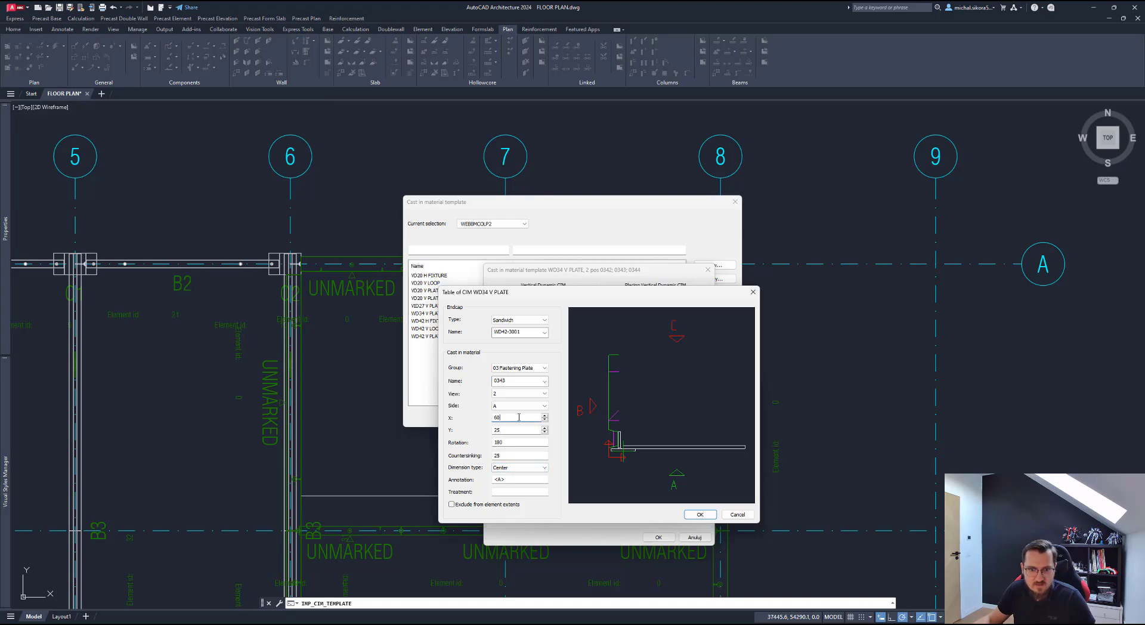
Step: Try other X offsets for fastening plate 0343 at endcap WD42-3001, and set the offset back to 60
click(544, 417)
click(544, 416)
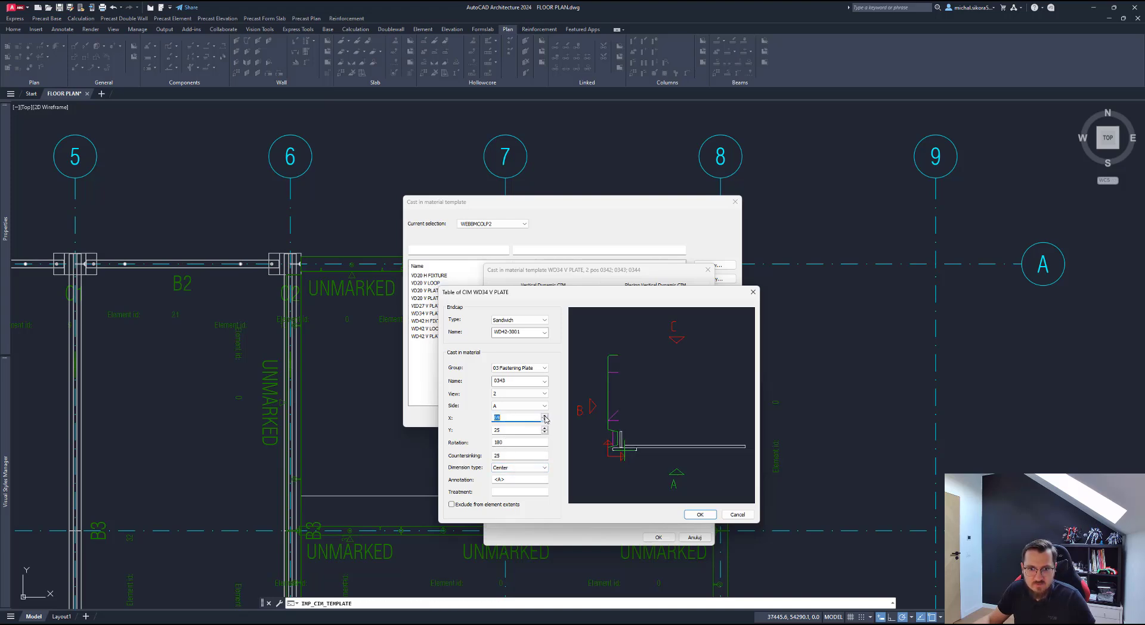
click(544, 416)
click(545, 417)
click(544, 416)
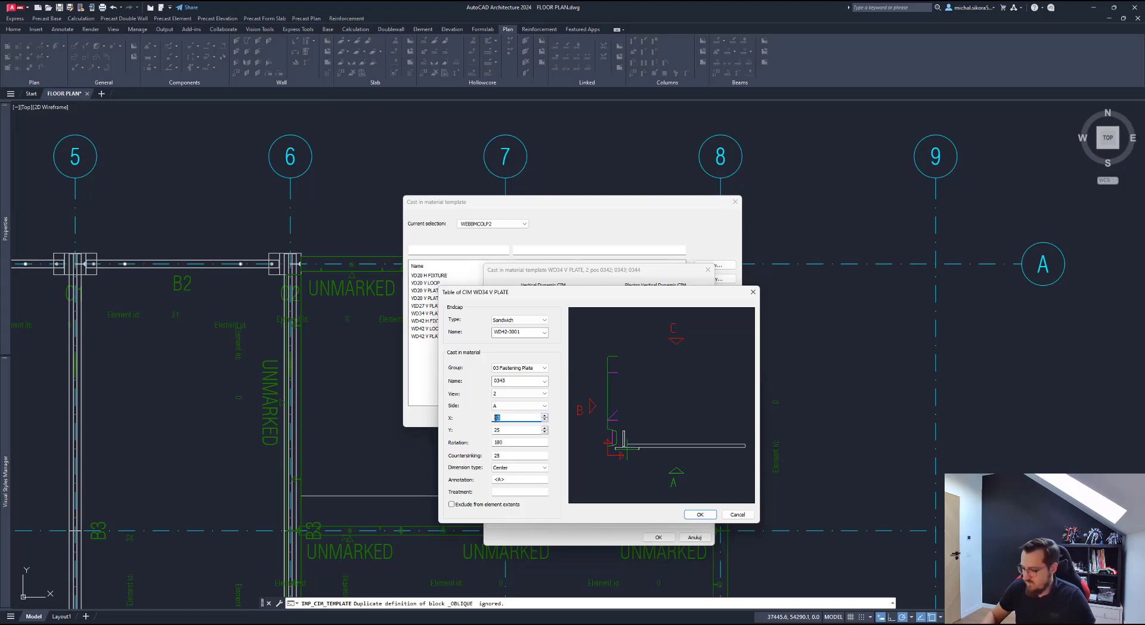
text(60)
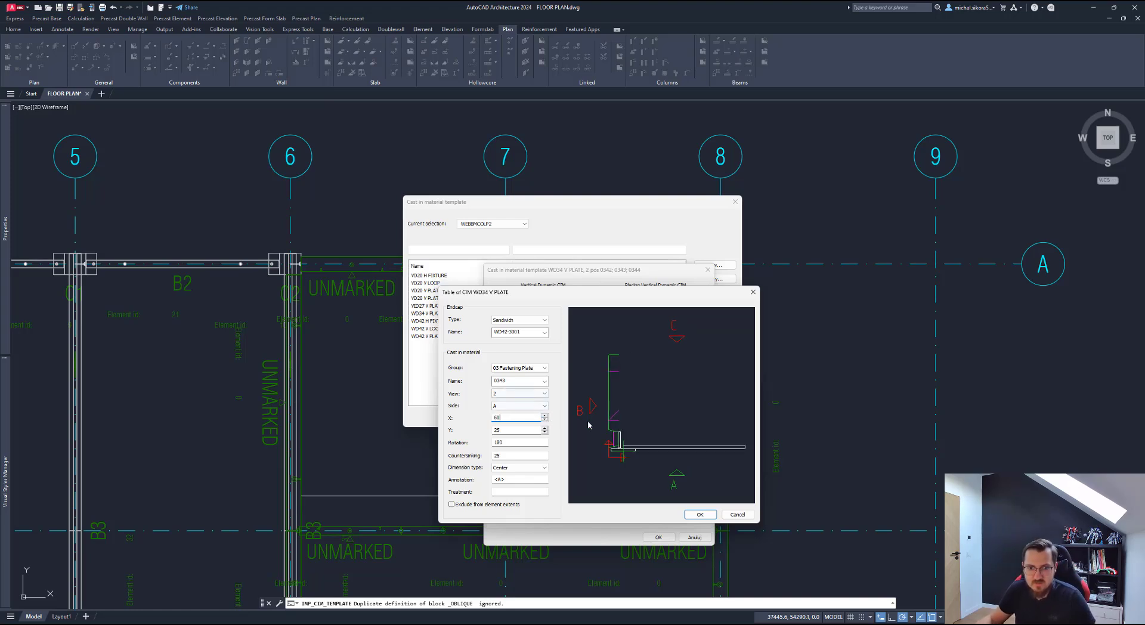
click(700, 514)
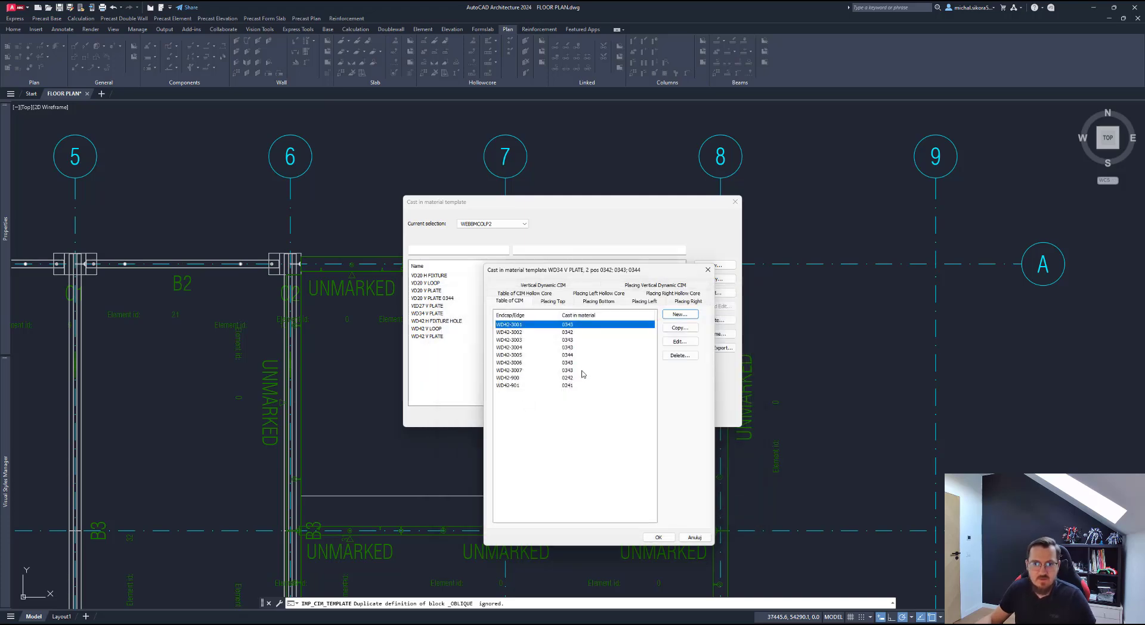
Step: Check which endcaps are available for the WD42-3001 entry, and close the cast in material templates
double_click(566, 326)
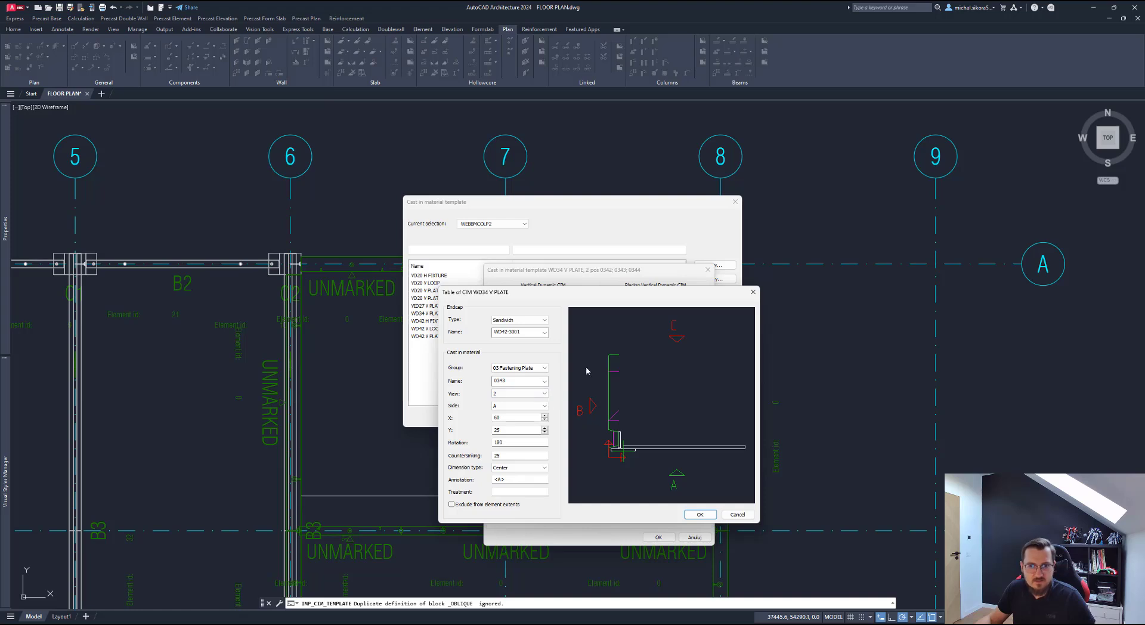
click(528, 335)
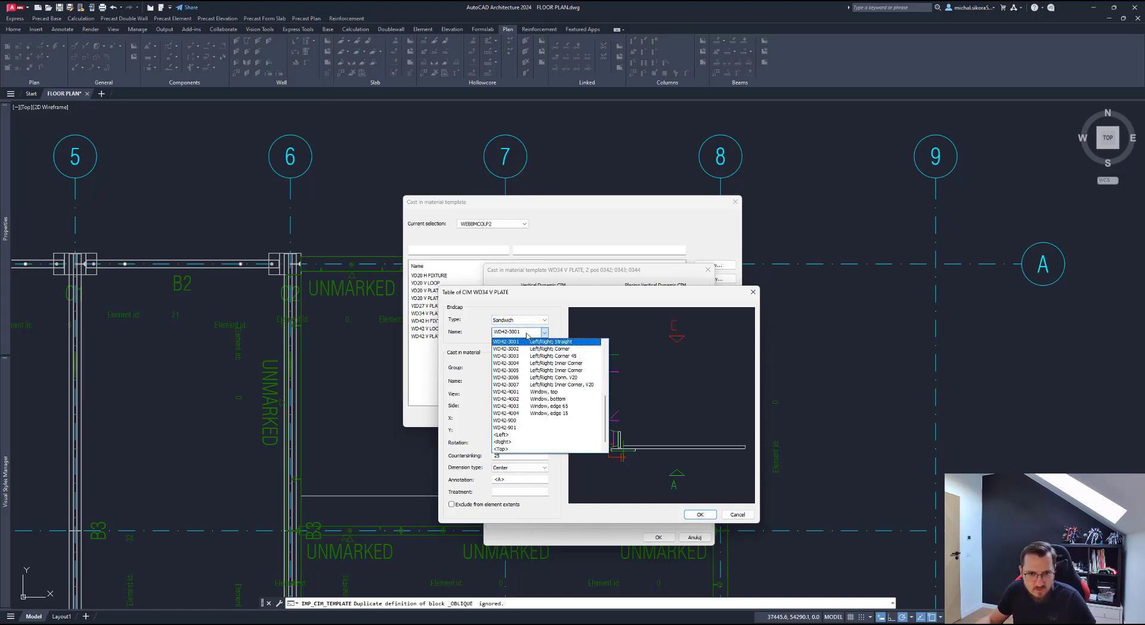
click(754, 293)
click(753, 292)
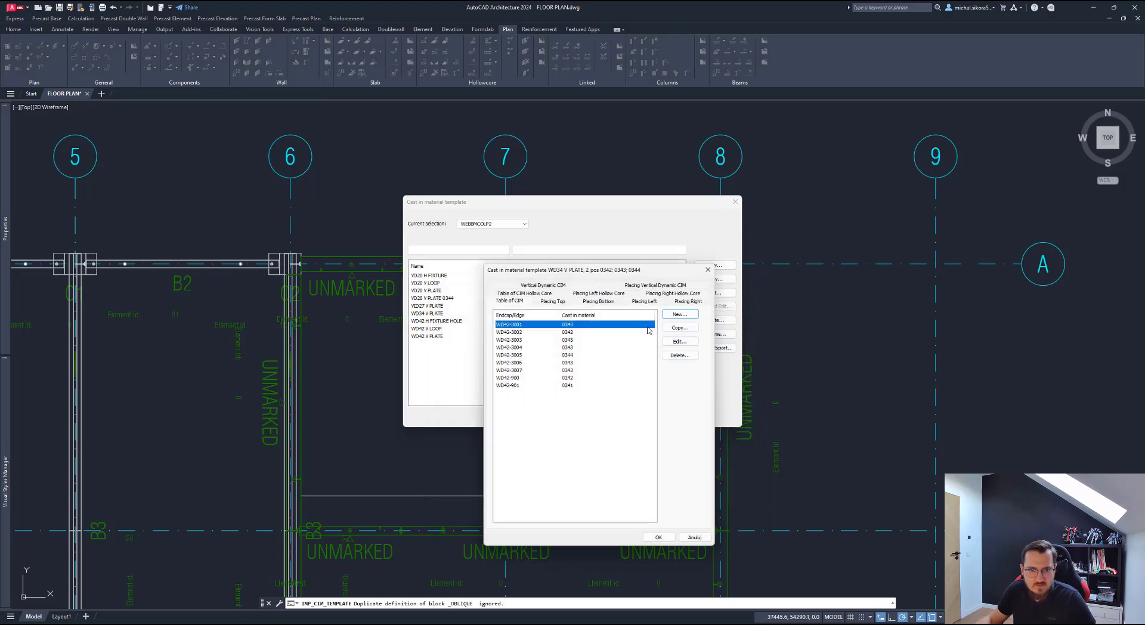
click(708, 269)
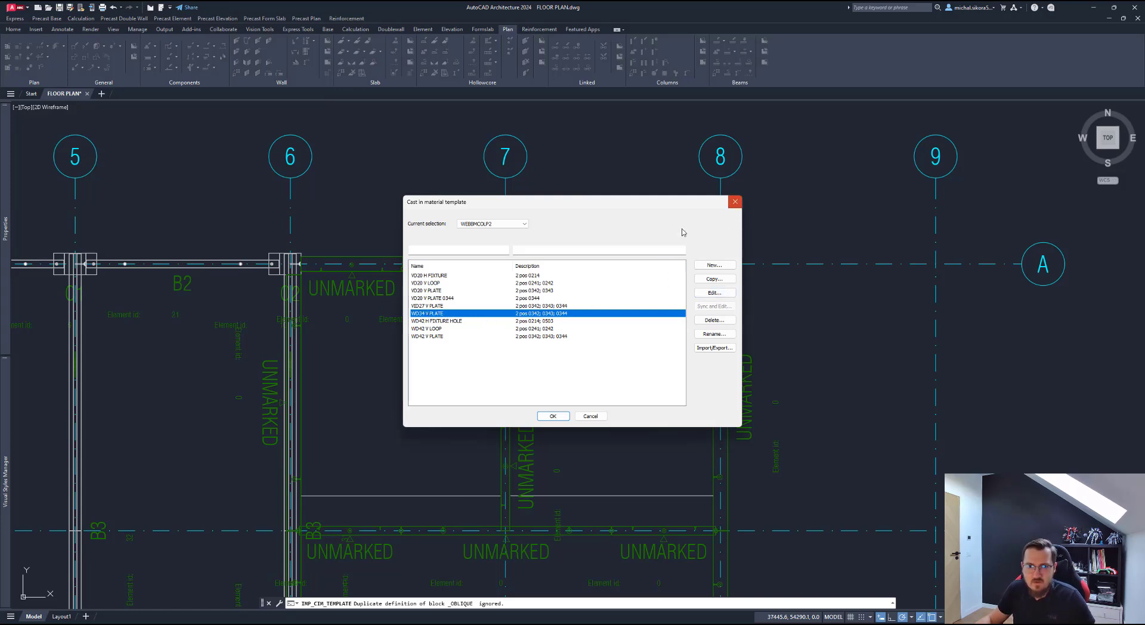
click(735, 201)
Step: Inspect the grid A wall panels and the internal wall panel on grid 7 nearest grid A
scroll(521, 375, up, 2)
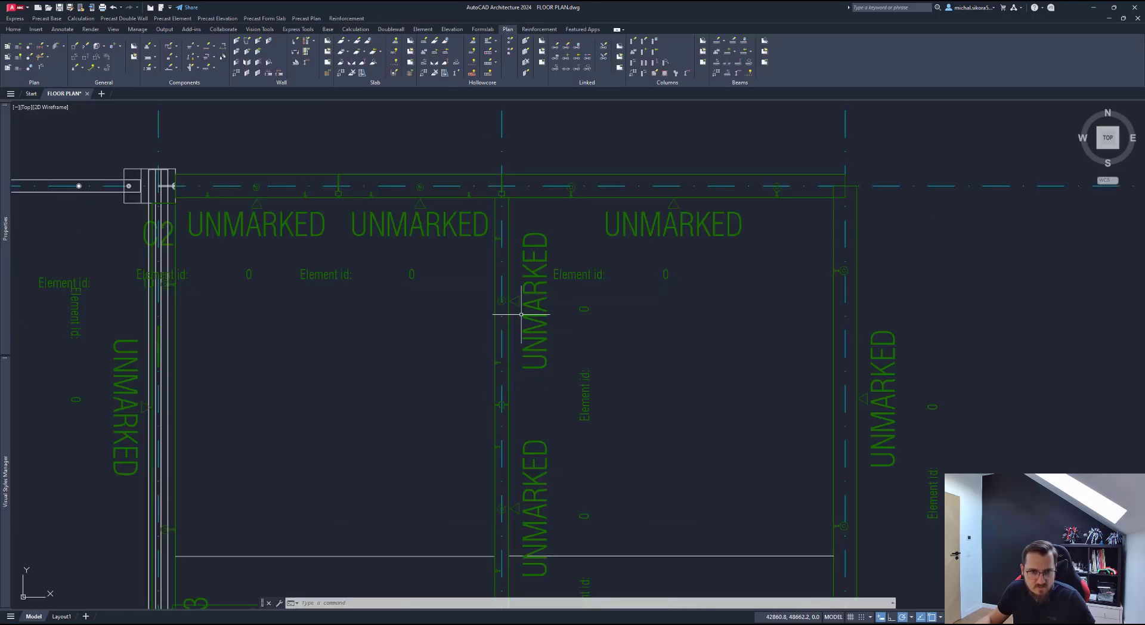
middle_drag(521, 314, 511, 347)
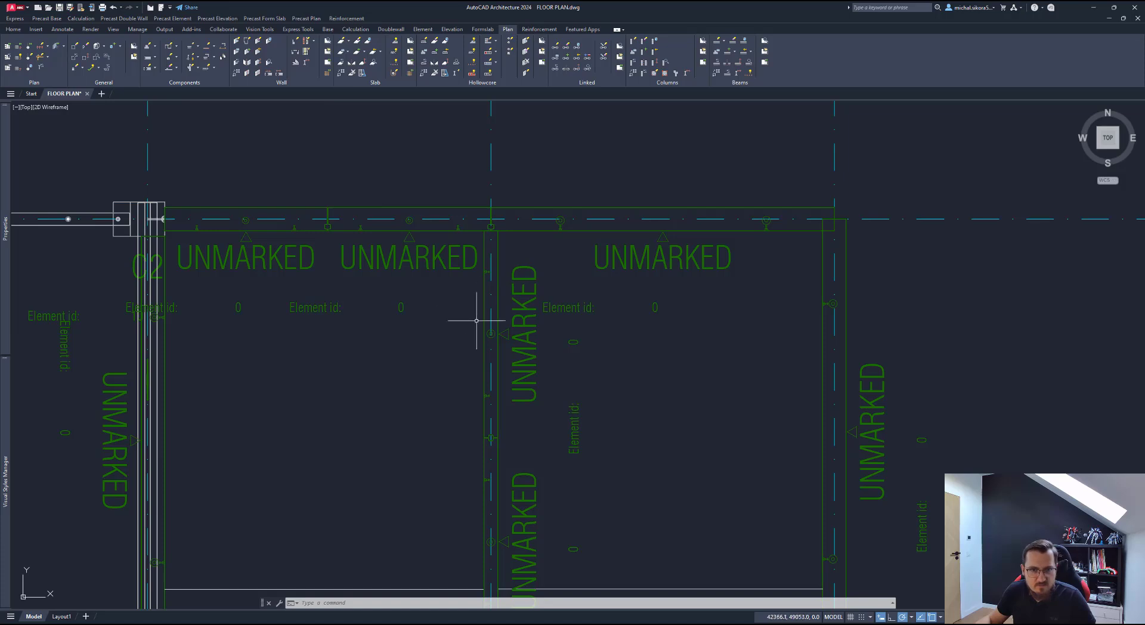
middle_drag(477, 321, 452, 284)
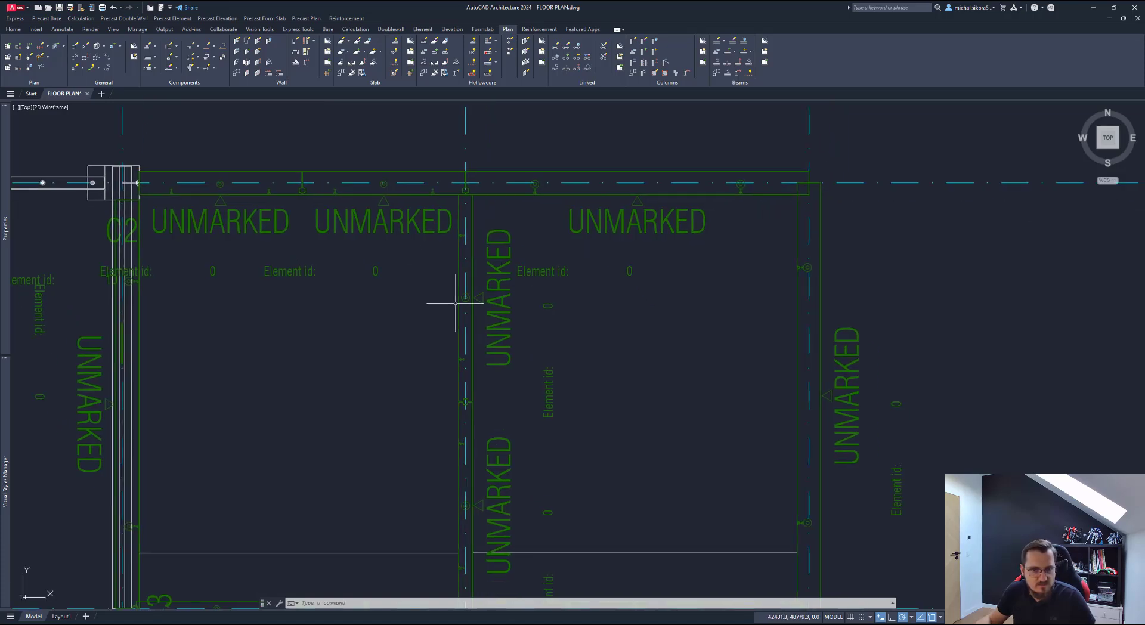
click(229, 191)
key(Escape)
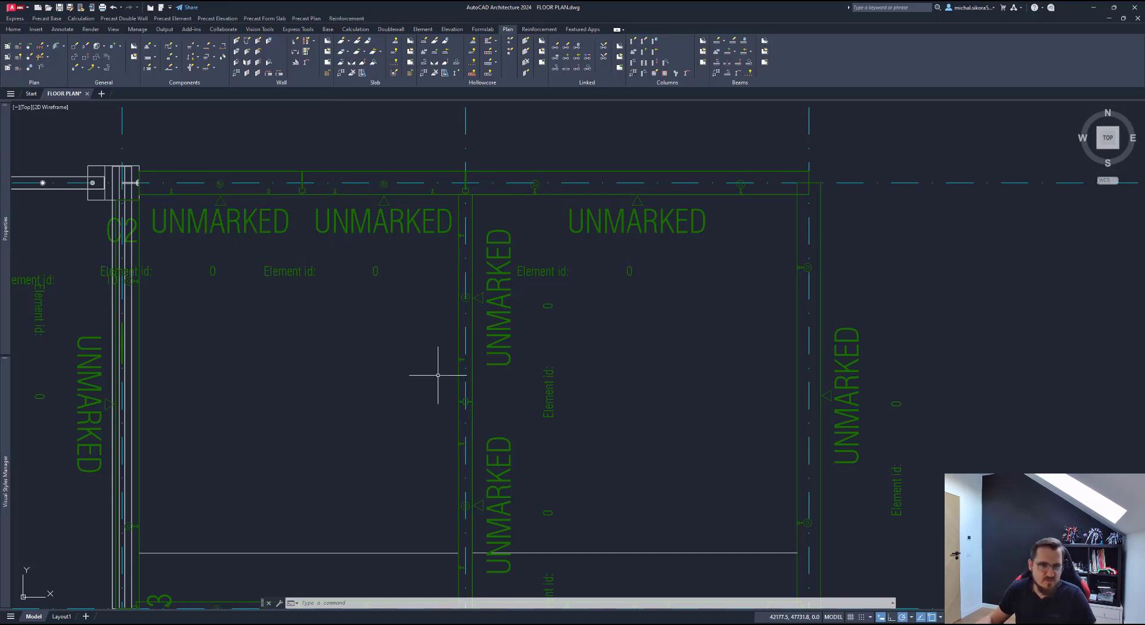
click(334, 226)
key(Escape)
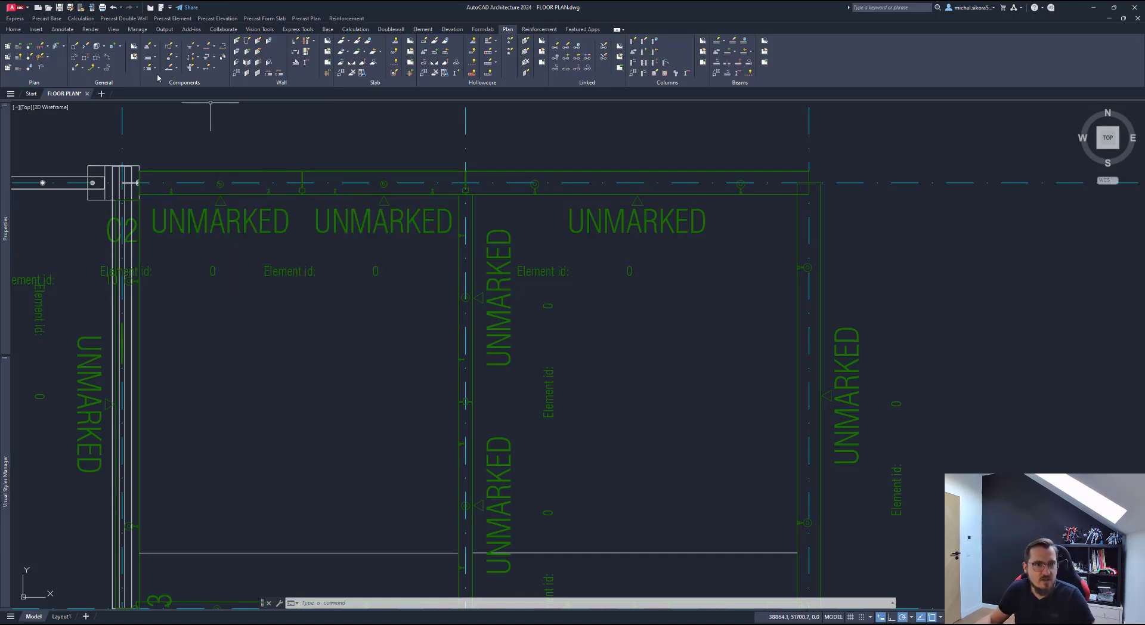
click(496, 310)
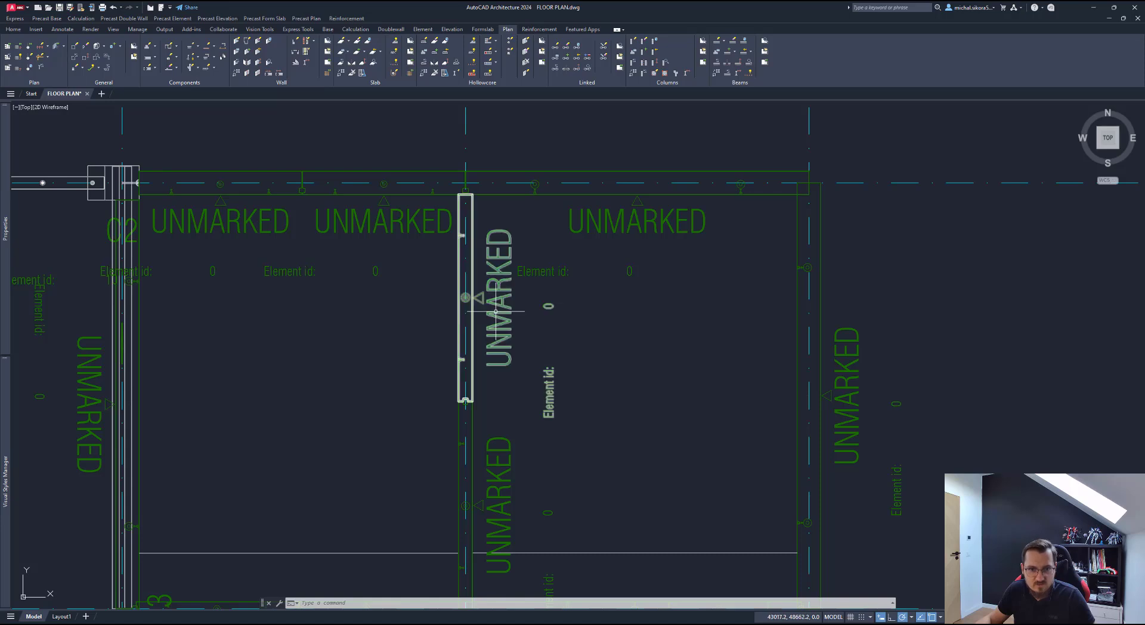
click(462, 295)
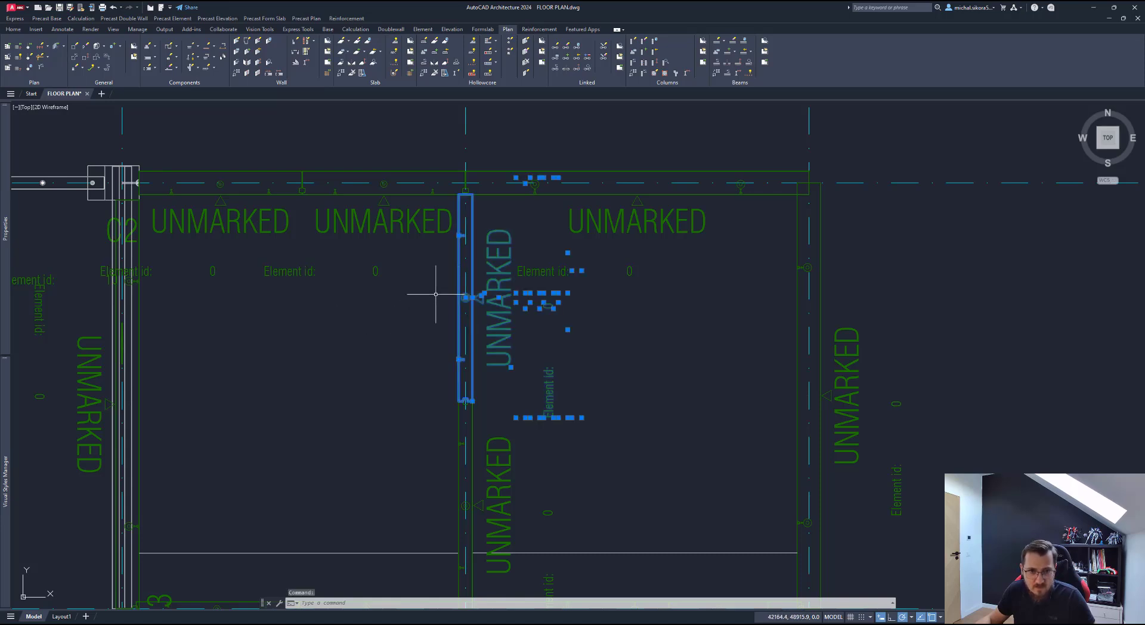
key(Escape)
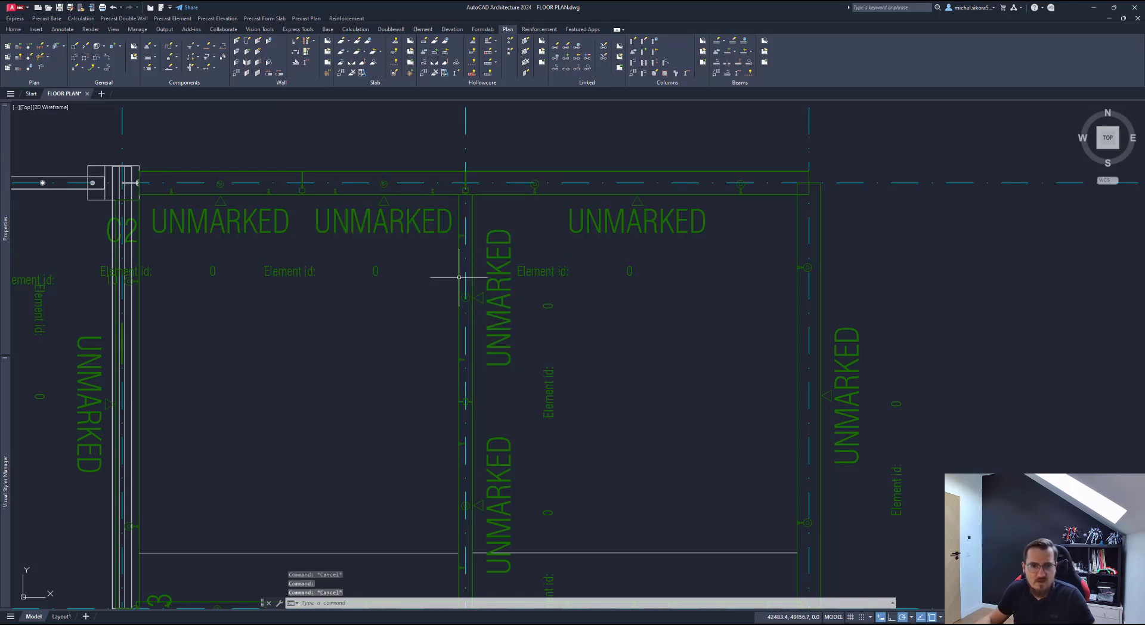
Step: Split the internal wall panel on grid 7 nearest grid A near its mid-length, with a 10 gap and endcap VD20-3001
click(257, 72)
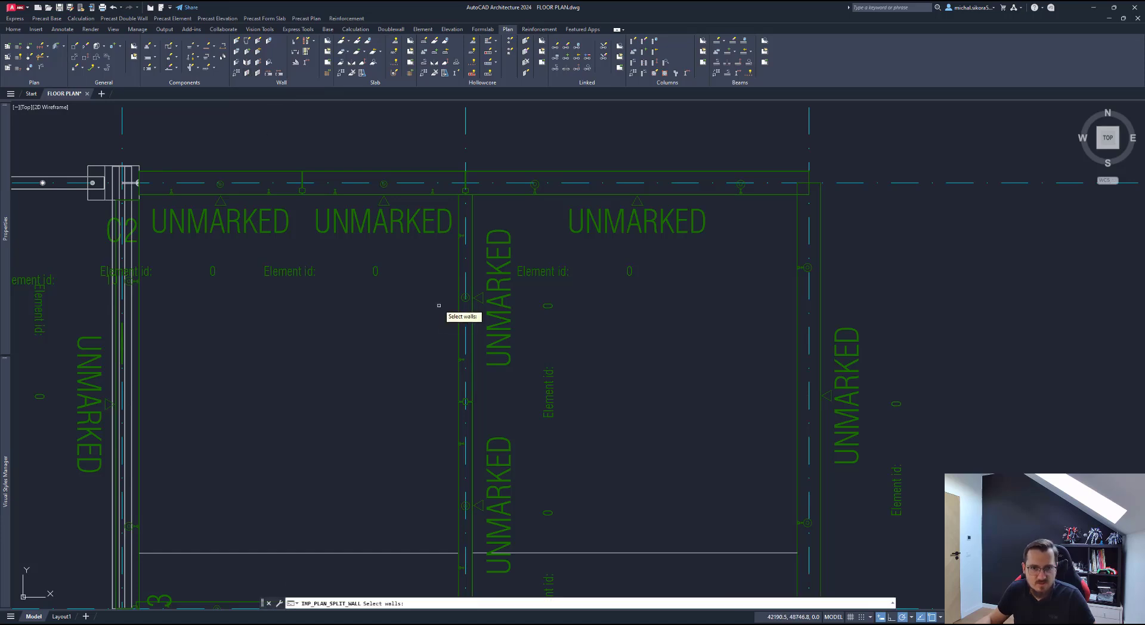
click(463, 297)
key(Return)
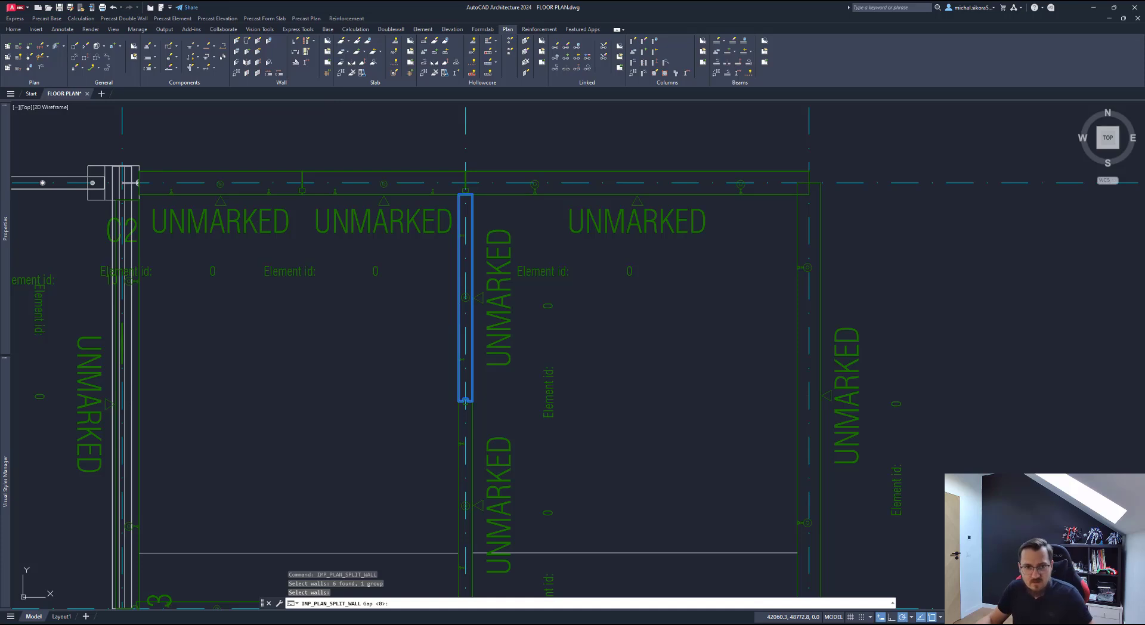
text(10)
key(Return)
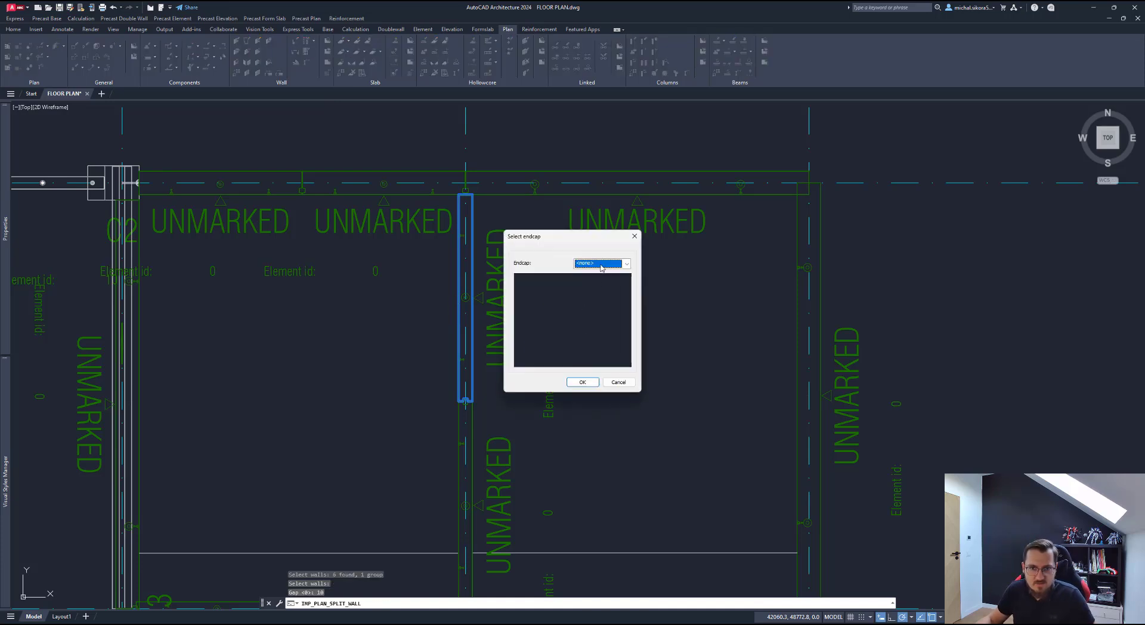
click(601, 265)
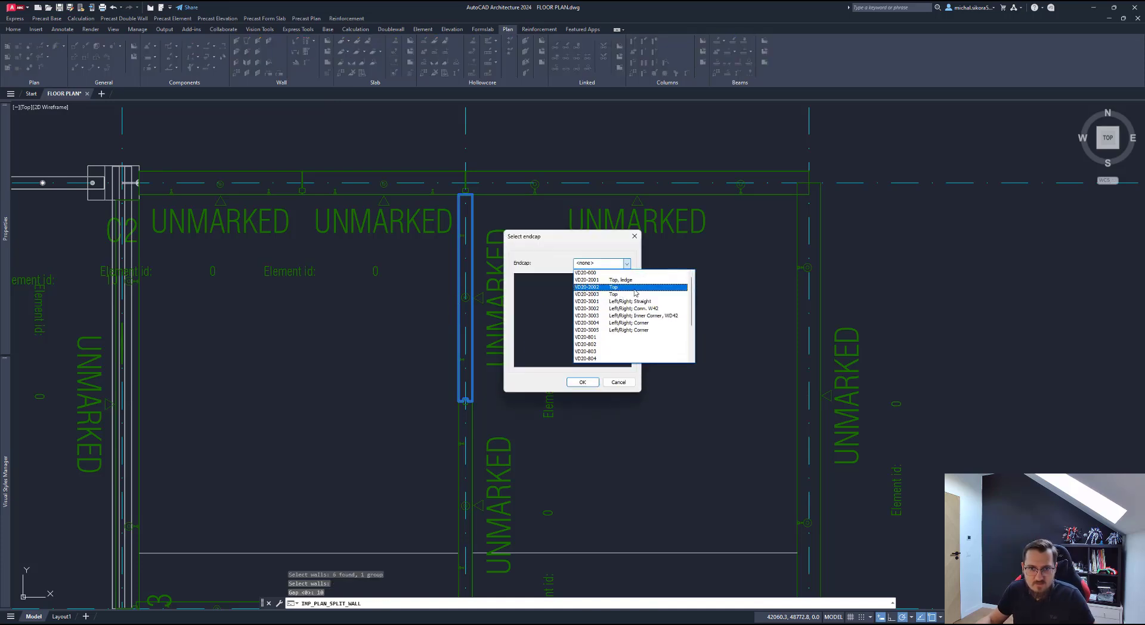
click(626, 301)
click(582, 382)
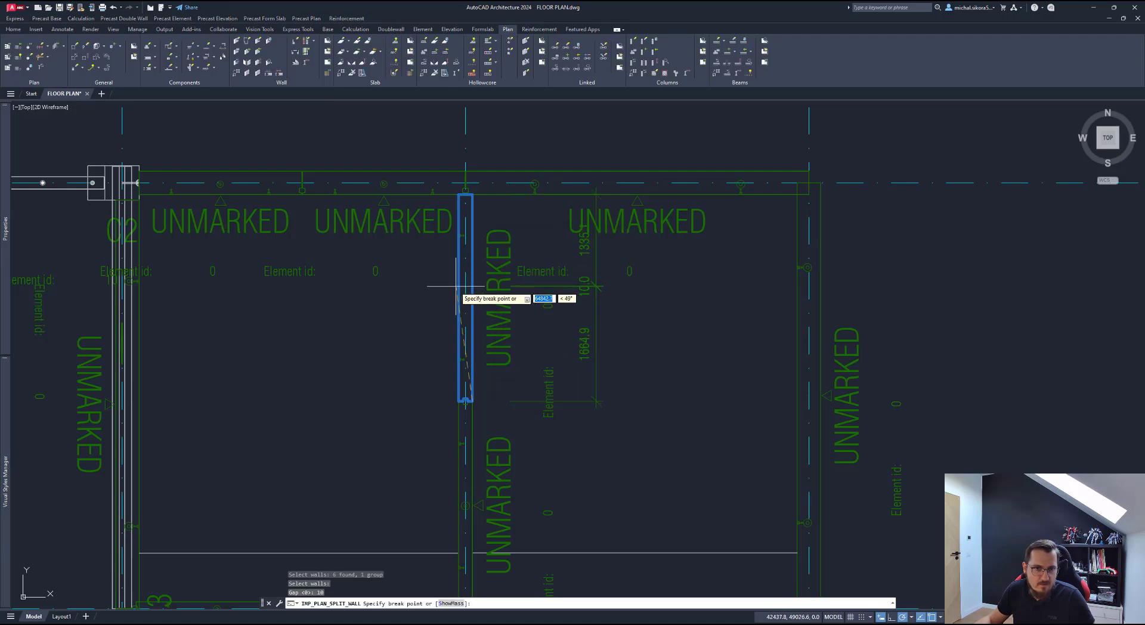
click(459, 294)
key(Return)
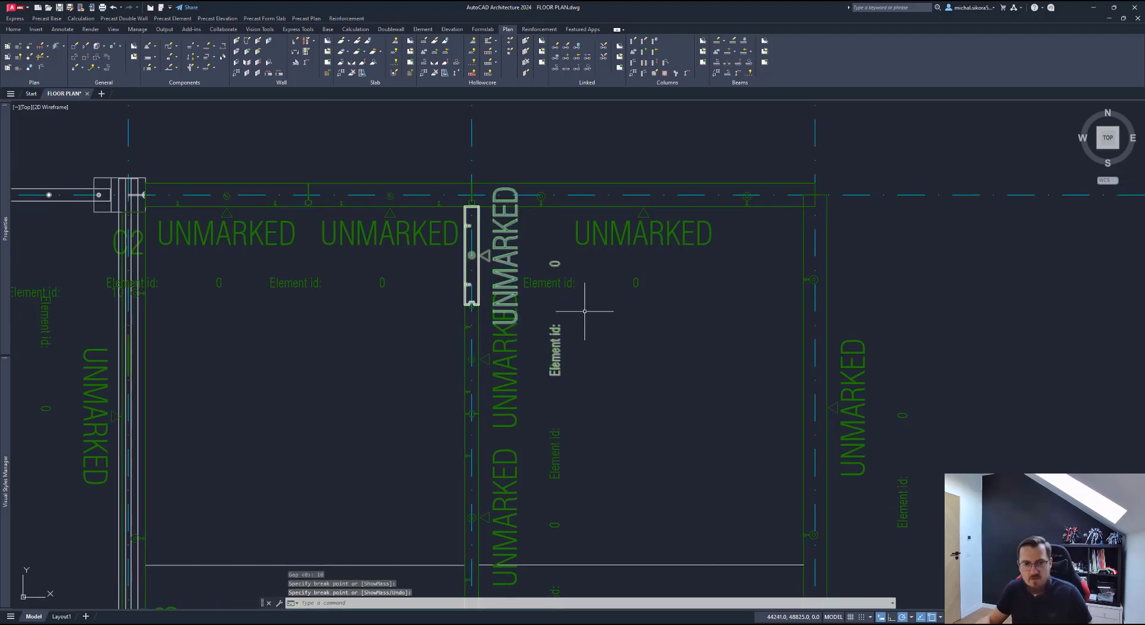
key(Escape)
middle_drag(484, 338, 532, 341)
scroll(568, 262, up, 4)
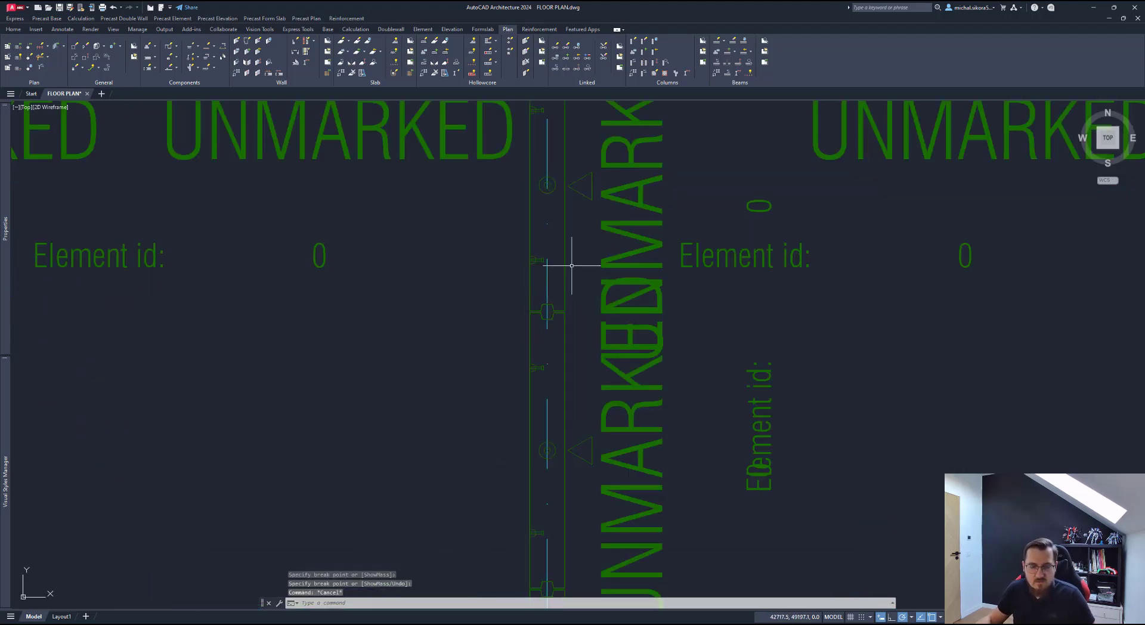
scroll(568, 275, down, 4)
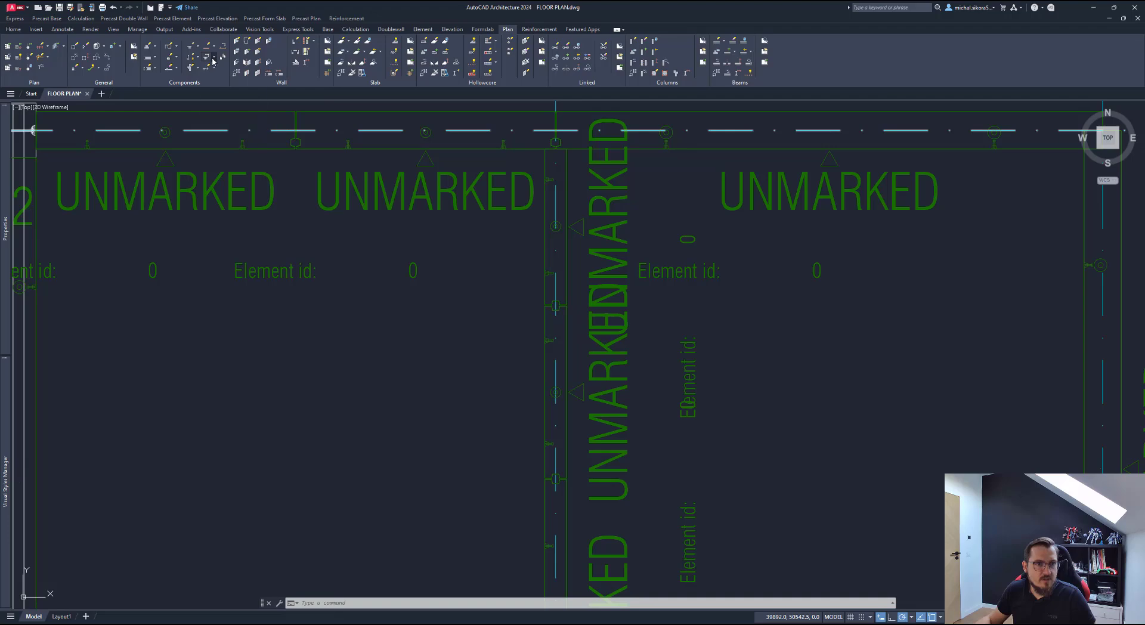
Step: Open the VD20 V LOOP cast in material template and the settings of its 0241 entry for endcap VD20-3001
click(445, 73)
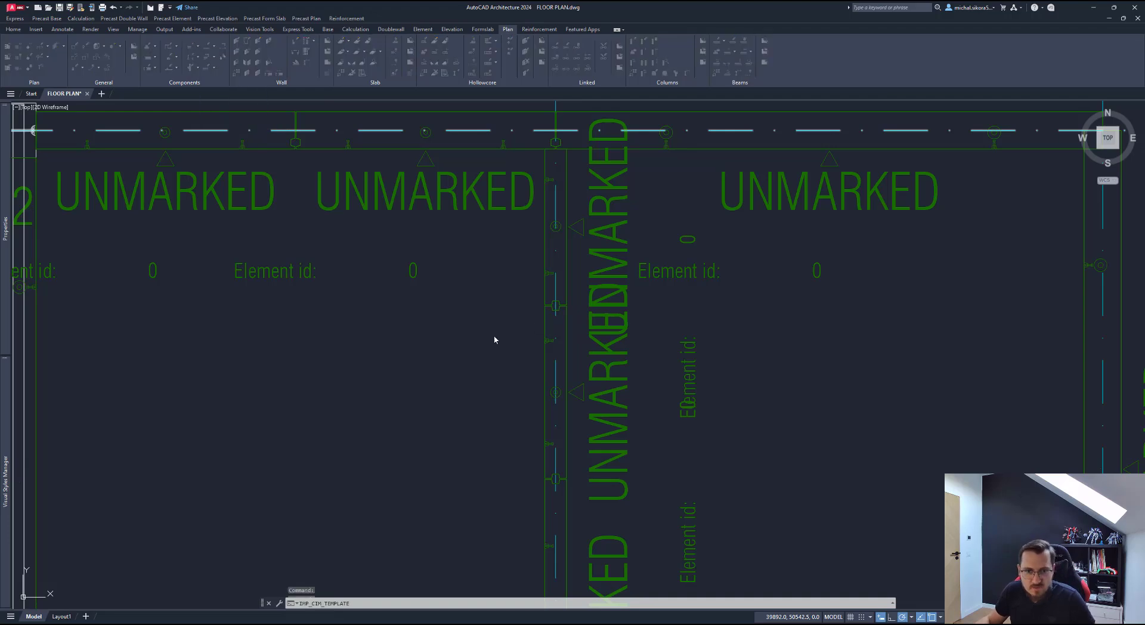
drag(519, 202, 748, 249)
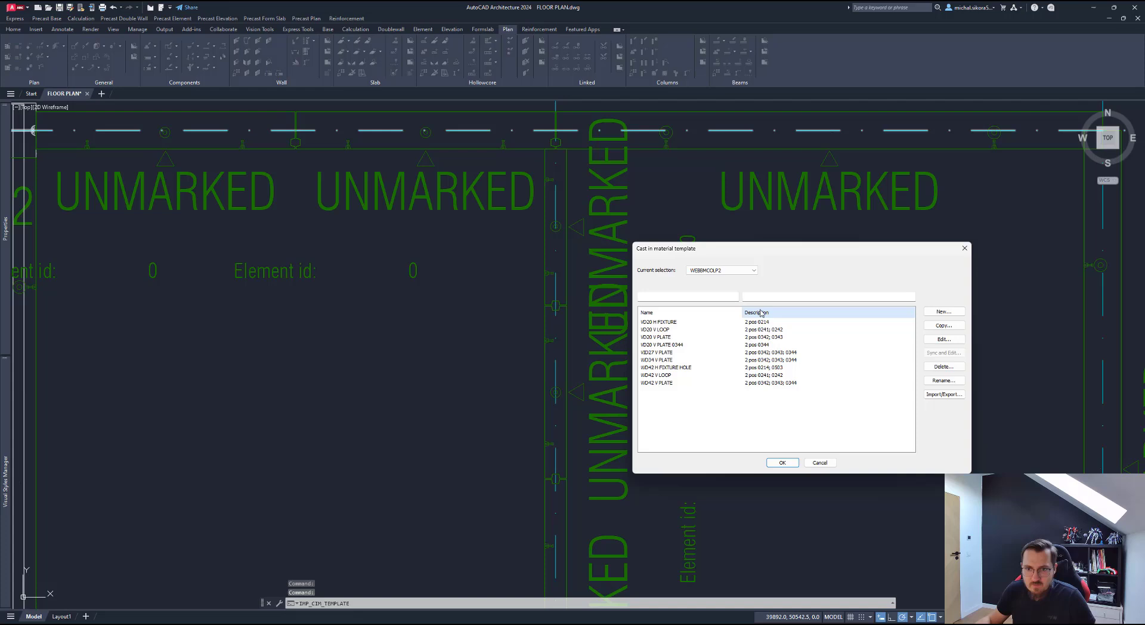
click(649, 332)
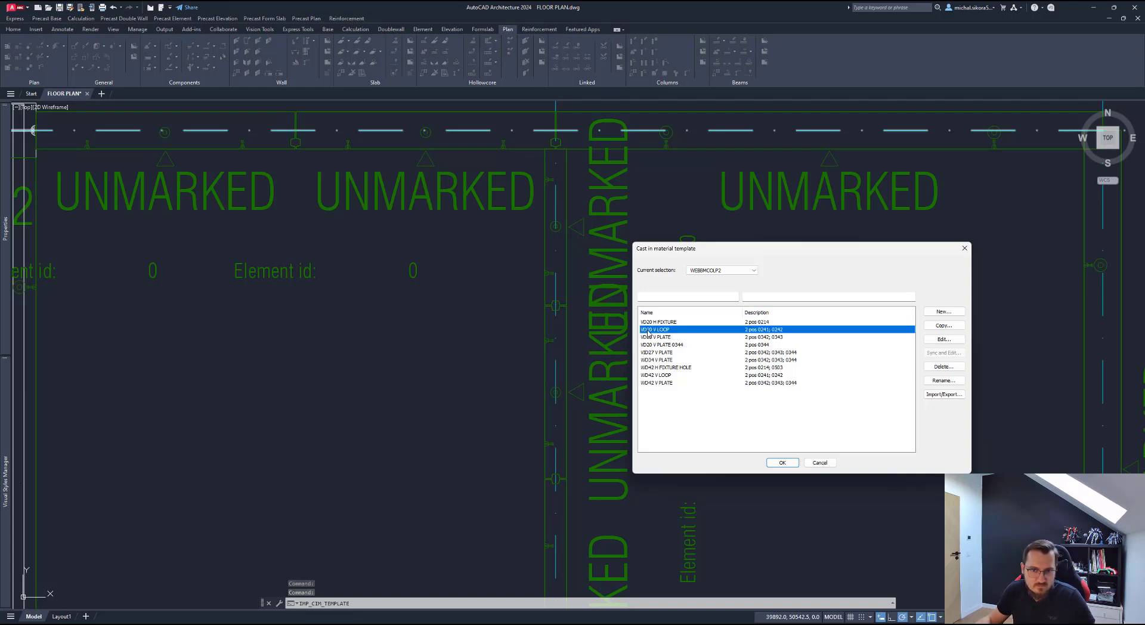
double_click(667, 331)
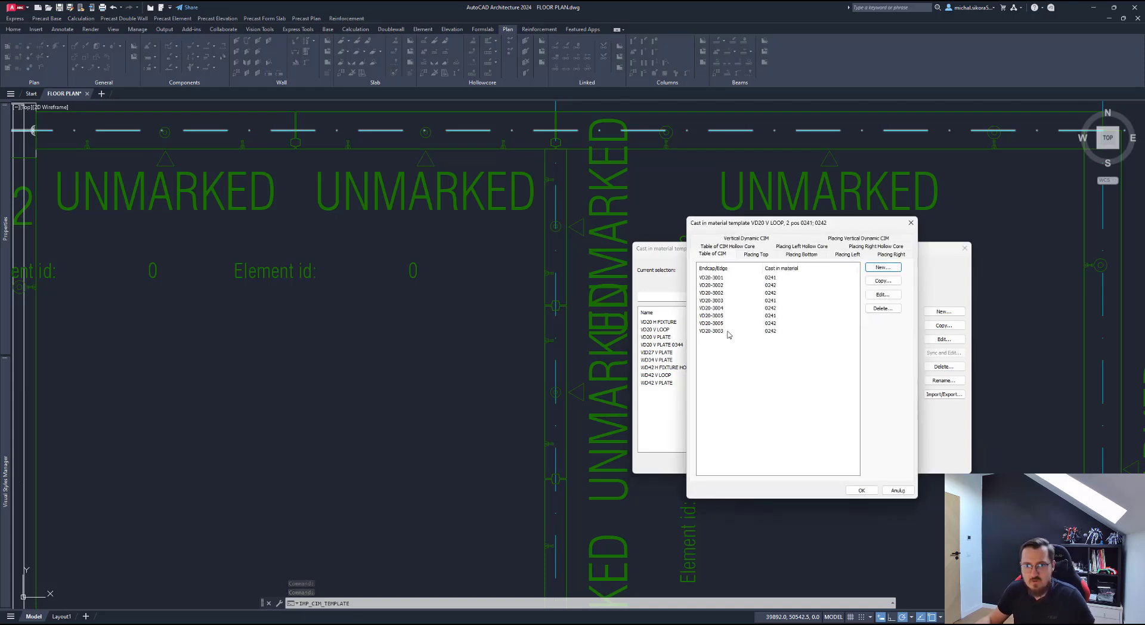
click(708, 279)
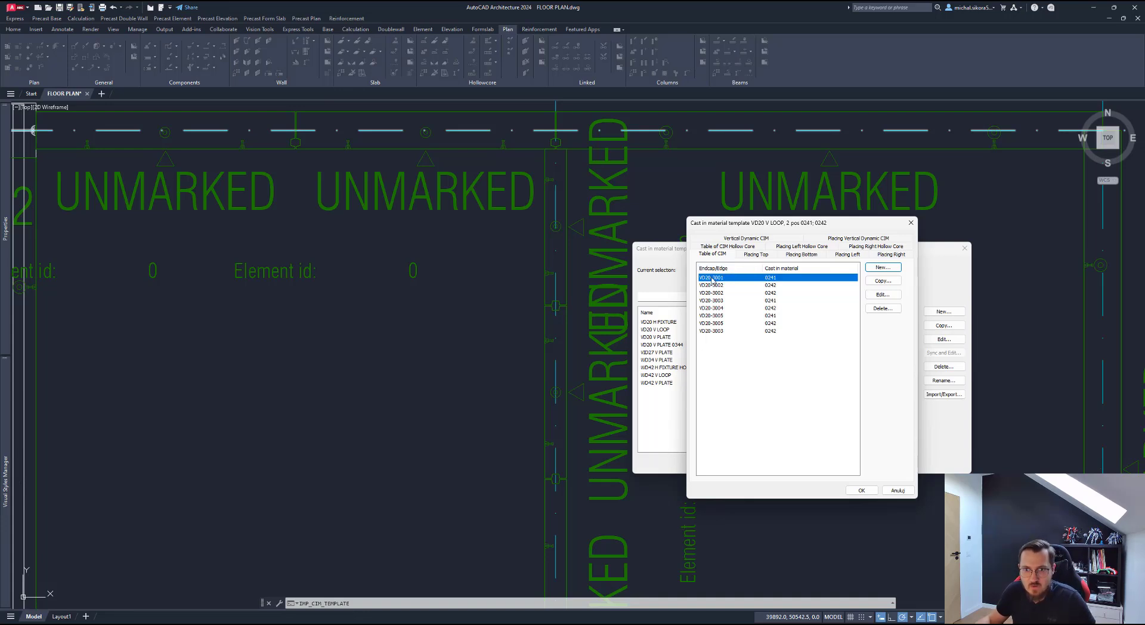
double_click(769, 278)
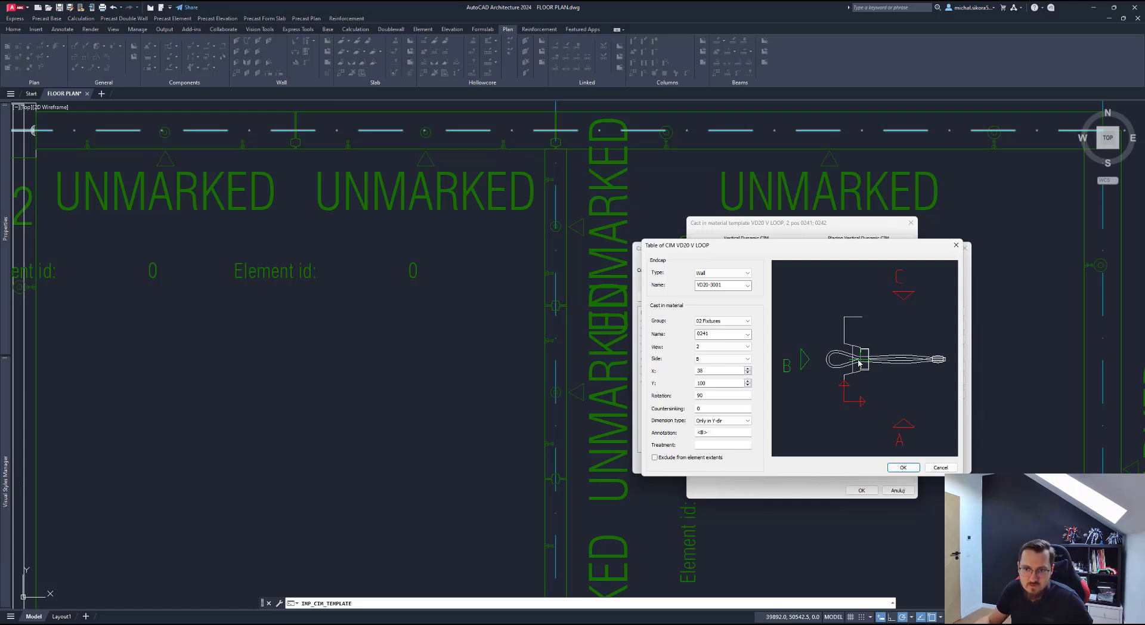
Step: Try an X offset of 50 and a Y offset of 50 for loop 0241, setting them back to 38 and 100
double_click(719, 370)
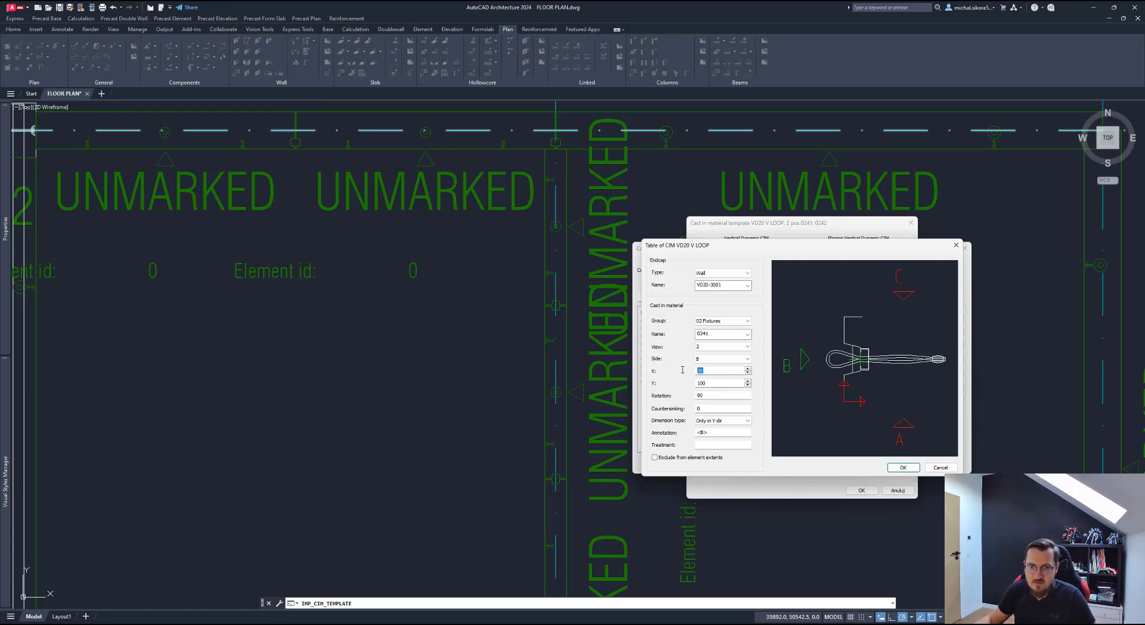
text(50)
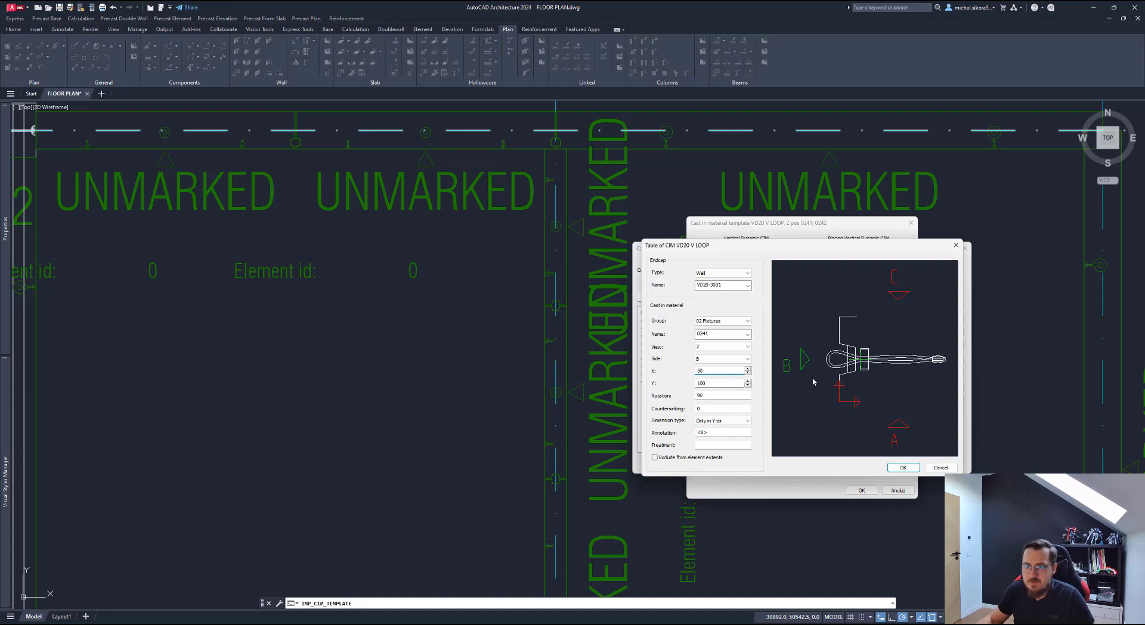
key(shift+Home)
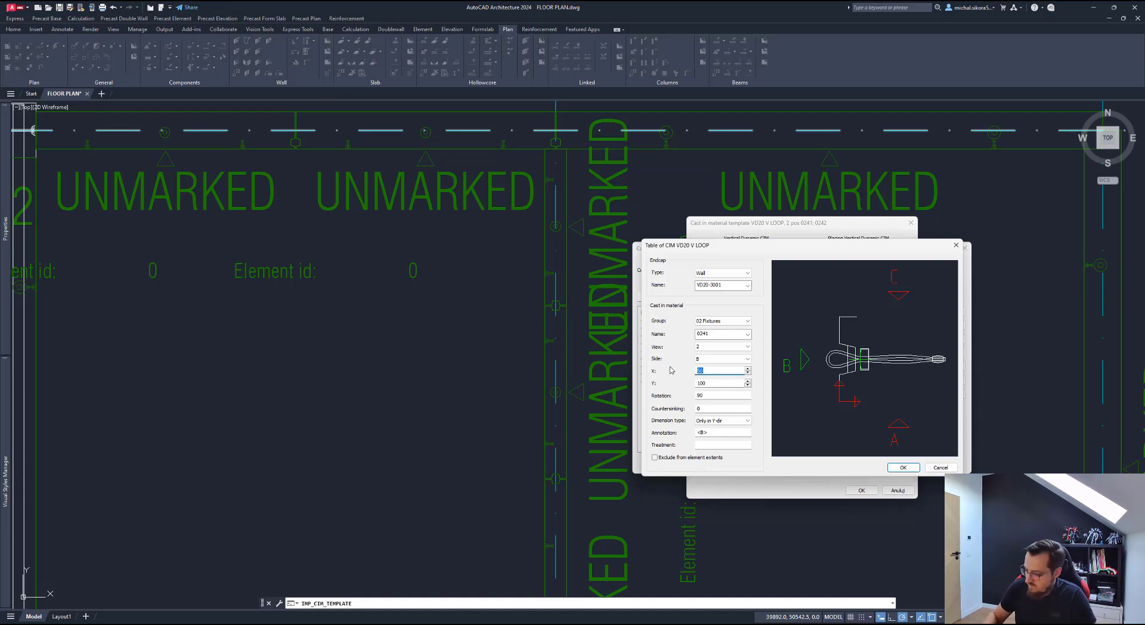
text(38)
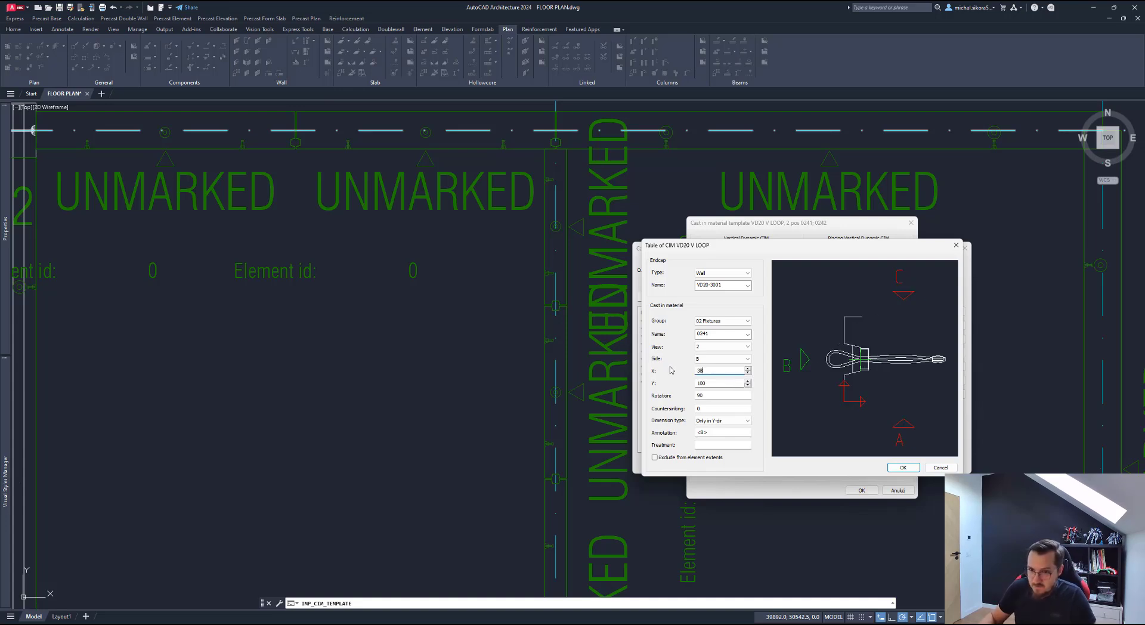
click(709, 385)
key(shift+Home)
text(50)
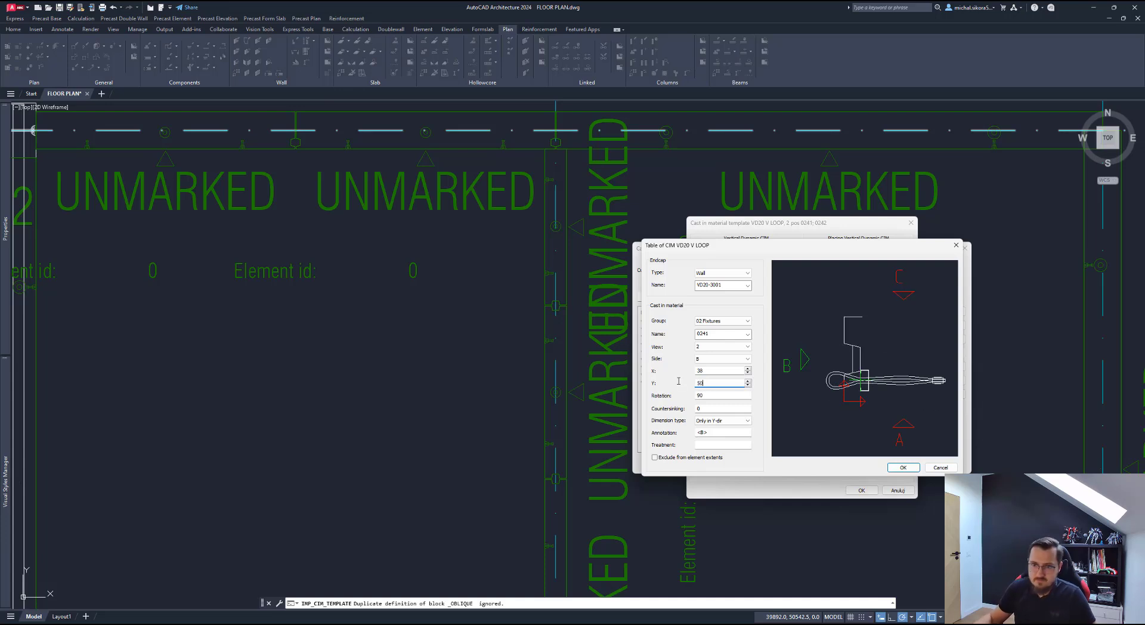
drag(732, 382, 702, 394)
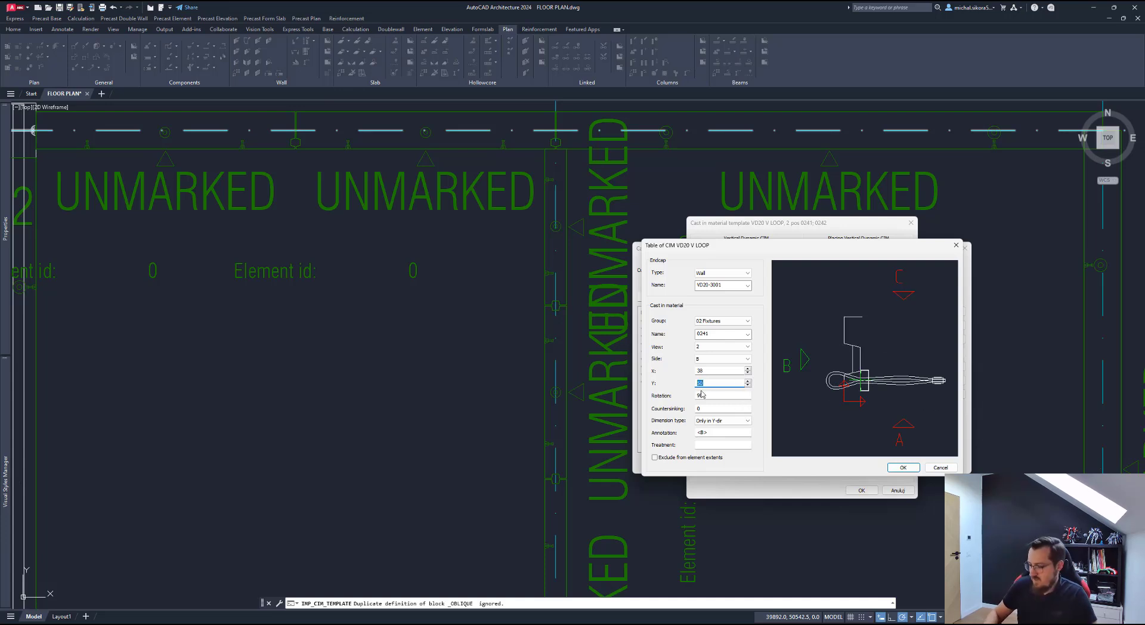
text(100)
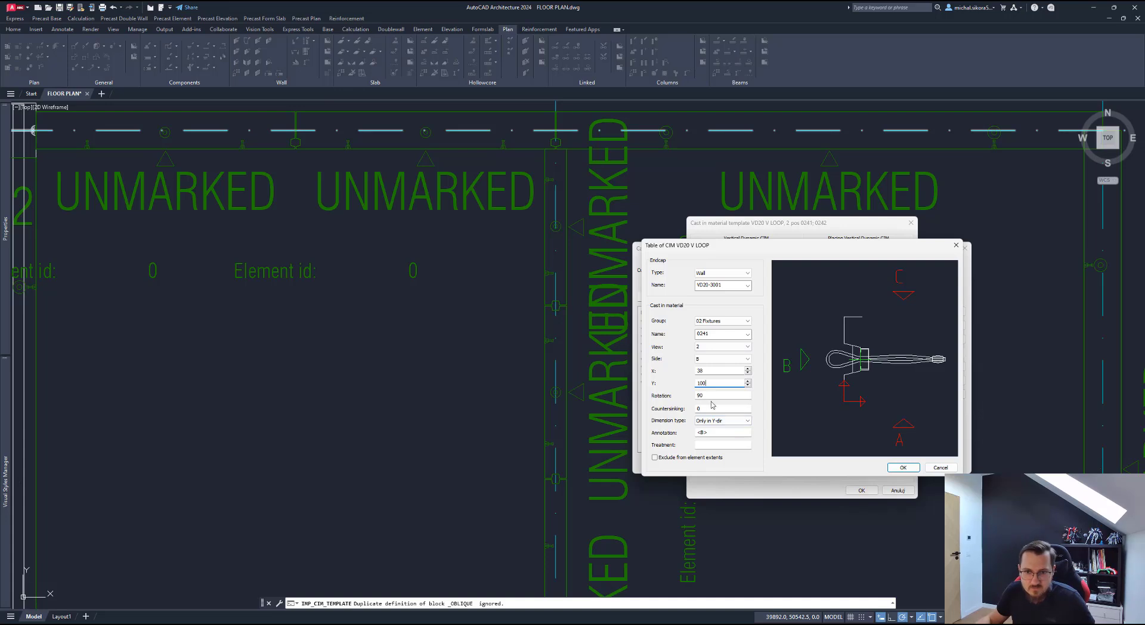
Step: Try a rotation of 45 for loop 0241 at endcap VD20-3001, and set the rotation back to 90
double_click(710, 396)
text(45)
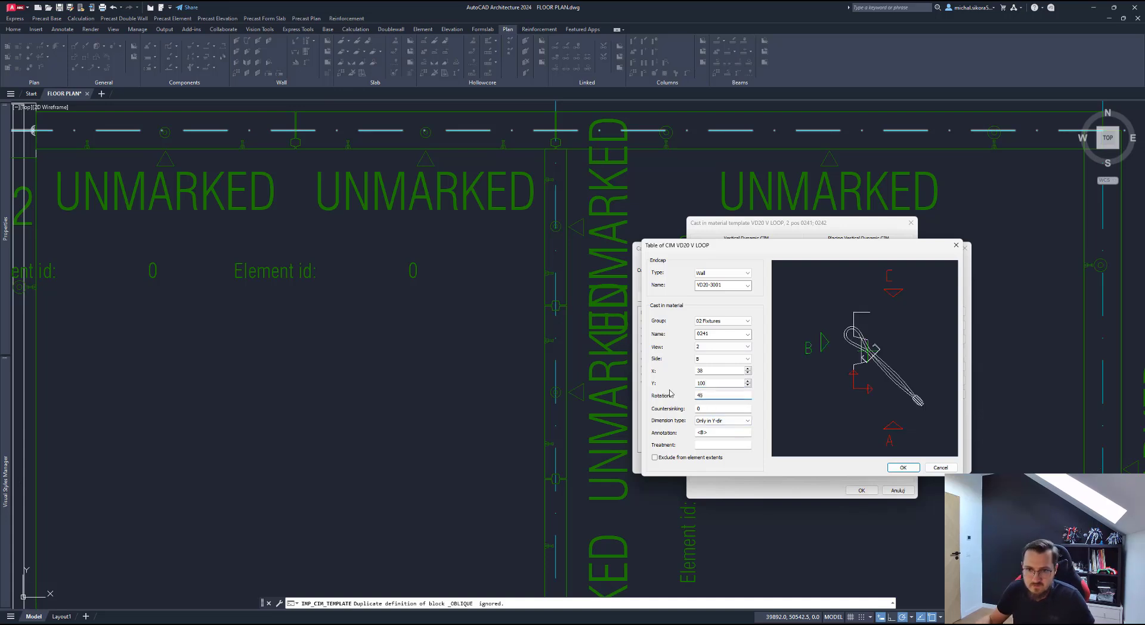
drag(705, 395, 681, 395)
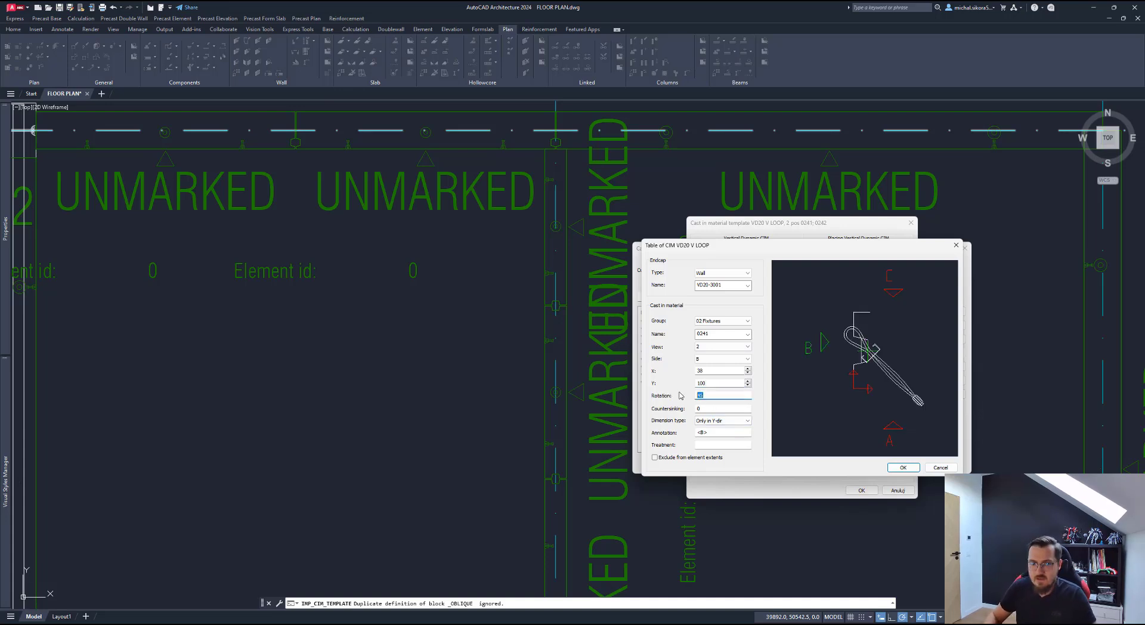
text(90)
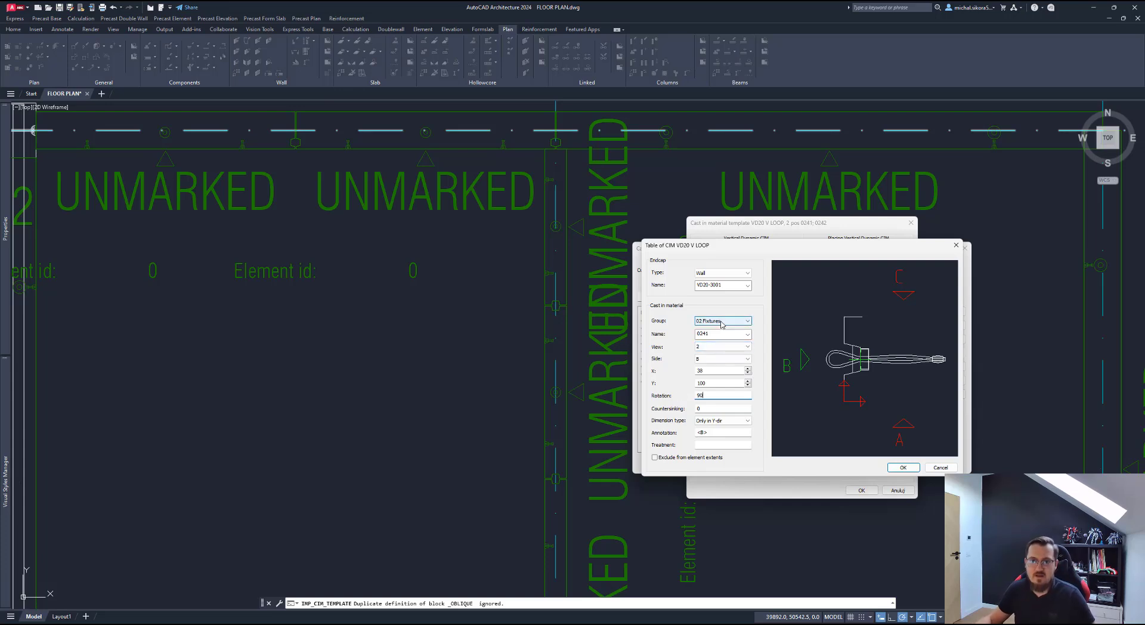
Step: Try connection loop 0242 at endcap VD20-3001, switch back to 0241, and accept the entry's settings
click(746, 335)
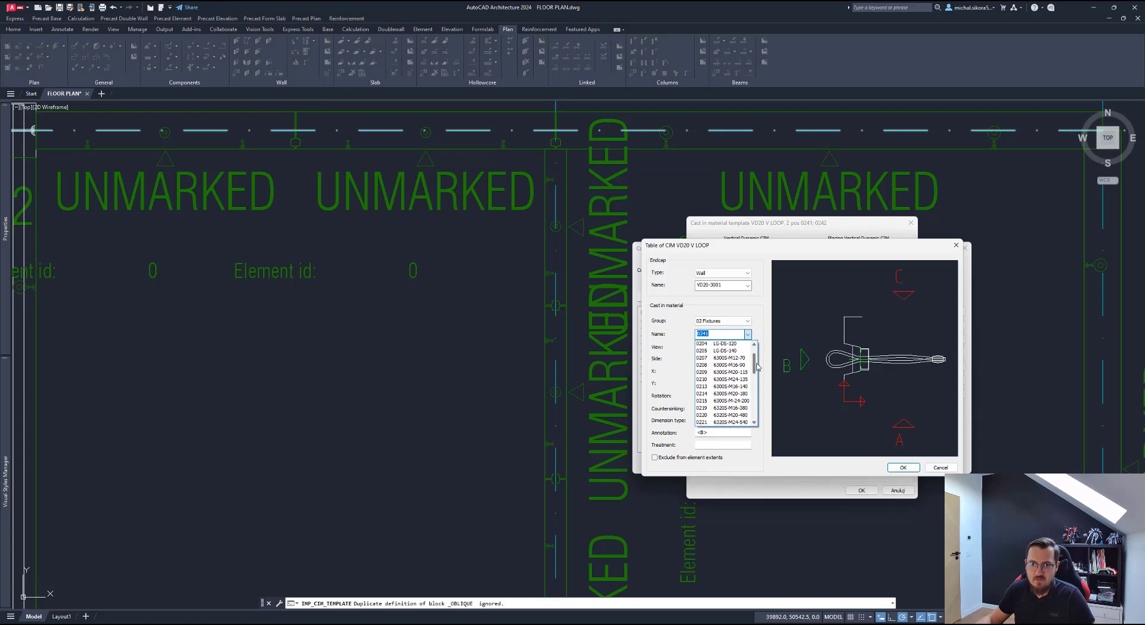
drag(755, 362, 755, 394)
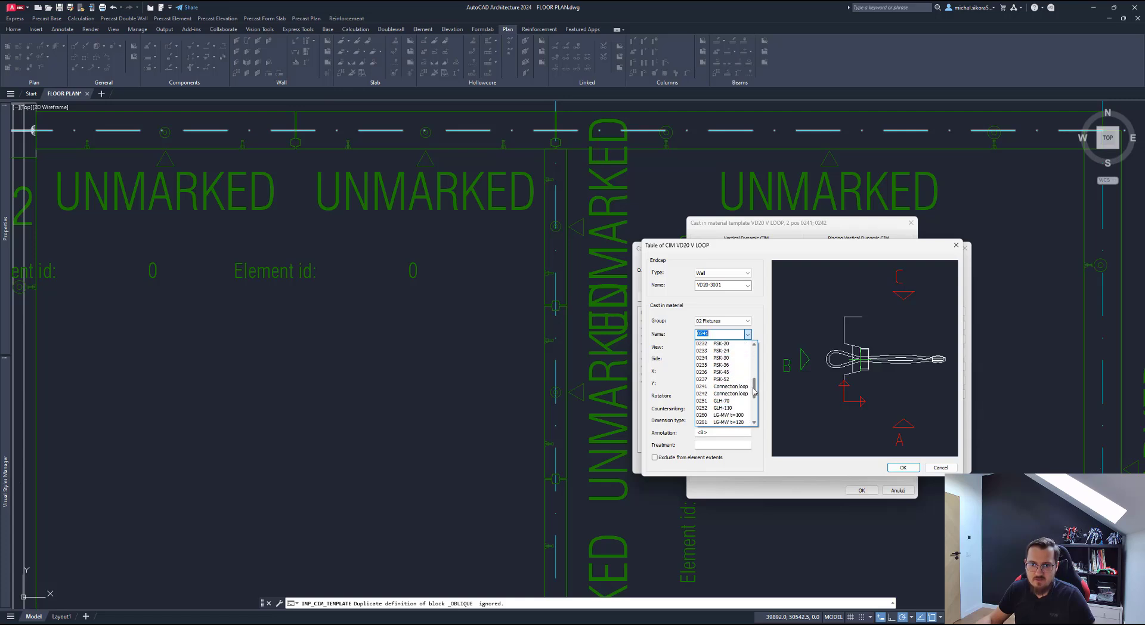
click(721, 397)
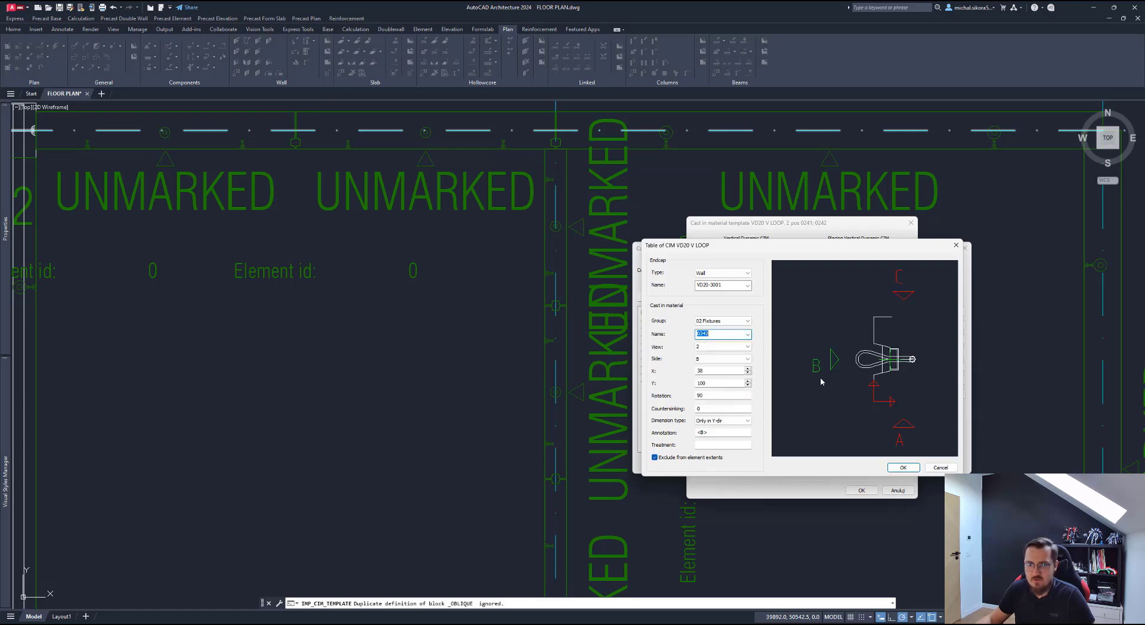
click(747, 335)
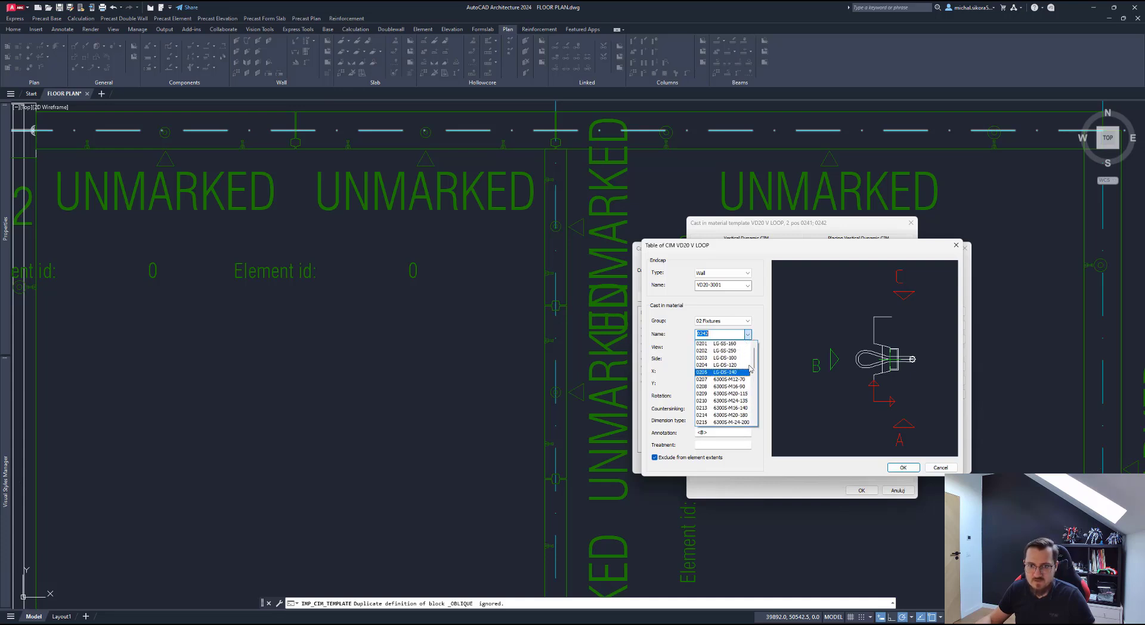
drag(755, 361, 755, 387)
click(789, 378)
key(Up)
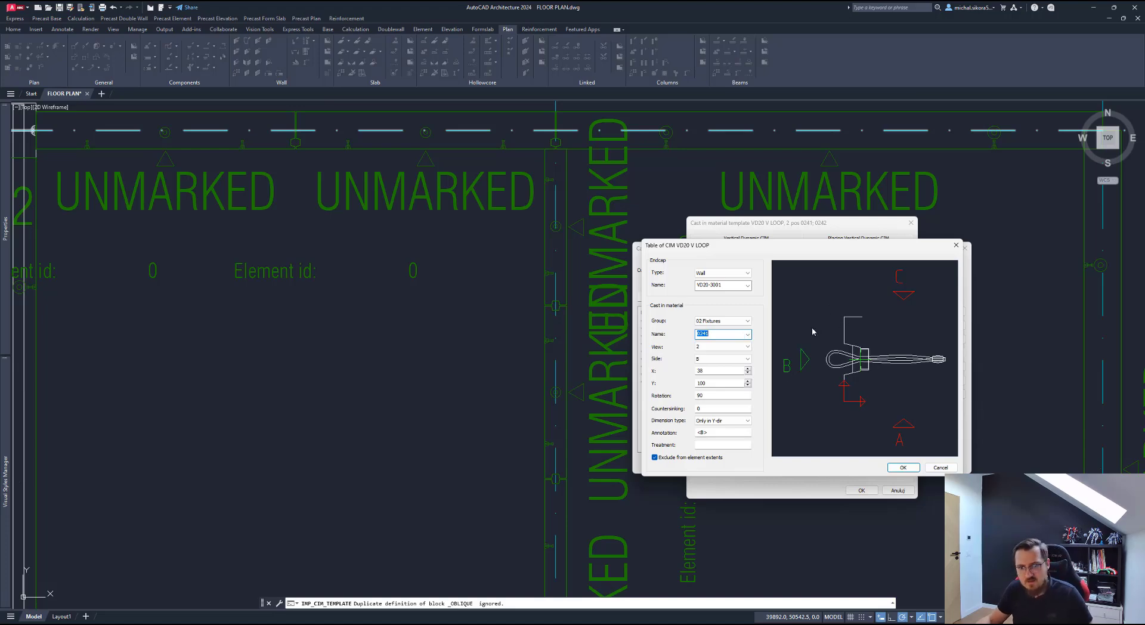
click(901, 467)
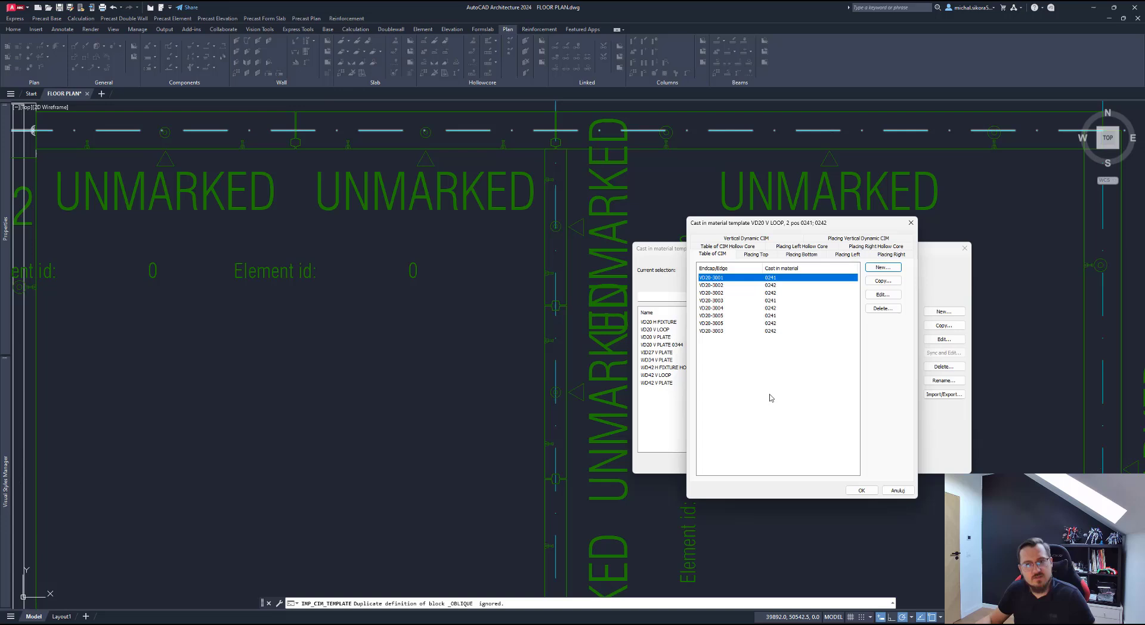
Step: Examine the position of loop 0242 in the first VD20-3002 entry of the template, and close the entry
click(723, 286)
double_click(723, 285)
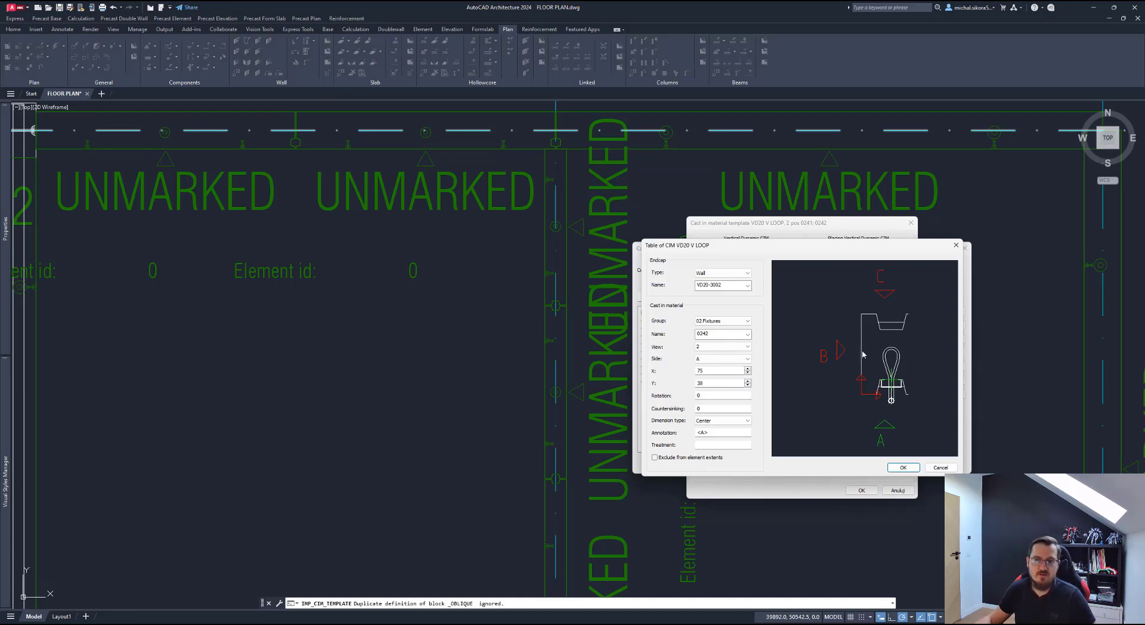
click(903, 468)
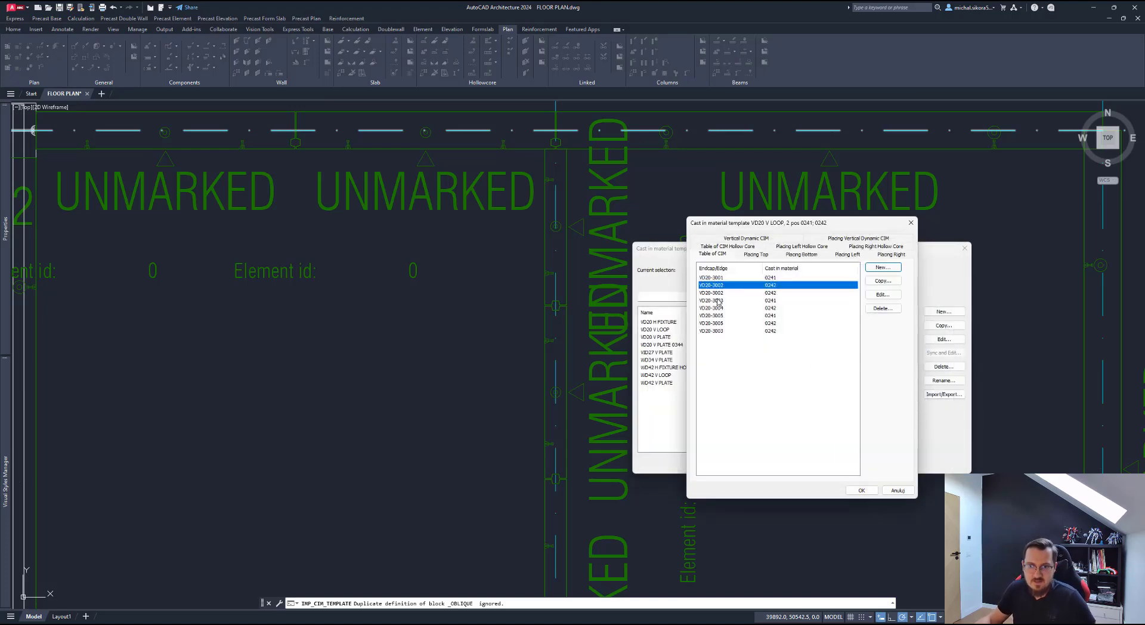
Step: Examine the template's spacing settings for placing loops along the top and left edges
click(751, 255)
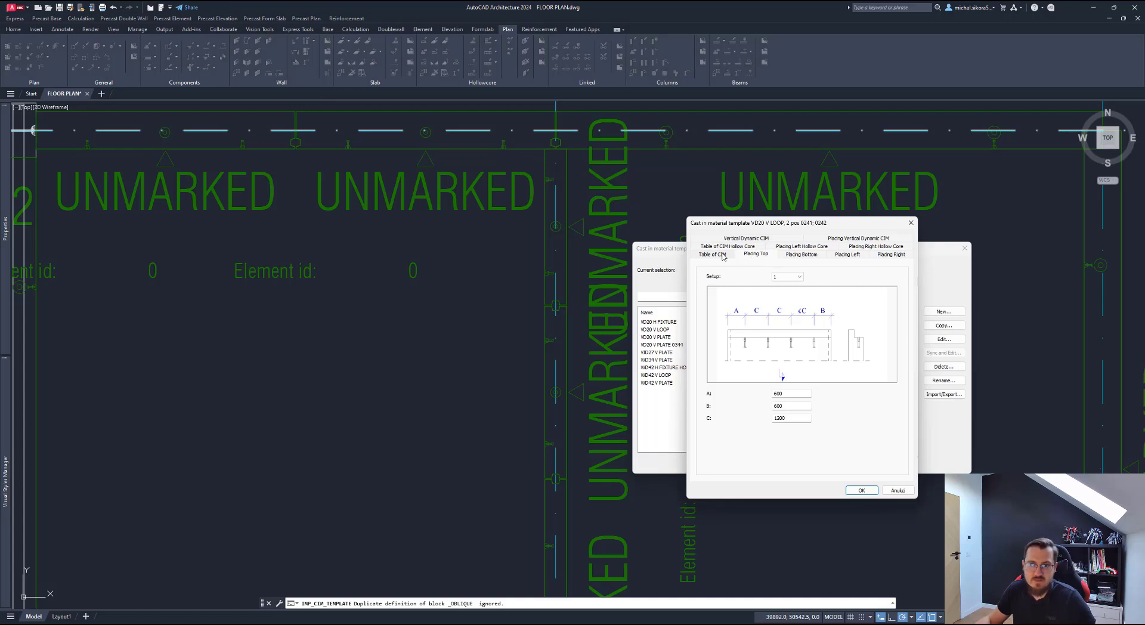
click(723, 255)
click(765, 255)
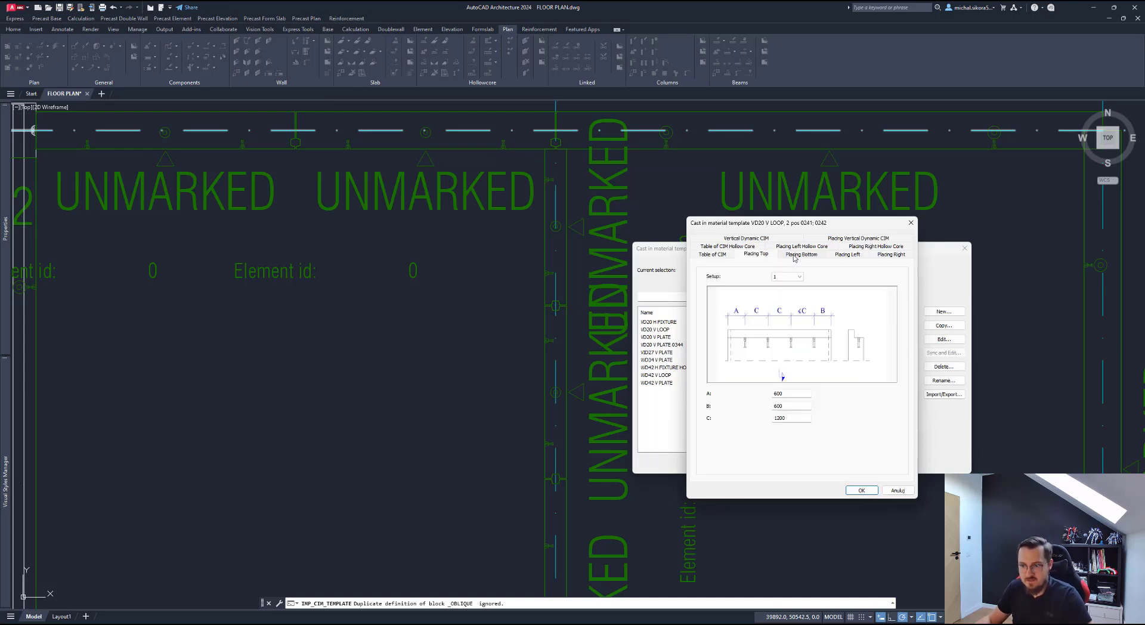
click(849, 256)
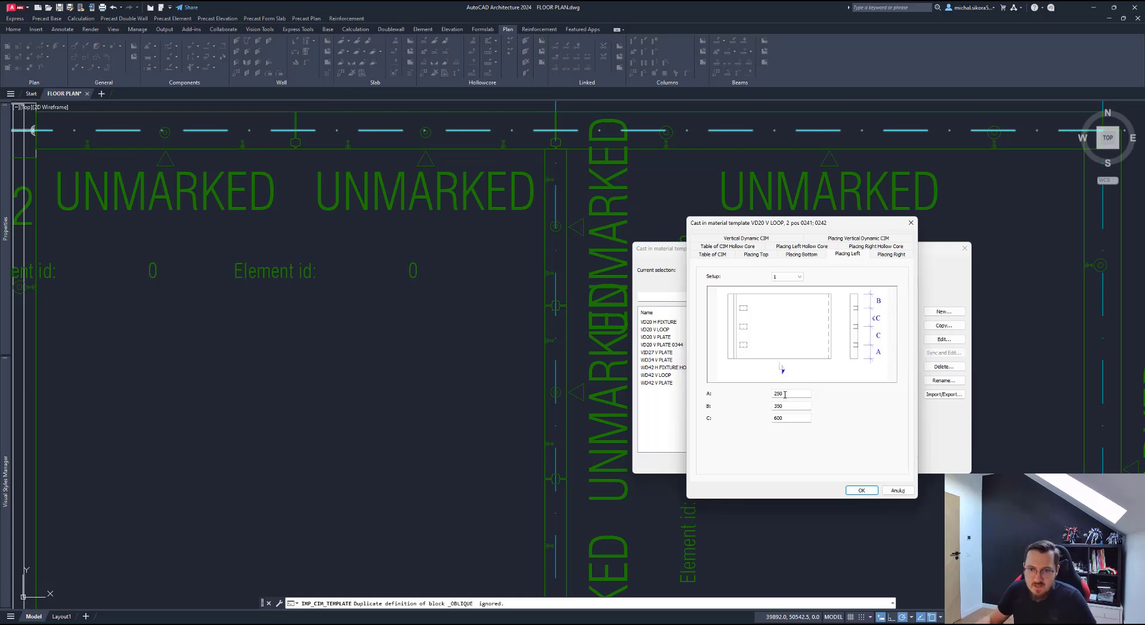
Step: Try setup 2 for placing loops along the left edge, return to setup 1, and accept the template and template list
drag(786, 394, 765, 399)
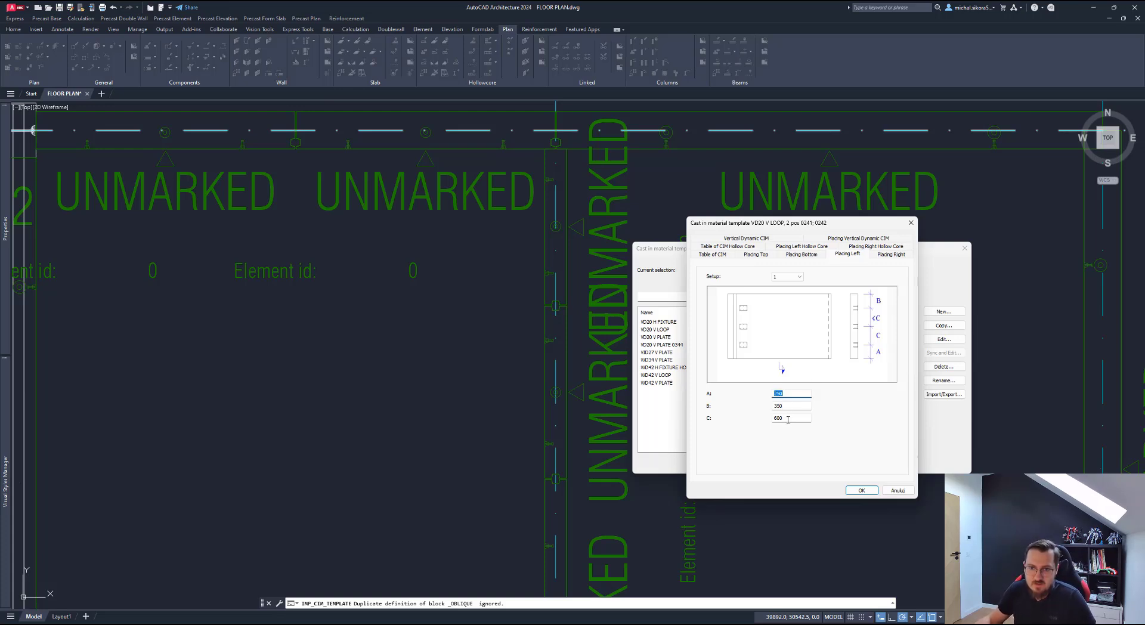
key(Tab)
key(Tab)
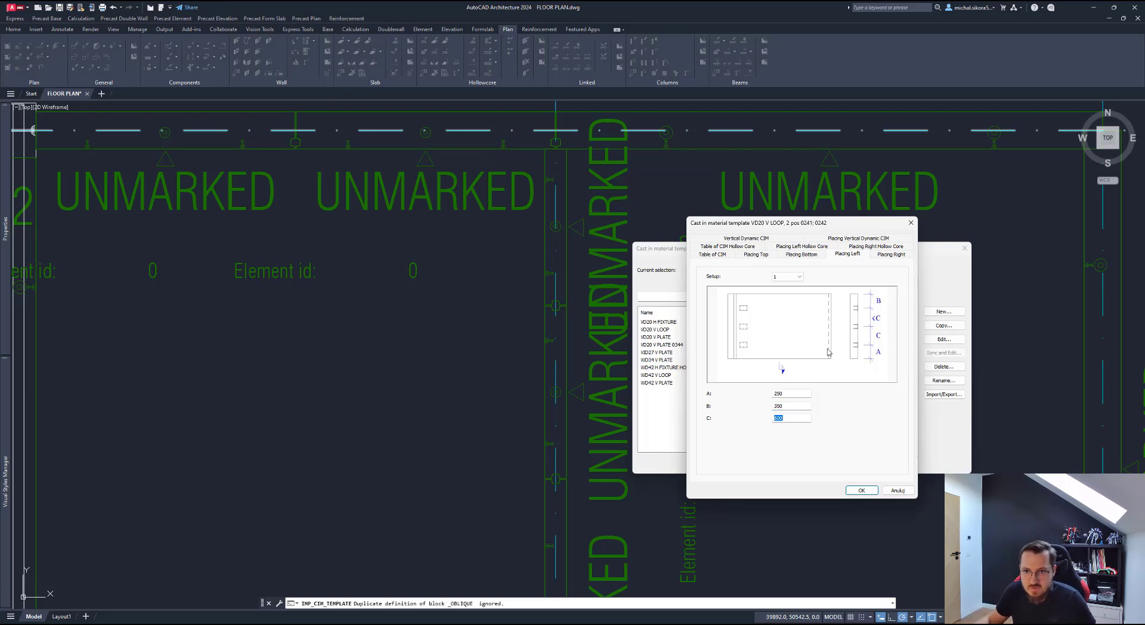
click(799, 276)
click(788, 291)
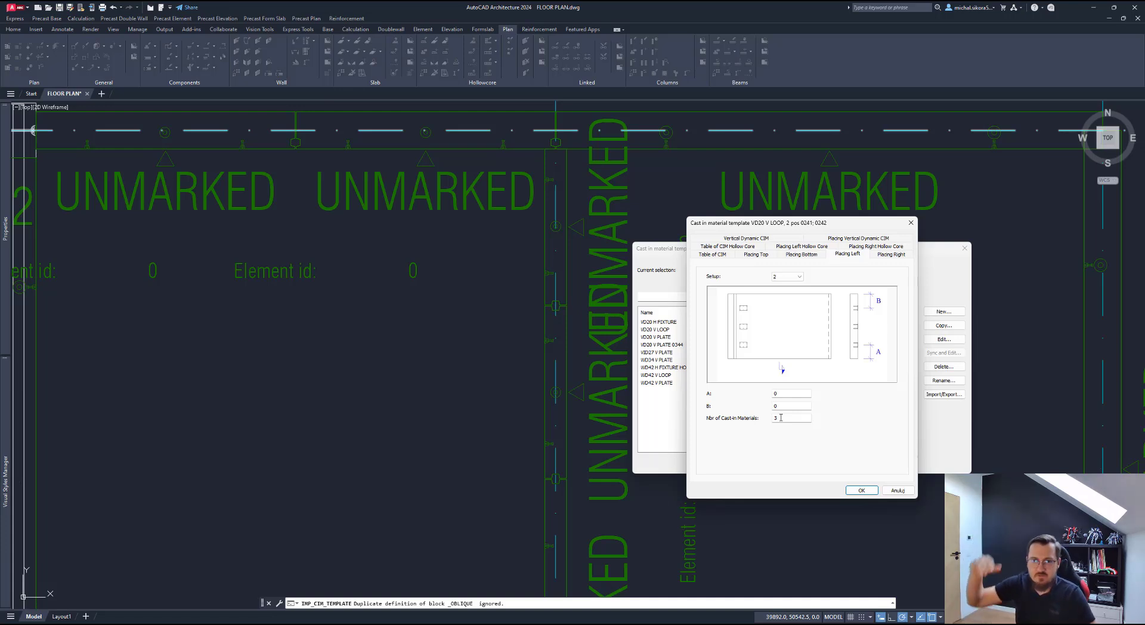
click(787, 276)
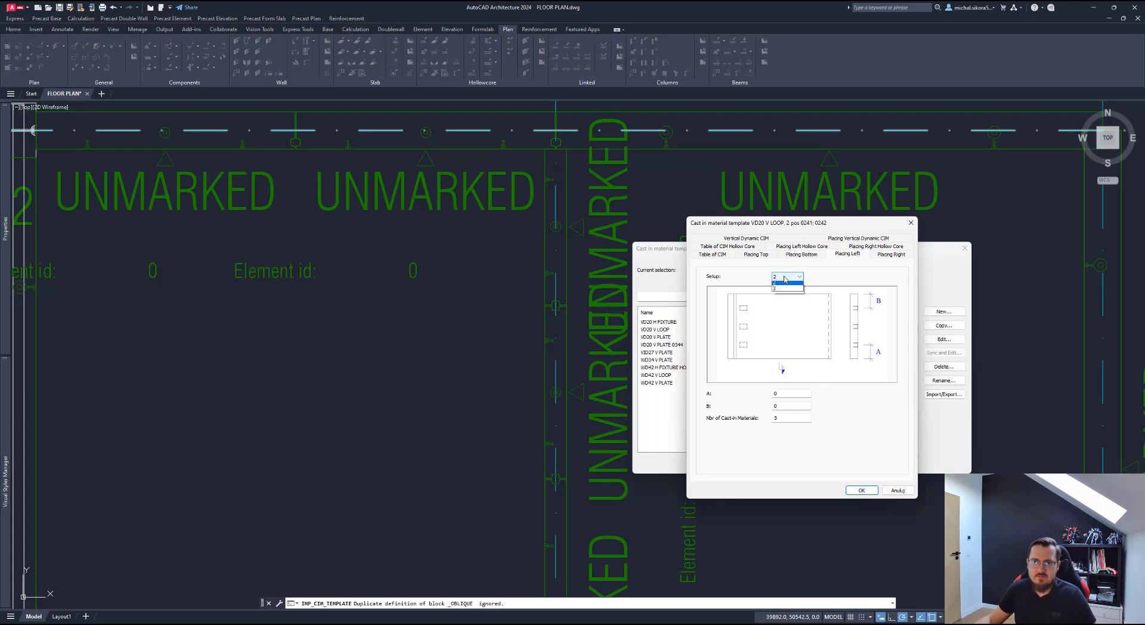
click(784, 285)
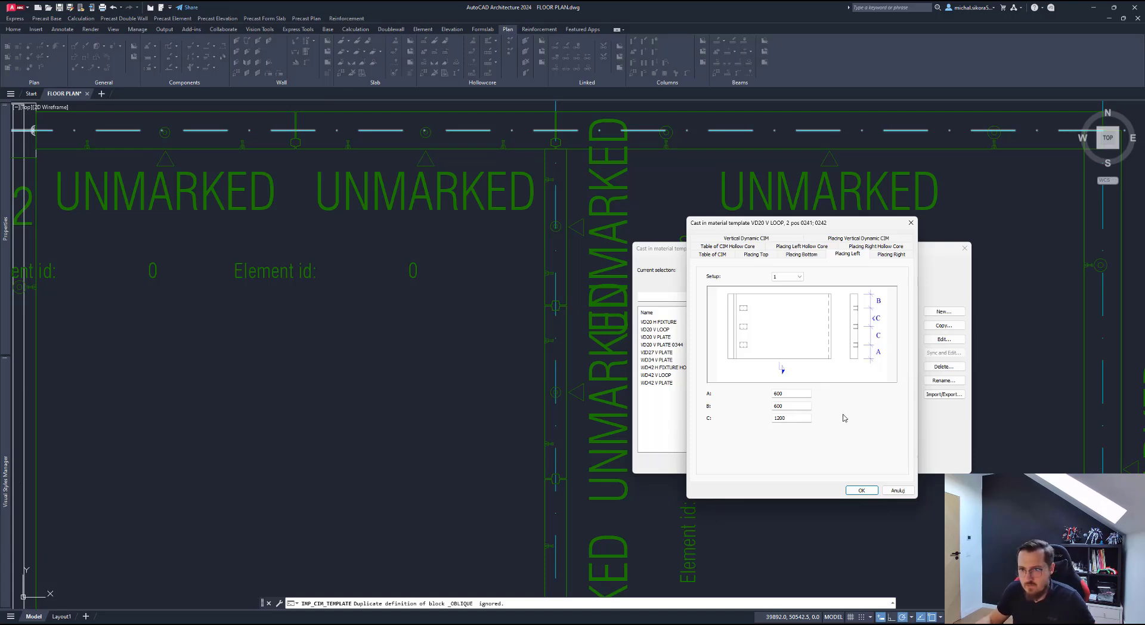
click(863, 490)
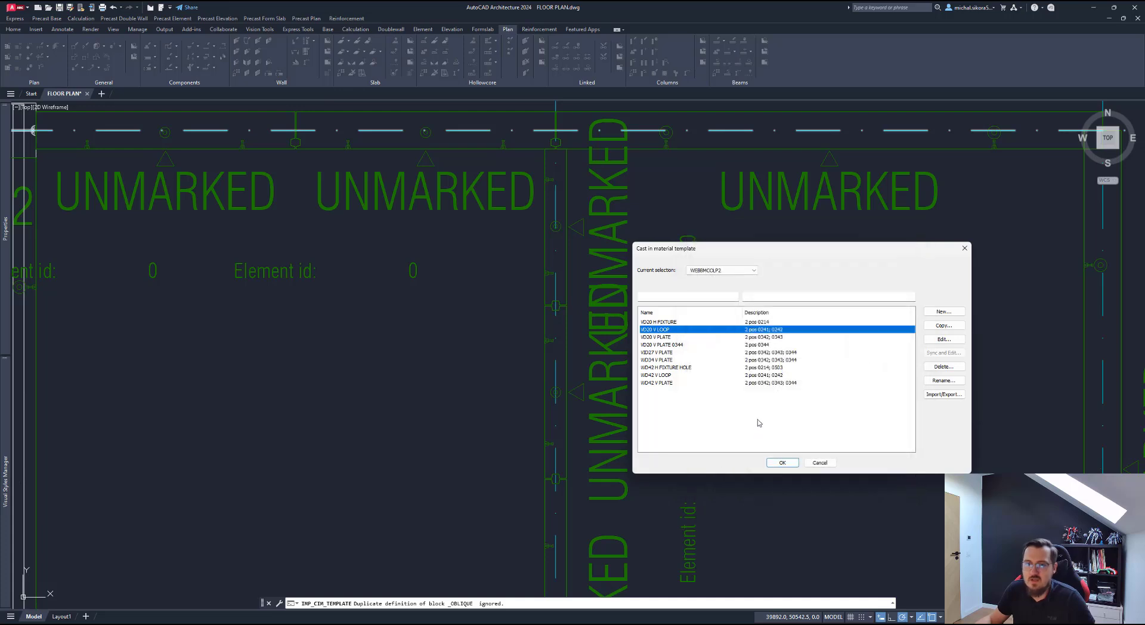
click(784, 464)
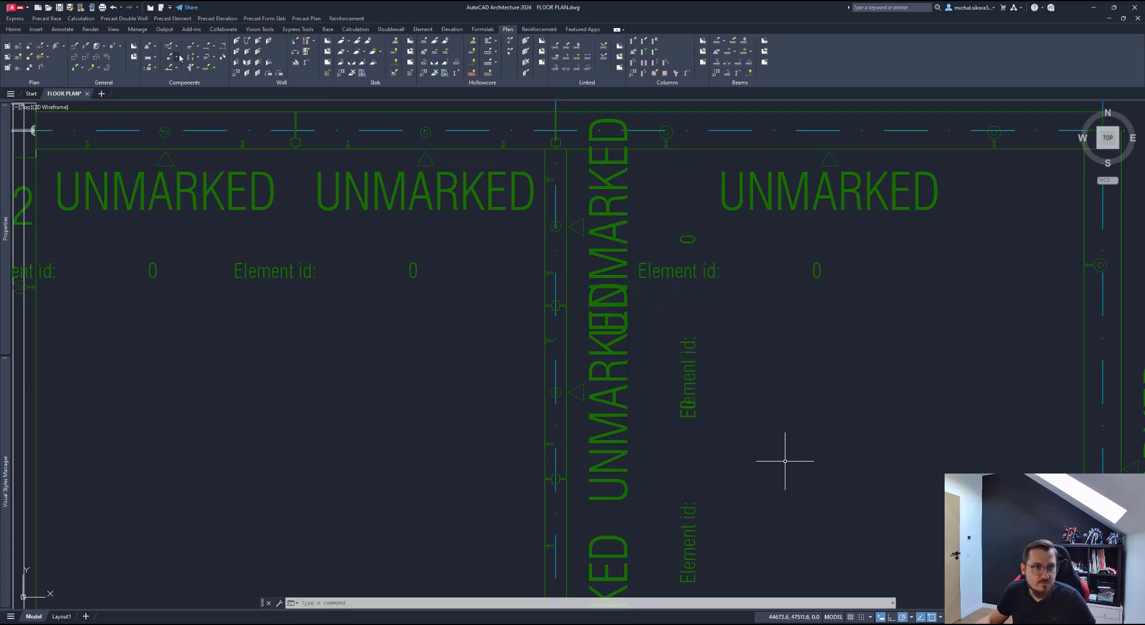
Step: Apply the VD20 V LOOP cast in material template to the three wall panels along grid 7 between grids A and B
click(214, 57)
click(229, 101)
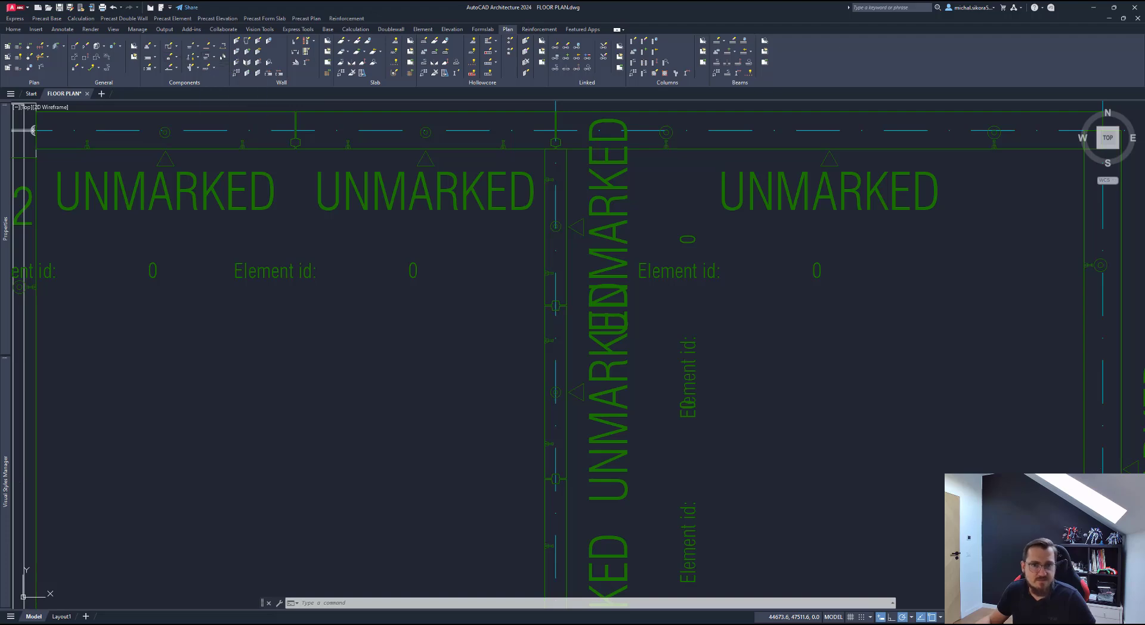
scroll(533, 311, down, 4)
scroll(535, 312, up, 2)
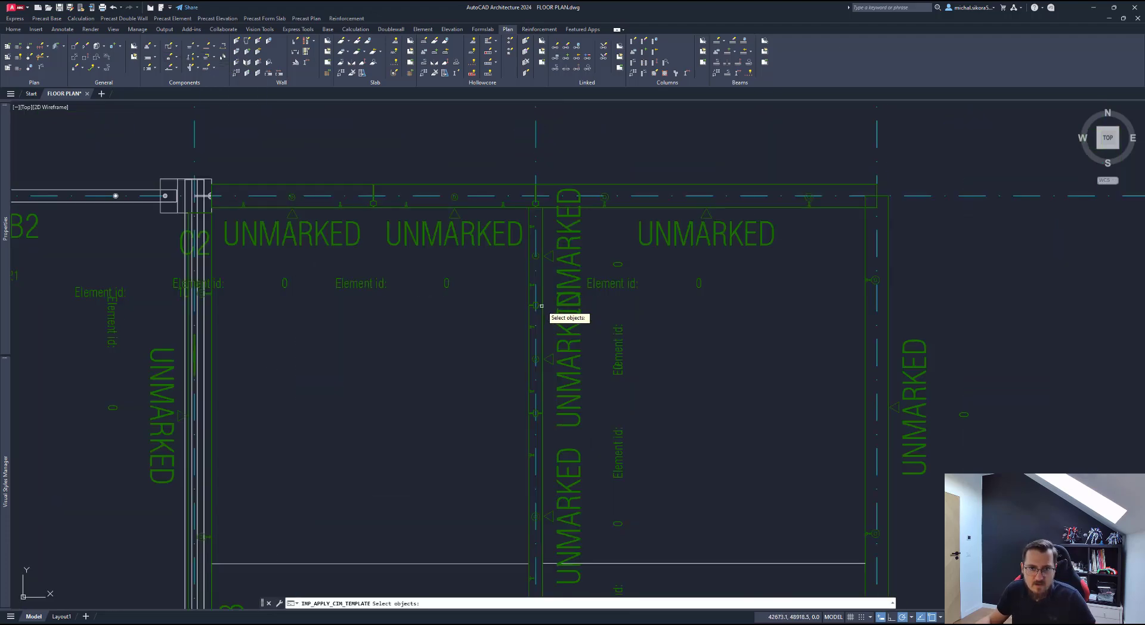
click(548, 290)
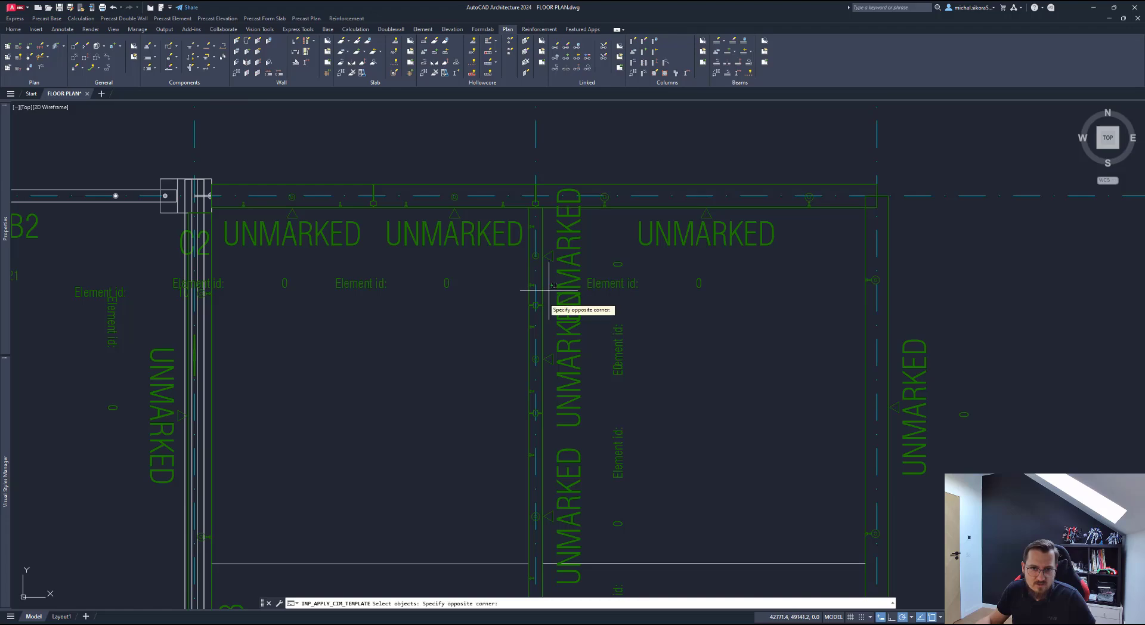
click(511, 415)
scroll(494, 379, down, 1)
scroll(481, 340, up, 1)
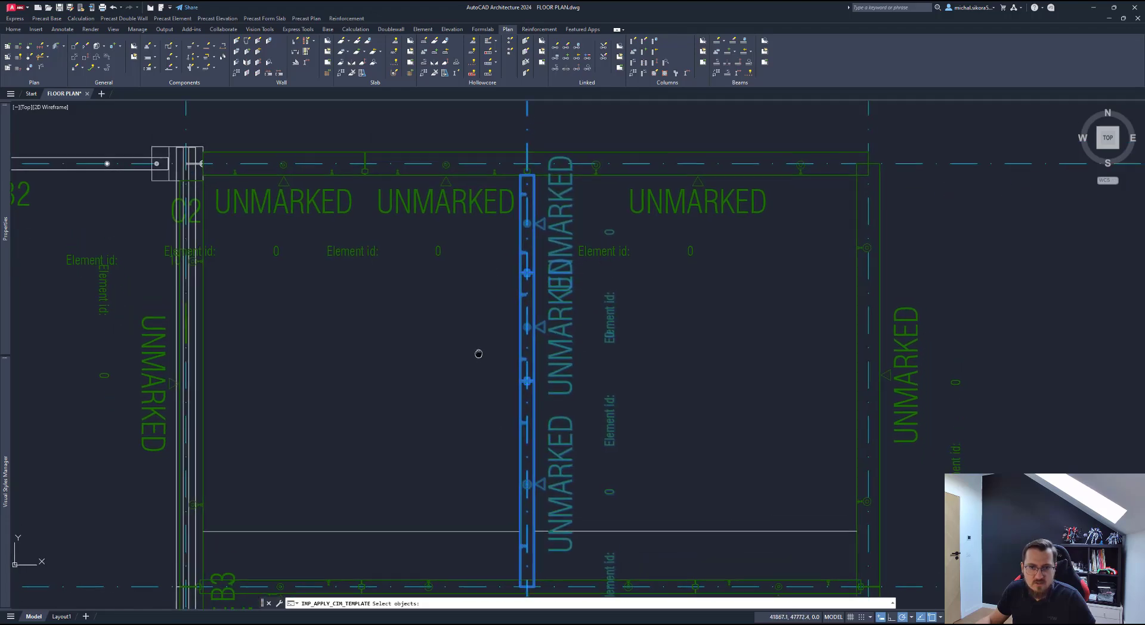
scroll(522, 278, up, 2)
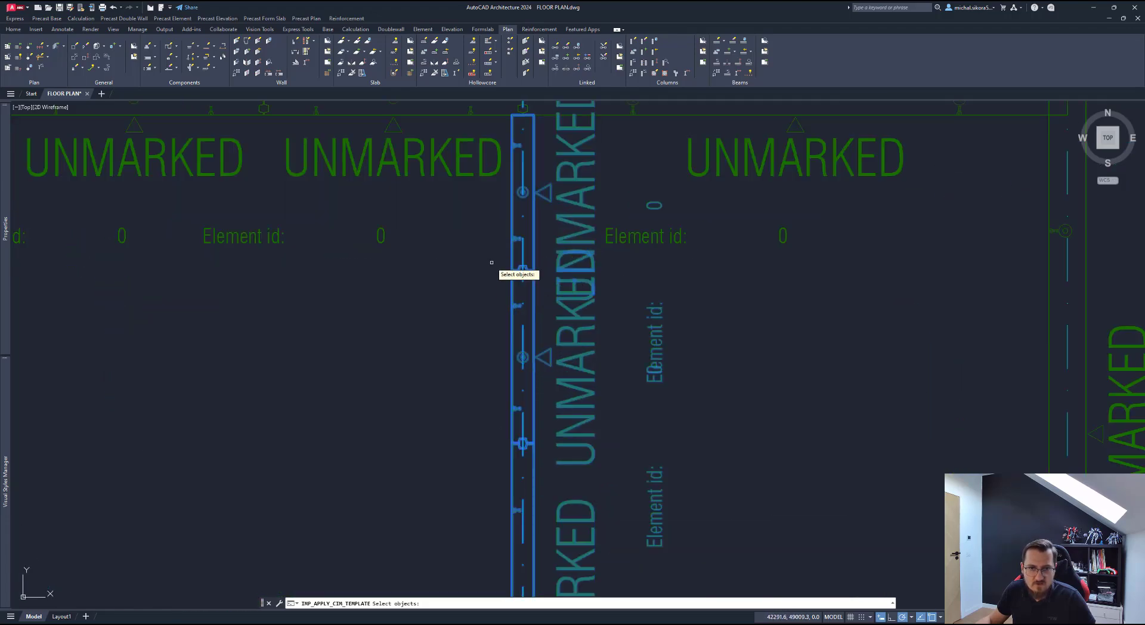
scroll(521, 275, down, 1)
scroll(524, 283, up, 2)
scroll(534, 295, down, 1)
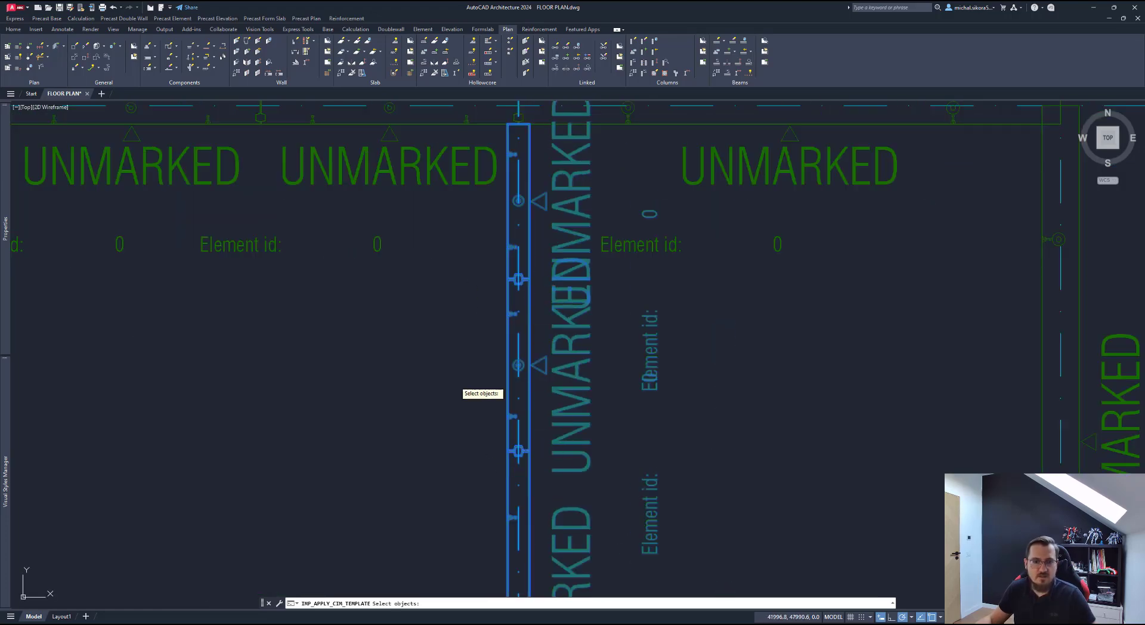
key(Return)
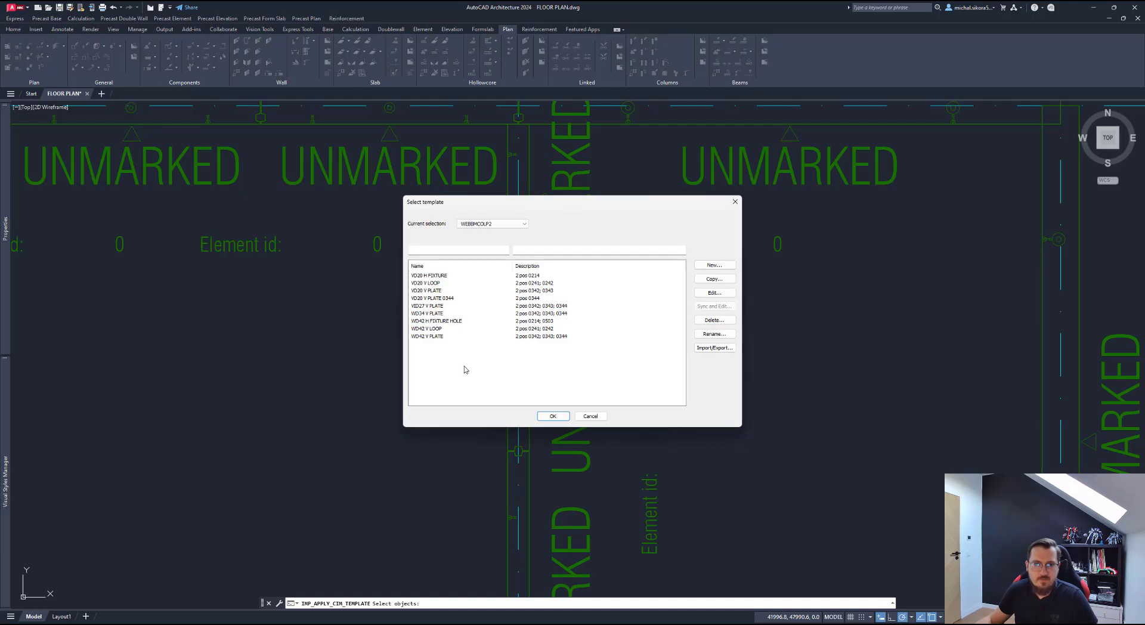
click(435, 283)
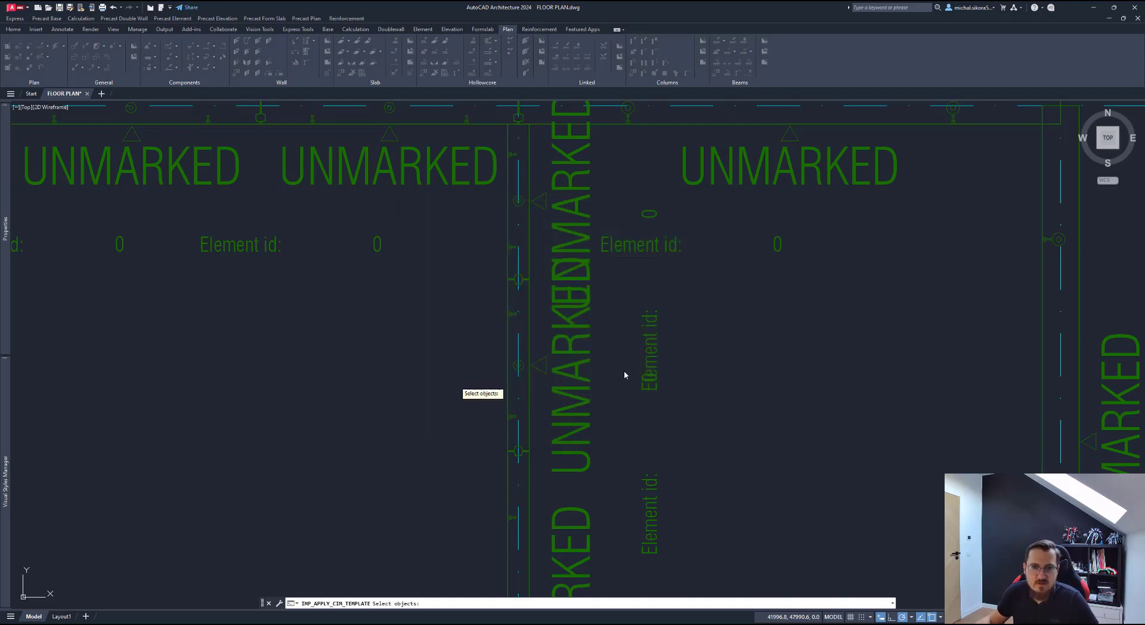
click(553, 416)
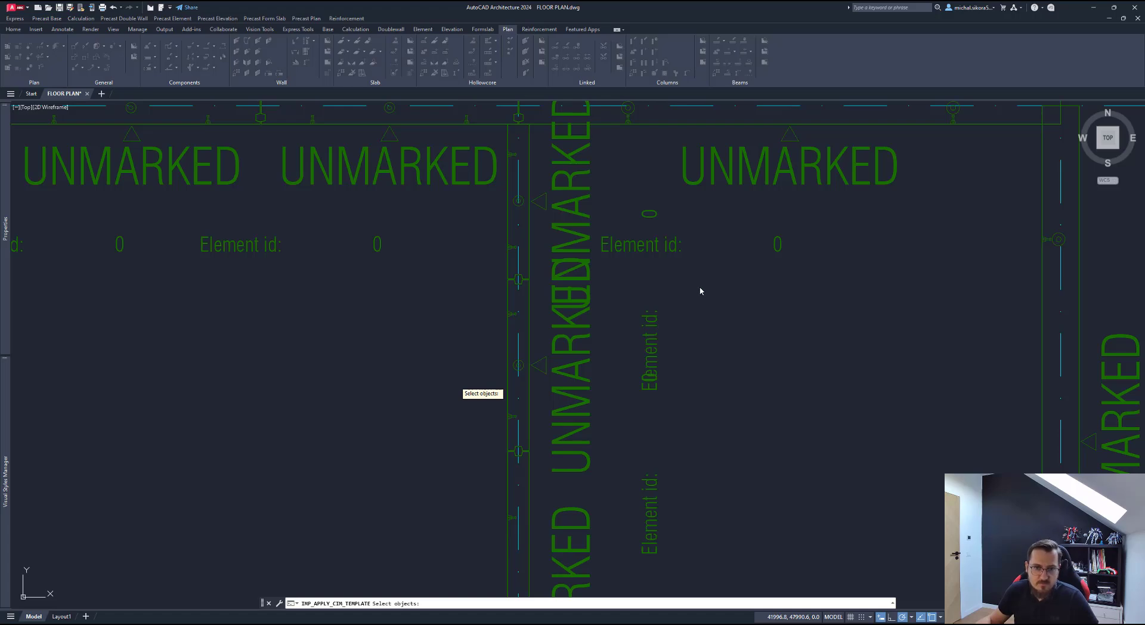
key(Return)
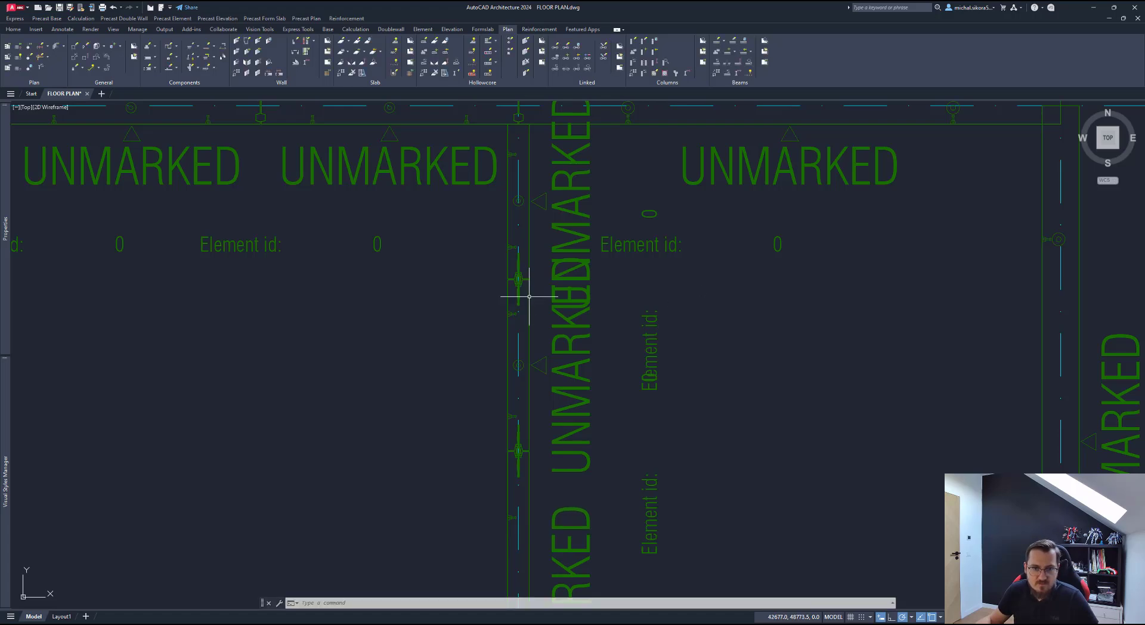
Step: Inspect the connection loops placed at the joints between the grid 7 wall panels
scroll(518, 281, up, 6)
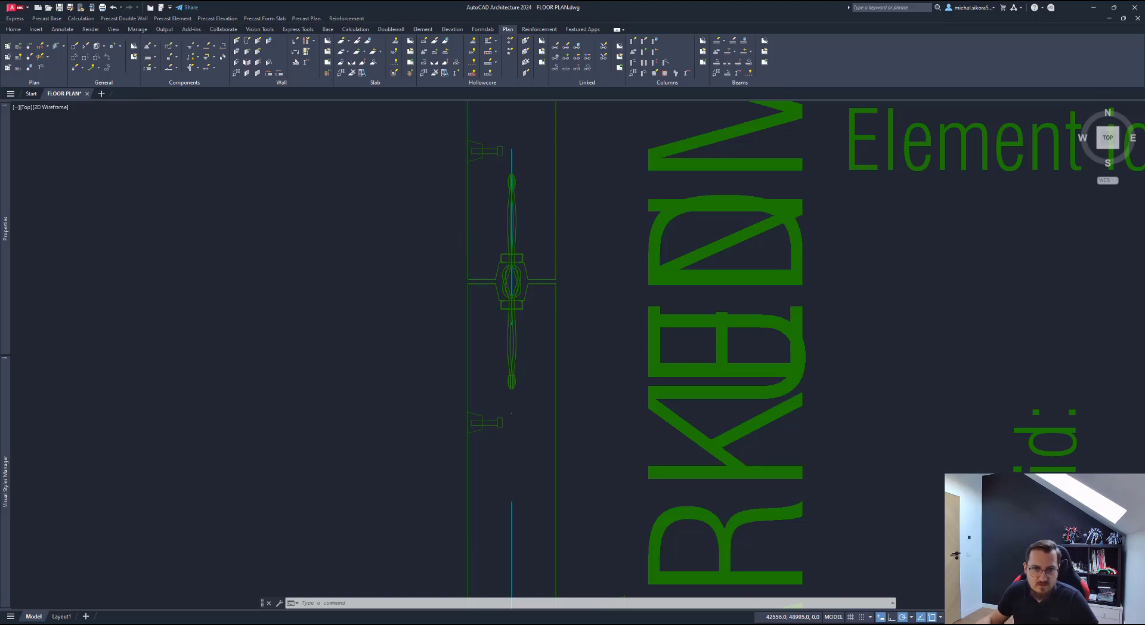
scroll(485, 288, down, 5)
middle_drag(476, 451, 520, 261)
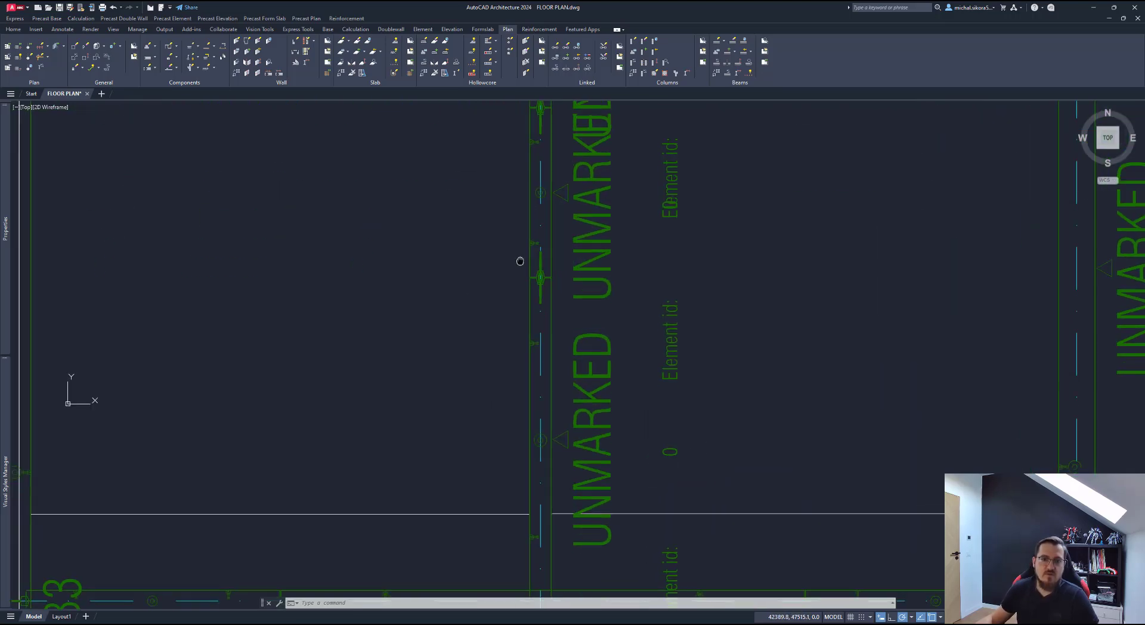
scroll(549, 281, down, 2)
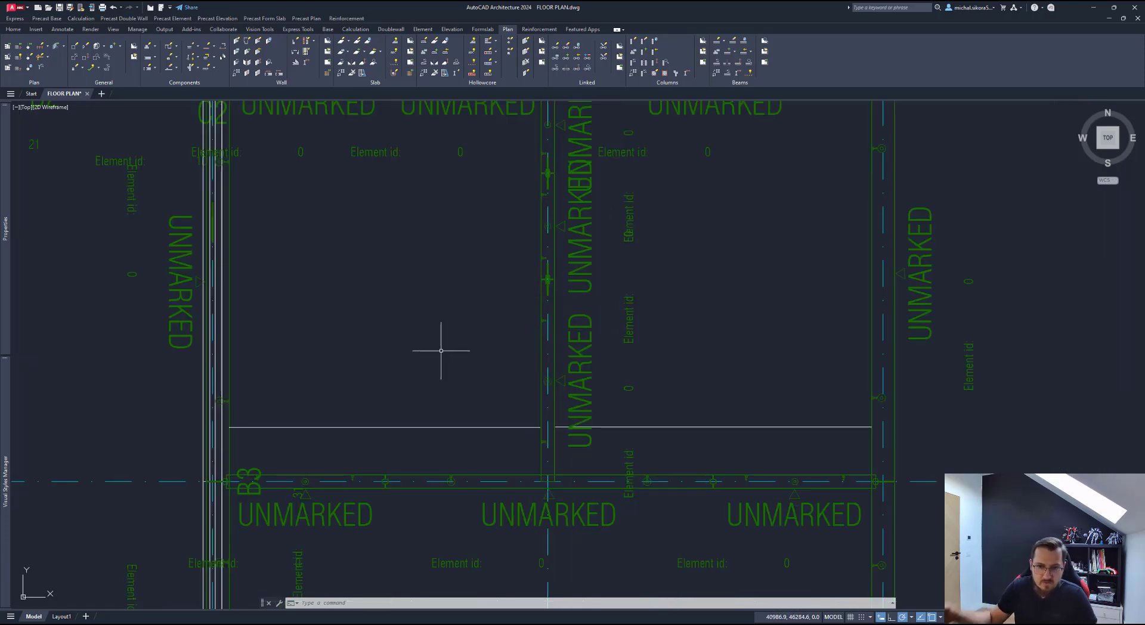
middle_drag(414, 334, 419, 342)
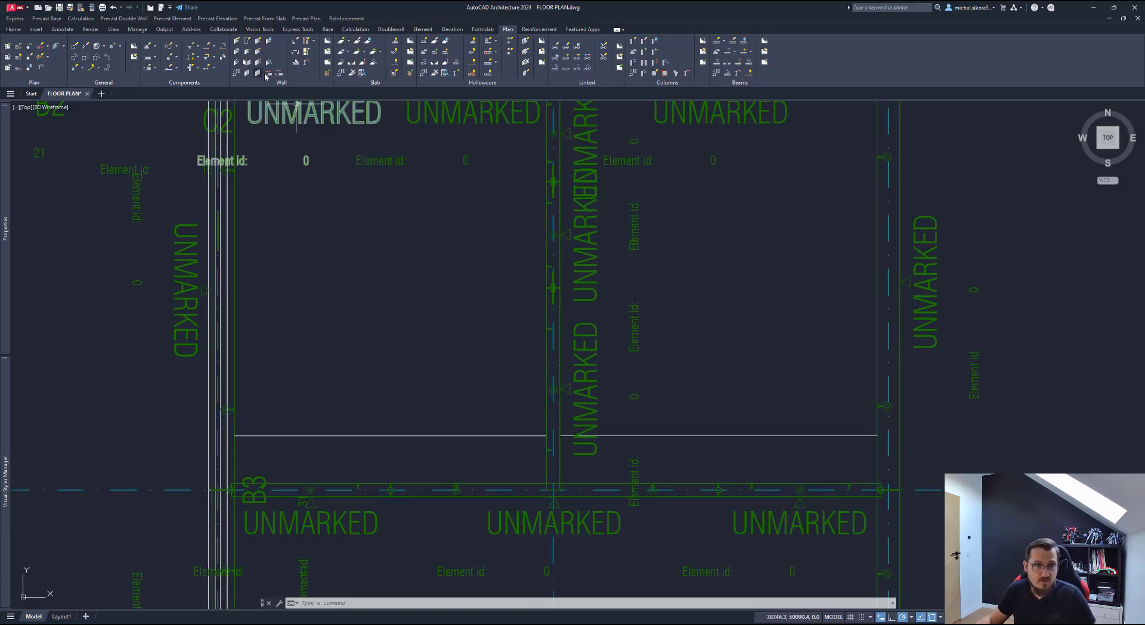
middle_drag(475, 301, 454, 354)
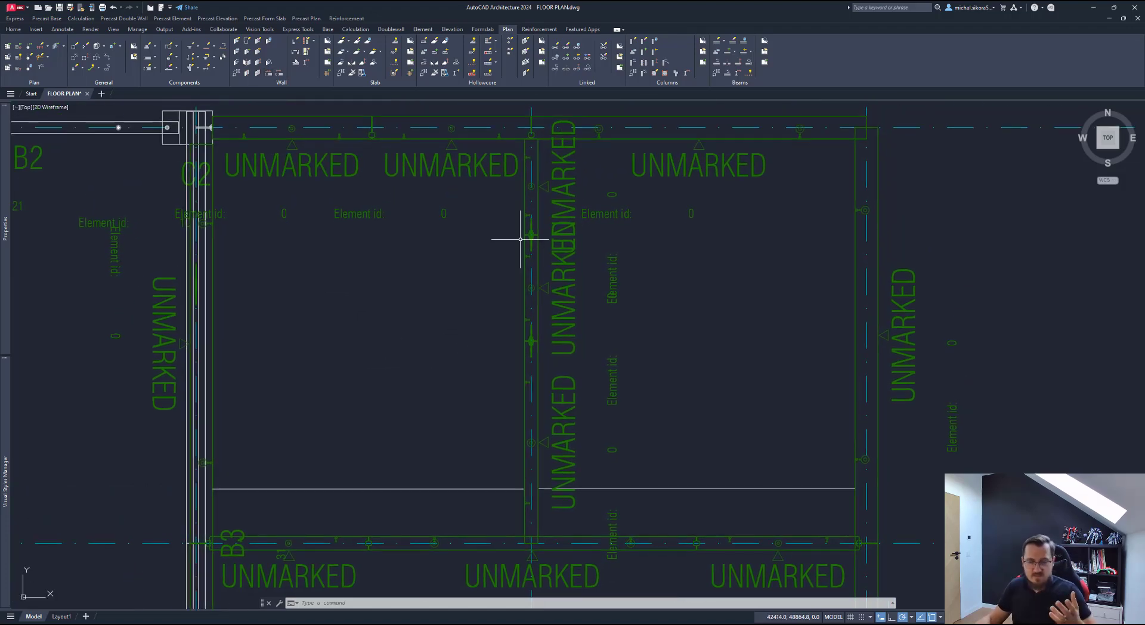
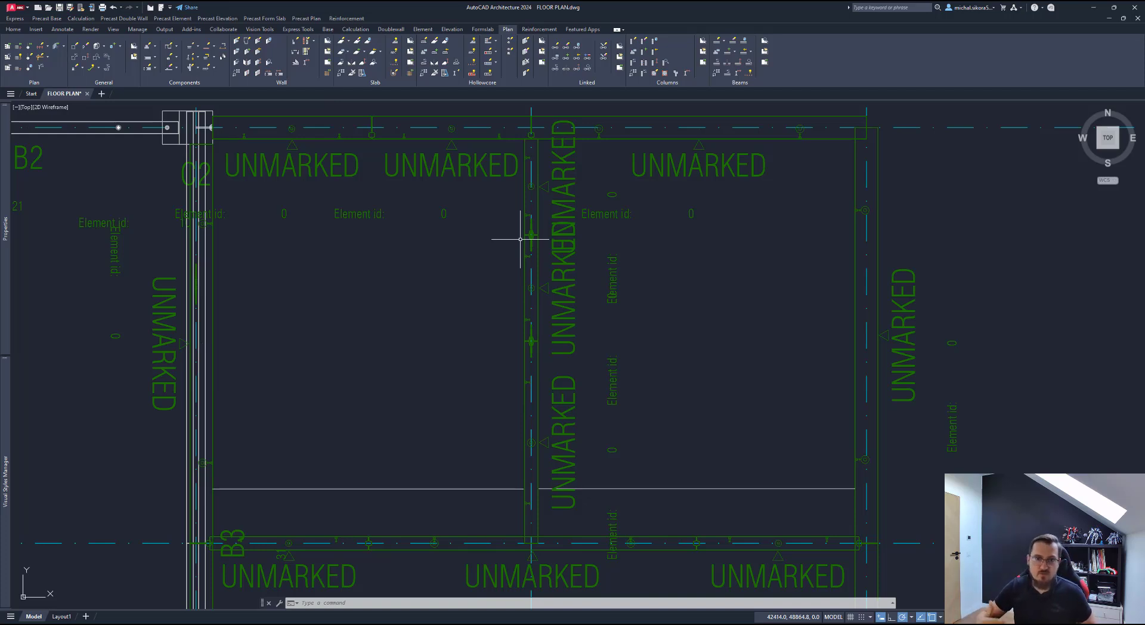
scroll(523, 236, up, 6)
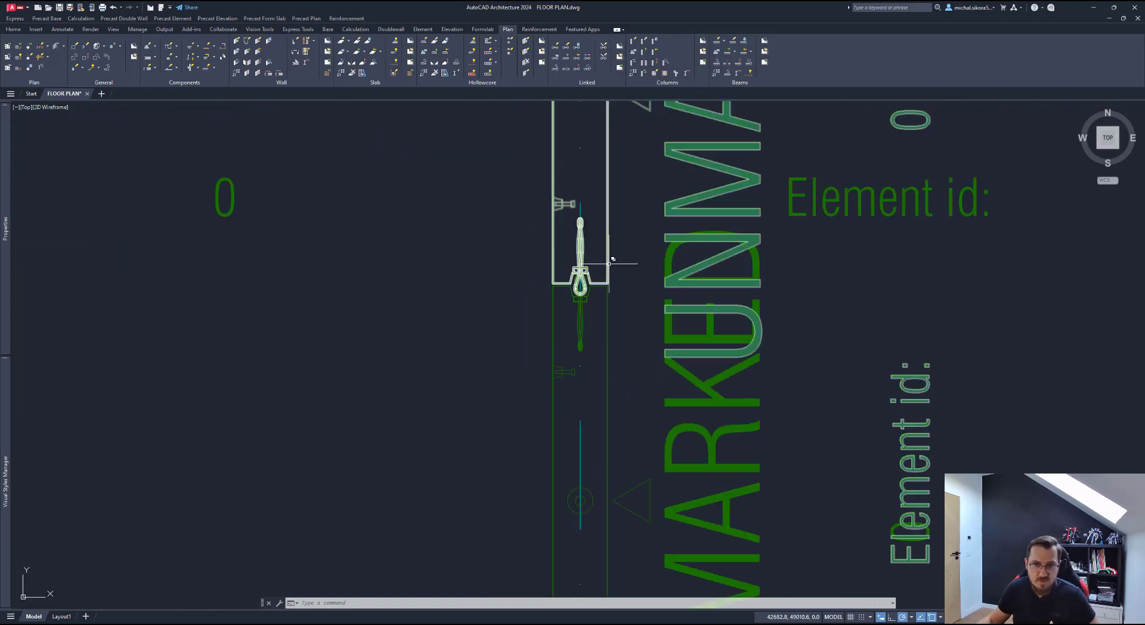
scroll(589, 316, down, 6)
middle_drag(589, 316, 525, 323)
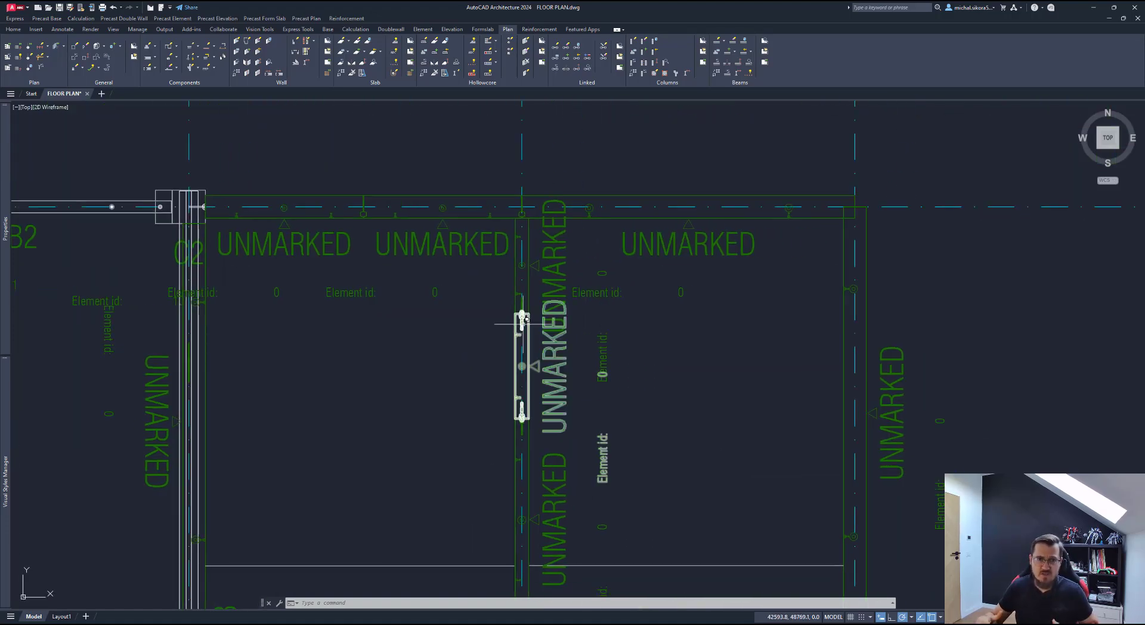
mouse_move(526, 323)
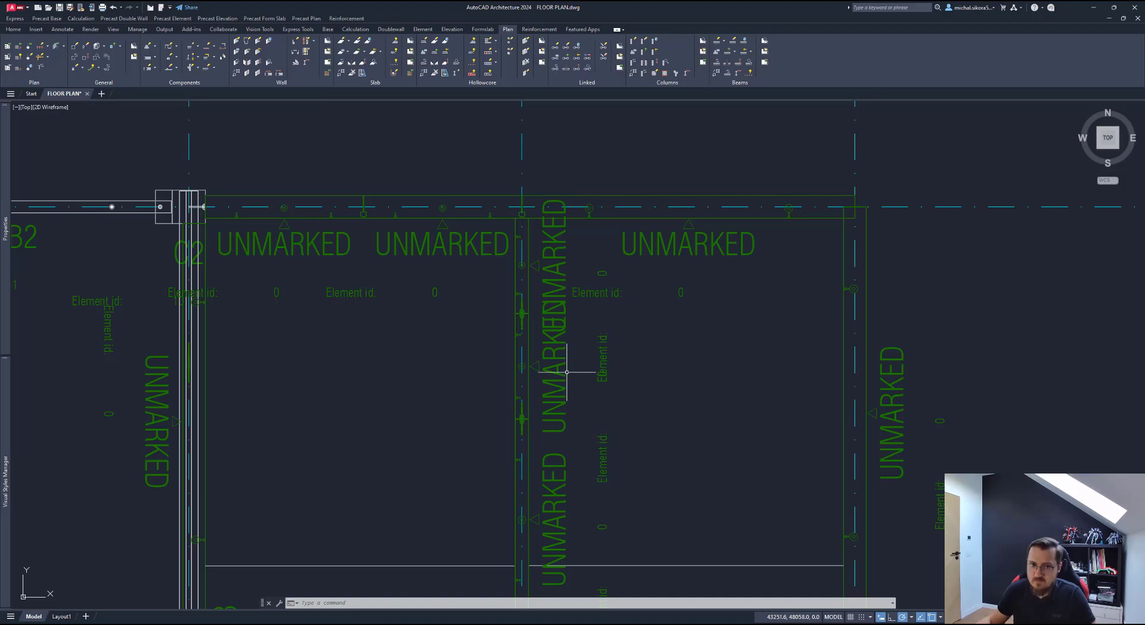
Step: Examine the element information of the grid 7 wall panels and the surrounding walls between grids 6 and 8
mouse_move(518, 363)
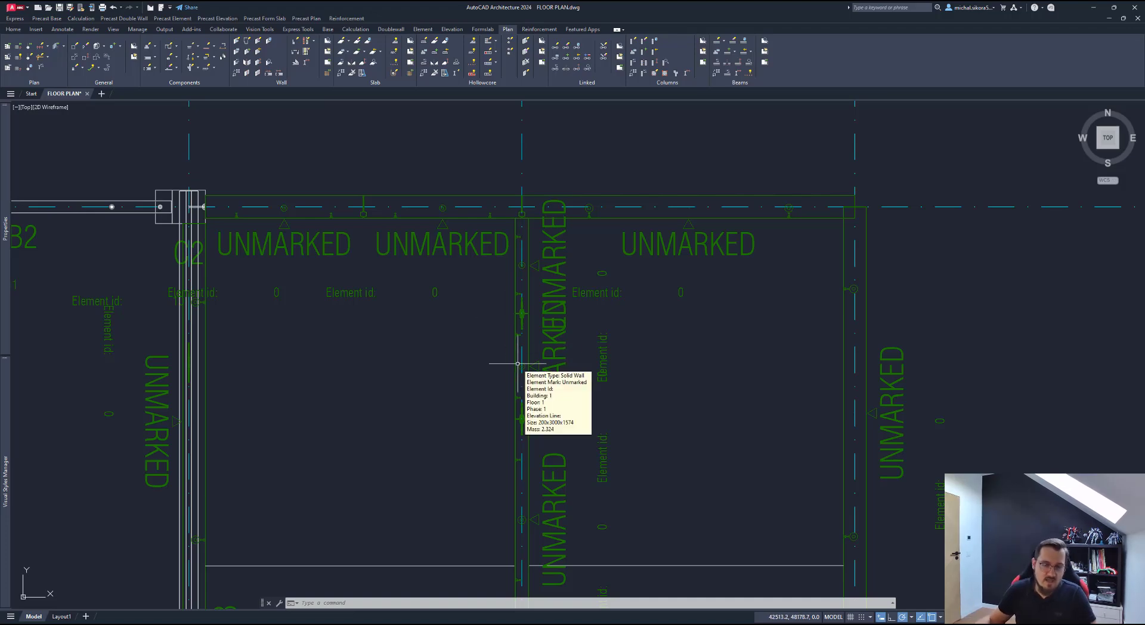
middle_drag(529, 370, 524, 276)
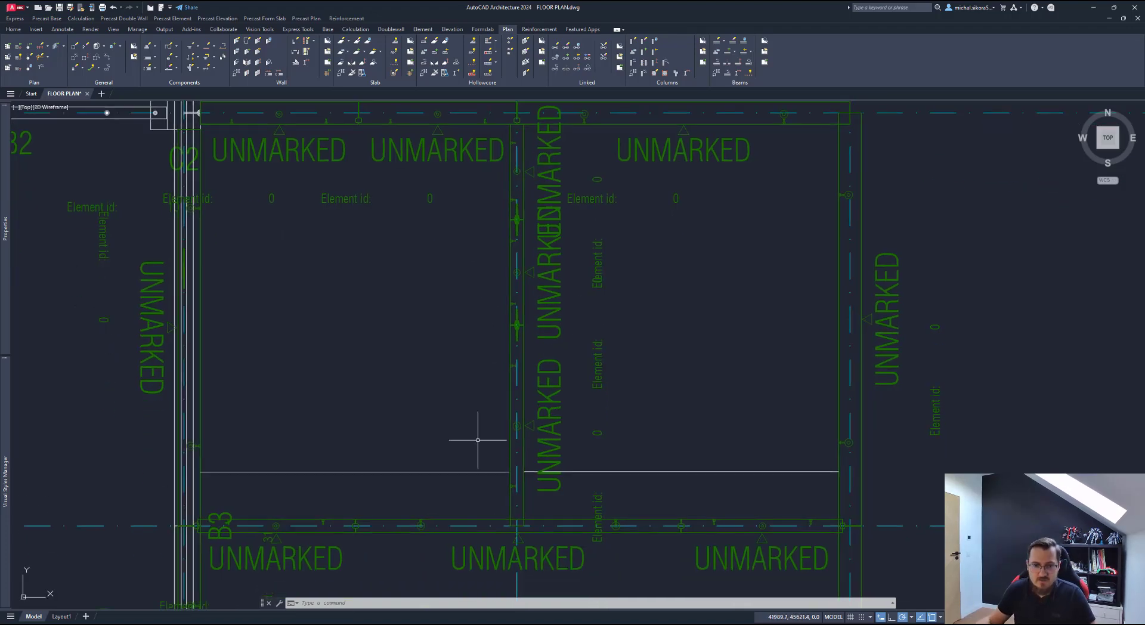
middle_drag(517, 470, 518, 404)
middle_drag(512, 262, 501, 328)
click(506, 322)
key(Escape)
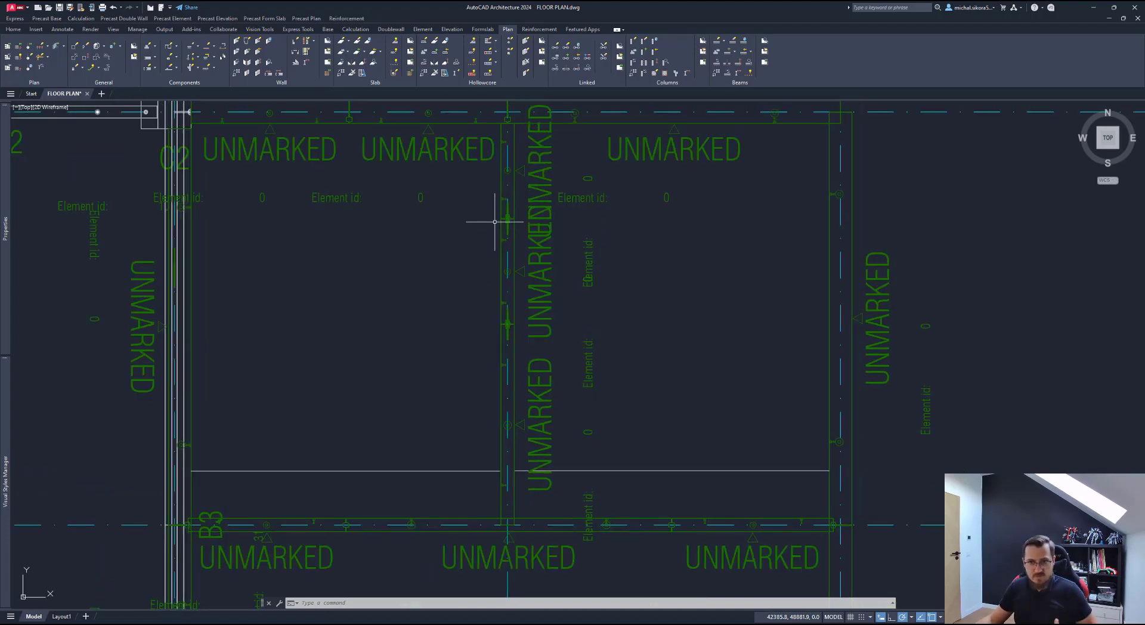
scroll(643, 338, down, 4)
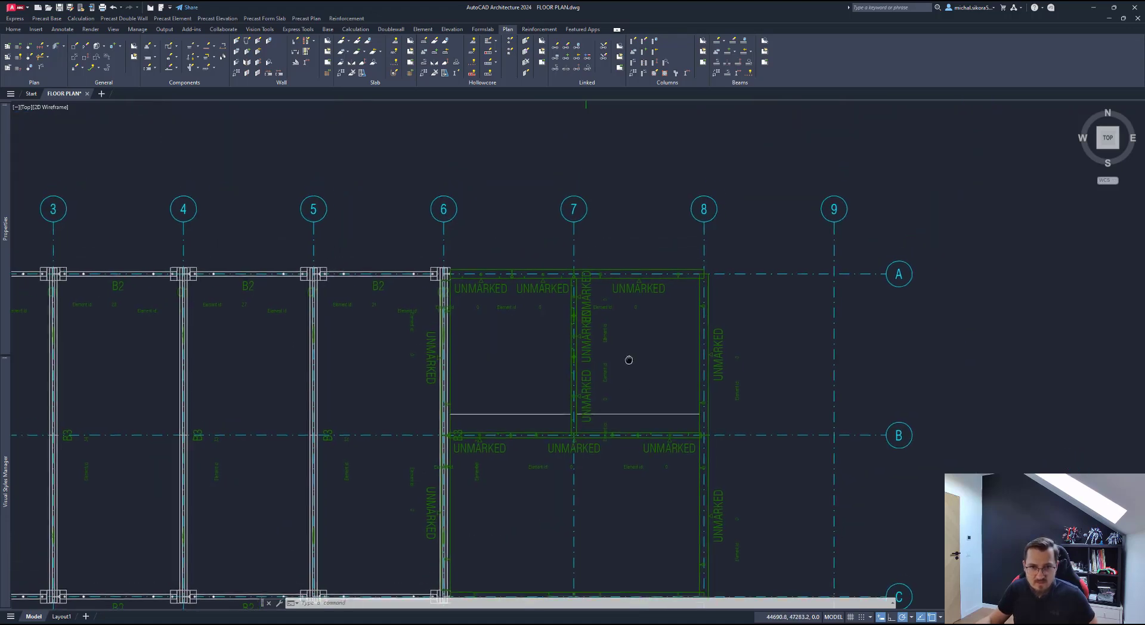
scroll(602, 363, up, 4)
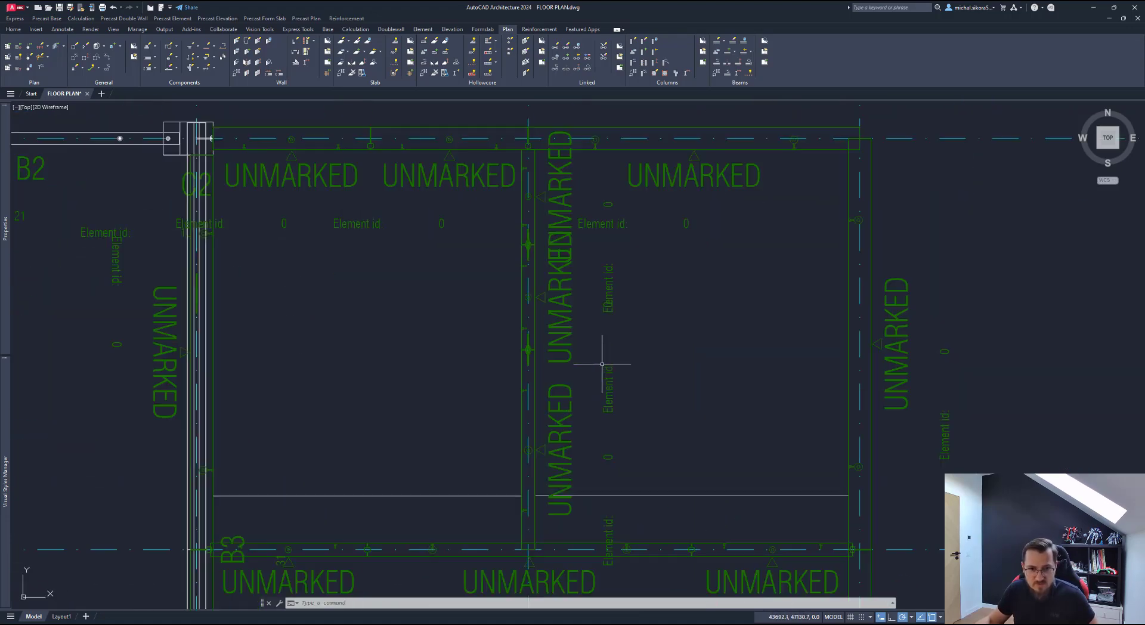
mouse_move(601, 363)
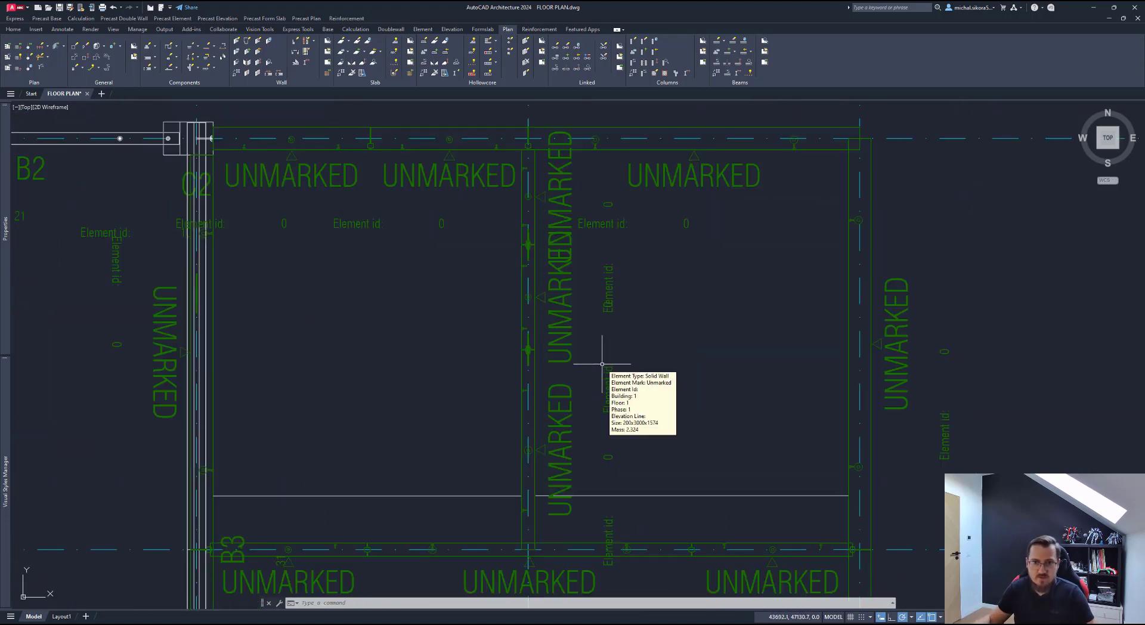
Step: Start a wall joint connection and select the first two adjoining panels nearest grid 6 in the lower wall row between grids 6 and 8
middle_drag(624, 376, 621, 293)
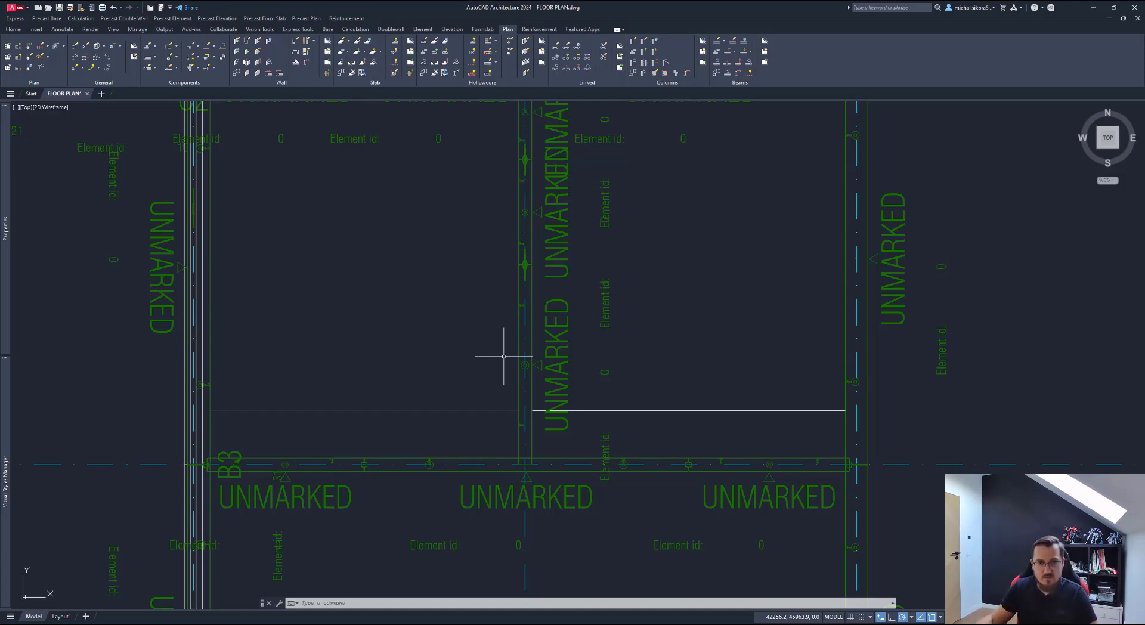
click(269, 75)
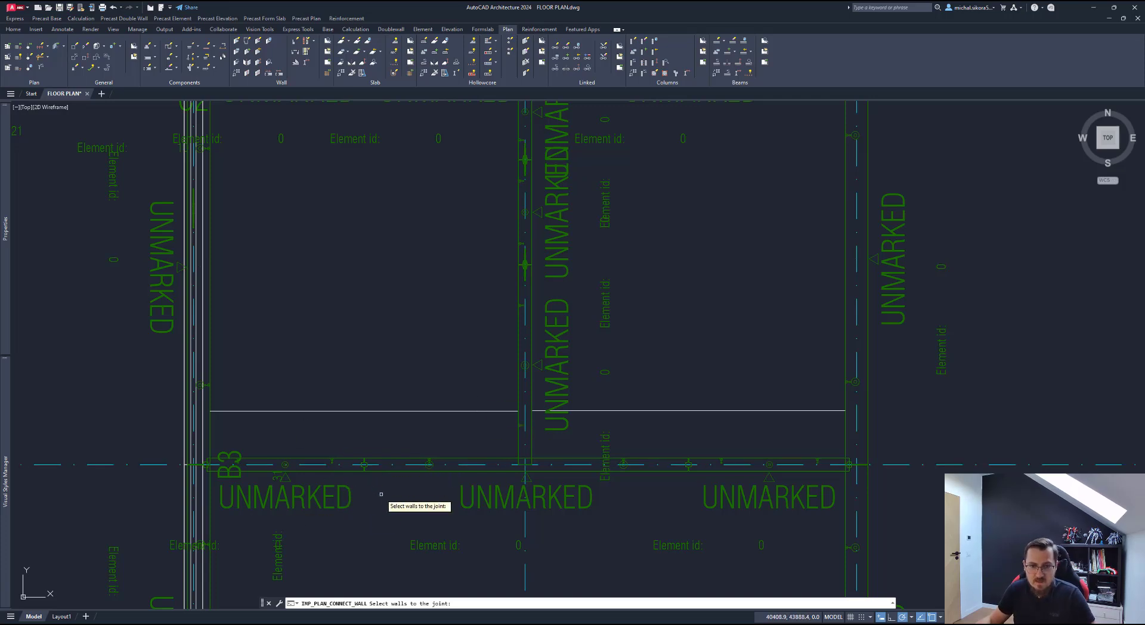
scroll(381, 494, up, 2)
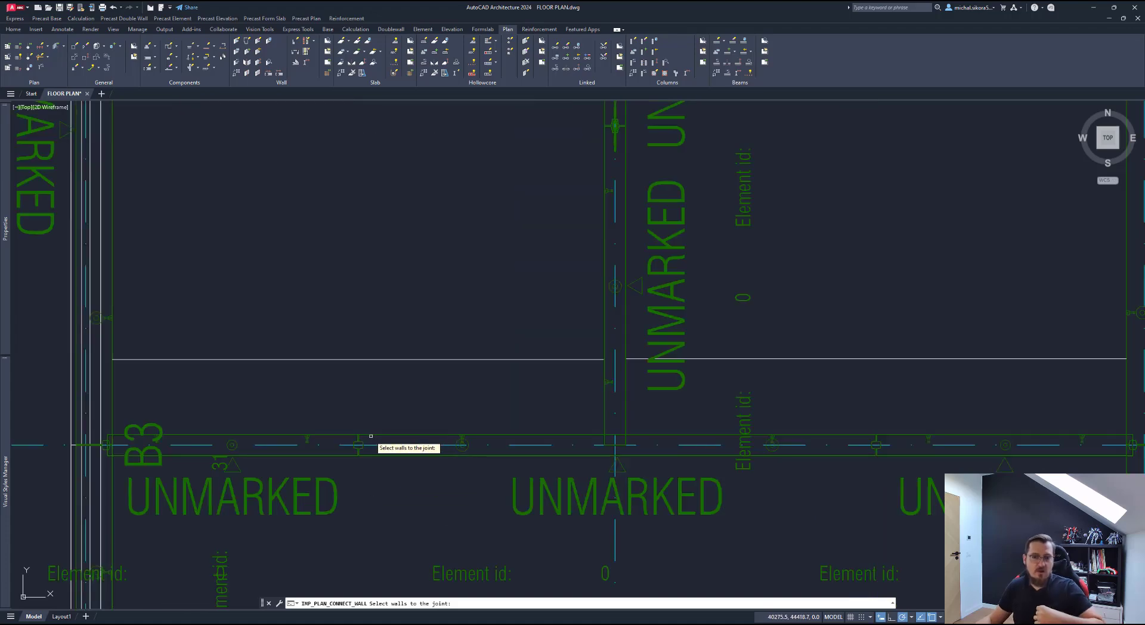
middle_drag(371, 436, 426, 445)
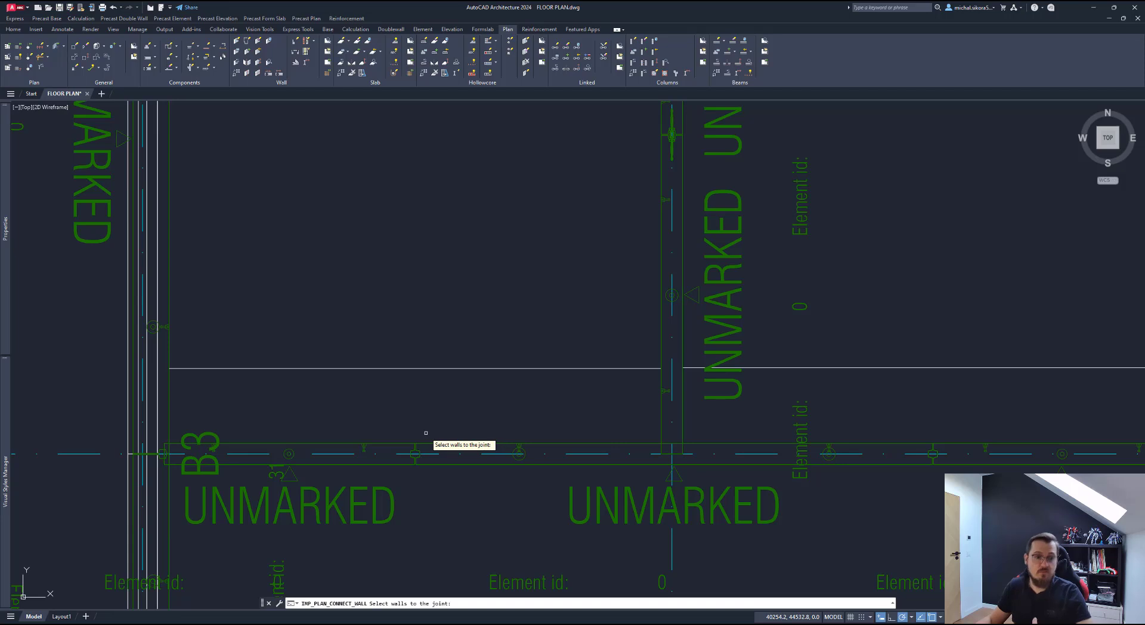
scroll(174, 448, up, 4)
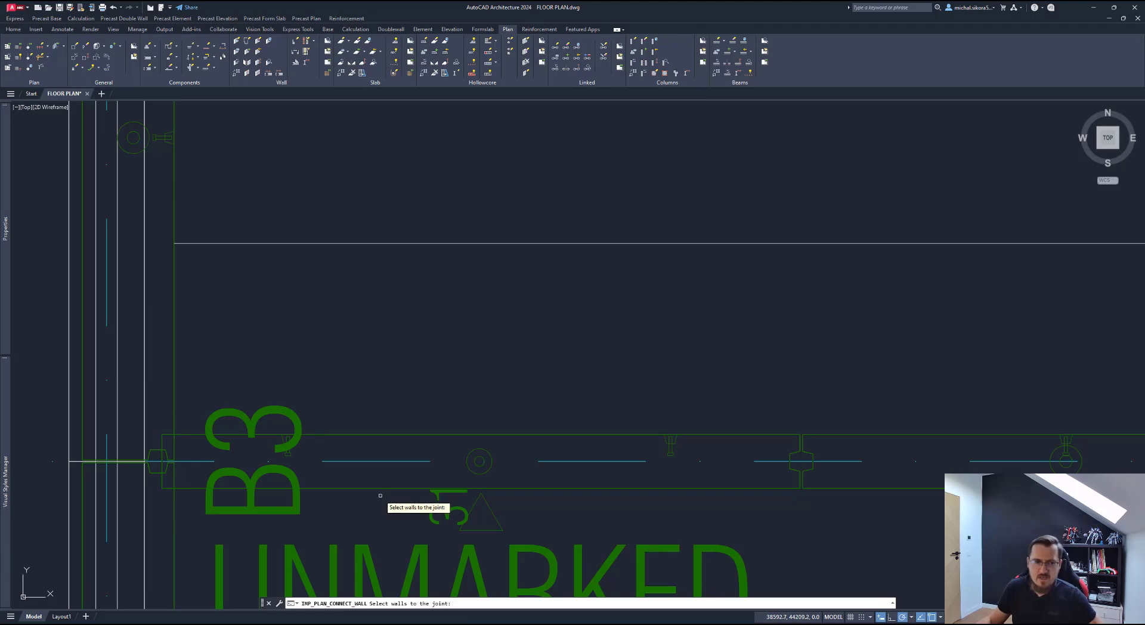
scroll(381, 494, down, 5)
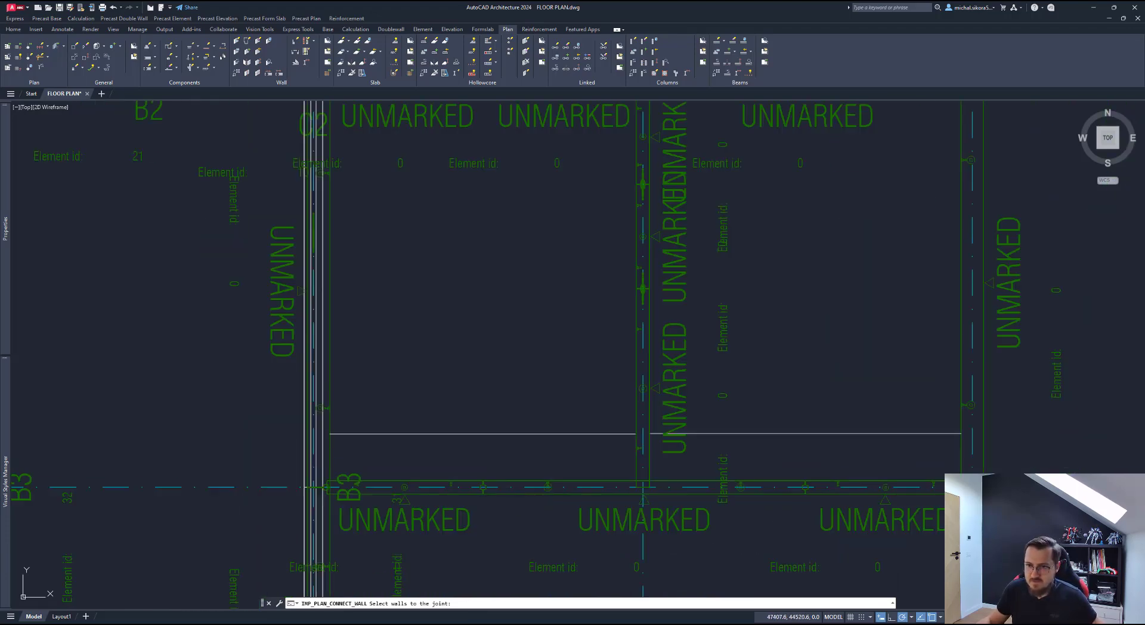
middle_drag(813, 318, 794, 429)
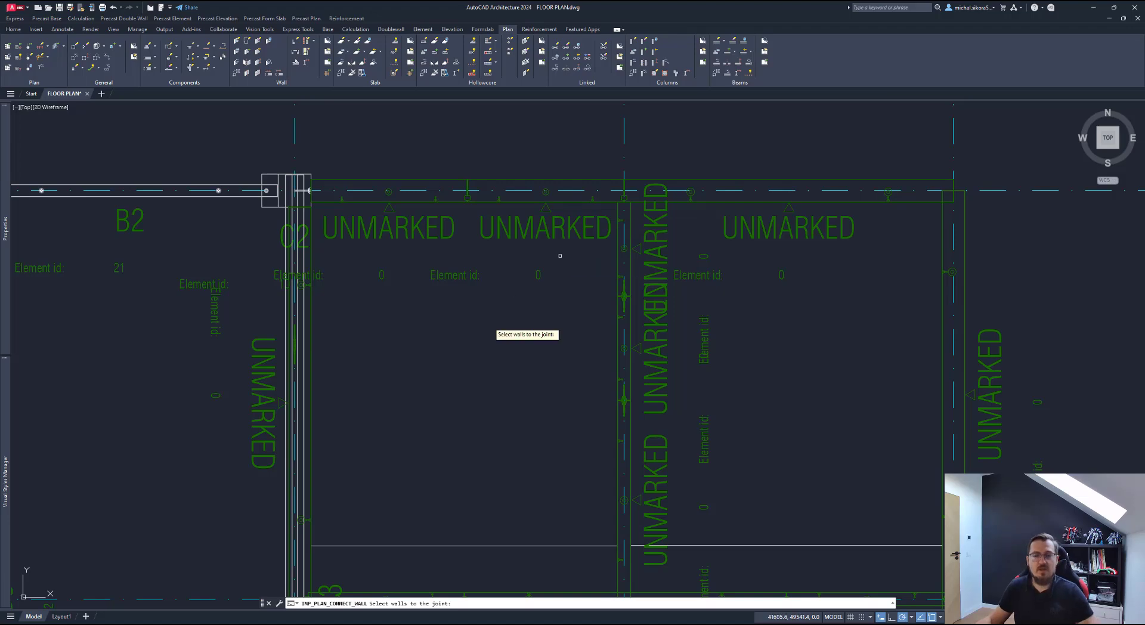
middle_drag(452, 382, 463, 258)
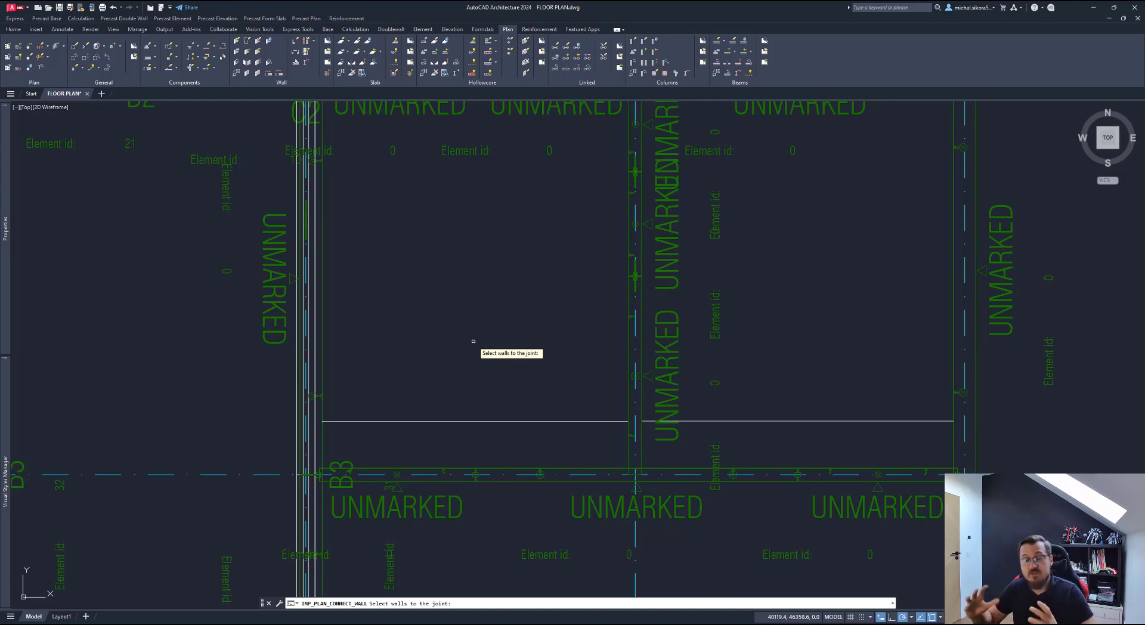
middle_drag(476, 361, 465, 296)
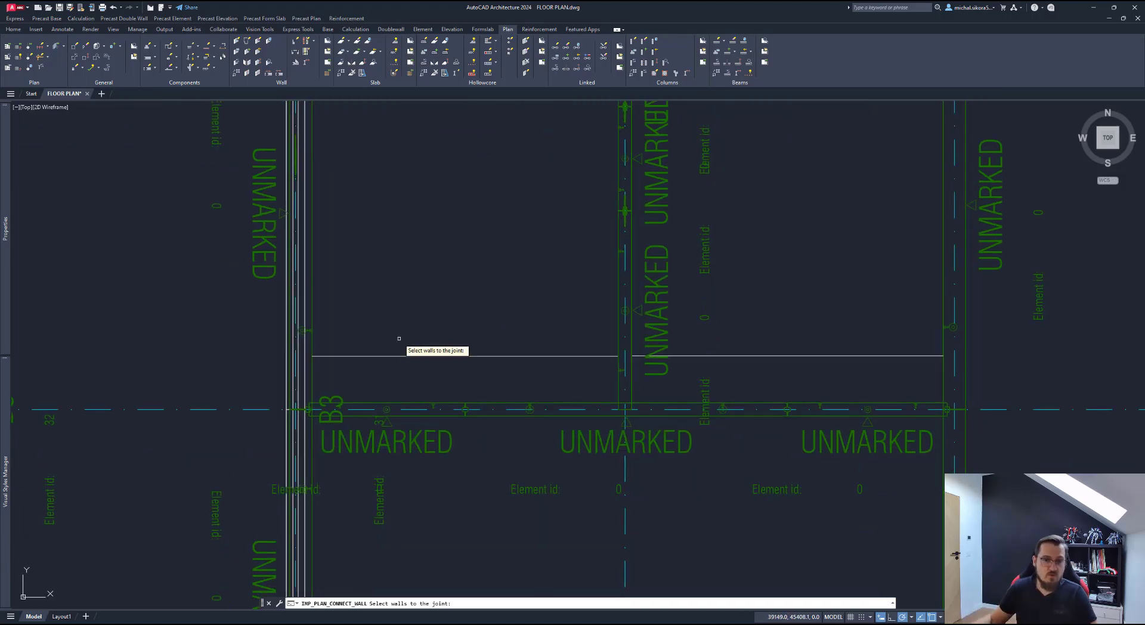
middle_drag(484, 385, 480, 403)
click(476, 405)
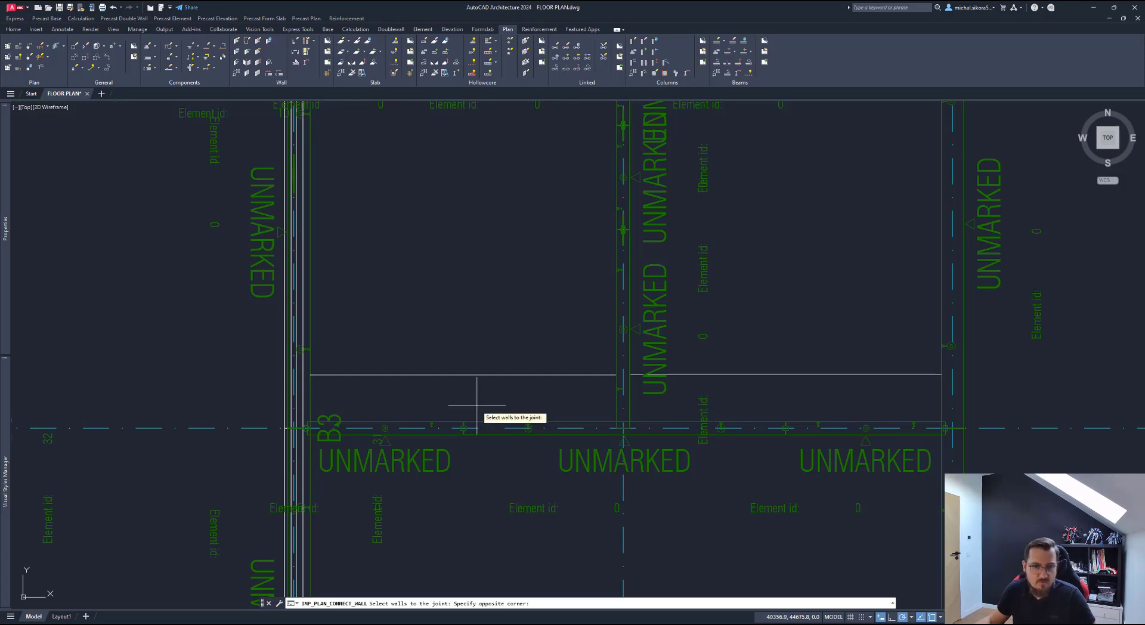
click(464, 461)
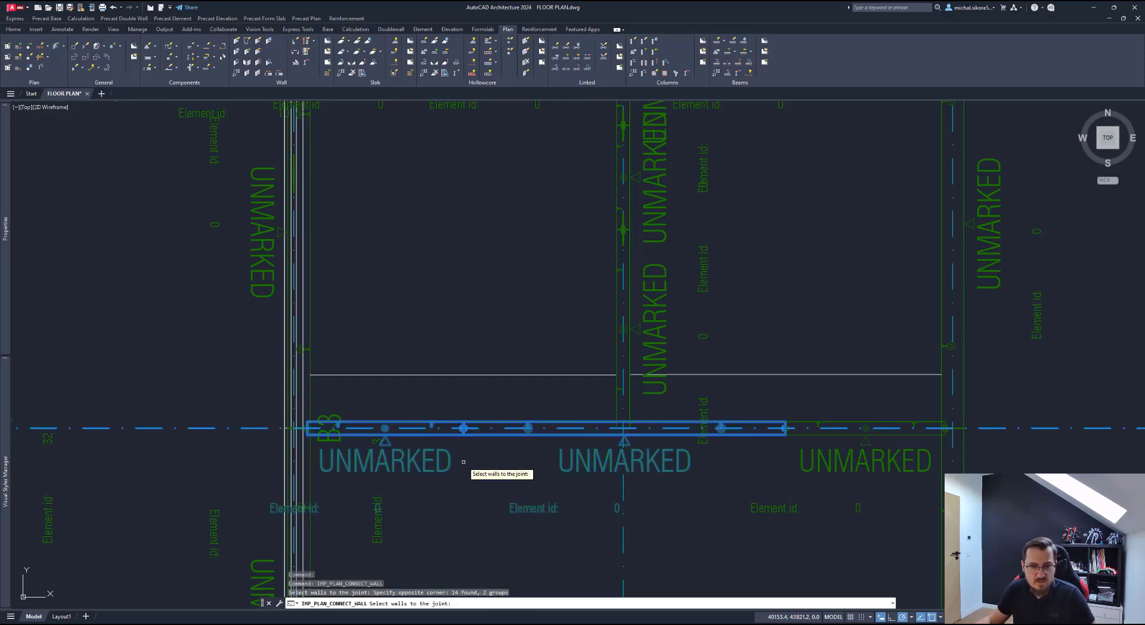
key(Return)
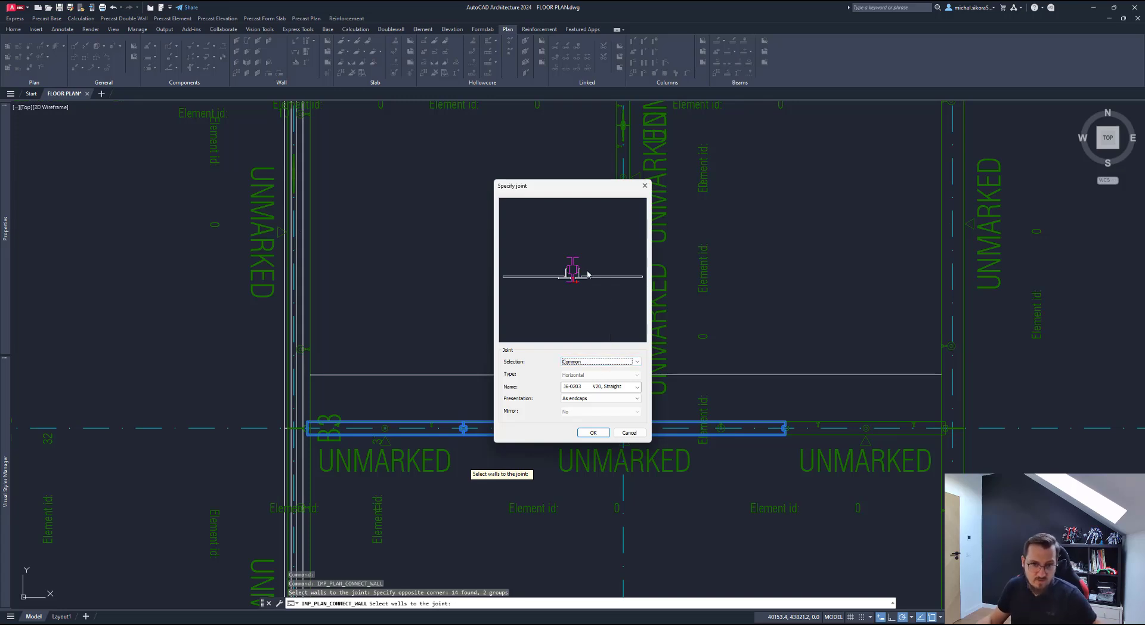
Step: Choose the straight joint J6-0203L for the selected panels and set its number of cast-in materials to 3
click(635, 387)
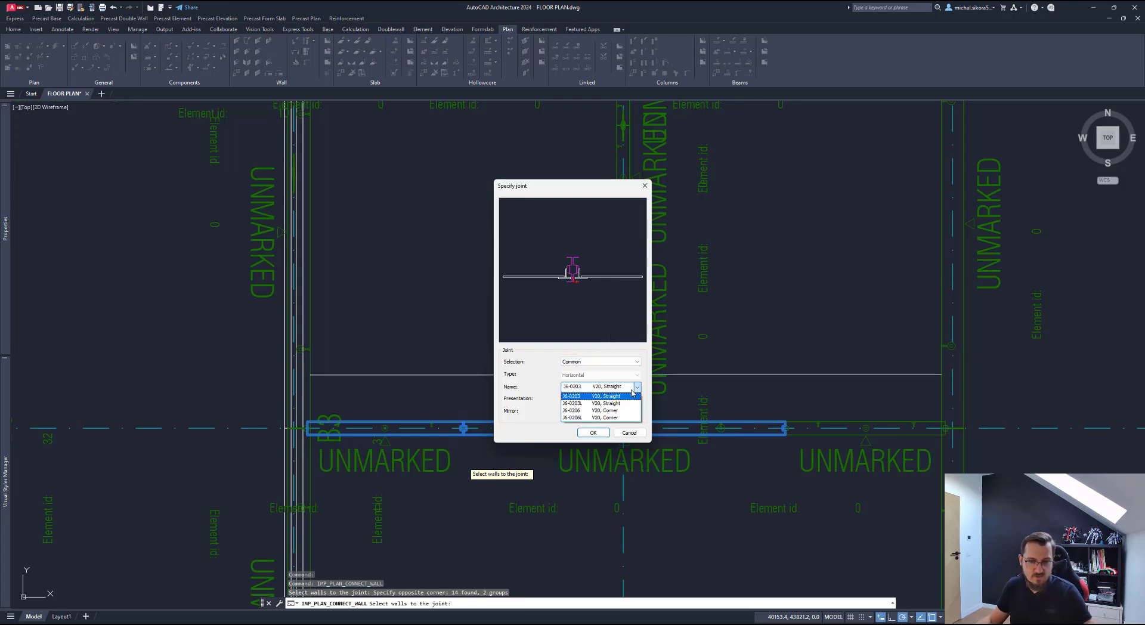
click(620, 404)
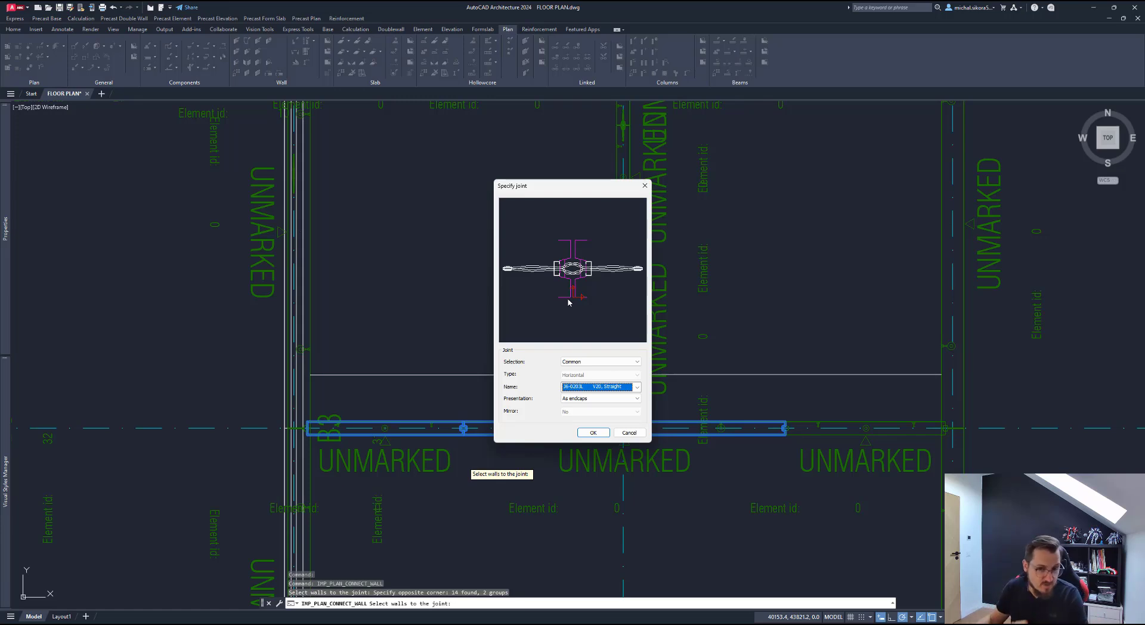
key(Return)
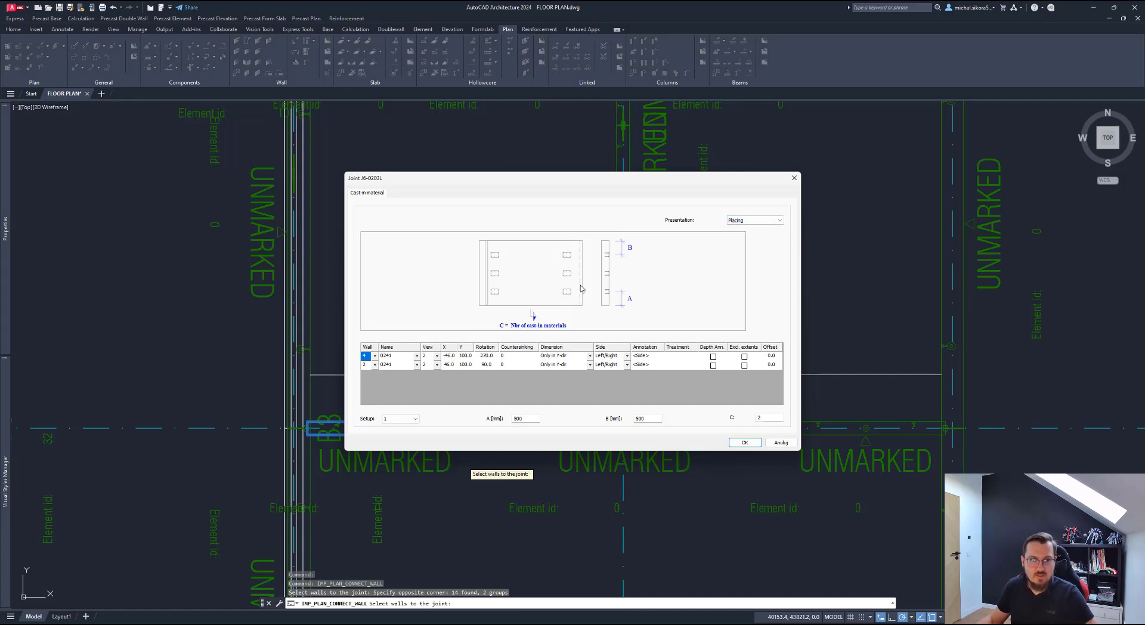
double_click(760, 418)
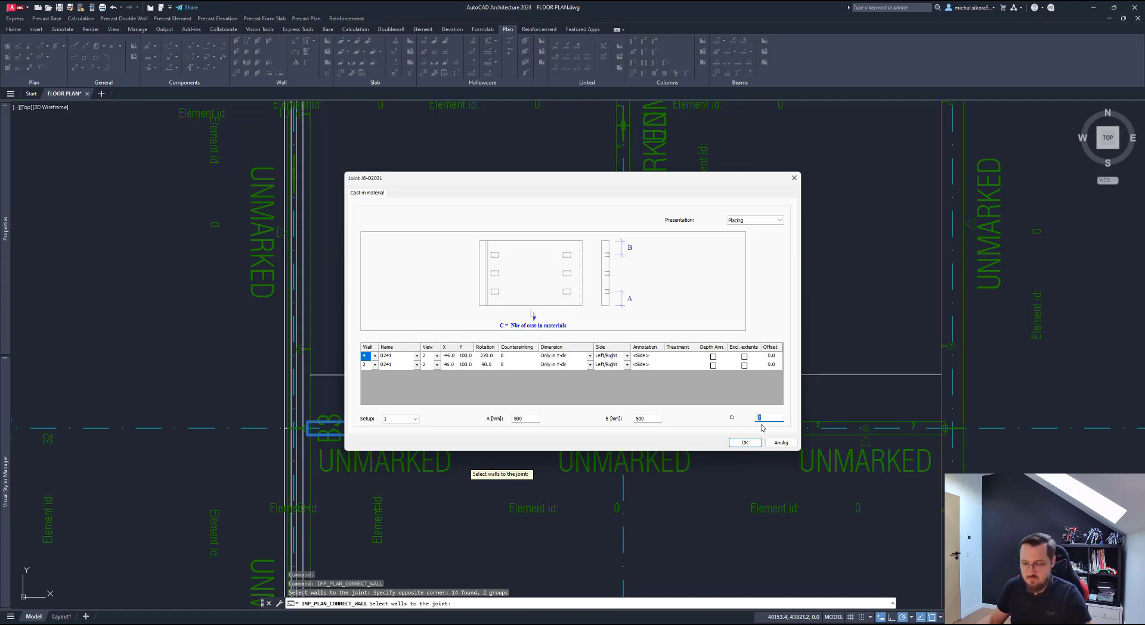
text(3)
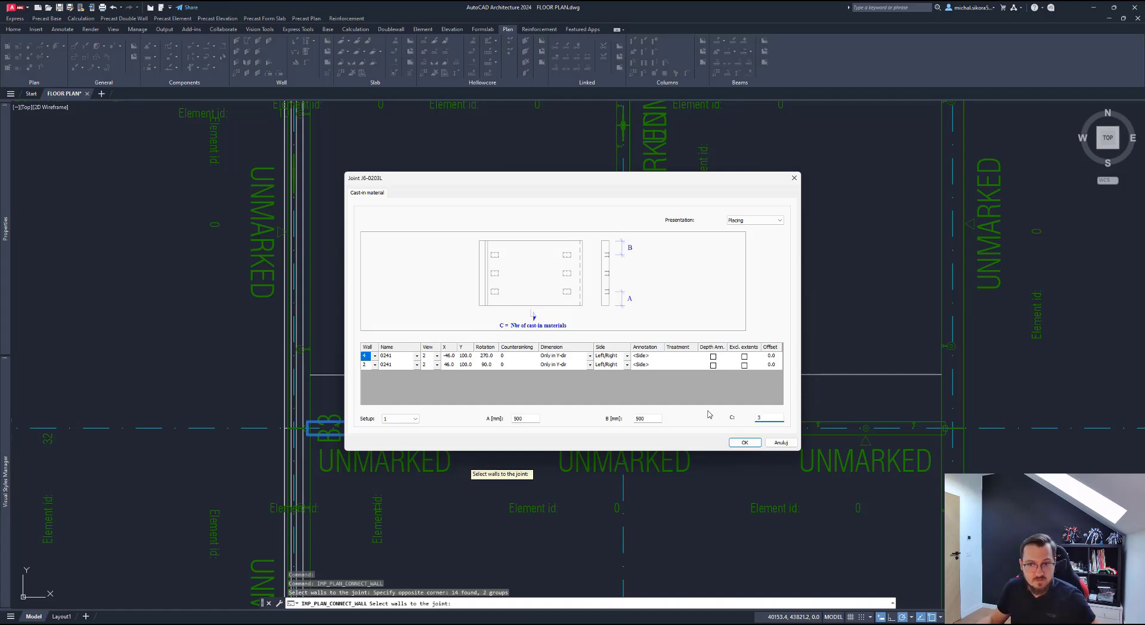
click(745, 442)
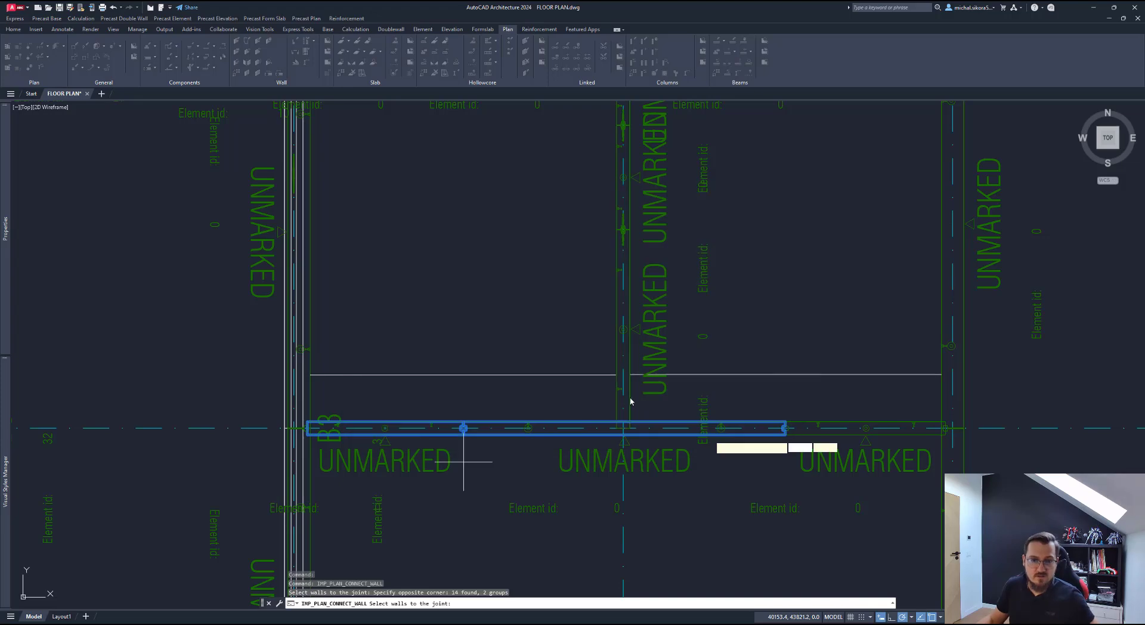
Step: Place the joint origin at the lower face of the panel seam, apply the Mirror Y solution, and update all lift and bracing anchors
key(Return)
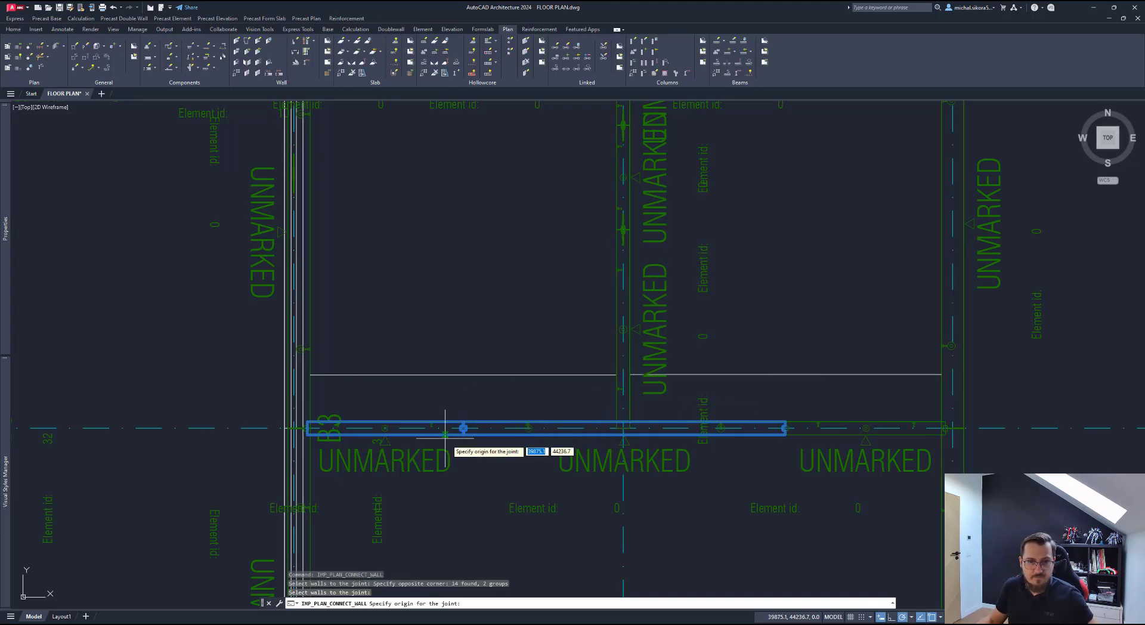
scroll(445, 434, up, 6)
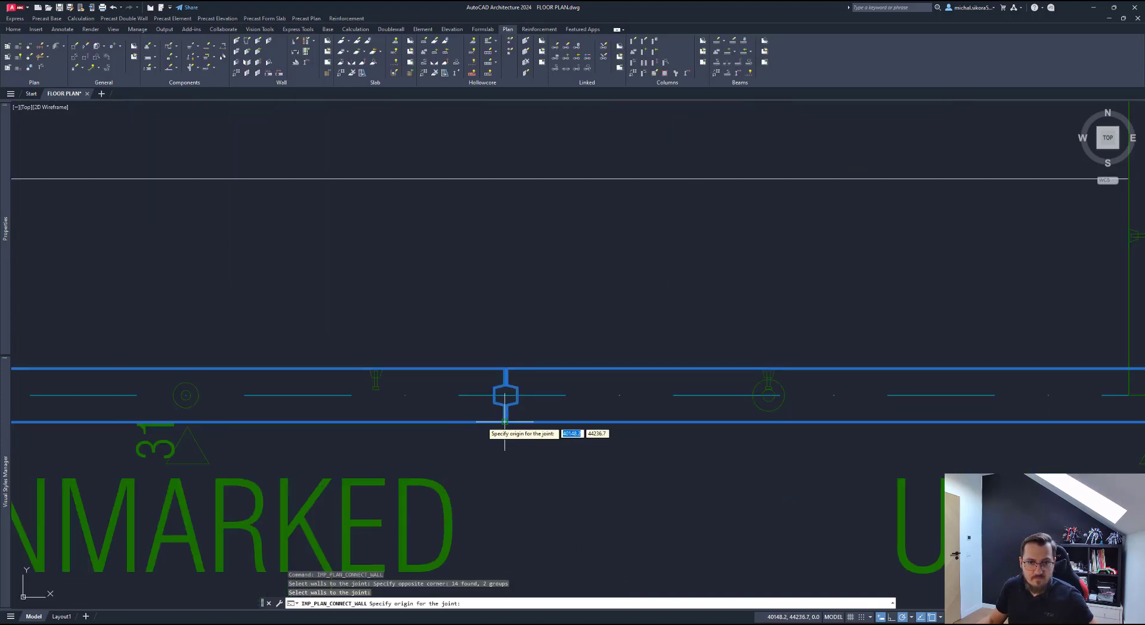
click(505, 422)
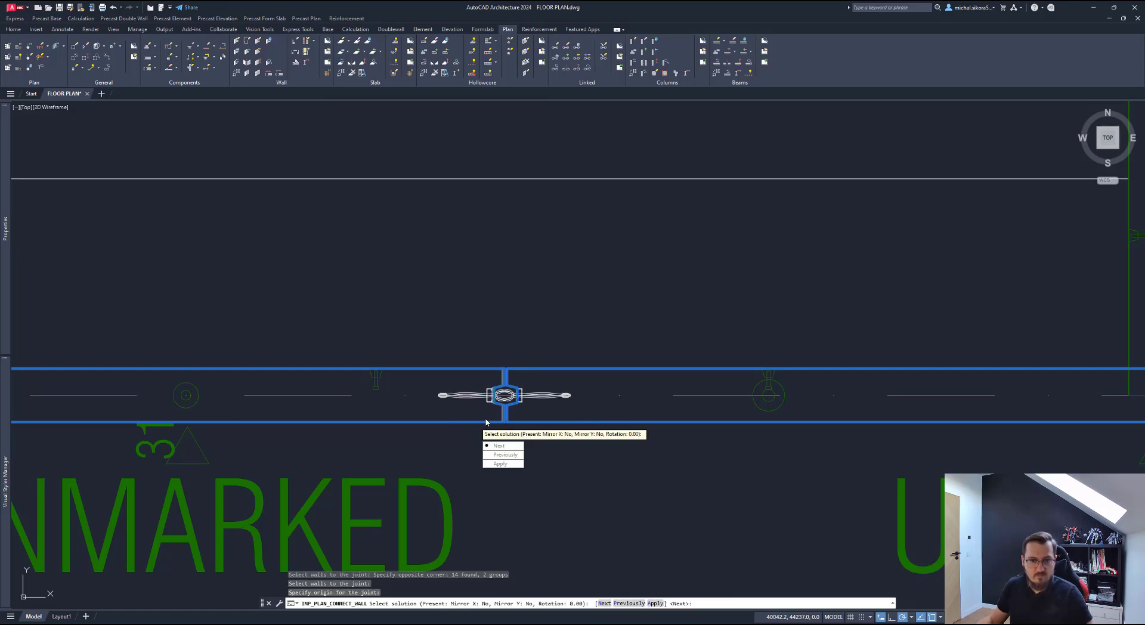
scroll(512, 405, up, 4)
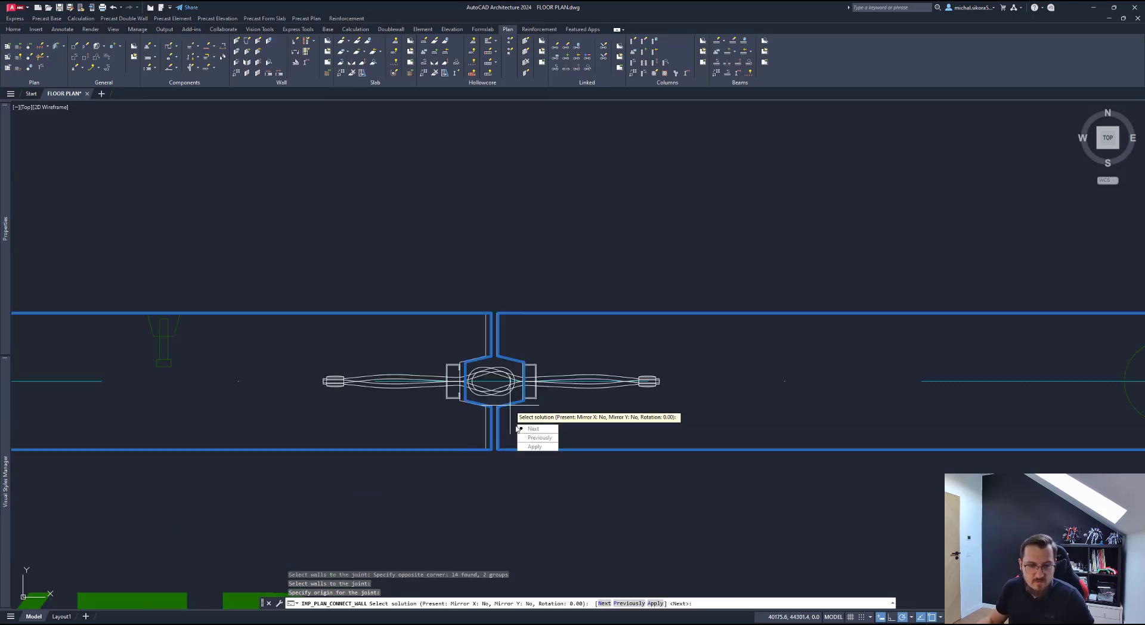
scroll(513, 428, down, 4)
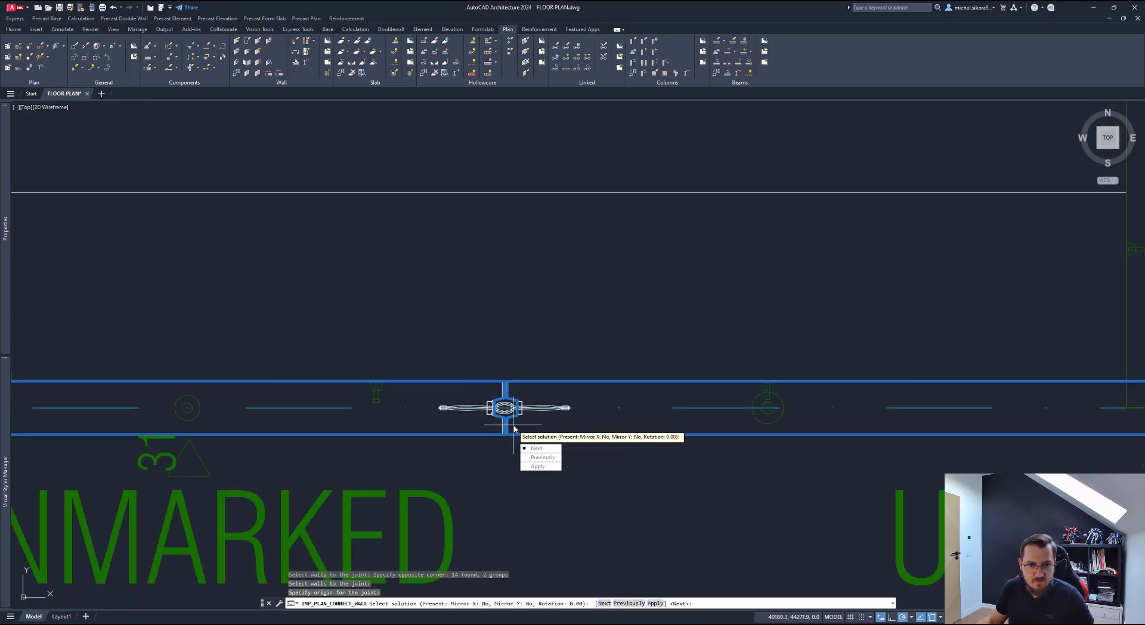
click(544, 458)
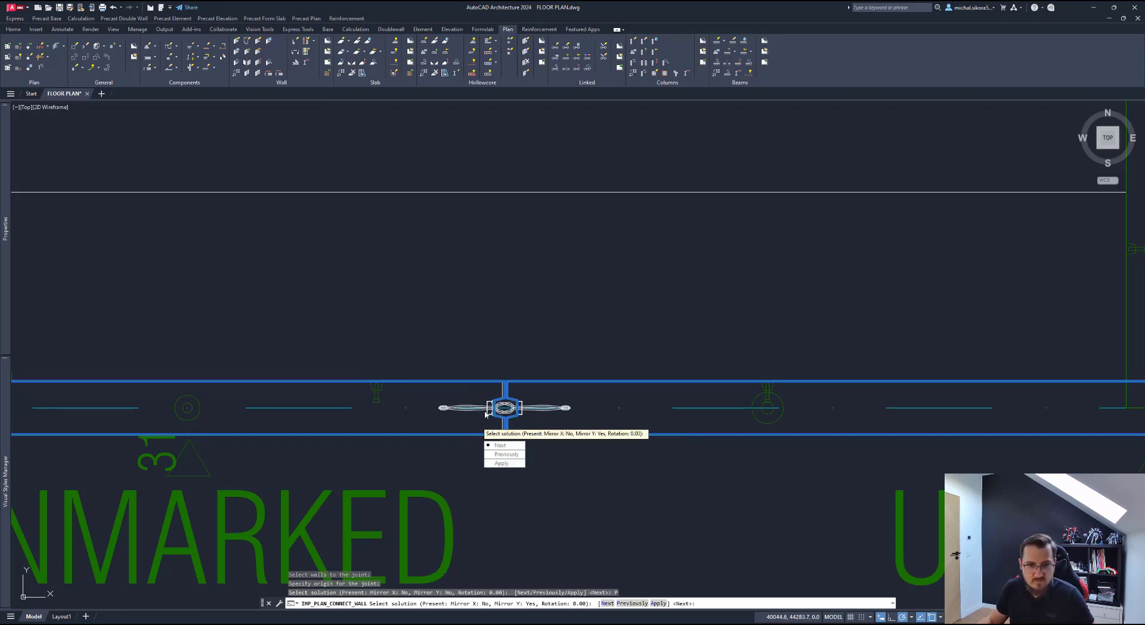
click(504, 463)
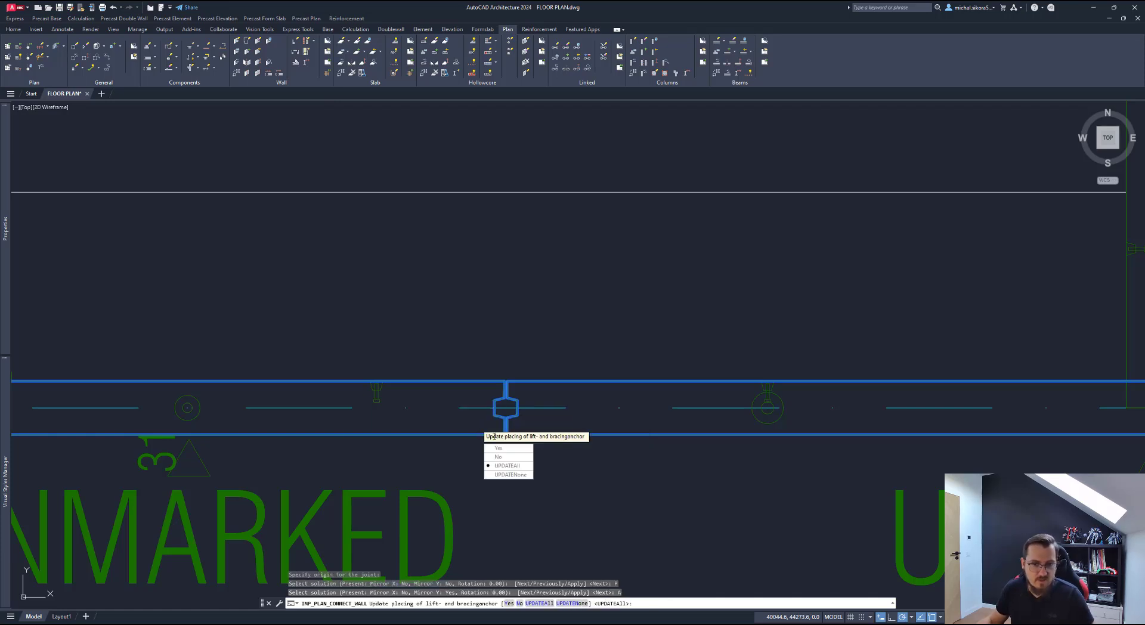
key(Return)
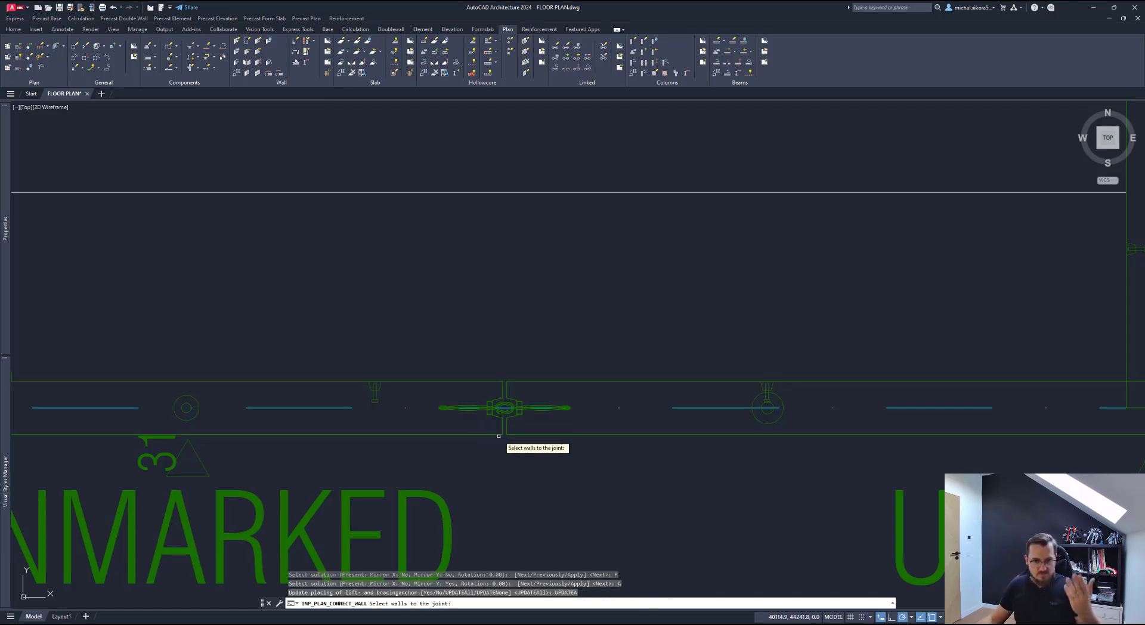
Step: Connect the middle panel of the lower wall row to the panel nearest grid 8 with the same joint, applying the unmirrored solution
scroll(687, 386, down, 4)
scroll(686, 385, right, 8)
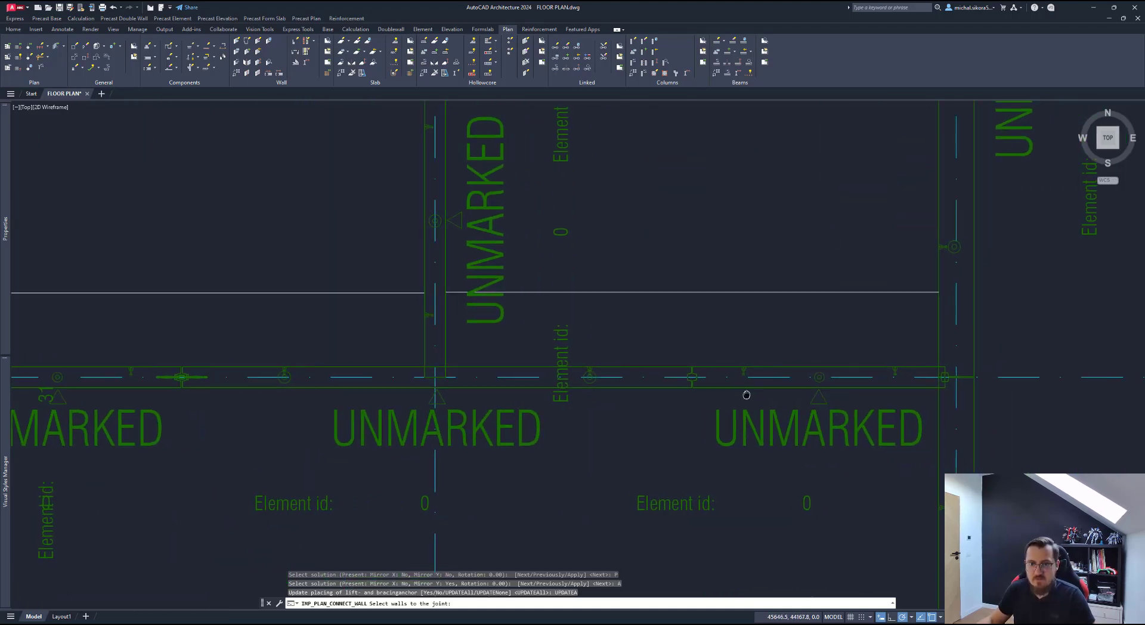
click(684, 342)
click(629, 377)
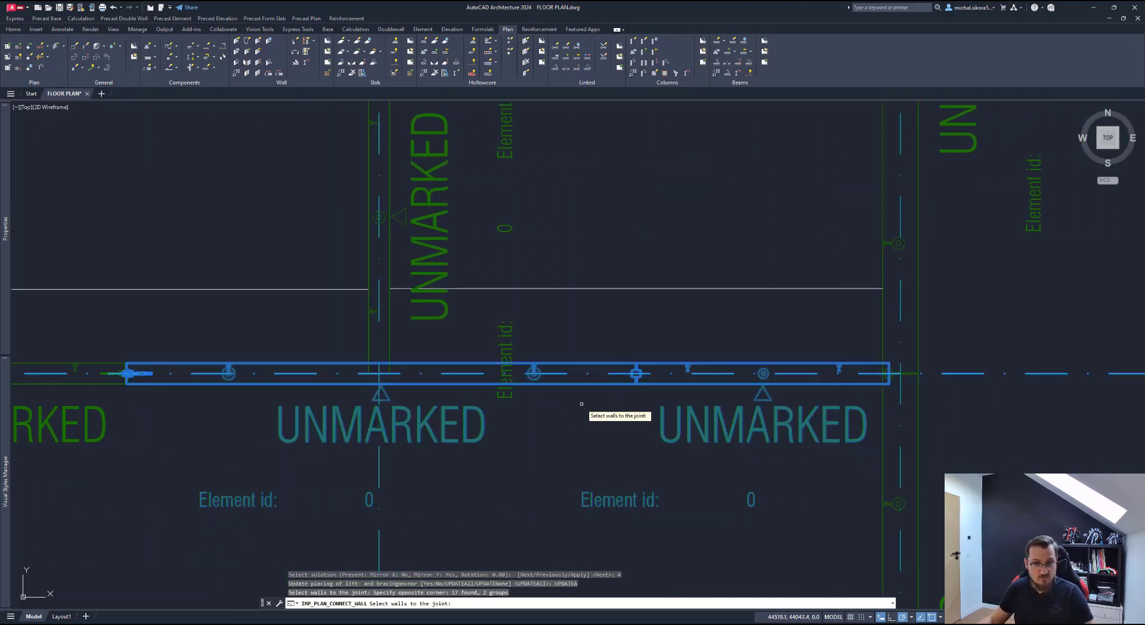
scroll(581, 403, down, 2)
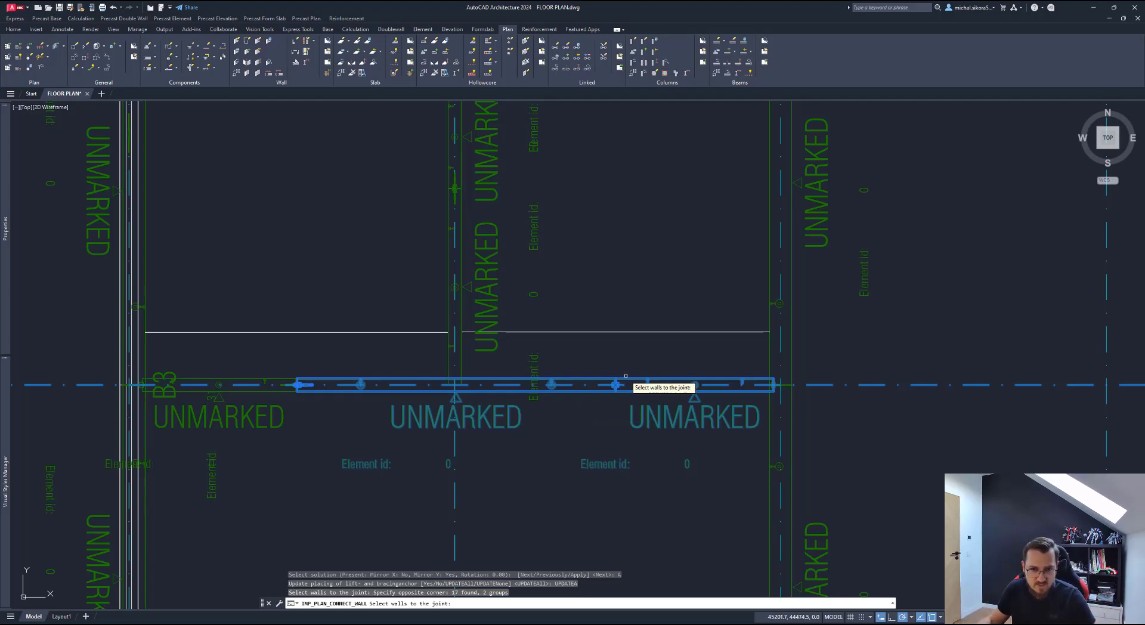
scroll(620, 382, up, 2)
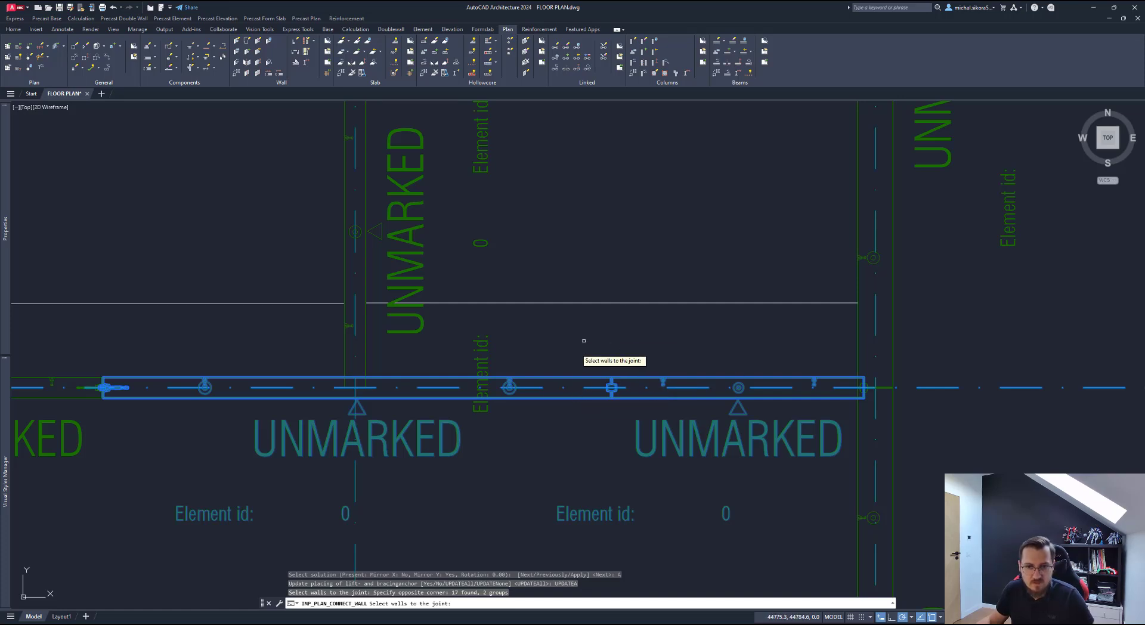
key(Return)
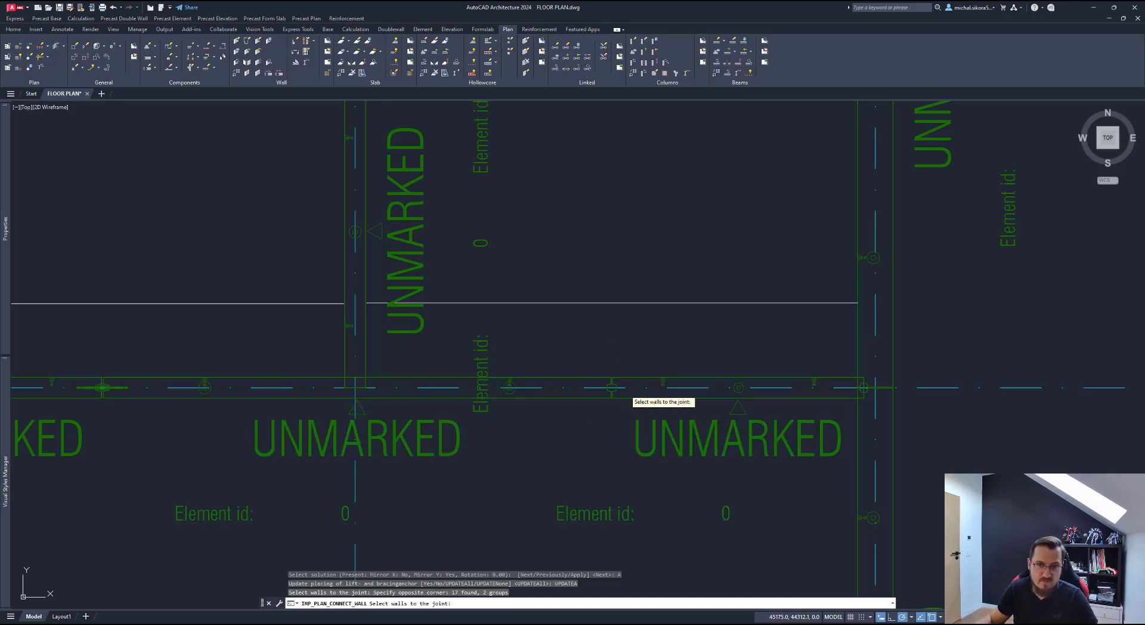
scroll(612, 404, up, 1)
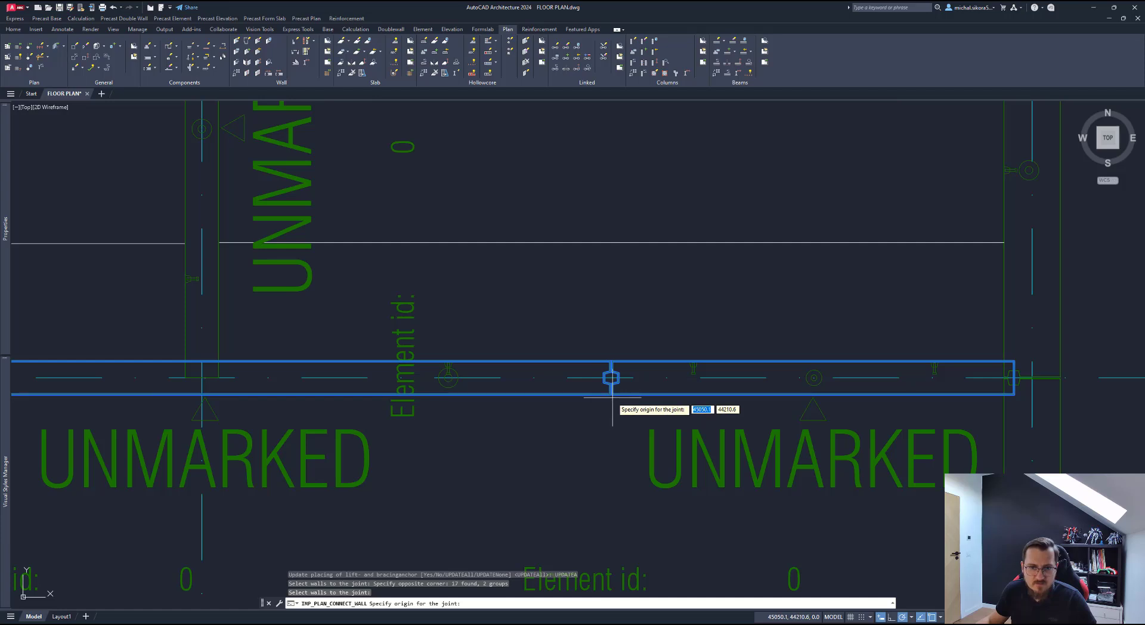
click(612, 396)
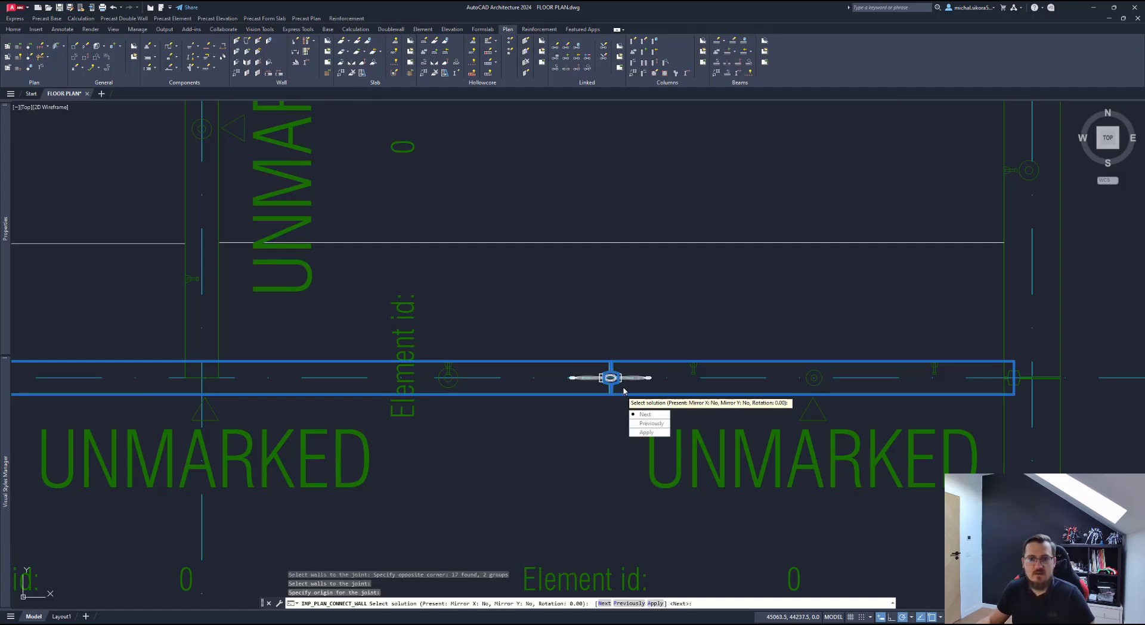
text(A)
key(Return)
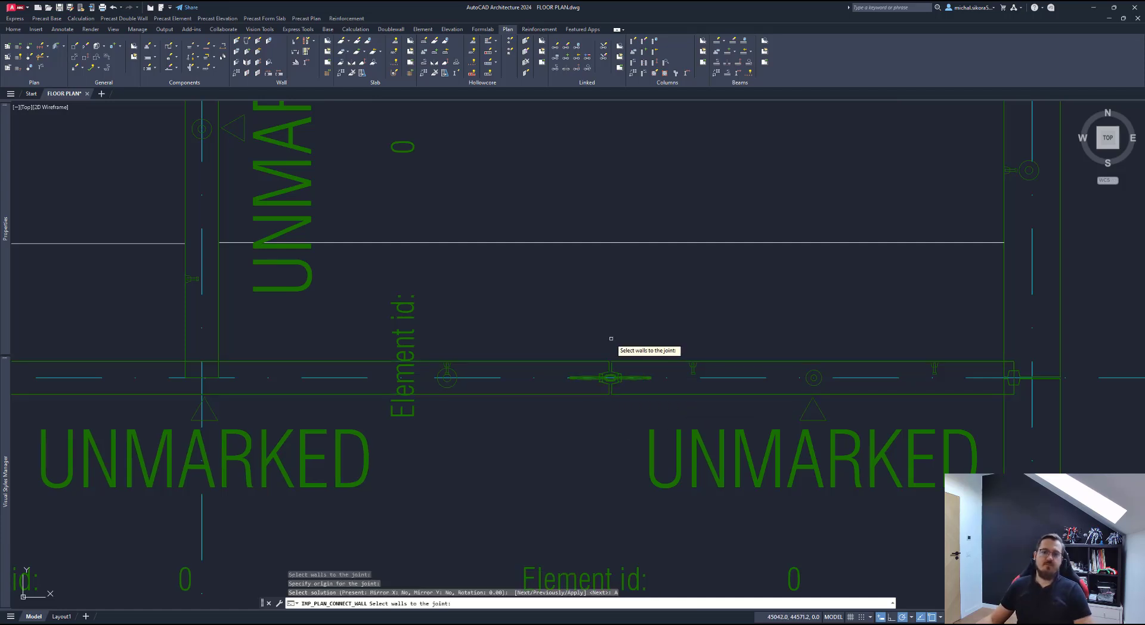
scroll(691, 358, down, 5)
scroll(670, 335, up, 1)
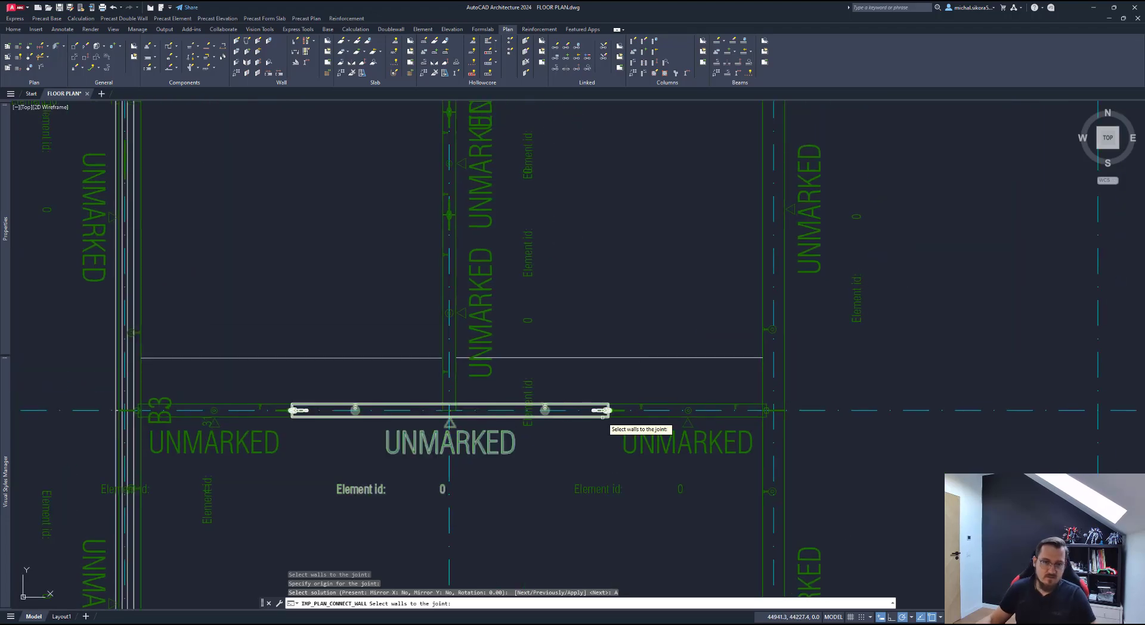
Step: Finish connecting the lower wall row and end the wall joint command
scroll(596, 423, up, 4)
scroll(676, 412, down, 4)
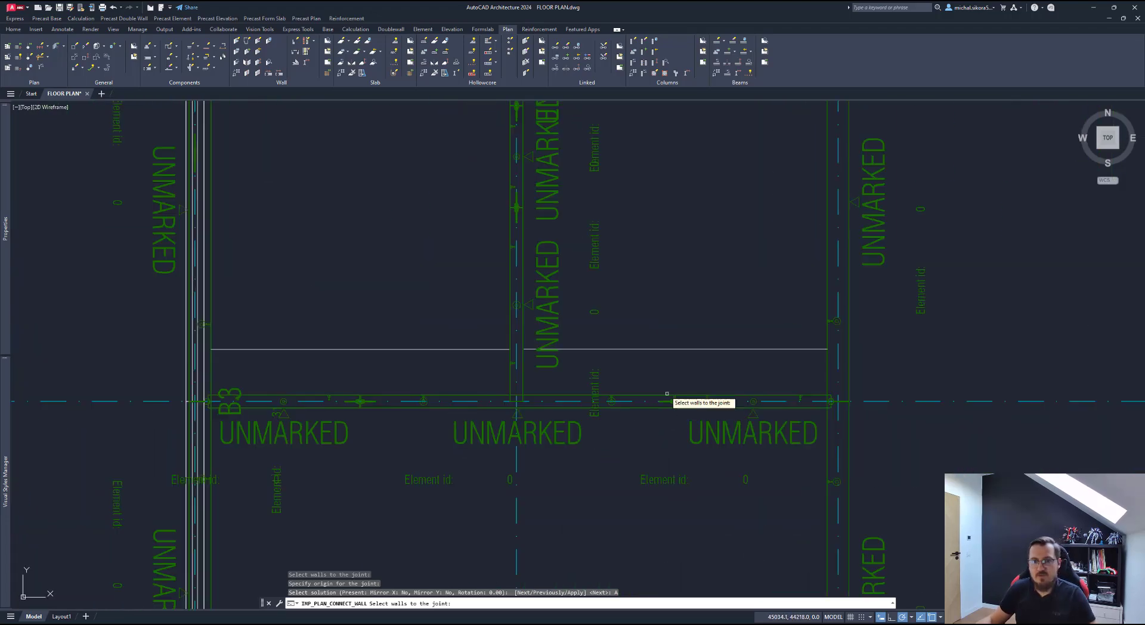
key(Escape)
Step: Start a wall joint connection for the two panels meeting at the upper grid 8 corner and open joint AD6-00803's cast-in material settings
mouse_move(662, 380)
middle_down()
mouse_move(683, 379)
mouse_move(644, 401)
middle_up()
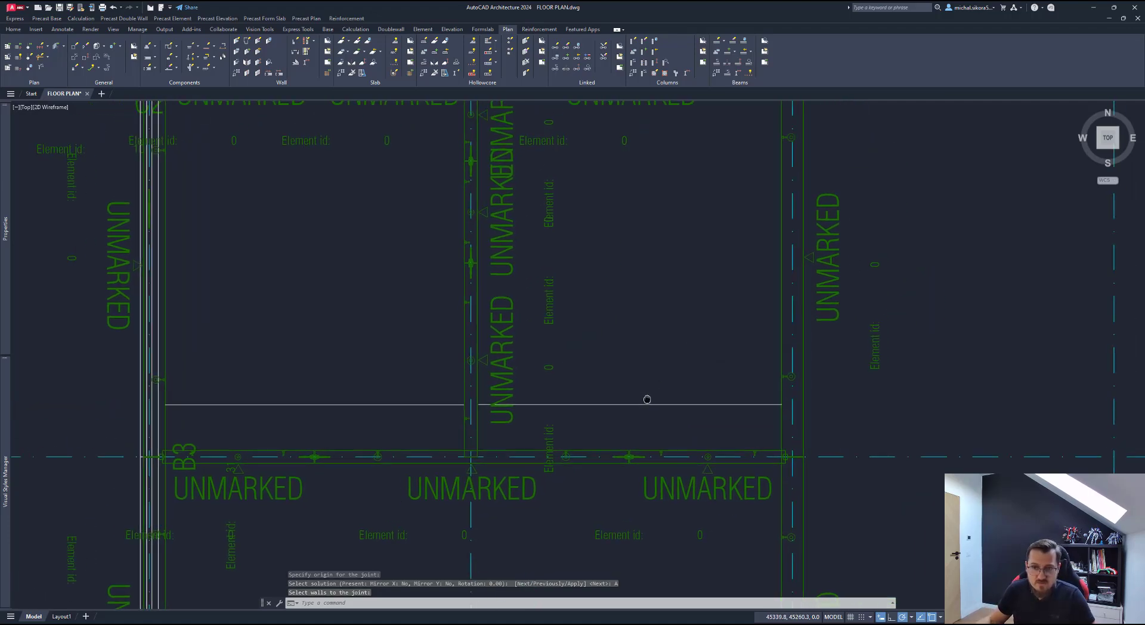
mouse_move(613, 322)
middle_down()
mouse_move(584, 421)
mouse_move(666, 383)
middle_up()
middle_drag(572, 269, 616, 286)
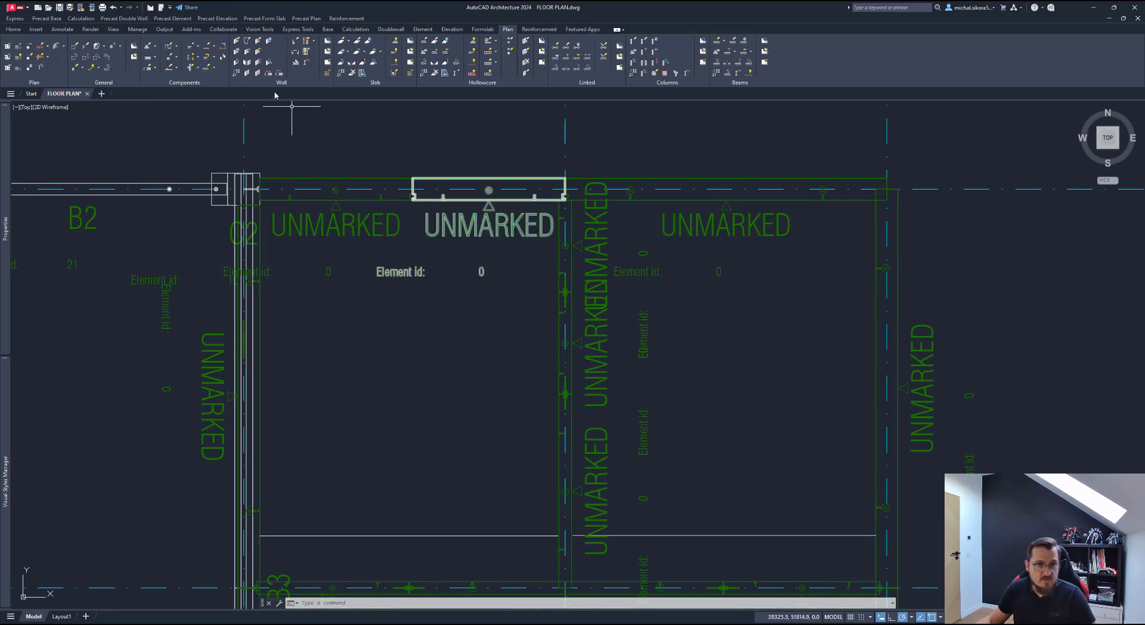
click(268, 72)
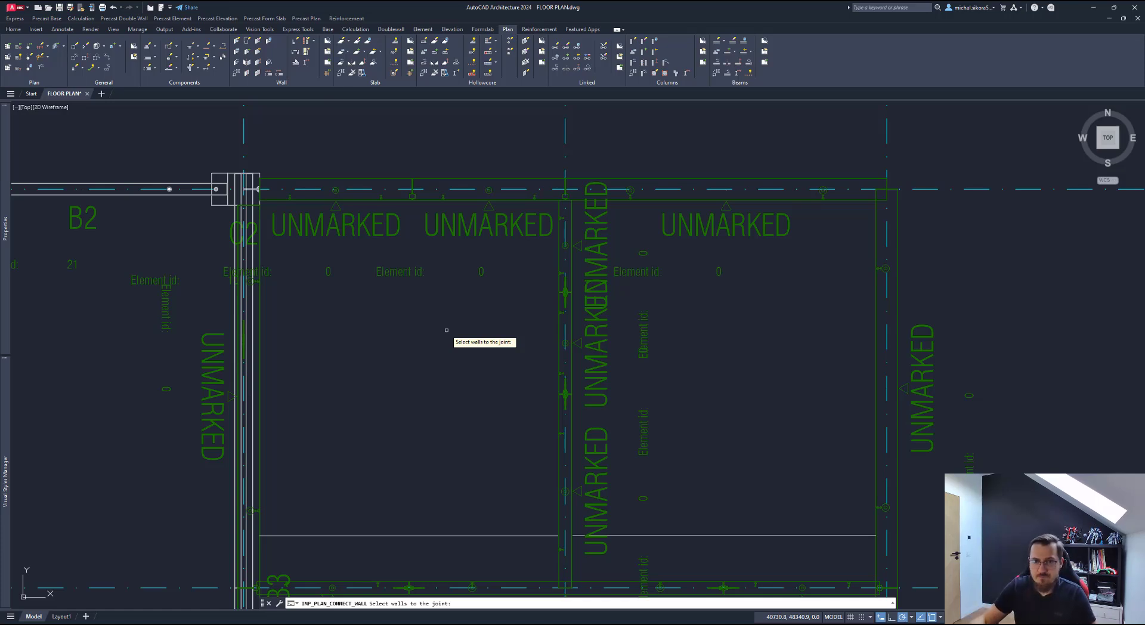
scroll(551, 152, up, 5)
scroll(559, 191, down, 4)
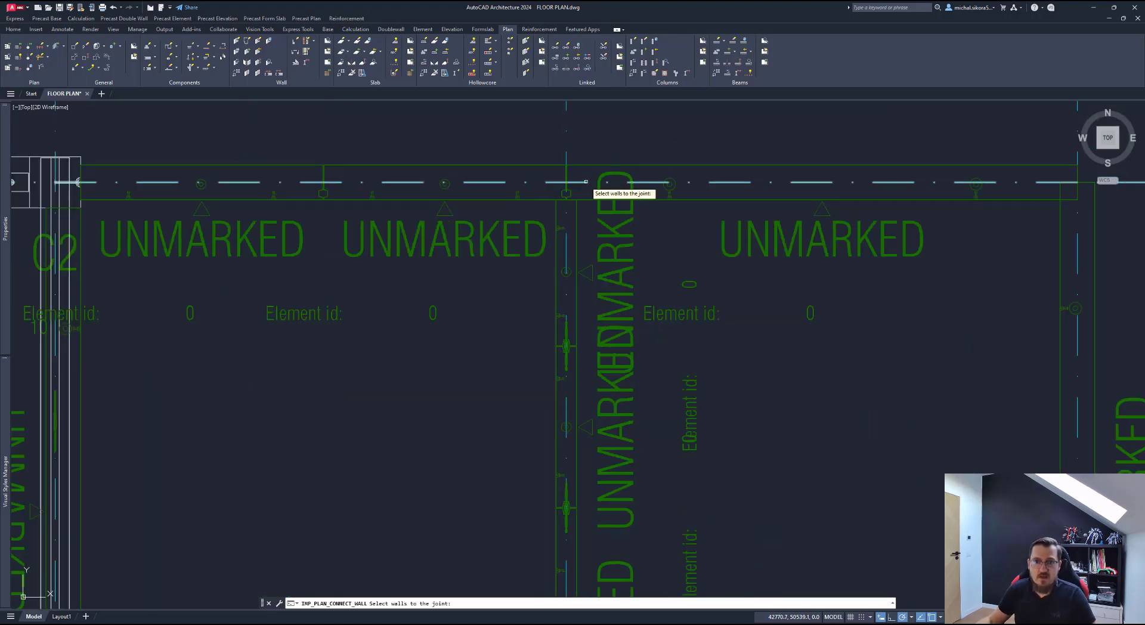
scroll(596, 227, up, 1)
click(847, 192)
click(704, 288)
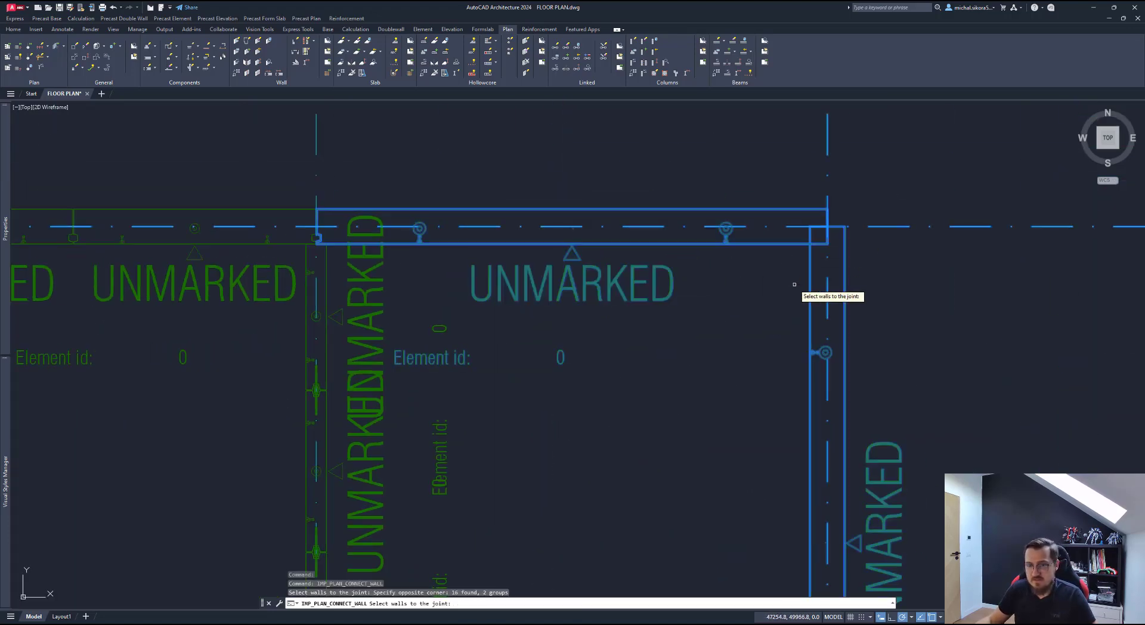
key(Return)
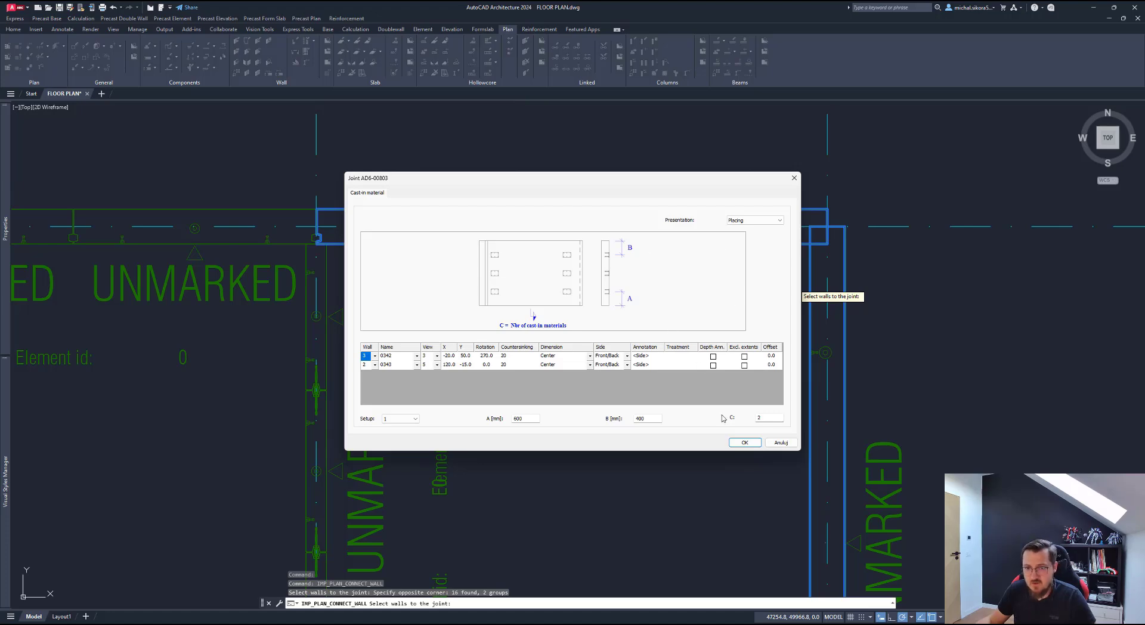
Step: Accept the cast-in material settings for the wall joint at axes A and 8 and inspect the proposed corner solution
click(745, 442)
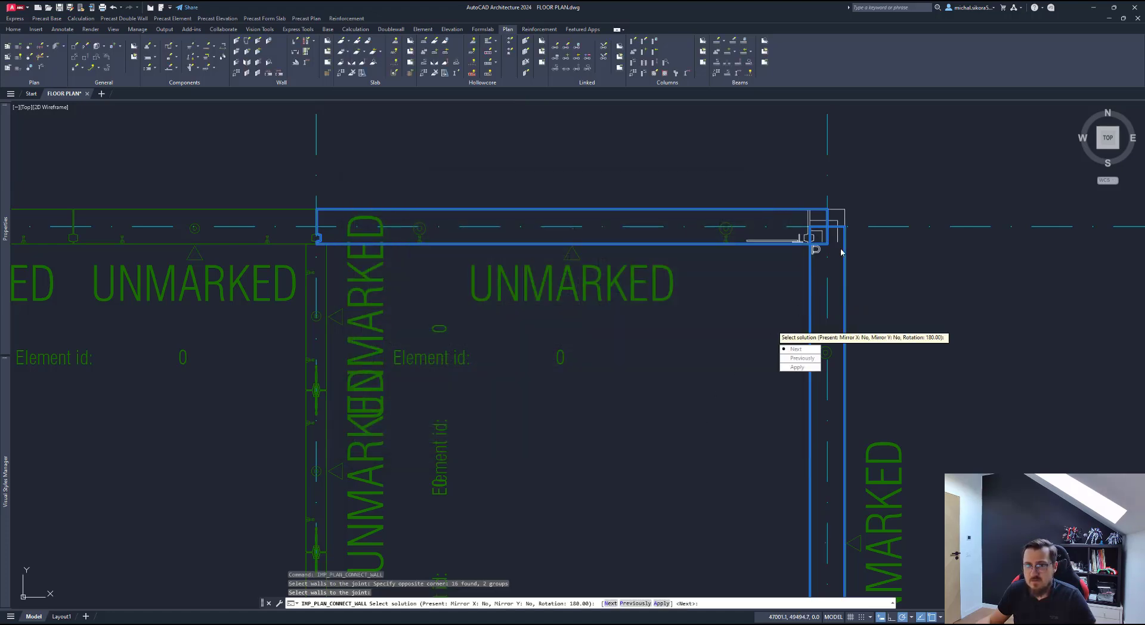
scroll(853, 219, up, 5)
scroll(849, 222, up, 4)
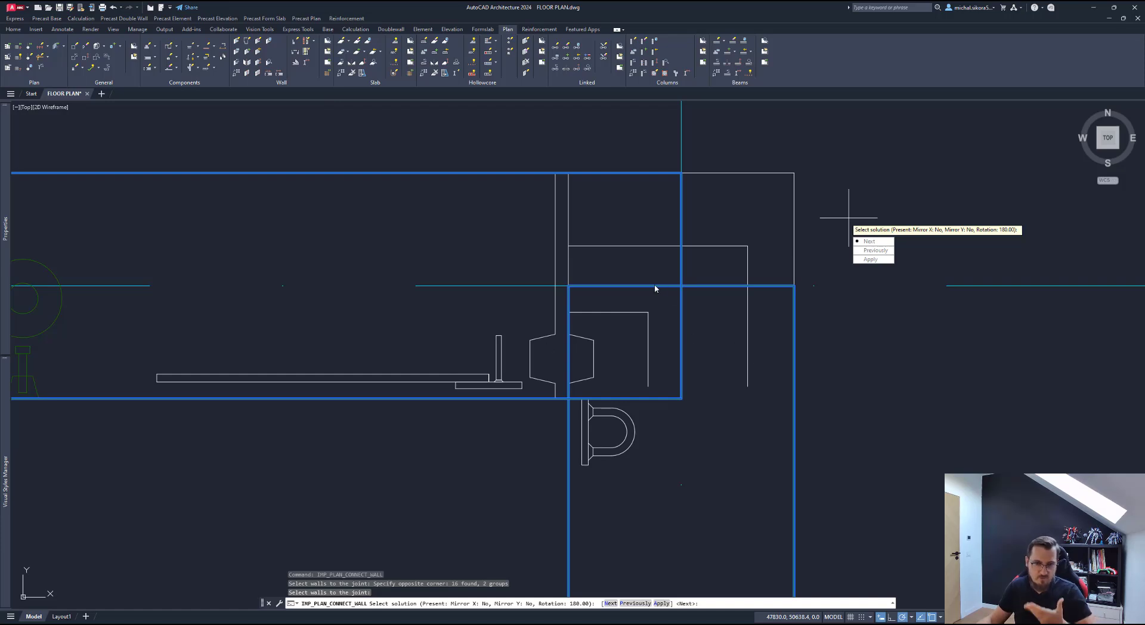
scroll(655, 289, down, 5)
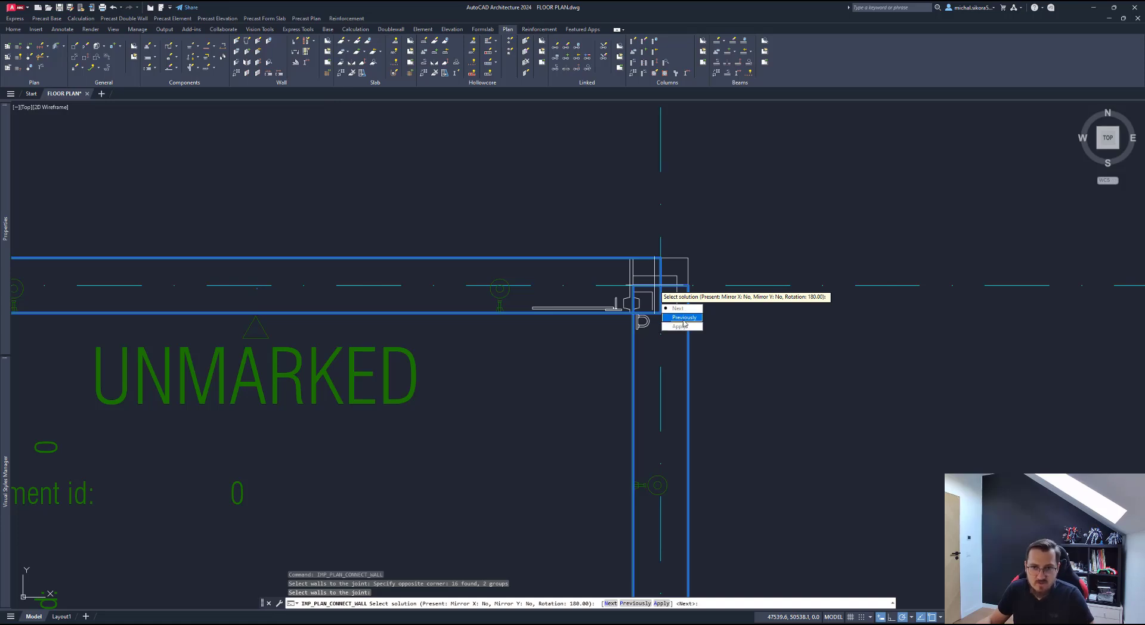
scroll(647, 312, up, 4)
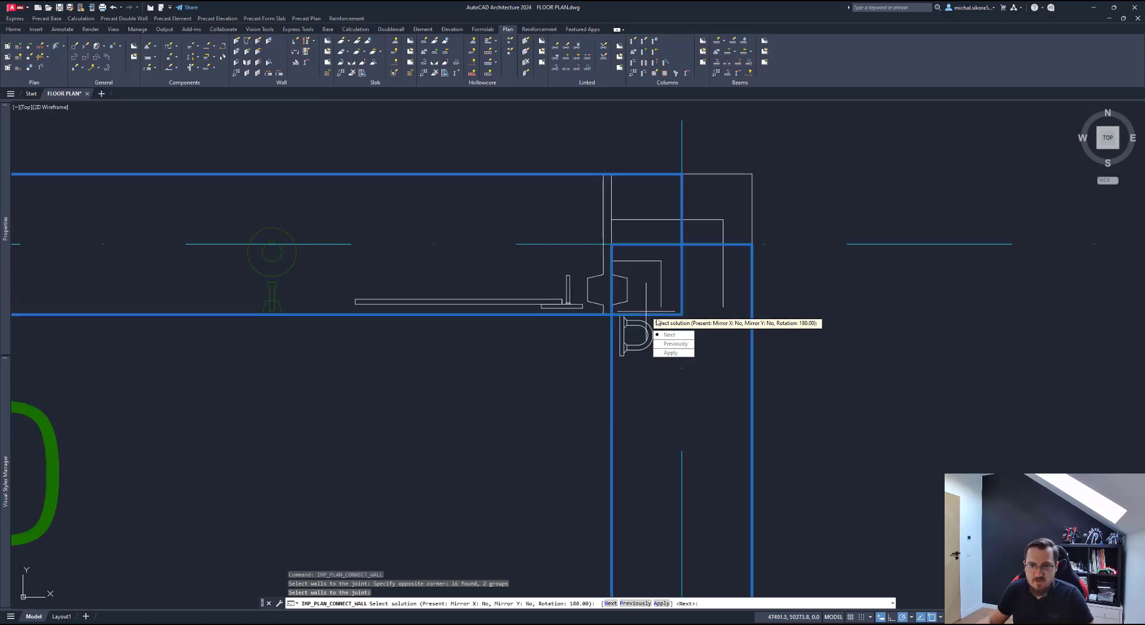
Step: Cycle through the previous joint solutions to the one with Mirror X: Yes, Mirror Y: Yes and Rotation: 0.00
click(686, 345)
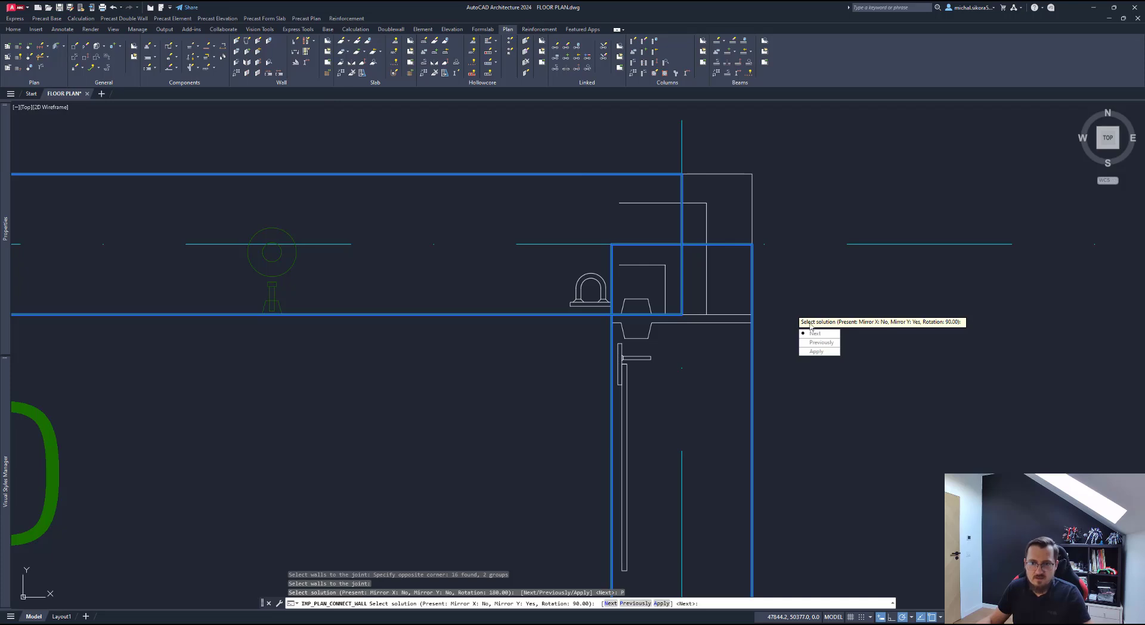
key(Down)
key(Return)
key(Down)
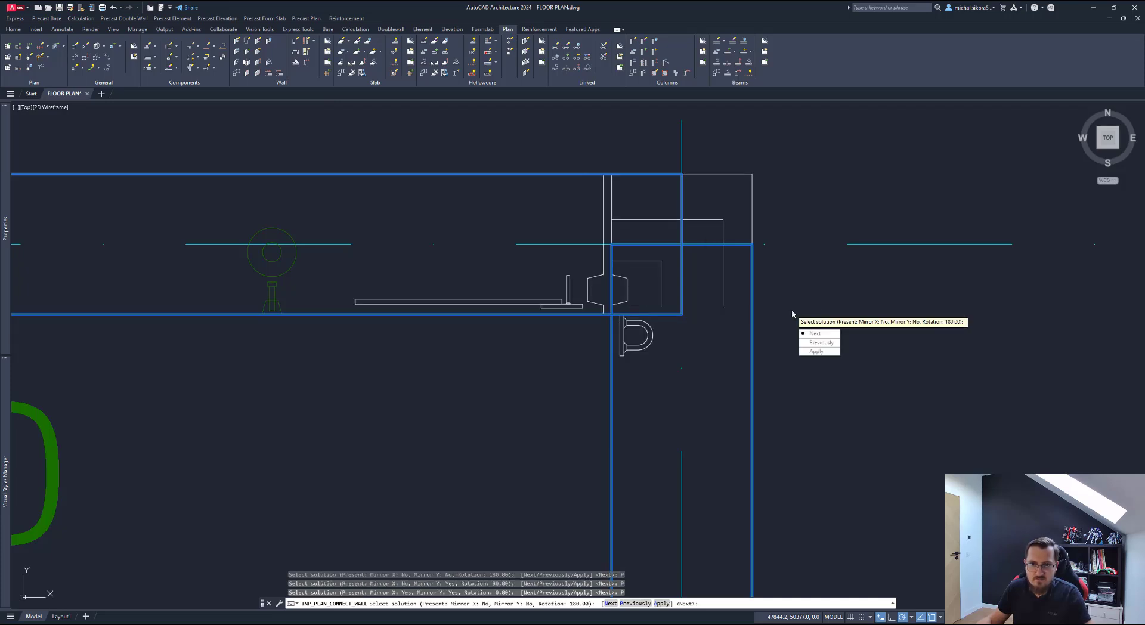
key(Return)
key(Down)
key(Return)
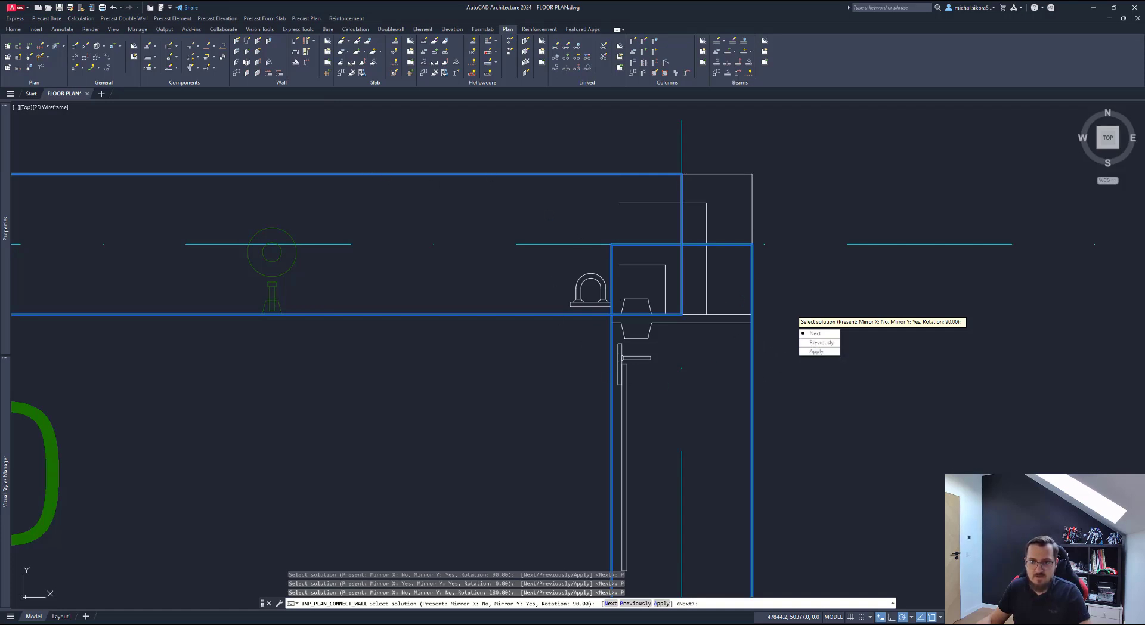
key(Down)
key(Return)
Step: Apply the chosen corner joint solution and update the placing of all lifting and bracing anchors
scroll(757, 381, down, 6)
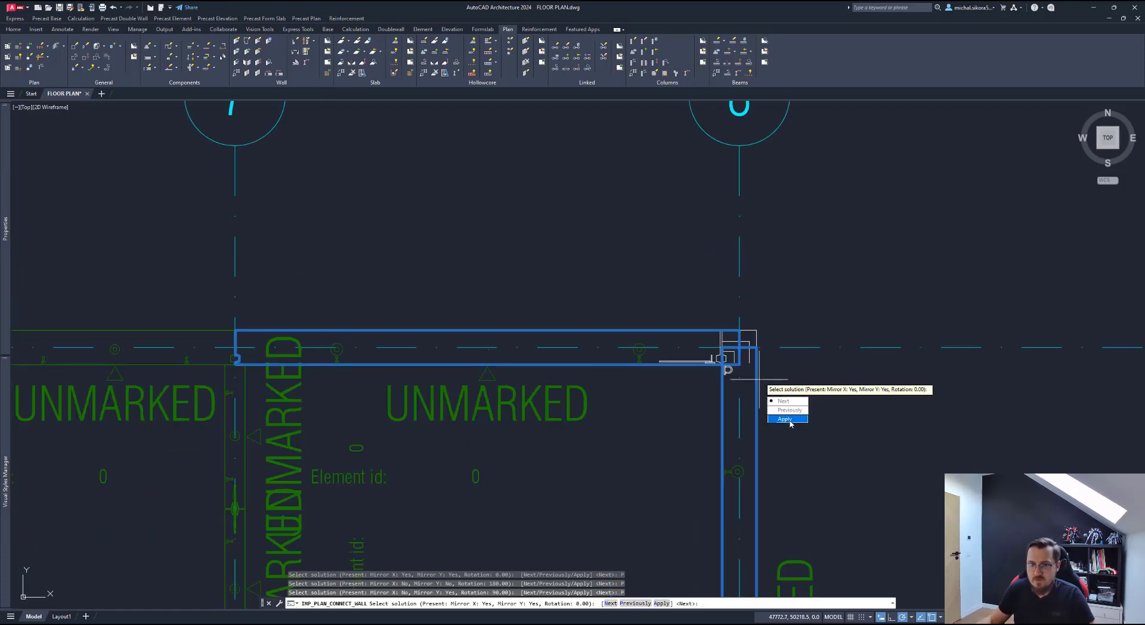
key(Return)
click(854, 347)
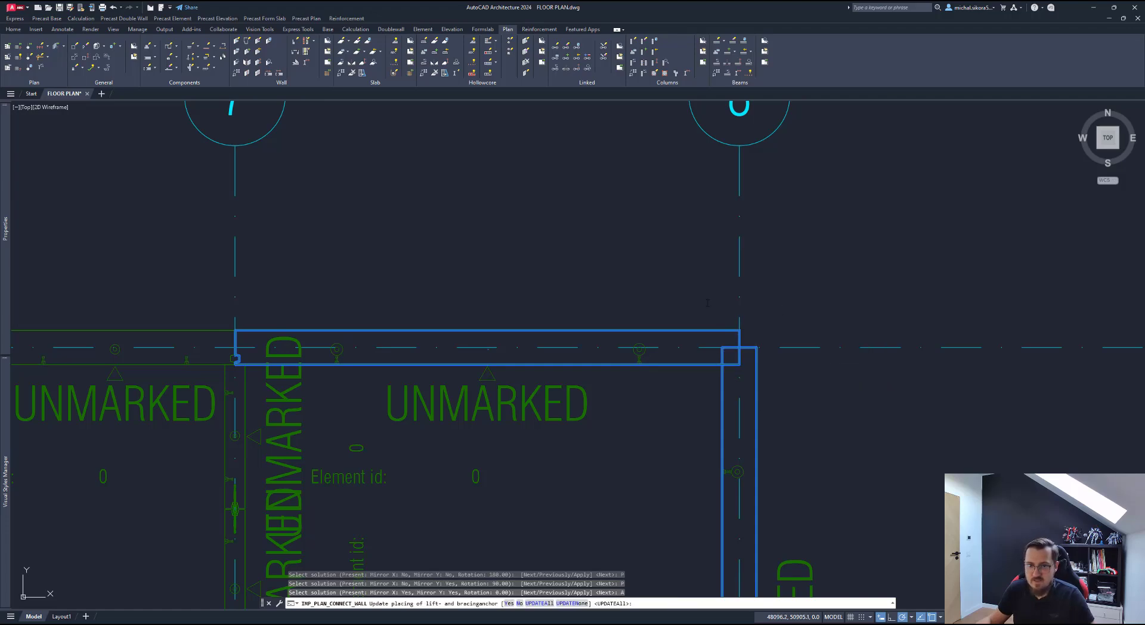
scroll(727, 361, down, 4)
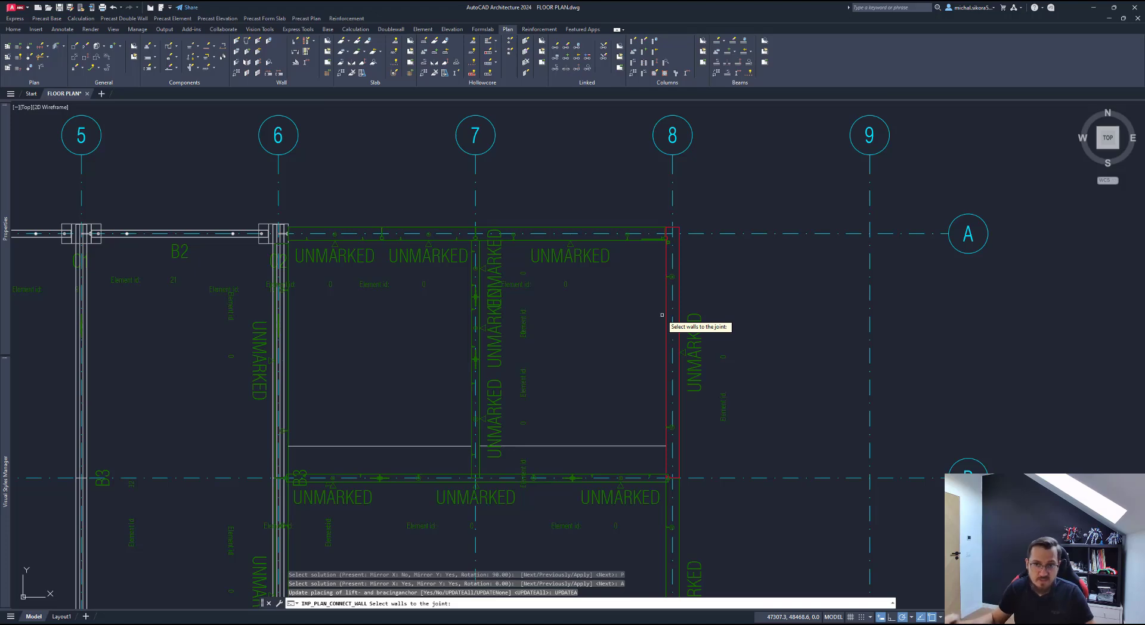
Step: Connect the two walls at the corner of axes C and 8, applying the solution Mirror X: Yes, Mirror Y: No, Rotation: 180.00
middle_drag(668, 365, 613, 285)
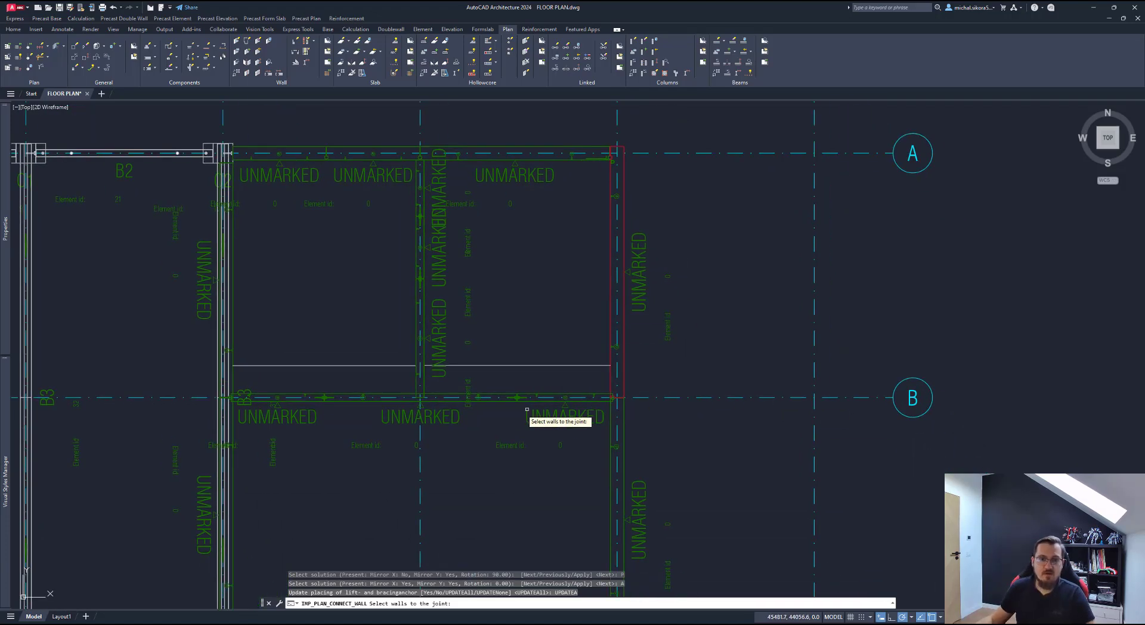
middle_drag(584, 480, 555, 348)
mouse_move(612, 491)
middle_down()
mouse_move(605, 517)
mouse_move(649, 436)
middle_up()
scroll(649, 438, up, 2)
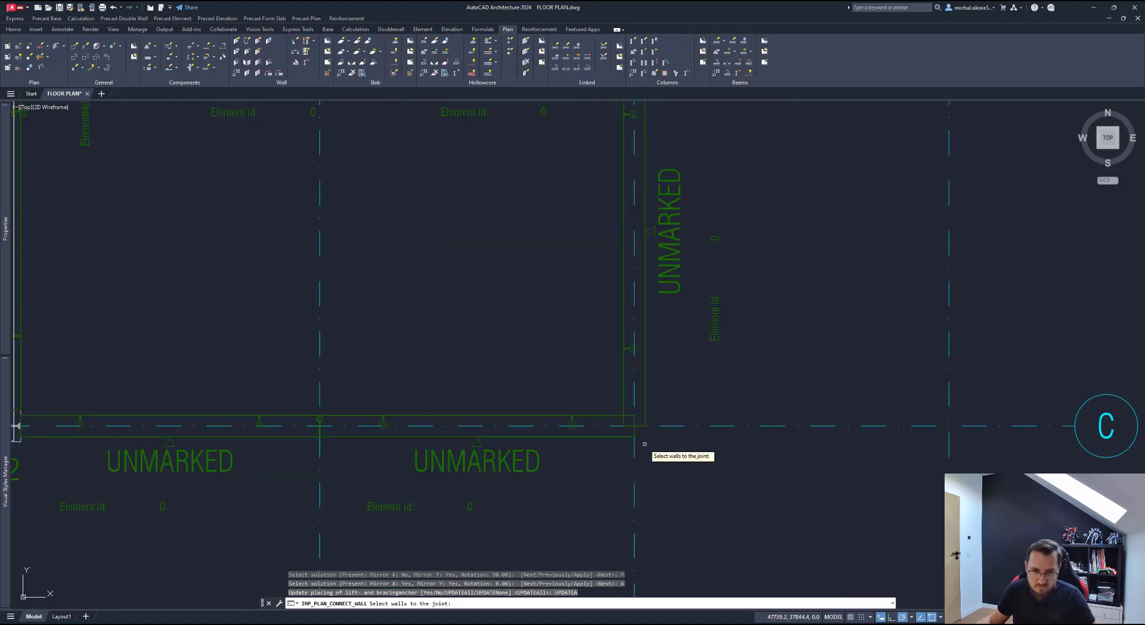
click(665, 400)
click(620, 450)
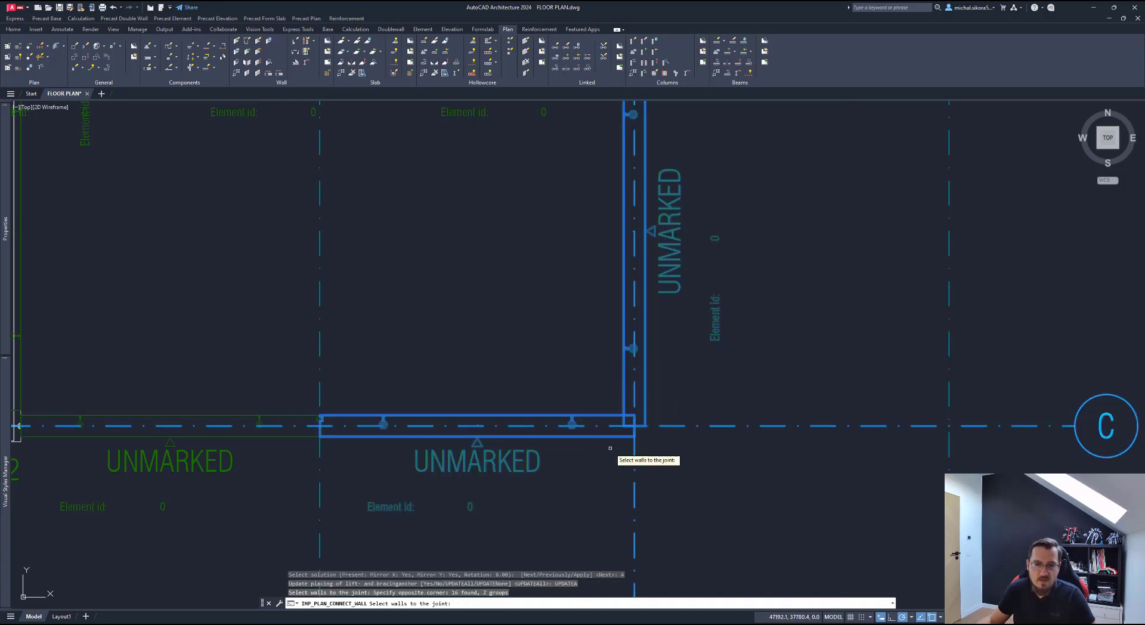
key(Return)
scroll(634, 418, up, 2)
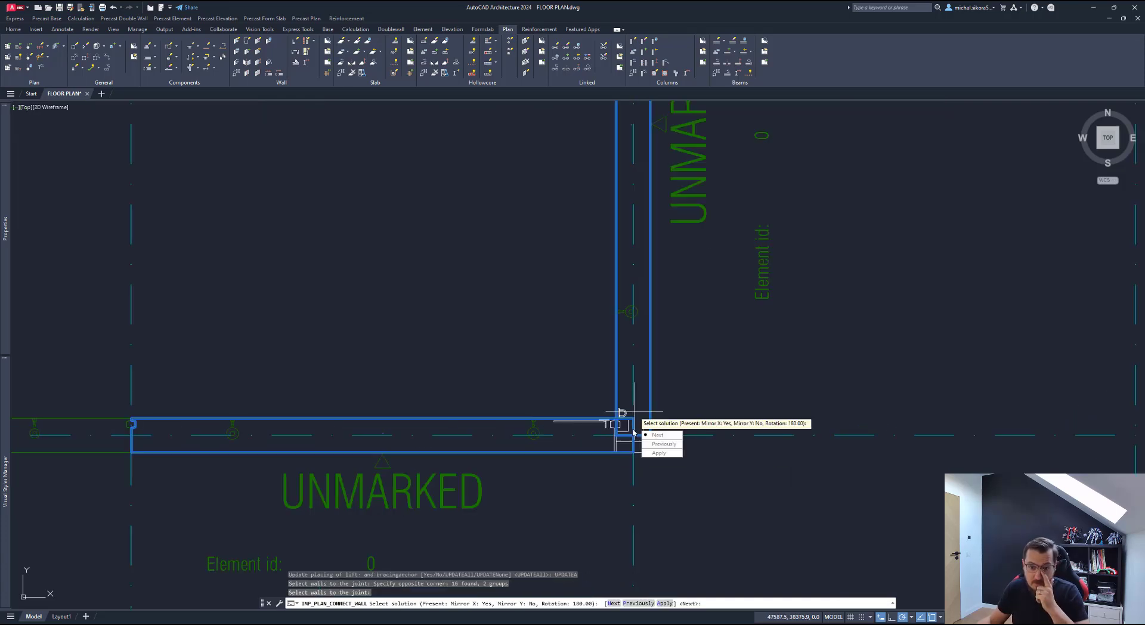
click(659, 453)
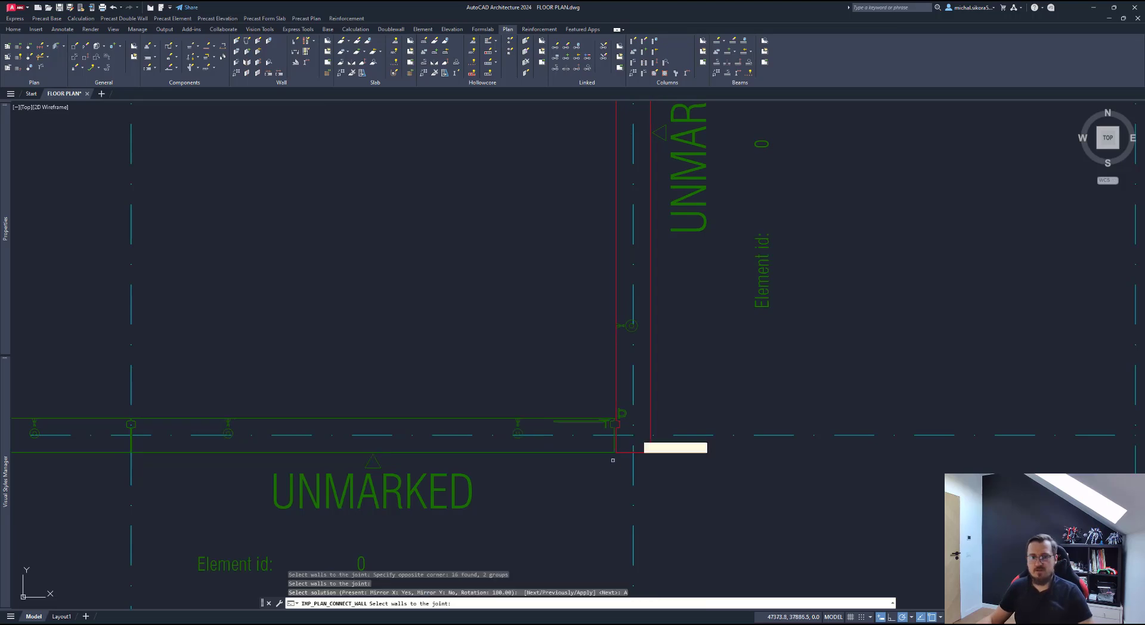
scroll(628, 437, down, 2)
scroll(601, 387, down, 6)
key(Return)
Step: Delete the two horizontal lines just above axis B between axes 6 and 8
scroll(599, 366, up, 4)
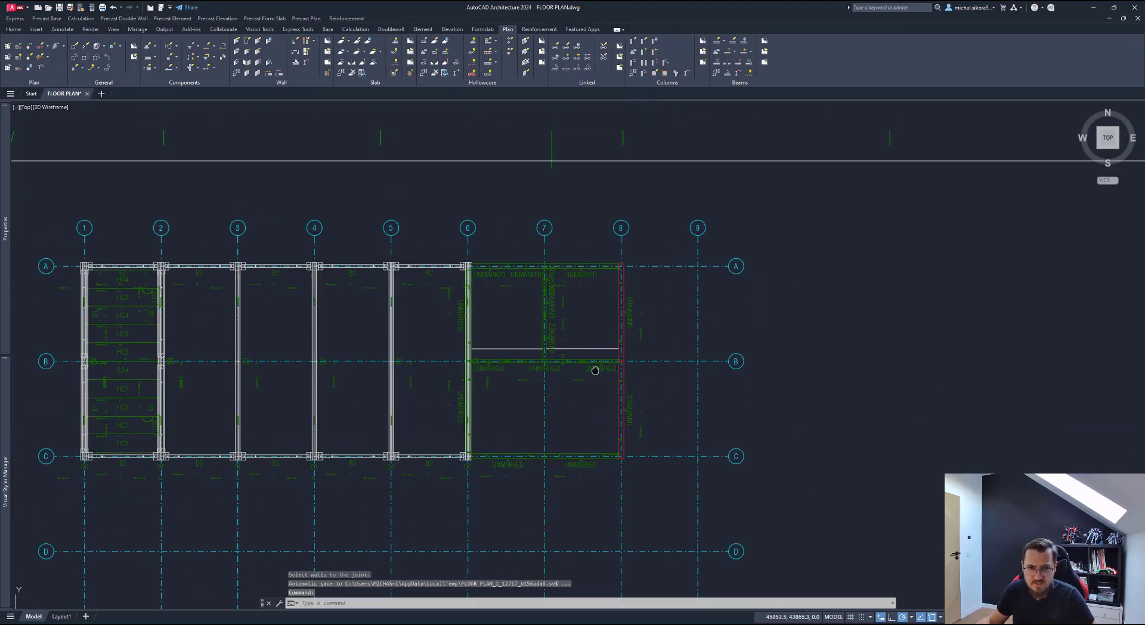
click(604, 356)
click(445, 355)
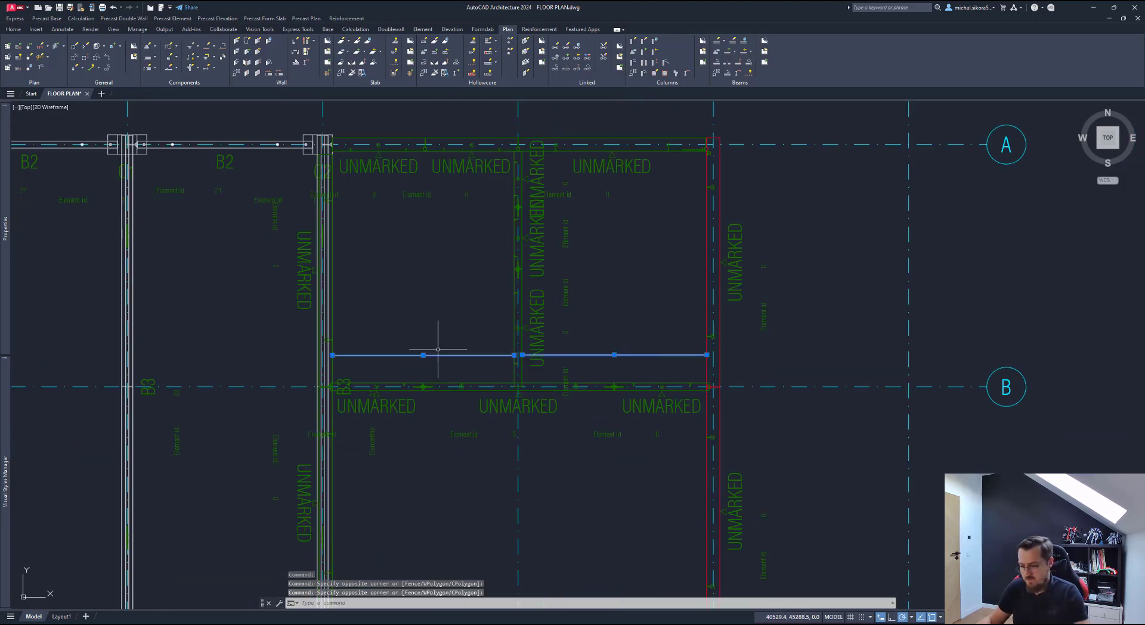
key(Delete)
Step: Begin splitting the wall on axis 8 between axes A and B, using a gap of 10
middle_drag(634, 350, 598, 331)
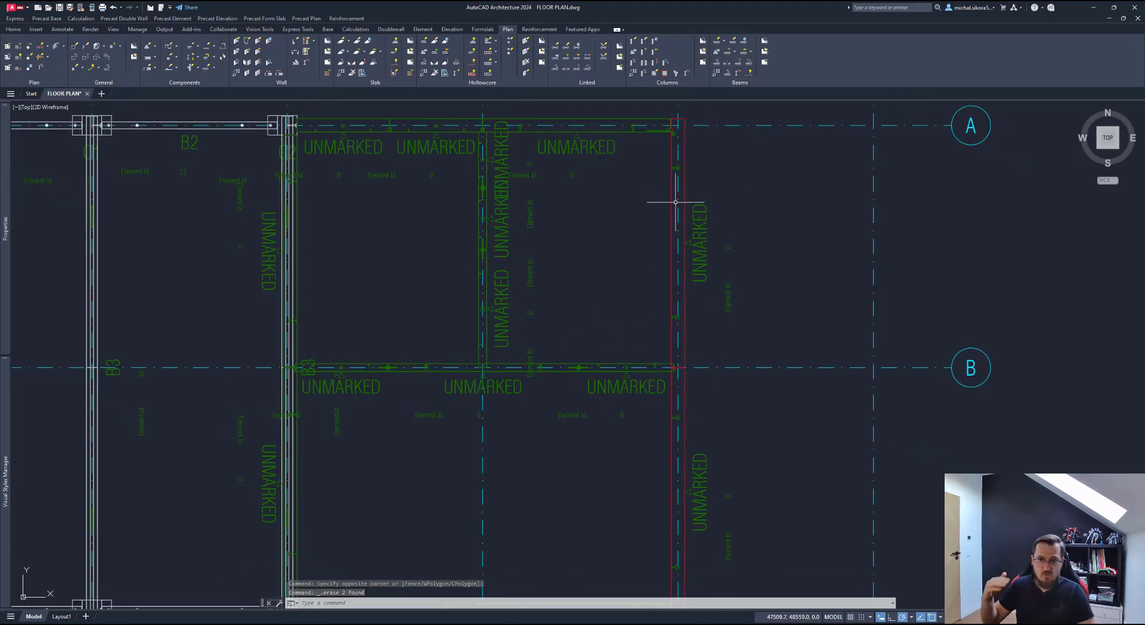
middle_drag(523, 221, 355, 152)
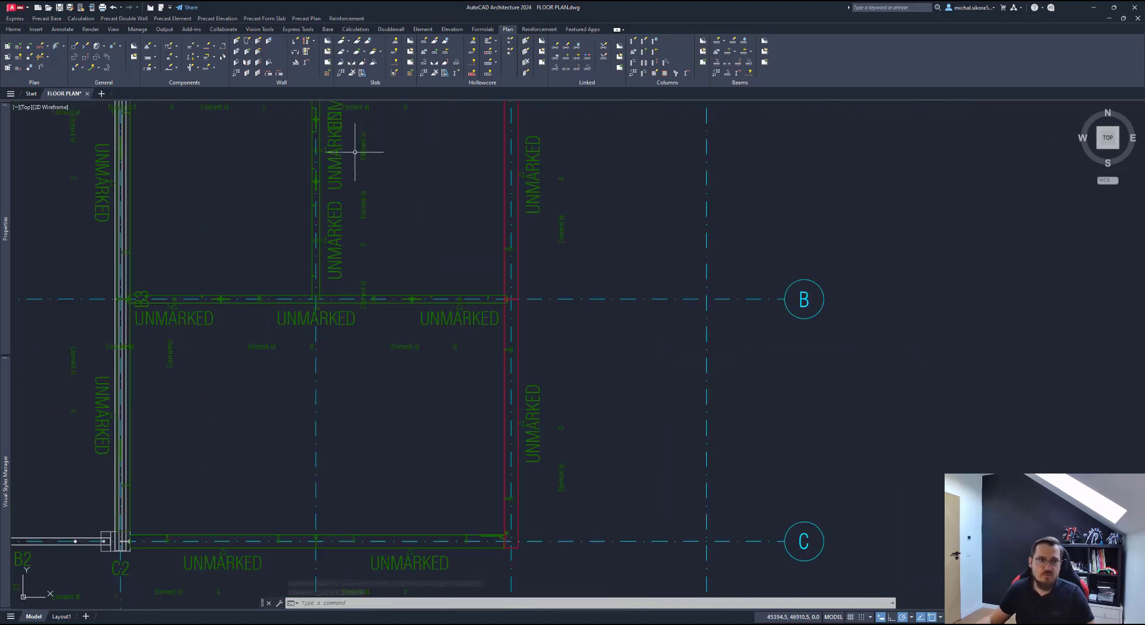
click(249, 74)
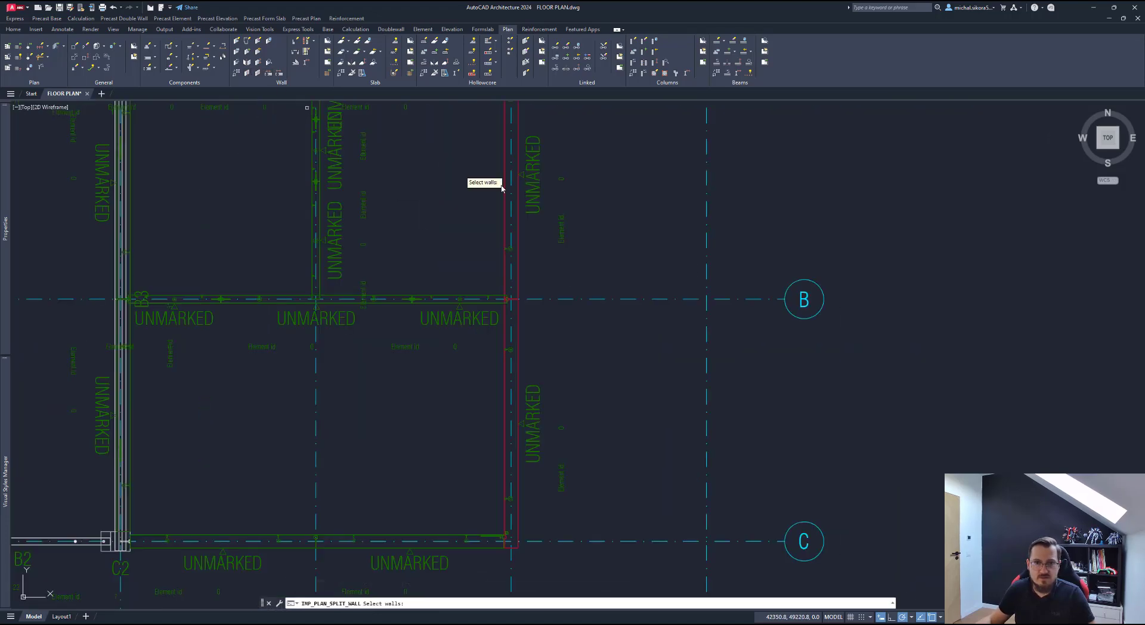
click(505, 192)
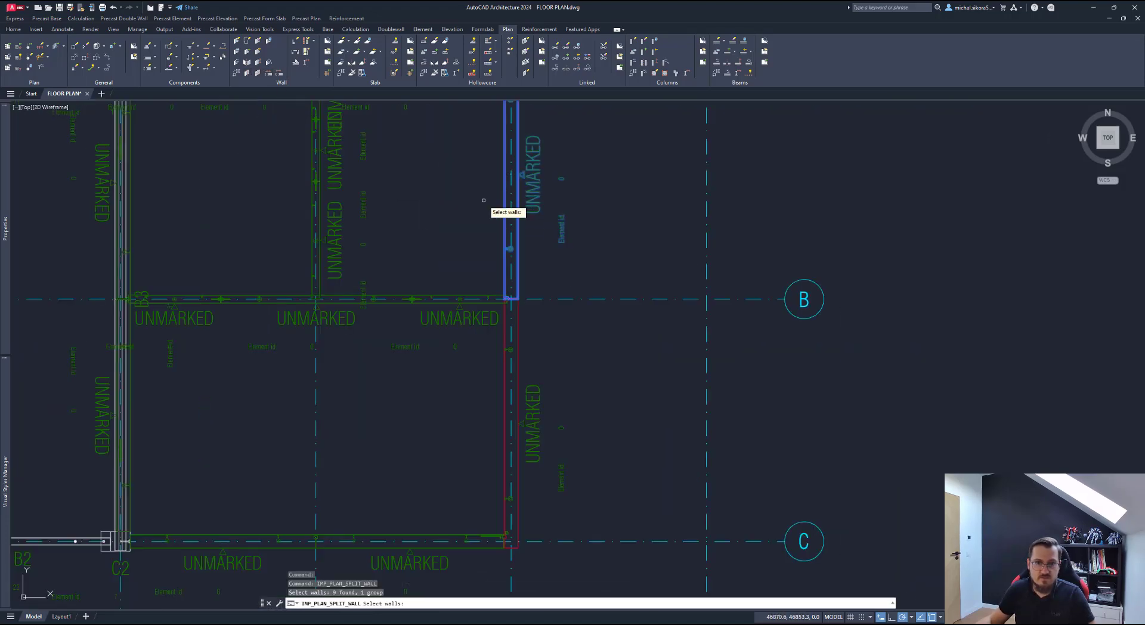
key(Return)
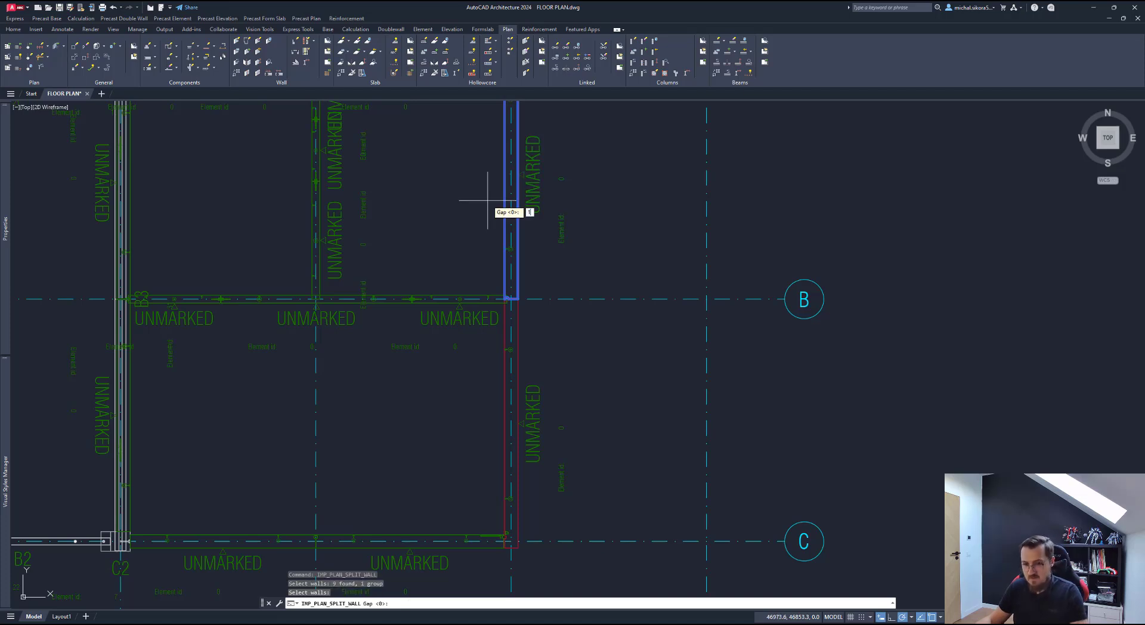
text(10)
key(Return)
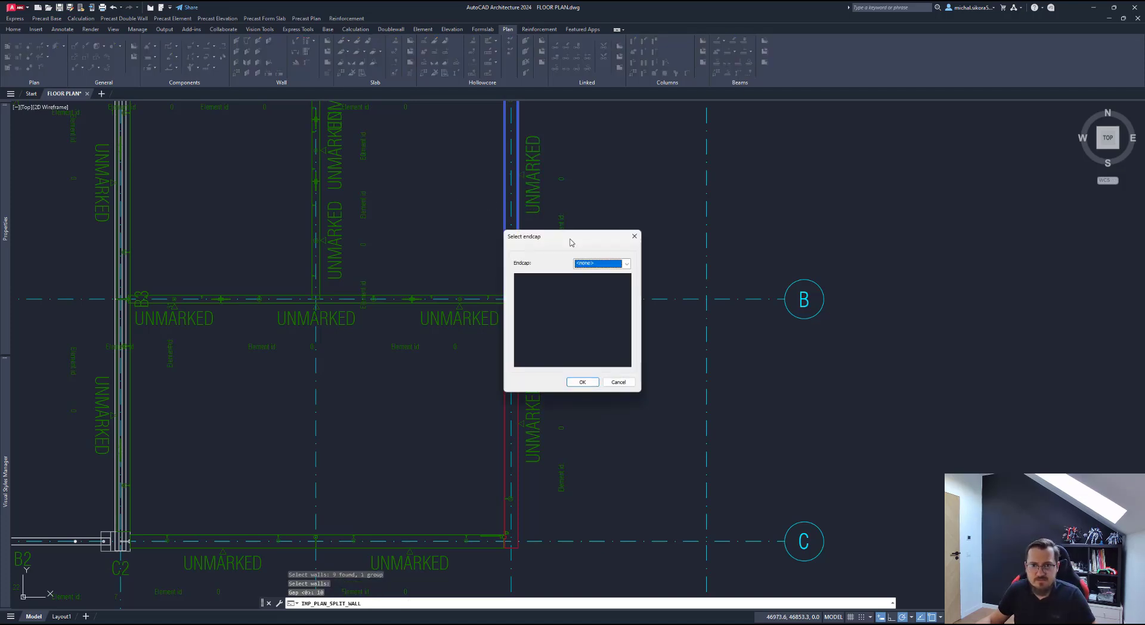
Step: Choose endcap WD34-801 for the split and break the wall between axes A and B at its midpoint
click(607, 265)
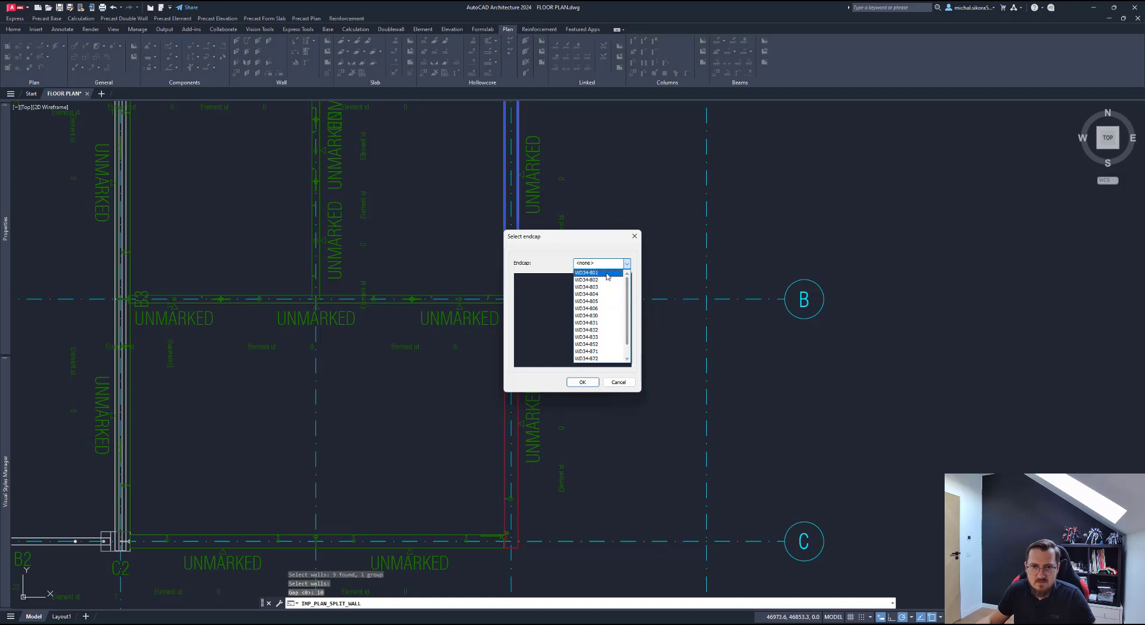
click(607, 273)
click(582, 382)
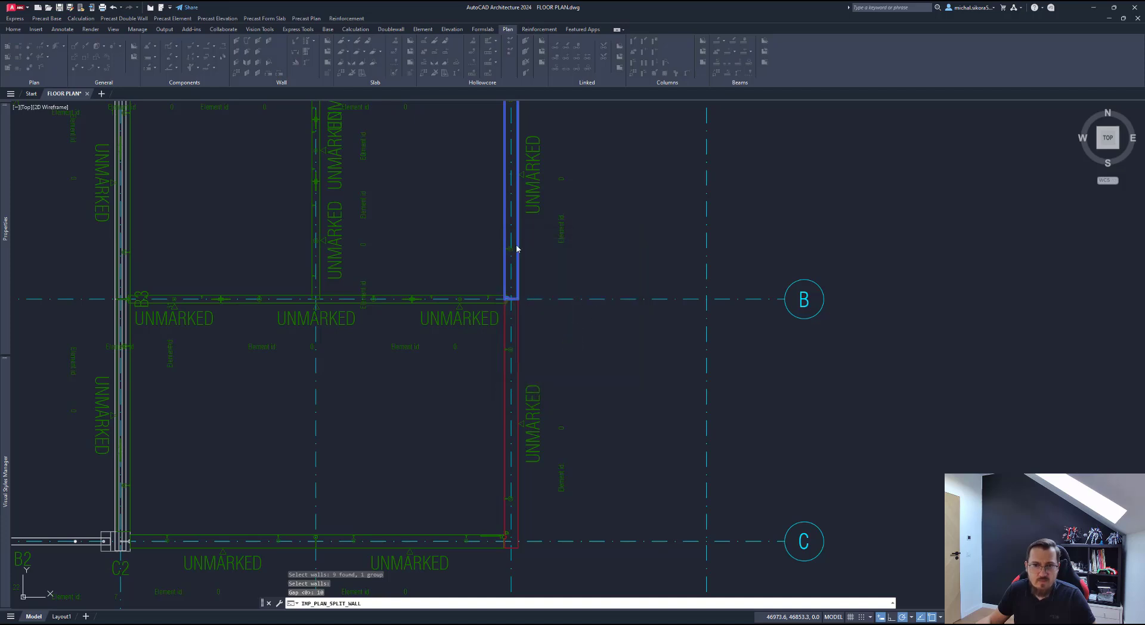
click(505, 178)
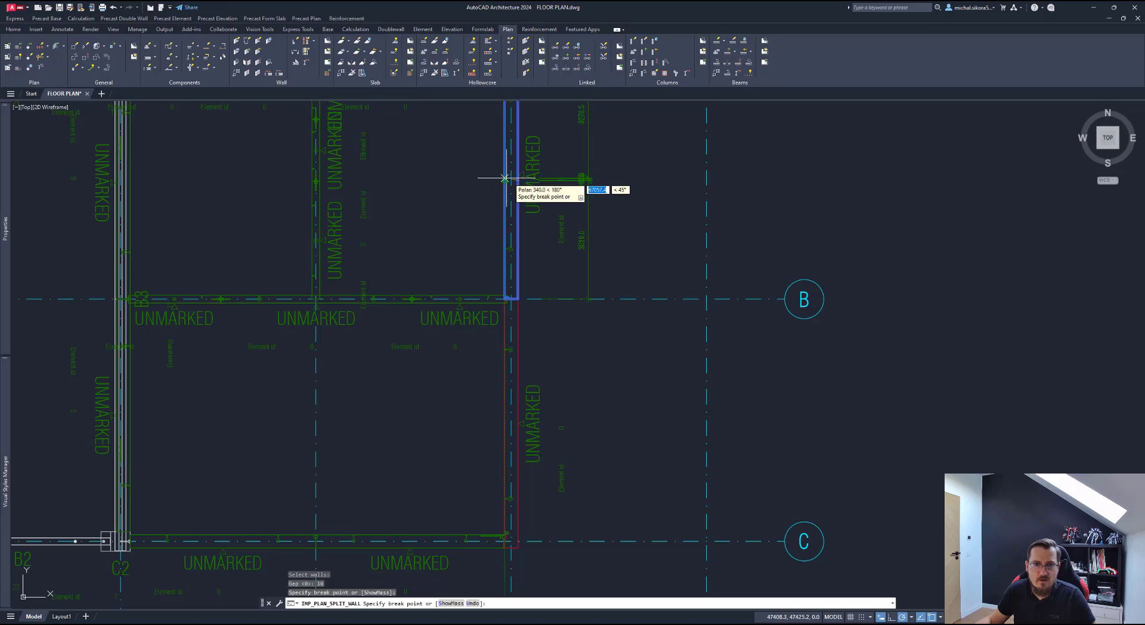
key(Return)
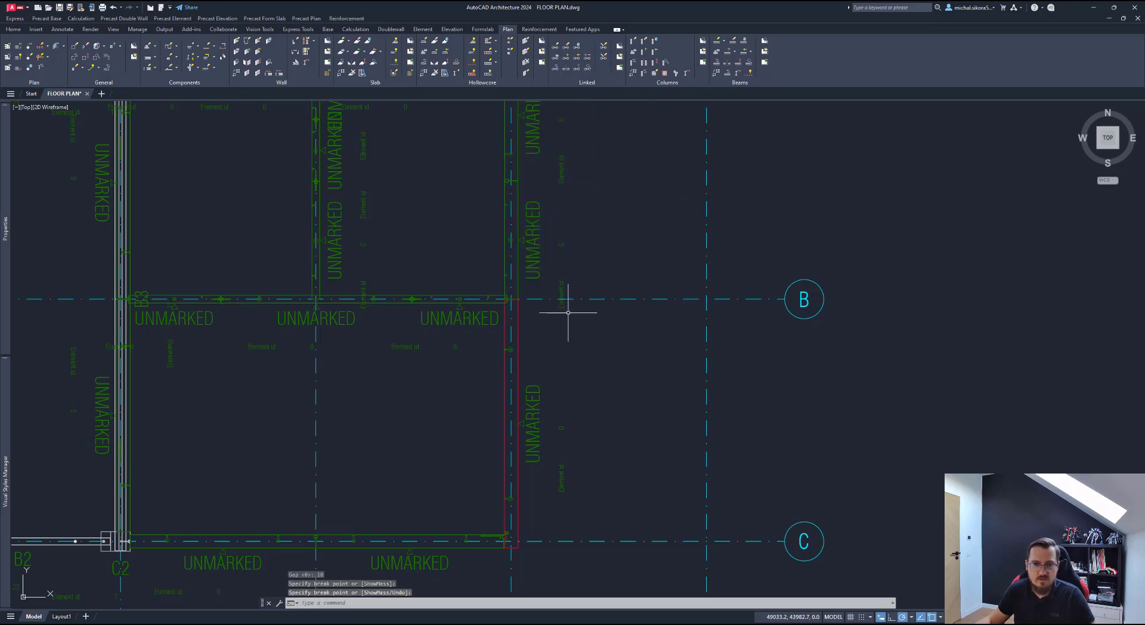
Step: Split the wall on axis 8 between axes B and C at its middle with a gap of 10
key(Return)
click(523, 399)
key(Return)
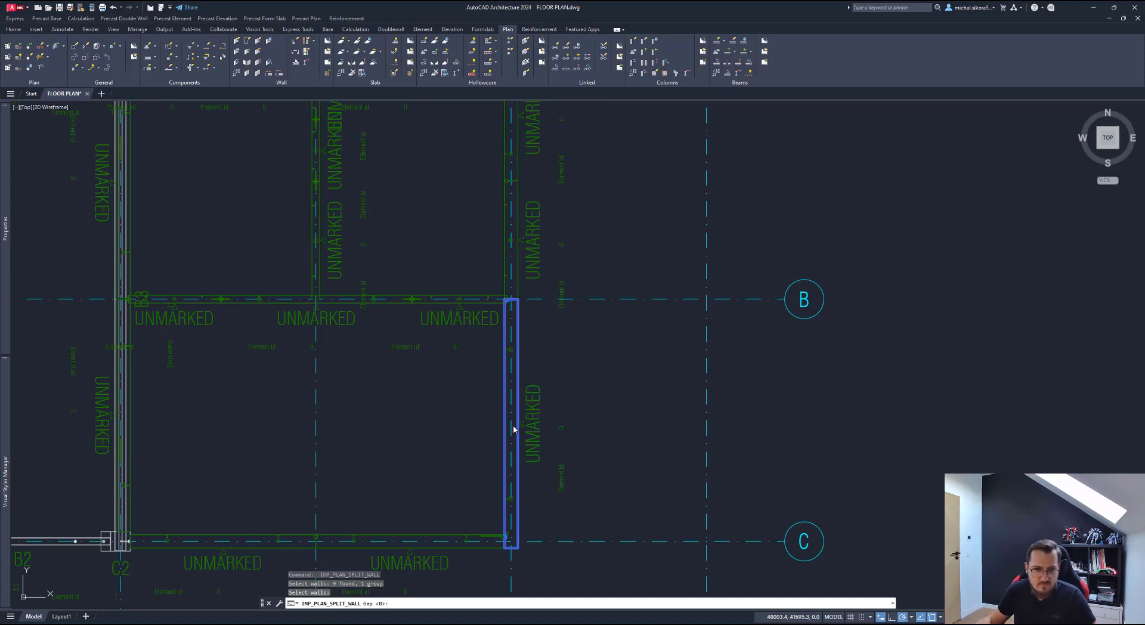
text(10)
key(Return)
click(583, 383)
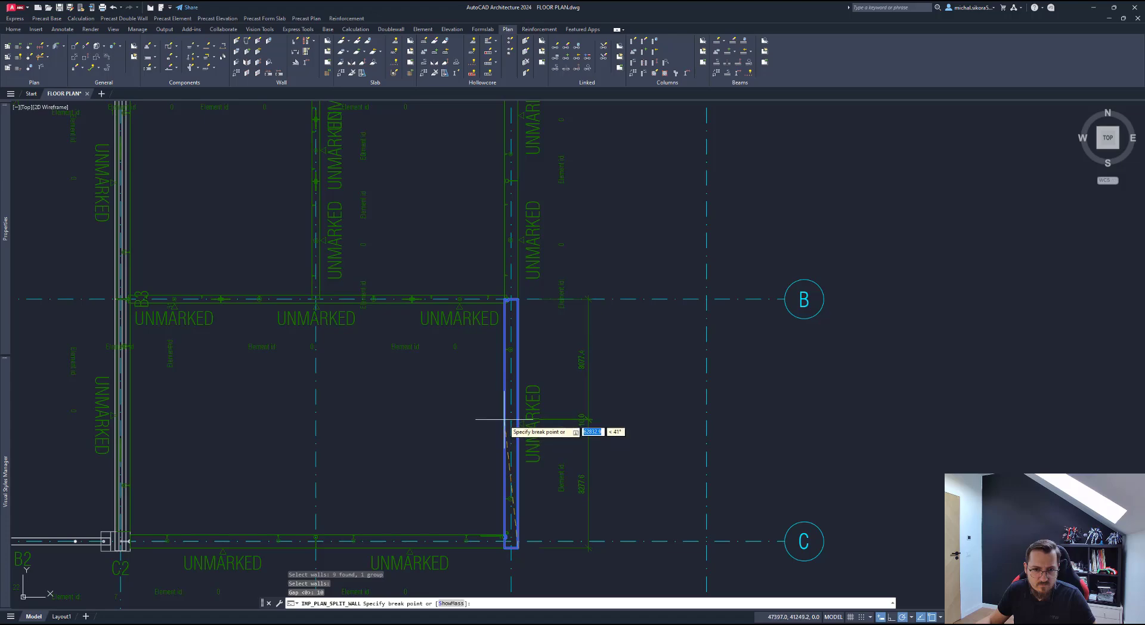
click(508, 418)
key(Return)
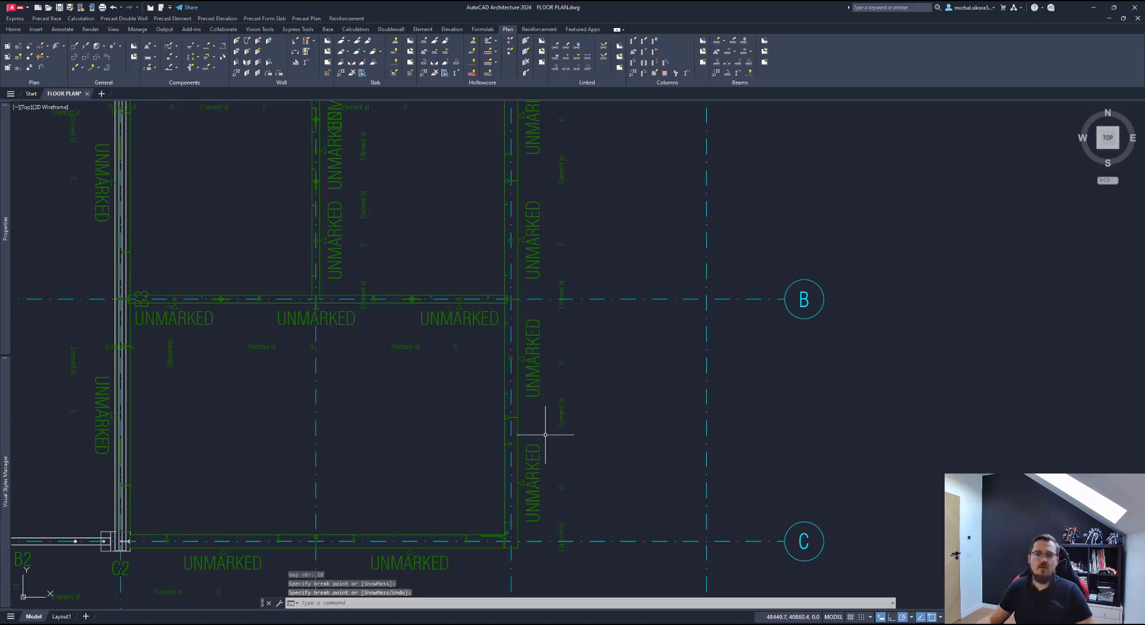
Step: Connect the three walls meeting at axes 8 and B with joint AD6-00805, updating all lifting and bracing anchors
scroll(496, 383, down, 2)
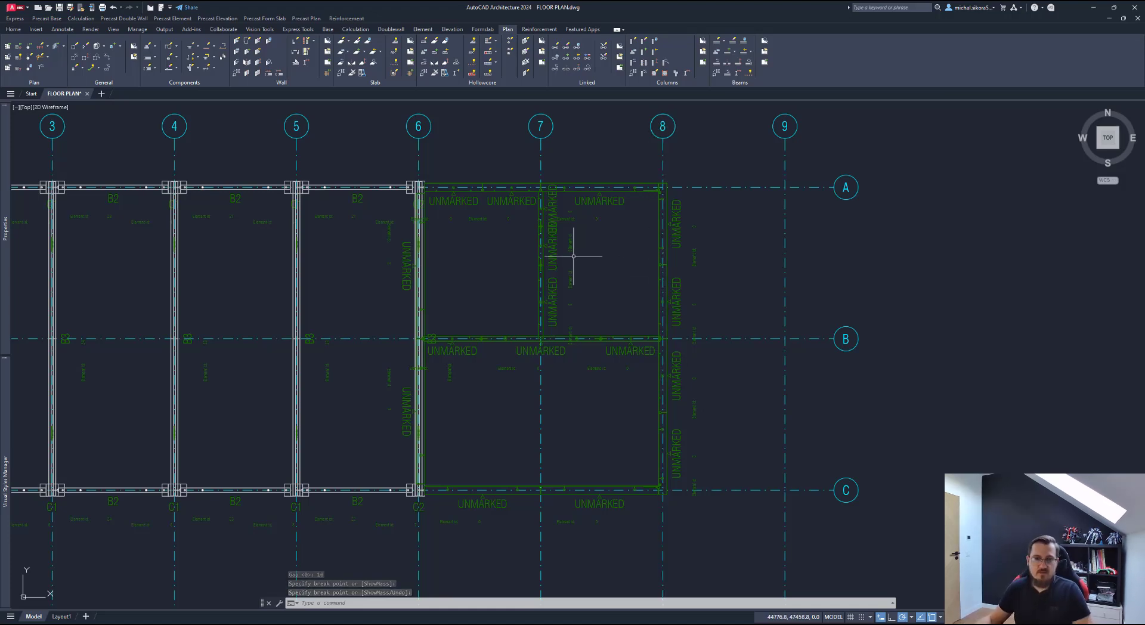
middle_drag(577, 255, 603, 270)
scroll(639, 306, up, 4)
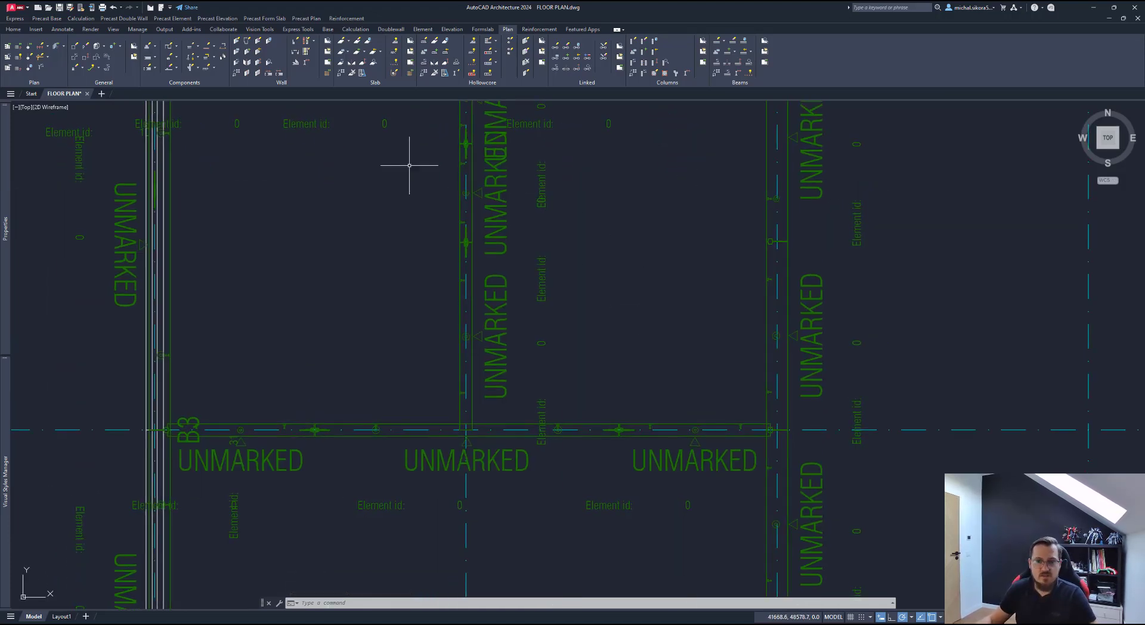
scroll(769, 427, up, 4)
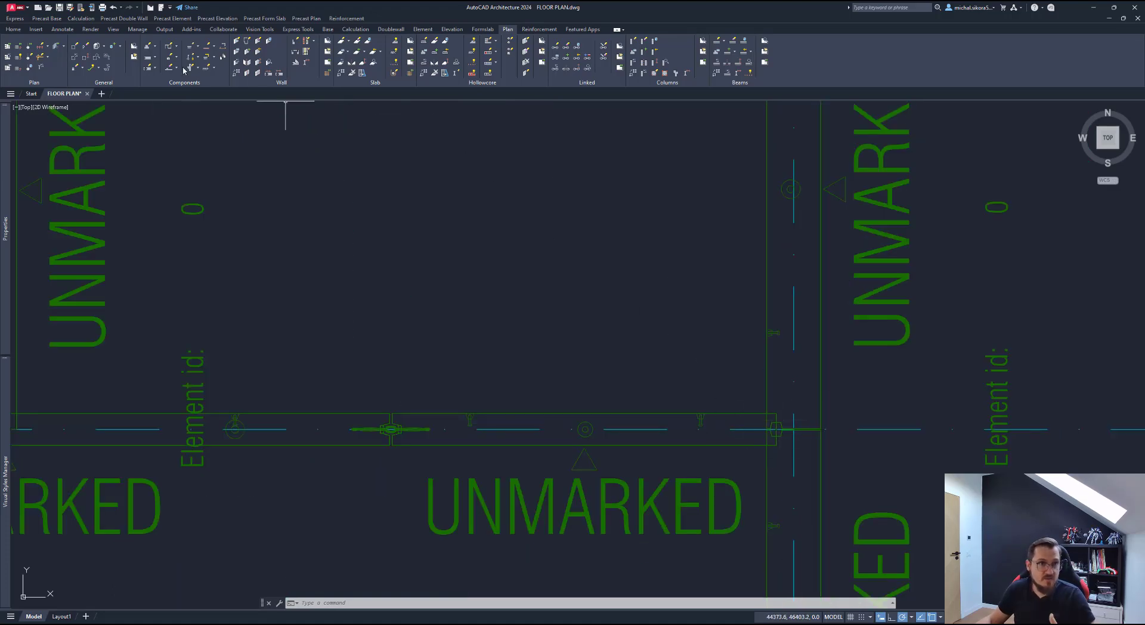
click(267, 76)
click(798, 422)
click(731, 468)
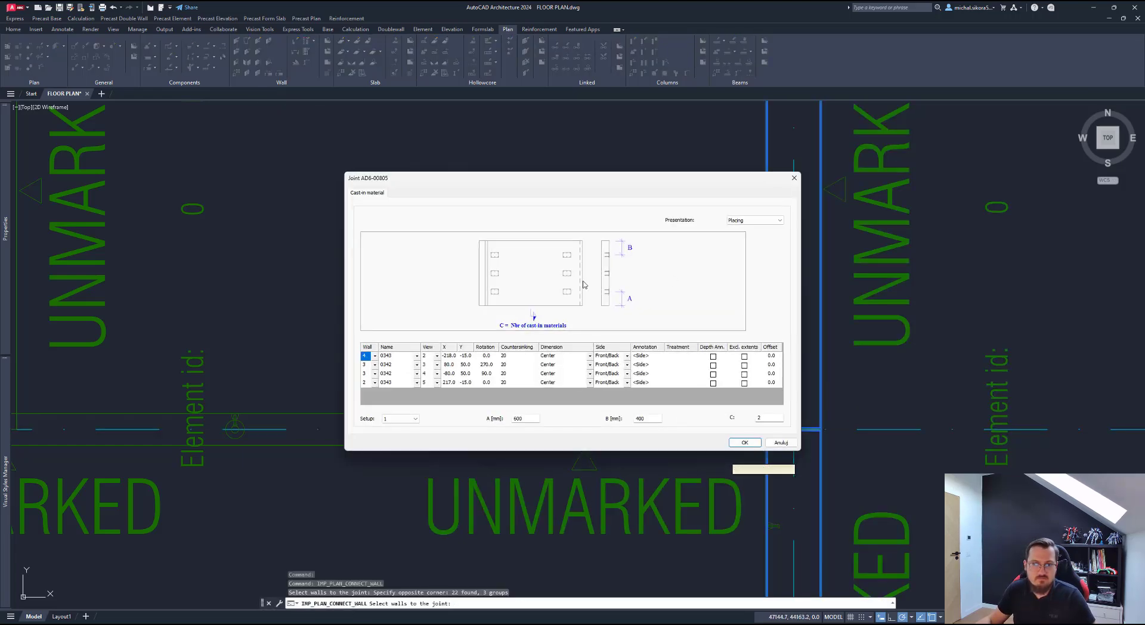
drag(637, 182, 511, 181)
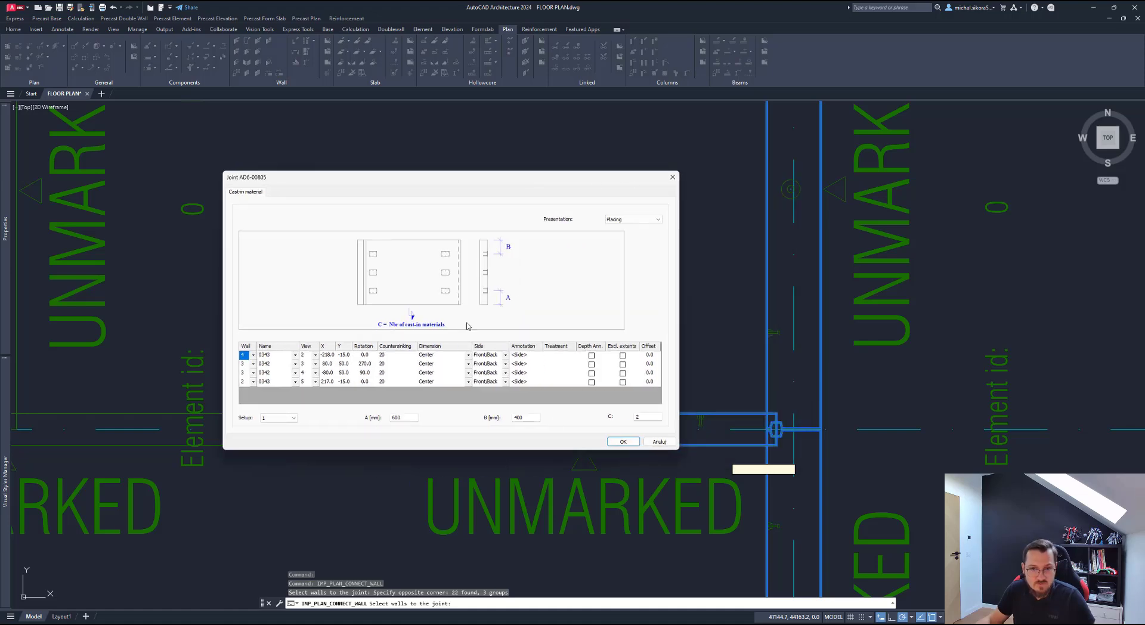
click(623, 442)
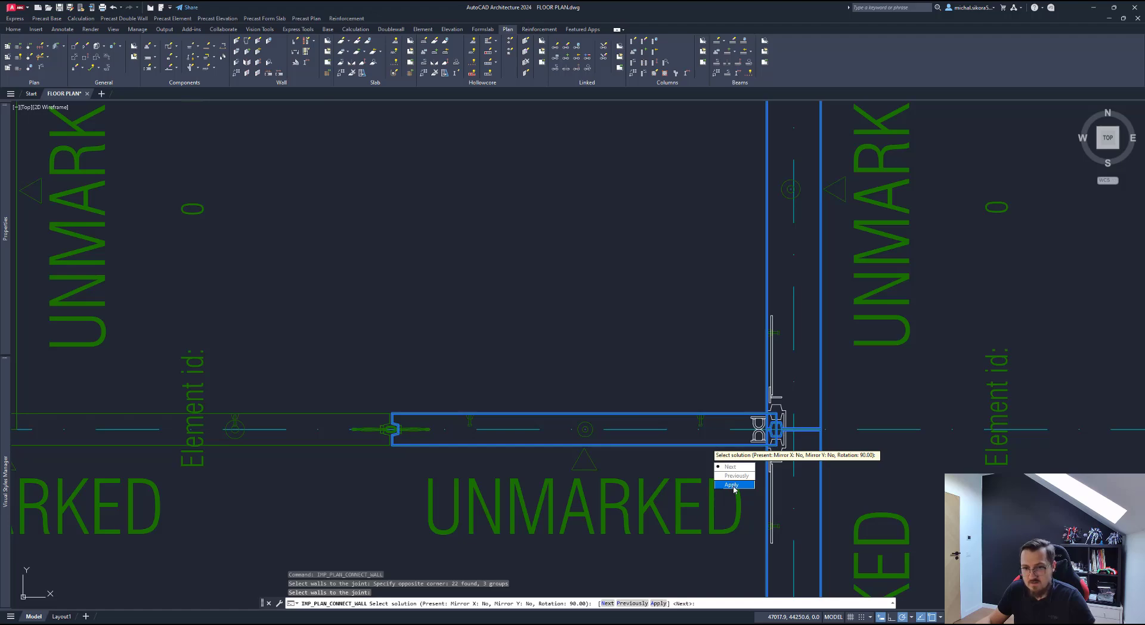
click(733, 485)
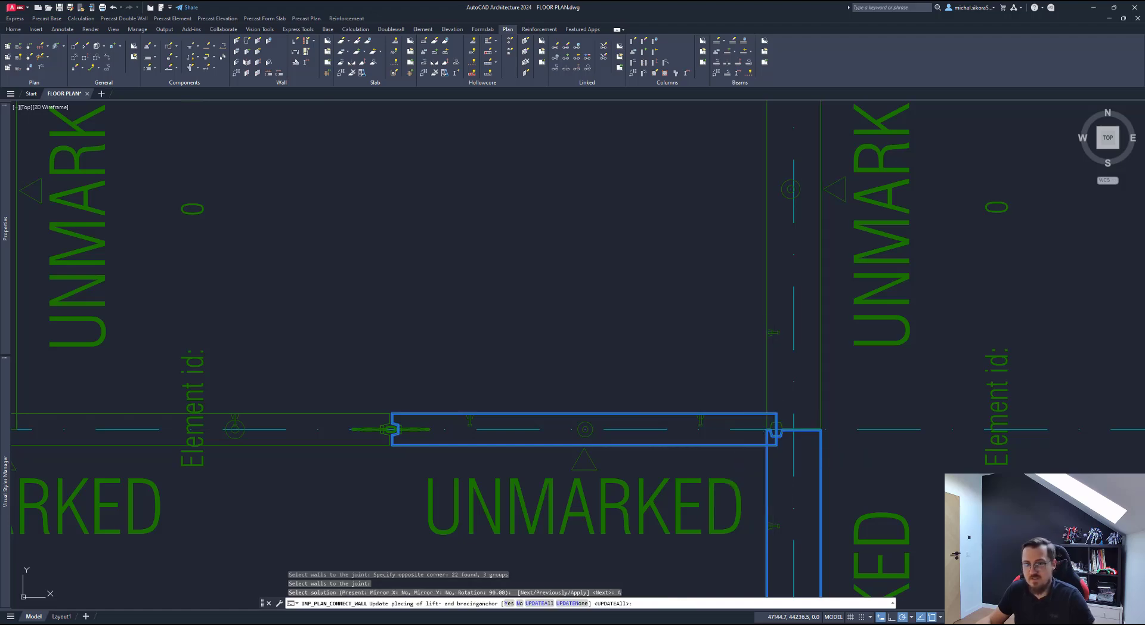
key(Return)
scroll(799, 444, up, 2)
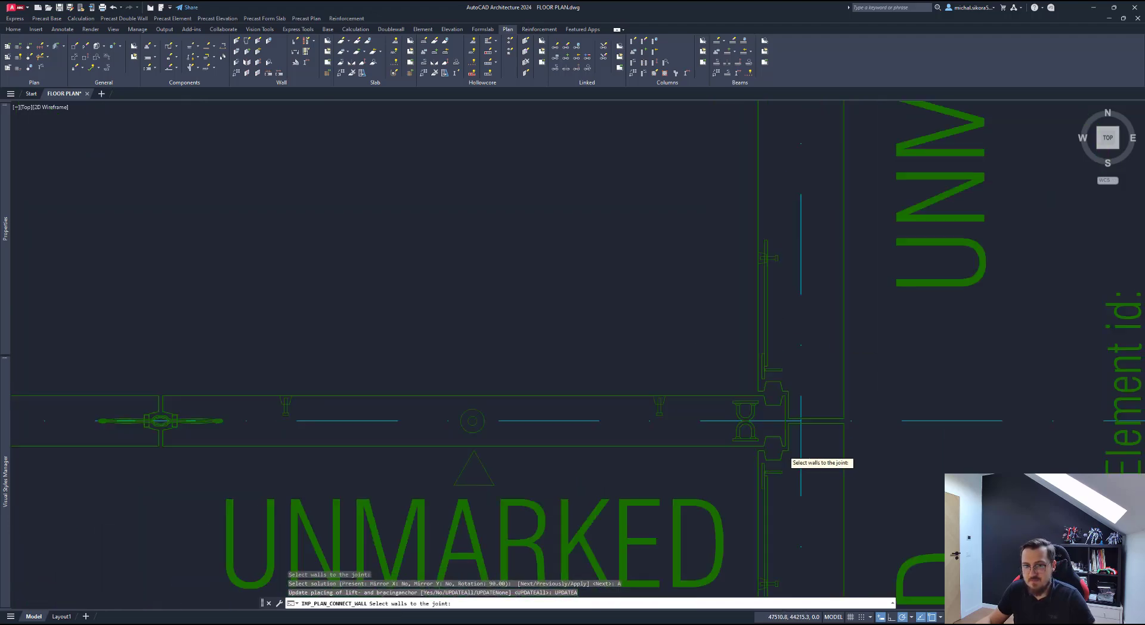
Step: Connect the walls meeting at axes 7 and A, applying the joint solution with 180-degree rotation
scroll(786, 455, down, 5)
click(611, 190)
click(573, 242)
key(Return)
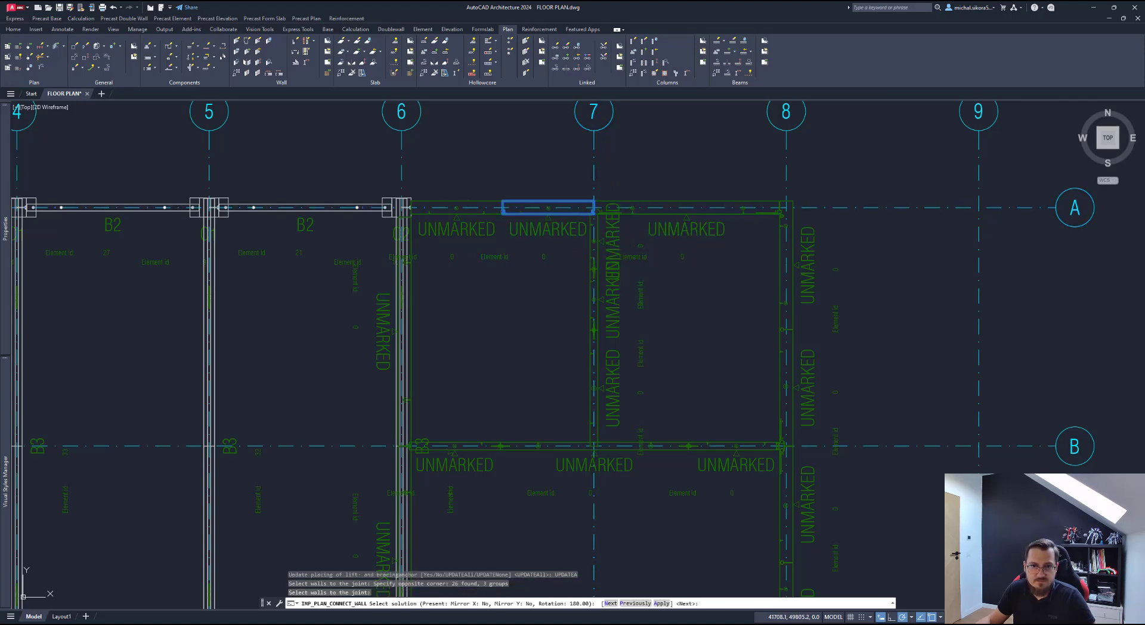
text(A)
key(Return)
Step: Connect the walls meeting at axes 6 and B, applying the joint solution mirrored in X with 90-degree rotation
scroll(420, 427, up, 4)
click(411, 406)
click(350, 485)
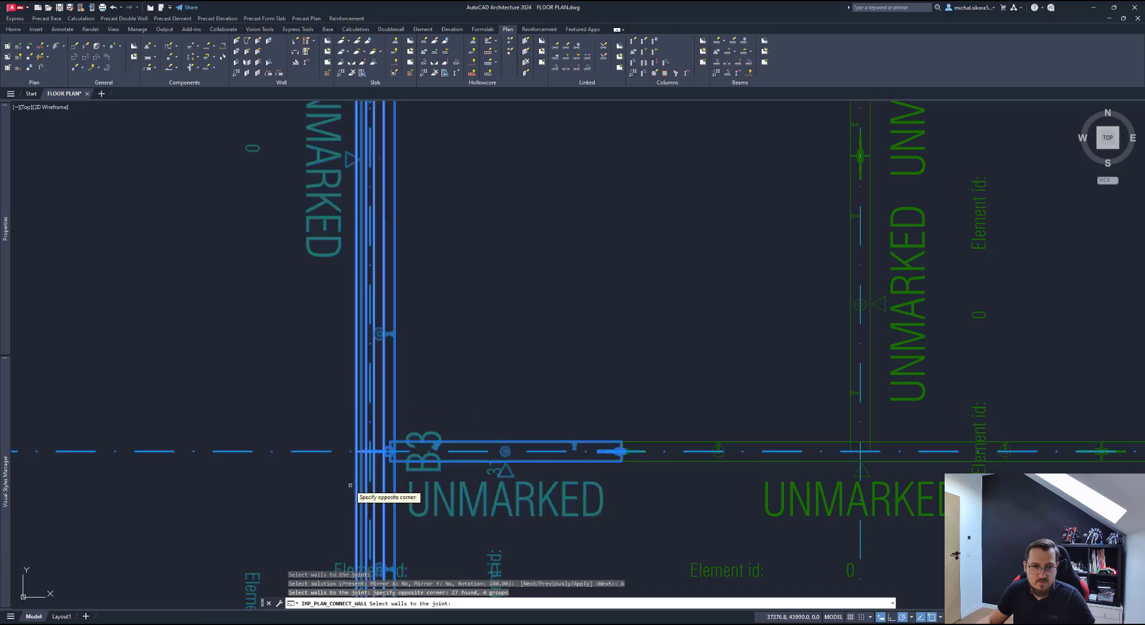
key(Return)
click(477, 457)
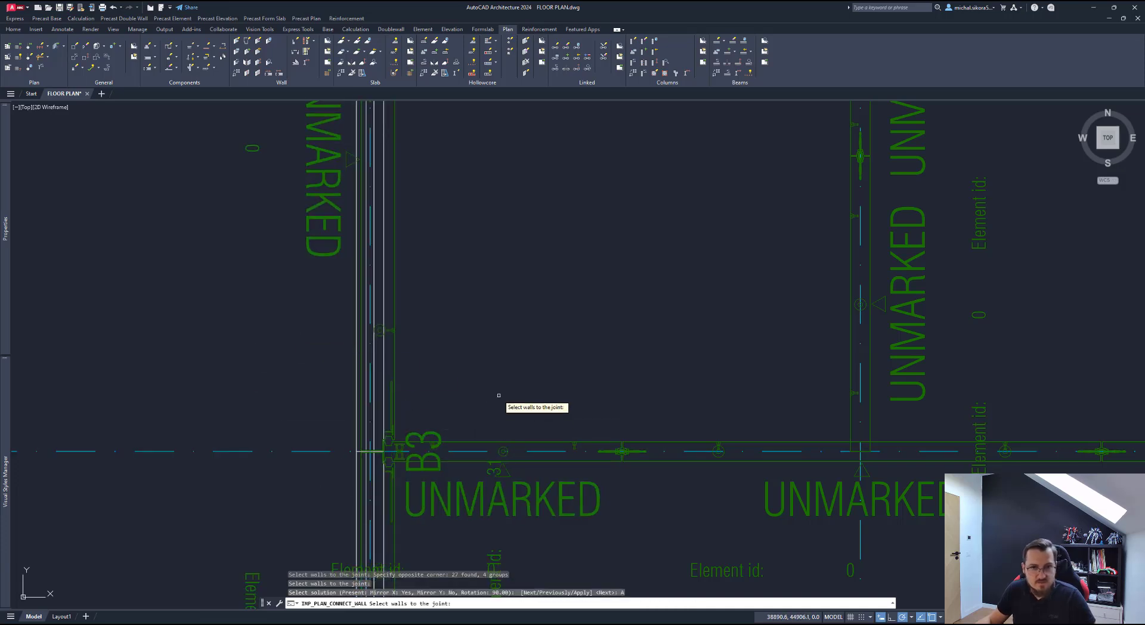
scroll(486, 403, down, 1)
scroll(511, 375, up, 1)
key(Return)
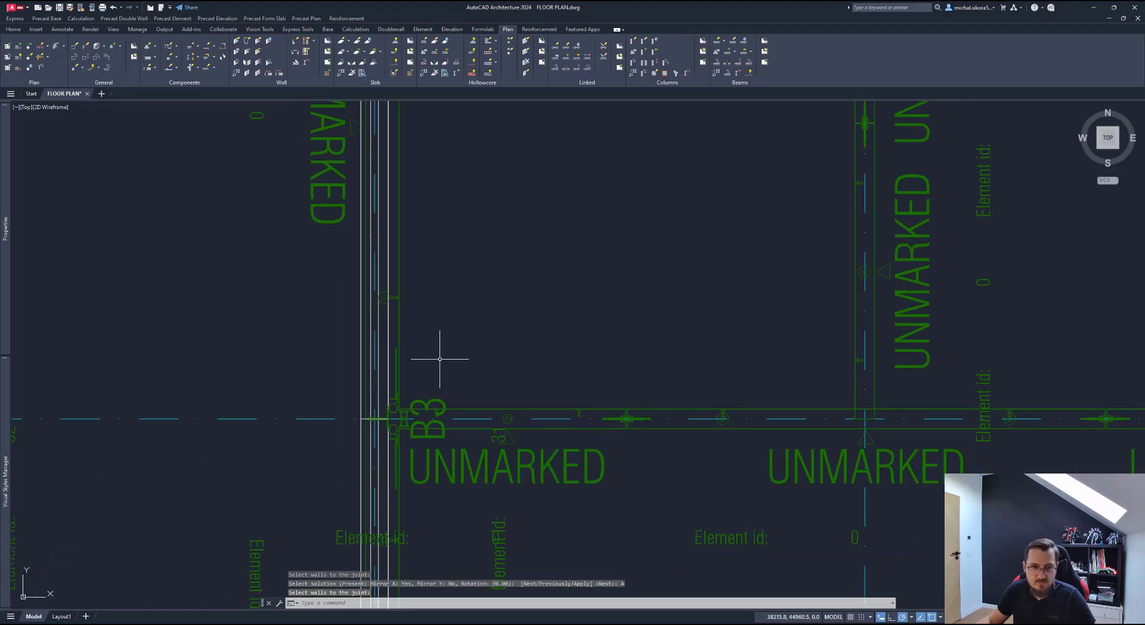
Step: Examine the wall joint at axes 6 and B, and review the walls between axes 6 and 8 in plan and isometric views
scroll(486, 383, up, 5)
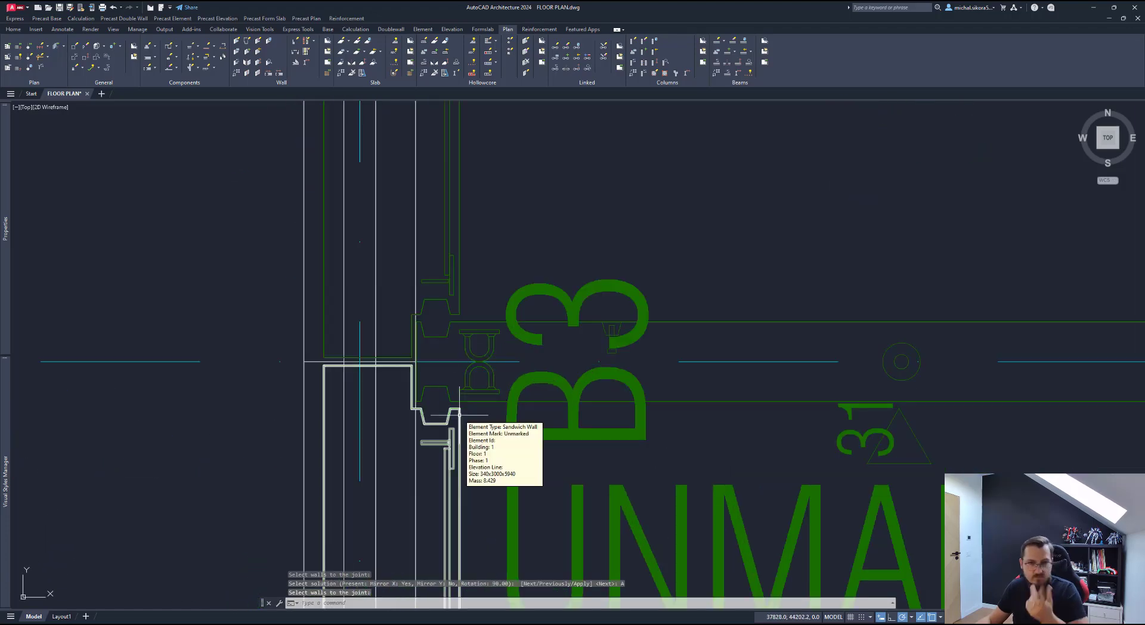
scroll(507, 377, down, 2)
scroll(509, 377, down, 7)
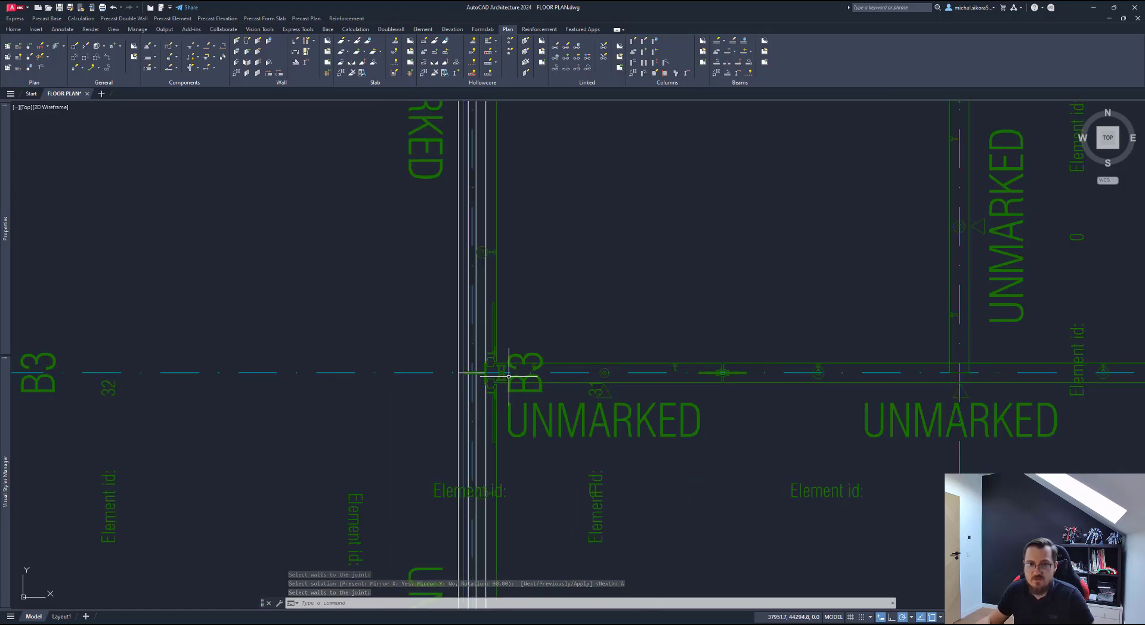
middle_drag(807, 306, 703, 327)
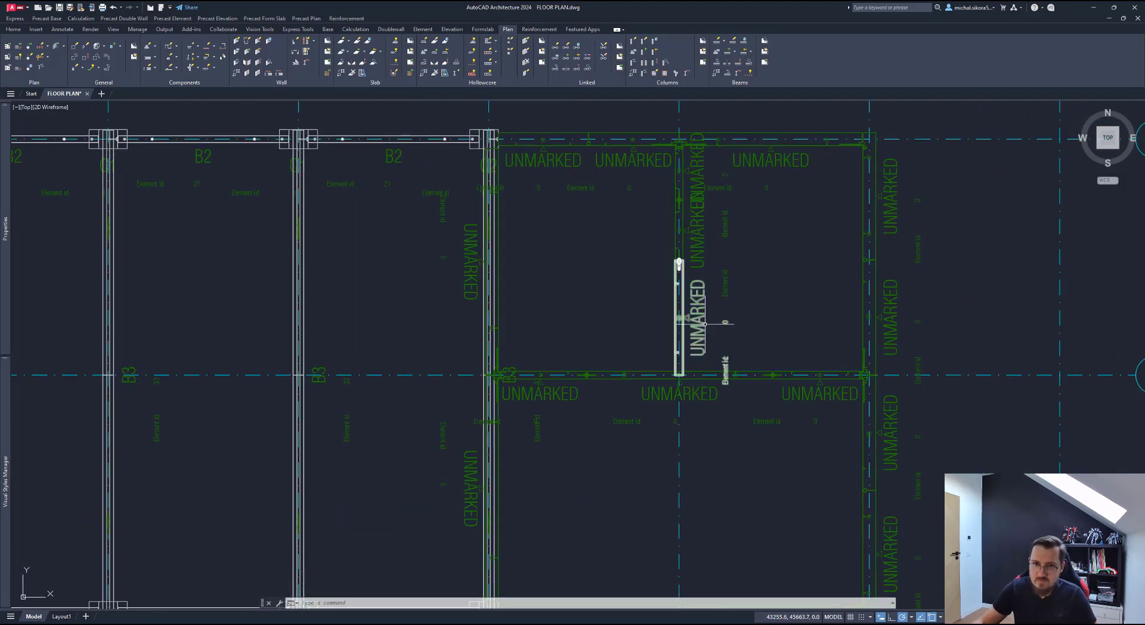
middle_drag(728, 281, 643, 372)
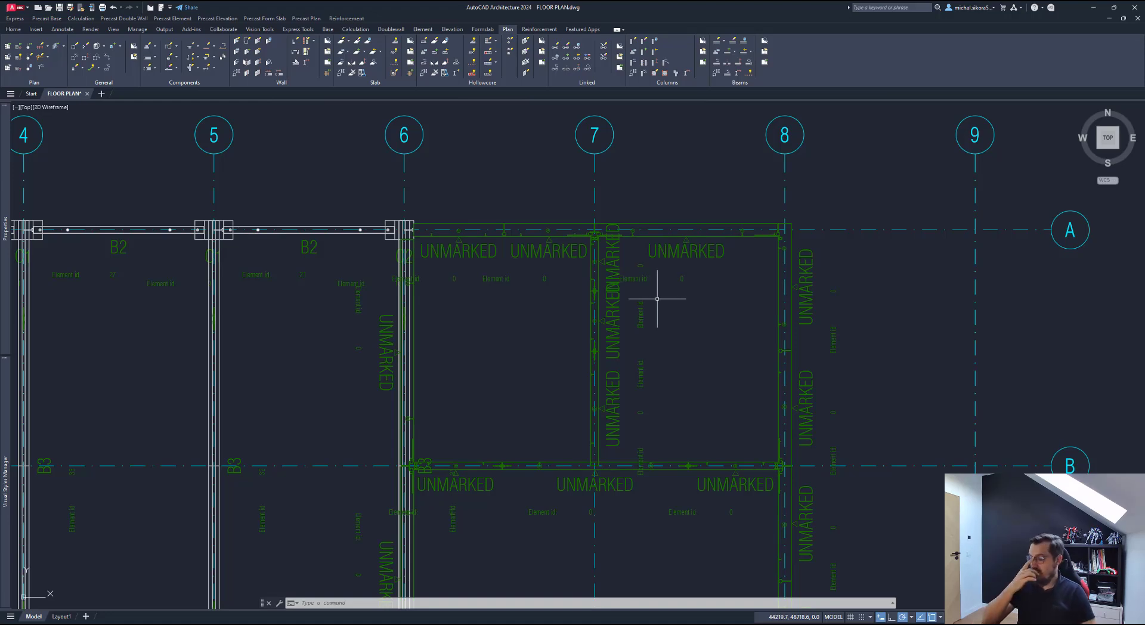
middle_drag(686, 279, 674, 302)
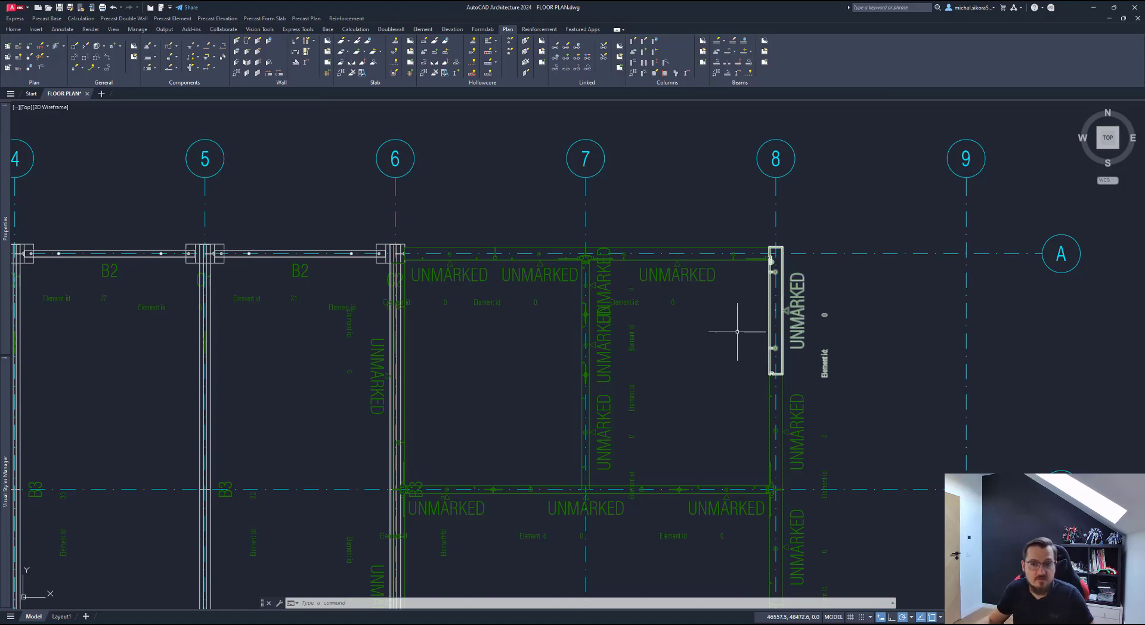
scroll(737, 331, down, 2)
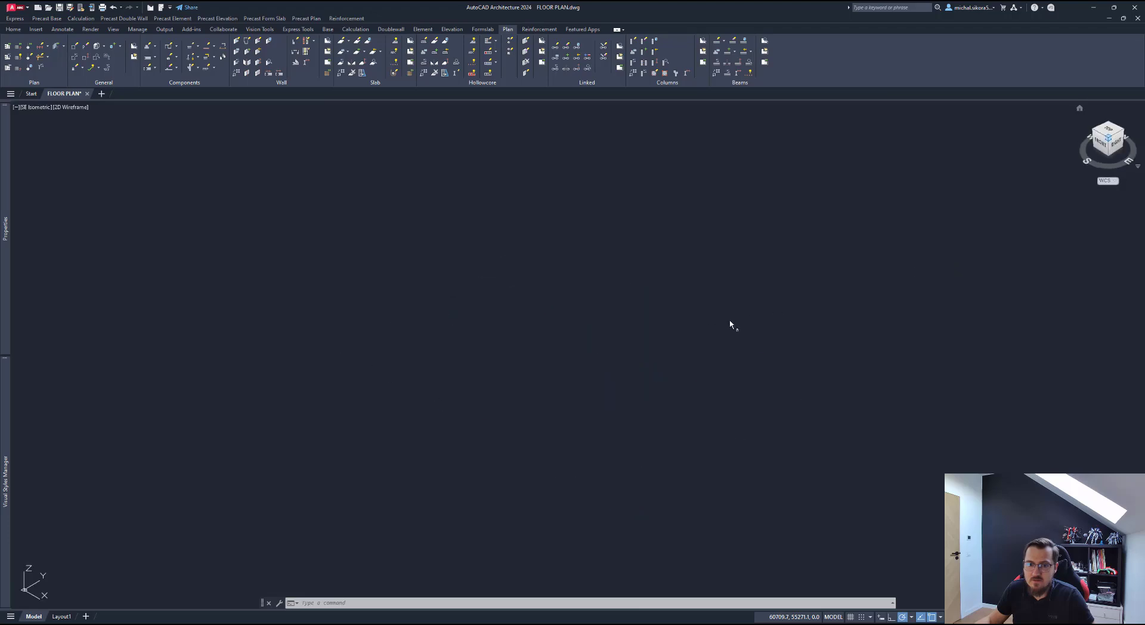
scroll(648, 335, up, 6)
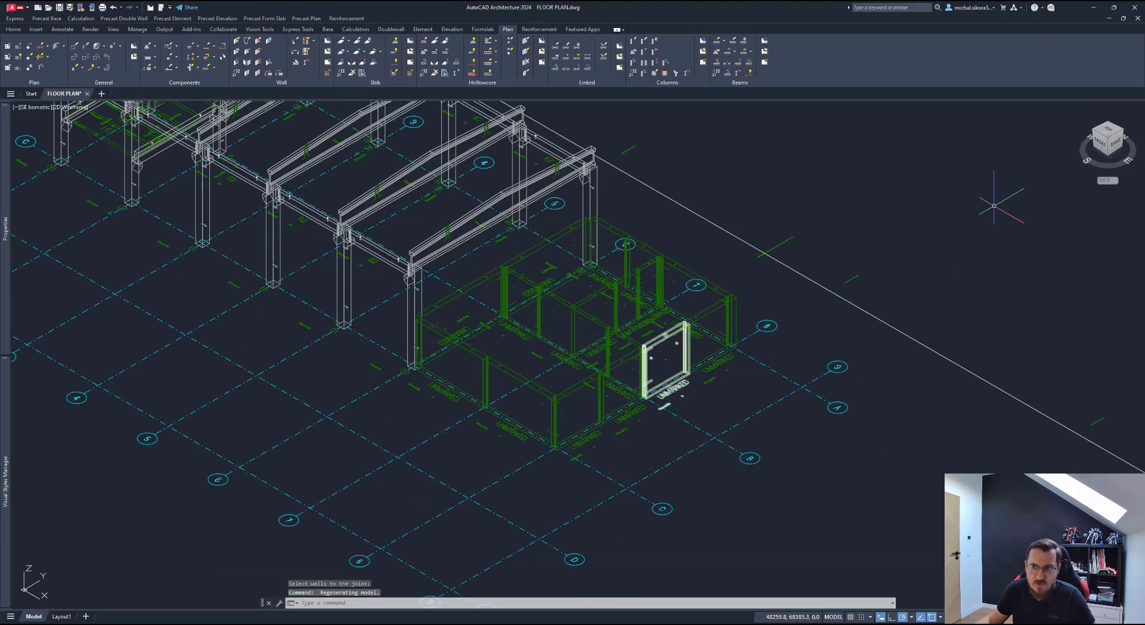
click(1103, 139)
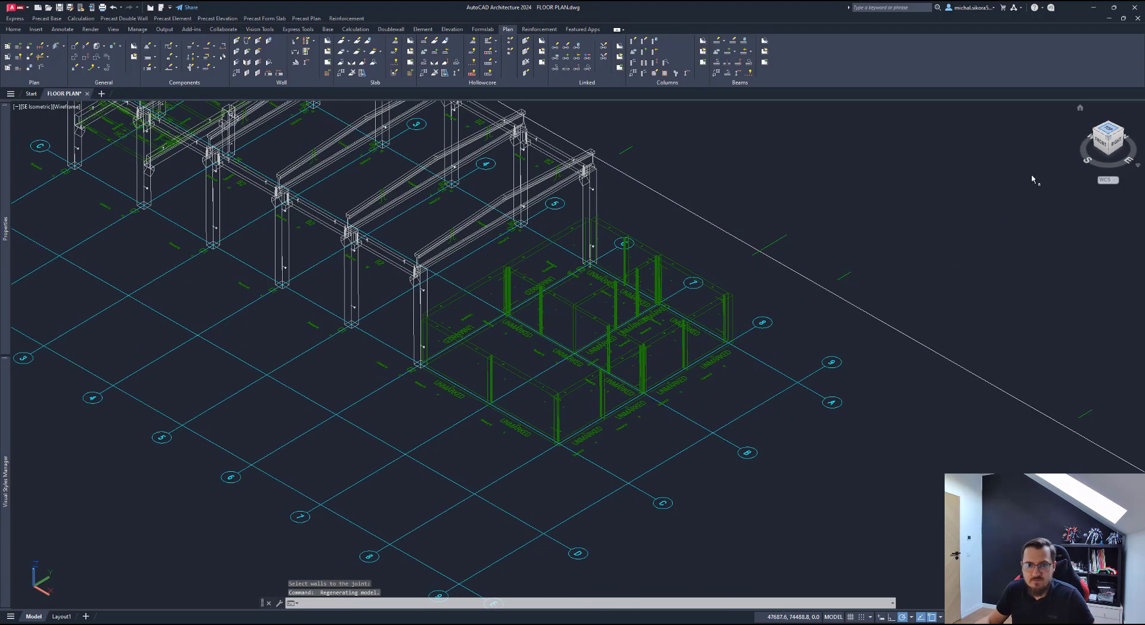
scroll(611, 267, up, 8)
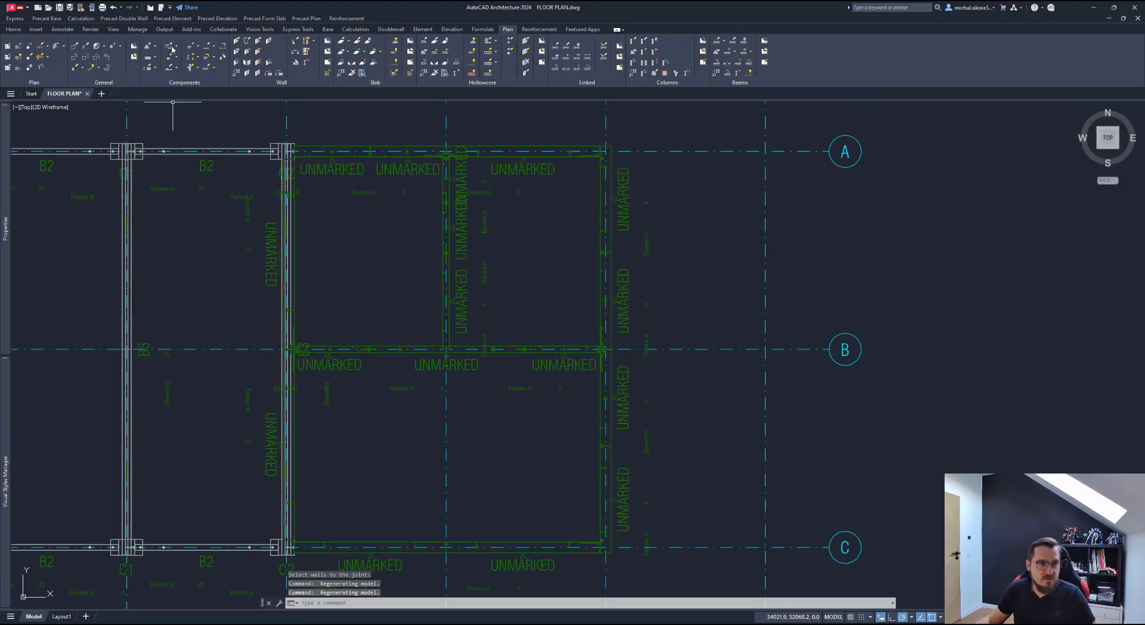
Step: Insert a BD1 1010x2165 opening in the axis A wall between axes 7 and 8, about 2522 mm from its axis 8 end
middle_drag(586, 223, 541, 265)
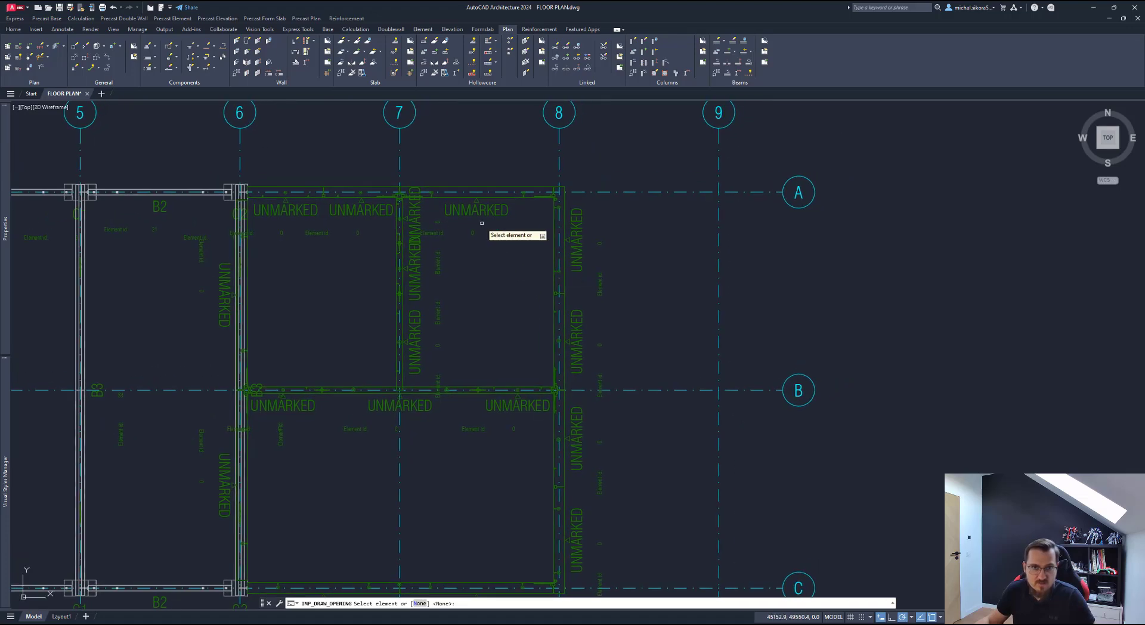
scroll(481, 211, up, 2)
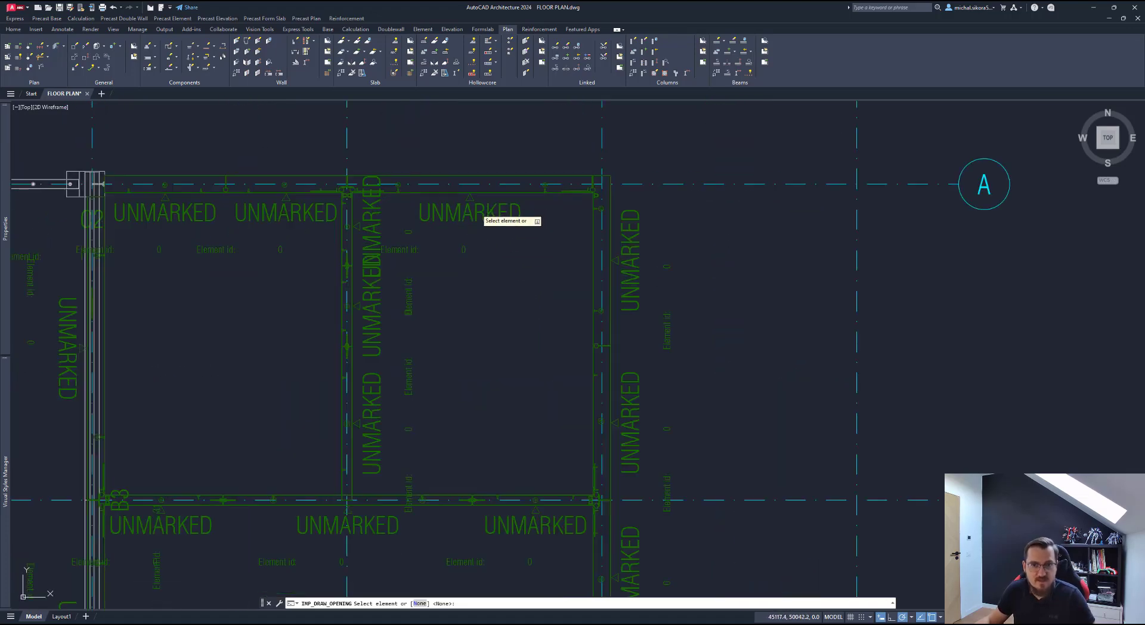
key(Return)
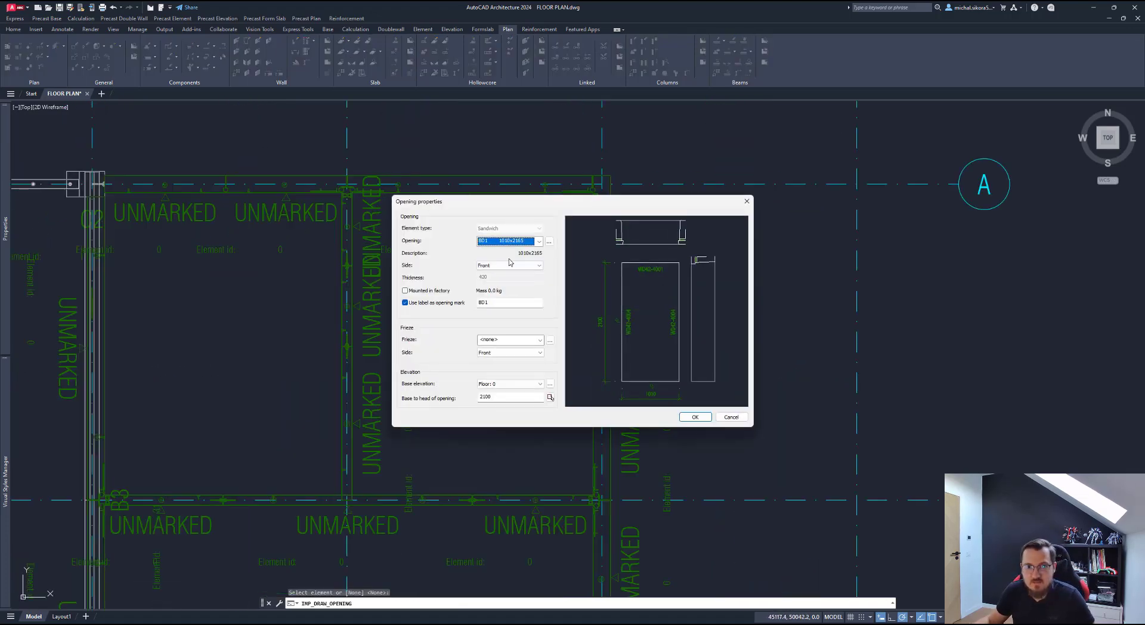
click(696, 418)
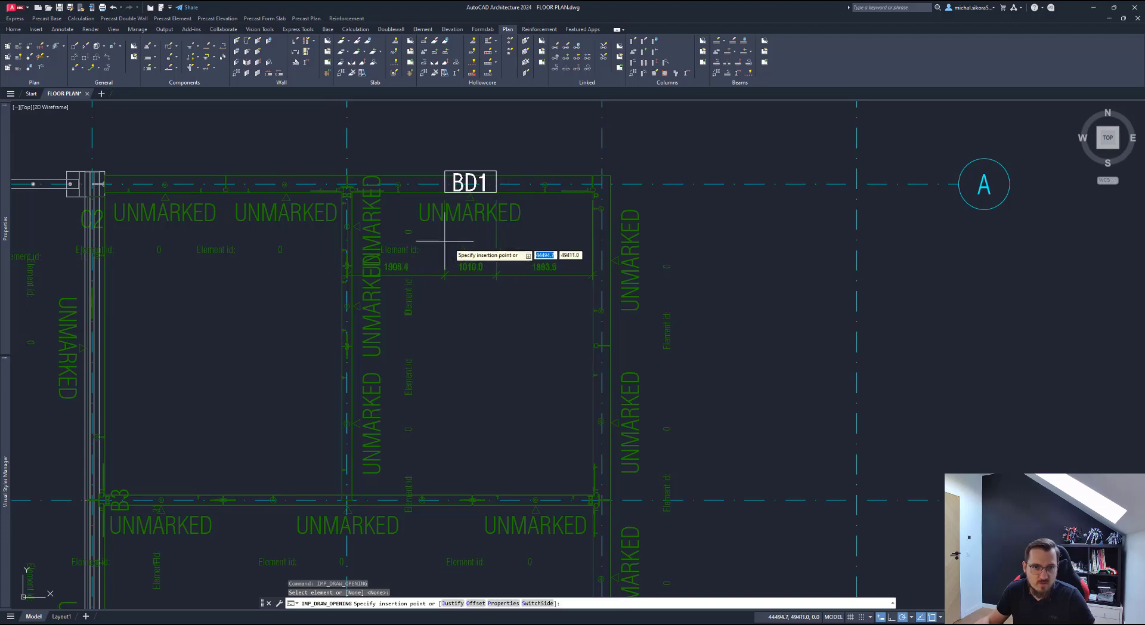
scroll(404, 239, up, 2)
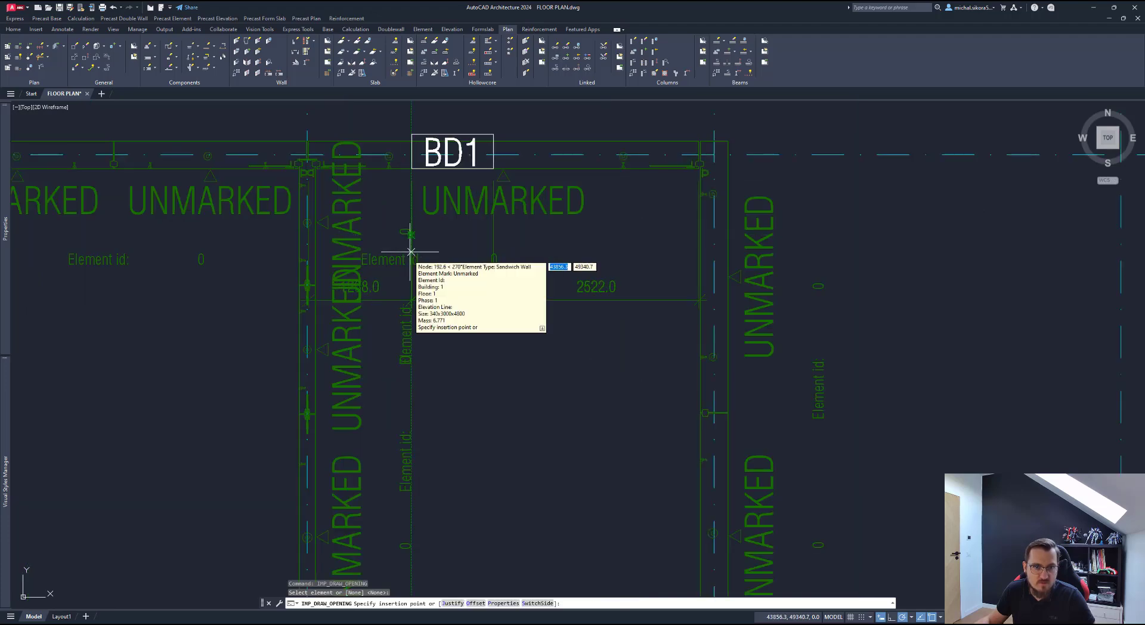
click(411, 285)
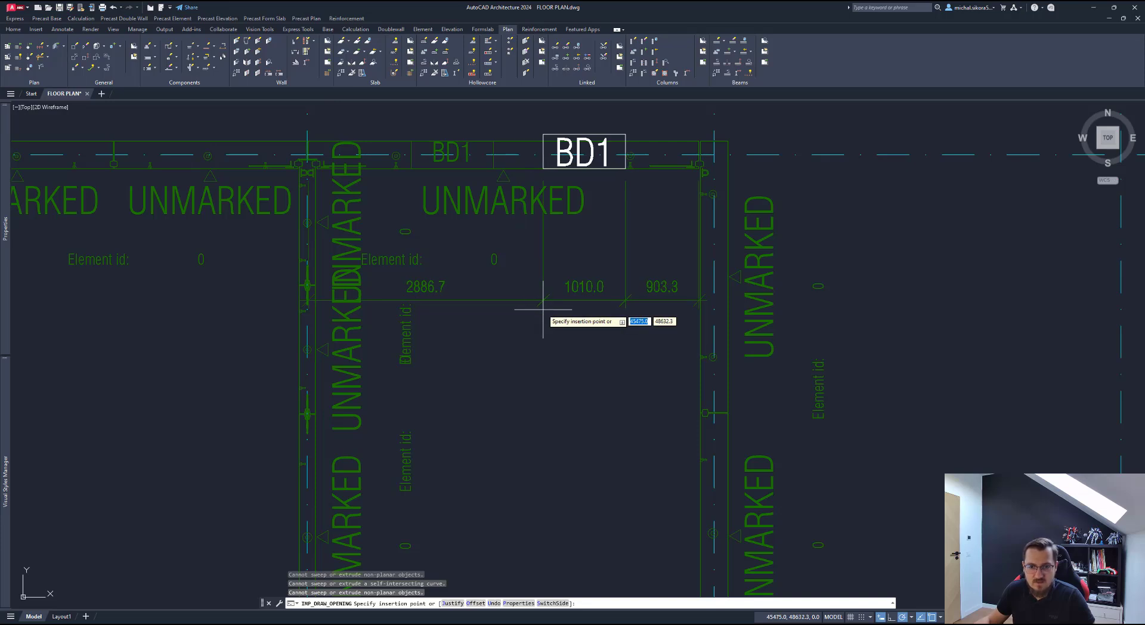
Step: Insert a W1 1010x1310 opening in the same axis A wall, about 843 mm from its axis 8 end
text(p)
key(Return)
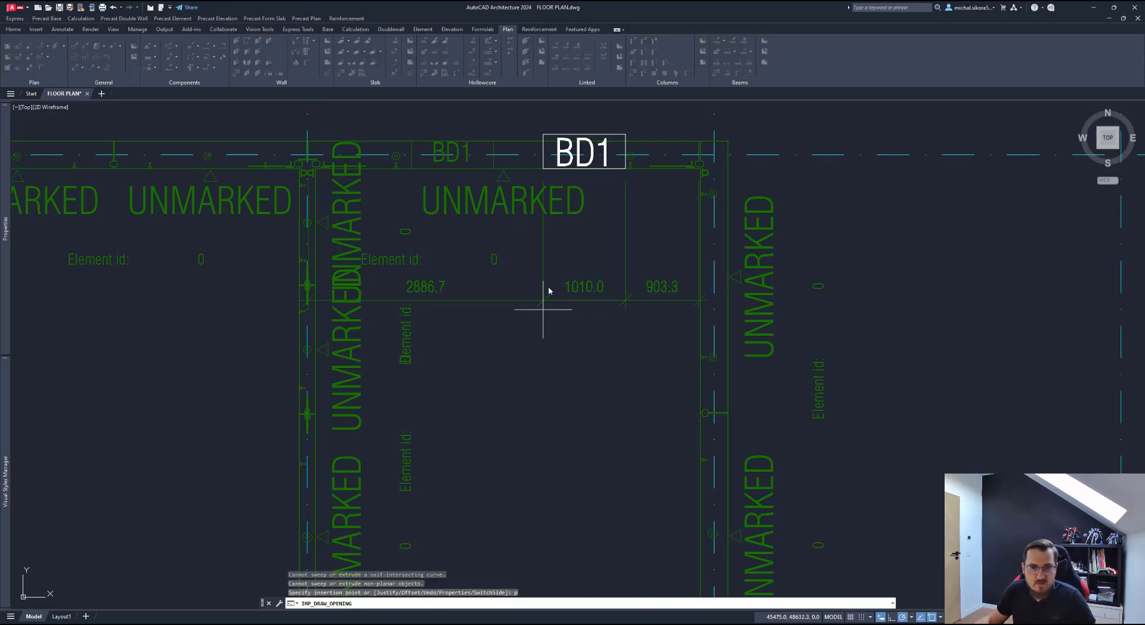
click(523, 241)
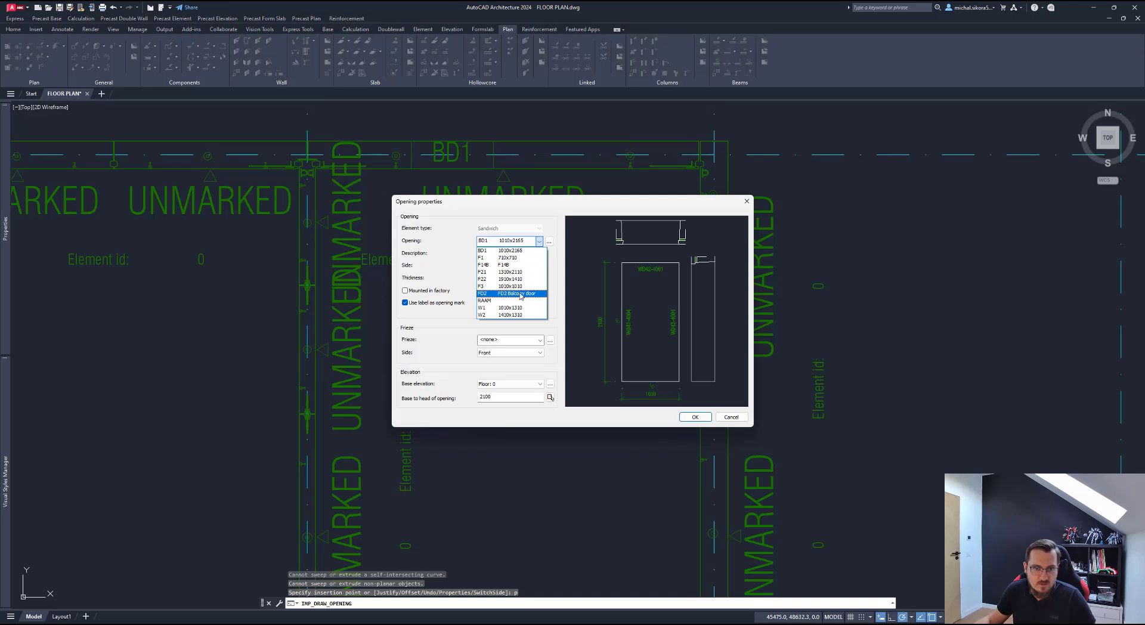
click(513, 308)
click(692, 416)
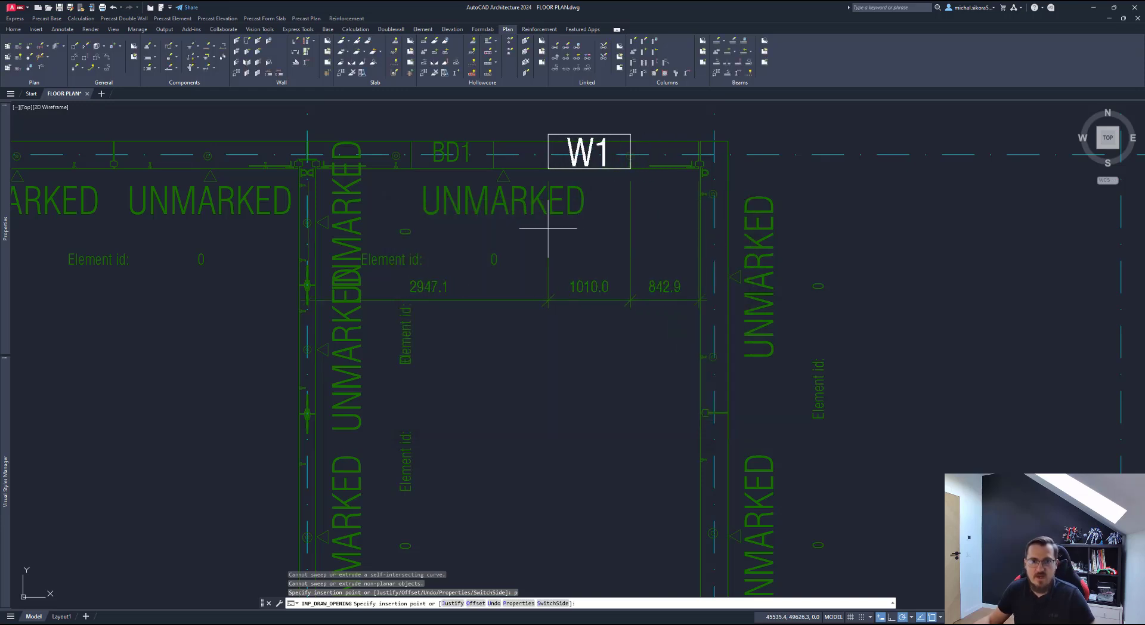
click(549, 228)
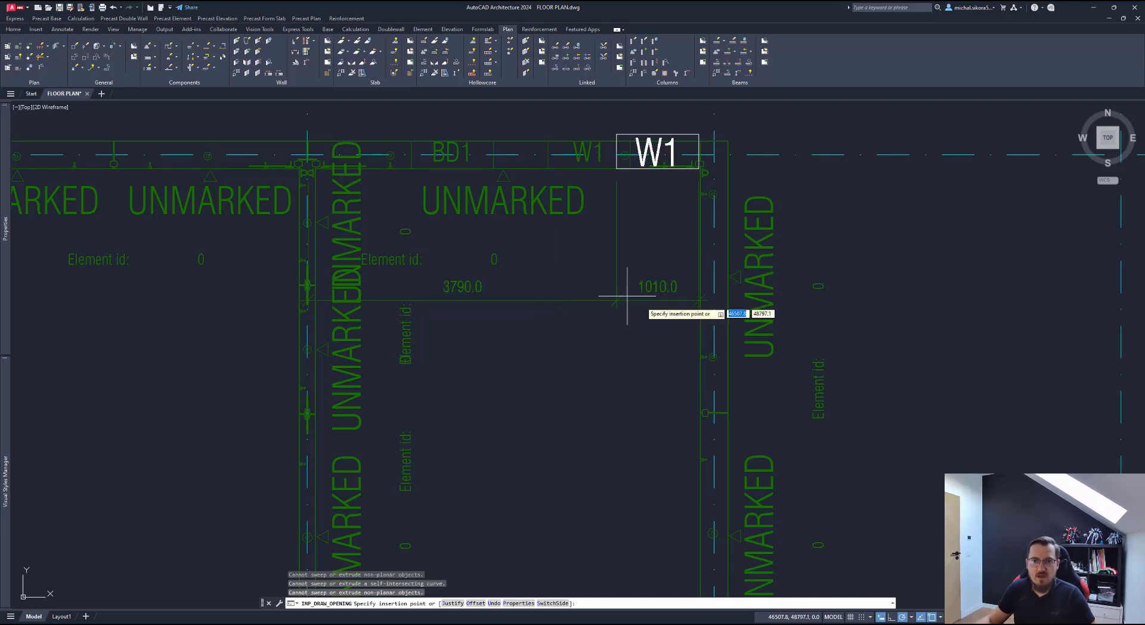
key(Return)
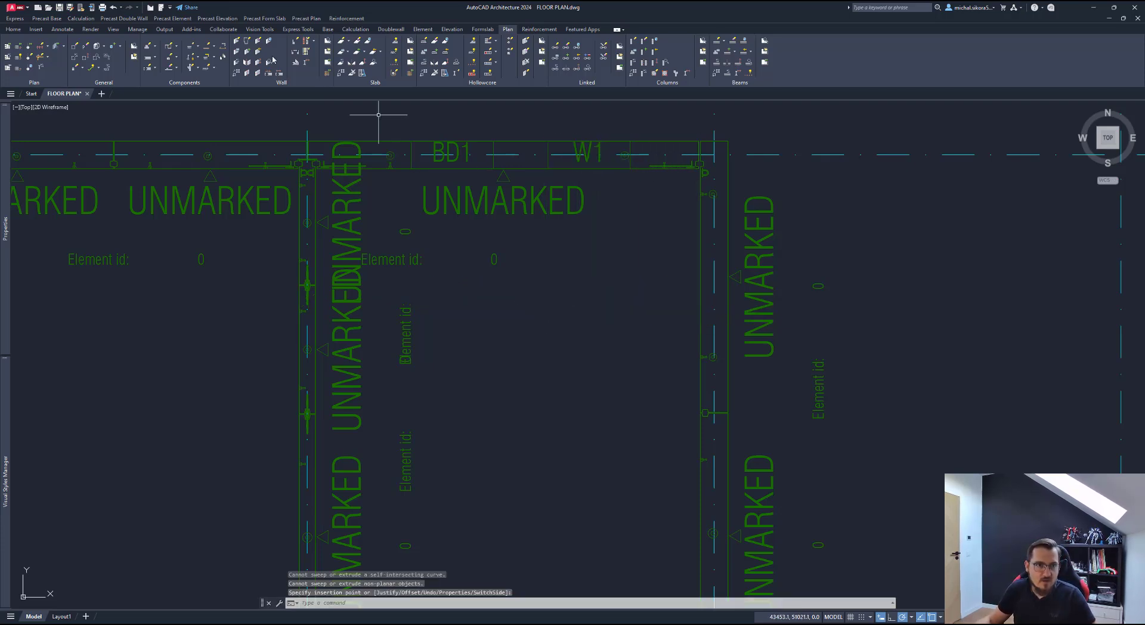
Step: Start an opening insertion in the axis C wall between axes 7 and 8
click(169, 47)
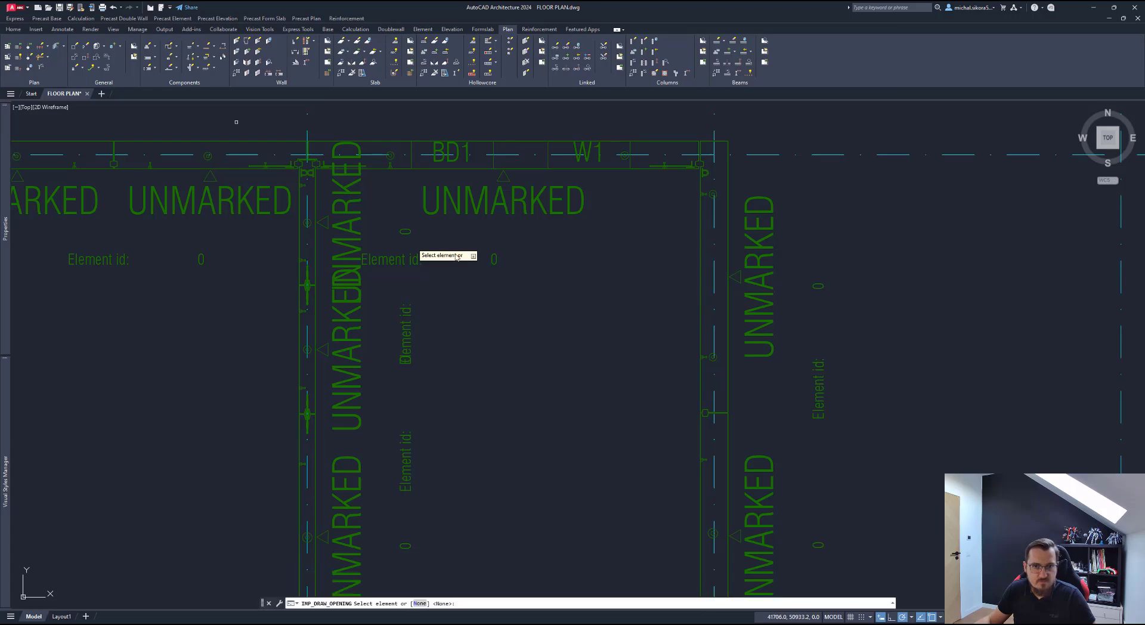
scroll(603, 370, down, 2)
middle_drag(698, 452, 631, 532)
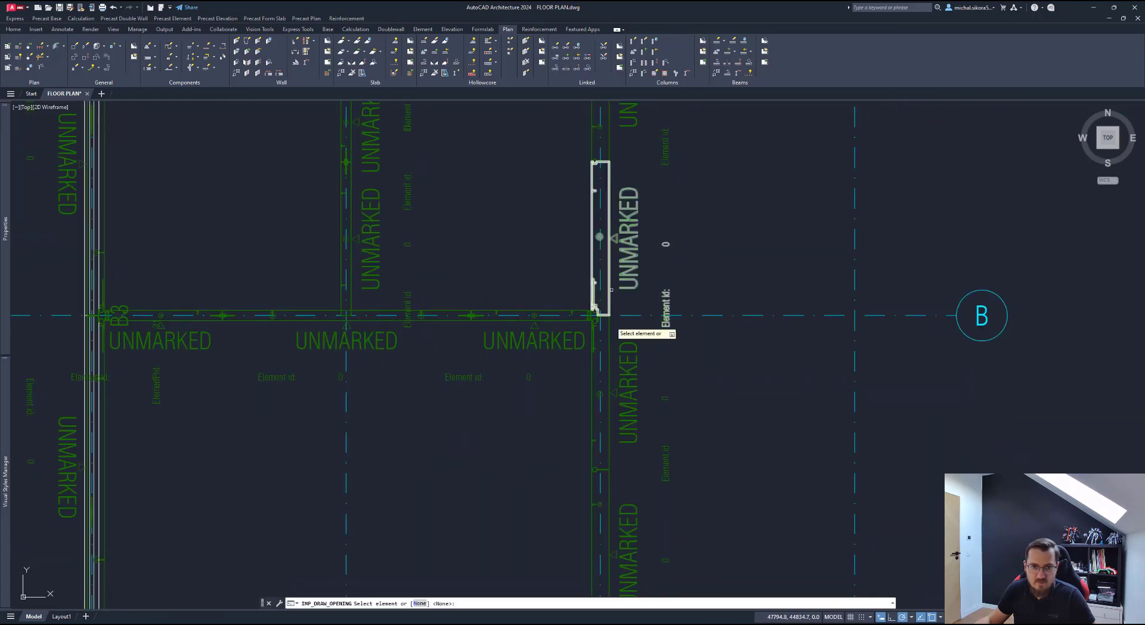
middle_drag(611, 289, 554, 244)
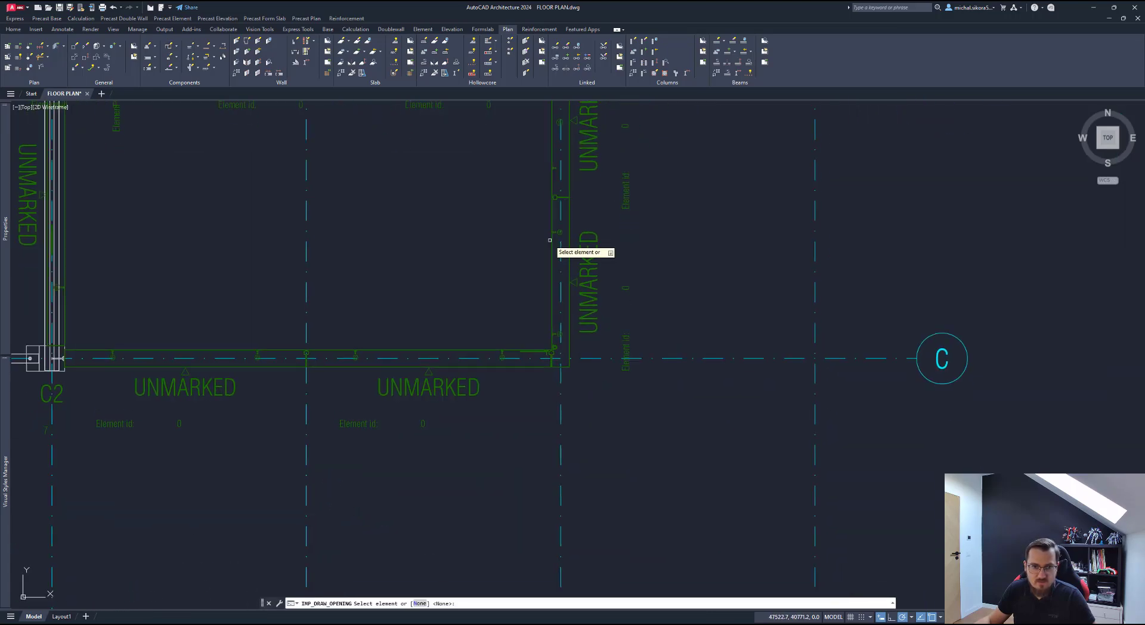
click(442, 381)
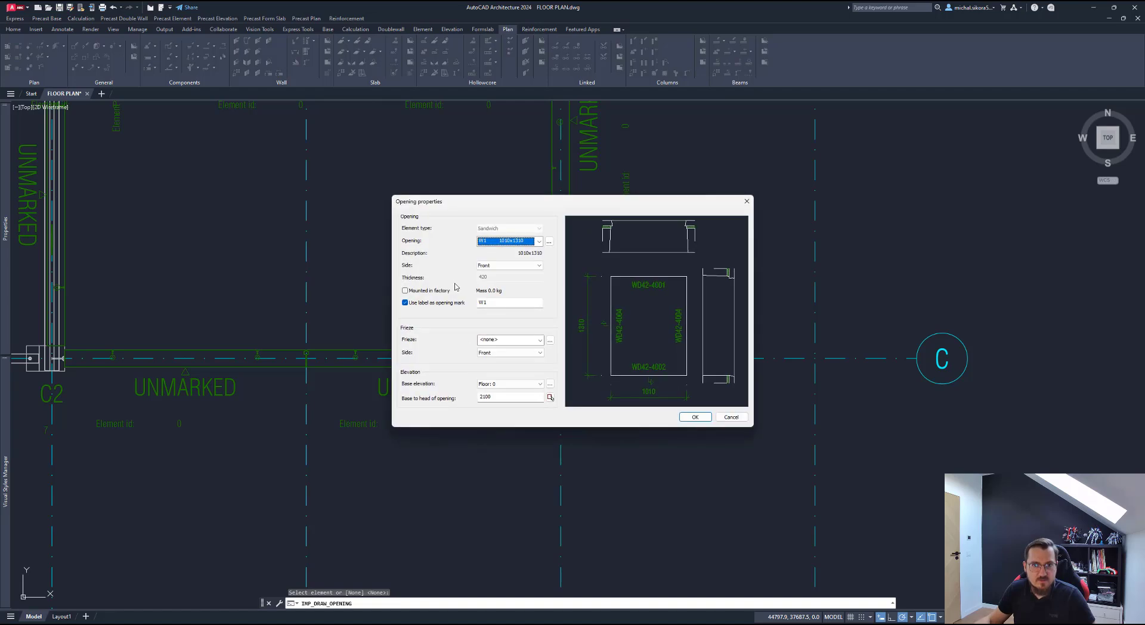
Step: Browse the sandwich openings in the Common and WEBBMCOLP2 selections, leaving the chosen opening as it is
click(548, 241)
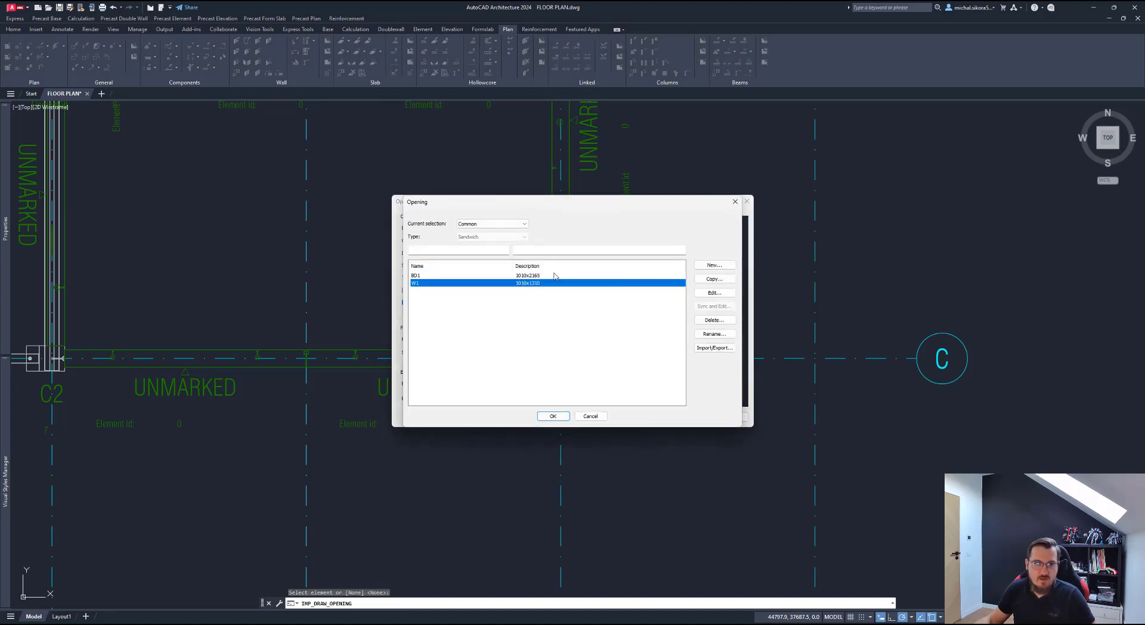
click(512, 224)
click(508, 244)
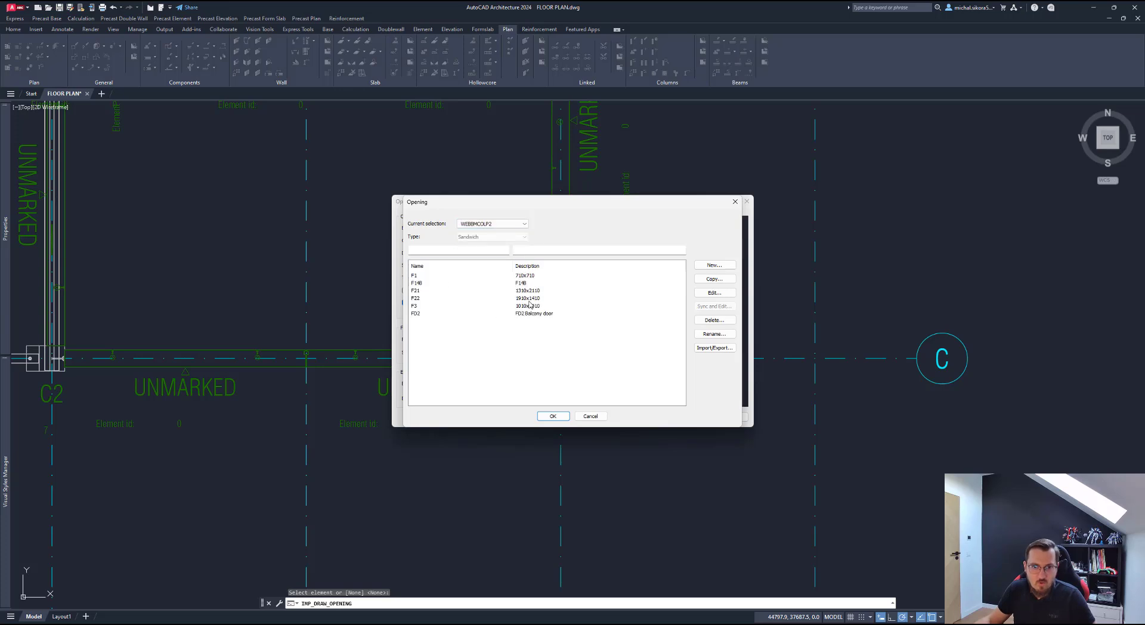
click(519, 229)
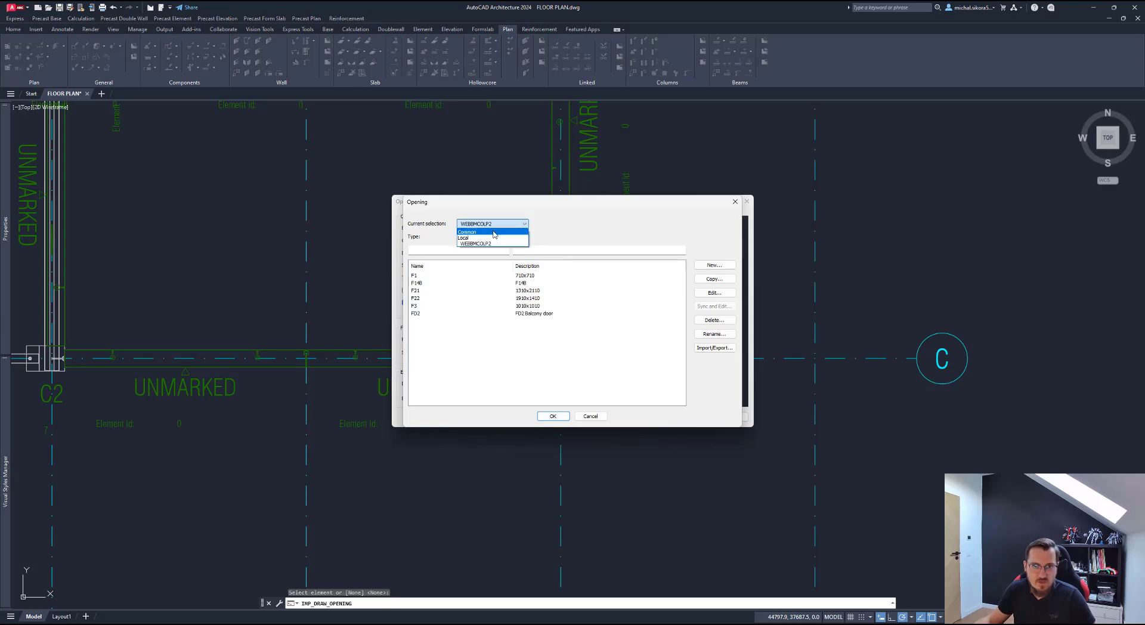
click(514, 231)
click(590, 415)
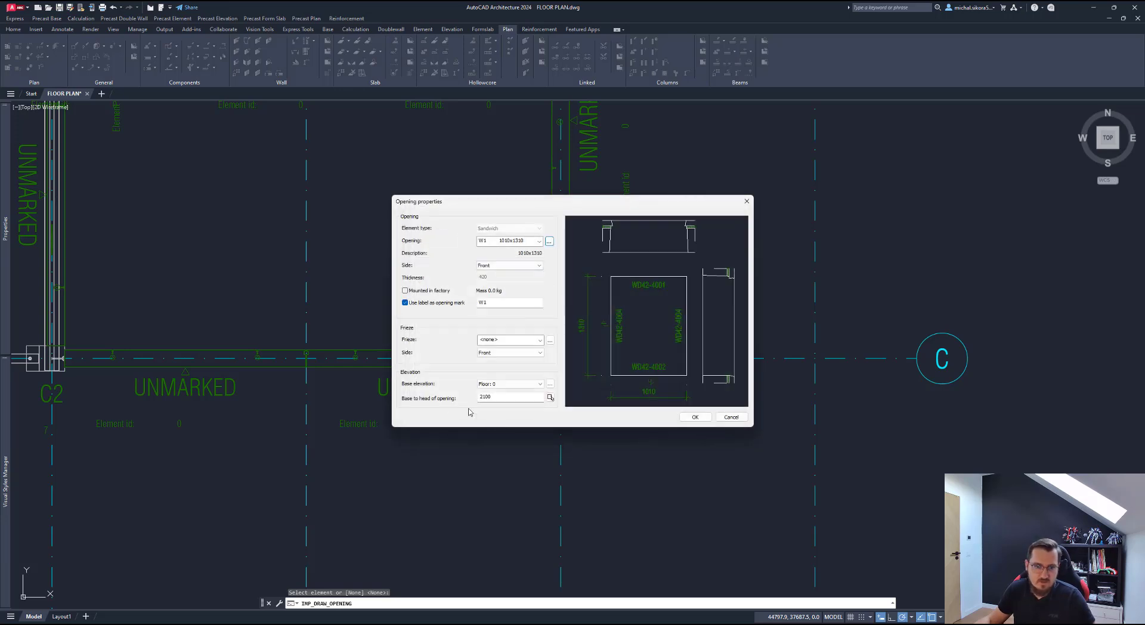
Step: Insert a W1 1010x1310 opening near the axis 8 end of the axis C wall, undoing the first placement
click(691, 416)
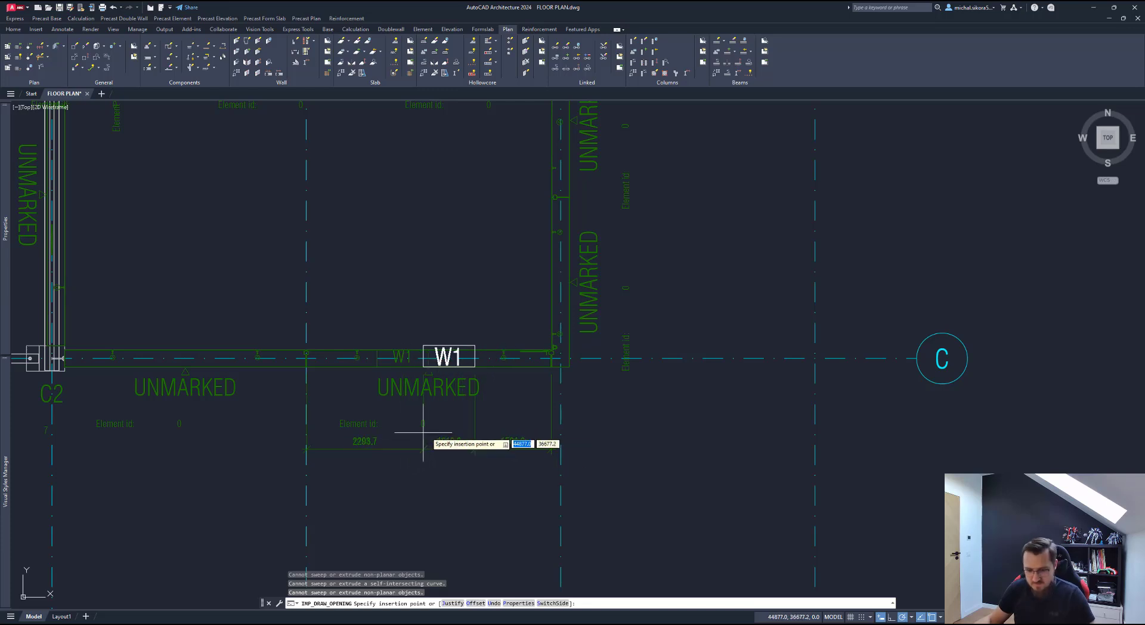
text(u)
key(Return)
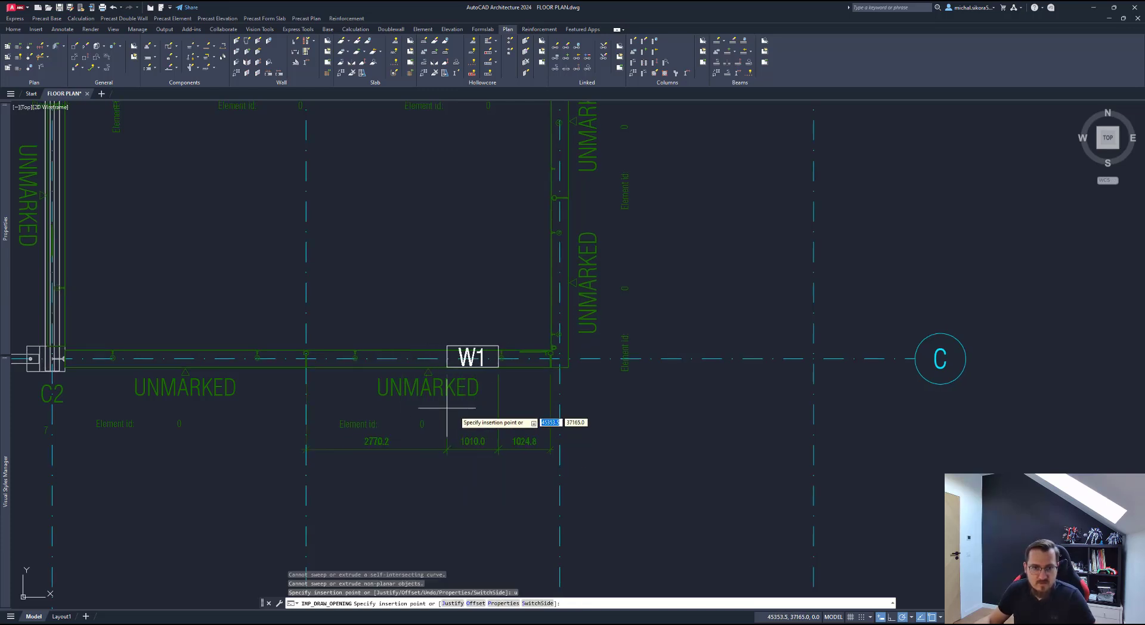
click(459, 475)
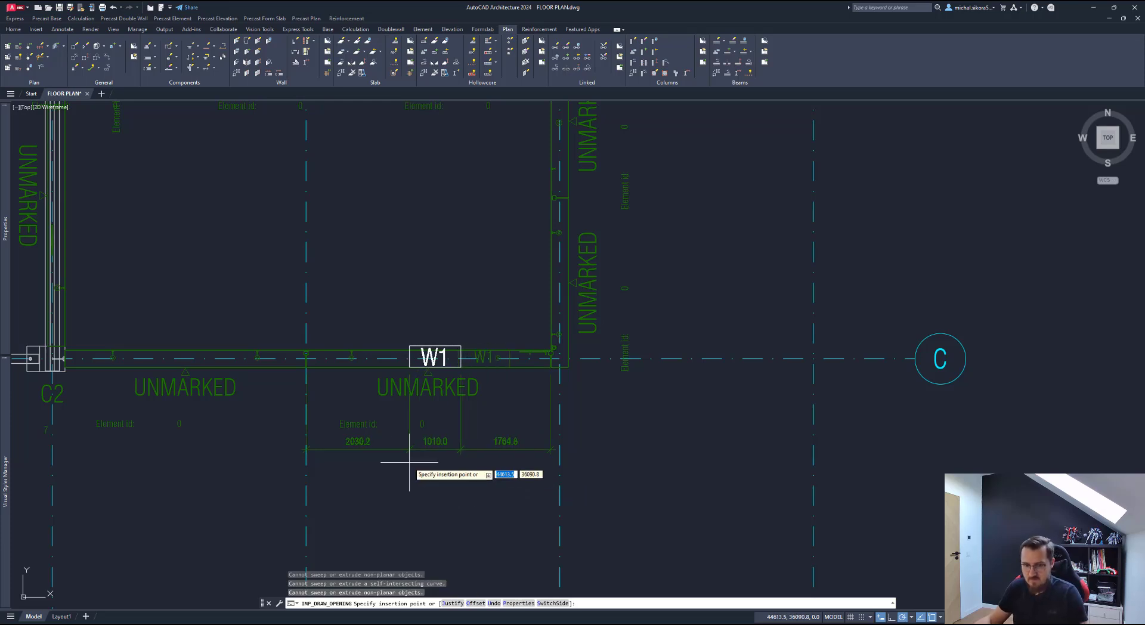
Step: Switch the opening type to BD1 1010x2165 and insert it in the same axis C wall, between axis 7 and the W1 opening
text(p)
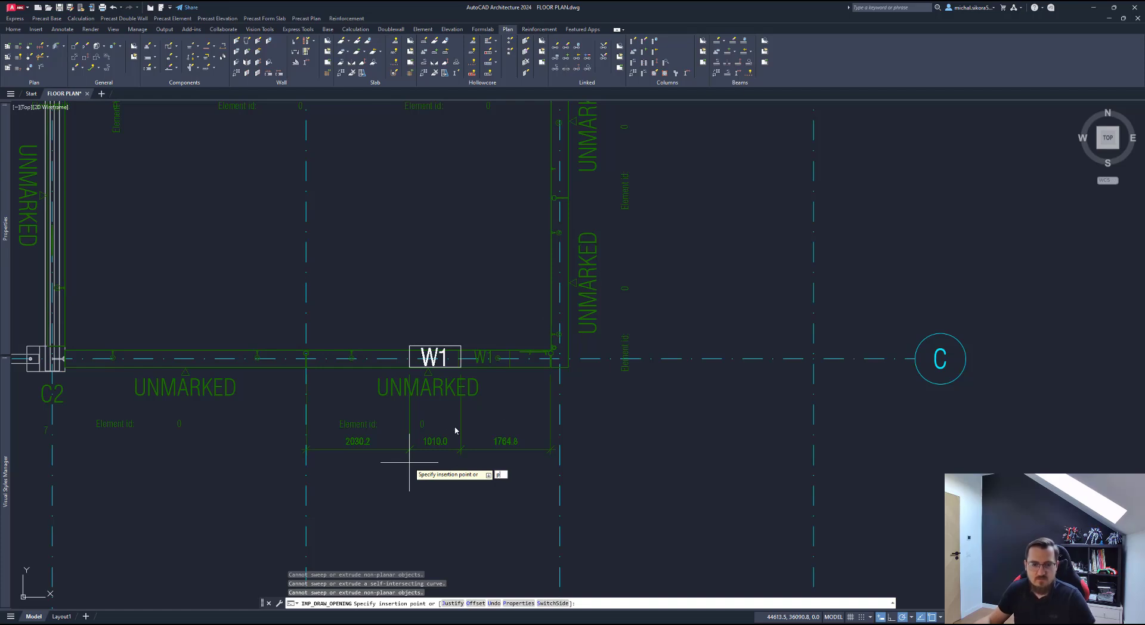
key(Return)
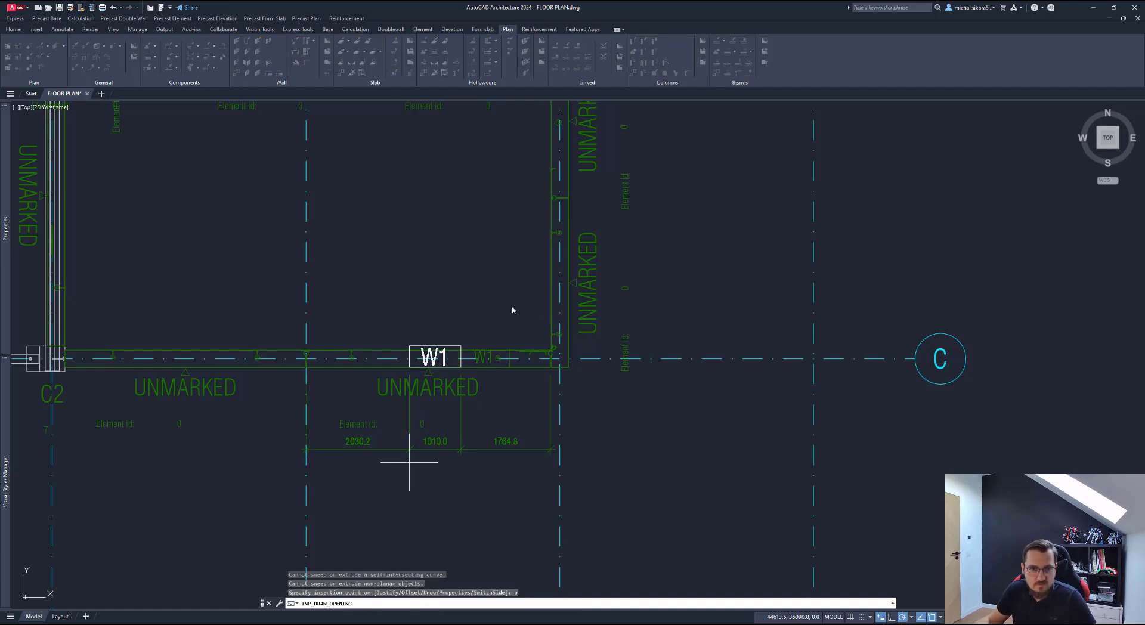
click(539, 241)
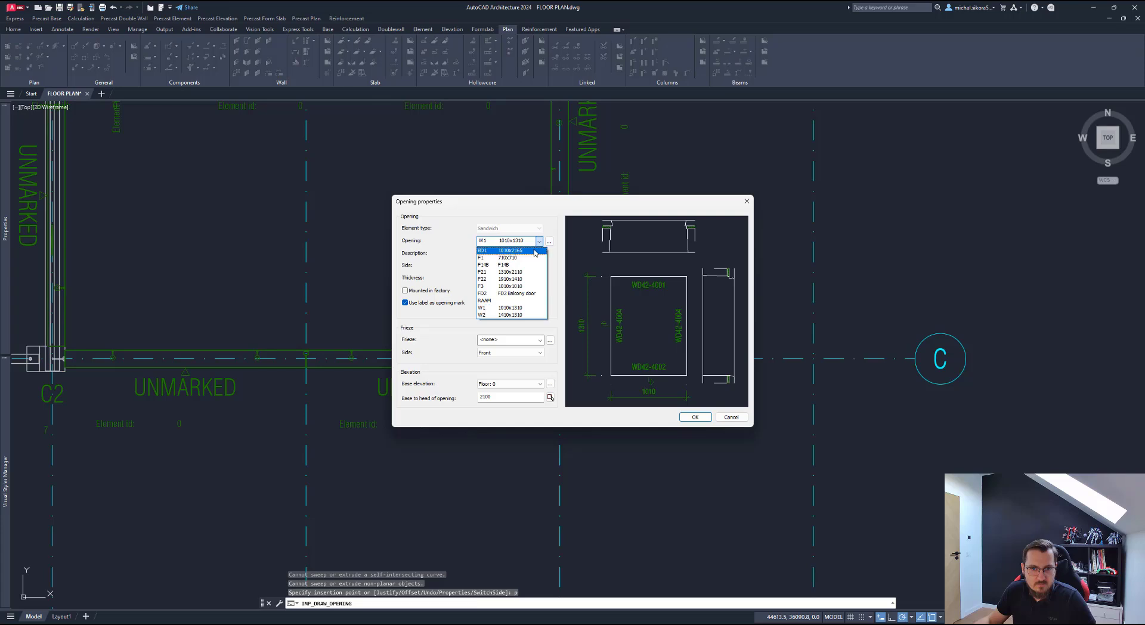
click(513, 250)
click(694, 419)
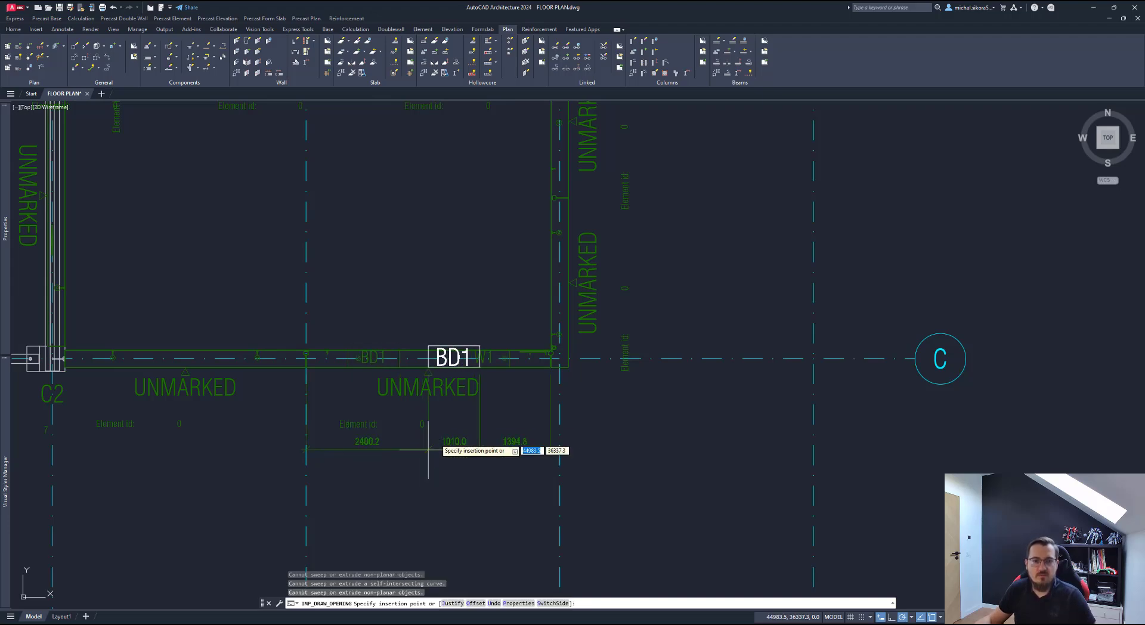
key(Escape)
Step: Open the sandwich reinforcement template WA000 from the WEBBMCOLP2 selection for editing
scroll(468, 299, down, 4)
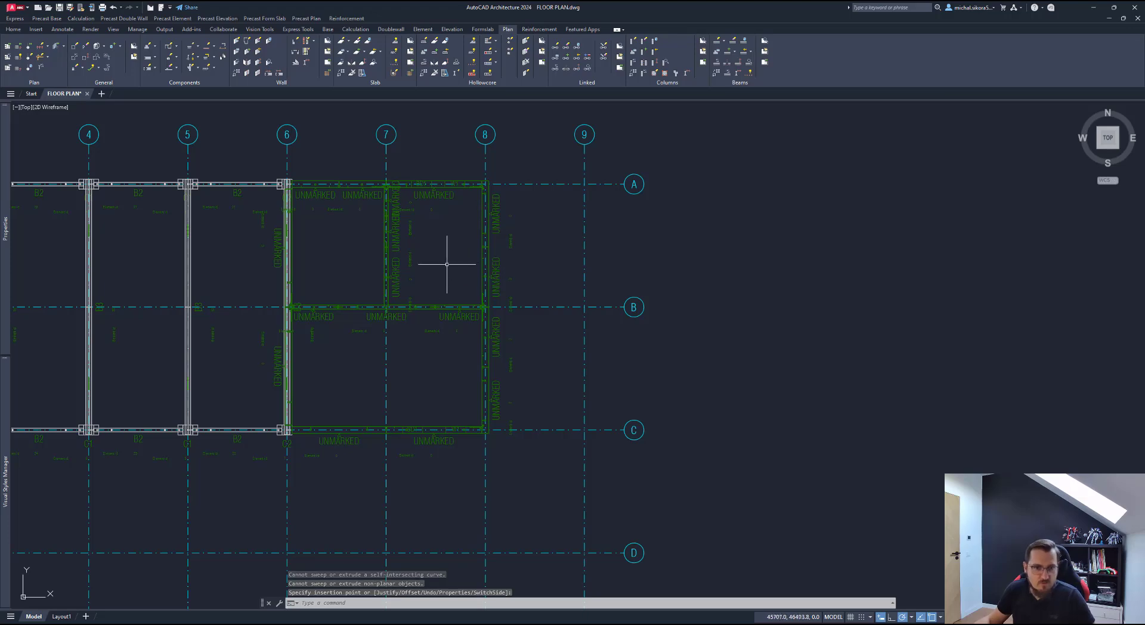
mouse_move(445, 284)
middle_down()
mouse_move(545, 230)
mouse_move(374, 260)
middle_up()
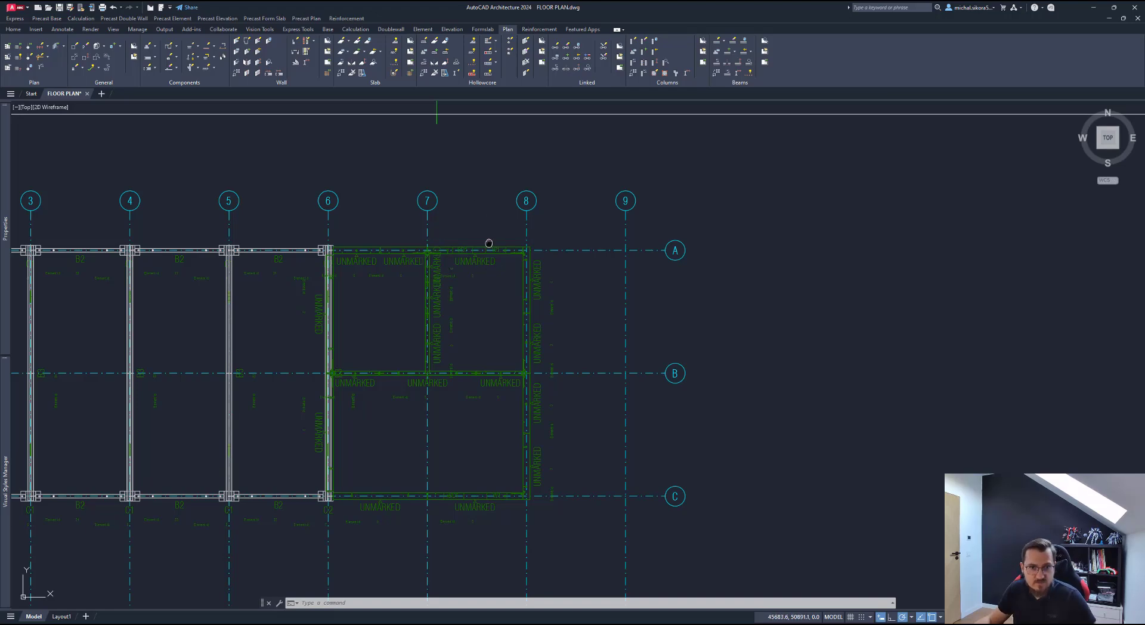
middle_drag(485, 245, 474, 273)
middle_drag(490, 208, 486, 237)
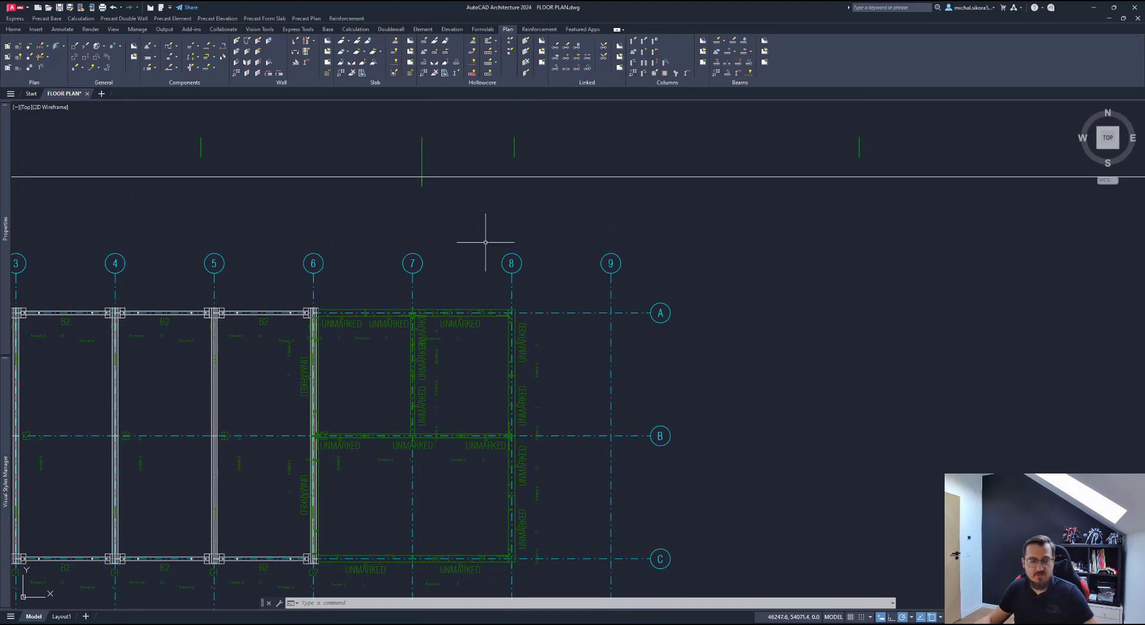
middle_drag(225, 417, 215, 442)
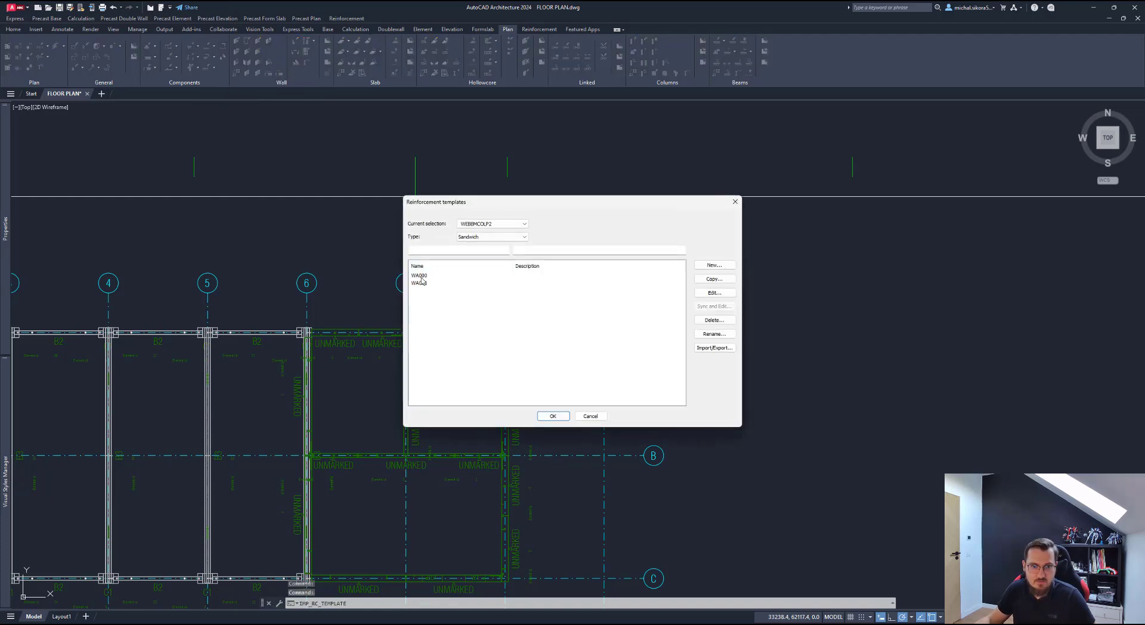
click(421, 276)
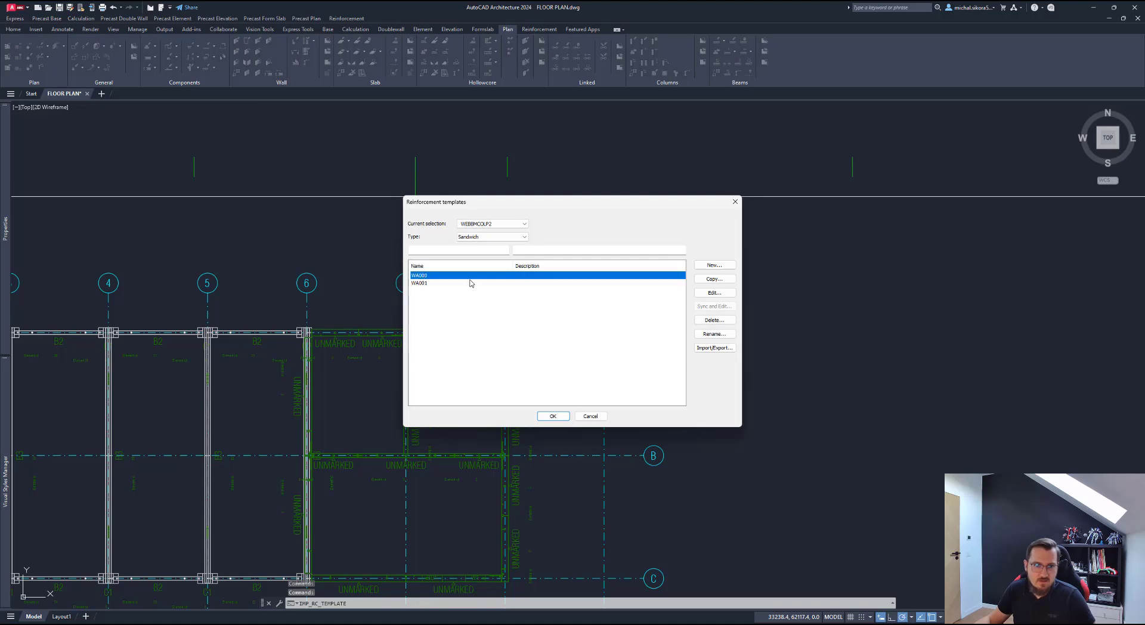
double_click(419, 276)
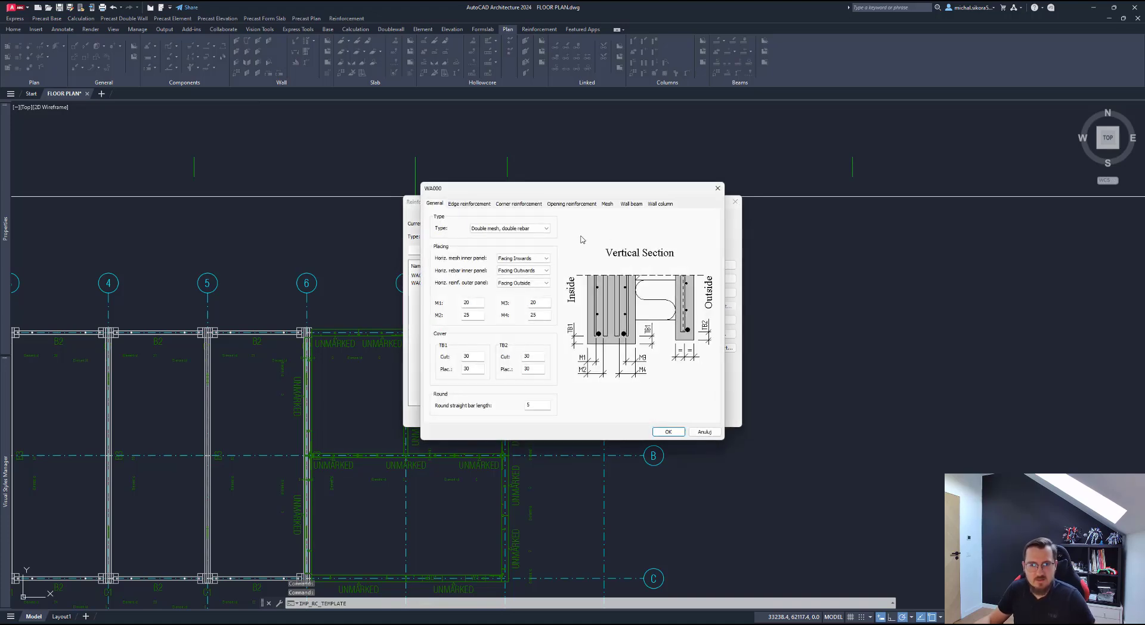
drag(567, 187, 700, 212)
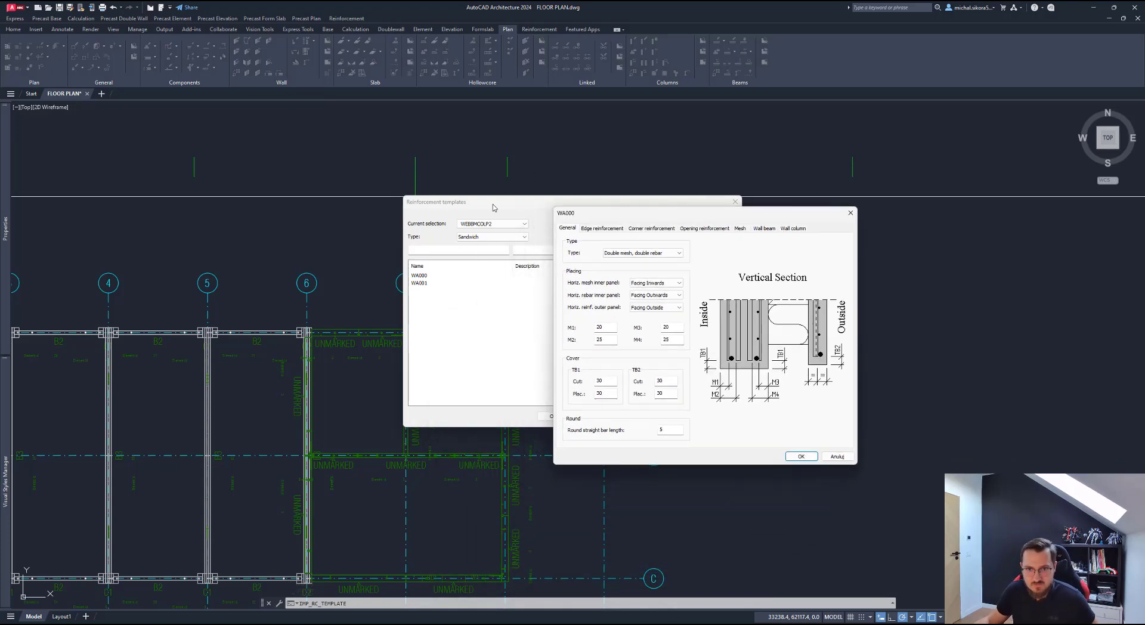
Step: Try the different single and double mesh and rebar types in template WA000, comparing their vertical sections, and cancel the changes
click(648, 254)
click(645, 261)
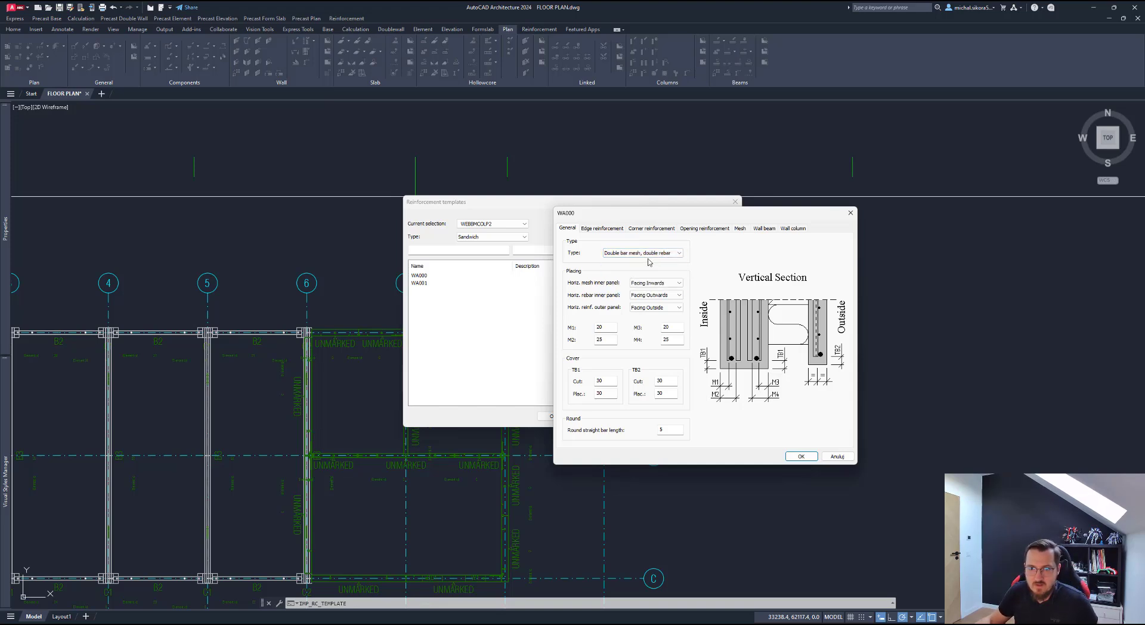
click(644, 253)
click(653, 273)
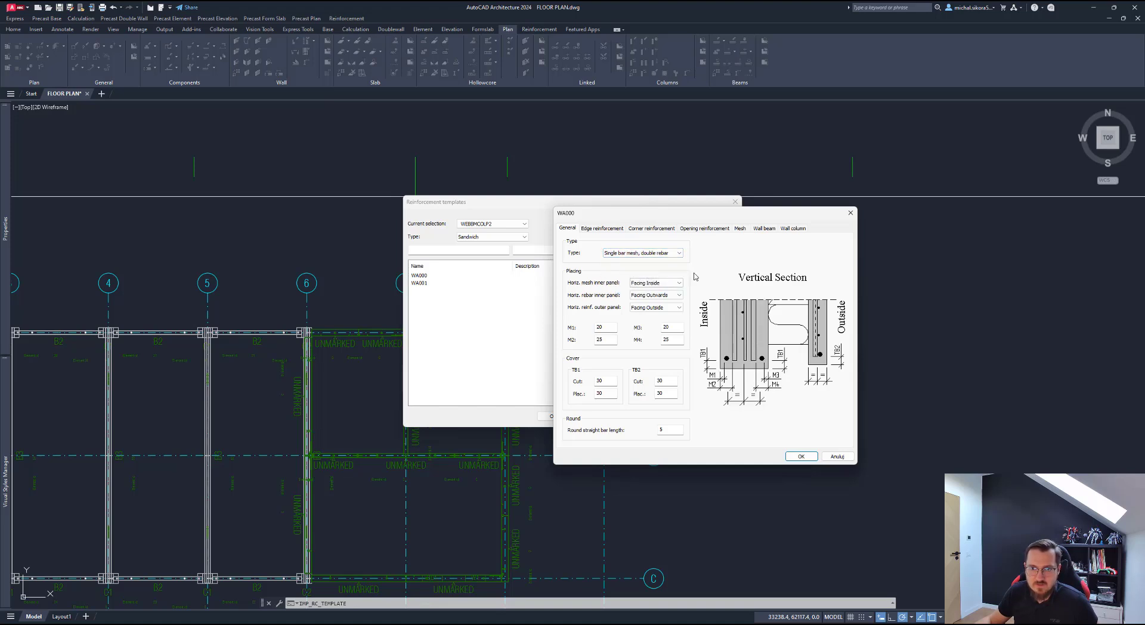
click(667, 255)
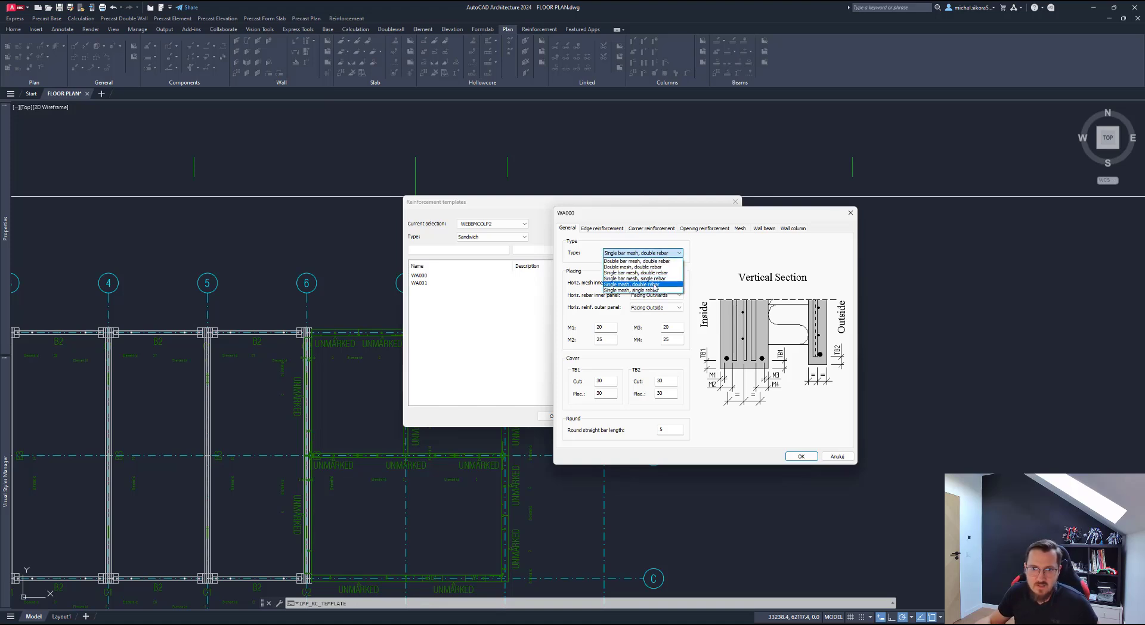
click(654, 285)
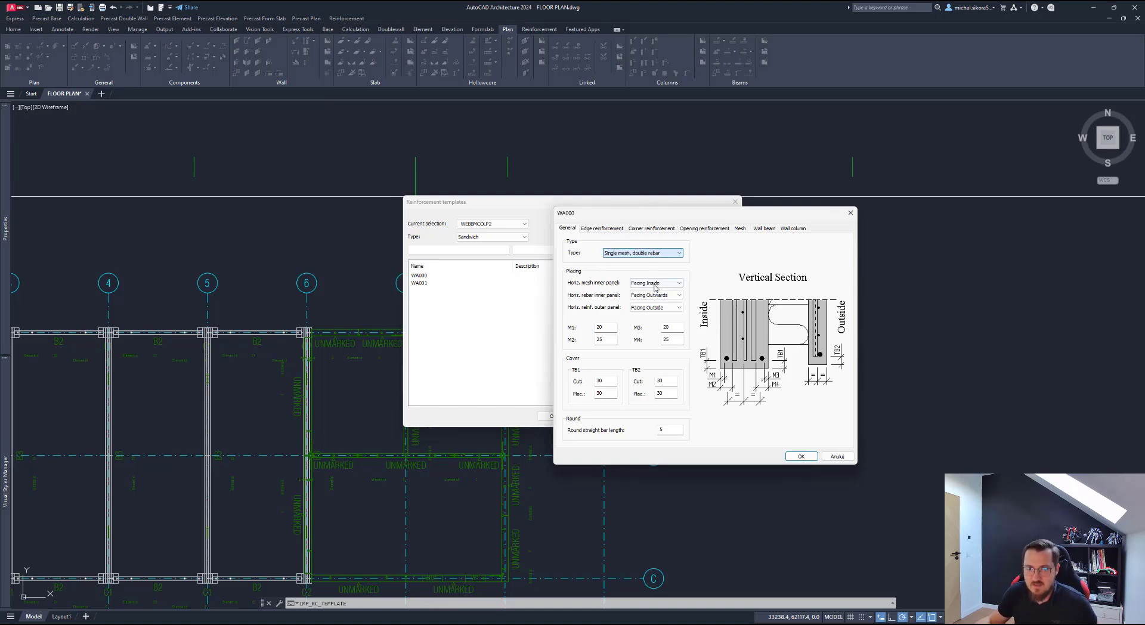
click(644, 253)
click(638, 290)
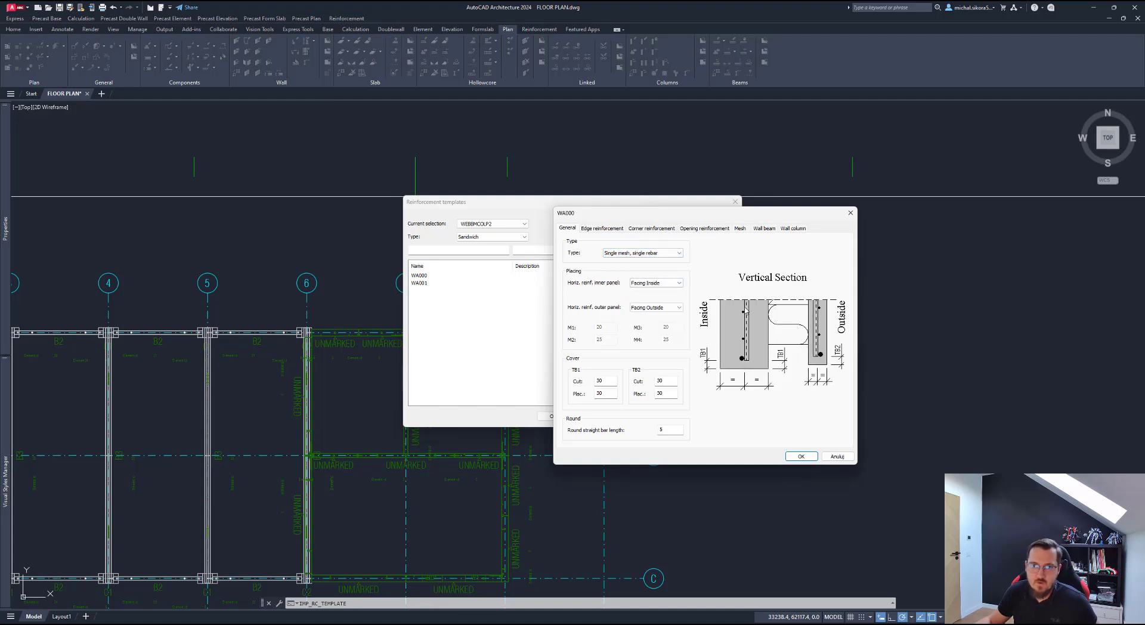
click(654, 253)
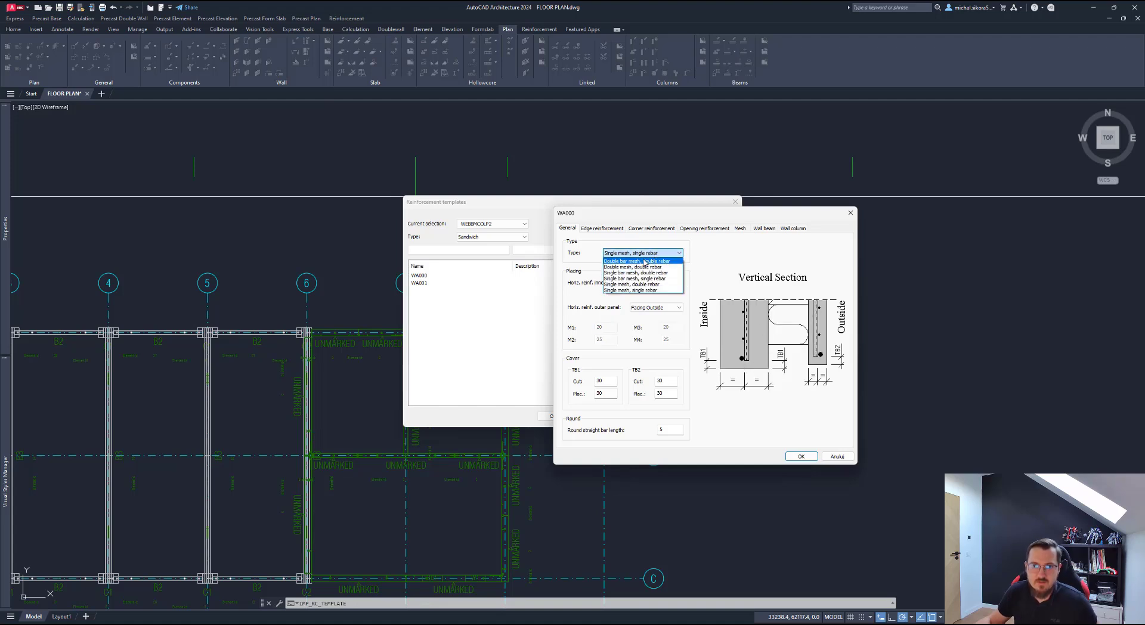
click(629, 268)
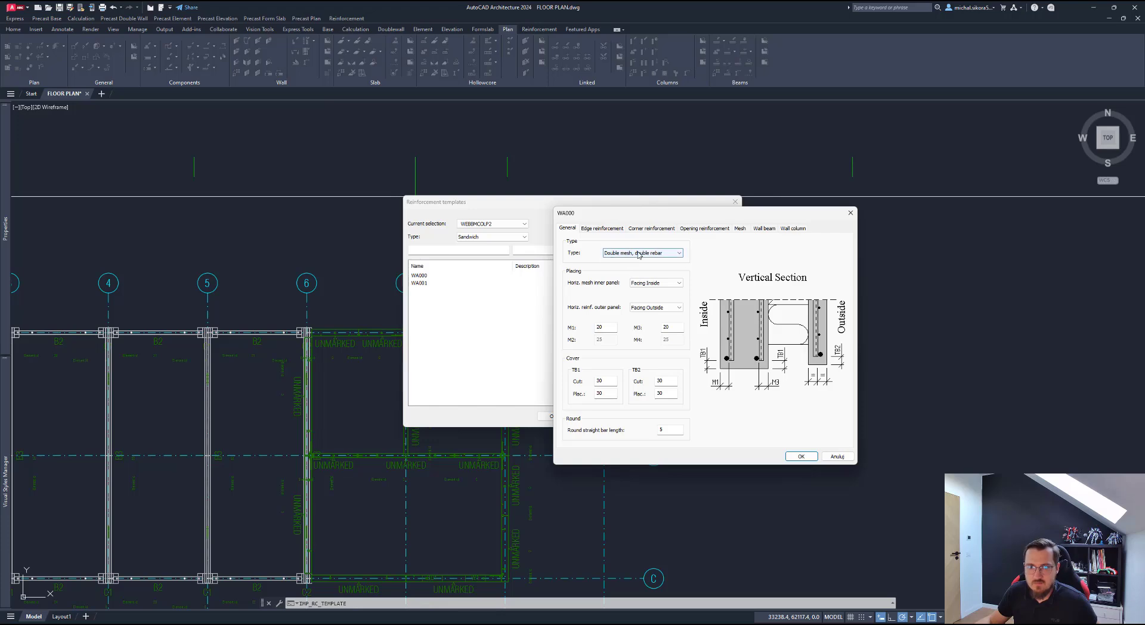
click(641, 253)
click(634, 262)
click(834, 457)
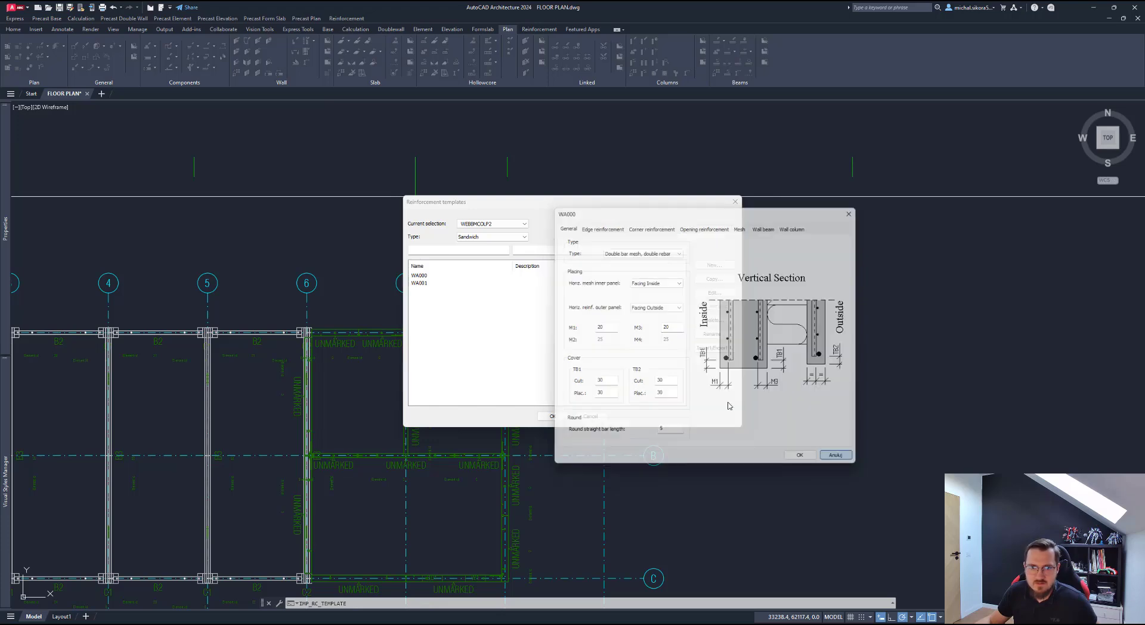
Step: Reopen template WA000, try Facing Inside for the inner panel's horizontal mesh, and return it to Facing Inwards
double_click(441, 275)
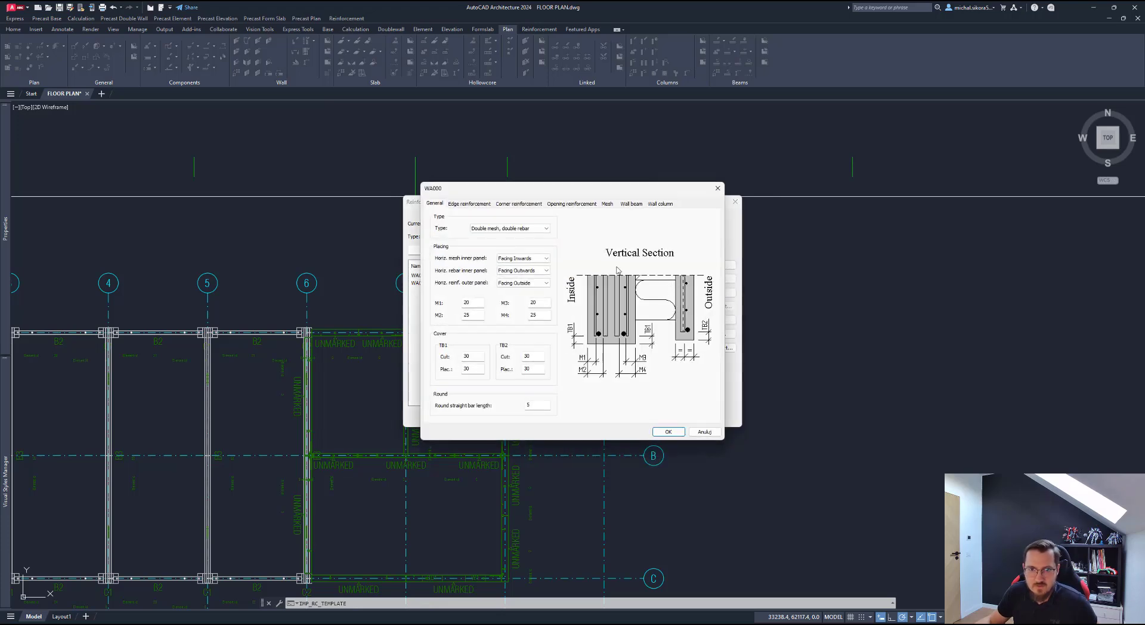
click(524, 258)
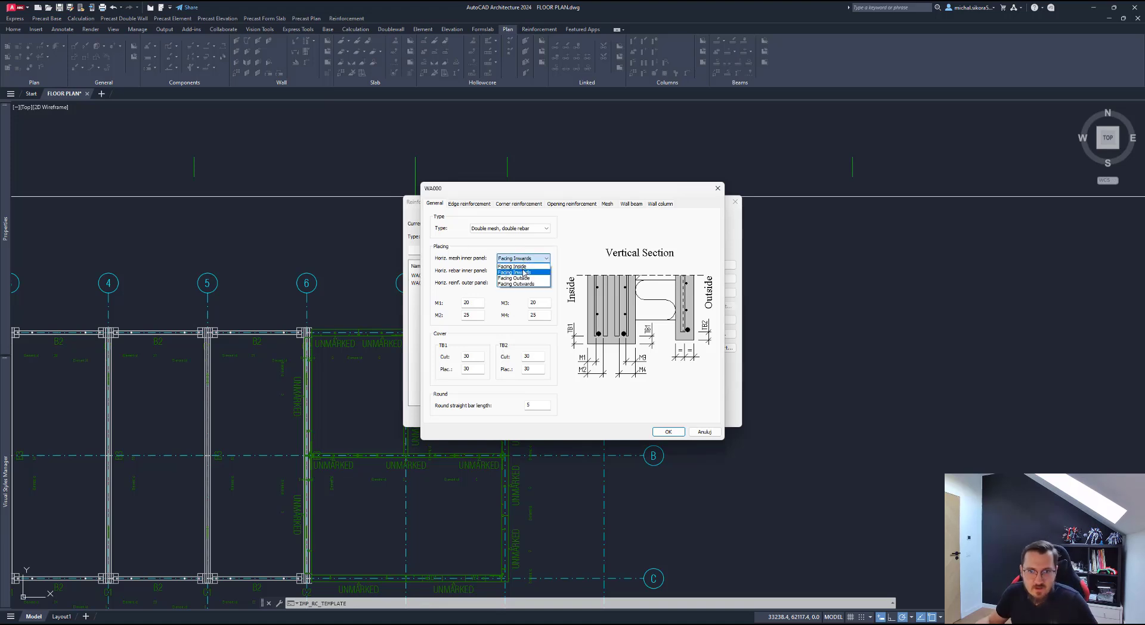
click(523, 266)
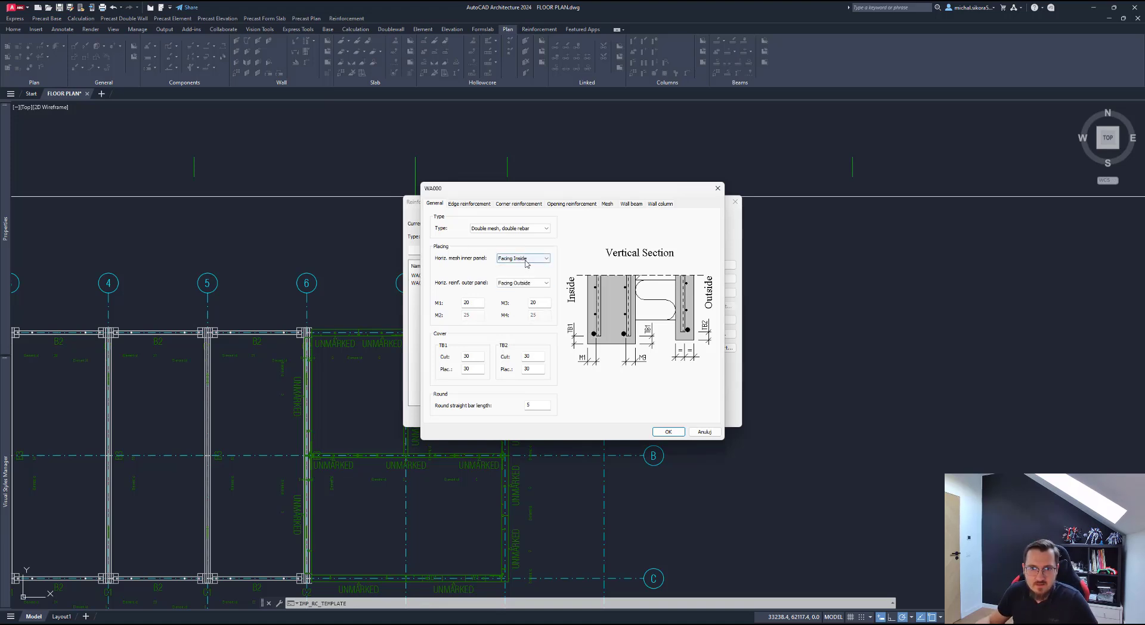
click(524, 258)
click(524, 273)
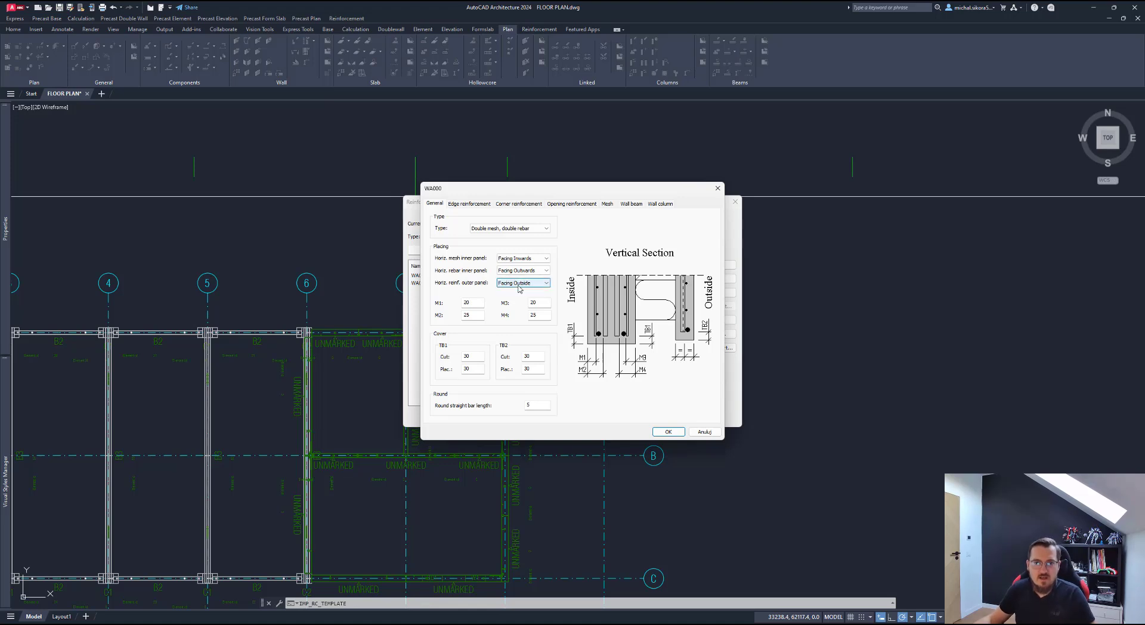
Step: Try Facing Inside for the outer panel's horizontal reinforcement, and return it to Facing Outside
click(517, 285)
click(519, 290)
click(519, 284)
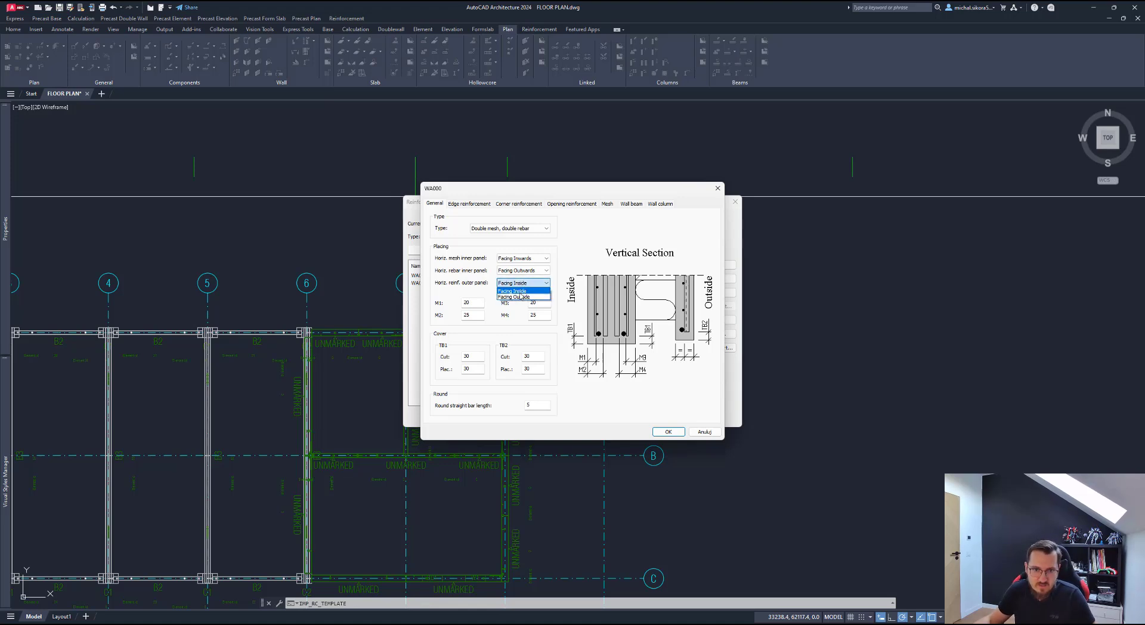
click(520, 297)
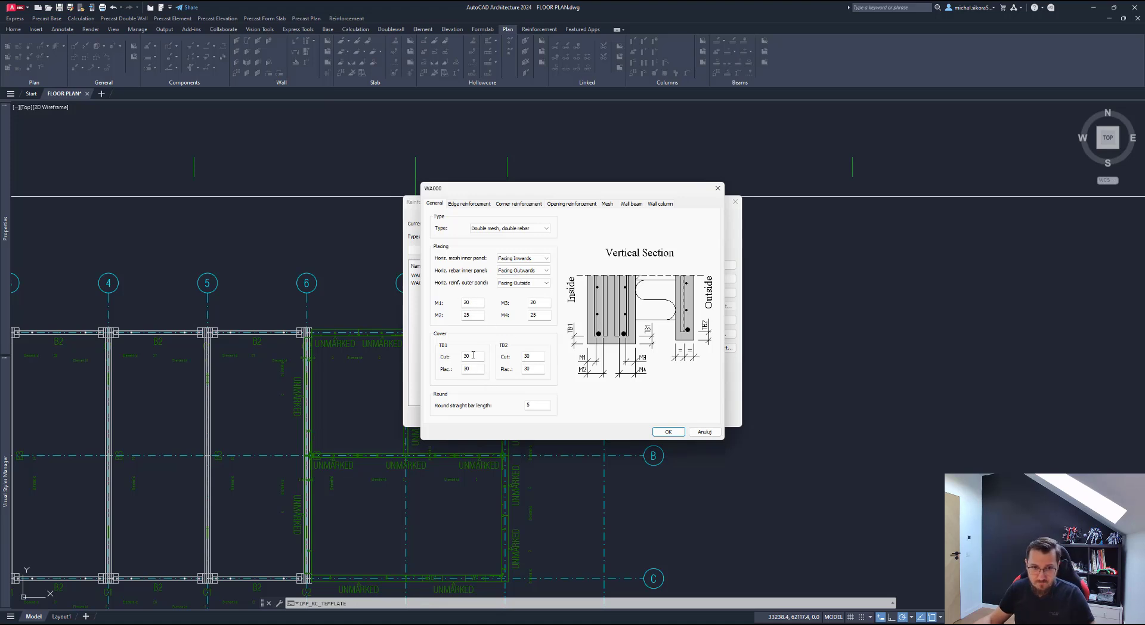
Step: Review template WA000's edge, corner, opening, wall beam and wall column reinforcement settings, and close the template and the template list
click(465, 204)
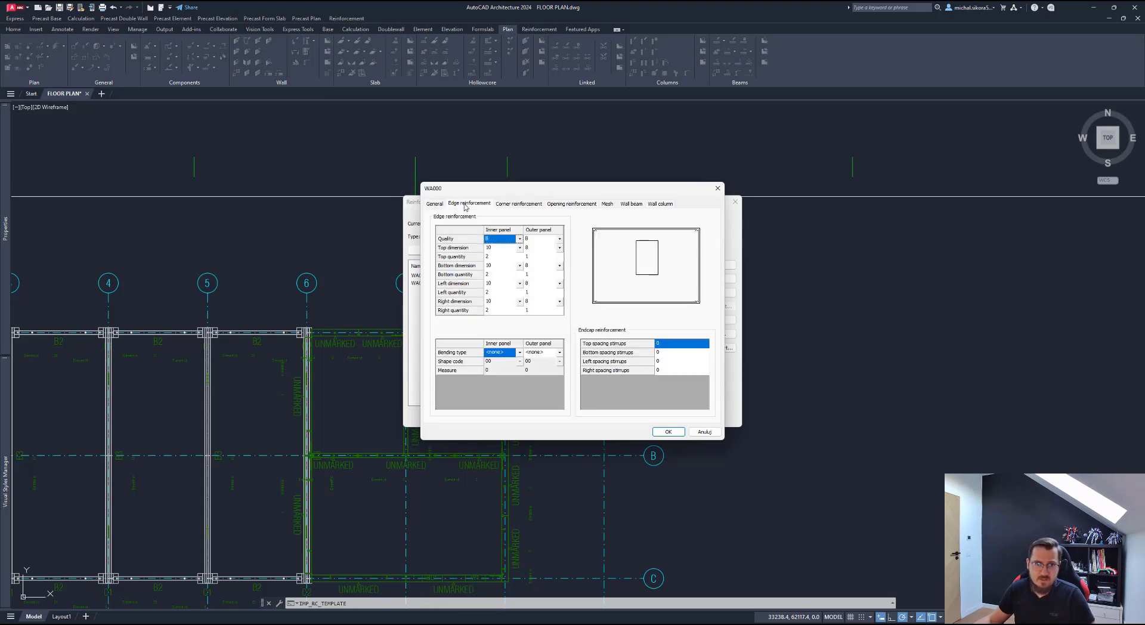
click(516, 205)
click(571, 205)
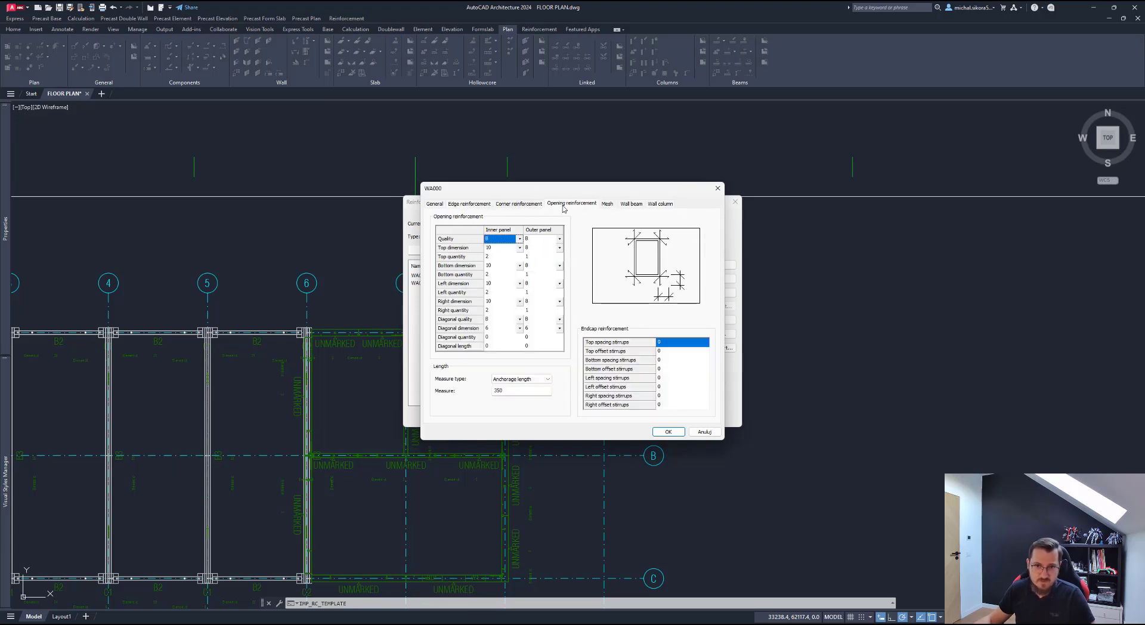
click(625, 204)
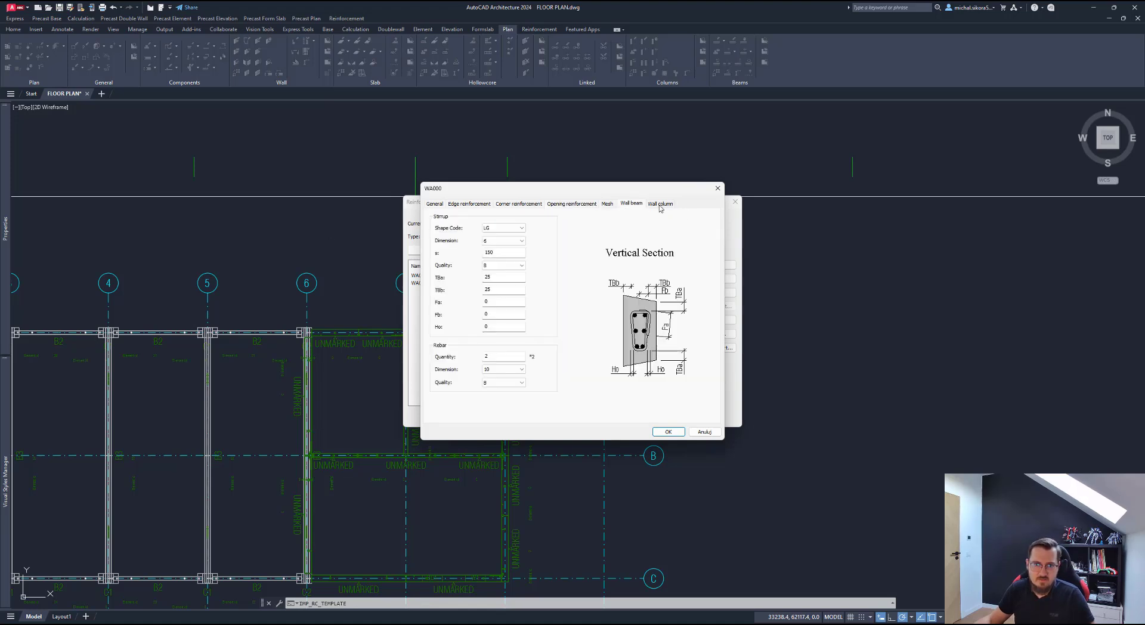
click(660, 203)
click(628, 205)
click(511, 206)
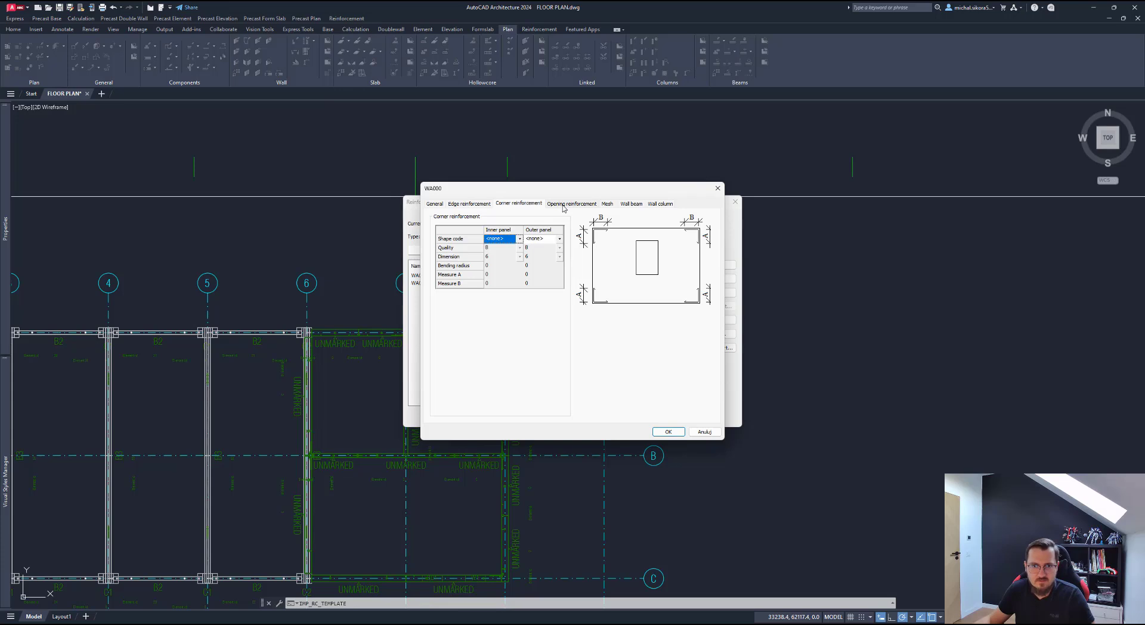
click(473, 204)
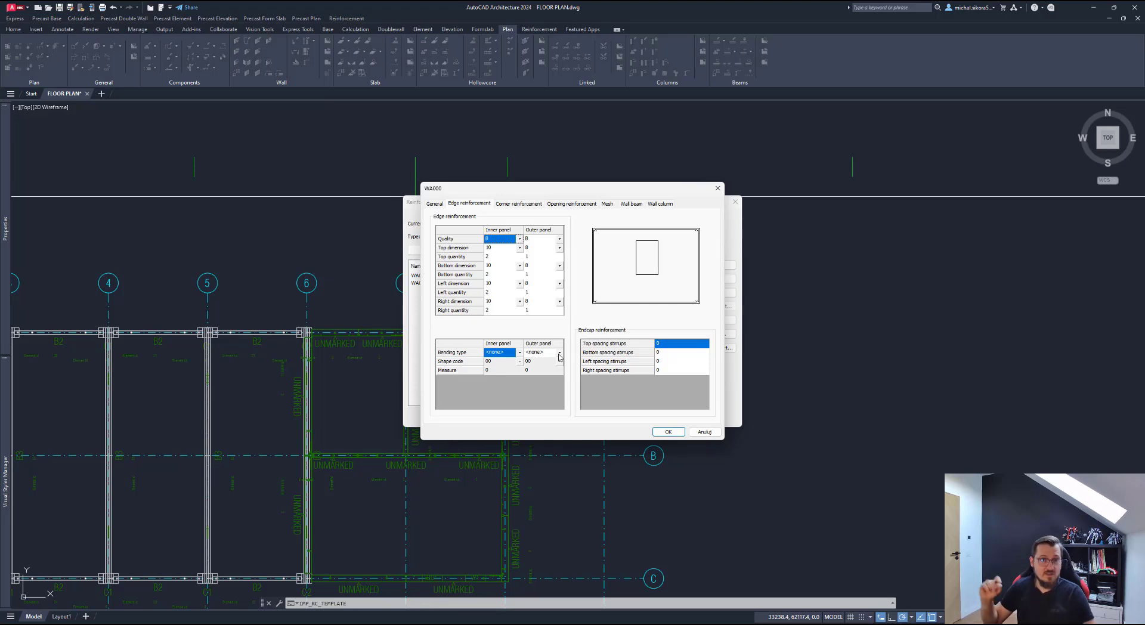
click(717, 188)
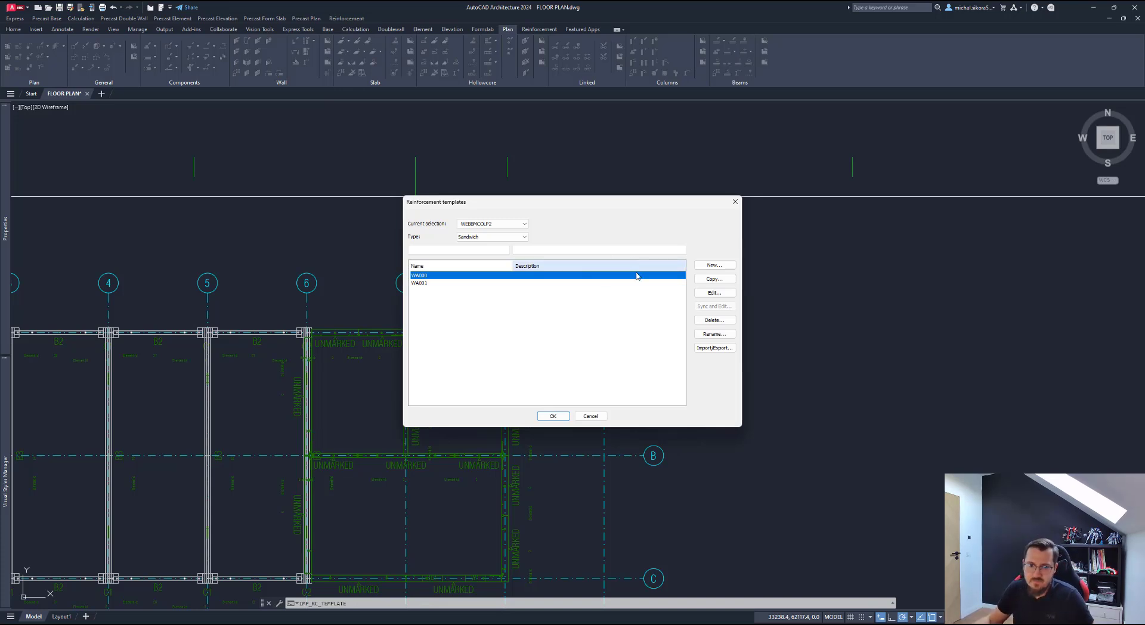
click(554, 416)
Step: Draw the wall endcap VD20-3001 as a symbol at scale 100 in the empty area above the plan, with rotation 0
mouse_move(528, 248)
middle_down()
mouse_move(531, 287)
mouse_move(497, 321)
middle_up()
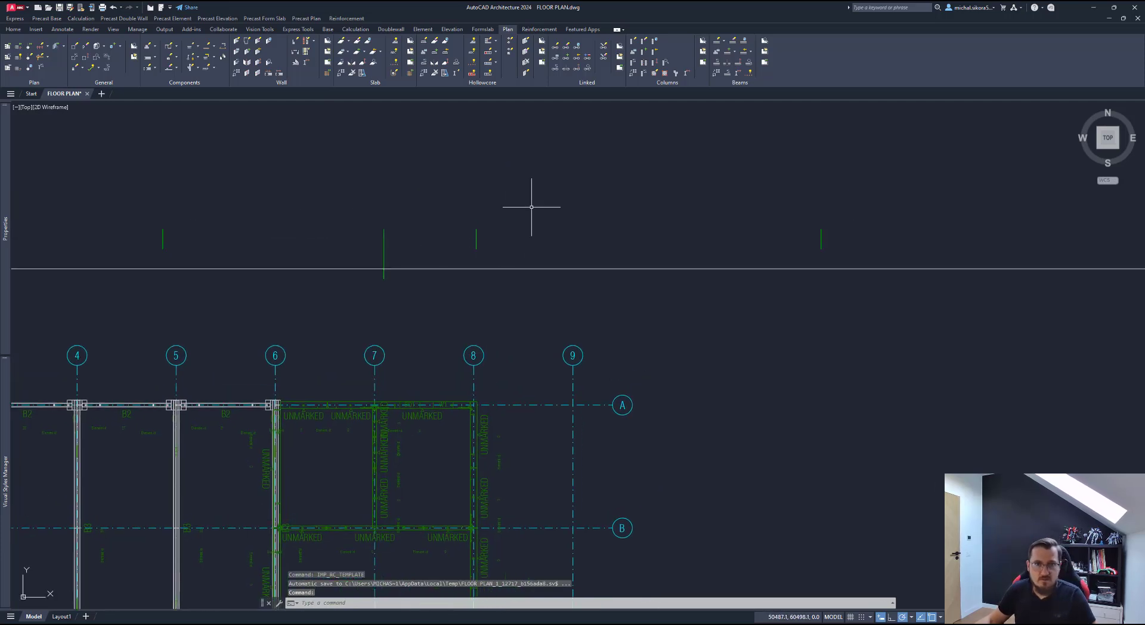
mouse_move(532, 207)
middle_down()
mouse_move(536, 217)
mouse_move(478, 249)
middle_up()
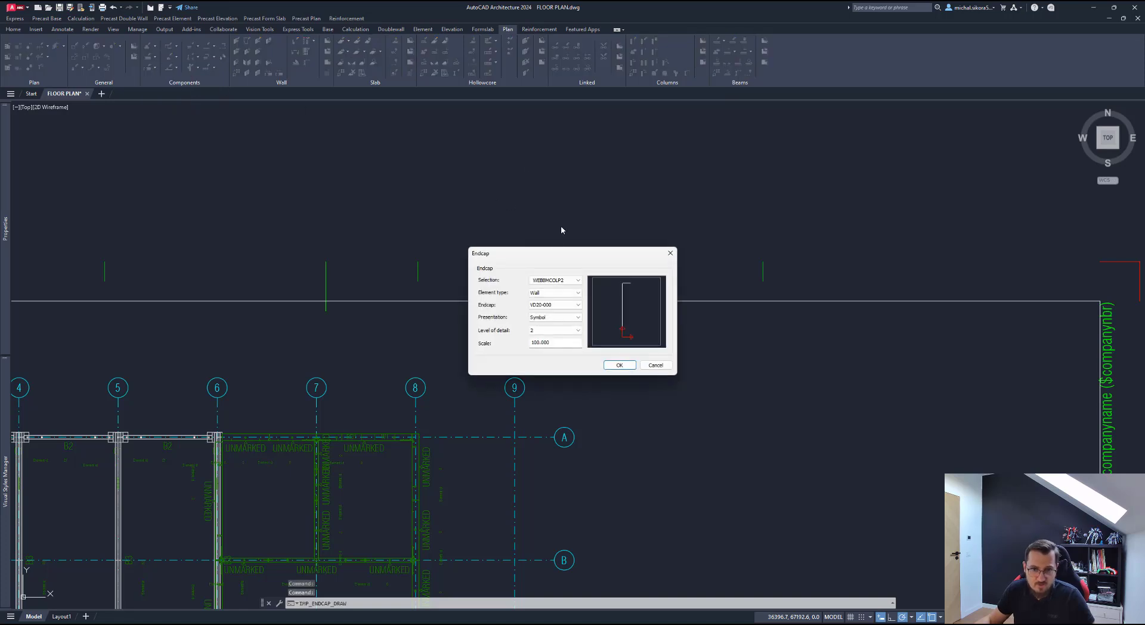
click(573, 305)
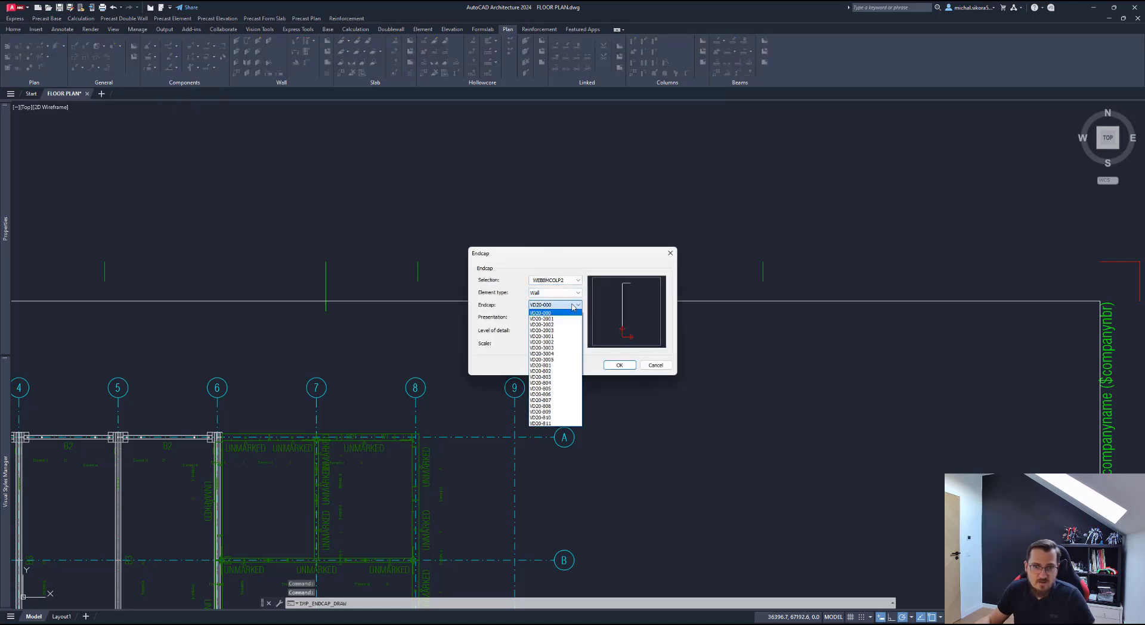
click(570, 336)
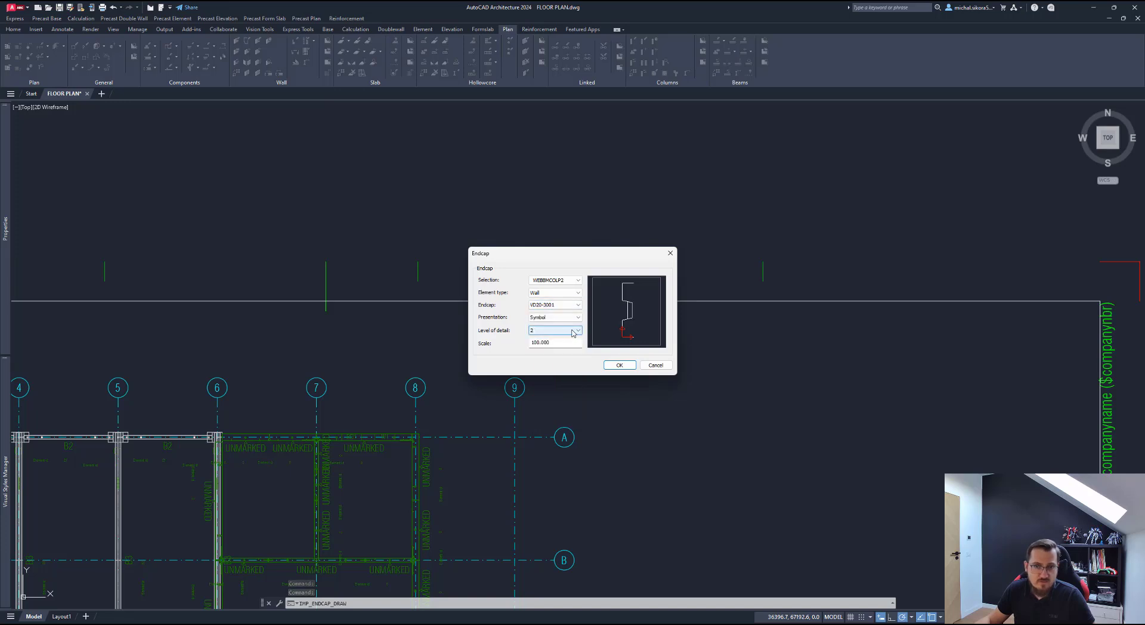
click(620, 366)
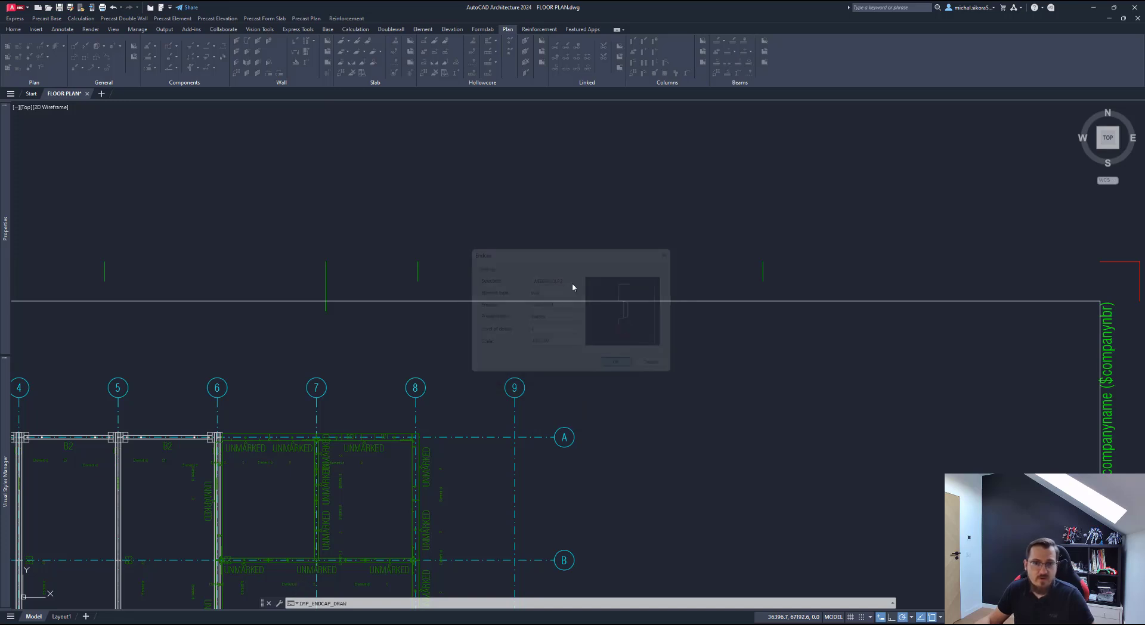
scroll(507, 247, up, 5)
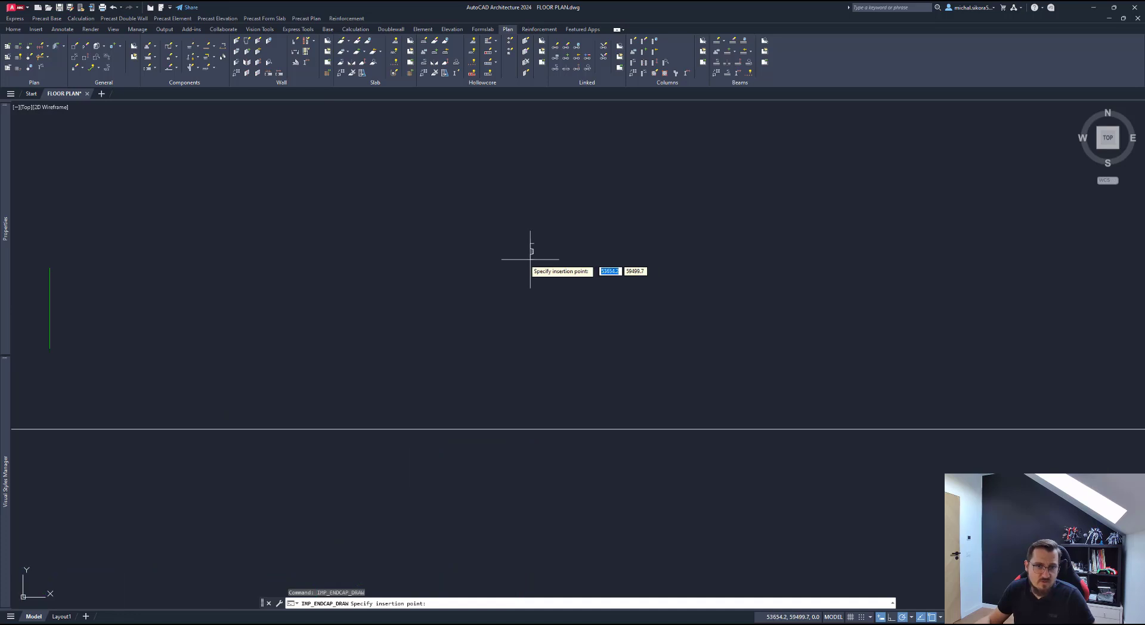
click(465, 250)
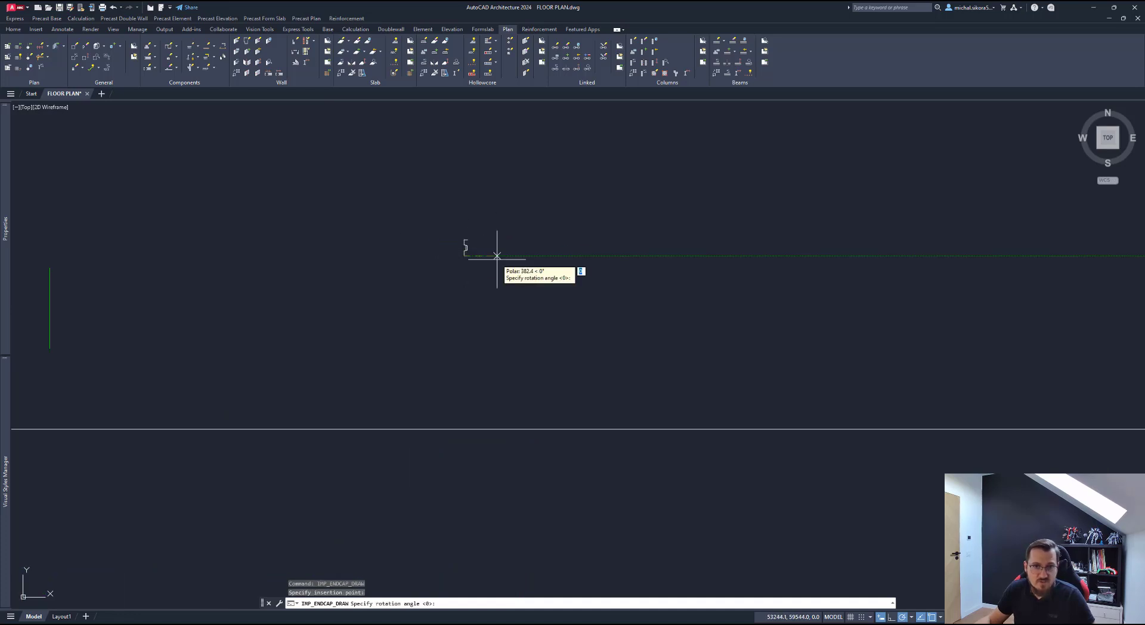
key(Return)
scroll(505, 281, up, 2)
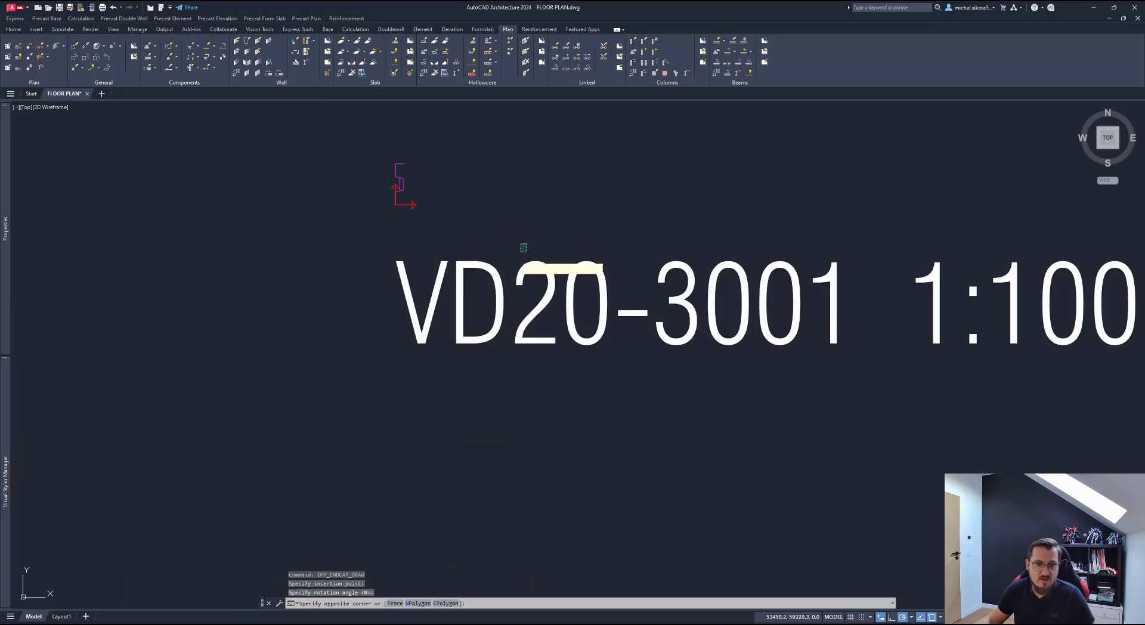
click(556, 283)
mouse_move(556, 282)
middle_down()
mouse_move(604, 339)
mouse_move(793, 317)
mouse_move(658, 343)
middle_up()
scroll(715, 328, down, 2)
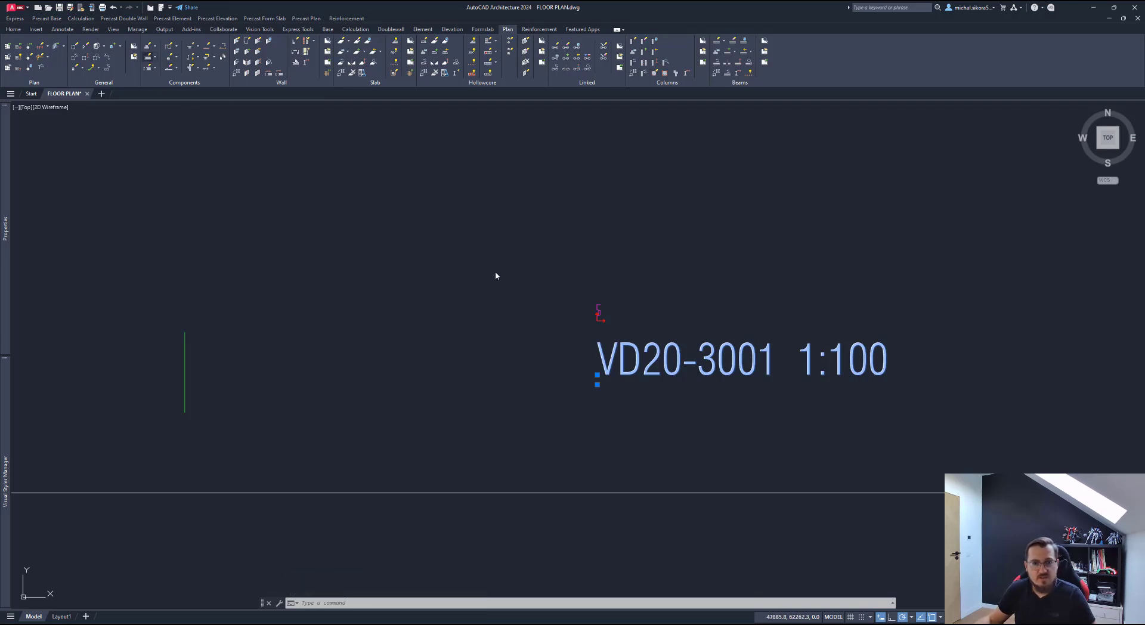
Step: Draw the sandwich endcap WD34-801 as a symbol at scale 100 just above the VD20-3001 endcap
key(Return)
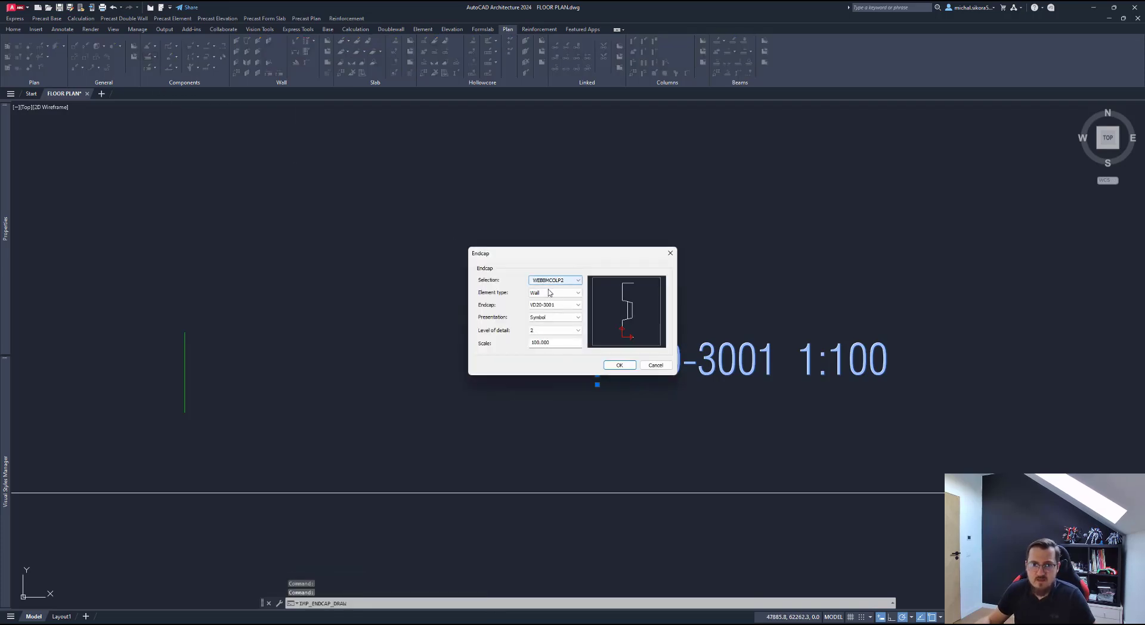
click(549, 293)
click(566, 306)
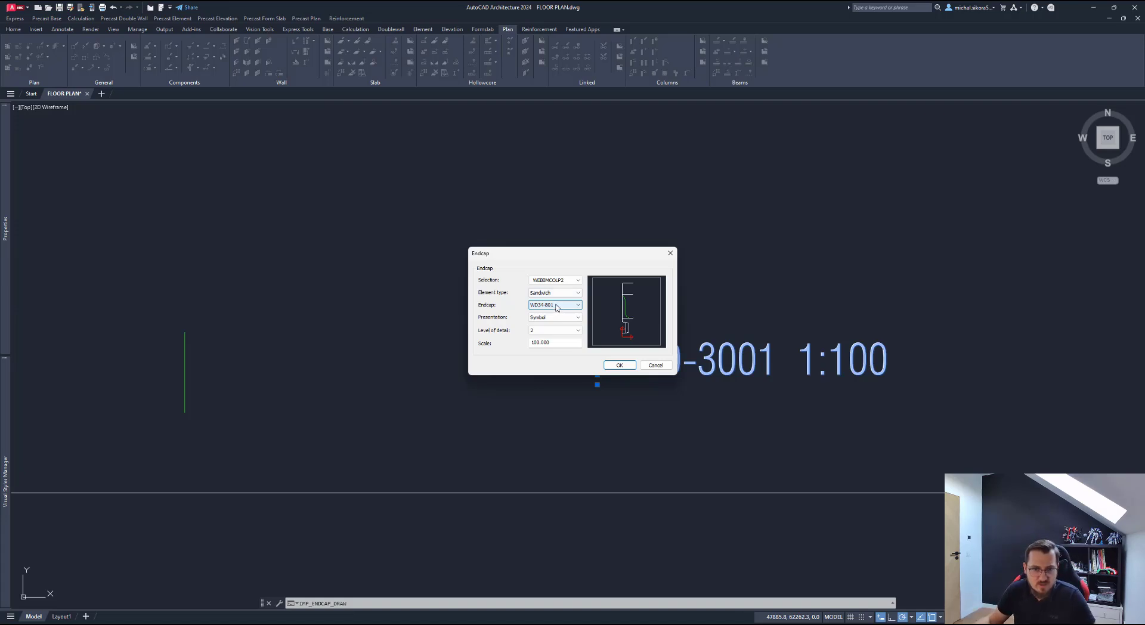
click(635, 366)
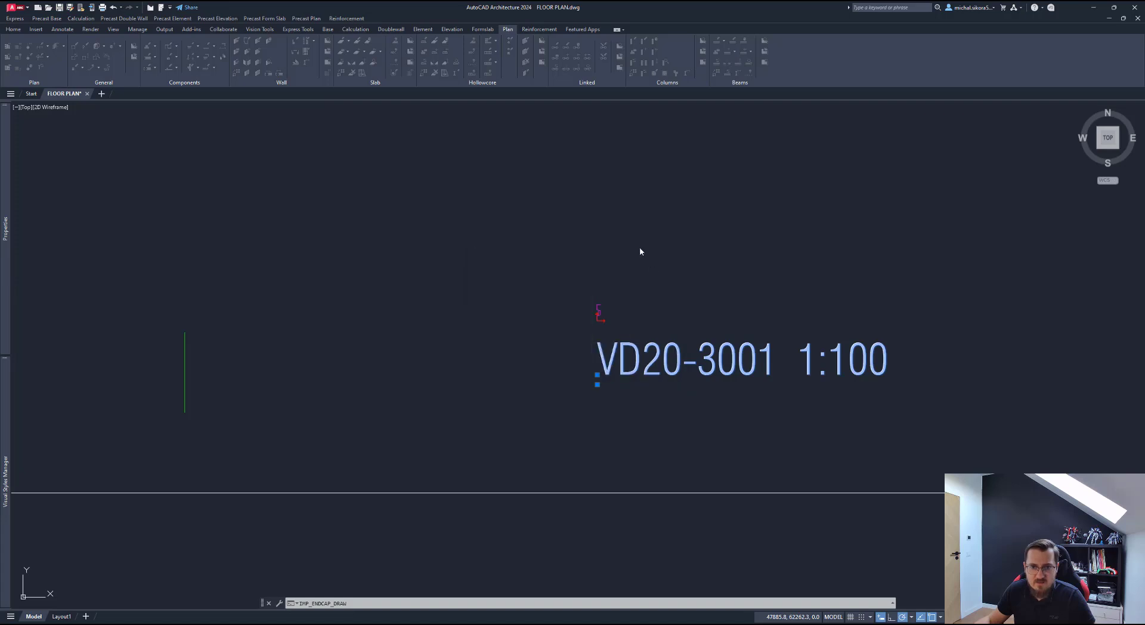
click(595, 239)
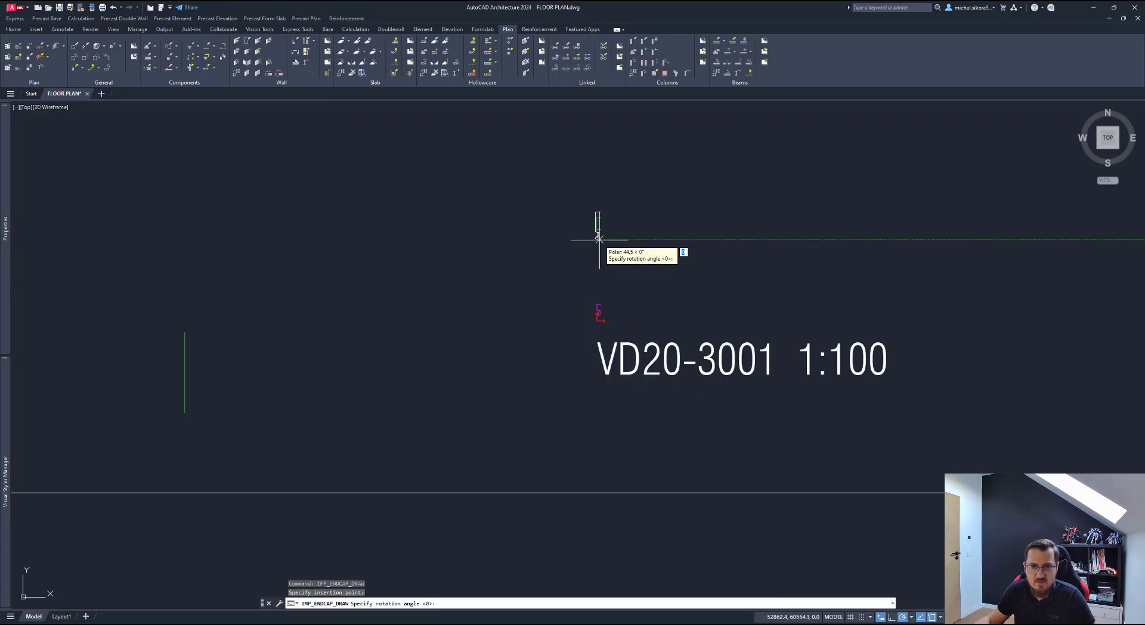
click(729, 247)
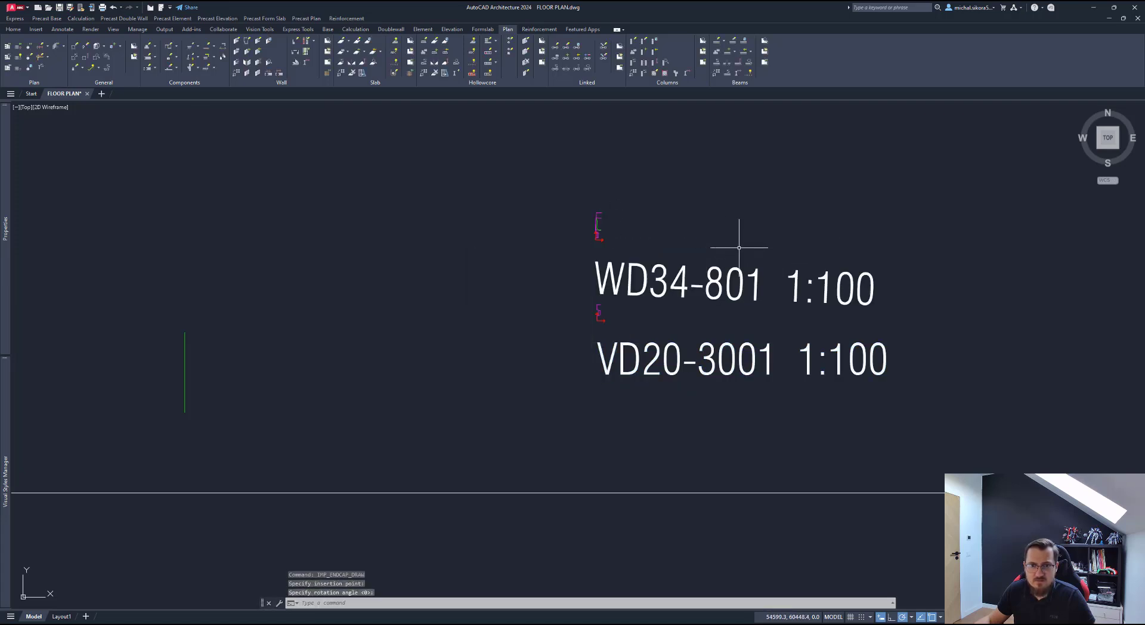
Step: Undo the placement of the WD34-801 endcap
scroll(626, 243, up, 2)
key(ctrl+z)
key(ctrl+z)
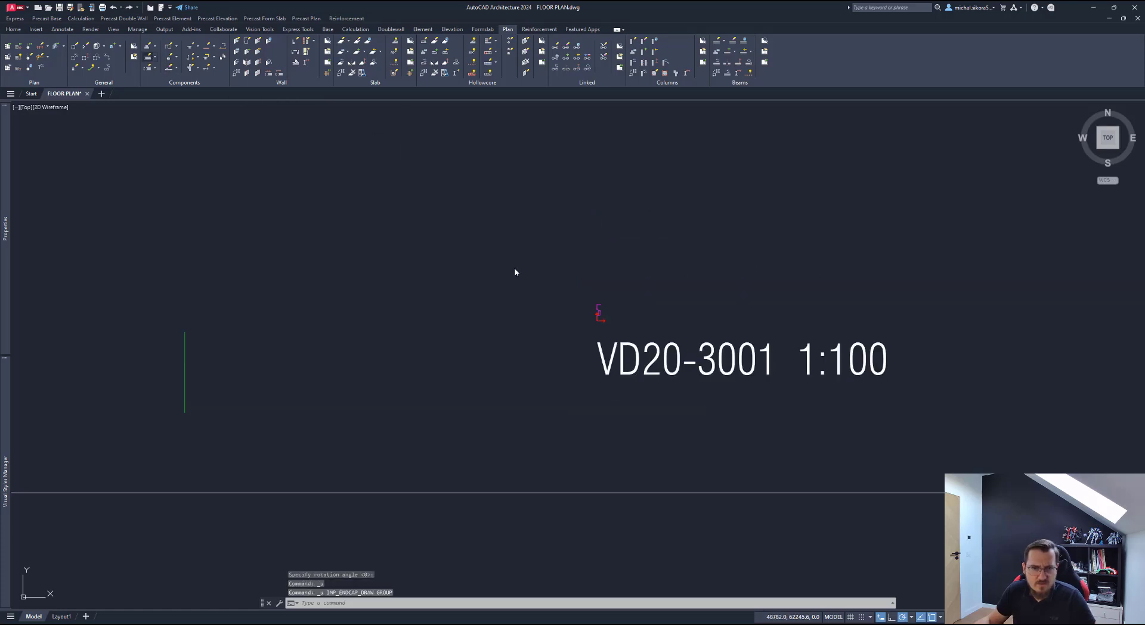
Step: Redraw the sandwich endcap WD34-801 symbol at scale 100, slightly higher above the VD20-3001 endcap and unrotated
key(Return)
click(608, 365)
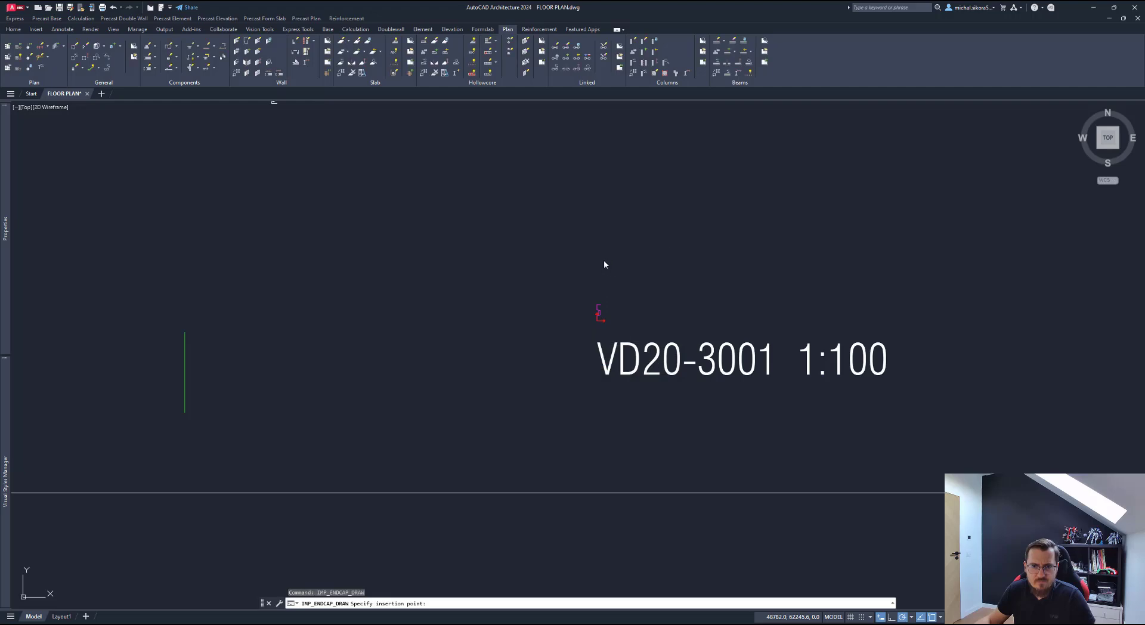
click(593, 231)
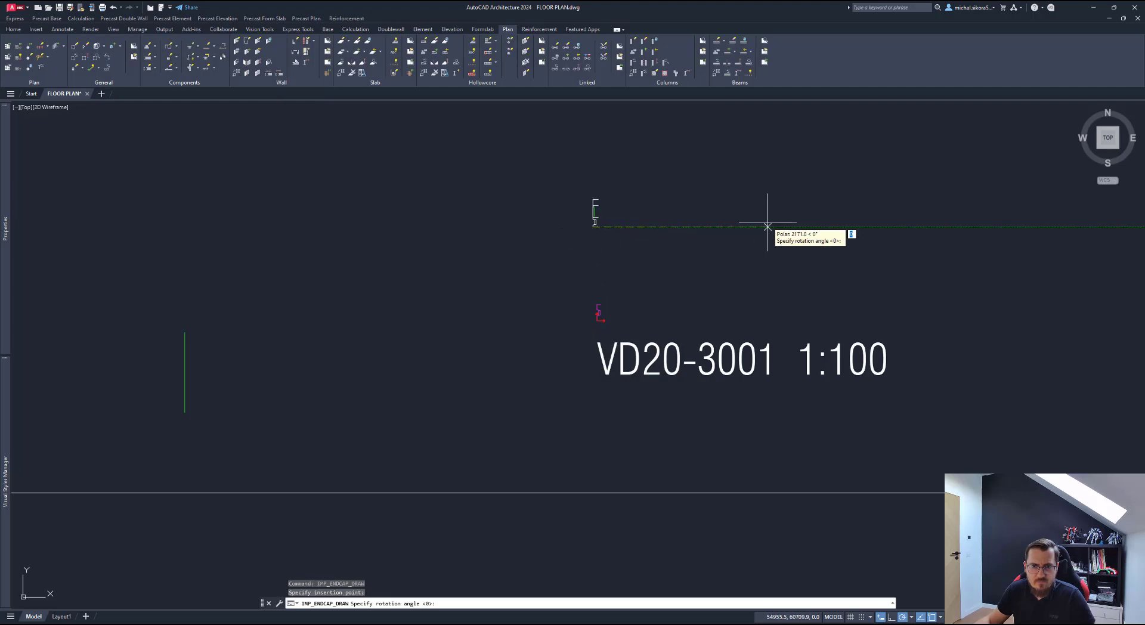
click(784, 230)
Step: Examine the left and right endcap profiles in the properties of the axis A wall between axes 7 and 8, and end the wall editing
scroll(723, 297, down, 6)
middle_drag(652, 403, 705, 247)
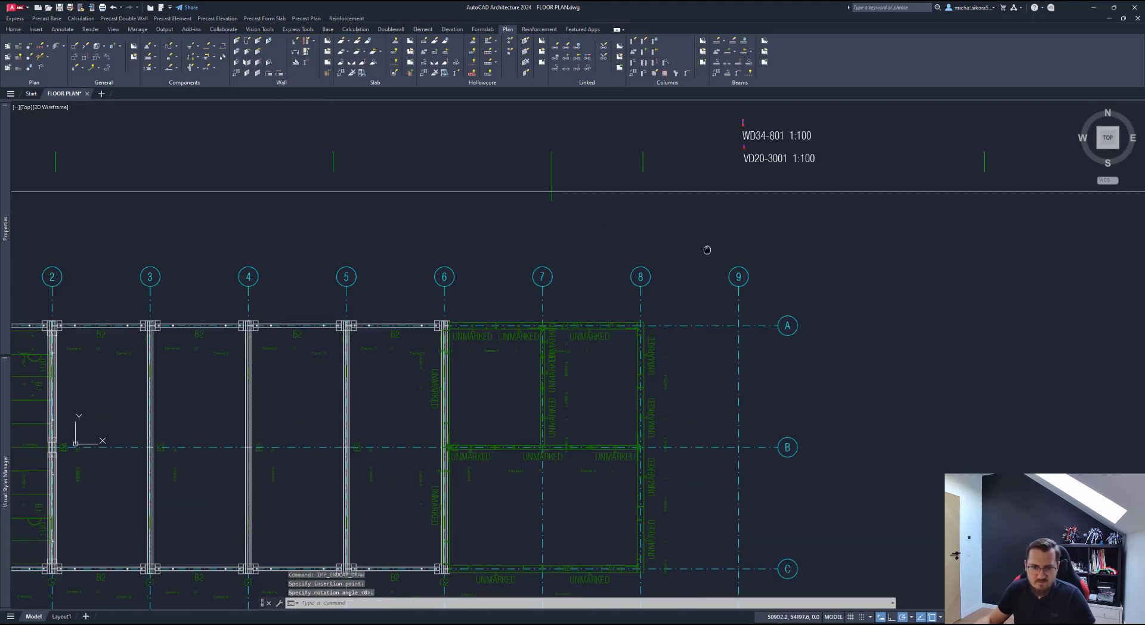
scroll(582, 296, up, 4)
scroll(513, 347, up, 2)
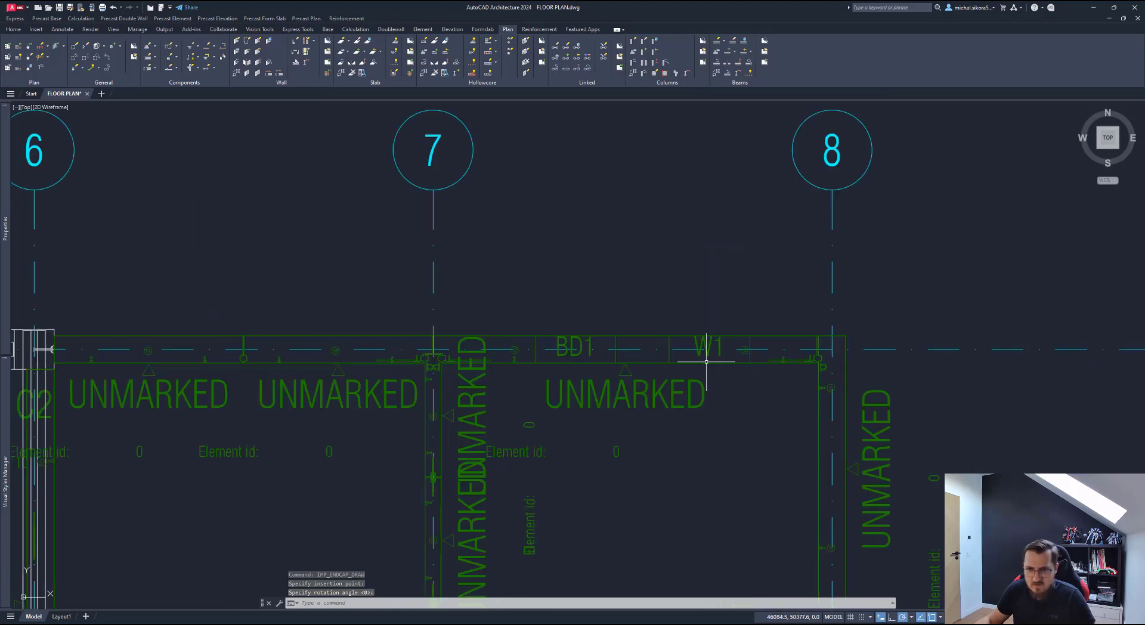
click(702, 361)
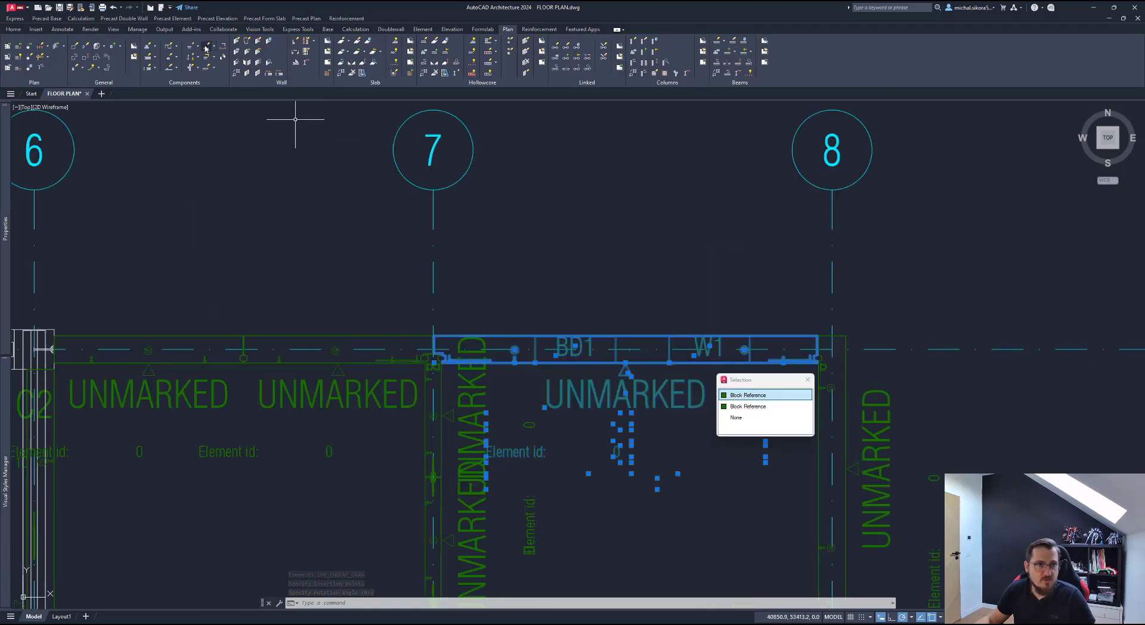
click(260, 41)
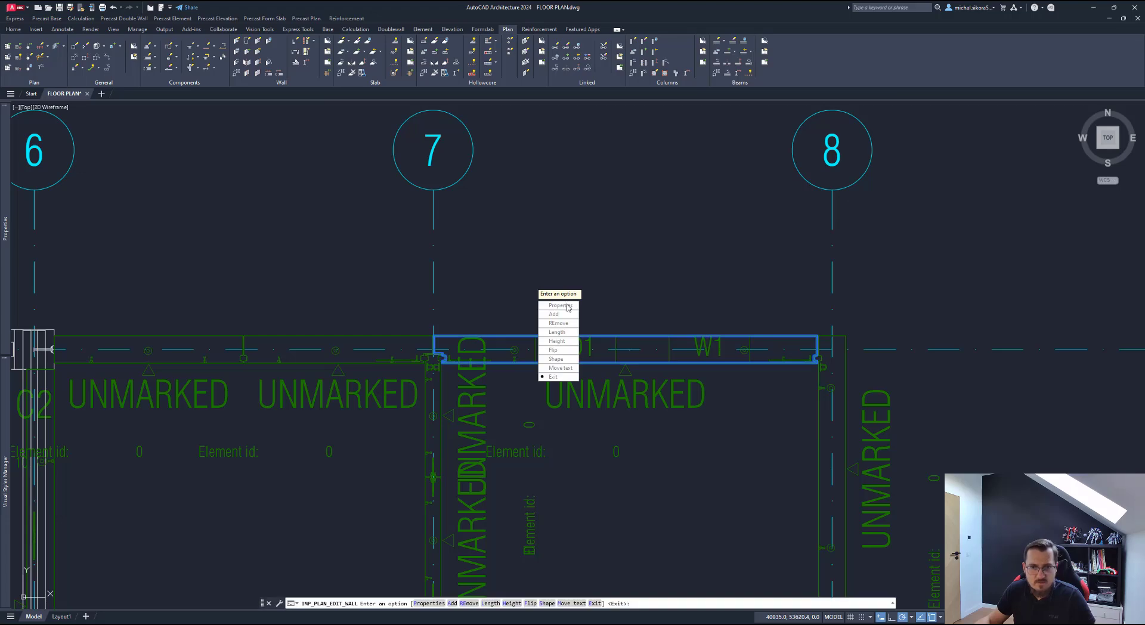
click(561, 351)
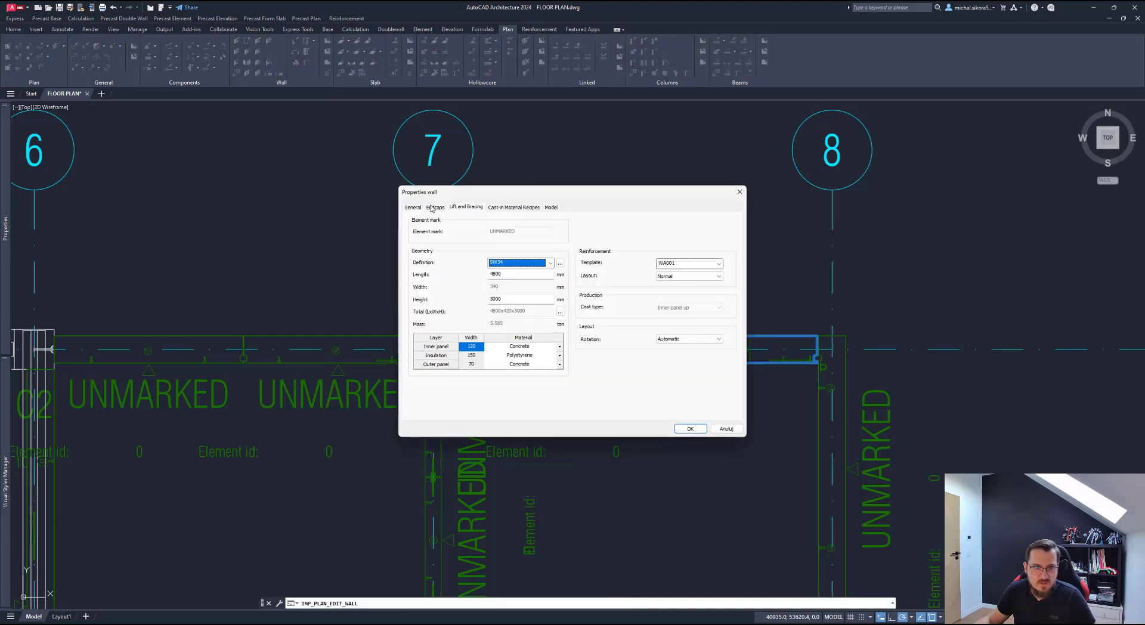
click(434, 207)
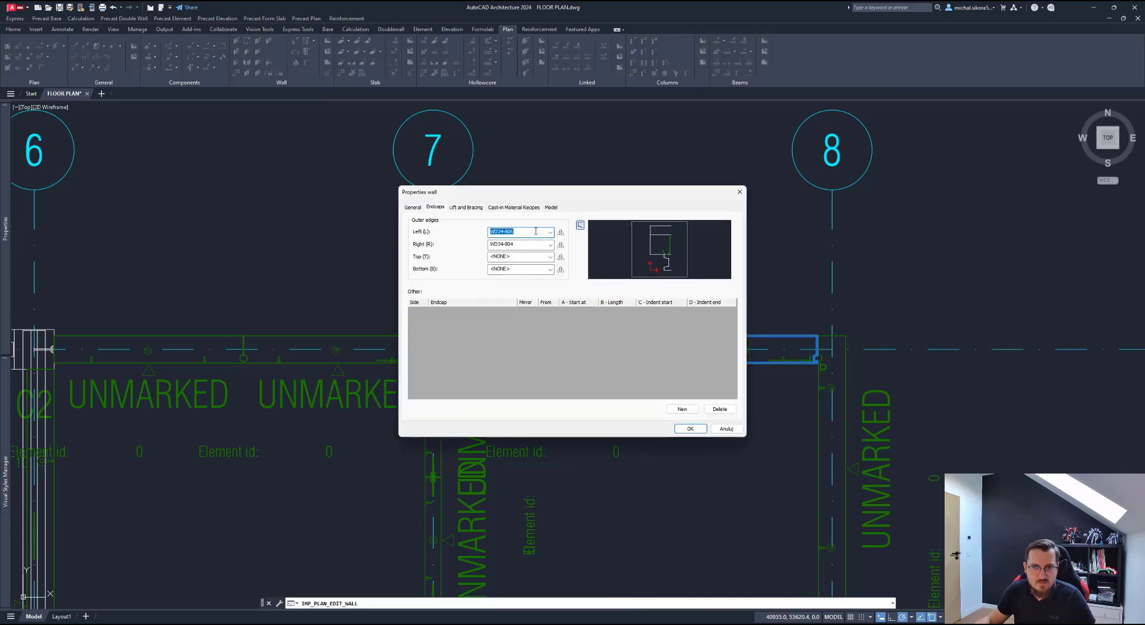
click(515, 243)
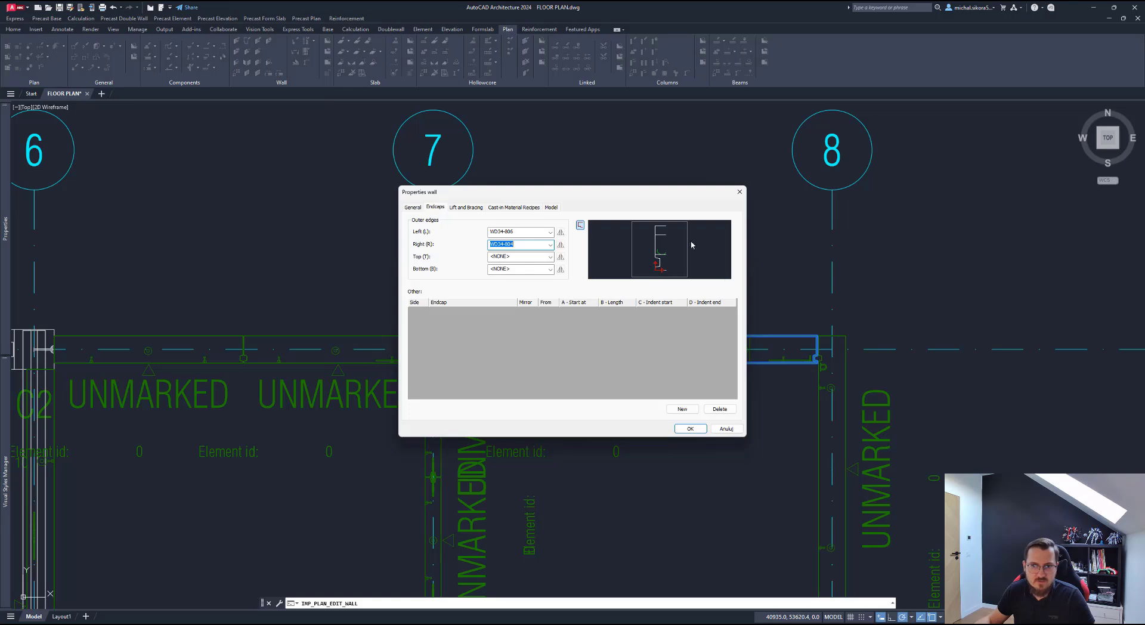
click(691, 428)
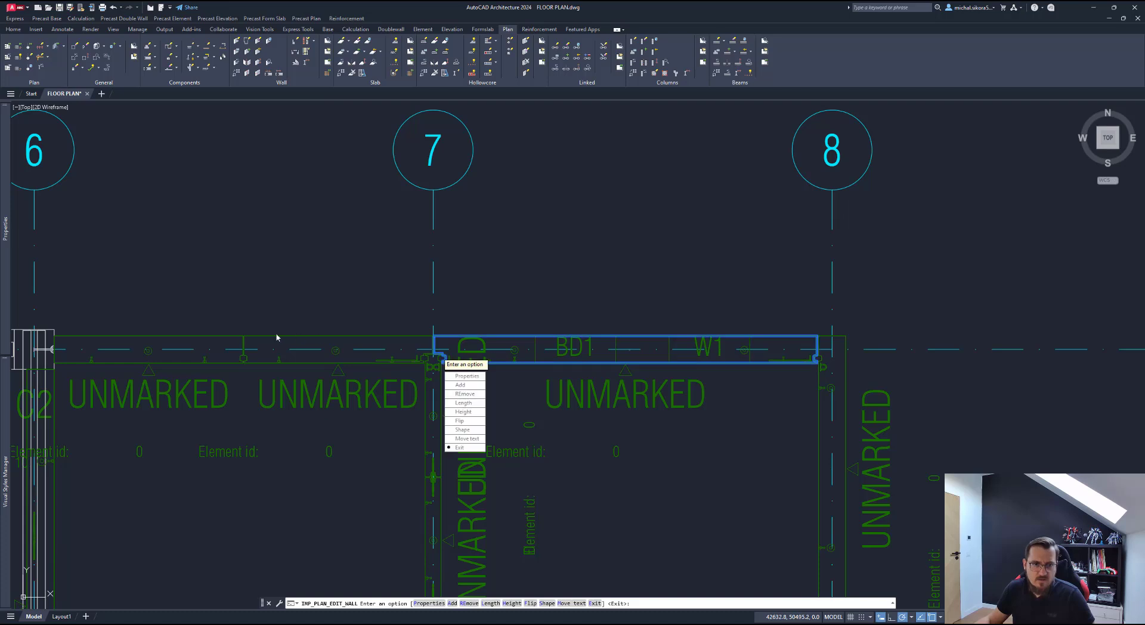
key(Escape)
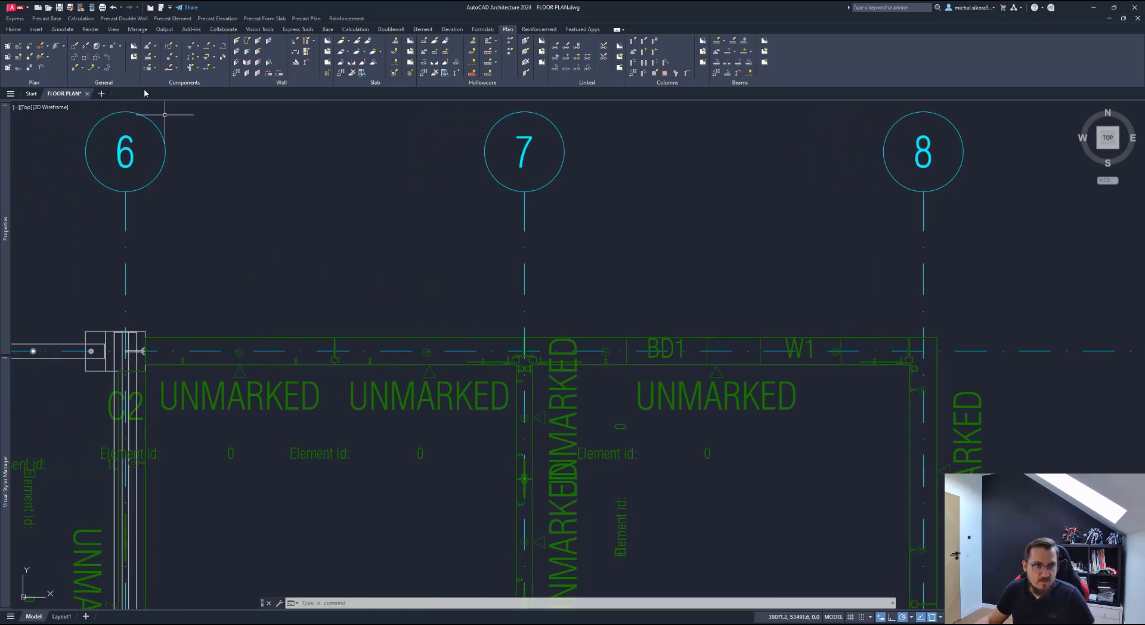
Step: Connect the two axis A walls between axes 6 and 7 with straight joint AD6-00804, presented as endcaps, keeping its cast-in material settings
click(268, 73)
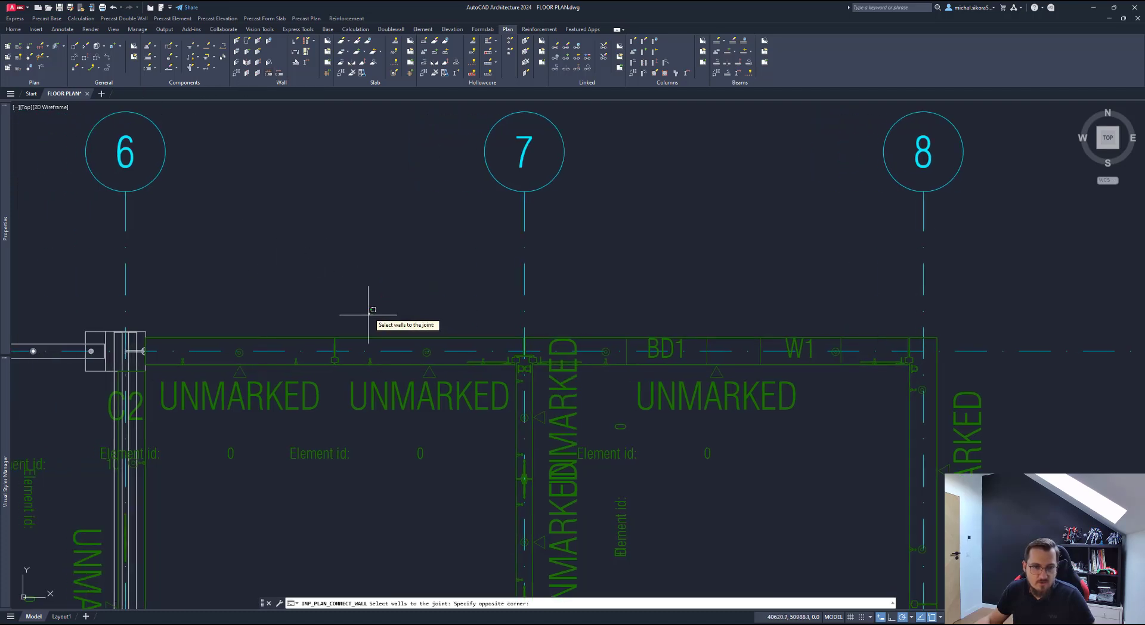
click(361, 397)
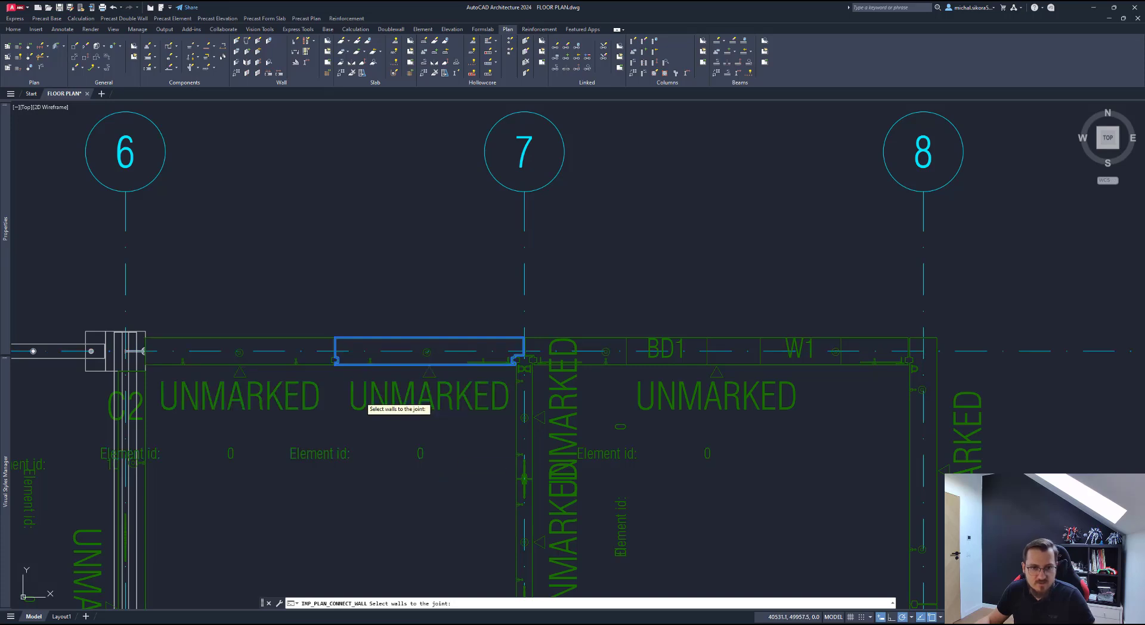
click(251, 352)
key(Return)
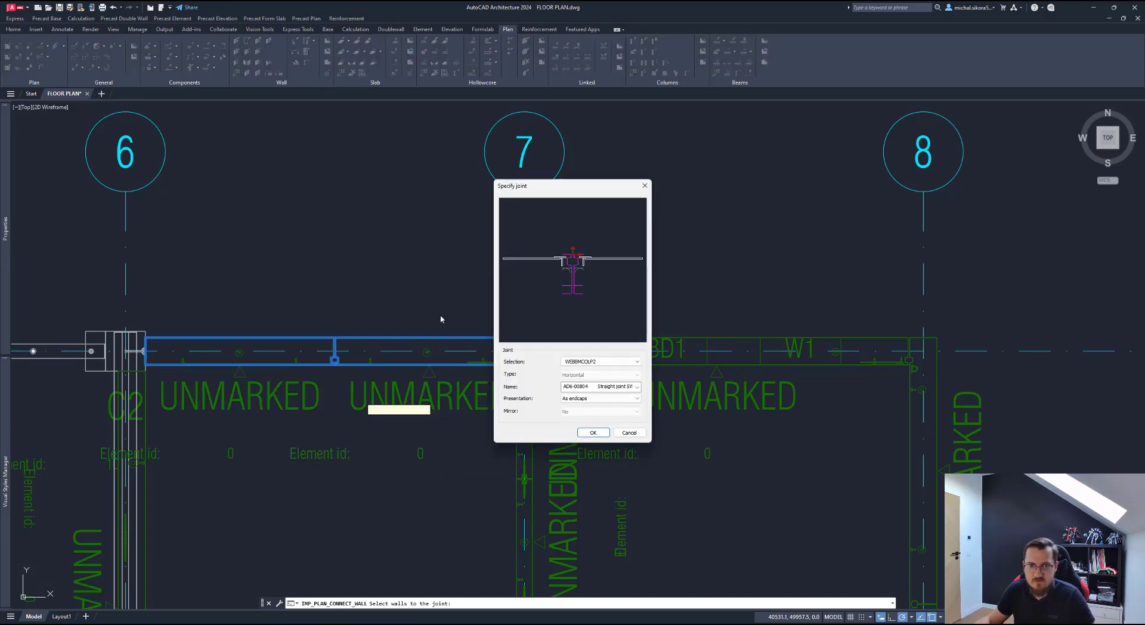
click(603, 386)
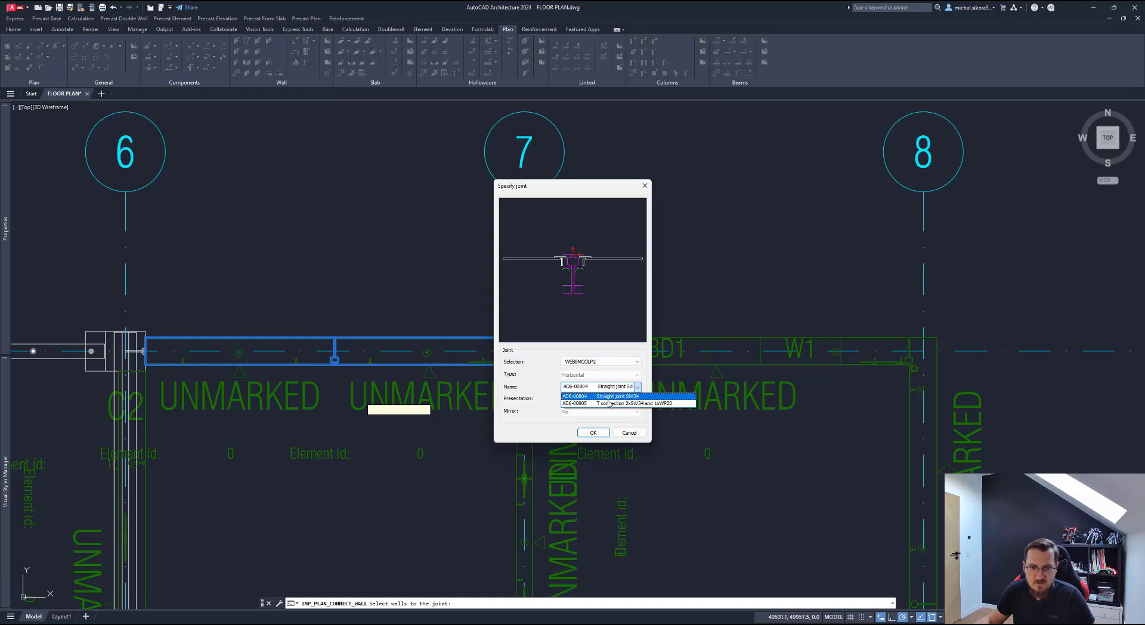
click(603, 395)
click(603, 387)
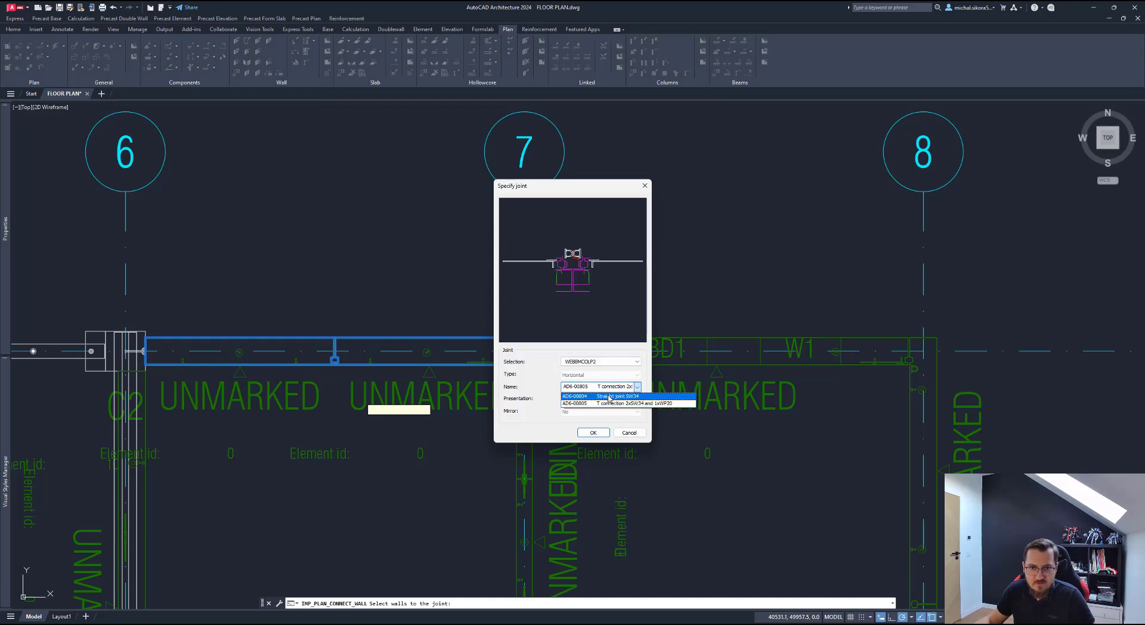
click(596, 403)
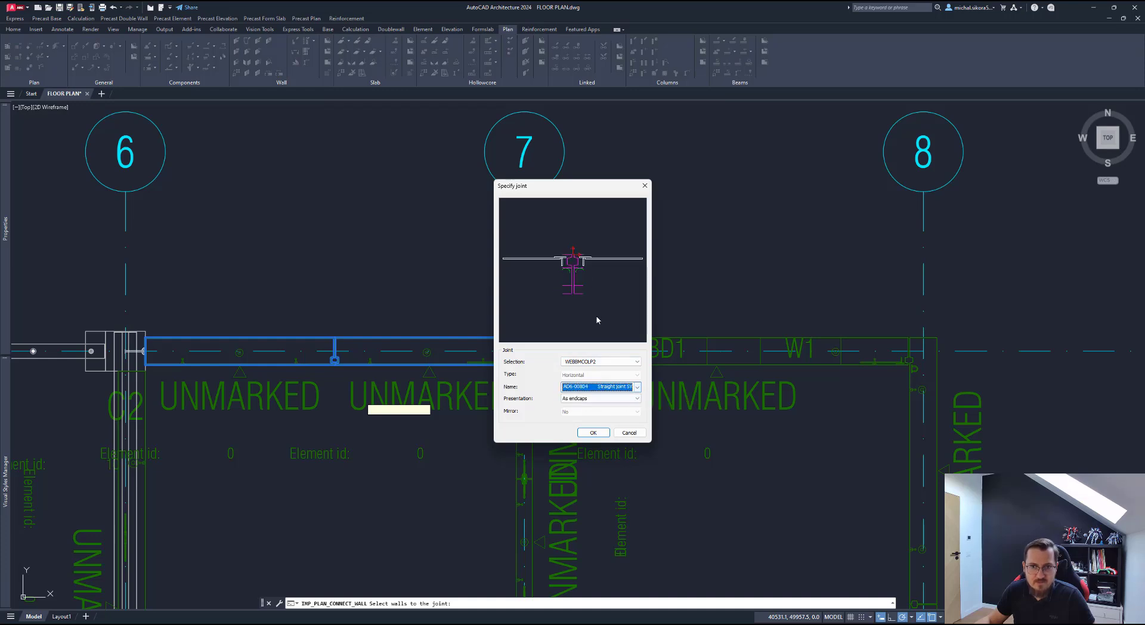
click(592, 433)
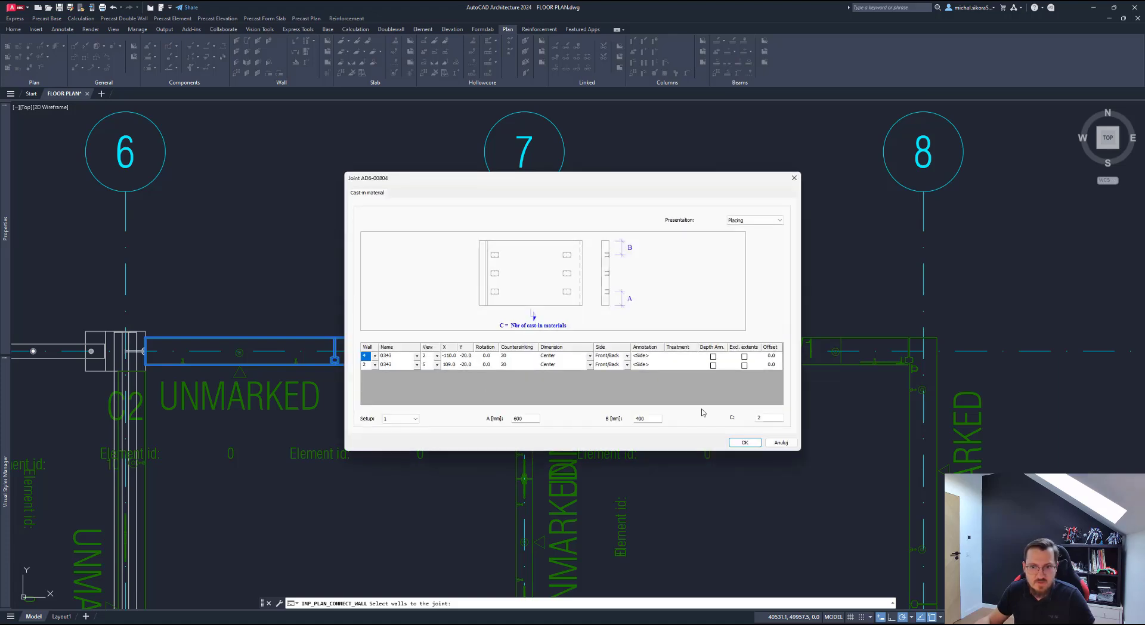
click(727, 441)
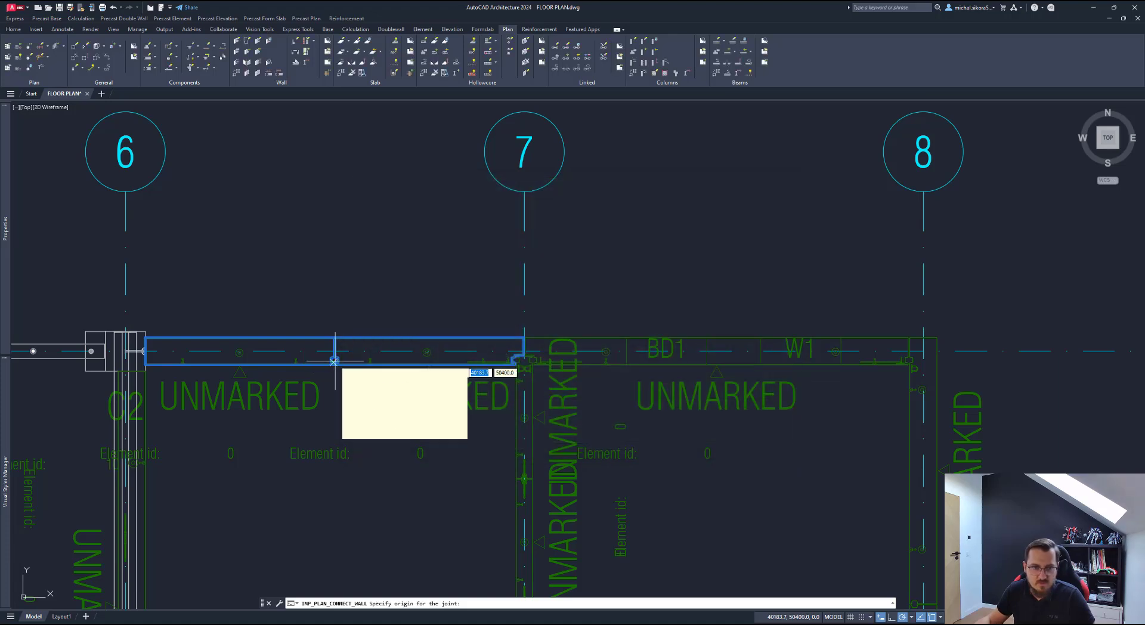
Step: Place the joint's origin at the inner face of the gap between the two walls, apply the 180° solution and update the lifting and bracing anchors
scroll(334, 361, up, 6)
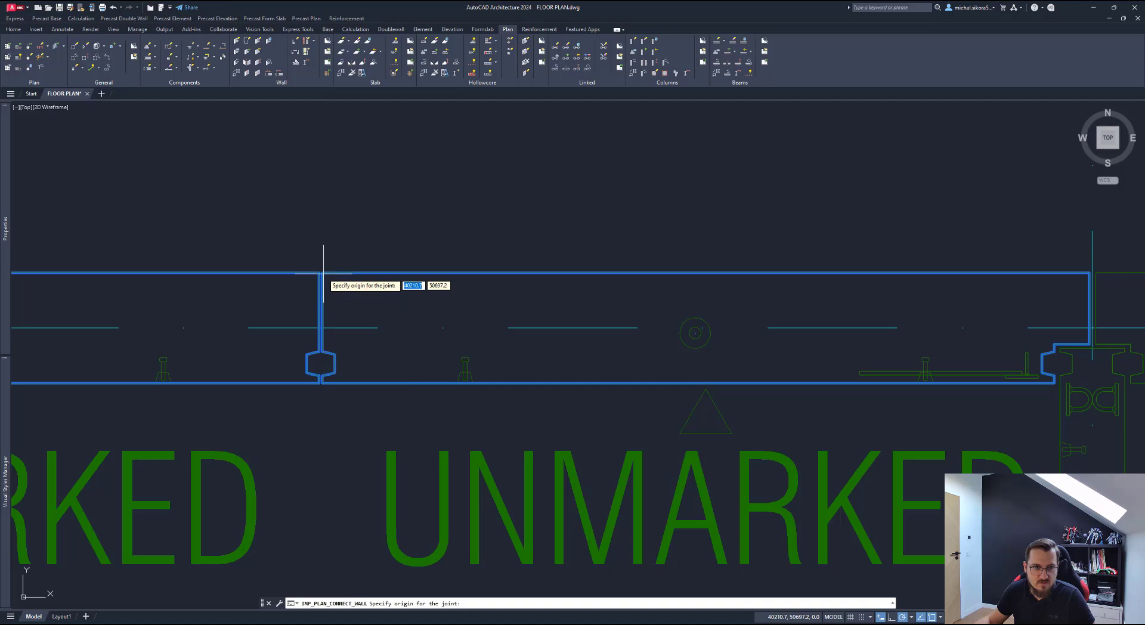
click(322, 380)
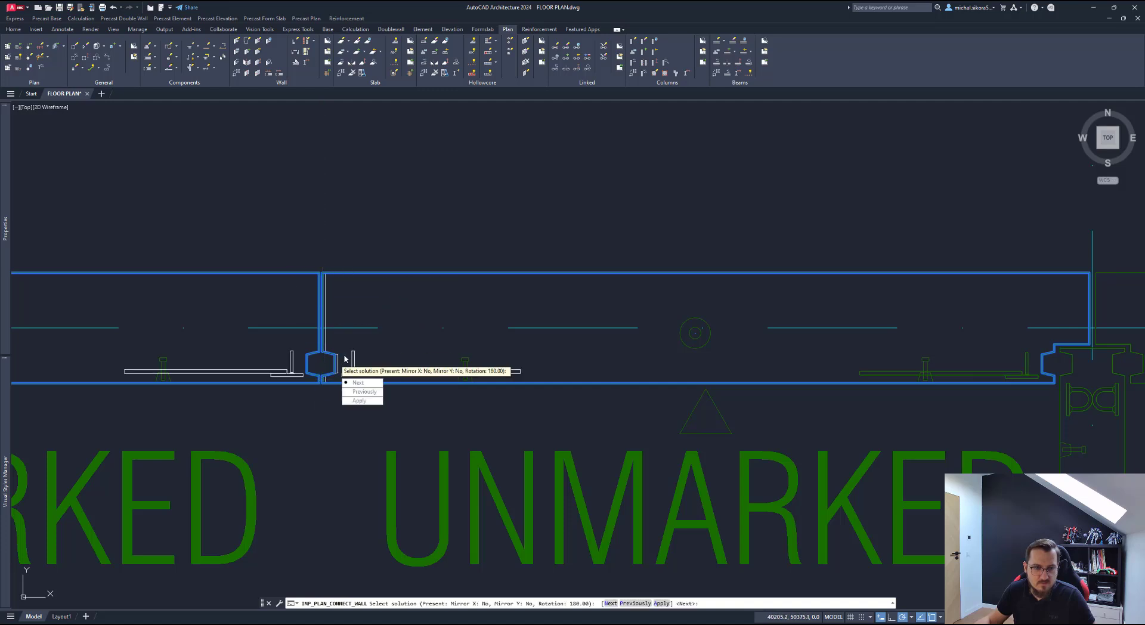
click(364, 401)
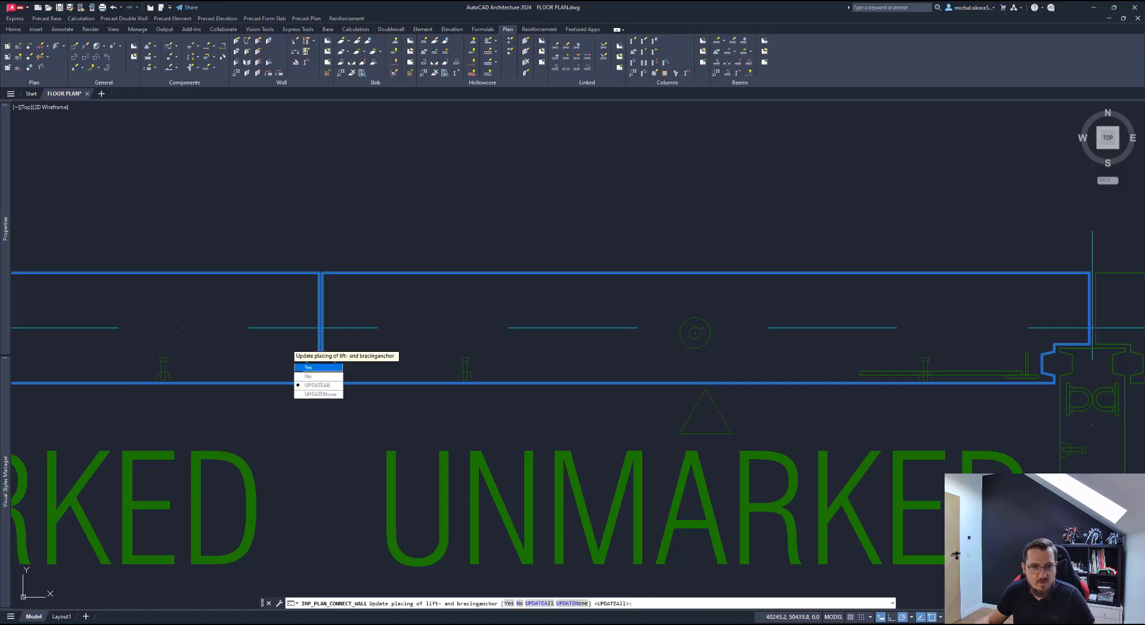
click(313, 367)
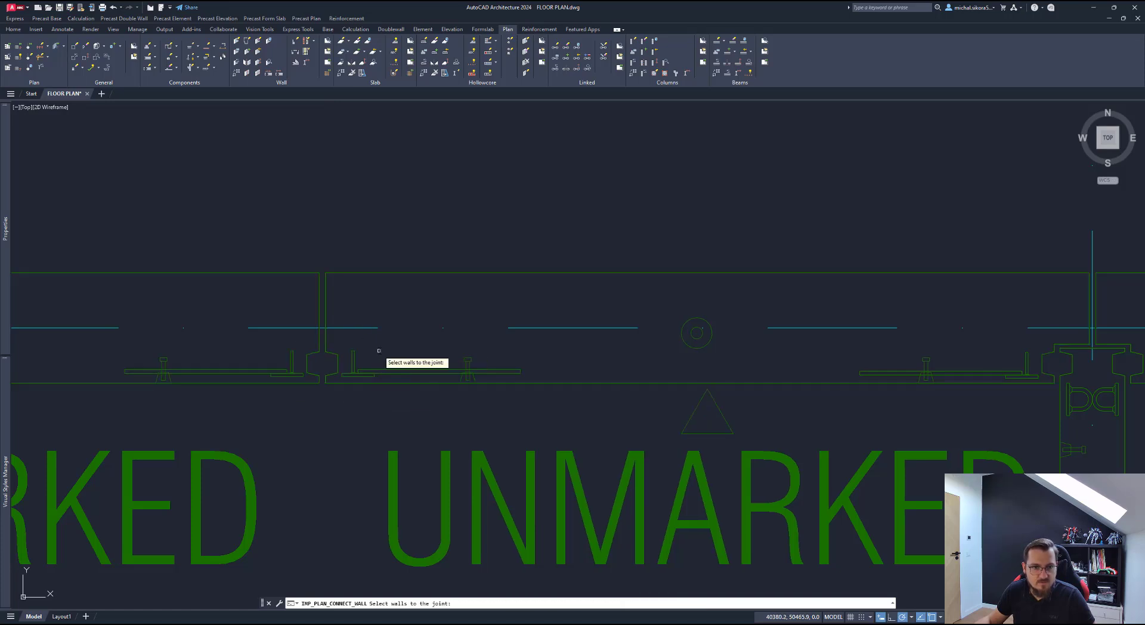
key(Escape)
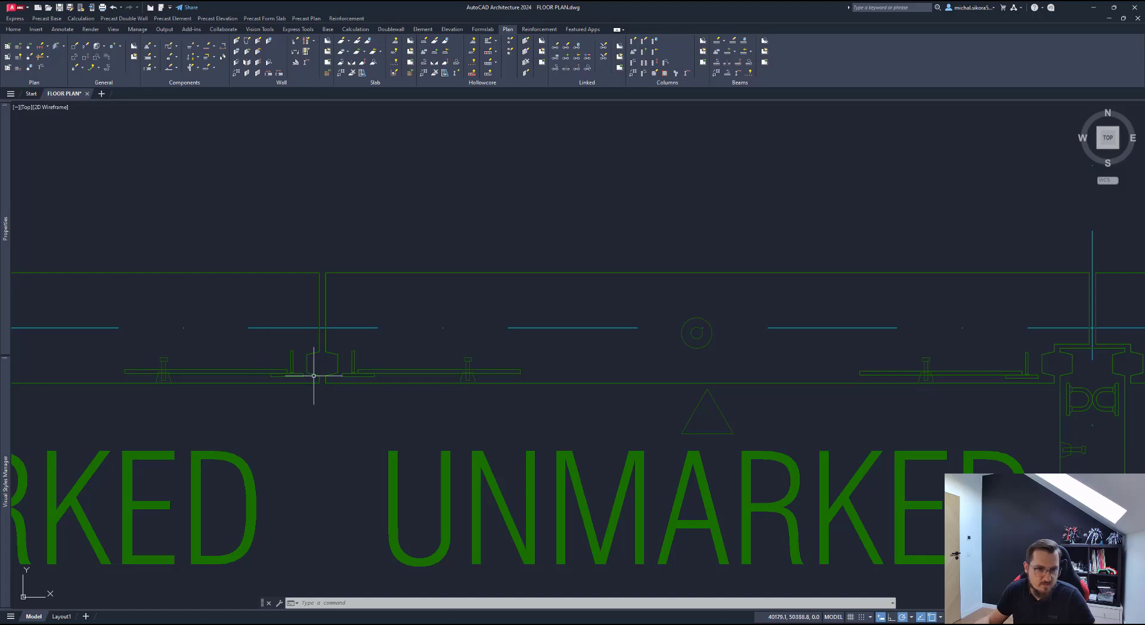
Step: Draw the sandwich endcap WD34-804 as an unrotated symbol at scale 100 just above the WD34-801 endcap
scroll(313, 376, down, 5)
scroll(394, 304, down, 4)
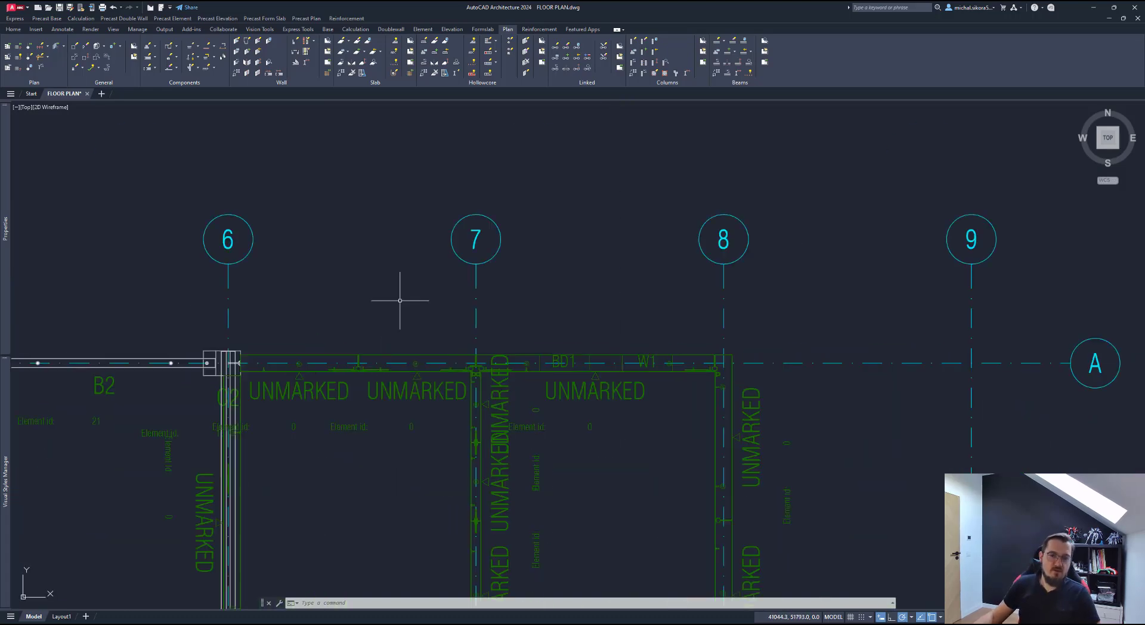
middle_drag(520, 297, 515, 309)
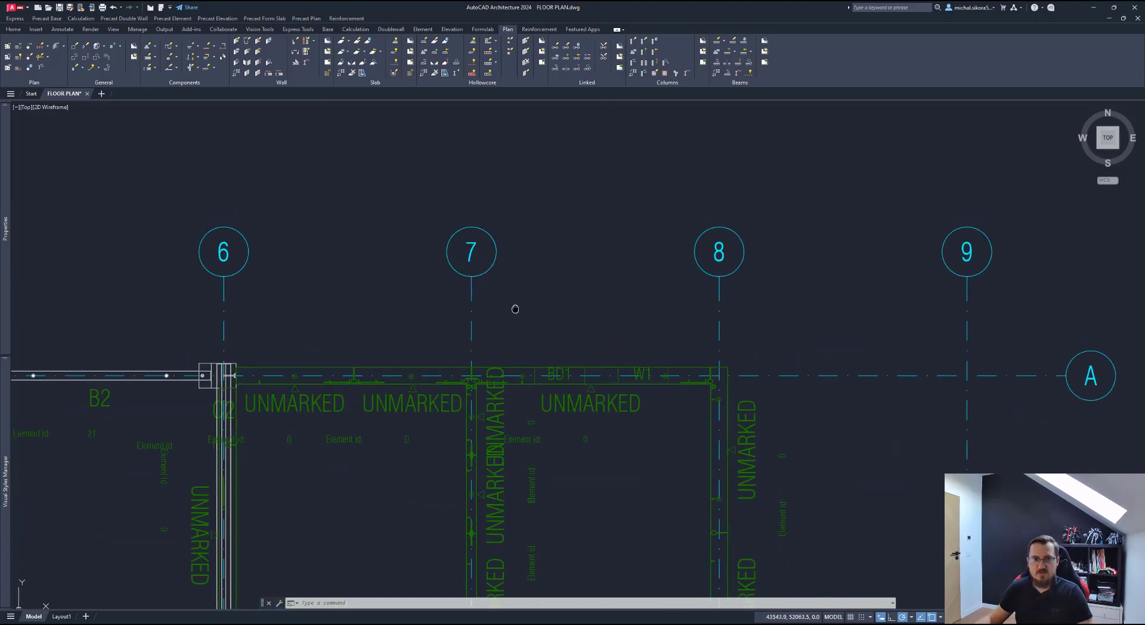
scroll(557, 243, down, 4)
middle_drag(557, 243, 485, 338)
scroll(620, 312, down, 2)
scroll(618, 279, up, 2)
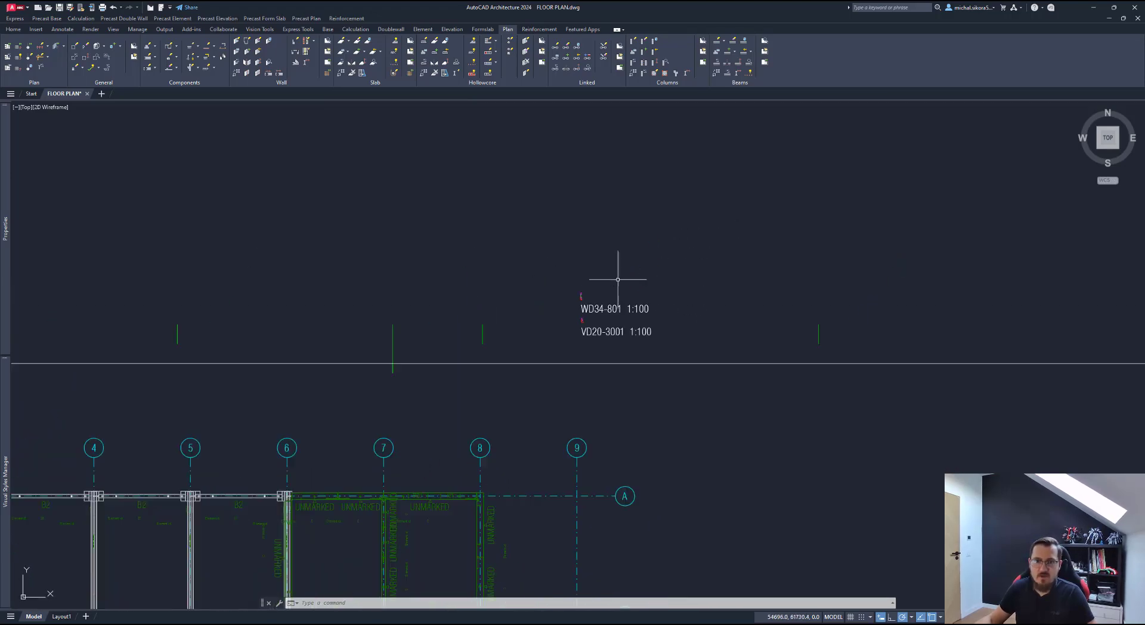
scroll(618, 279, up, 6)
middle_drag(570, 389, 586, 386)
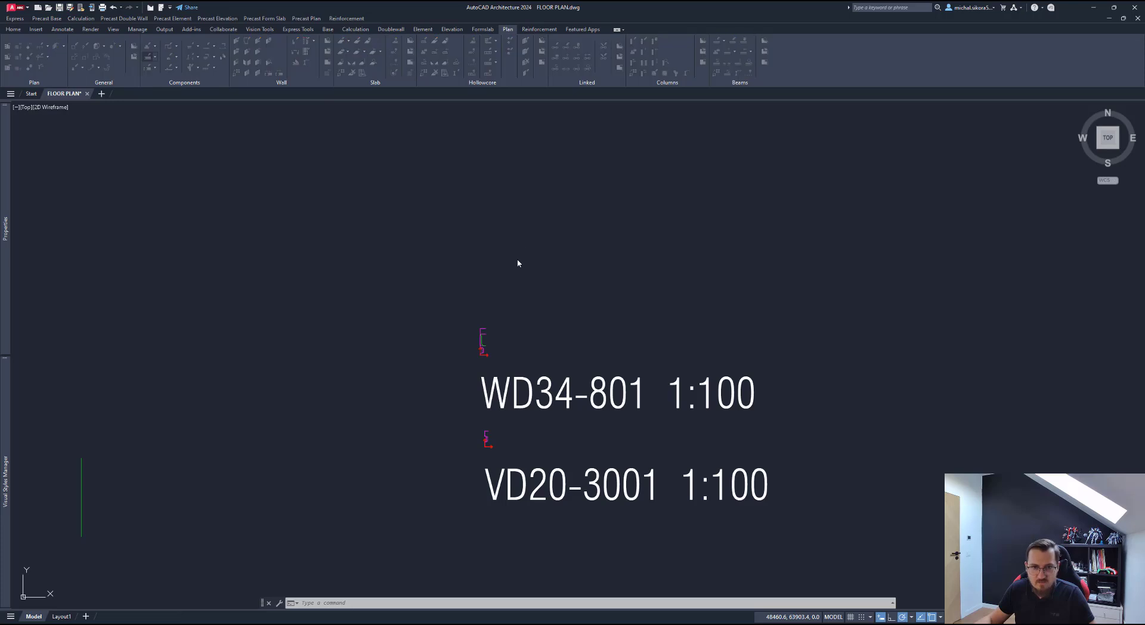
click(575, 305)
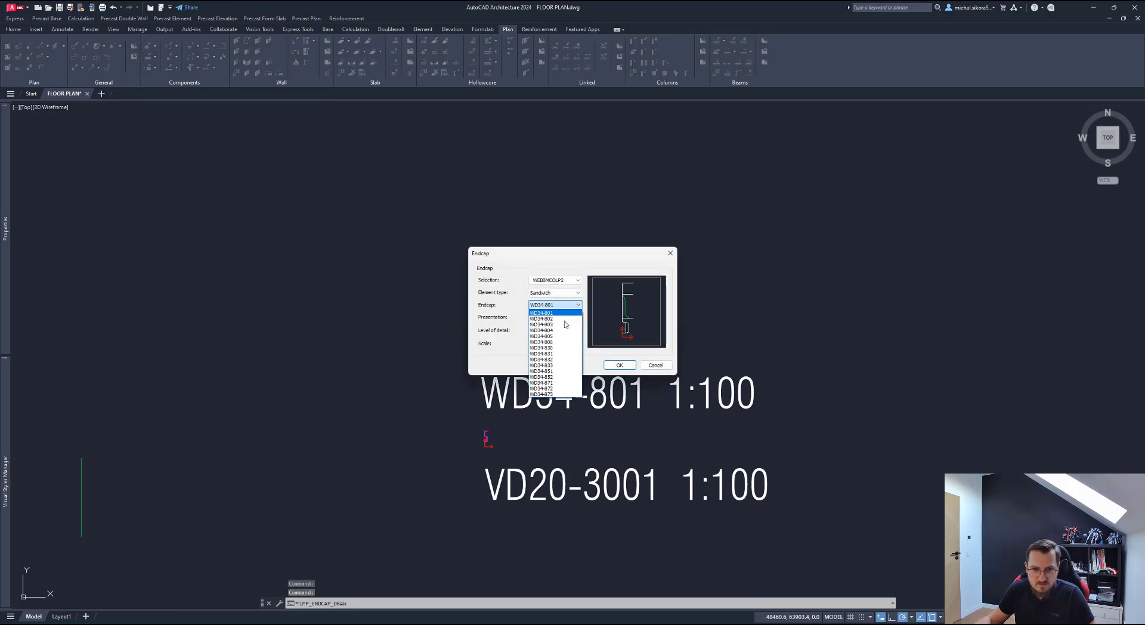
click(555, 330)
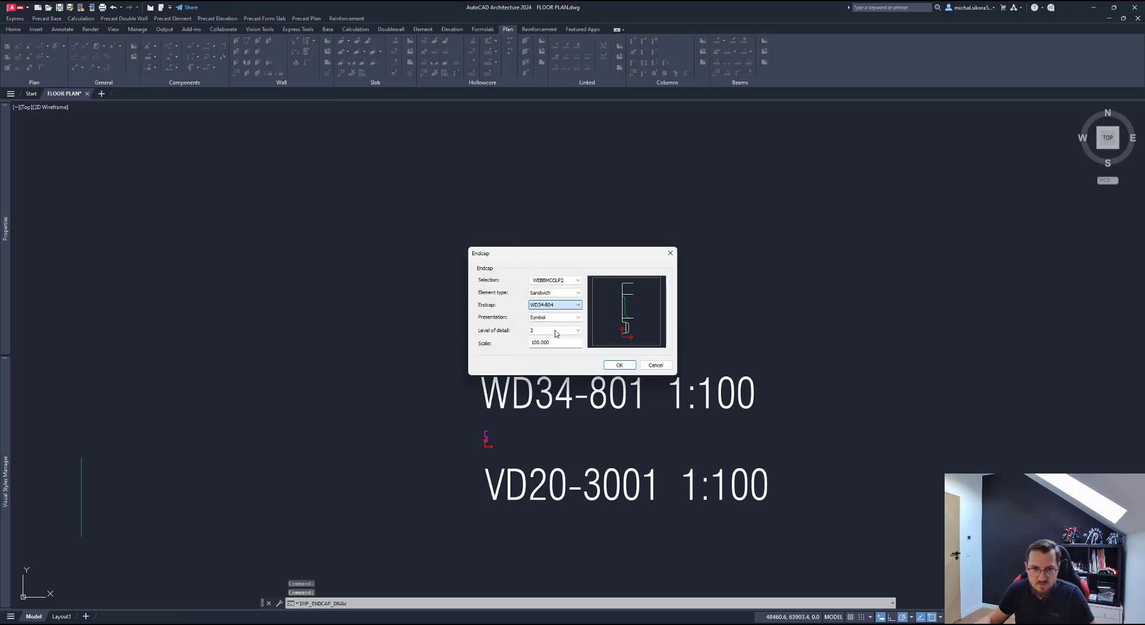
click(619, 365)
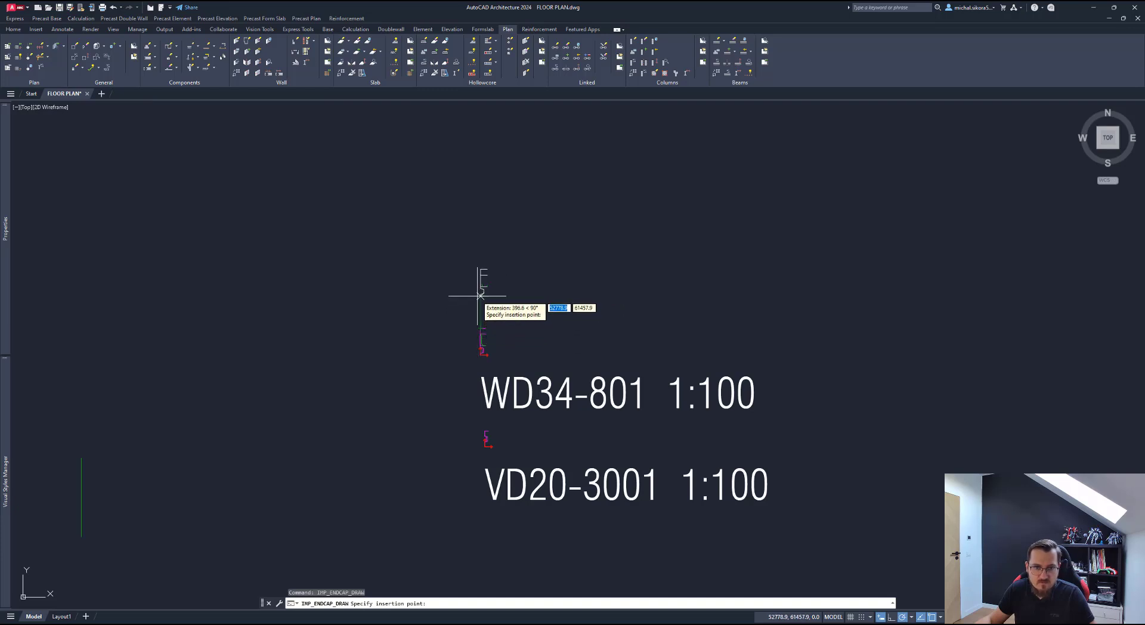
click(480, 293)
click(537, 294)
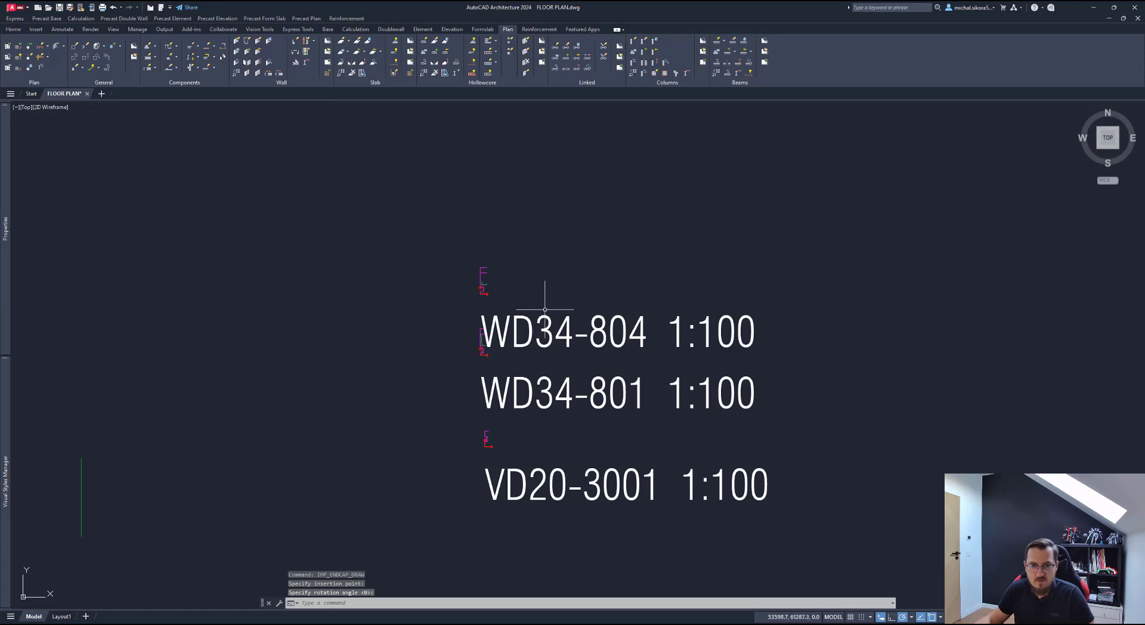
Step: Check the properties of the endcap text labels
click(547, 256)
key(Escape)
click(632, 280)
click(525, 510)
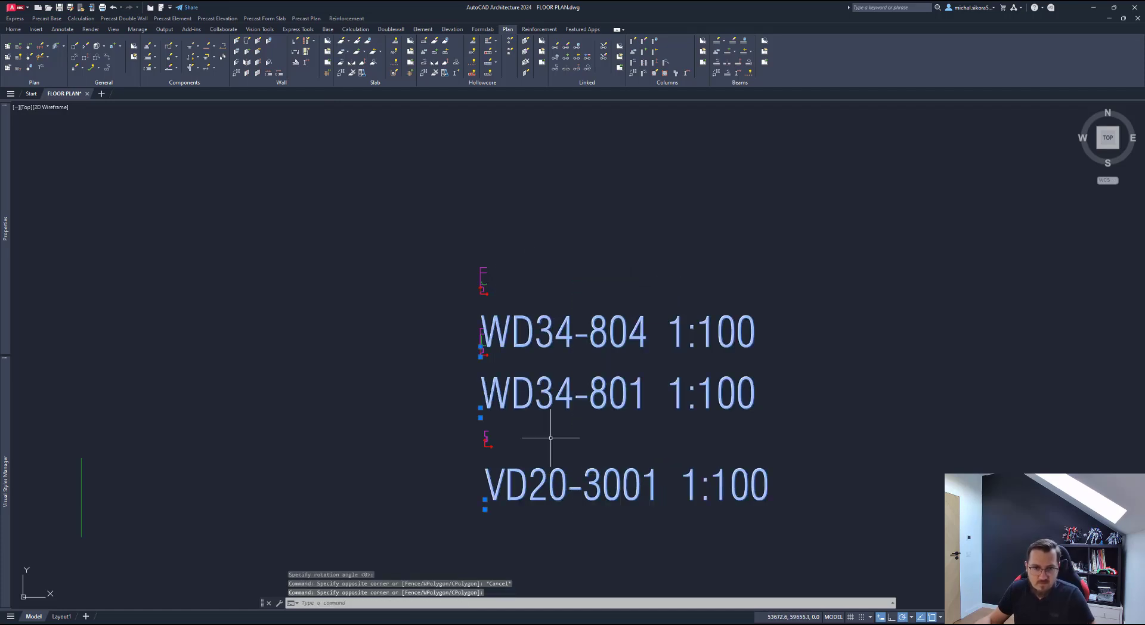
mouse_move(4, 226)
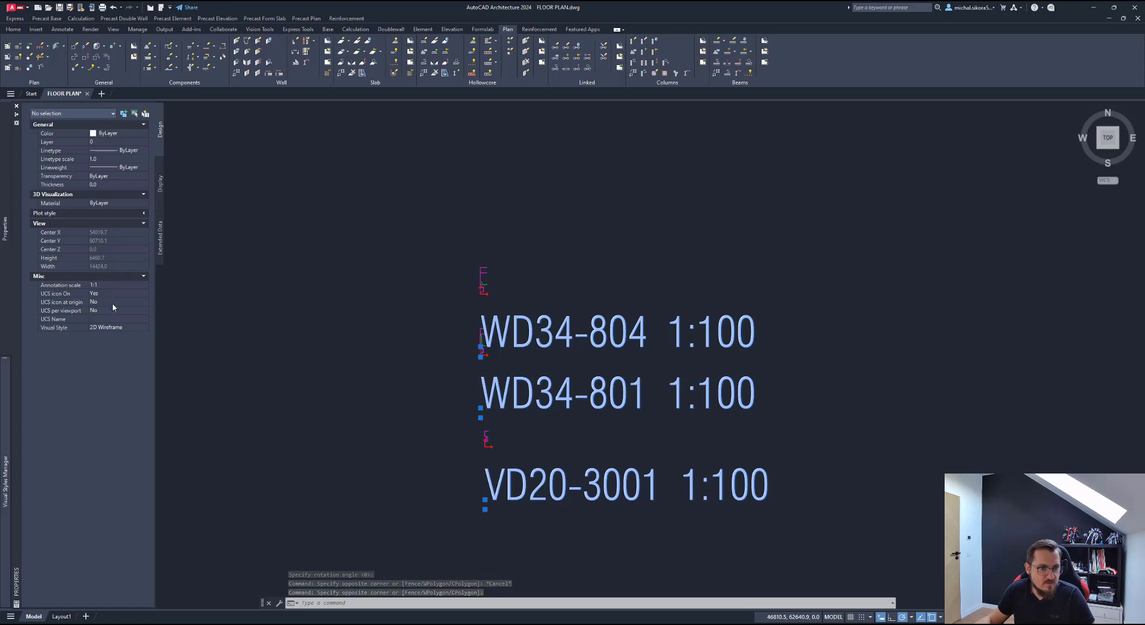
key(Escape)
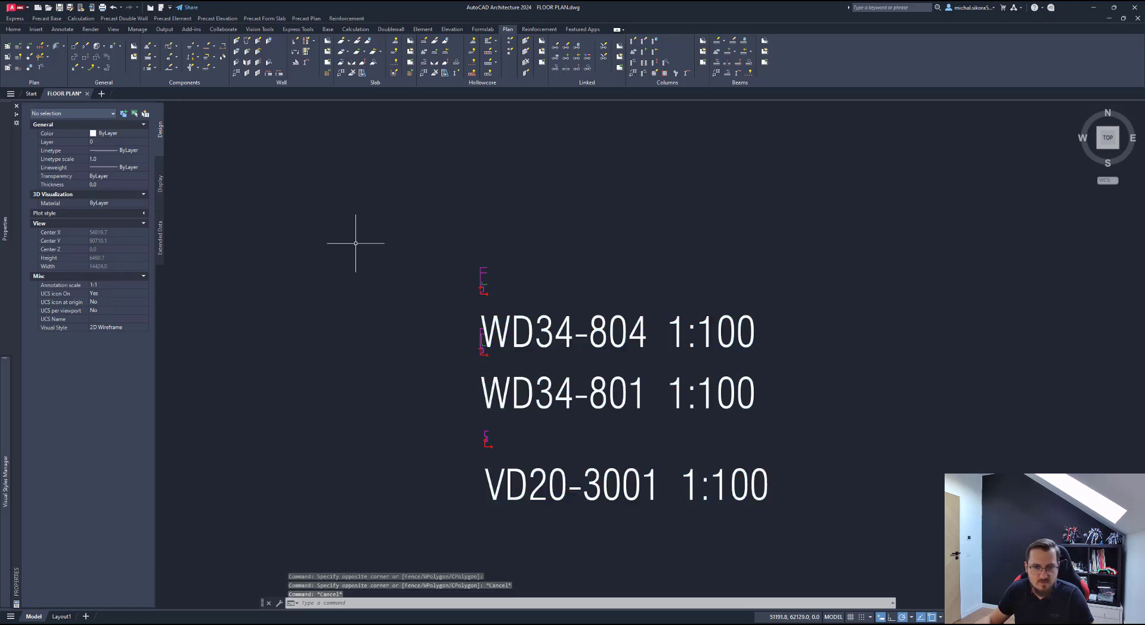
click(723, 482)
mouse_move(12, 158)
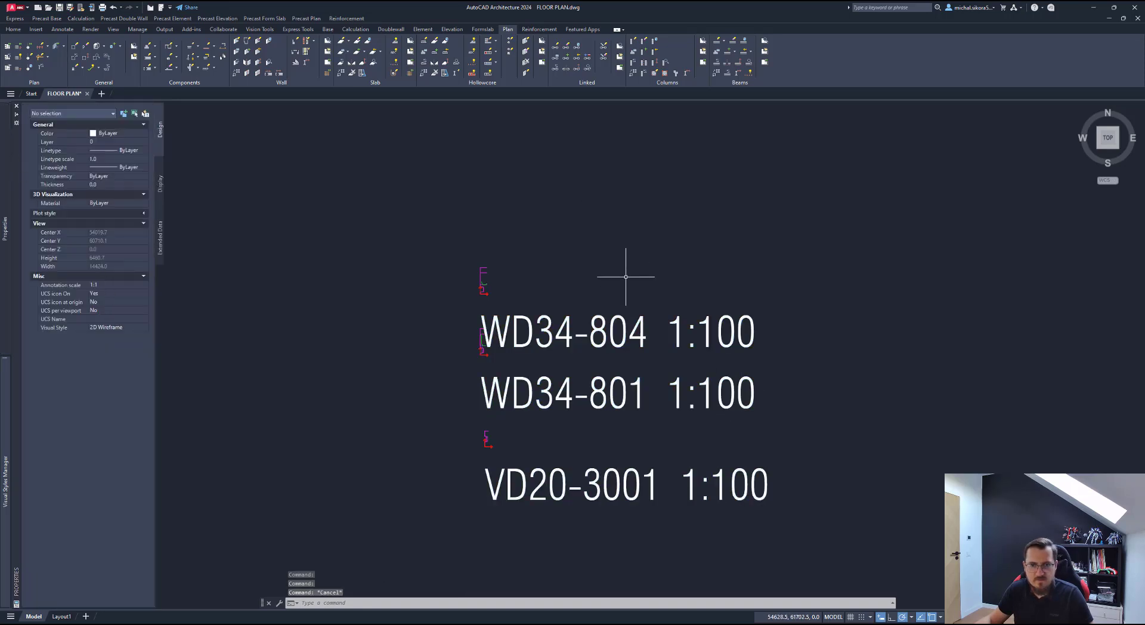
click(743, 283)
key(Escape)
scroll(561, 351, up, 2)
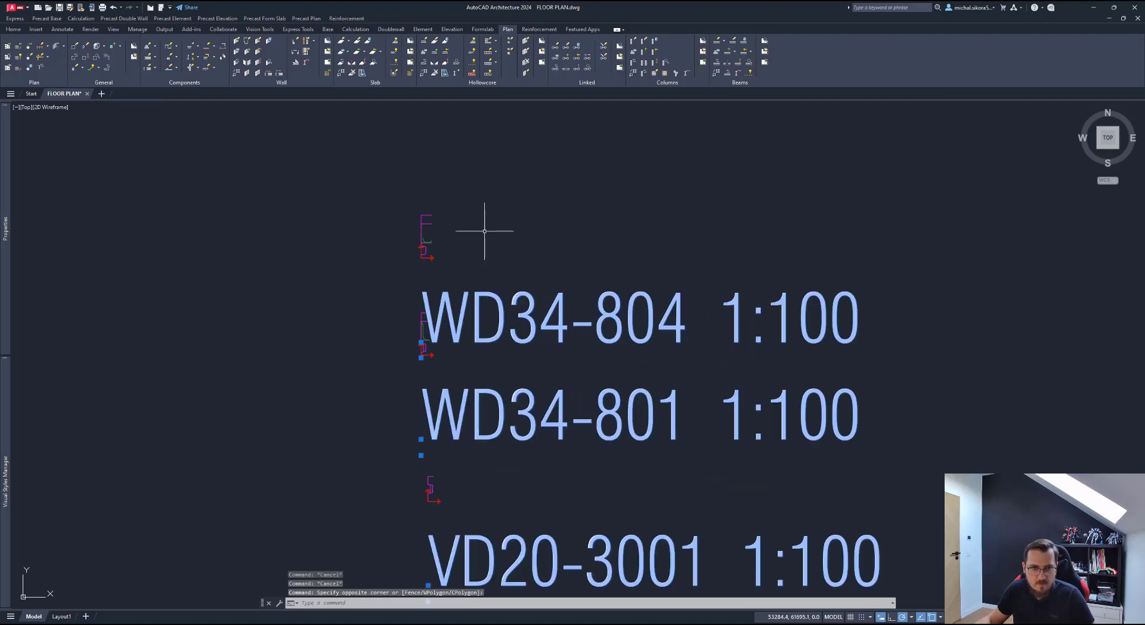
Step: Move the WD34-804 endcap symbol together with its label upward, clear of the WD34-801 endcap
click(514, 209)
click(370, 282)
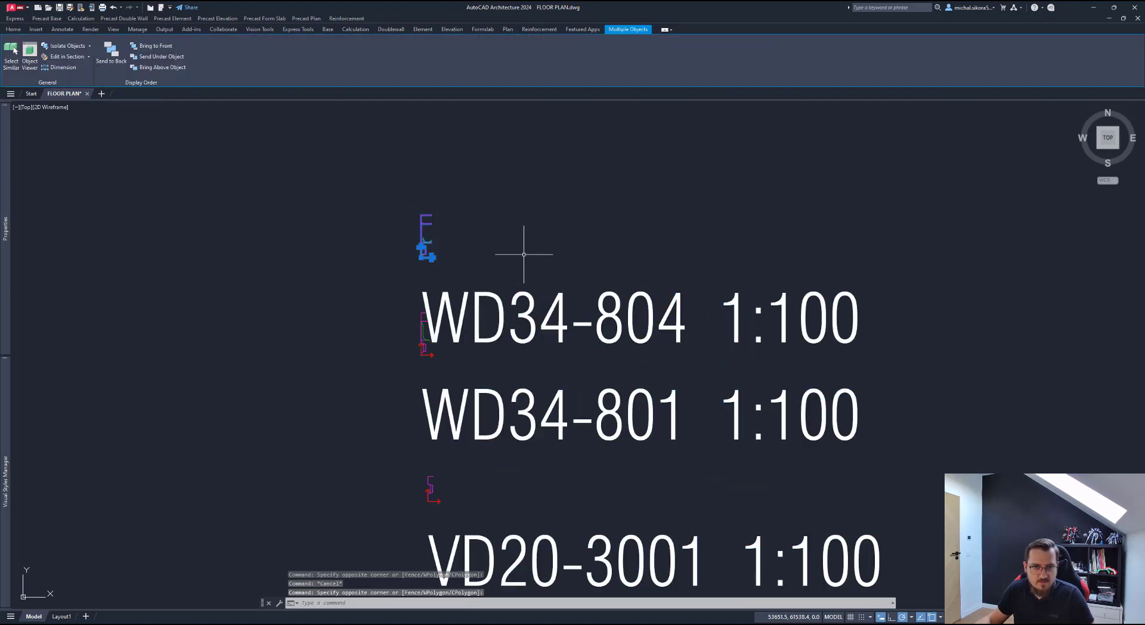
click(557, 247)
key(Escape)
click(535, 230)
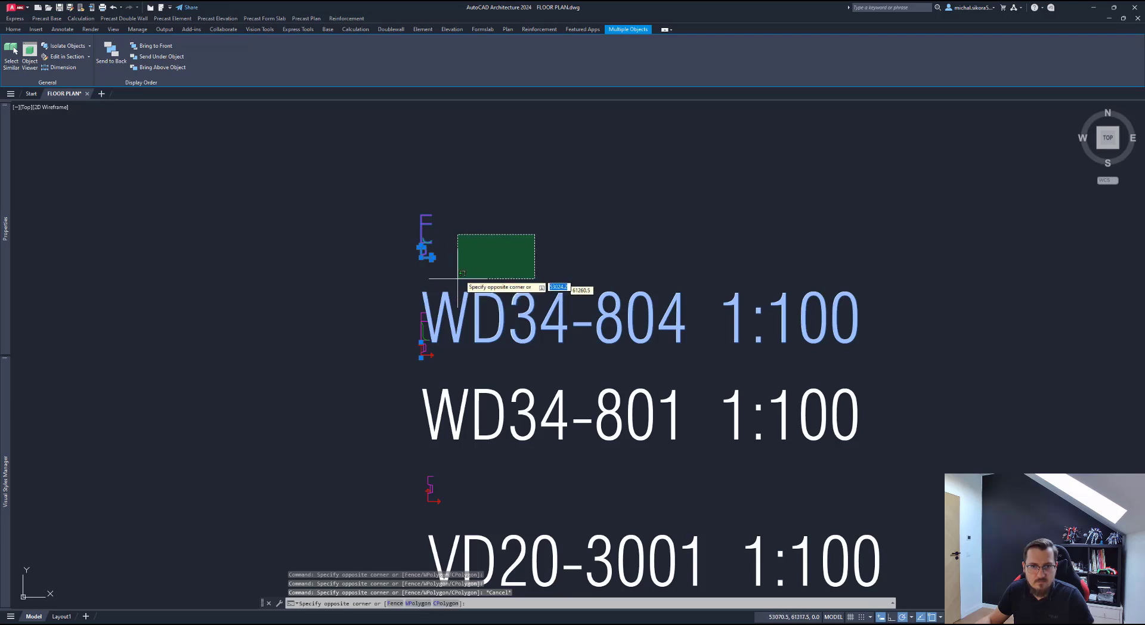
click(456, 284)
key(Return)
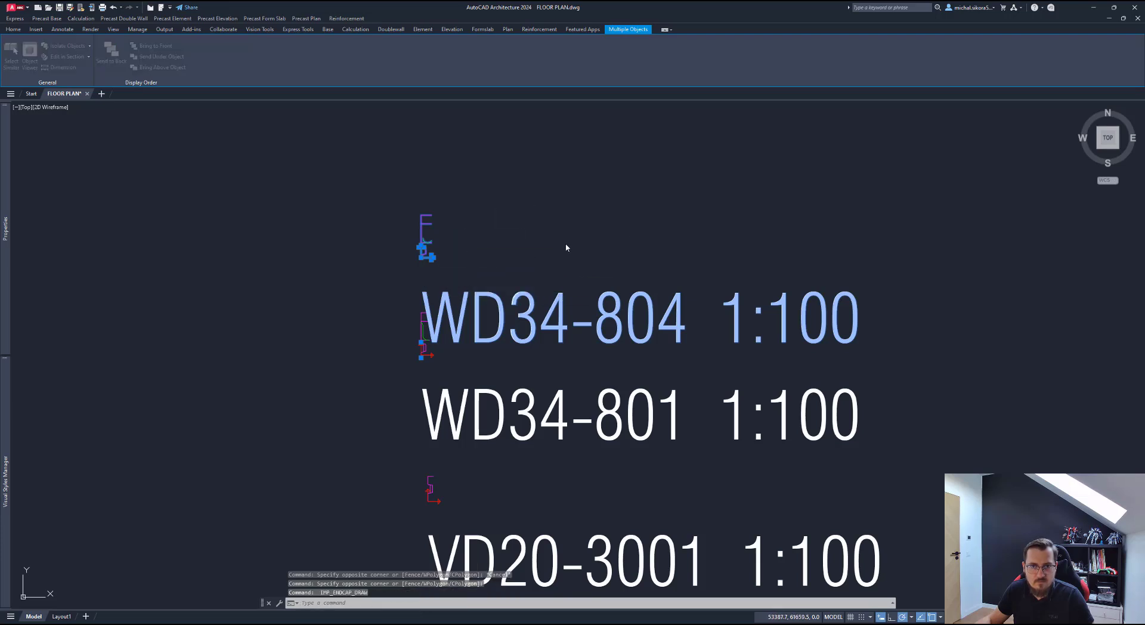
click(422, 242)
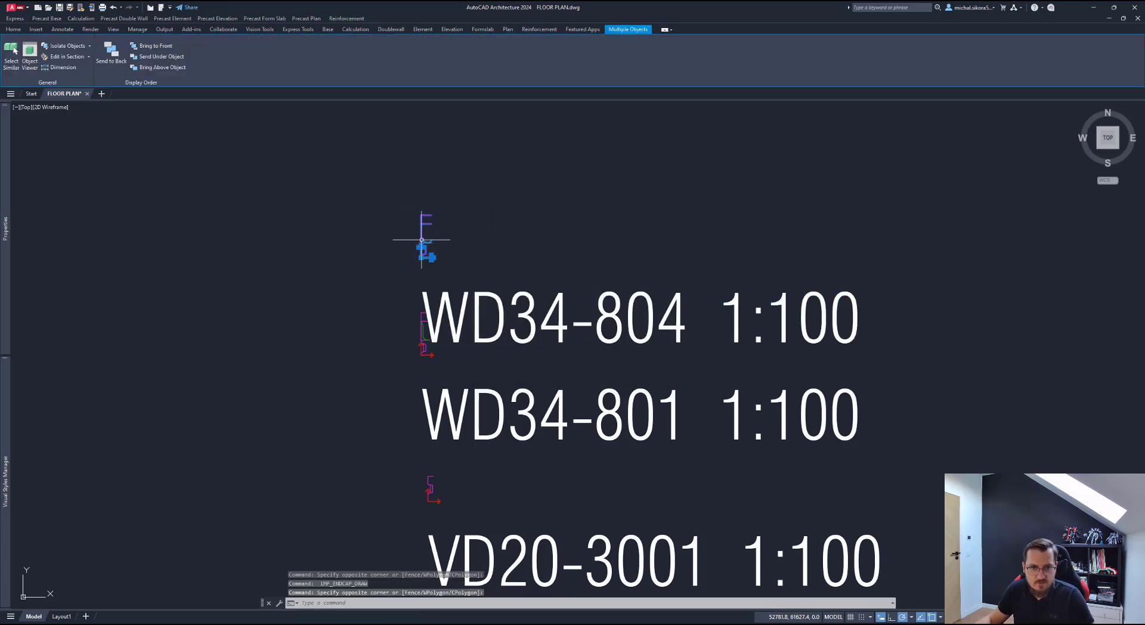
click(486, 280)
text(m)
key(Return)
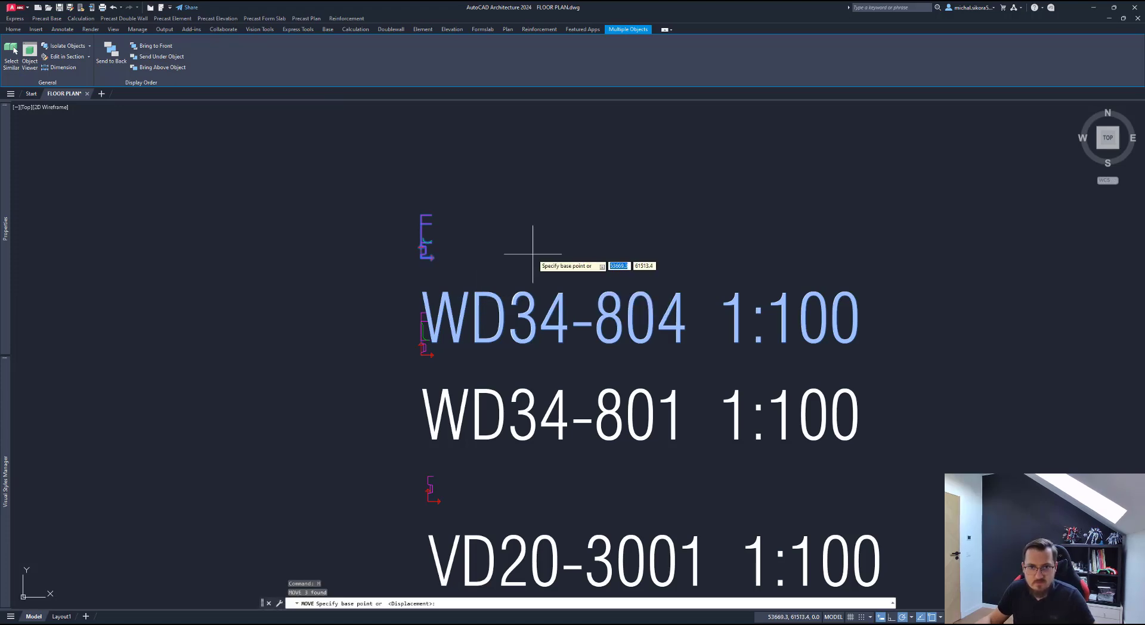
click(527, 251)
click(538, 191)
key(Escape)
Step: Begin a new reinforcement bar for the WD34-804 endcap with a bar dimension of 10 and an offset of 20
mouse_move(538, 190)
middle_down()
mouse_move(545, 243)
mouse_move(608, 223)
middle_up()
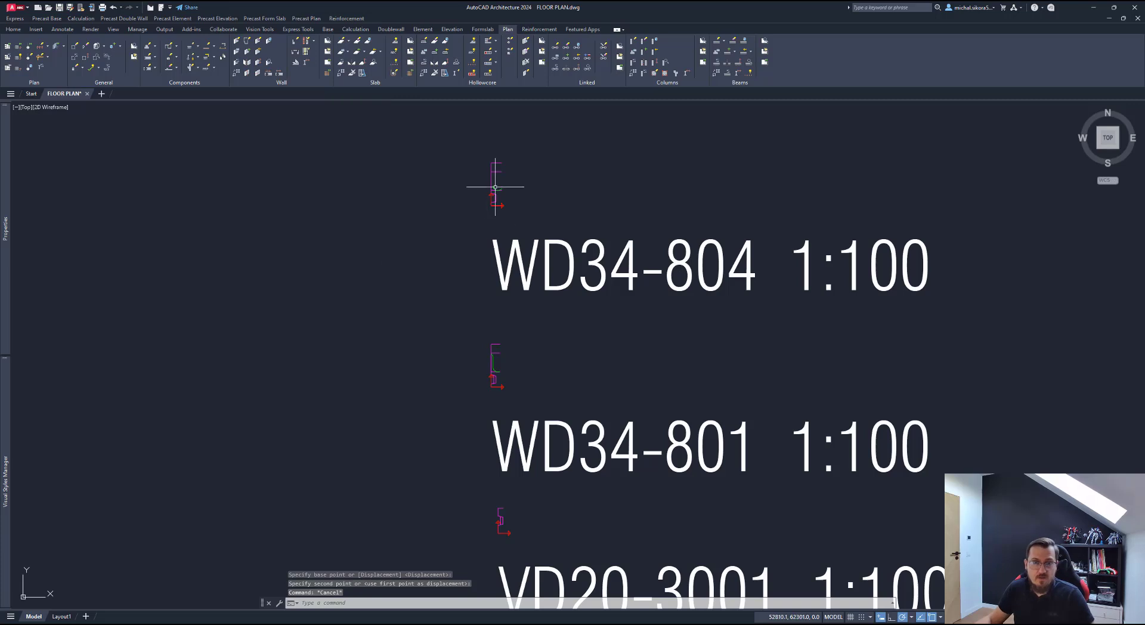
middle_drag(498, 184, 514, 196)
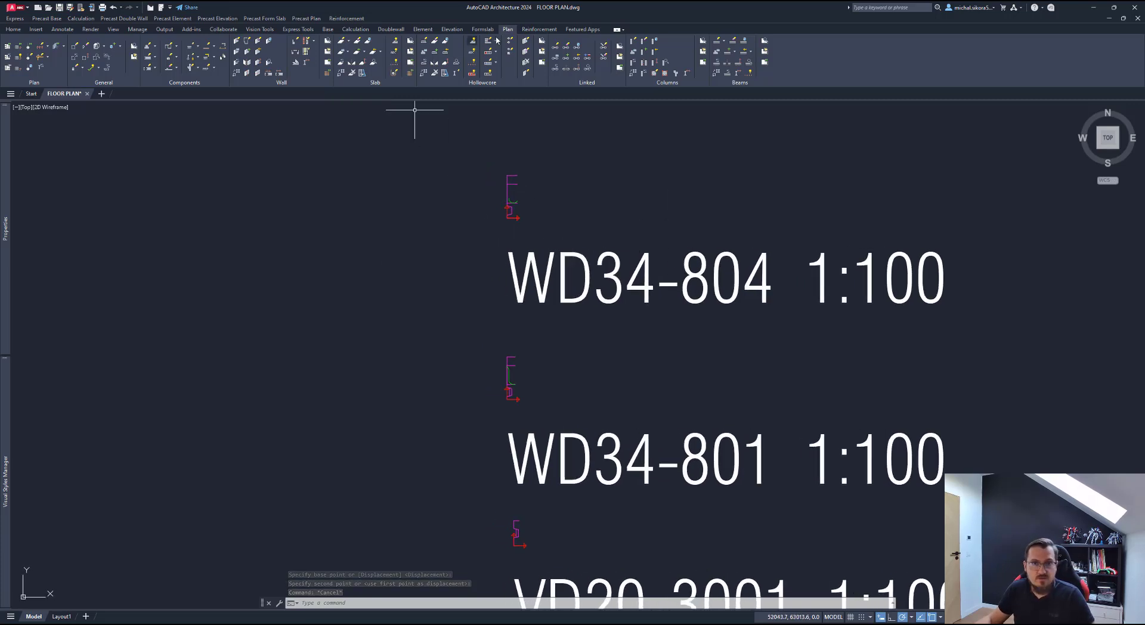
click(539, 29)
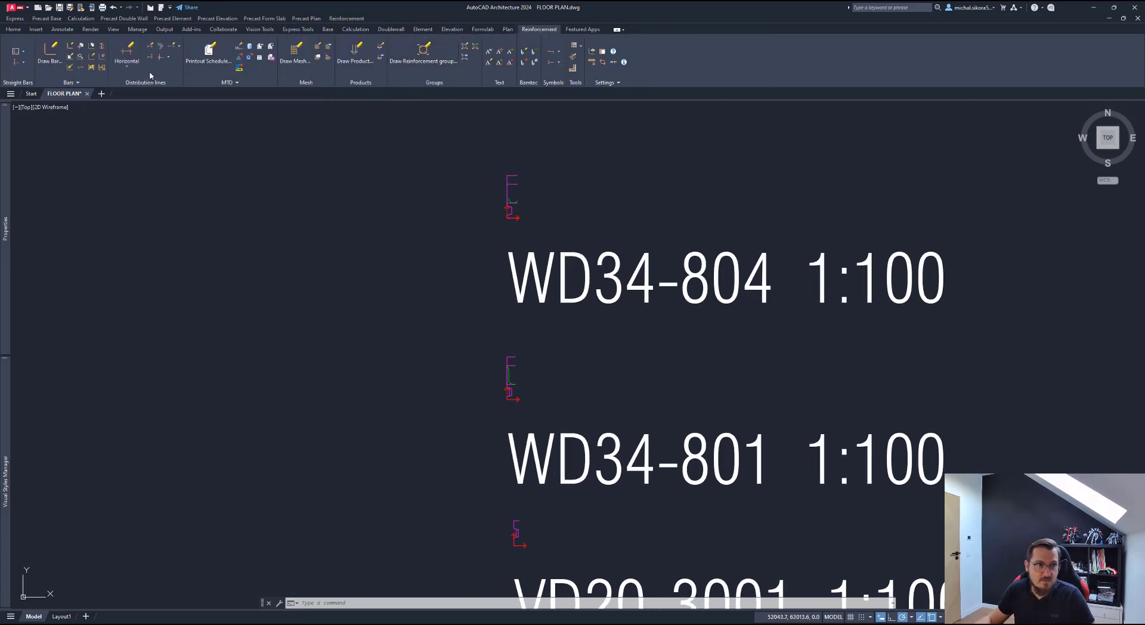
click(74, 47)
scroll(537, 197, up, 6)
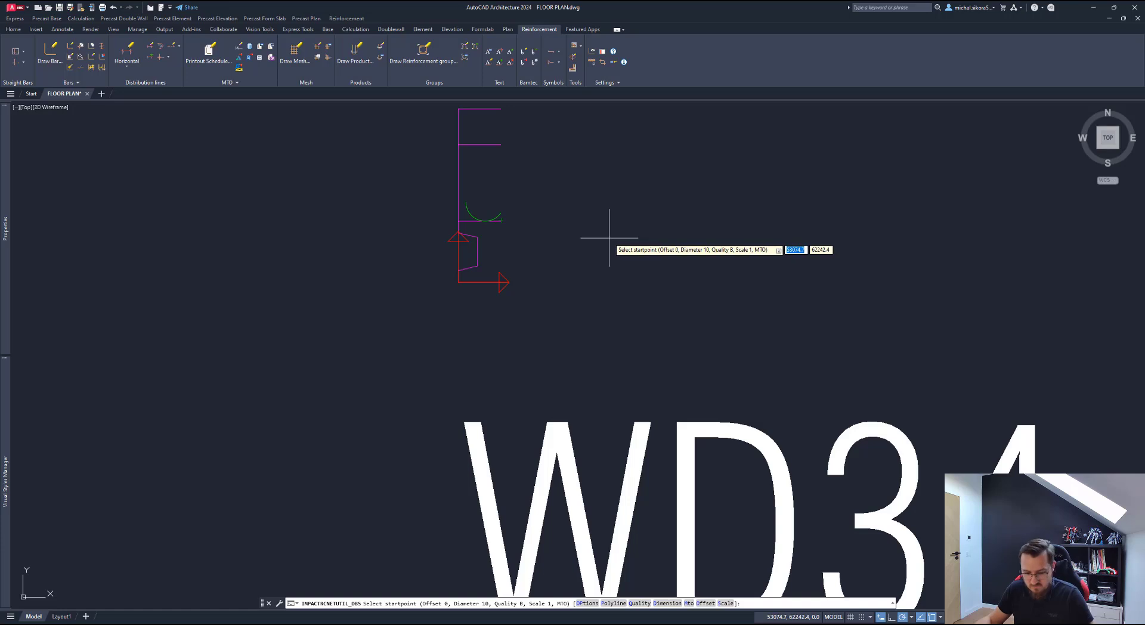
text(d)
key(Return)
text(10)
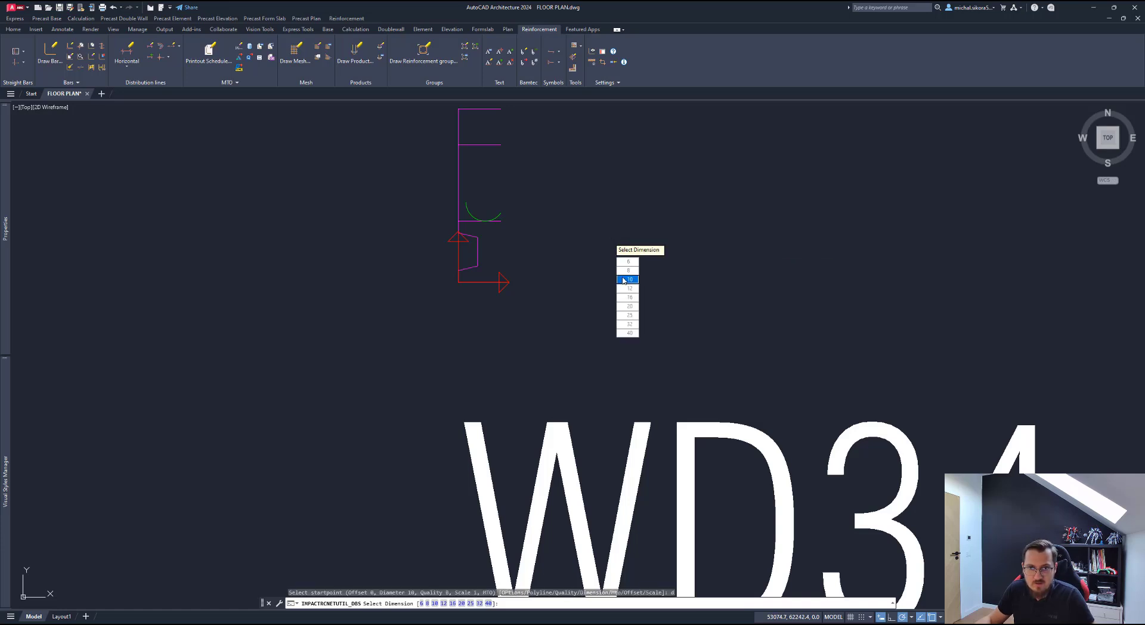
key(Return)
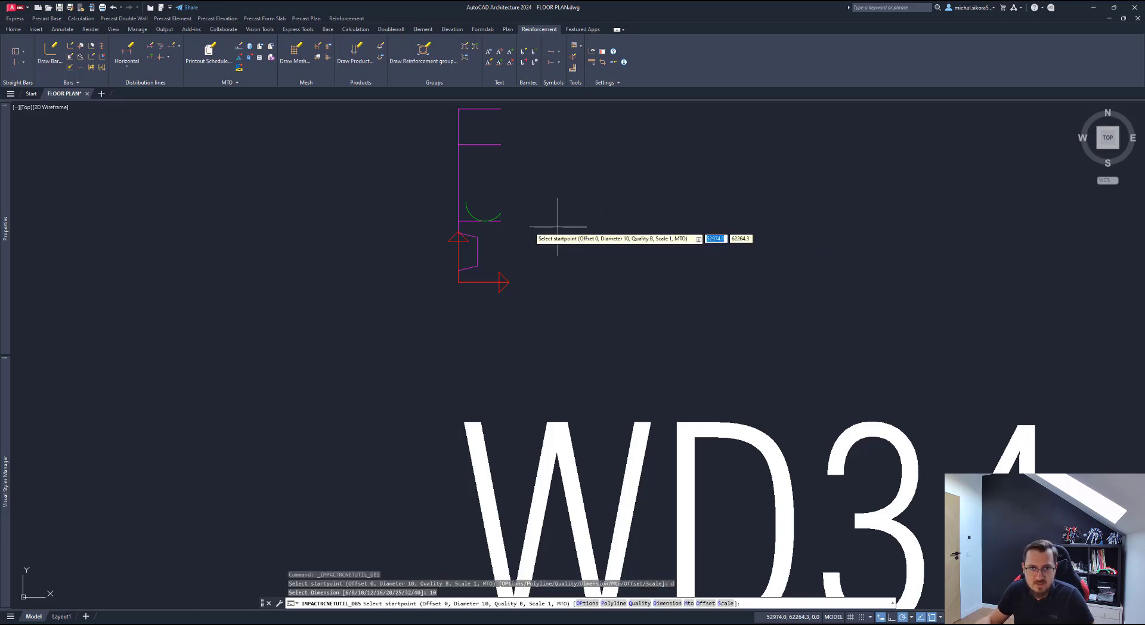
text(o)
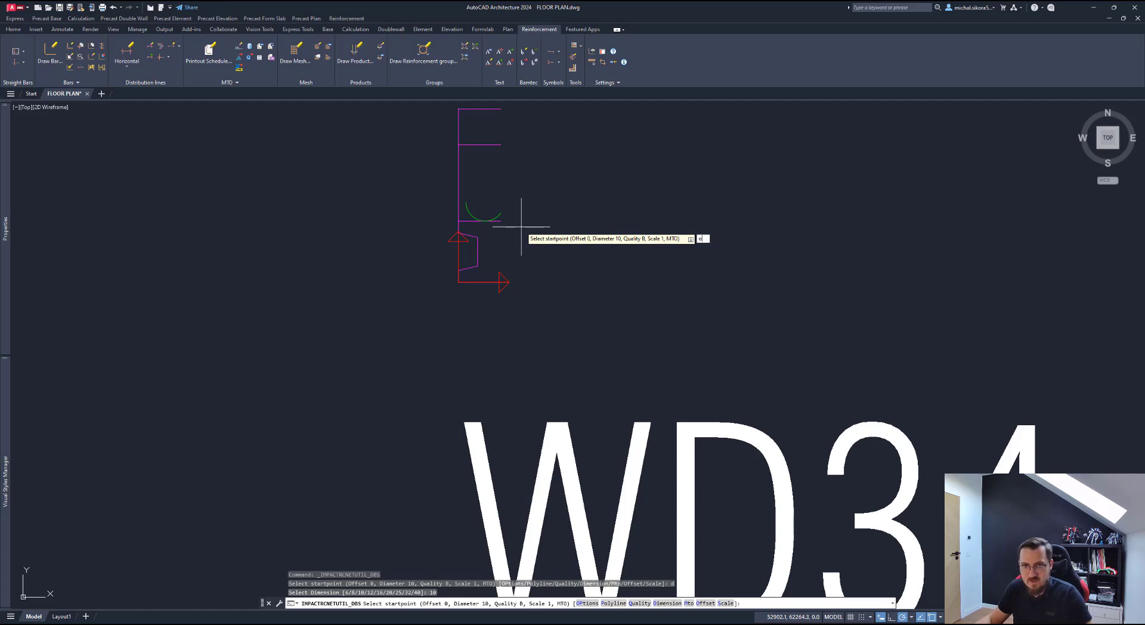
key(Return)
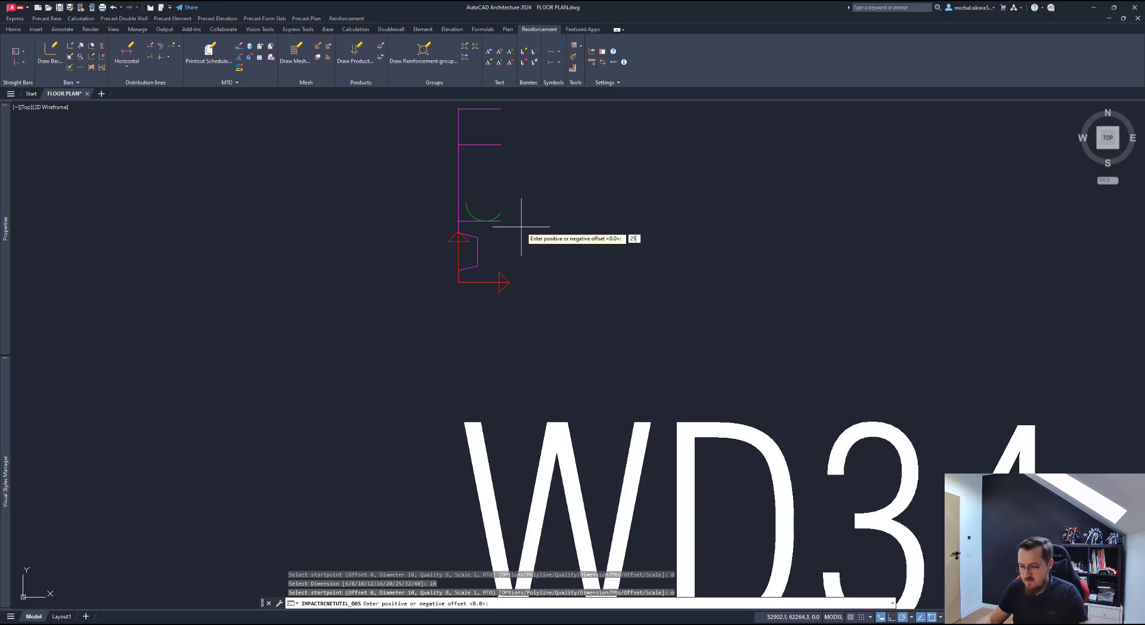
key(Return)
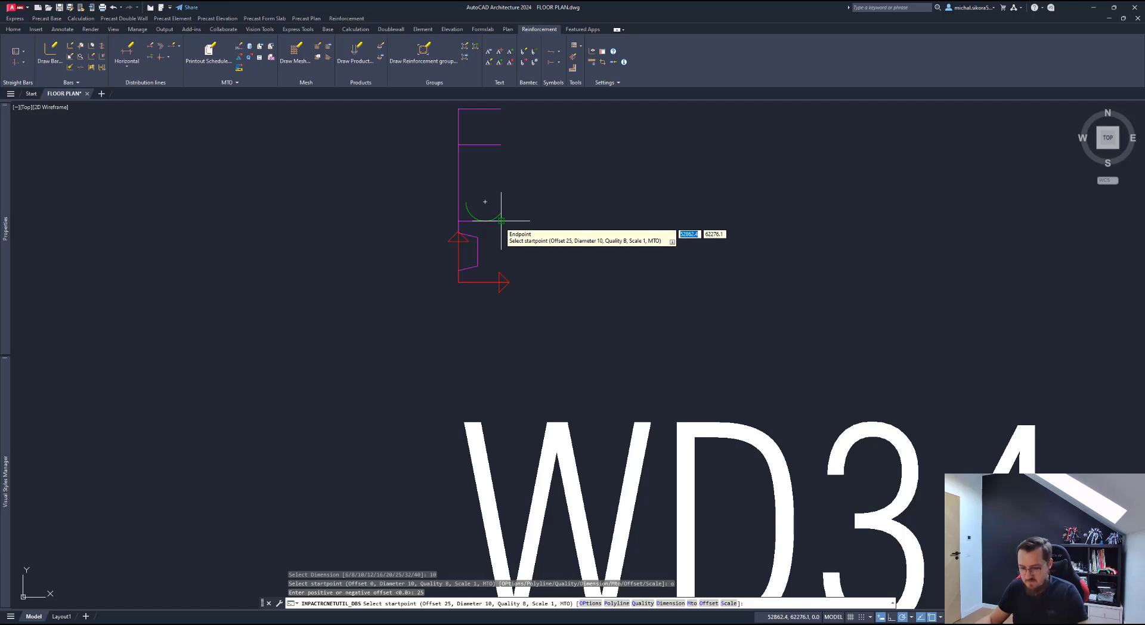
text(o)
key(Return)
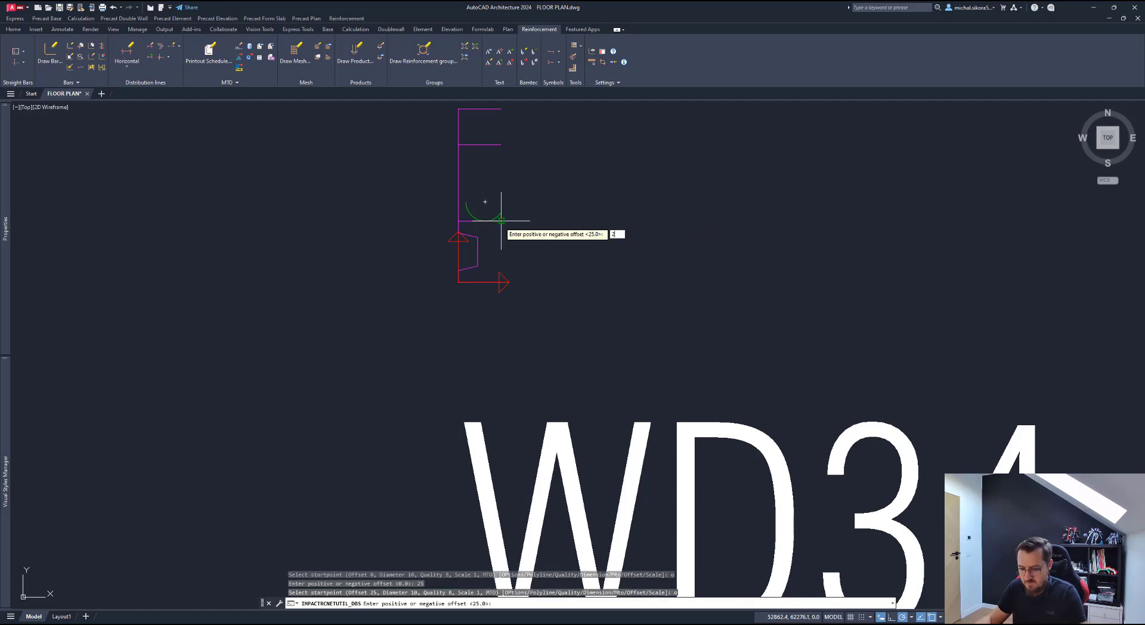
key(Return)
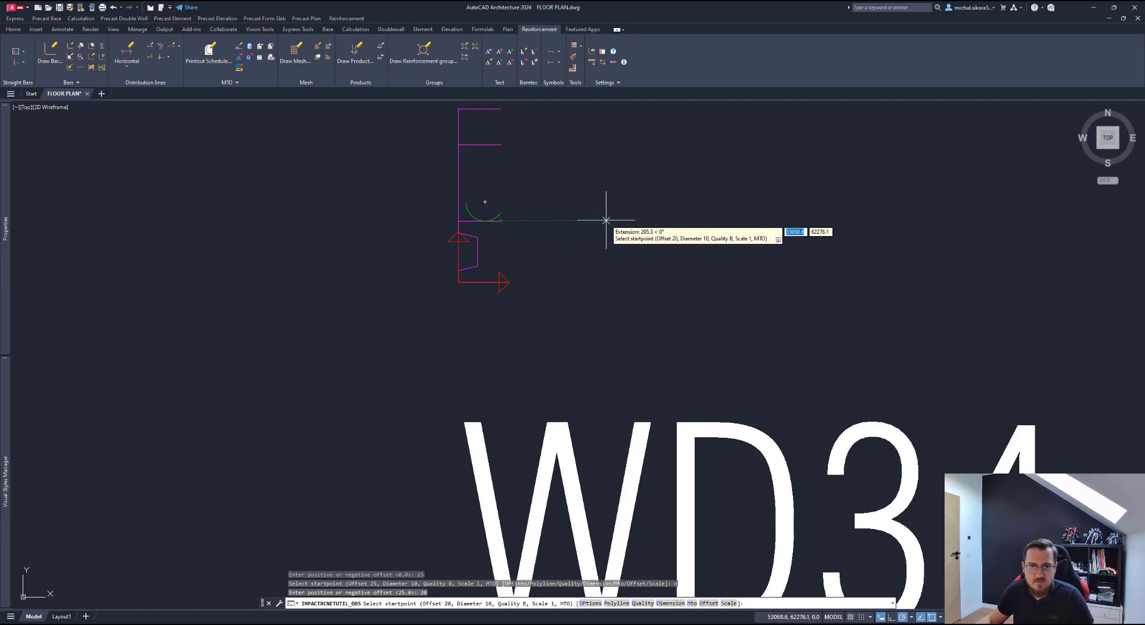
Step: Draw a U-shaped bar around the joint recess at the WD34-804 endcap's origin, with both legs running into the wall
click(484, 222)
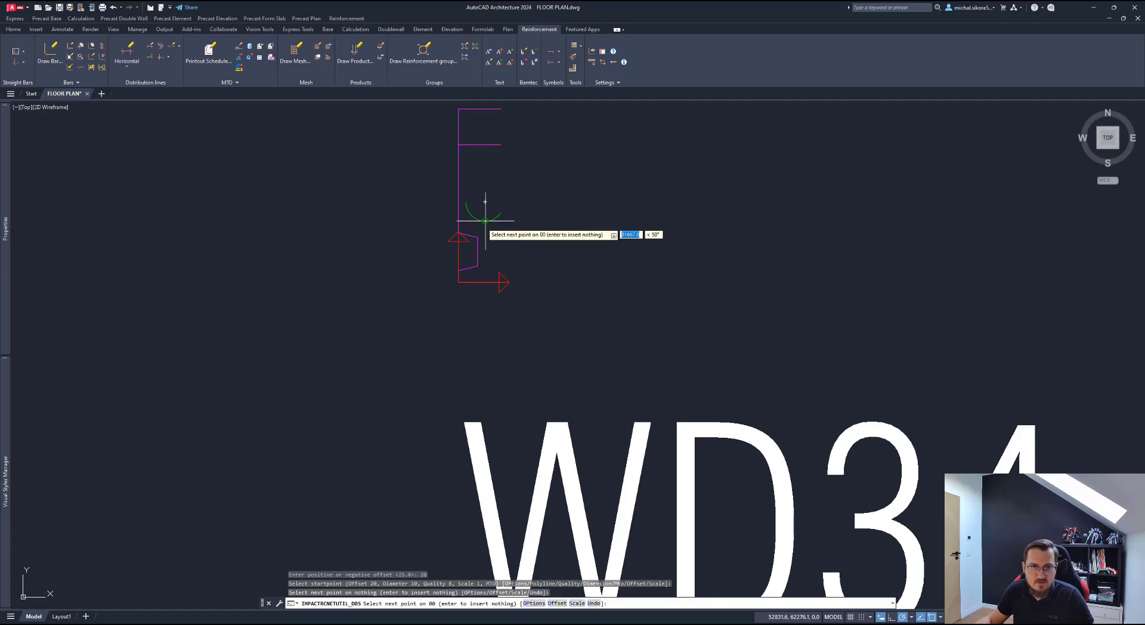
click(478, 223)
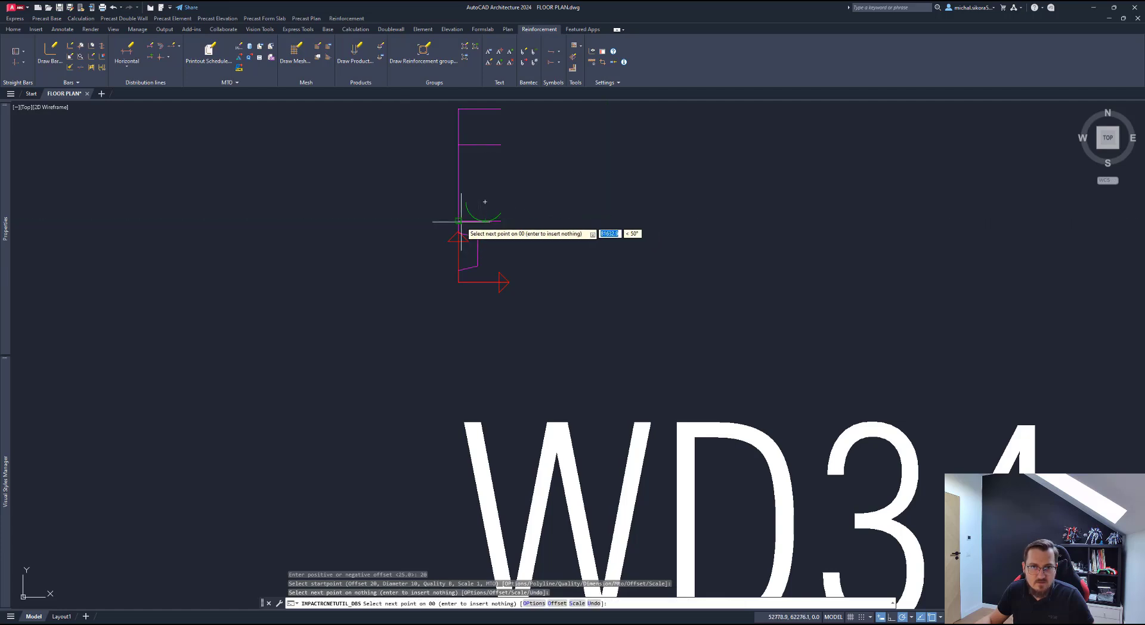
click(458, 281)
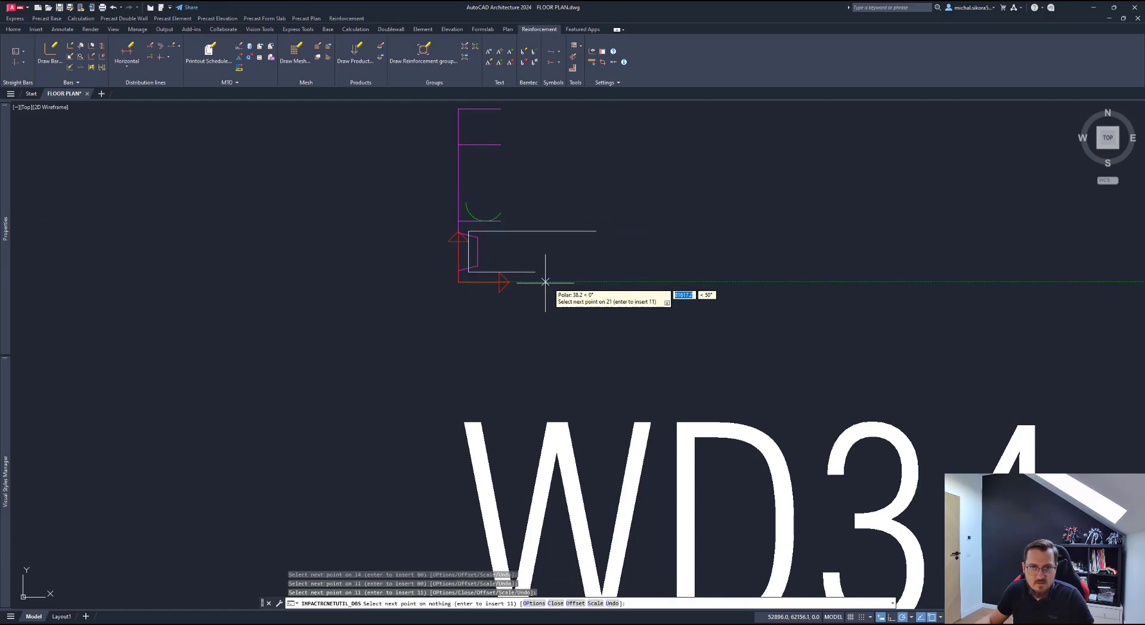
click(591, 286)
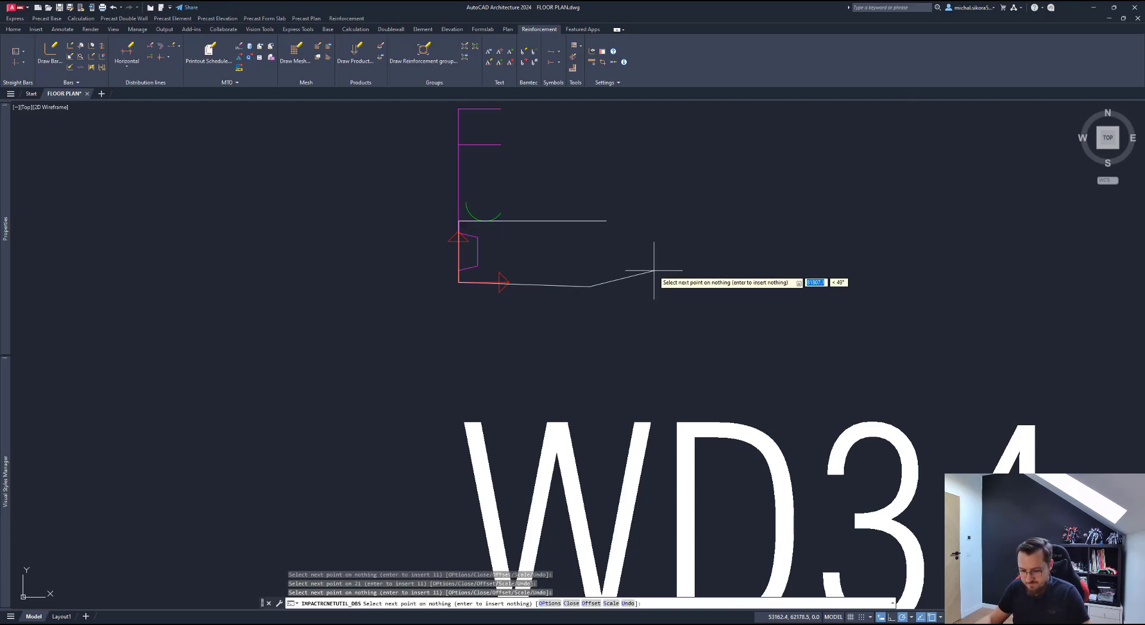
click(663, 282)
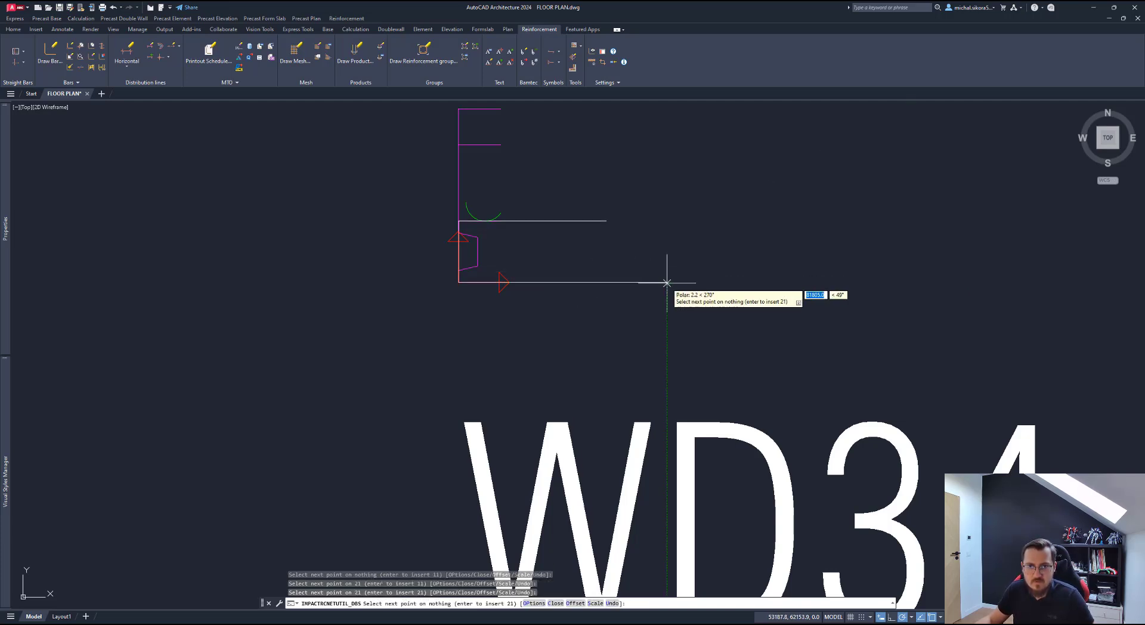
key(Return)
scroll(597, 307, down, 2)
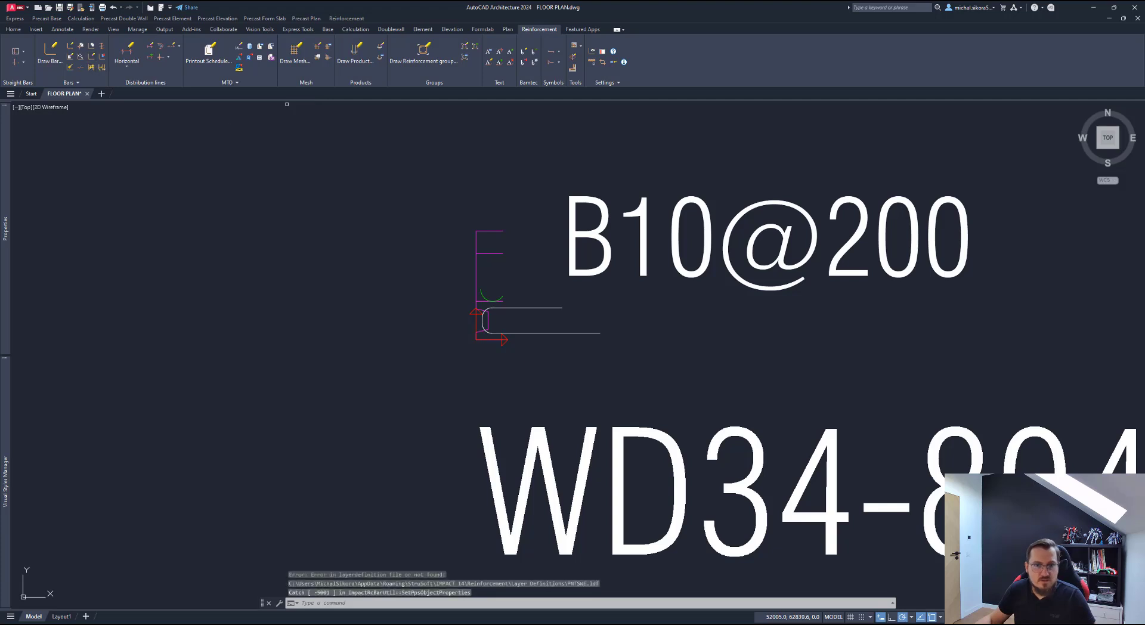
Step: Edit the new U-bar and set its leg measurements A and C to 400
double_click(525, 309)
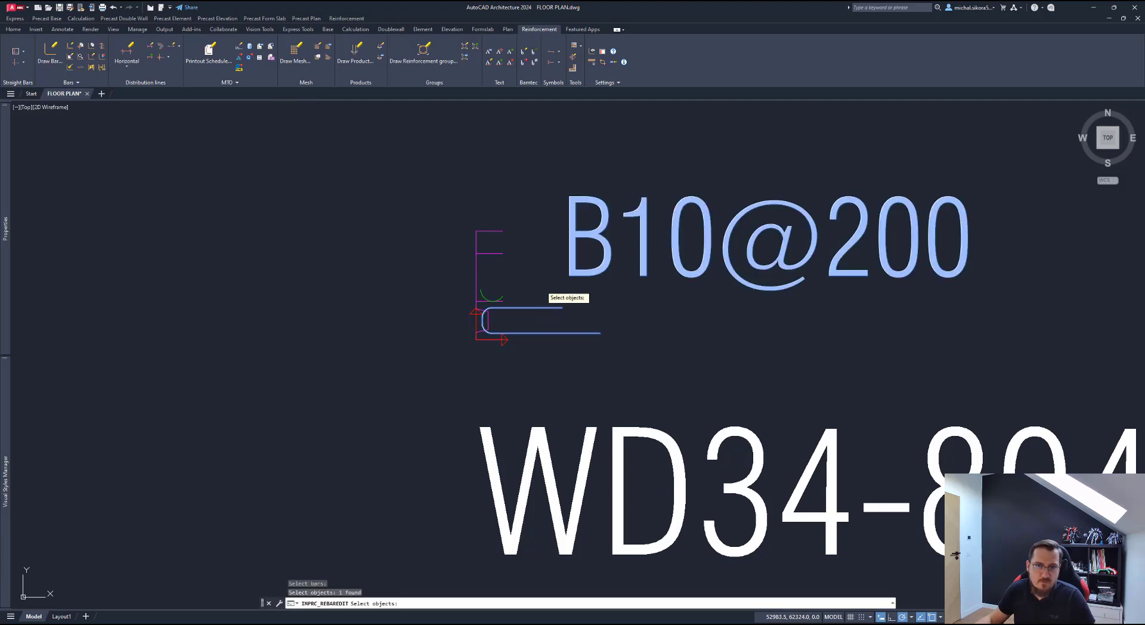
key(Return)
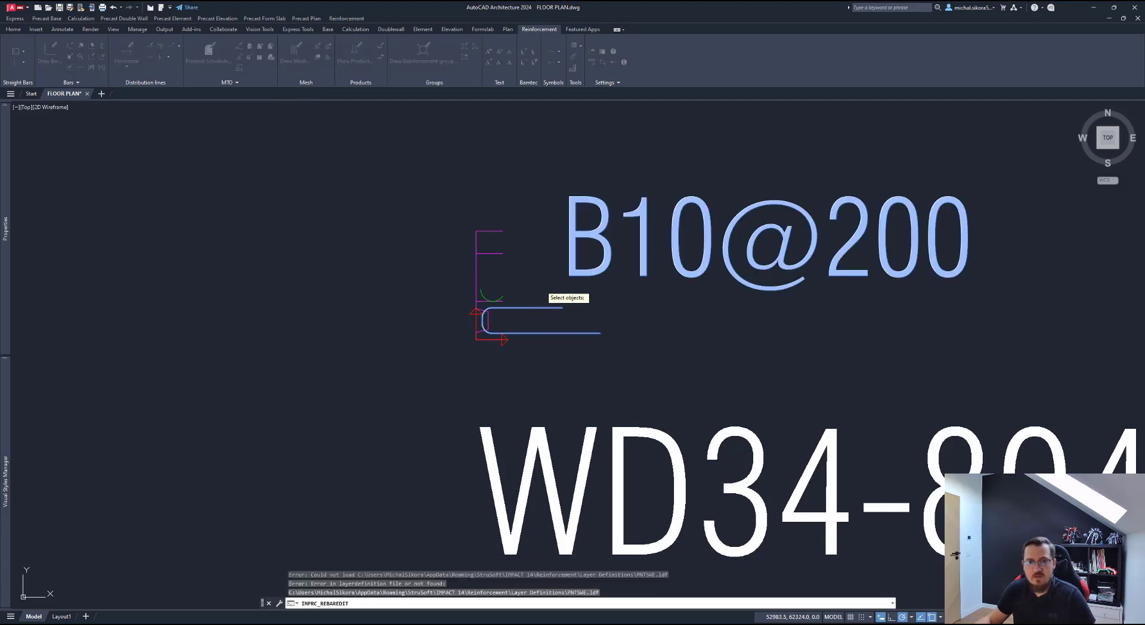
click(585, 268)
click(583, 269)
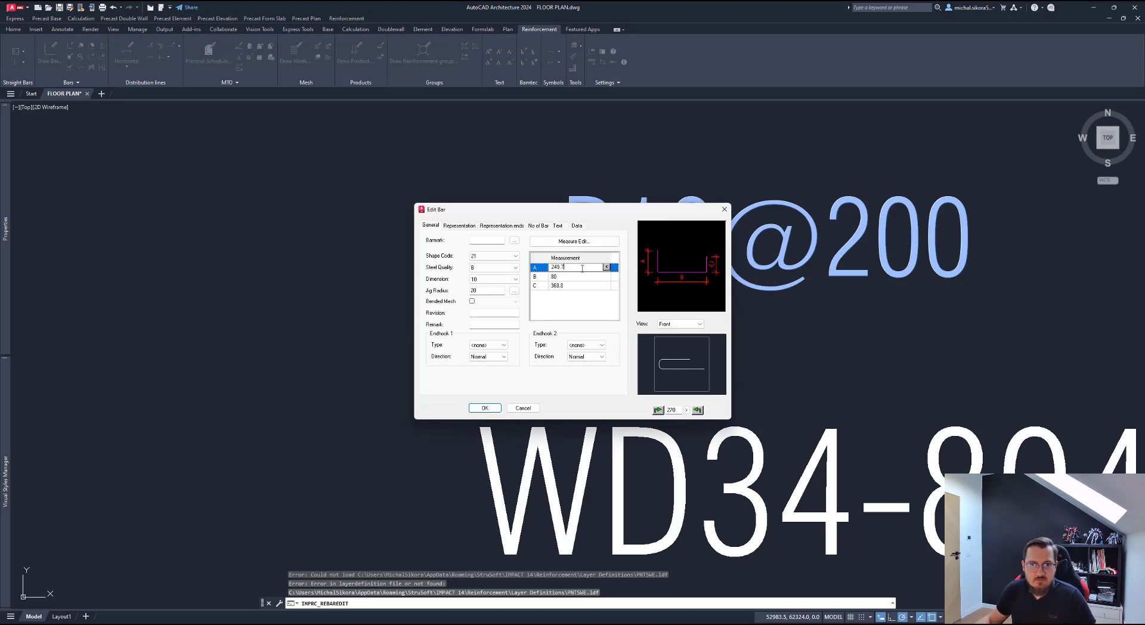
key(BackSpace)
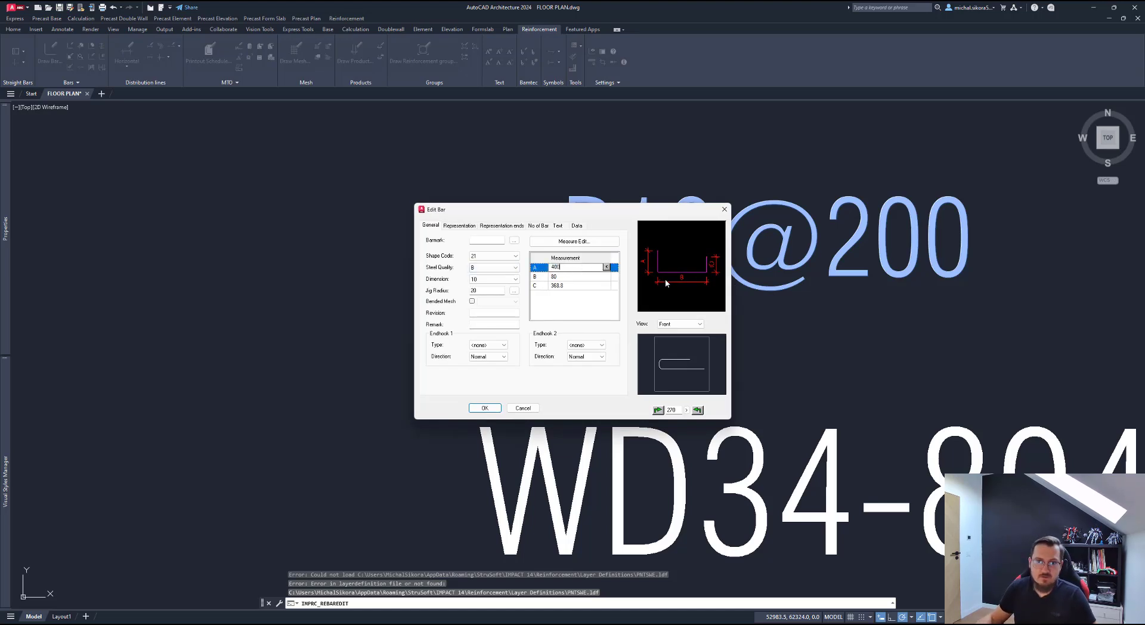
key(Return)
double_click(567, 285)
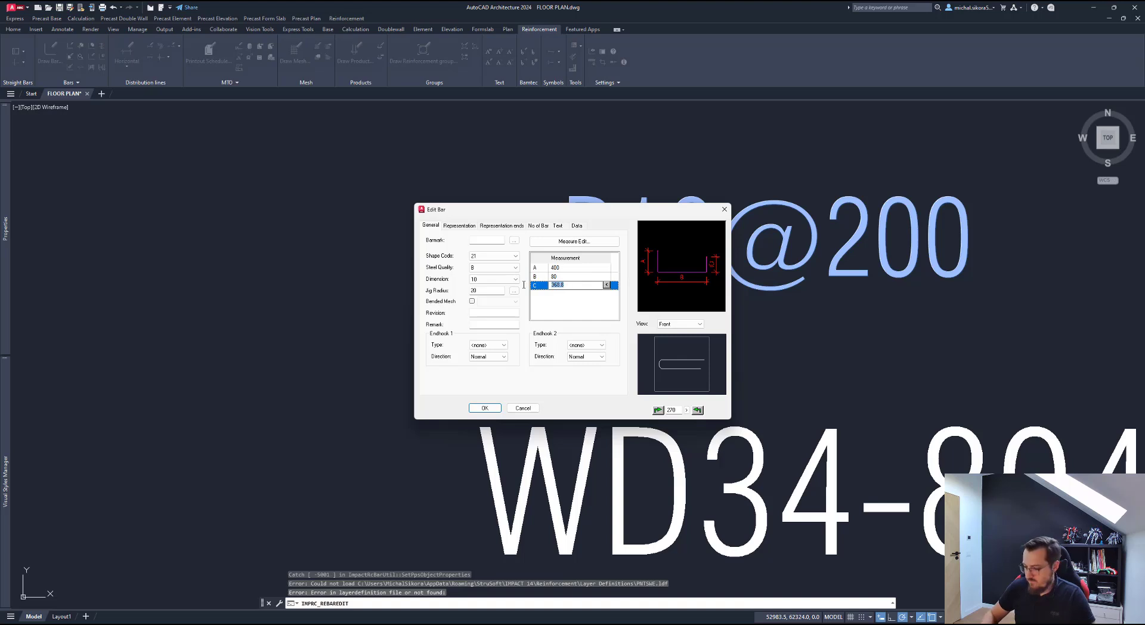
click(574, 276)
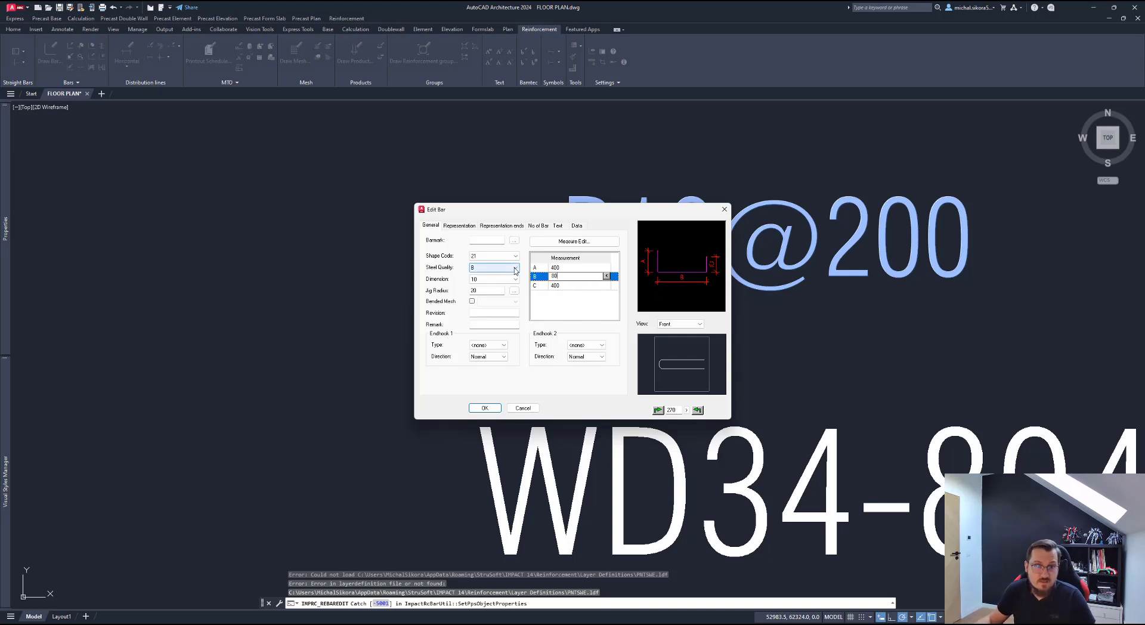
Step: Set the bar's text designation style to none and review its representation and general settings
click(538, 226)
click(558, 225)
click(516, 243)
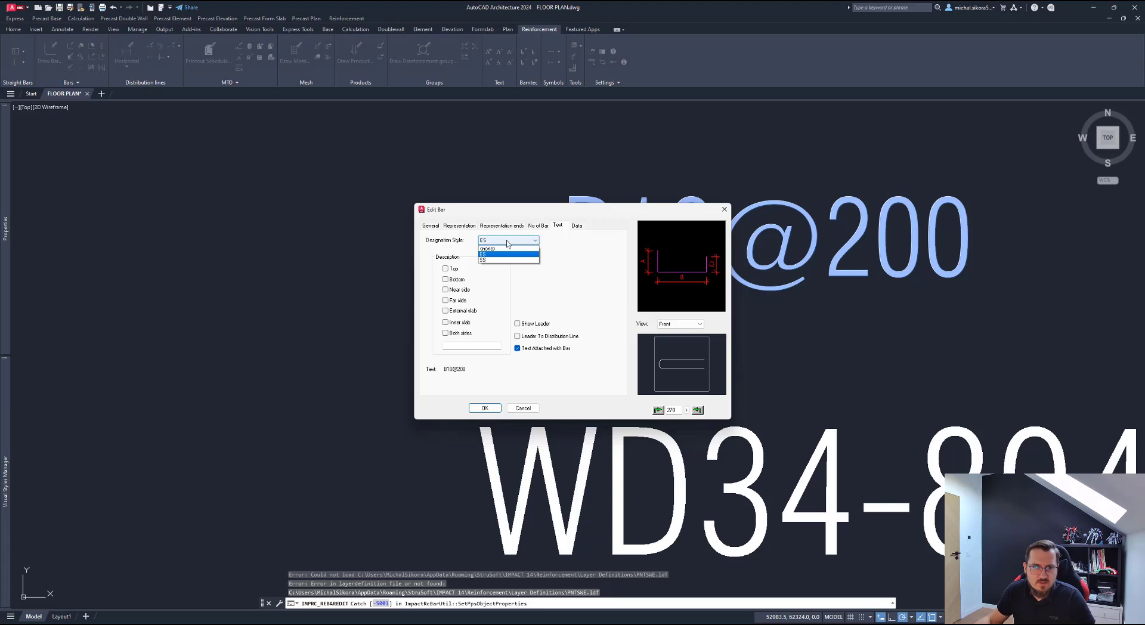
click(507, 248)
click(499, 226)
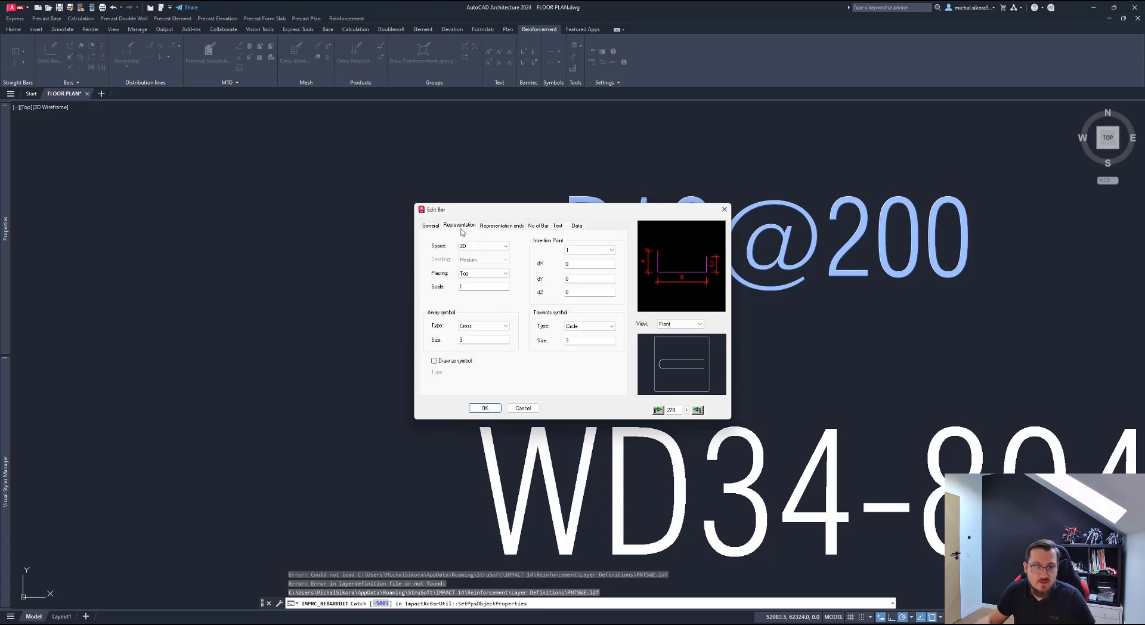
click(431, 225)
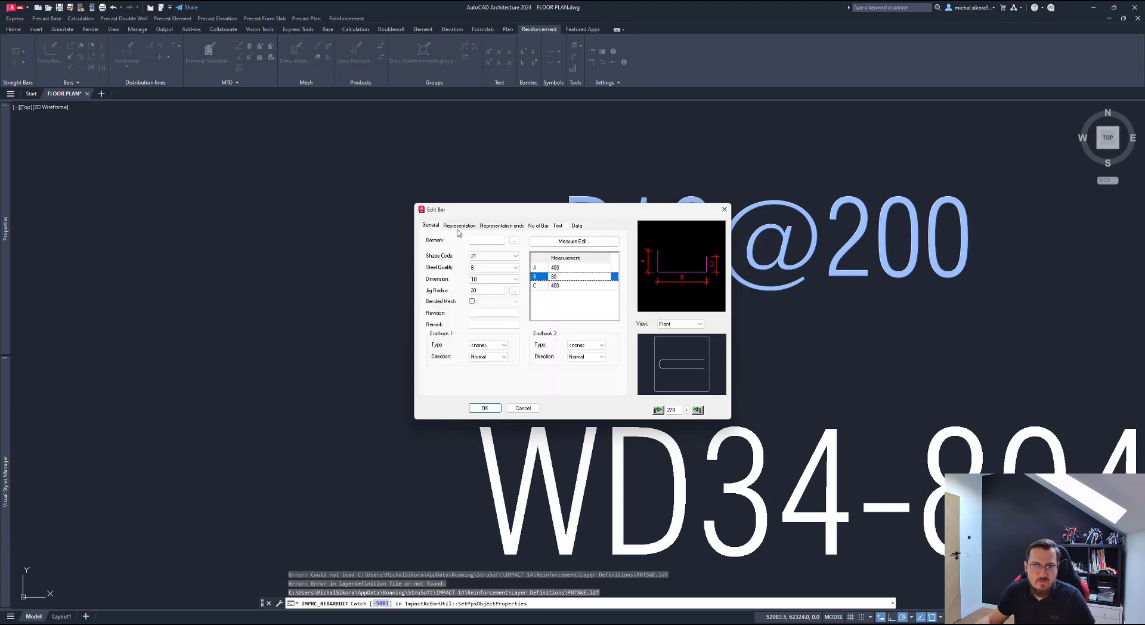
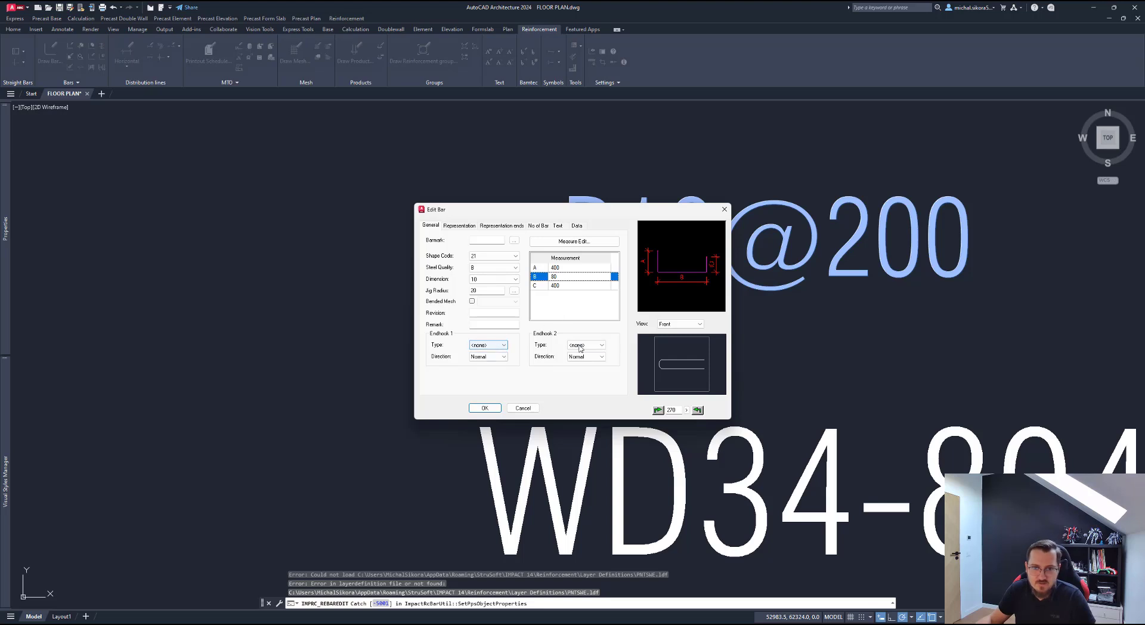
click(489, 346)
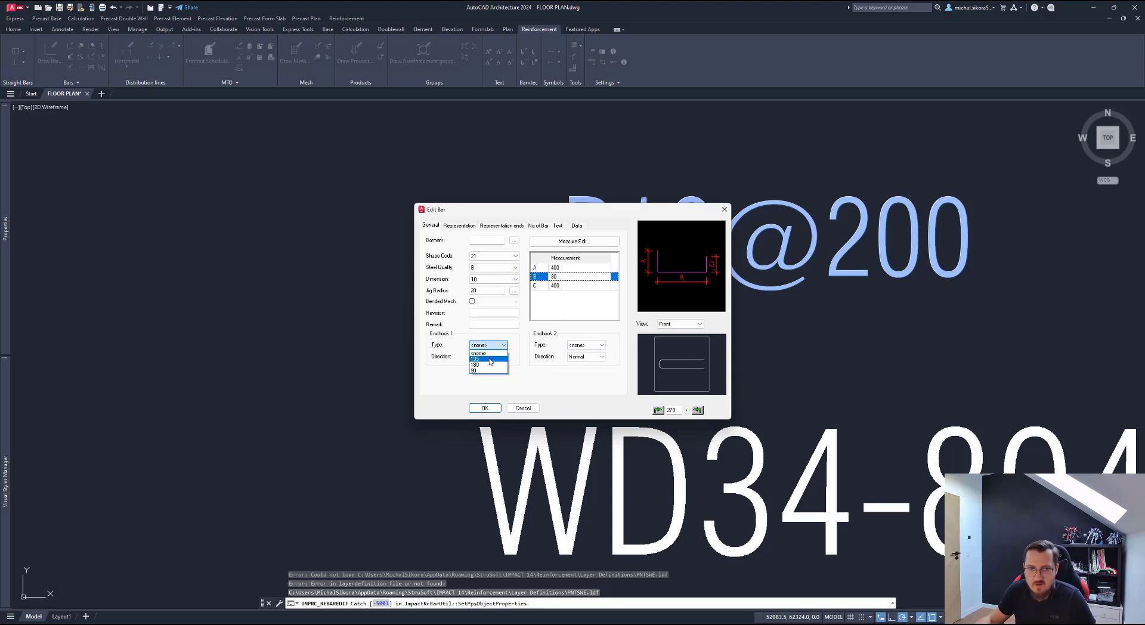
click(490, 359)
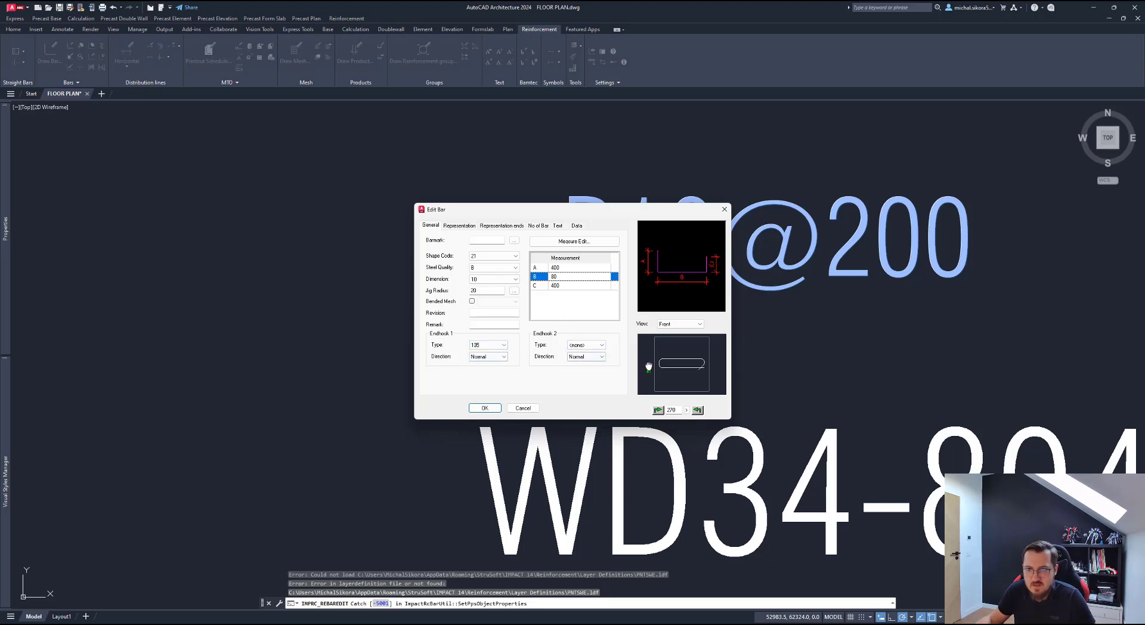
click(501, 345)
click(486, 353)
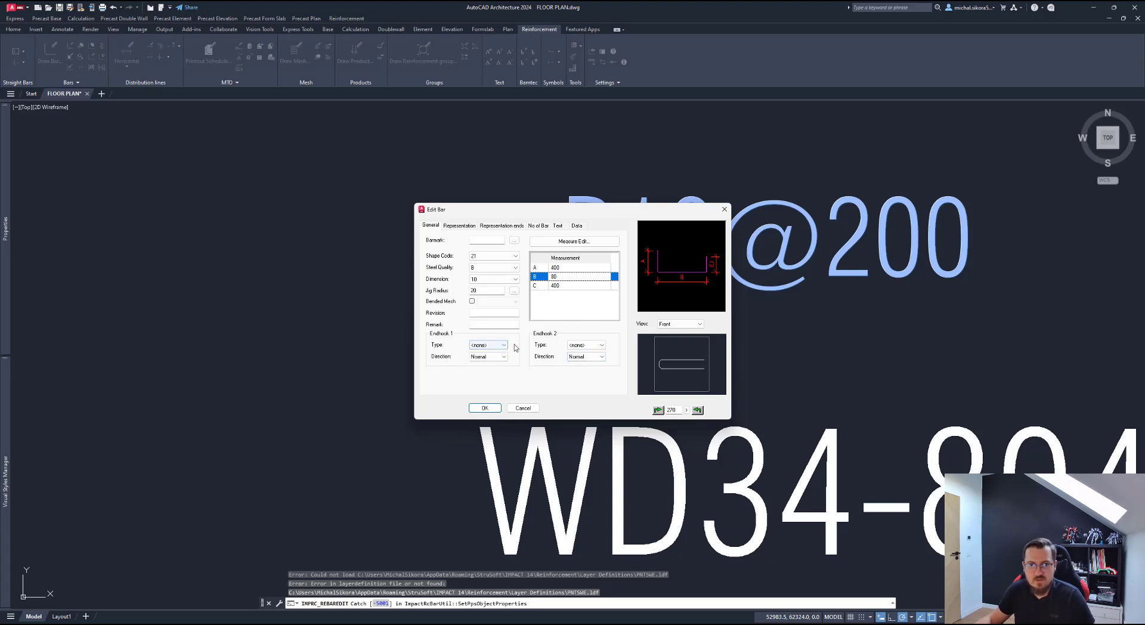
Step: Apply the bar edits and move the U-bar so the middle of its bend lies on the recess's inner vertical line
click(484, 409)
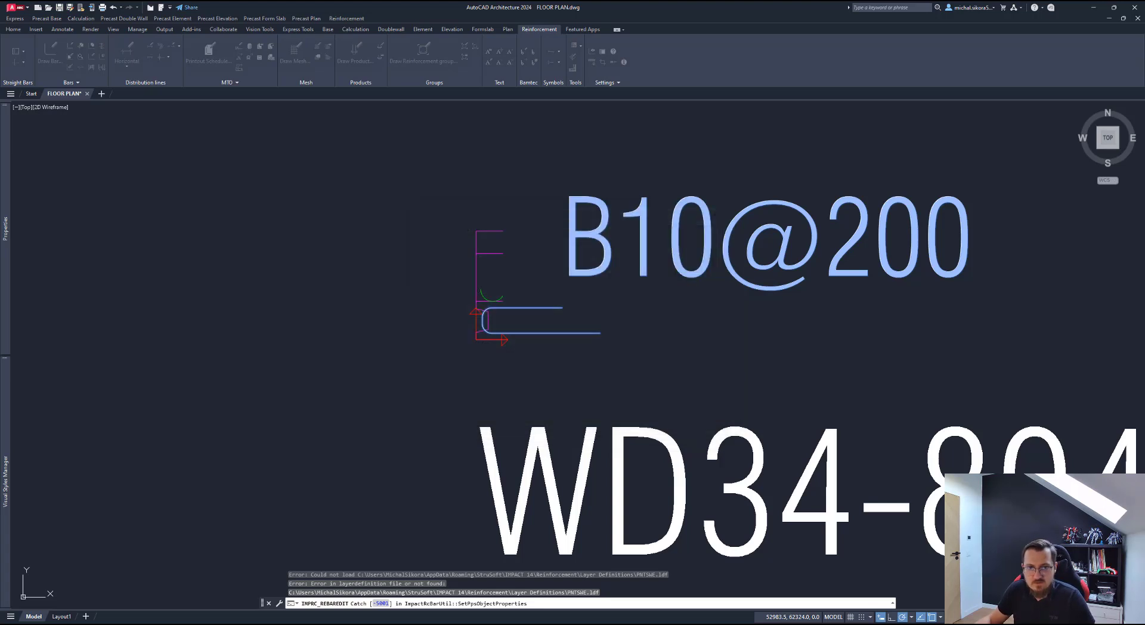
scroll(463, 330, up, 2)
click(420, 325)
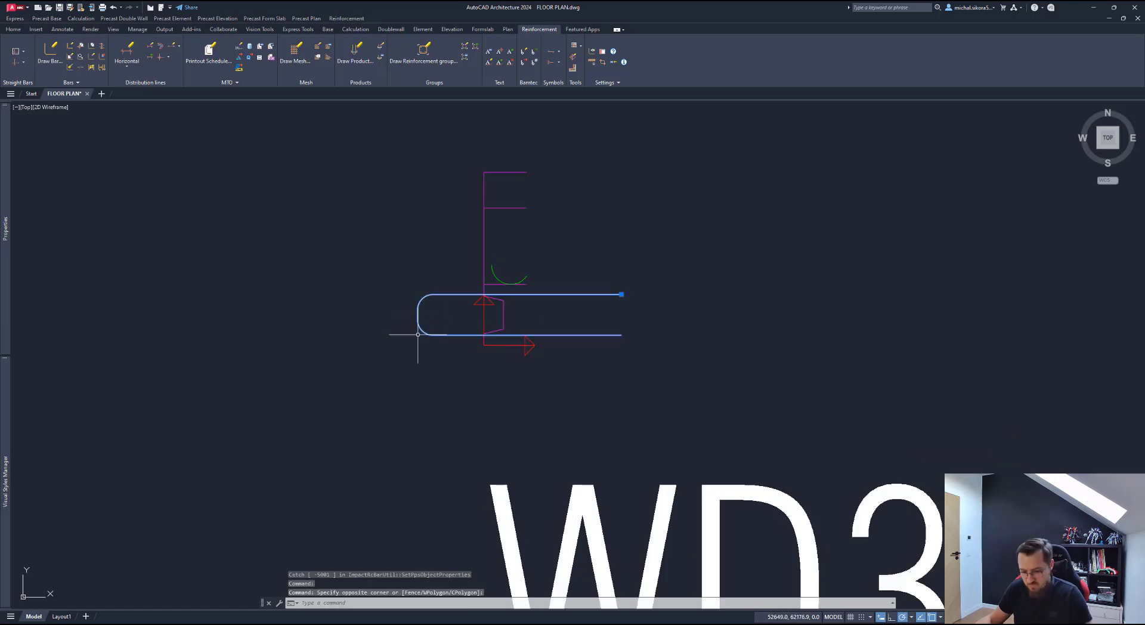
text(m)
key(Return)
click(419, 316)
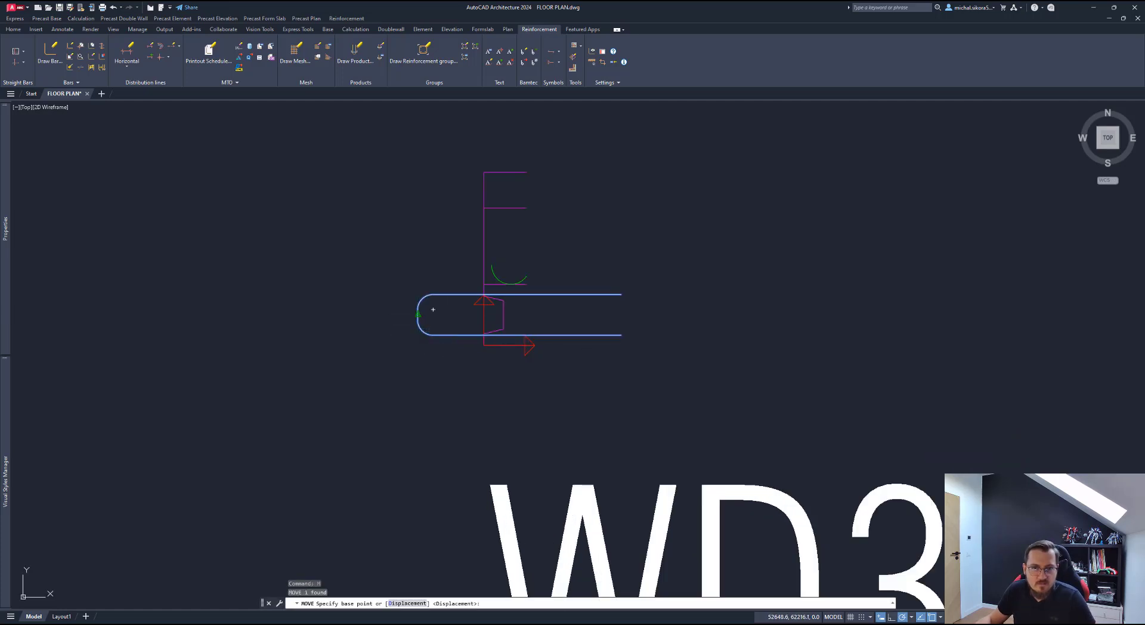
click(504, 314)
Step: Move the U-bar at the WD34-804 endcap 20 farther into the wall, away from the recess's inner line
drag(511, 286, 530, 319)
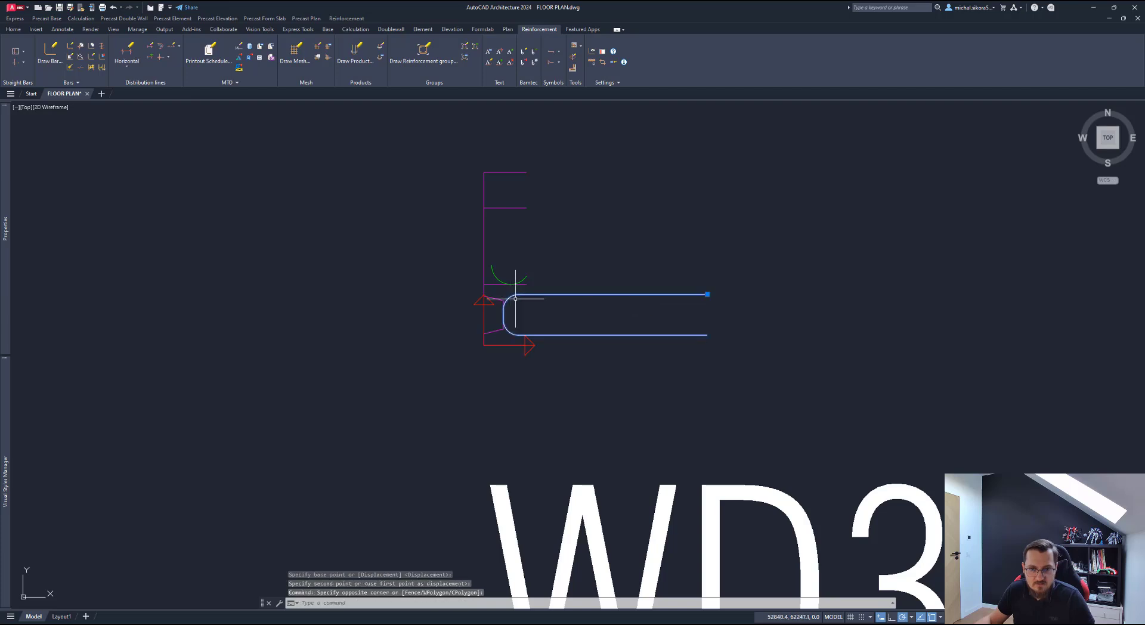
text(m)
key(Return)
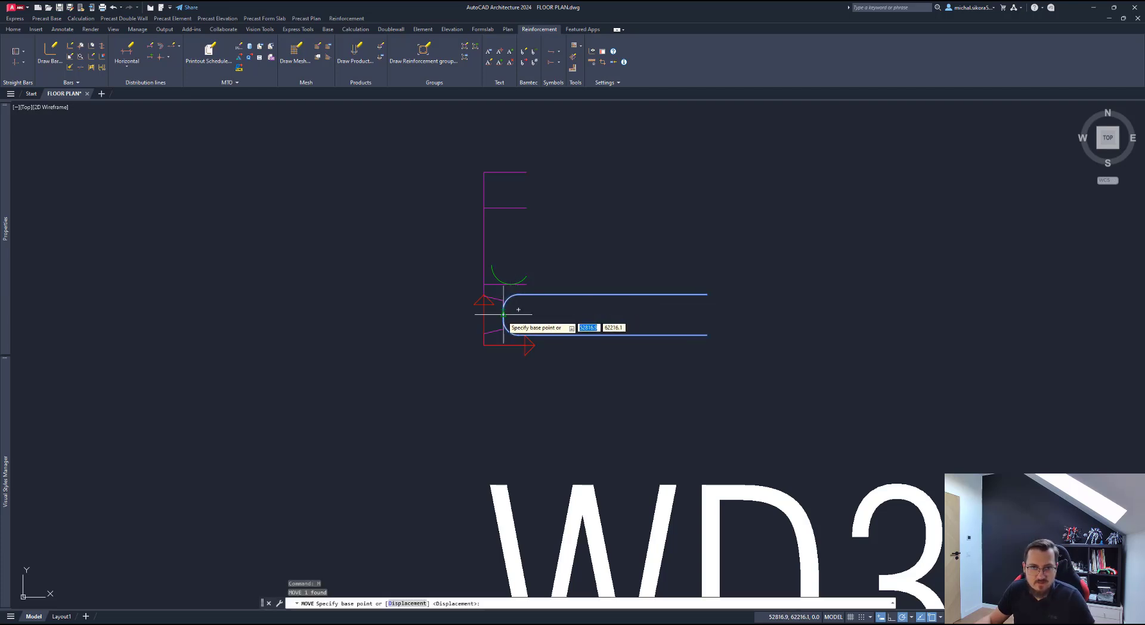
click(504, 315)
text(20)
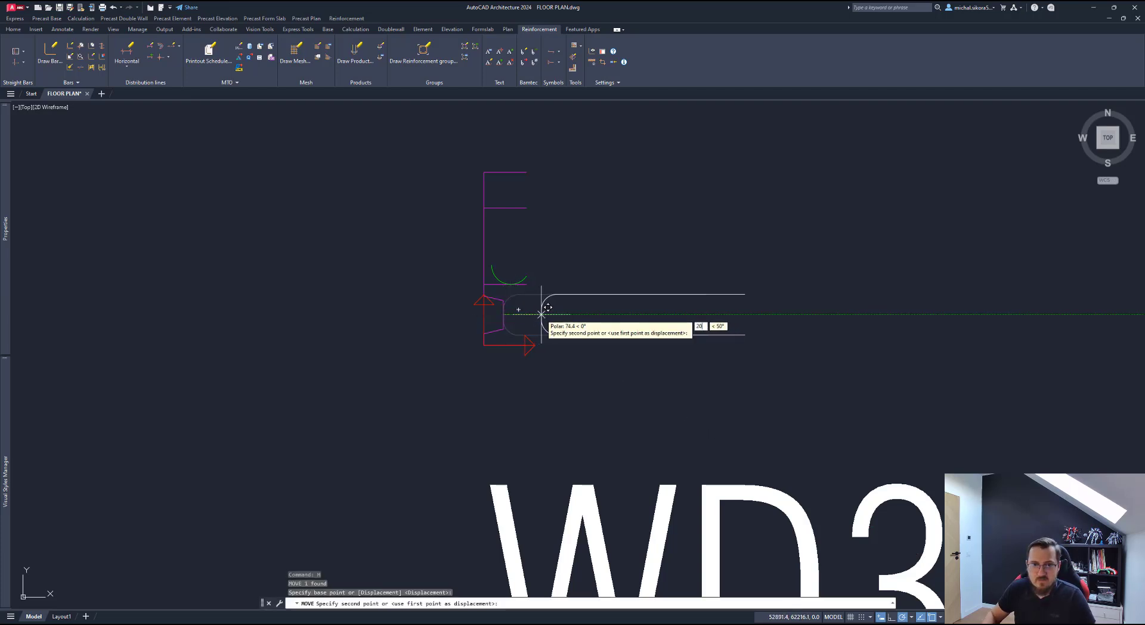
key(Return)
scroll(542, 305, down, 5)
Step: Copy the U-bar to the clipboard using the WD34-804 endcap's origin as the base point
click(575, 316)
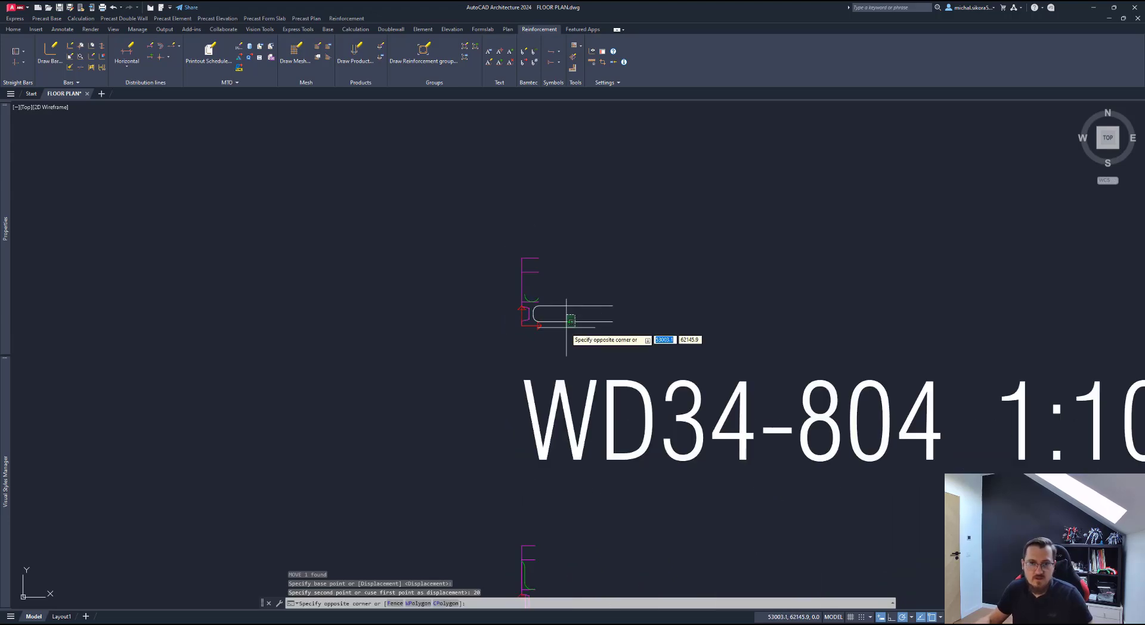
scroll(525, 325, up, 4)
click(524, 331)
key(ctrl+shift+c)
click(525, 327)
scroll(510, 357, down, 4)
Step: Paste the copied U-bar at the origin of the WD34-801 endcap
middle_drag(516, 438, 518, 384)
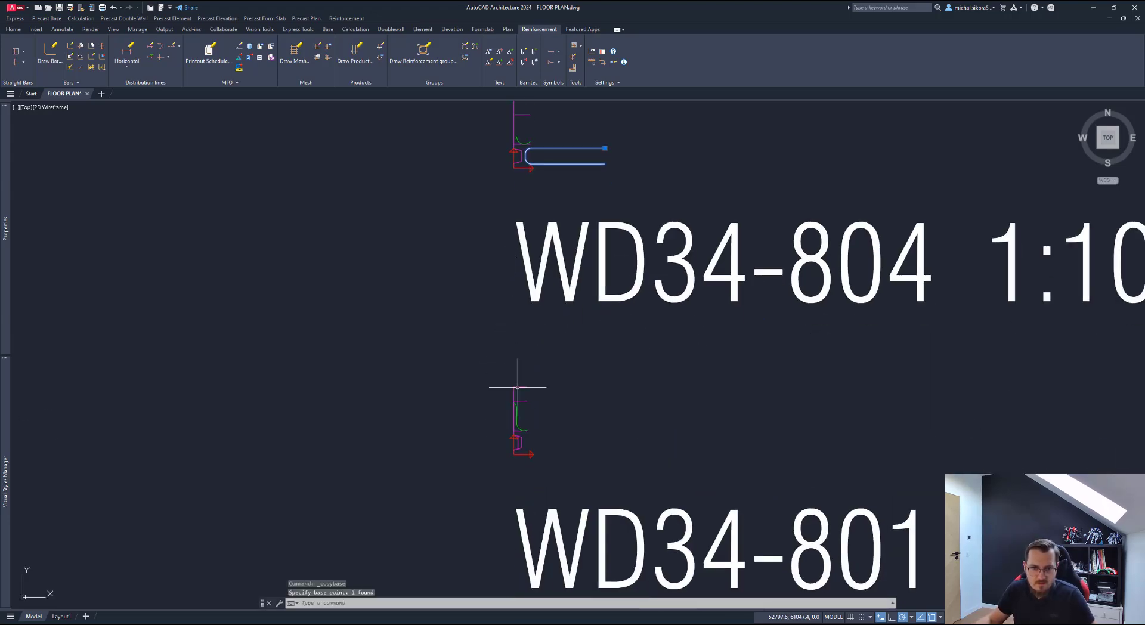
key(ctrl+v)
scroll(505, 467, up, 5)
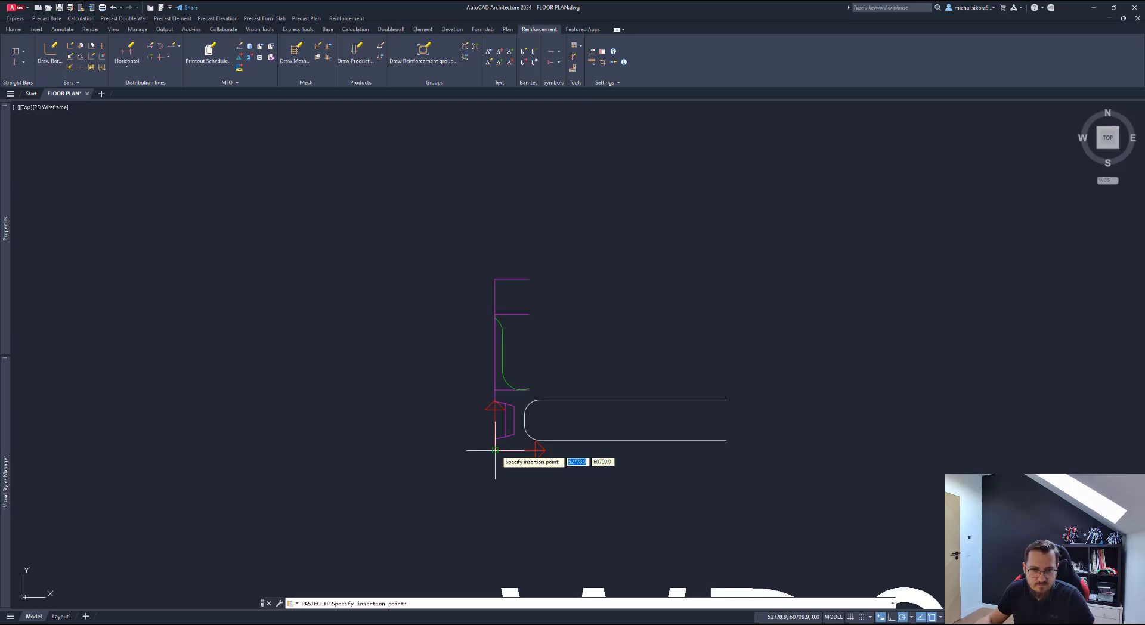
click(501, 453)
scroll(583, 409, down, 5)
scroll(575, 340, up, 3)
key(Escape)
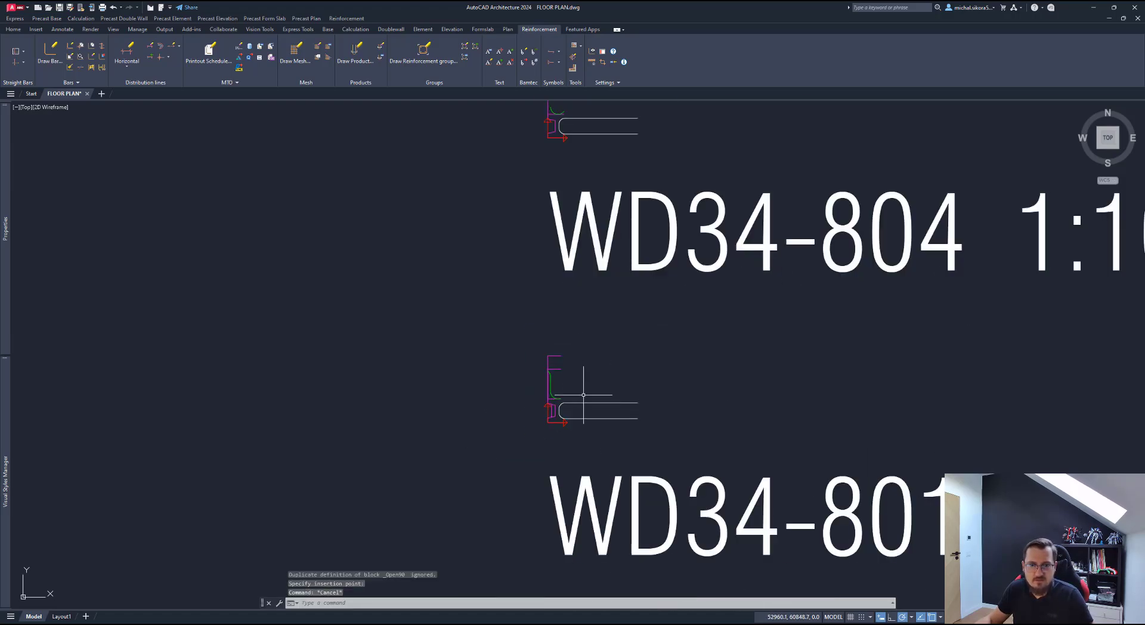
Step: Draw a U-shaped bar in the VD20-3001 endcap along its upper edge, end face and lower edge, with both legs running into the wall
scroll(573, 396, up, 4)
scroll(554, 407, down, 2)
scroll(554, 406, down, 2)
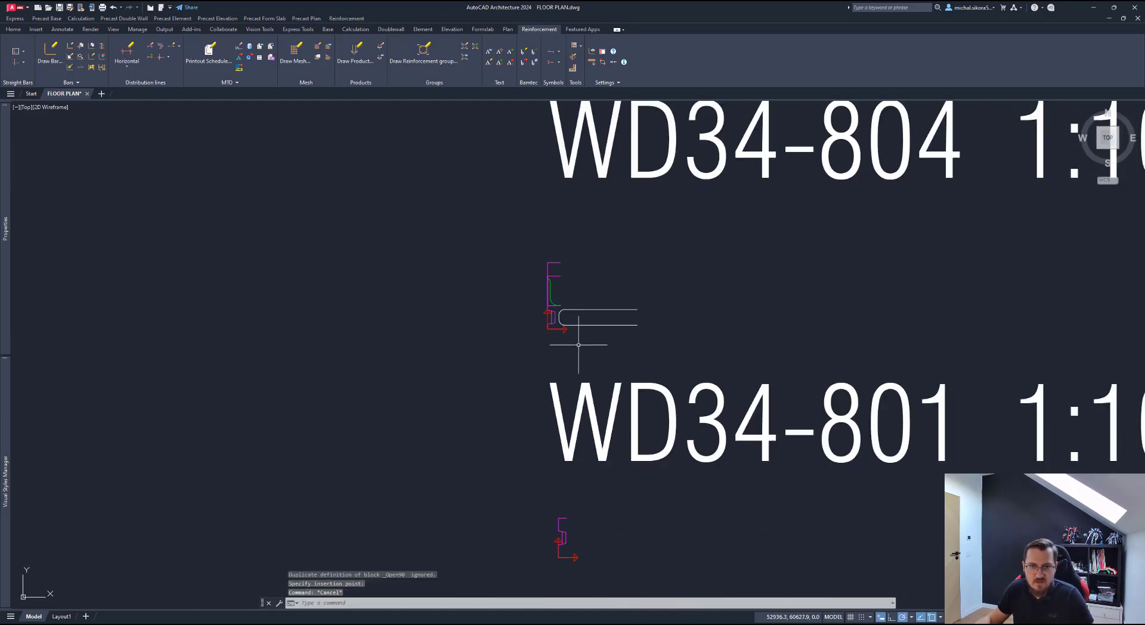
middle_drag(603, 387, 602, 316)
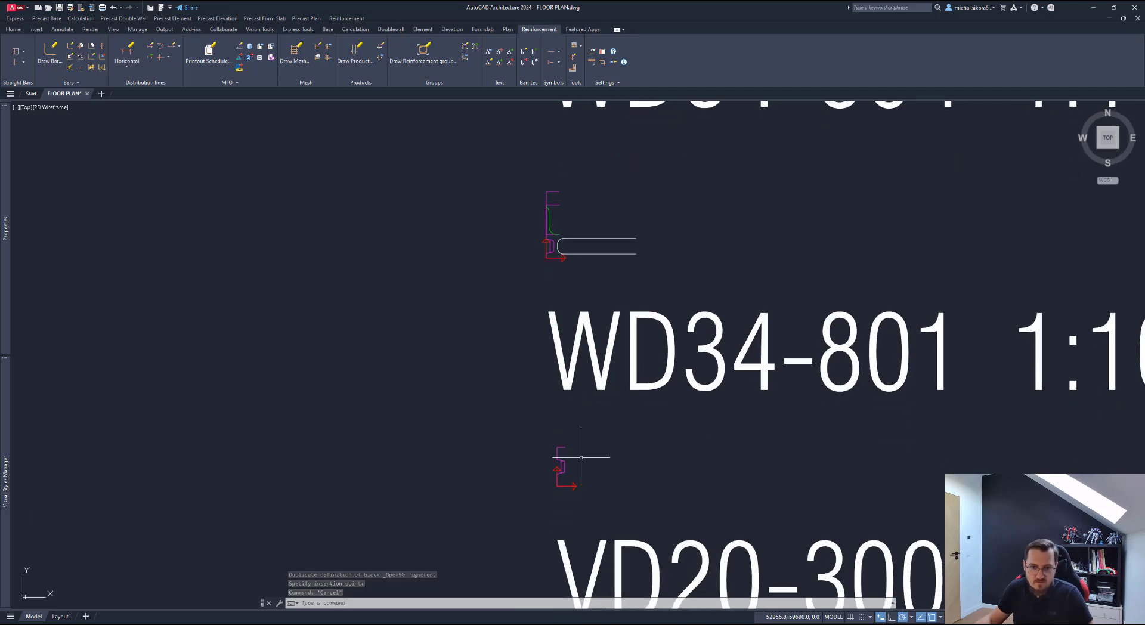
click(77, 52)
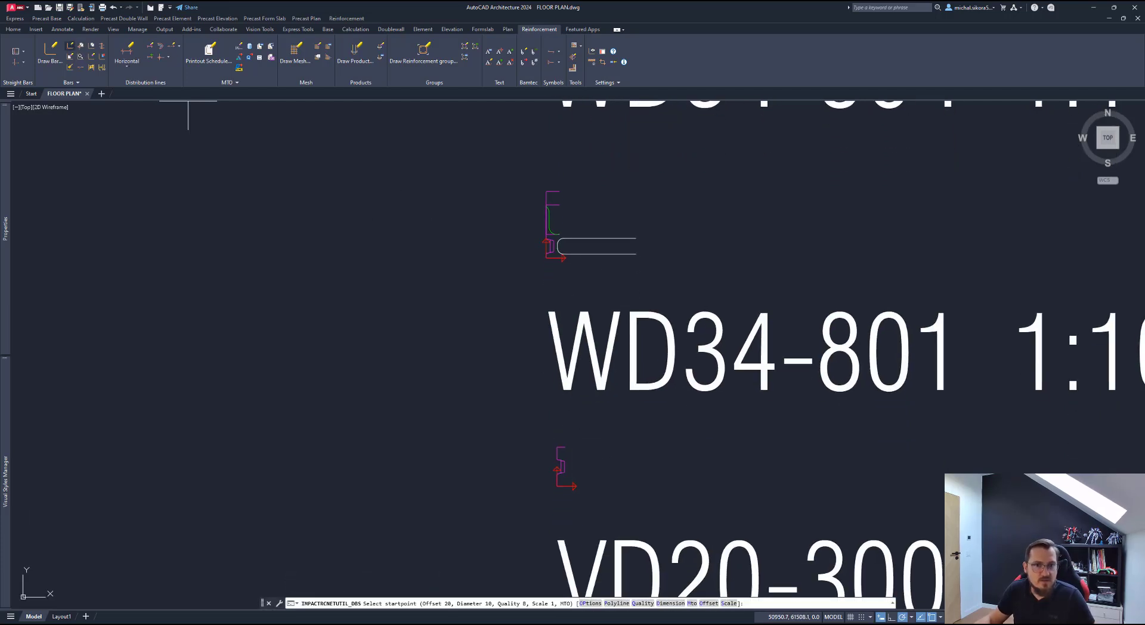
scroll(552, 471, up, 2)
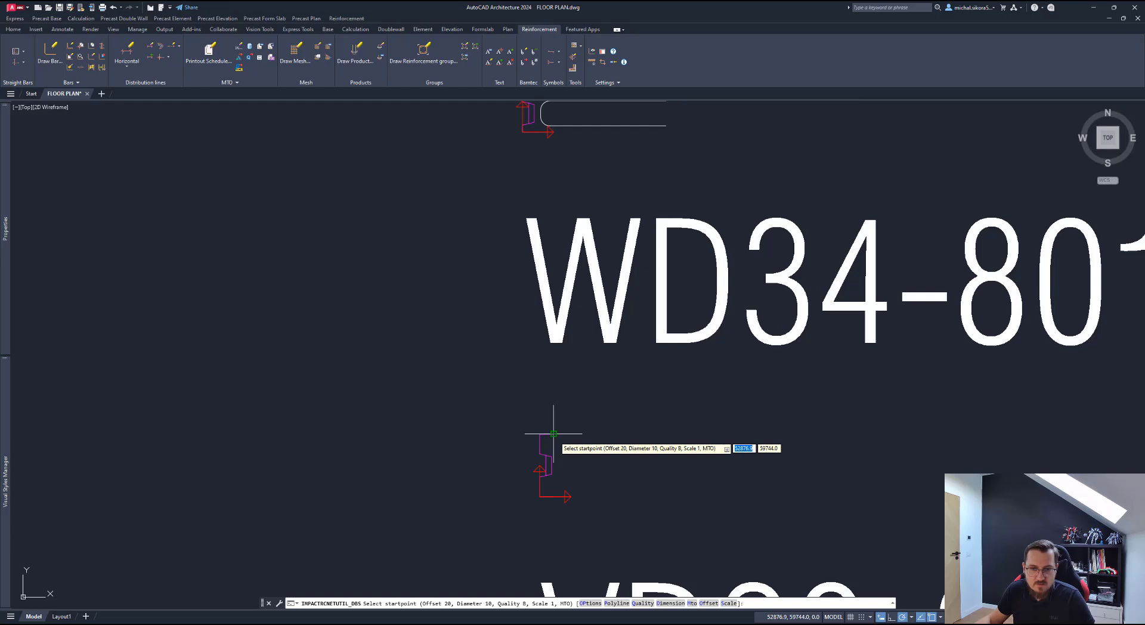
click(671, 434)
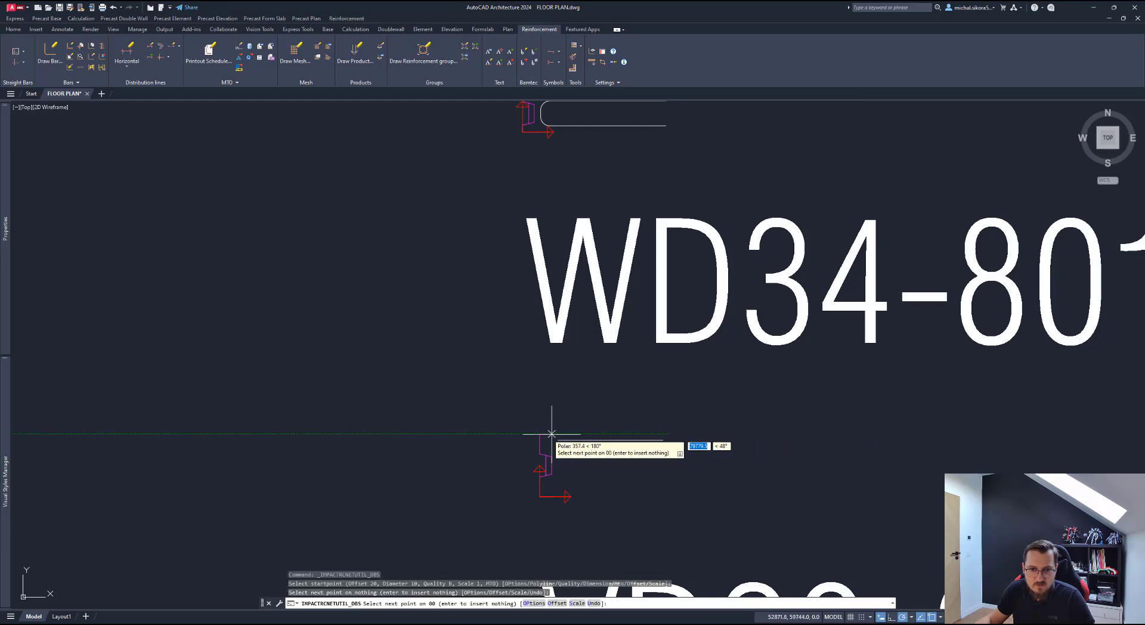
click(540, 435)
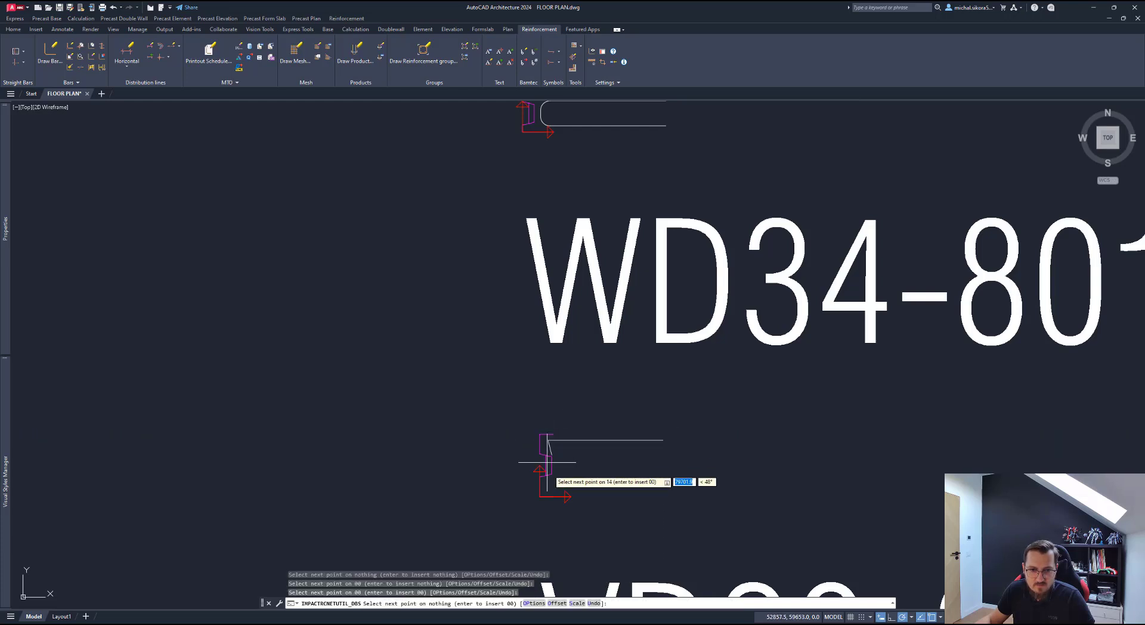
click(540, 497)
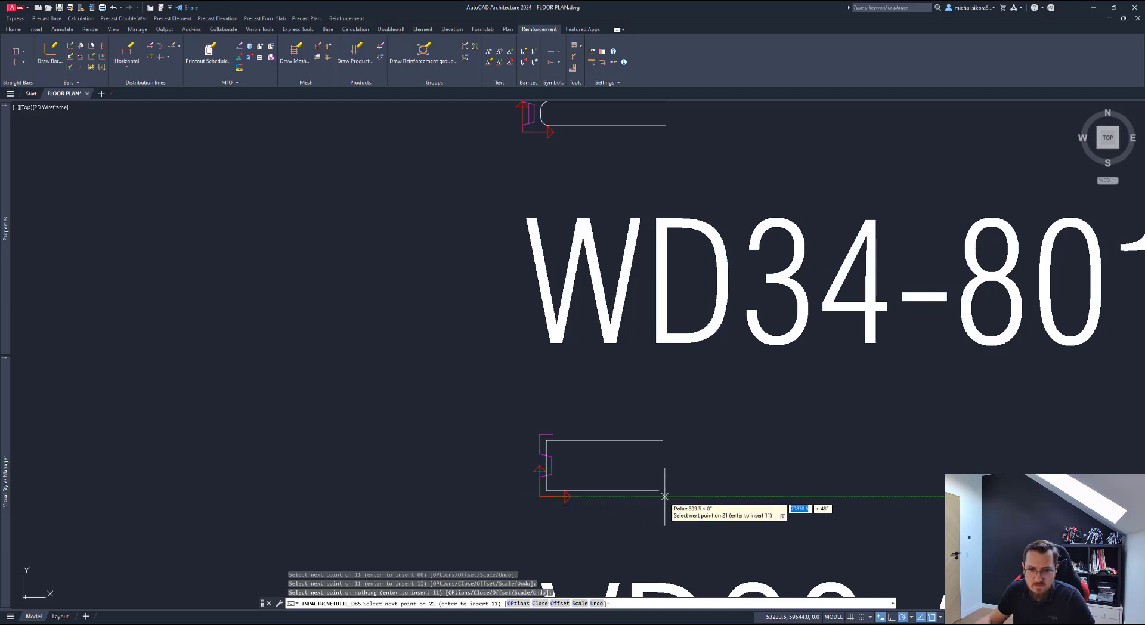
click(665, 496)
key(Return)
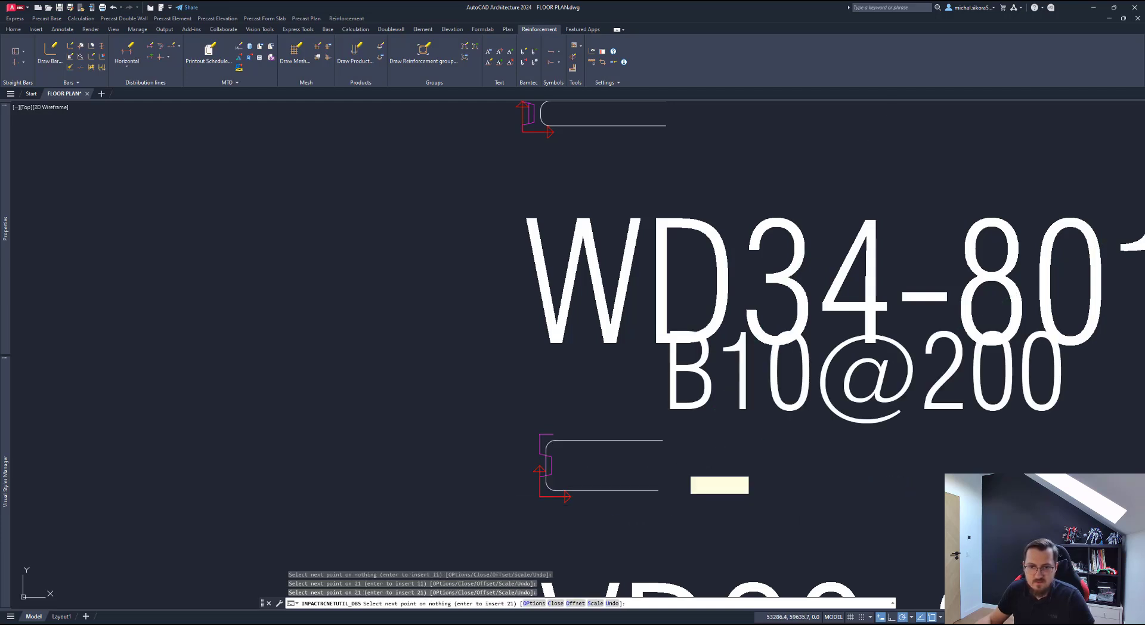
click(767, 421)
key(Escape)
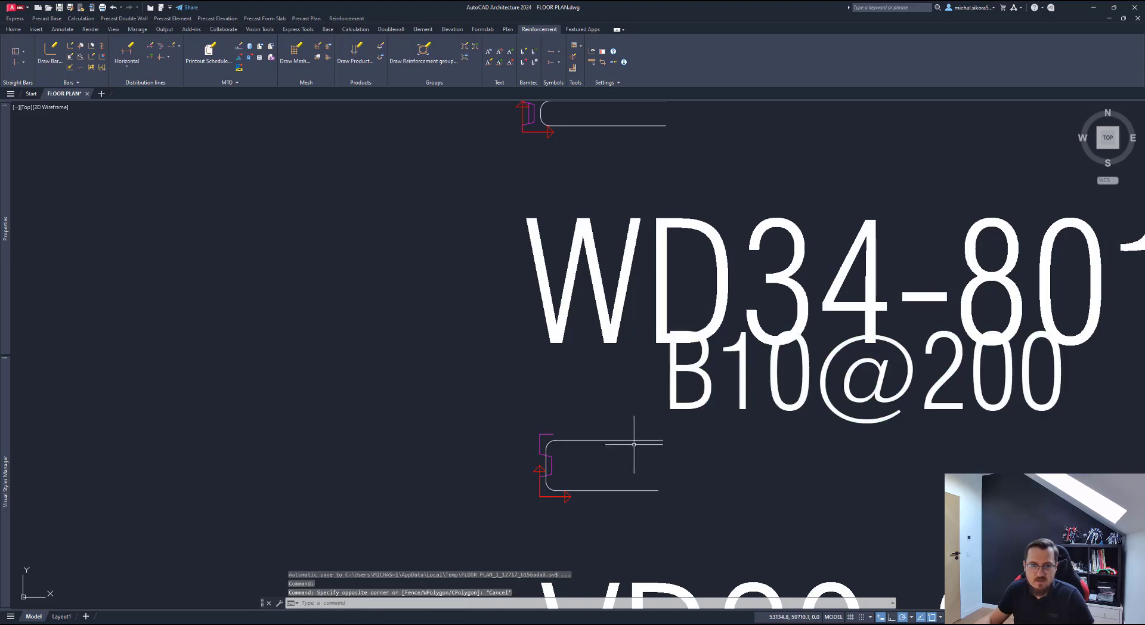
Step: Open the VD20-3001 U-bar for editing and set its text designation style to none
click(87, 53)
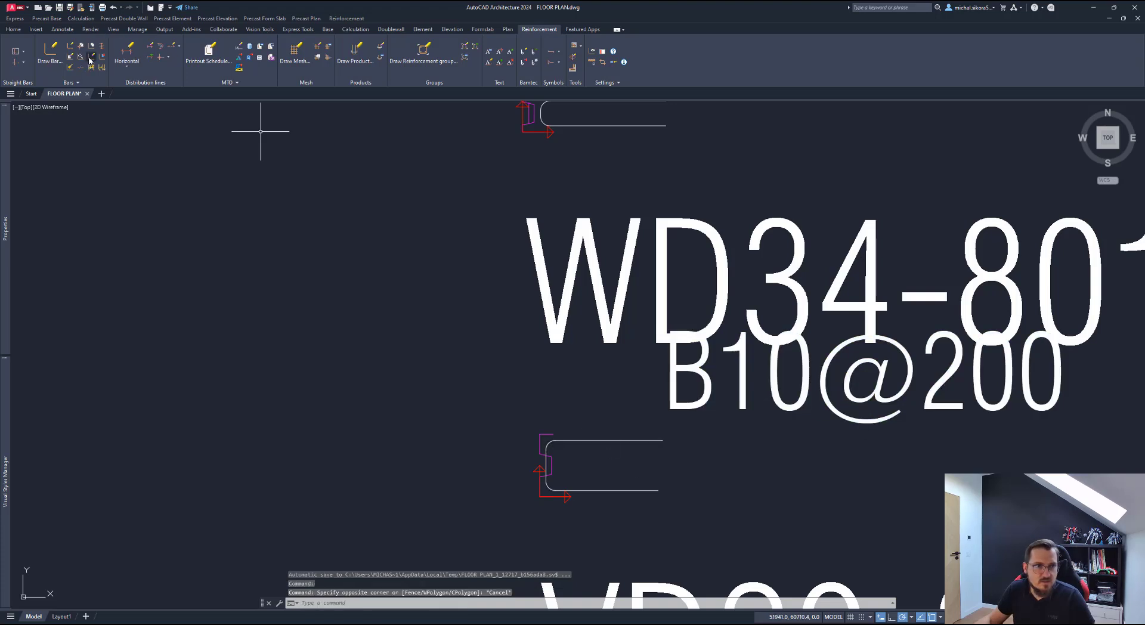
click(644, 441)
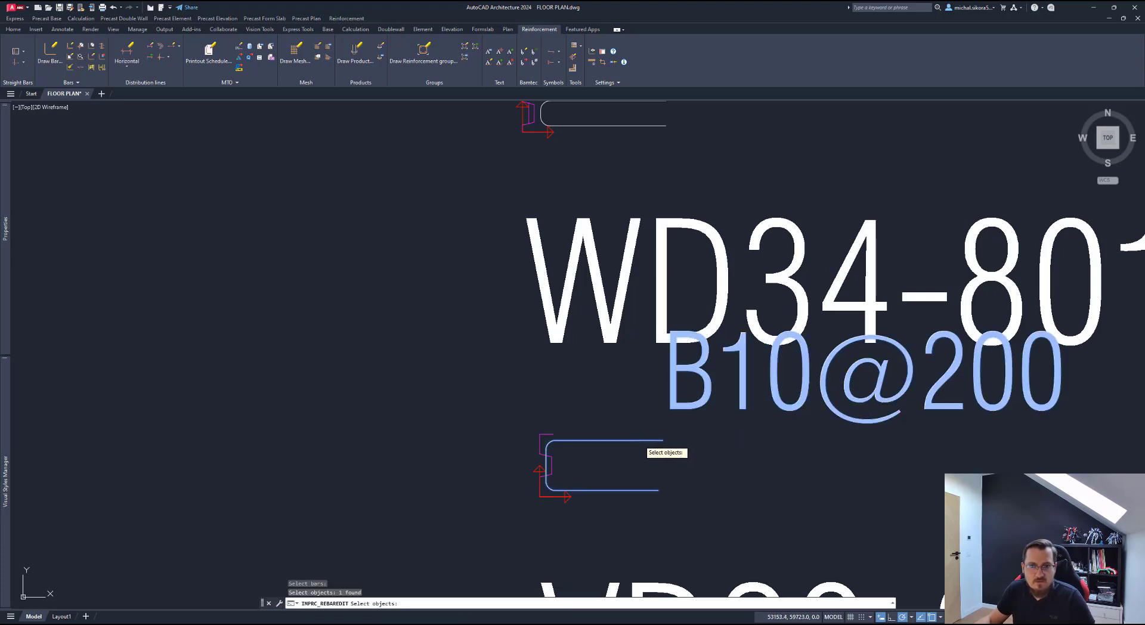
key(Return)
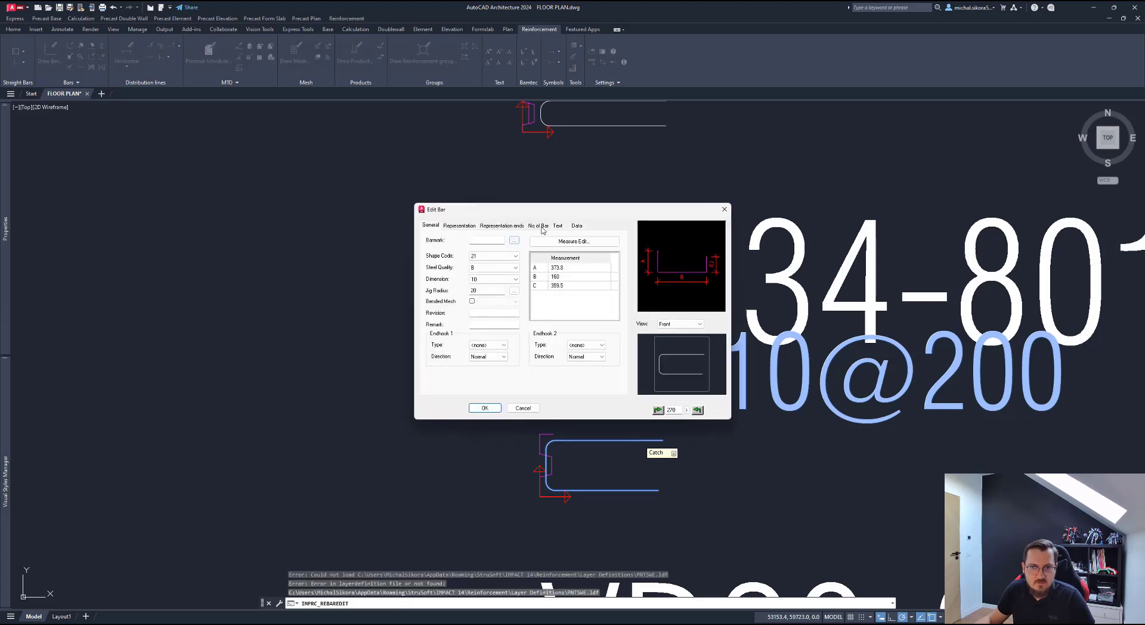
click(558, 226)
click(525, 241)
click(507, 249)
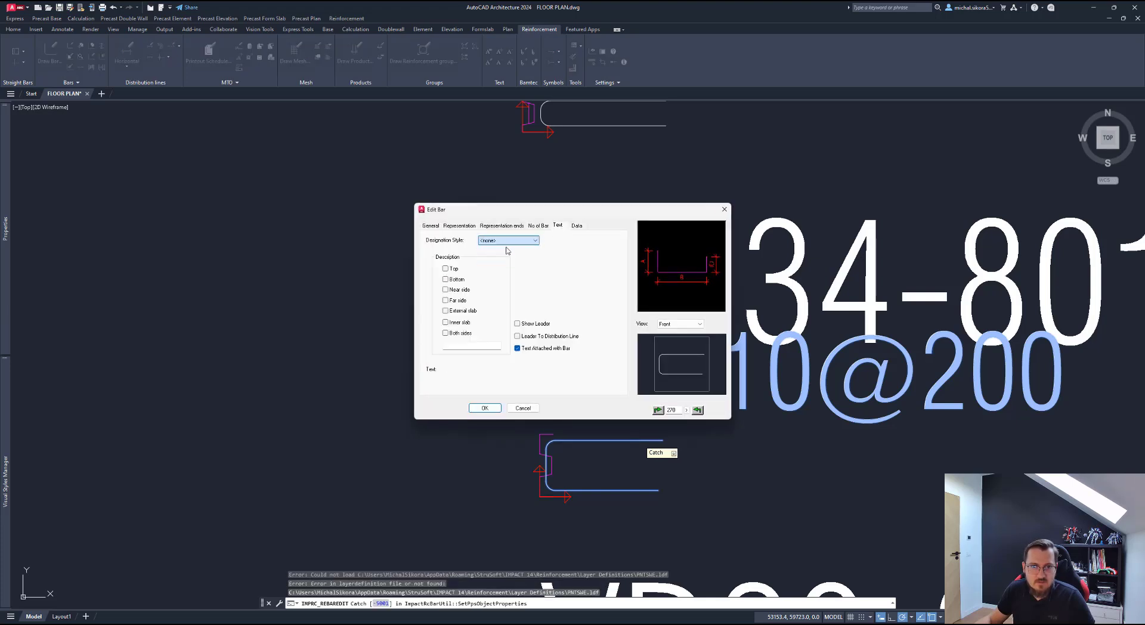
Step: Set the U-bar's leg measurements A and C to 400 and apply the bar edits
click(430, 226)
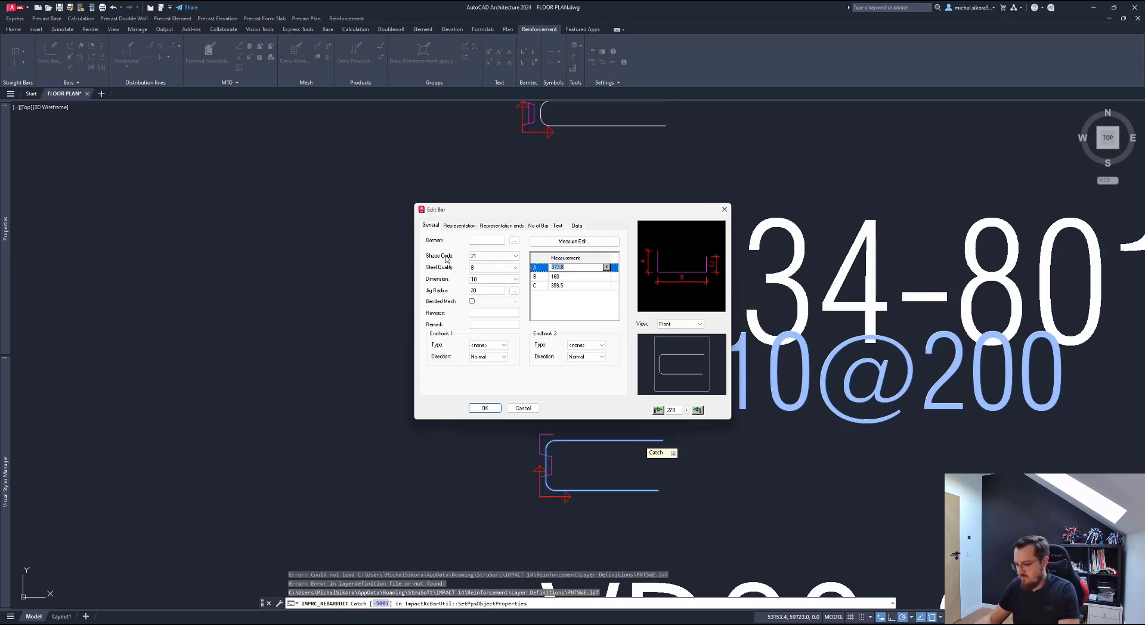
text(400)
click(571, 286)
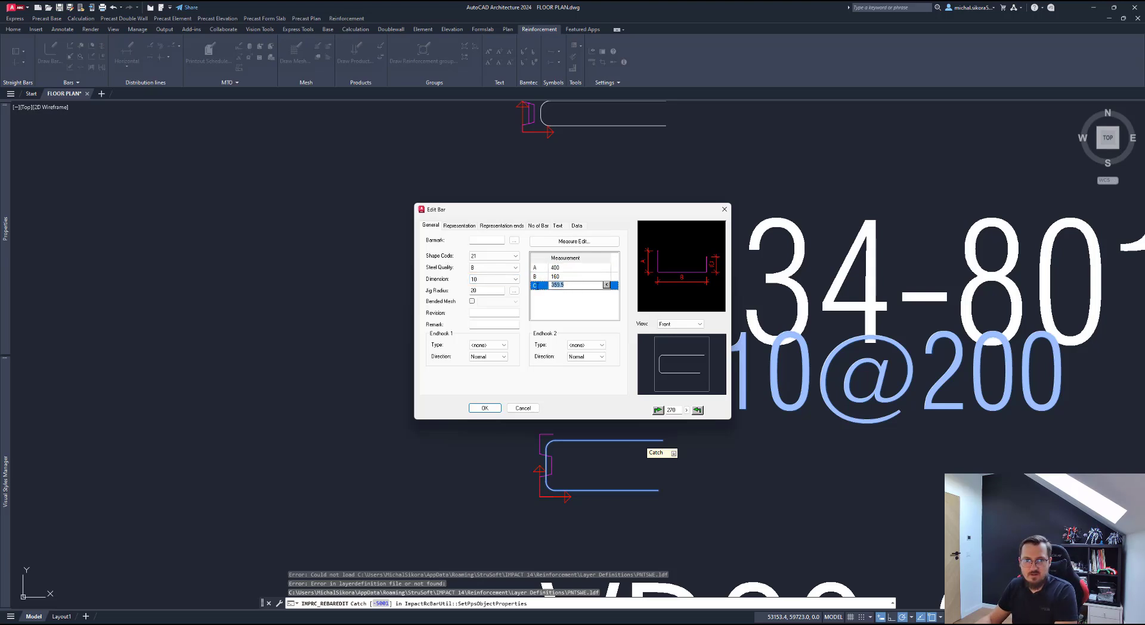
text(400)
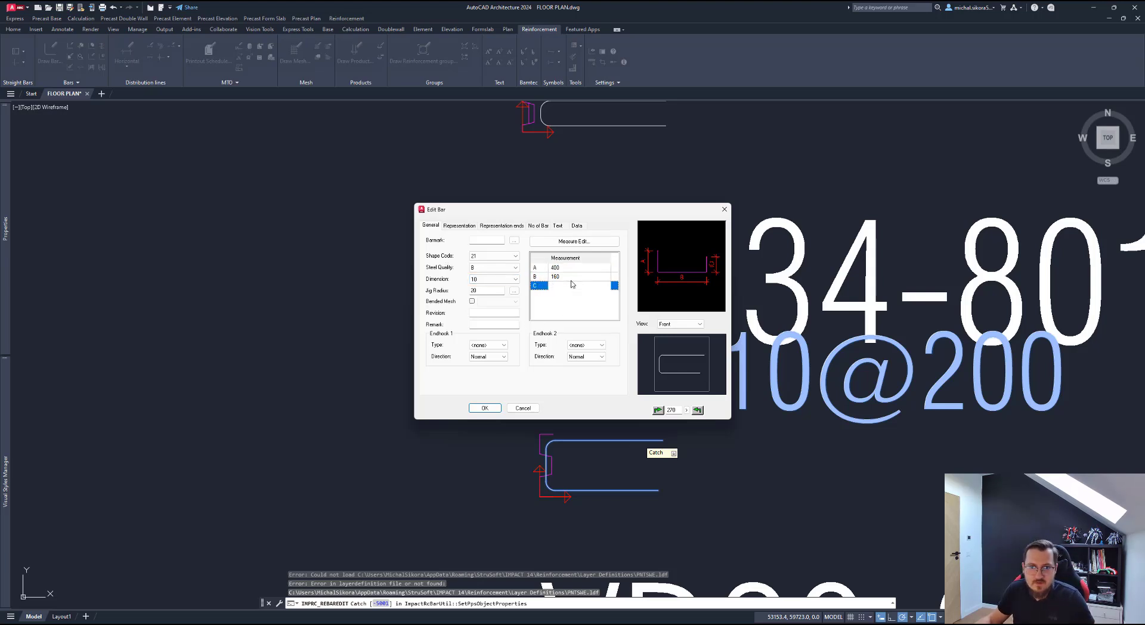
click(573, 277)
click(484, 408)
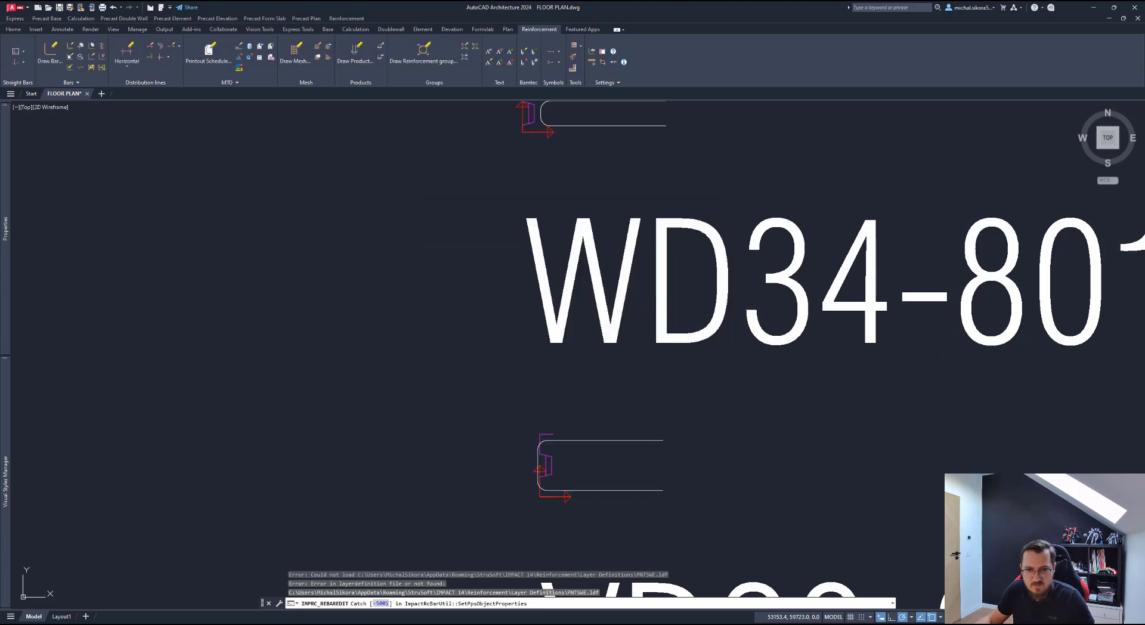
Step: Move the VD20-3001 U-bar horizontally so its vertical segment lies on the recess's inner vertical line
scroll(568, 454, up, 4)
click(580, 458)
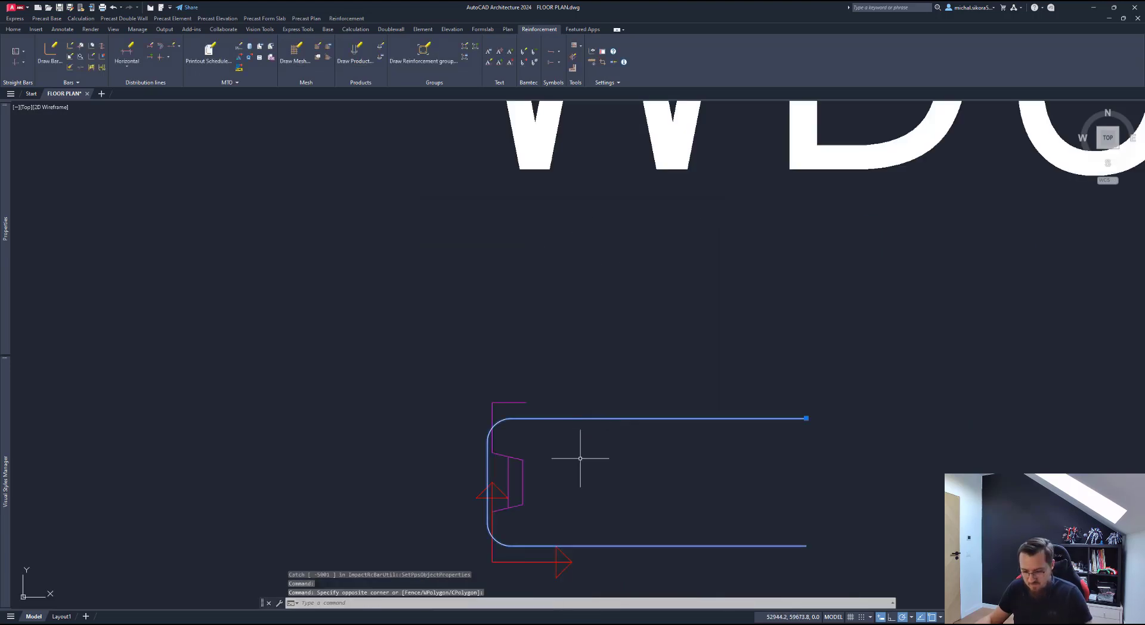
key(Return)
click(488, 482)
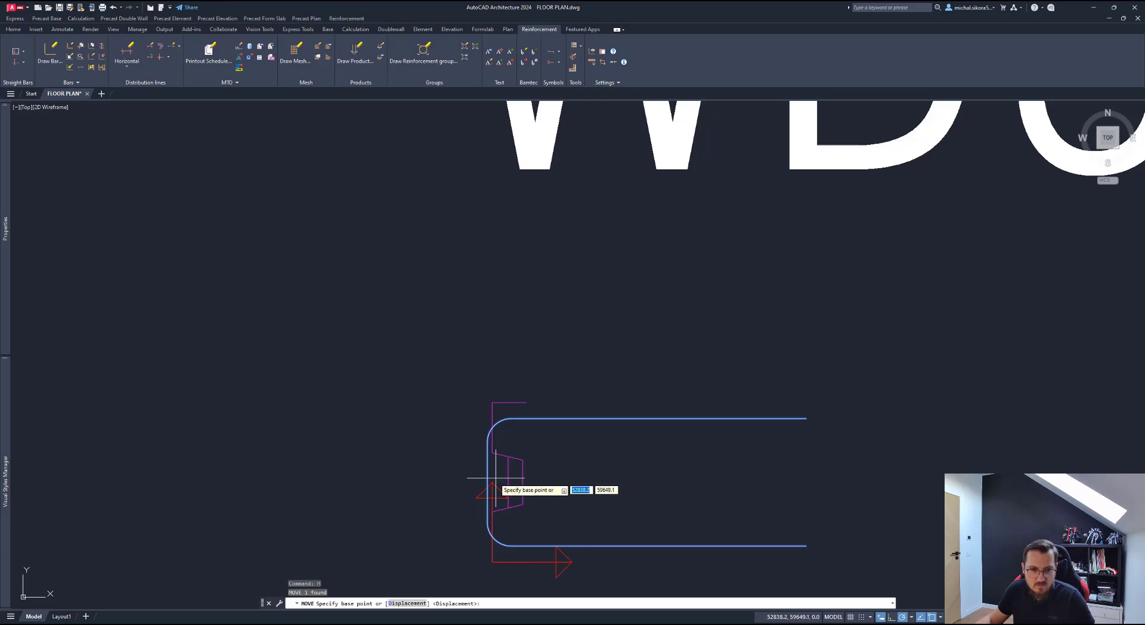
click(519, 480)
click(516, 476)
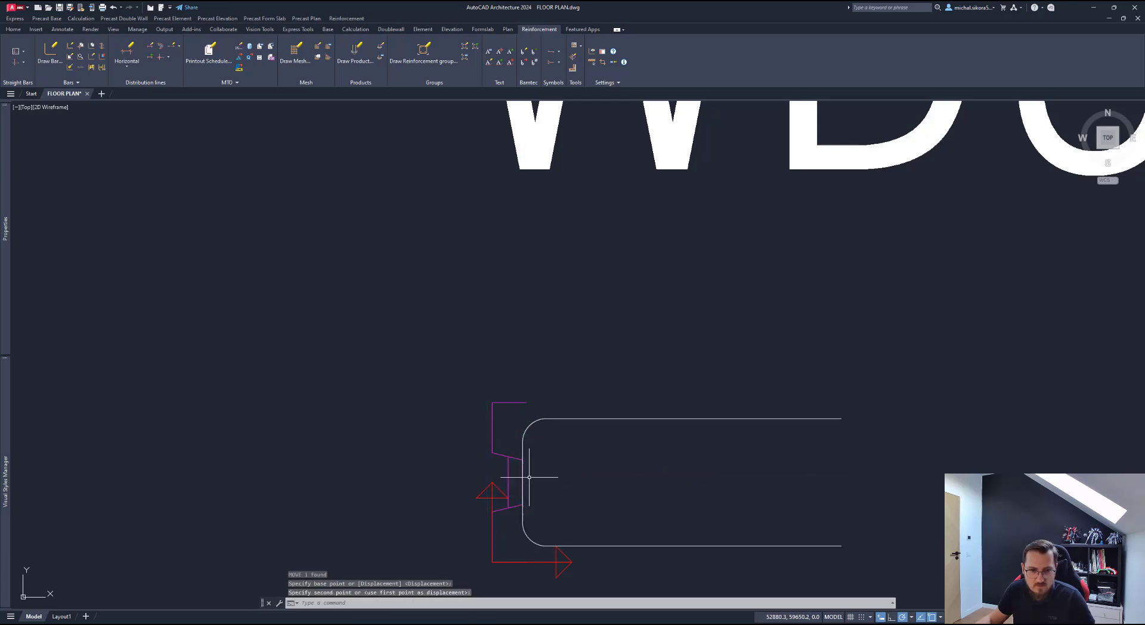
Step: Move the VD20-3001 U-bar farther into the wall by a displacement of 20,0,0
click(524, 435)
text(m)
key(Return)
text(d)
key(Return)
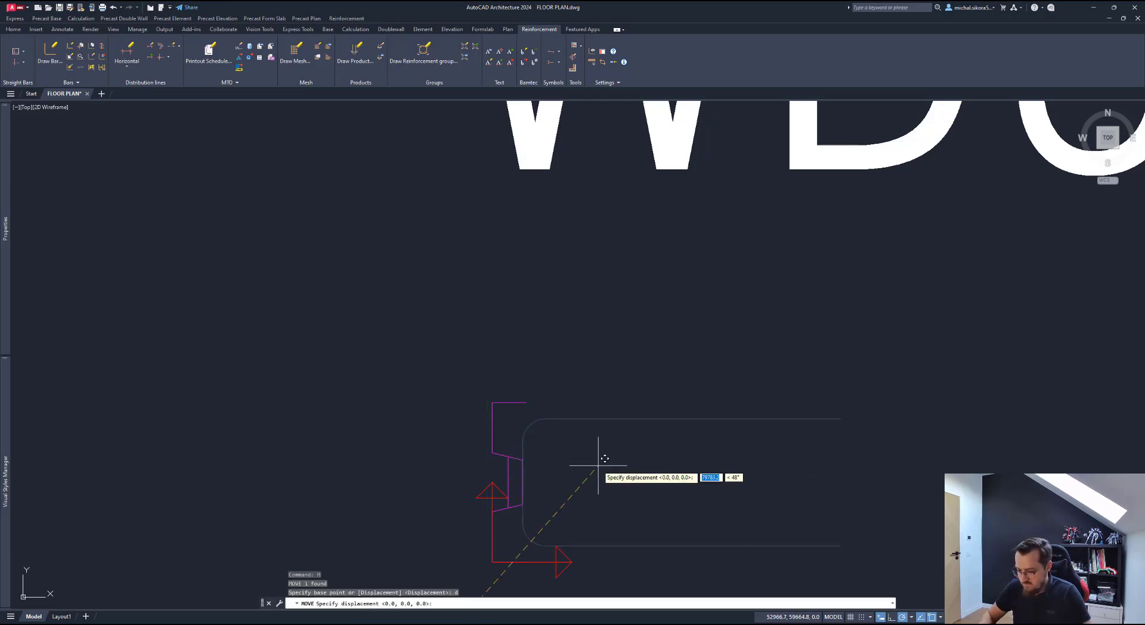
text(0)
key(Return)
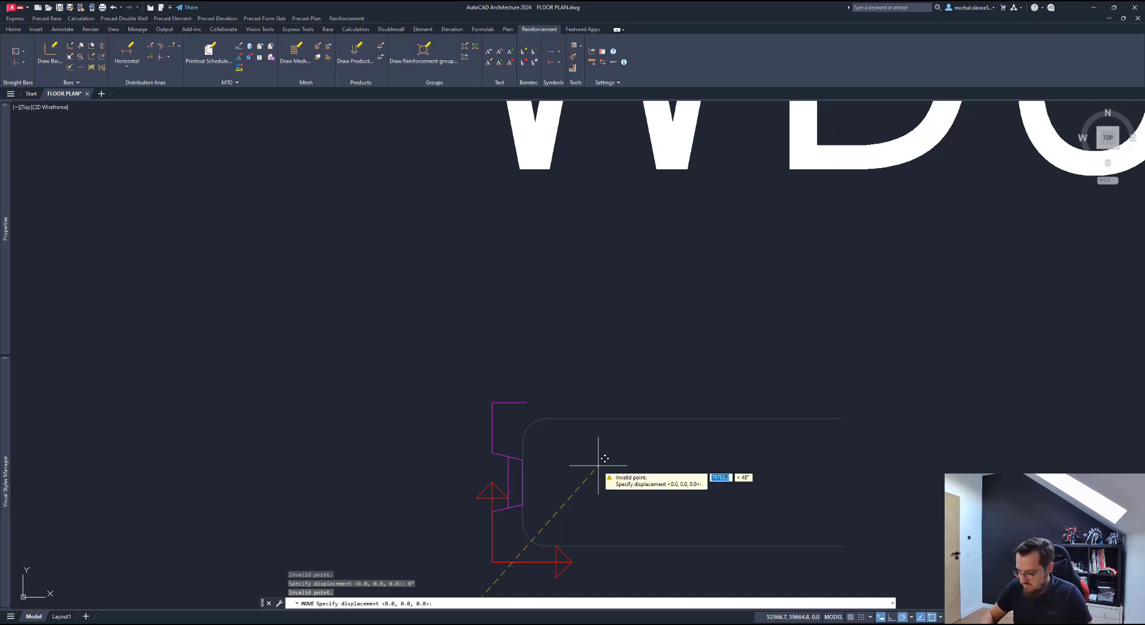
text(20,0,0)
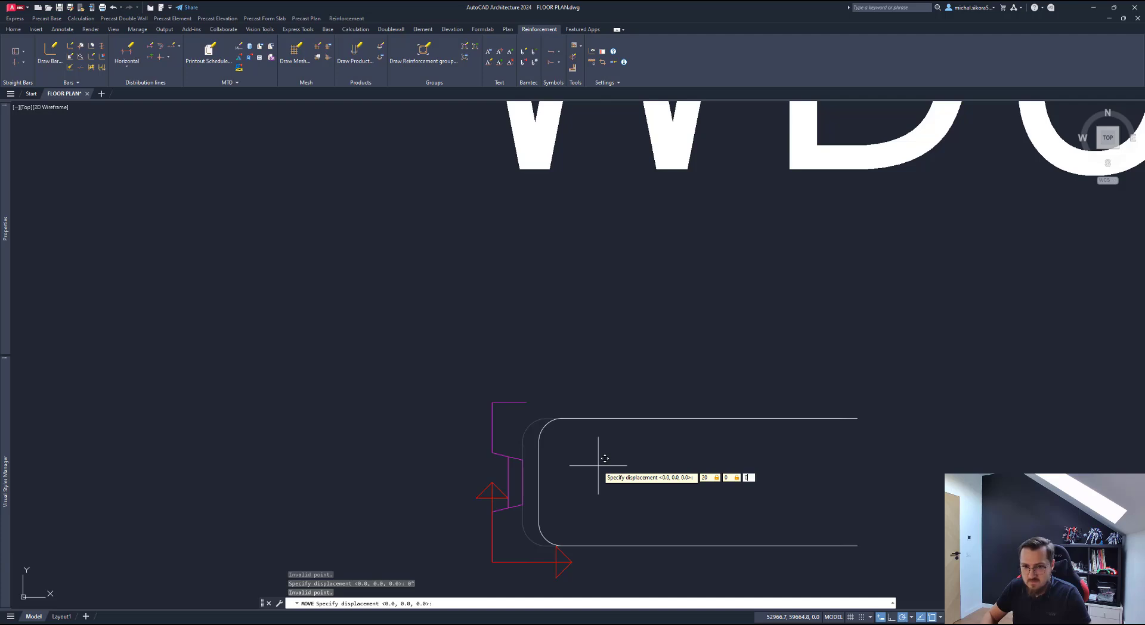
key(Return)
Step: Open the sandwich endcap WD34-801 for editing from the endcap library
scroll(614, 466, down, 5)
middle_drag(572, 427, 519, 410)
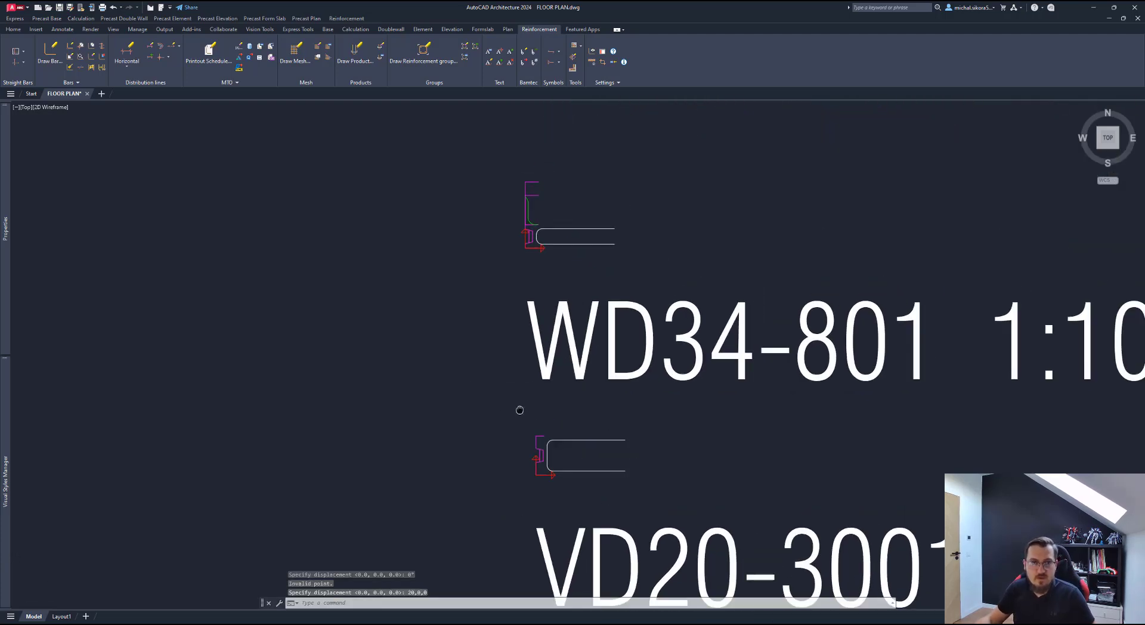
click(508, 29)
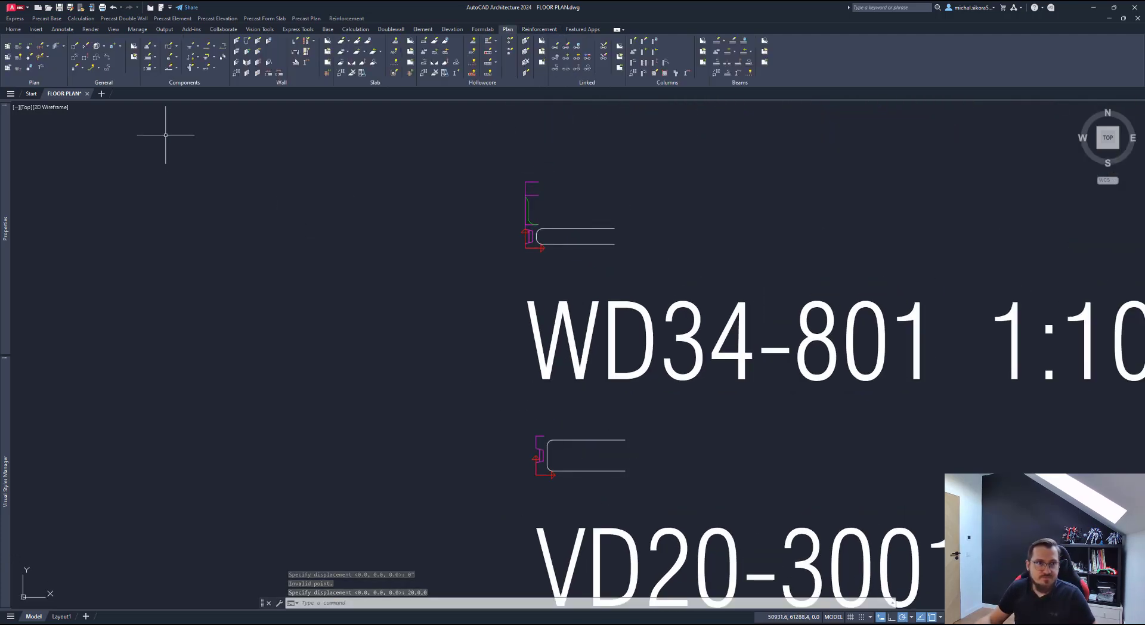
click(155, 61)
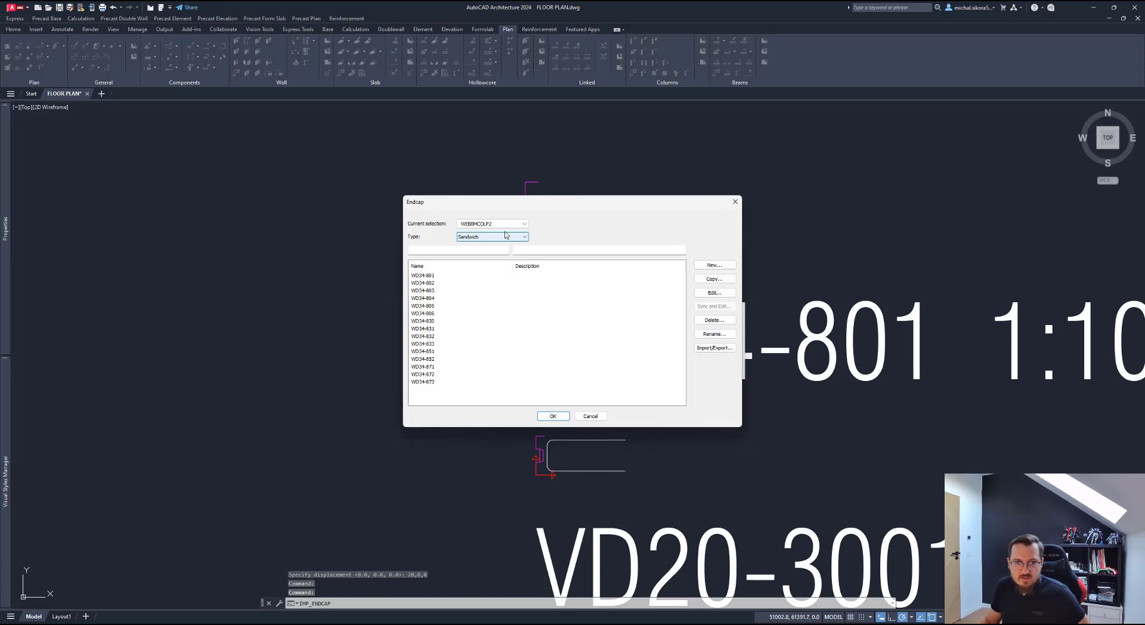
drag(530, 200, 810, 211)
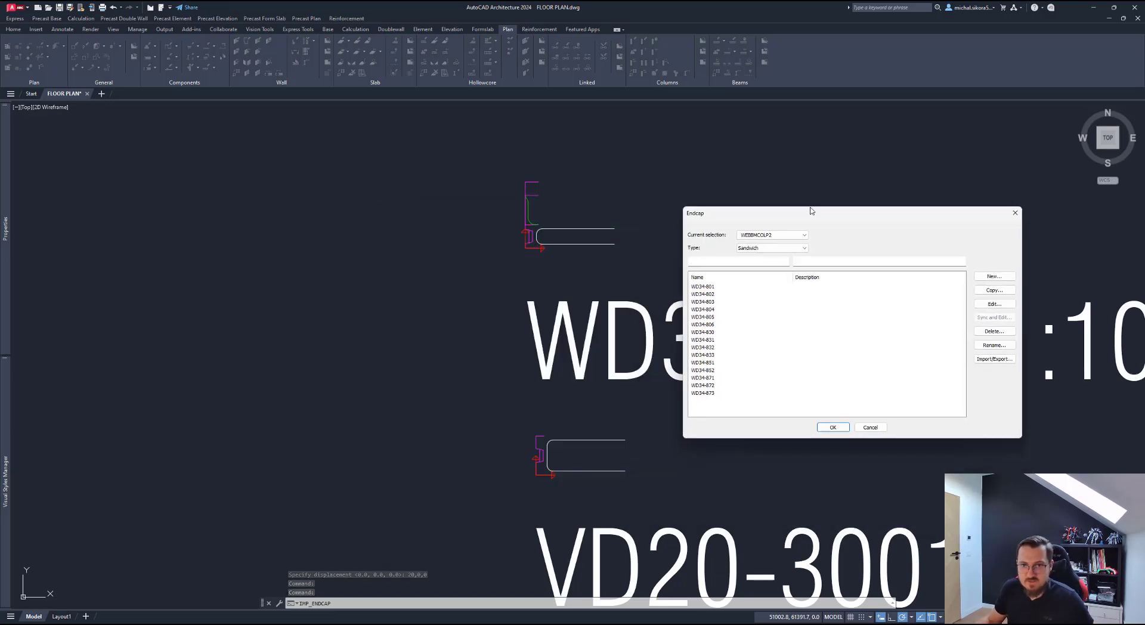
click(707, 288)
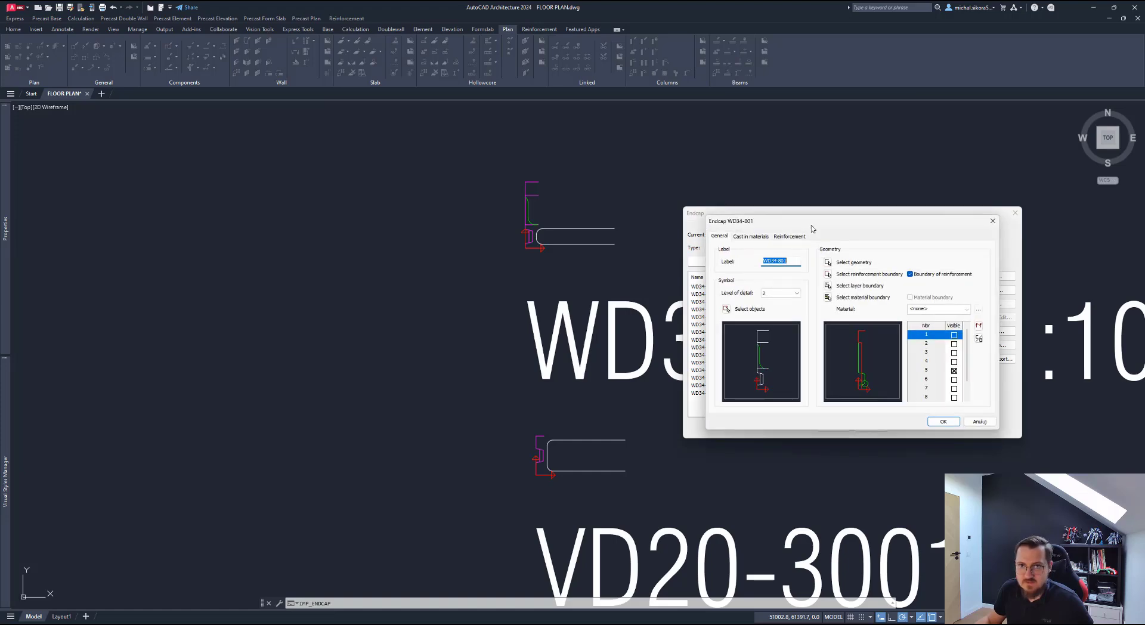
Step: Assign the U-bar from the VD20-3001 symbol as reinforcement of endcap WD34-801, using that symbol's origin as the insertion base point
drag(824, 228, 354, 228)
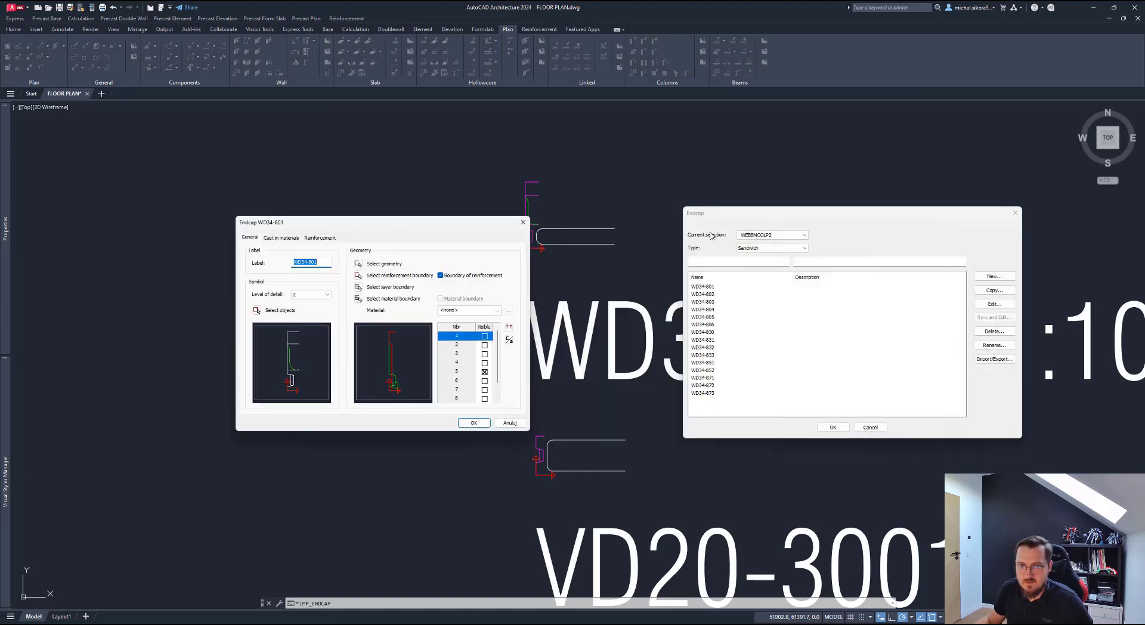
click(810, 211)
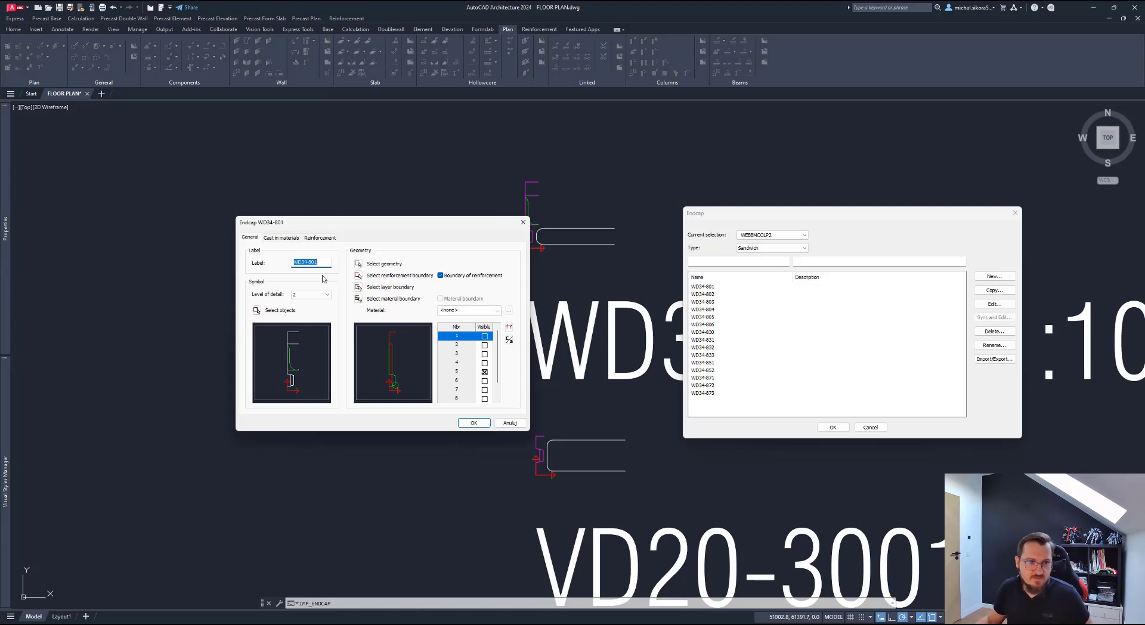
click(280, 238)
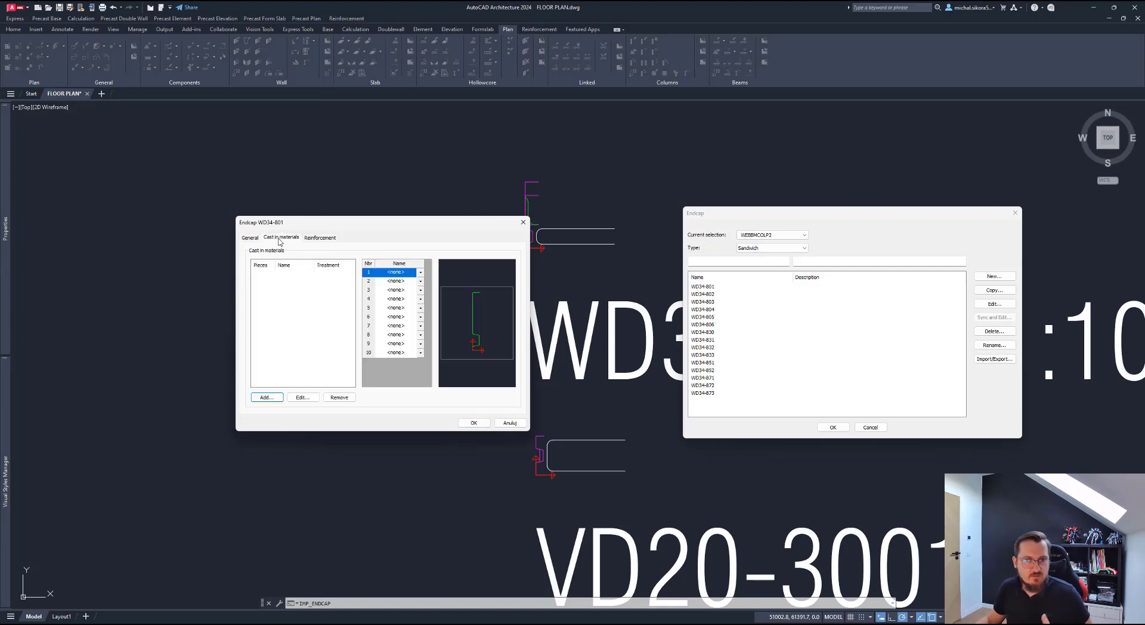
click(323, 239)
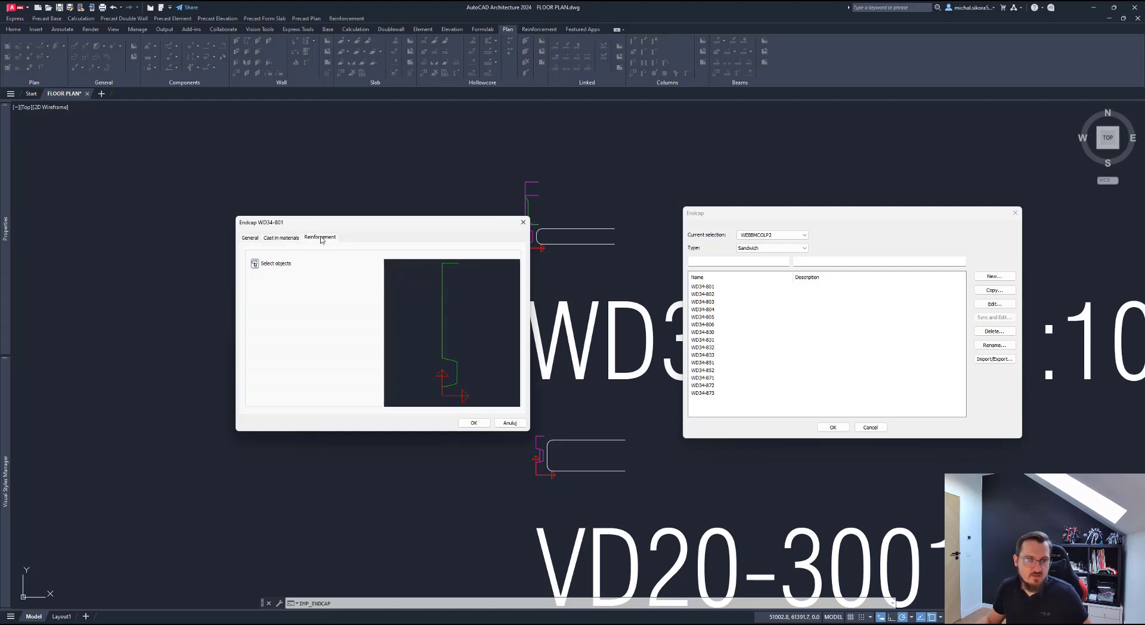
click(255, 263)
scroll(370, 345, down, 2)
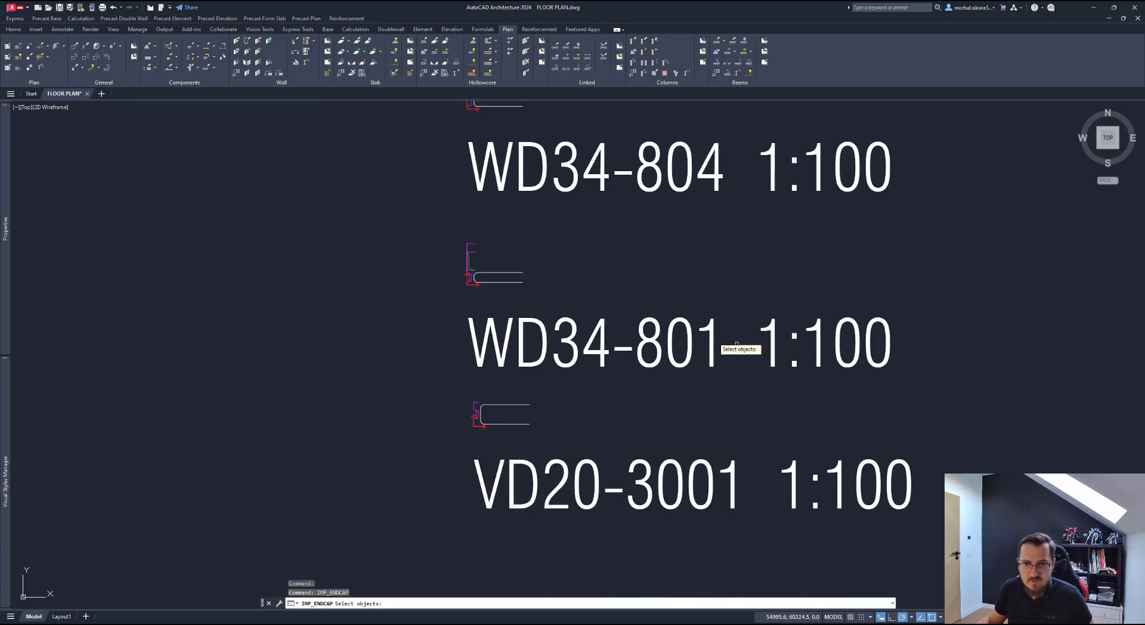
scroll(507, 406, up, 3)
click(505, 396)
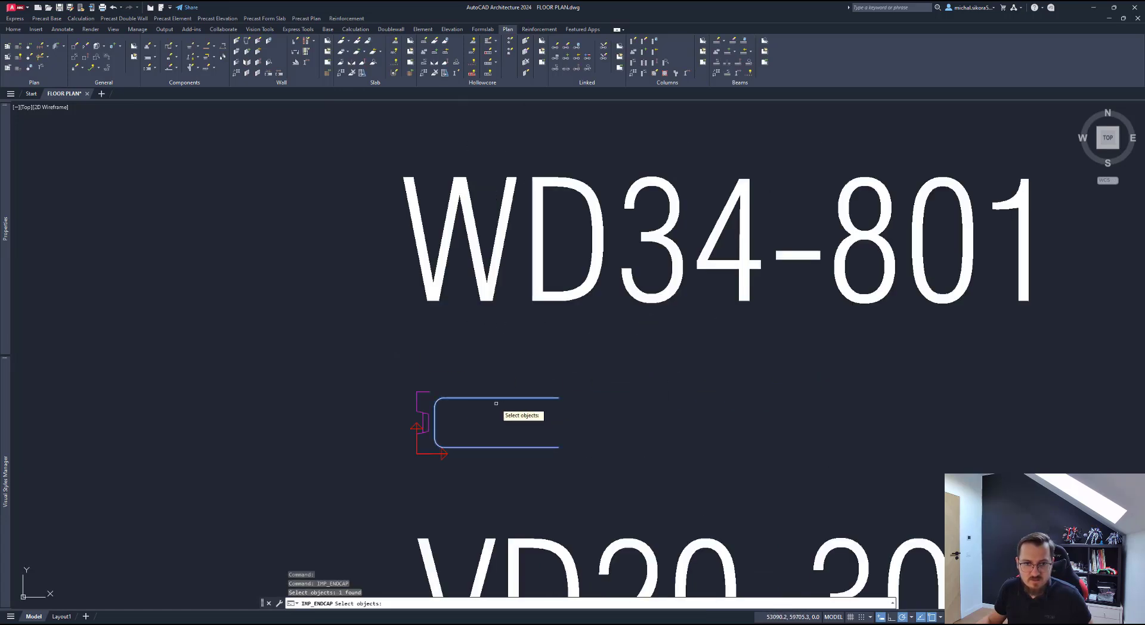
key(Return)
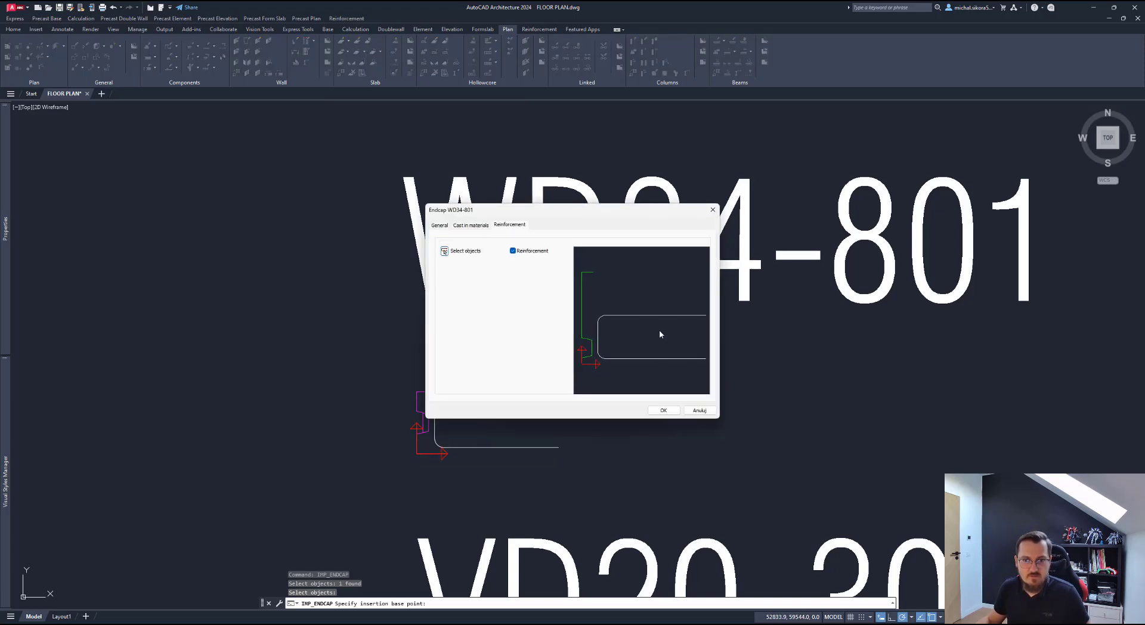
click(663, 411)
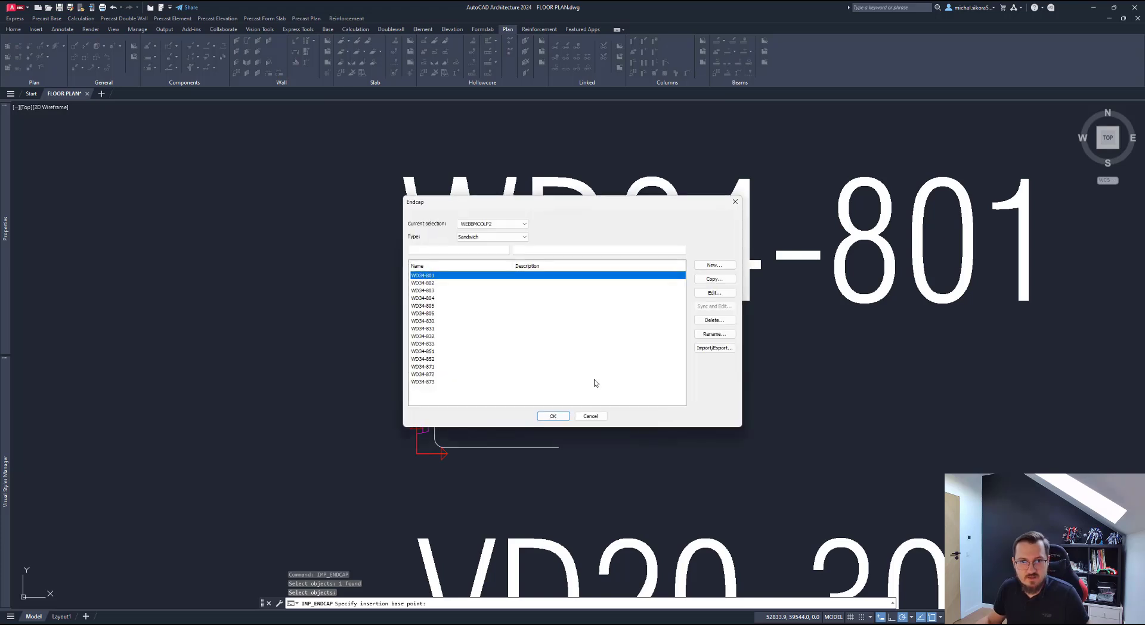
click(430, 298)
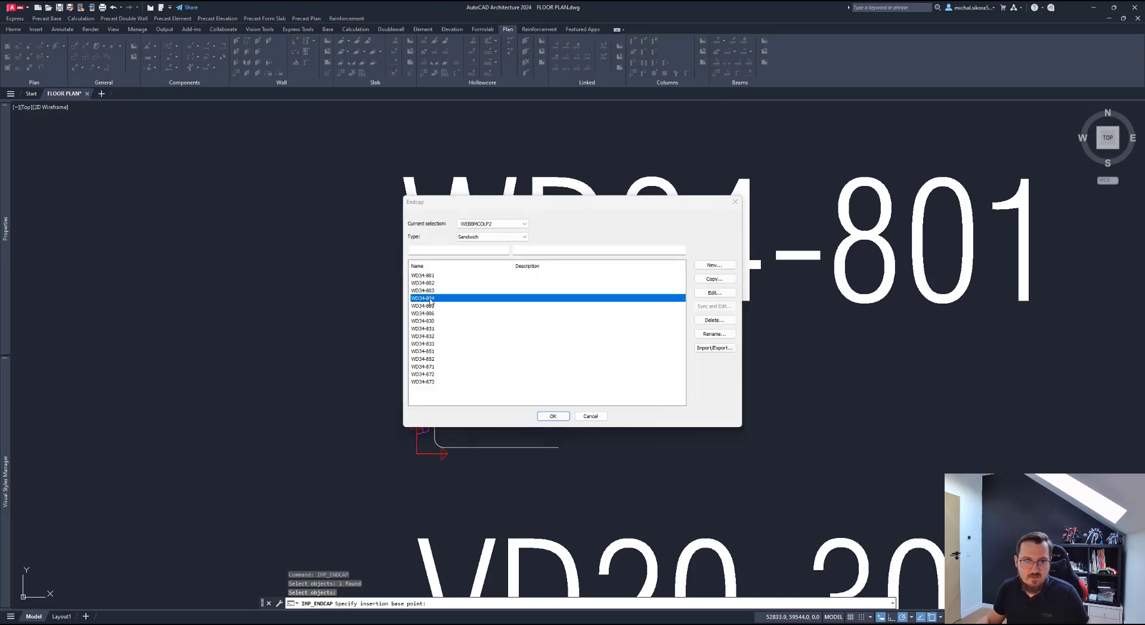
click(444, 252)
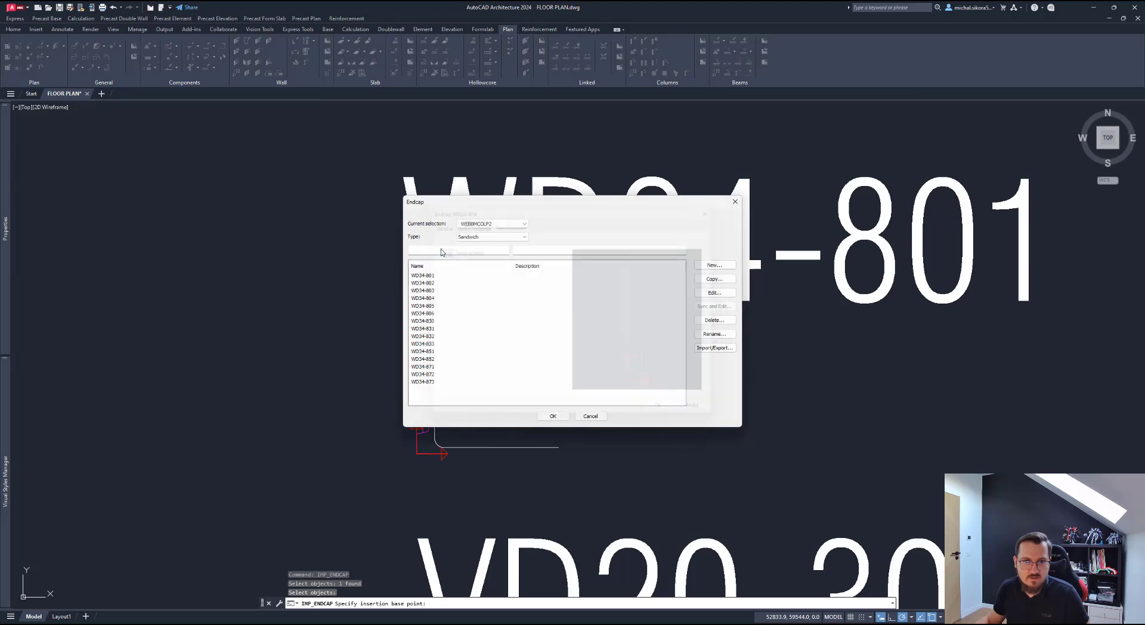
scroll(480, 333, down, 2)
click(465, 221)
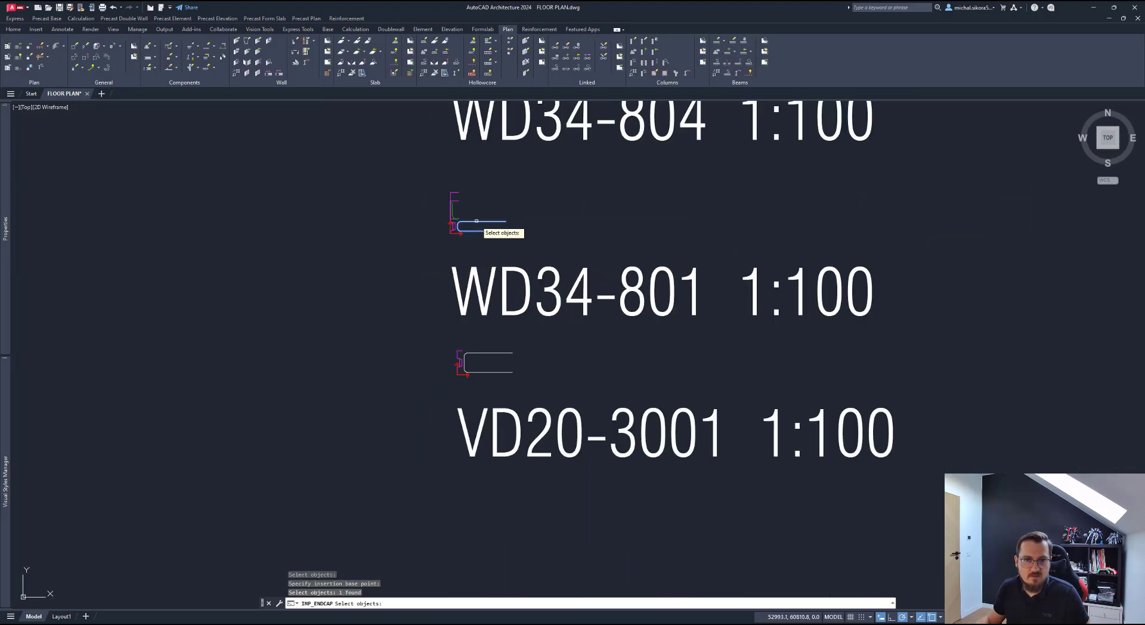
middle_drag(464, 221, 426, 338)
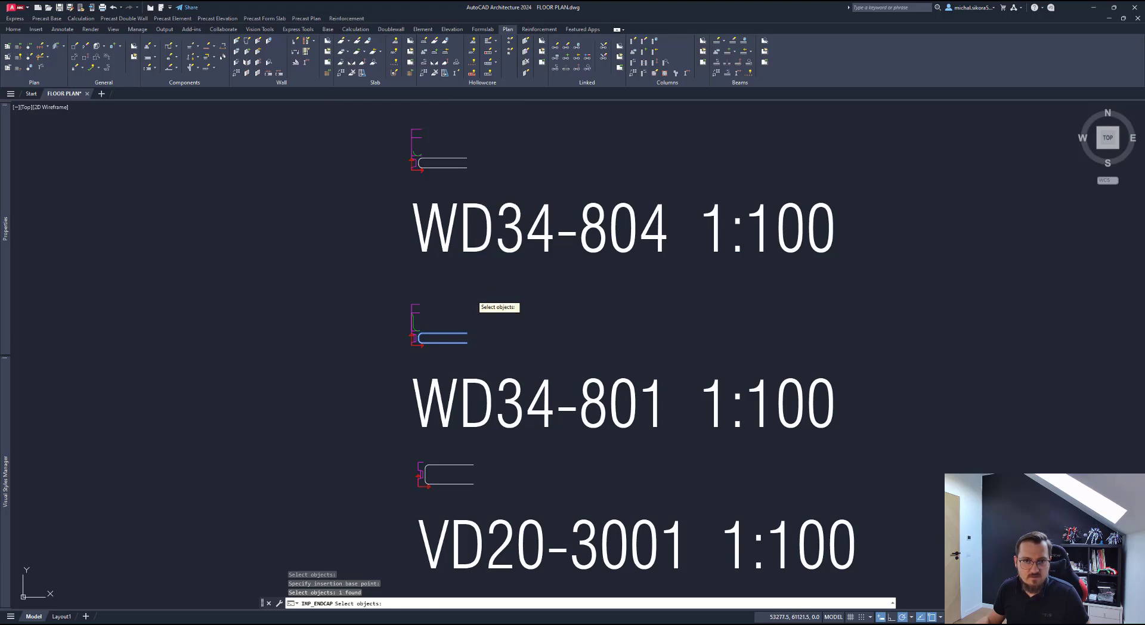
key(Escape)
Step: Reassign the reinforcement of endcap WD34-801 to the U-bar drawn at its own symbol, with the insertion base point at the symbol's origin
click(425, 283)
click(432, 276)
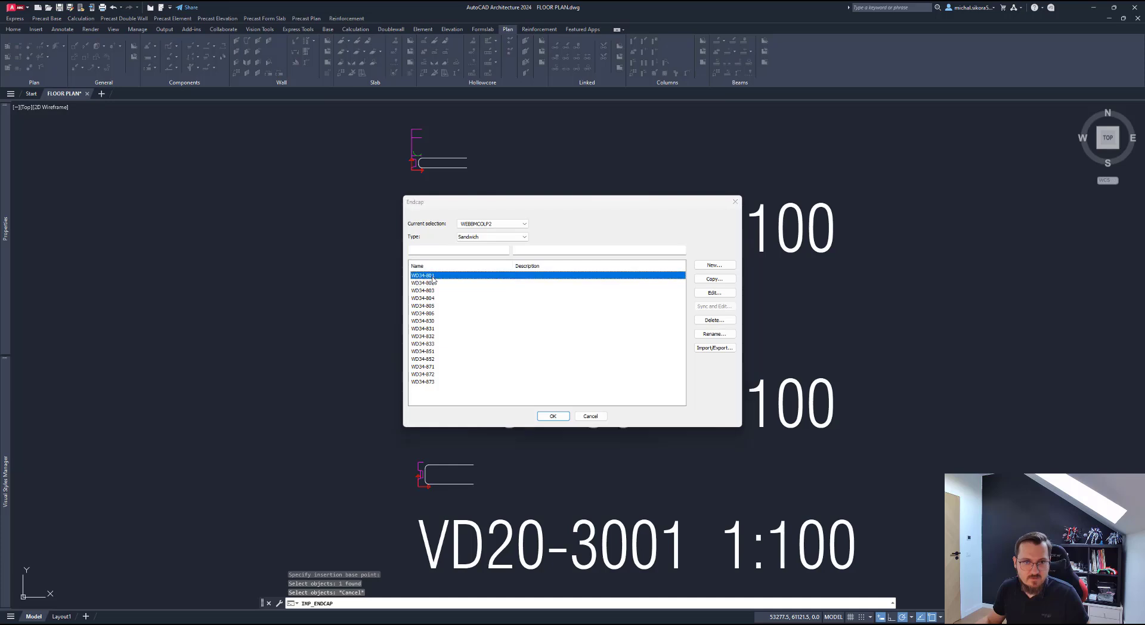
double_click(540, 276)
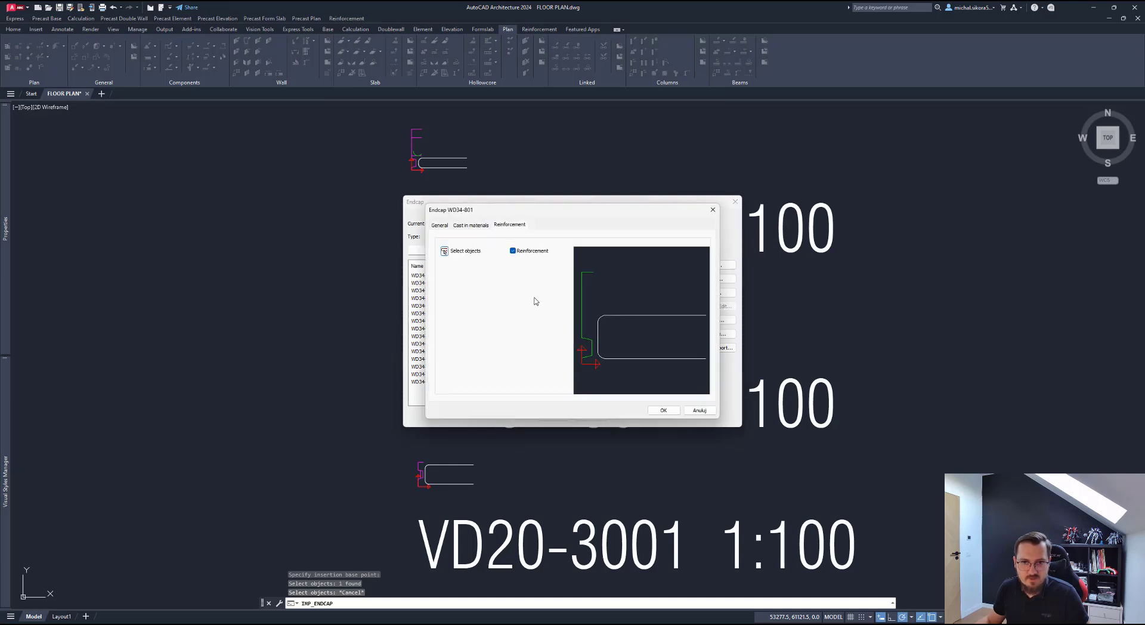
click(444, 251)
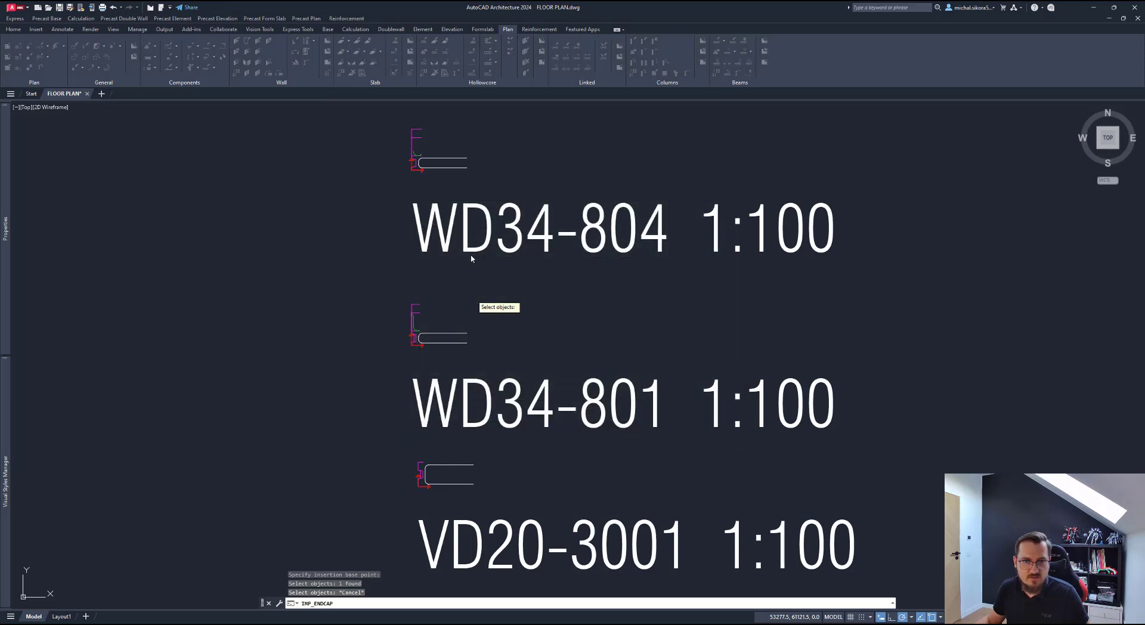
click(429, 346)
key(Return)
scroll(414, 353, up, 4)
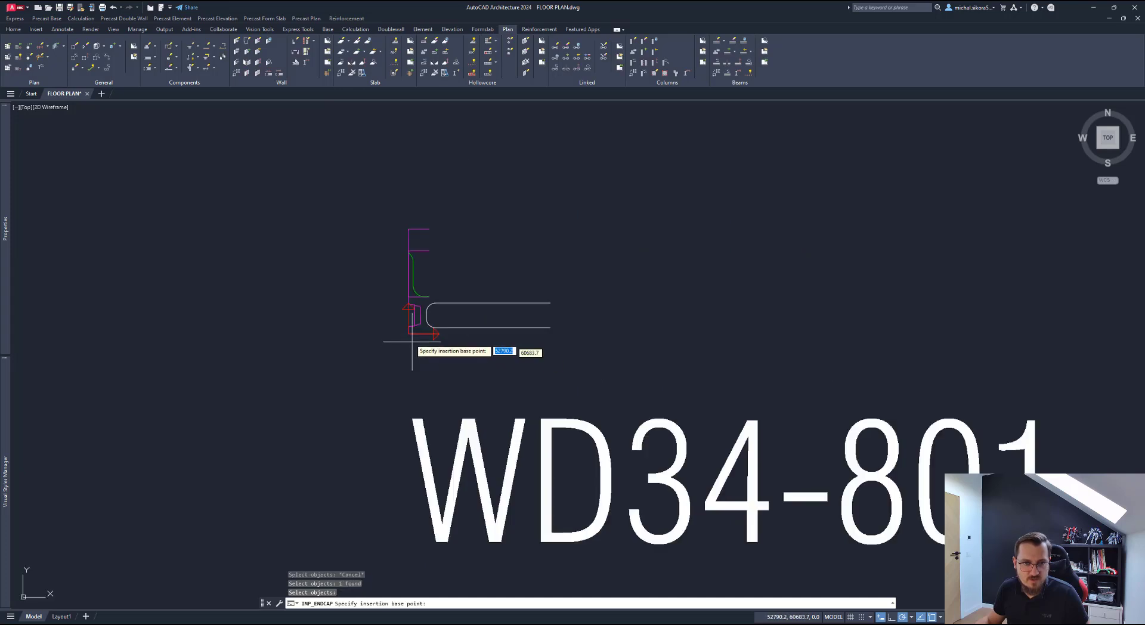
click(532, 340)
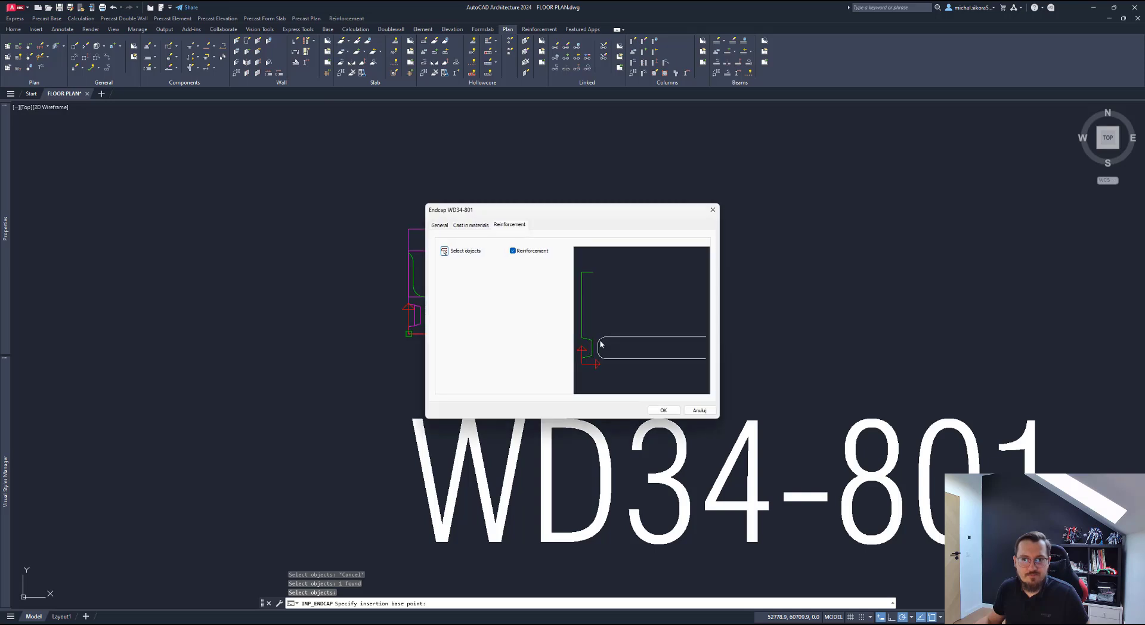
click(661, 410)
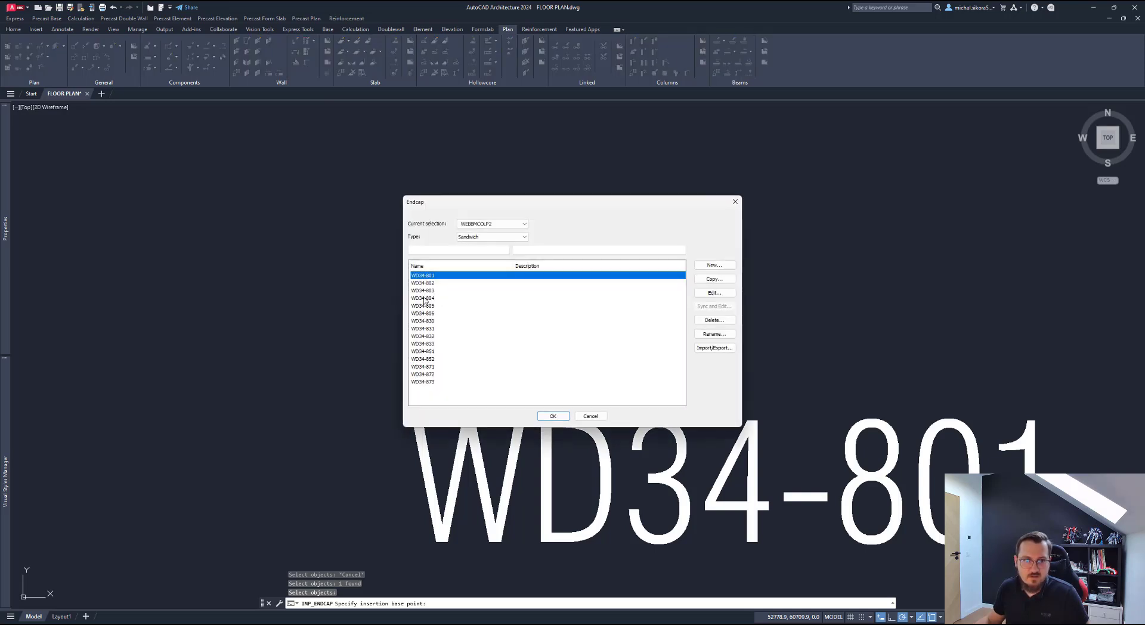
Step: Assign the U-bar at the WD34-804 symbol as reinforcement of sandwich endcap WD34-804, with the symbol's origin as insertion base point
double_click(425, 299)
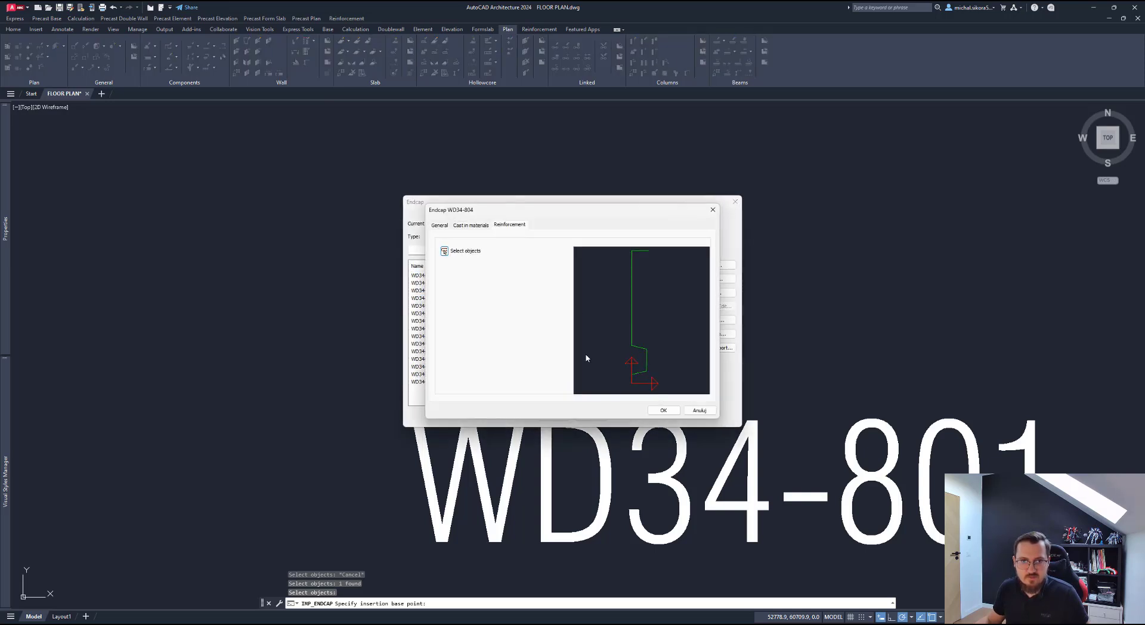
click(444, 250)
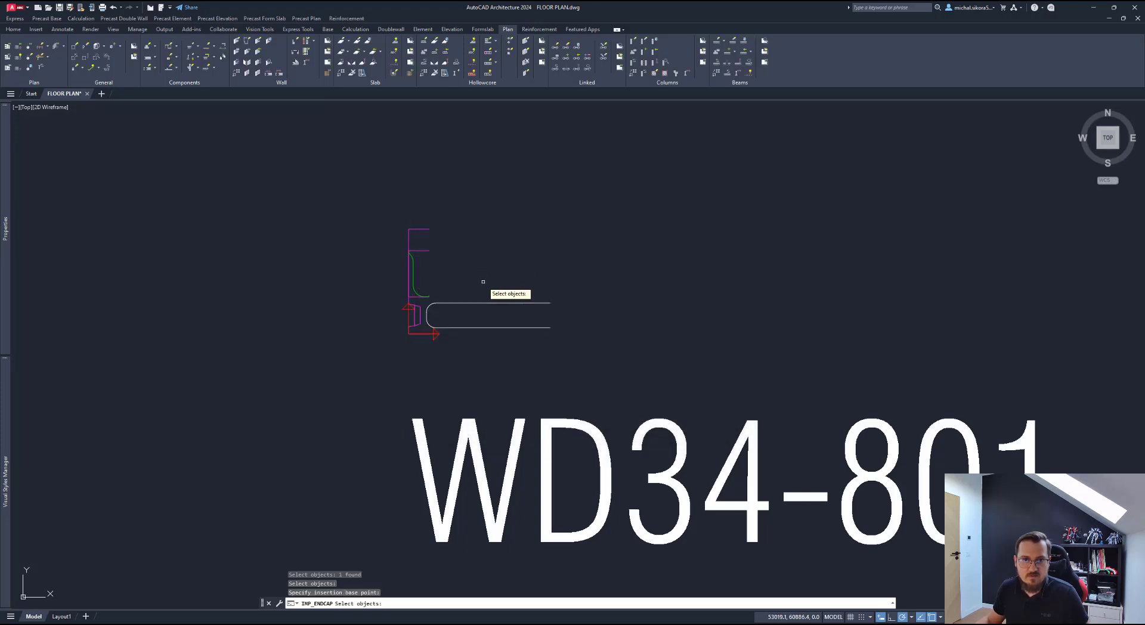
scroll(480, 263, down, 4)
middle_drag(478, 204, 477, 295)
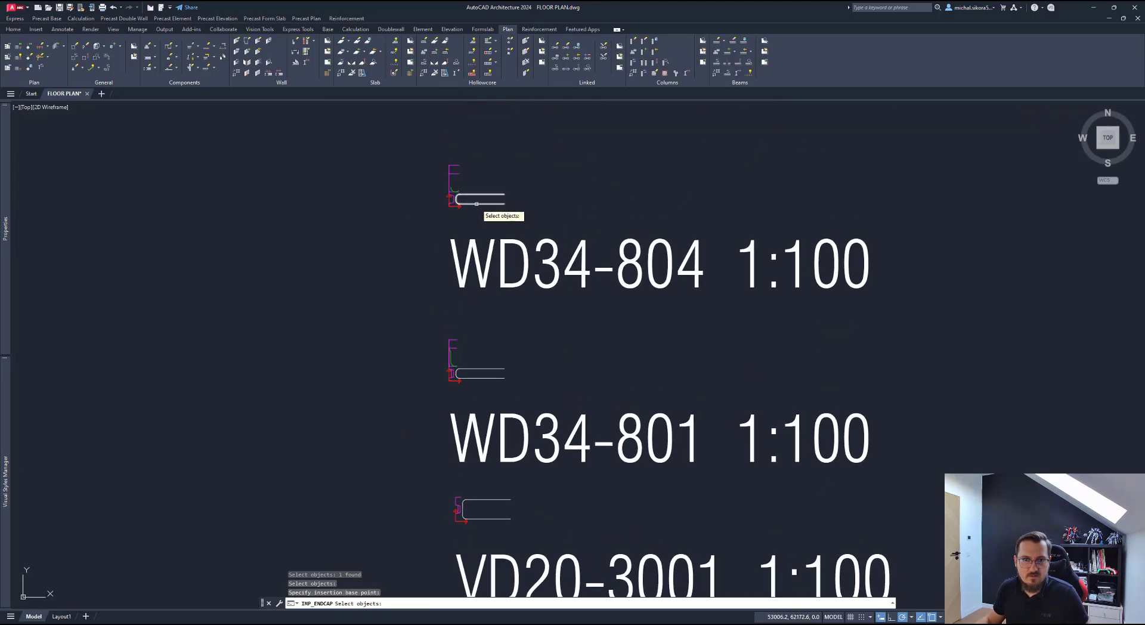
scroll(455, 200, up, 4)
key(Return)
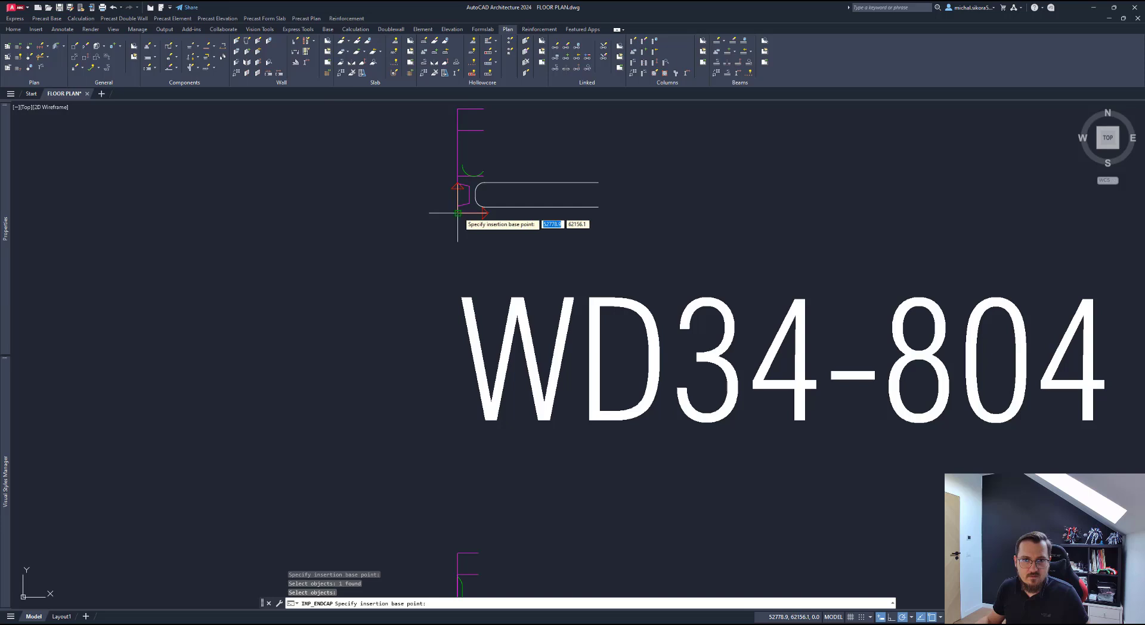
click(750, 443)
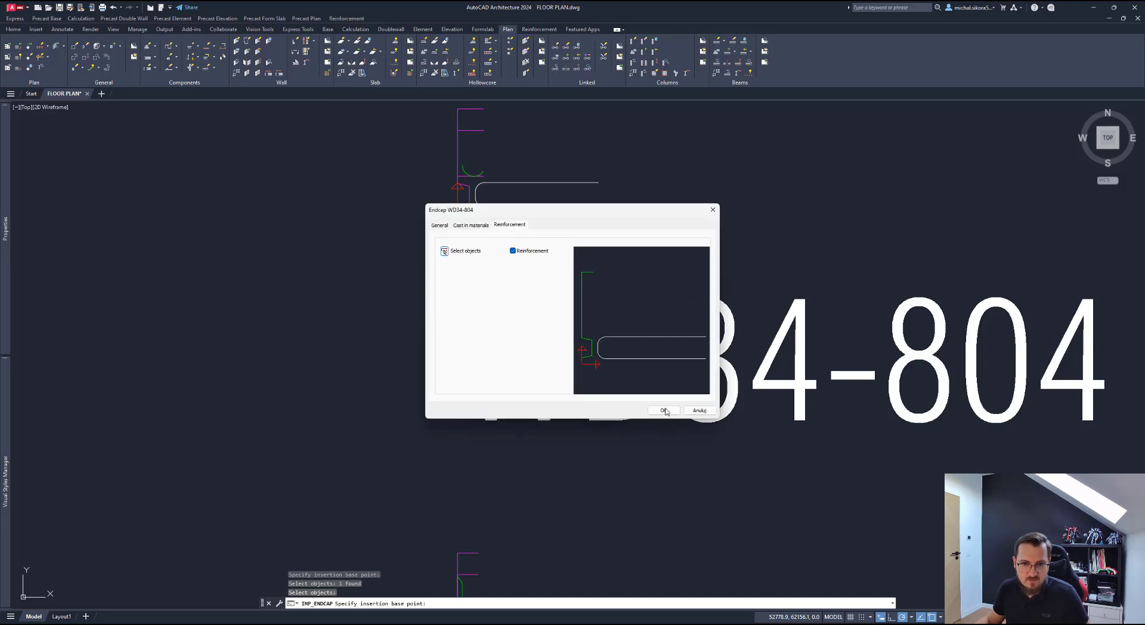
key(Return)
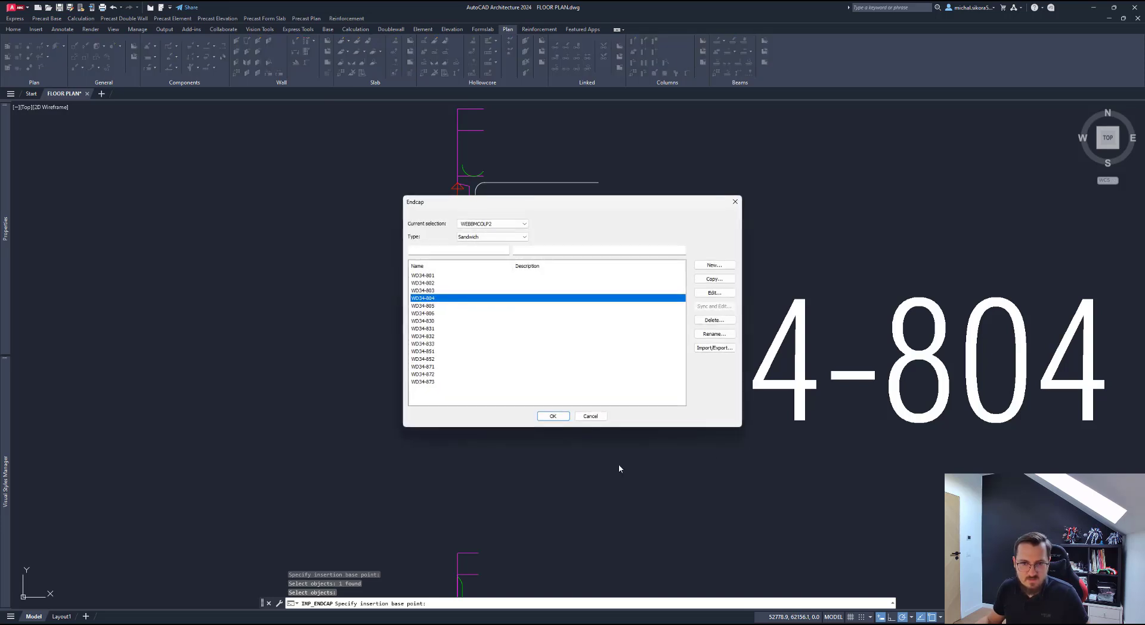
Step: Assign the U-bar at the VD20-3001 symbol as reinforcement of Wall-type endcap VD20-3001, based at the symbol's origin, and accept the endcap library
click(498, 237)
click(477, 257)
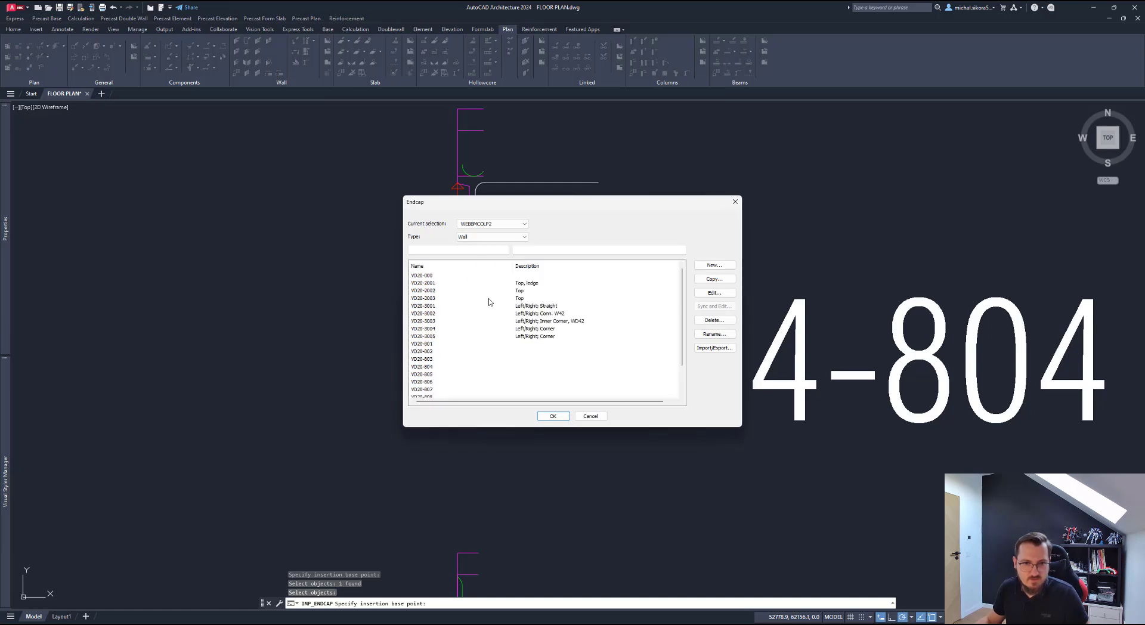
double_click(429, 306)
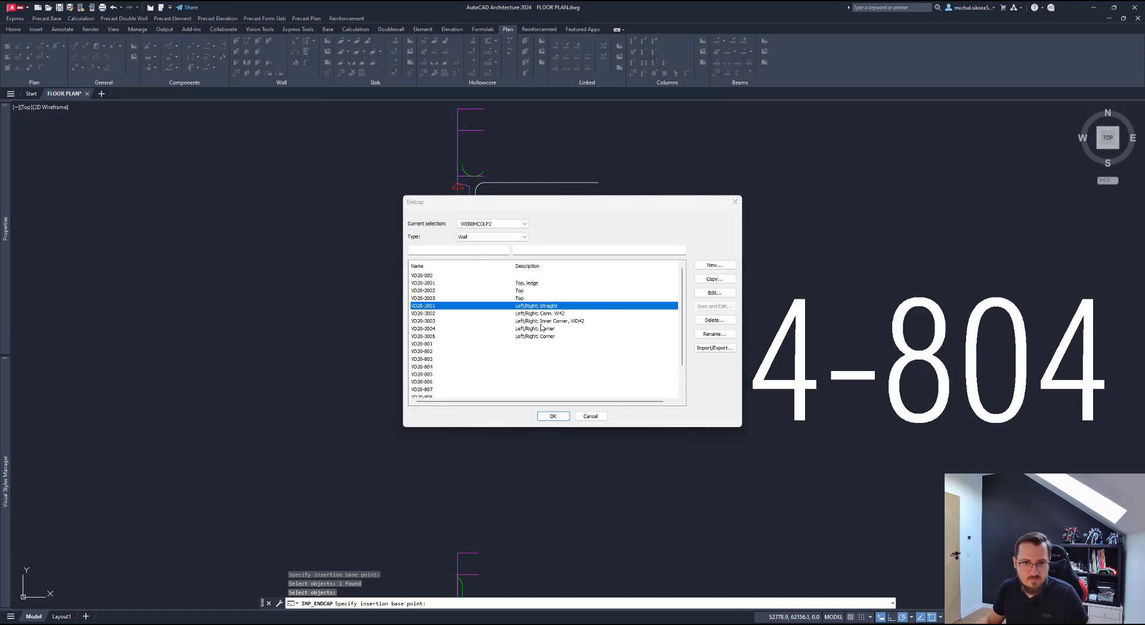
click(443, 252)
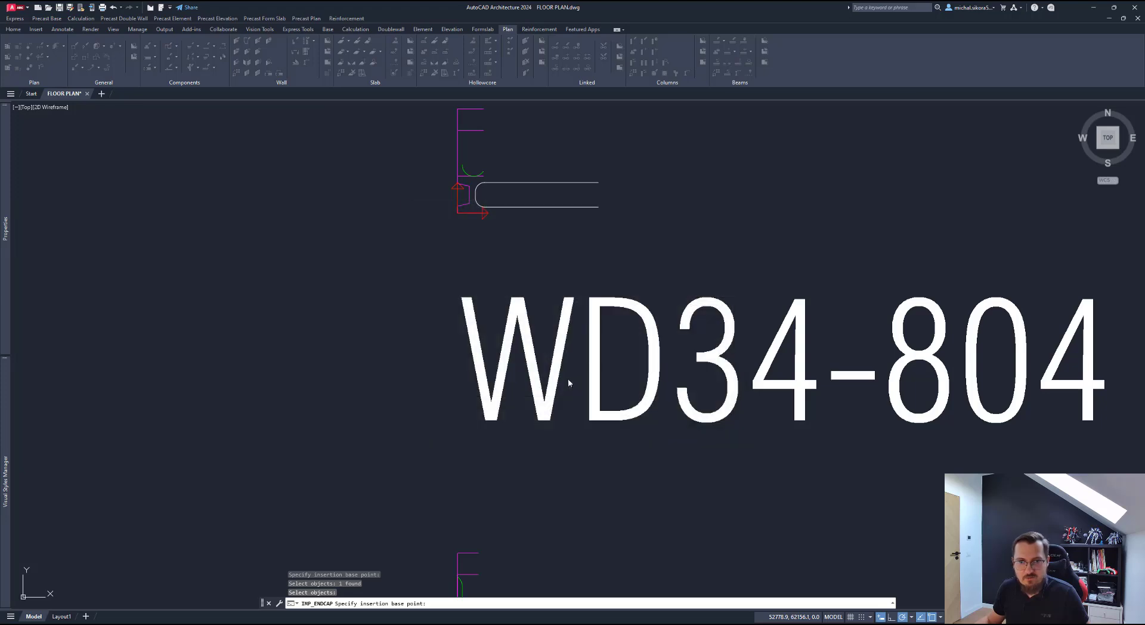
scroll(599, 442, down, 4)
scroll(530, 258, up, 3)
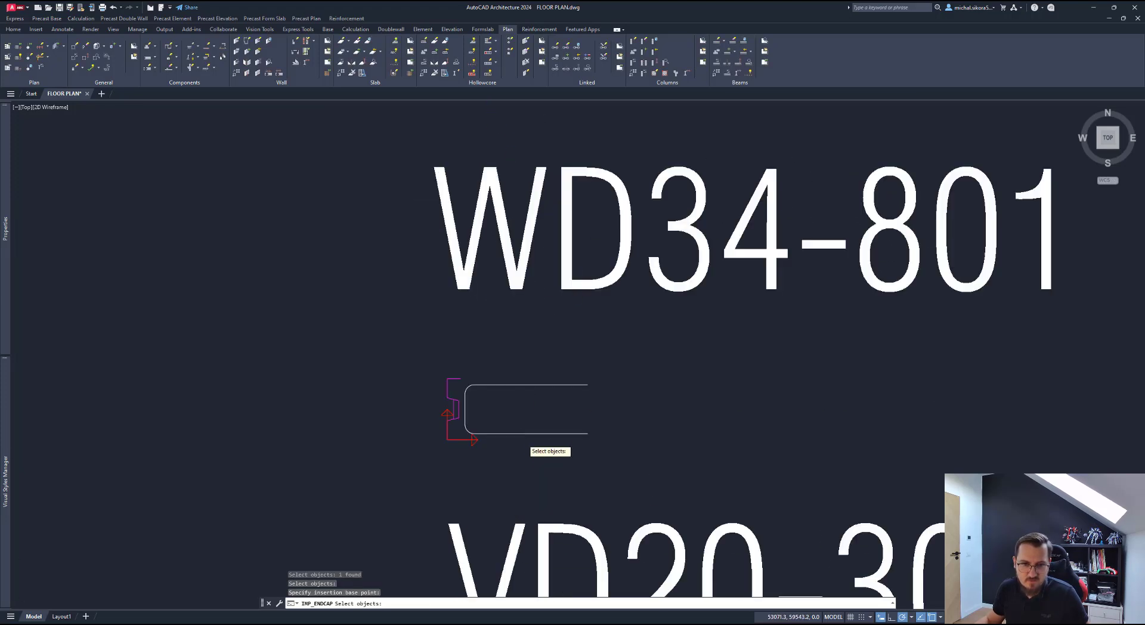
click(507, 434)
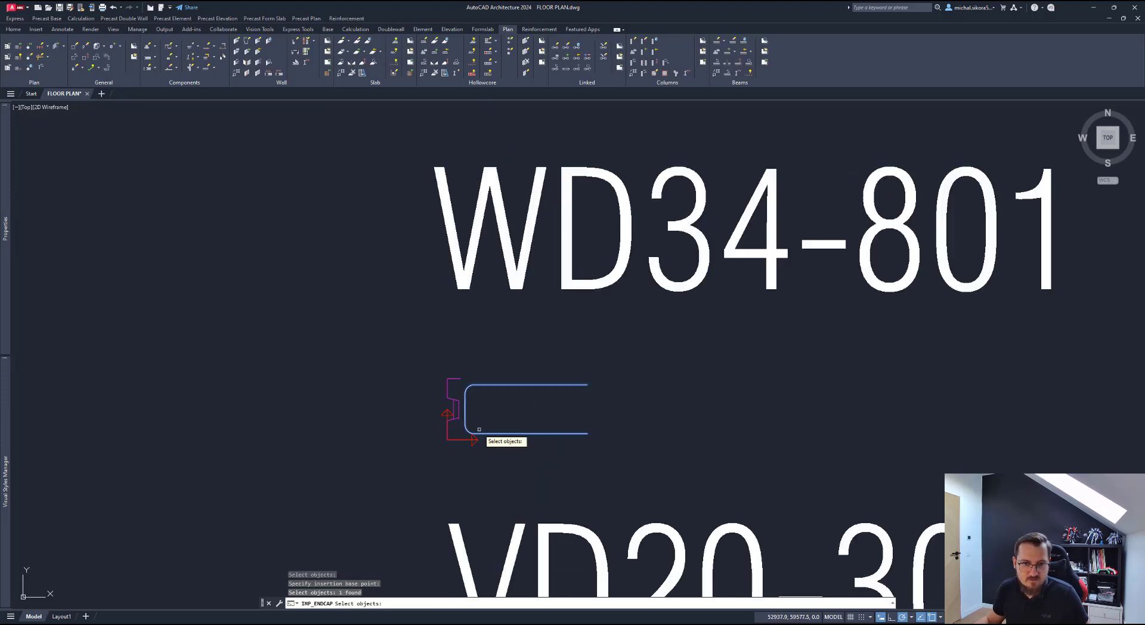
key(Return)
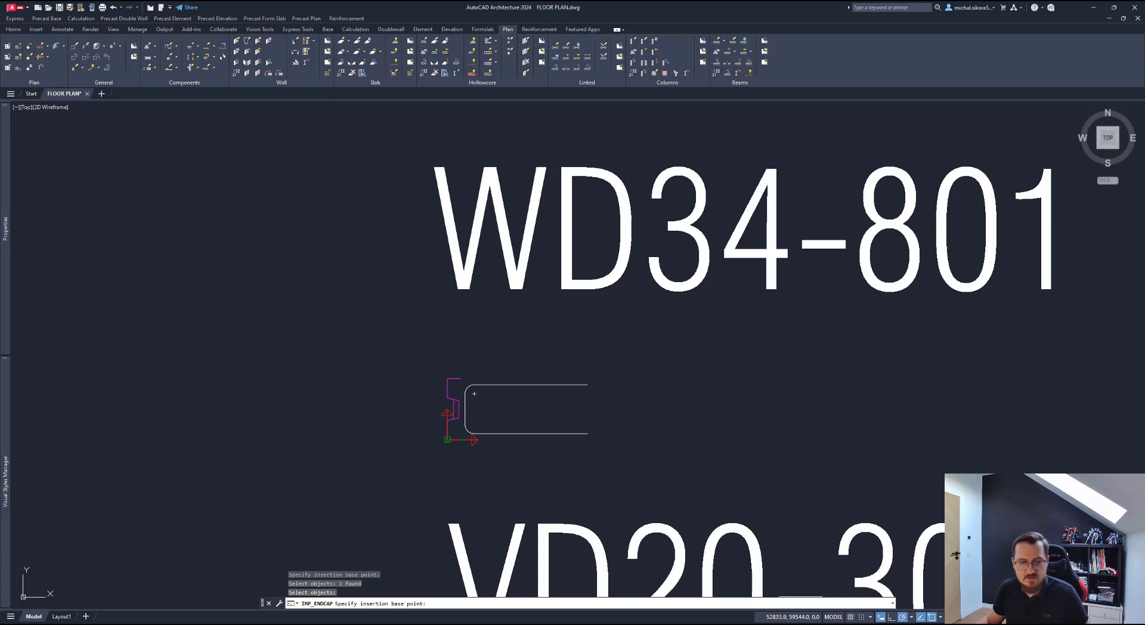
click(667, 353)
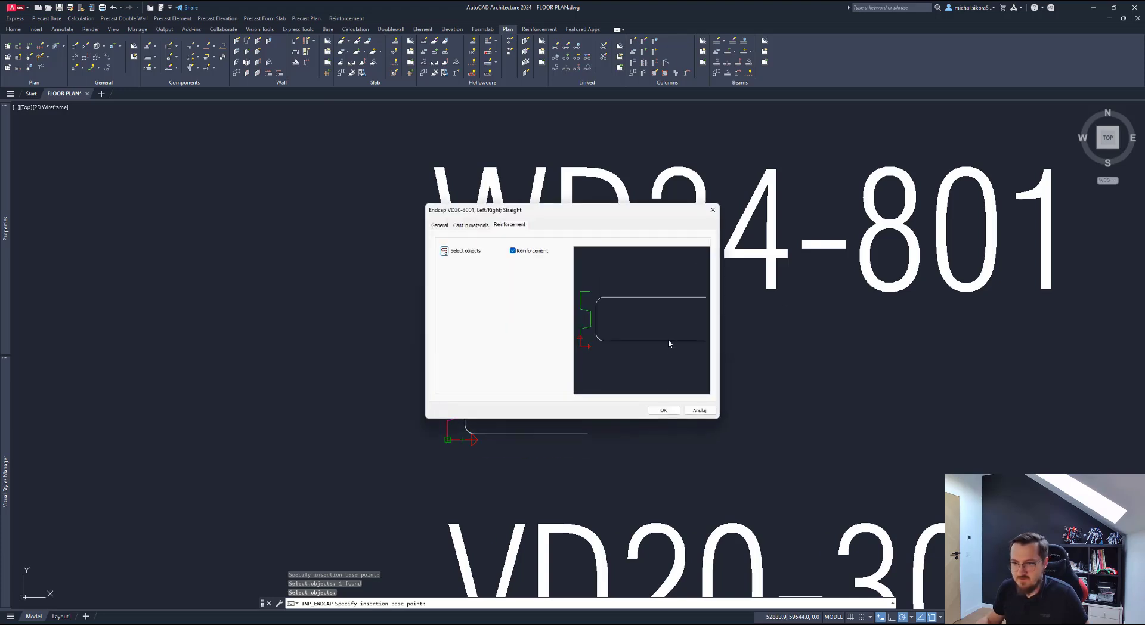
click(662, 410)
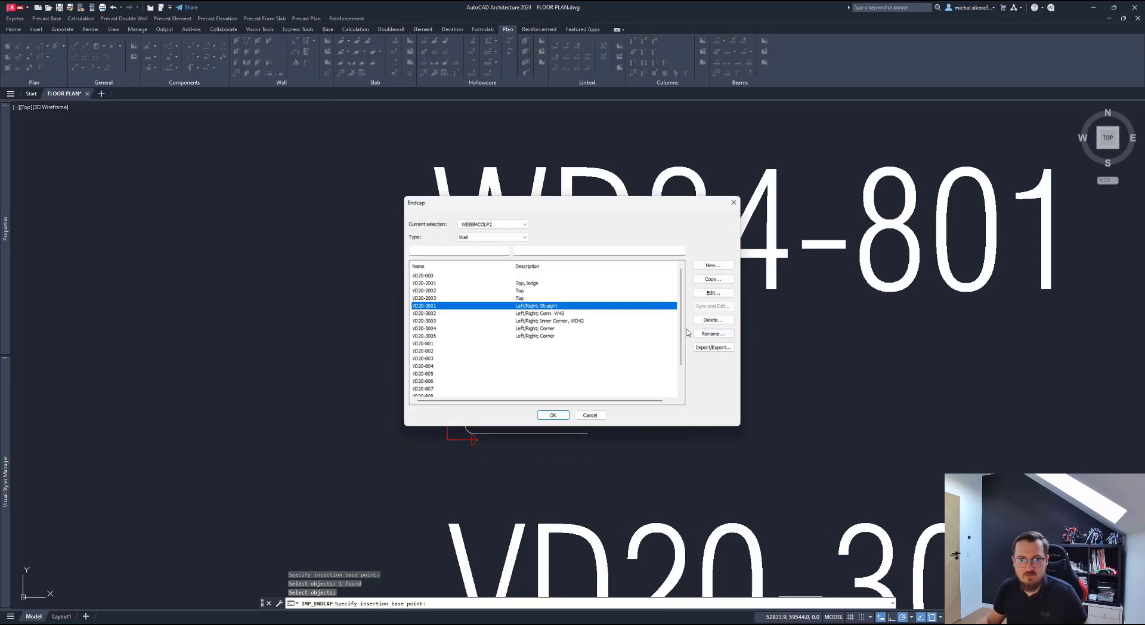
click(552, 417)
scroll(499, 358, down, 3)
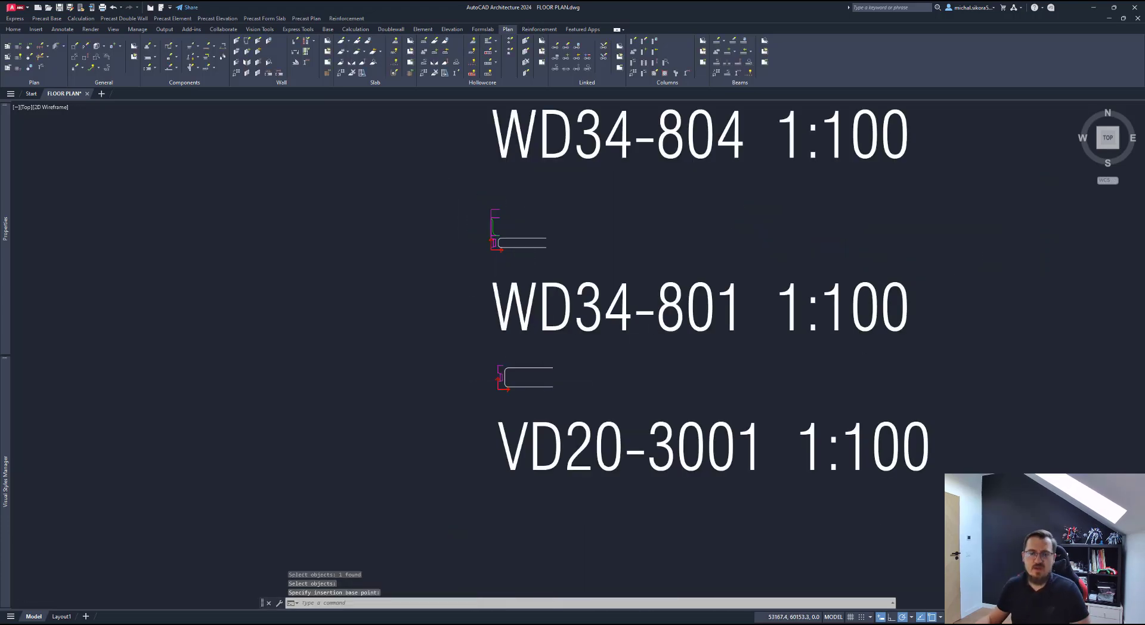
scroll(535, 313, down, 2)
scroll(558, 278, down, 1)
mouse_move(517, 379)
middle_down()
mouse_move(526, 331)
mouse_move(558, 321)
middle_up()
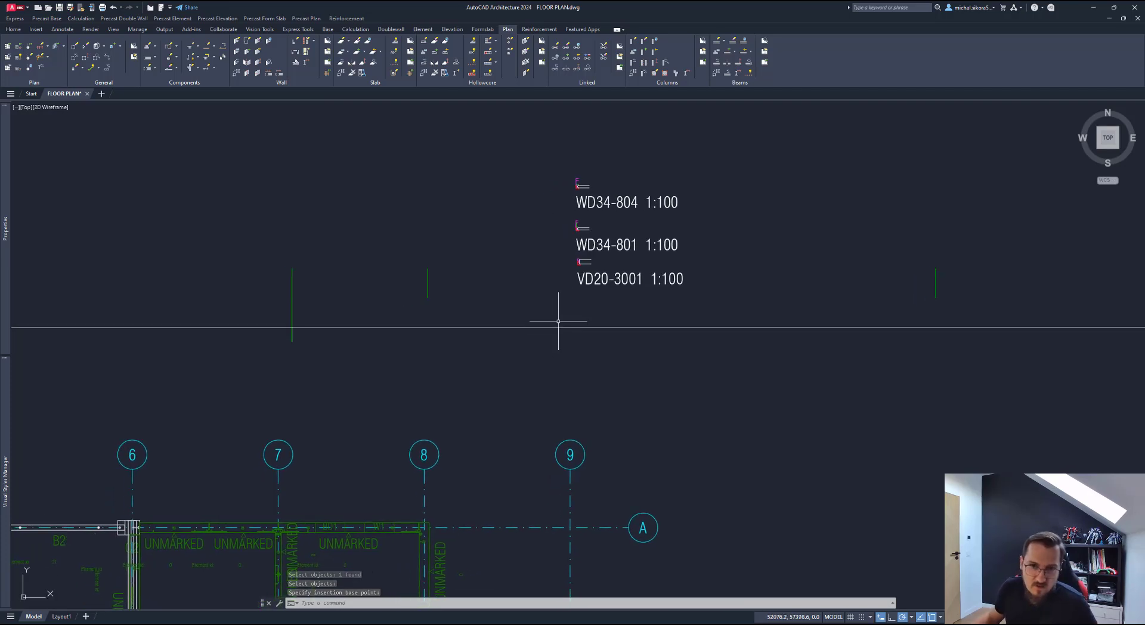
scroll(603, 224, up, 4)
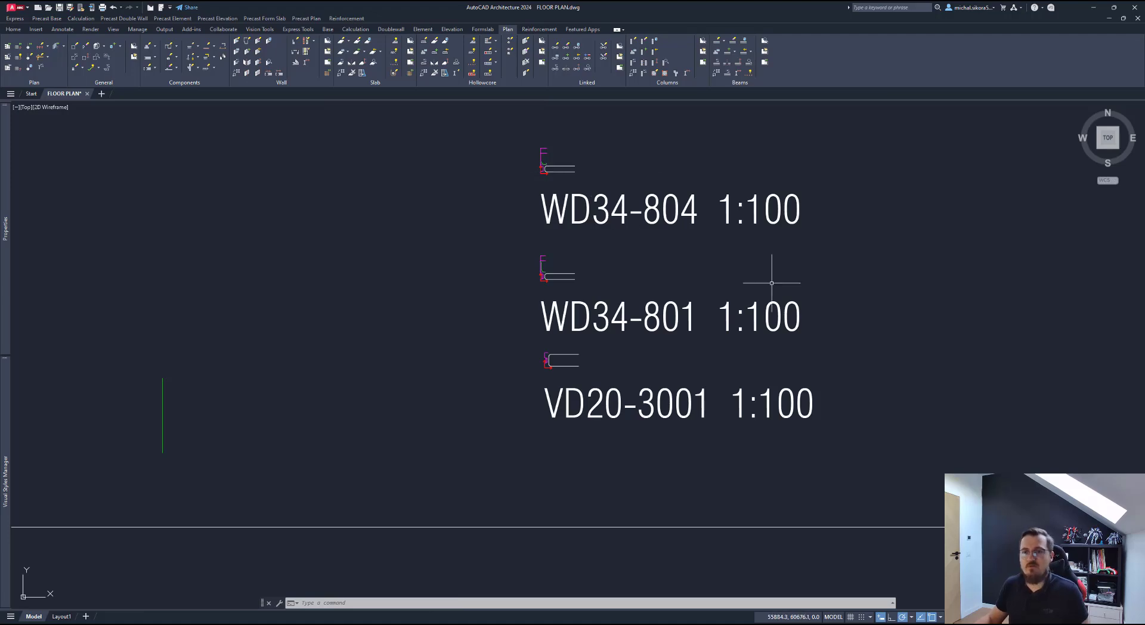
click(857, 148)
click(477, 417)
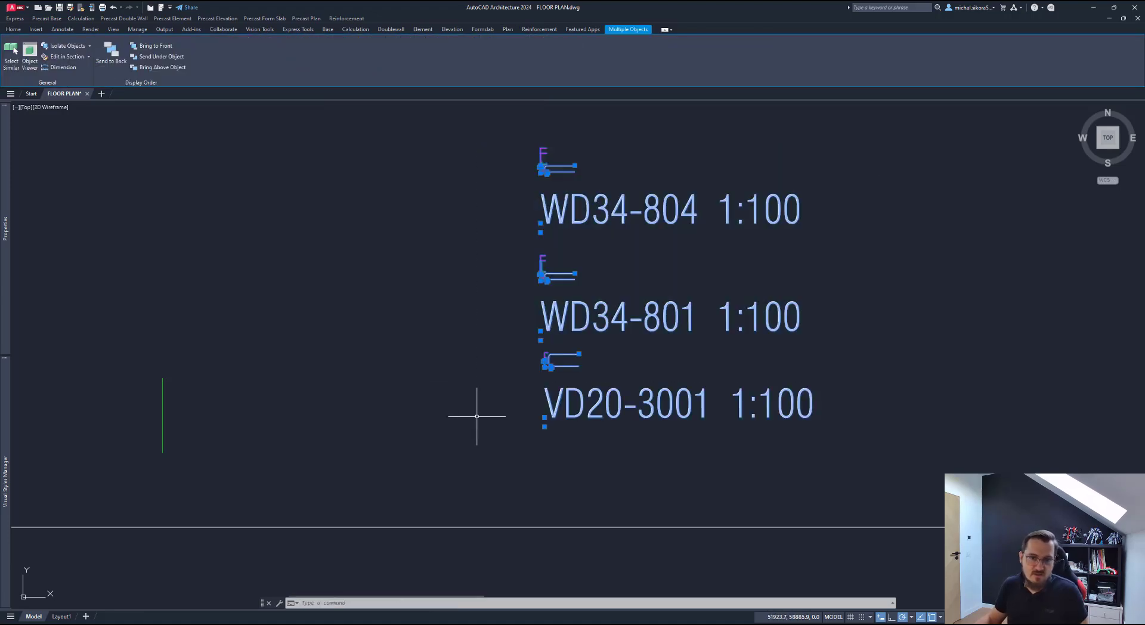
key(Escape)
Step: Open Sandwich reinforcement template WA000 and examine the endcap stirrup spacings in its edge reinforcement settings
scroll(328, 396, down, 4)
middle_drag(327, 396, 457, 296)
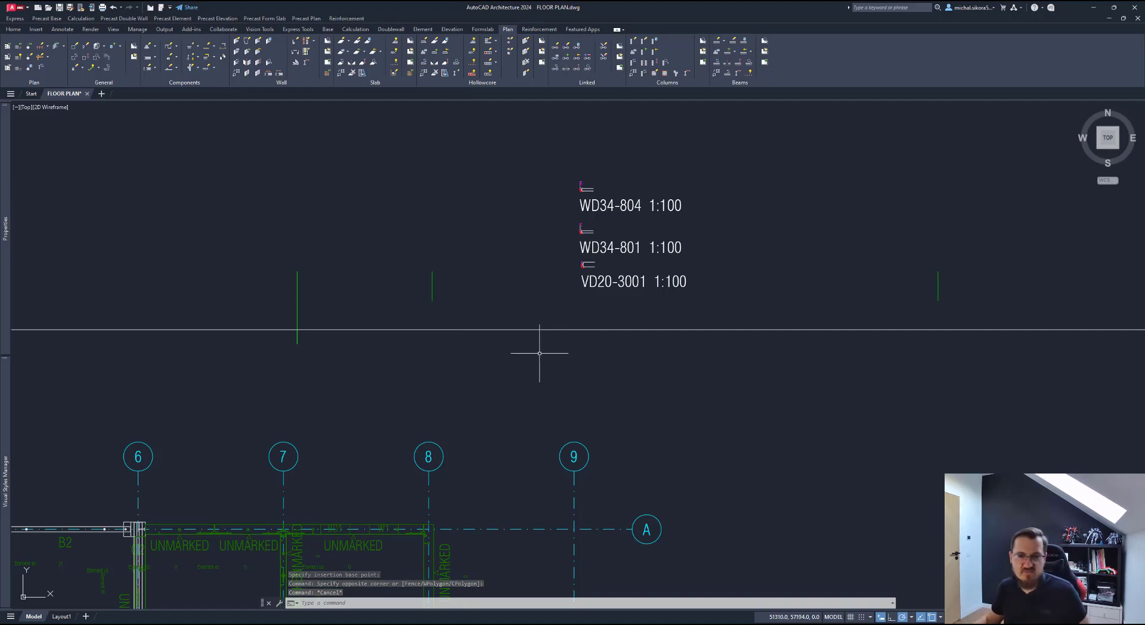
mouse_move(495, 405)
middle_down()
mouse_move(794, 257)
mouse_move(813, 223)
middle_up()
middle_drag(756, 373, 705, 253)
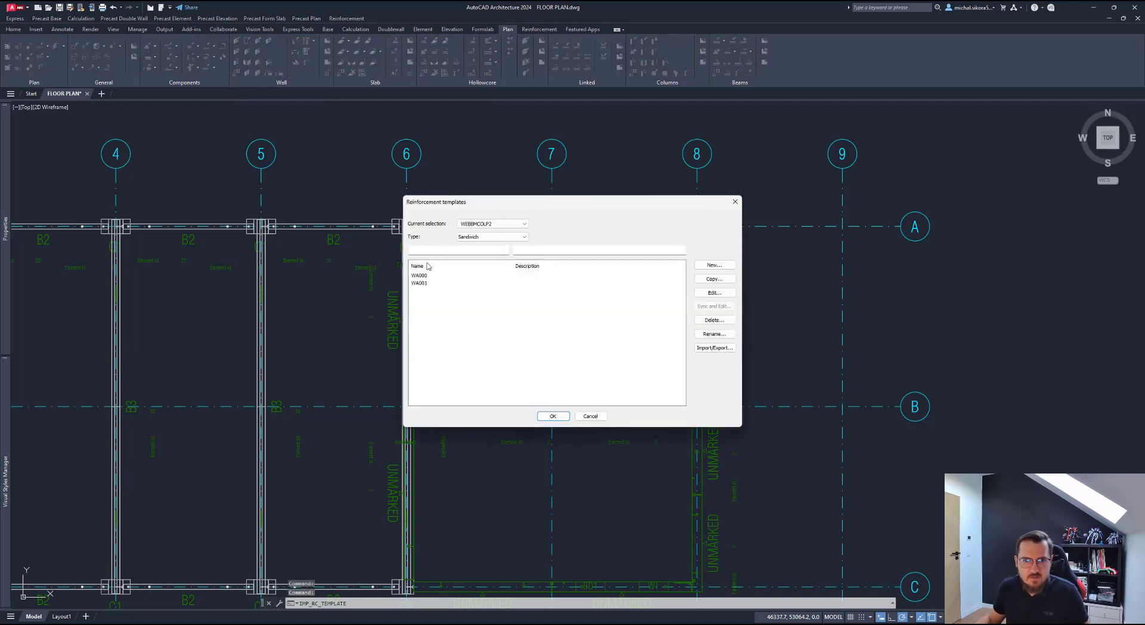
click(421, 275)
double_click(422, 276)
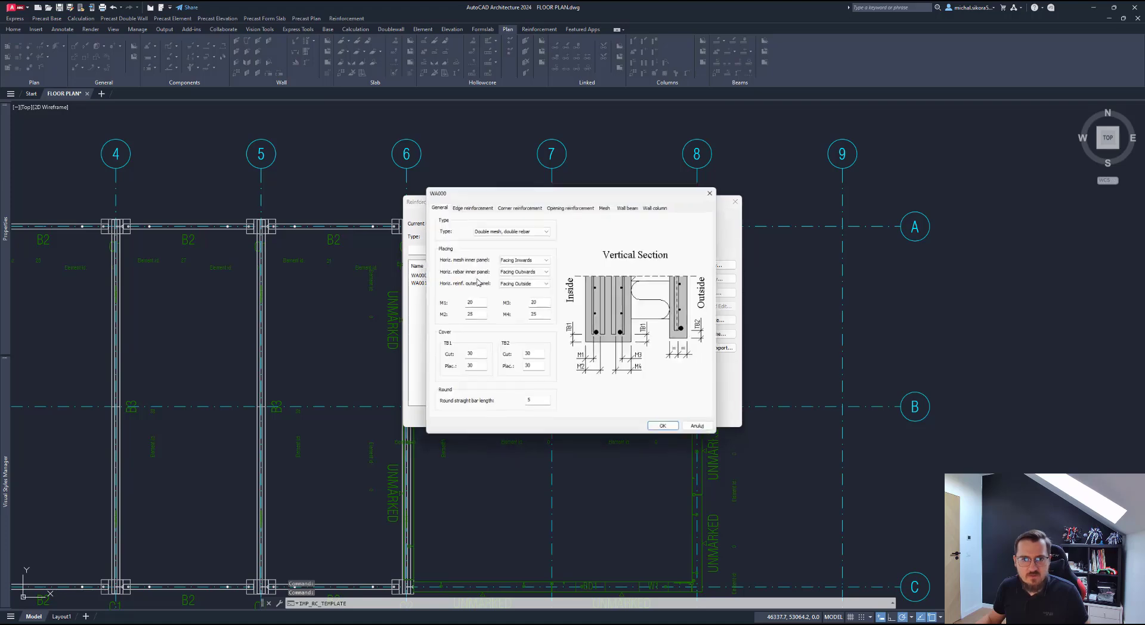
click(469, 204)
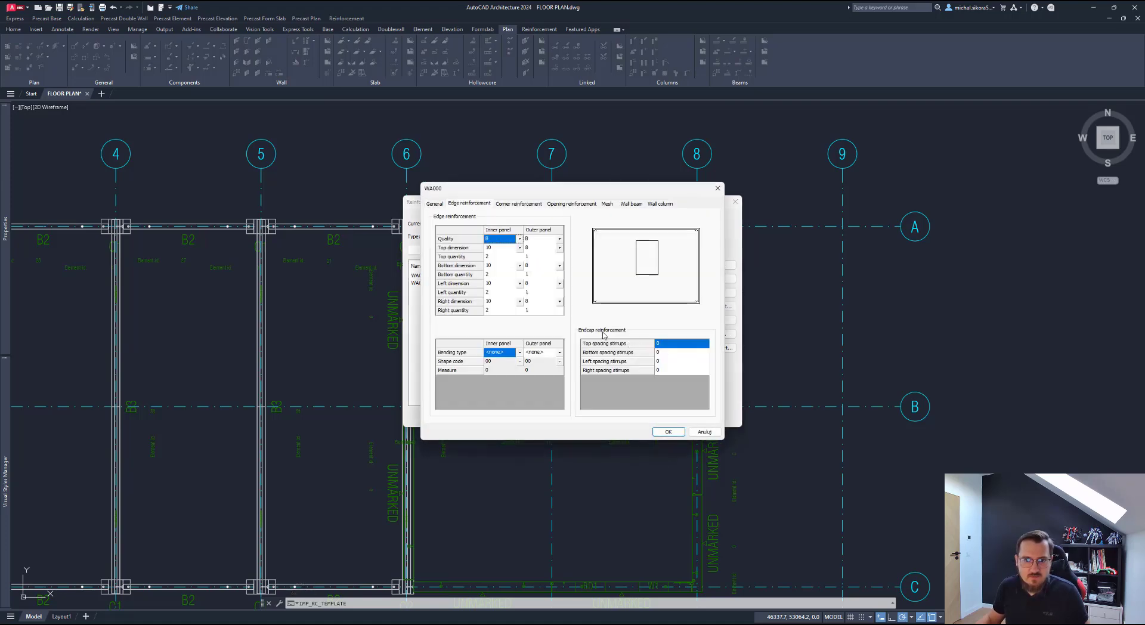
click(673, 344)
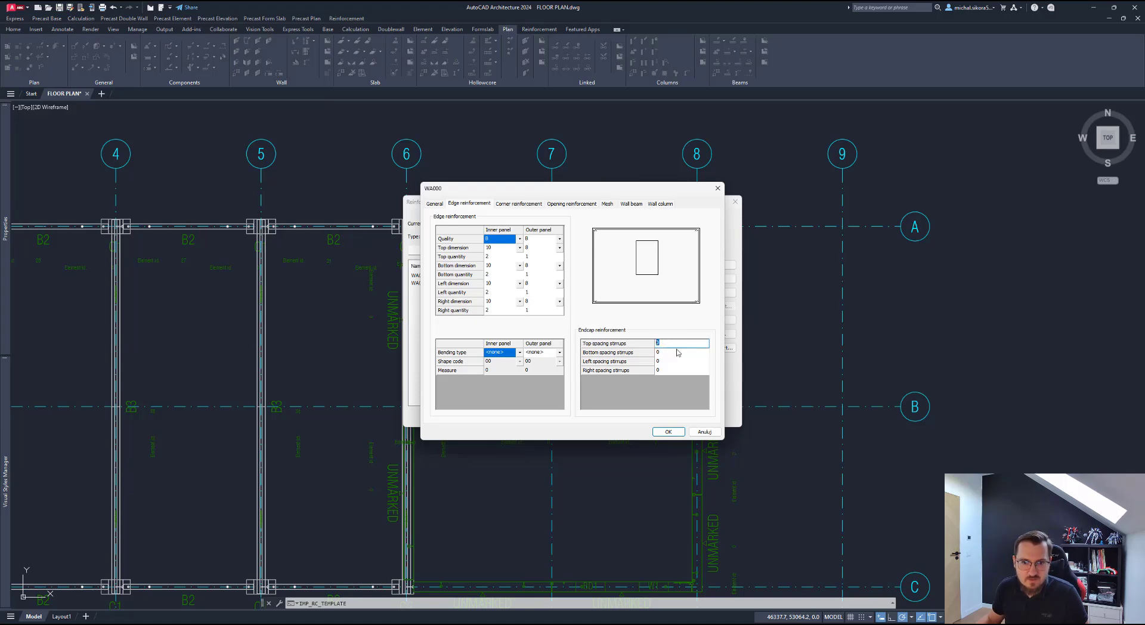
click(672, 355)
click(668, 361)
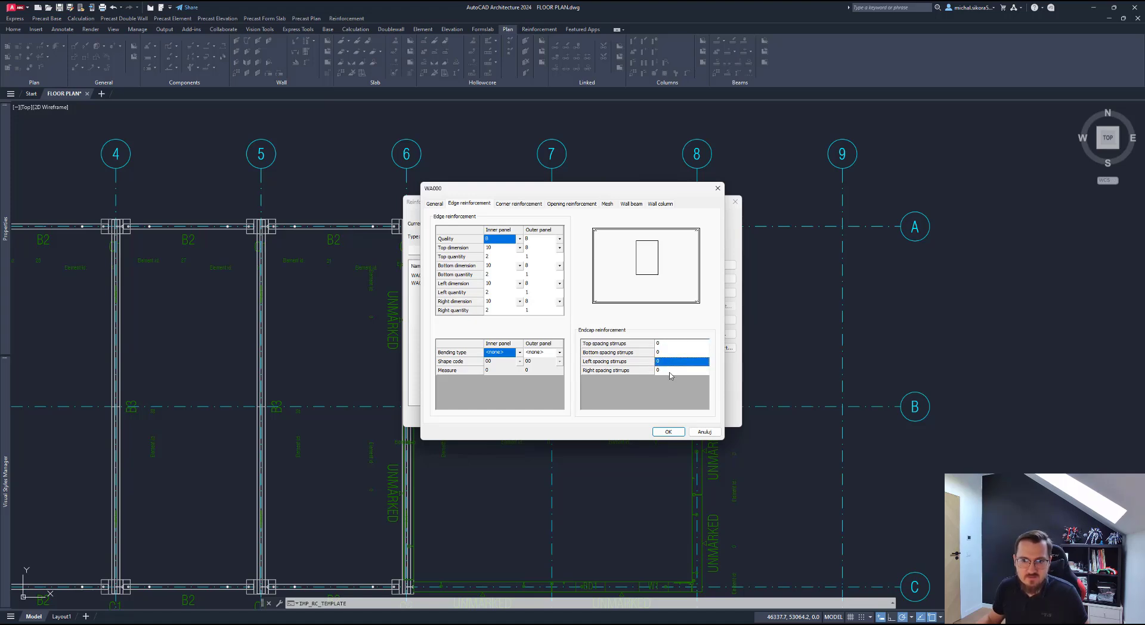
click(671, 371)
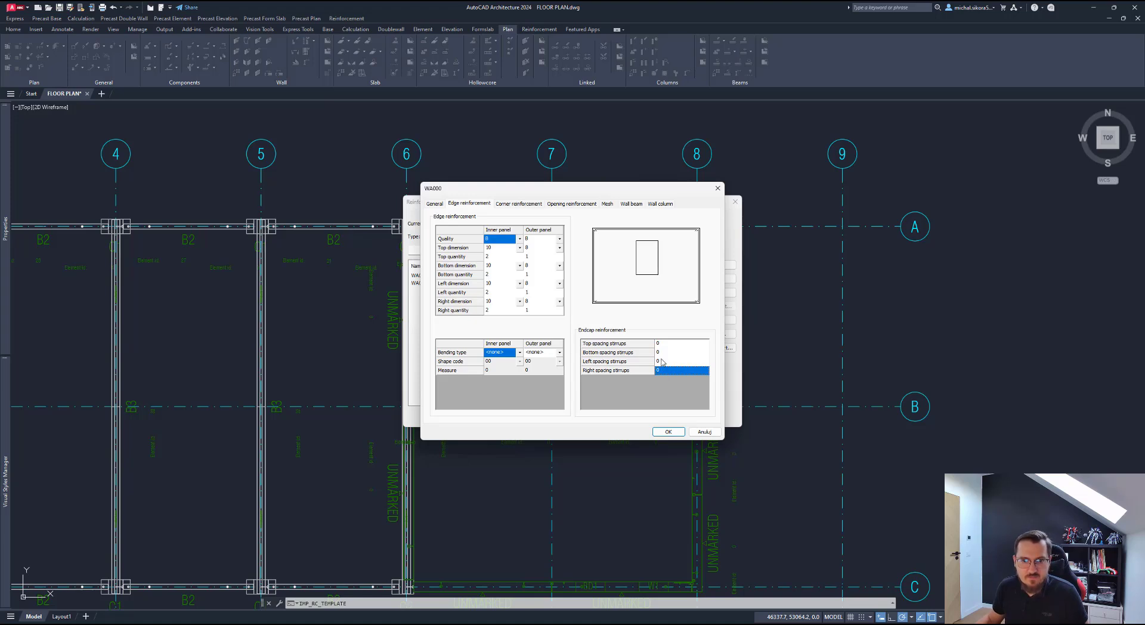
Step: Set both the top and bottom endcap stirrup spacings of template WA000 to 50
click(668, 345)
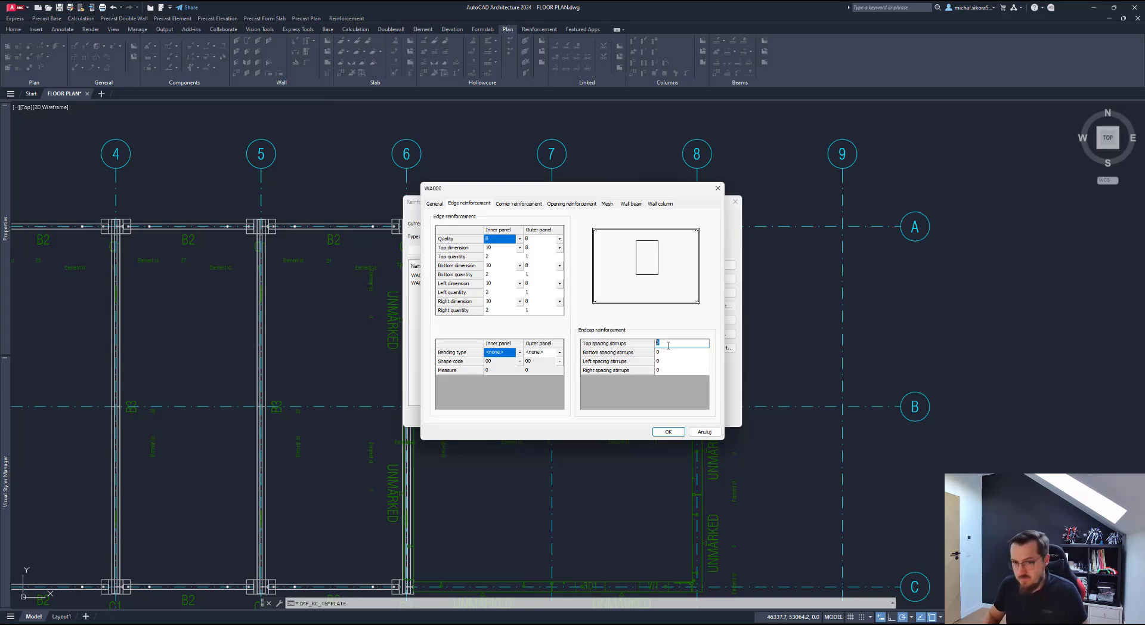
click(667, 353)
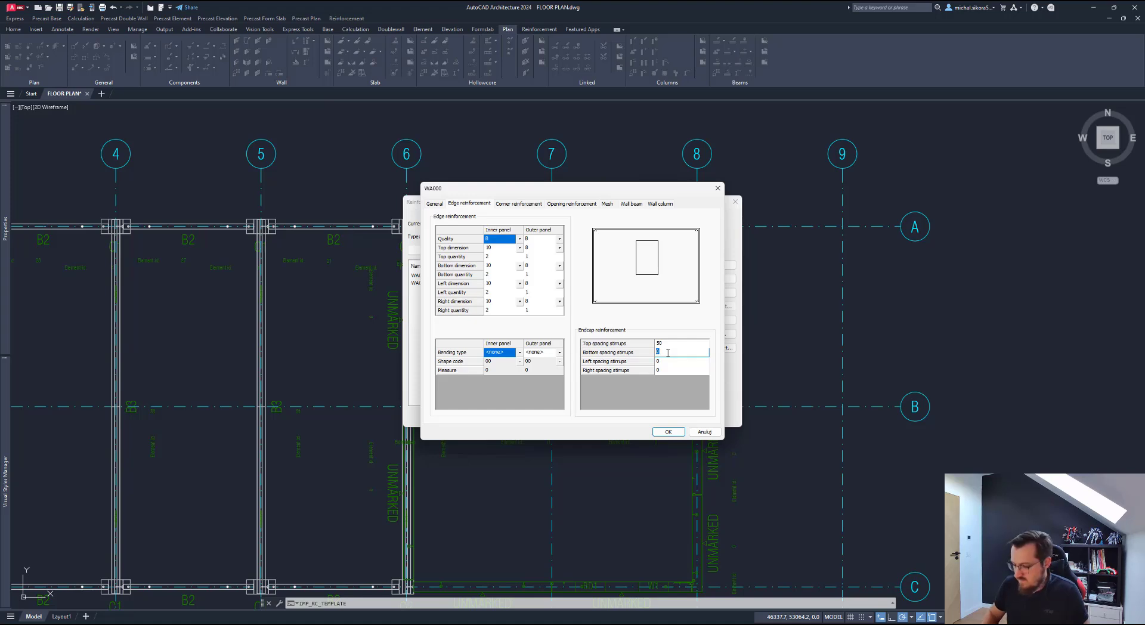
click(667, 370)
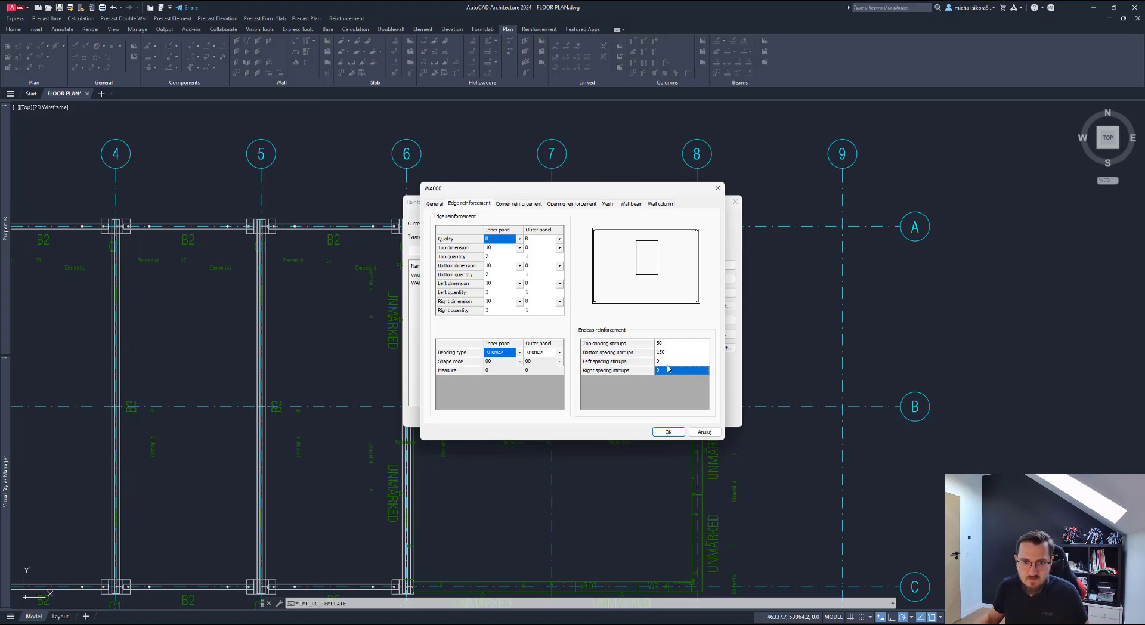
click(675, 353)
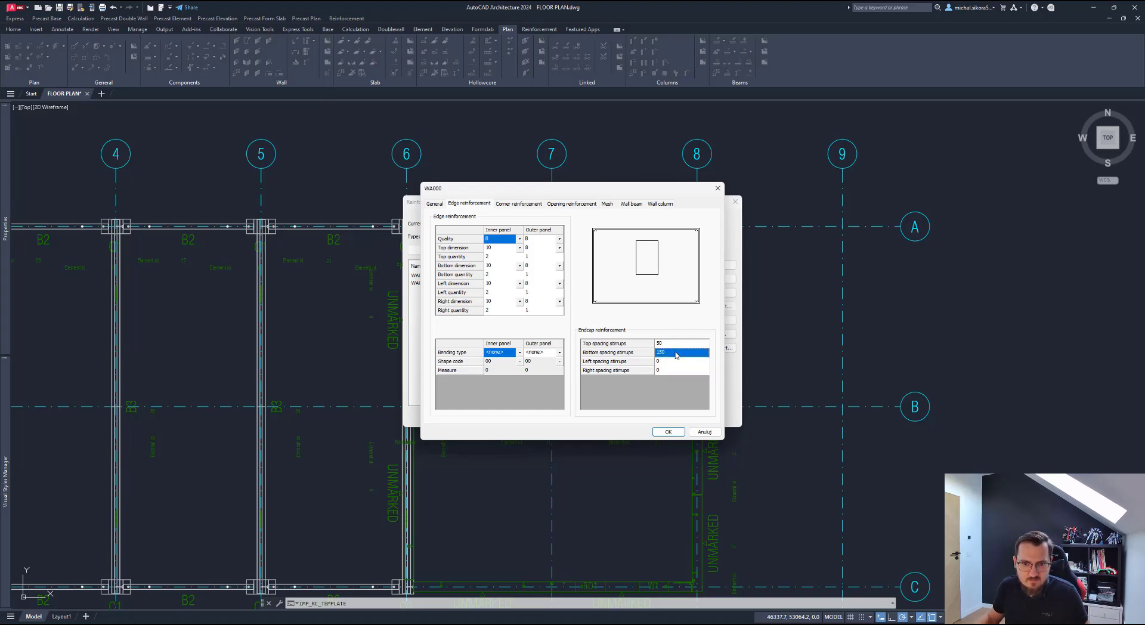
click(676, 352)
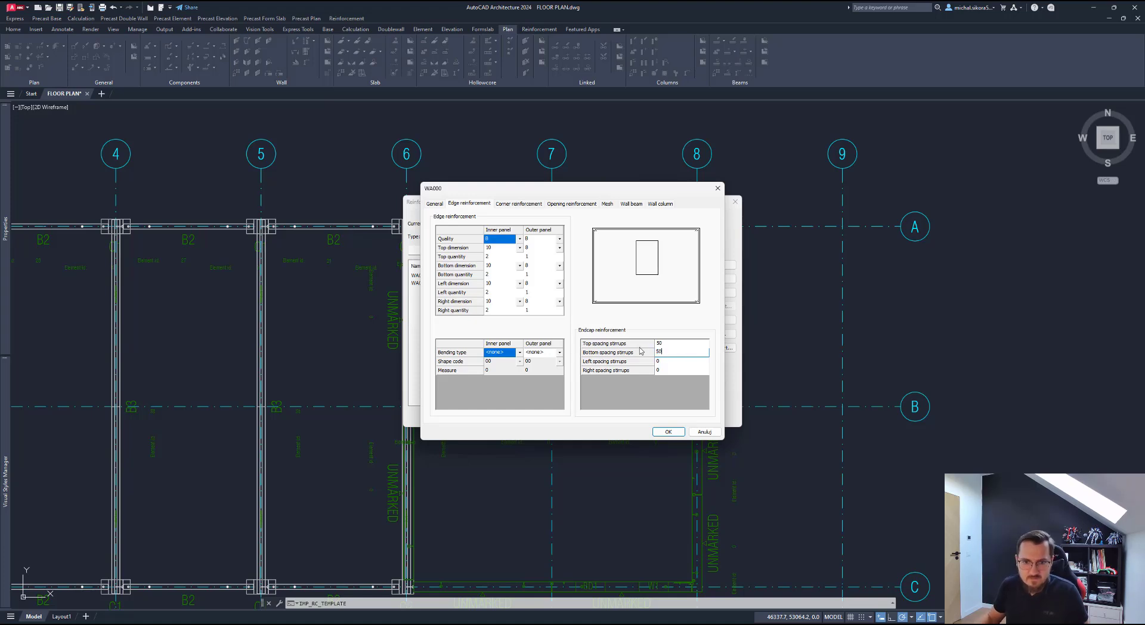
Step: Set the left and right endcap stirrup spacings of template WA000 to 150
click(674, 361)
click(678, 359)
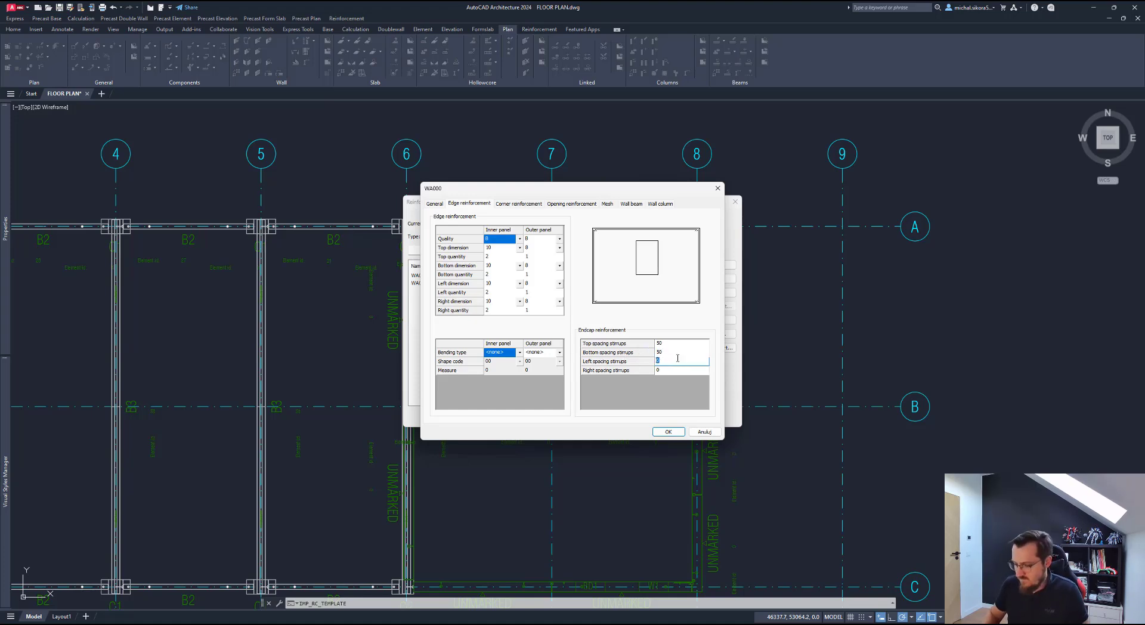
text(150)
click(670, 370)
click(667, 370)
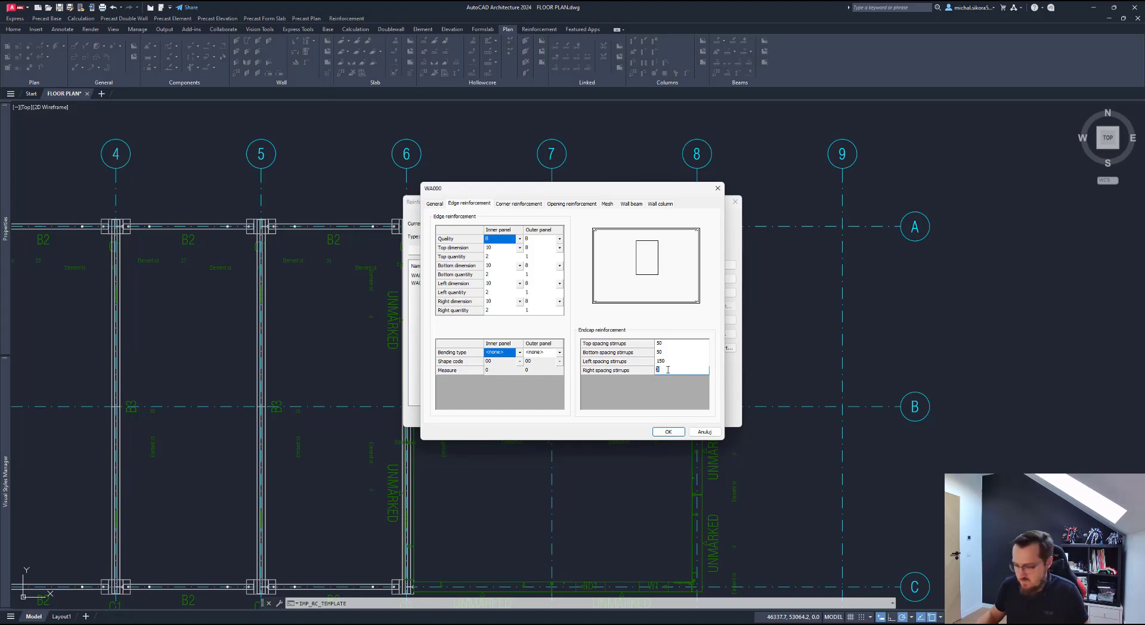
click(661, 353)
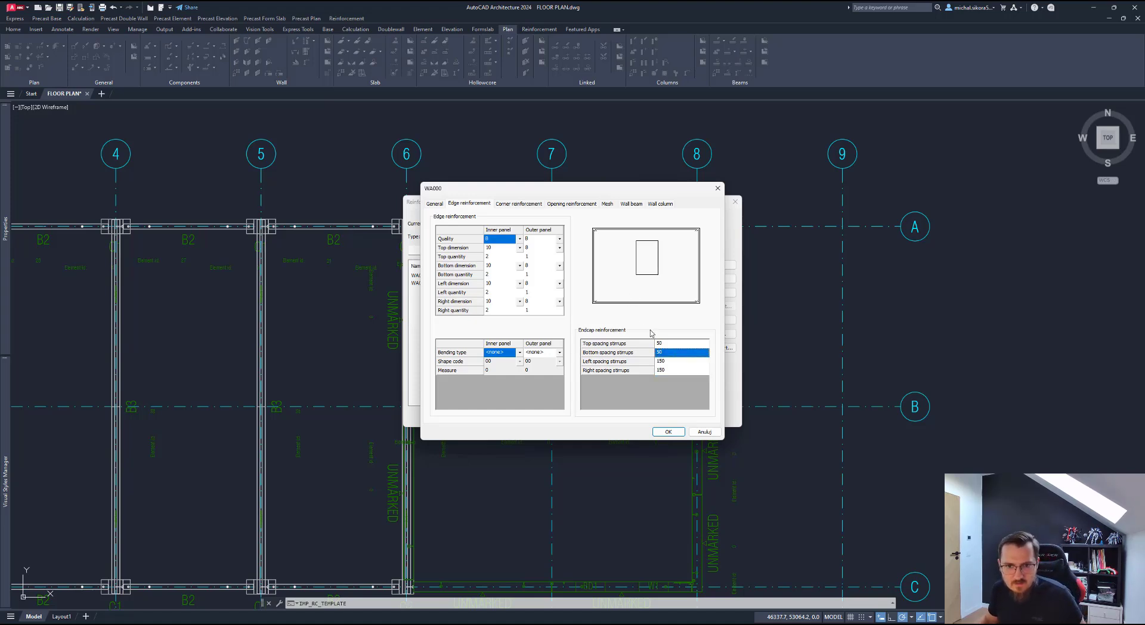
click(670, 345)
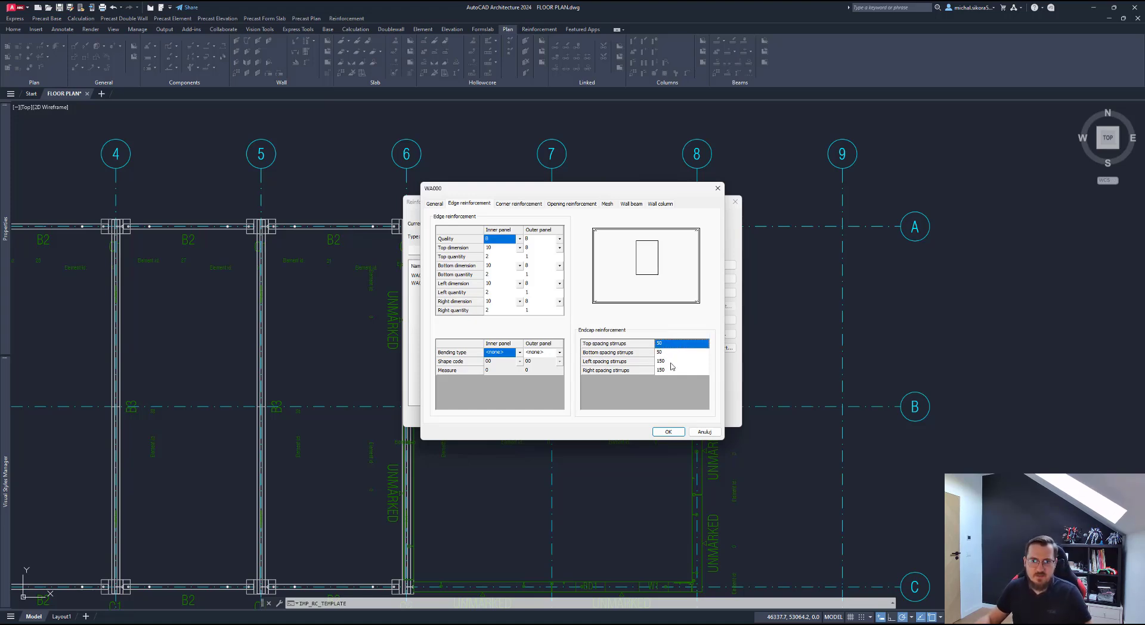
Step: Change the left and right endcap stirrup spacings of template WA000 to 200 and accept the reinforcement templates
click(673, 362)
click(676, 362)
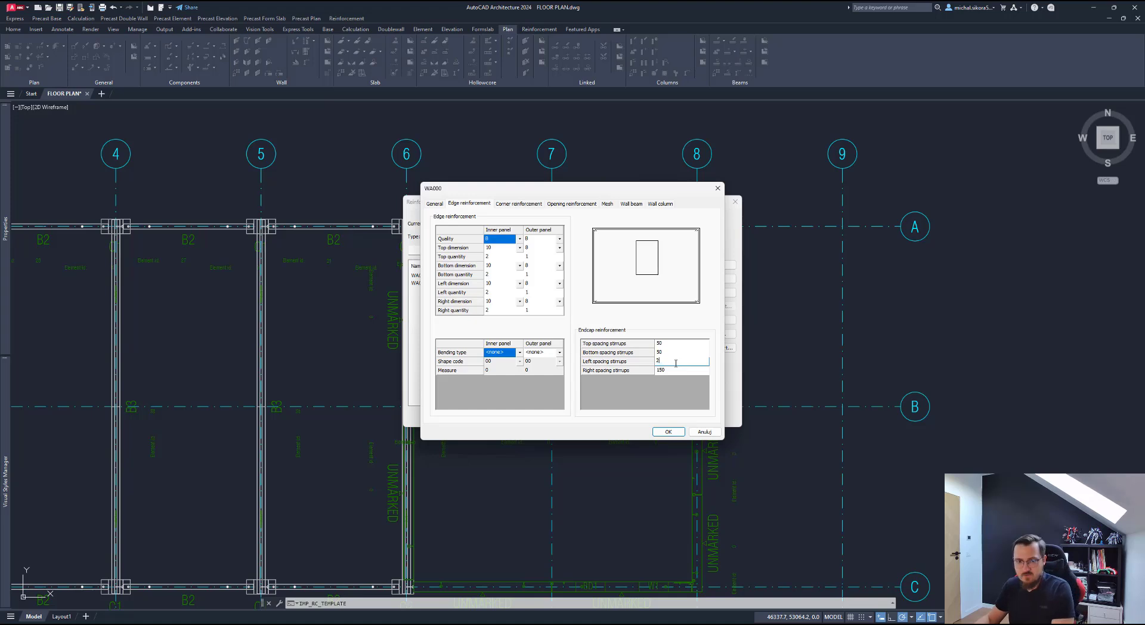
click(666, 371)
text(200)
click(669, 362)
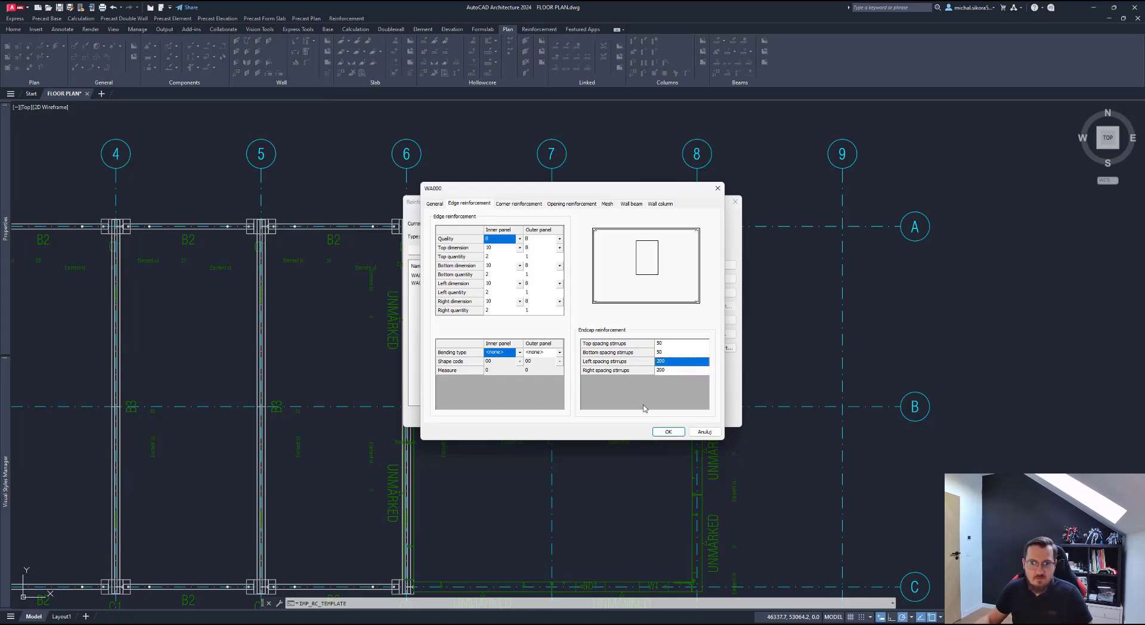
click(669, 431)
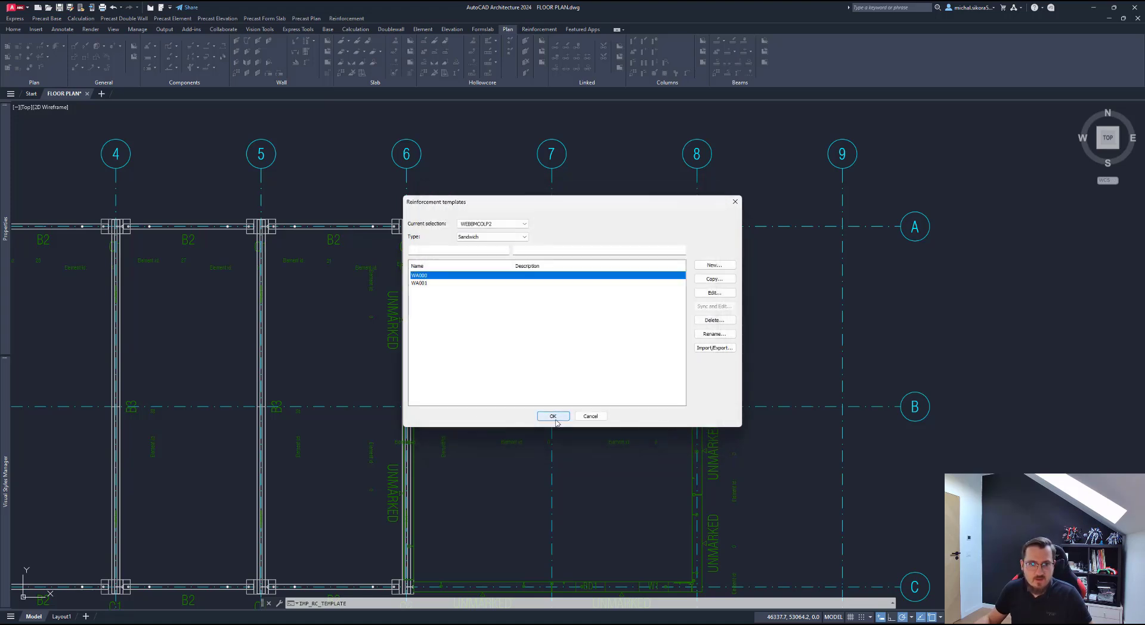
key(Return)
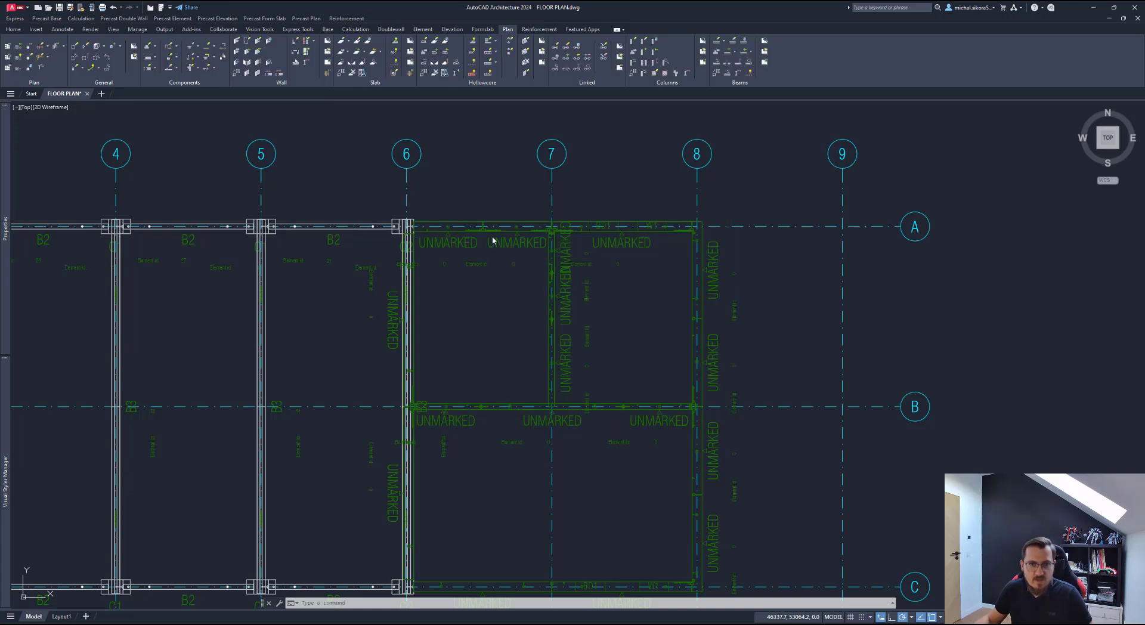
Step: Check the reinforcement template assigned to the wall on axis A that ends at axis 7 from the axis 6 side
click(268, 42)
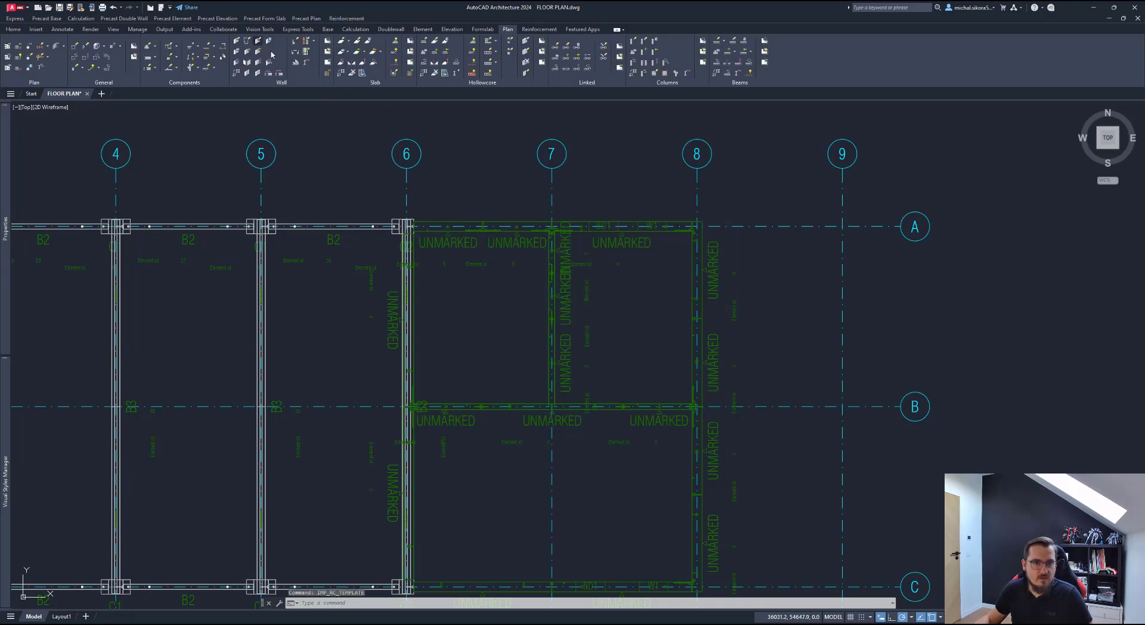
click(510, 247)
right_click(510, 247)
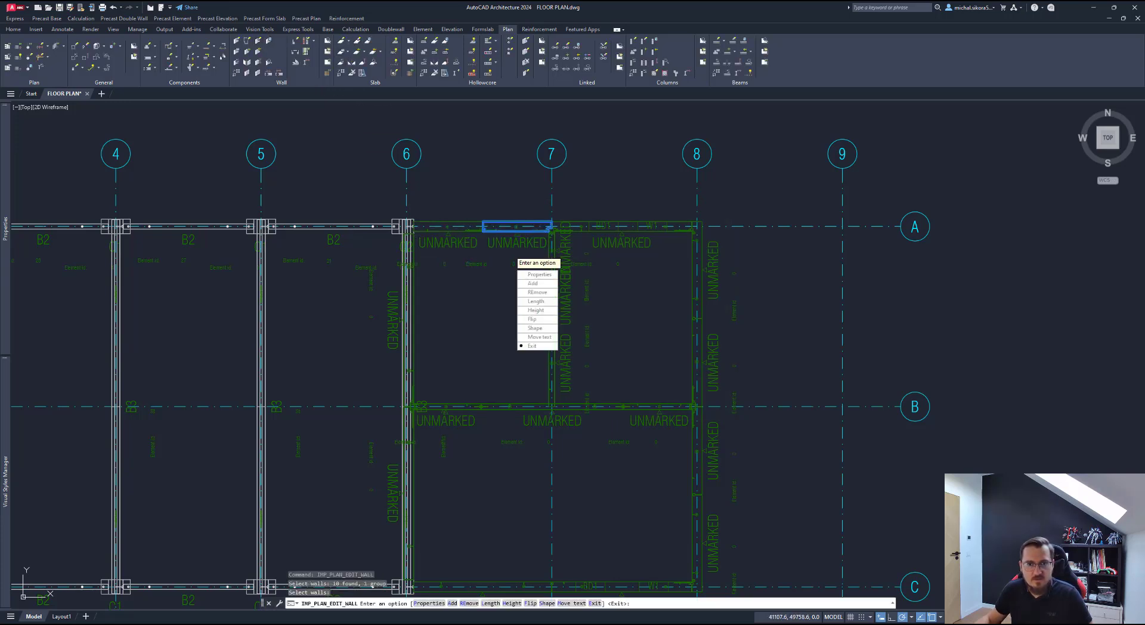
click(531, 264)
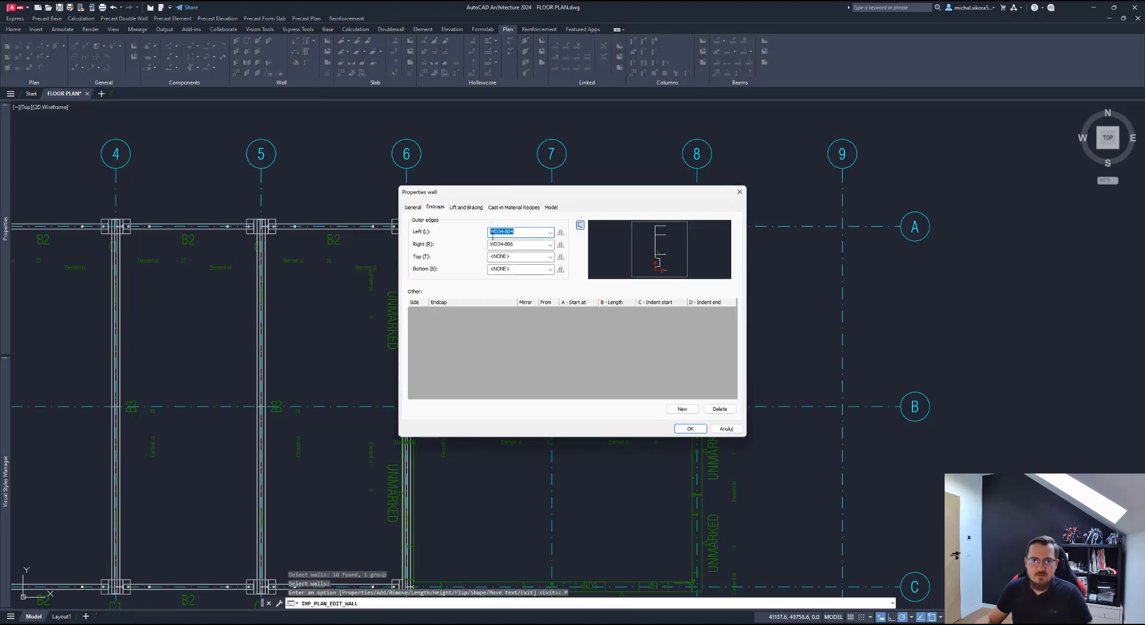
click(413, 207)
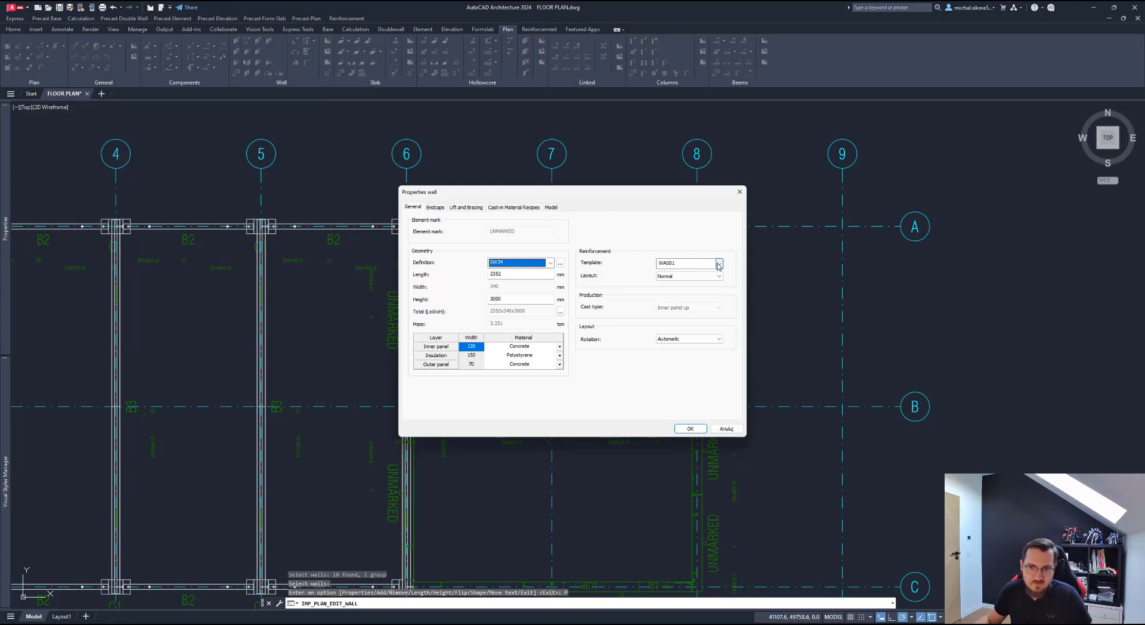
click(679, 266)
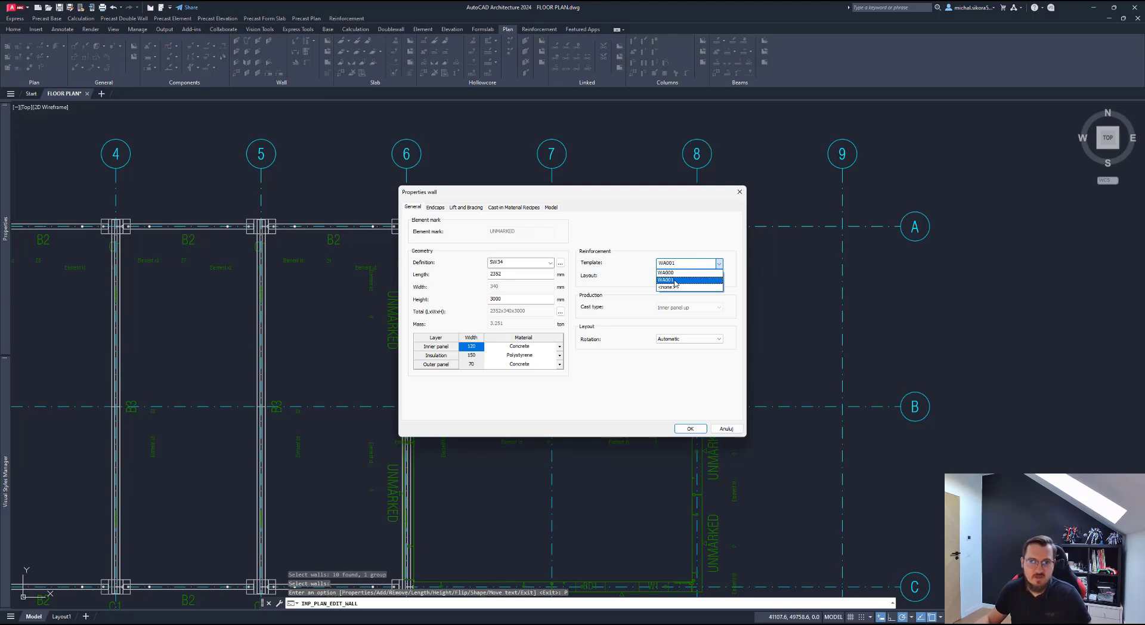
click(675, 280)
key(Return)
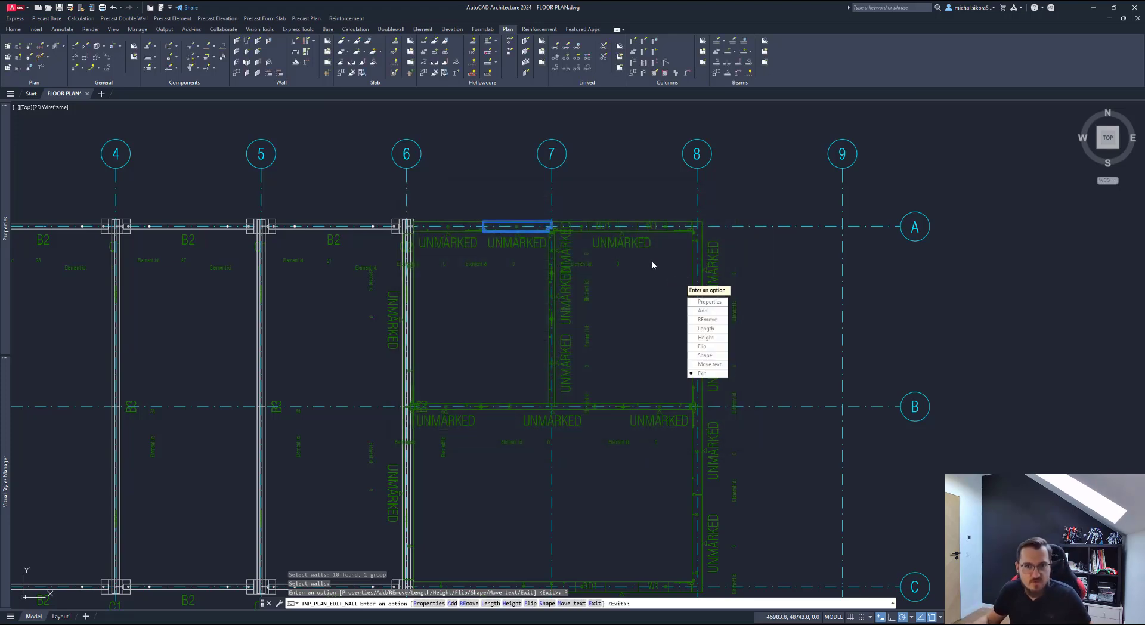
key(Escape)
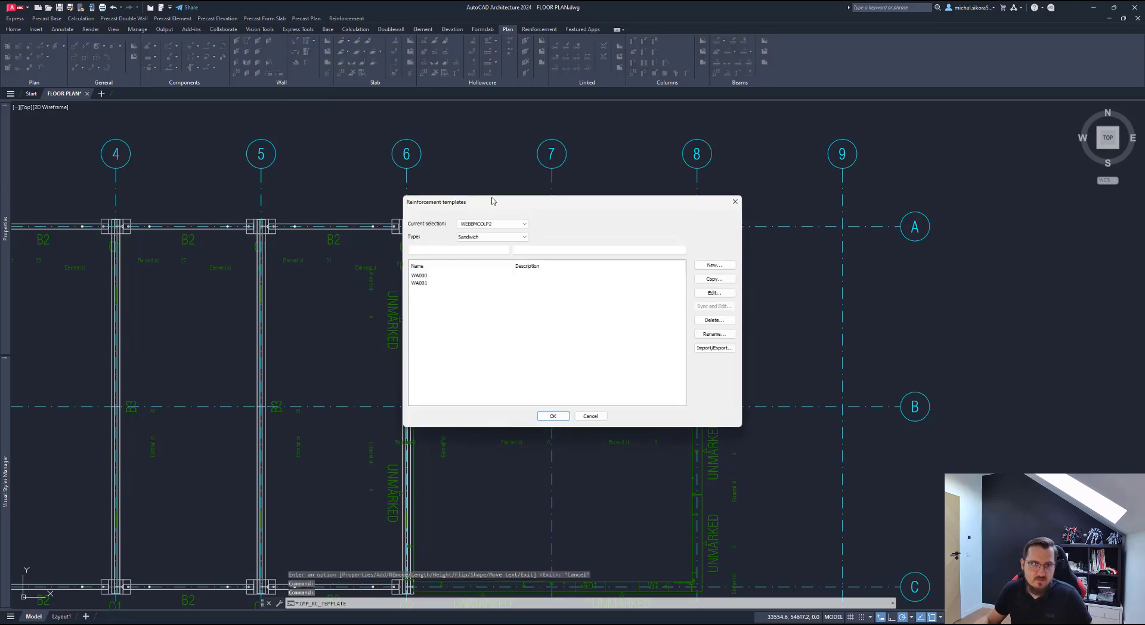
Step: Set the left and right endcap stirrup spacings of Sandwich reinforcement template WA001 to 200 and accept the templates
double_click(419, 283)
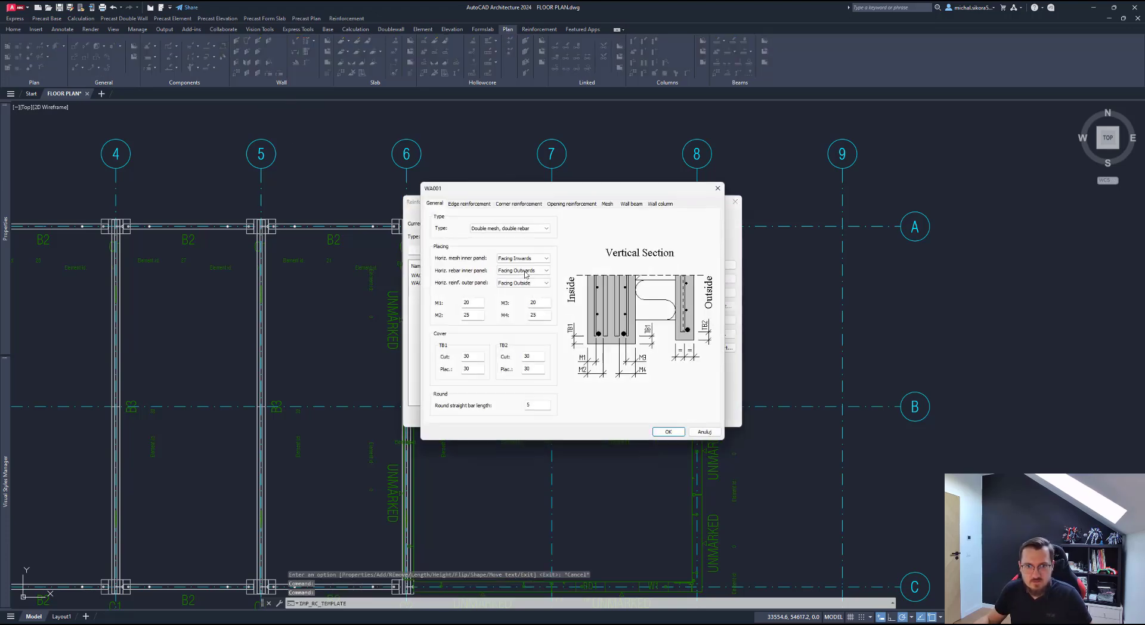
click(457, 205)
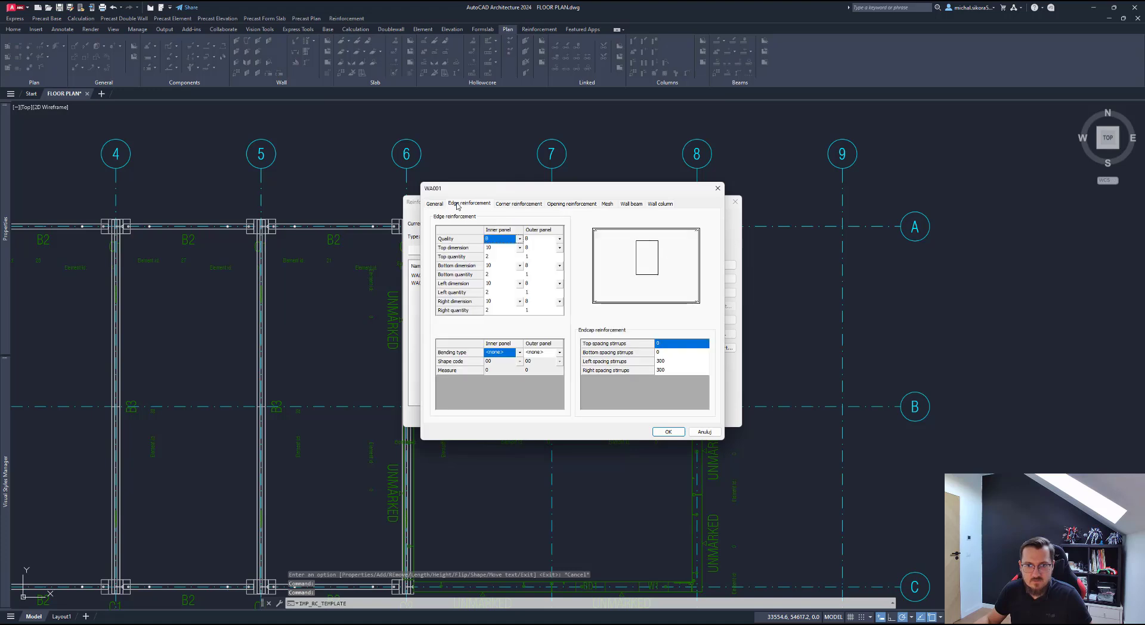
click(669, 361)
click(672, 362)
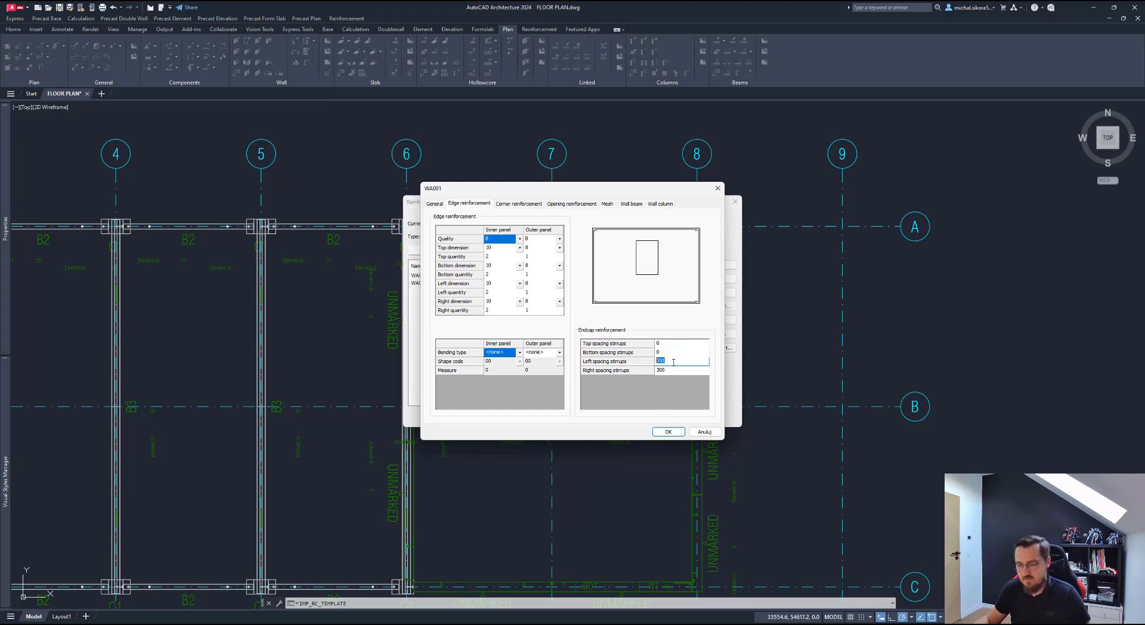
key(Return)
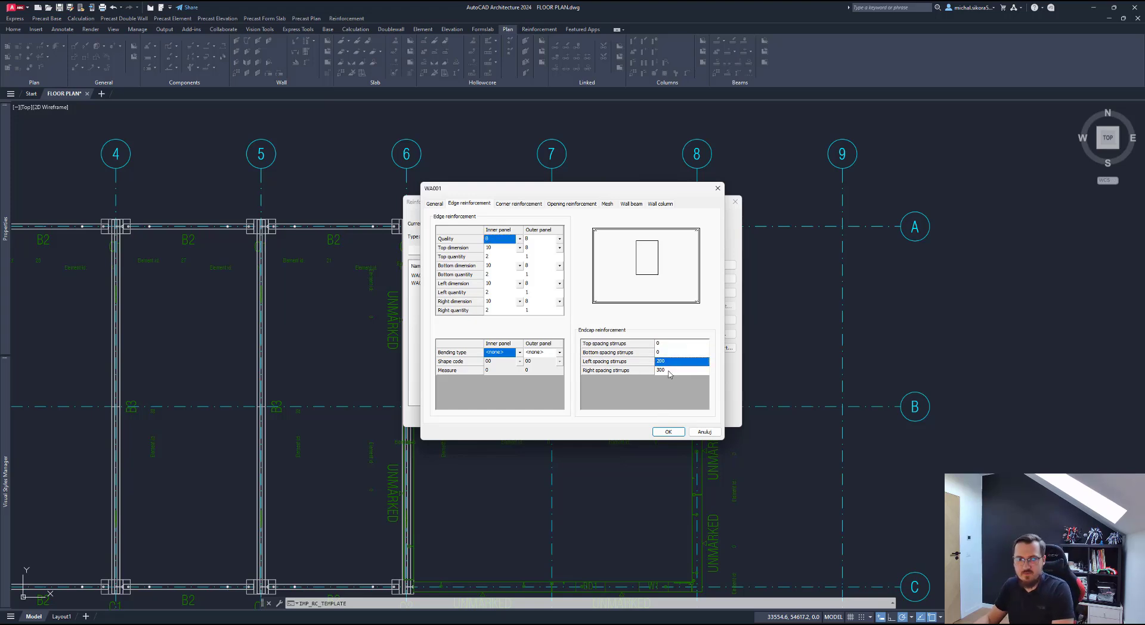
click(673, 370)
click(673, 371)
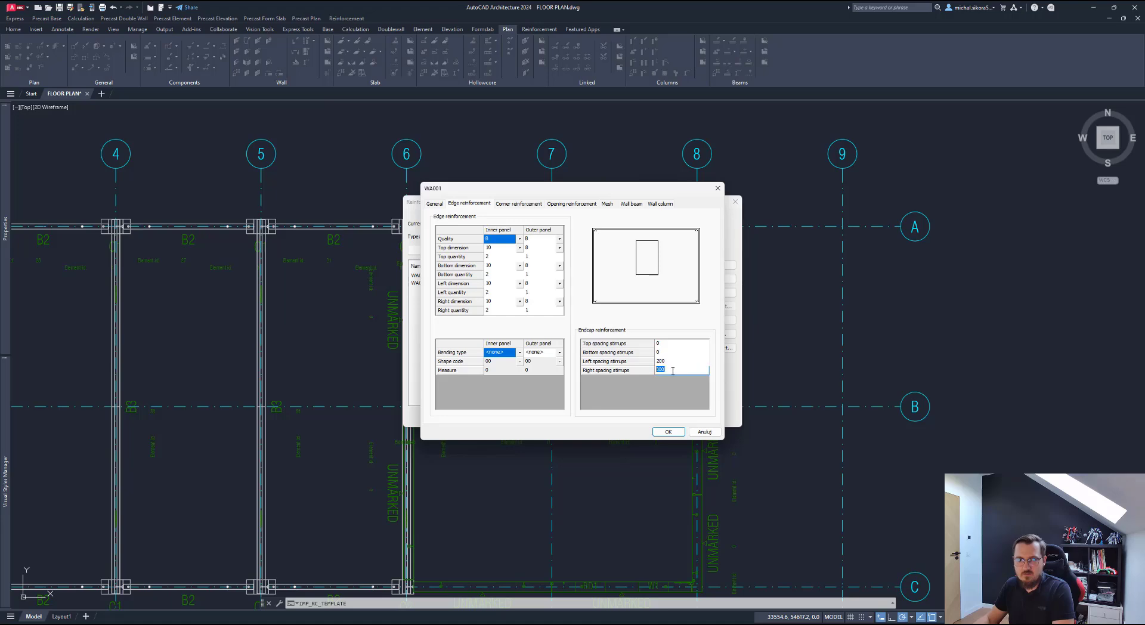
text(200)
click(668, 432)
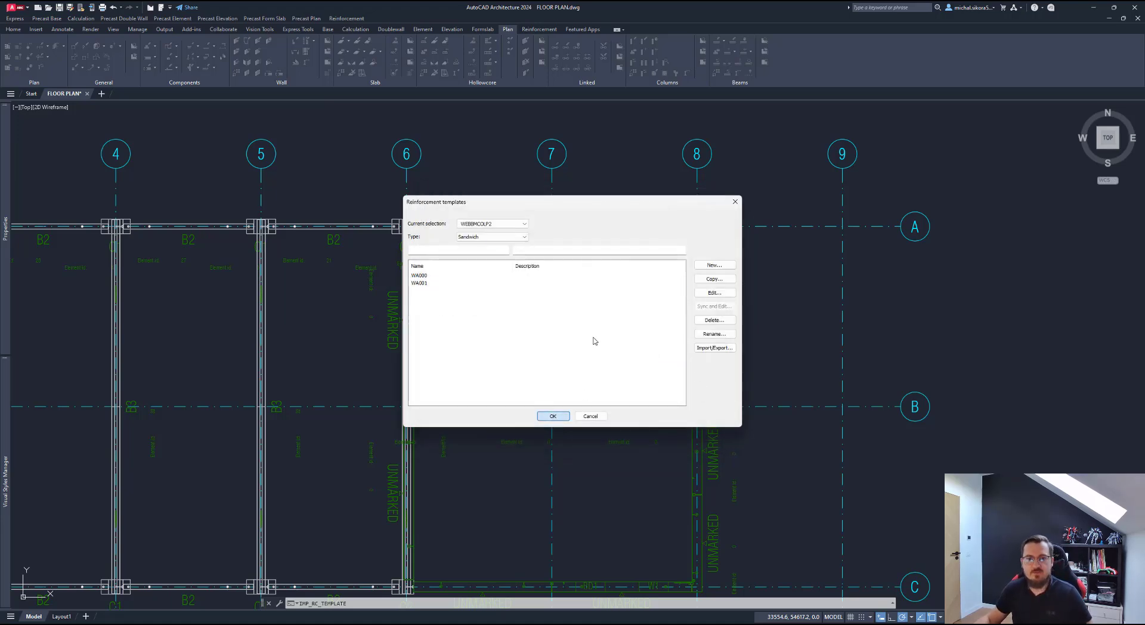
key(Return)
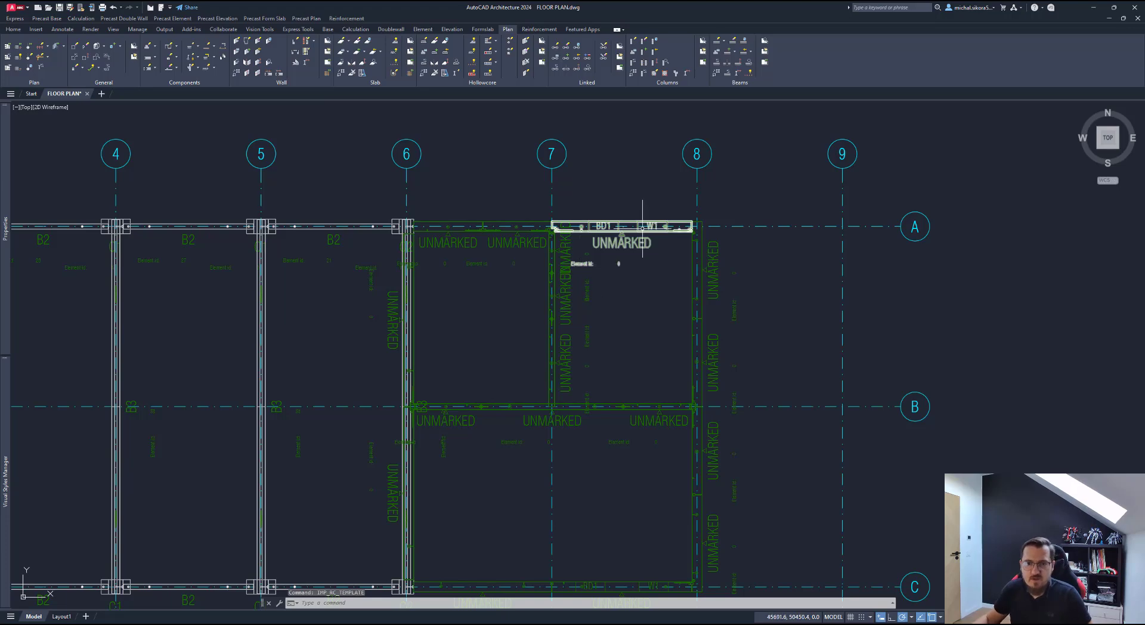
middle_drag(698, 258, 653, 261)
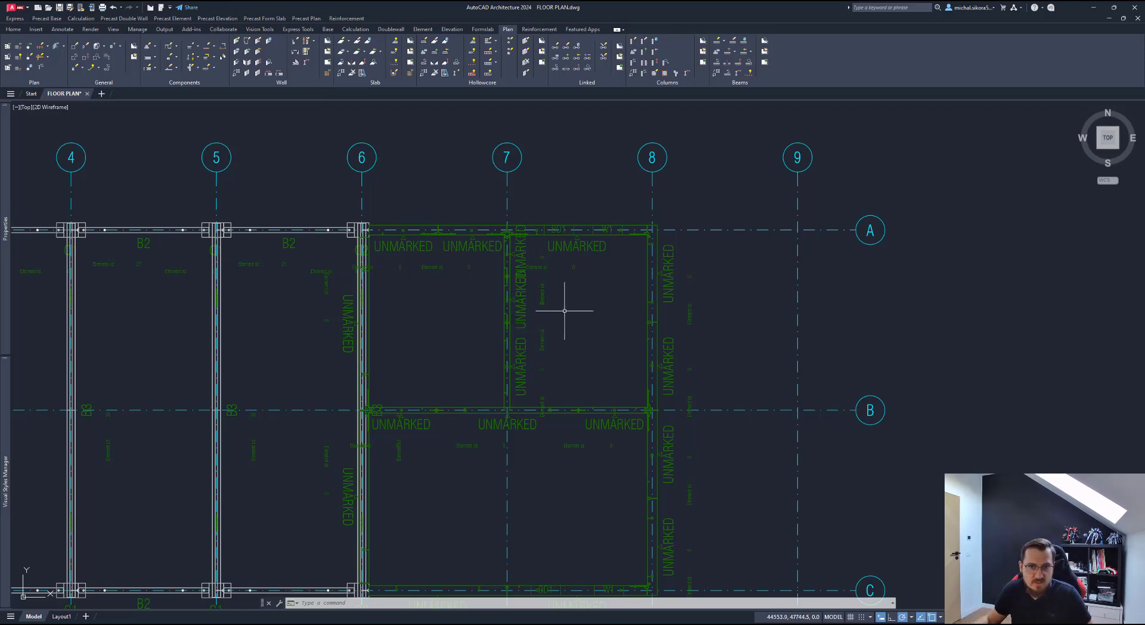
middle_drag(606, 467, 603, 386)
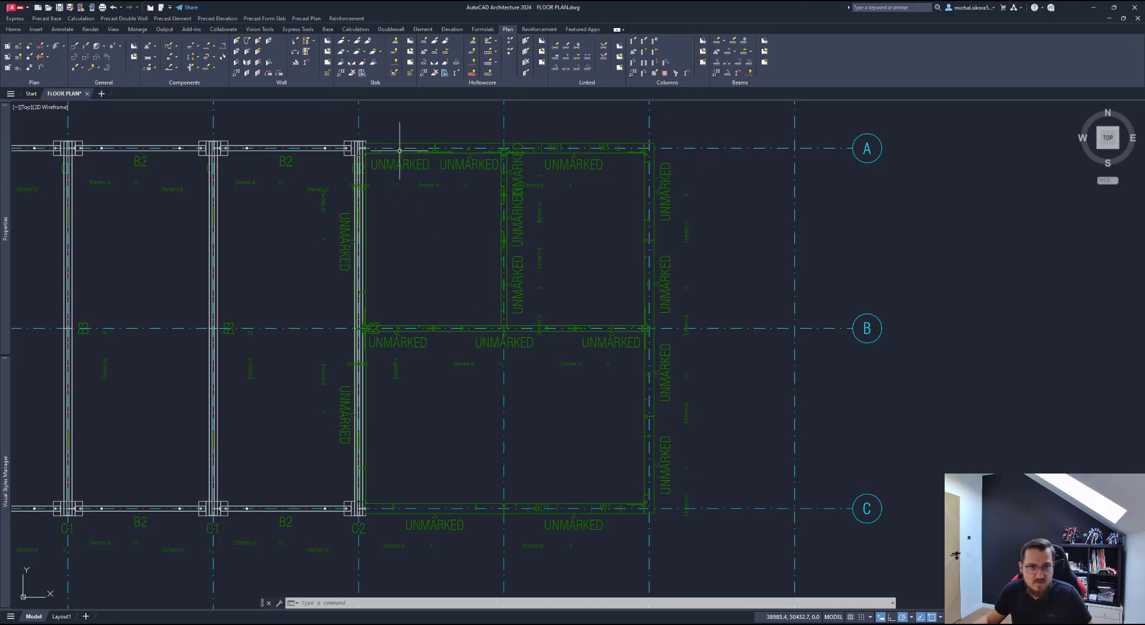
scroll(412, 154, up, 5)
scroll(455, 158, down, 5)
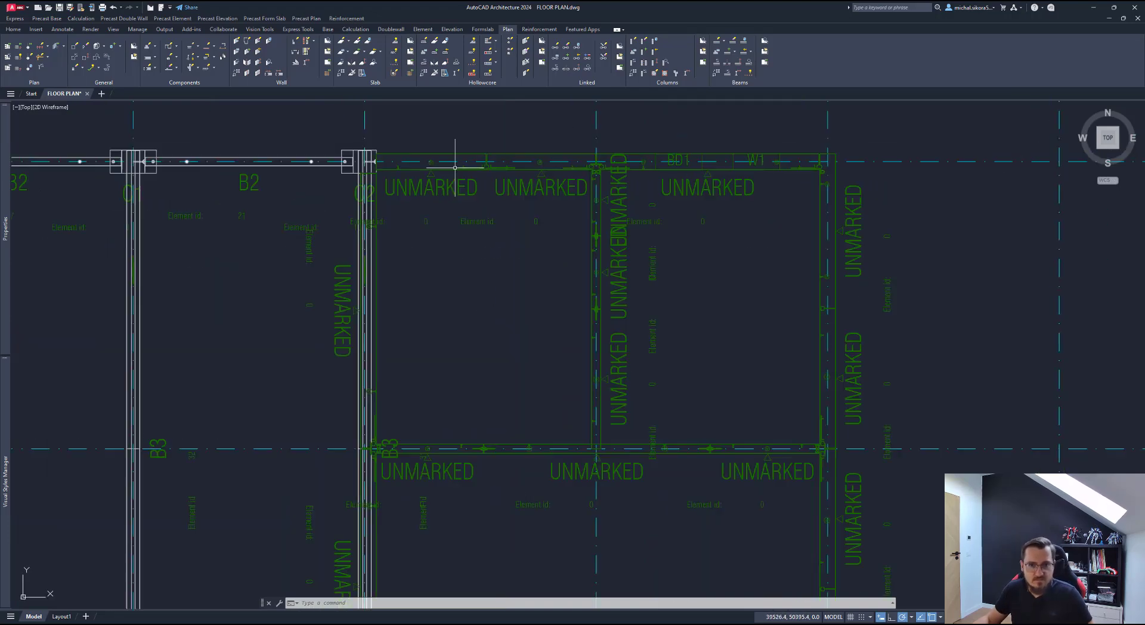
scroll(468, 460, up, 2)
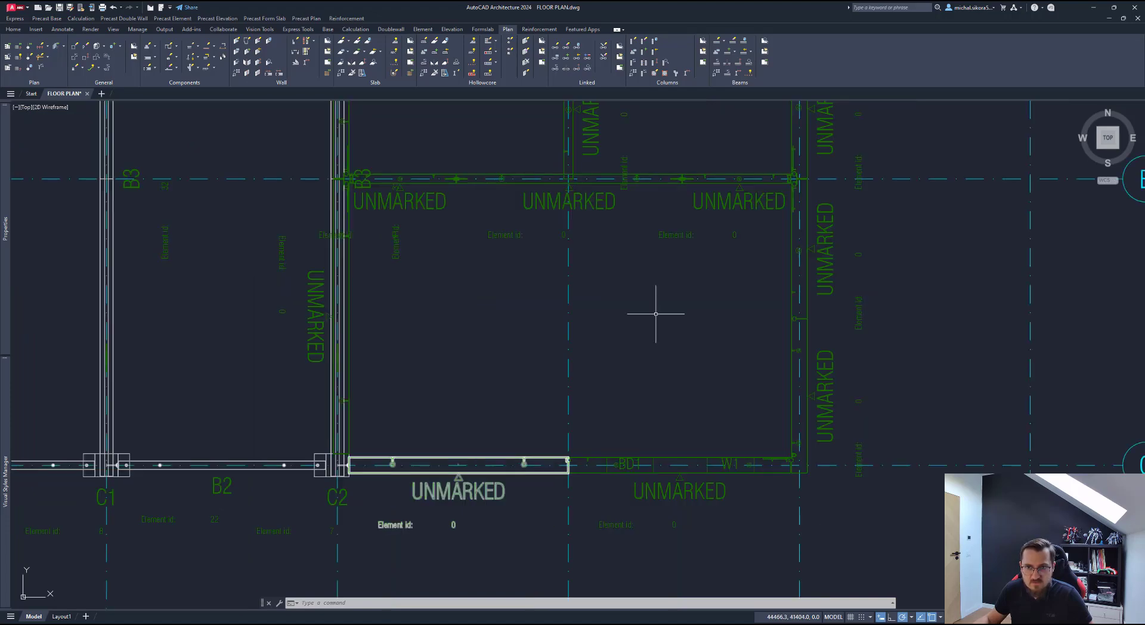
middle_drag(608, 263, 623, 294)
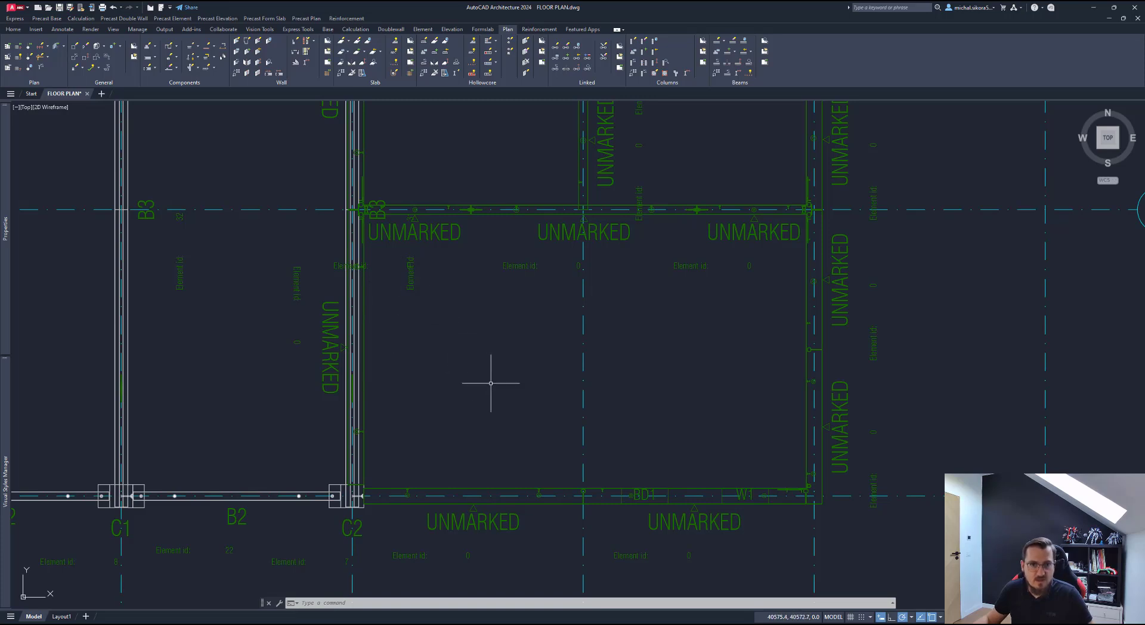
click(171, 71)
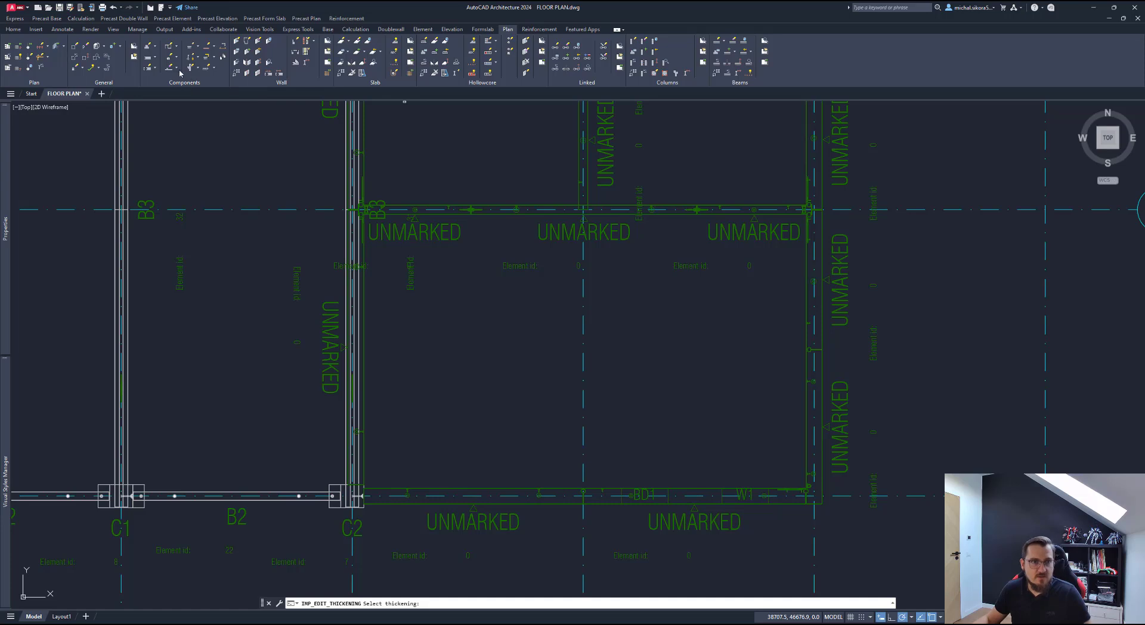
click(180, 71)
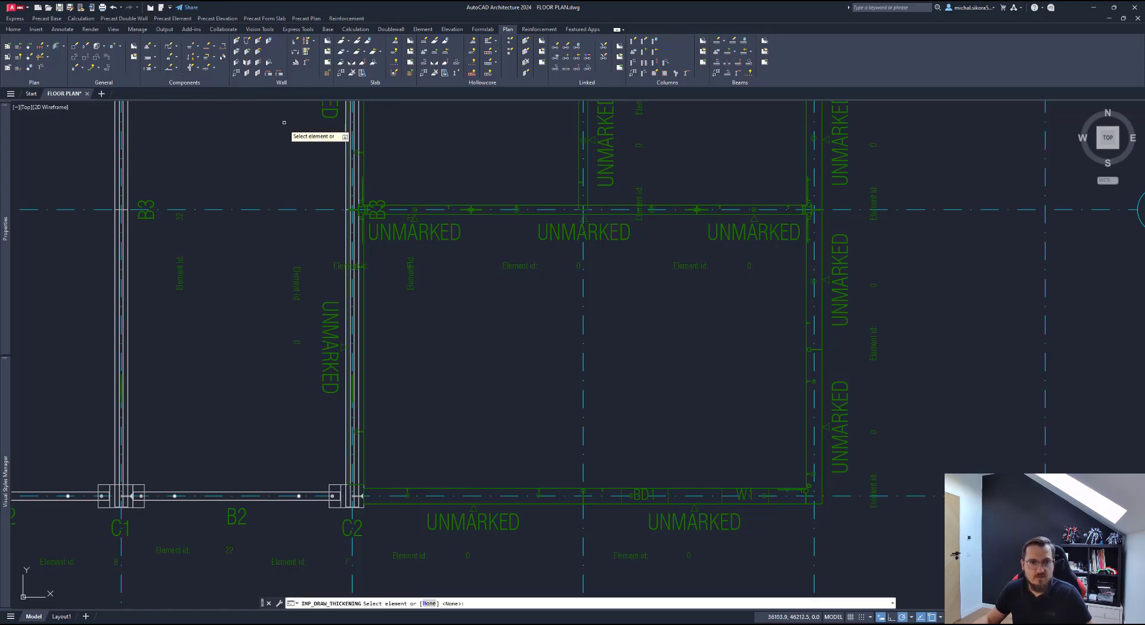
click(363, 319)
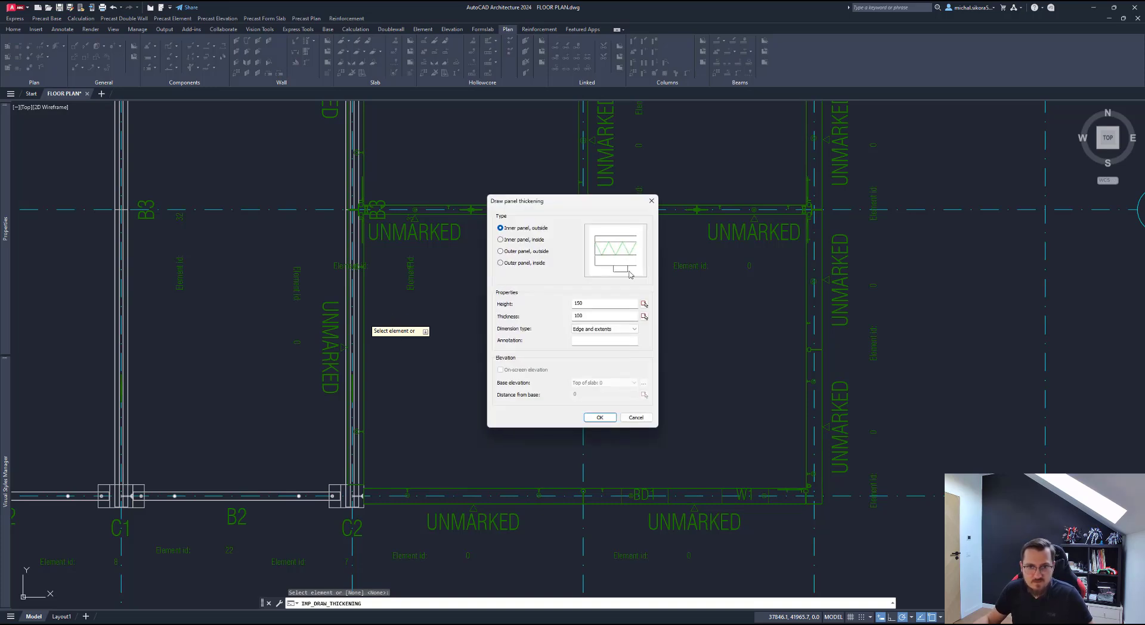
double_click(599, 304)
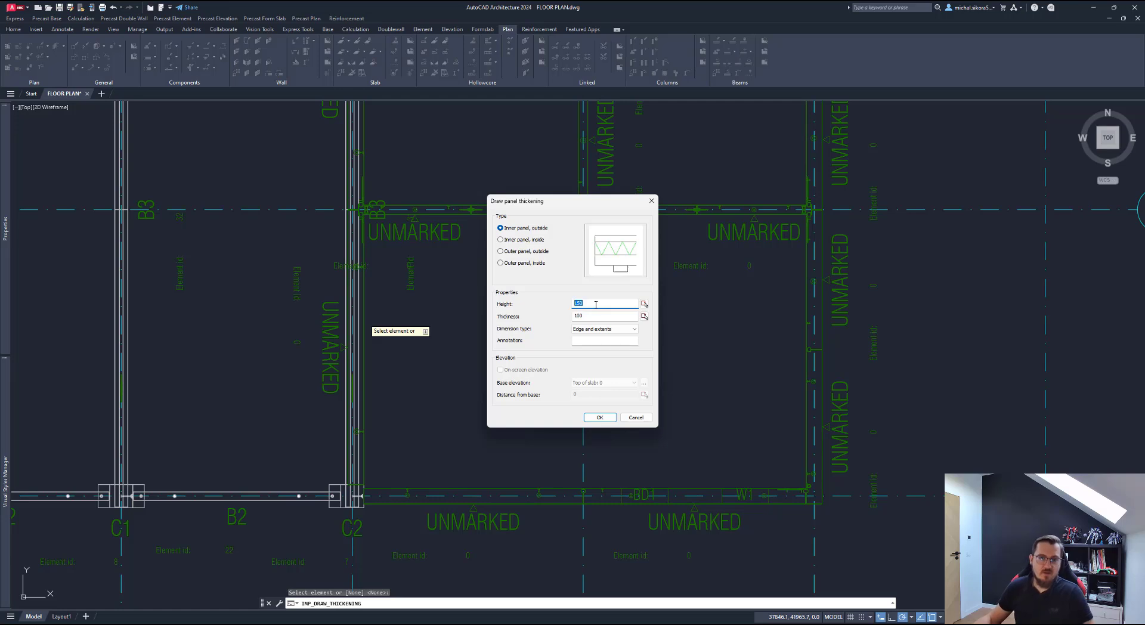
double_click(582, 316)
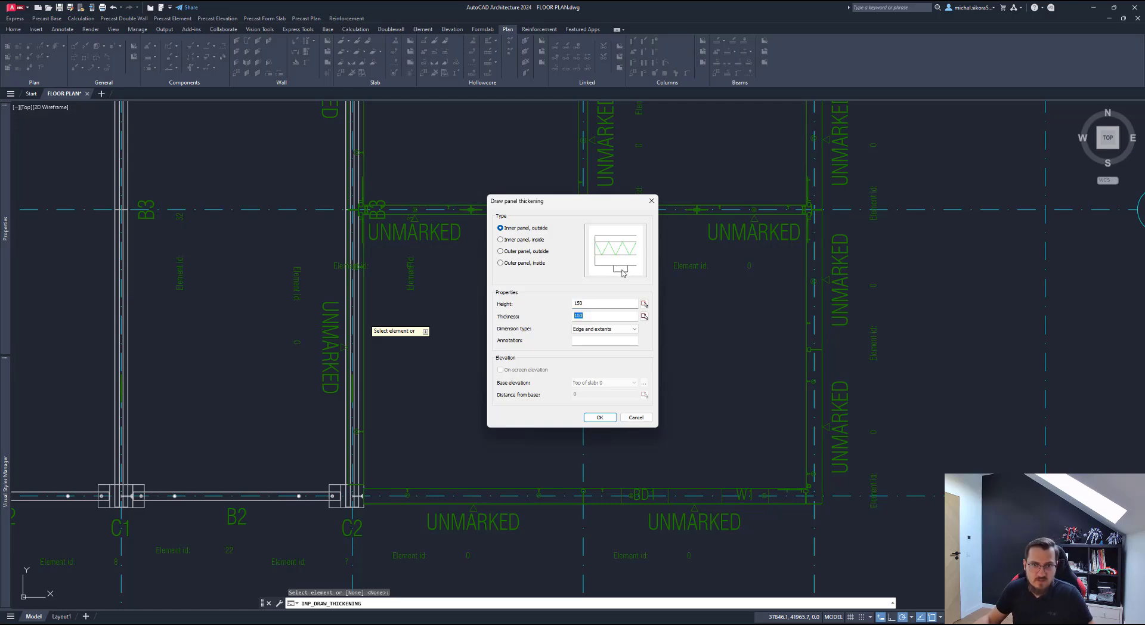
click(513, 239)
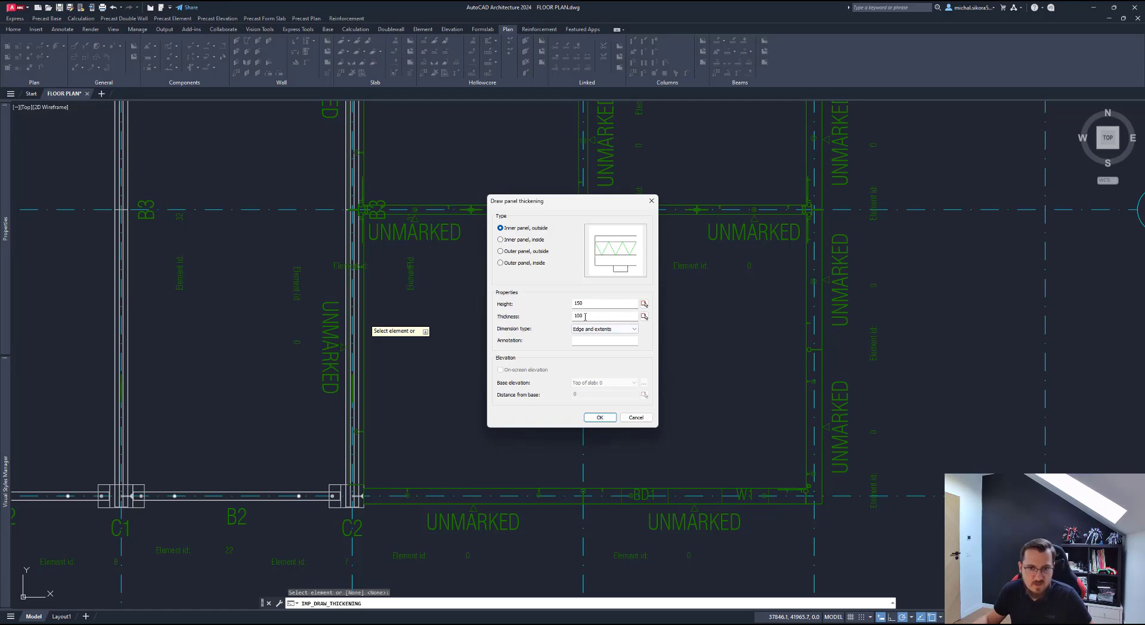
click(598, 417)
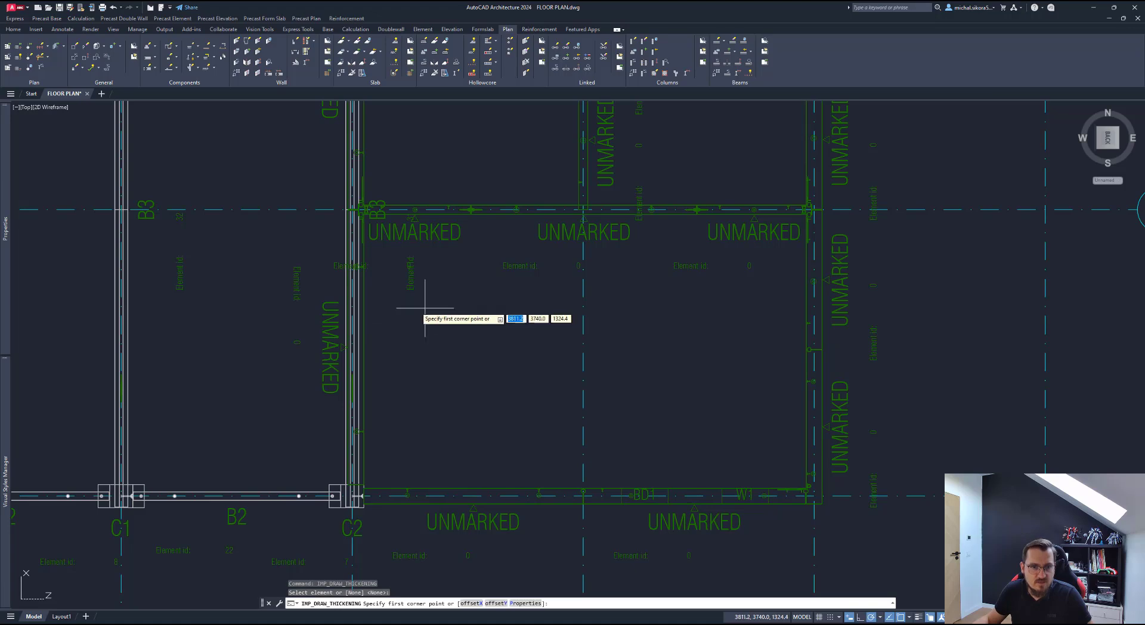
scroll(376, 221, up, 3)
scroll(407, 361, down, 3)
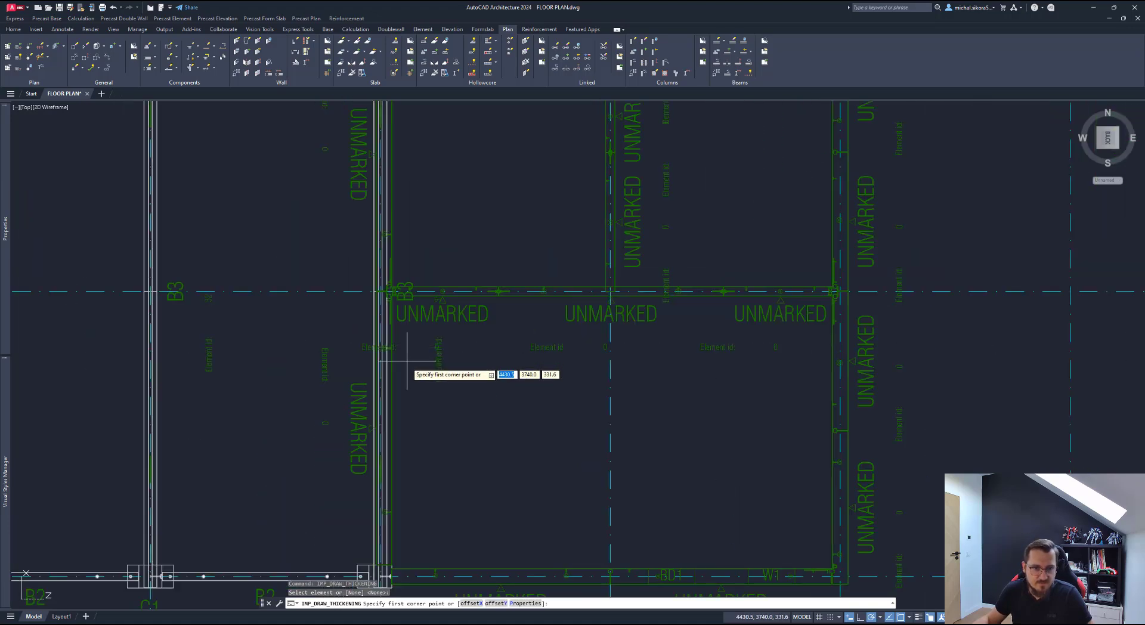
scroll(409, 467, up, 5)
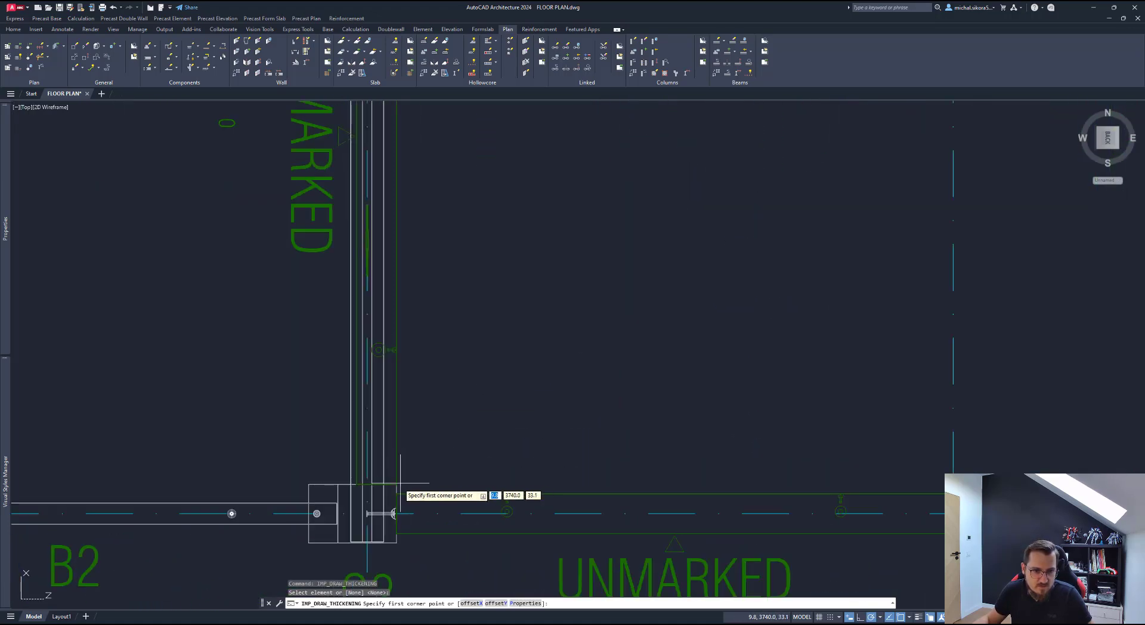
click(391, 457)
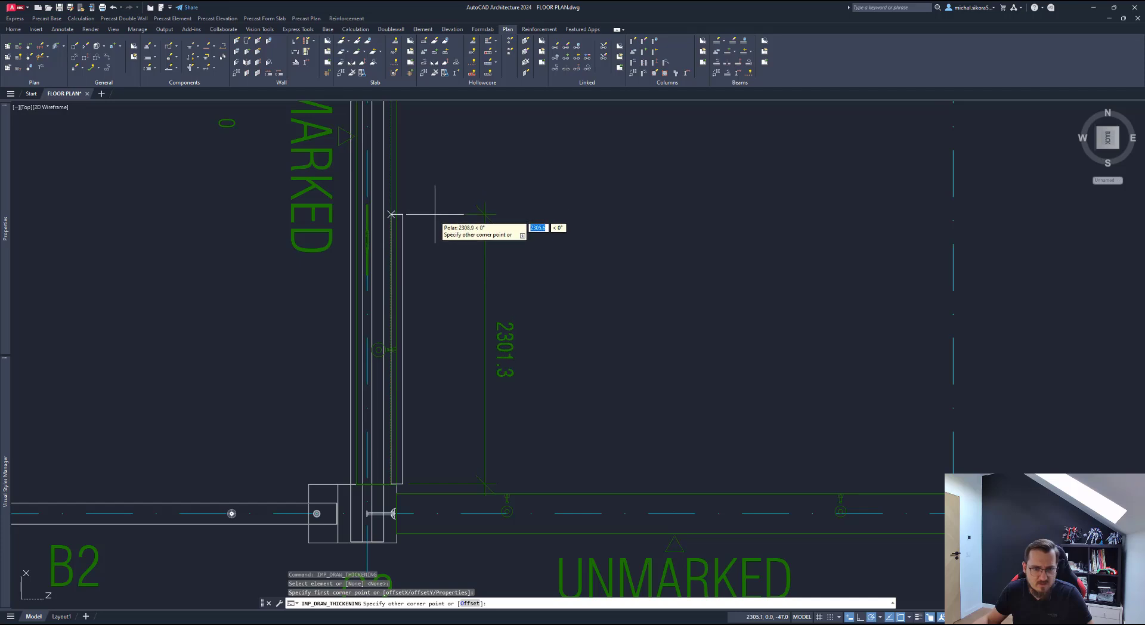
scroll(398, 446, up, 2)
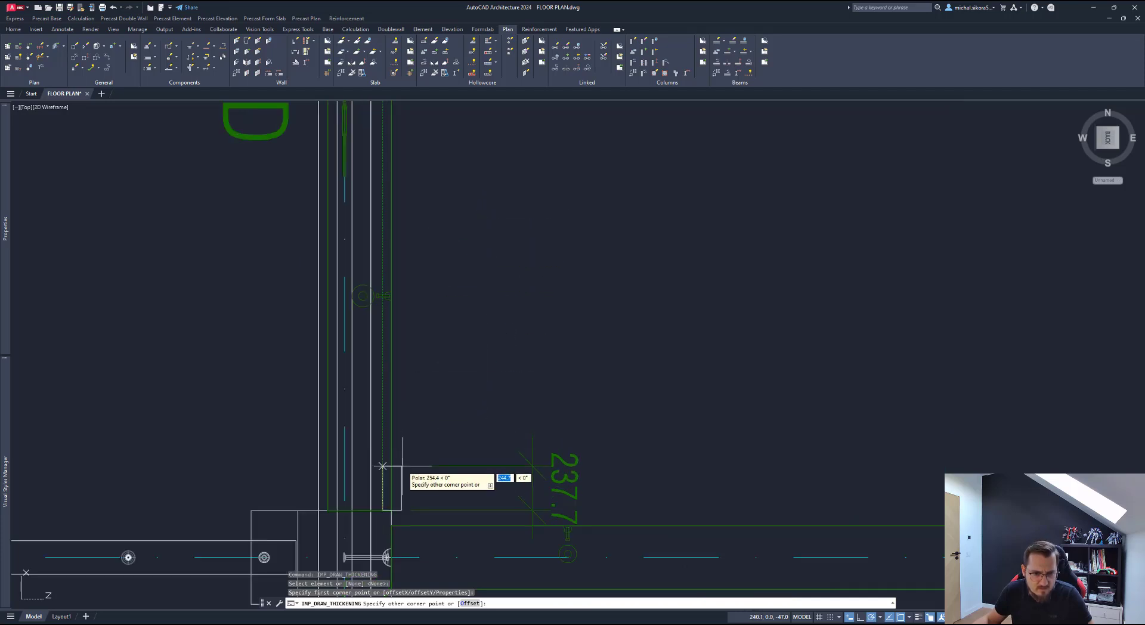
click(384, 505)
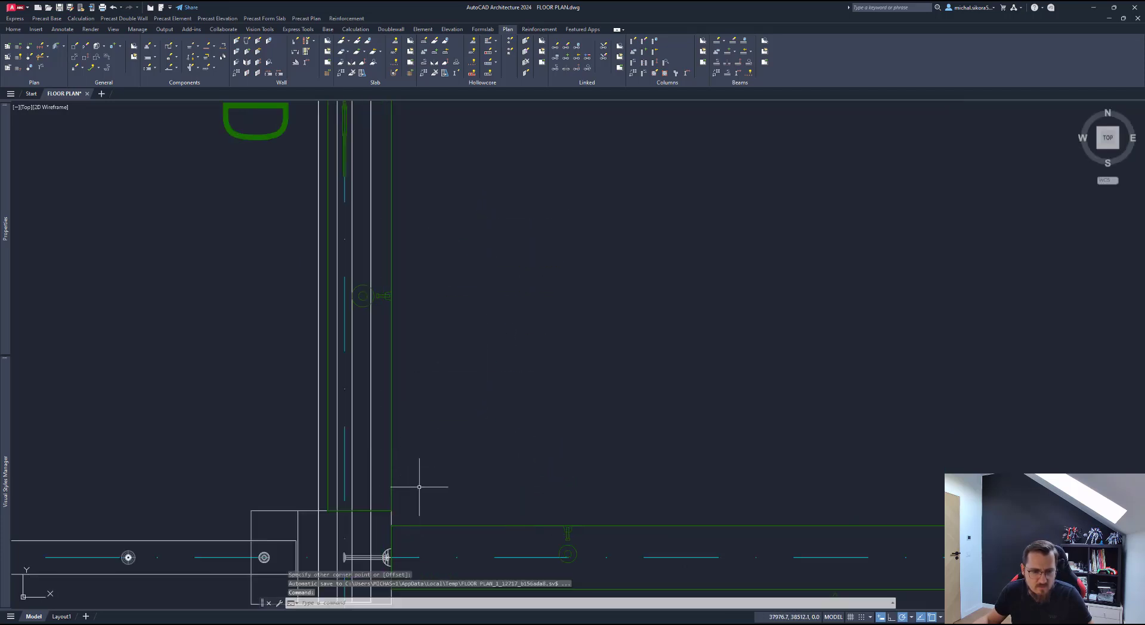
Step: Draw an inner panel, outside thickening, 150 high and 100 thick, along the axis 6 wall from axis C to axis B, updating the lift
key(Return)
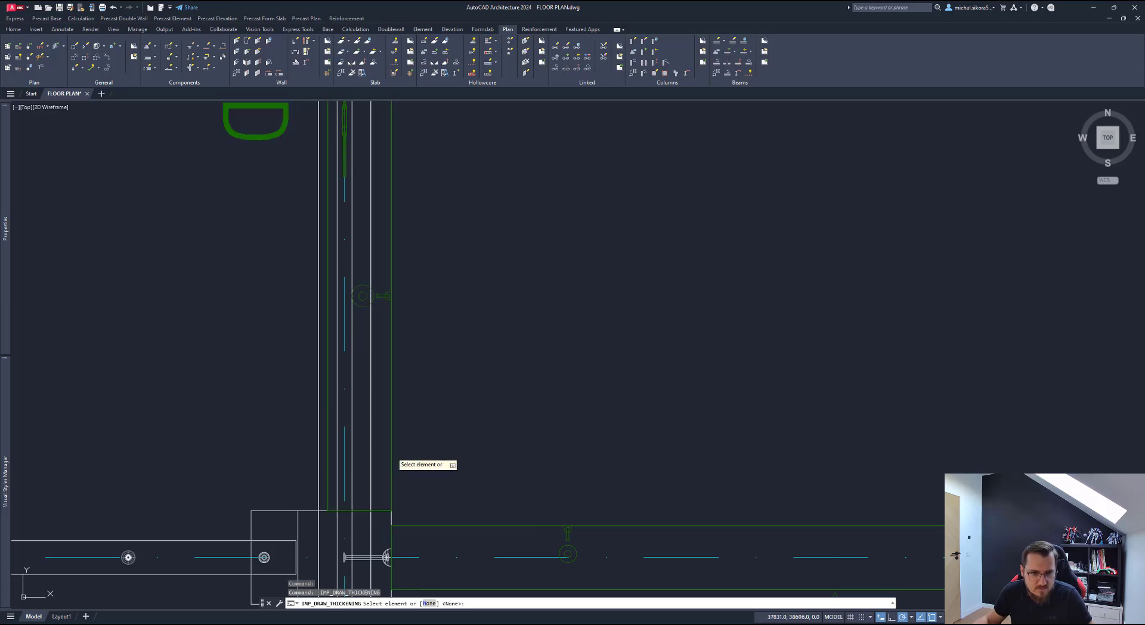
key(Return)
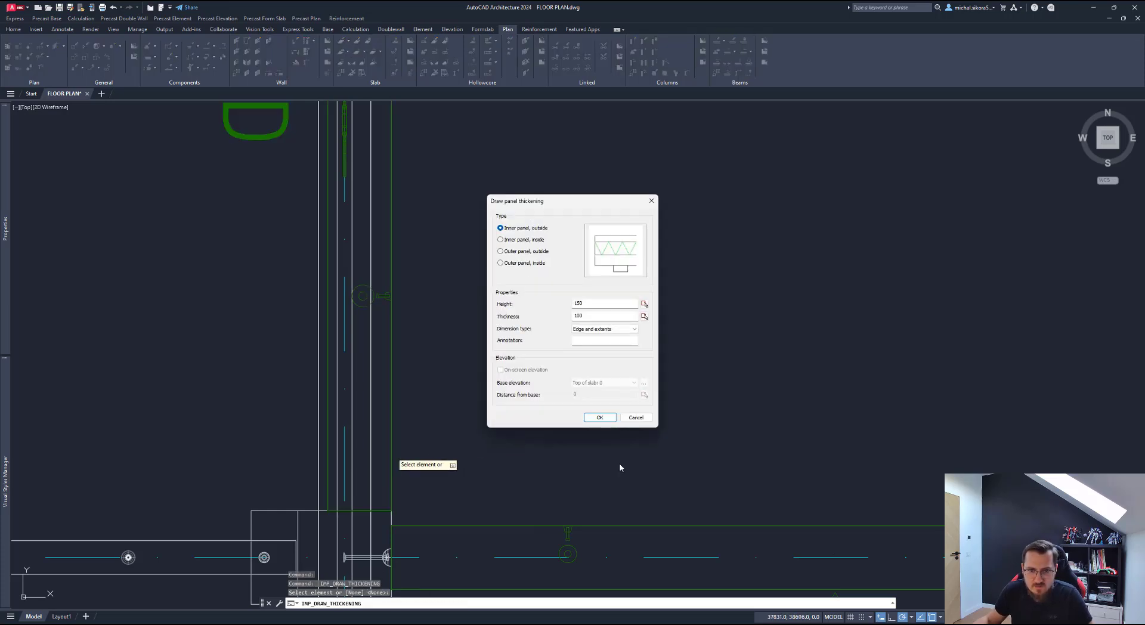
click(600, 418)
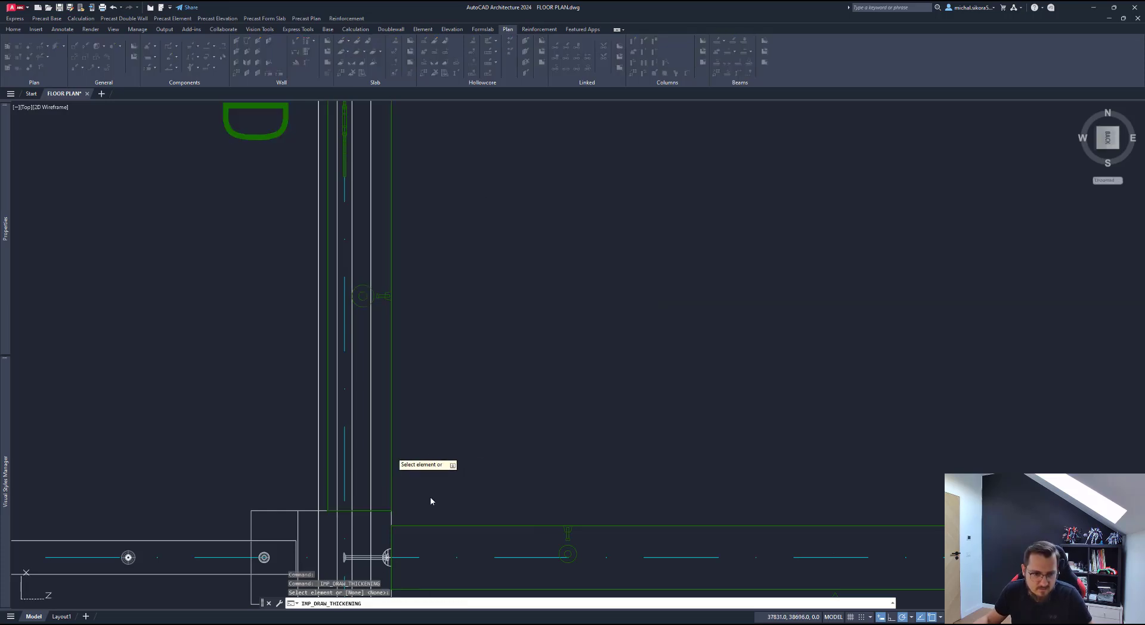
click(392, 510)
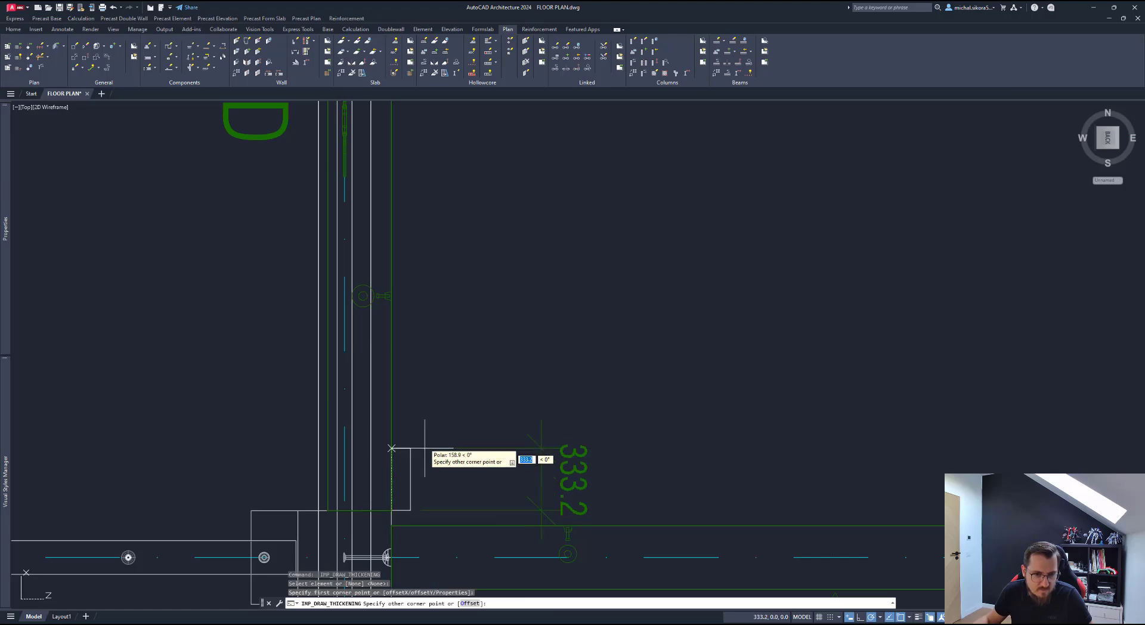
middle_drag(391, 304, 427, 486)
scroll(443, 212, down, 3)
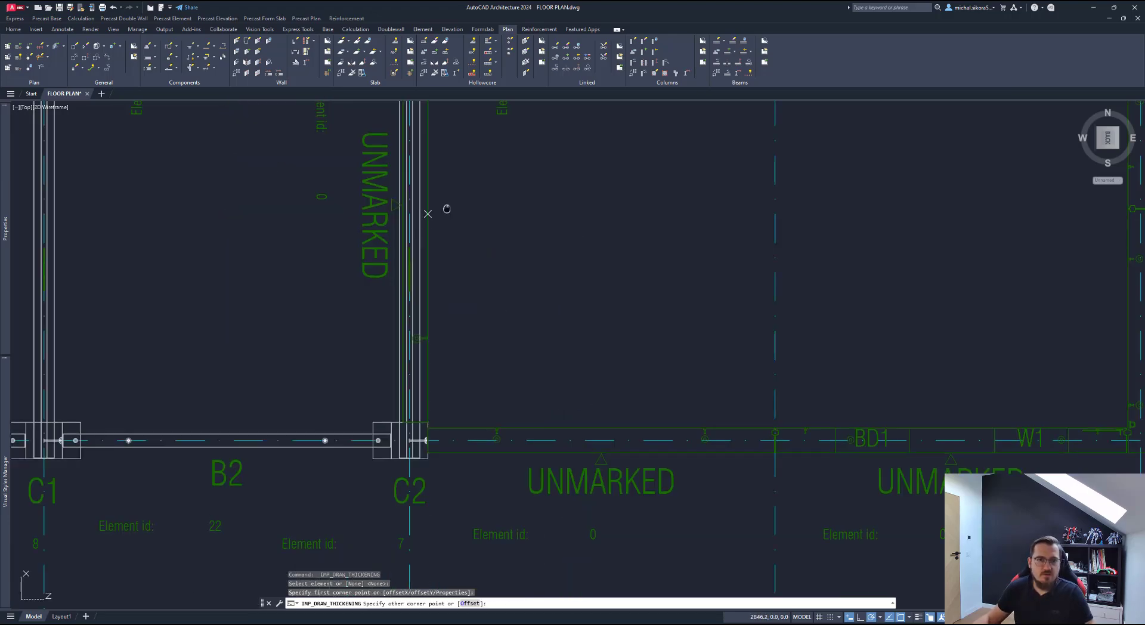
scroll(433, 161, up, 5)
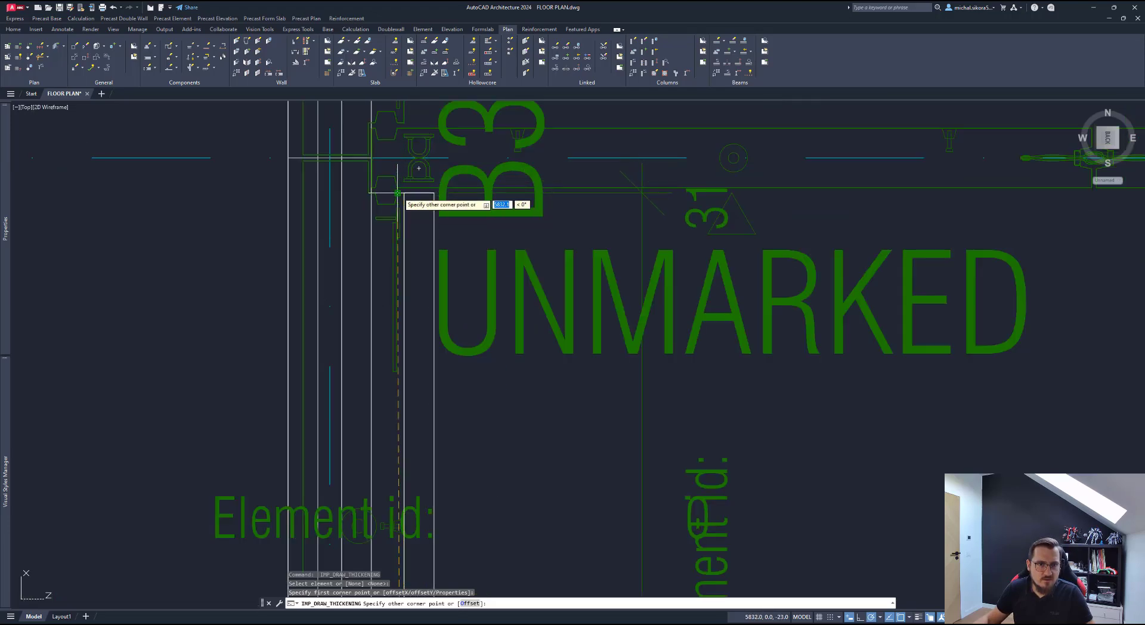
click(454, 211)
scroll(450, 244, down, 5)
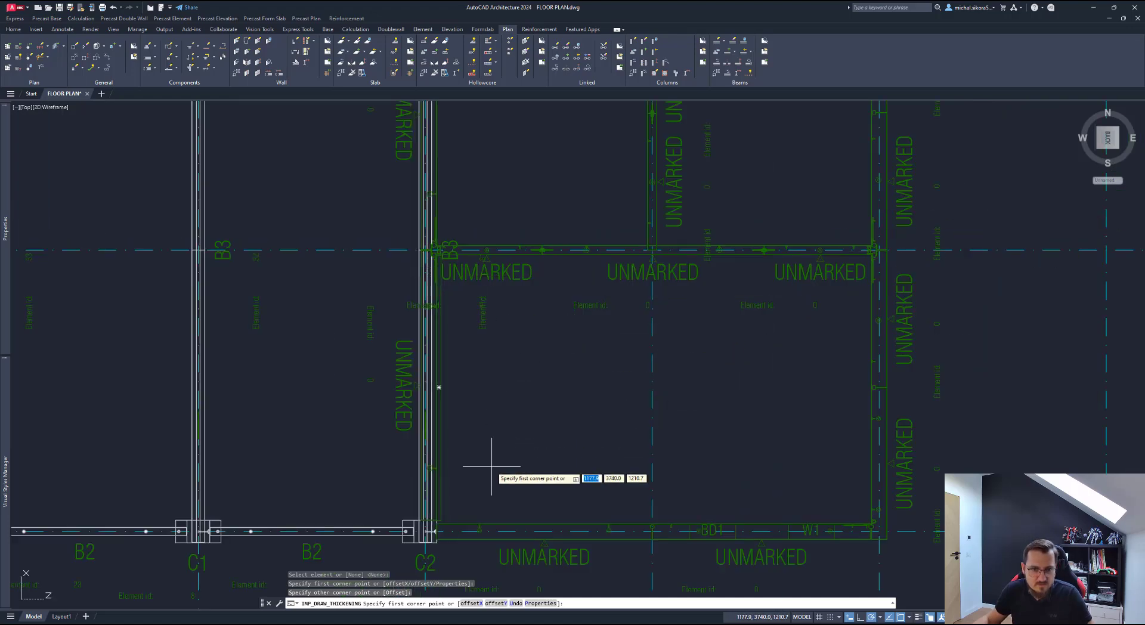
key(Return)
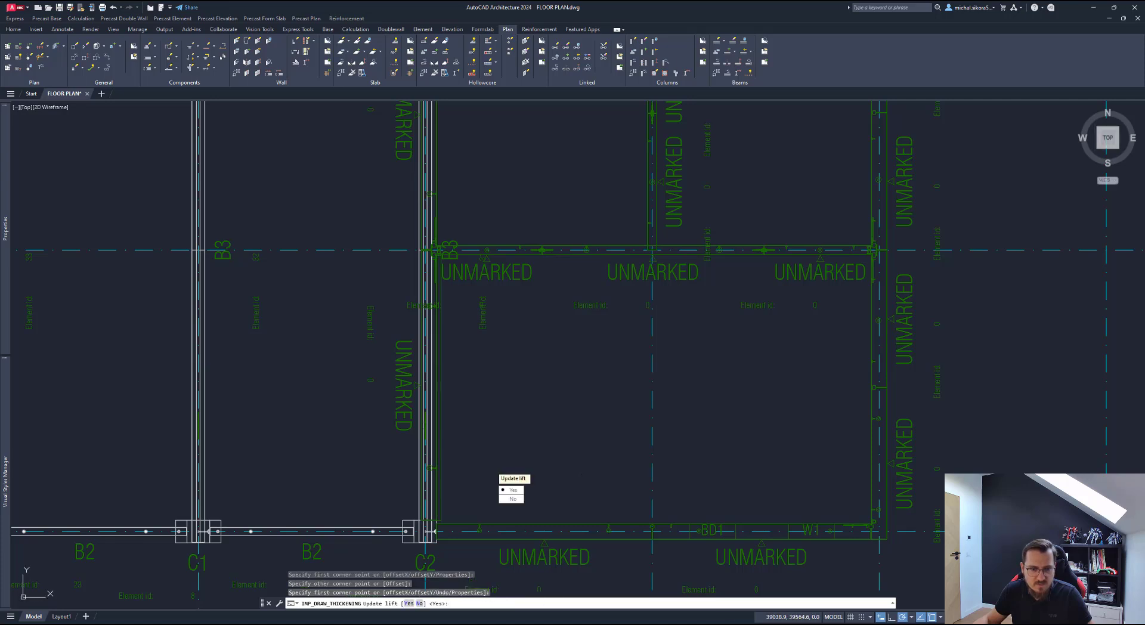
click(512, 490)
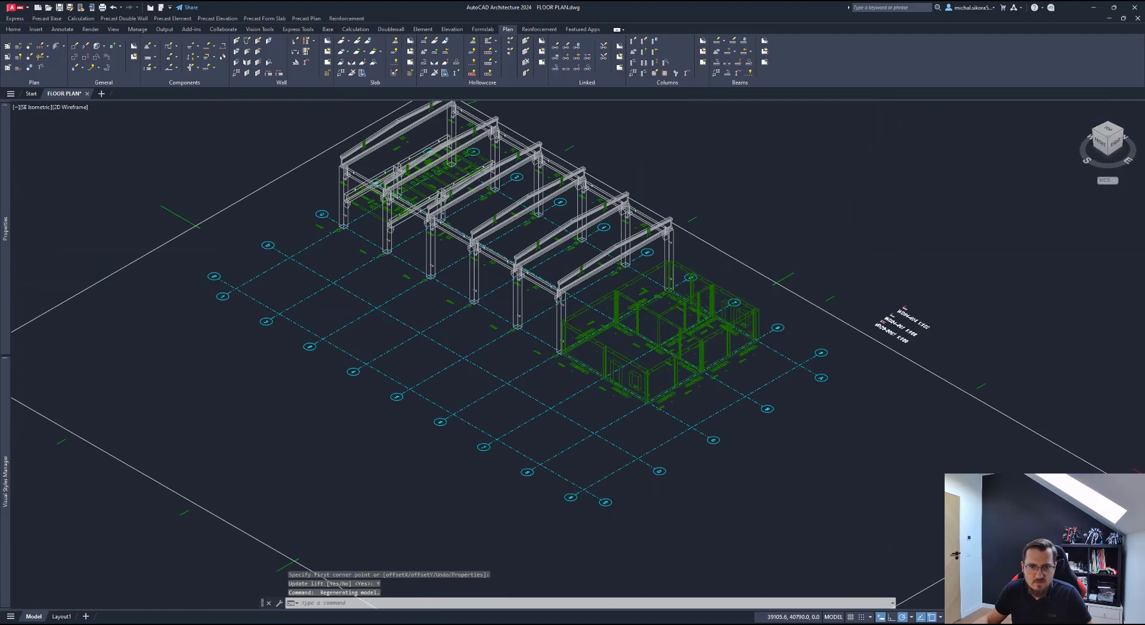
Step: Set the distance from base of the thickening on the axis 6 wall between B and C to 285, measured from Top of slab
scroll(567, 345, up, 10)
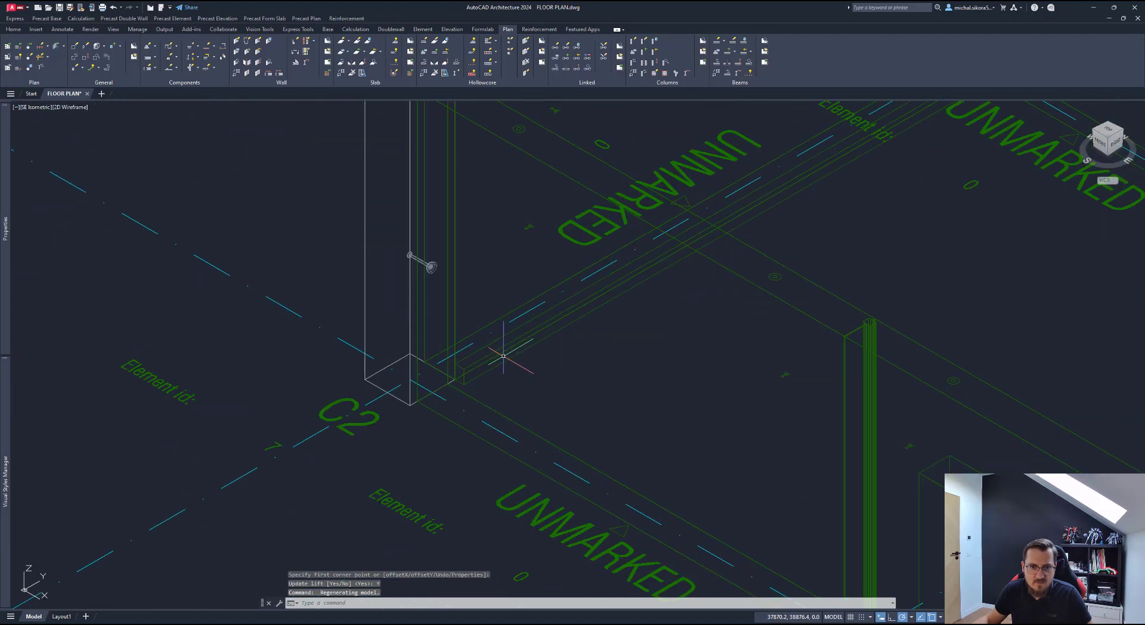
click(503, 356)
scroll(567, 396, down, 3)
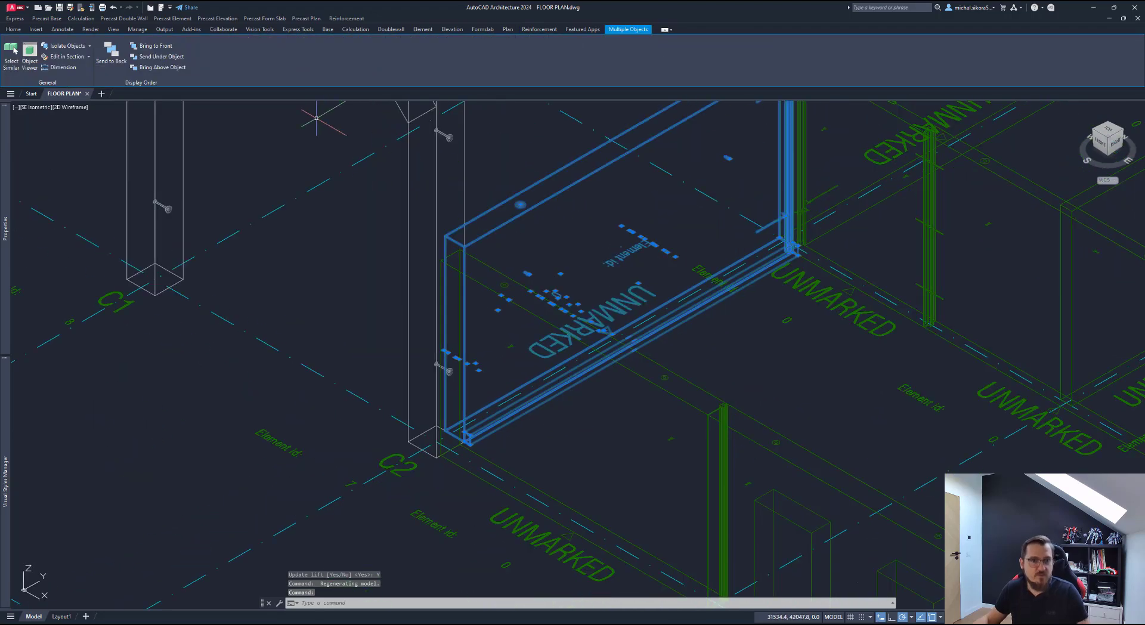
key(Escape)
middle_drag(577, 226, 503, 280)
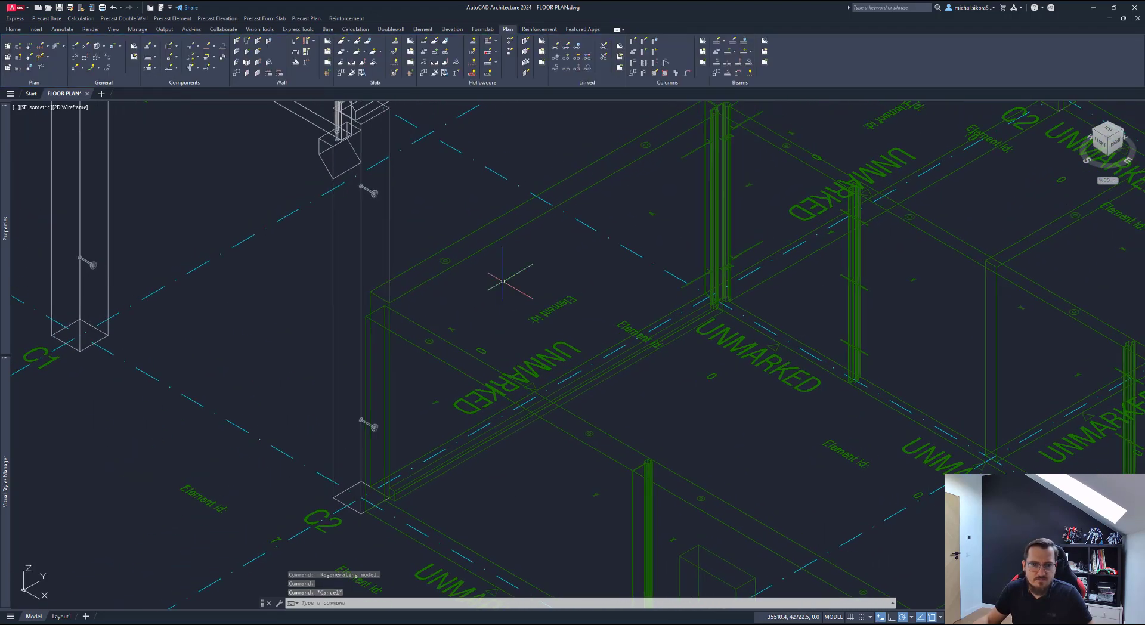
click(169, 68)
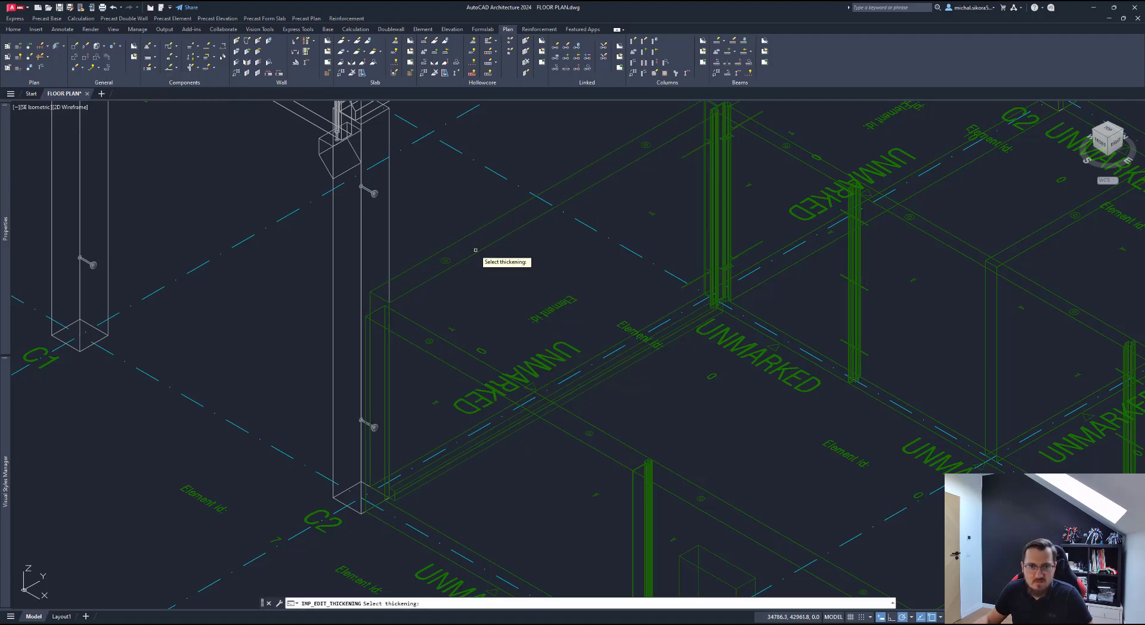
click(609, 395)
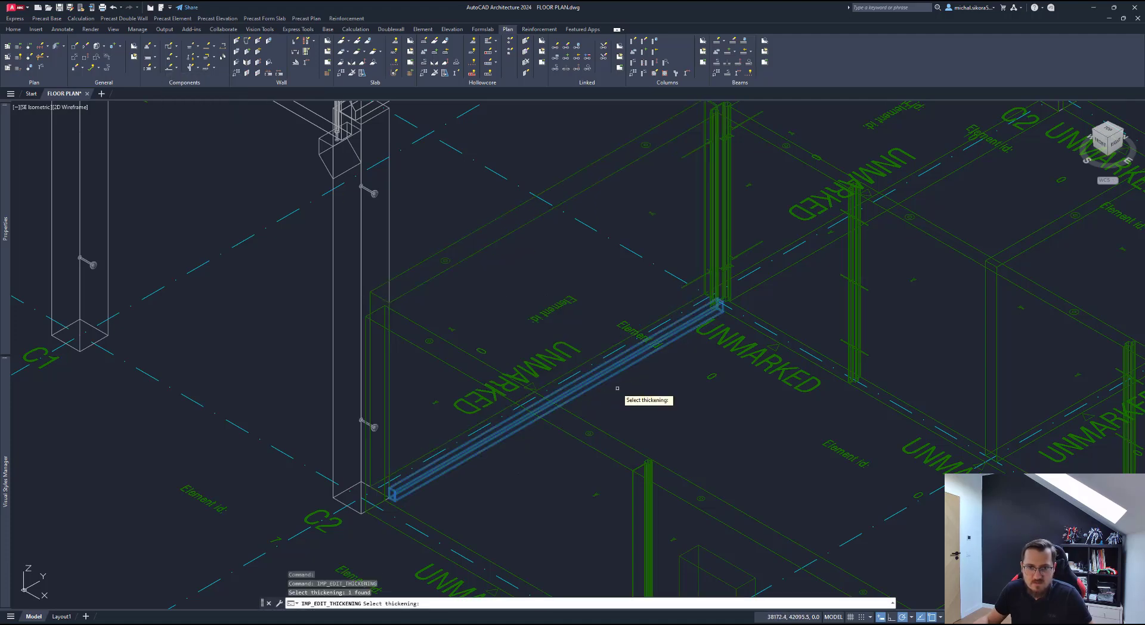
key(Return)
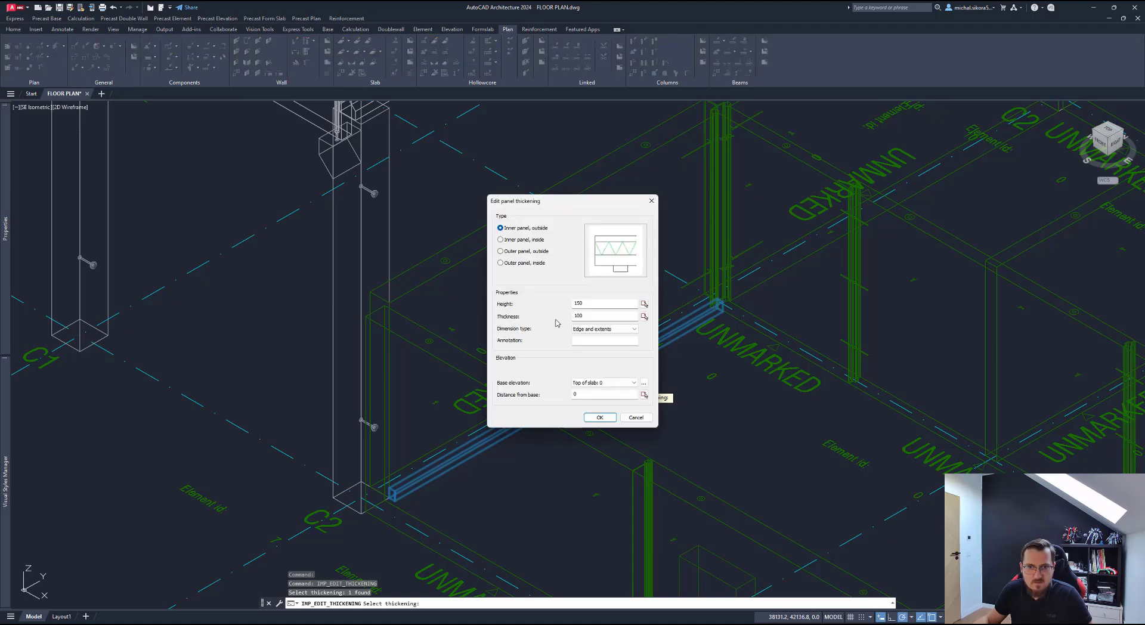
click(617, 387)
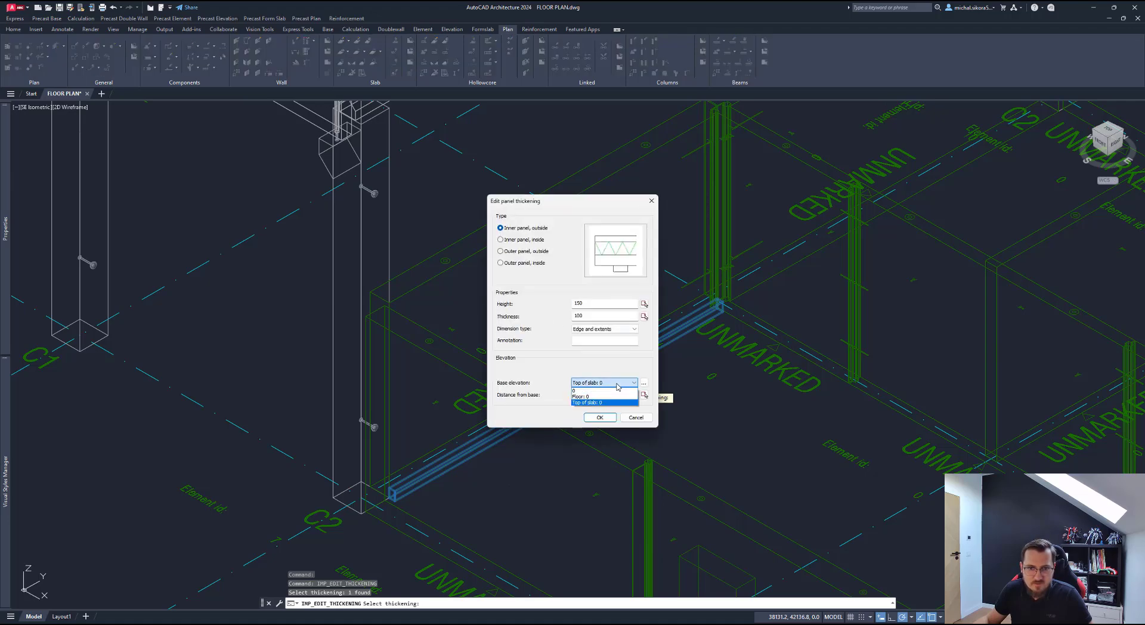
click(617, 390)
key(Tab)
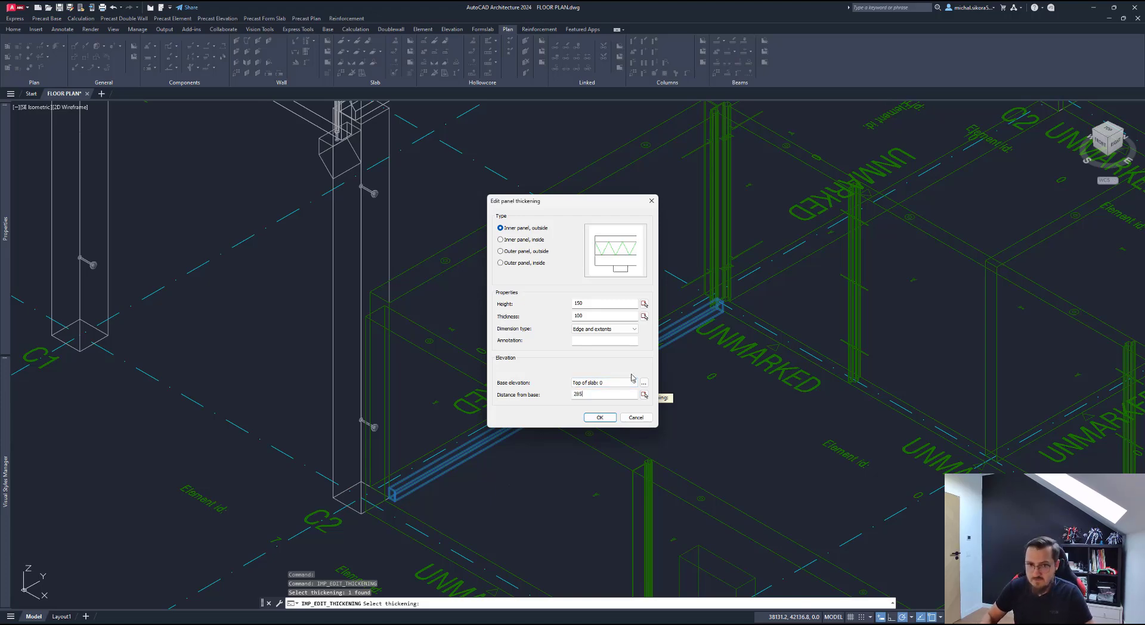
text(285)
click(601, 418)
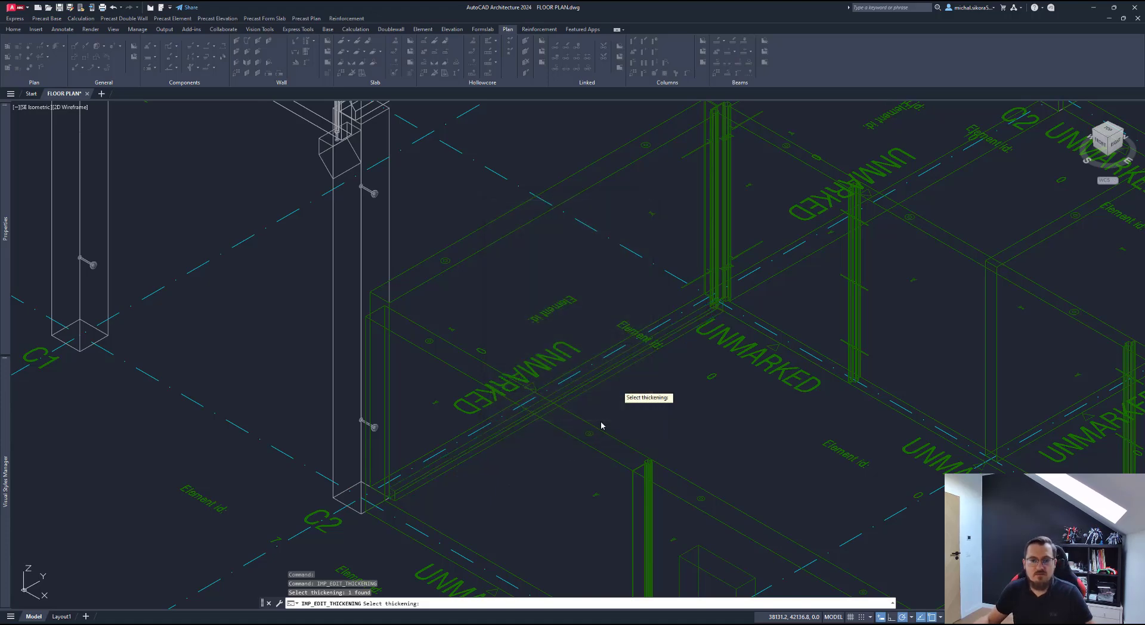
Step: Finish editing the thickening on the axis 6 wall between B and C and update its lift
key(Return)
key(Return)
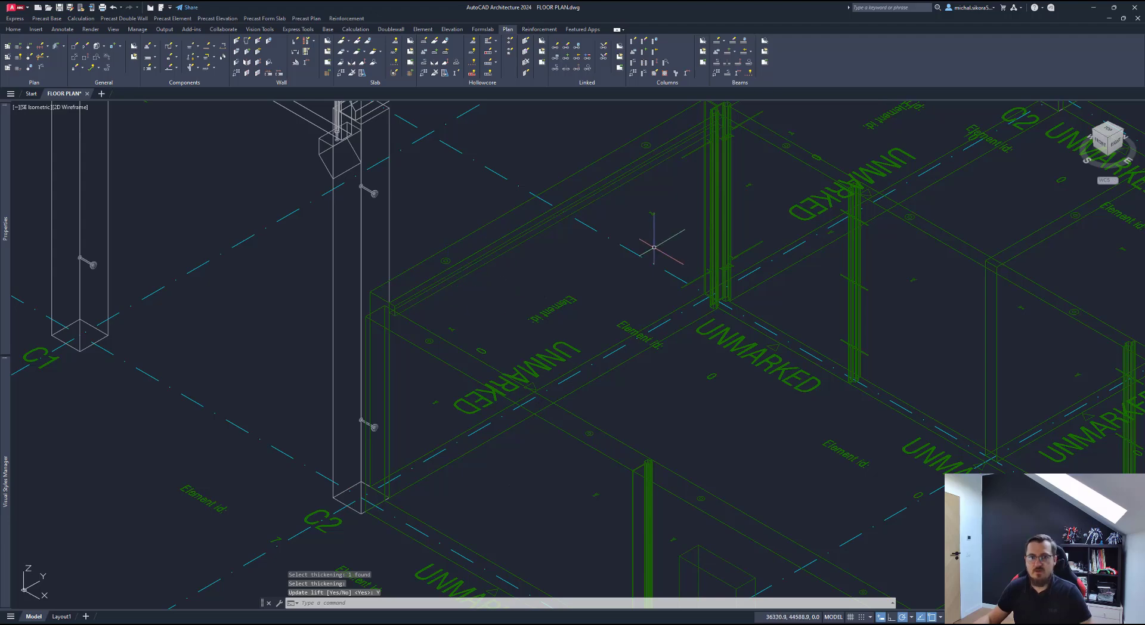
Step: Draw an inner panel, outside thickening, 150 high and 100 thick, along the axis C wall from axis 7 to axis 6, updating the lift
middle_drag(615, 244, 591, 256)
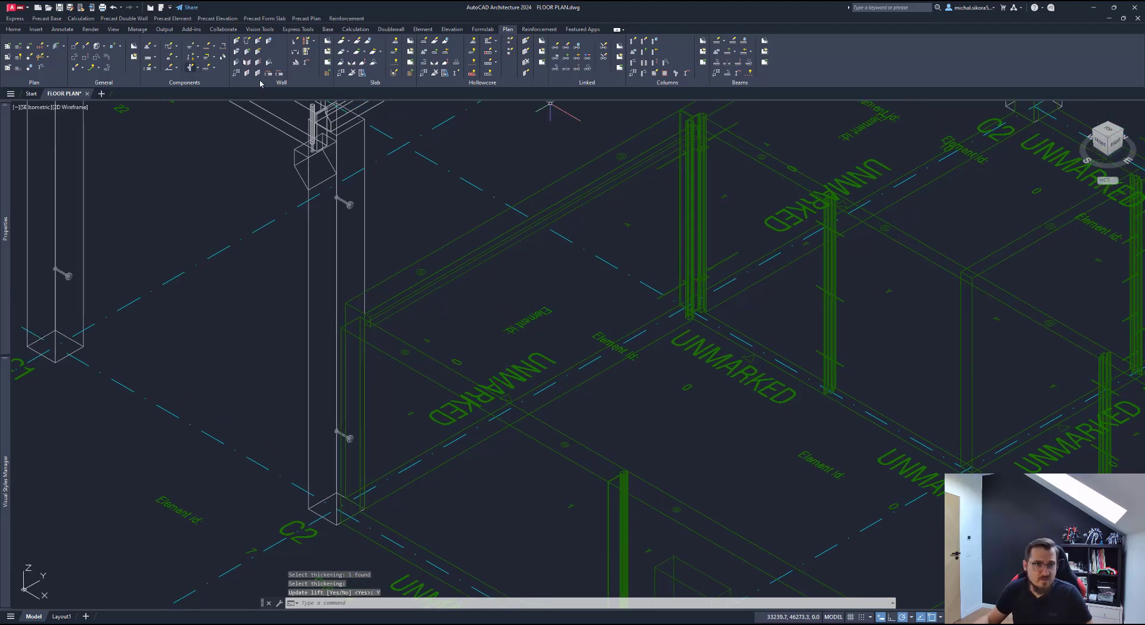
click(172, 73)
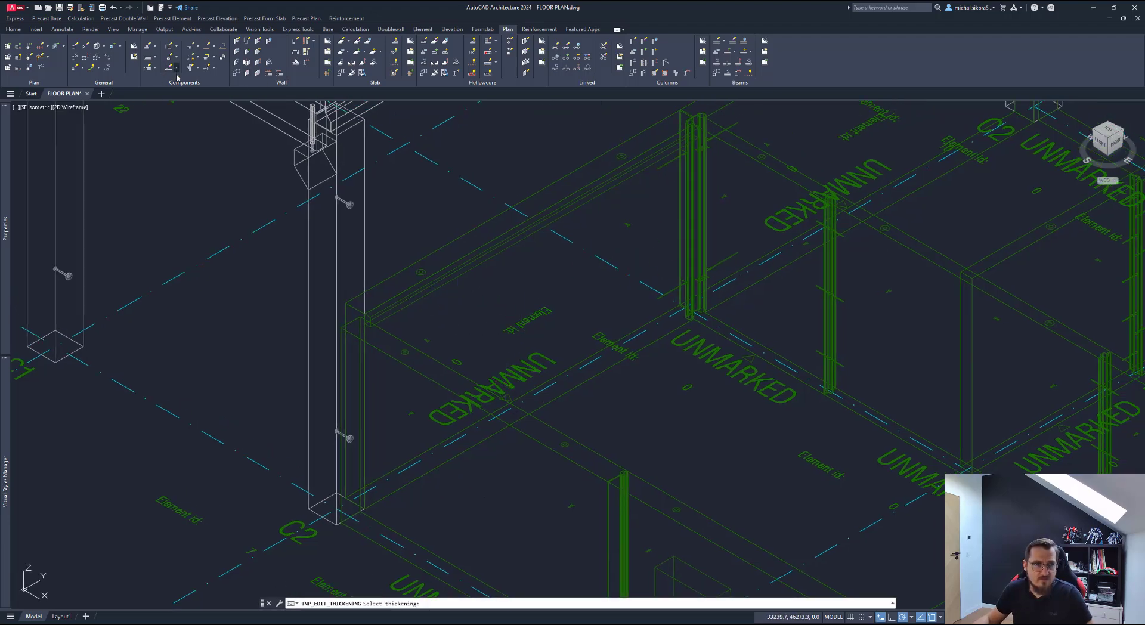
click(177, 69)
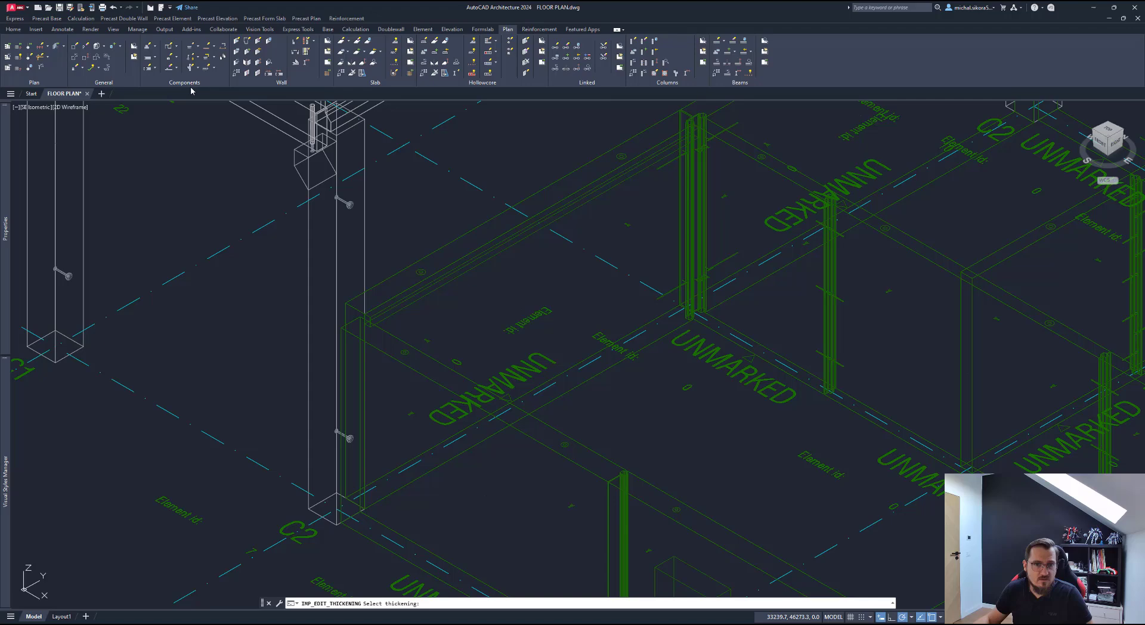
click(427, 355)
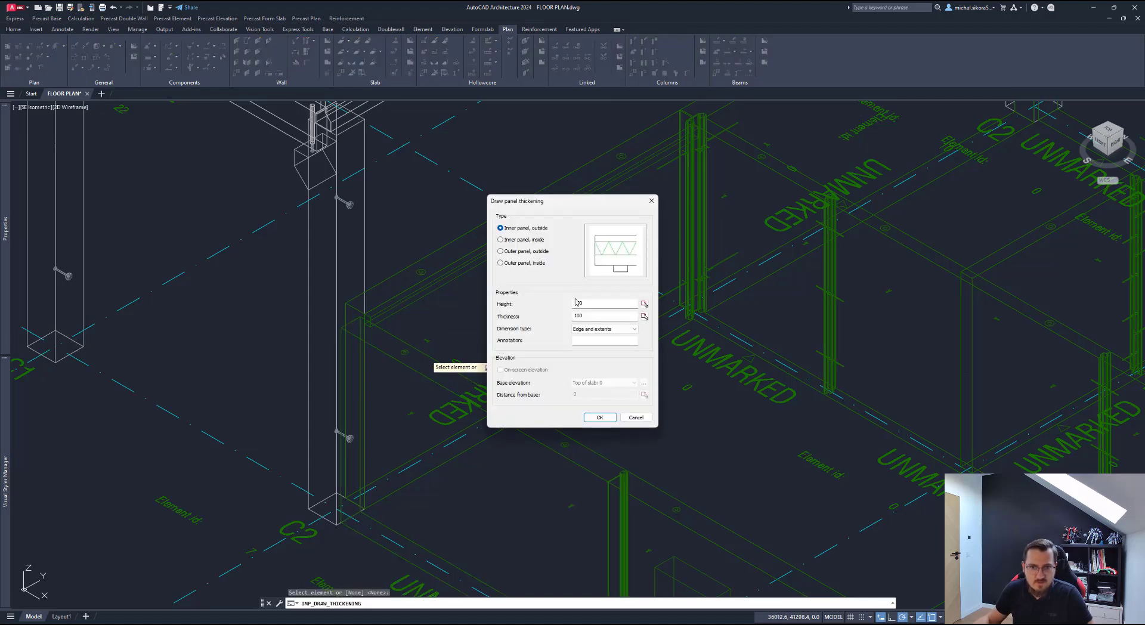
click(600, 417)
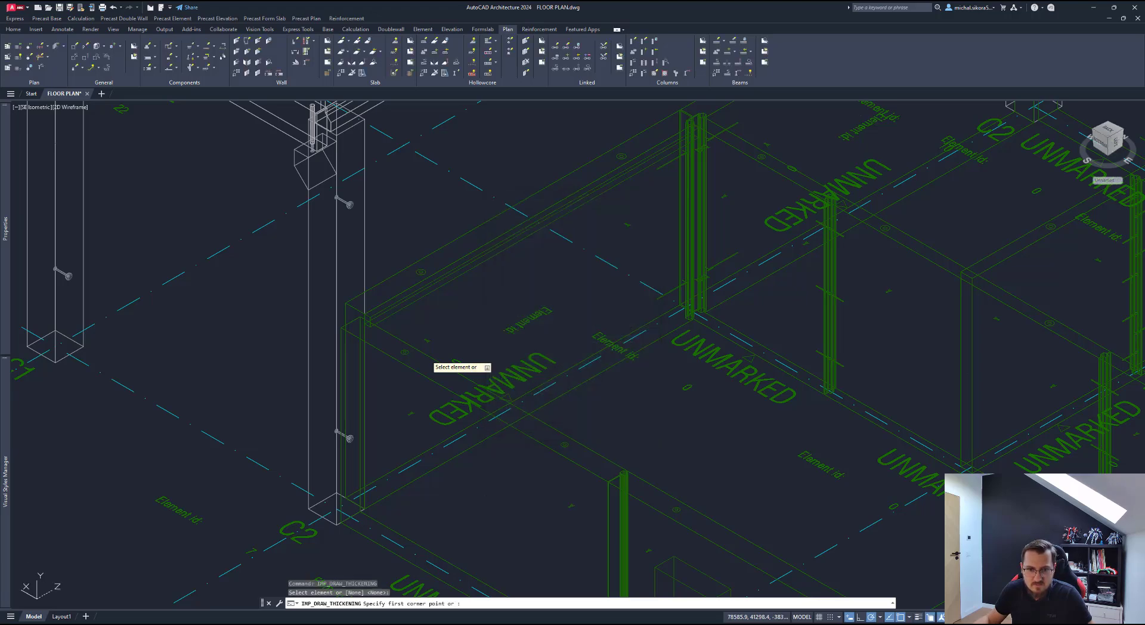
scroll(624, 468, up, 8)
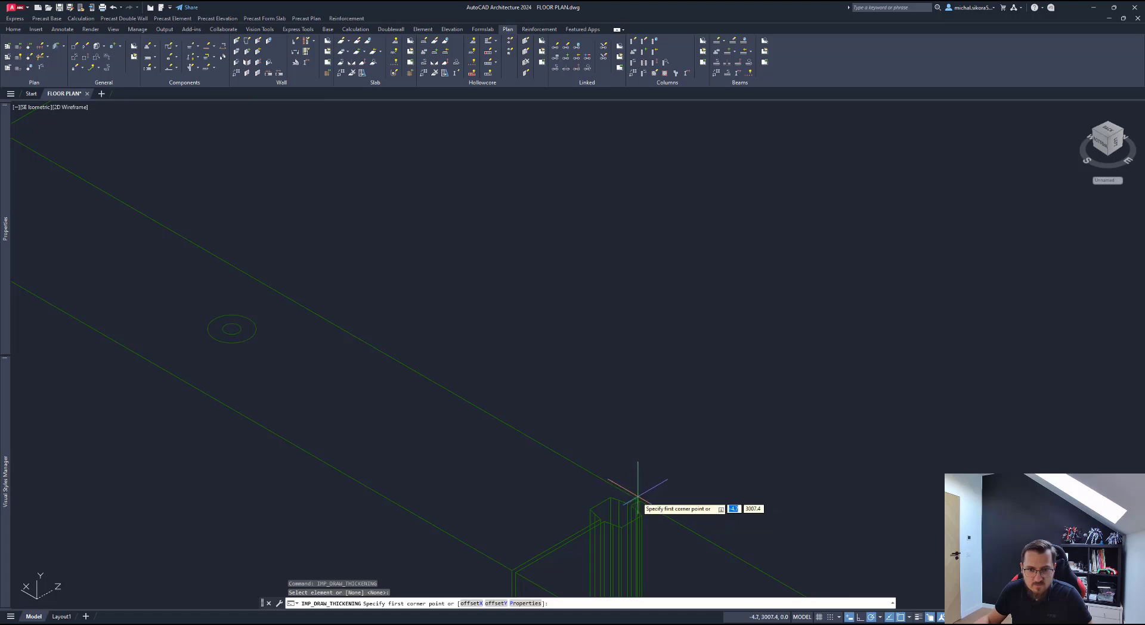
click(637, 496)
scroll(427, 380, down, 2)
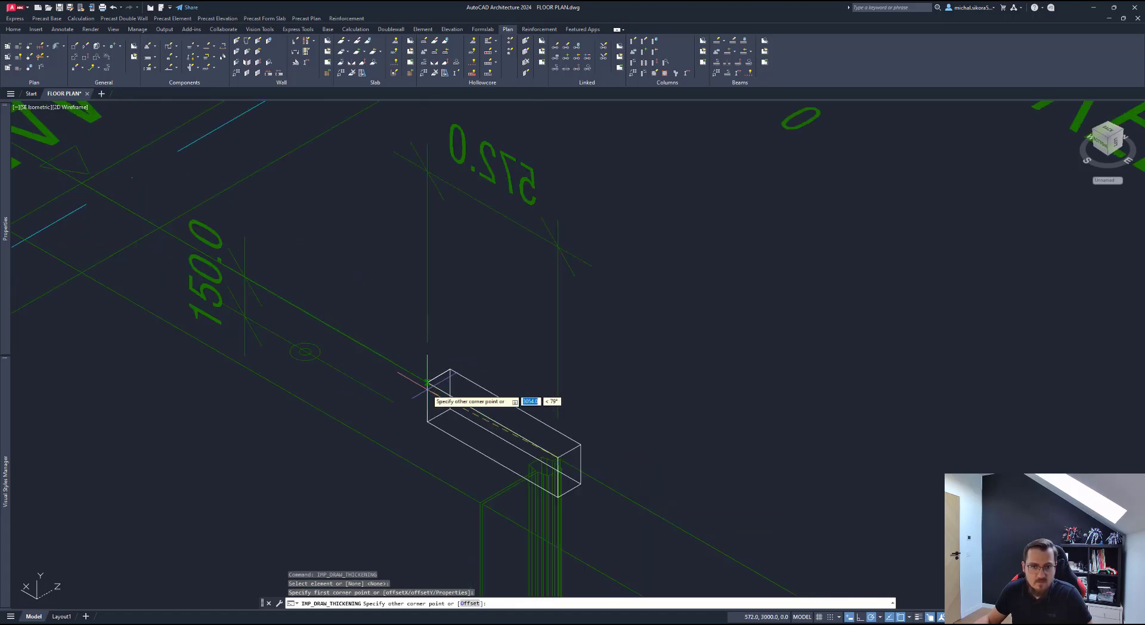
scroll(517, 399, down, 3)
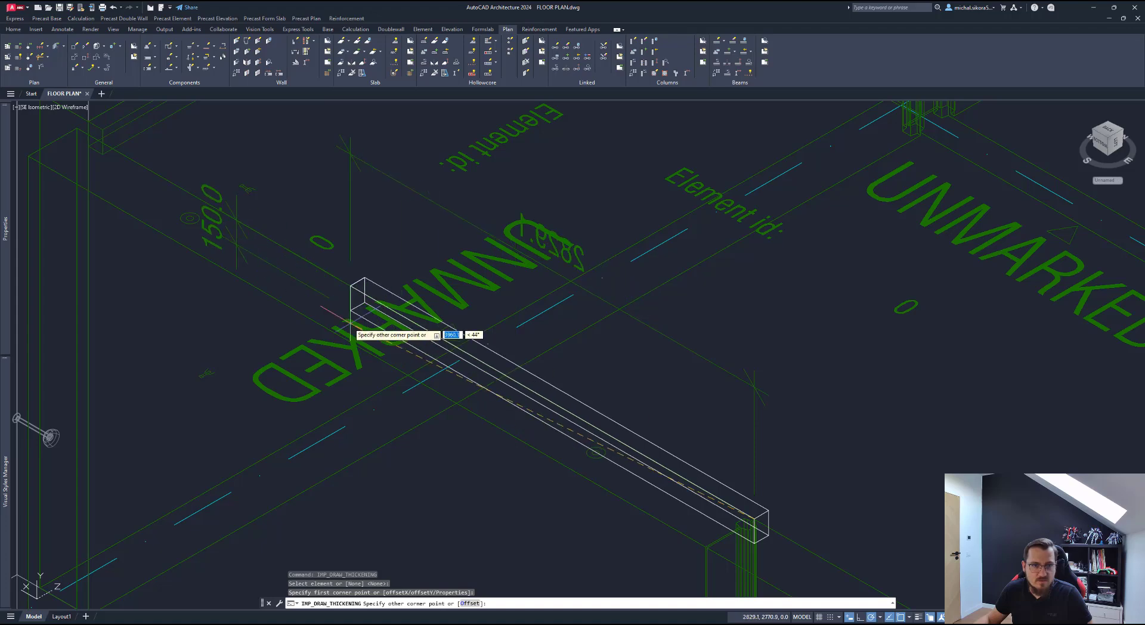
scroll(364, 352, up, 2)
scroll(262, 265, up, 2)
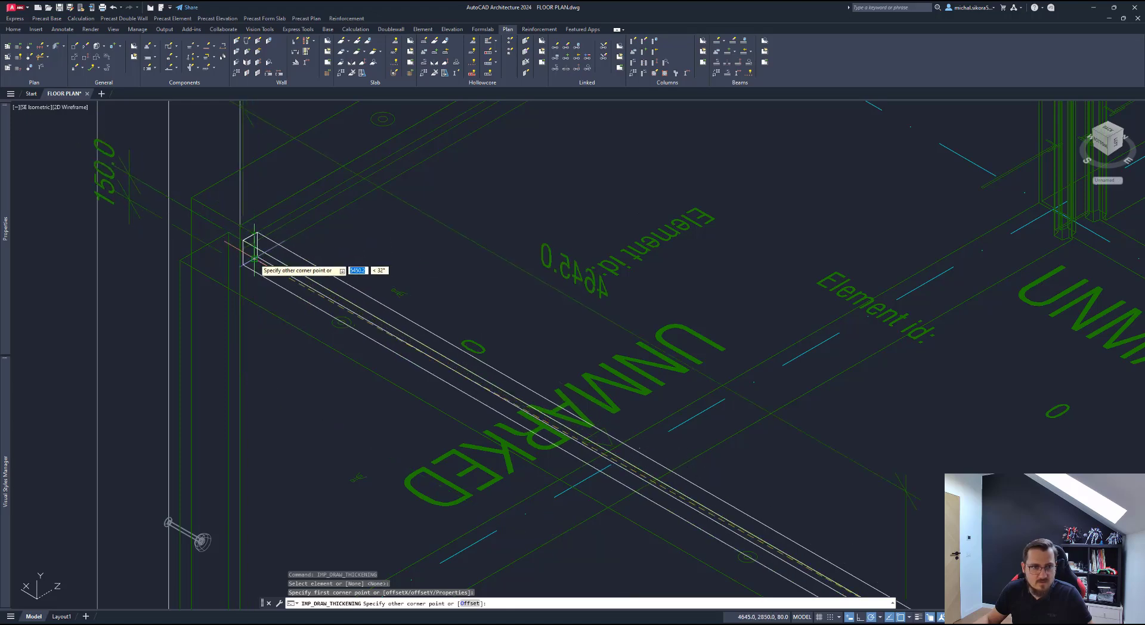
click(254, 259)
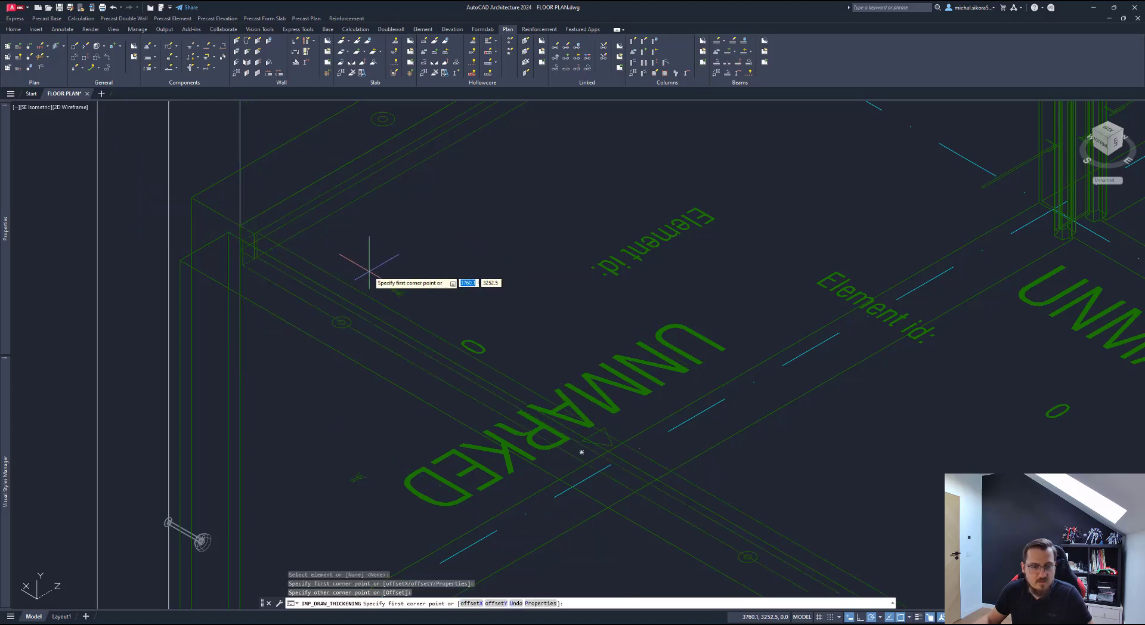
scroll(468, 285, down, 2)
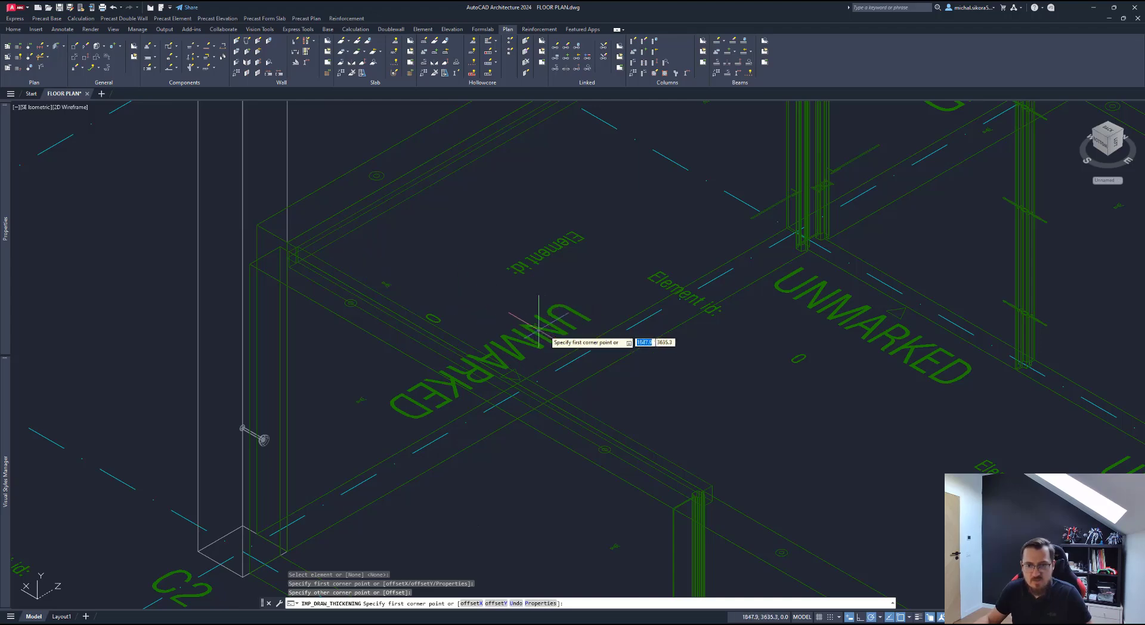
key(Return)
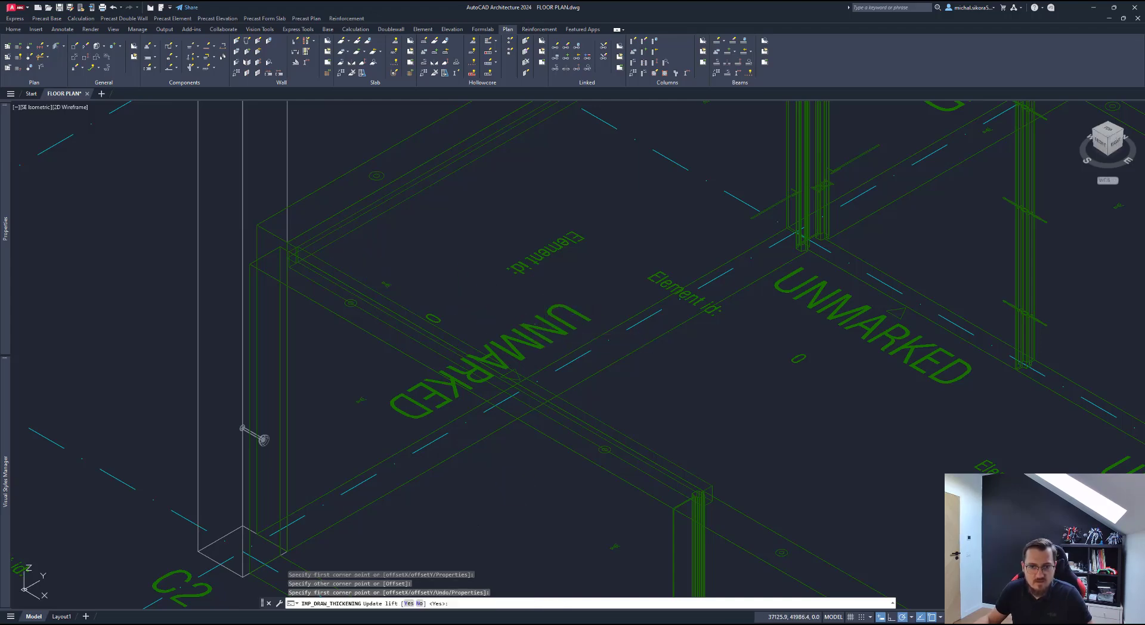
key(Return)
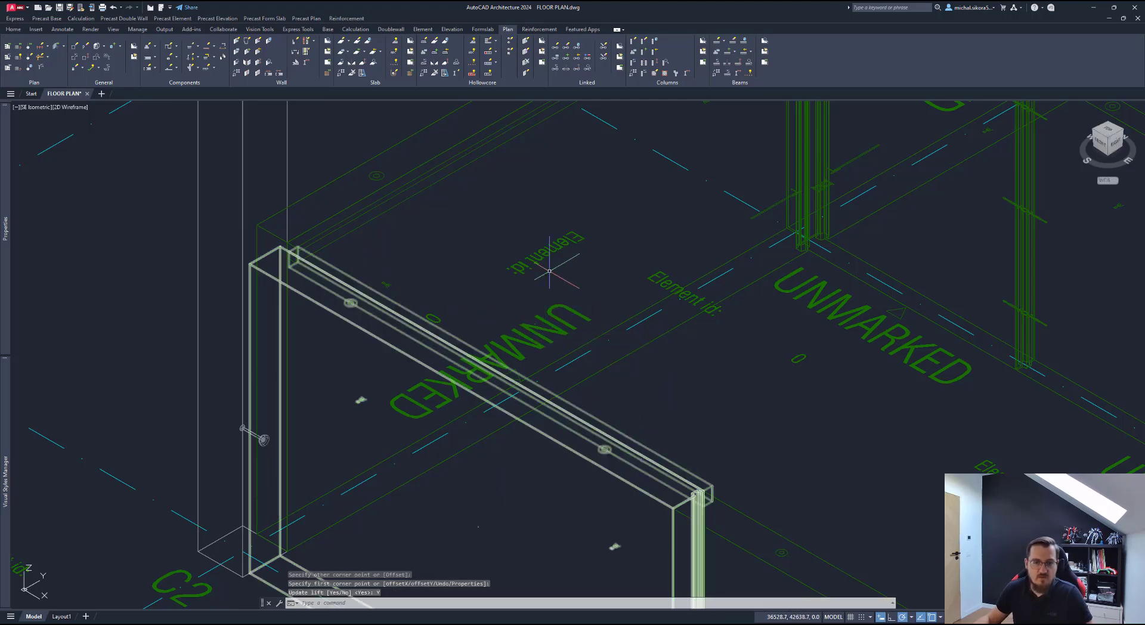
Step: Start a solid slab in top view near axes 6 to 8 between B and C, and review the BALCONY and SS19 slab definitions
scroll(555, 298, down, 2)
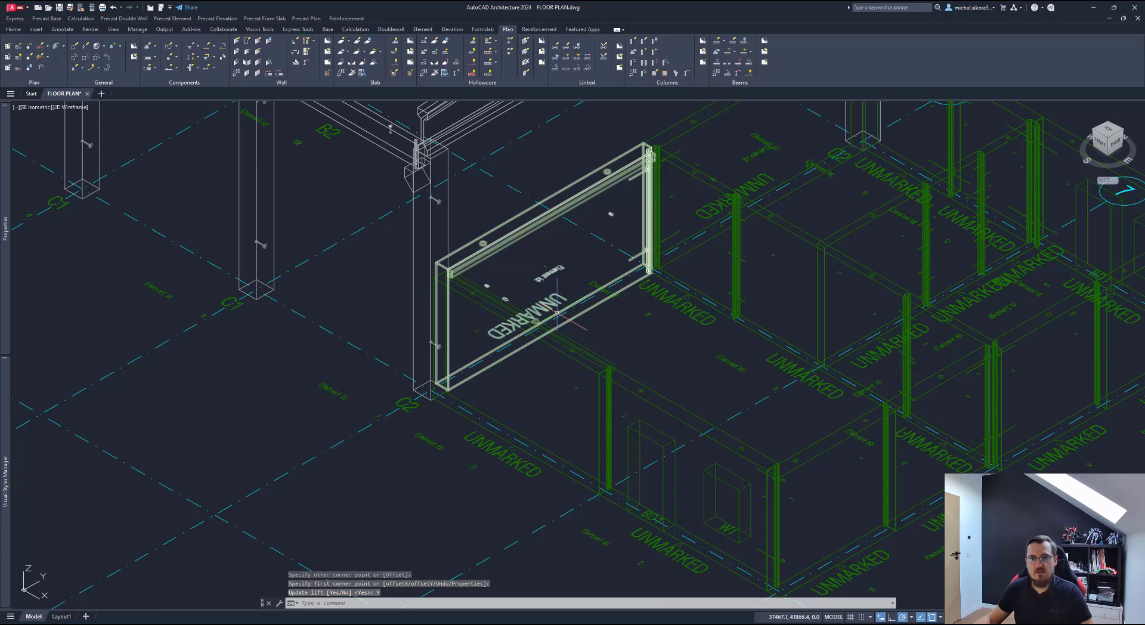
click(1108, 130)
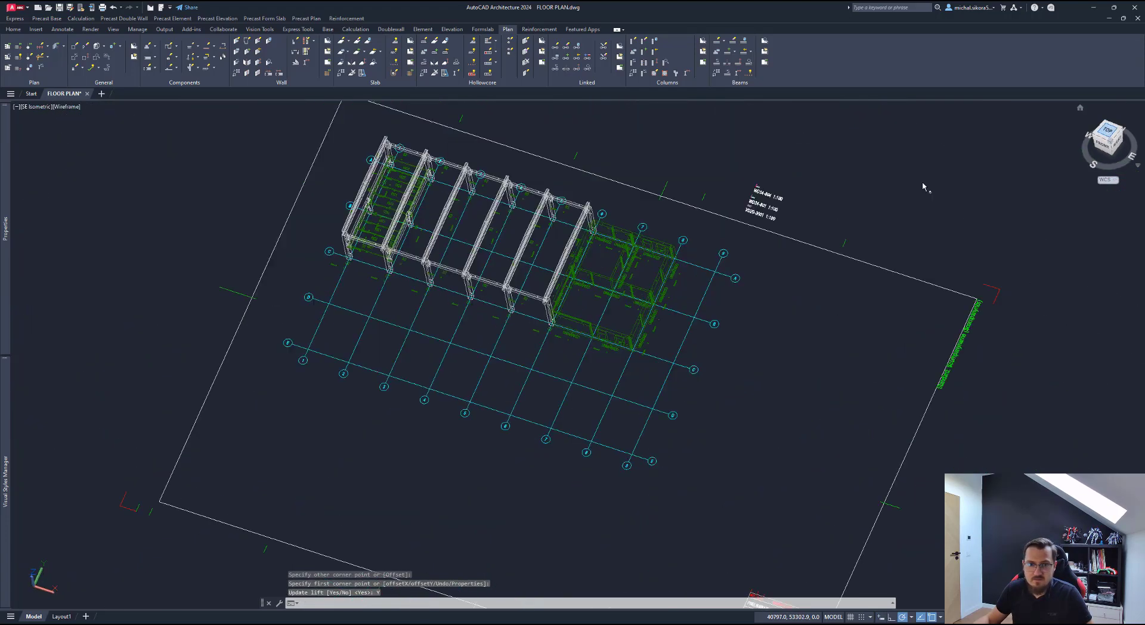
scroll(560, 317, up, 6)
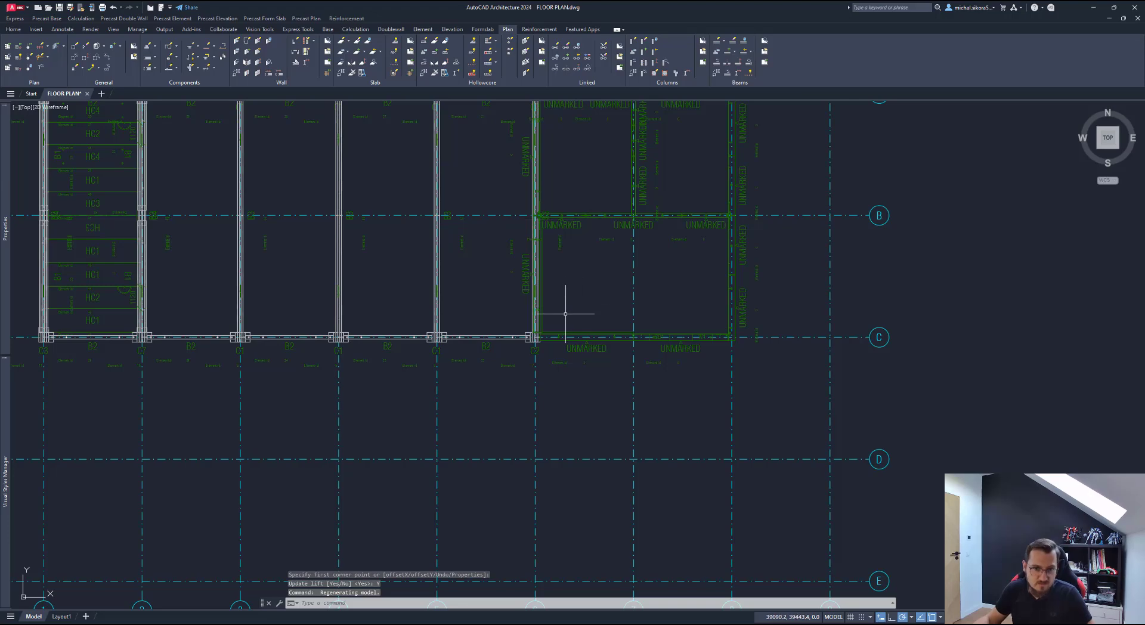
scroll(565, 312, up, 4)
middle_drag(568, 248, 475, 269)
middle_drag(593, 153, 549, 179)
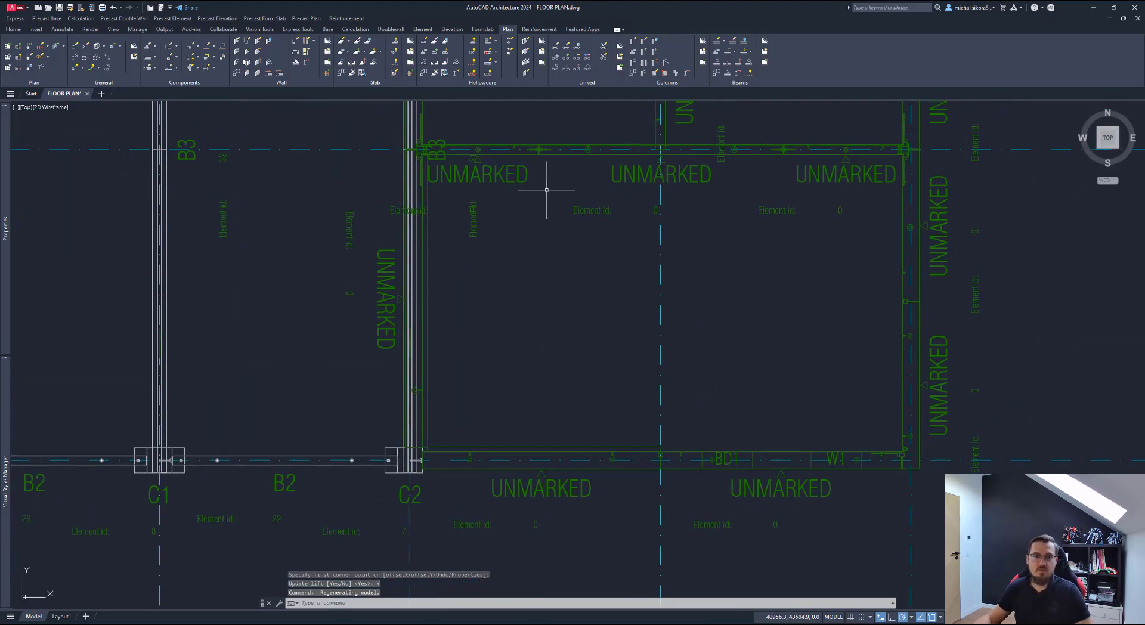
click(341, 41)
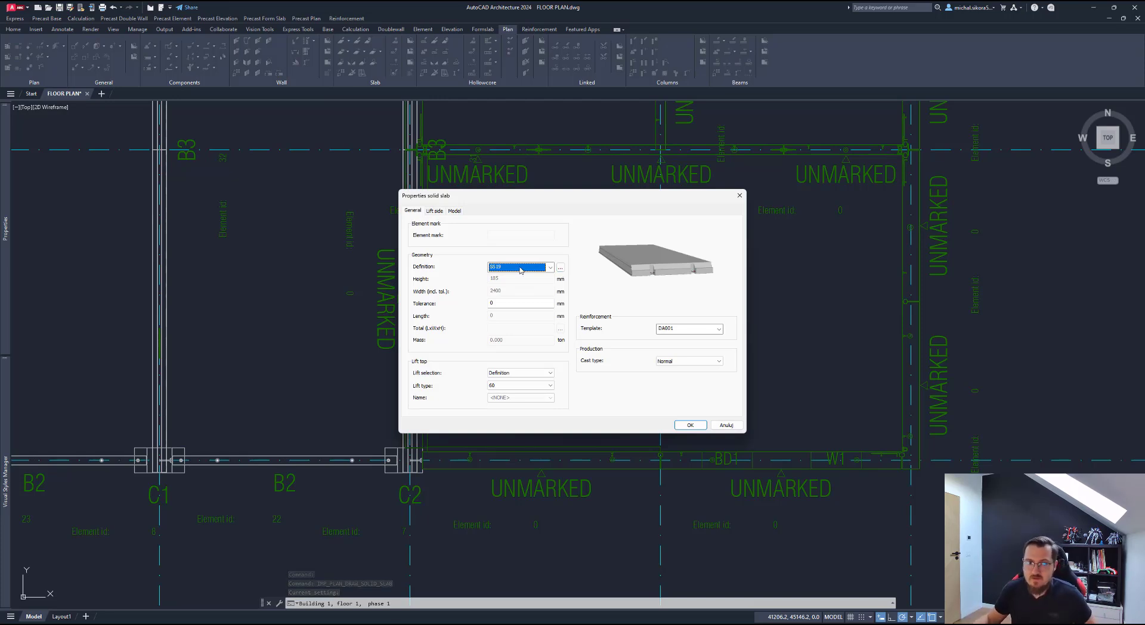
click(560, 268)
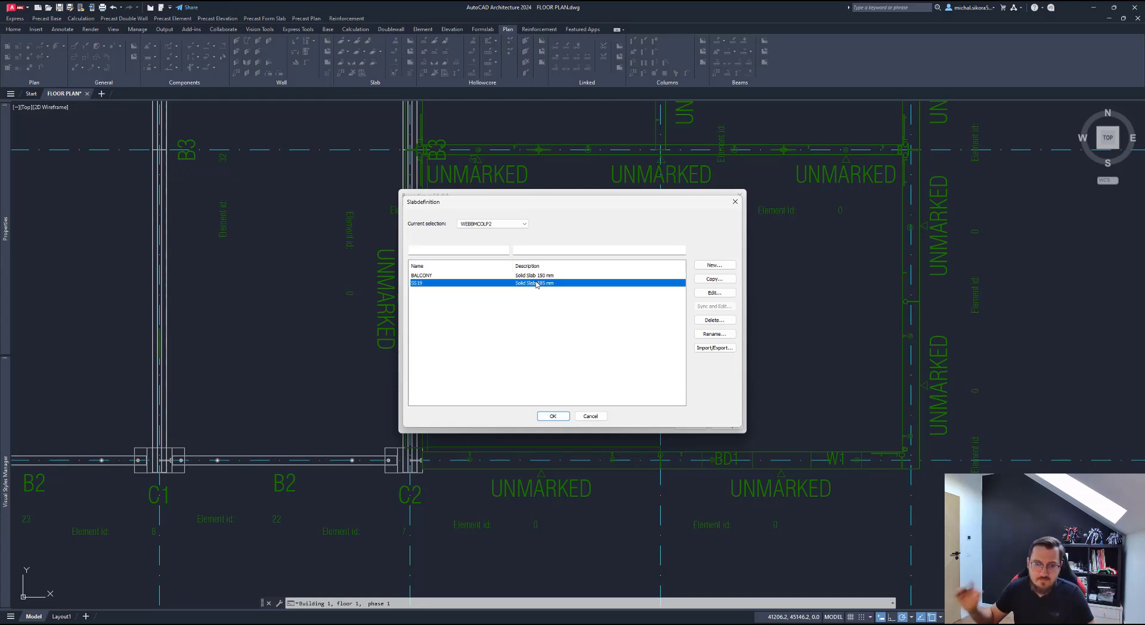
click(561, 275)
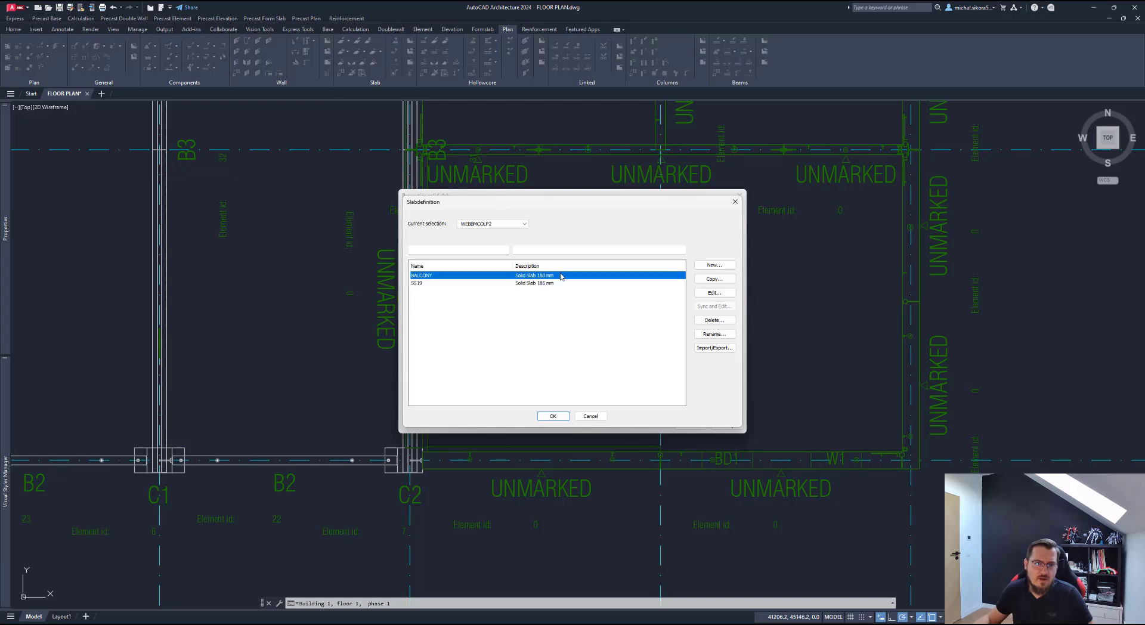
click(547, 284)
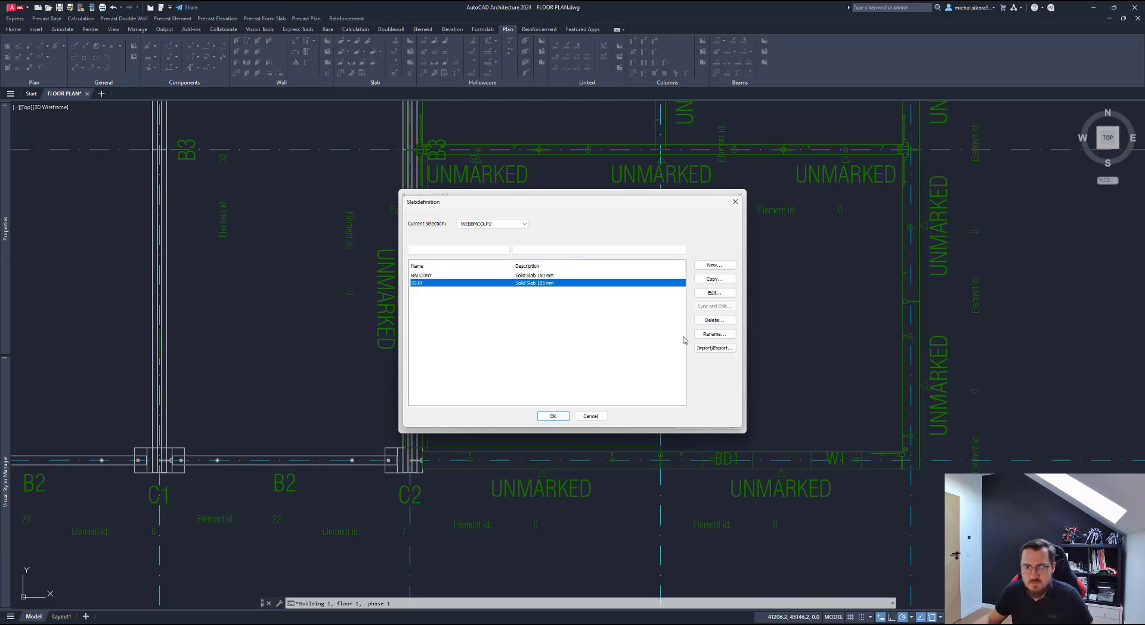
Step: Create a slab definition named NEW with the description "new"
click(715, 265)
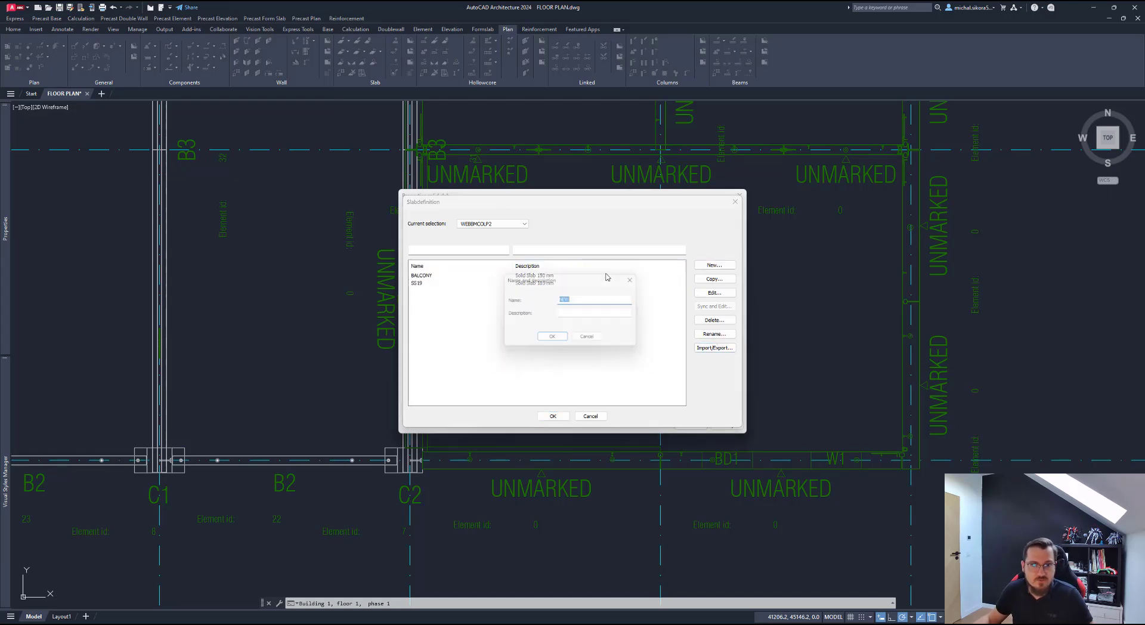
click(584, 313)
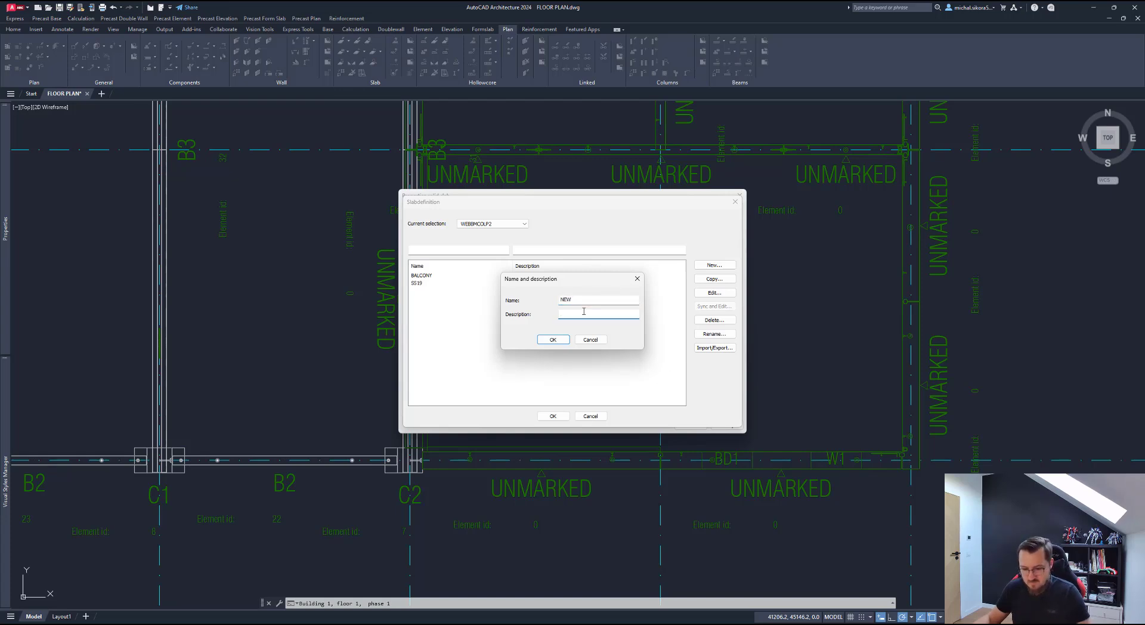
key(Return)
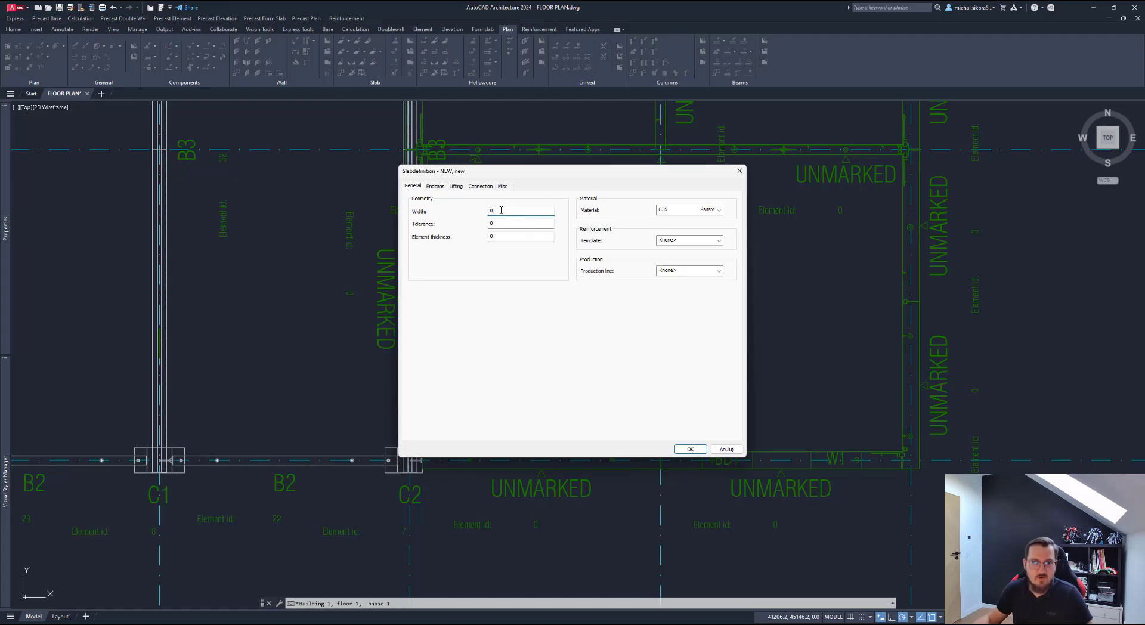
Step: Review the general, endcap, lifting, connection and miscellaneous settings of slab definition NEW, leaving without changing them
click(512, 225)
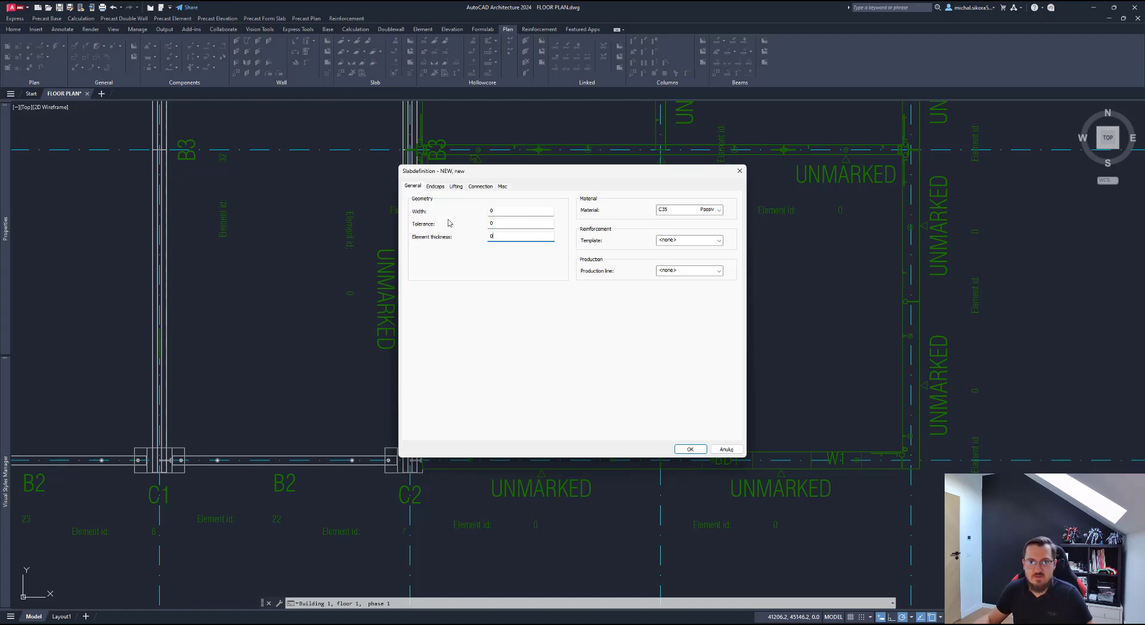
click(436, 187)
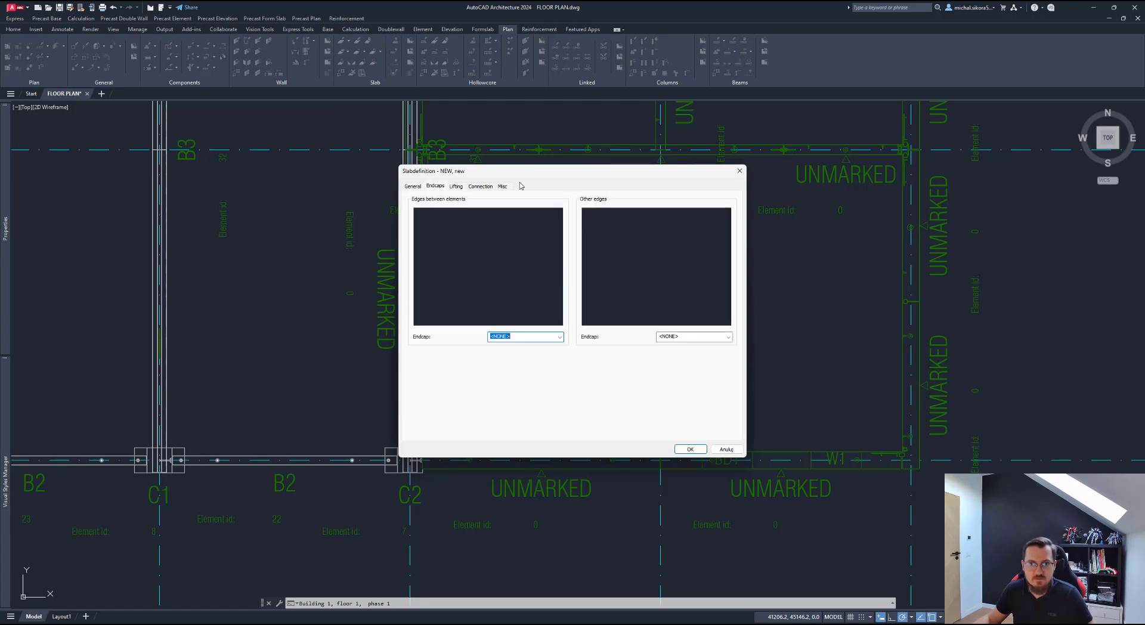
click(456, 187)
click(481, 186)
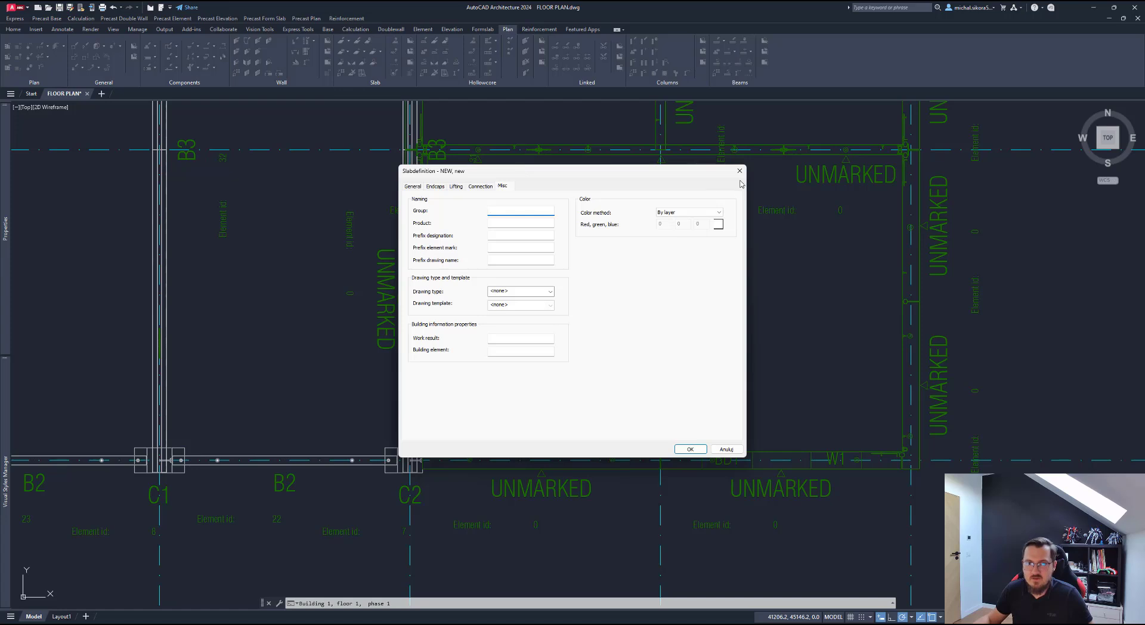
click(727, 449)
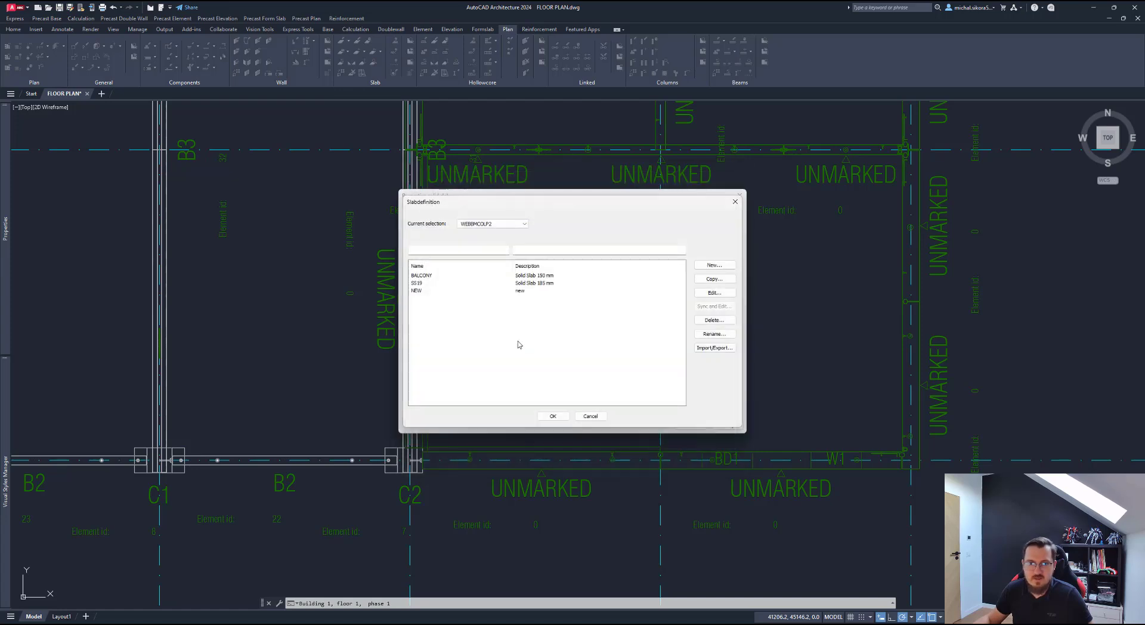
Step: Assign definition SS19 to the solid slab, review its side lift settings and set its elevation to 3000
click(435, 284)
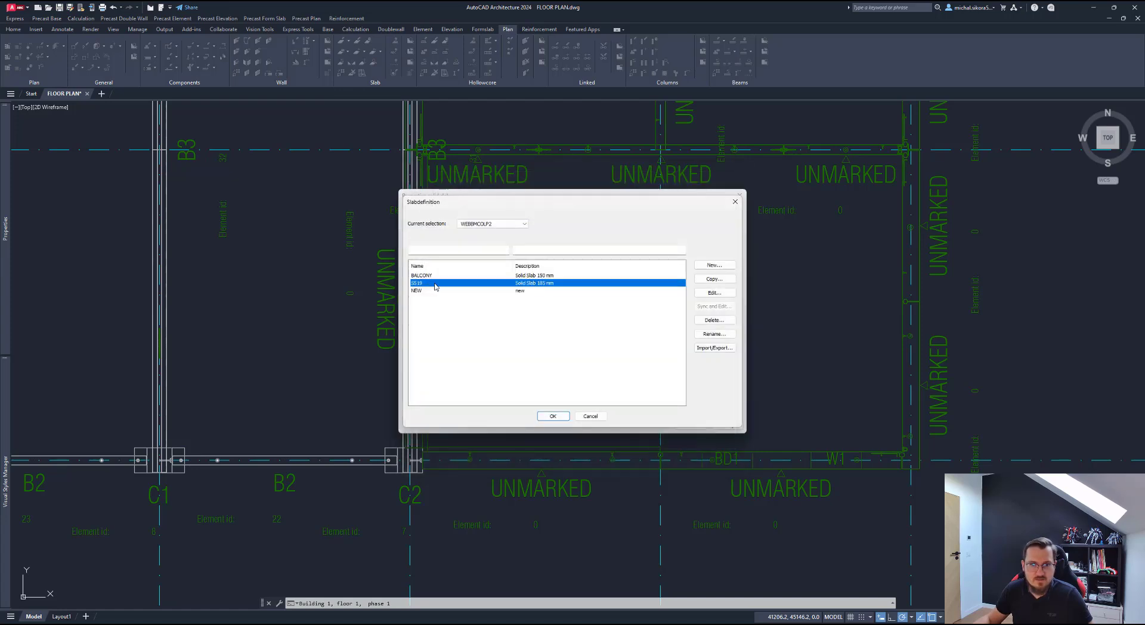
click(554, 416)
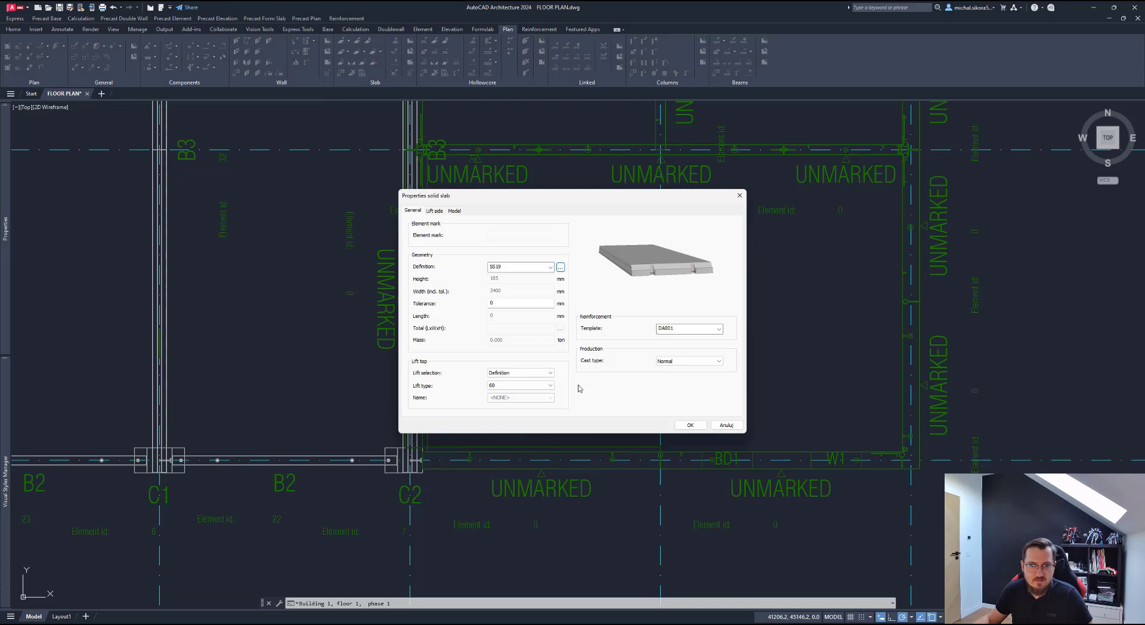
click(433, 211)
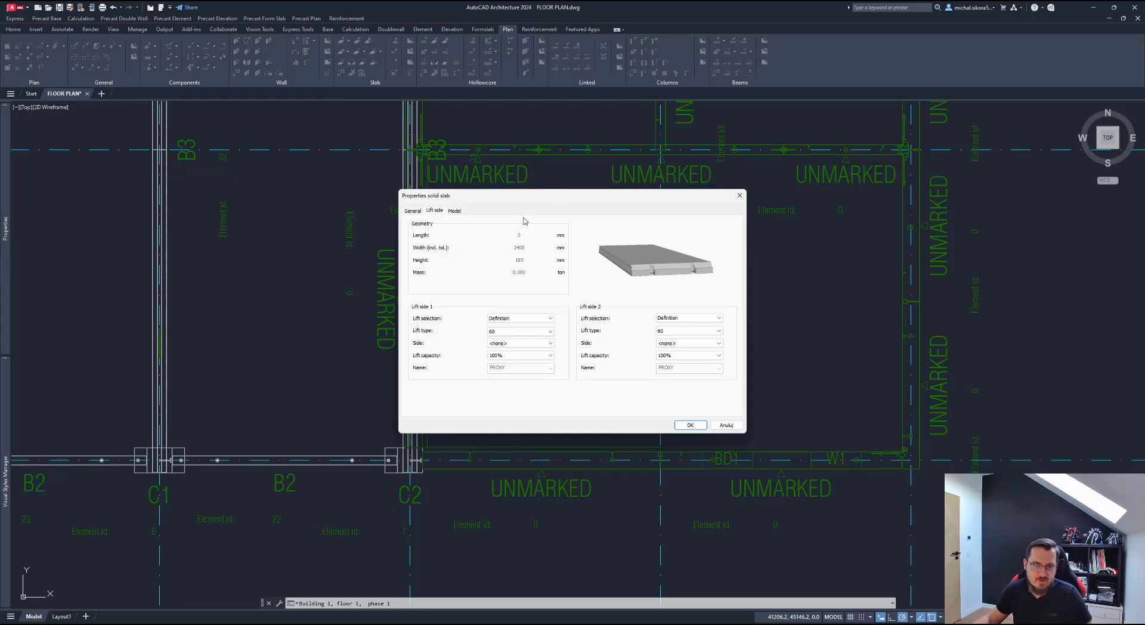
click(455, 211)
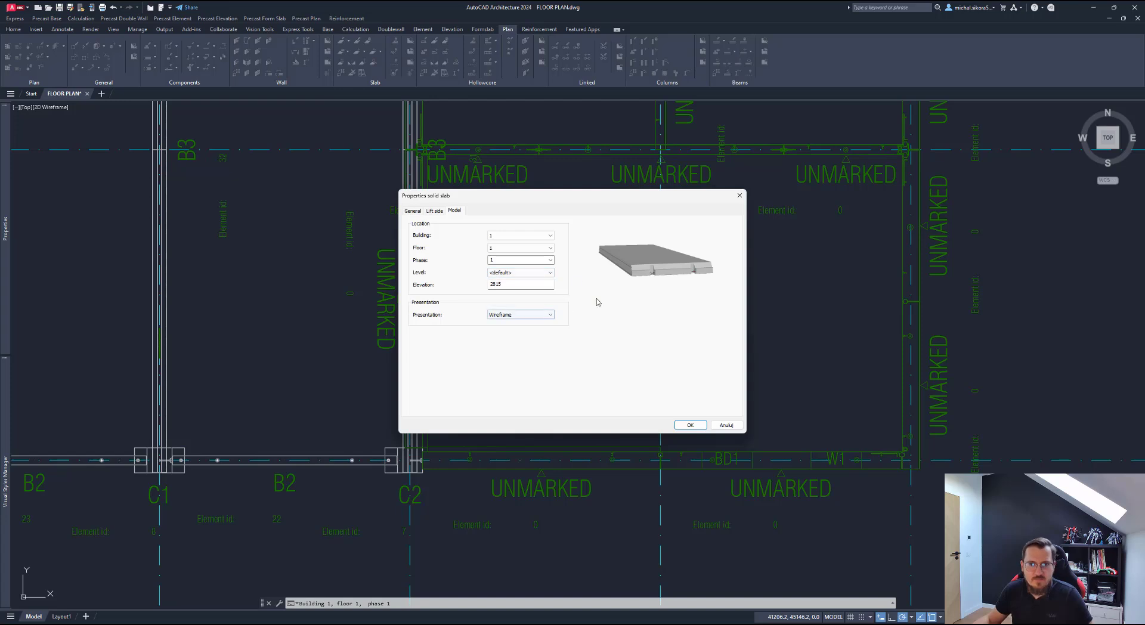
double_click(511, 283)
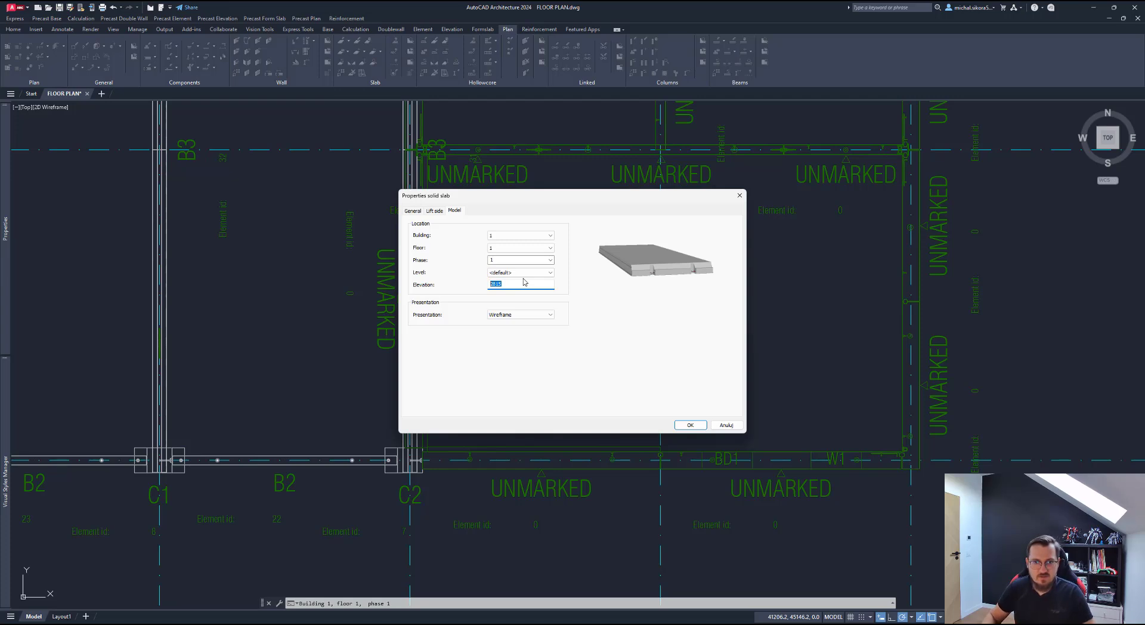
text(3000)
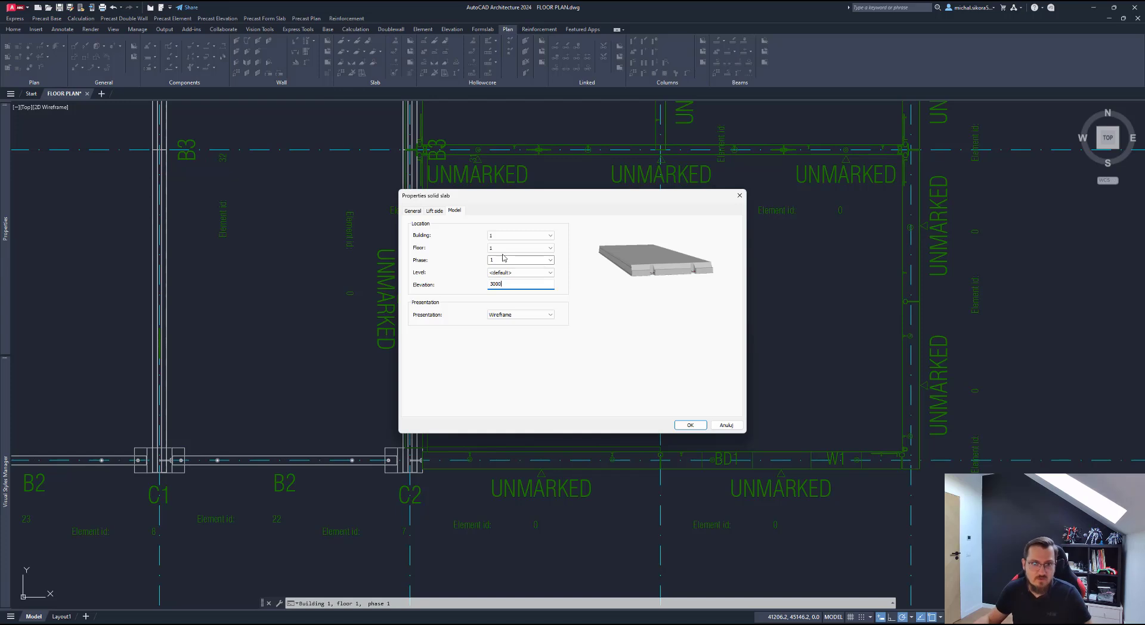
click(432, 212)
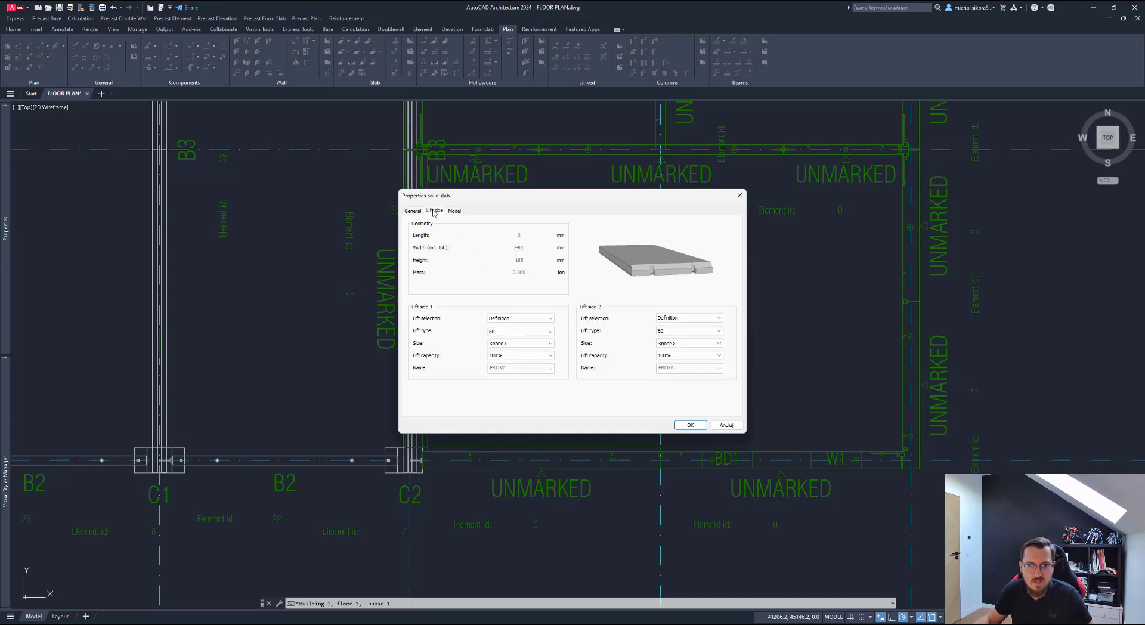
Step: Review and accept the solid slab properties, and choose to place multiple slabs
click(457, 212)
click(407, 212)
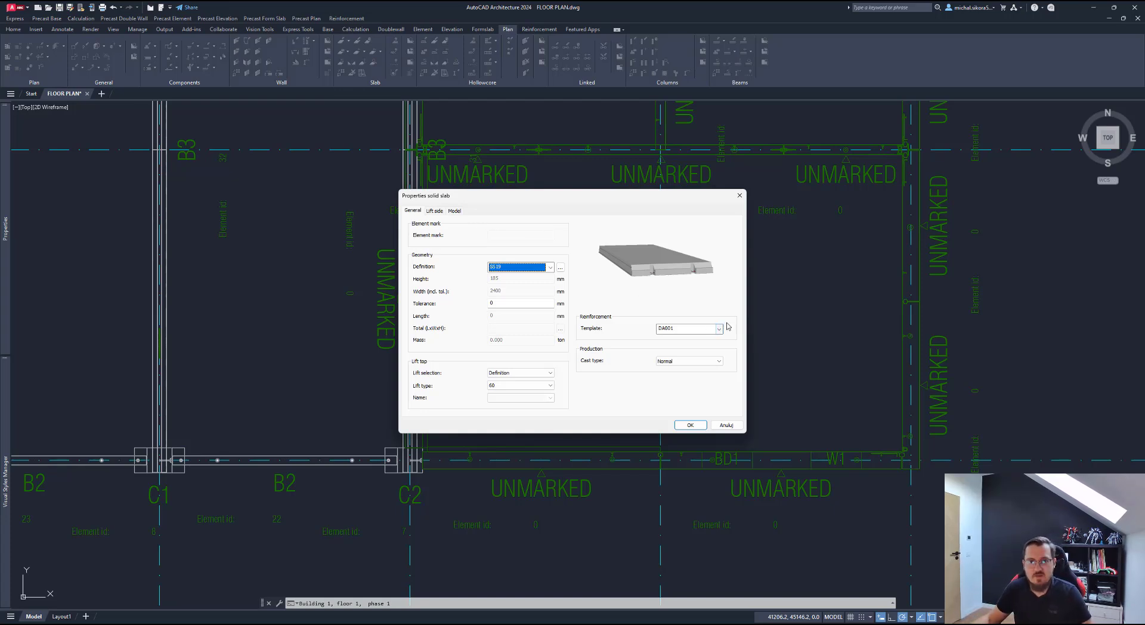
click(690, 425)
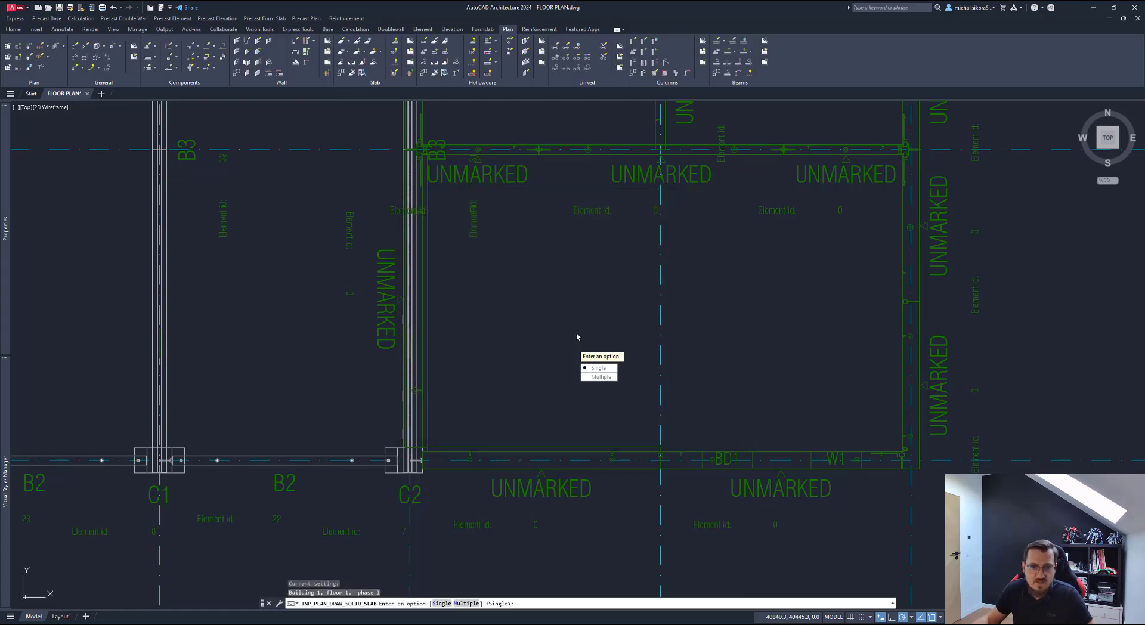
click(601, 376)
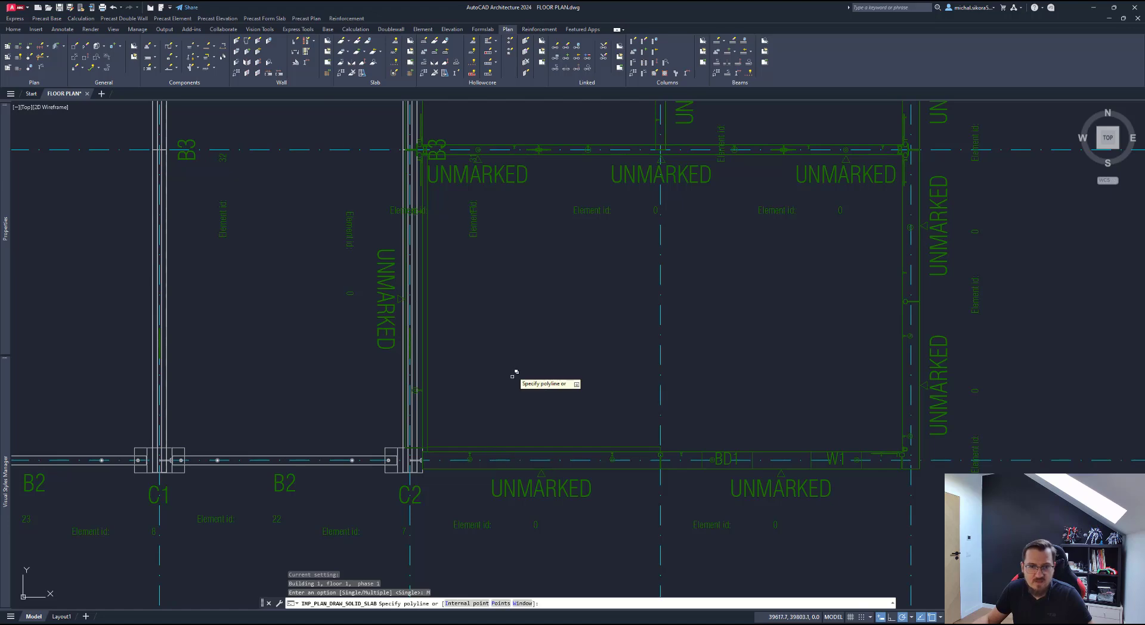
Step: Define the slab area with a window from the bay's upper-left inner wall corner to the vertical gridline at the lower wall near BD1
text(w)
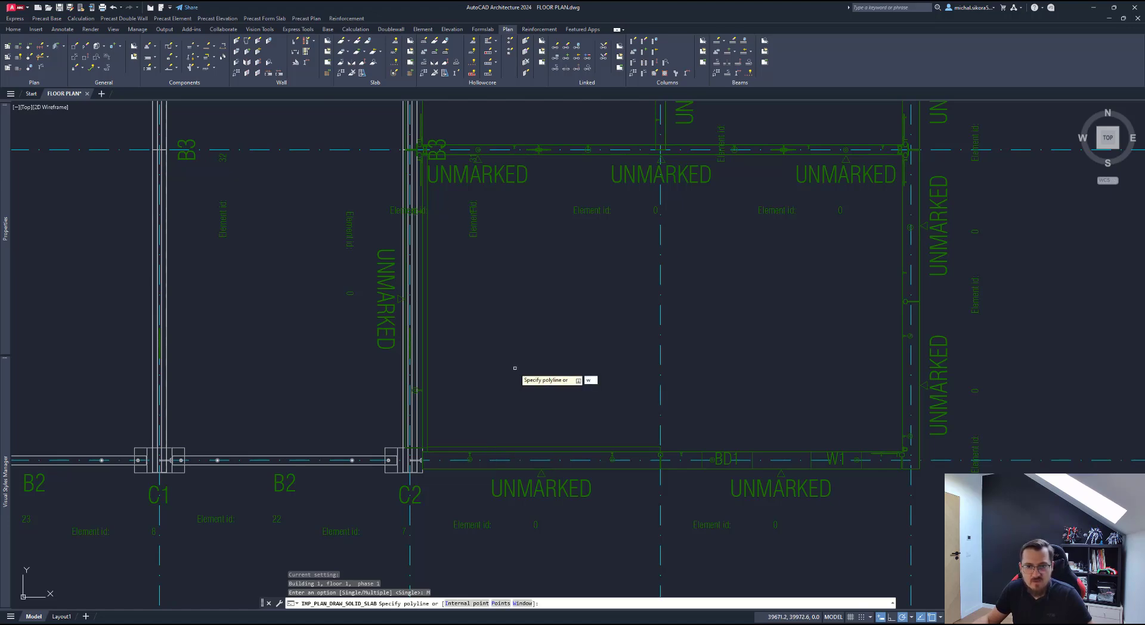
key(Return)
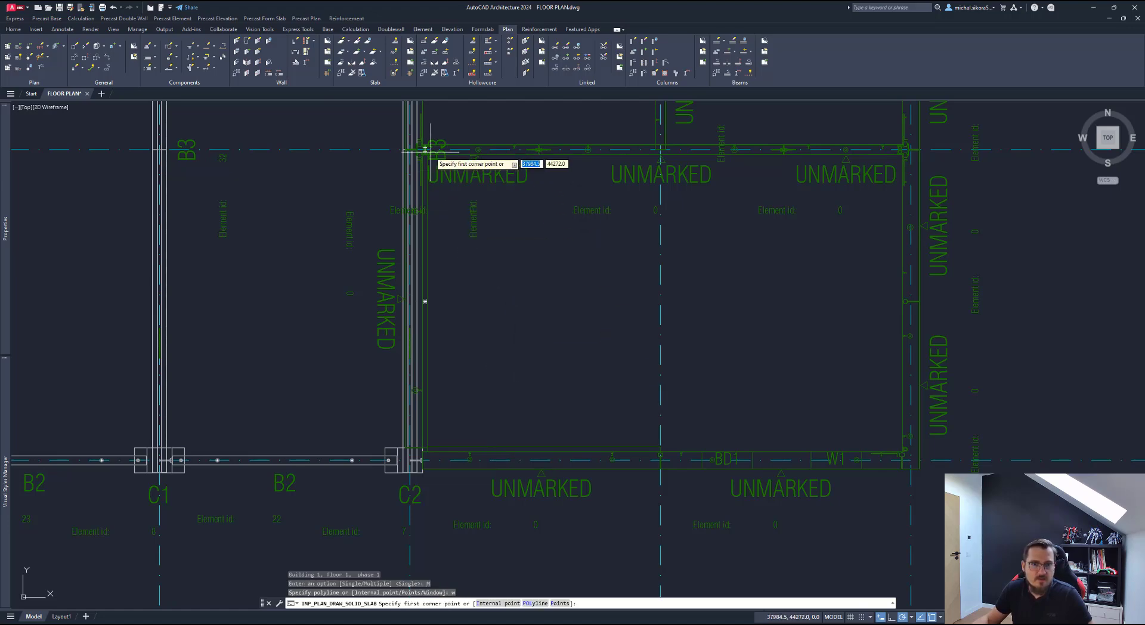
scroll(421, 154, up, 5)
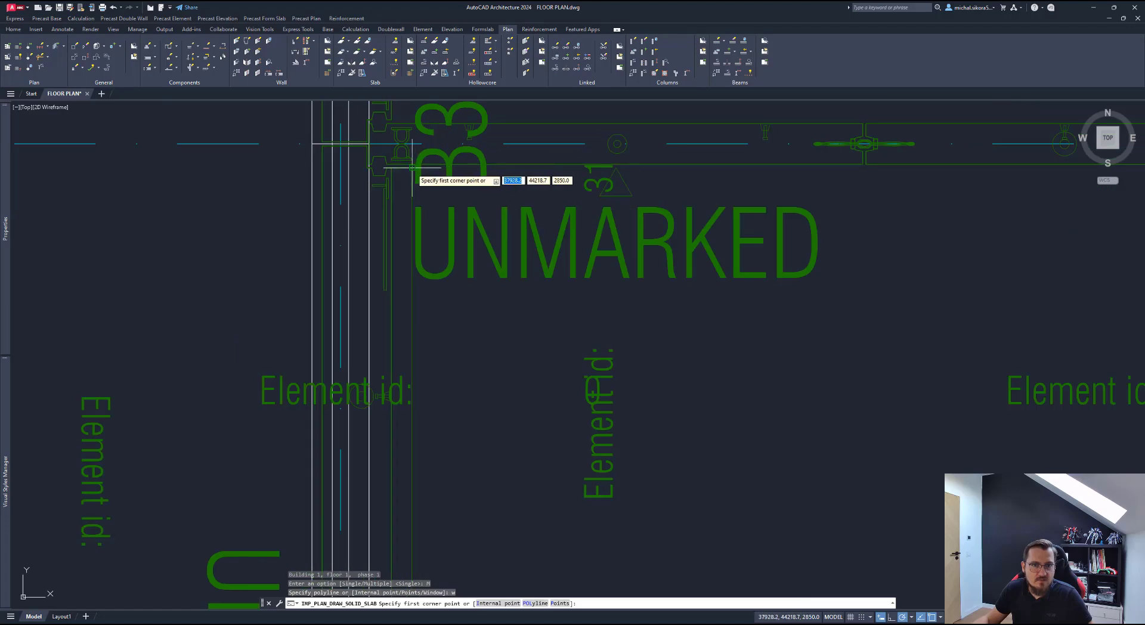
click(411, 167)
scroll(444, 285, down, 5)
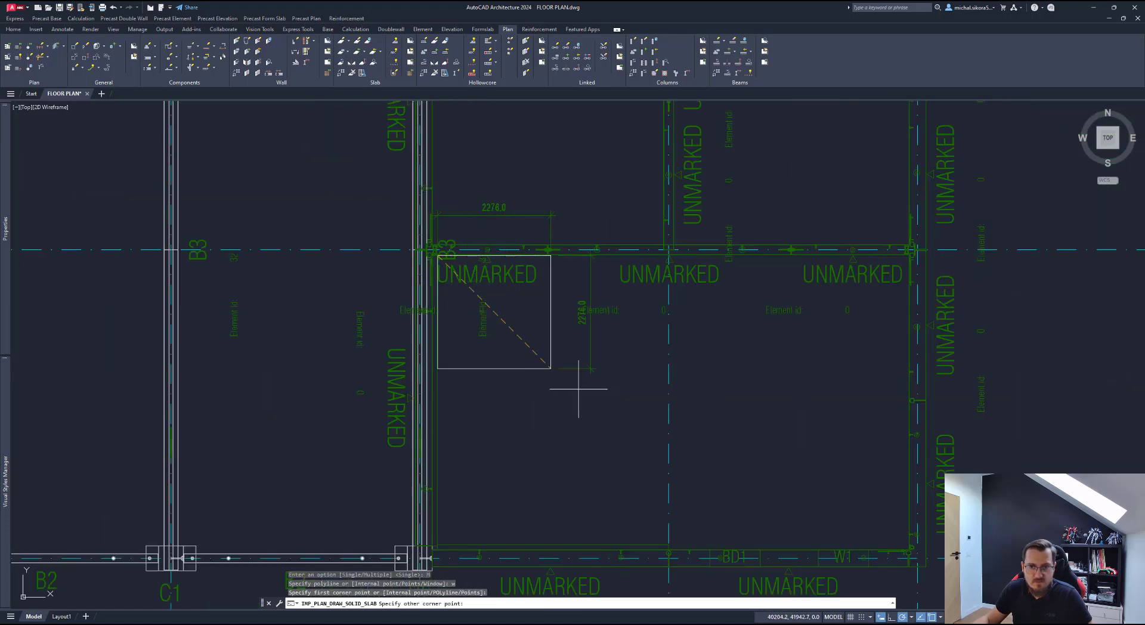
scroll(665, 540, up, 5)
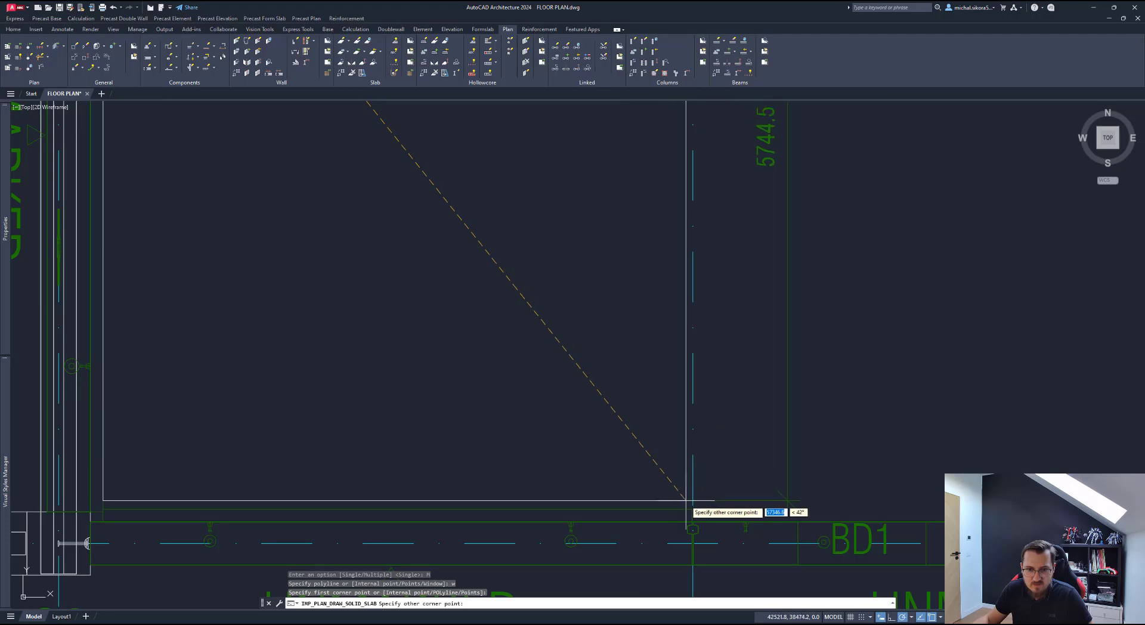
click(687, 501)
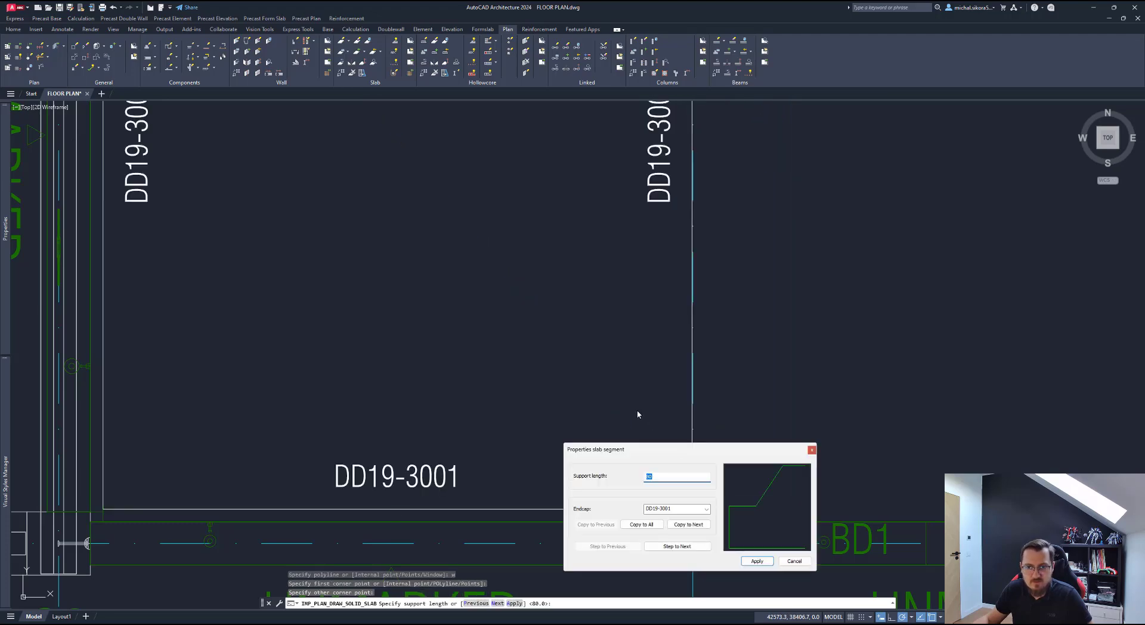
Step: Try the DD19-1001 and DD19-3001 endcaps on the slab area's upper segment
scroll(475, 361, down, 4)
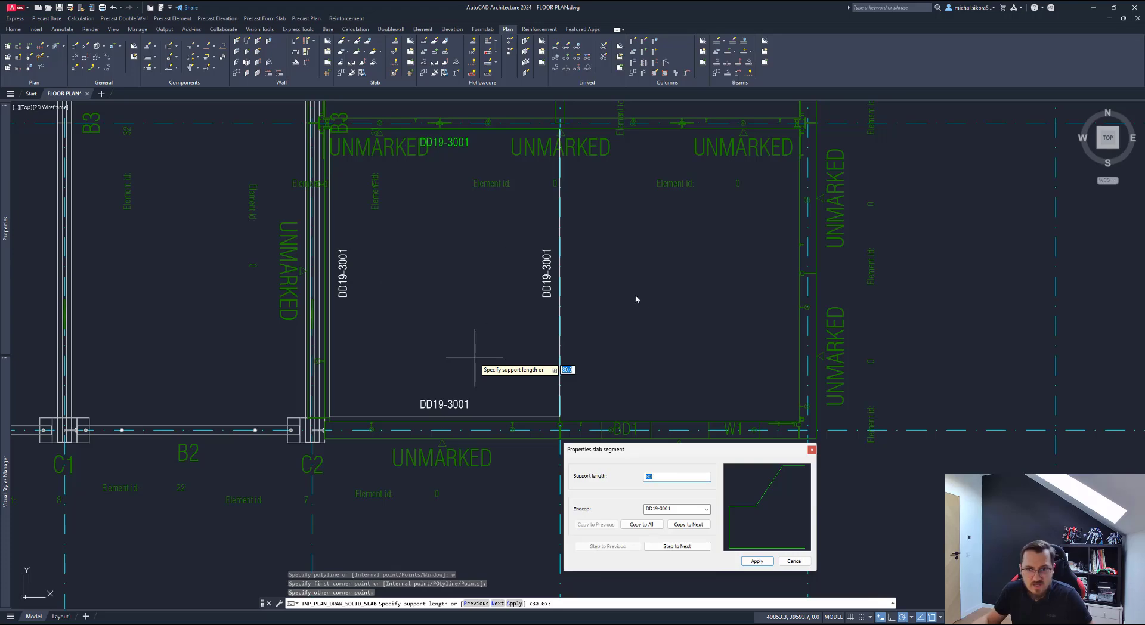
scroll(449, 176, up, 2)
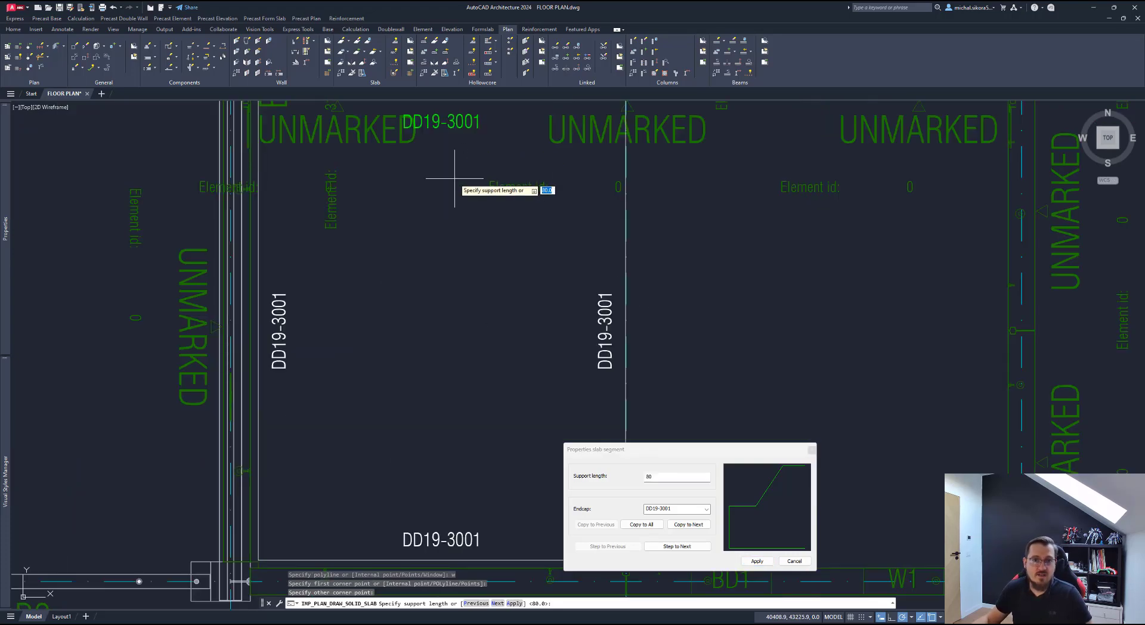
mouse_move(453, 173)
middle_down()
mouse_move(429, 217)
mouse_move(440, 353)
middle_up()
scroll(476, 267, up, 4)
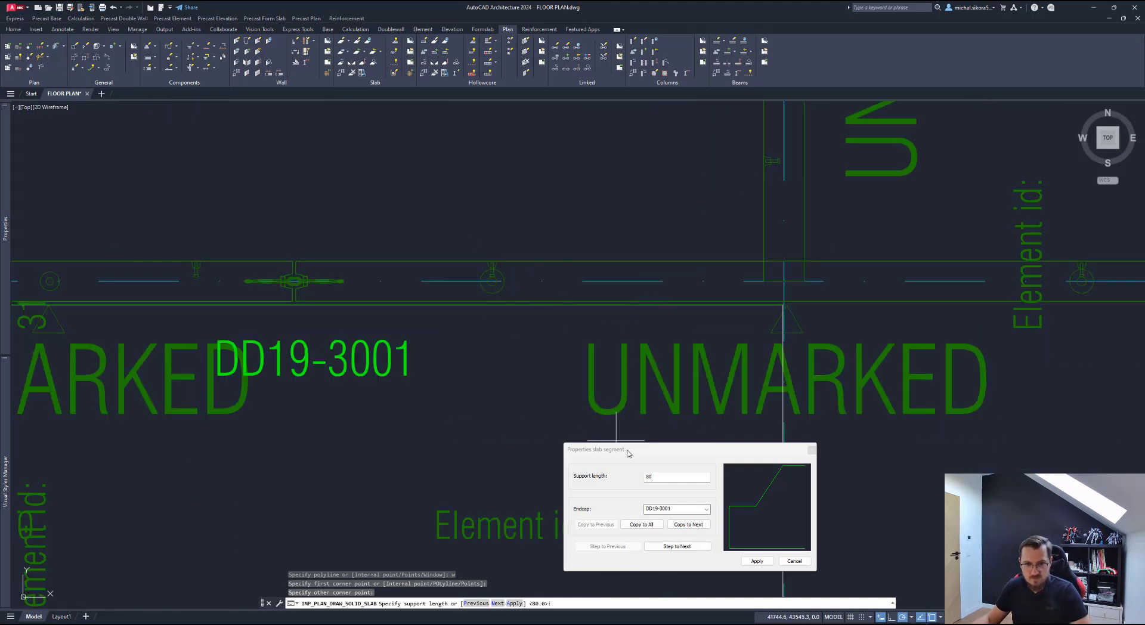
click(707, 509)
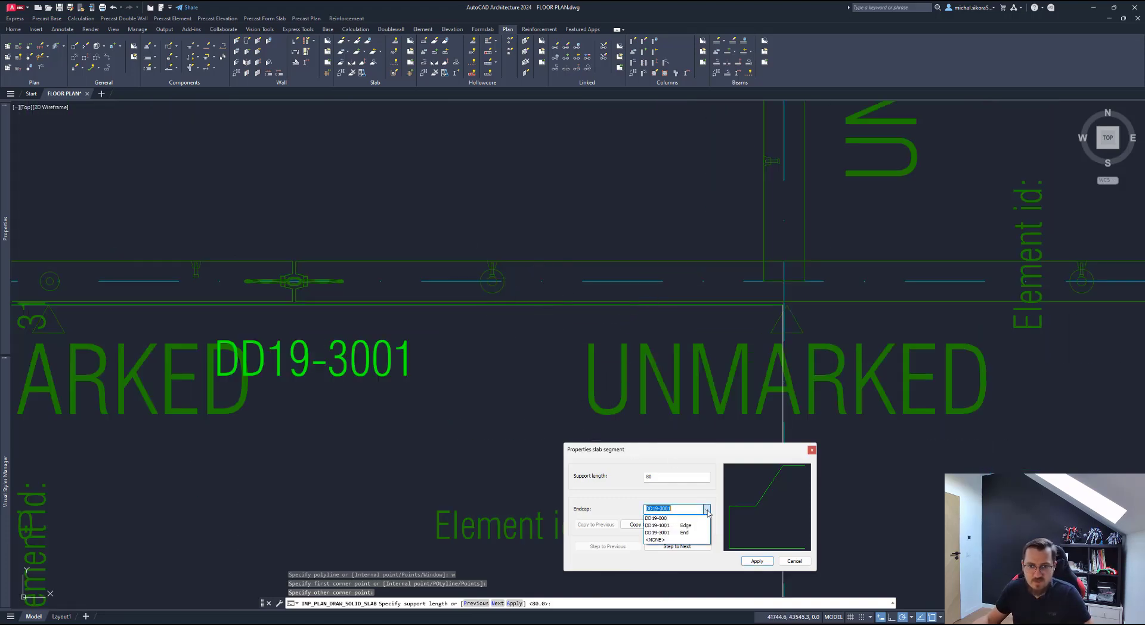
click(668, 520)
click(707, 508)
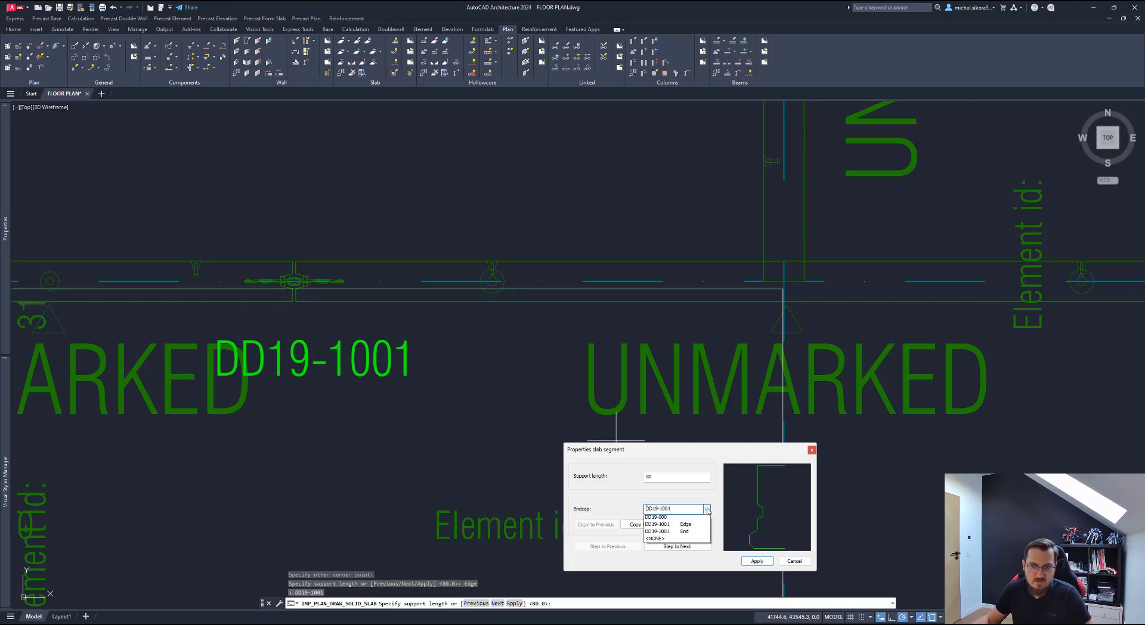
click(674, 529)
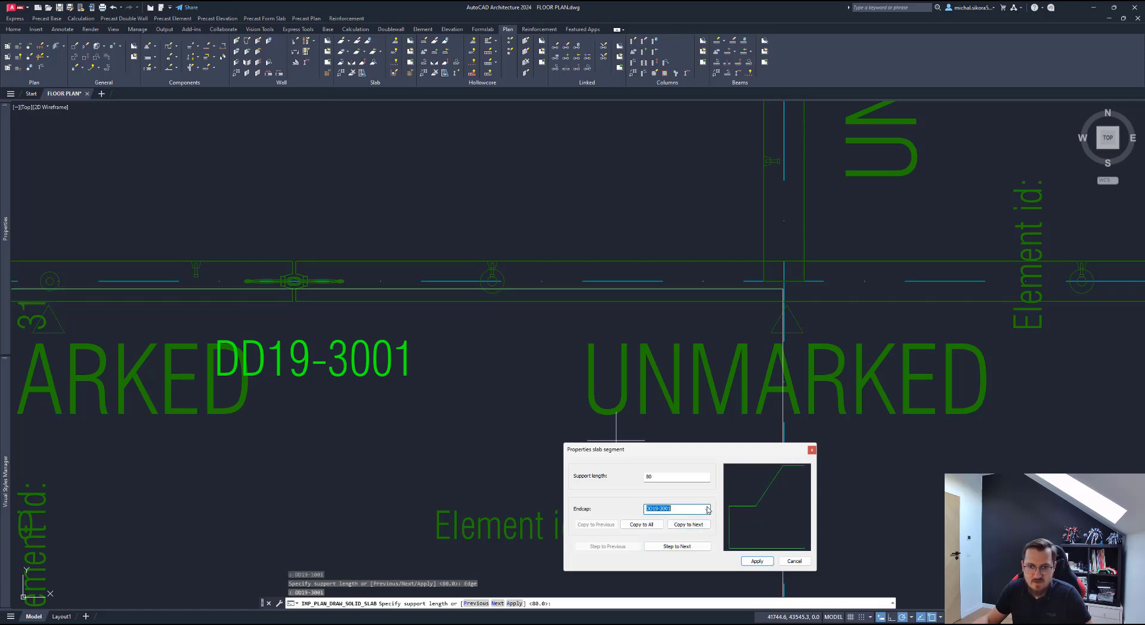
Step: Set the upper segment's endcap to DD19-000 with support length 80 and copy the settings to the next segment
click(707, 509)
click(707, 514)
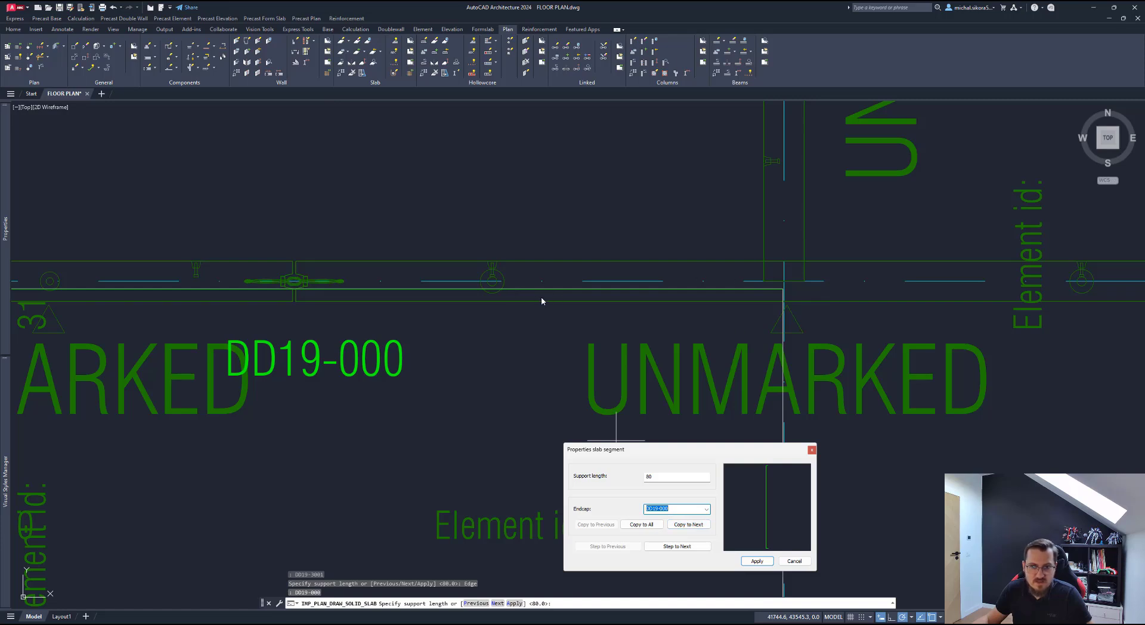
click(662, 475)
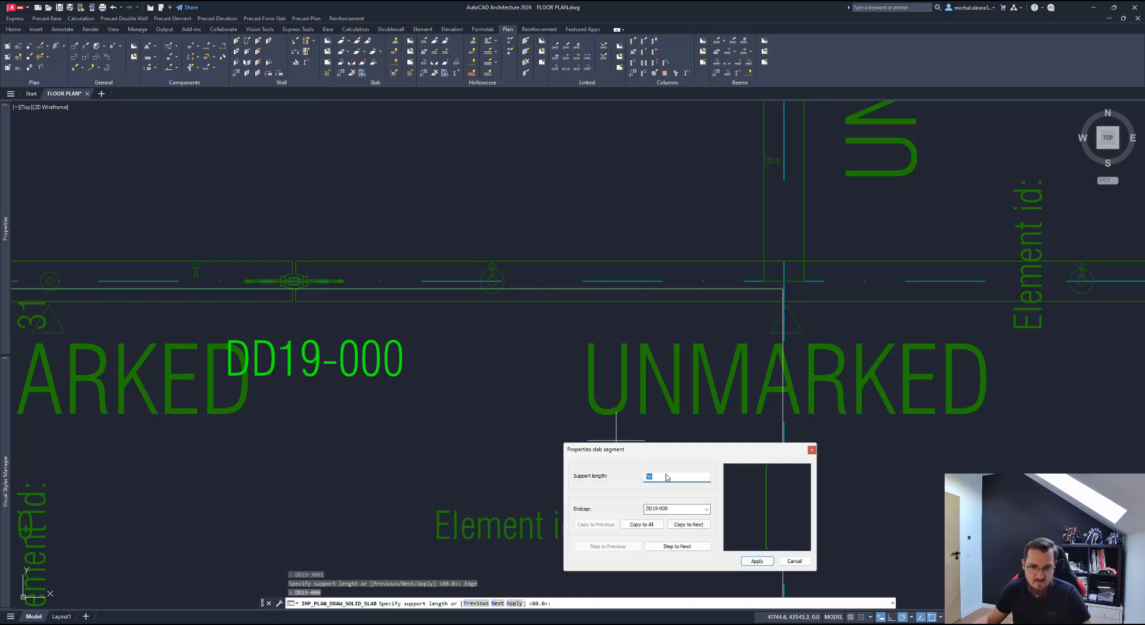
click(690, 526)
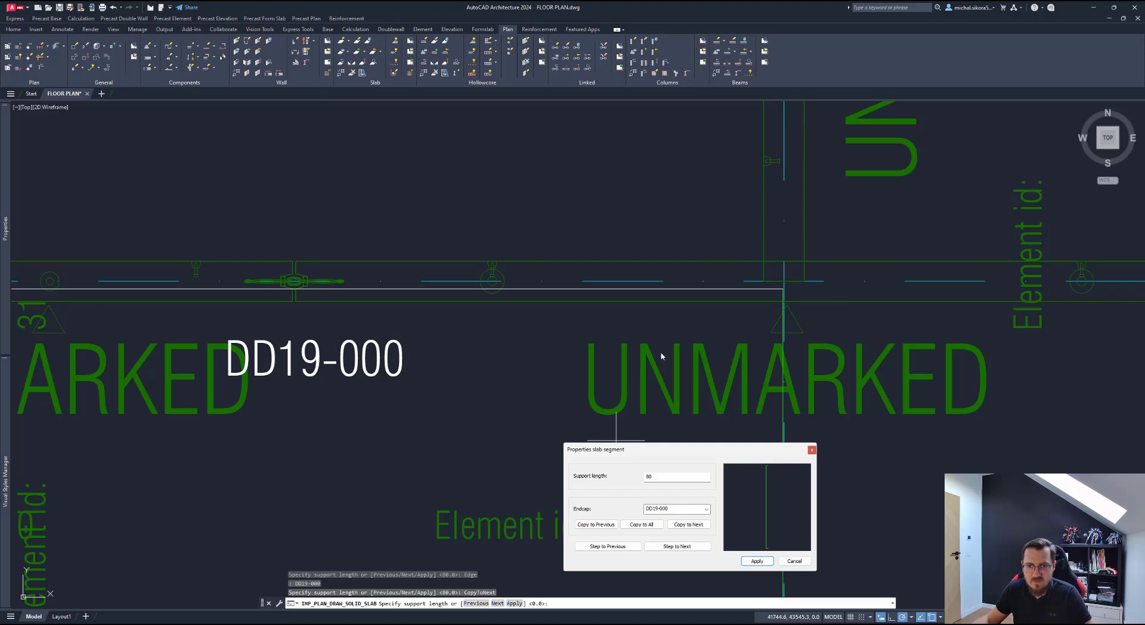
Step: Set the right segment's support length to 0 and copy its settings to the lower segment
double_click(661, 476)
text(0)
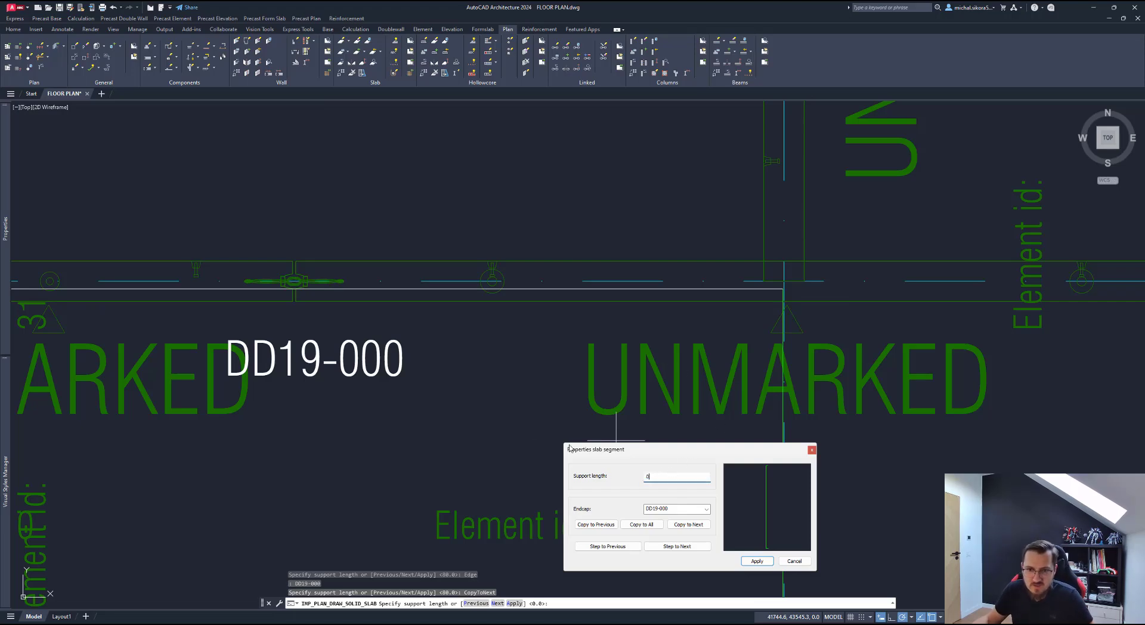
scroll(532, 424, down, 4)
middle_drag(514, 513, 467, 245)
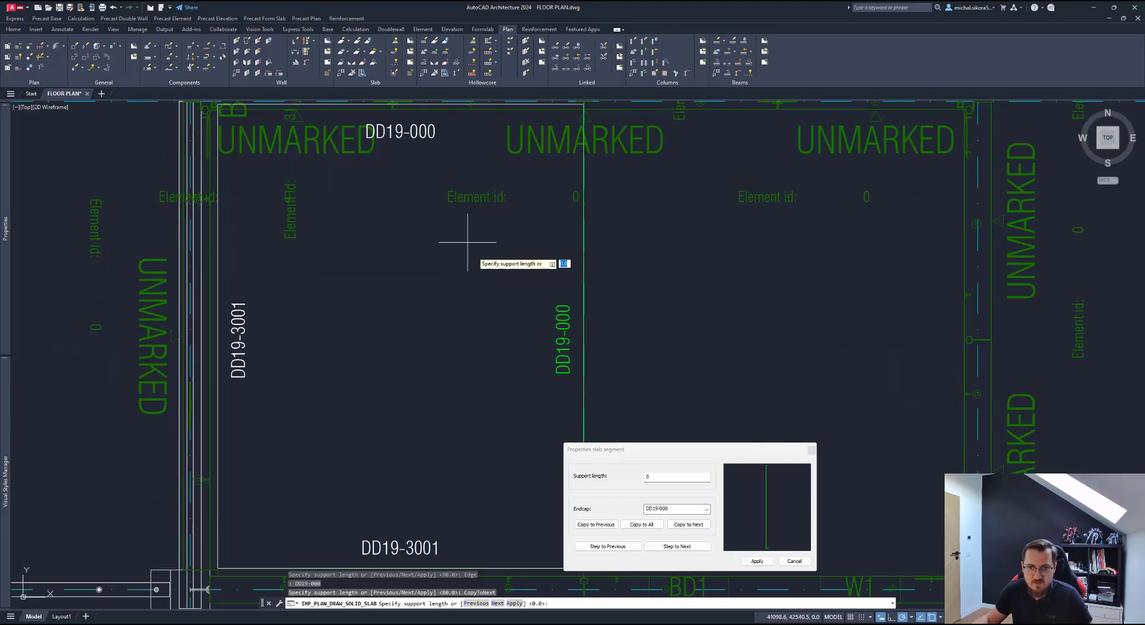
click(692, 527)
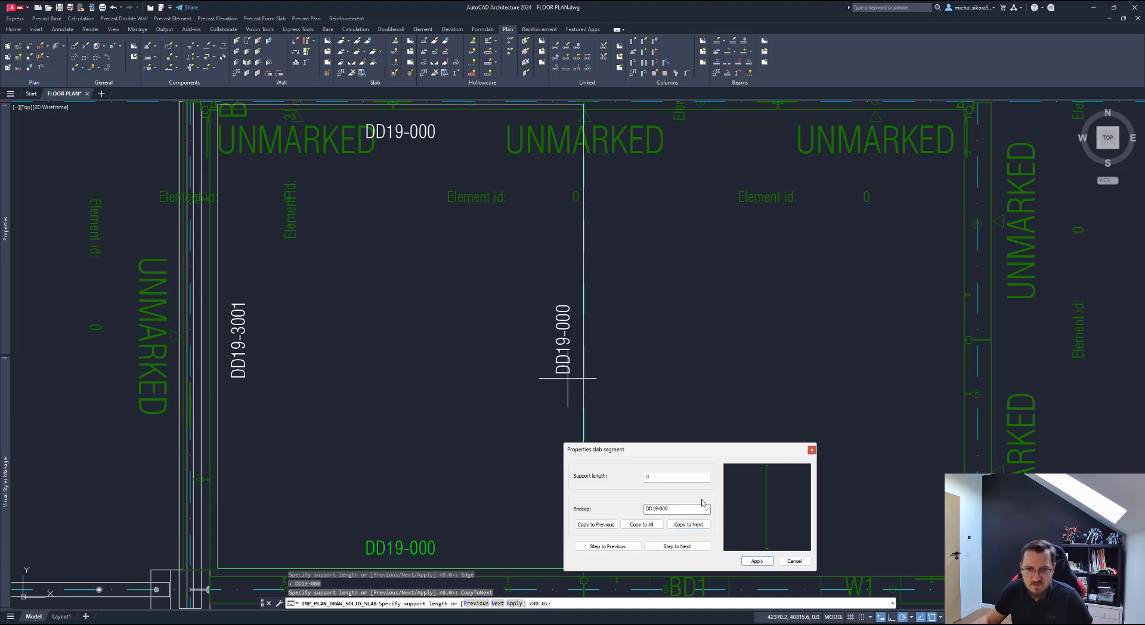
Step: Give the lower segment endcap DD19-3001 and support length 100, and copy these settings to the left segment
click(706, 509)
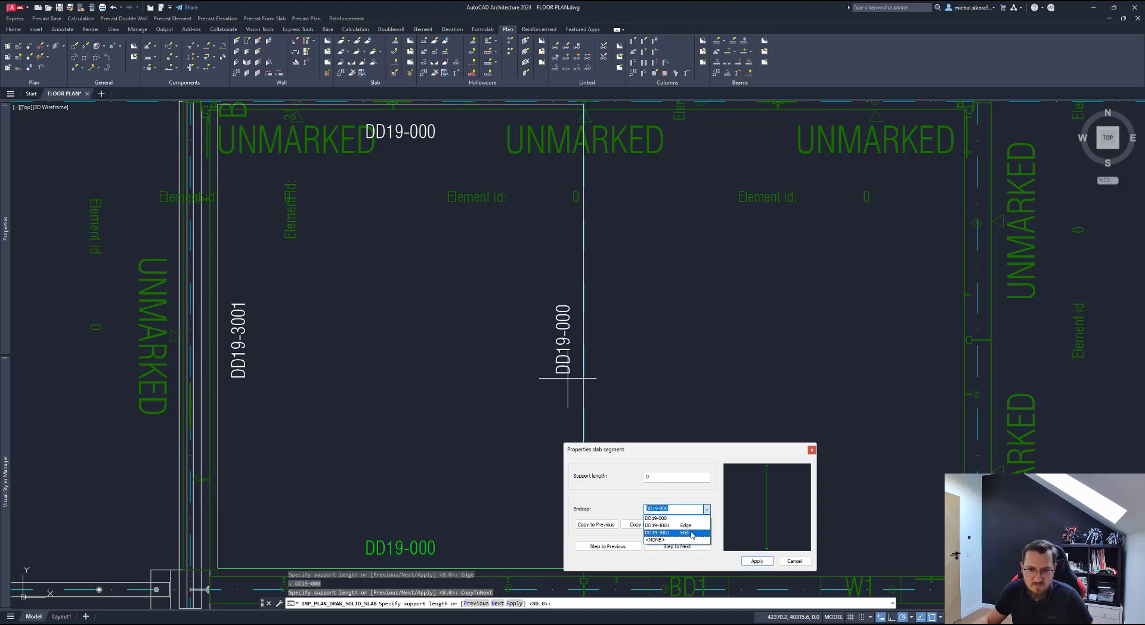
click(691, 526)
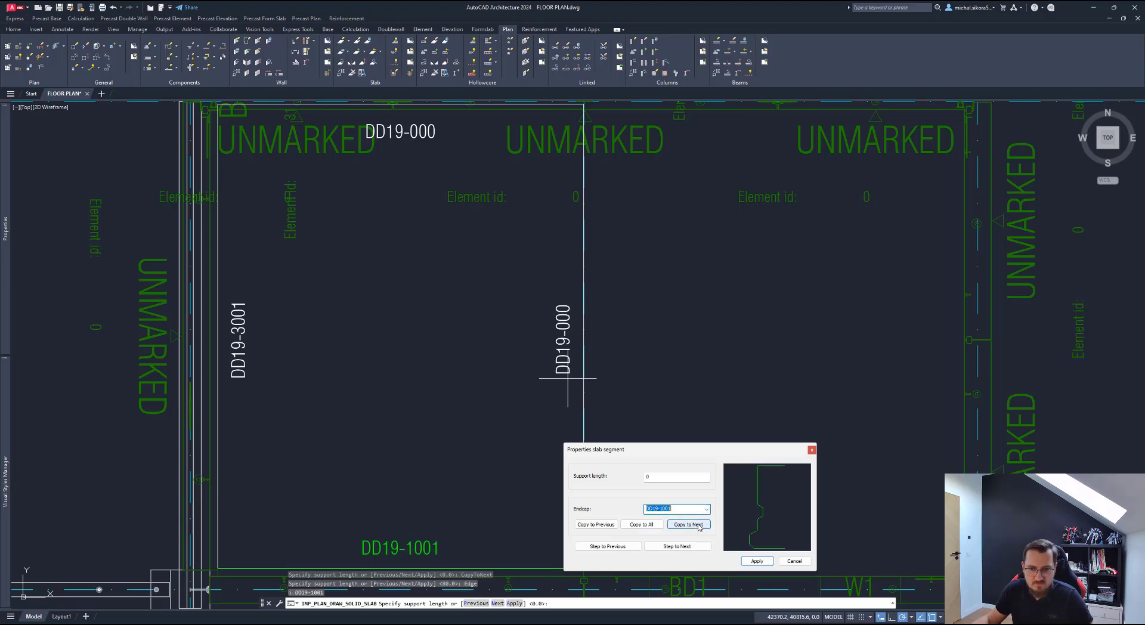
click(707, 509)
click(662, 530)
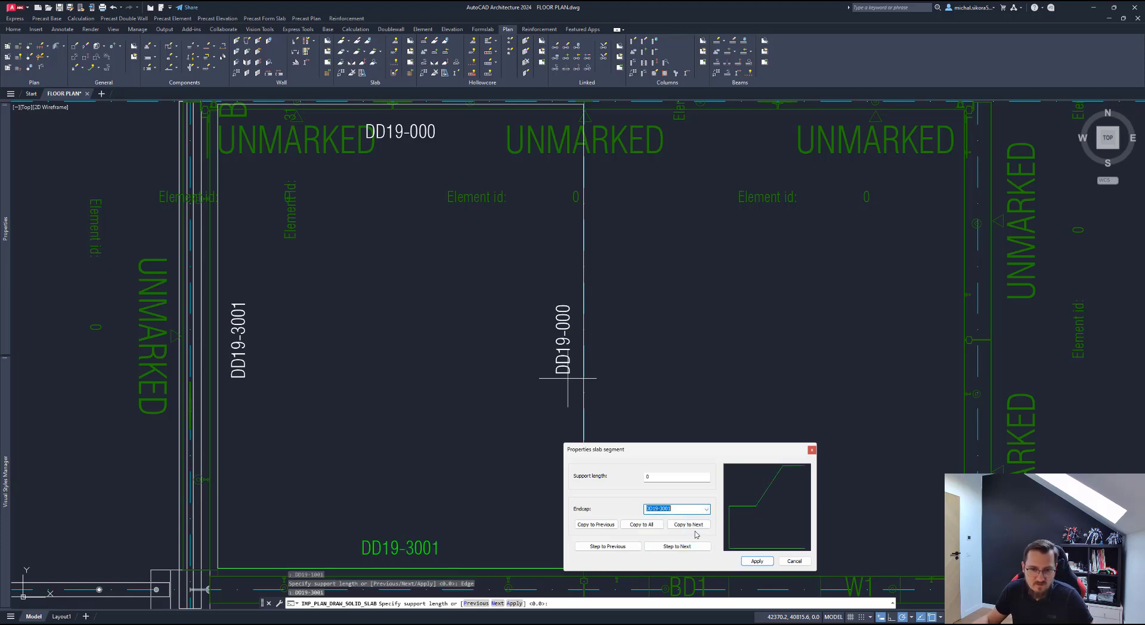
click(641, 525)
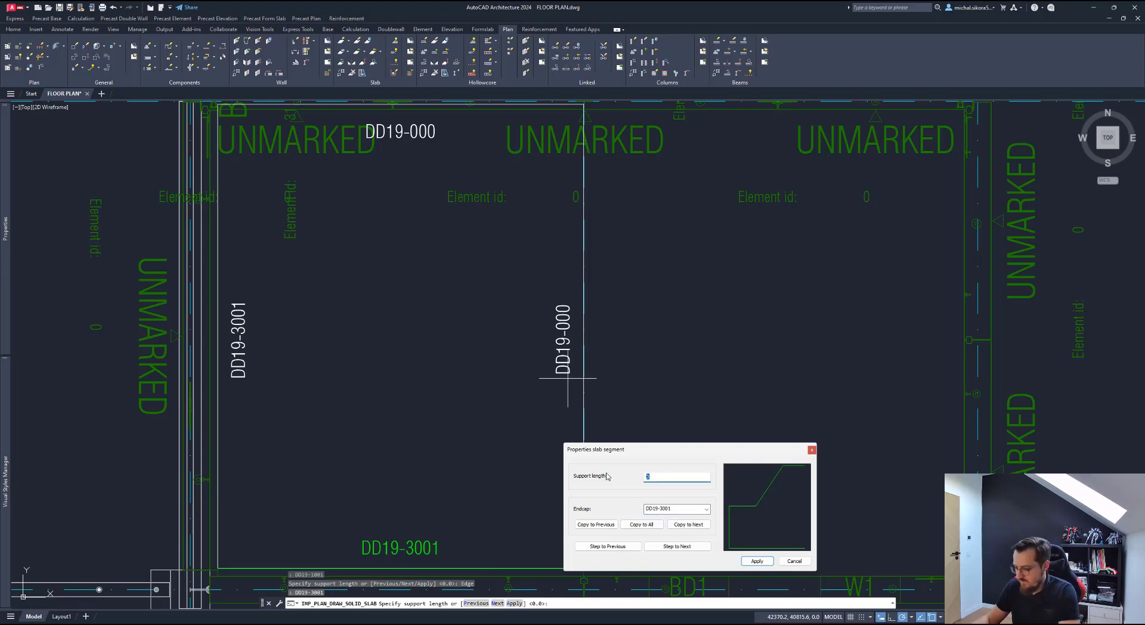
key(BackSpace)
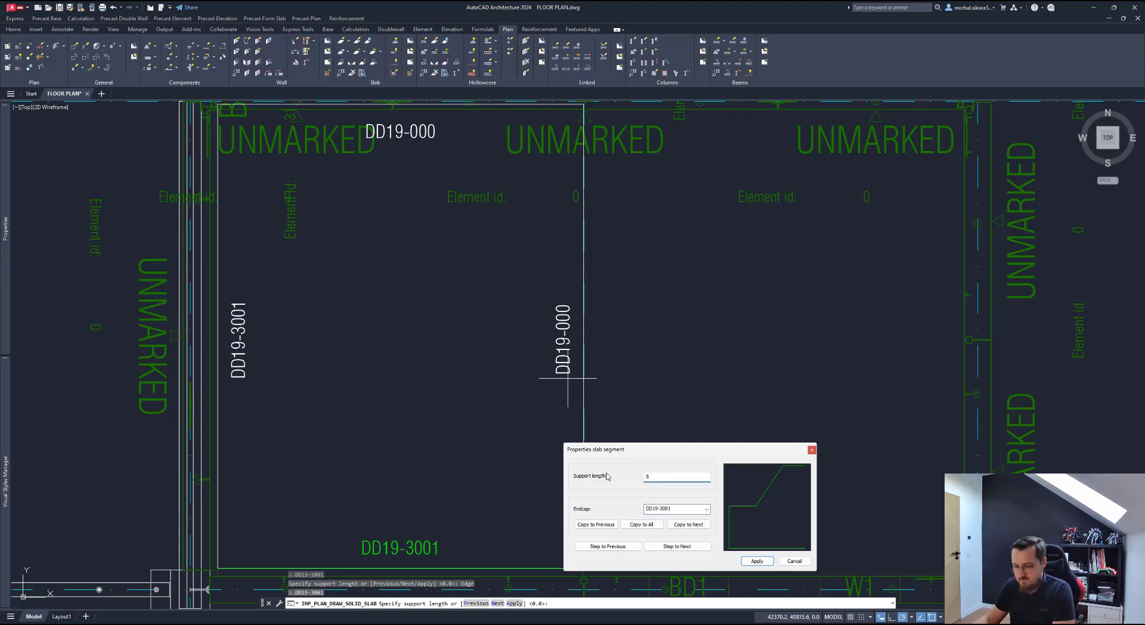
text(100)
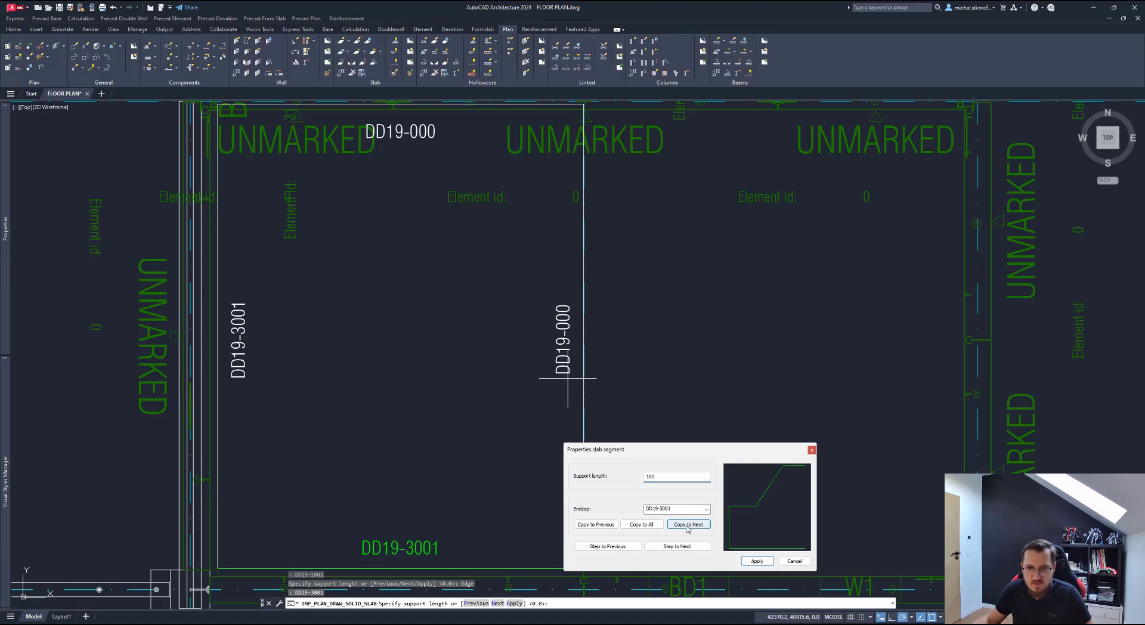
click(689, 525)
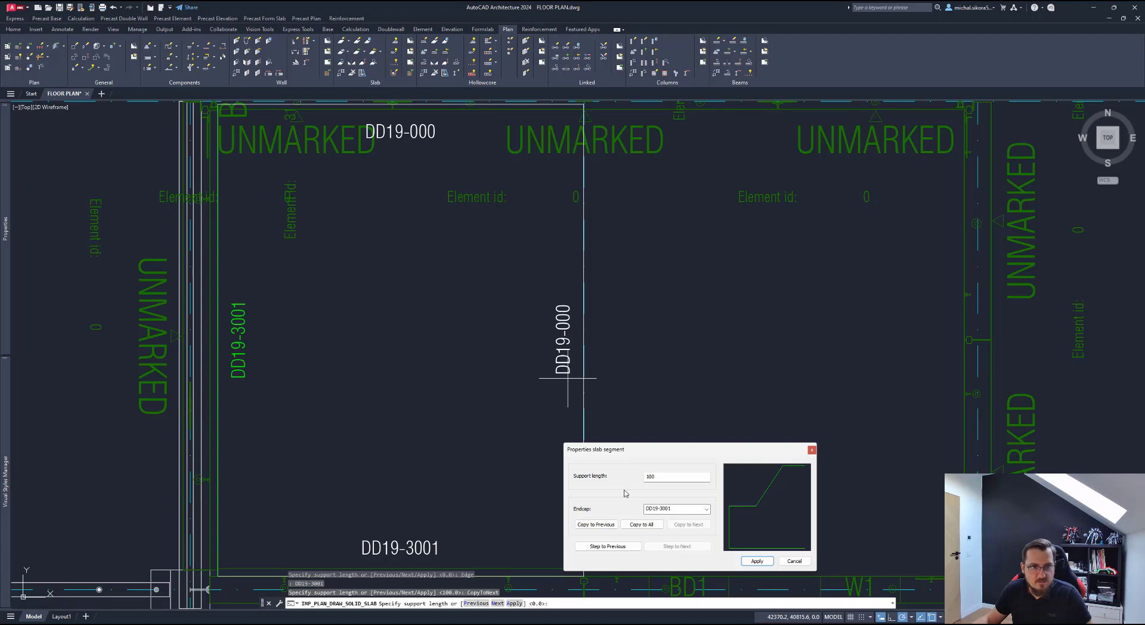
Step: Apply the segment settings with no slope, and move the slab layout's basepoint to the area's right edge
click(757, 561)
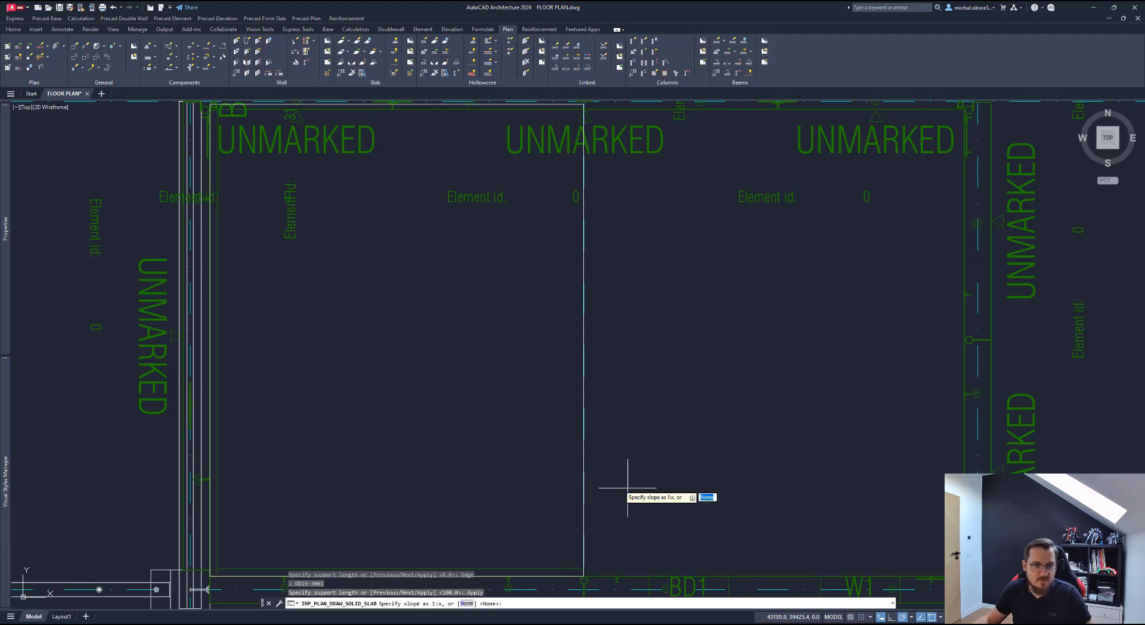
key(Return)
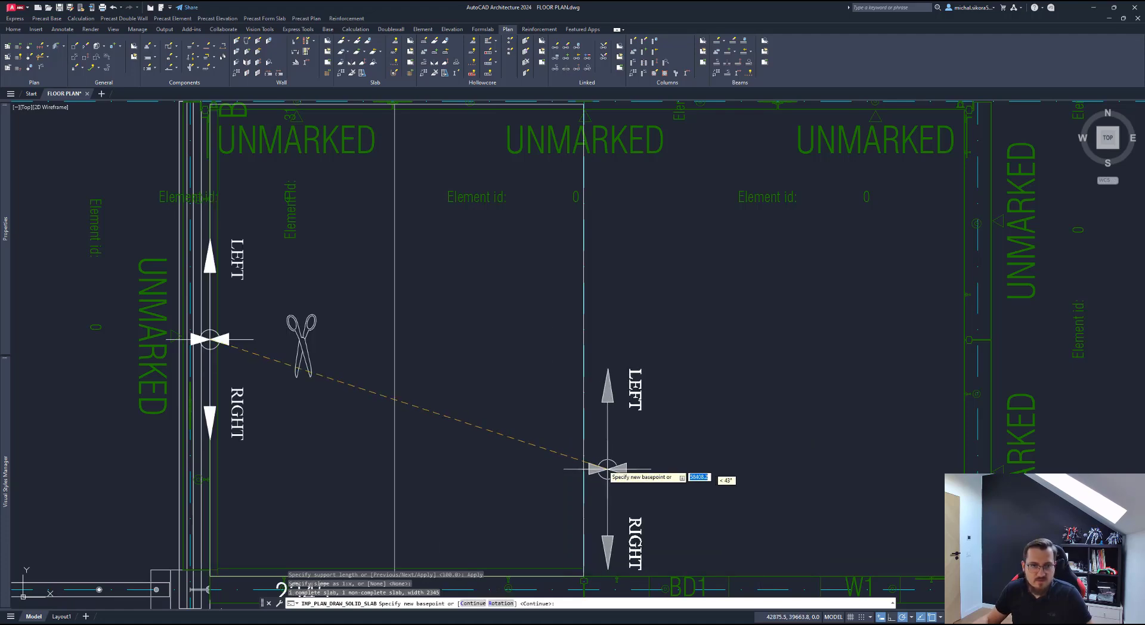
scroll(581, 456, down, 2)
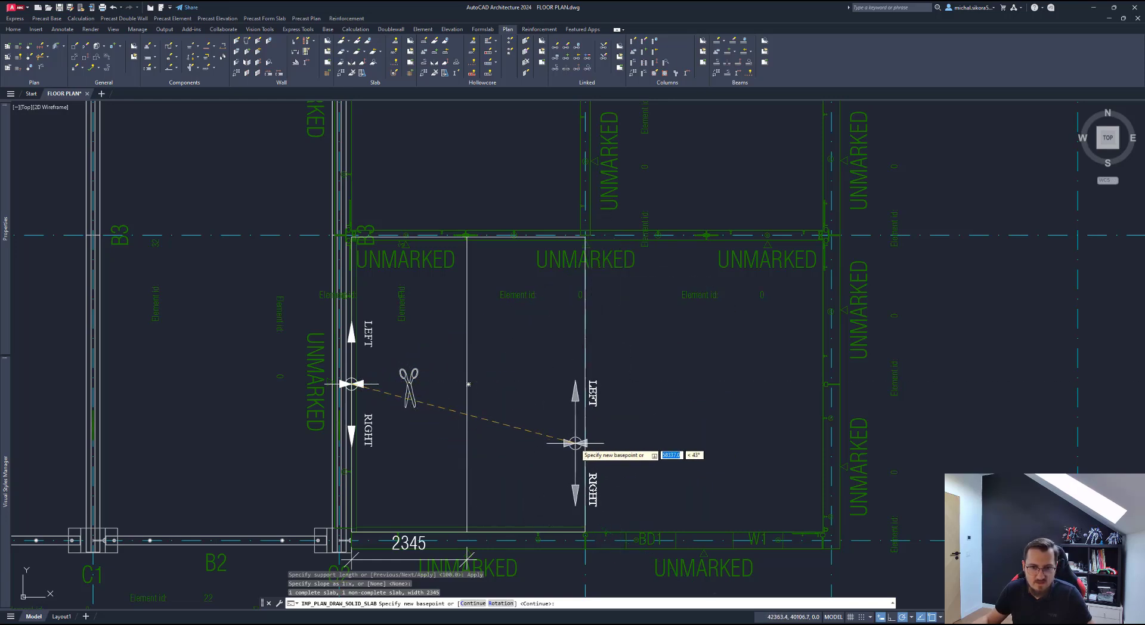
key(Return)
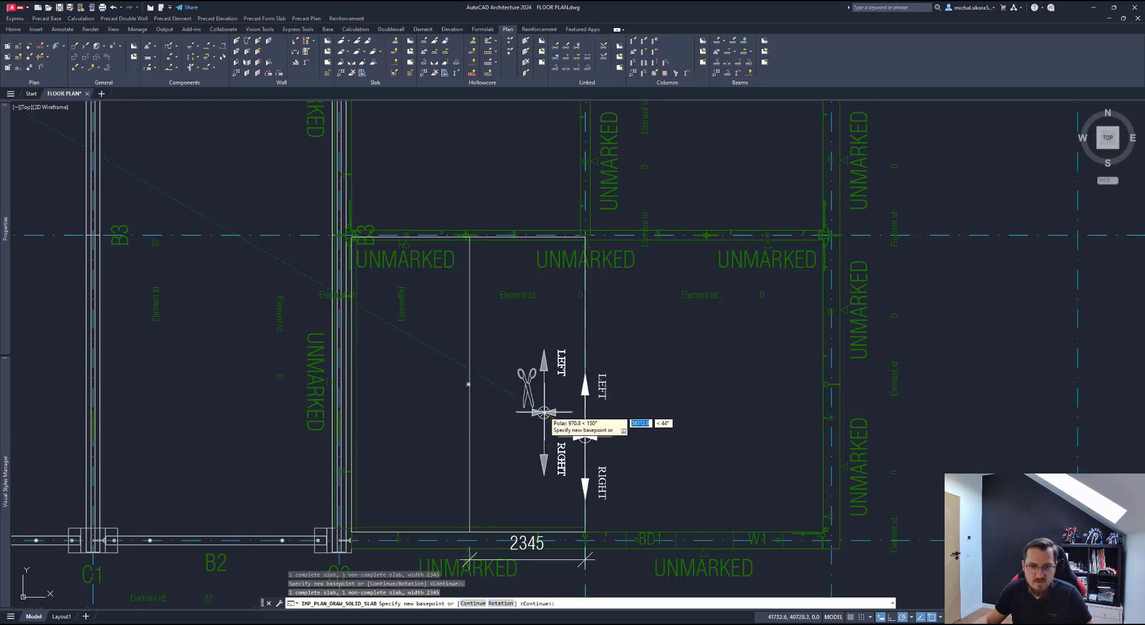
key(Return)
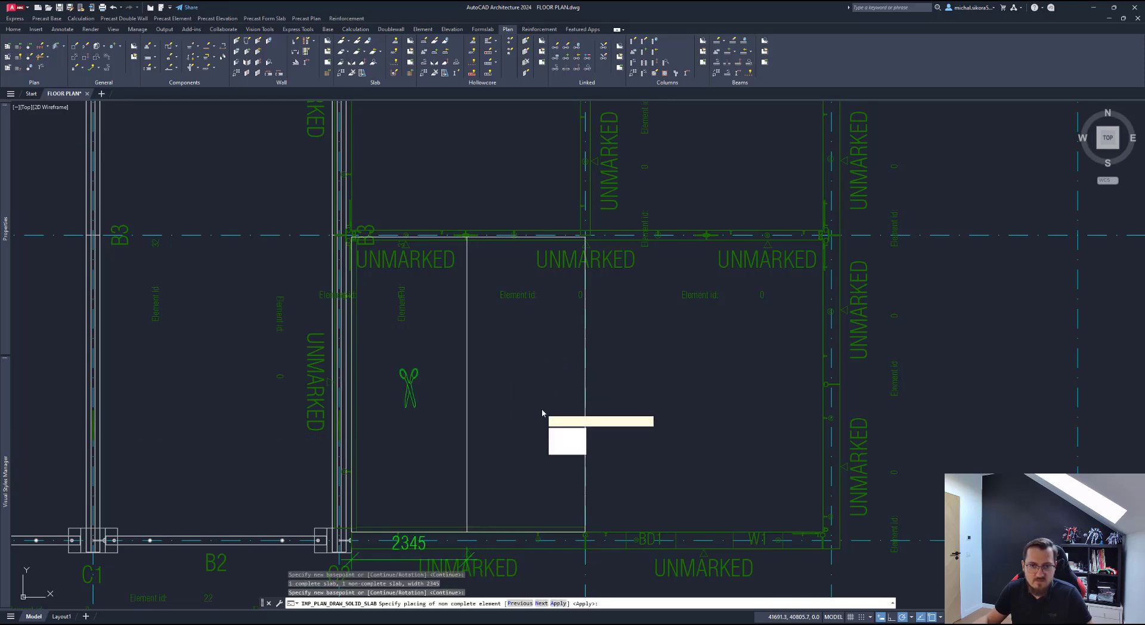
Step: Place the non-complete slab in the right half of the area and apply the slab layout
click(568, 432)
click(566, 441)
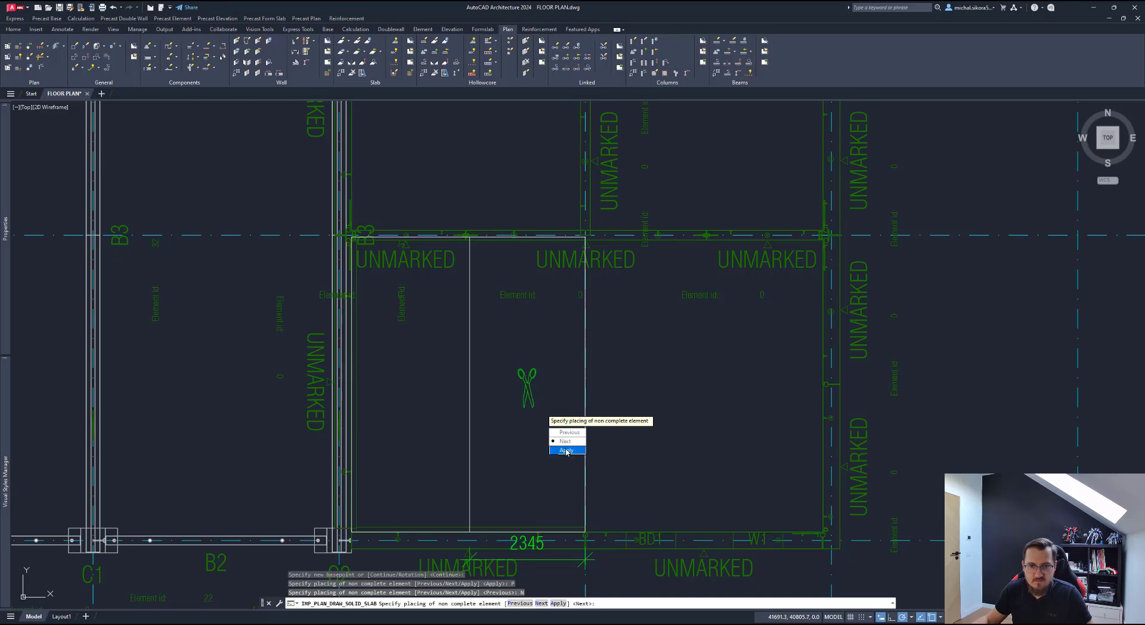
click(567, 450)
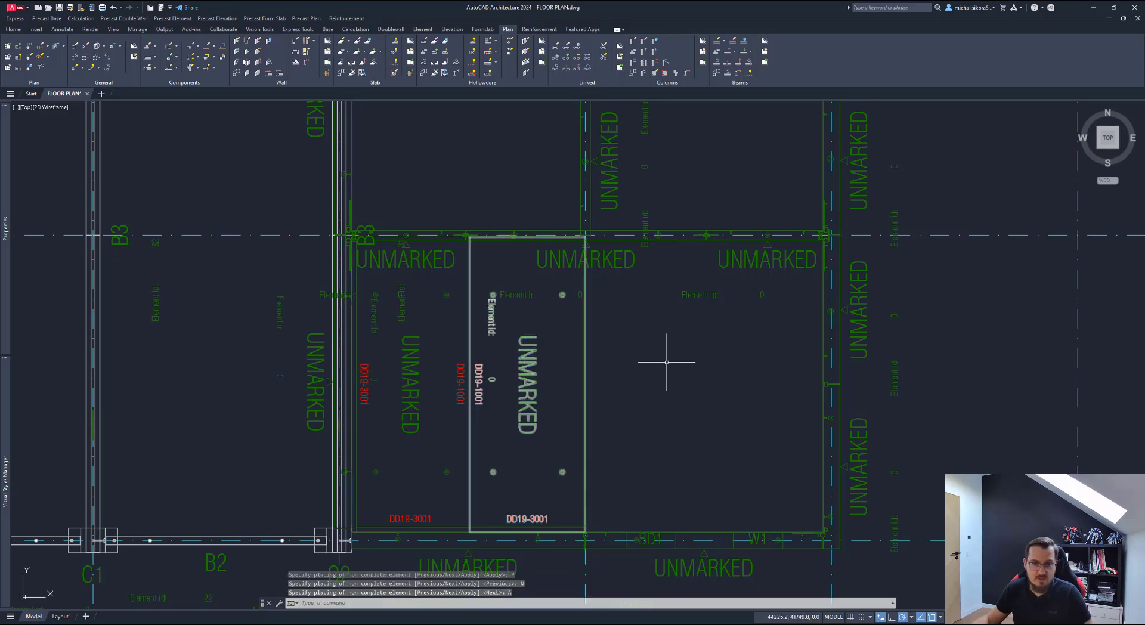
Step: Inspect the placed slabs and their bearing on the supporting walls in an isometric view, and return to the top view with nothing selected
click(1119, 150)
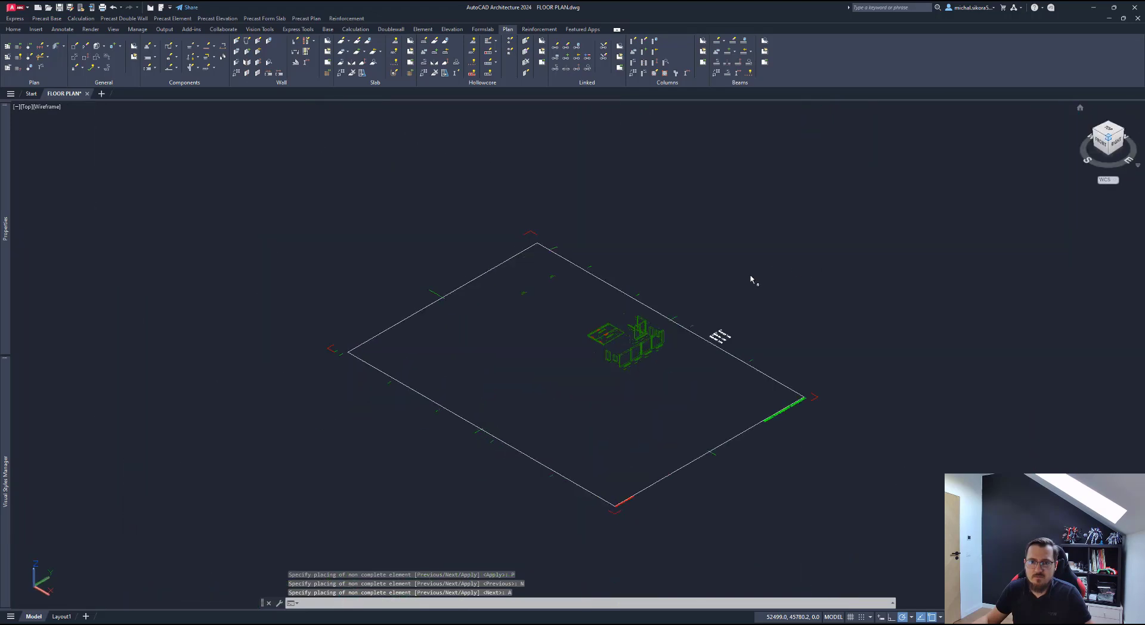
scroll(588, 329, up, 10)
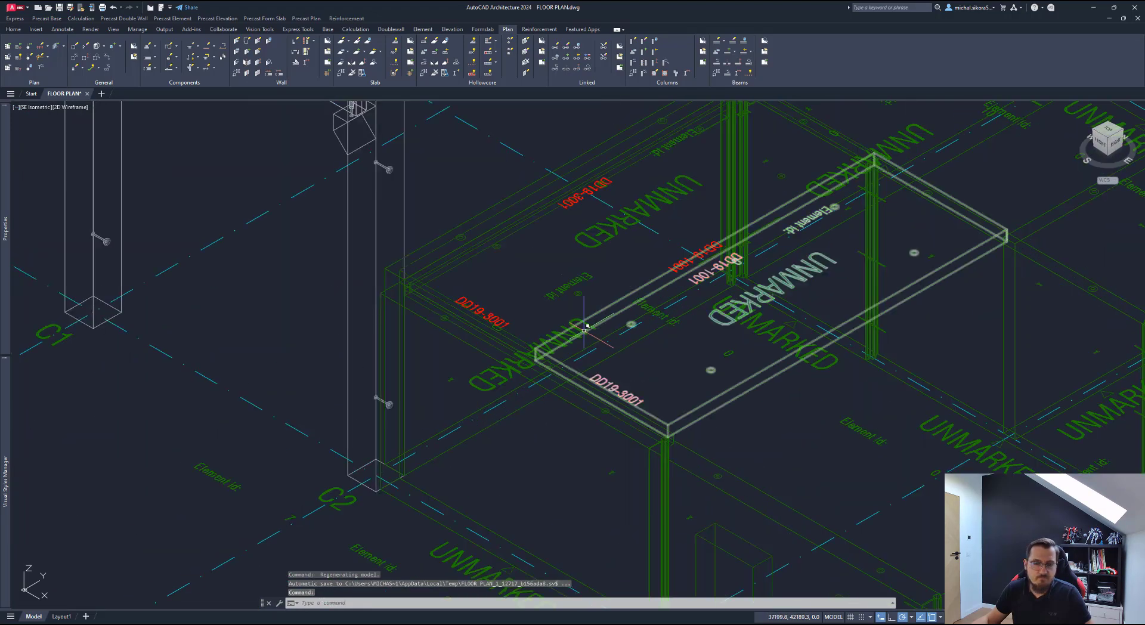
scroll(670, 388, up, 3)
scroll(686, 465, up, 3)
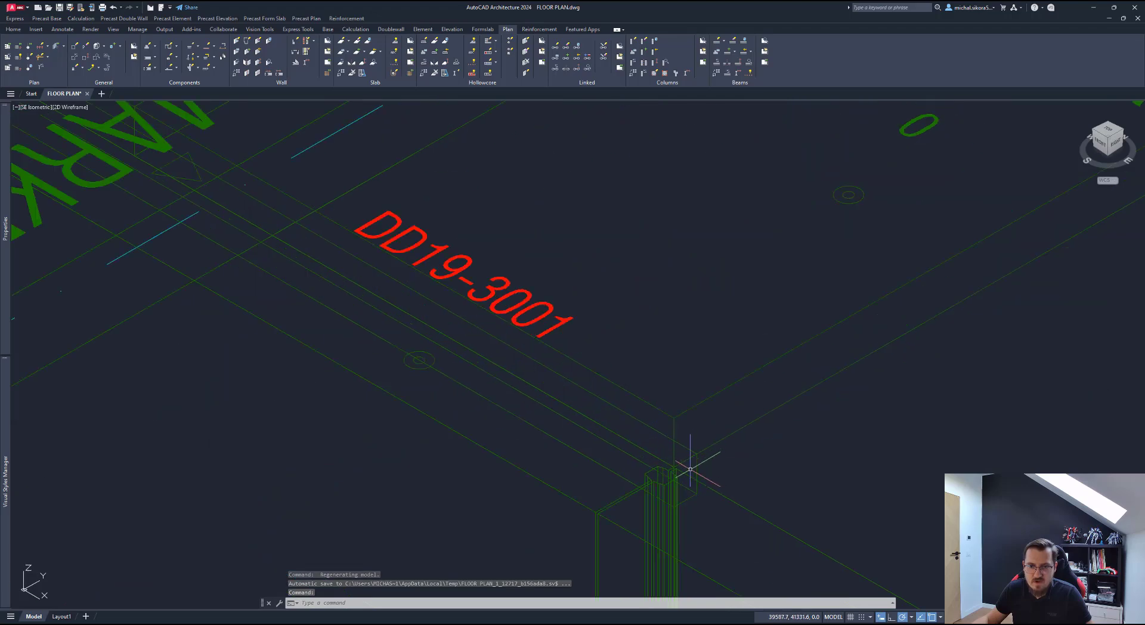
click(700, 460)
scroll(741, 421, down, 6)
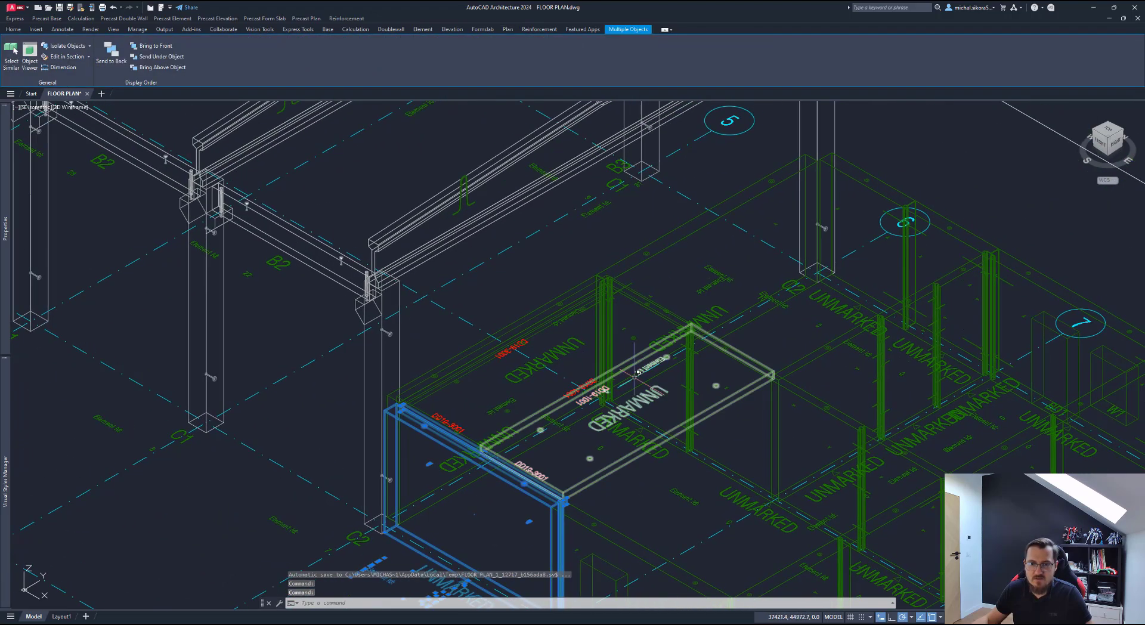
scroll(638, 367, down, 3)
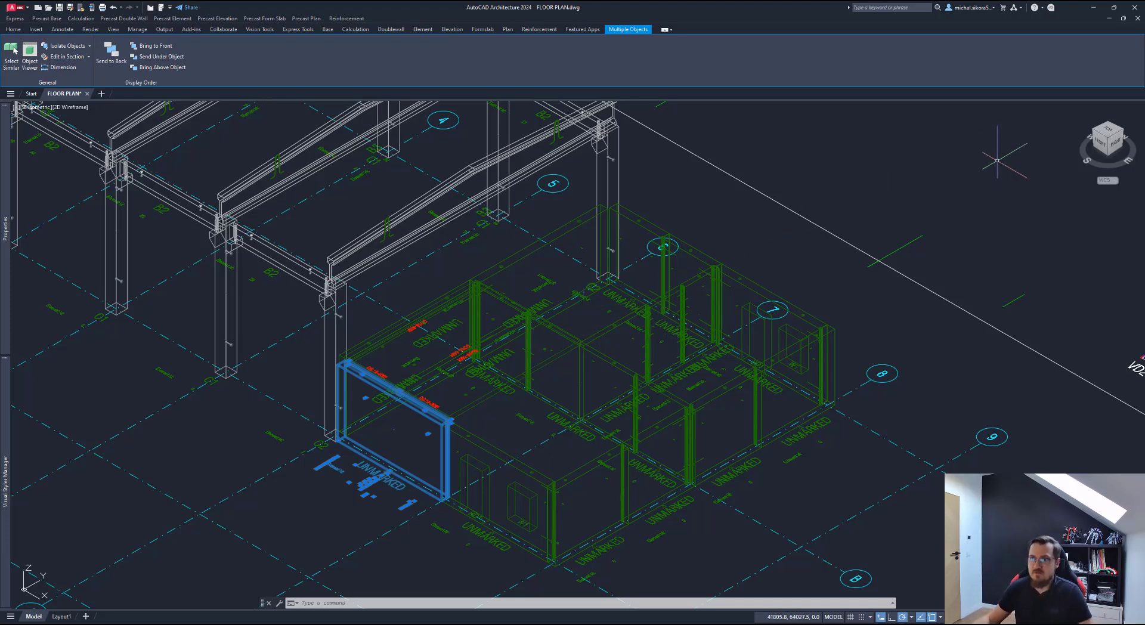
click(1108, 131)
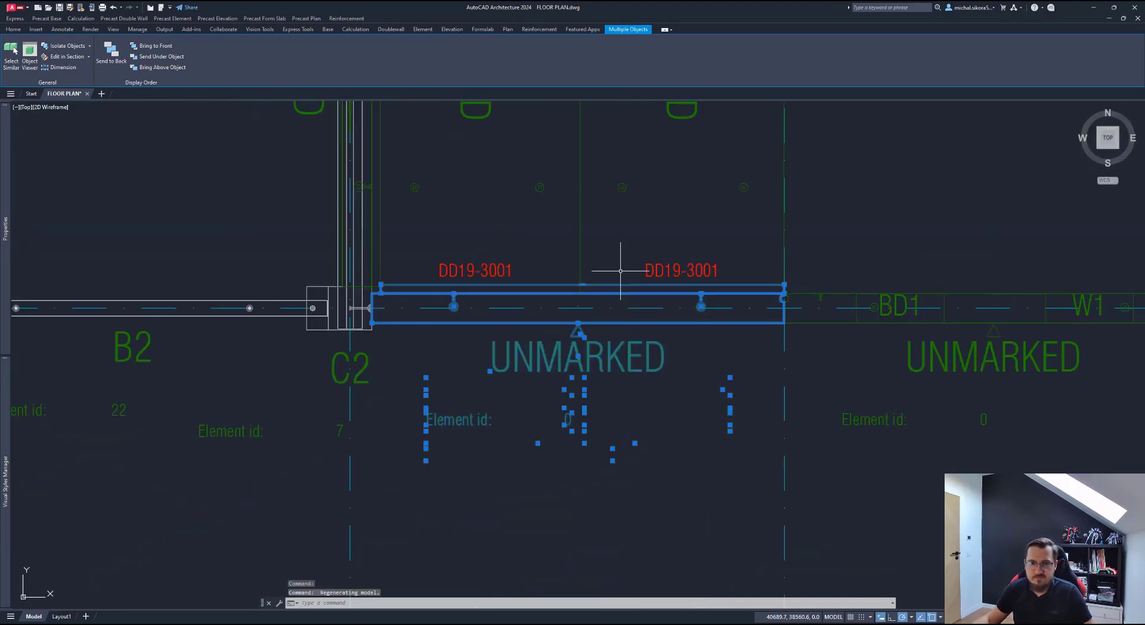
scroll(620, 270, down, 6)
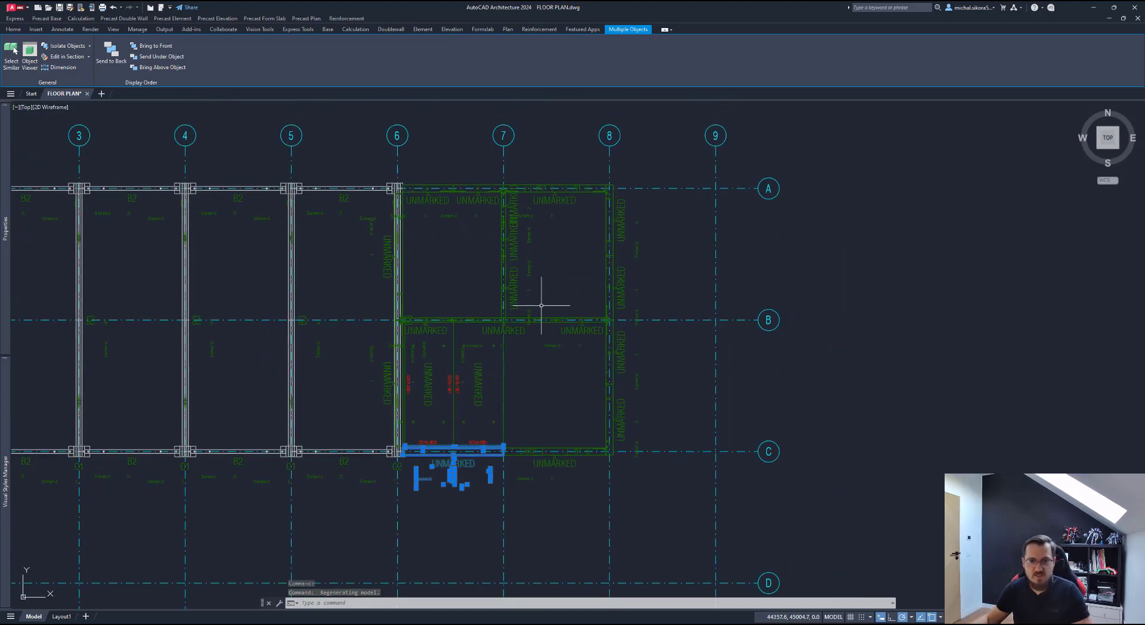
key(Escape)
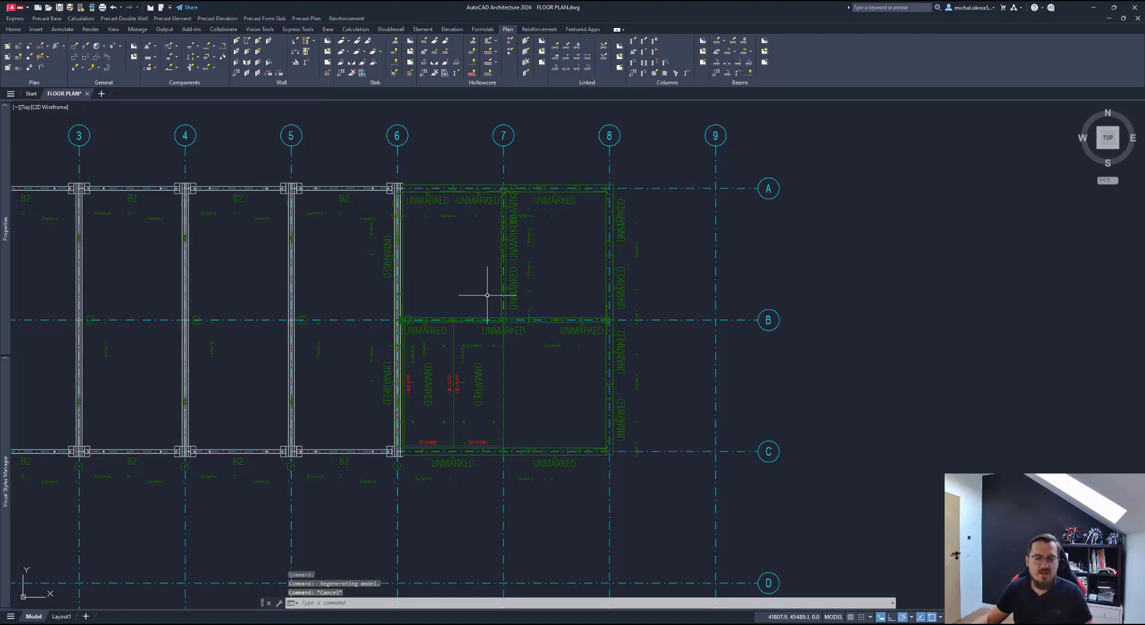
Step: Save all unmarked sandwich walls in the floor plan, with element marks starting at SW1
middle_drag(554, 262, 528, 288)
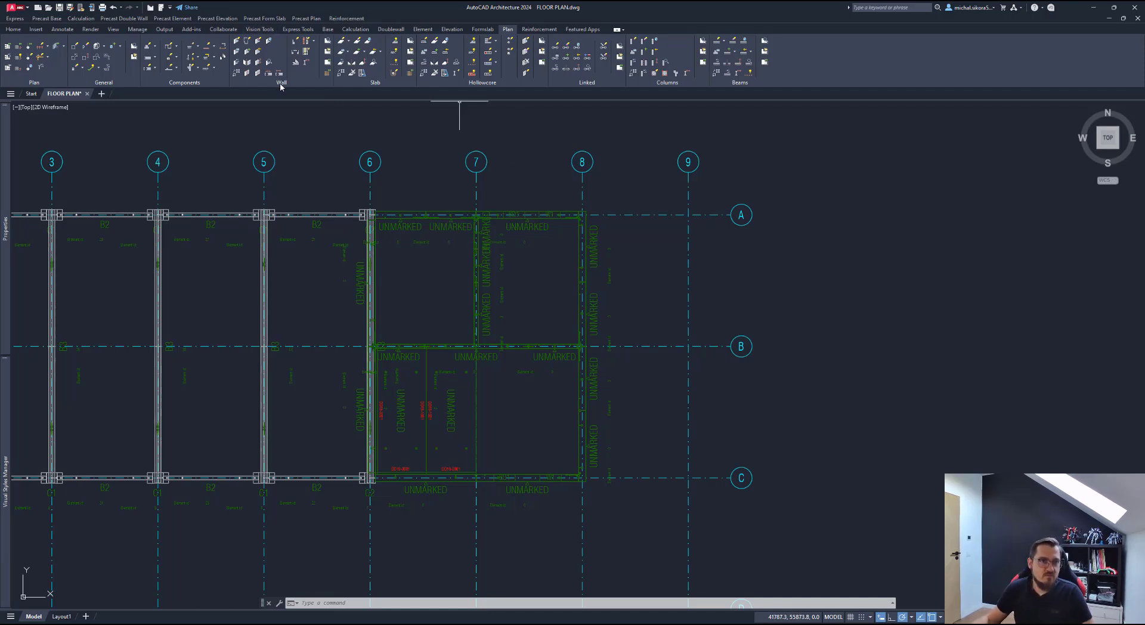
click(270, 41)
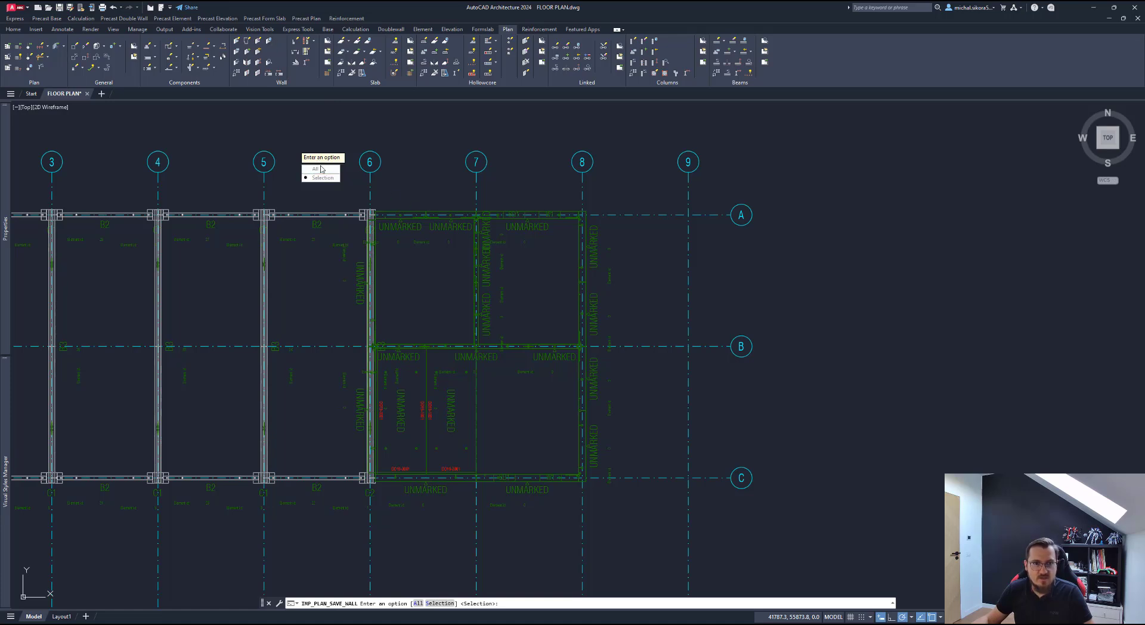
click(322, 177)
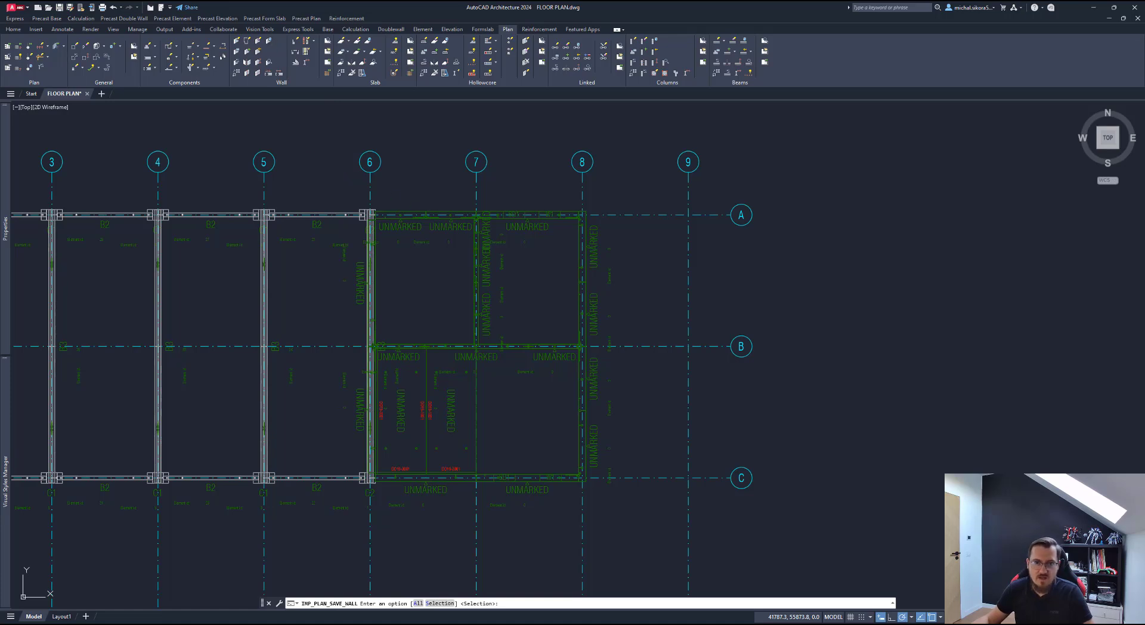
key(Return)
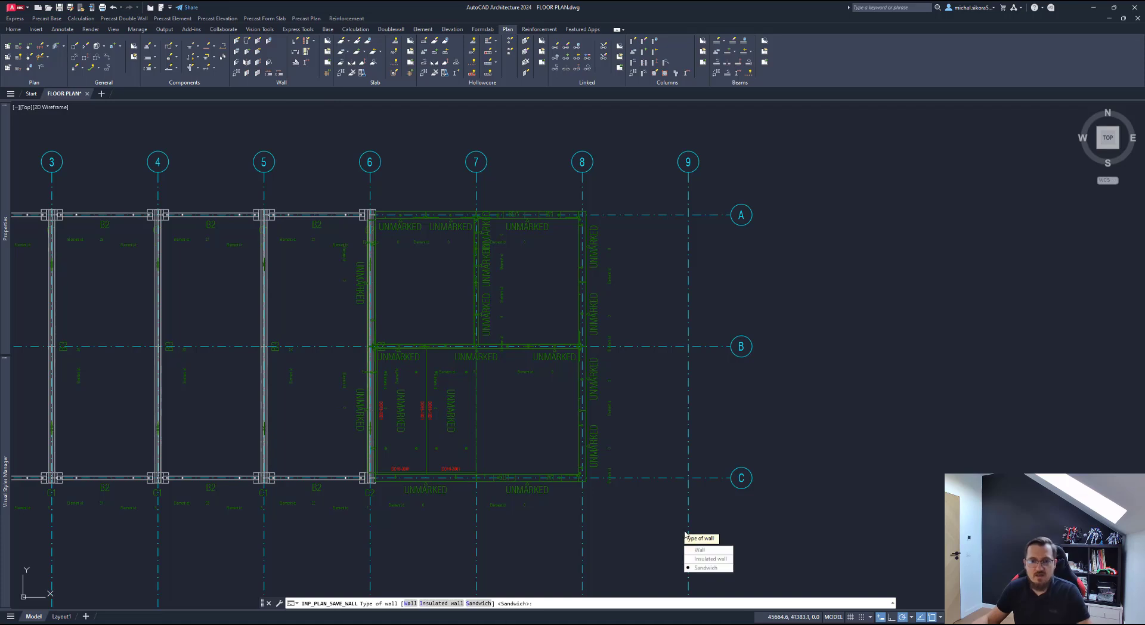
click(707, 568)
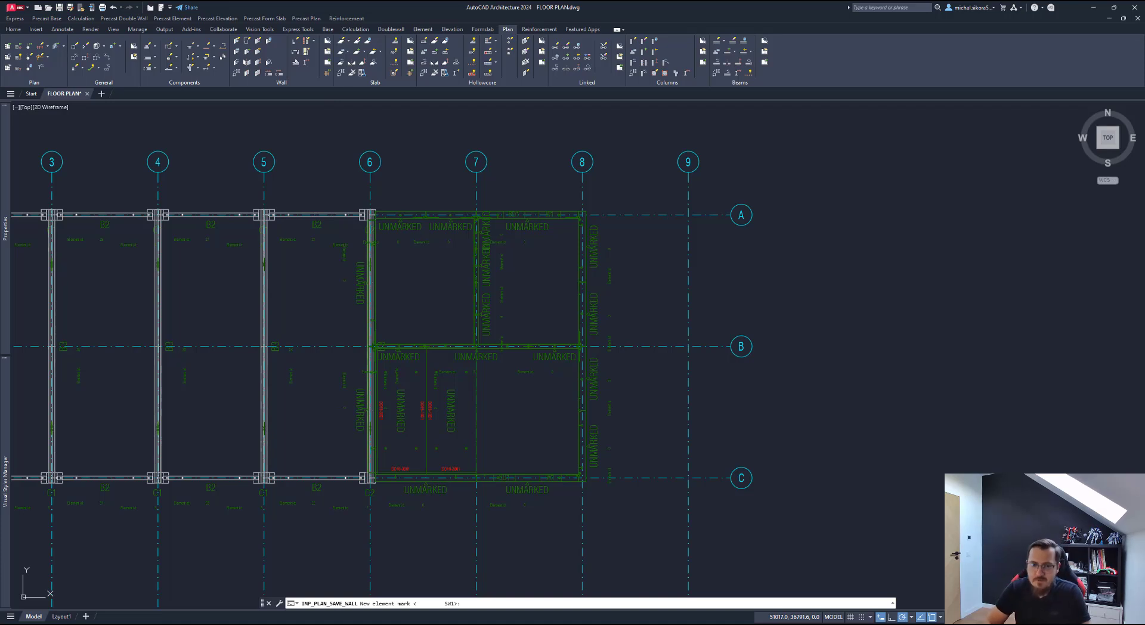
key(Return)
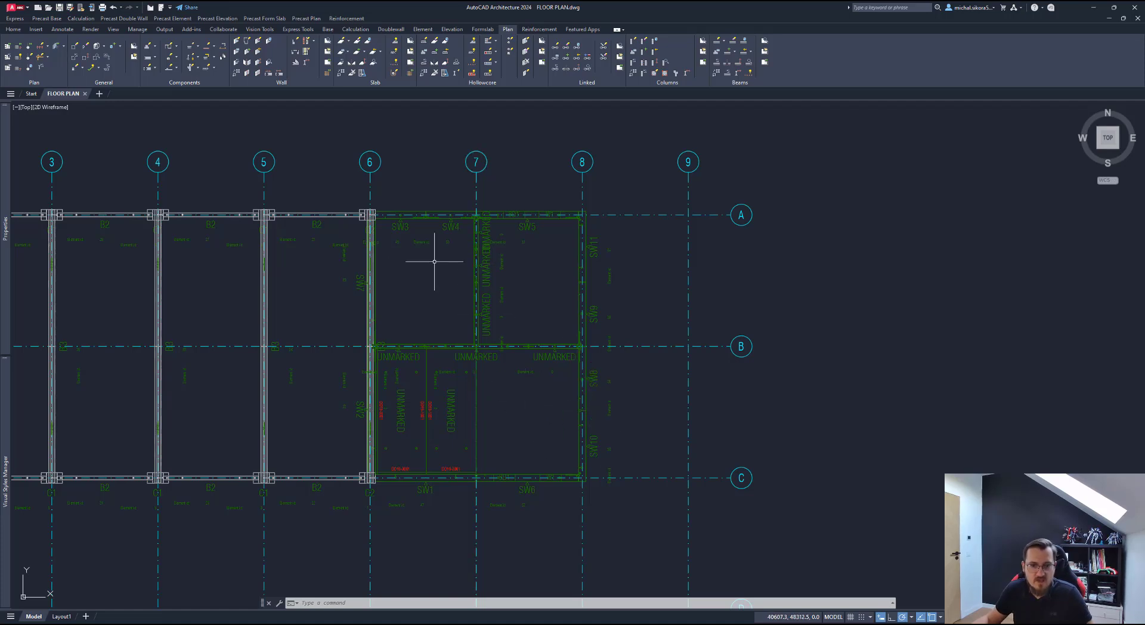
Step: Save the unmarked inner walls as type Wall, with element marks starting at WP1
key(Return)
click(458, 286)
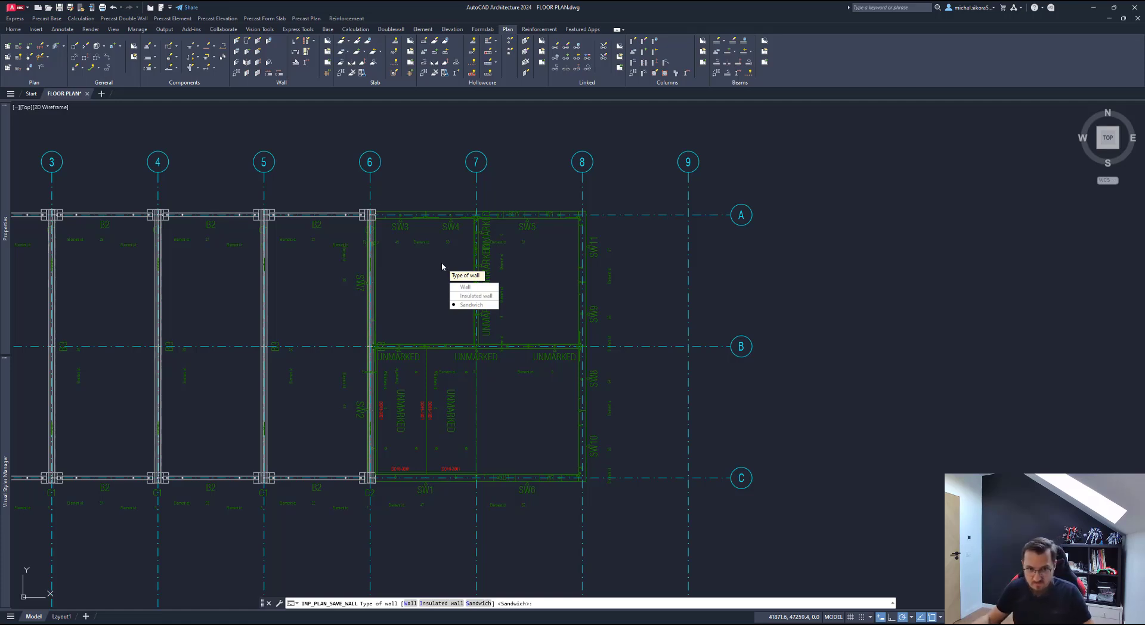
click(481, 288)
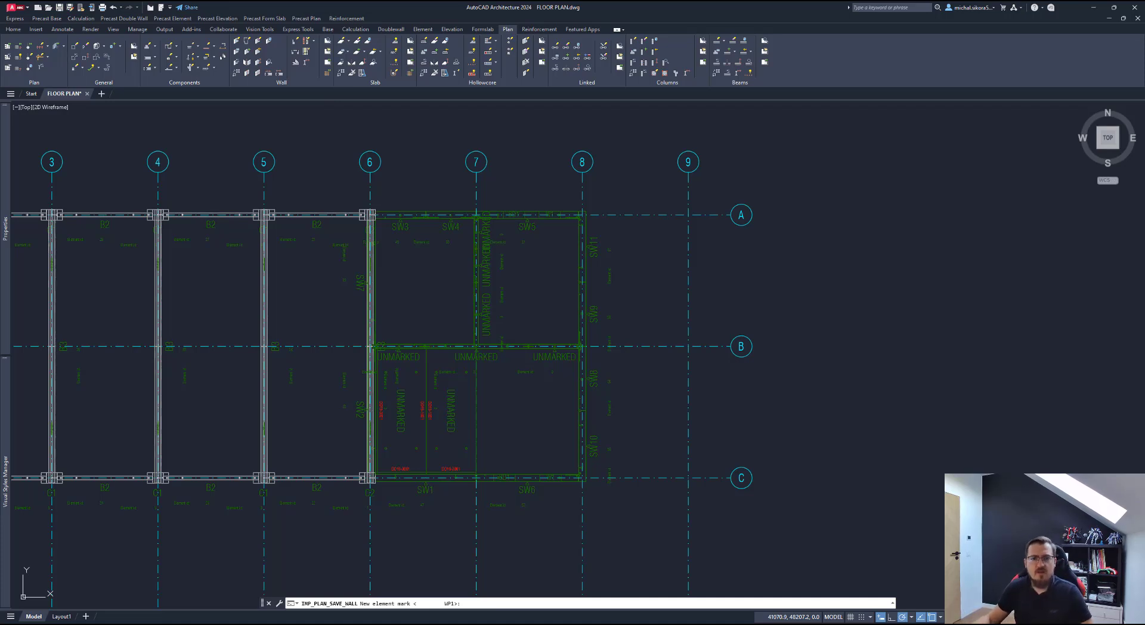
key(Return)
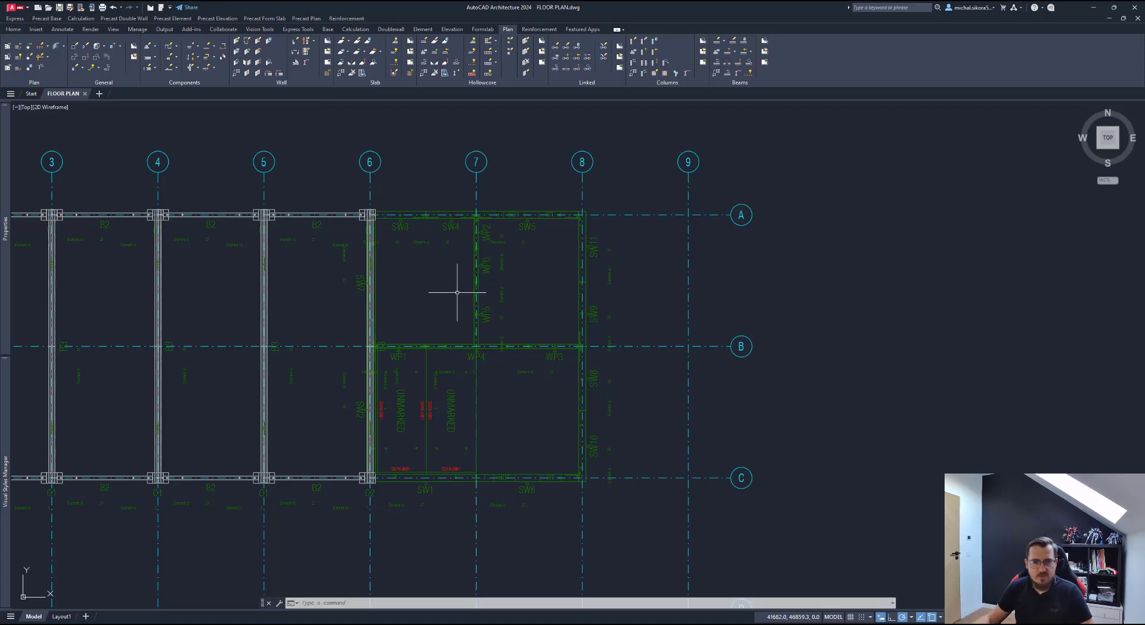
Step: Save the two new solid slabs as type Slab, with element marks starting at S1
click(359, 49)
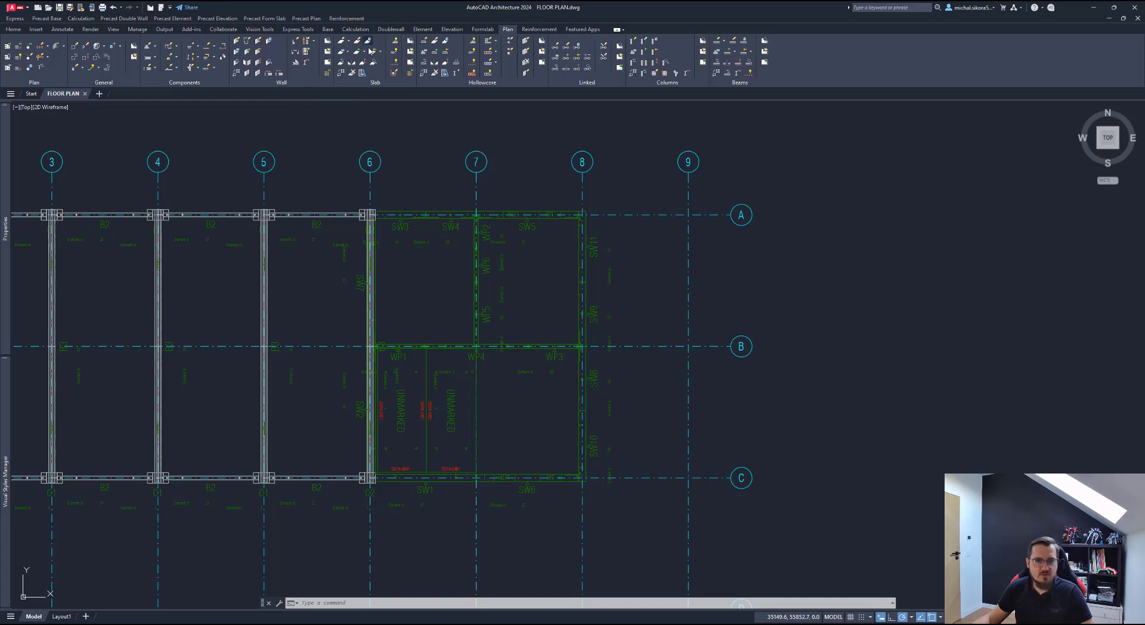
click(490, 471)
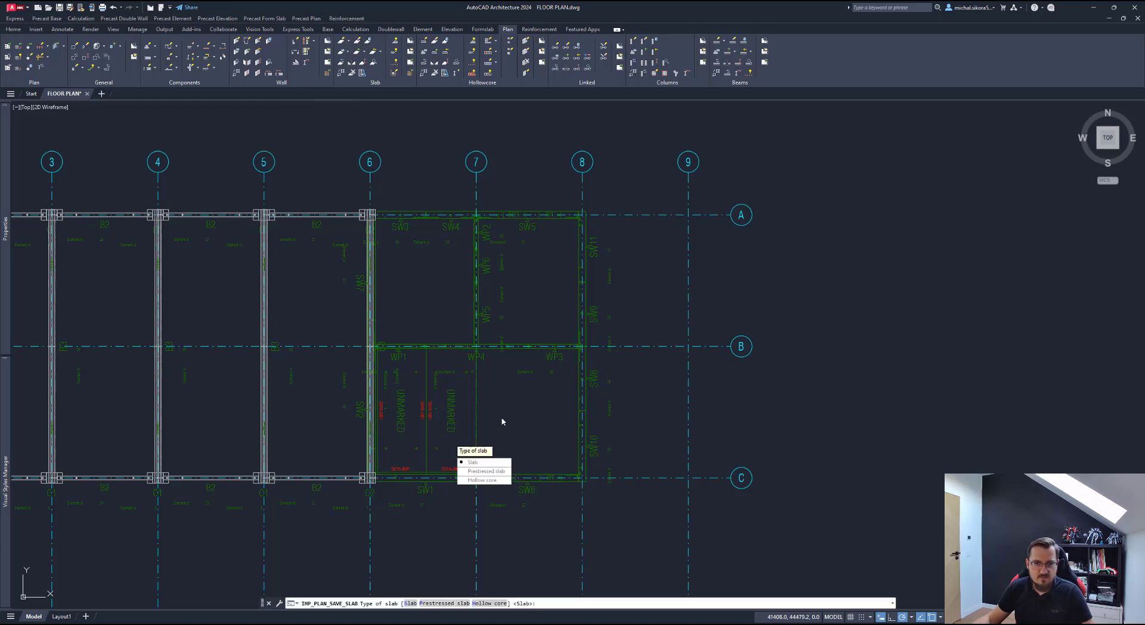
click(491, 464)
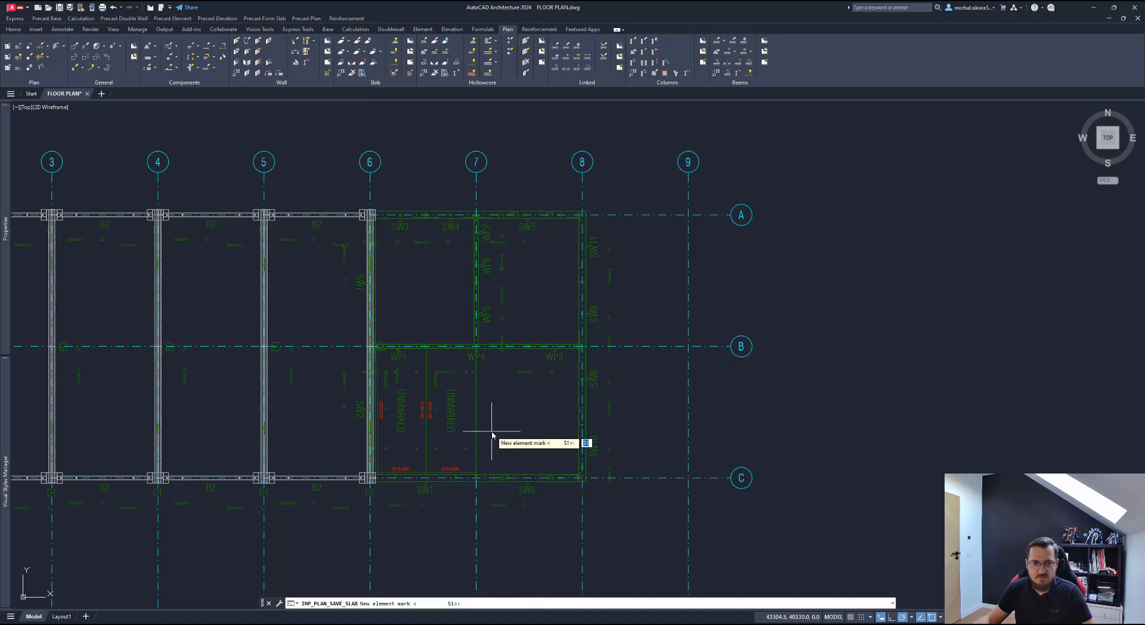
key(Return)
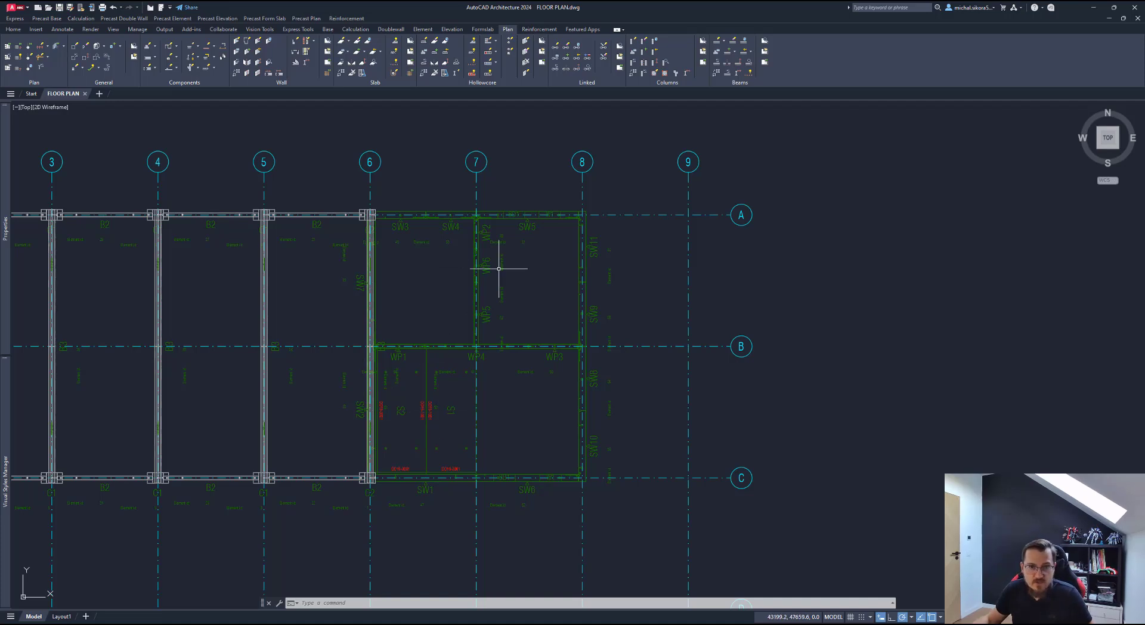
middle_drag(498, 263, 488, 280)
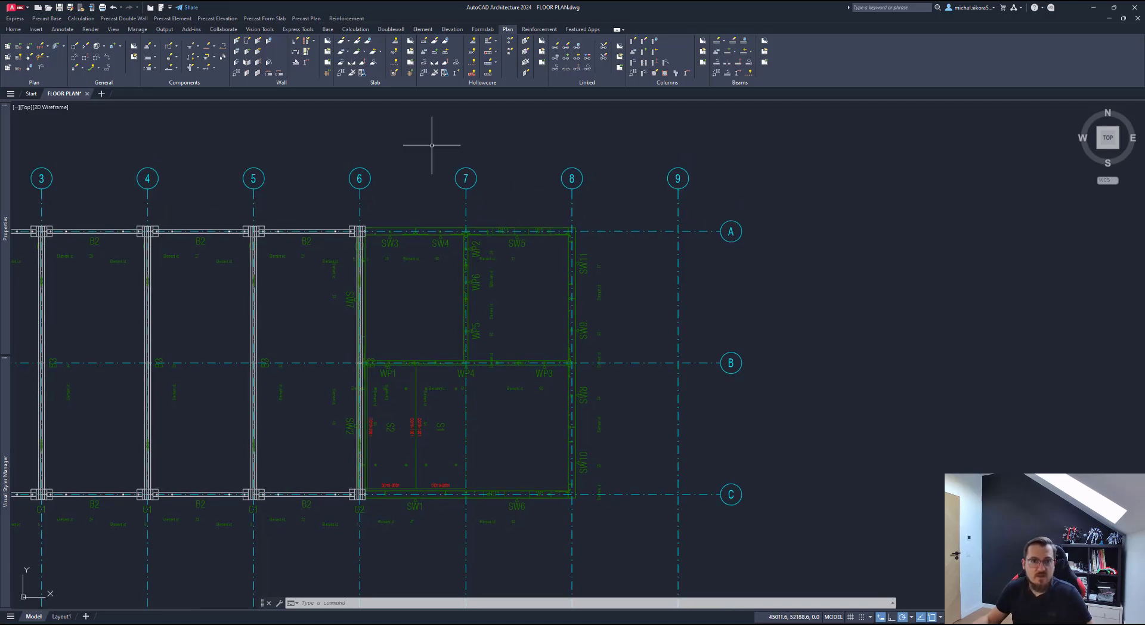
Step: Switch to IMPACT Project Manager and examine in the 3D model view how slabs S1 and S2 rest on wall SW1
click(727, 588)
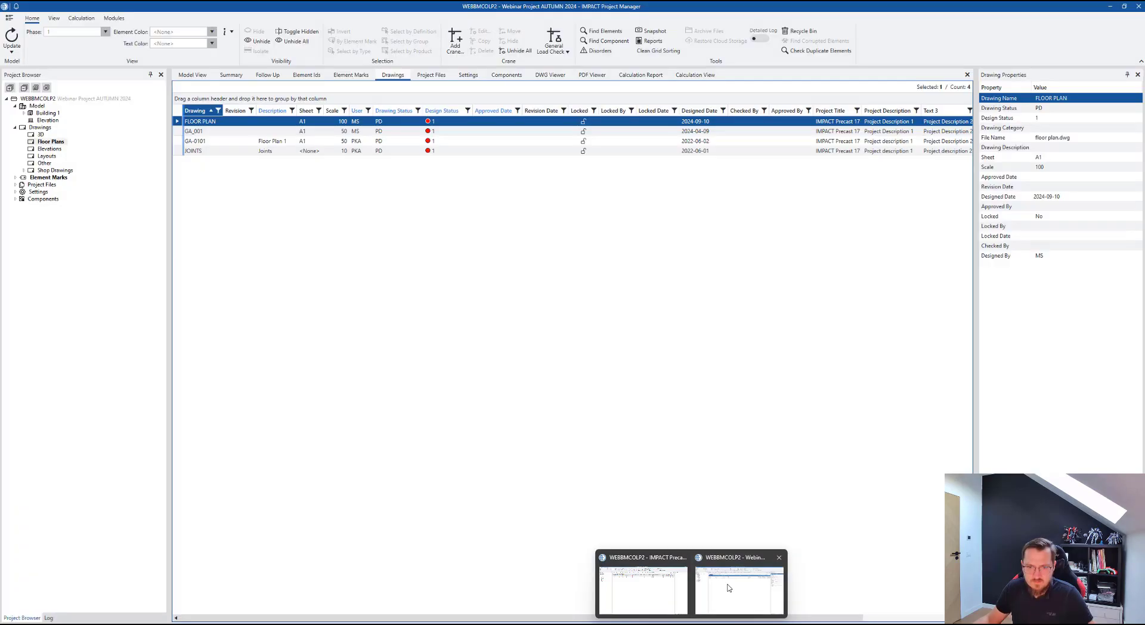
click(200, 74)
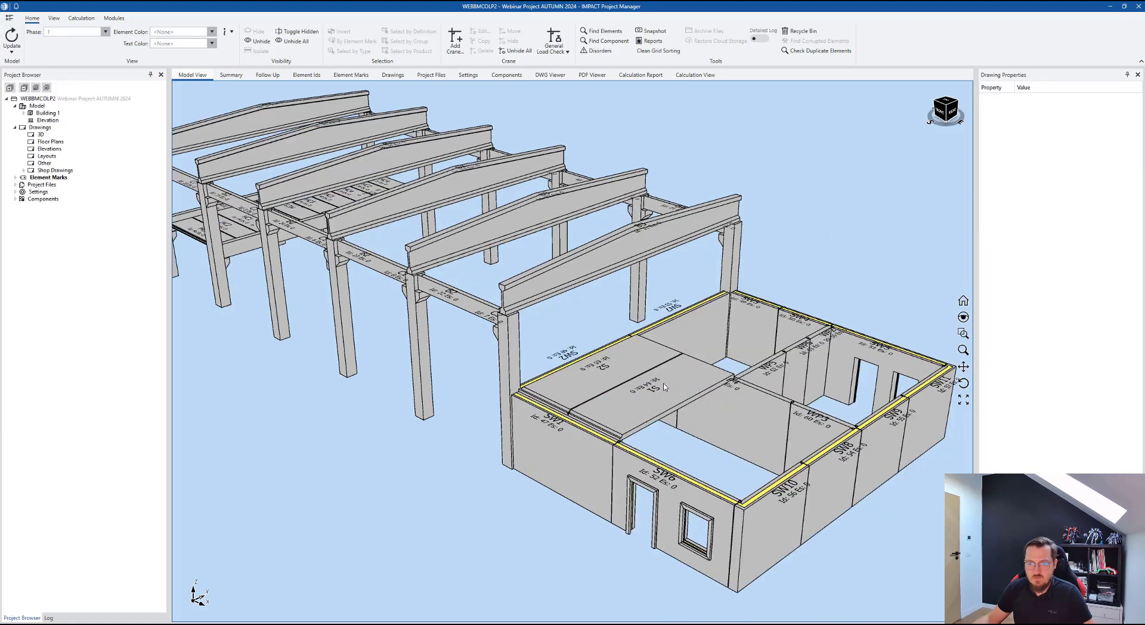
middle_drag(763, 384, 741, 398)
scroll(611, 455, up, 10)
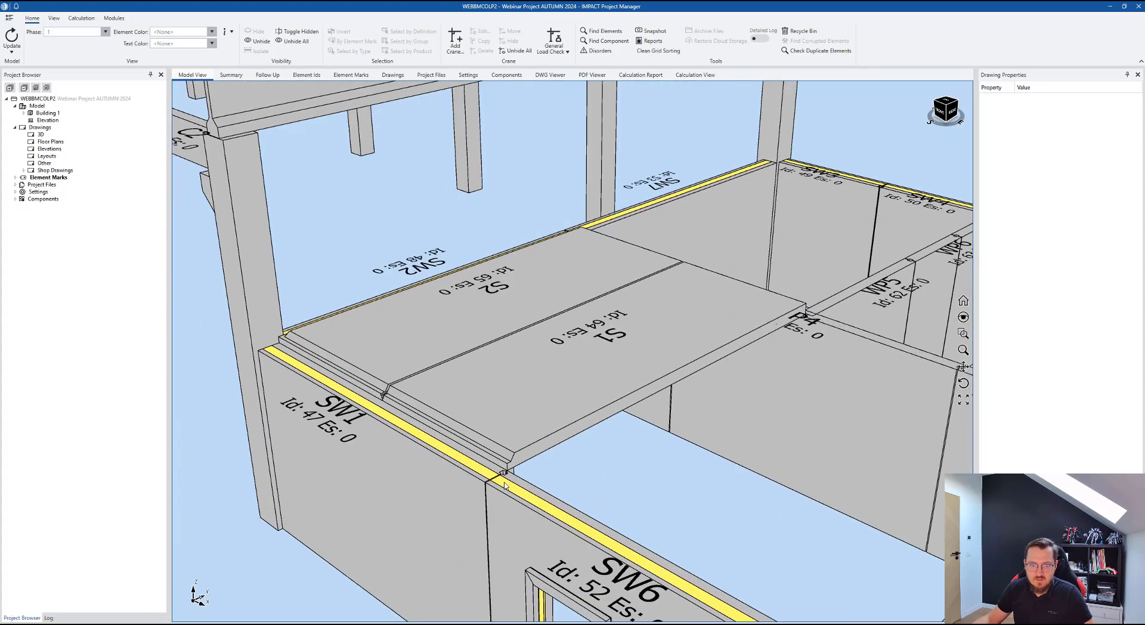
middle_drag(628, 461, 500, 430)
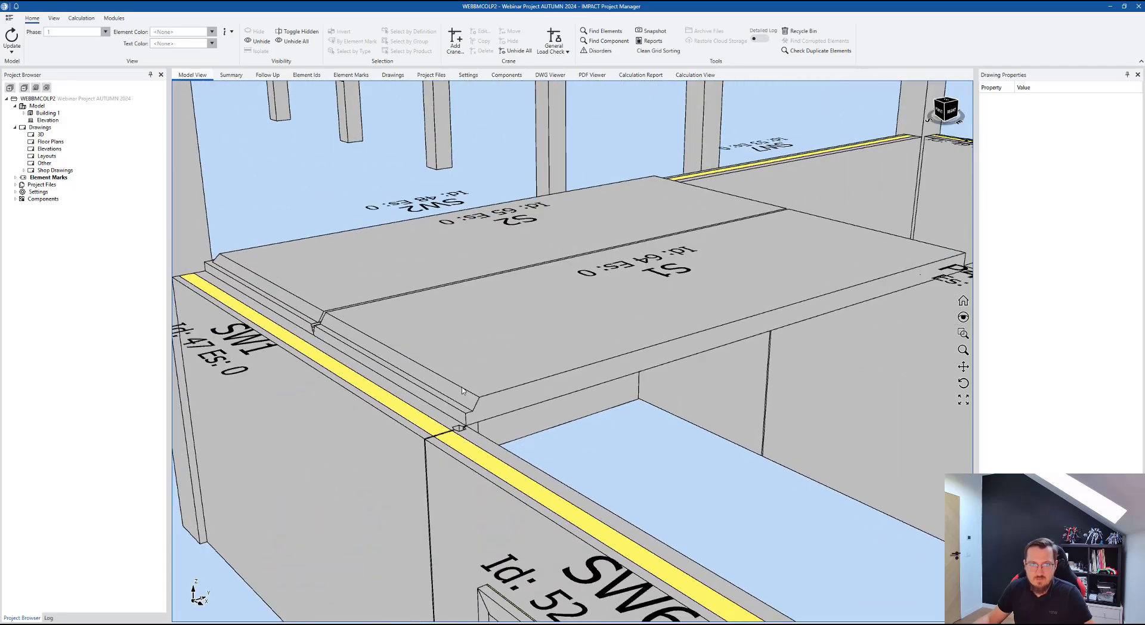
scroll(462, 390, down, 10)
Step: Examine the bearing of slab S1 at the inner walls near WP5 and the layout of the surrounding walls in the 3D model
middle_drag(462, 391, 367, 314)
middle_drag(593, 173, 455, 200)
scroll(455, 199, down, 5)
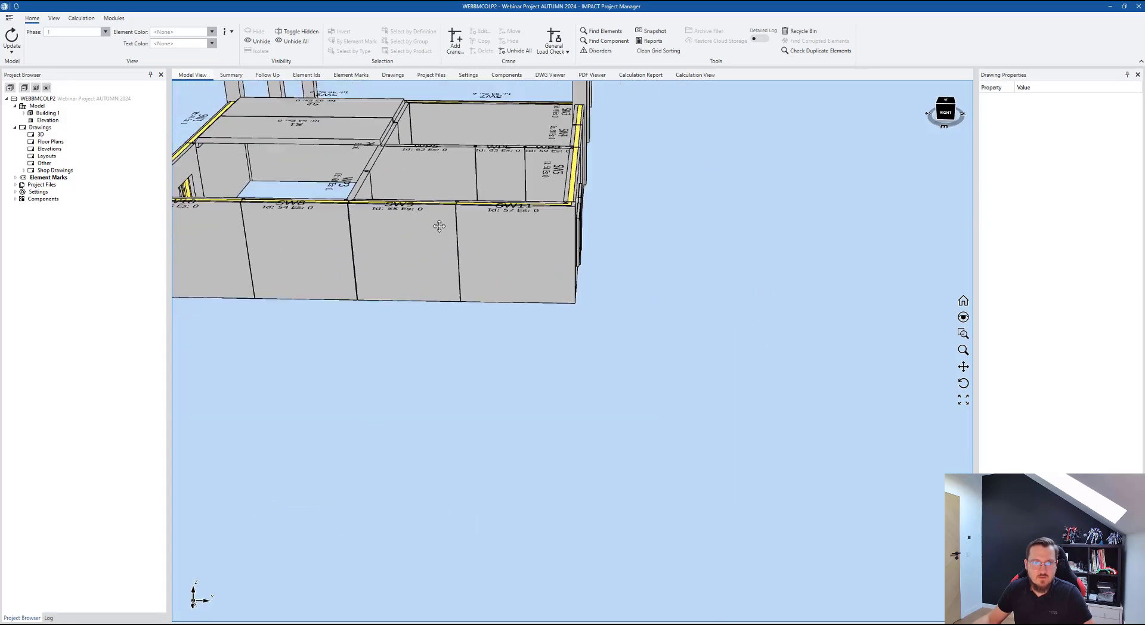
scroll(467, 260, up, 10)
scroll(467, 259, down, 10)
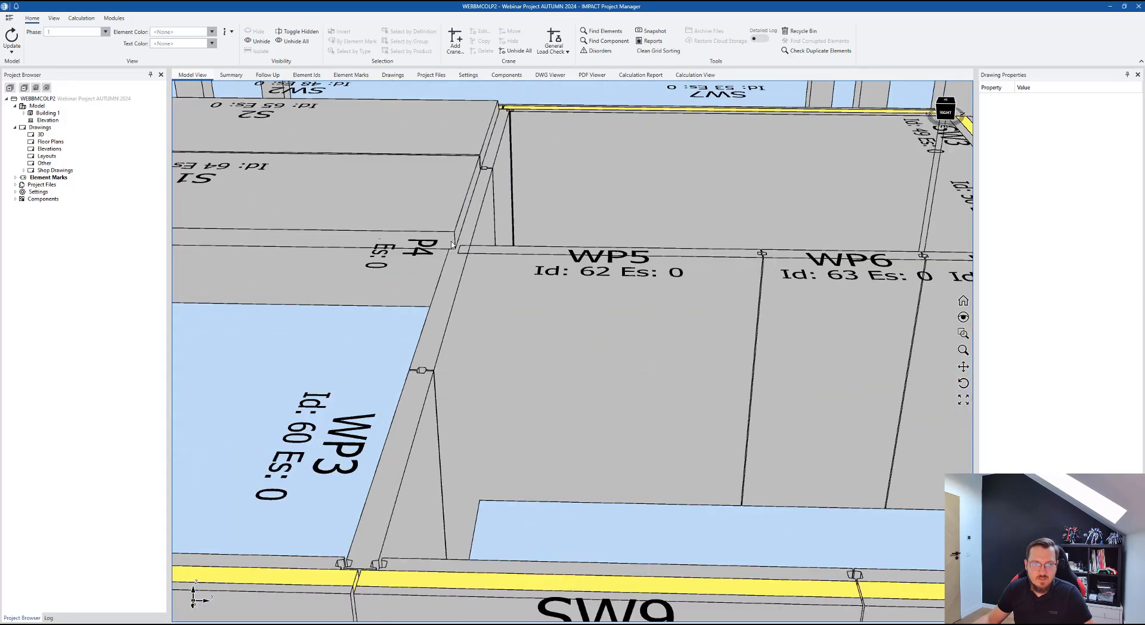
mouse_move(429, 263)
middle_down()
mouse_move(404, 266)
mouse_move(435, 281)
middle_up()
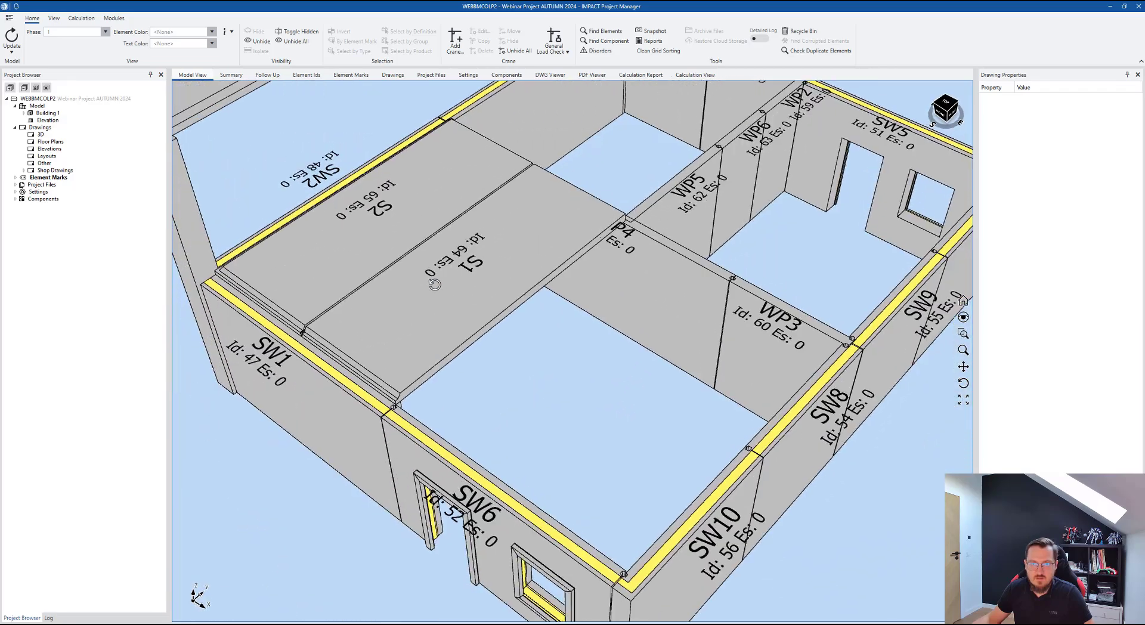
scroll(492, 283, up, 3)
middle_drag(702, 402, 615, 506)
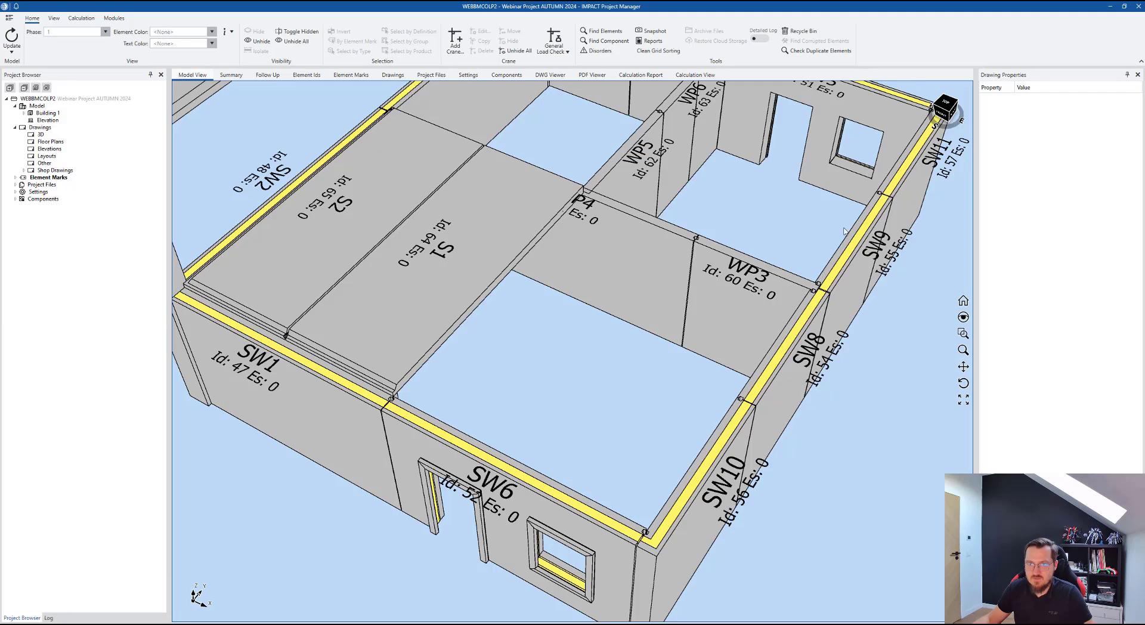
middle_drag(844, 231, 643, 295)
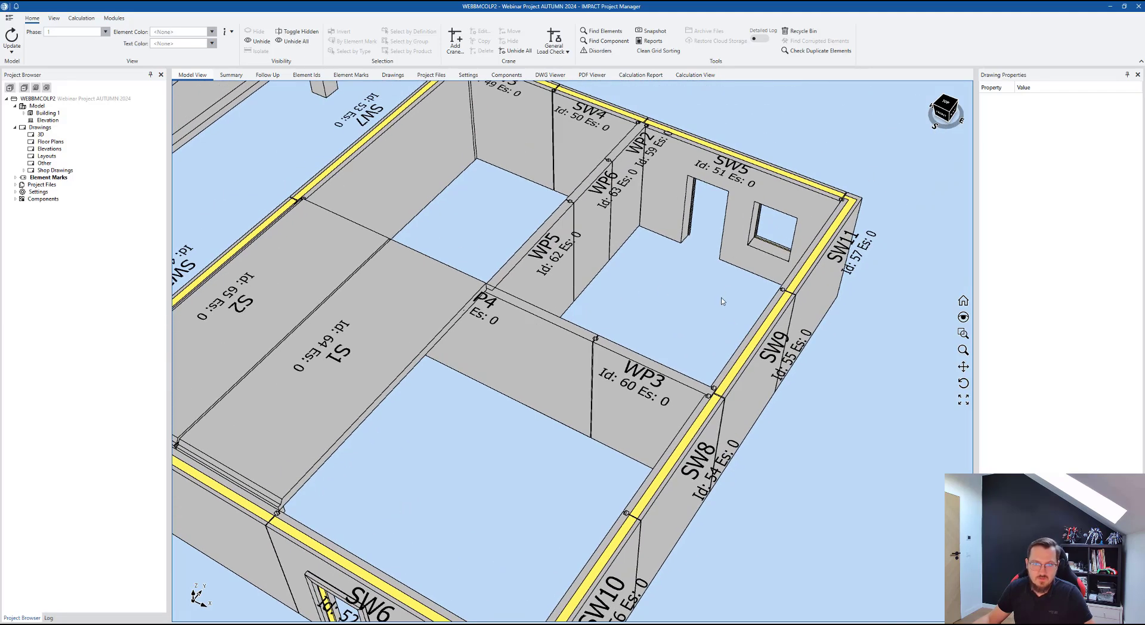
scroll(605, 383, down, 3)
scroll(552, 446, up, 4)
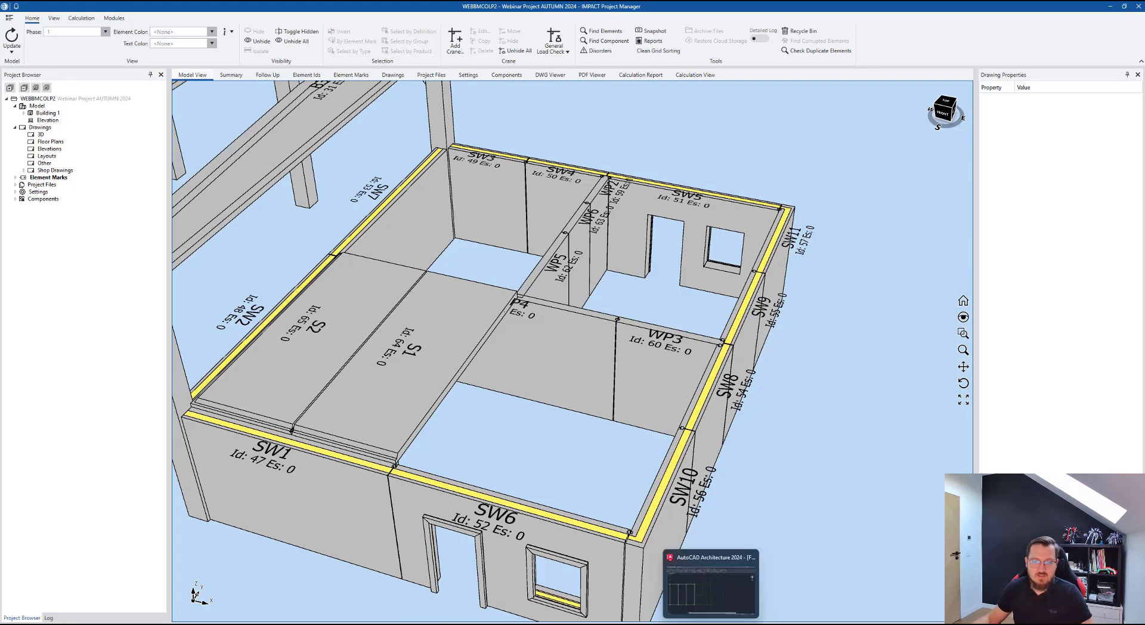
Step: Switch back to the floor plan drawing in AutoCAD Architecture and show the bays between gridlines 6 and 8
mouse_move(711, 623)
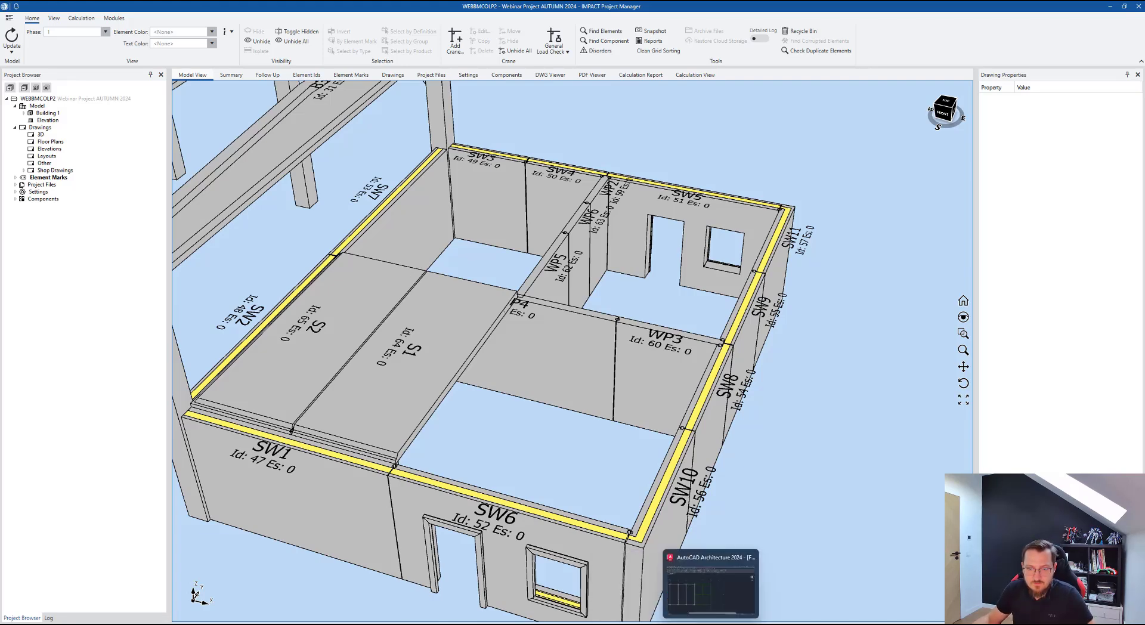
click(710, 588)
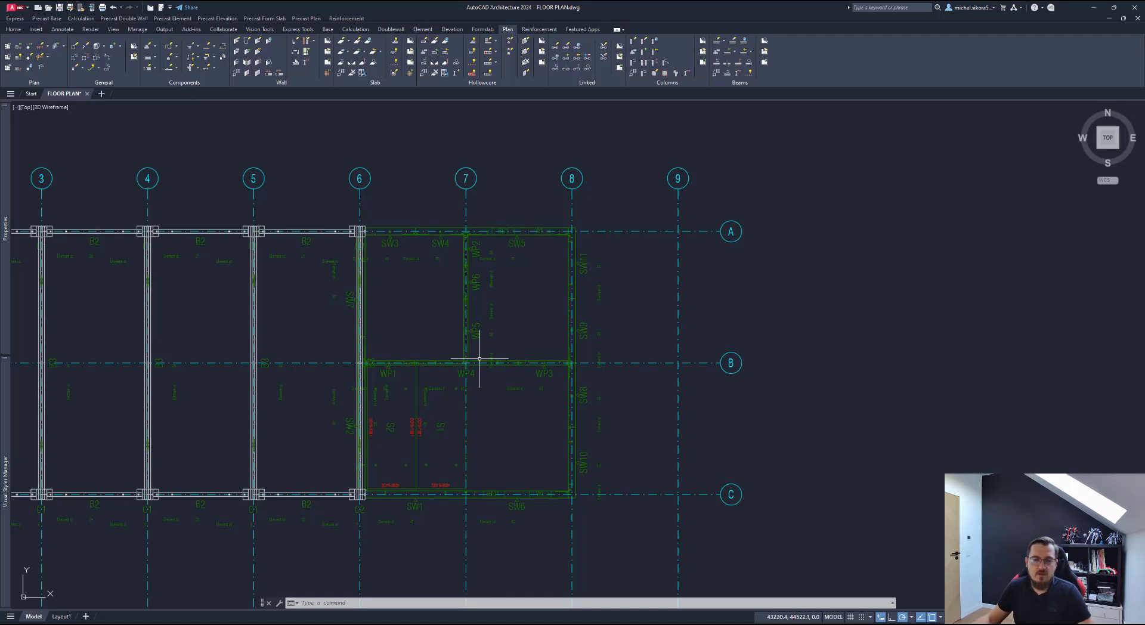
middle_drag(434, 351, 438, 340)
middle_drag(493, 275, 486, 312)
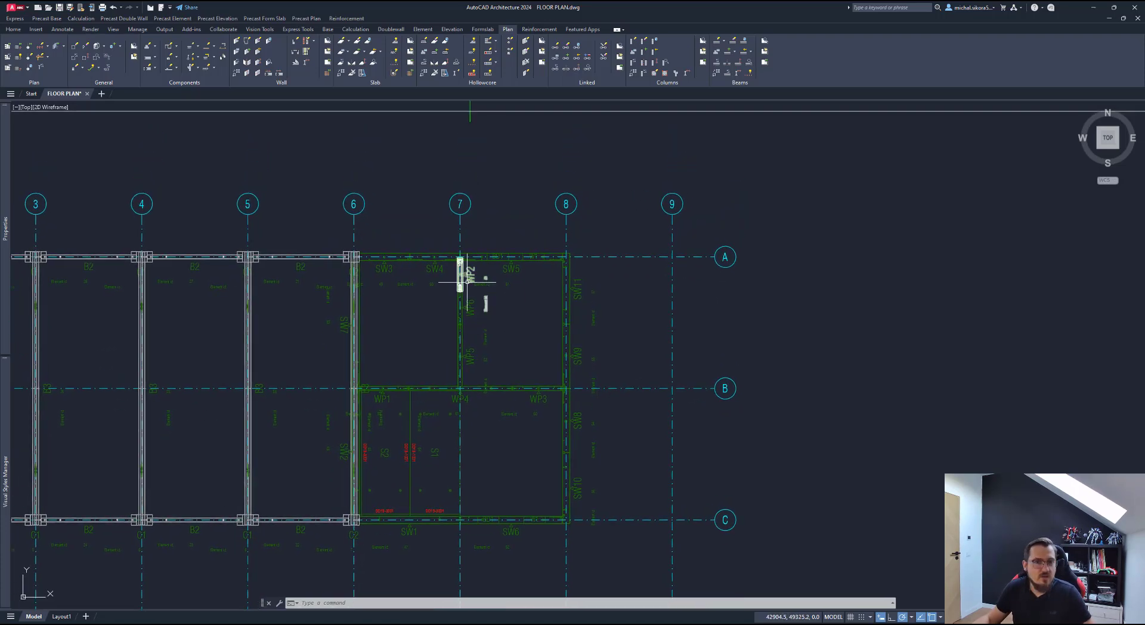
scroll(507, 258, up, 2)
scroll(507, 261, up, 2)
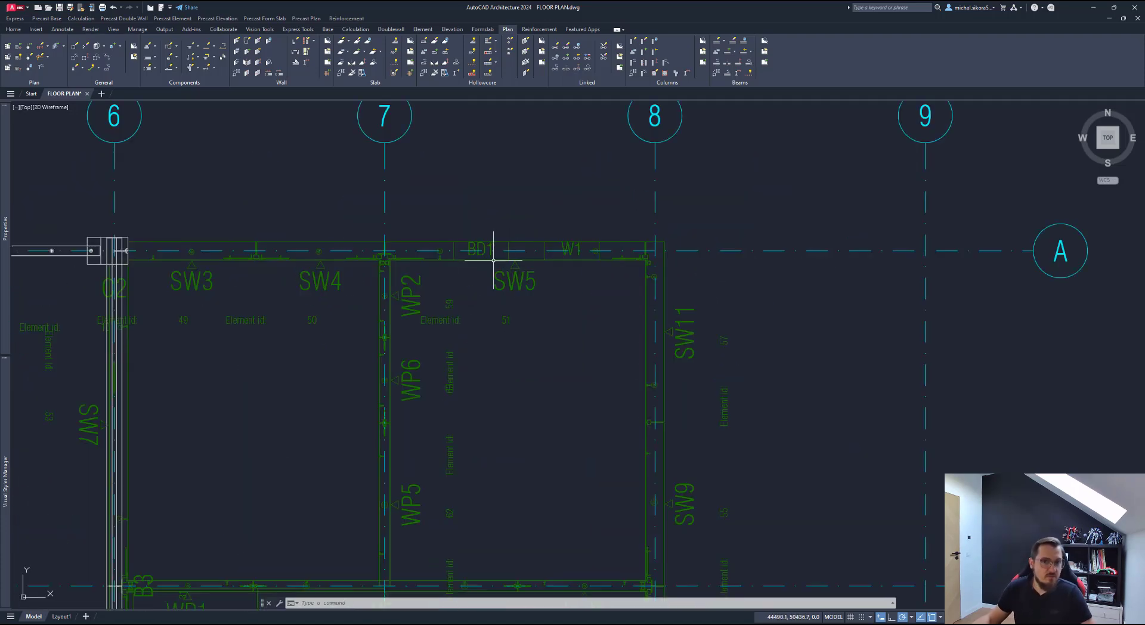
click(536, 242)
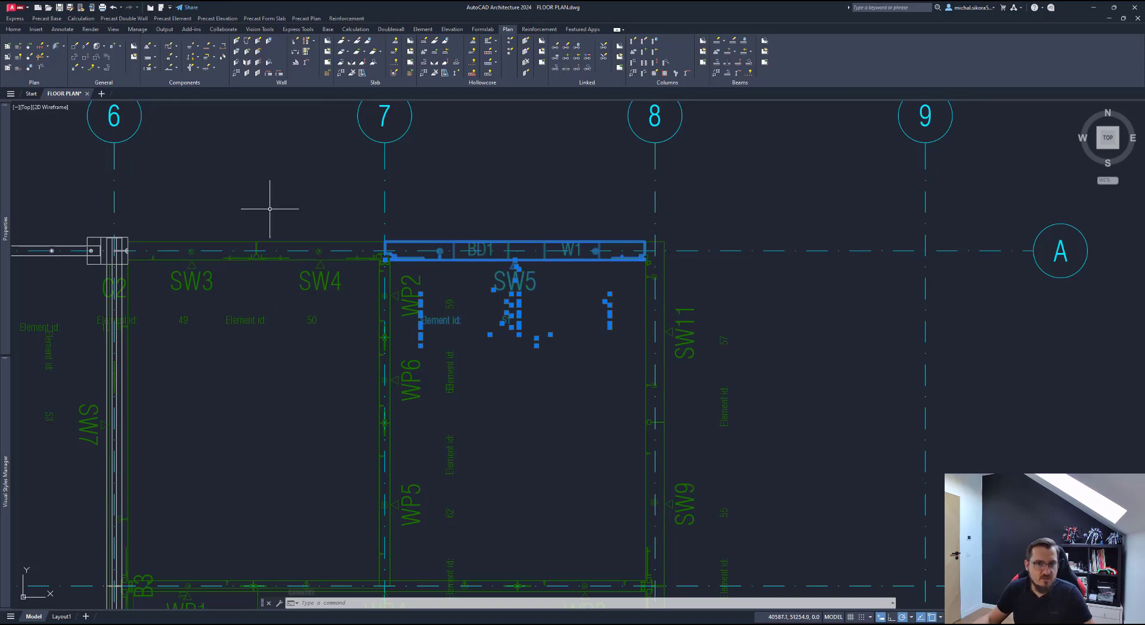
middle_drag(435, 322, 456, 282)
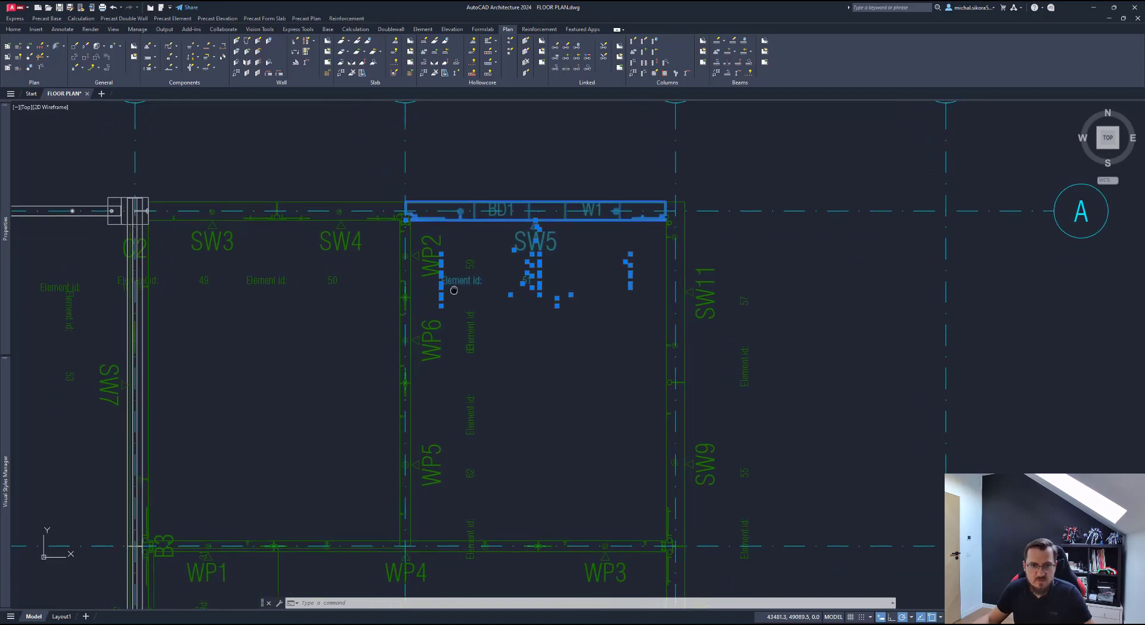
key(Escape)
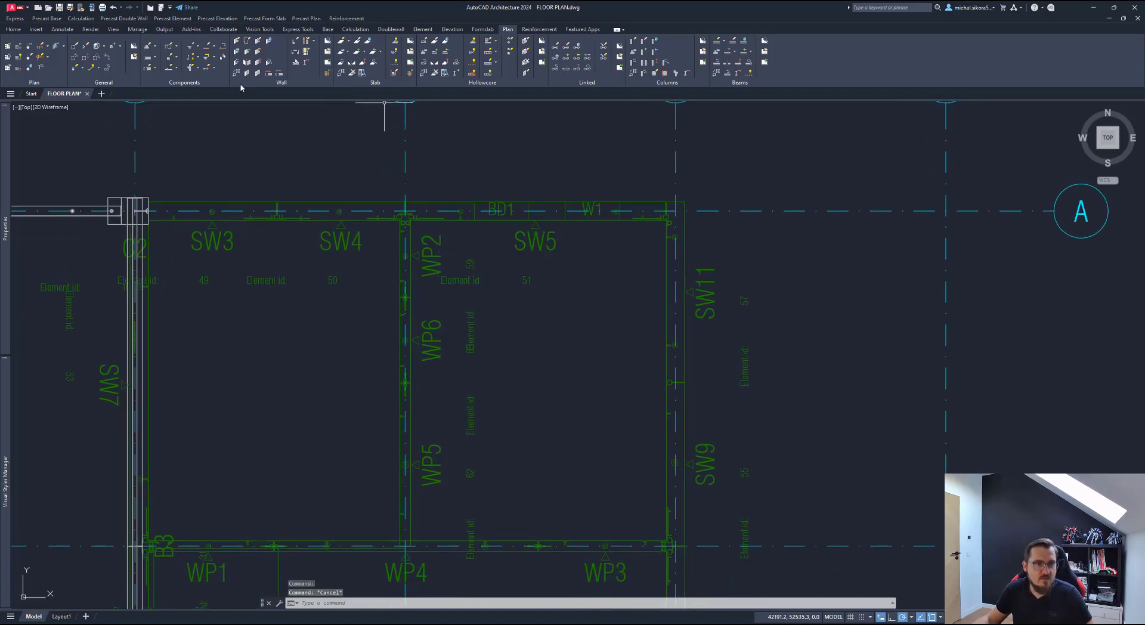
Step: Generate wall shop drawings for sandwich walls SW5 and SW1 using the SW_LAYOUT template
click(306, 62)
click(544, 244)
click(545, 246)
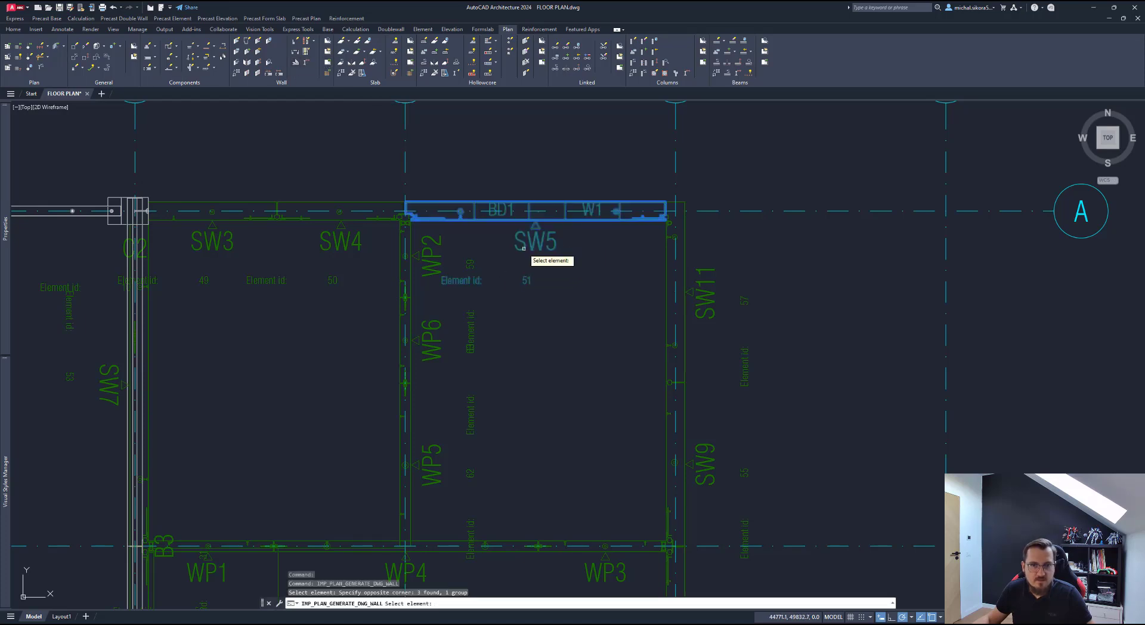
click(332, 236)
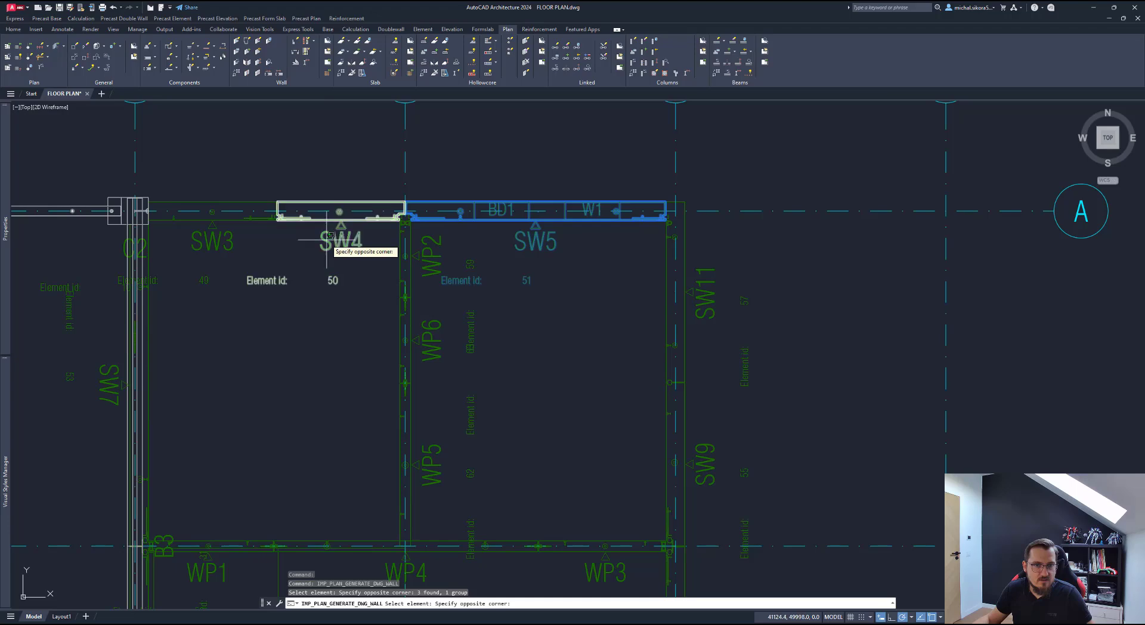
click(375, 315)
middle_drag(375, 314, 319, 245)
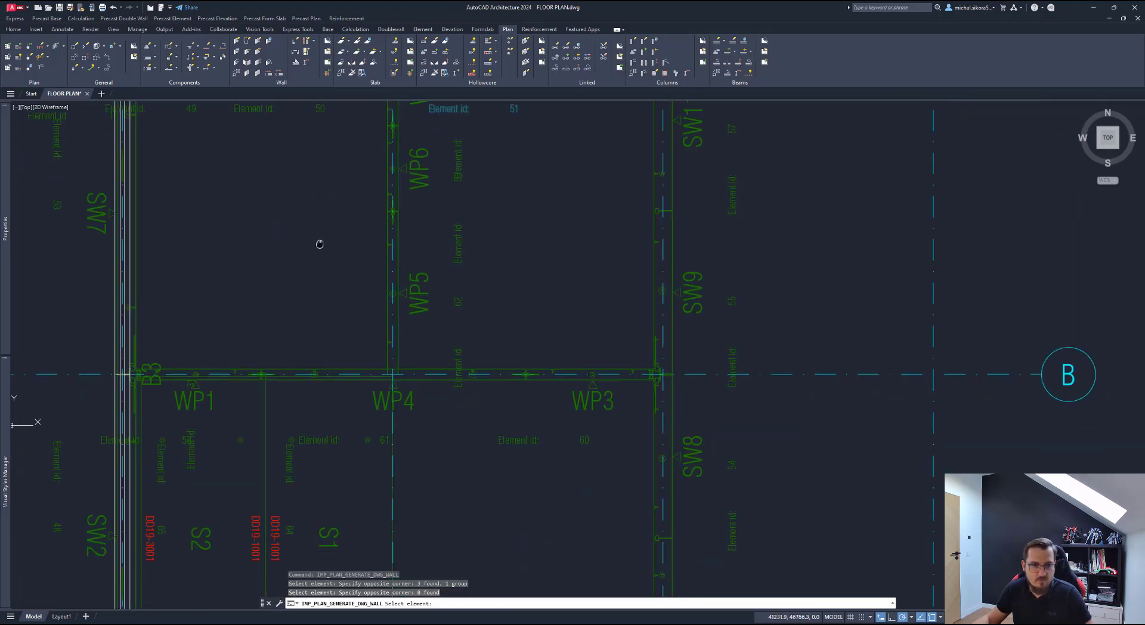
scroll(319, 246, down, 2)
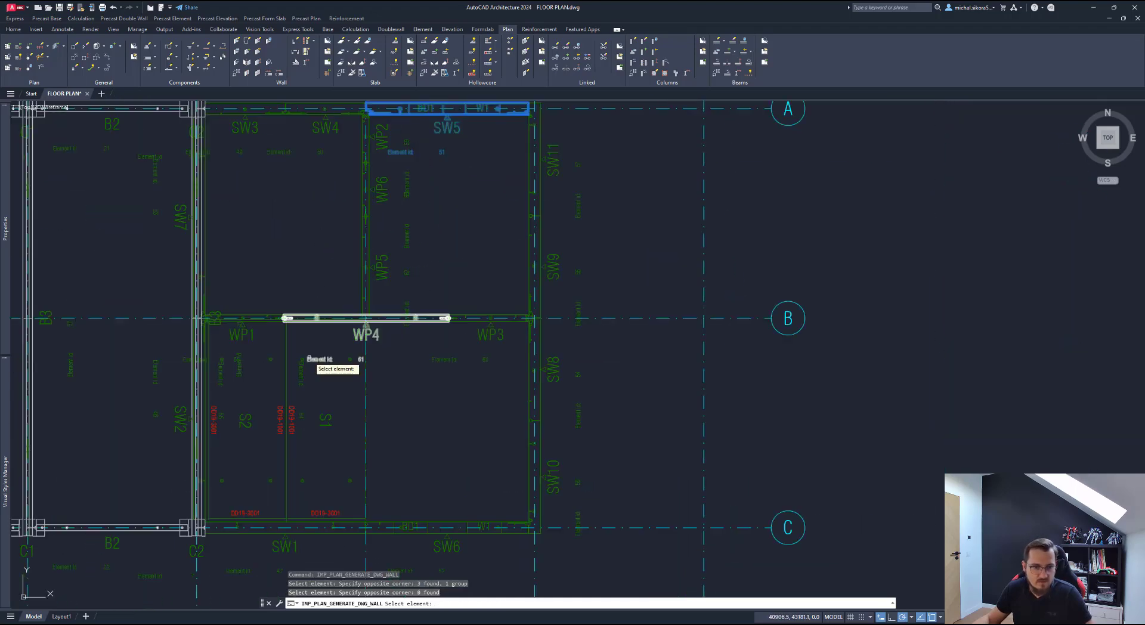
click(289, 541)
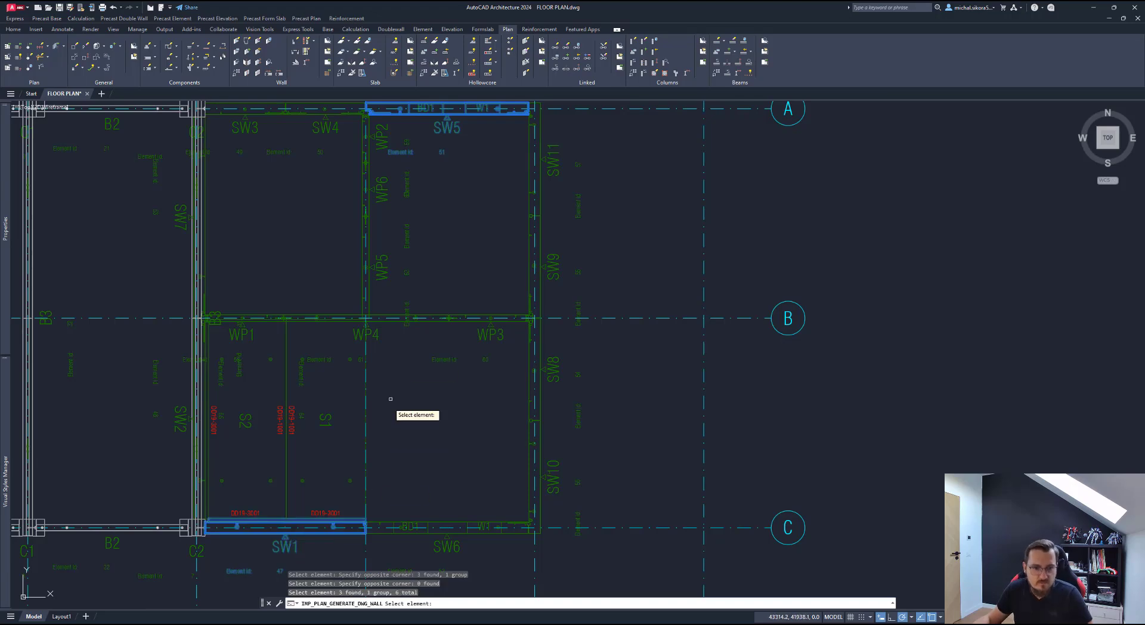
scroll(364, 540, up, 5)
scroll(382, 492, down, 6)
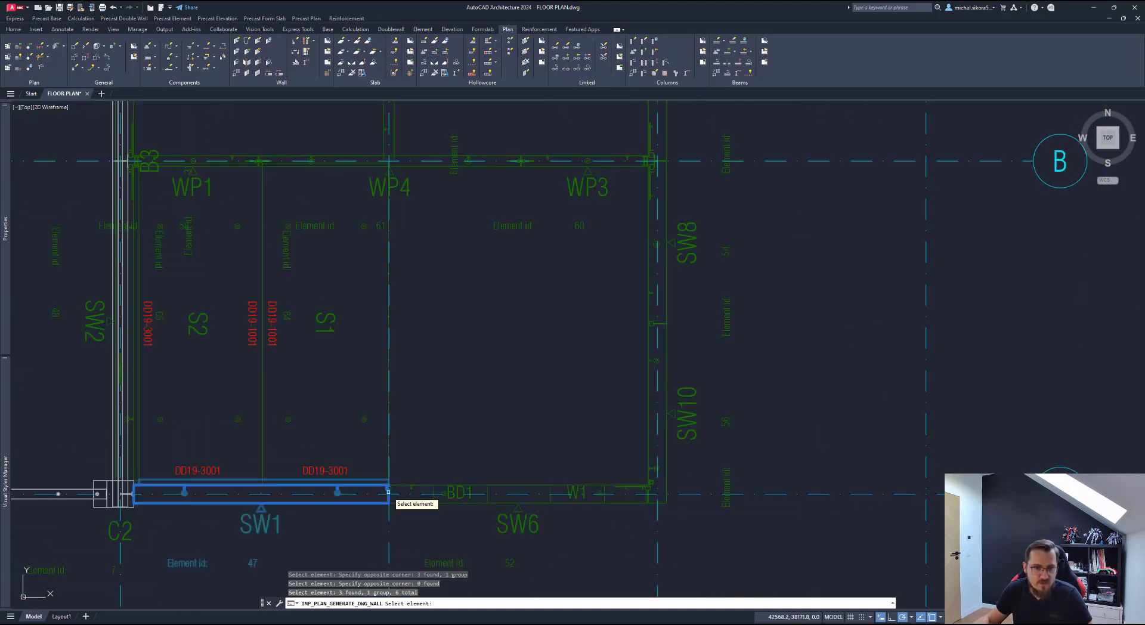
scroll(471, 349, up, 3)
middle_drag(461, 263, 423, 312)
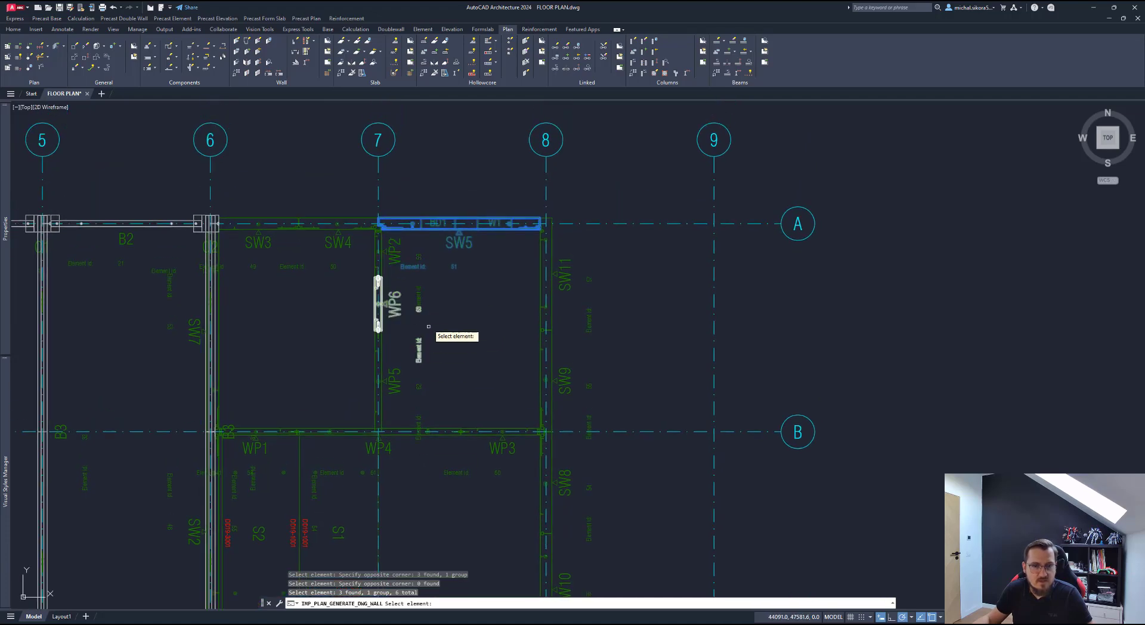
middle_drag(430, 269, 482, 274)
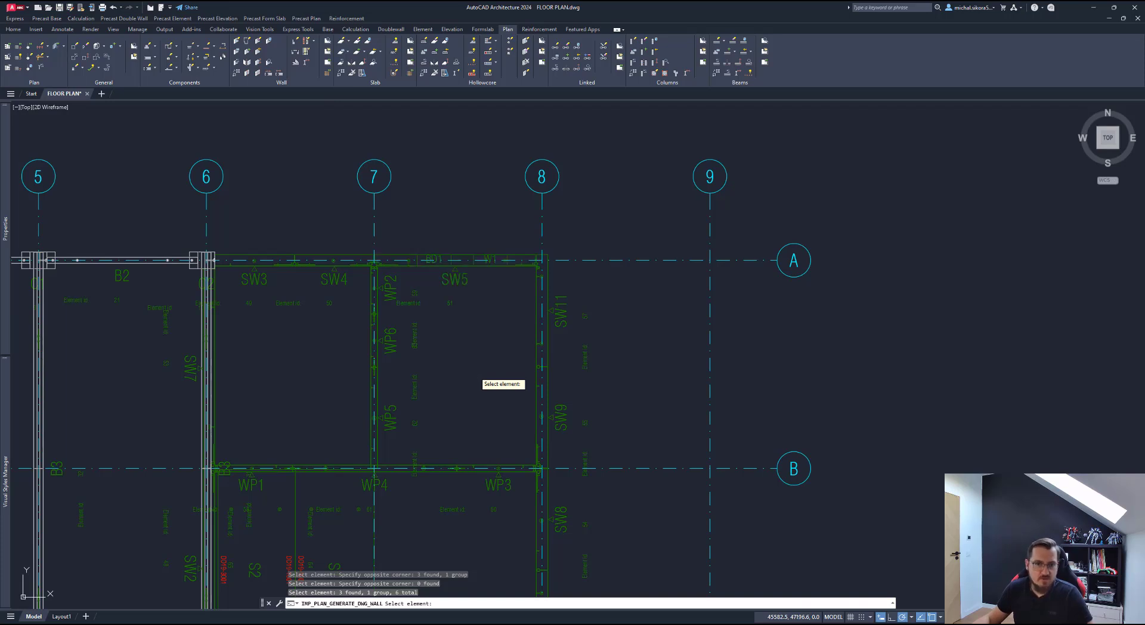
key(Return)
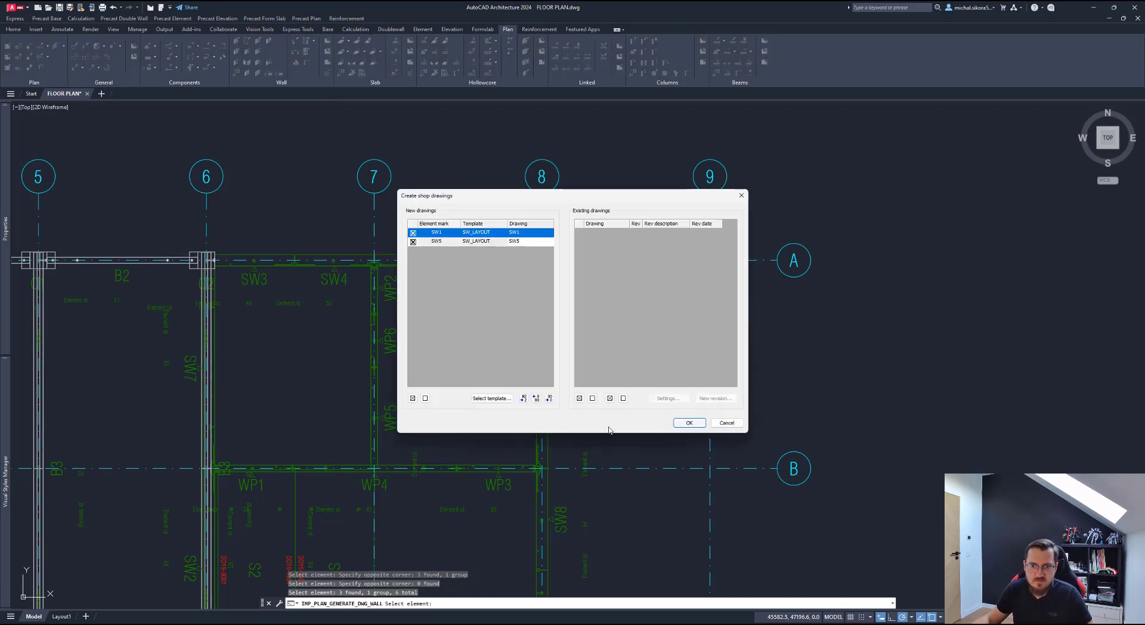
key(Return)
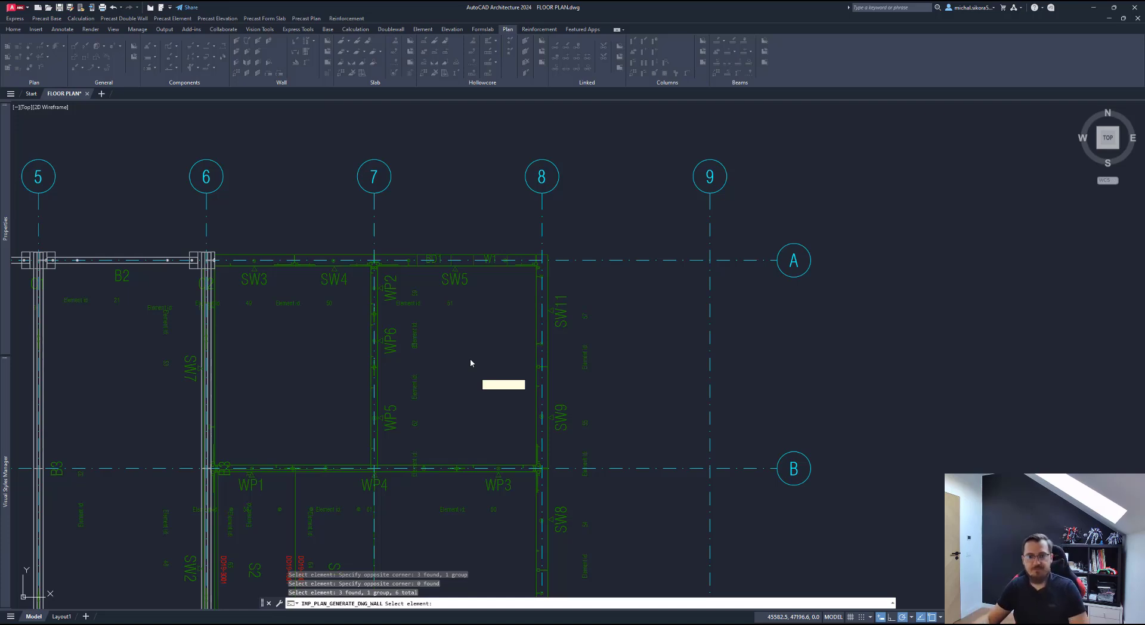
key(Return)
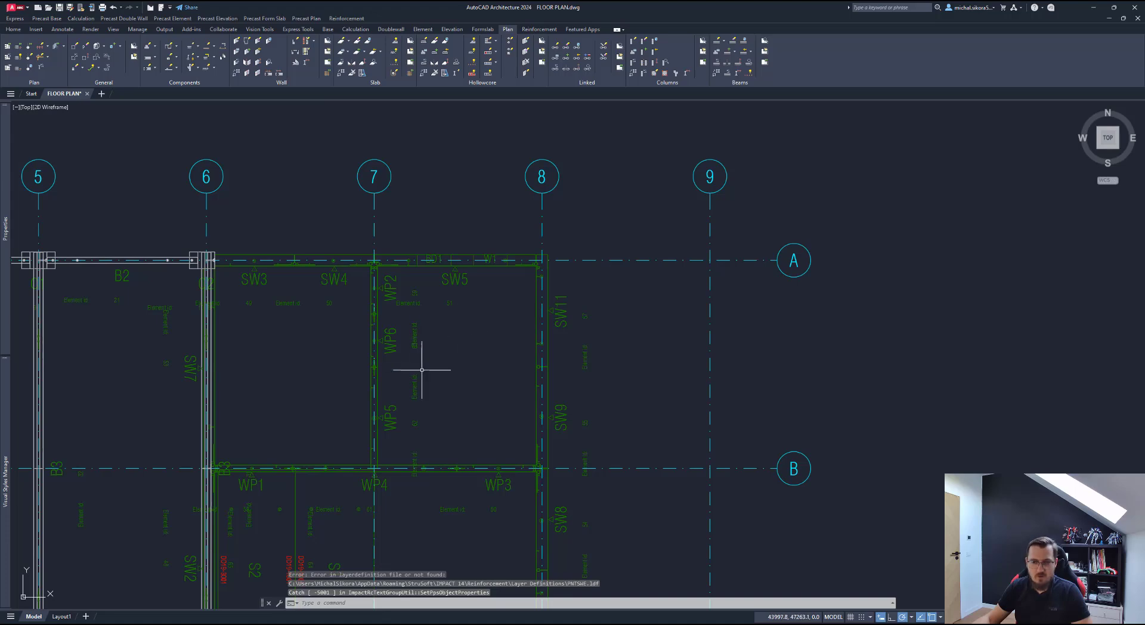
Step: Generate wall shop drawings for inner walls WP3 and WP6
middle_drag(419, 372, 447, 238)
click(340, 62)
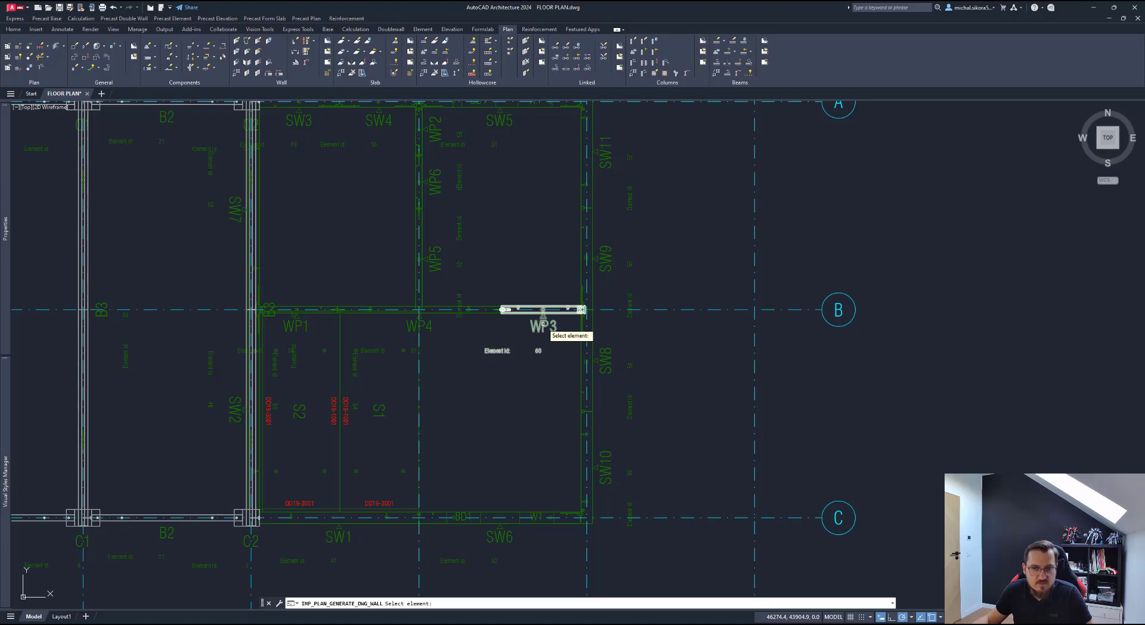
click(543, 324)
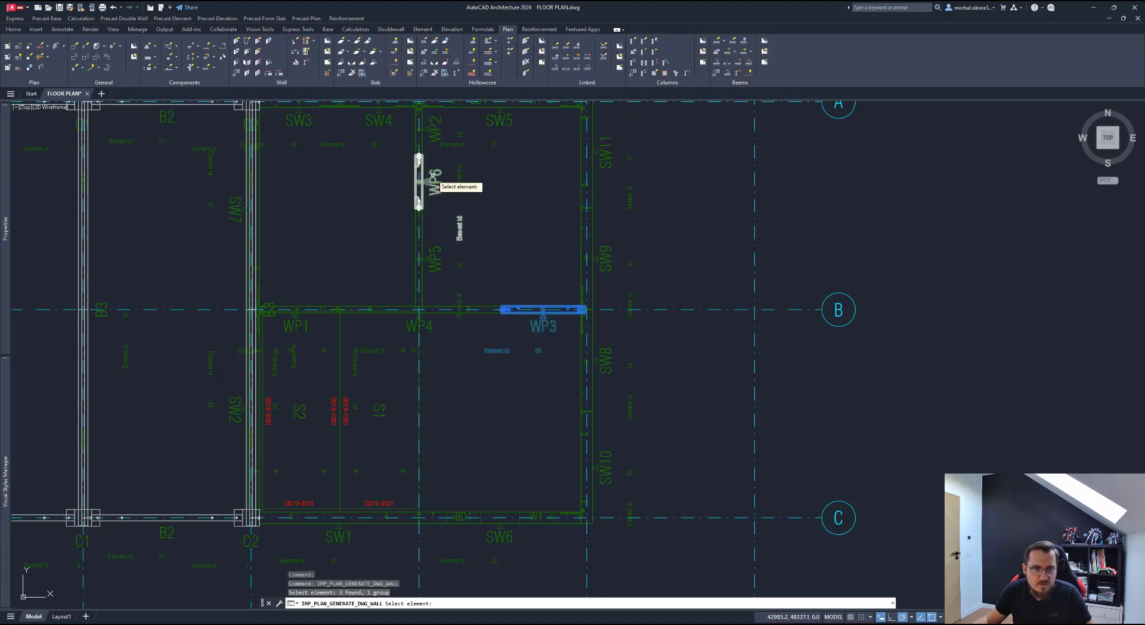
scroll(433, 174, up, 2)
click(436, 177)
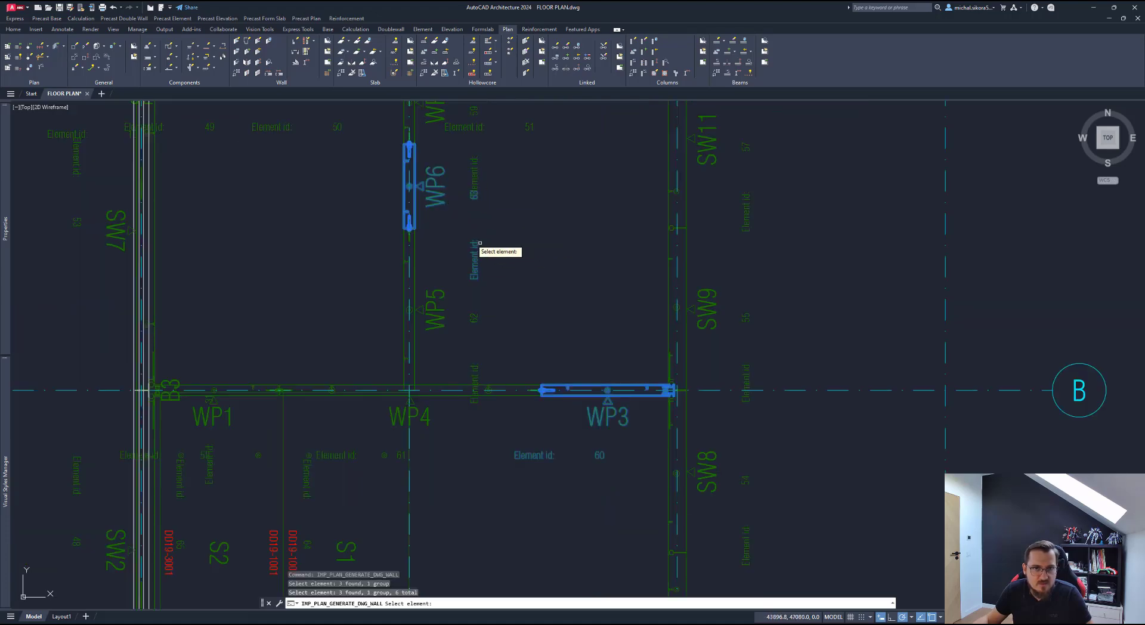
key(Return)
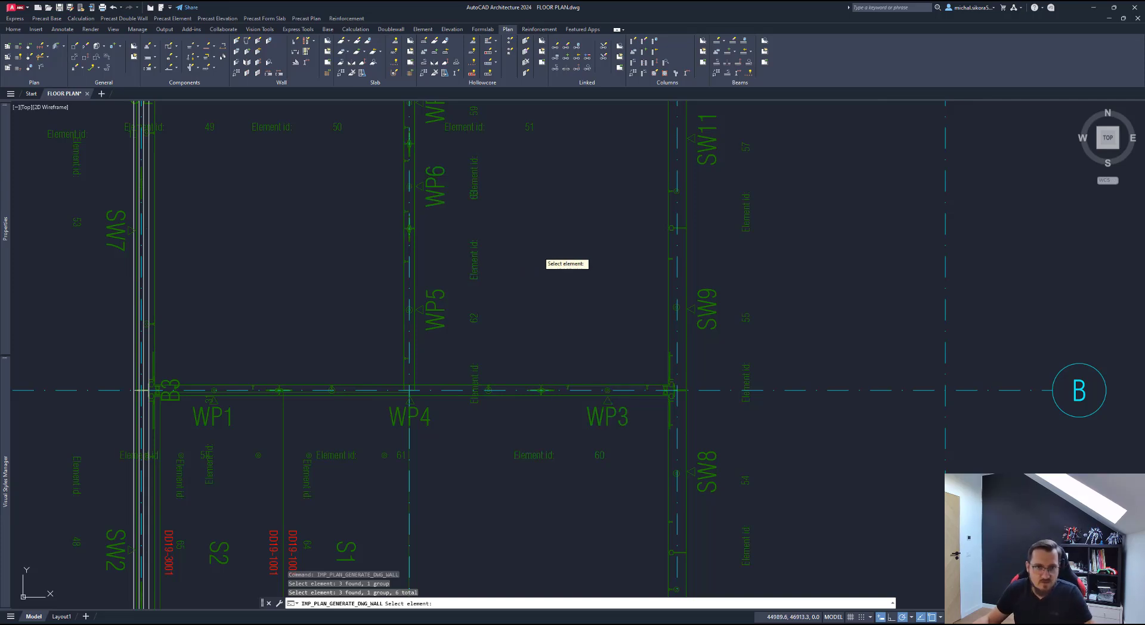
click(676, 422)
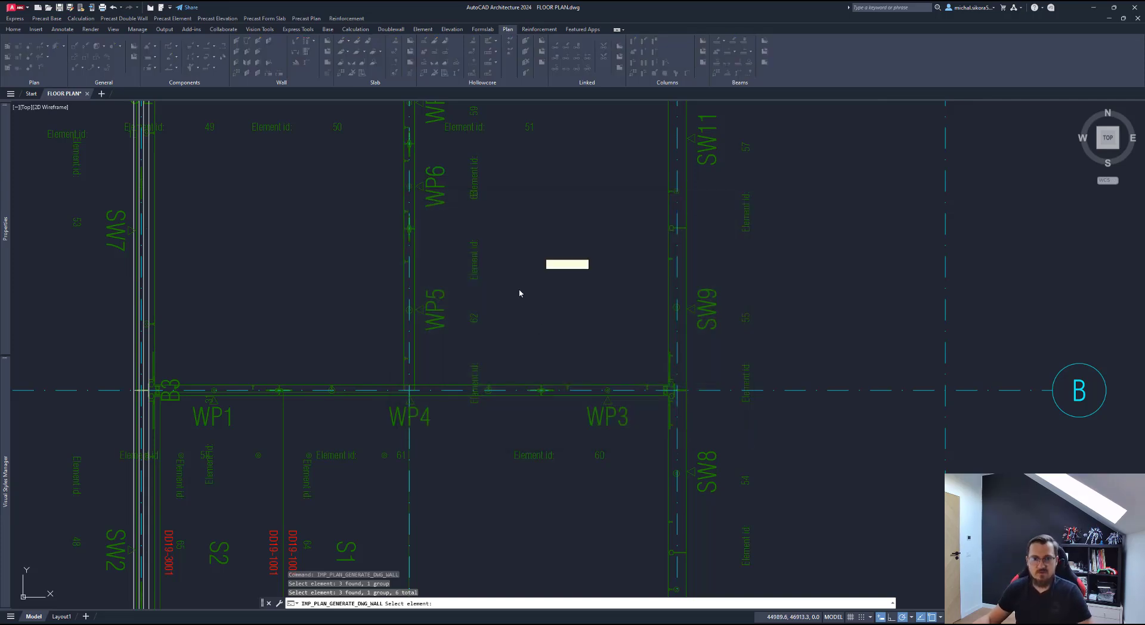
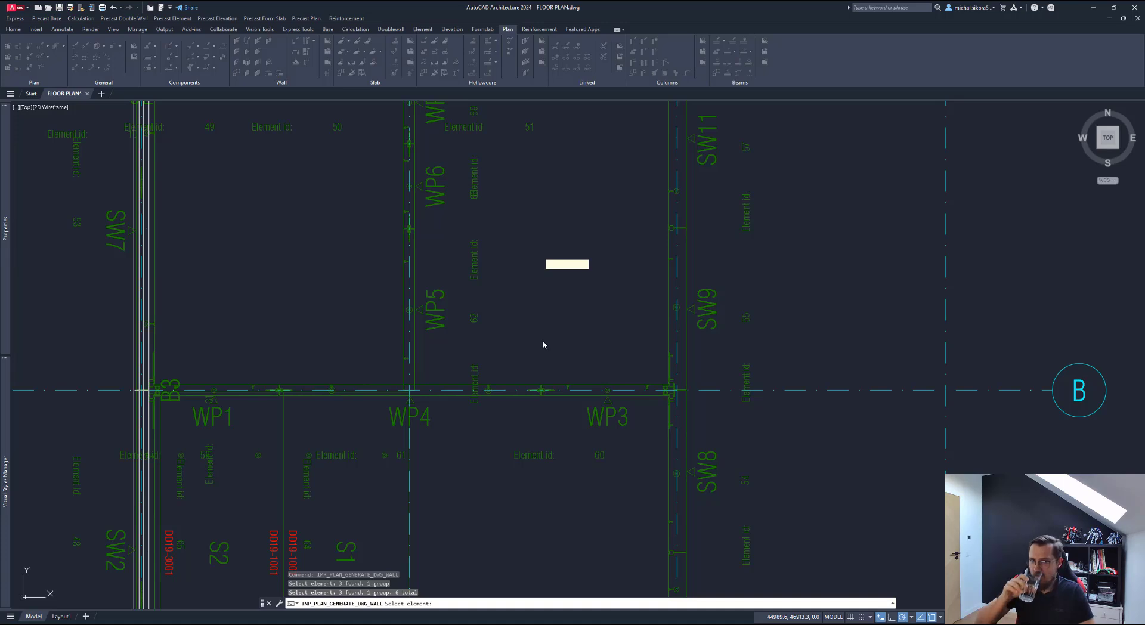
key(Return)
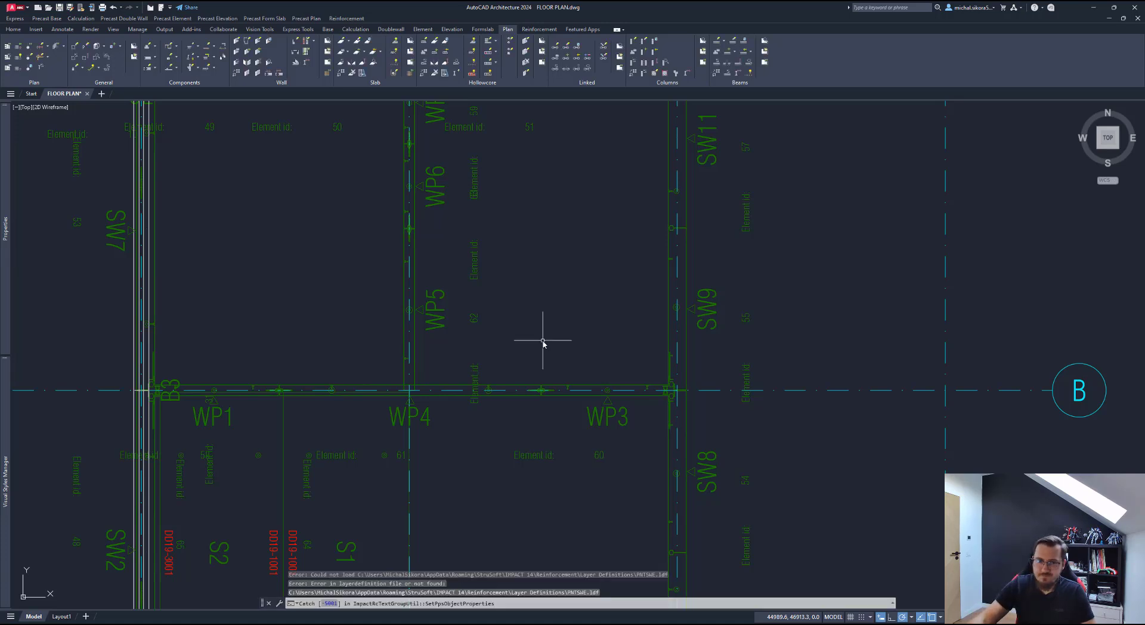
Step: Import the Slab-type reinforcement template DA001 from Common into the current project's reinforcement templates
click(222, 45)
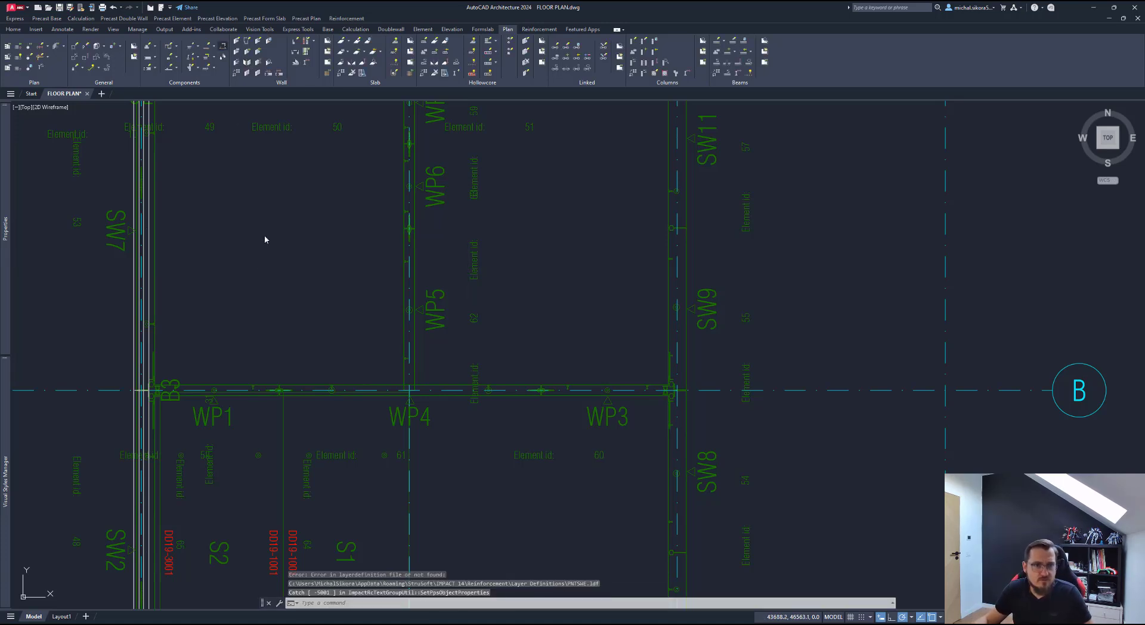
click(492, 236)
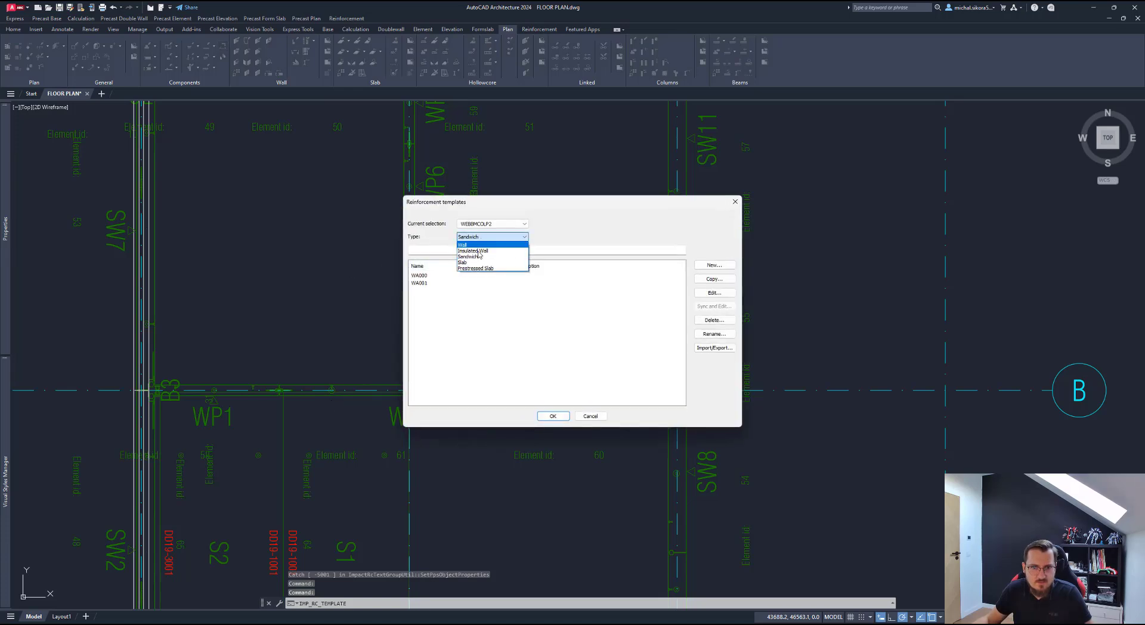
click(483, 256)
click(715, 348)
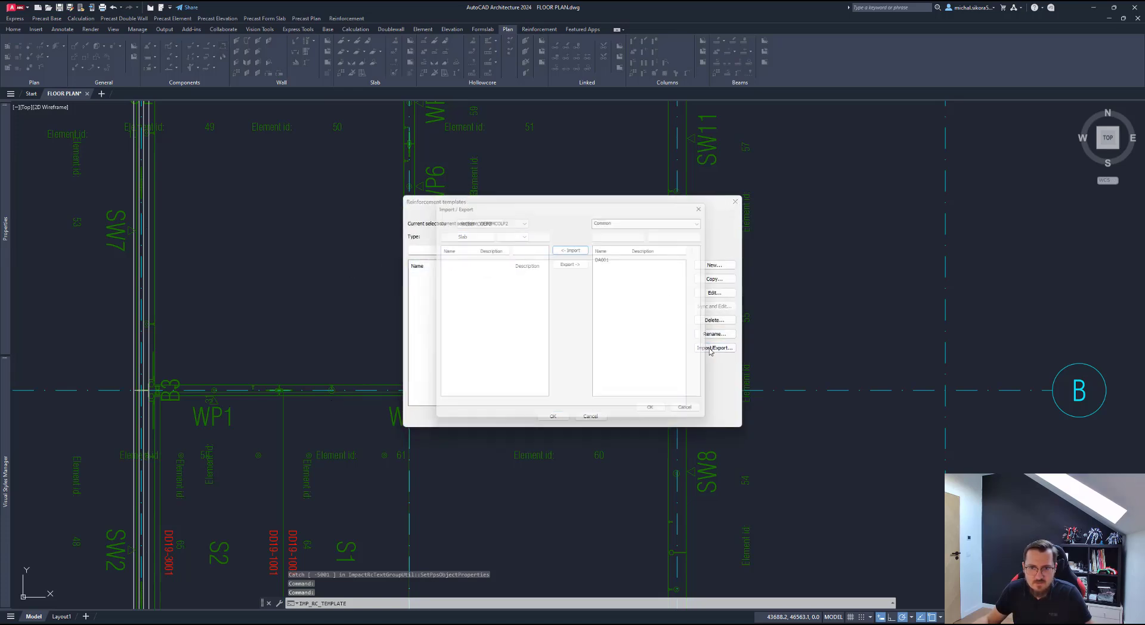
click(603, 257)
click(573, 247)
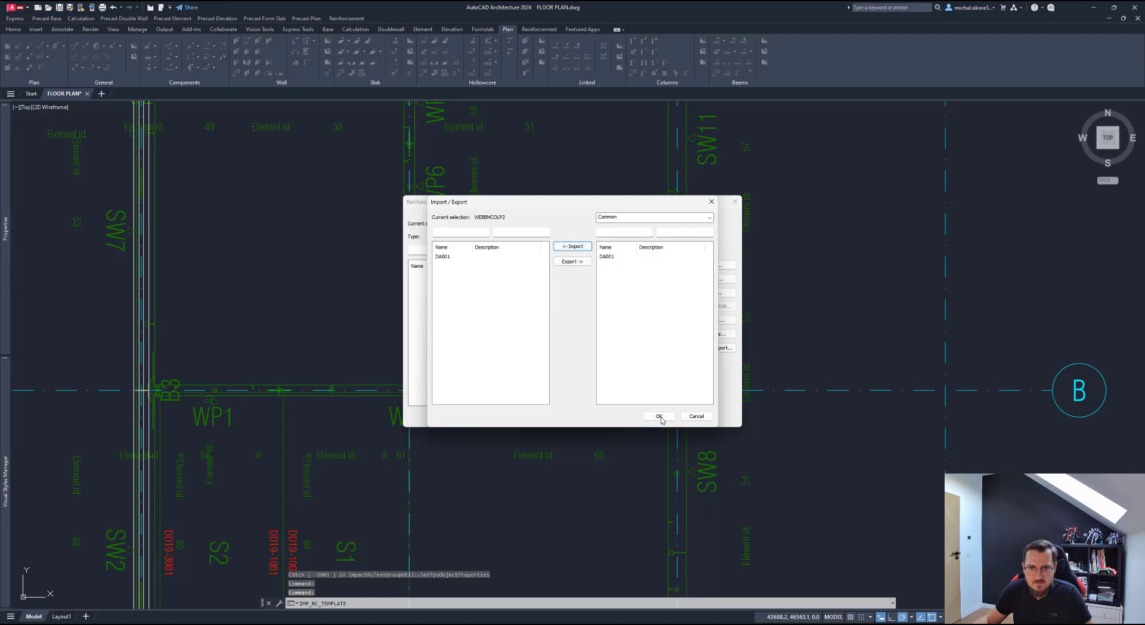
click(659, 415)
Step: Examine the general, edge reinforcement and mesh settings of slab reinforcement template DA001, and close the reinforcement templates
double_click(551, 314)
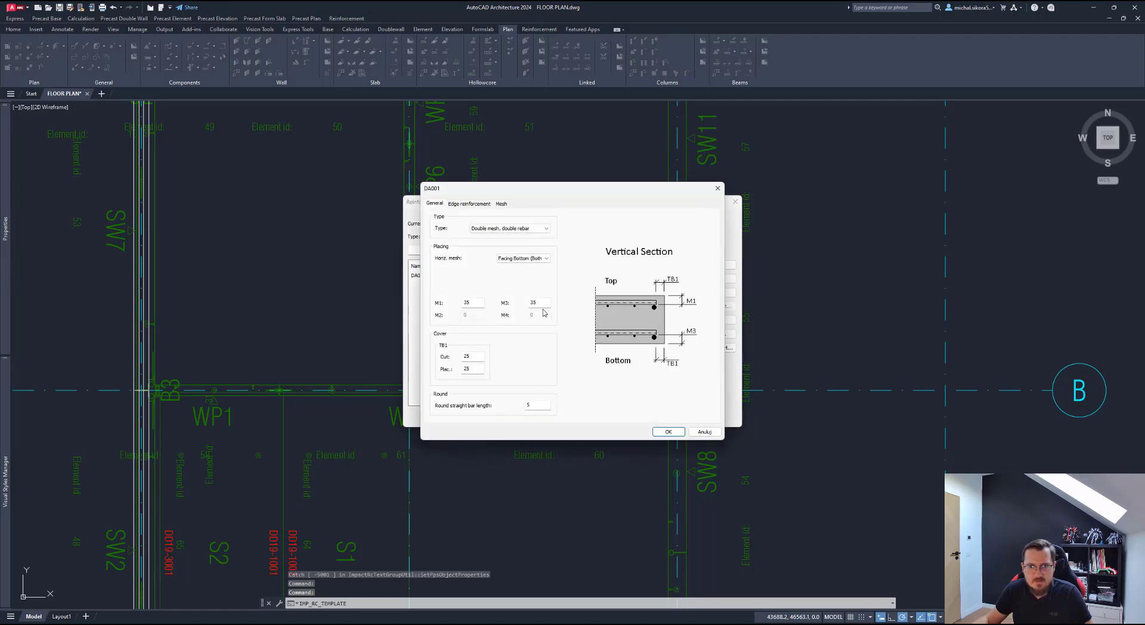
click(524, 231)
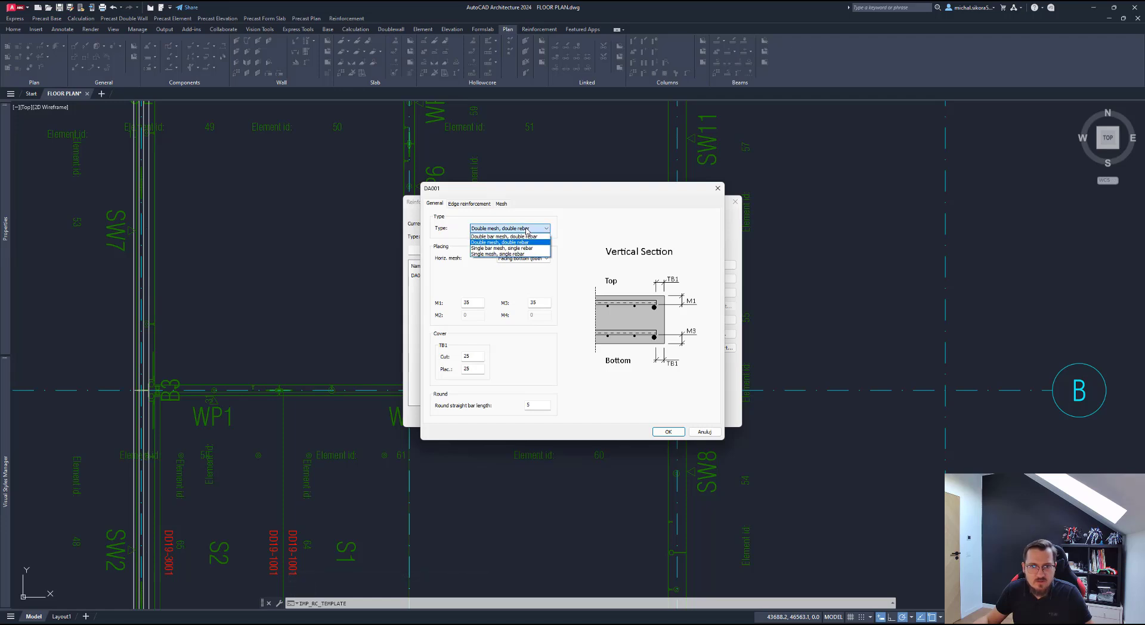
click(537, 242)
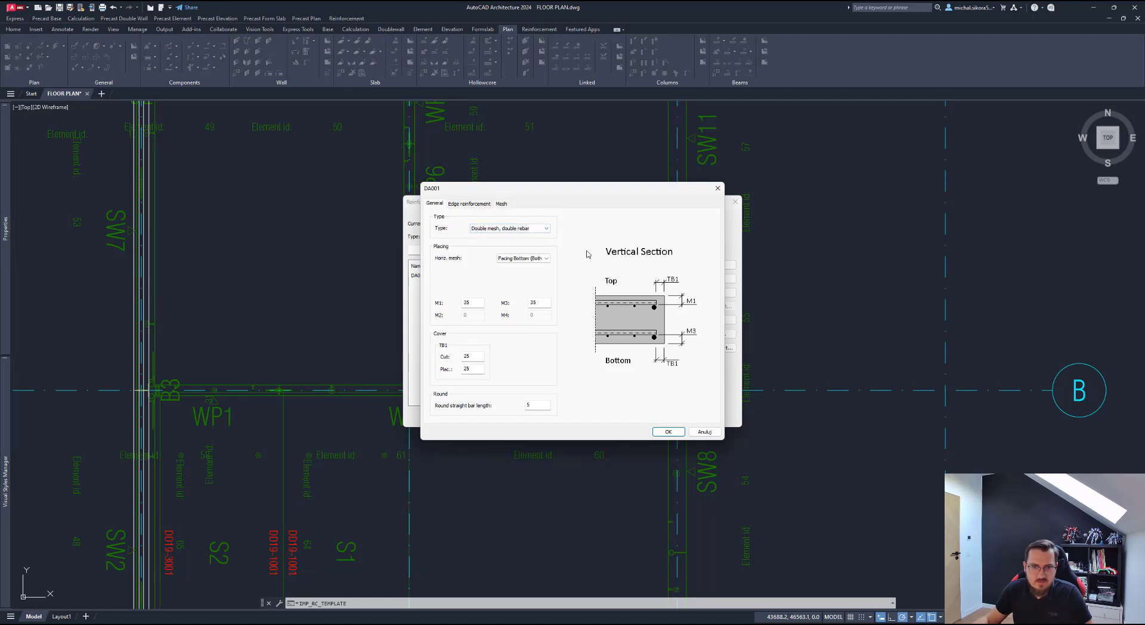
click(464, 204)
click(501, 204)
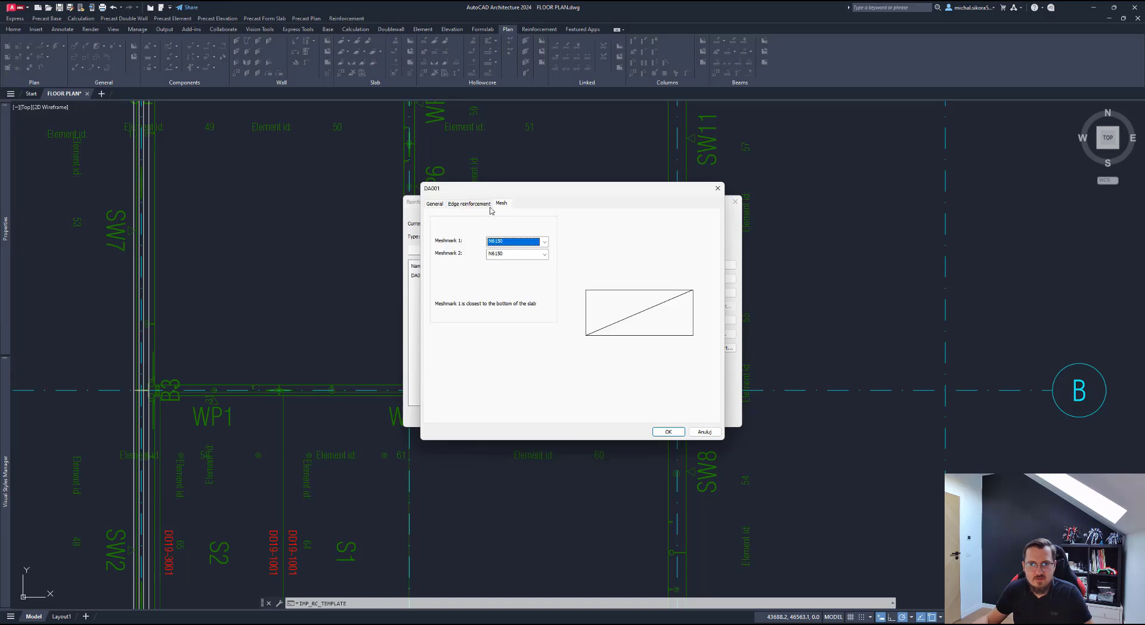
click(481, 204)
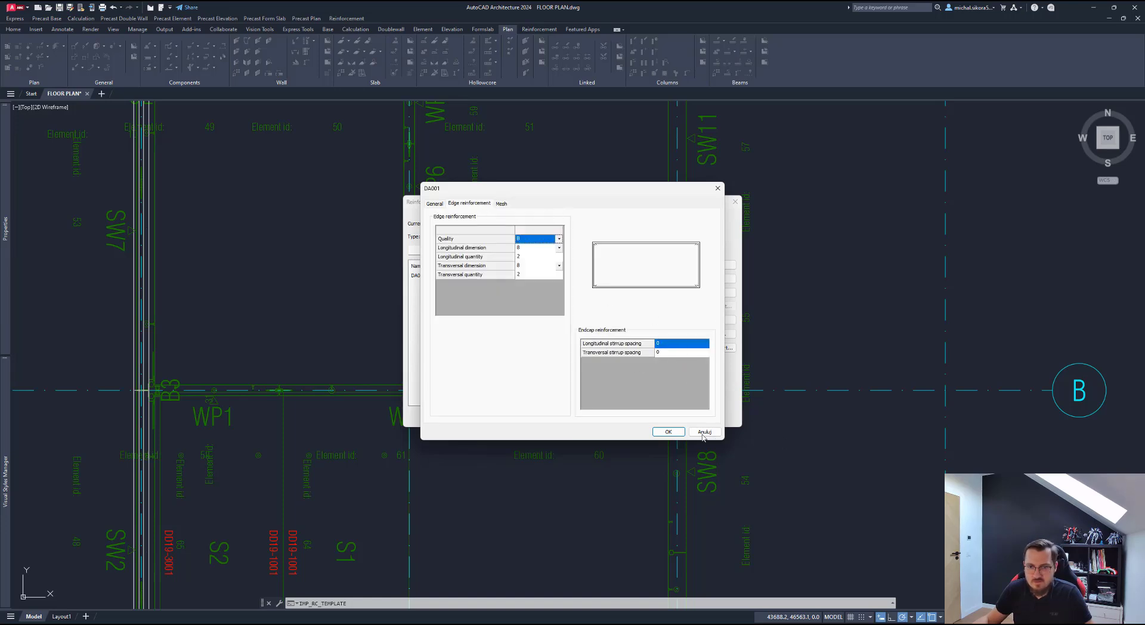
click(668, 431)
click(590, 417)
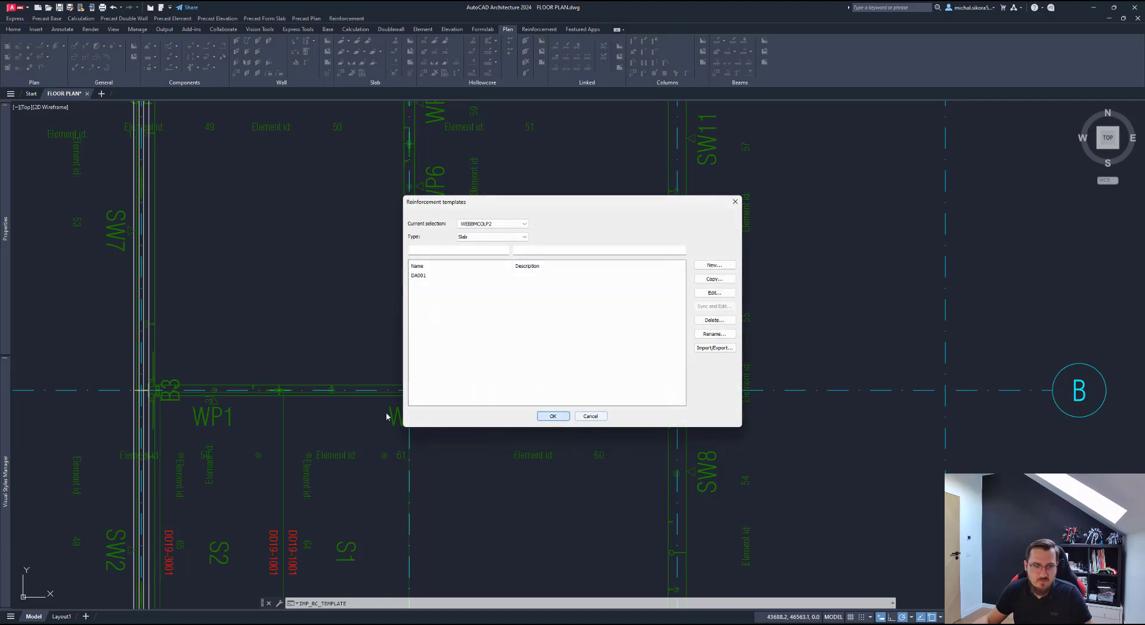
middle_drag(383, 463, 416, 407)
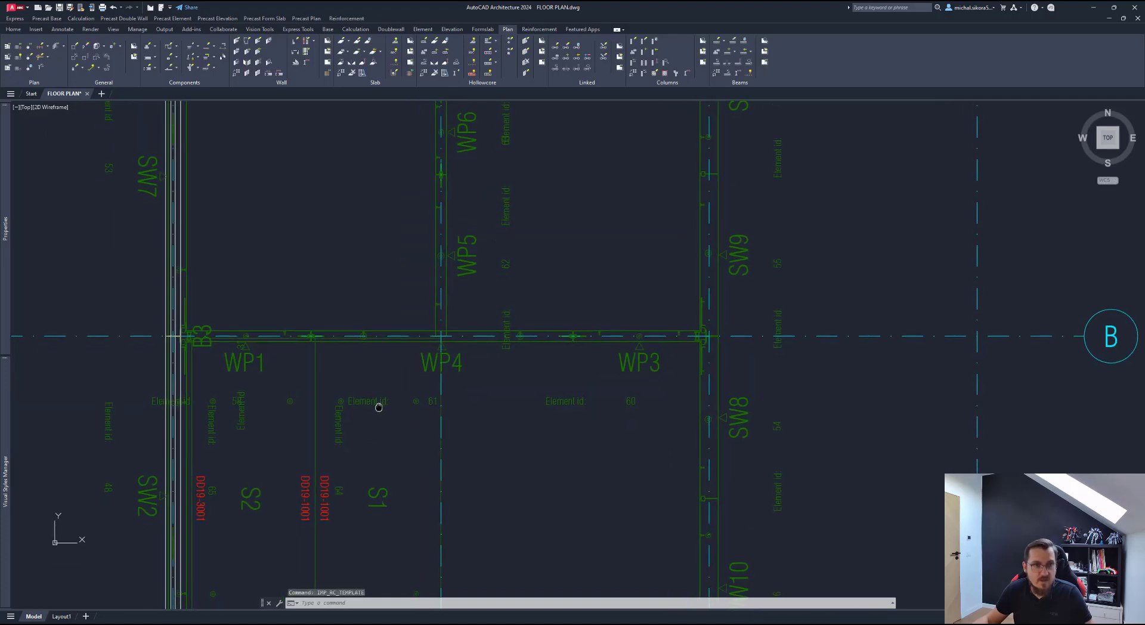
click(409, 64)
middle_drag(370, 483, 378, 400)
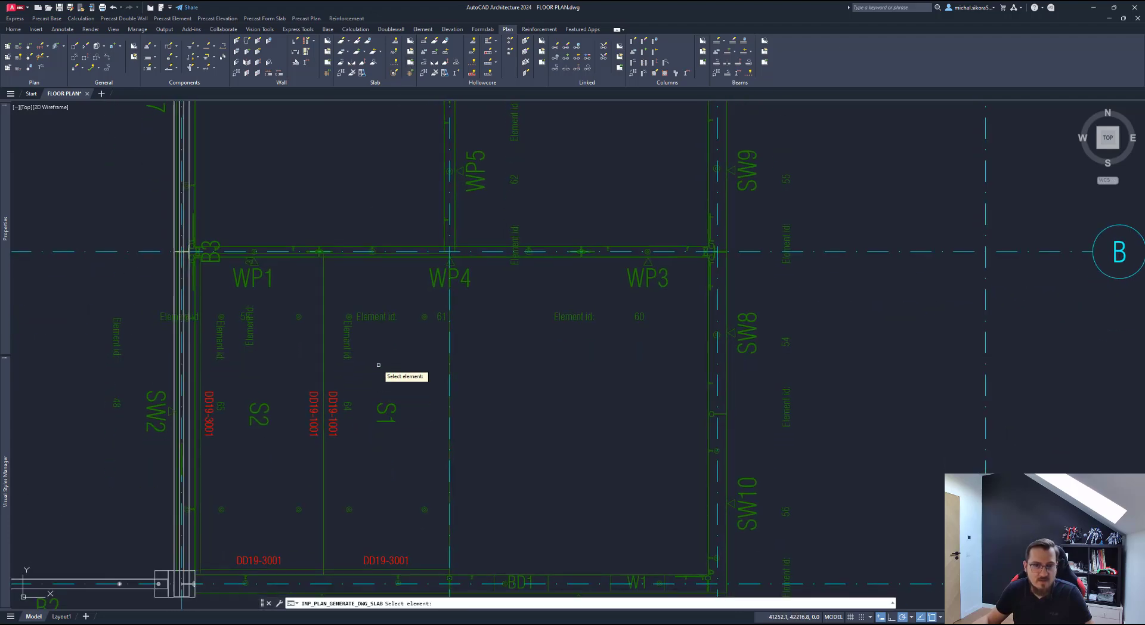
key(Escape)
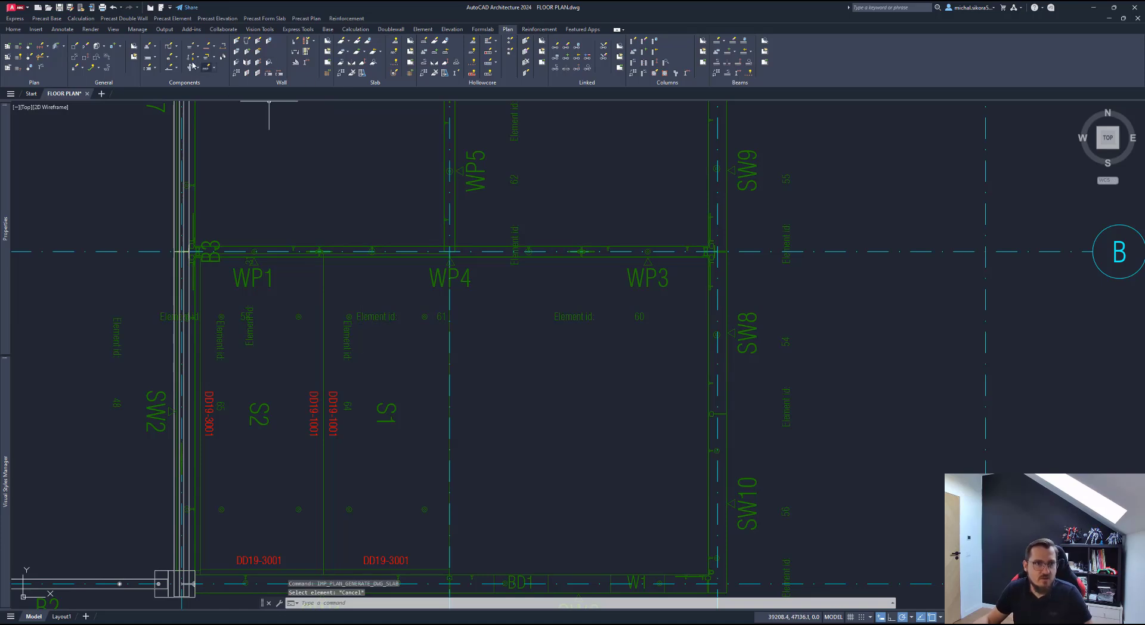
Step: Draw a rectangular cut-out recess about 867 by 679 mm in slab S2, beside its mark, using the default recess properties
click(268, 72)
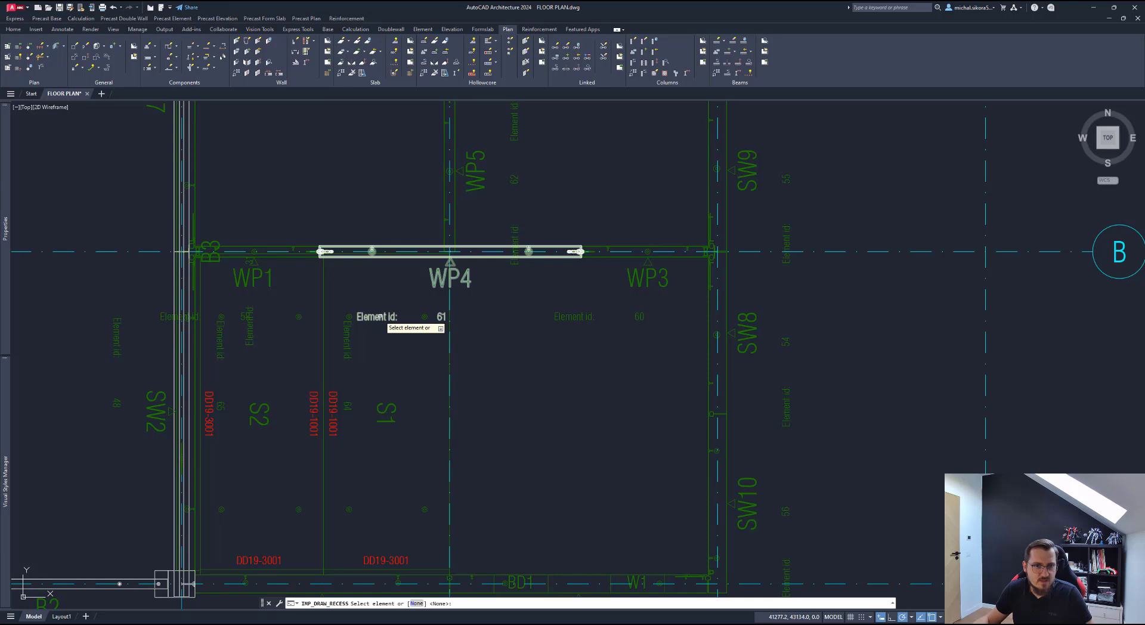
key(Escape)
click(168, 60)
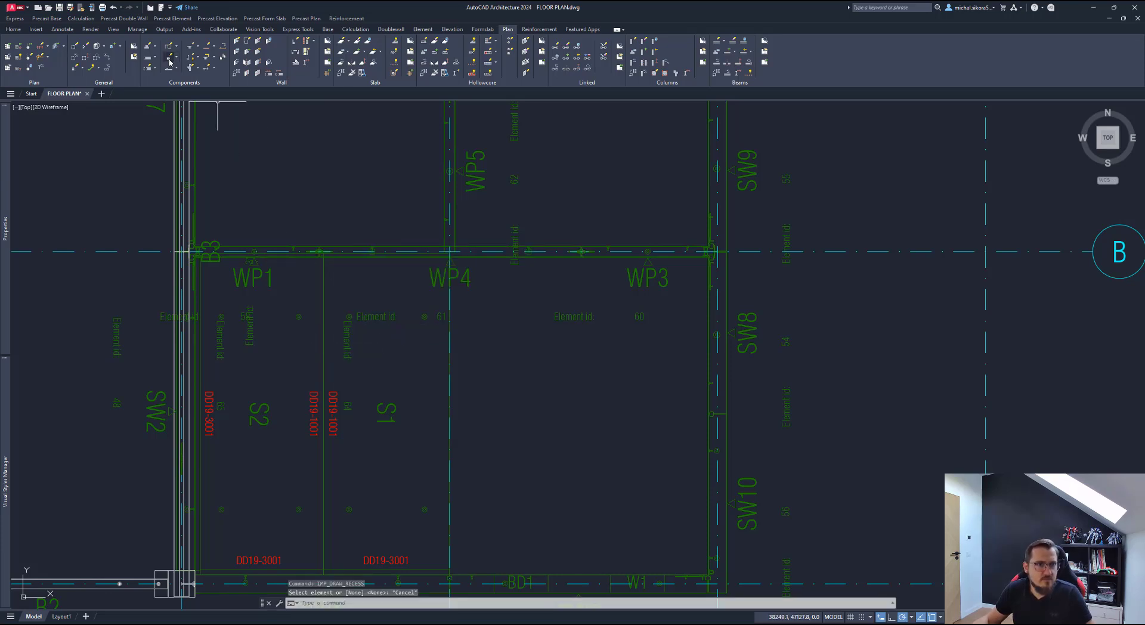
click(261, 412)
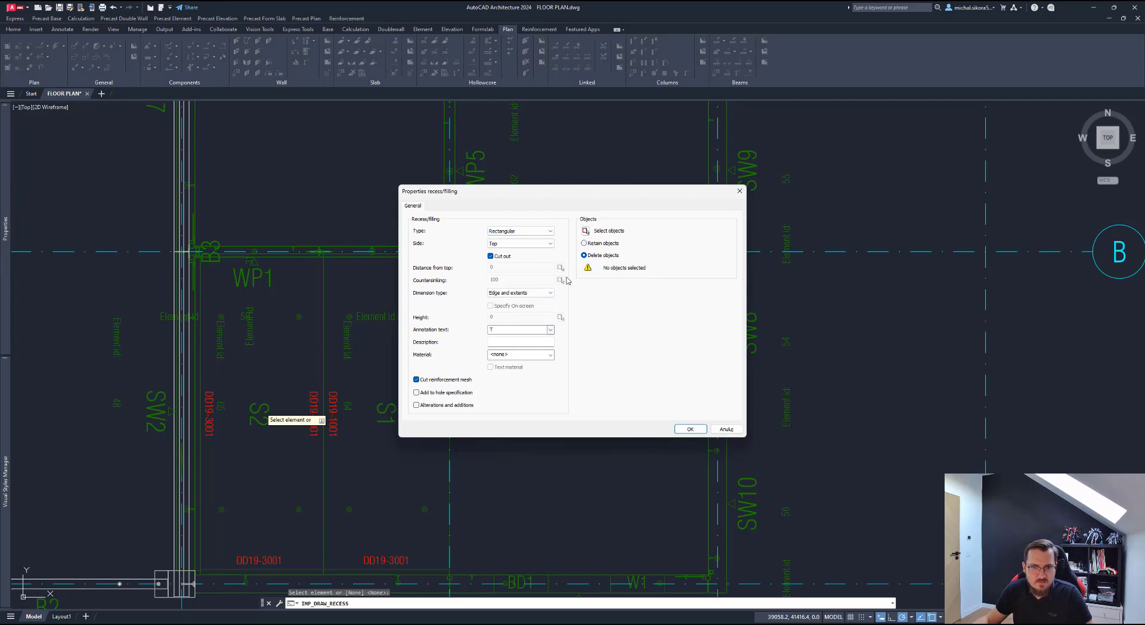
click(684, 427)
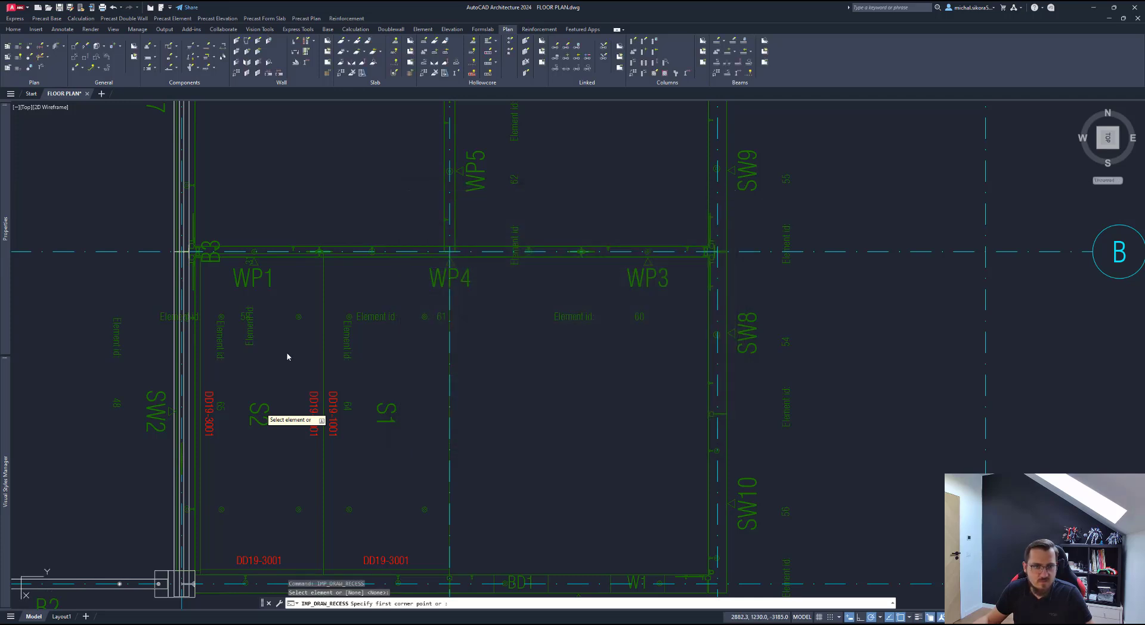
scroll(257, 362, up, 4)
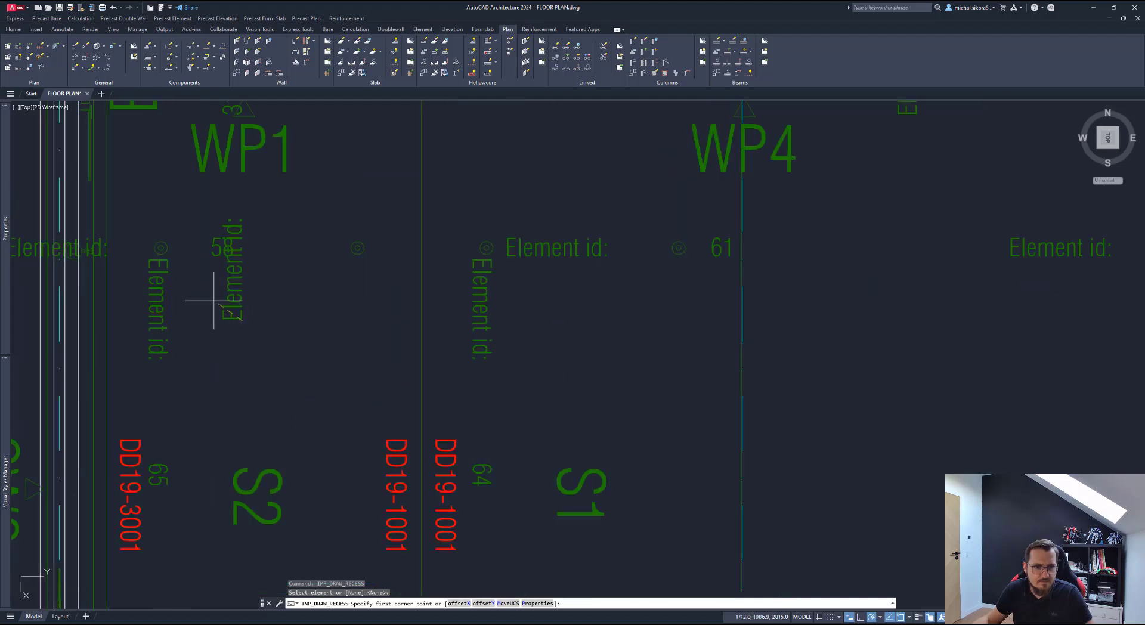
click(241, 320)
key(Return)
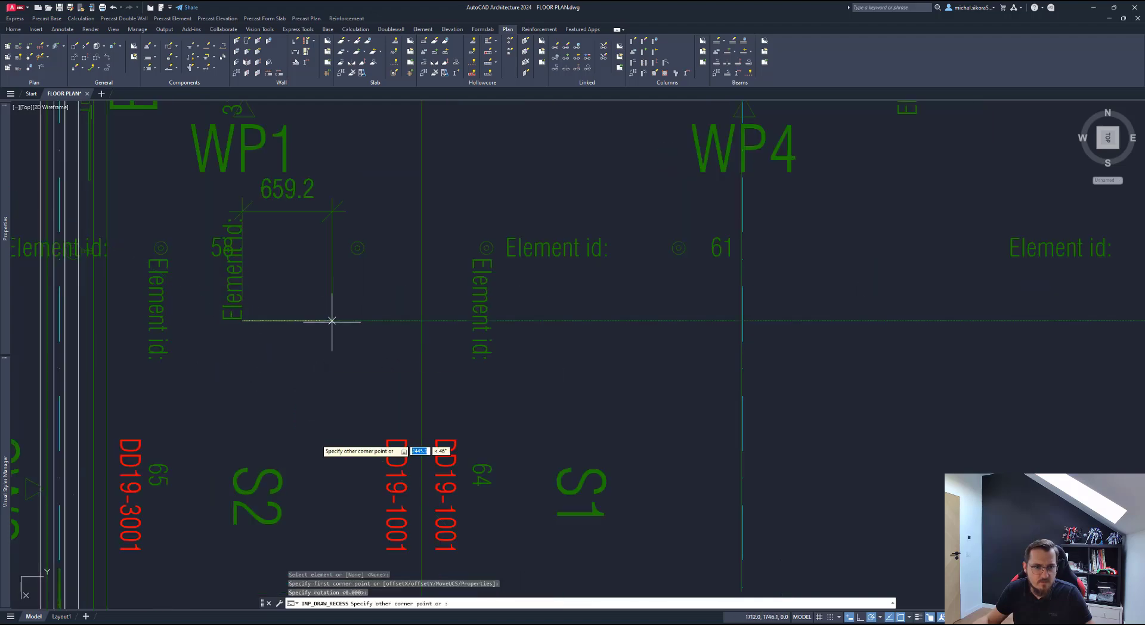
click(333, 439)
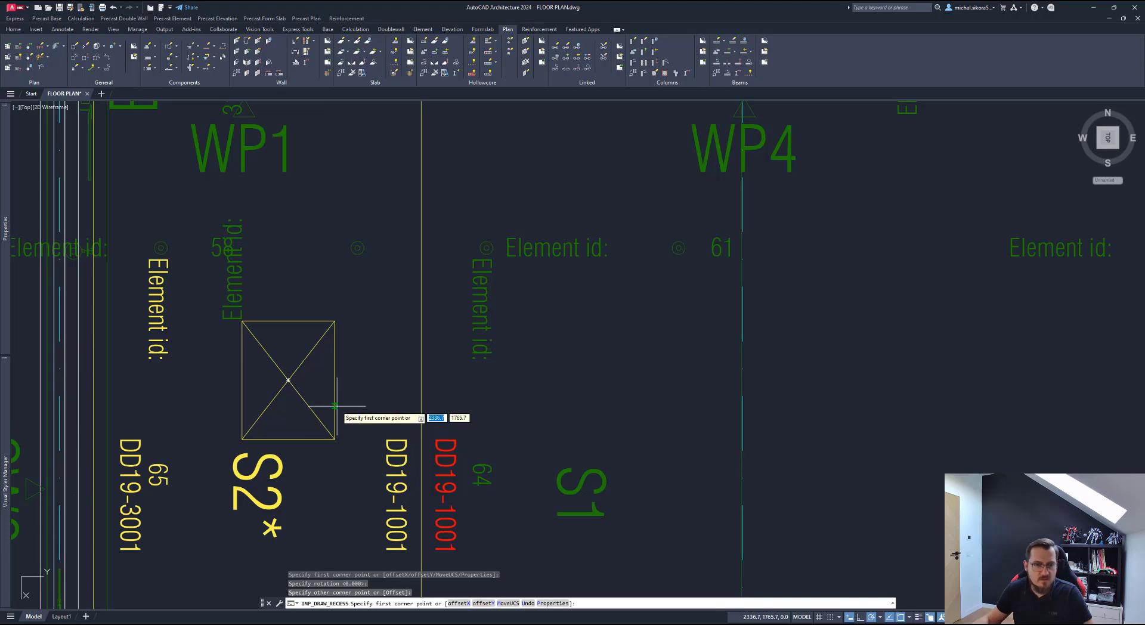
Step: Finish drawing recesses in slab S2 and update its lifting points
scroll(346, 394, down, 2)
middle_drag(327, 380, 365, 349)
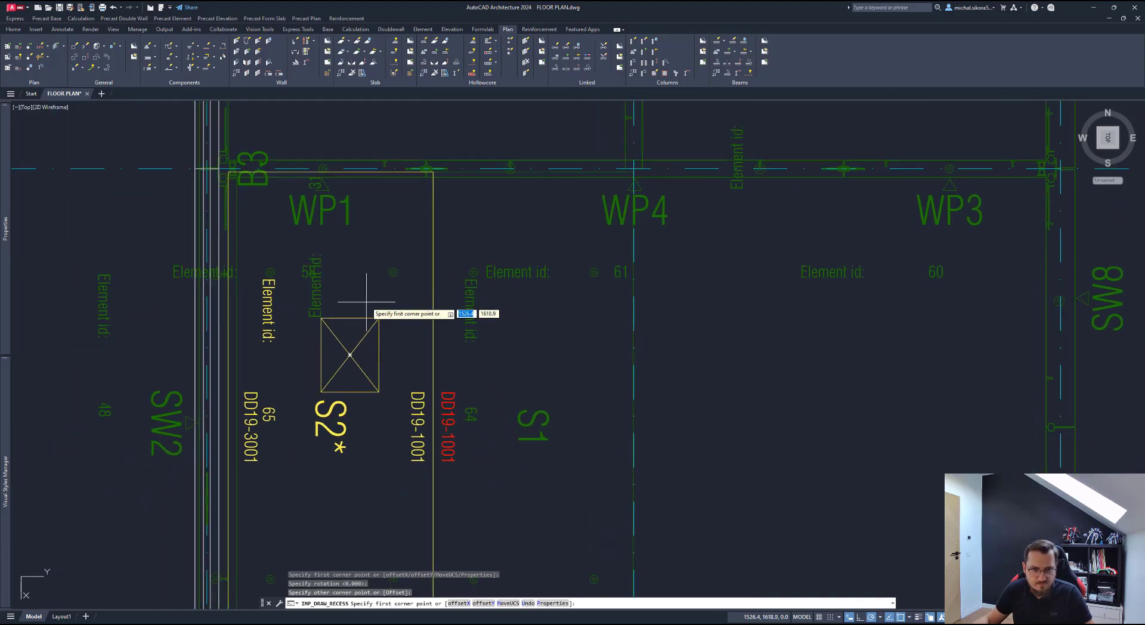
key(Return)
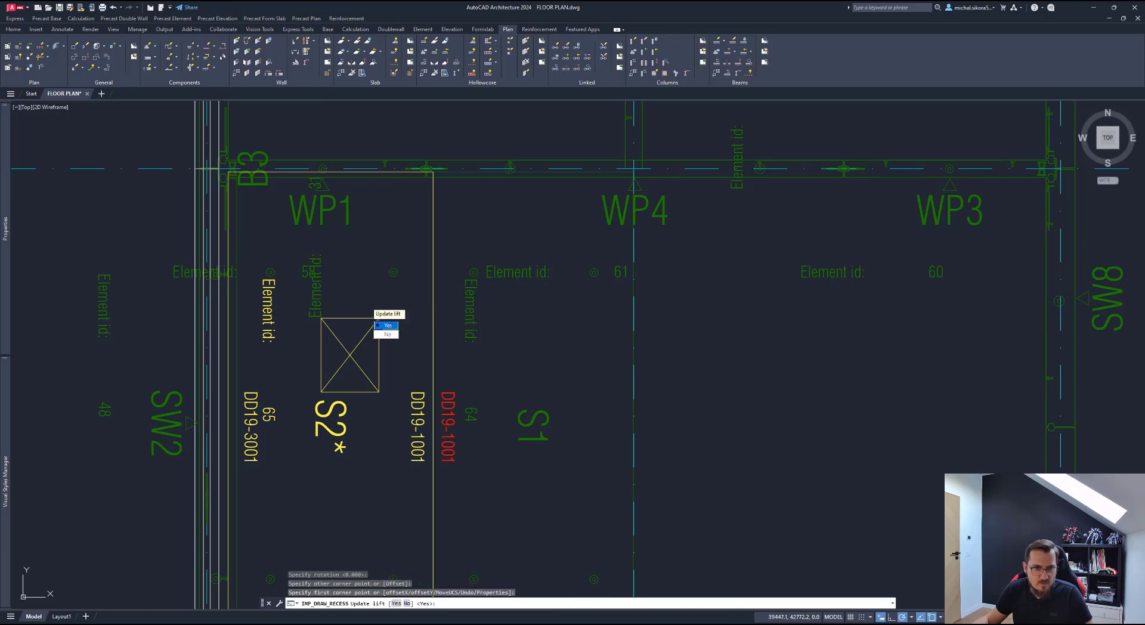
click(378, 326)
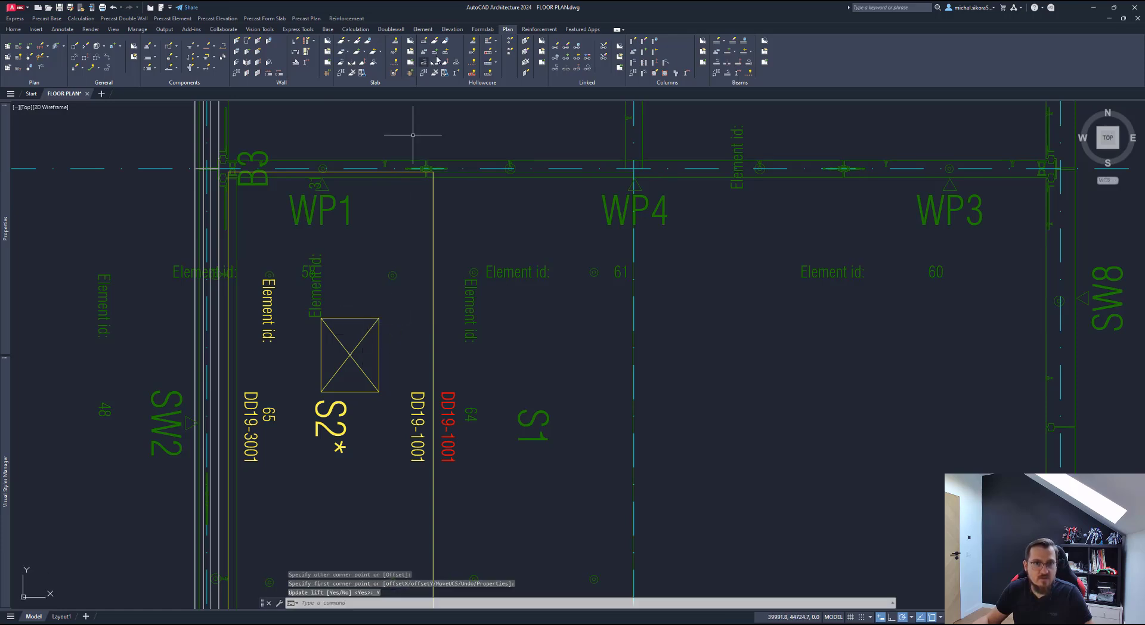
Step: Save all elements of type Slab in the plan, keeping the existing element mark S2
click(395, 40)
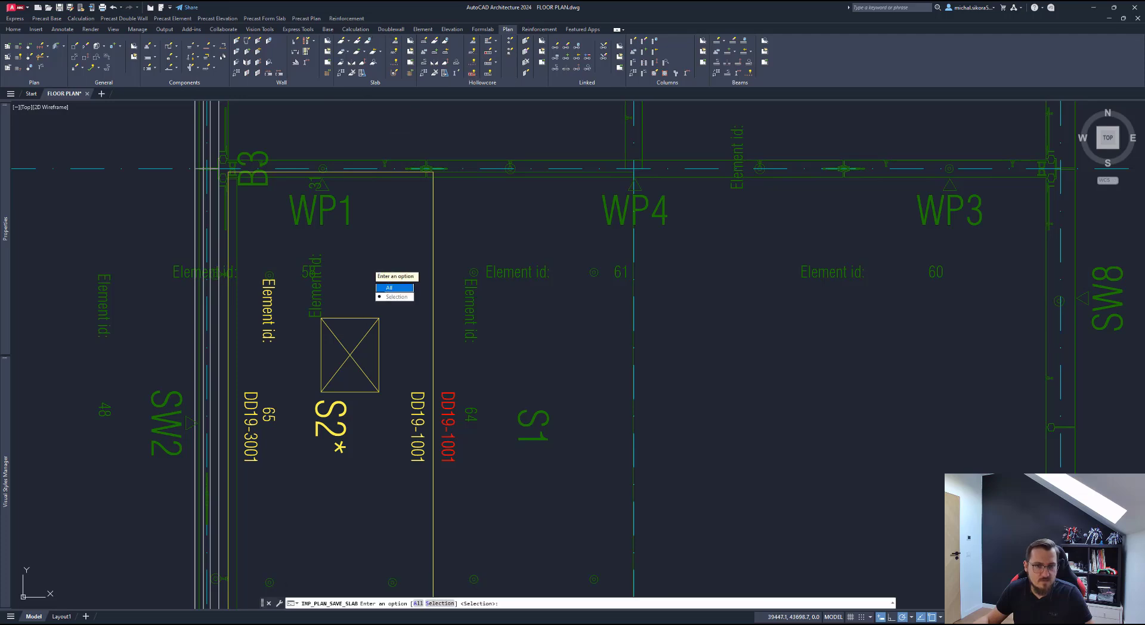
key(Return)
key(Down)
key(Return)
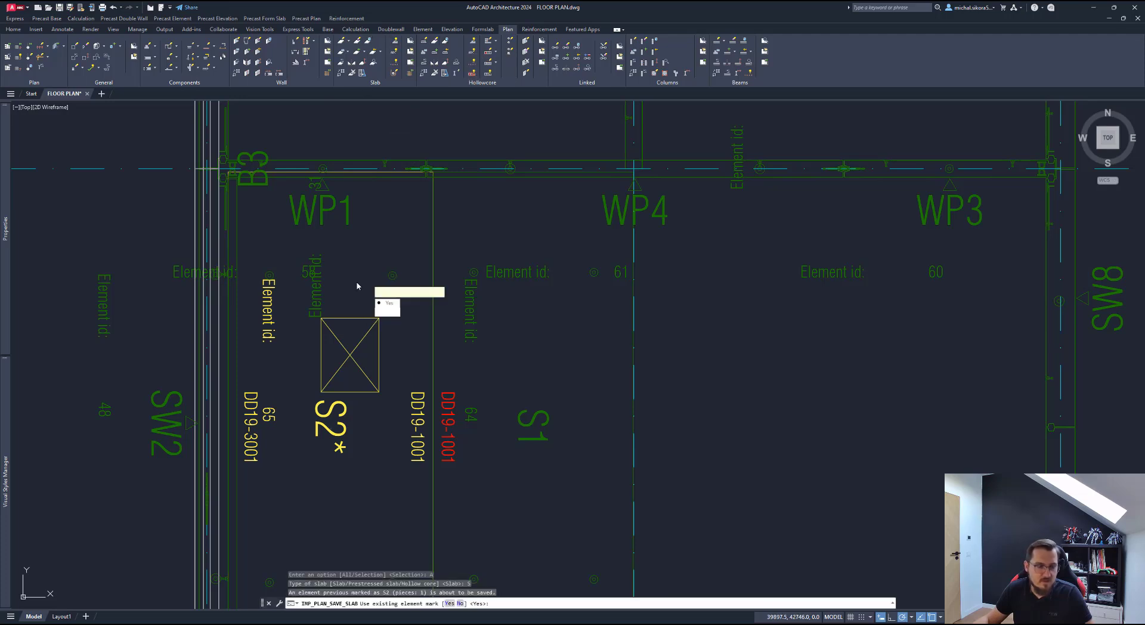
click(389, 304)
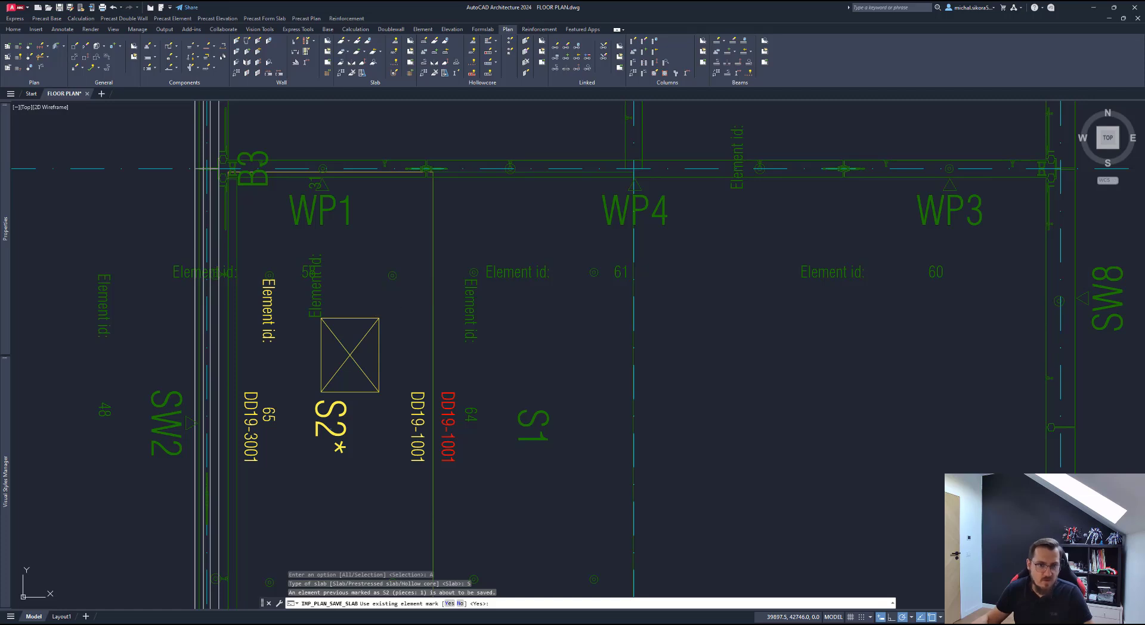
text(Y)
key(Return)
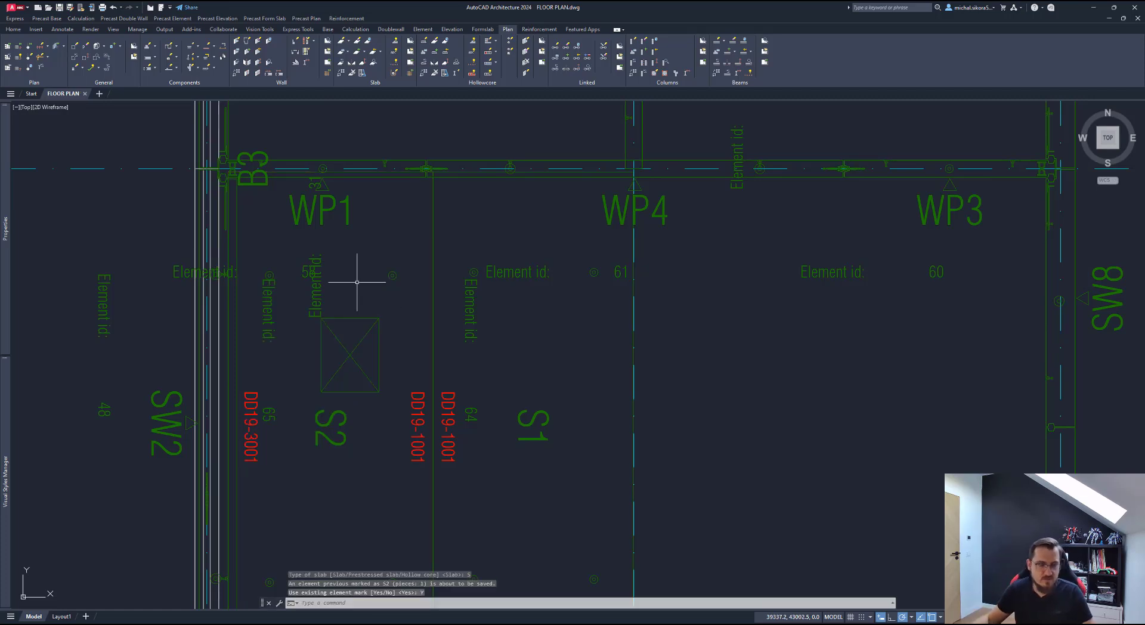
Step: Generate the slab shop drawing for S2
middle_drag(319, 325, 361, 309)
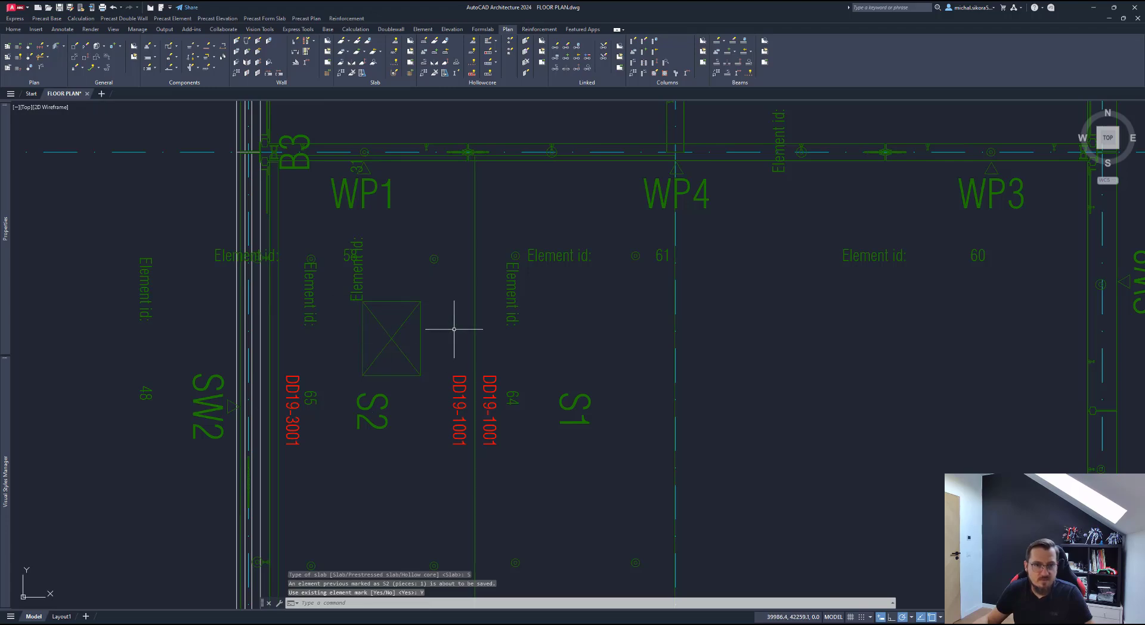
scroll(441, 322, down, 2)
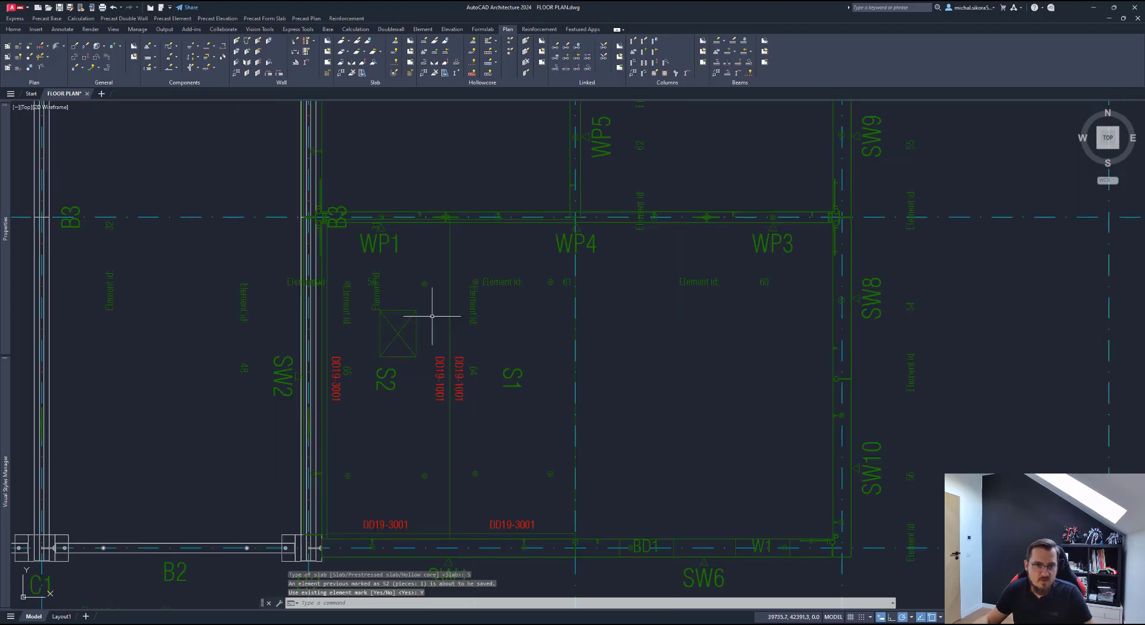
click(411, 63)
click(409, 323)
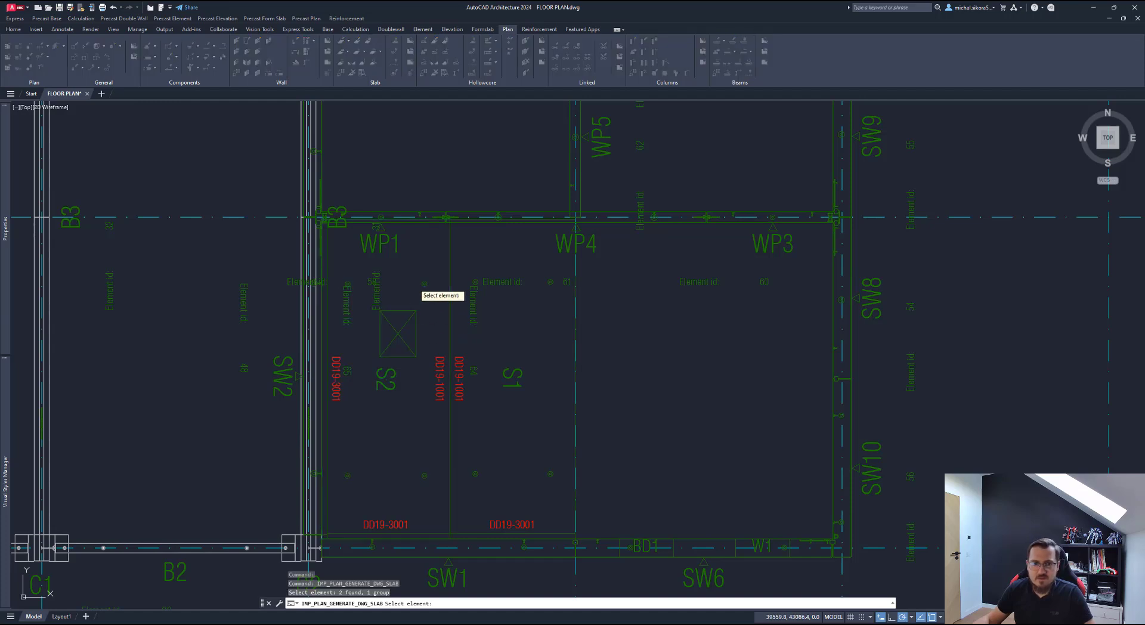
key(Return)
click(686, 423)
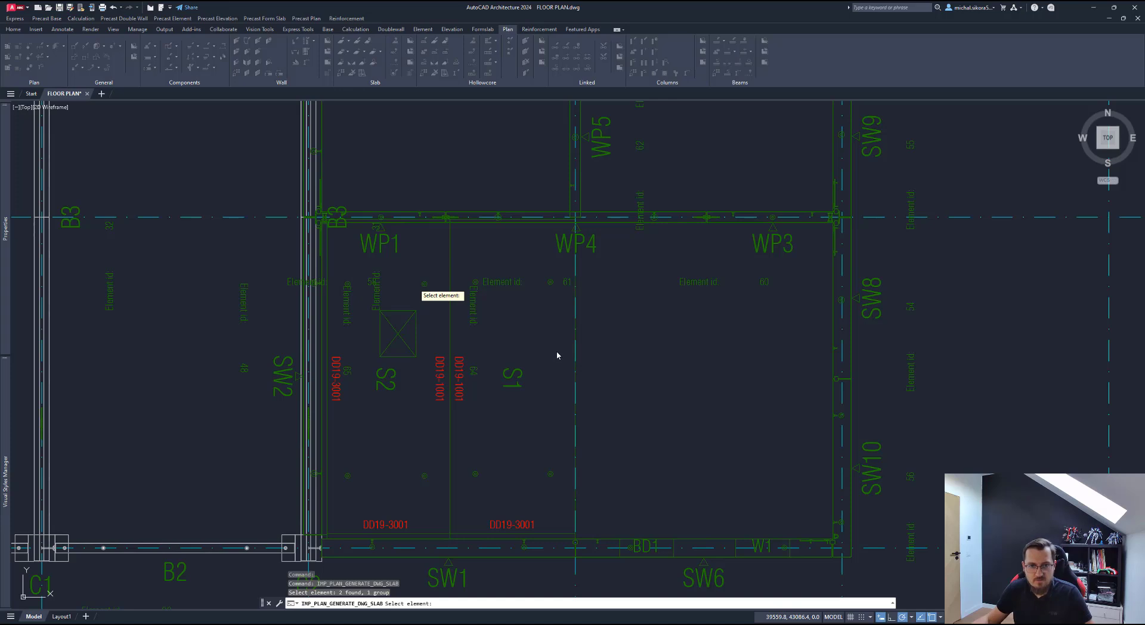
key(Return)
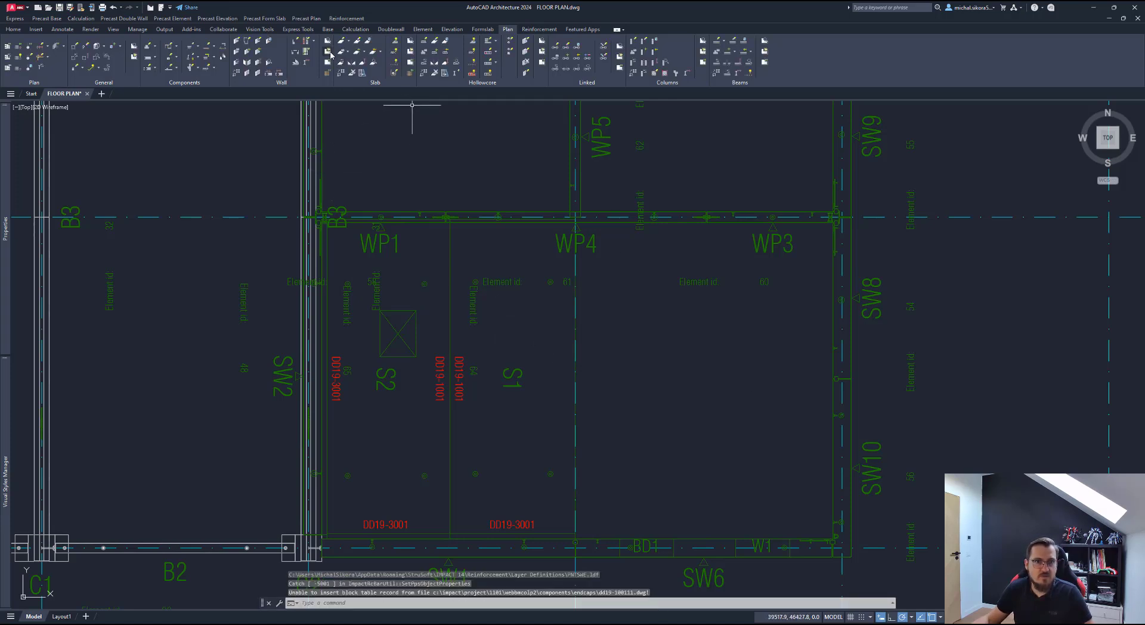
Step: Open the wall shop drawings of all elements in the building part between axes 6 and 8 with one crossing selection
click(328, 52)
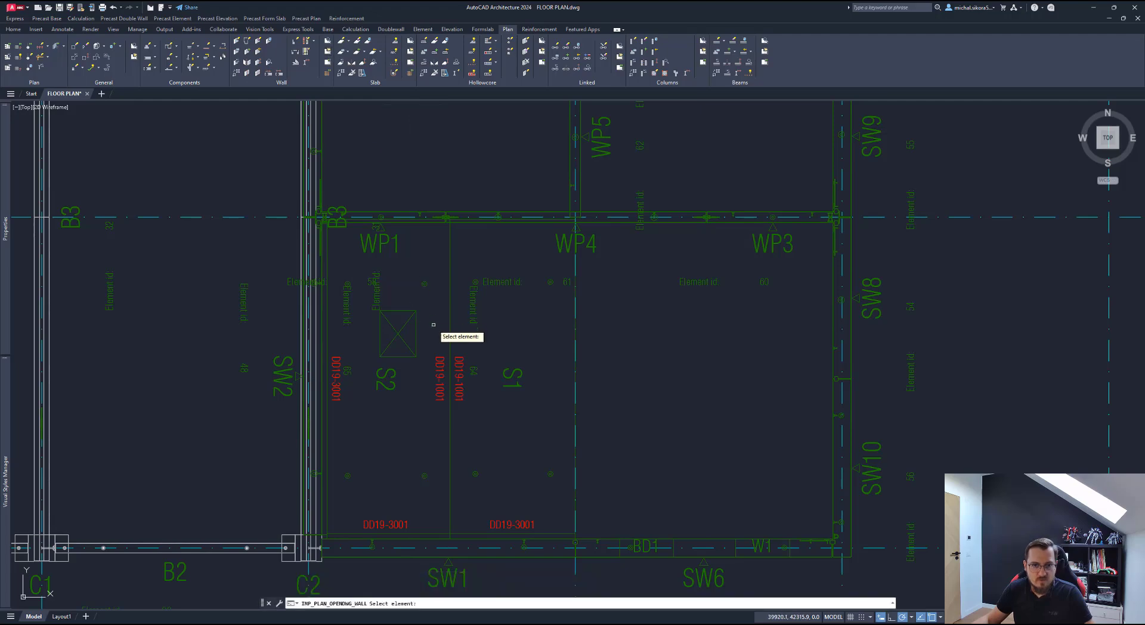
scroll(469, 422, down, 4)
click(637, 198)
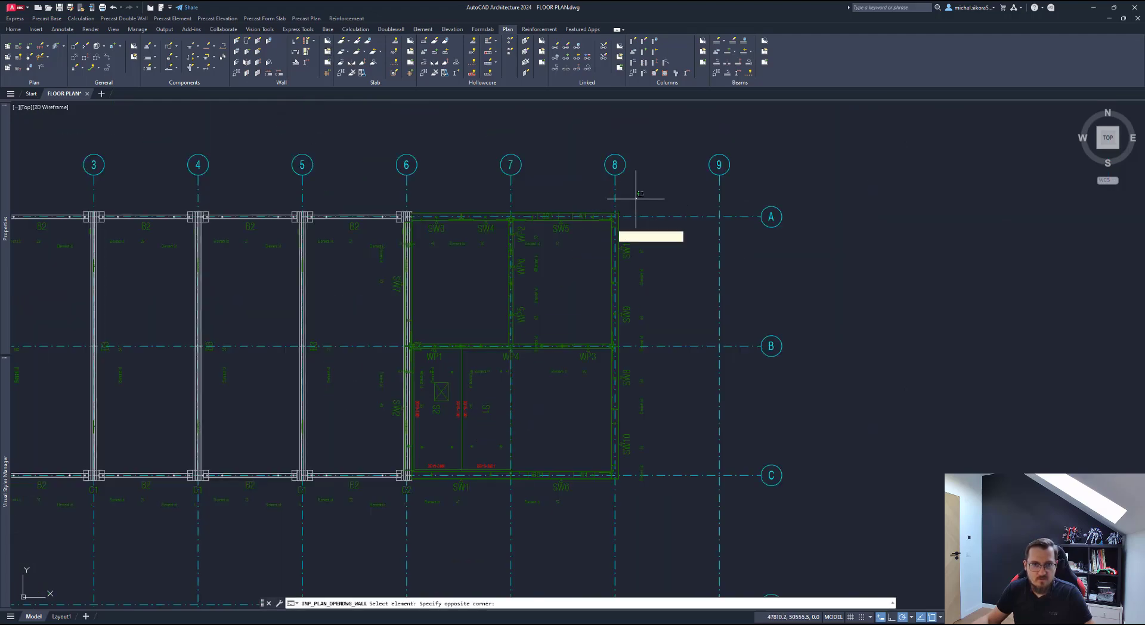
click(433, 508)
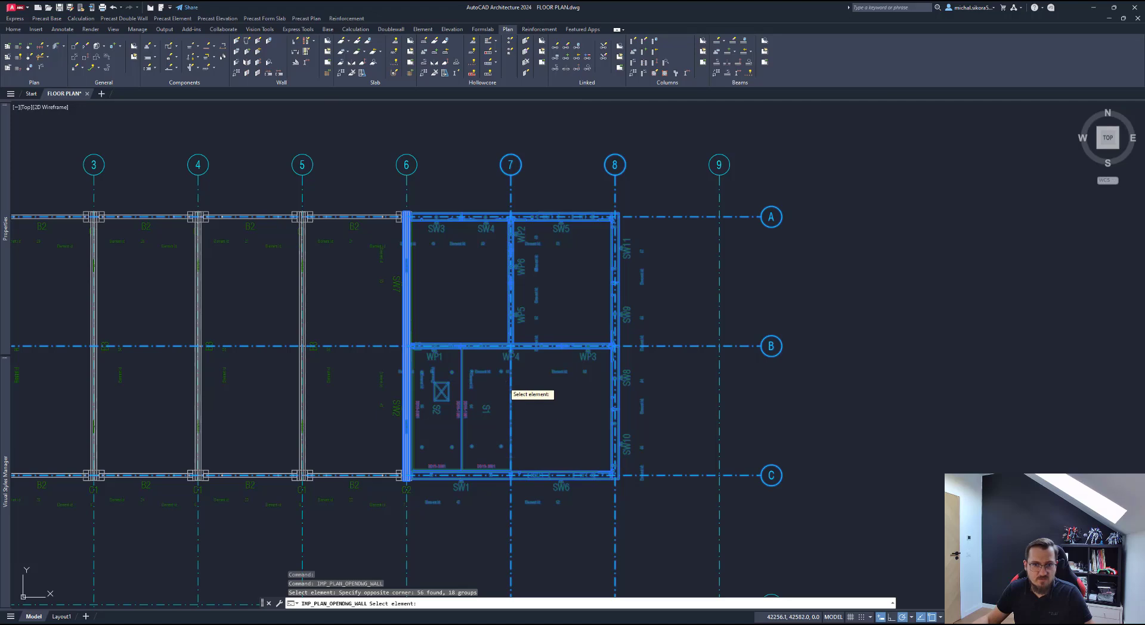
key(Return)
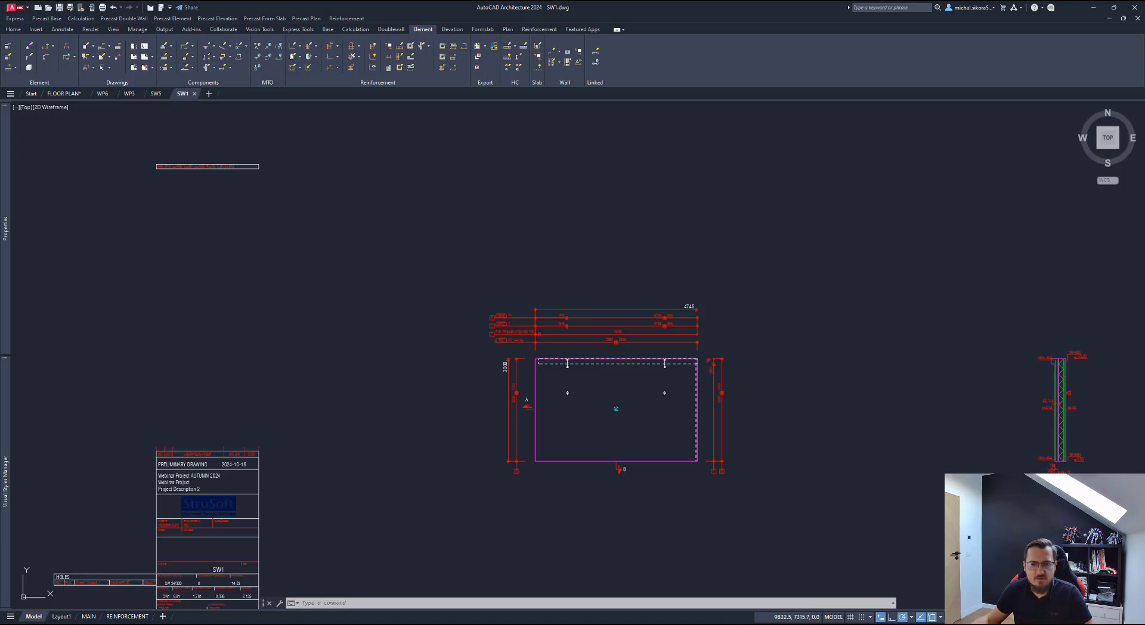
Step: Return to the floor plan and open the shop drawing of slab S2
click(64, 94)
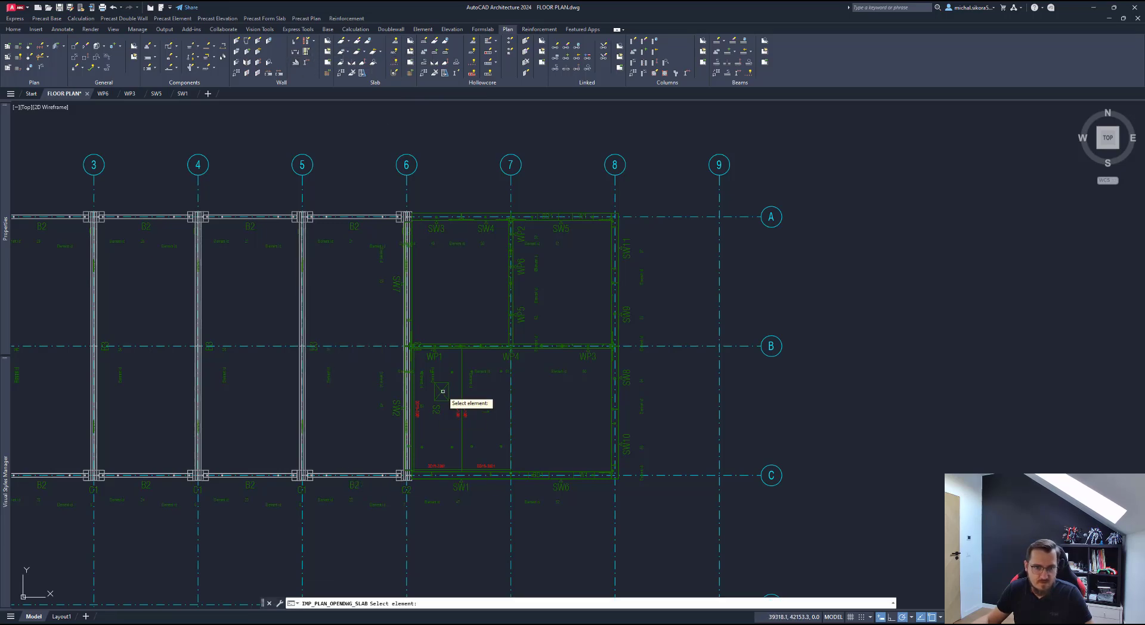
click(471, 376)
key(Return)
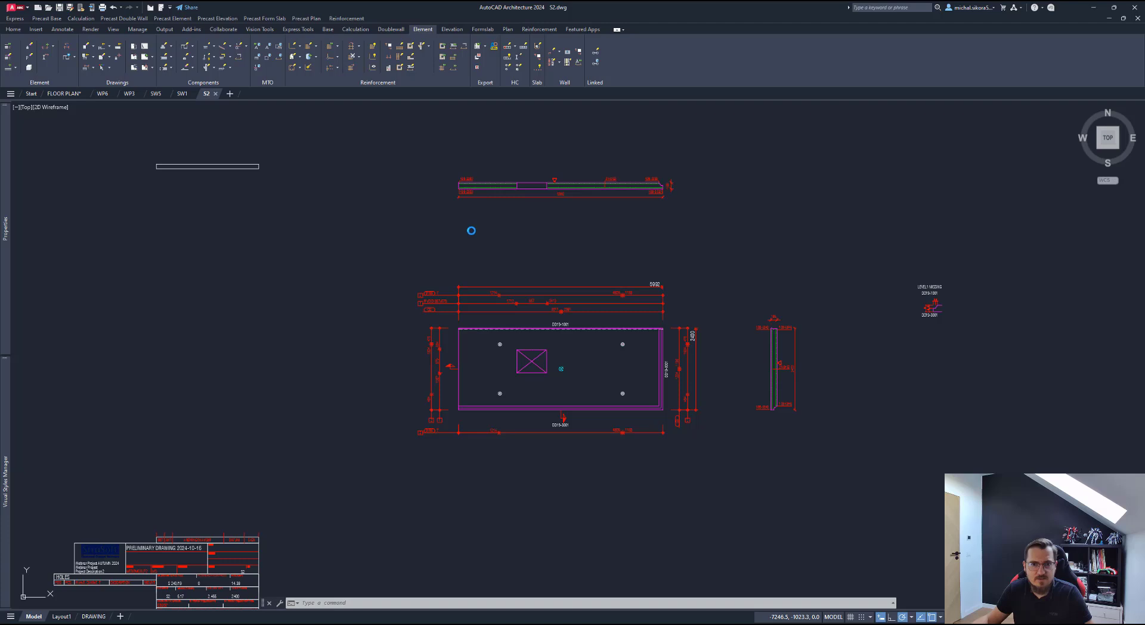
Step: Examine slab S2's reinforcement view in model space and its dimensions, recess, sections and reinforcement list on the DRAWING layout
scroll(456, 357, down, 4)
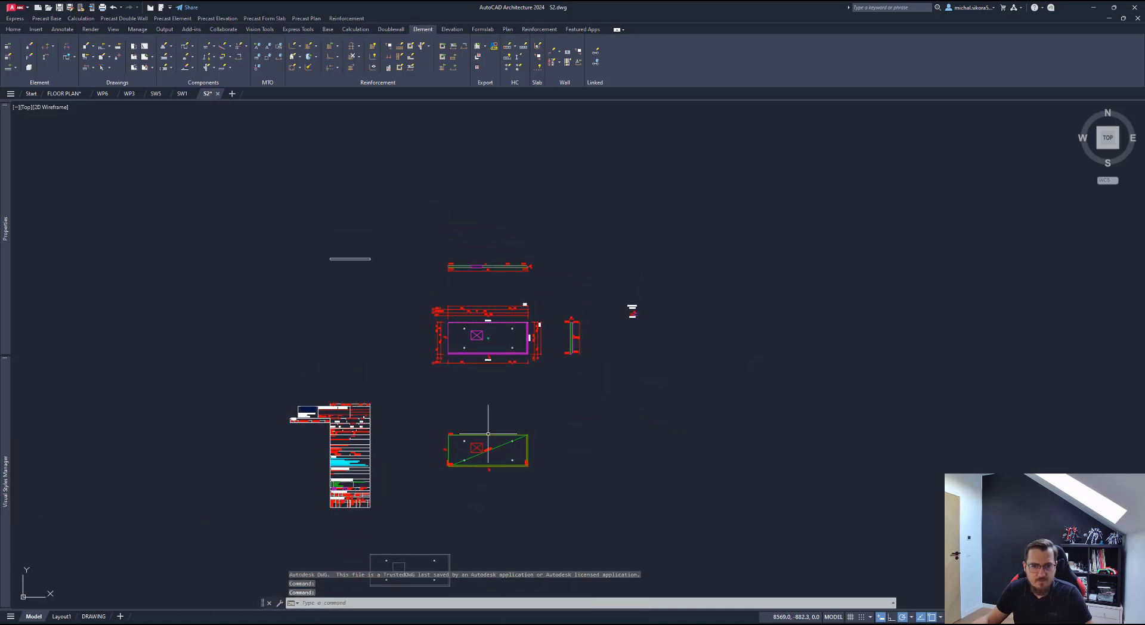
scroll(488, 434, up, 8)
scroll(511, 420, down, 2)
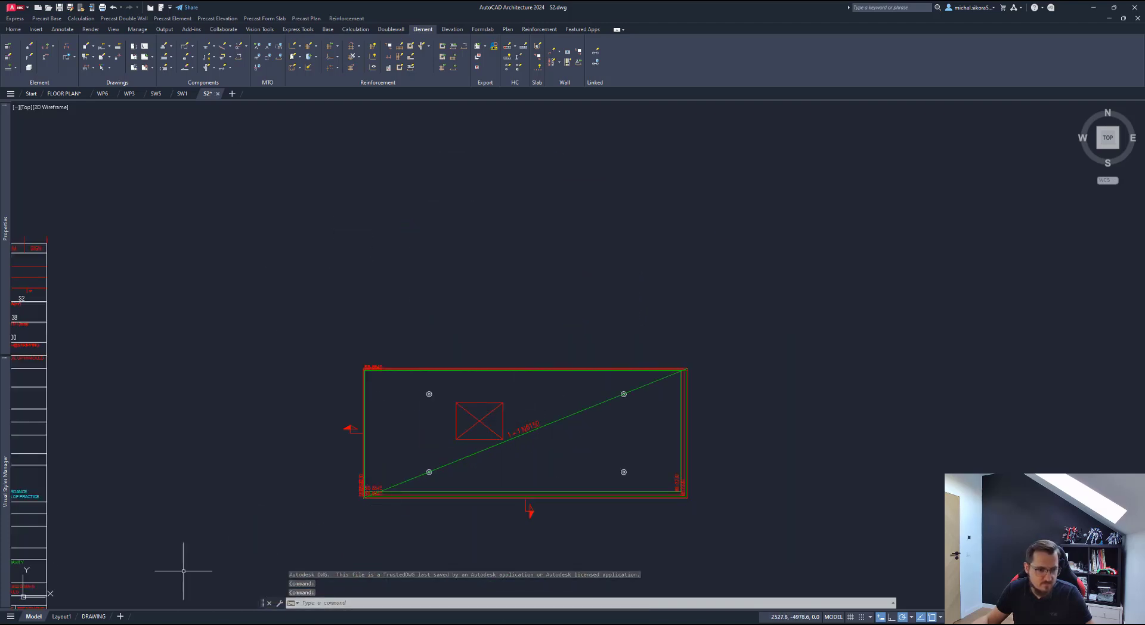
click(94, 616)
scroll(501, 408, down, 2)
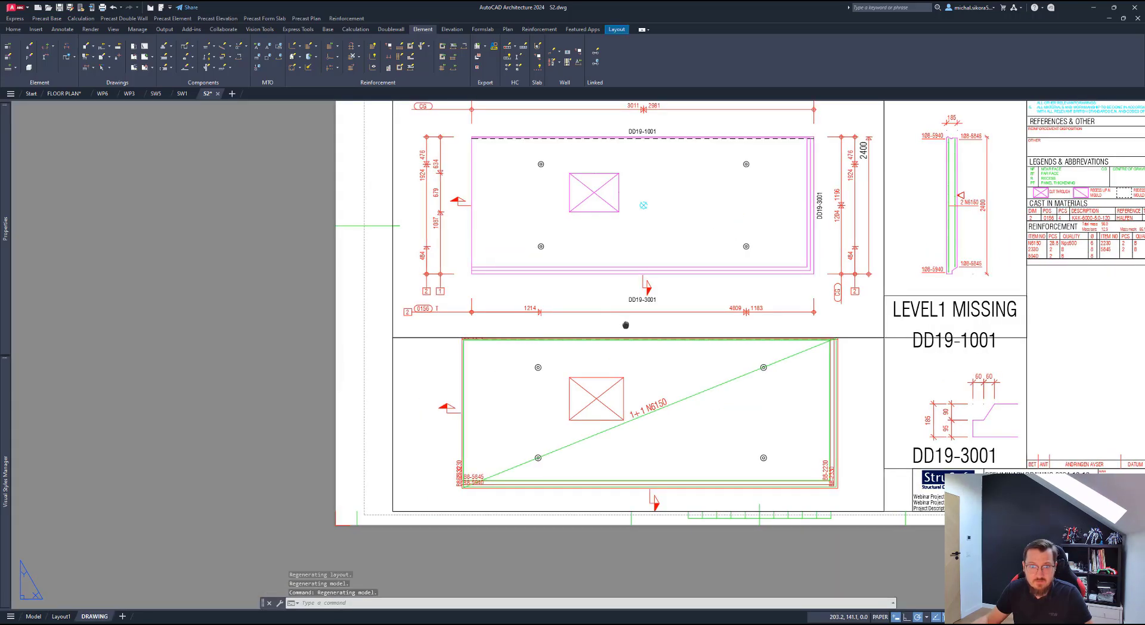
middle_drag(809, 194, 720, 253)
middle_drag(606, 266, 589, 332)
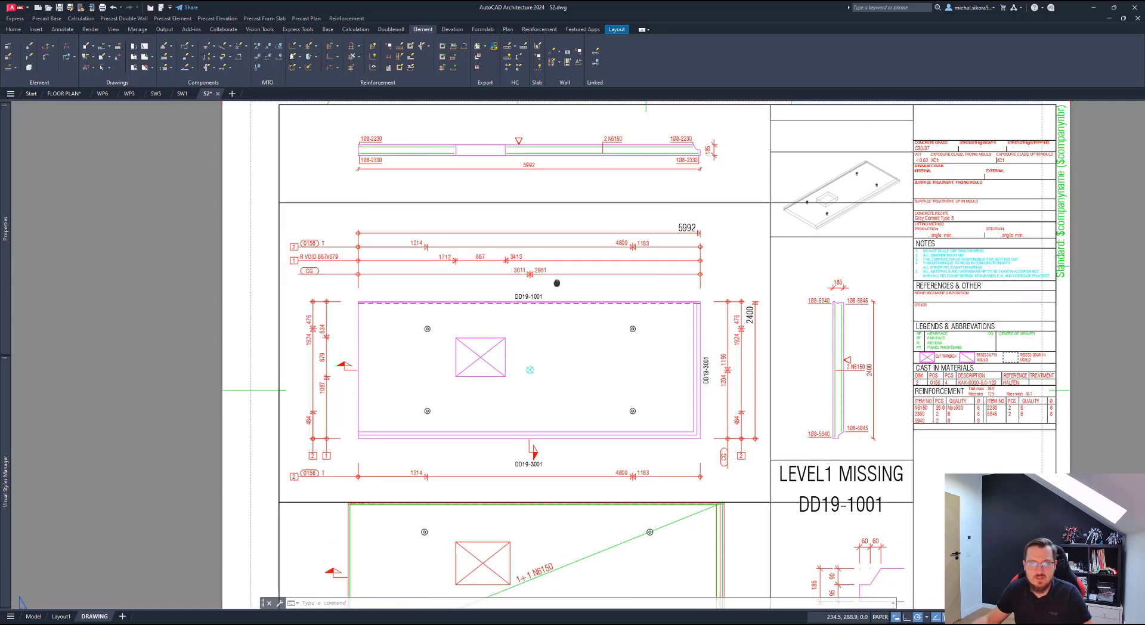
middle_drag(586, 258, 546, 180)
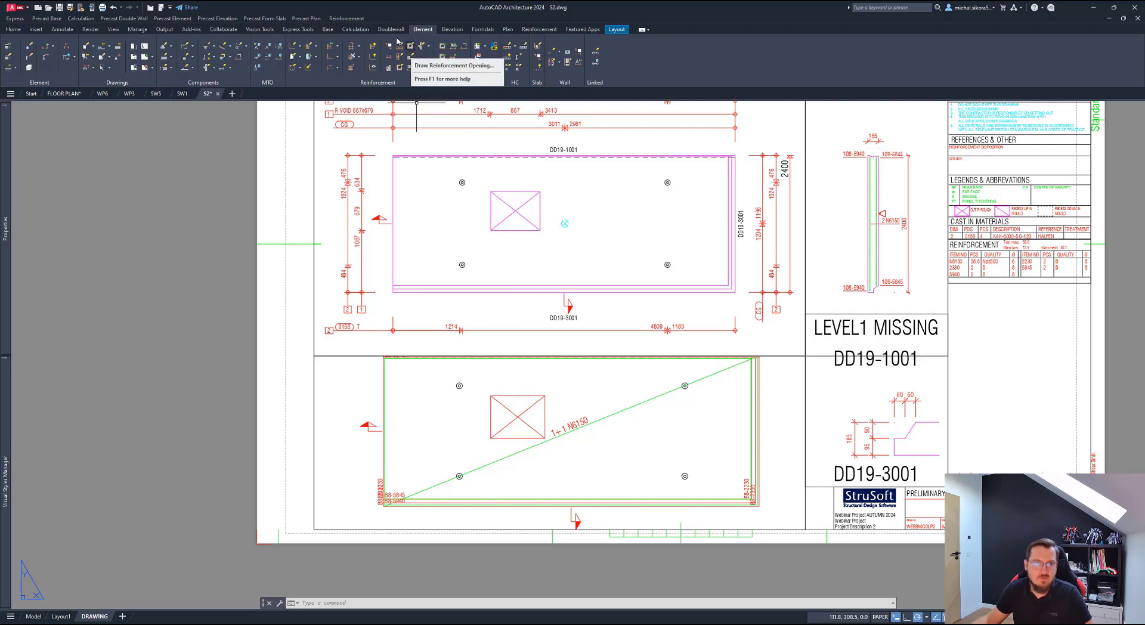
Step: Return to S2's model space and look over the reinforcement view around the recess
click(33, 617)
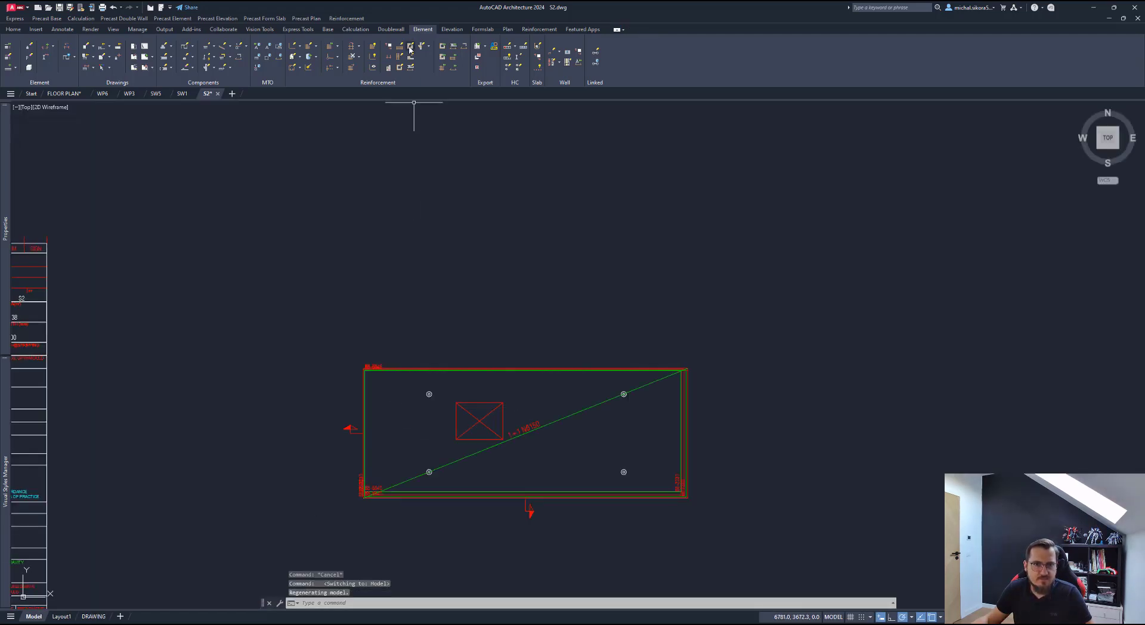
key(Return)
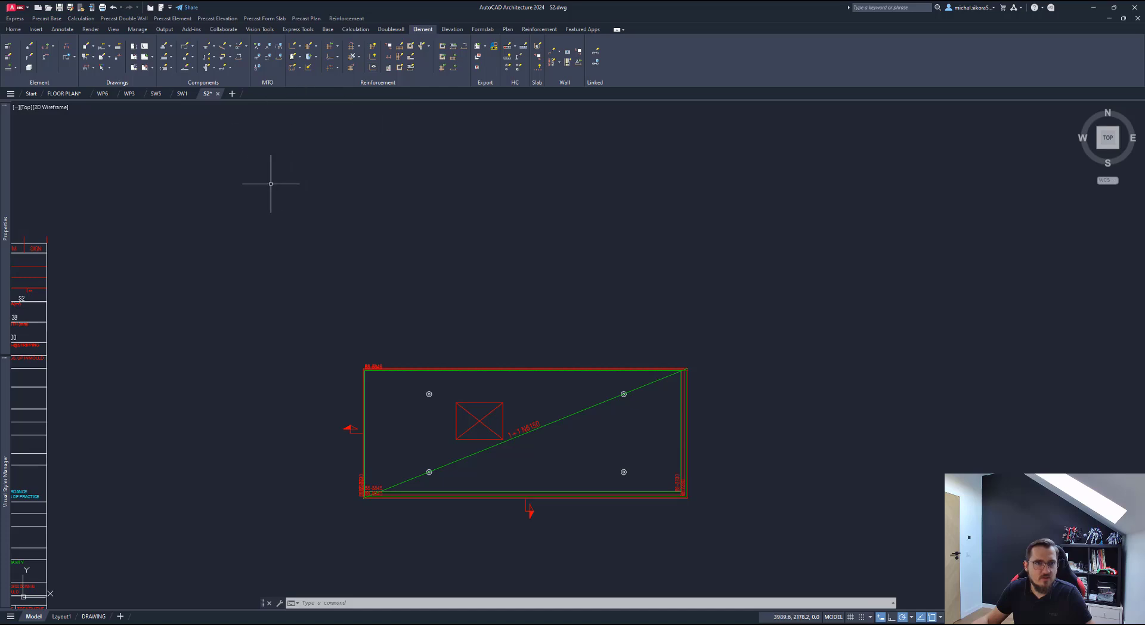
middle_drag(271, 184, 307, 193)
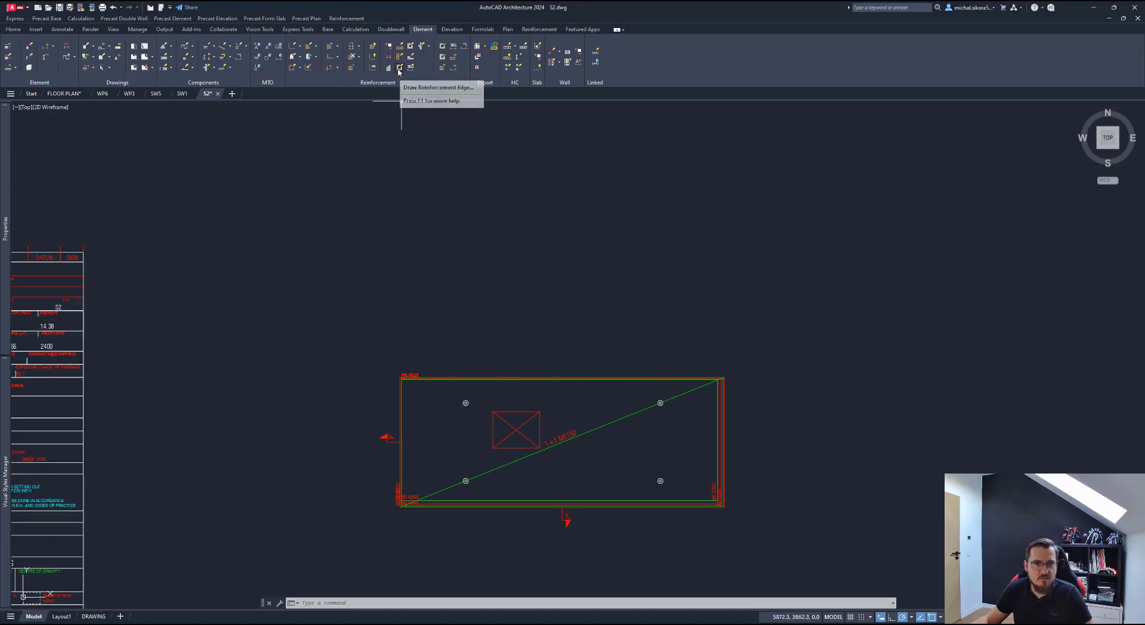
middle_drag(441, 217, 396, 205)
middle_drag(442, 362, 424, 295)
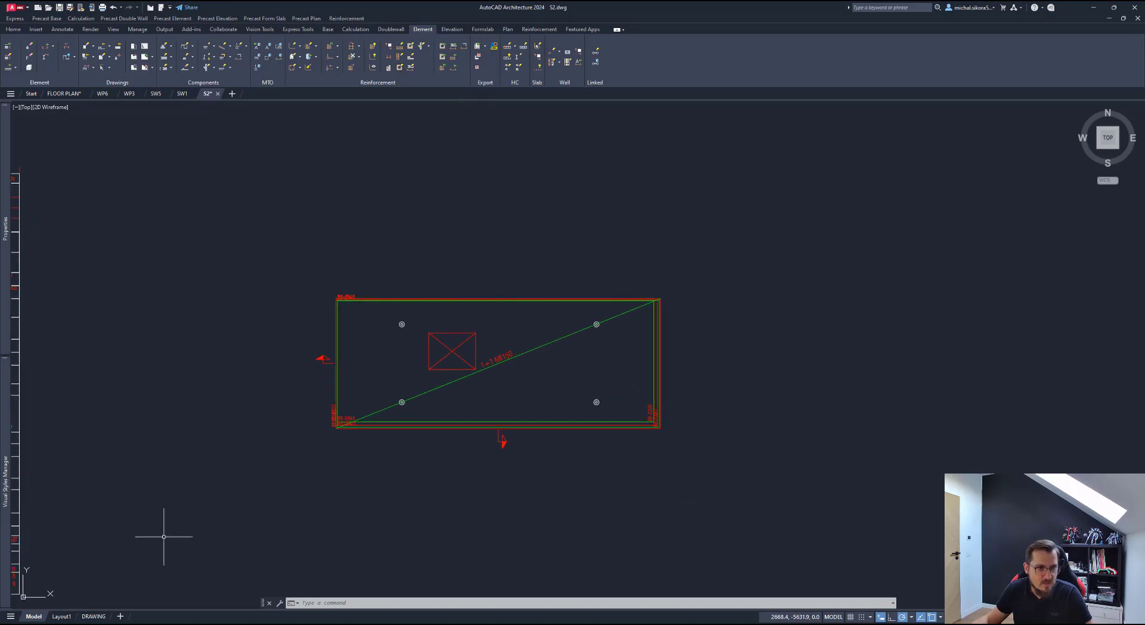
Step: Switch to the SW5 wall drawing and look over its reinforcement inner panel view in model space
click(180, 94)
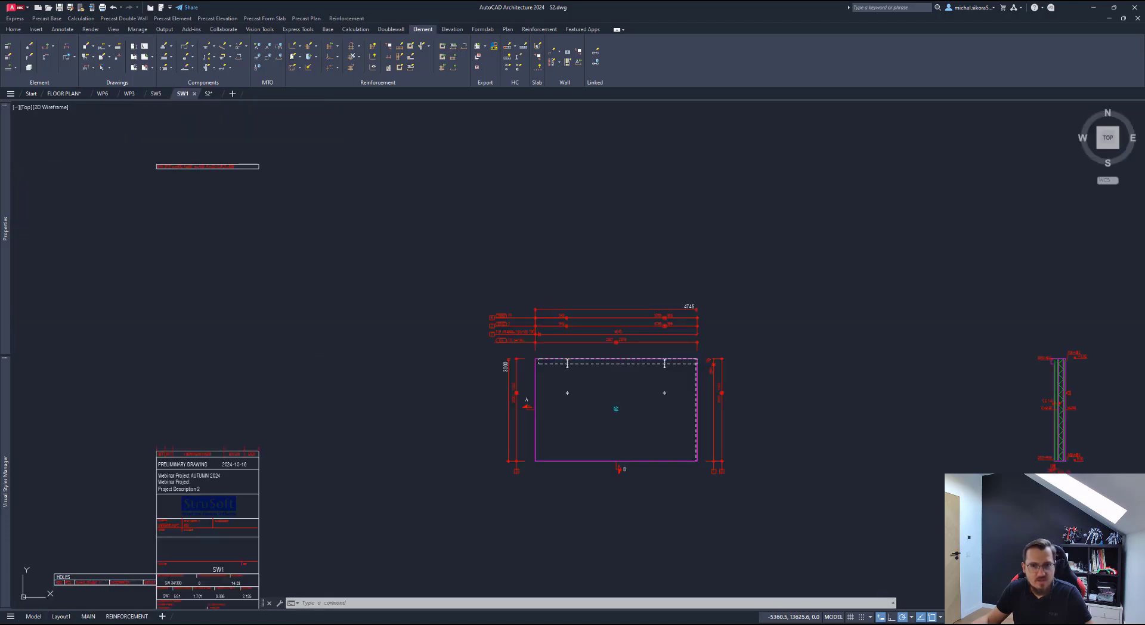
click(156, 94)
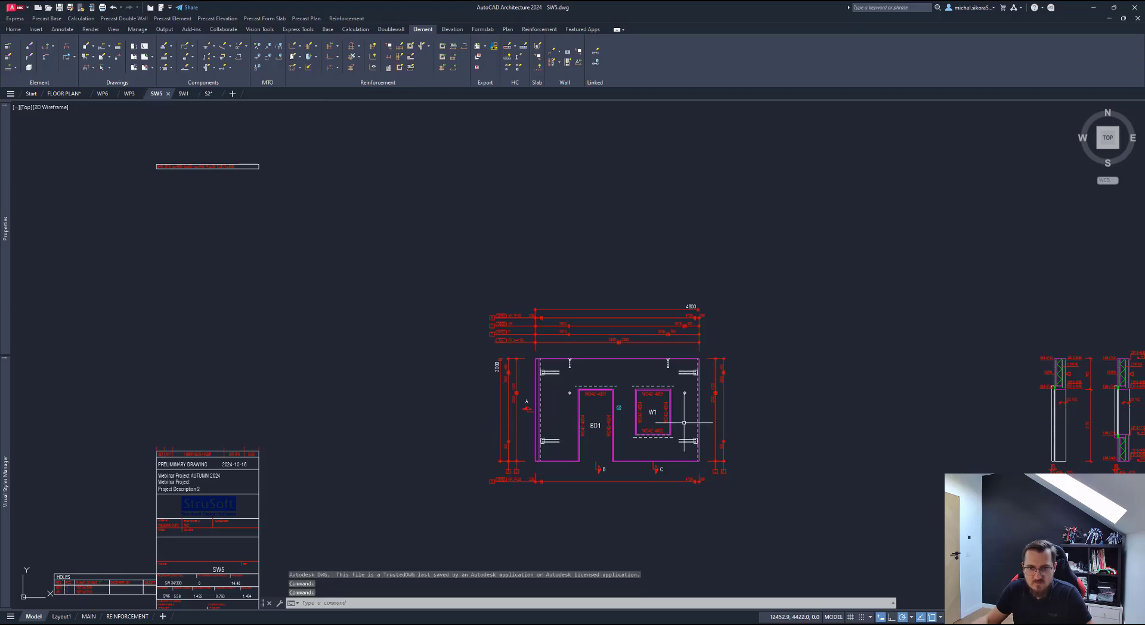
scroll(696, 405, down, 3)
middle_drag(672, 485, 628, 298)
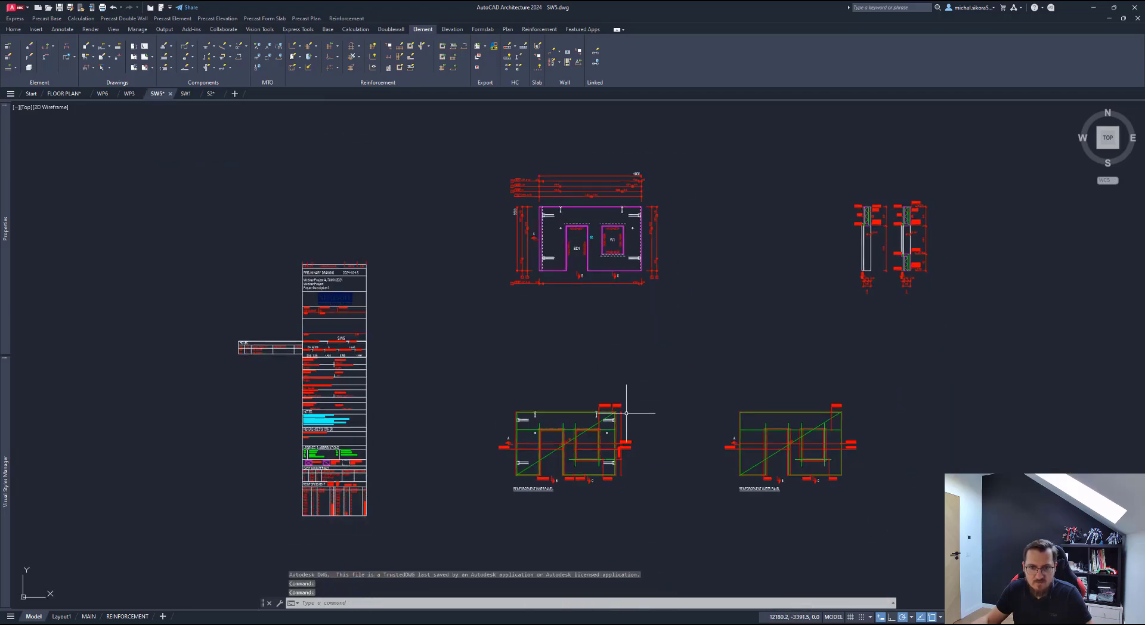
scroll(626, 413, up, 4)
scroll(596, 435, up, 2)
middle_drag(453, 350, 482, 332)
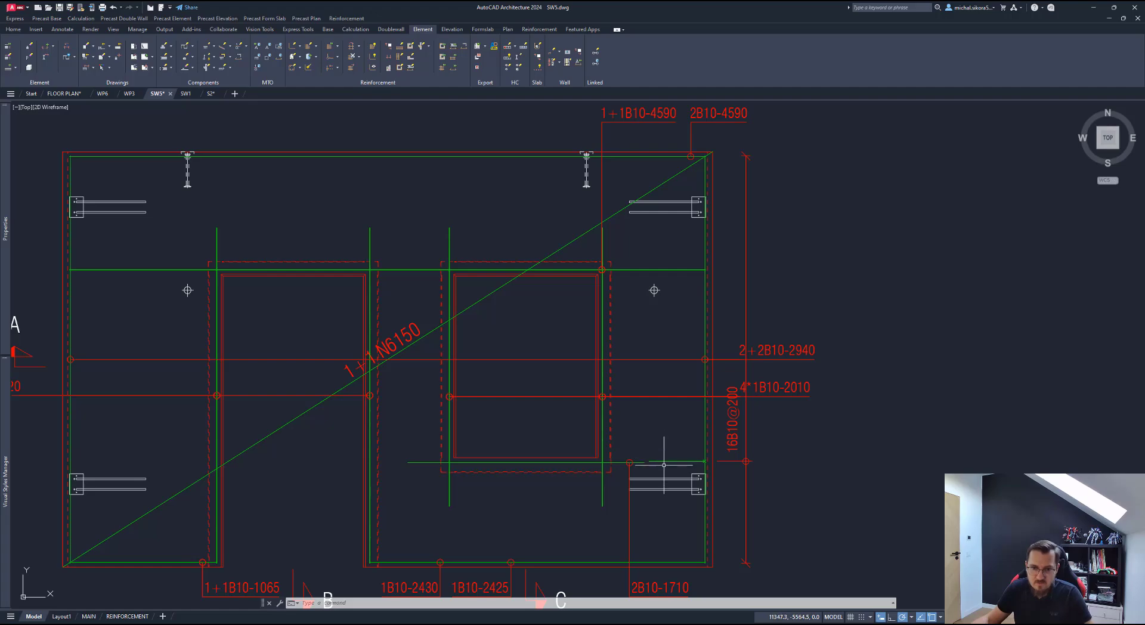
Step: Examine how the 16B10@200 edge bars beside the window are shown and labelled in the SW5 inner panel view
click(660, 460)
scroll(647, 407, down, 5)
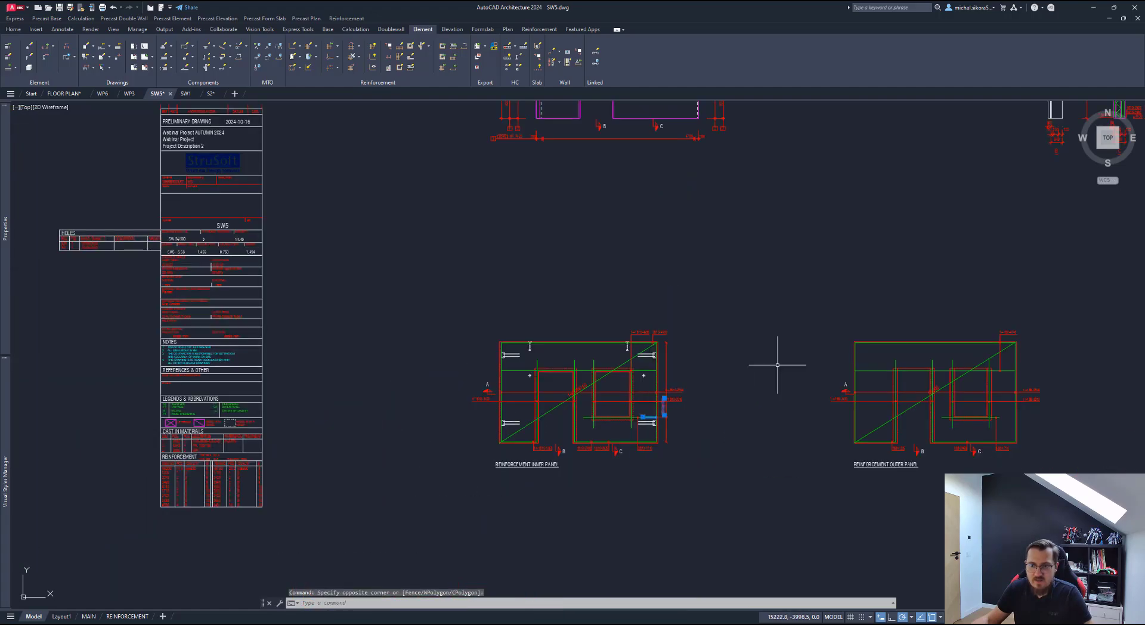
middle_drag(896, 321, 715, 445)
mouse_move(471, 458)
middle_down()
mouse_move(511, 400)
mouse_move(578, 393)
mouse_move(588, 448)
mouse_move(634, 405)
middle_up()
scroll(621, 510, up, 4)
scroll(607, 498, up, 2)
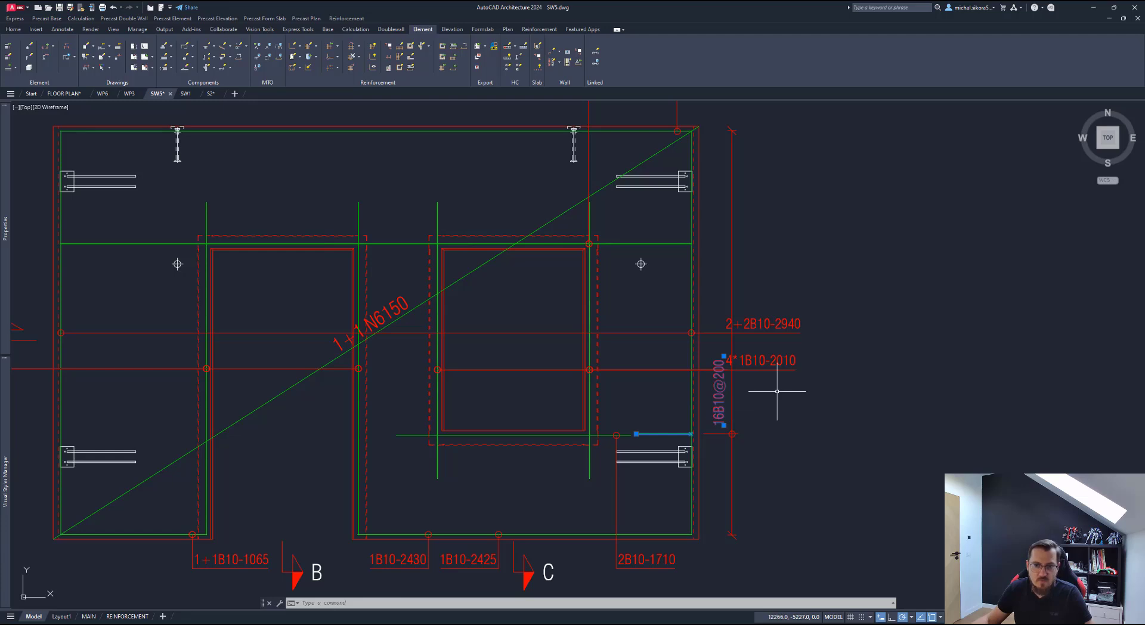
click(737, 412)
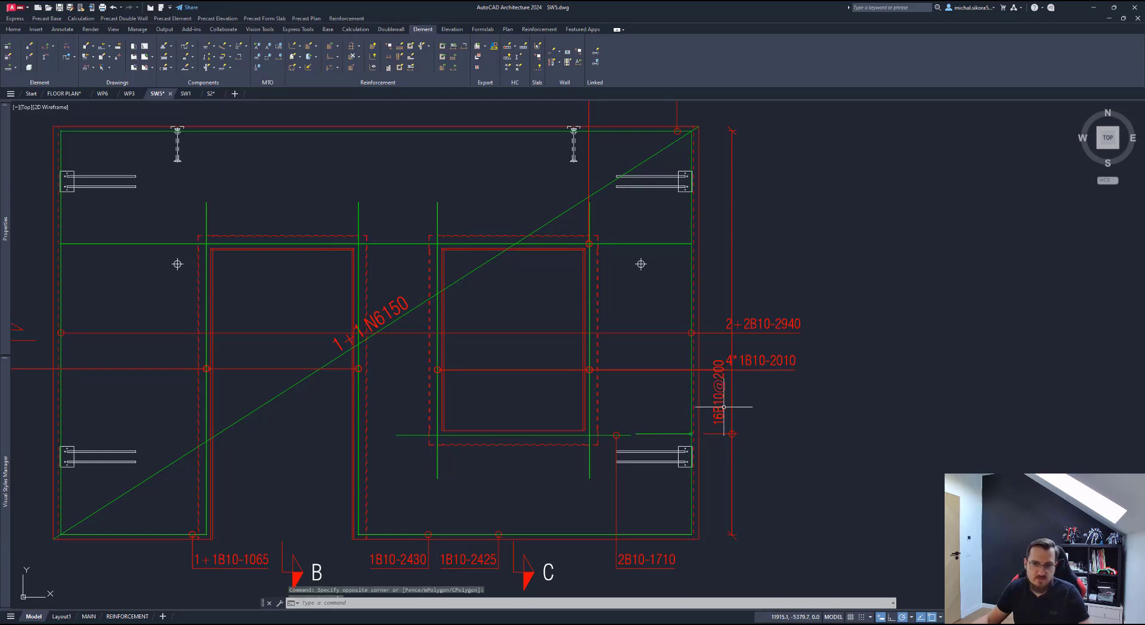
key(Escape)
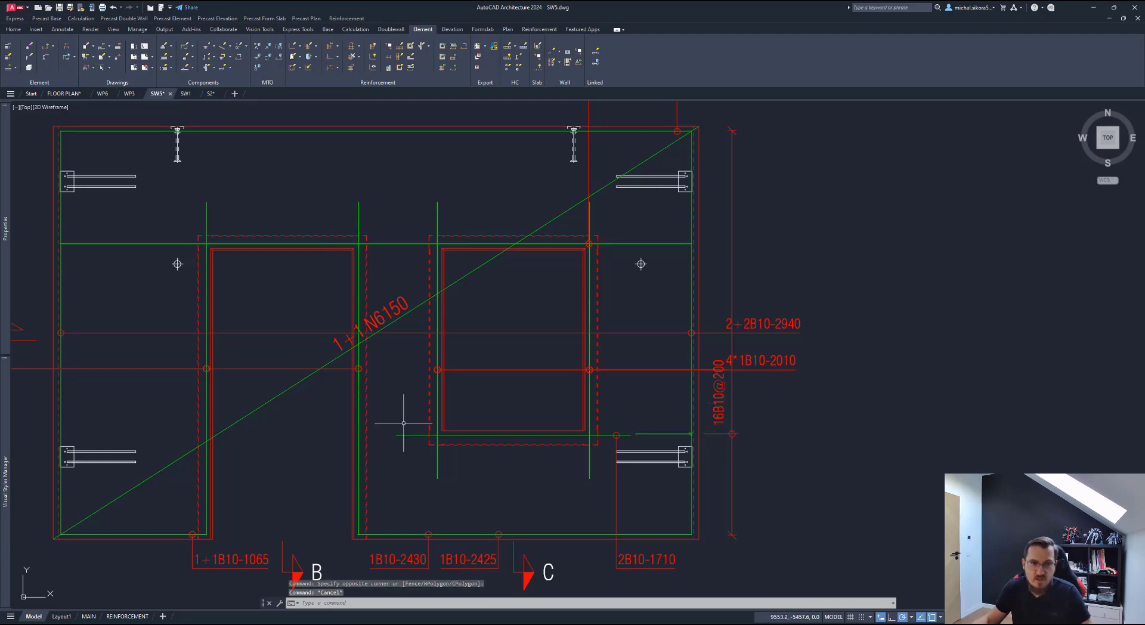
scroll(706, 390, up, 2)
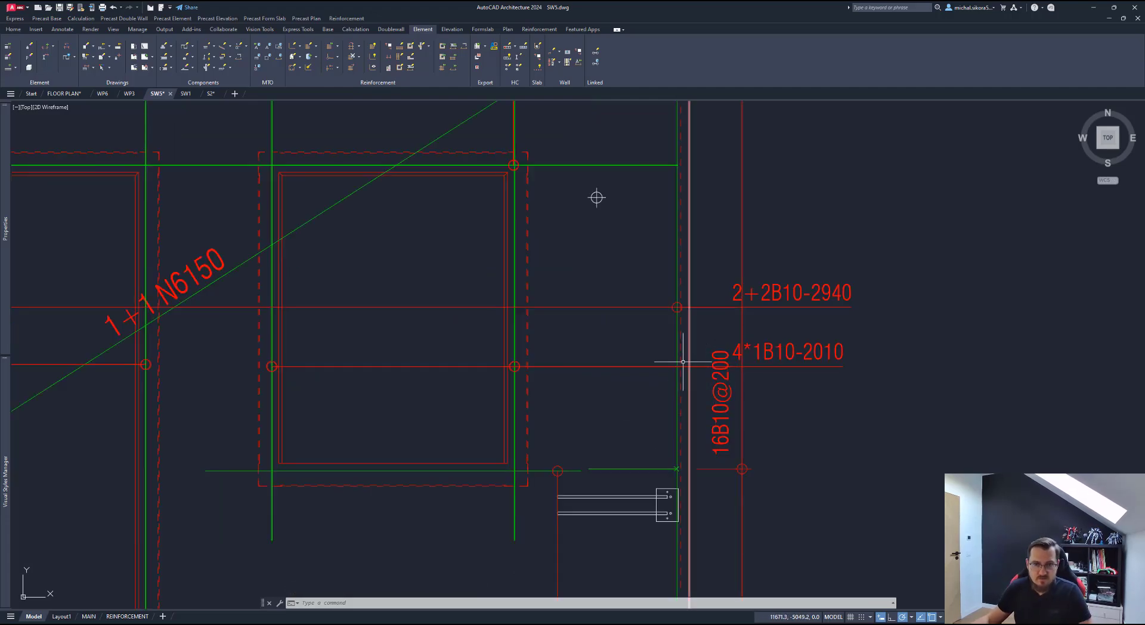
middle_drag(631, 444, 633, 439)
scroll(632, 439, down, 2)
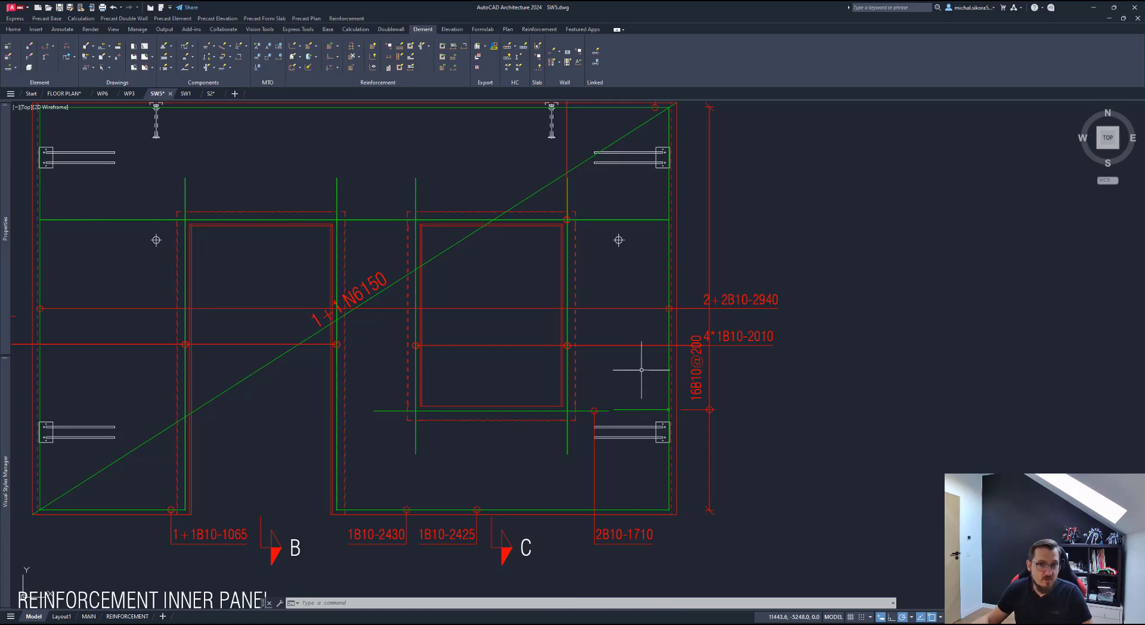
Step: Convert the 16B10@200 edge bars in the SW5 inner panel view to a reinforcement group with 90.0 rotation
click(299, 68)
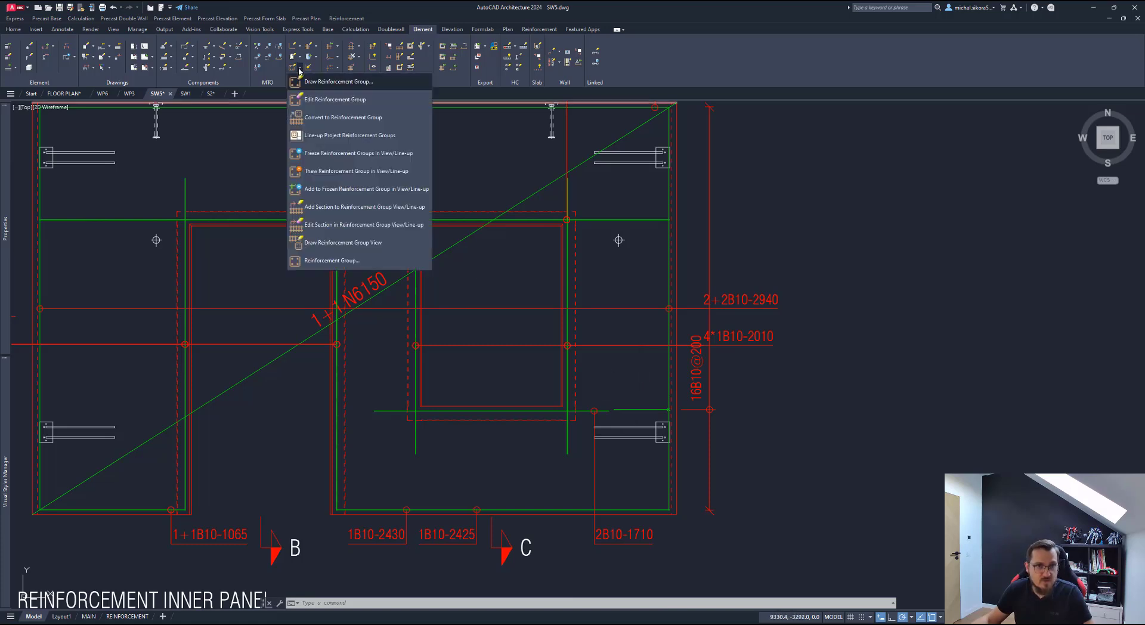
click(343, 117)
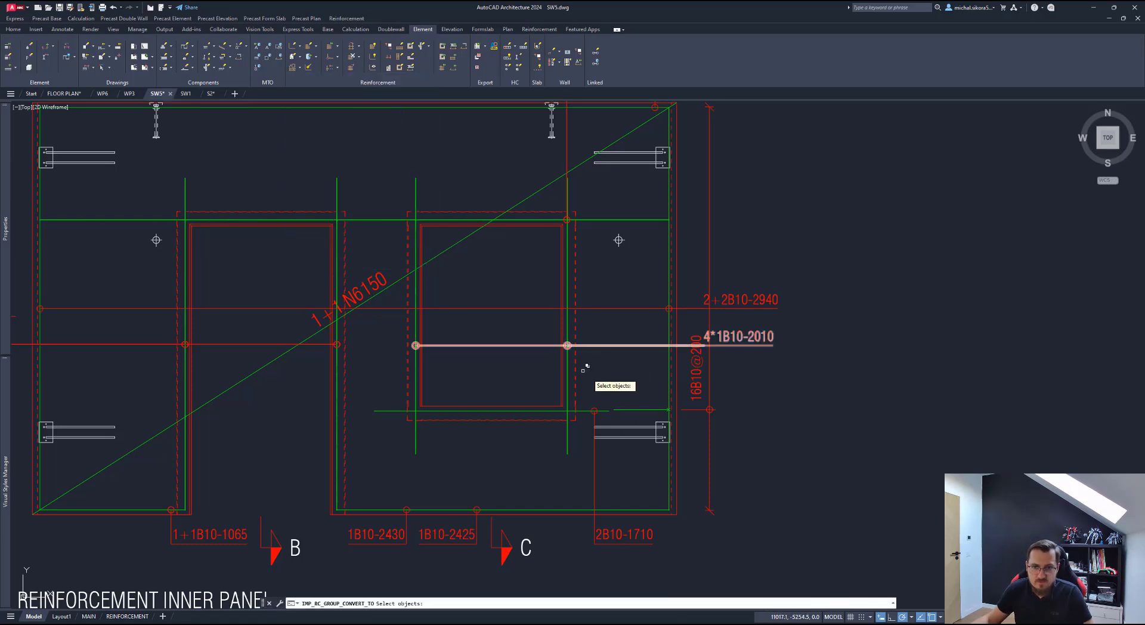
click(621, 408)
key(Return)
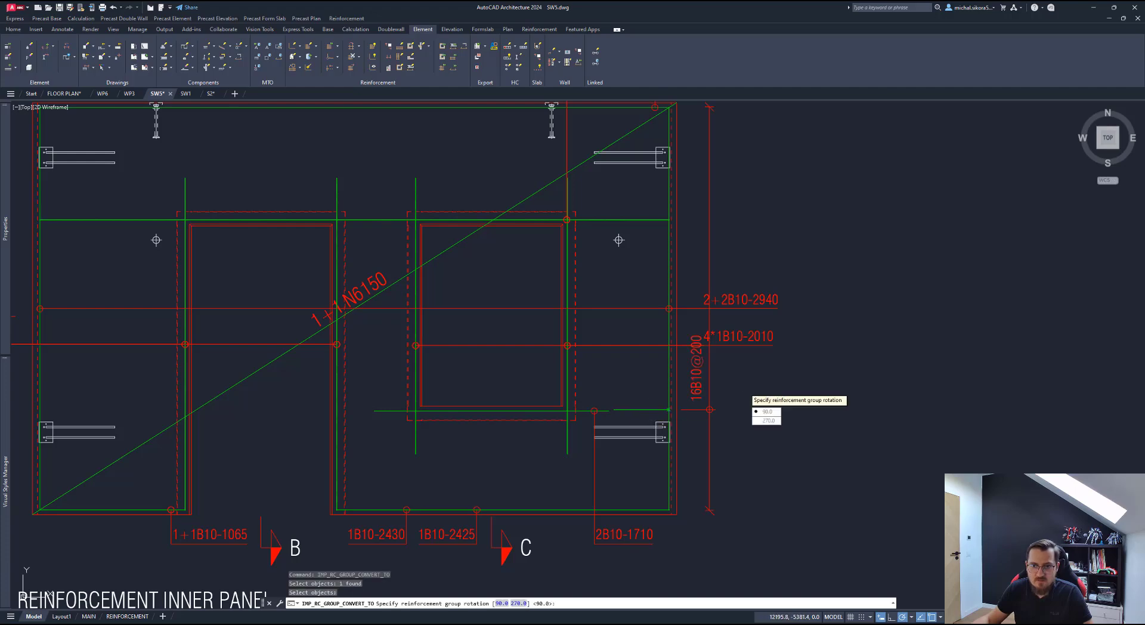
key(Return)
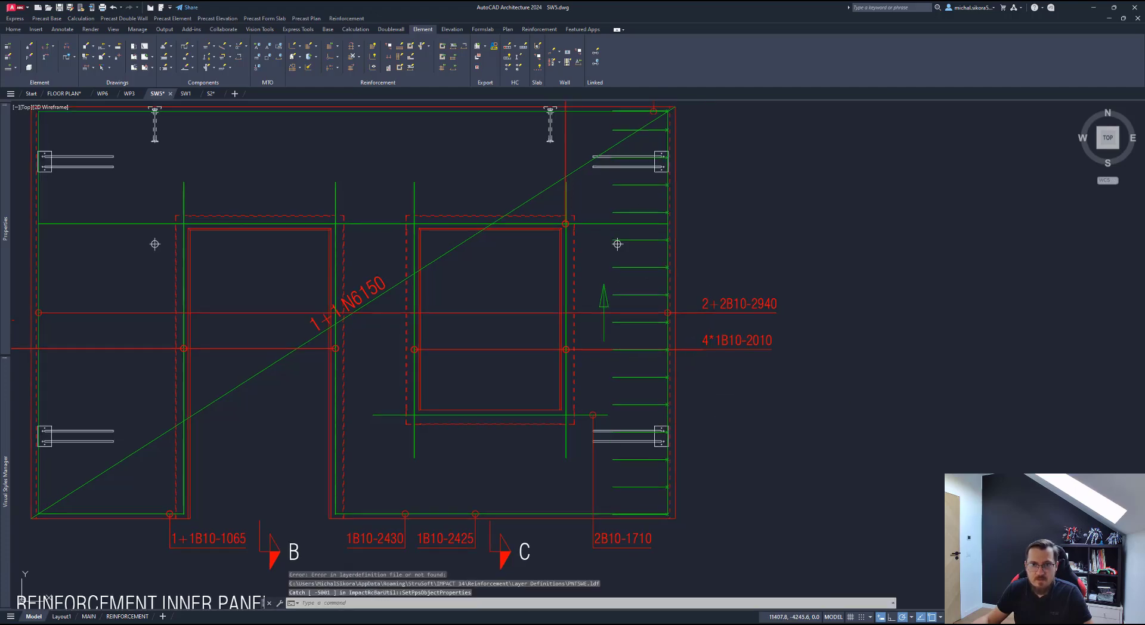
Step: Highlight the converted reinforcement group, examine its bar distribution along the inner panel's edge, and clear the selection
middle_drag(645, 122, 622, 219)
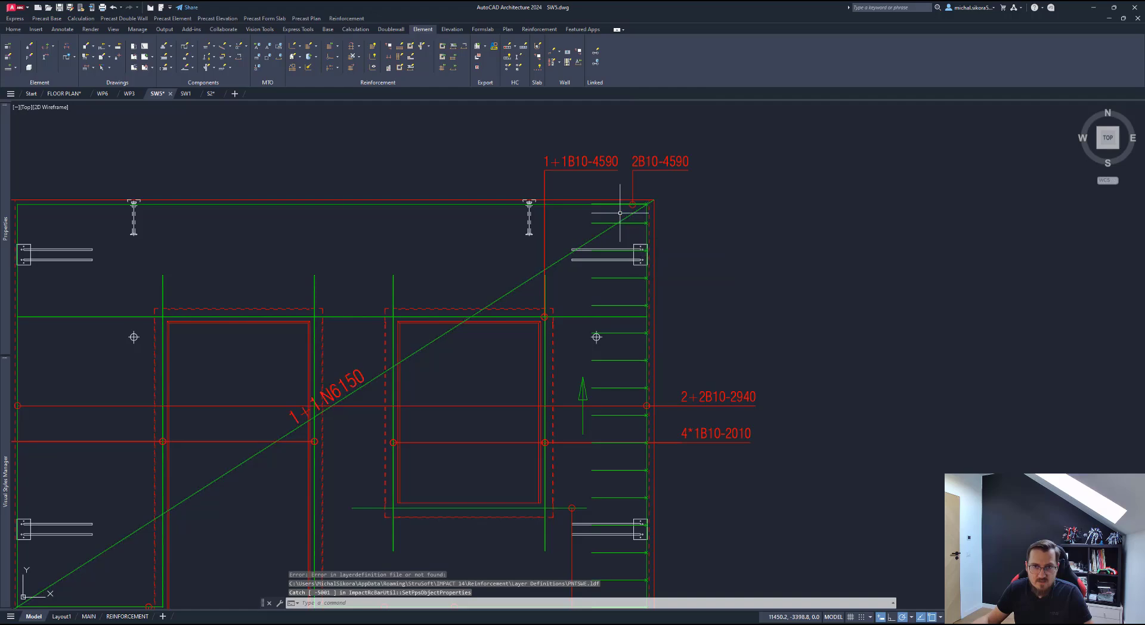
scroll(622, 219, down, 2)
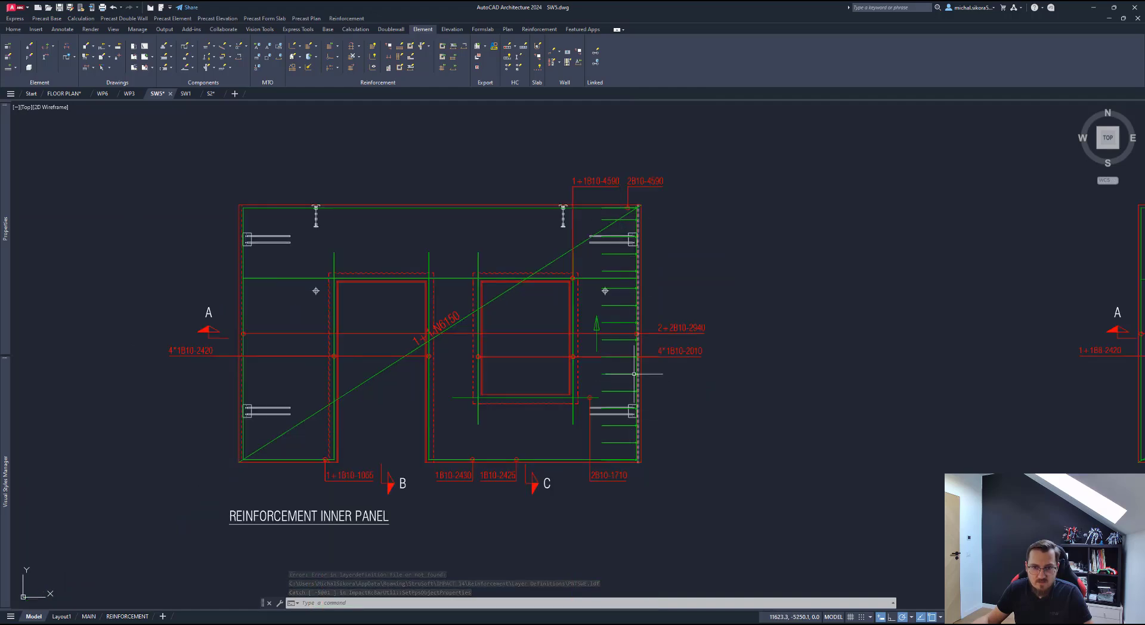
scroll(643, 361, up, 2)
click(653, 334)
click(621, 361)
scroll(621, 361, down, 4)
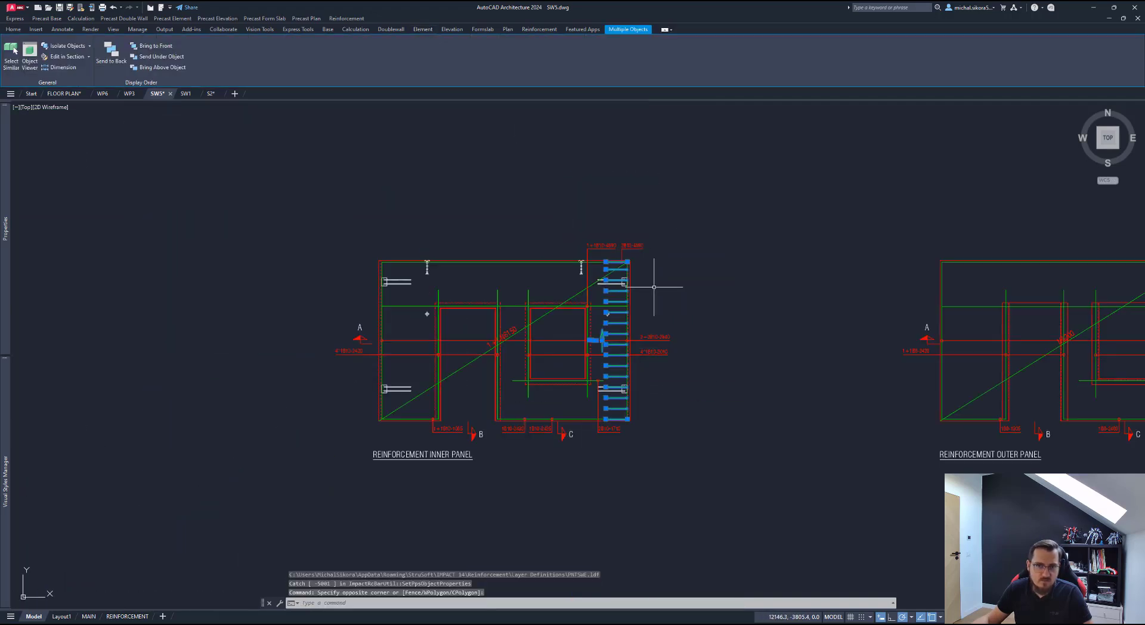
scroll(638, 265, up, 2)
scroll(627, 343, down, 5)
scroll(620, 340, down, 2)
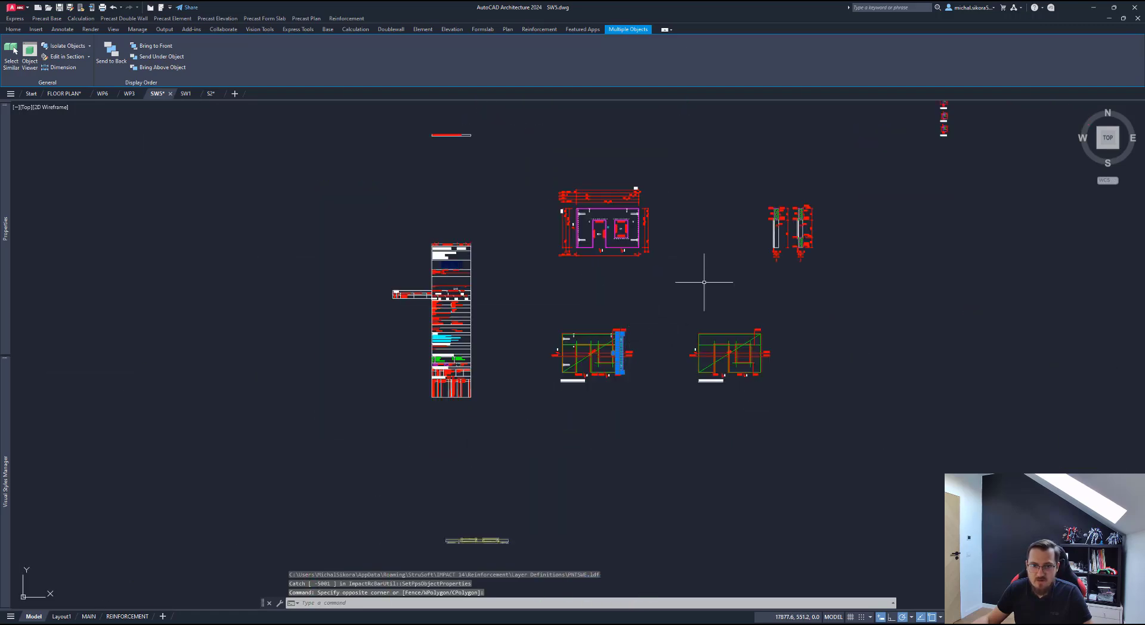
key(Escape)
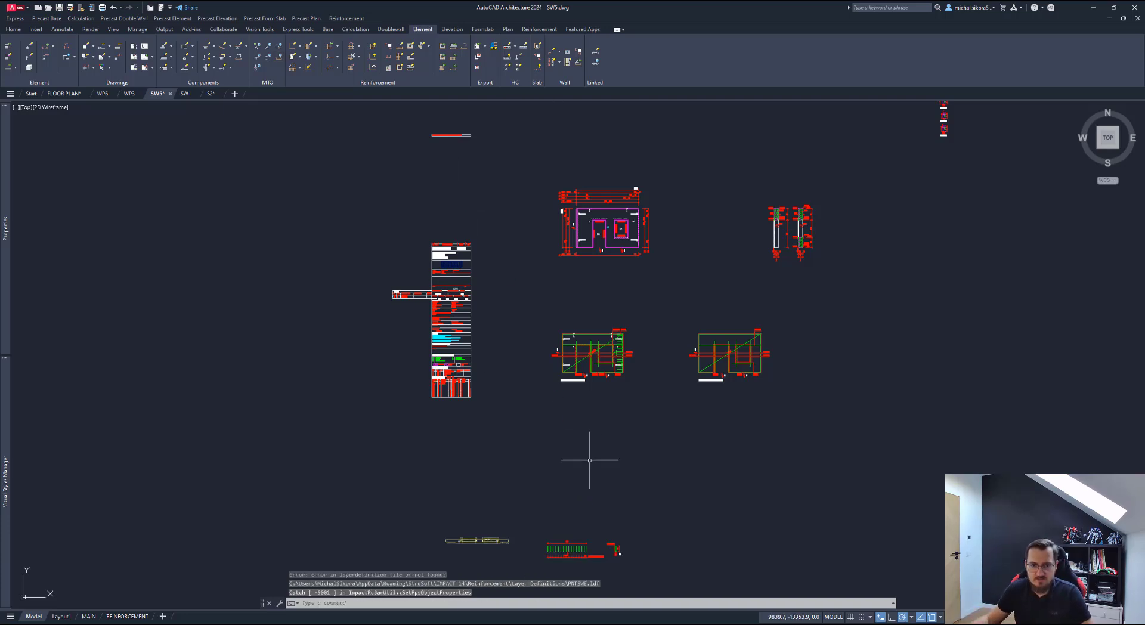
Step: Examine the reinforcement group's separate bar view, its dimensions and the U-bar shape in section A1
scroll(609, 552, up, 5)
scroll(525, 529, up, 4)
middle_drag(636, 462, 556, 429)
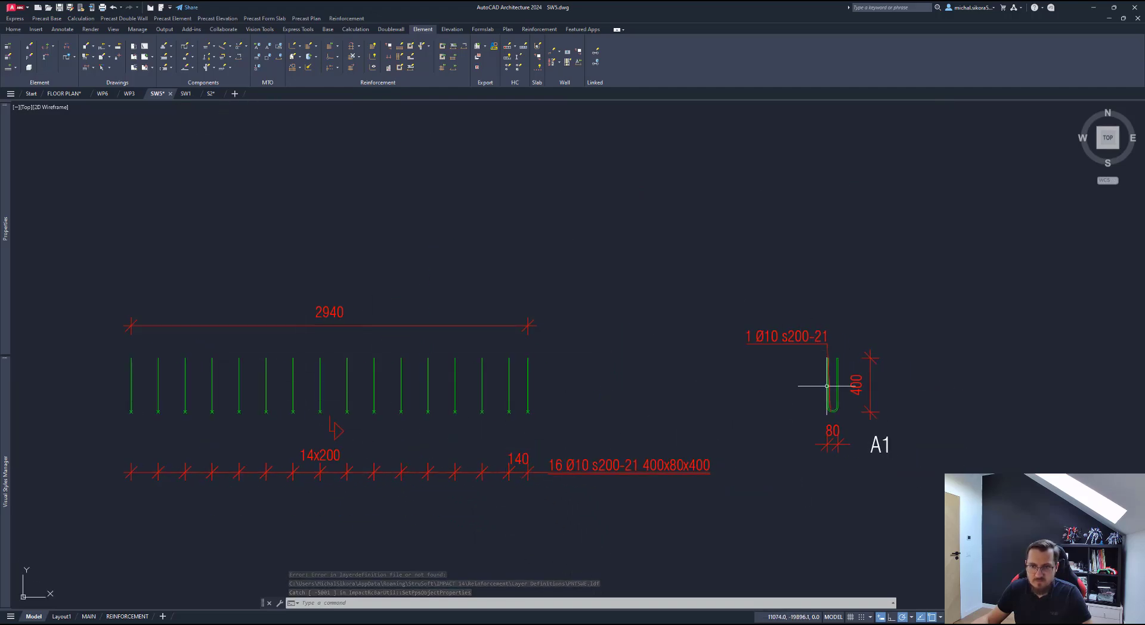
scroll(823, 383, up, 3)
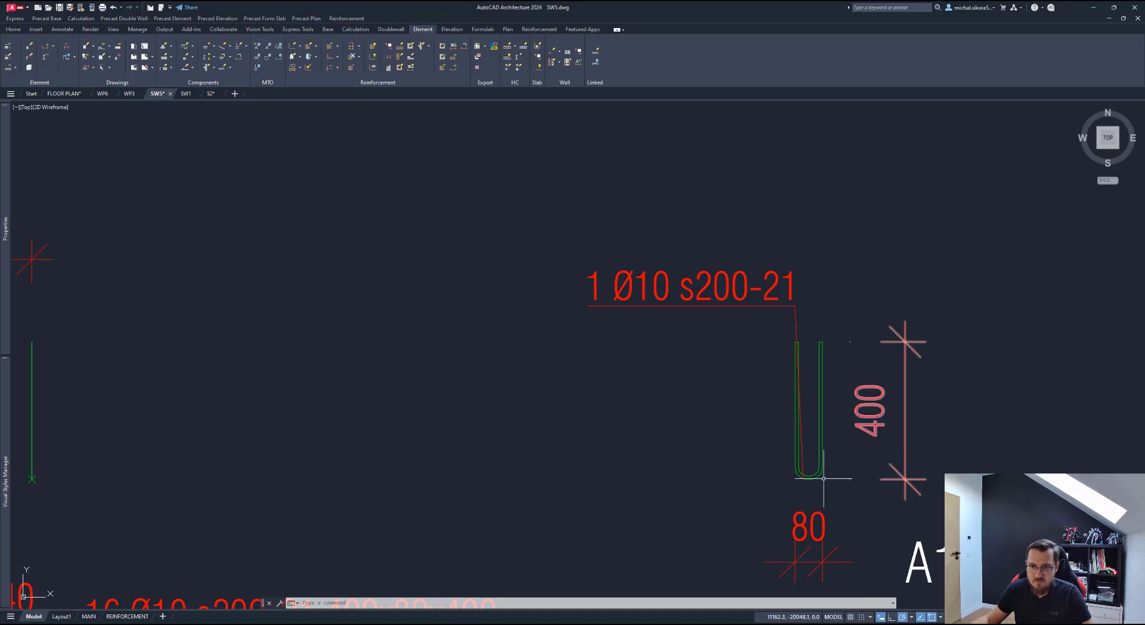
middle_drag(832, 491, 788, 412)
scroll(745, 429, down, 8)
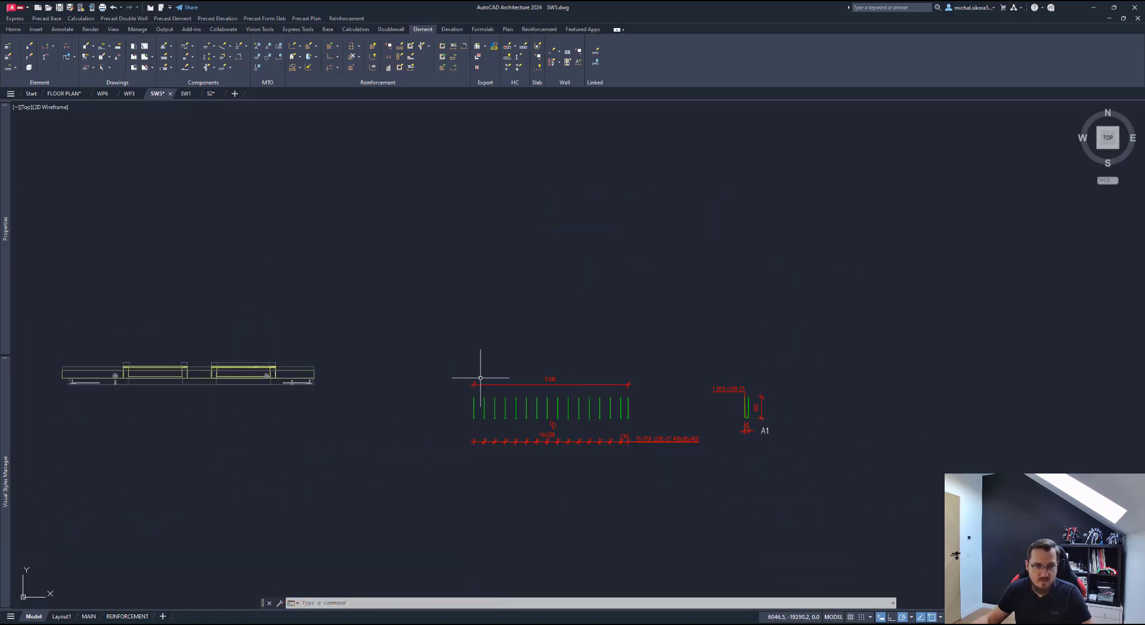
Step: Inspect SW5's horizontal section A, highlighting the U-bar at the recessed wall end beside WD34-804
scroll(486, 378, down, 5)
mouse_move(550, 273)
middle_down()
mouse_move(536, 218)
mouse_move(505, 363)
middle_up()
scroll(527, 202, up, 8)
middle_drag(353, 208, 372, 207)
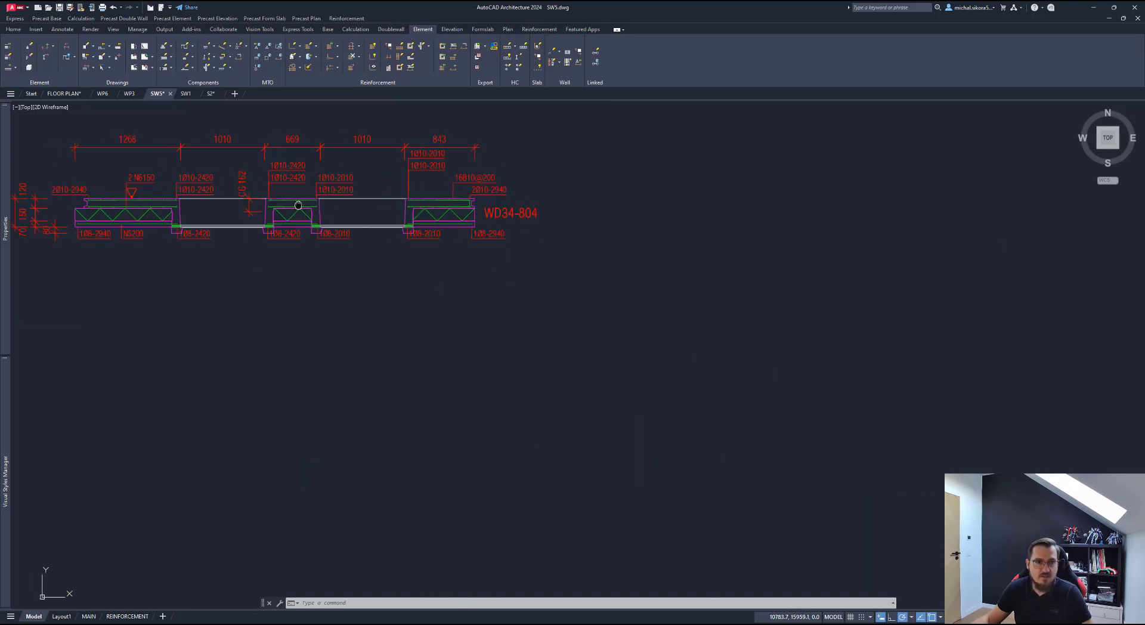
scroll(457, 204, up, 4)
scroll(556, 187, up, 6)
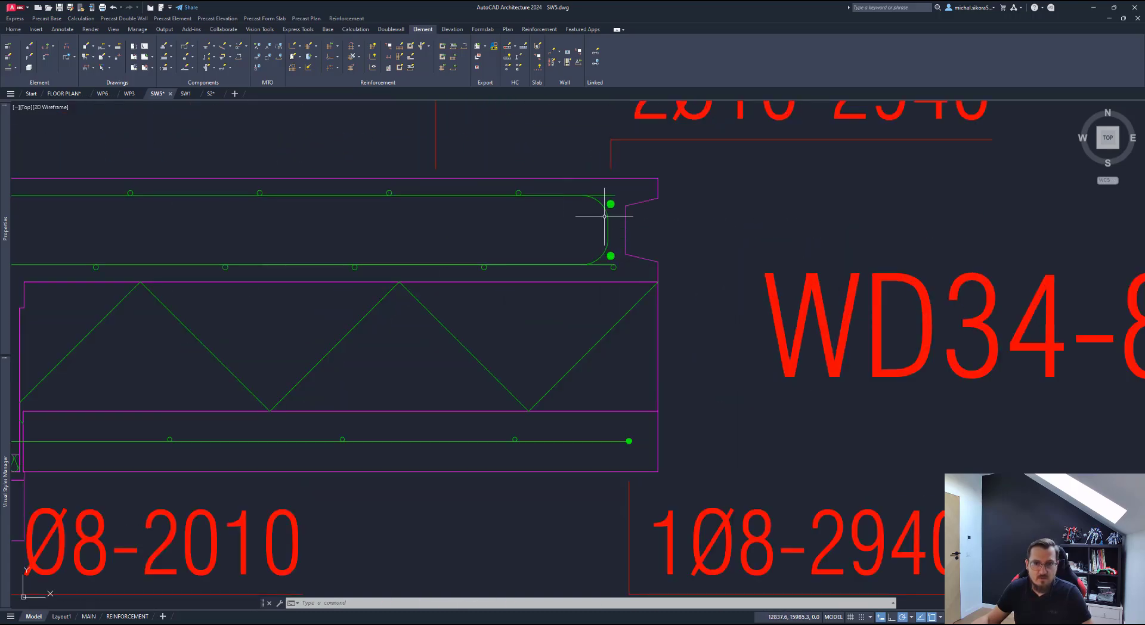
click(608, 225)
scroll(642, 296, down, 6)
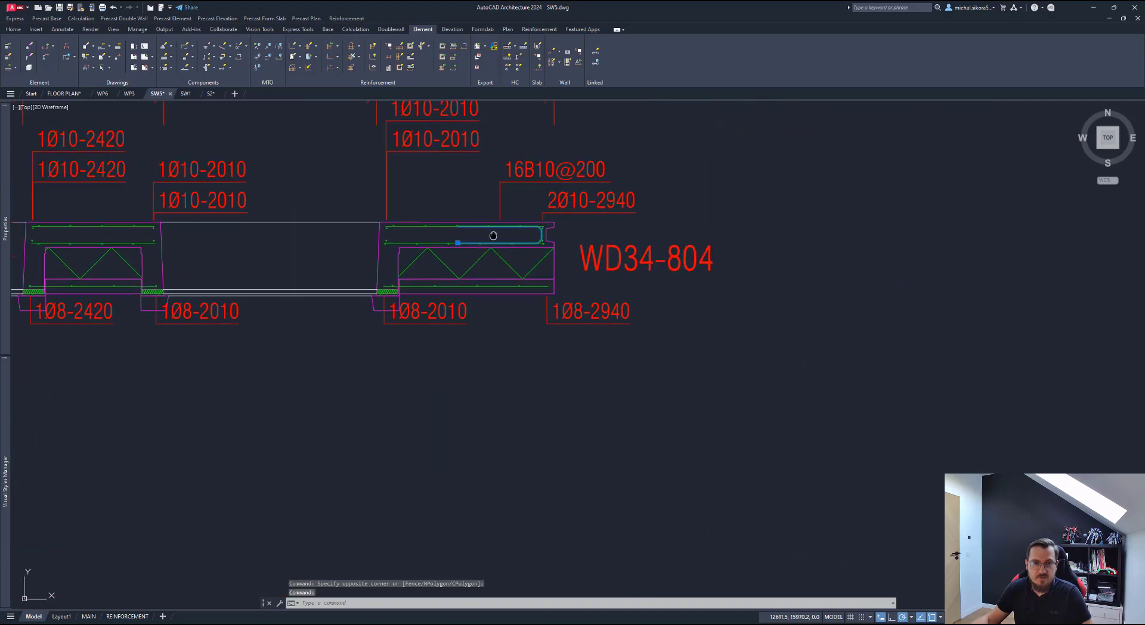
scroll(641, 306, down, 5)
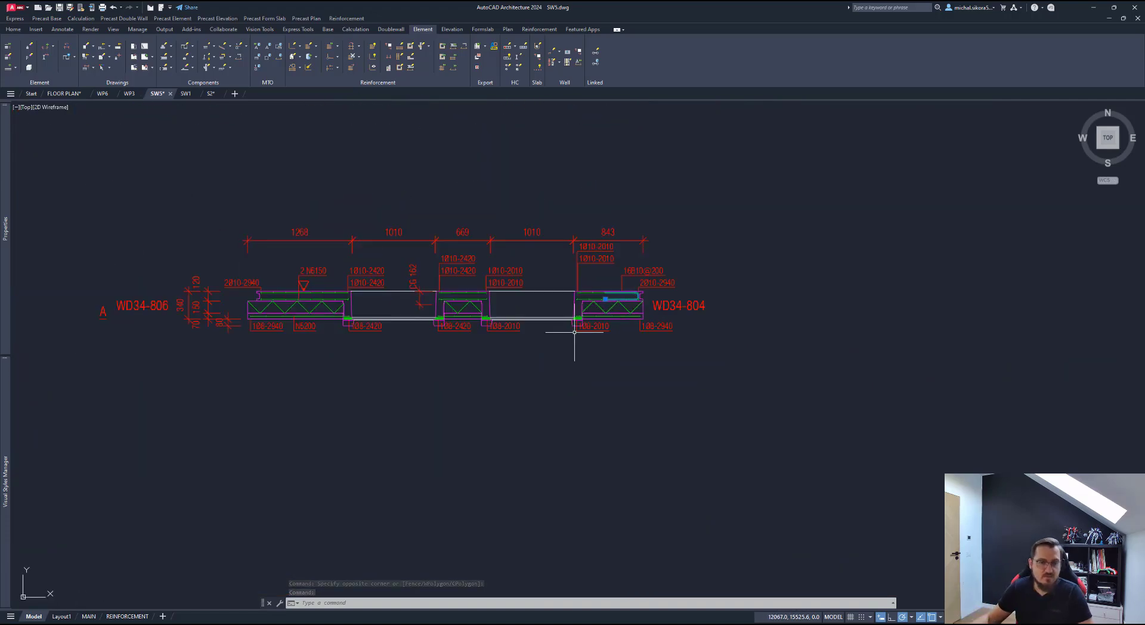
scroll(576, 332, down, 4)
middle_drag(577, 363, 438, 250)
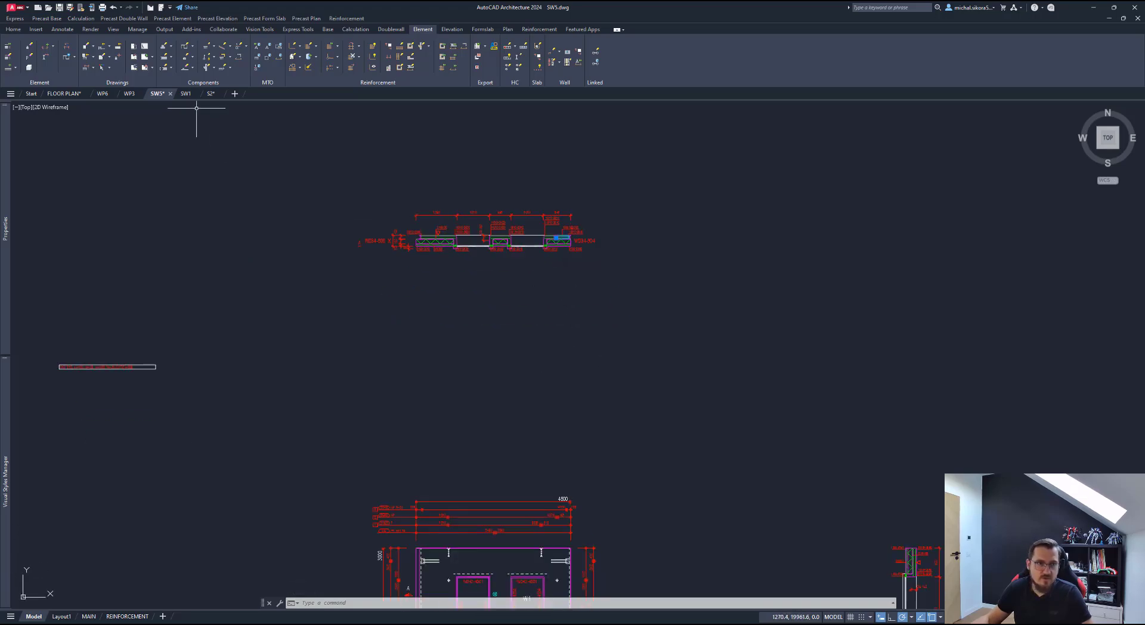
middle_drag(232, 386, 332, 186)
Step: Switch to the SW1 wall drawing and examine its vertical section's upper ledge and the reinforcement in horizontal section A
key(ctrl+Tab)
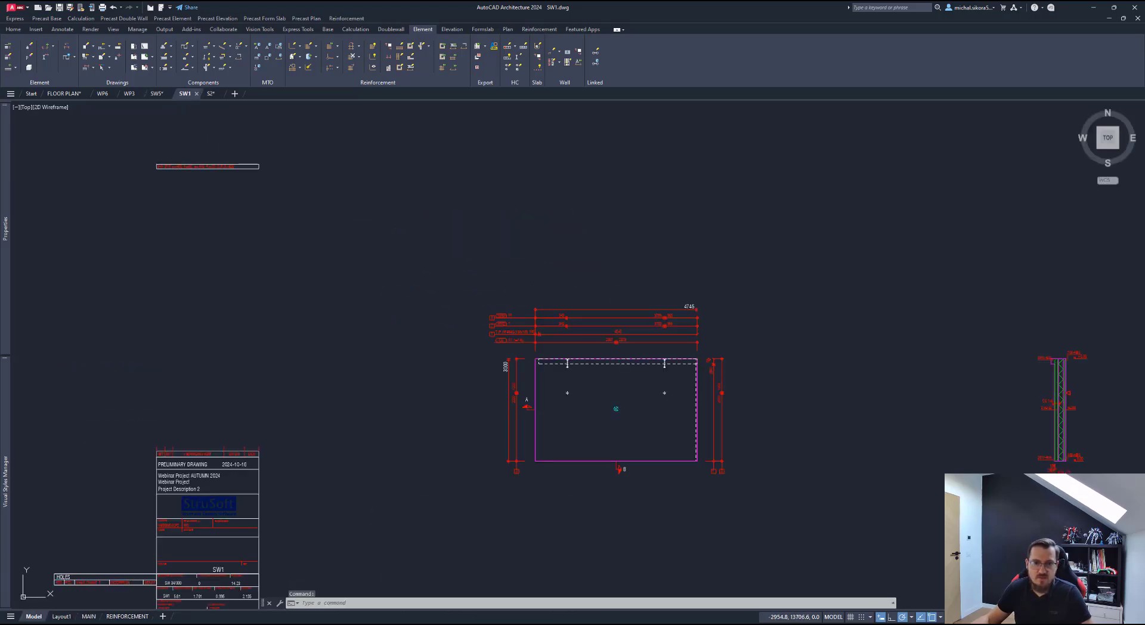
middle_drag(532, 421, 460, 241)
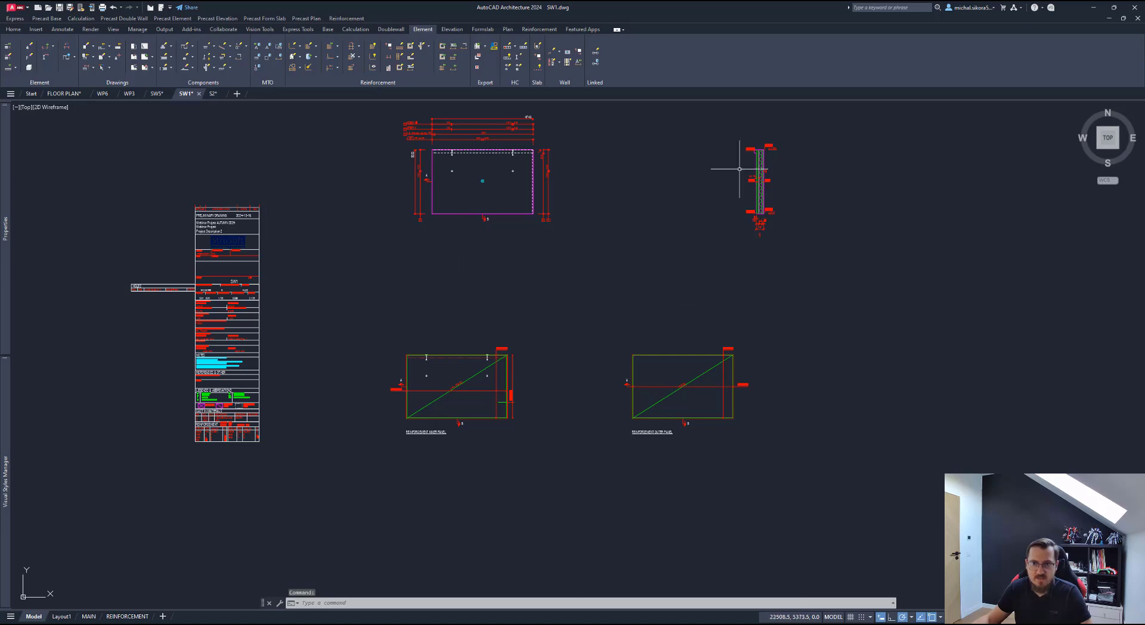
scroll(740, 169, up, 8)
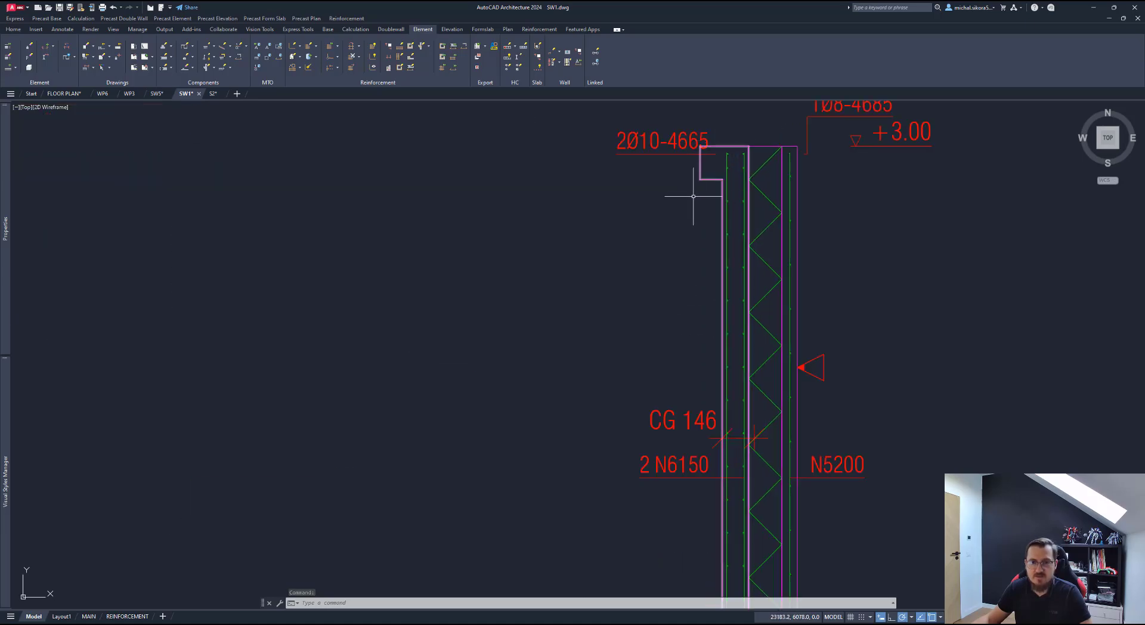
scroll(694, 195, down, 8)
scroll(461, 224, up, 7)
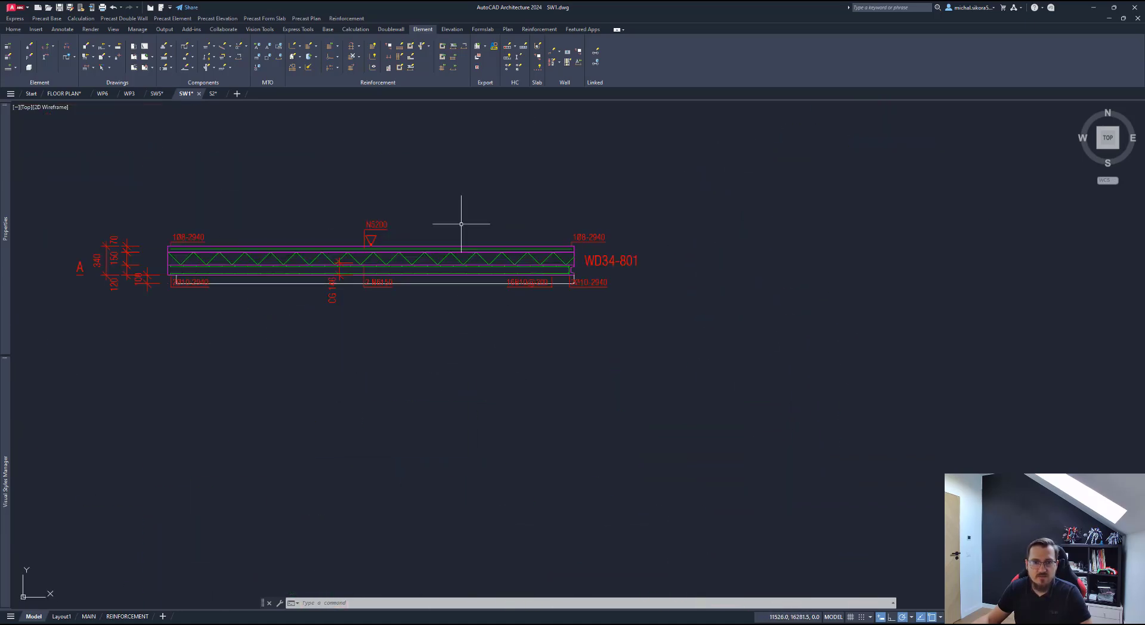
scroll(182, 270, up, 2)
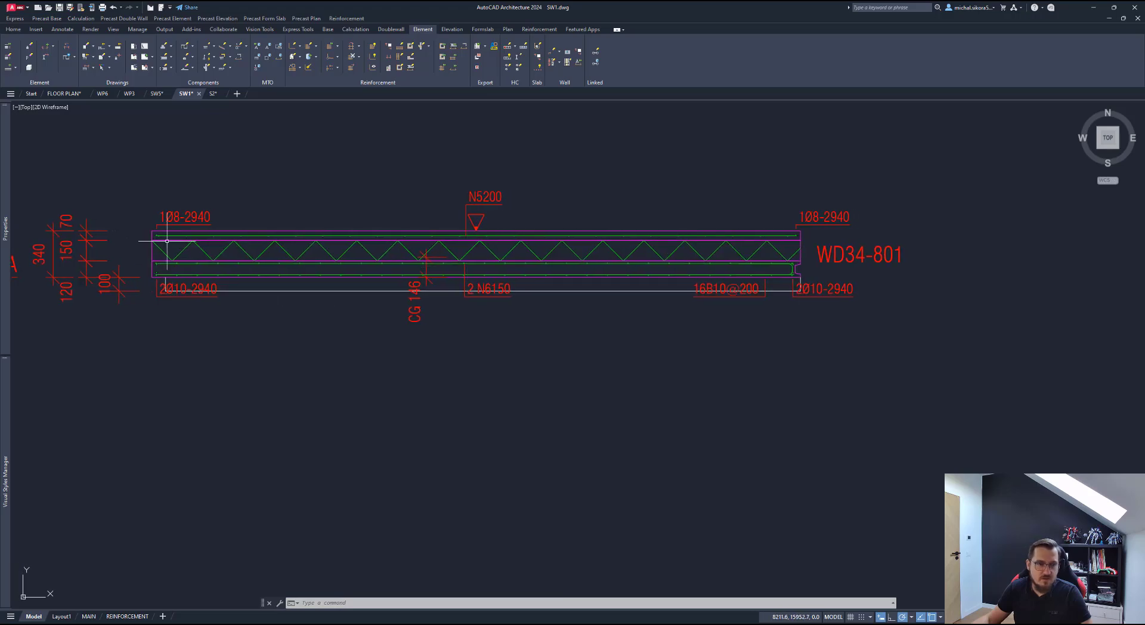
scroll(797, 274, up, 2)
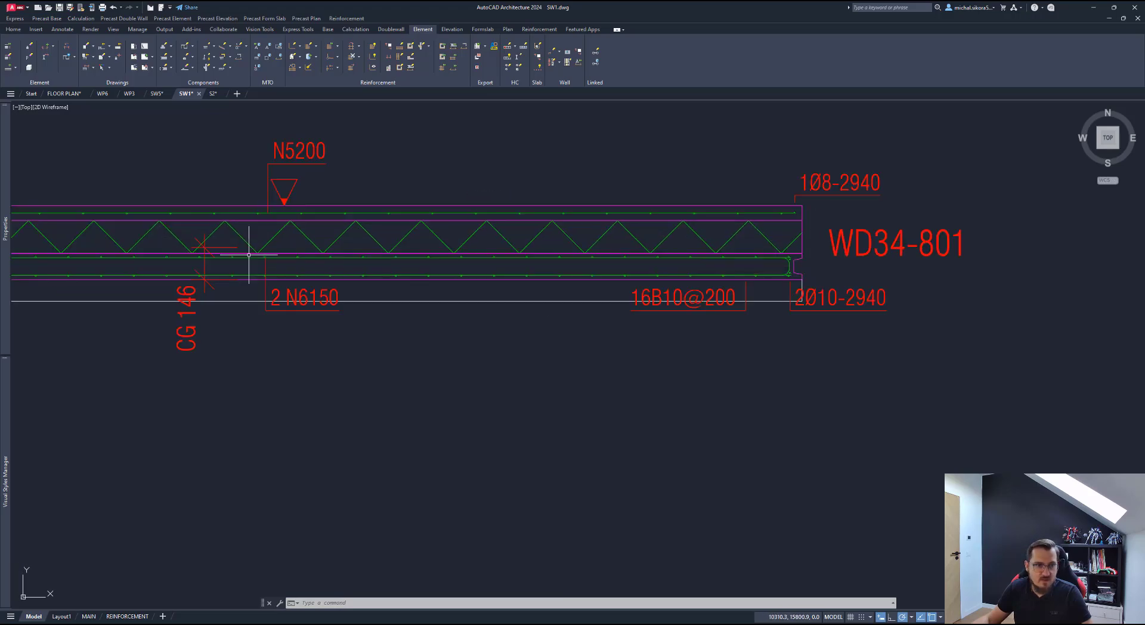
scroll(215, 207, down, 2)
middle_drag(209, 212, 548, 233)
middle_drag(772, 252, 462, 290)
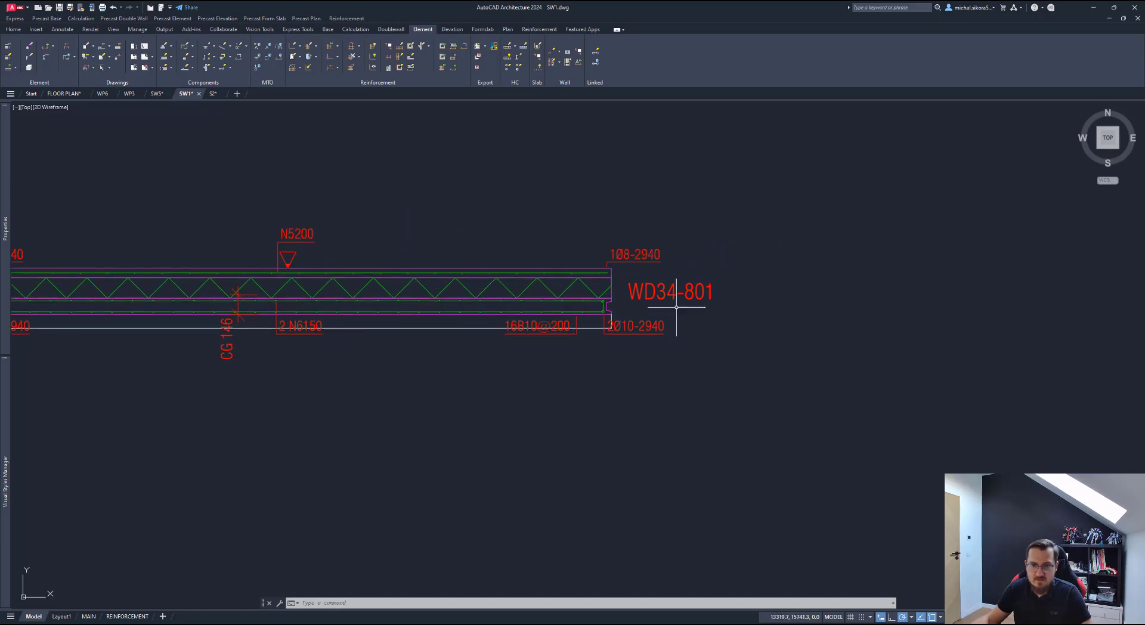
scroll(671, 299, up, 2)
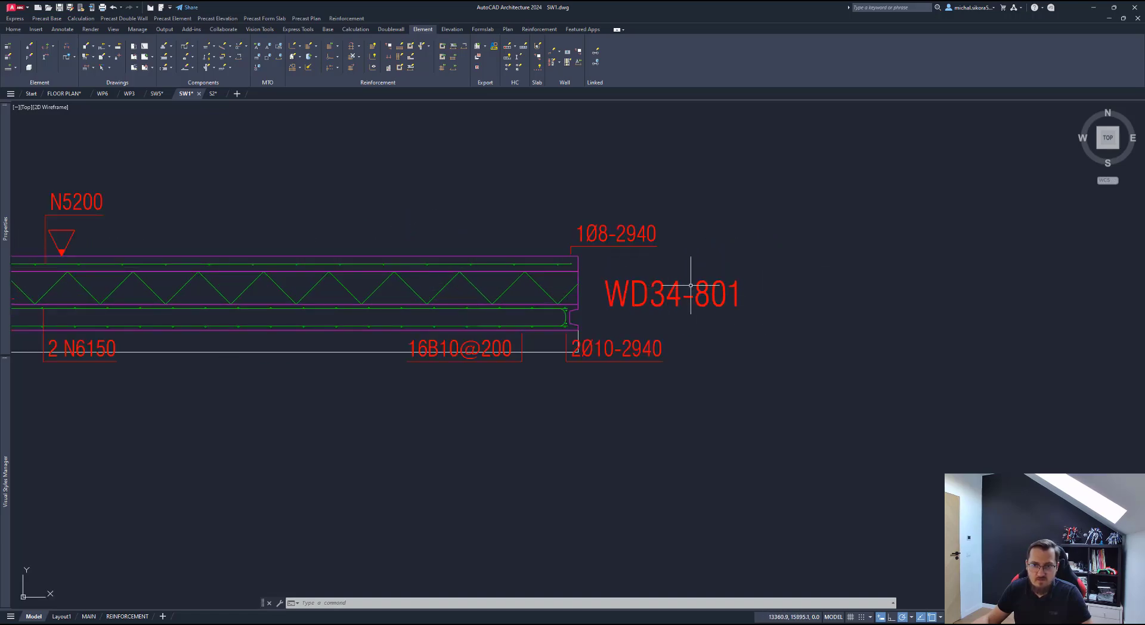
Step: Highlight the U-bar at the recessed wall end beside WD34-801 in section A, examine it, and clear the selection
scroll(537, 316, up, 5)
click(608, 298)
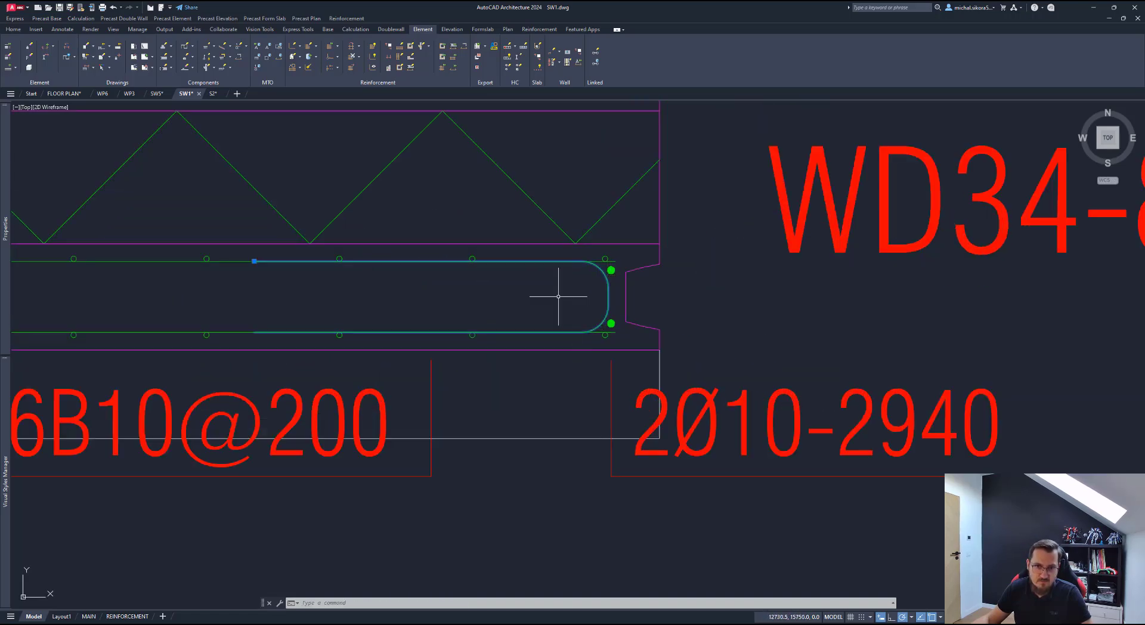
click(558, 296)
scroll(558, 296, down, 10)
middle_drag(473, 358, 532, 312)
key(Escape)
Step: Select the upper ledge in the SW1 elevation and check its start at the wall end against horizontal section A
scroll(468, 364, up, 7)
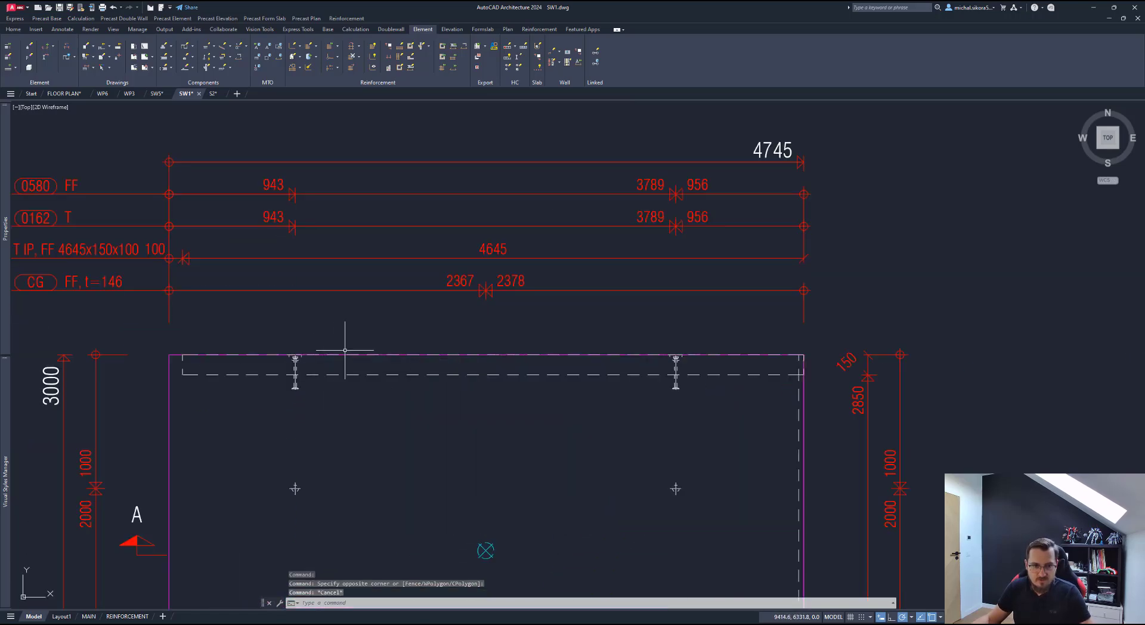
scroll(345, 351, down, 5)
scroll(332, 333, up, 7)
click(309, 356)
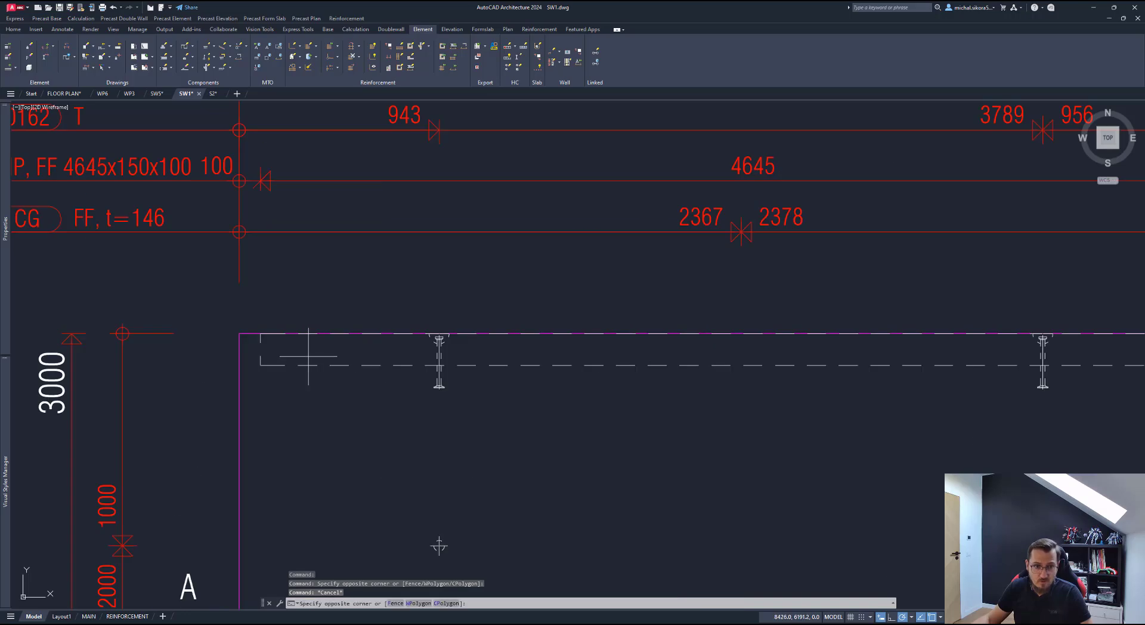
click(299, 374)
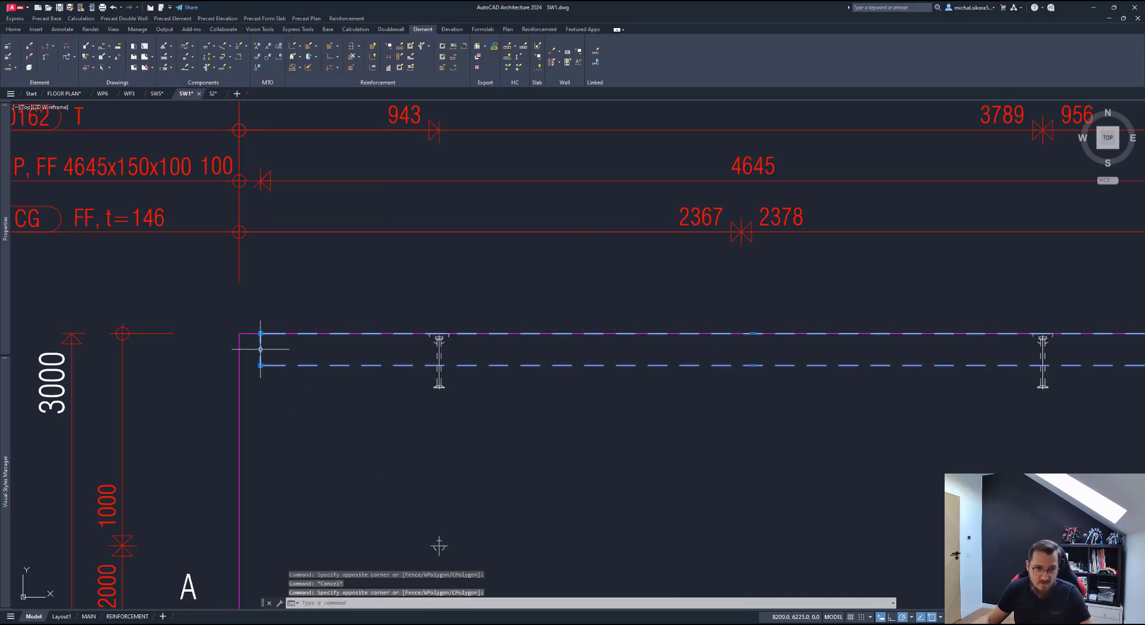
scroll(311, 351, down, 3)
scroll(264, 346, up, 6)
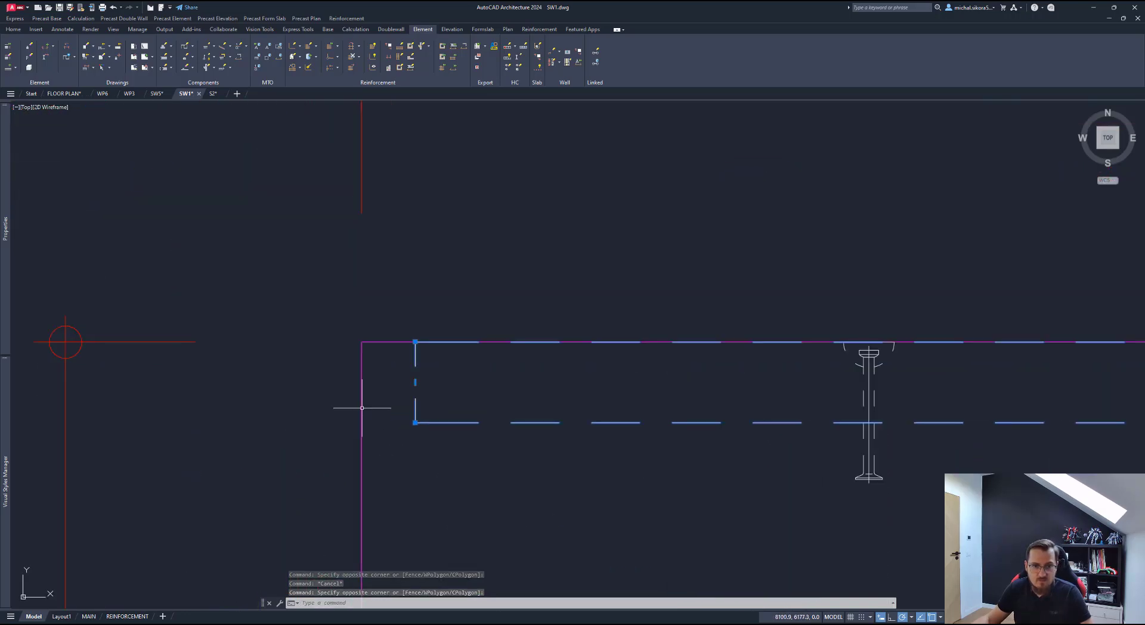
scroll(396, 396, down, 3)
scroll(411, 388, down, 5)
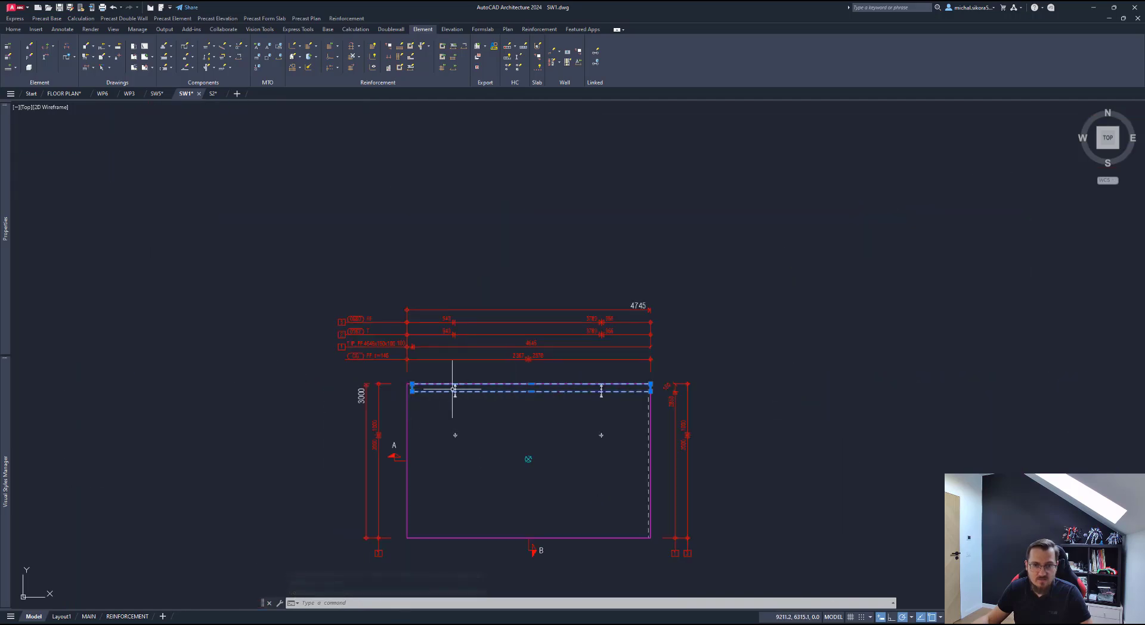
scroll(466, 447, down, 3)
scroll(456, 271, up, 5)
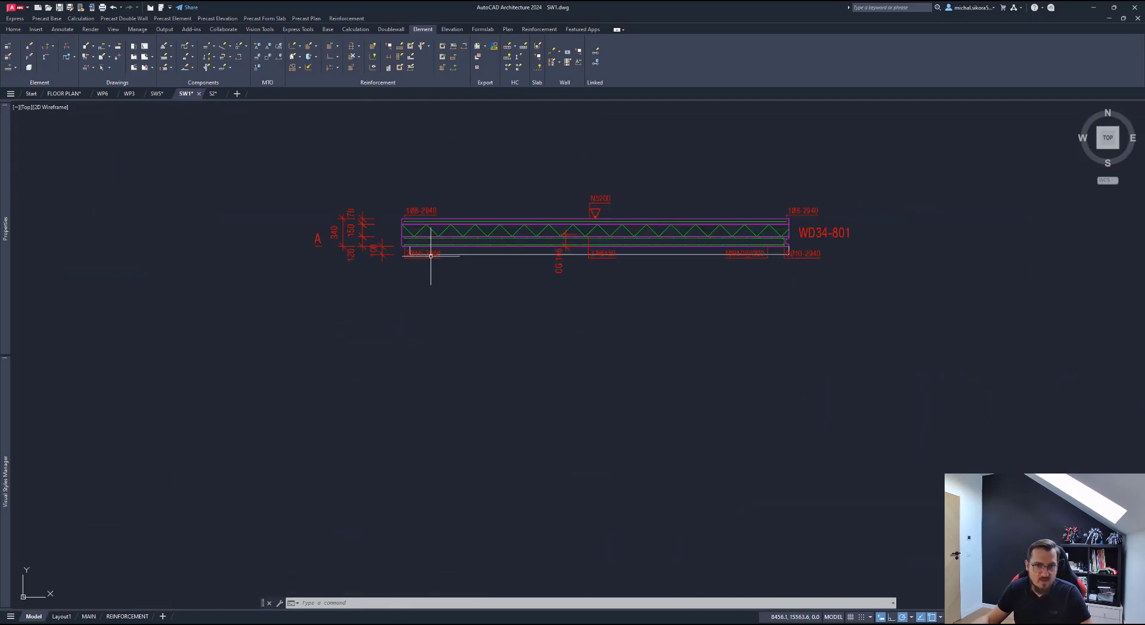
Step: Shorten the upper ledge in the elevation by stretching its left end inward, and let the drawing views regenerate
scroll(478, 288, down, 5)
middle_drag(501, 417, 468, 327)
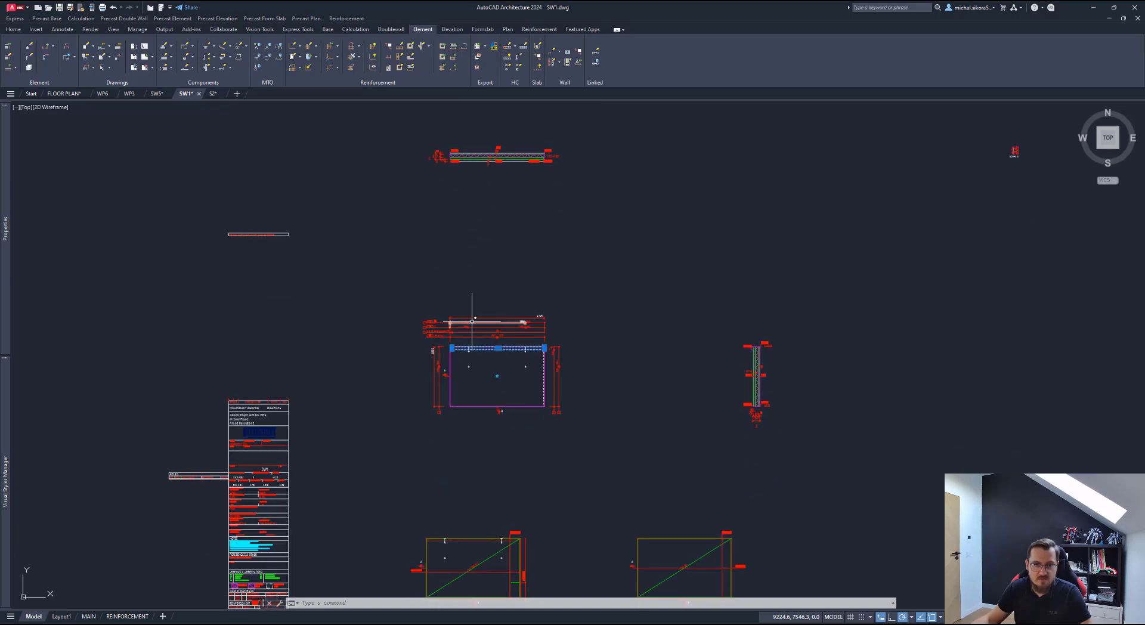
scroll(458, 340, up, 8)
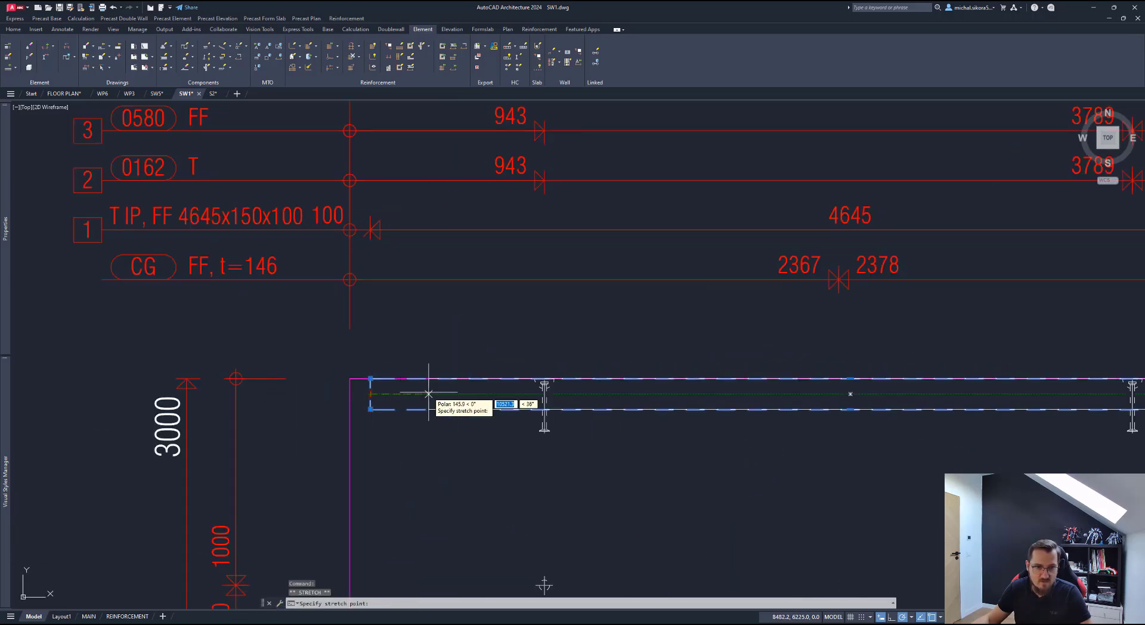
click(370, 394)
scroll(431, 394, down, 8)
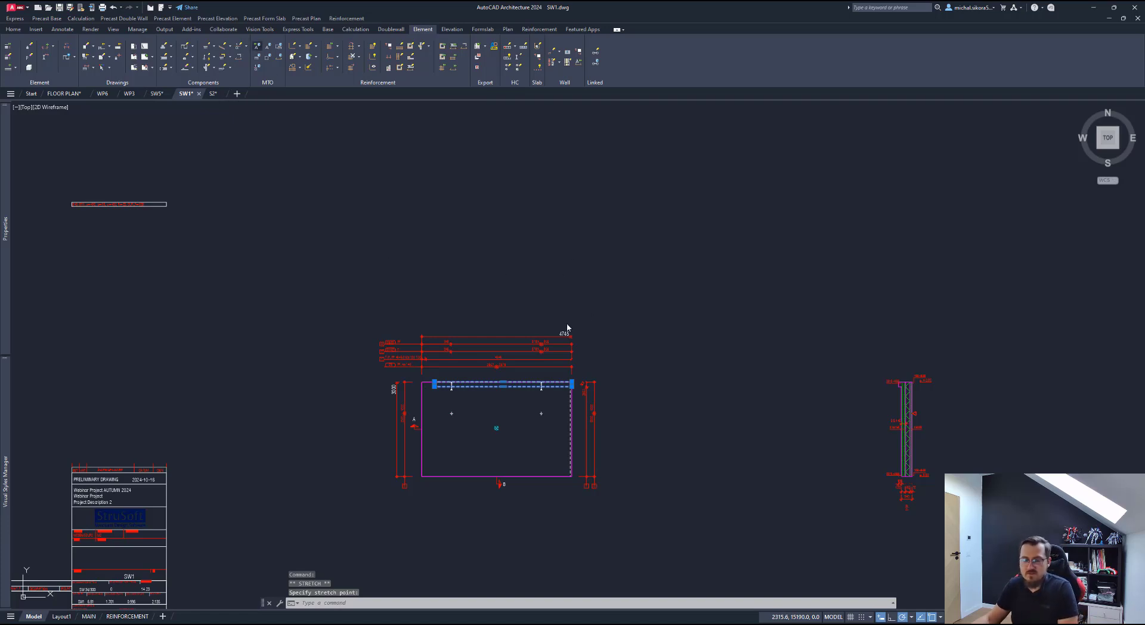
click(647, 281)
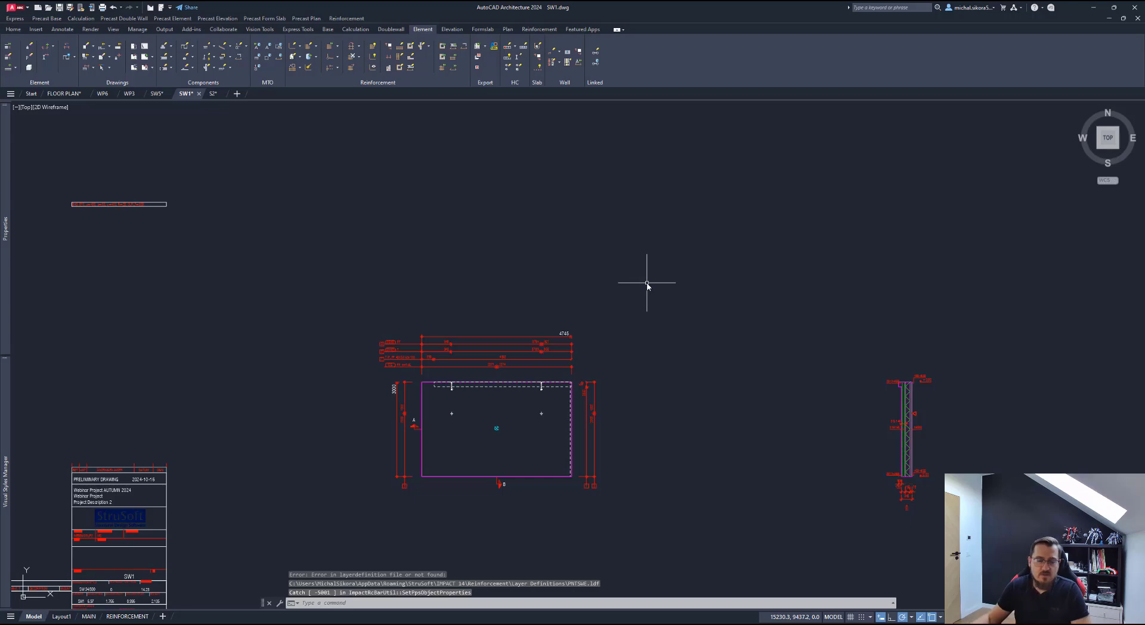
Step: Highlight the shortened ledge in horizontal section A and examine its extent from the left end to the recessed end
scroll(646, 282, down, 3)
scroll(519, 251, up, 8)
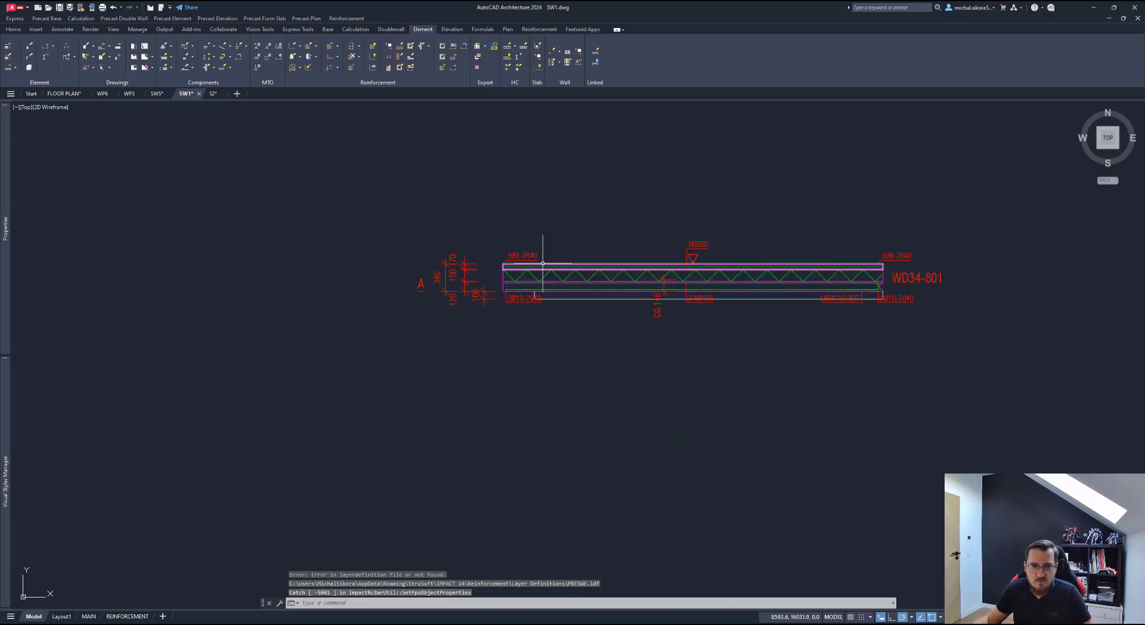
scroll(536, 291, up, 5)
click(591, 327)
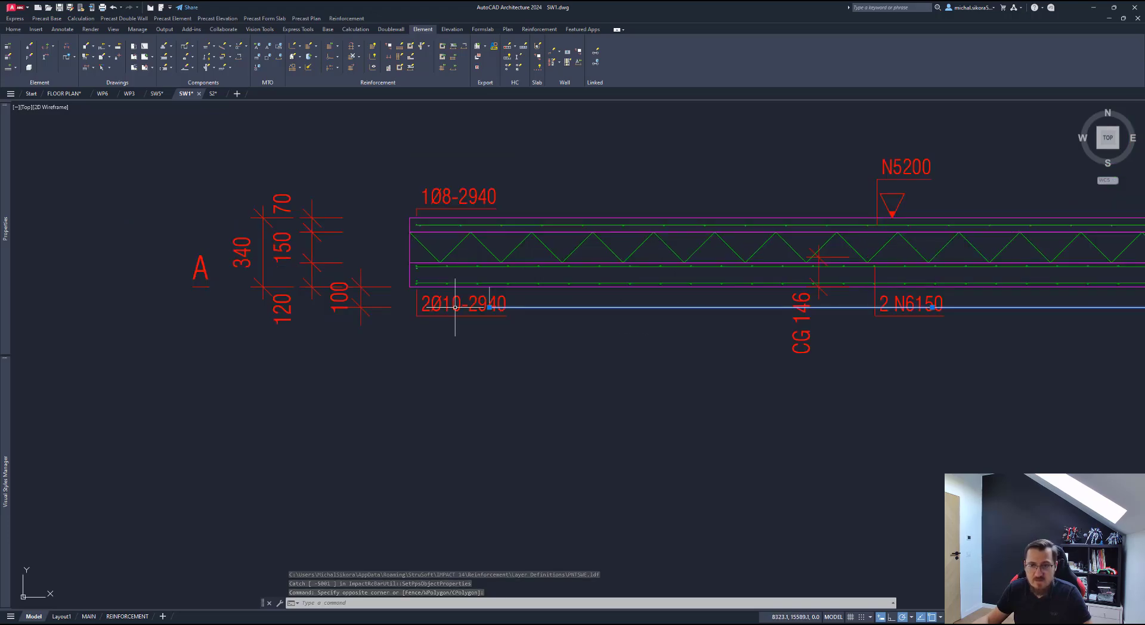
scroll(455, 308, down, 2)
middle_drag(868, 339, 598, 324)
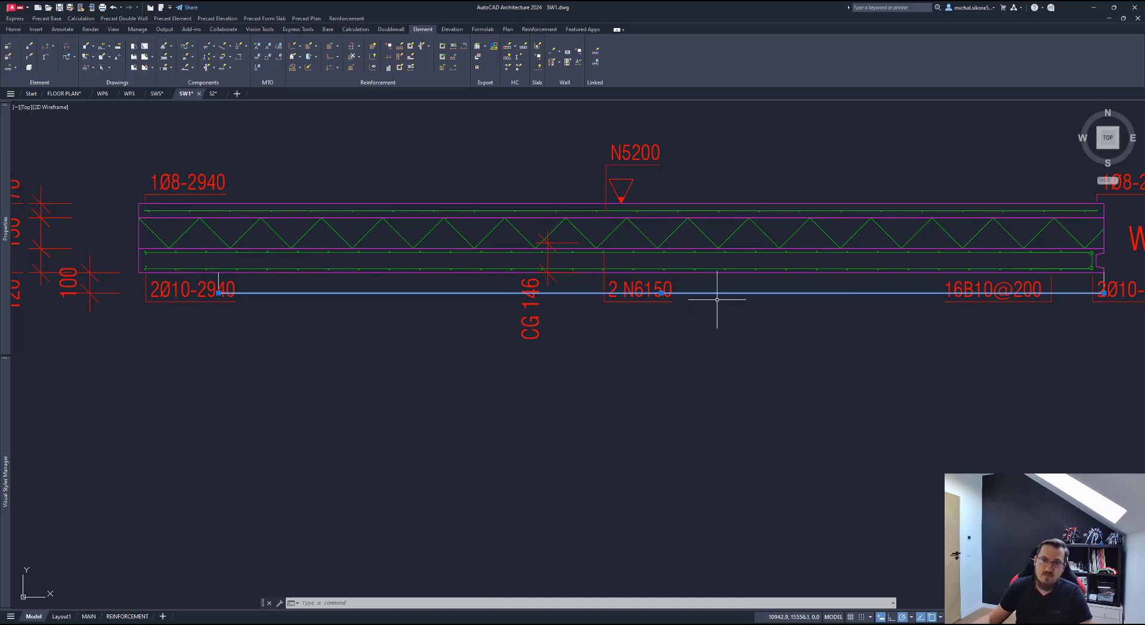
middle_drag(823, 295, 572, 326)
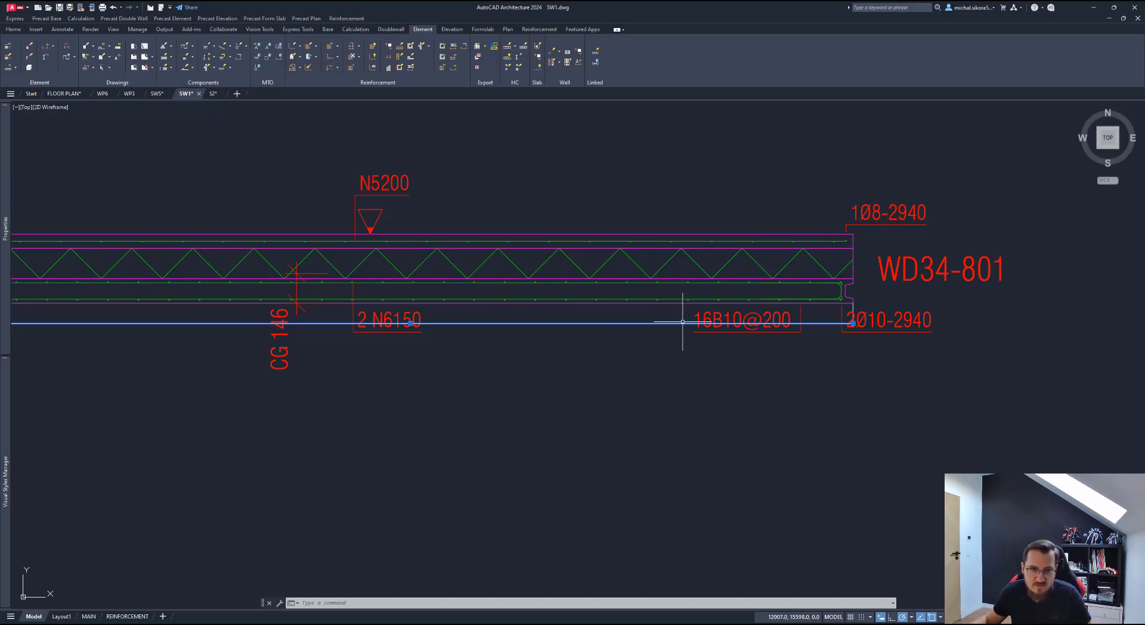
scroll(850, 327, up, 4)
scroll(902, 389, down, 6)
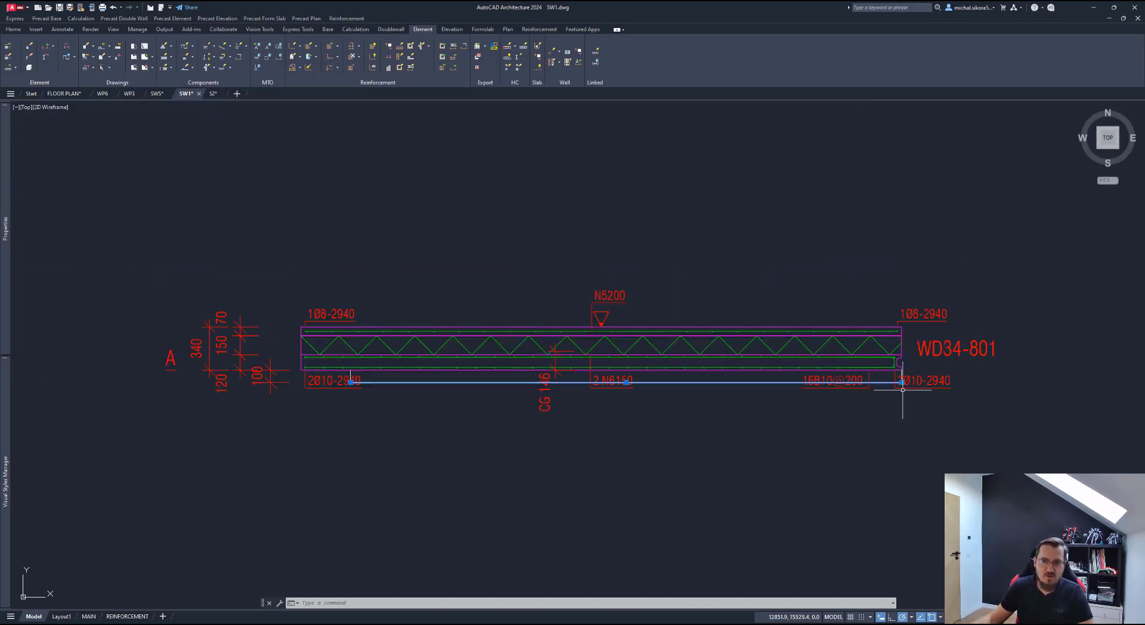
Step: Start drawing a reinforcement group at the inner panel reinforcement view and open the import of stored groups
scroll(902, 389, down, 6)
scroll(610, 385, up, 2)
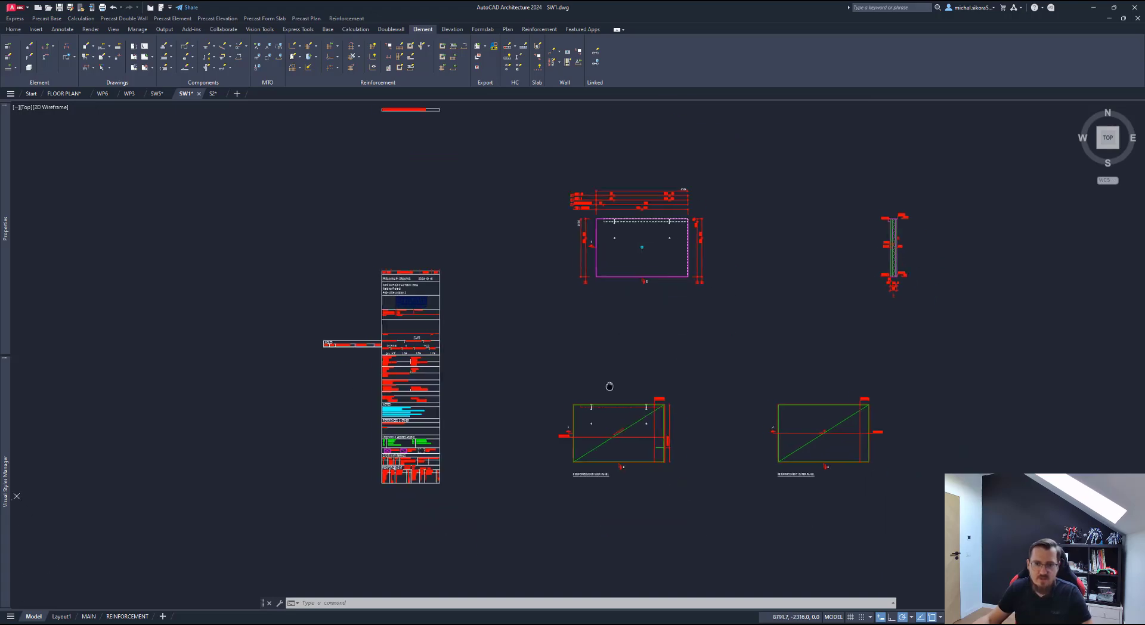
scroll(611, 394, up, 4)
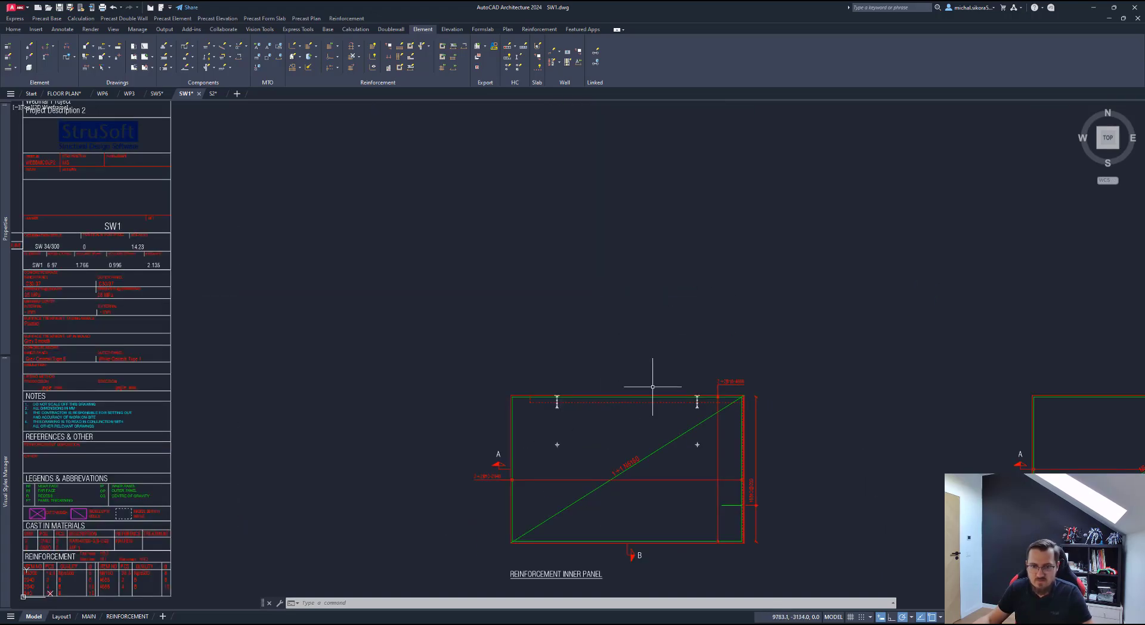
scroll(652, 386, up, 4)
scroll(536, 409, down, 2)
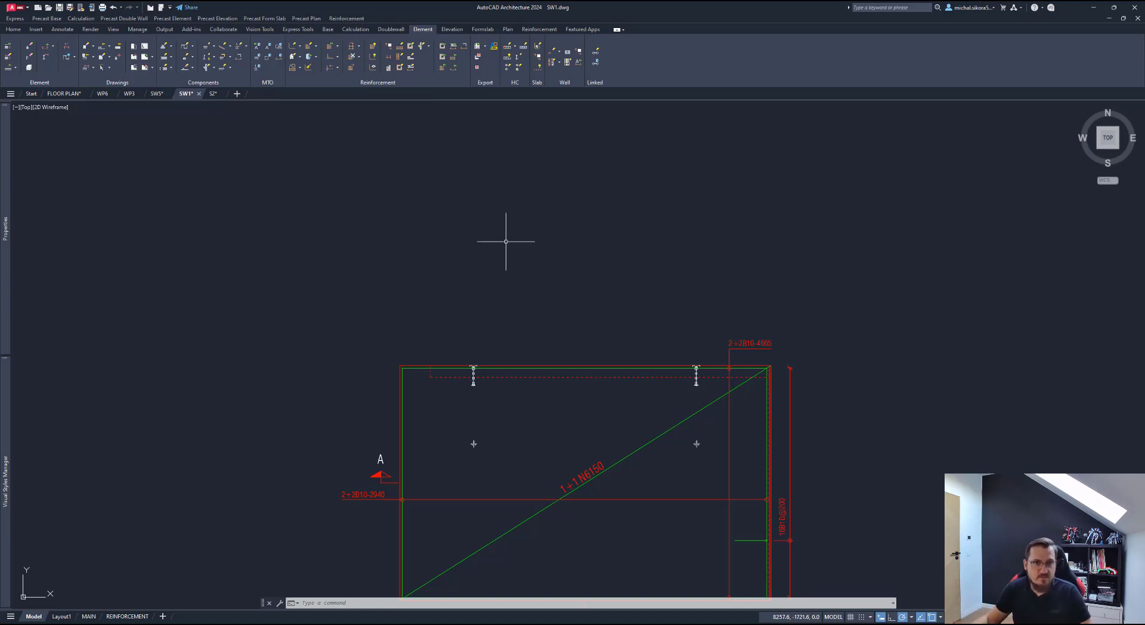
click(300, 68)
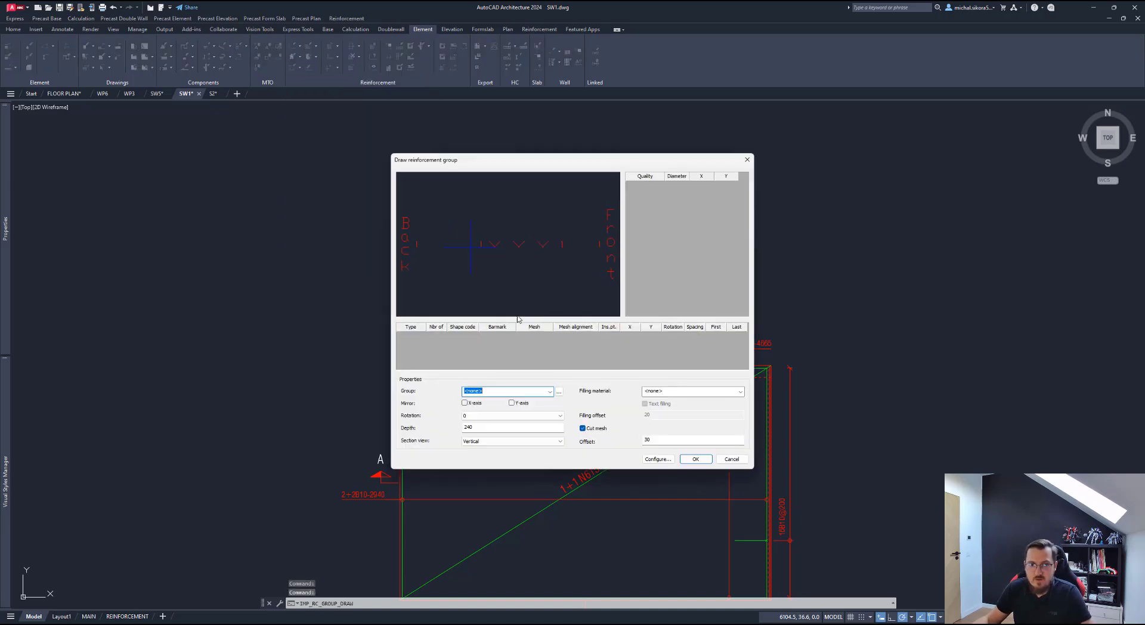
click(549, 392)
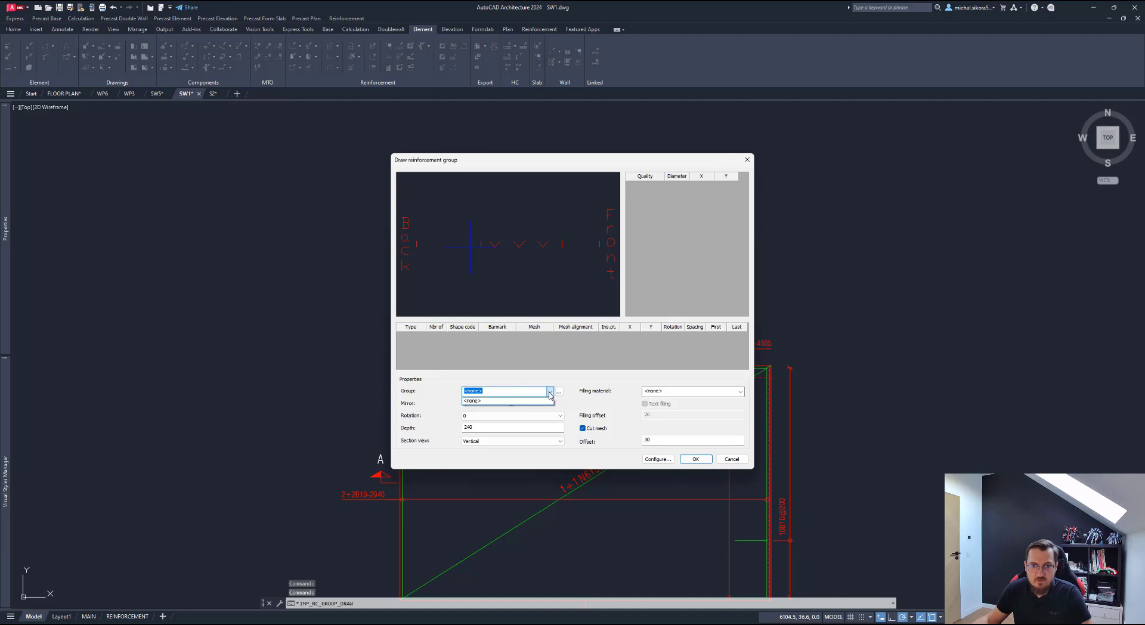
click(501, 393)
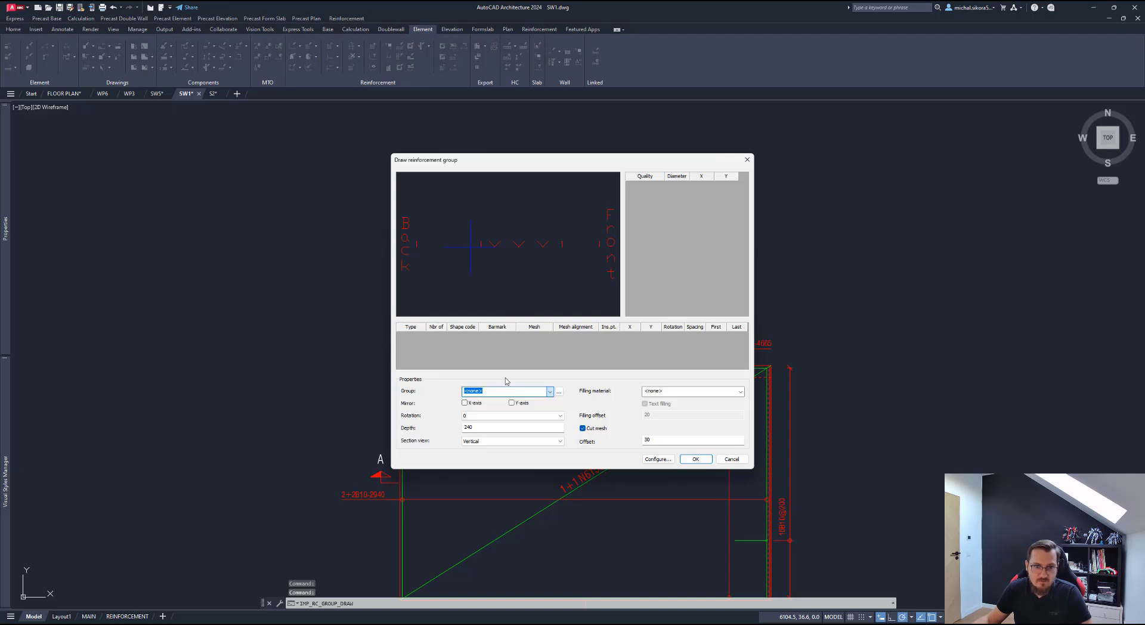
click(558, 391)
click(703, 346)
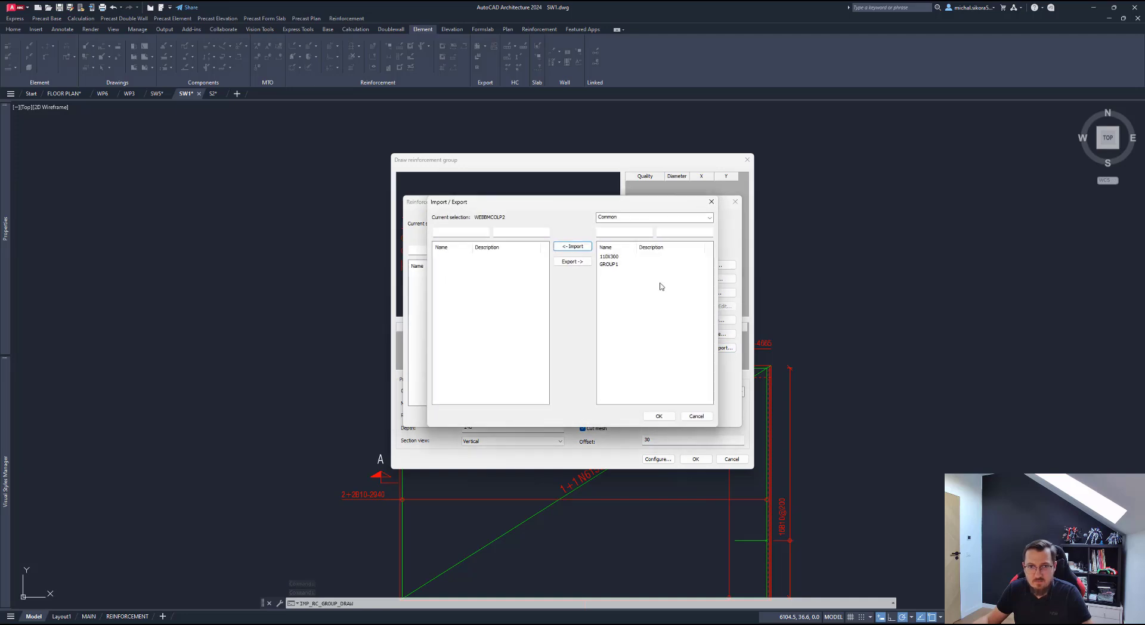
click(611, 260)
shift+click(609, 264)
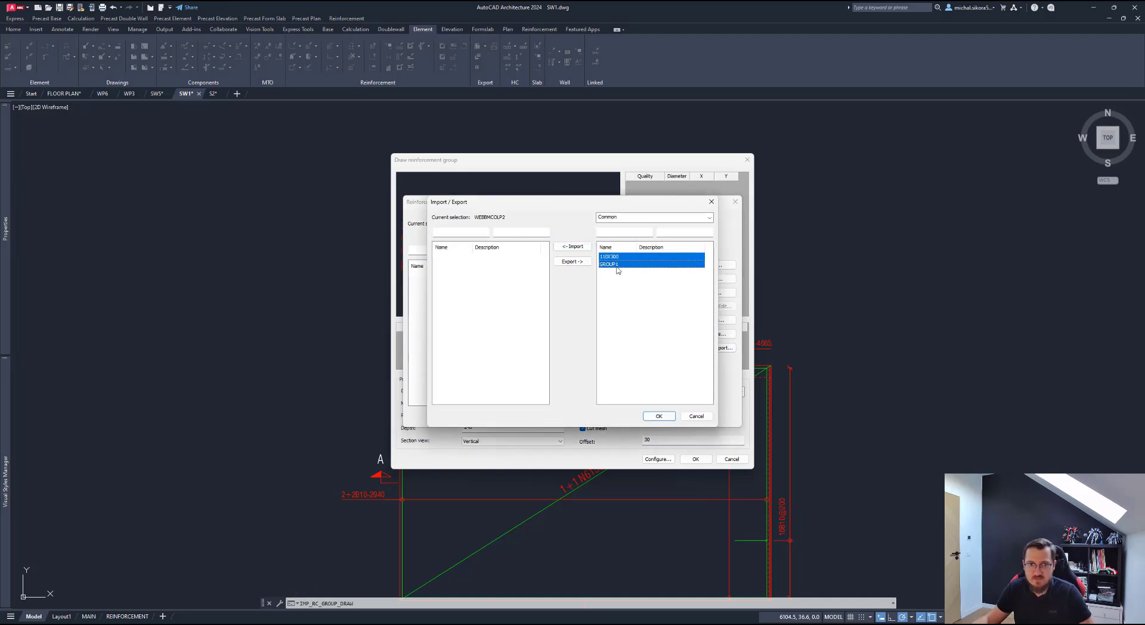
click(573, 247)
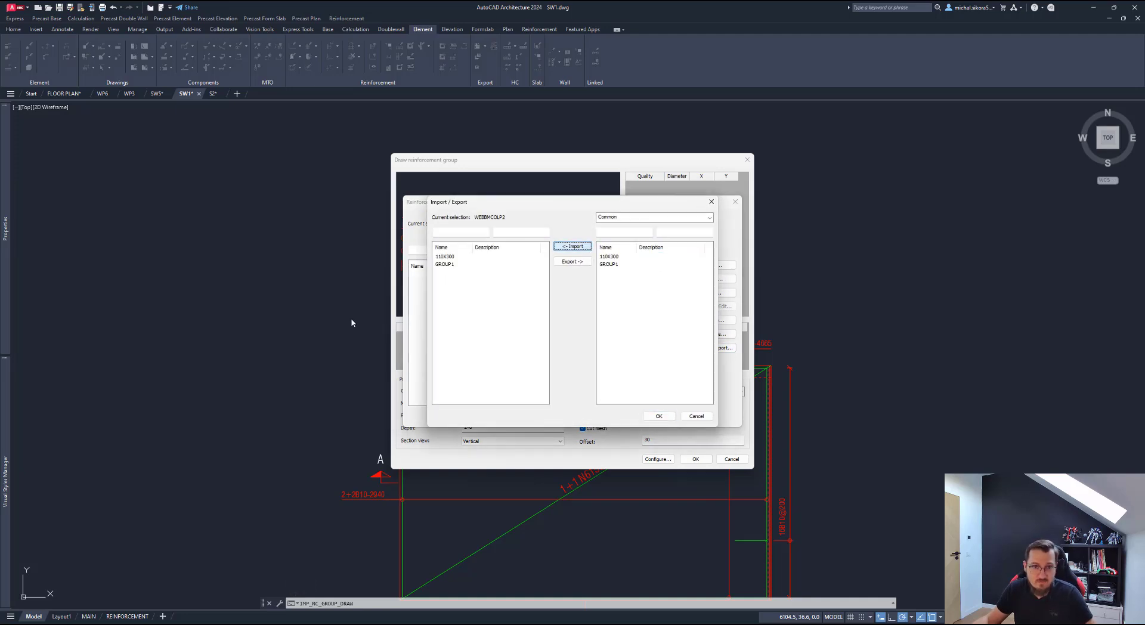
click(443, 264)
click(571, 262)
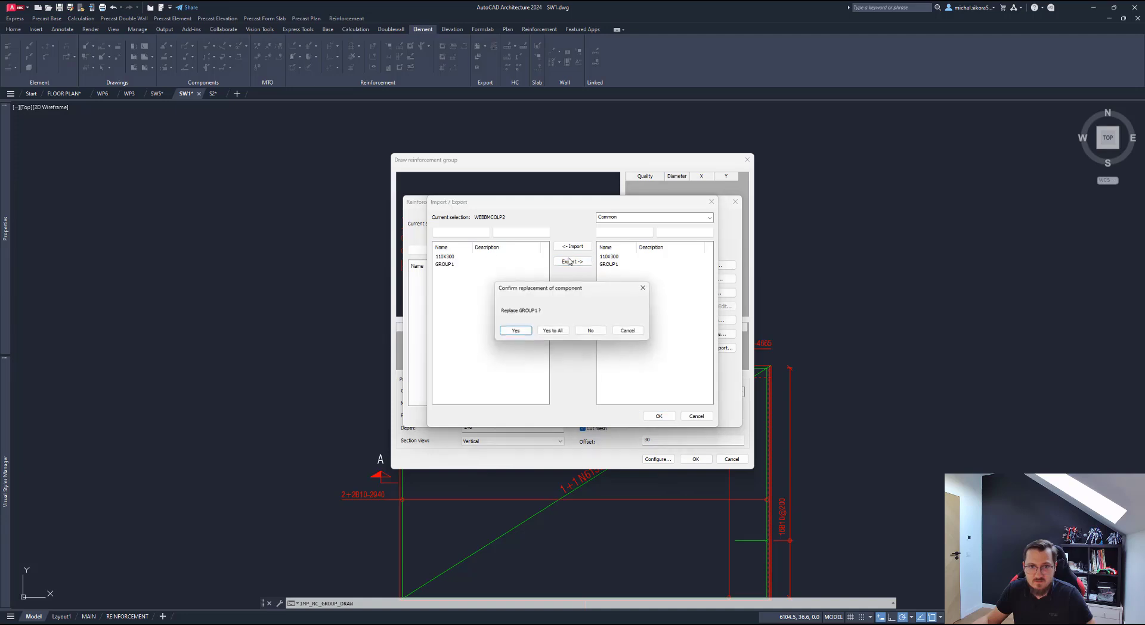
click(600, 333)
click(446, 266)
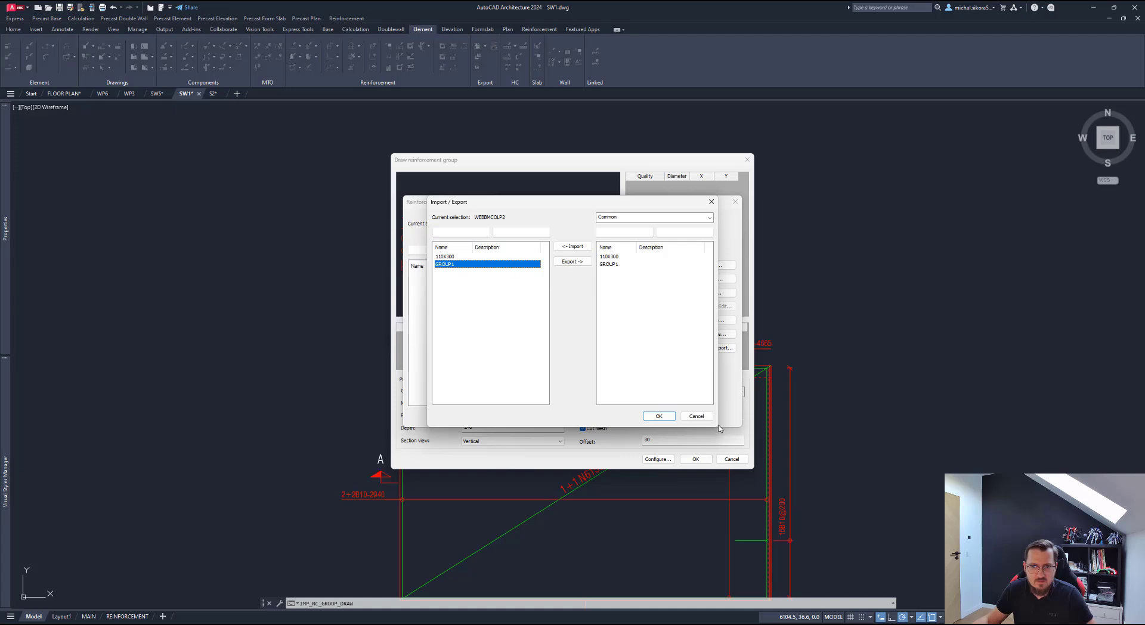
click(696, 416)
Step: Import only the 110X300 reinforcement group from the Common library into the WEBBMCOLP2 selection and accept the group list
click(714, 350)
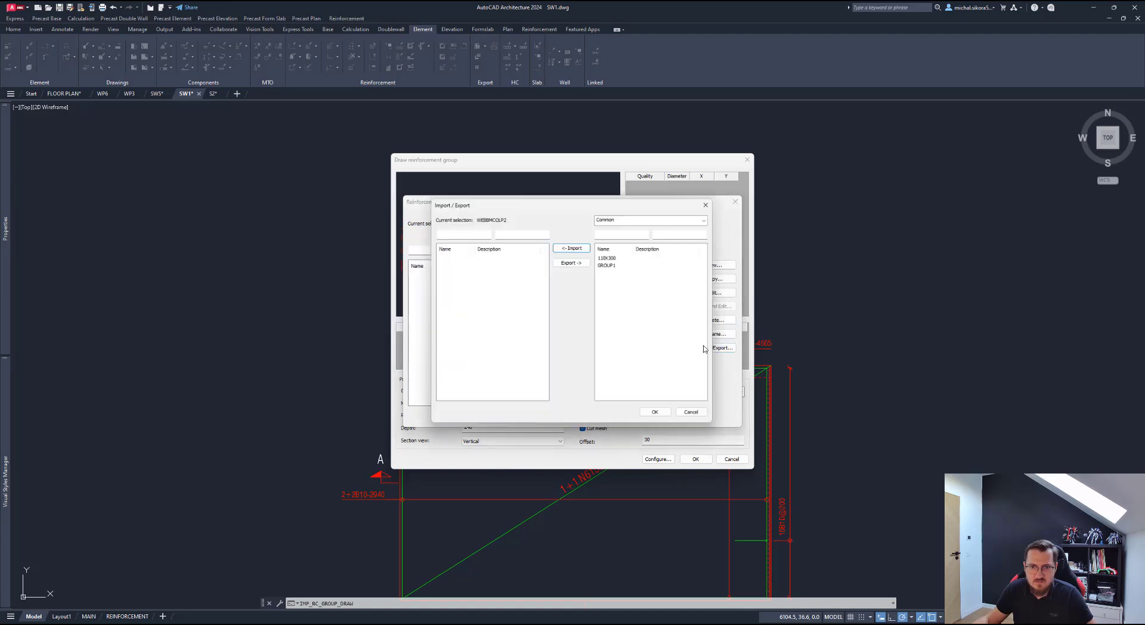
click(609, 256)
click(572, 247)
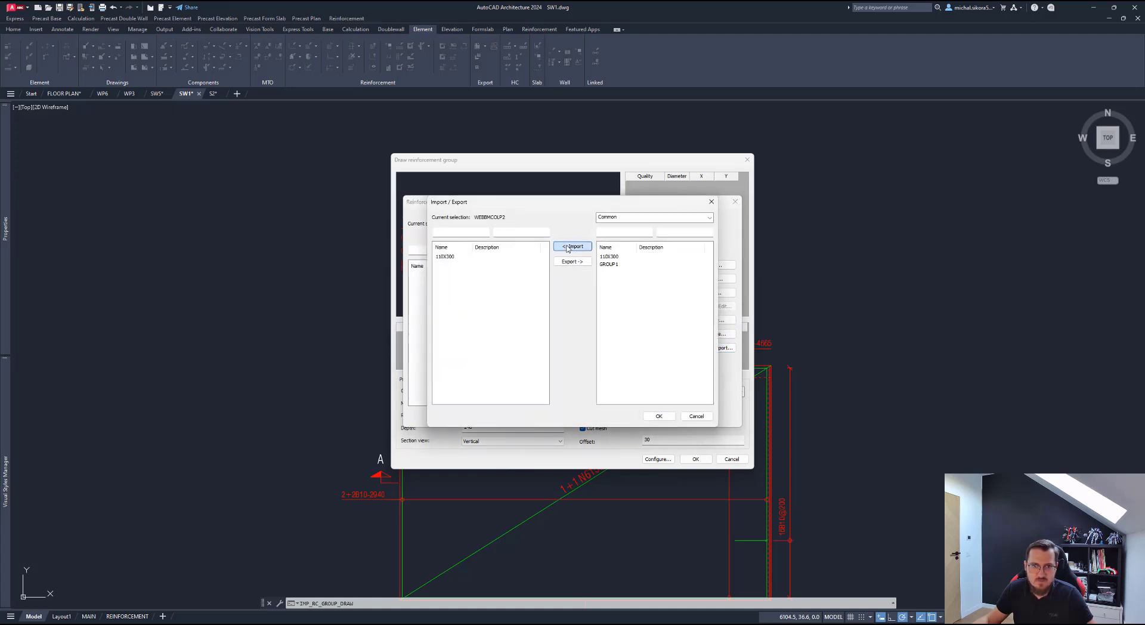
click(673, 417)
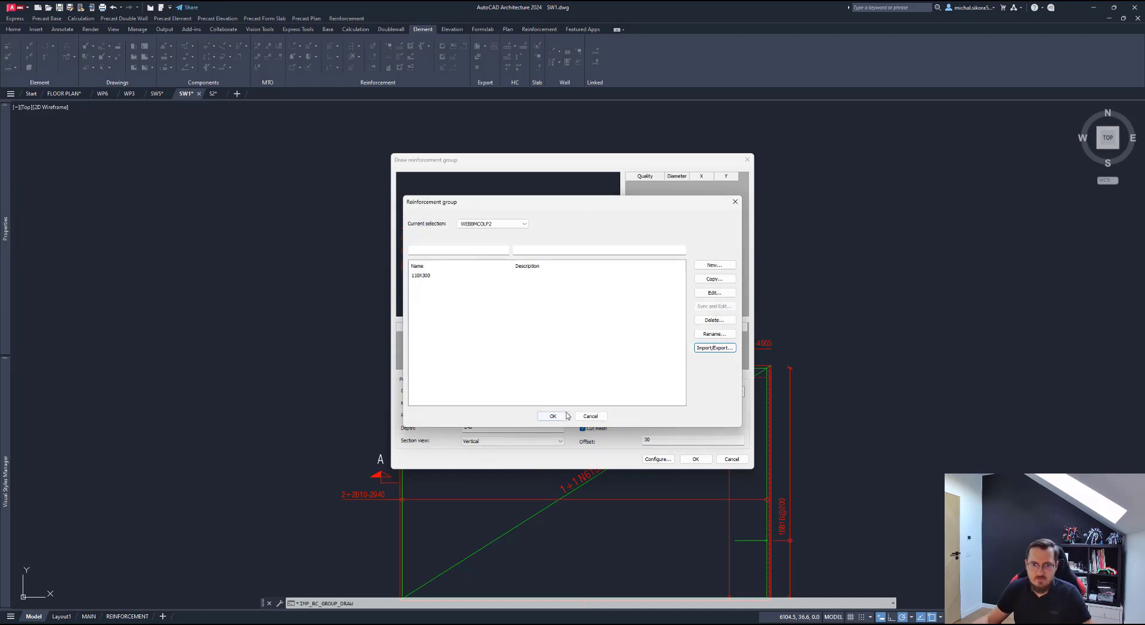
click(554, 415)
Step: Try to draw the 110X300 reinforcement group with vertical section view, and cancel the placement at the wall's vertical section
click(549, 392)
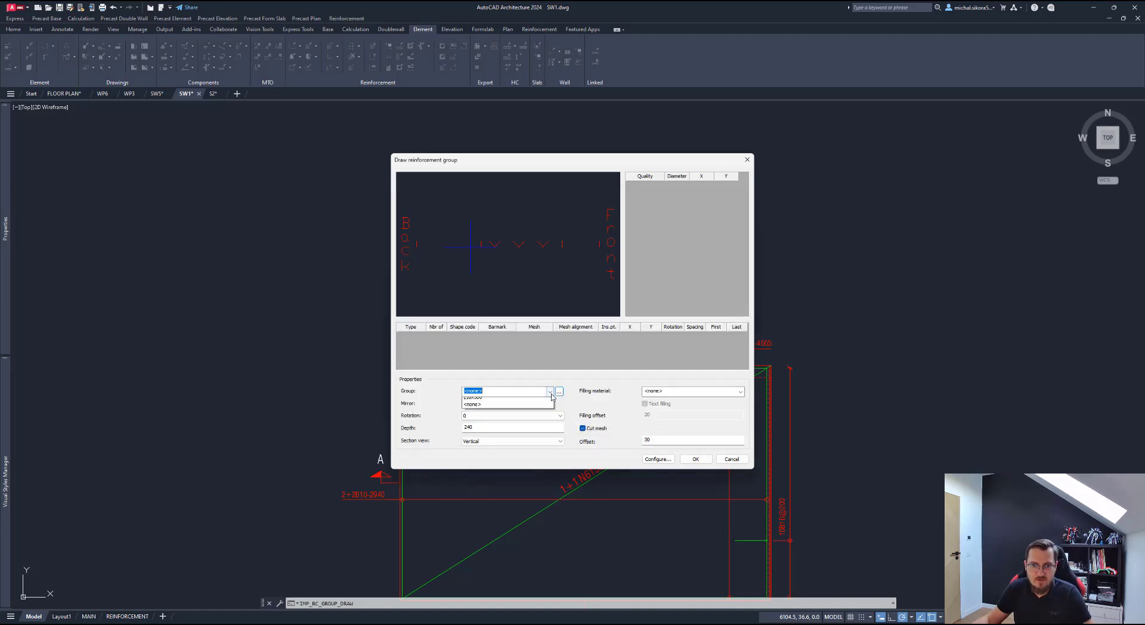
click(511, 401)
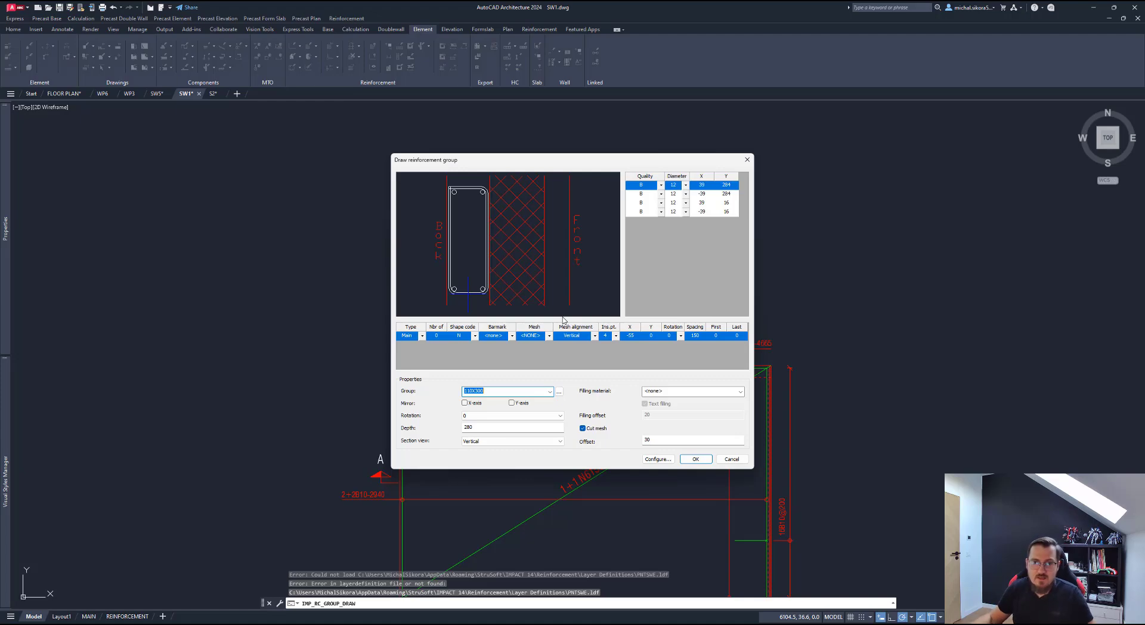
drag(522, 165, 722, 120)
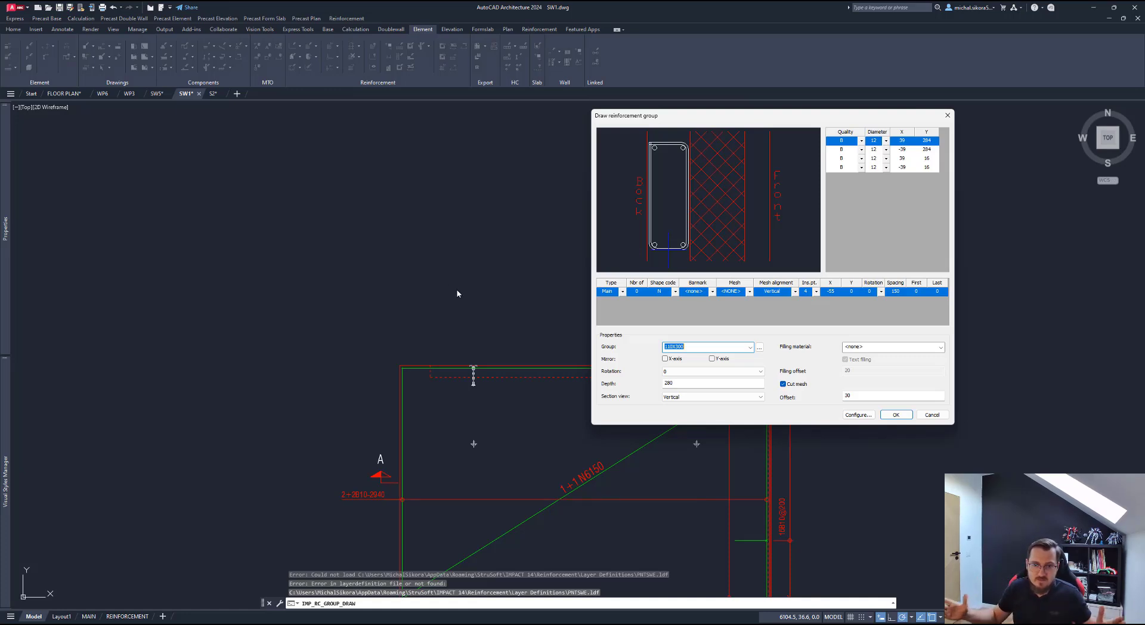
click(896, 415)
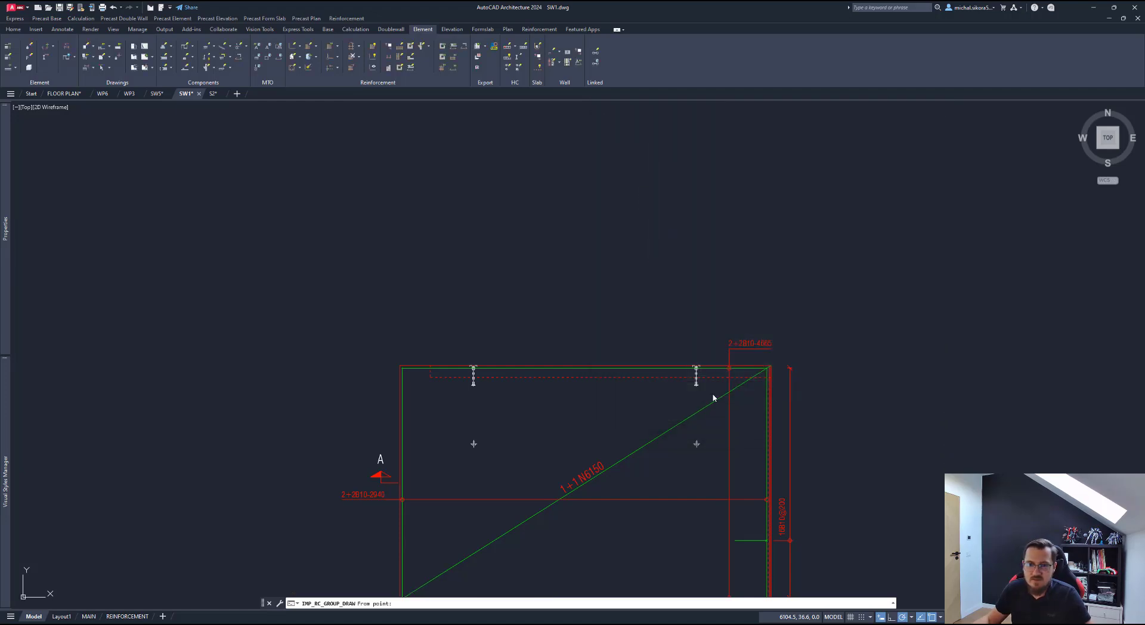
scroll(713, 397, down, 5)
middle_drag(757, 297, 670, 358)
scroll(655, 343, up, 5)
key(Escape)
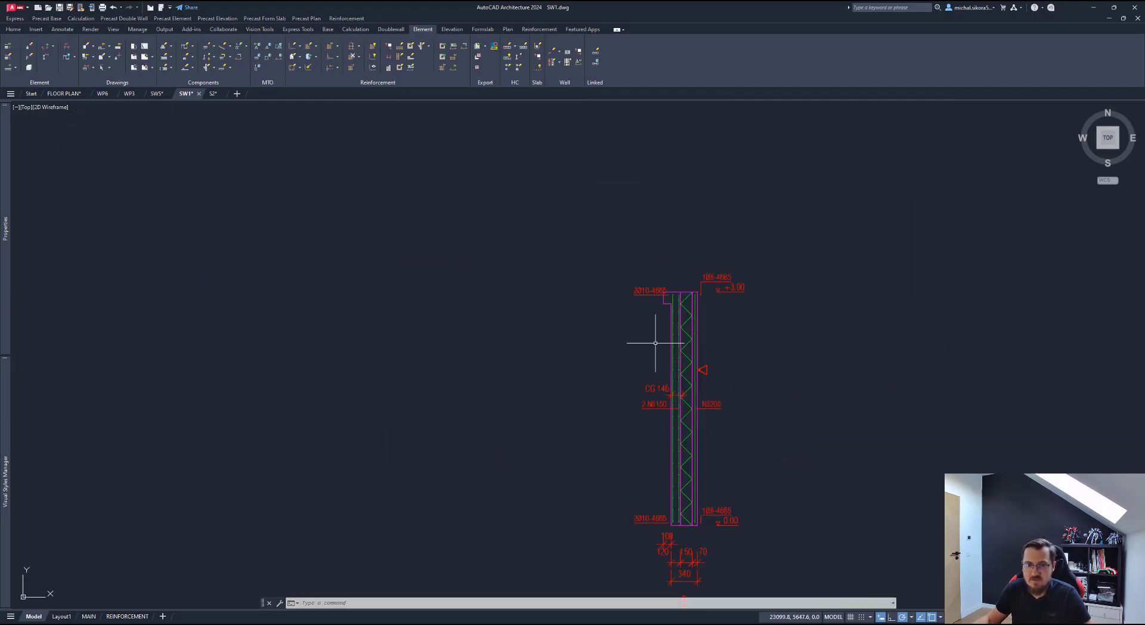
Step: Measure the upper ledge's projection and height in the wall's vertical section
scroll(651, 310, up, 4)
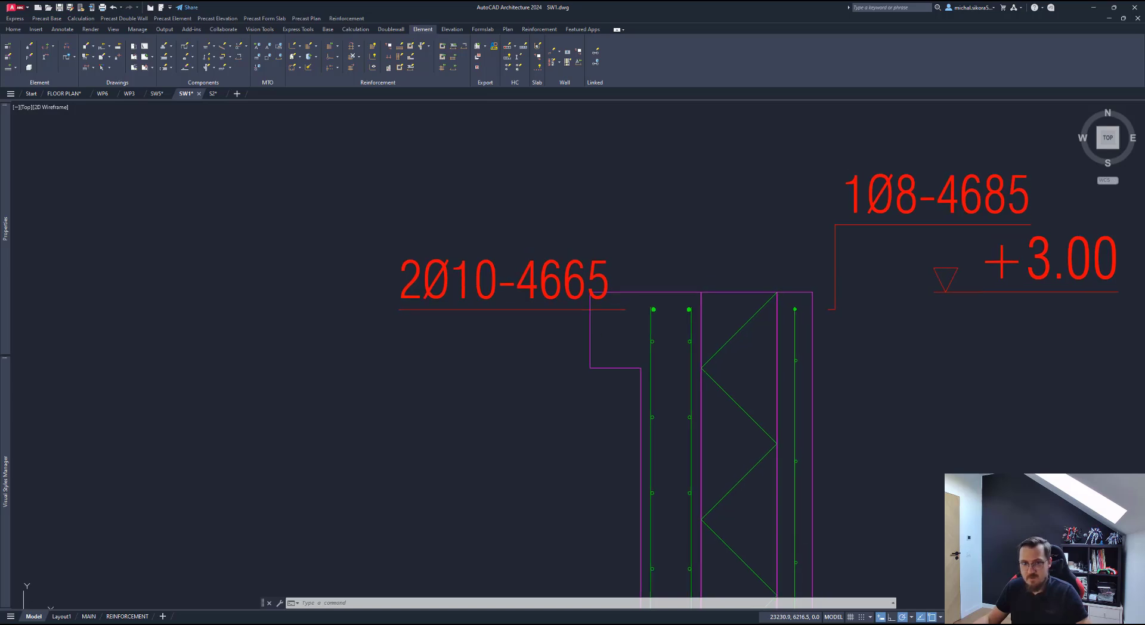
text(di)
key(Return)
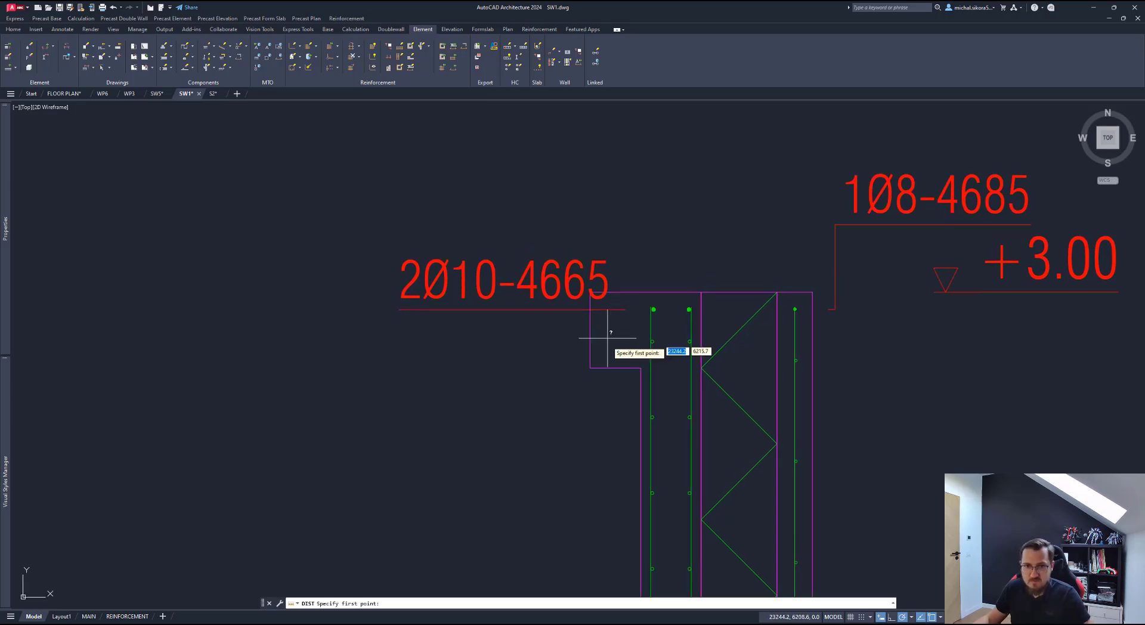
click(591, 368)
click(636, 370)
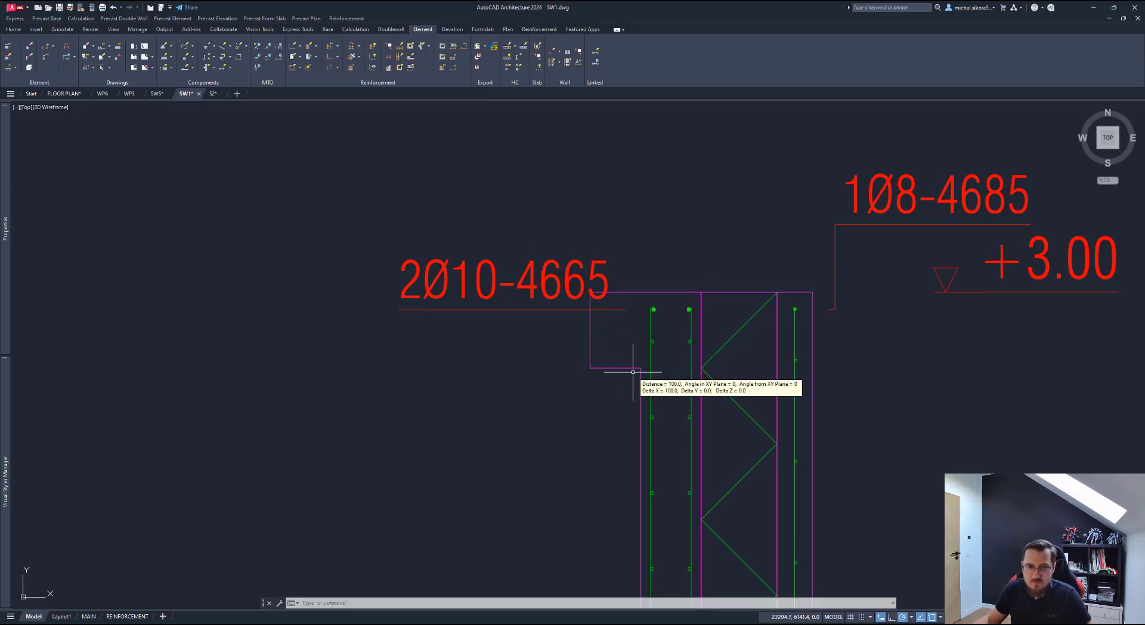
key(Return)
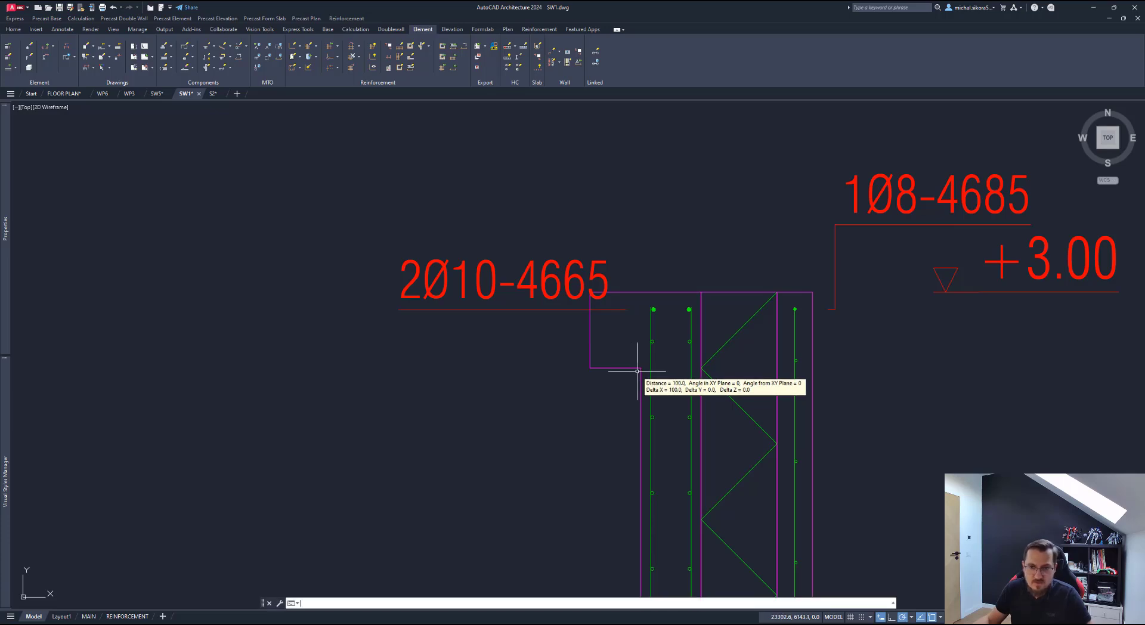
click(641, 368)
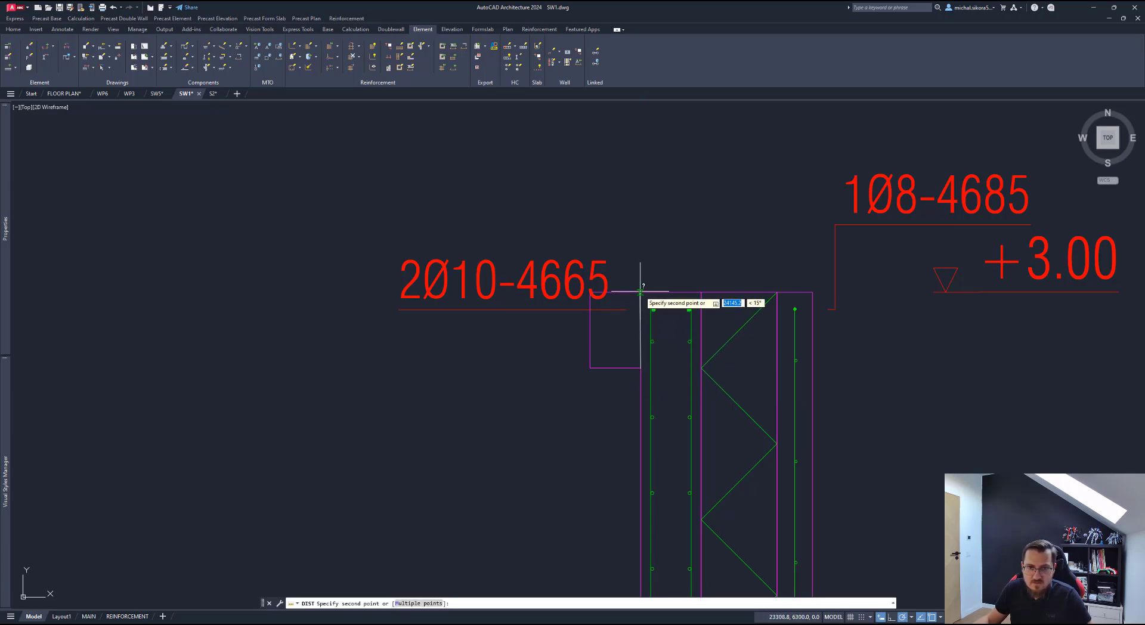
click(640, 291)
Step: Restart drawing the 110X300 reinforcement group at the inner panel view's ledge and configure stirrup measurements A as 170 and B as 110
scroll(483, 449, down, 10)
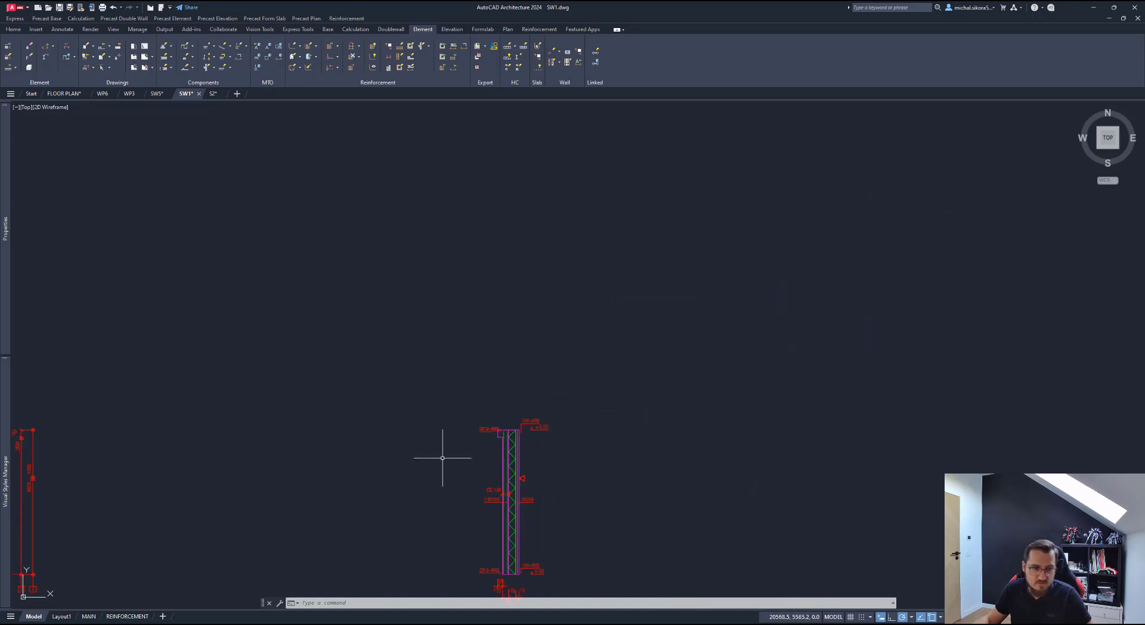
middle_drag(466, 522, 503, 459)
scroll(495, 417, up, 10)
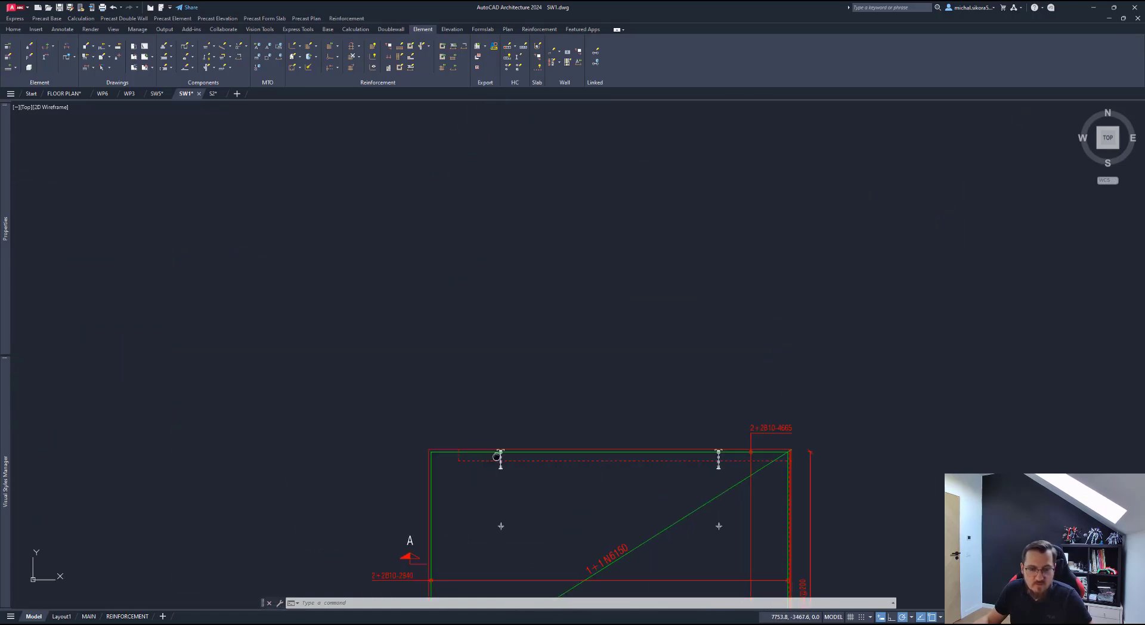
middle_drag(604, 397, 553, 346)
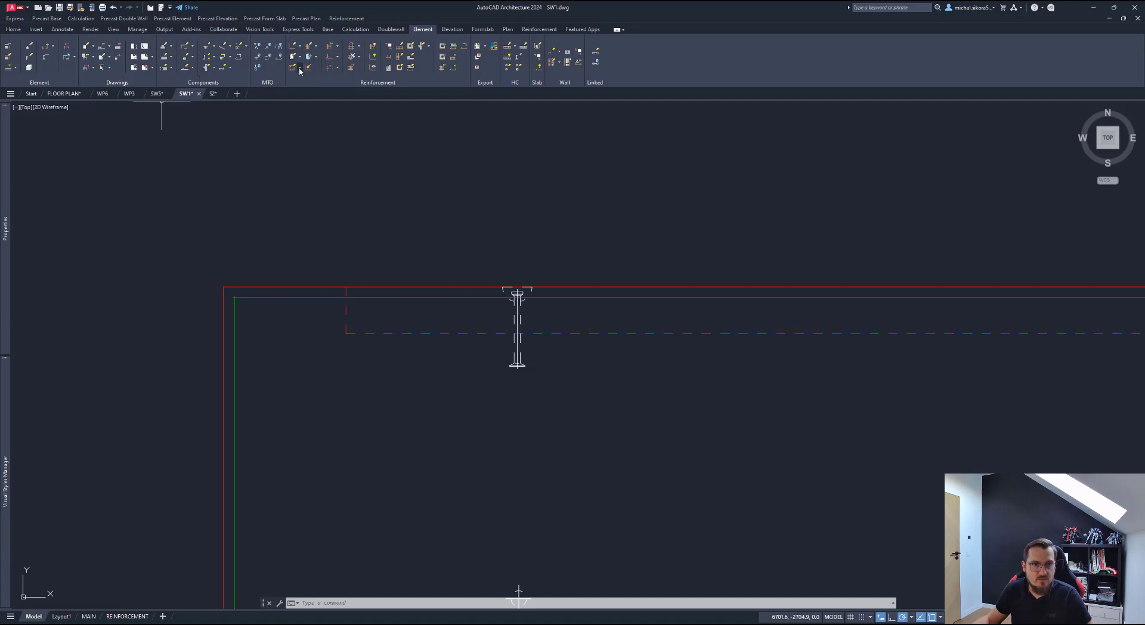
key(Return)
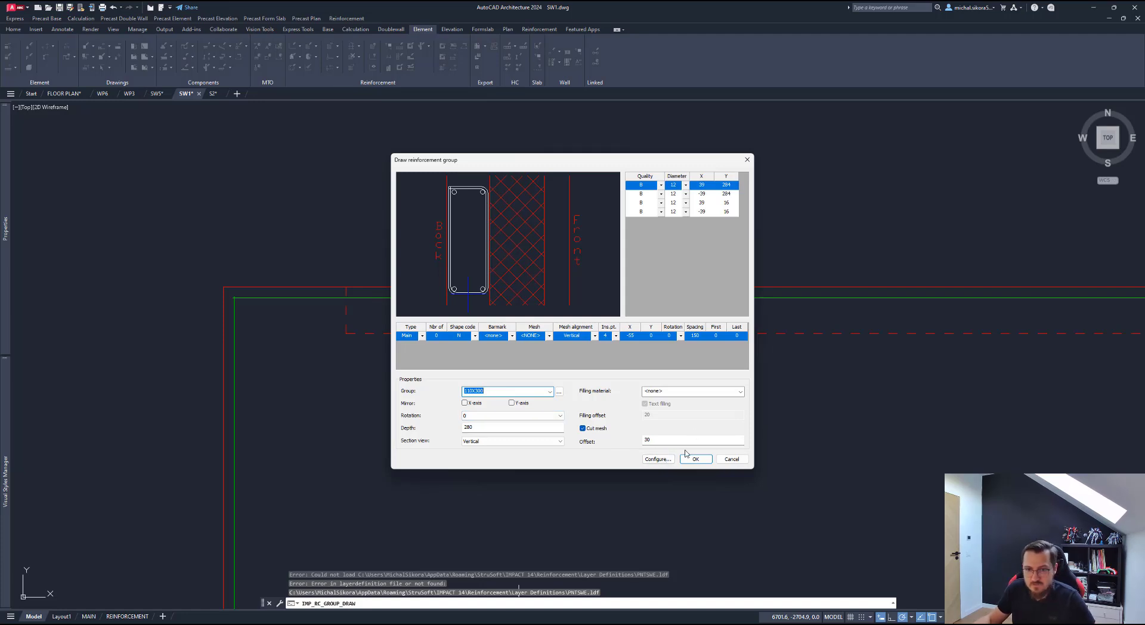
click(657, 459)
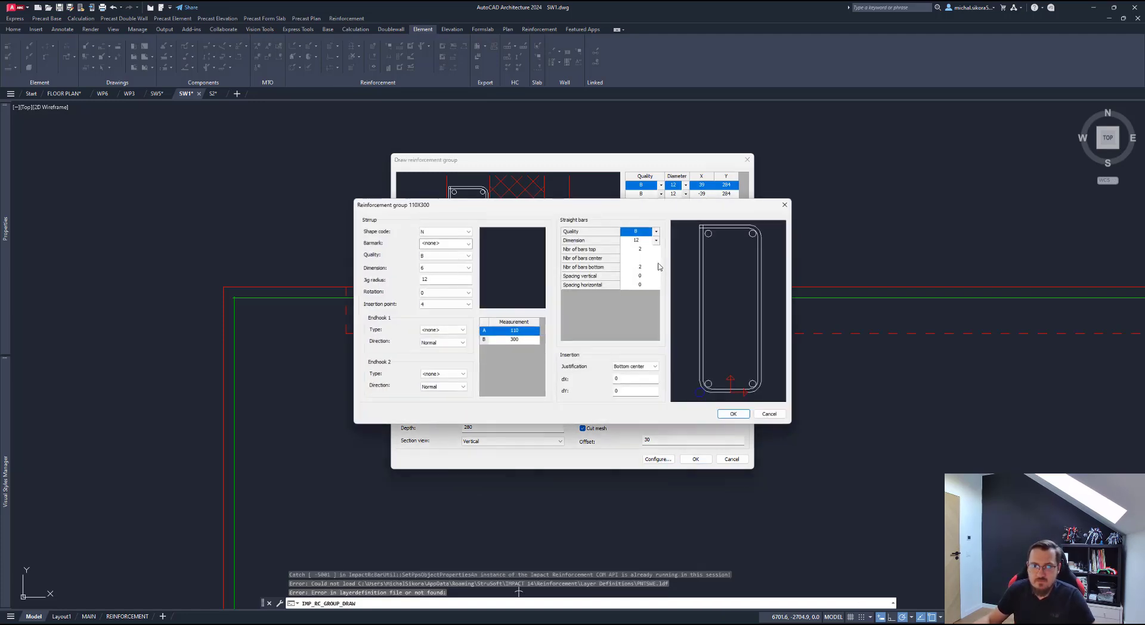
click(524, 331)
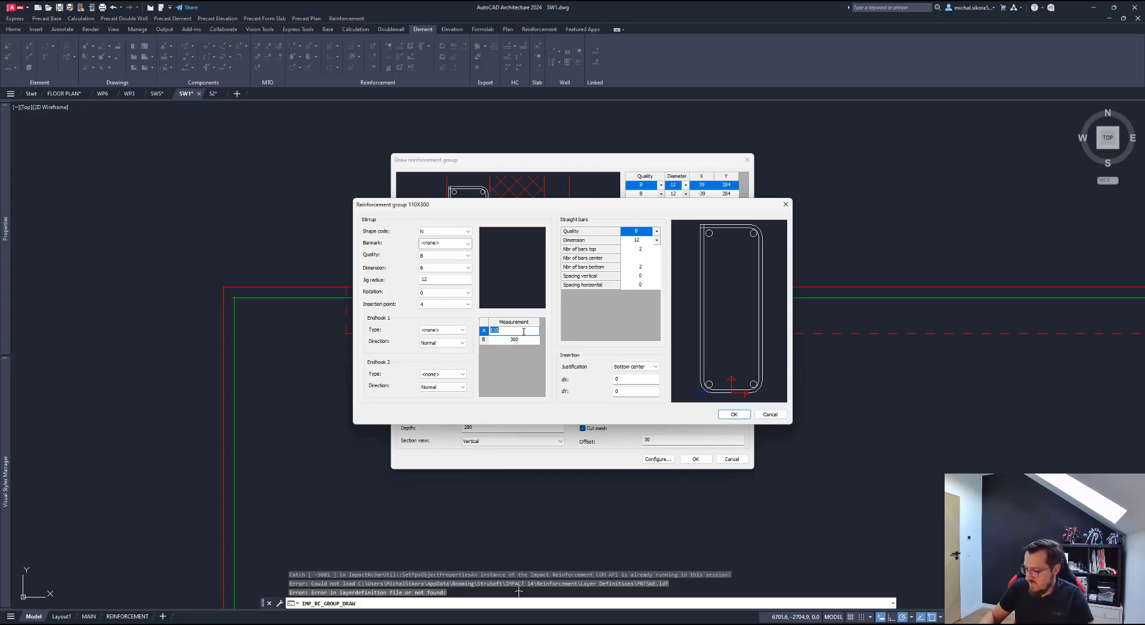
text(1)
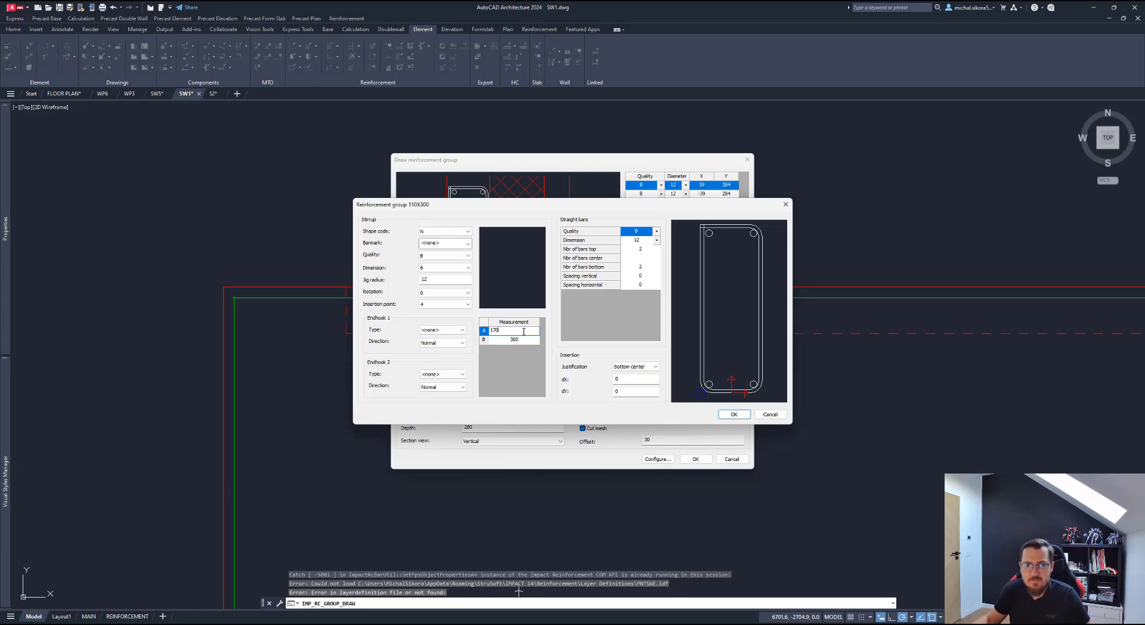
click(525, 340)
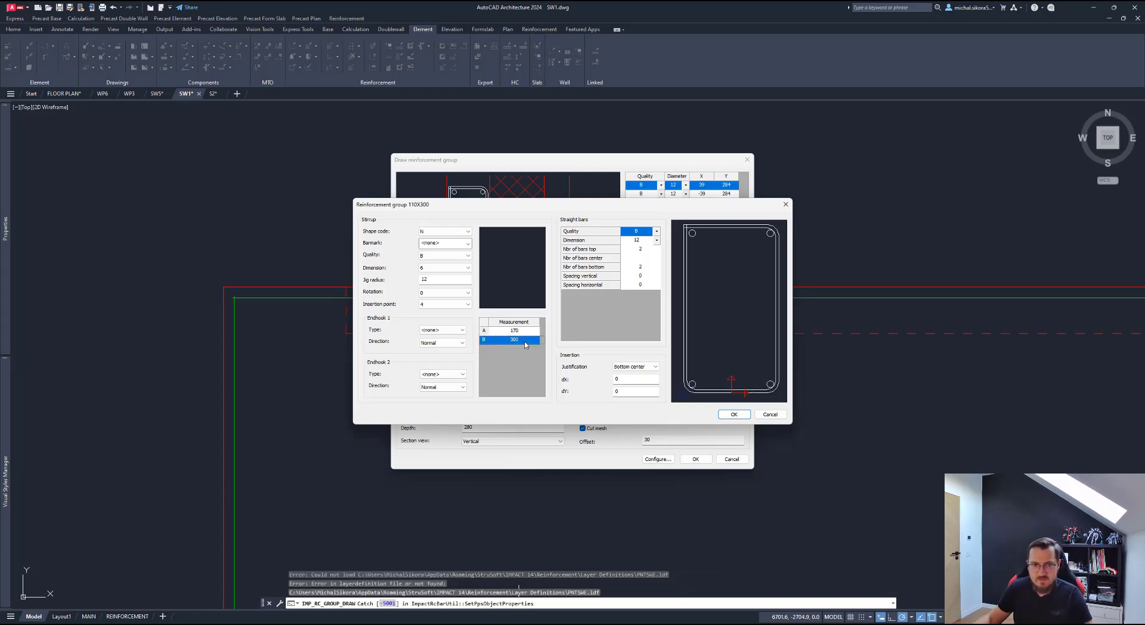
click(525, 340)
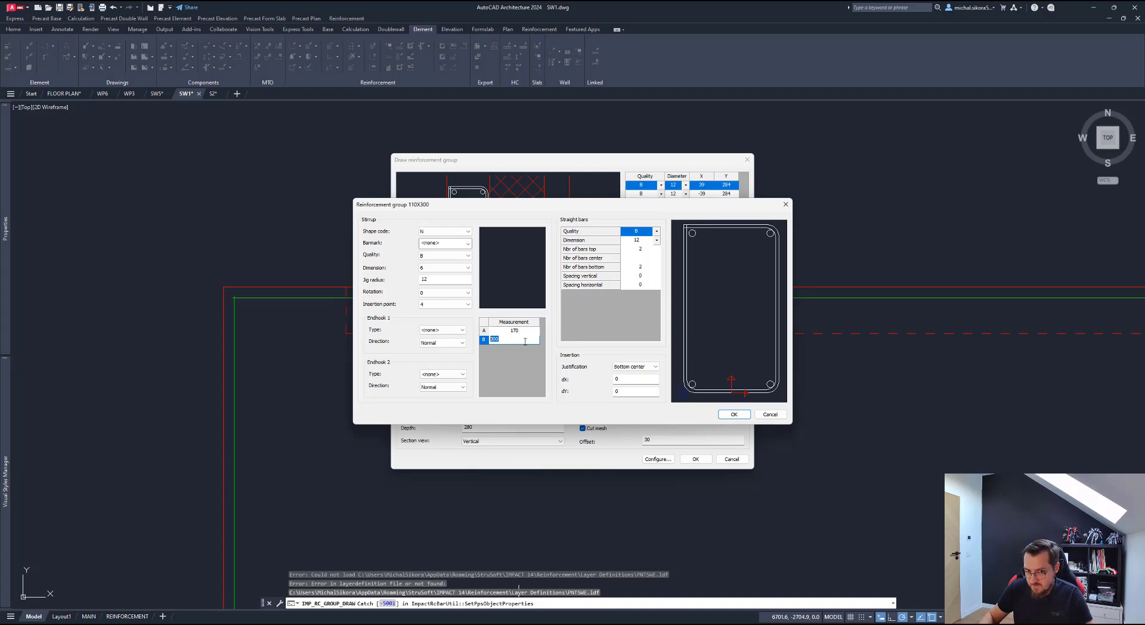
text(110)
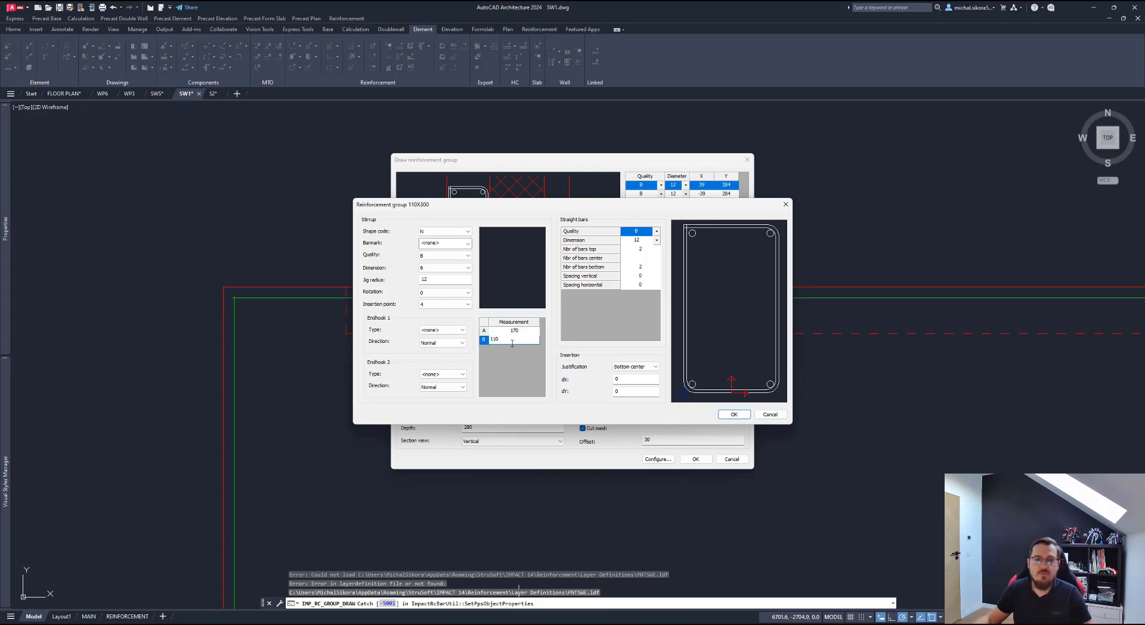
click(514, 331)
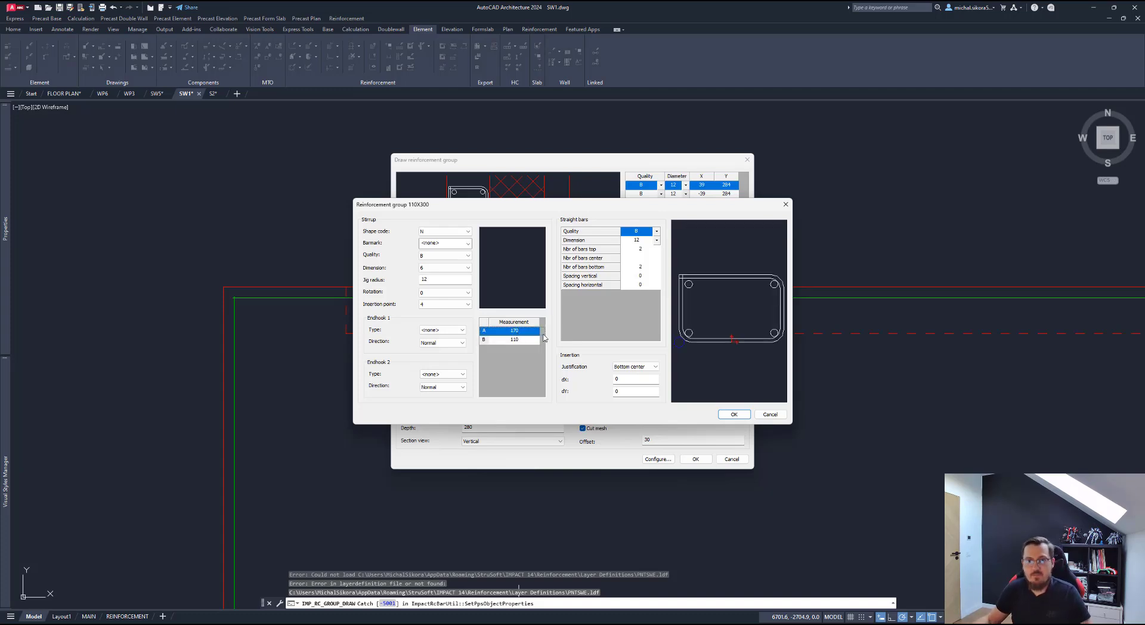
Step: Set the group's straight bars to 3 at the top and 3 at the bottom
click(650, 248)
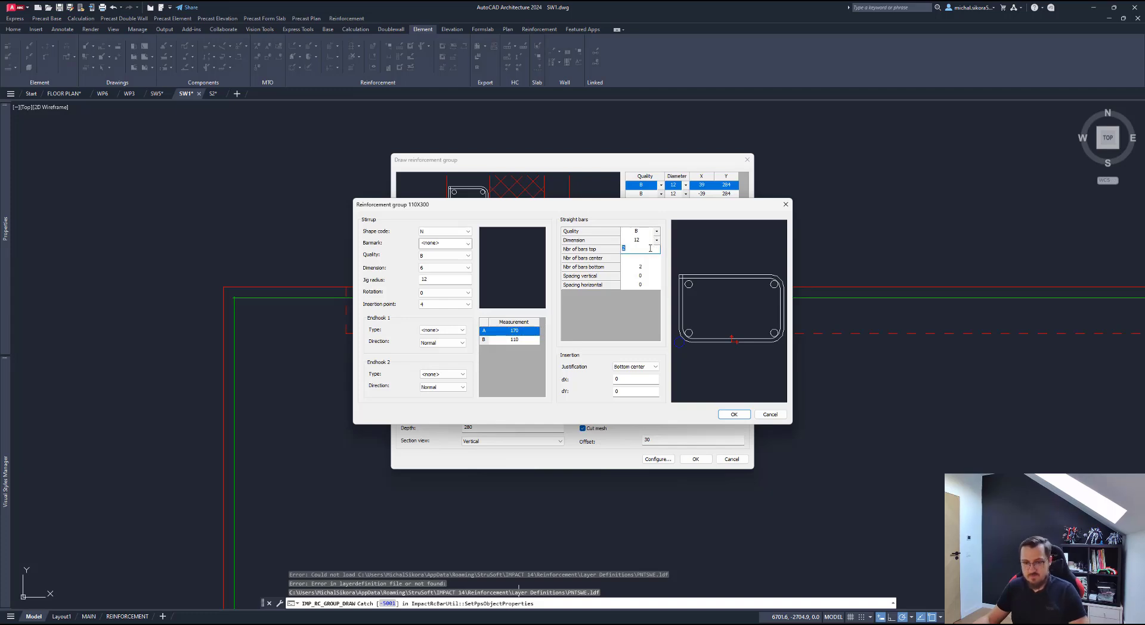
text(3)
click(646, 267)
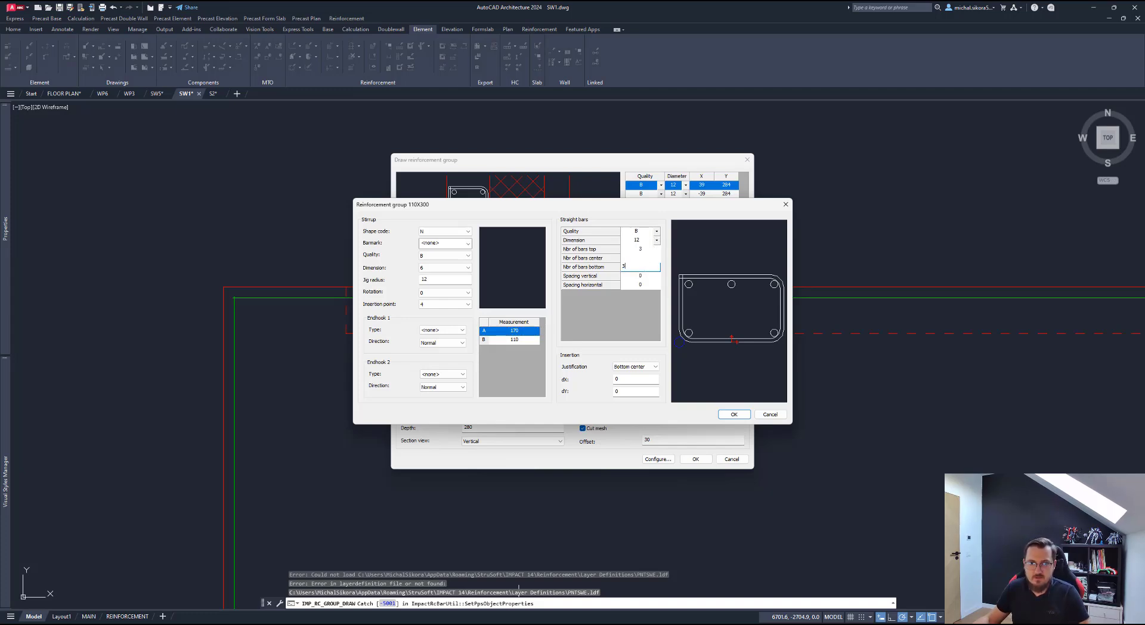
text(3)
key(Return)
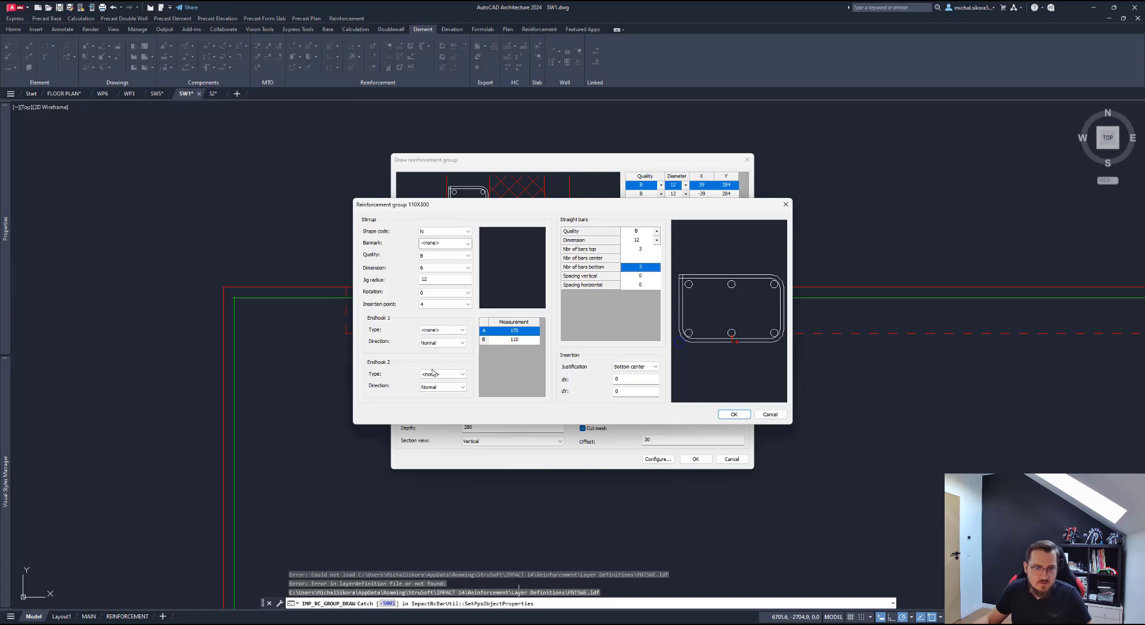
Step: Give the stirrup 135 end hooks at both ends and set its dimension to 8
click(450, 330)
click(448, 346)
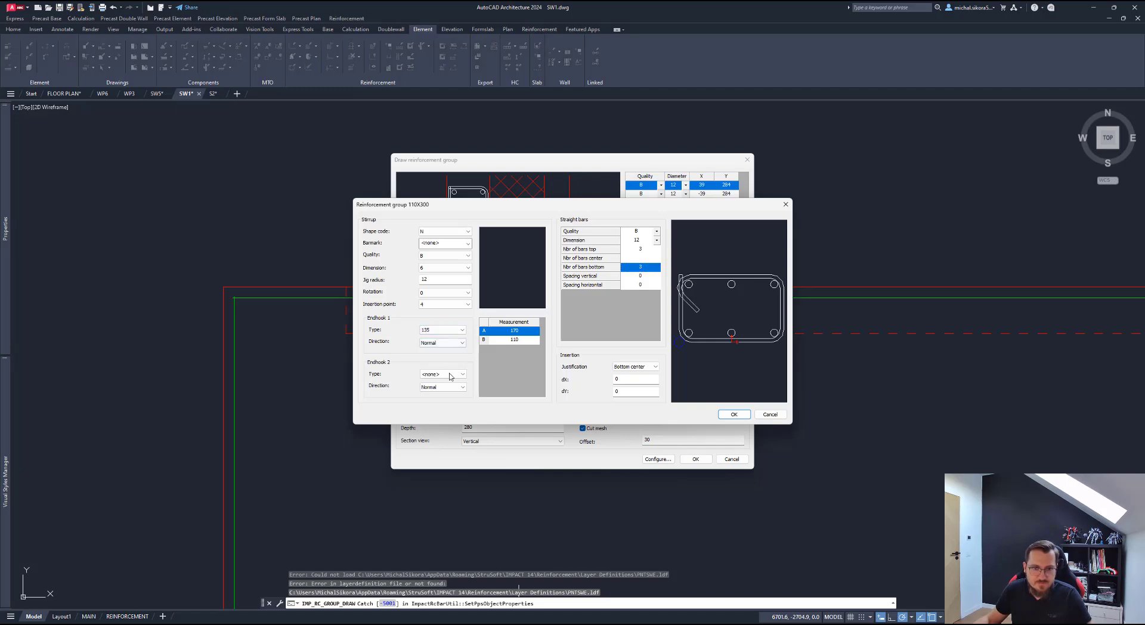
click(450, 375)
click(448, 390)
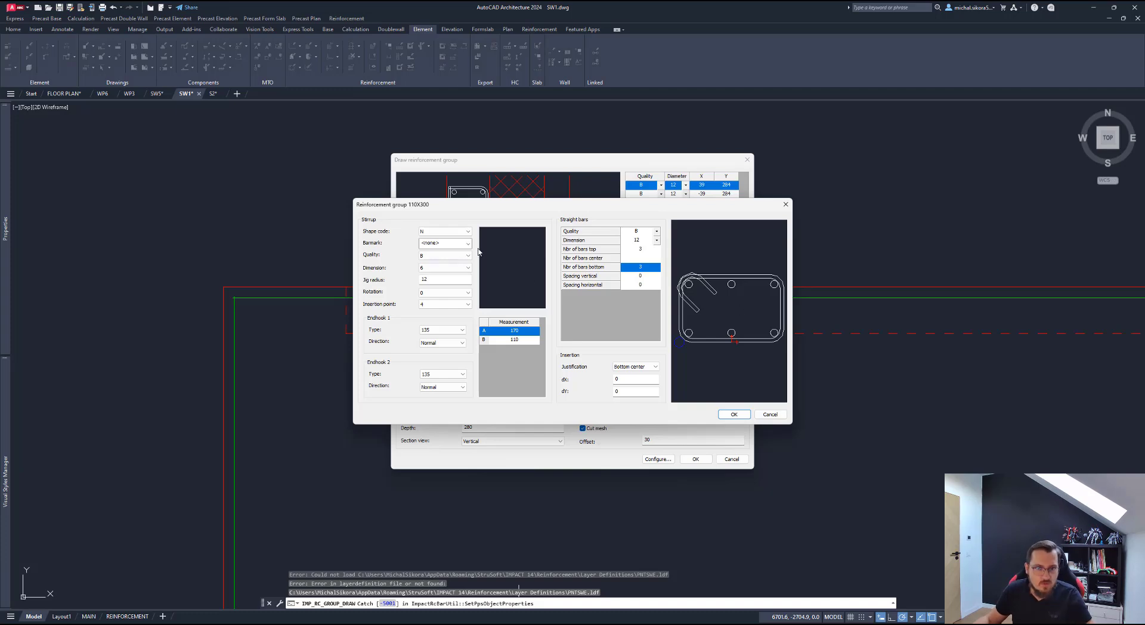
click(437, 268)
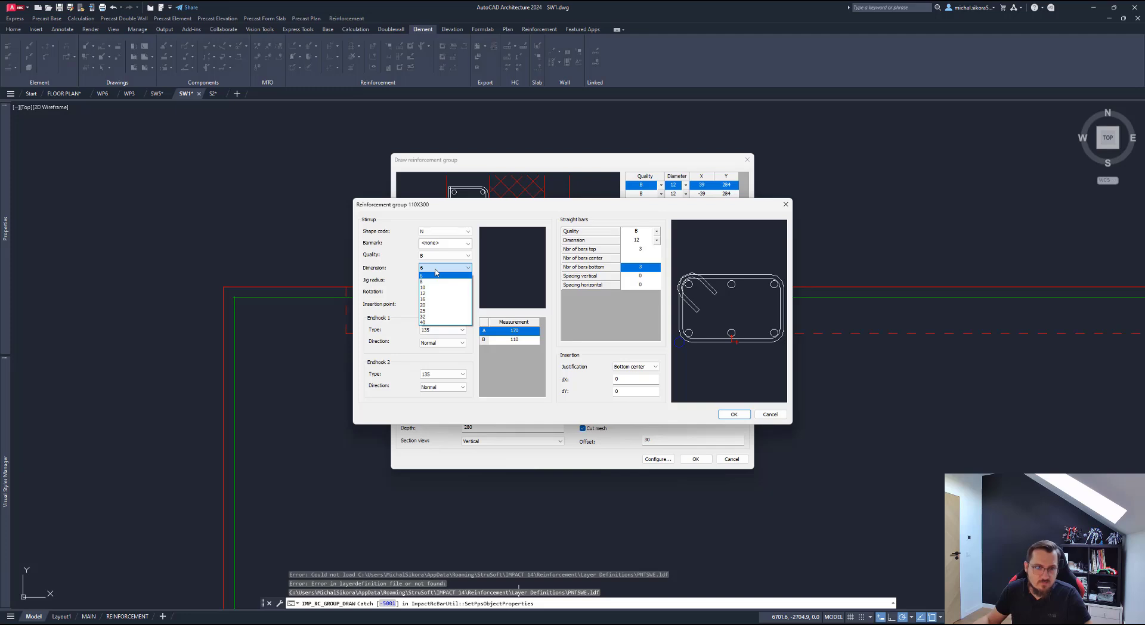
click(435, 280)
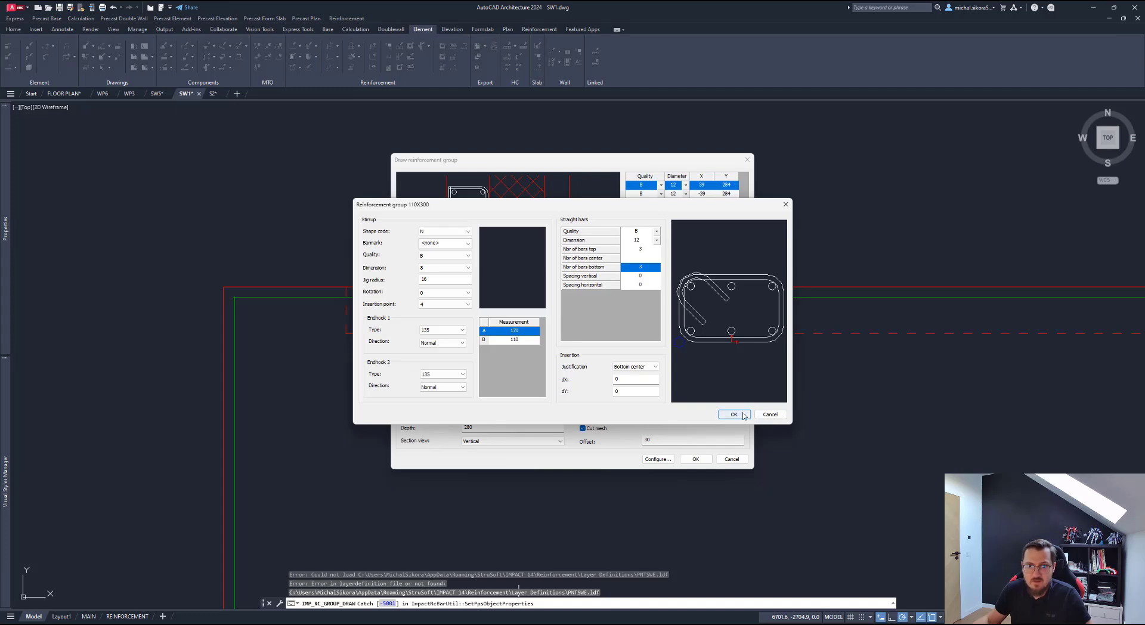
Step: Set the insertion justification to Bottom right, accept the group configuration, and set the group's rotation to 0
click(642, 368)
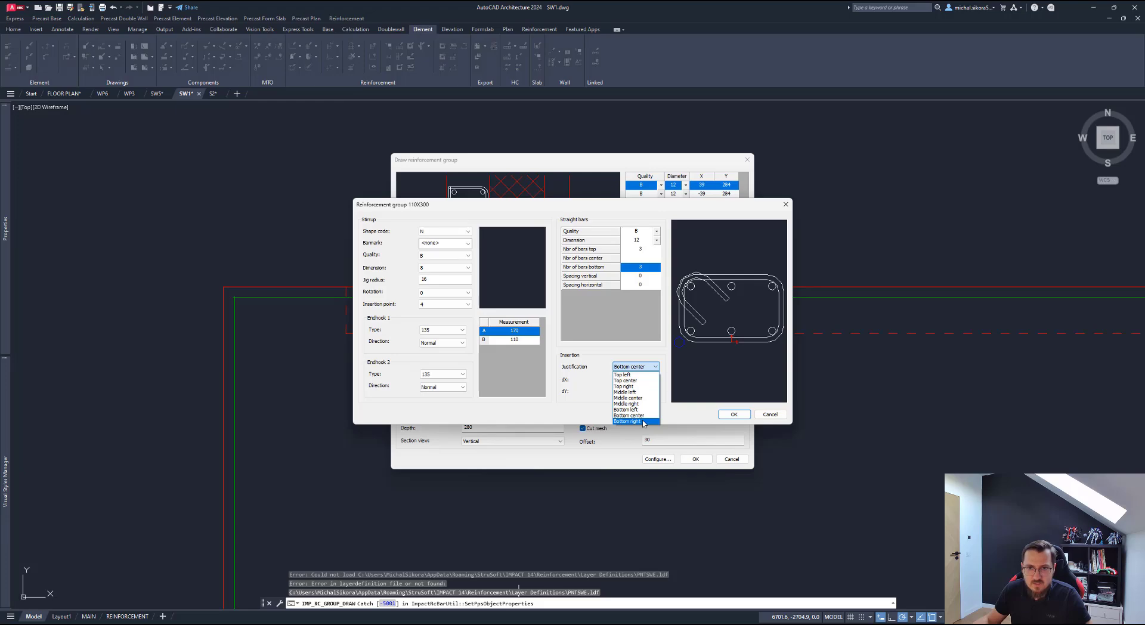
click(643, 422)
click(734, 414)
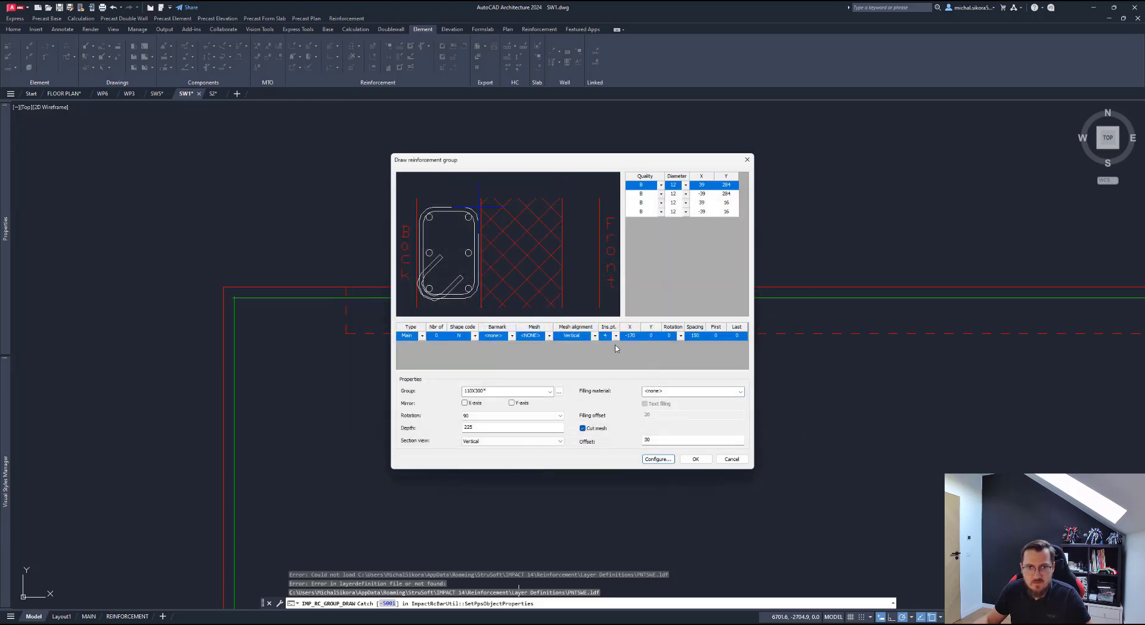
click(548, 416)
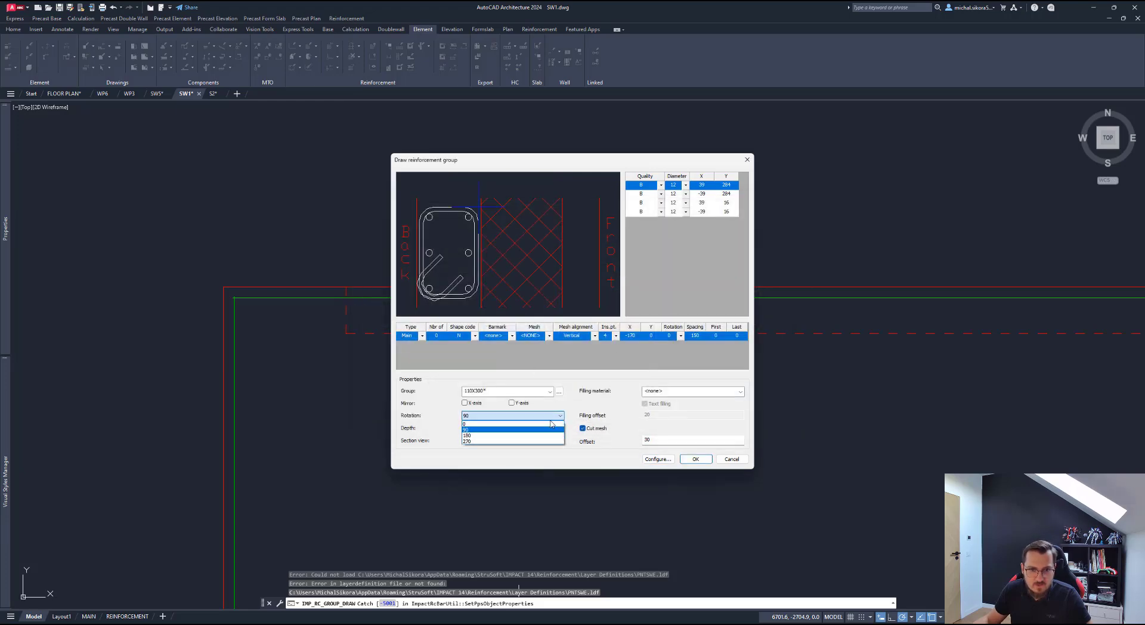
click(551, 424)
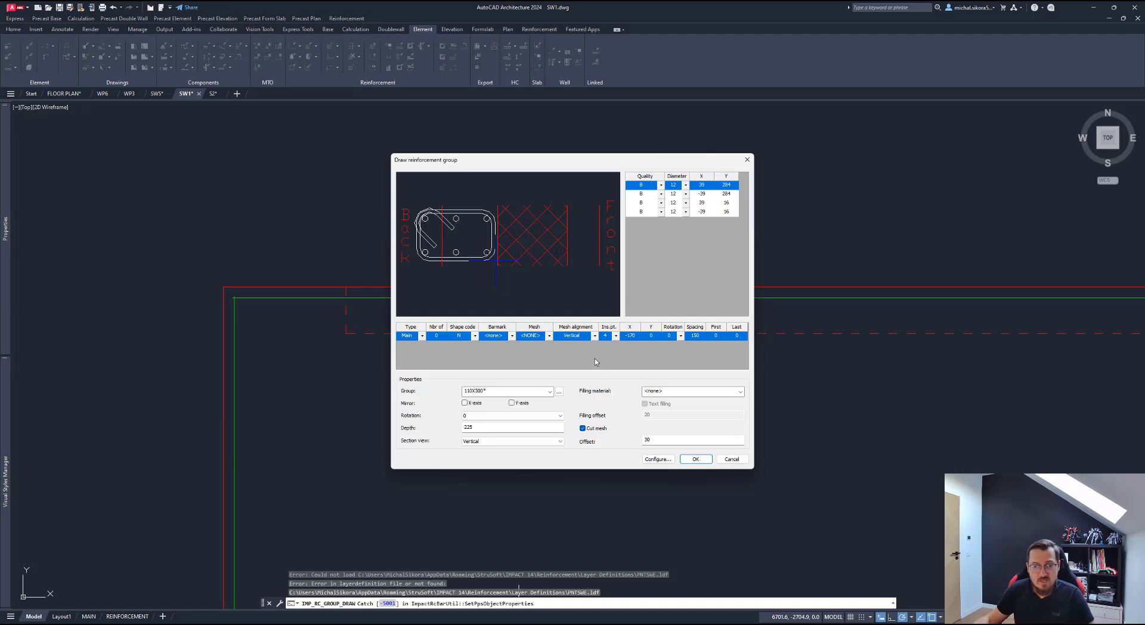
Step: Try depths of 220 and 235 for the reinforcement group against the section preview
double_click(494, 427)
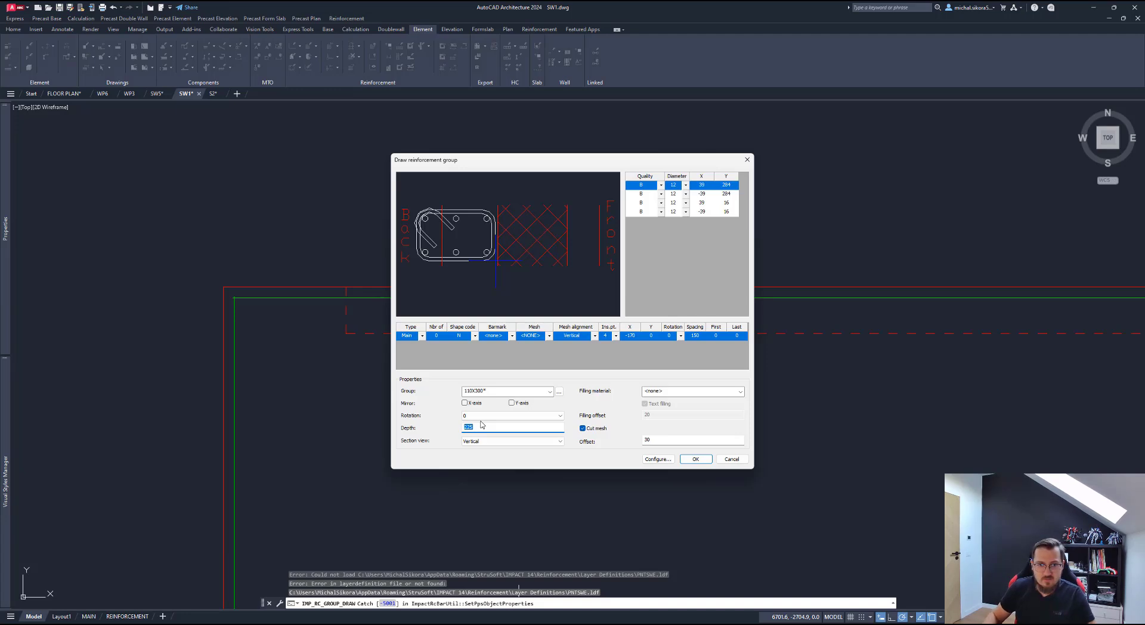
text(220)
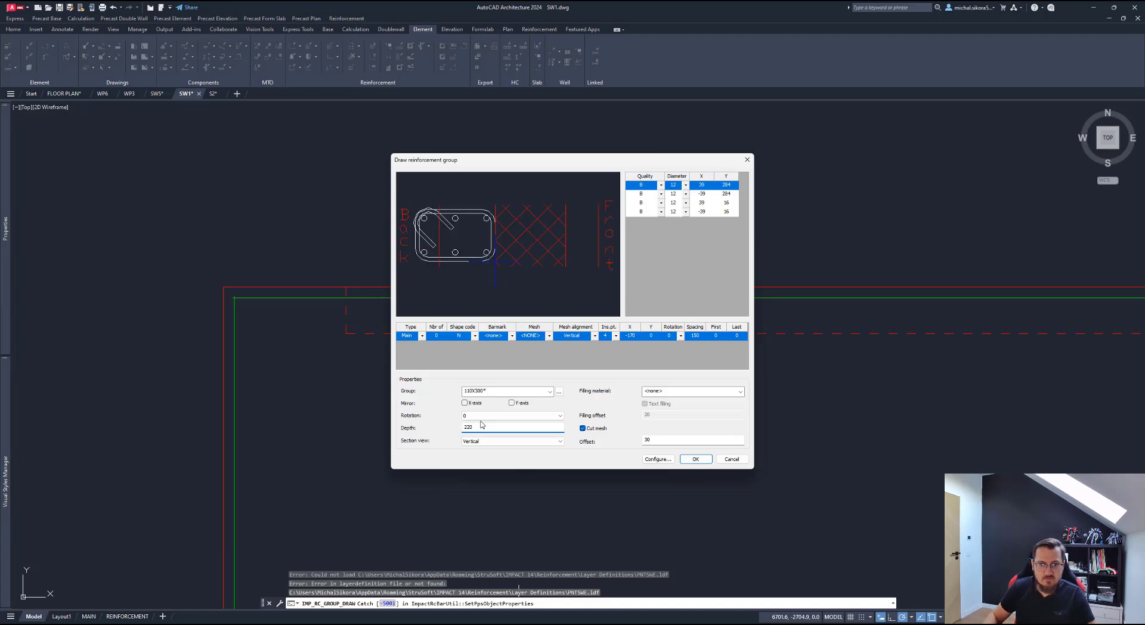
double_click(482, 427)
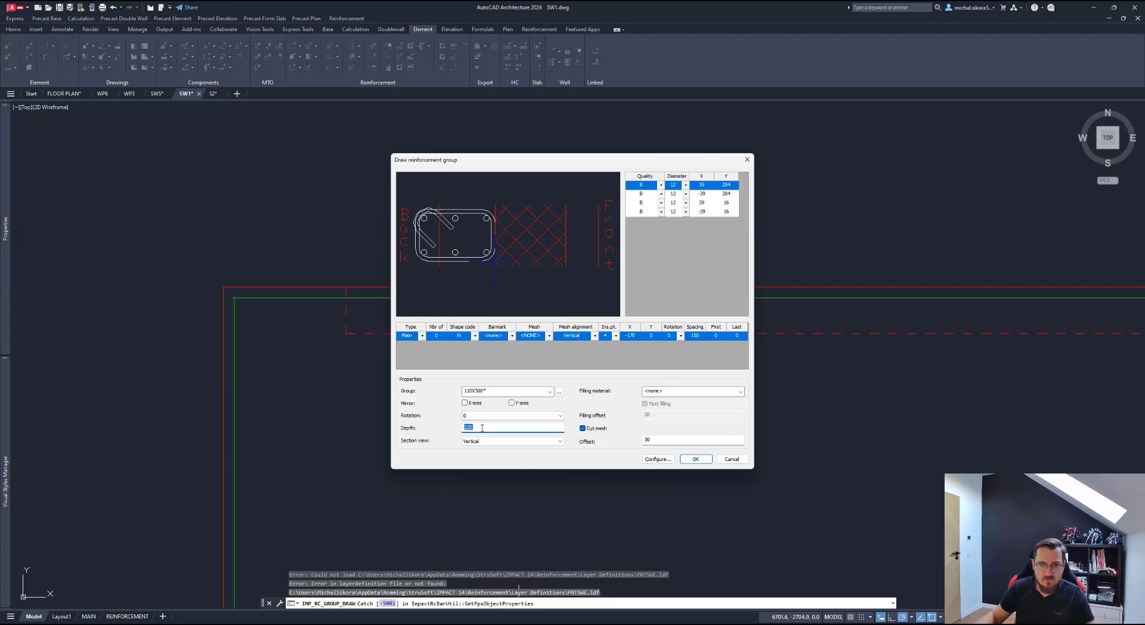
text(2)
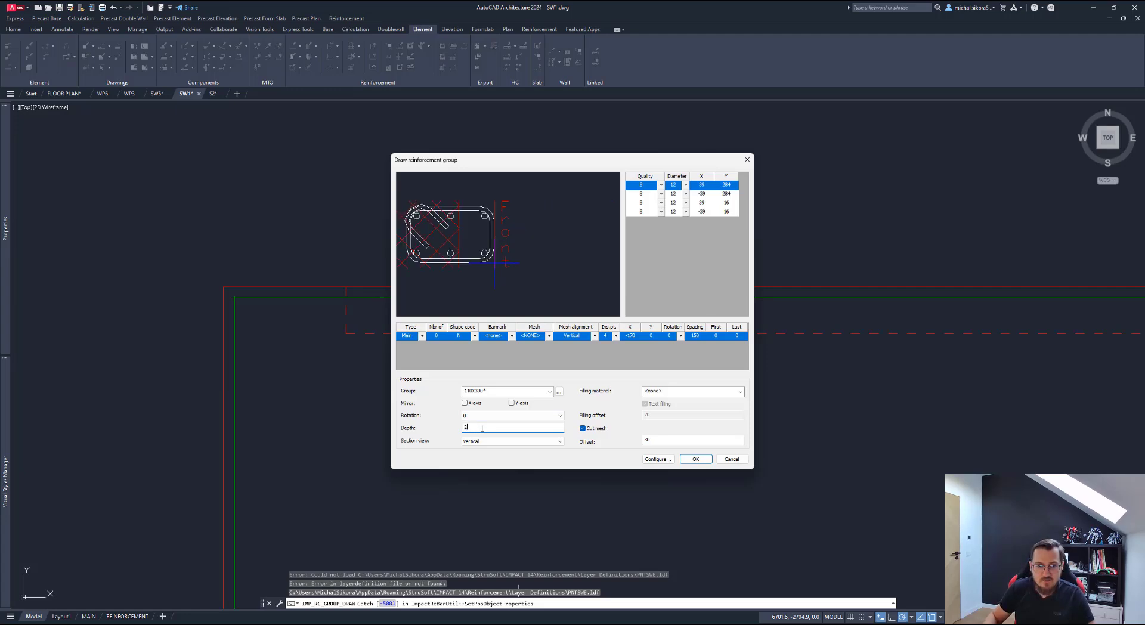
text(35)
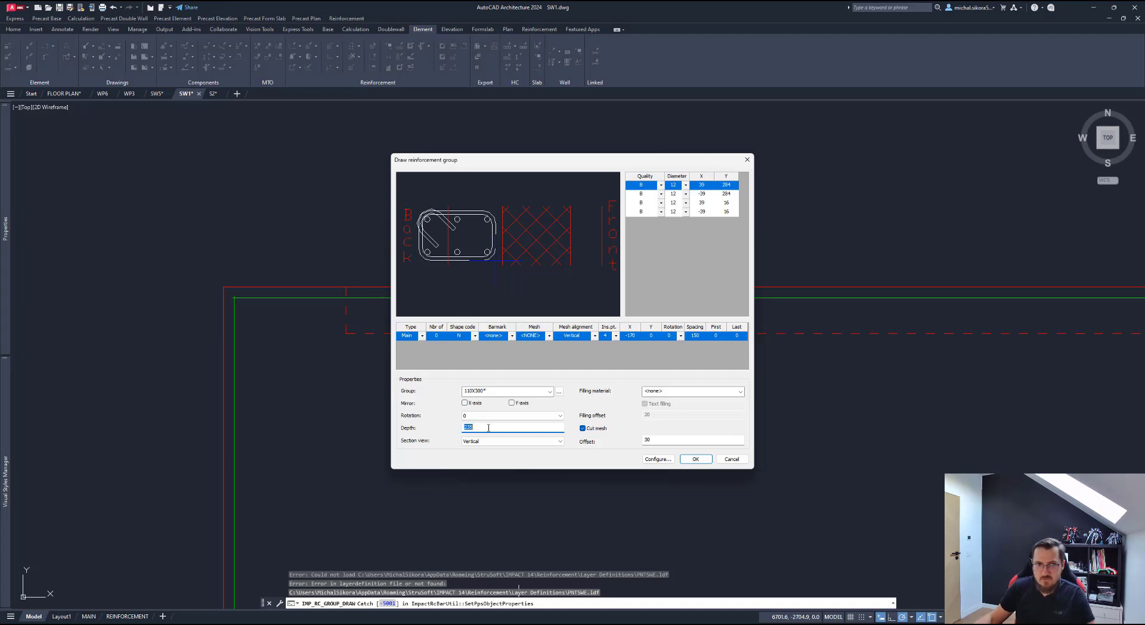
Step: Set the reinforcement group's depth to 250 and accept the group settings
double_click(517, 426)
text(250)
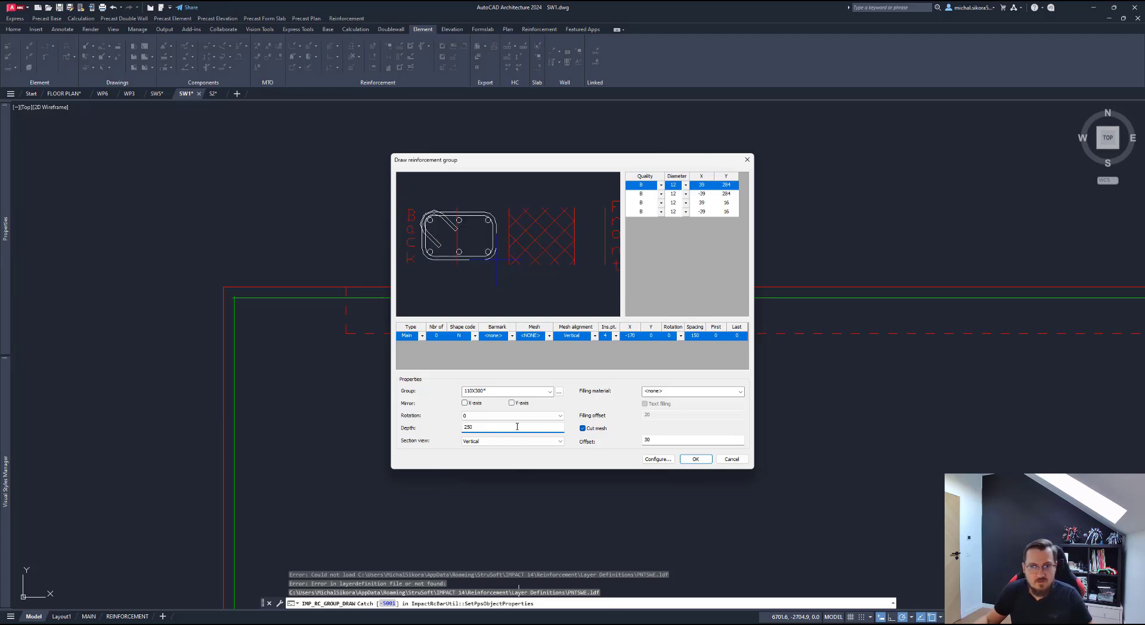
click(695, 460)
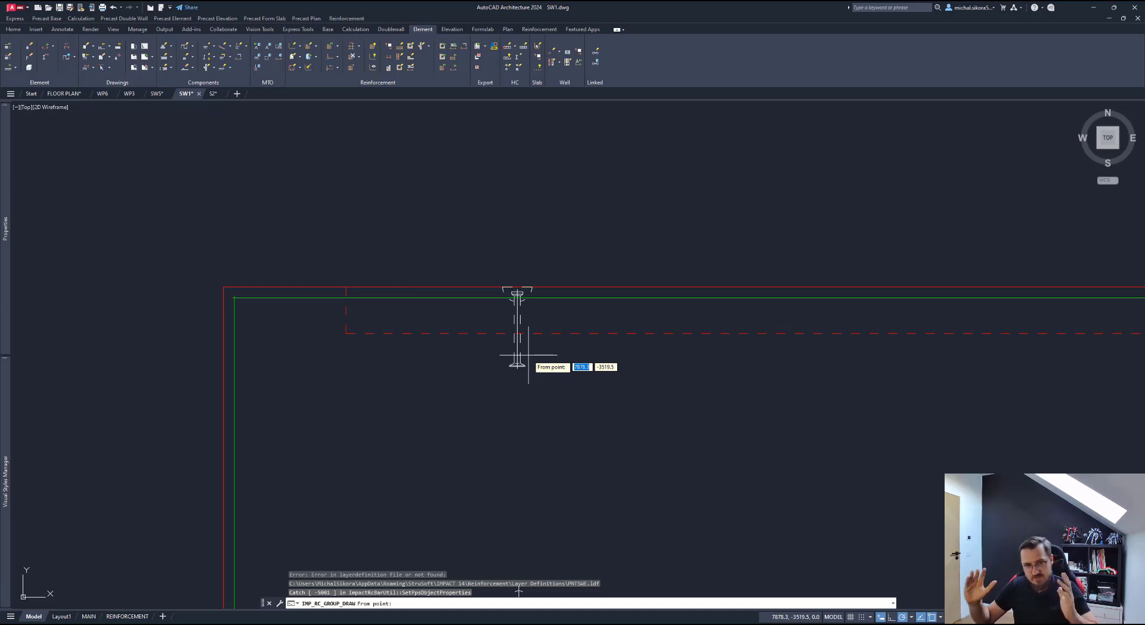
Step: Place the reinforcement group along SW1's dashed ledge line, from its left corner to the right-hand end, with anchorage lengths and round-off of 0
click(489, 345)
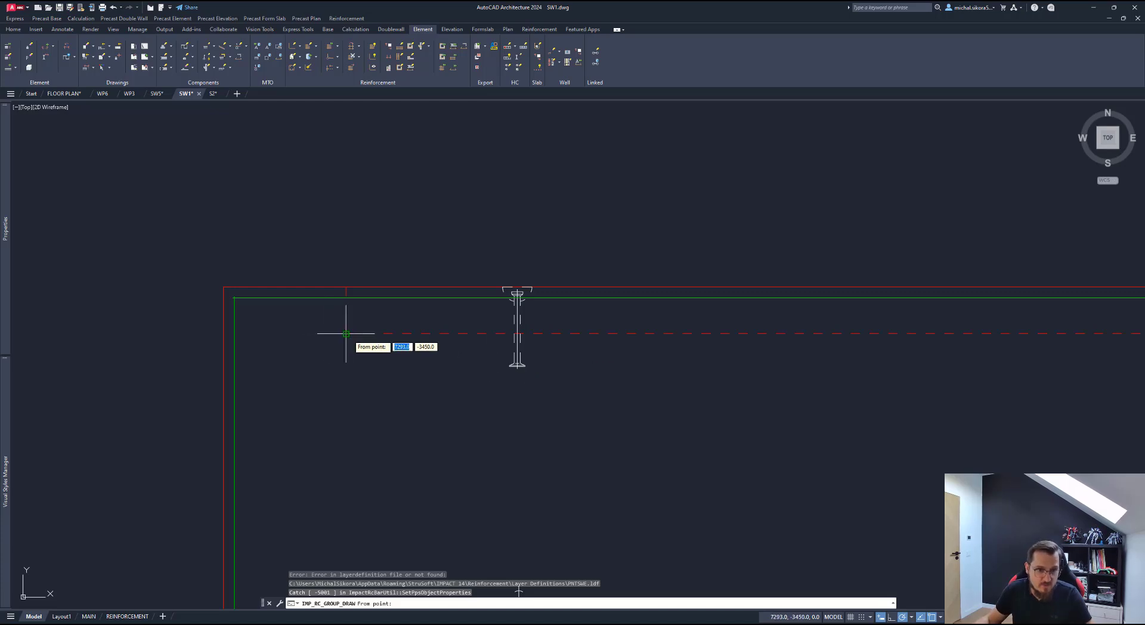
scroll(423, 325, down, 2)
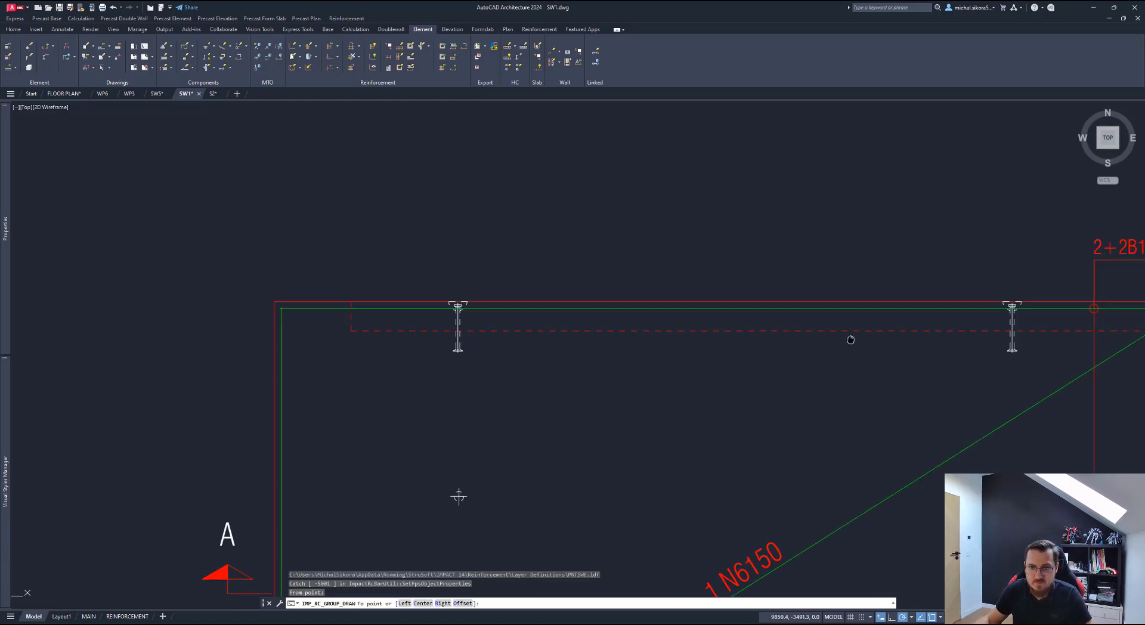
middle_drag(990, 337, 526, 355)
scroll(627, 355, up, 3)
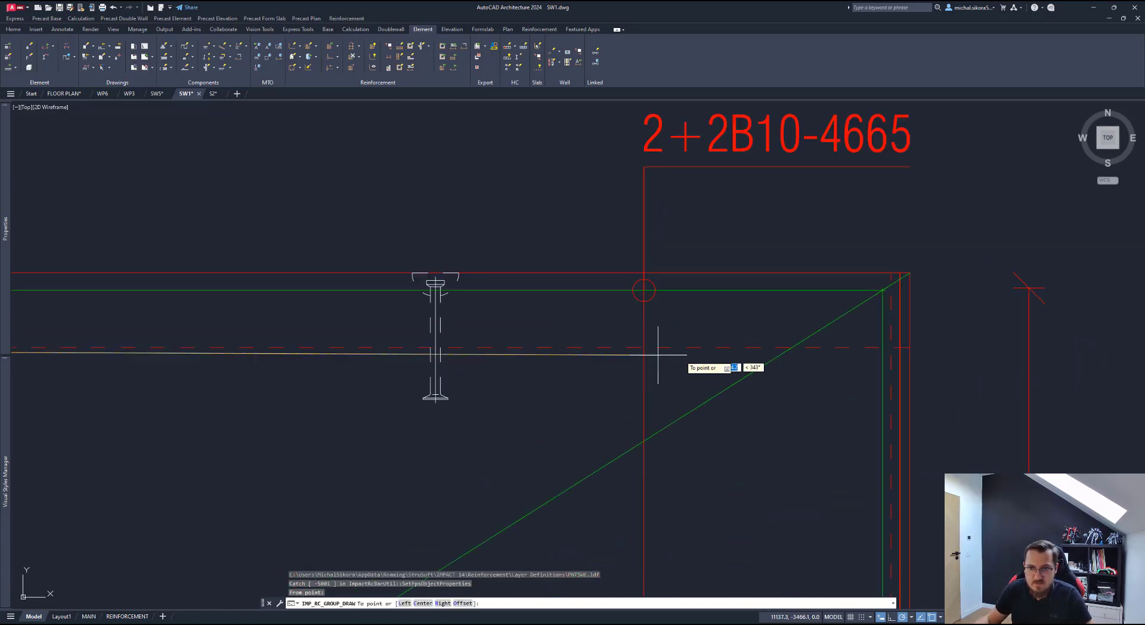
click(872, 347)
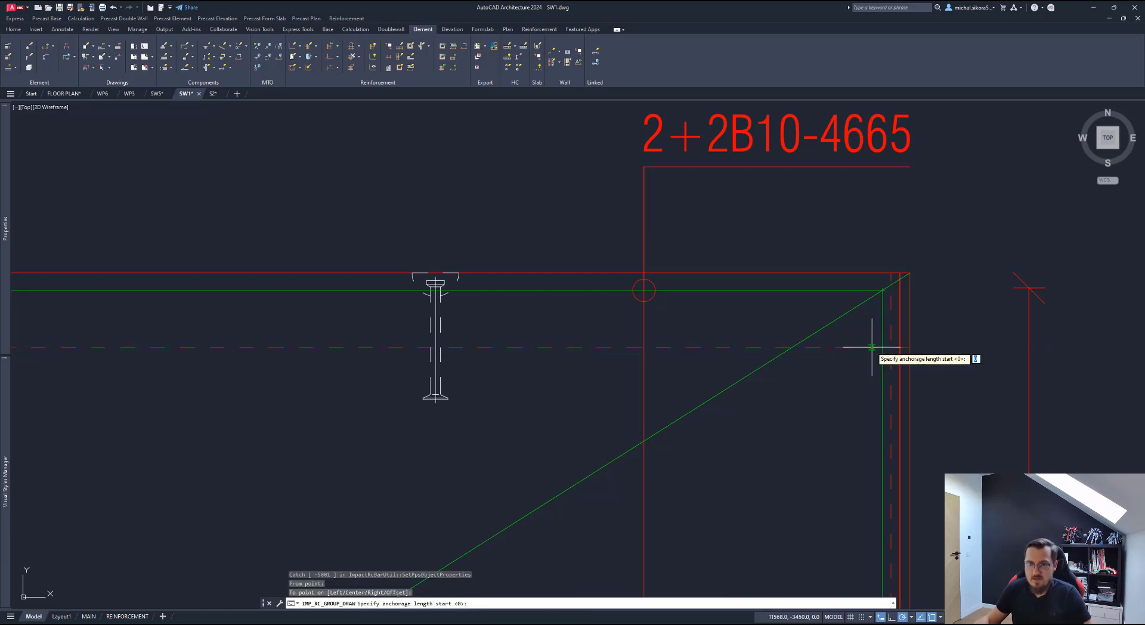
key(Return)
key(Return)
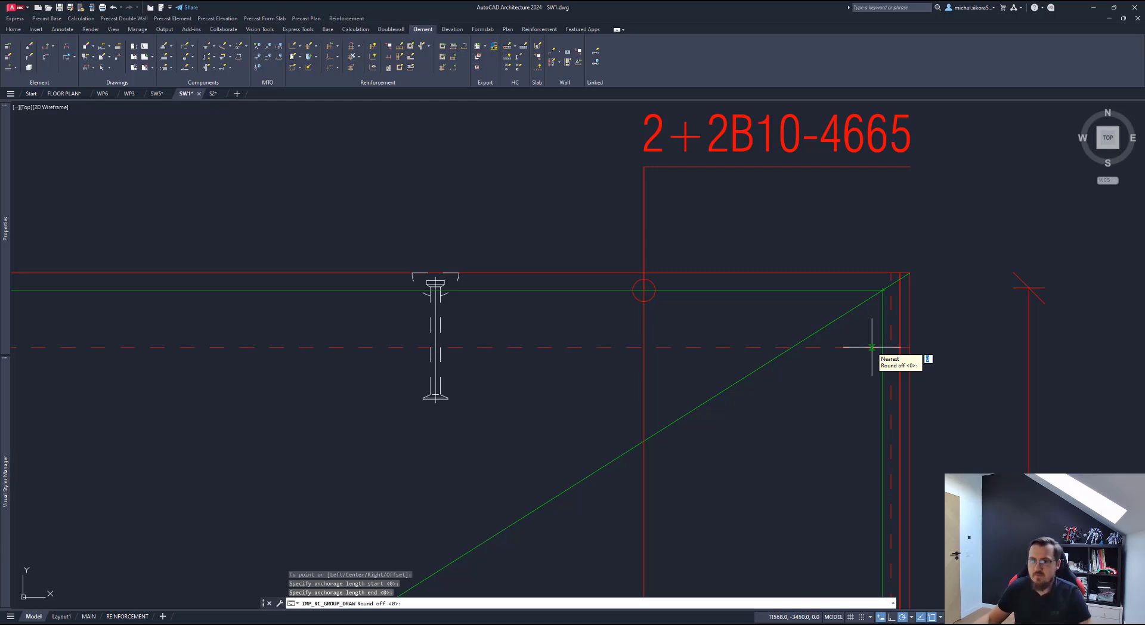
key(Return)
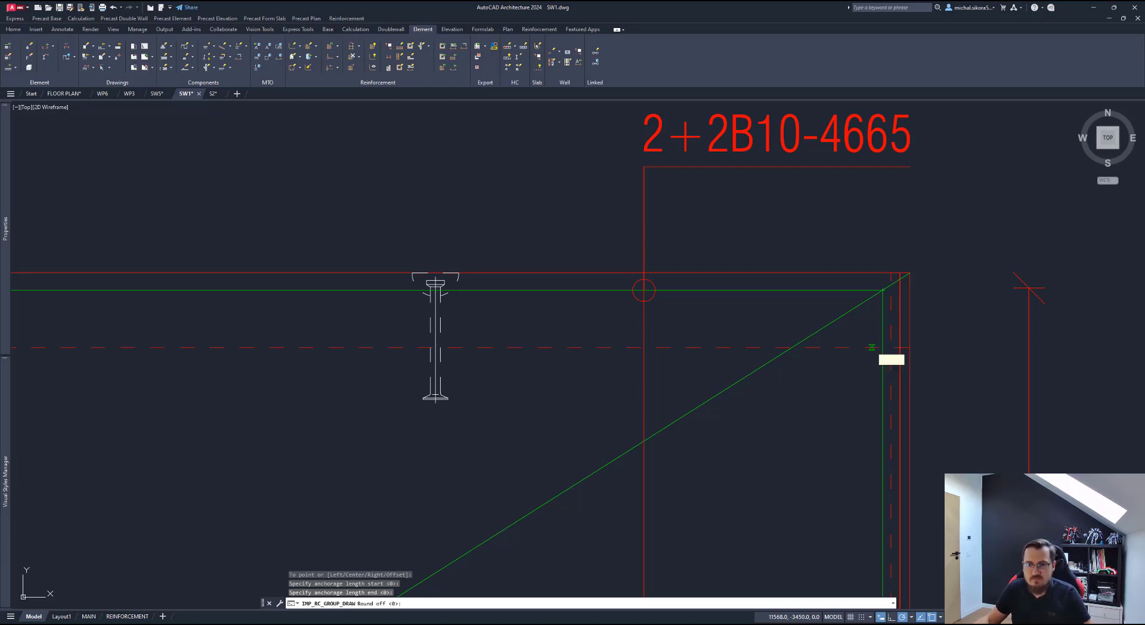
scroll(357, 370, down, 4)
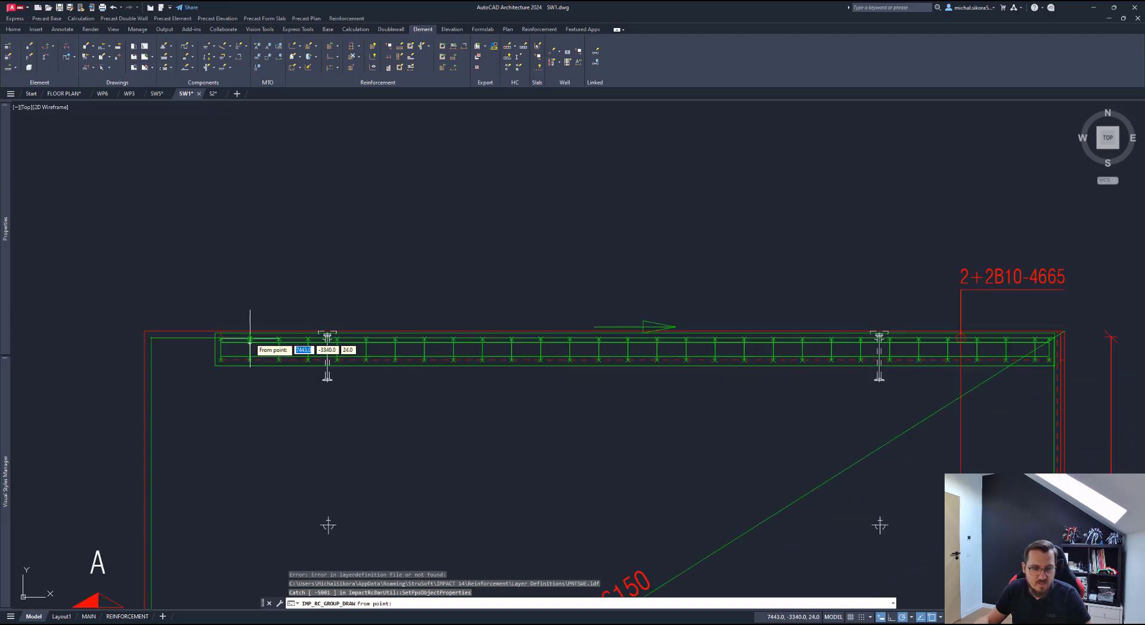
scroll(204, 357, up, 4)
key(Return)
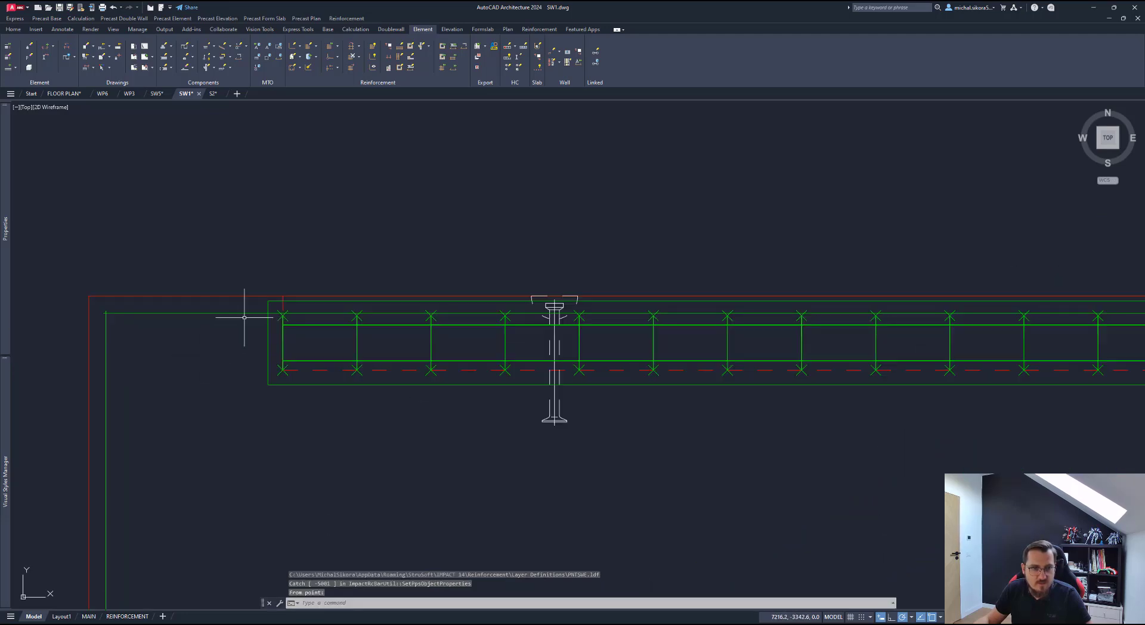
Step: Move the placed reinforcement group 25 upward towards the wall's top edge, using its lower-left stirrup end as the base point
scroll(250, 316, up, 4)
click(307, 333)
click(331, 329)
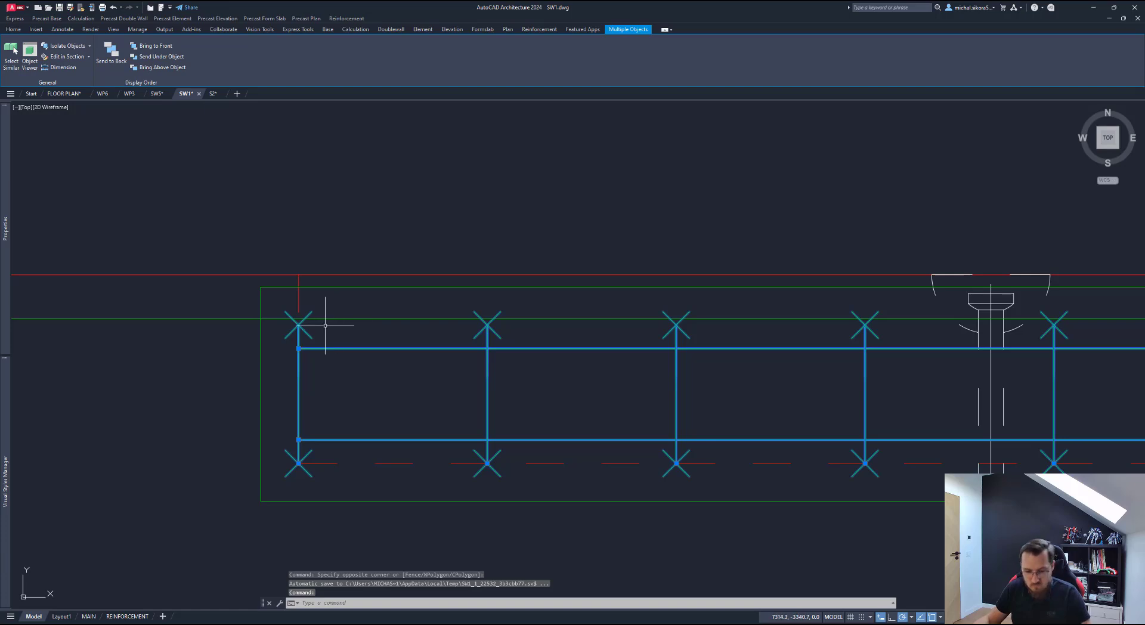
text(M)
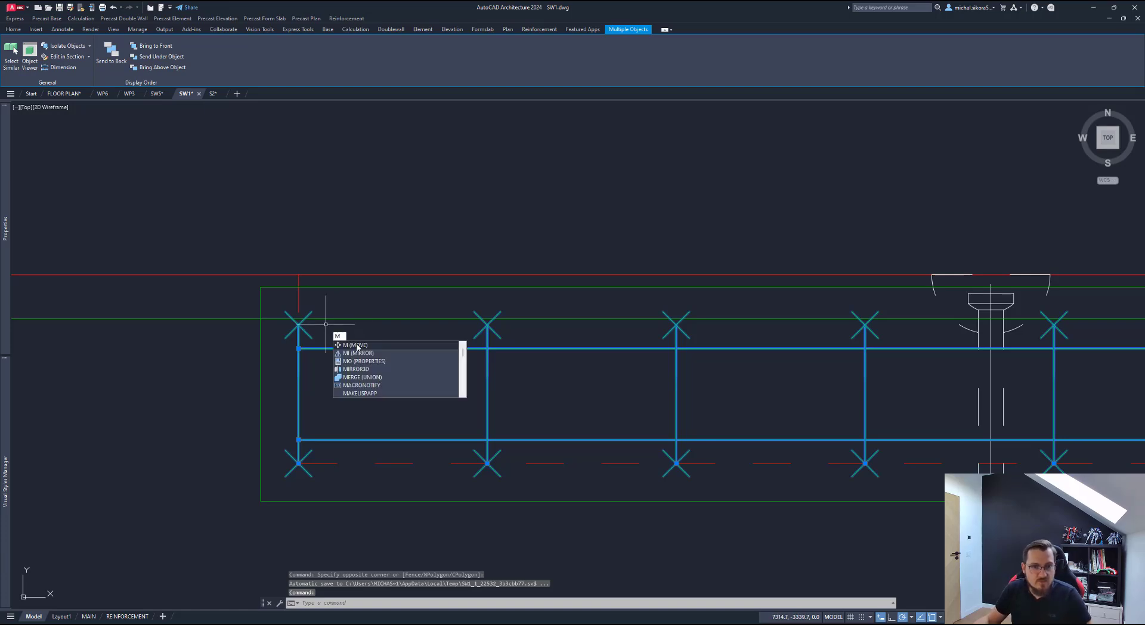
key(Return)
scroll(295, 325, up, 4)
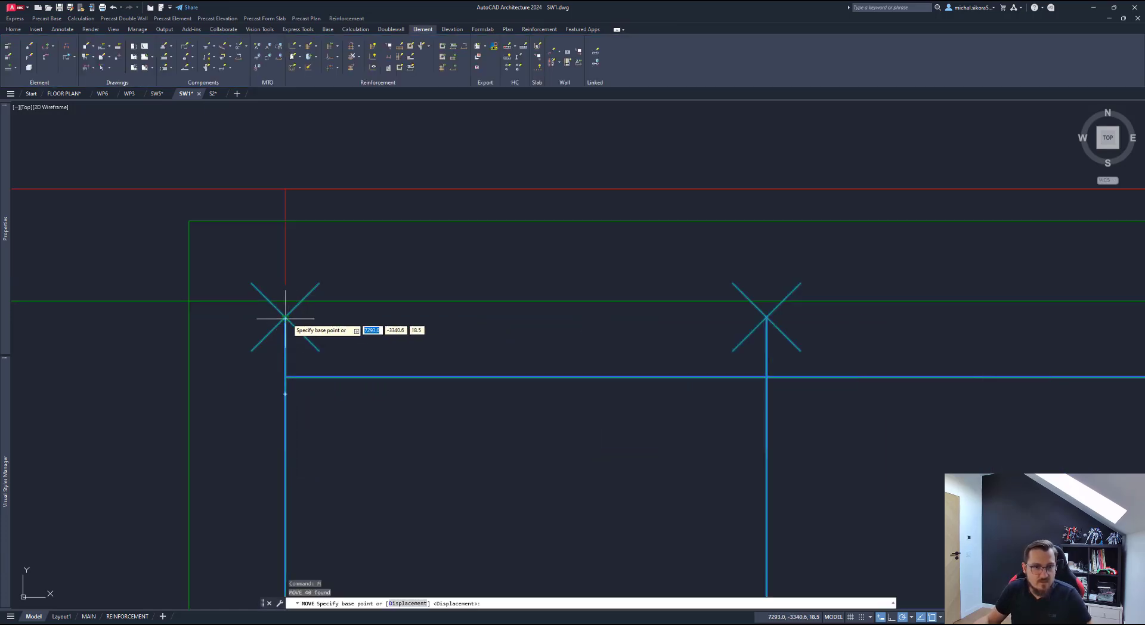
scroll(287, 318, down, 4)
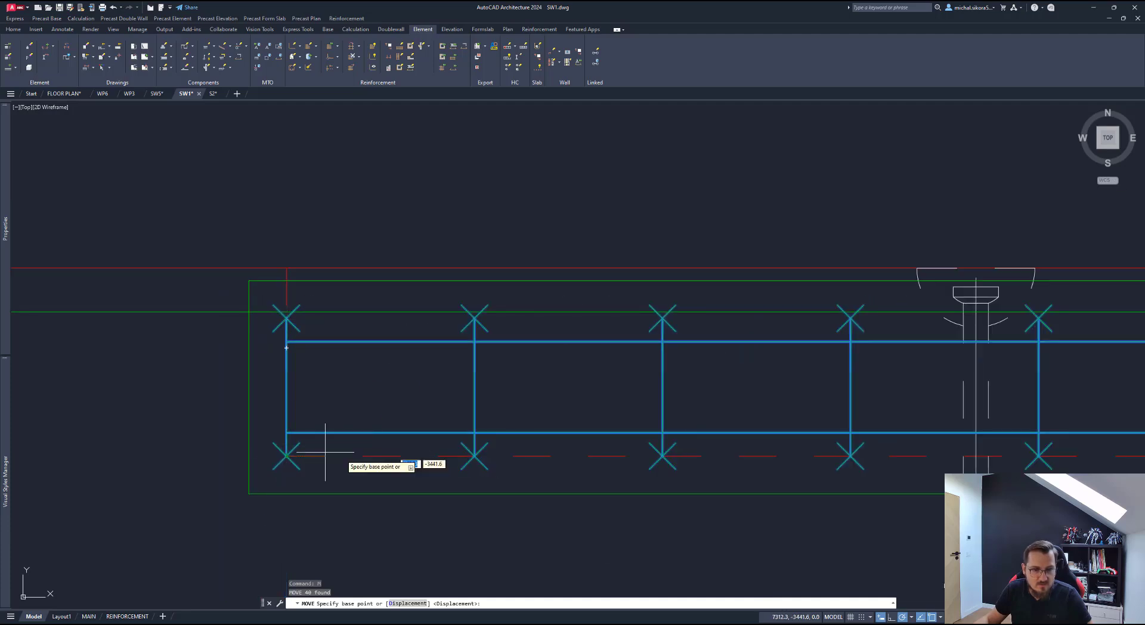
scroll(295, 458, up, 4)
click(286, 456)
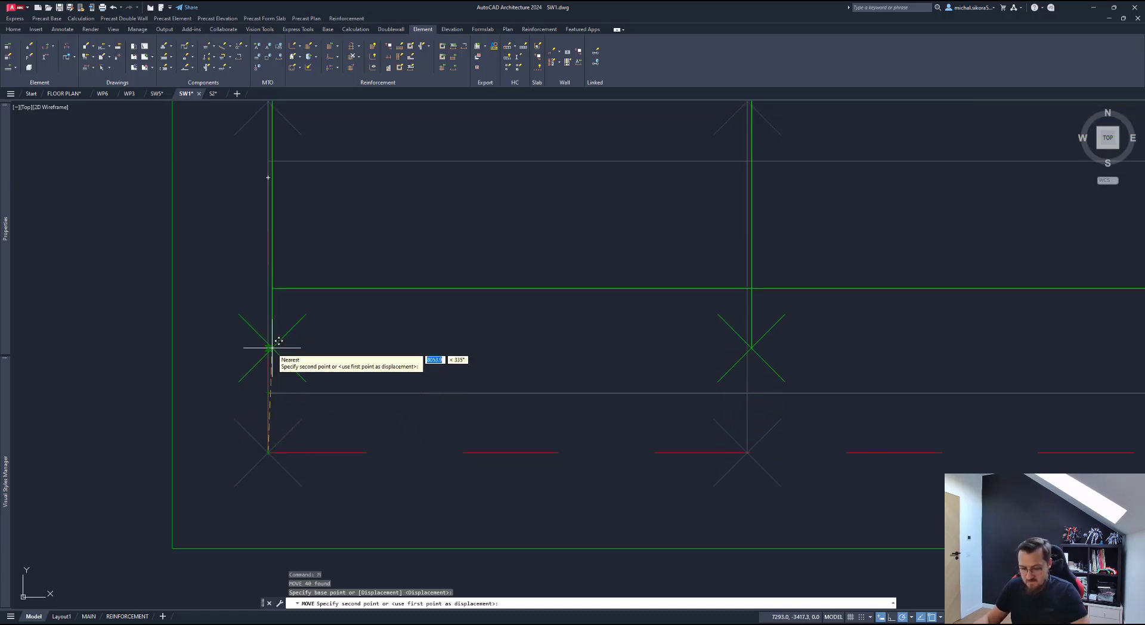
text(d)
key(Return)
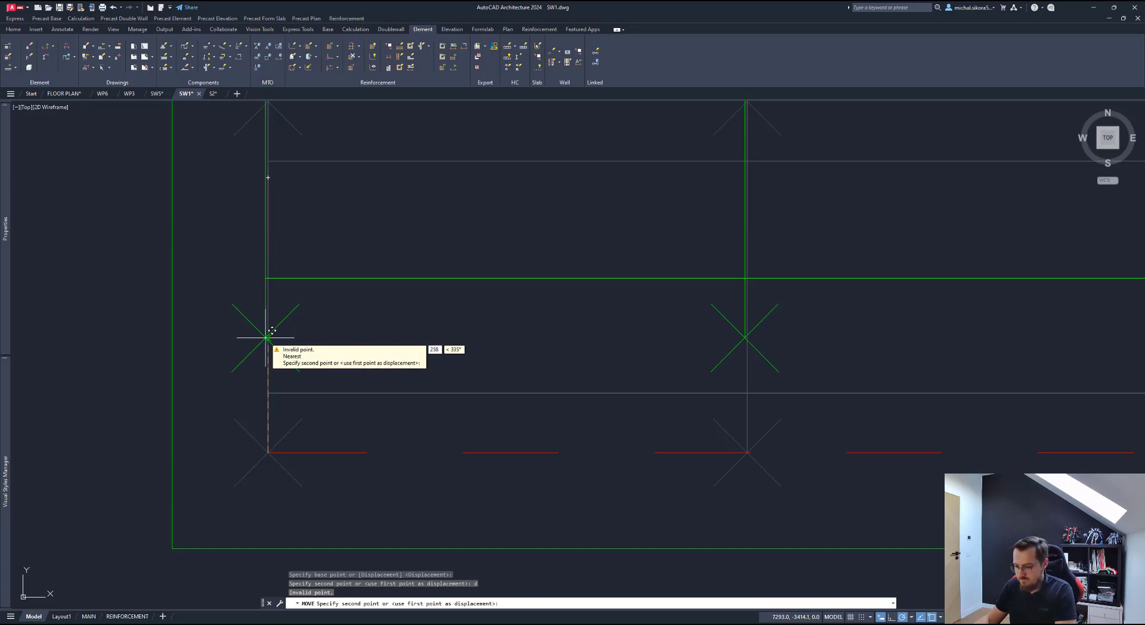
key(Return)
Step: Measure the distance from the first stirrup's upper end to the wall's top edge
scroll(334, 358, down, 3)
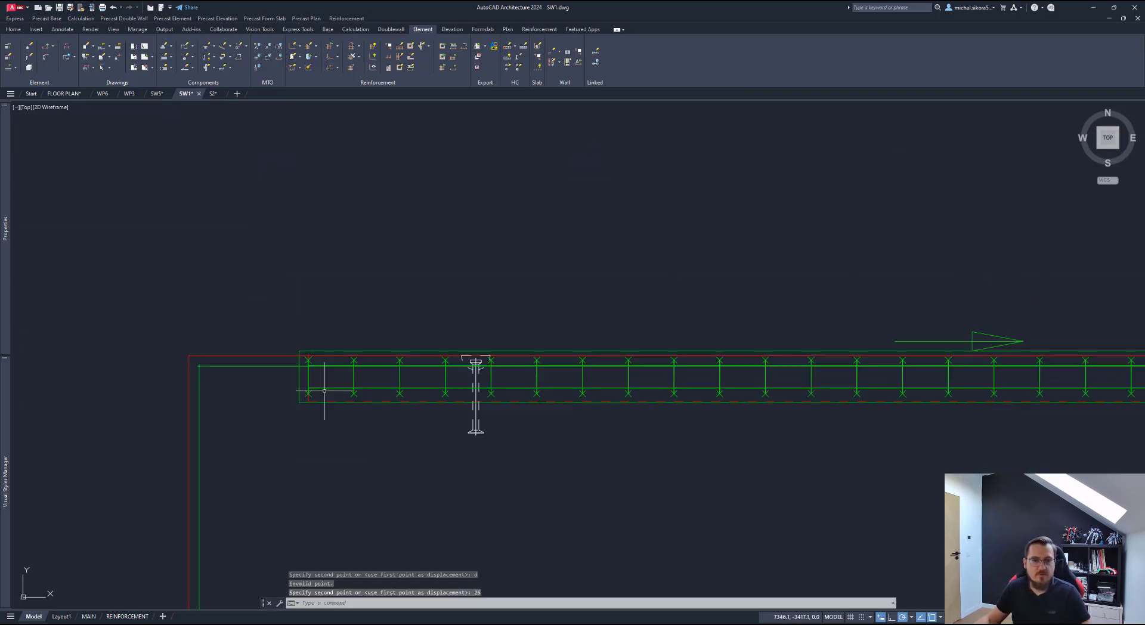
scroll(327, 373, up, 2)
scroll(327, 372, up, 4)
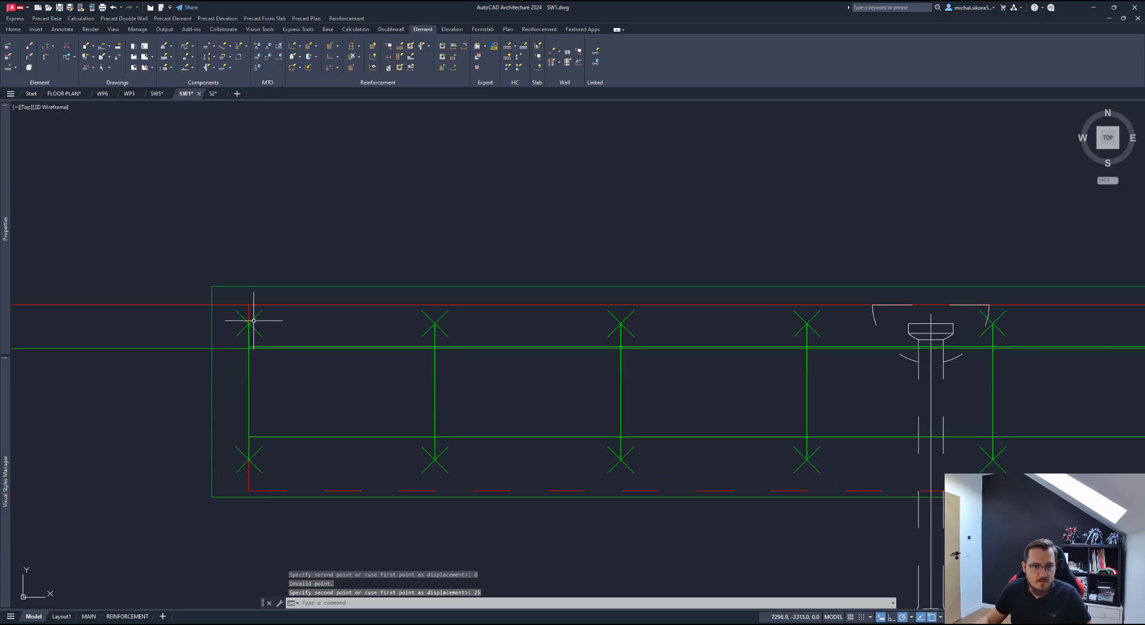
scroll(249, 320, up, 2)
text(di)
key(Return)
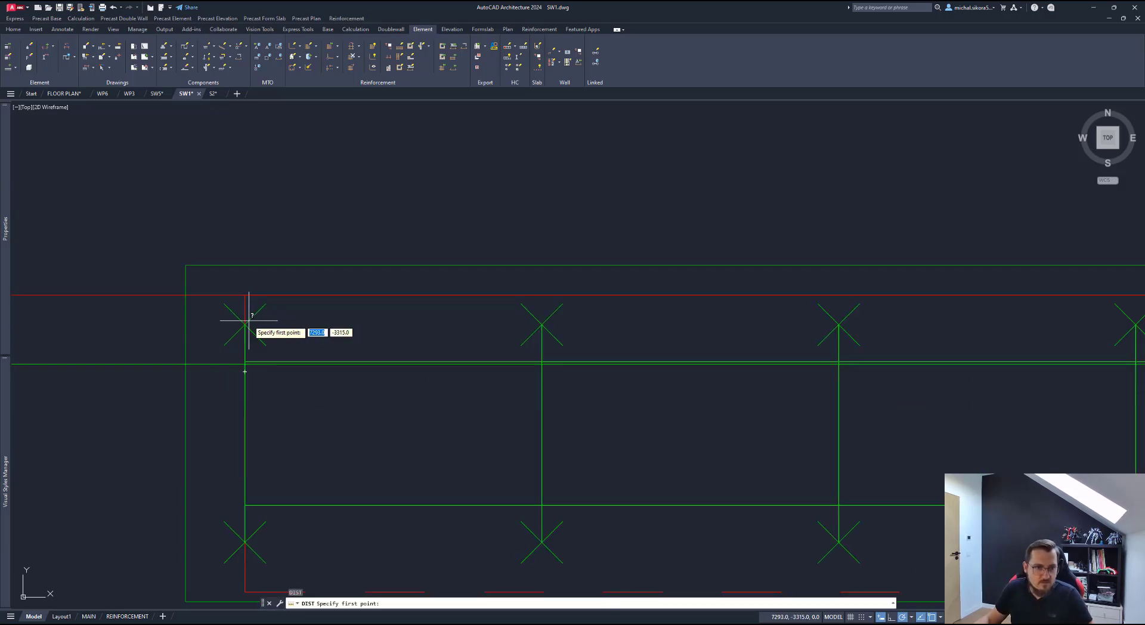
click(244, 325)
click(246, 297)
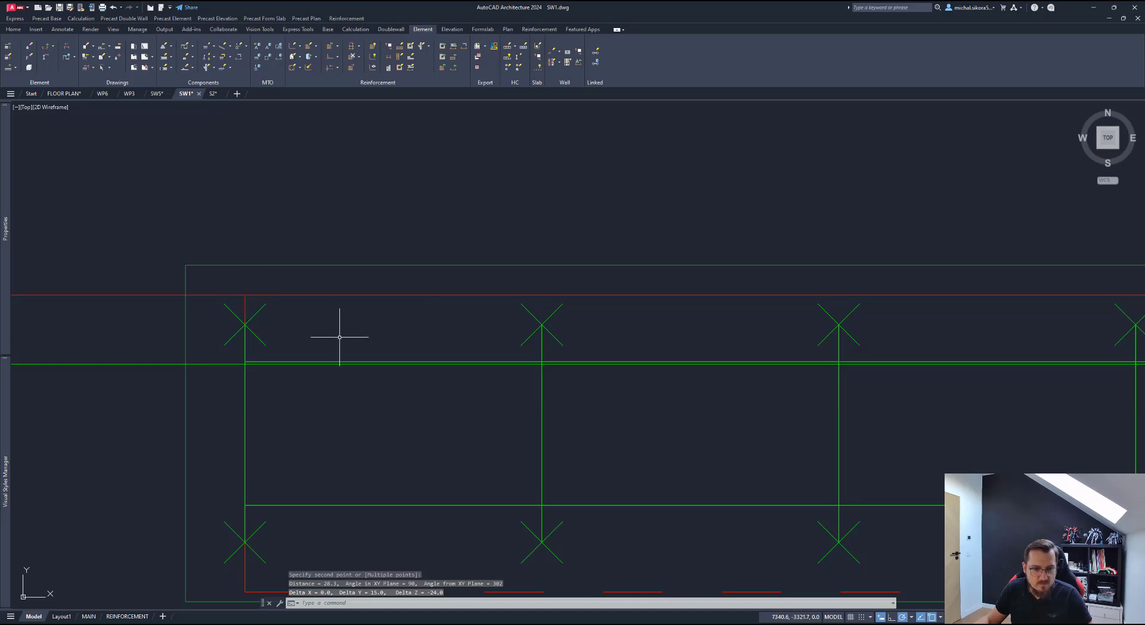
Step: Examine the reinforcement group along the inner panel and in the wall's vertical section at the ledge
scroll(331, 343, down, 5)
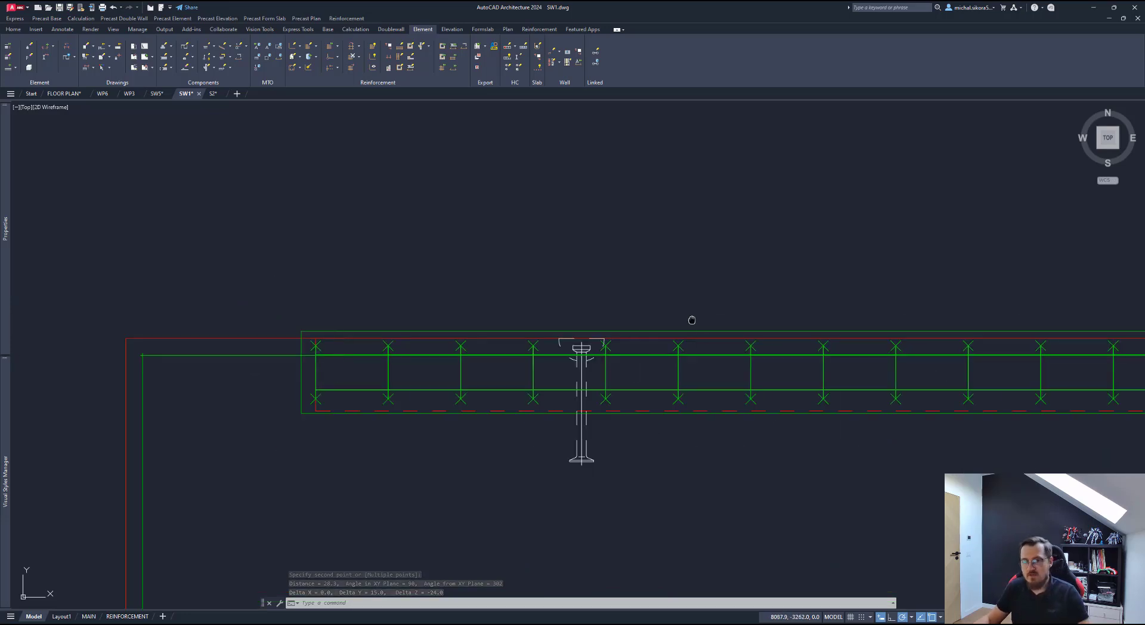
scroll(302, 344, down, 4)
middle_drag(768, 260, 427, 273)
scroll(457, 306, down, 3)
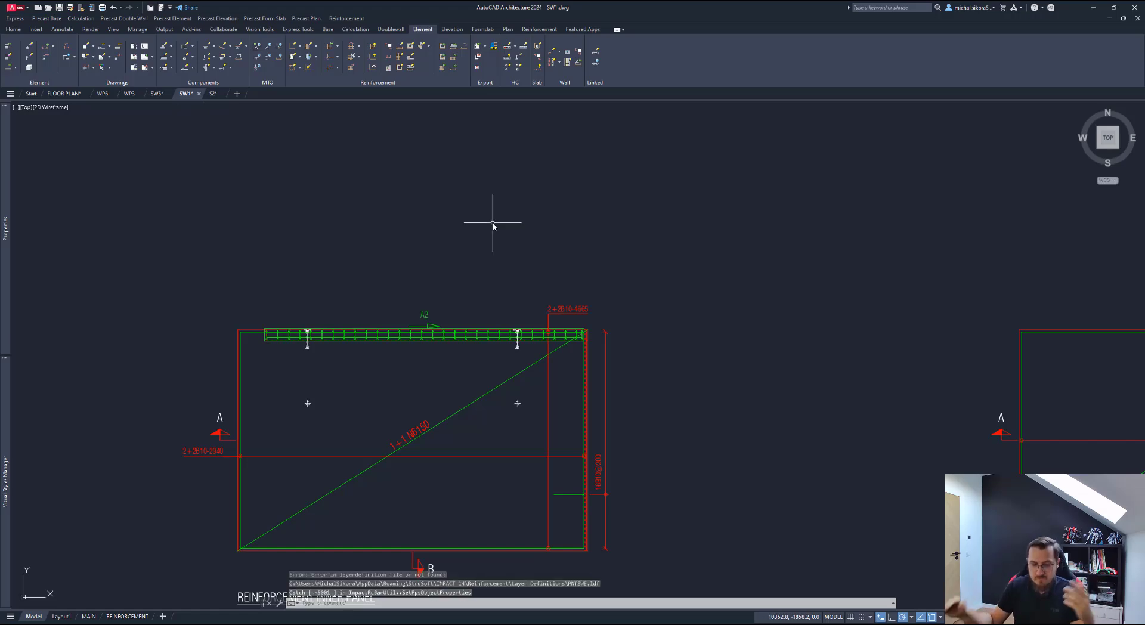
scroll(493, 224, down, 5)
middle_drag(733, 230, 632, 429)
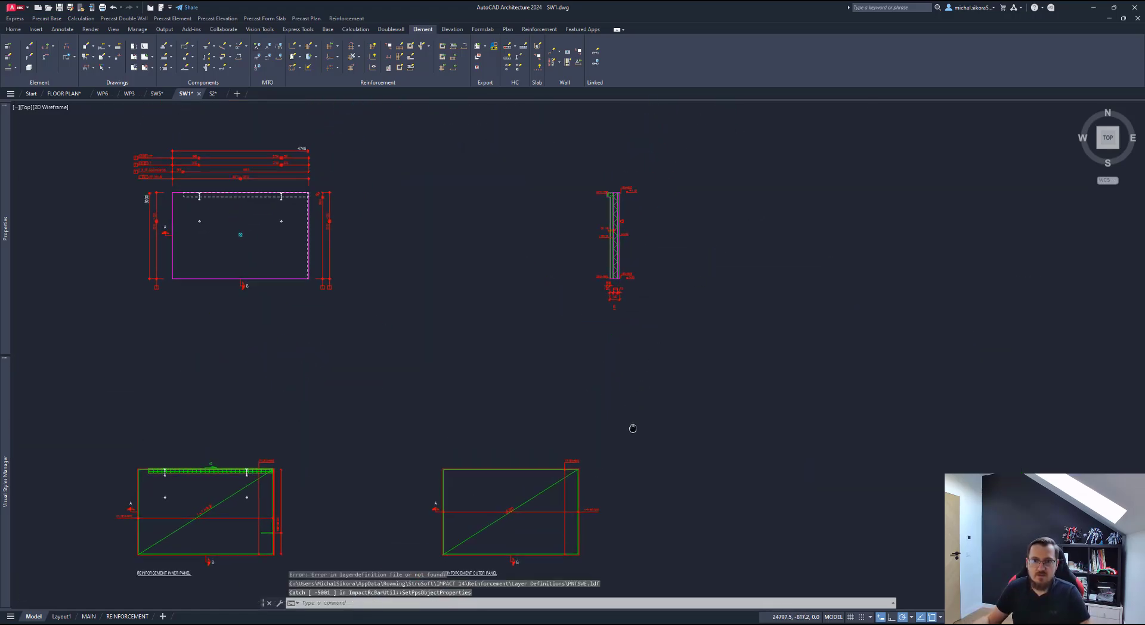
scroll(599, 204, up, 12)
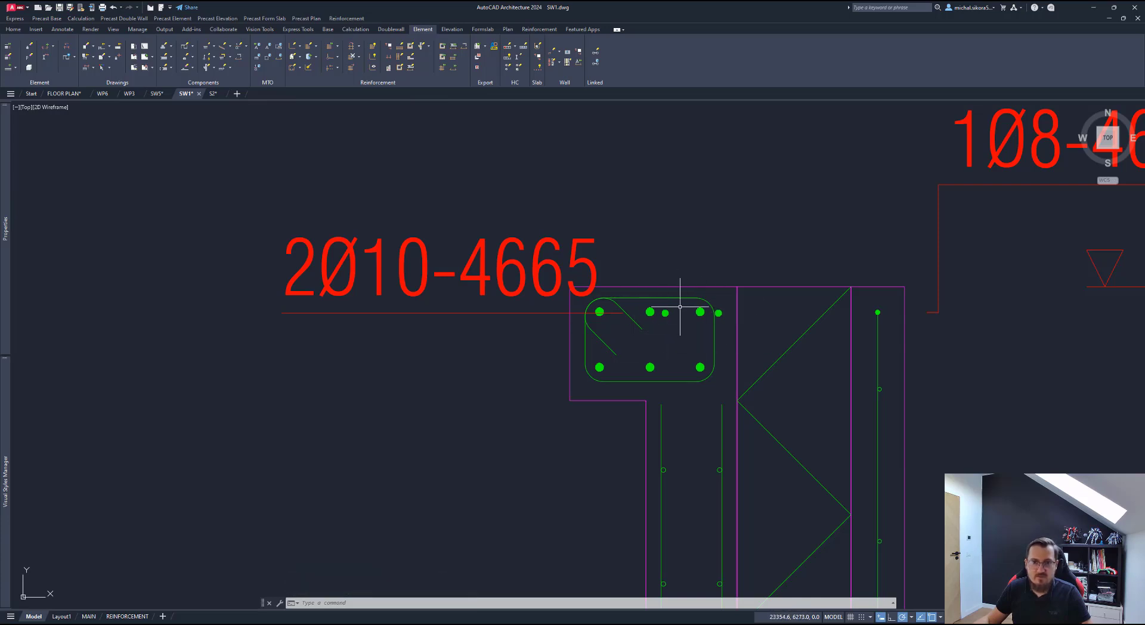
scroll(644, 355, down, 4)
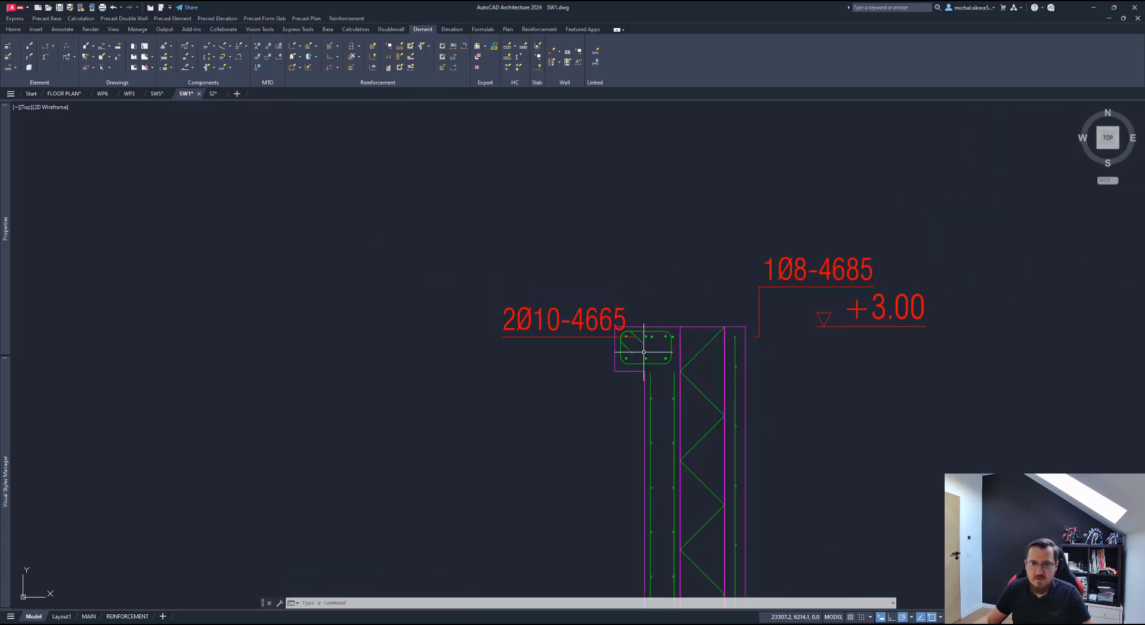
scroll(616, 352, down, 10)
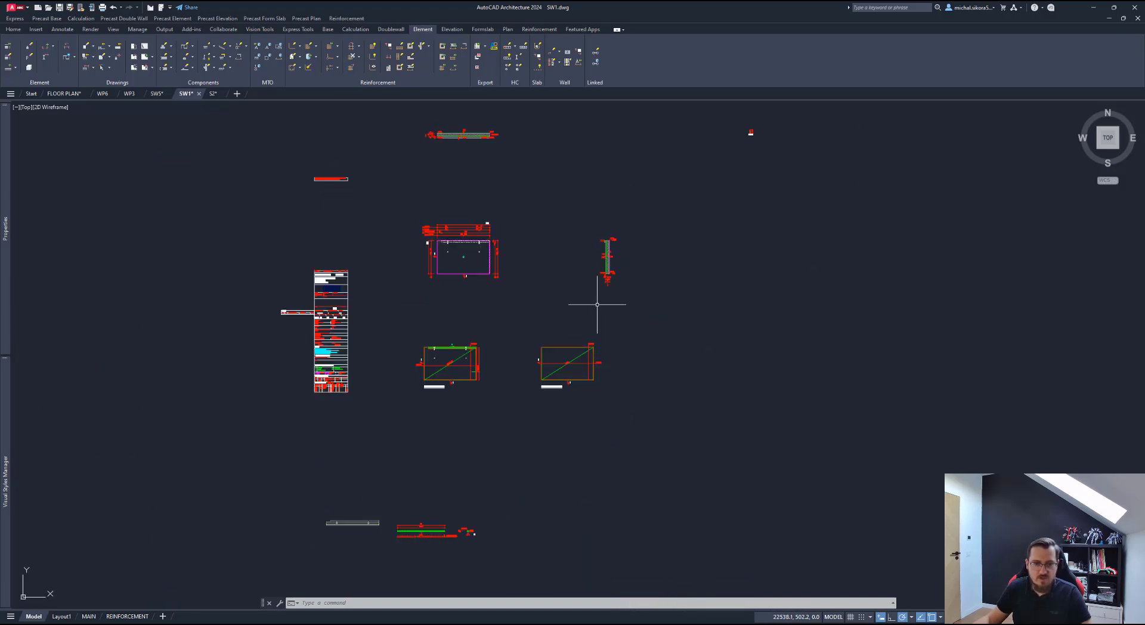
Step: Examine the dimensioned reinforcement group view below the panel drawings, including its stirrup spacing and cross-section
scroll(601, 302, up, 4)
scroll(440, 529, up, 2)
scroll(345, 473, up, 4)
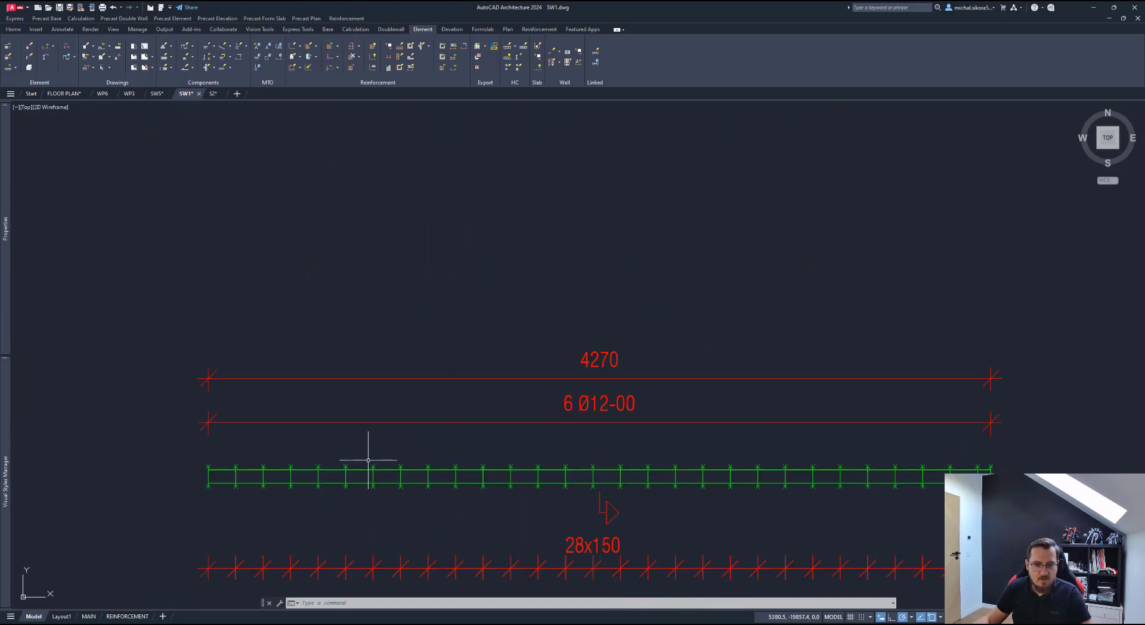
scroll(375, 455, down, 5)
scroll(368, 461, up, 4)
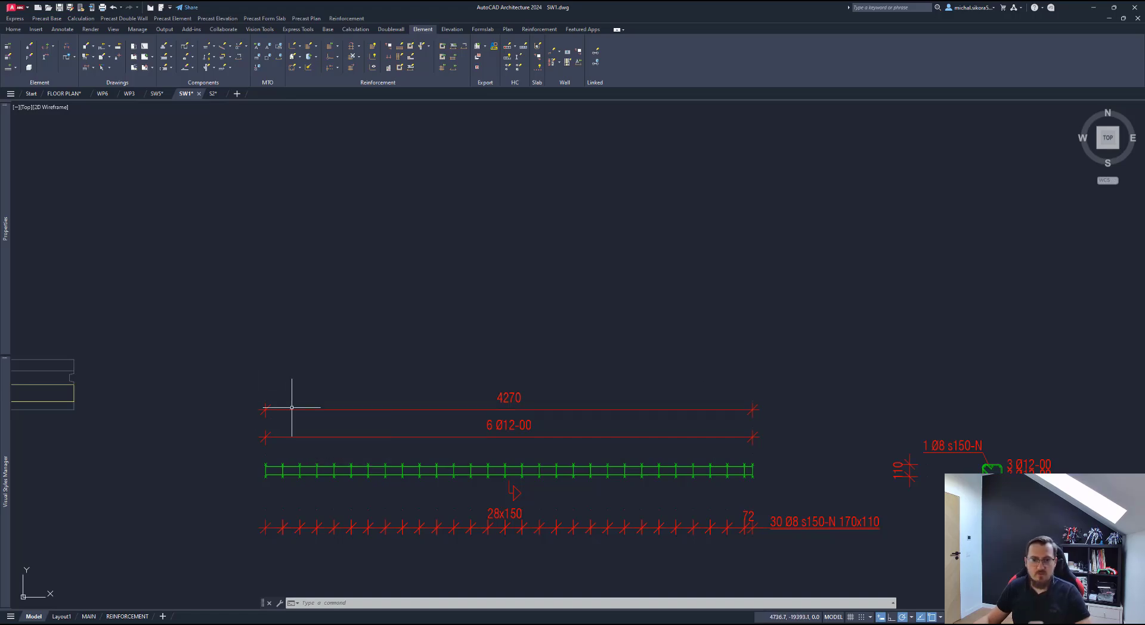
scroll(1056, 453, up, 4)
scroll(835, 466, down, 9)
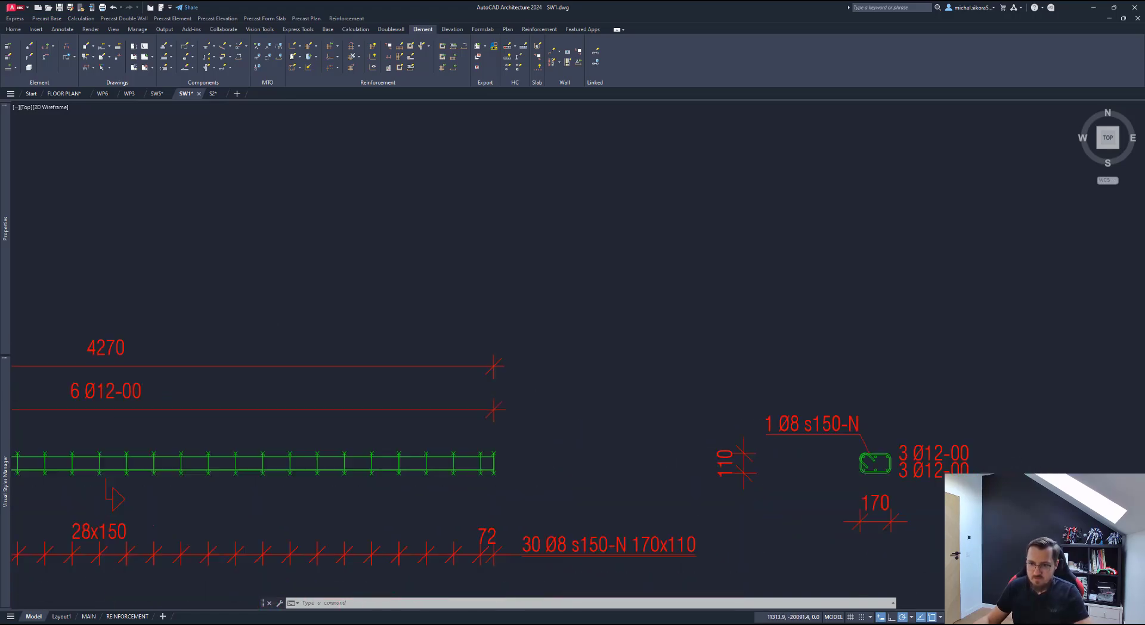
scroll(860, 444, down, 6)
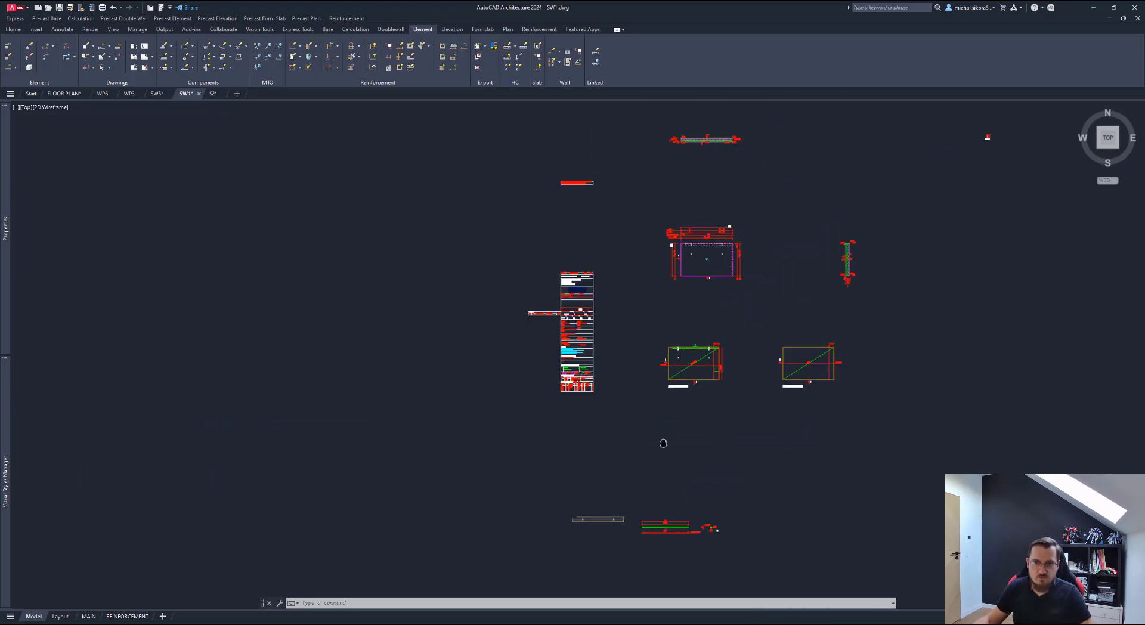
Step: Convert the 16B10@200 U-bars and their distribution line along the inner panel's vertical edge to a reinforcement group
scroll(615, 334, up, 6)
scroll(682, 356, down, 1)
middle_drag(680, 319, 513, 306)
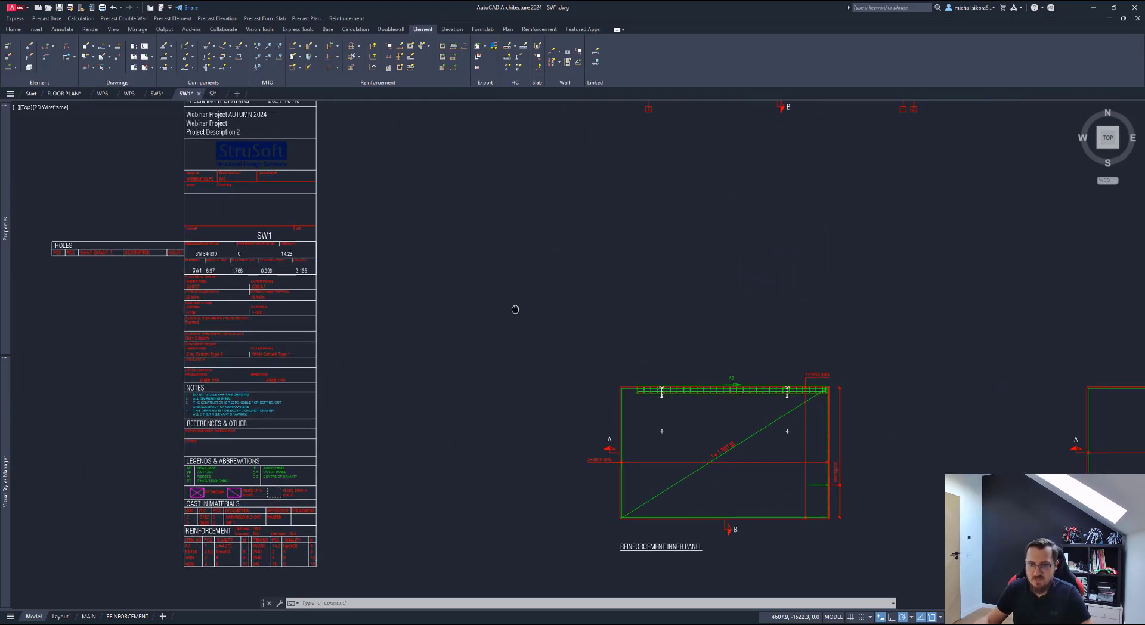
scroll(701, 437, up, 4)
scroll(701, 437, up, 2)
click(670, 447)
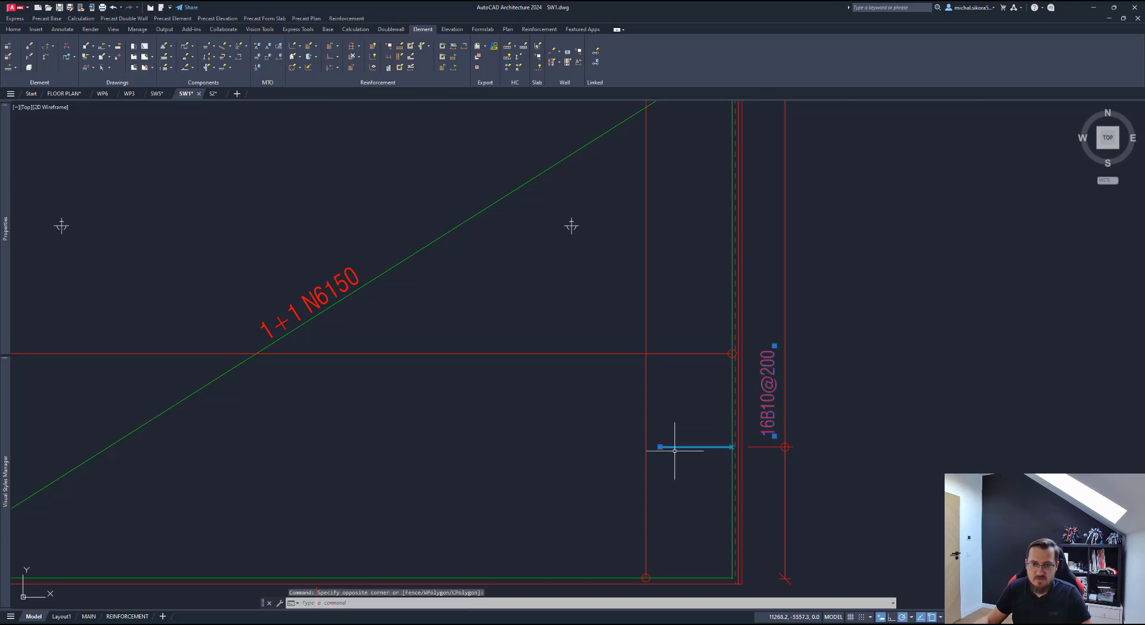
key(Escape)
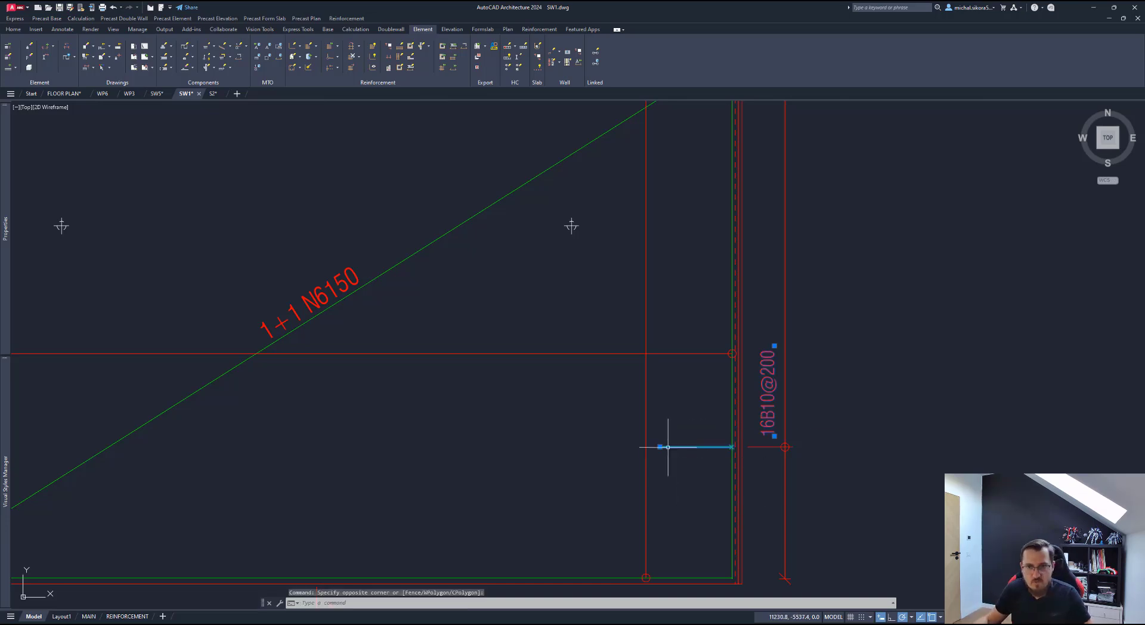
scroll(661, 438, down, 2)
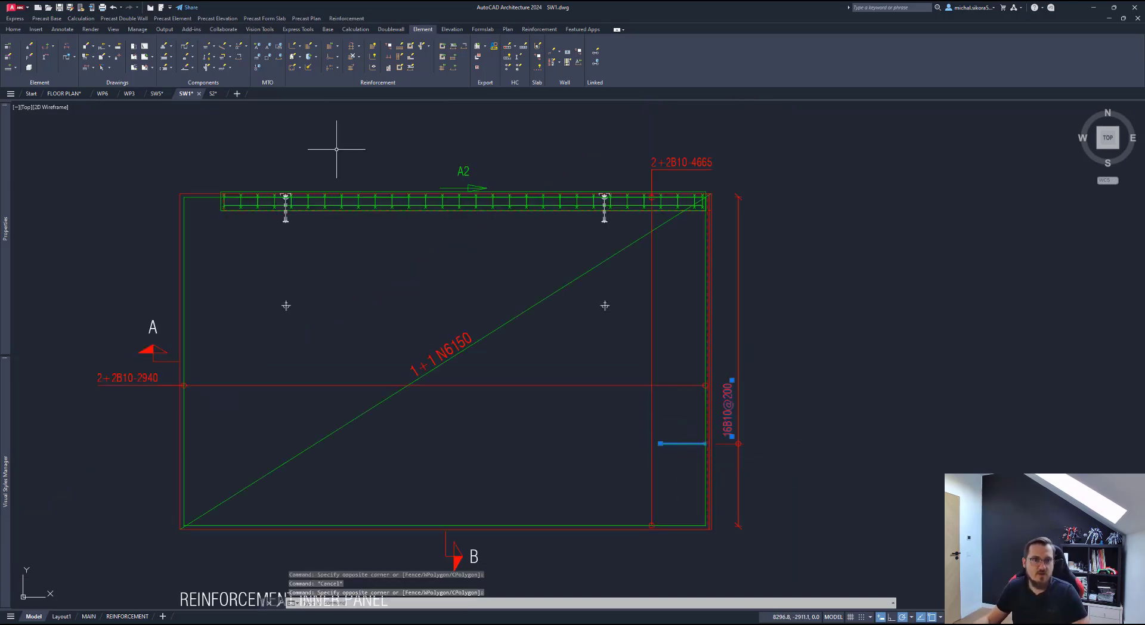
click(300, 68)
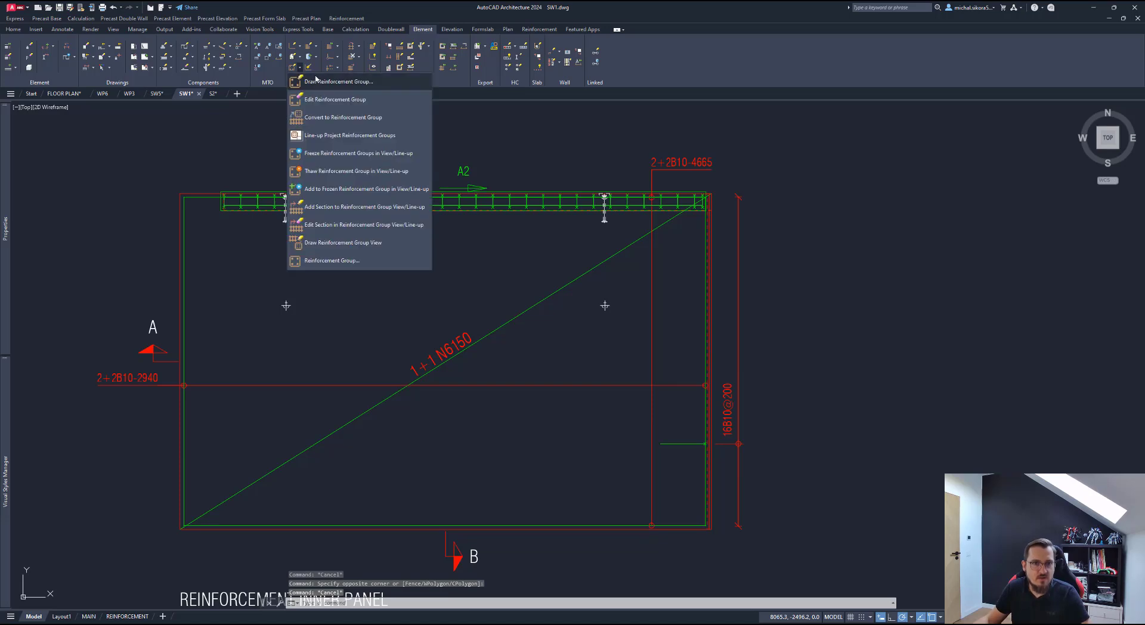
click(343, 117)
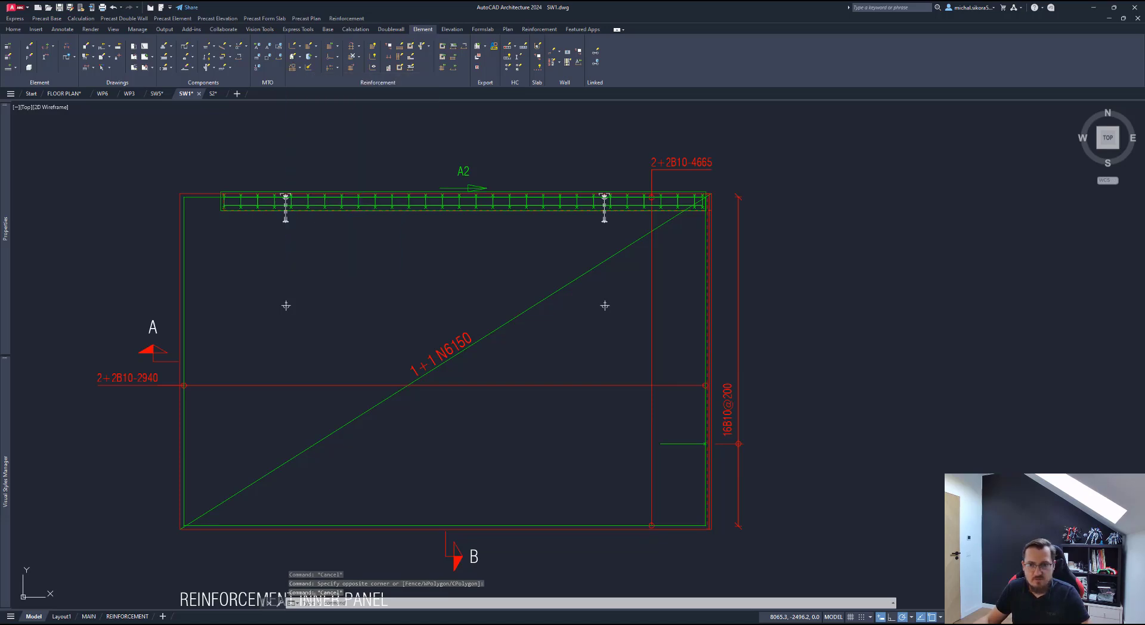
click(683, 444)
click(746, 448)
click(757, 451)
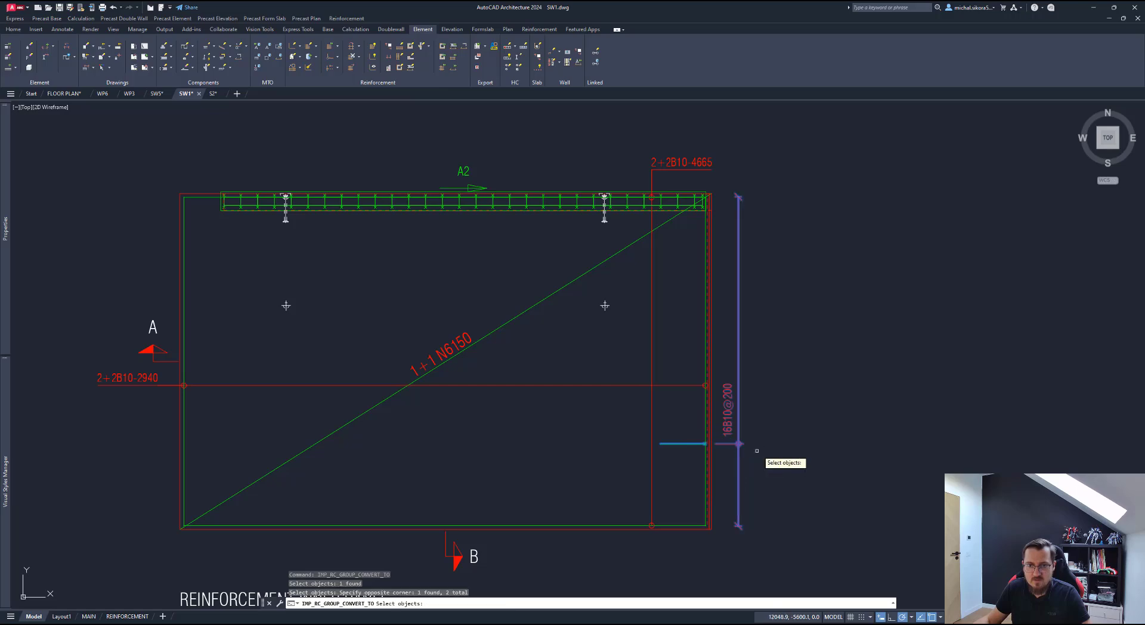
key(Return)
click(802, 474)
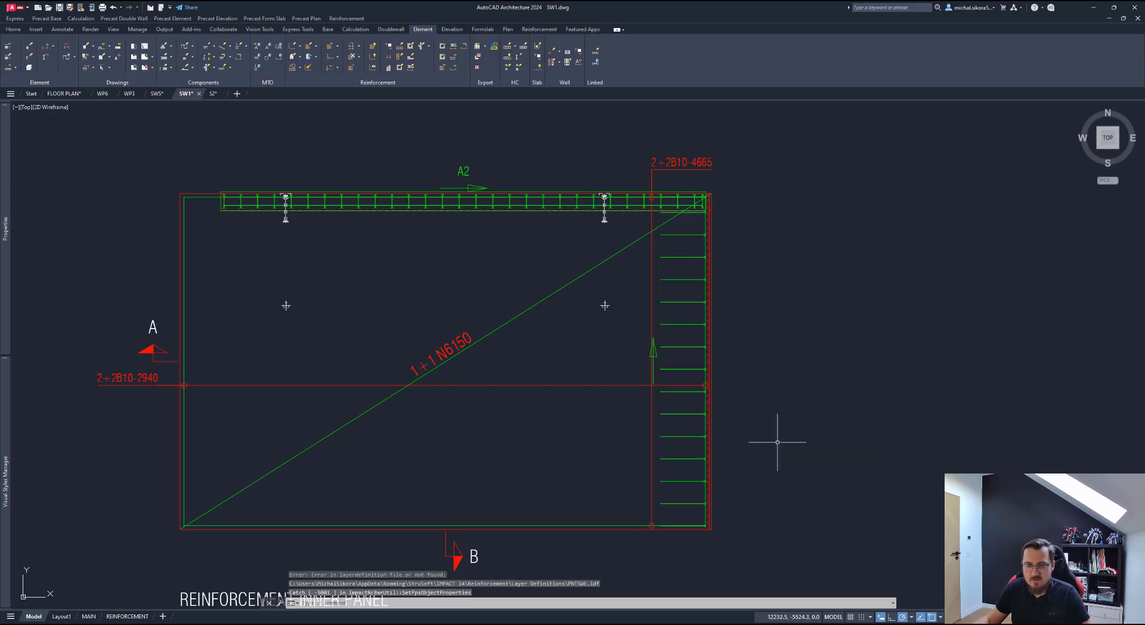
Step: Examine the bar bending list and the title block's cast-in materials and reinforcement schedules for both reinforcement groups
scroll(753, 423, down, 8)
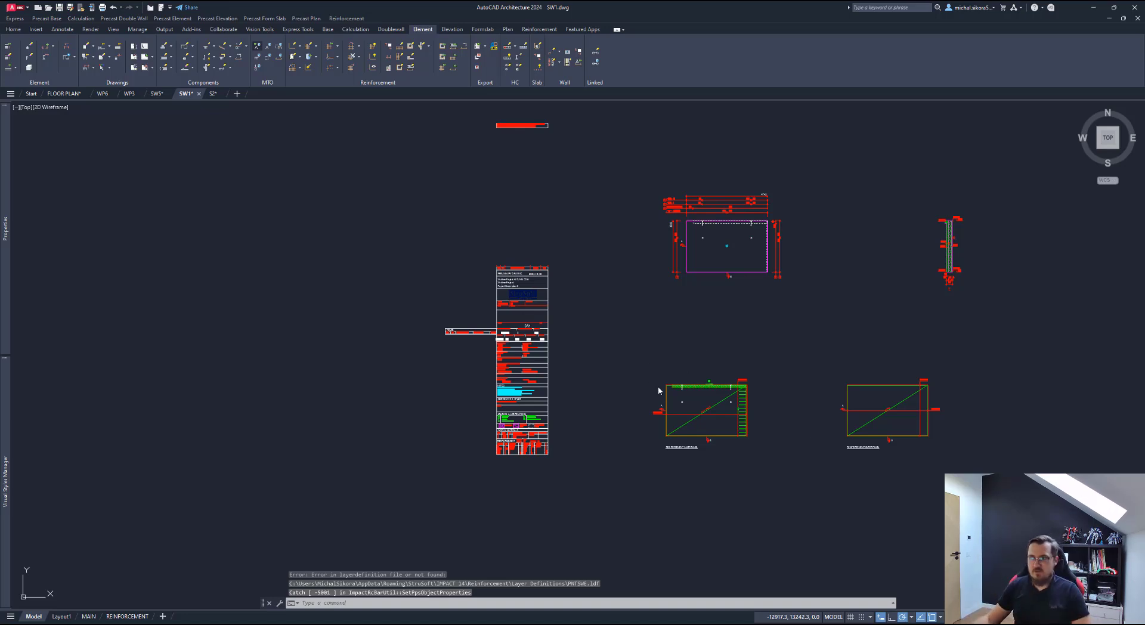
scroll(677, 369, down, 2)
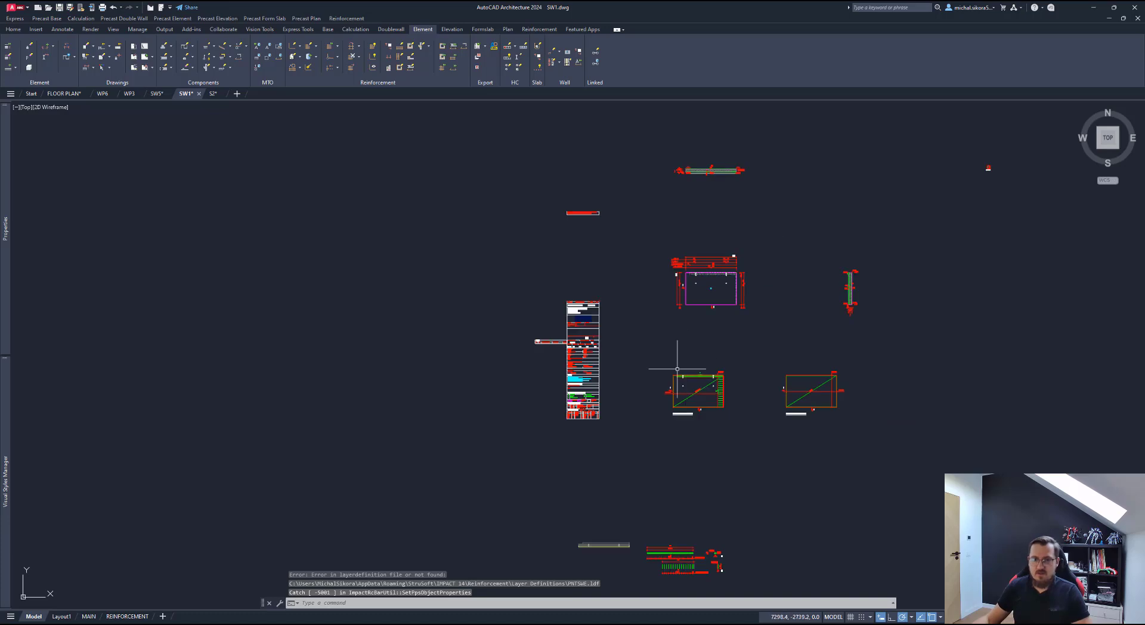
scroll(578, 205, up, 8)
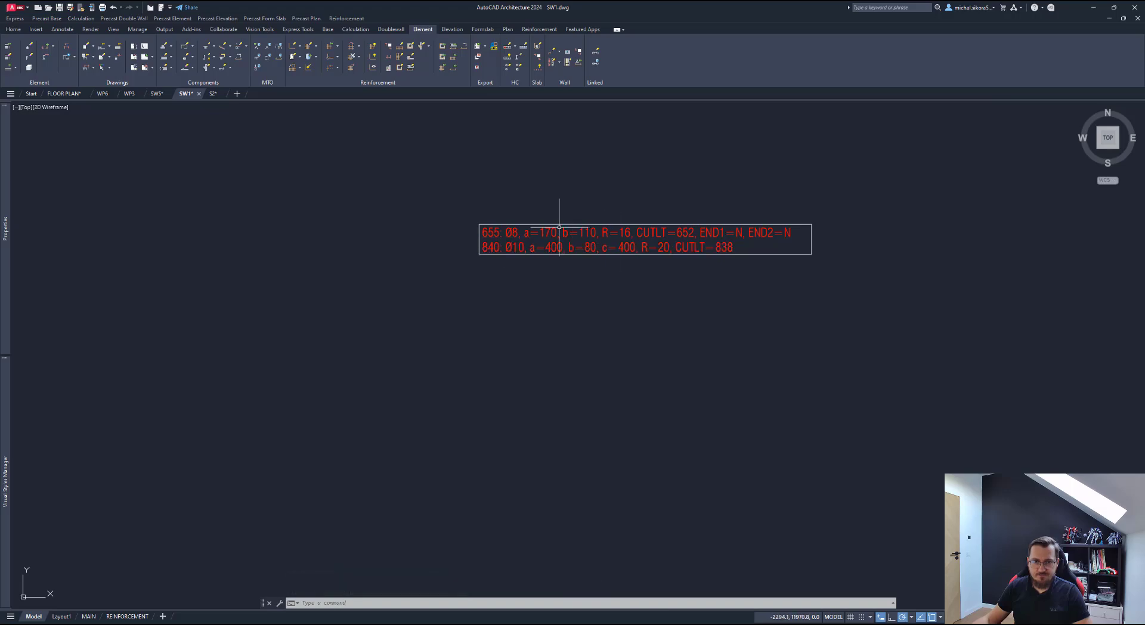
scroll(558, 247, down, 10)
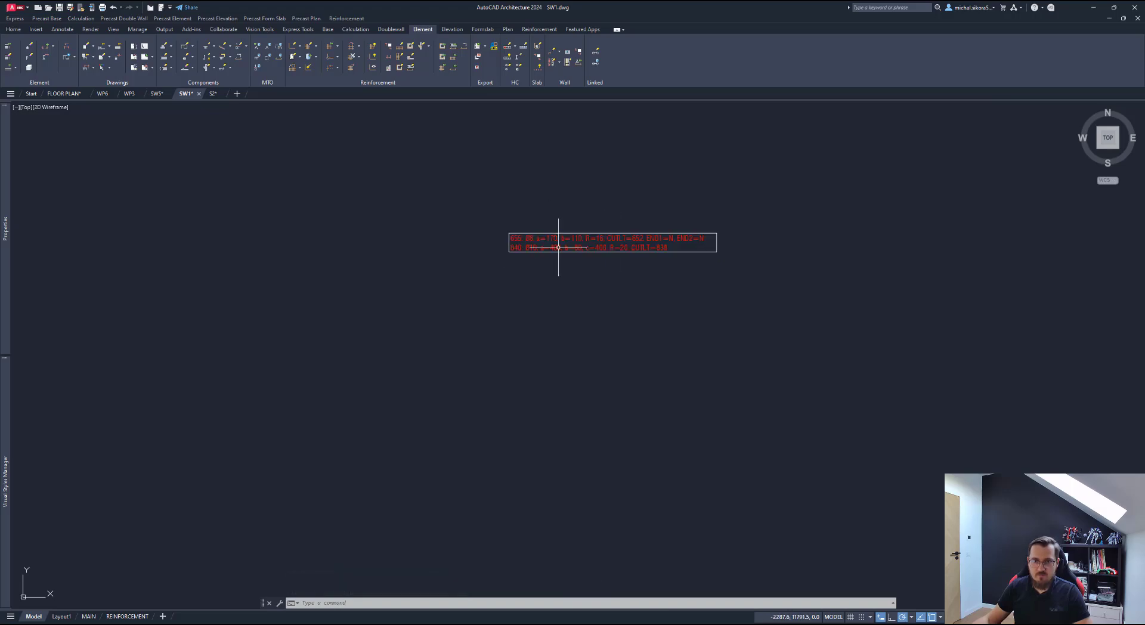
scroll(521, 456, up, 8)
scroll(554, 360, down, 6)
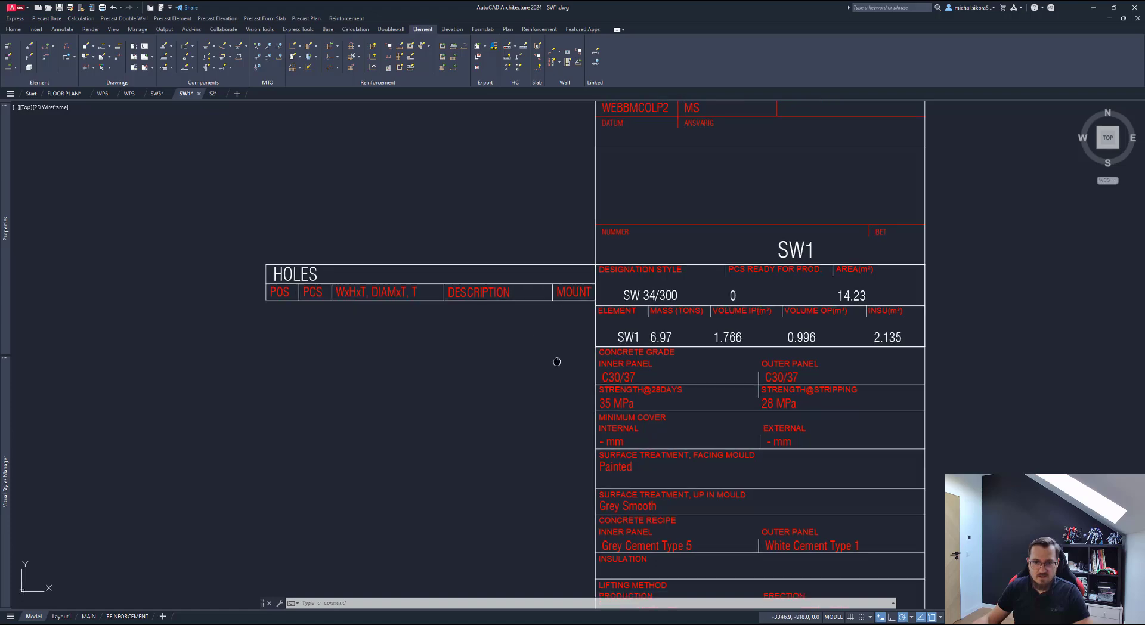
scroll(573, 456, up, 9)
middle_drag(572, 456, 510, 431)
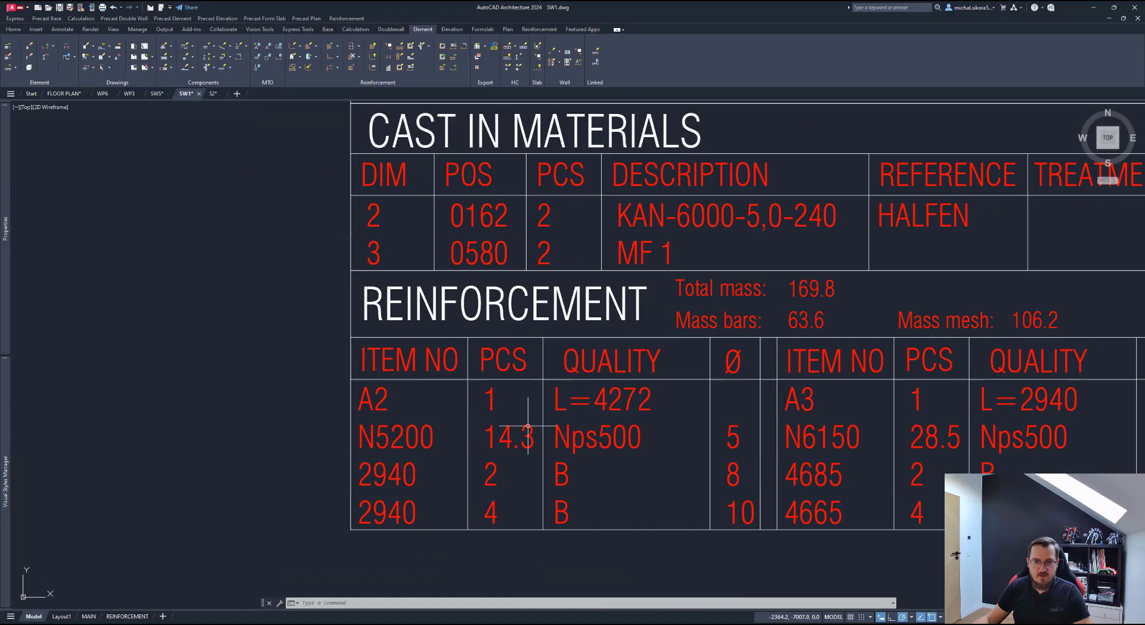
scroll(390, 394, down, 2)
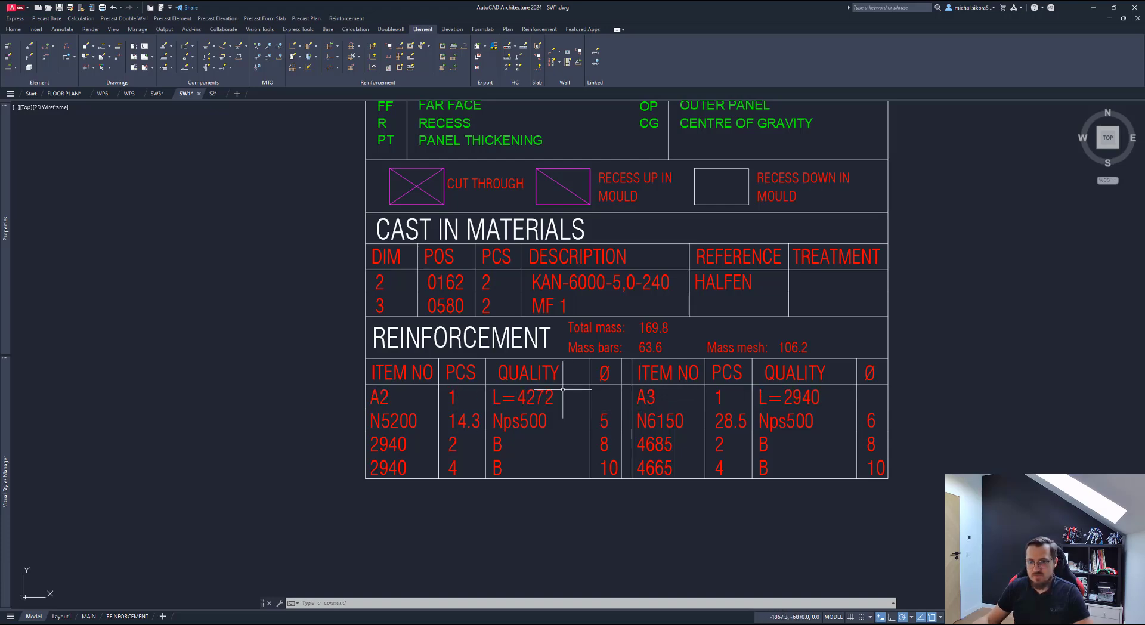
Step: Examine the dimensioned views and cross-sections of the ledge stirrup group and the U-bar group
scroll(616, 417, down, 5)
scroll(620, 430, up, 5)
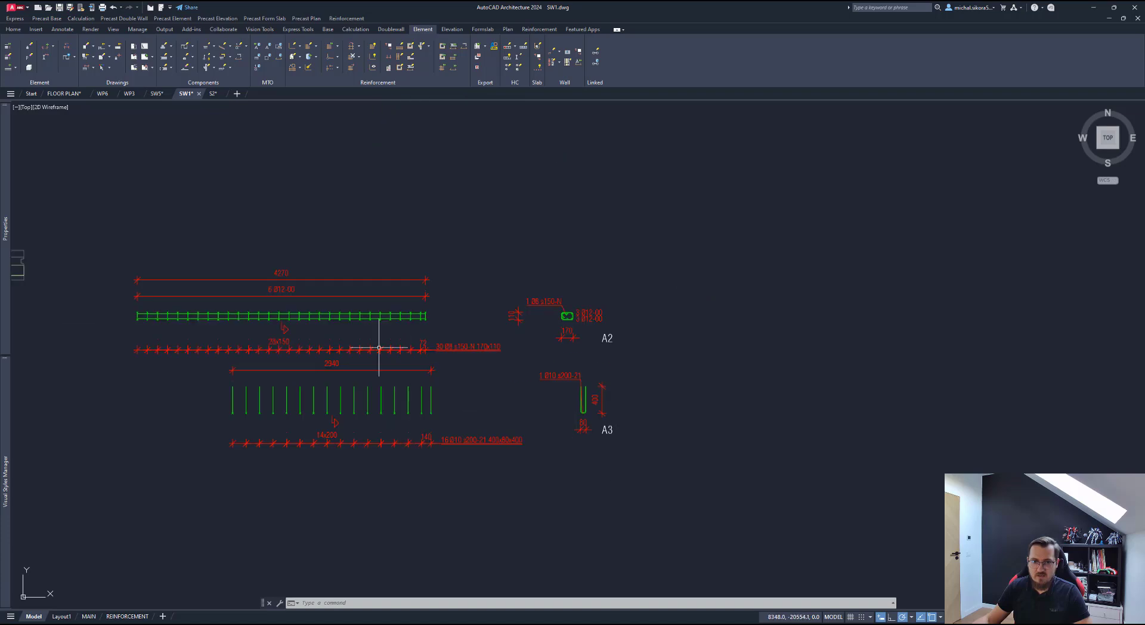
scroll(607, 403, down, 1)
scroll(410, 378, up, 2)
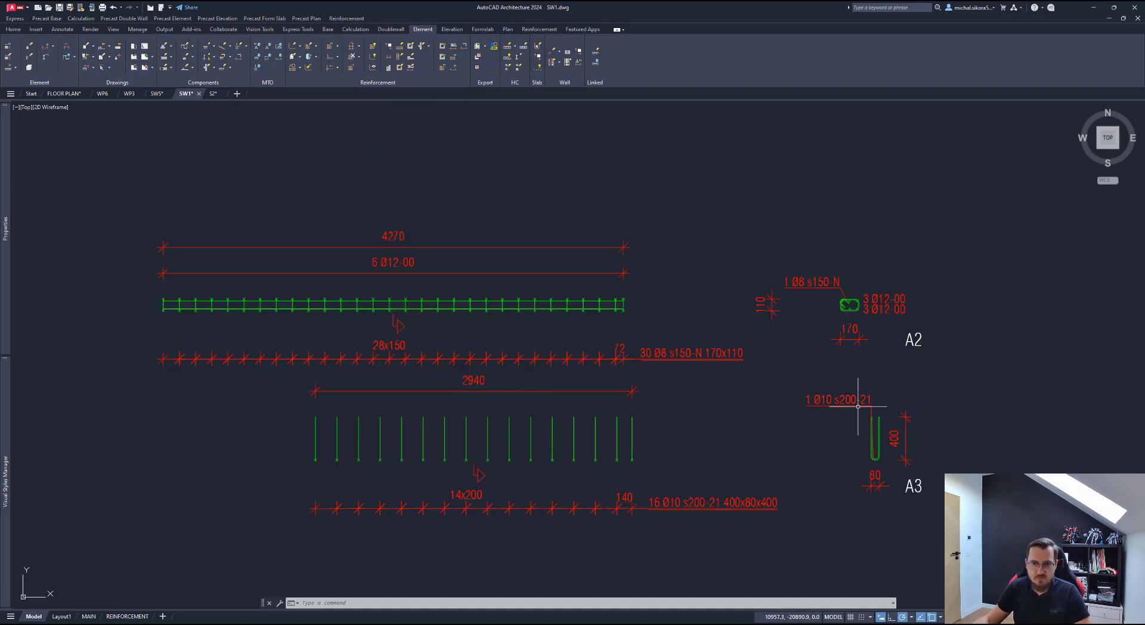
Step: Examine the bars and mesh in the wall's section A above the panel elevation, including the WD34-801 end
scroll(835, 298, down, 8)
middle_drag(828, 186, 693, 369)
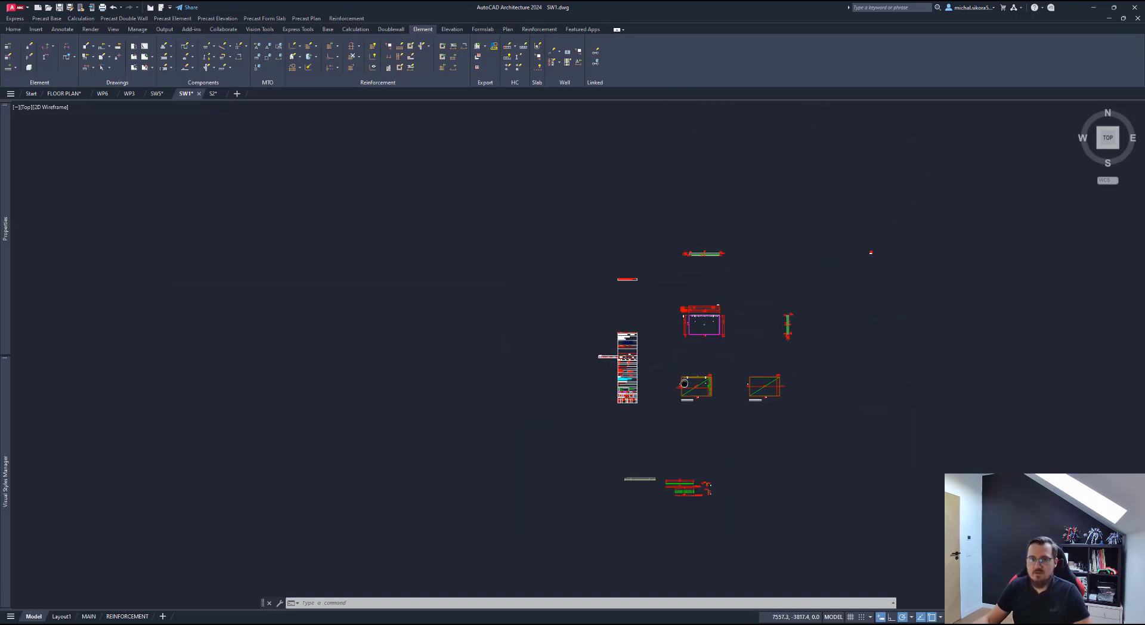
scroll(695, 256, up, 4)
scroll(756, 212, up, 3)
scroll(833, 235, up, 5)
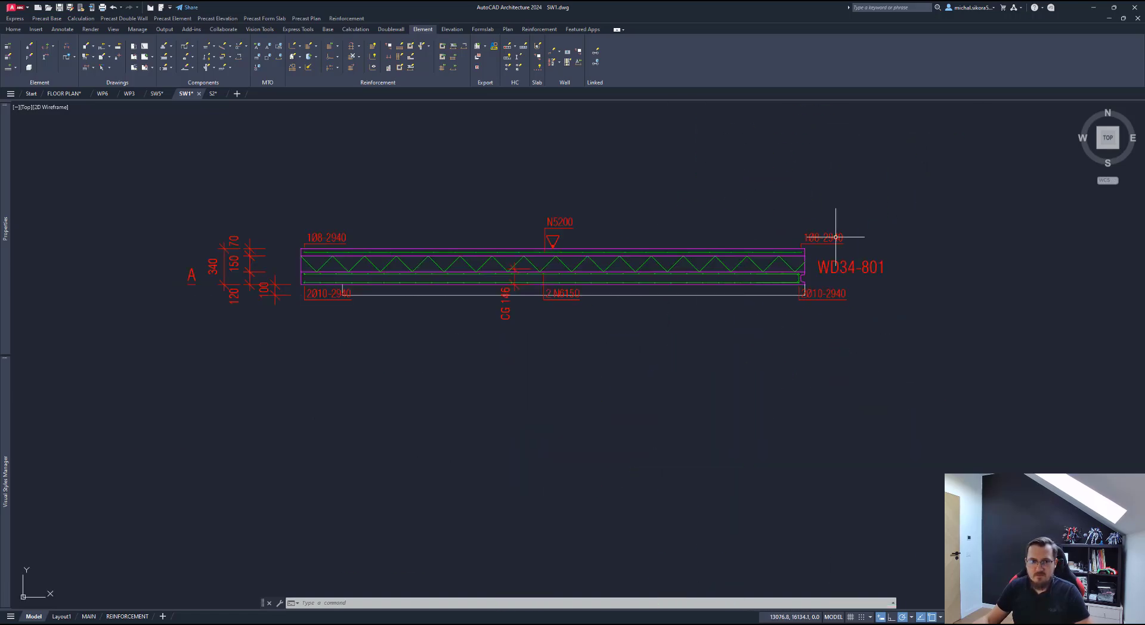
scroll(895, 285, down, 2)
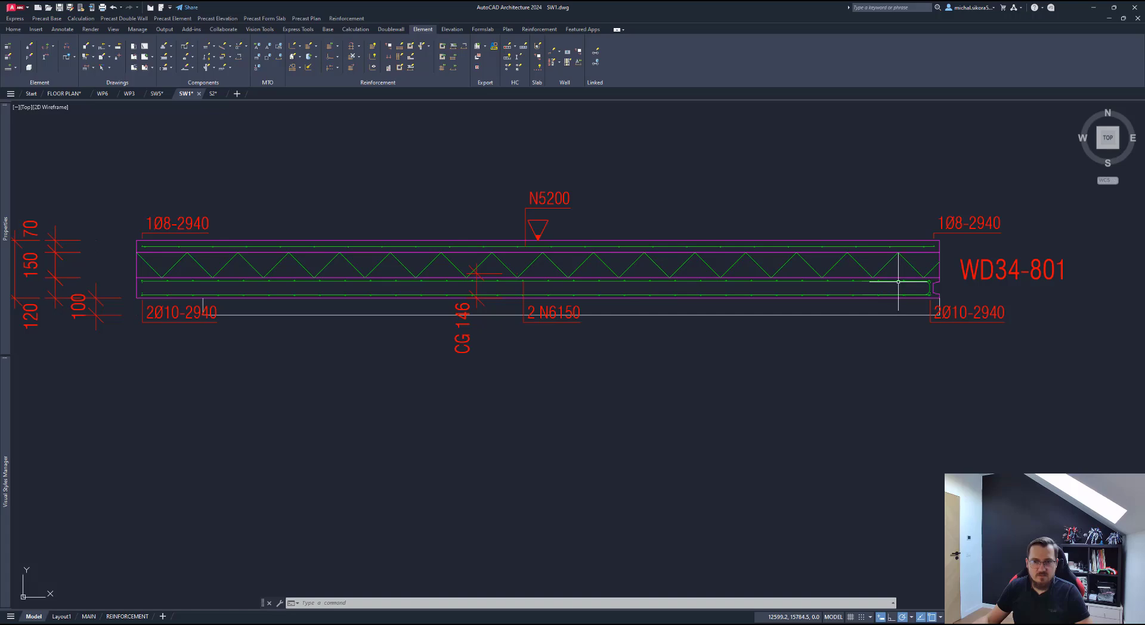
Step: Draw the SW1 element as a 3D solid, including its reinforcement and cast-in materials
scroll(923, 286, down, 5)
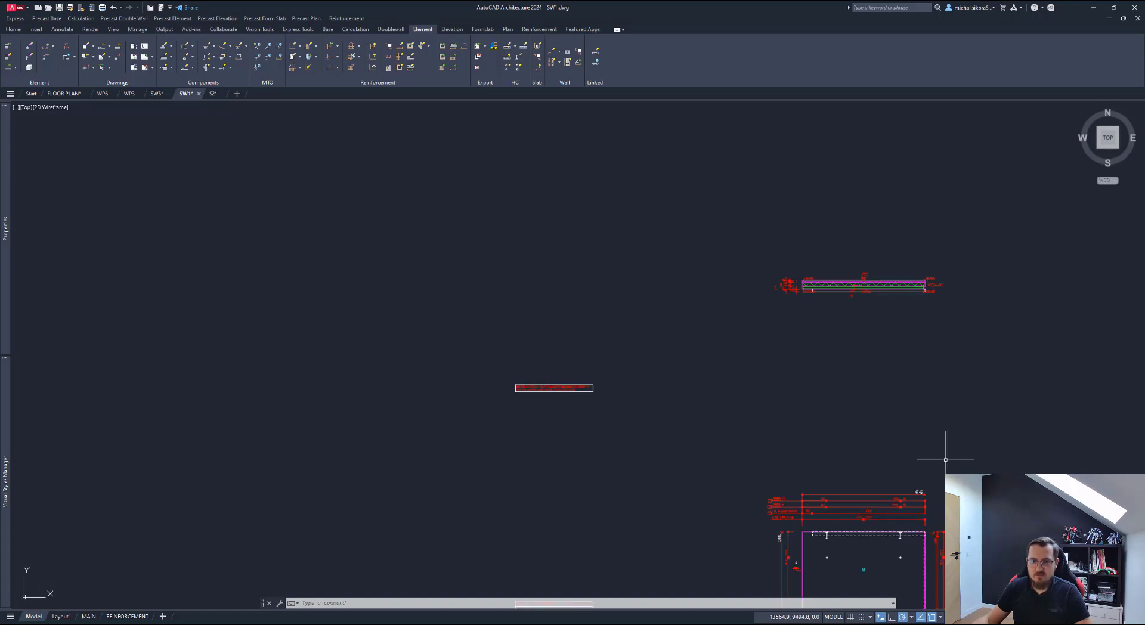
mouse_move(948, 450)
middle_down()
mouse_move(789, 278)
mouse_move(708, 263)
middle_up()
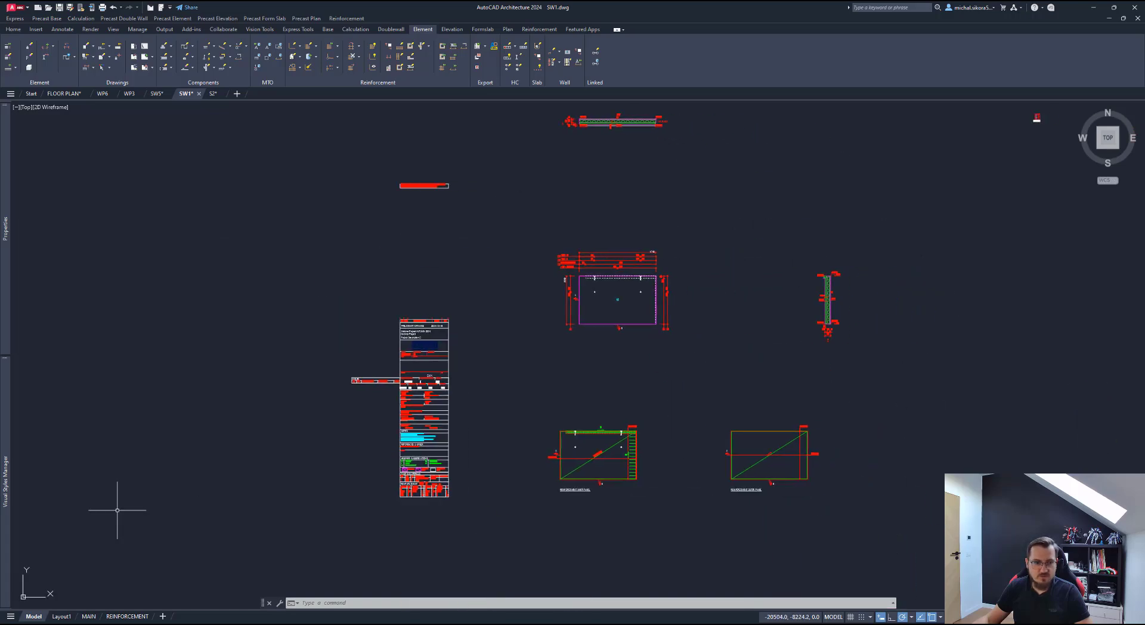
middle_drag(433, 419, 436, 195)
scroll(471, 507, up, 2)
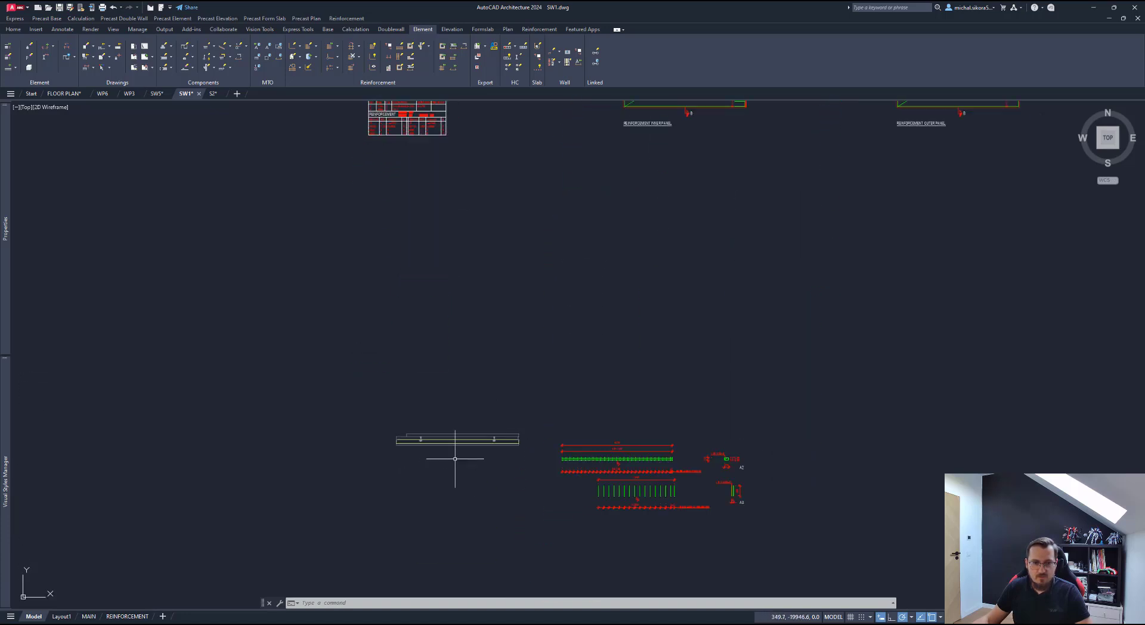
scroll(480, 345, up, 5)
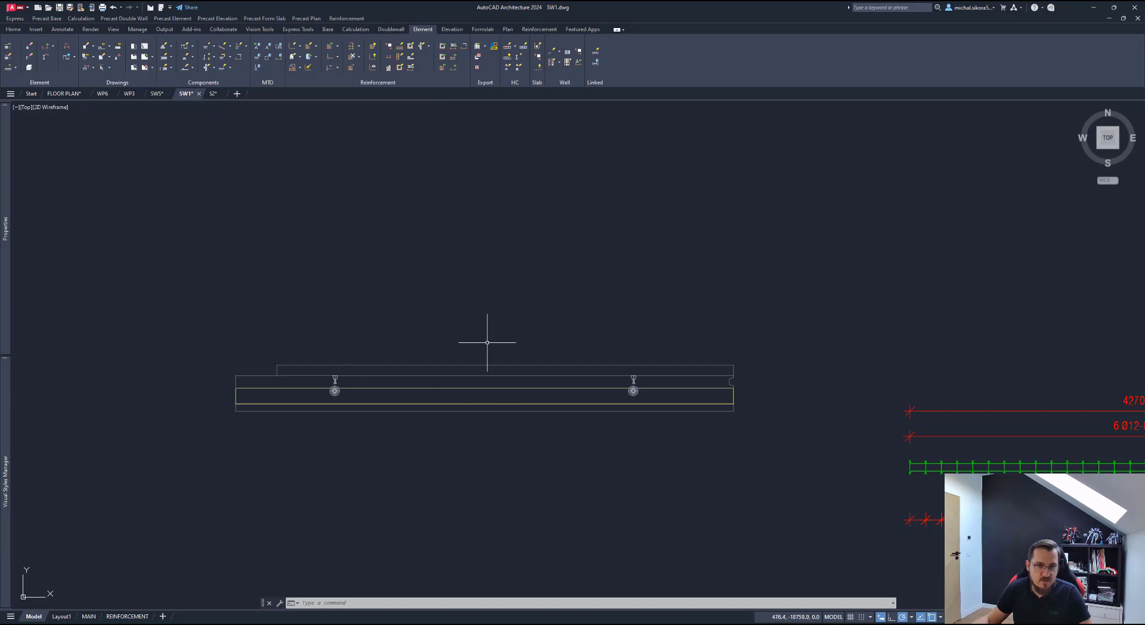
click(396, 378)
click(394, 286)
key(Escape)
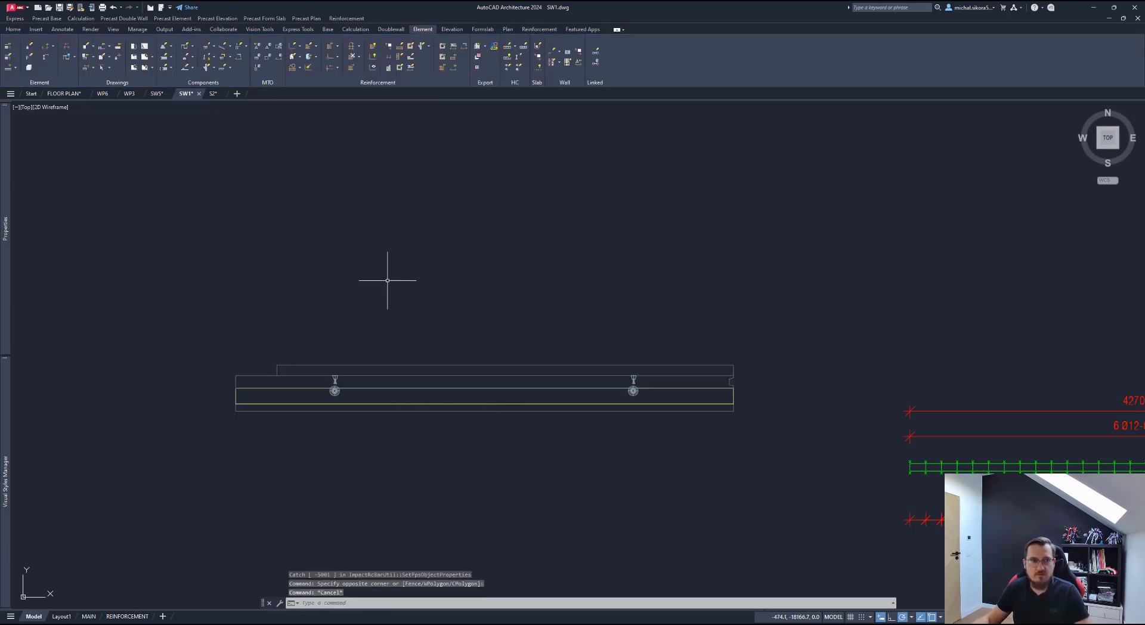
click(30, 68)
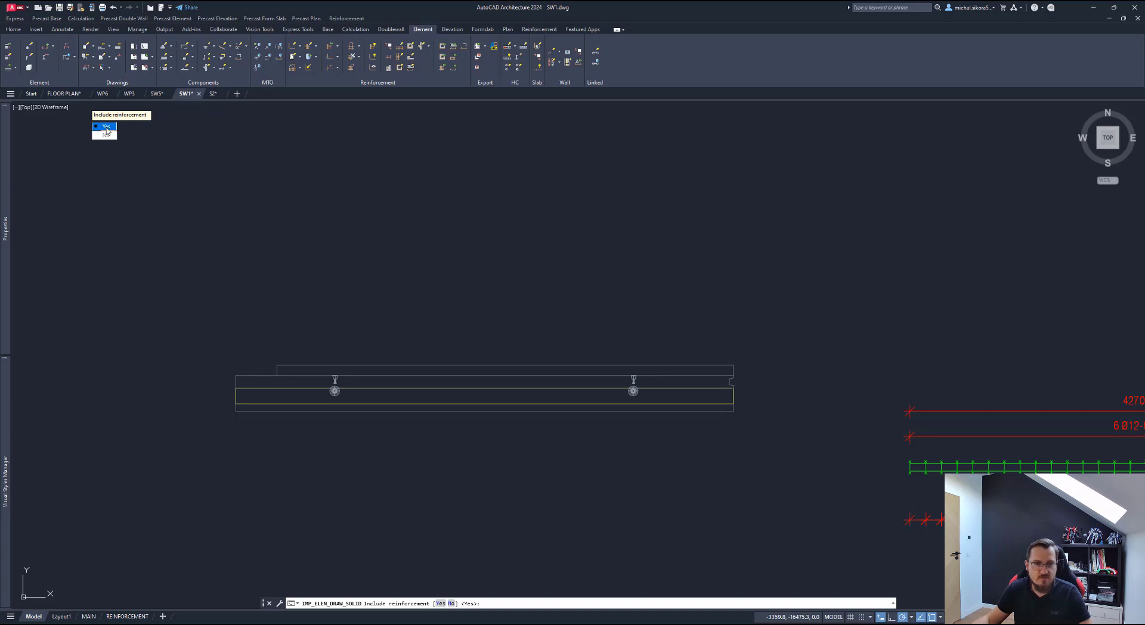
click(106, 127)
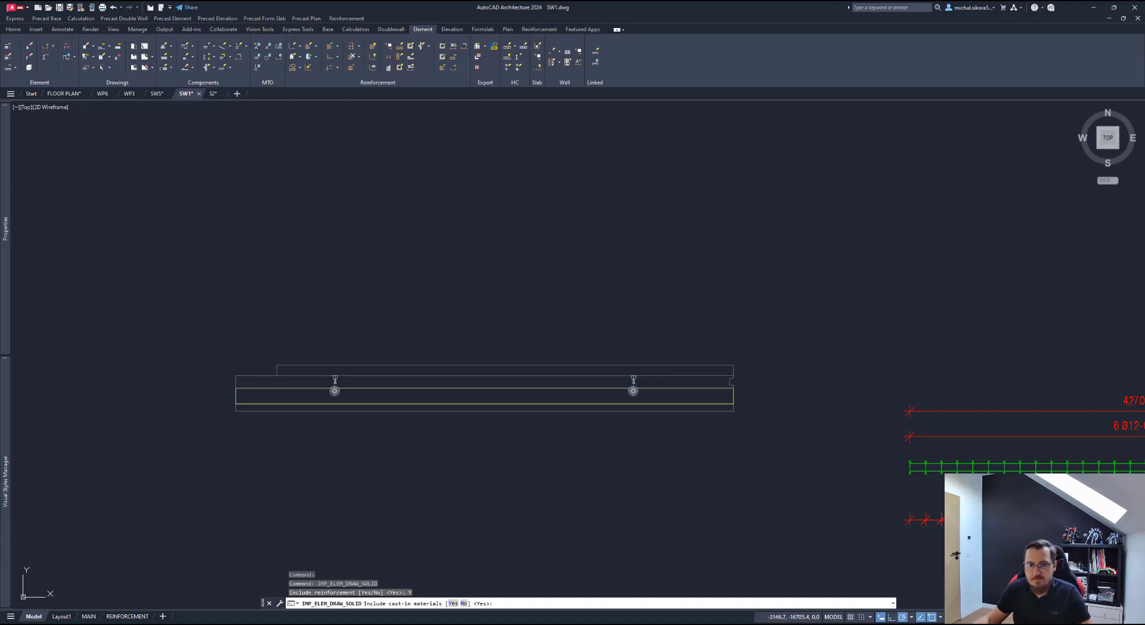
key(Return)
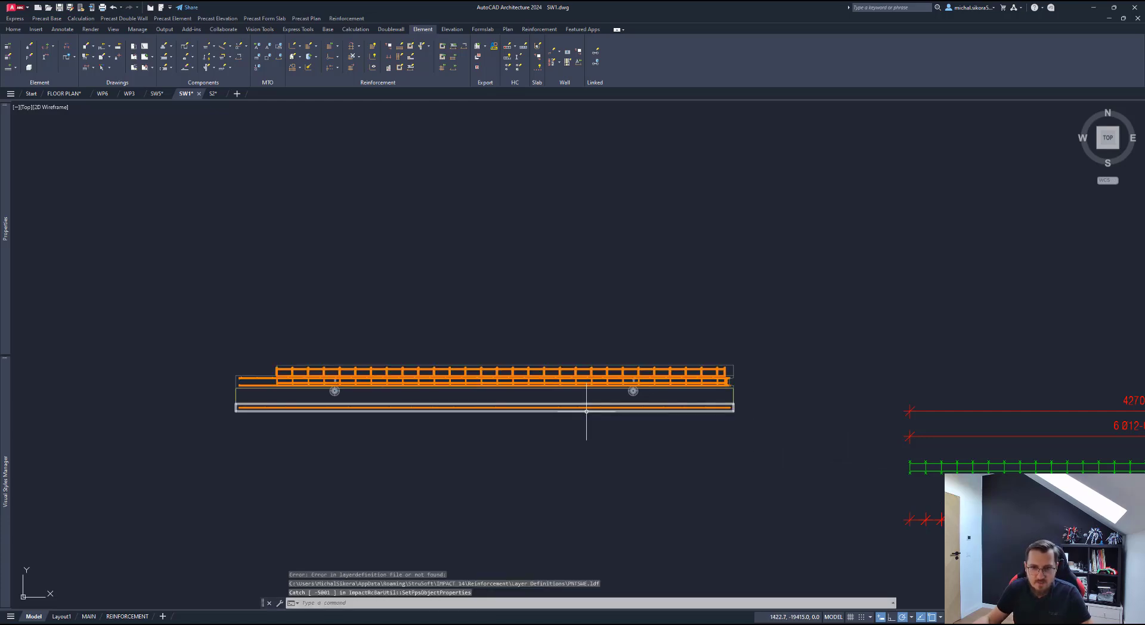
Step: Examine the stirrup group on the wall's upper ledge in the SW isometric view and from an orbited angle
scroll(585, 409, down, 2)
middle_click(893, 281)
middle_click(894, 280)
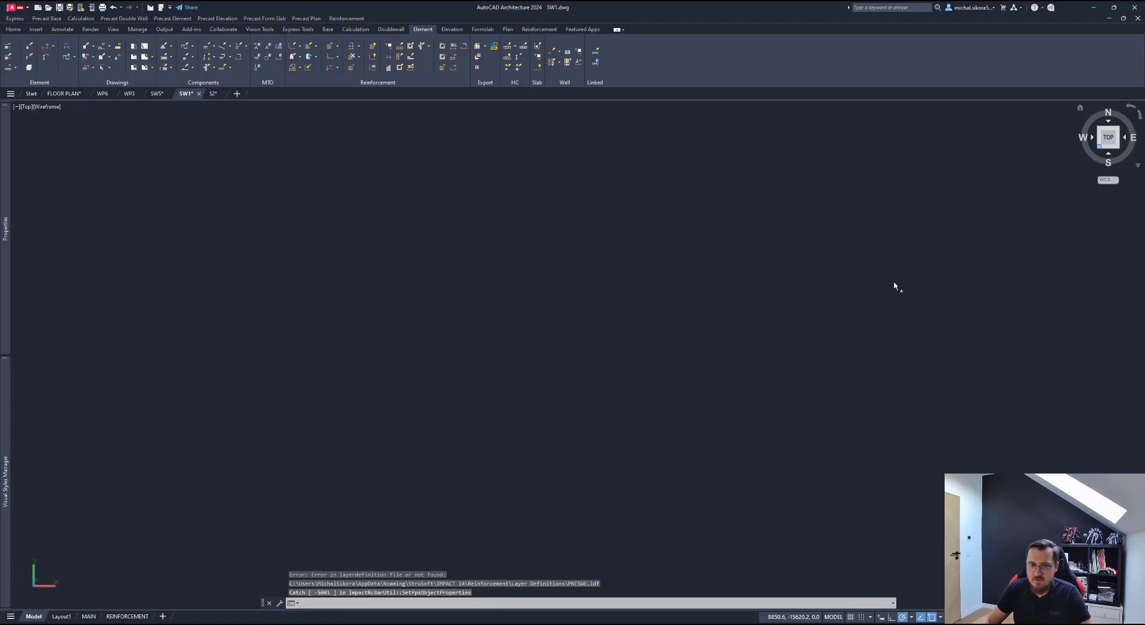
scroll(581, 480, up, 6)
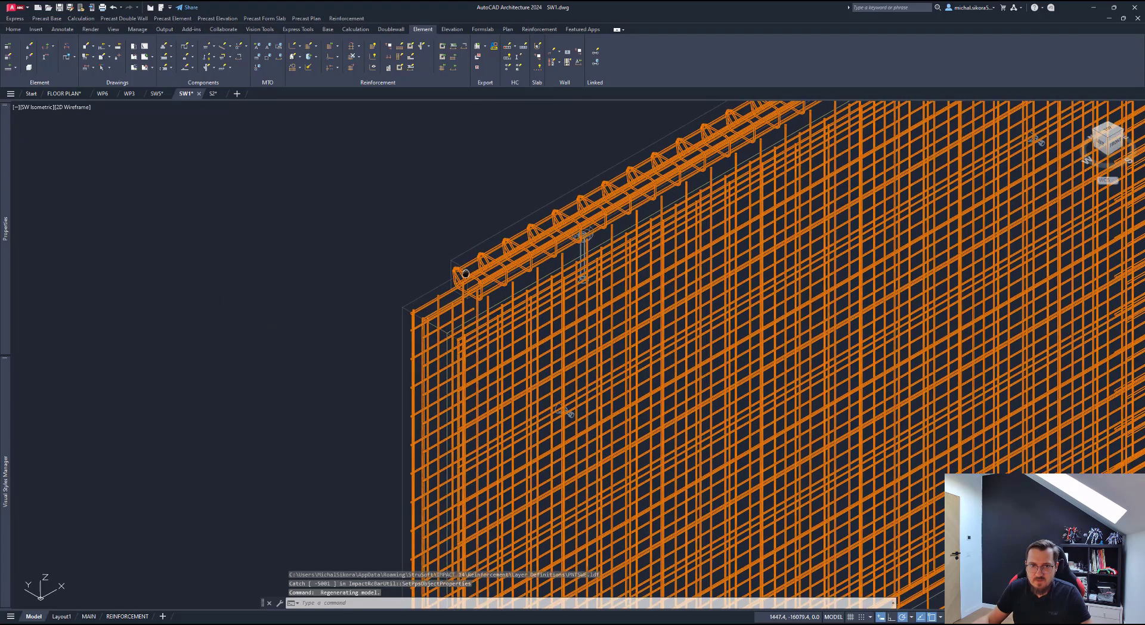
mouse_move(465, 273)
shift+middle_down()
mouse_move(539, 279)
mouse_move(567, 235)
mouse_move(562, 211)
mouse_move(568, 224)
mouse_move(529, 245)
mouse_move(583, 255)
mouse_move(567, 255)
shift+middle_up()
scroll(404, 325, up, 4)
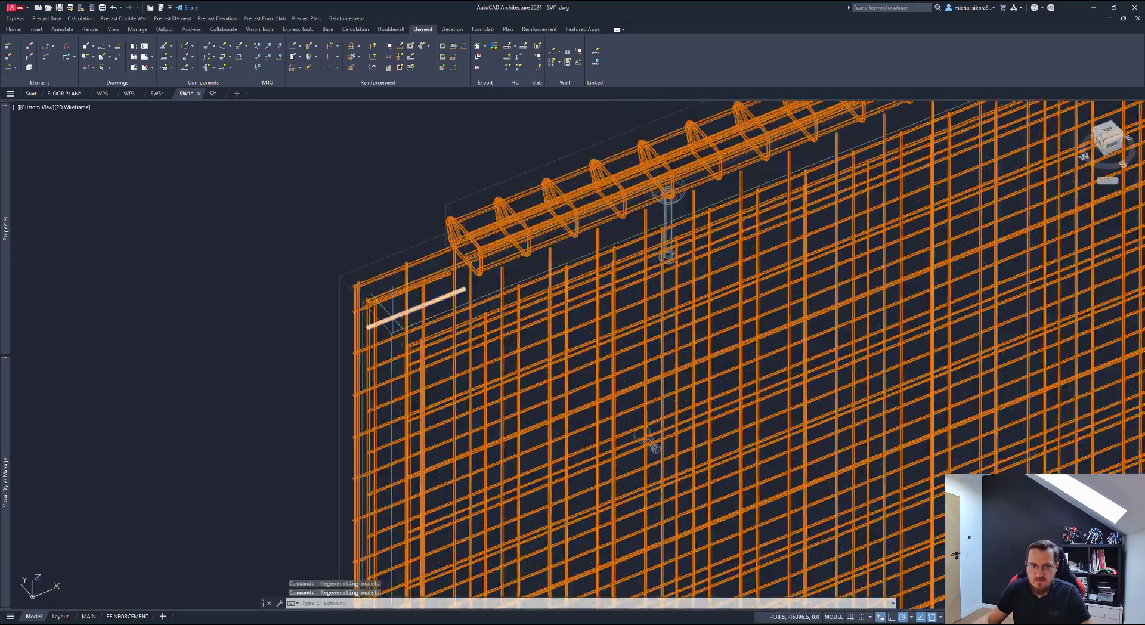
Step: Select one U-bar at the wall's end and examine its position within the 3D reinforcement
scroll(606, 288, down, 5)
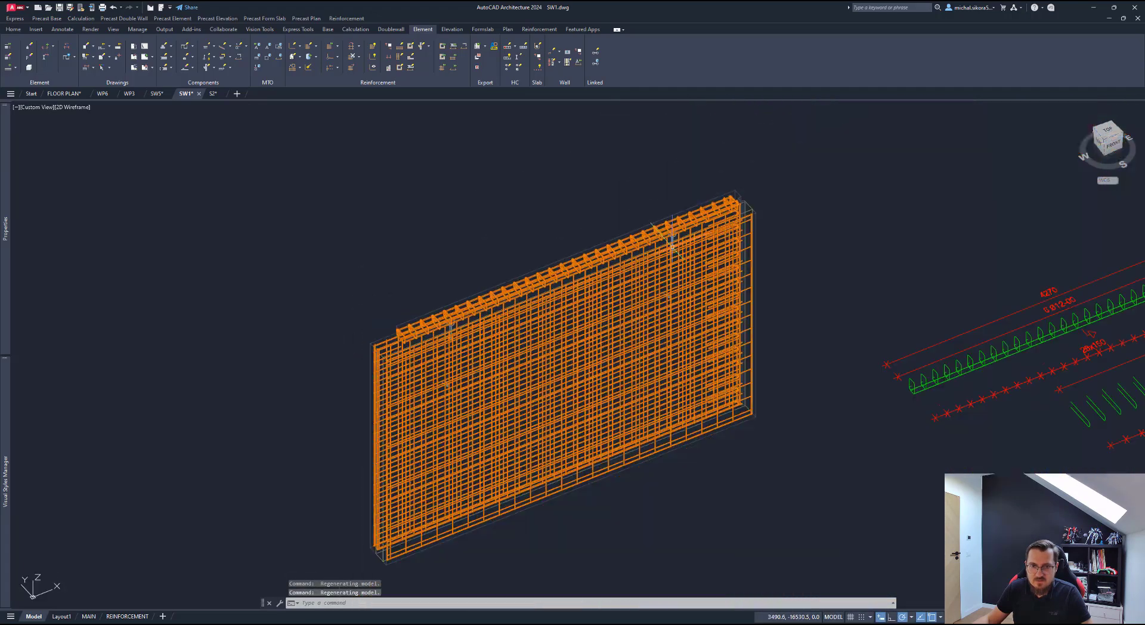
scroll(607, 288, up, 5)
click(712, 258)
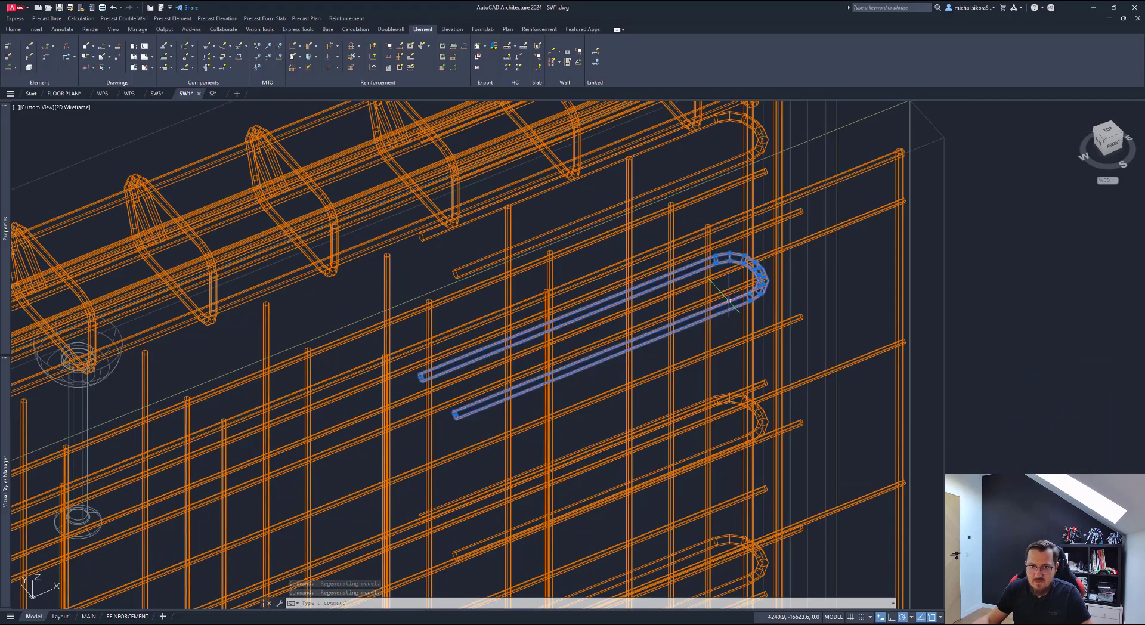
scroll(716, 262, down, 5)
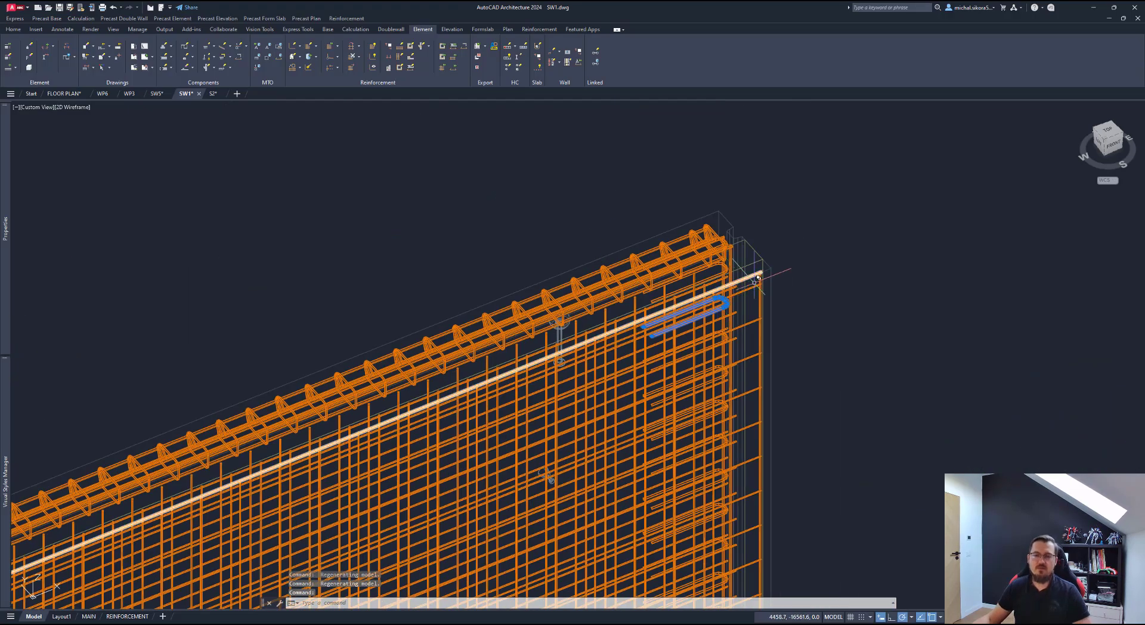
scroll(774, 237, down, 5)
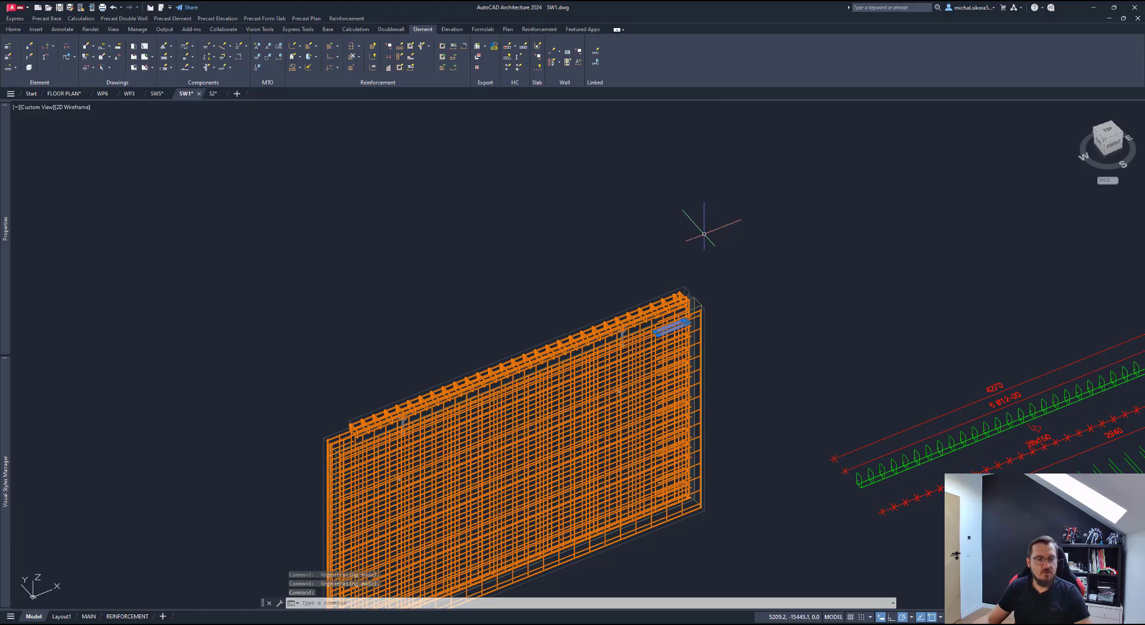
Step: Examine SW1's REINFORCEMENT layout, including the 3D view, the inner and outer panel elevations and the bar group details
click(127, 616)
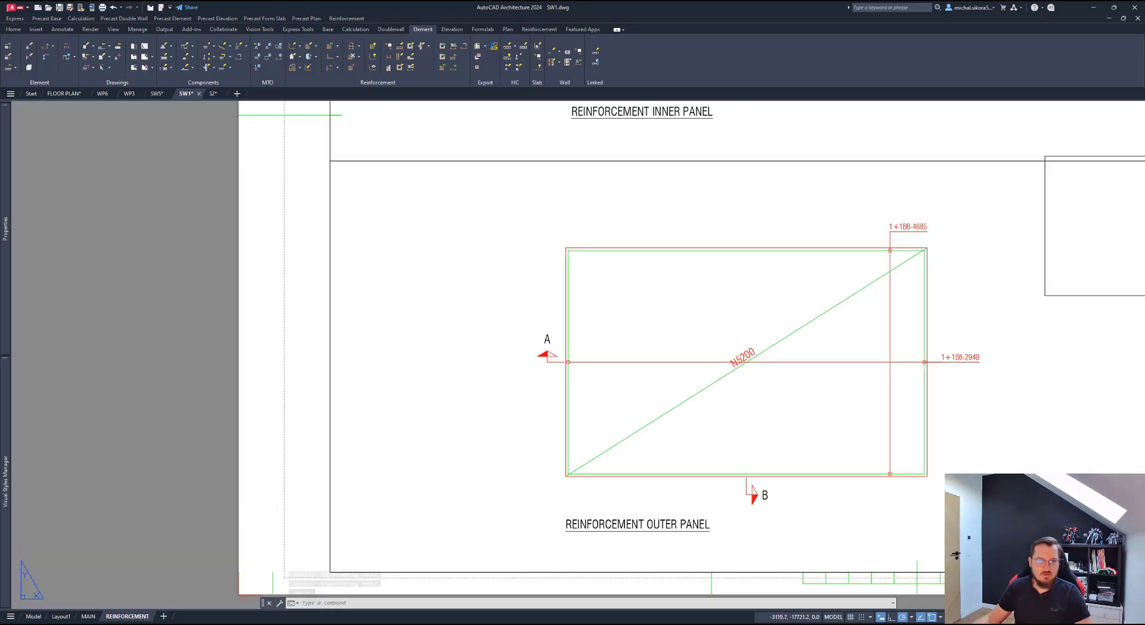
scroll(546, 337, down, 8)
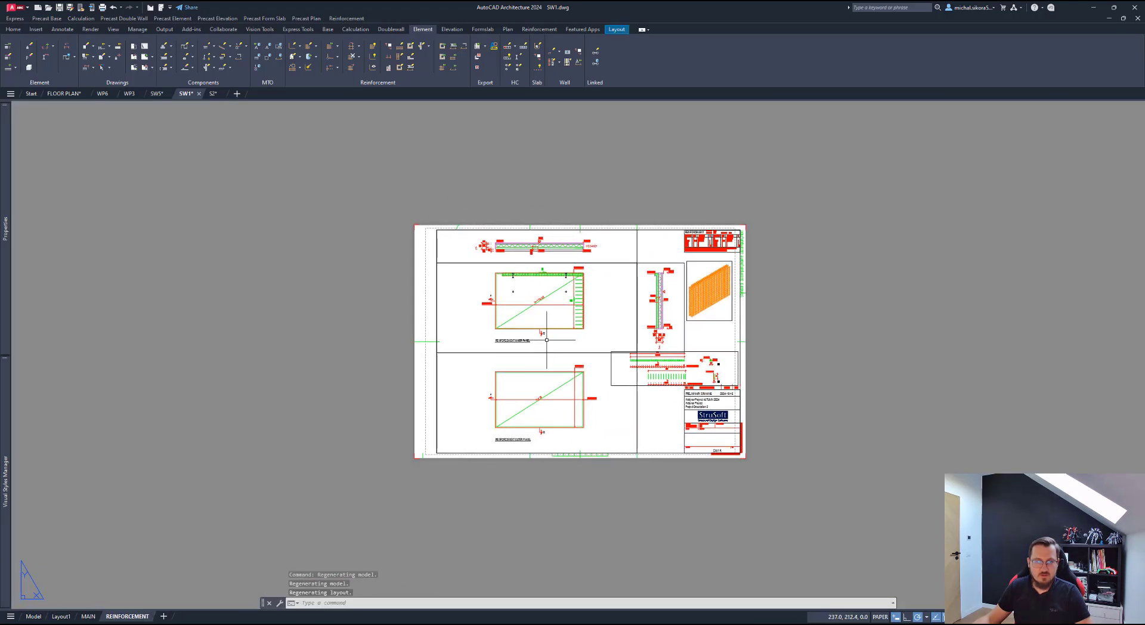
scroll(582, 267, up, 4)
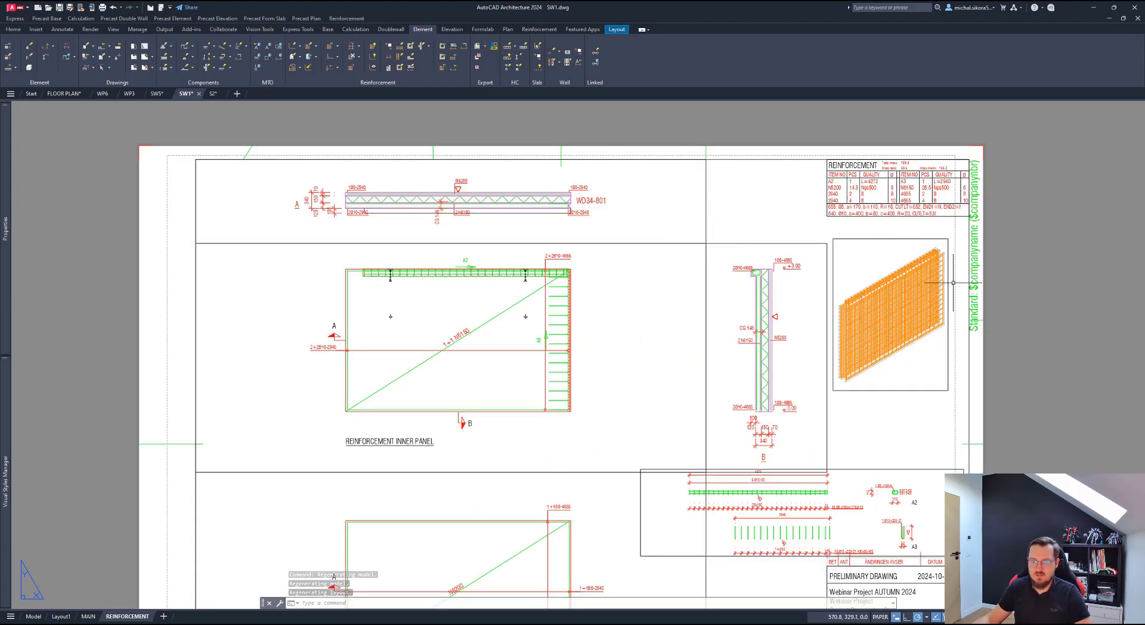
middle_drag(883, 459, 855, 377)
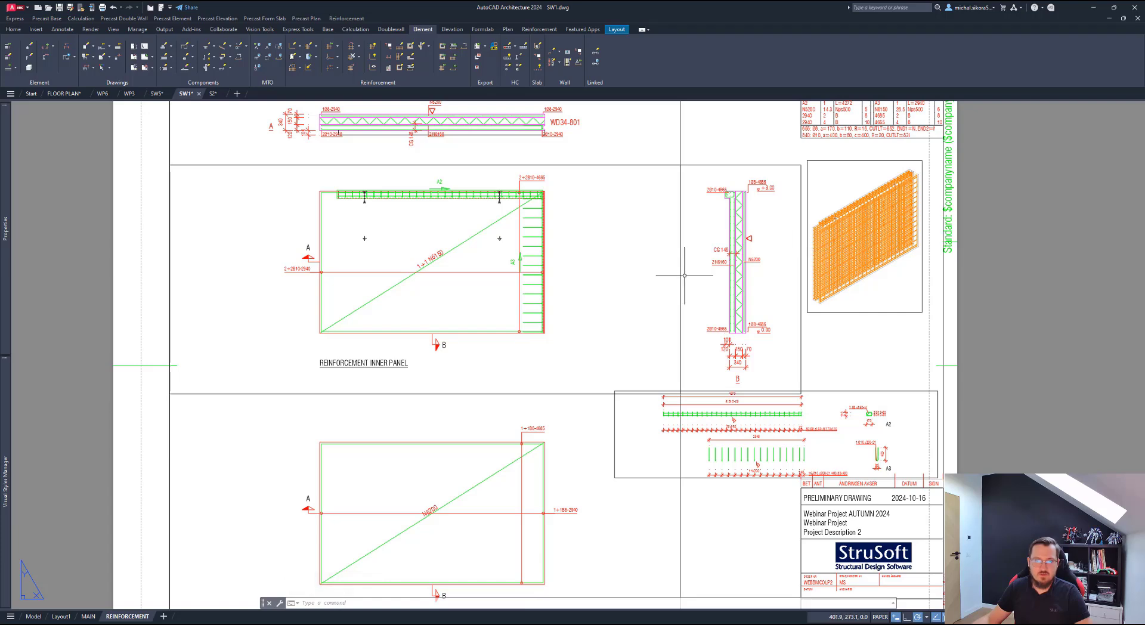
middle_drag(447, 401, 470, 319)
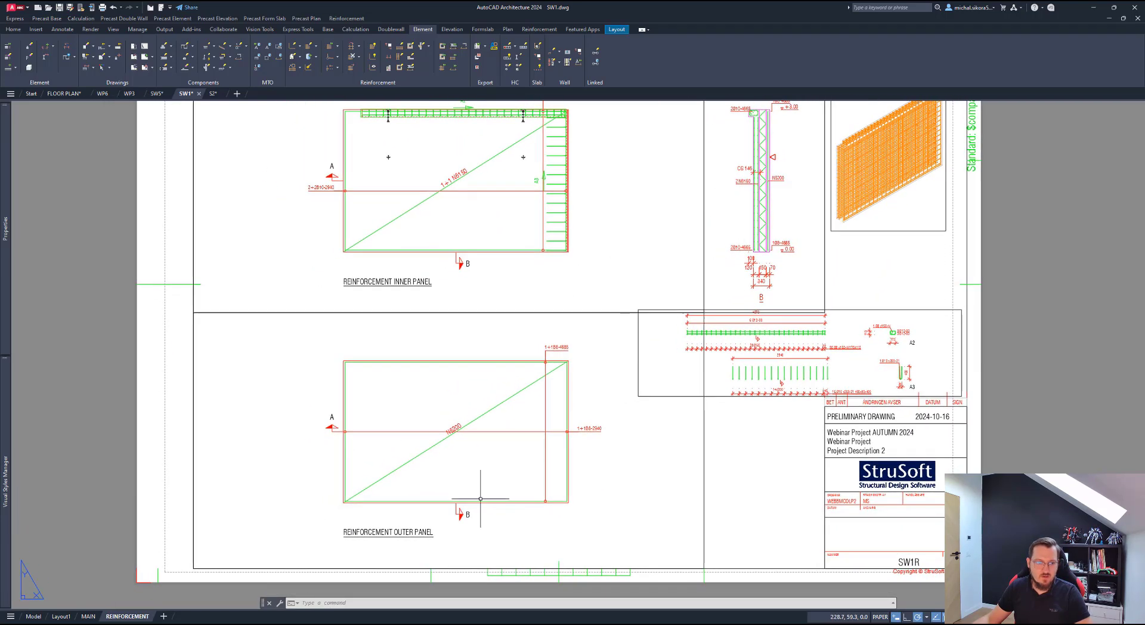
Step: Examine SW1's MAIN layout, focusing on the isometric reinforcement view and the panel elevation
click(89, 616)
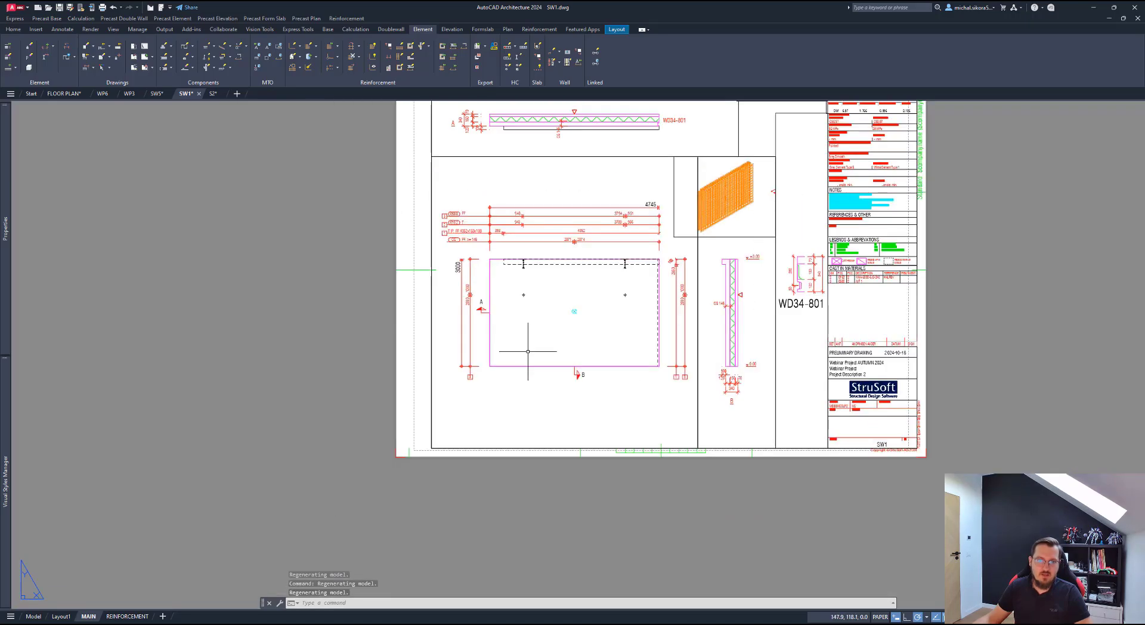
middle_drag(626, 298, 584, 375)
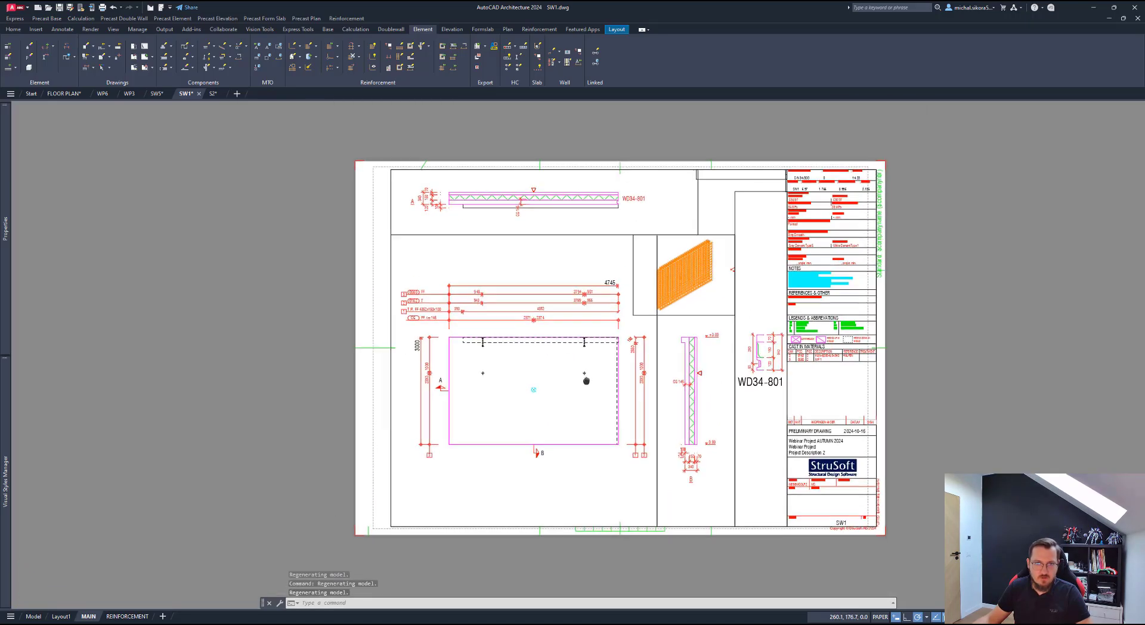
scroll(736, 258, up, 4)
scroll(728, 281, up, 2)
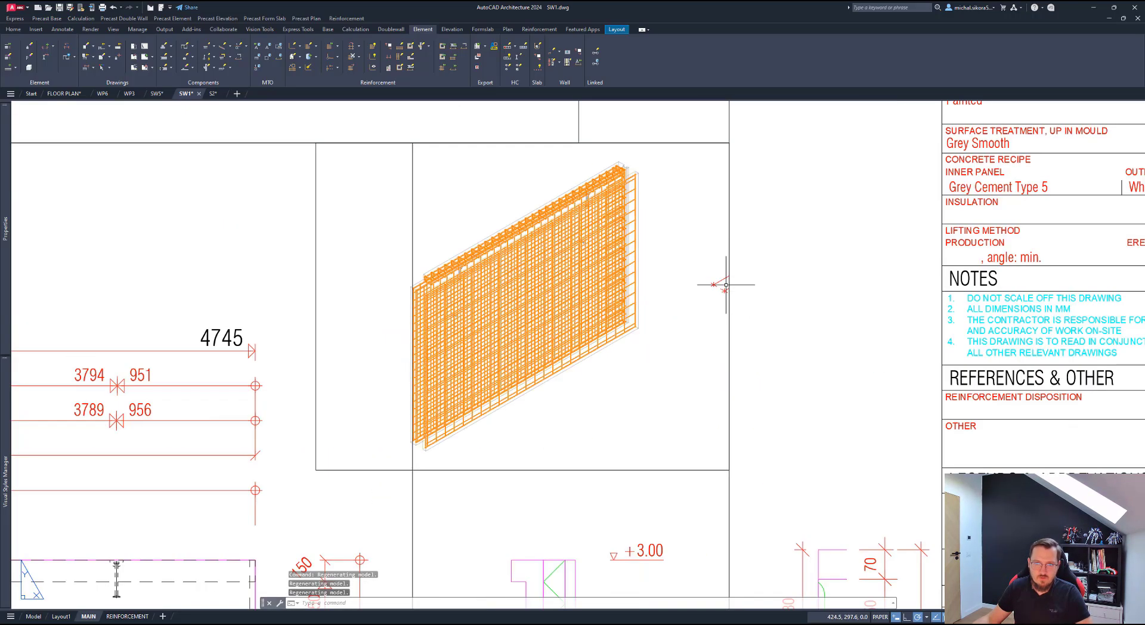
scroll(569, 273, down, 4)
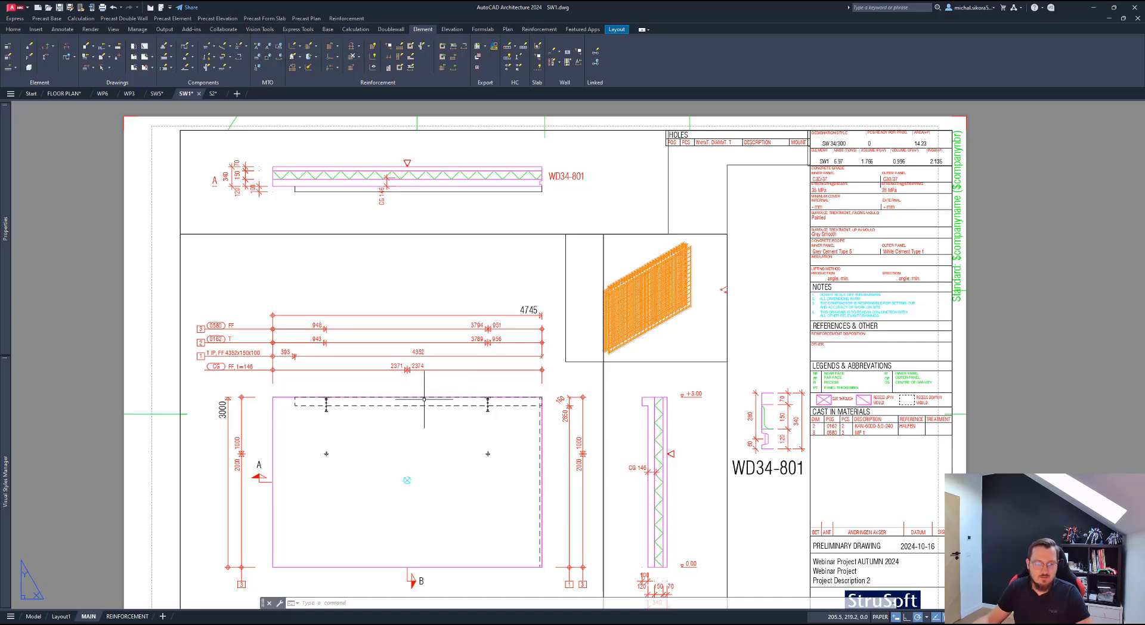
middle_drag(442, 316, 498, 234)
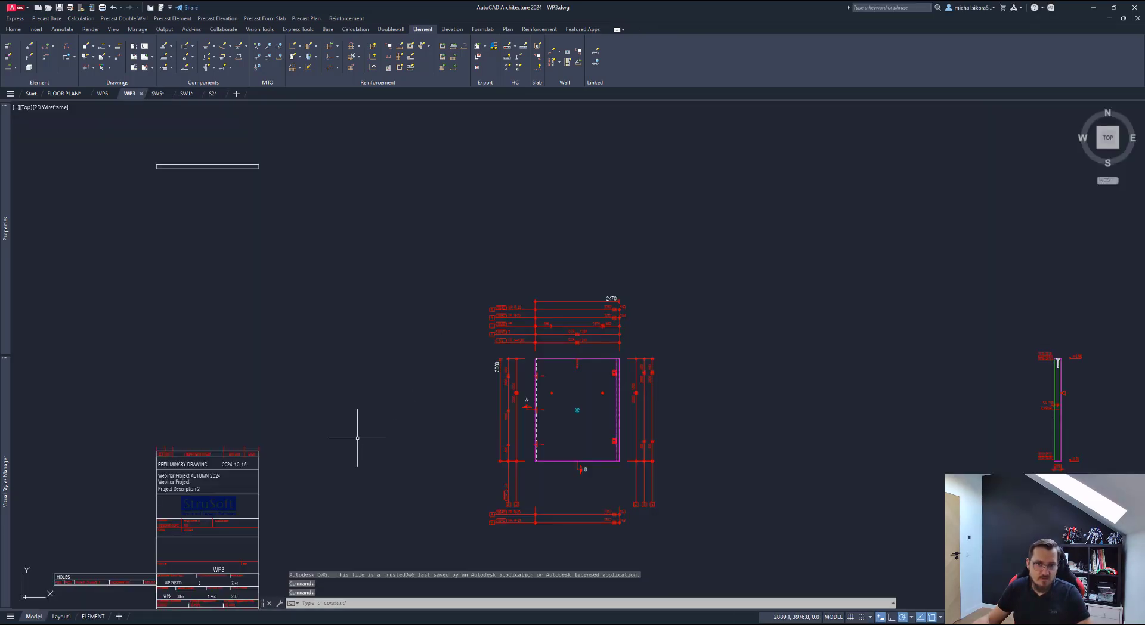
Step: Examine the reinforcement elevation of wall WP3 in its own drawing, including the N5150 mesh and edge bars
key(ctrl+Tab)
middle_drag(417, 468, 397, 300)
scroll(443, 426, up, 6)
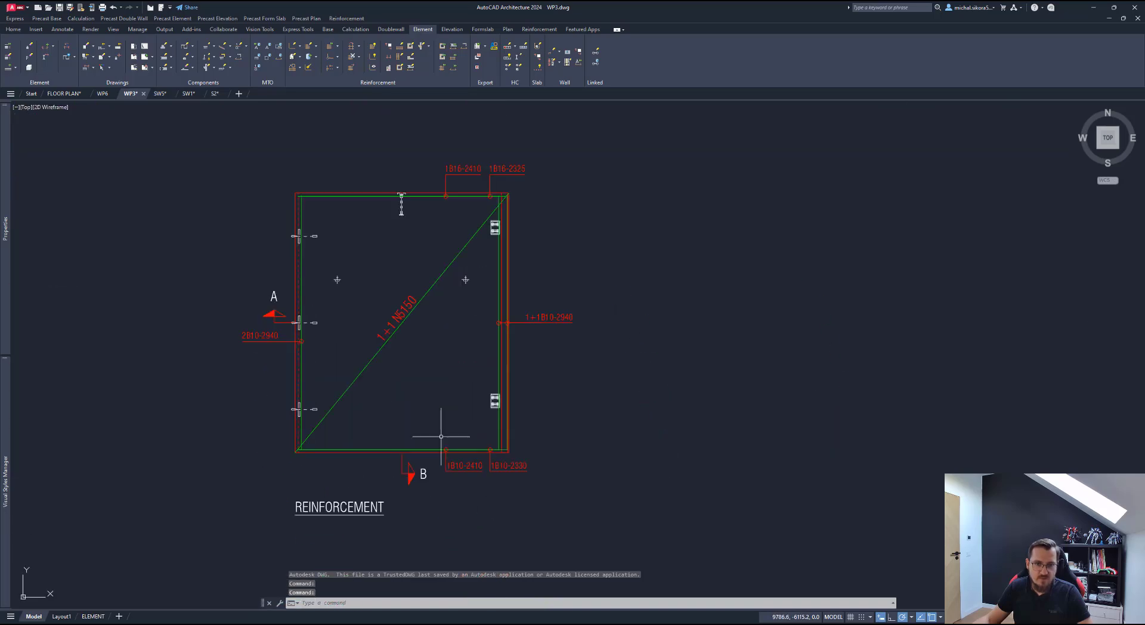
scroll(378, 235, up, 4)
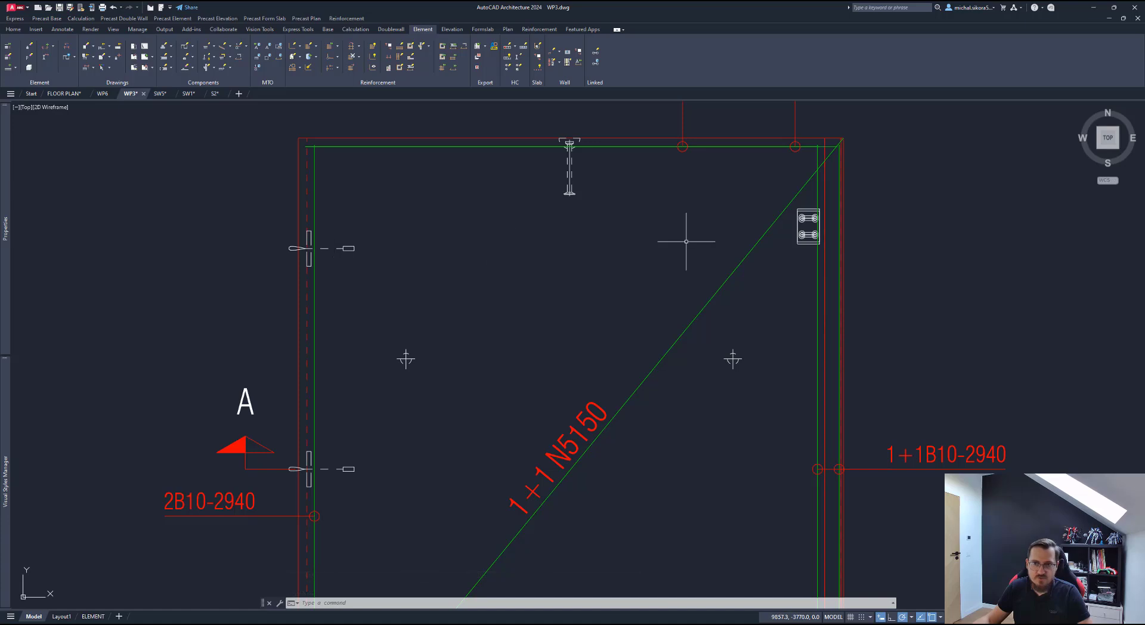
scroll(769, 224, down, 2)
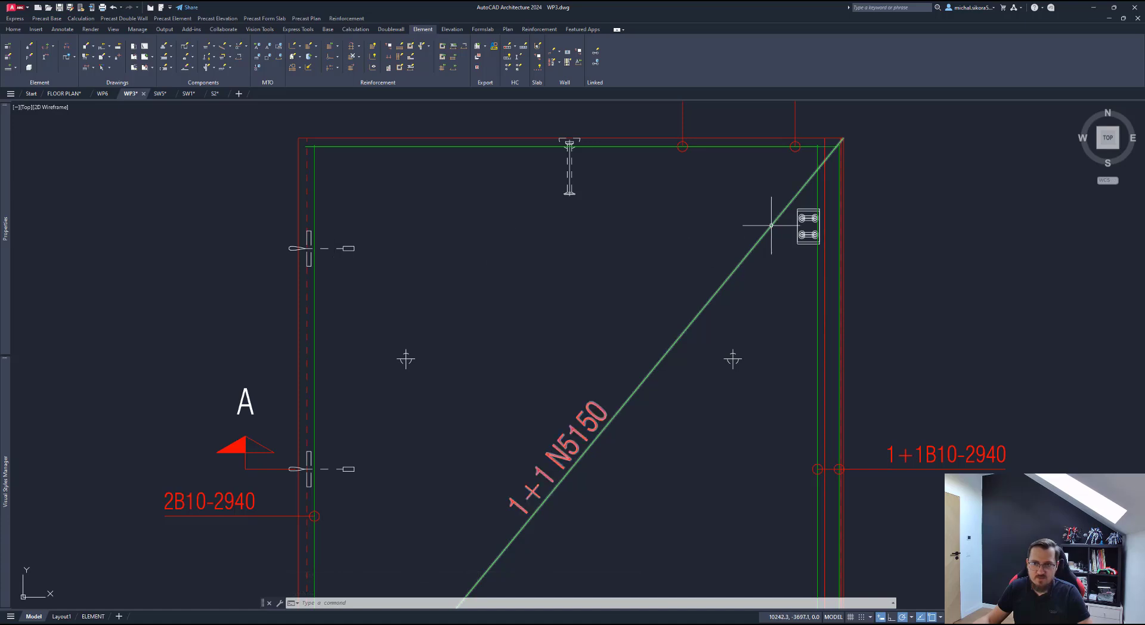
Step: Examine the elevation, reinforcement view and vertical section of wall WP6 in its drawing's model space
click(106, 94)
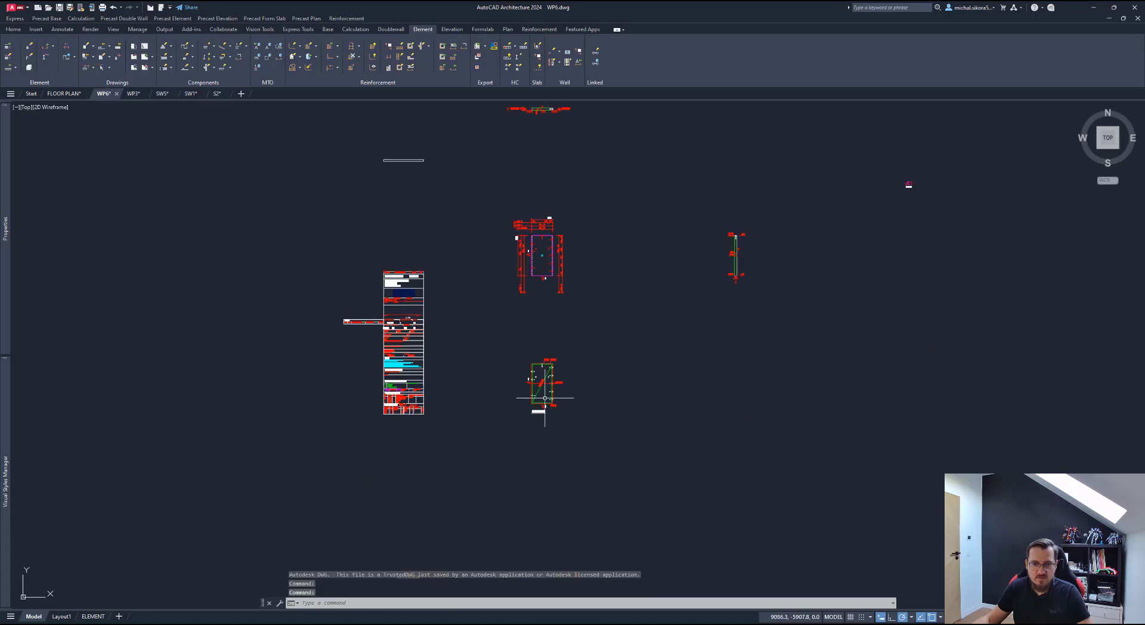
scroll(544, 398, up, 5)
mouse_move(541, 256)
middle_down()
mouse_move(525, 263)
mouse_move(517, 330)
middle_up()
scroll(501, 349, down, 8)
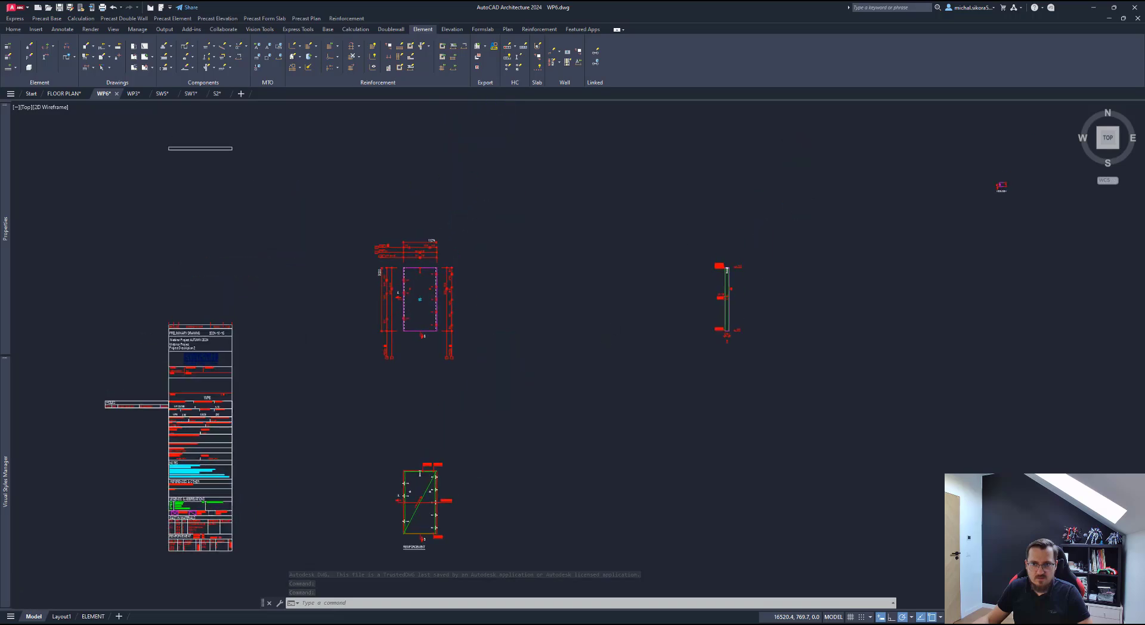
scroll(716, 281, up, 5)
scroll(715, 280, down, 5)
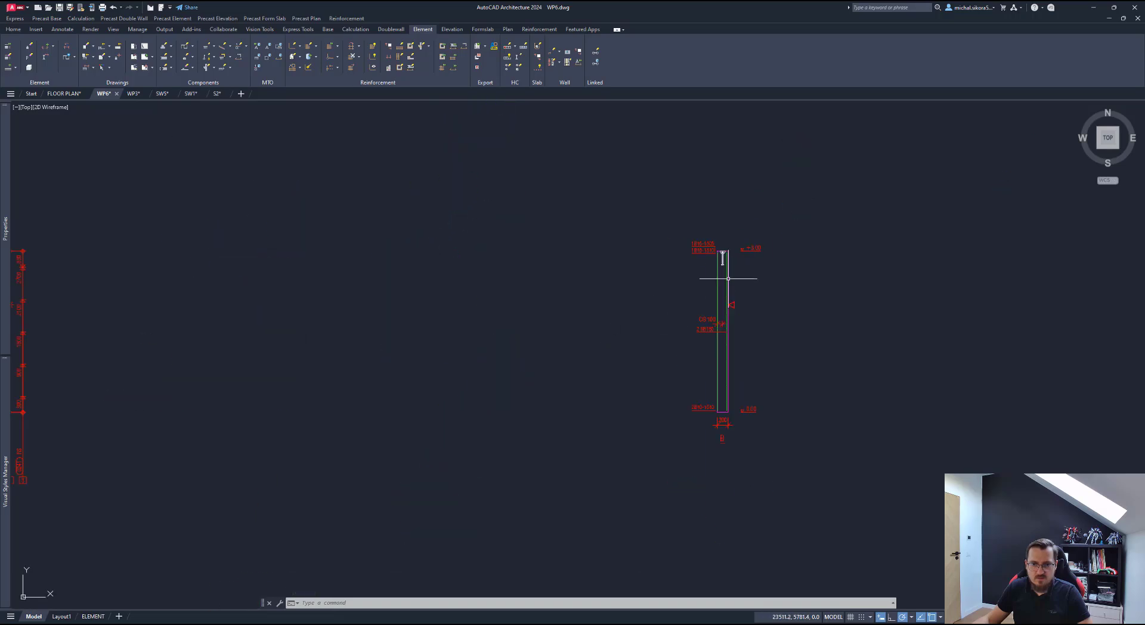
Step: Examine WP6's ELEMENT layout, including the isometric view of its cast-in materials and the whole sheet
click(87, 616)
scroll(720, 332, down, 2)
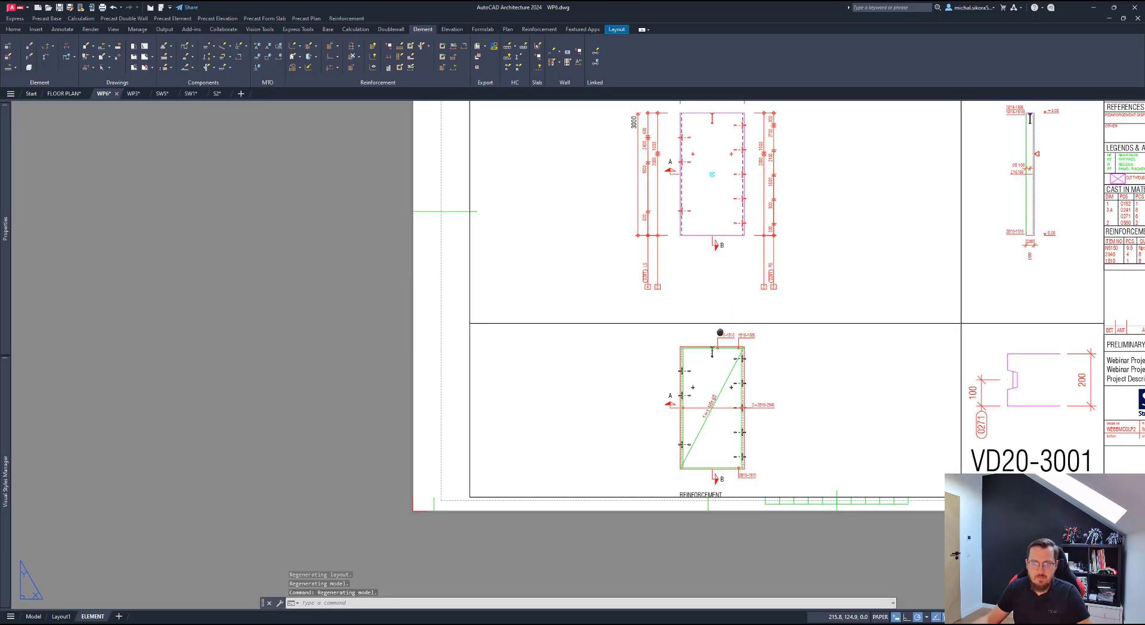
scroll(720, 332, down, 3)
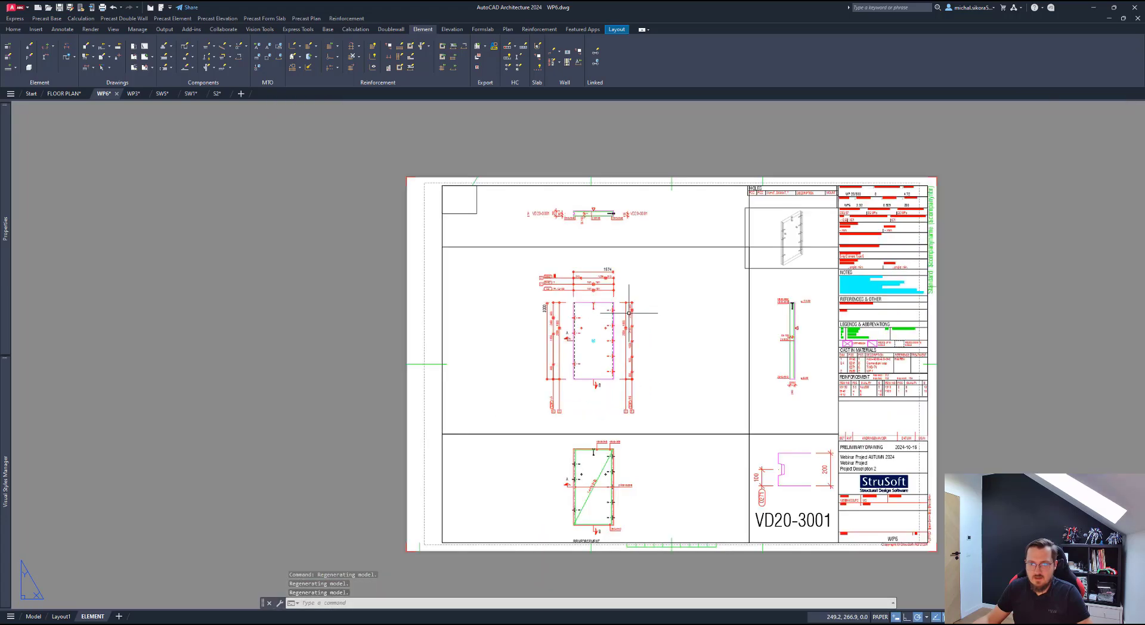
scroll(793, 218, up, 4)
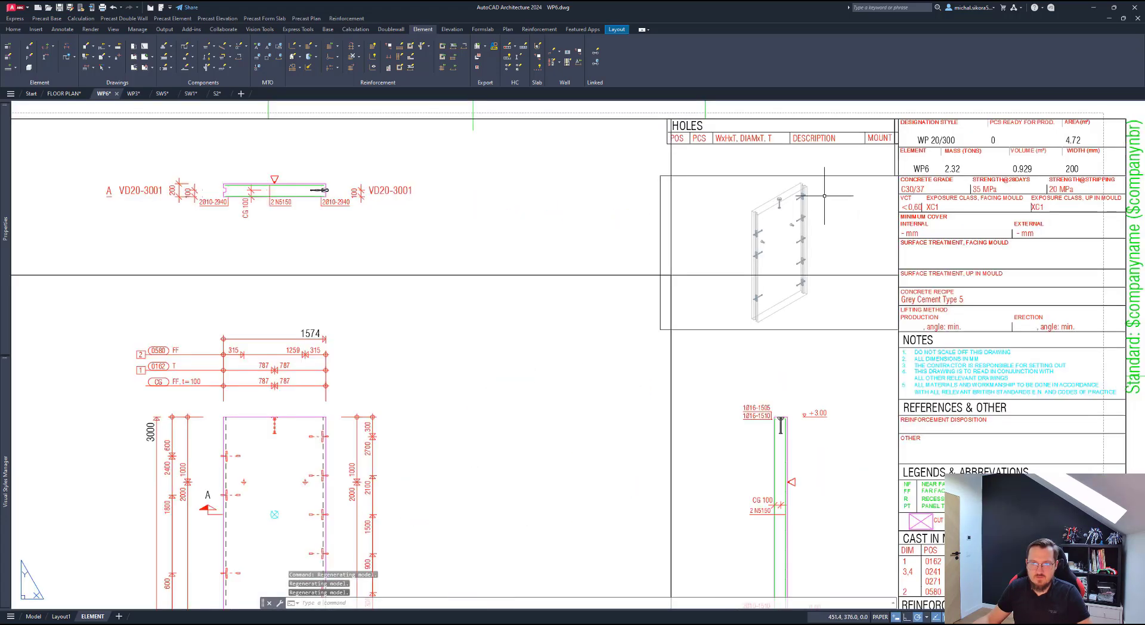
scroll(807, 213, up, 2)
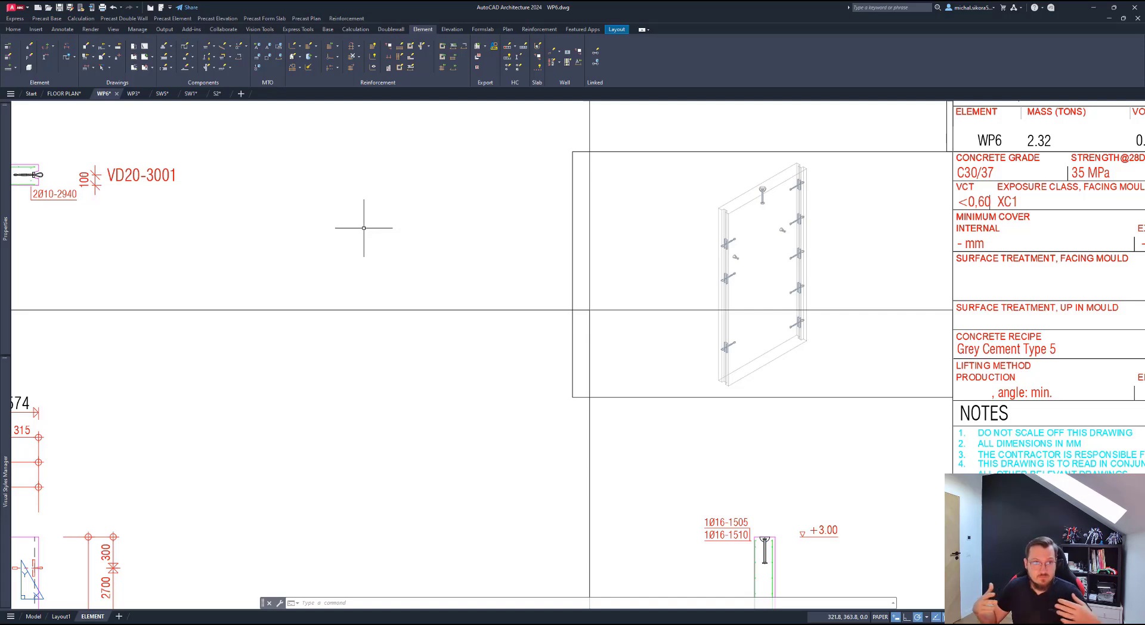
scroll(381, 221, down, 5)
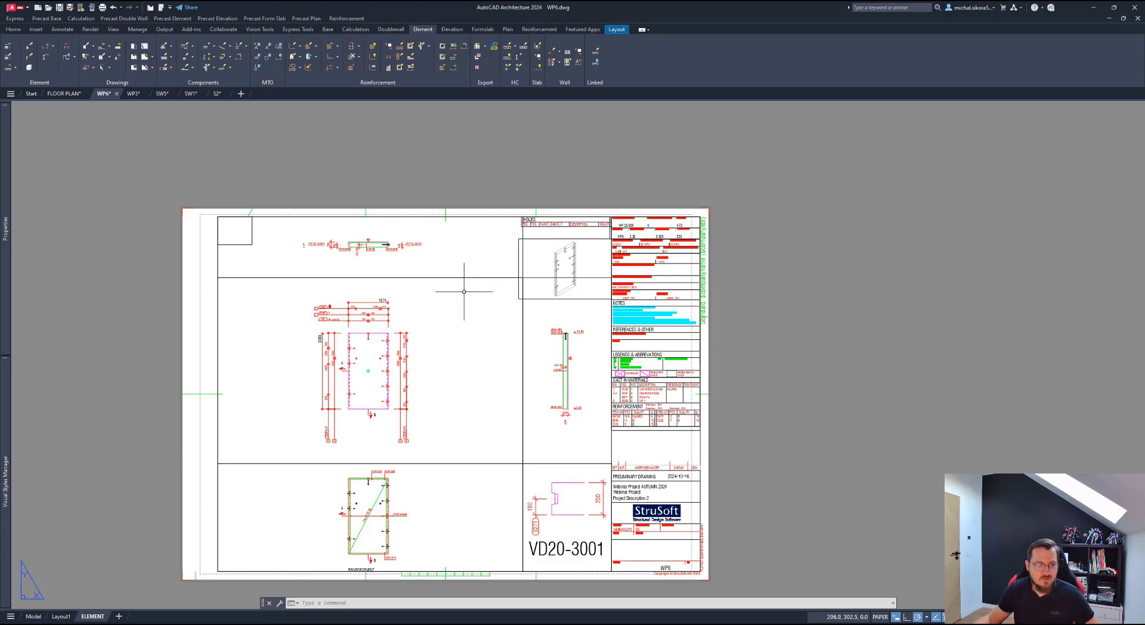
Step: Return to the FLOOR PLAN drawing and look over the wall and slab area between grid lines 6 and 8
click(74, 94)
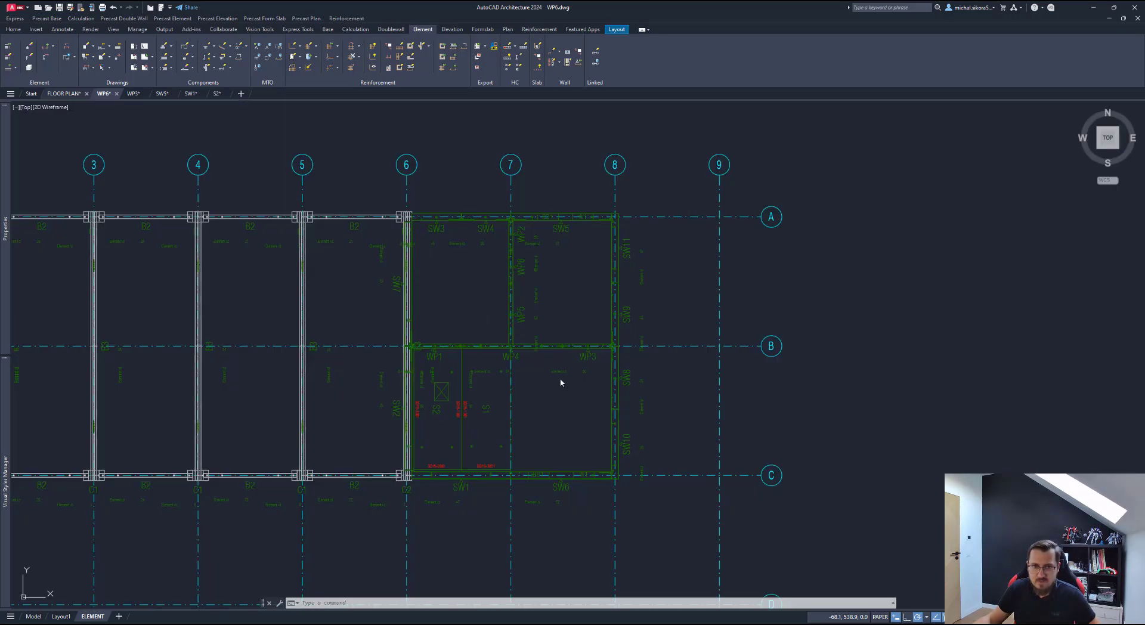
middle_drag(409, 374, 491, 371)
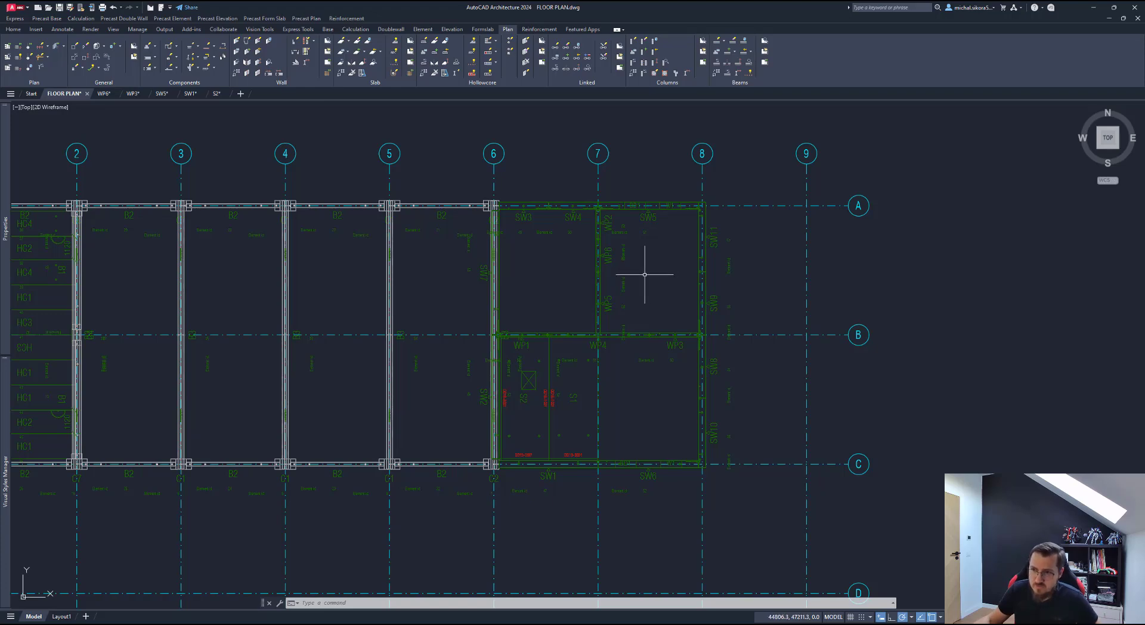
mouse_move(613, 307)
middle_down()
mouse_move(649, 291)
mouse_move(652, 301)
middle_up()
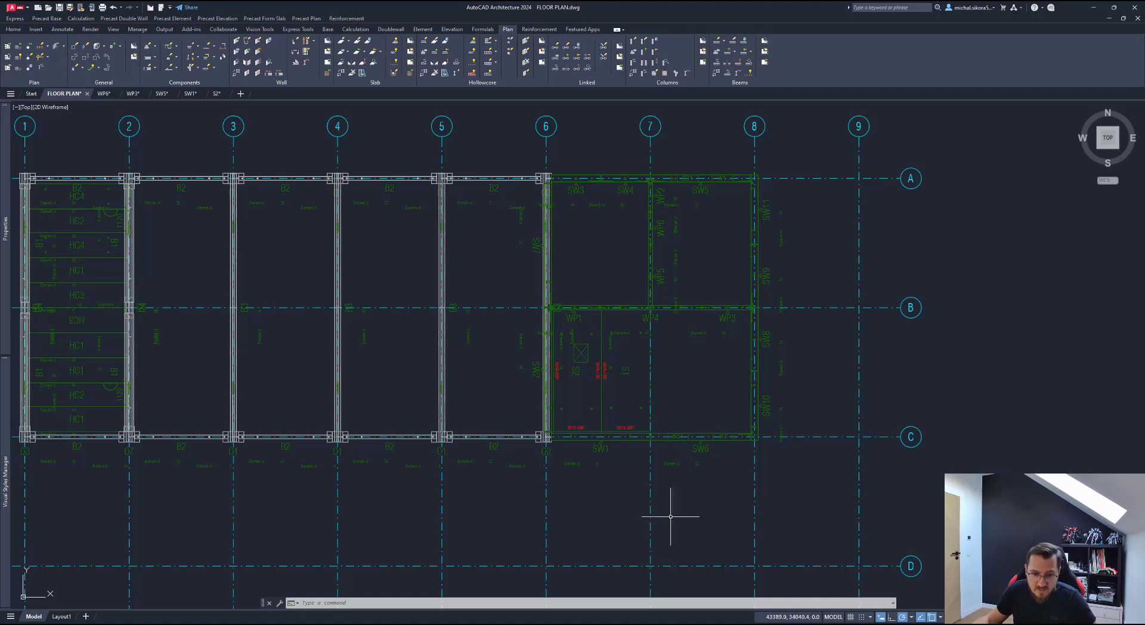
Step: Look through StruSoft's webinar schedule in the browser and resume the PowerPoint slide show at its next slide
key(alt+Tab)
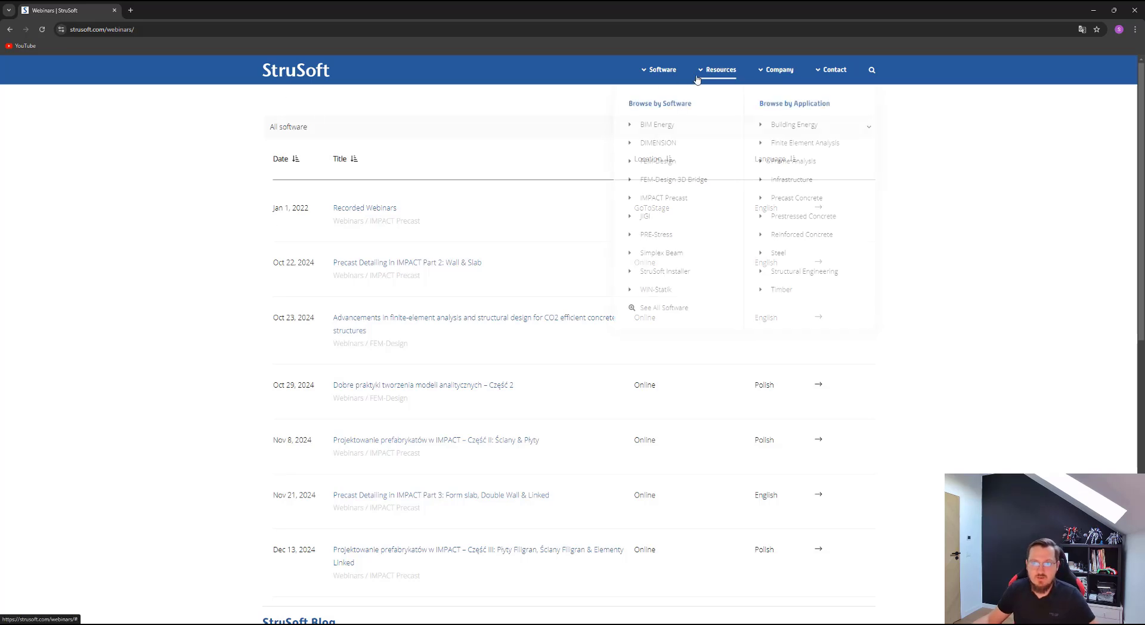
mouse_move(721, 70)
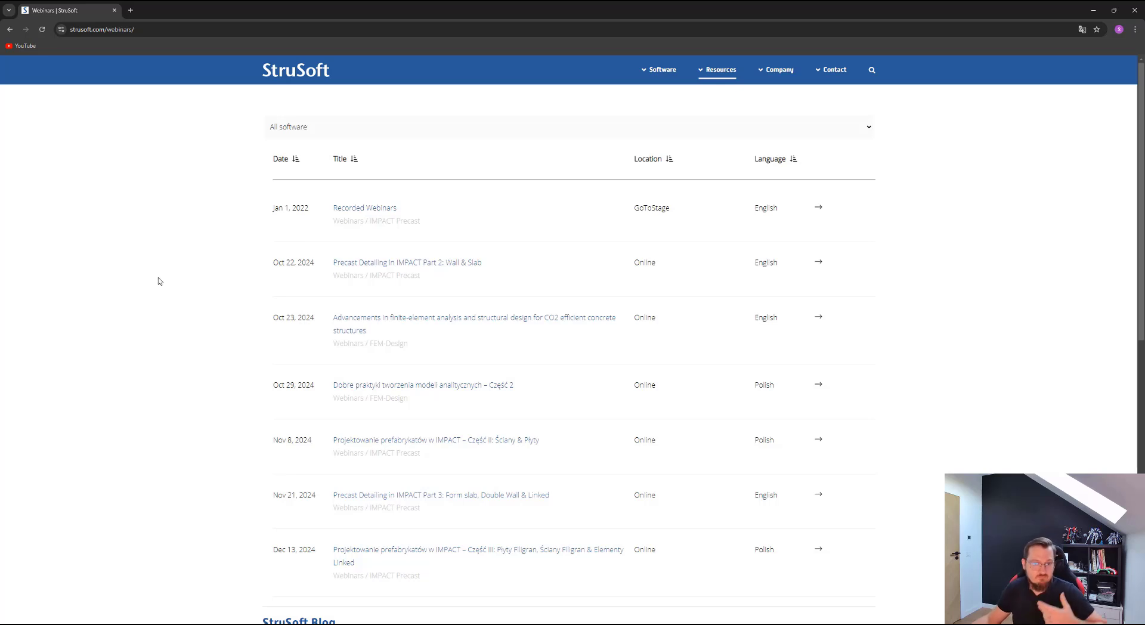
scroll(218, 373, down, 1)
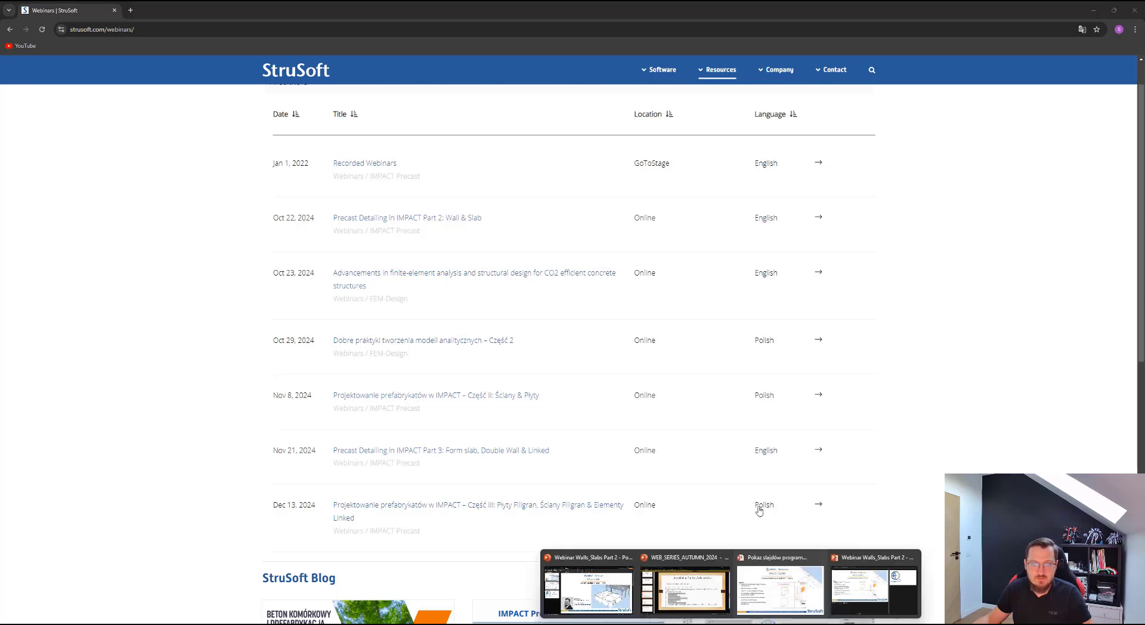
click(777, 591)
key(Right)
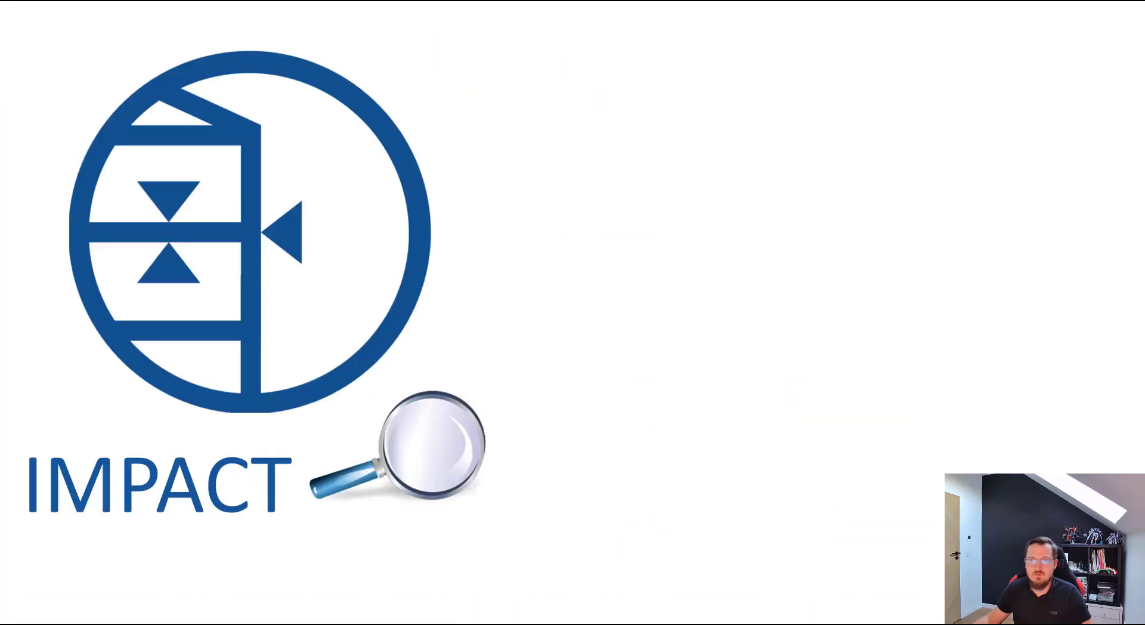
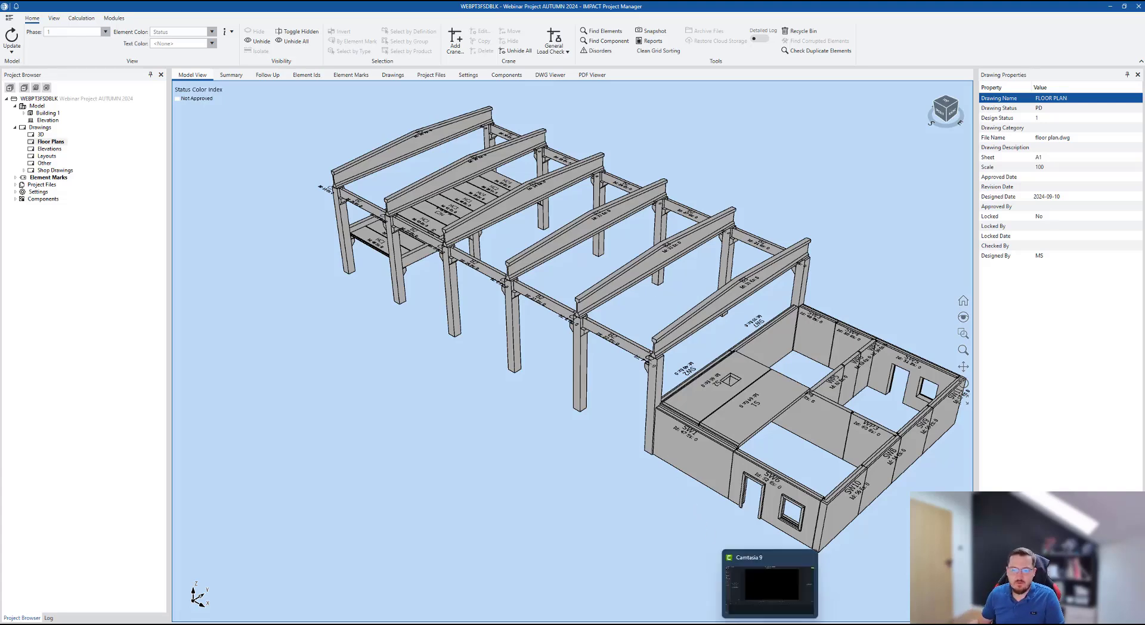
Step: Switch to AutoCAD, look over the FLOOR PLAN model in the isometric view and set the view to Top
click(770, 587)
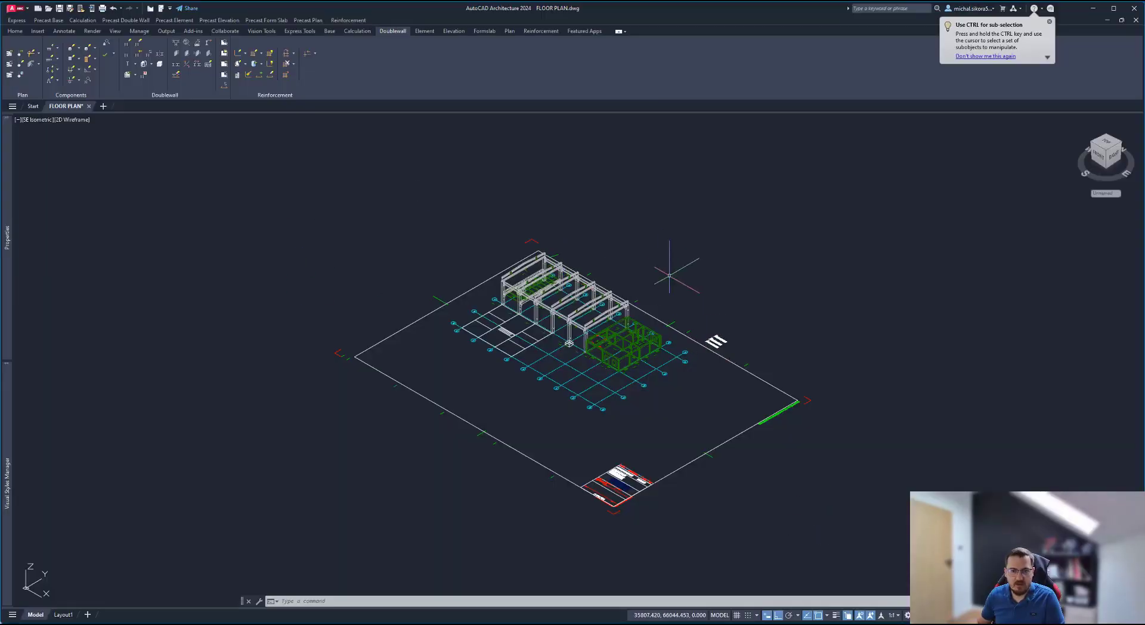
scroll(596, 333, up, 4)
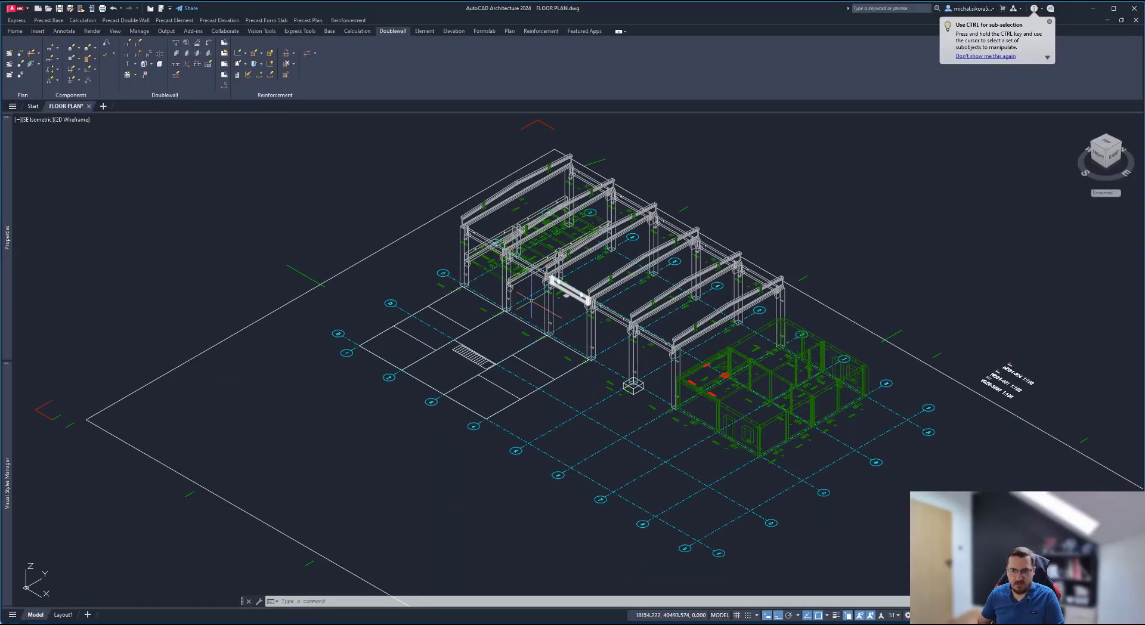
scroll(685, 310, up, 1)
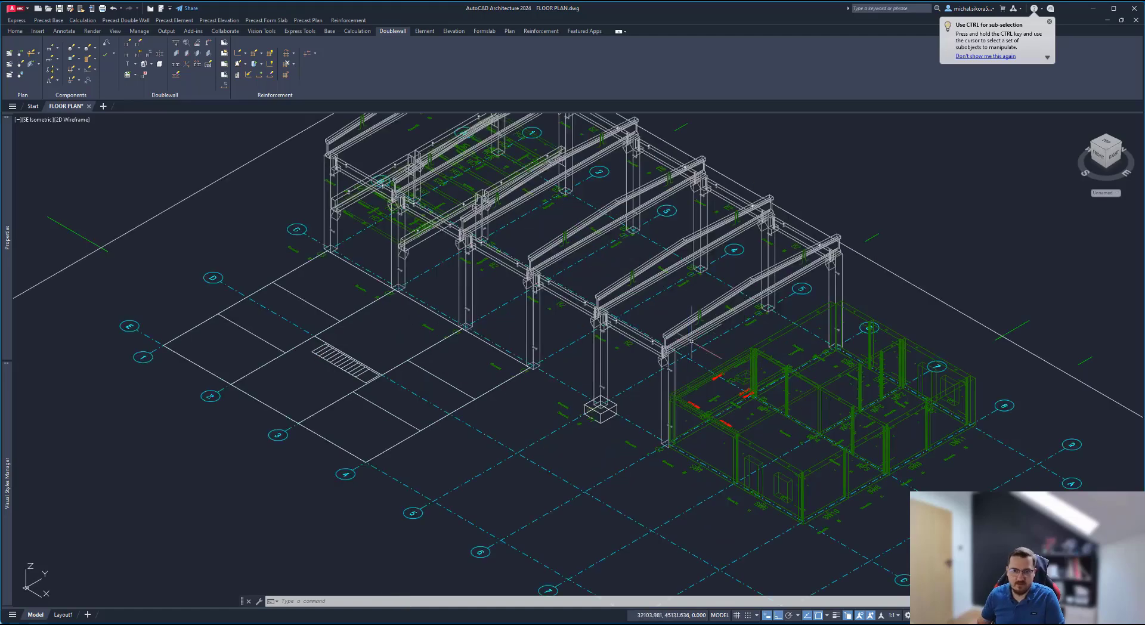
scroll(620, 245, up, 1)
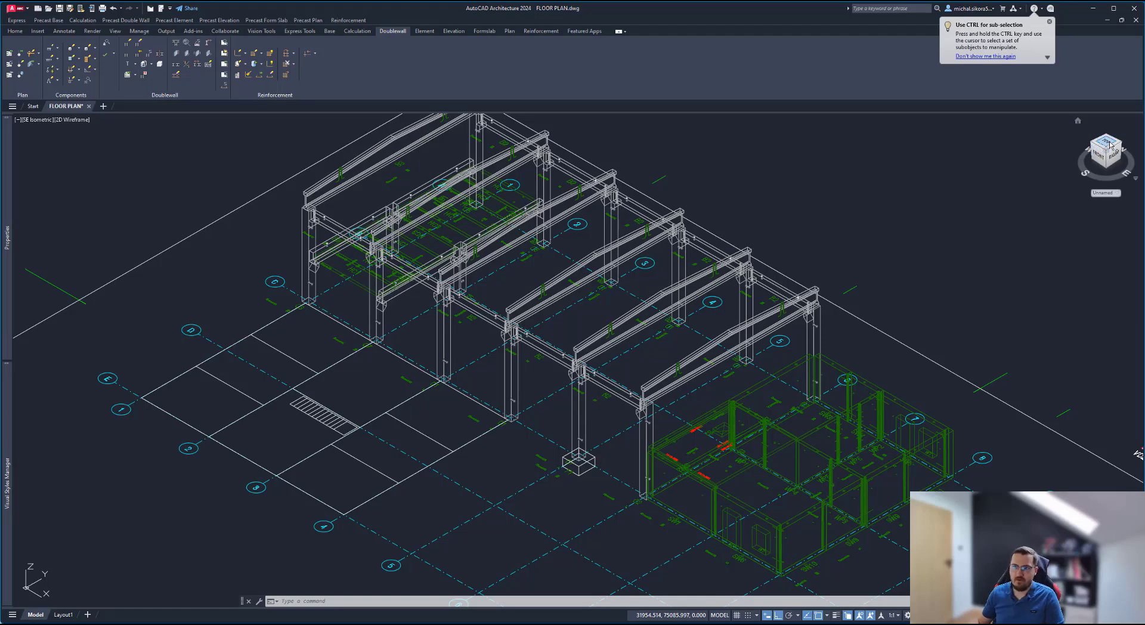
click(39, 119)
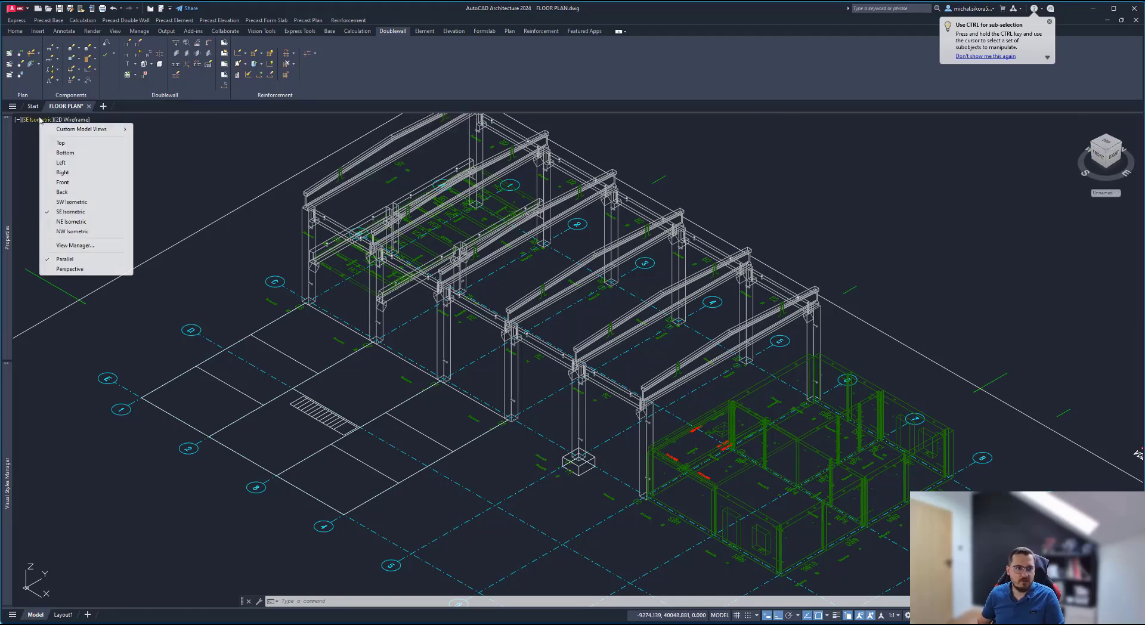
click(54, 142)
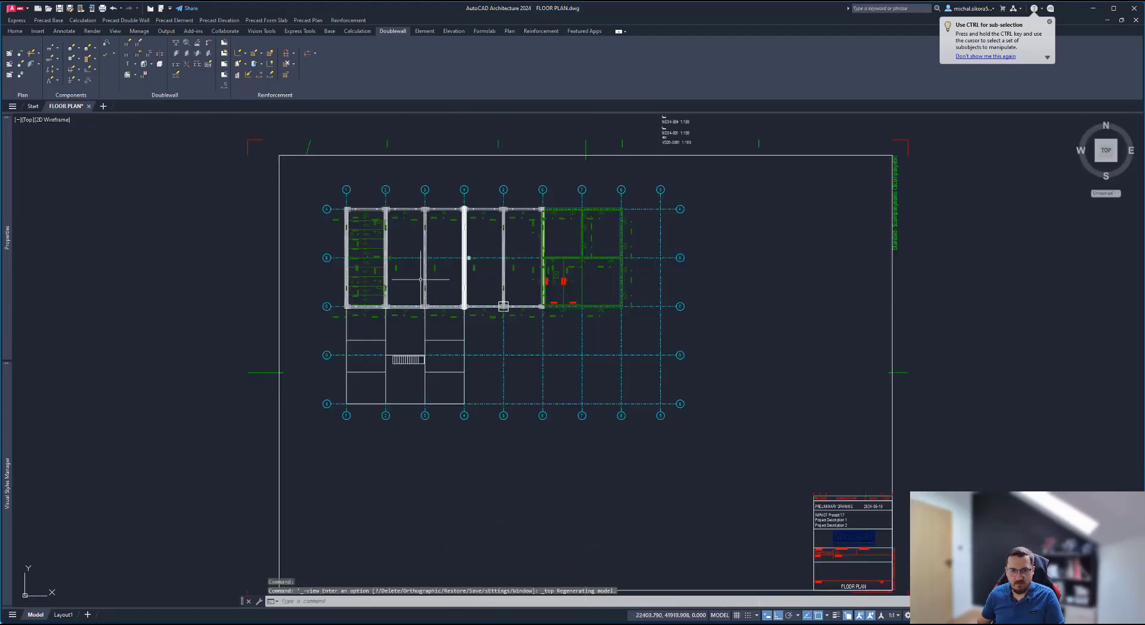
Step: Look over the wall outlines and stair between grid lines C and E, from grid line 1 to 4
scroll(387, 340, up, 4)
scroll(477, 322, down, 2)
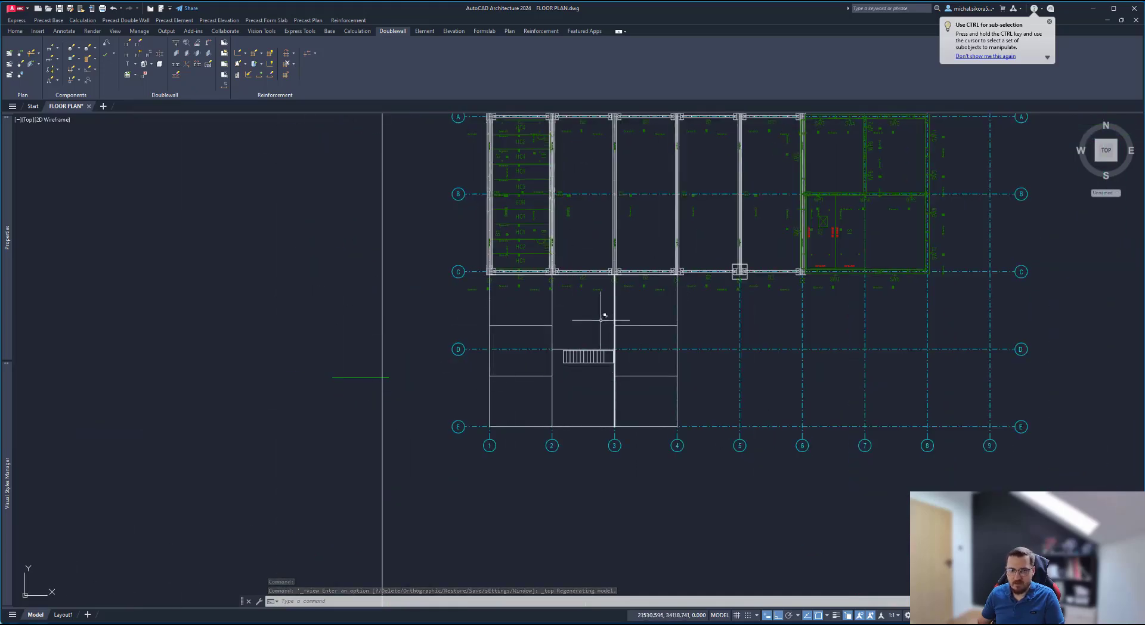
scroll(611, 320, up, 4)
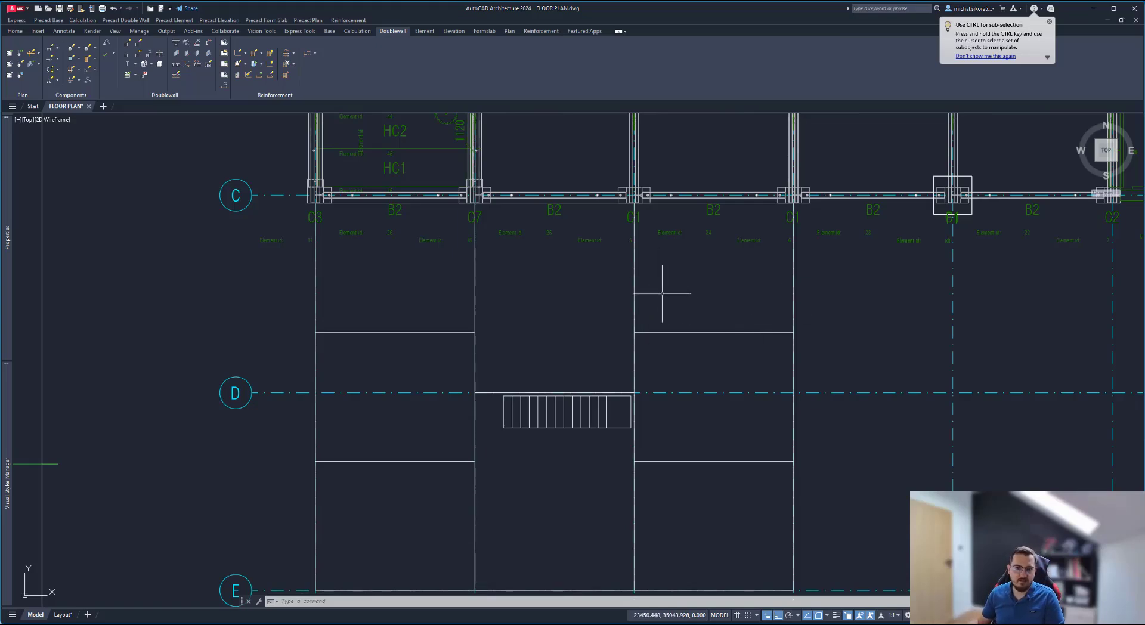
scroll(662, 286, down, 3)
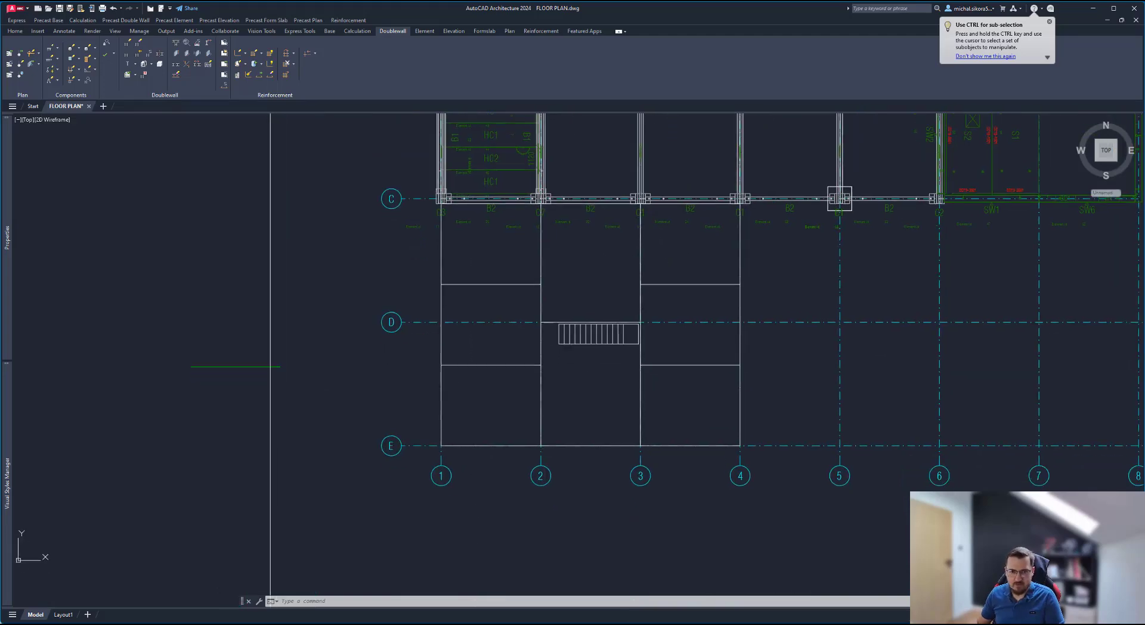
middle_drag(861, 243, 848, 272)
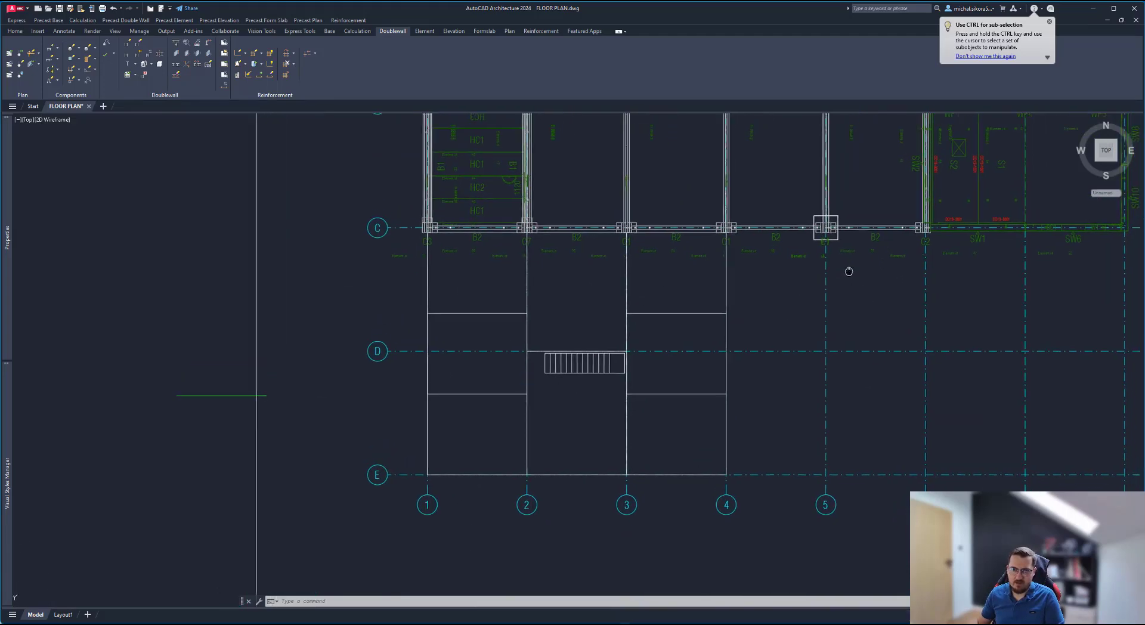
scroll(559, 352, up, 2)
scroll(558, 357, up, 2)
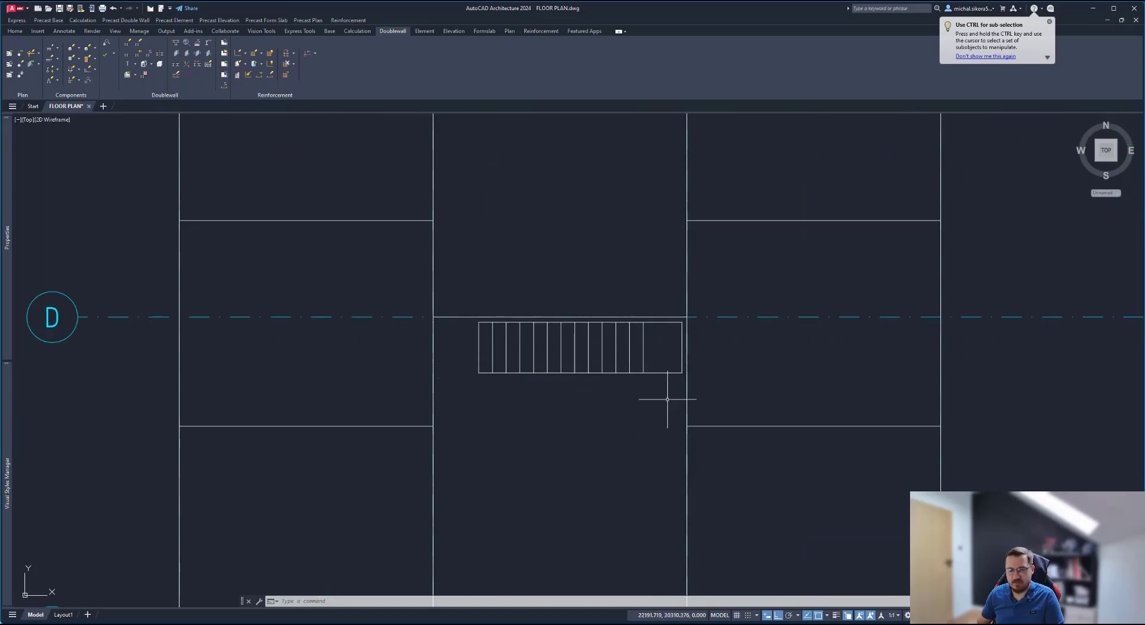
scroll(667, 396, down, 4)
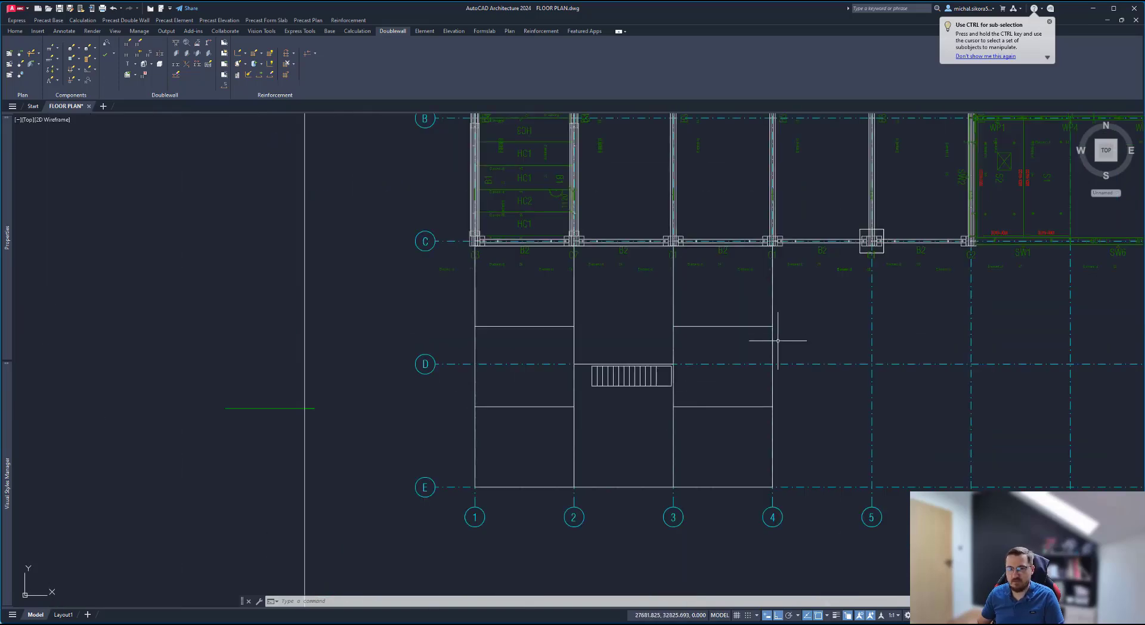
Step: Isolate the wall outlines and stair between grid lines 1–4 and C–E together with those grid lines
click(797, 304)
click(388, 532)
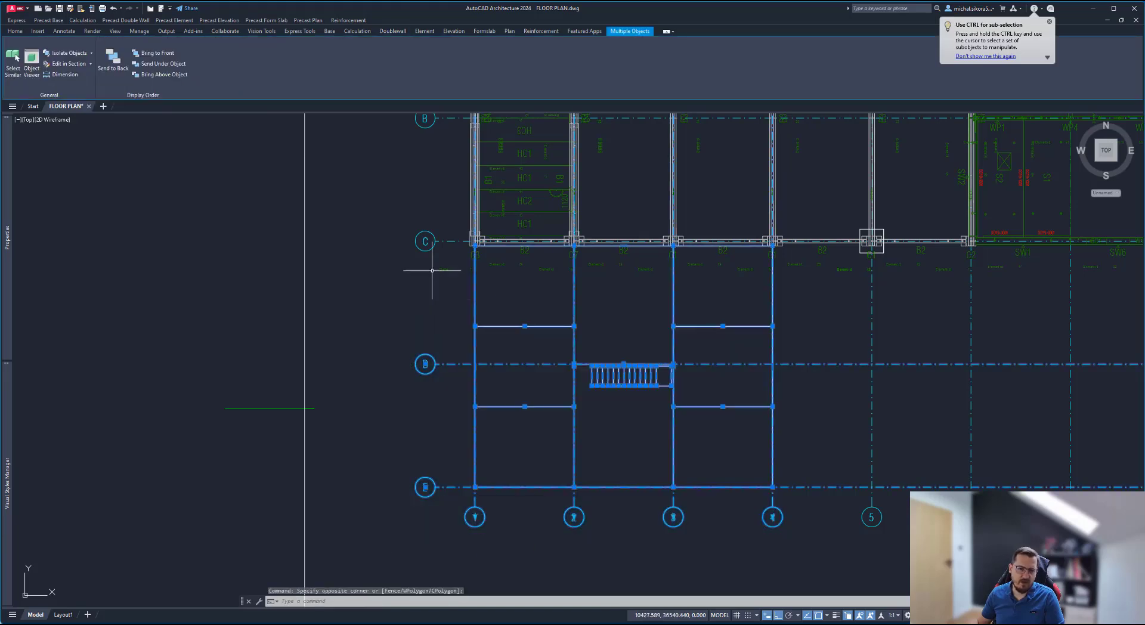
click(397, 197)
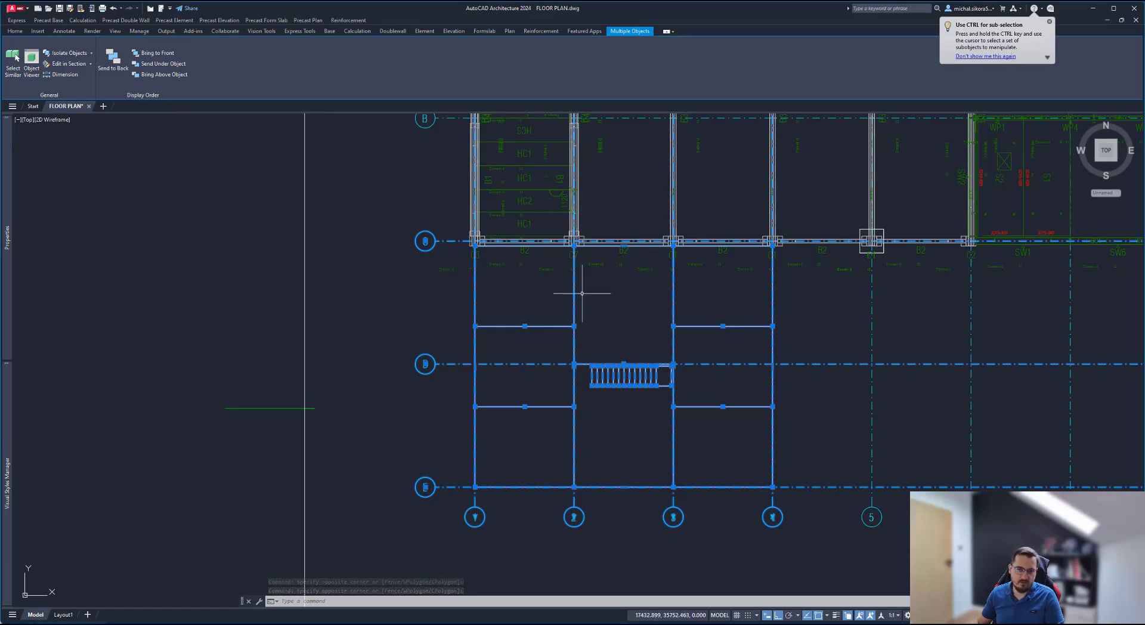
right_click(716, 302)
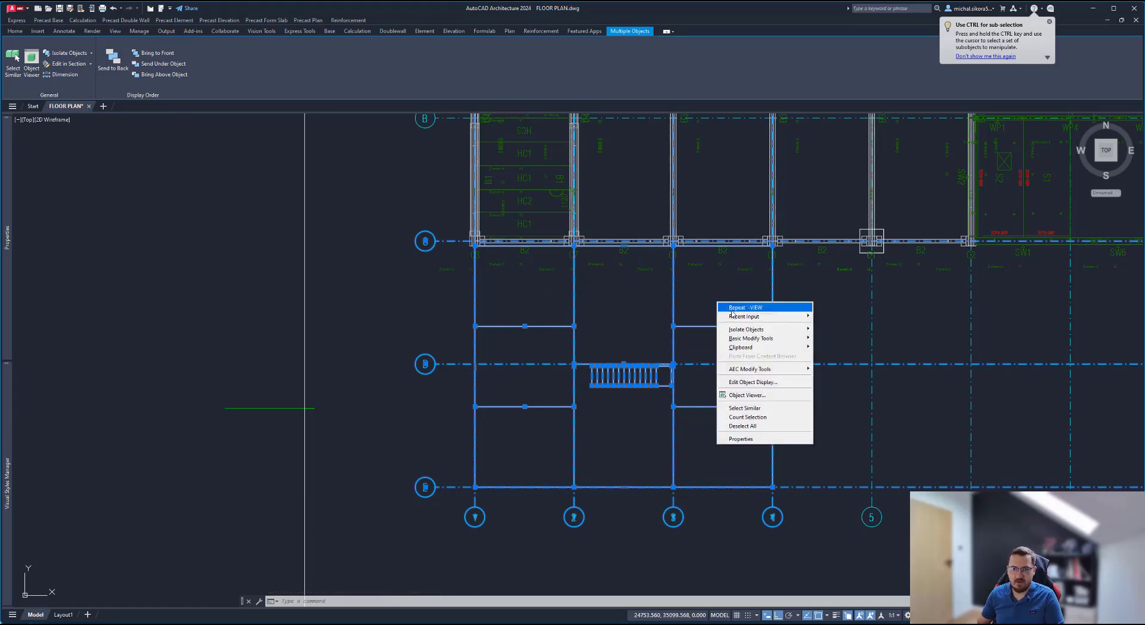
mouse_move(746, 329)
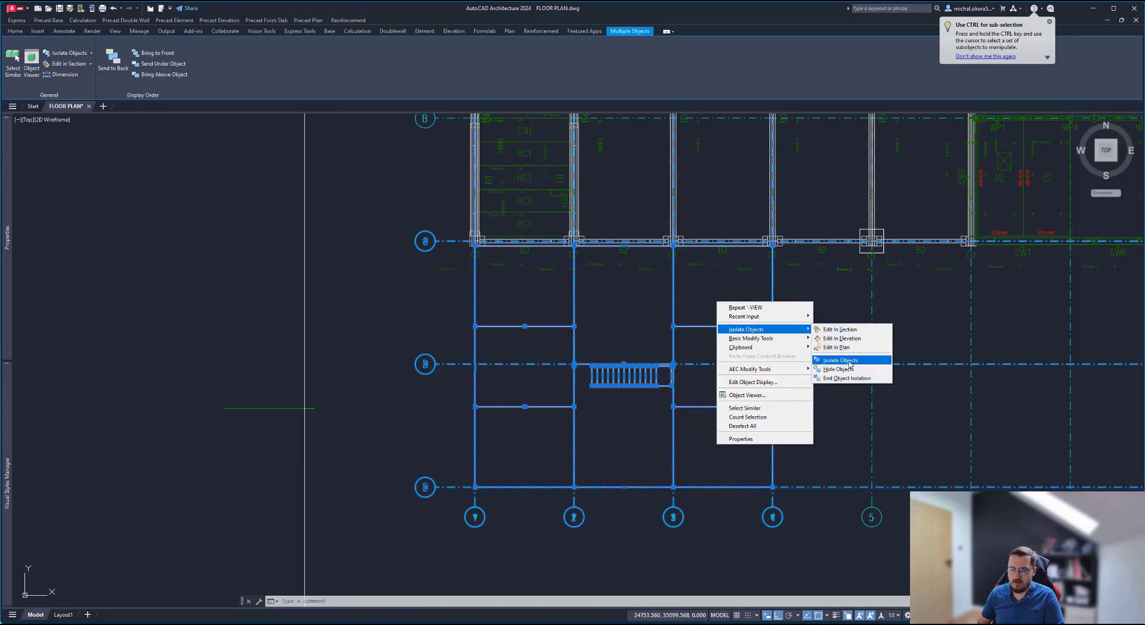
click(840, 360)
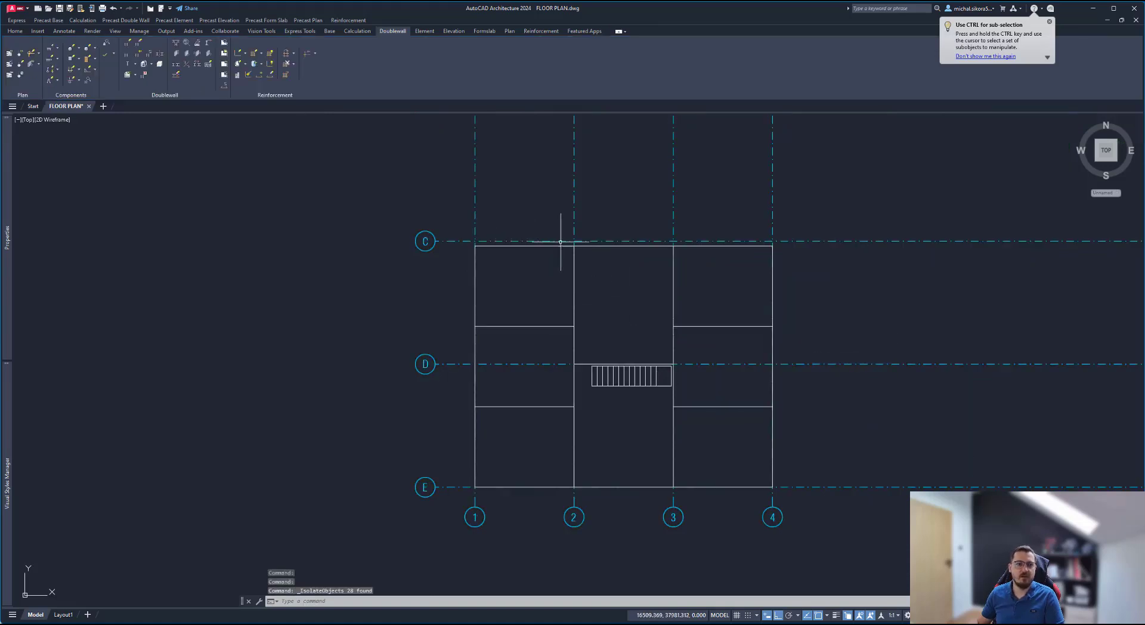
scroll(648, 300, up, 2)
middle_drag(547, 281, 542, 238)
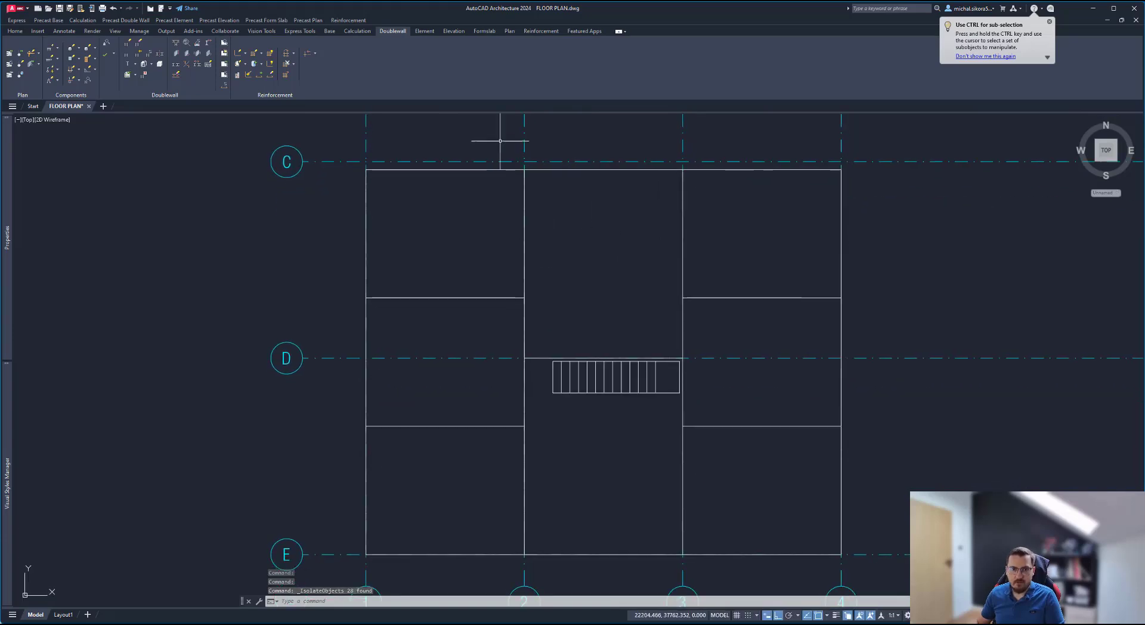
Step: Open the DW200 double wall definition for editing and examine its general settings and available end stops
click(509, 32)
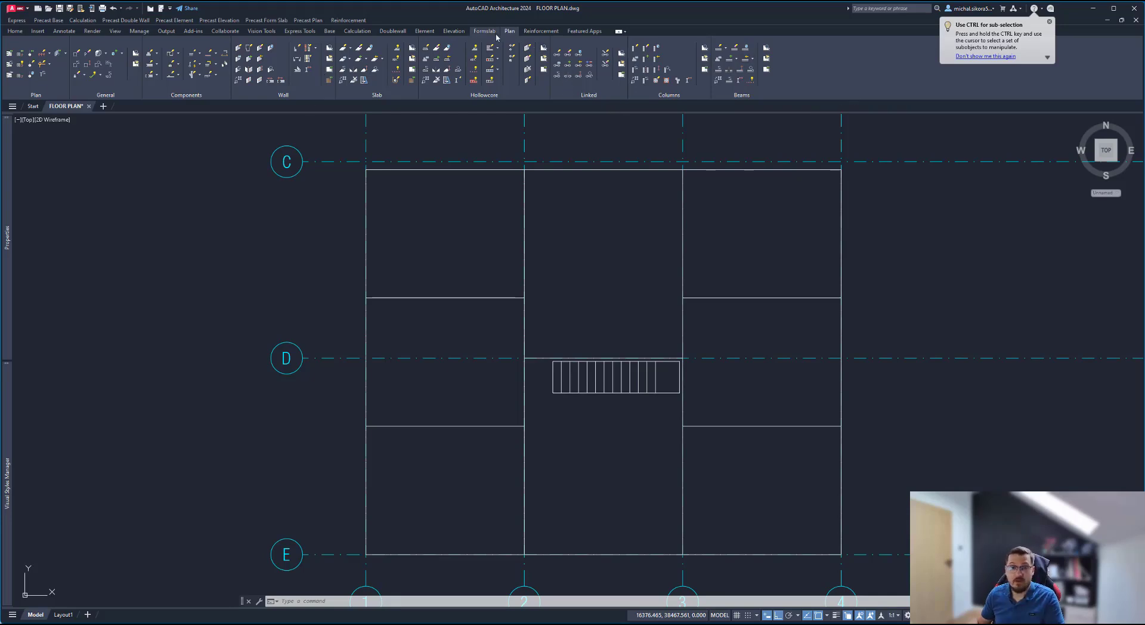
click(394, 32)
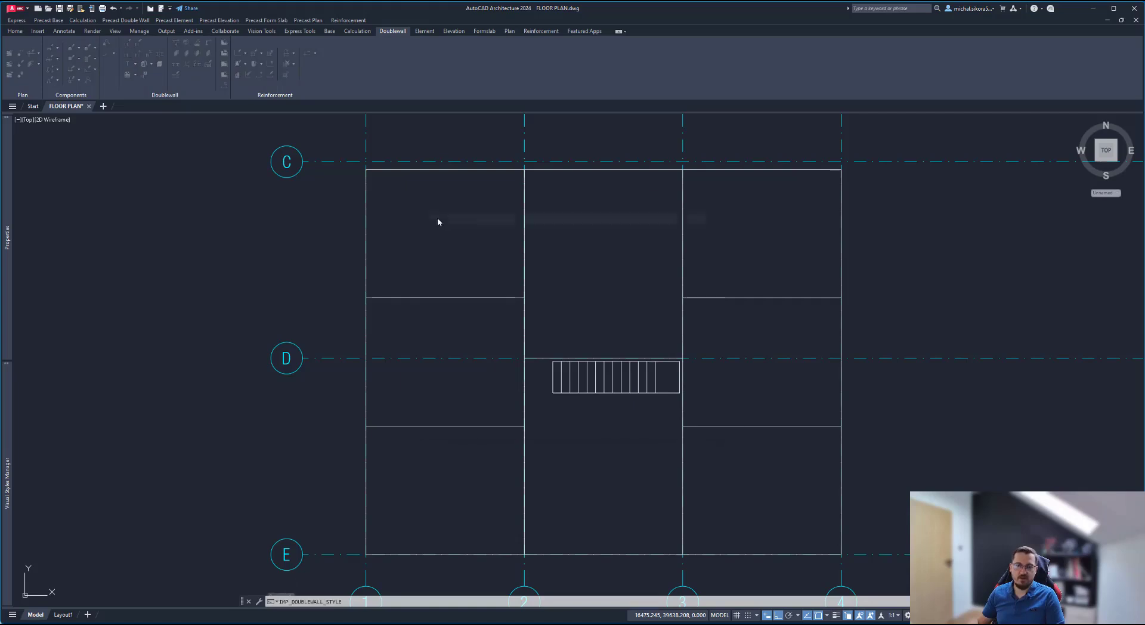
click(426, 277)
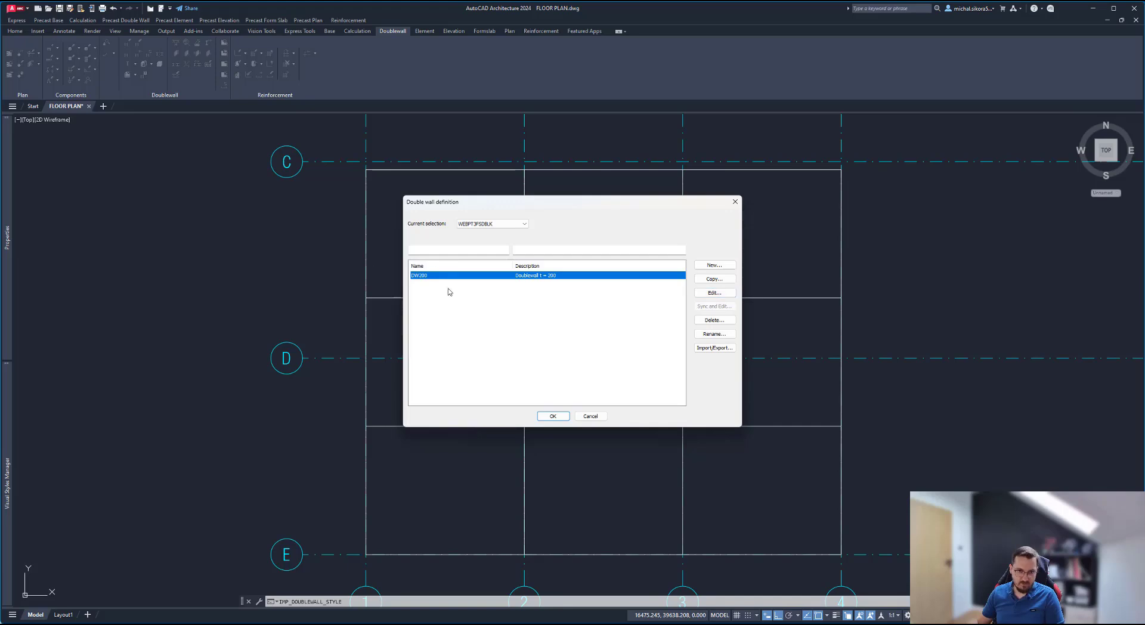
click(714, 293)
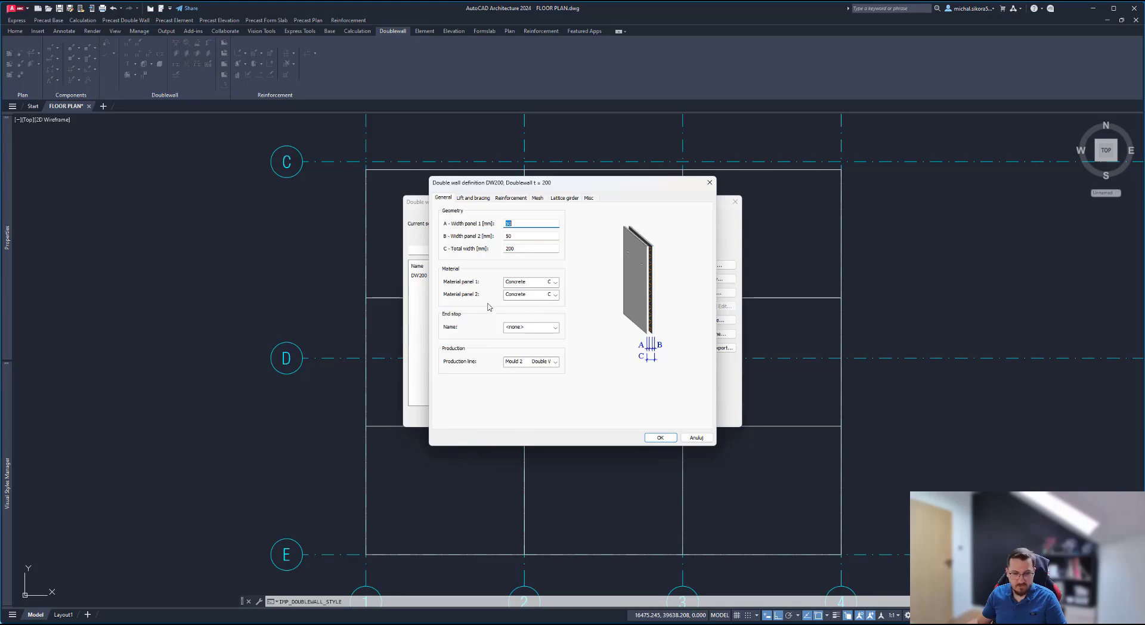
click(516, 332)
click(568, 314)
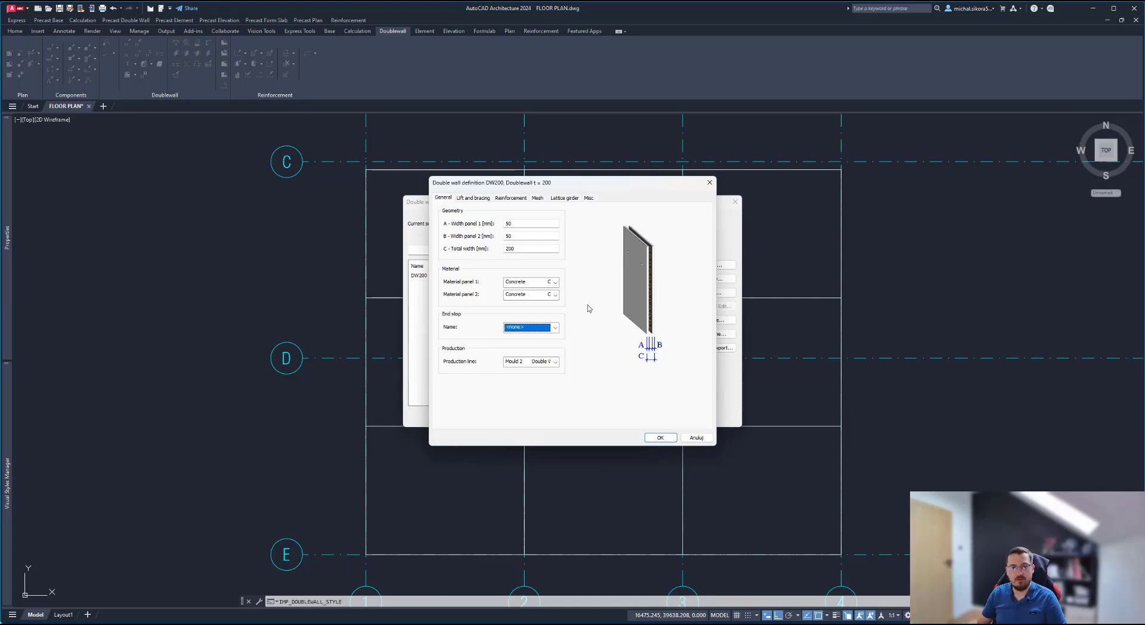
click(548, 329)
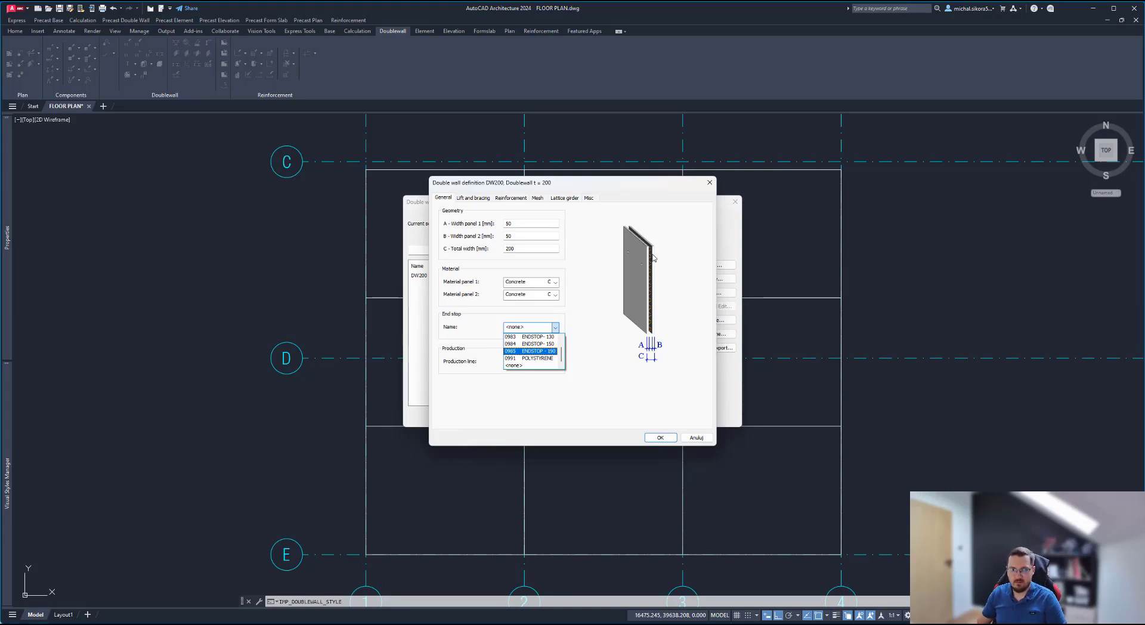
click(588, 309)
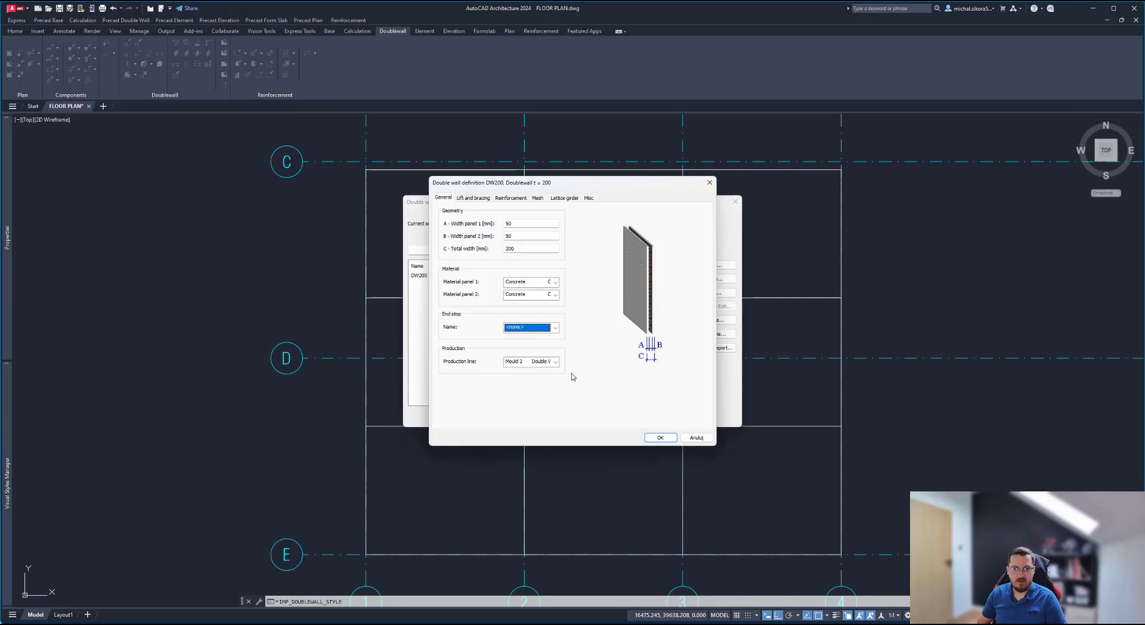
Step: Examine DW200's lift and bracing settings, comparing the lift tables for one, two and four lift points and checking the bracing elevation options
click(472, 198)
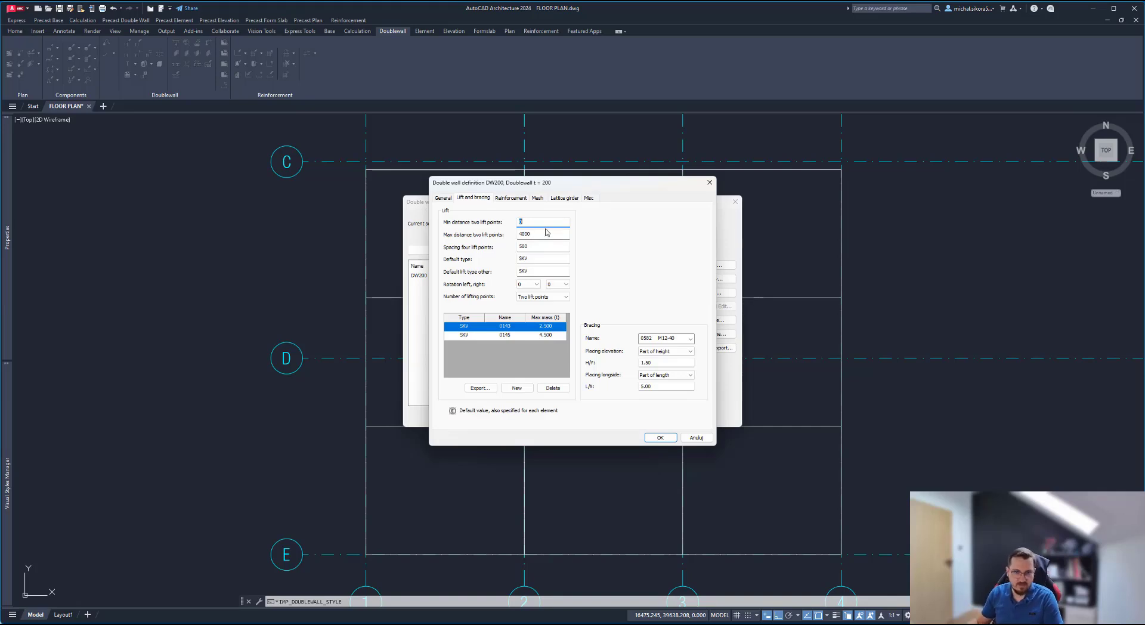
click(564, 259)
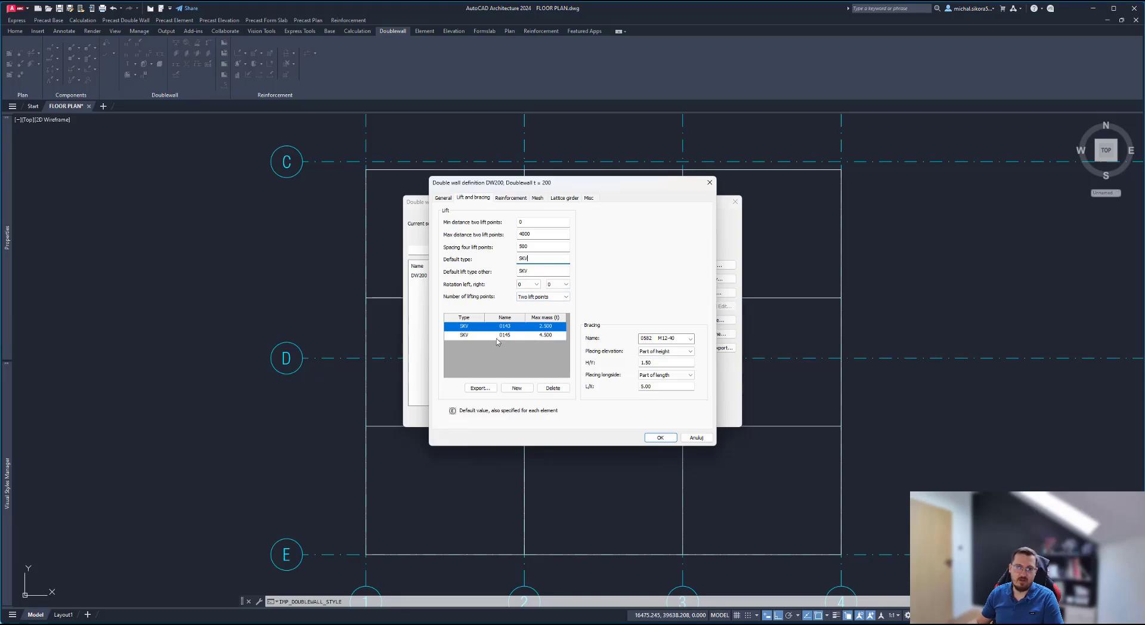
click(546, 297)
click(535, 305)
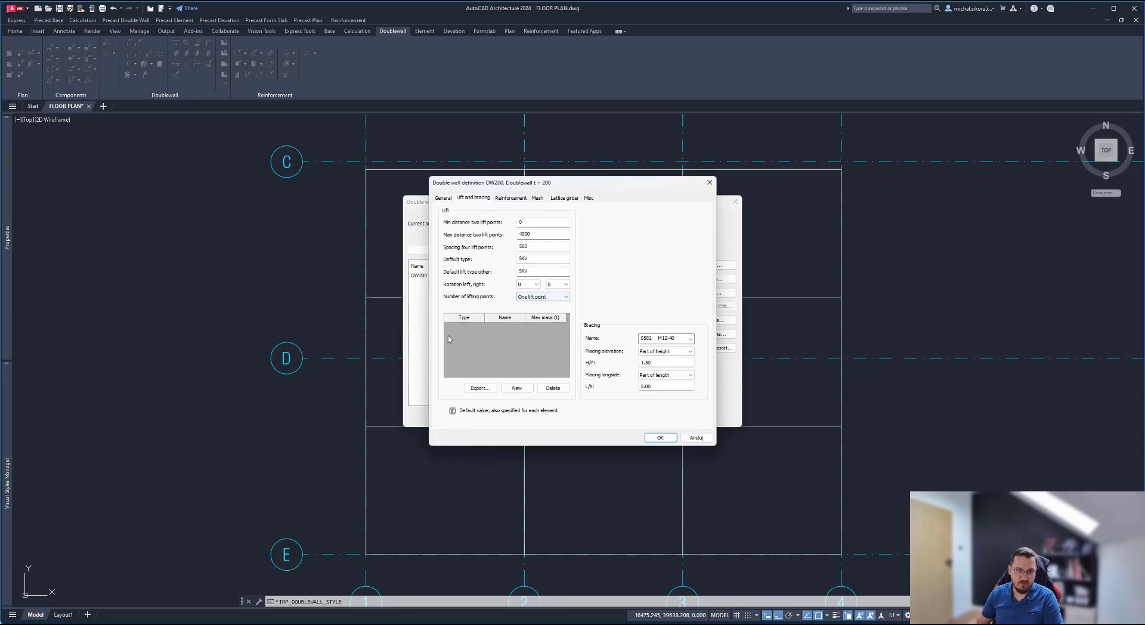
click(535, 297)
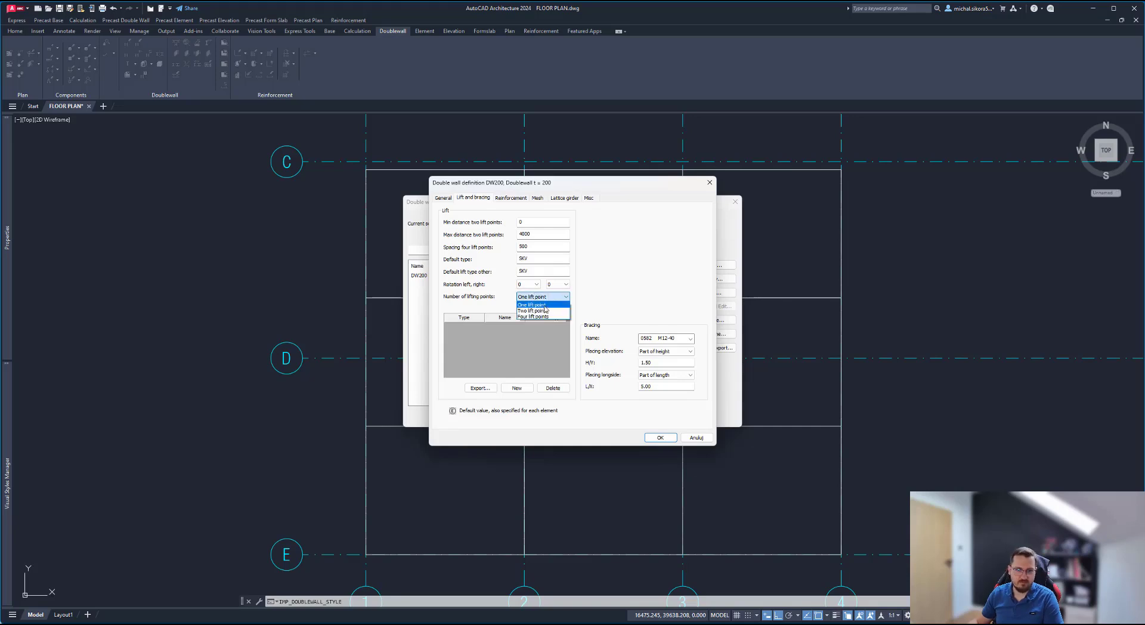
click(540, 311)
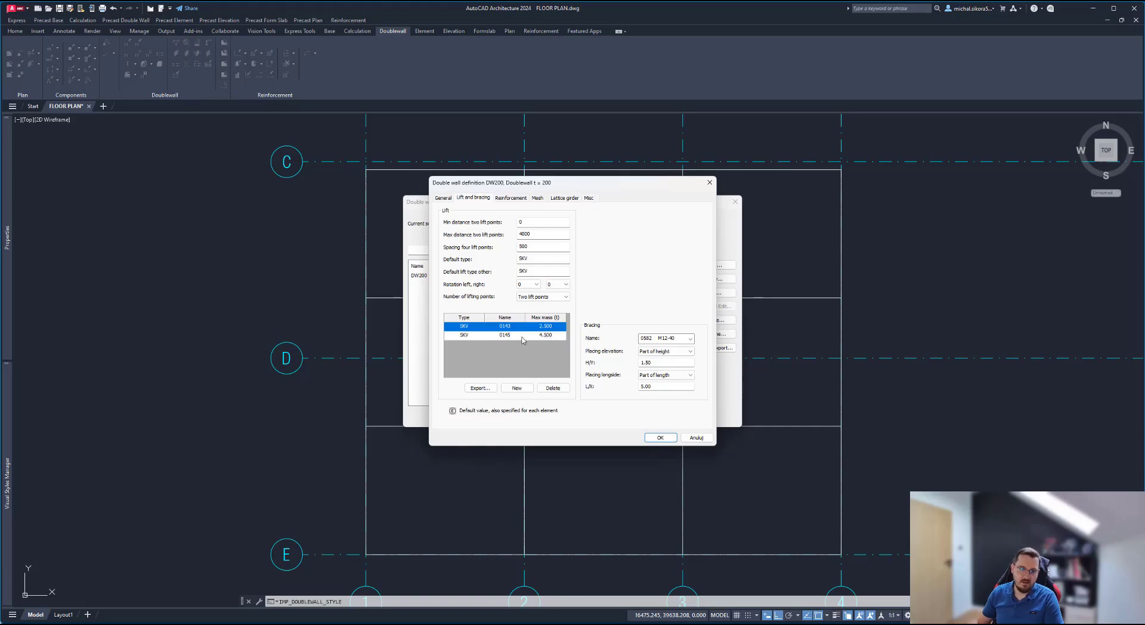
click(546, 297)
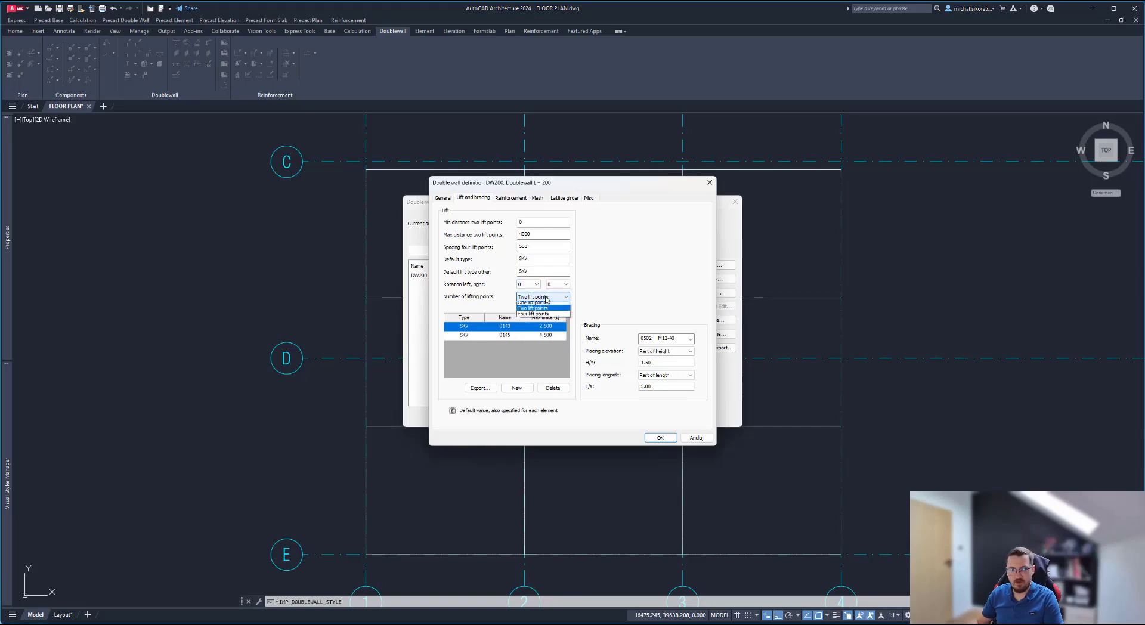
click(543, 314)
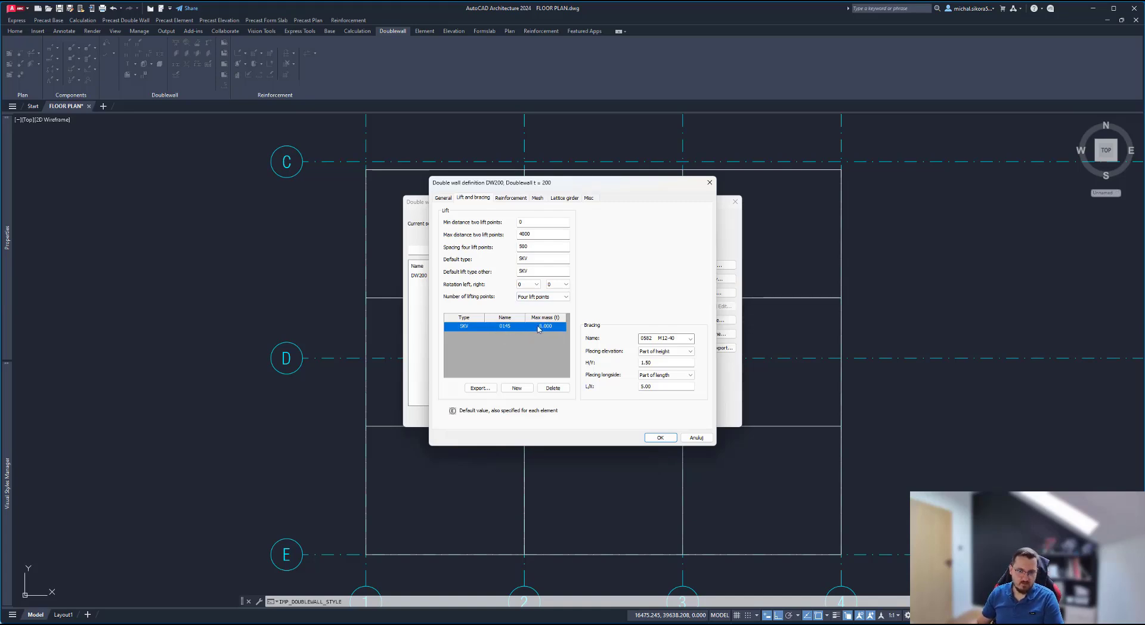
click(543, 296)
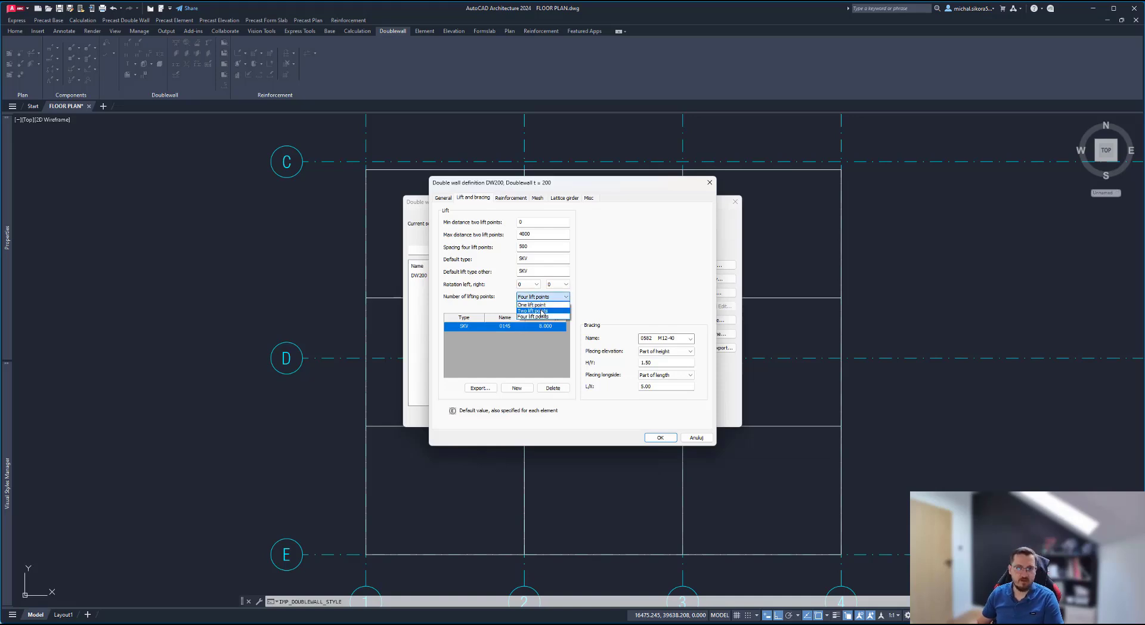
click(556, 311)
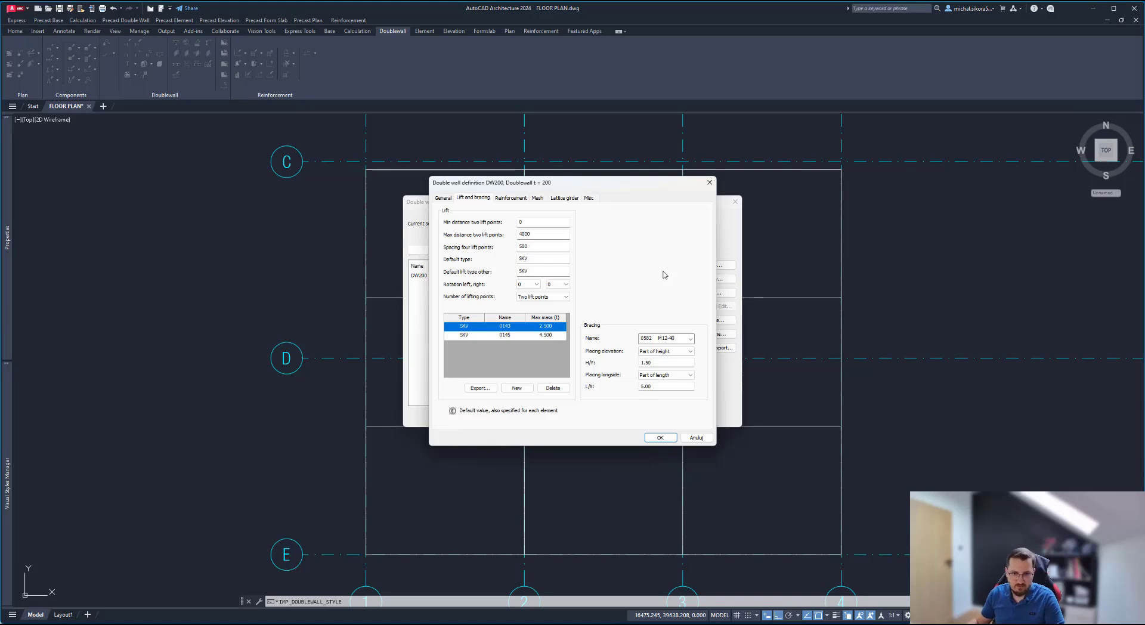
click(671, 350)
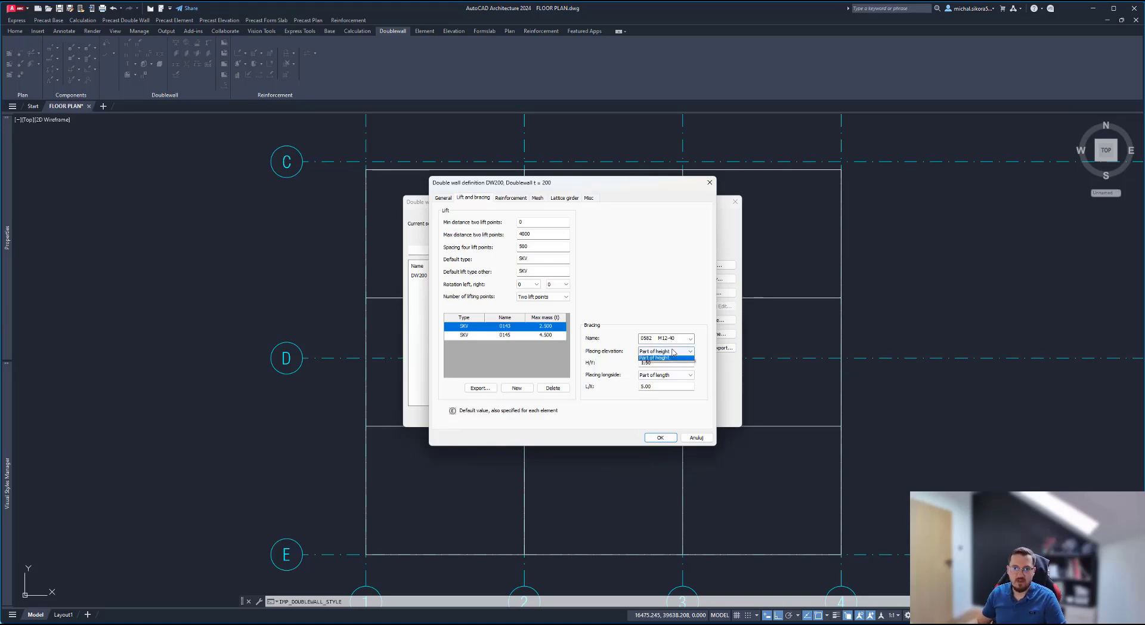
Step: Try Fixed distance for the DW200 bracing elevation, restore Part of height, and review the available bracing names
click(677, 359)
click(676, 352)
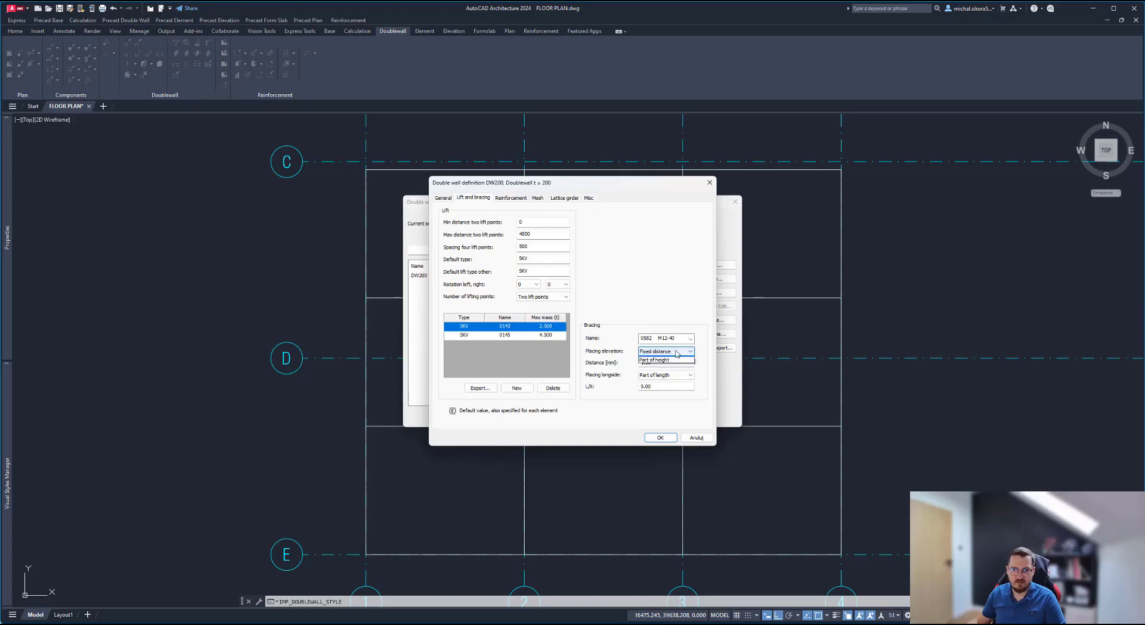
click(674, 359)
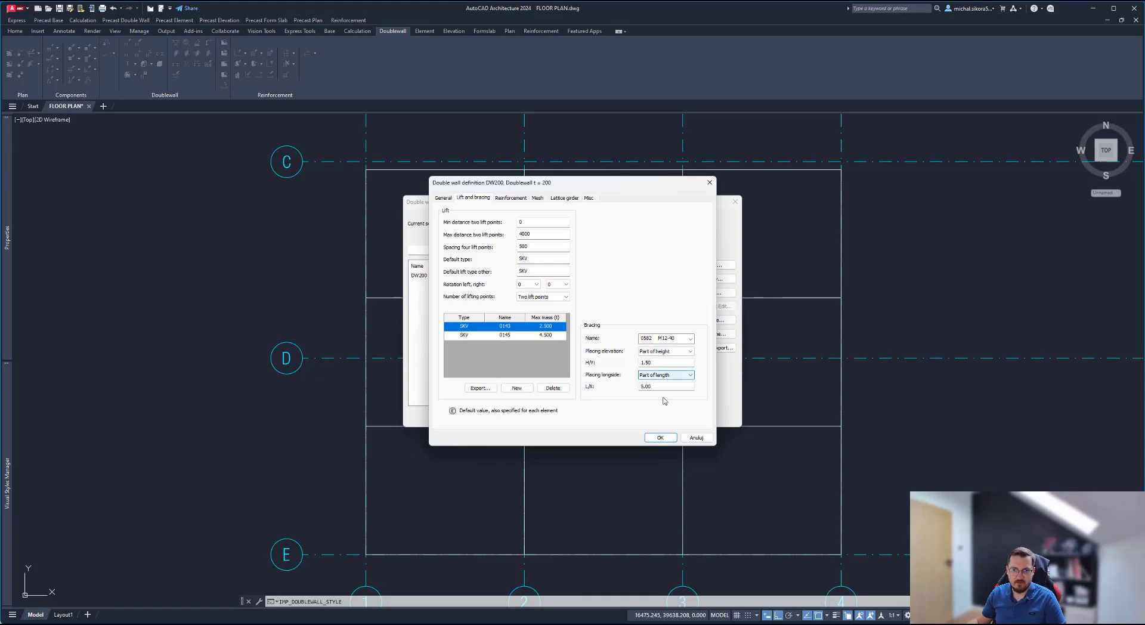
click(666, 338)
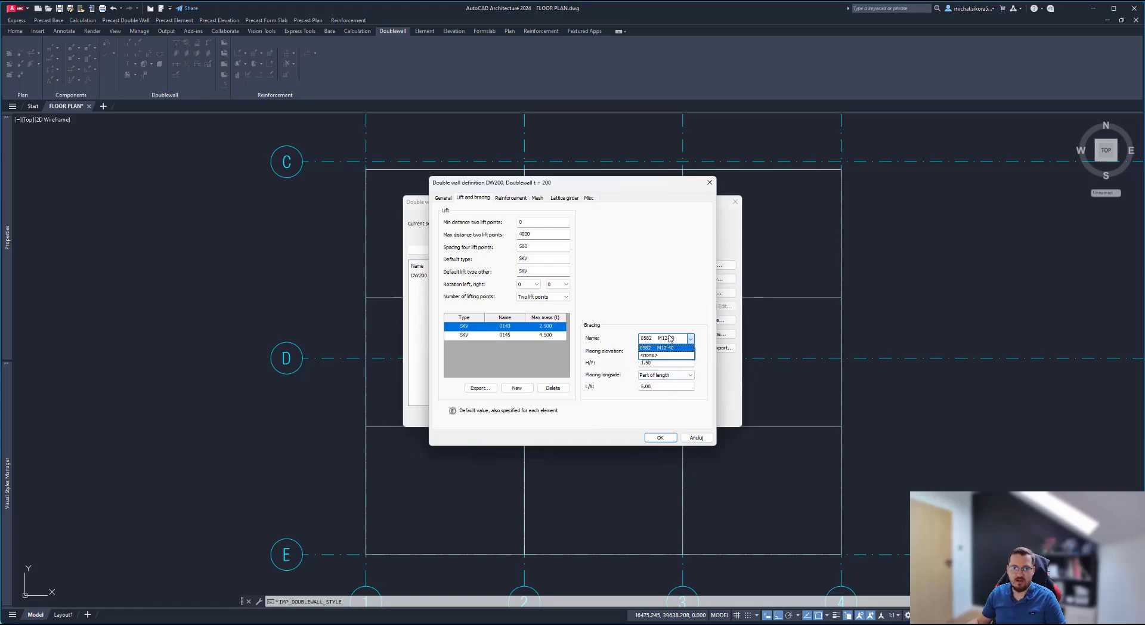
click(625, 292)
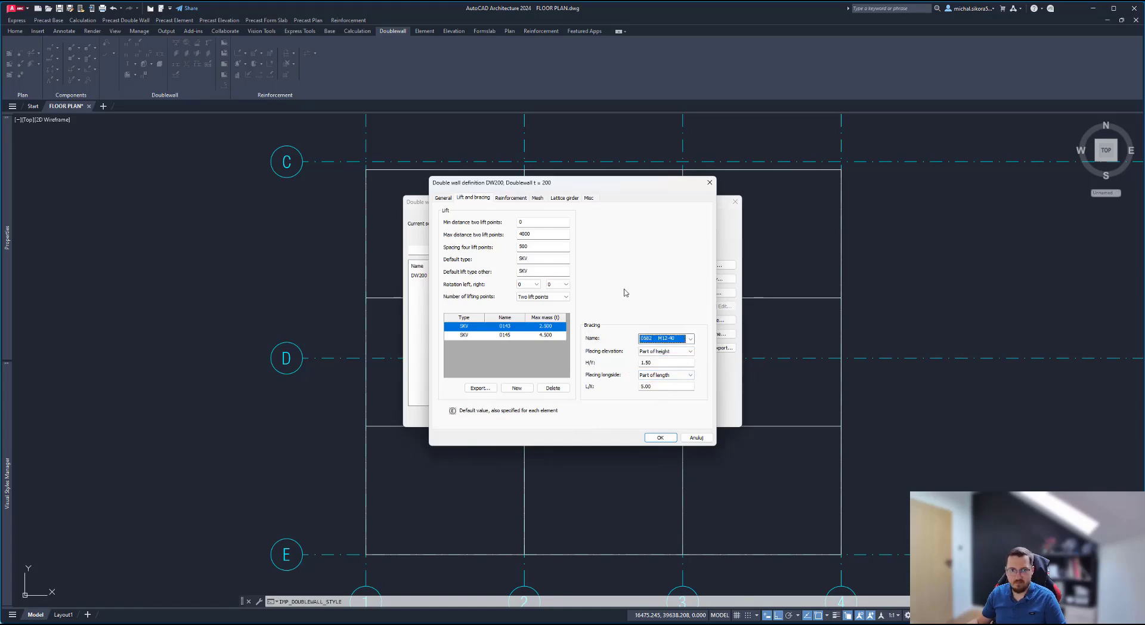
Step: Review the reinforcement bar settings, try the Bars representation for the panel 1 mesh, and restore Area
click(508, 201)
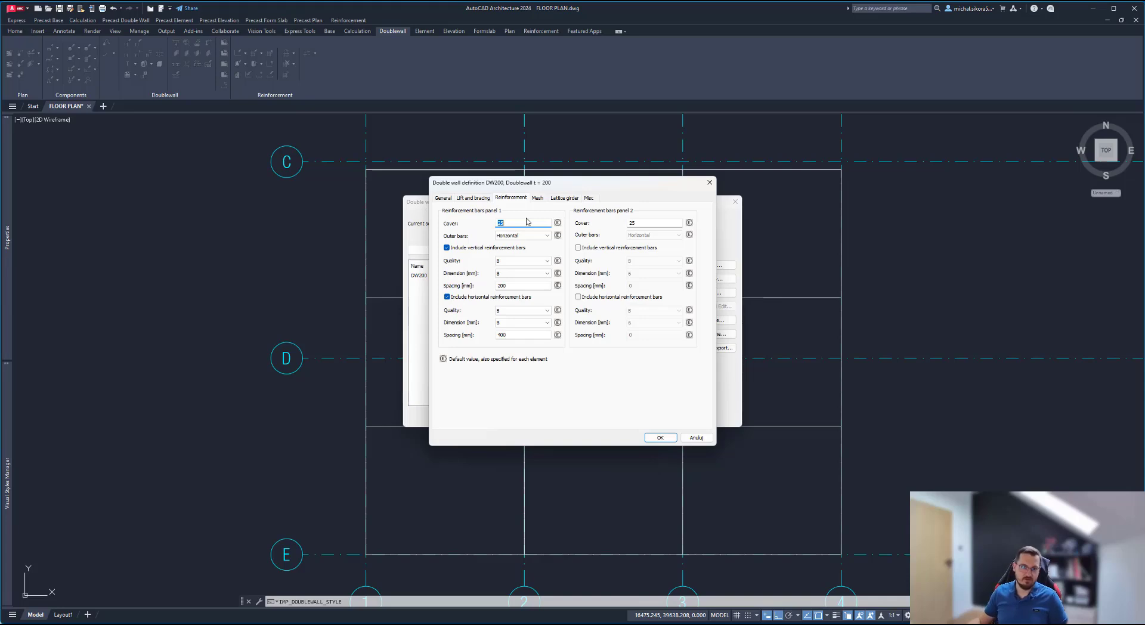
click(536, 198)
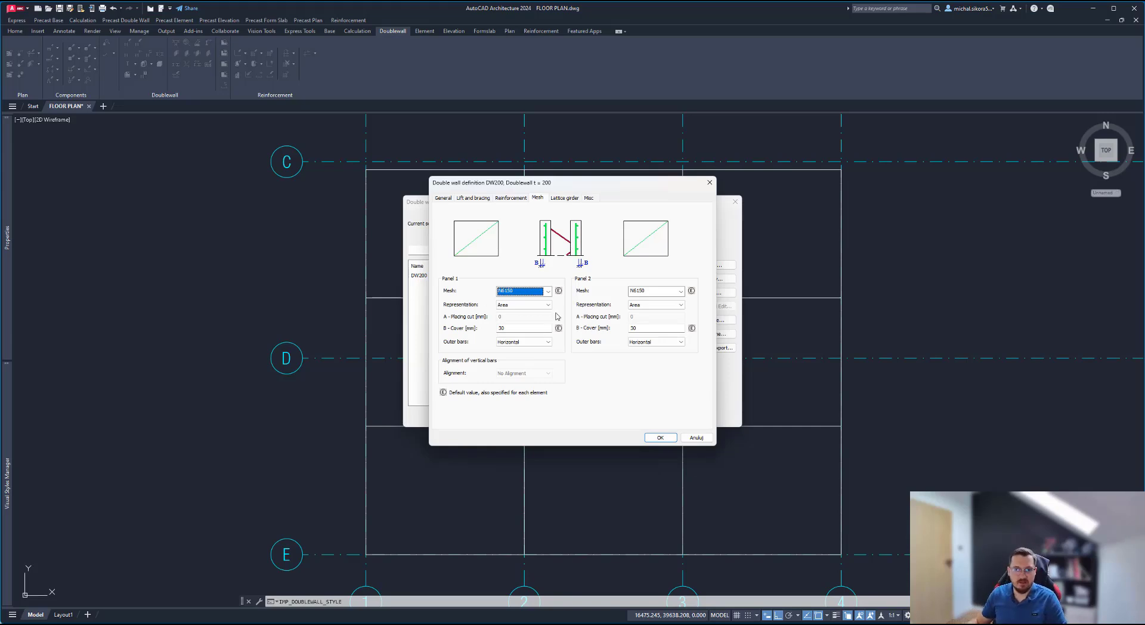
click(525, 305)
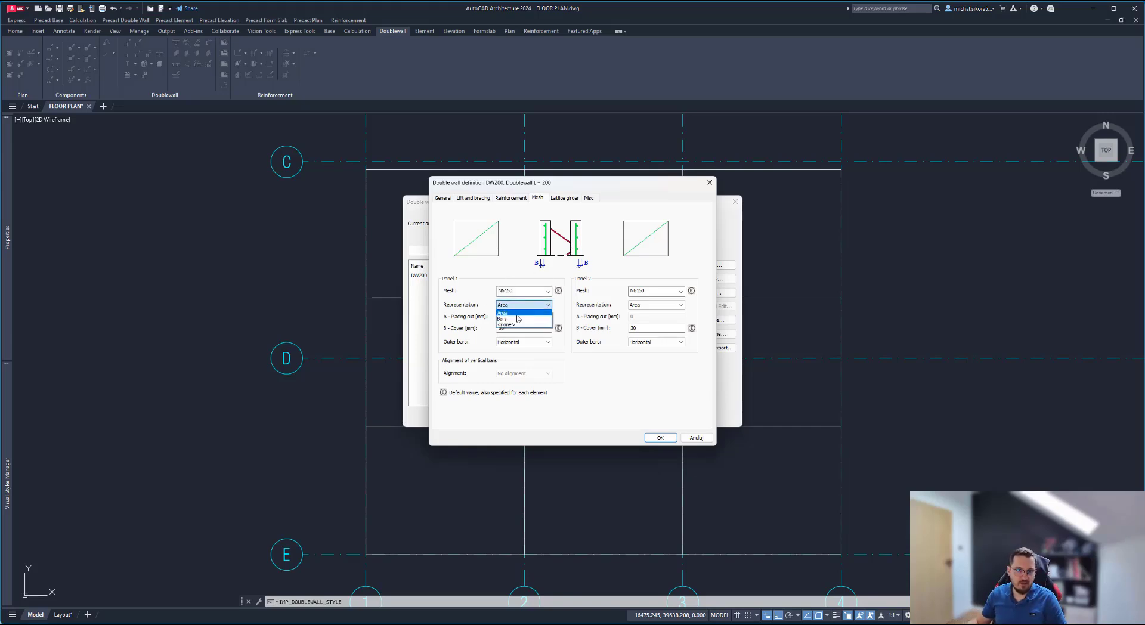
click(516, 320)
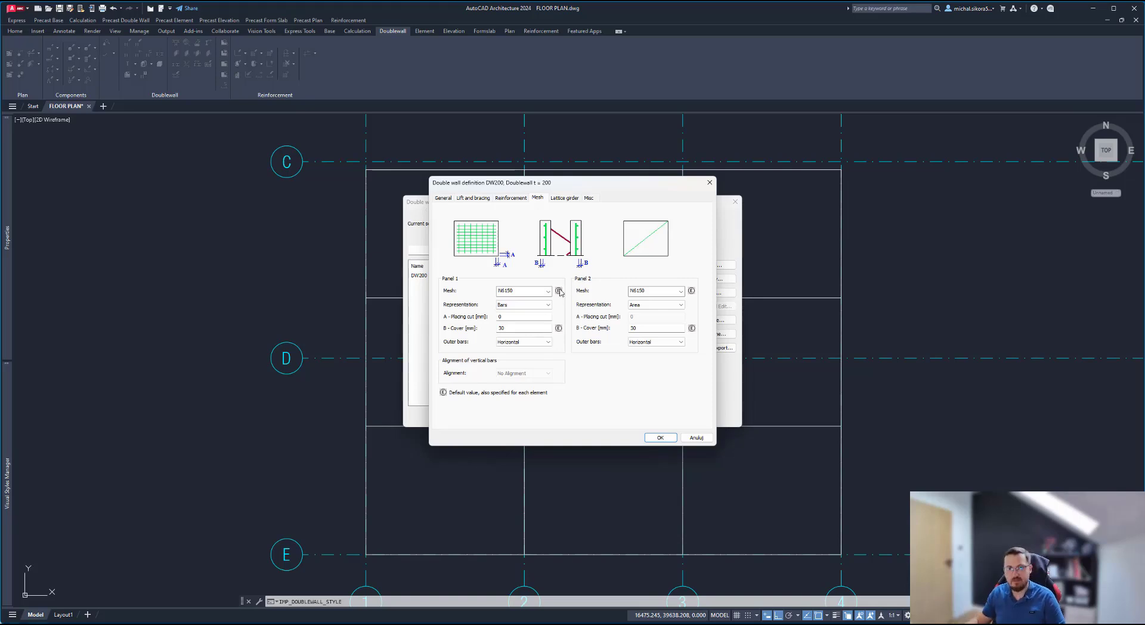
click(535, 305)
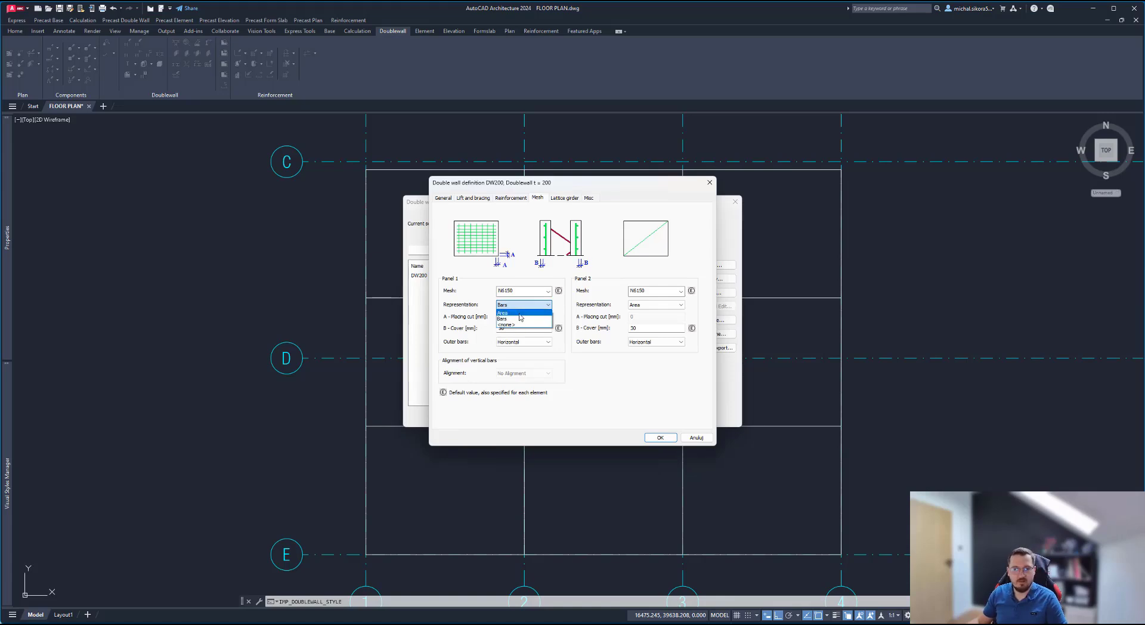
click(519, 313)
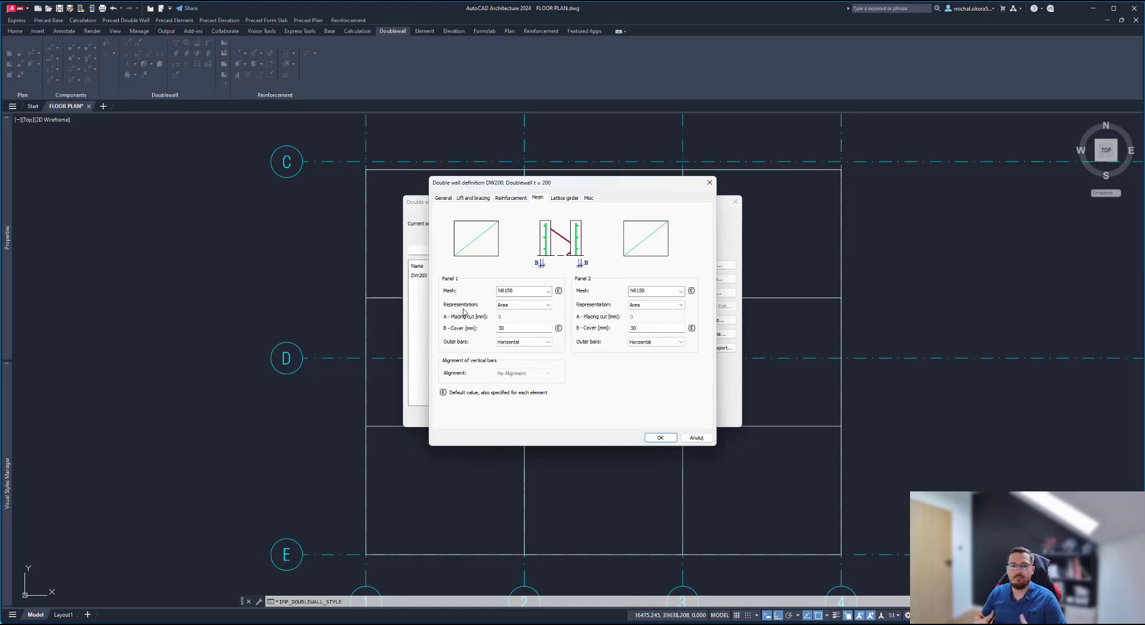
Step: Try Vertical outer bars for the panel 1 mesh and restore Horizontal
click(525, 346)
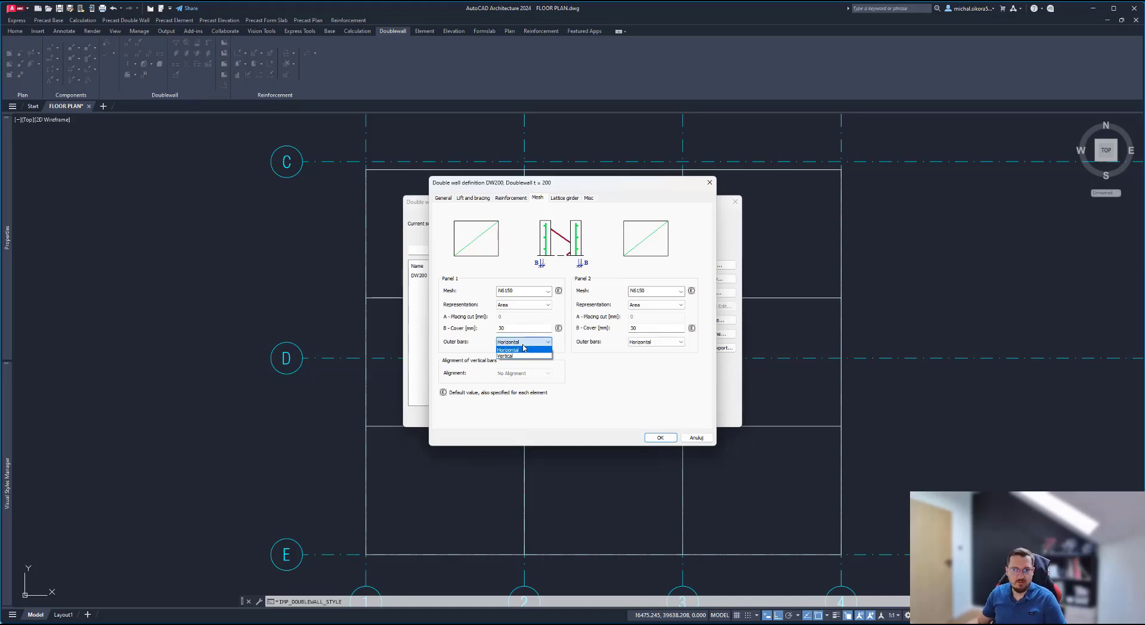
click(521, 356)
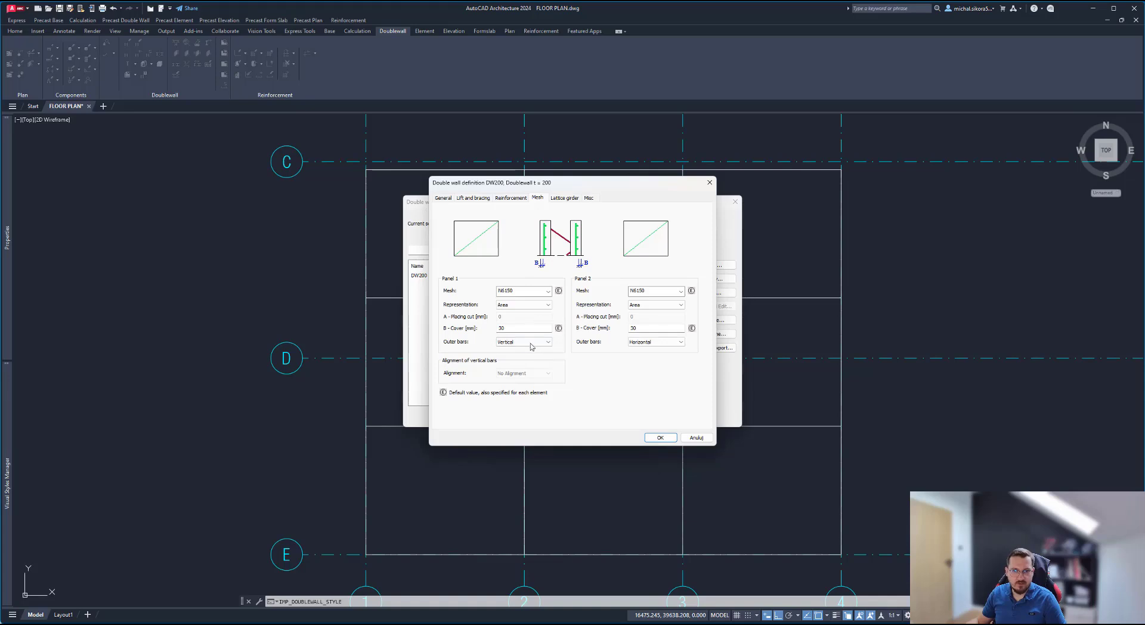
click(531, 344)
click(527, 350)
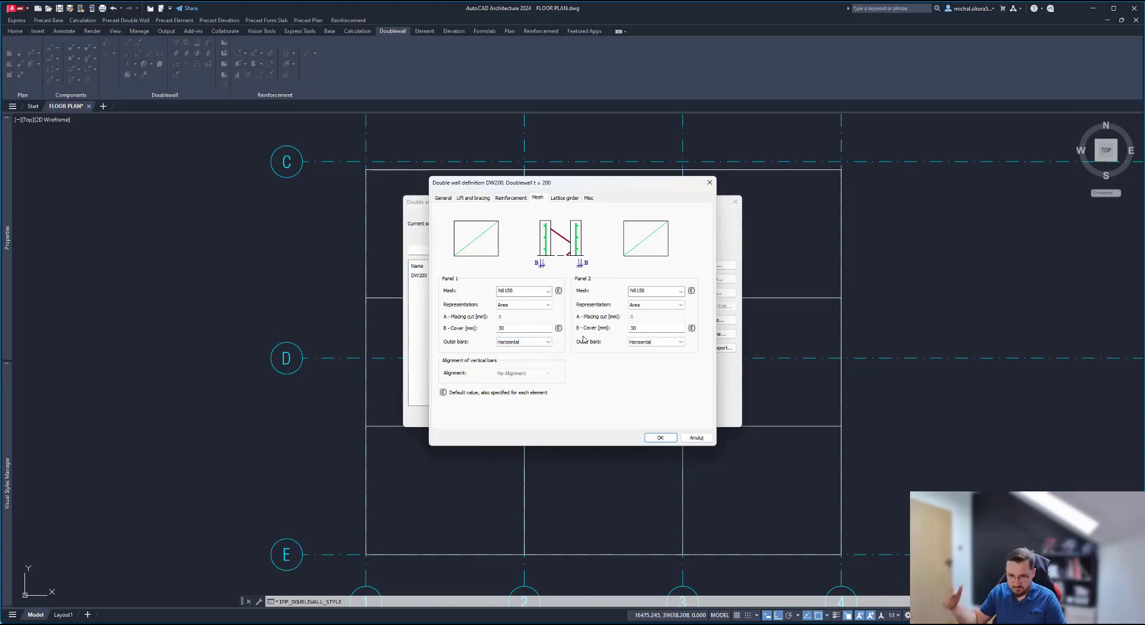
Step: Examine the lattice girder types, spacing choices, and minimum and maximum distances from the edge
click(563, 198)
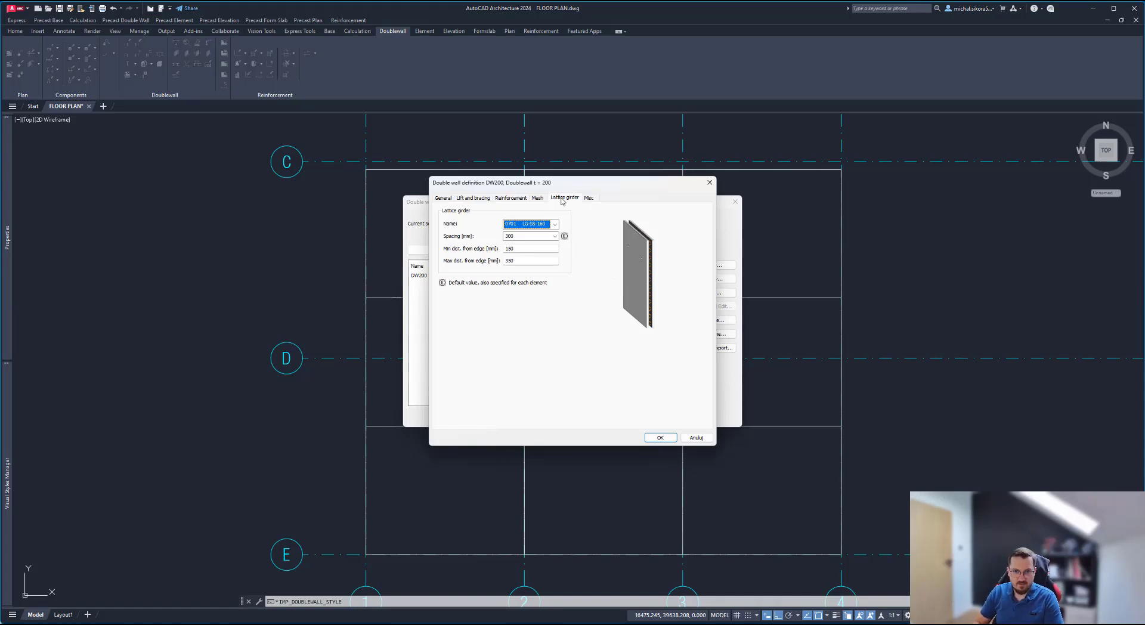
click(555, 225)
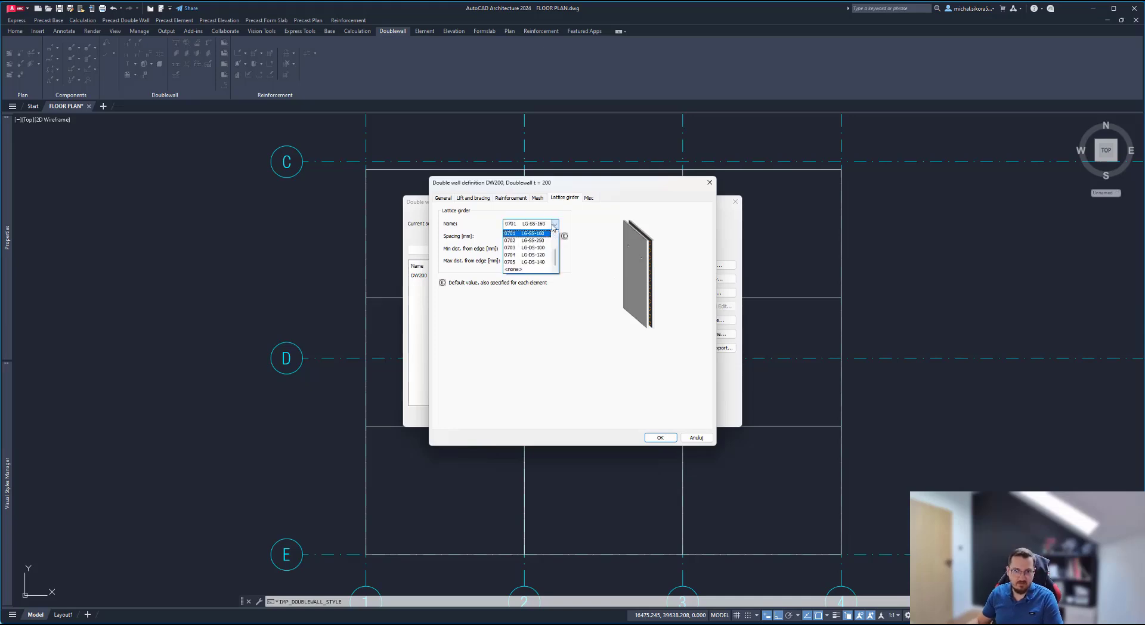
click(568, 219)
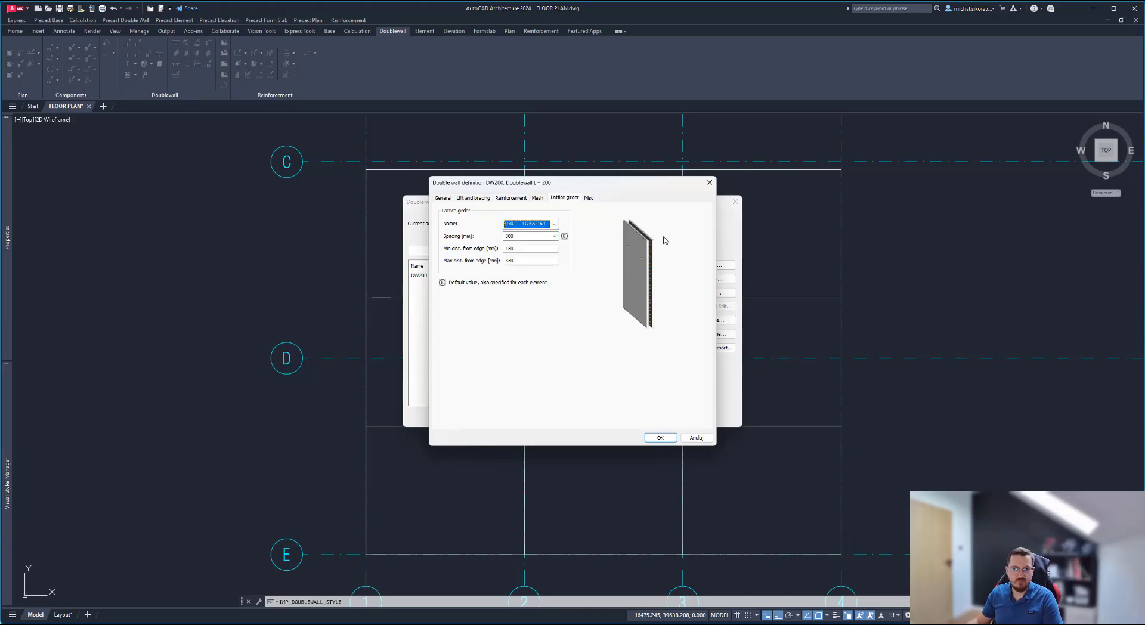
click(548, 235)
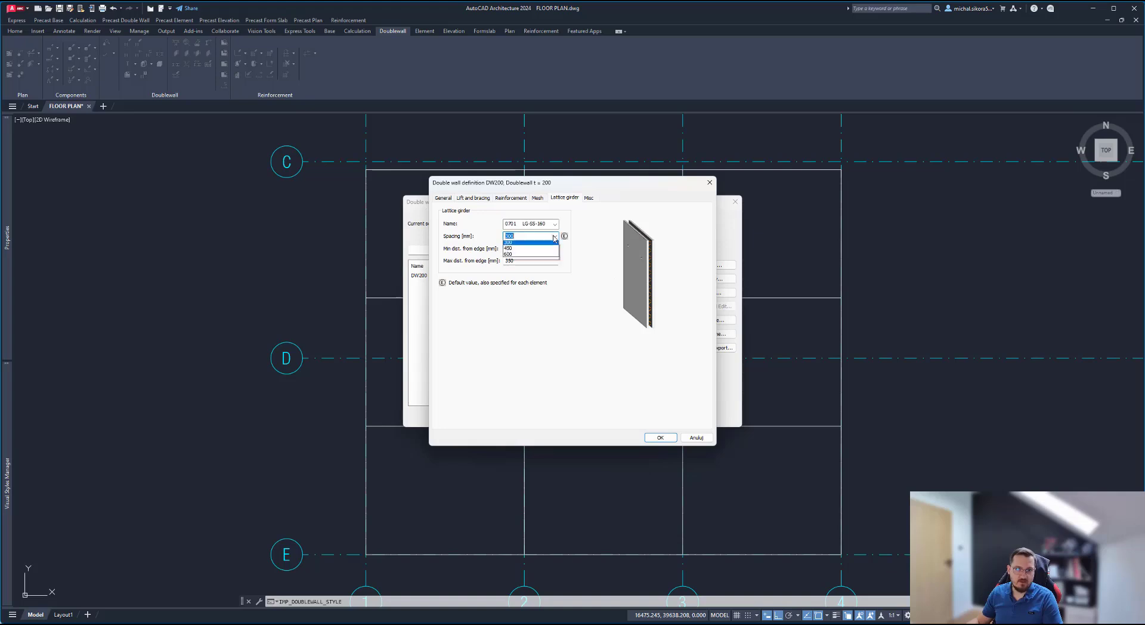
click(528, 243)
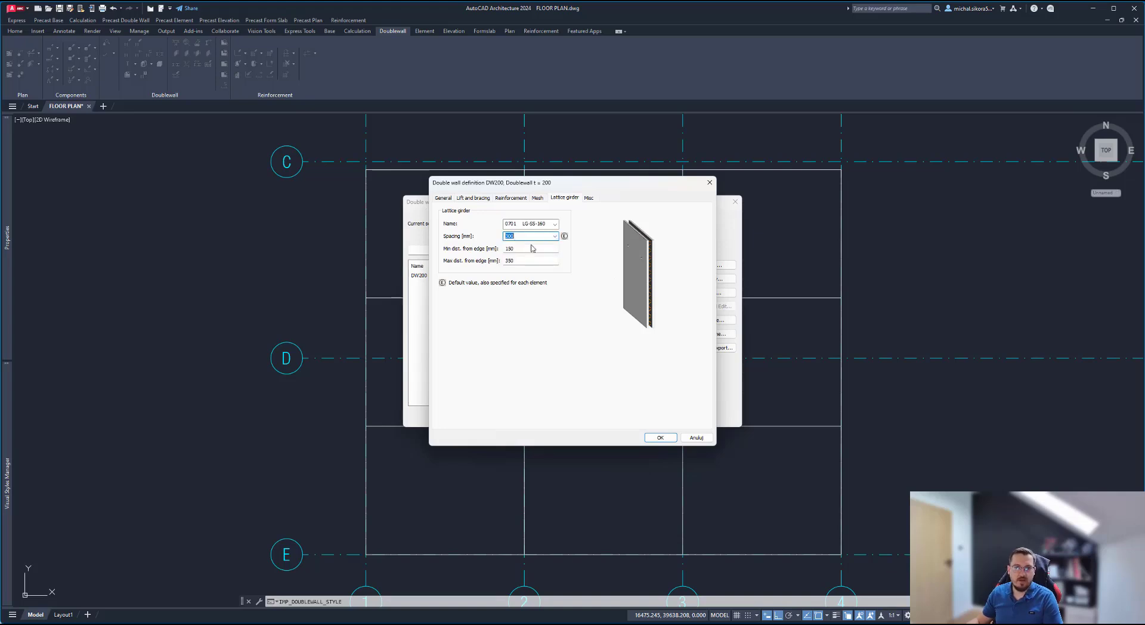
key(Tab)
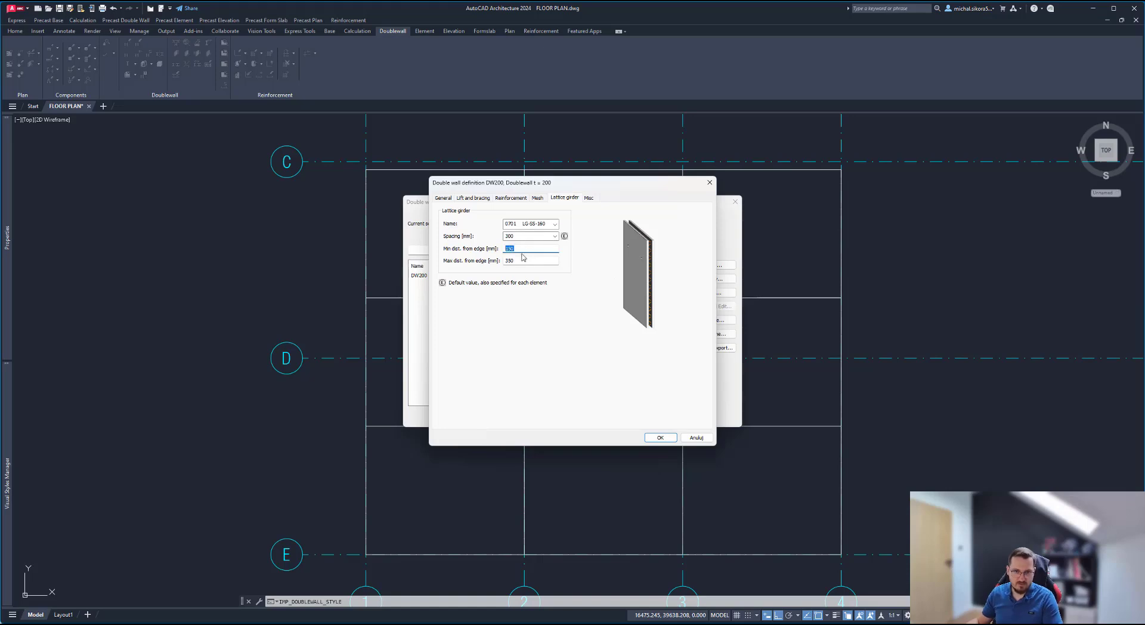
key(Tab)
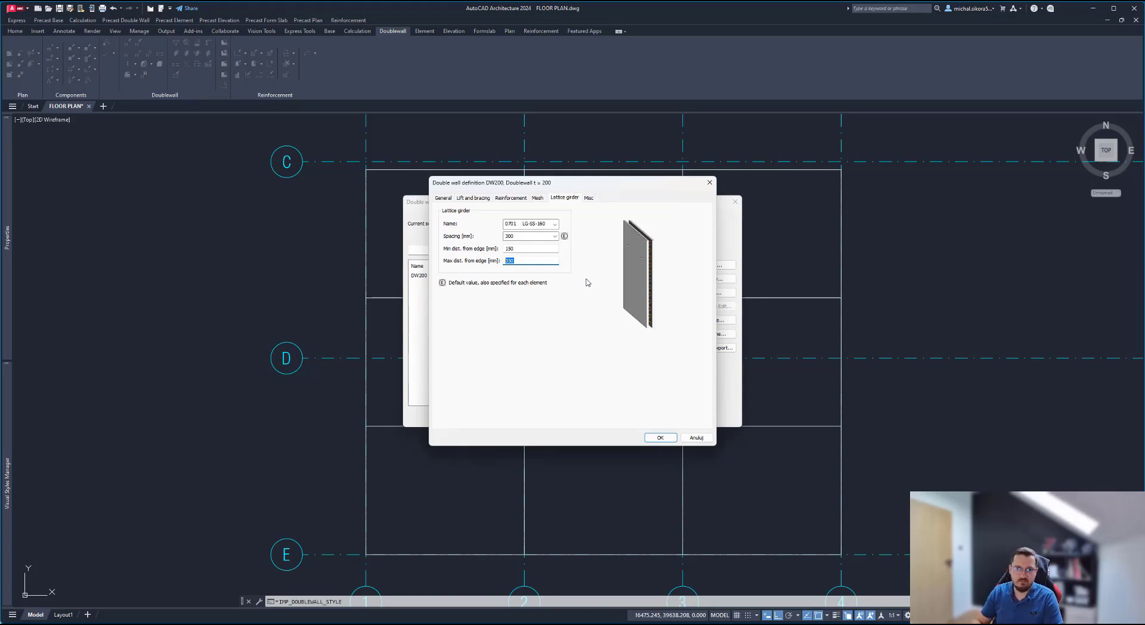
key(shift+Tab)
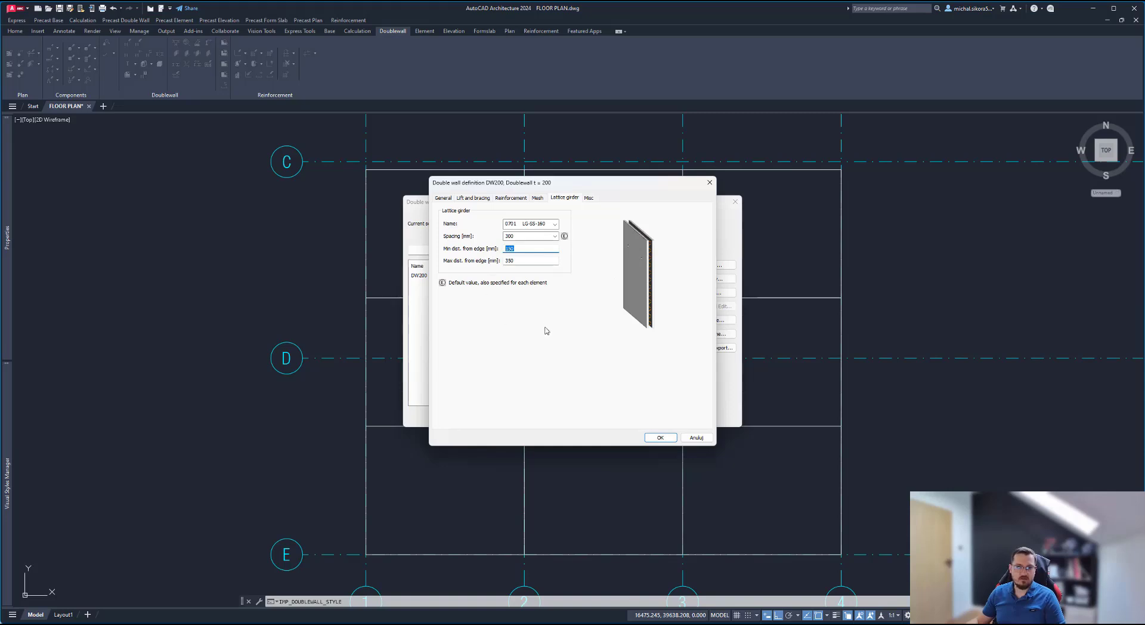
Step: Check the naming and drawing template settings, accept the DW200 definition, and close the double wall styles
click(588, 198)
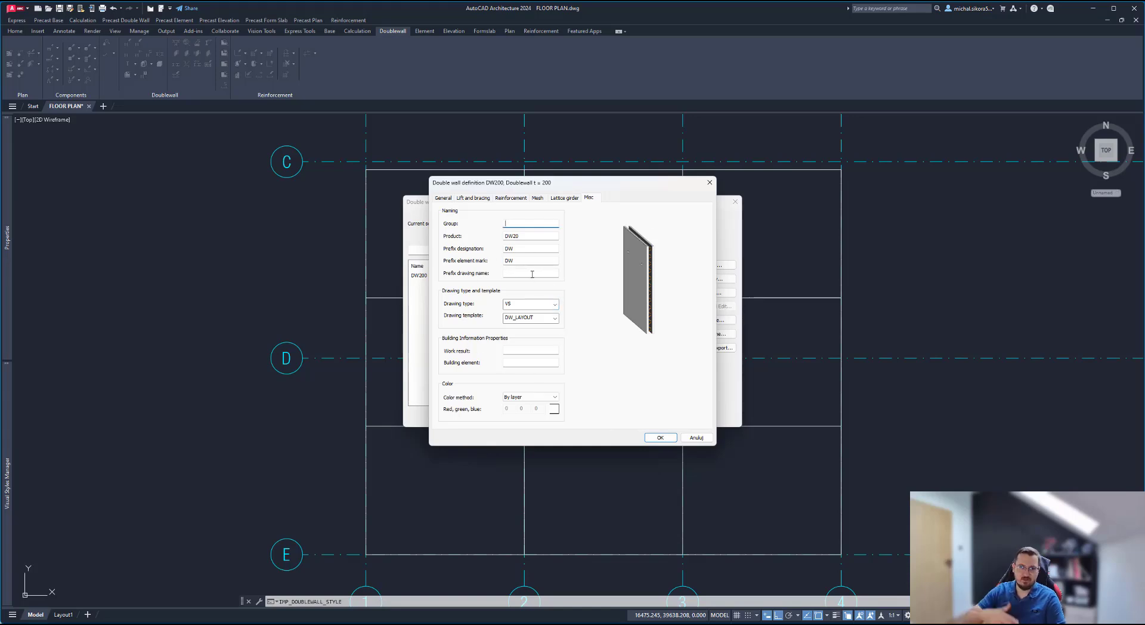
click(660, 438)
click(550, 417)
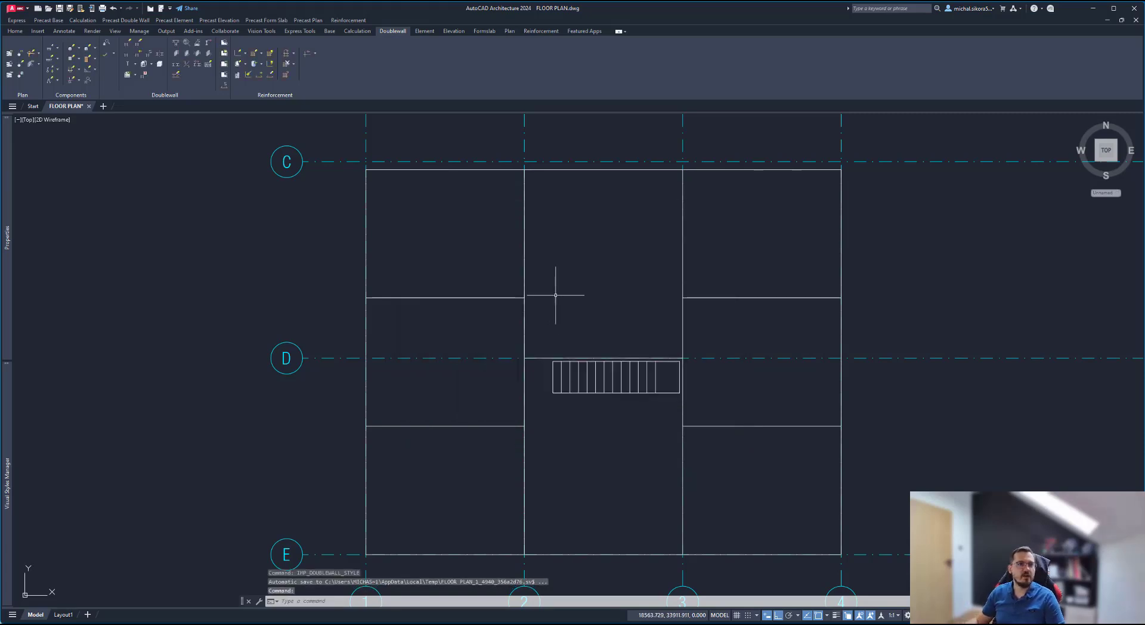
Step: Start drawing a double wall at the plan outline corner on axis 1 just below axis C, with 10 mm start clearance
middle_drag(353, 225, 269, 214)
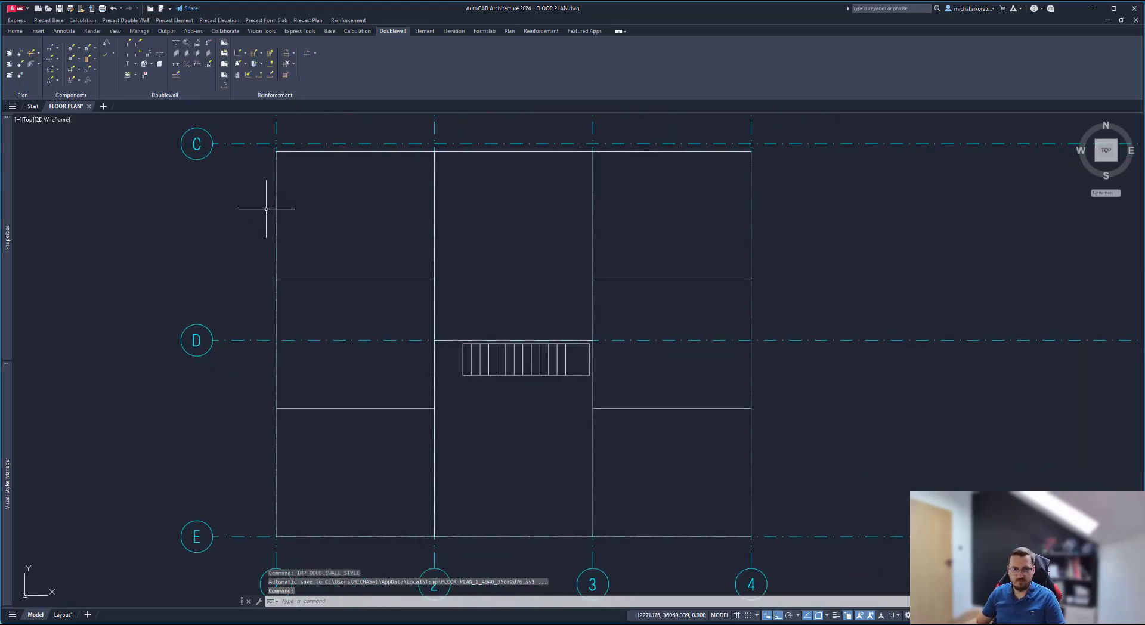
click(130, 44)
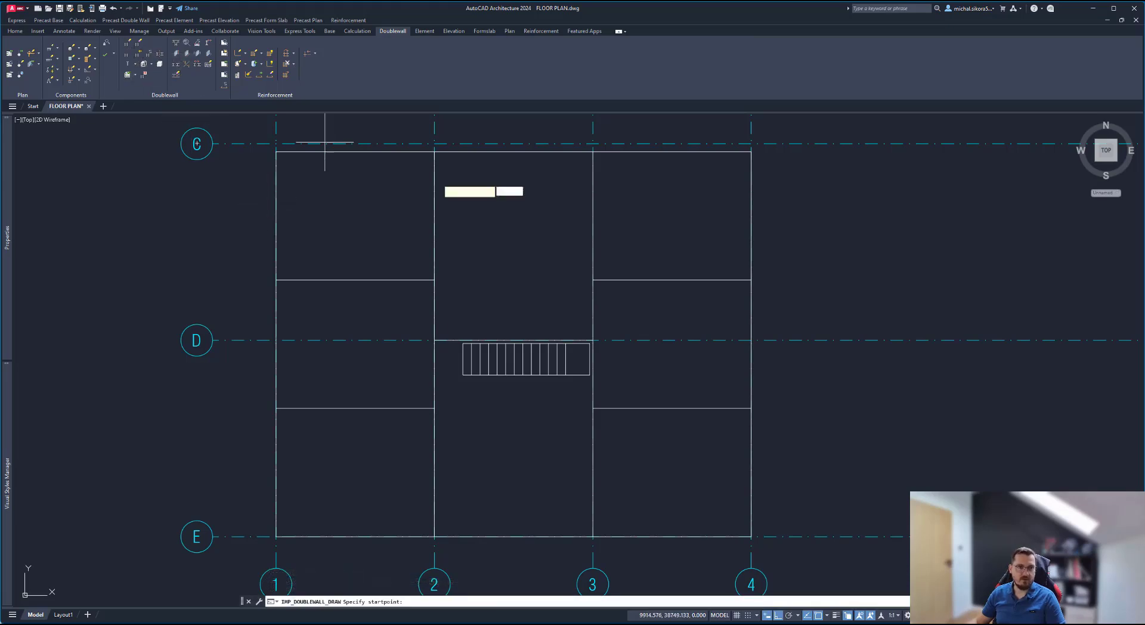
scroll(350, 194, up, 5)
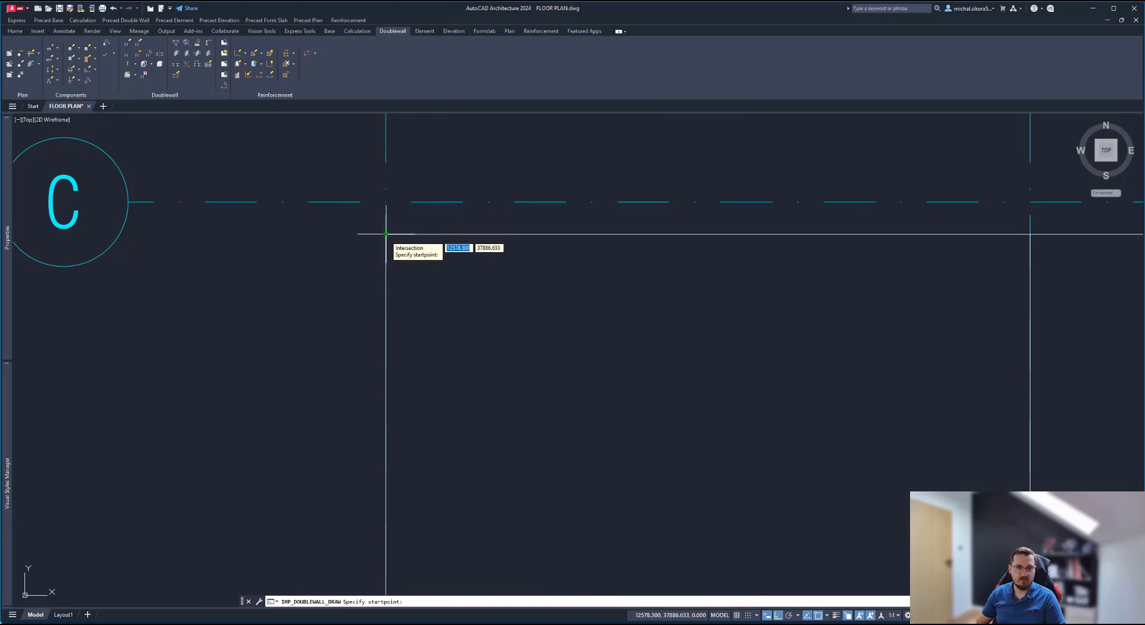
click(386, 234)
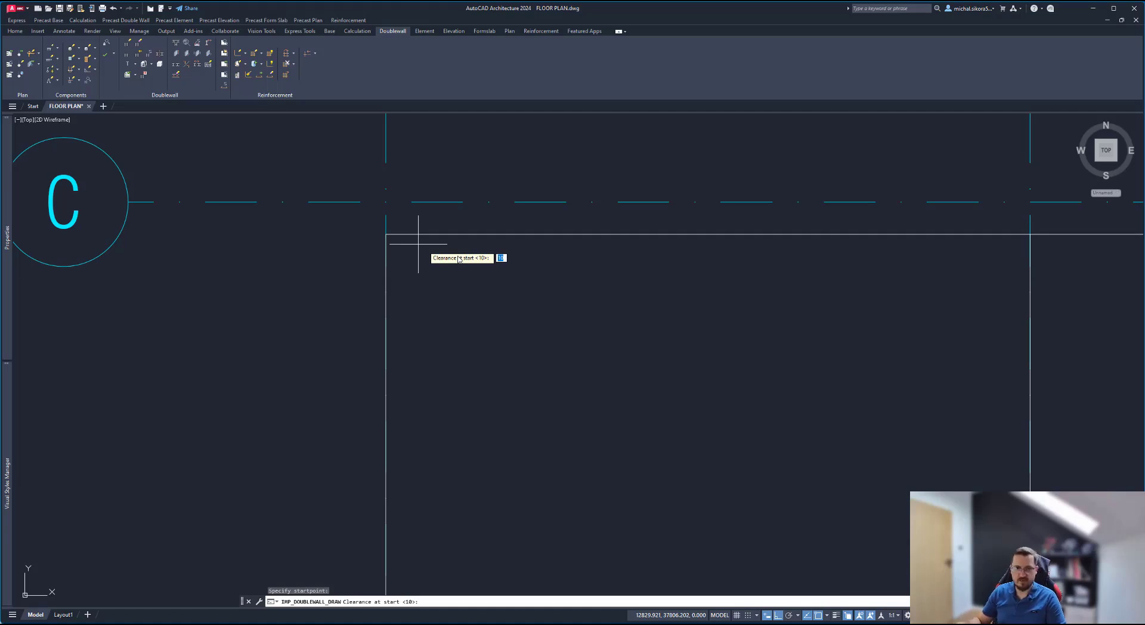
key(Return)
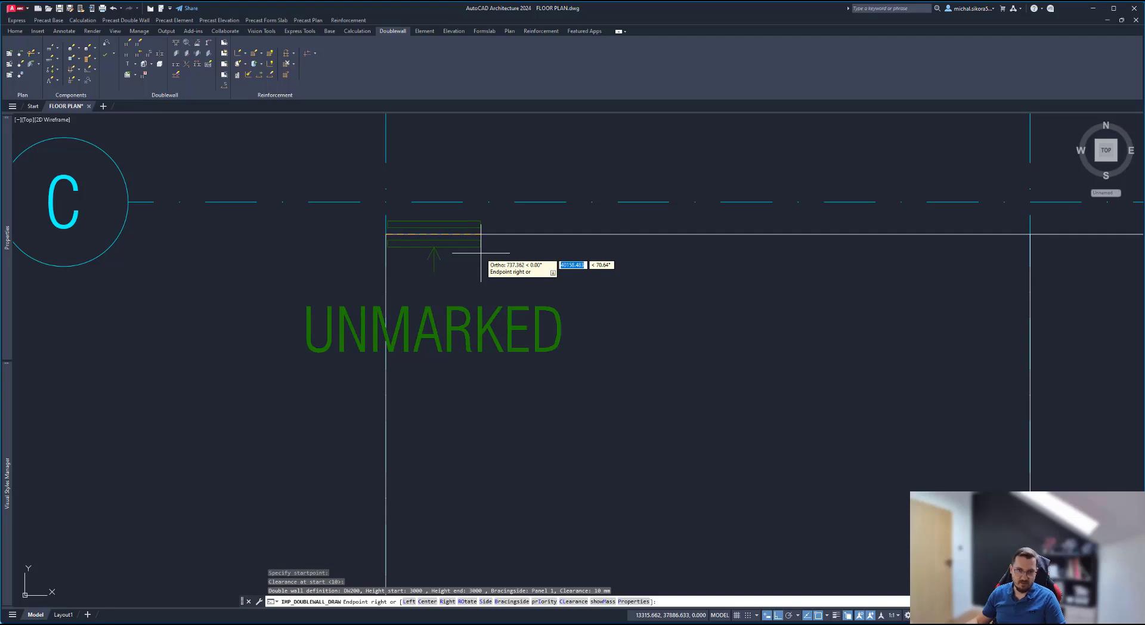
Step: Examine the double wall preview and its circular limit around the start corner, along the horizontal outline and down axis 1
scroll(480, 253, down, 6)
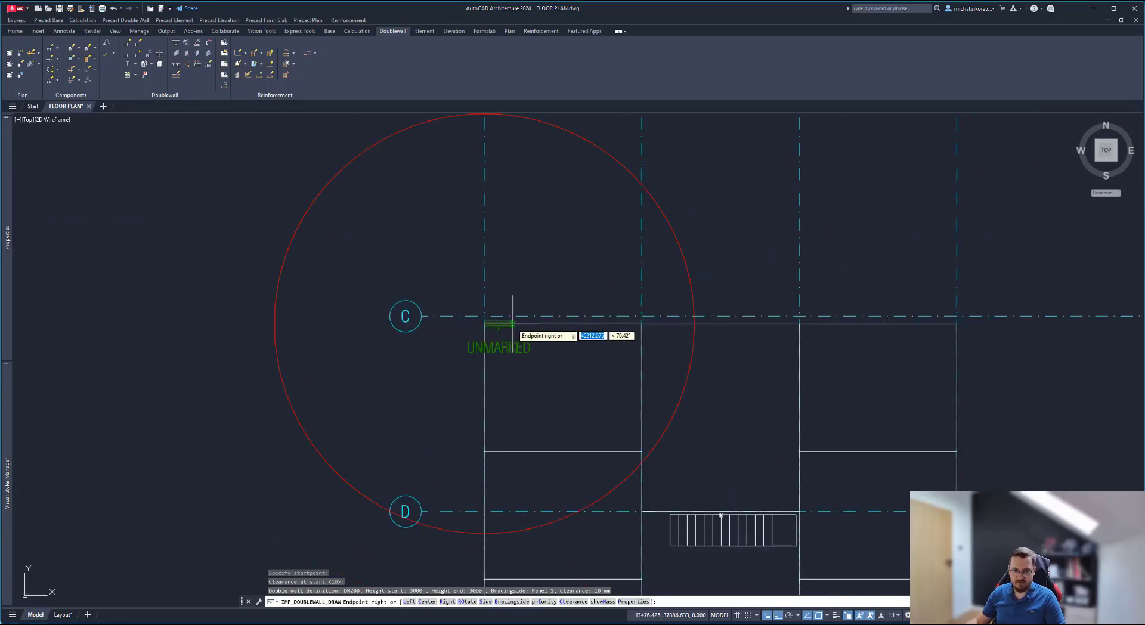
scroll(510, 331, up, 4)
scroll(477, 322, down, 1)
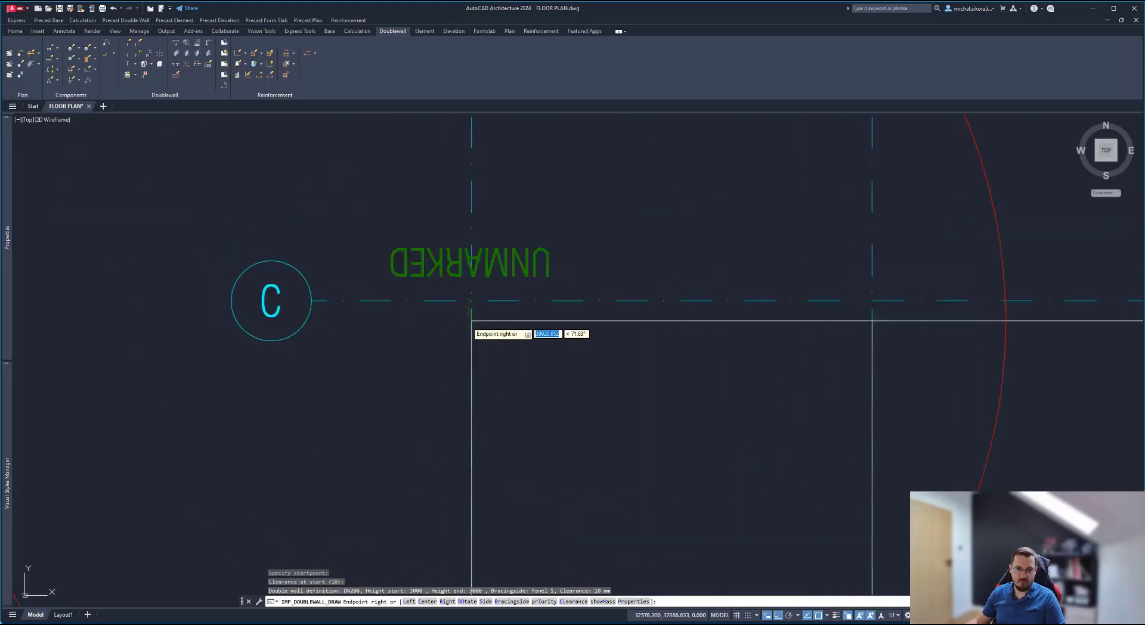
scroll(475, 324, up, 4)
scroll(475, 317, down, 4)
scroll(522, 342, down, 2)
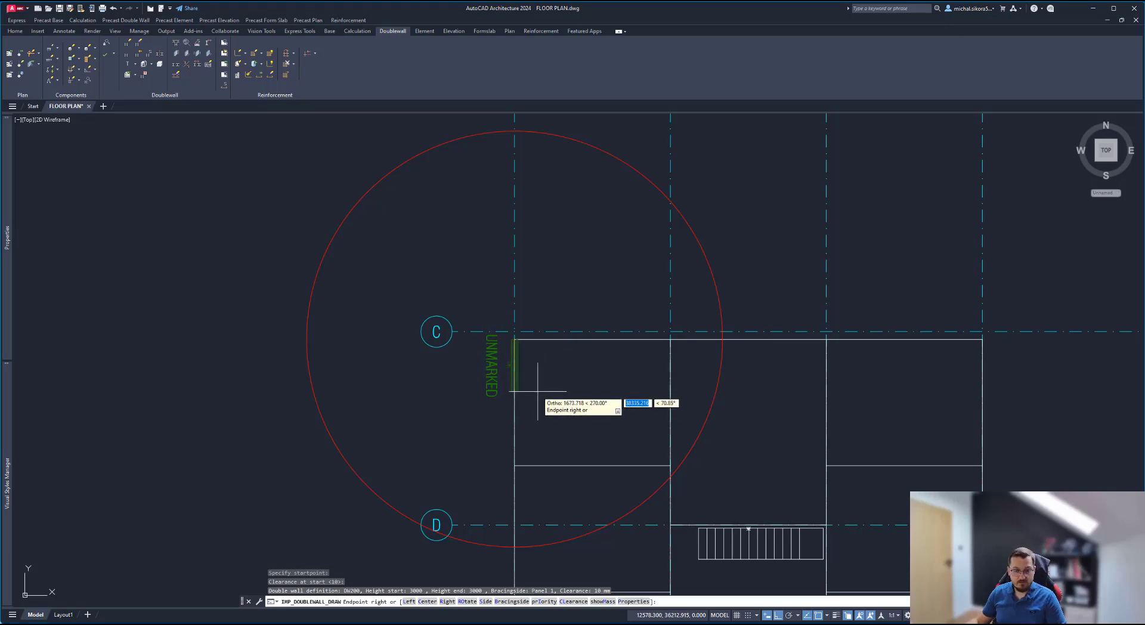
scroll(525, 401, up, 2)
middle_drag(507, 404, 525, 340)
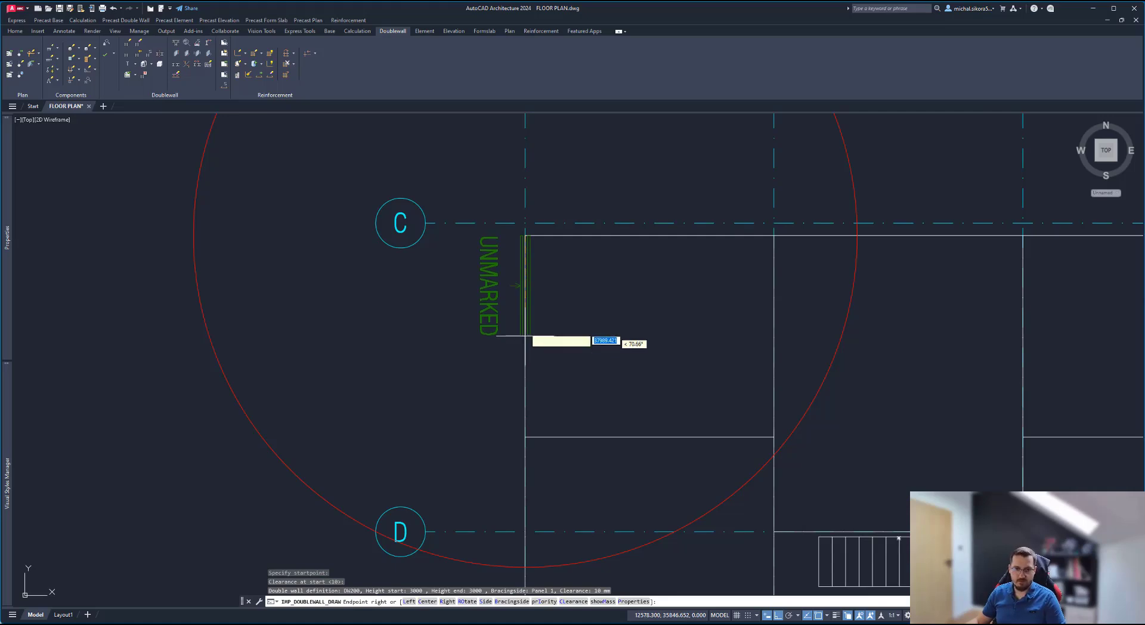
scroll(524, 337, up, 2)
scroll(518, 333, down, 1)
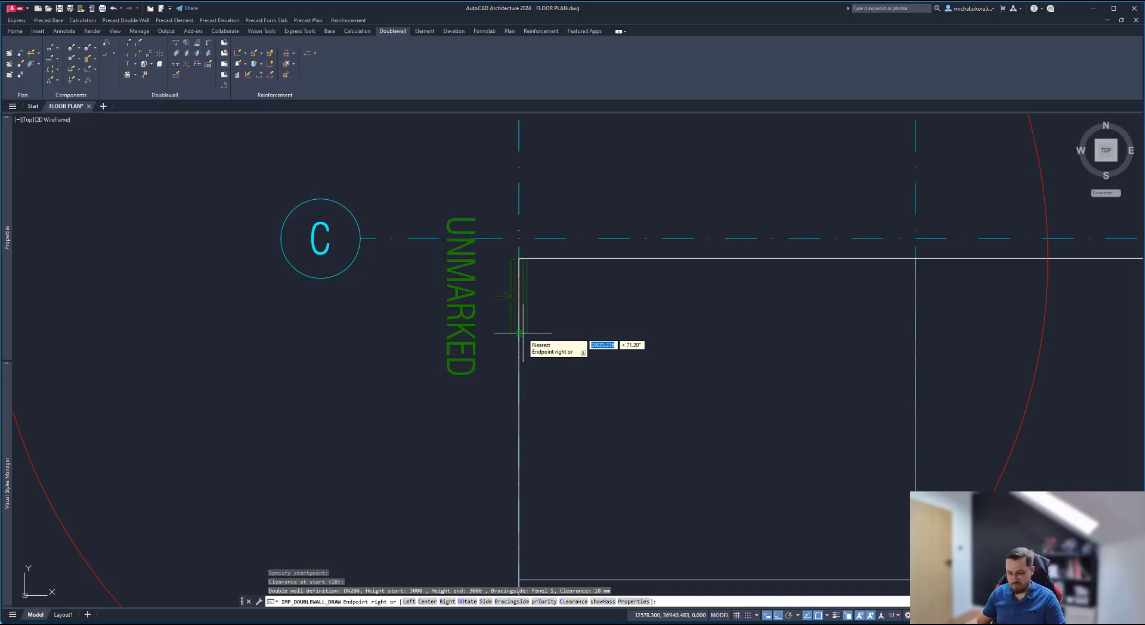
Step: Try Right alignment for the double wall running down axis 1, and switch it to Left alignment
text(r)
key(Return)
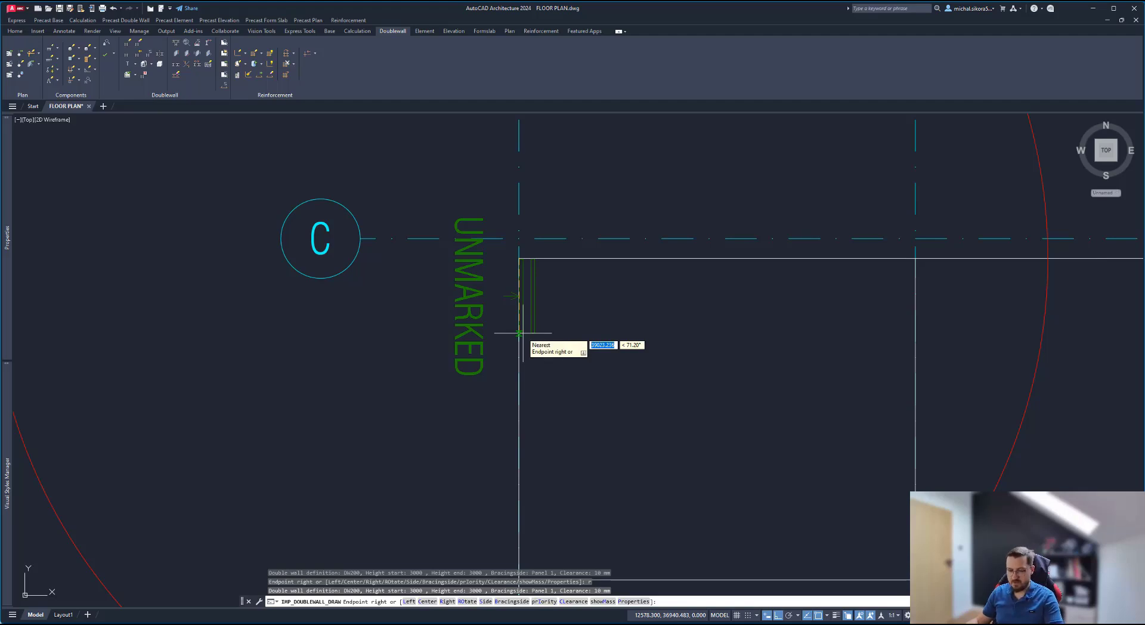
text(l)
key(Return)
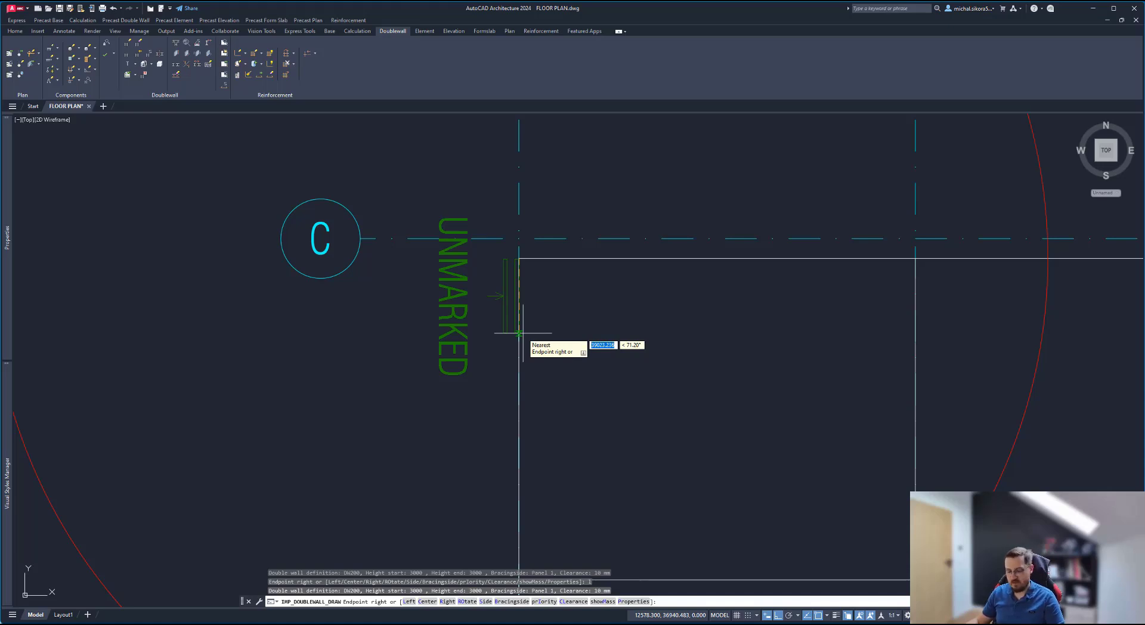
Step: Set Center alignment for the double wall running down axis 1 and flip its side so the marking lies inside the plan
text(c)
key(Return)
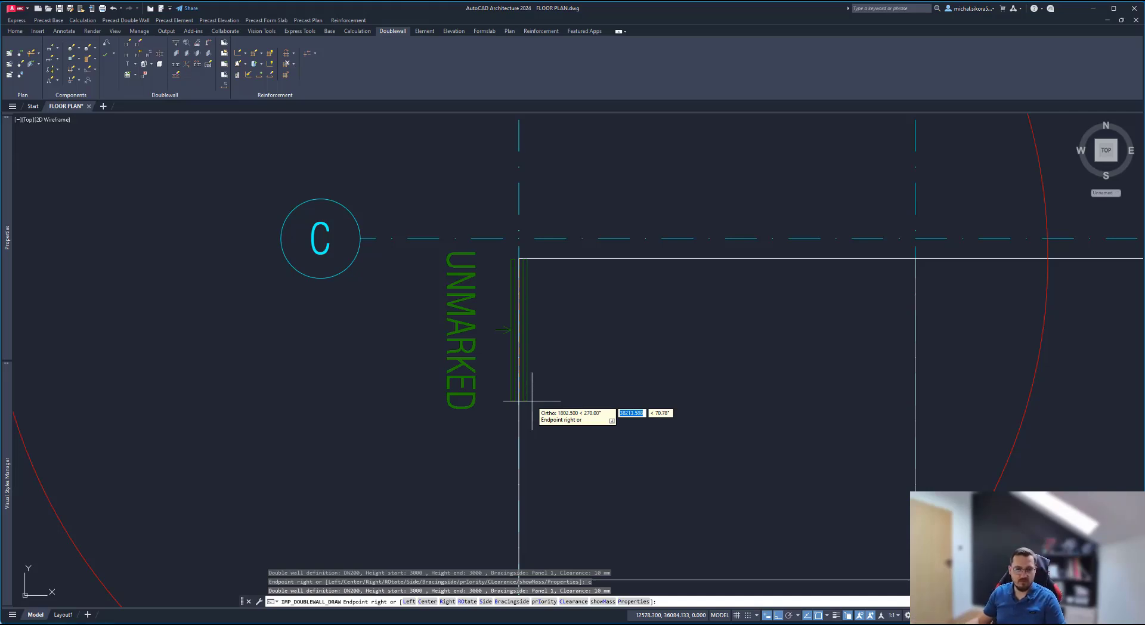
text(s)
key(Return)
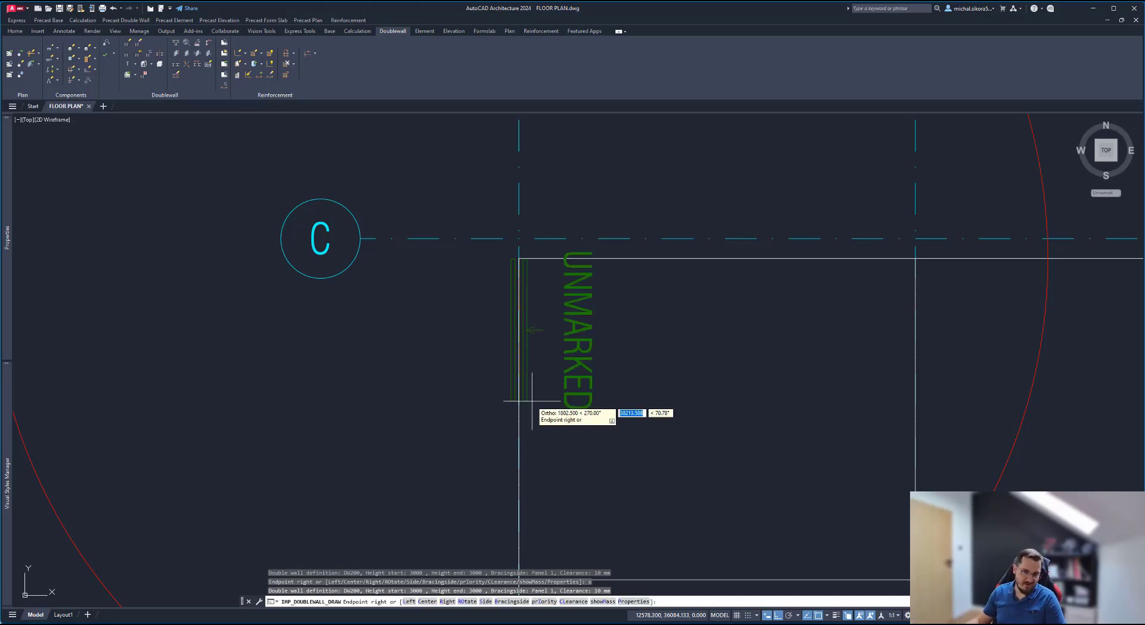
Step: End the first double wall on axis 1 at the interior wall line between axes C and D
scroll(532, 401, down, 4)
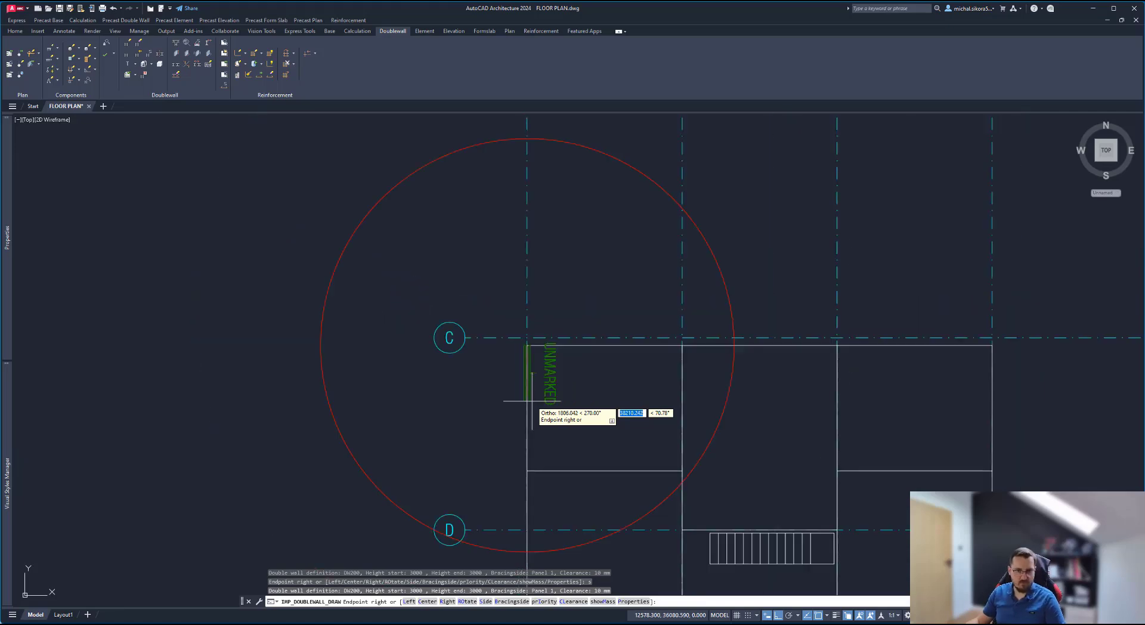
middle_drag(540, 420, 556, 368)
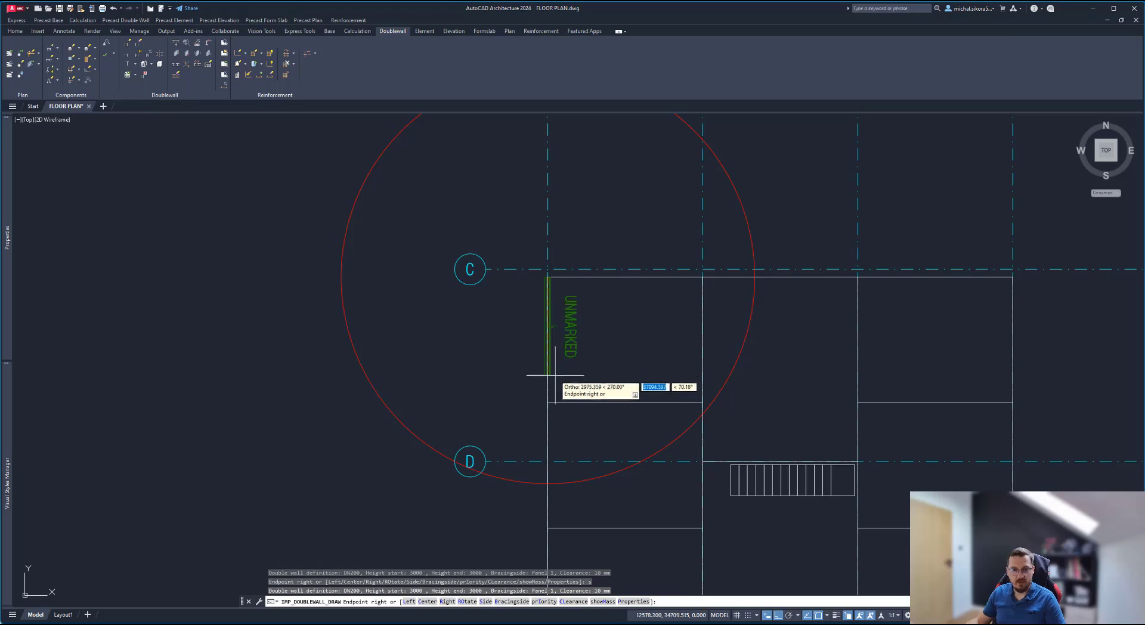
scroll(543, 382, up, 6)
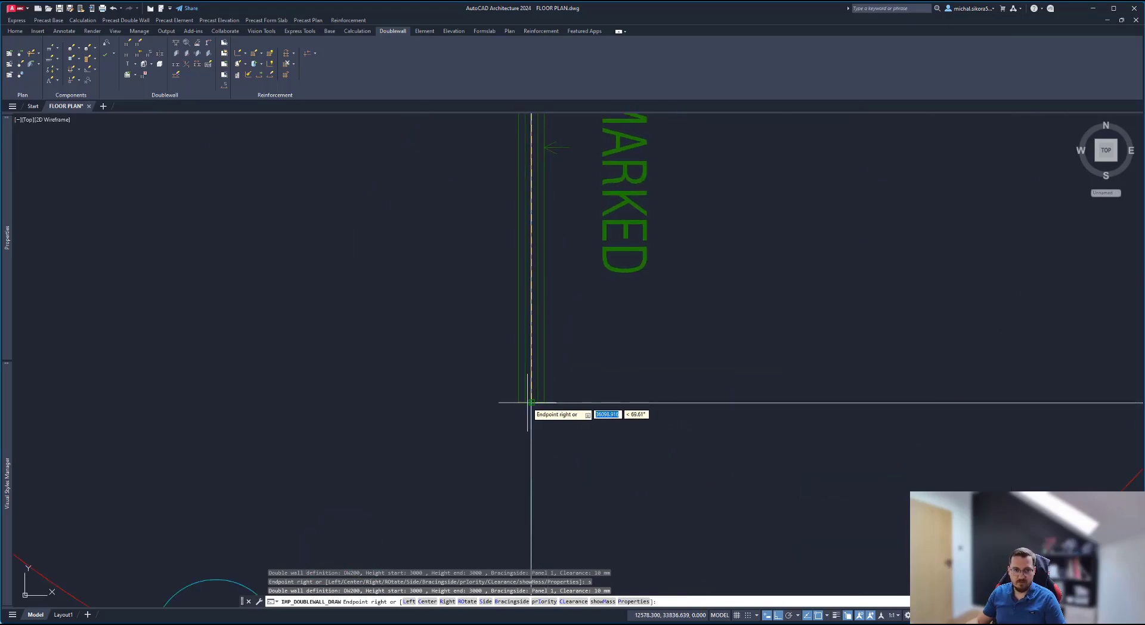
scroll(531, 403, down, 5)
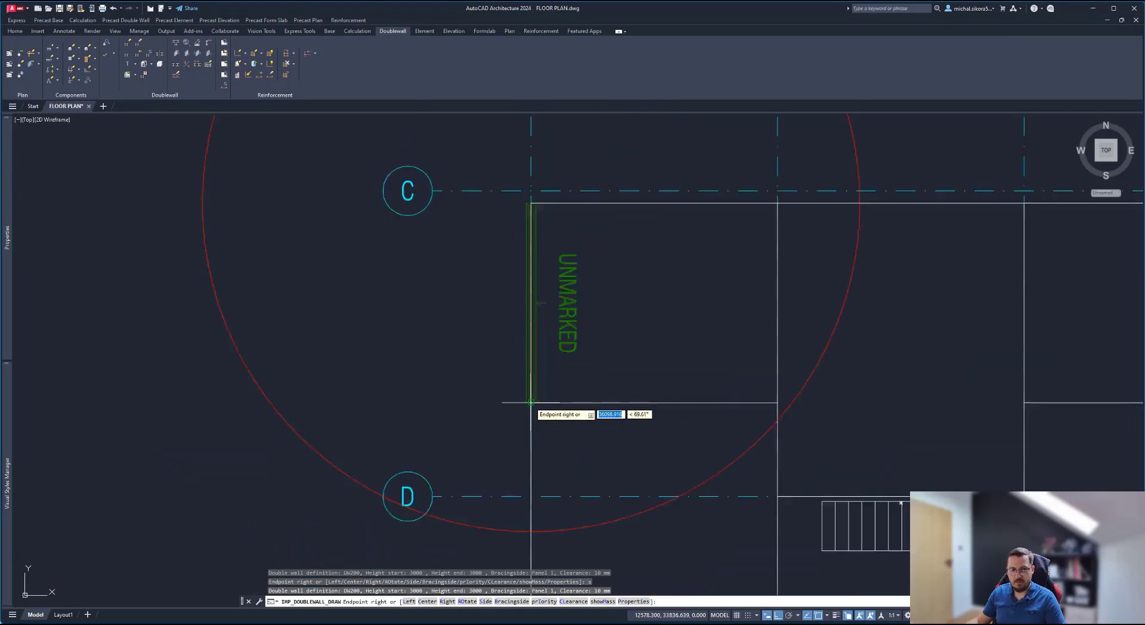
click(531, 404)
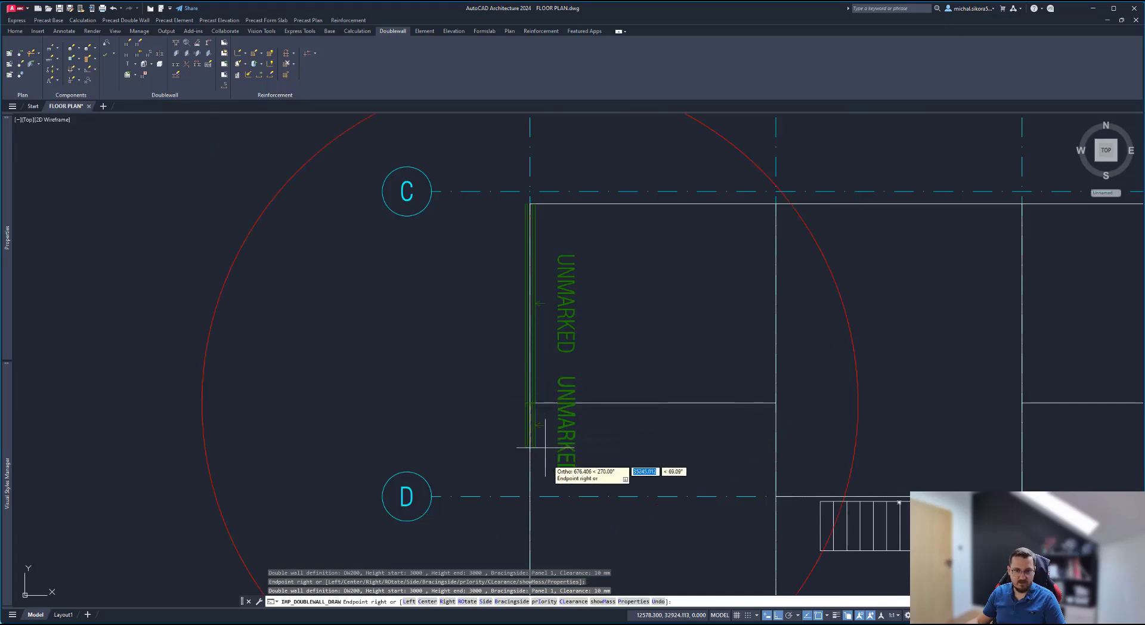
Step: Place two more double walls down axis 1, ending at the interior wall line below axis D and at the axis E corner
middle_drag(545, 470, 557, 402)
scroll(561, 389, down, 2)
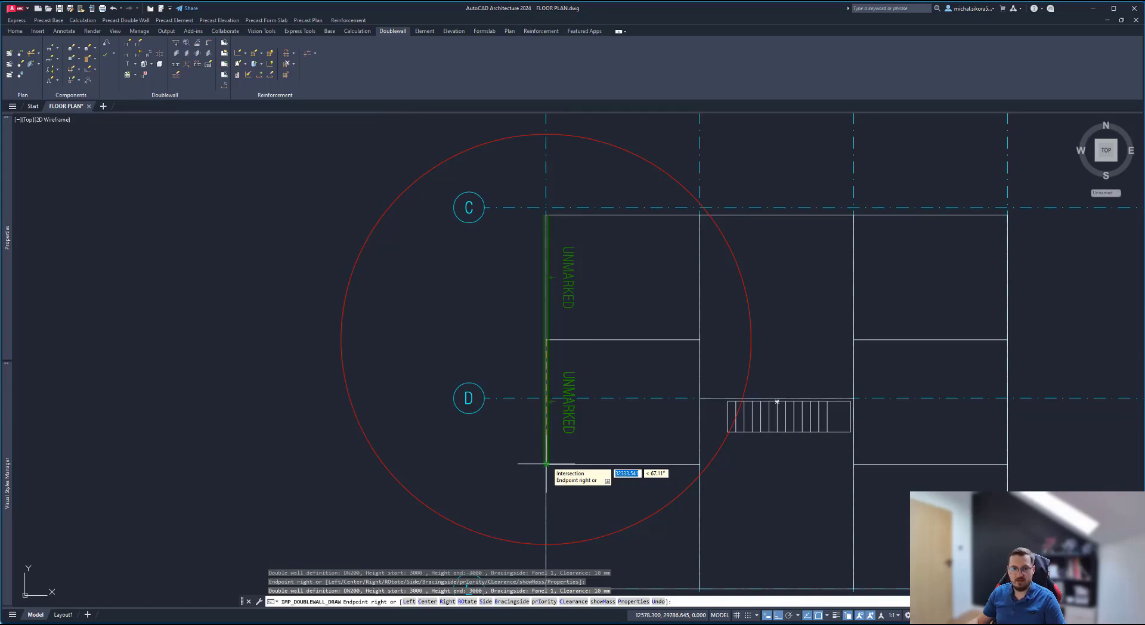
middle_drag(553, 506, 549, 378)
scroll(556, 453, up, 4)
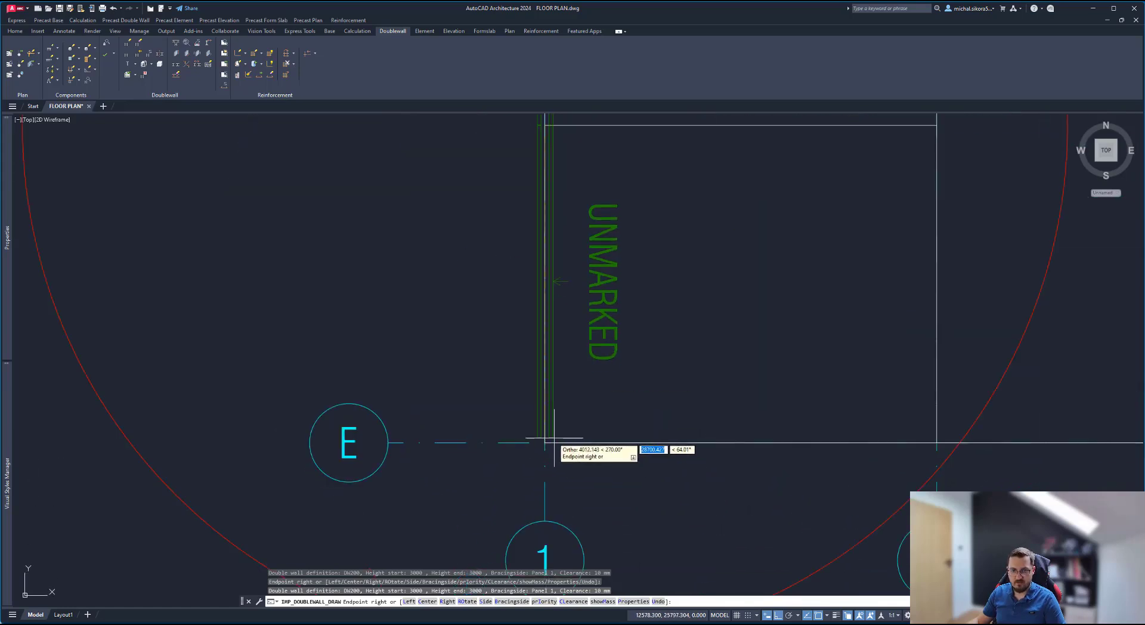
click(549, 441)
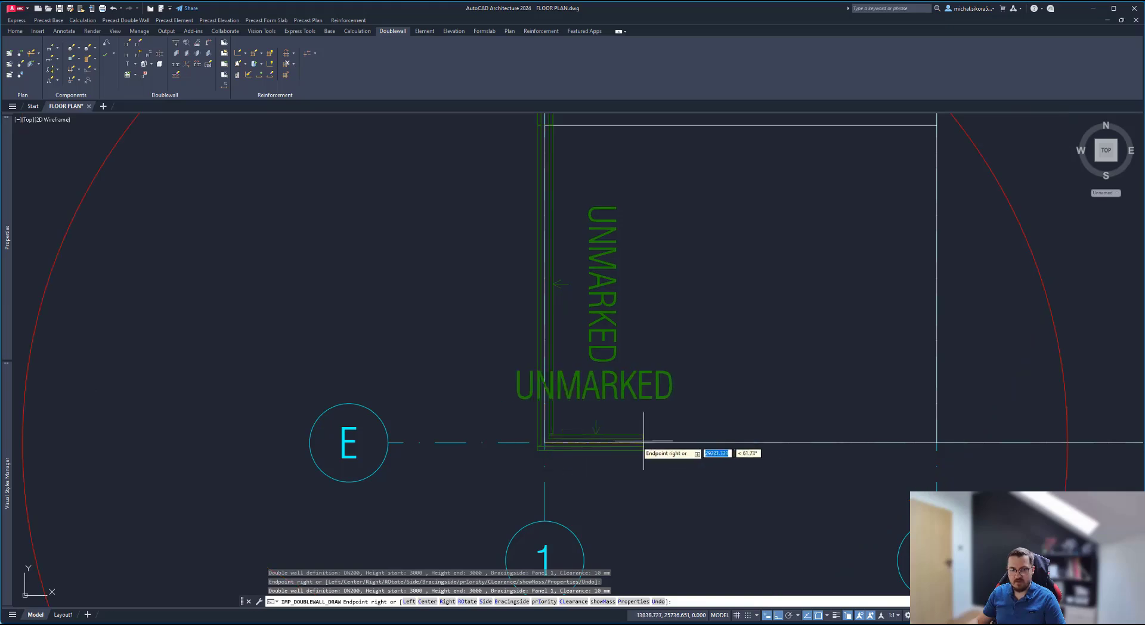
Step: Toggle the wall priority at the corner of axes 1 and E and draw the double wall along axis E to axis 4
scroll(644, 441, up, 3)
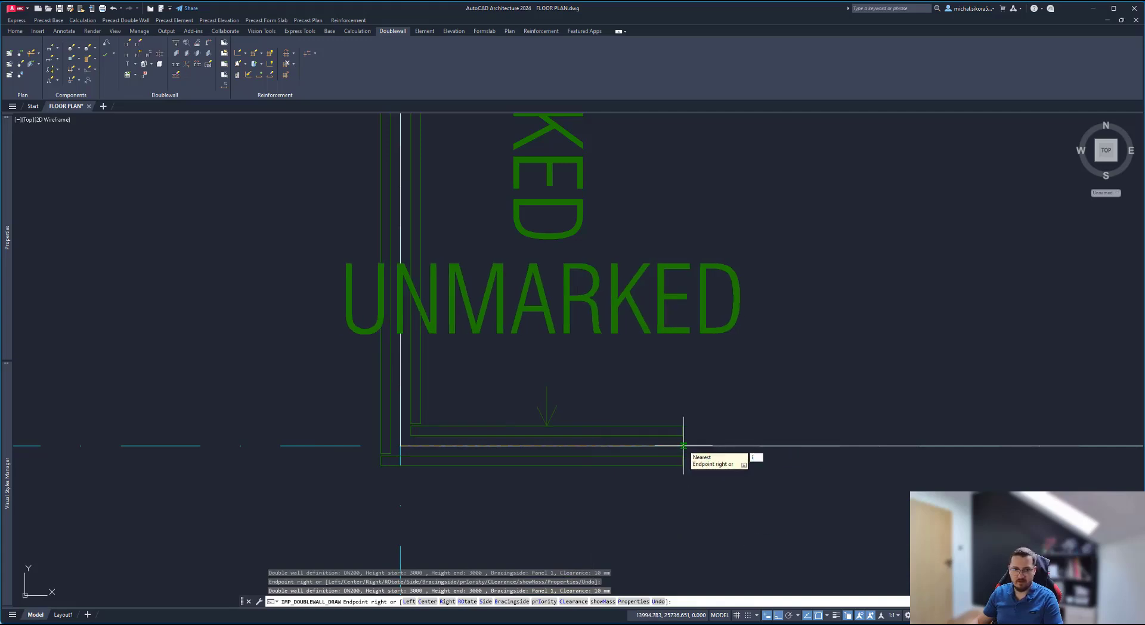
key(Return)
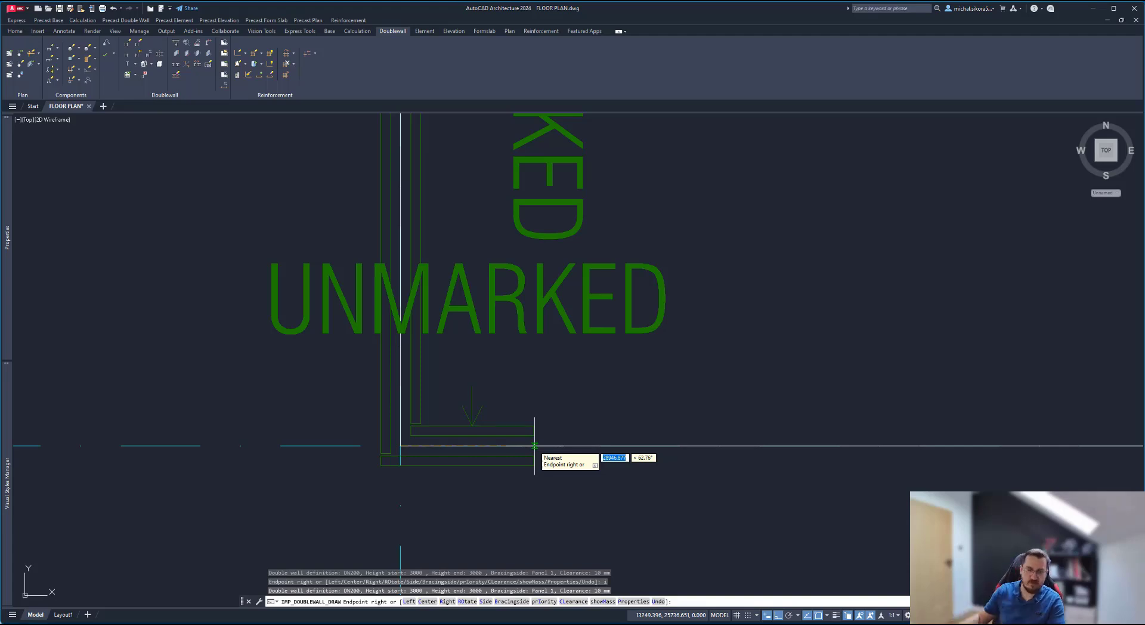
scroll(568, 410, down, 5)
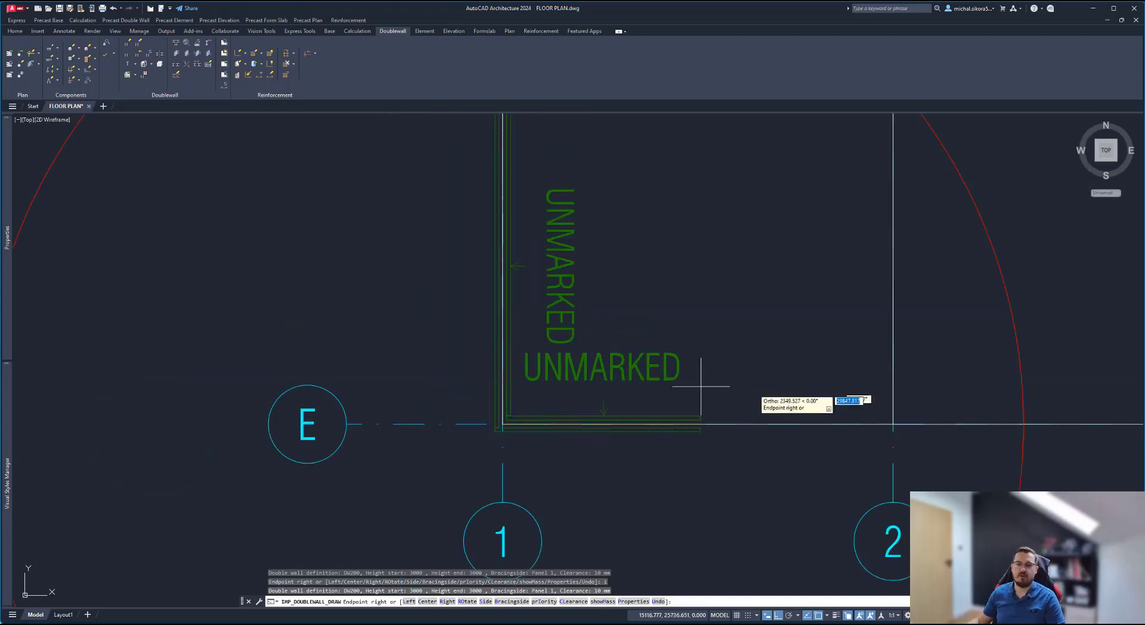
middle_drag(769, 377, 529, 417)
scroll(530, 416, down, 2)
middle_drag(624, 415, 520, 430)
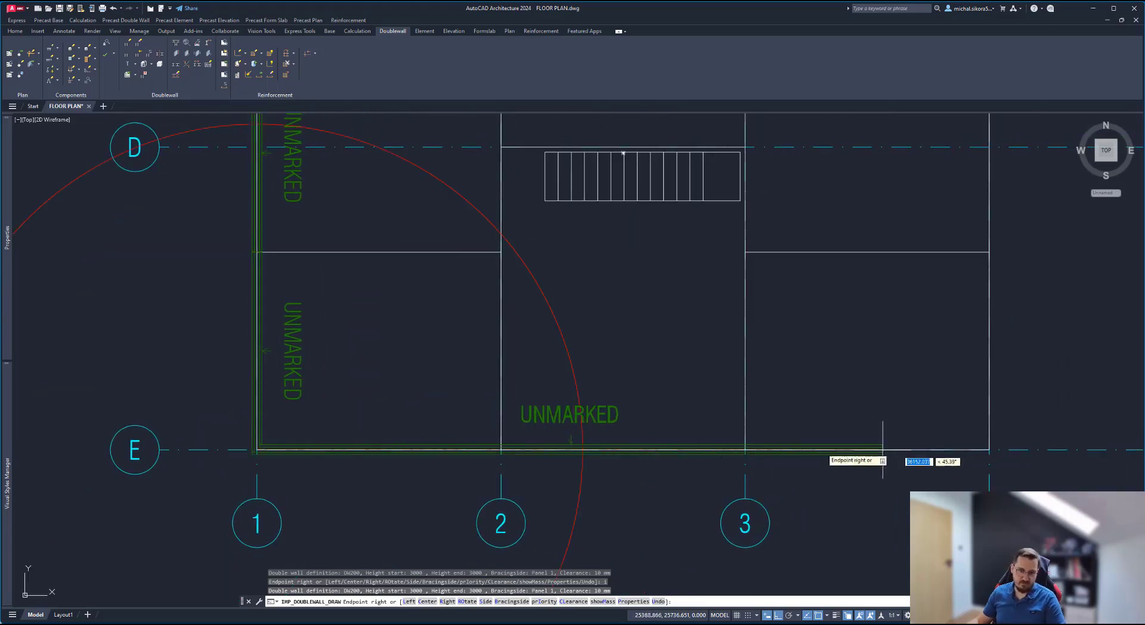
scroll(982, 435, up, 6)
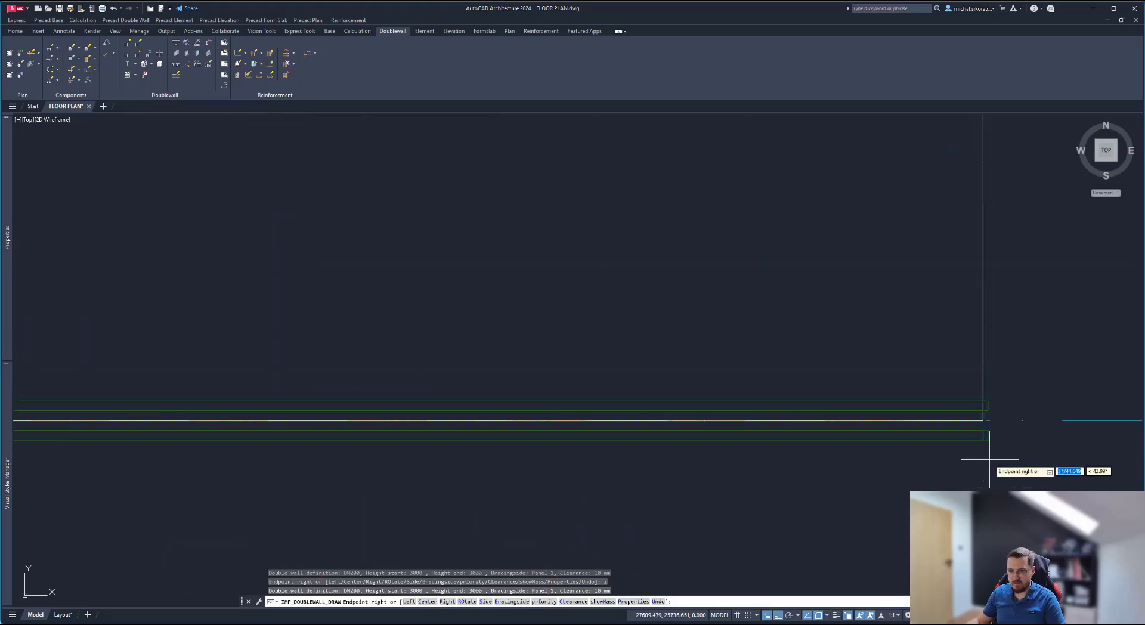
Step: Draw the double wall up axis 4 to the outline corner below axis C and extend the next one back toward axis 1
scroll(985, 425, down, 8)
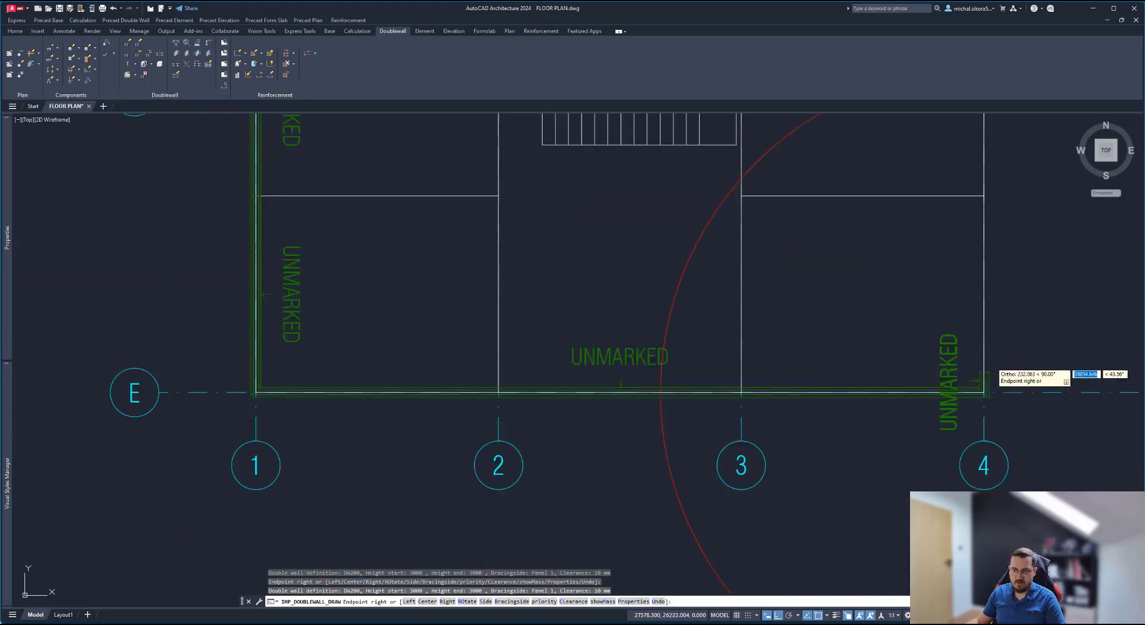
scroll(931, 298, up, 6)
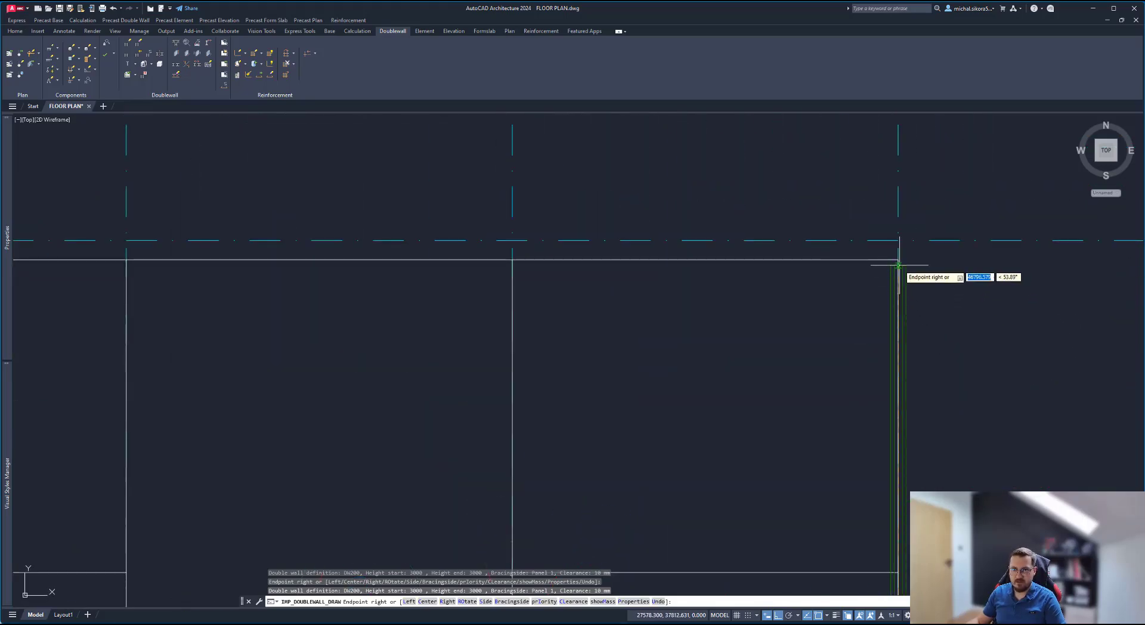
scroll(898, 260, down, 8)
scroll(471, 319, up, 6)
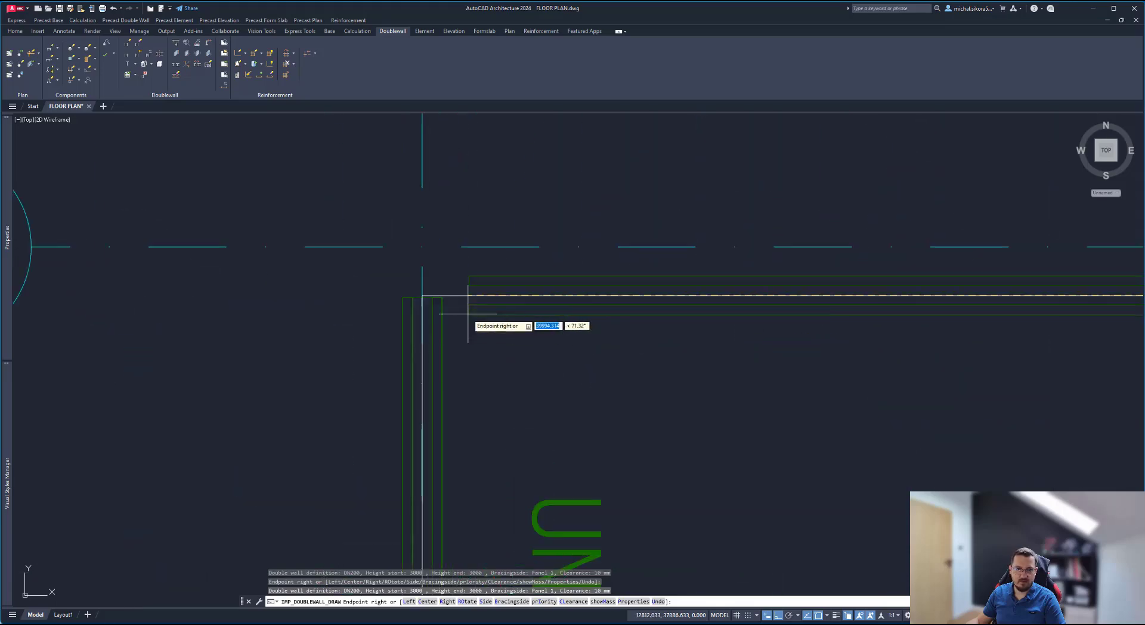
scroll(423, 295, up, 3)
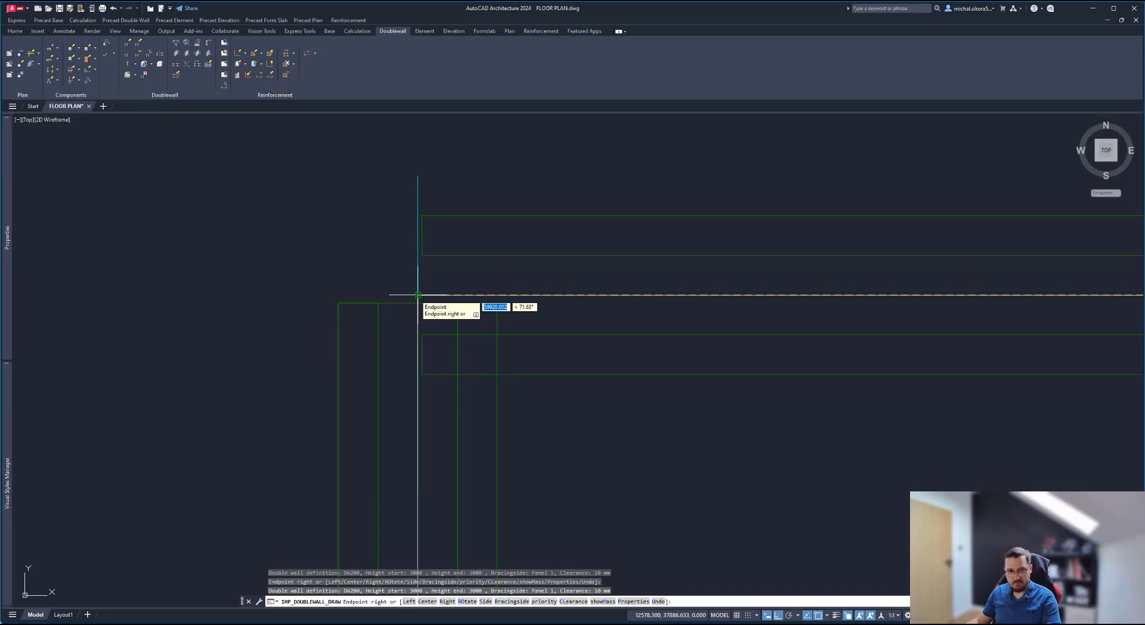
Step: Check the general properties of the double wall and accept them
scroll(418, 294, down, 4)
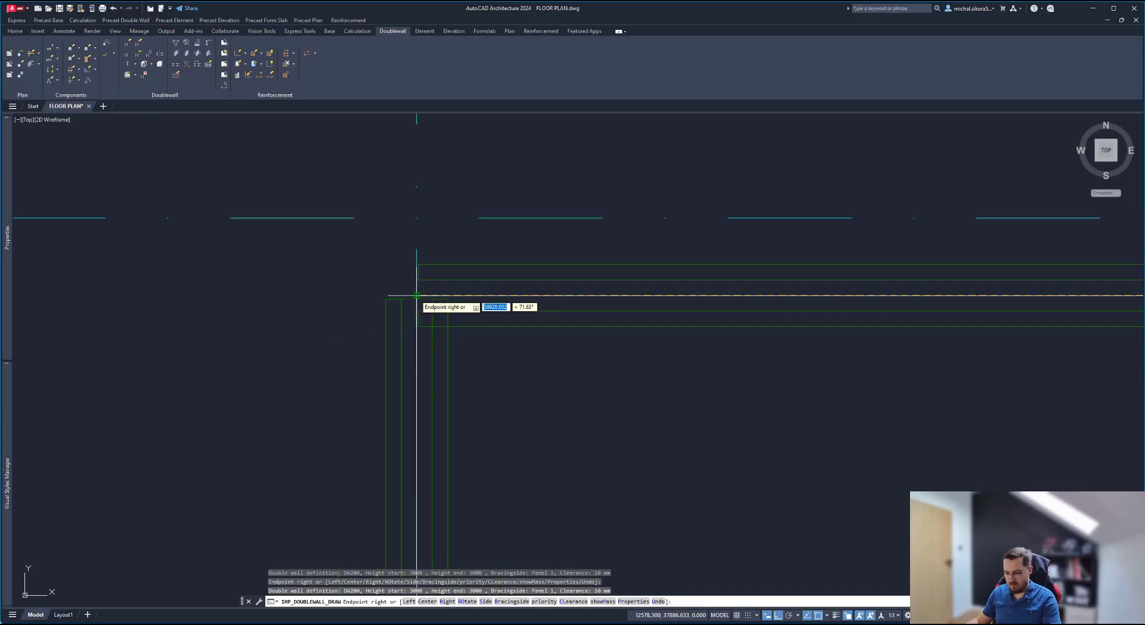
key(Return)
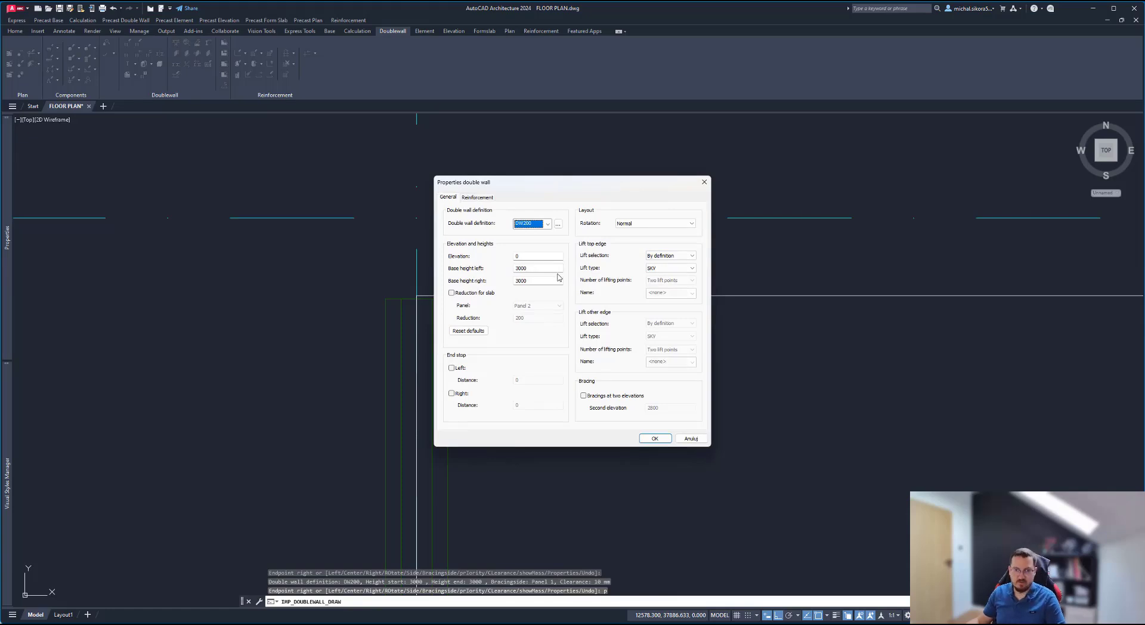
click(660, 441)
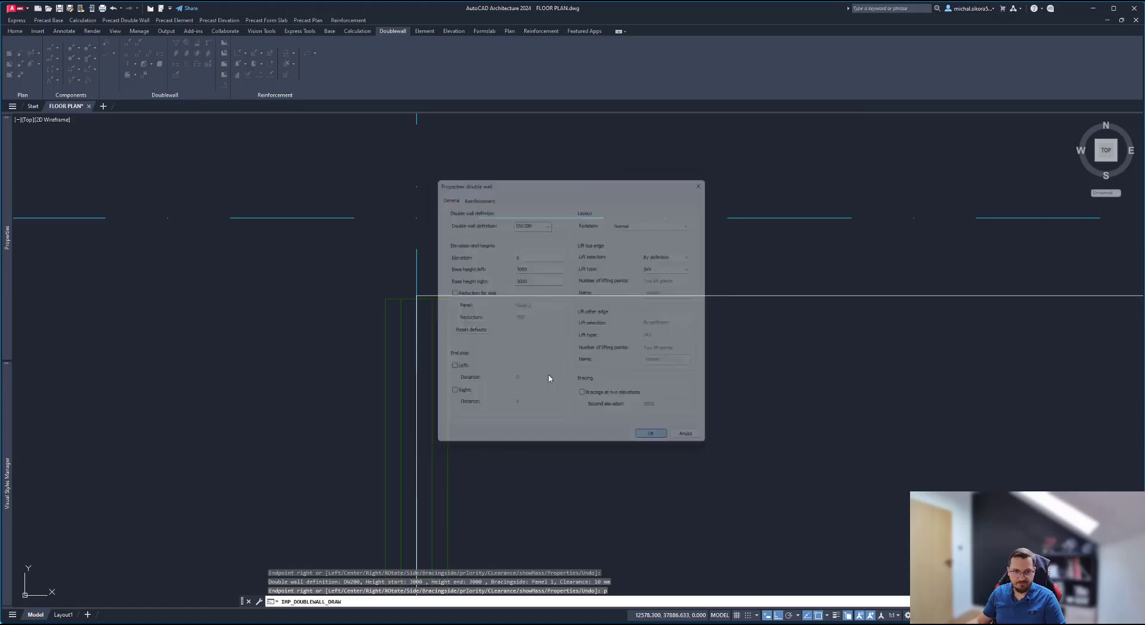
Step: Close the double wall outline at the start corner on axis 1 below axis C with 10 mm end clearance
scroll(441, 294, up, 3)
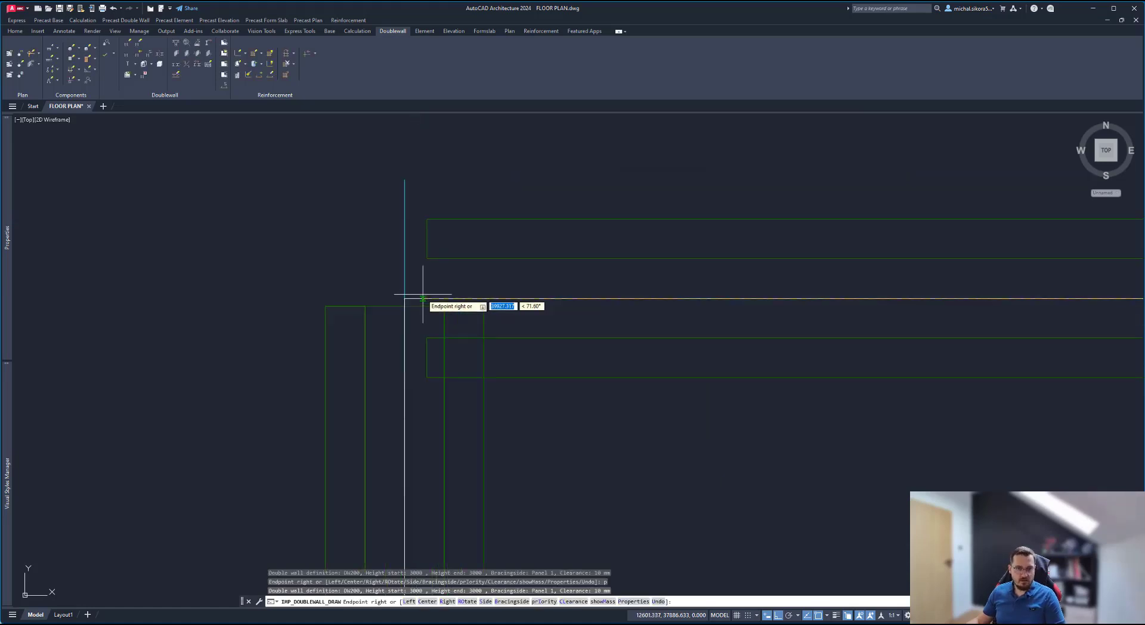
scroll(549, 299, down, 2)
click(549, 298)
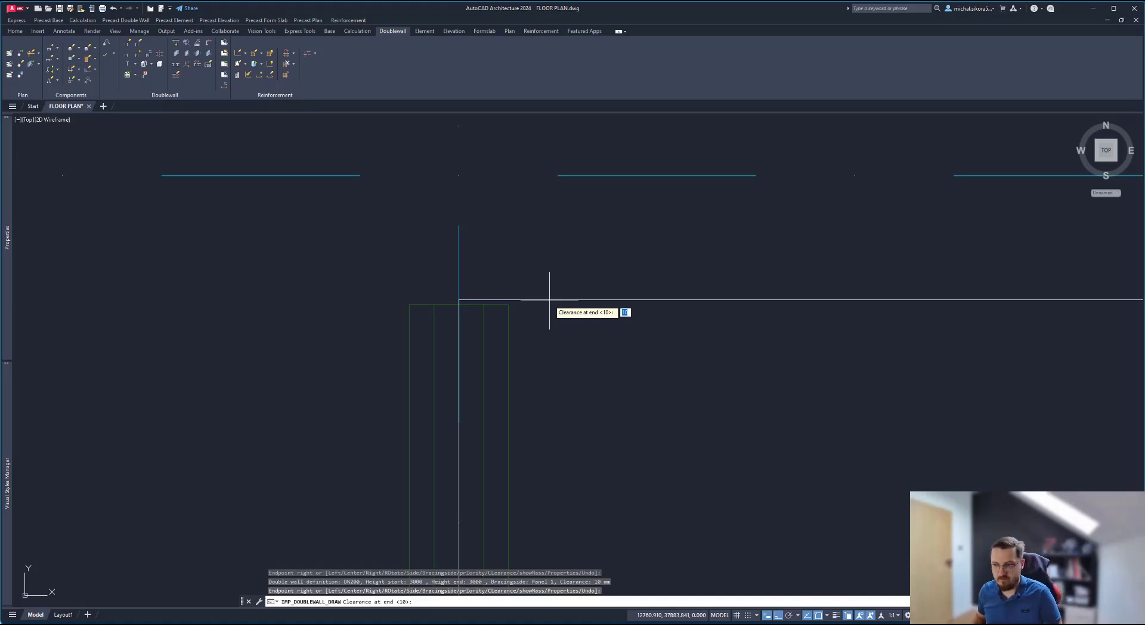
key(Return)
scroll(555, 283, down, 10)
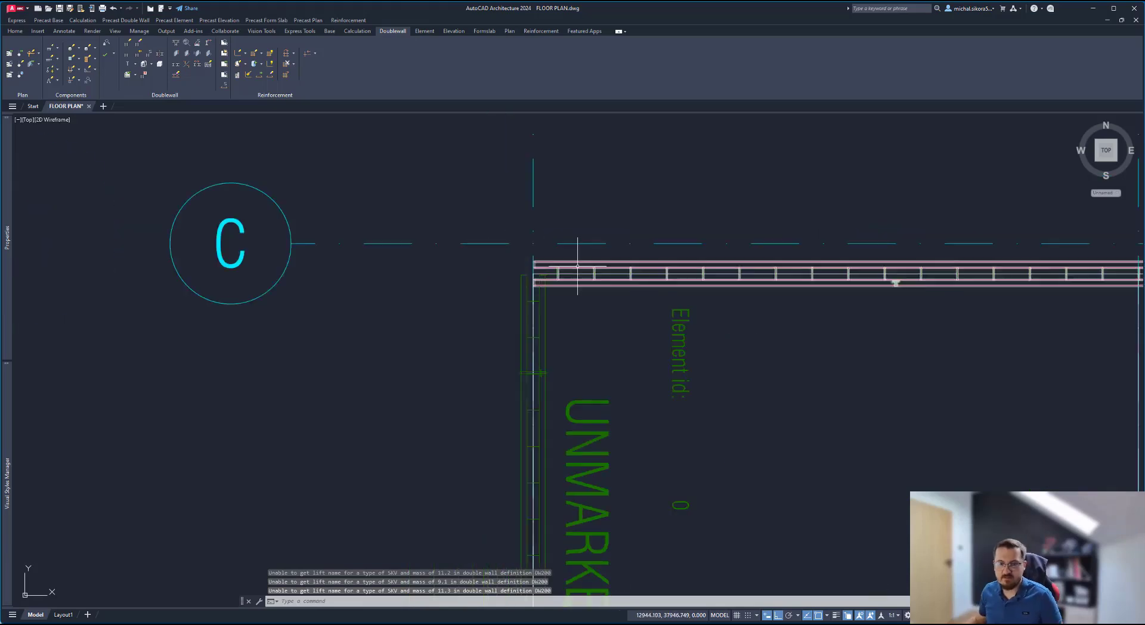
Step: Split the double wall along axis E at axis 2 with 10 mm clearance between the walls
scroll(670, 302, down, 8)
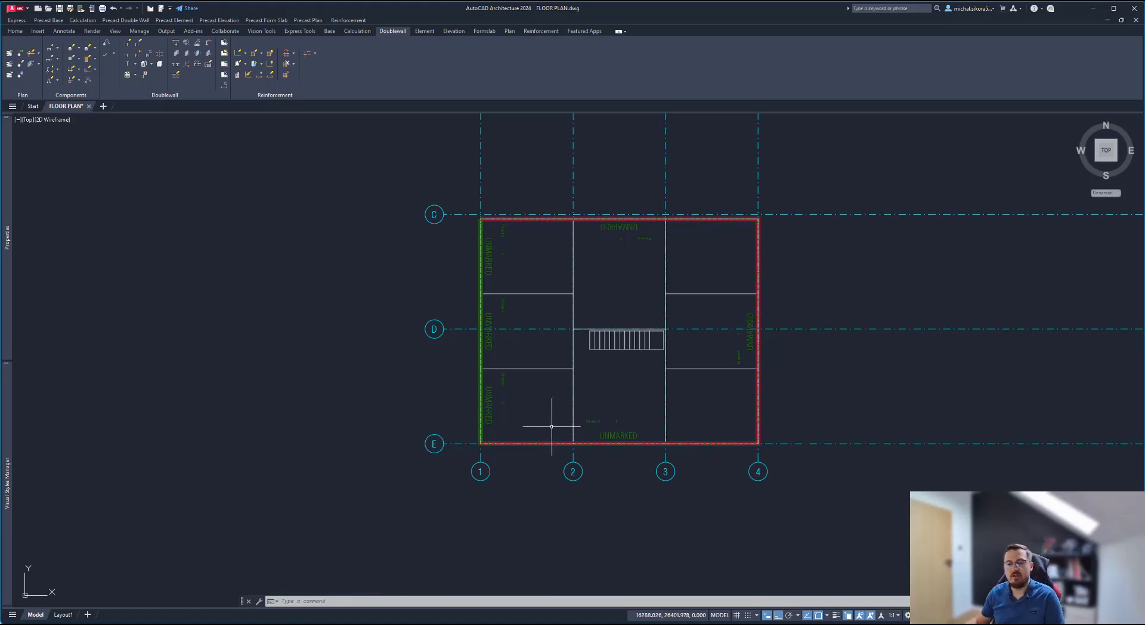
scroll(577, 447, up, 8)
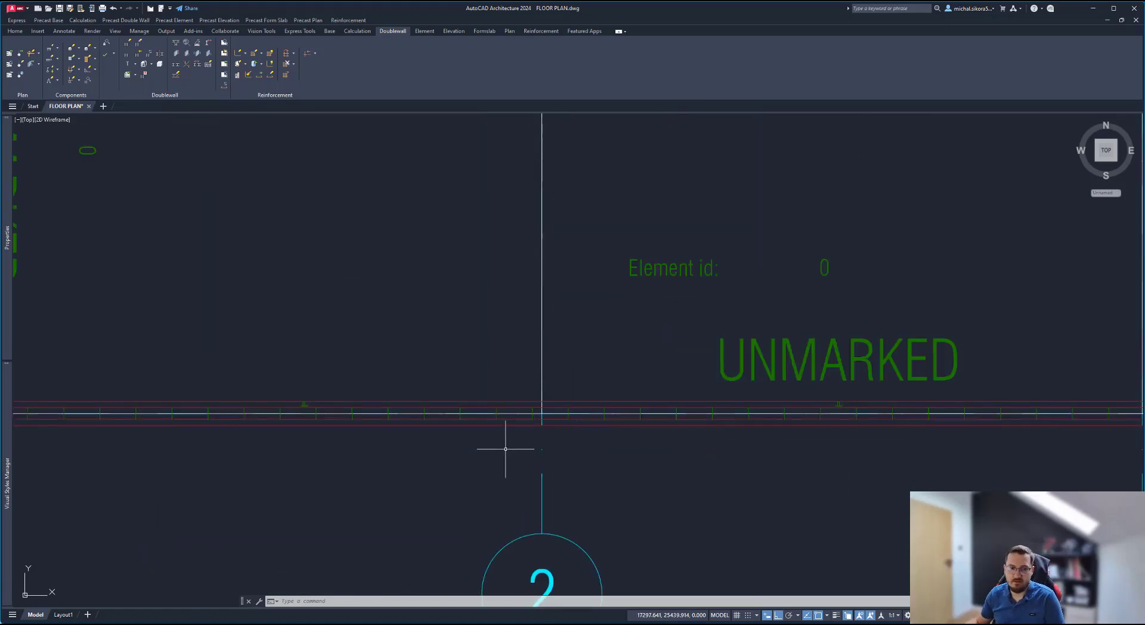
scroll(505, 449, down, 2)
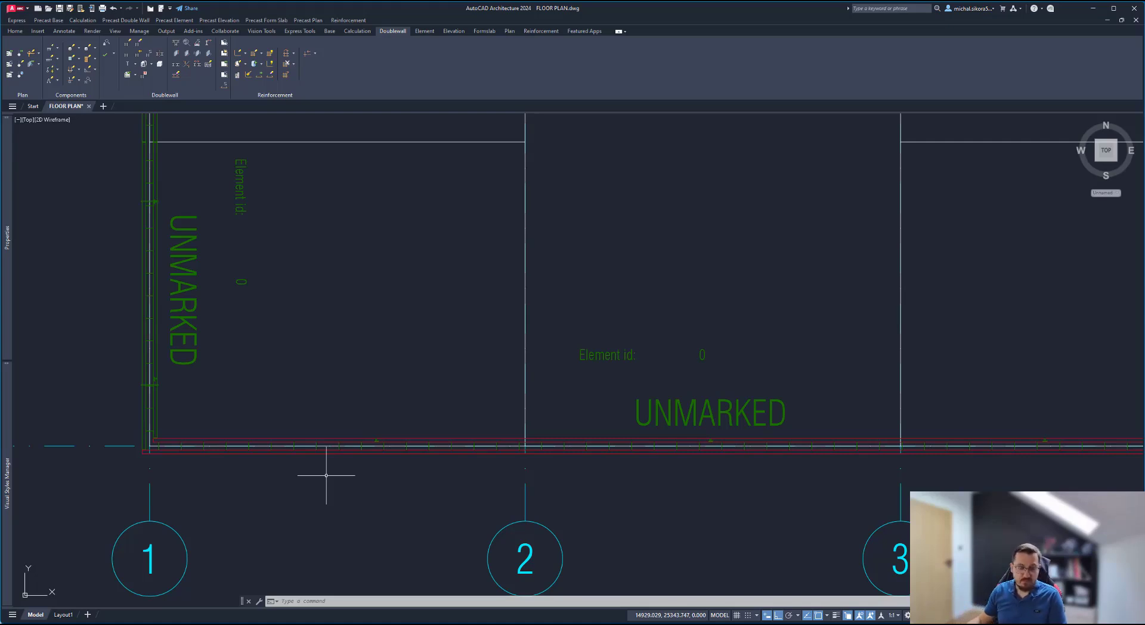
scroll(375, 444, up, 2)
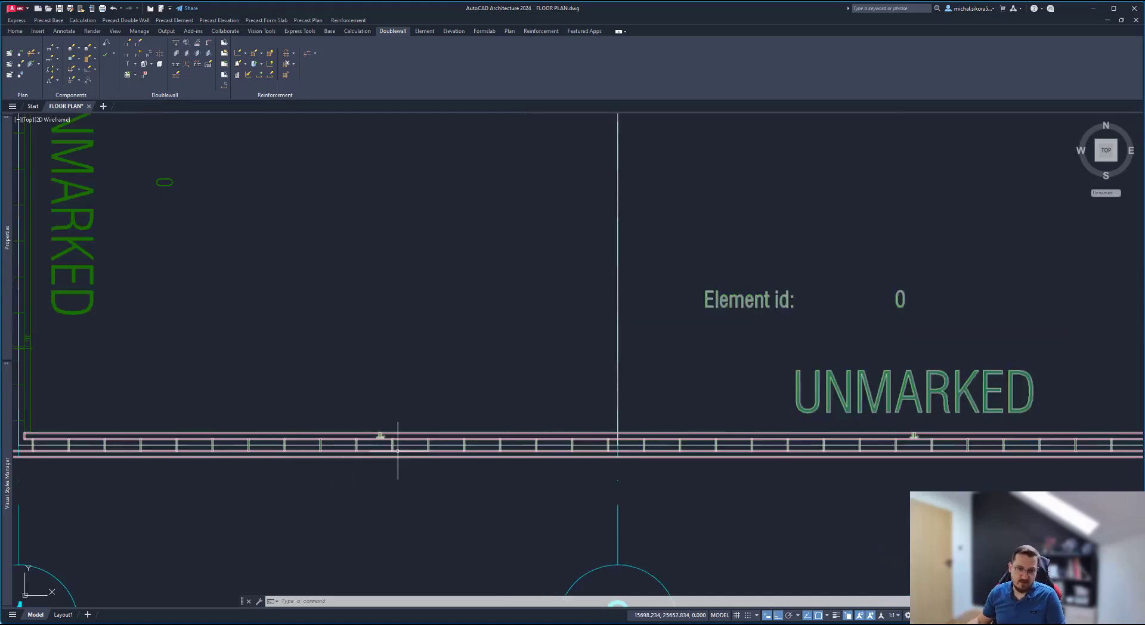
click(175, 67)
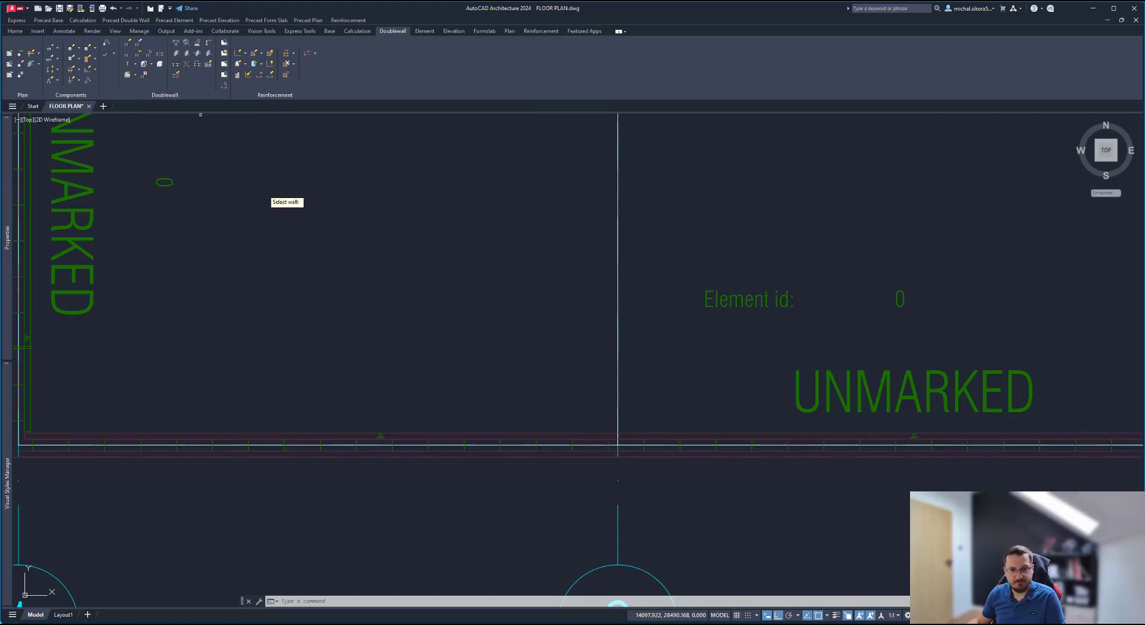
click(617, 474)
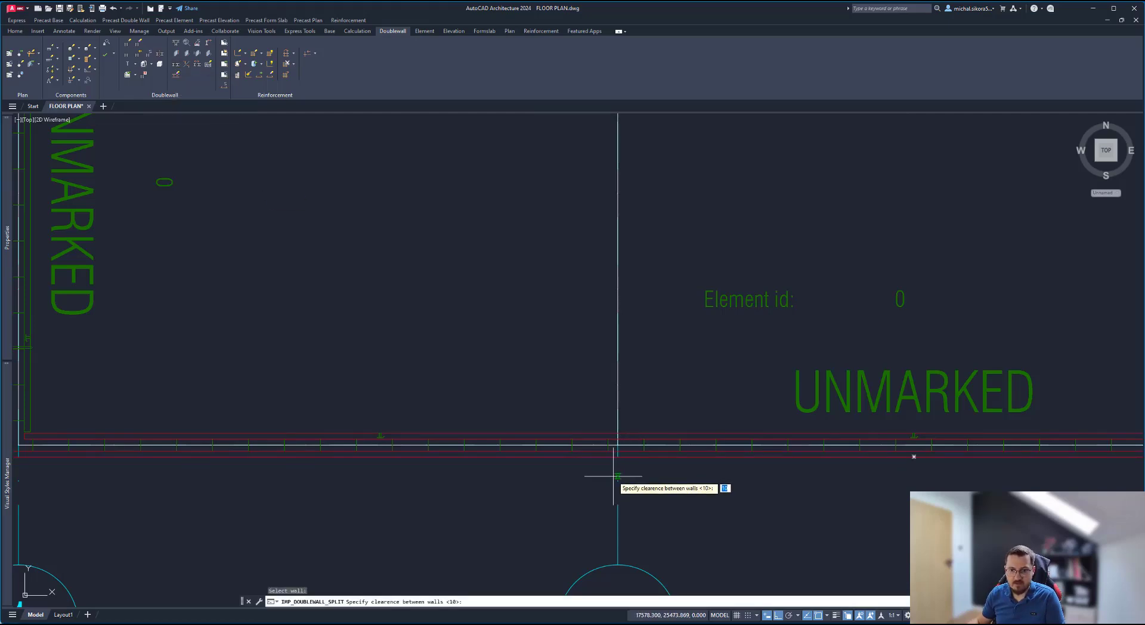
key(Return)
scroll(617, 468, up, 4)
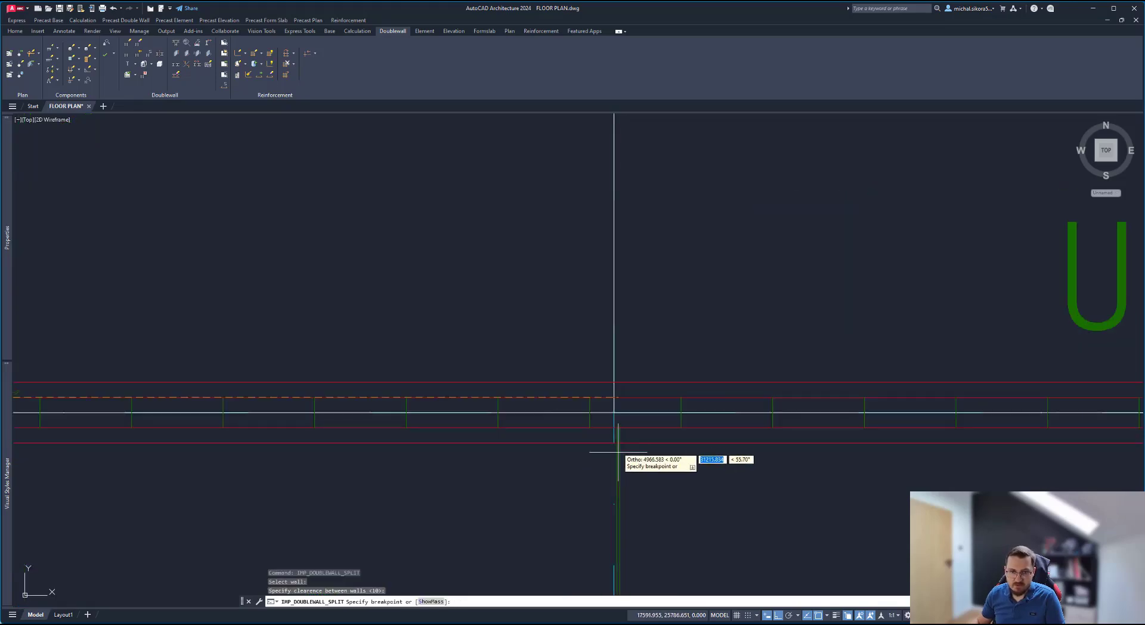
click(615, 439)
Step: Split the double wall along axis E at axis 3 as well and finish the splitting
scroll(620, 471, down, 5)
scroll(582, 489, up, 4)
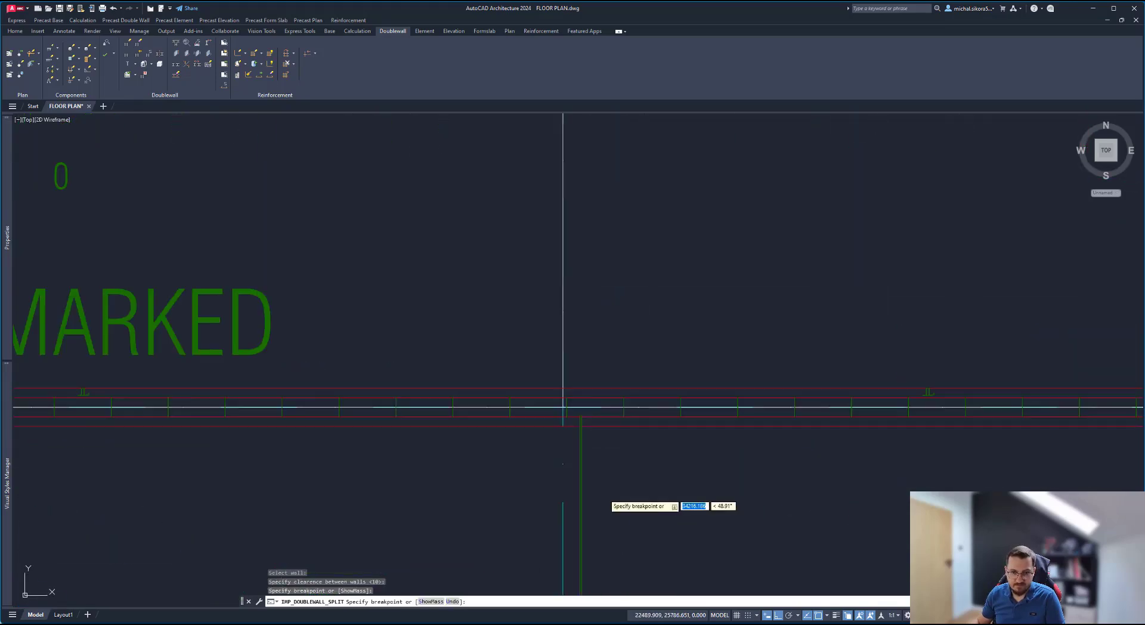
click(563, 422)
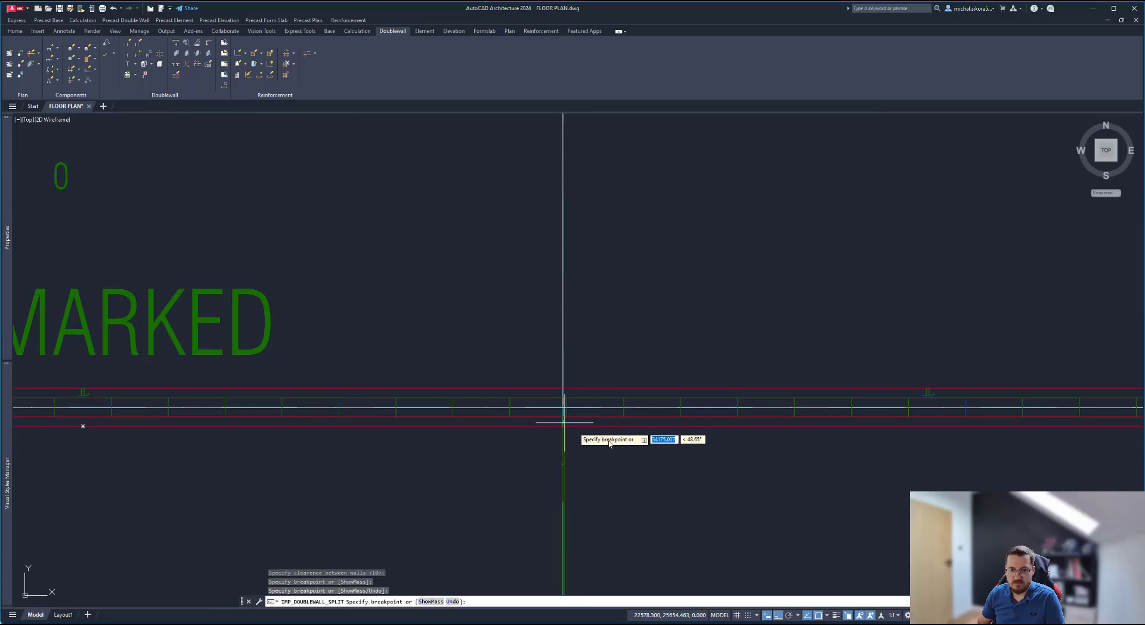
scroll(626, 486, down, 3)
key(Return)
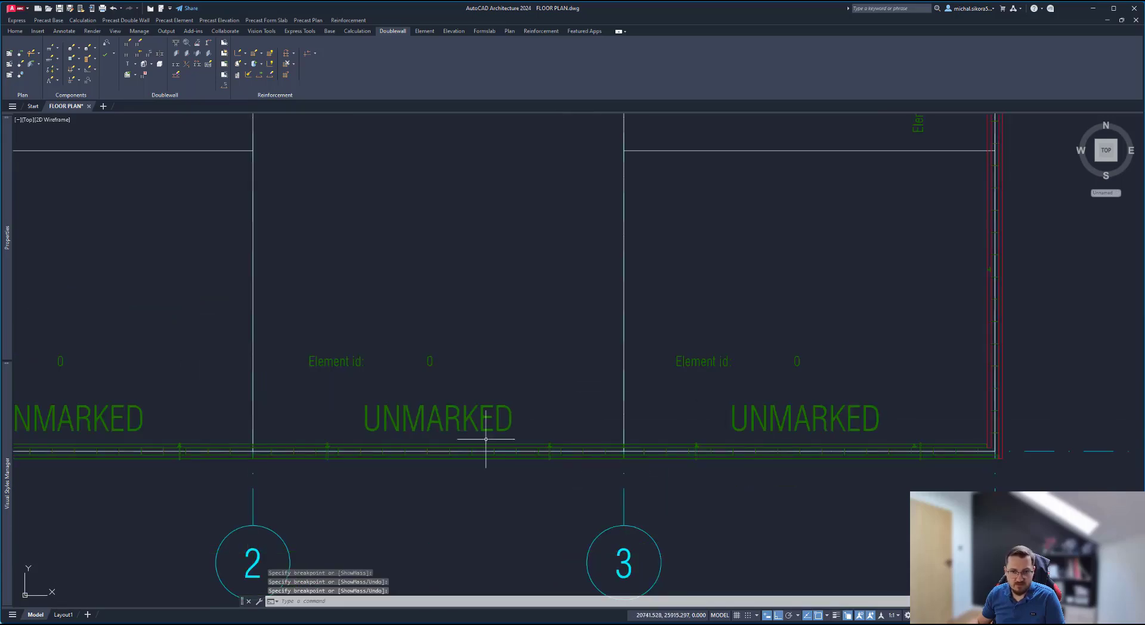
Step: Split the double wall along axis 4 at both interior partition lines with 10 mm clearance between the walls
scroll(605, 455, up, 4)
scroll(588, 447, down, 4)
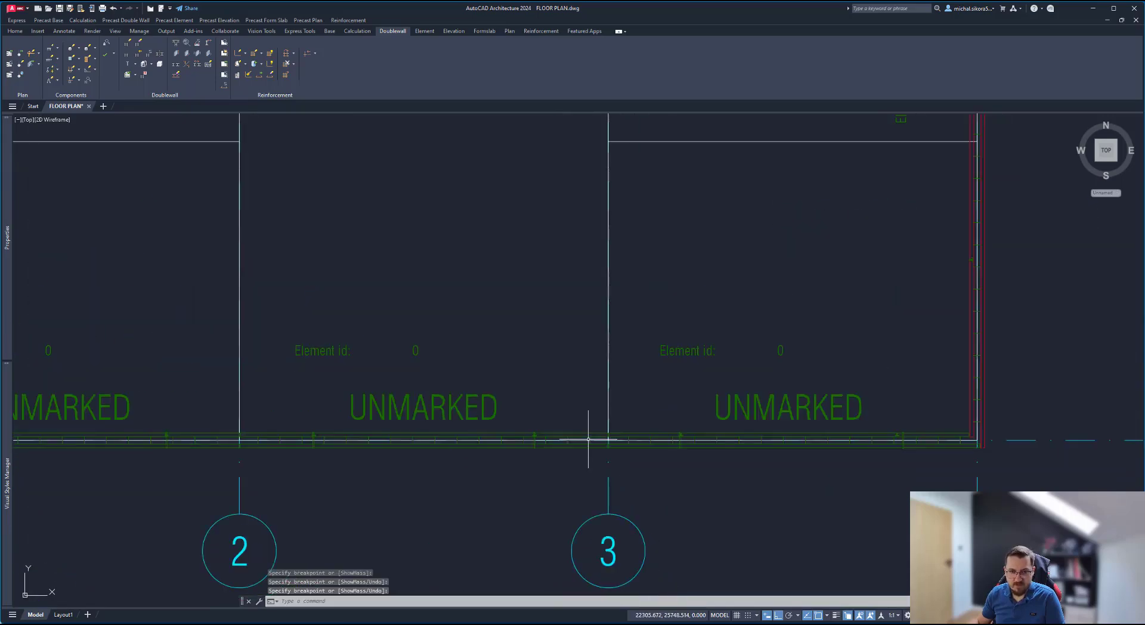
scroll(308, 443, up, 5)
scroll(360, 422, down, 5)
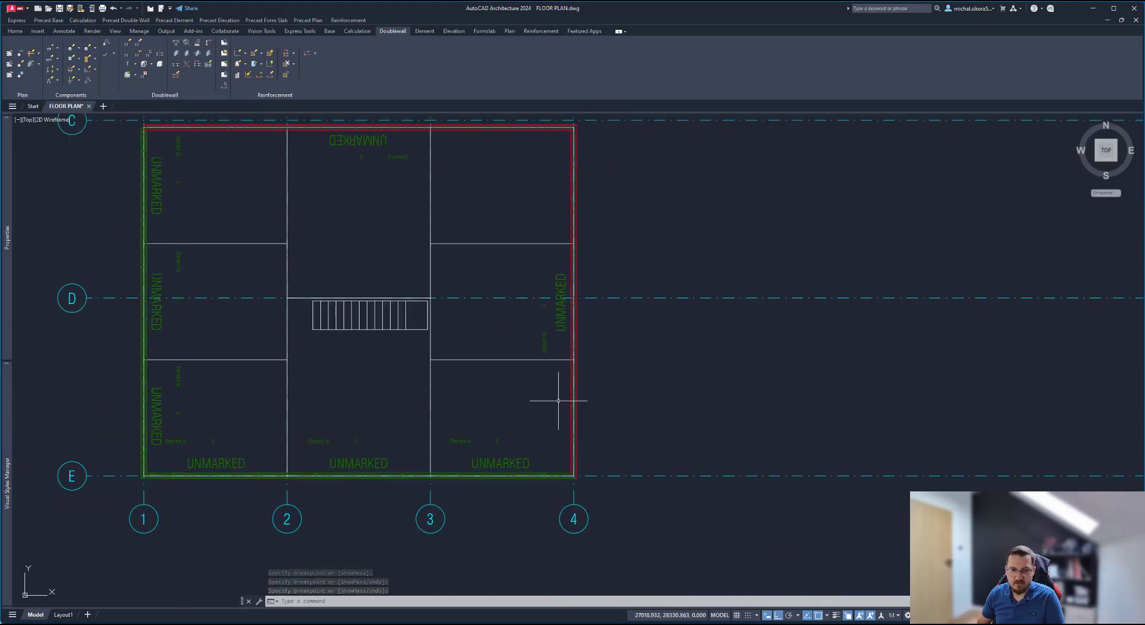
key(Return)
click(573, 380)
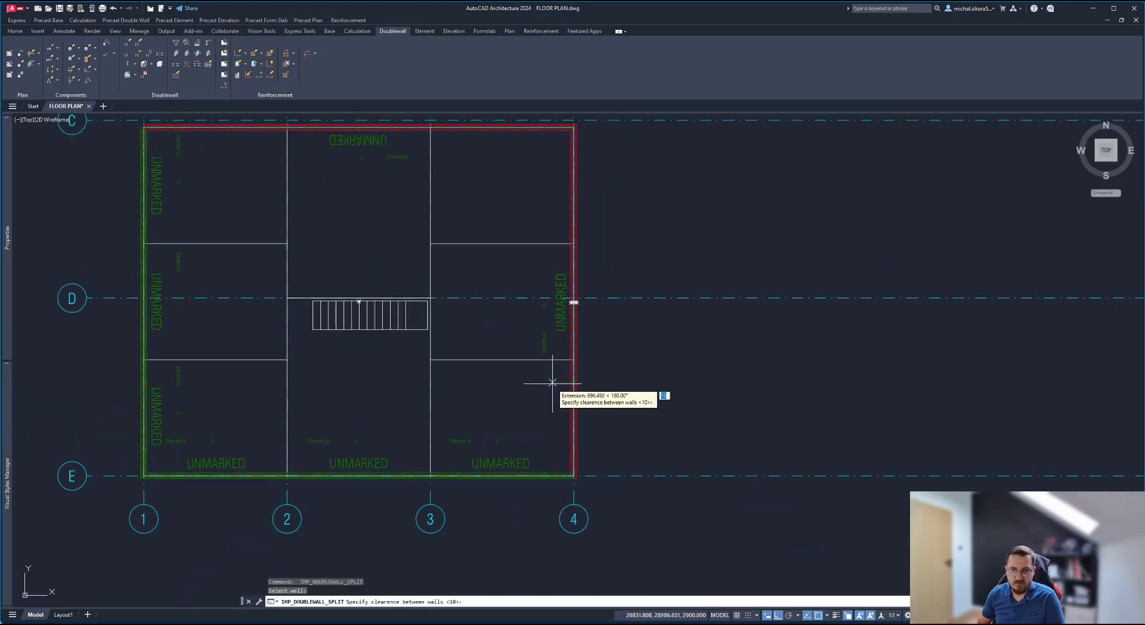
key(Return)
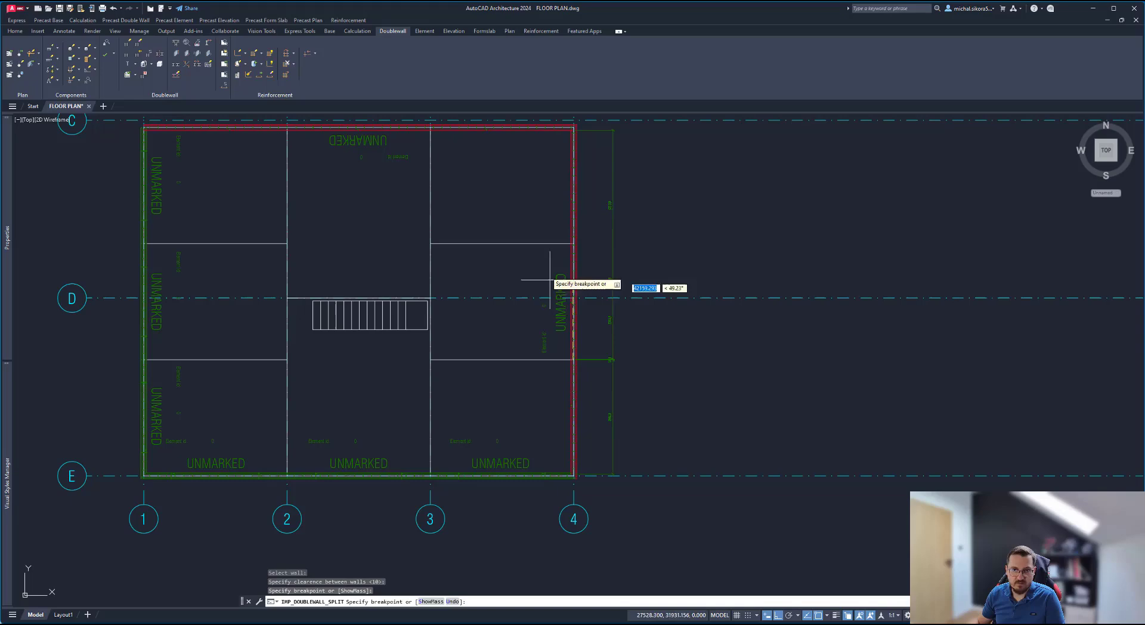
click(540, 245)
key(Return)
Step: Split the double wall along axis C at axes 3 and 2 with 10 mm clearance between the walls
middle_drag(464, 201, 644, 396)
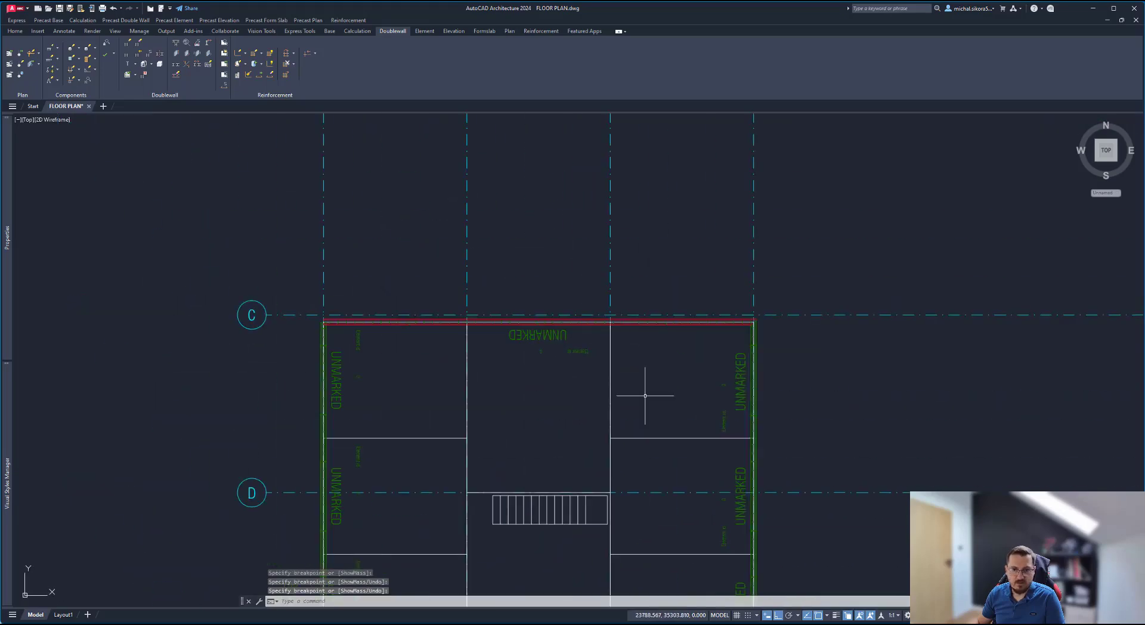
key(Return)
click(654, 326)
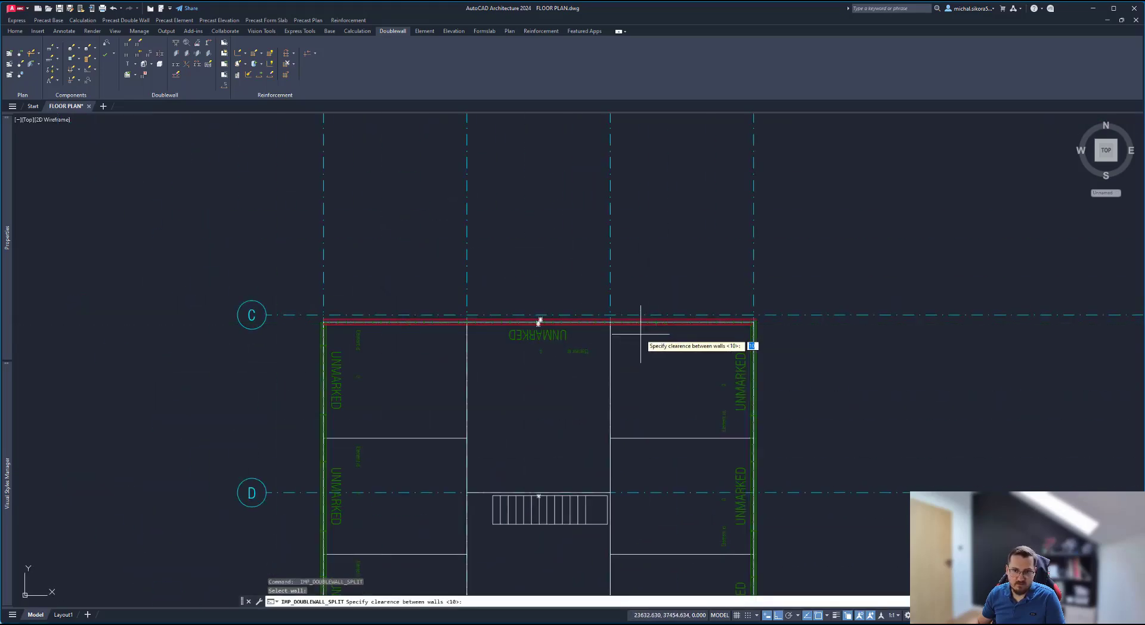
key(Return)
click(610, 334)
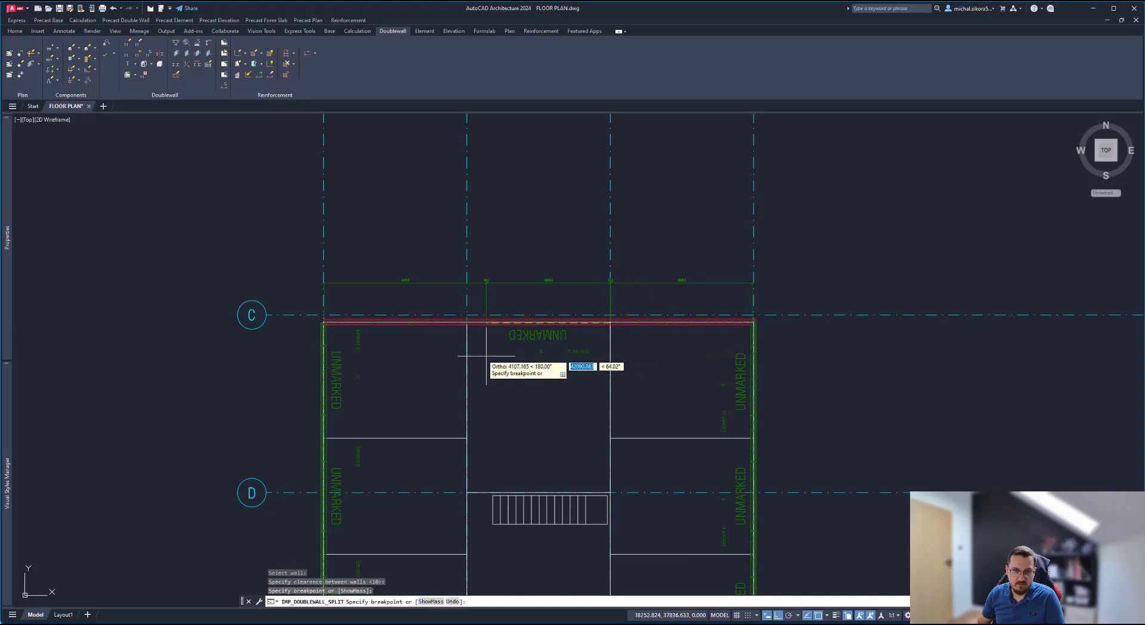
click(468, 334)
key(Return)
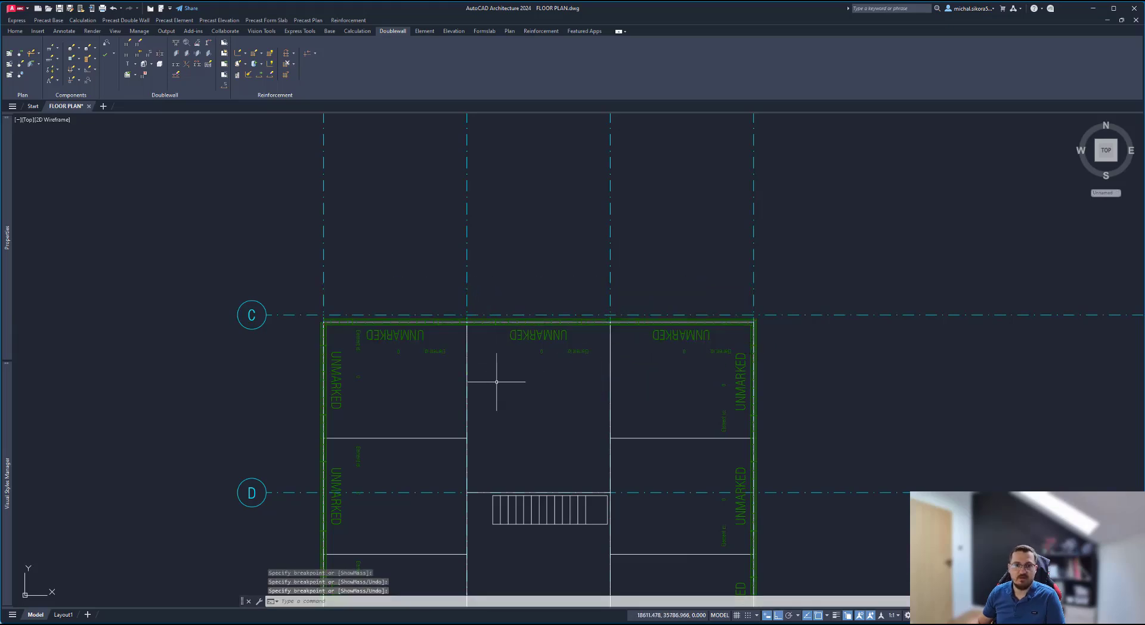
Step: Start a DW200 double wall on axis 2 at the inner face of the axis C wall with 10 mm start clearance
middle_drag(615, 401, 699, 293)
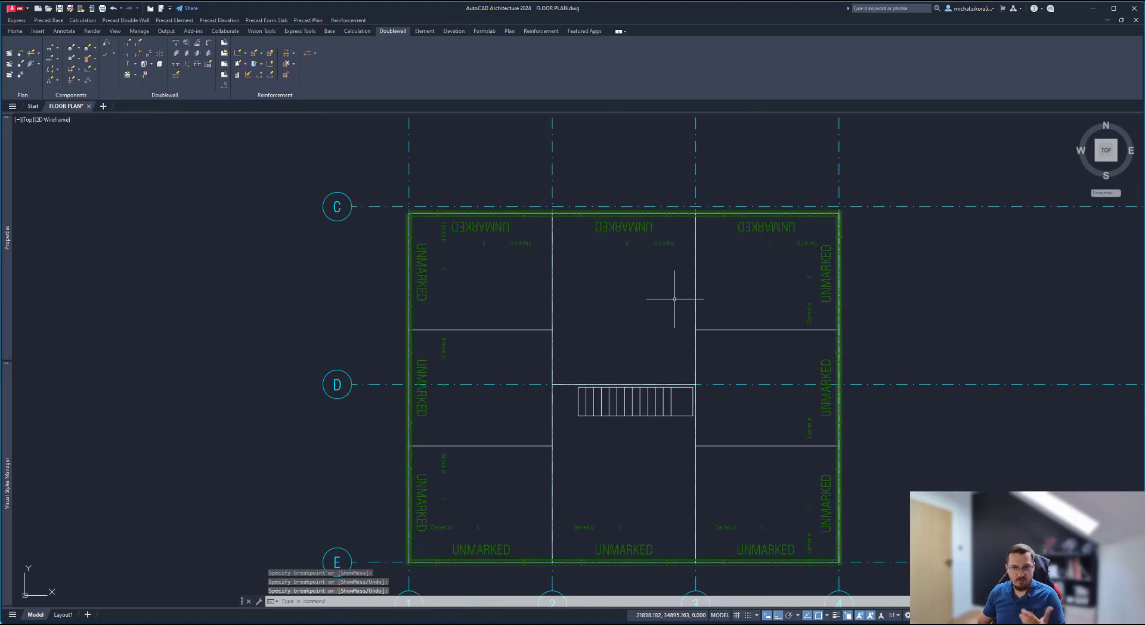
scroll(382, 316, up, 4)
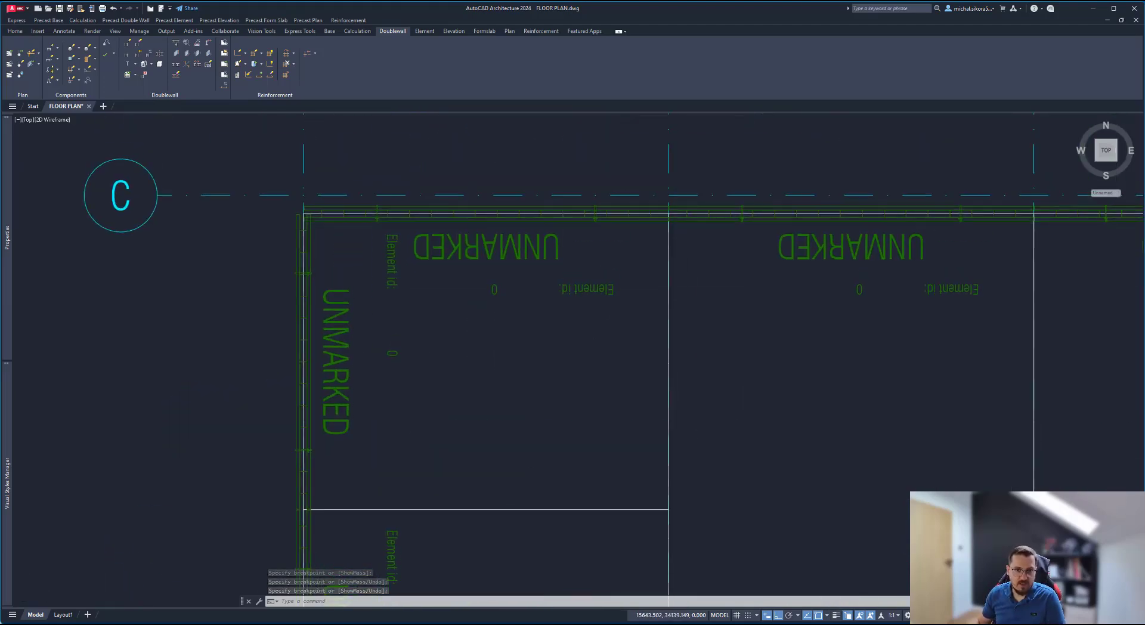
scroll(673, 221, up, 4)
scroll(653, 242, down, 6)
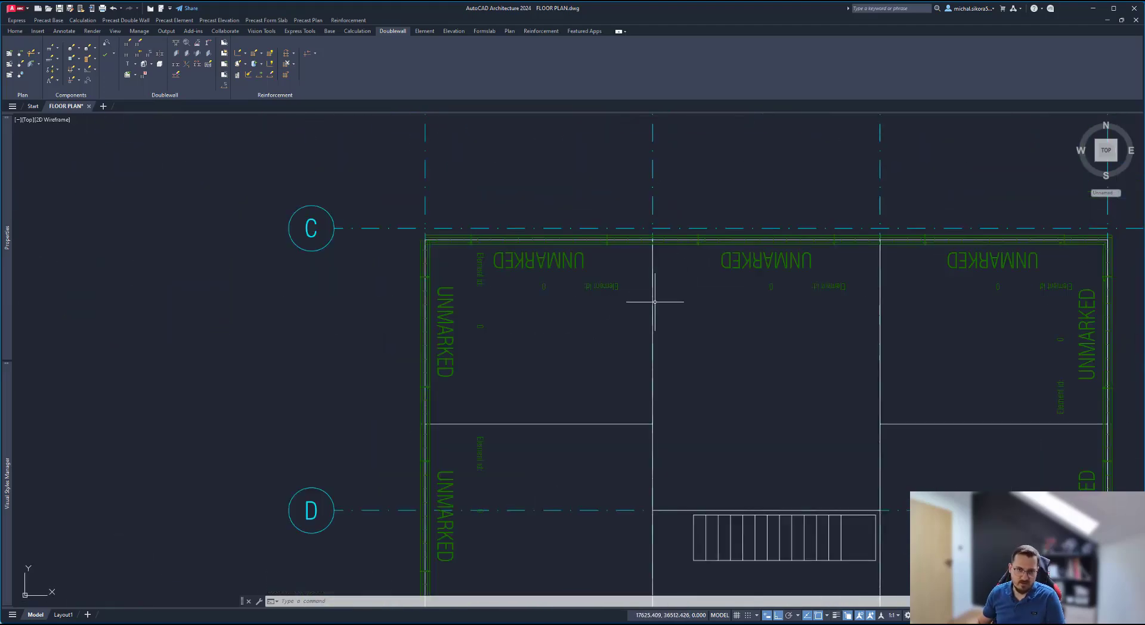
mouse_move(675, 359)
middle_down()
mouse_move(659, 324)
mouse_move(578, 317)
mouse_move(678, 405)
middle_up()
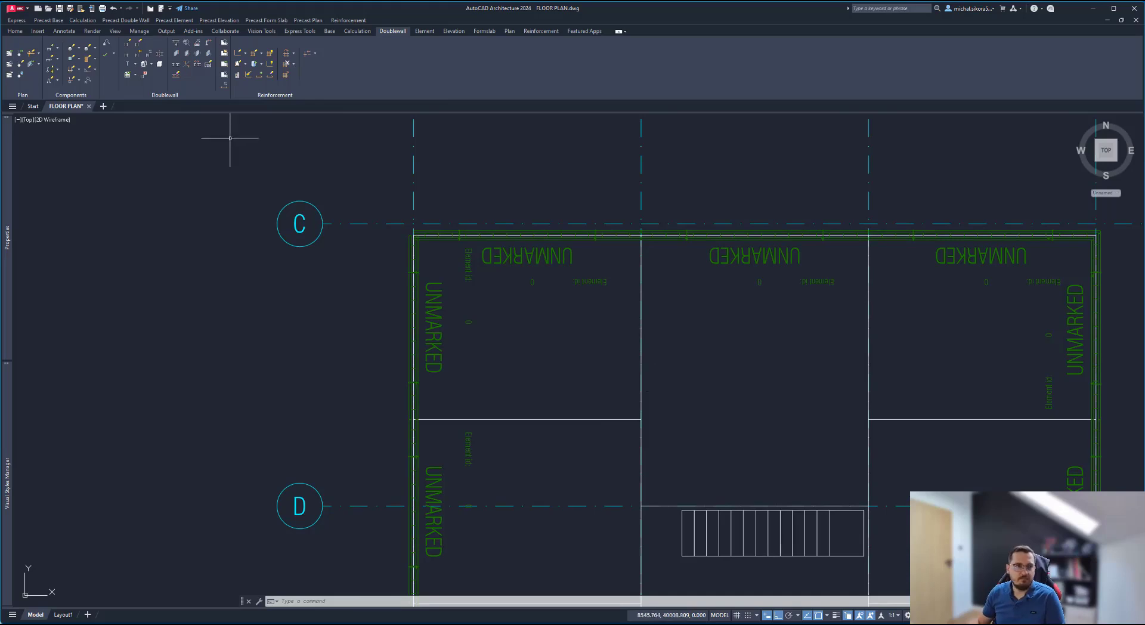
key(Return)
scroll(632, 245, up, 8)
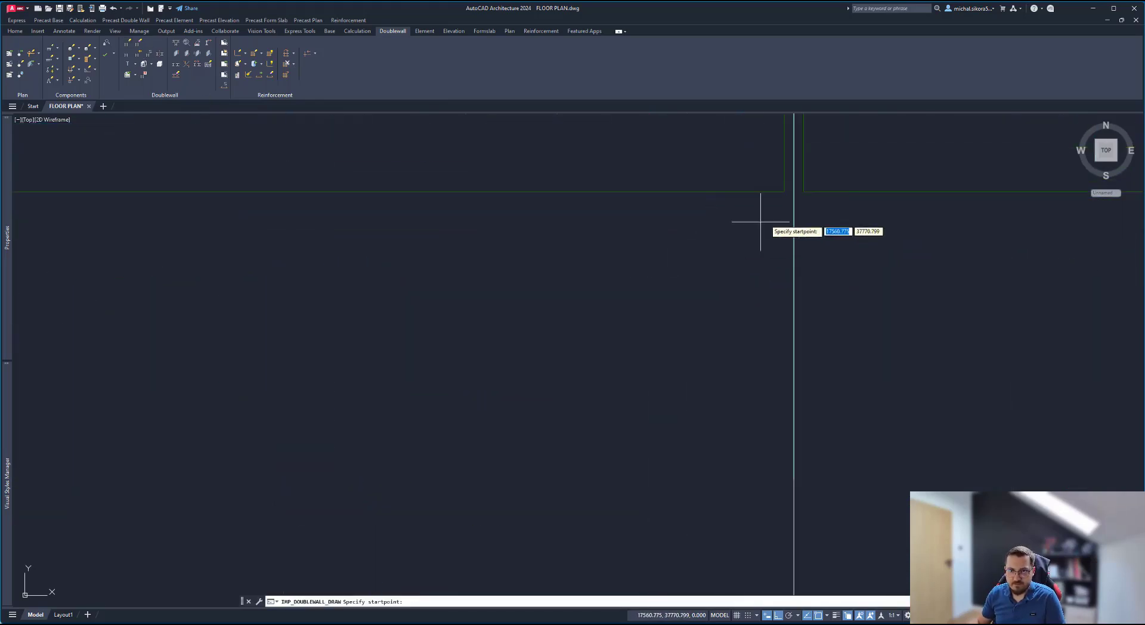
click(793, 191)
key(Return)
scroll(798, 342, down, 8)
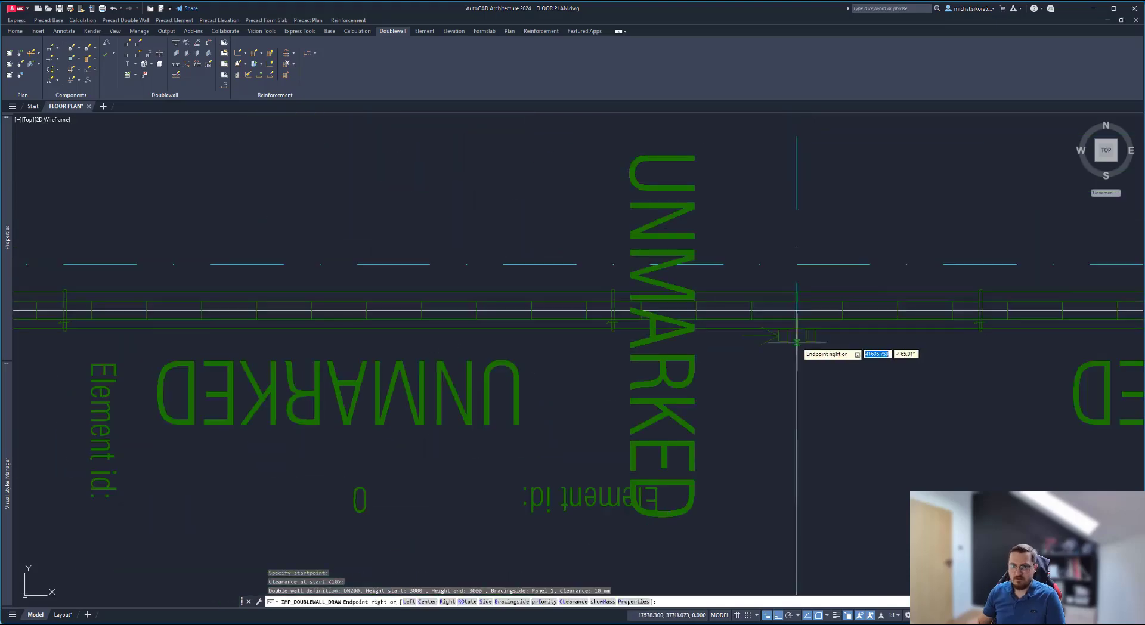
Step: Place the first two double wall segments down axis 2, ending one above axis D and the other below it
scroll(801, 477, up, 10)
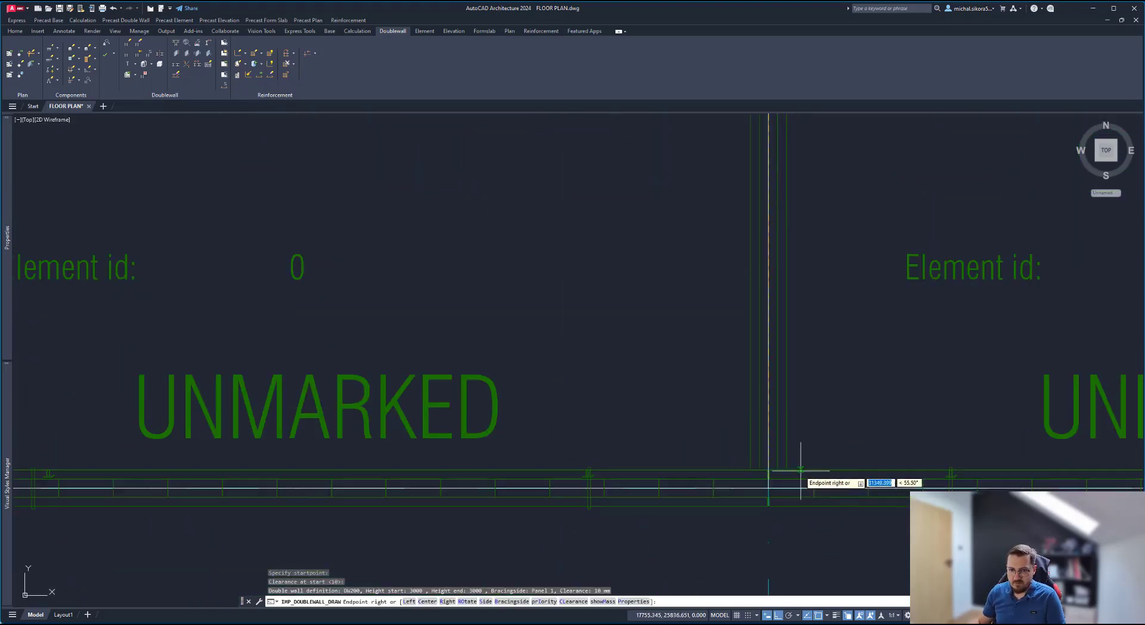
scroll(625, 457, down, 6)
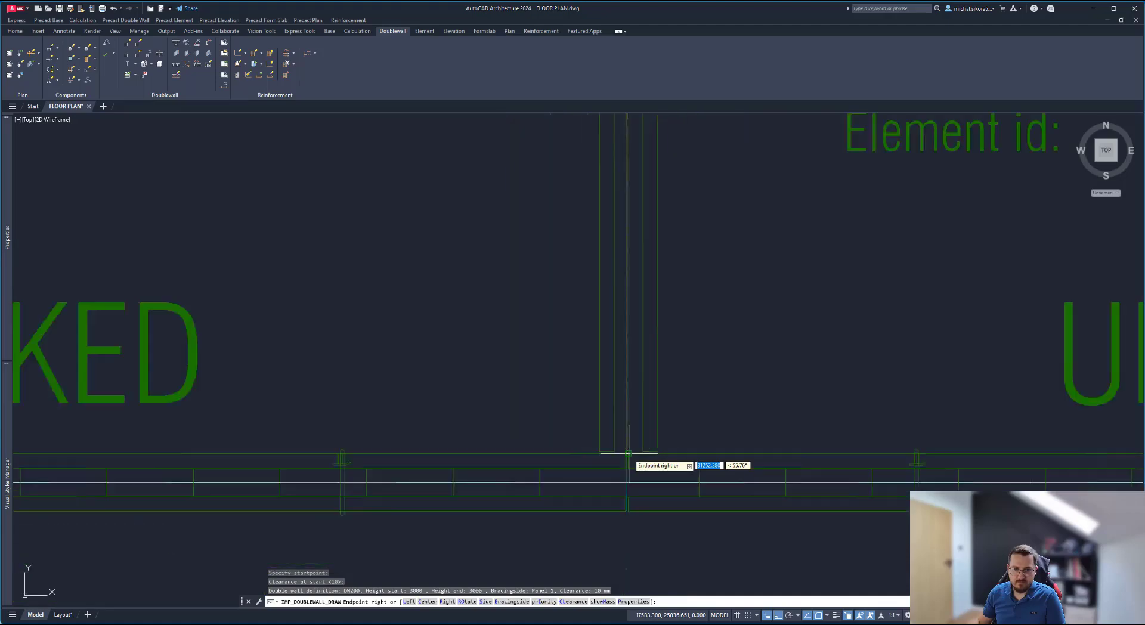
middle_drag(619, 254, 621, 382)
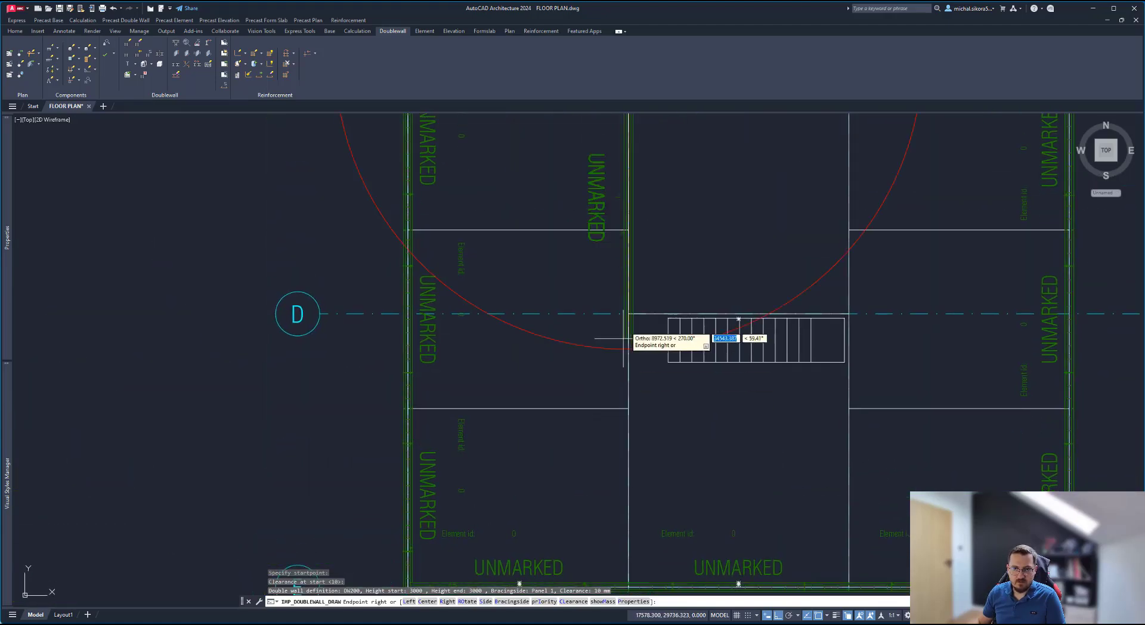
click(629, 273)
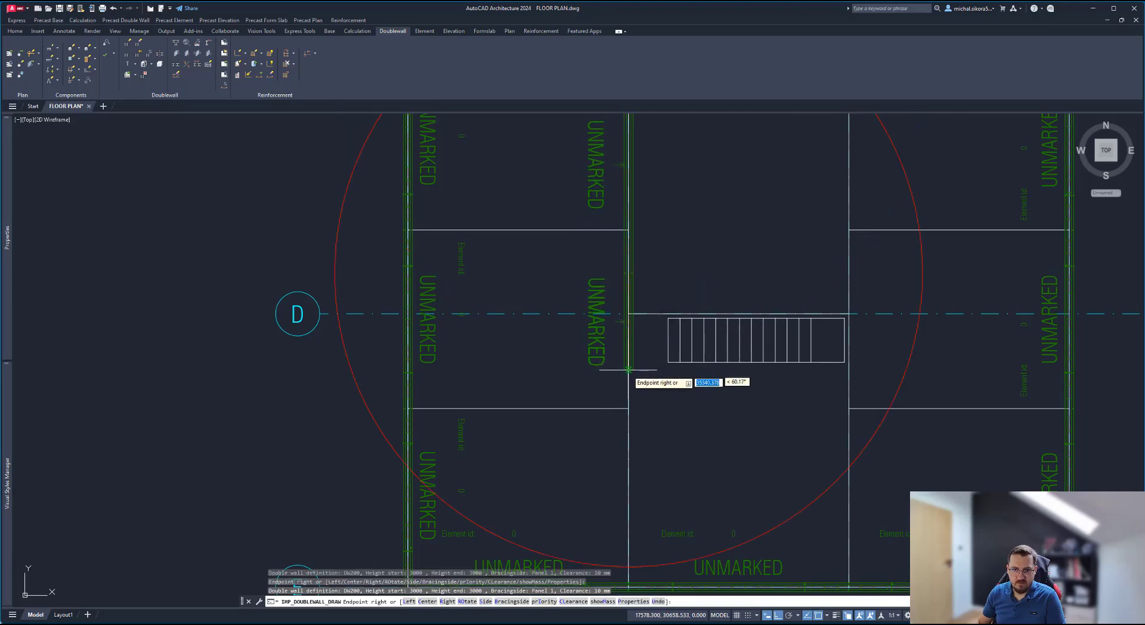
click(629, 366)
Step: End the axis 2 double wall run at the inner face of the axis E wall with 10 mm end clearance
scroll(635, 413, down, 2)
scroll(606, 358, up, 5)
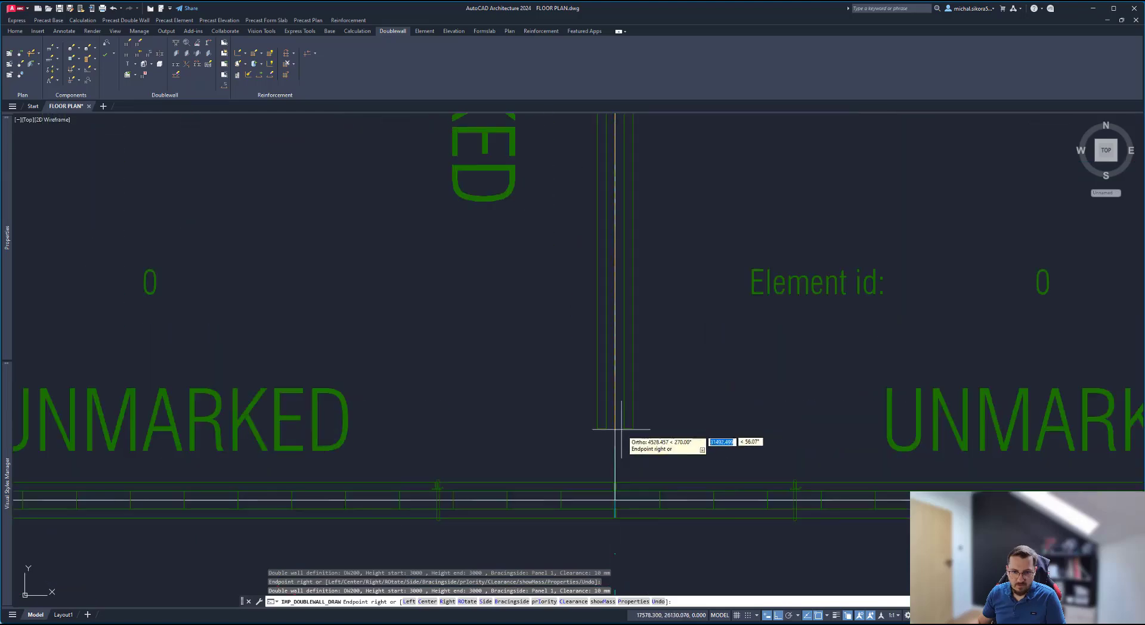
scroll(608, 477, up, 3)
key(Down)
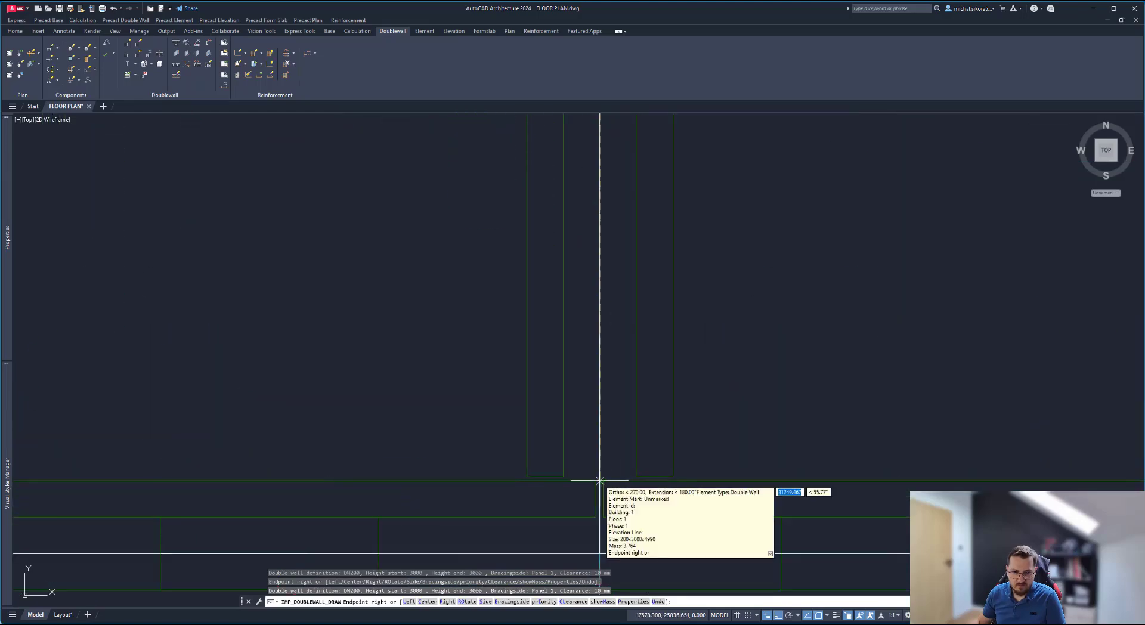
key(Down)
key(Down)
key(Down)
key(Down)
key(Down)
key(Down)
key(Down)
key(Return)
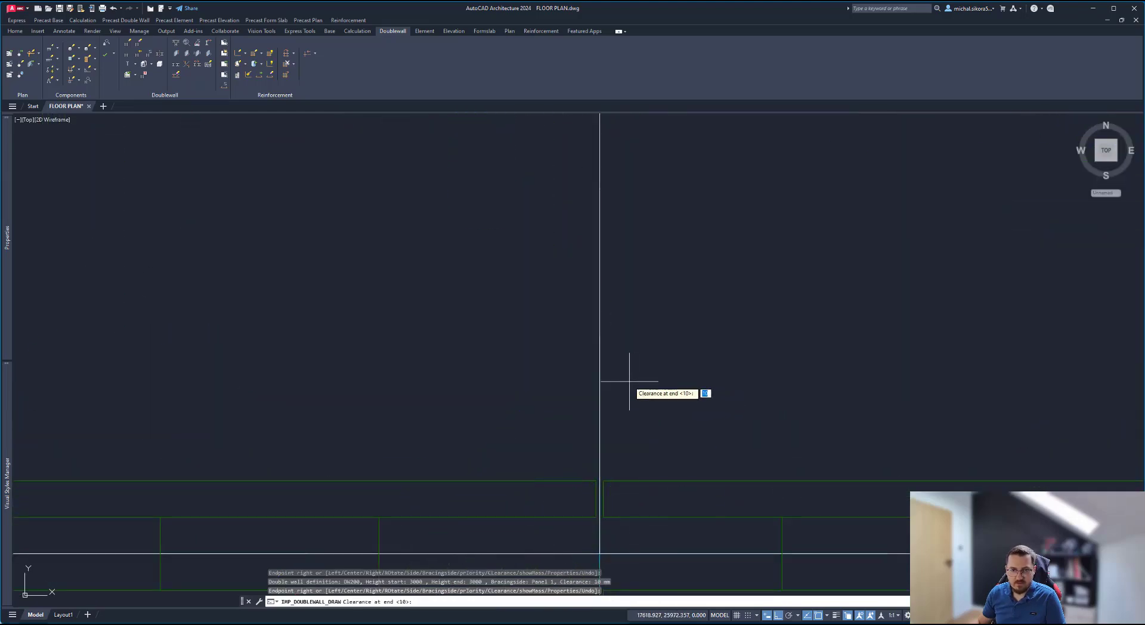
key(Return)
Step: Start a double wall on the upper partition line at the inner face of the axis 1 wall with 10 mm start clearance
scroll(620, 369, down, 5)
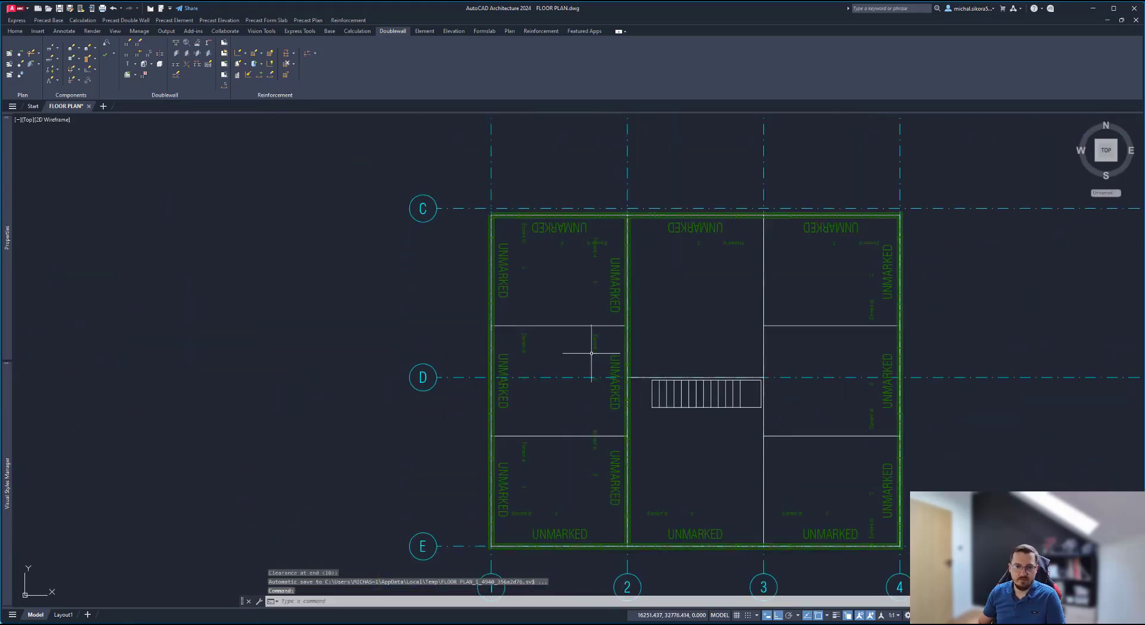
scroll(553, 325, up, 2)
key(Return)
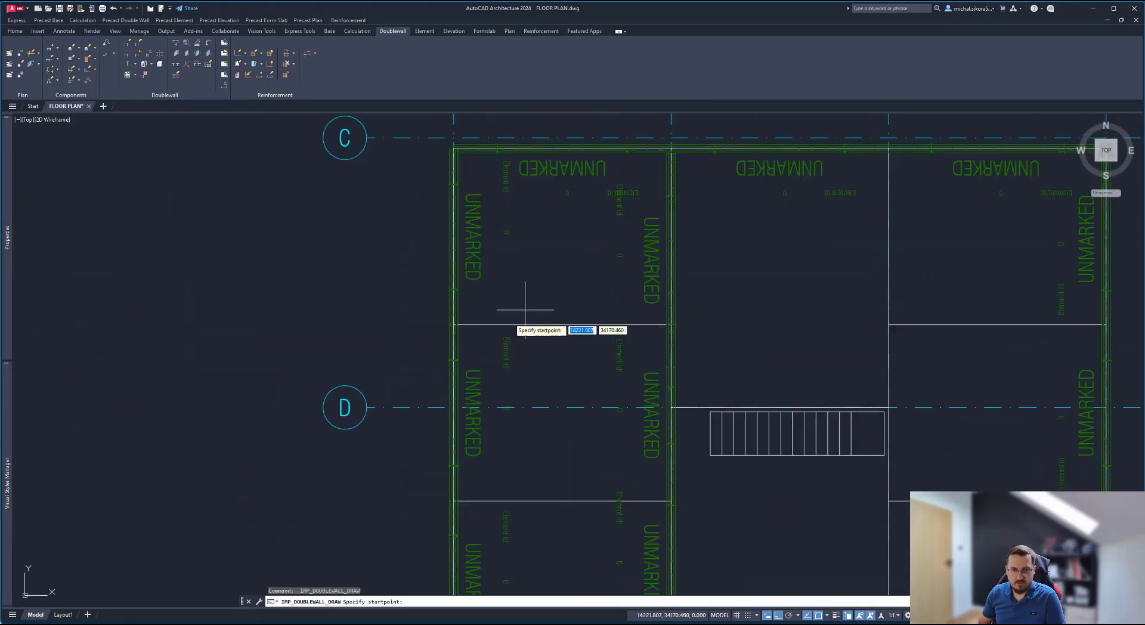
scroll(463, 322, up, 5)
scroll(485, 312, up, 3)
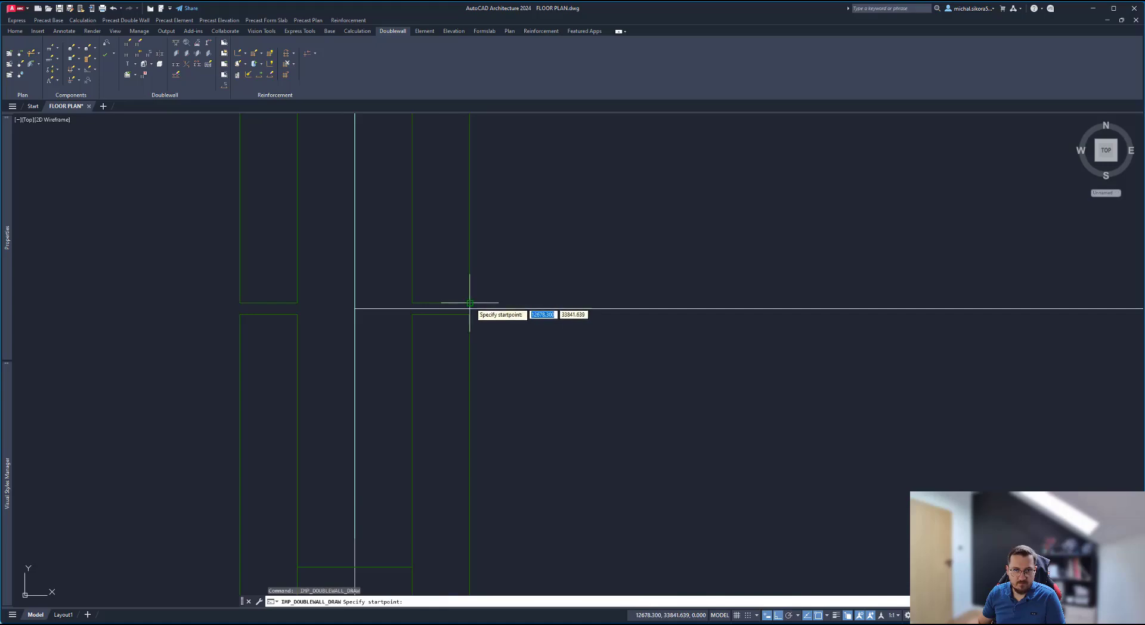
click(476, 309)
scroll(476, 309, down, 3)
key(Return)
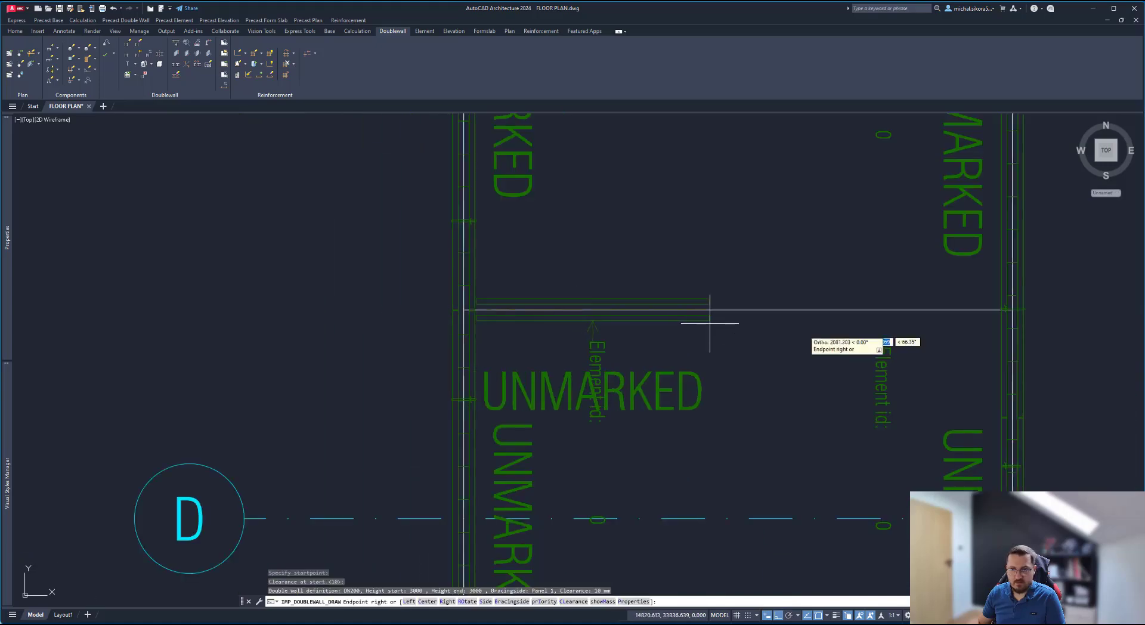
Step: End the upper partition double wall at the near face of the axis 2 wall with 10 mm end clearance
scroll(706, 312, down, 4)
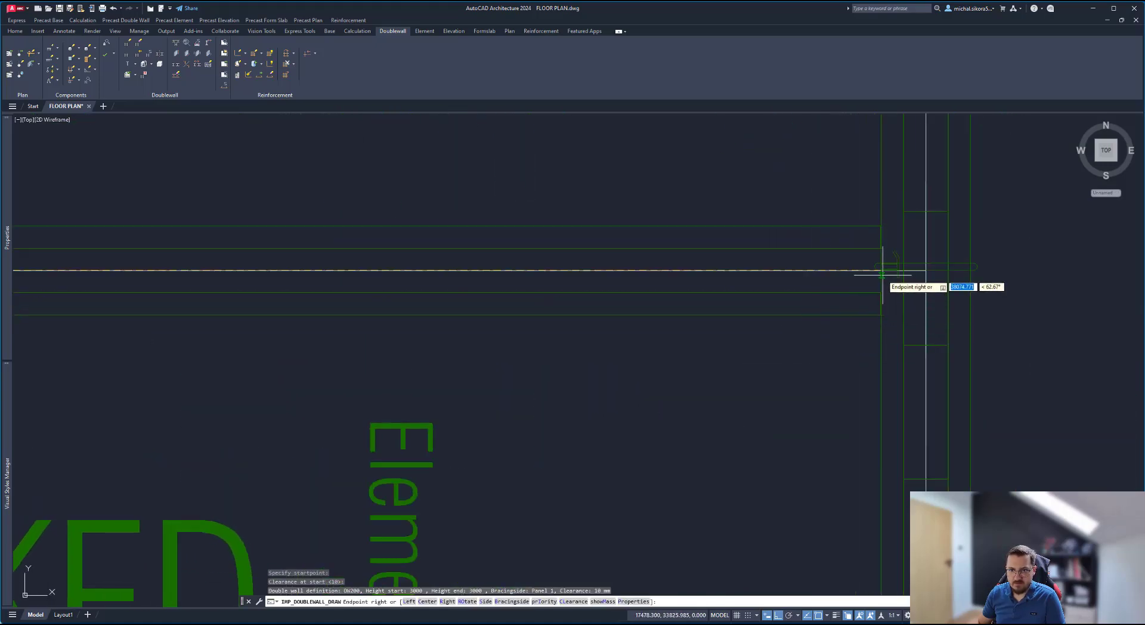
click(879, 267)
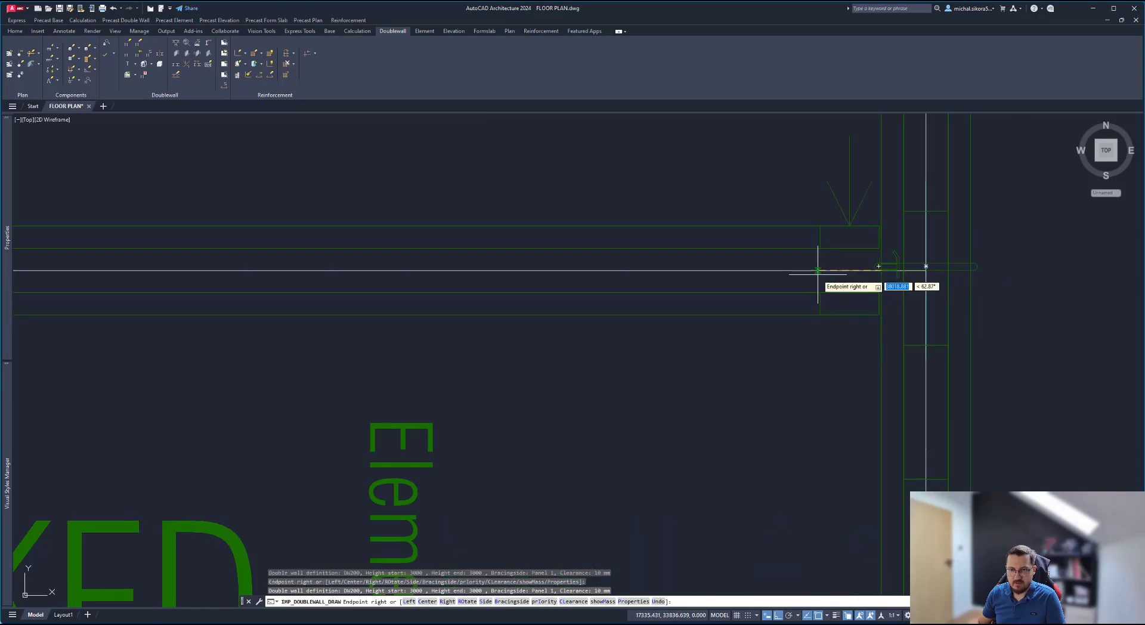
click(818, 271)
key(Return)
Step: Copy the upper partition double wall between axes 1 and 2 with a base point at the axis 1 wall onto the lower partition line
scroll(706, 305, up, 5)
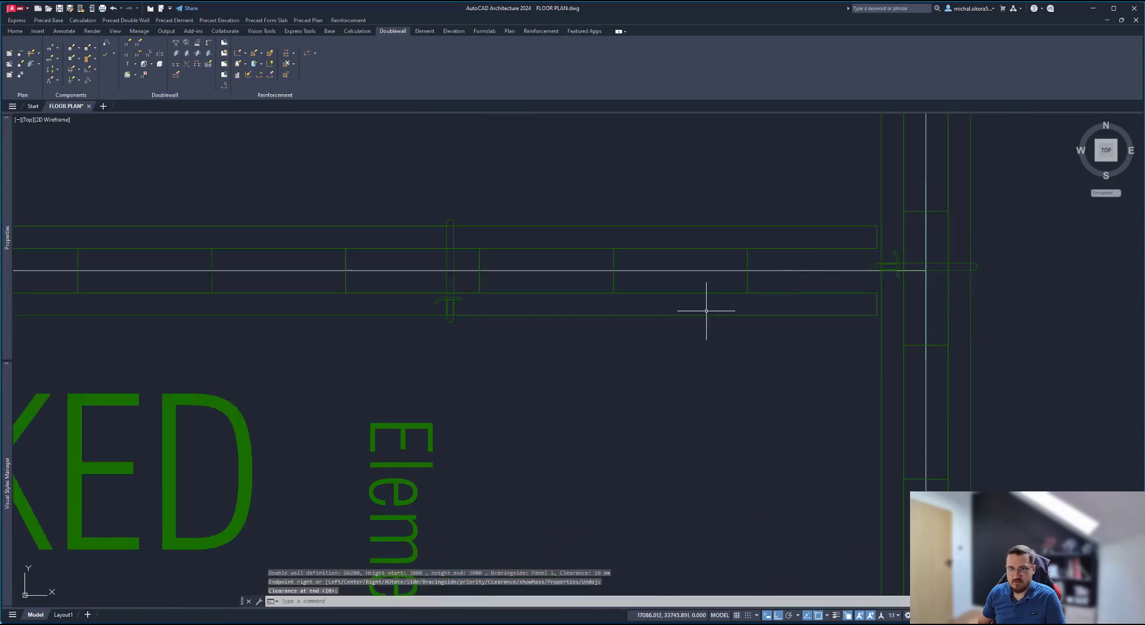
click(588, 307)
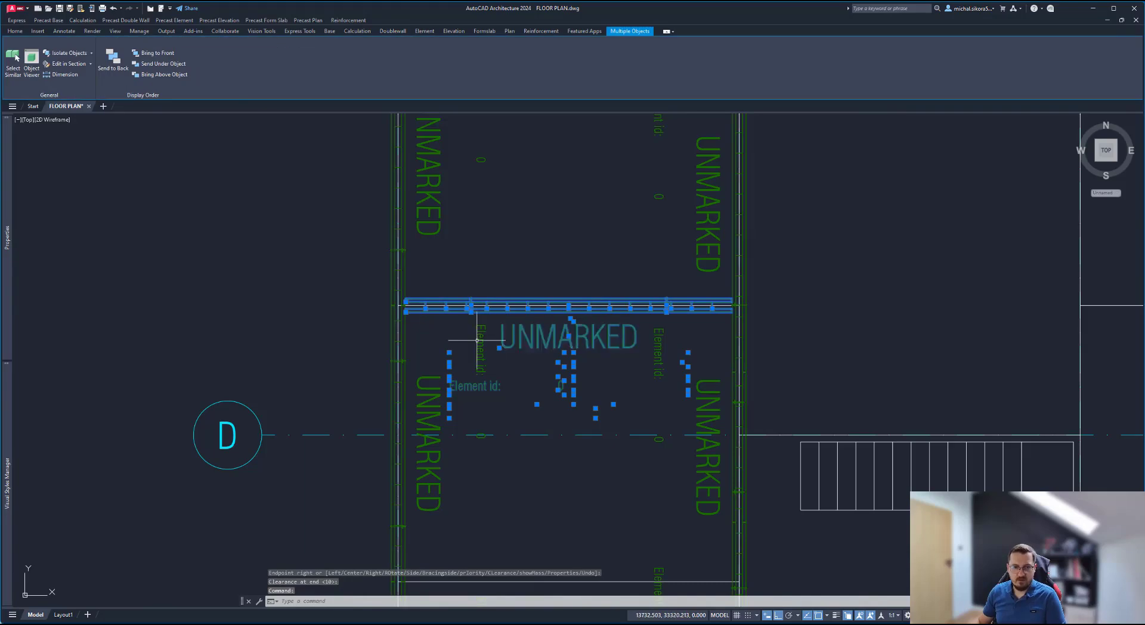
key(ctrl+shift+c)
scroll(403, 319, up, 8)
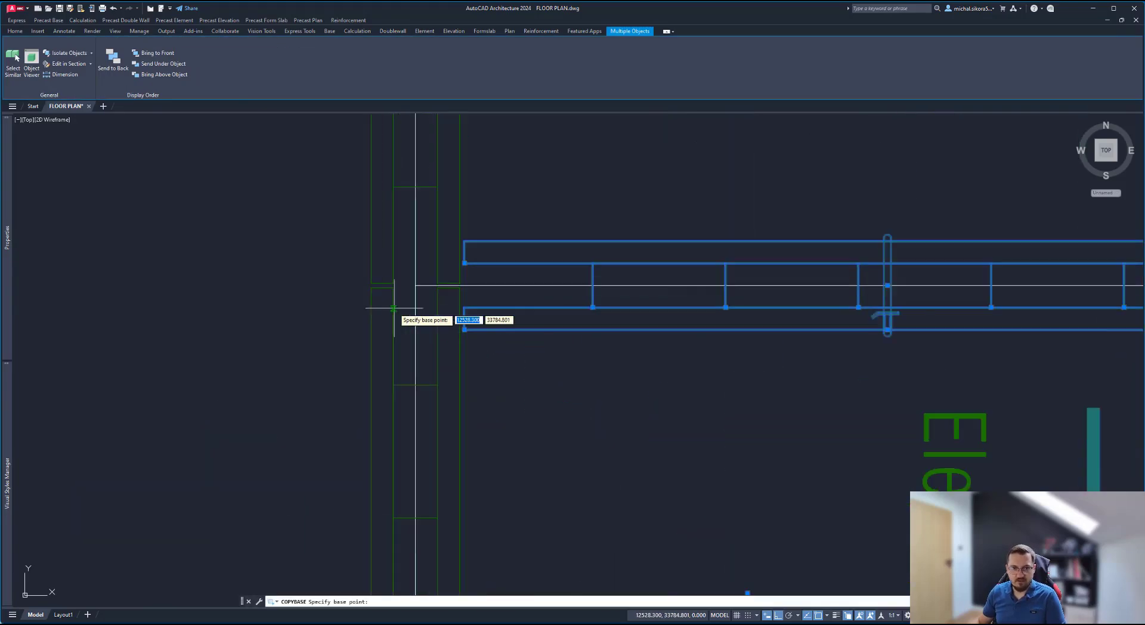
click(459, 283)
scroll(459, 358, down, 6)
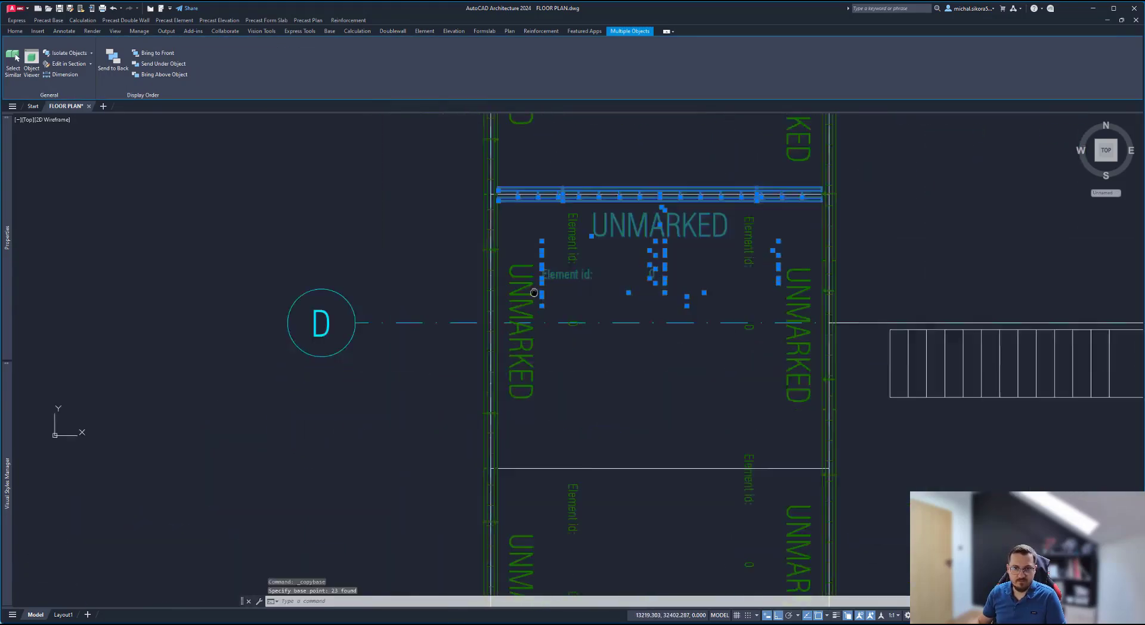
scroll(442, 427, up, 6)
scroll(441, 427, up, 2)
key(ctrl+v)
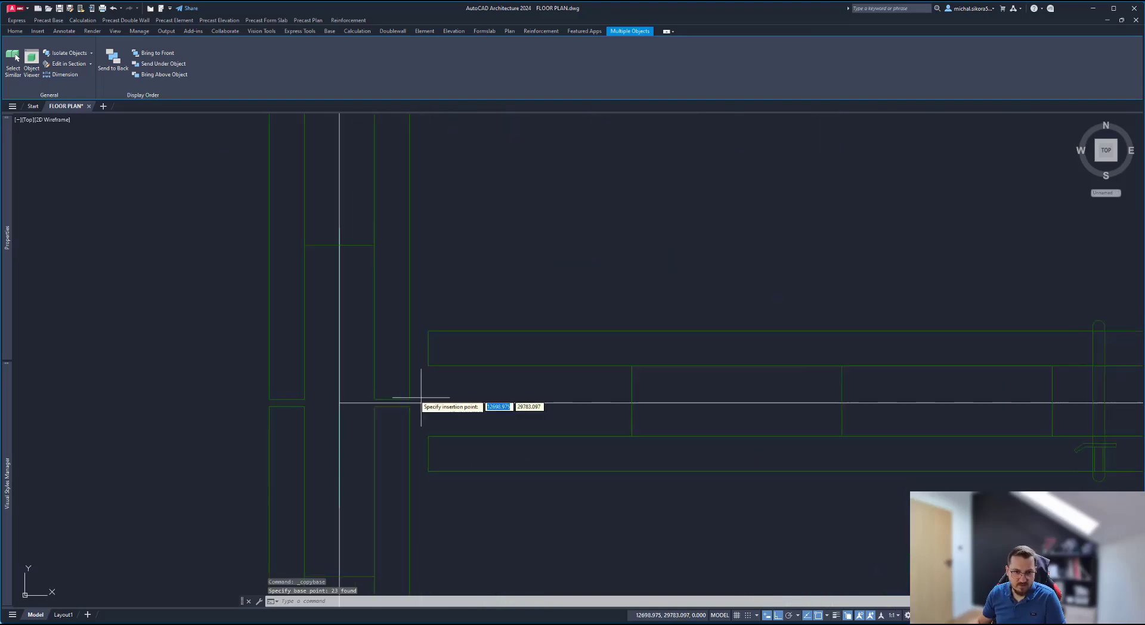
scroll(420, 395, down, 10)
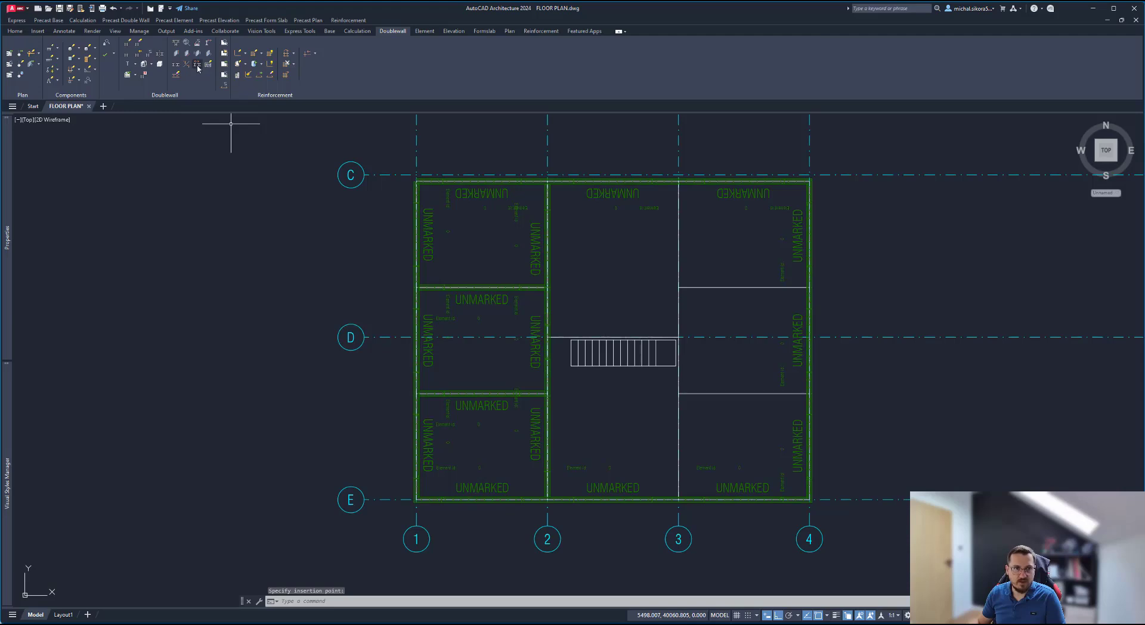
click(161, 57)
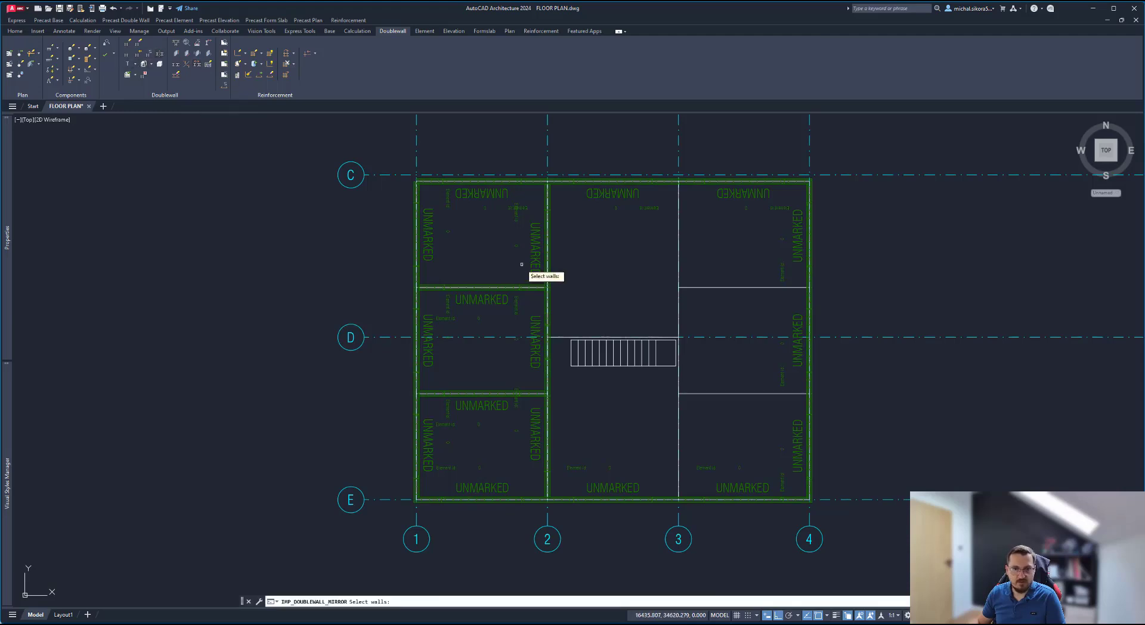
click(564, 253)
click(461, 420)
key(Return)
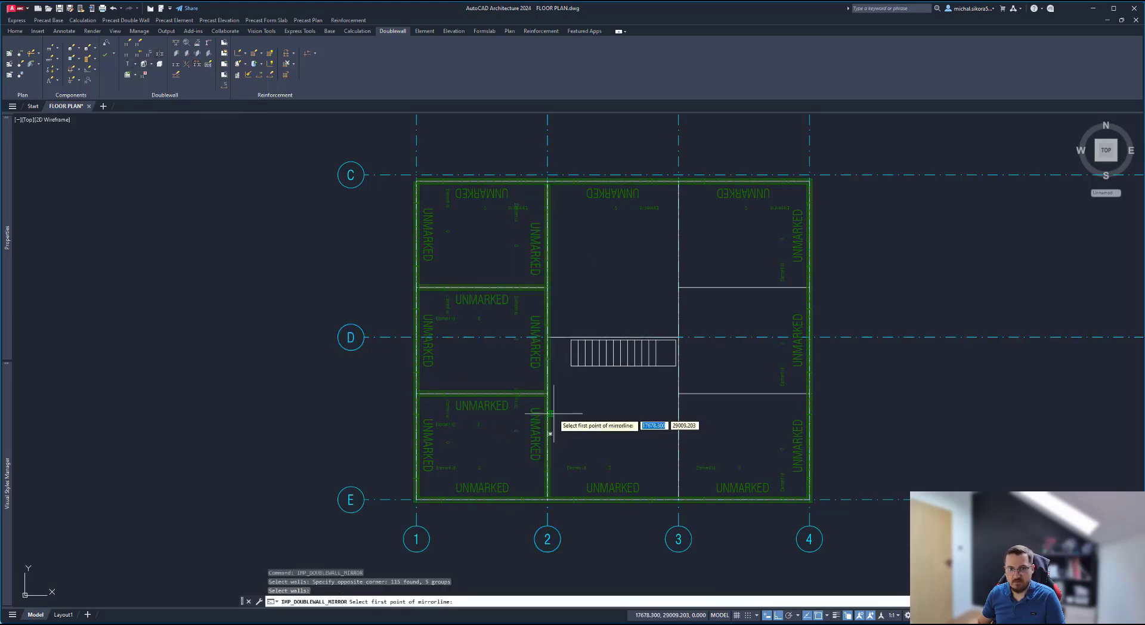
click(613, 337)
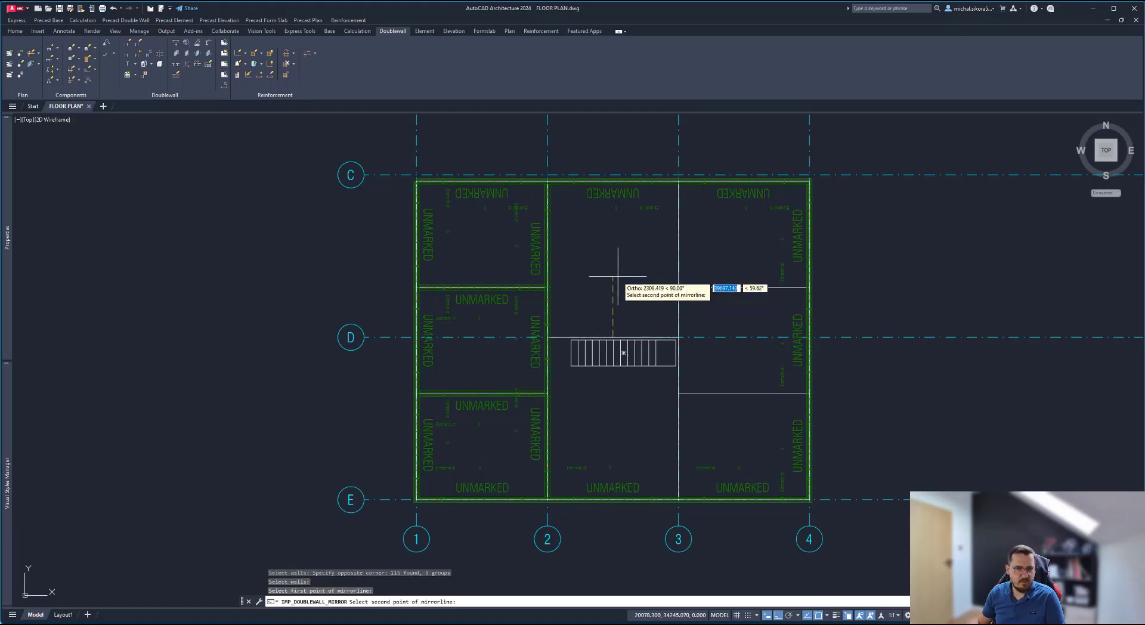
key(Escape)
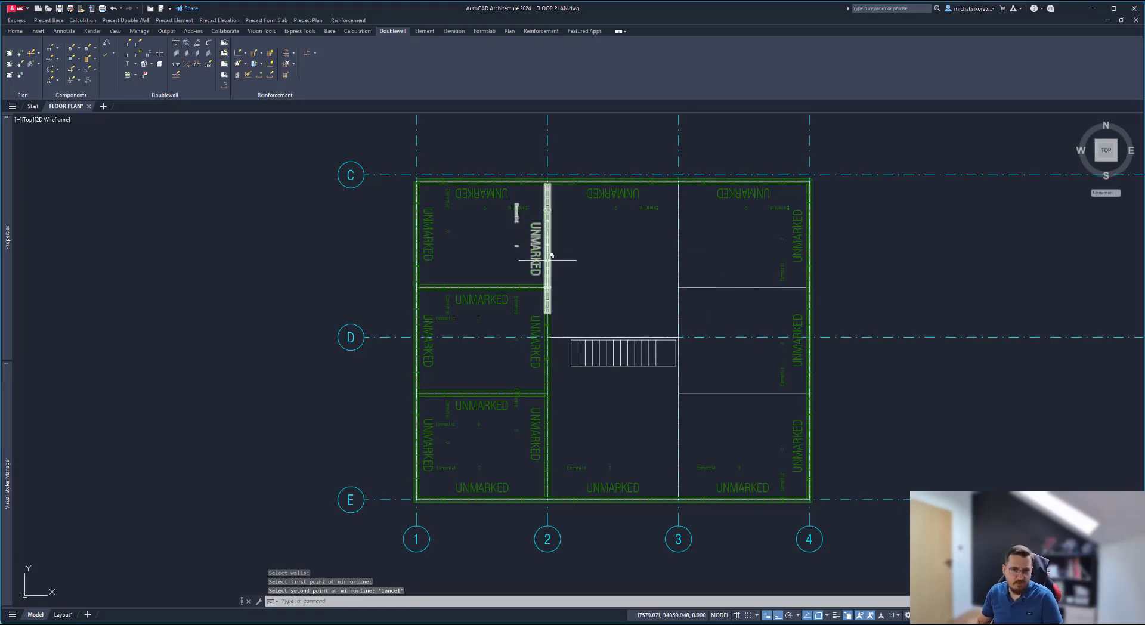
Step: Examine how the outer double walls meet at the corners of axis C with axes 1 and 4
scroll(557, 262, up, 6)
scroll(569, 268, down, 3)
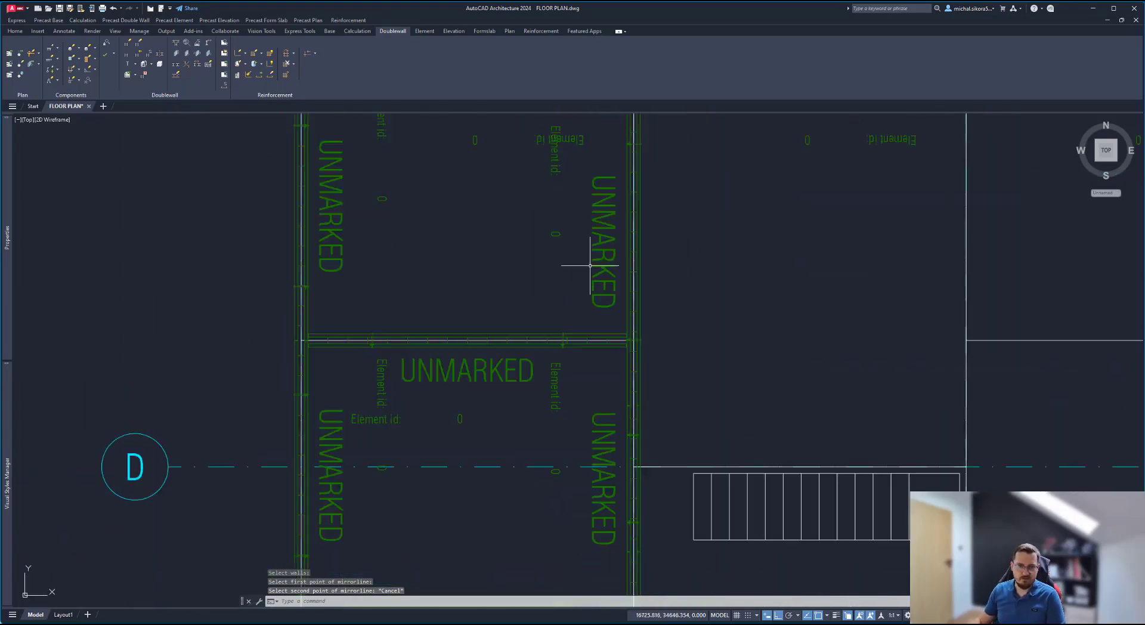
middle_drag(567, 263, 690, 350)
middle_drag(713, 265, 635, 277)
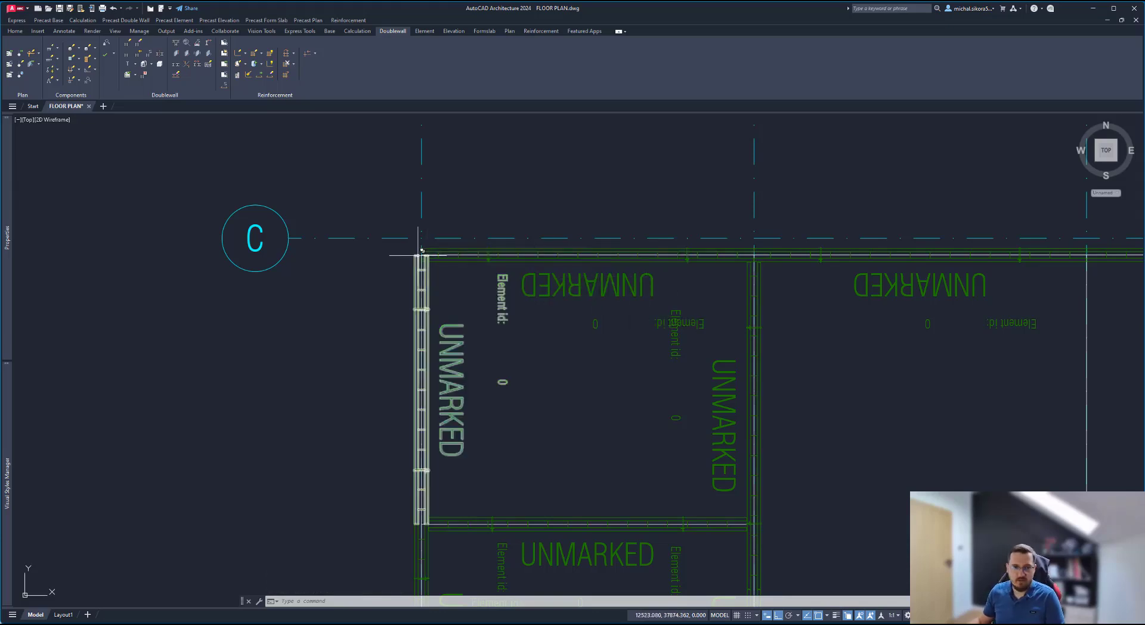
scroll(421, 250, up, 6)
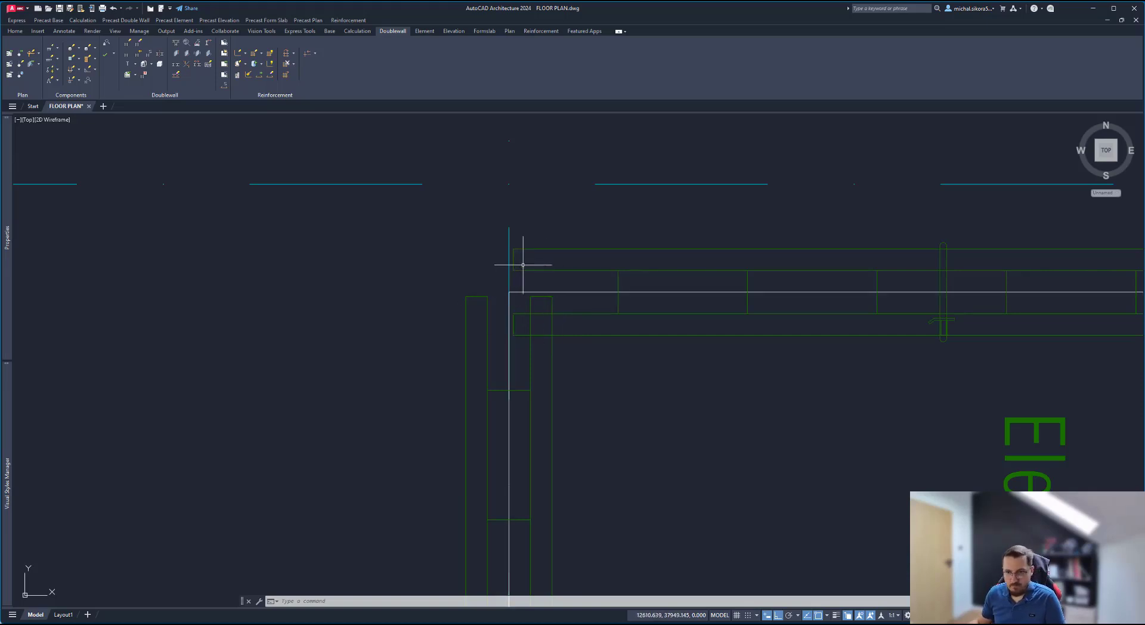
scroll(523, 264, down, 5)
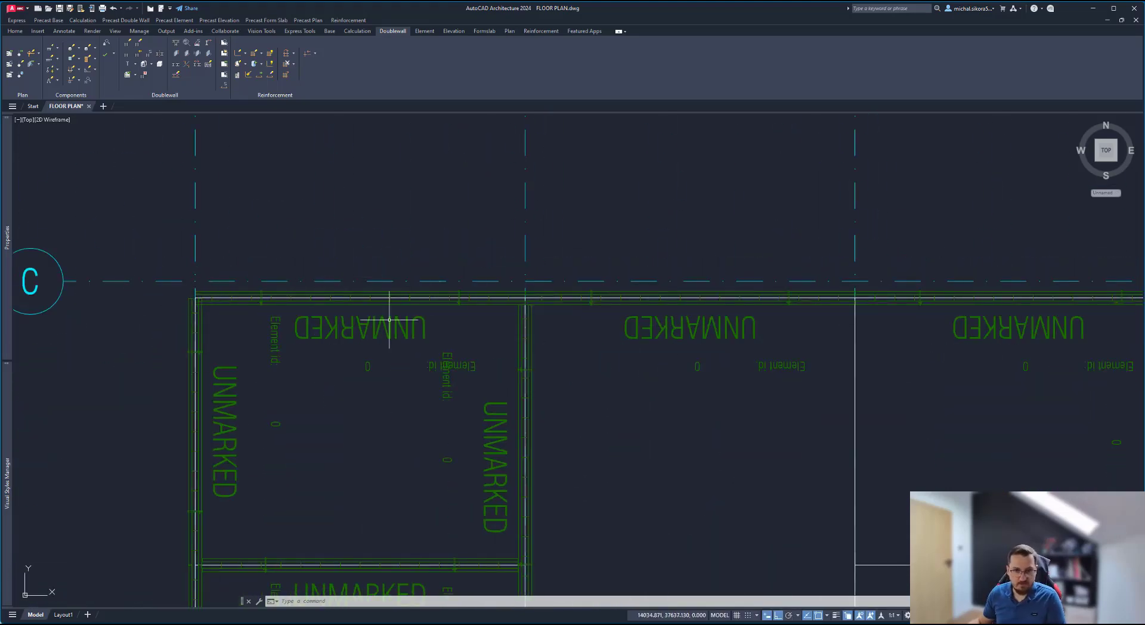
scroll(537, 325, up, 5)
scroll(716, 260, up, 2)
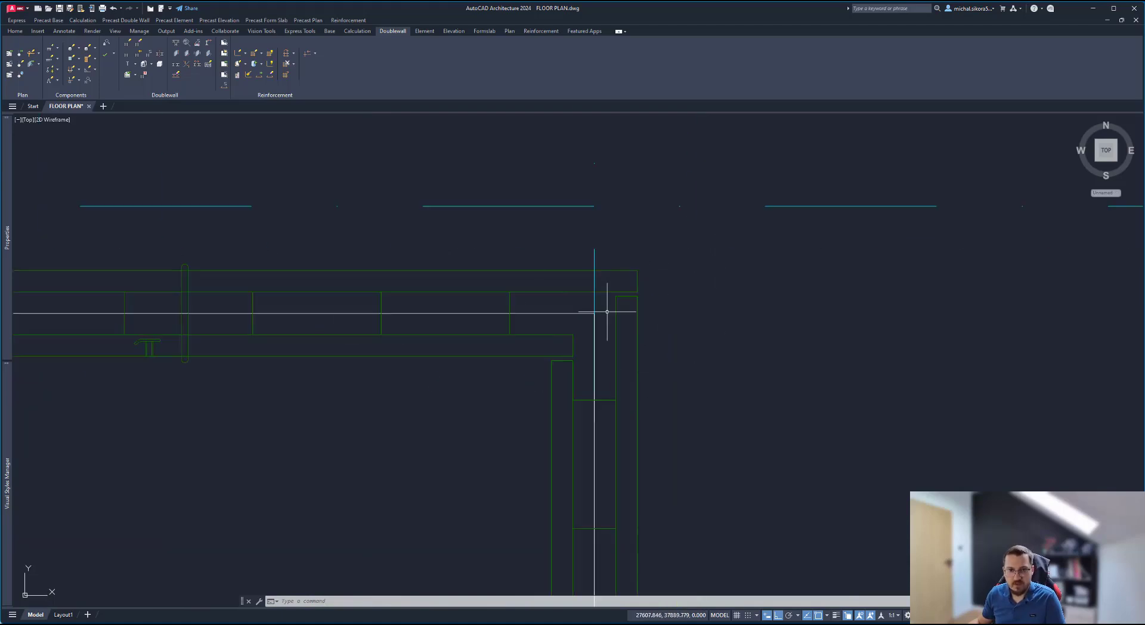
scroll(581, 338, down, 6)
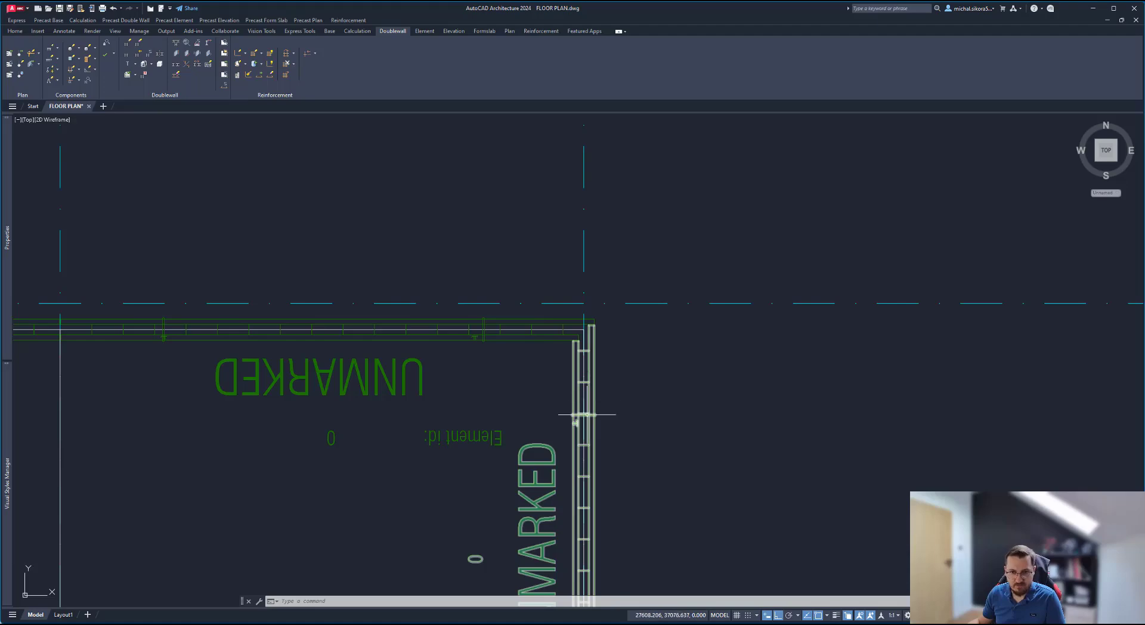
scroll(593, 323, down, 4)
mouse_move(198, 329)
middle_down()
mouse_move(480, 331)
mouse_move(573, 318)
middle_up()
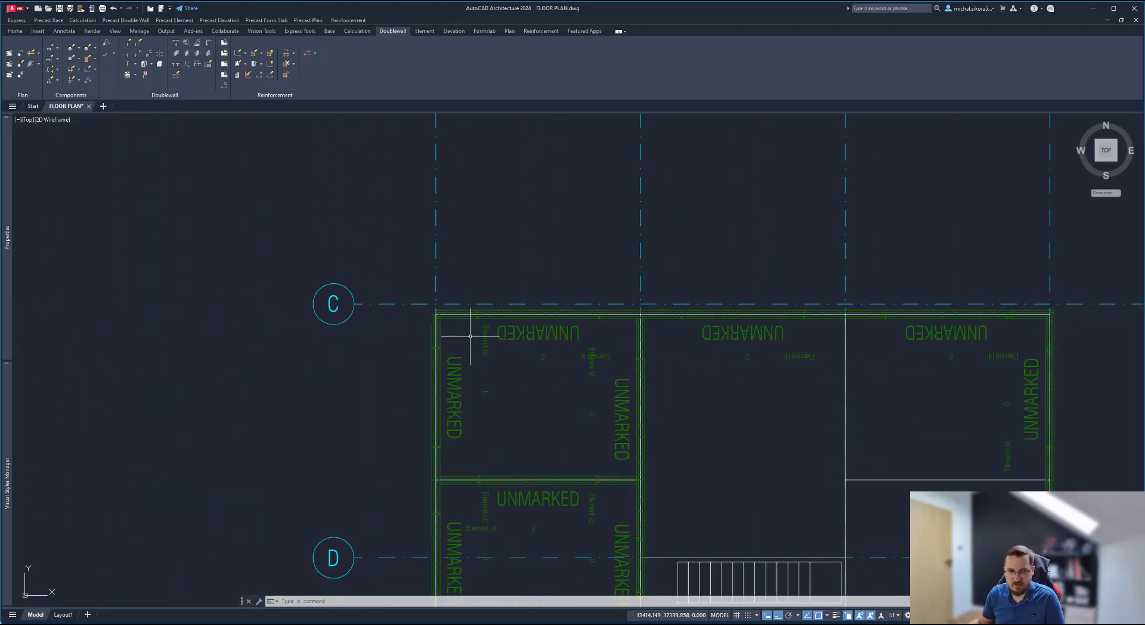
scroll(478, 325, up, 6)
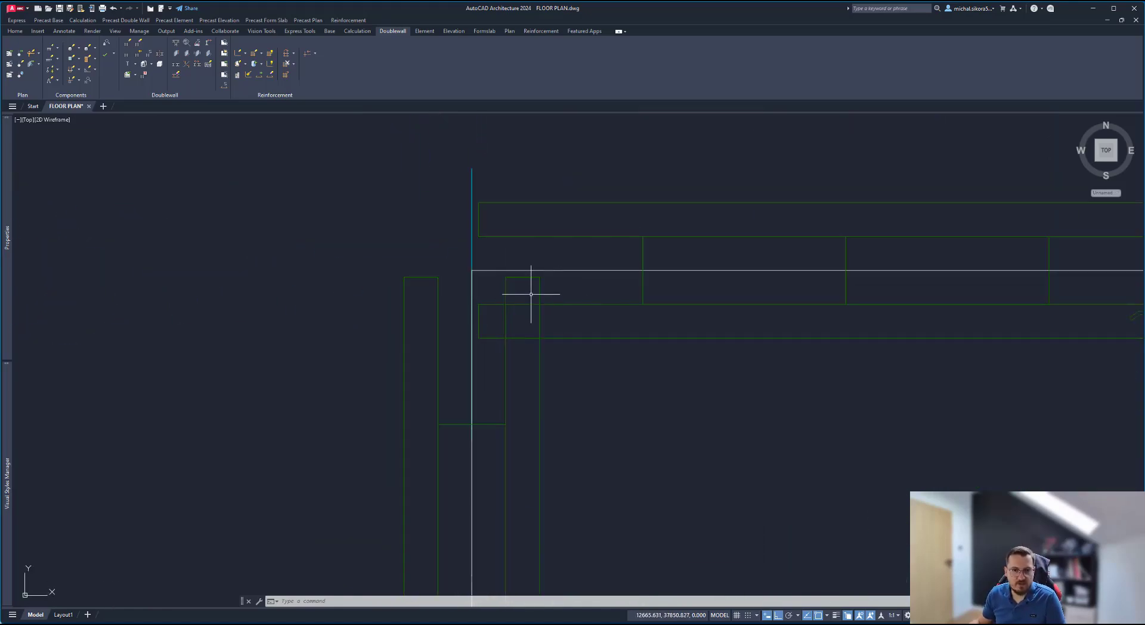
scroll(530, 294, down, 3)
scroll(772, 255, right, 10)
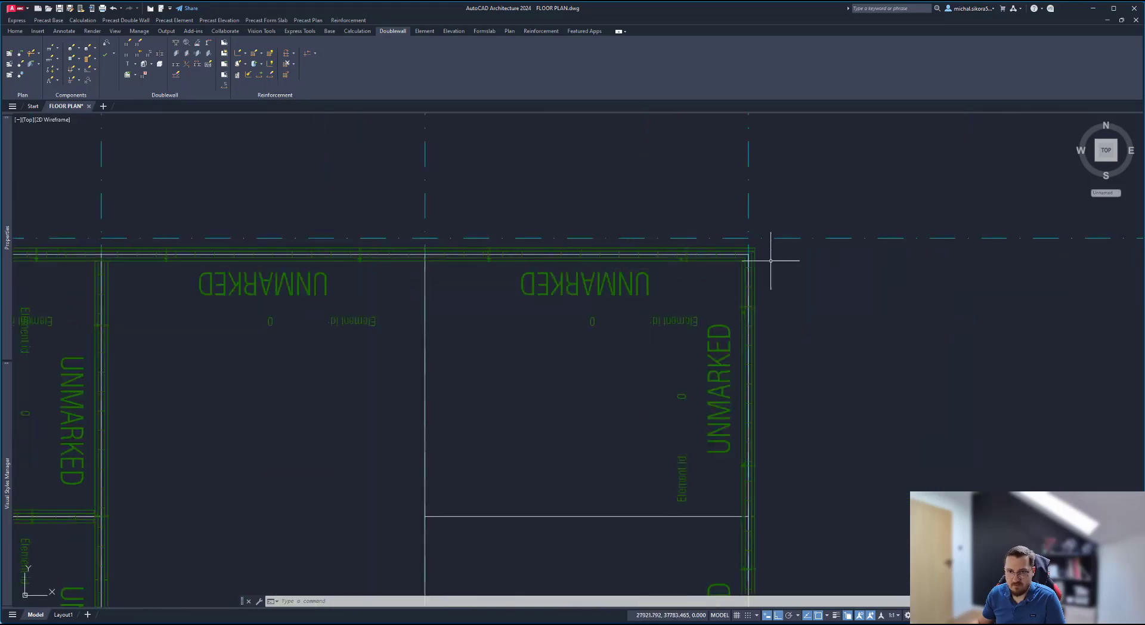
scroll(543, 234, down, 5)
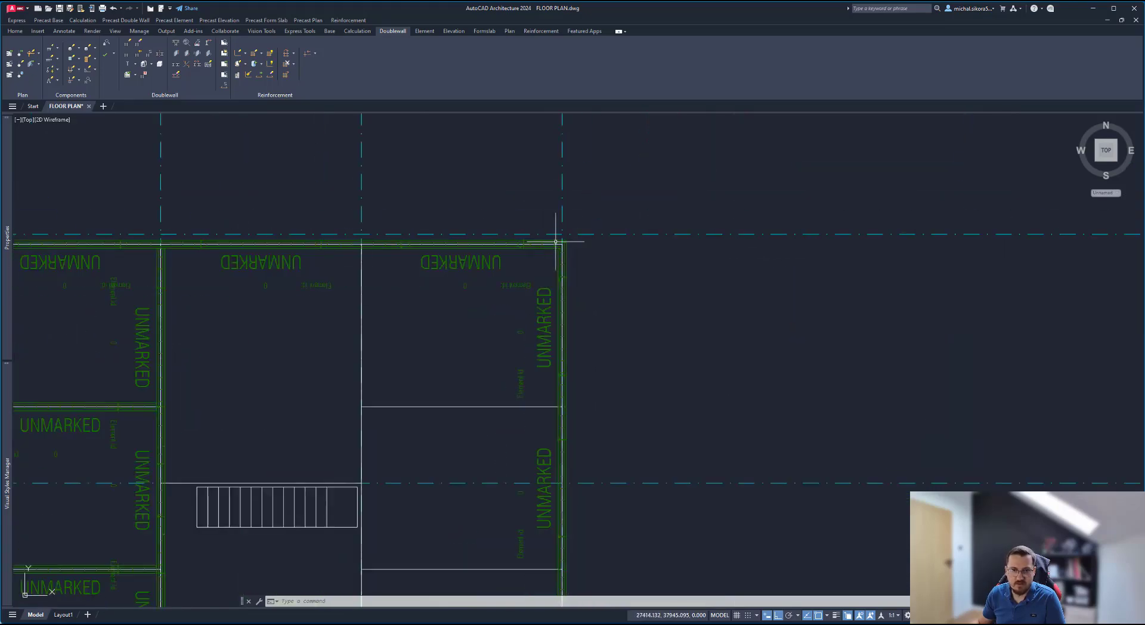
scroll(596, 256, left, 5)
scroll(296, 248, up, 8)
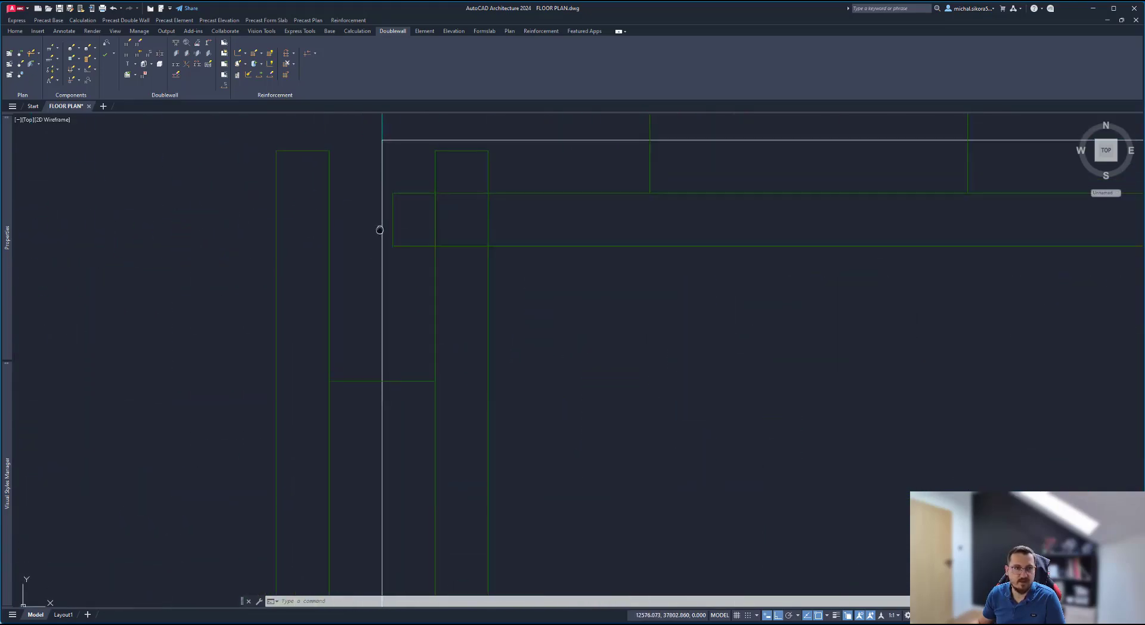
scroll(378, 258, down, 2)
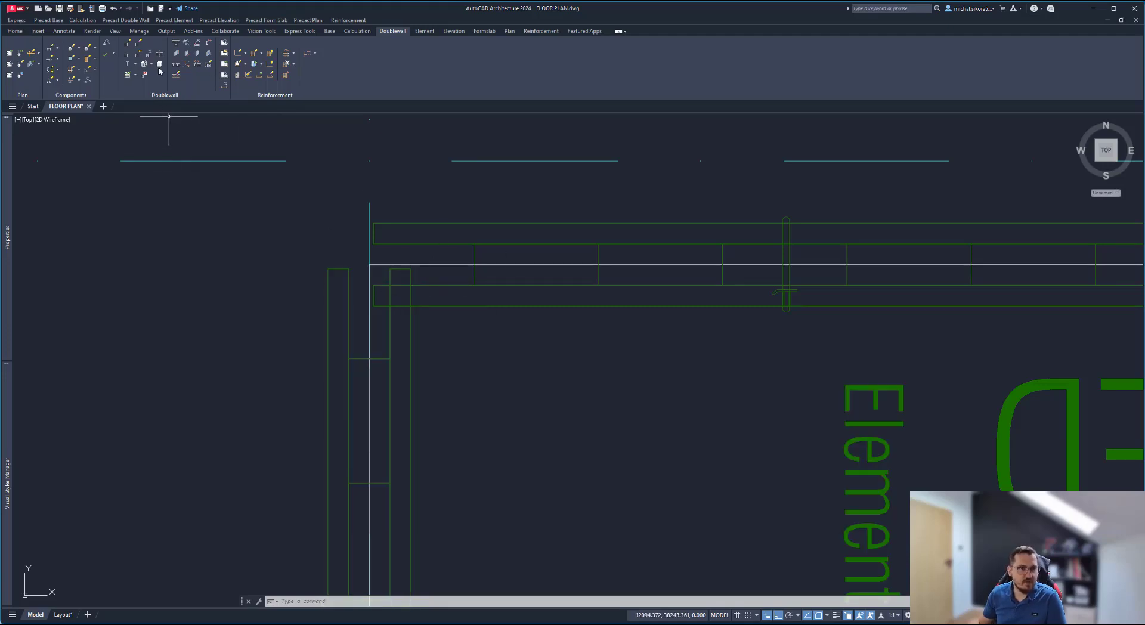
Step: Shorten both panels of the axis 1 double wall at the axis C corner to the inner face of the axis C wall
click(186, 57)
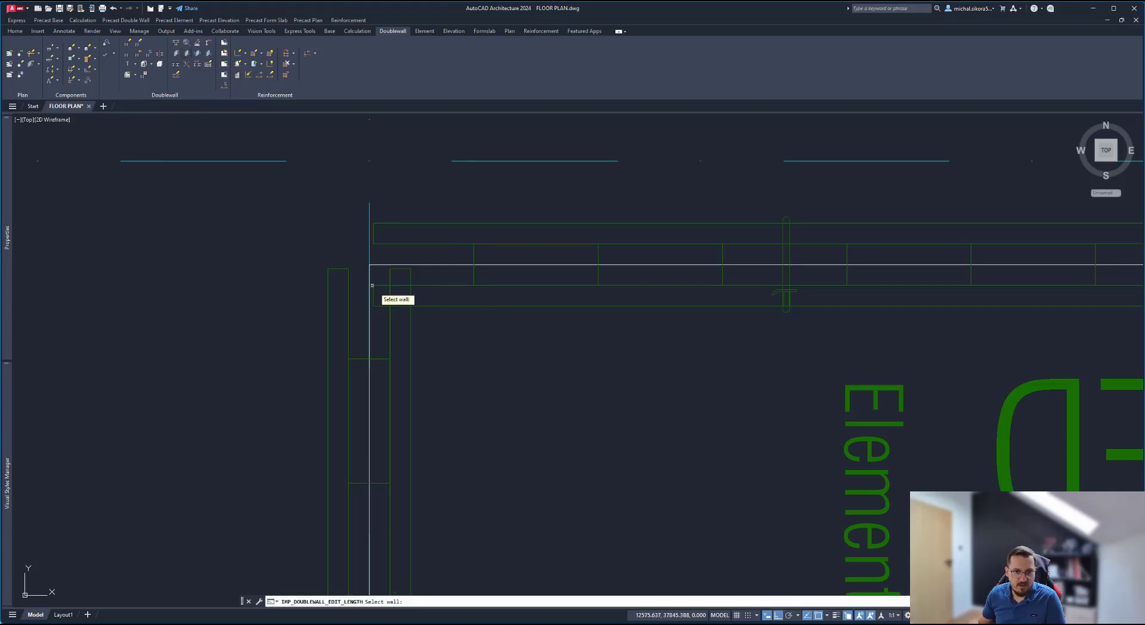
scroll(372, 286, up, 2)
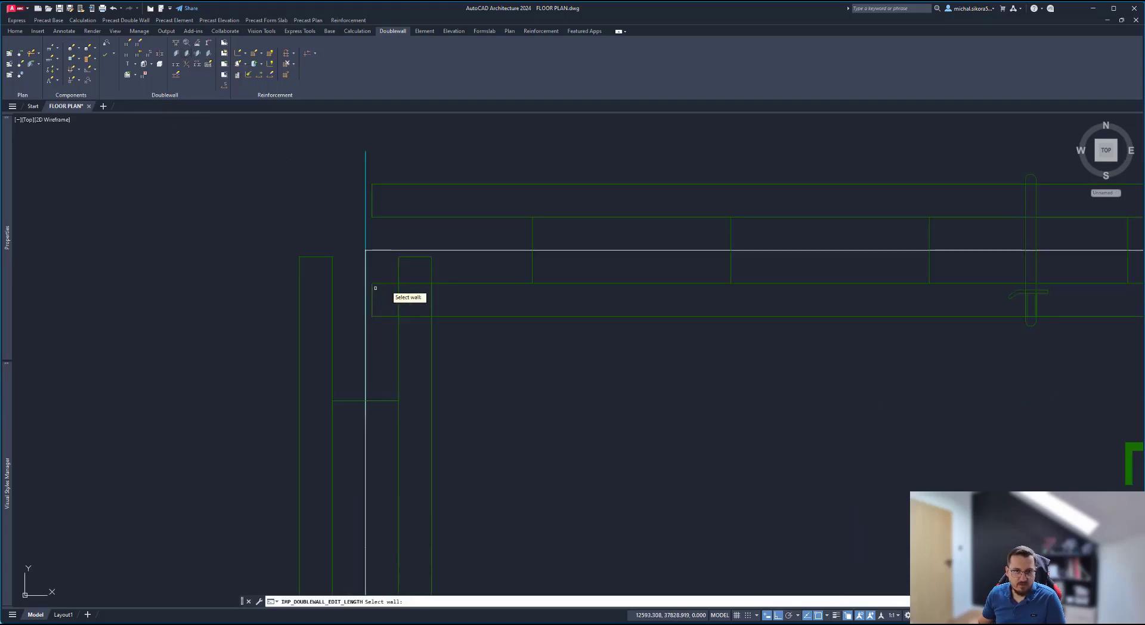
click(399, 264)
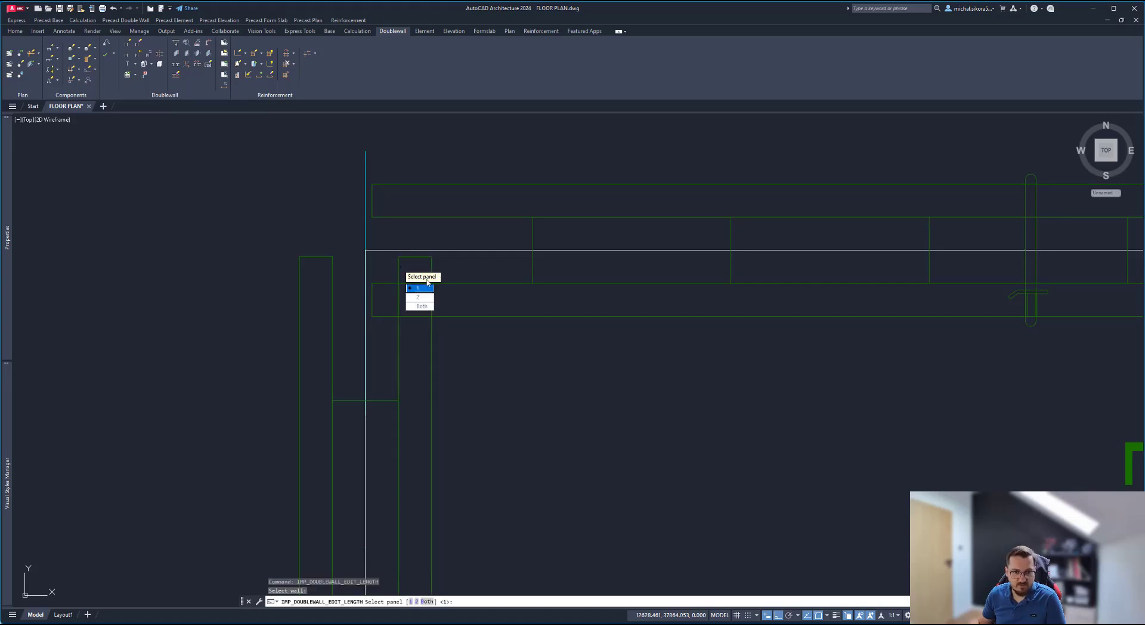
click(421, 305)
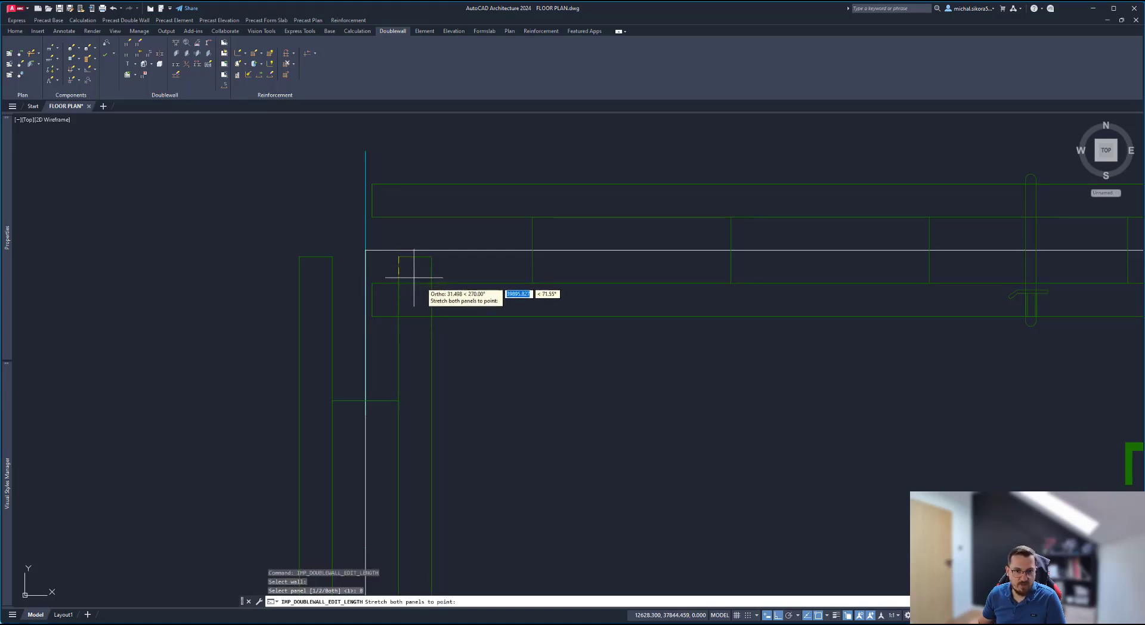
click(400, 317)
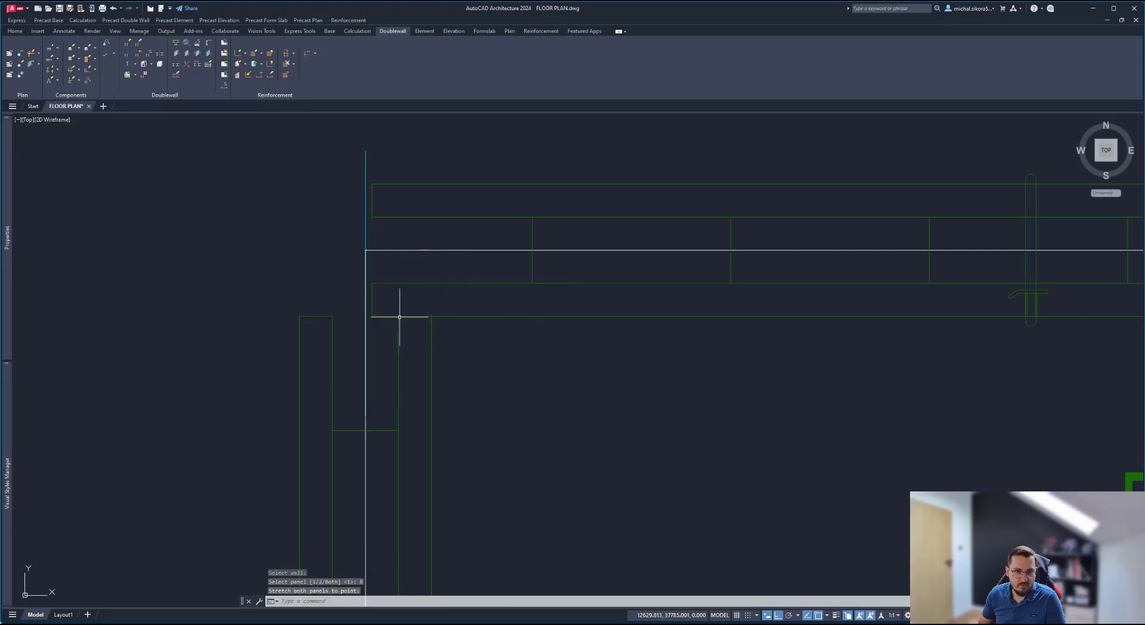
Step: Pull both panels of the axis 1 double wall back a further 10 mm from the inner face of the axis C wall
key(Return)
click(397, 345)
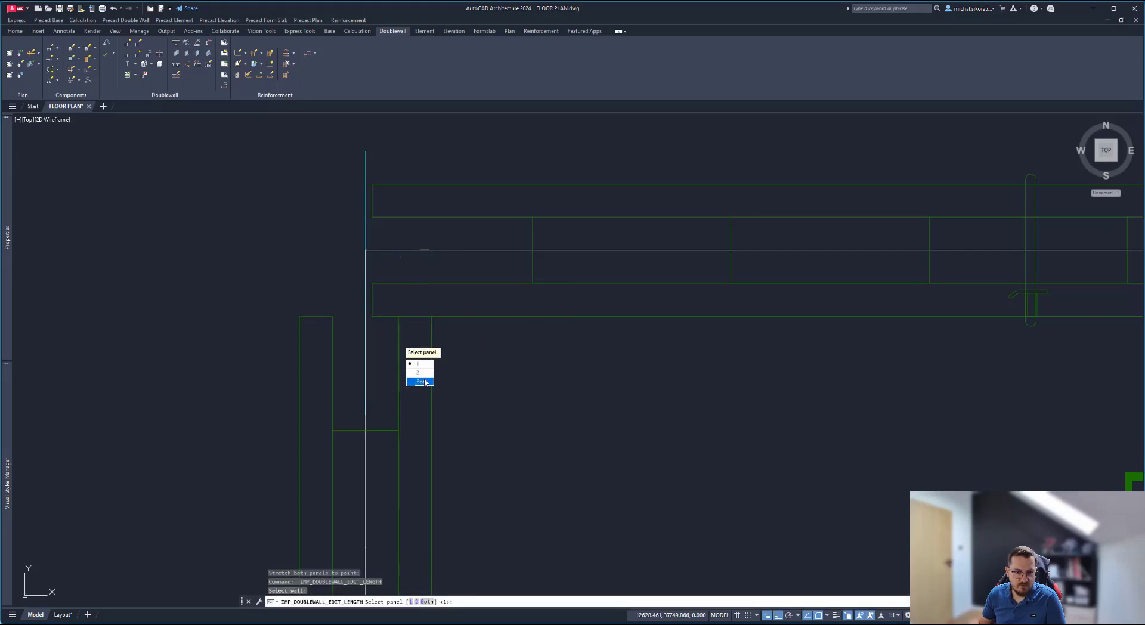
click(425, 382)
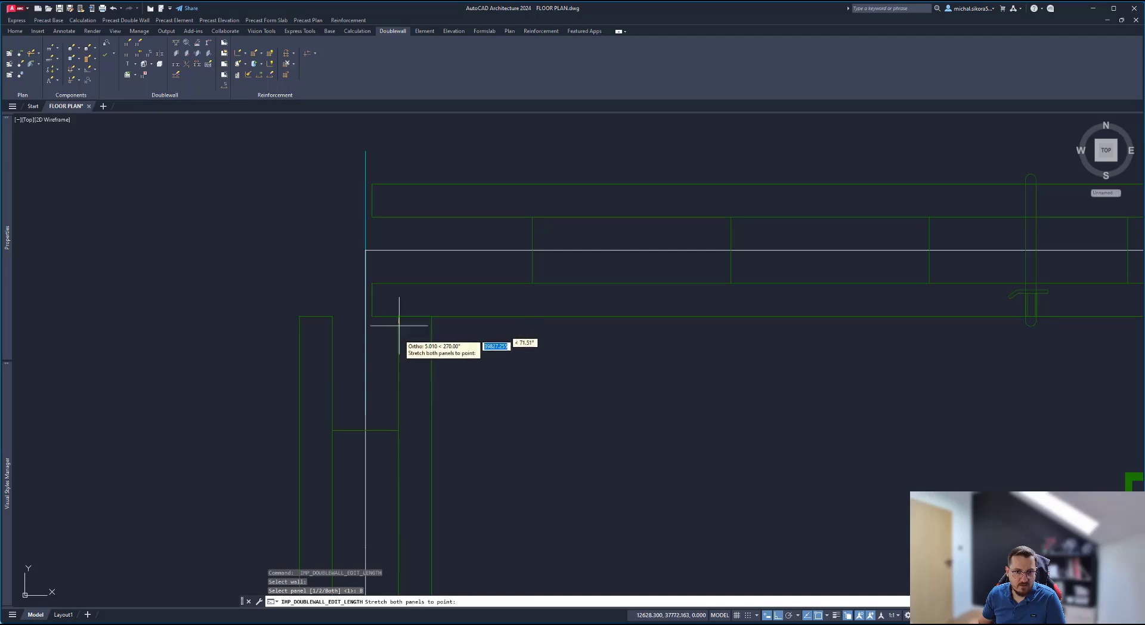
text(10)
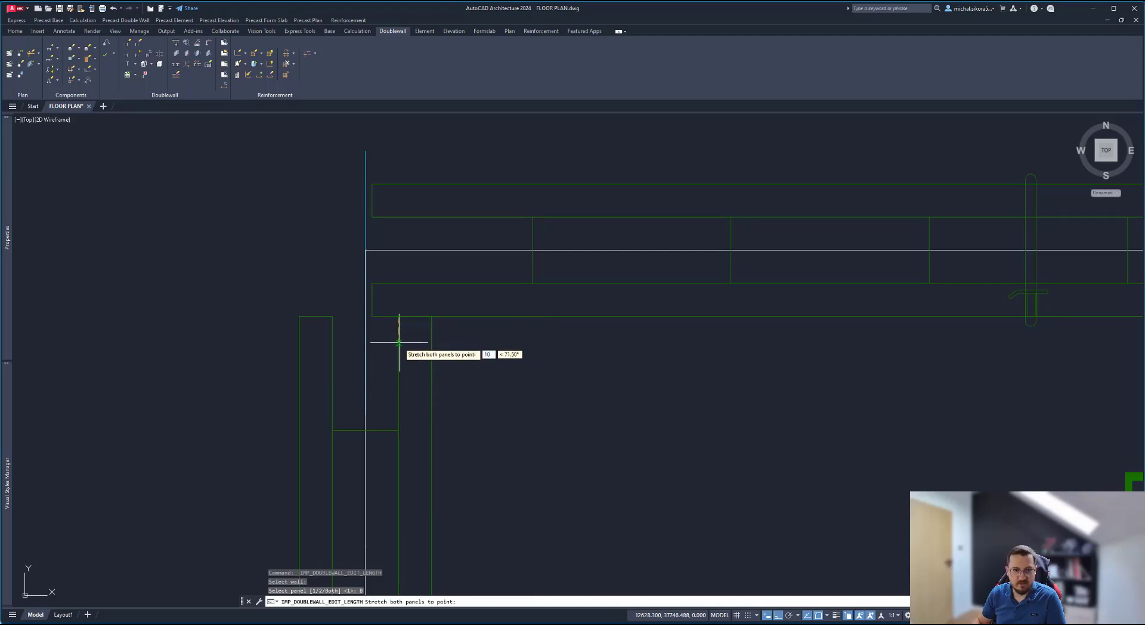
key(Return)
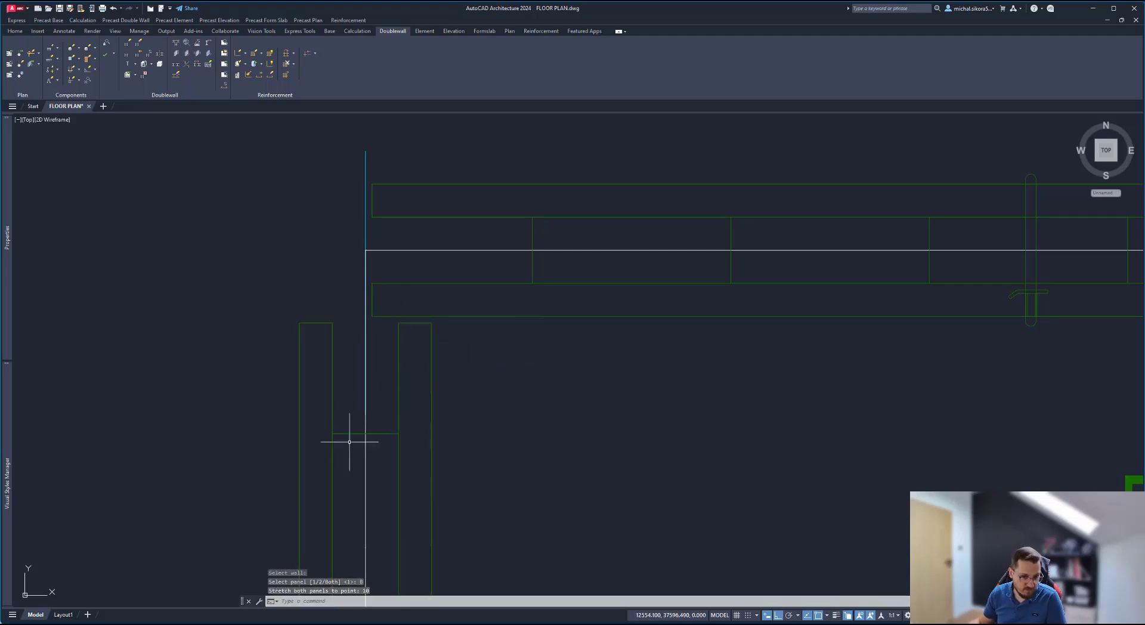
Step: Stretch panel 2 of the axis C double wall to the outer face of the axis 1 wall at their corner
scroll(476, 423, down, 2)
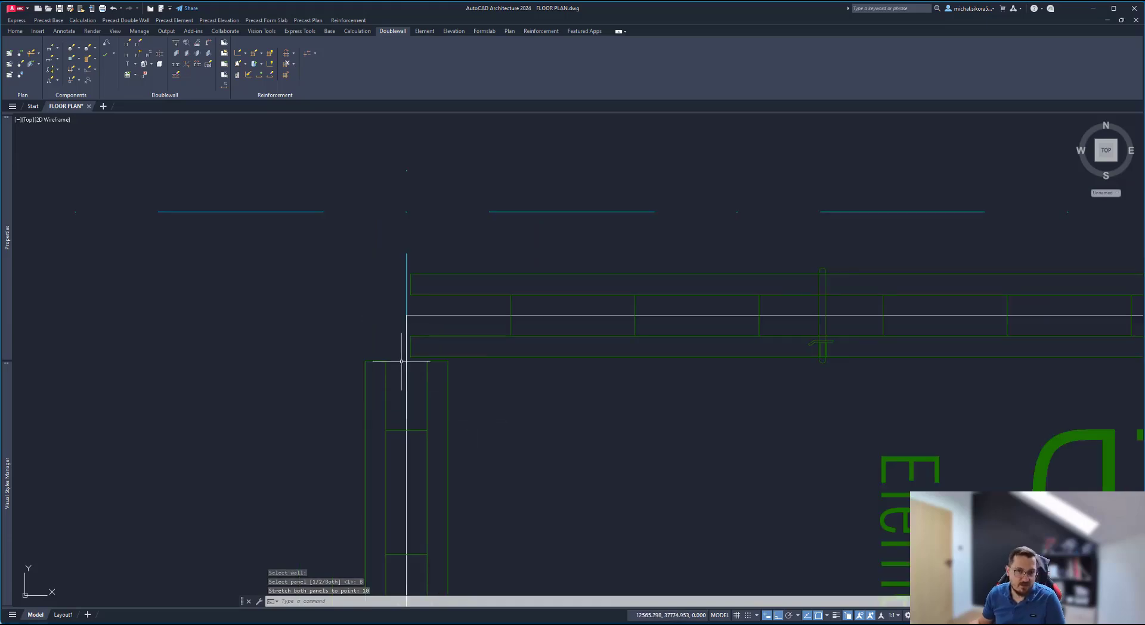
key(Return)
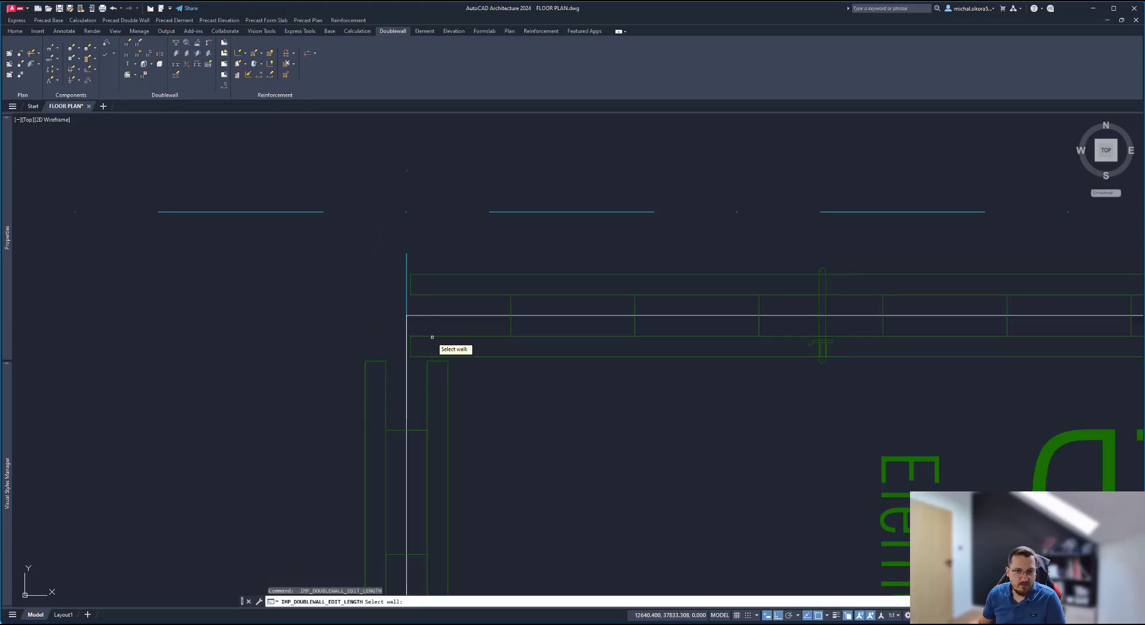
click(432, 337)
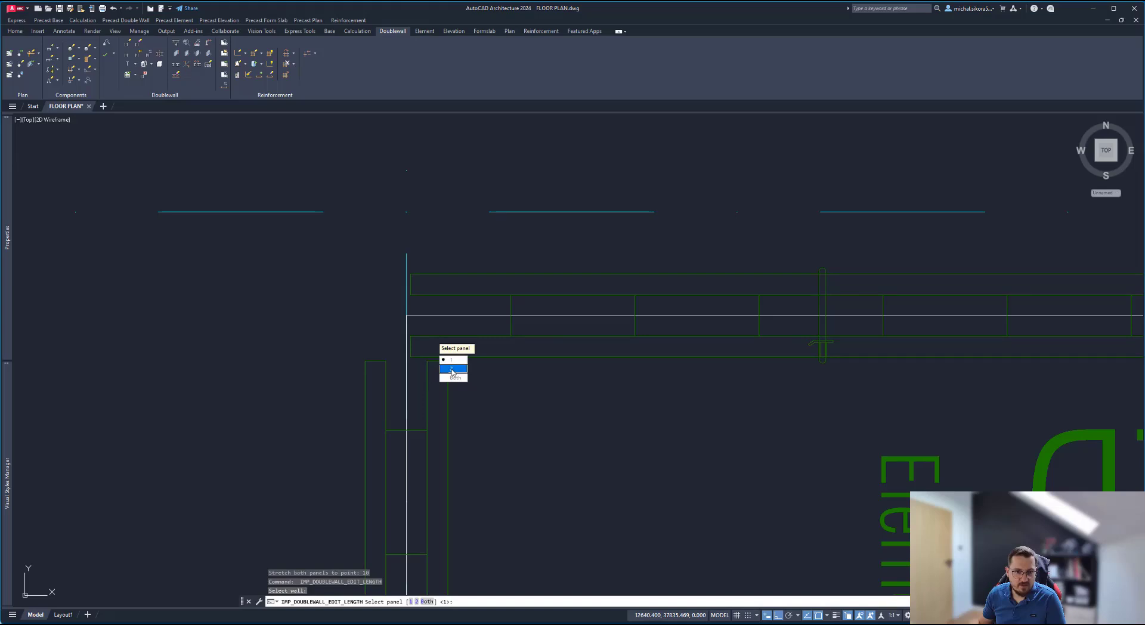
click(452, 368)
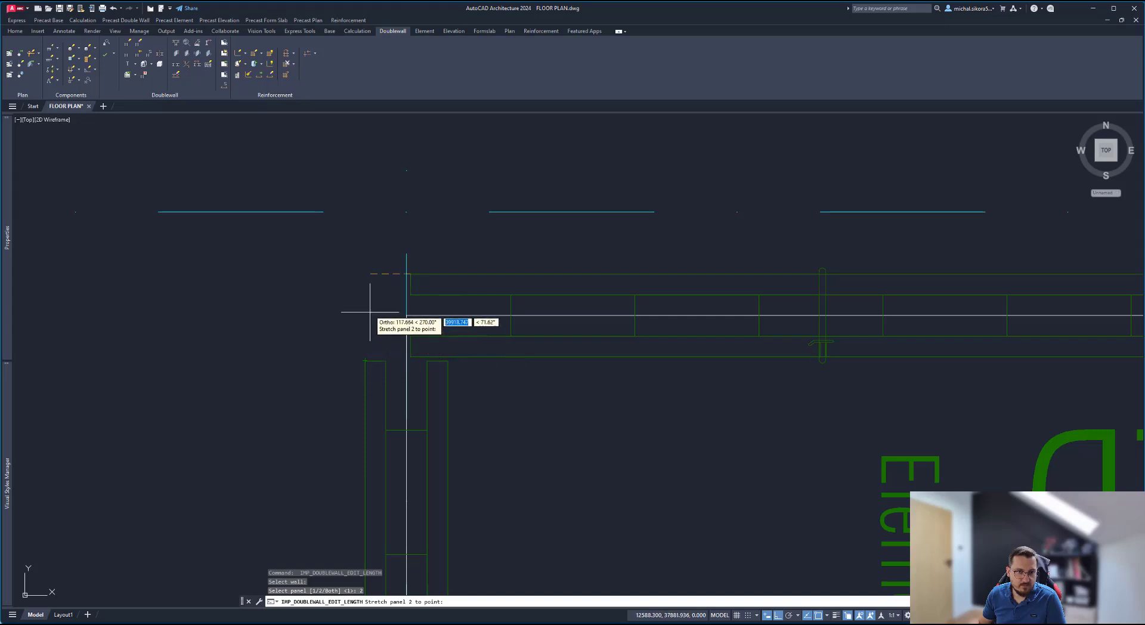
click(367, 281)
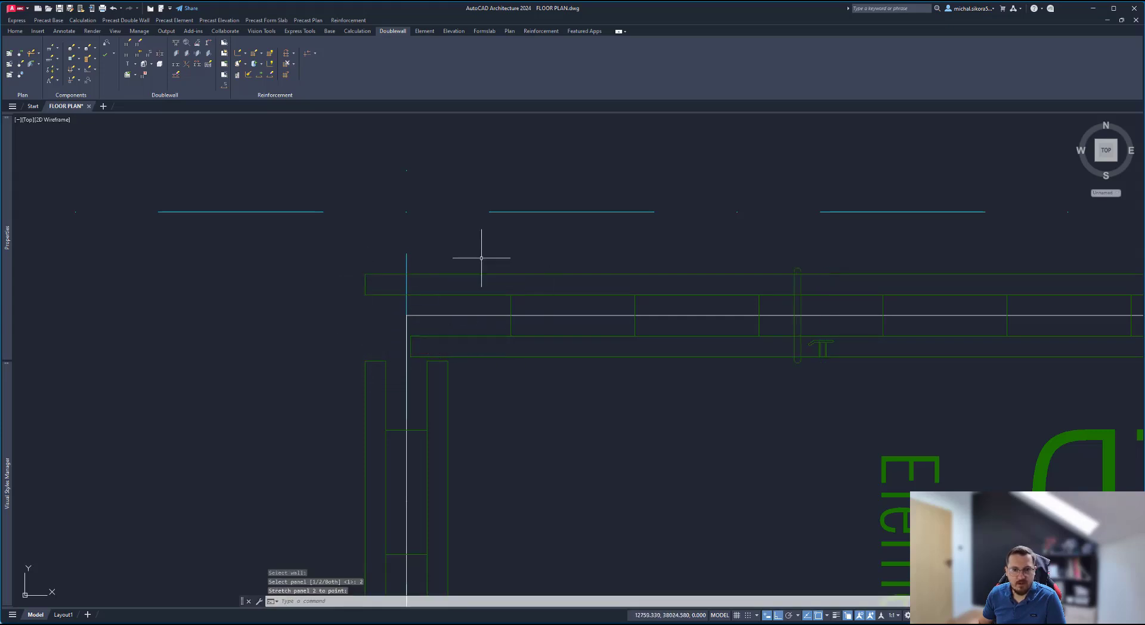
Step: Shorten panel 1 of the axis C double wall to the inner face of the axis 1 wall at their corner
scroll(409, 332, up, 3)
scroll(424, 335, down, 1)
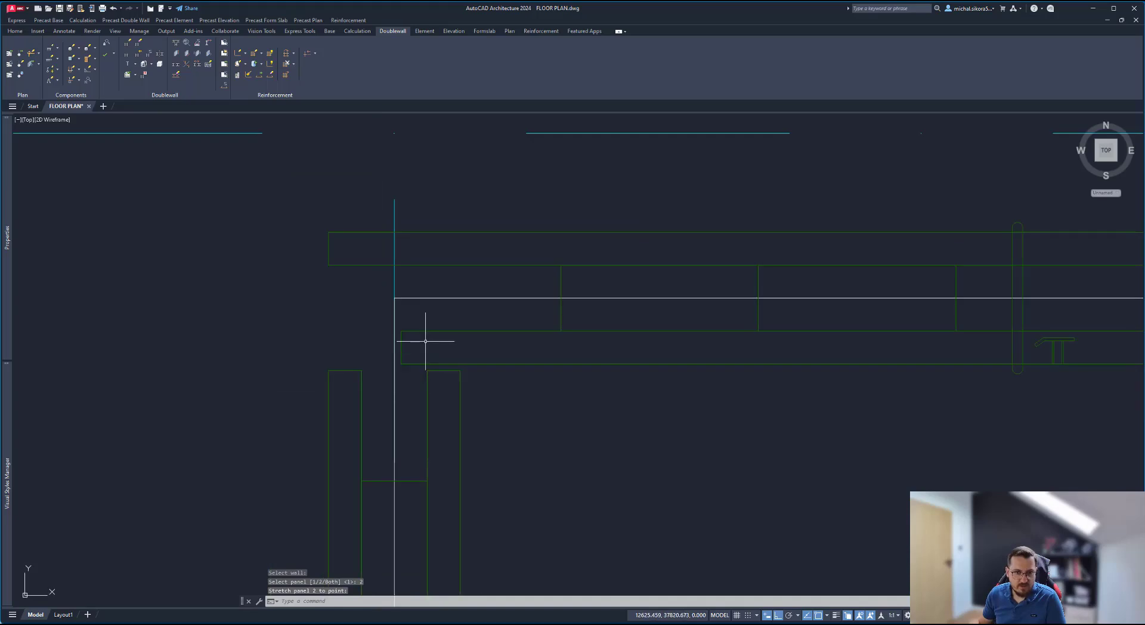
key(Return)
click(399, 343)
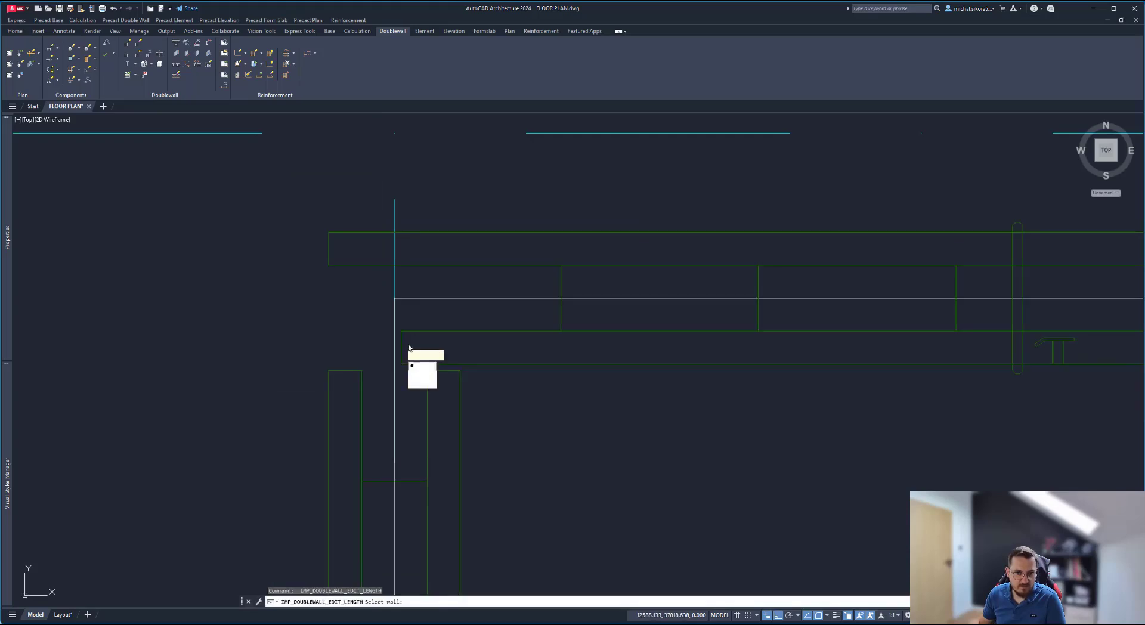
click(425, 368)
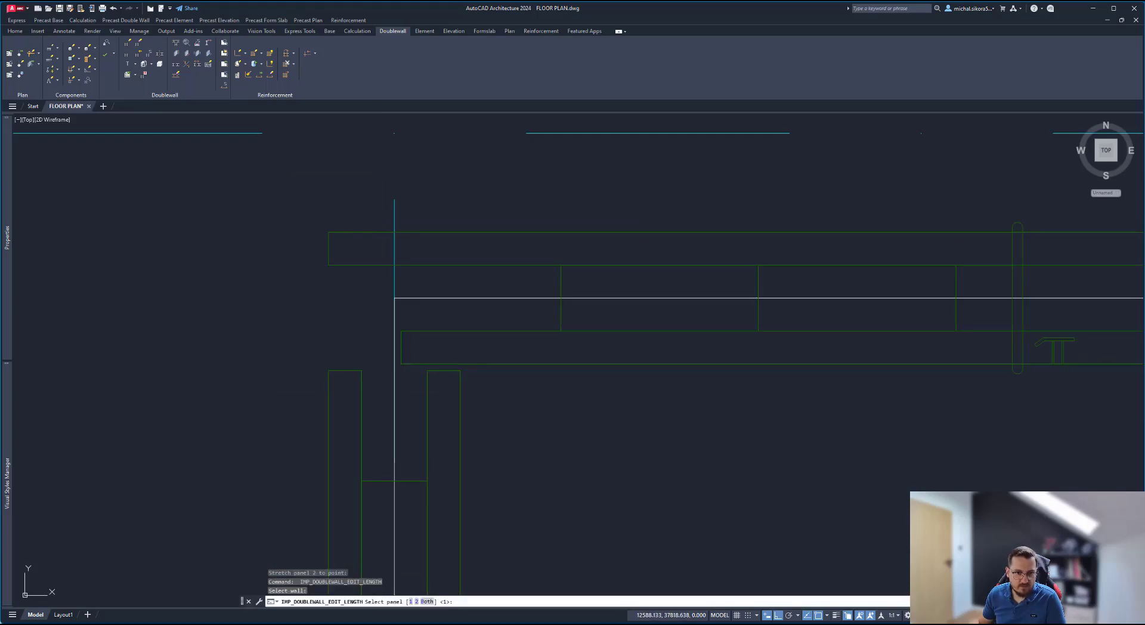
click(460, 363)
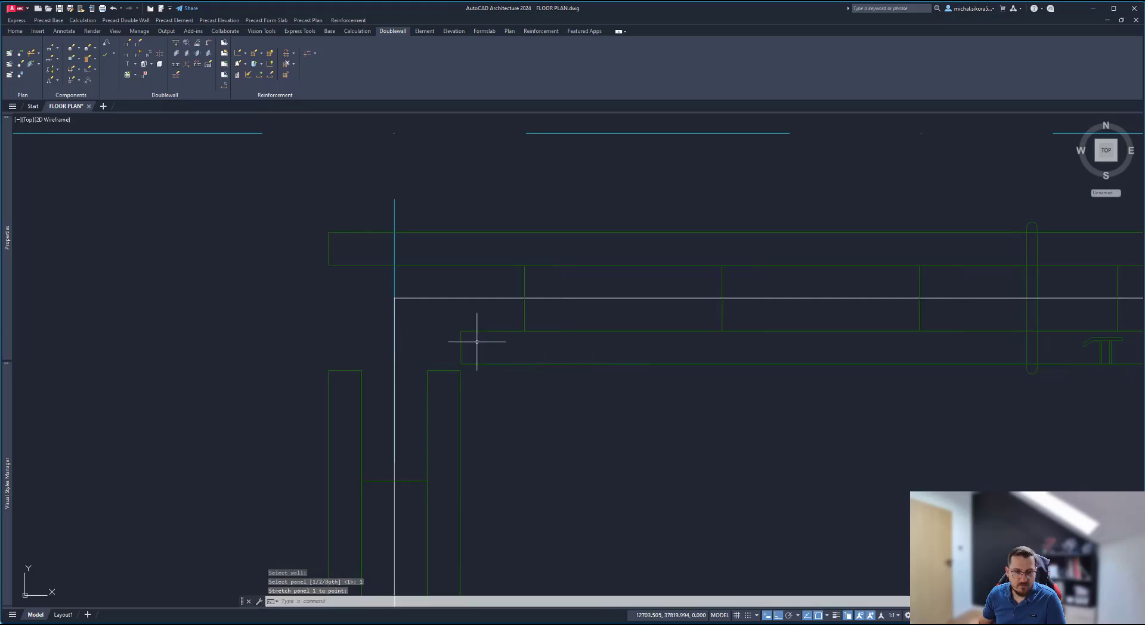
Step: Stretch panel 1 of the axis C double wall to the cavity-side face of the axis 1 wall's inner panel at their corner
scroll(466, 365, up, 2)
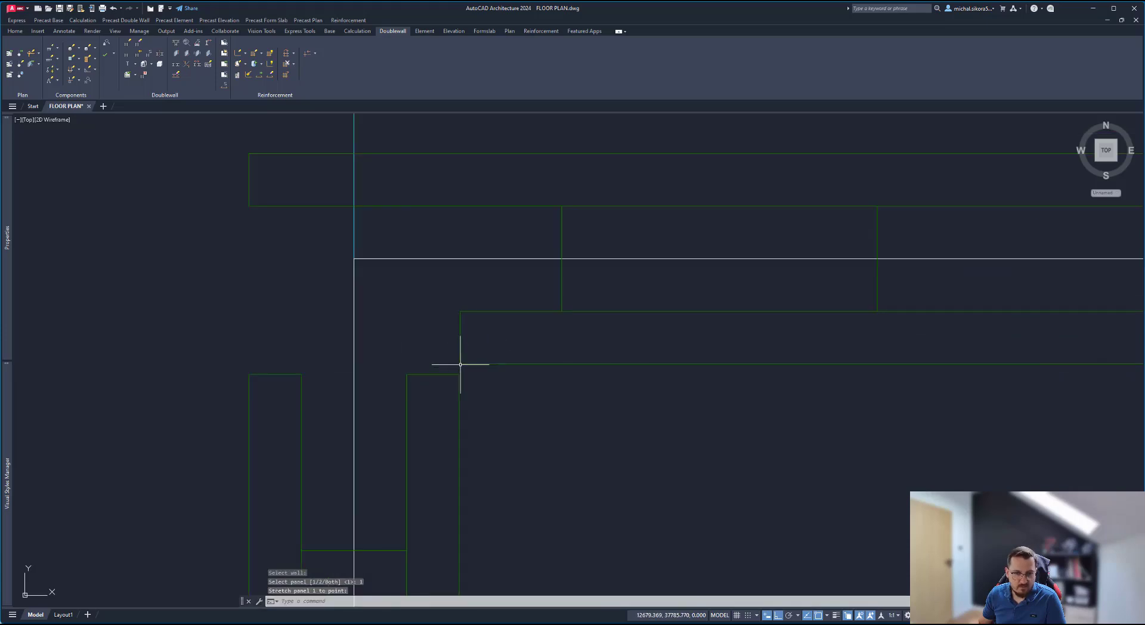
click(480, 328)
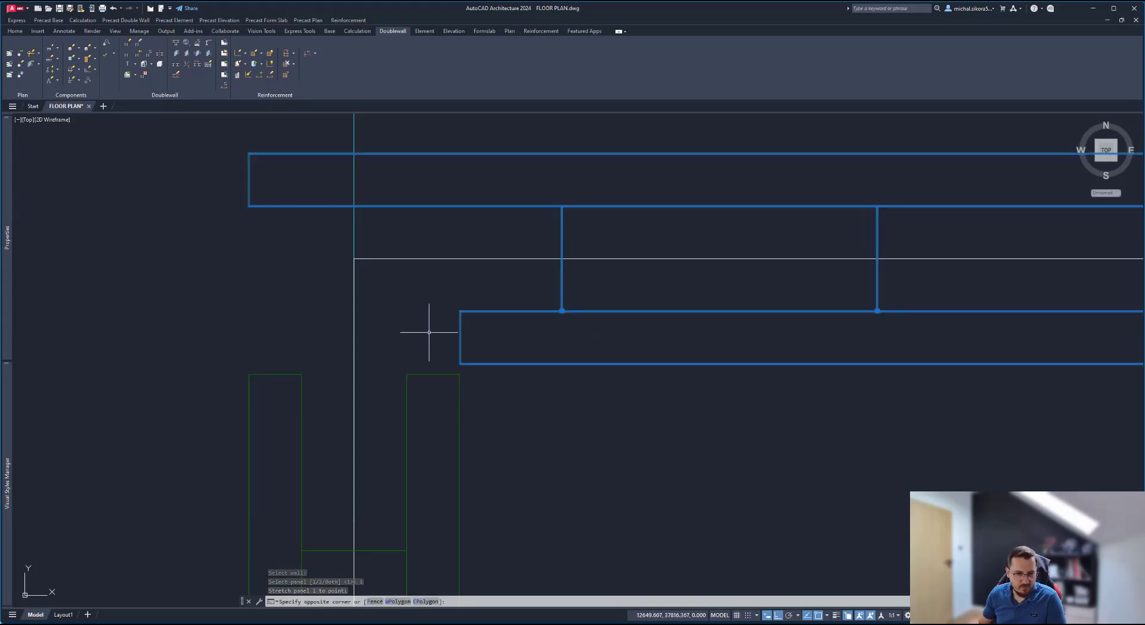
key(Escape)
key(Return)
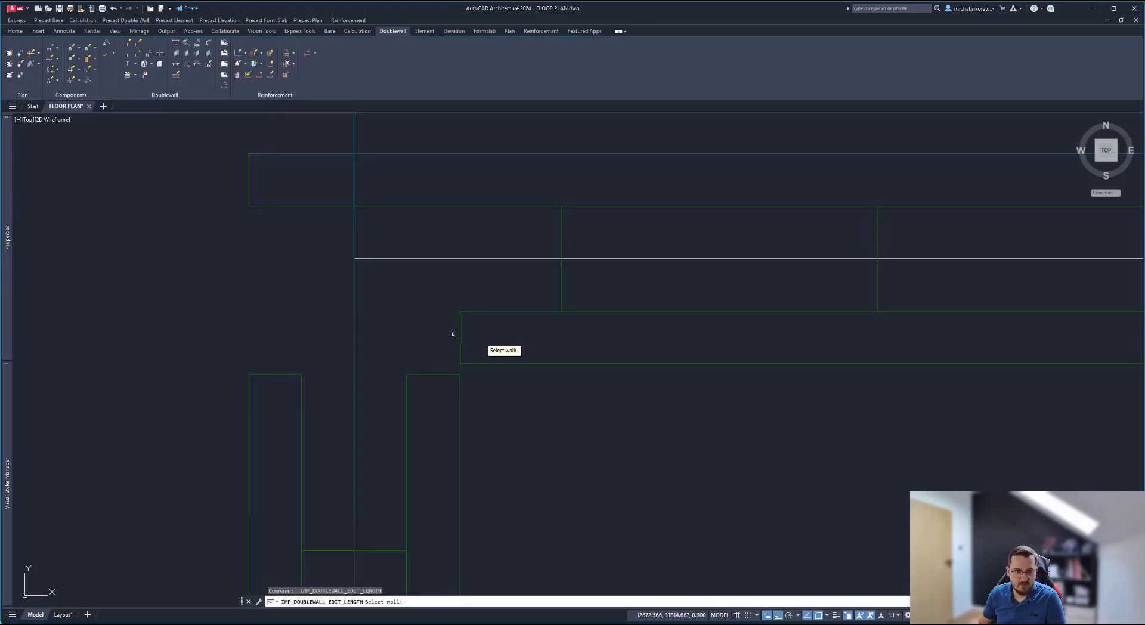
click(461, 335)
click(476, 359)
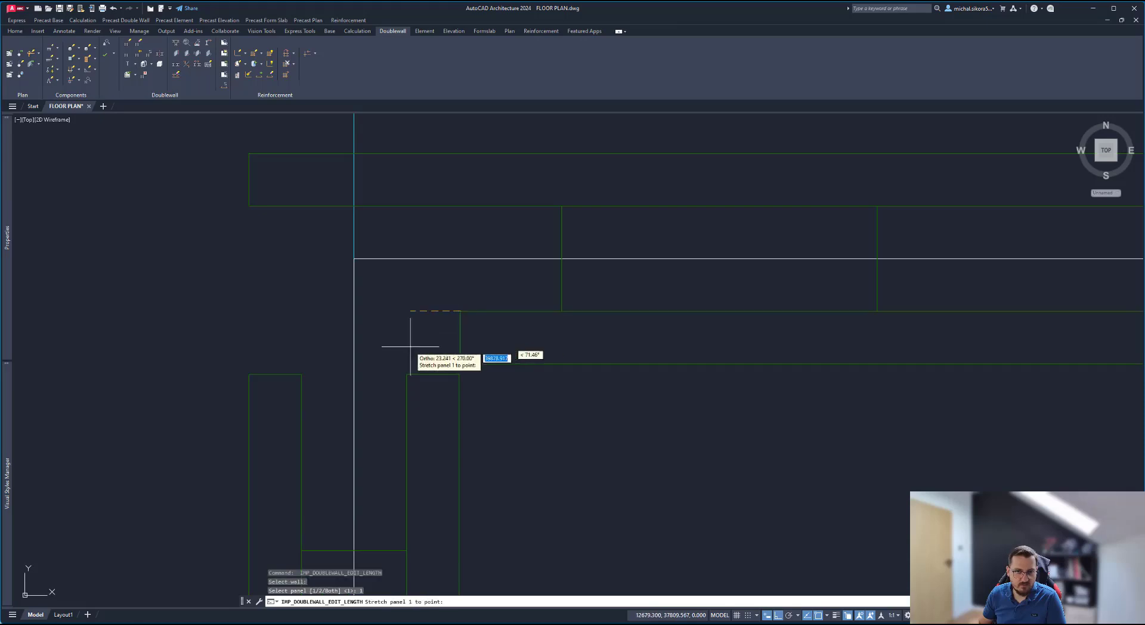
click(404, 312)
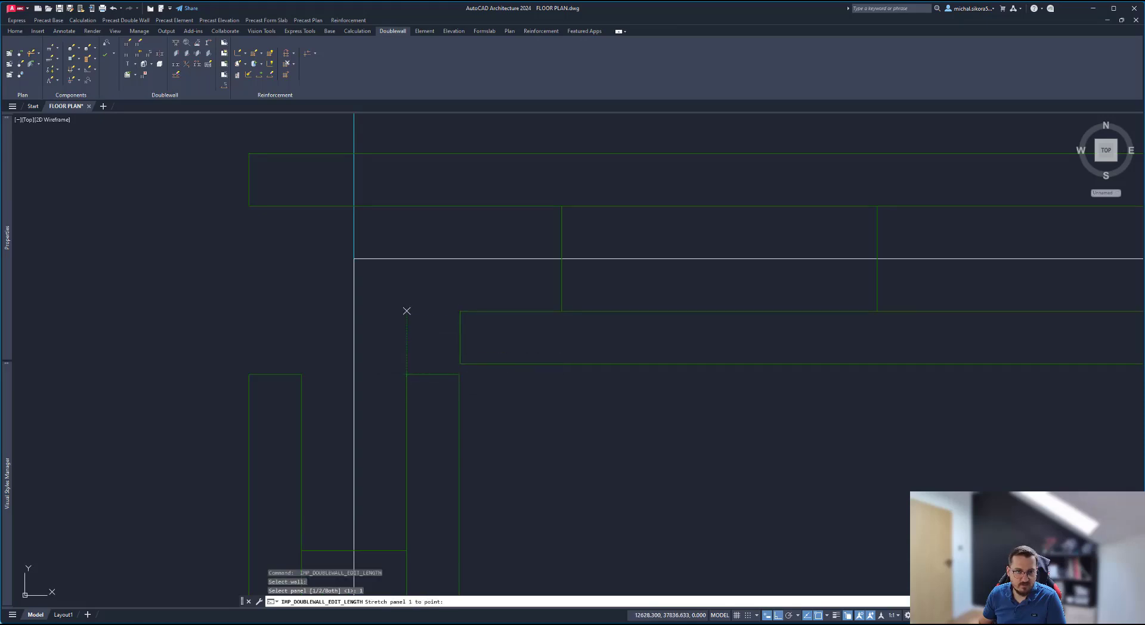
scroll(379, 307, up, 5)
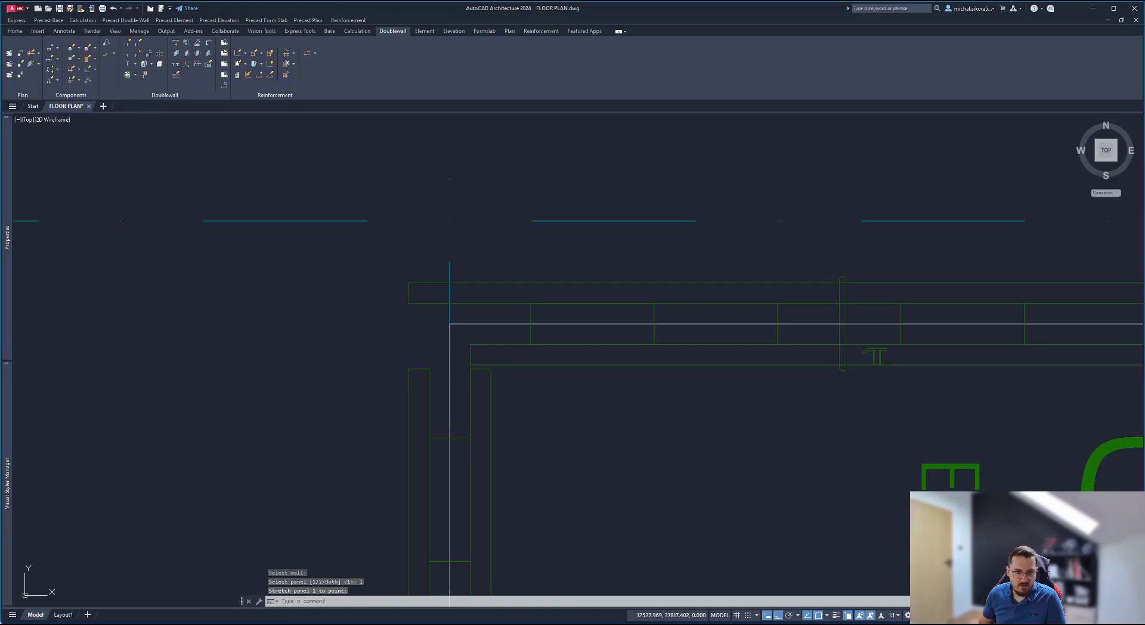
Step: Stretch panel 2 of the axis 1 double wall to the cavity-side face of the axis C wall's outer panel
key(Return)
click(439, 385)
click(440, 397)
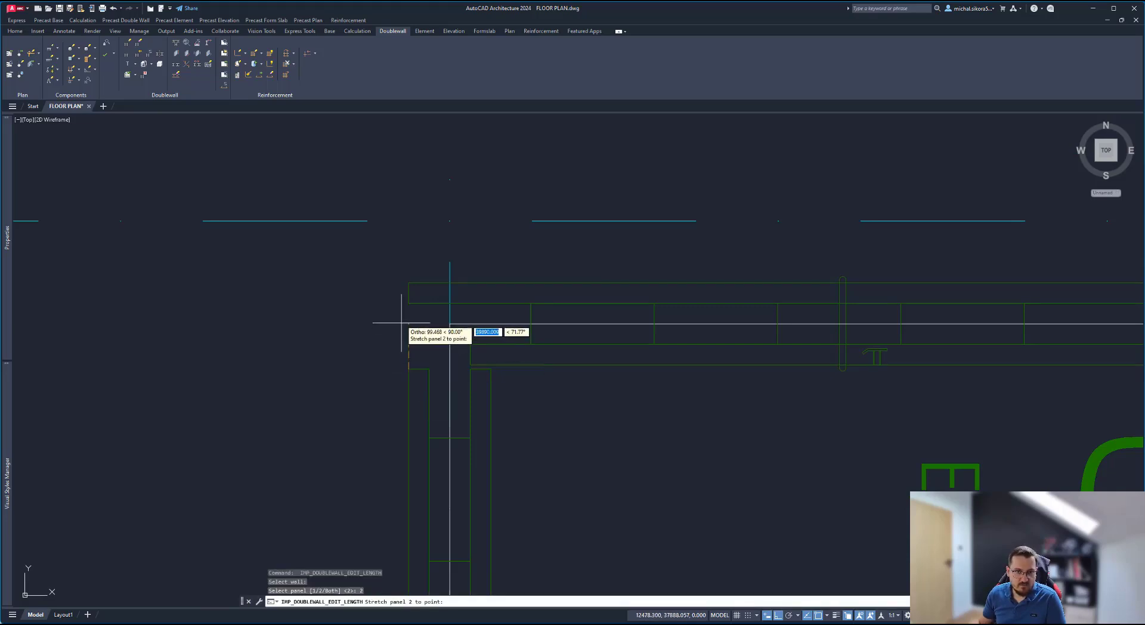
click(409, 303)
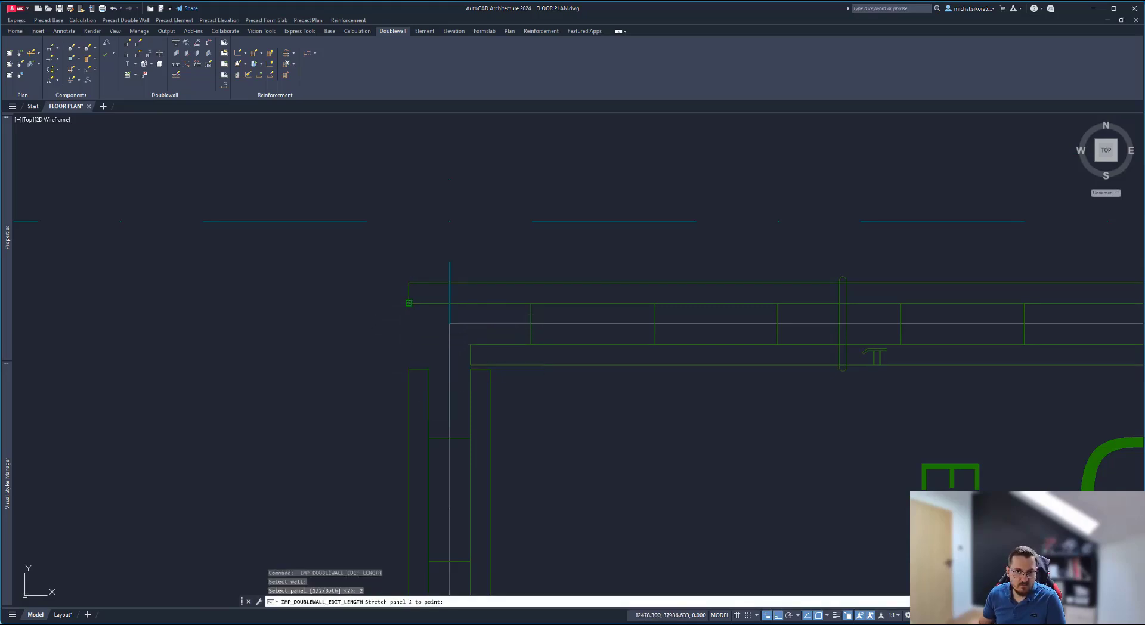
scroll(411, 303, up, 4)
Step: Pull panel 2 of the axis 1 double wall back 10 mm from the axis C wall's outer panel
key(Return)
click(457, 312)
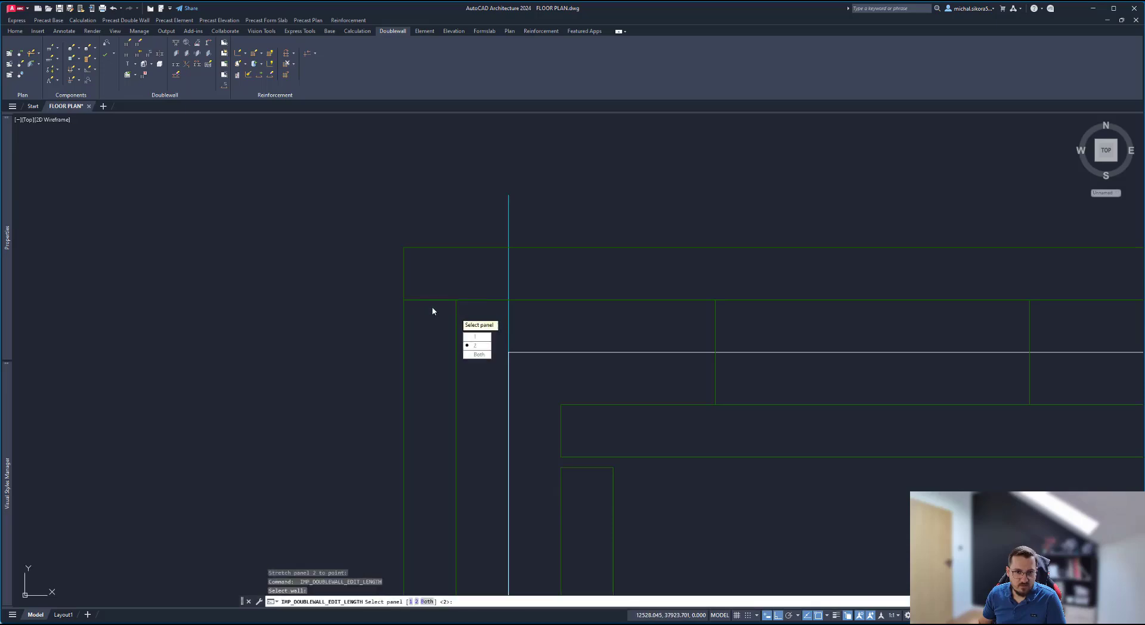
click(476, 345)
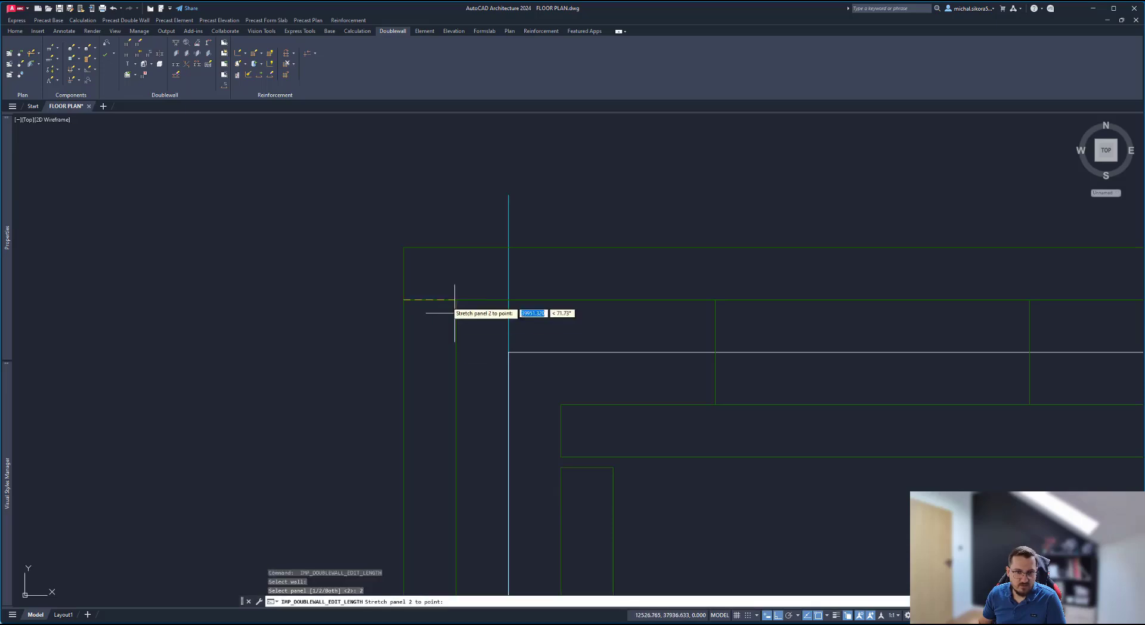
click(415, 333)
scroll(391, 310, up, 4)
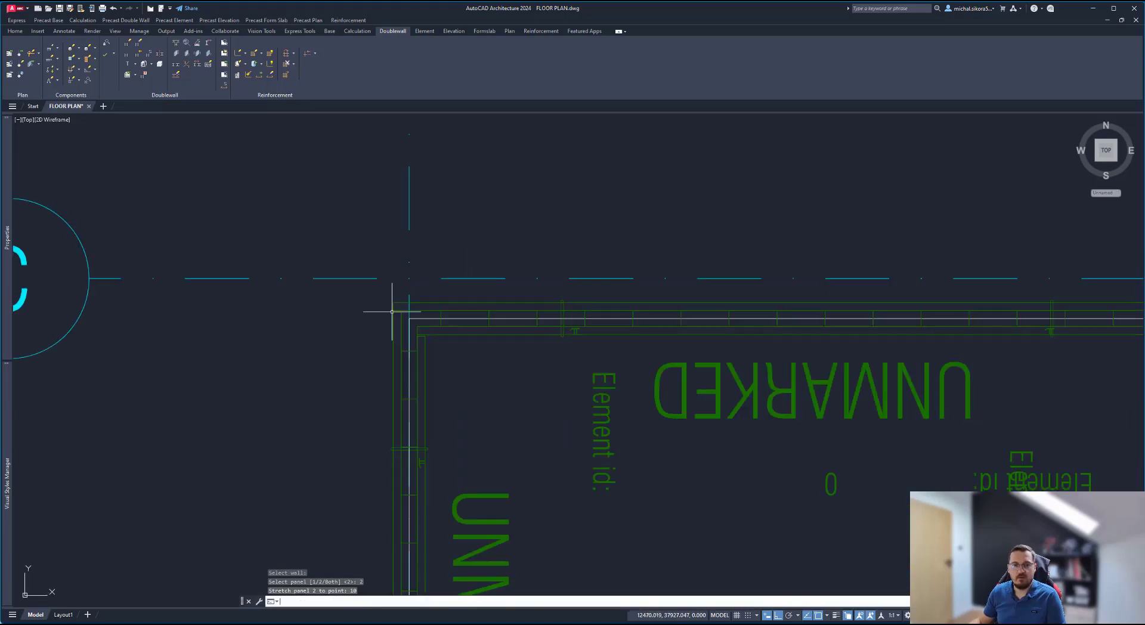
key(Return)
key(Escape)
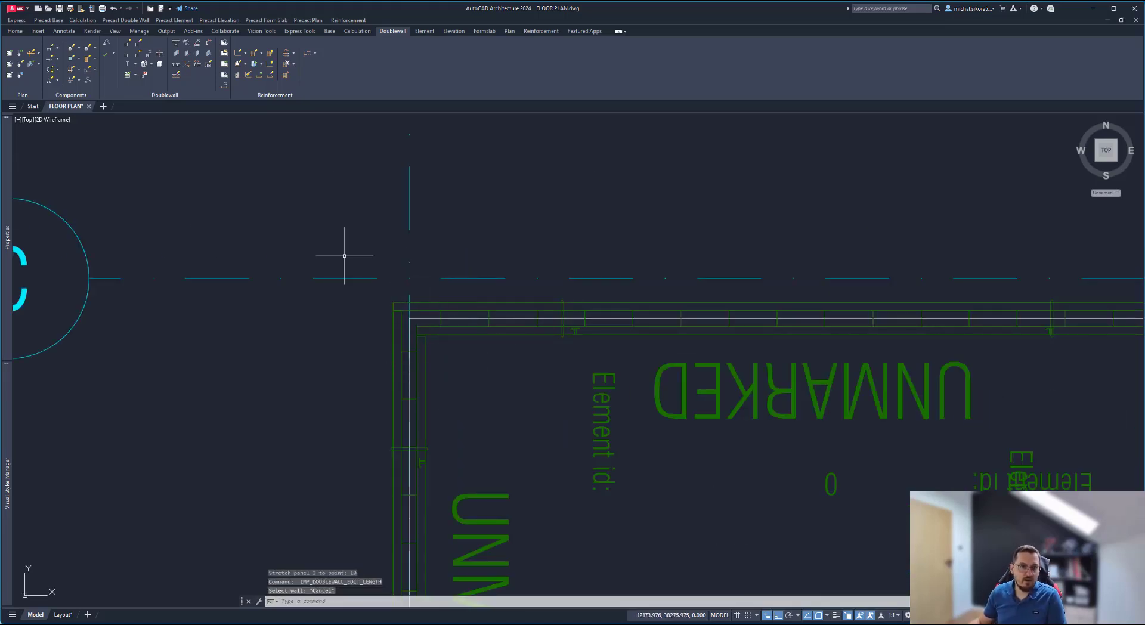
Step: Switch the wall panel priority at the corner of axes 1 and C so the axis 1 wall runs through
click(186, 70)
click(418, 286)
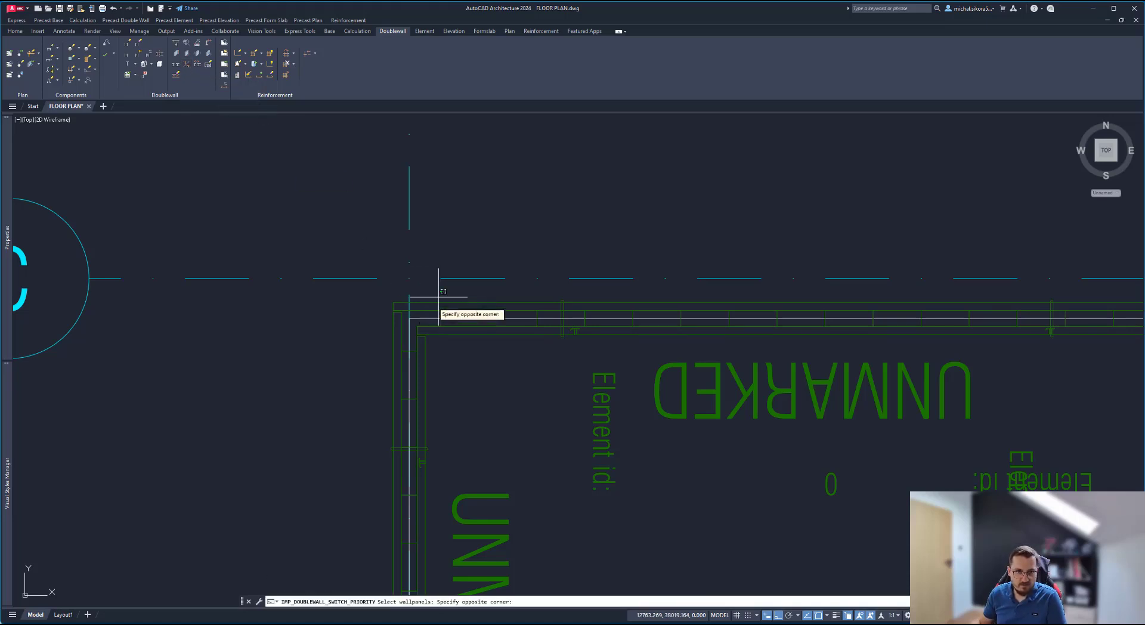
click(361, 340)
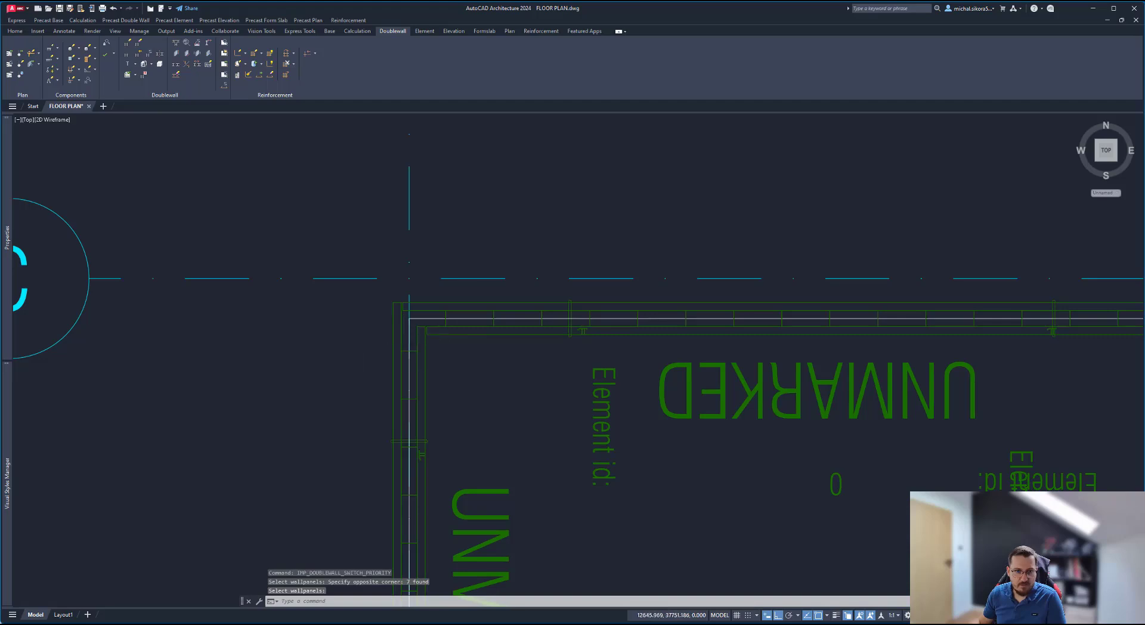
scroll(421, 341, up, 4)
scroll(444, 316, down, 2)
key(Return)
Step: Switch the panel priority at the same corner back so the axis C wall runs through
key(Return)
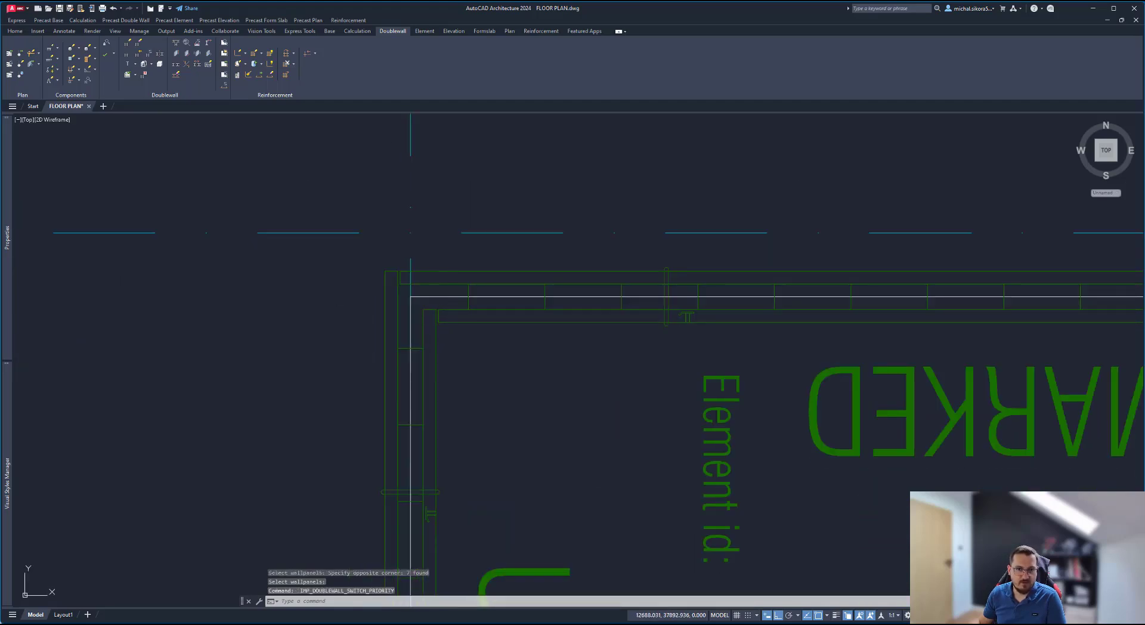
click(455, 256)
click(395, 328)
key(Return)
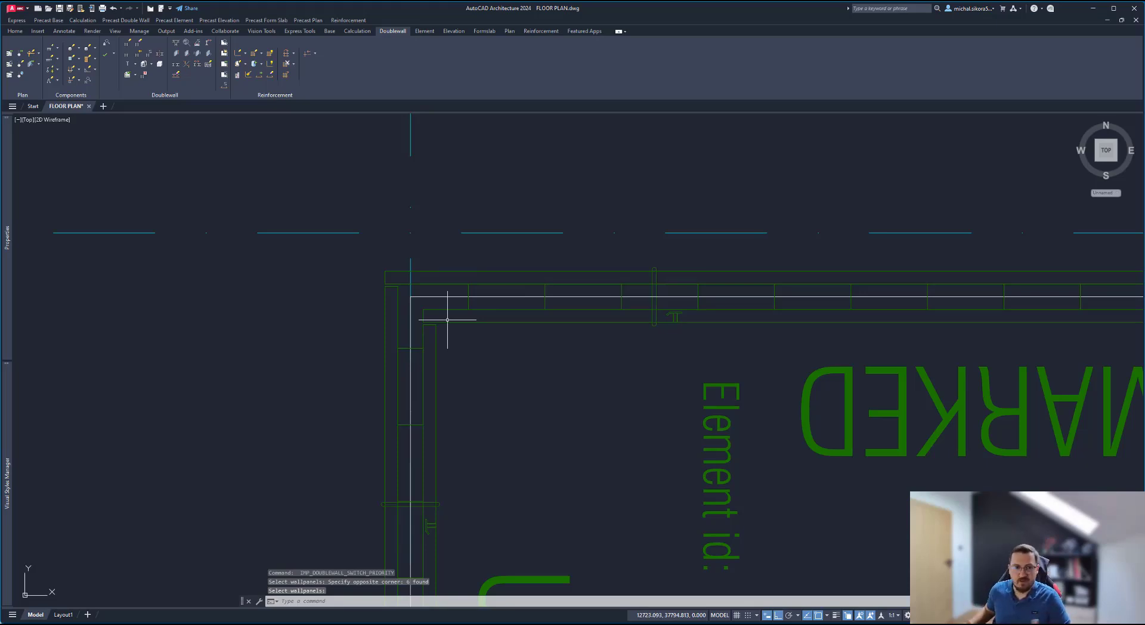
Step: Examine the T-junction where the interior wall between axes C and D meets the long perpendicular interior double wall
scroll(413, 308, down, 2)
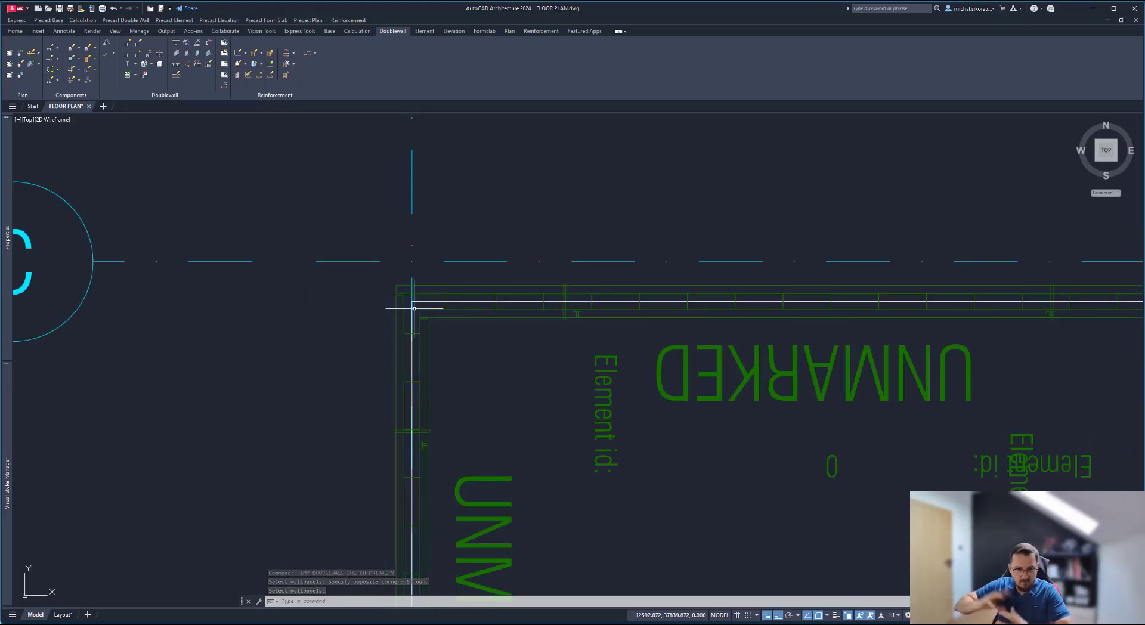
scroll(414, 309, down, 3)
scroll(413, 298, up, 3)
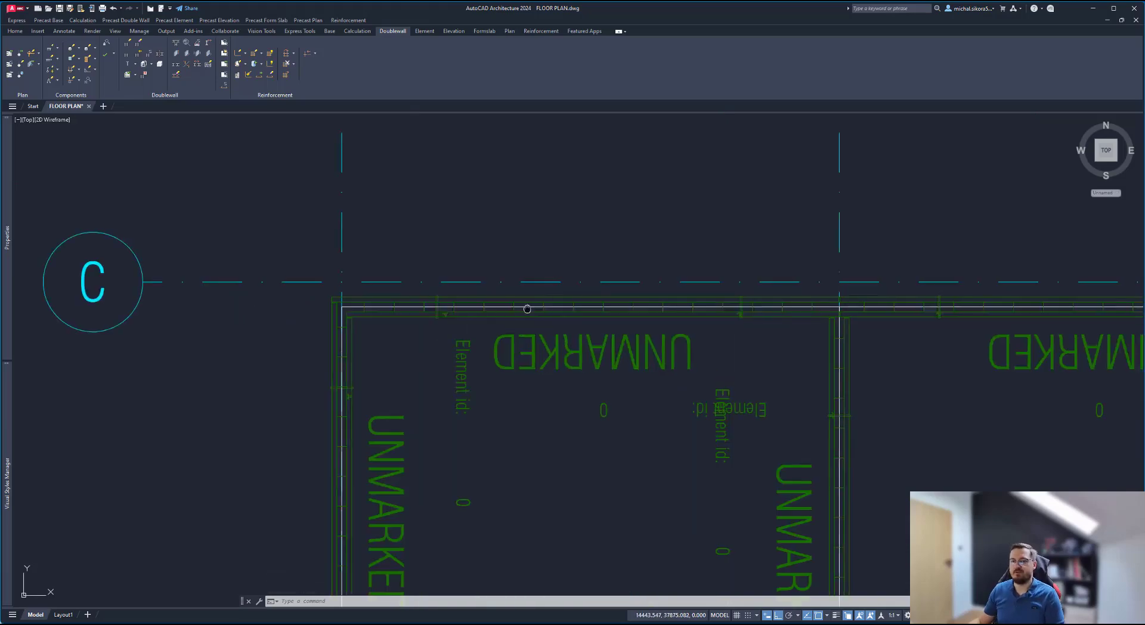
scroll(750, 298, down, 3)
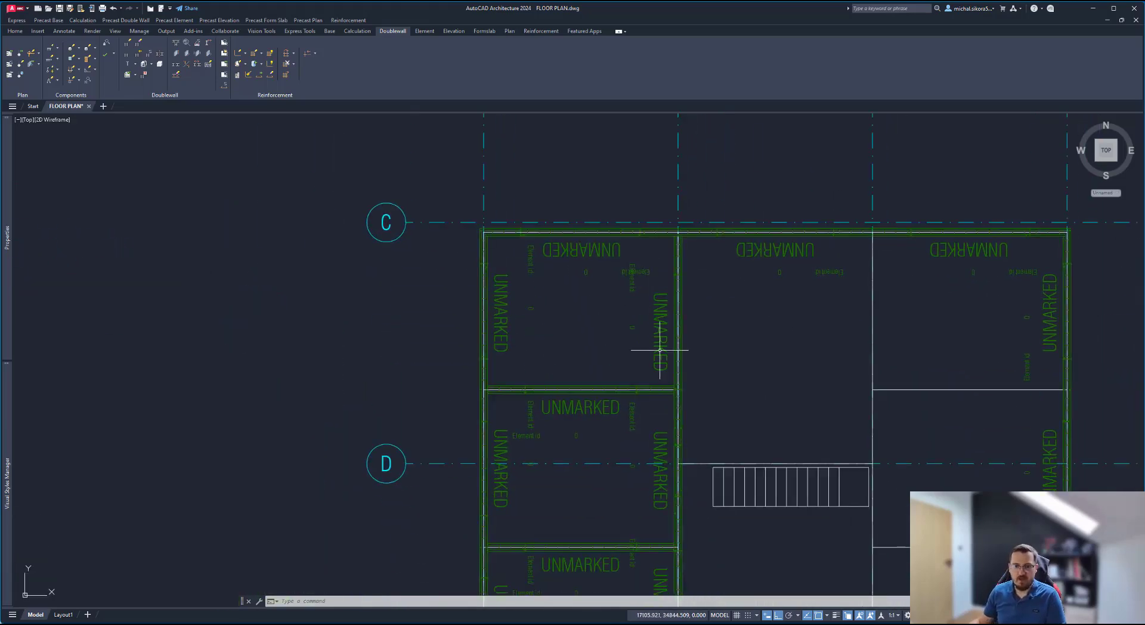
scroll(686, 346, up, 5)
scroll(699, 311, down, 4)
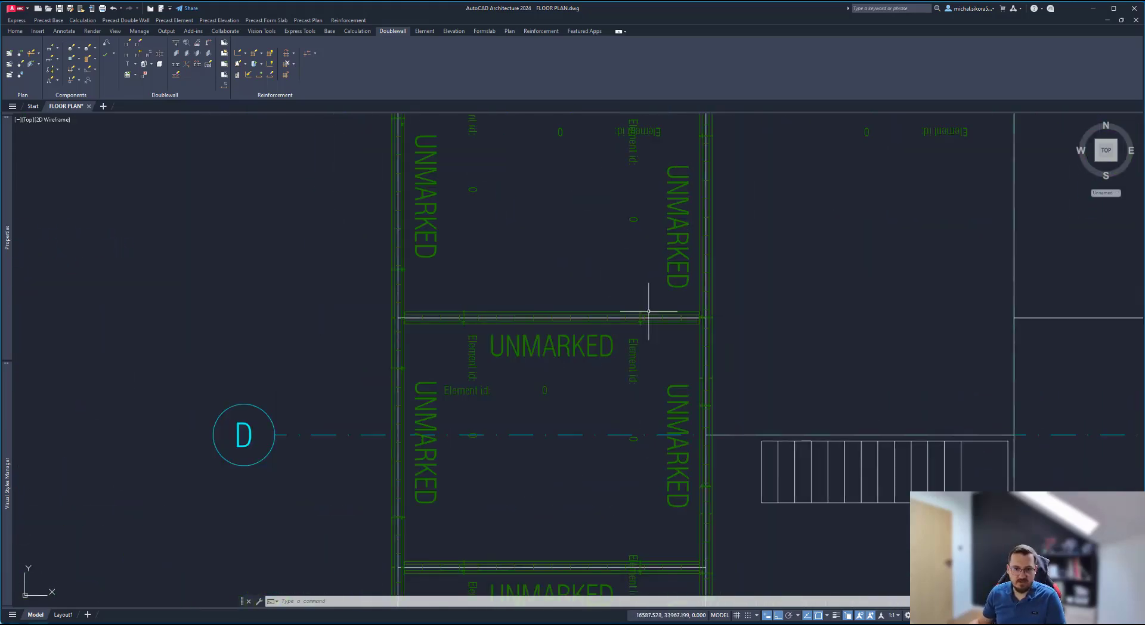
scroll(697, 304, up, 5)
click(680, 305)
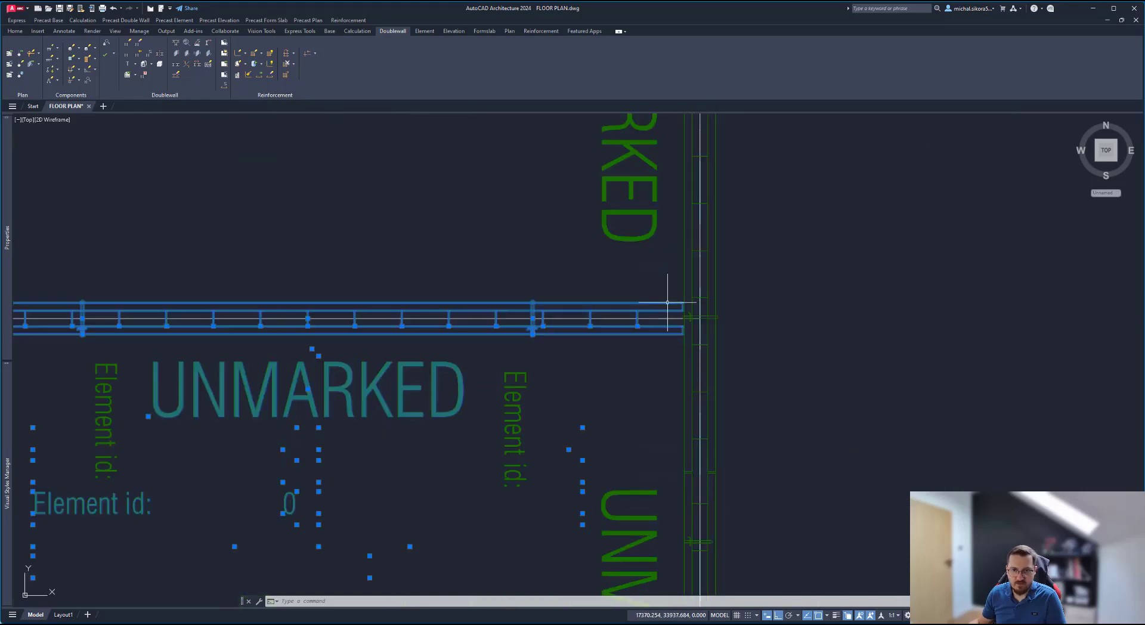
click(616, 276)
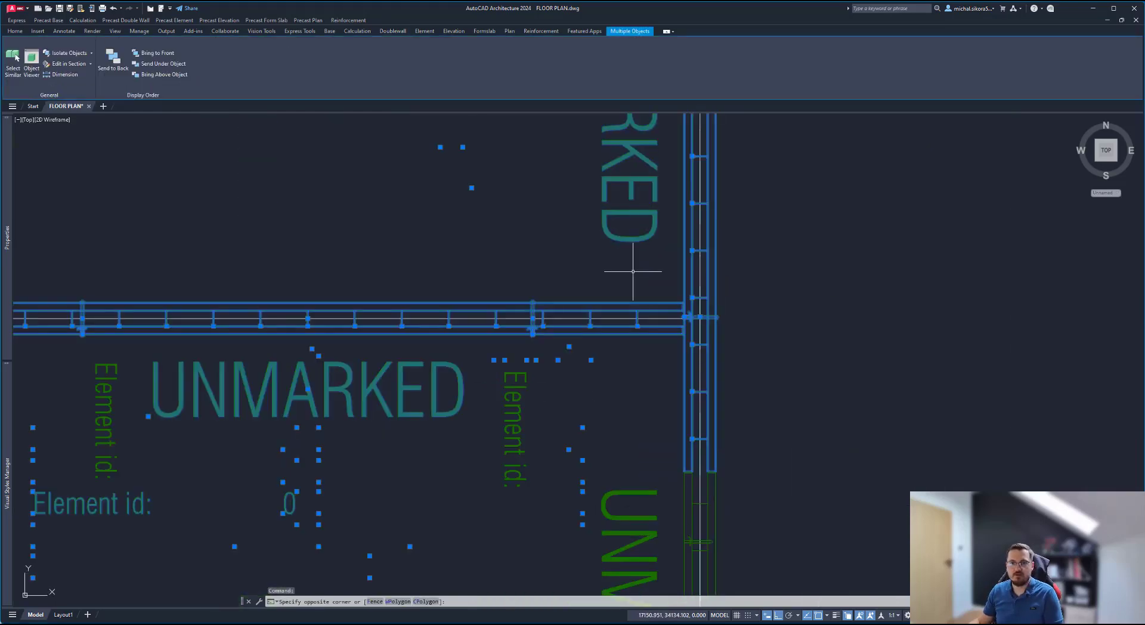
key(Escape)
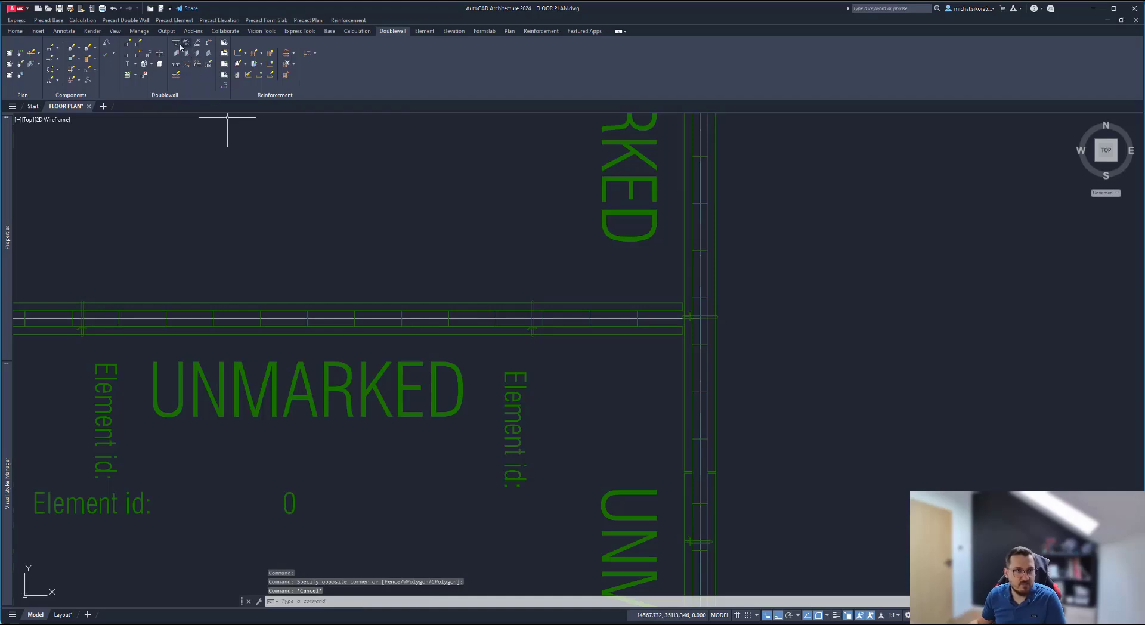
Step: Start a joint hole for the two double walls meeting at the T-junction between axes C and D
click(176, 43)
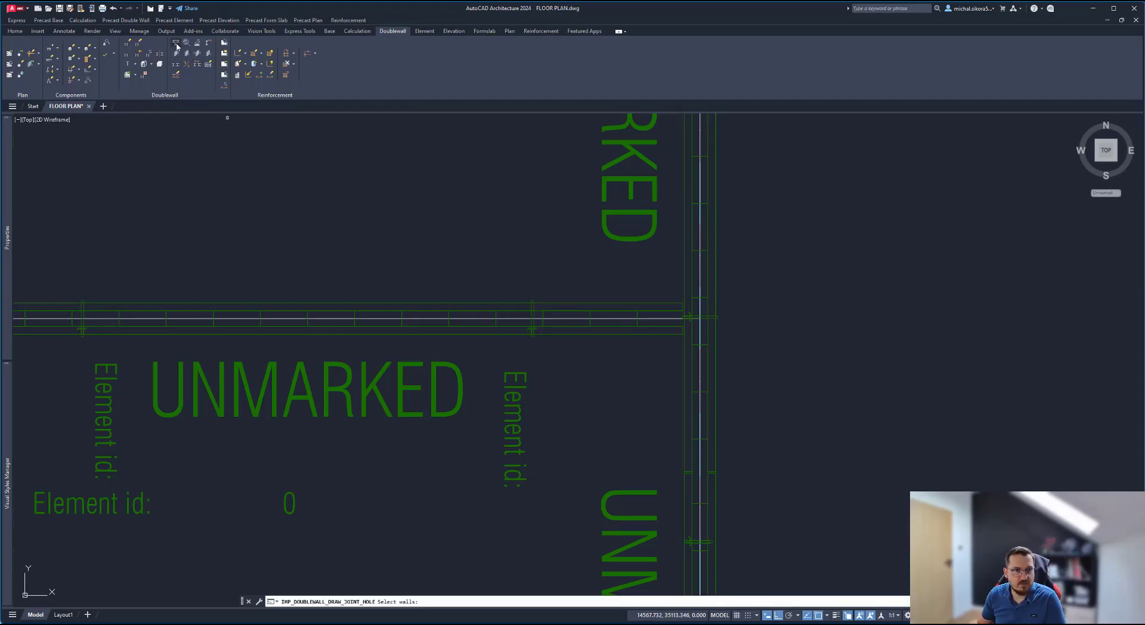
click(739, 271)
click(659, 347)
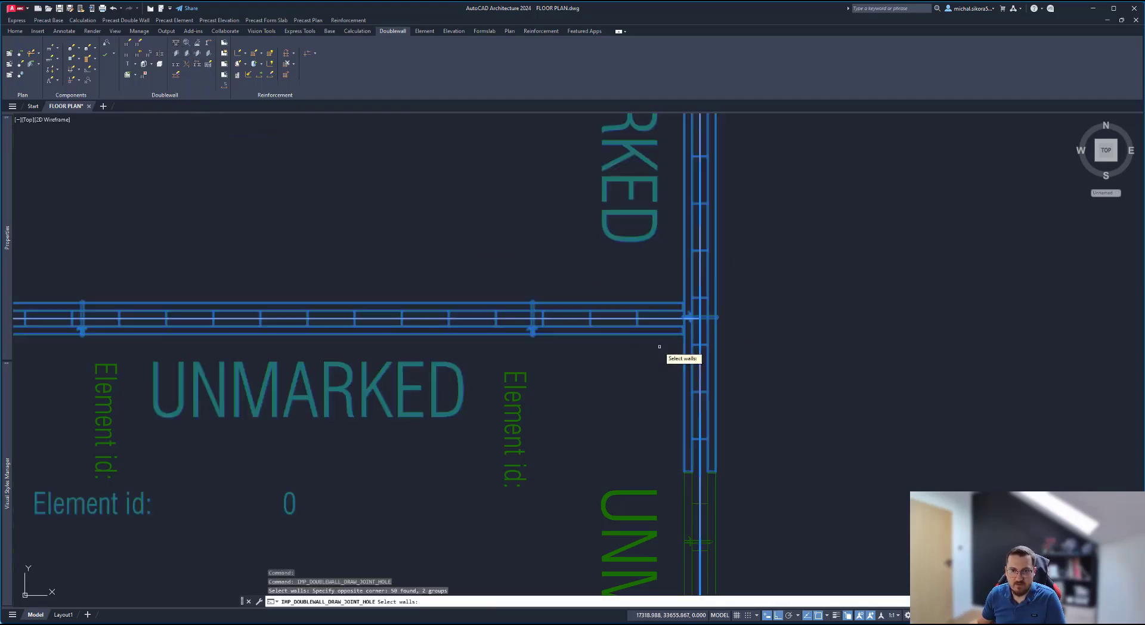
key(Return)
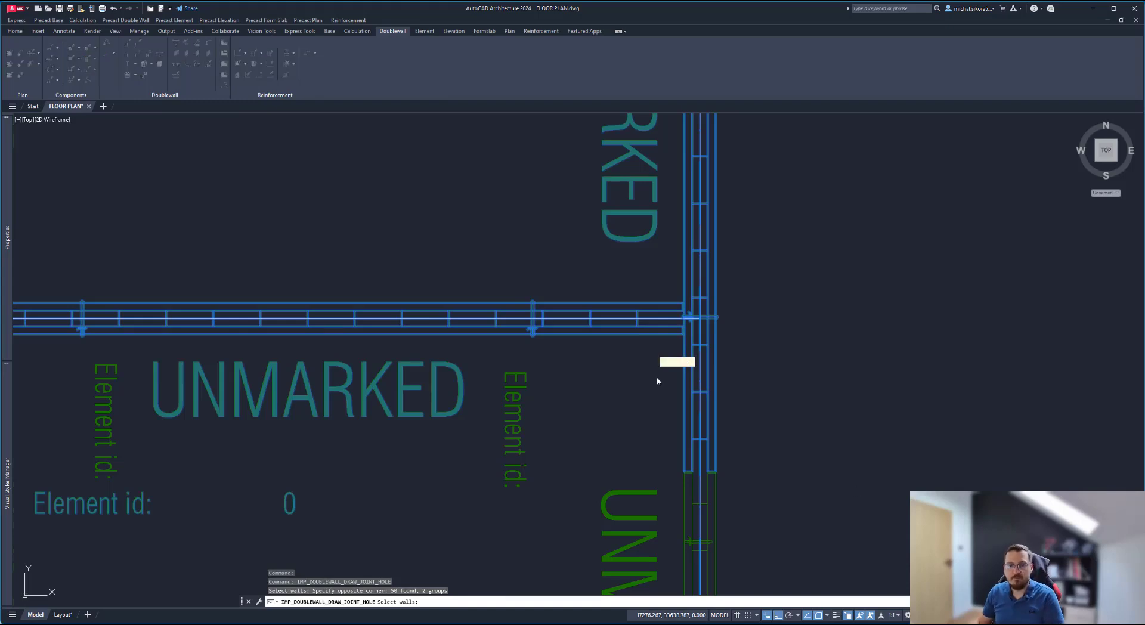
Step: Preview the Open hole, Right side and Left side joint types for the wall junction
click(569, 239)
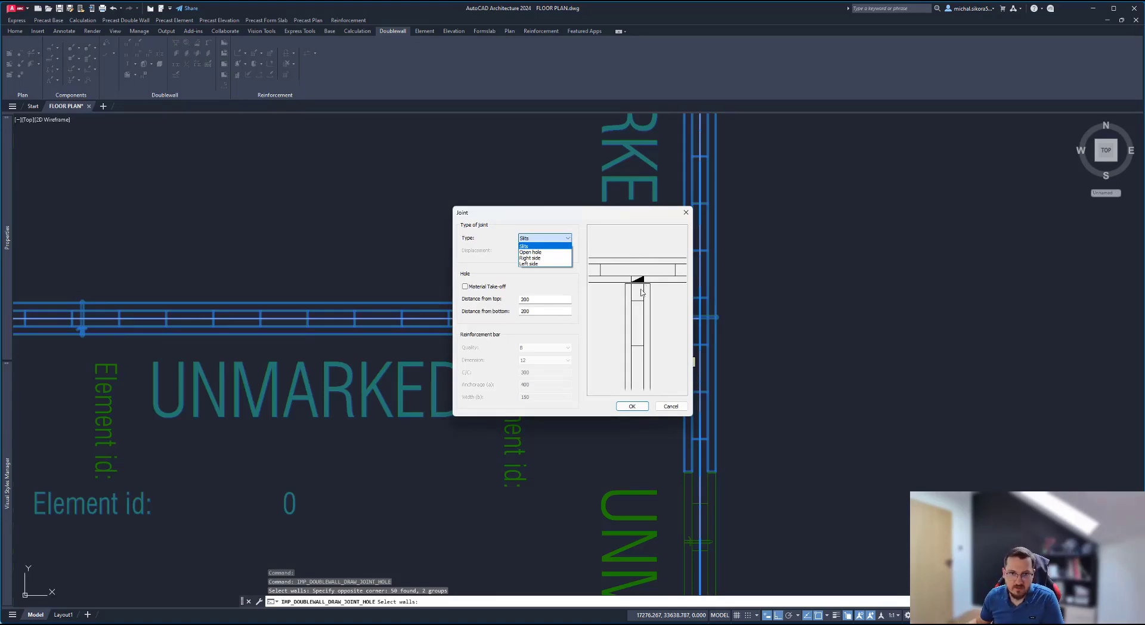
click(545, 252)
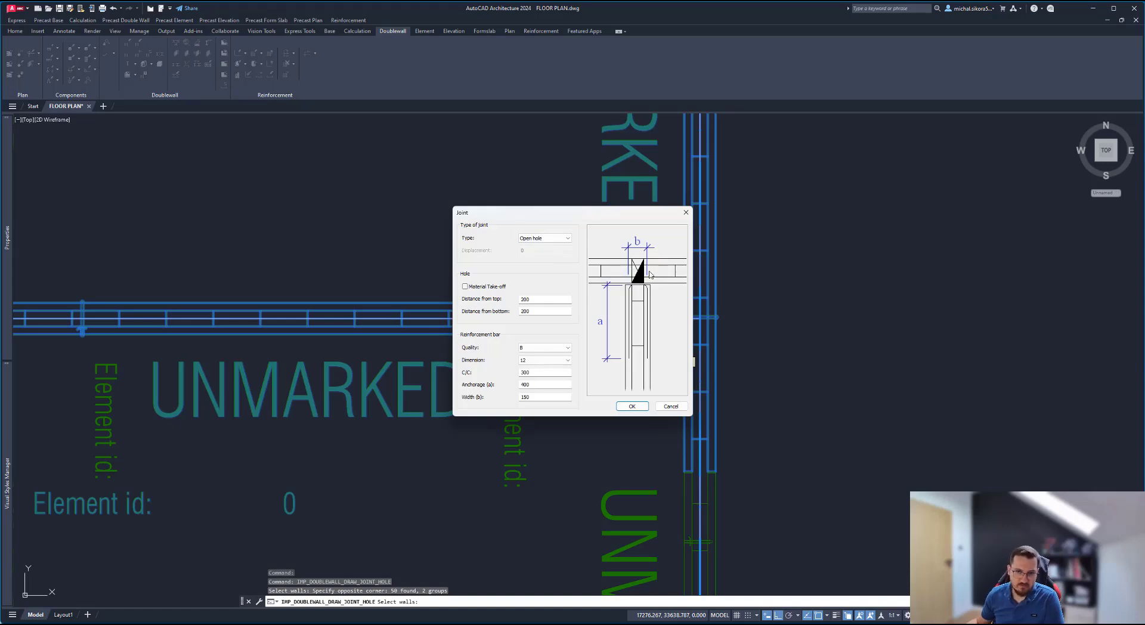
click(547, 241)
click(557, 261)
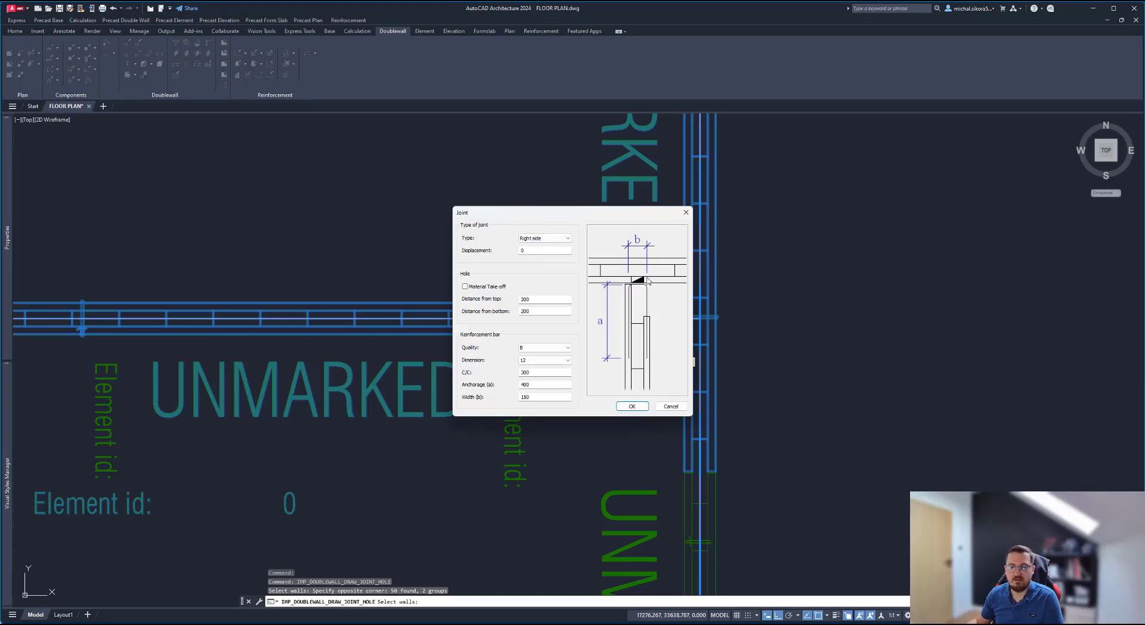
click(567, 245)
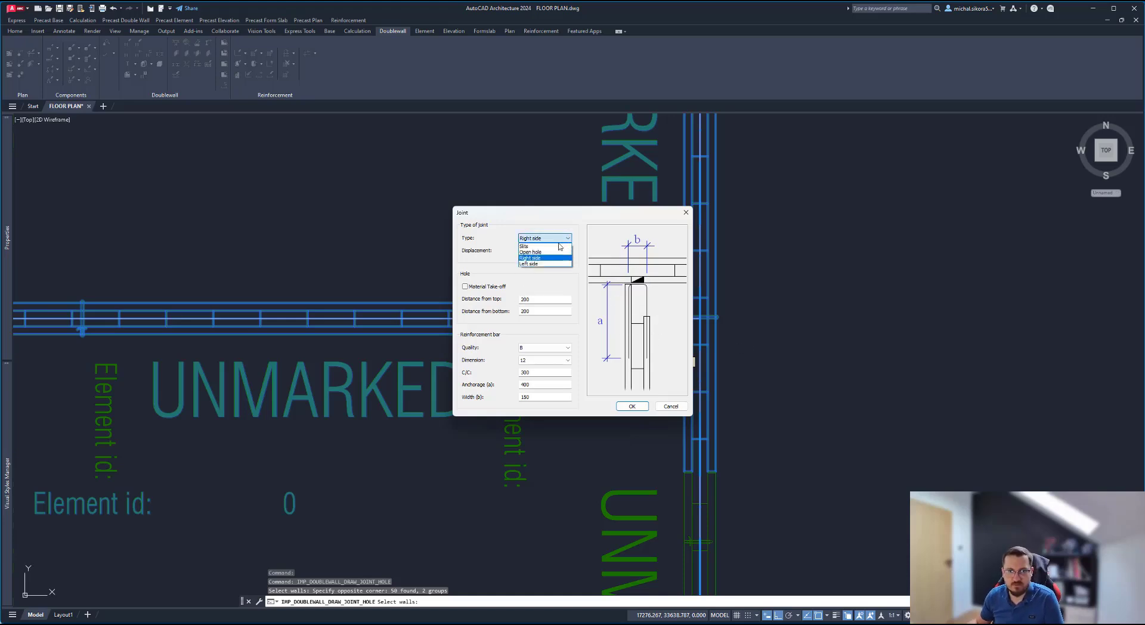
click(537, 264)
click(555, 243)
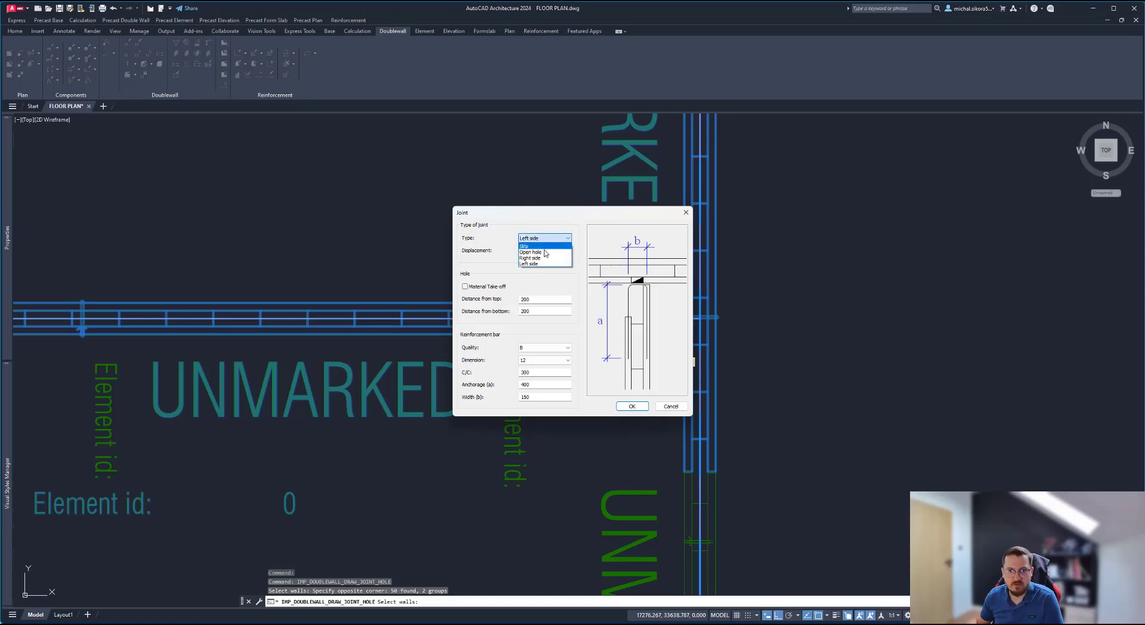
Step: Set the joint type to Slits and create the joint hole at the T-junction
click(542, 247)
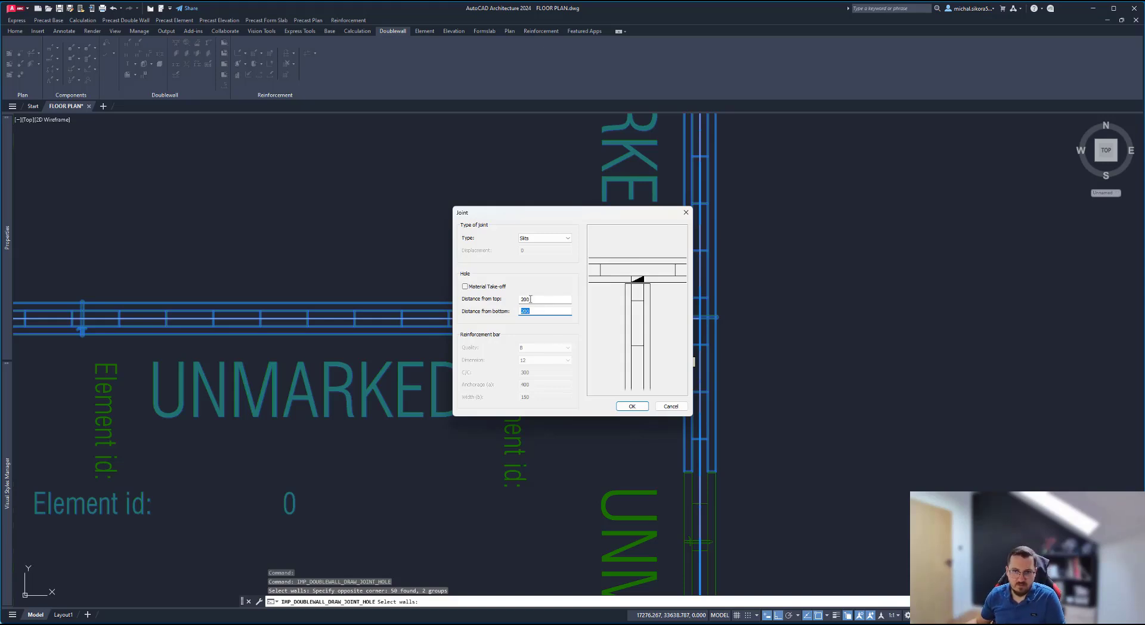
click(633, 406)
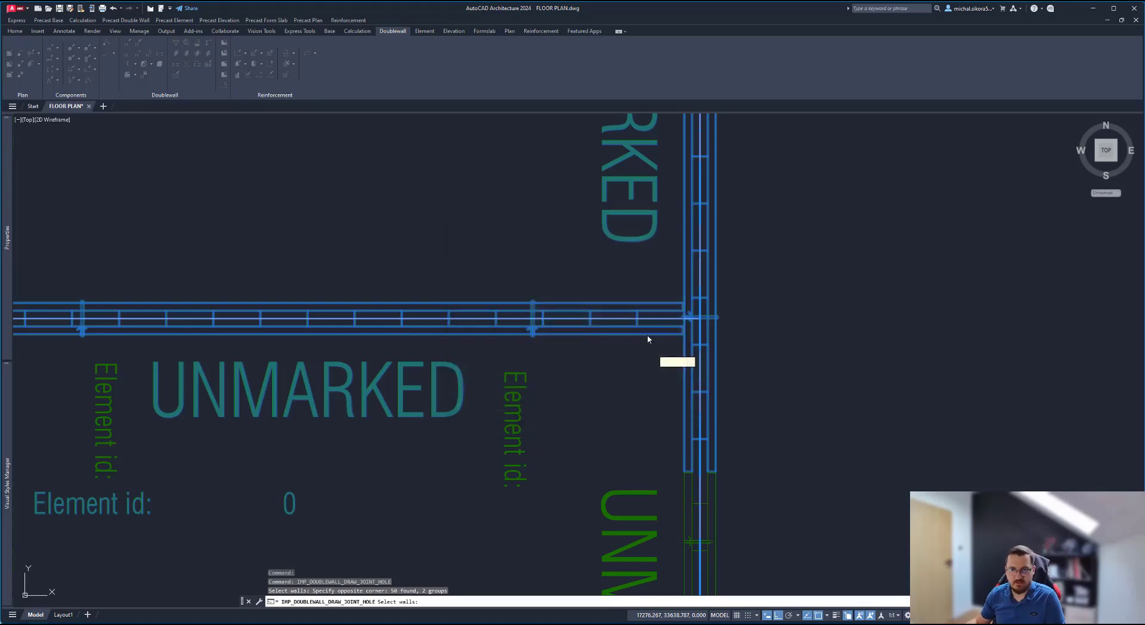
scroll(702, 300, up, 5)
scroll(702, 300, down, 6)
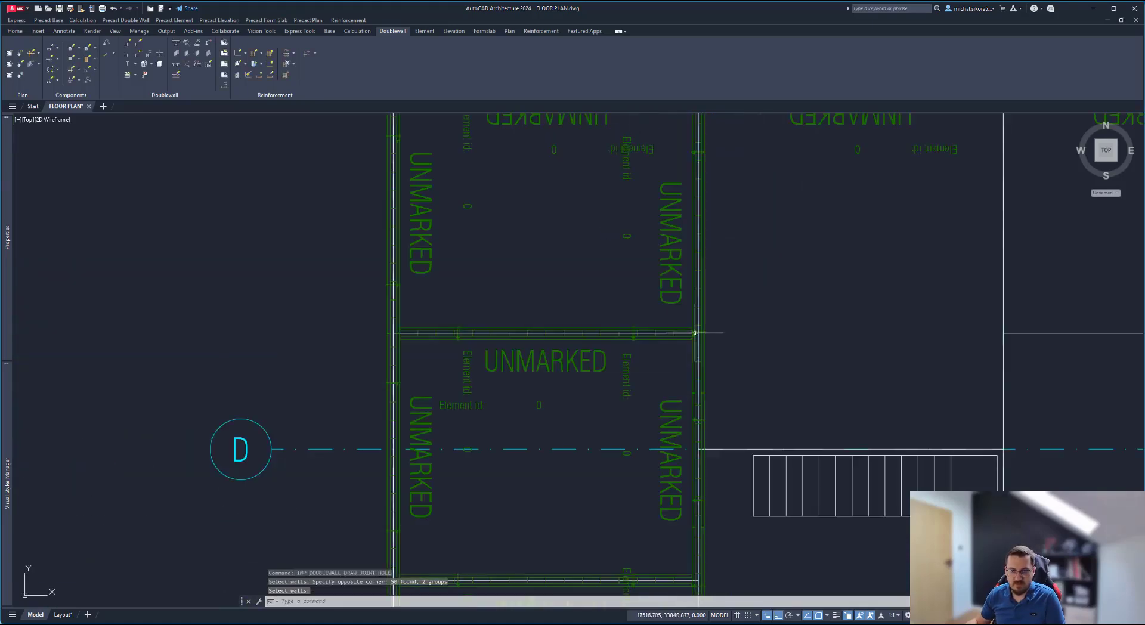
middle_drag(766, 388, 555, 327)
scroll(555, 327, up, 2)
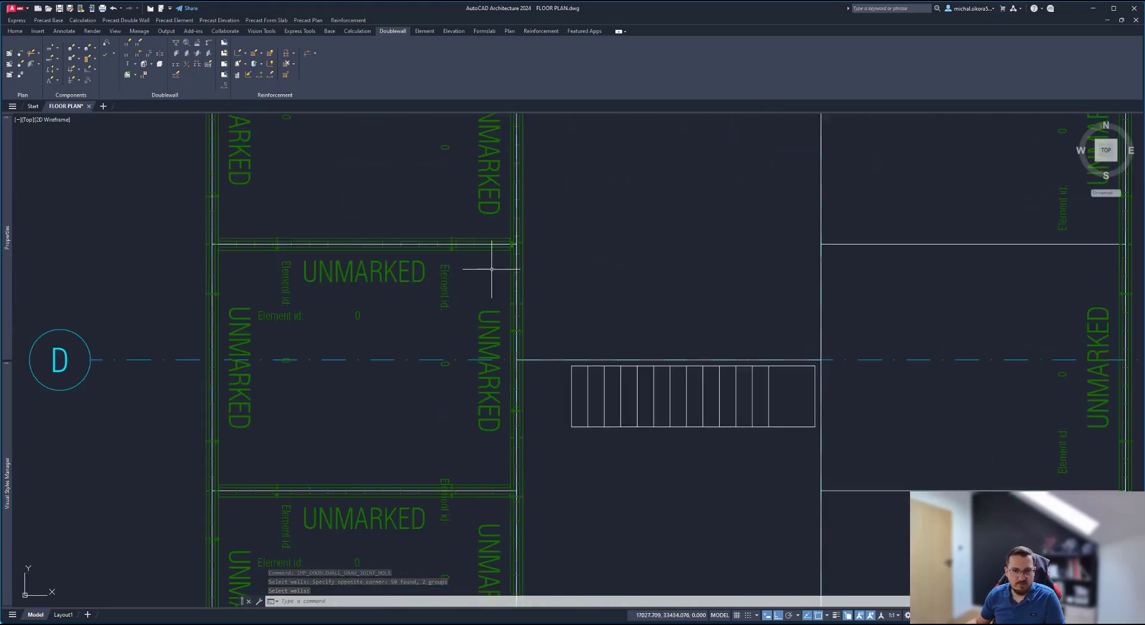
Step: Draw a DW200 double wall along axis D above the stairs, between axes 2 and 3, with 10 mm clearance at both ends
click(131, 49)
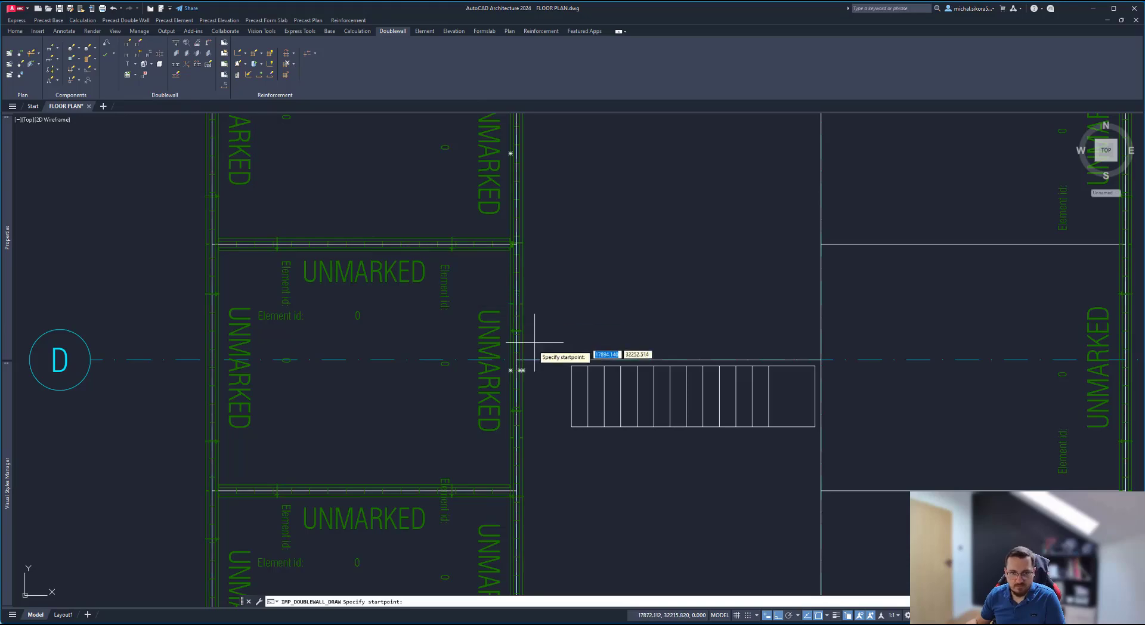
scroll(528, 361, up, 5)
click(468, 371)
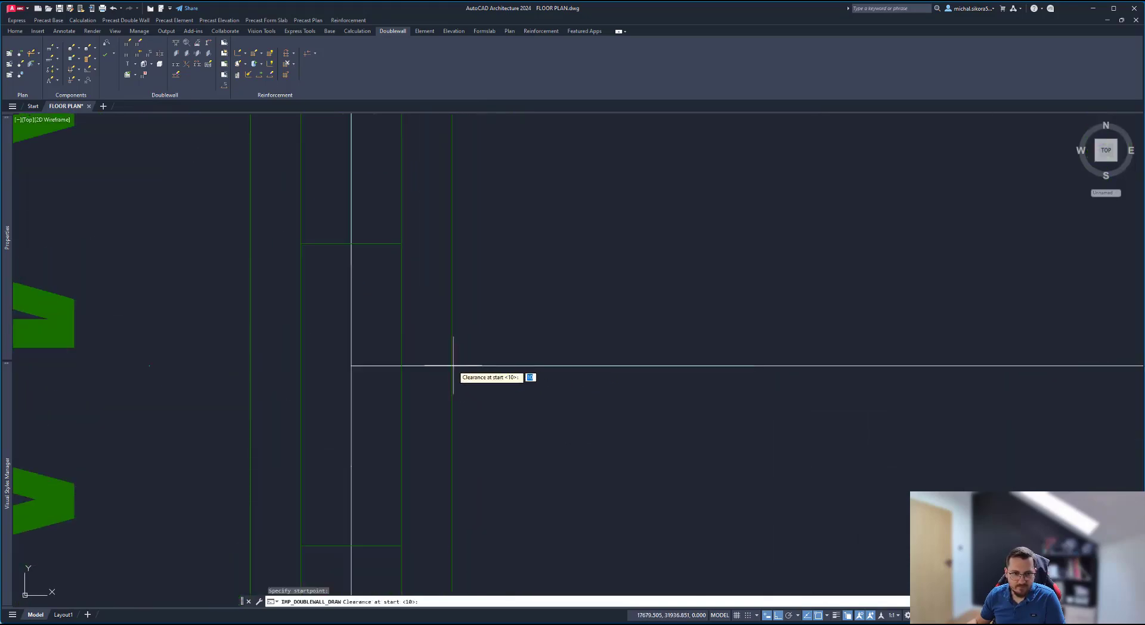
scroll(508, 376, down, 2)
key(Return)
scroll(507, 376, down, 4)
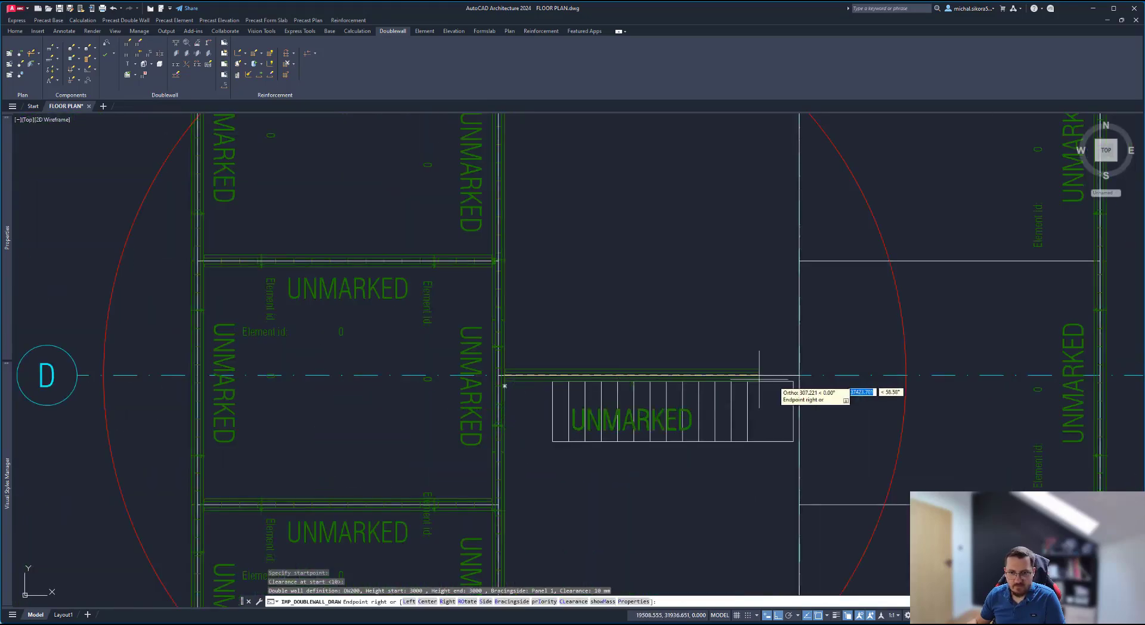
scroll(823, 385, up, 4)
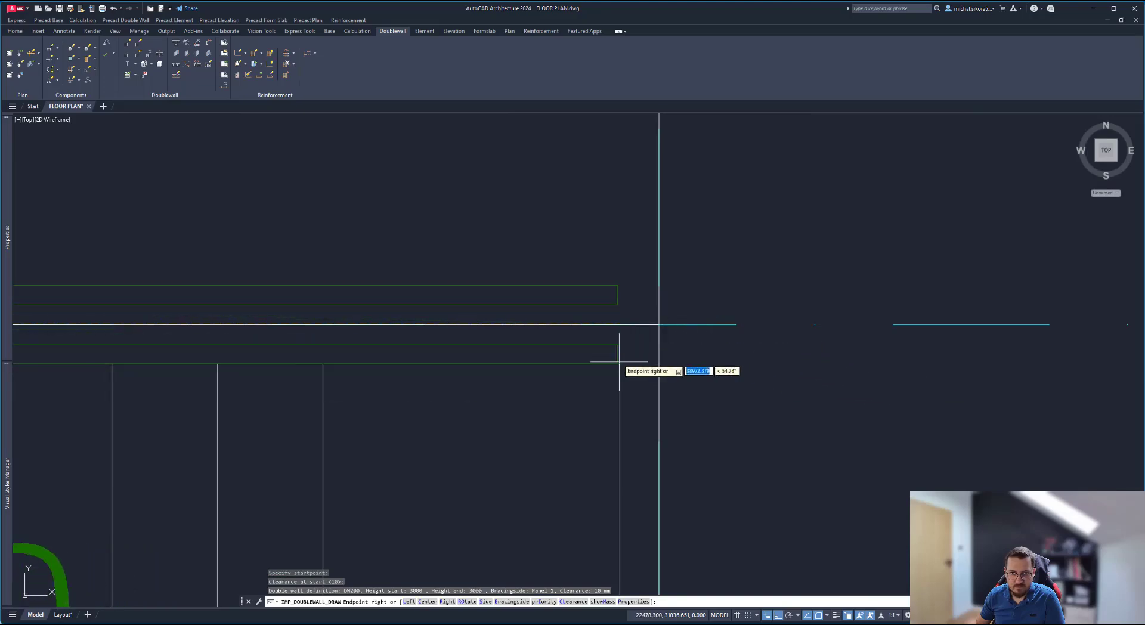
click(619, 325)
key(Return)
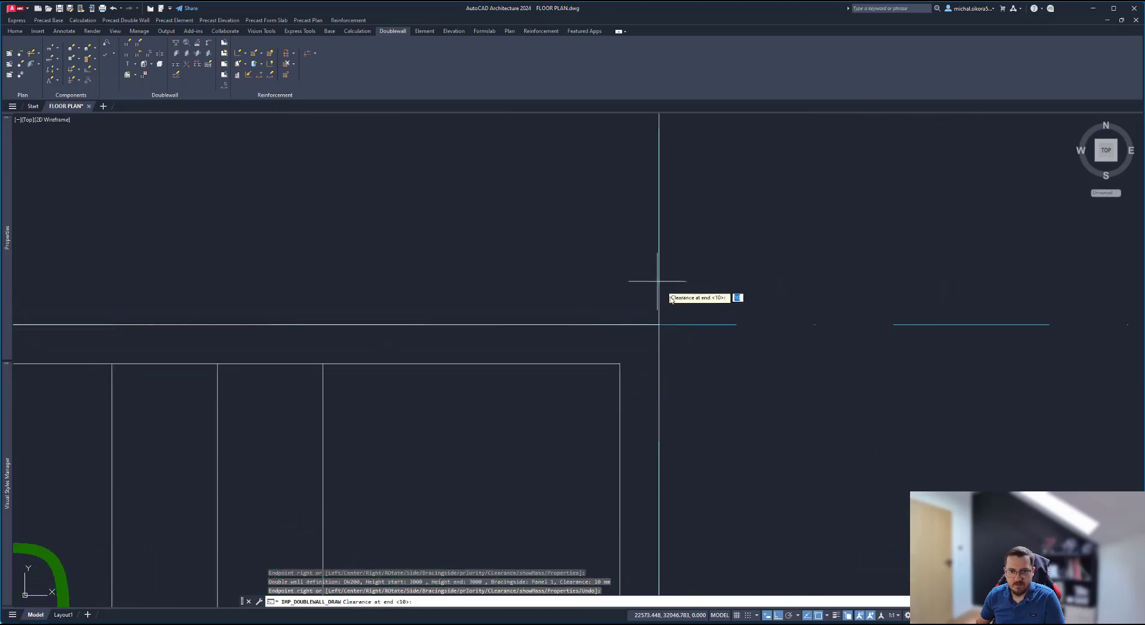
key(Return)
scroll(570, 298, down, 4)
middle_drag(389, 282, 436, 293)
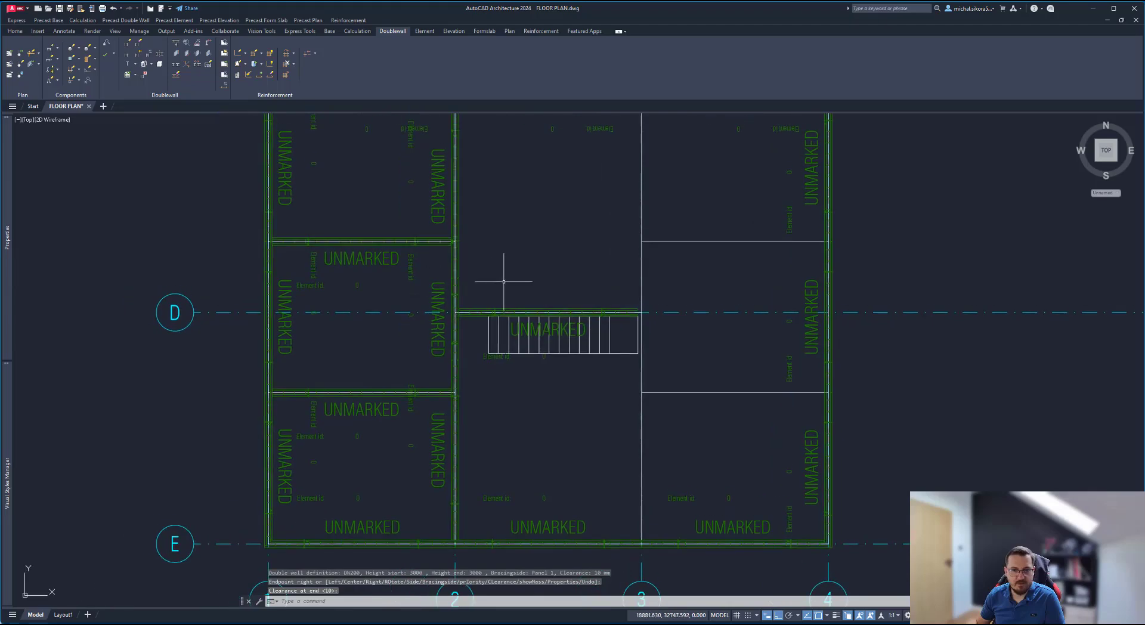
Step: Create a Slits joint hole where the interior cross wall between axes D and E meets the double wall on axis 2
scroll(457, 256, up, 4)
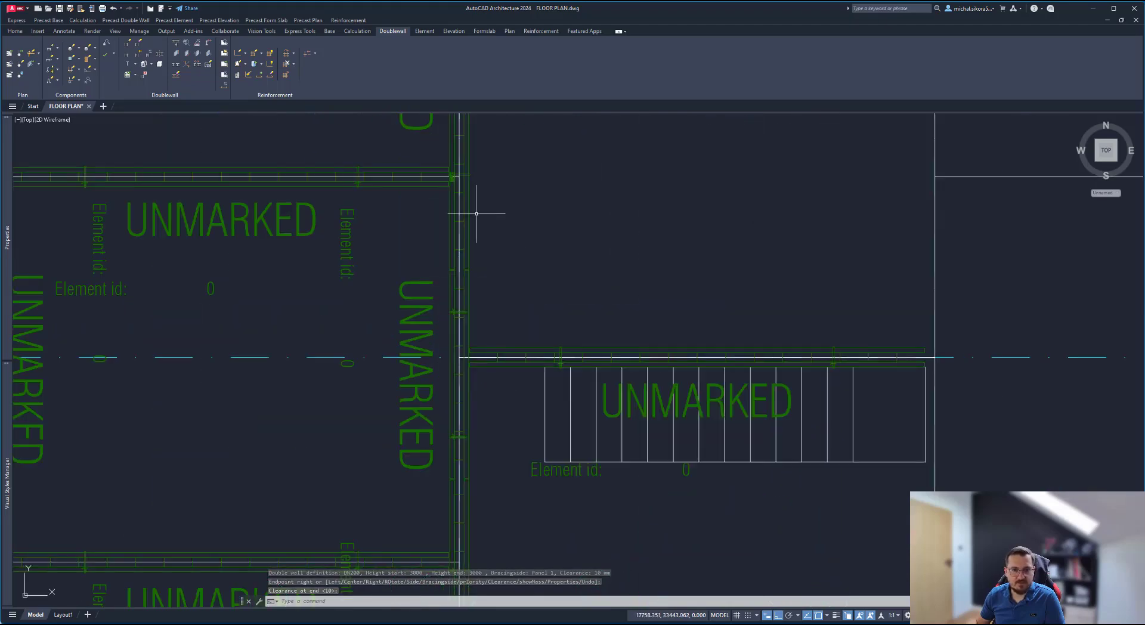
middle_drag(371, 217, 448, 158)
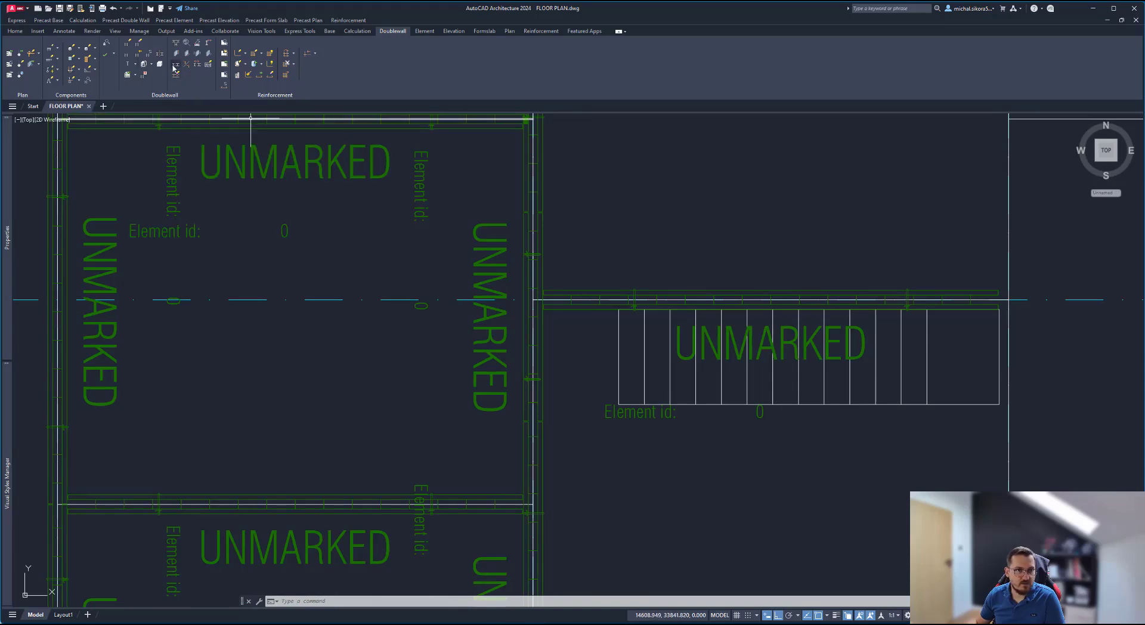
click(180, 45)
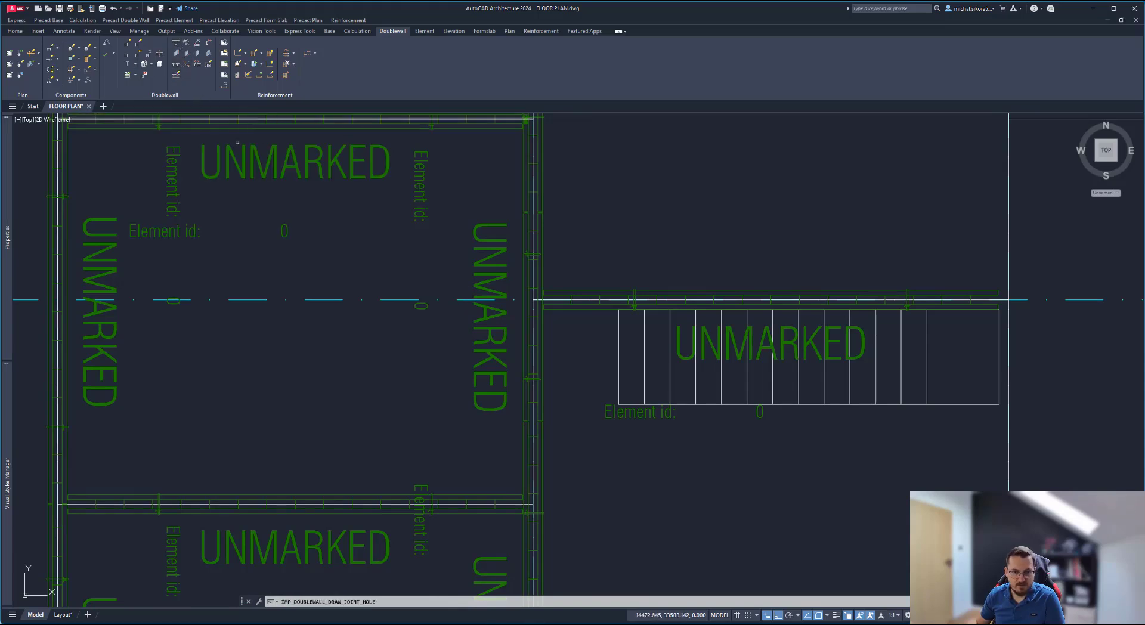
click(524, 421)
scroll(531, 507, up, 4)
click(552, 474)
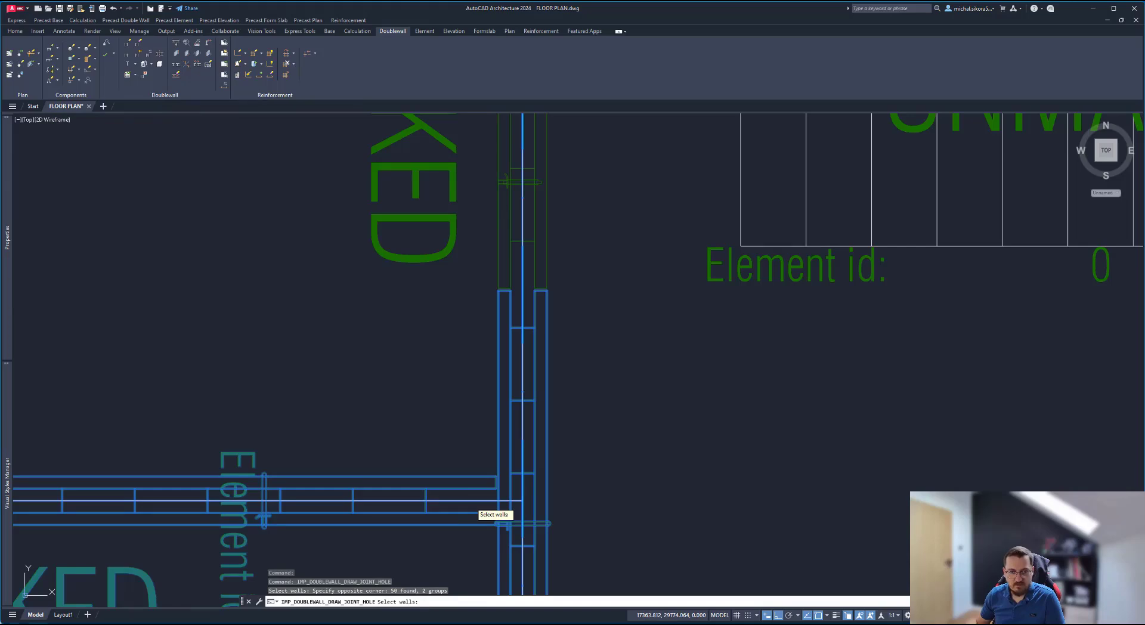
key(Return)
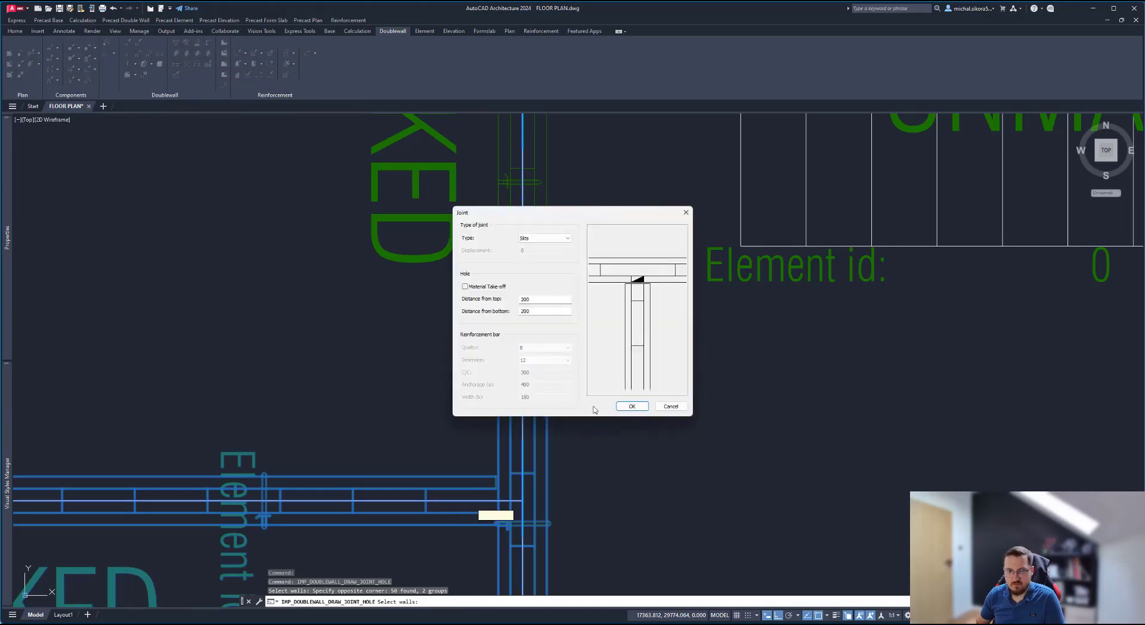
click(632, 406)
scroll(610, 414, down, 5)
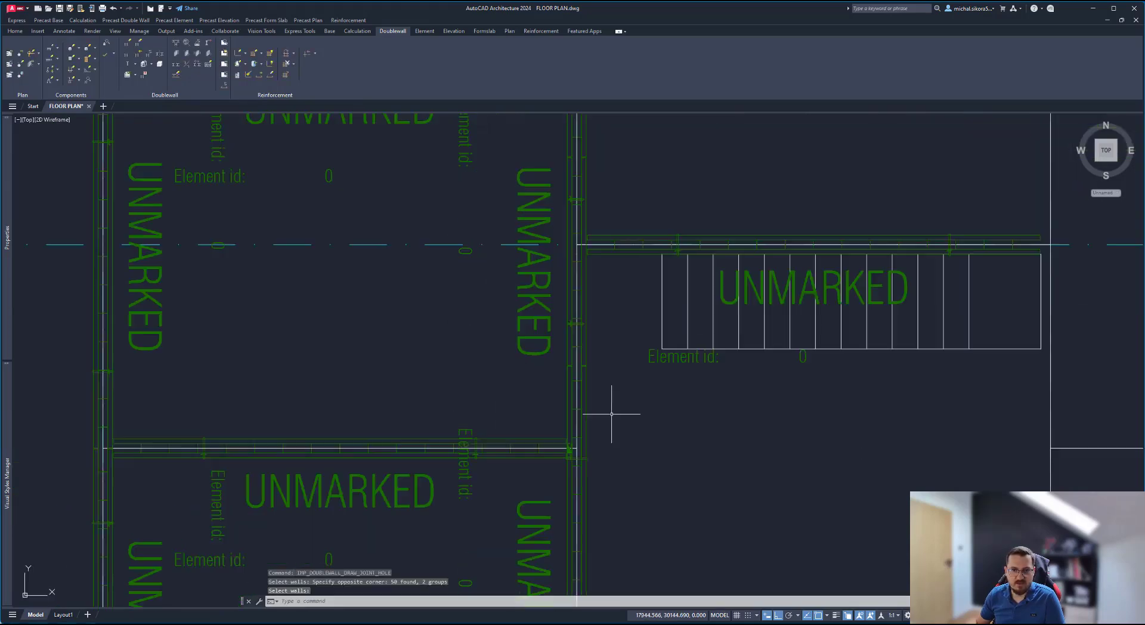
Step: Create a Slits joint hole where the stair wall along axis D meets the double wall on axis 2
middle_drag(611, 411, 586, 438)
key(Return)
click(551, 358)
click(570, 388)
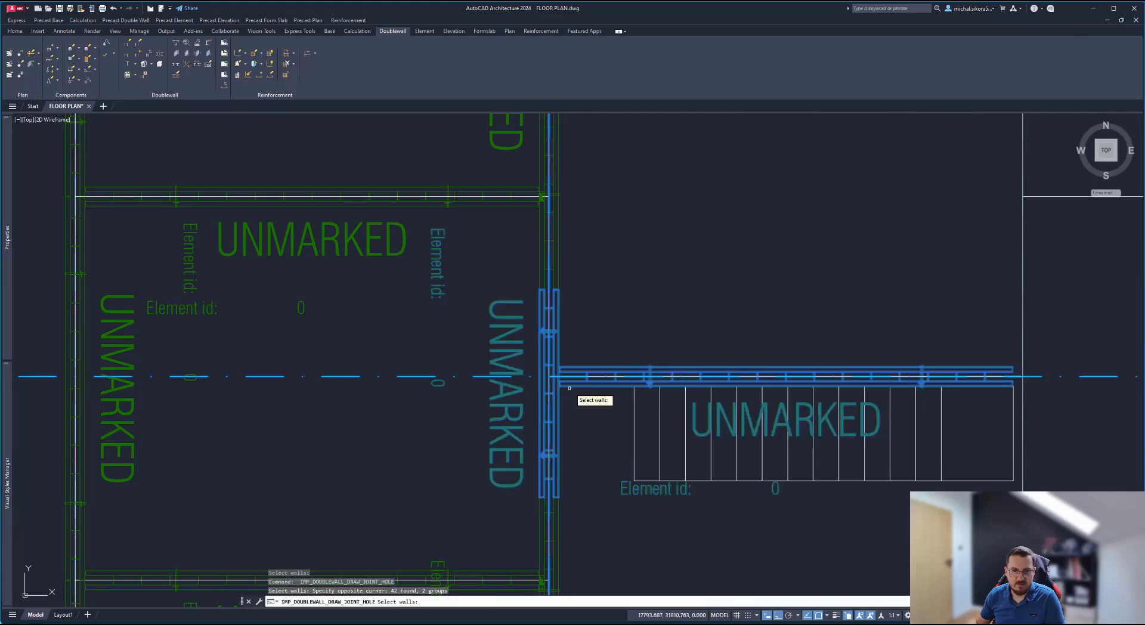
key(Return)
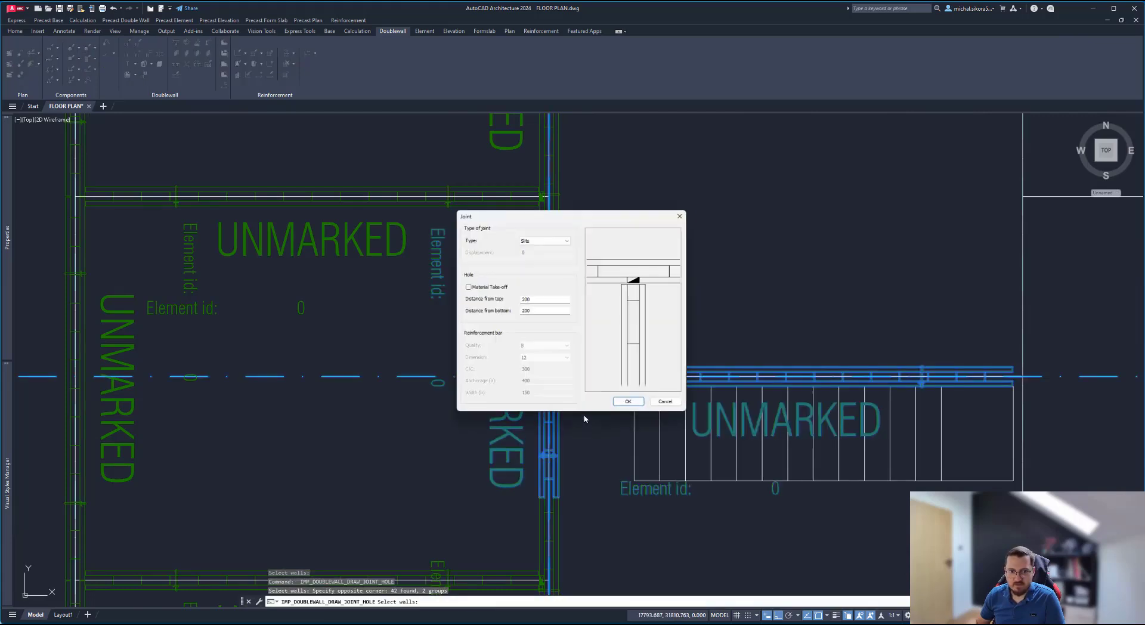
click(632, 407)
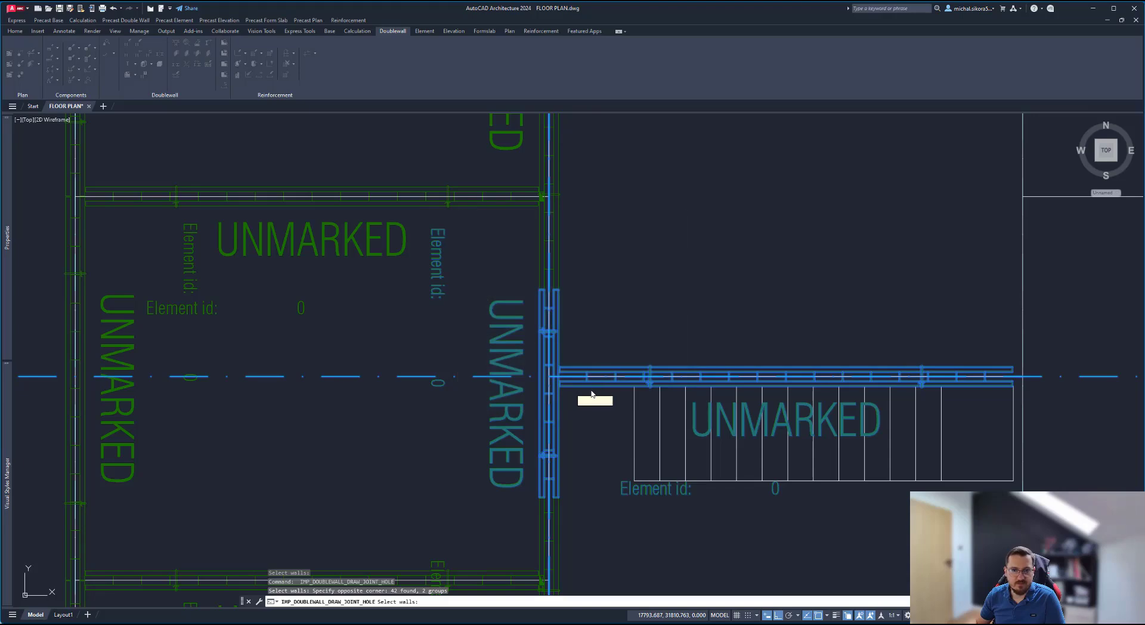
scroll(555, 377, down, 4)
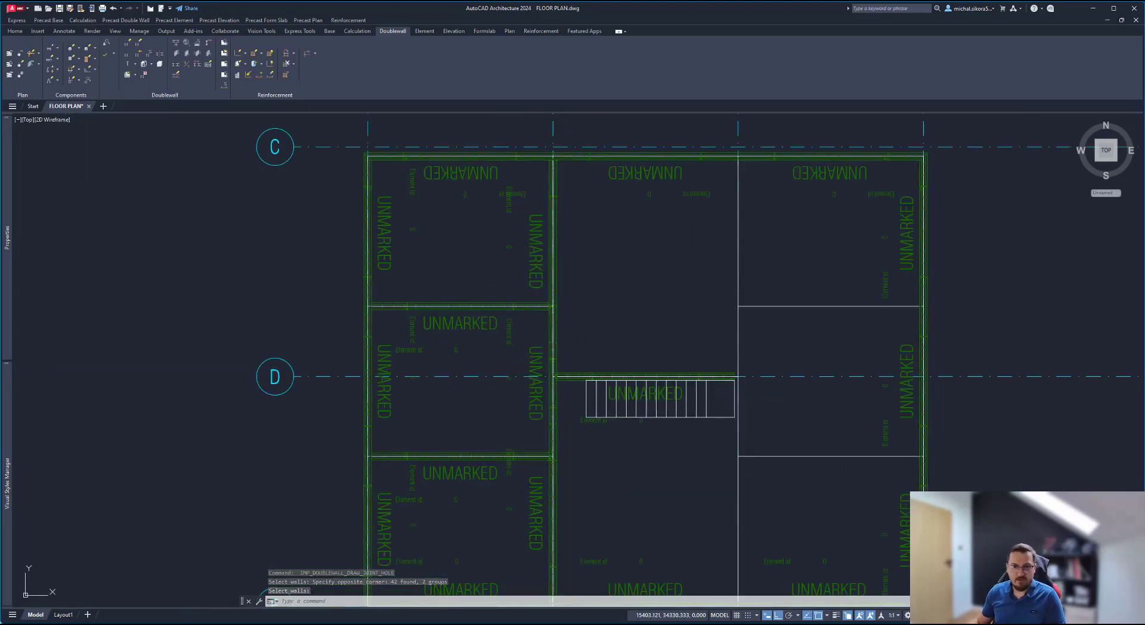
Step: Mirror the interior double walls on axis 2 and between axes 1 and 2 about a vertical line through the axis E middle wall's midpoint, keeping the originals
middle_drag(511, 289, 580, 278)
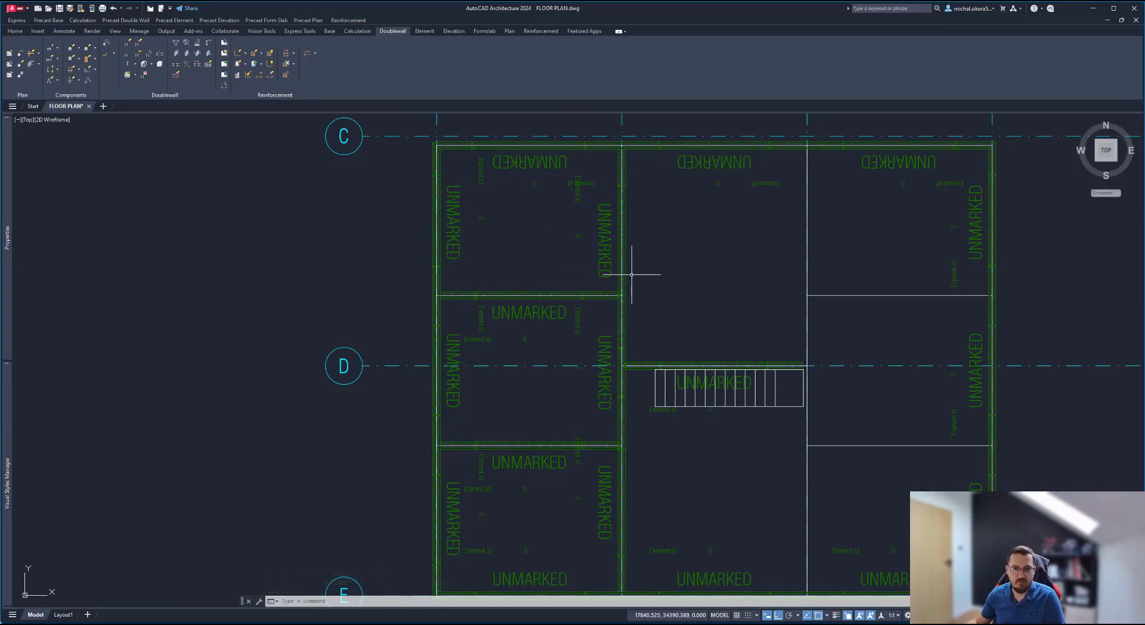
click(636, 238)
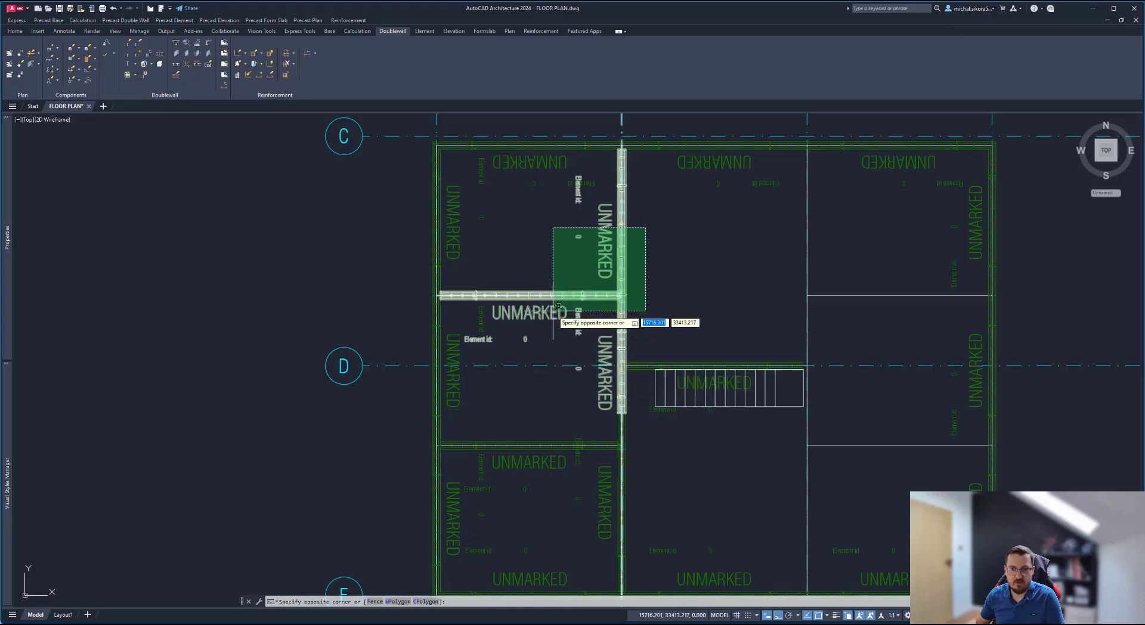
key(Escape)
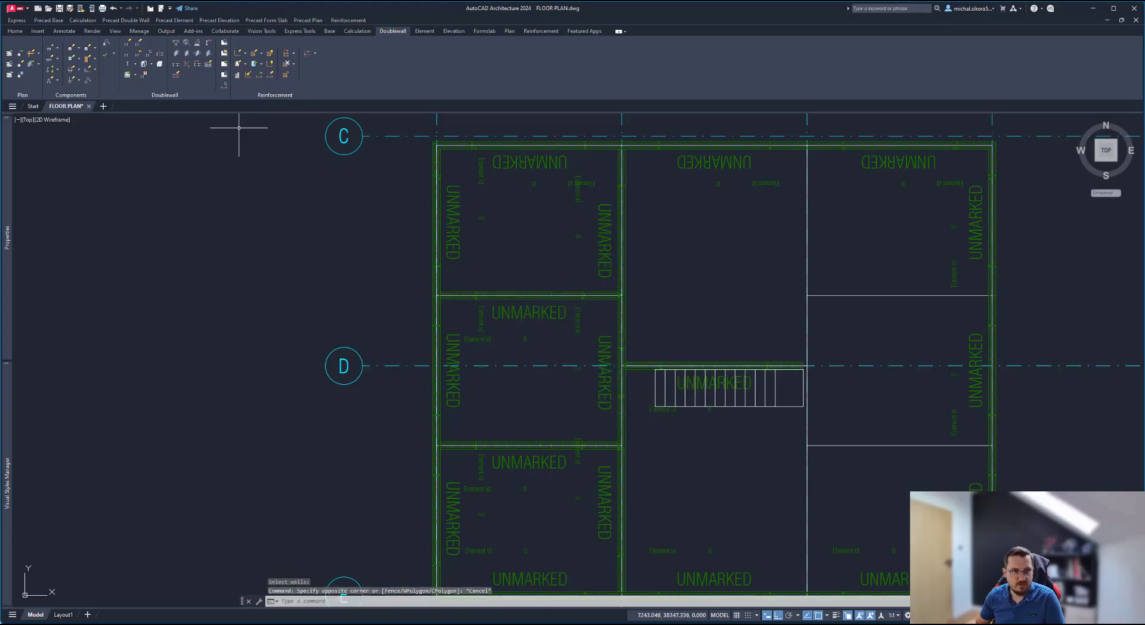
click(164, 55)
click(653, 248)
click(621, 277)
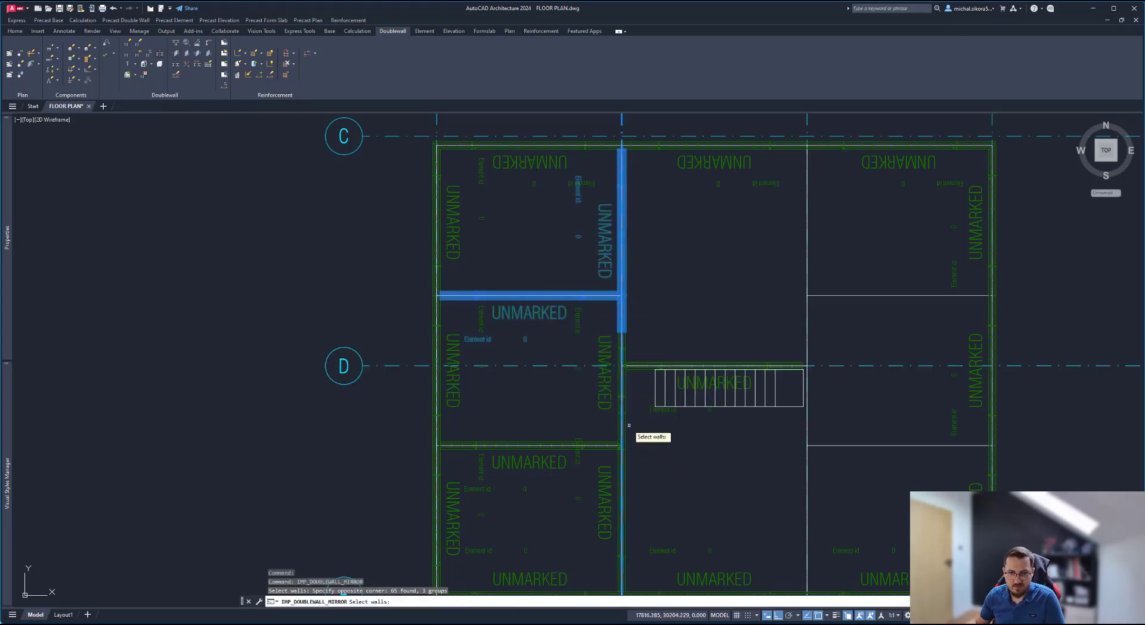
click(633, 391)
click(571, 479)
key(Return)
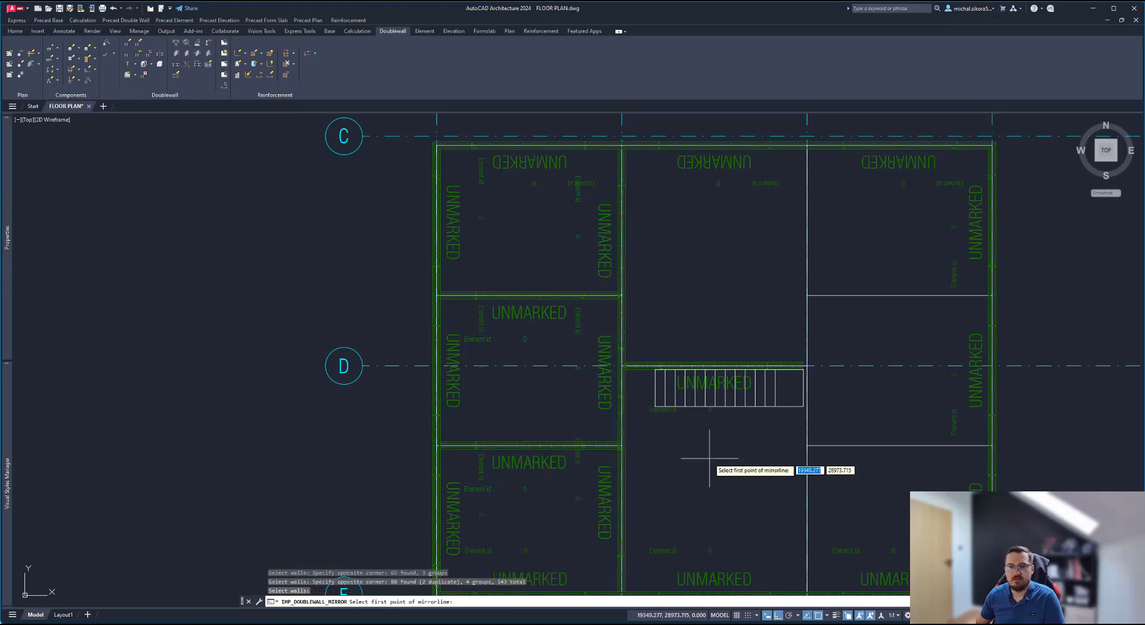
scroll(719, 374, up, 8)
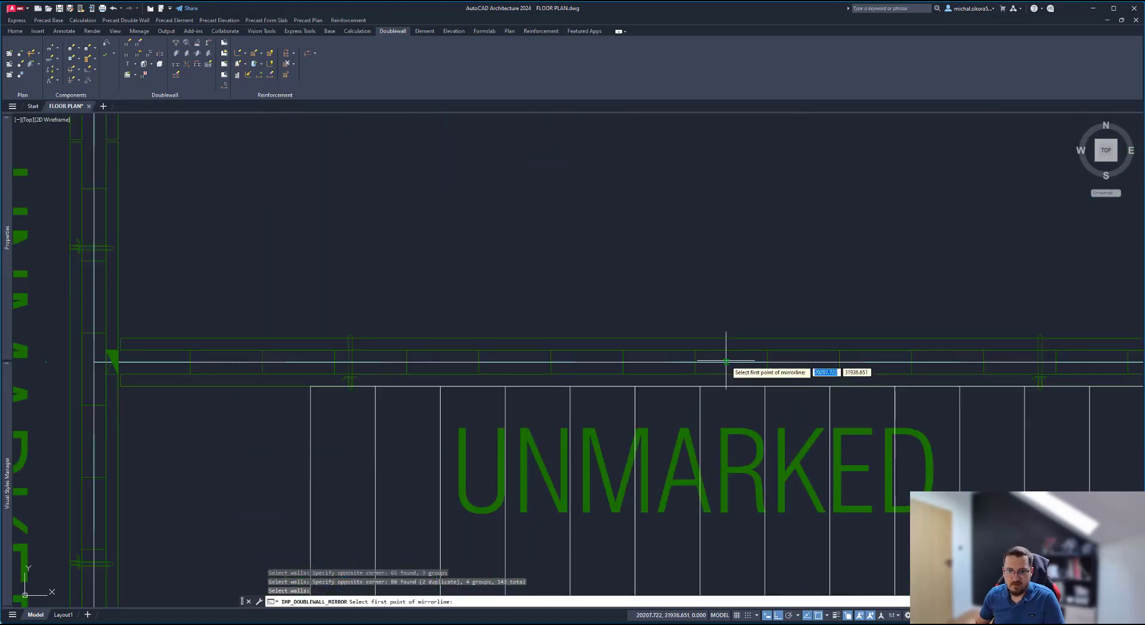
scroll(745, 362, down, 4)
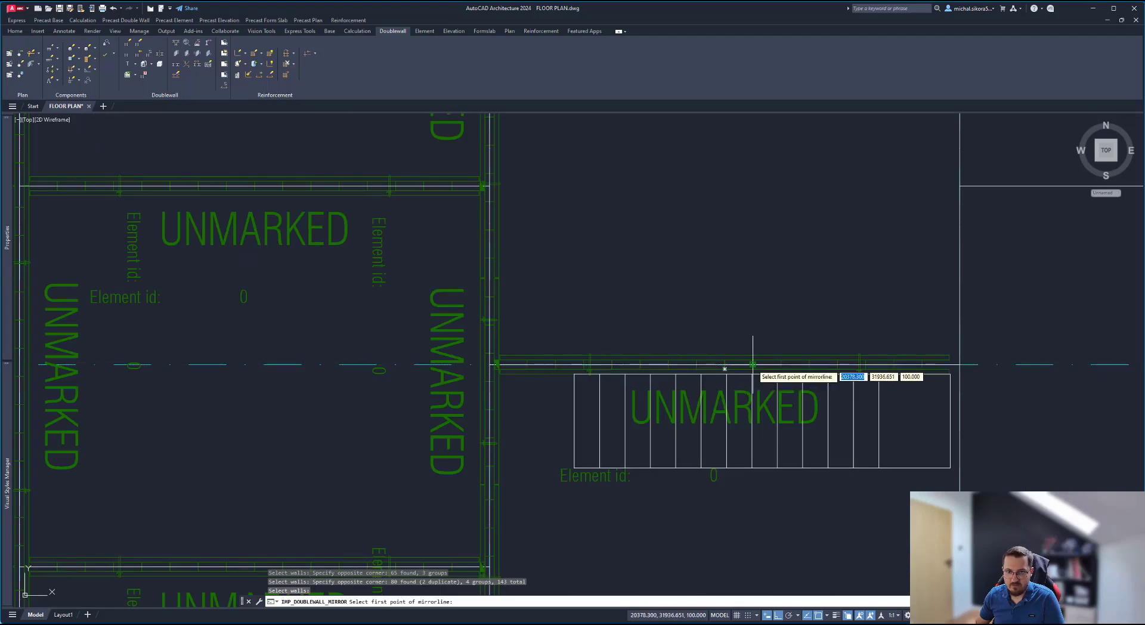
scroll(752, 365, down, 6)
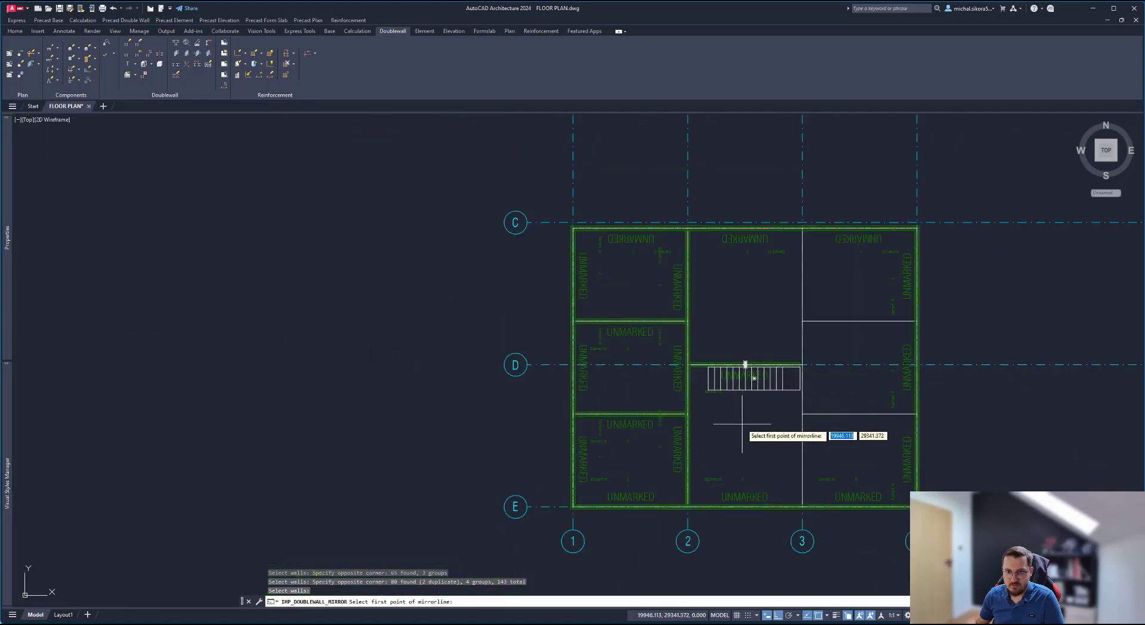
scroll(743, 424, up, 2)
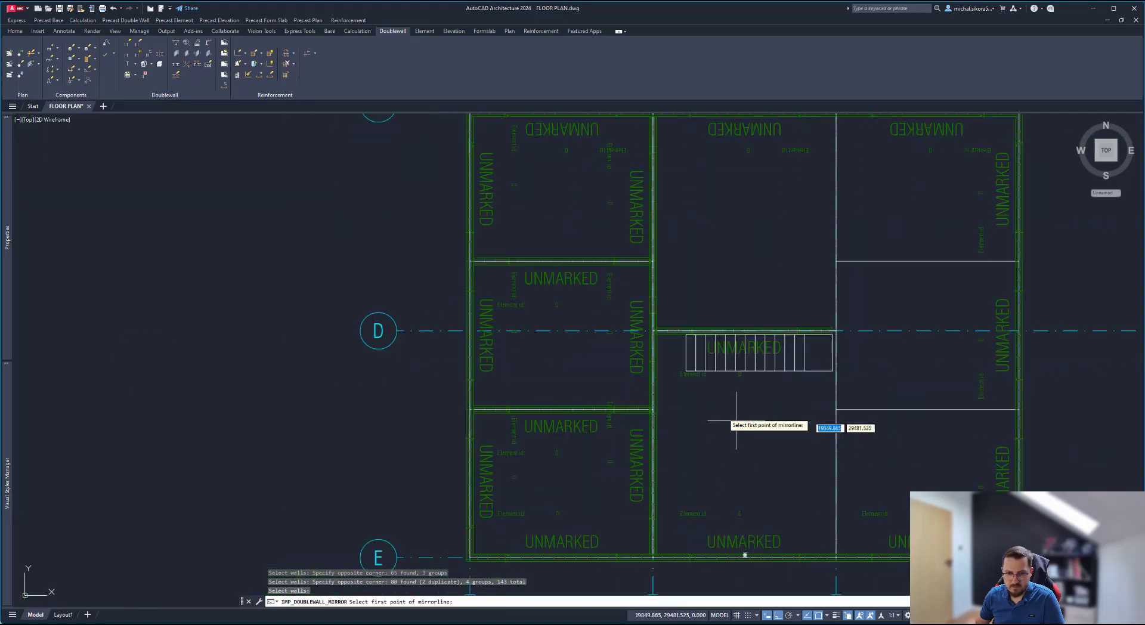
scroll(739, 459, up, 8)
shift+right_click(719, 467)
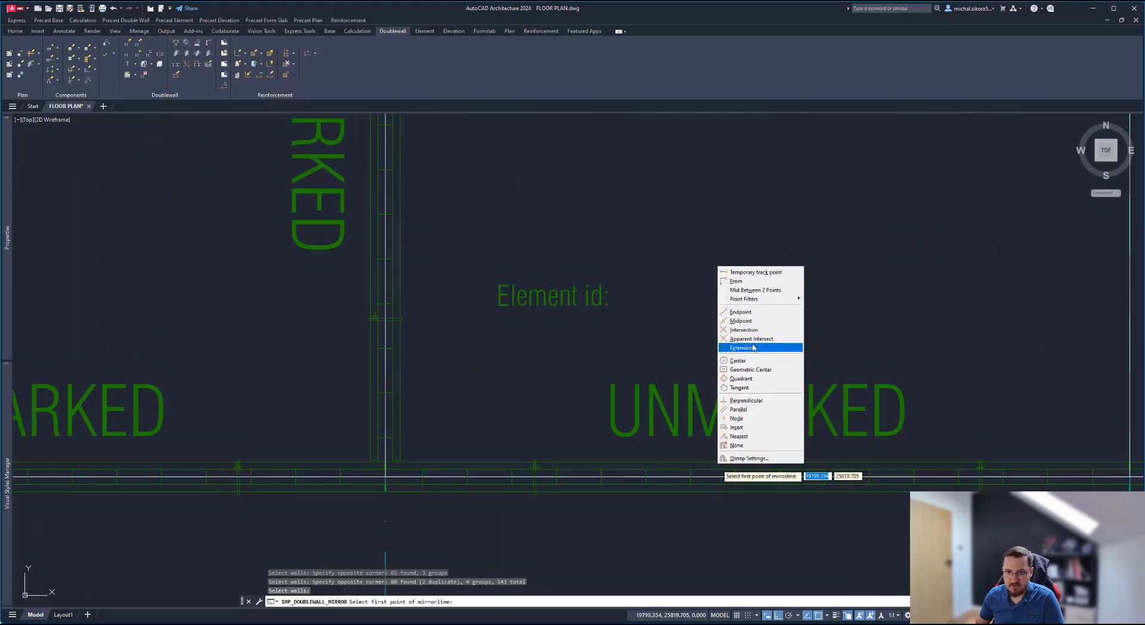
click(754, 321)
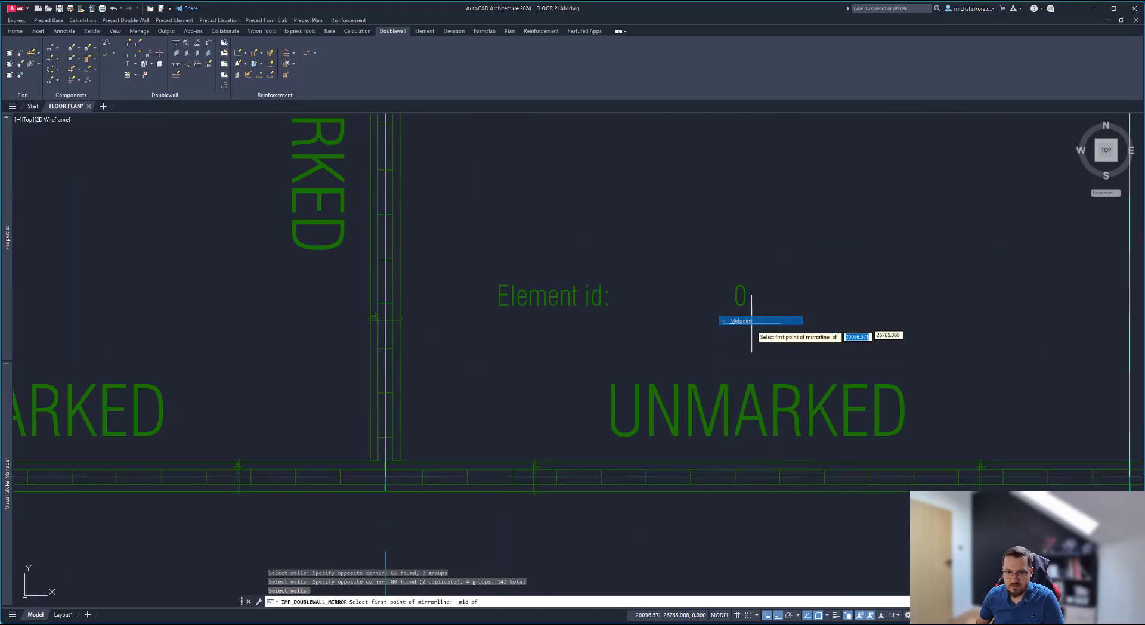
click(755, 478)
scroll(759, 306, down, 5)
middle_drag(760, 306, 728, 434)
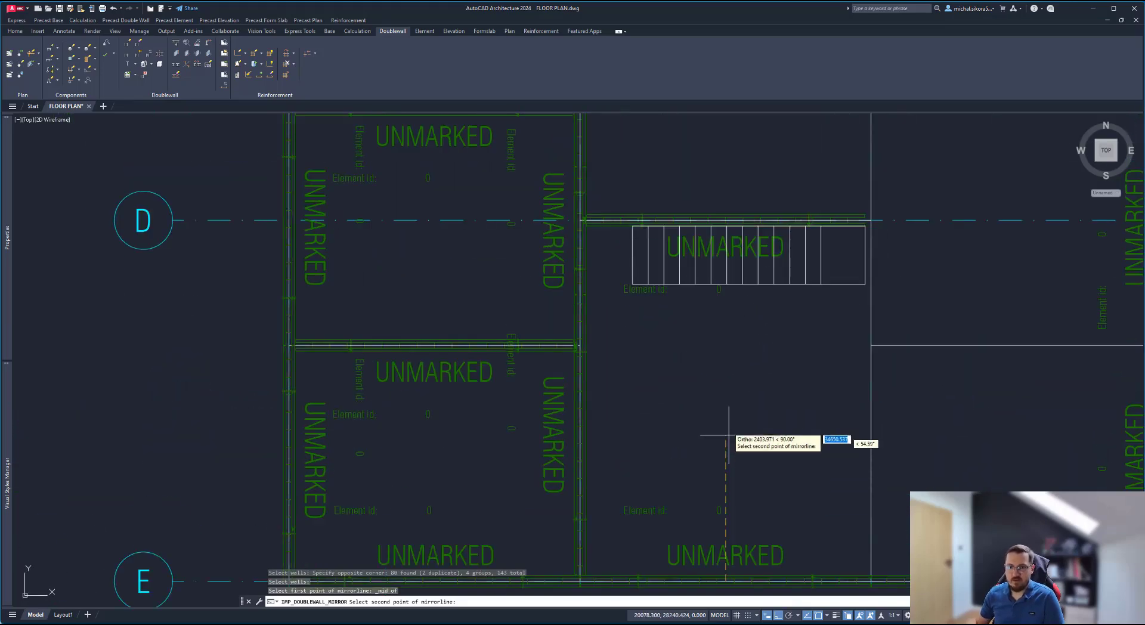
click(732, 367)
scroll(733, 366, down, 2)
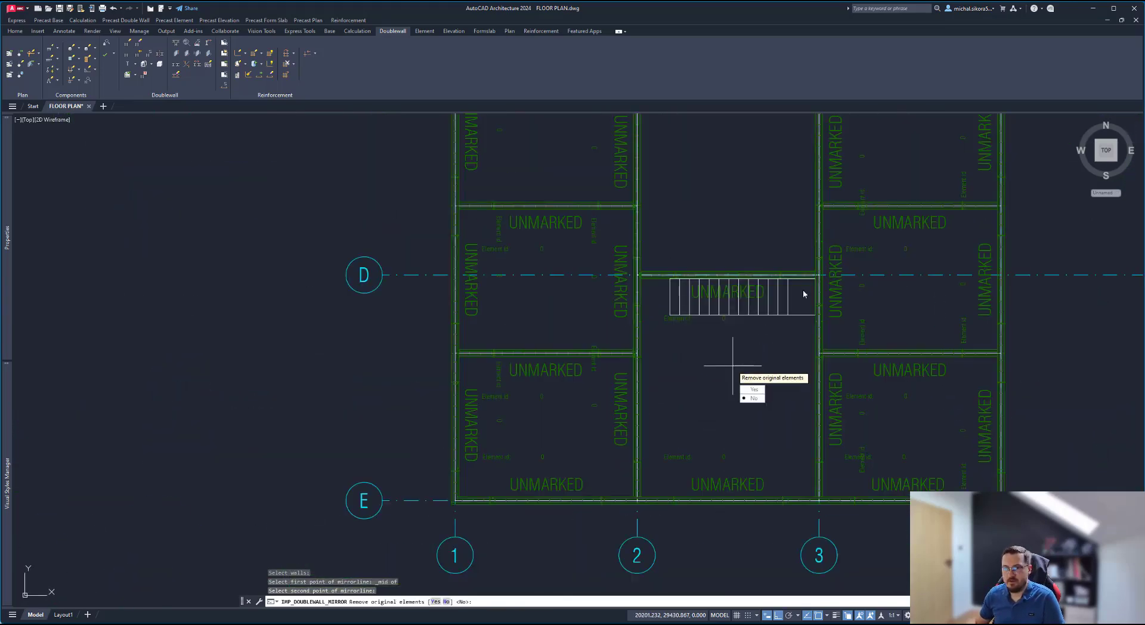
click(755, 398)
scroll(682, 384, down, 2)
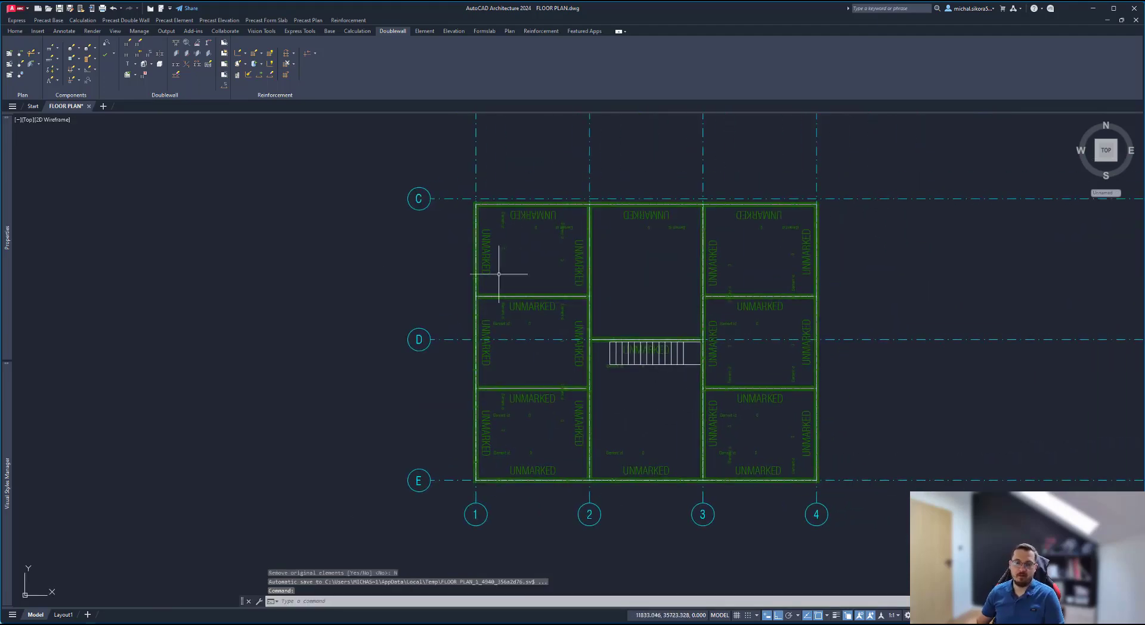
Step: Generate braces with clash detection for the double wall on axis C between axes 1 and 2
scroll(692, 361, up, 5)
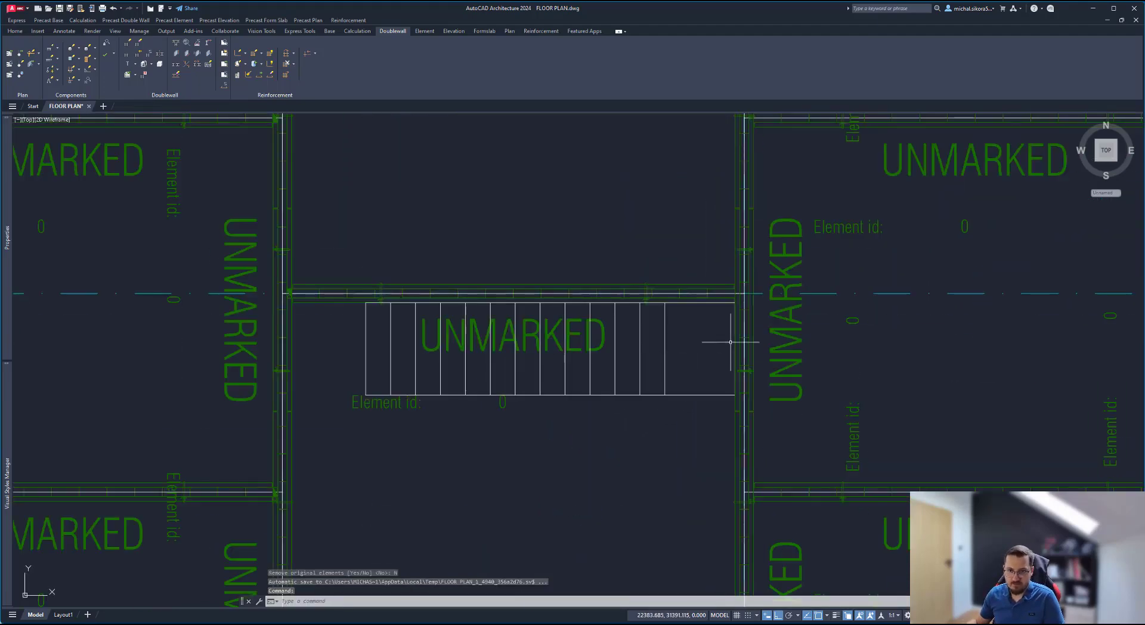
scroll(613, 319, down, 3)
middle_drag(575, 286, 567, 307)
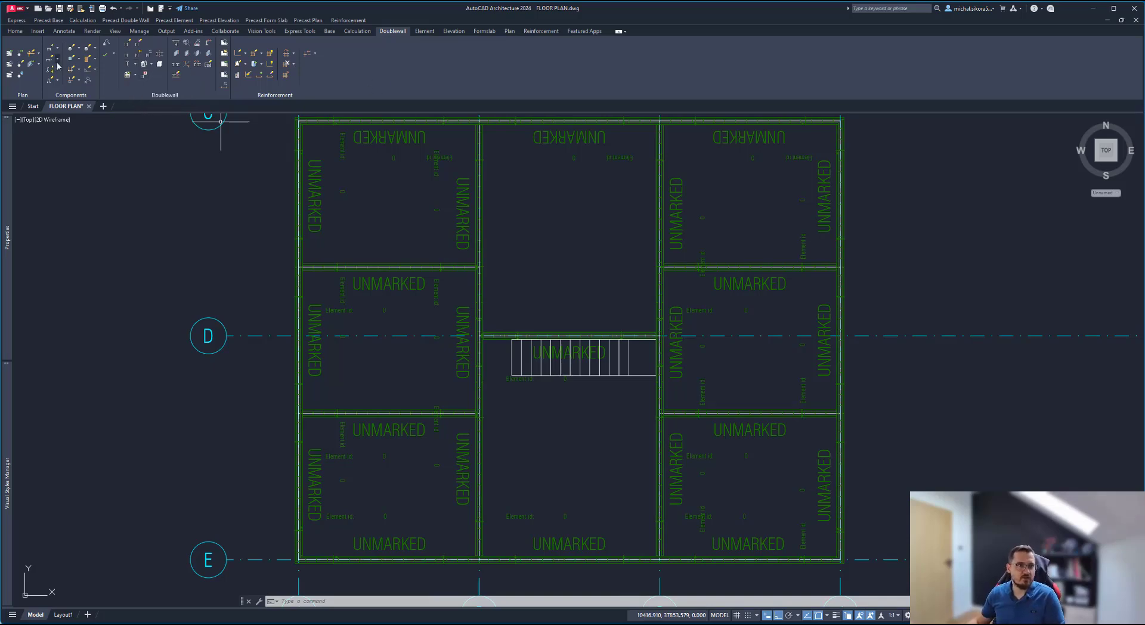
click(29, 68)
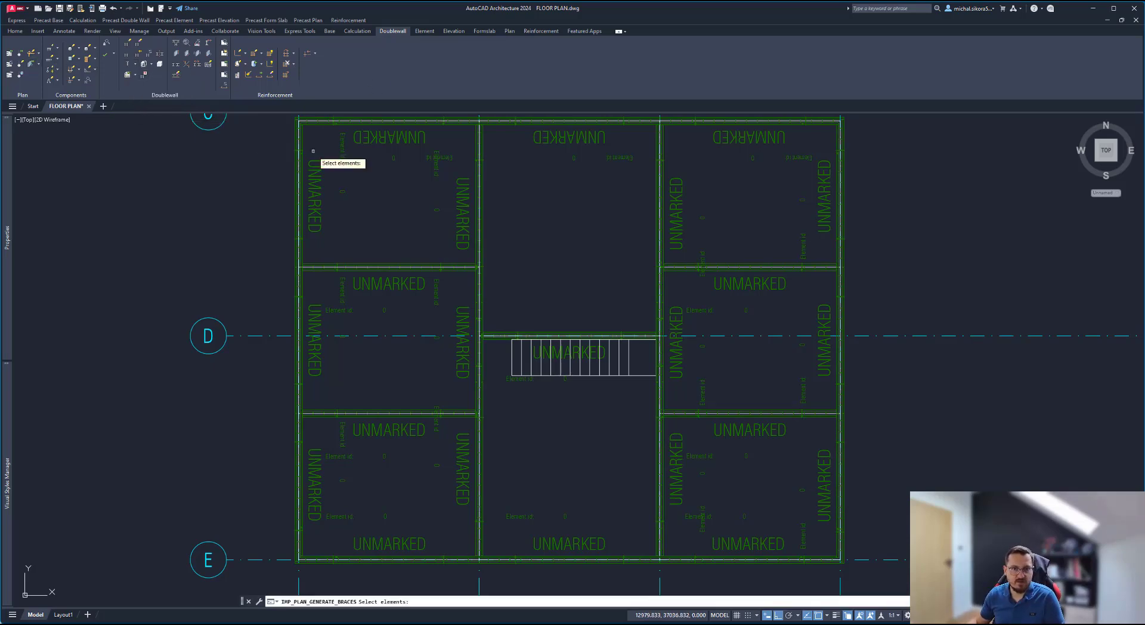
scroll(375, 156, up, 4)
click(390, 187)
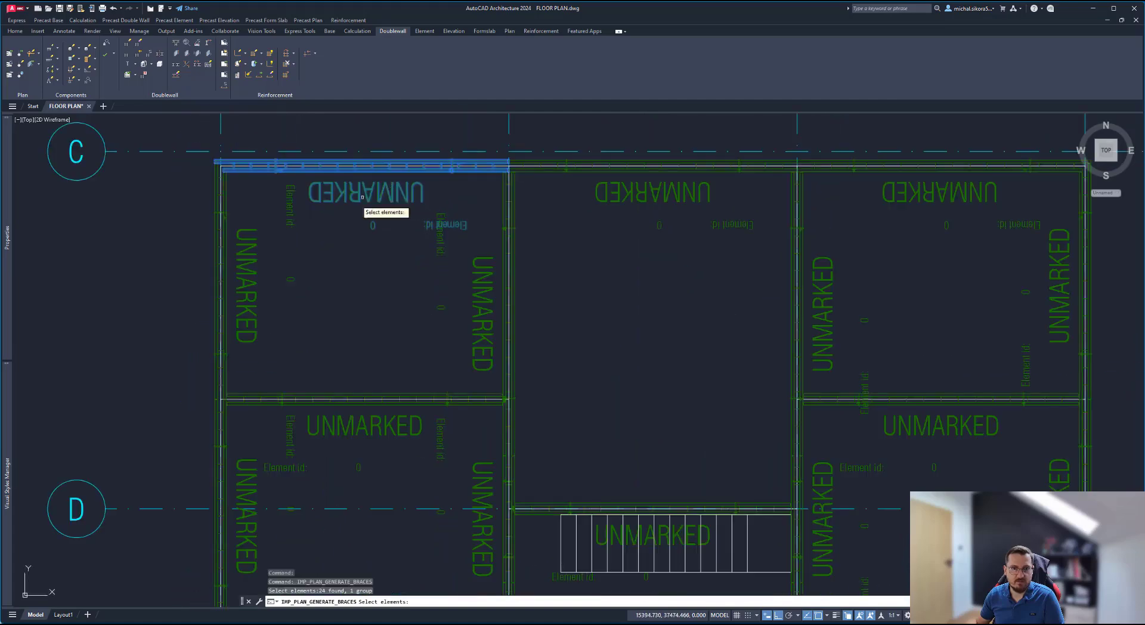
key(Return)
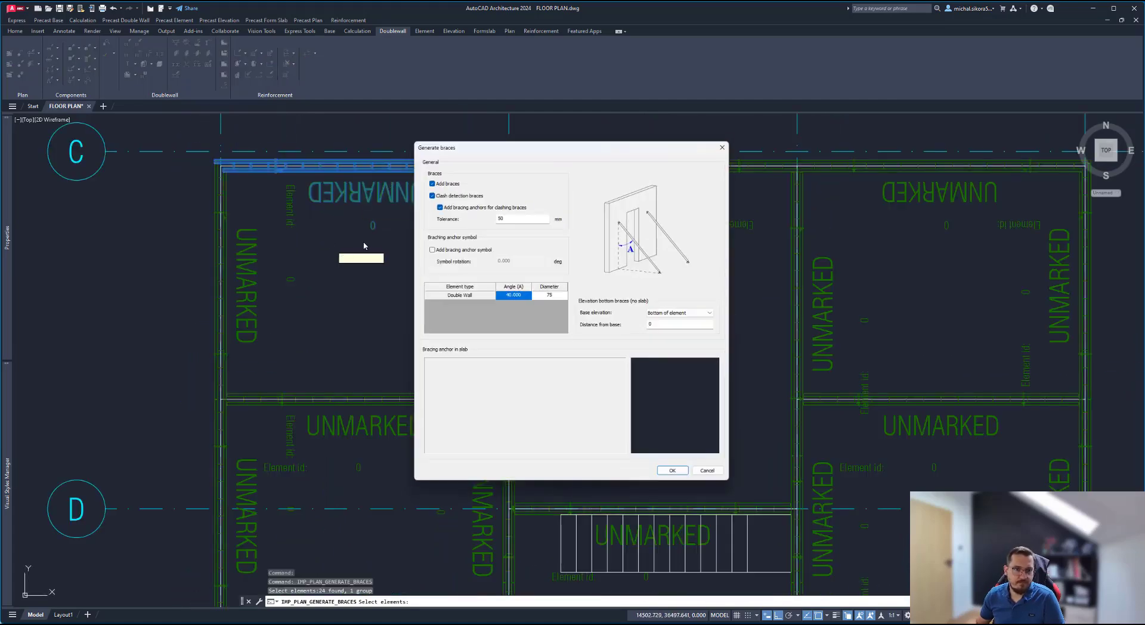
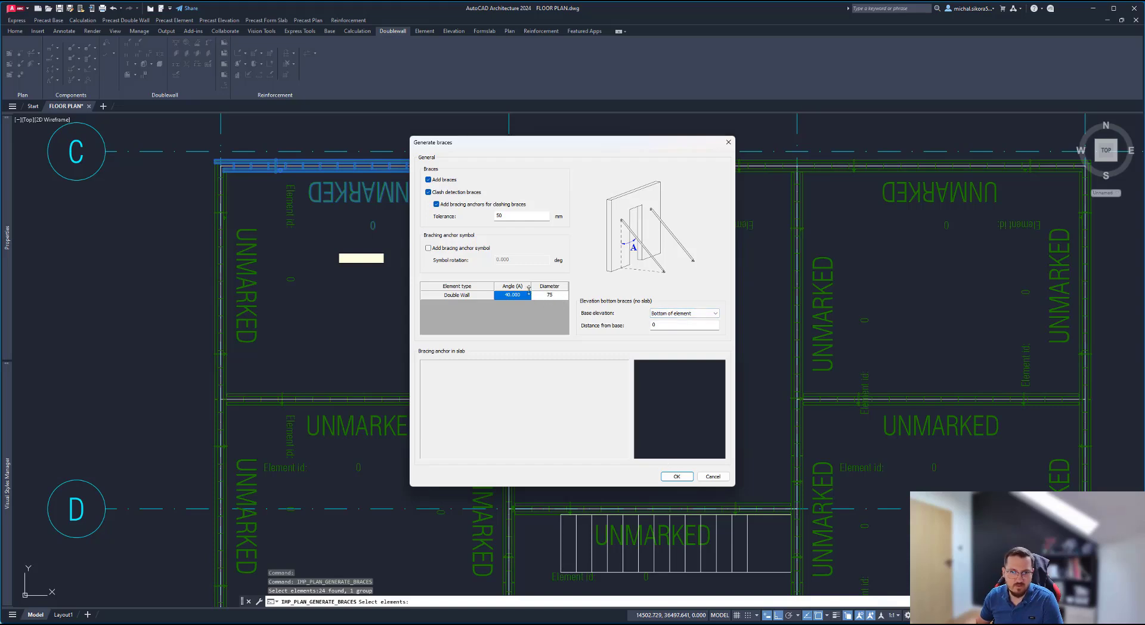
click(675, 475)
Step: Examine the braces on the axis C wall in plan and in a southwest isometric view, and return to the top view
scroll(465, 274, up, 5)
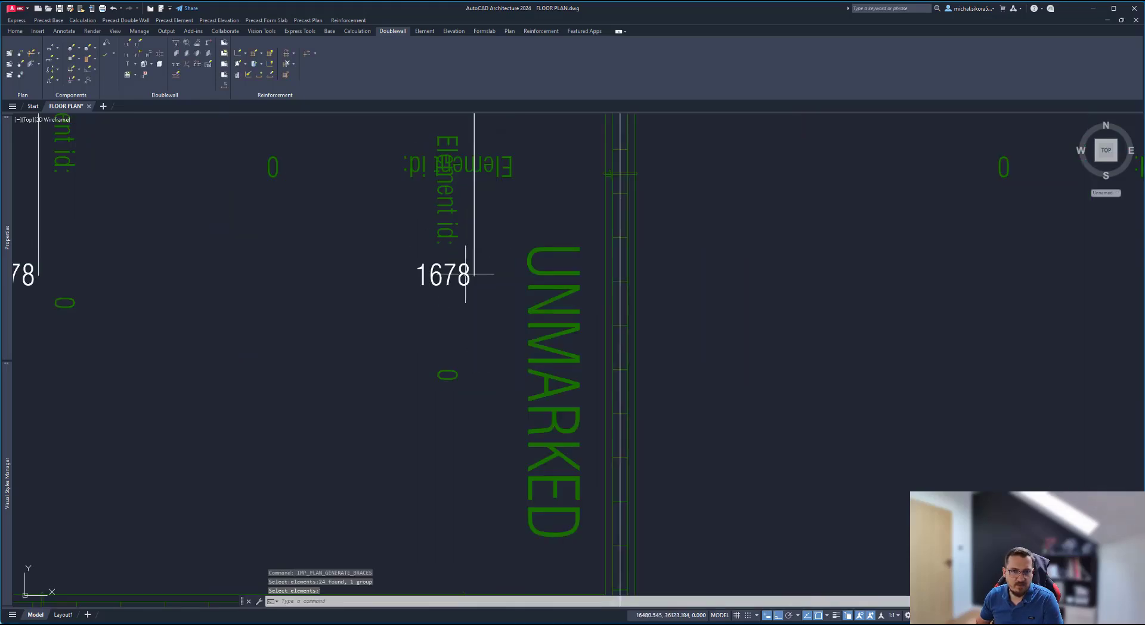
scroll(465, 274, down, 4)
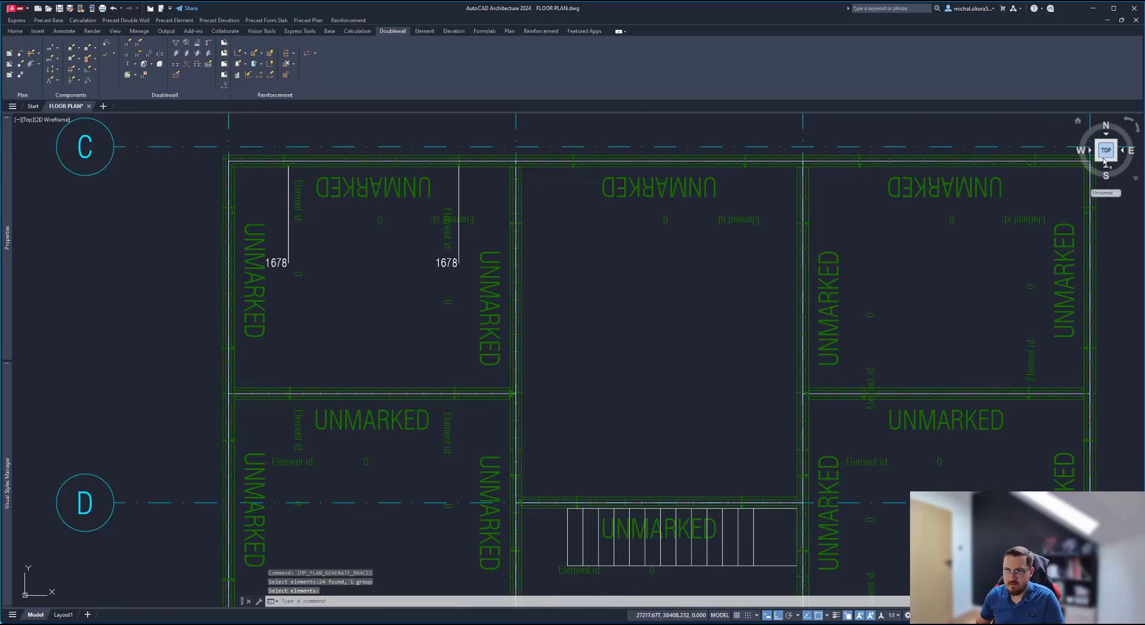
click(1087, 168)
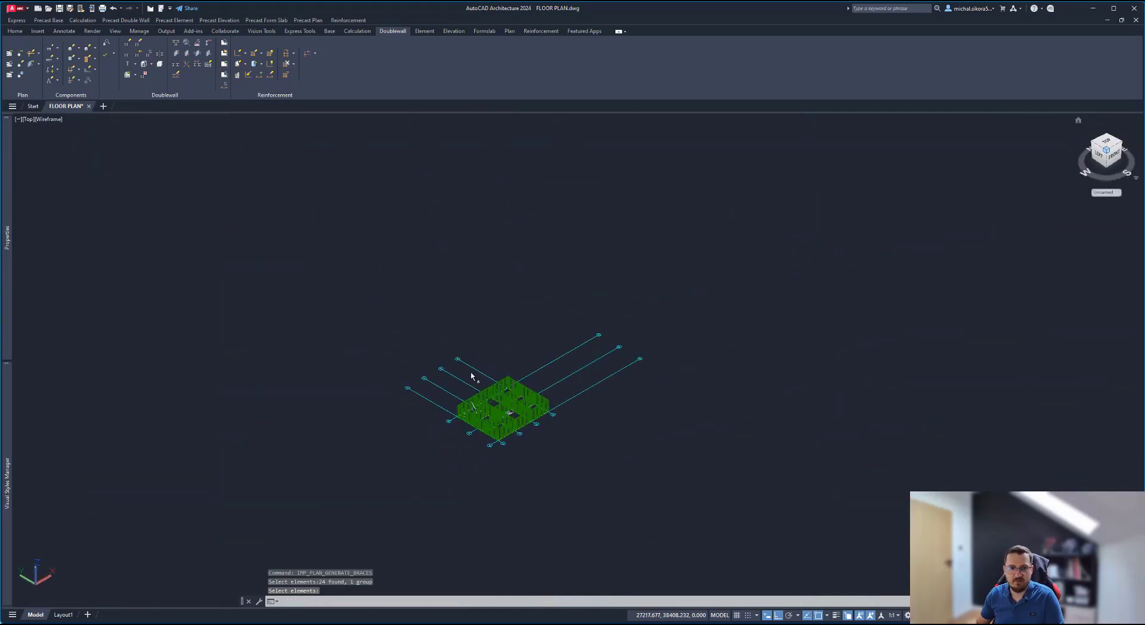
scroll(498, 278, up, 6)
scroll(498, 278, up, 8)
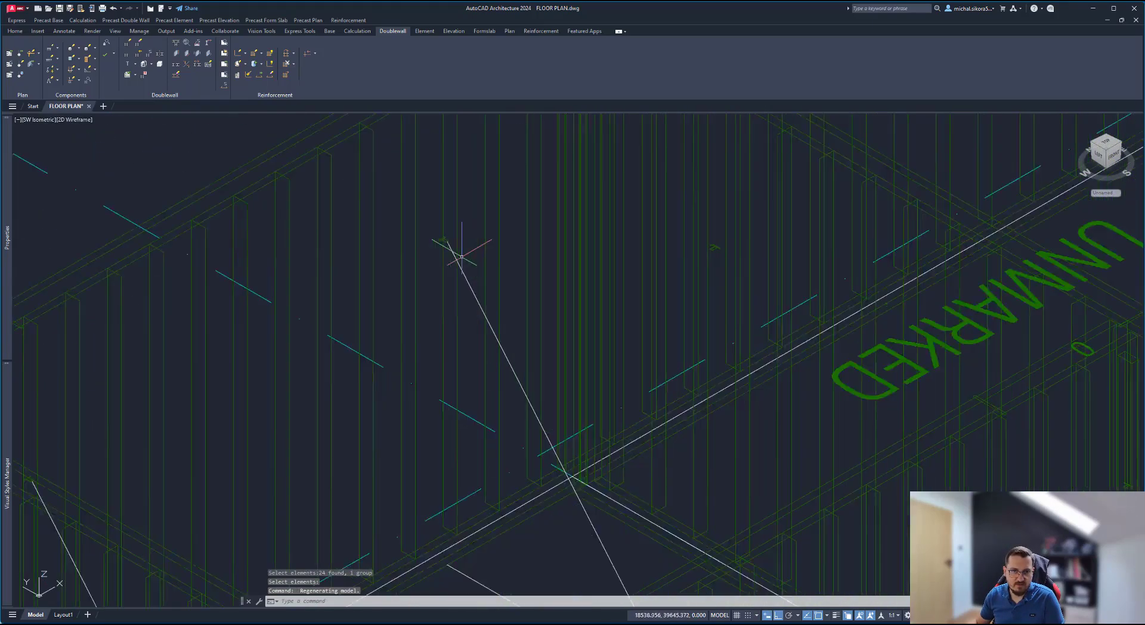
scroll(436, 227, down, 5)
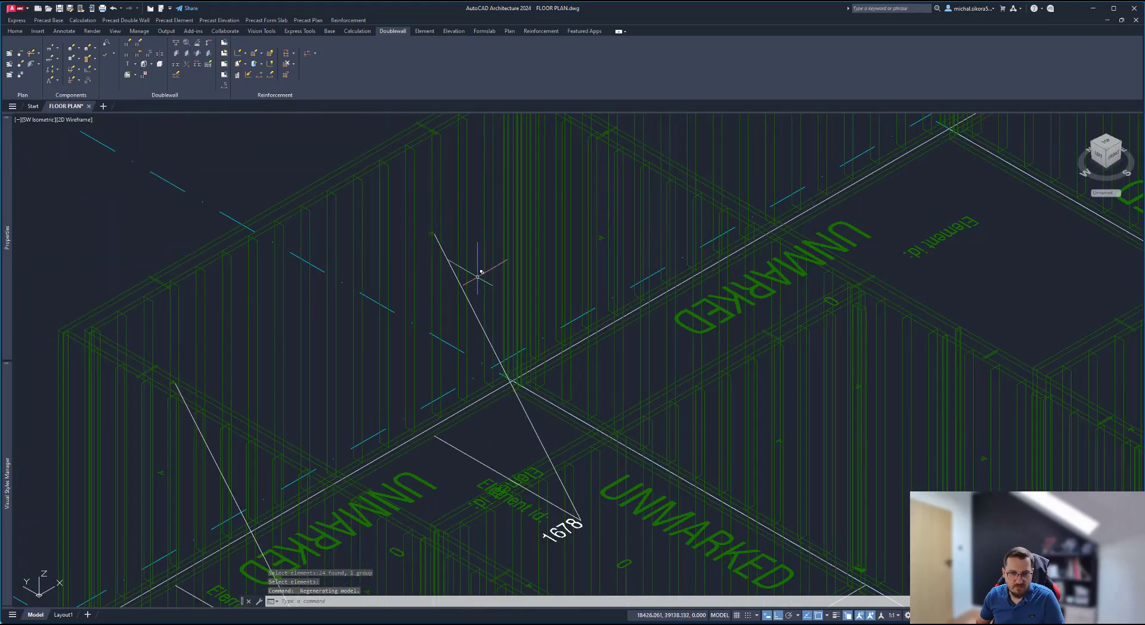
scroll(476, 263, down, 2)
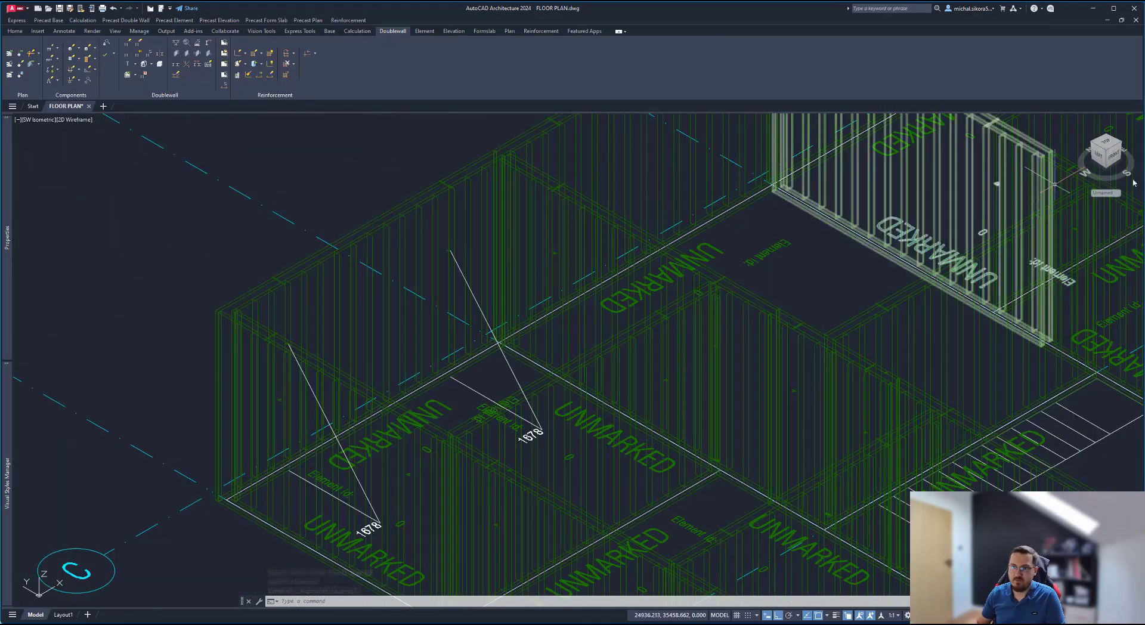
click(1102, 152)
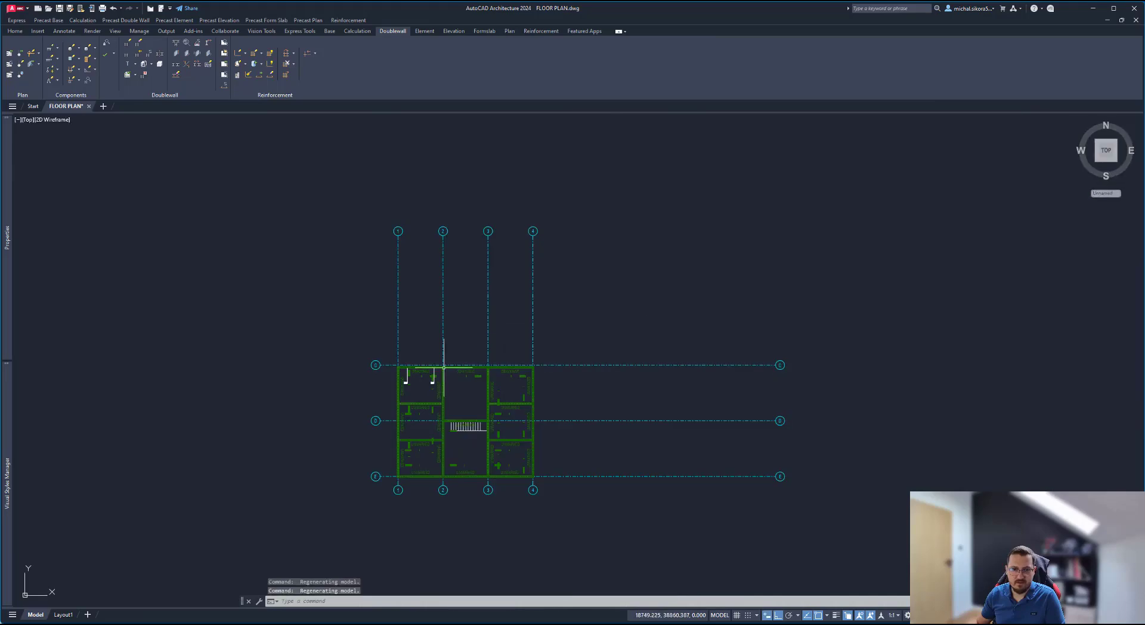
scroll(439, 379, up, 5)
middle_drag(389, 371, 488, 305)
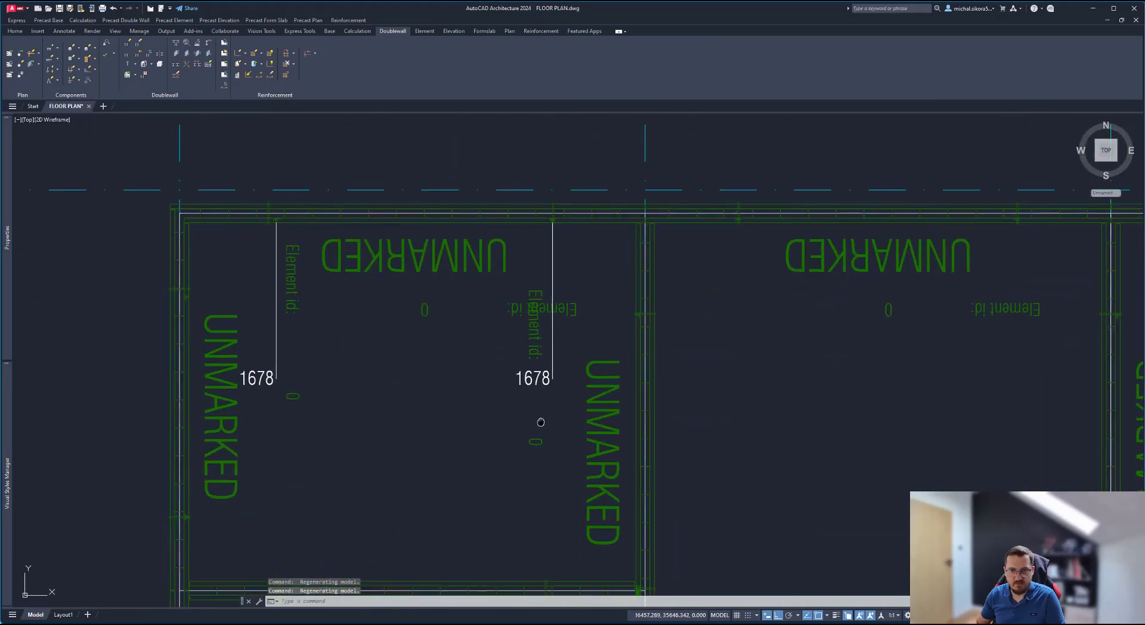
middle_drag(540, 420, 456, 299)
middle_drag(346, 487, 323, 265)
scroll(322, 266, down, 2)
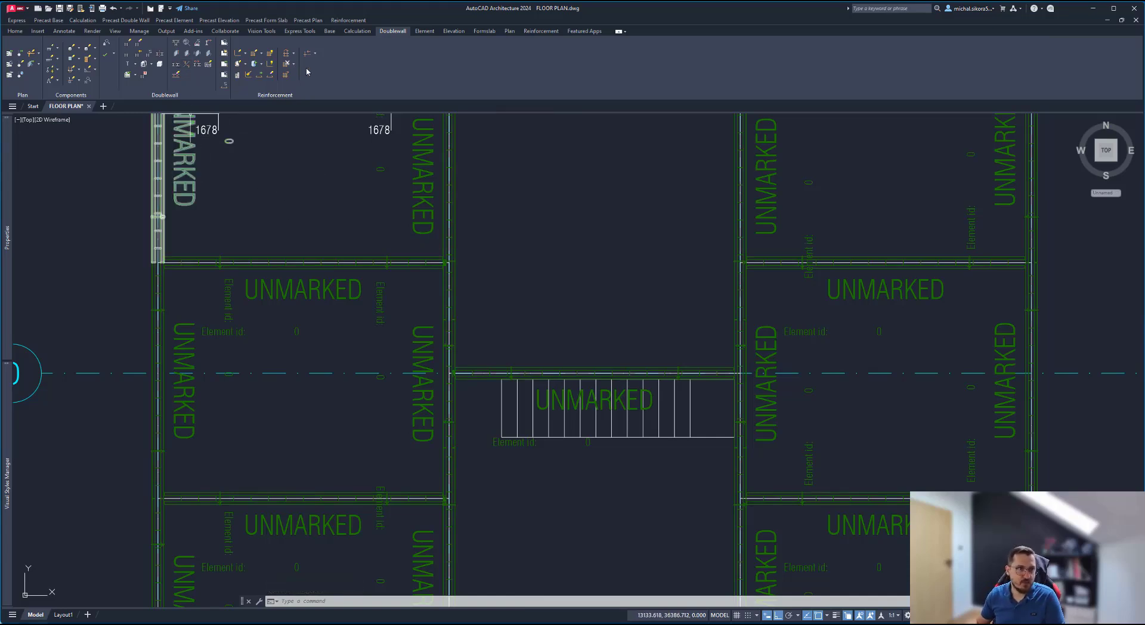
Step: Try moving the lattice girder nearest axis 2 in the cross wall between axes C and D to its previous position
click(177, 77)
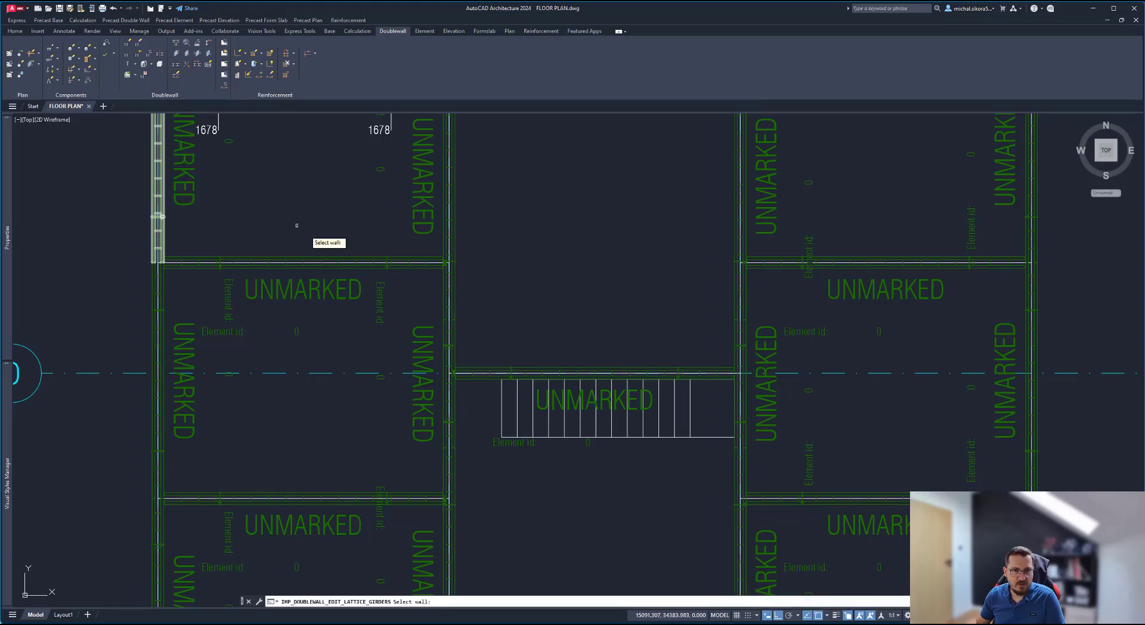
middle_drag(296, 210, 311, 325)
scroll(382, 405, up, 5)
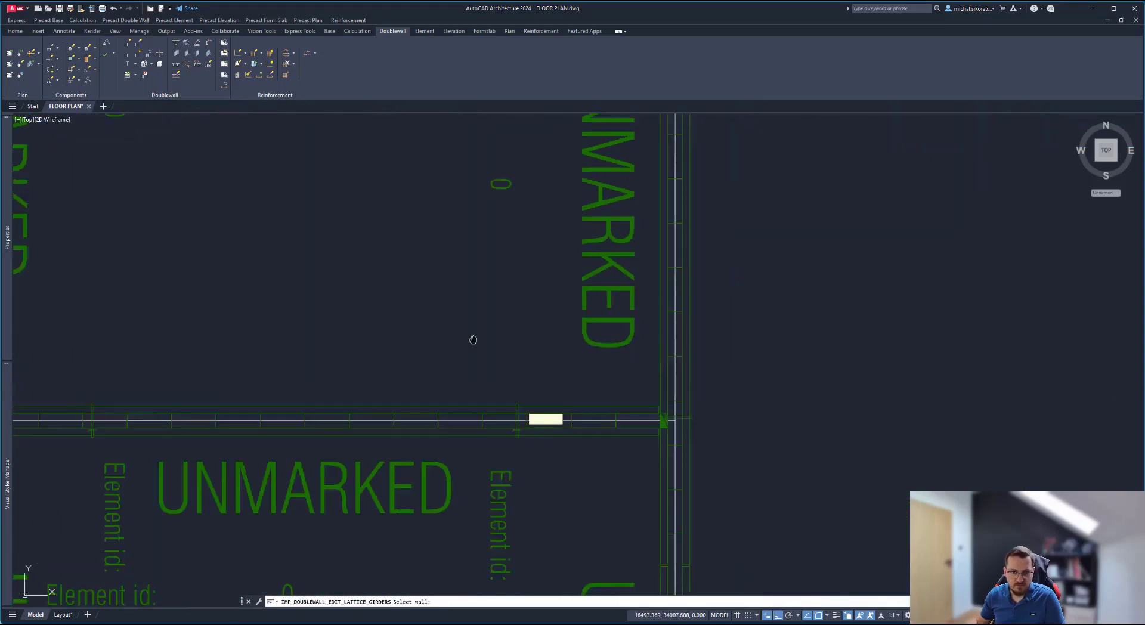
scroll(563, 351, up, 4)
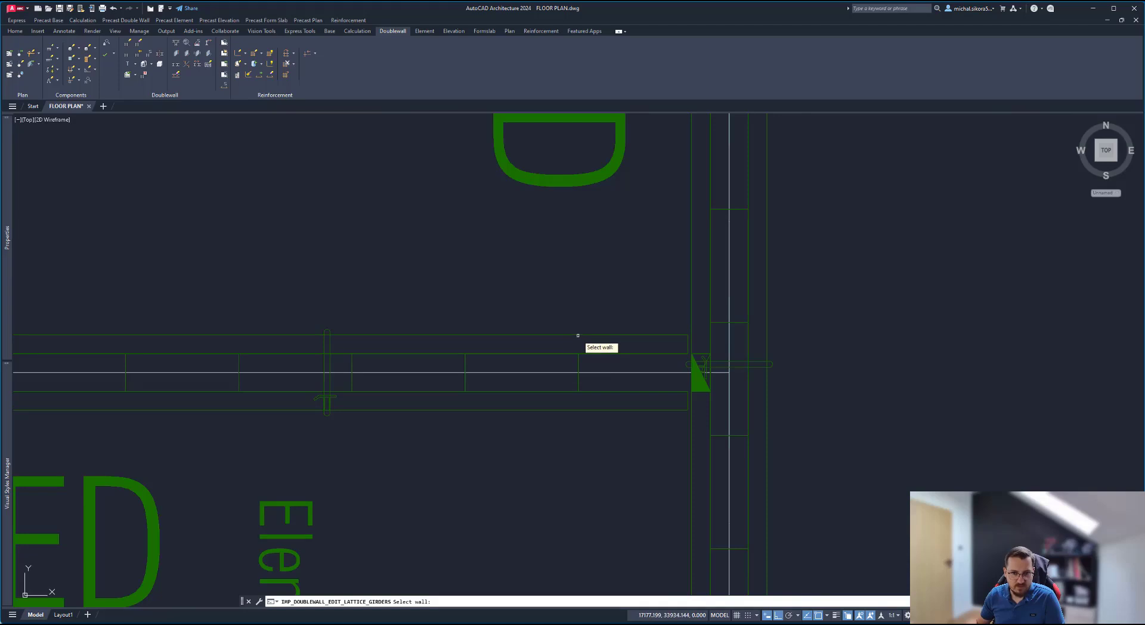
click(579, 339)
click(588, 367)
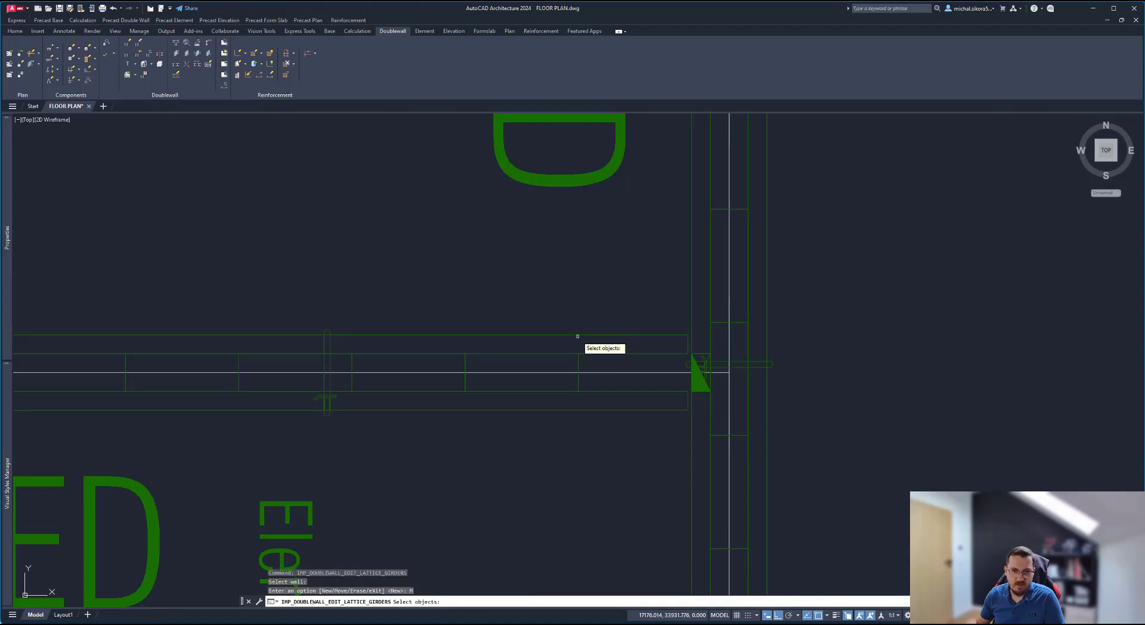
click(578, 370)
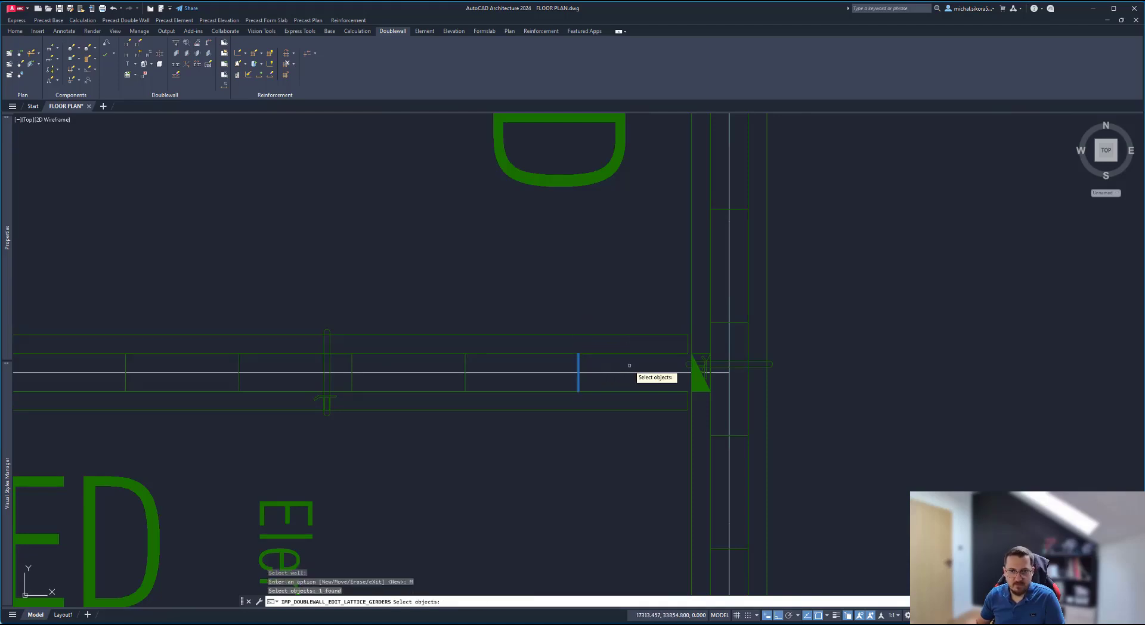
key(Return)
click(656, 397)
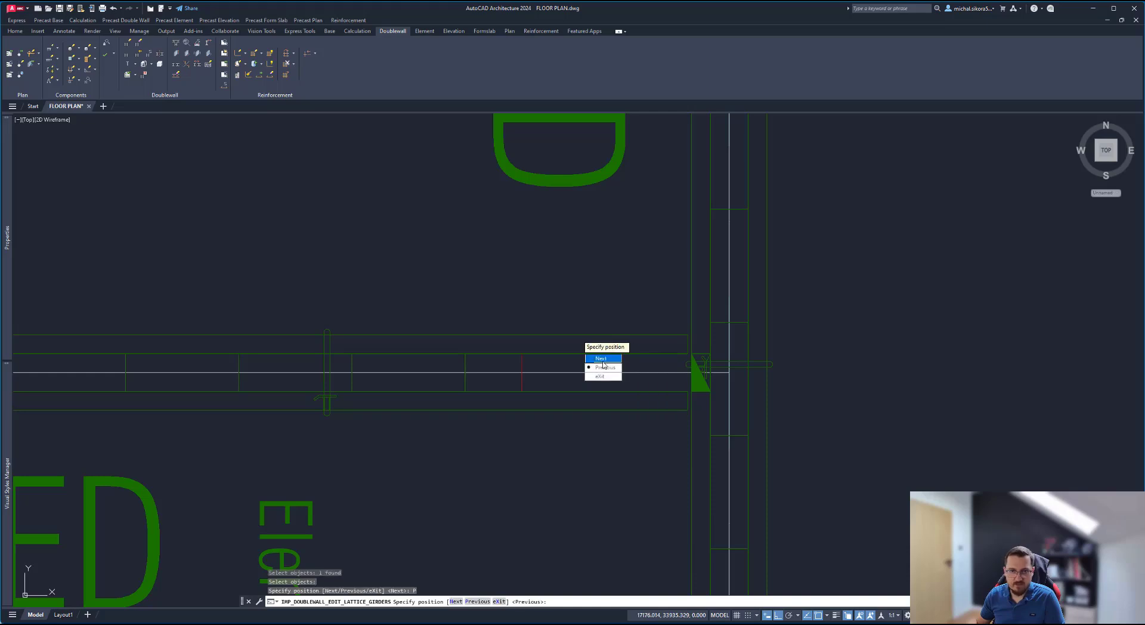
Step: Shift the girder back and forth between next and previous positions, leave it at its original spot and exit the move
click(599, 358)
click(601, 359)
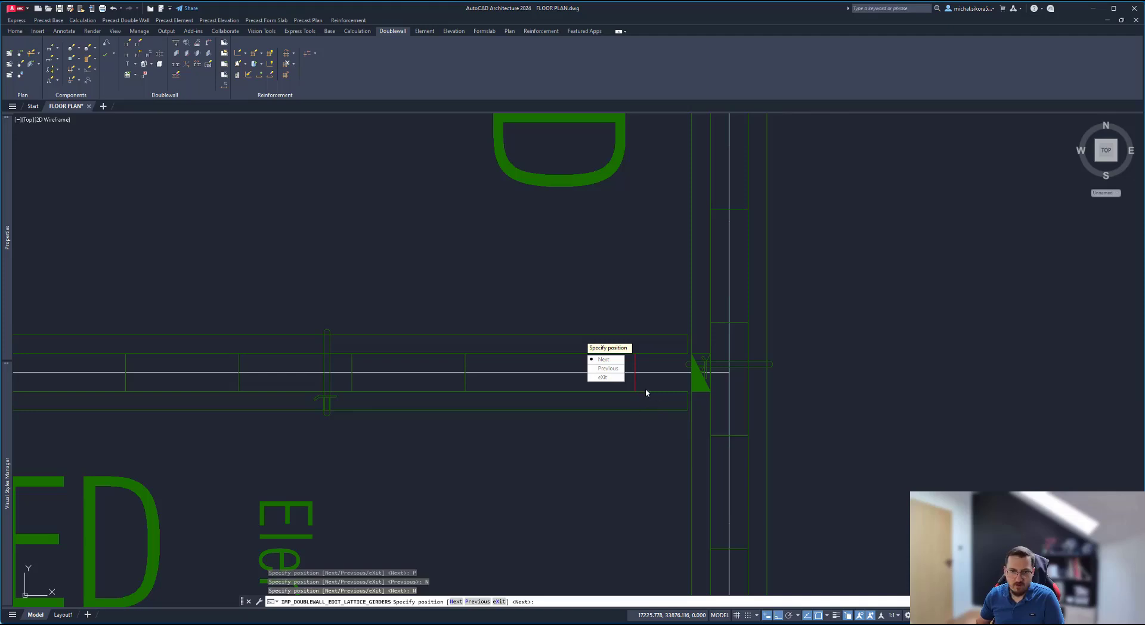
click(608, 368)
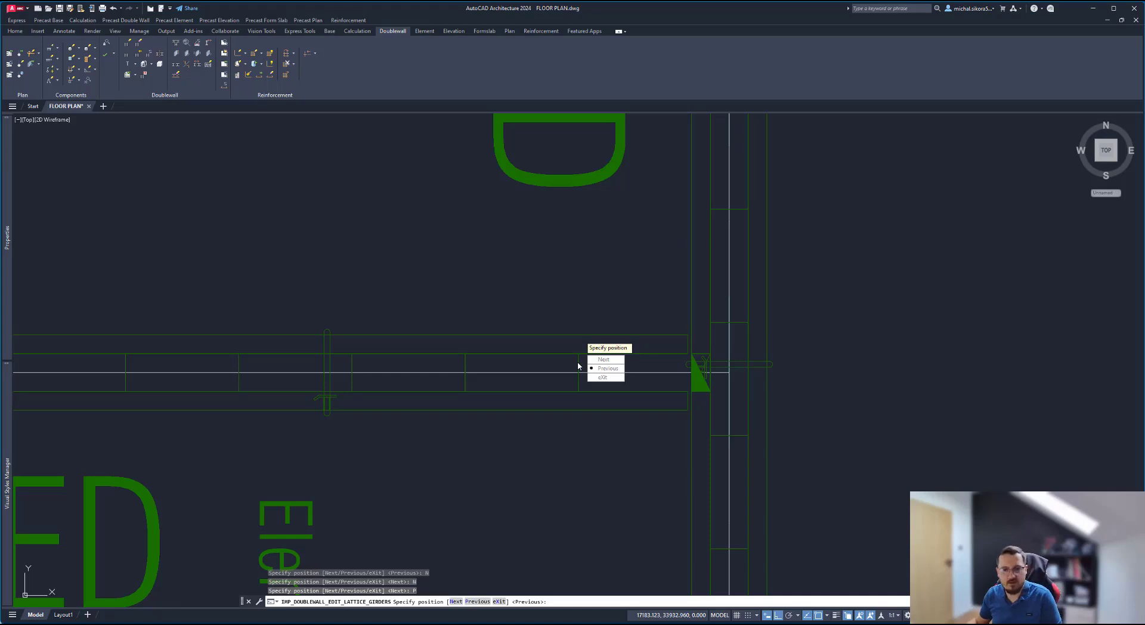
click(614, 368)
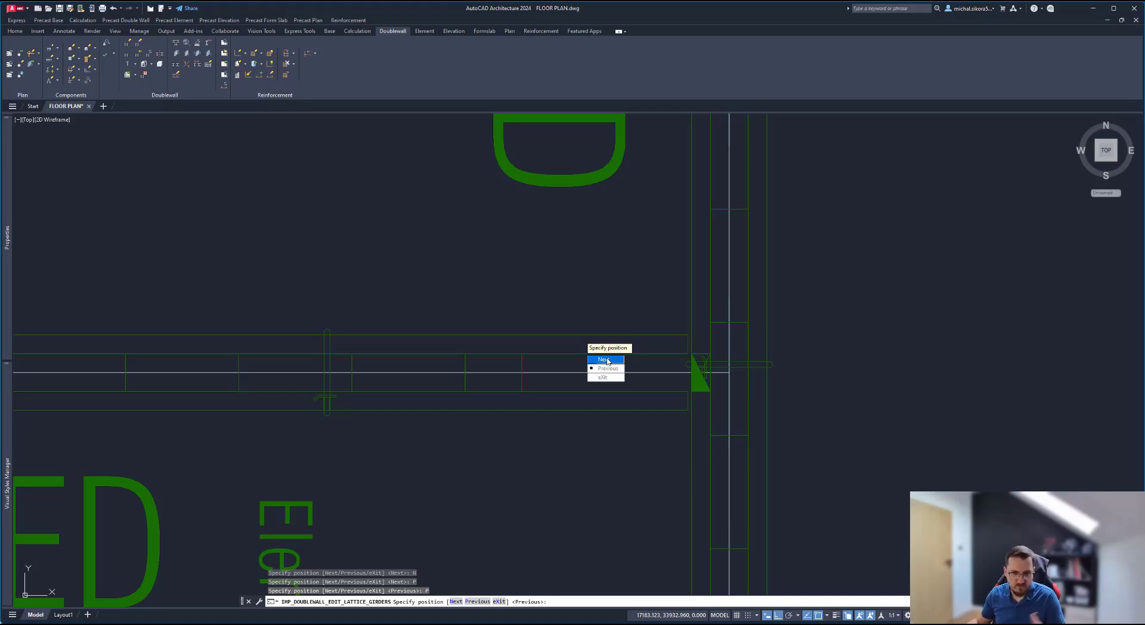
click(606, 359)
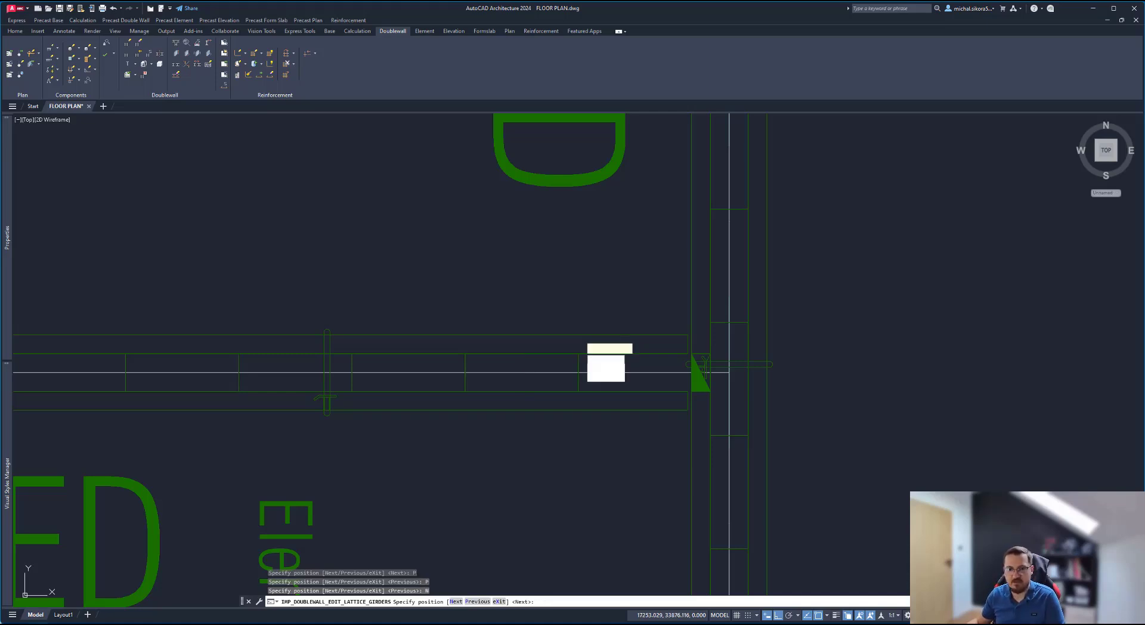
click(603, 360)
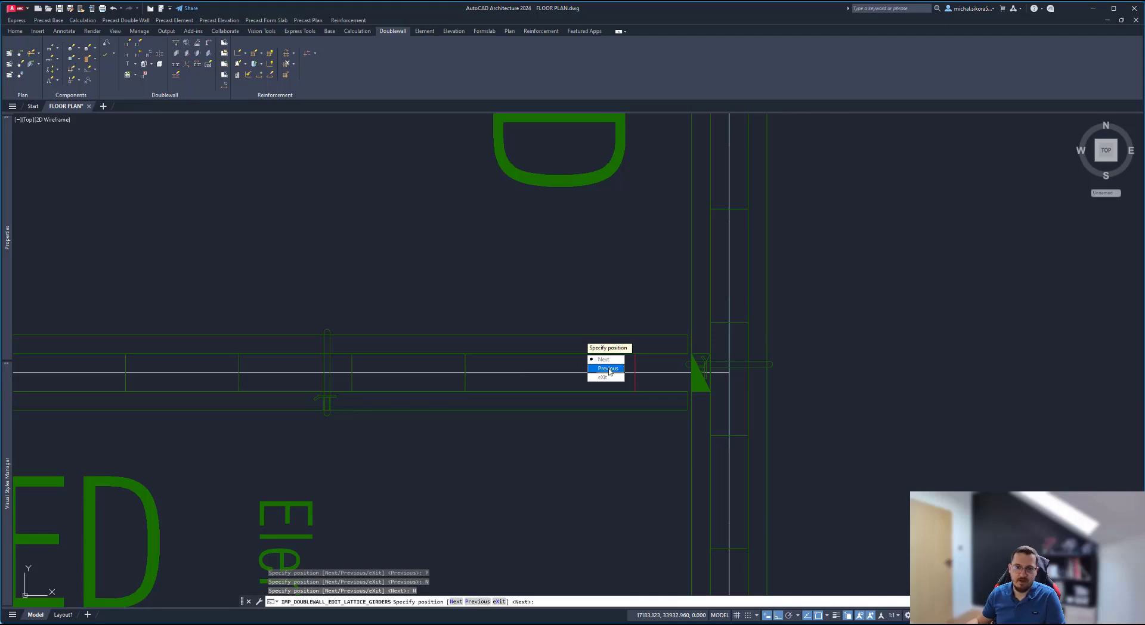
click(604, 360)
click(606, 367)
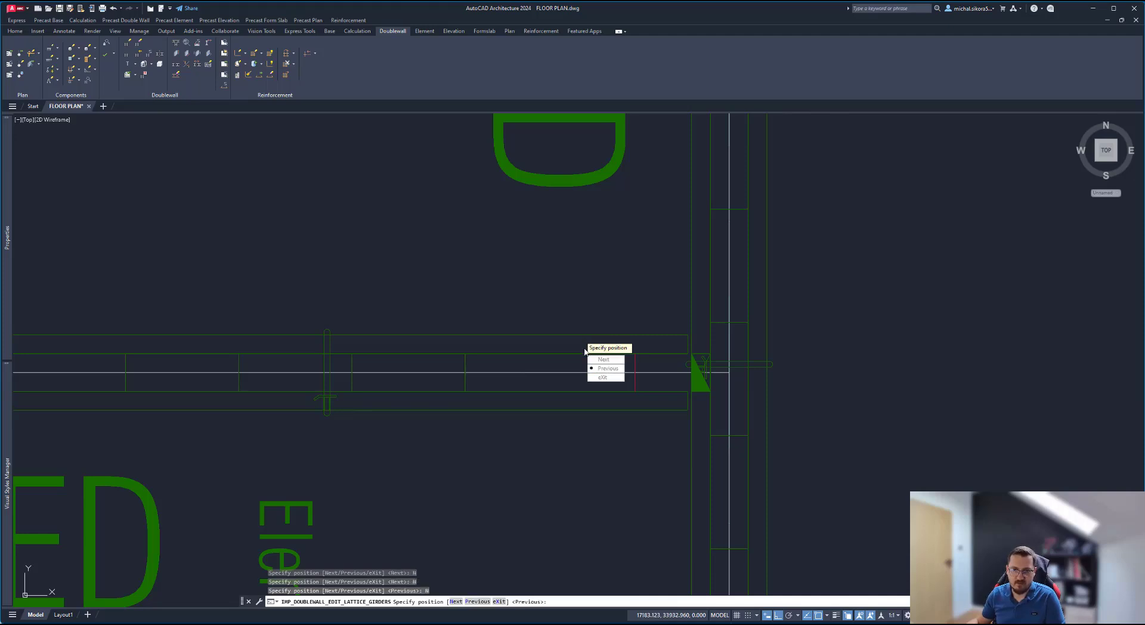
click(607, 369)
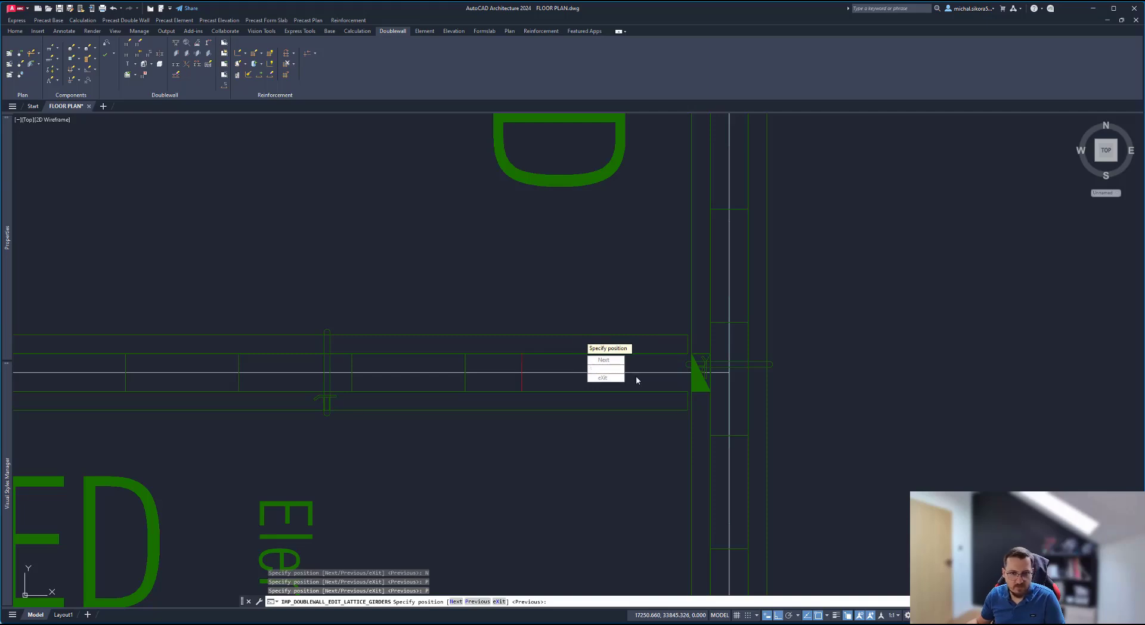
click(602, 364)
click(603, 382)
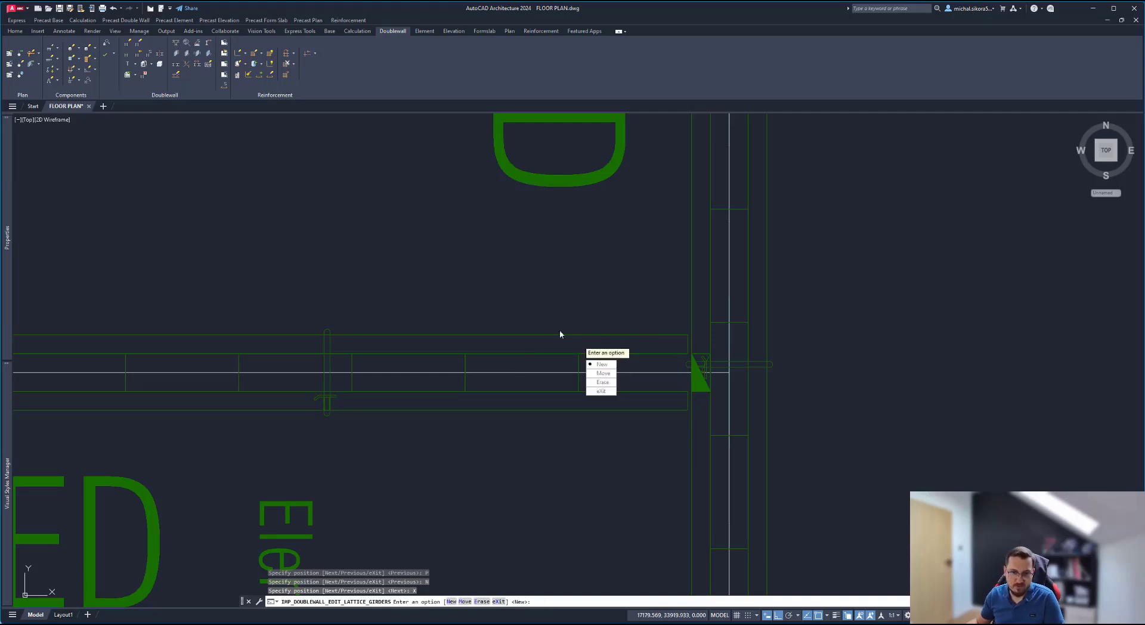
Step: Erase the lattice girder nearest axis 2 in the cross wall and insert a new girder at the same position
click(603, 382)
click(578, 371)
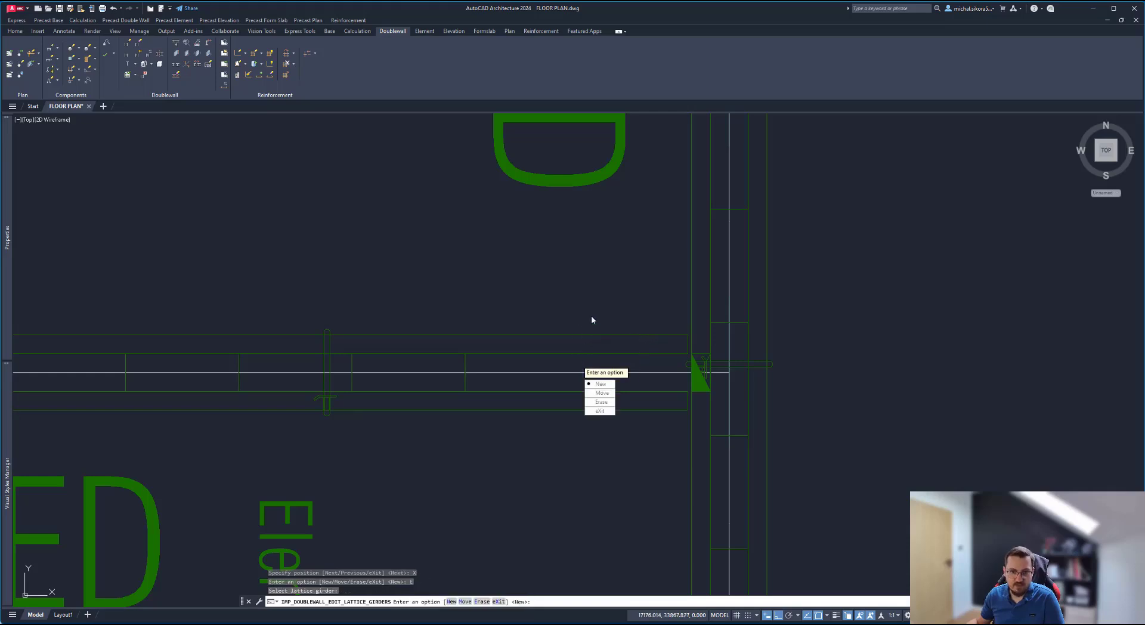
click(599, 383)
click(588, 358)
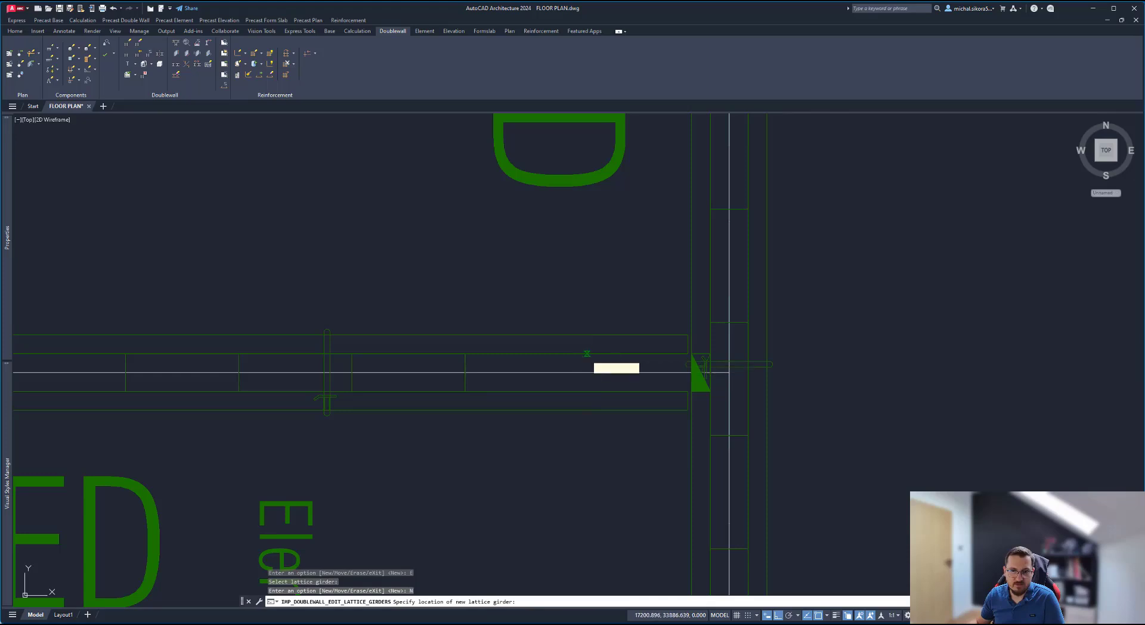
click(610, 389)
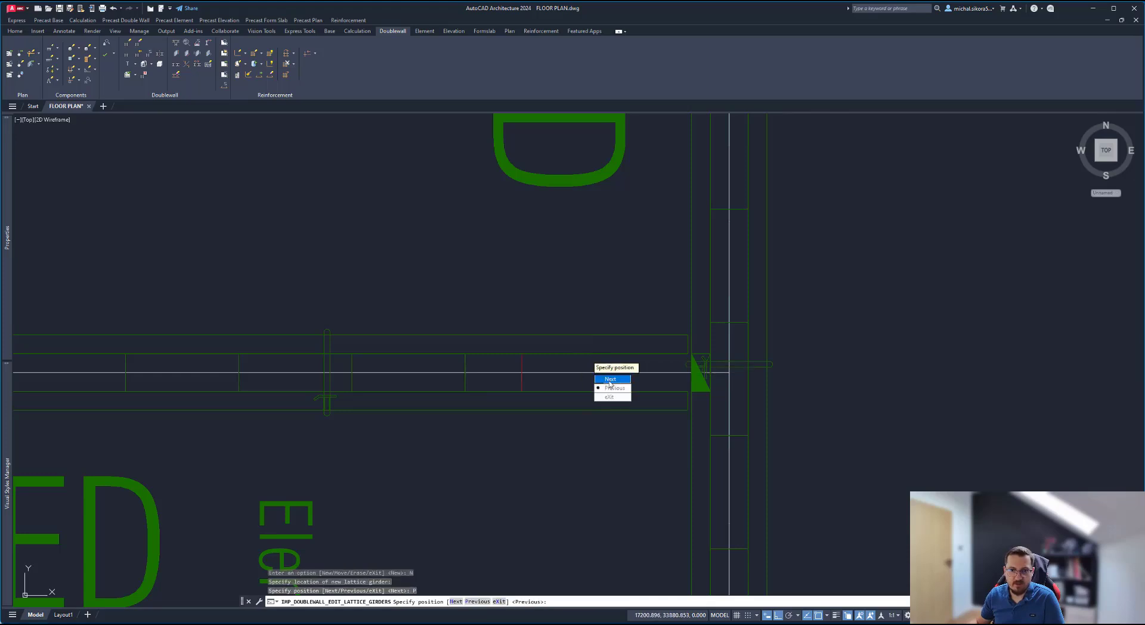
click(610, 380)
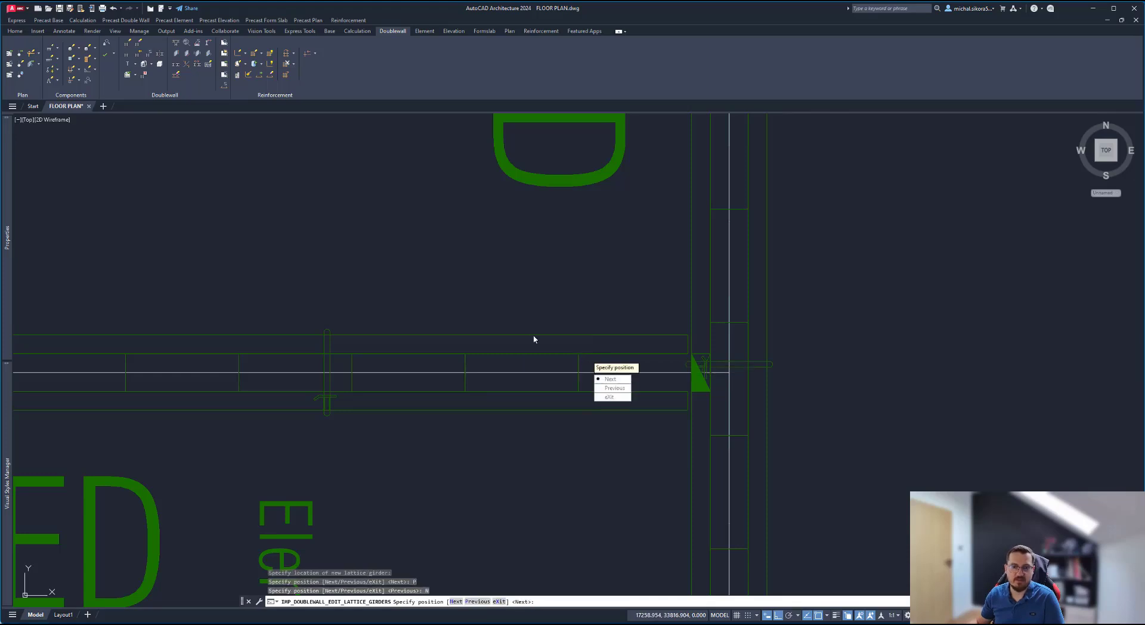
click(609, 397)
click(609, 415)
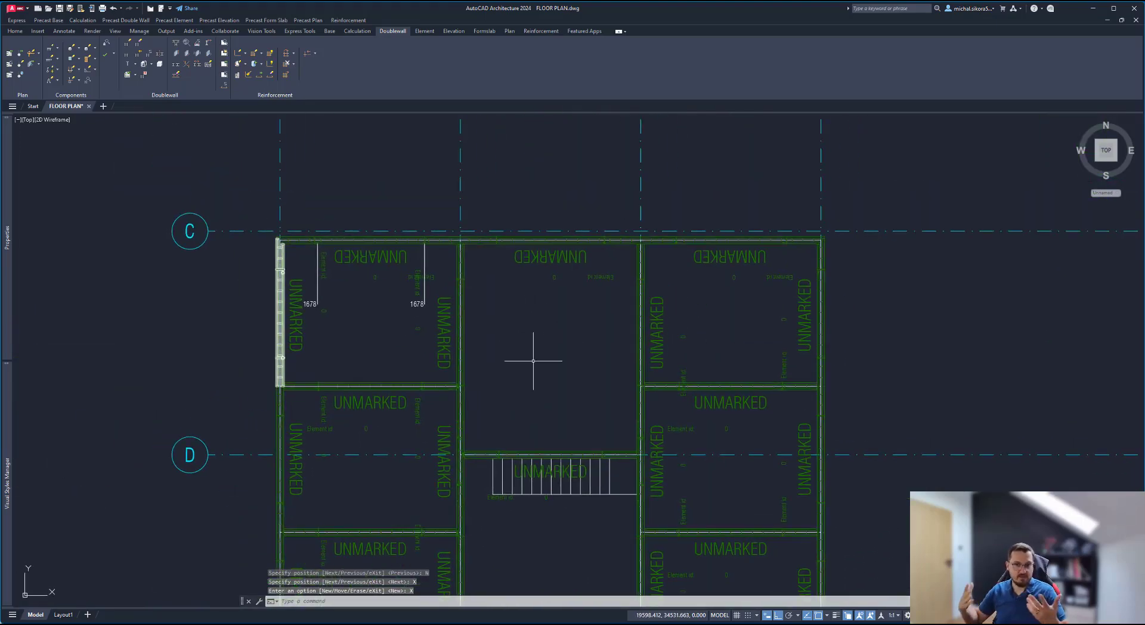
middle_drag(573, 396, 560, 281)
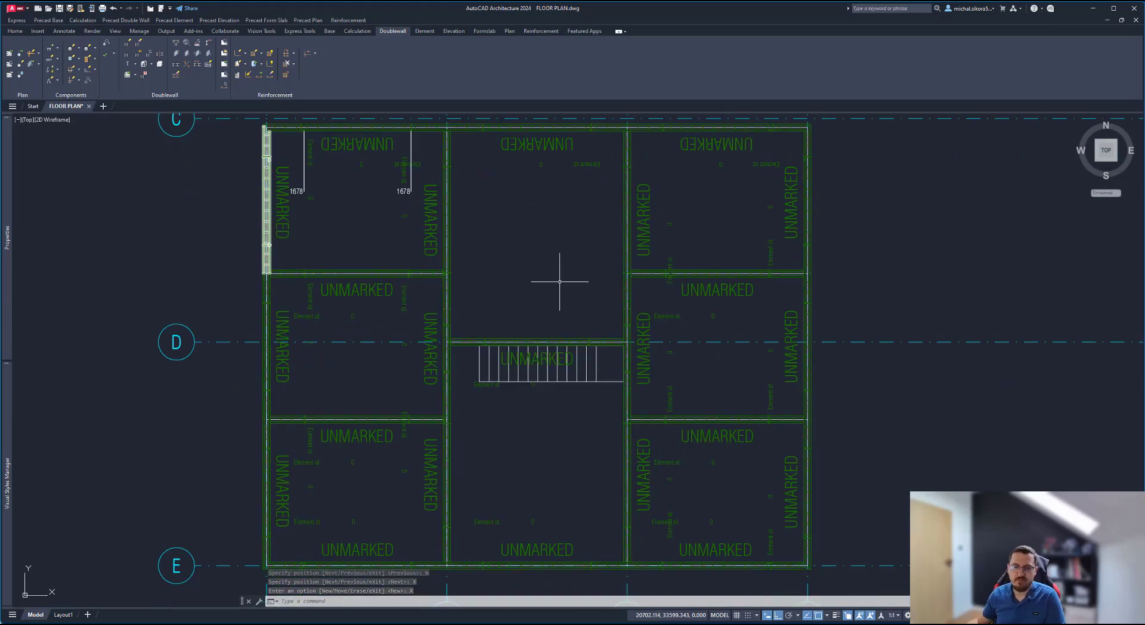
Step: Place a door hole about 2000 wide in the axis E wall between axes 2 and 3
middle_drag(564, 480, 532, 350)
scroll(531, 382, up, 5)
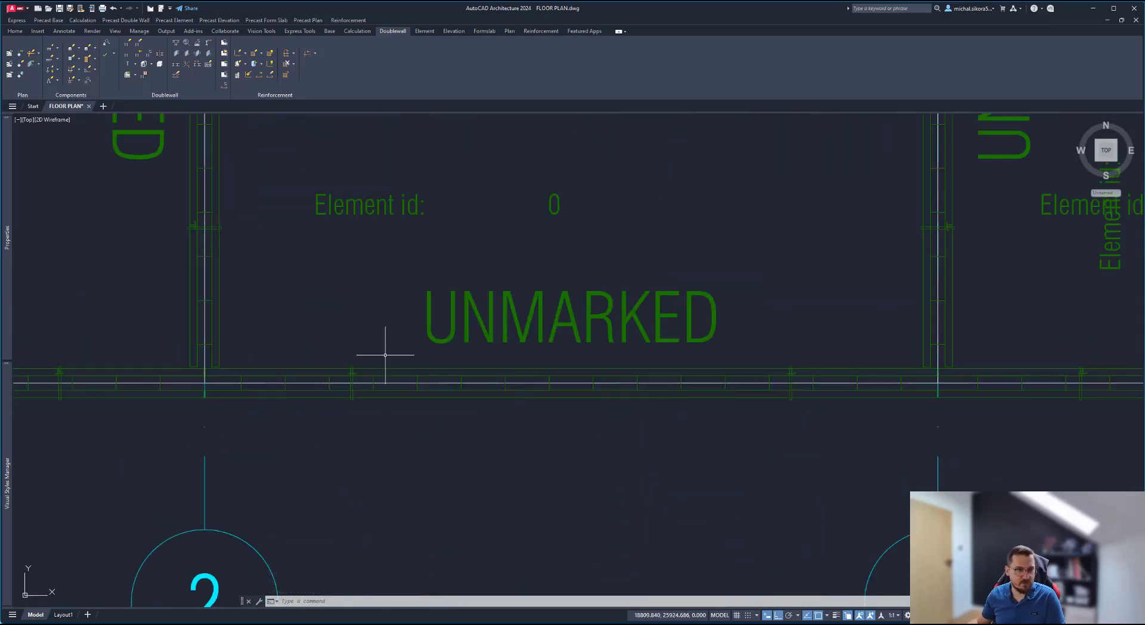
click(86, 60)
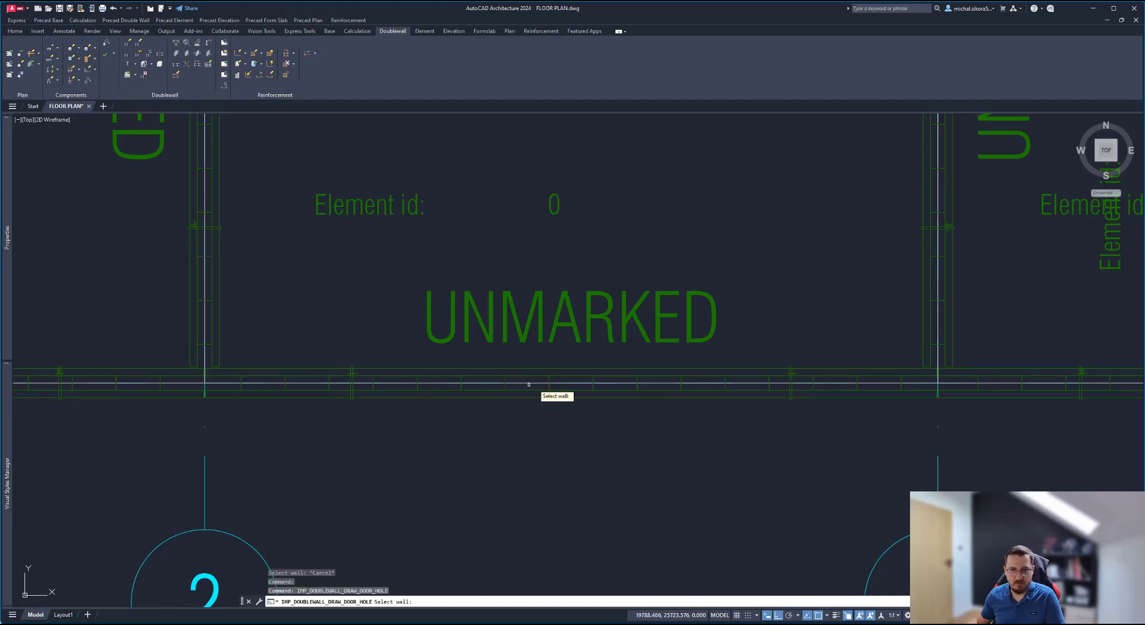
click(559, 369)
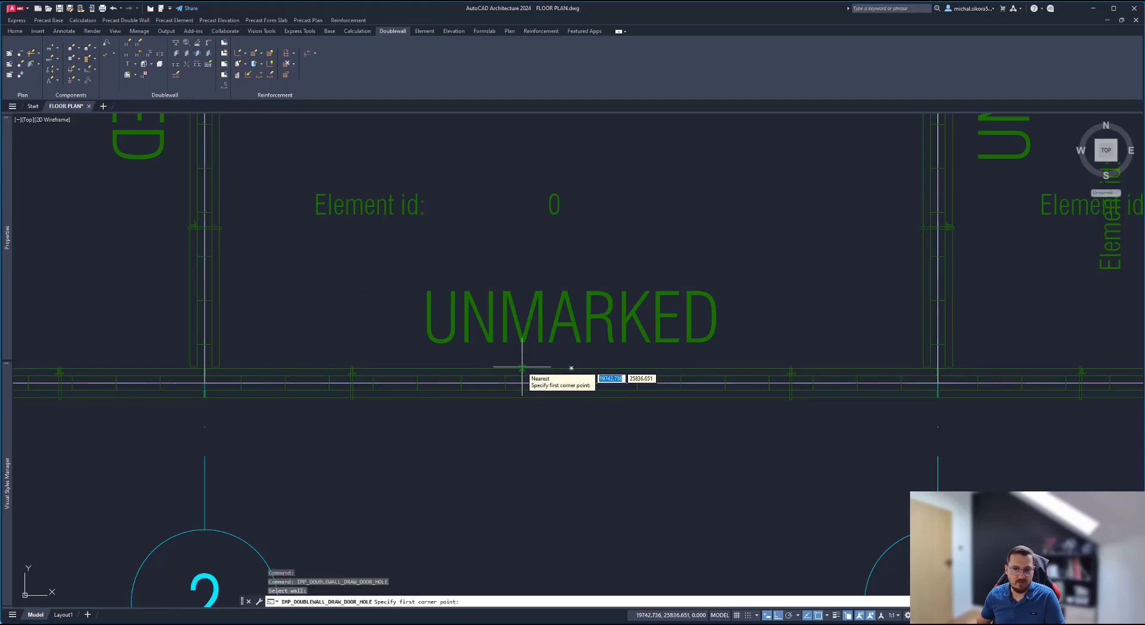
click(440, 368)
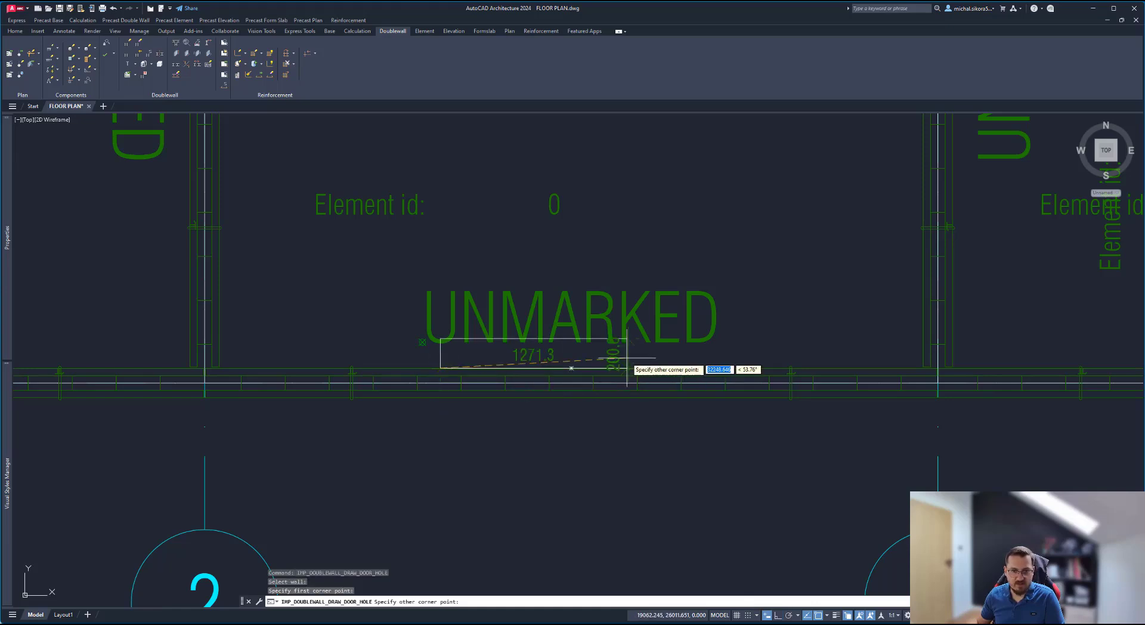
click(735, 409)
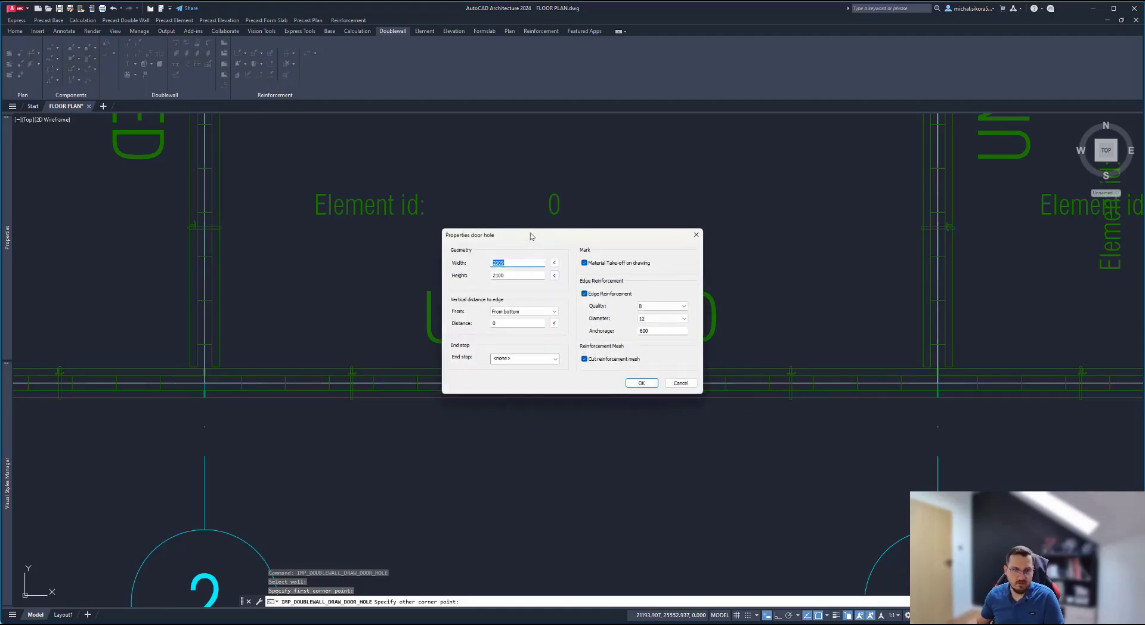
drag(636, 238, 812, 244)
drag(705, 244, 694, 188)
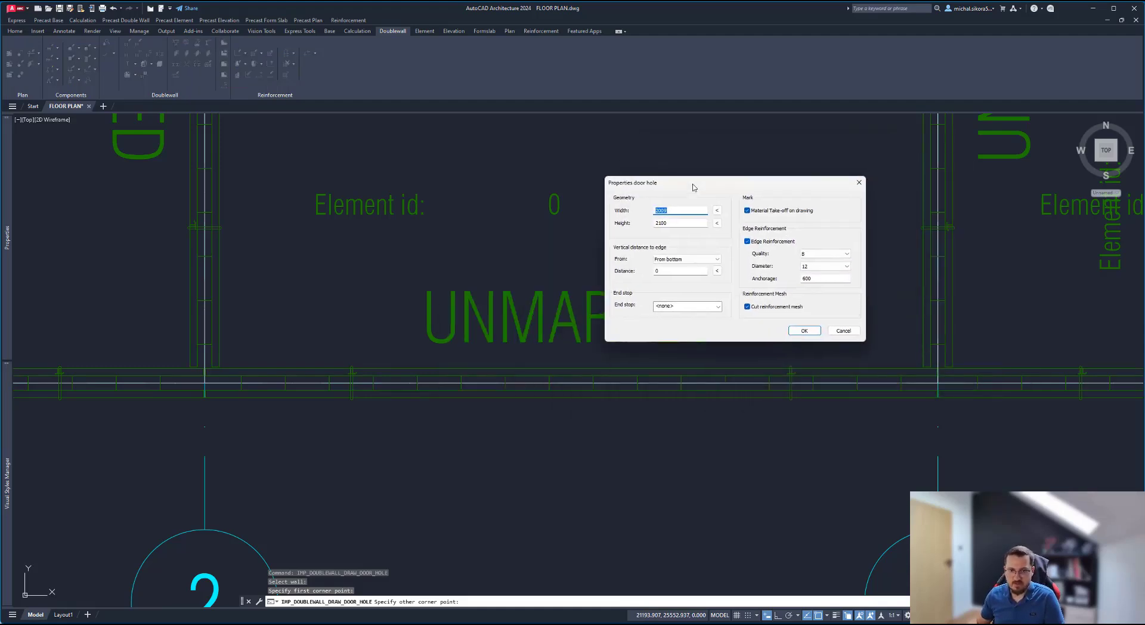
Step: Set the door hole's width to 2000, assign end stop 0983 ENDSTOP-130 and create the hole
double_click(654, 210)
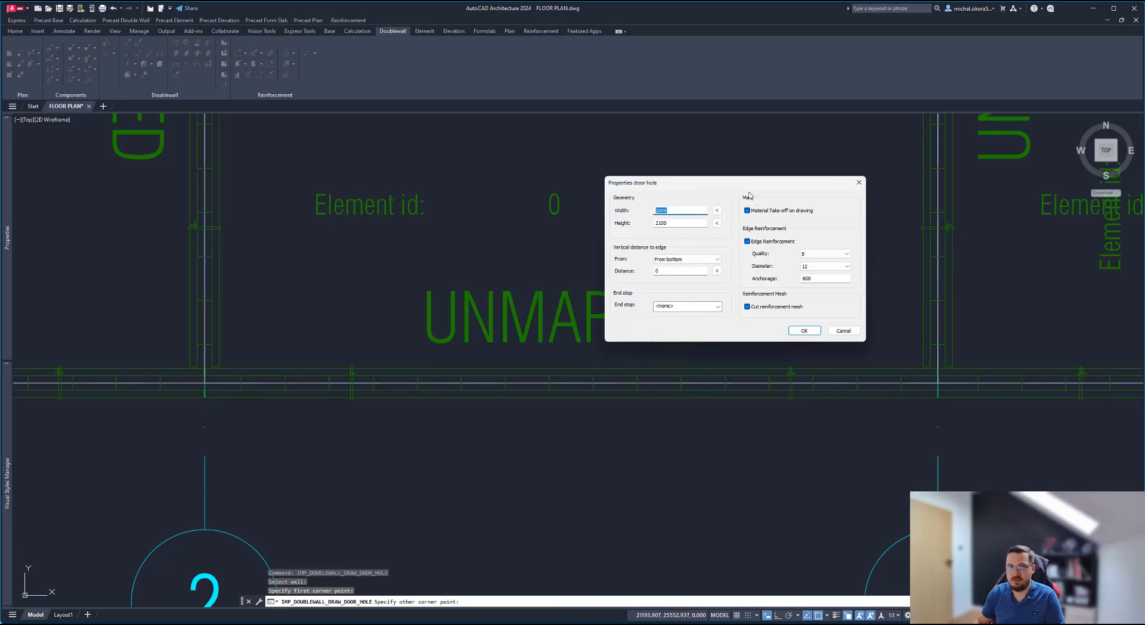
click(693, 222)
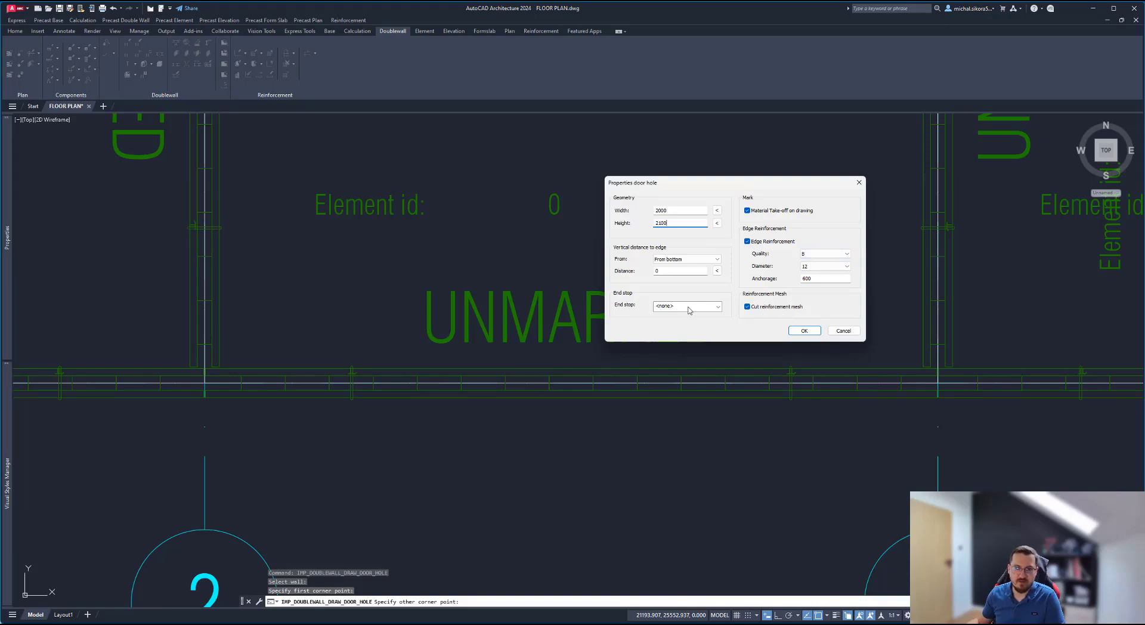
click(718, 308)
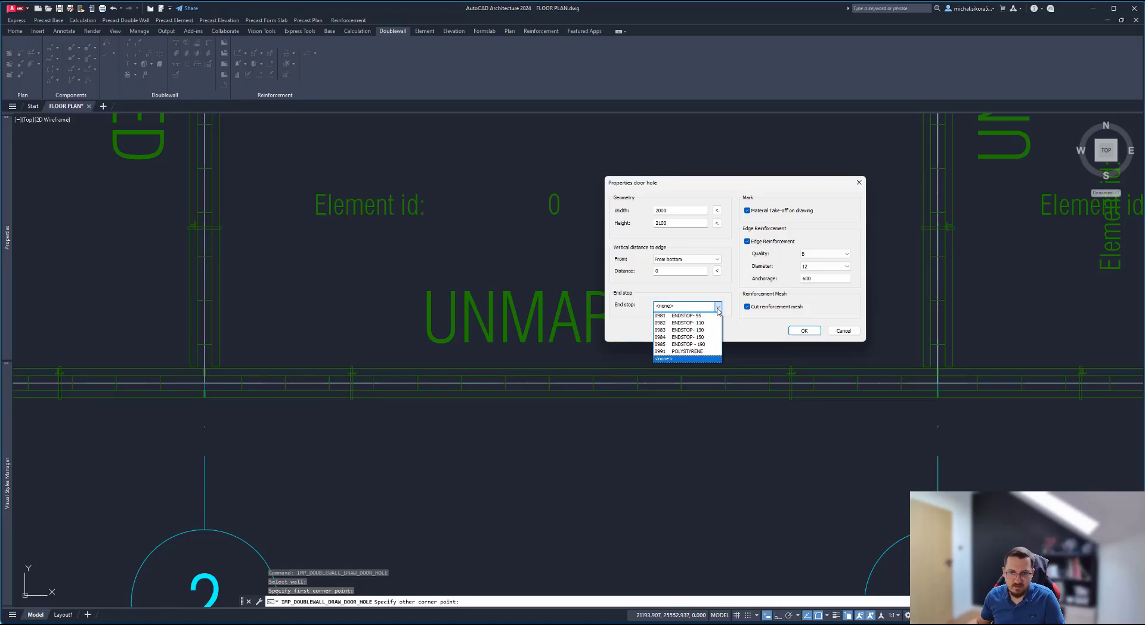
click(692, 323)
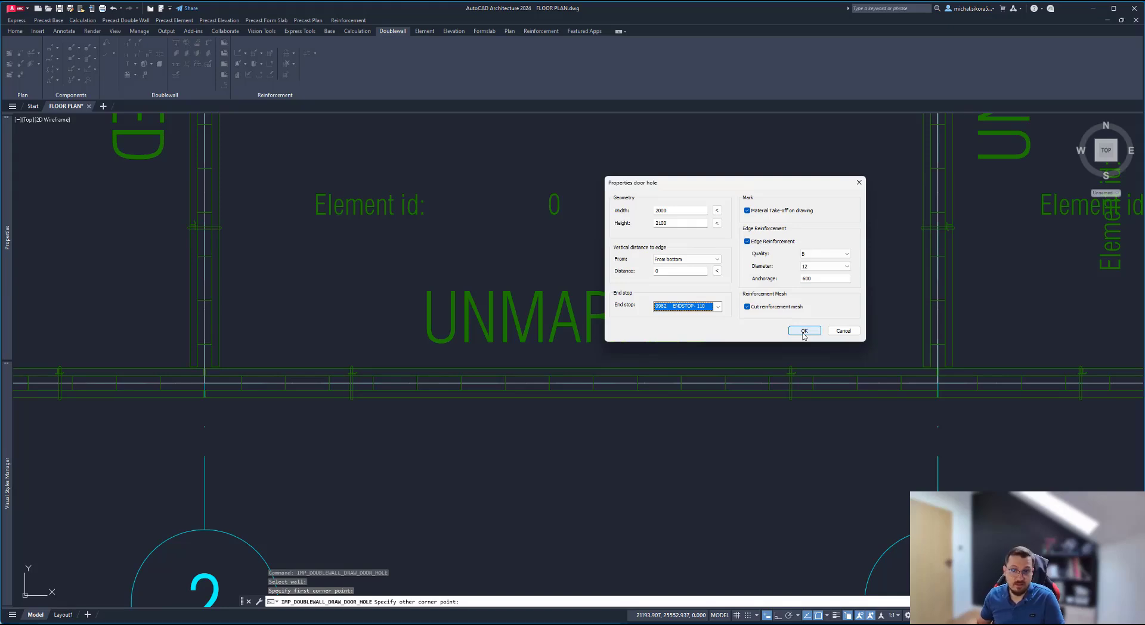
click(718, 306)
click(692, 331)
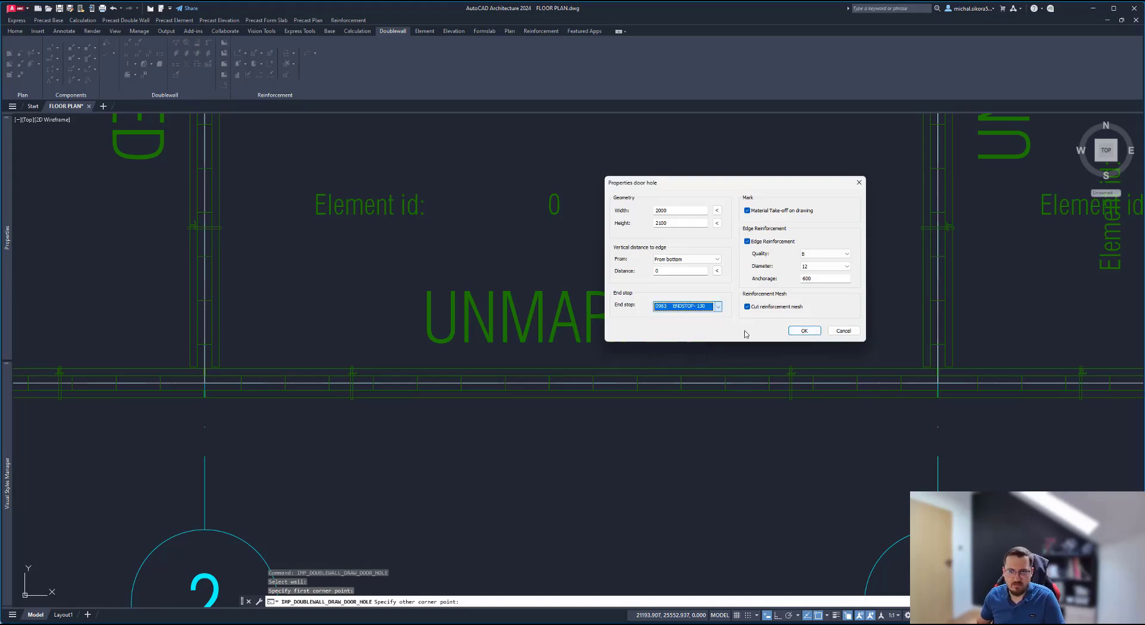
click(789, 332)
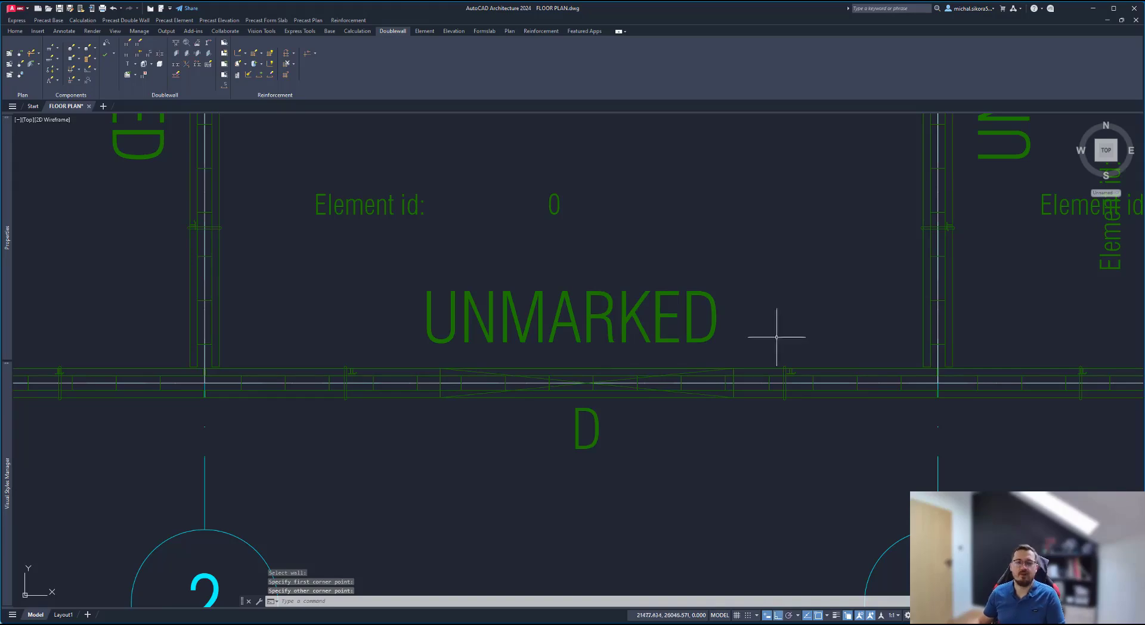
Step: Examine the door hole and its wall's lattice girders in plan and in a tilted 3D view, selecting and deselecting the wall
scroll(583, 396, up, 4)
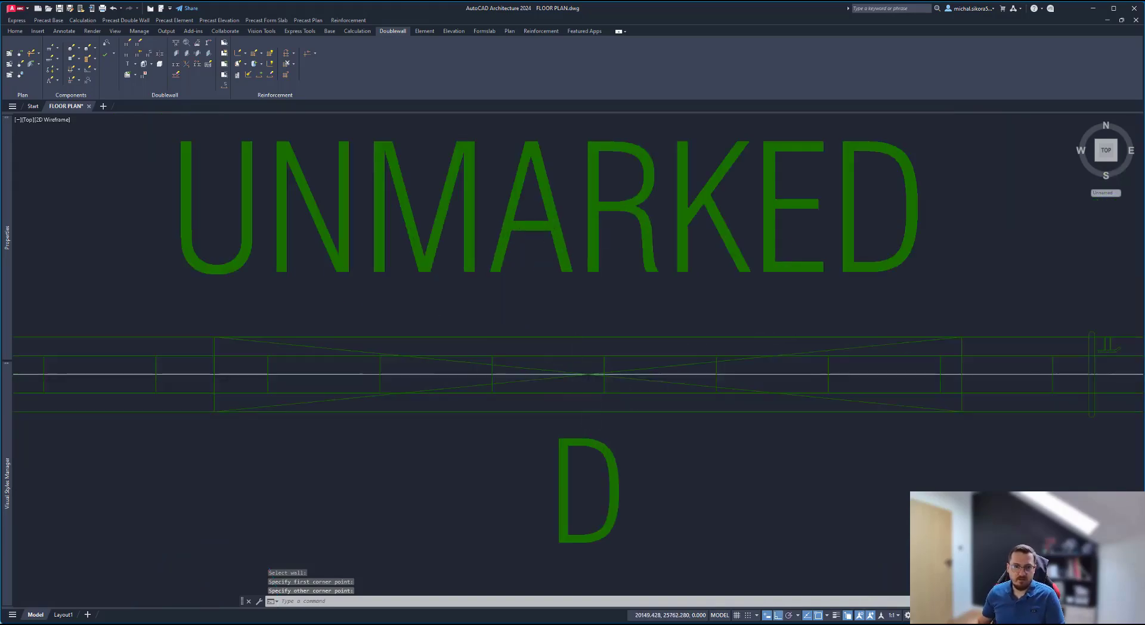
scroll(574, 363, down, 6)
scroll(575, 364, down, 3)
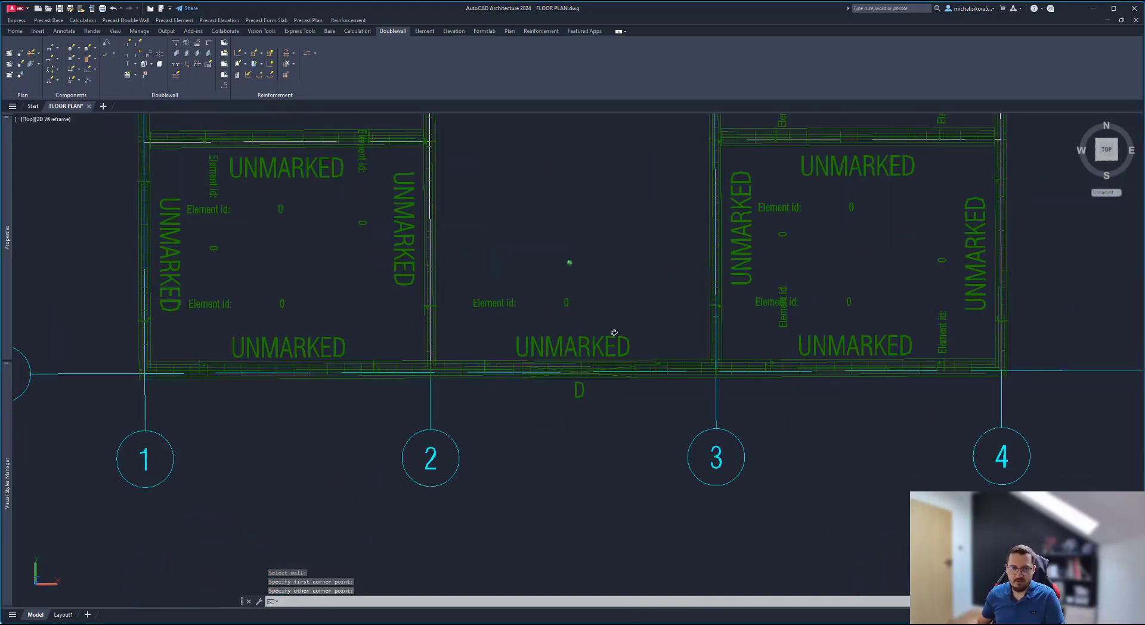
shift+middle_drag(615, 332, 625, 303)
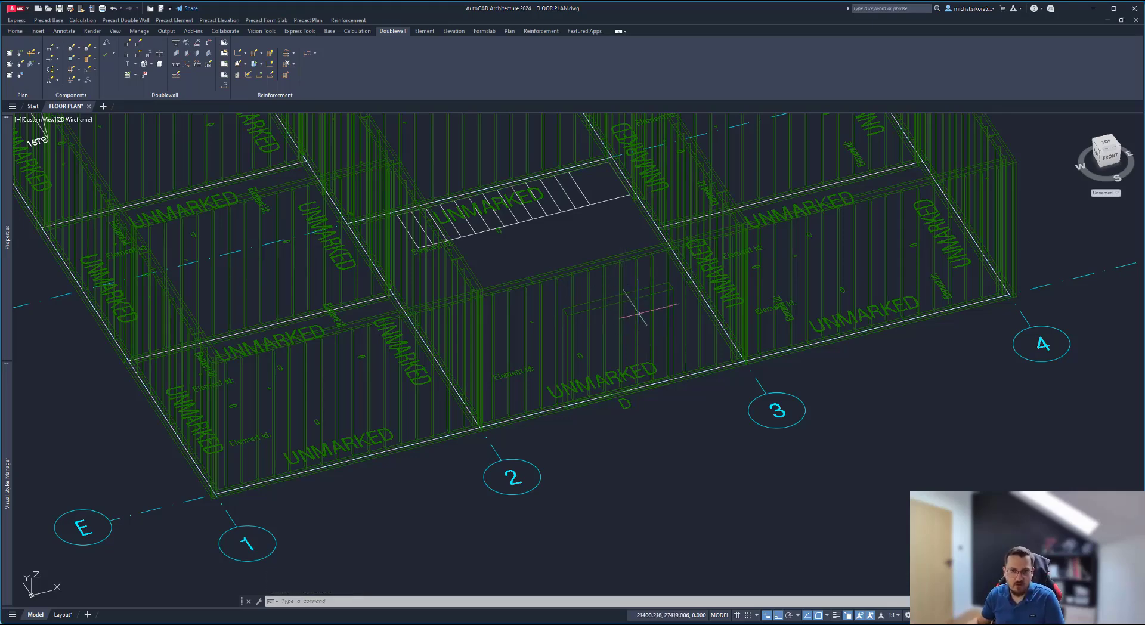
scroll(578, 302, up, 4)
click(699, 317)
click(683, 323)
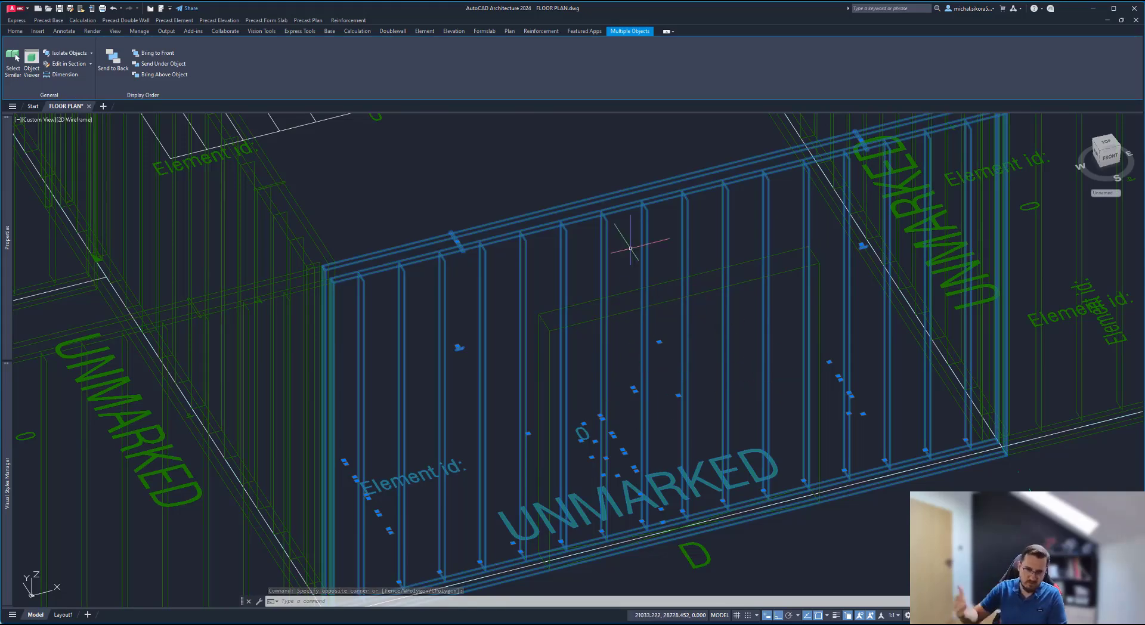
scroll(698, 257, down, 5)
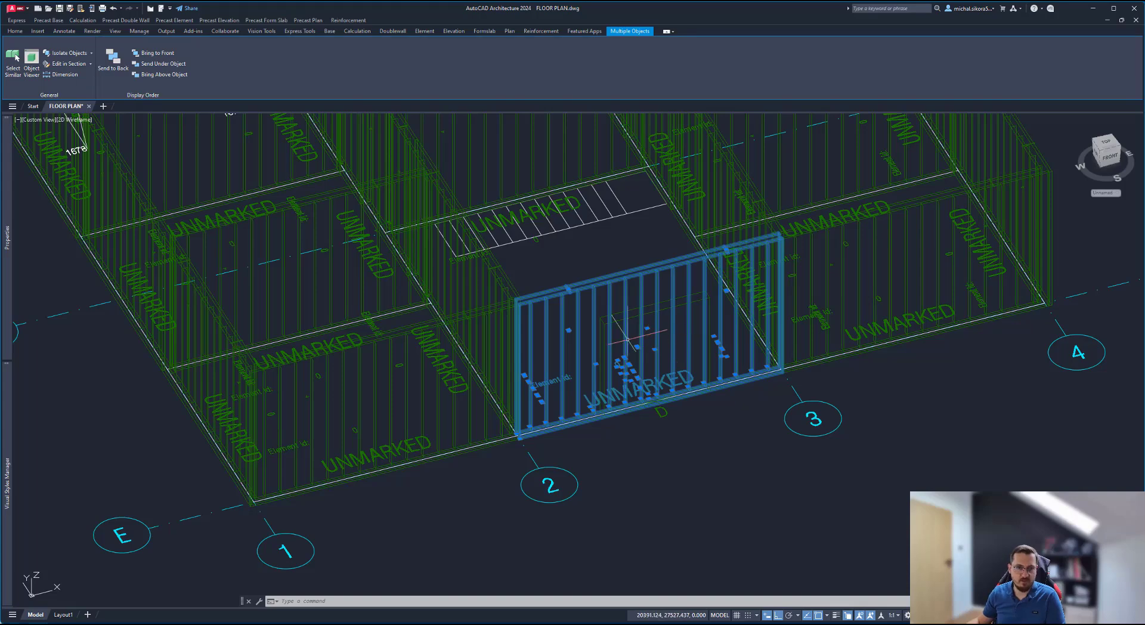
middle_drag(799, 300, 727, 307)
click(728, 307)
key(Escape)
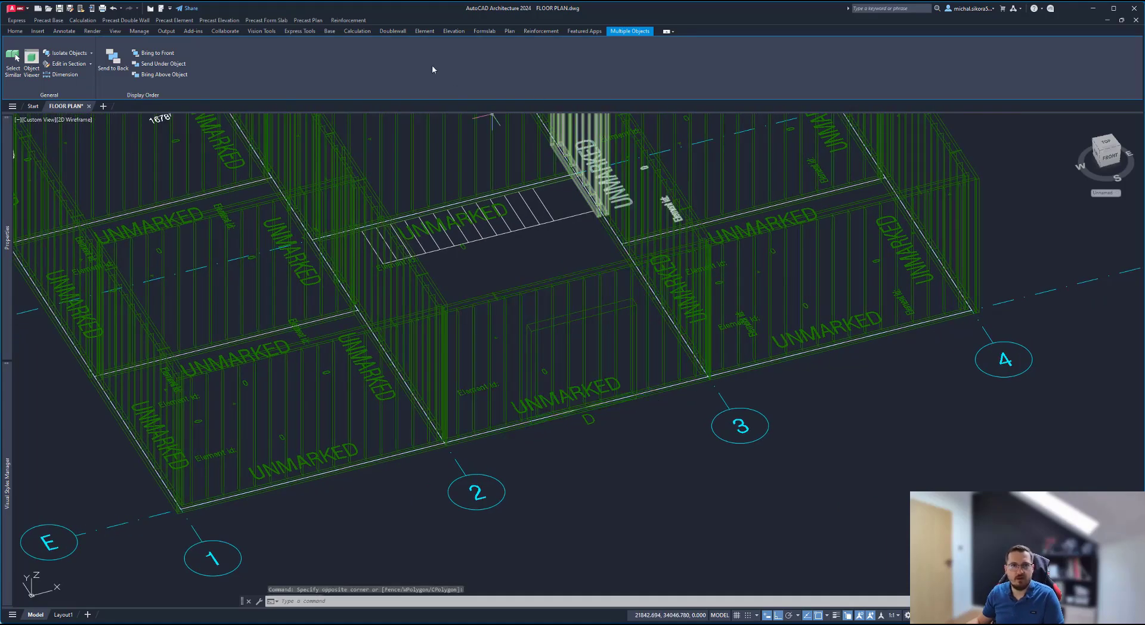
Step: Place a window hole about 1300 wide in the axis E wall between axes 3 and 4
click(239, 52)
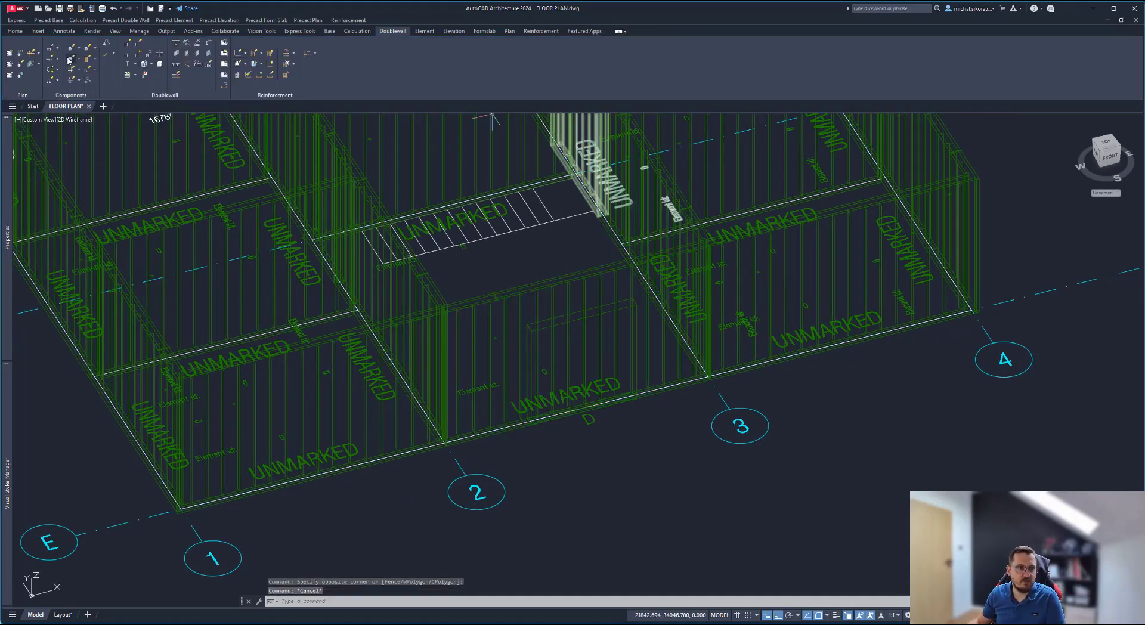
scroll(864, 347, up, 2)
scroll(864, 347, up, 3)
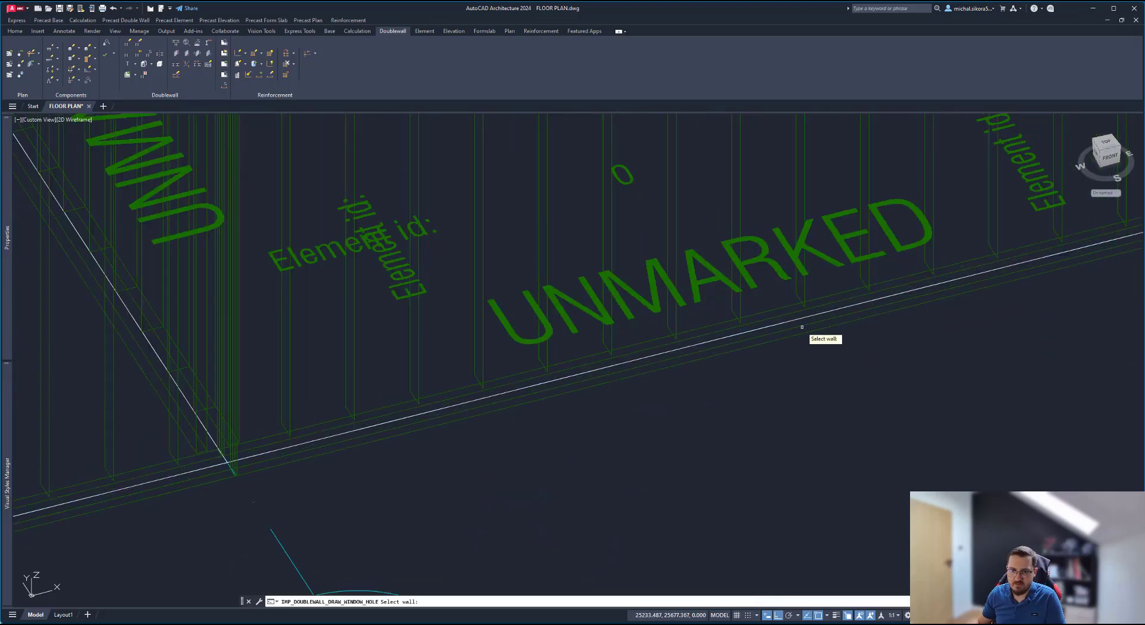
click(794, 324)
key(Escape)
key(Return)
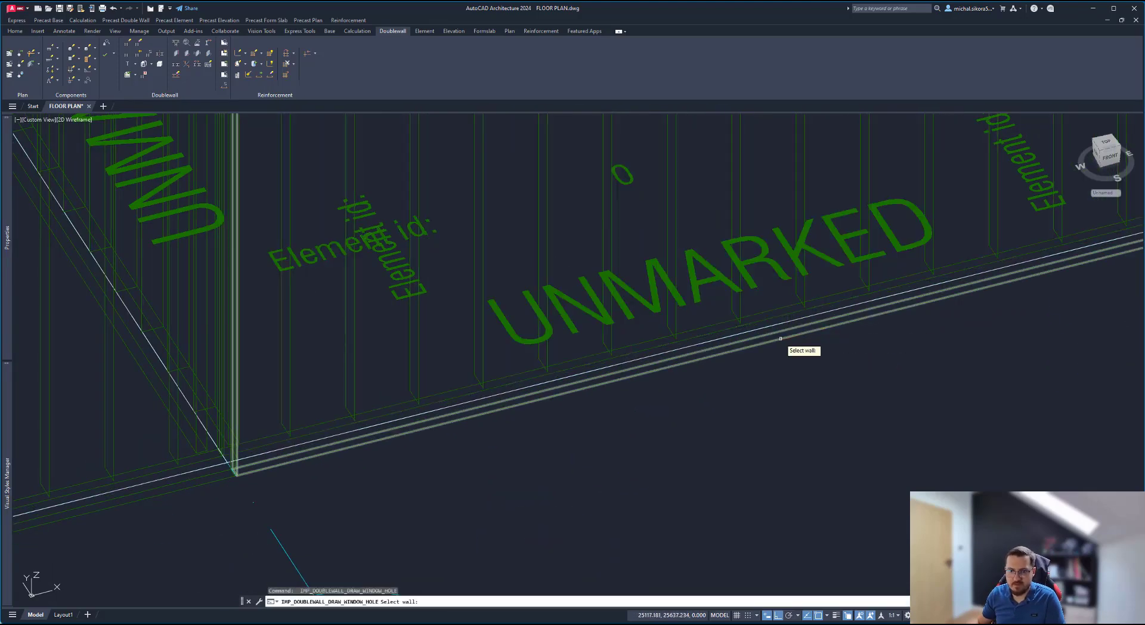
click(772, 267)
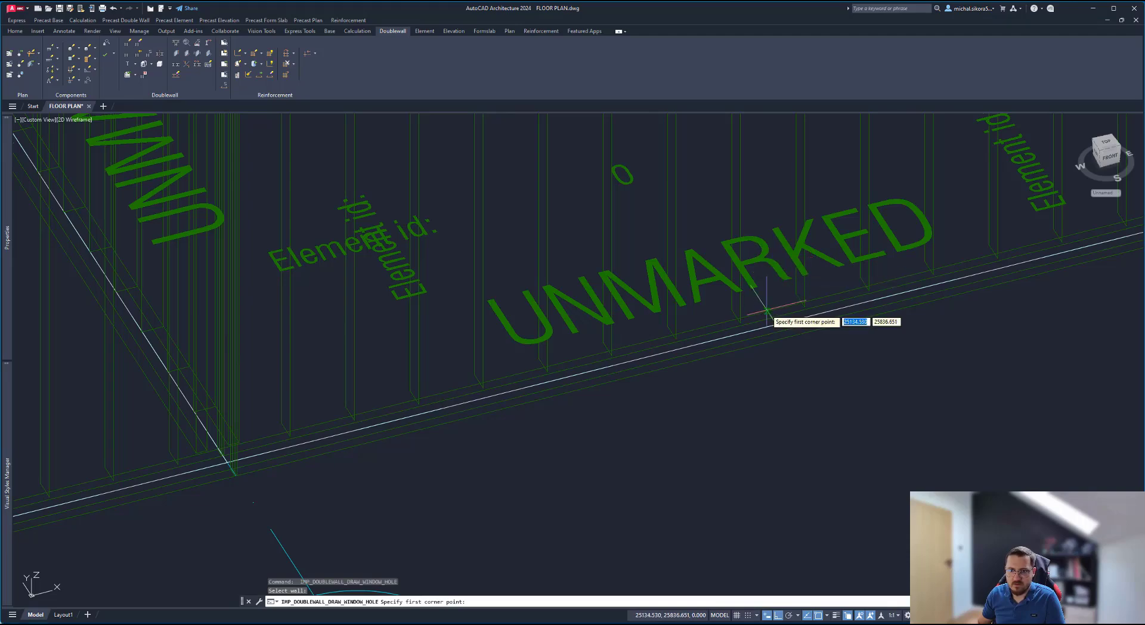
click(705, 357)
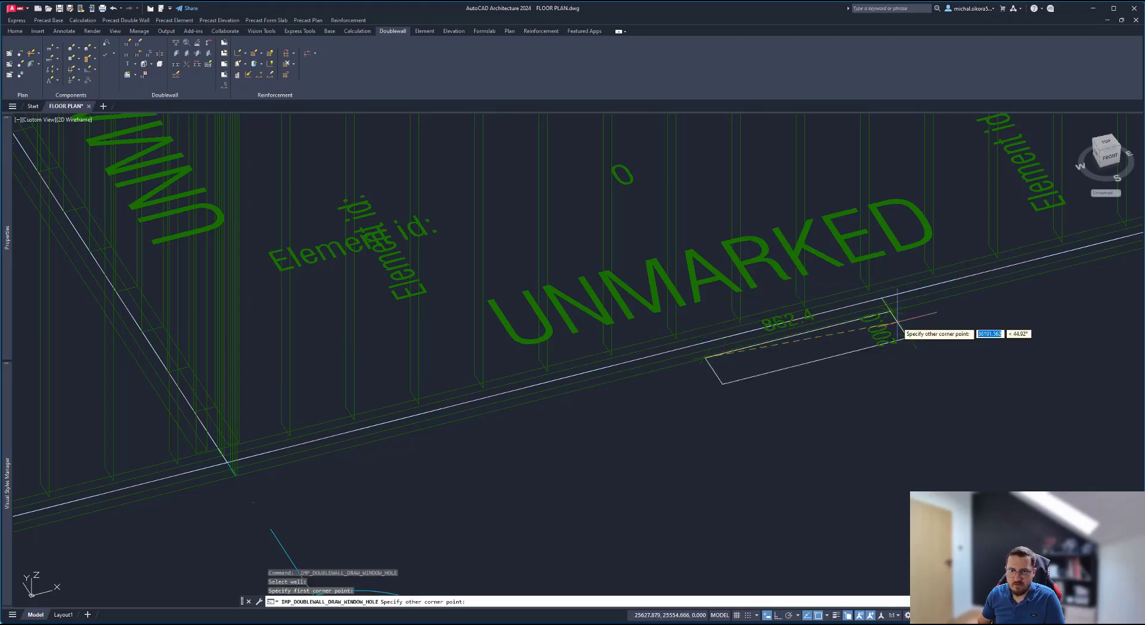
click(970, 261)
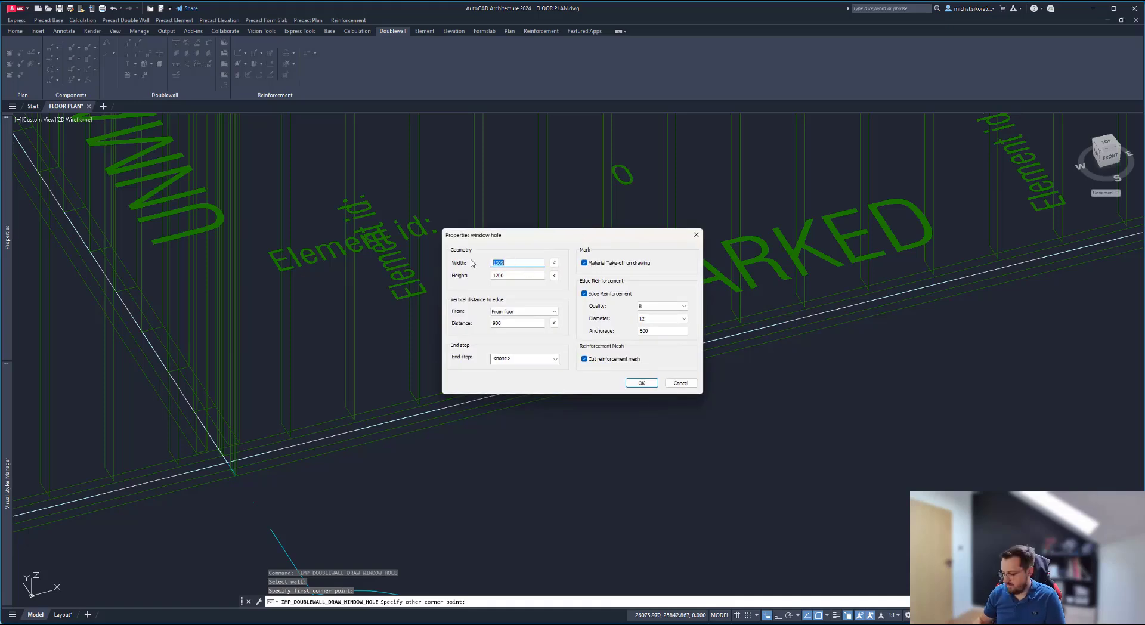
Step: Set the window hole's width to 1500, assign end stop 0983 ENDSTOP-130 and create the hole
text(1500)
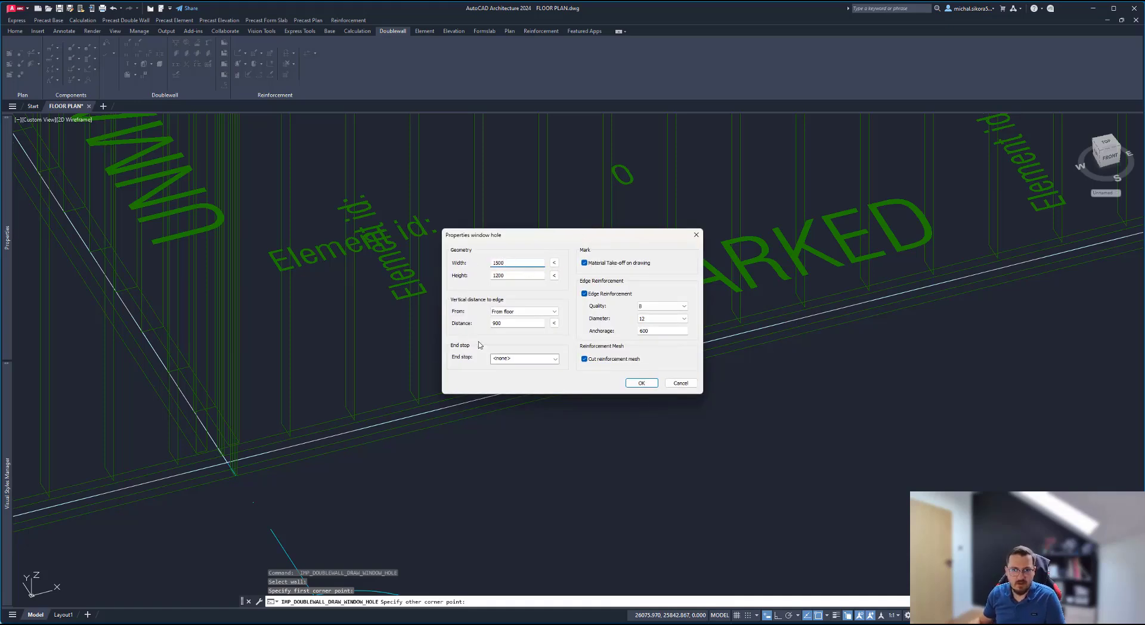
click(519, 311)
click(519, 313)
key(Tab)
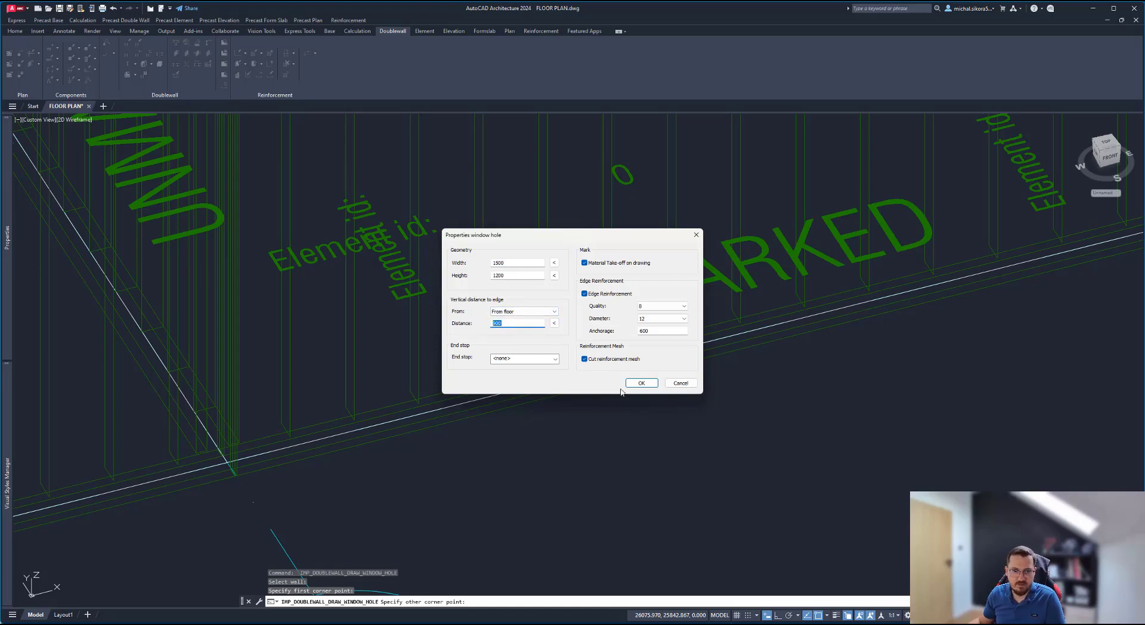
click(525, 358)
click(519, 383)
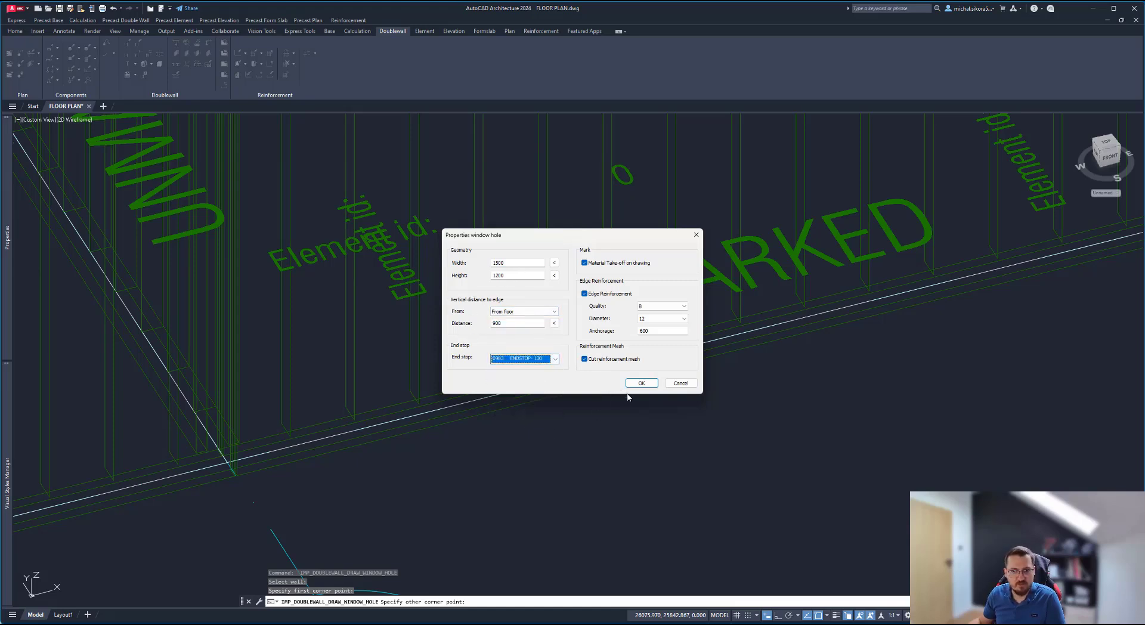
click(641, 383)
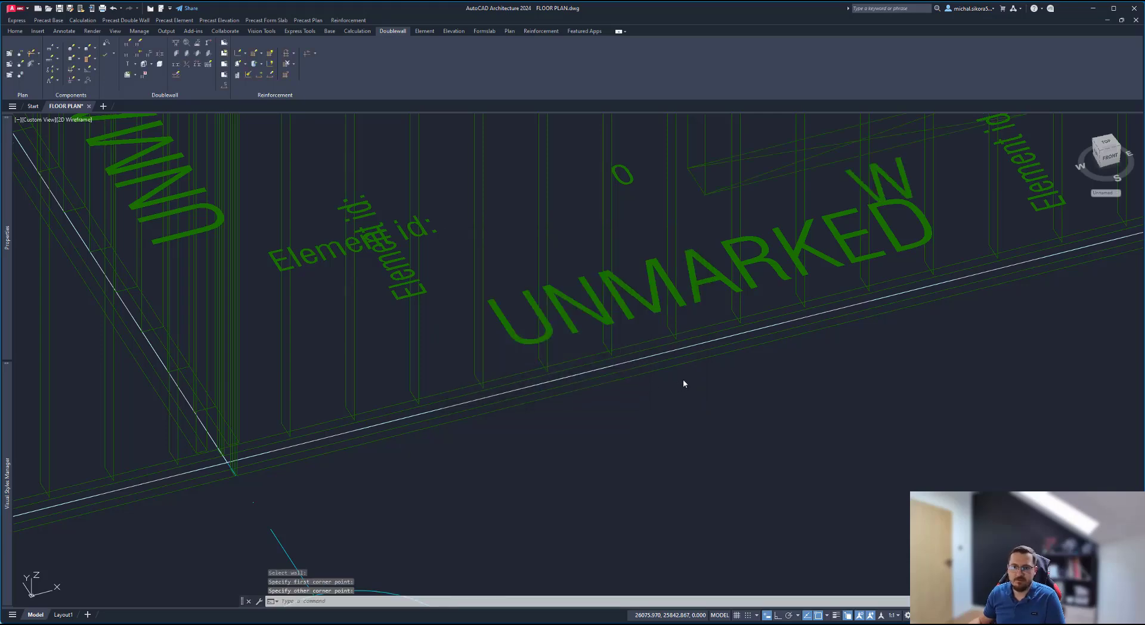
Step: Examine the window and door holes in the axis E walls in 3D and return to the top view
scroll(682, 378, down, 2)
scroll(732, 300, down, 2)
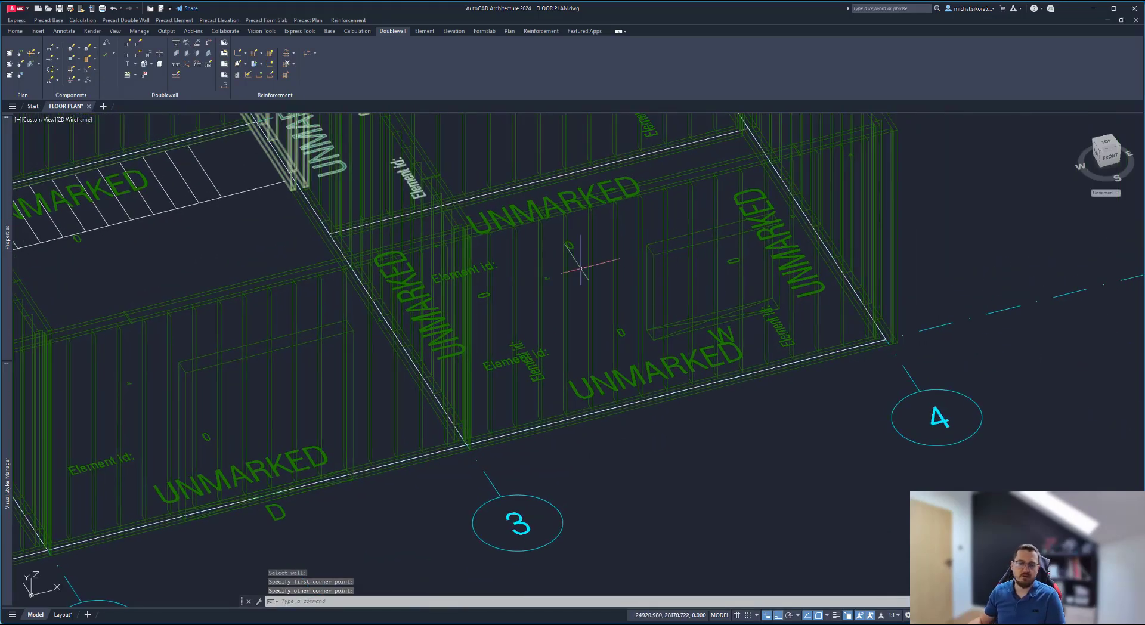
middle_drag(287, 327, 483, 326)
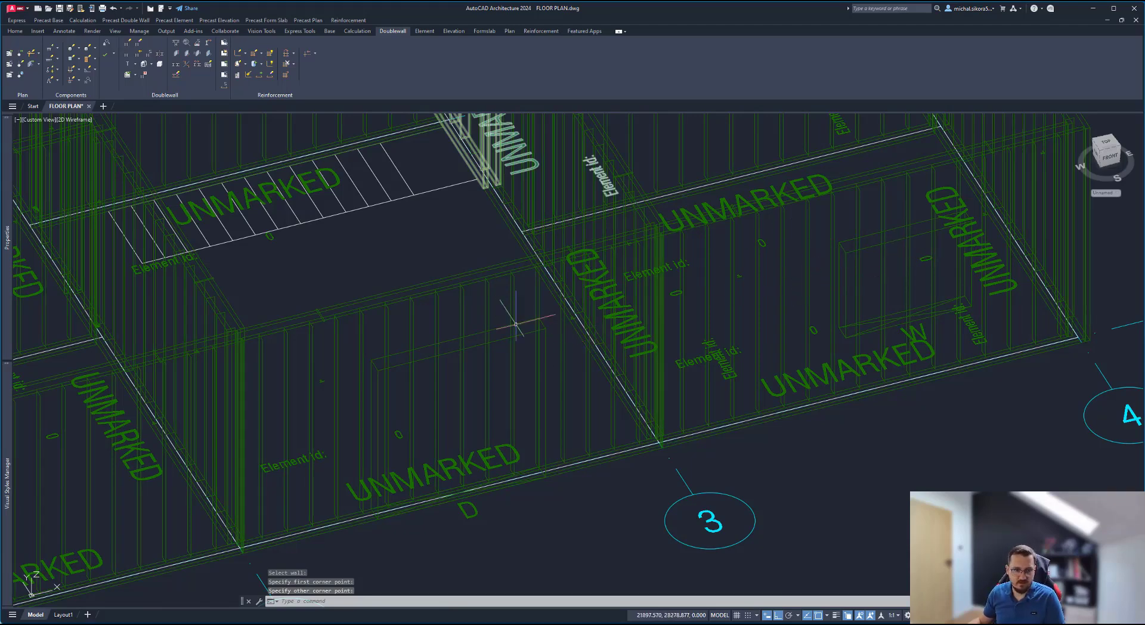
middle_drag(664, 298, 729, 300)
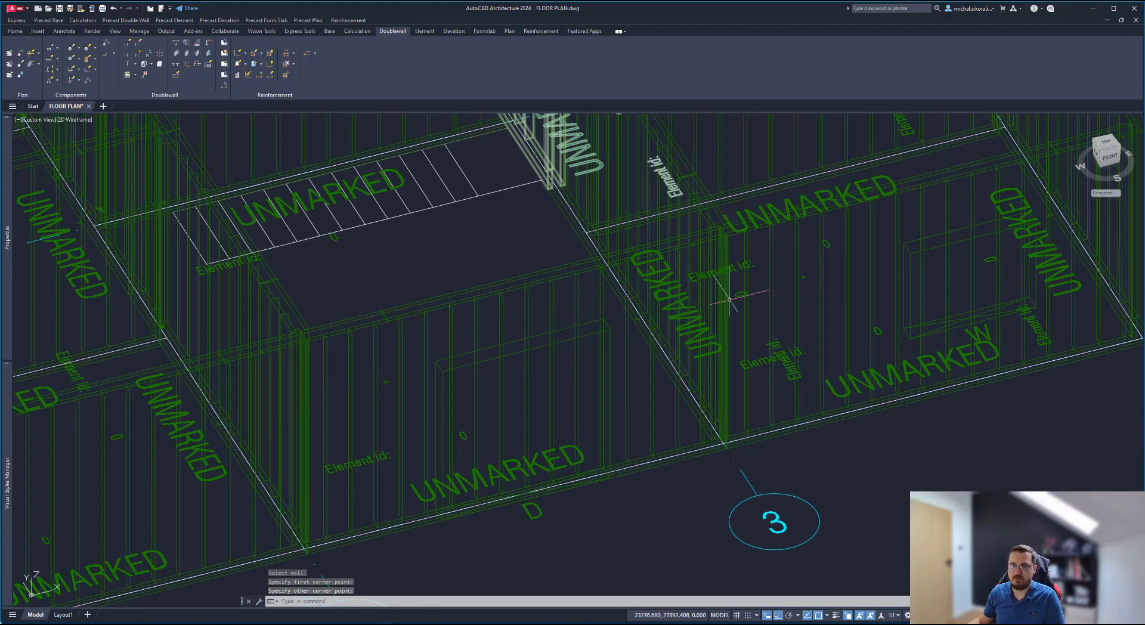
drag(1106, 154, 978, 198)
click(1106, 143)
scroll(466, 402, up, 8)
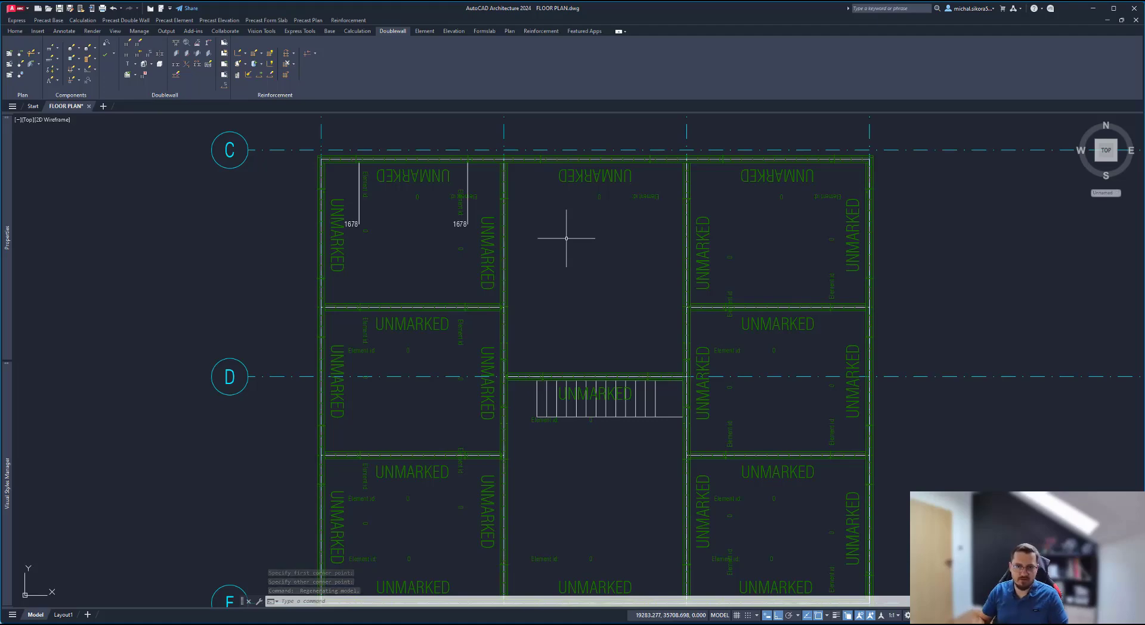
middle_drag(593, 255, 584, 206)
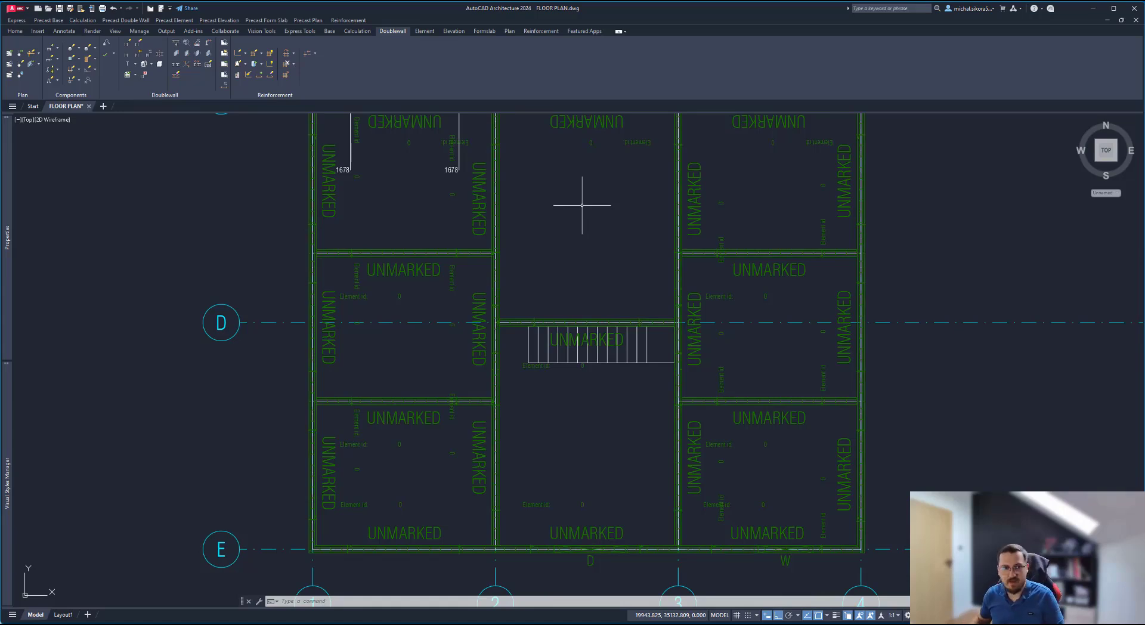
Step: Set element marks for all walls in draw order starting at 1, with building 1, floor 1 and phase 1
click(130, 65)
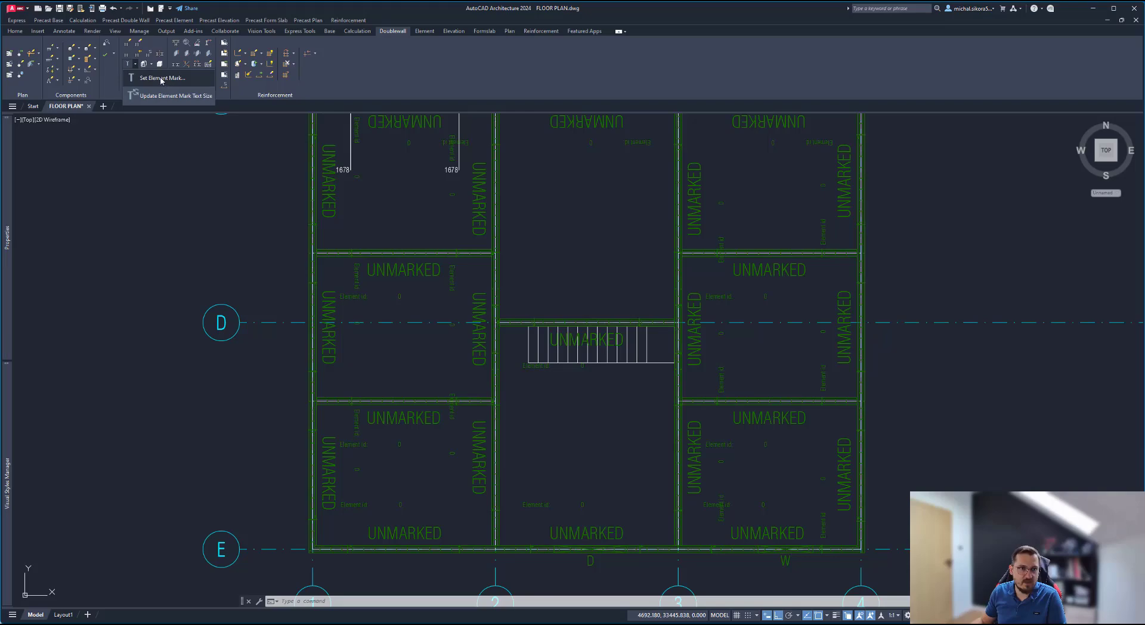
click(159, 79)
scroll(231, 179, down, 2)
middle_drag(230, 179, 216, 224)
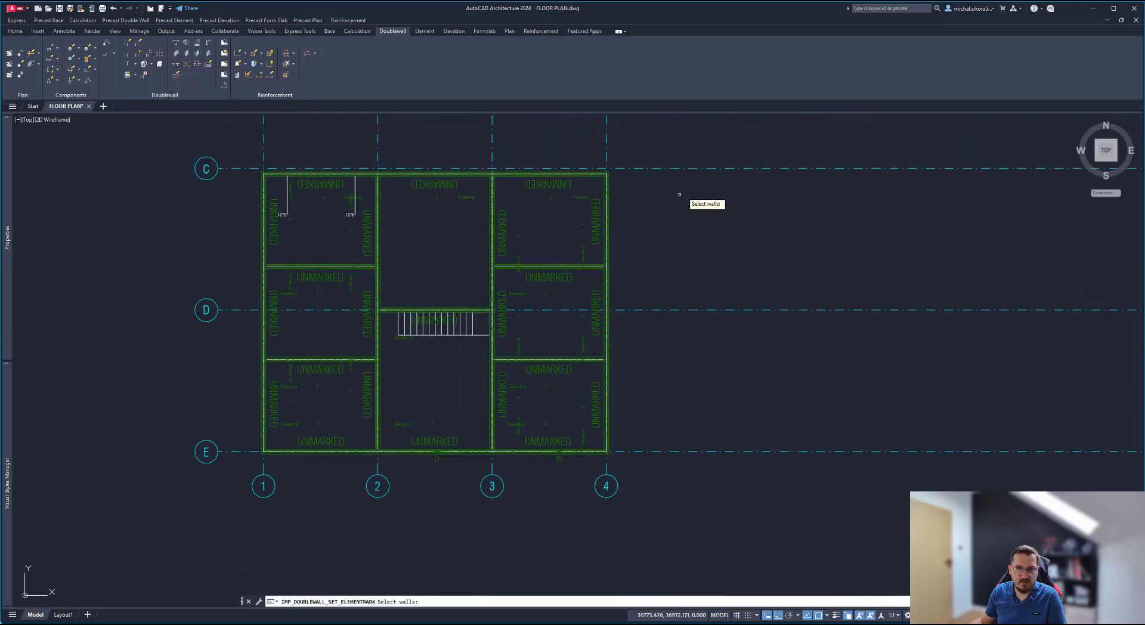
click(663, 146)
click(418, 324)
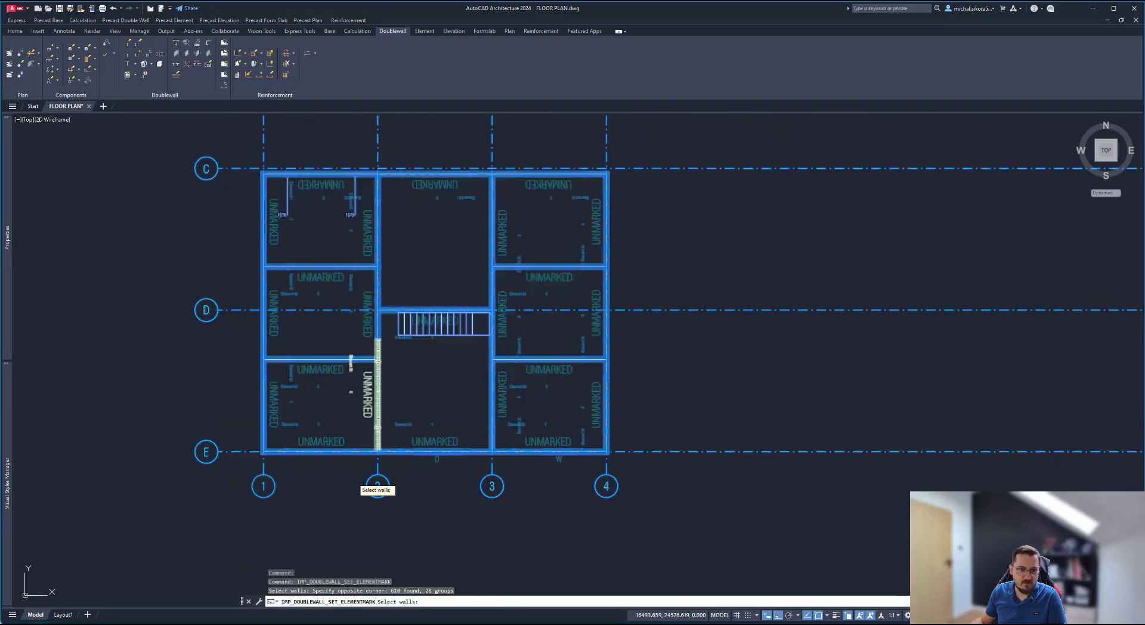
key(Return)
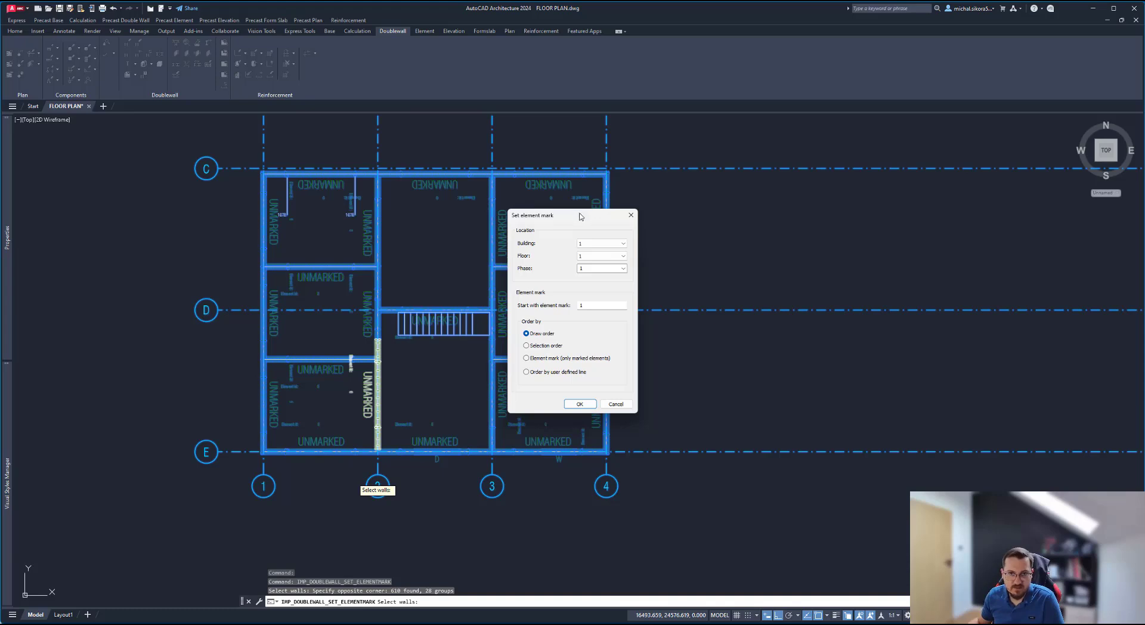
drag(580, 217, 738, 209)
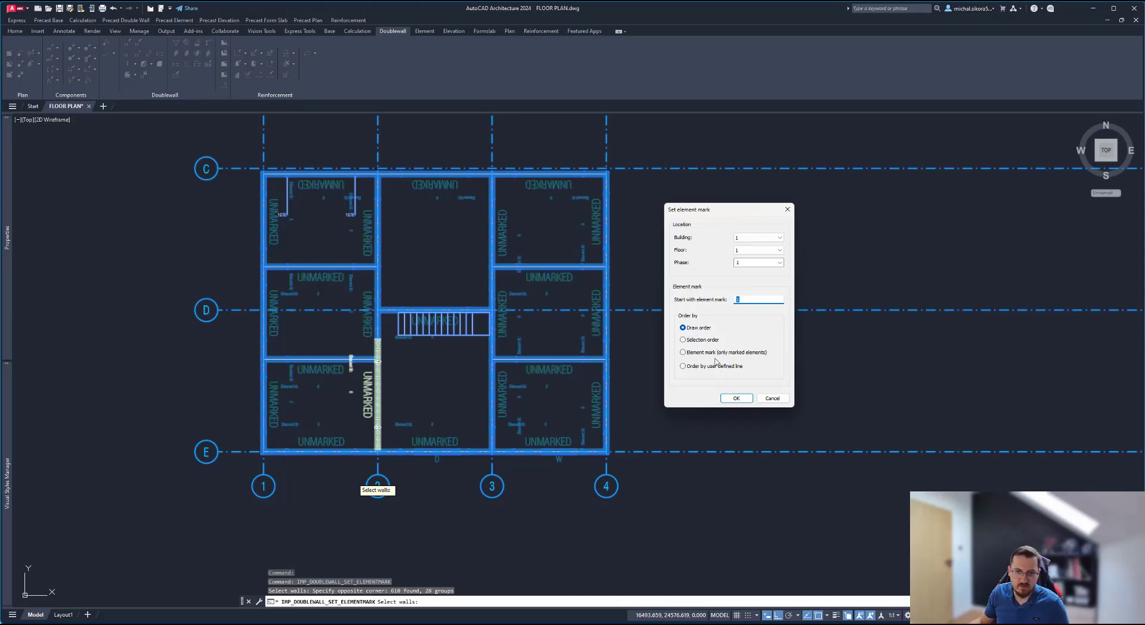
click(739, 400)
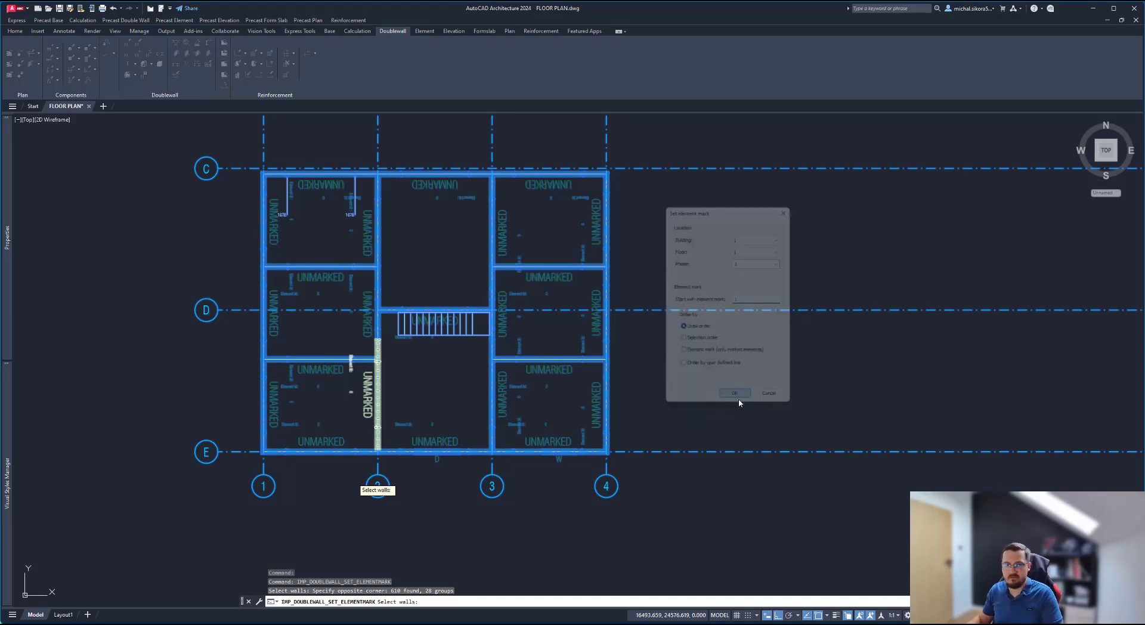
key(Return)
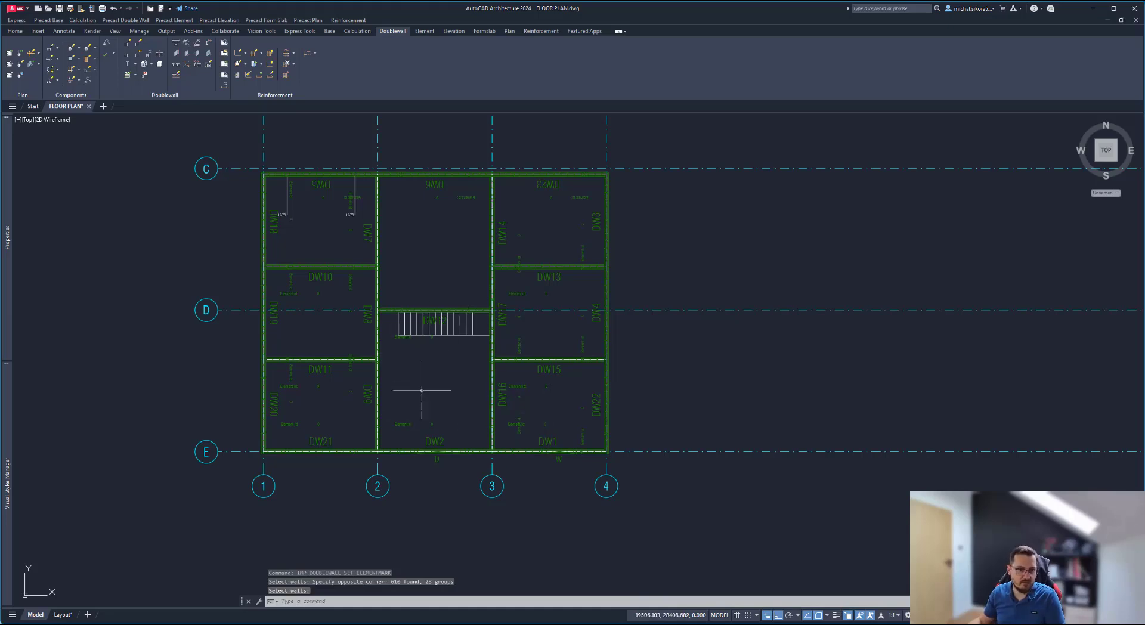
Step: Examine the element marks of the double walls across the plan, including the wall beside the stair
scroll(460, 265, down, 2)
scroll(465, 272, up, 2)
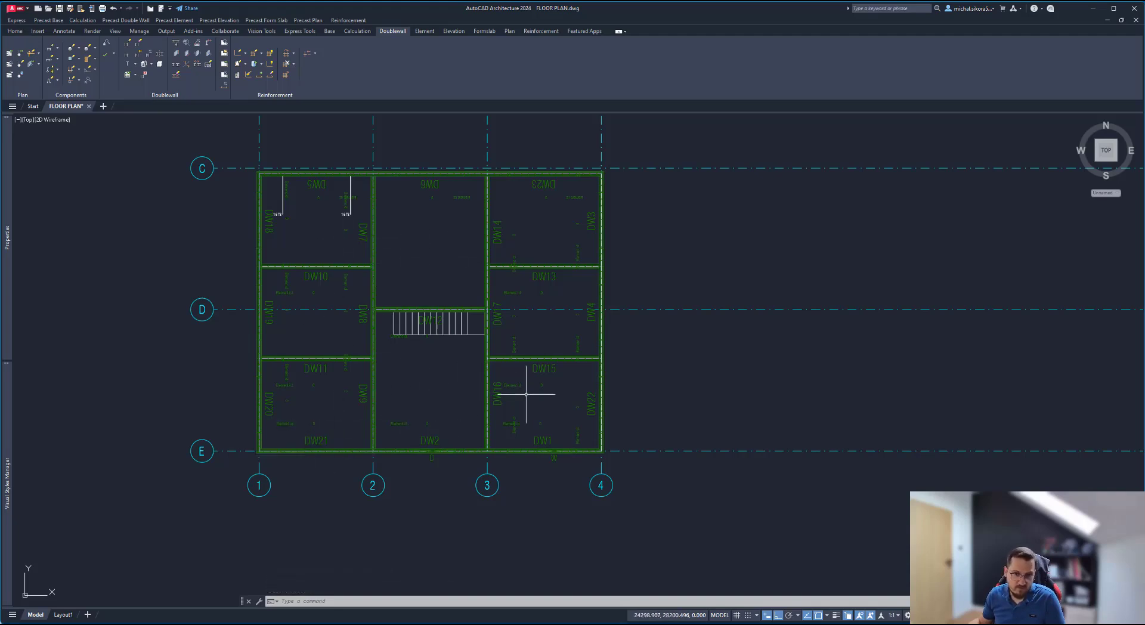
middle_drag(410, 383, 483, 389)
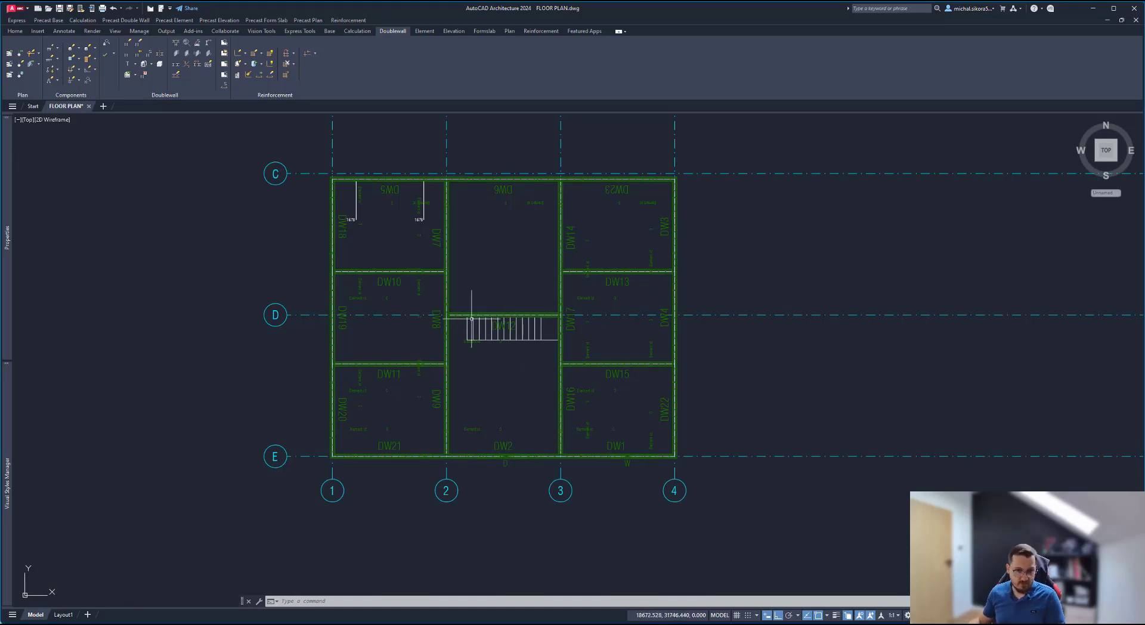
scroll(468, 325, up, 4)
middle_drag(607, 330, 636, 410)
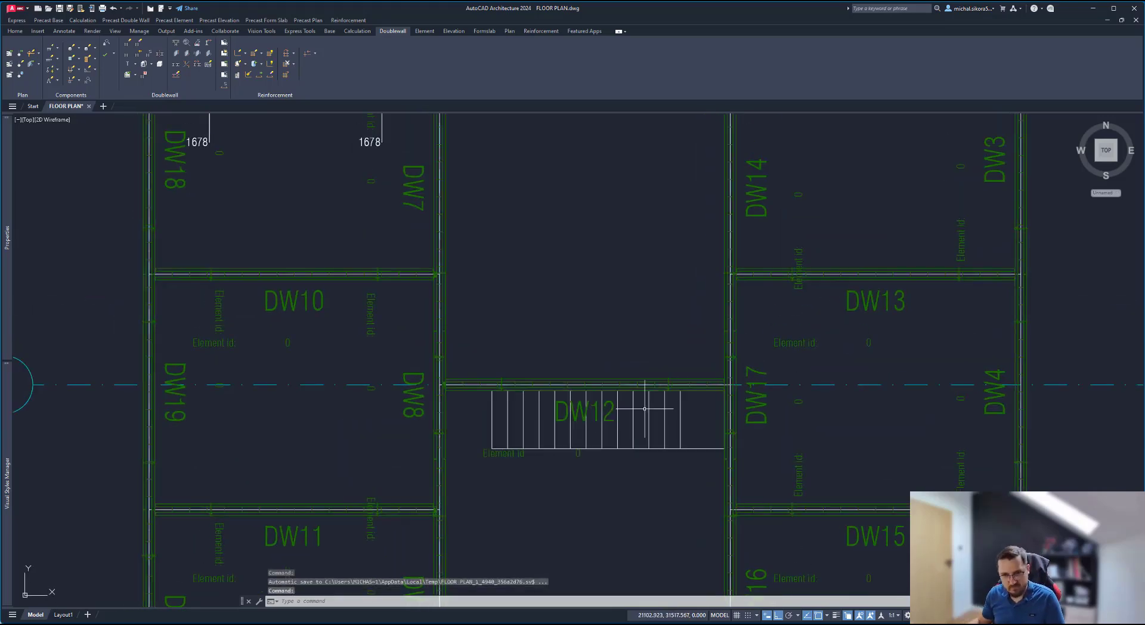
scroll(639, 408, down, 2)
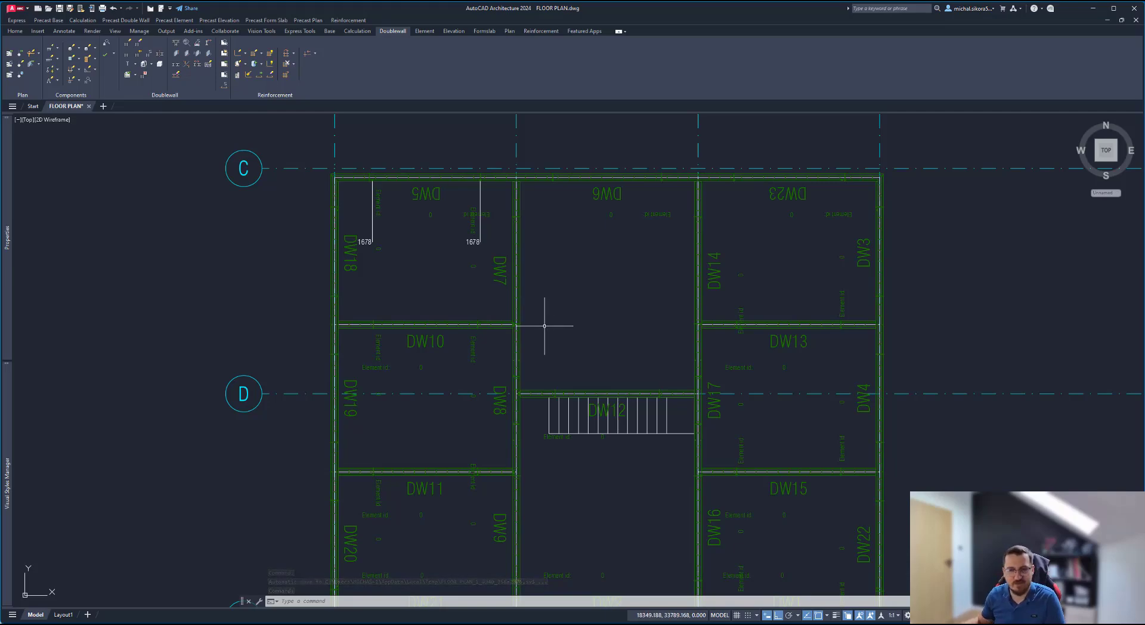
middle_drag(621, 460, 598, 435)
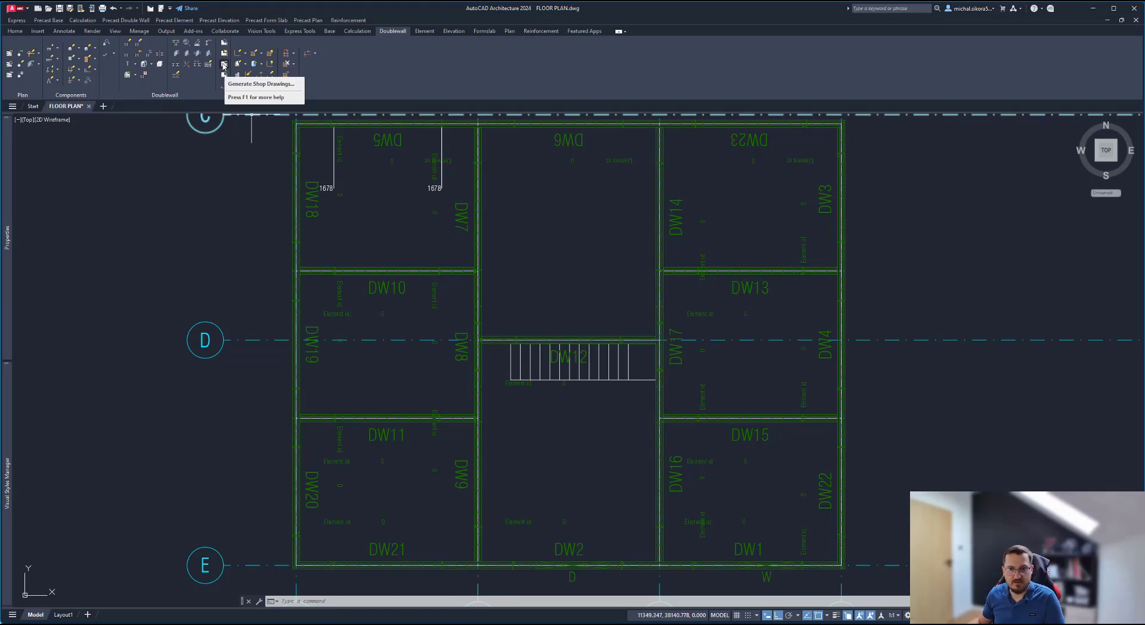
Step: Generate shop drawings for all double walls, DW1 to DW23, using the DW_LAYOUT template
click(223, 66)
scroll(465, 224, down, 2)
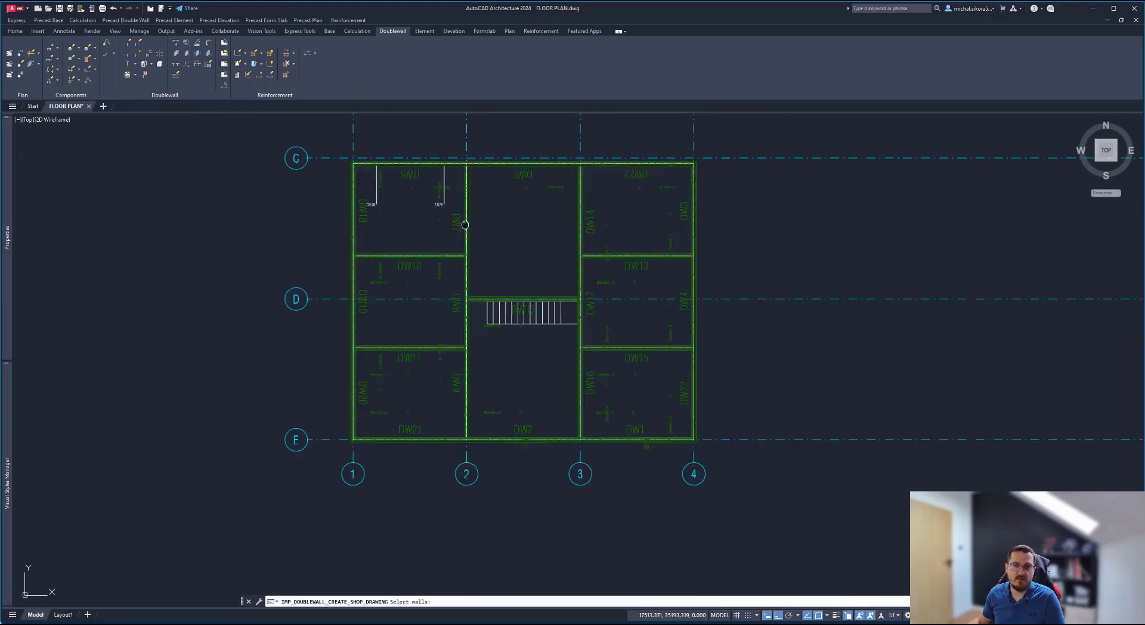
middle_drag(465, 225, 398, 240)
click(690, 150)
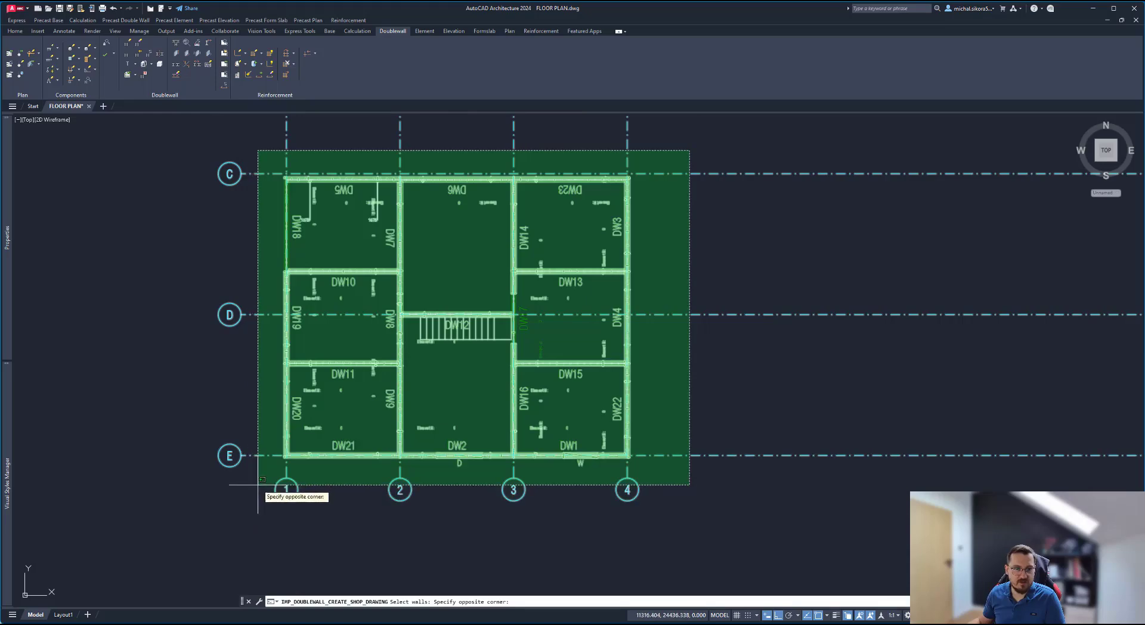
click(258, 485)
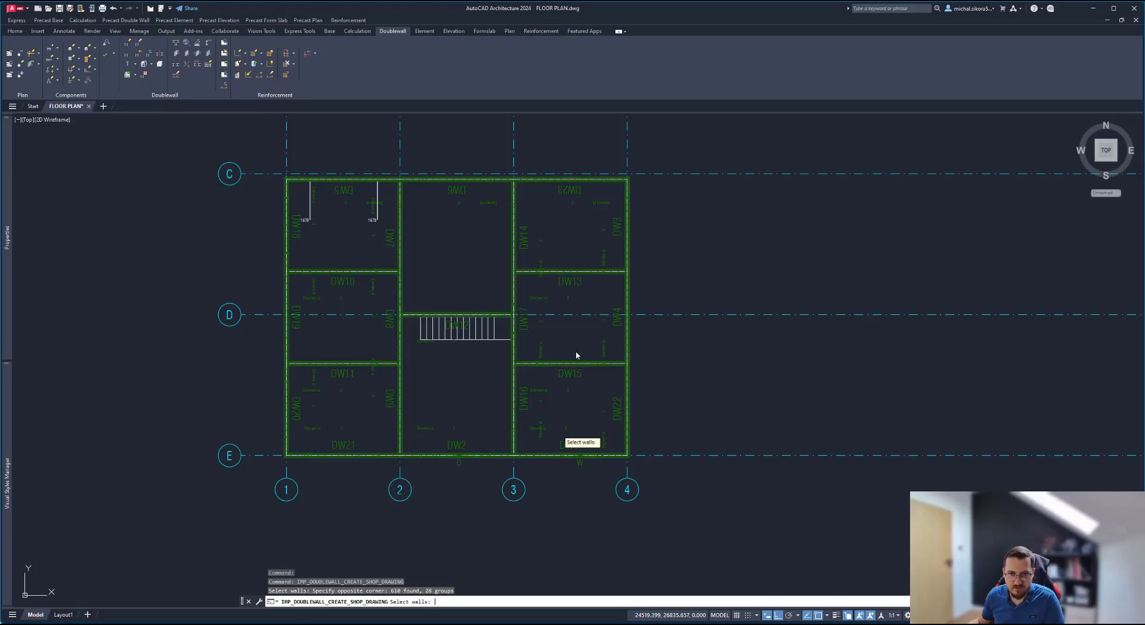
key(Return)
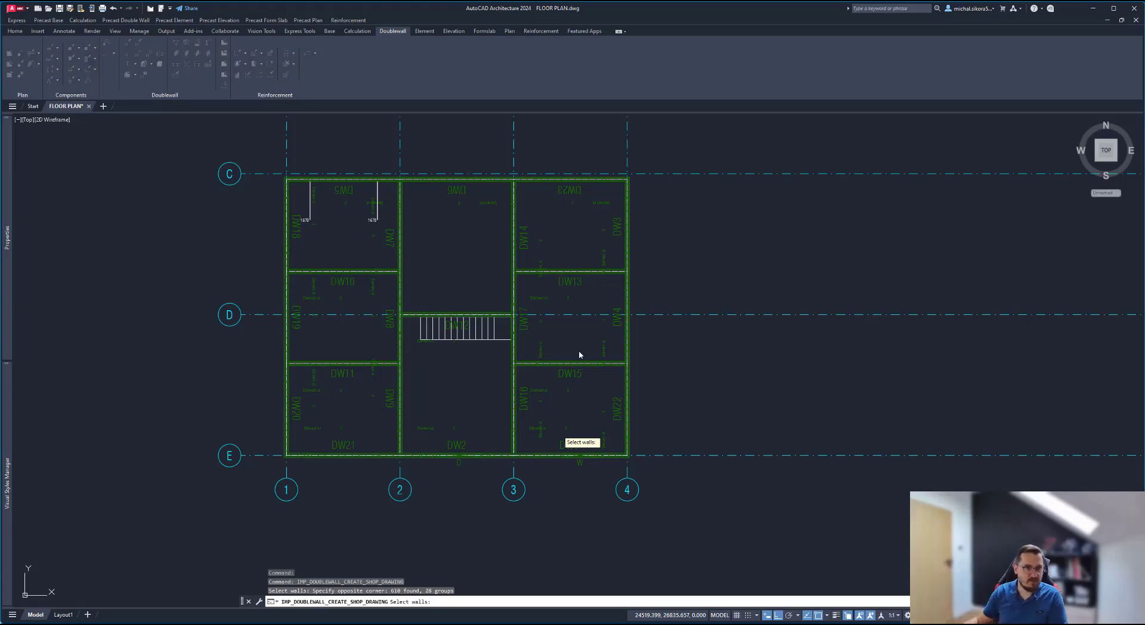
drag(552, 276, 554, 362)
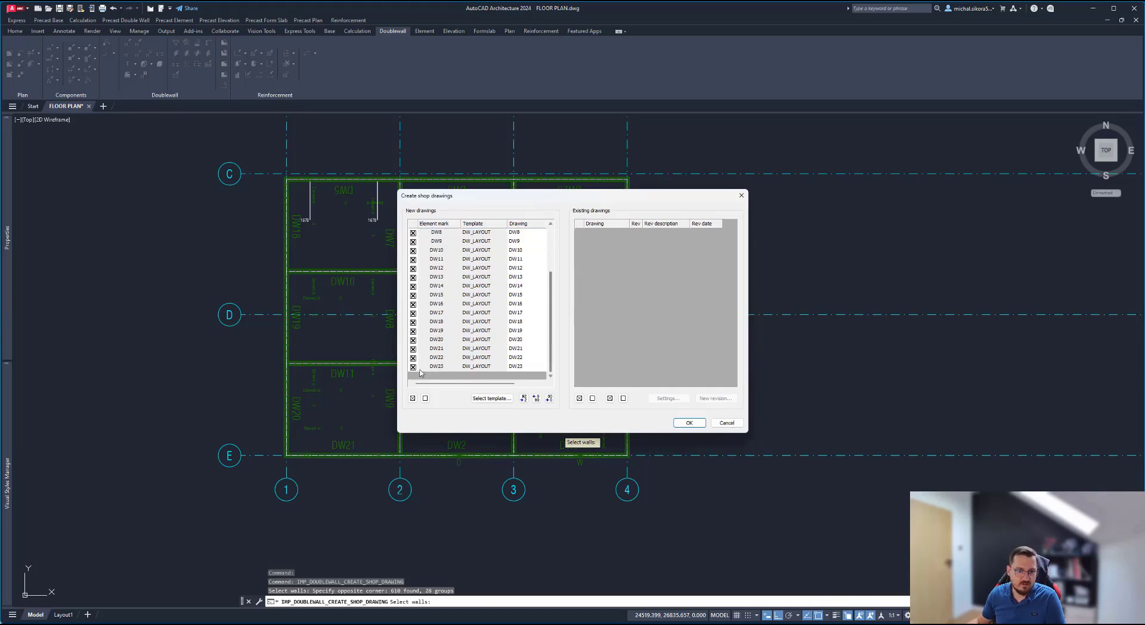
click(689, 423)
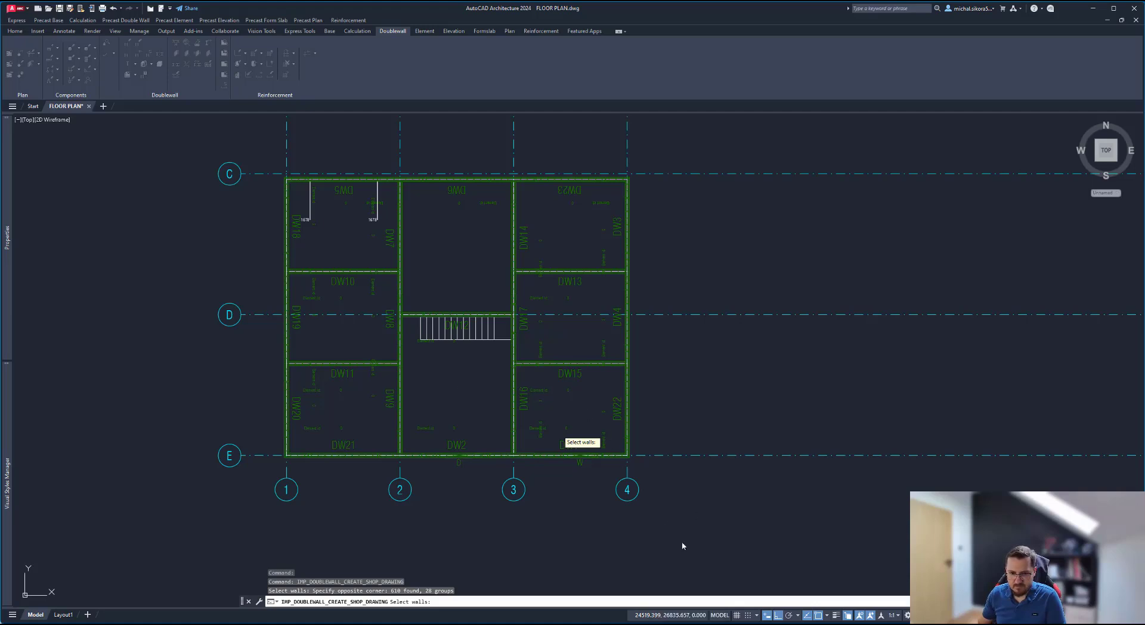
Step: Check the 3D model in IMPACT Project Manager and return to the floor plan drawing in AutoCAD
mouse_move(677, 576)
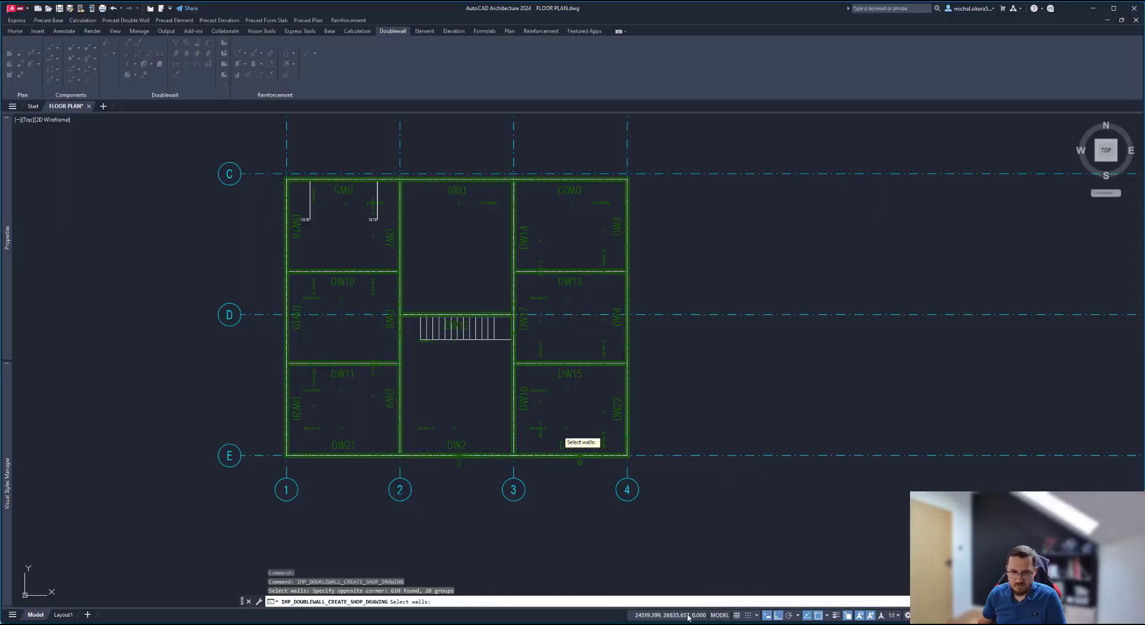
click(680, 581)
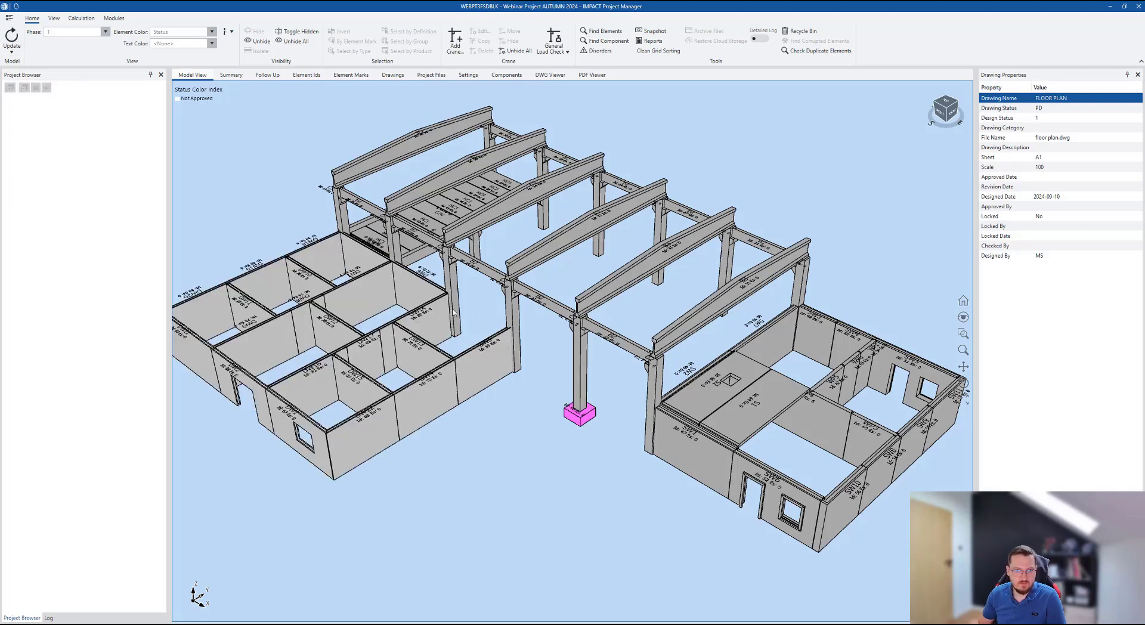
mouse_move(514, 624)
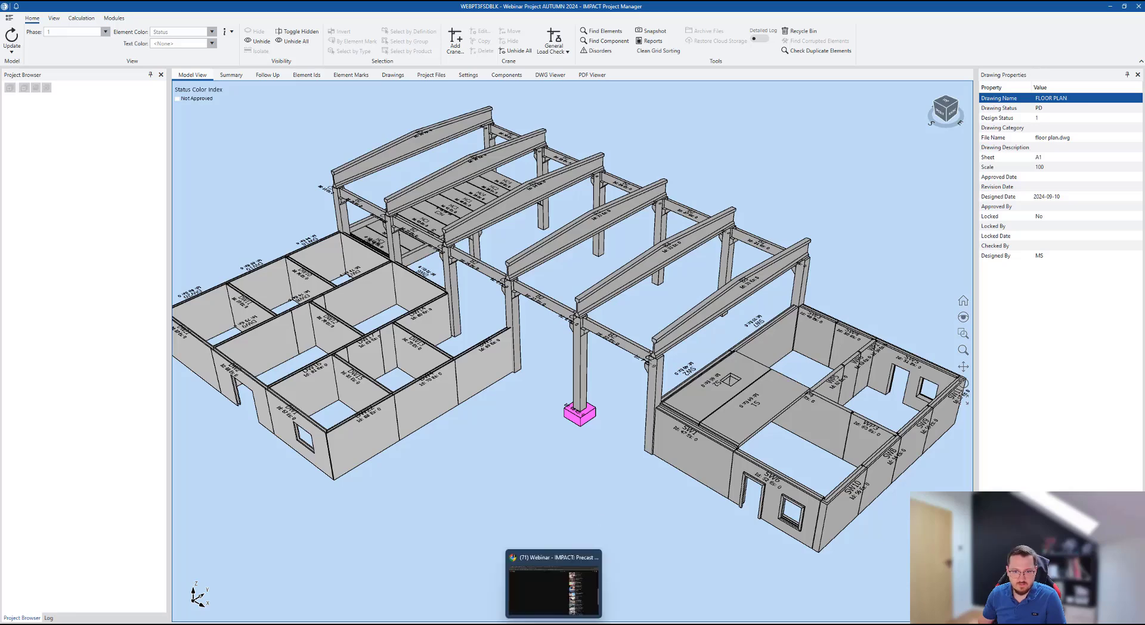
mouse_move(612, 624)
mouse_move(574, 624)
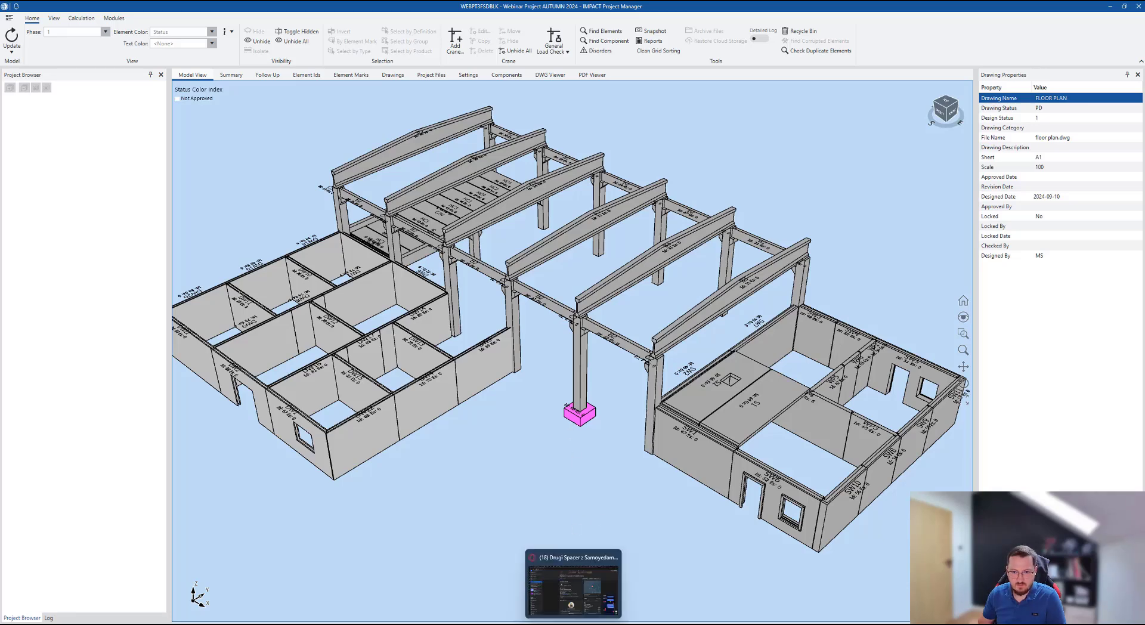
click(573, 588)
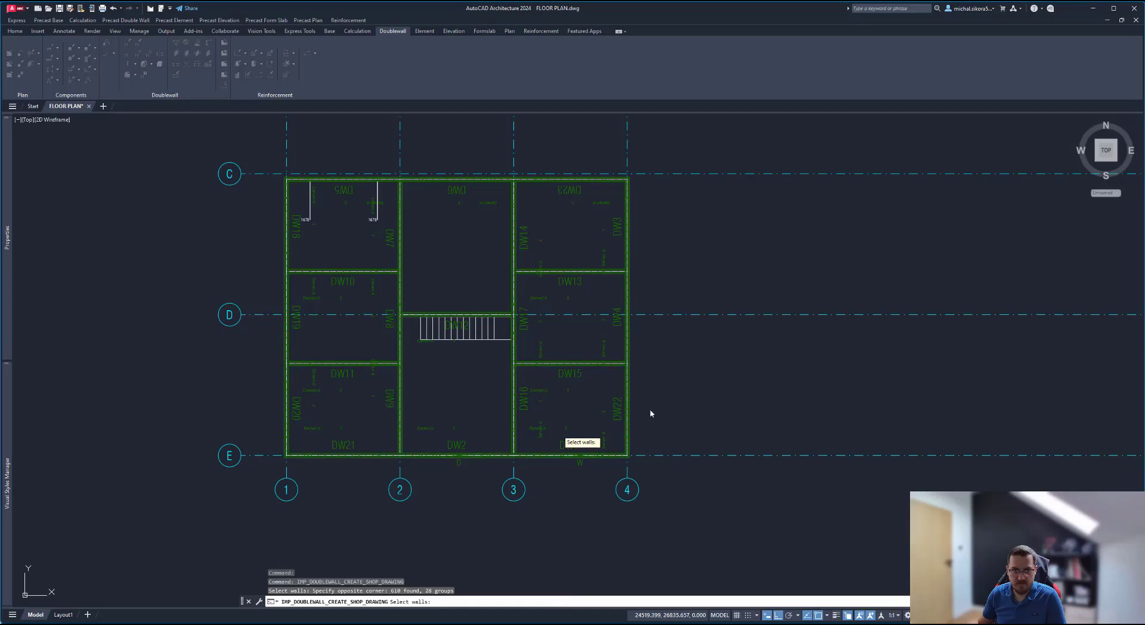
click(674, 334)
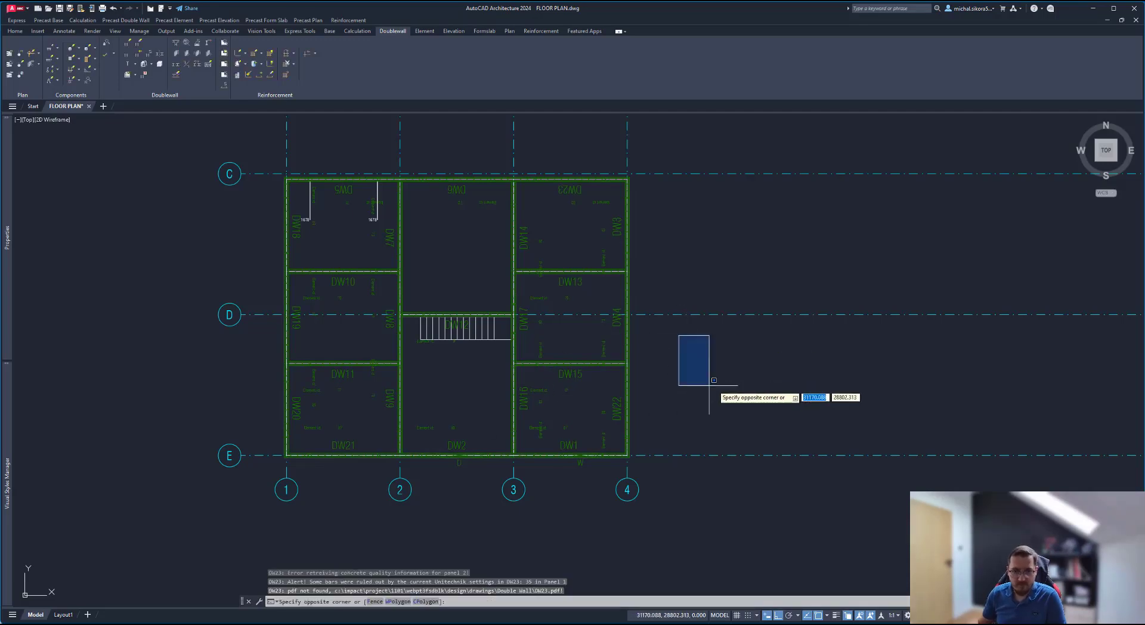
click(710, 412)
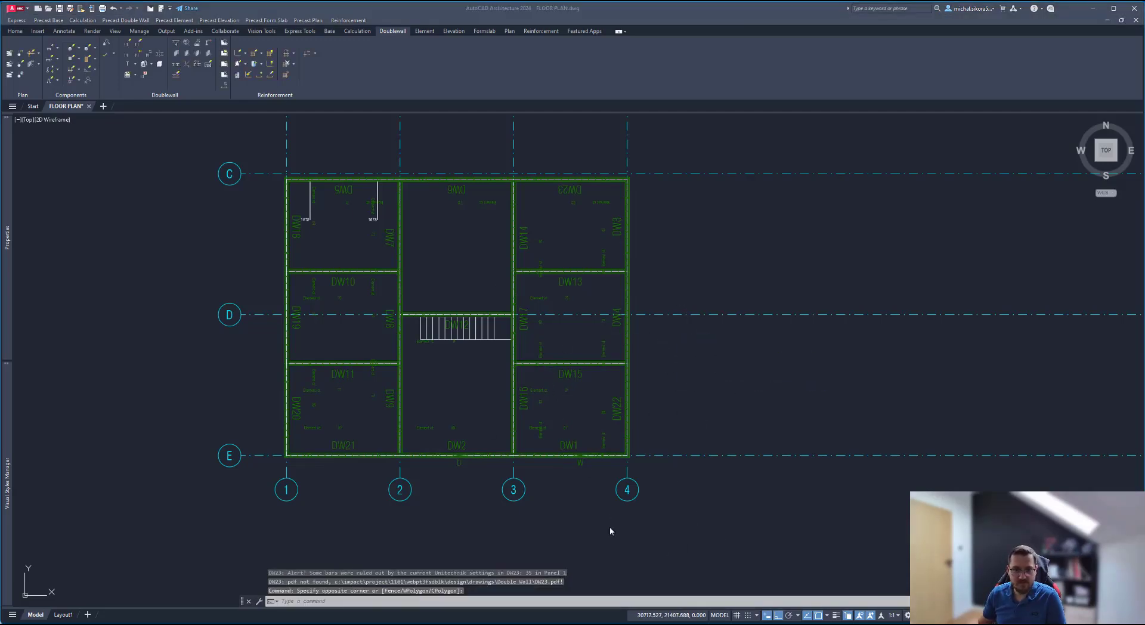
Step: Switch to IMPACT Project Manager, update the model, examine the double walls in 3D and return to the floor plan
click(661, 558)
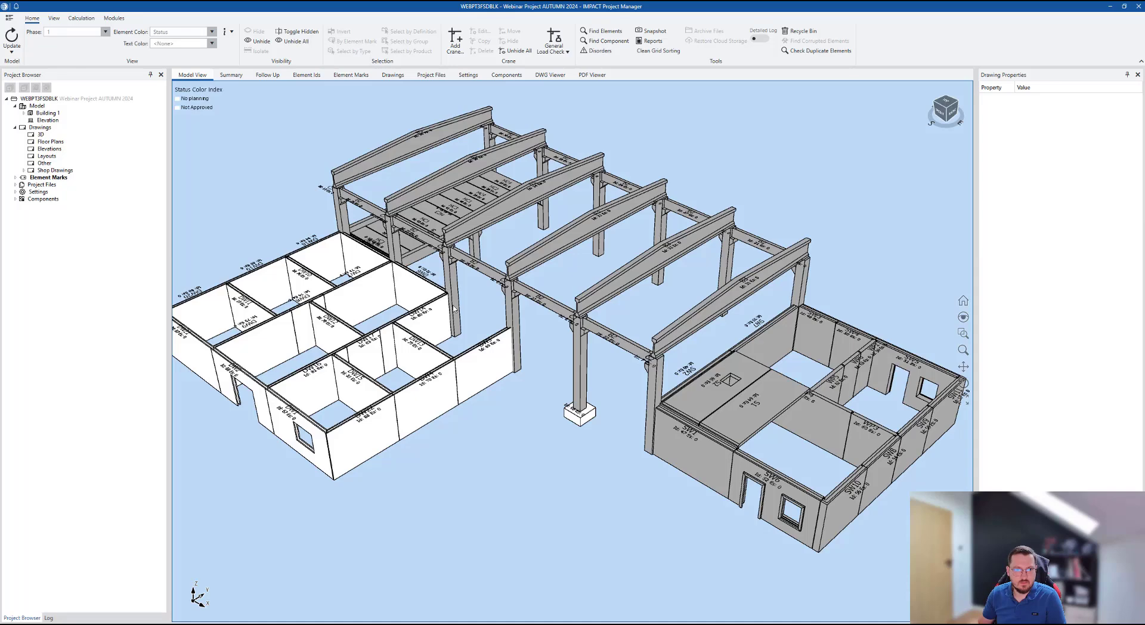
click(11, 37)
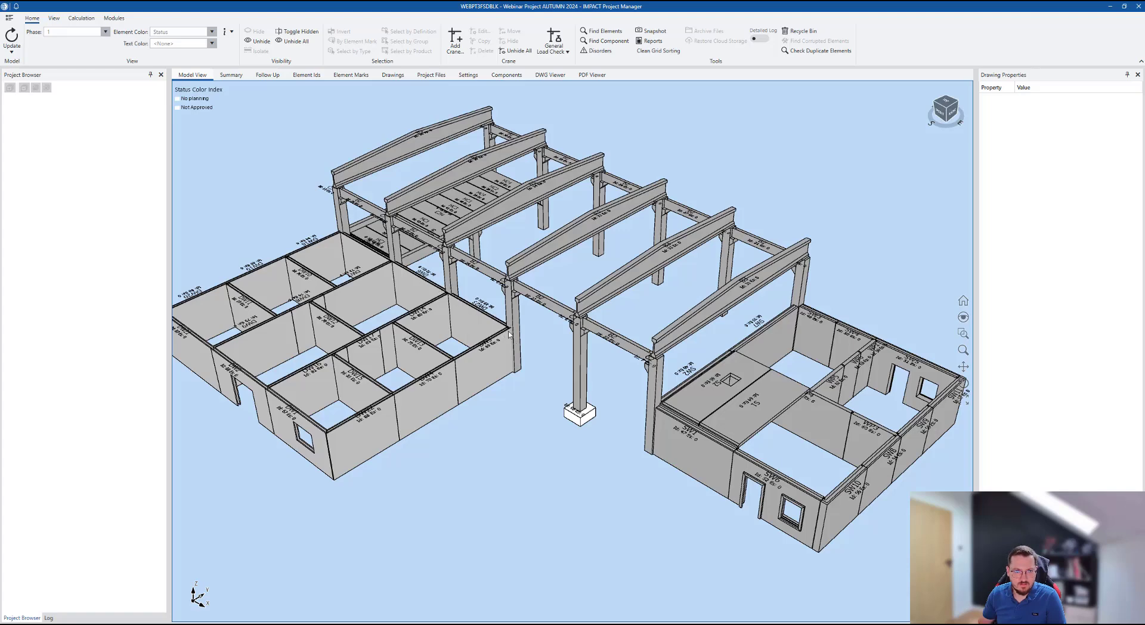
scroll(509, 334, up, 5)
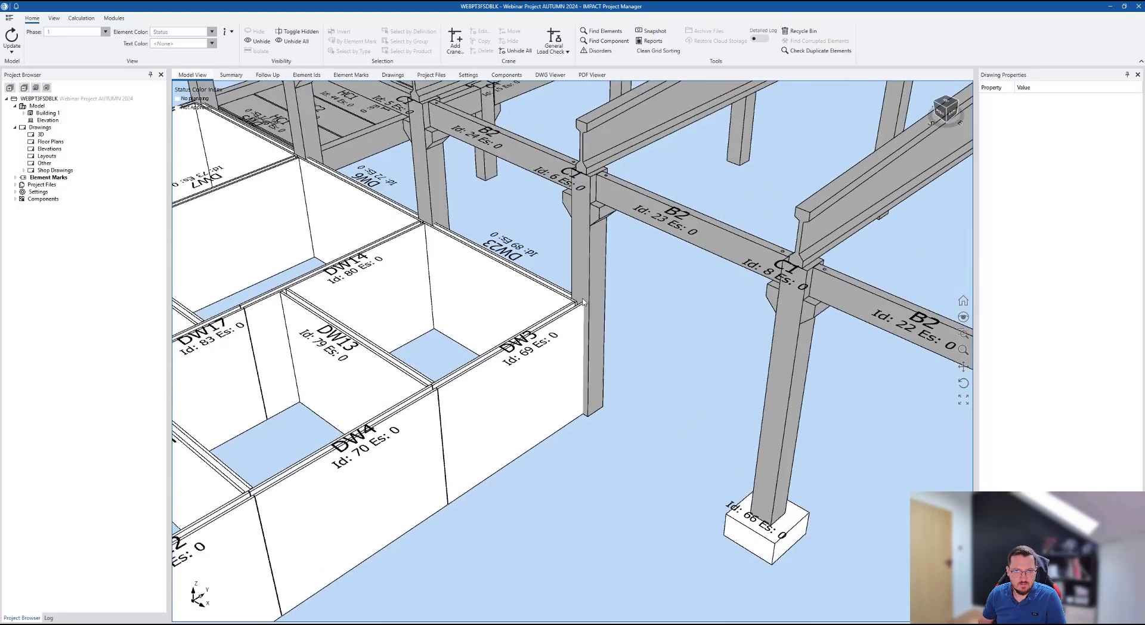
scroll(583, 302, down, 6)
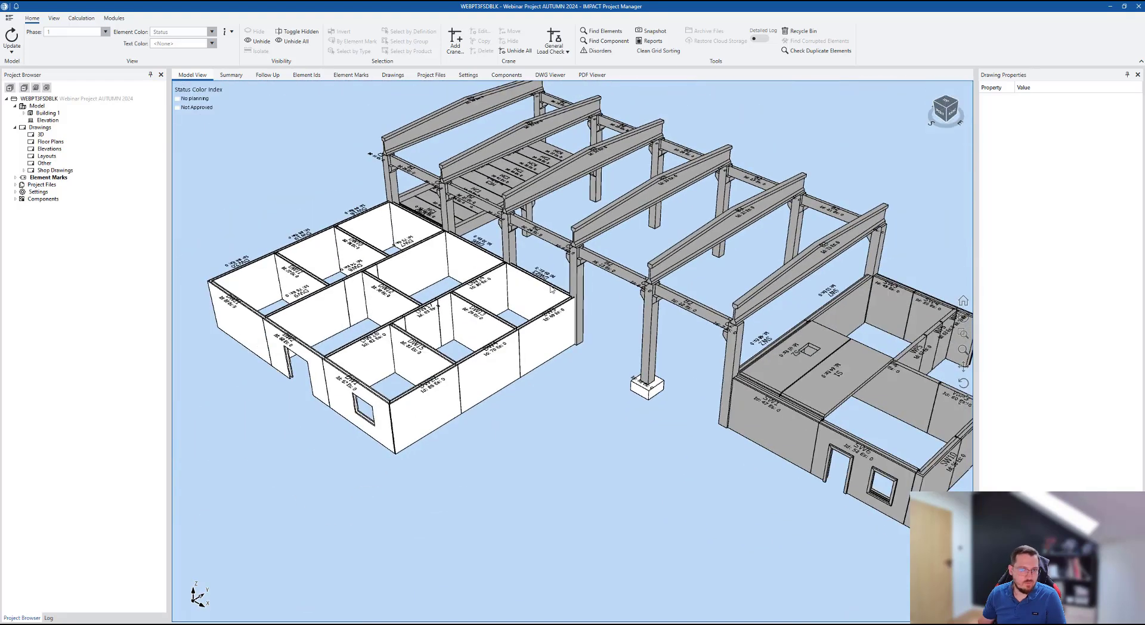
scroll(428, 240, up, 1)
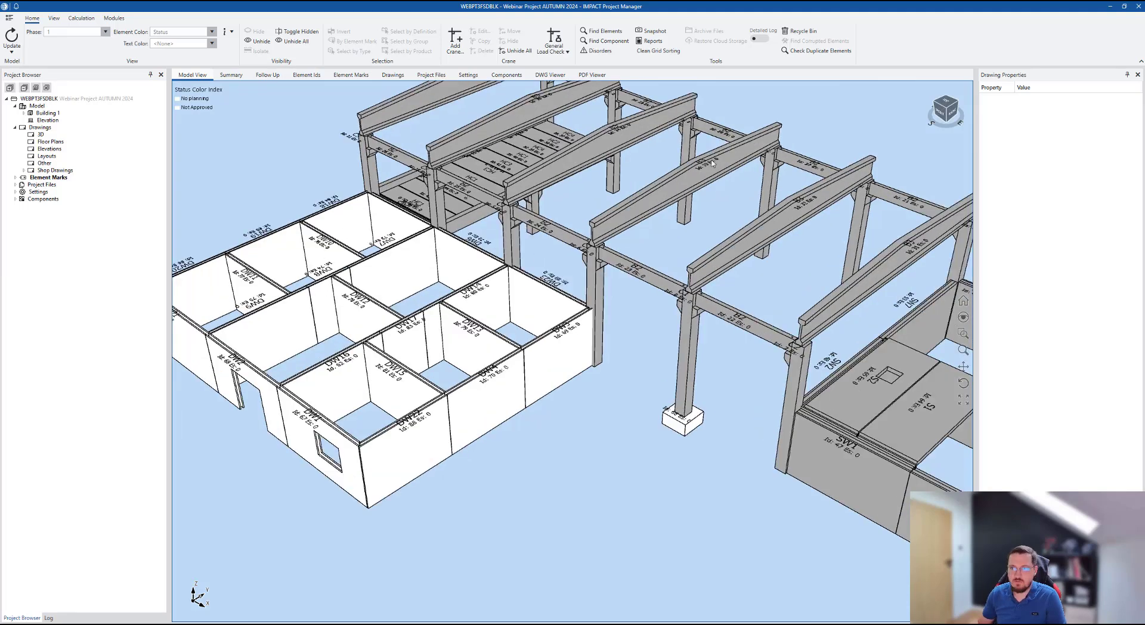
click(1111, 6)
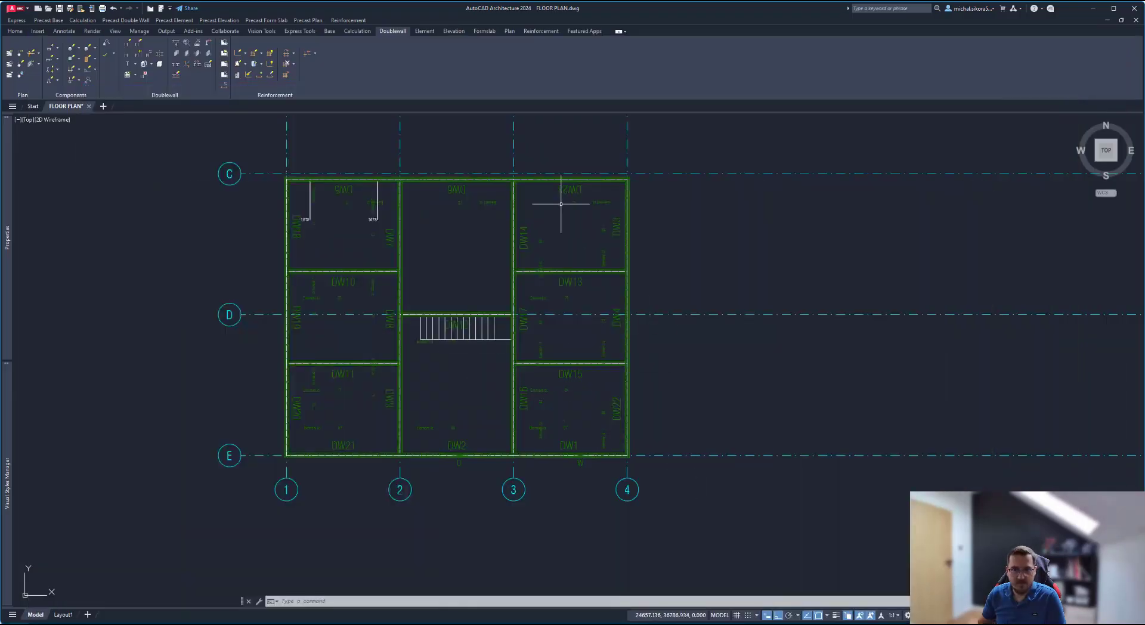
Step: Examine the axis C walls DW5, DW6 and DW23 in plan, including their element ids and the corner at axis 4
scroll(606, 177, up, 10)
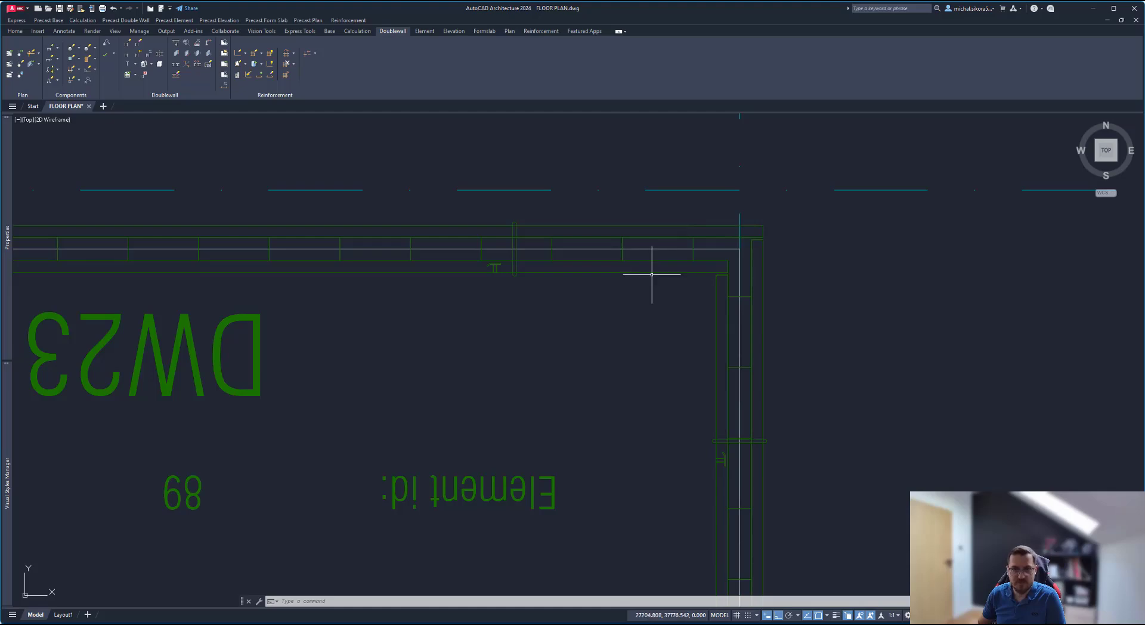
scroll(652, 275, down, 4)
mouse_move(632, 256)
middle_down()
mouse_move(524, 233)
mouse_move(447, 255)
mouse_move(600, 281)
middle_up()
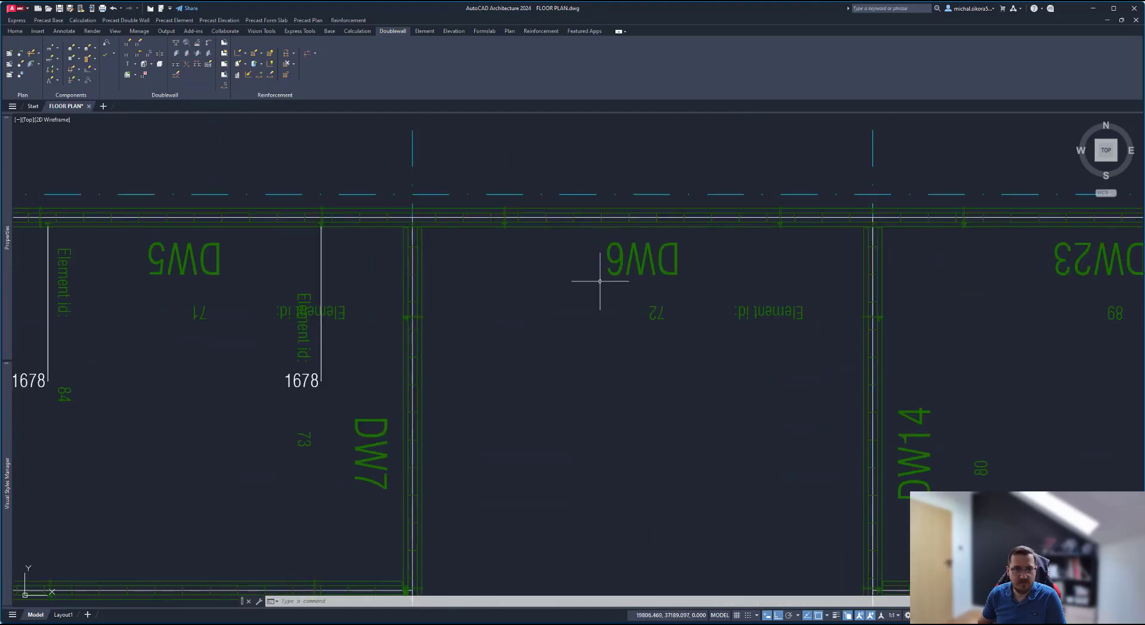
scroll(554, 210, down, 3)
mouse_move(555, 210)
middle_down()
mouse_move(608, 227)
mouse_move(389, 264)
middle_up()
scroll(590, 235, up, 3)
scroll(533, 268, down, 4)
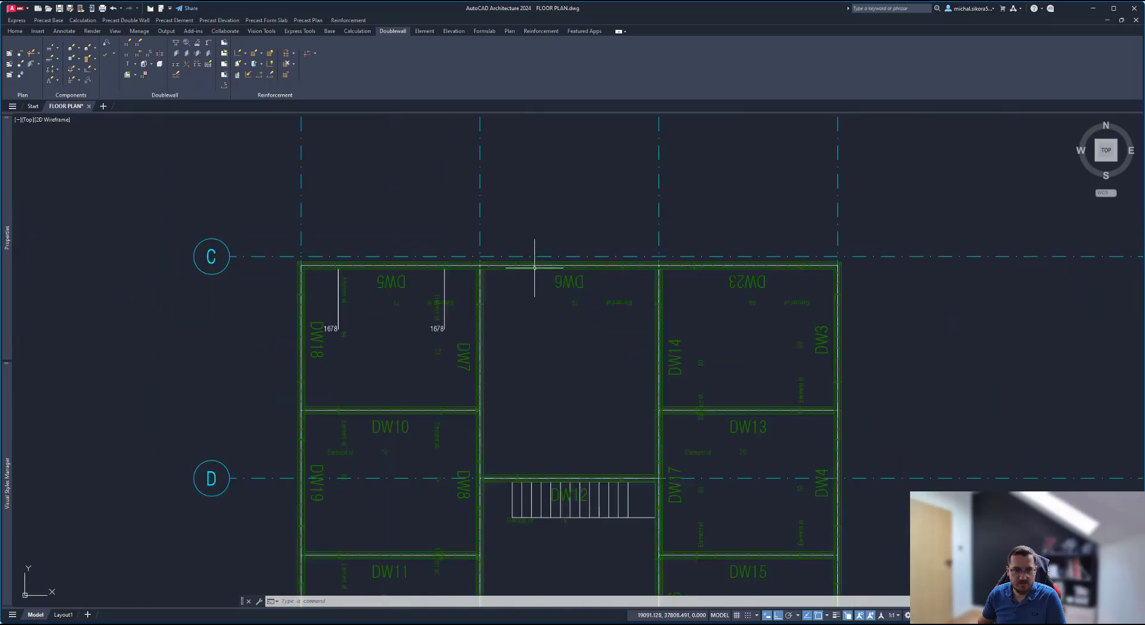
scroll(838, 257, up, 3)
scroll(834, 251, up, 2)
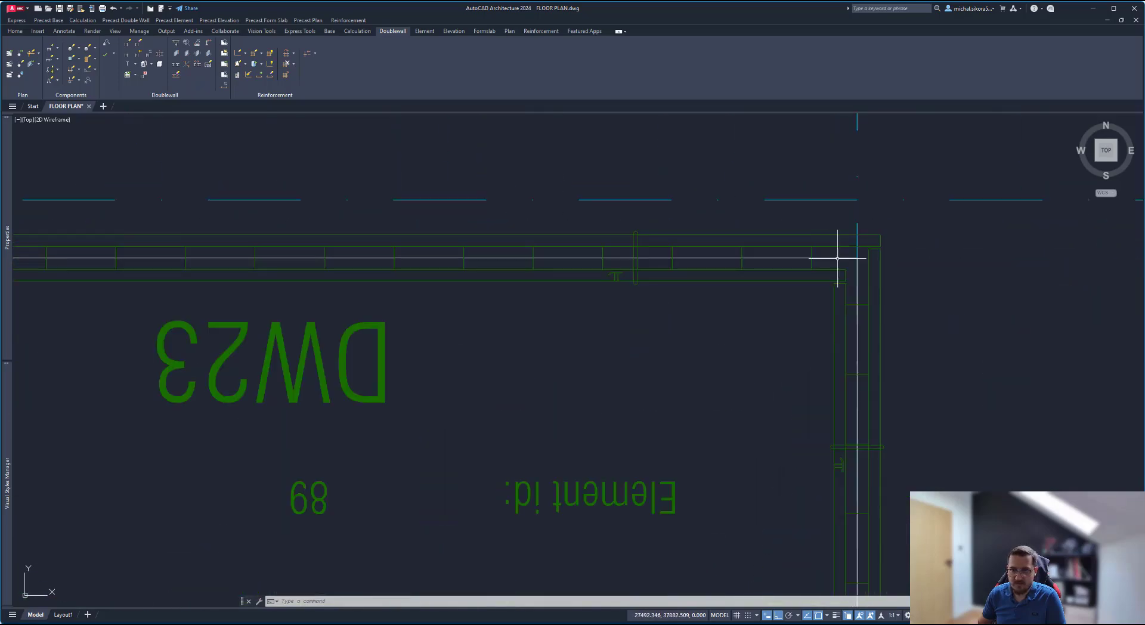
Step: Open the properties of double wall DW6 on axis C, check its elevation settings, and leave the wall editing without changes
scroll(826, 257, down, 3)
scroll(824, 258, down, 5)
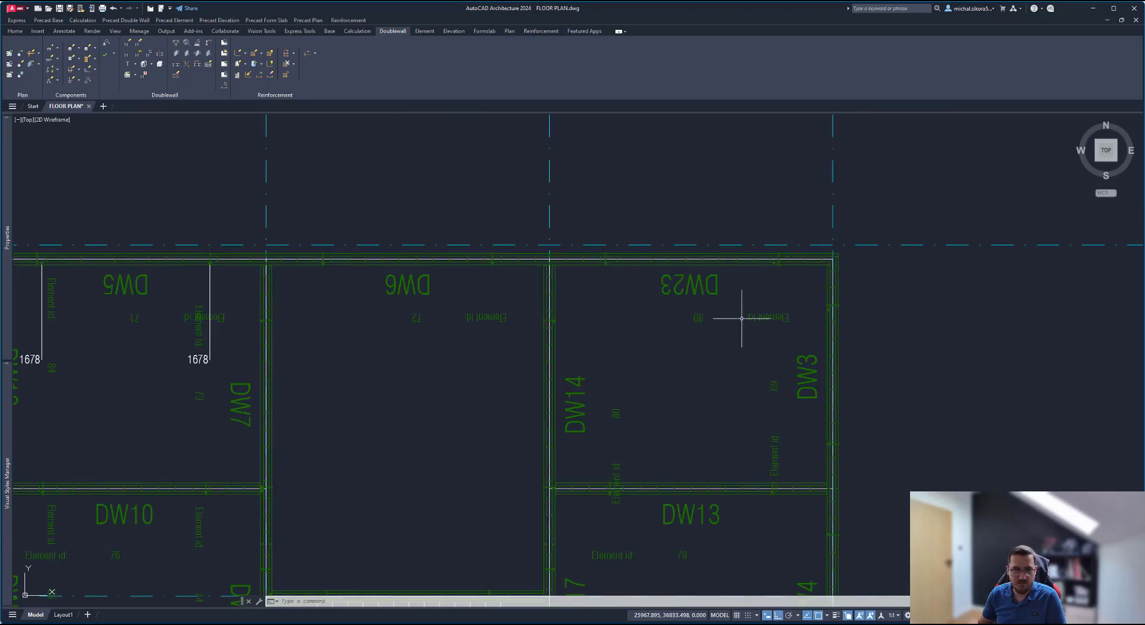
mouse_move(805, 289)
middle_down()
mouse_move(581, 257)
mouse_move(633, 251)
middle_up()
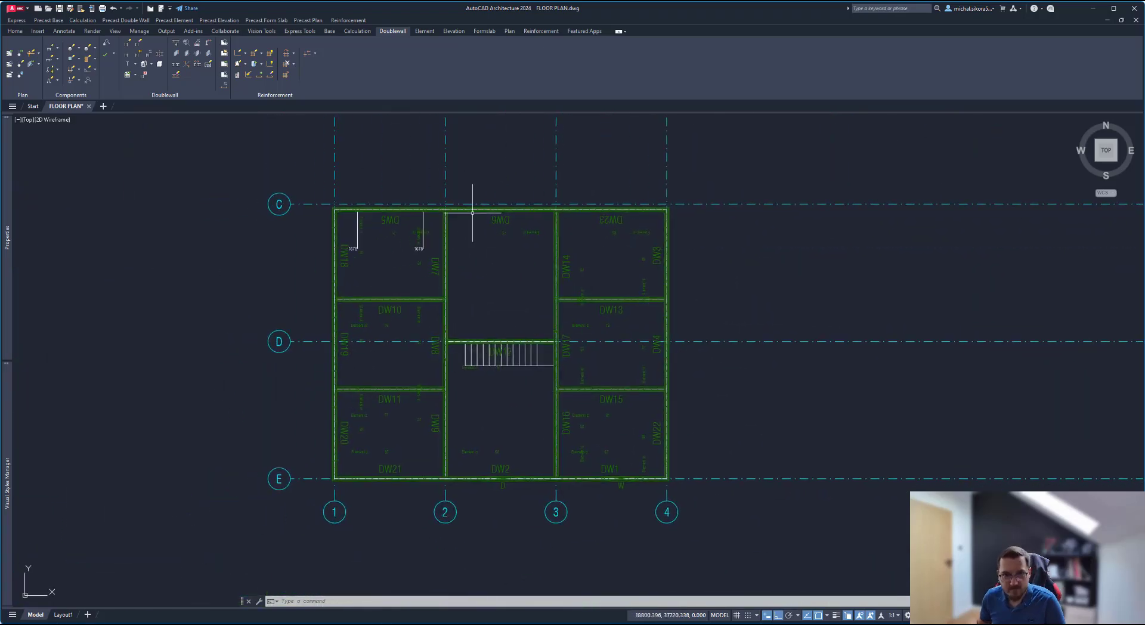
scroll(471, 202, up, 8)
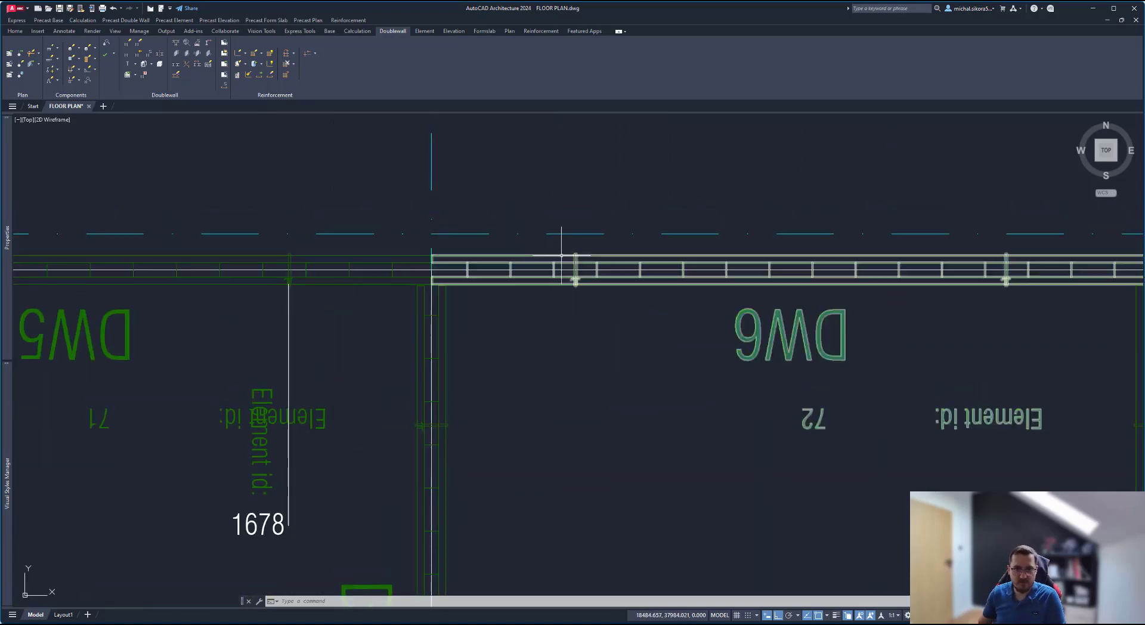
click(557, 260)
key(Escape)
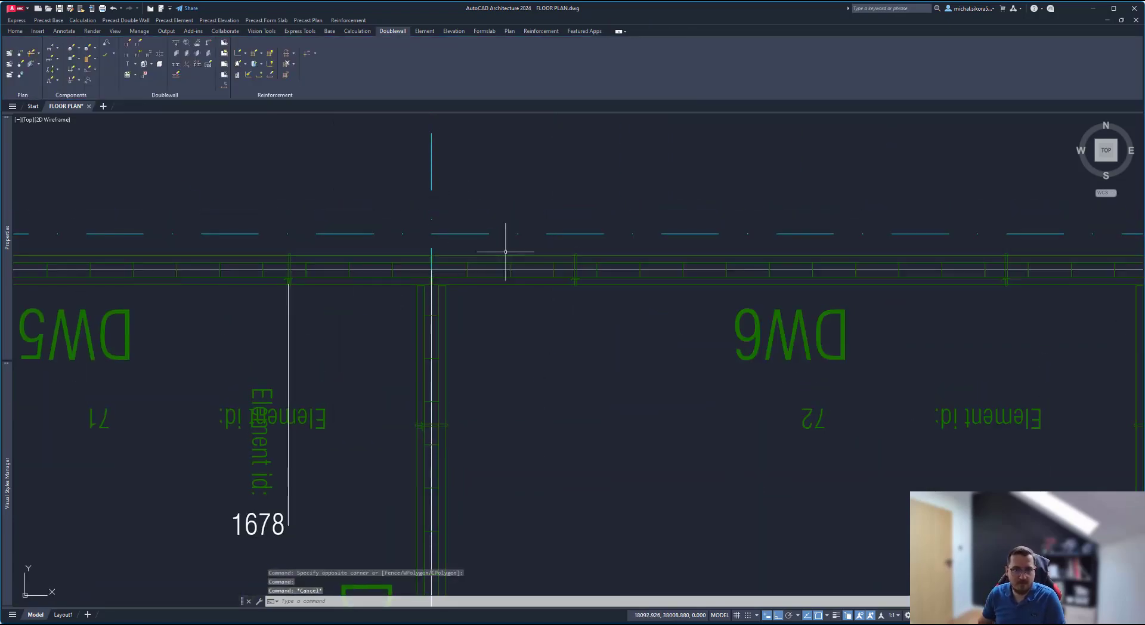
click(495, 257)
double_click(566, 269)
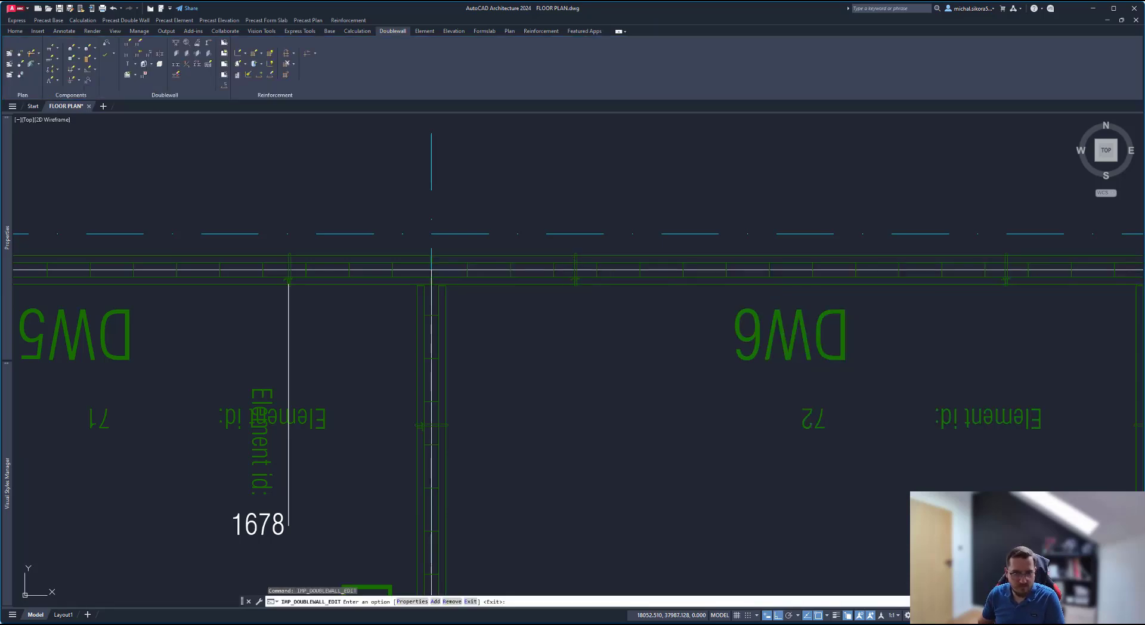
text(P)
key(Return)
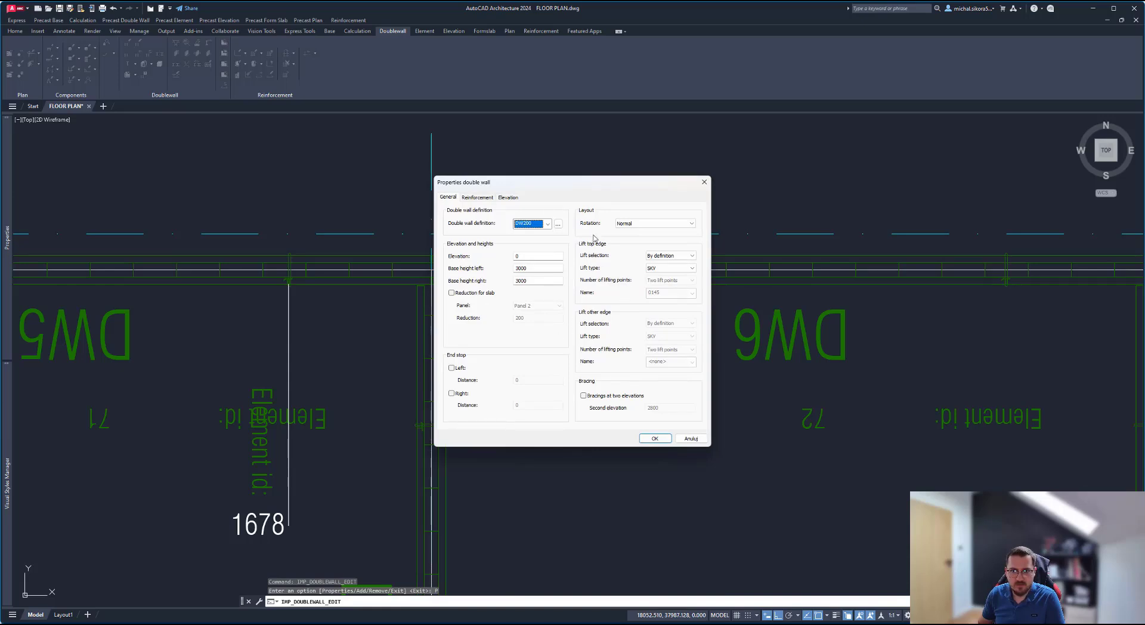
click(508, 197)
click(704, 182)
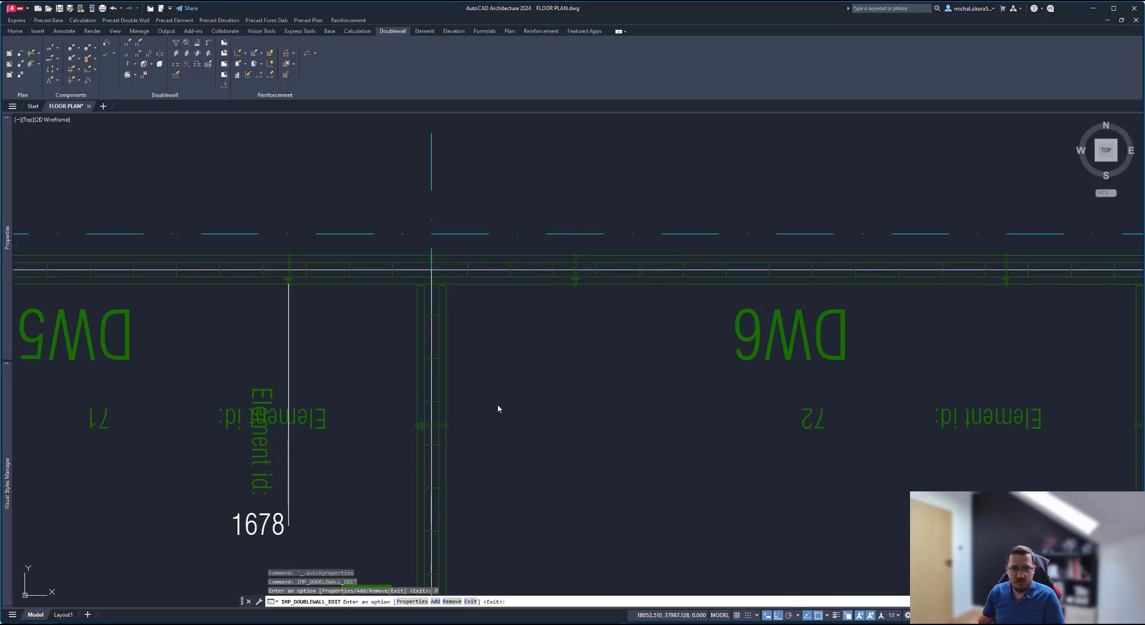
scroll(457, 379, down, 4)
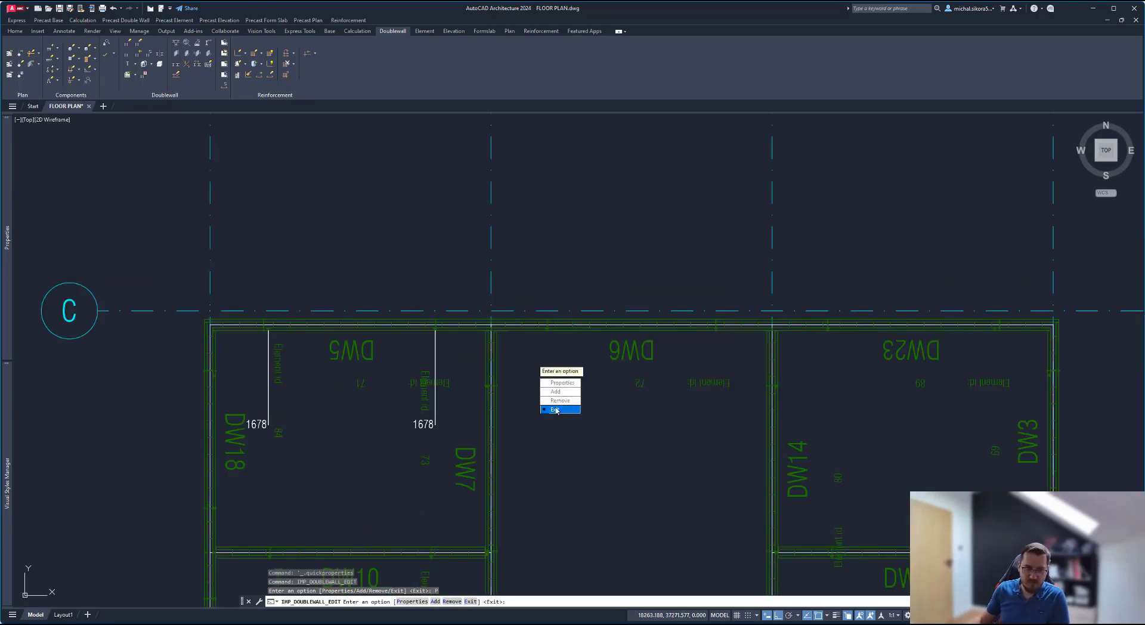
click(556, 411)
middle_drag(699, 397, 616, 336)
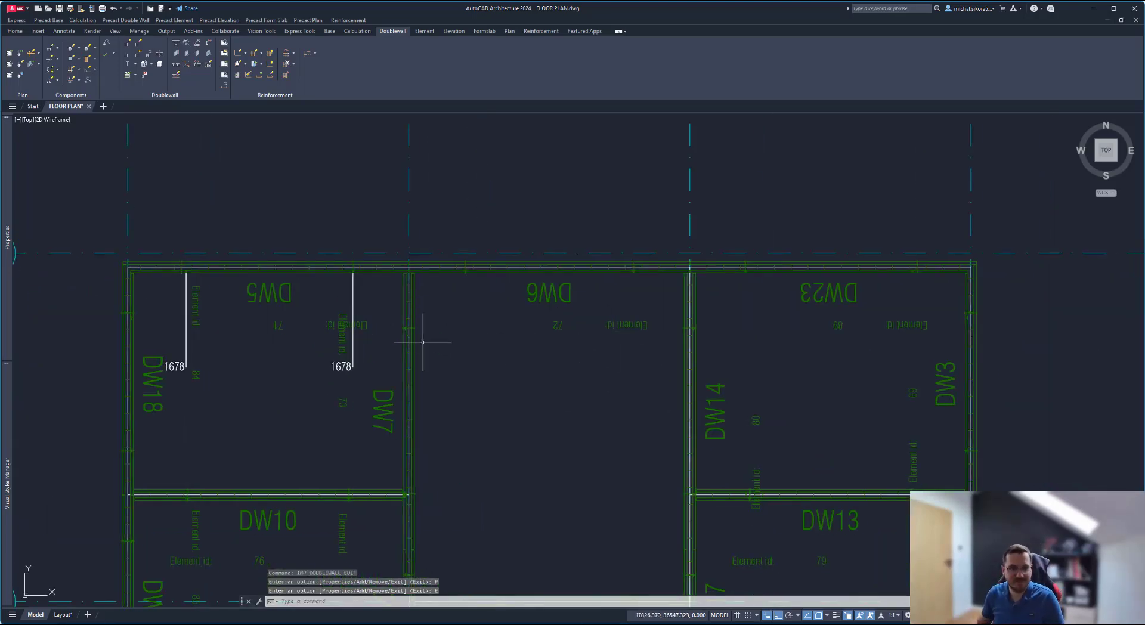
middle_drag(422, 342, 539, 302)
scroll(460, 258, down, 2)
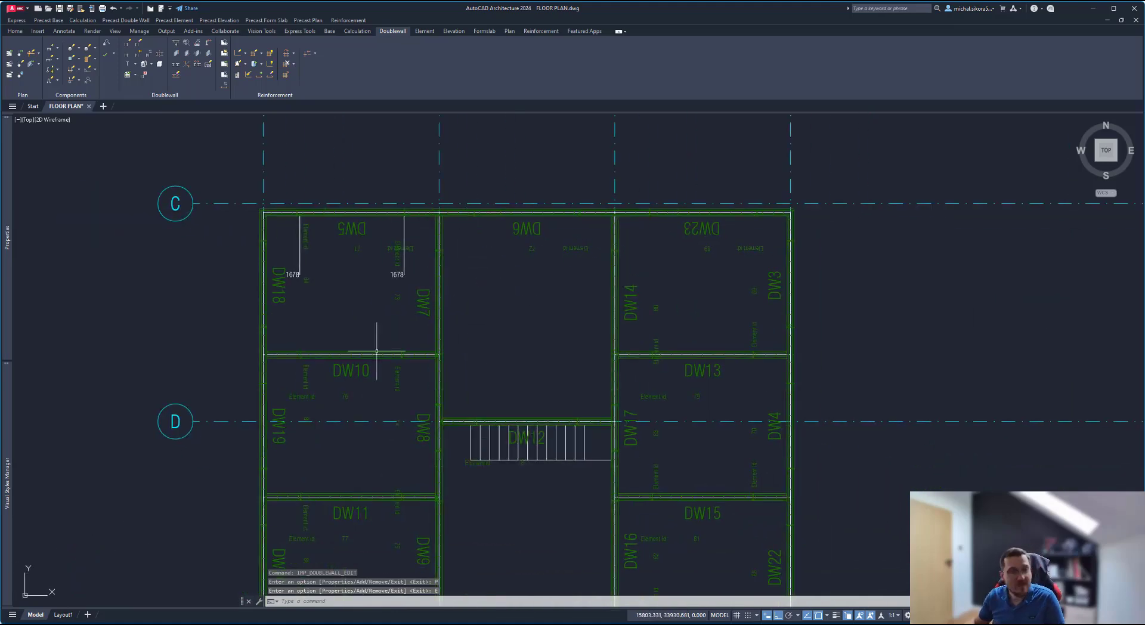
scroll(453, 307, down, 2)
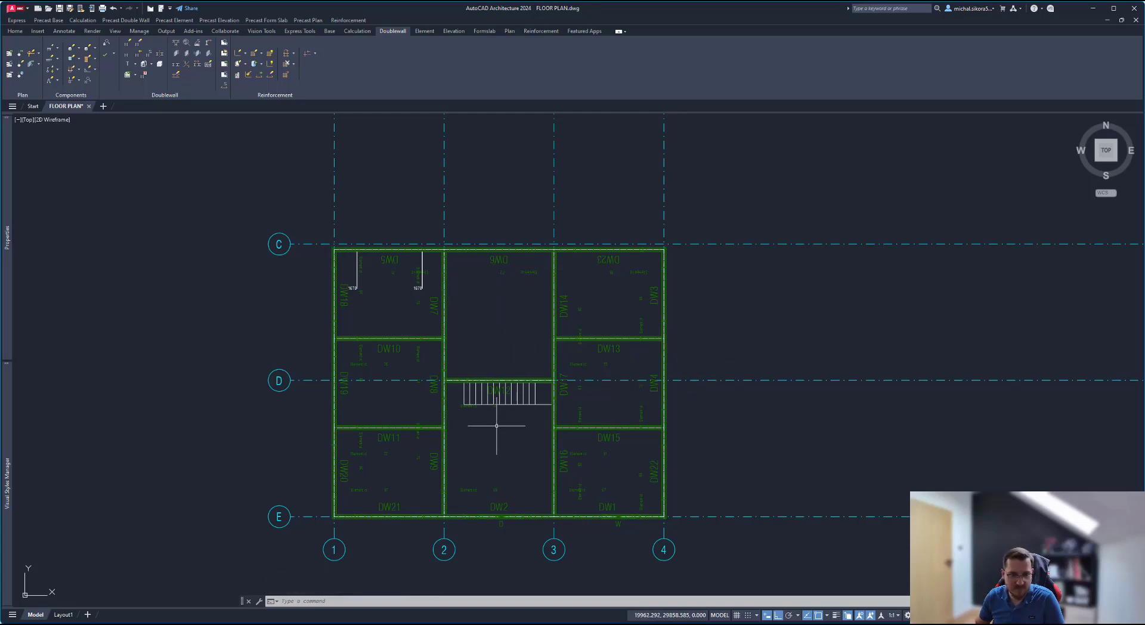
middle_drag(465, 319, 511, 319)
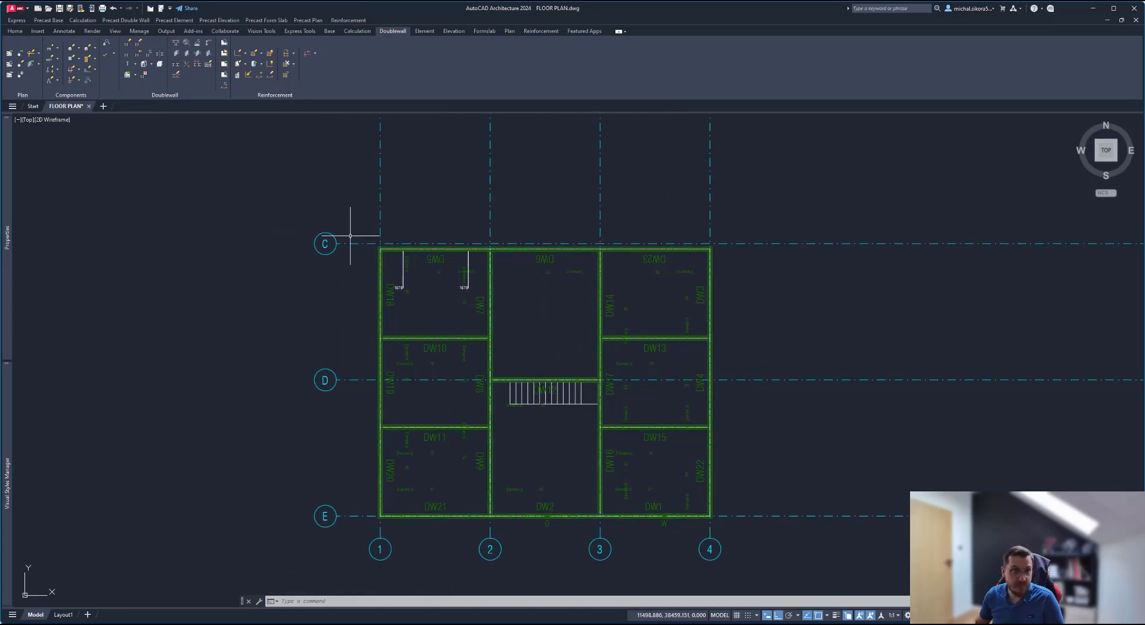
click(483, 31)
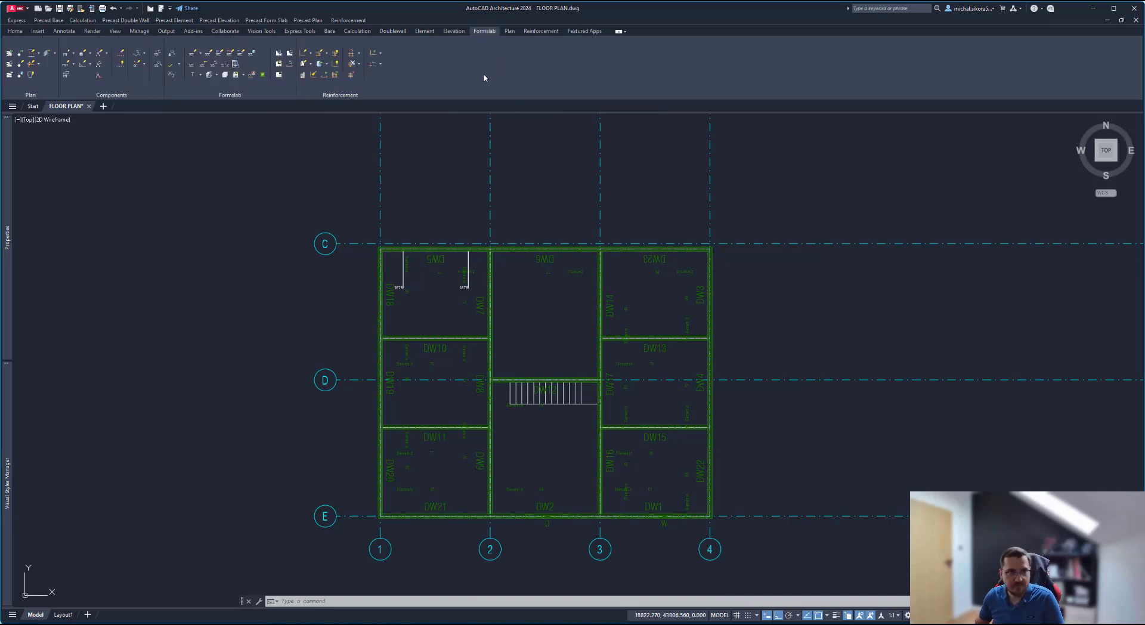
click(398, 31)
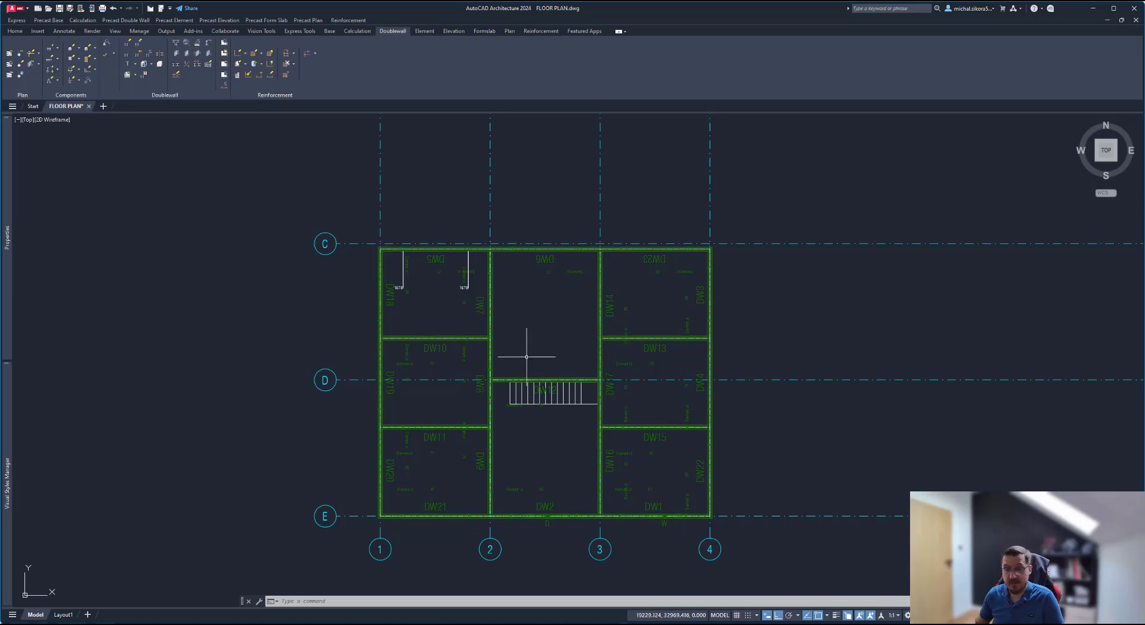
Step: Open the element drawing of double wall DW12 from the floor plan and display its DRAWING layout
middle_drag(526, 357, 518, 280)
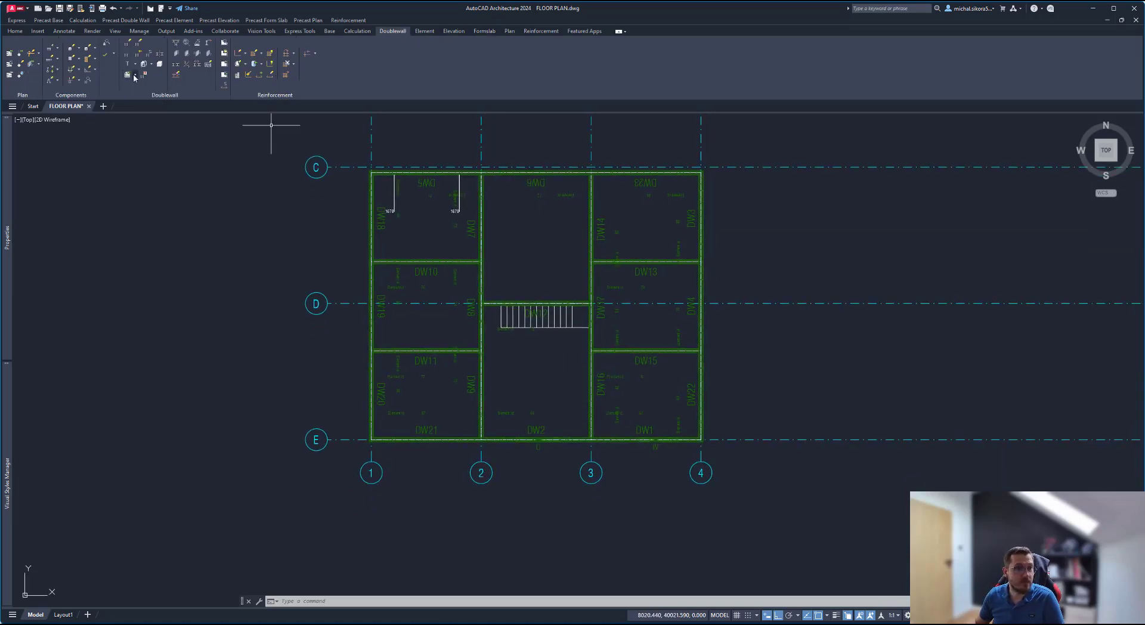
click(225, 56)
scroll(575, 334, up, 4)
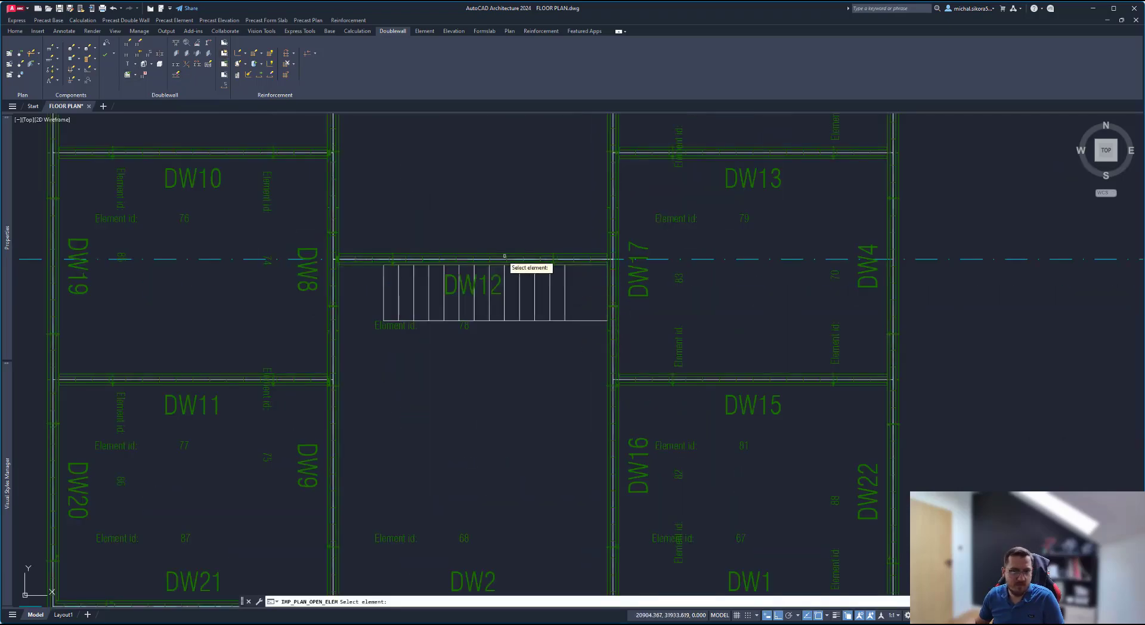
click(477, 279)
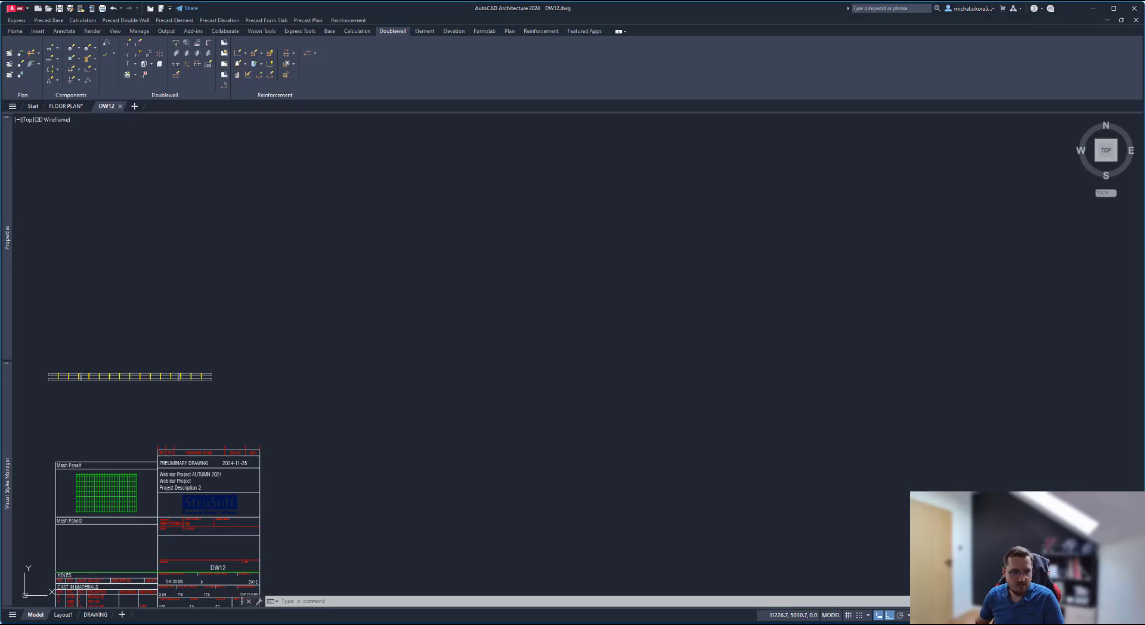
click(96, 614)
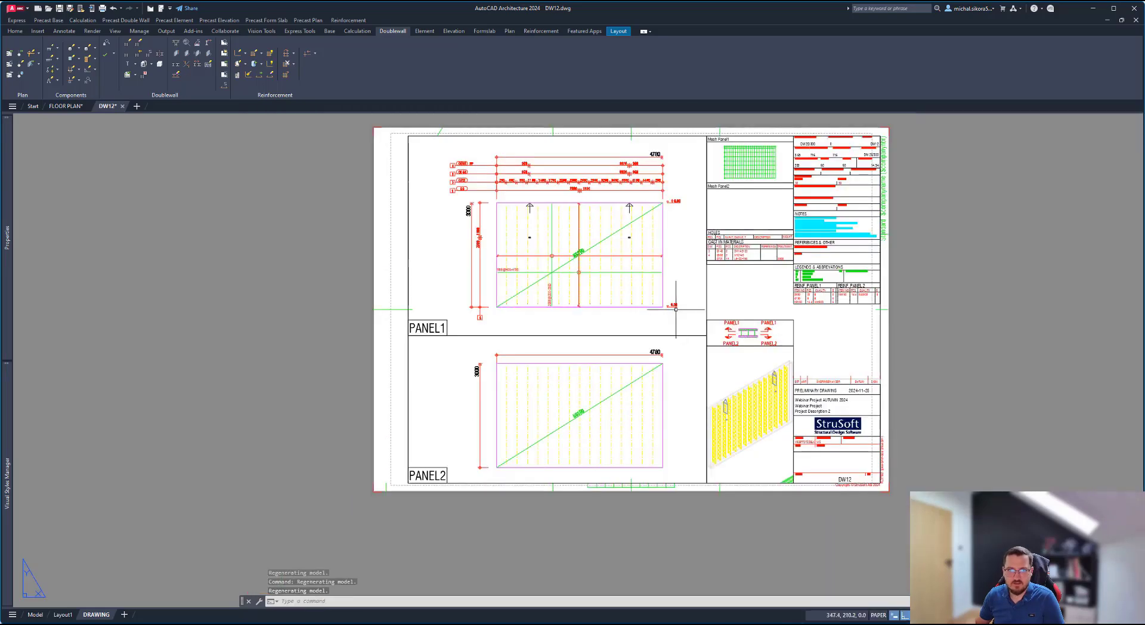
Step: Examine the PANEL1 elevation on the DW12 shop drawing, including its dimension lines, lifting points and reinforcement labels
scroll(611, 253, up, 4)
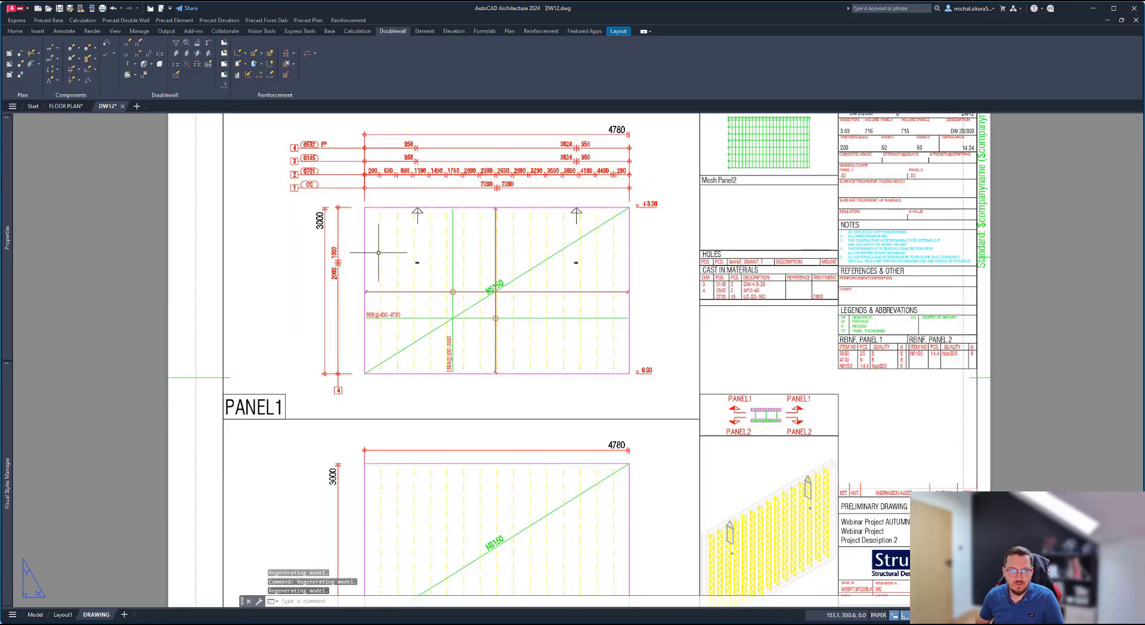
scroll(388, 238, up, 2)
scroll(379, 235, down, 1)
middle_drag(430, 229, 378, 298)
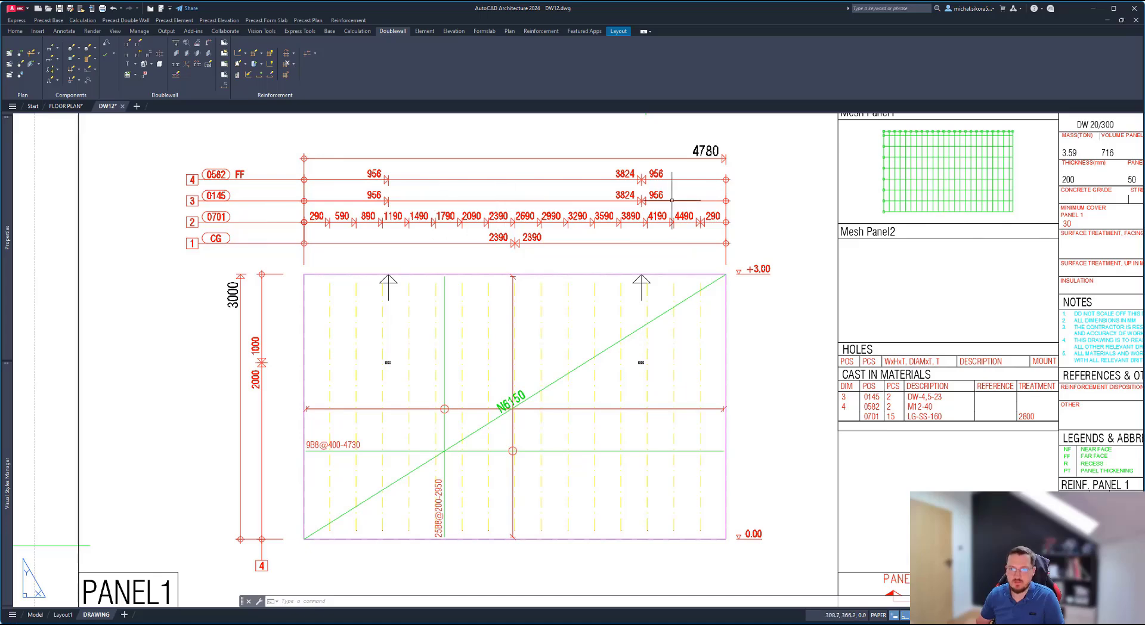
middle_drag(699, 376, 685, 331)
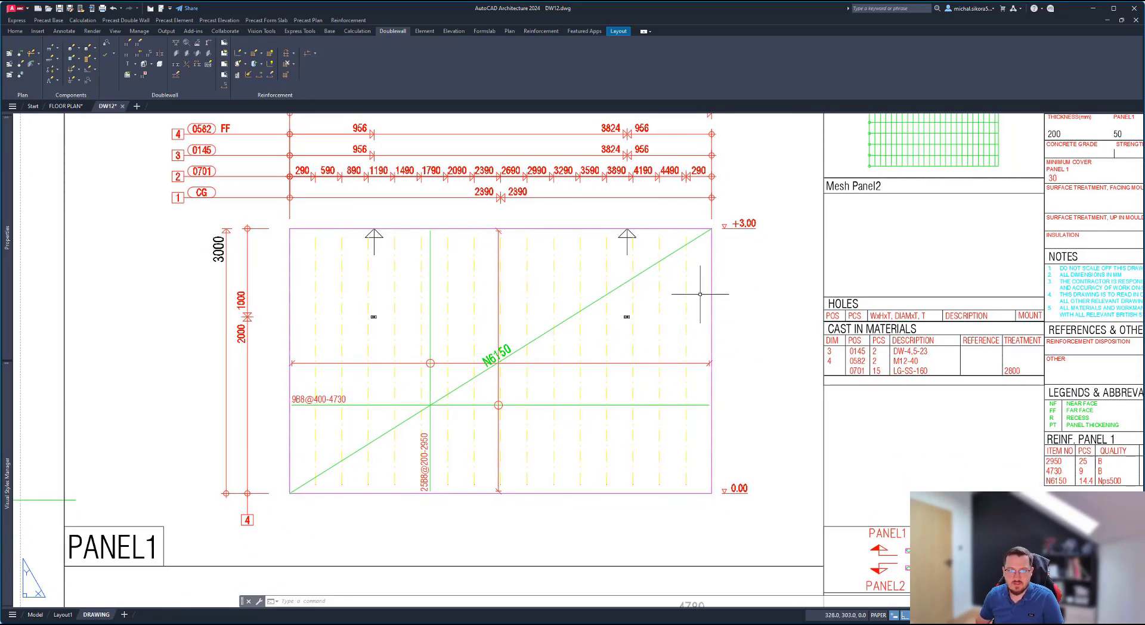
middle_drag(673, 299, 661, 349)
scroll(486, 435, down, 5)
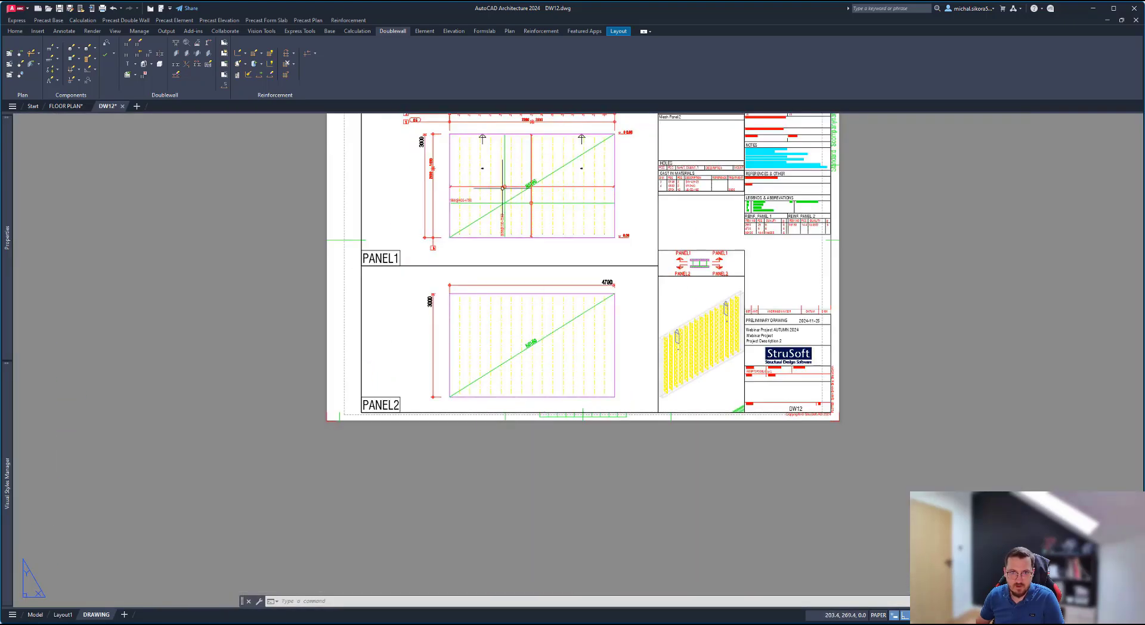
Step: Compare the reinforcement of PANEL1 with the PANEL2 elevation on the DW12 shop drawing
scroll(508, 191, up, 6)
scroll(511, 391, down, 4)
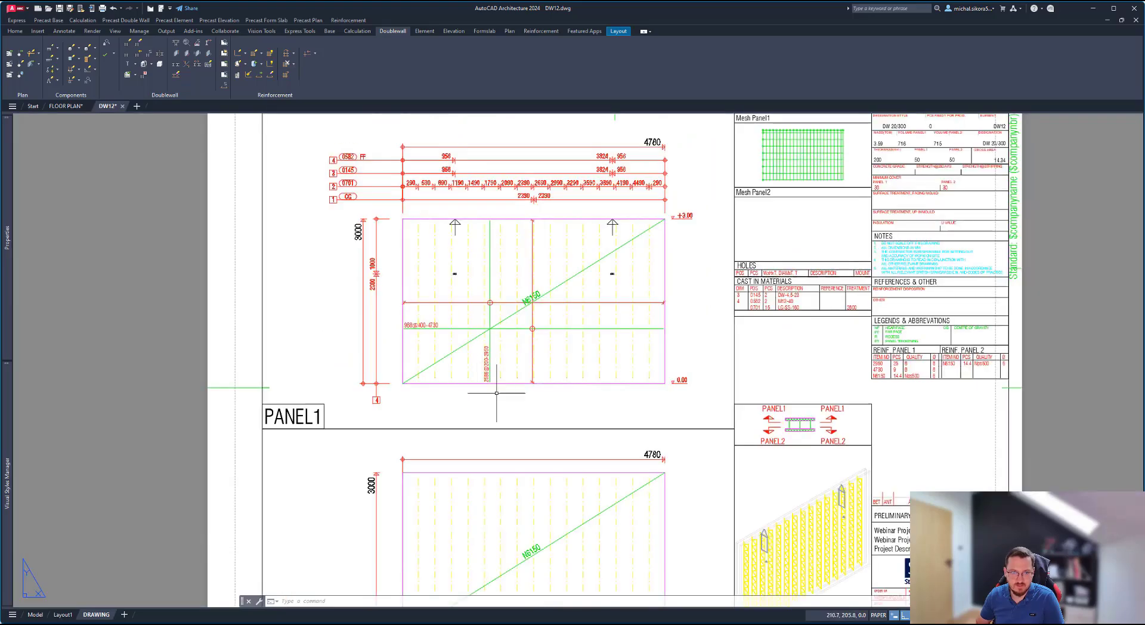
scroll(513, 411, up, 4)
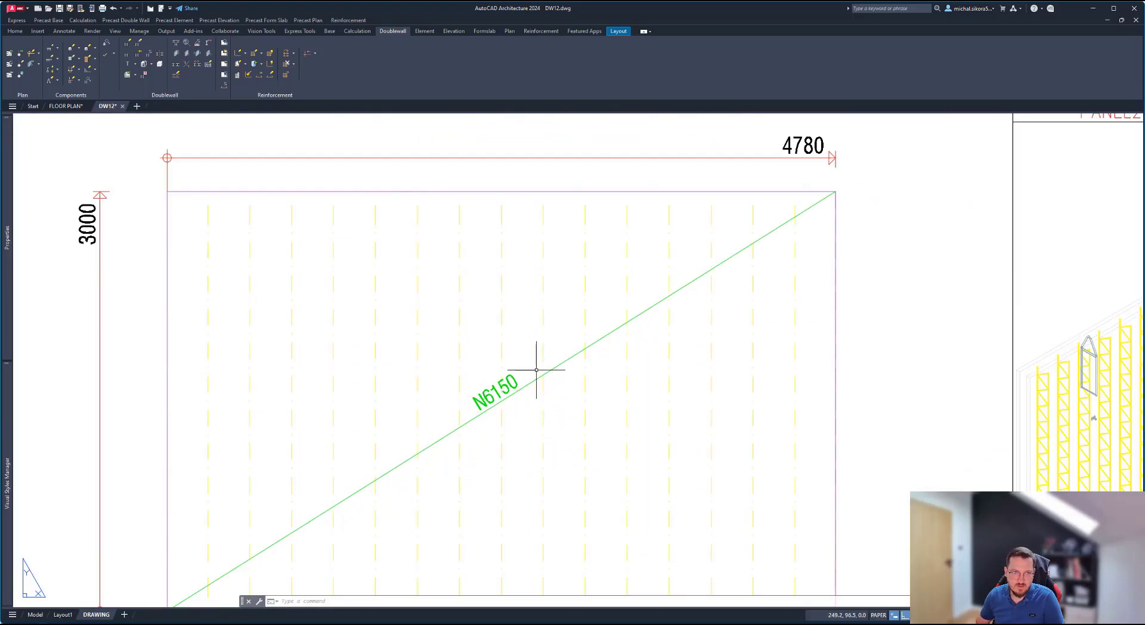
scroll(528, 371, down, 4)
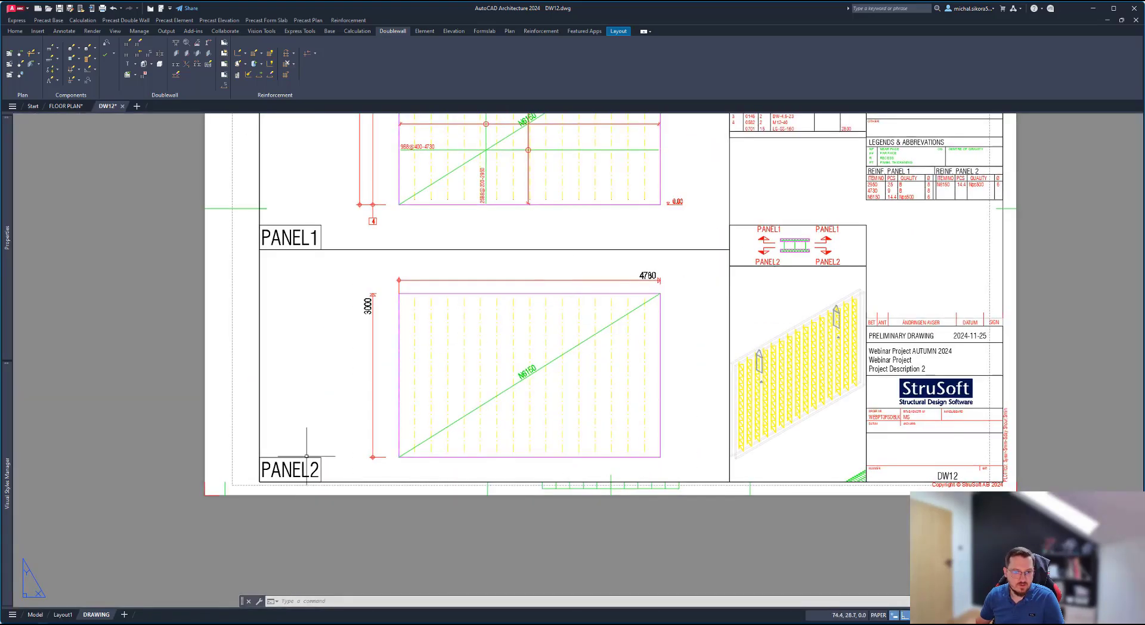
middle_drag(577, 287, 439, 403)
middle_drag(622, 316, 595, 409)
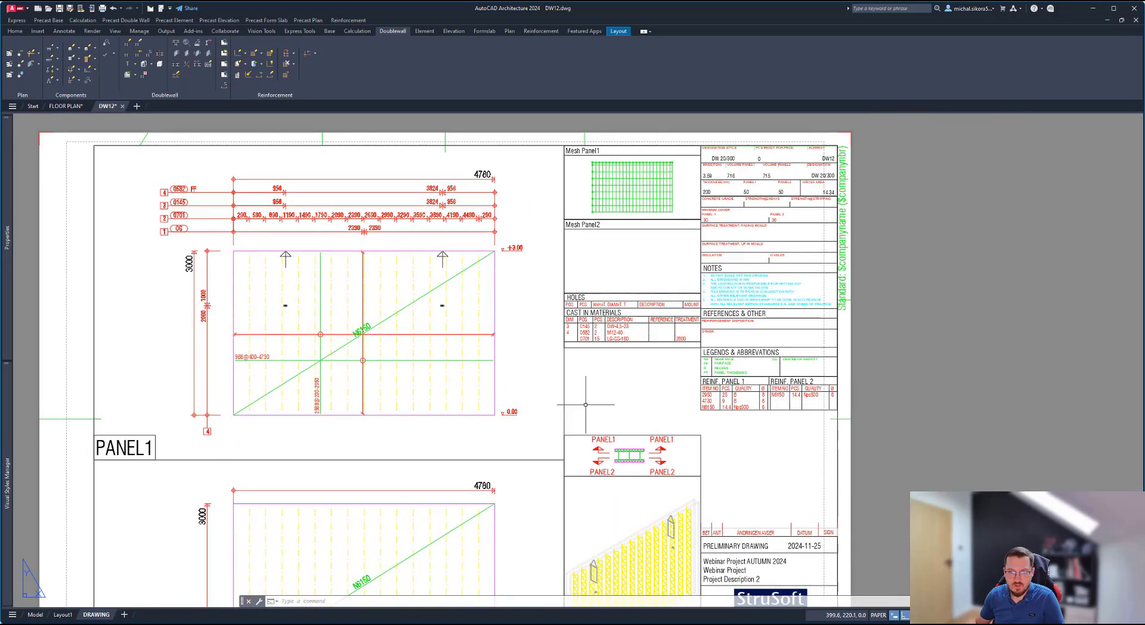
Step: Examine the panel mesh views, cast-in materials, title block data and reinforcement tables on the DW12 sheet
scroll(652, 208, up, 4)
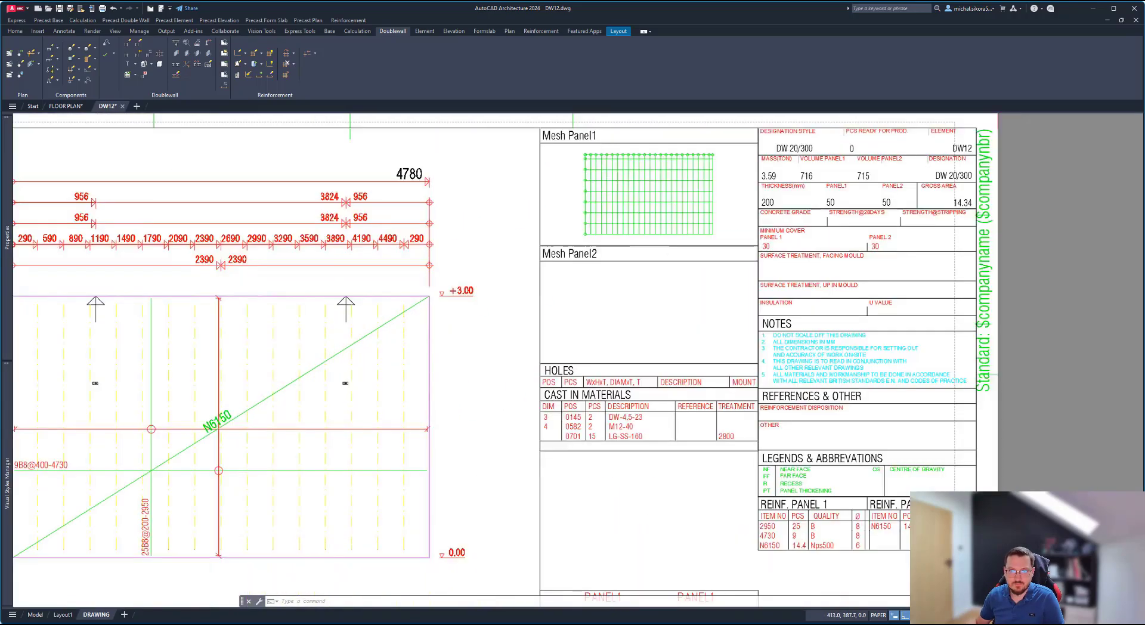
scroll(622, 178, down, 2)
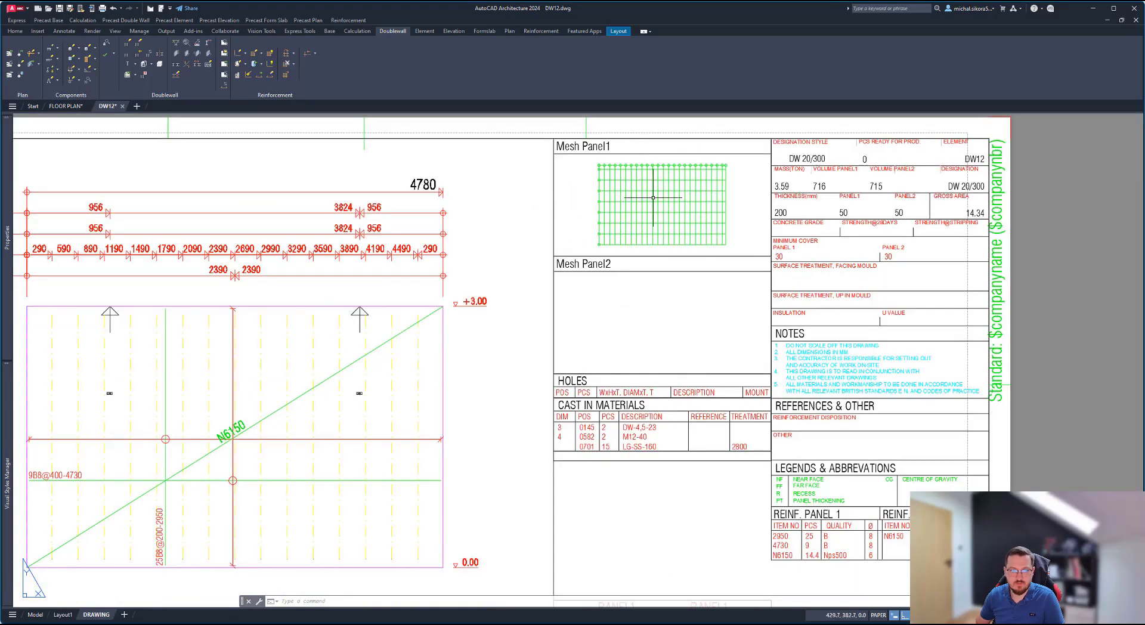
middle_drag(734, 322, 567, 330)
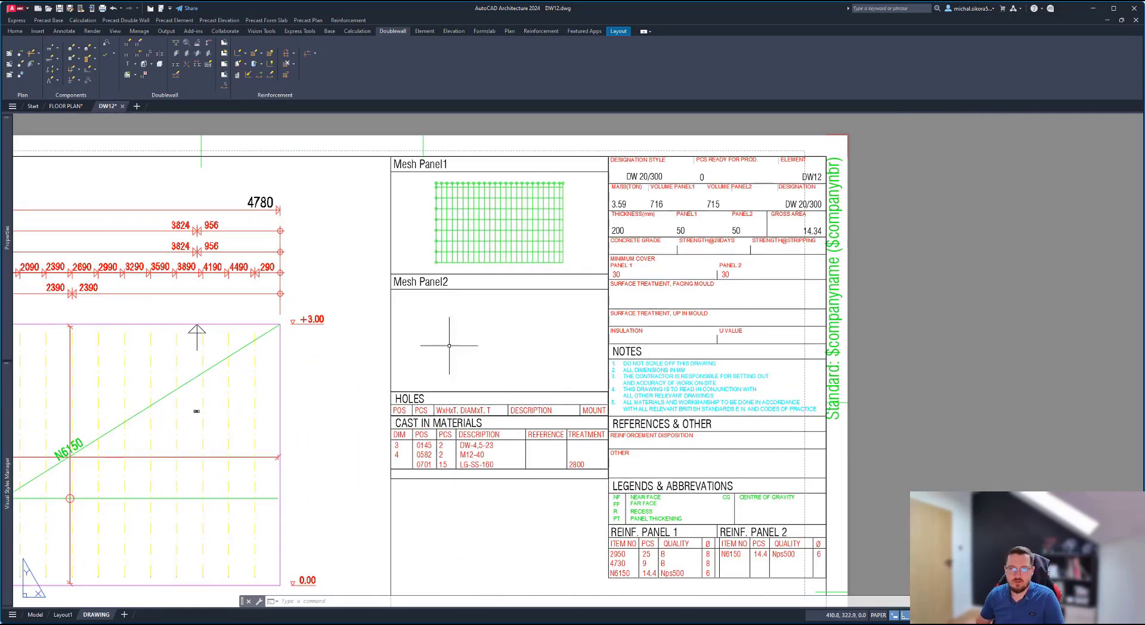
middle_drag(437, 356, 612, 376)
scroll(609, 378, down, 3)
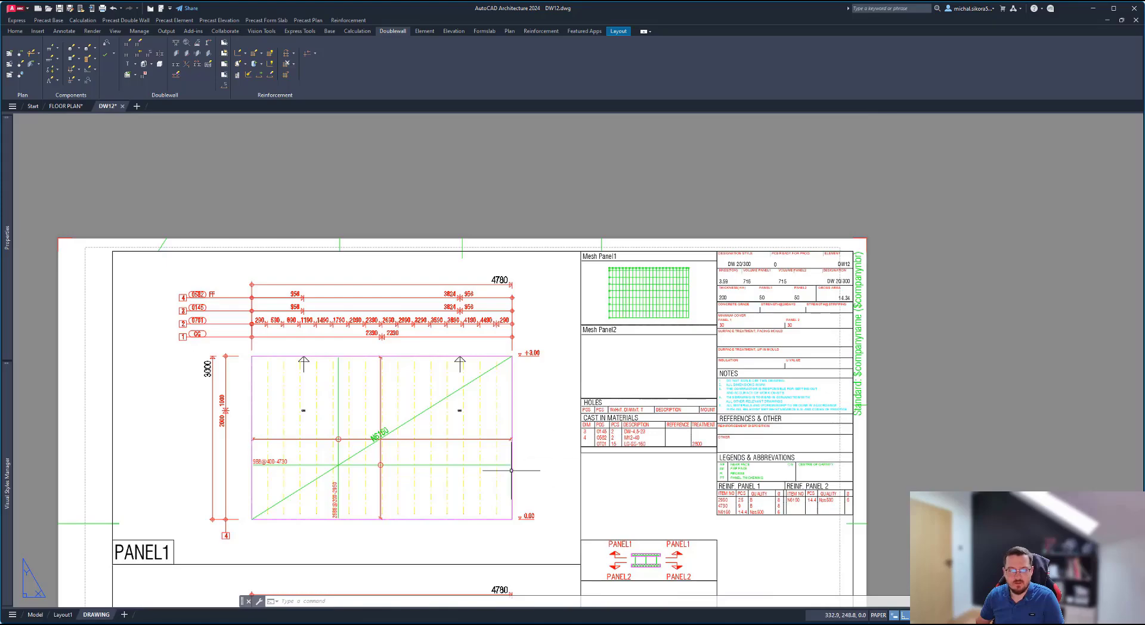
Step: Examine the 3D view of DW12 with its girders and lifting anchors, and return to the FLOOR PLAN drawing
middle_drag(510, 469, 645, 296)
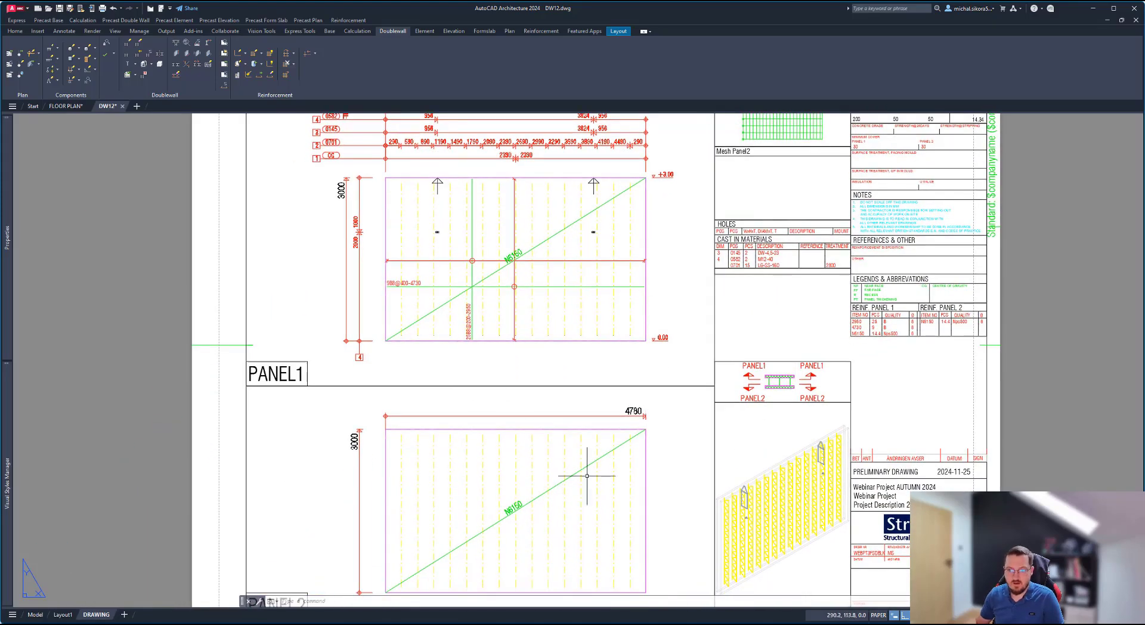
scroll(765, 522, up, 5)
scroll(765, 523, down, 5)
scroll(660, 312, up, 6)
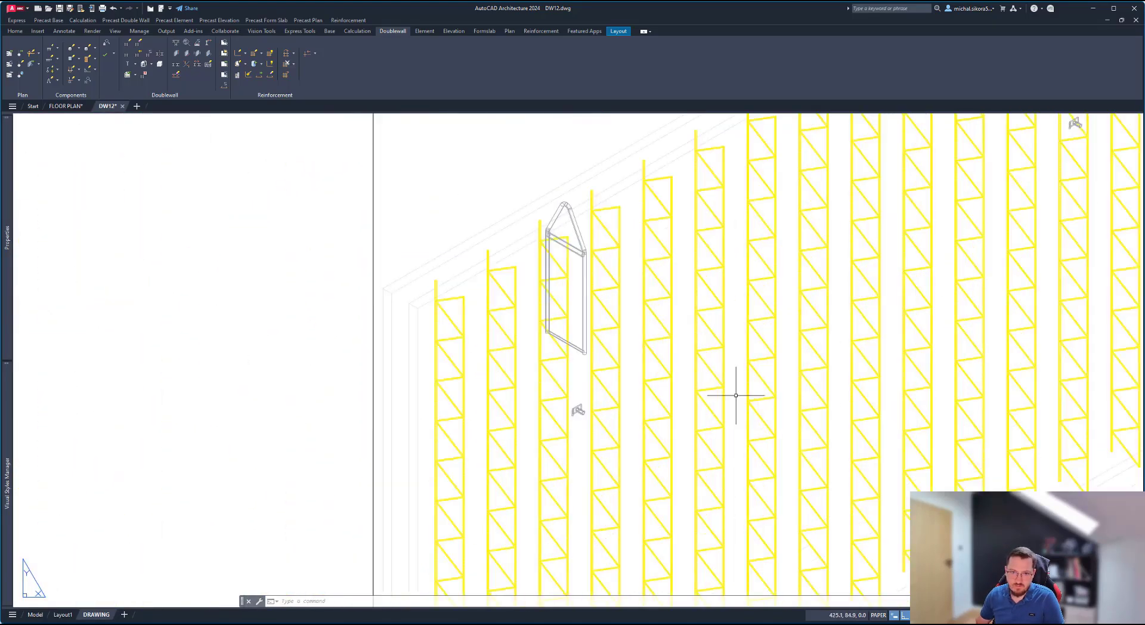
scroll(600, 403, down, 1)
scroll(600, 403, down, 2)
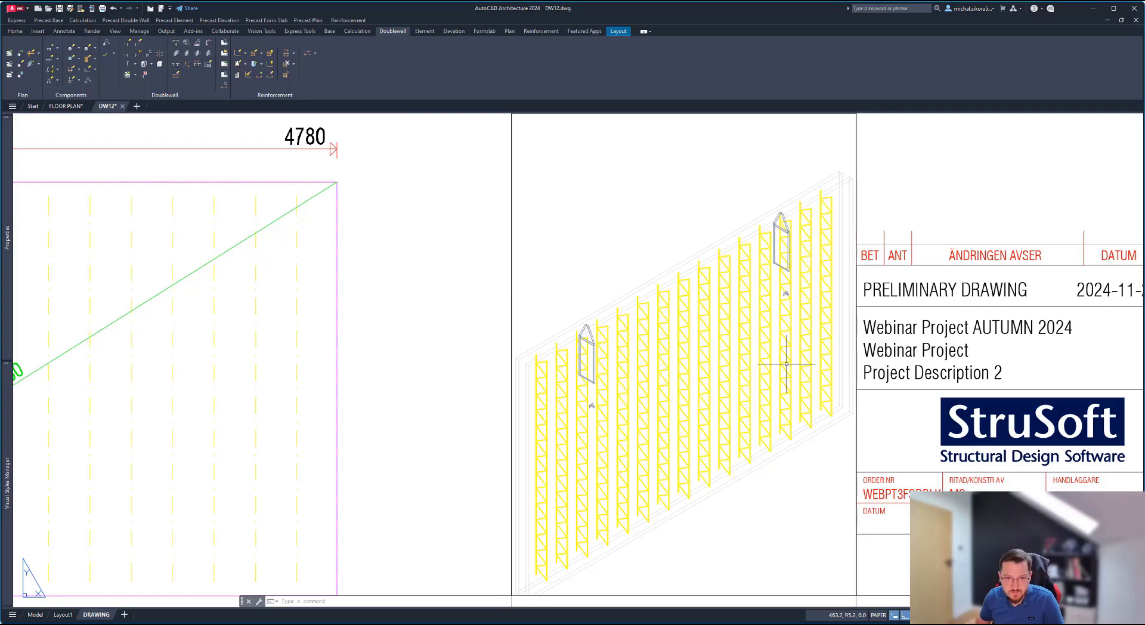
scroll(731, 357, down, 4)
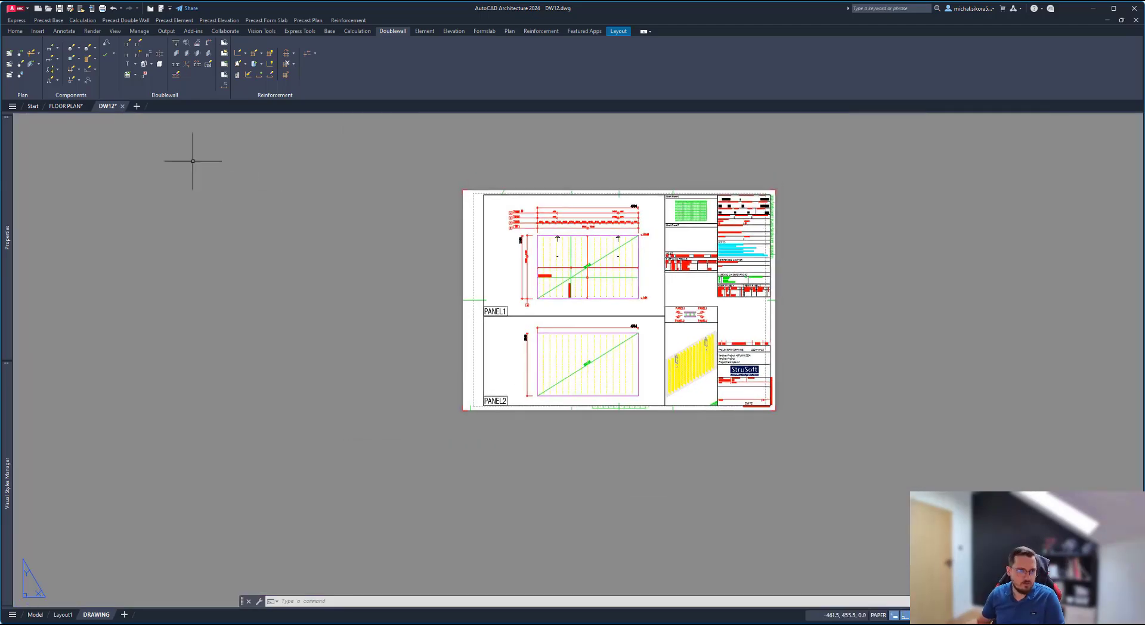
click(65, 106)
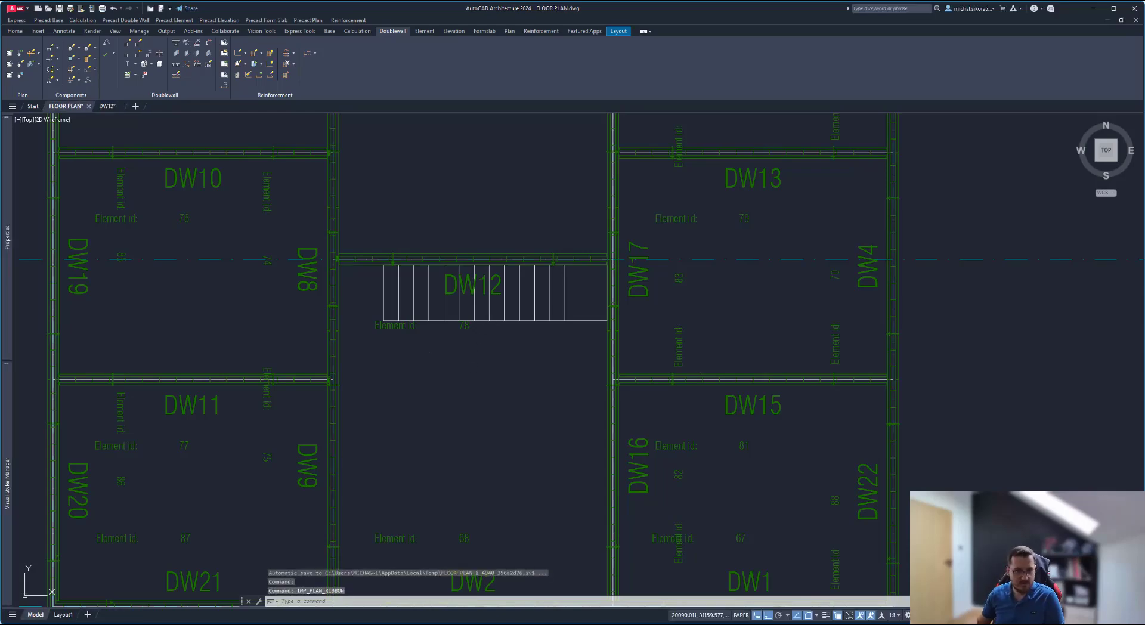
click(468, 366)
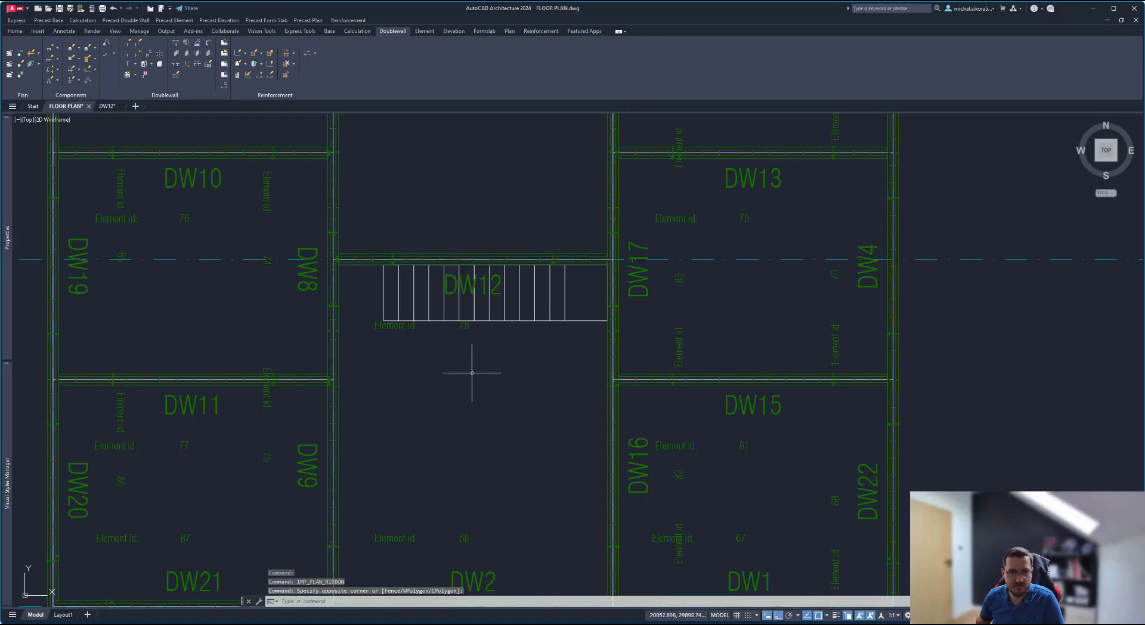
scroll(473, 376, down, 4)
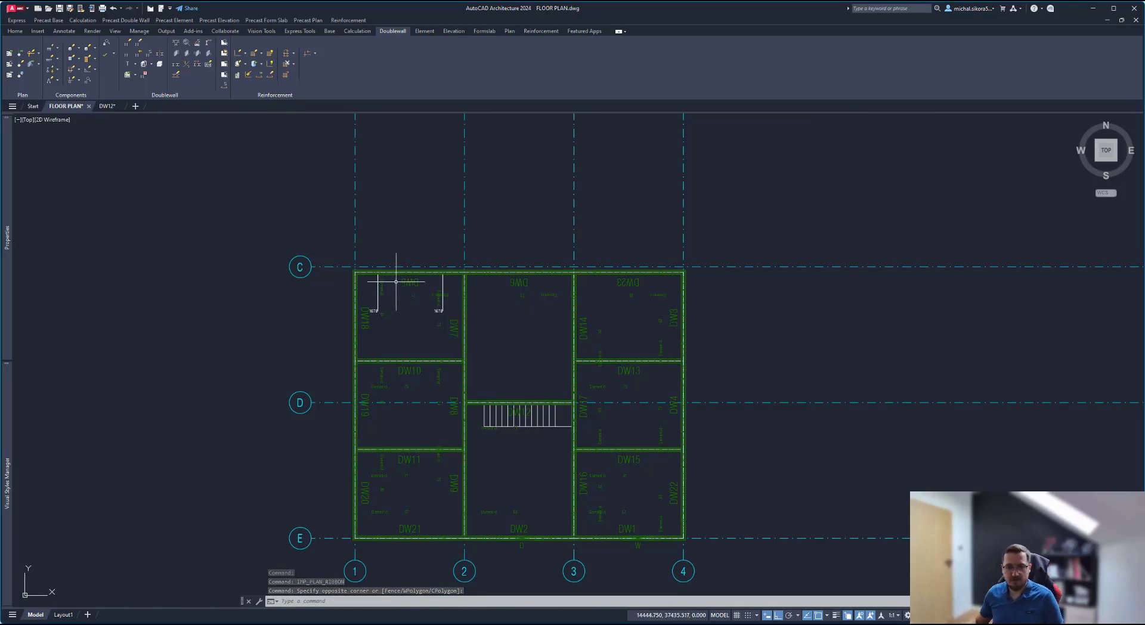
scroll(524, 433, up, 2)
scroll(524, 431, up, 4)
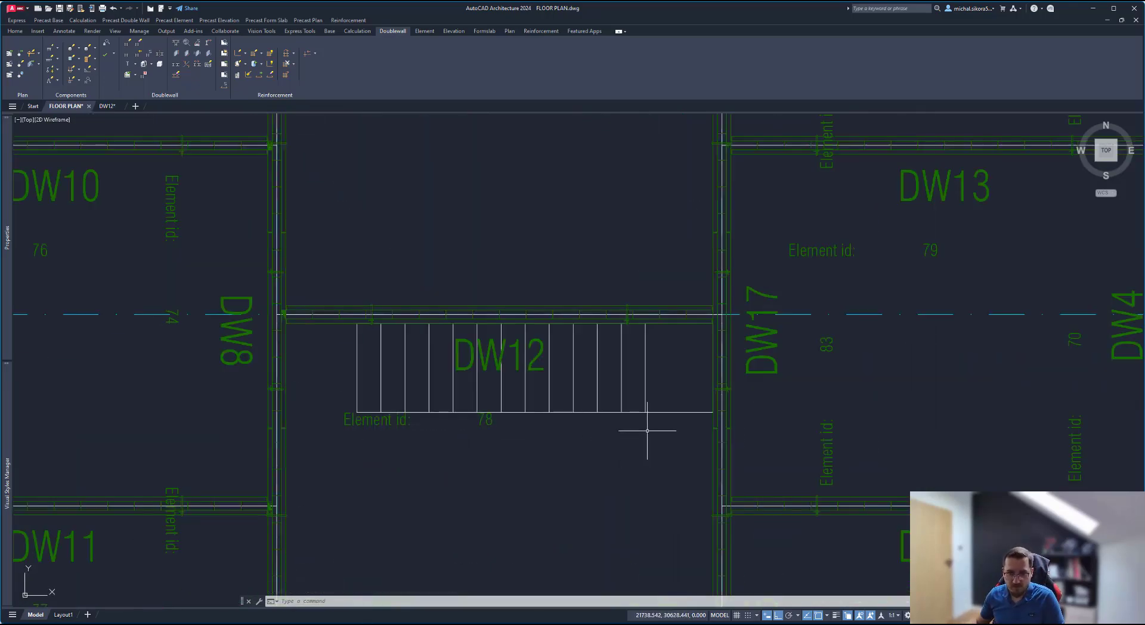
scroll(451, 428, down, 2)
mouse_move(447, 429)
middle_down()
mouse_move(522, 243)
mouse_move(525, 366)
middle_up()
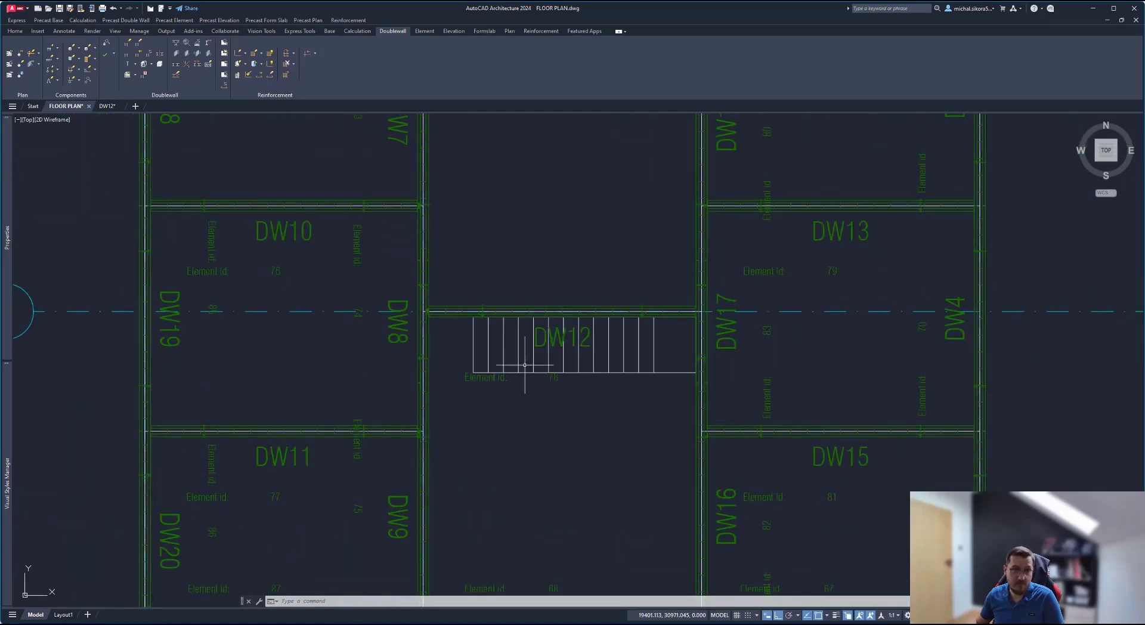
Step: Open the form slab definitions and compare the lists for the Prestressed Form Slab and Form Slab types
click(483, 31)
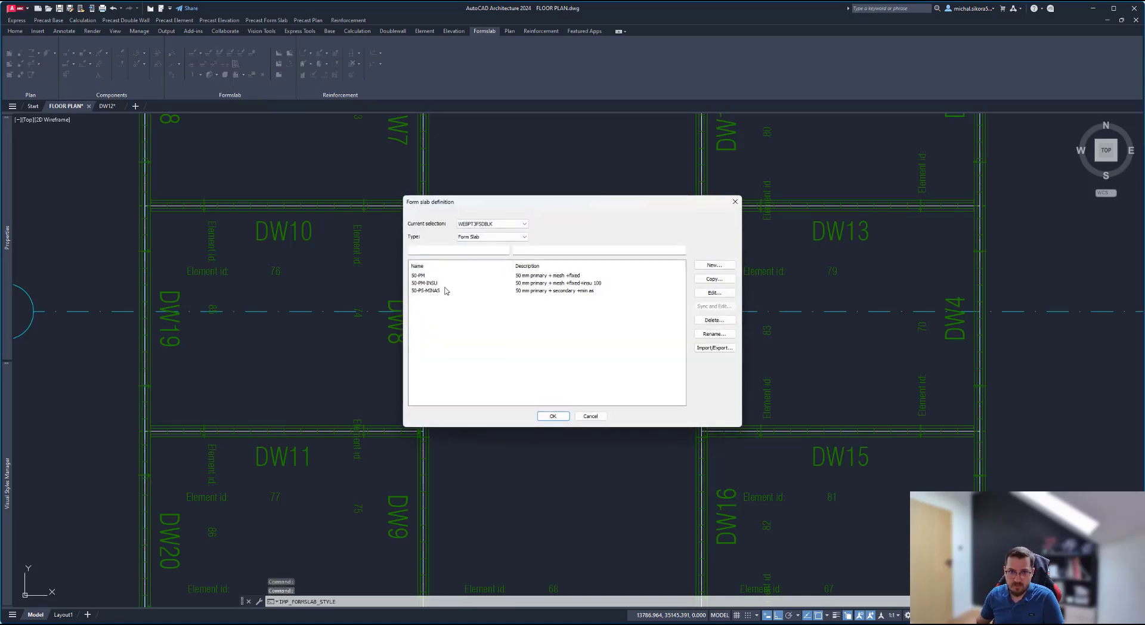
click(468, 238)
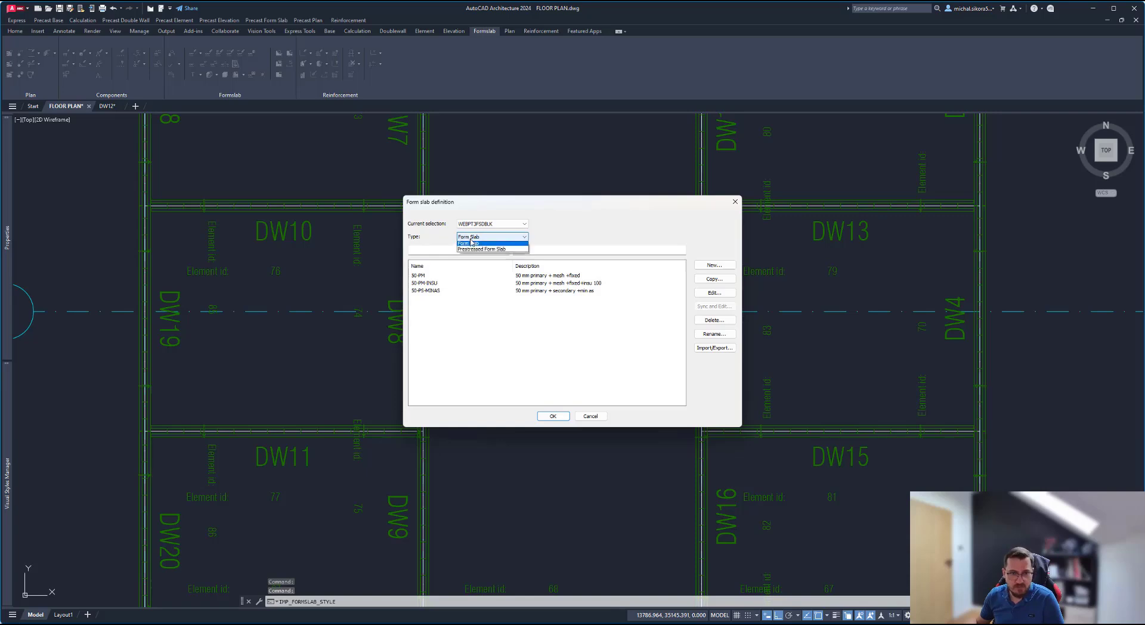
click(480, 253)
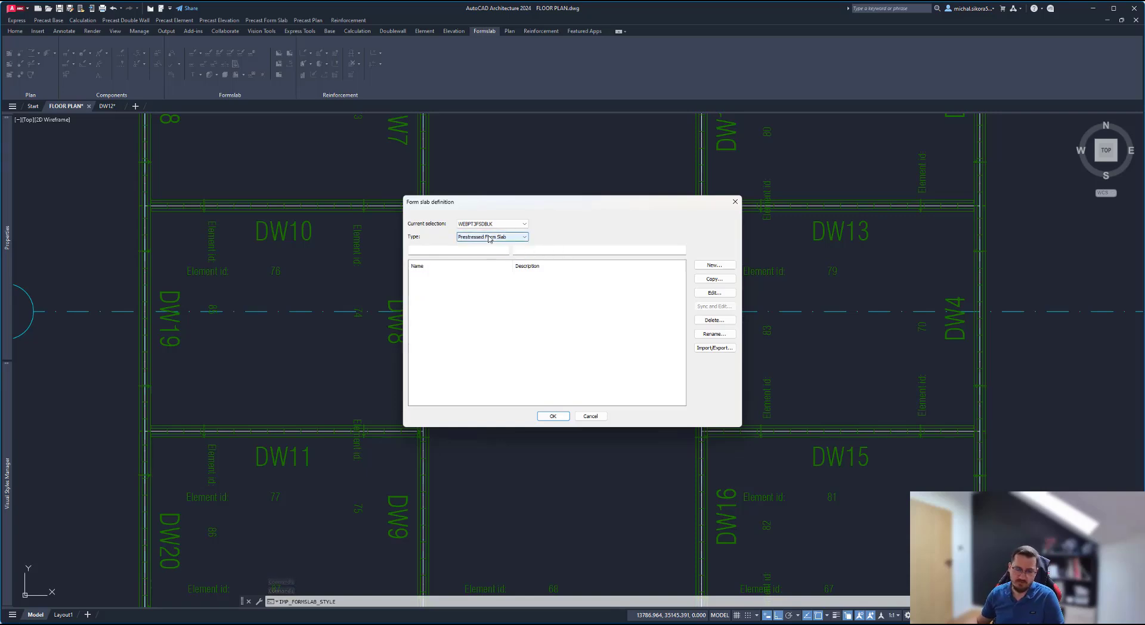
click(497, 242)
click(493, 246)
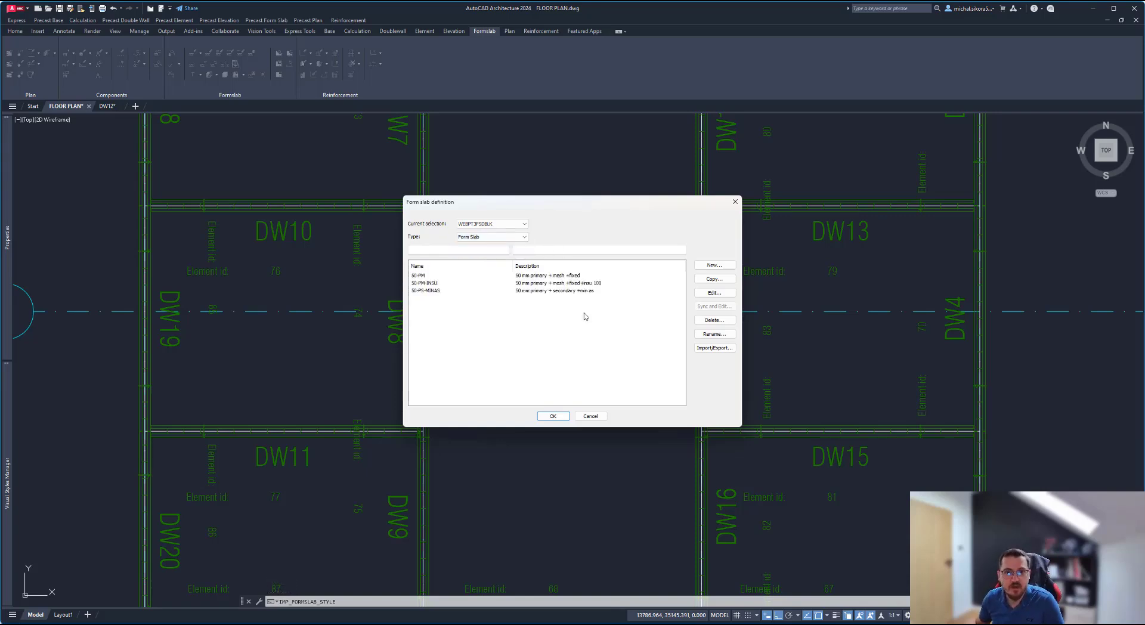
Step: Open the 50-PM slab definition and review its general geometry and lift settings, glancing at the reinforcement and mesh
click(421, 276)
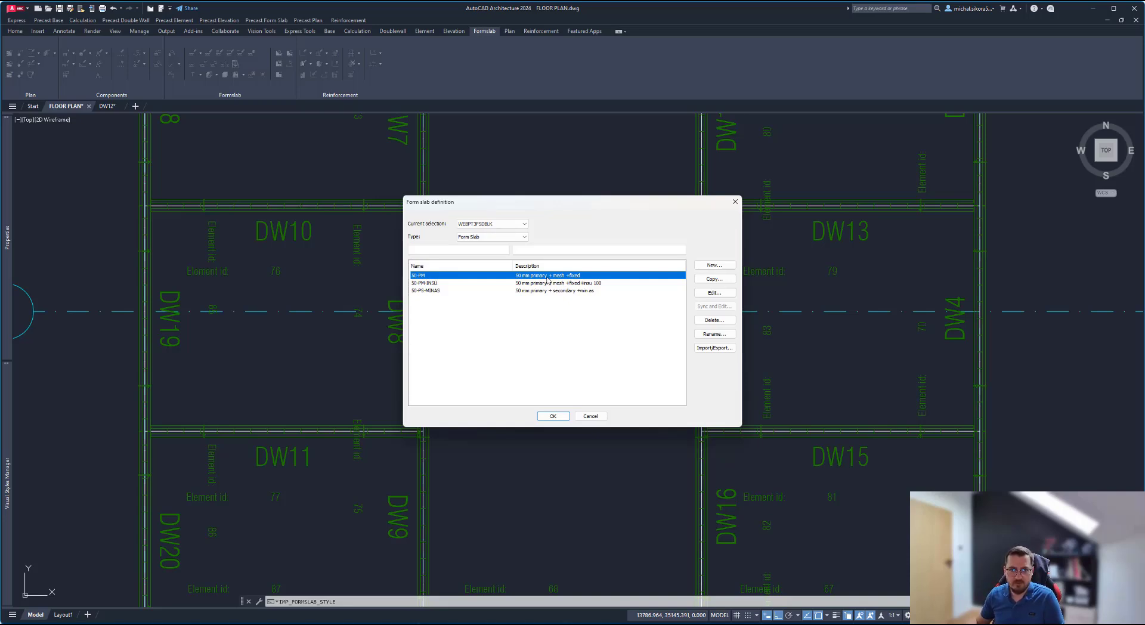
double_click(576, 277)
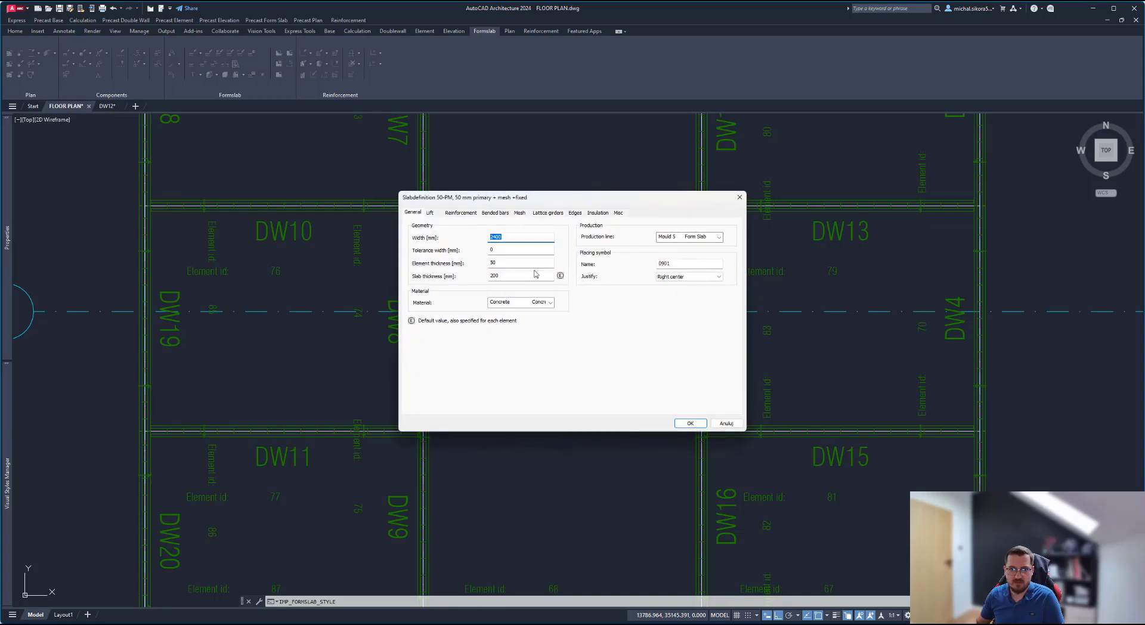
click(465, 213)
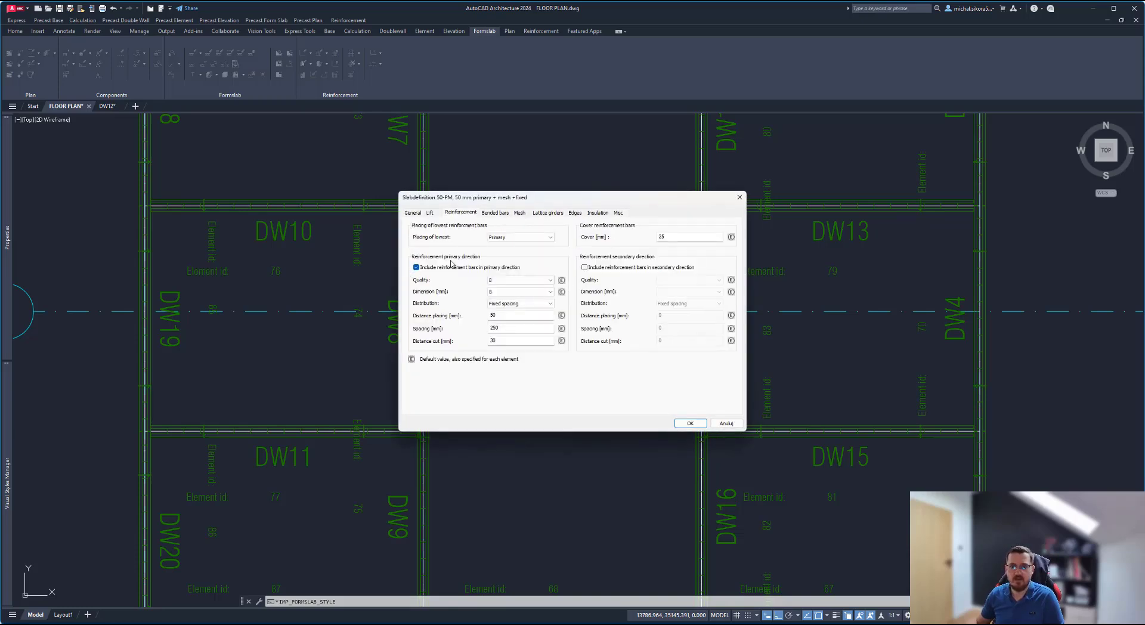
click(520, 213)
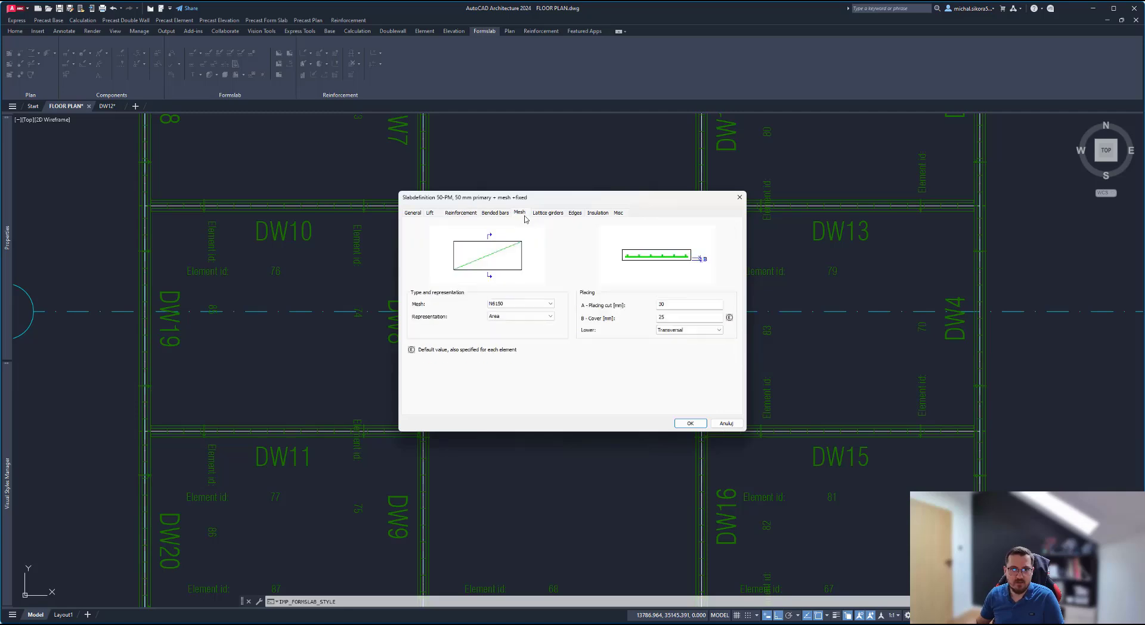
click(424, 213)
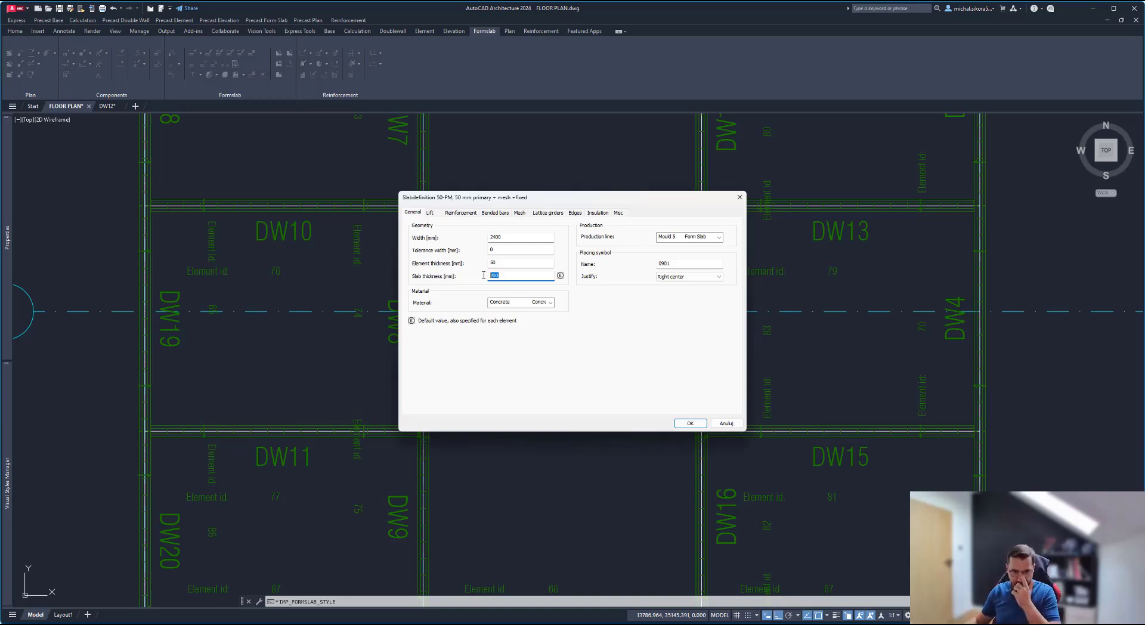
click(430, 213)
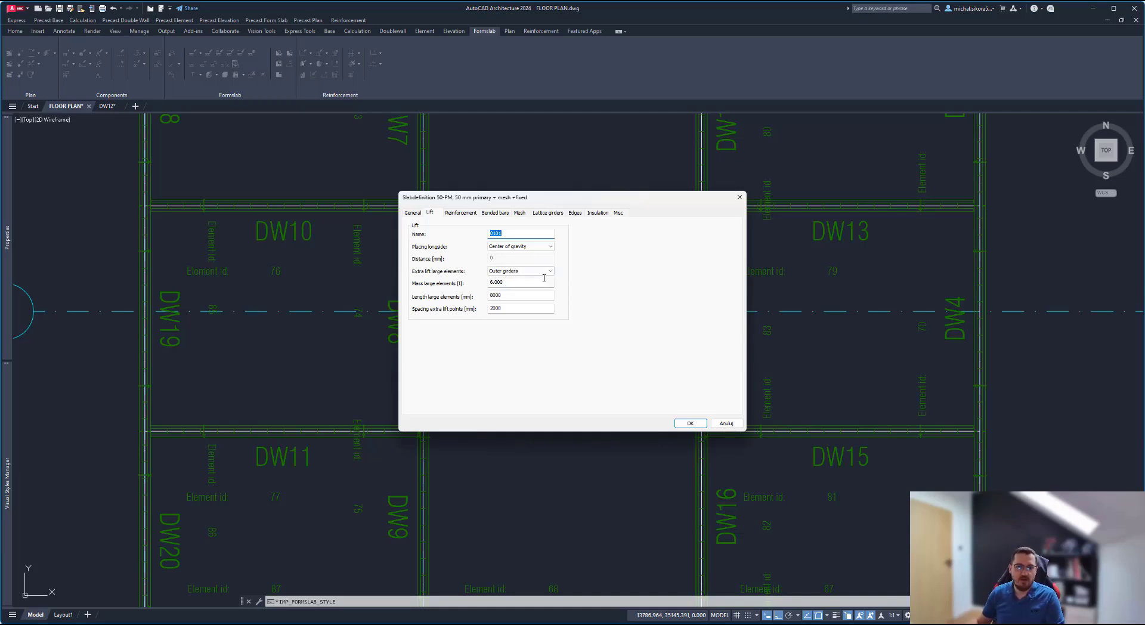
Step: Examine the 50-PM definition's reinforcement directions and lowest-bar placing options, bended bar measures, and mesh type and cover
click(462, 213)
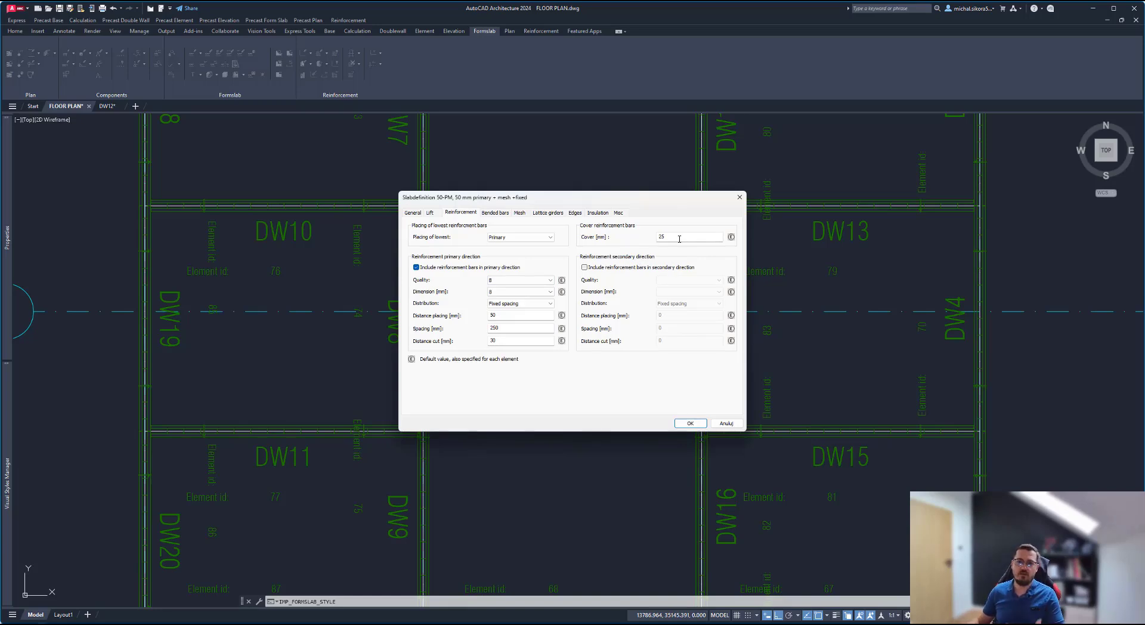
click(539, 238)
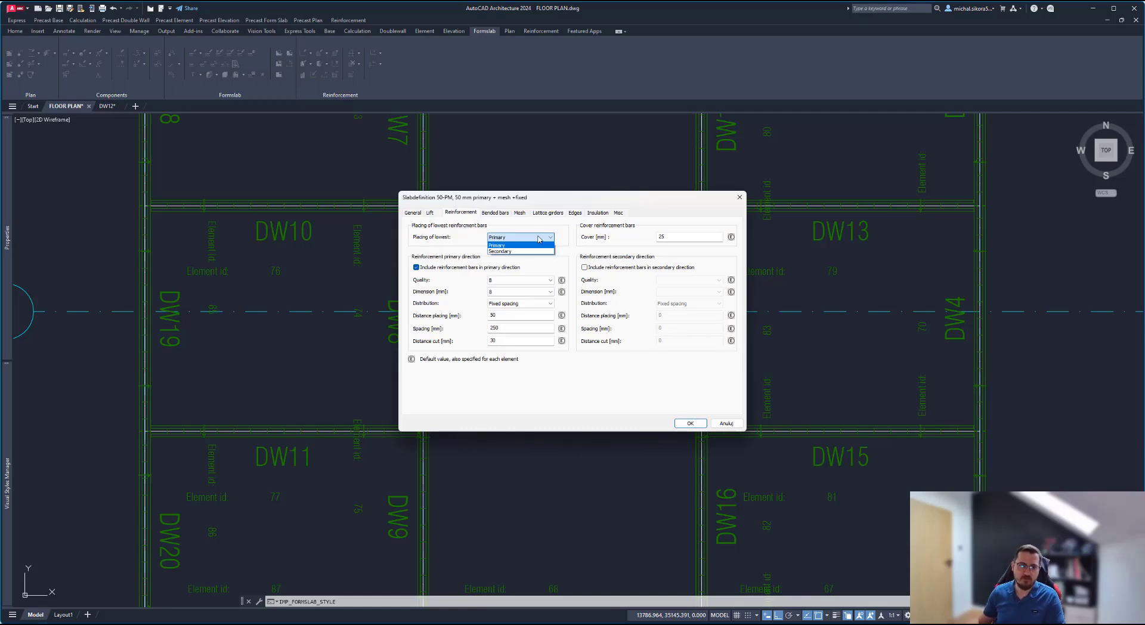
click(453, 237)
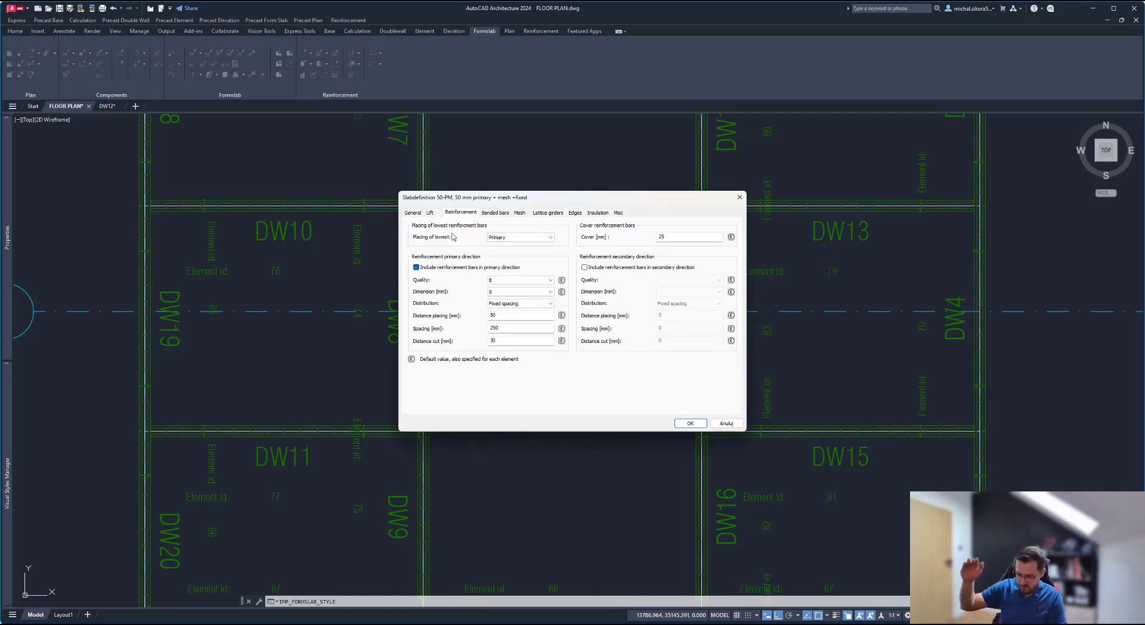
click(493, 213)
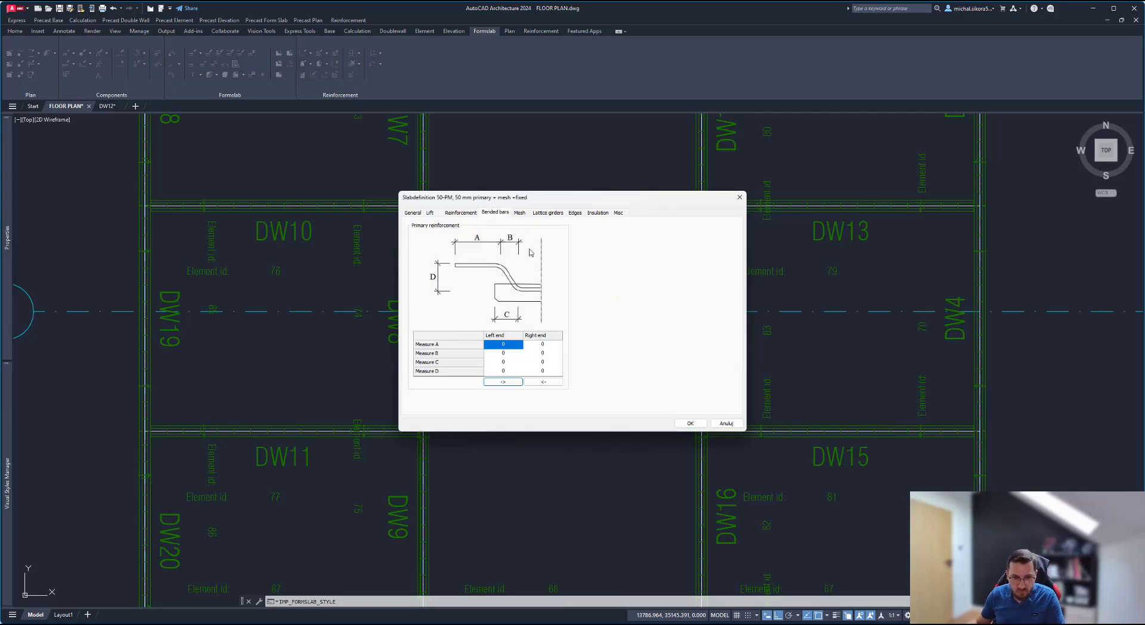
click(525, 214)
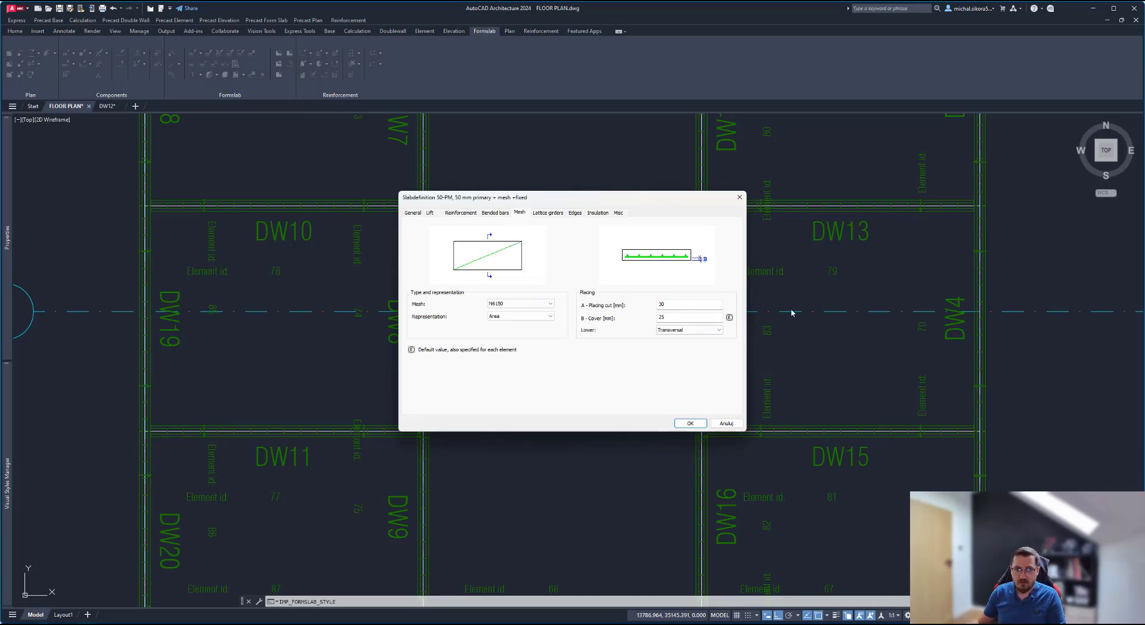
key(Tab)
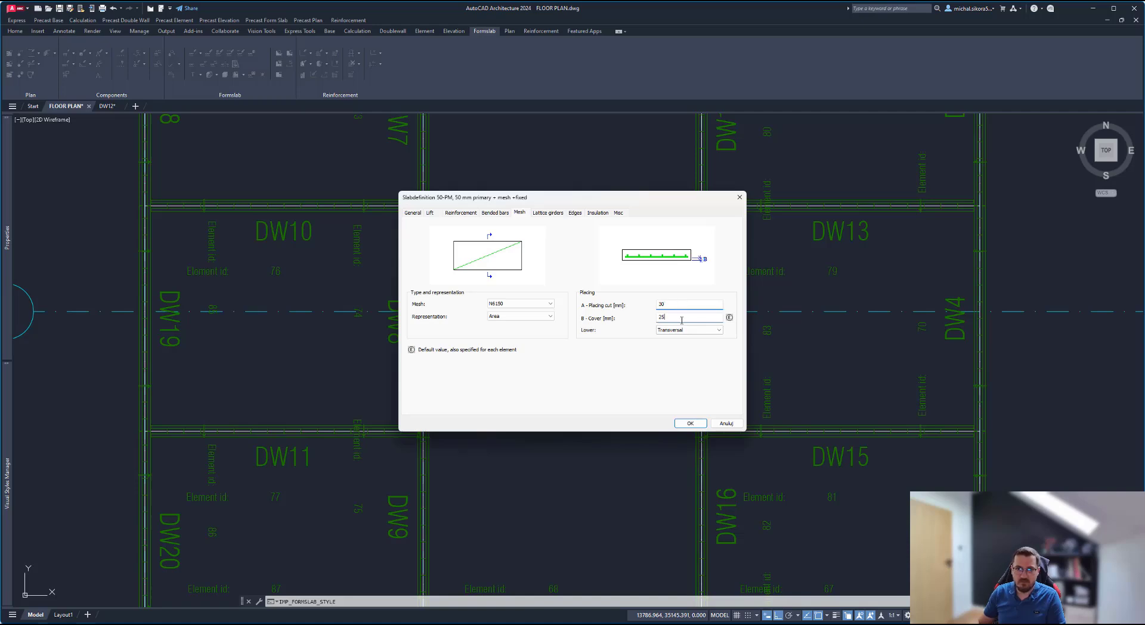
click(665, 317)
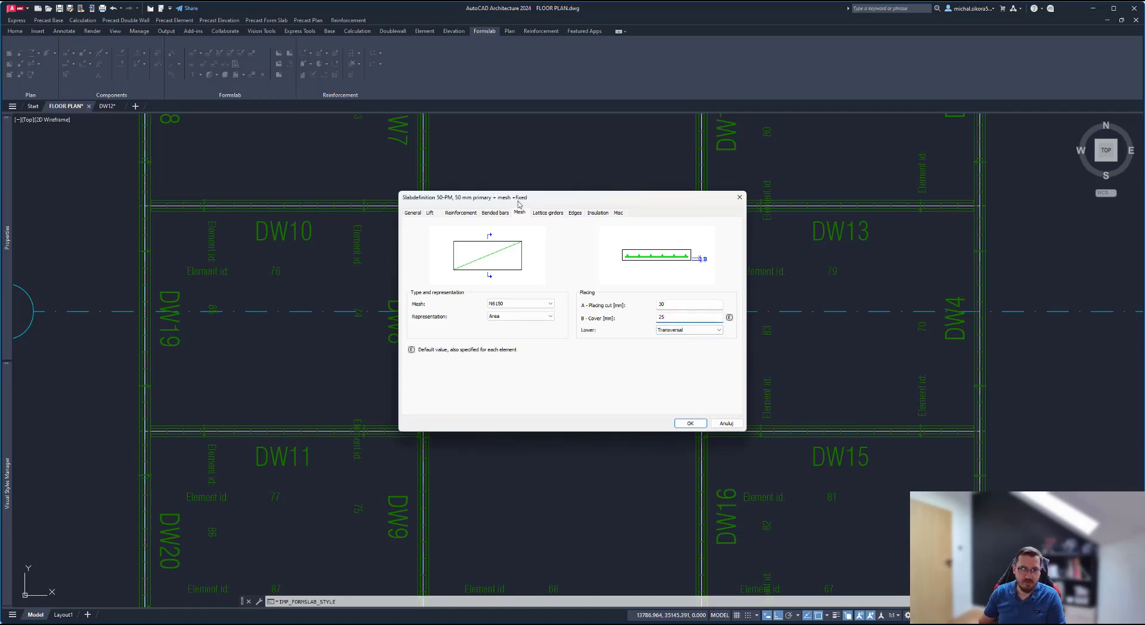
Step: Review the lattice girder, edge, insulation and naming and drawing template settings of 50-PM, and close the definition
click(550, 213)
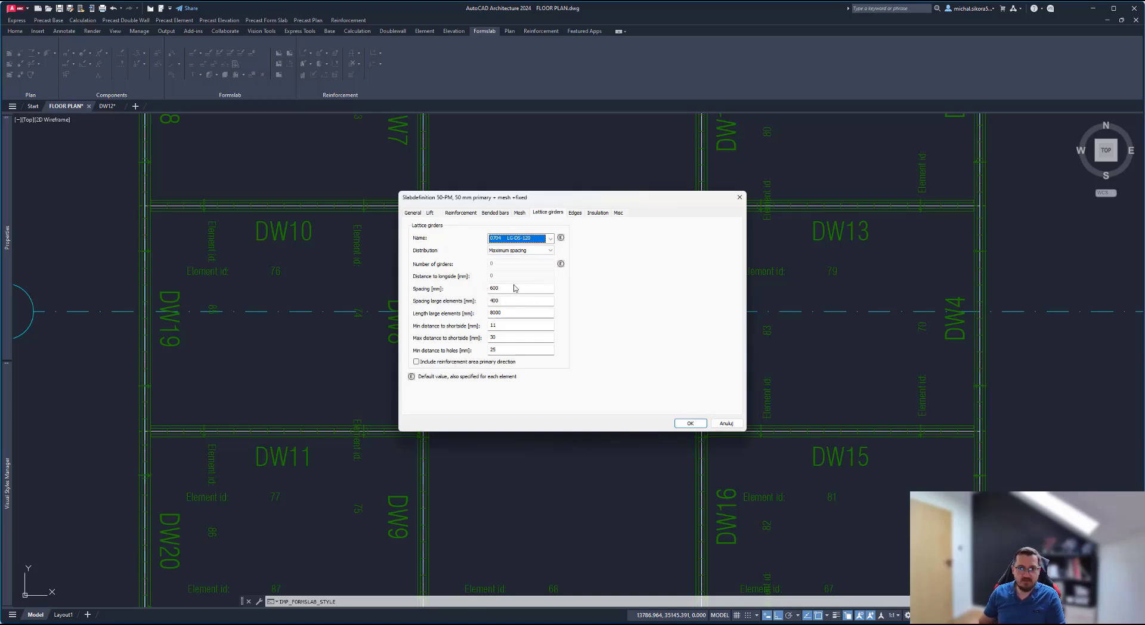
click(576, 213)
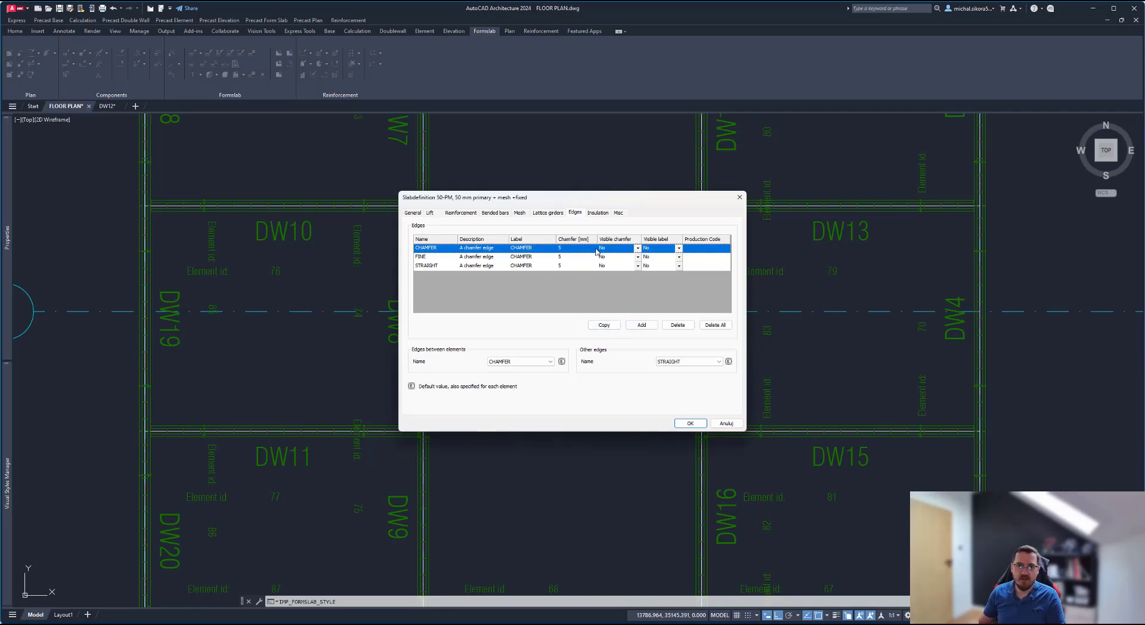
click(596, 214)
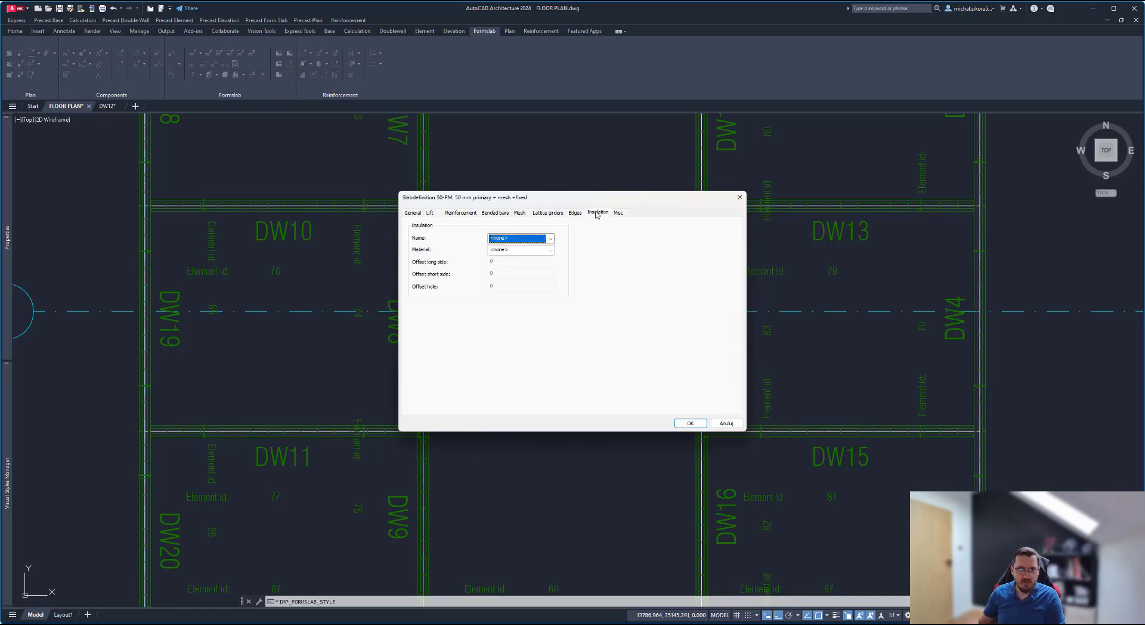
click(550, 239)
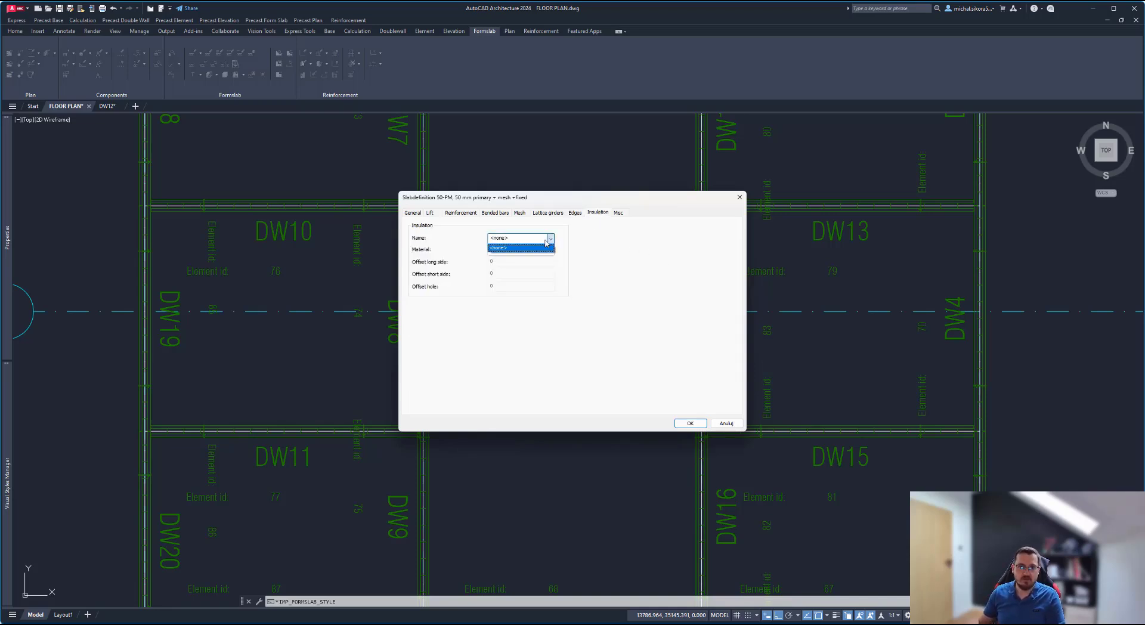
click(575, 242)
click(550, 239)
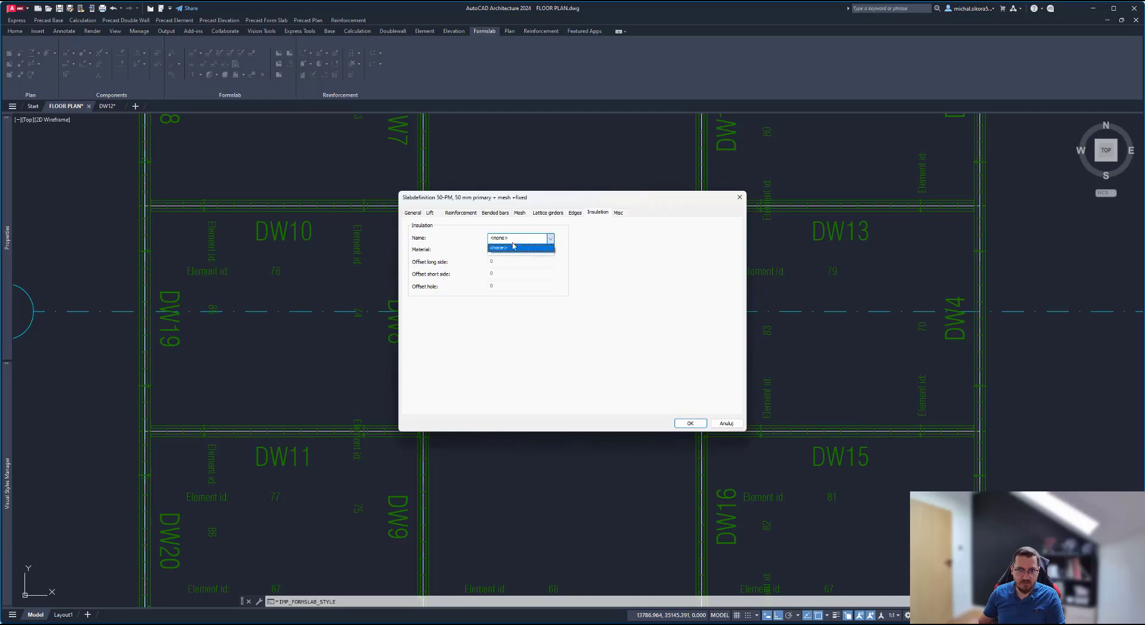
click(517, 234)
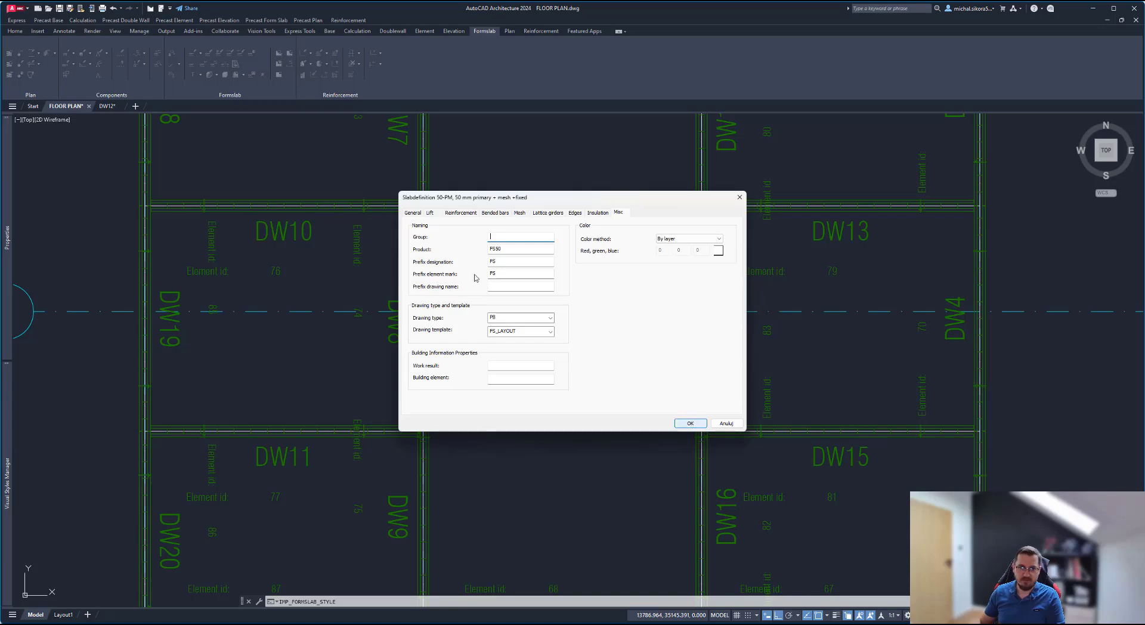
click(693, 424)
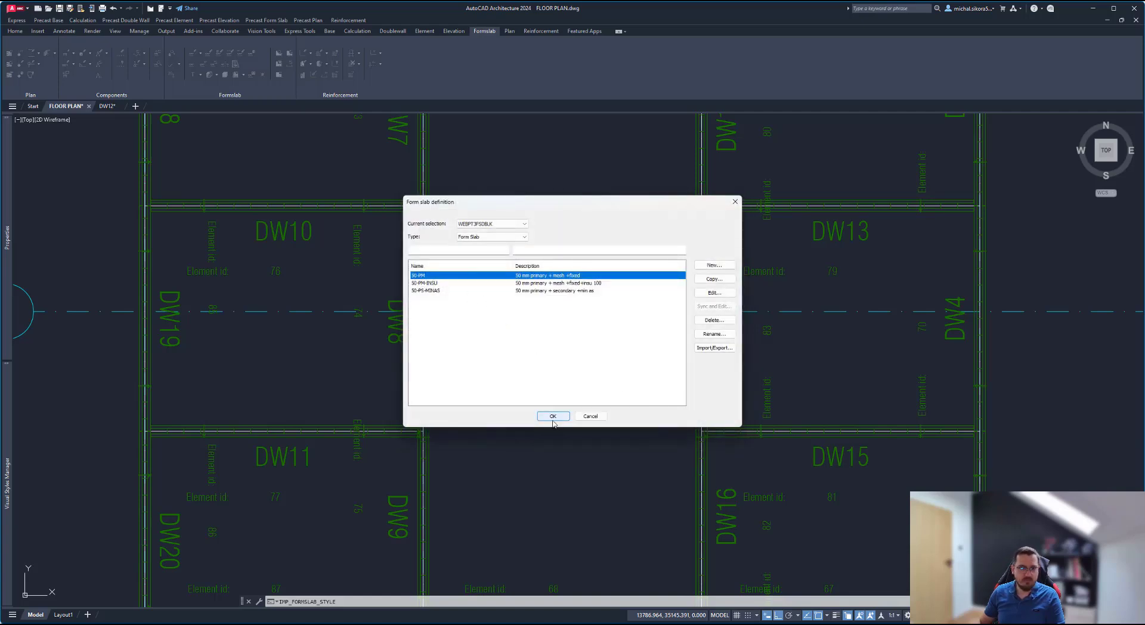
Step: Open the 50-PM-INSU form slab definition for review
double_click(435, 283)
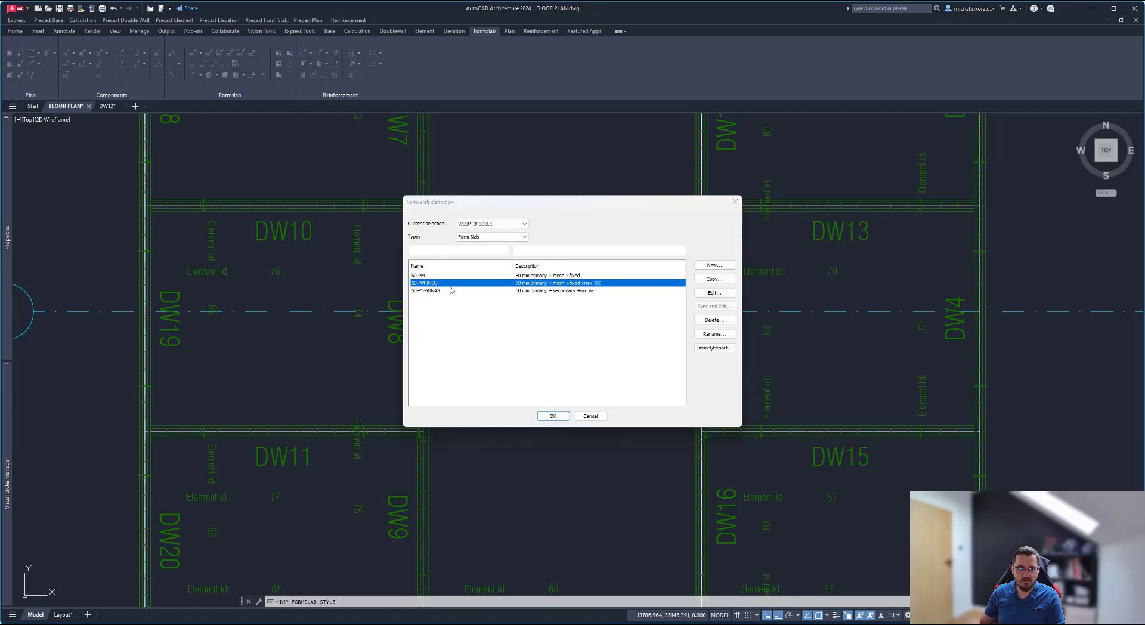
Step: Check the insulation settings of form slab definition 50-PM-INSU and close the definition dialogs
click(596, 213)
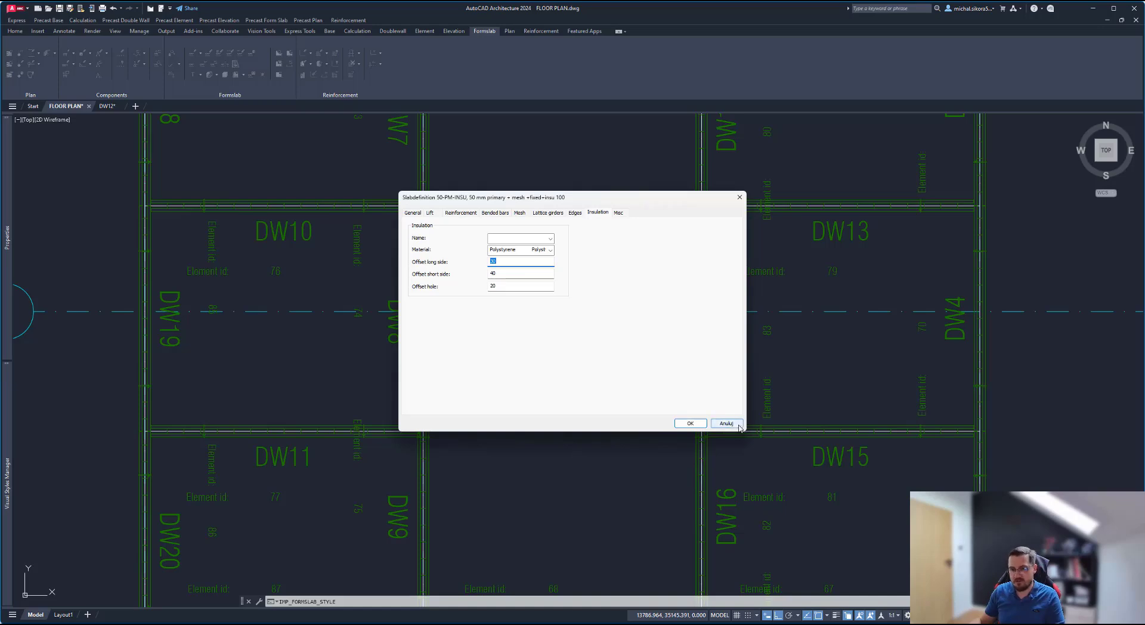
click(690, 423)
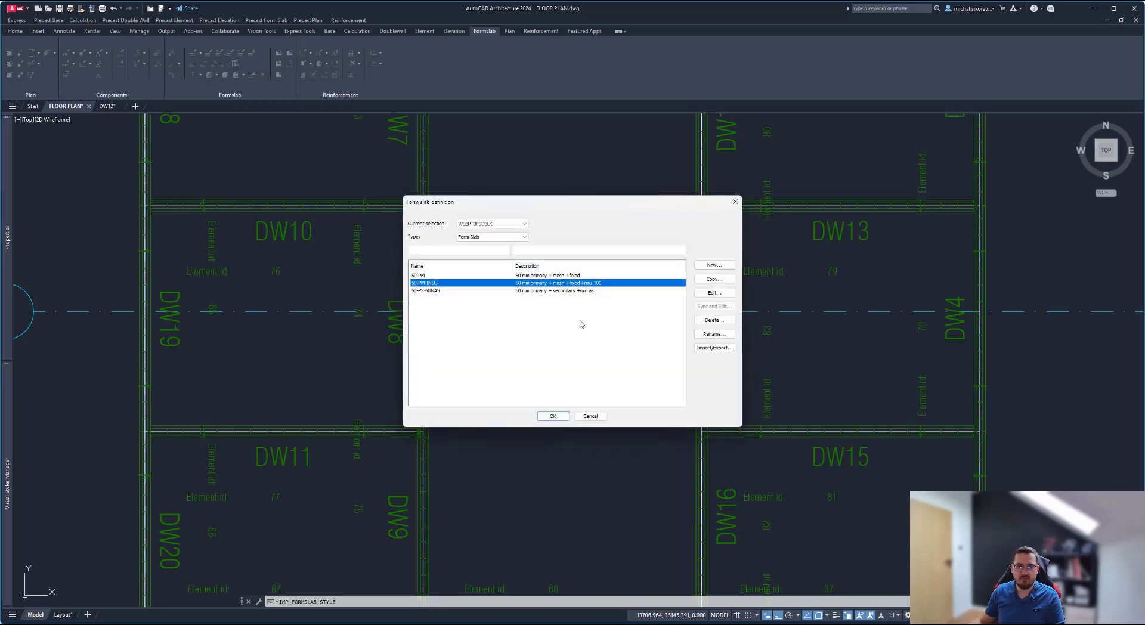
click(630, 348)
key(Return)
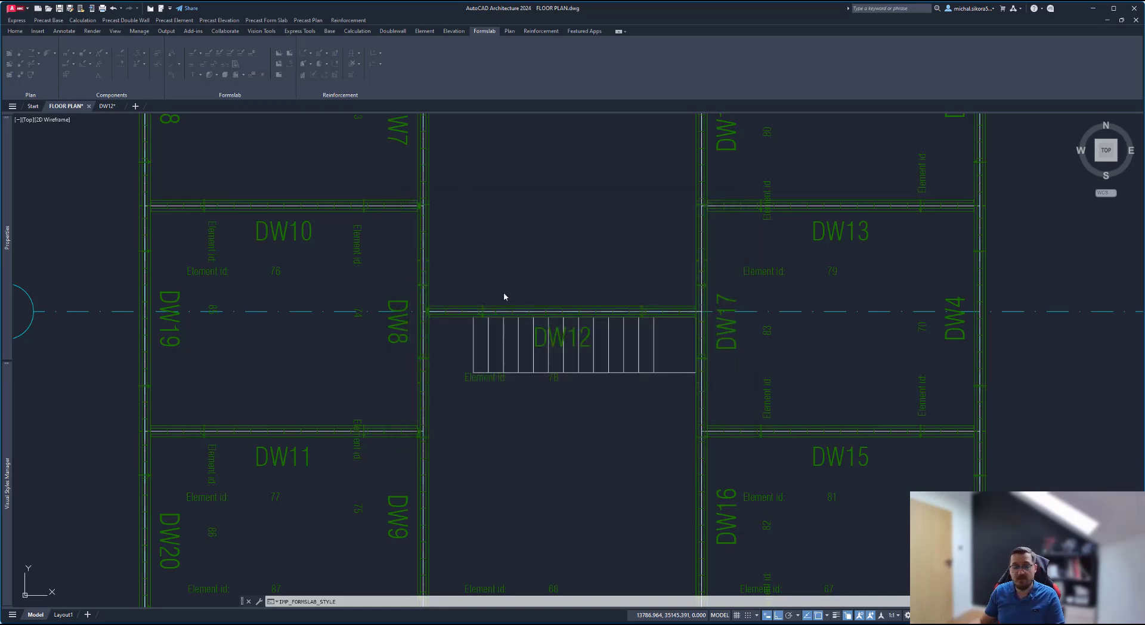
Step: Keep form slab definition 50-PM for the new slab and set its elevation to 3000 mm
mouse_move(313, 154)
middle_down()
mouse_move(436, 278)
mouse_move(433, 354)
mouse_move(490, 388)
middle_up()
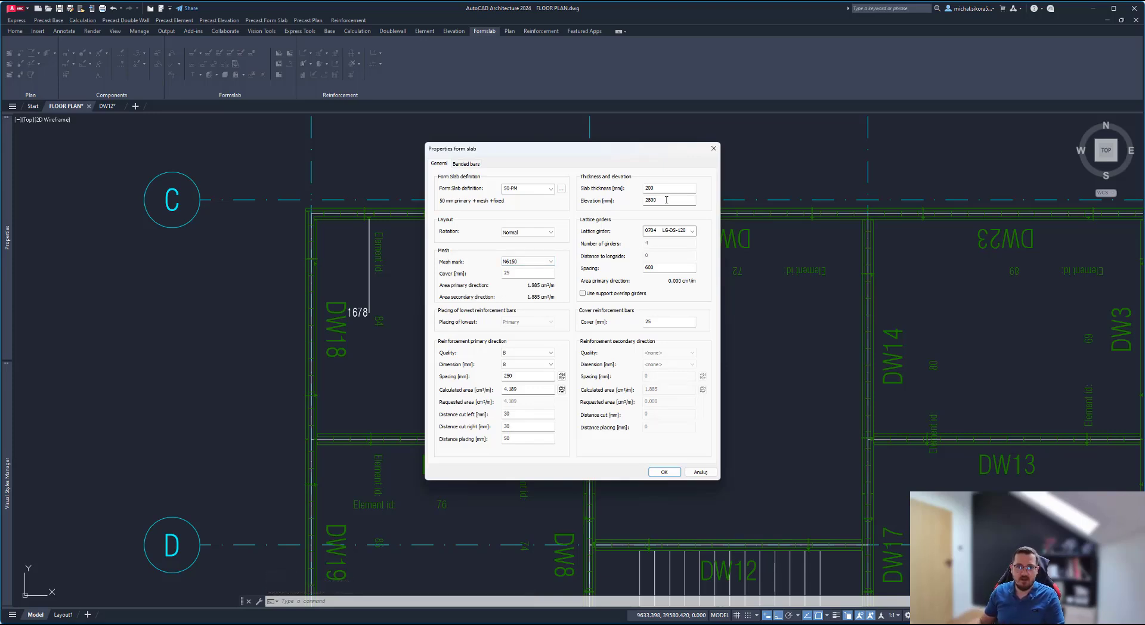
click(561, 188)
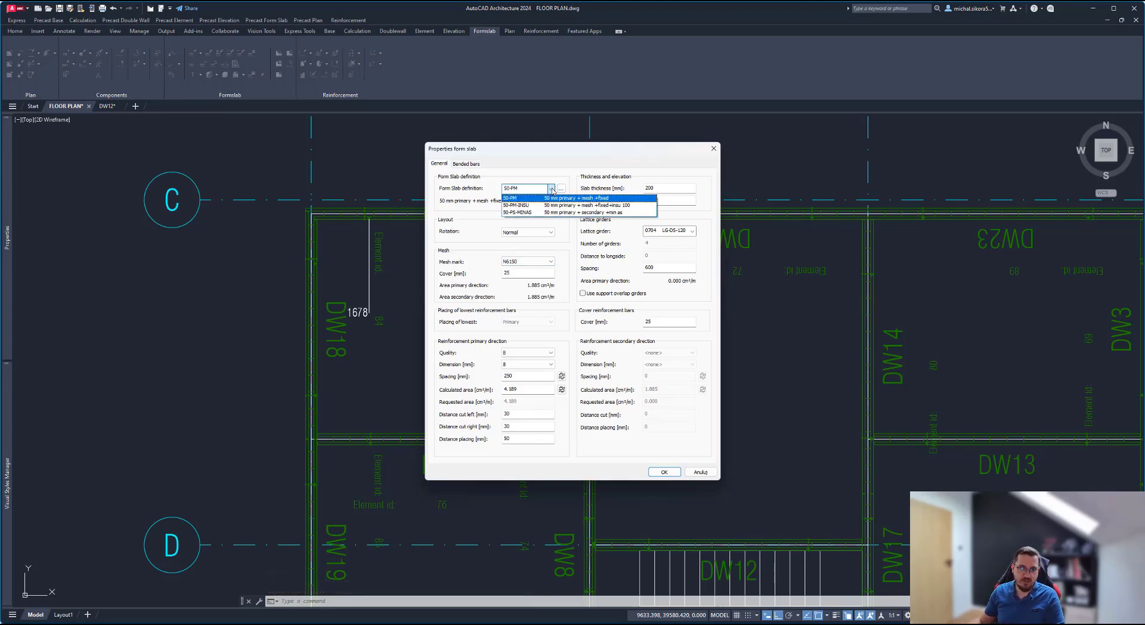
click(520, 206)
click(602, 349)
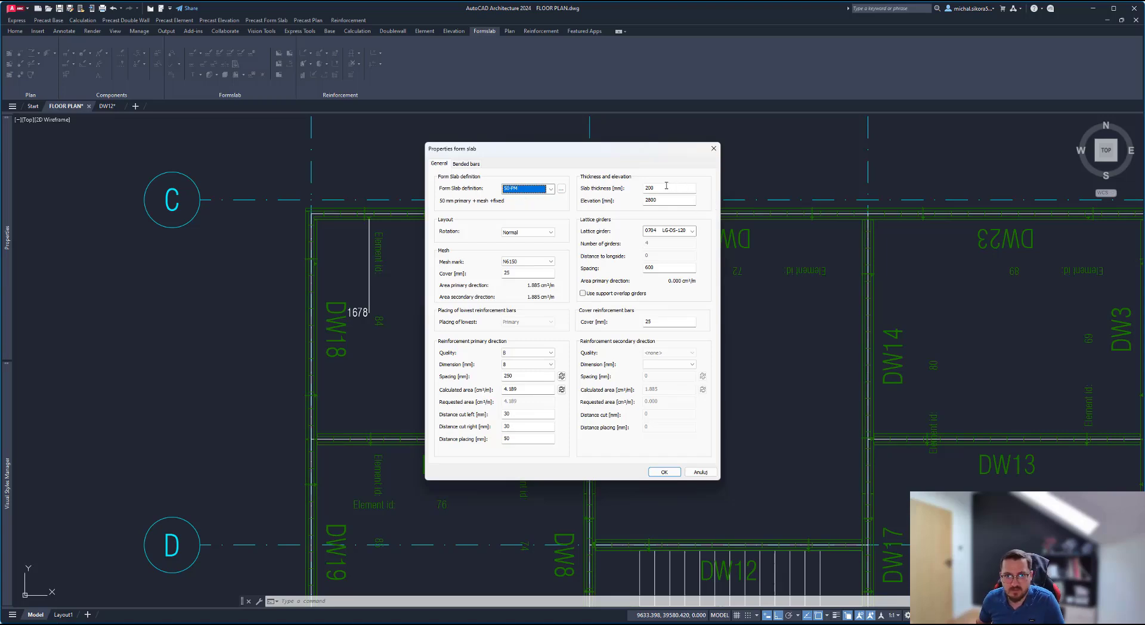
drag(656, 200, 586, 199)
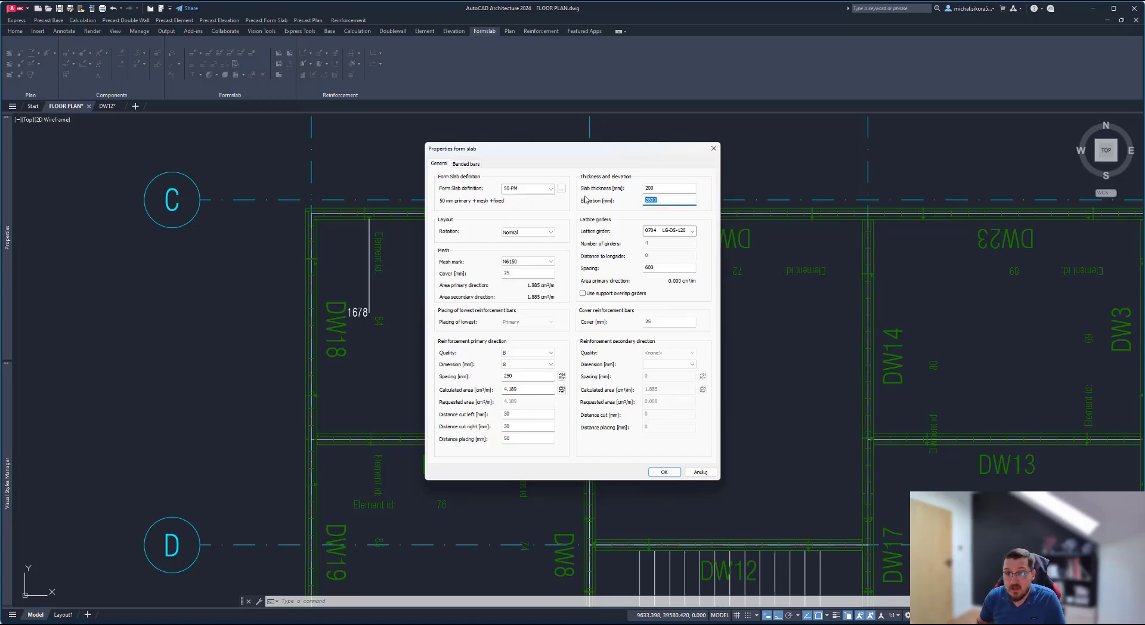
text(3000)
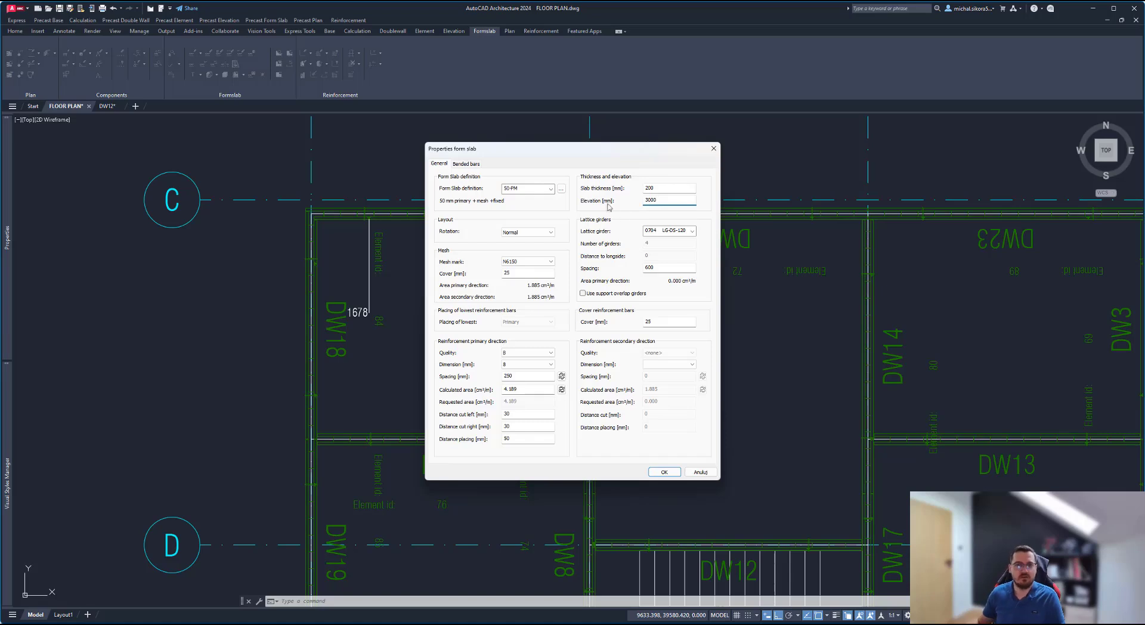
Step: Review the slab thickness, mesh mark and secondary reinforcement dimension, and accept the form slab properties
click(671, 190)
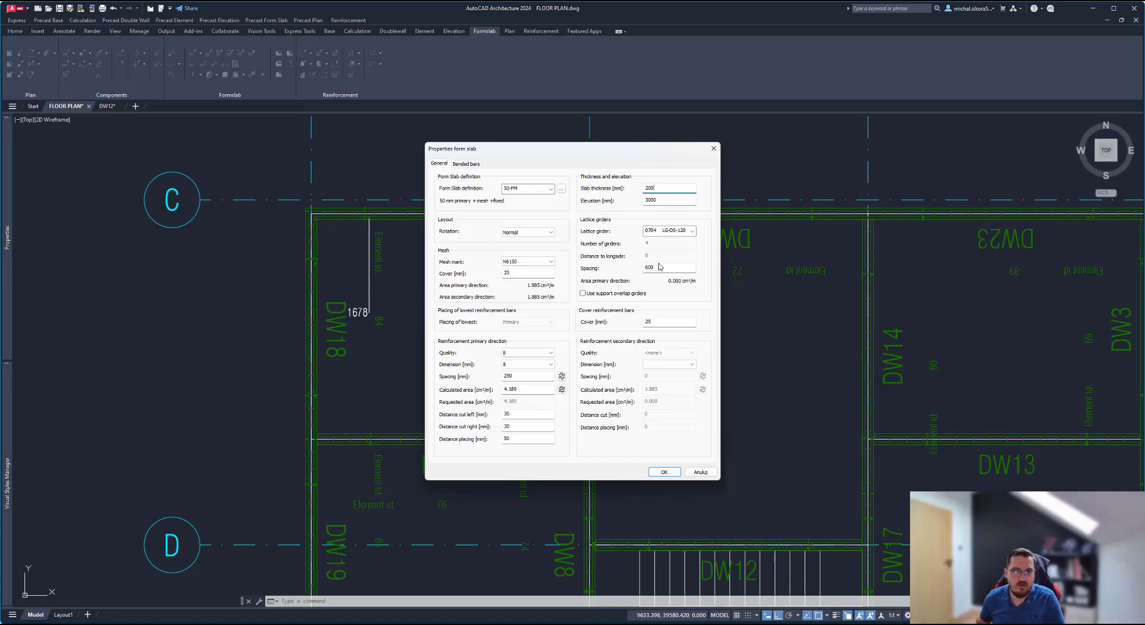
click(515, 264)
click(519, 265)
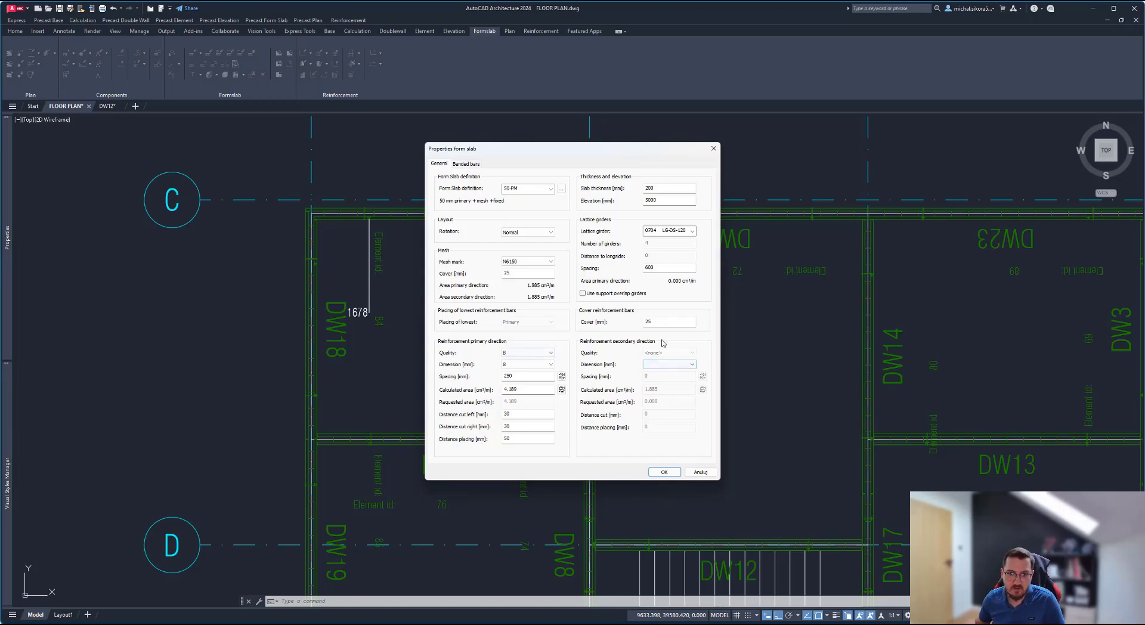
click(668, 365)
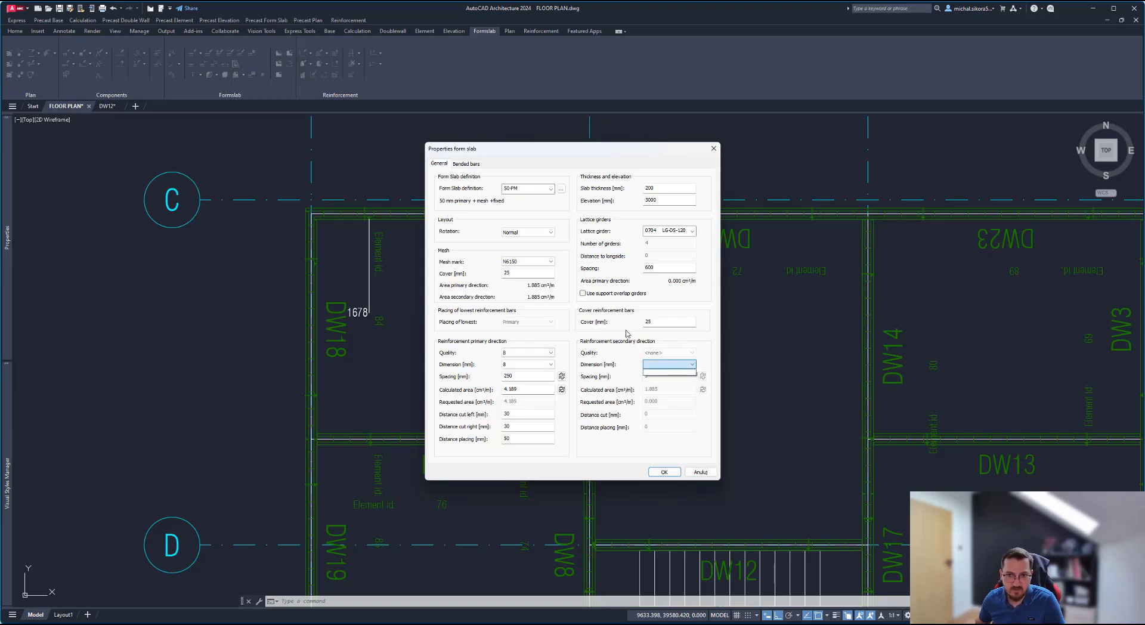
click(667, 369)
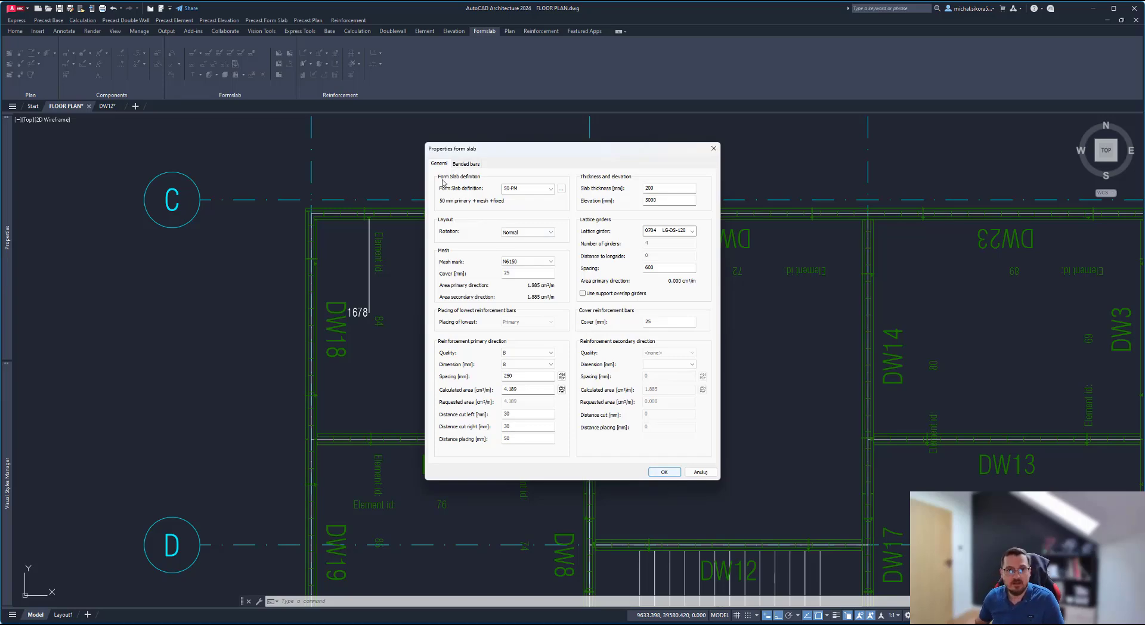
click(661, 472)
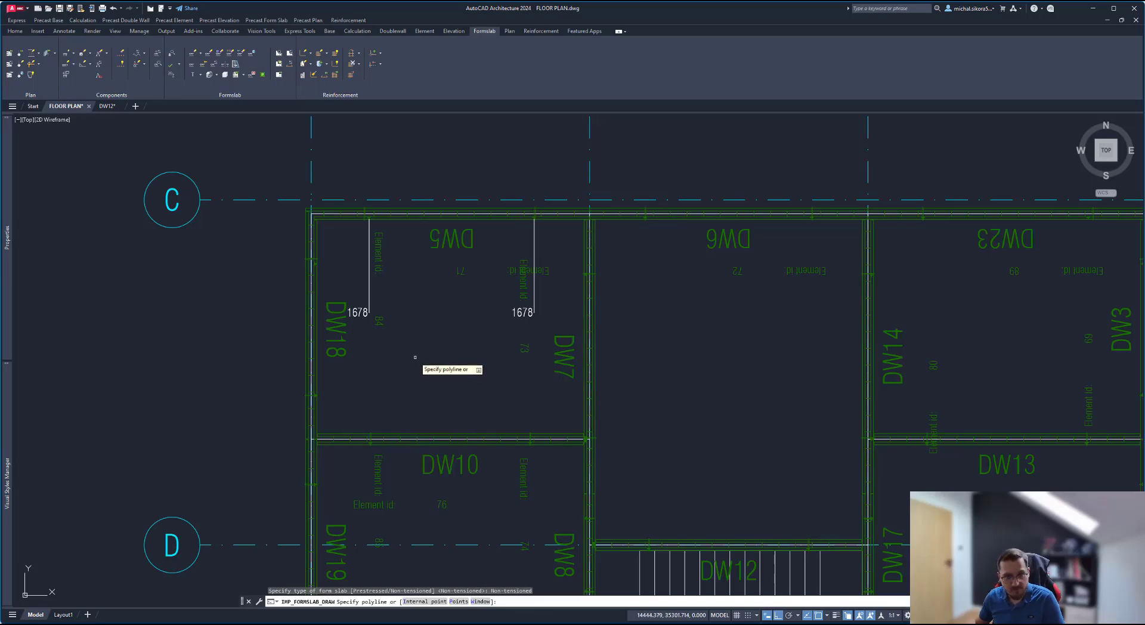
Step: Outline the form slab by window between opposite inner corners of the room enclosed by walls DW5, DW18, DW7 and DW10
text(w)
key(Return)
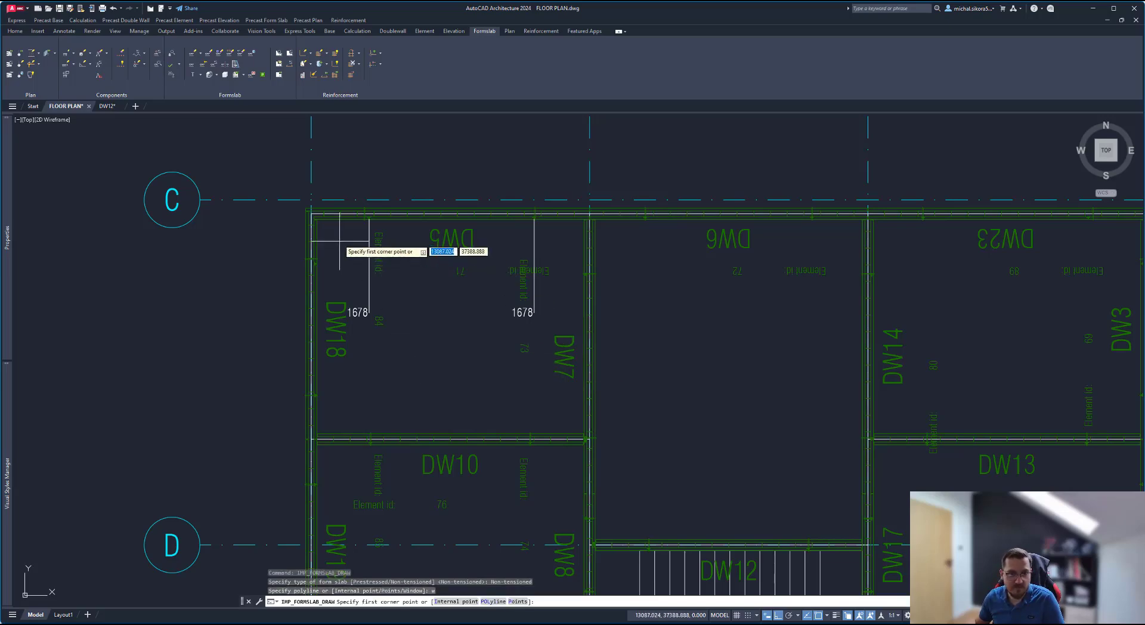
scroll(322, 238, up, 5)
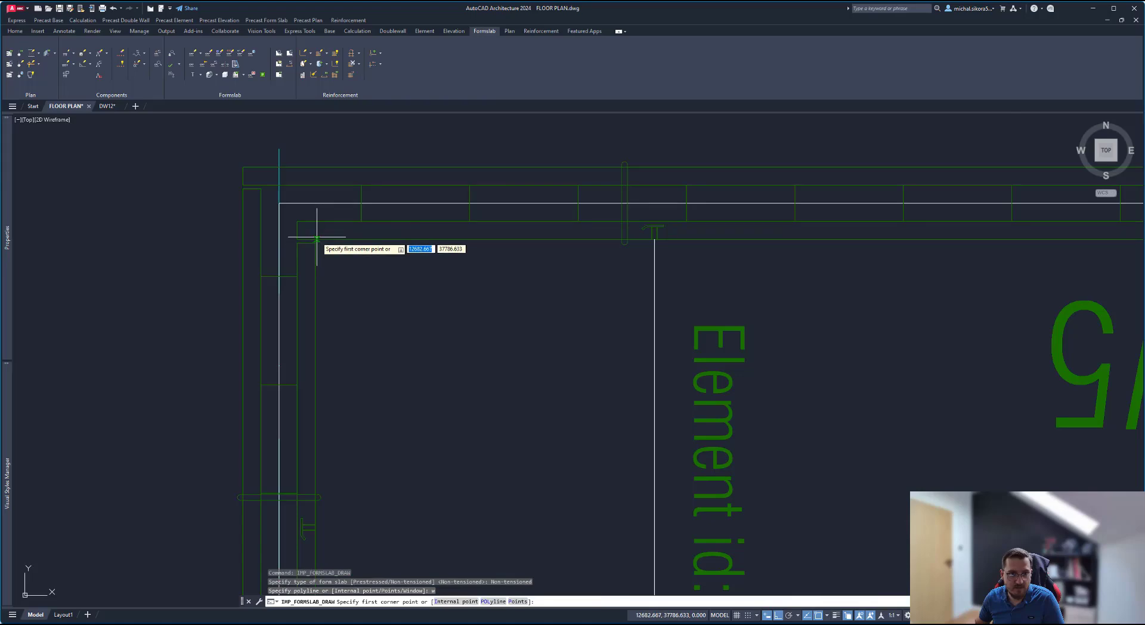
scroll(316, 244, up, 4)
click(306, 258)
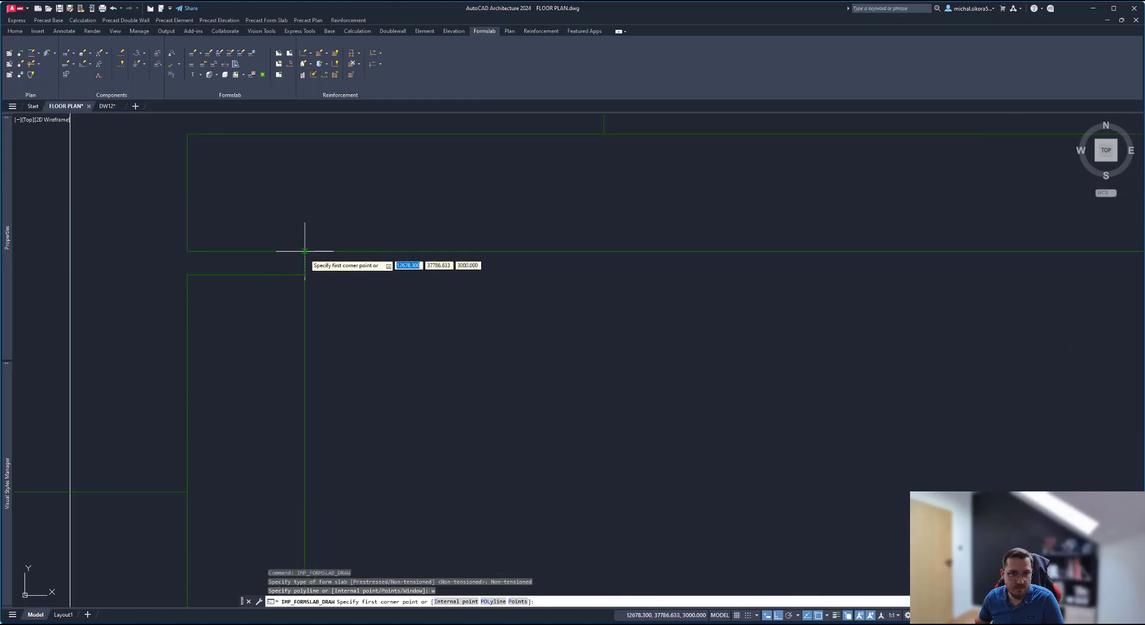
scroll(330, 286, down, 6)
scroll(417, 370, down, 5)
scroll(525, 459, up, 7)
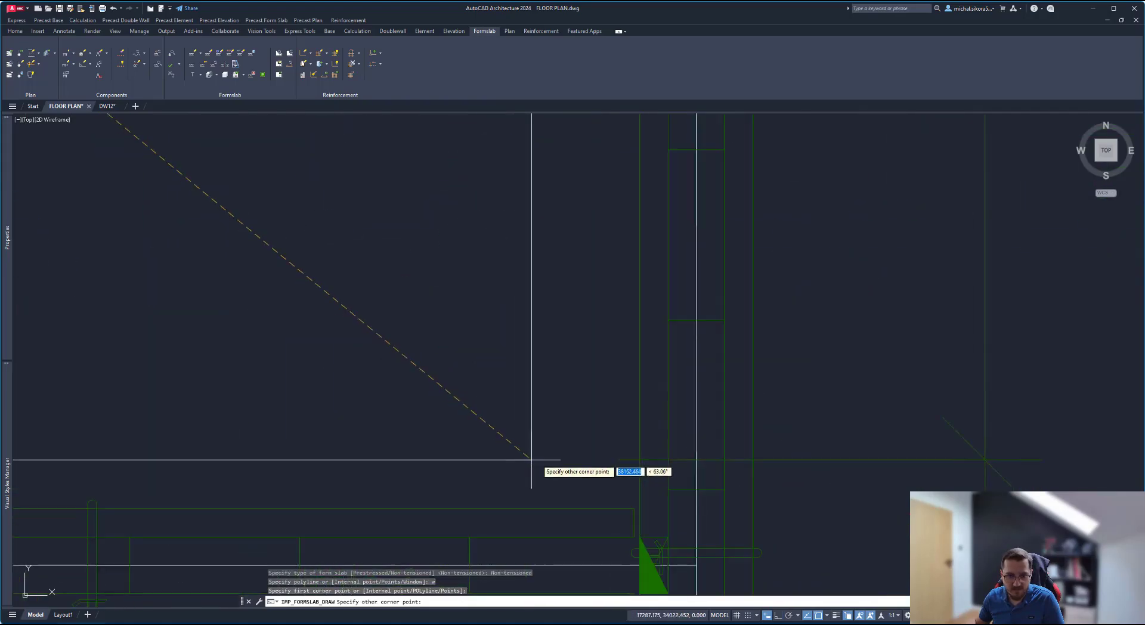
click(640, 509)
scroll(494, 361, down, 5)
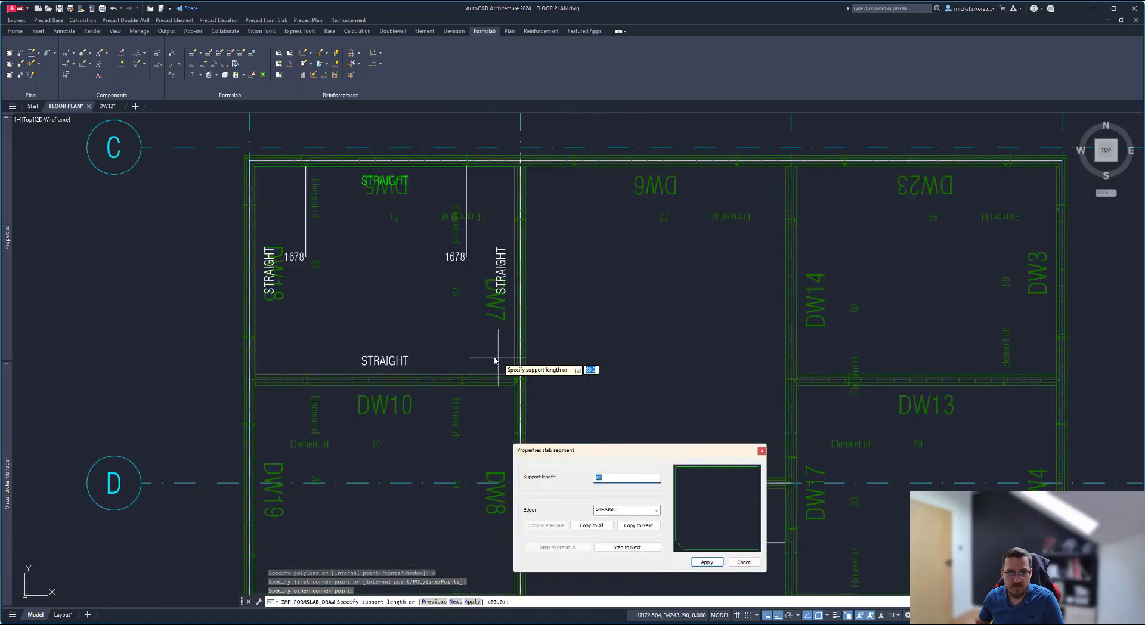
Step: Set the support length to 0 along DW5 and DW10 and 80 along DW7 and DW18, keeping straight edges
scroll(381, 167, up, 4)
scroll(394, 191, down, 2)
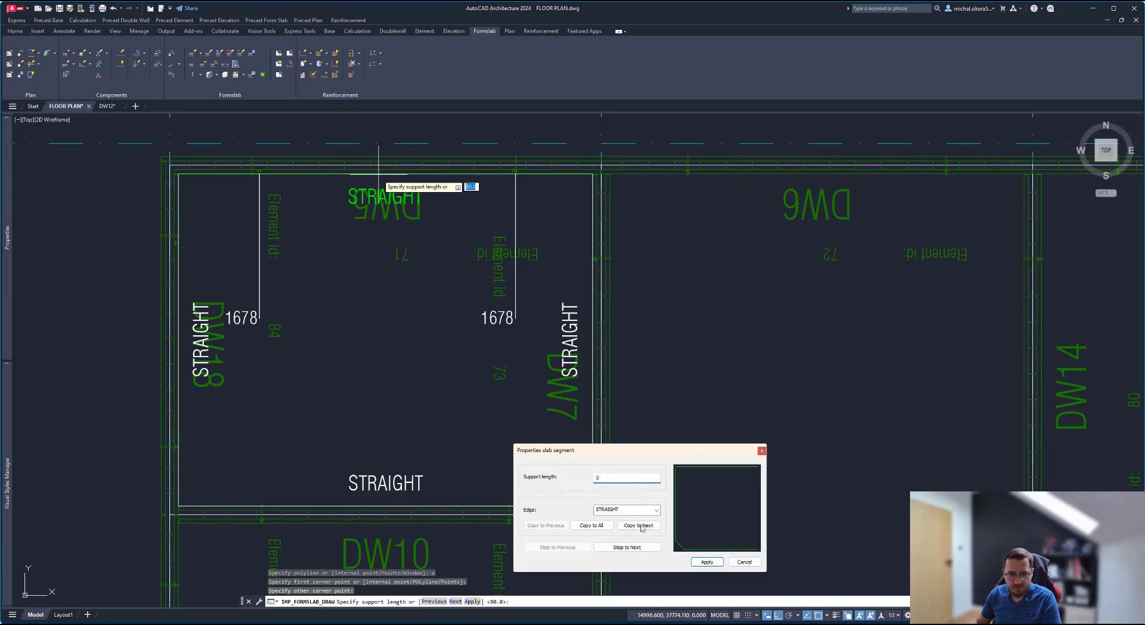
click(628, 547)
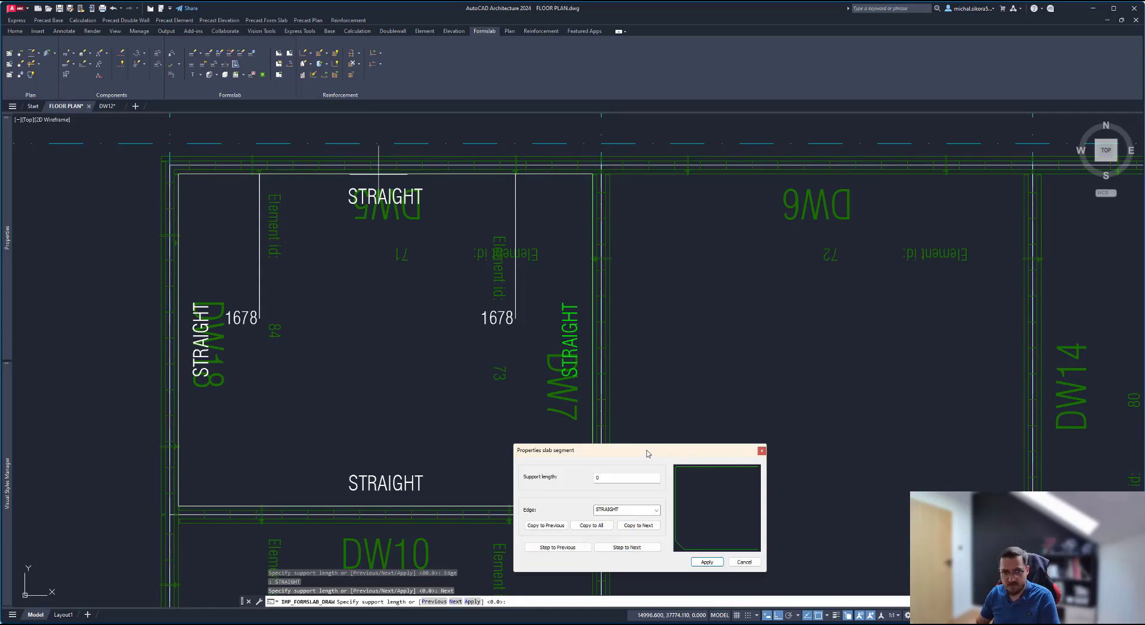
click(638, 526)
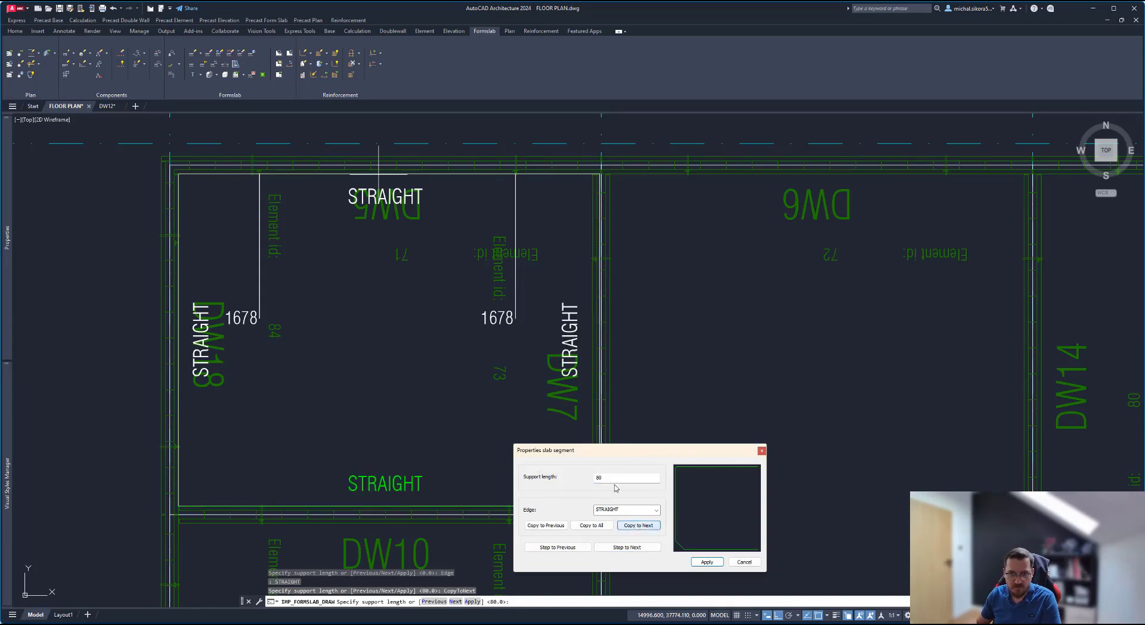
click(629, 524)
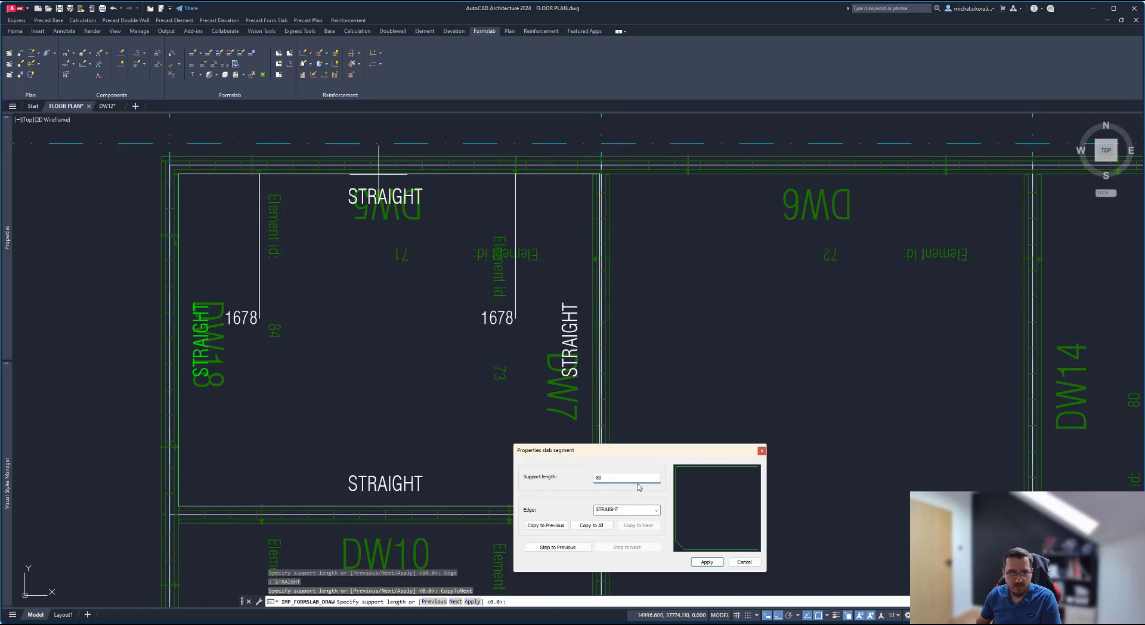
click(707, 562)
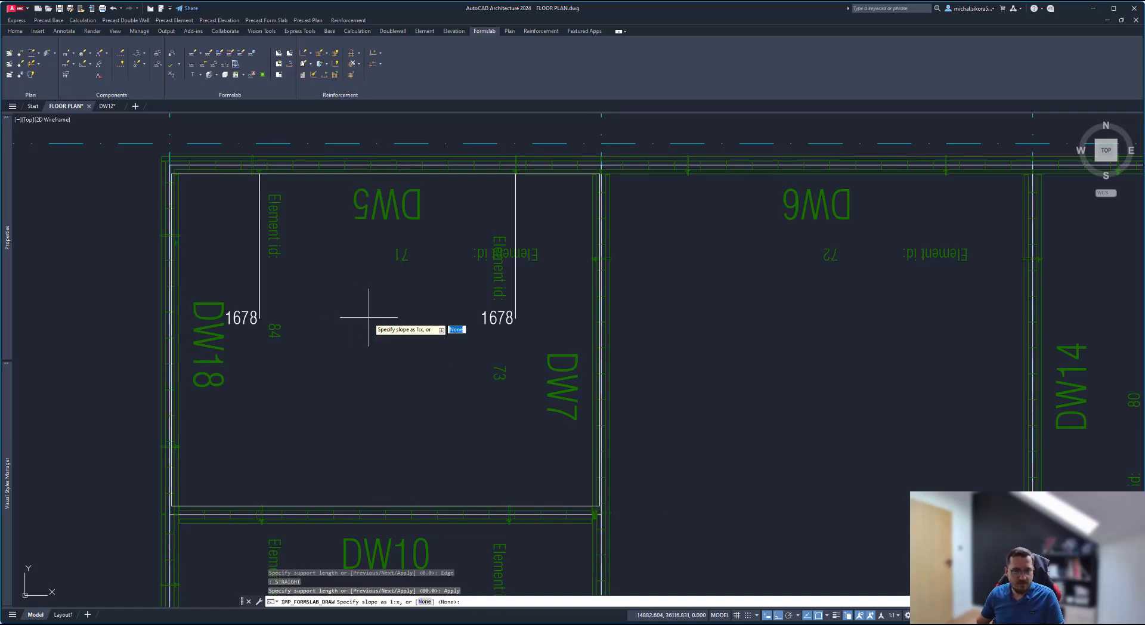
Step: Keep the slab without slope and rotate the element layout so the slabs span horizontally between DW18 and DW7
key(Return)
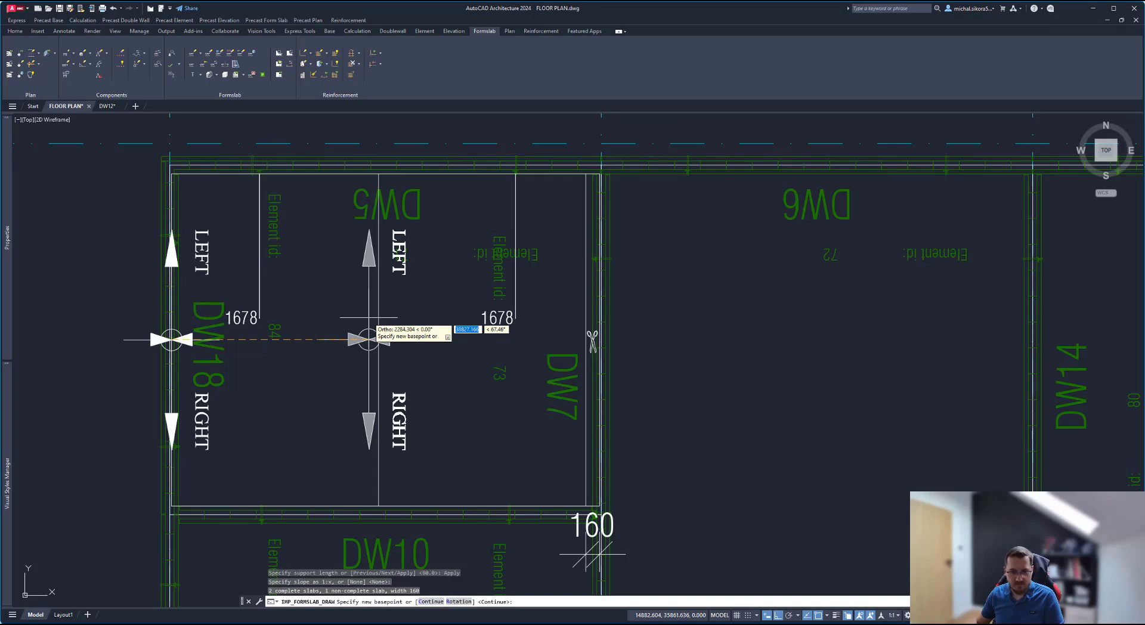
text(r)
key(Return)
key(Return)
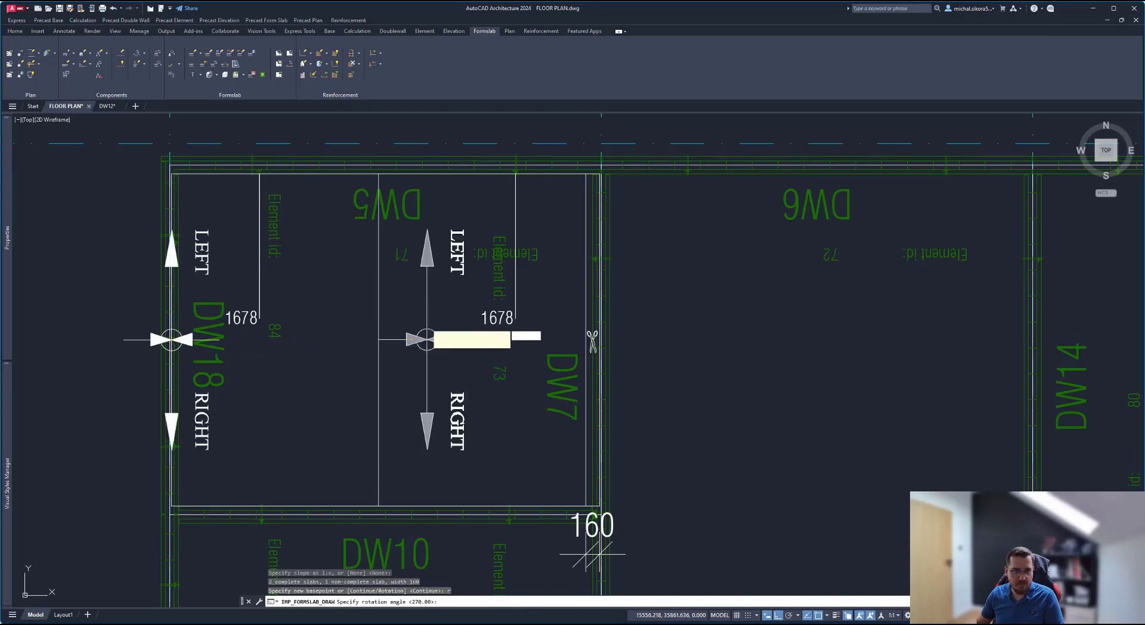
click(477, 340)
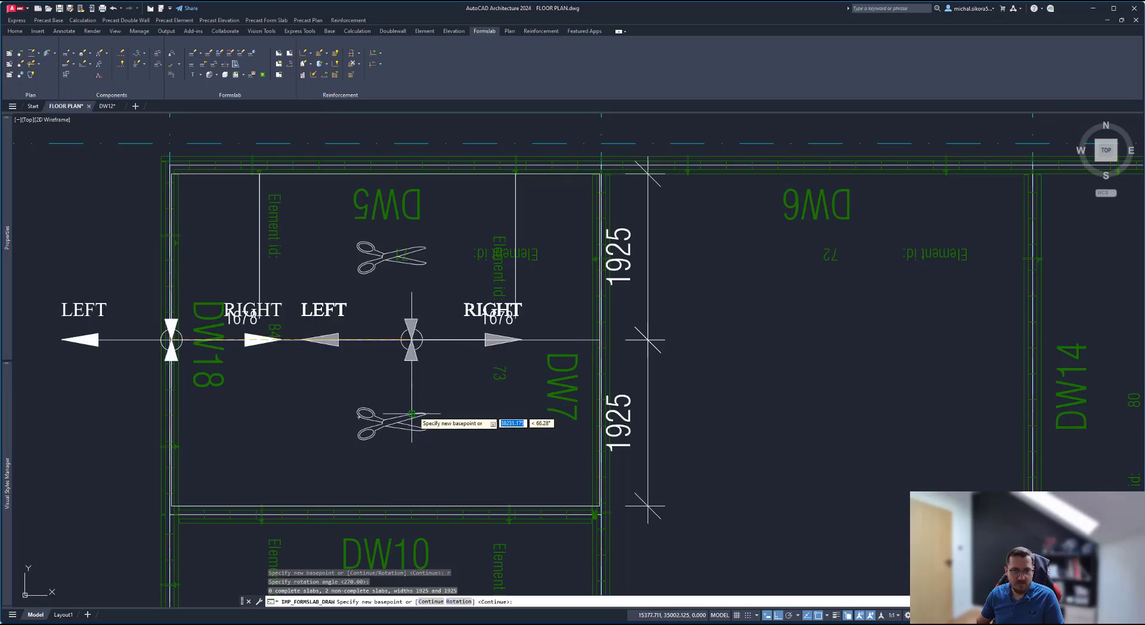
Step: Move the layout base point to the slab's lower-left corner and apply the placing of the non-complete element beside DW5
scroll(203, 501, up, 8)
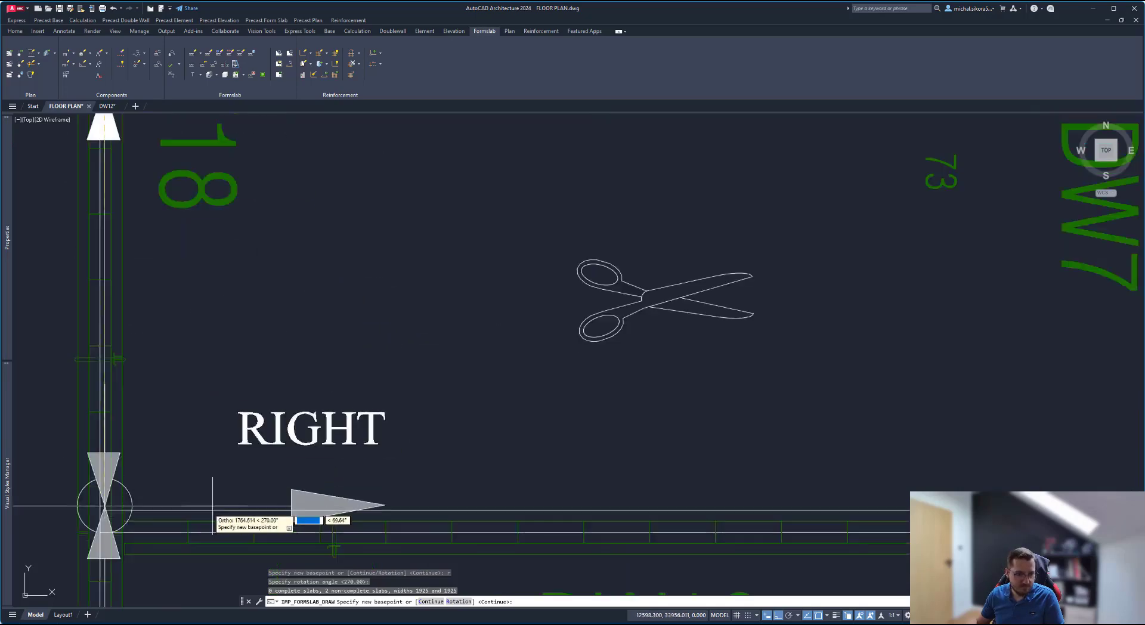
click(162, 511)
scroll(205, 466, down, 5)
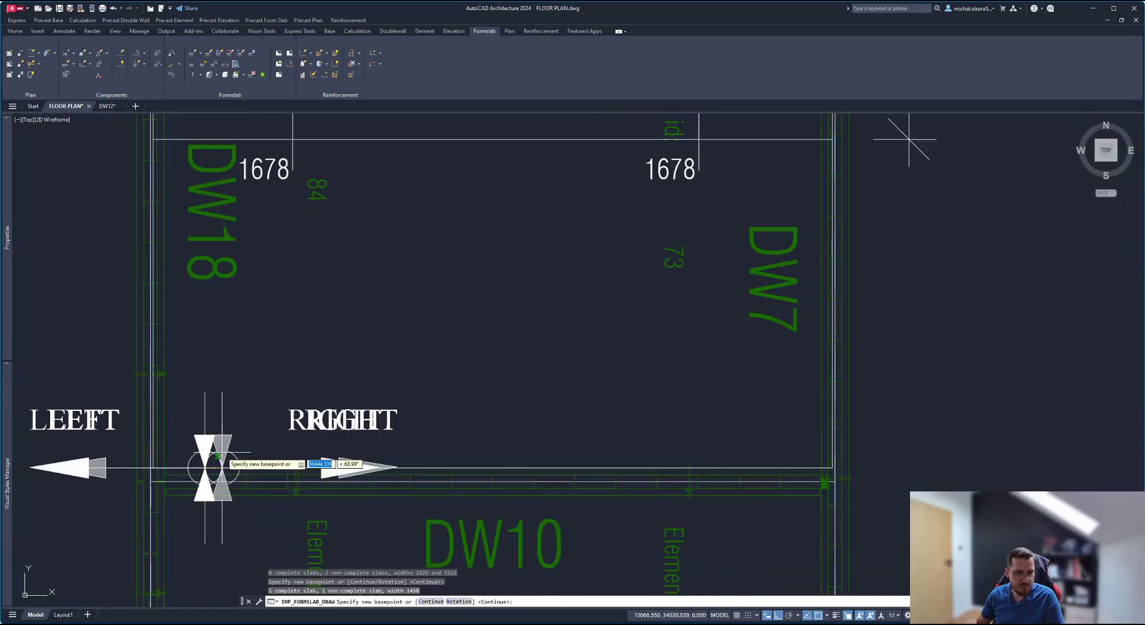
scroll(320, 349, down, 4)
key(Return)
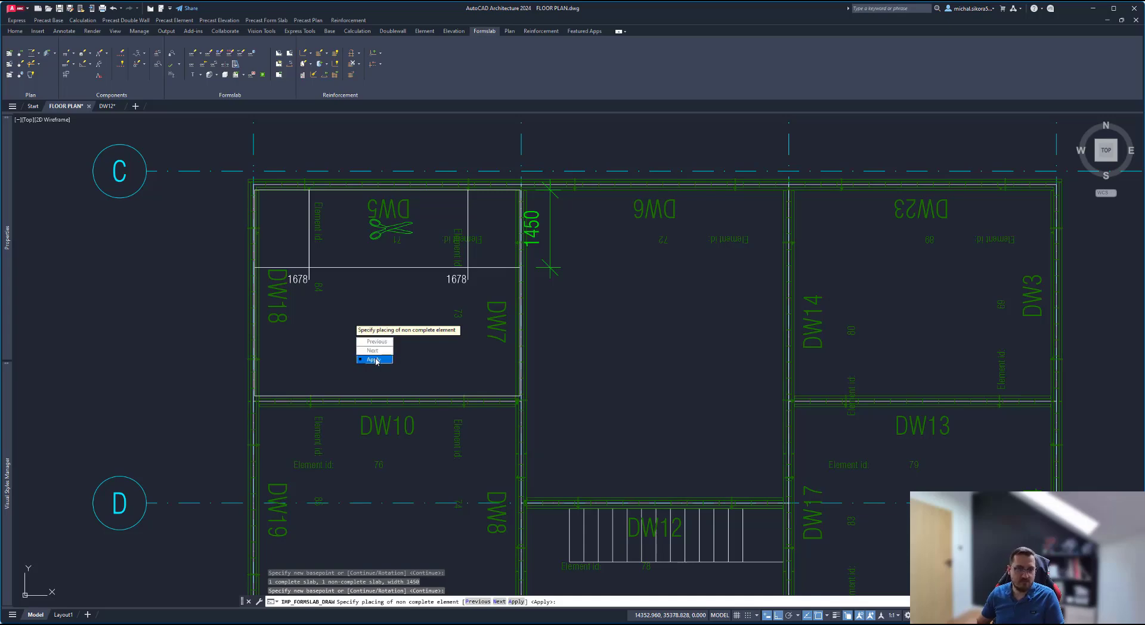
text(A)
key(Return)
scroll(475, 280, down, 2)
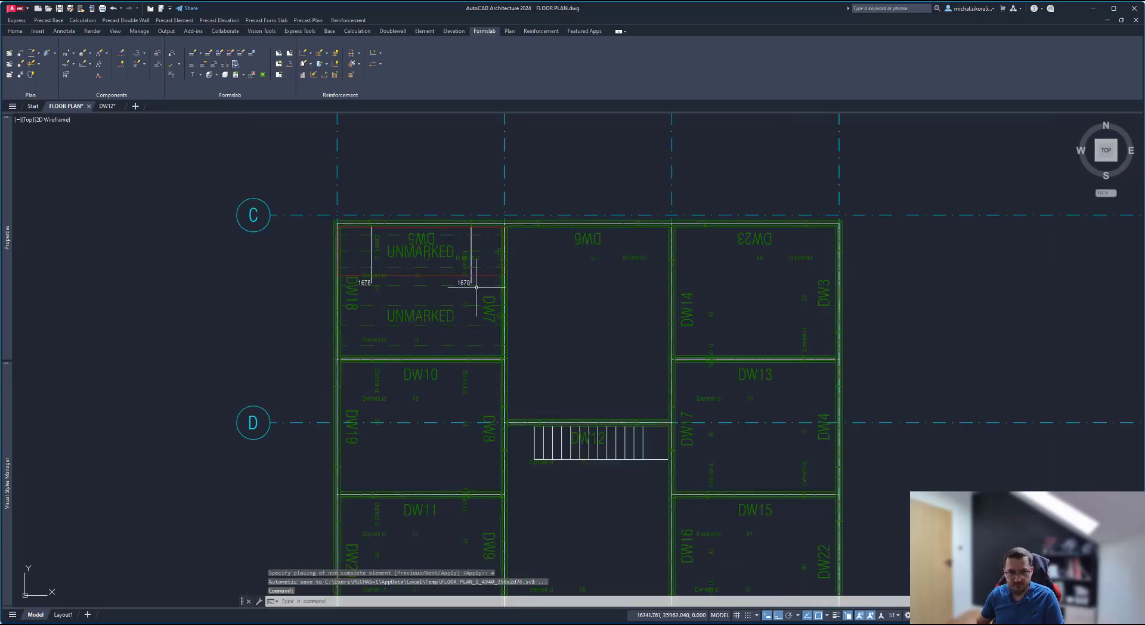
middle_drag(462, 313, 471, 256)
click(477, 257)
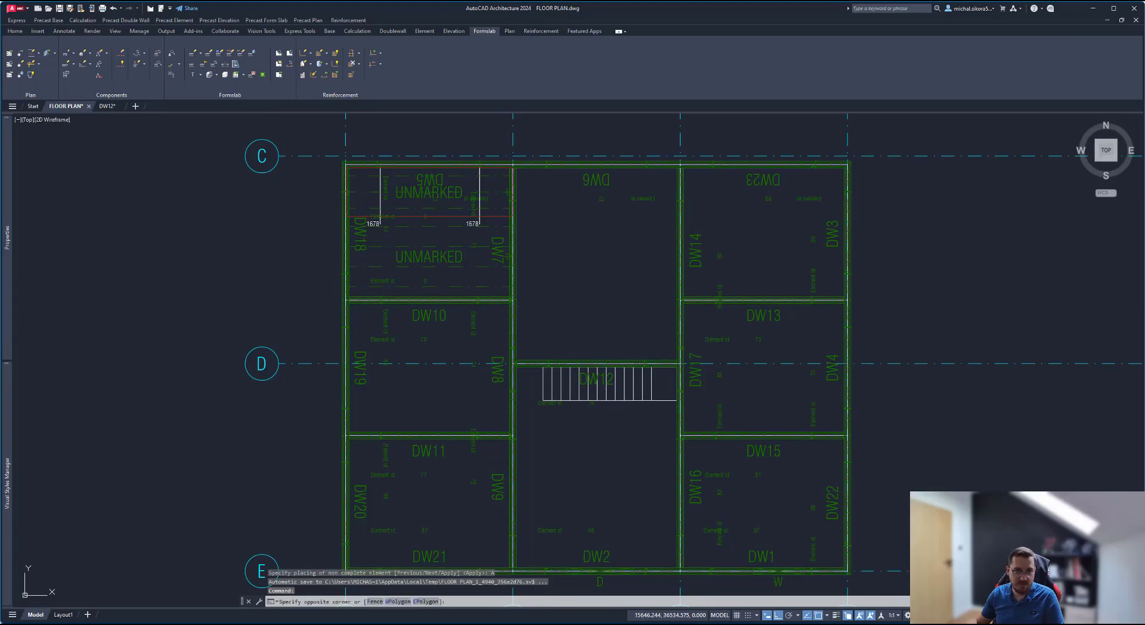
click(421, 182)
key(Escape)
middle_drag(476, 387, 511, 286)
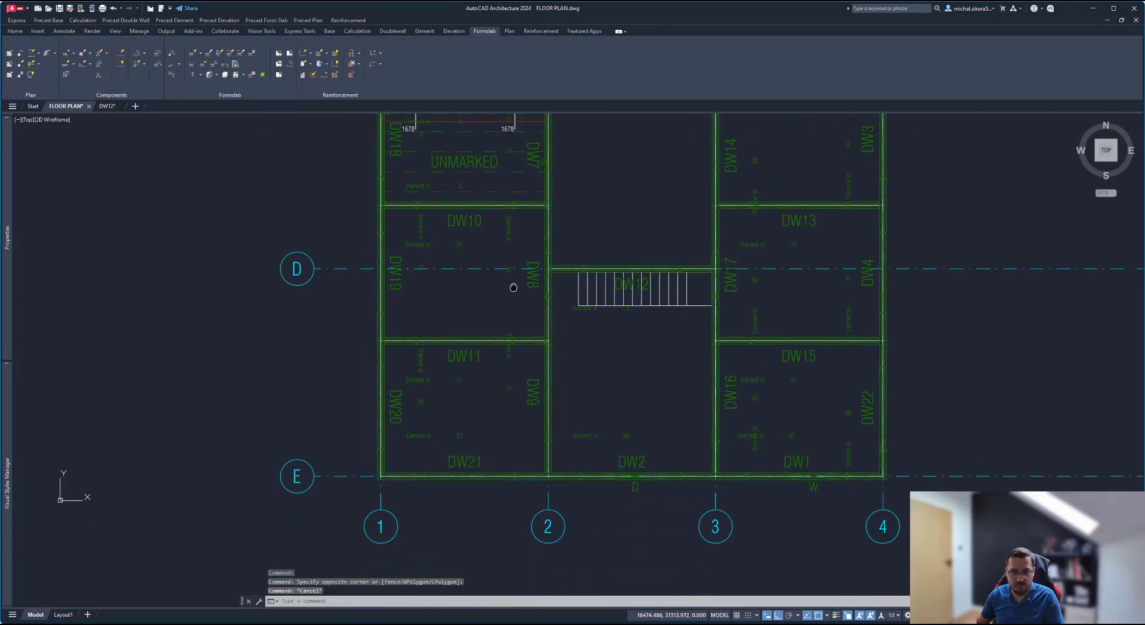
middle_drag(465, 246, 445, 348)
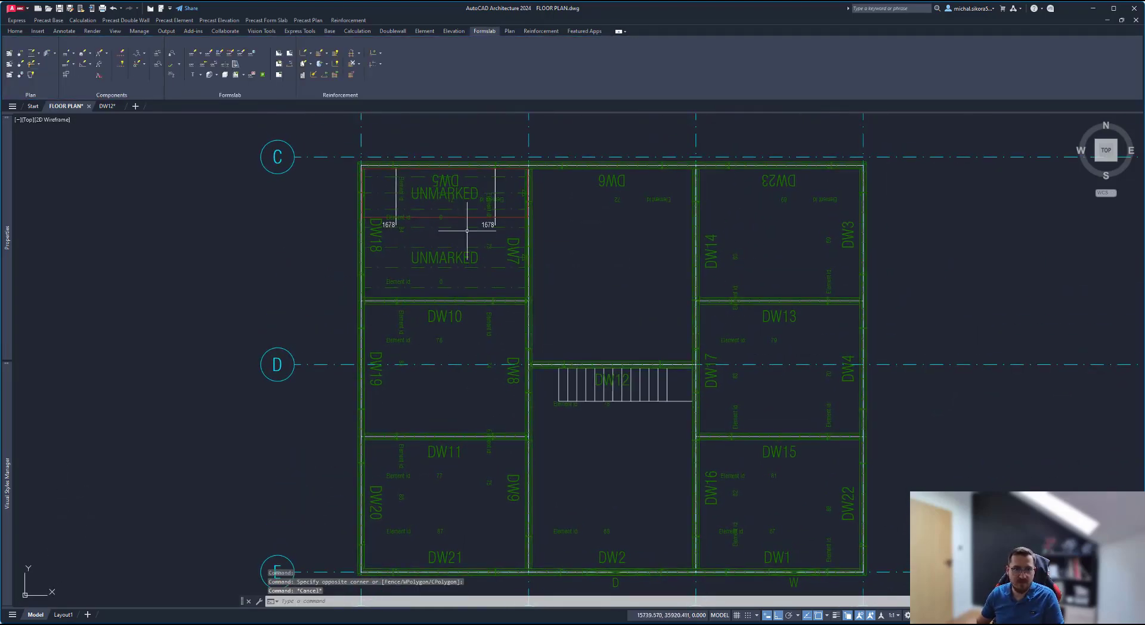
click(471, 222)
click(442, 247)
scroll(442, 247, up, 2)
scroll(343, 297, up, 2)
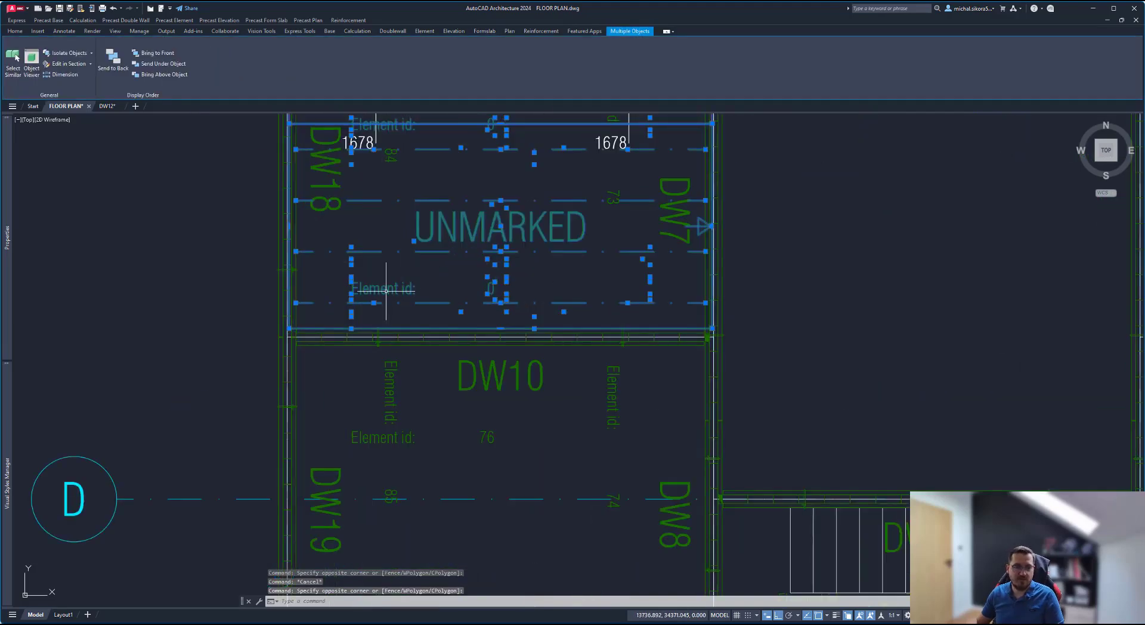
scroll(343, 296, down, 2)
scroll(343, 297, up, 5)
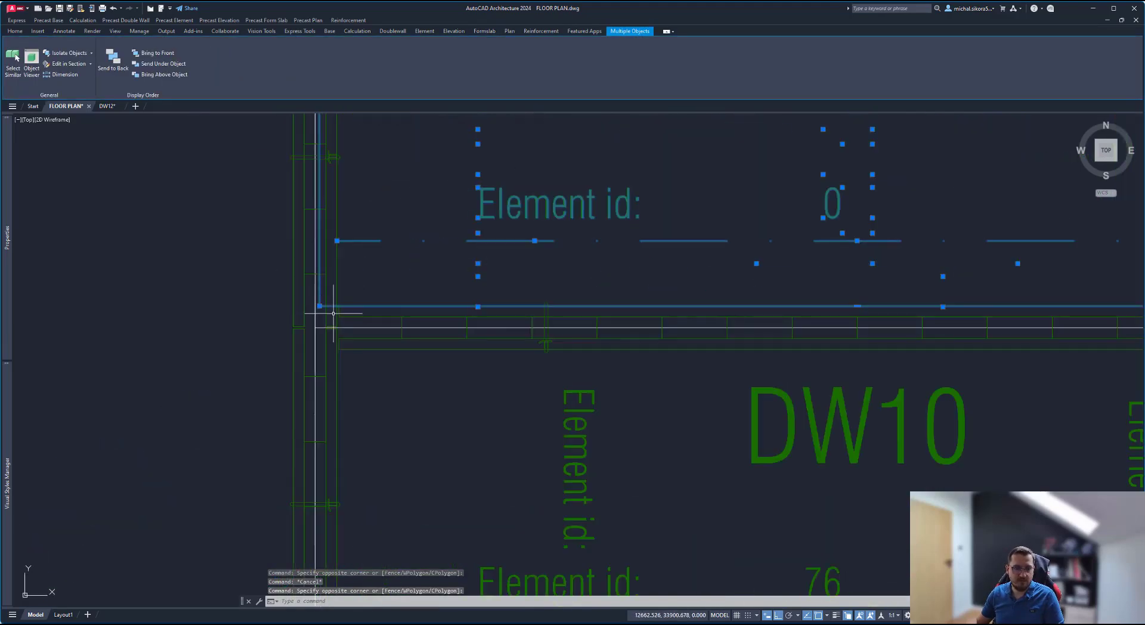
scroll(325, 315, down, 4)
key(ctrl+shift+c)
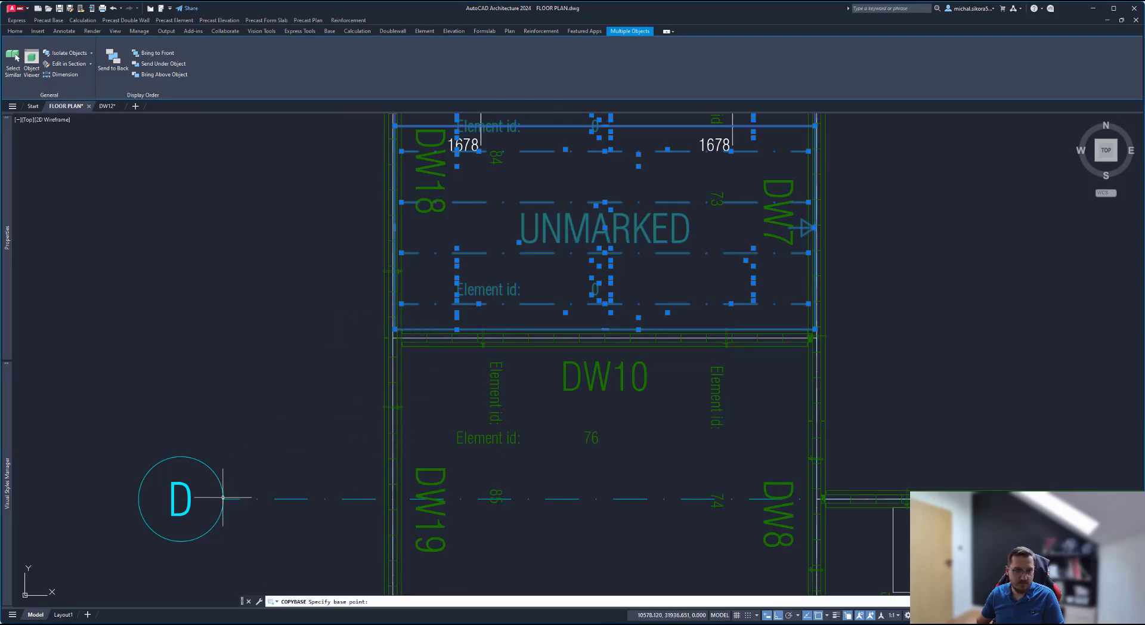
scroll(226, 477, down, 8)
scroll(280, 305, up, 3)
scroll(289, 303, down, 3)
click(289, 303)
key(ctrl+v)
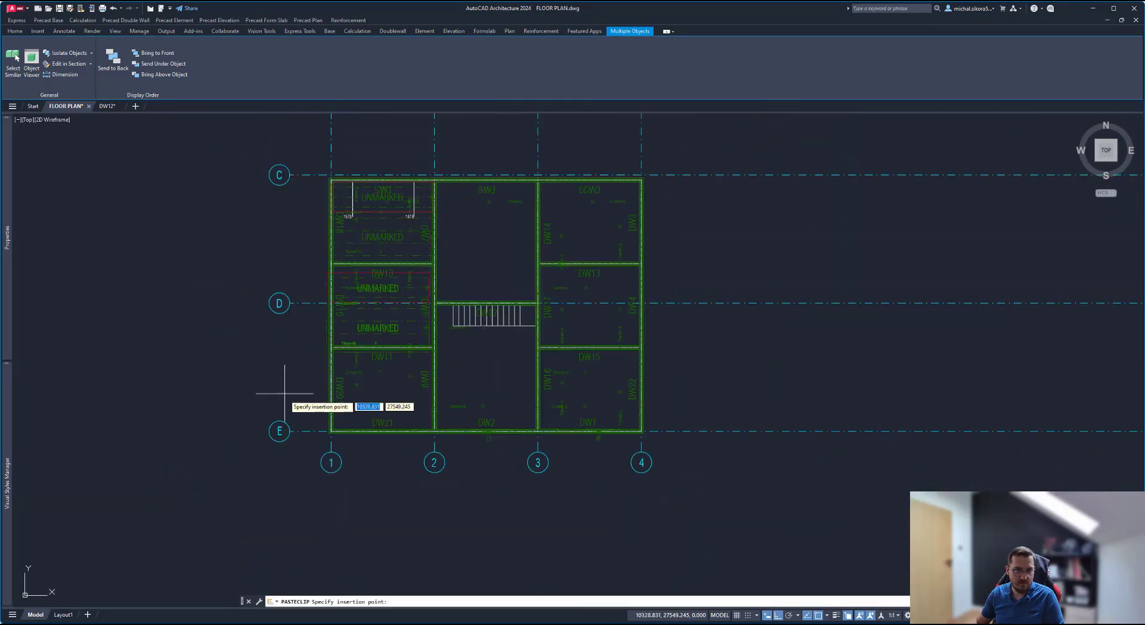
key(Escape)
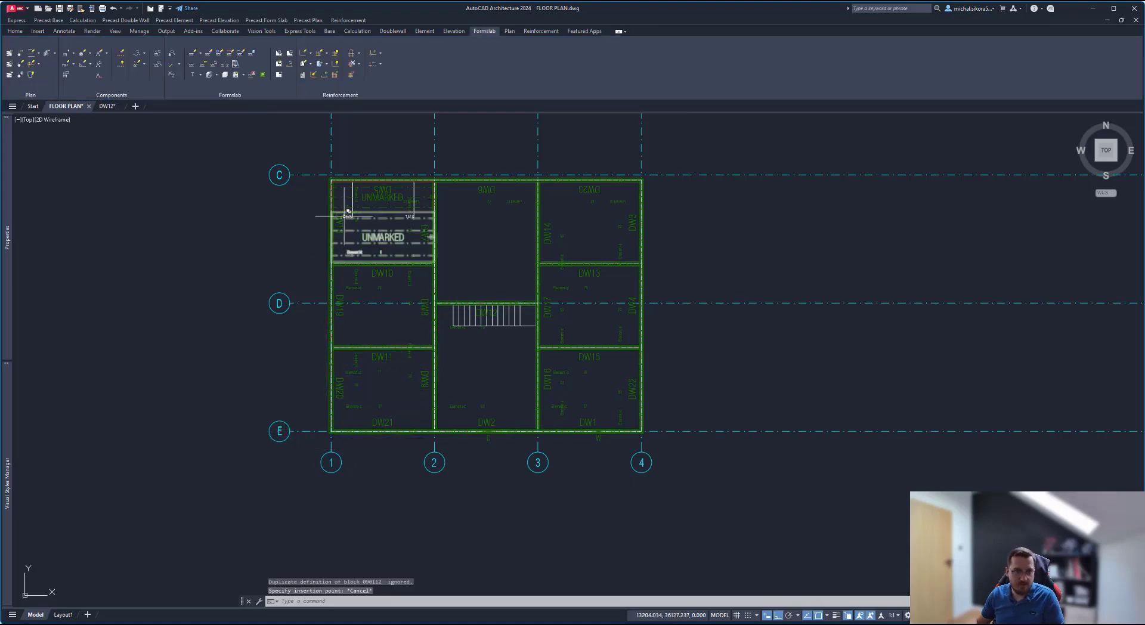
scroll(348, 214, up, 6)
click(400, 241)
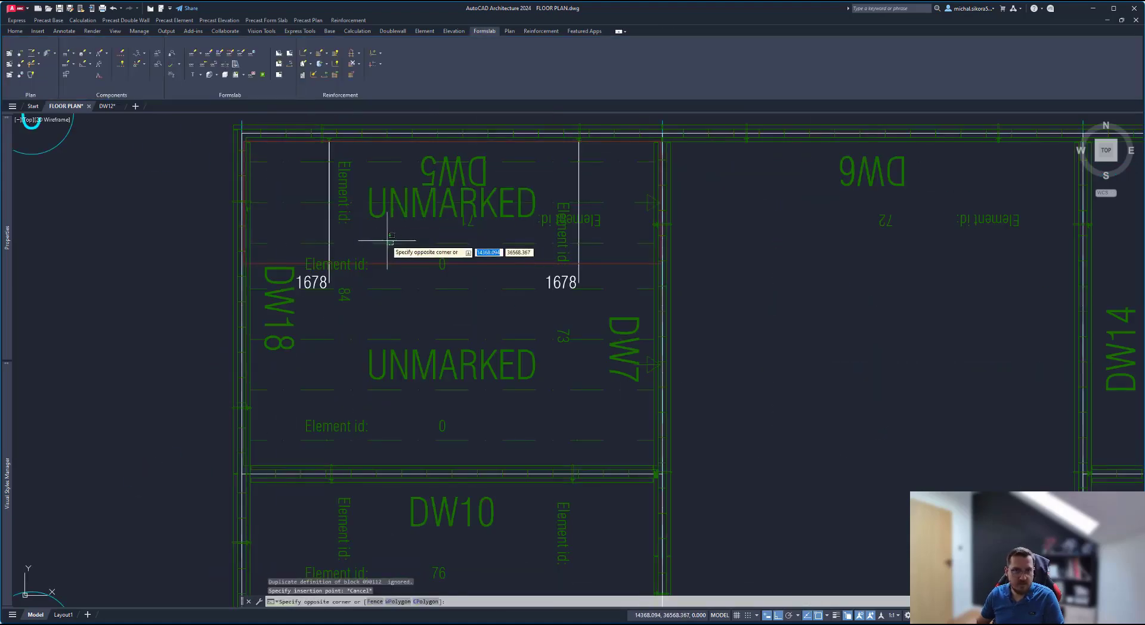
click(384, 302)
click(383, 310)
click(382, 358)
scroll(344, 310, down, 4)
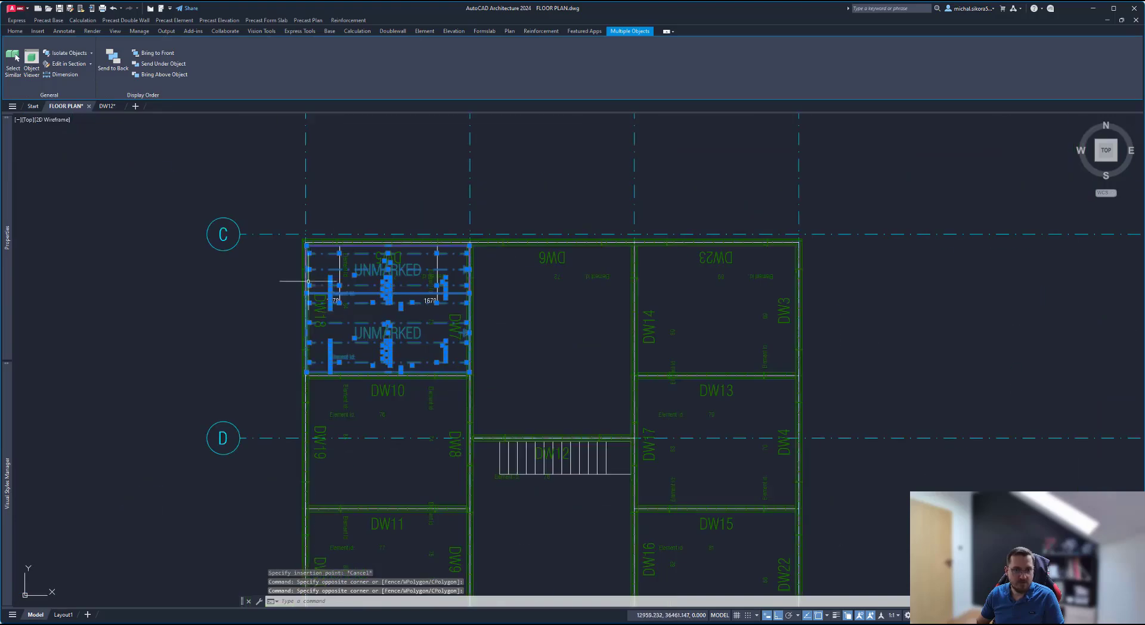
mouse_move(273, 316)
middle_down()
mouse_move(299, 210)
mouse_move(348, 307)
middle_up()
scroll(345, 209, up, 3)
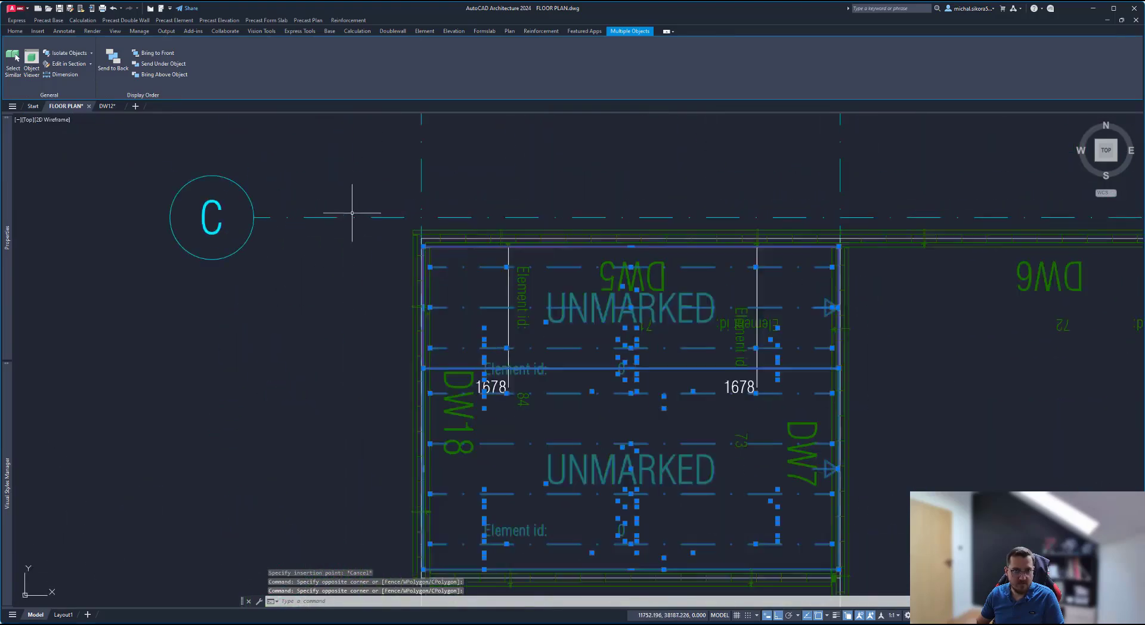
scroll(352, 213, down, 5)
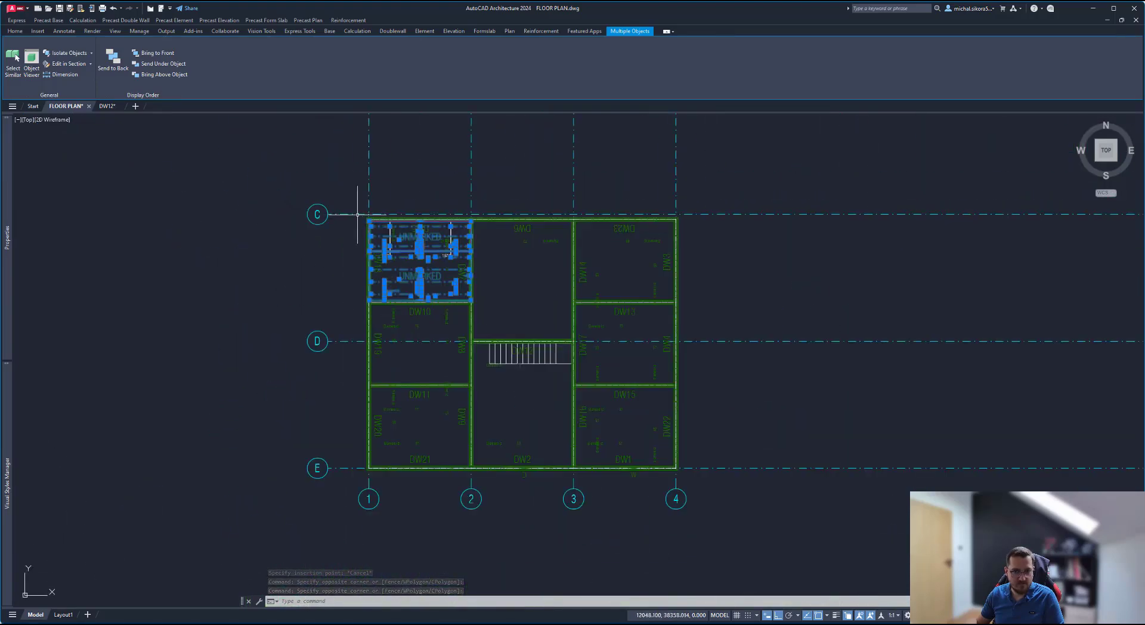
scroll(373, 246, up, 2)
scroll(510, 203, up, 6)
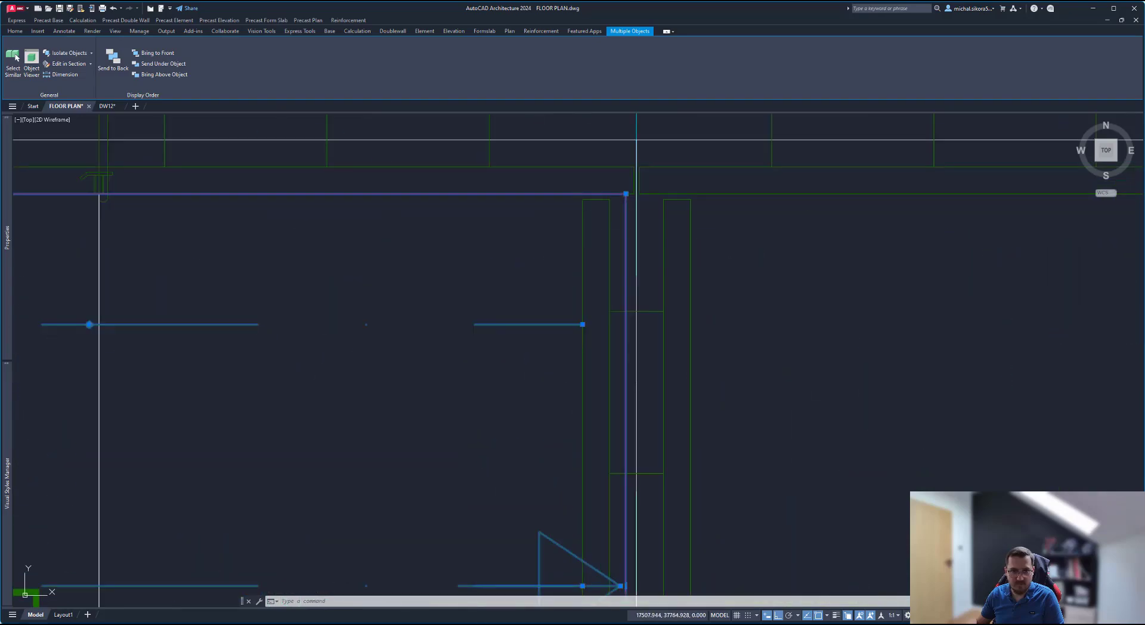
key(ctrl+shift+c)
click(582, 199)
scroll(526, 388, down, 5)
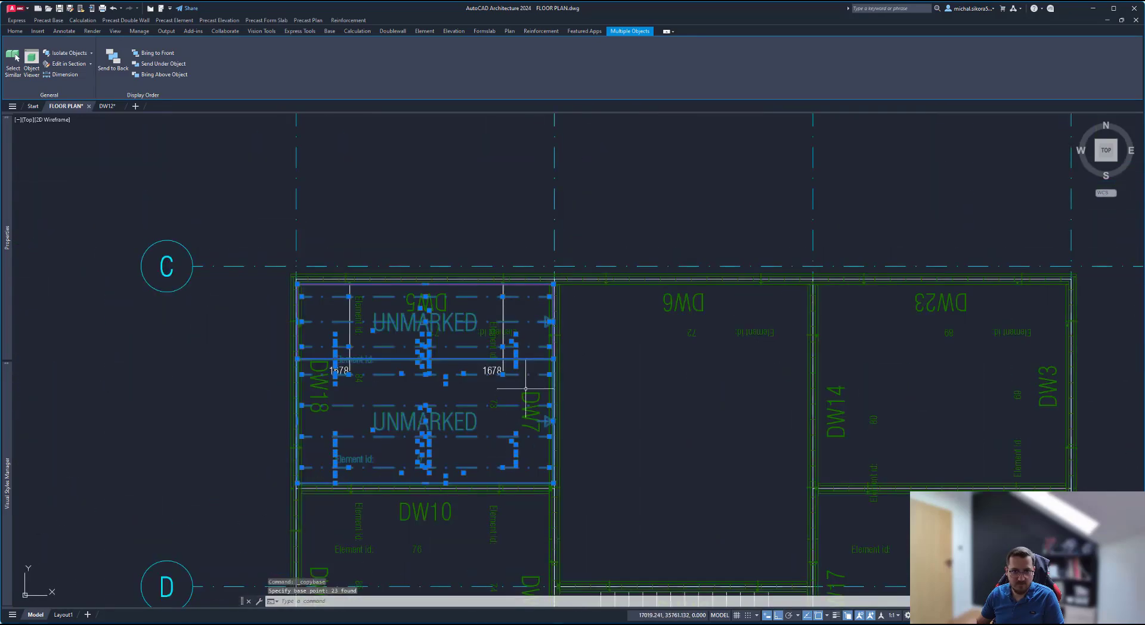
middle_drag(529, 442, 462, 122)
scroll(525, 411, up, 5)
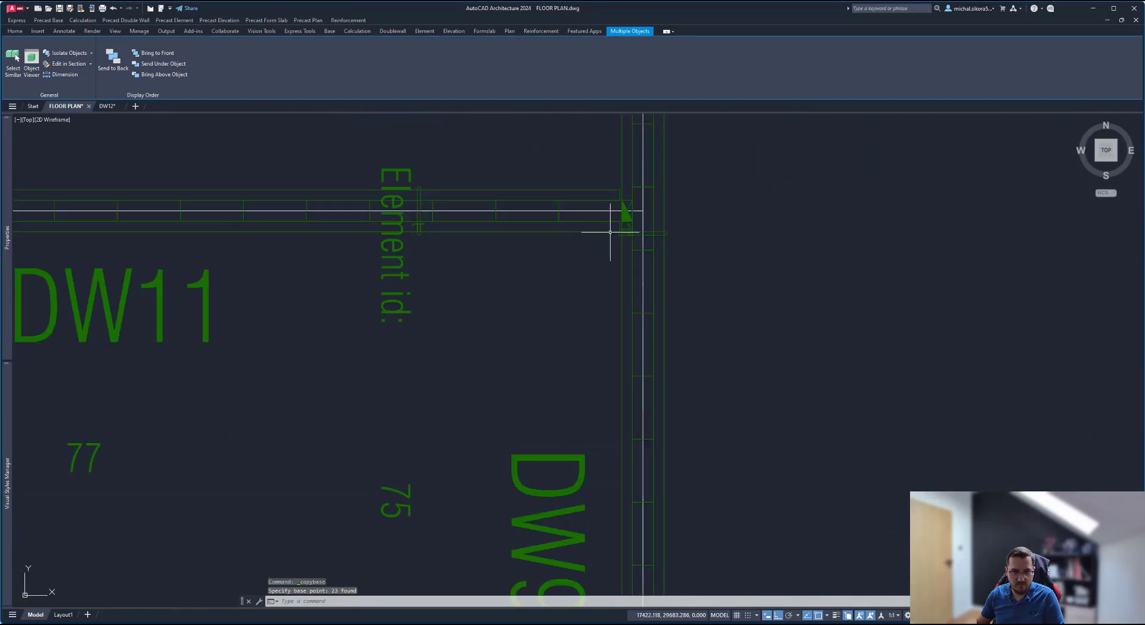
key(ctrl+v)
scroll(614, 244, up, 5)
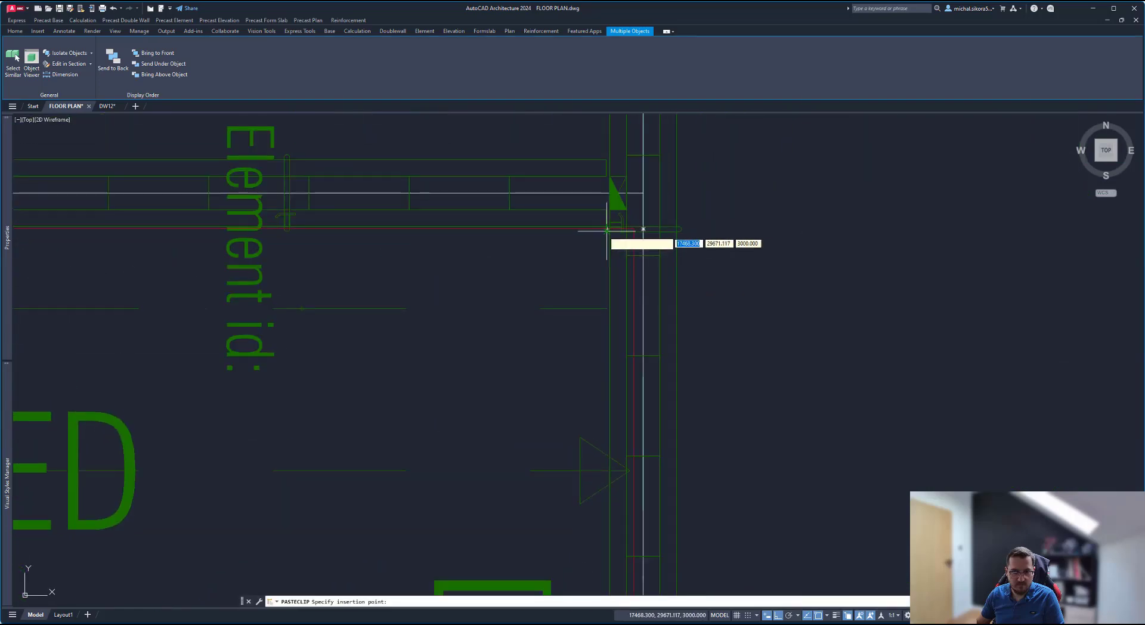
scroll(606, 228, up, 4)
scroll(605, 230, down, 10)
key(Escape)
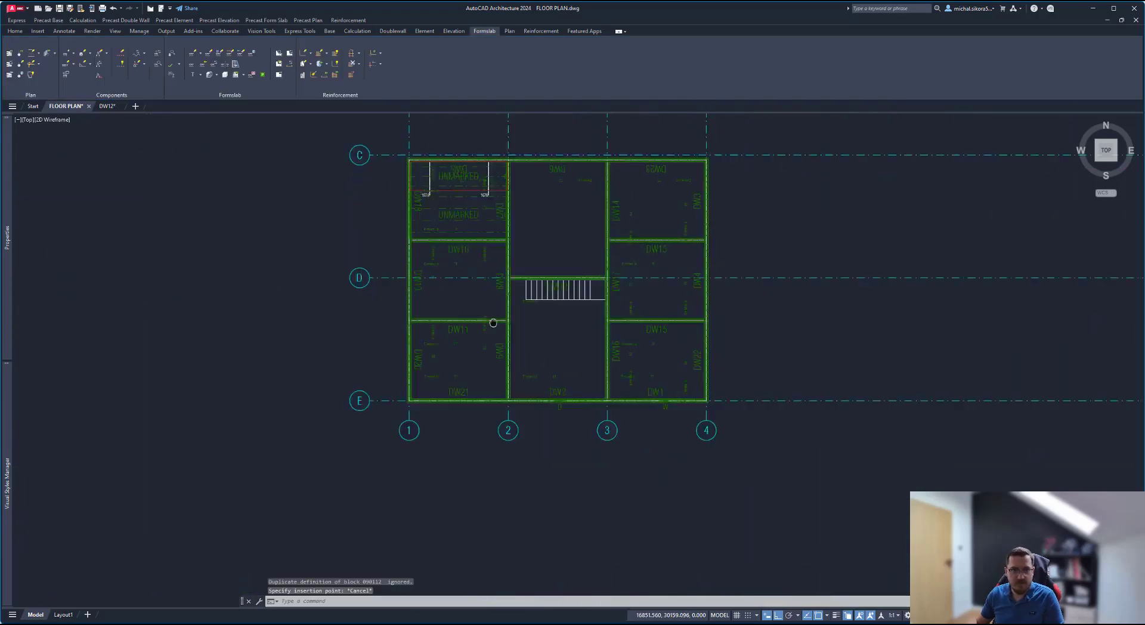
Step: Mirror the two form slabs between DW5 and DW10 about a horizontal line along axis D, keeping the original elements
scroll(445, 271, up, 2)
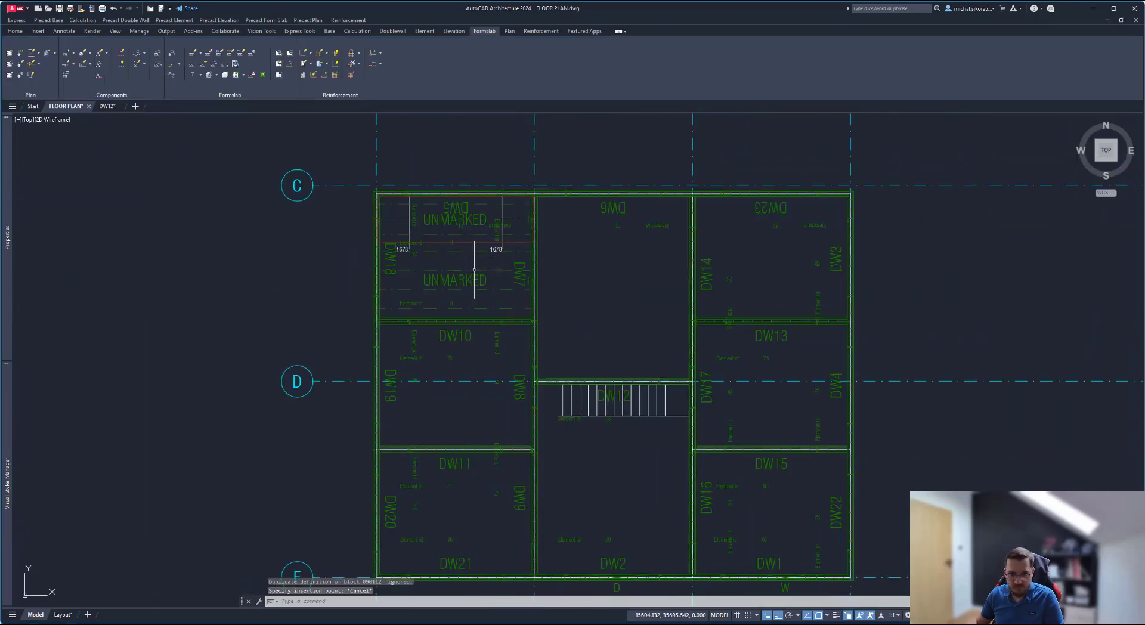
middle_drag(474, 269, 517, 243)
scroll(509, 338, up, 2)
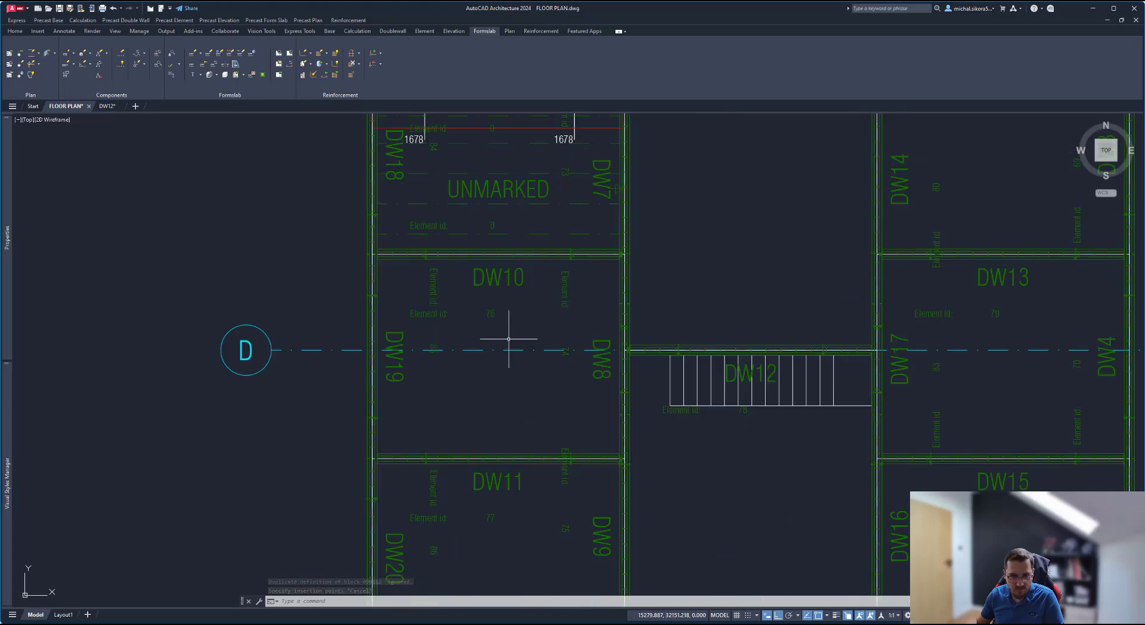
scroll(507, 340, down, 2)
click(614, 216)
click(529, 213)
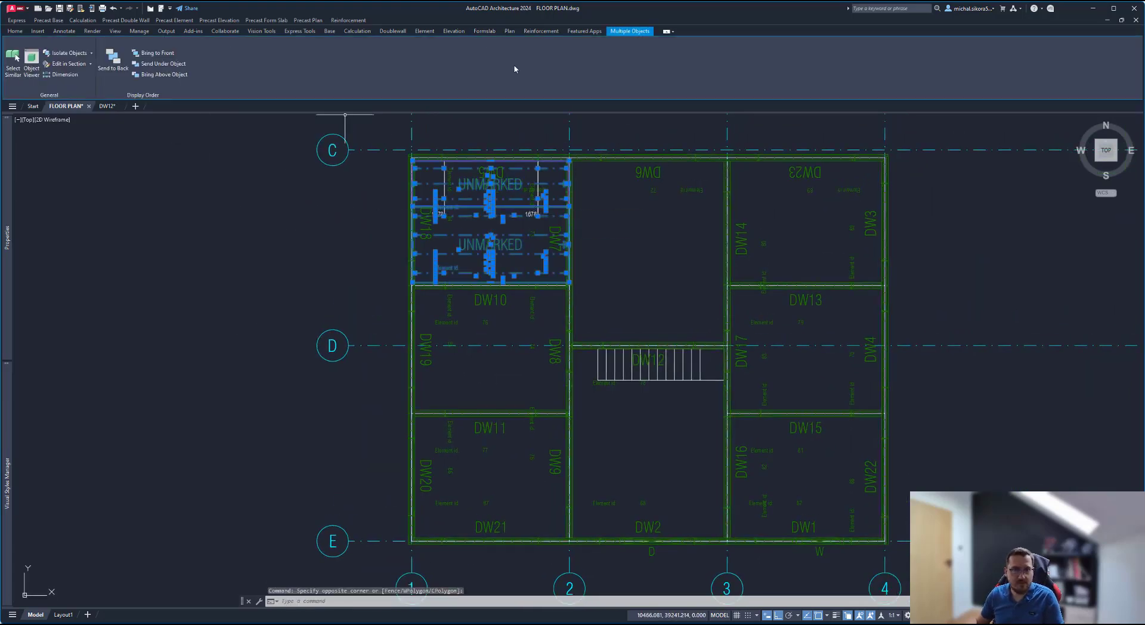
click(484, 31)
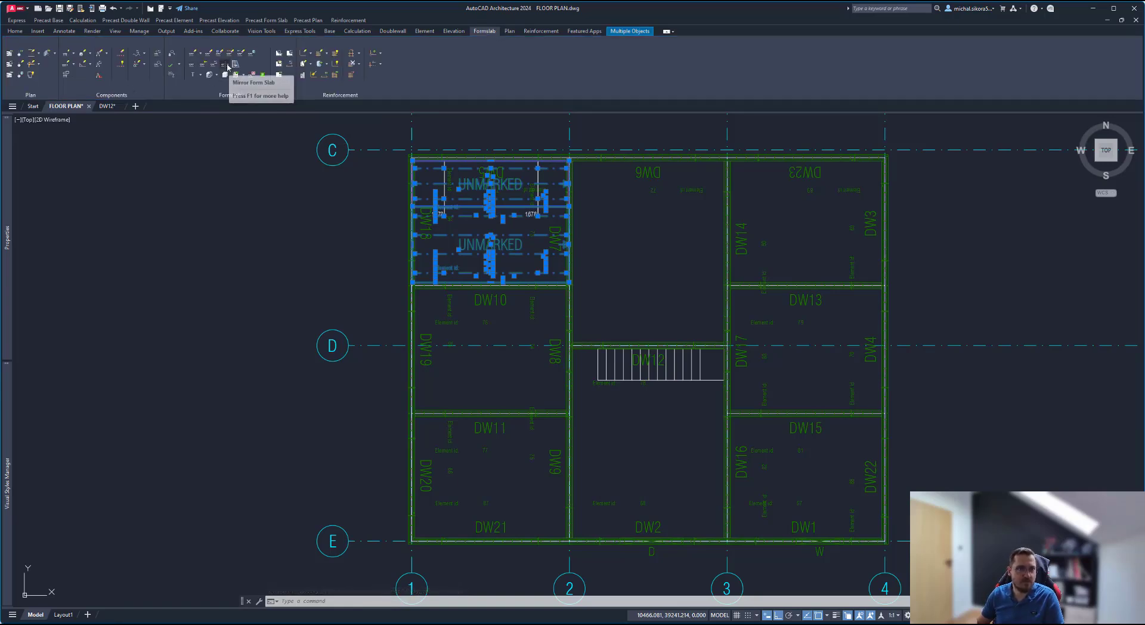
click(228, 66)
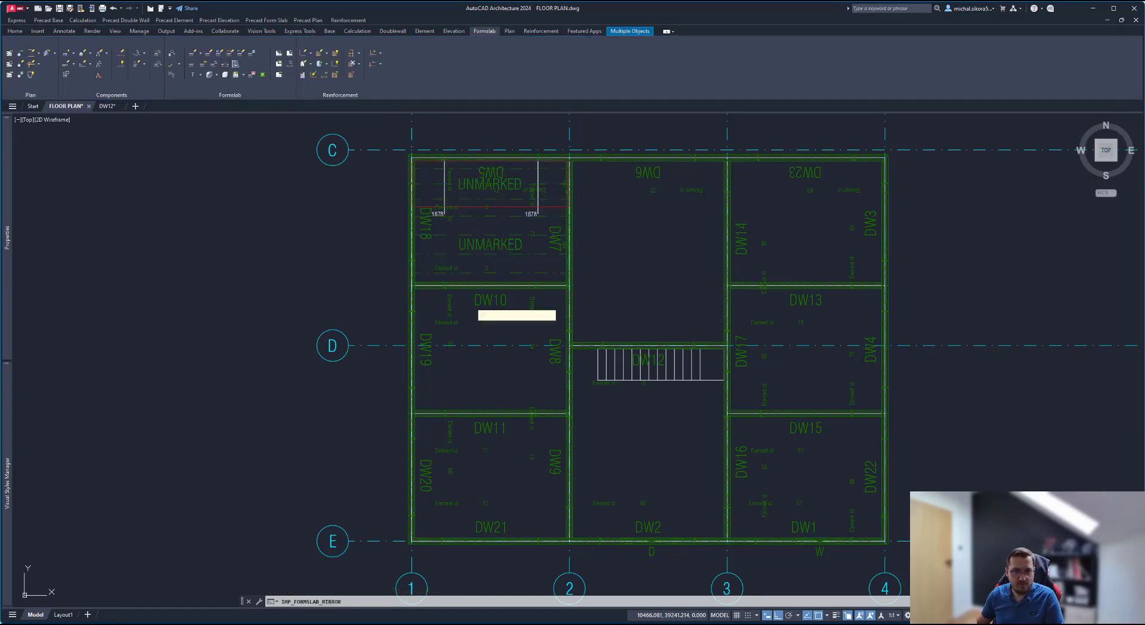
click(474, 345)
click(508, 345)
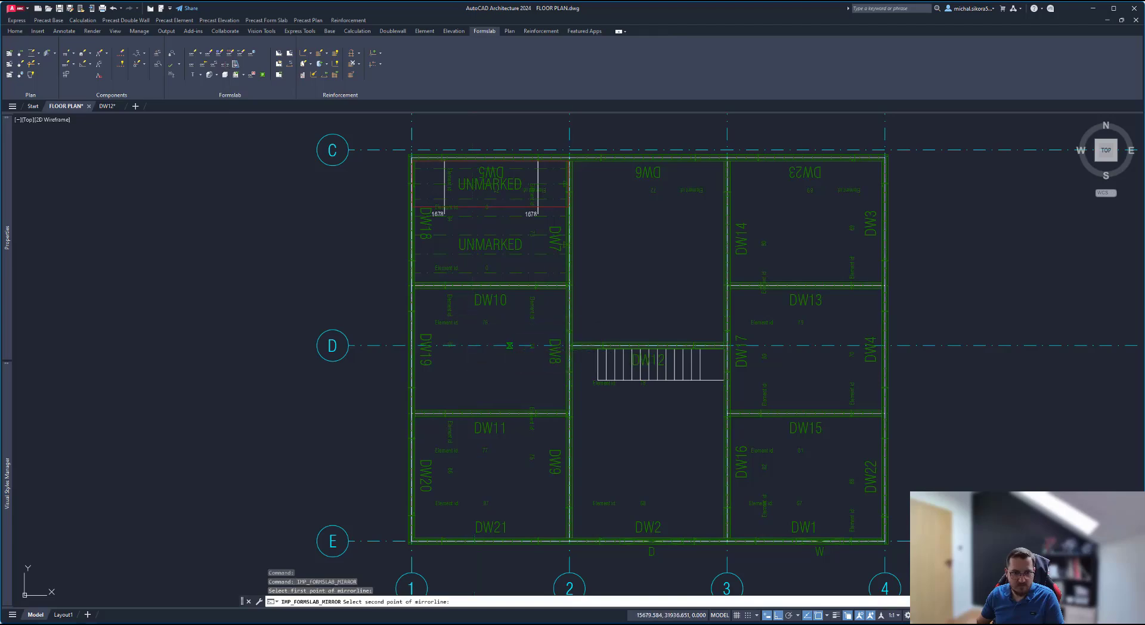
scroll(450, 528, up, 4)
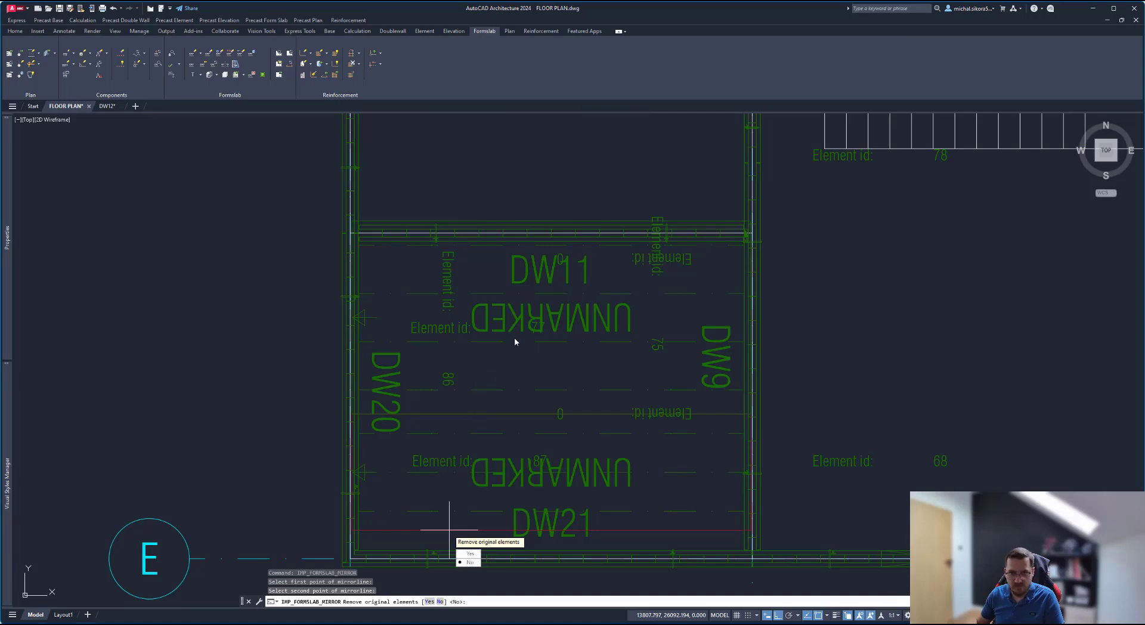
click(472, 561)
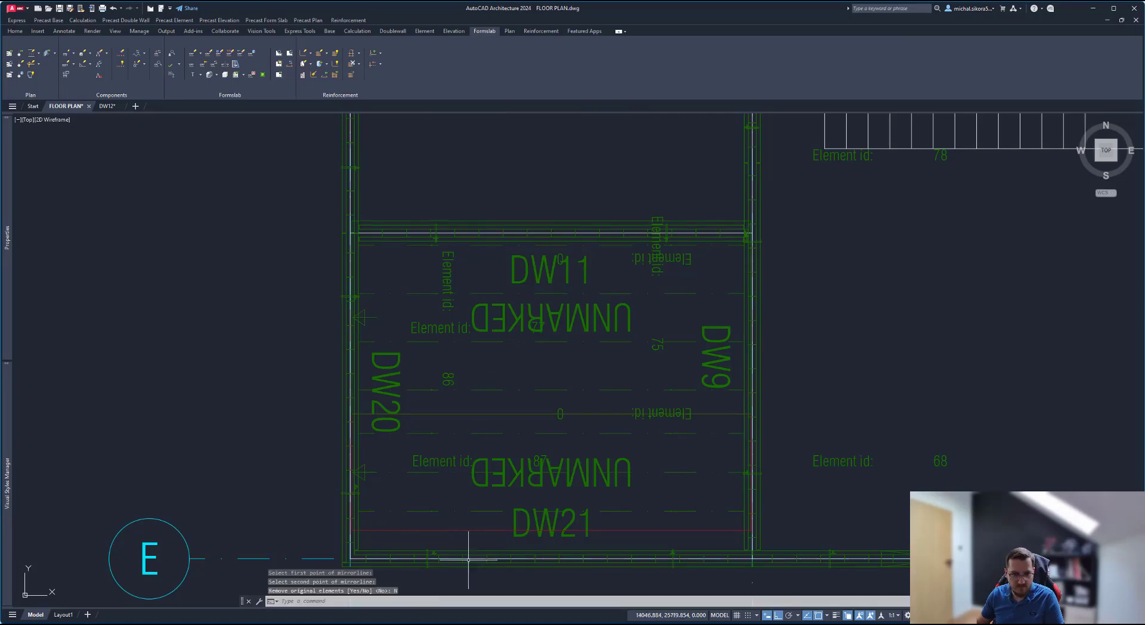
Step: Move both mirrored form slabs straight down so their lower edge aligns with the inner face of wall DW21
click(557, 467)
click(534, 462)
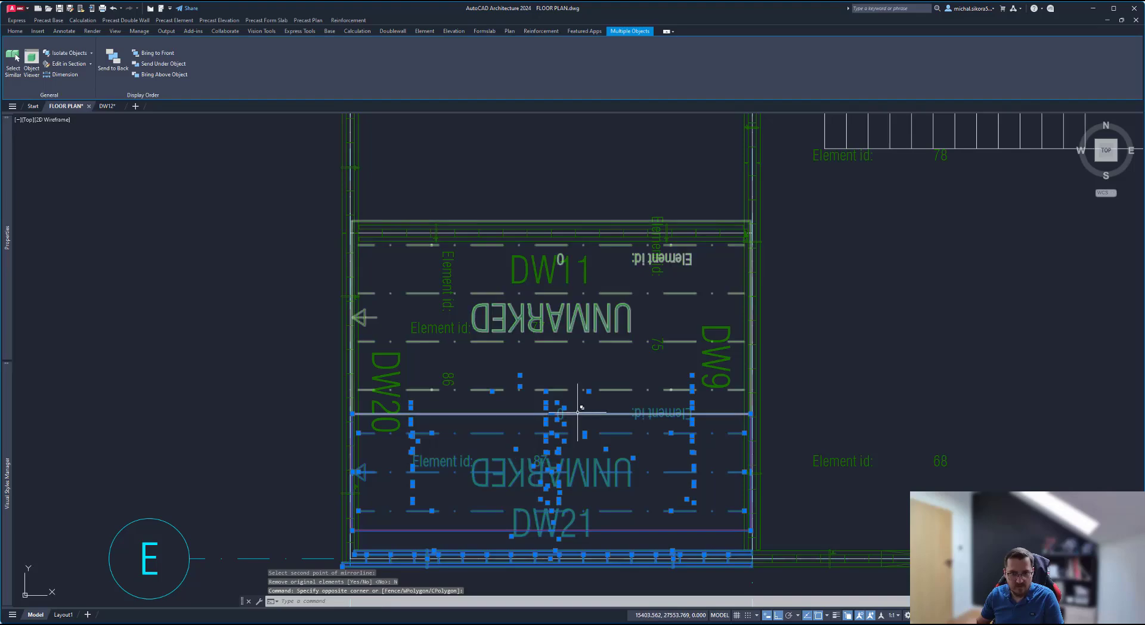
key(Escape)
click(524, 397)
click(514, 420)
middle_drag(495, 452, 505, 392)
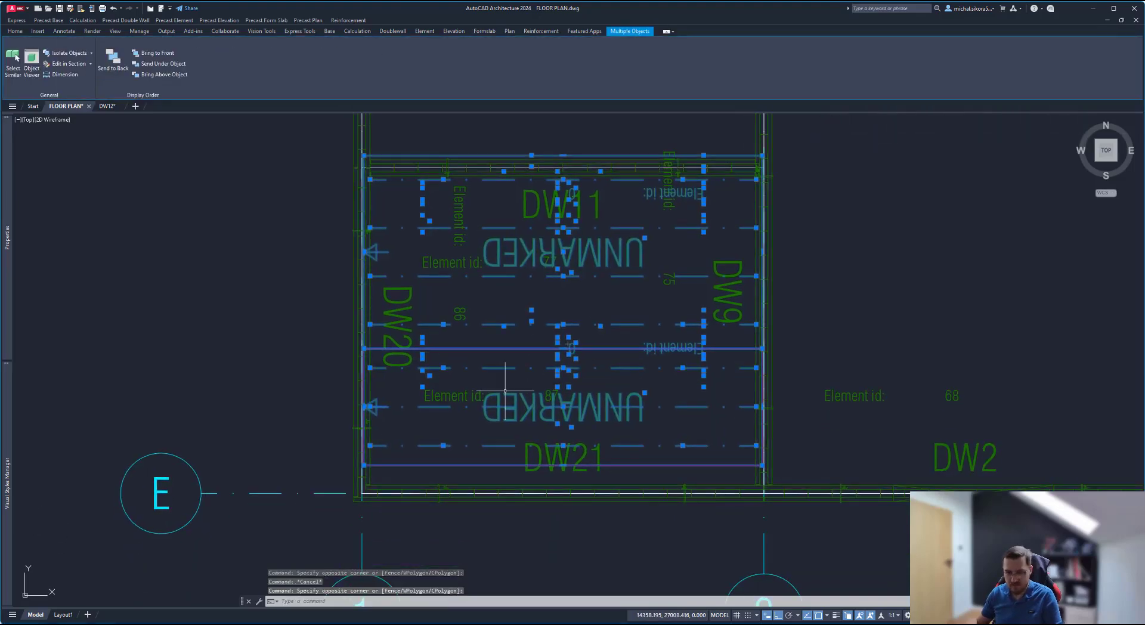
text(m)
key(Return)
scroll(379, 471, up, 8)
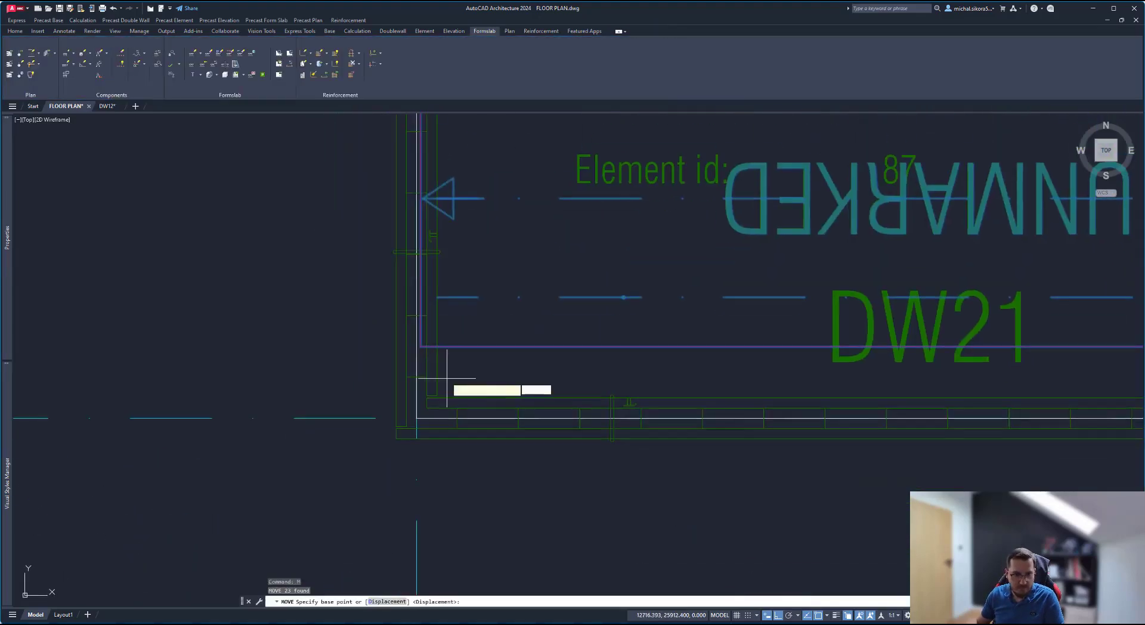
scroll(430, 345, up, 2)
click(402, 348)
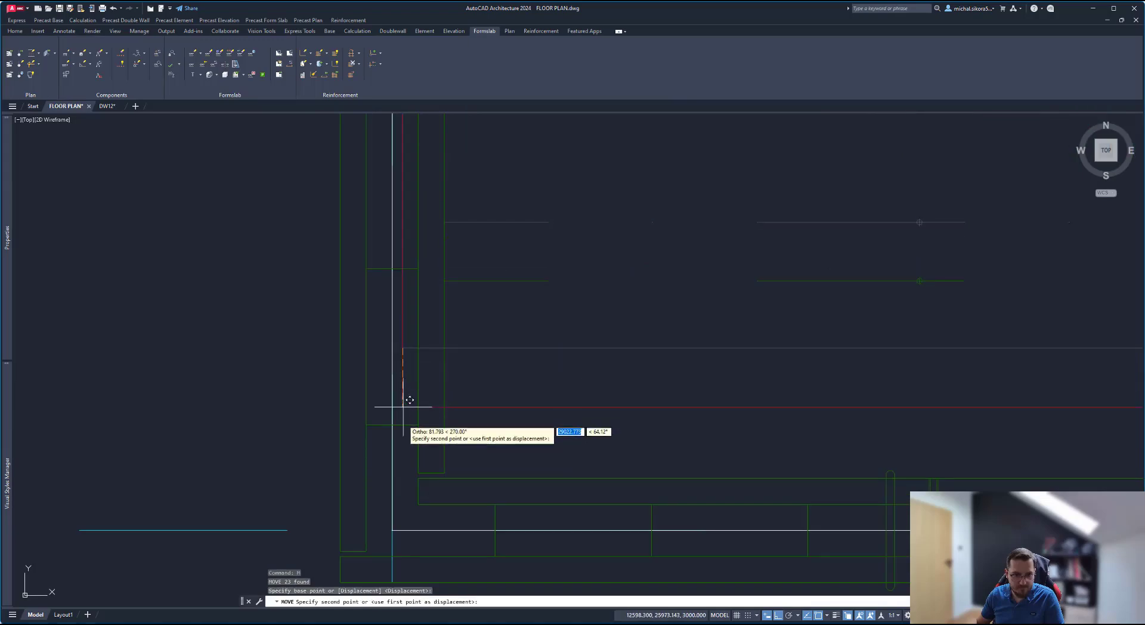
click(409, 472)
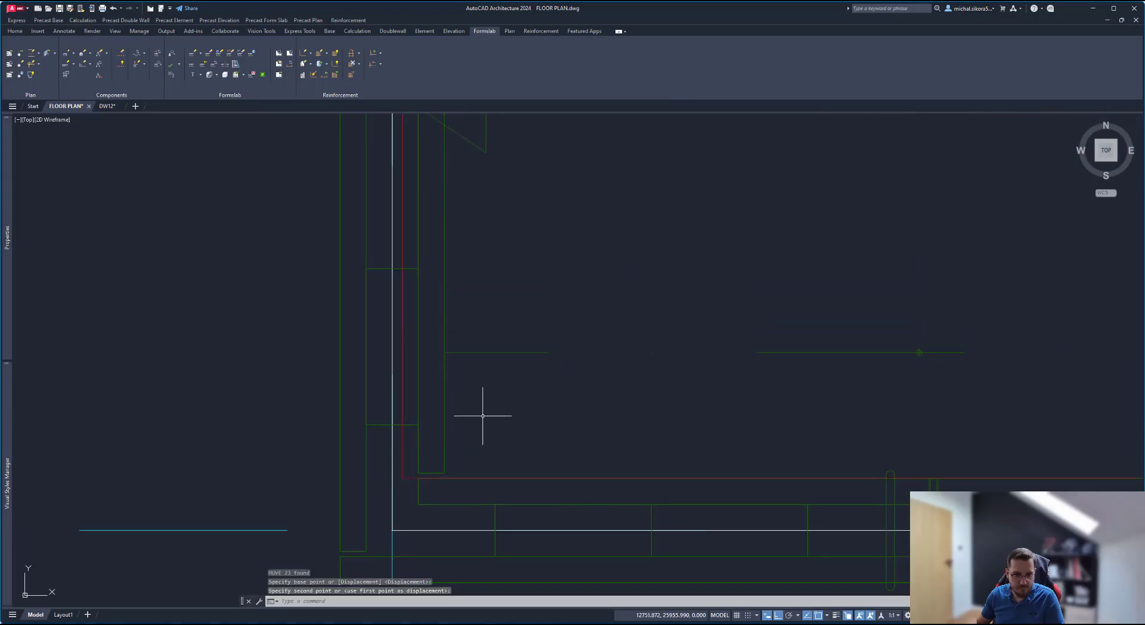
Step: Start a non-tensioned form slab for the room between DW10 and DW11, accepting definition 50-PM, 200 mm thickness and elevation 2800 mm
scroll(588, 322, down, 5)
middle_drag(588, 322, 516, 413)
middle_drag(652, 263, 519, 353)
scroll(537, 417, up, 1)
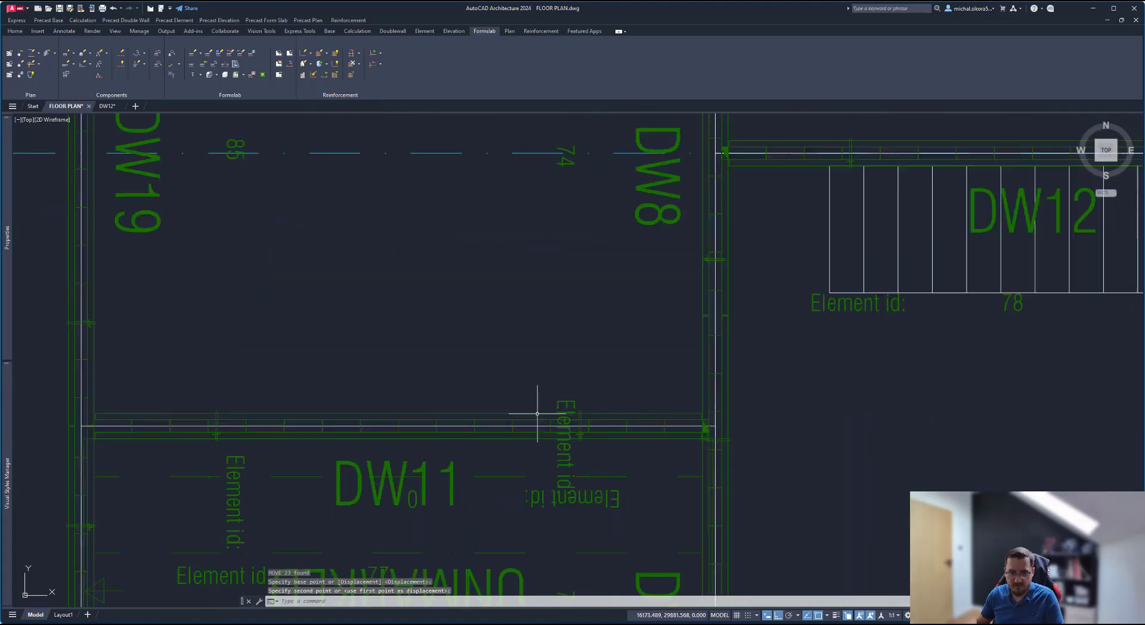
scroll(575, 419, down, 1)
key(Escape)
middle_drag(485, 273, 512, 278)
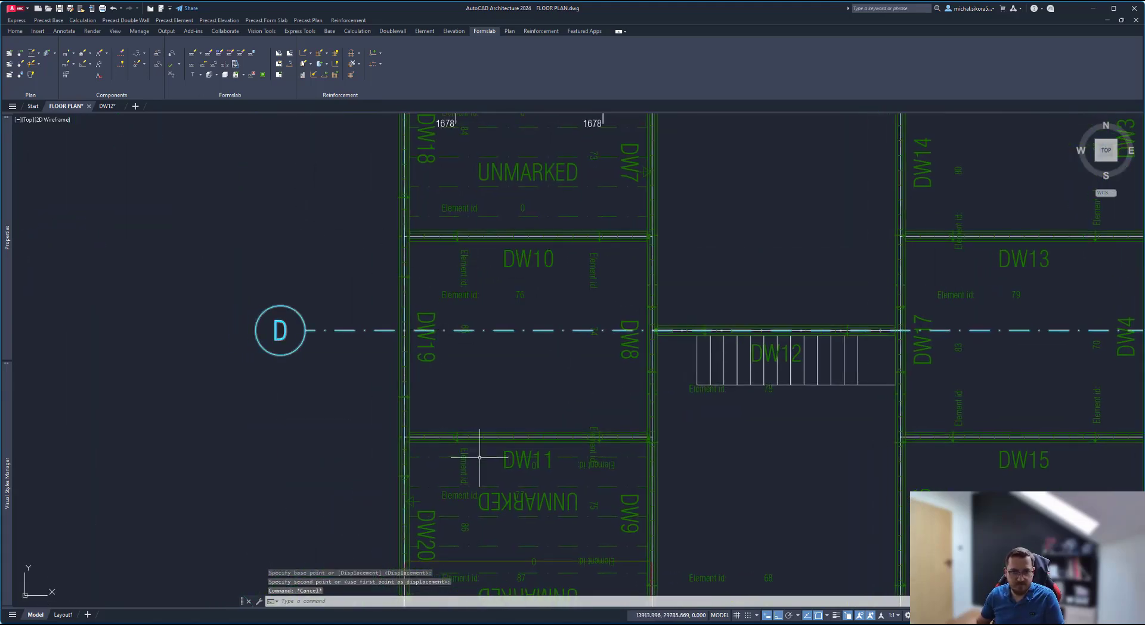
scroll(476, 460, down, 2)
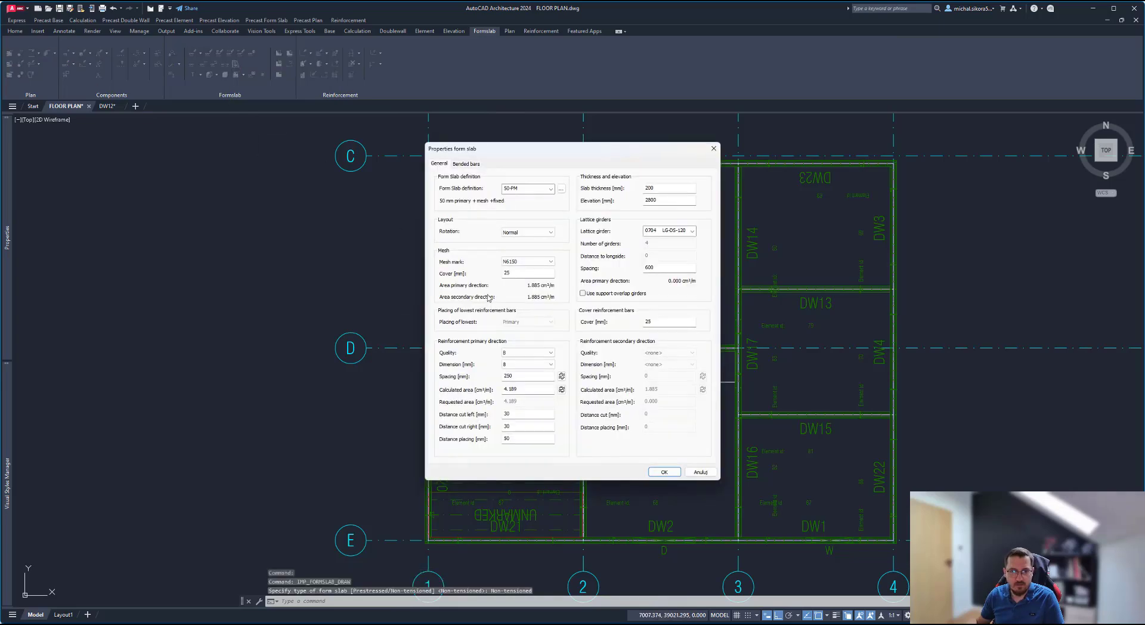
mouse_move(542, 156)
mouse_down()
mouse_move(850, 182)
mouse_move(764, 168)
mouse_up()
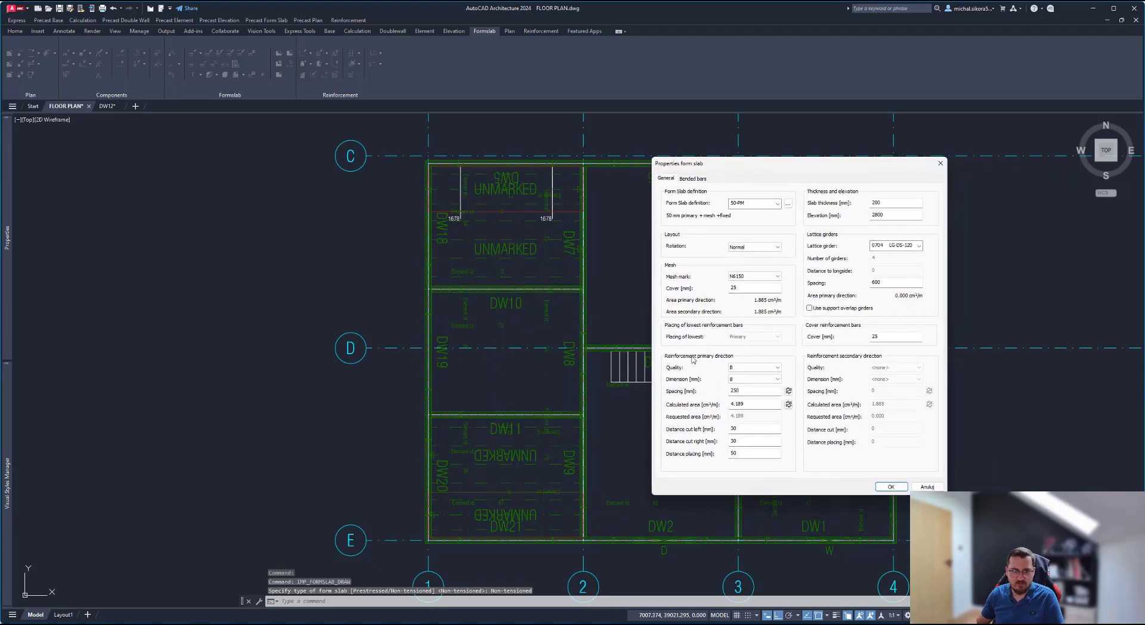
click(891, 487)
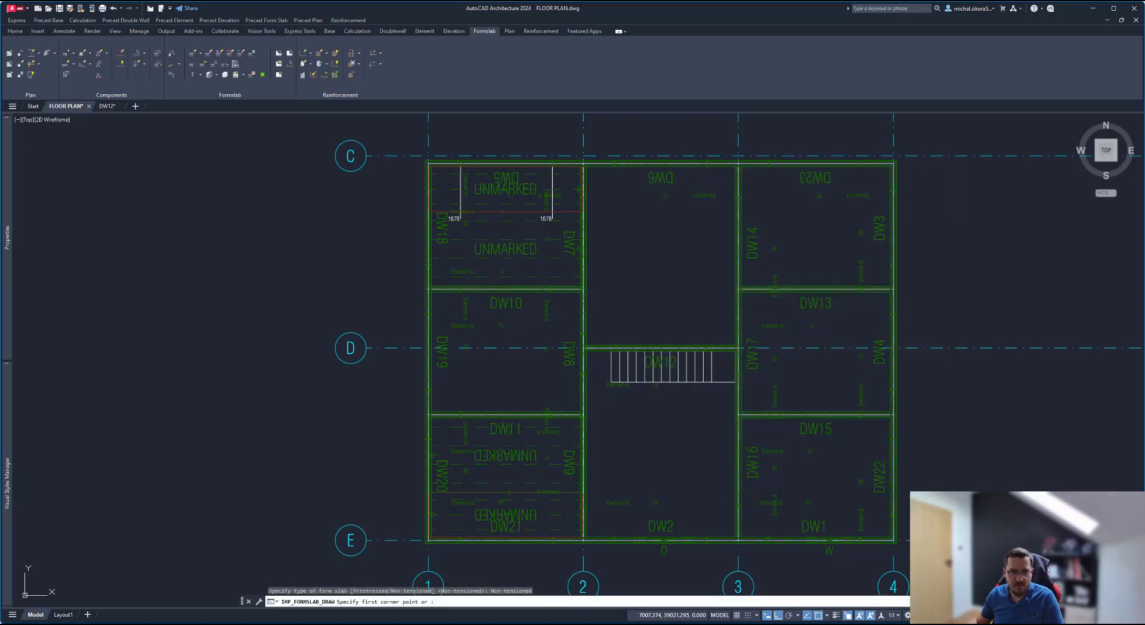
Step: Draw the slab rectangle from the inner corner of walls DW19 and DW10 to the inner corner of walls DW8 and DW11
scroll(496, 310, up, 5)
scroll(253, 265, up, 4)
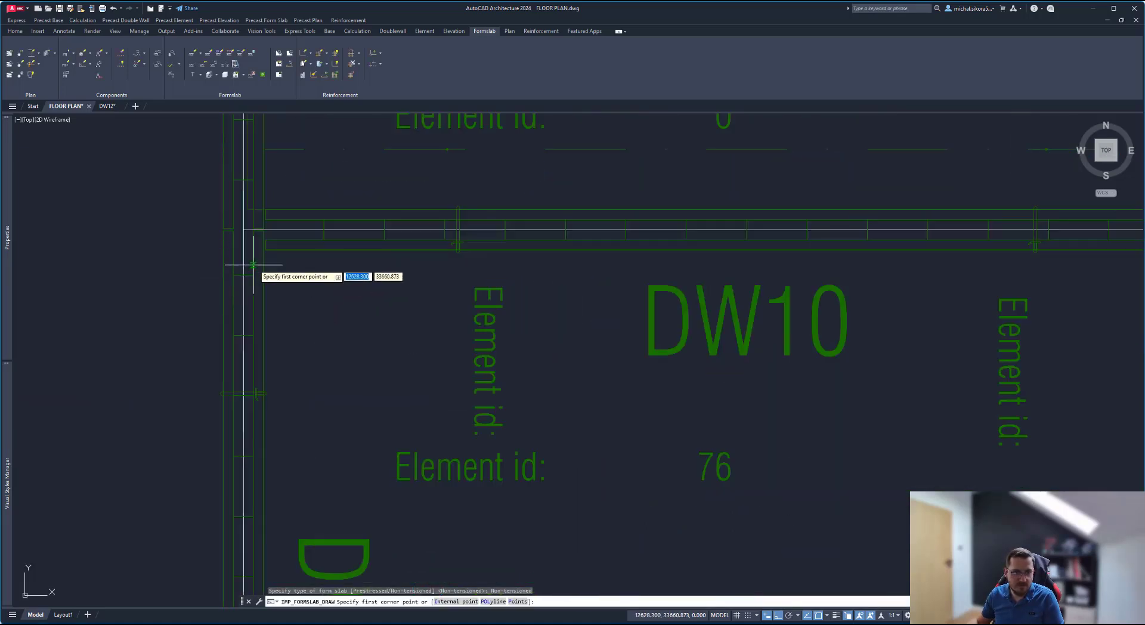
scroll(255, 266, up, 4)
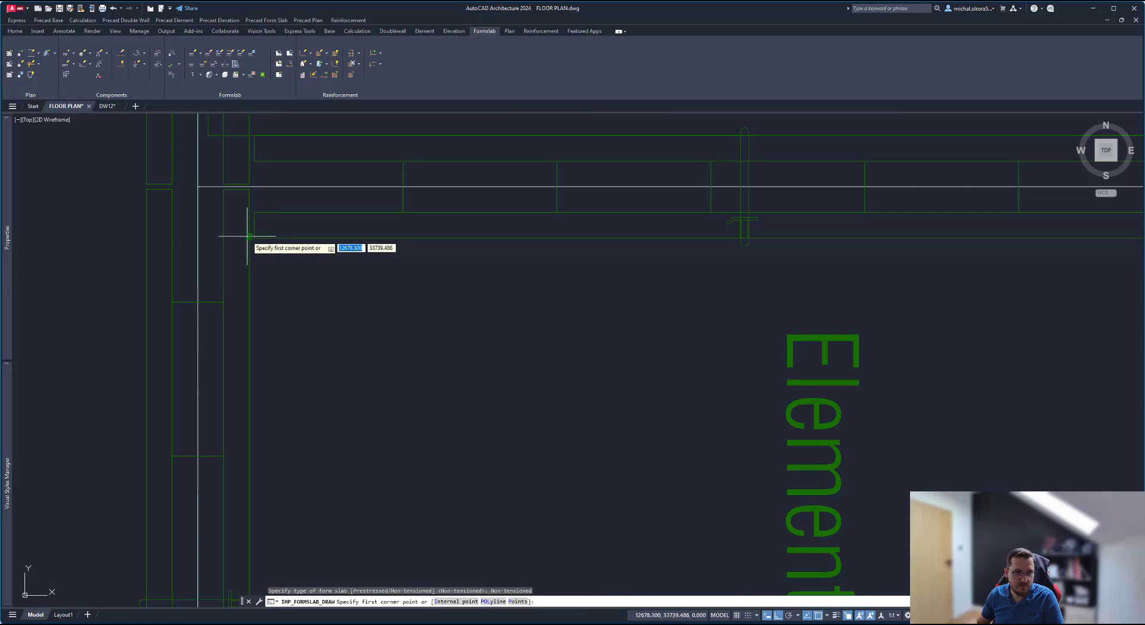
scroll(249, 237, up, 4)
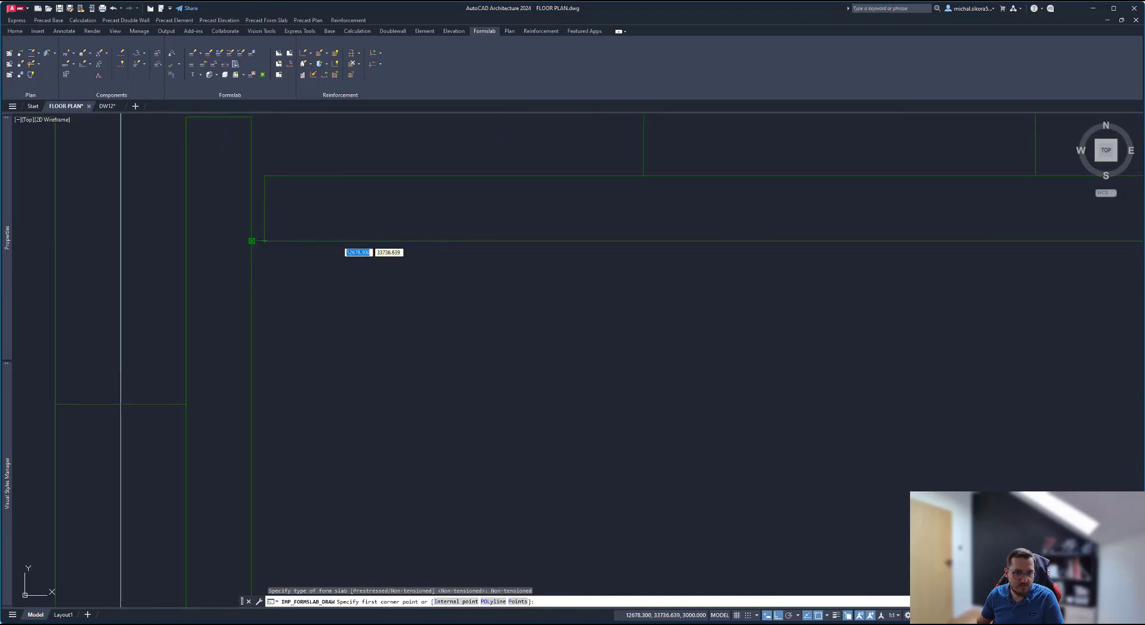
click(252, 241)
scroll(545, 414, down, 3)
scroll(629, 289, up, 3)
middle_drag(779, 529, 750, 493)
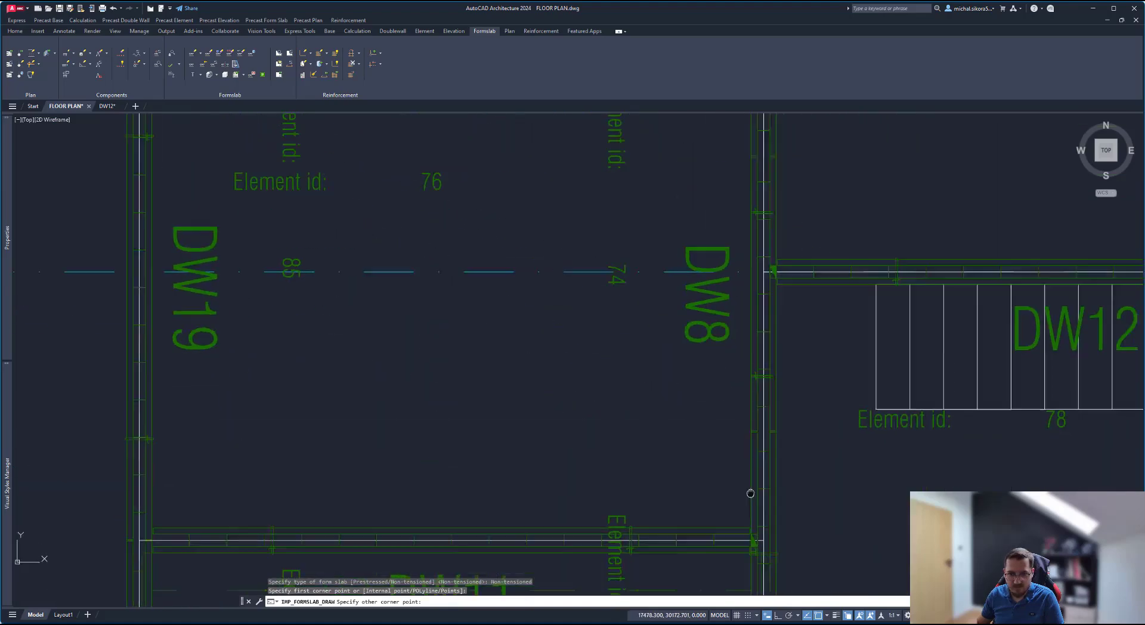
scroll(715, 403, up, 5)
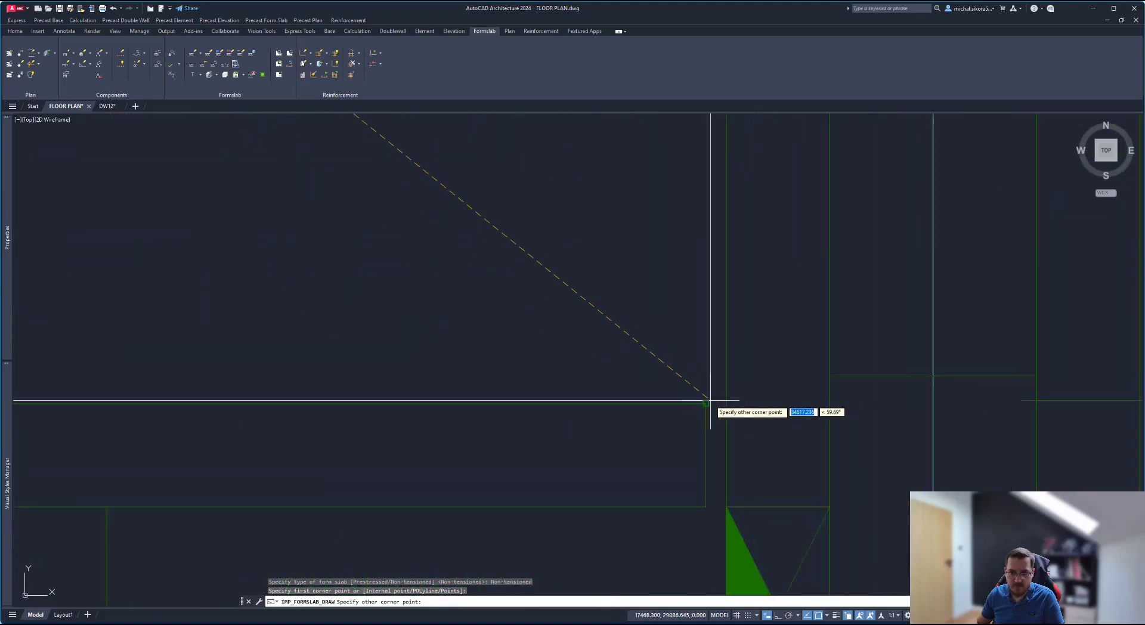
scroll(709, 400, down, 2)
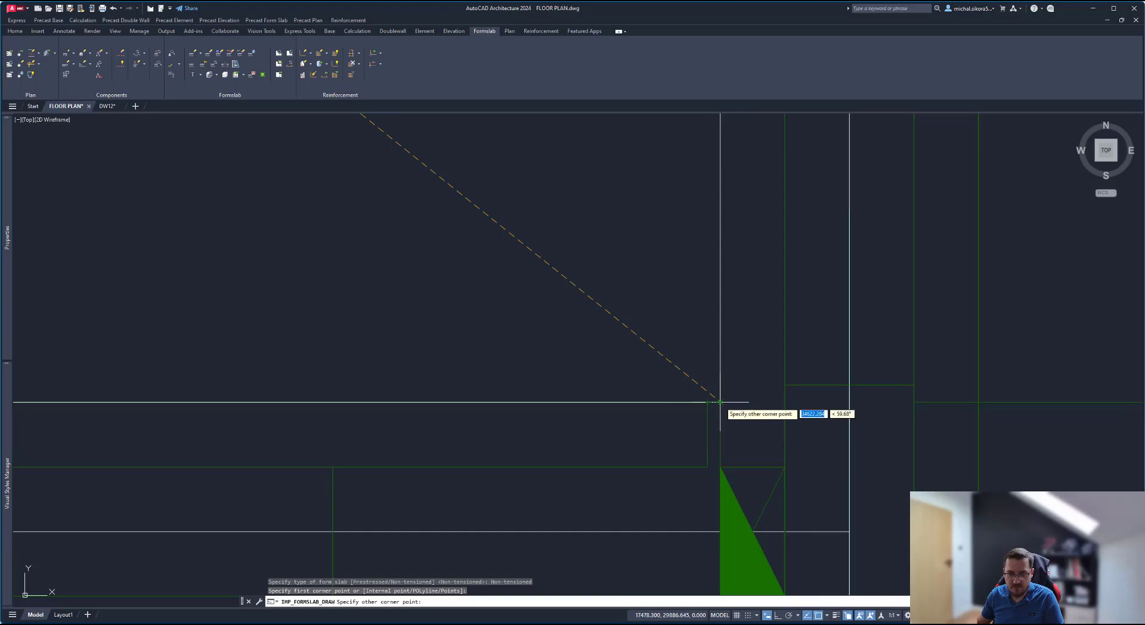
click(720, 402)
Step: Set support length 80 on the slab edges along DW10 and DW11 and 0 on the side edges, all STRAIGHT, and apply
scroll(582, 315, down, 3)
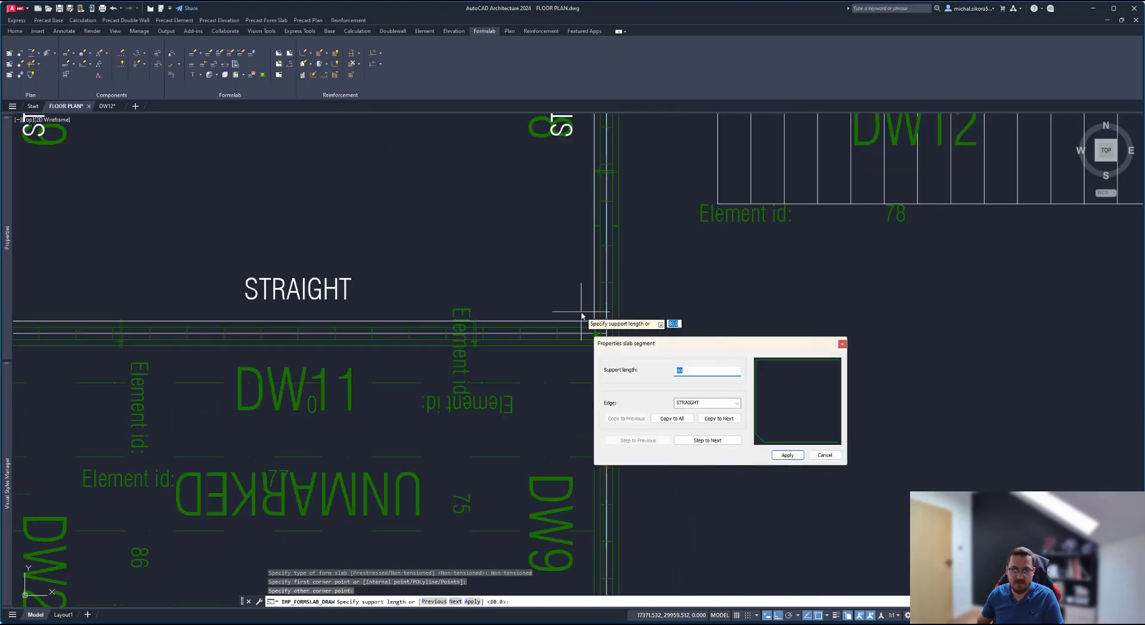
scroll(465, 275, down, 4)
scroll(394, 298, up, 4)
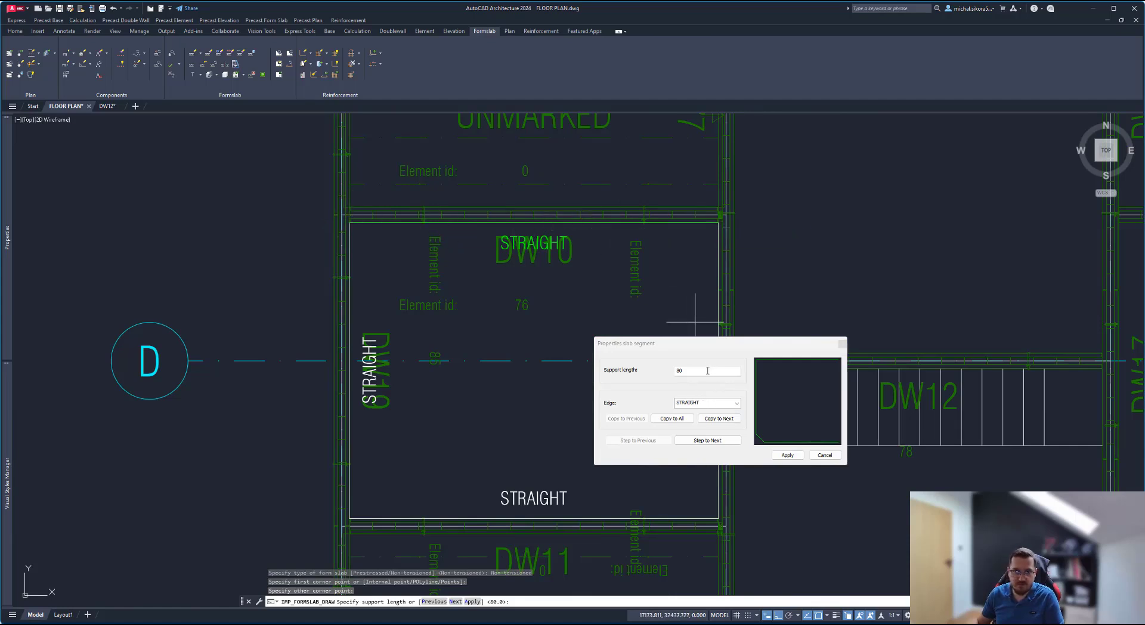
click(668, 370)
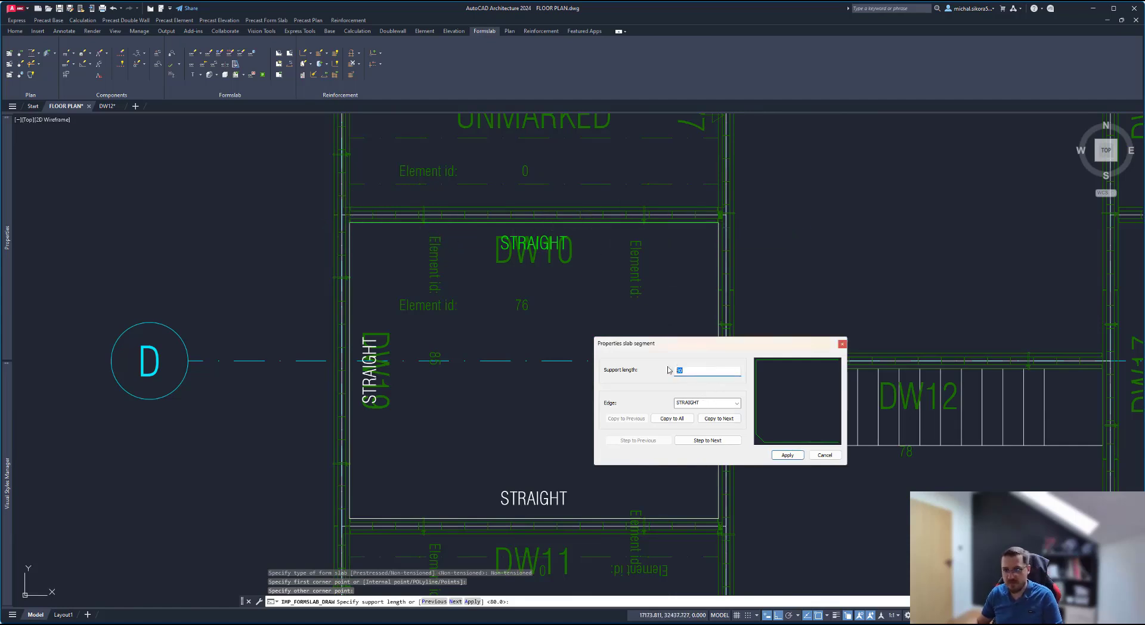
click(708, 440)
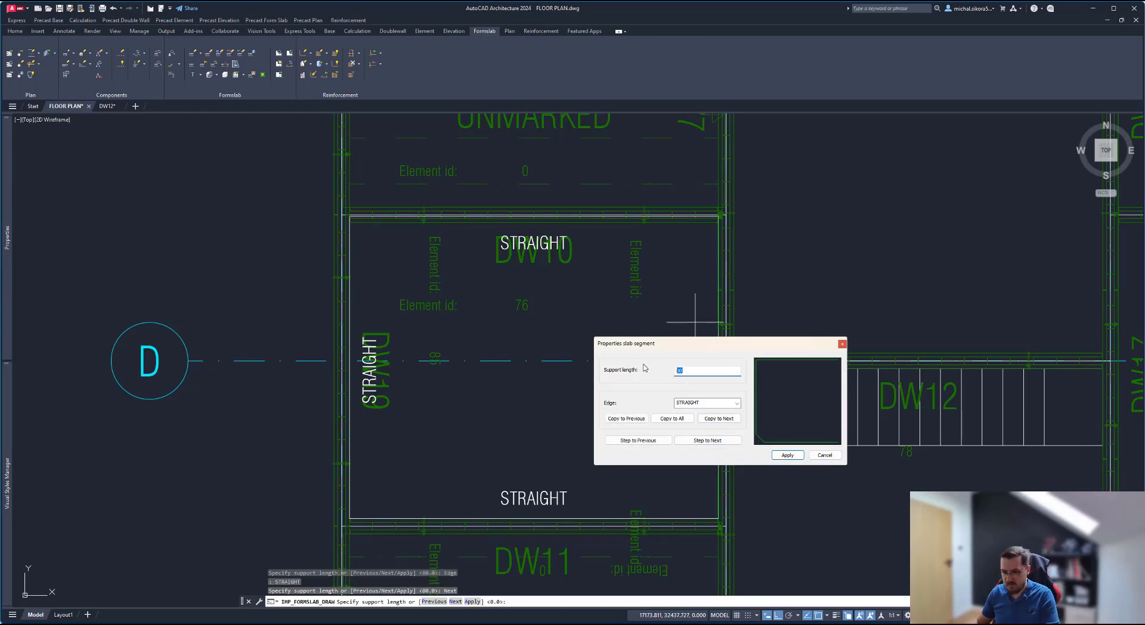
click(709, 439)
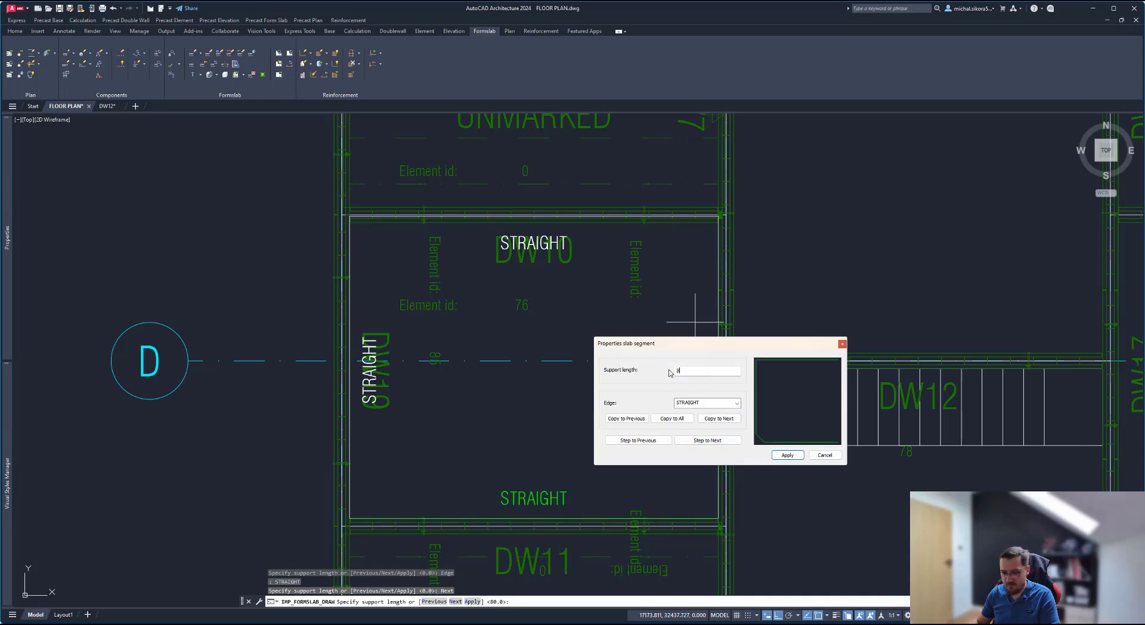
click(715, 440)
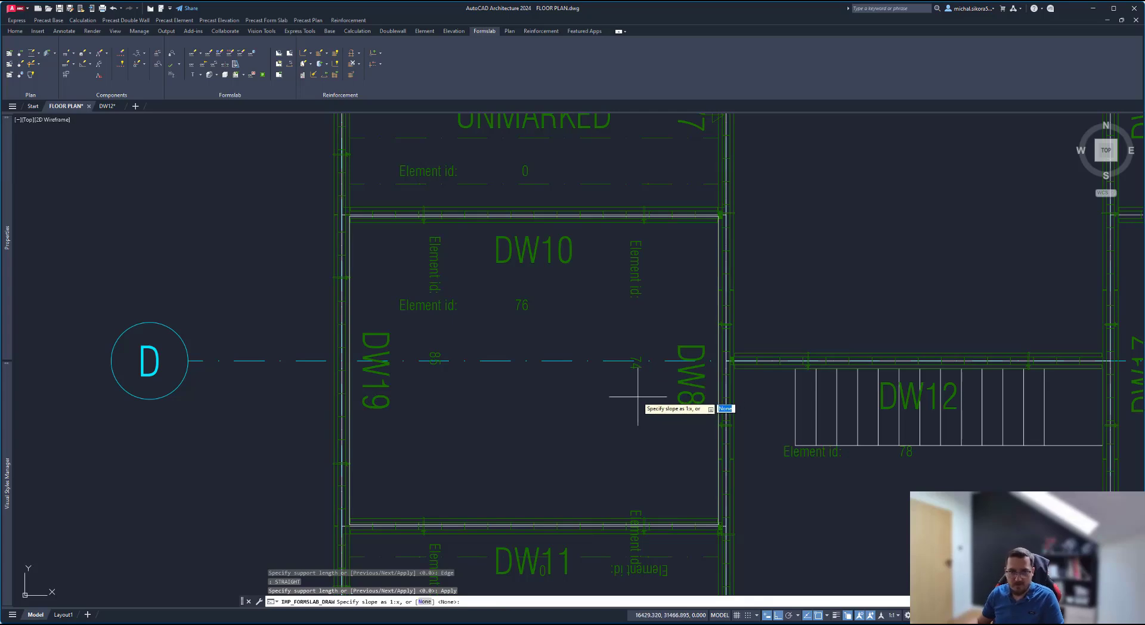
Step: Accept no slope and generate the slabs with the layout base point on the edge along DW19
key(Return)
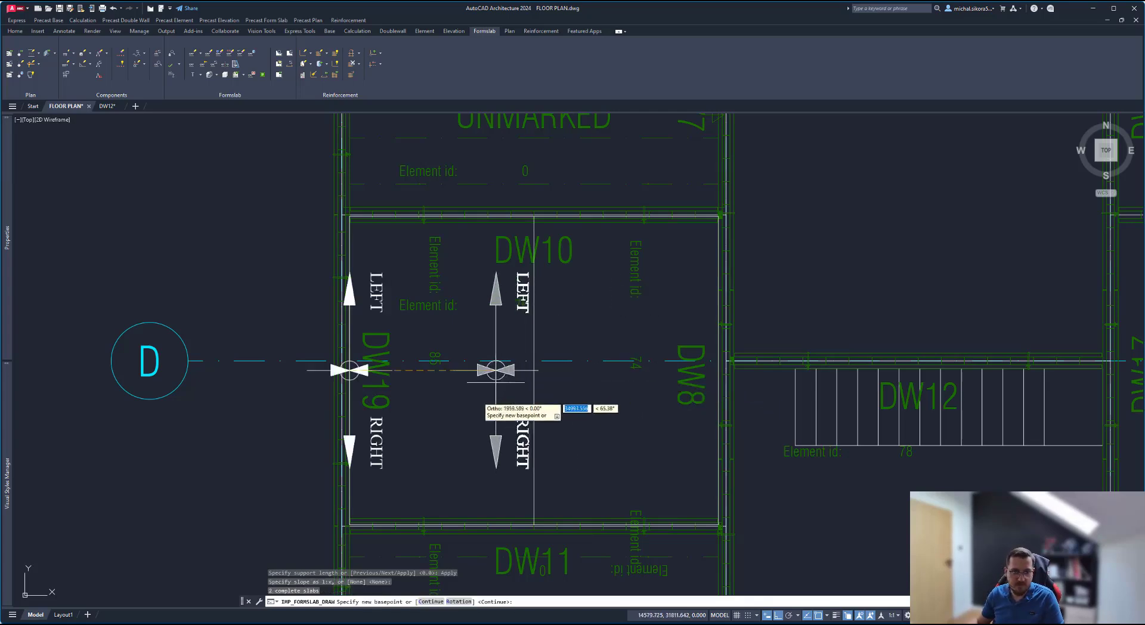
click(349, 371)
key(Return)
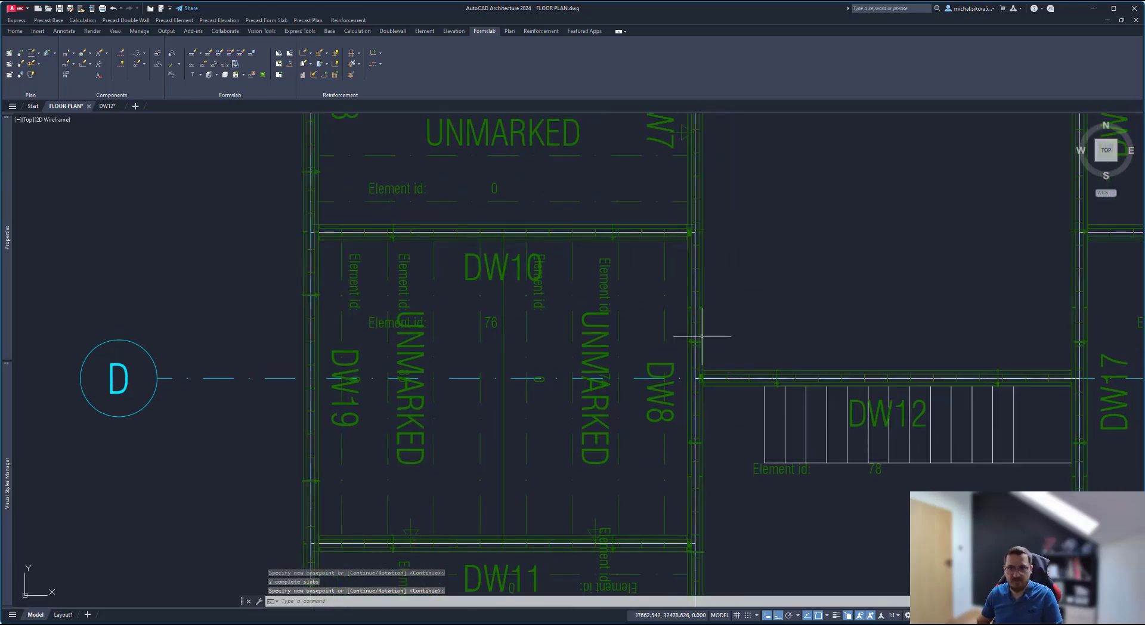
middle_drag(593, 385, 548, 332)
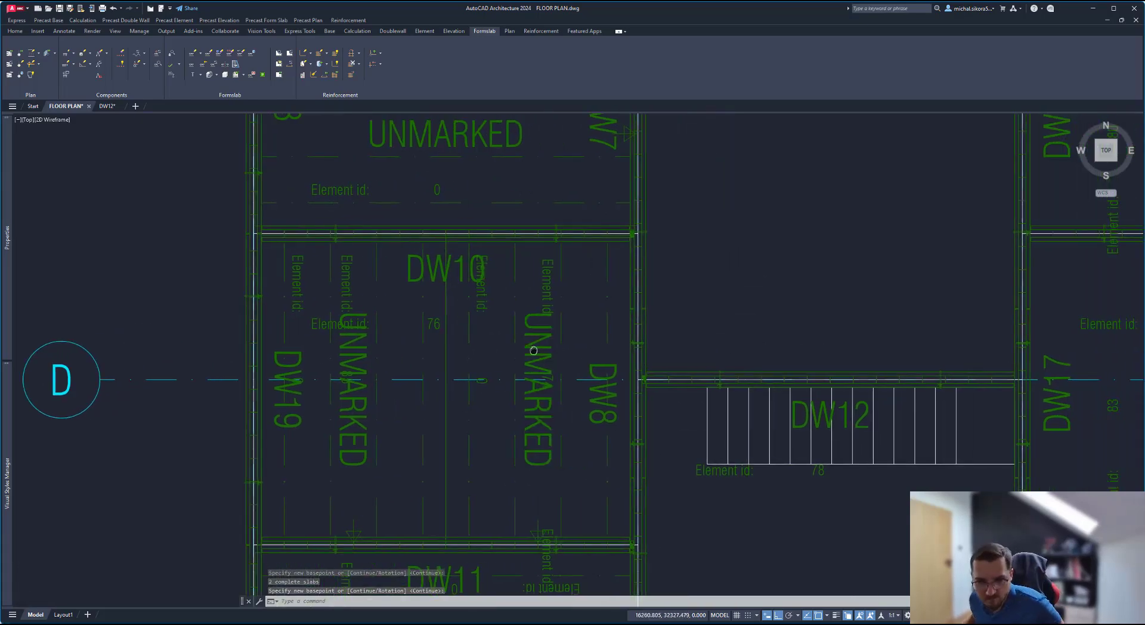
scroll(492, 316, down, 4)
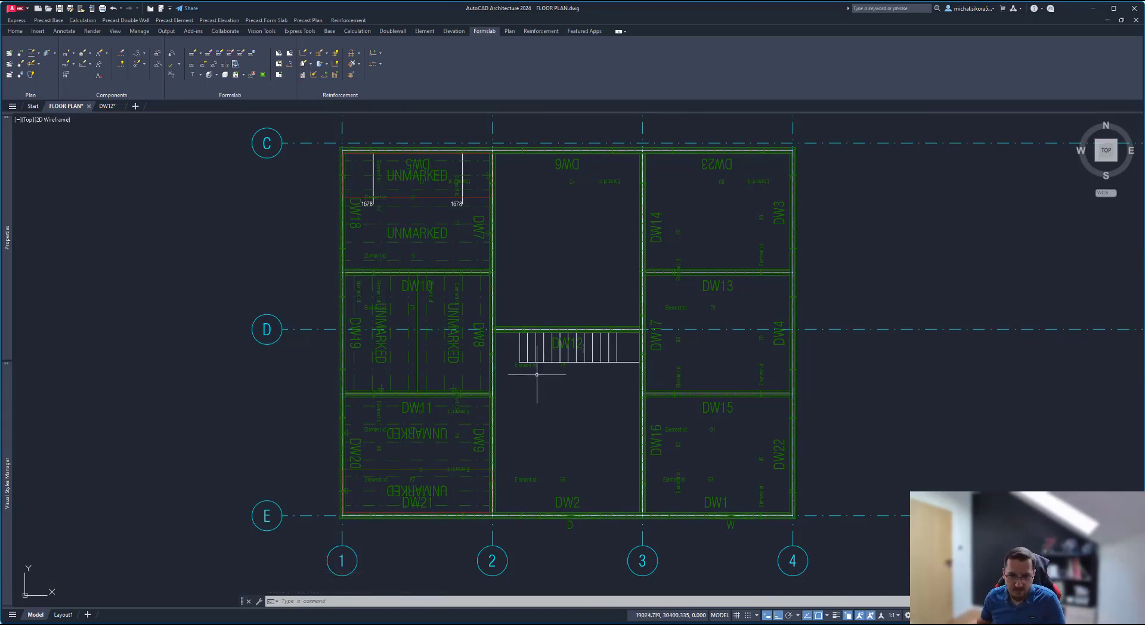
Step: Draw a non-tensioned 50-PM form slab, 200 mm thick at elevation 2800 mm, from the stair's lower corner on axis 3 to the inner corner of DW9 and DW2
scroll(537, 374, up, 6)
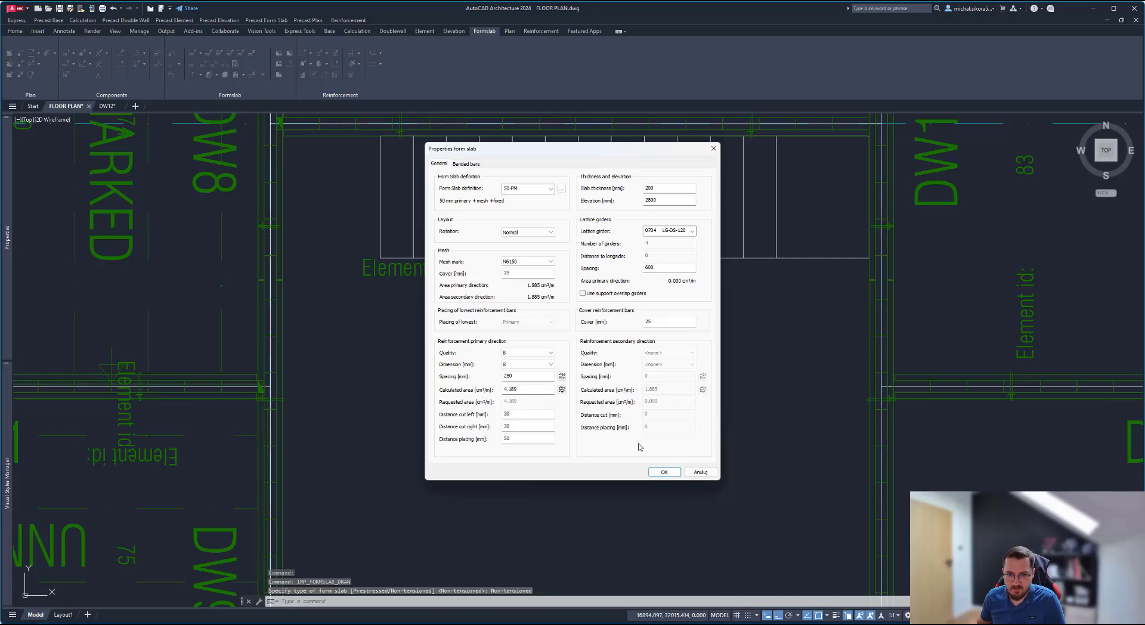
click(664, 472)
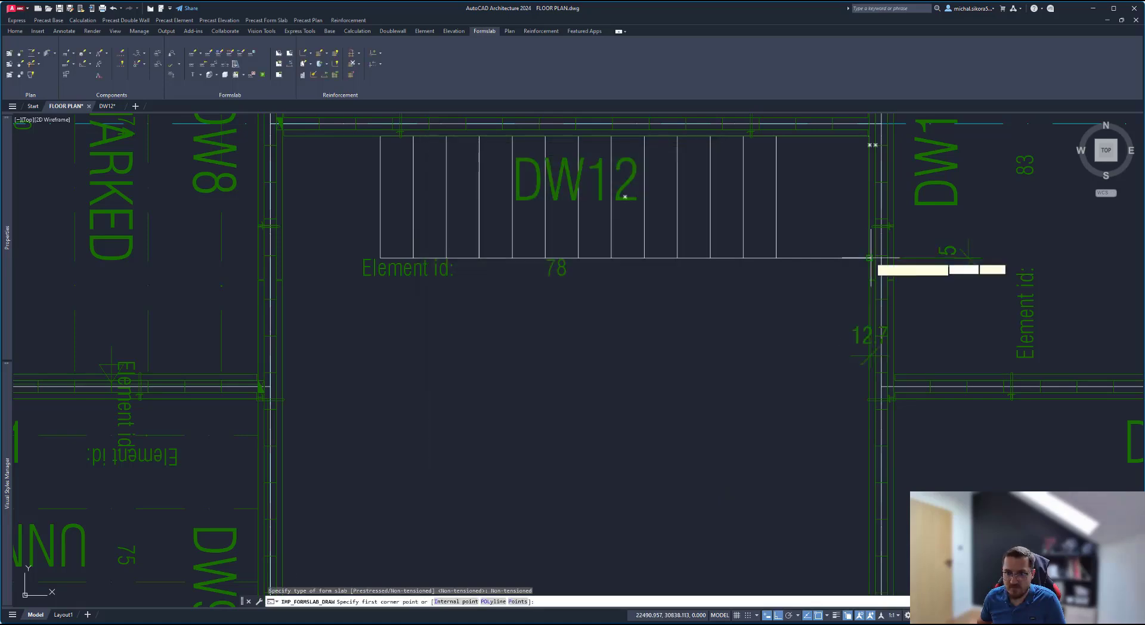
click(870, 258)
scroll(741, 353, down, 4)
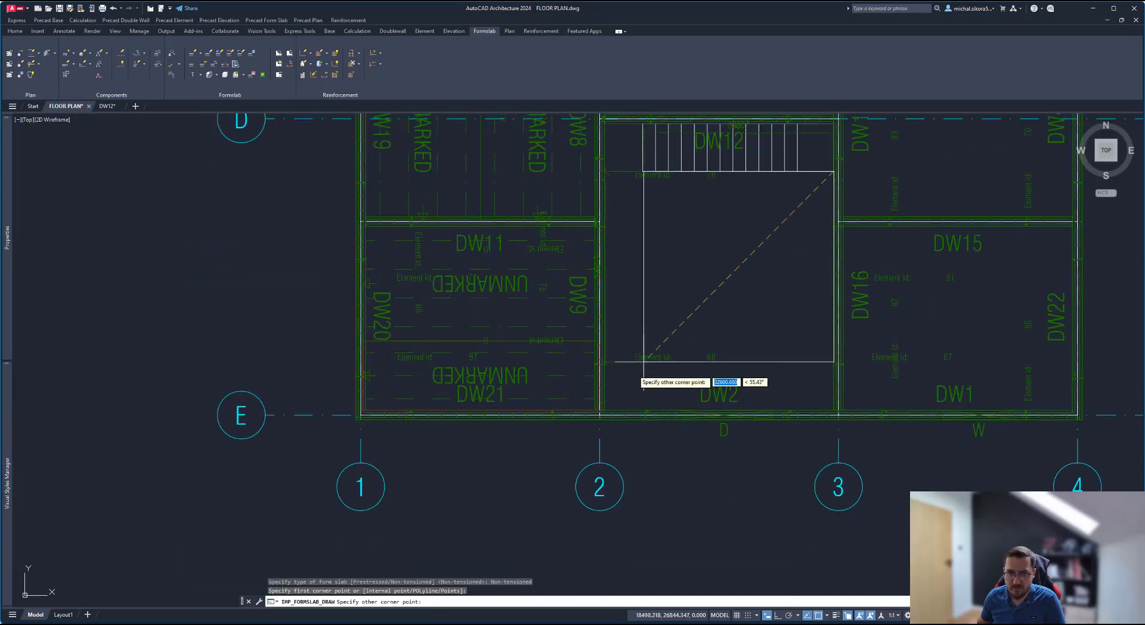
scroll(640, 417, up, 6)
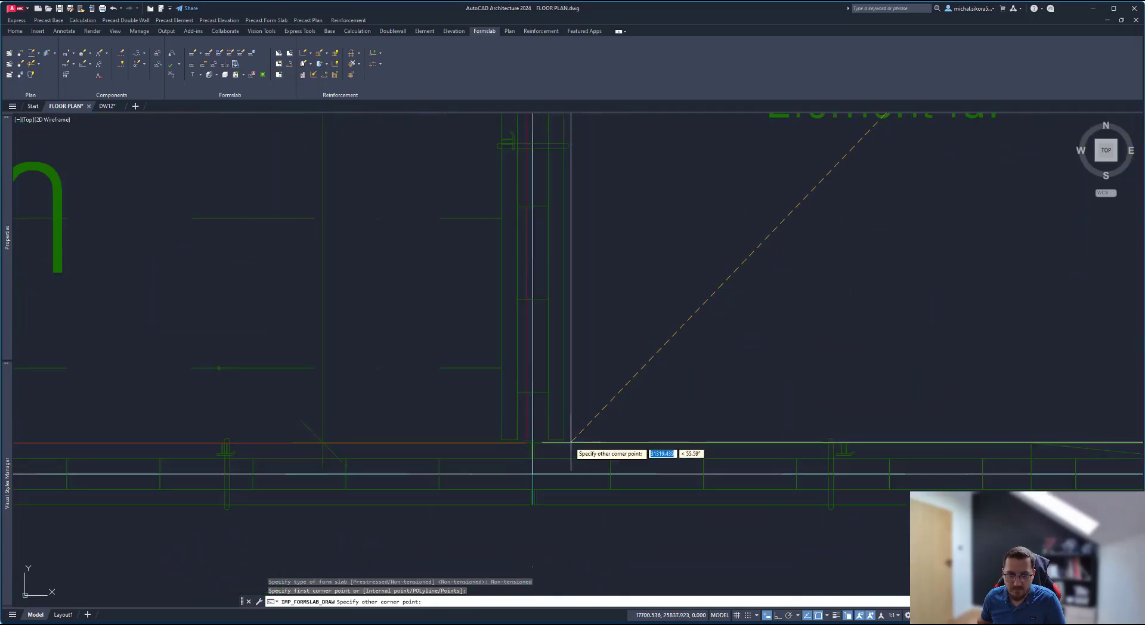
scroll(563, 435, up, 2)
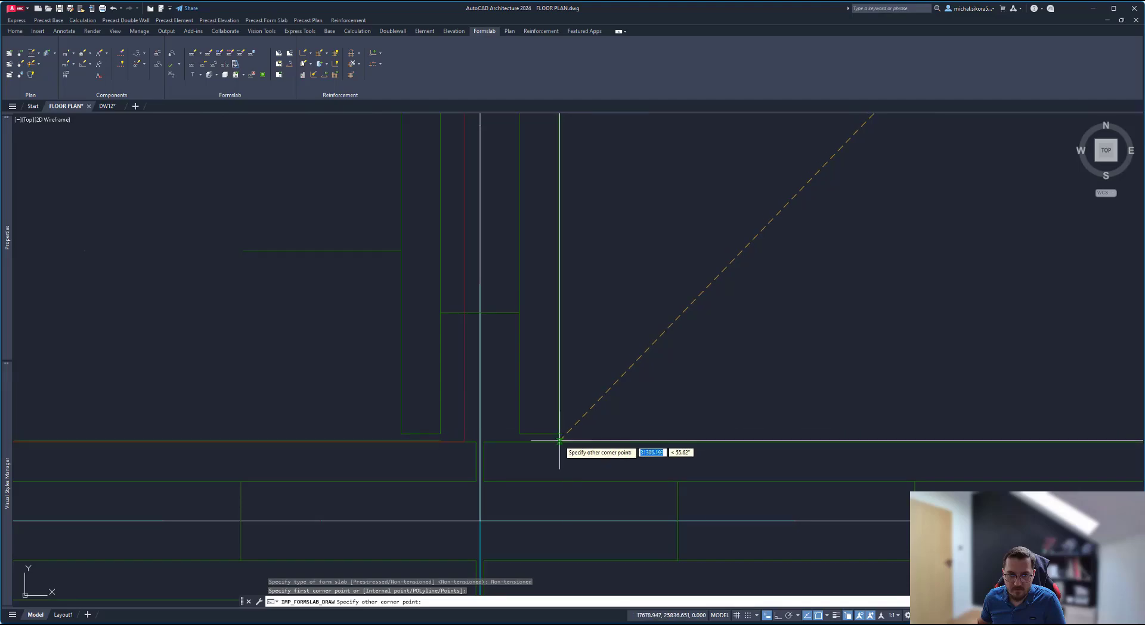
click(560, 441)
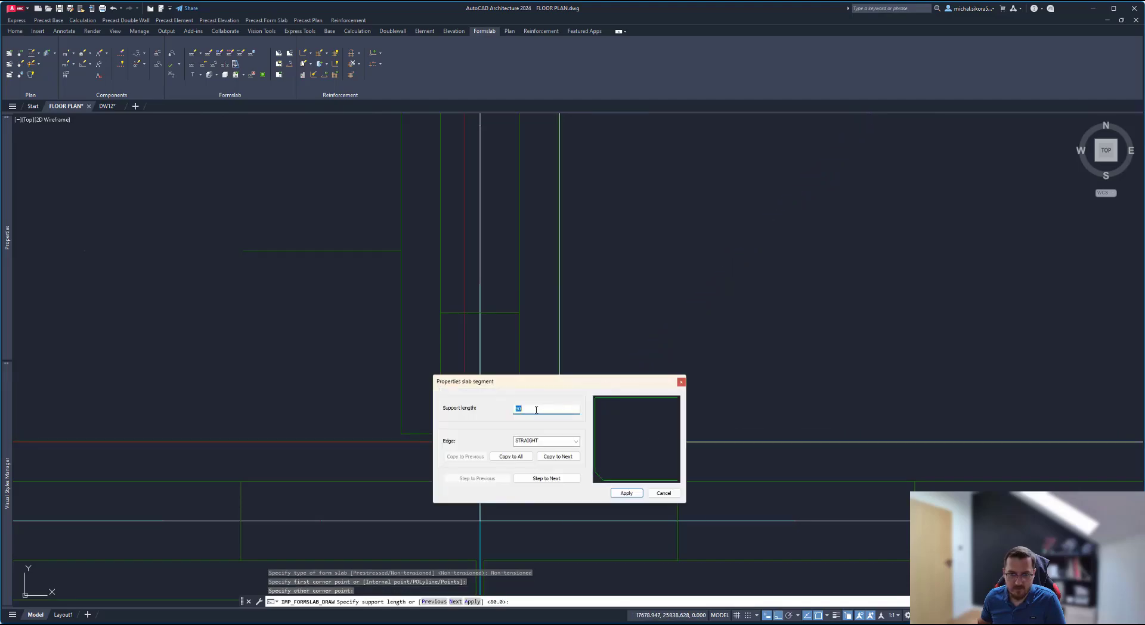
Step: Set support length 80 with STRAIGHT edges on the slab sides along axes 2 and 3, stepping on to the stair-side segment
scroll(686, 288, down, 6)
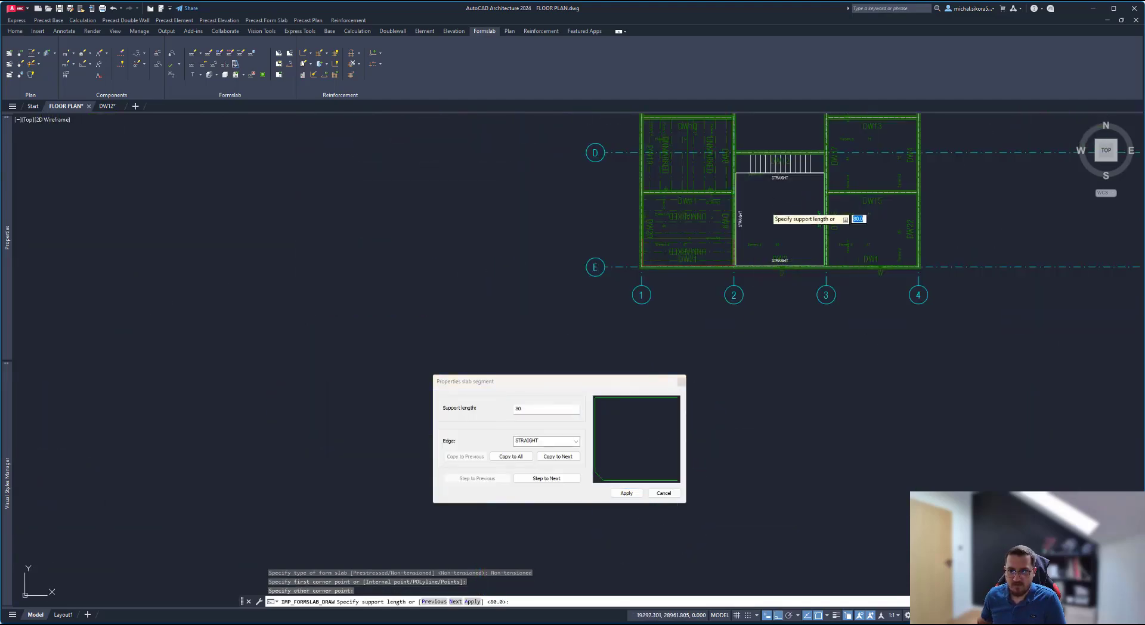
click(554, 479)
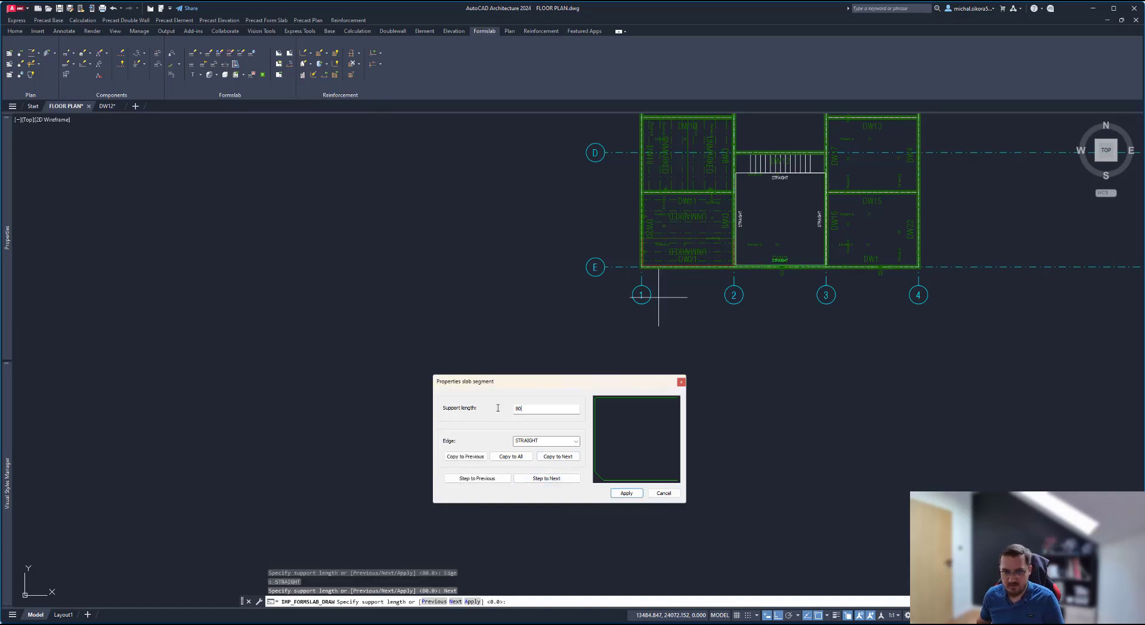
click(547, 478)
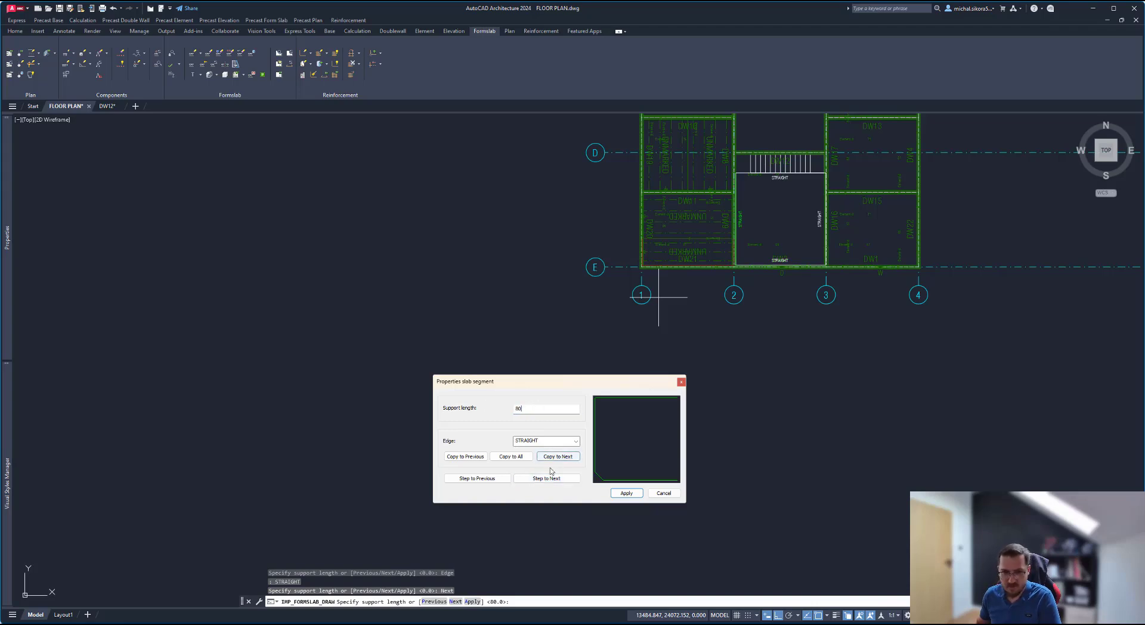
click(549, 479)
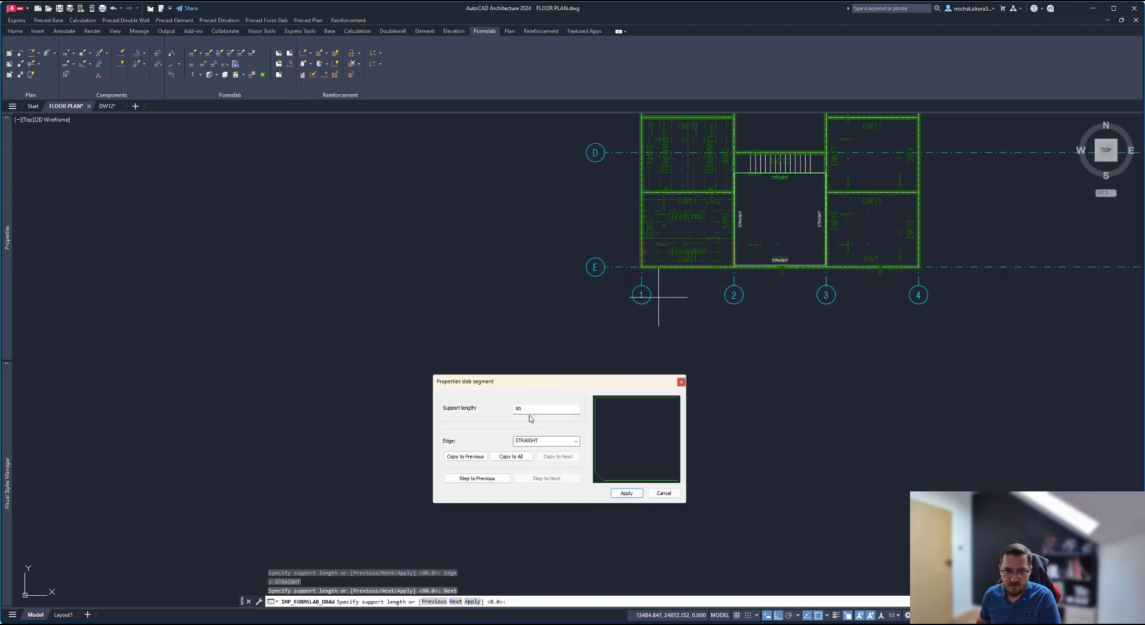
Step: Give the stair-side slab edge support length 0 and the CHAMFER edge type, and apply the segment properties
click(566, 442)
click(561, 449)
click(576, 442)
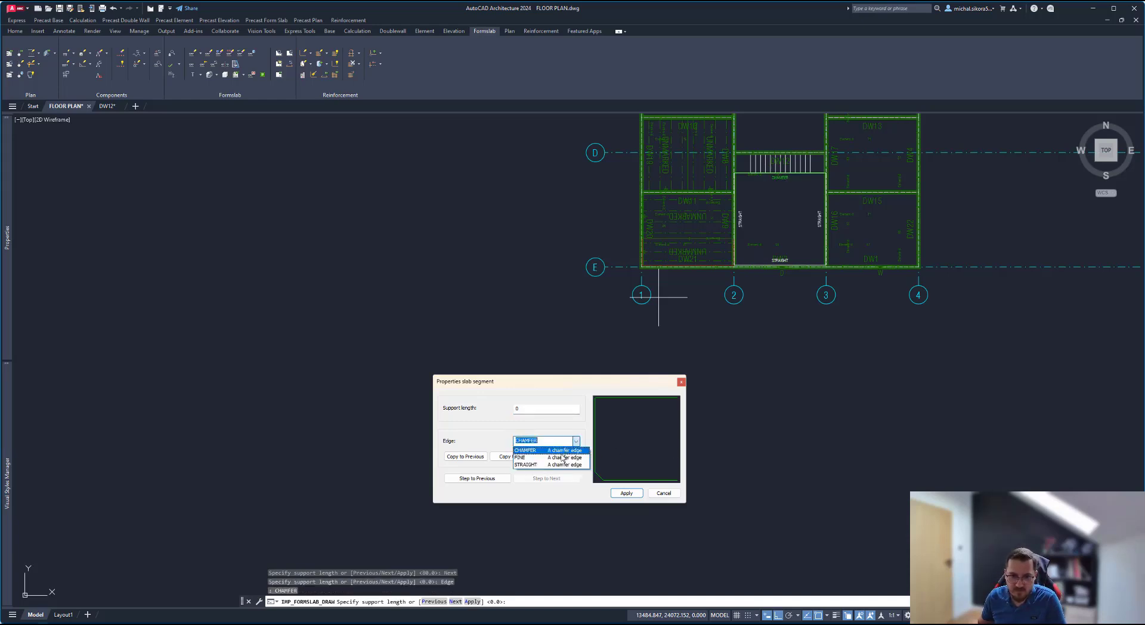
click(564, 457)
click(576, 441)
click(561, 450)
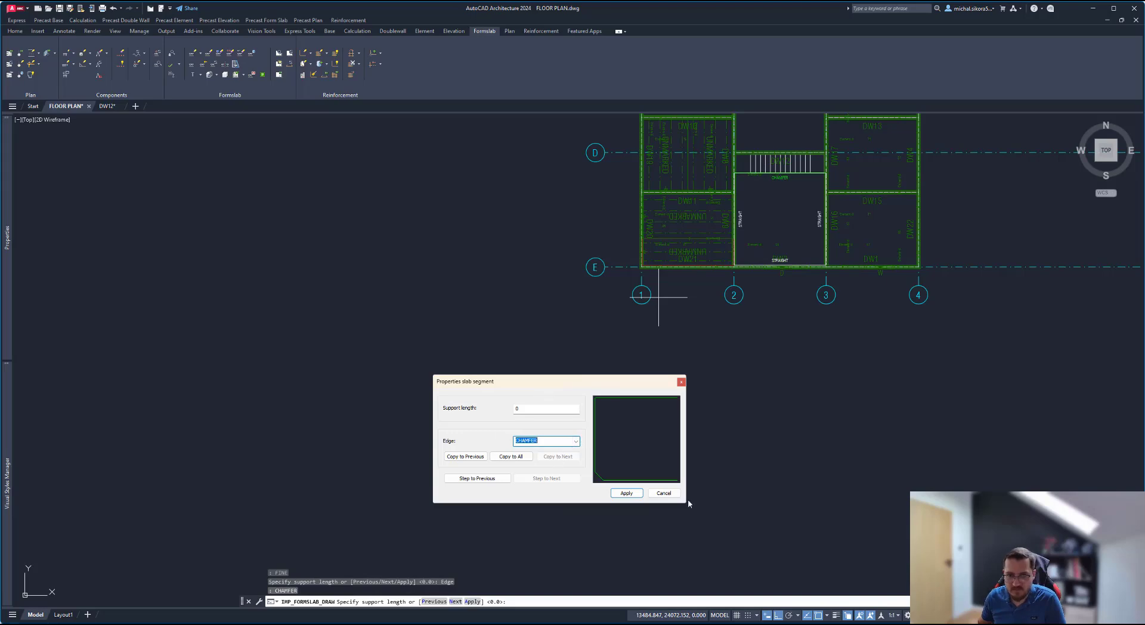
click(626, 494)
Step: Accept no slope and move the slab layout base point to the inner wall face on axis 3, level with wall DW15
scroll(775, 263, up, 5)
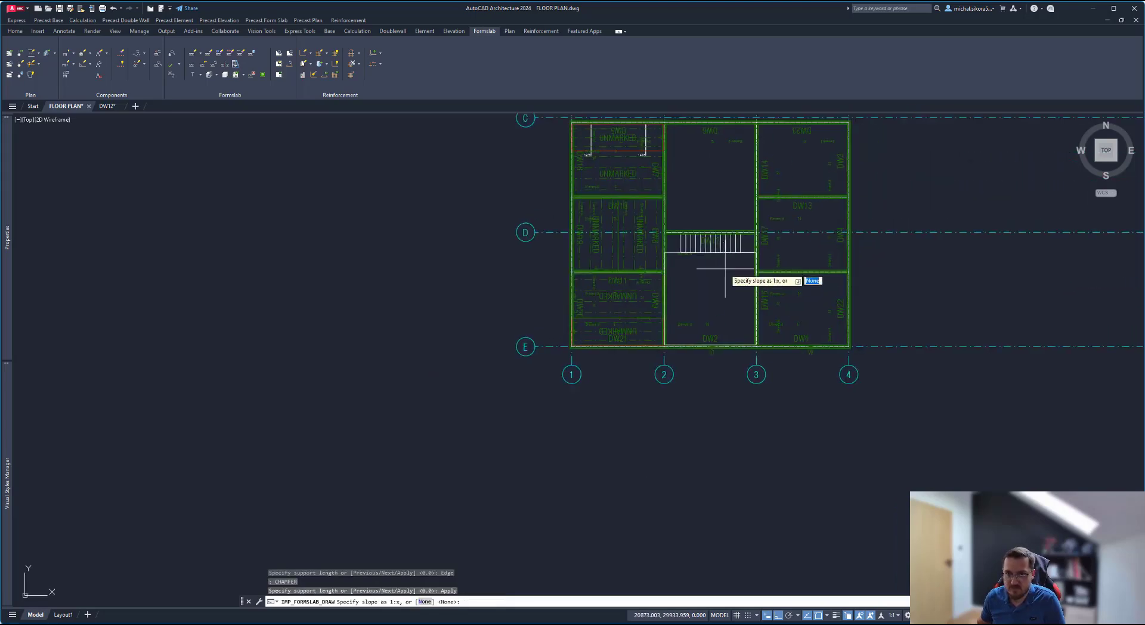
scroll(754, 256, up, 2)
key(Return)
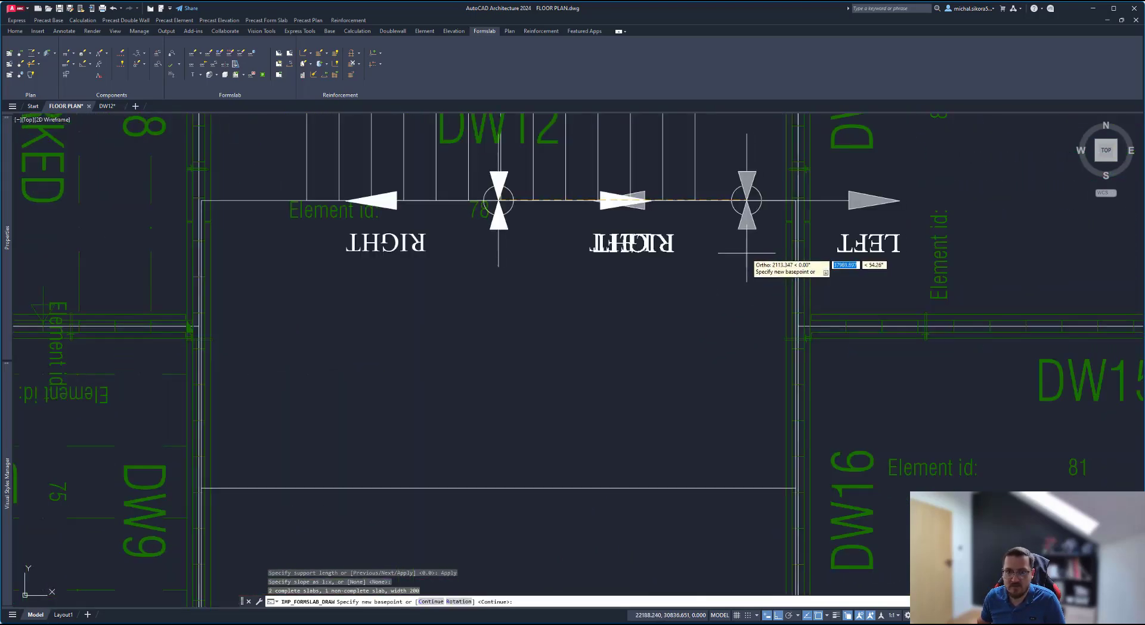
scroll(749, 269, down, 6)
scroll(730, 270, up, 4)
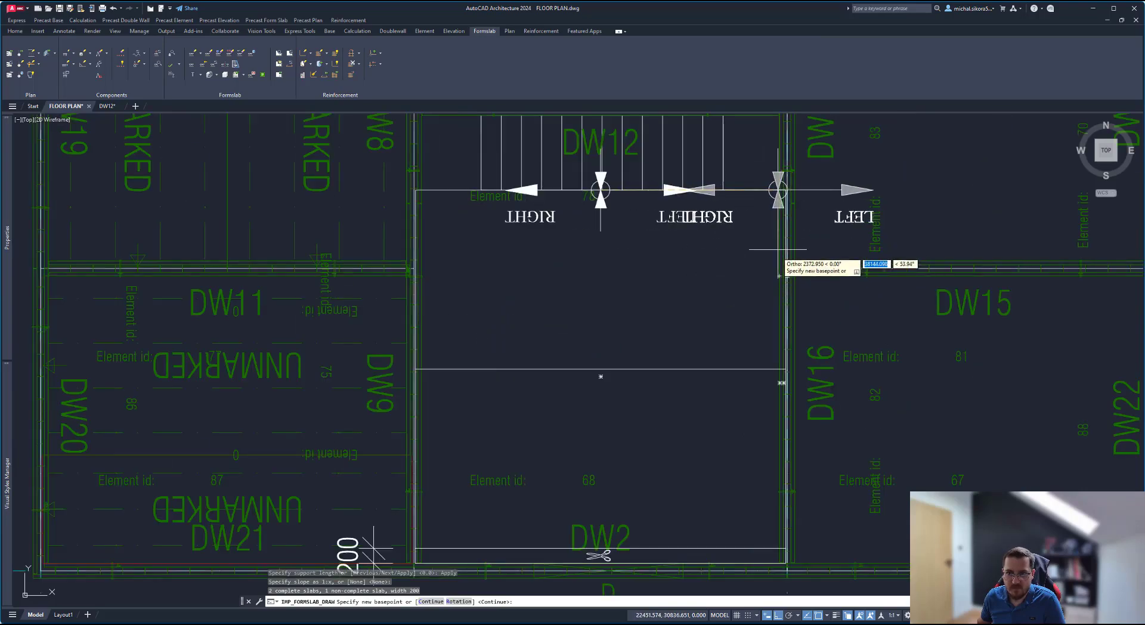
click(779, 272)
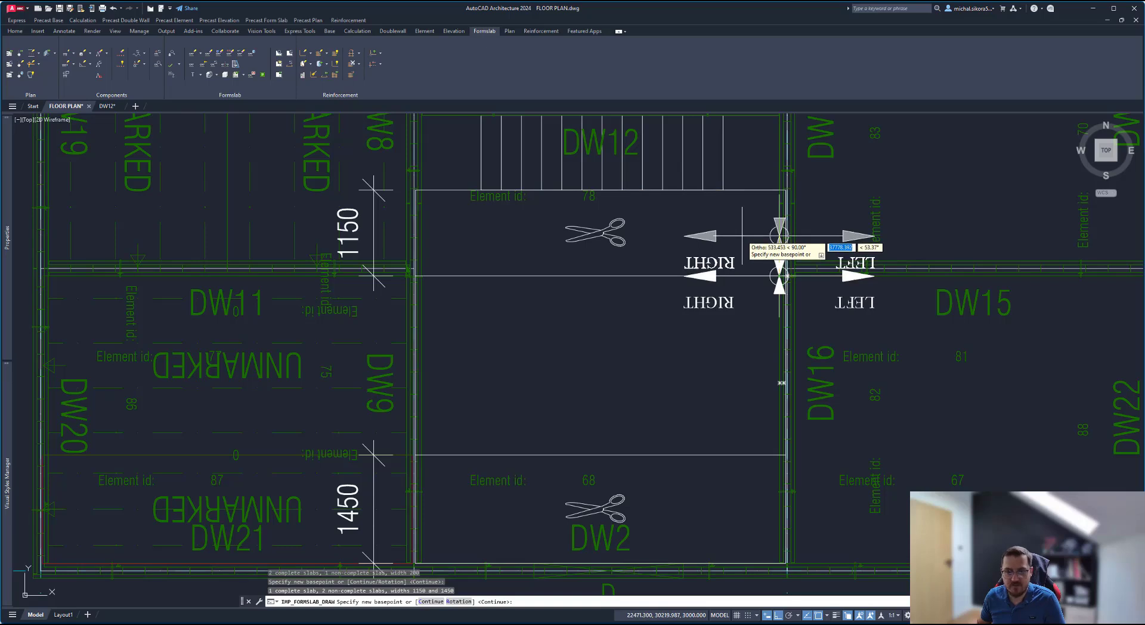
Step: Shift the 1150 mm non-complete element from the stair edge to beside the 1450 mm one near DW2, and apply the placing of both
key(Return)
click(721, 262)
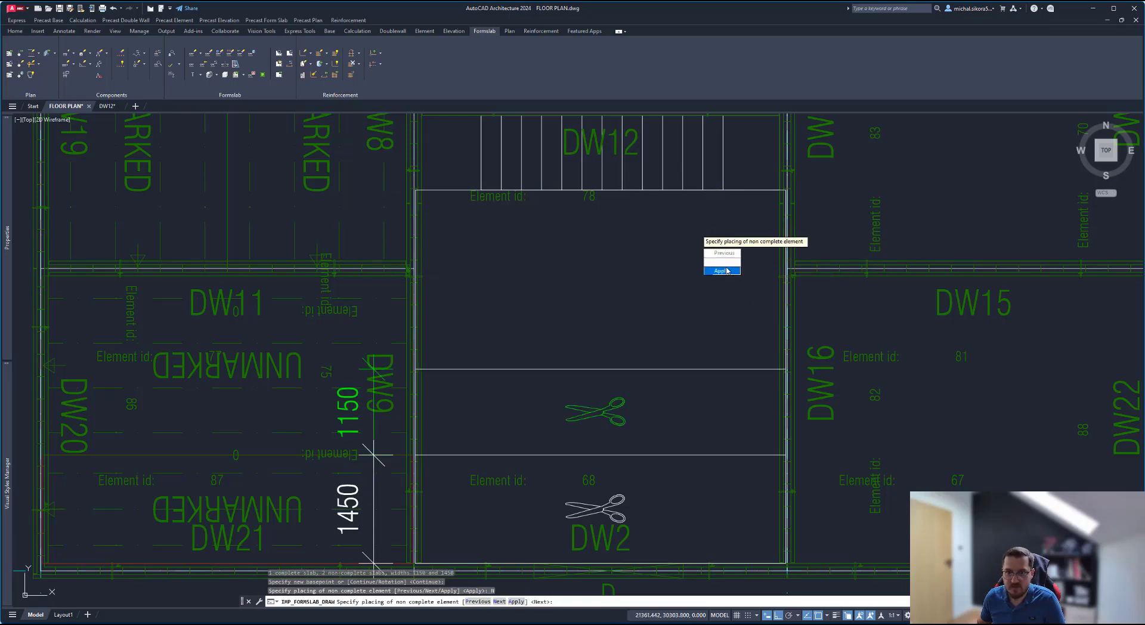
click(722, 271)
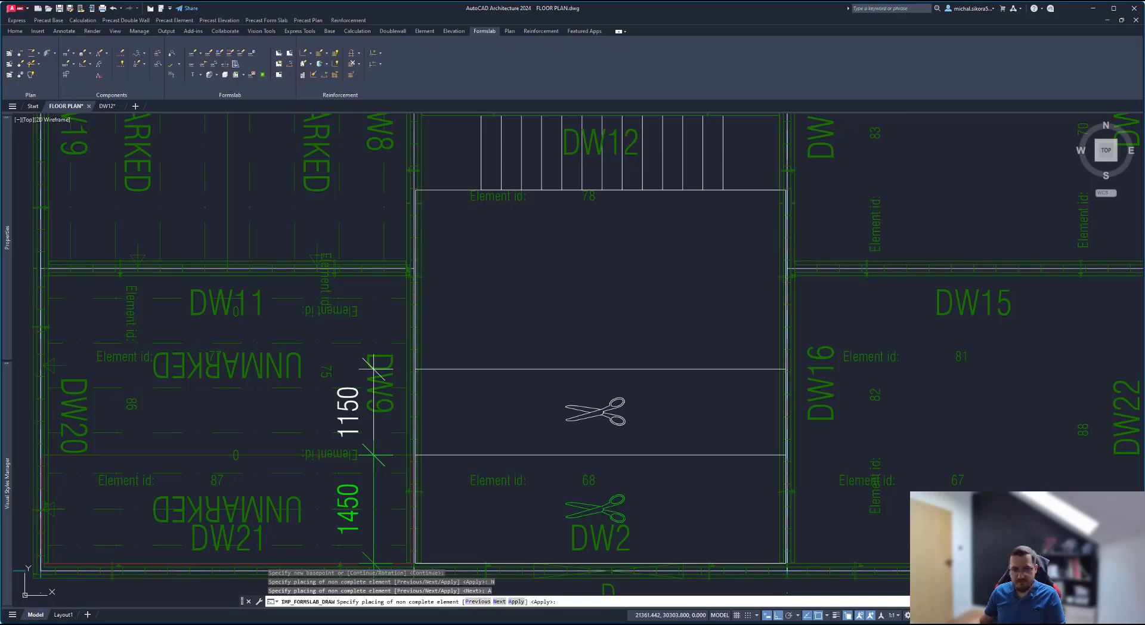
key(Return)
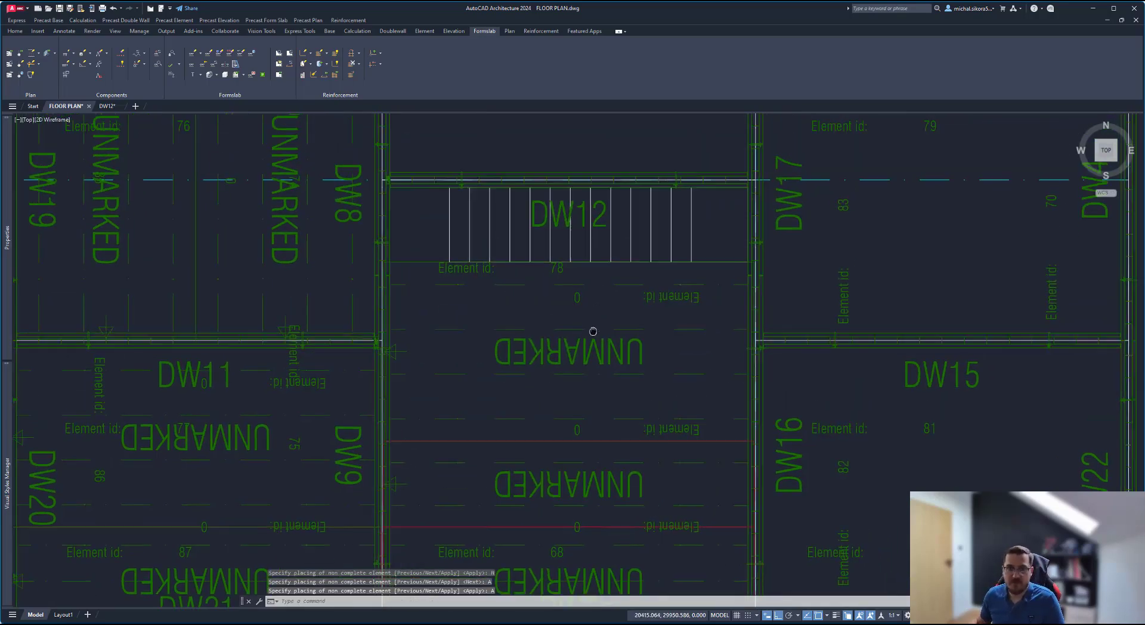
scroll(688, 310, down, 2)
mouse_move(629, 332)
middle_down()
mouse_move(698, 332)
mouse_move(685, 388)
middle_up()
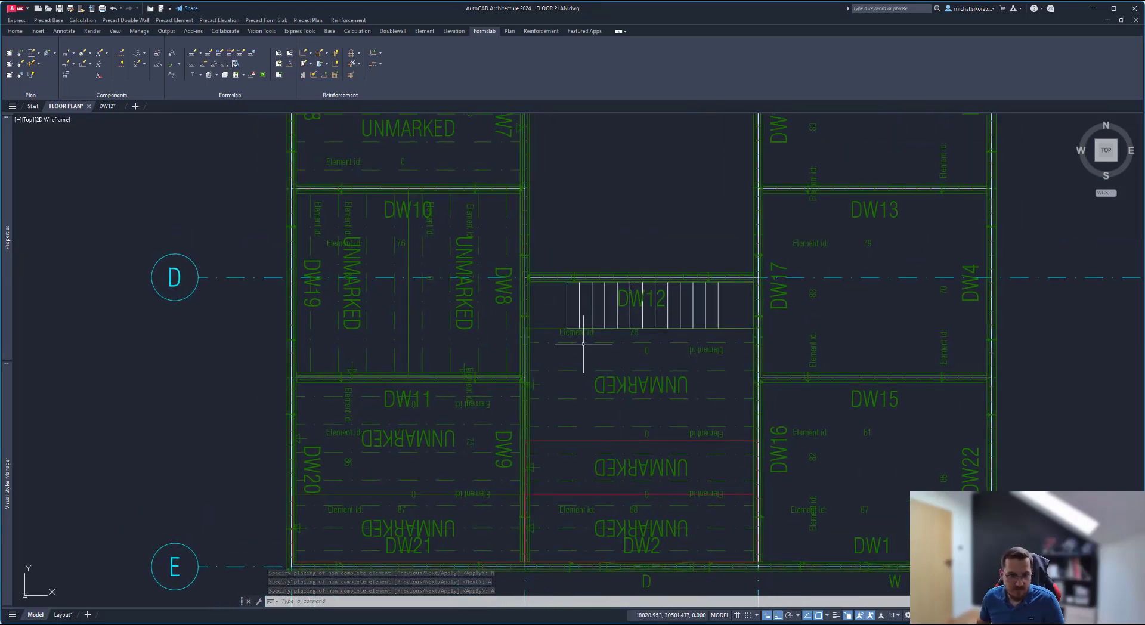
click(658, 471)
key(Escape)
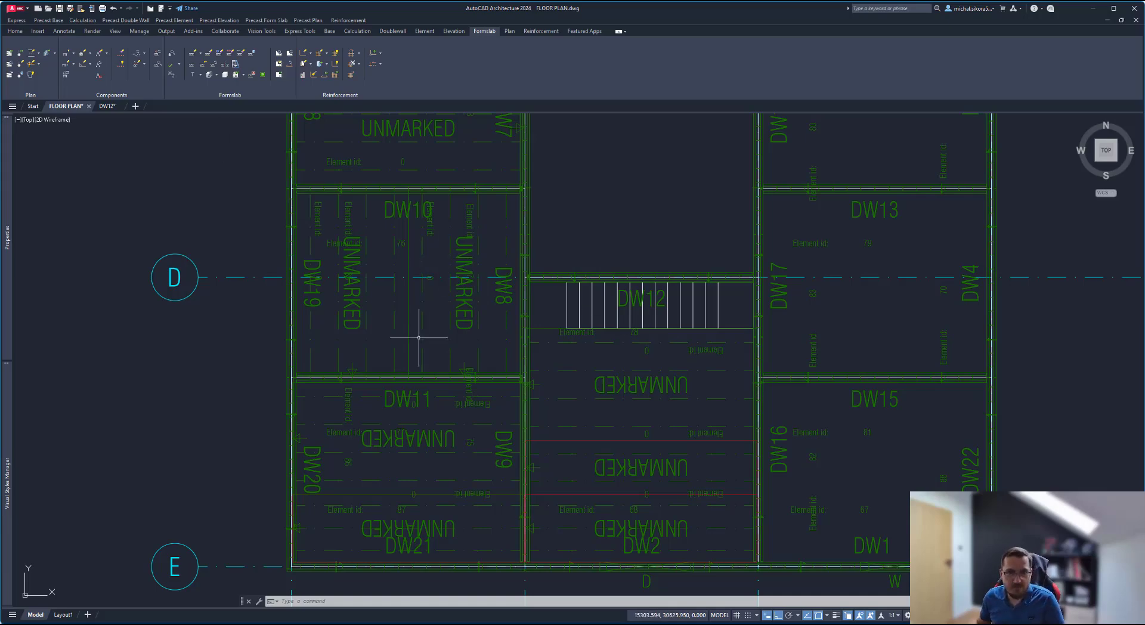
Step: Start drawing a form slab hole with type Rectangle, Hole cut mesh, and the Edge and extents dimension type
scroll(417, 333, up, 3)
middle_drag(583, 222, 578, 245)
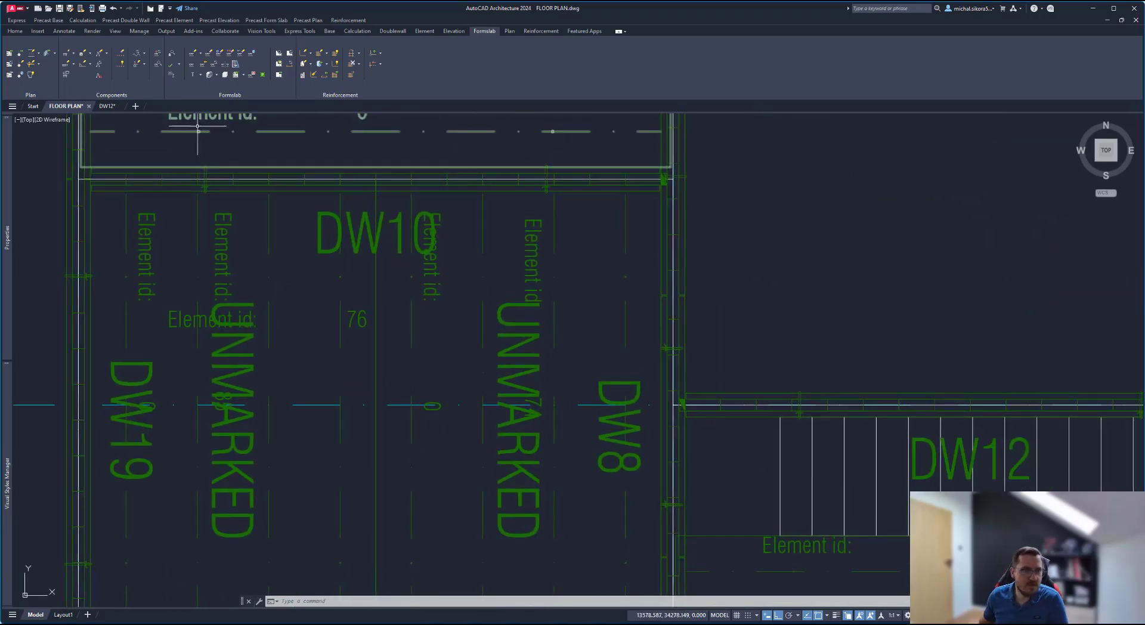
click(90, 54)
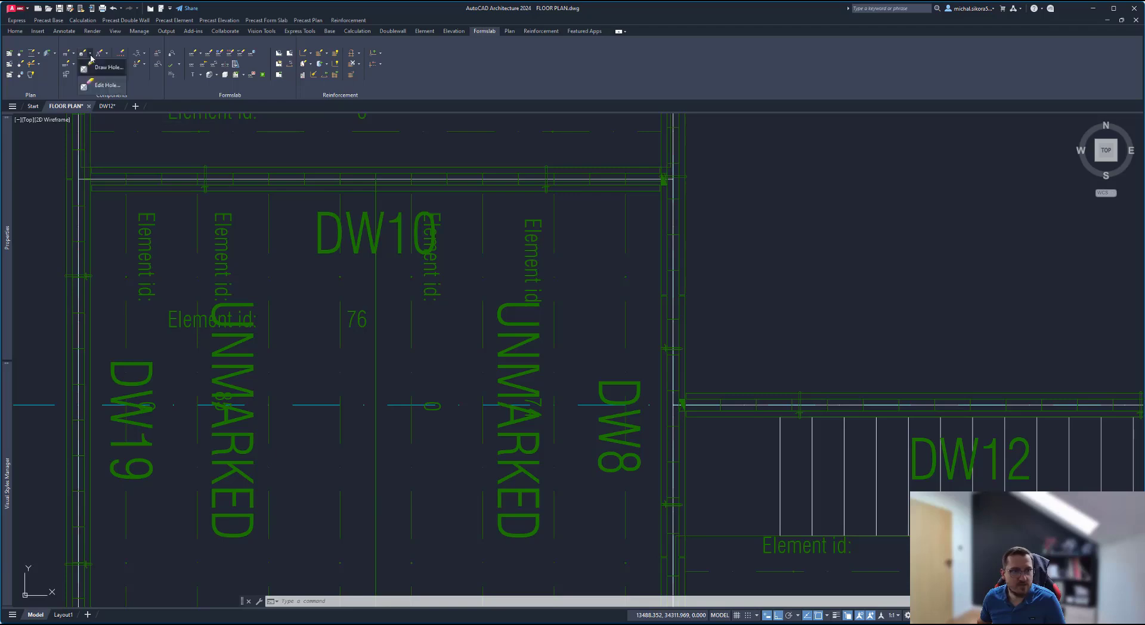
click(110, 69)
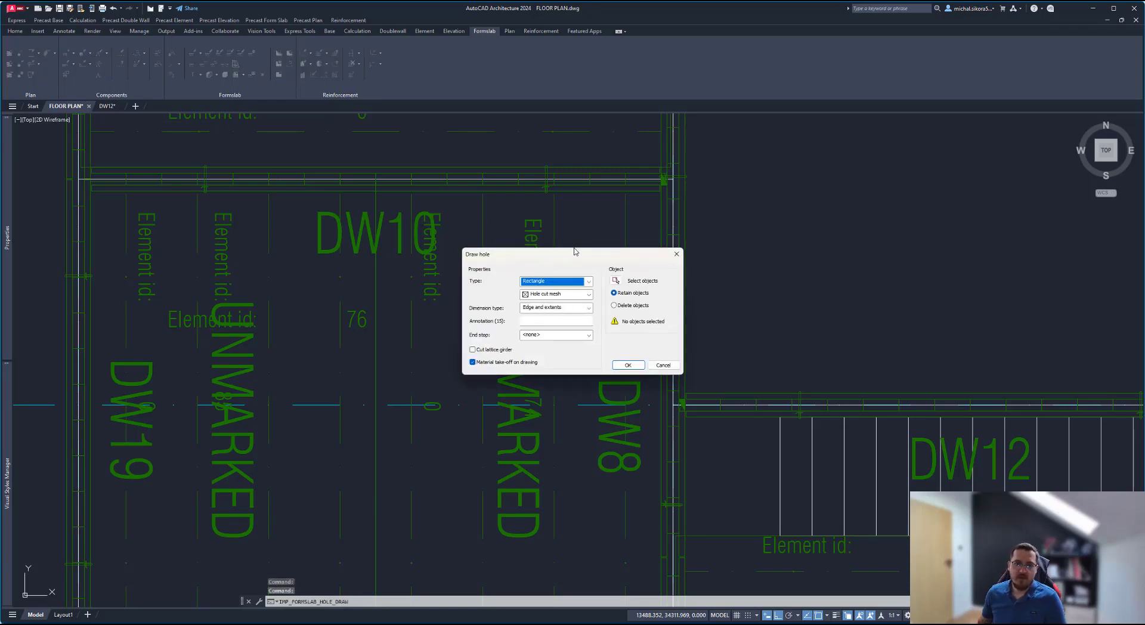
click(551, 282)
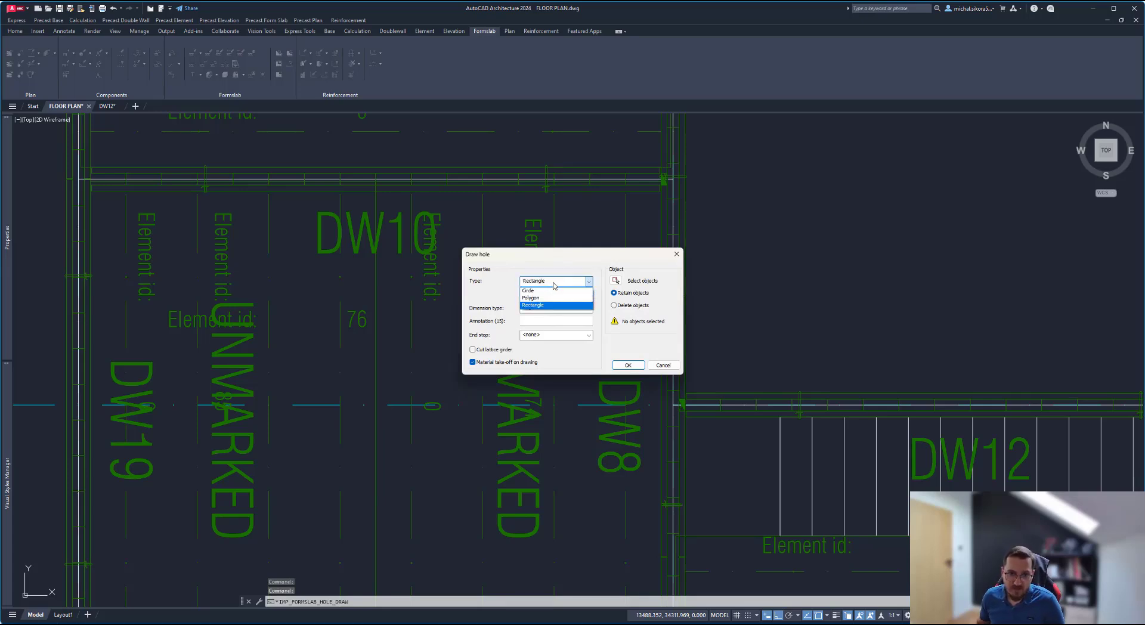
click(578, 281)
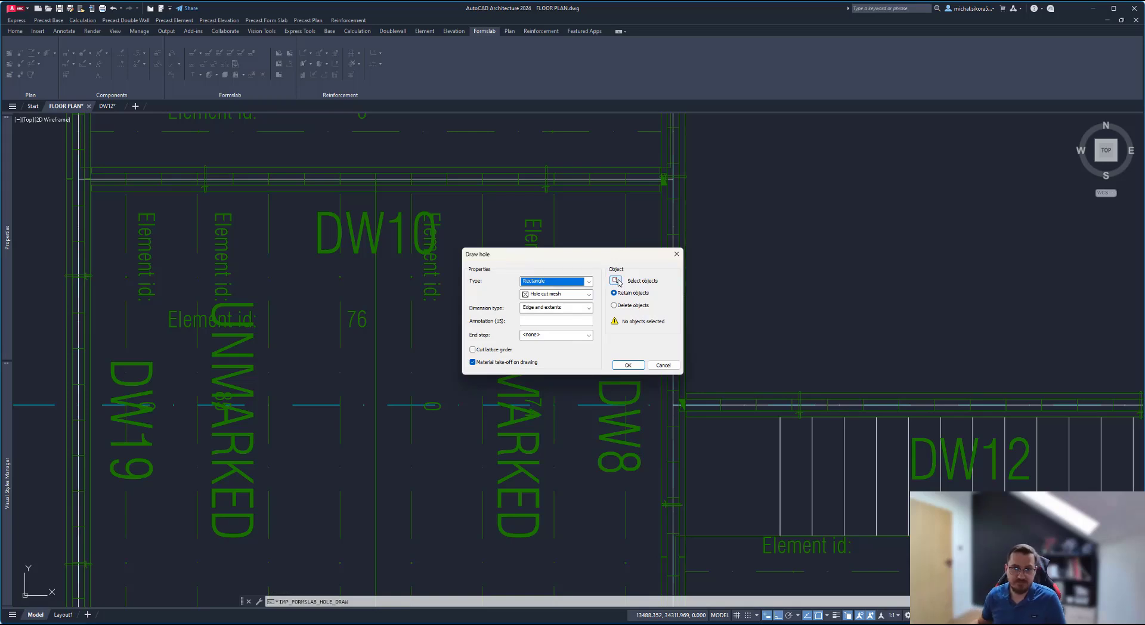
click(589, 294)
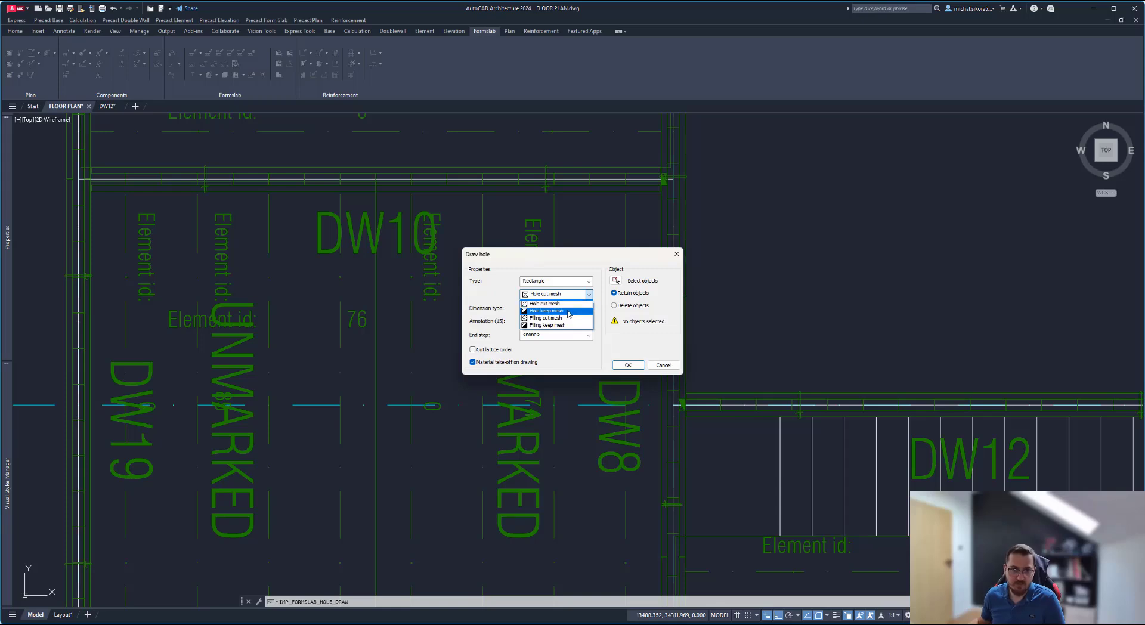
key(Escape)
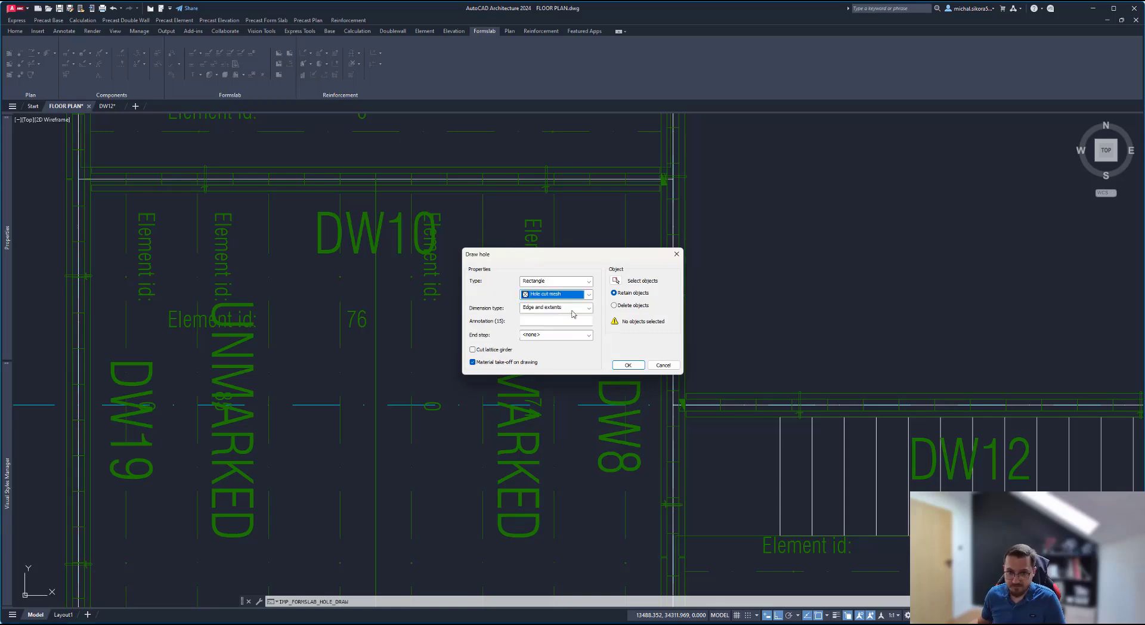
click(565, 310)
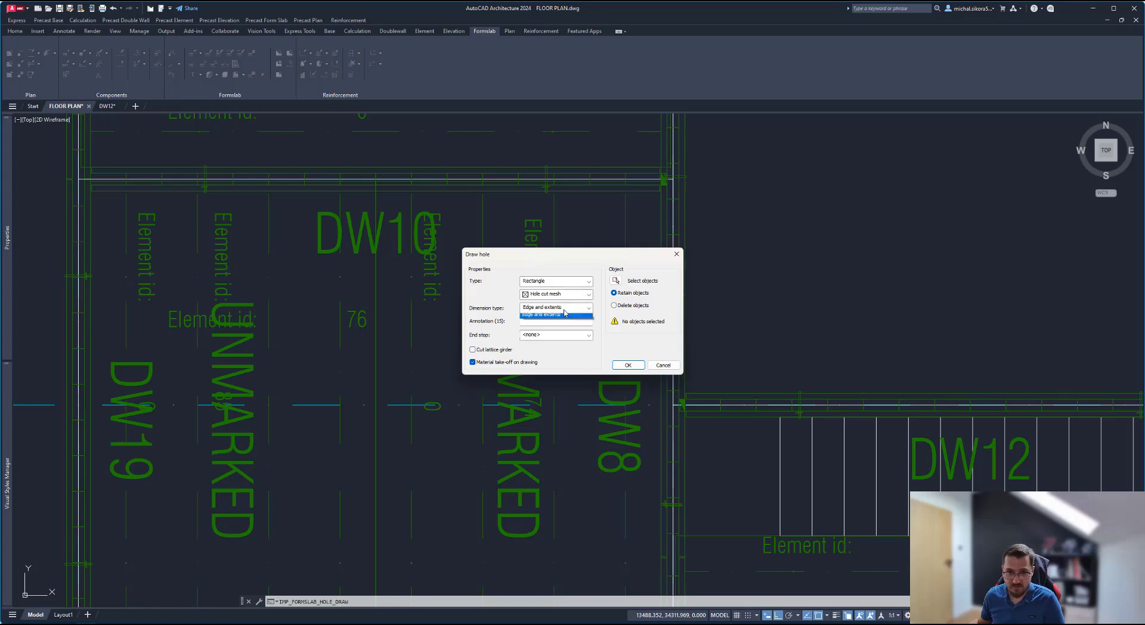
click(569, 317)
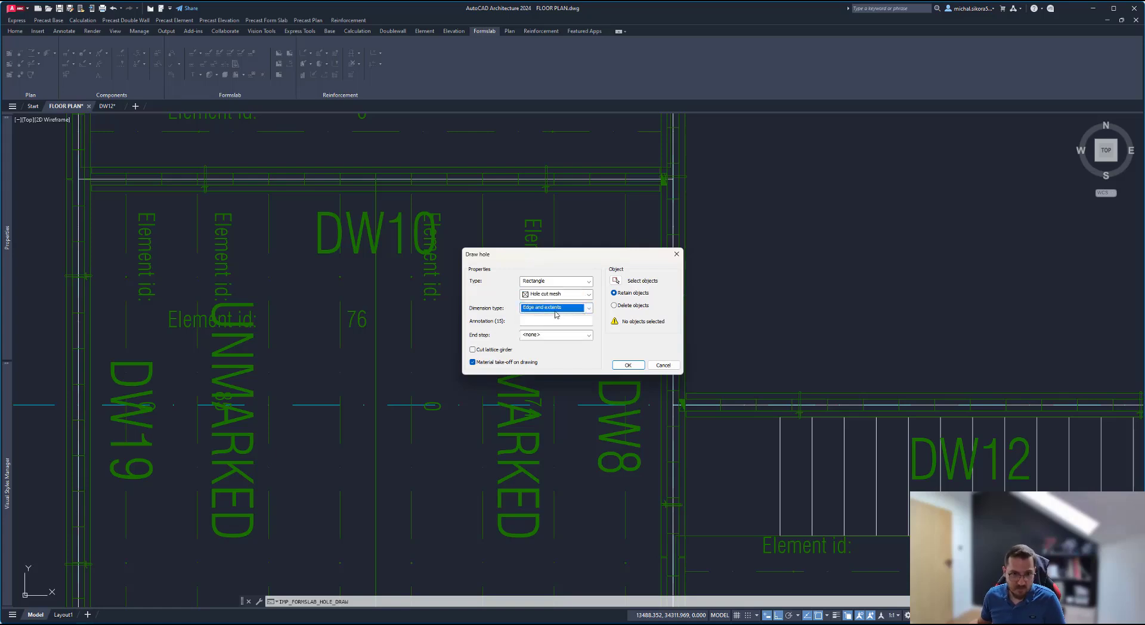
Step: Assign the 0985 end stop to the hole, enable cutting of lattice girders, and accept the hole properties
click(559, 335)
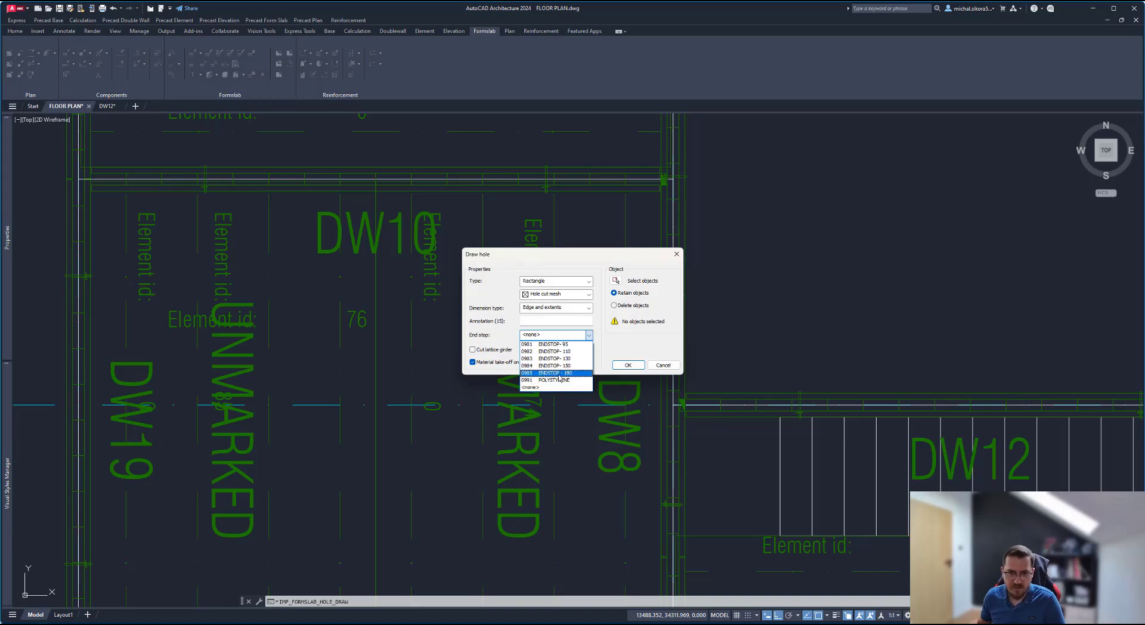
click(562, 372)
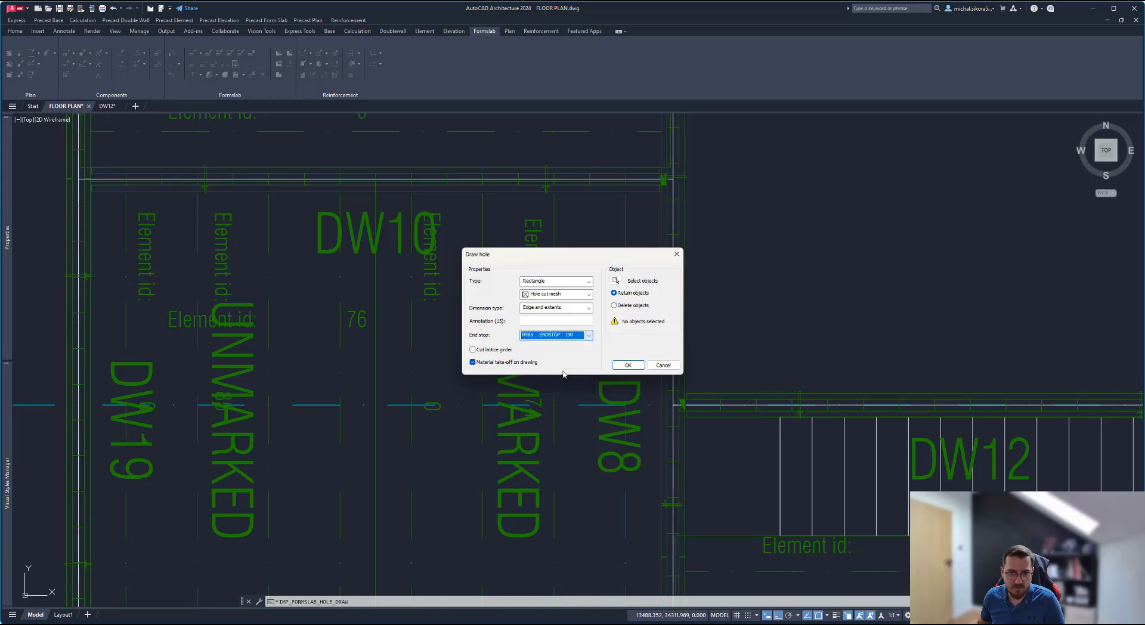
click(474, 351)
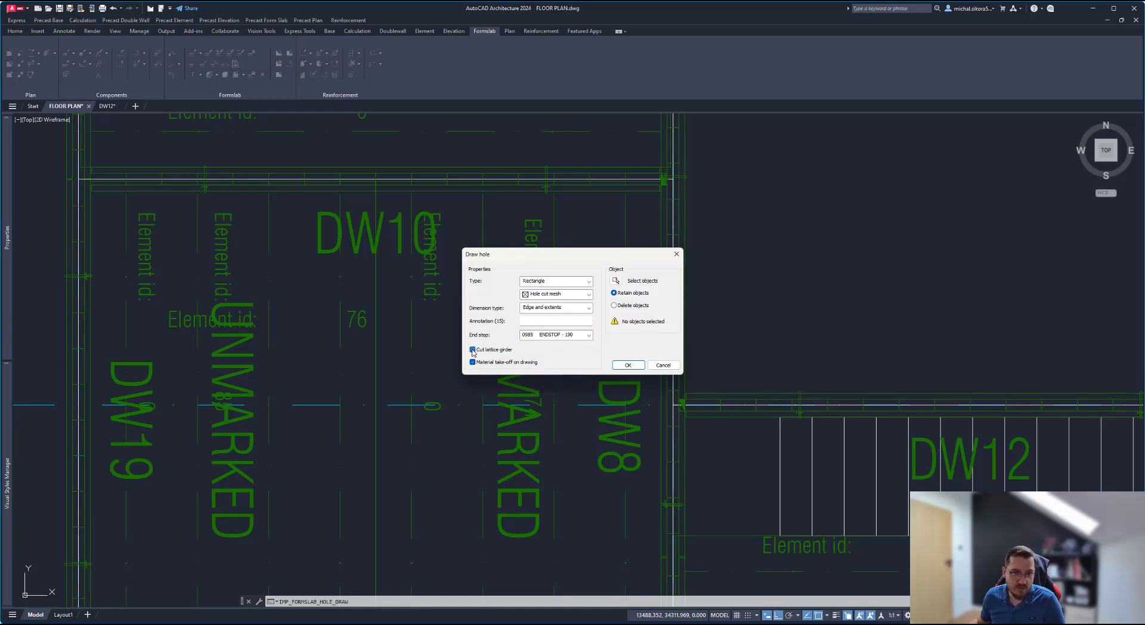
click(643, 365)
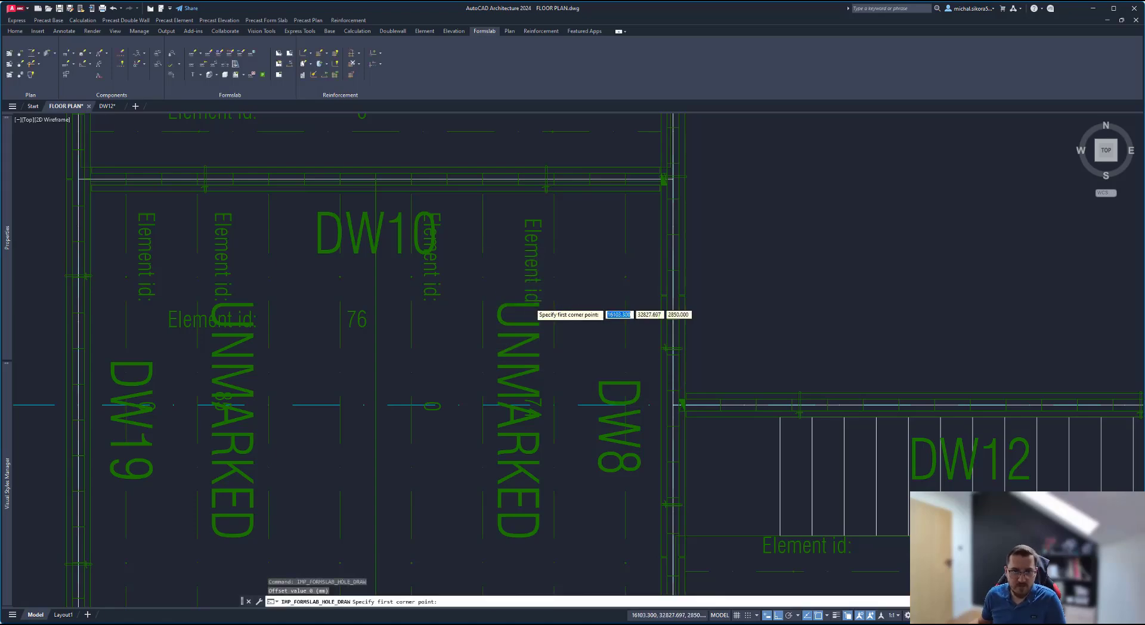
Step: Draw a rectangular hole about 1058 mm high in the form slab north of DW10, near wall DW7
scroll(531, 307, down, 6)
scroll(537, 234, up, 6)
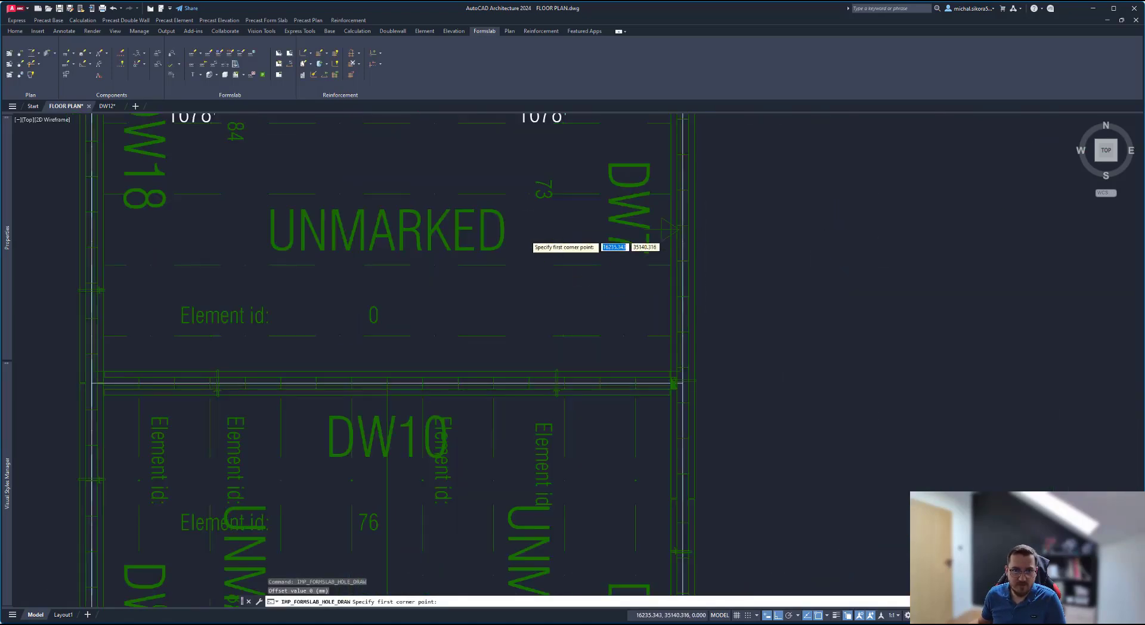
click(479, 176)
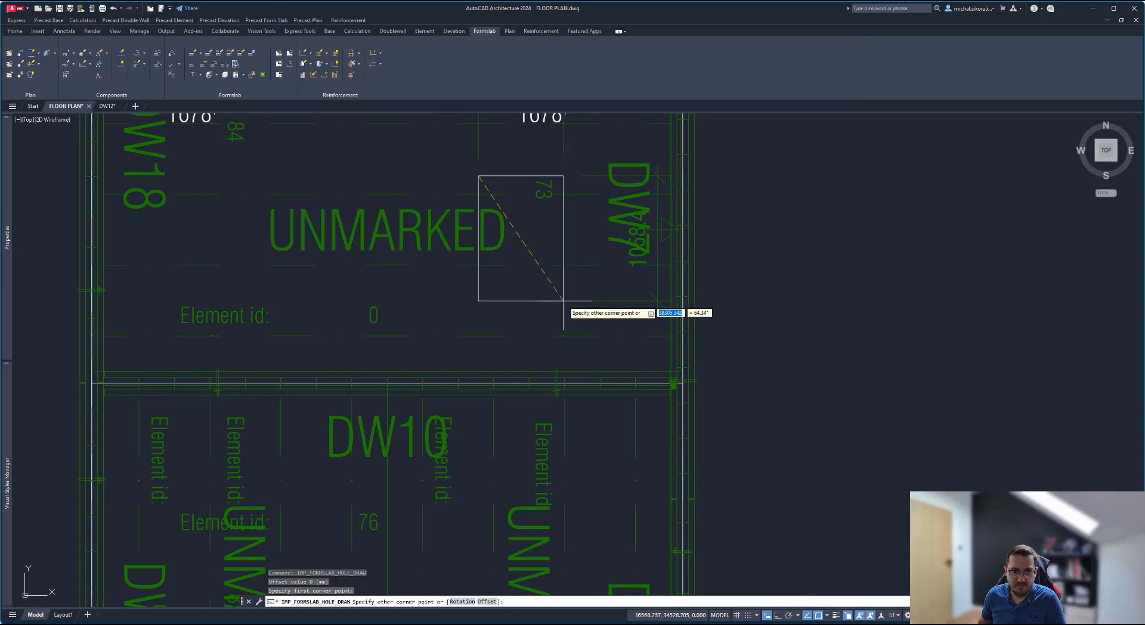
click(562, 300)
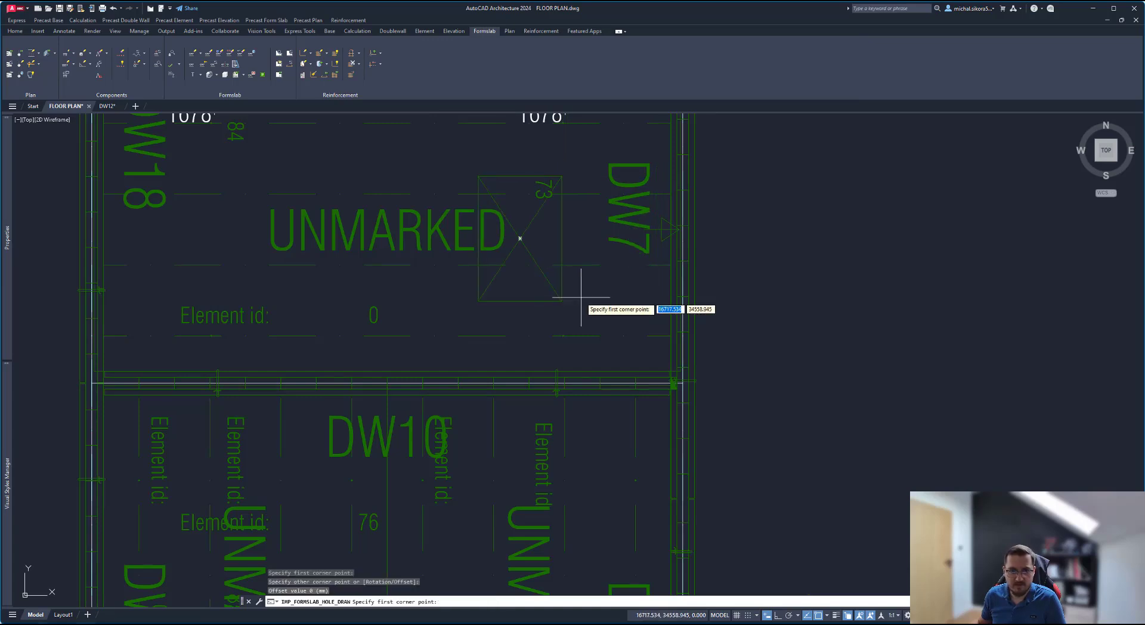
key(Escape)
Step: Edit the form slab beside DW7 to add all components so it includes the hole, exit, and check the slab's selection
click(590, 251)
click(582, 269)
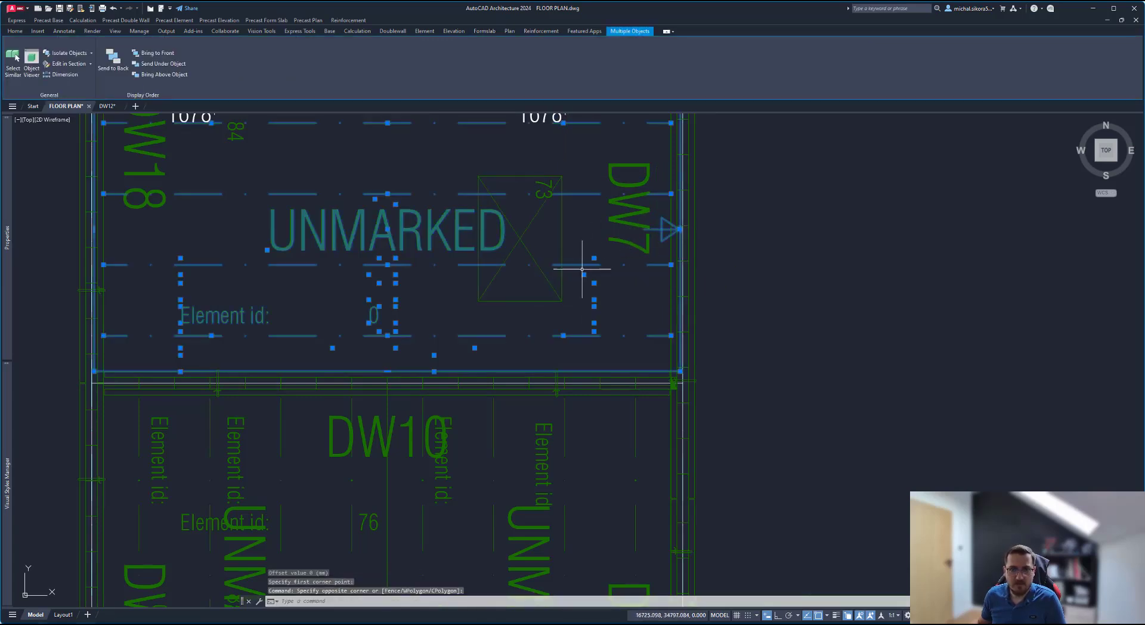
double_click(580, 266)
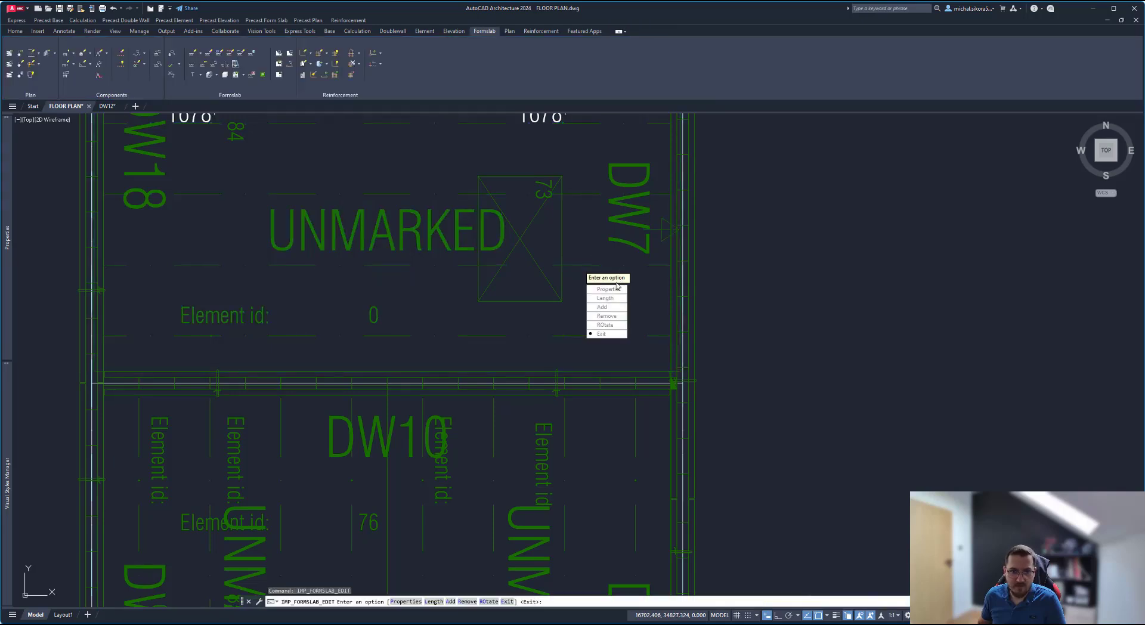
click(604, 307)
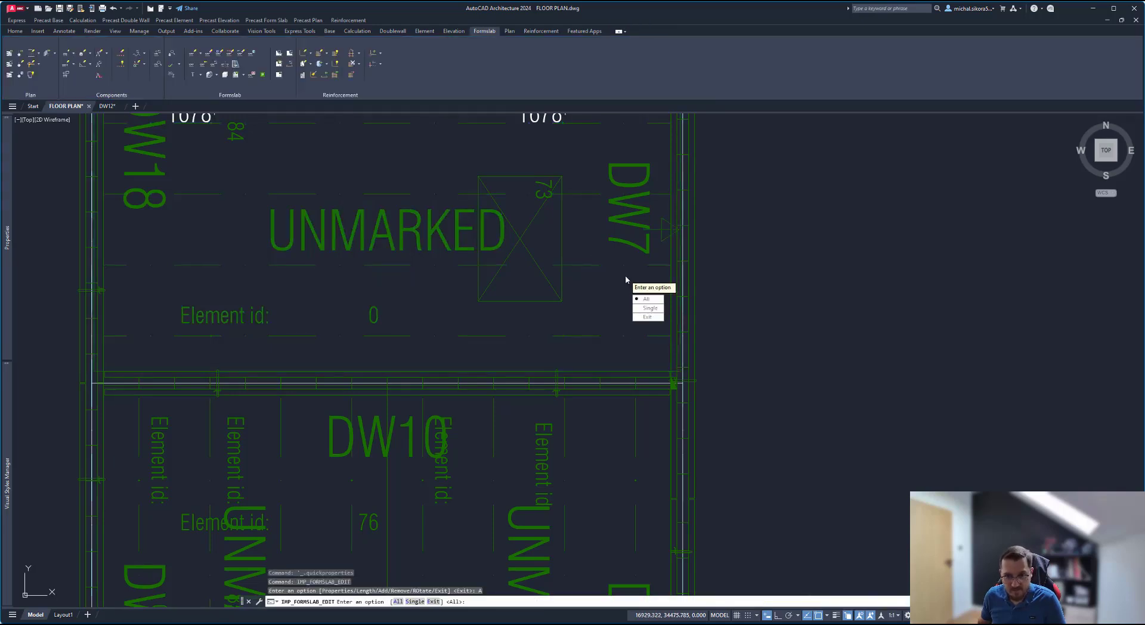
click(649, 300)
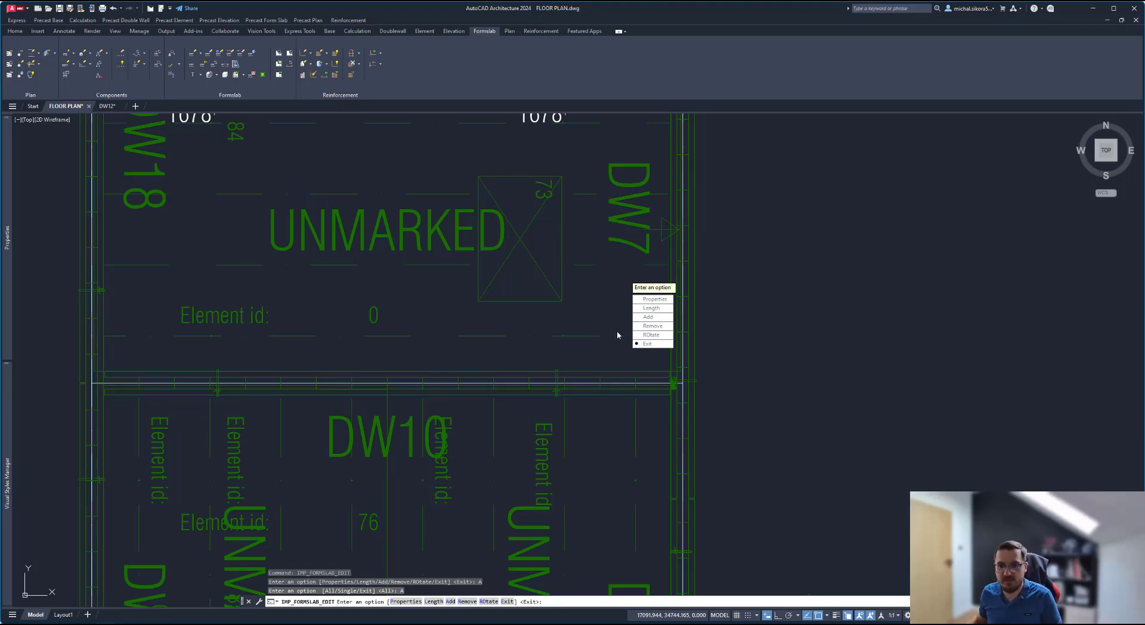
text(E)
key(Return)
click(576, 206)
scroll(567, 218, down, 4)
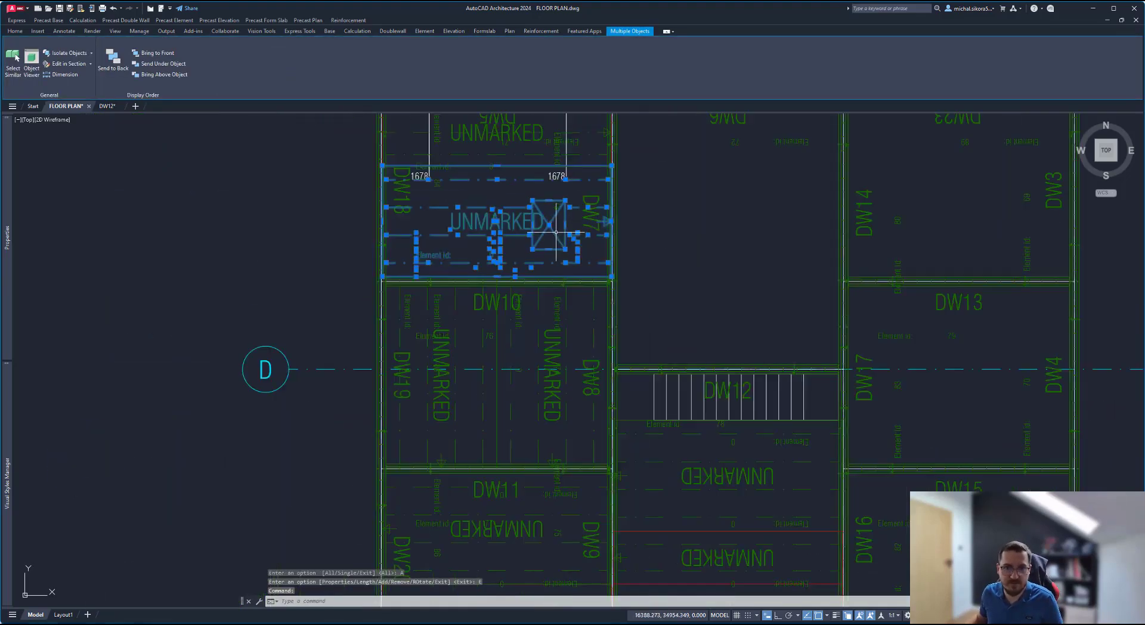
scroll(560, 221, up, 8)
key(Escape)
scroll(572, 209, down, 4)
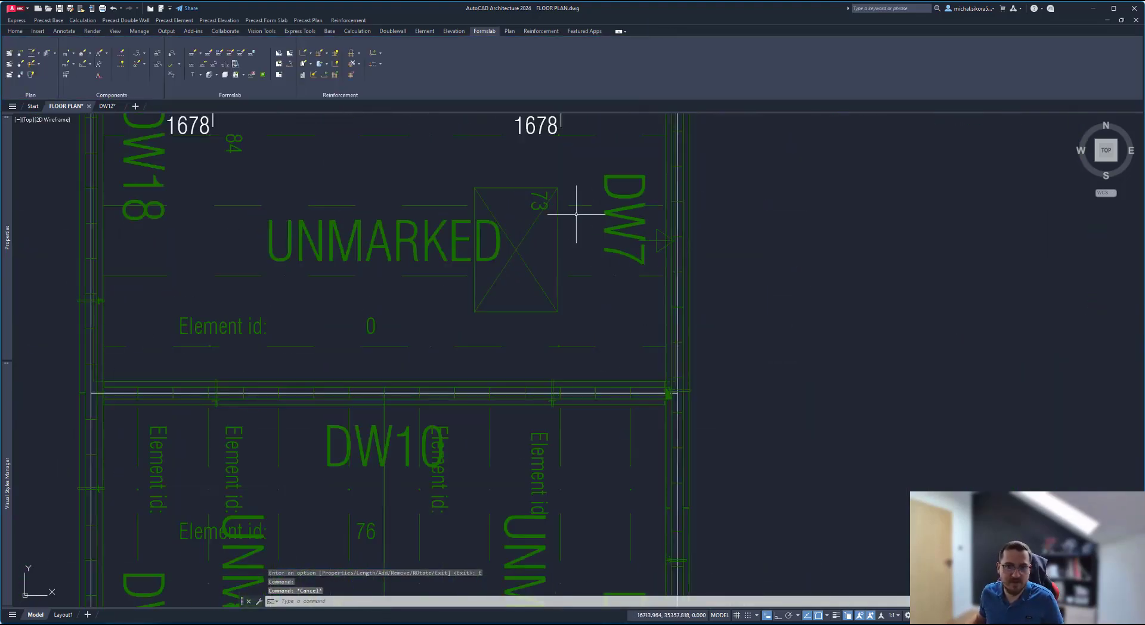
scroll(565, 260, down, 4)
scroll(689, 411, up, 4)
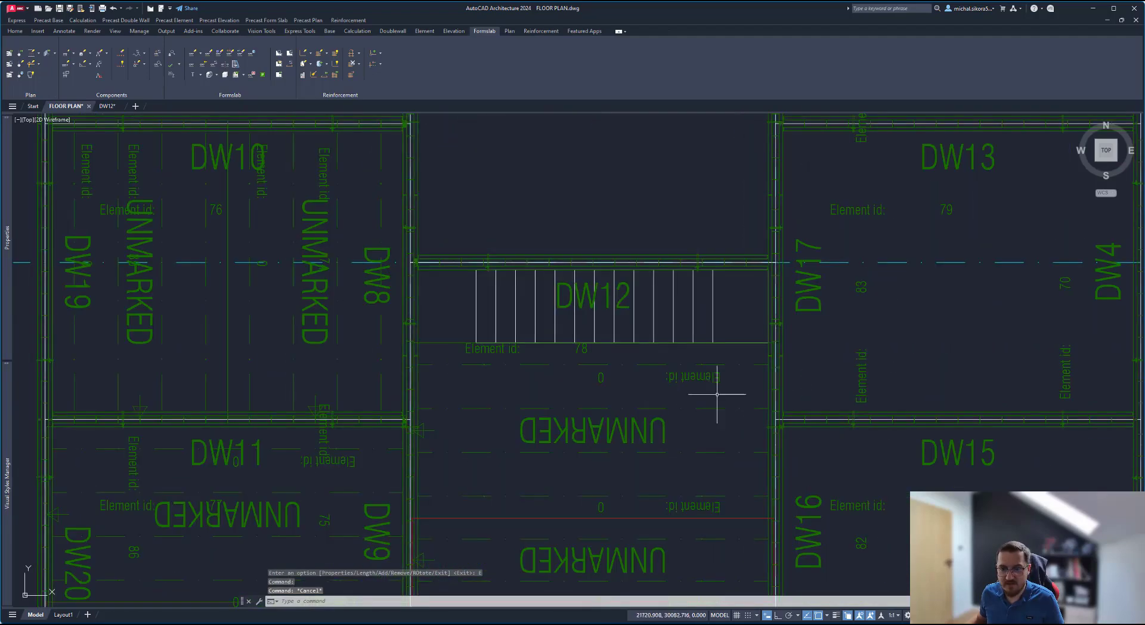
middle_drag(700, 416, 618, 292)
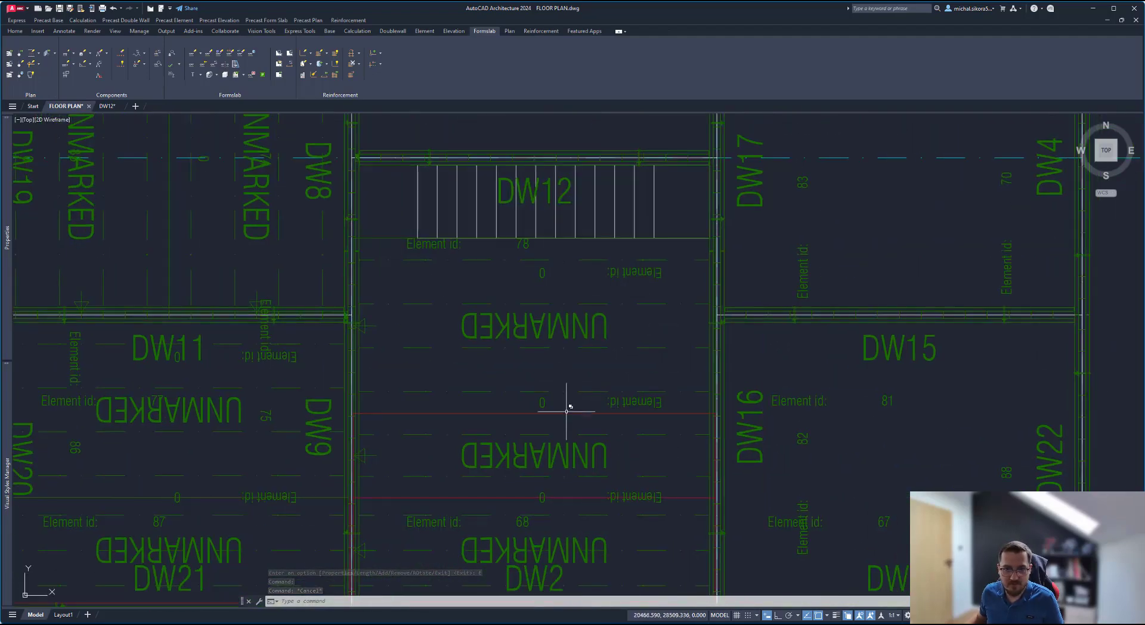
scroll(505, 291, down, 4)
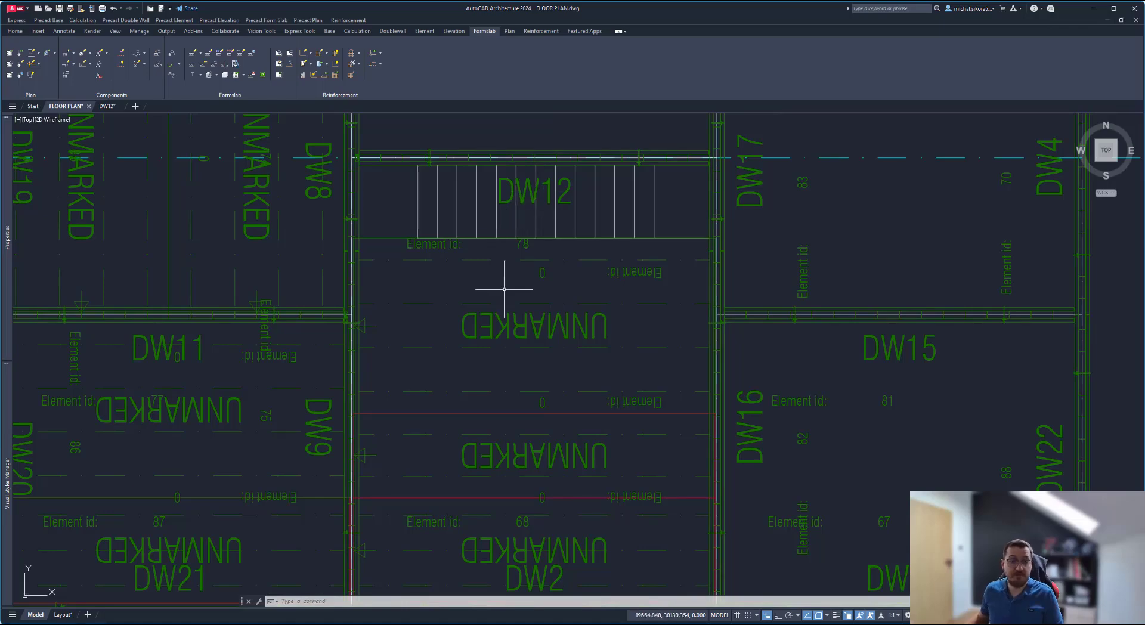
middle_drag(385, 222, 447, 255)
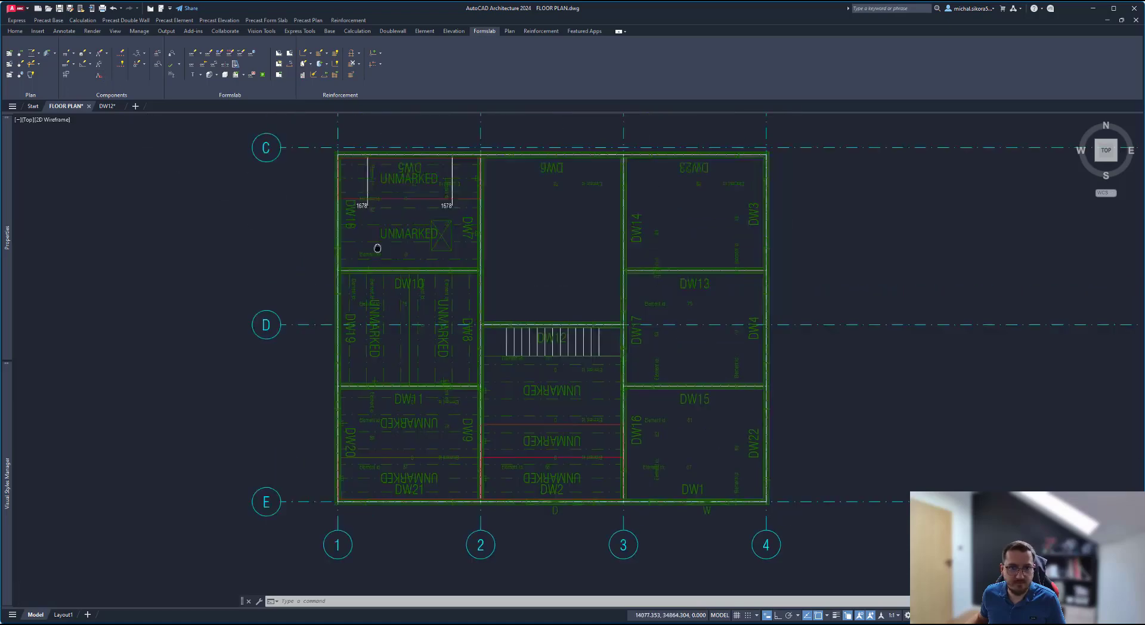
middle_drag(399, 170, 348, 293)
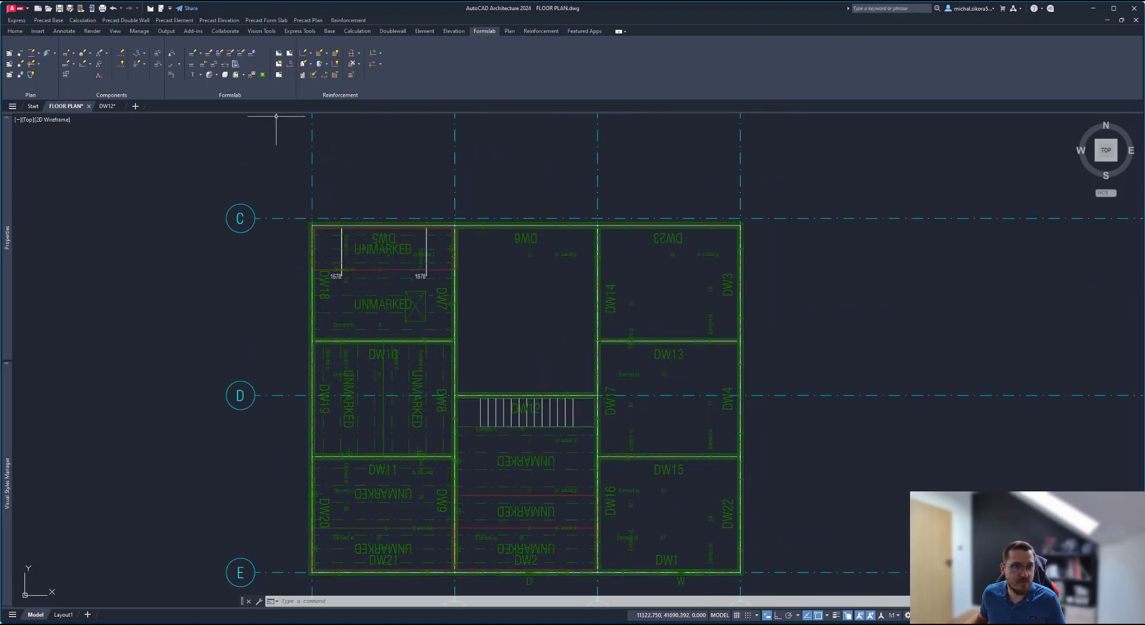
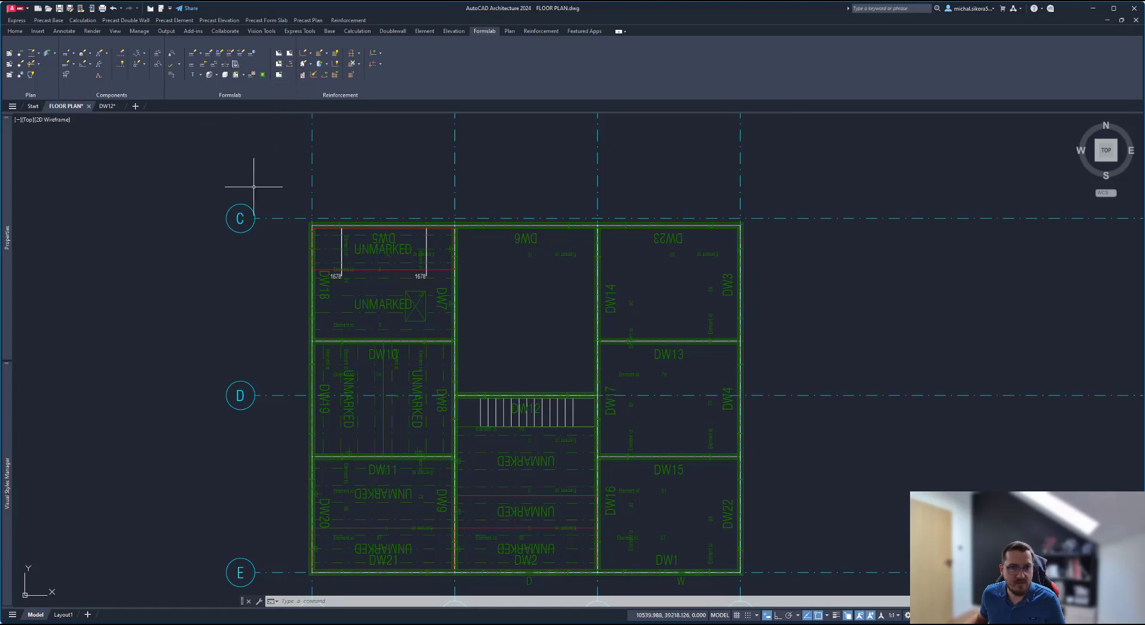
Step: Start mirroring the form slabs, selecting all six slabs in the three rooms between axes 1 and 2
middle_drag(547, 305, 501, 266)
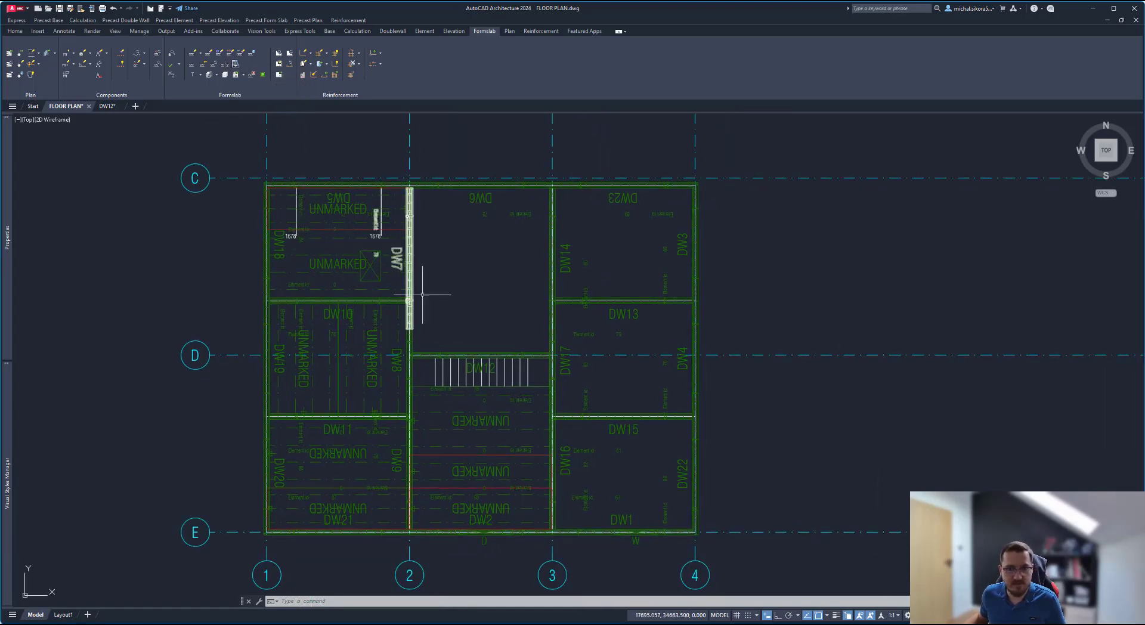
middle_drag(444, 302, 531, 277)
scroll(430, 225, up, 2)
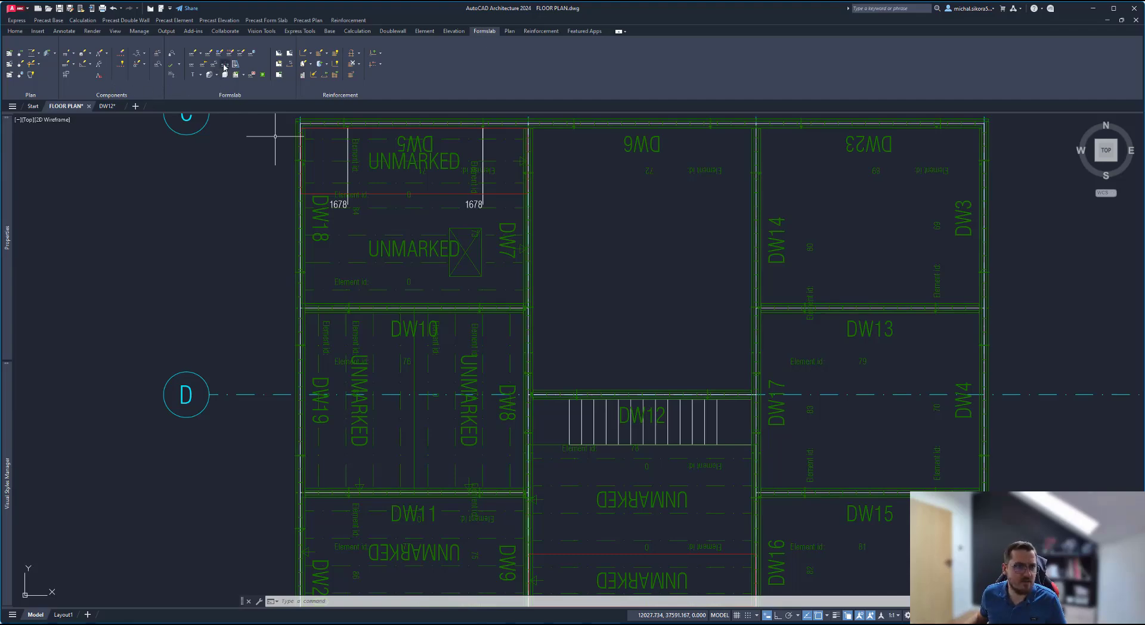
click(472, 197)
click(439, 217)
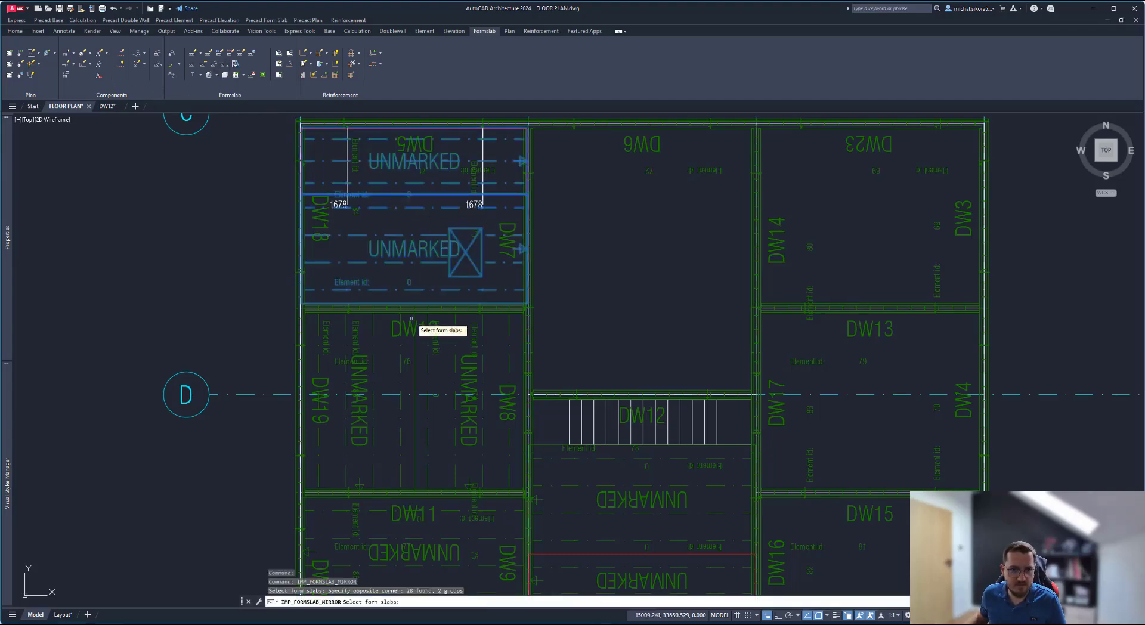
middle_drag(425, 378, 440, 269)
click(440, 269)
click(414, 260)
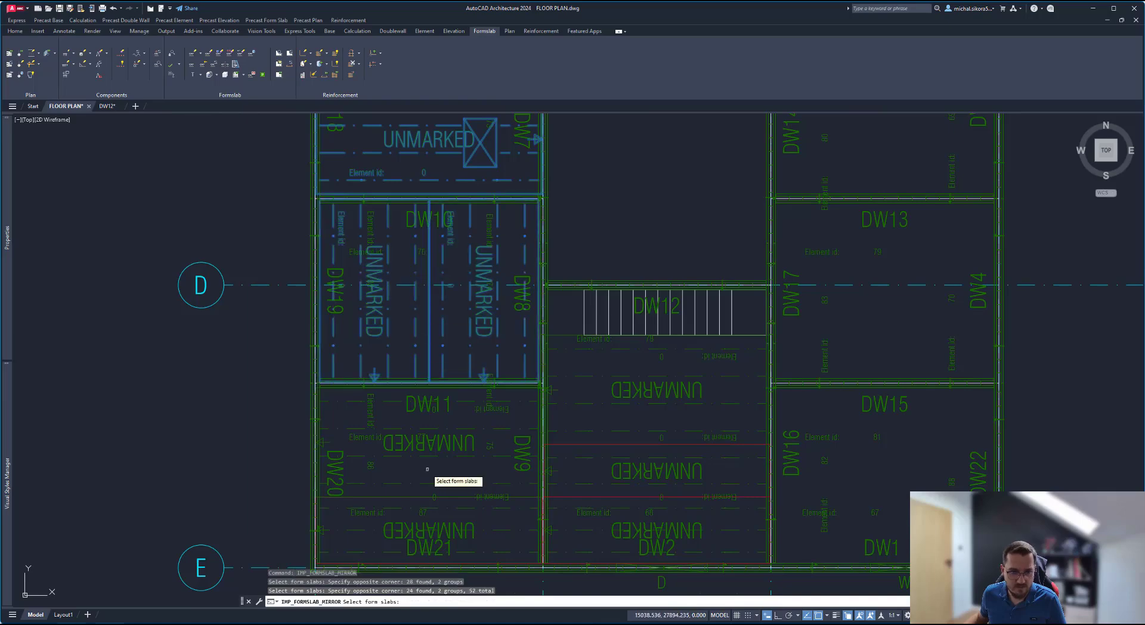
click(442, 496)
click(440, 511)
middle_drag(448, 507, 388, 486)
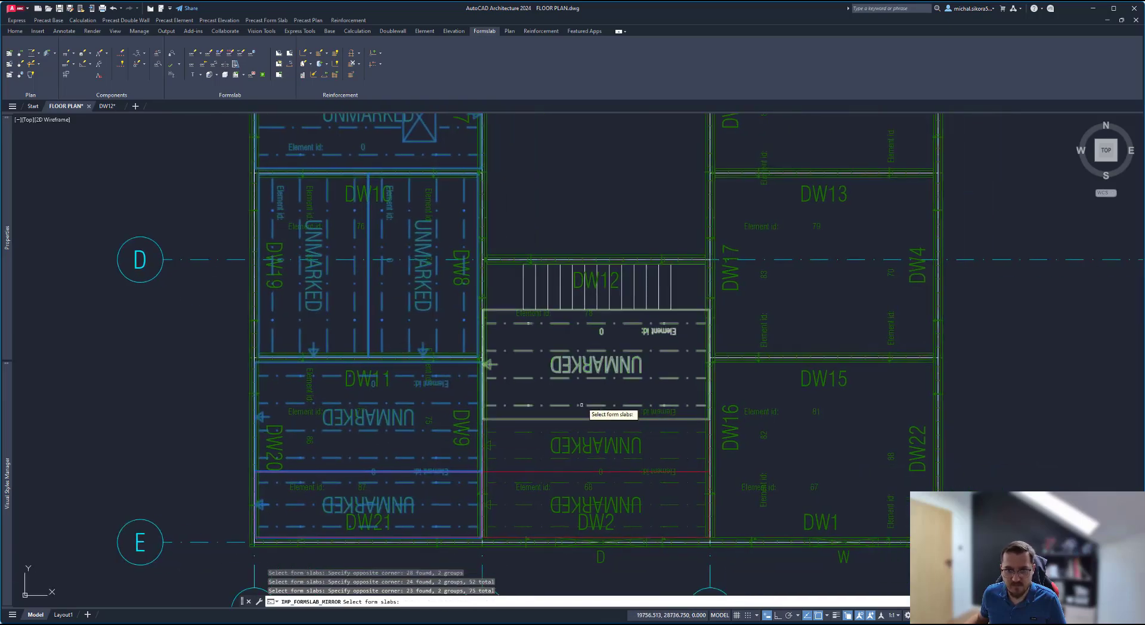
middle_drag(613, 241, 599, 267)
key(Return)
Step: Try to mirror the selected slabs about a freehand line from DW12's midpoint while keeping the originals, and undo the mirror
shift+right_click(598, 258)
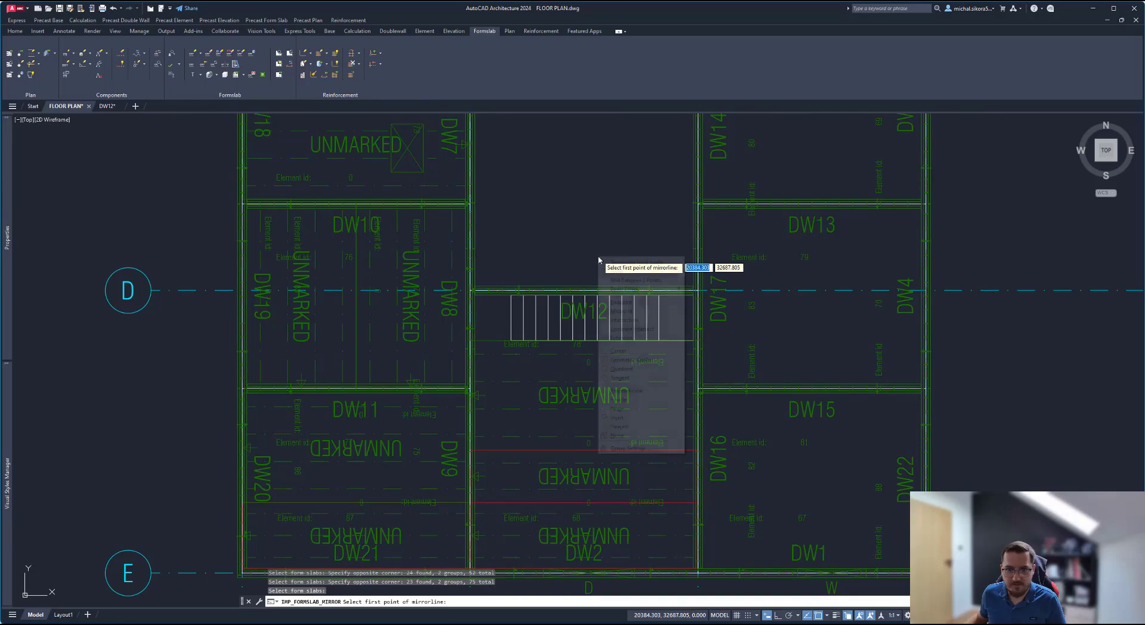
click(623, 311)
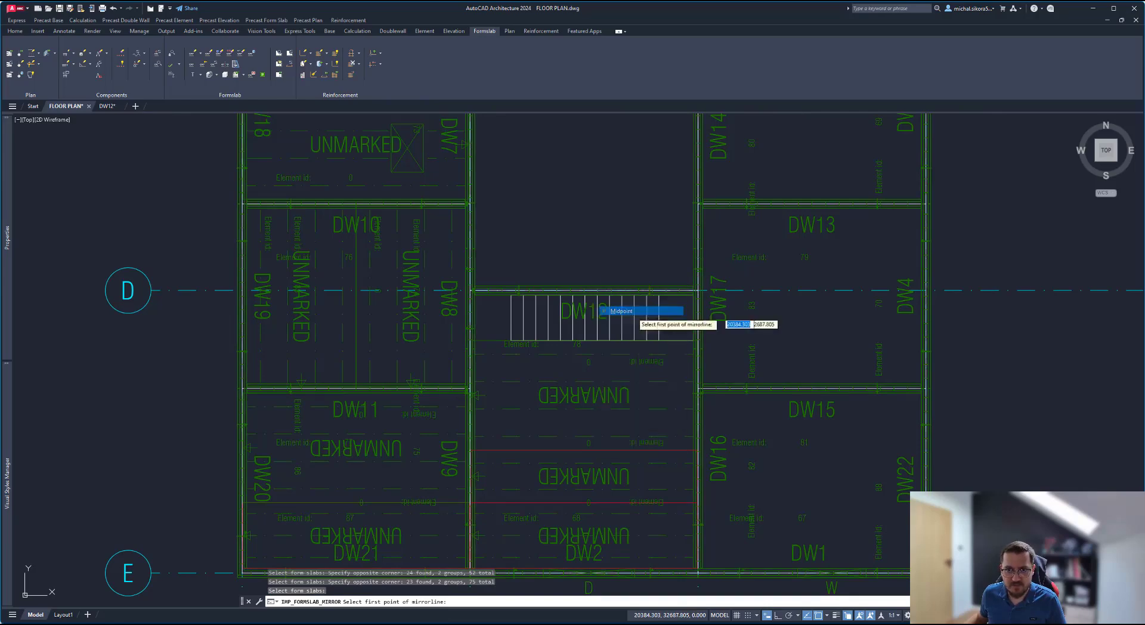
scroll(602, 304, up, 4)
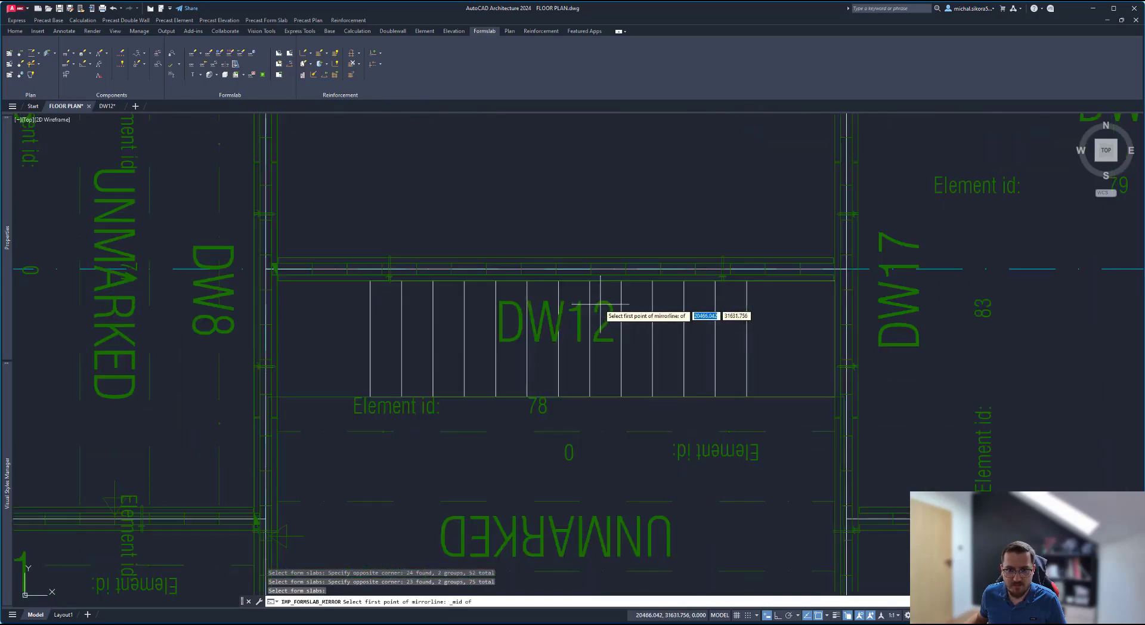
click(556, 269)
click(555, 212)
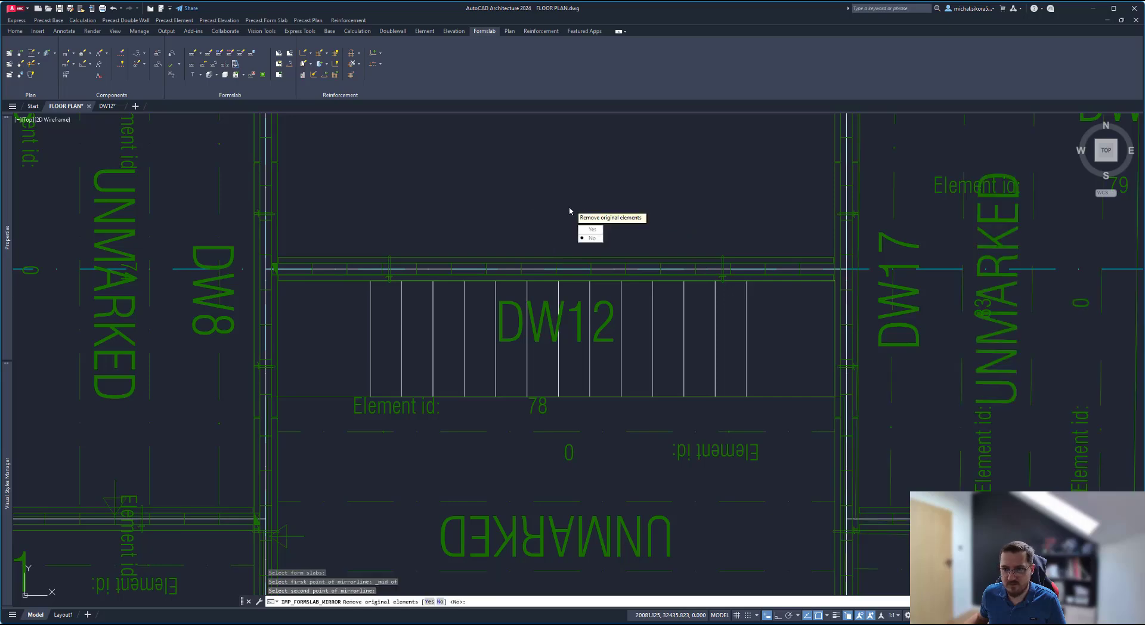
scroll(569, 210, down, 5)
scroll(672, 253, up, 6)
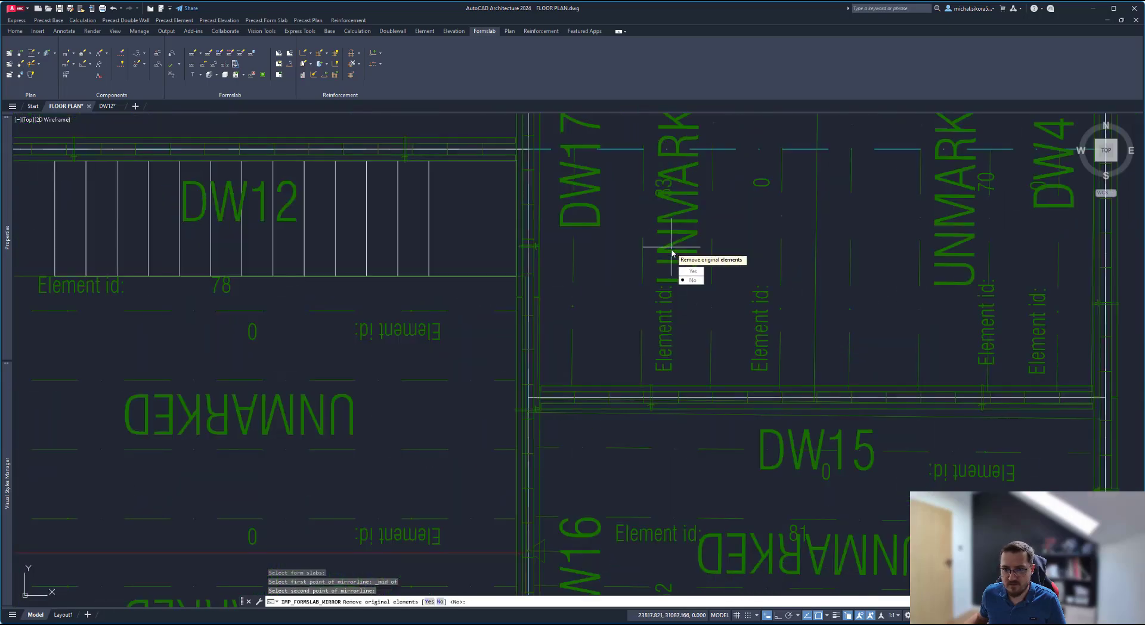
scroll(672, 253, down, 4)
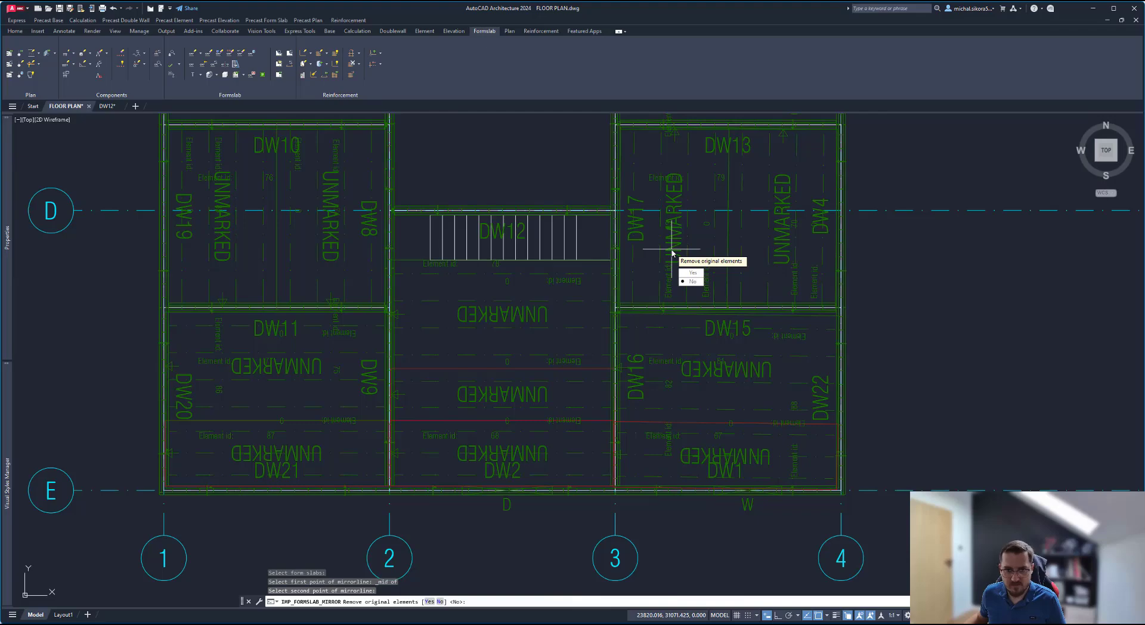
key(Return)
key(ctrl+z)
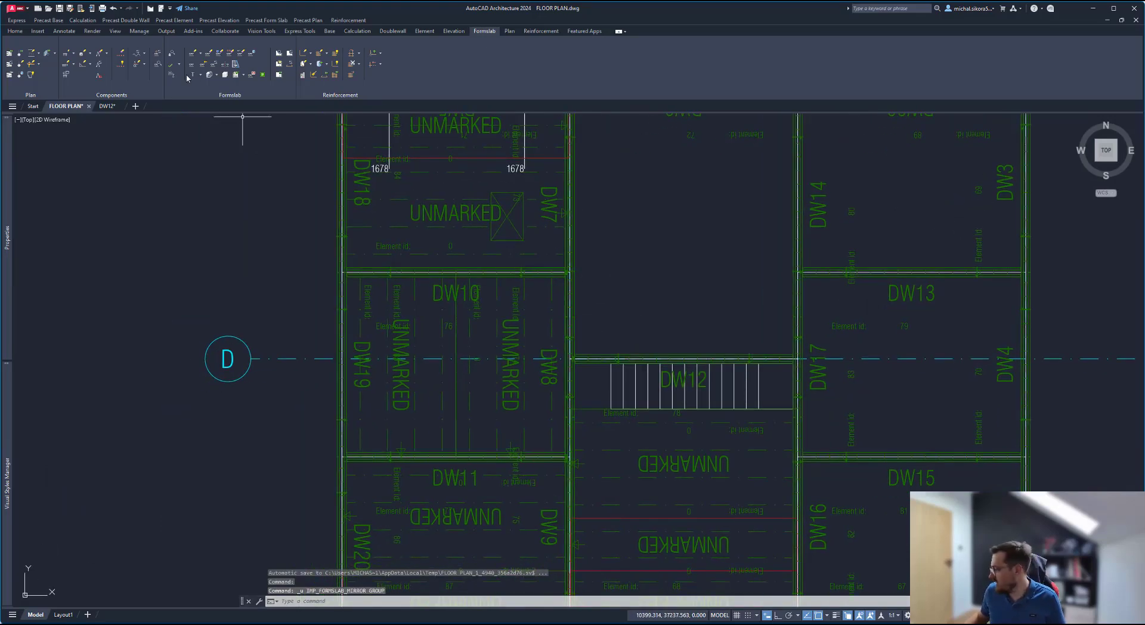
Step: Restart the form slab mirror and select the six slabs in the rooms between axes 1 and 2
click(228, 76)
scroll(465, 226, up, 2)
scroll(465, 226, down, 2)
click(475, 194)
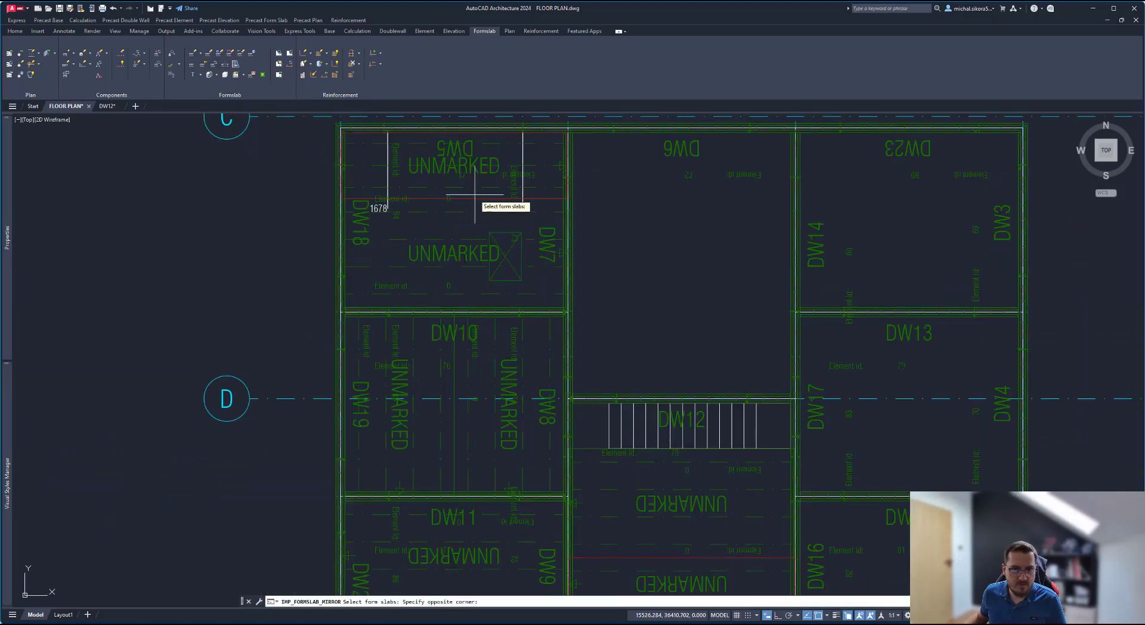
click(474, 194)
click(473, 383)
click(459, 387)
middle_drag(464, 507, 483, 301)
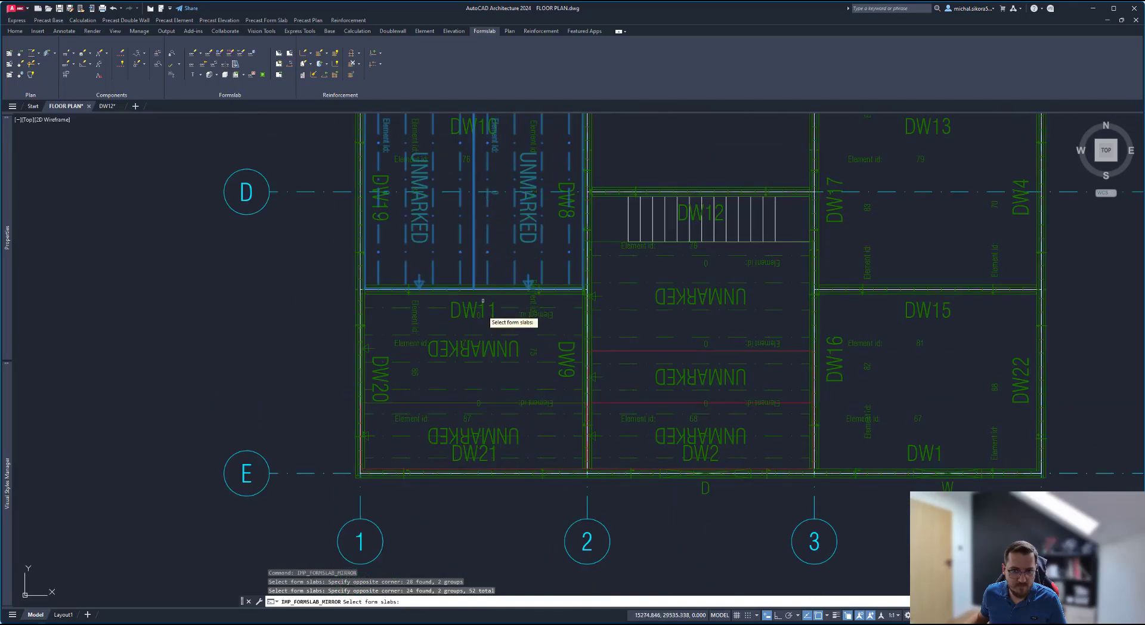
click(483, 302)
click(485, 409)
key(Return)
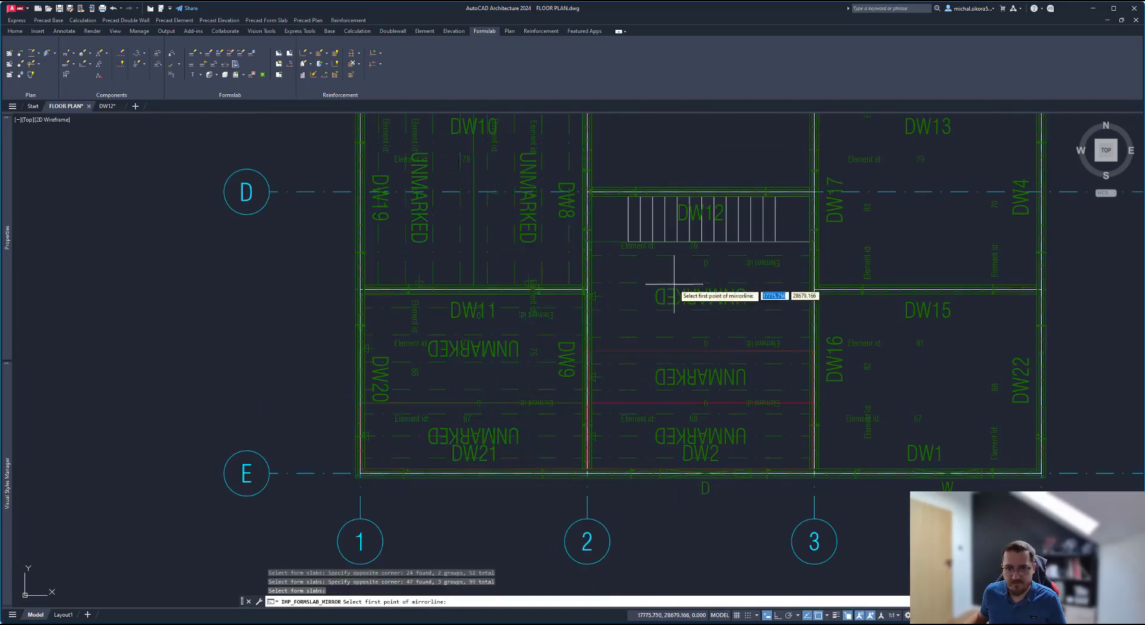
Step: Mirror the selected slabs about a line from DW12's midpoint perpendicular to wall DW6, keeping the original elements
middle_drag(674, 284, 562, 423)
shift+right_click(588, 330)
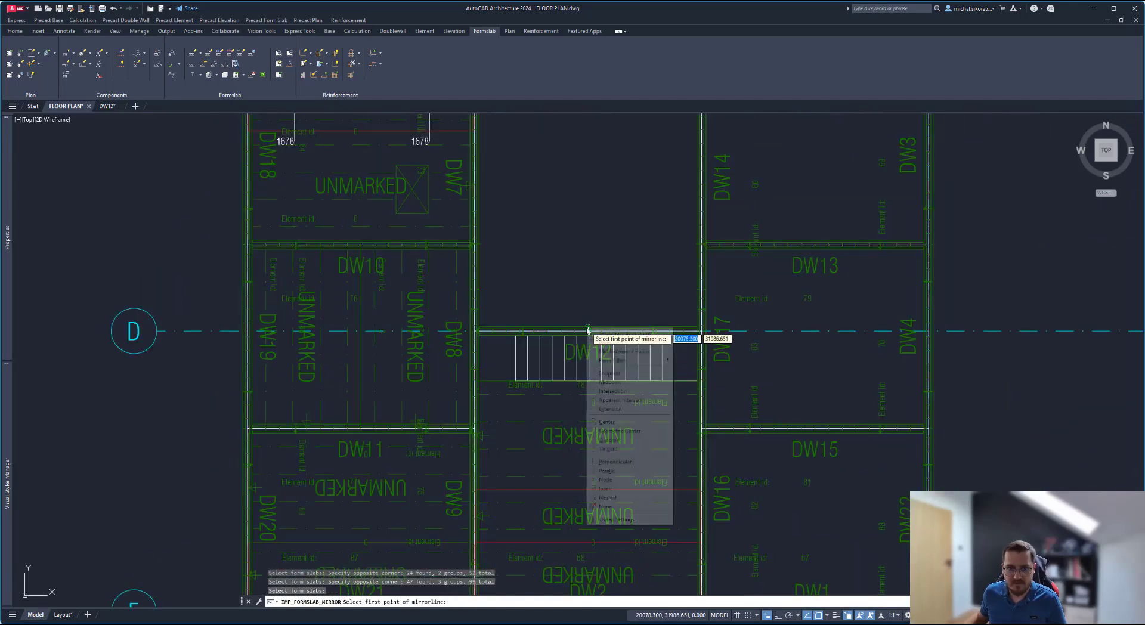
click(610, 382)
scroll(591, 334, up, 7)
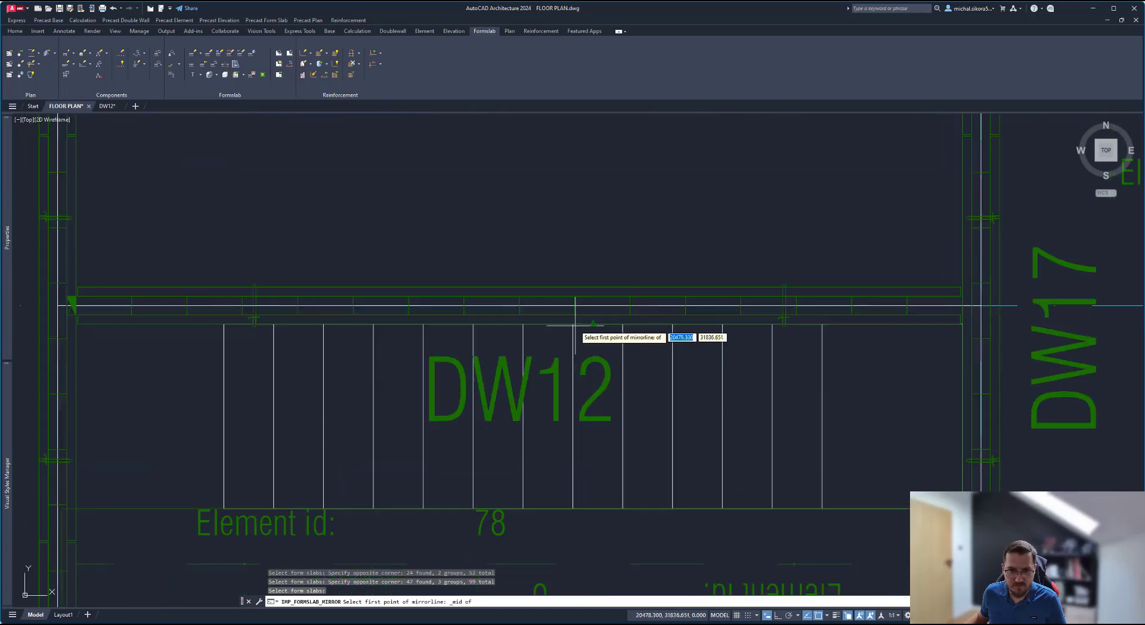
click(518, 305)
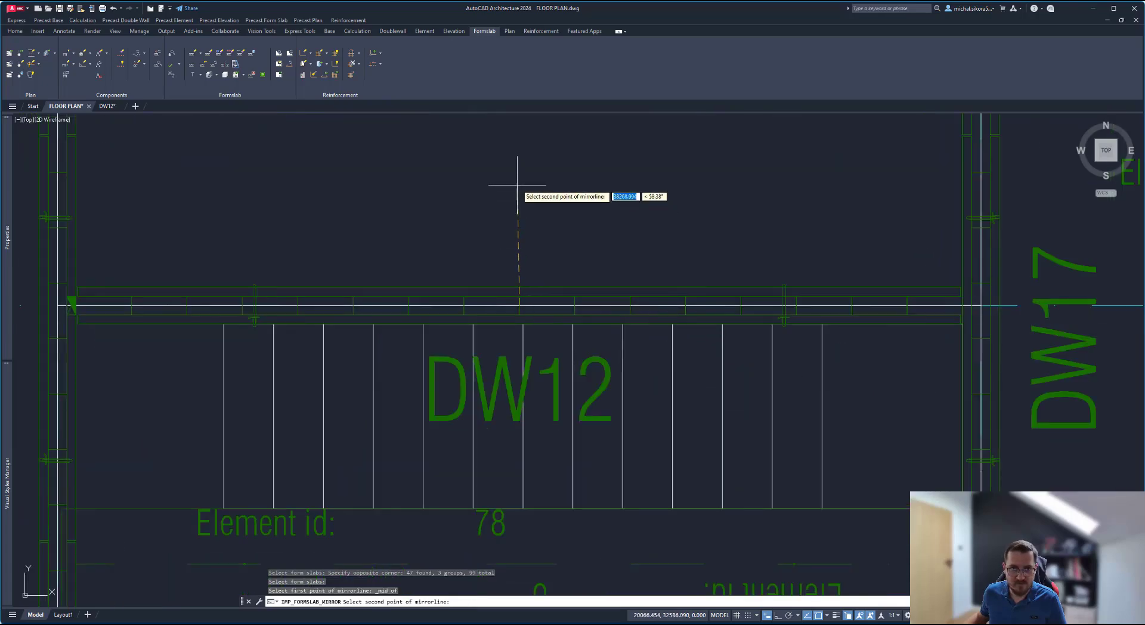
scroll(517, 184, down, 5)
scroll(523, 269, up, 2)
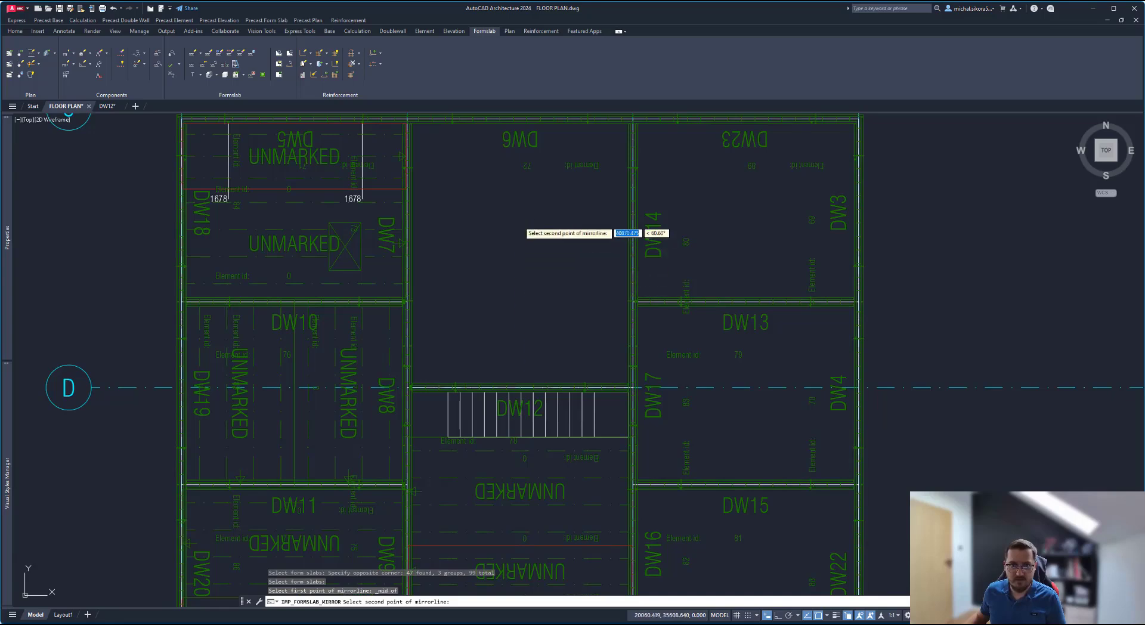
shift+right_click(520, 224)
click(547, 357)
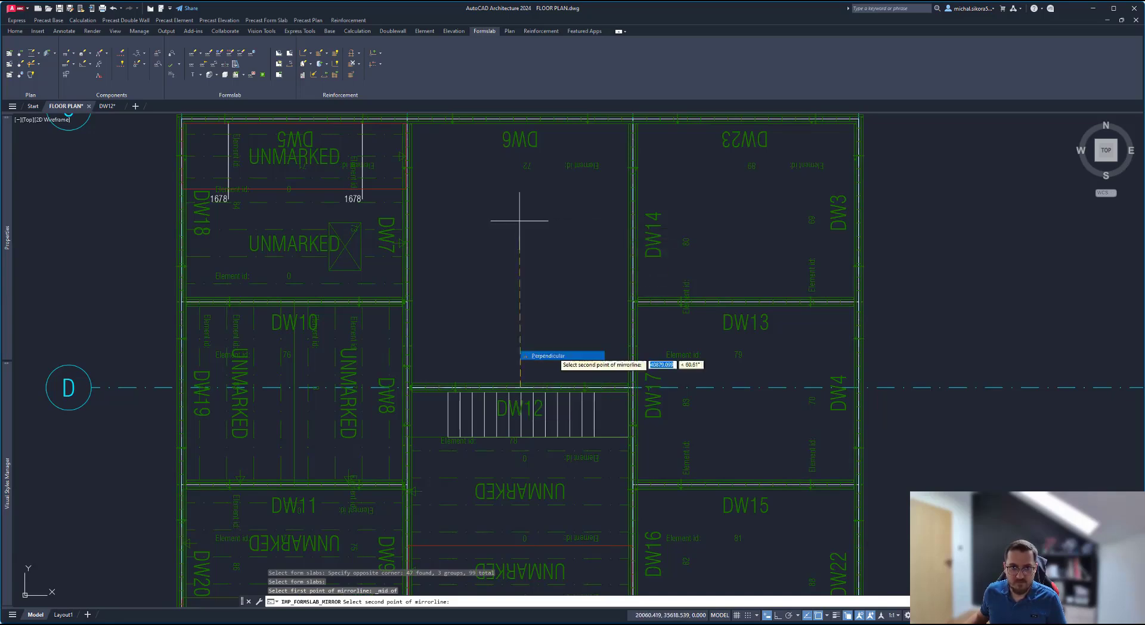
click(521, 129)
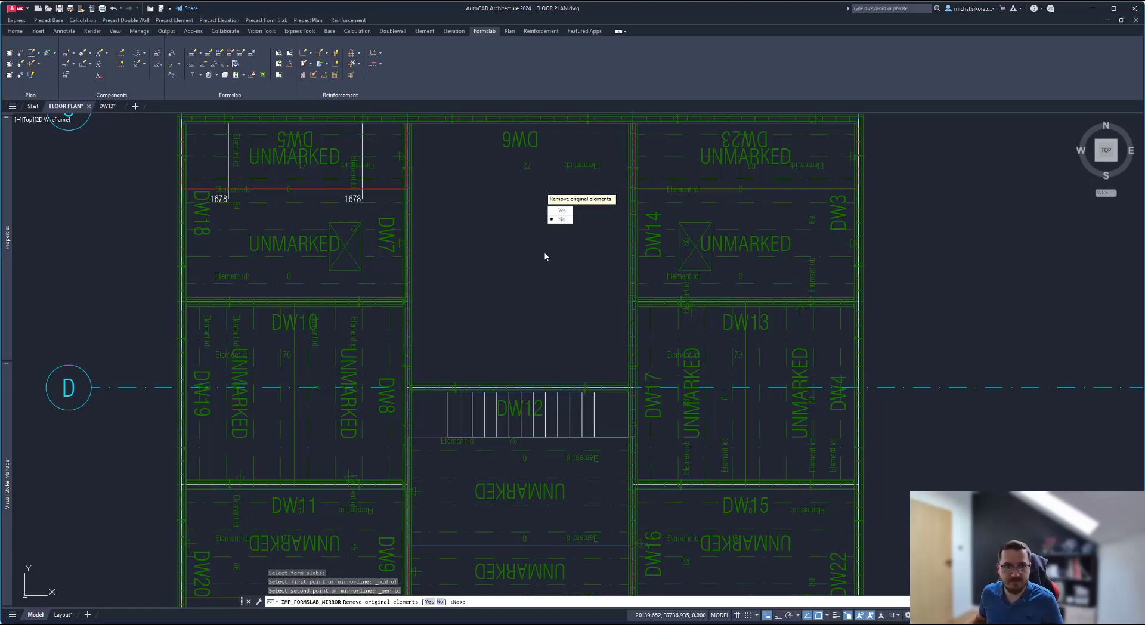
click(560, 219)
middle_drag(545, 255, 657, 291)
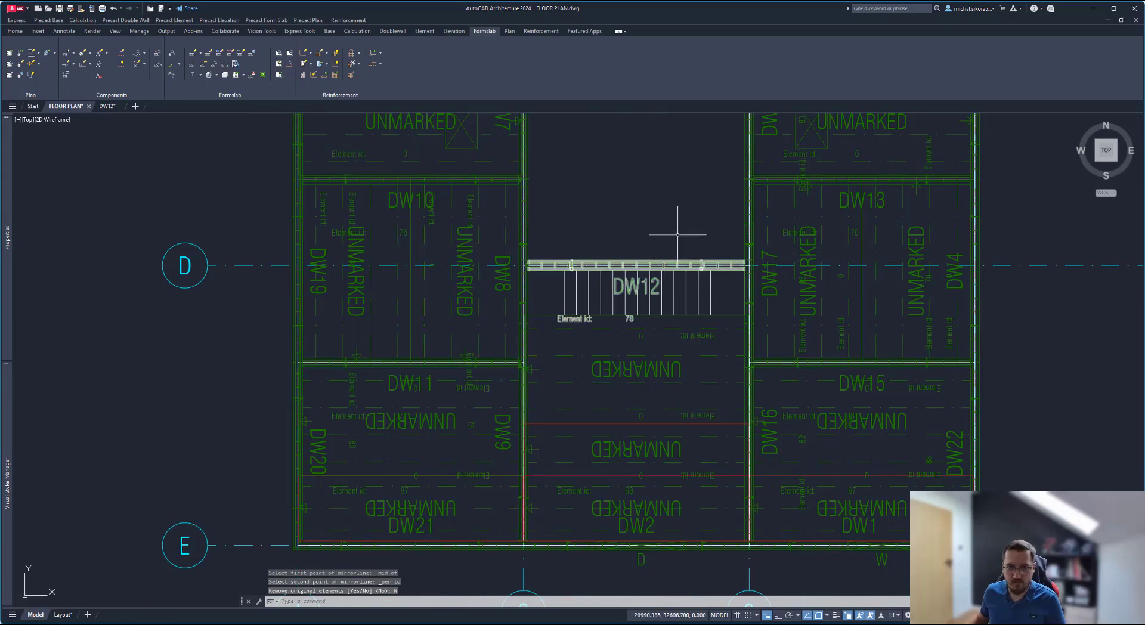
middle_drag(677, 231, 649, 251)
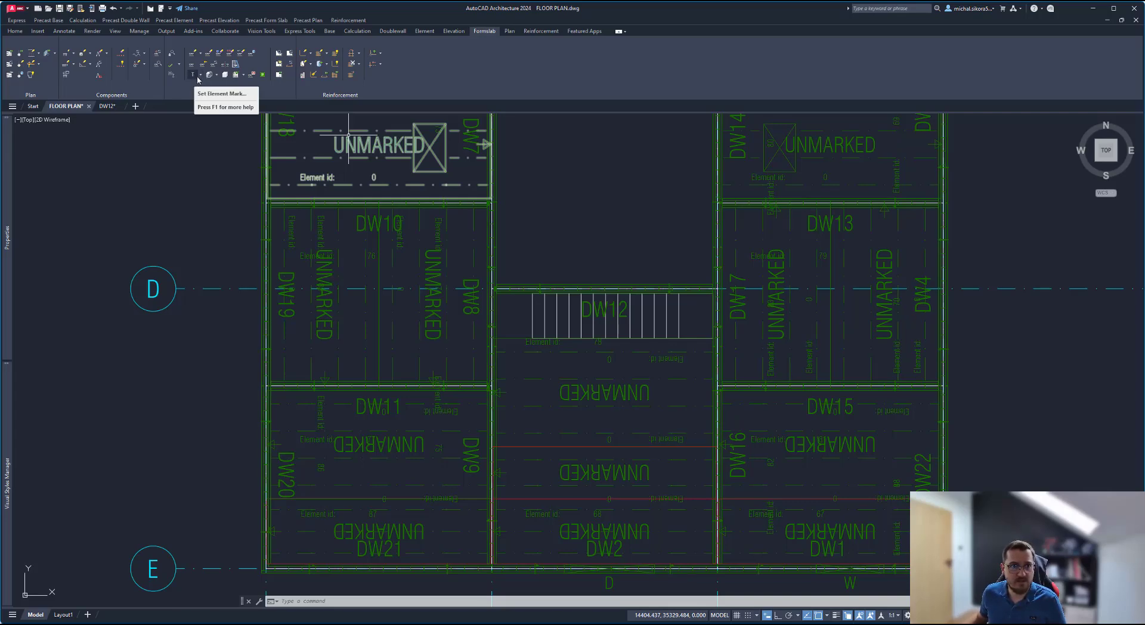
Step: Set element marks for all form slabs on the plan, starting with 1 in draw order, for building 1, floor 1, phase 1
click(200, 77)
scroll(381, 233, down, 2)
middle_drag(382, 233, 368, 306)
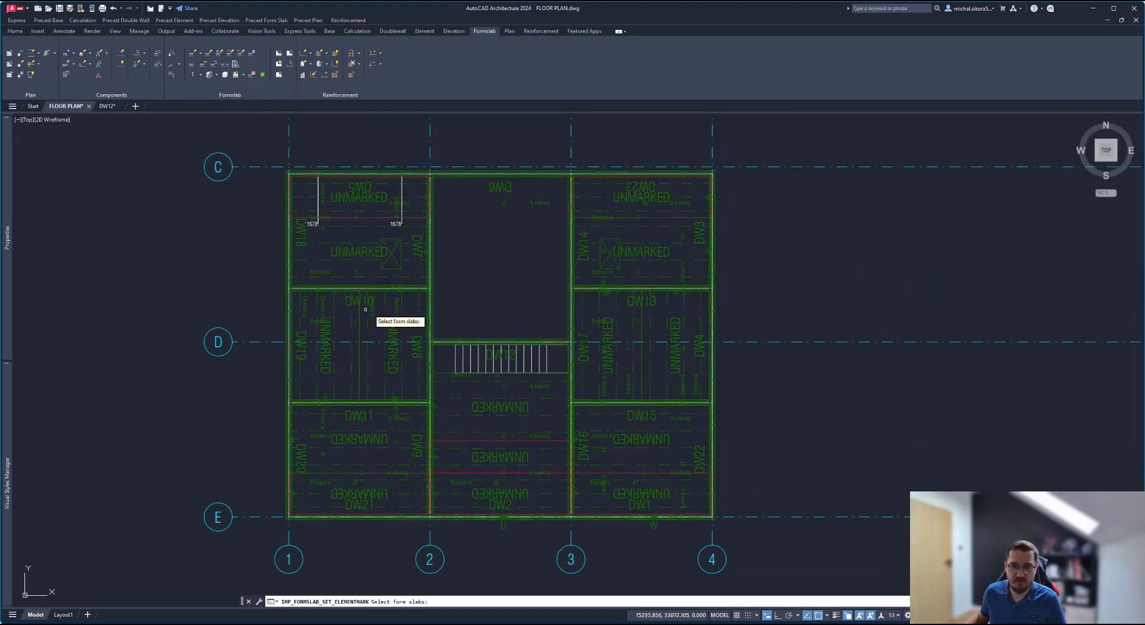
click(697, 187)
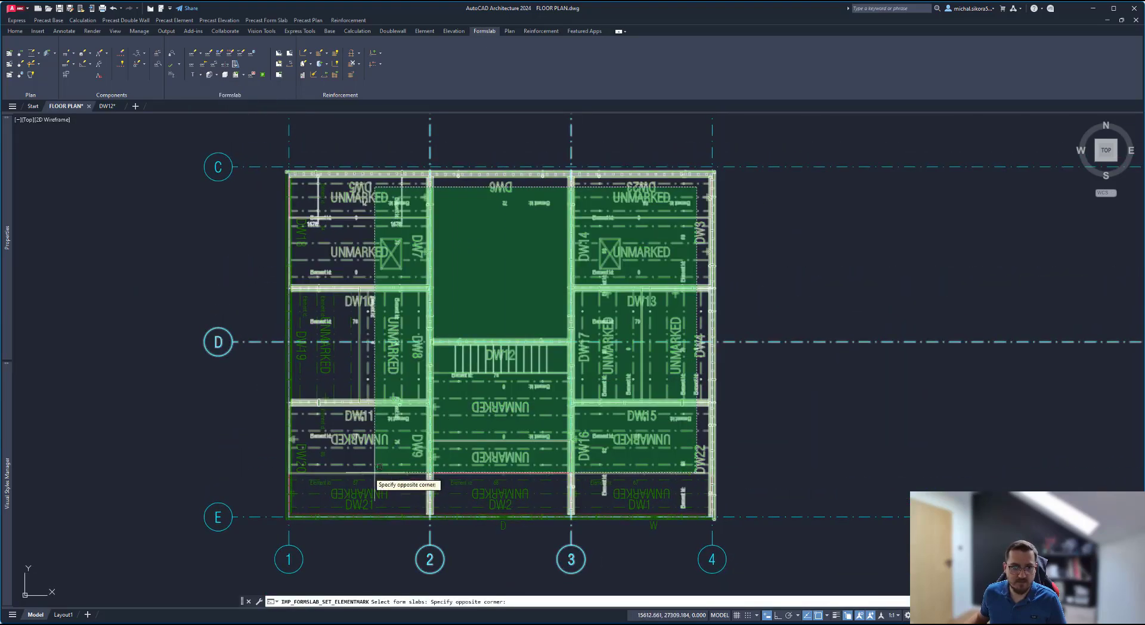
click(337, 425)
key(Return)
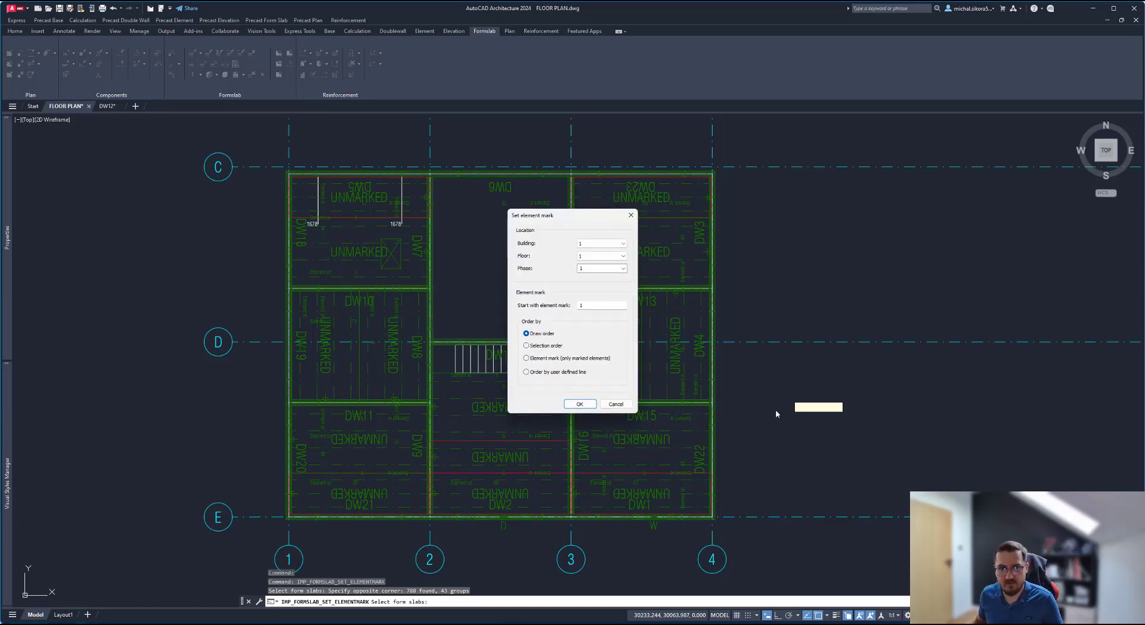
click(579, 404)
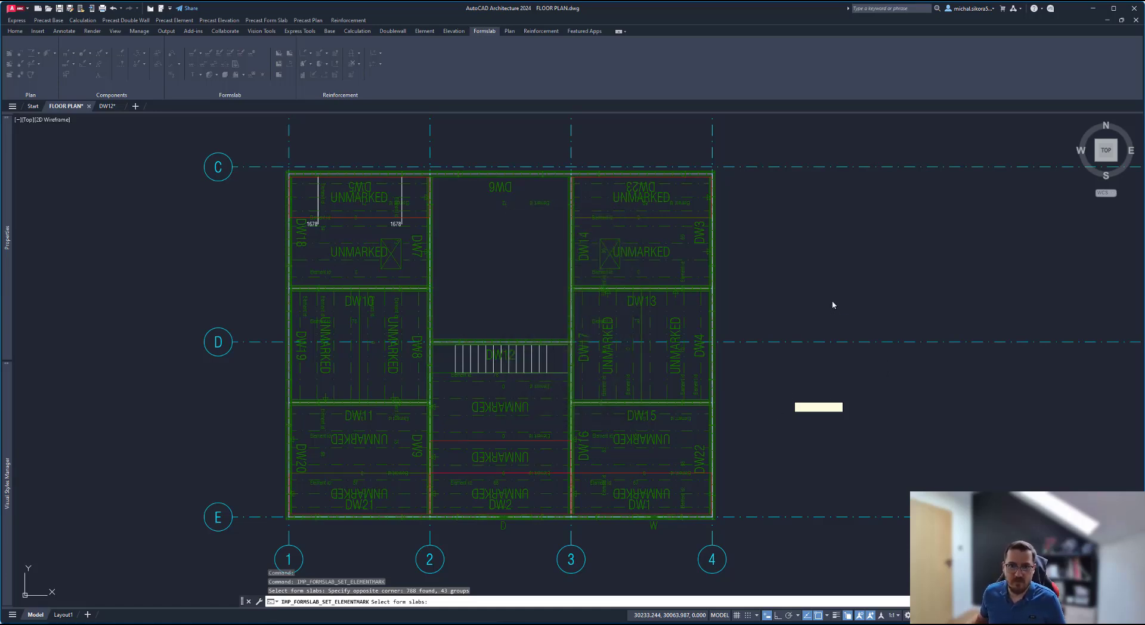
key(Return)
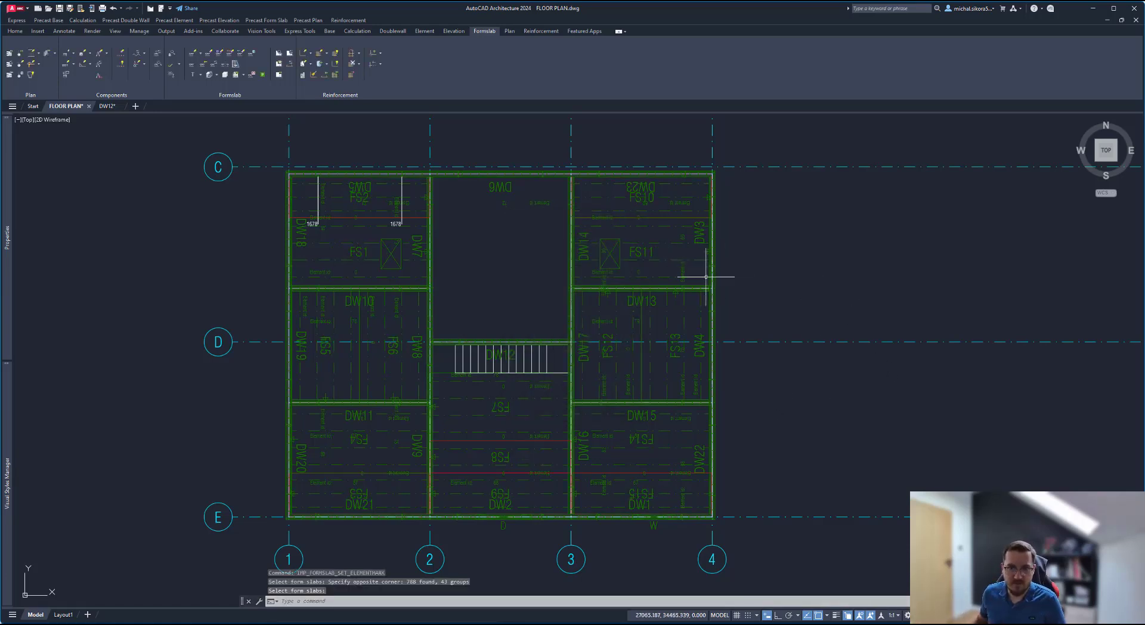
middle_drag(665, 201, 703, 195)
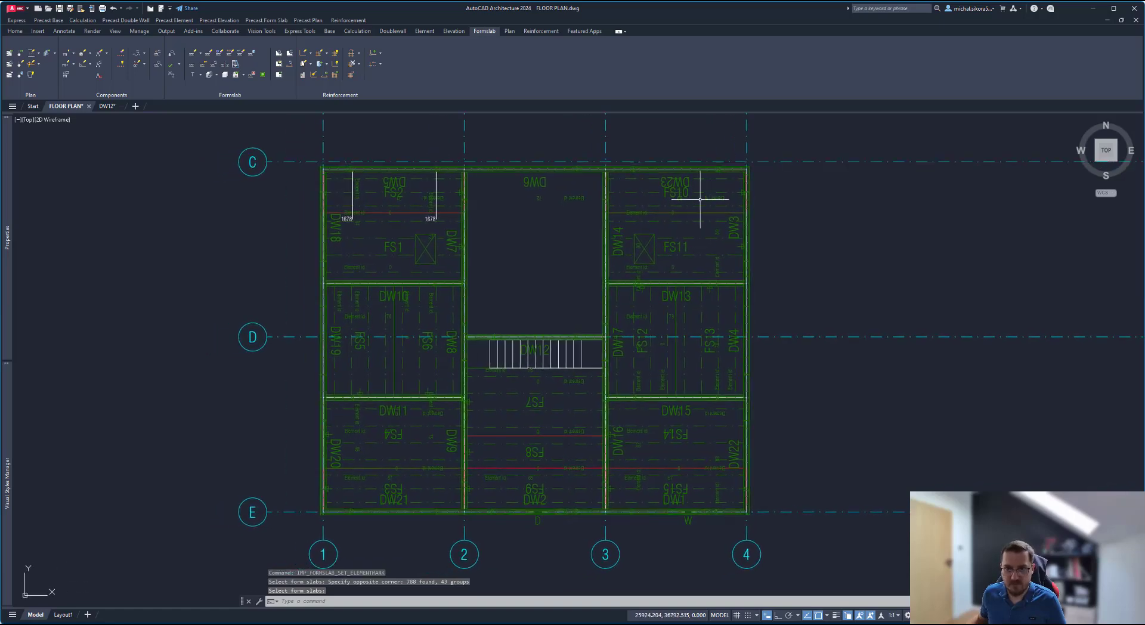
Step: Select all the marked form slabs across the floor plan and save them with the form slab save command
click(713, 186)
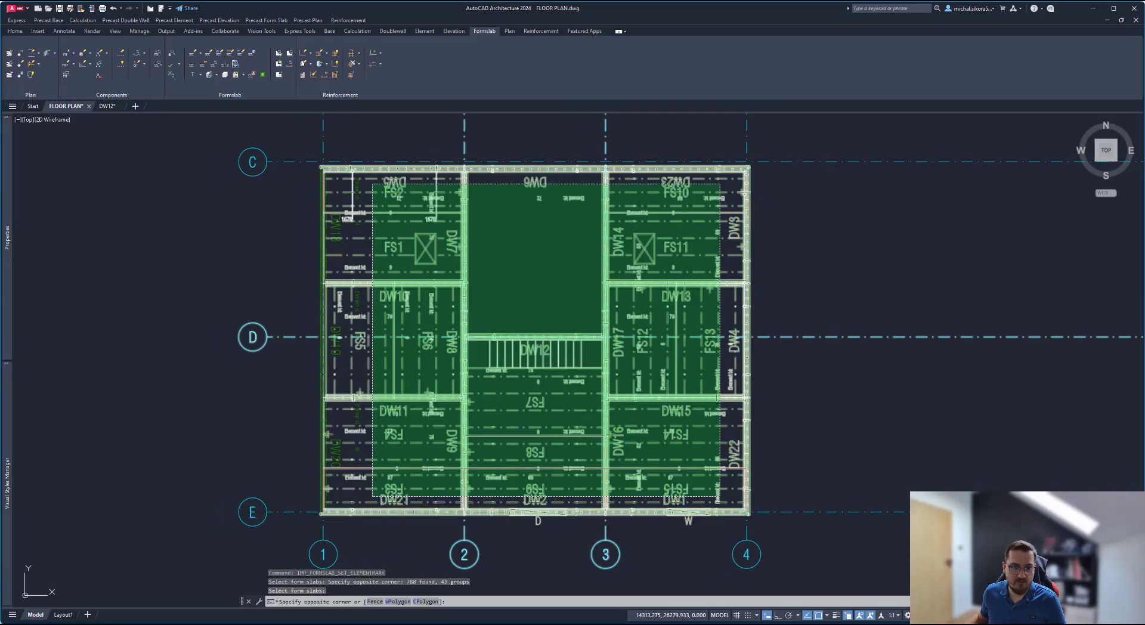
click(396, 474)
click(509, 31)
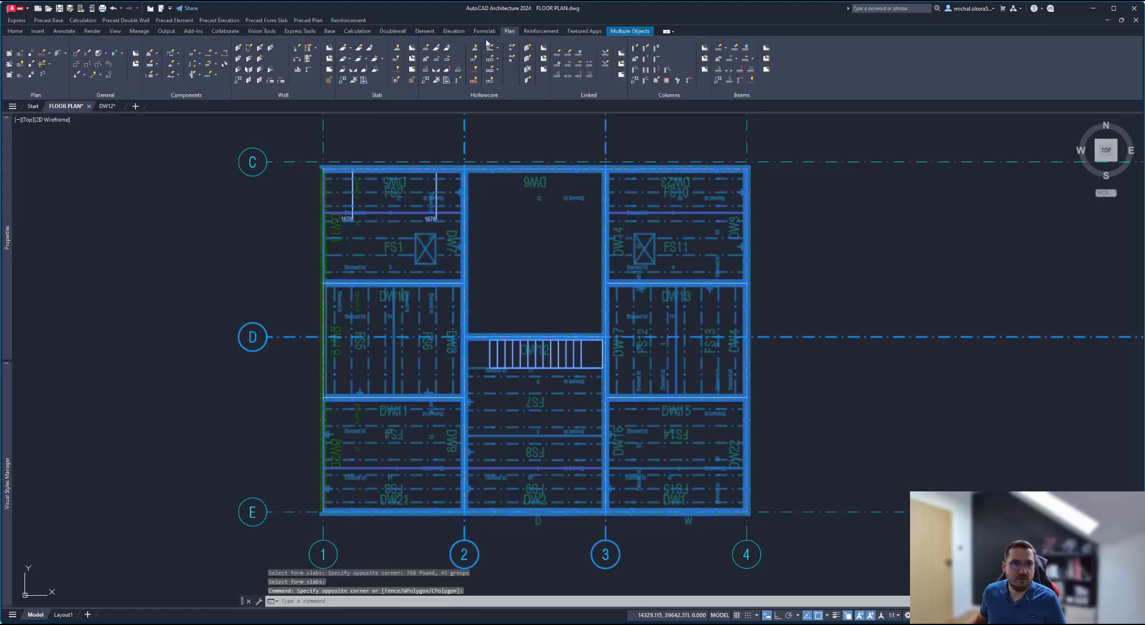
click(484, 31)
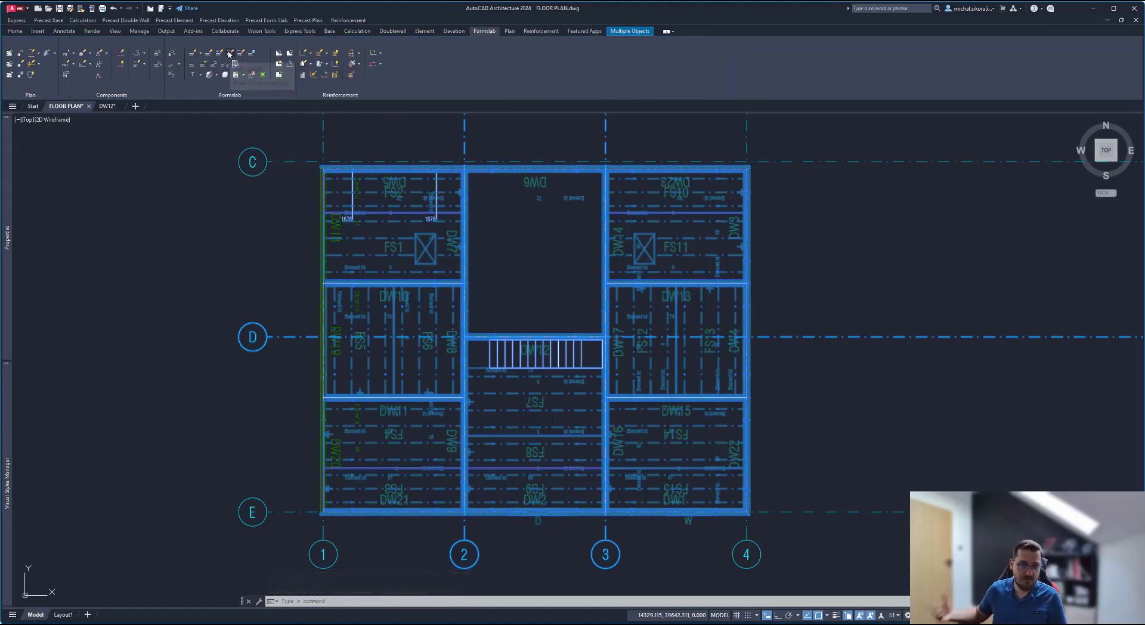
click(254, 54)
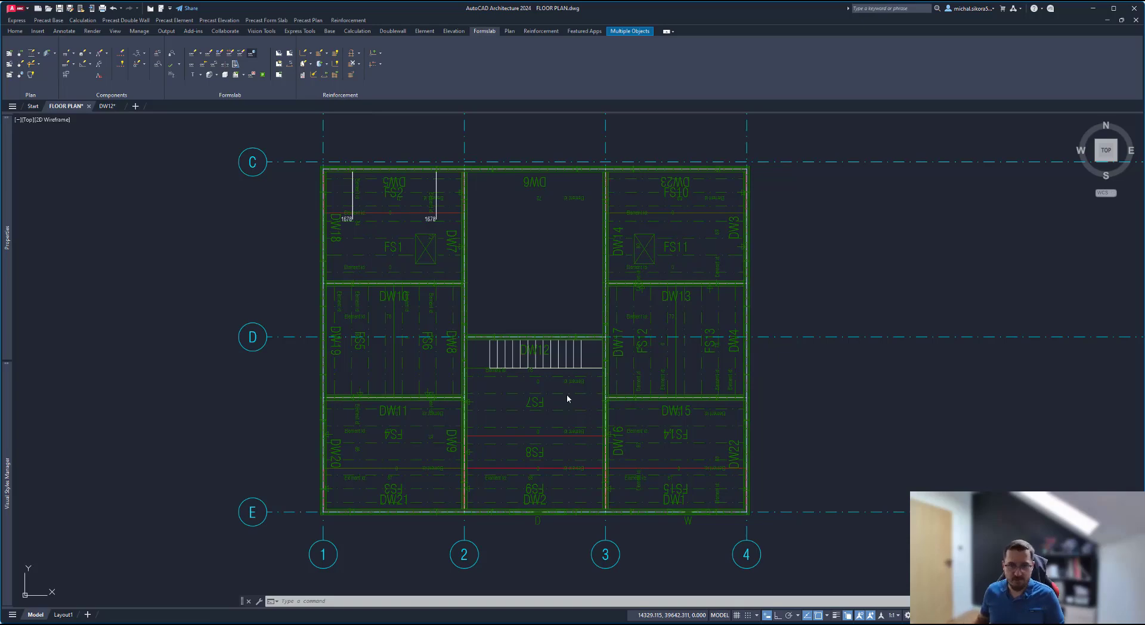
click(703, 299)
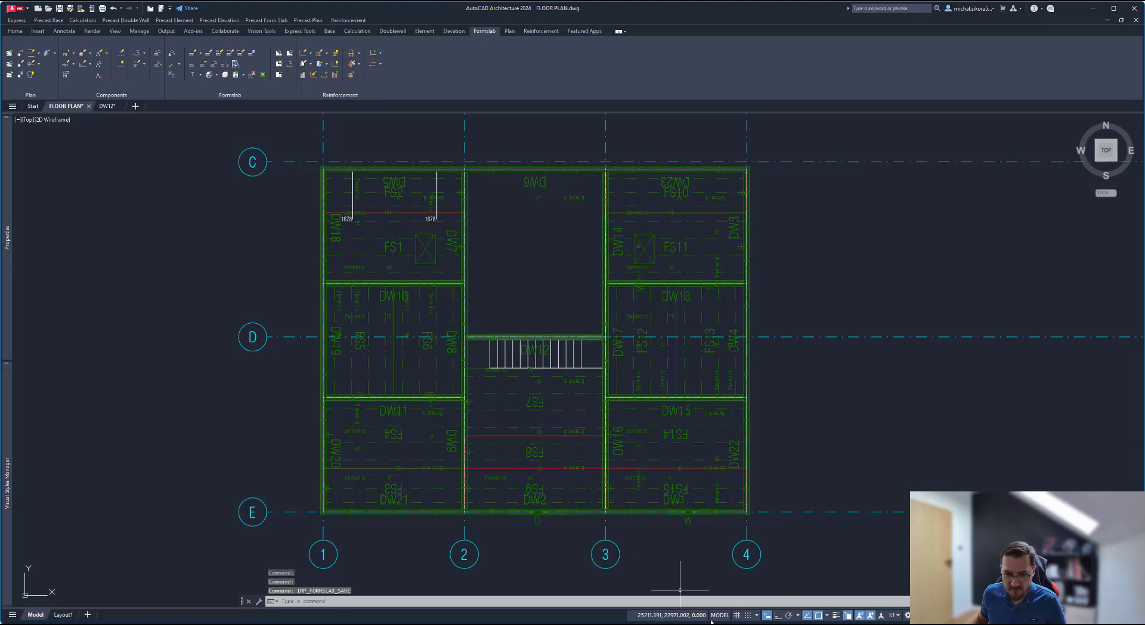
mouse_move(711, 623)
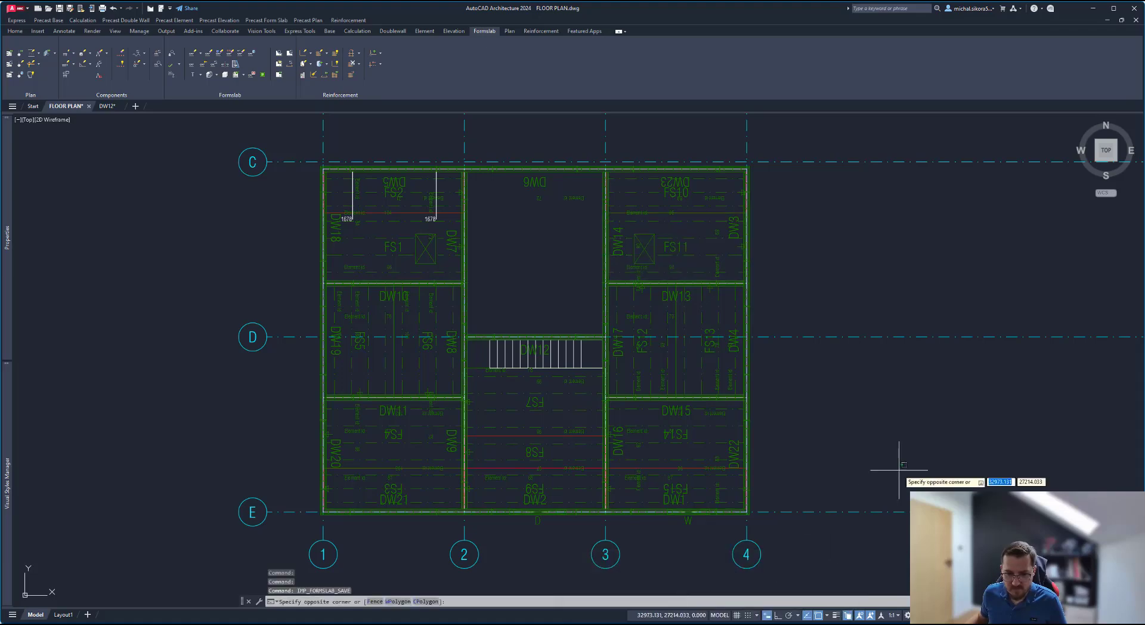
Step: Switch to IMPACT Project Manager and examine how the saved form slabs sit on the double walls in the 3D model
click(778, 532)
key(alt+Tab)
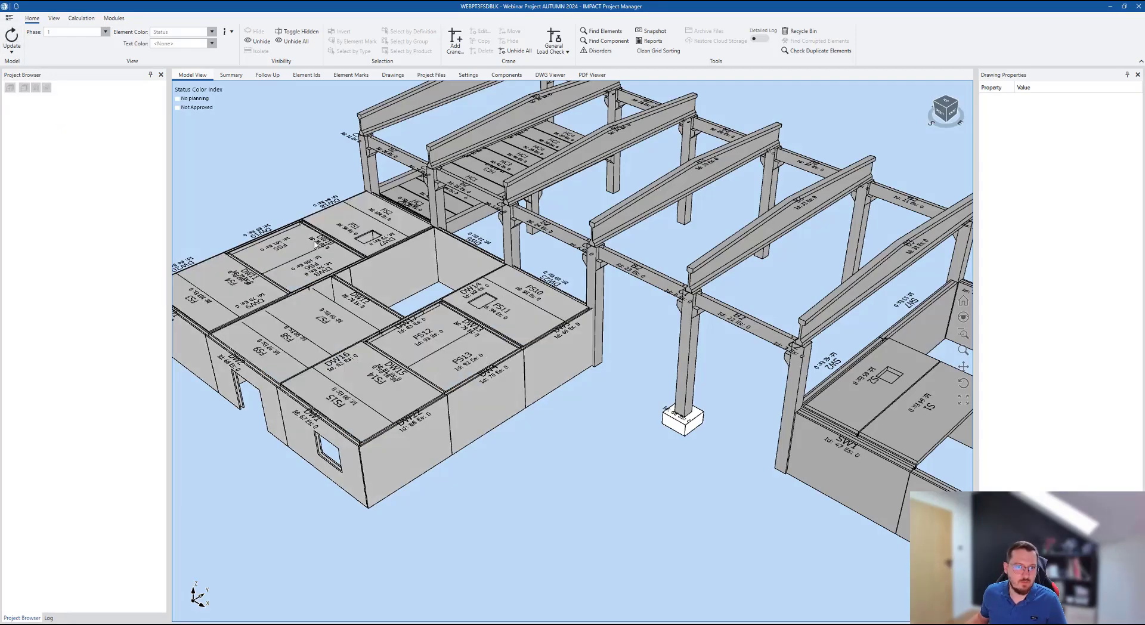
scroll(264, 239, up, 5)
click(283, 262)
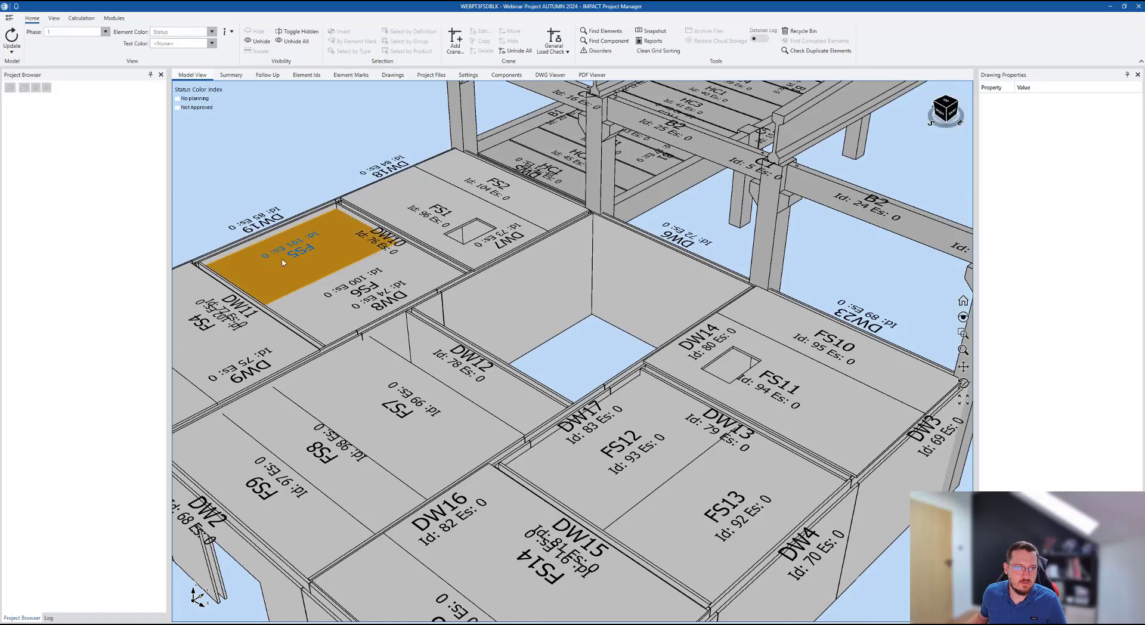
key(Escape)
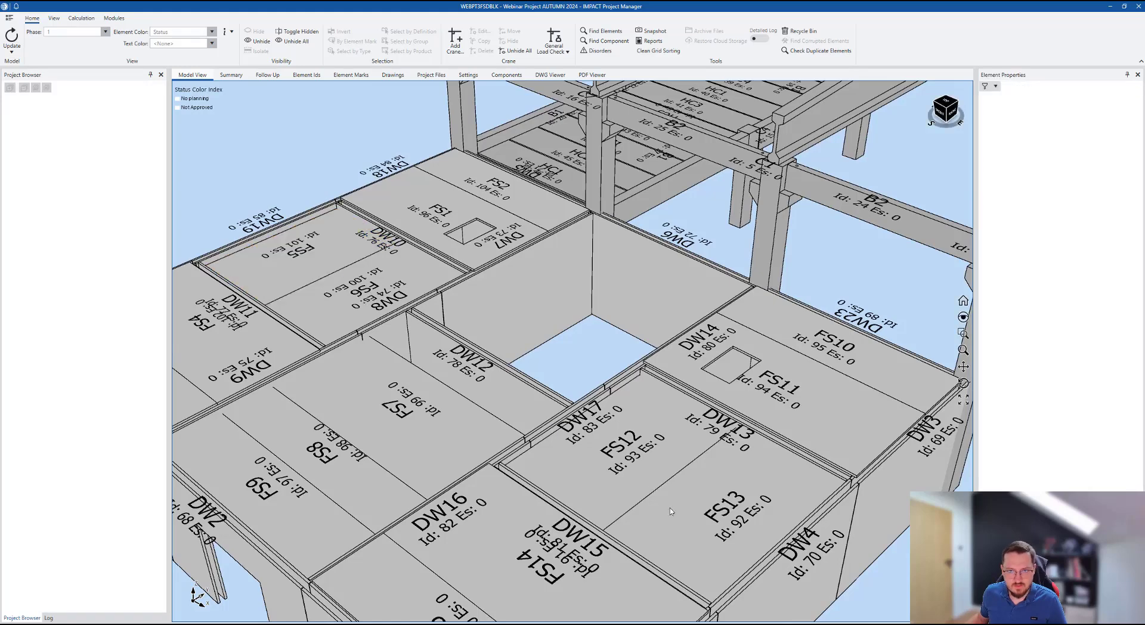
click(585, 457)
click(724, 507)
scroll(379, 321, down, 3)
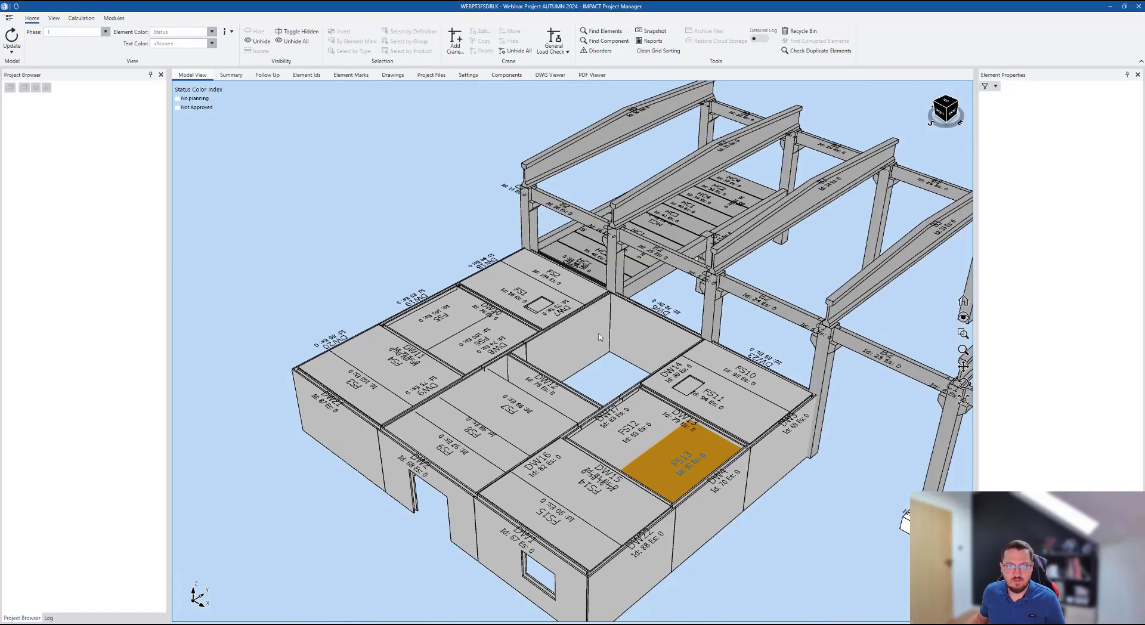
scroll(505, 399, up, 5)
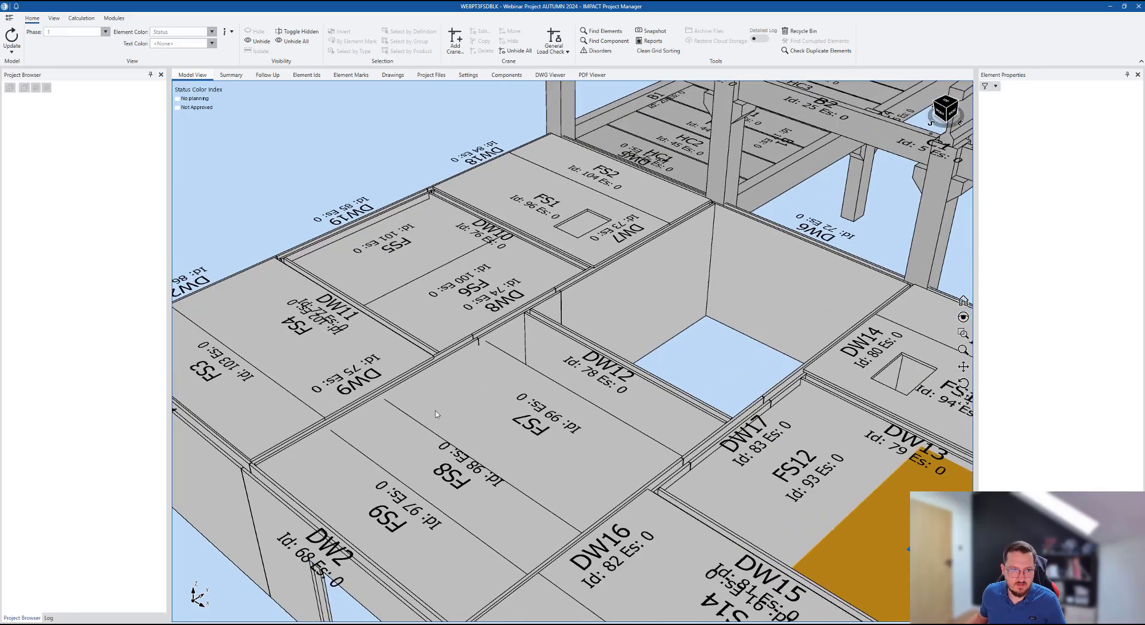
click(352, 467)
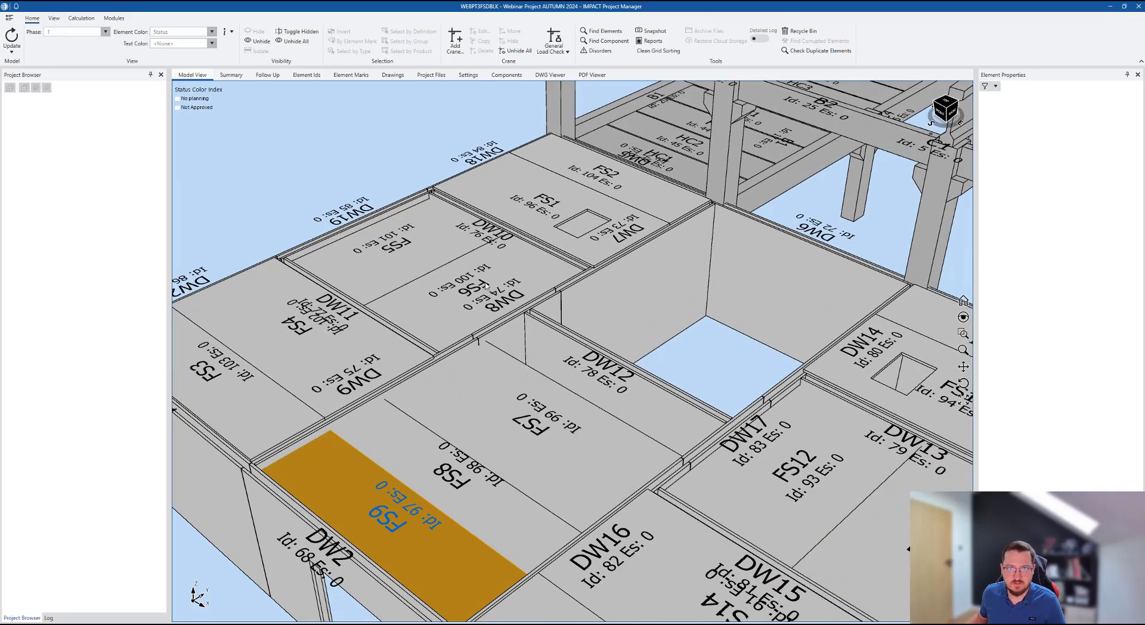
Step: Return to the AutoCAD floor plan and show it in front view, close up on the form slabs lying below the wall tops
click(1109, 7)
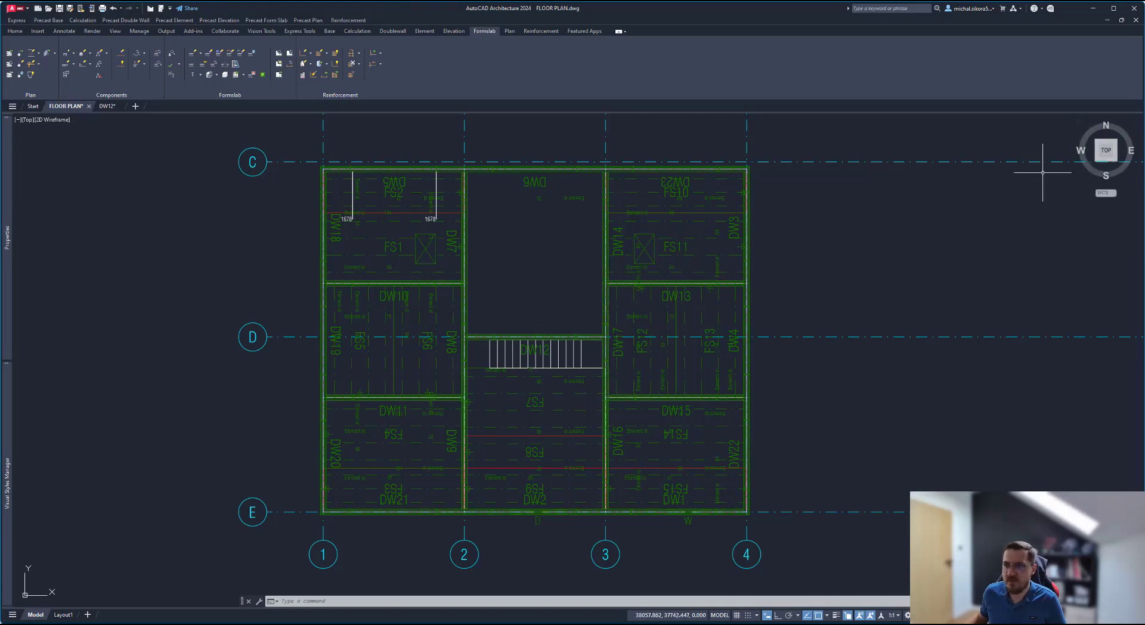
click(1106, 169)
scroll(489, 358, up, 10)
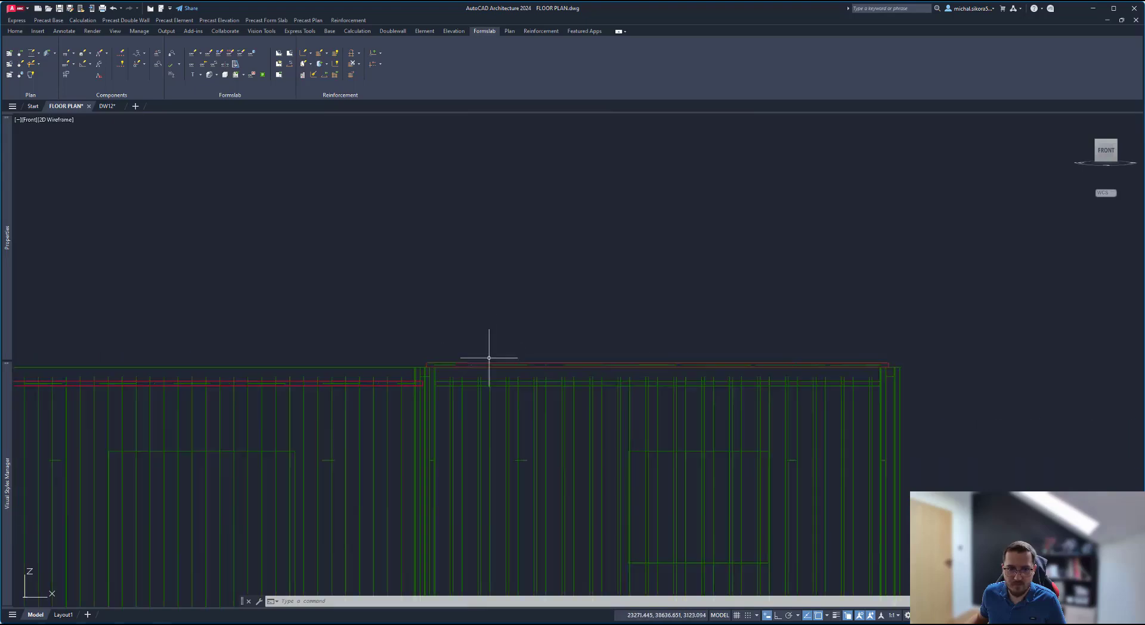
scroll(486, 418, up, 3)
click(411, 358)
click(367, 397)
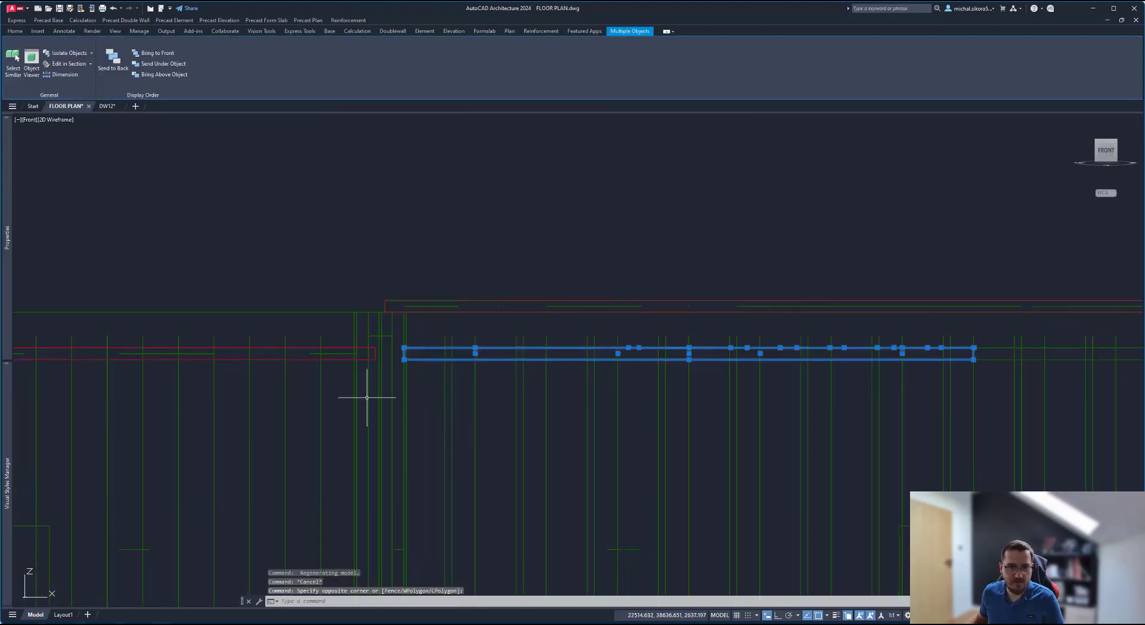
middle_drag(255, 378, 588, 383)
key(Escape)
Step: Select the form slabs lying below the wall tops in all three bays of the front view
click(598, 350)
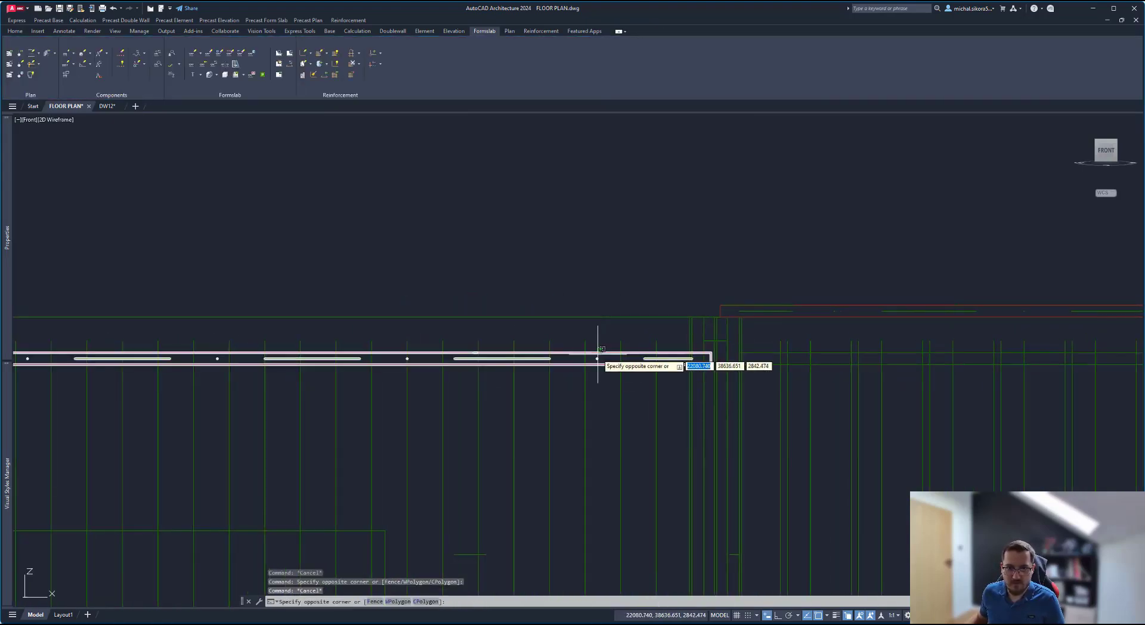
click(595, 357)
scroll(774, 358, up, 4)
click(739, 332)
click(729, 346)
scroll(729, 346, down, 3)
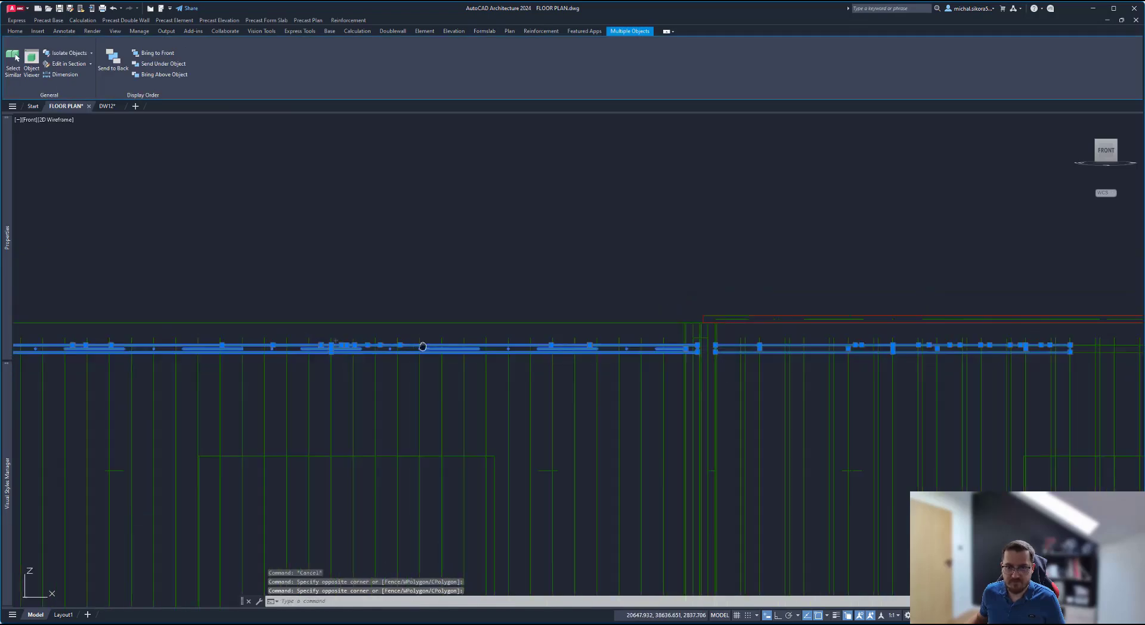
scroll(316, 335, up, 2)
middle_drag(317, 335, 626, 371)
click(637, 359)
click(15, 394)
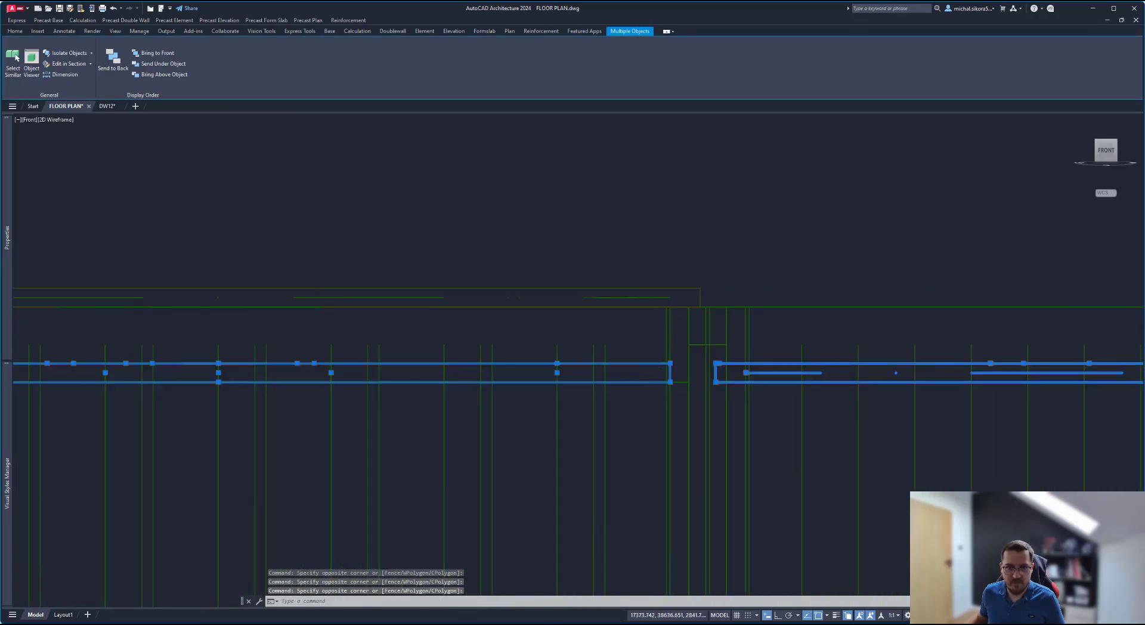
scroll(742, 372, down, 6)
scroll(485, 365, up, 4)
scroll(622, 397, up, 4)
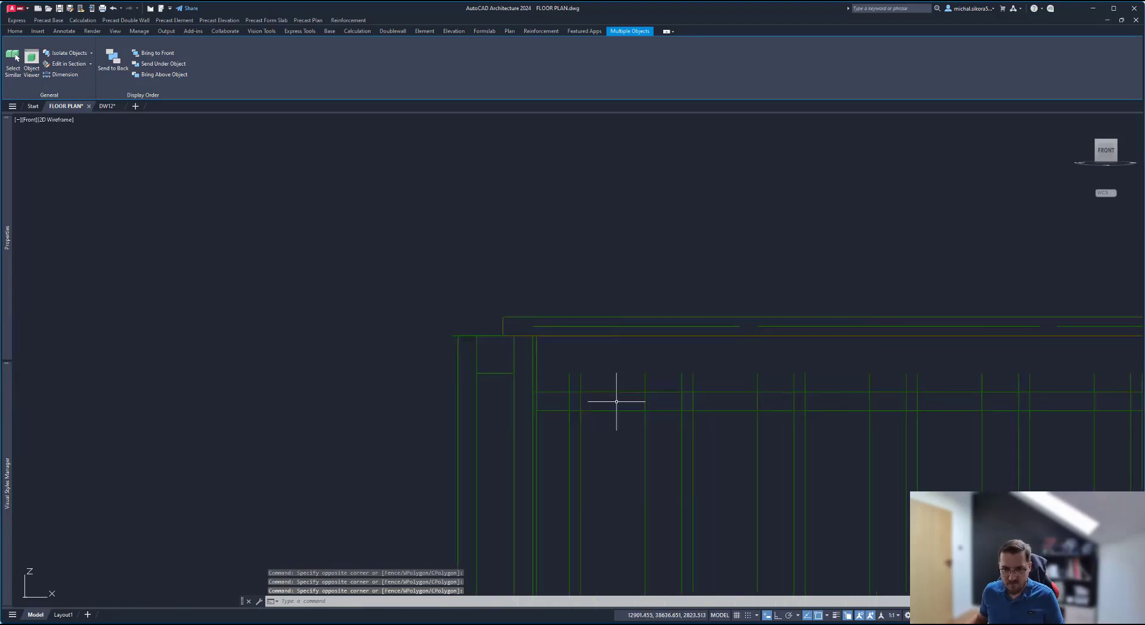
click(622, 391)
click(601, 375)
scroll(551, 378, down, 2)
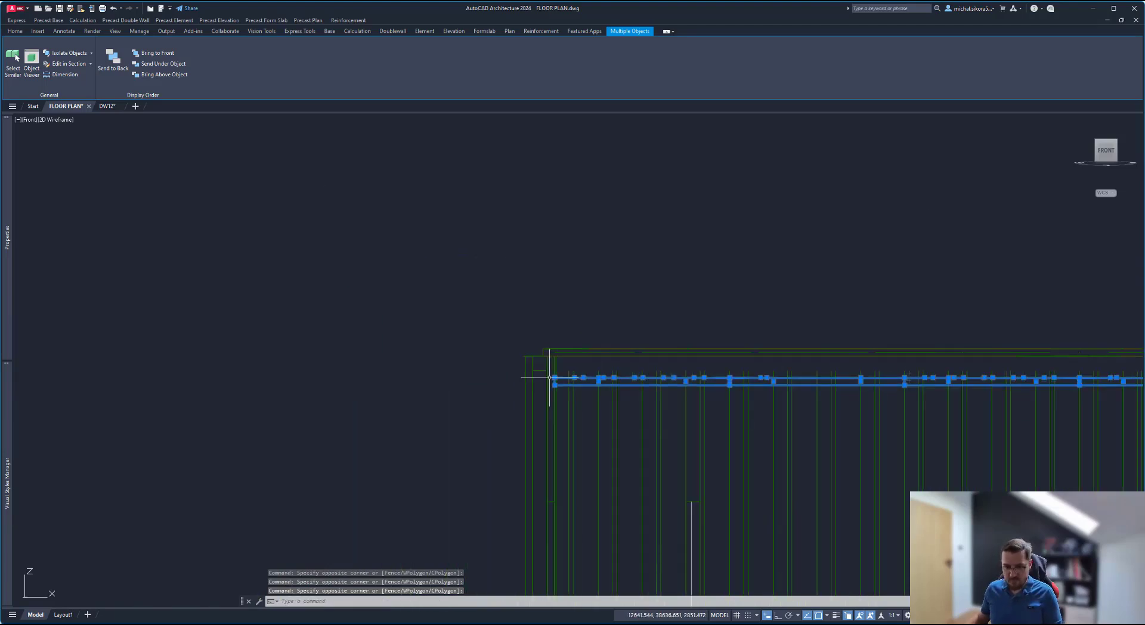
Step: Try to move the selected slabs up by 200, picking a base point above the walls and entering 0,0,200 as the second point
text(m)
key(Return)
click(544, 310)
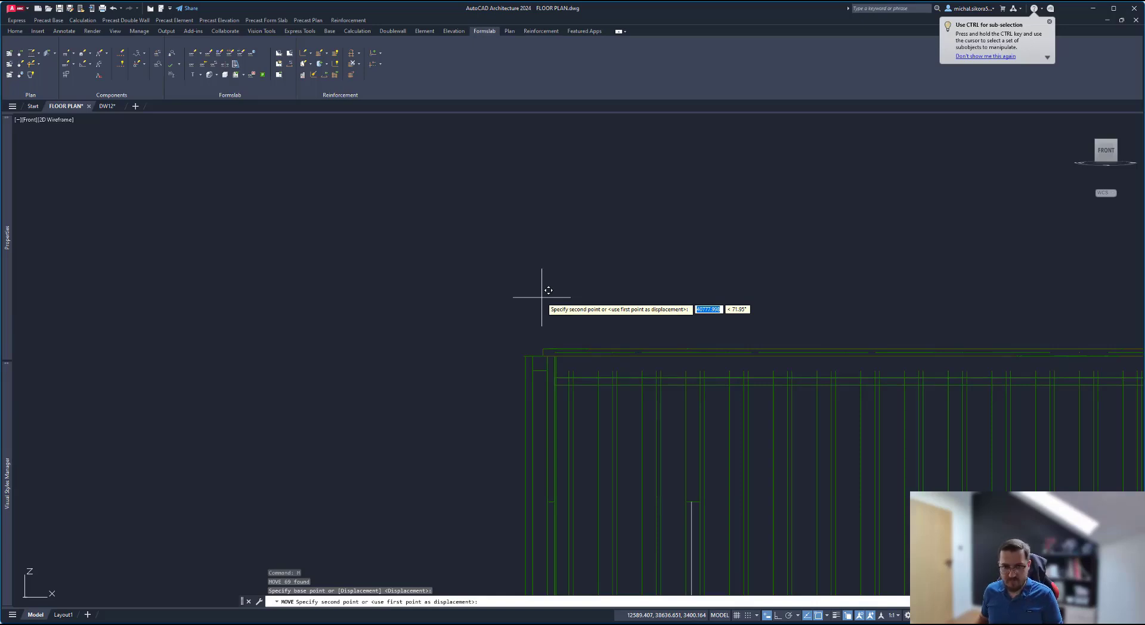
text(d)
key(Return)
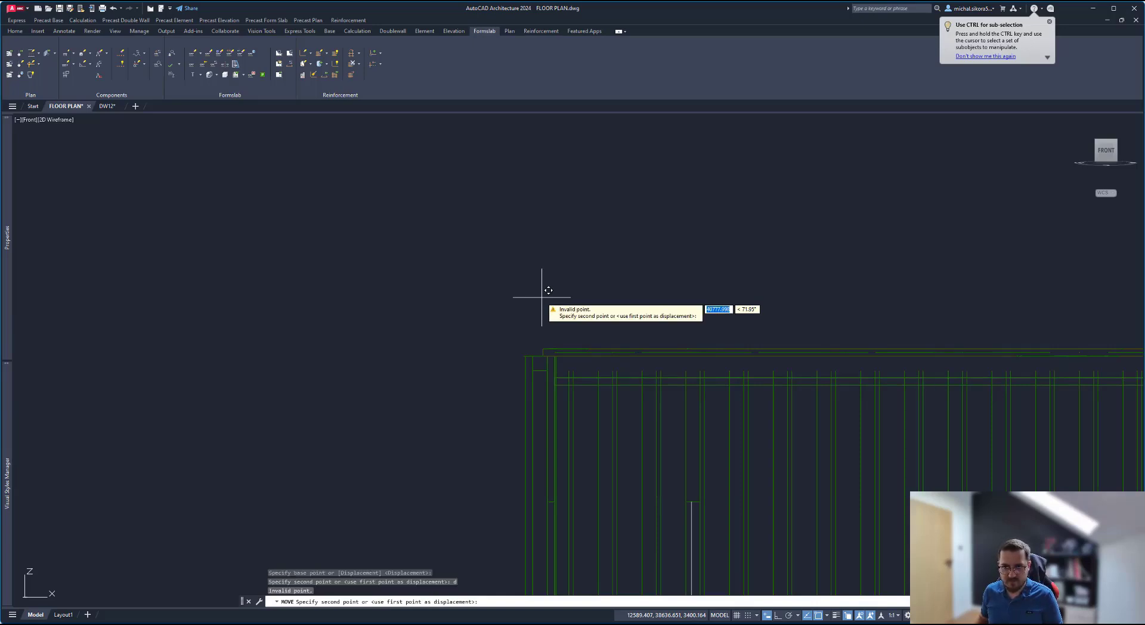
key(F8)
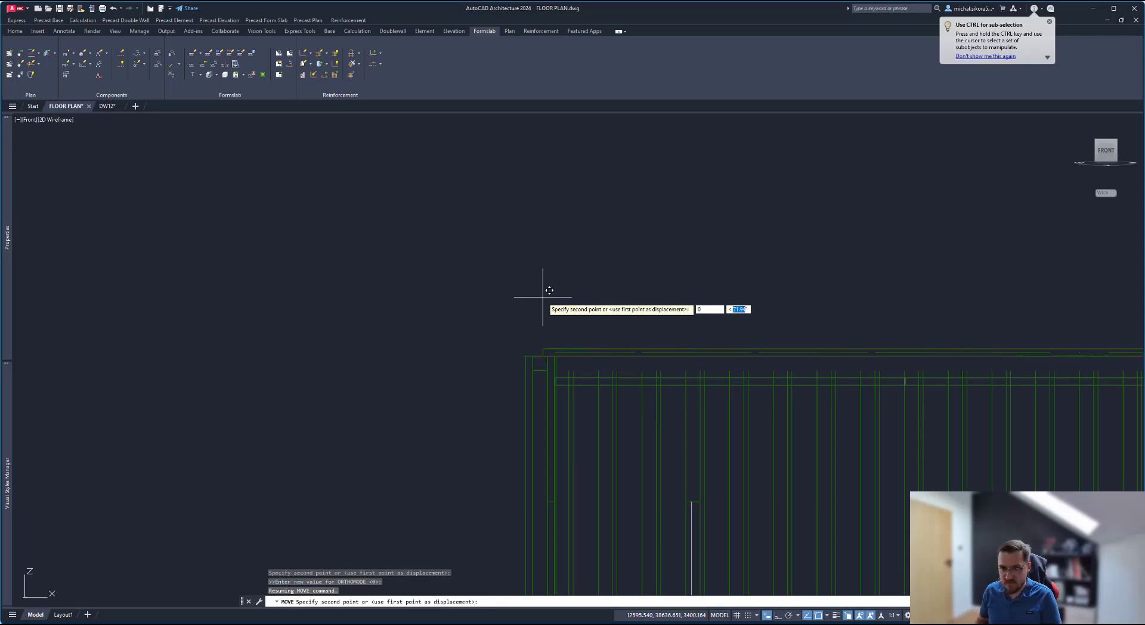
text(,)
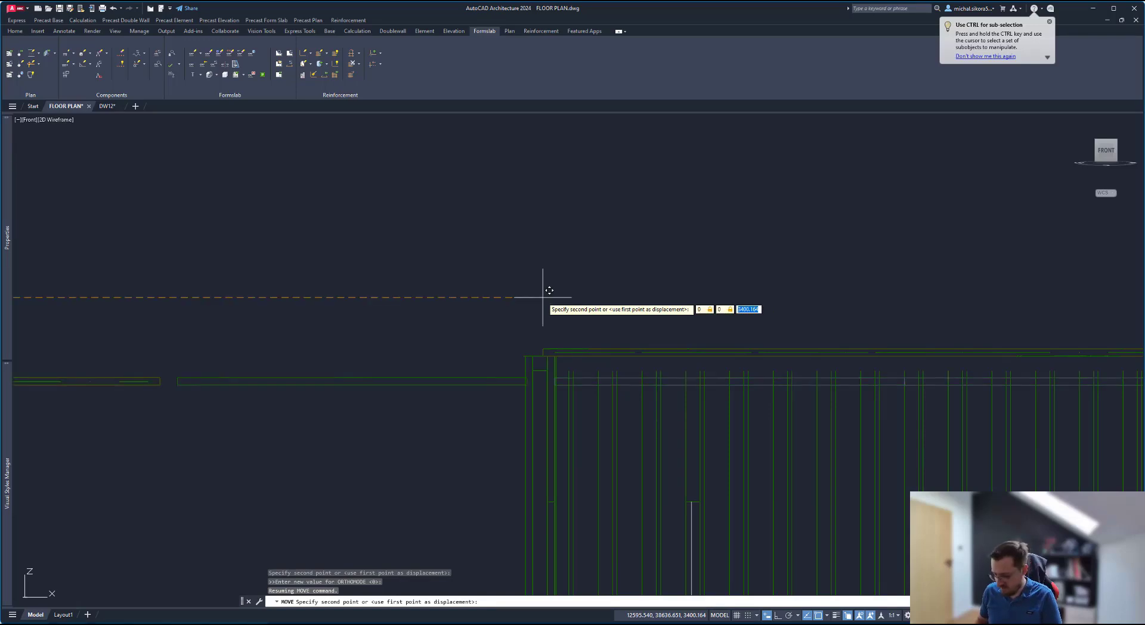
text(0,200)
key(Return)
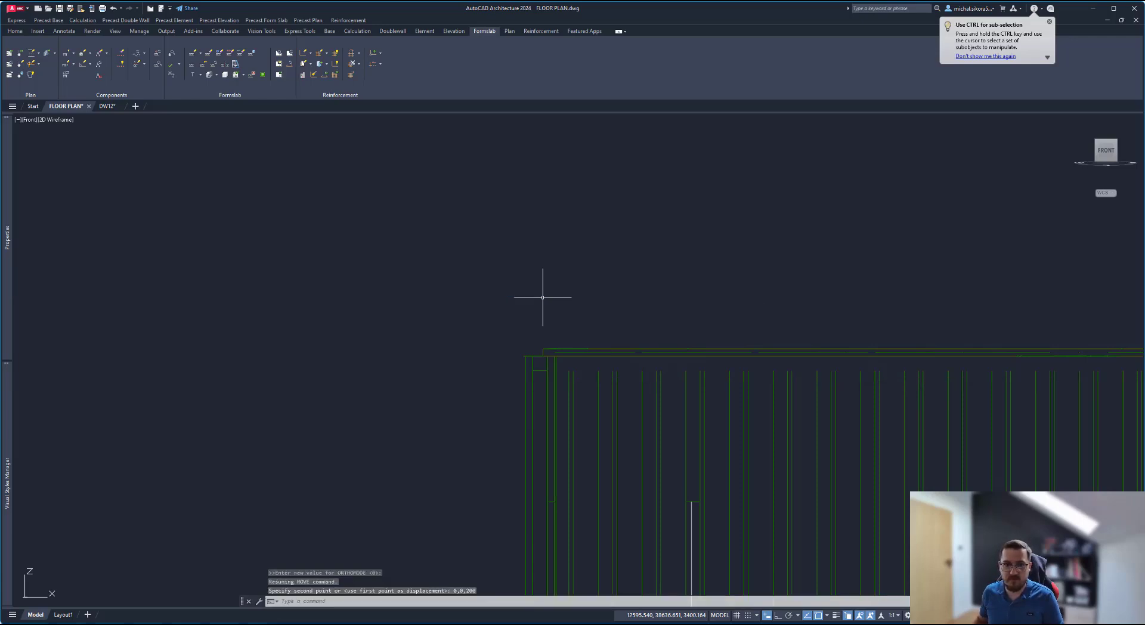
Step: Examine the slab levels in the front view and in an orbited 3D view, looking for any slab missed by the move
scroll(593, 312, down, 3)
scroll(716, 333, down, 2)
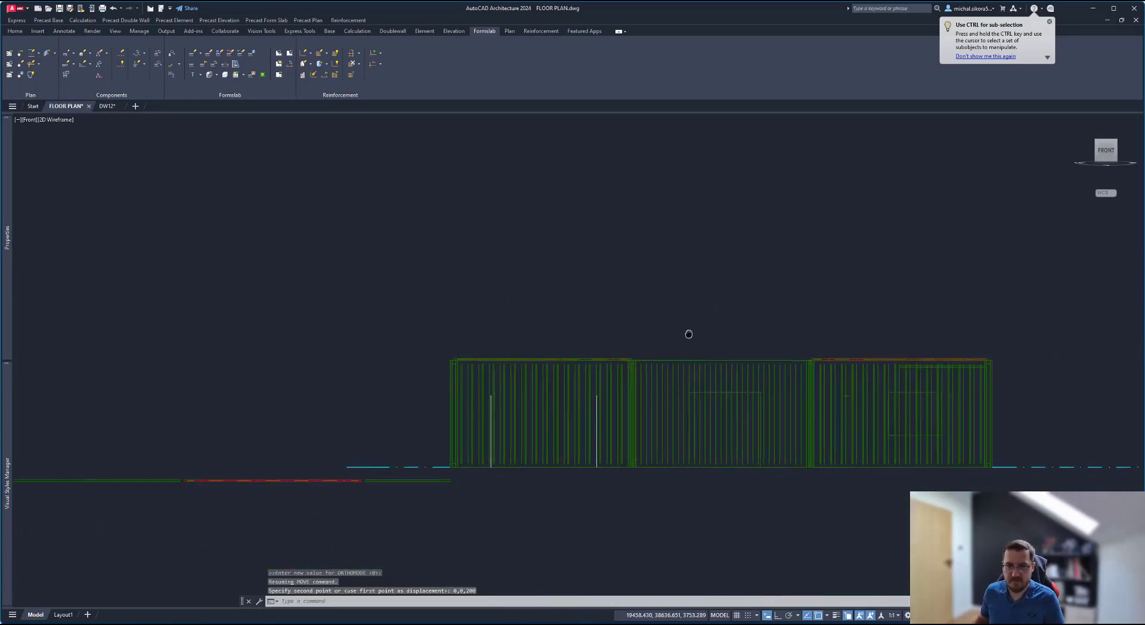
scroll(696, 440, up, 5)
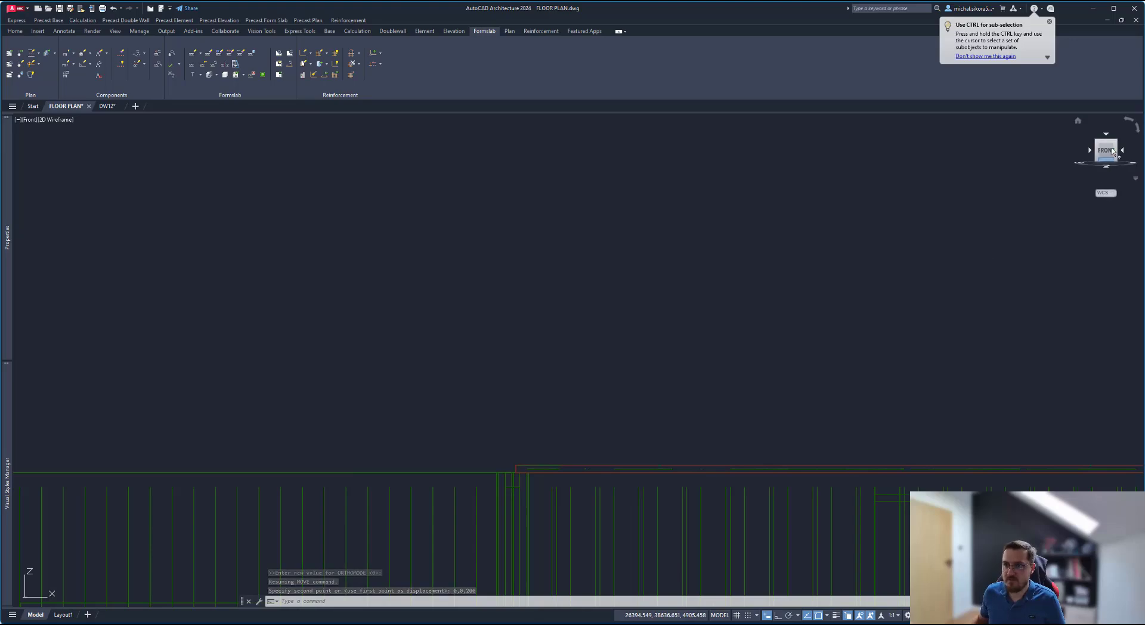
scroll(925, 248, down, 2)
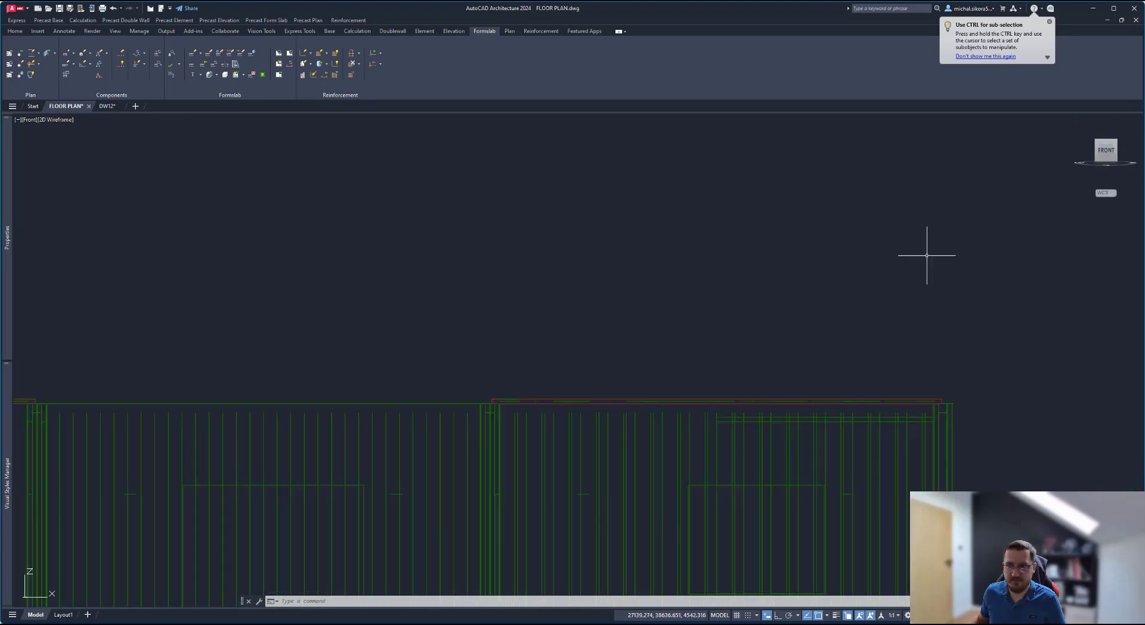
scroll(744, 347, down, 2)
shift+middle_drag(744, 348, 407, 325)
scroll(408, 325, up, 2)
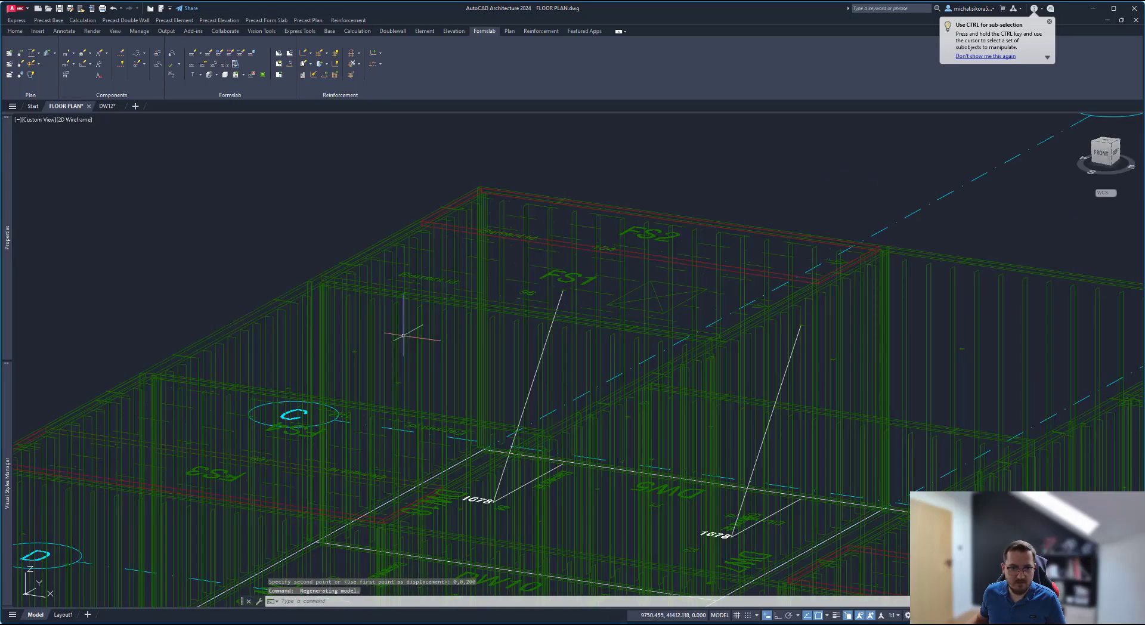
scroll(407, 325, down, 5)
scroll(537, 352, up, 2)
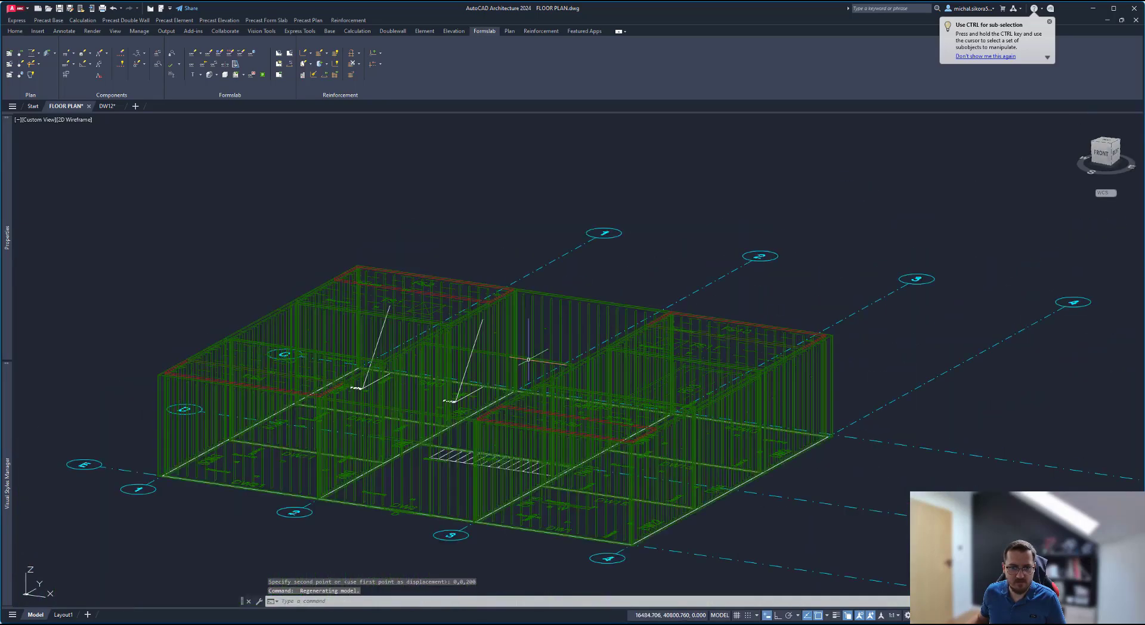
scroll(680, 366, up, 4)
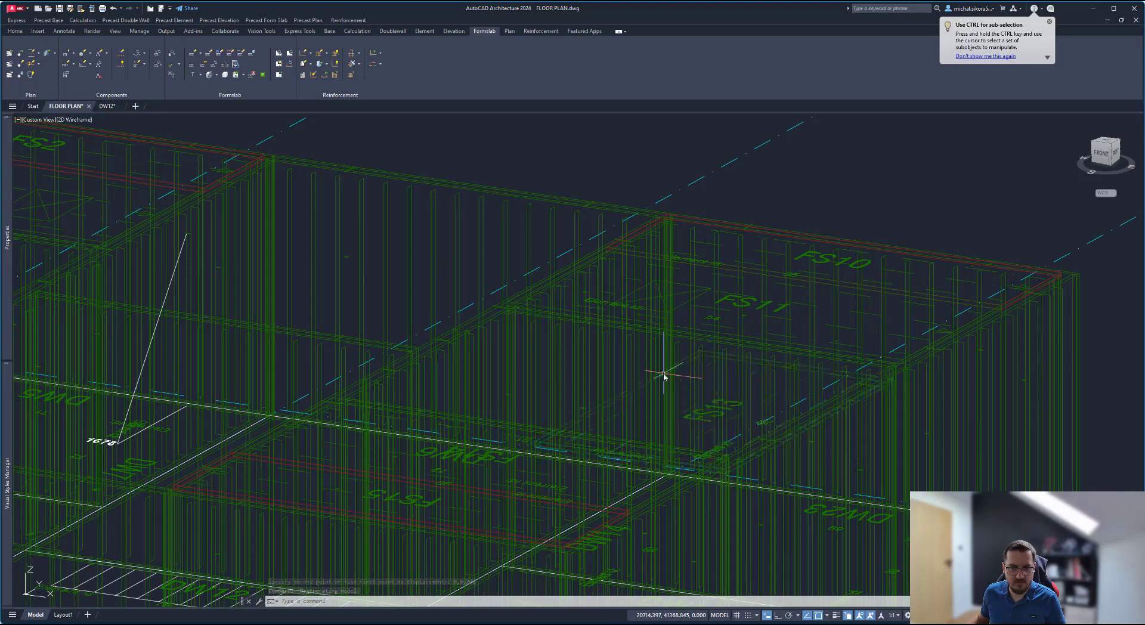
click(664, 374)
scroll(571, 335, down, 3)
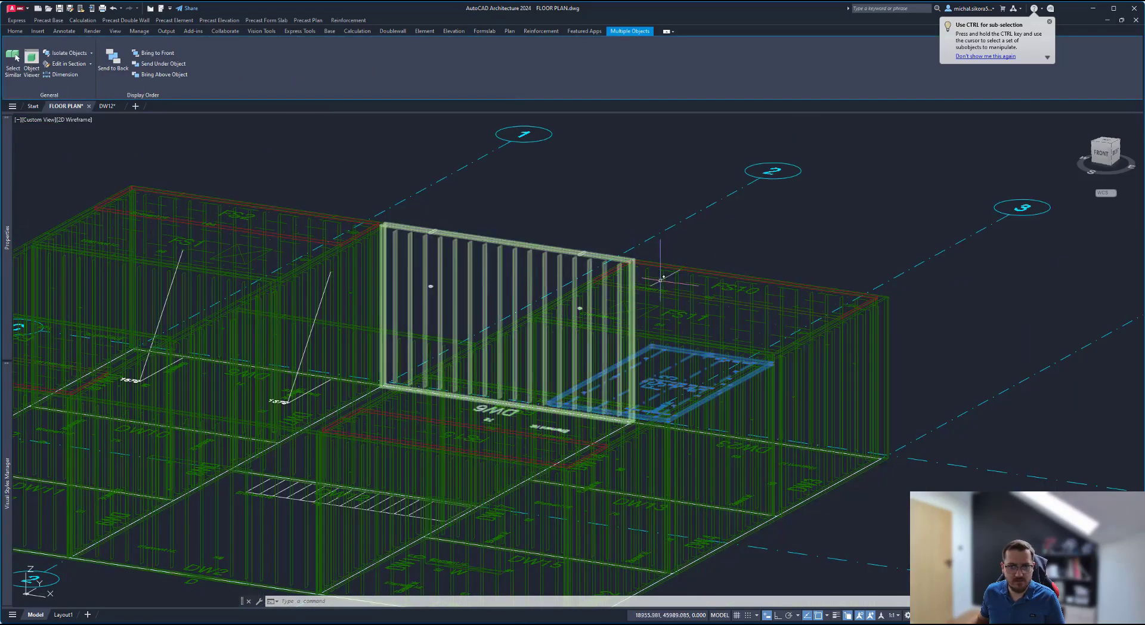
Step: In front view, move the remaining lower form slab between axes 3 and 4 by a displacement of 0,0,200
drag(1096, 154, 1086, 157)
click(1101, 152)
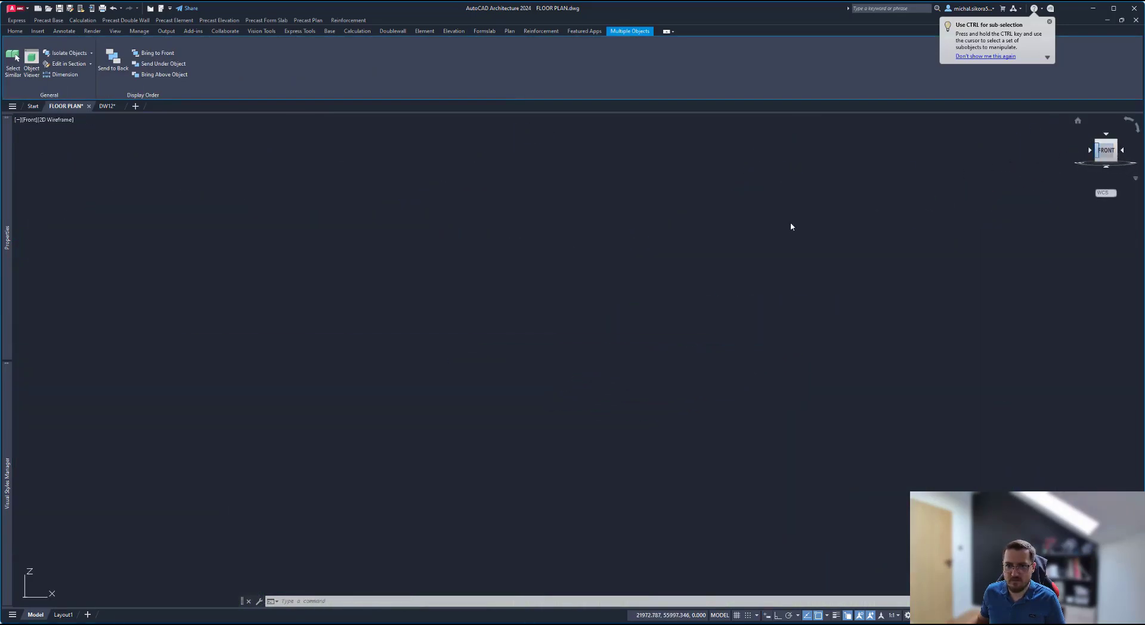
scroll(757, 273, up, 4)
key(Escape)
scroll(757, 286, up, 4)
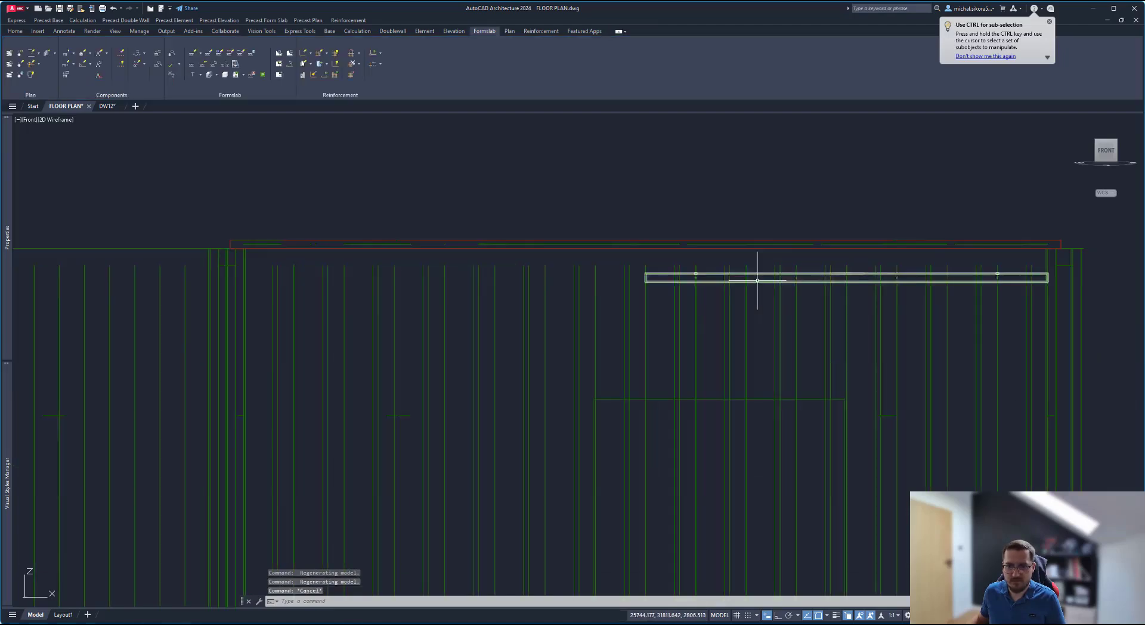
click(758, 278)
text(m)
key(Return)
text(d)
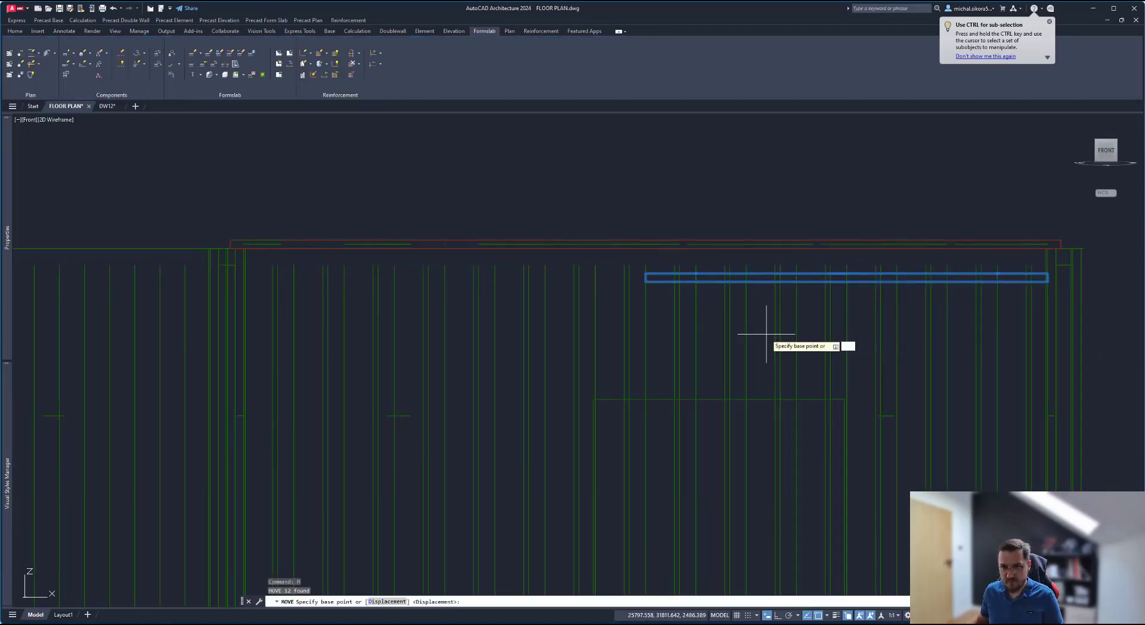
key(Return)
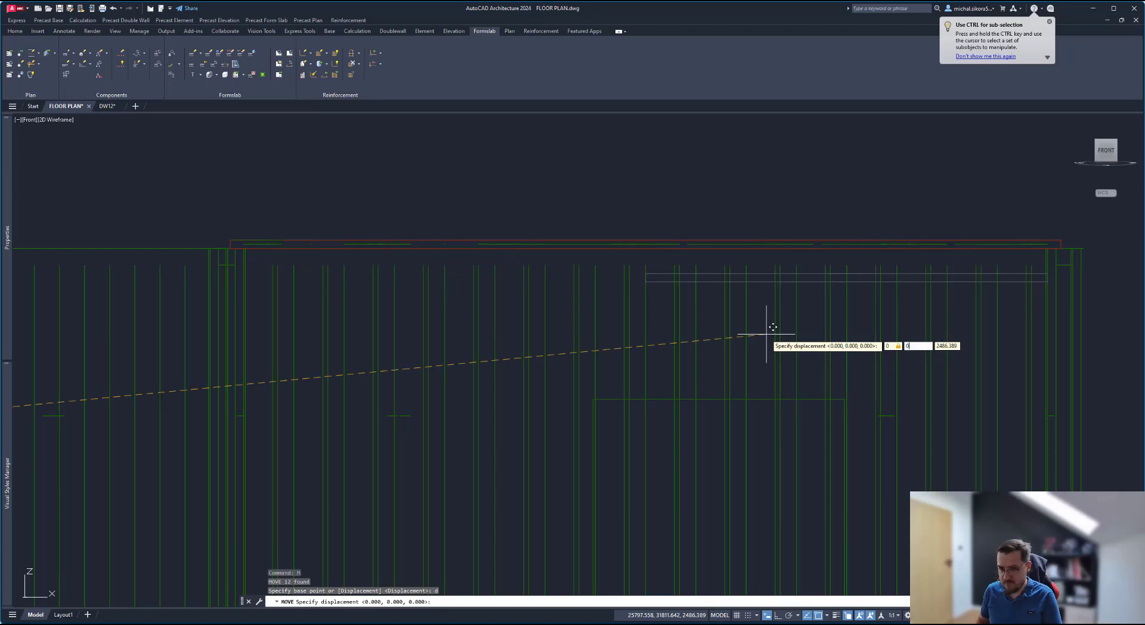
key(Return)
Step: Undo the recent form slab moves, going back to the state before the first 200 move
scroll(767, 332, down, 4)
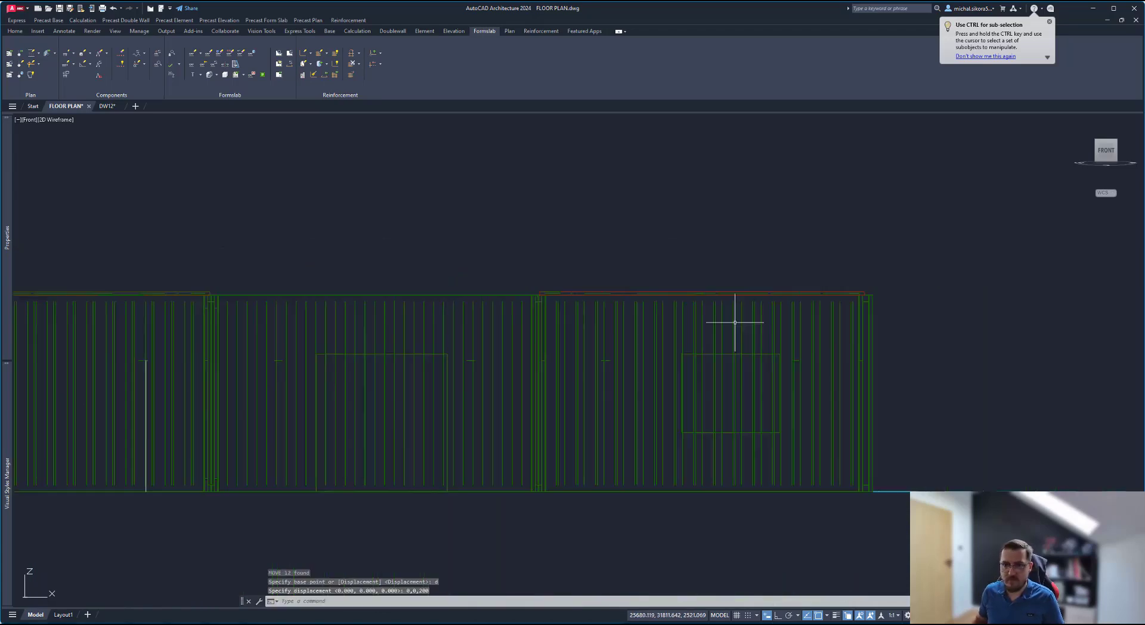
scroll(242, 316, up, 2)
scroll(225, 297, up, 1)
scroll(247, 309, down, 4)
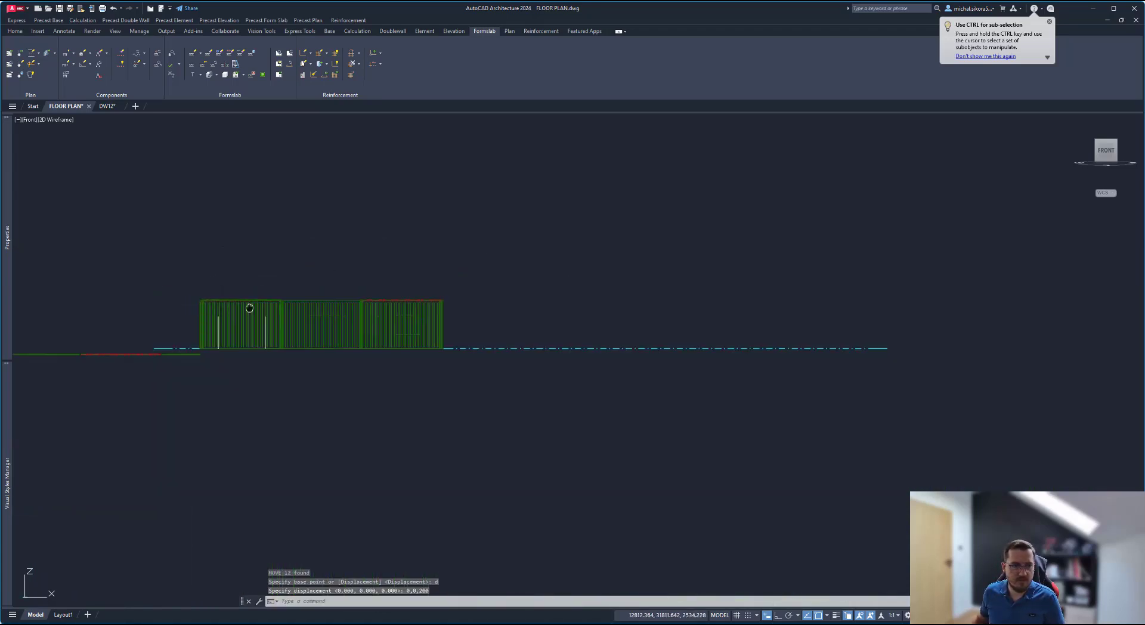
middle_drag(247, 309, 491, 388)
scroll(486, 390, up, 2)
key(ctrl+z)
key(ctrl+z)
key(ctrl+z)
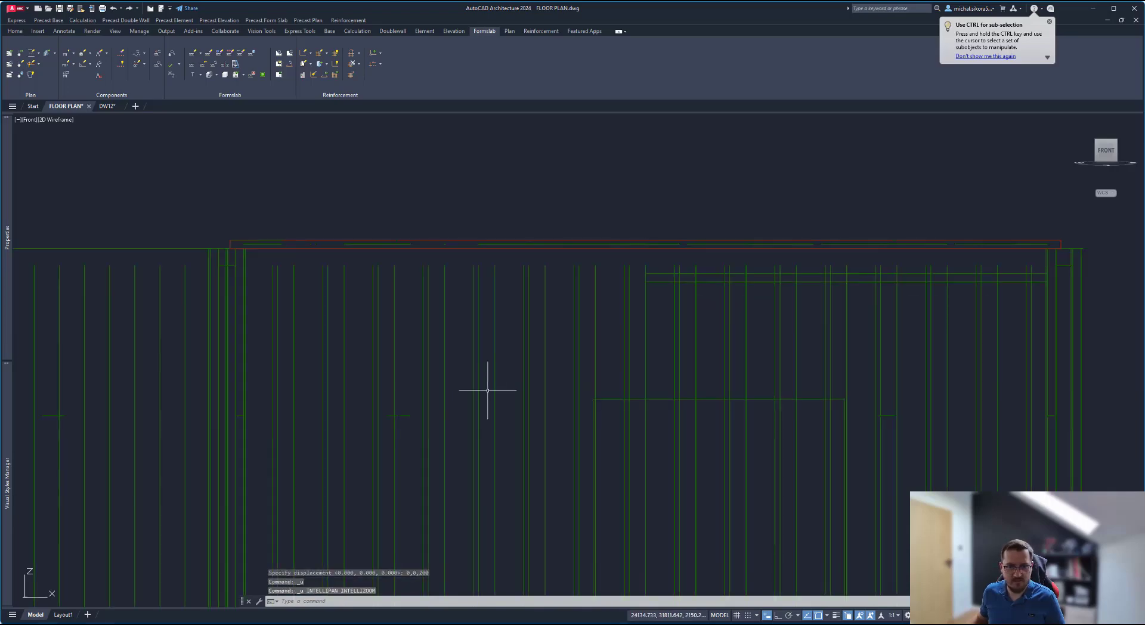
key(ctrl+z)
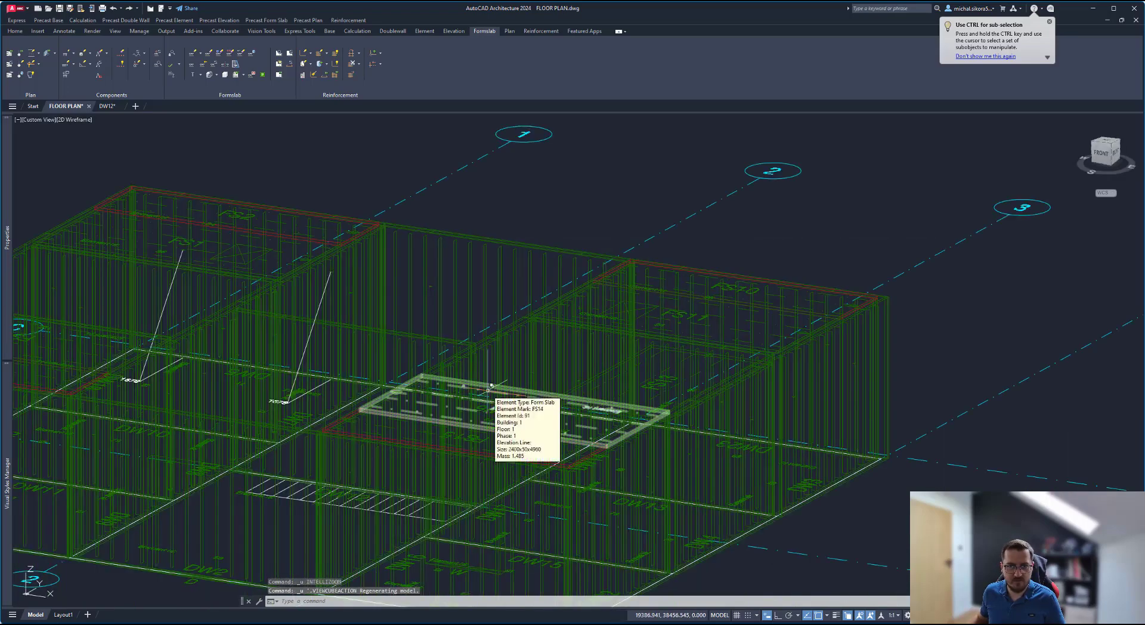
key(ctrl+z)
key(ctrl+z)
key(ctrl+z)
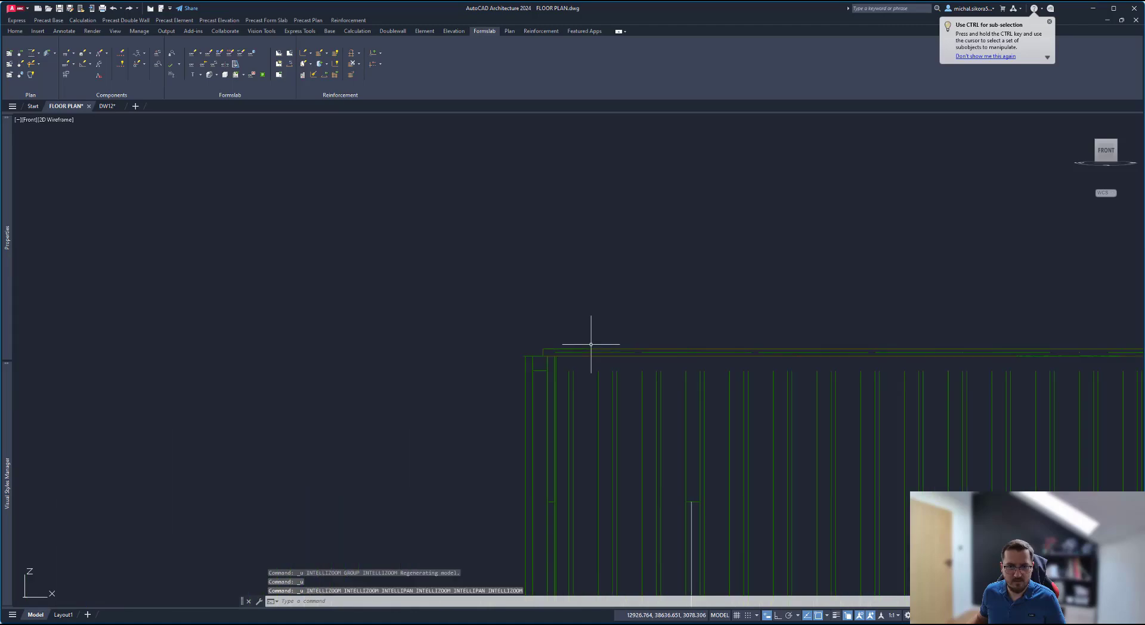
key(ctrl+z)
Step: In front view, select the low-lying form slabs between axes 2 and 3 and the adjoining ones between axes 1 and 2
scroll(591, 344, down, 6)
scroll(720, 364, up, 6)
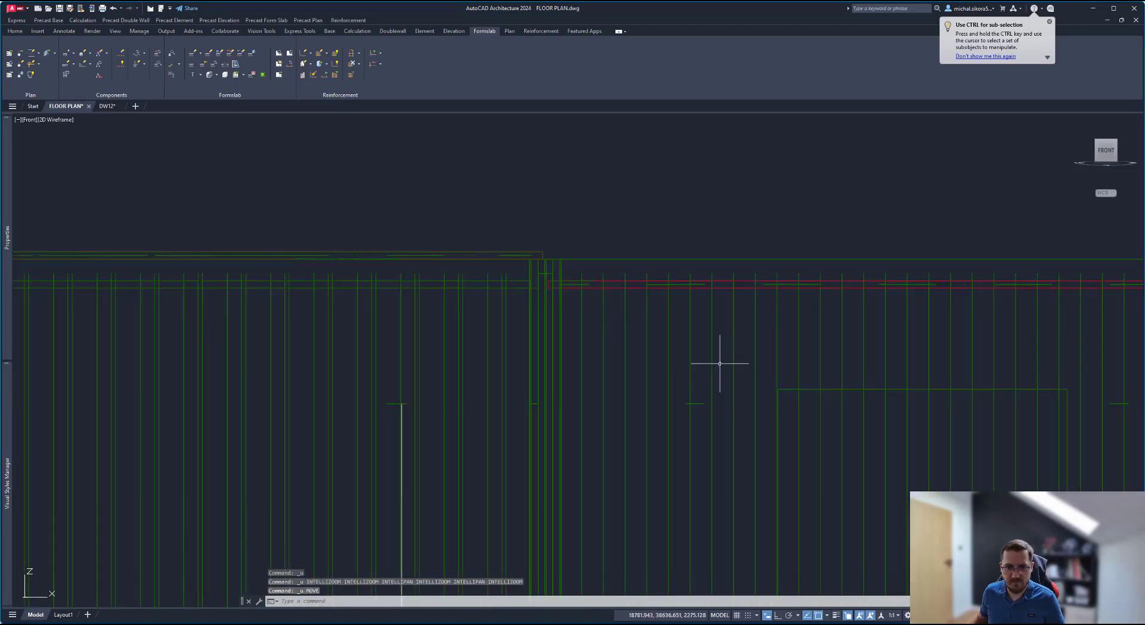
scroll(621, 289, down, 2)
click(623, 291)
click(593, 328)
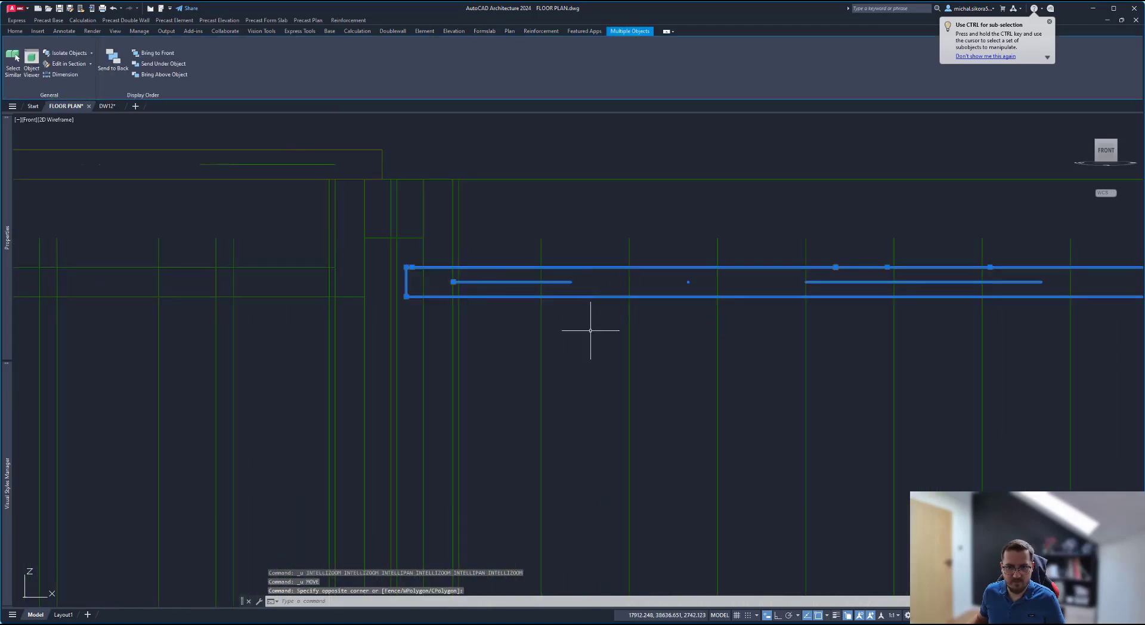
scroll(573, 331, down, 2)
scroll(546, 331, up, 2)
click(614, 325)
click(596, 334)
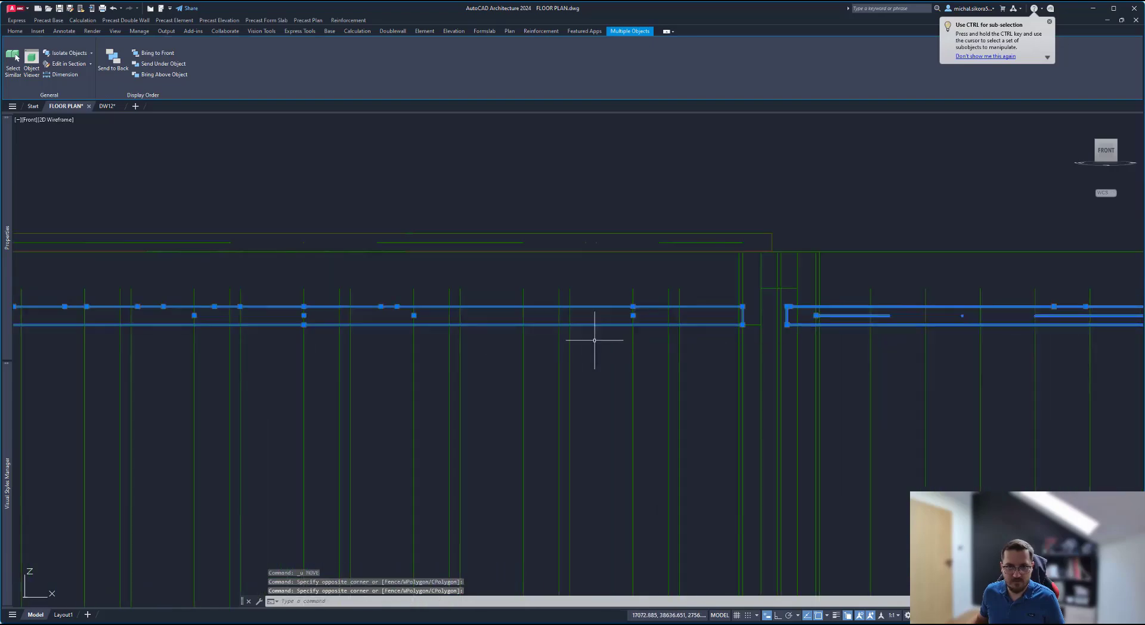
Step: Add the remaining low-lying form slabs between axes 1 and 2 and those between axes 3 and 4 to the selection
scroll(596, 335, down, 4)
scroll(517, 319, up, 4)
scroll(299, 238, down, 3)
scroll(276, 302, up, 7)
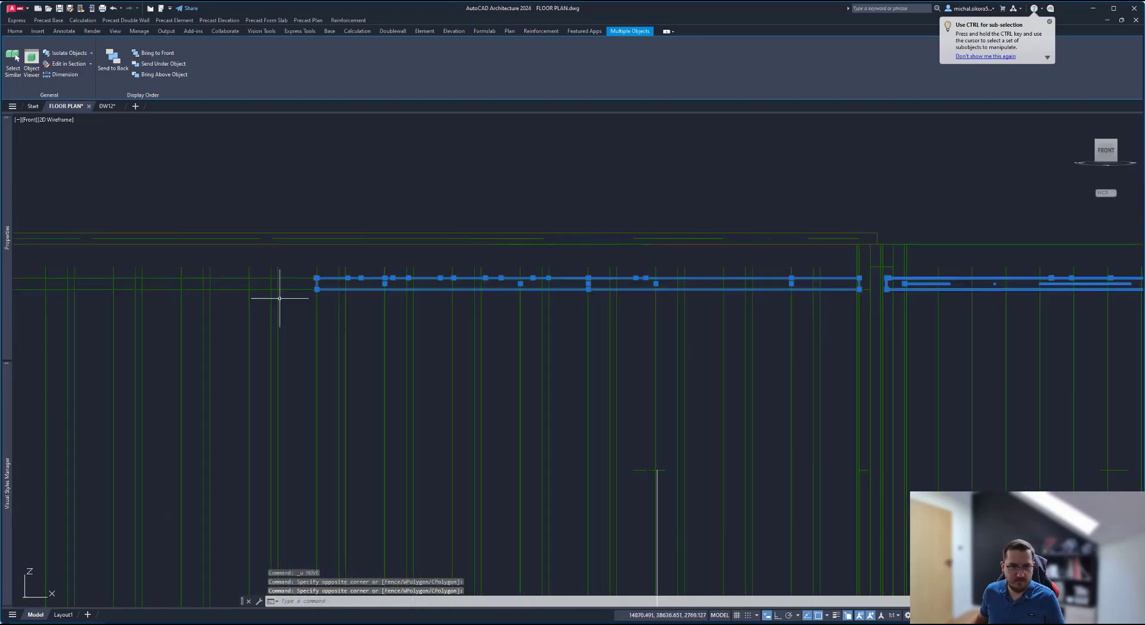
scroll(315, 388, down, 5)
scroll(565, 310, up, 6)
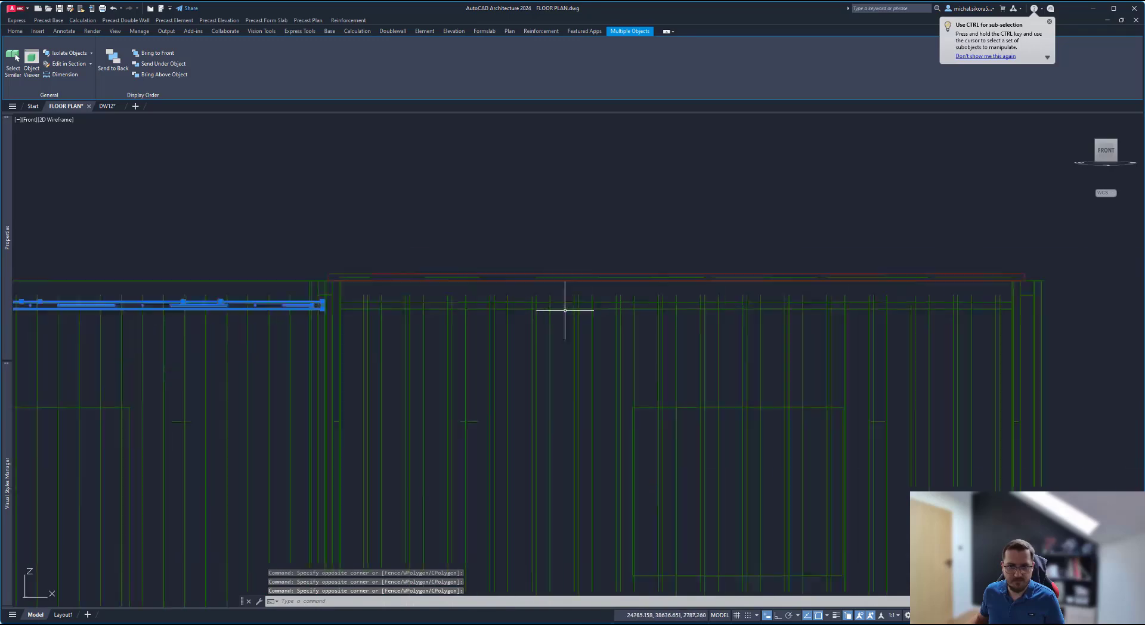
click(533, 303)
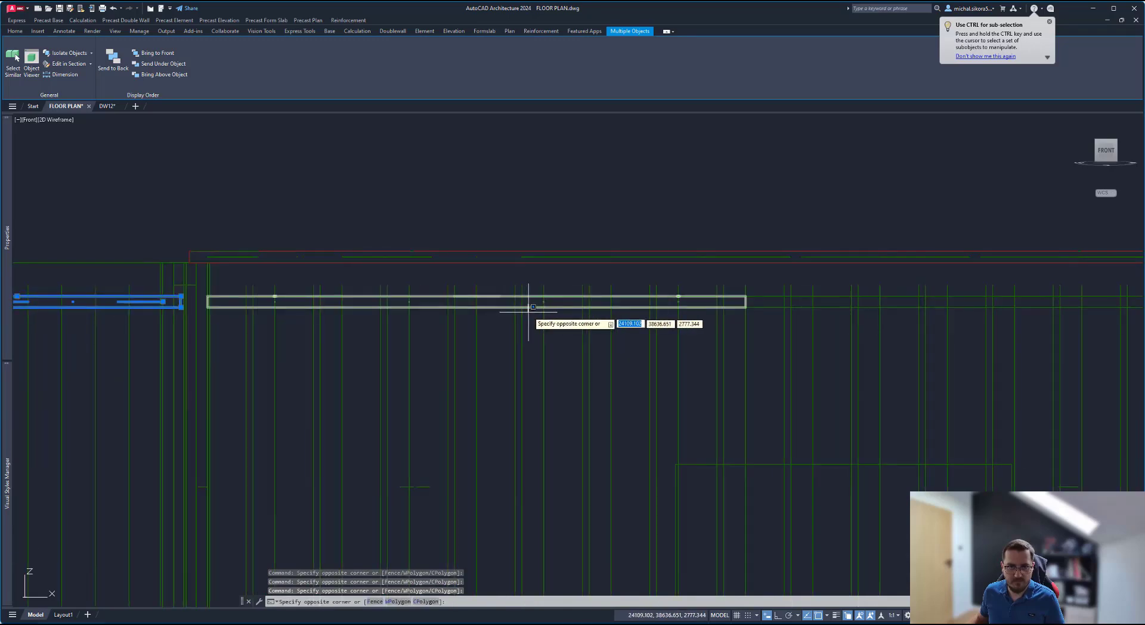
click(525, 306)
scroll(769, 298, up, 3)
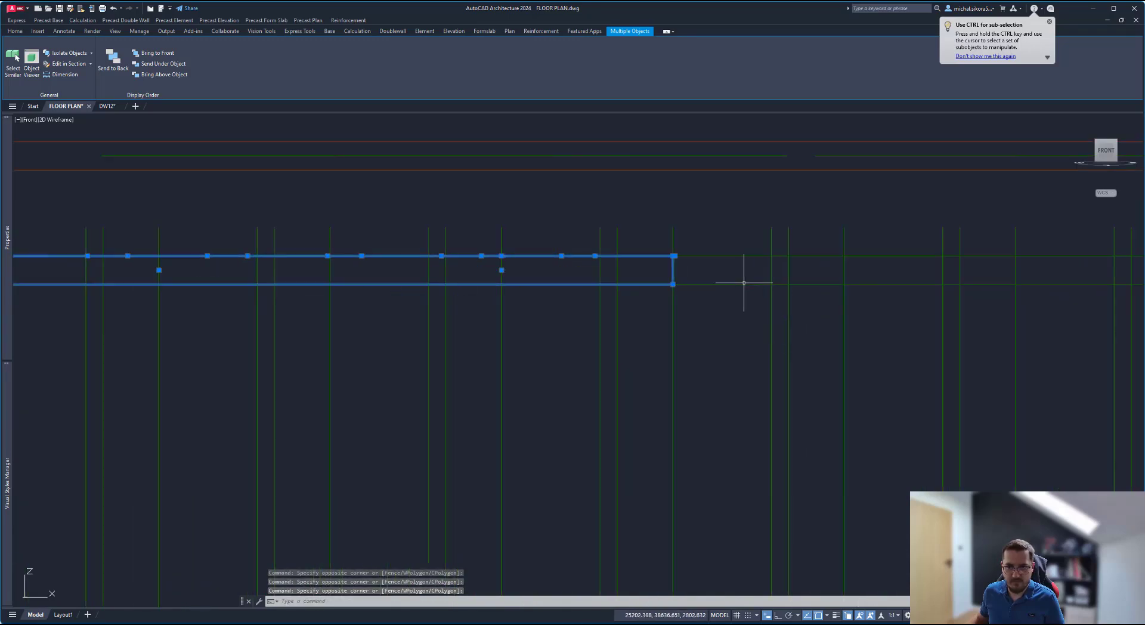
scroll(720, 304, down, 5)
Step: Move the selected form slabs up by a displacement of 0,0,200
text(m)
key(Return)
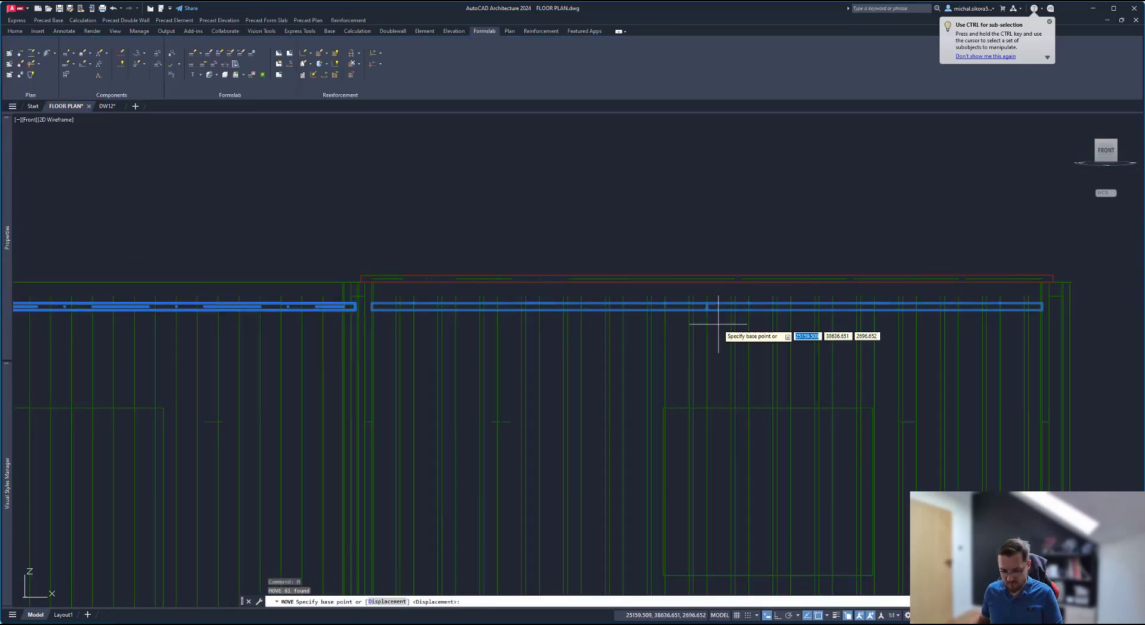
text(d)
key(Return)
text(0,0)
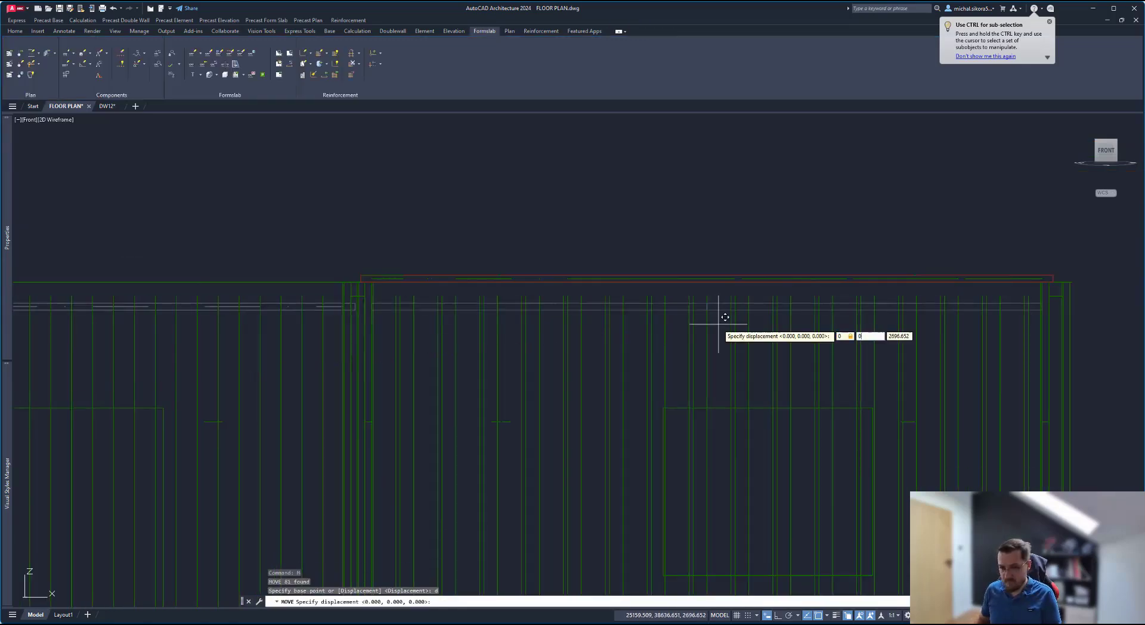
text(,200)
key(Return)
Step: Examine the form slab levels against the wall tops in the front view and the southeast isometric view
scroll(697, 322, down, 5)
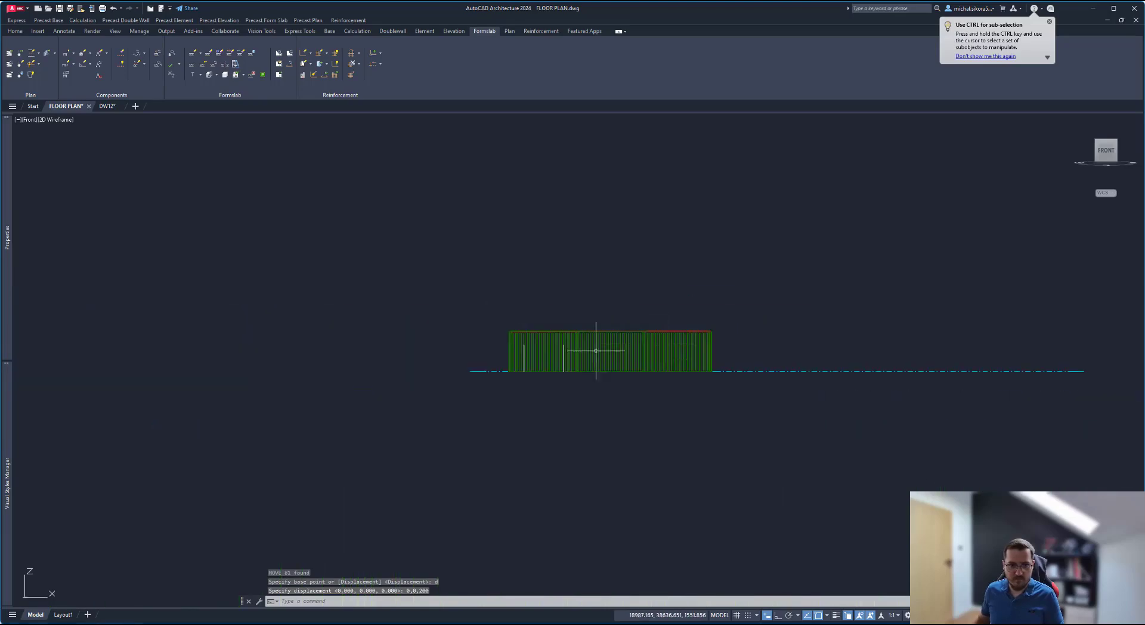
scroll(513, 354, up, 2)
scroll(503, 355, down, 1)
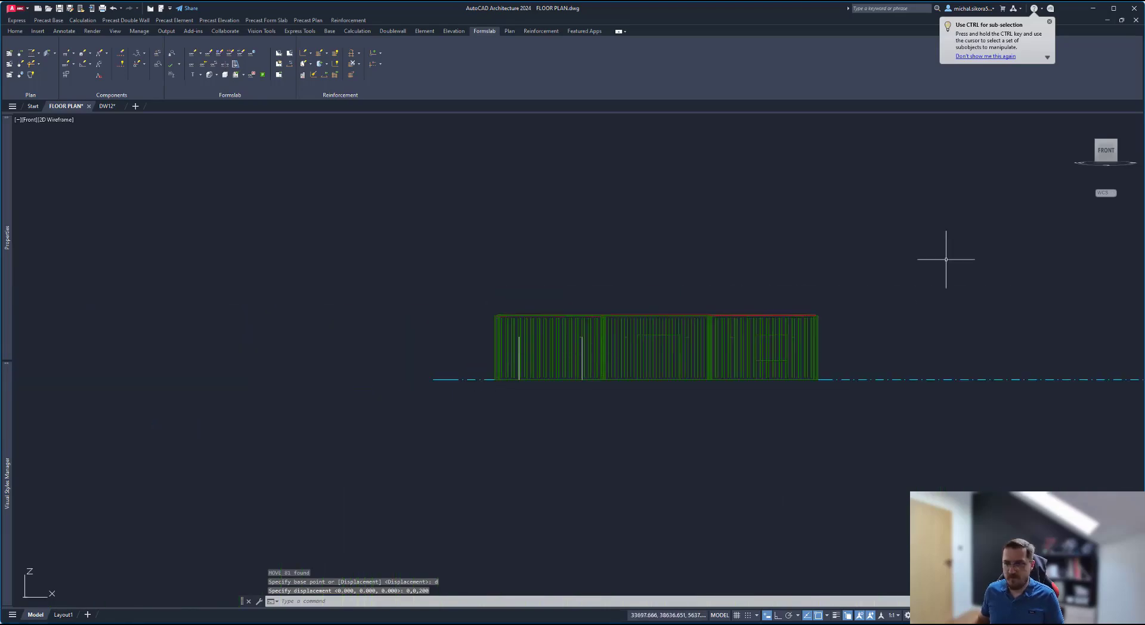
click(1117, 146)
scroll(552, 371, up, 5)
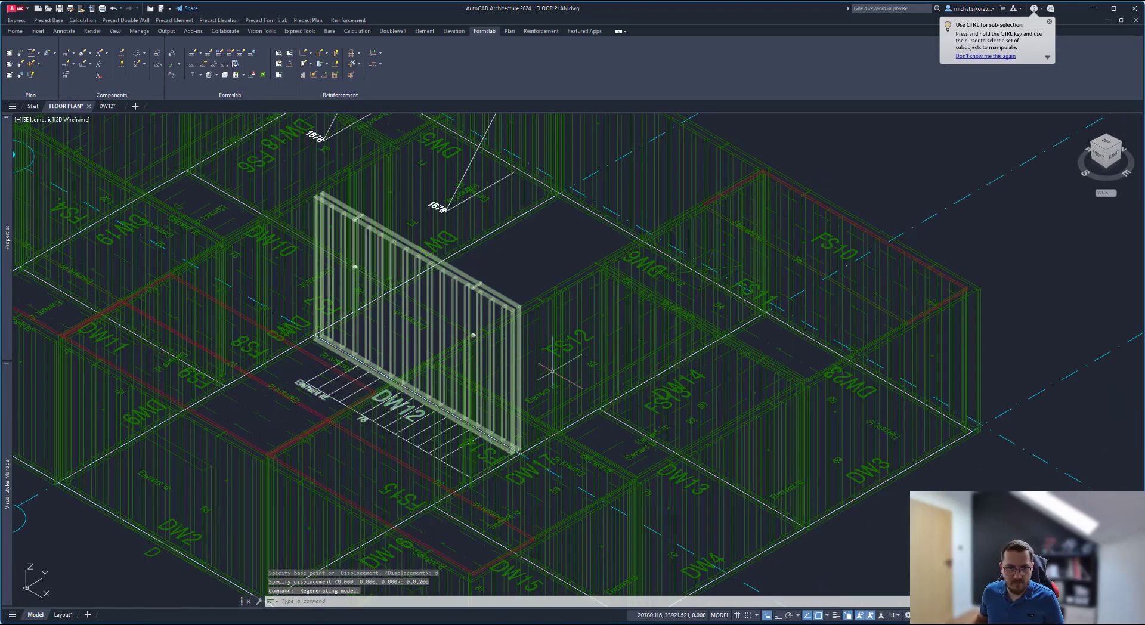
key(Escape)
scroll(596, 335, down, 6)
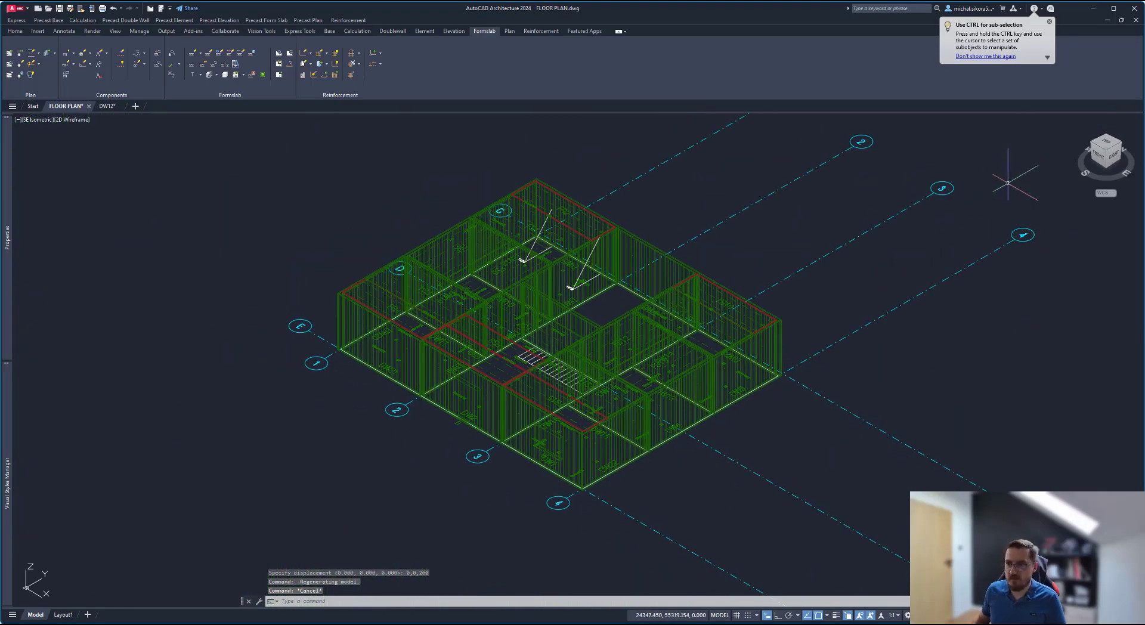
Step: Return to the top view, select the whole floor plan and save its form slabs
click(1106, 145)
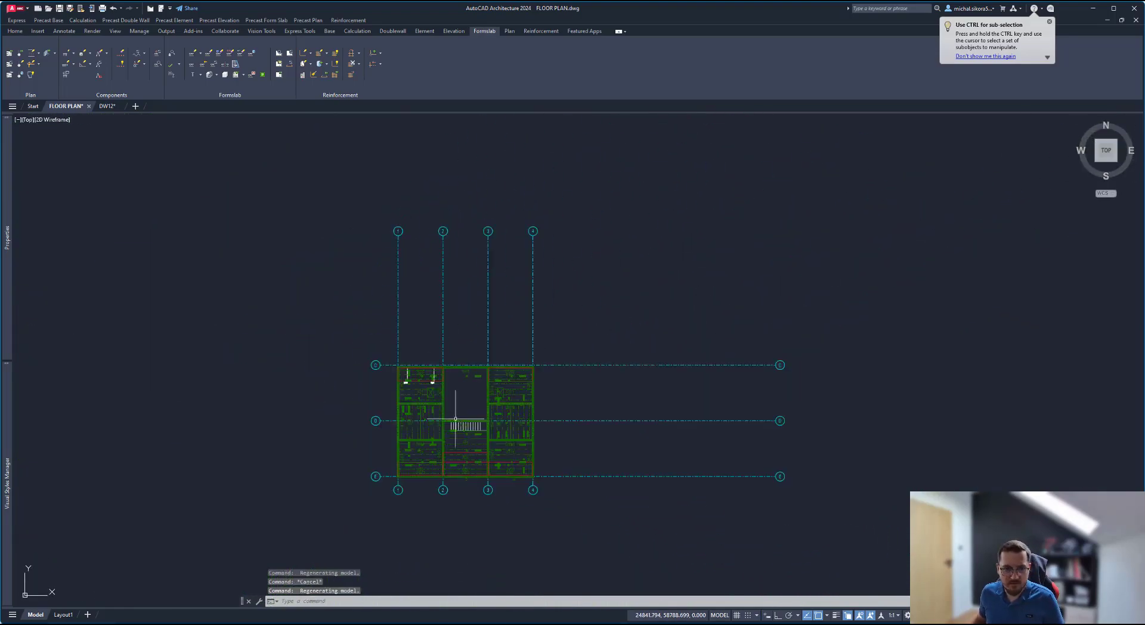
scroll(456, 419, up, 6)
key(Escape)
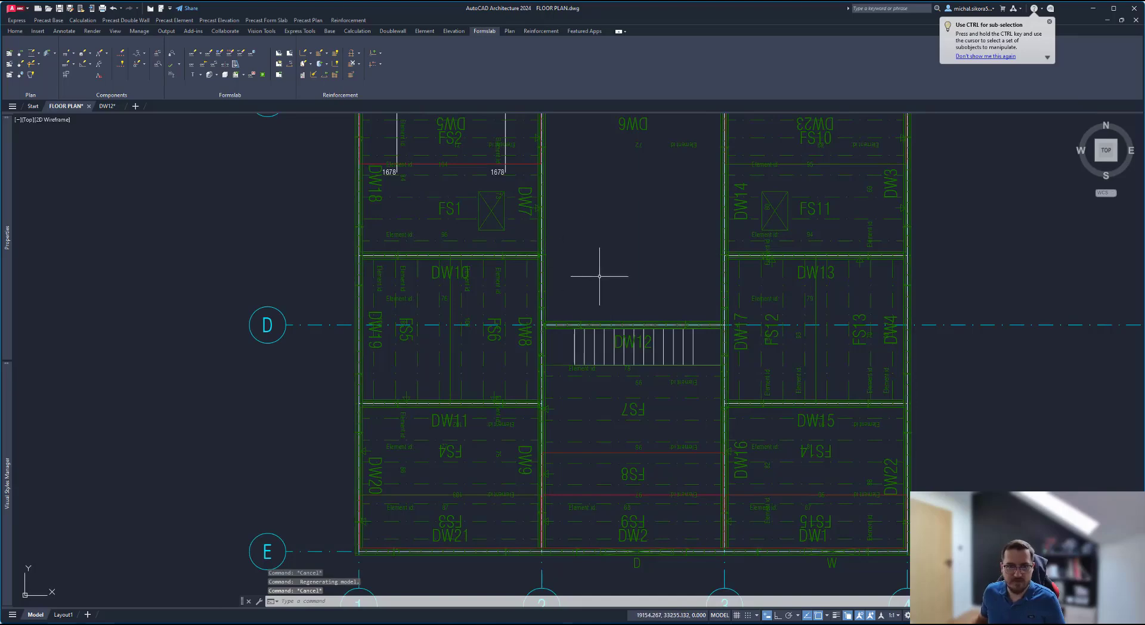
mouse_move(600, 276)
middle_down()
mouse_move(593, 306)
mouse_move(603, 258)
mouse_move(545, 274)
middle_up()
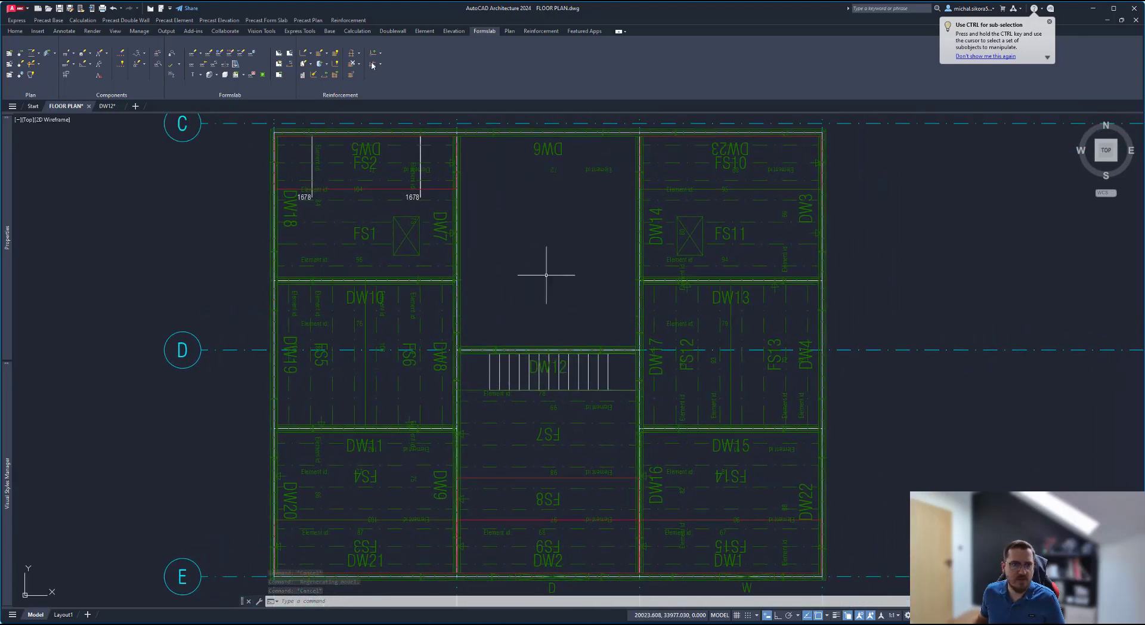
scroll(793, 168, down, 2)
click(786, 172)
click(439, 401)
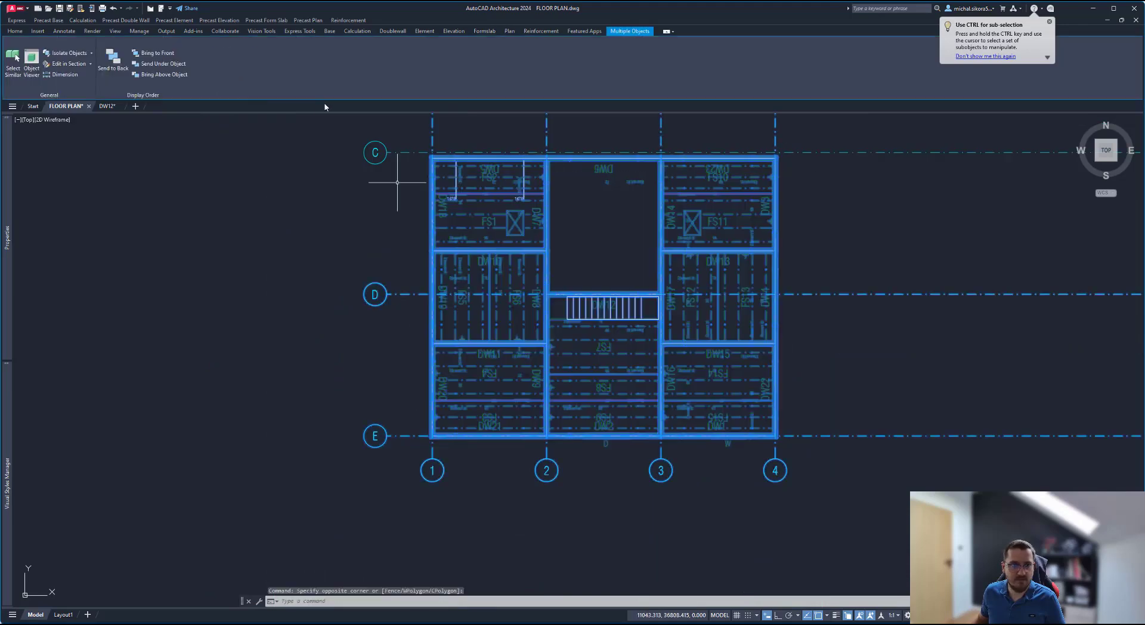
click(485, 31)
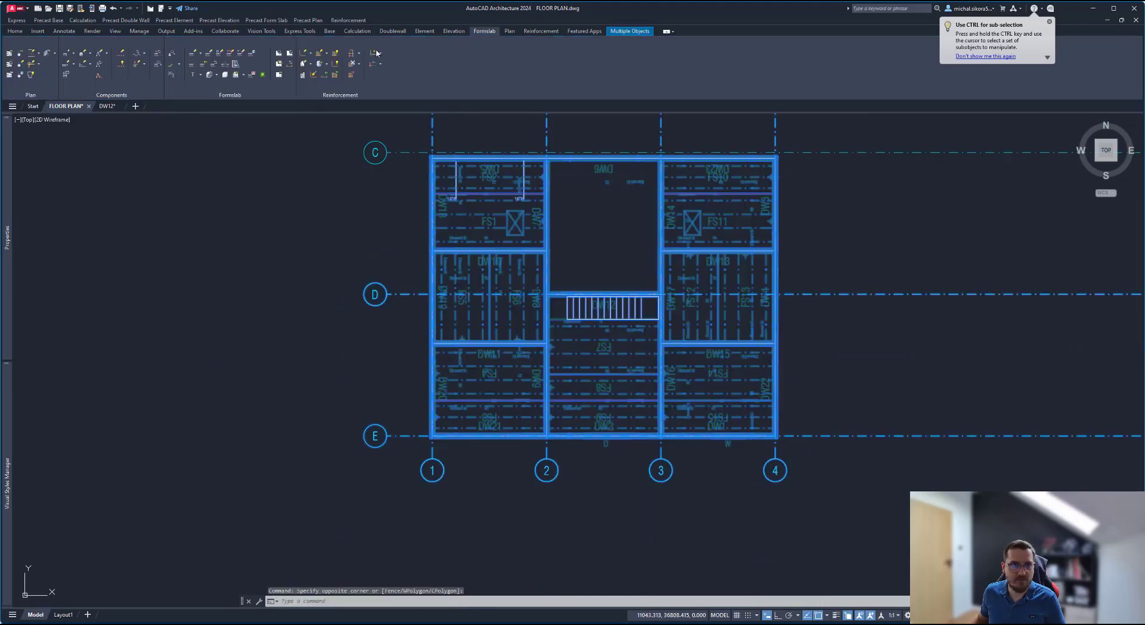
click(253, 52)
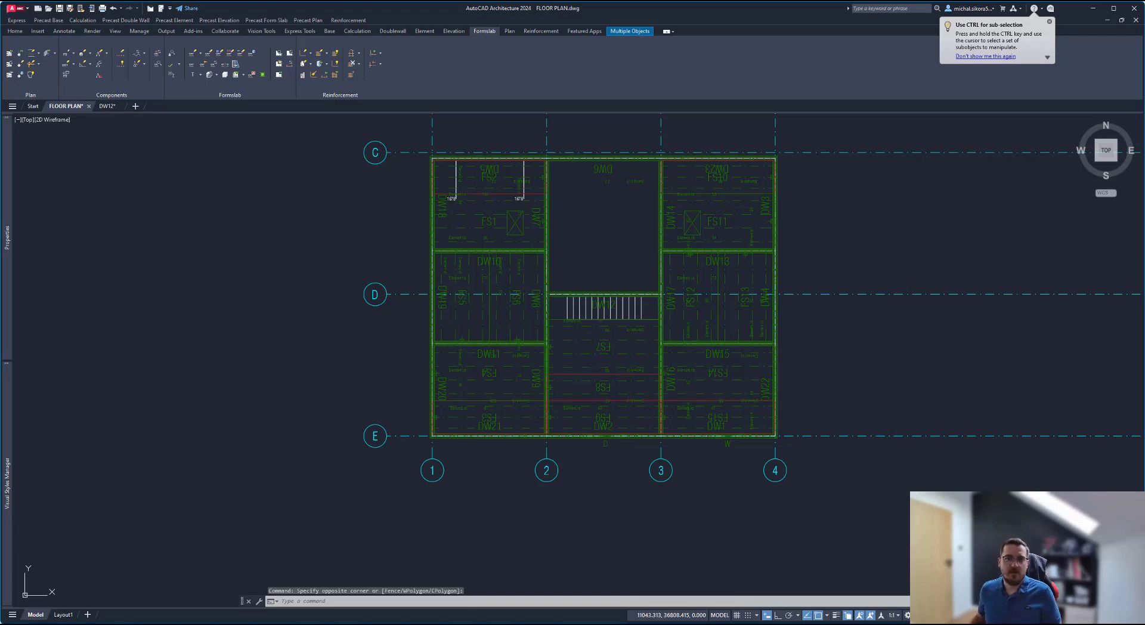
key(Escape)
Step: Generate shop drawings for form slabs FS1 and FS8 using the FS_LAYOUT template
scroll(583, 328, up, 2)
middle_drag(716, 252, 701, 283)
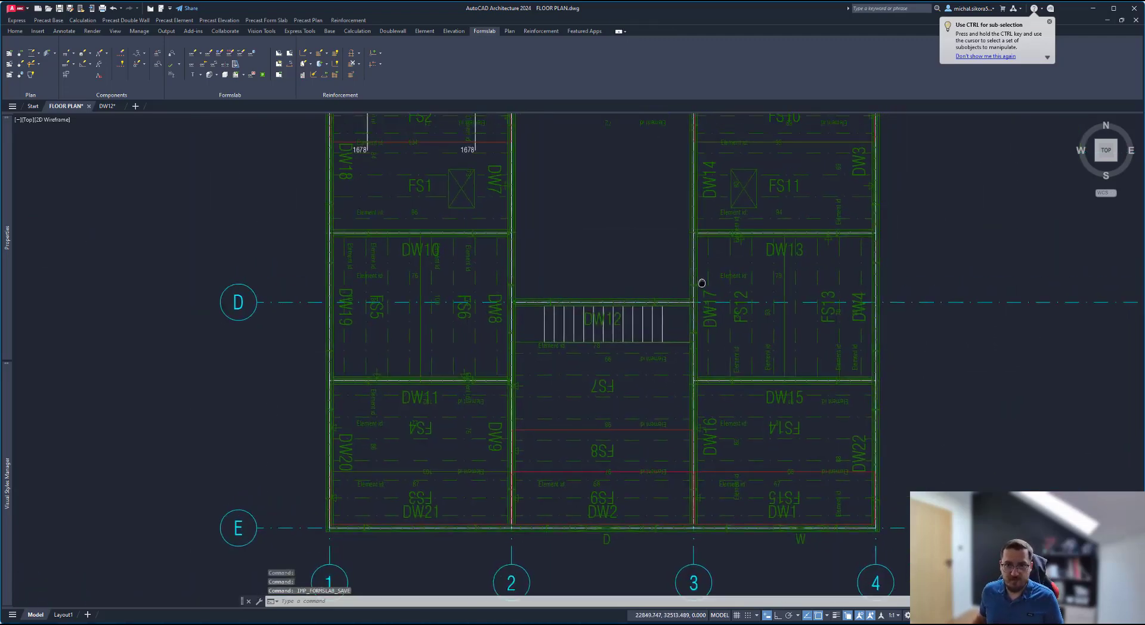
scroll(686, 299, up, 2)
scroll(561, 292, down, 5)
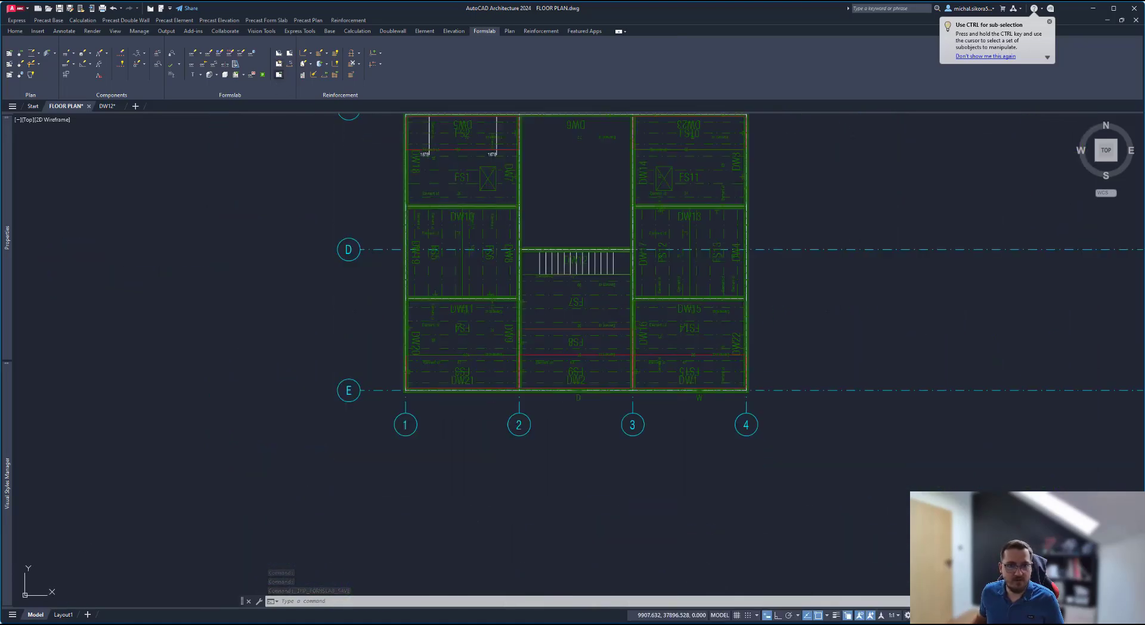
click(279, 74)
scroll(491, 197, up, 2)
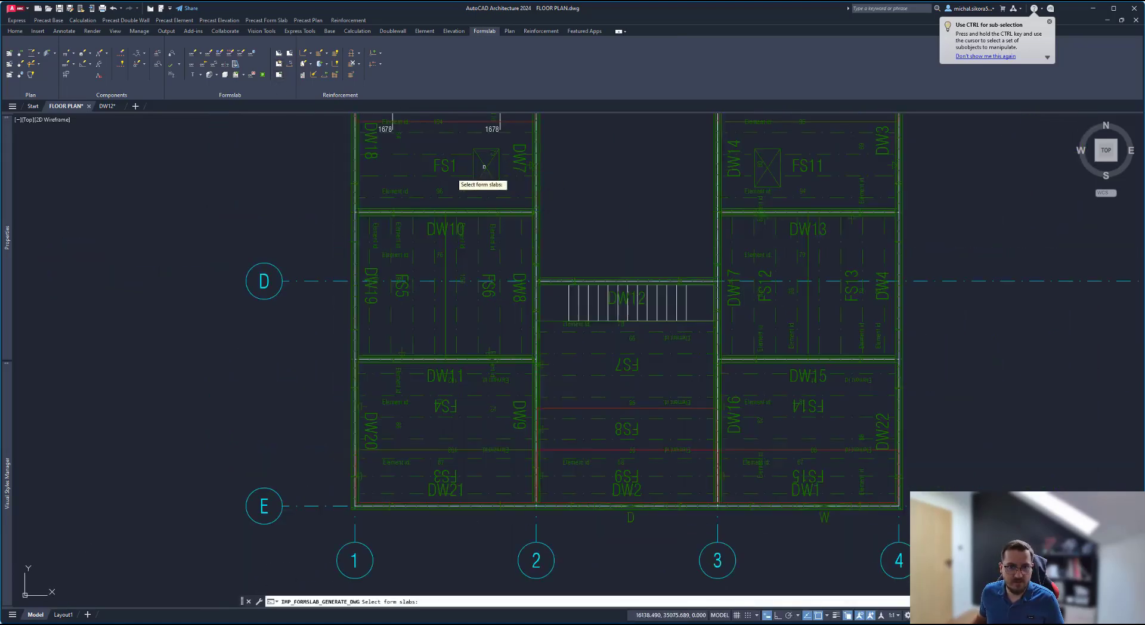
click(483, 167)
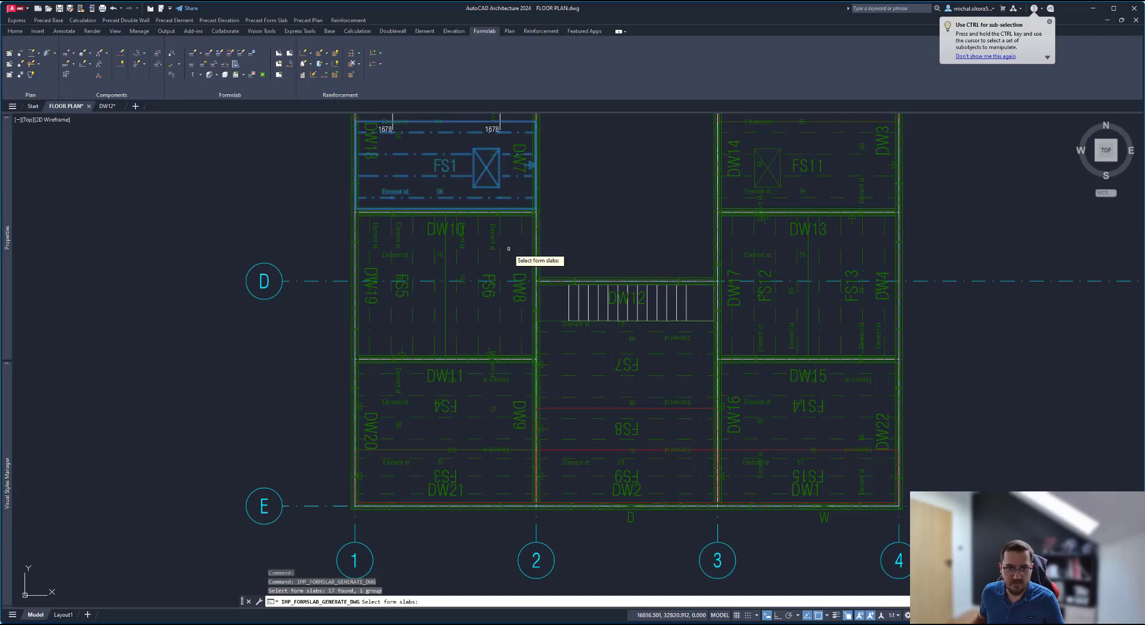
click(641, 425)
click(647, 423)
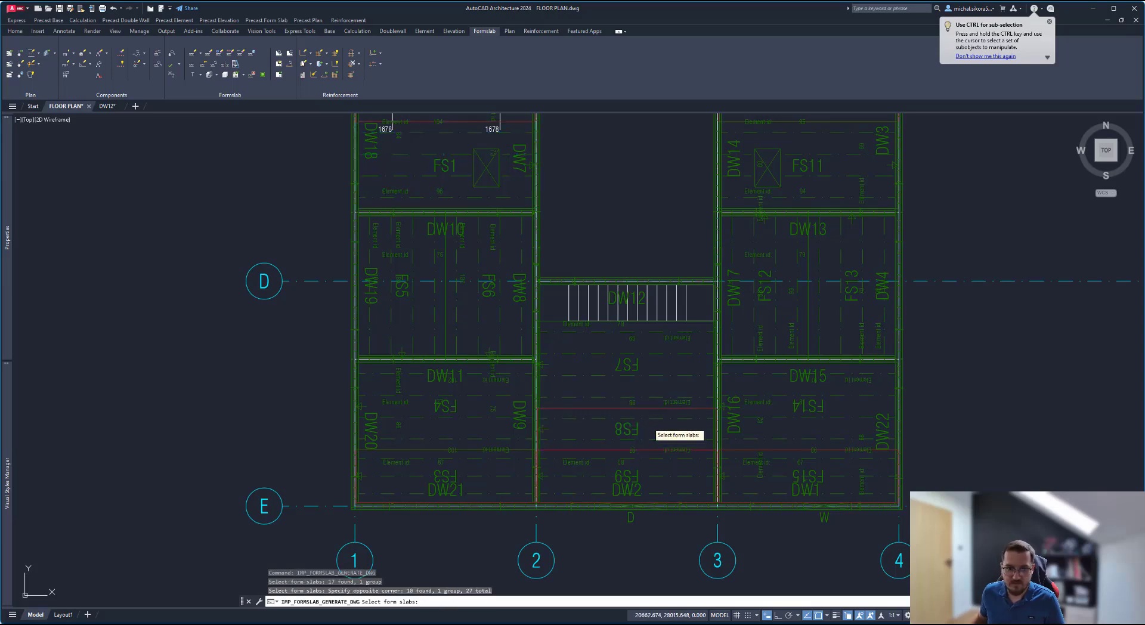
key(Return)
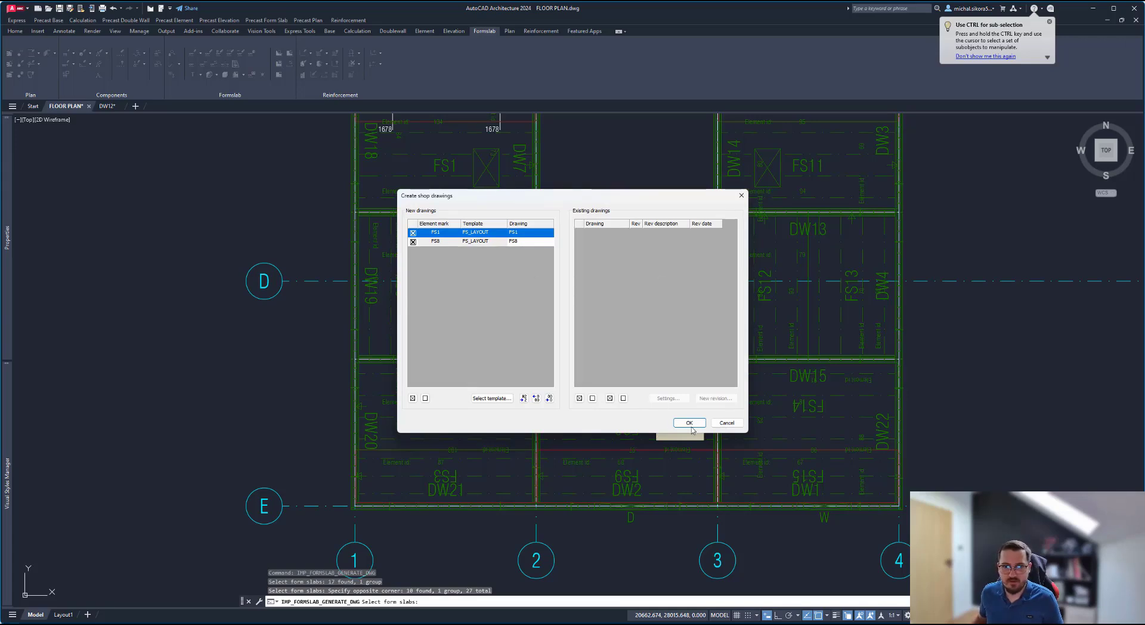
click(690, 423)
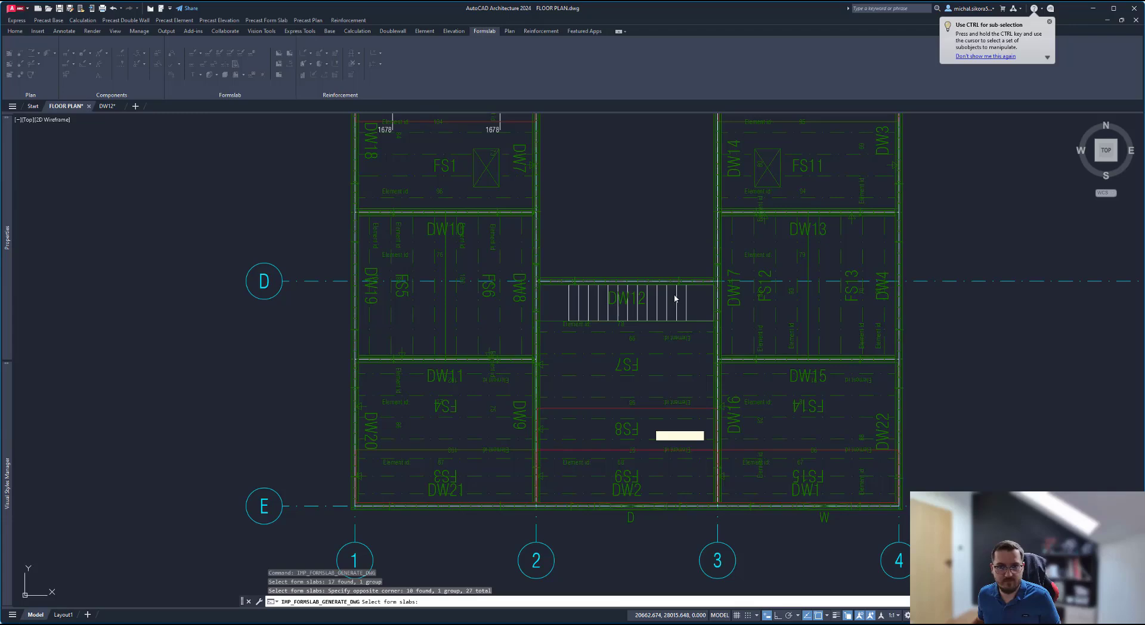
key(Return)
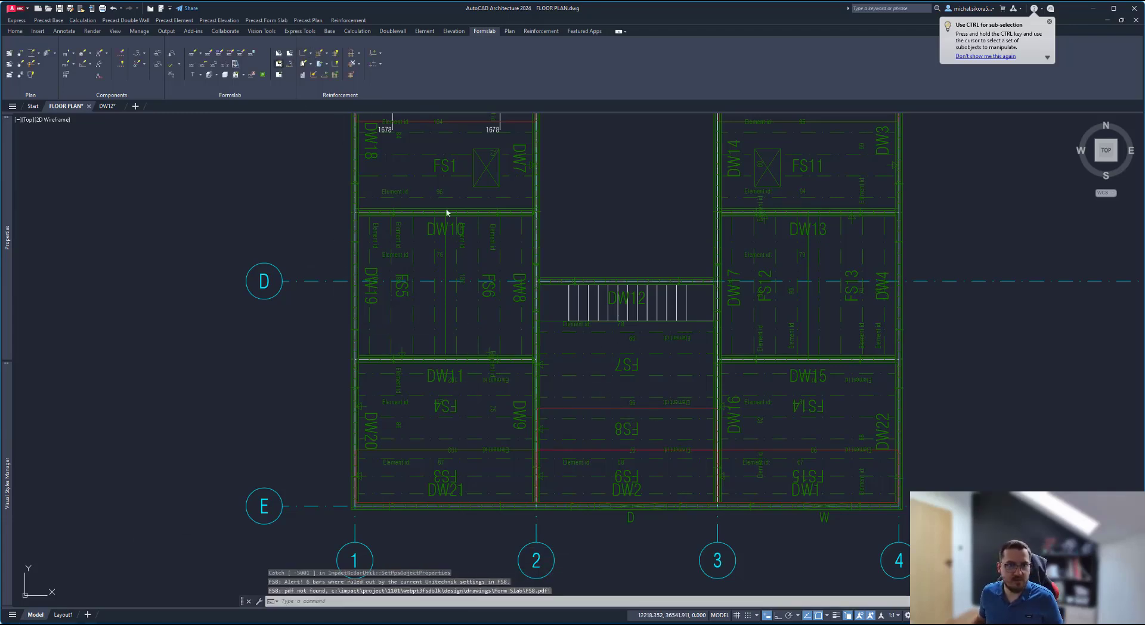
Step: Open the element drawings of FS1 and FS8 from the plan and look over the FS8 sheet
click(473, 163)
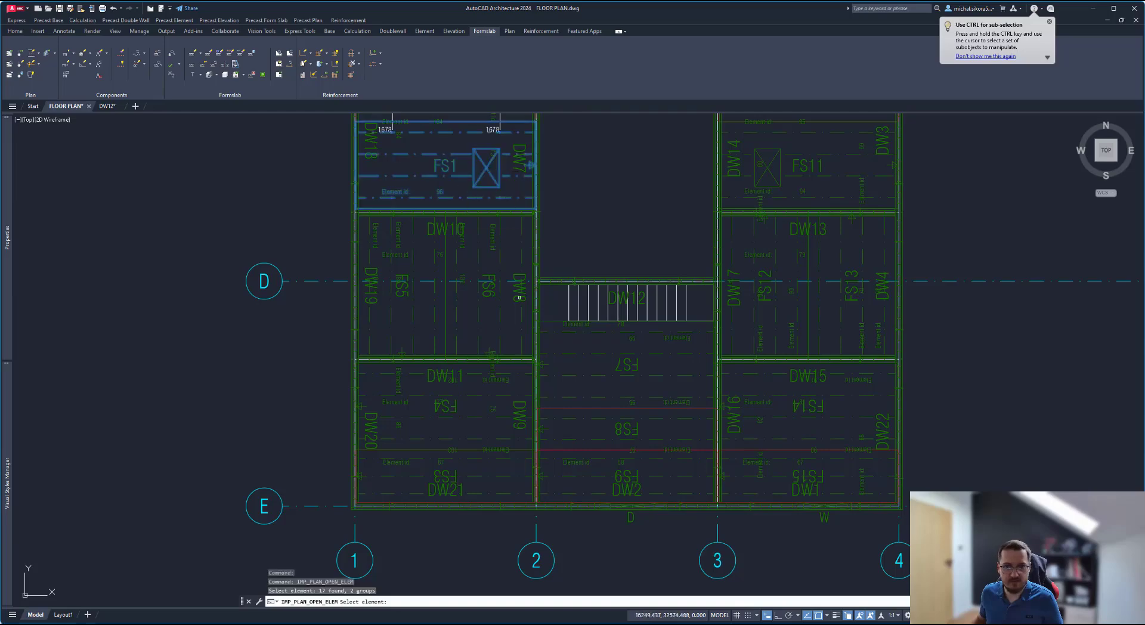
click(629, 425)
key(Return)
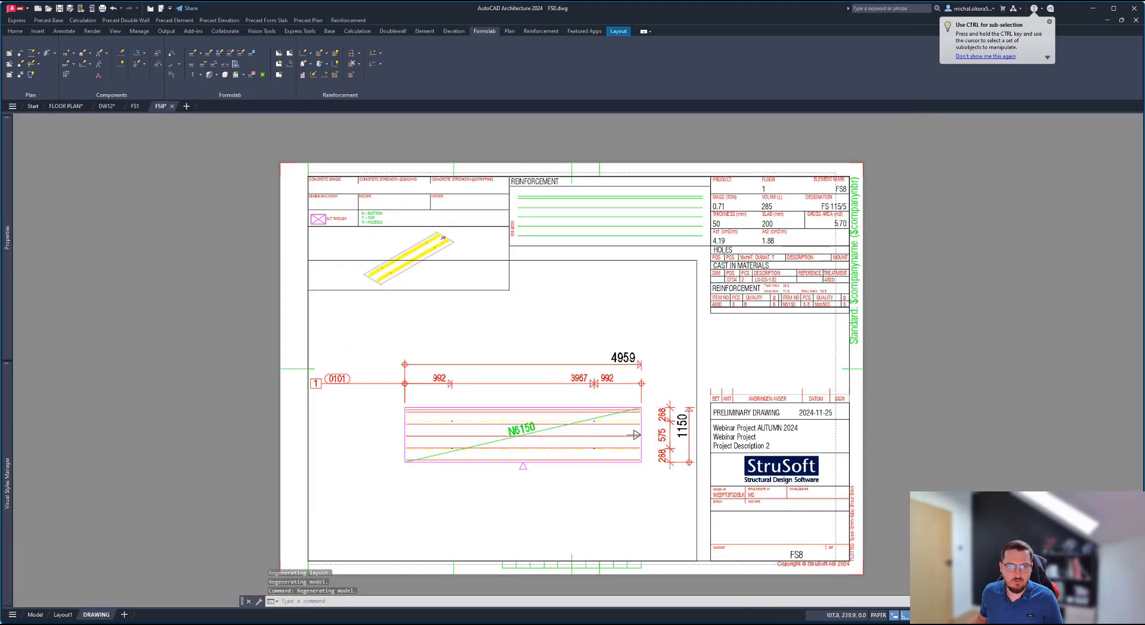
scroll(445, 257, up, 6)
scroll(442, 263, down, 4)
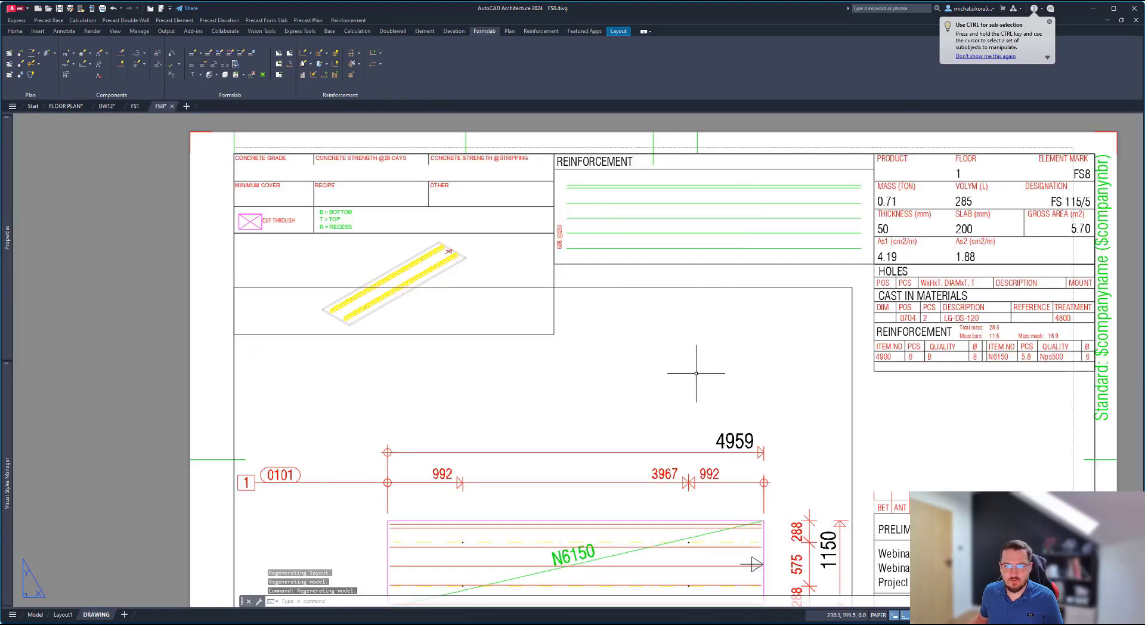
Step: Examine the dimensions, lattice girder positions and reinforcement on the FS8 sheet
scroll(695, 375, down, 2)
scroll(712, 274, up, 2)
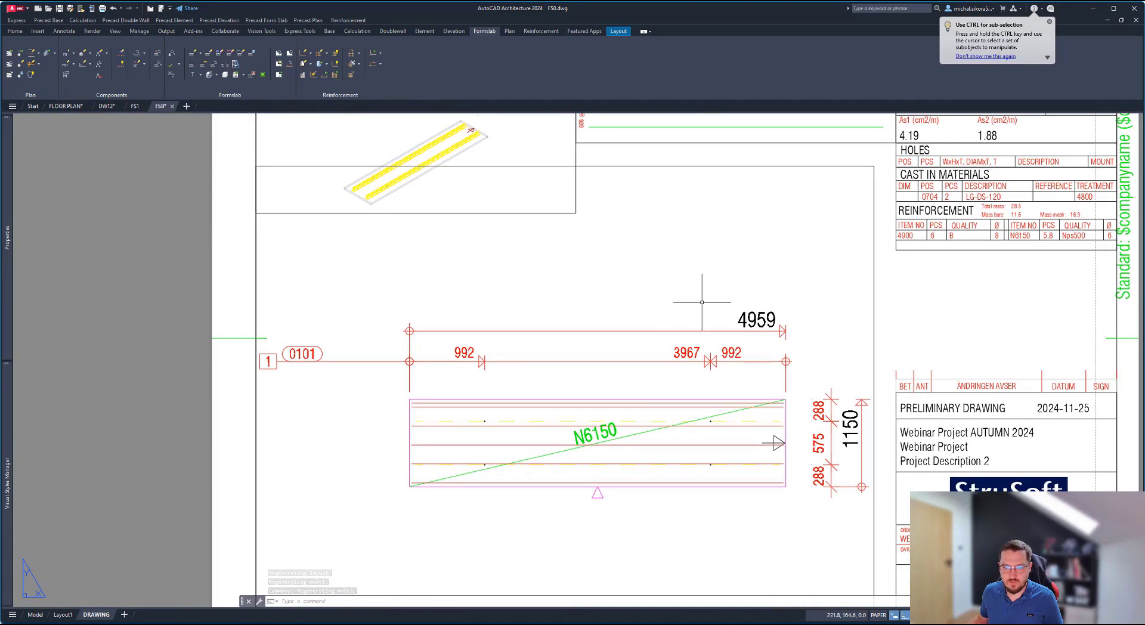
scroll(565, 460, up, 2)
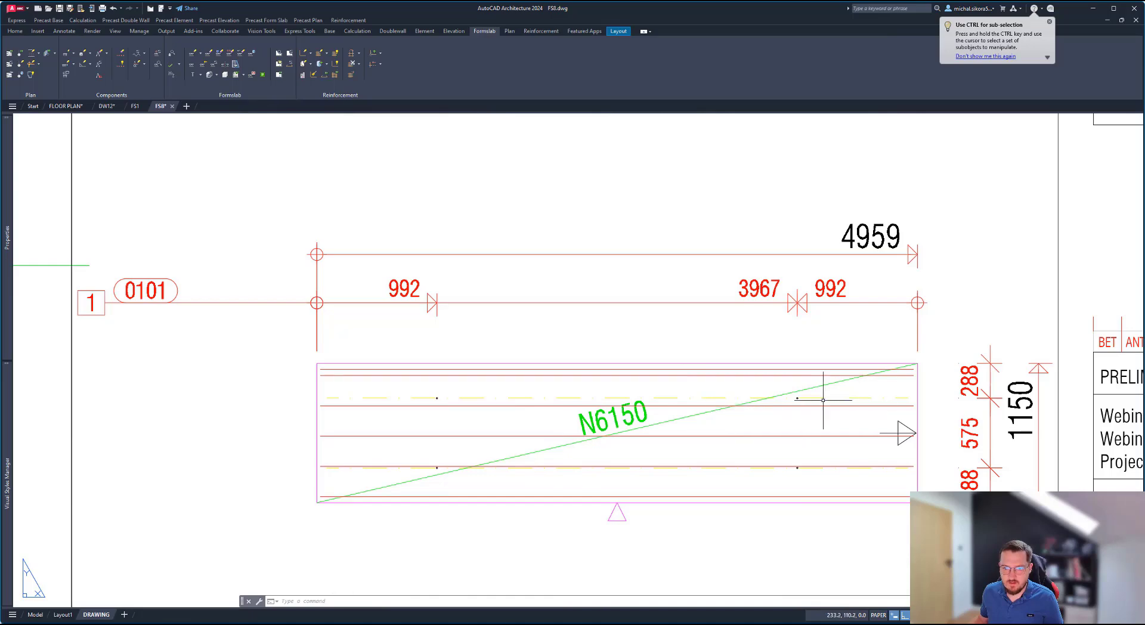
scroll(779, 401, up, 1)
scroll(800, 395, up, 1)
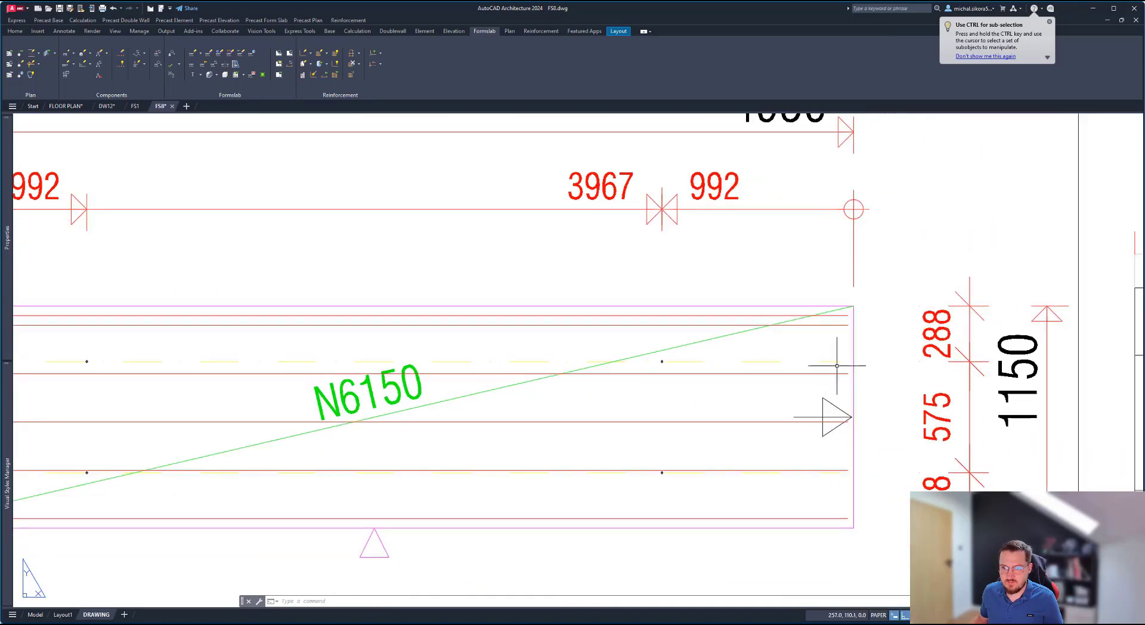
scroll(705, 377, down, 4)
middle_drag(705, 377, 737, 433)
scroll(672, 346, down, 3)
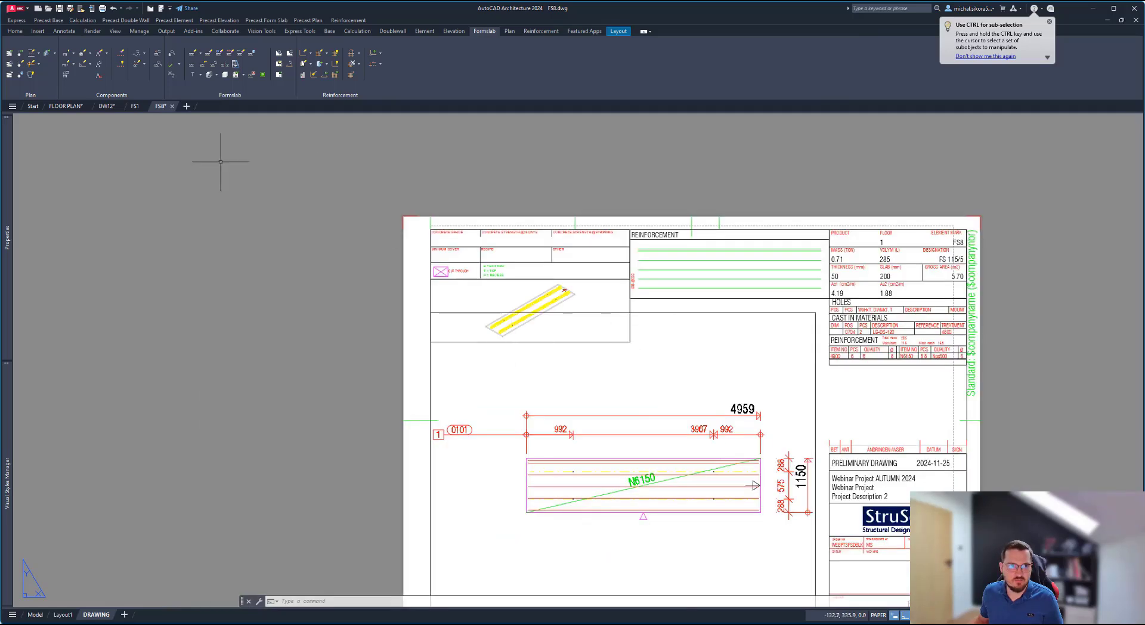
Step: Switch to the FS1 drawing and examine the slab plan's dimensions, lattice girders and reinforcement around opening H1
click(134, 106)
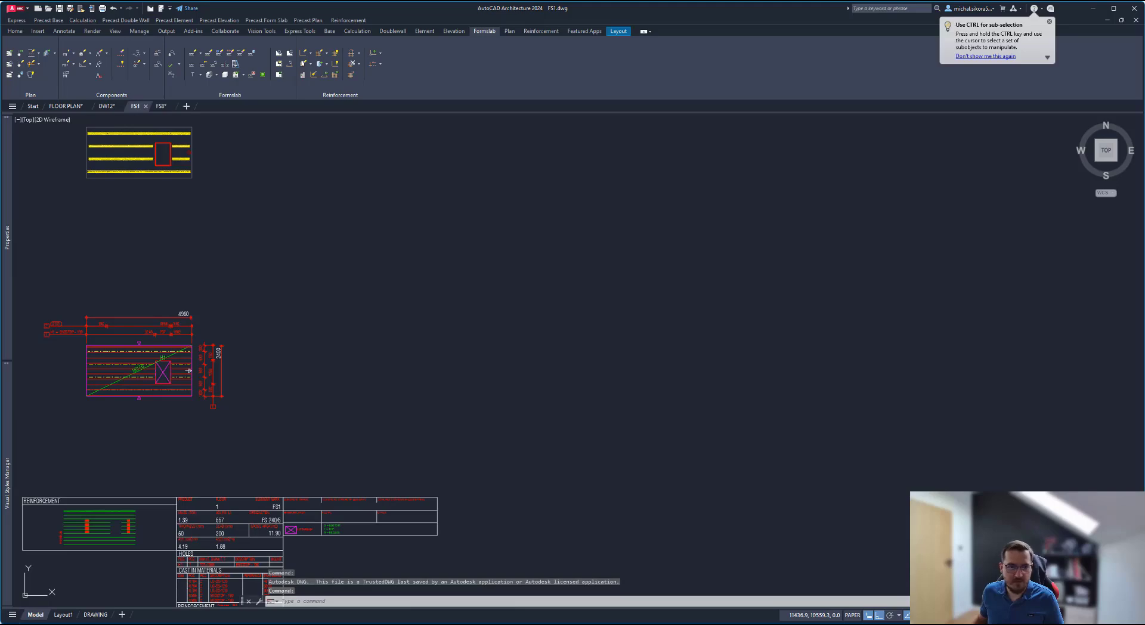
scroll(321, 372, down, 2)
middle_drag(348, 280, 703, 260)
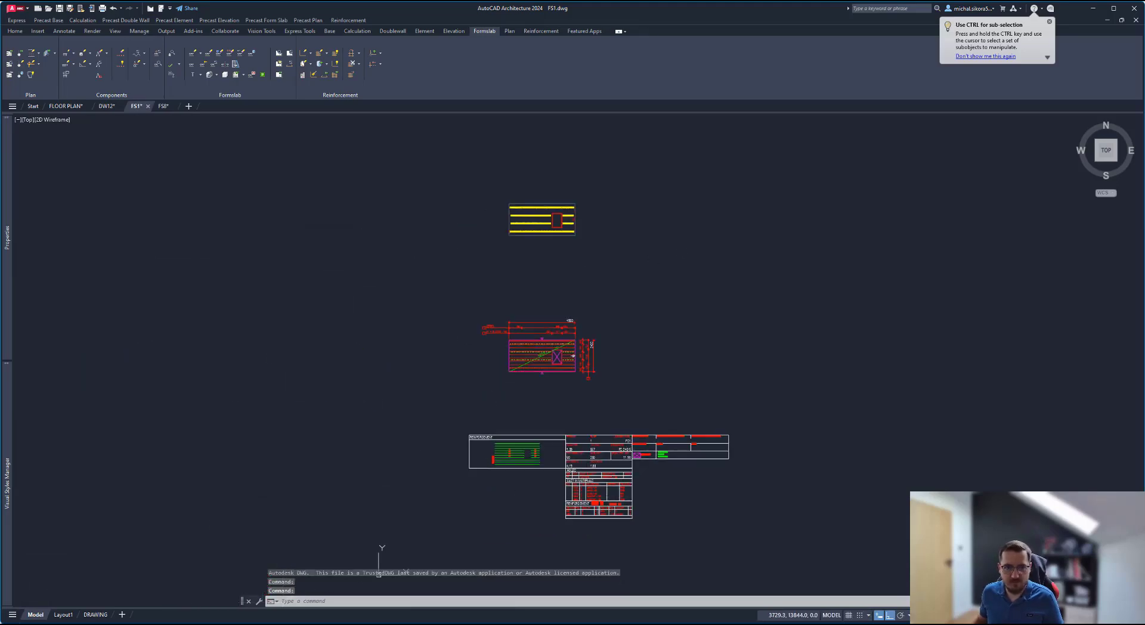
double_click(537, 370)
scroll(554, 346, up, 8)
scroll(178, 417, up, 2)
scroll(690, 333, down, 4)
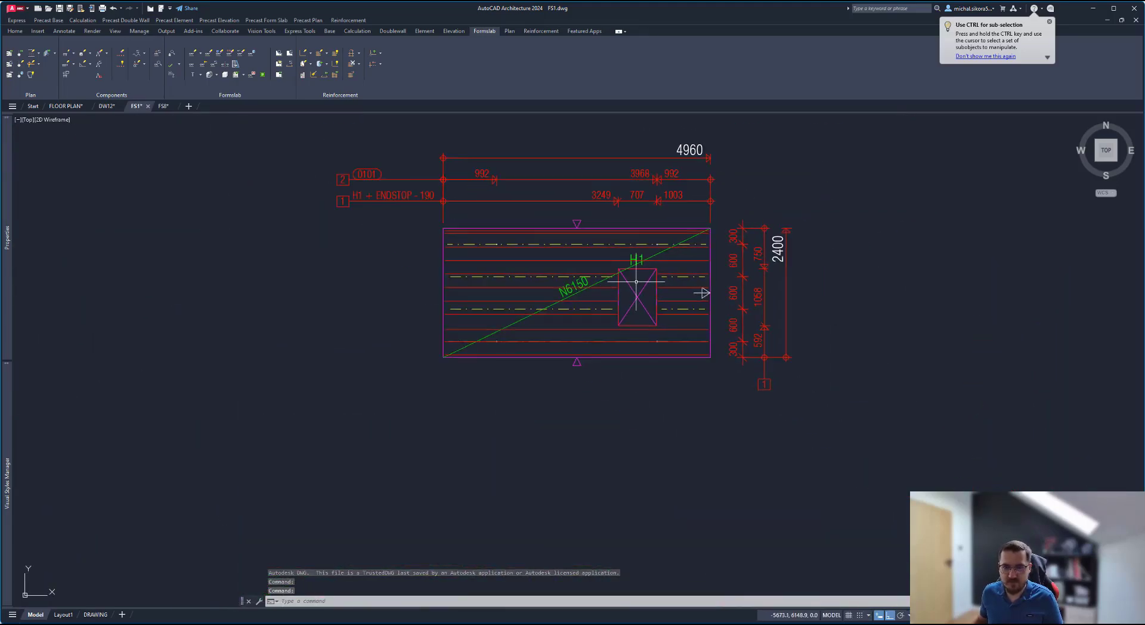
scroll(569, 277, up, 2)
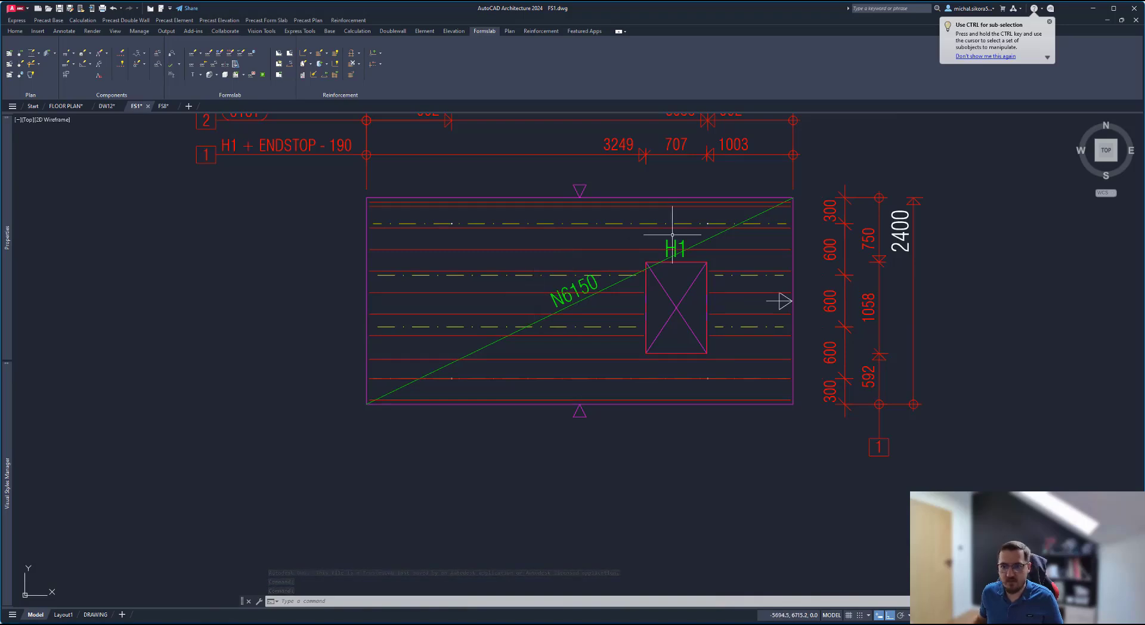
middle_drag(648, 197, 631, 255)
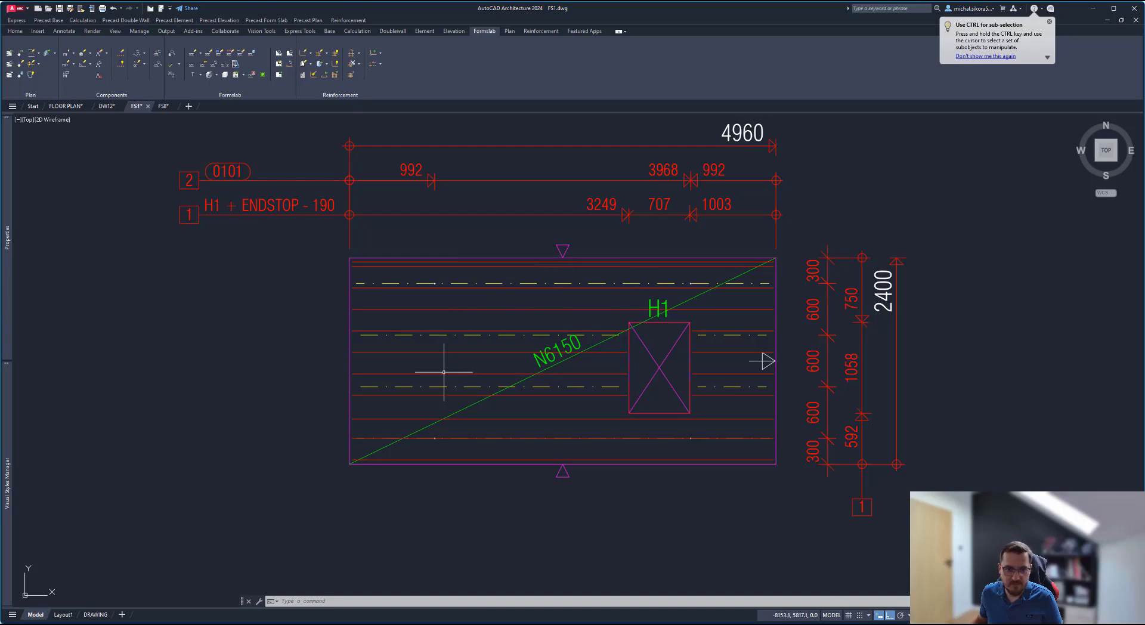
scroll(591, 388, up, 4)
scroll(761, 513, up, 4)
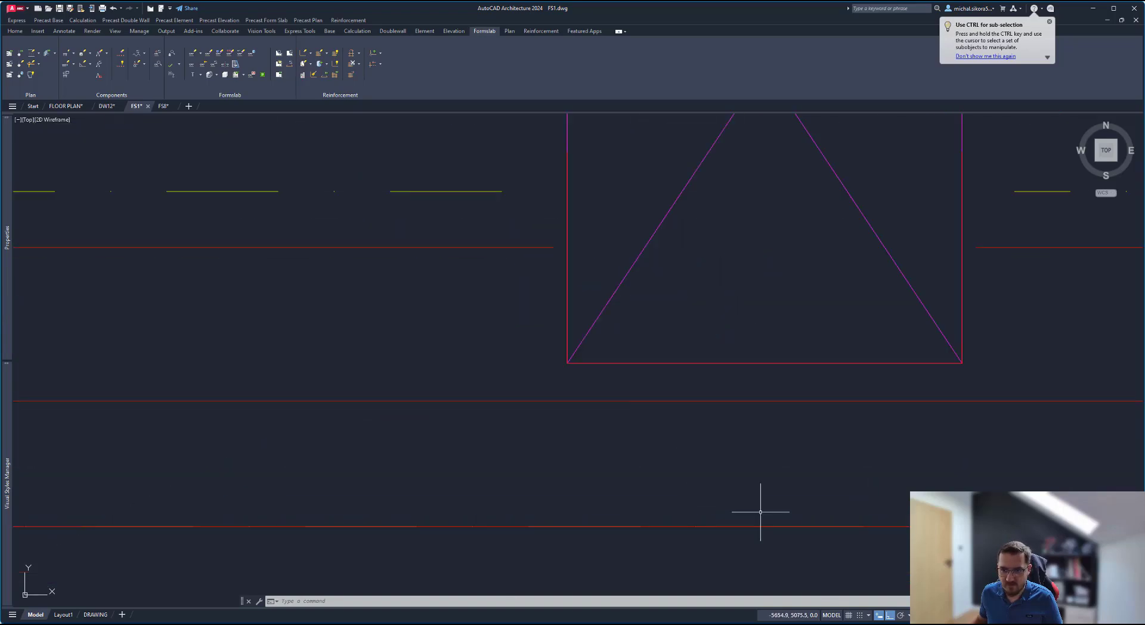
scroll(761, 517, down, 6)
scroll(760, 517, down, 8)
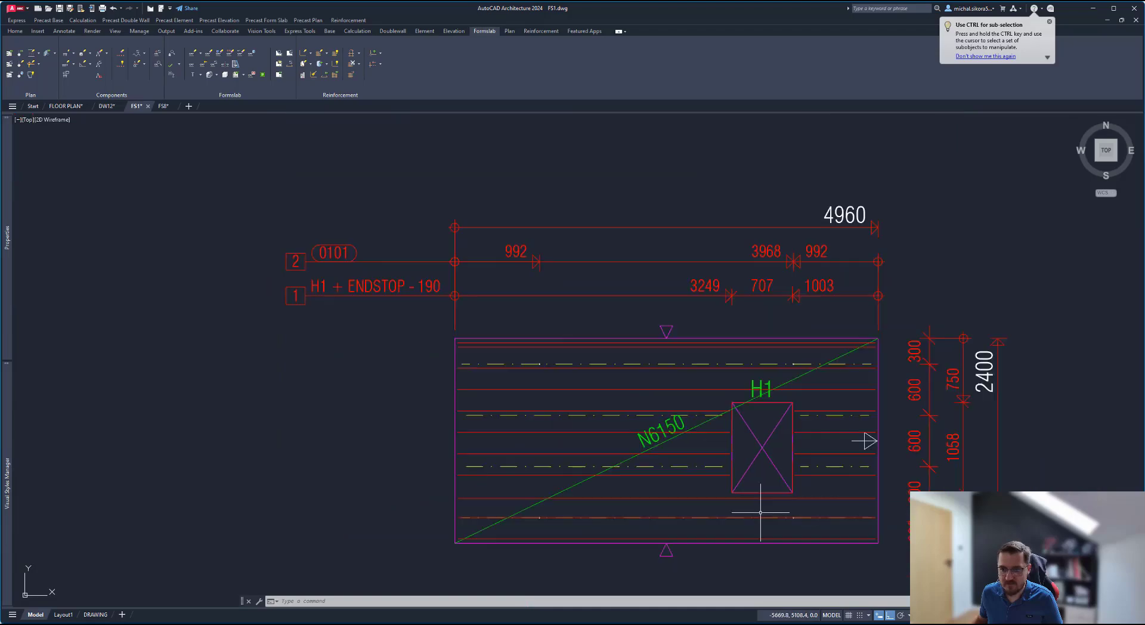
Step: Try drawing a horizontal 0704 LG-DS-120 lattice girder between the top two girder rows of the FS1 slab model, with its label beside it
scroll(688, 180, up, 5)
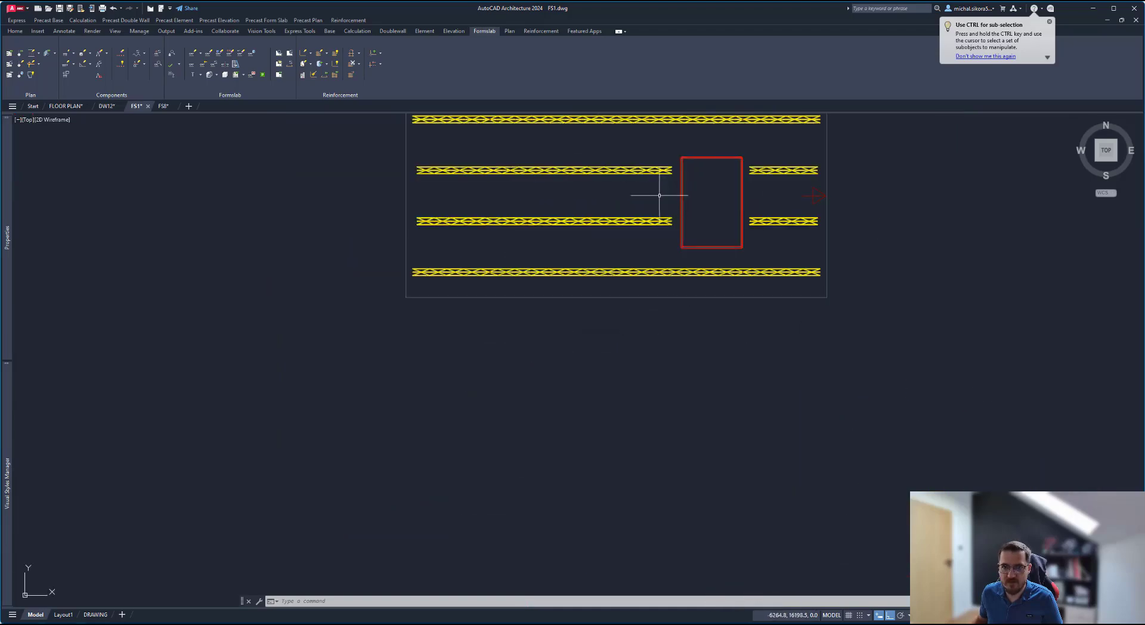
middle_drag(614, 173, 604, 249)
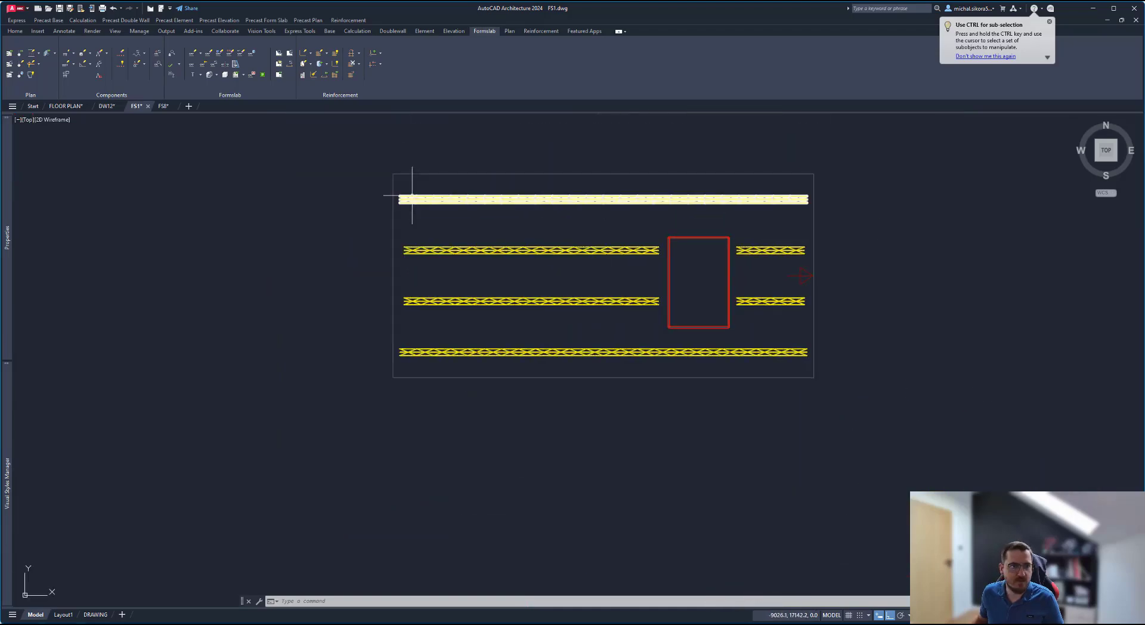
click(108, 54)
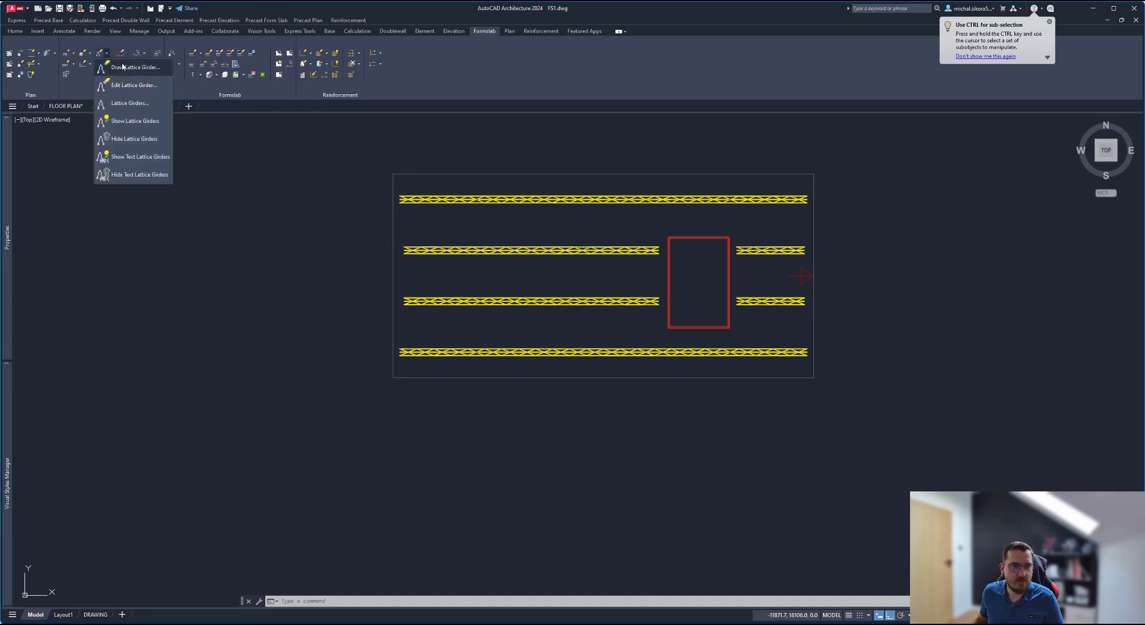
click(119, 70)
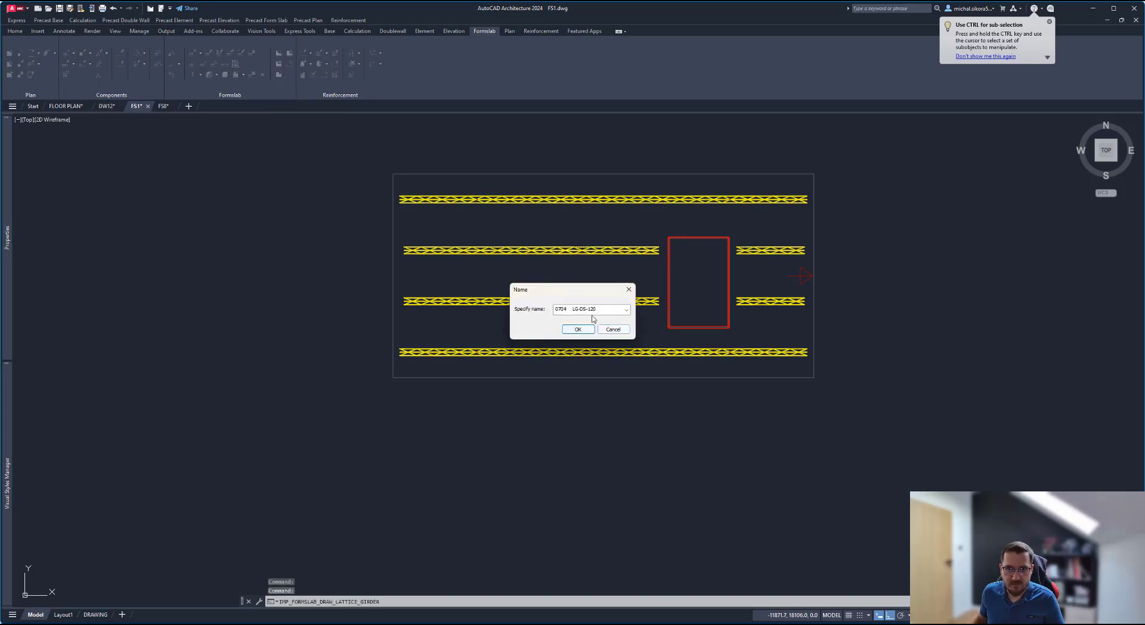
click(610, 310)
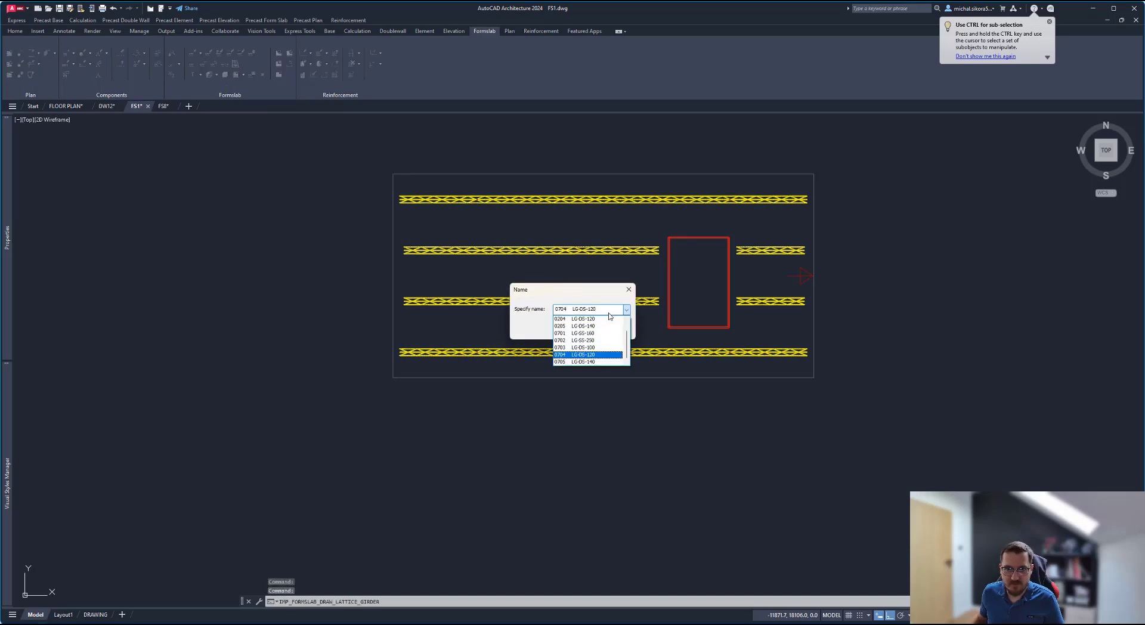
click(609, 313)
click(578, 331)
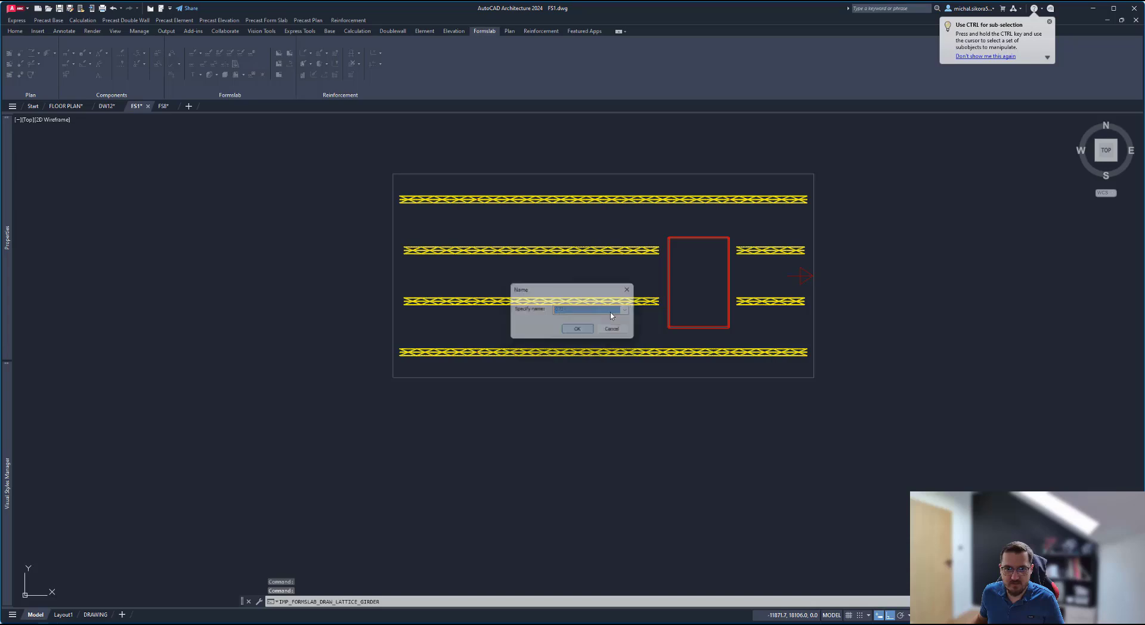
click(471, 235)
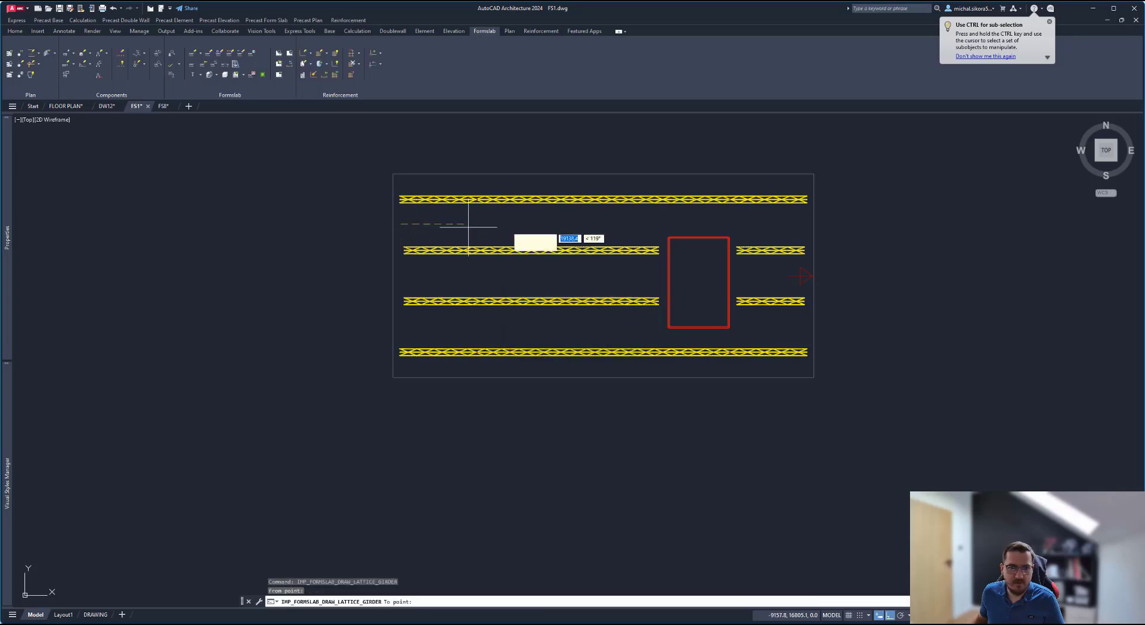
click(801, 222)
click(833, 236)
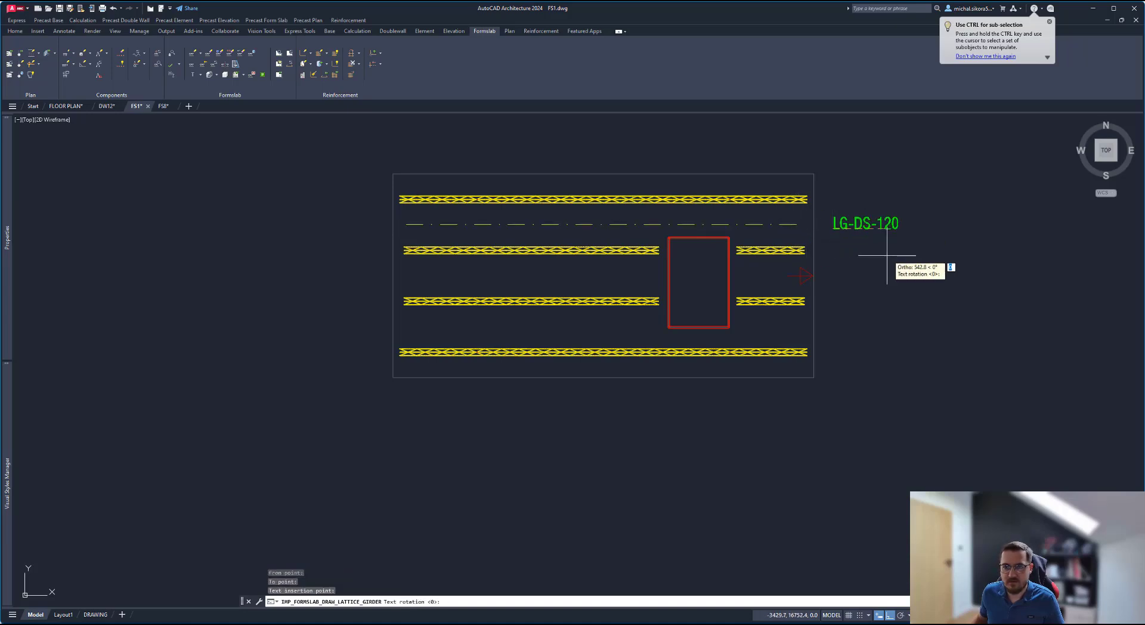
click(938, 232)
scroll(781, 304, down, 2)
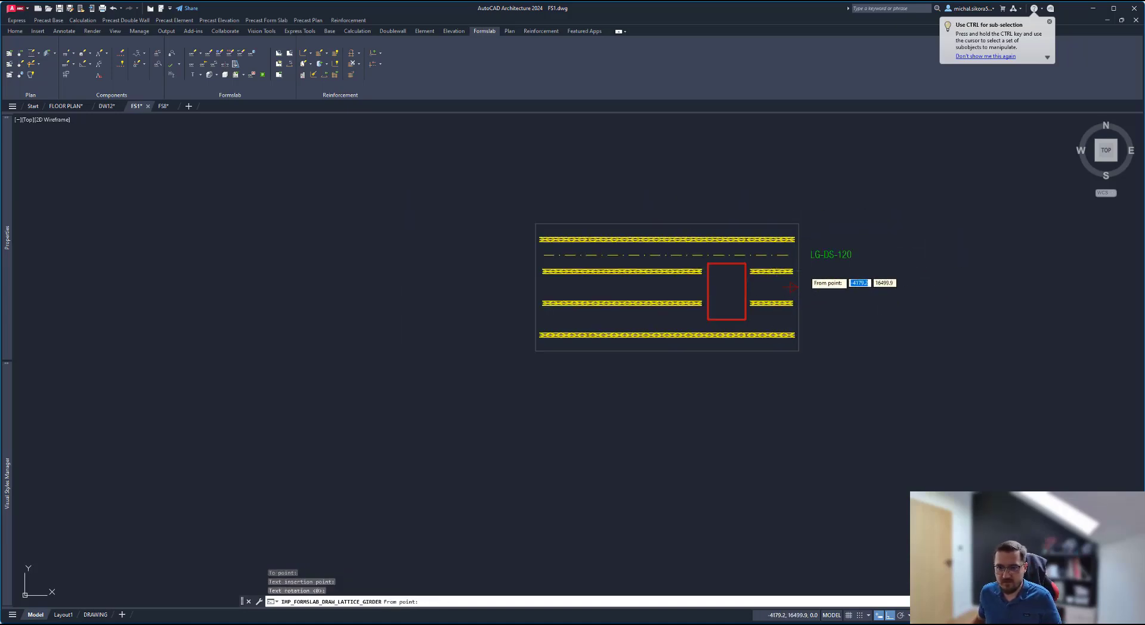
key(Escape)
Step: Delete the new LG-DS-120 girder and its label from the slab model
click(868, 249)
click(852, 259)
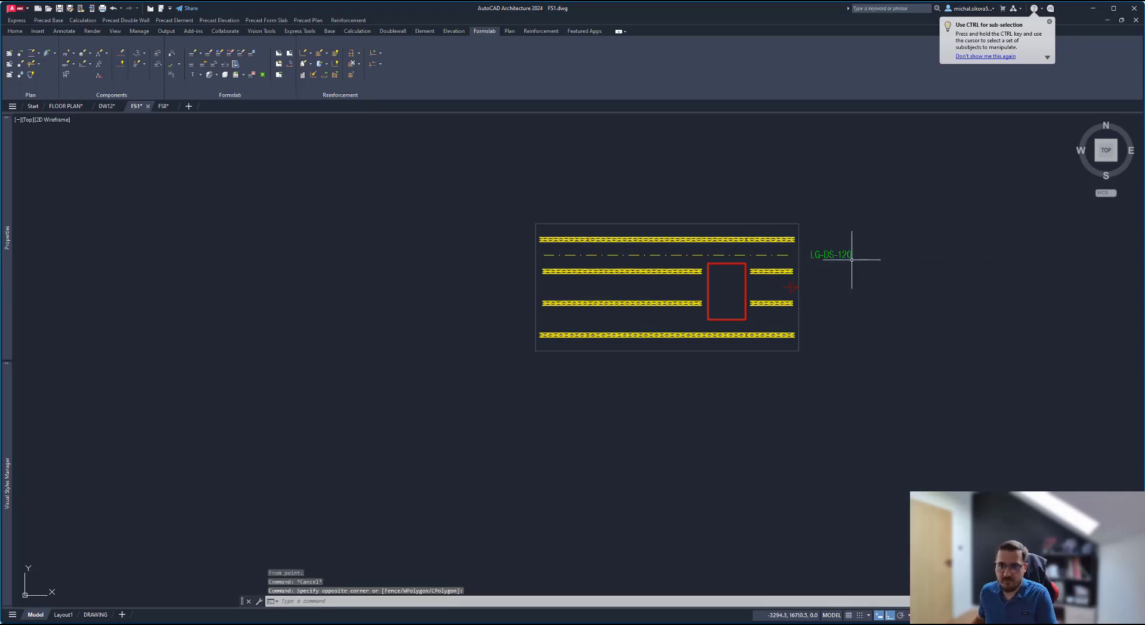
click(851, 260)
key(Delete)
scroll(811, 253, down, 3)
scroll(751, 513, up, 2)
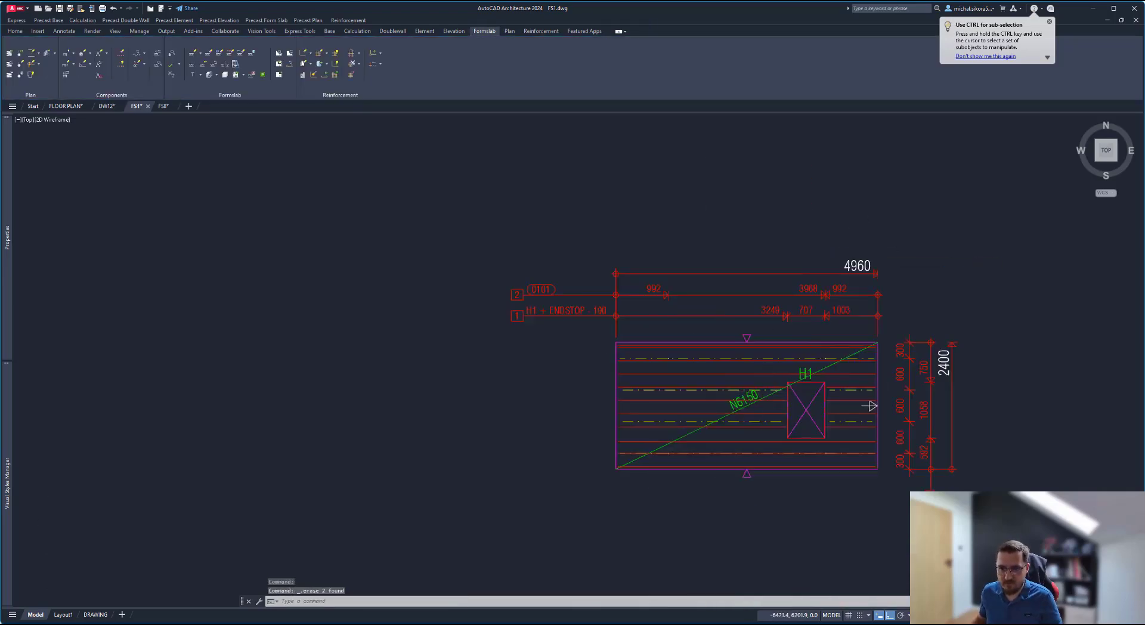
Step: Draw a horizontal 0704 LG-DS-120 lattice girder across the dimensioned FS1 slab plan, between the top two girder rows
scroll(747, 334, up, 2)
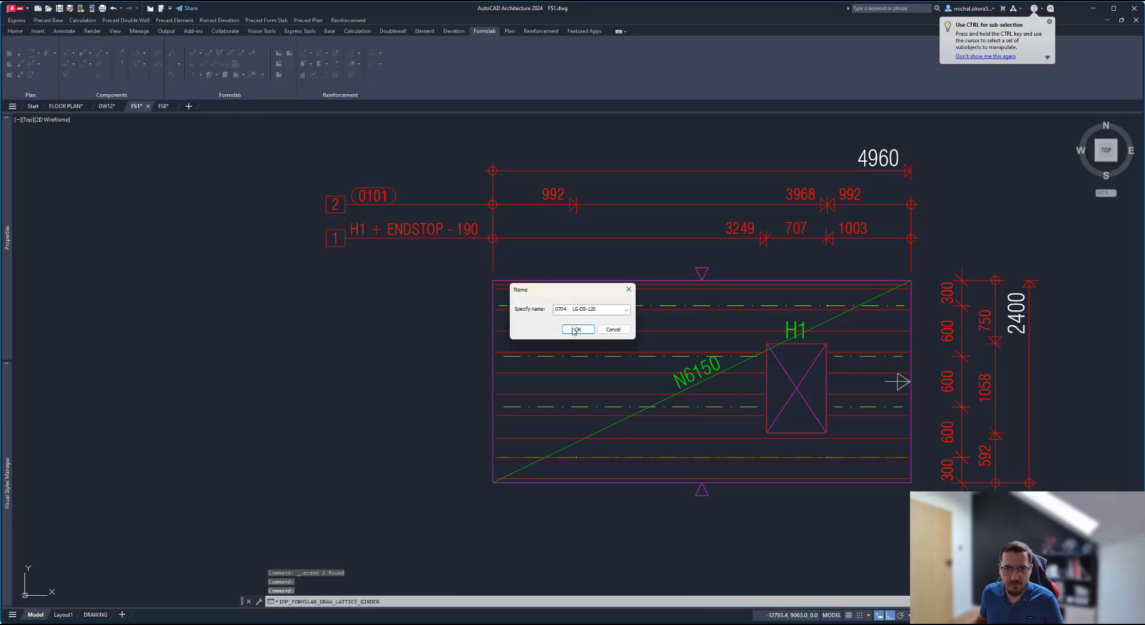
click(574, 330)
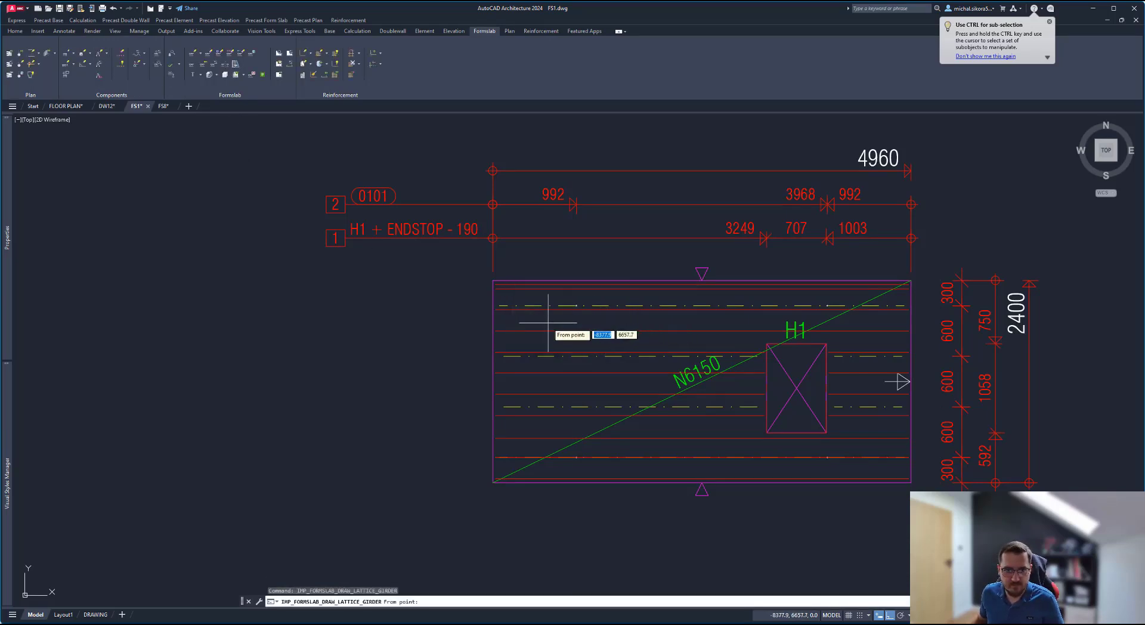
scroll(532, 325, up, 2)
click(484, 325)
scroll(604, 328, down, 3)
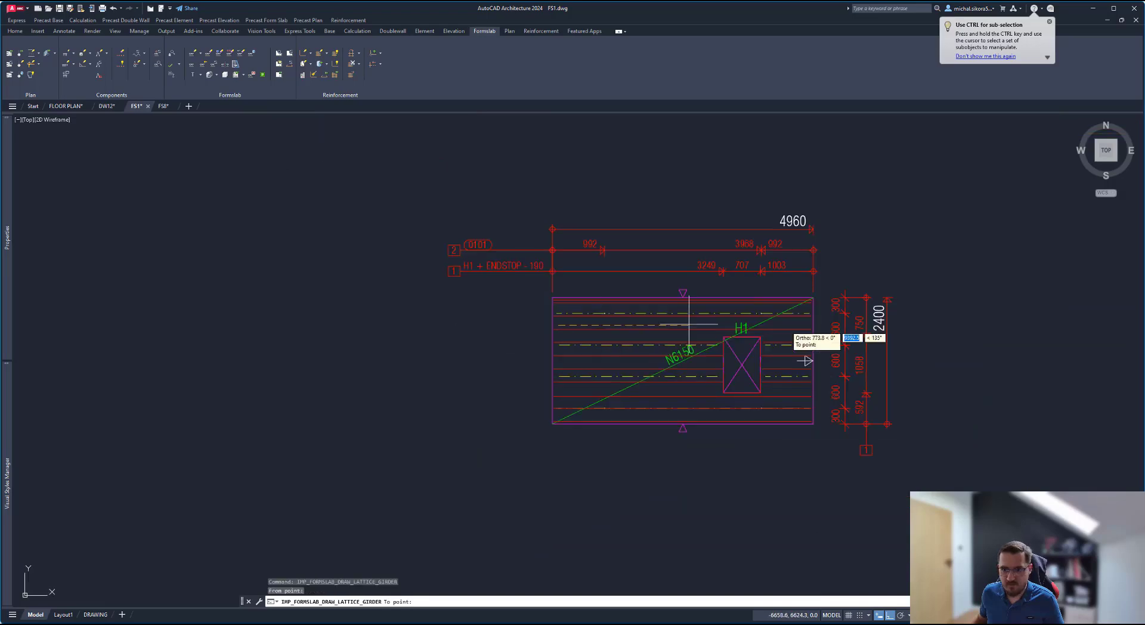
scroll(806, 327, up, 3)
click(811, 327)
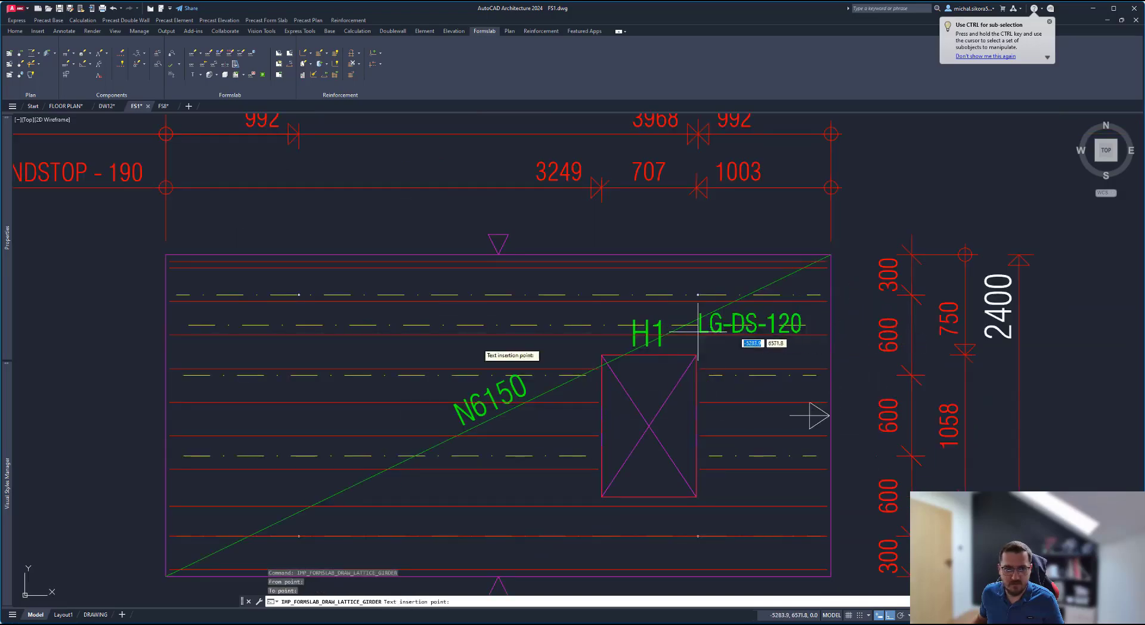
Step: Place the new girder's LG-DS-120 label horizontally outside the slab's left edge and finish the girder command
middle_drag(202, 335, 543, 339)
click(382, 337)
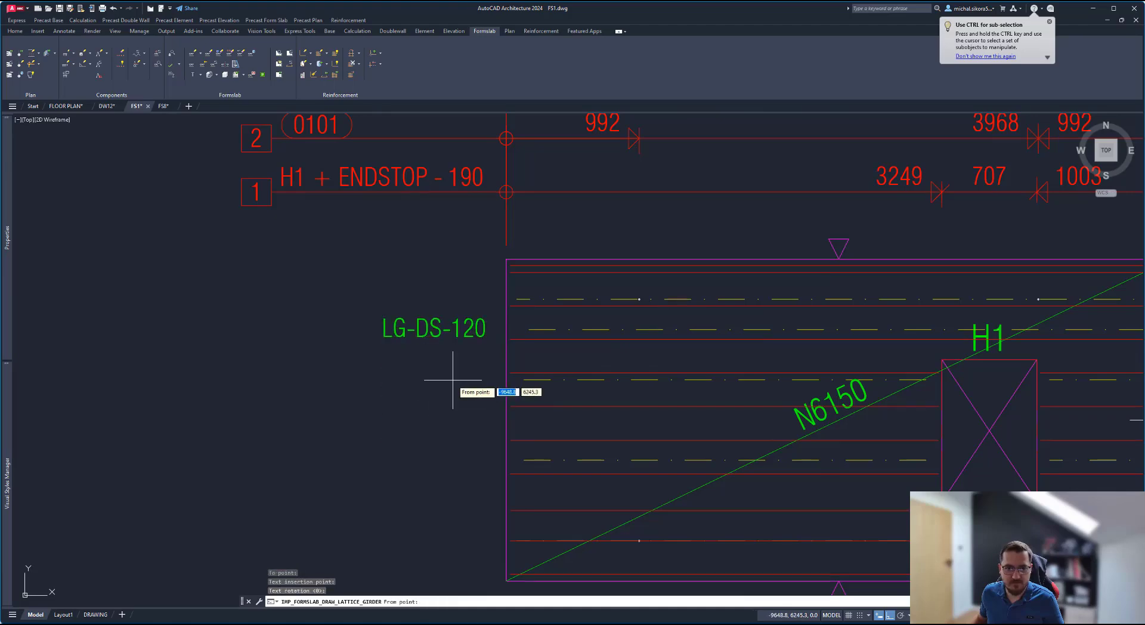
scroll(452, 381, down, 2)
key(Return)
key(Return)
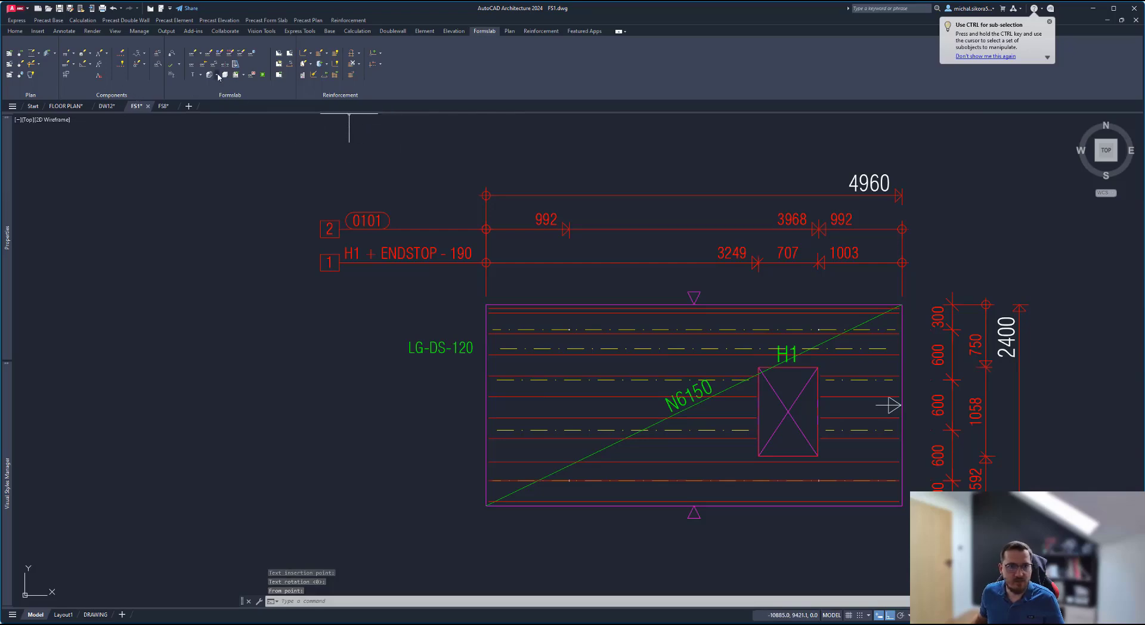
Step: Look over the FS1 slab plan with the added girder and open its DRAWING layout
middle_drag(564, 139, 487, 191)
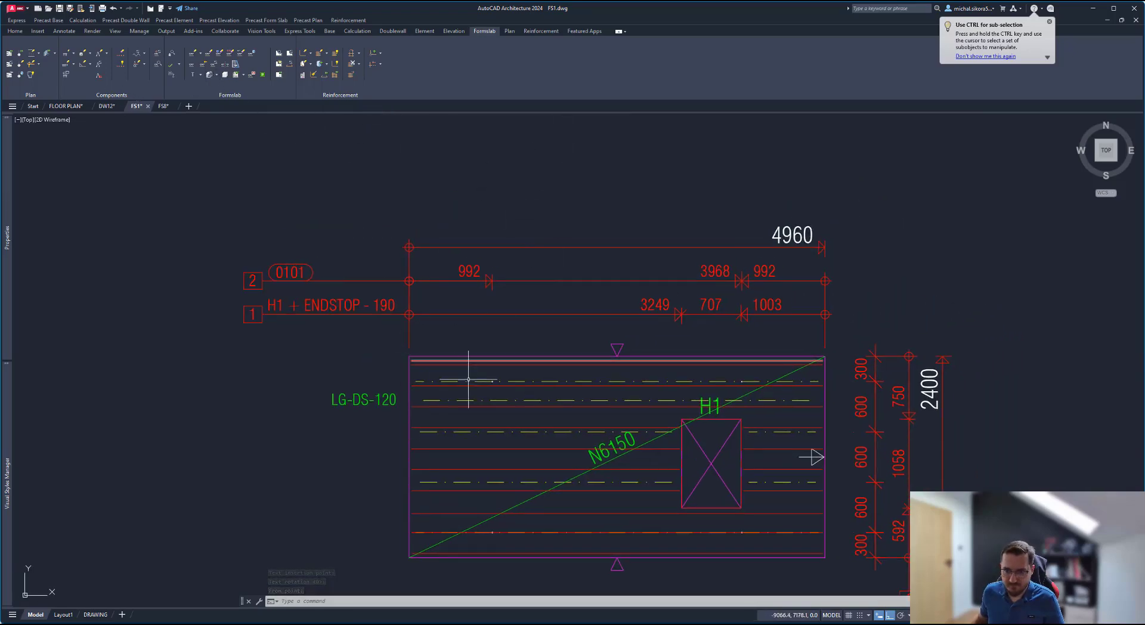
scroll(656, 418, down, 2)
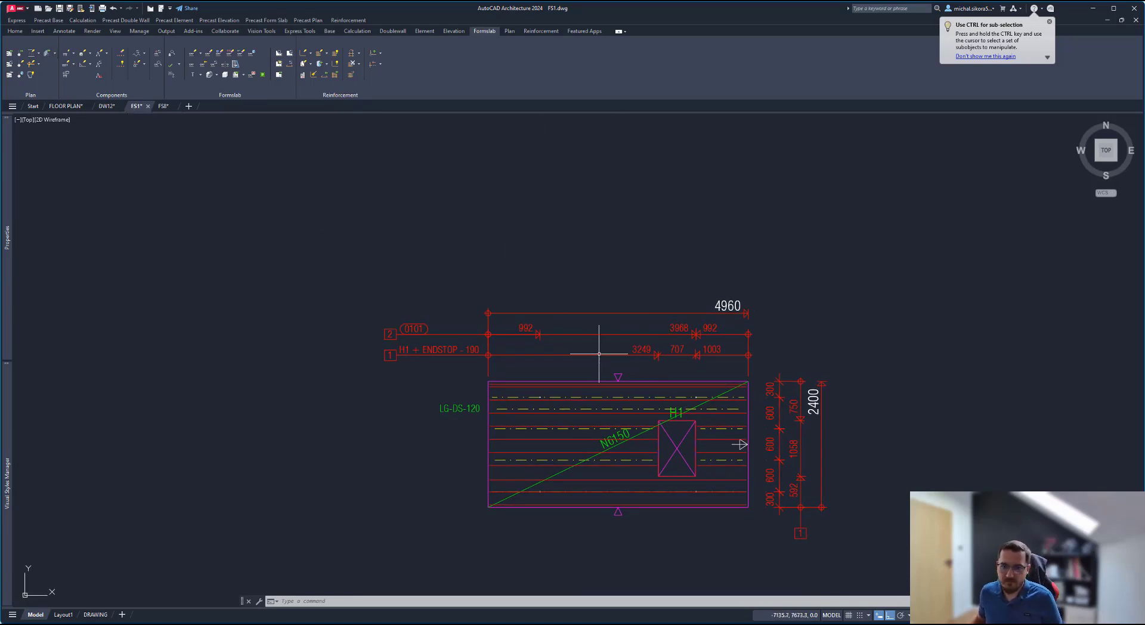
middle_drag(661, 407, 659, 385)
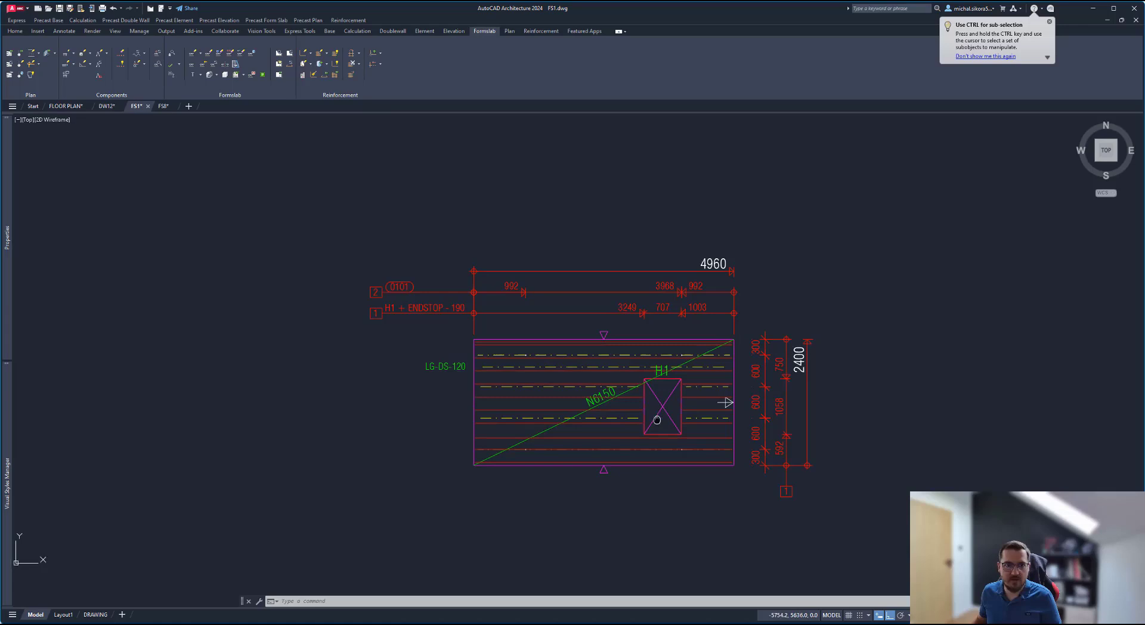
click(327, 68)
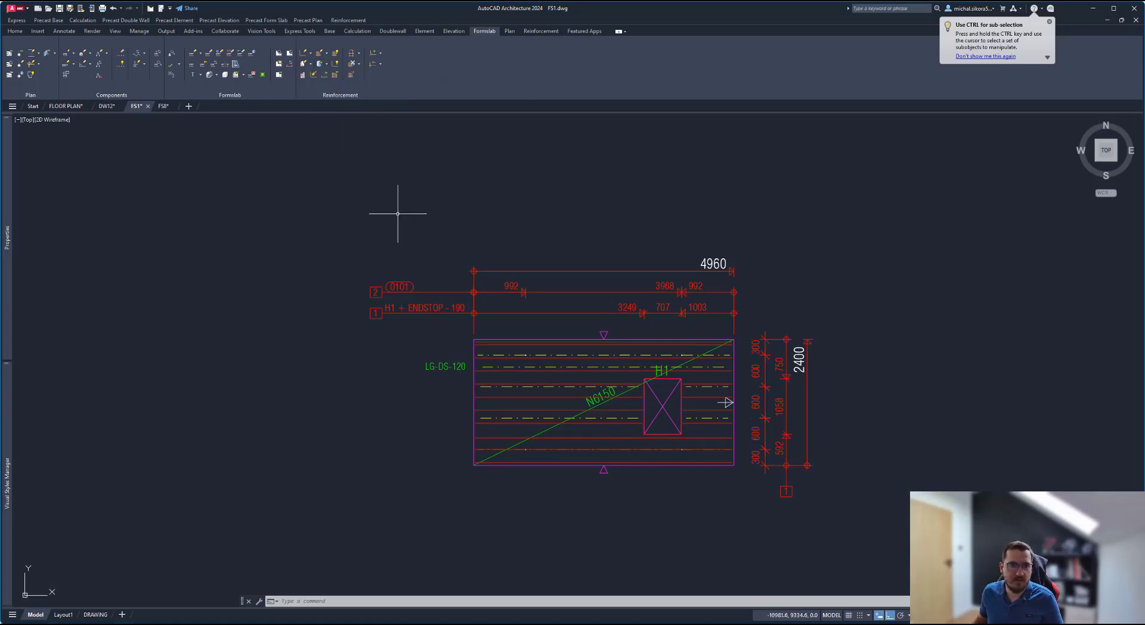
scroll(755, 389, down, 3)
middle_drag(720, 398, 630, 418)
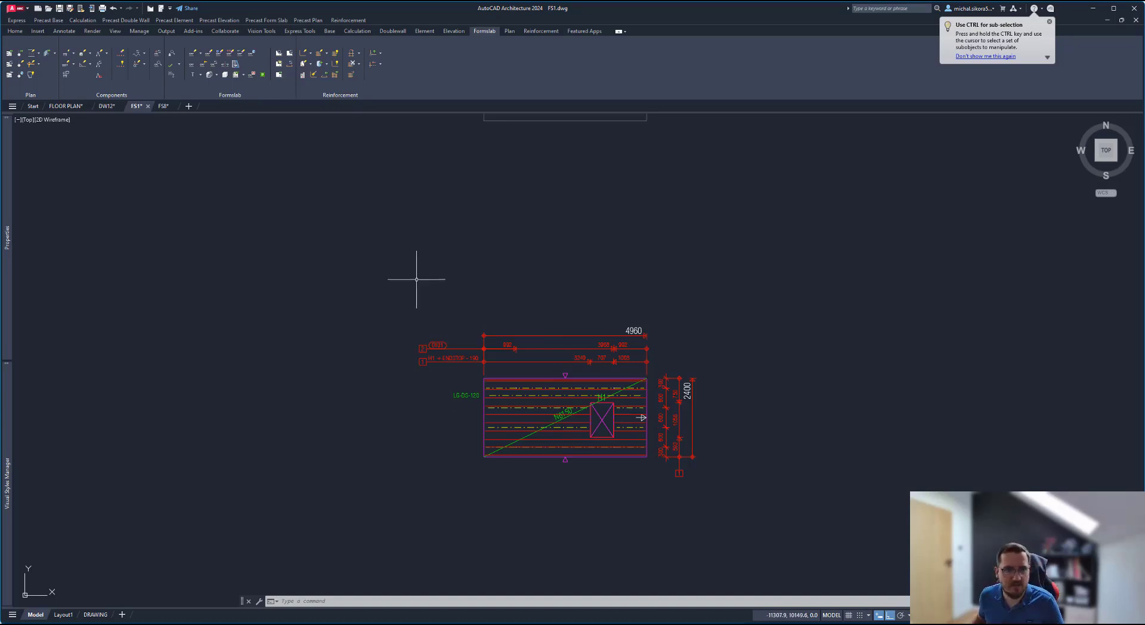
middle_drag(516, 251, 480, 261)
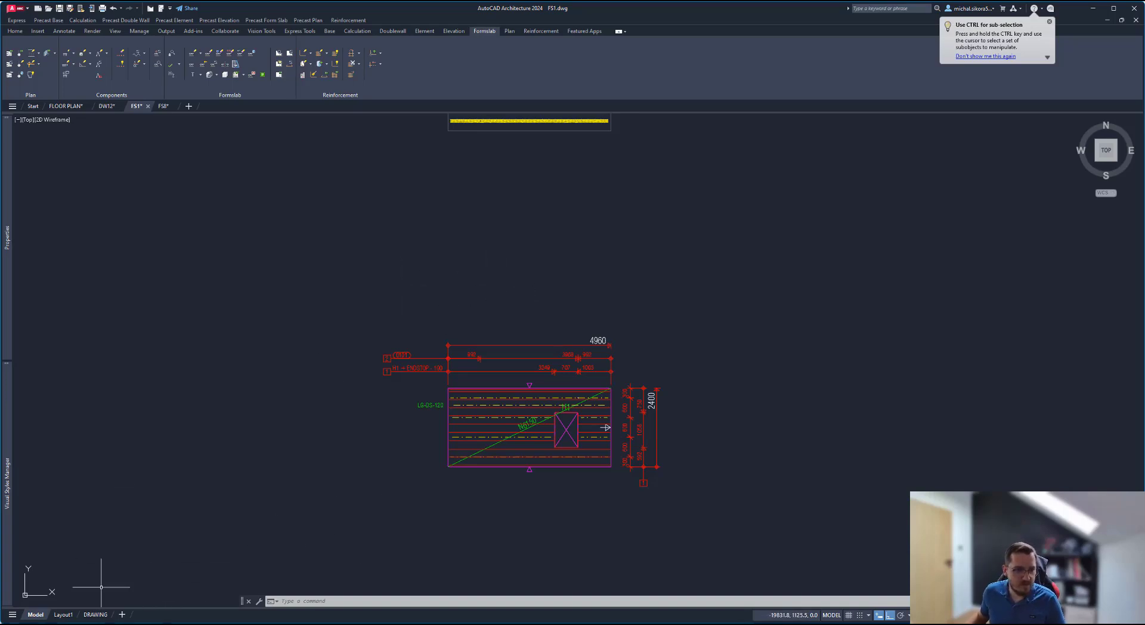
click(95, 615)
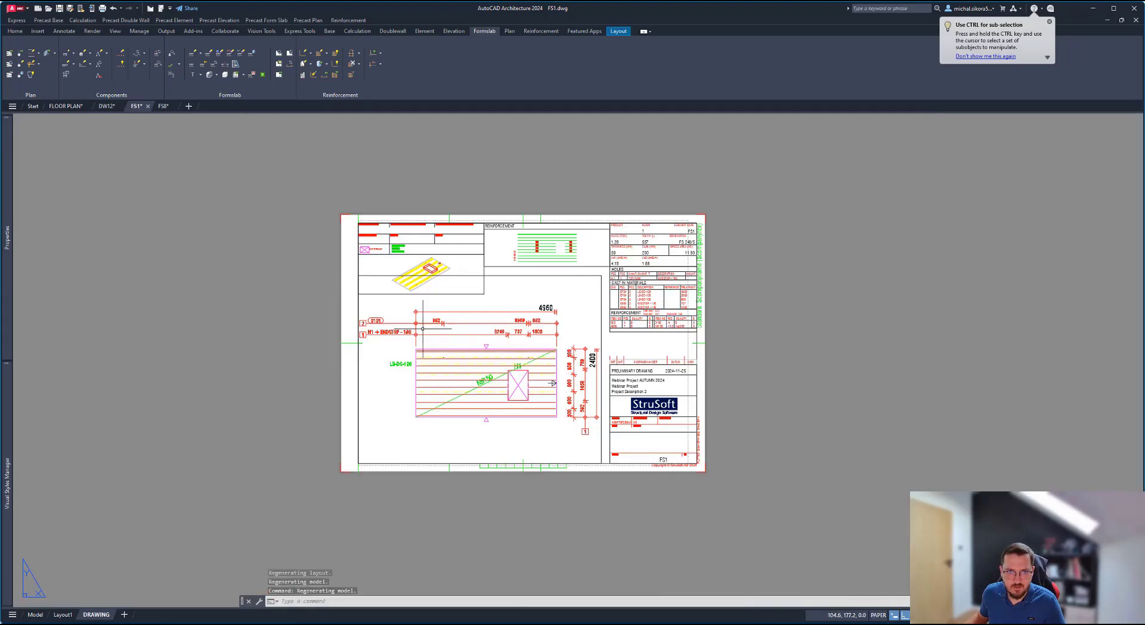
Step: Review the FS1 shop drawing, including its slab plan, 3D view, reinforcement view and parts lists
scroll(434, 261, up, 8)
scroll(434, 260, down, 8)
scroll(435, 261, up, 6)
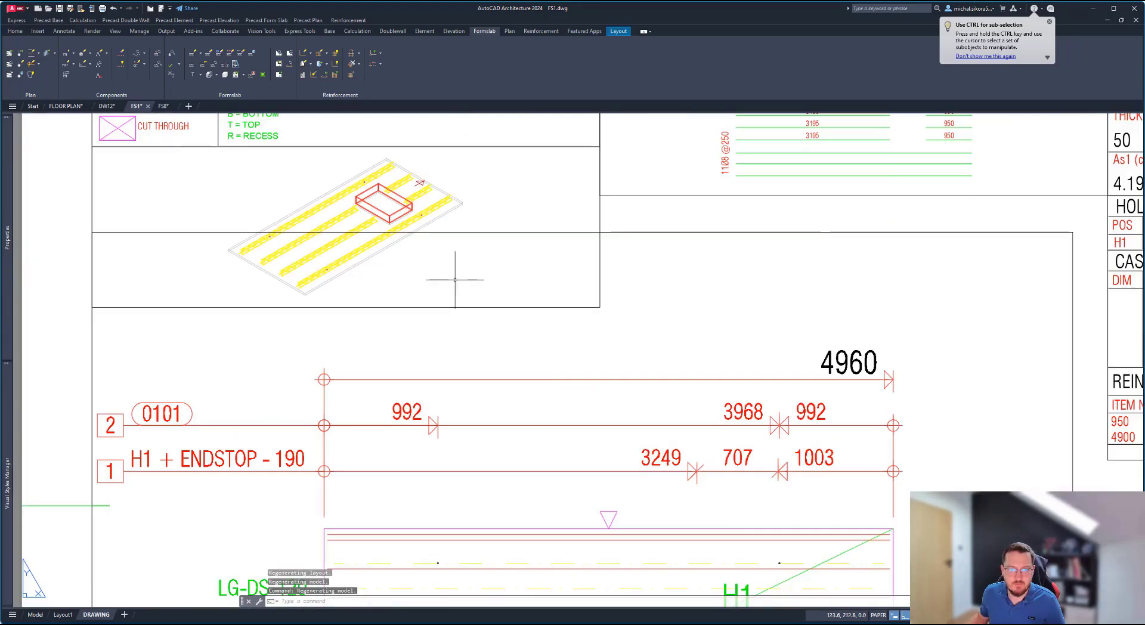
scroll(378, 220, down, 2)
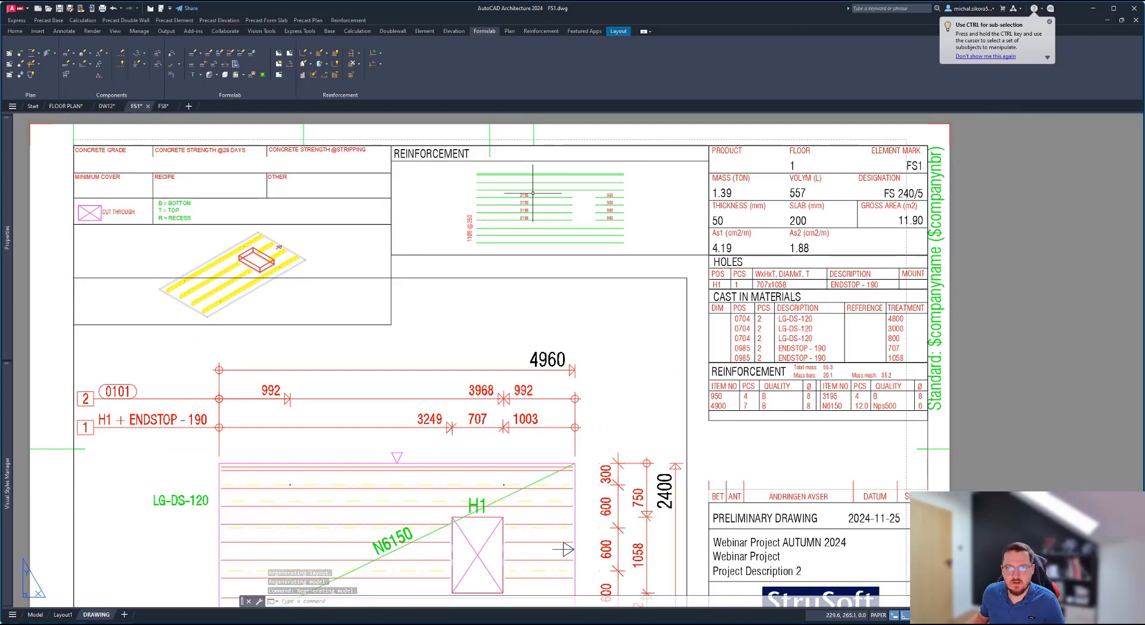
scroll(602, 250, down, 2)
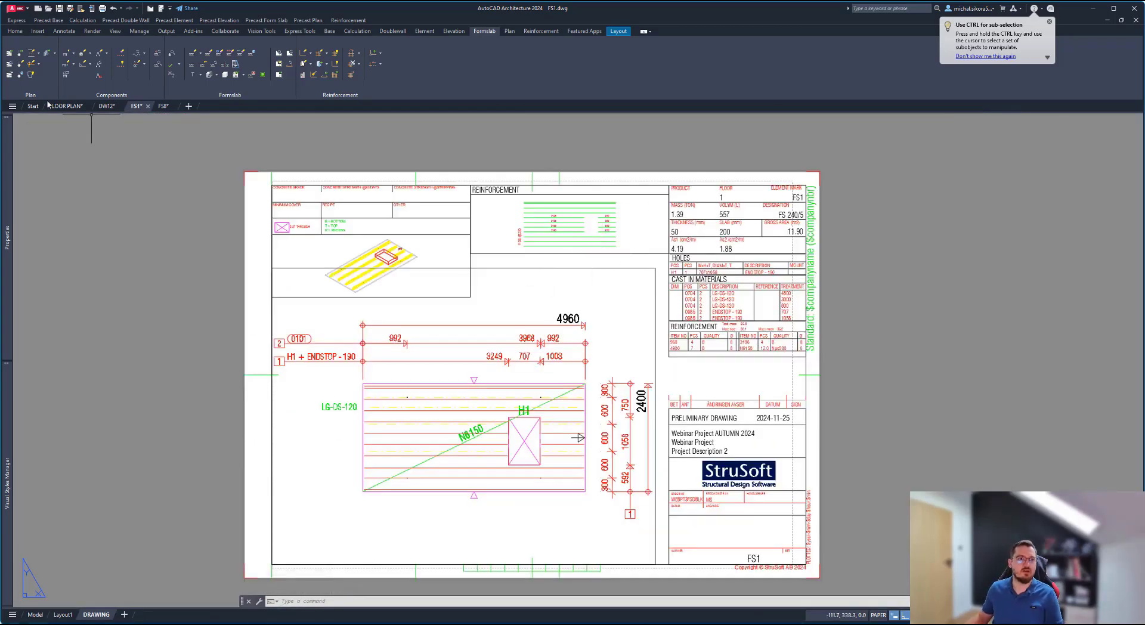
Step: Start a new precast stair in the FLOOR PLAN drawing with a total height of 3200 and a thickness of 1500
click(66, 106)
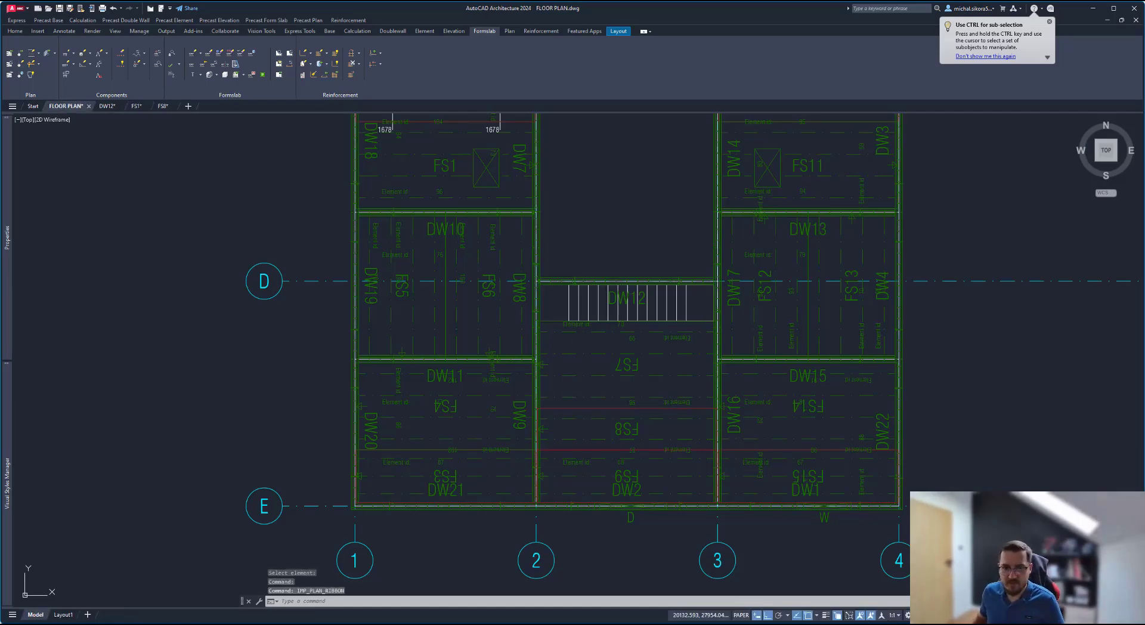
scroll(677, 304, up, 4)
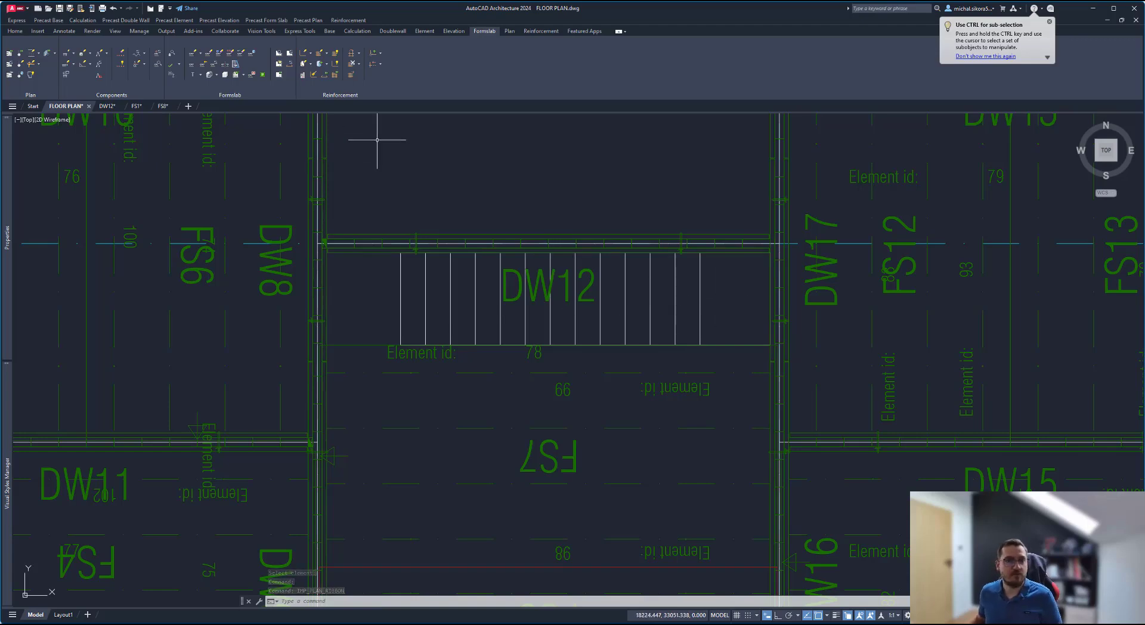
click(509, 32)
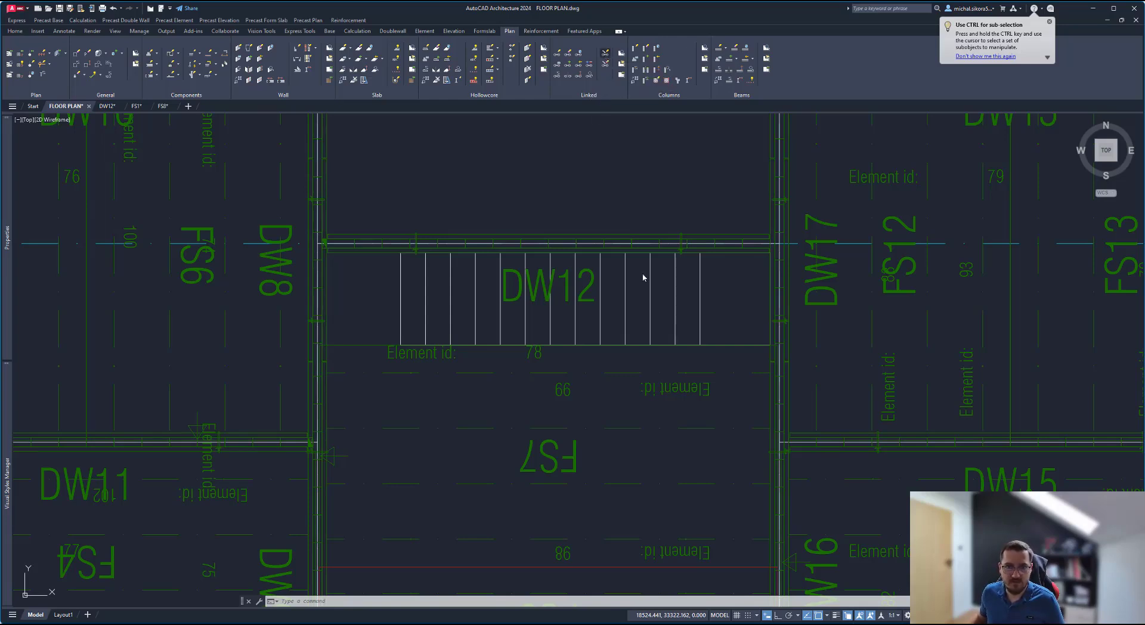
double_click(652, 306)
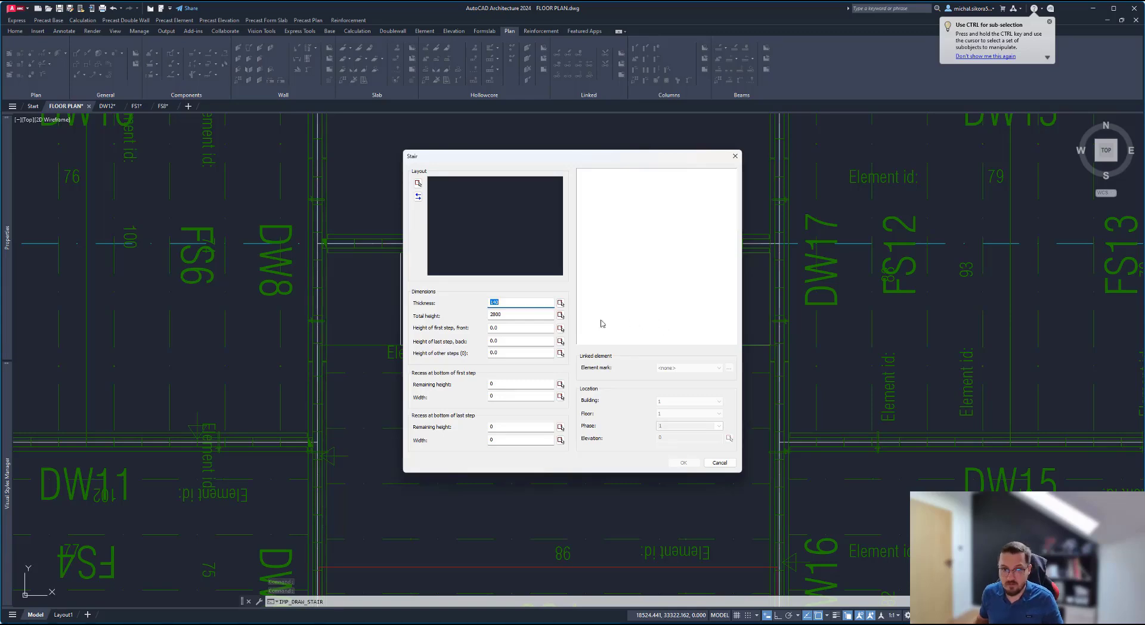
key(Tab)
text(320)
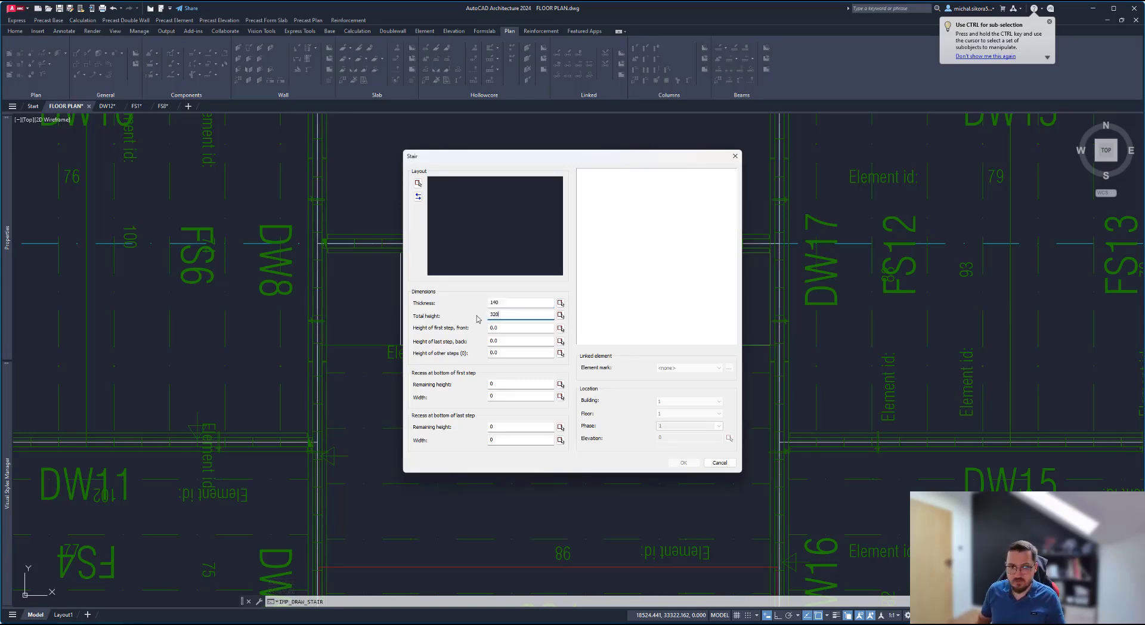
click(504, 306)
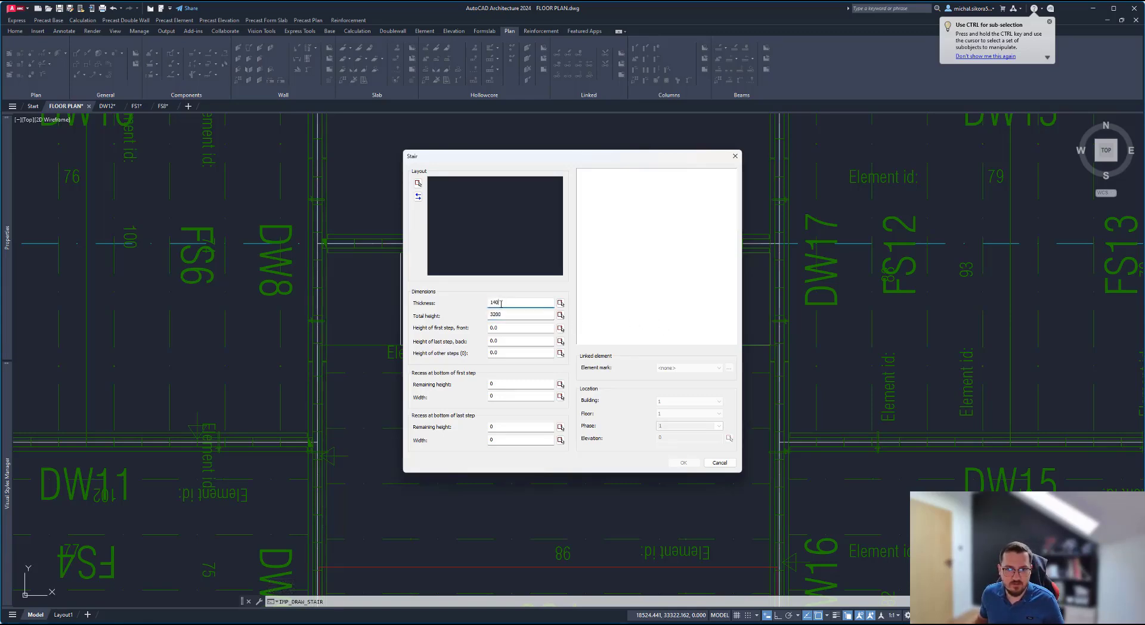
double_click(506, 300)
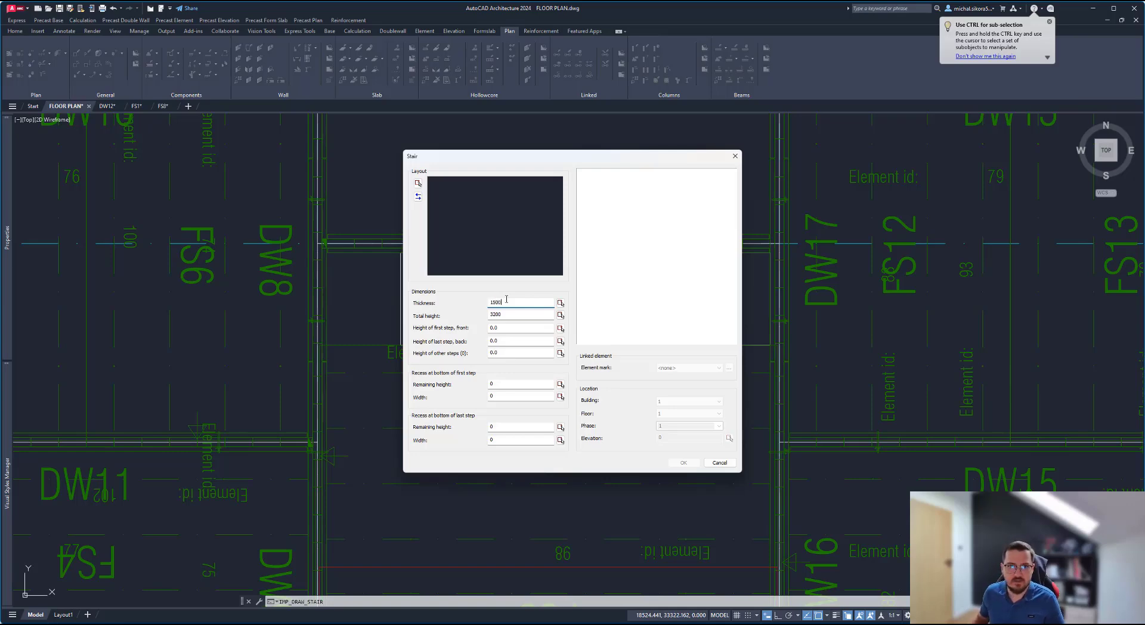
Step: Use the 2D stair lines below wall DW12 as the stair layout and insert the stair at their upper-left corner
click(417, 184)
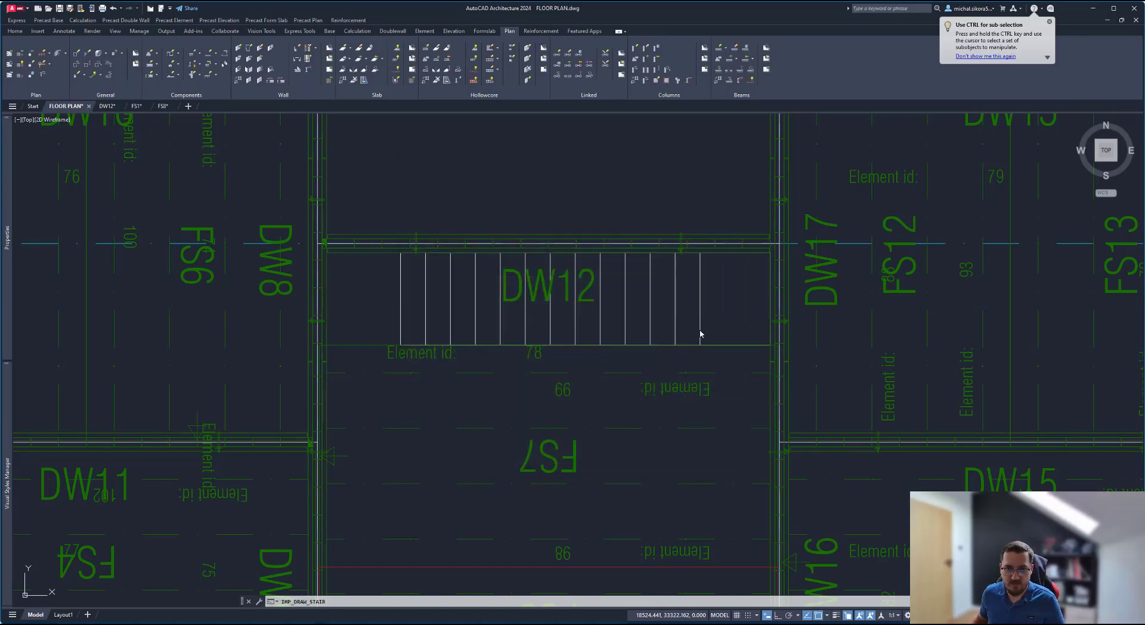
click(714, 328)
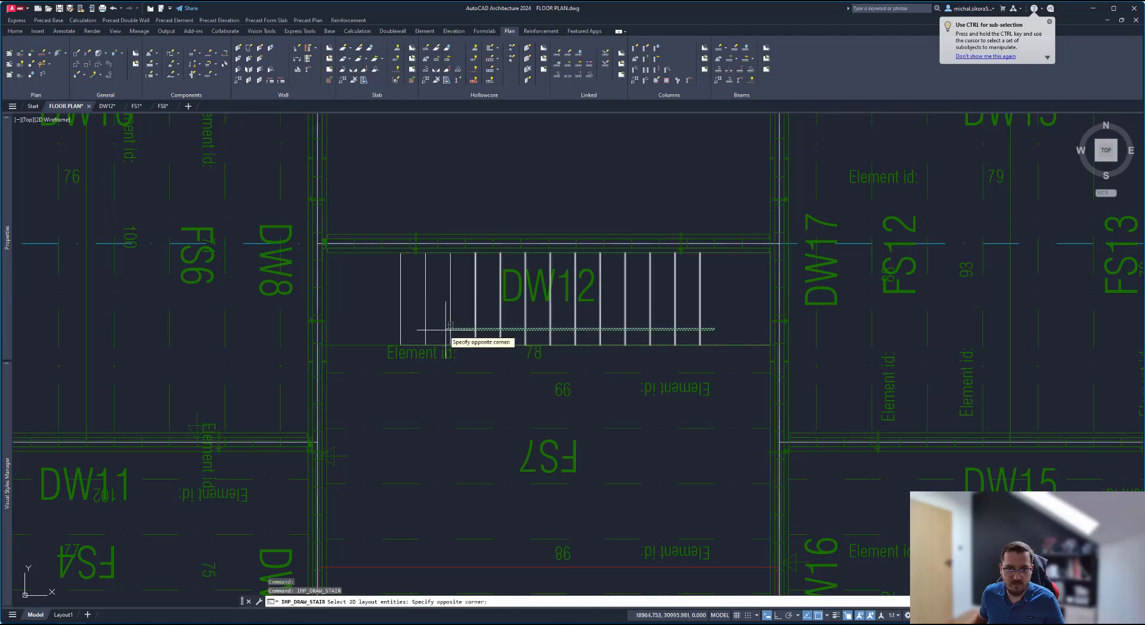
click(403, 331)
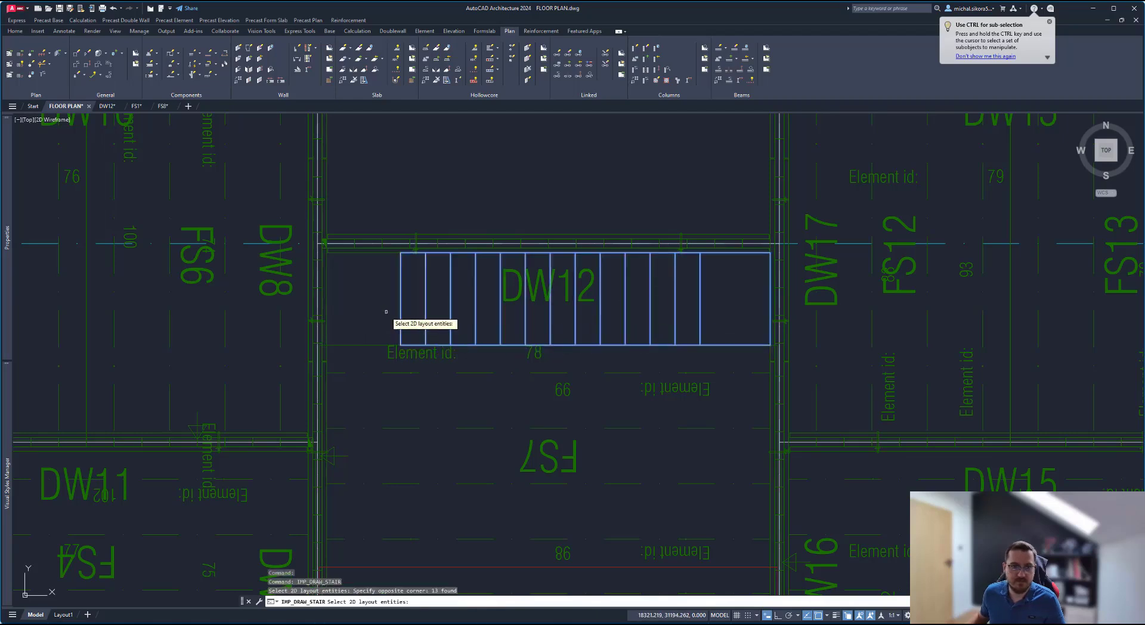
key(Return)
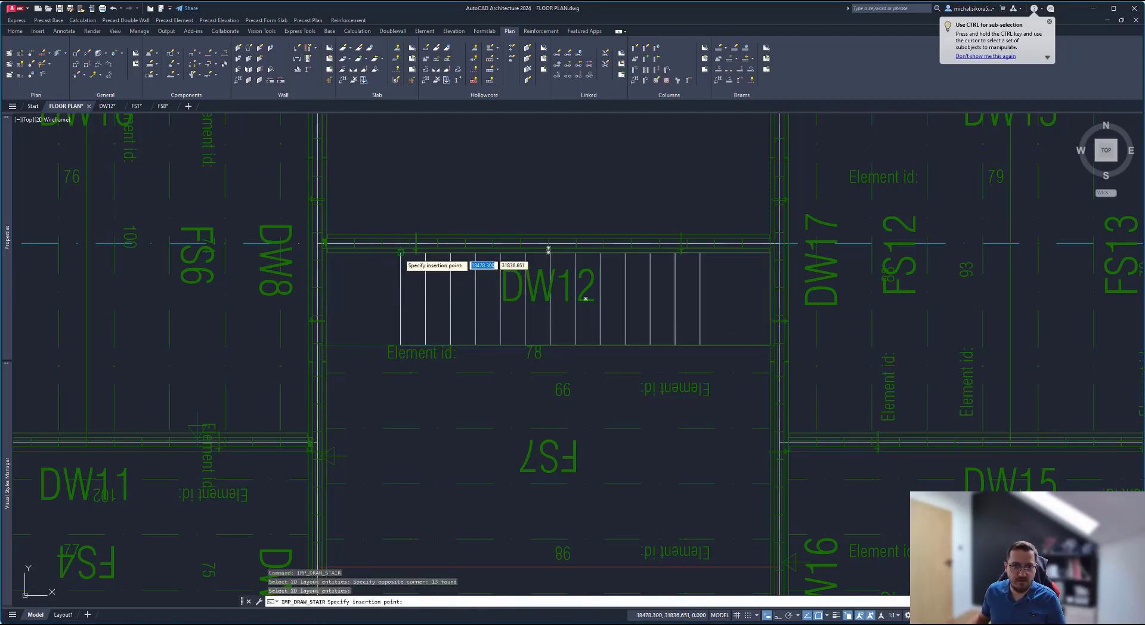
click(401, 253)
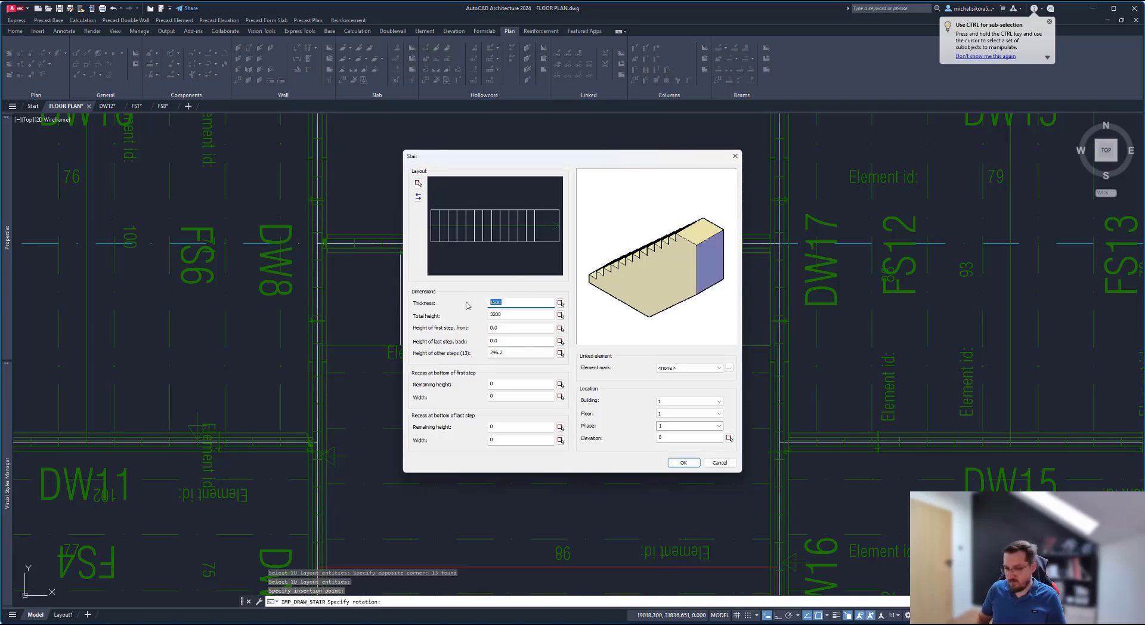
Step: Set the stair's thickness to 150 and orbit the 3D preview to check its shape
text(150)
click(512, 316)
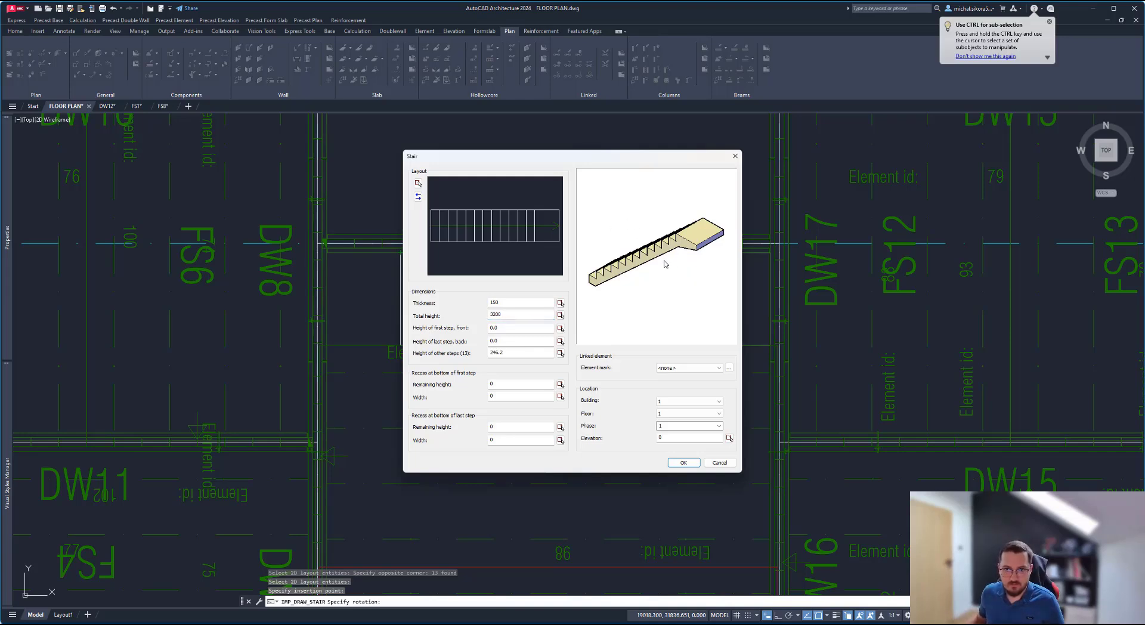
drag(665, 261, 643, 268)
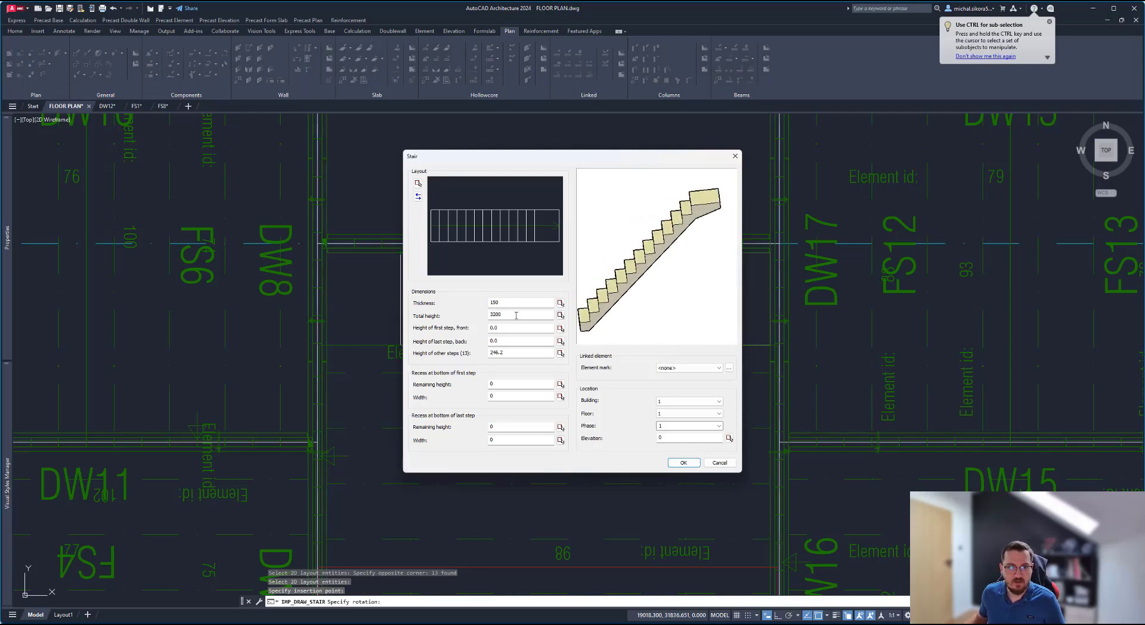
Step: Link the stair to a new element with the Stairs definition and element mark ST1
click(729, 368)
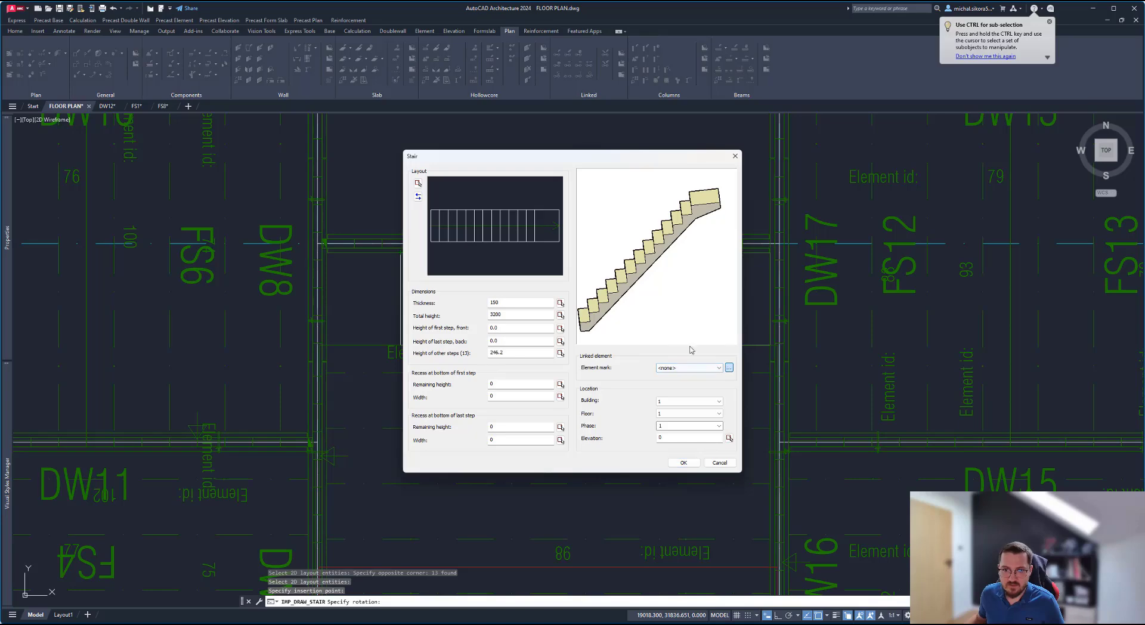
click(550, 256)
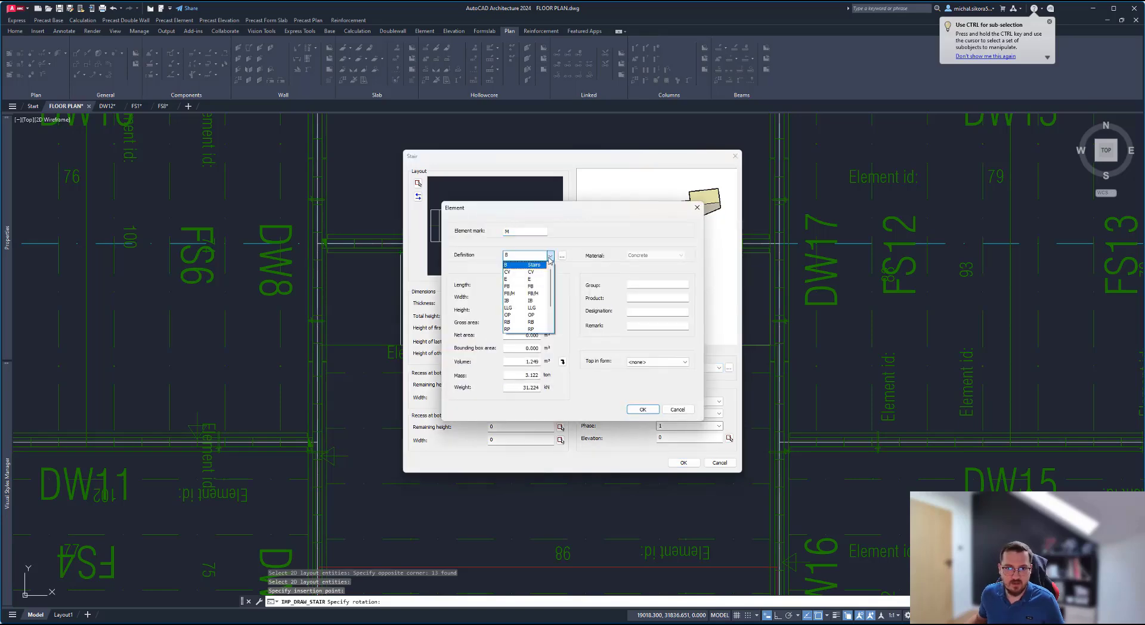
click(536, 265)
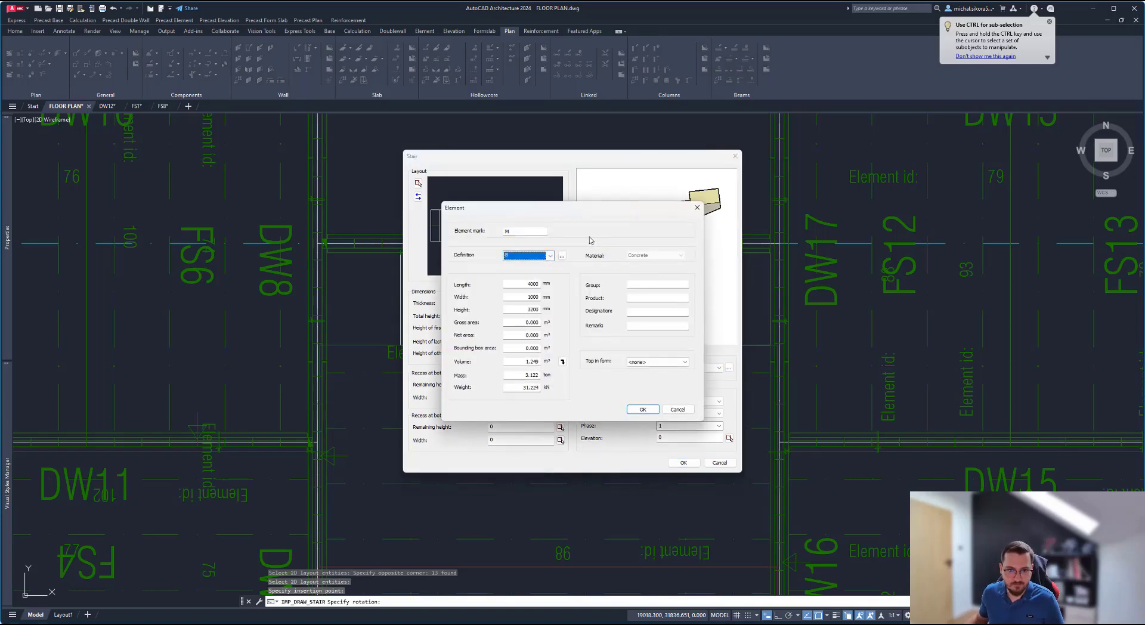
double_click(530, 231)
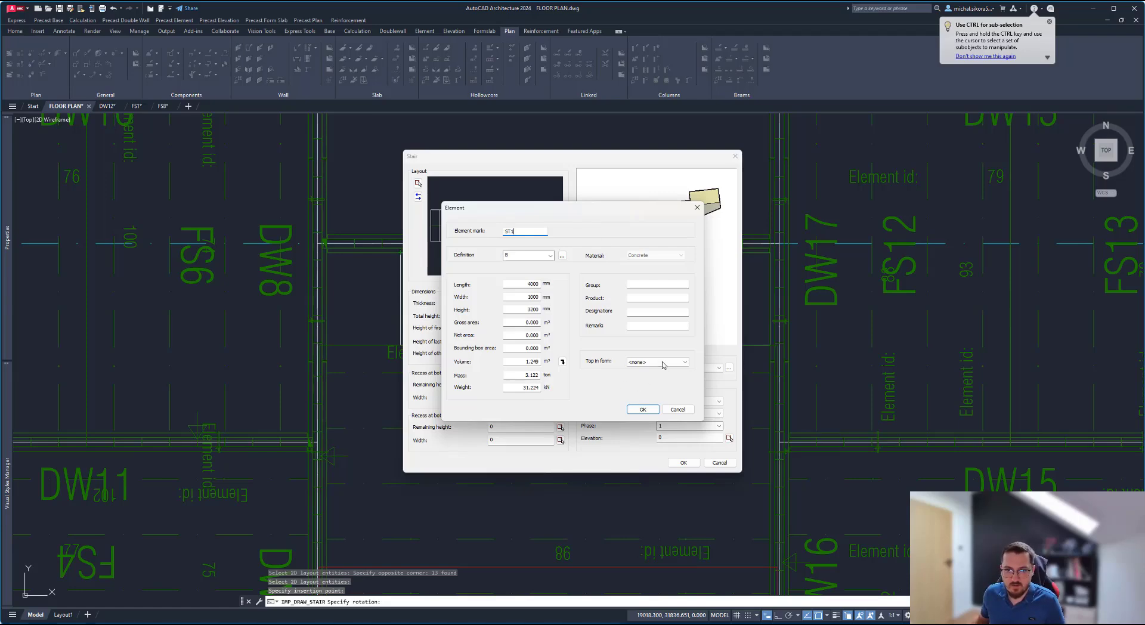
key(Return)
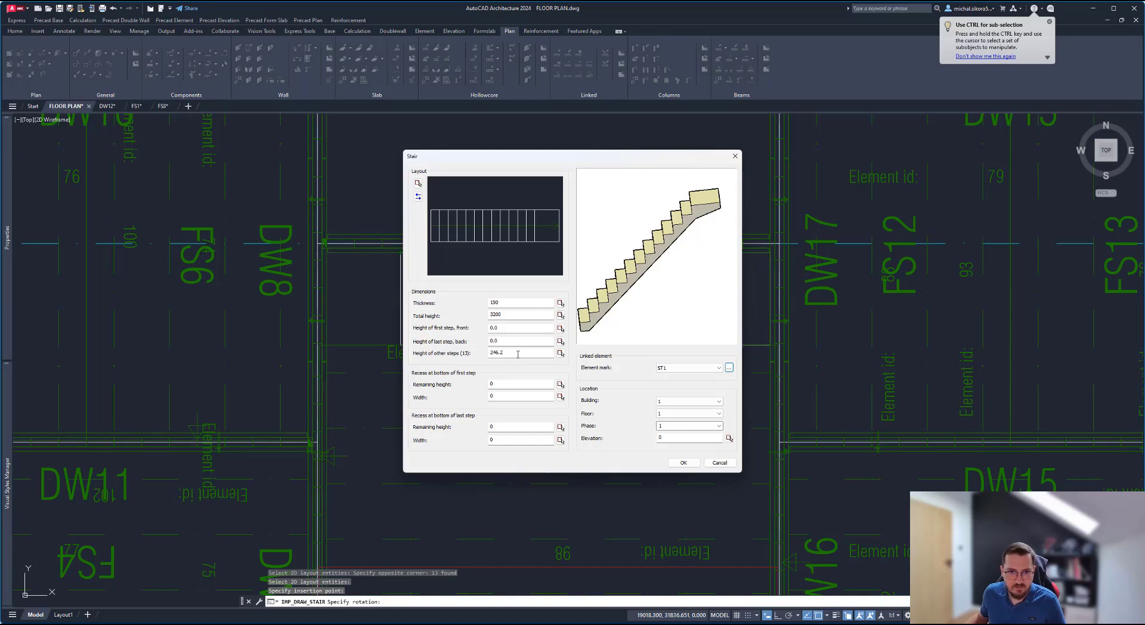
Step: Check the stair's step height and preview, accept the stair, and place its ST1 mark beside the lowest step
drag(511, 353, 486, 353)
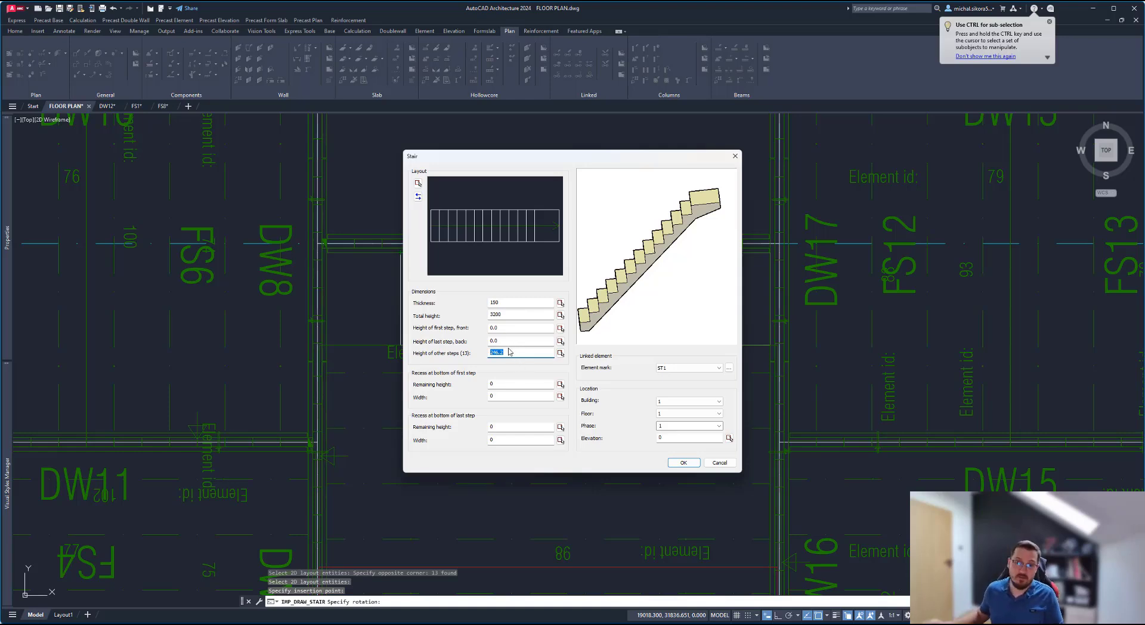
mouse_move(602, 293)
mouse_down()
mouse_move(613, 287)
mouse_move(607, 311)
mouse_move(612, 301)
mouse_up()
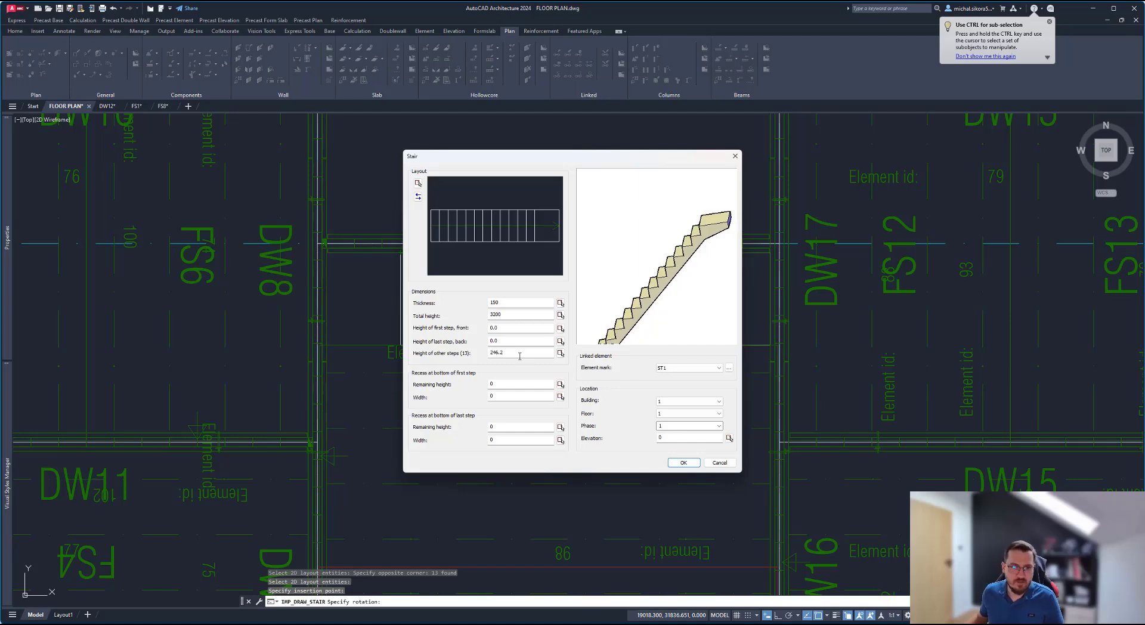
drag(528, 353, 488, 353)
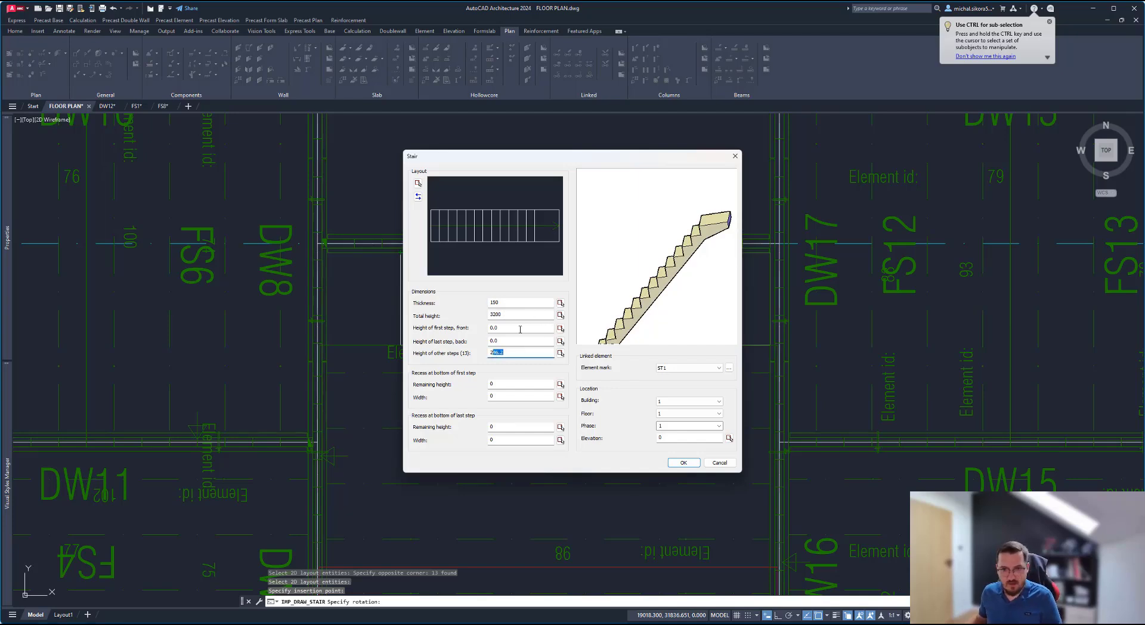
click(684, 463)
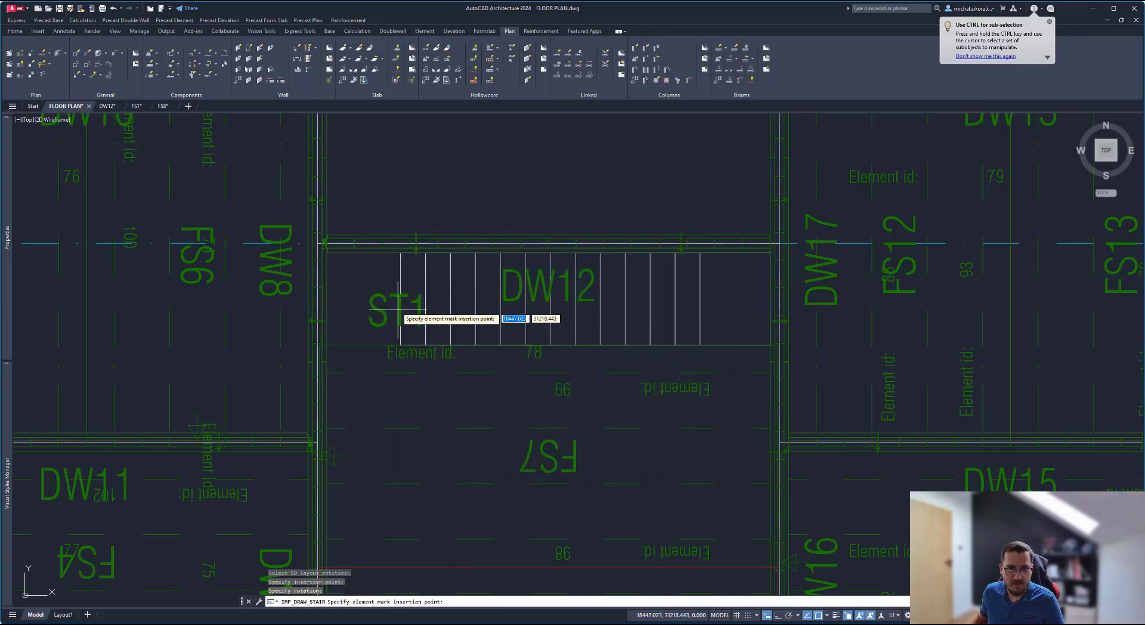
click(366, 303)
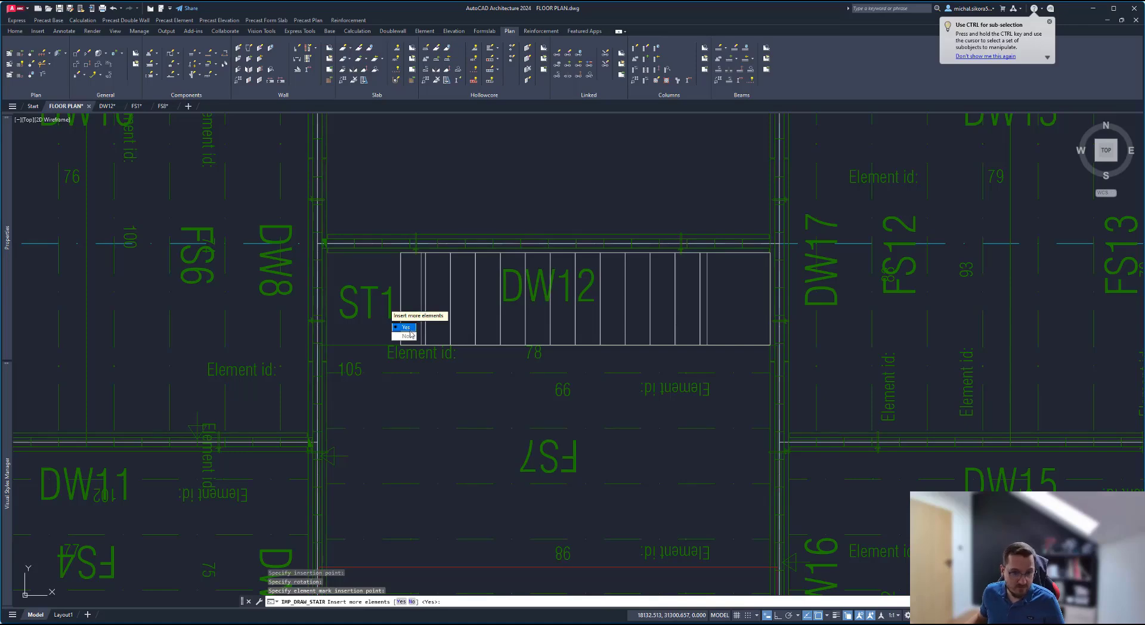
Step: Insert another ST1 stair below wall DW6 in the stairwell between axes 2 and 3, rotated 90 degrees
click(409, 330)
scroll(409, 319, down, 7)
scroll(426, 259, up, 4)
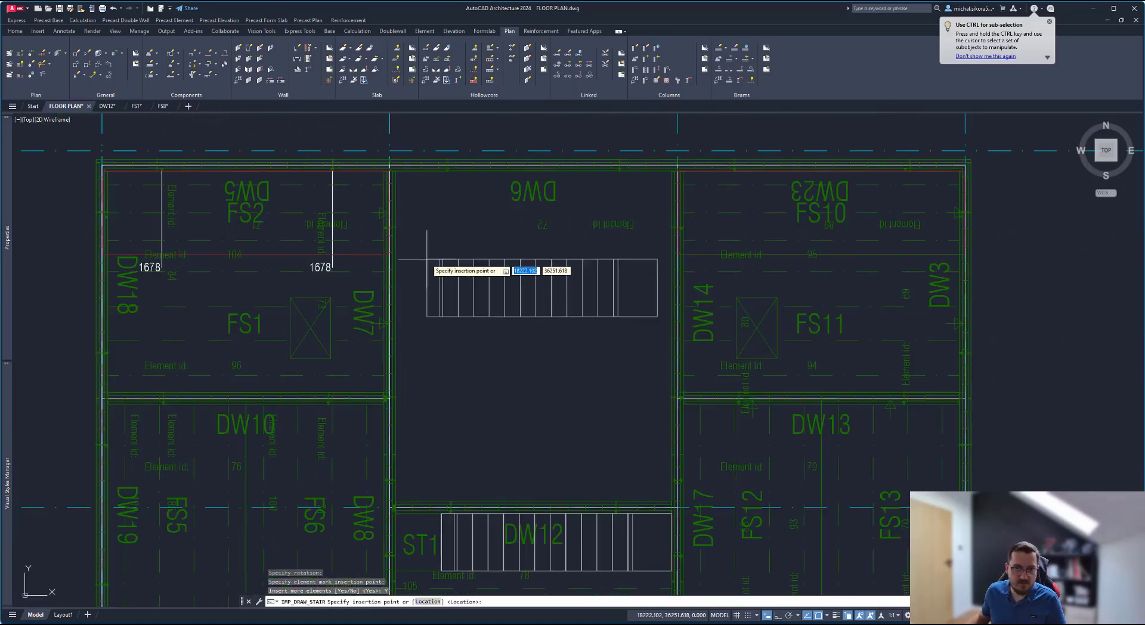
click(419, 262)
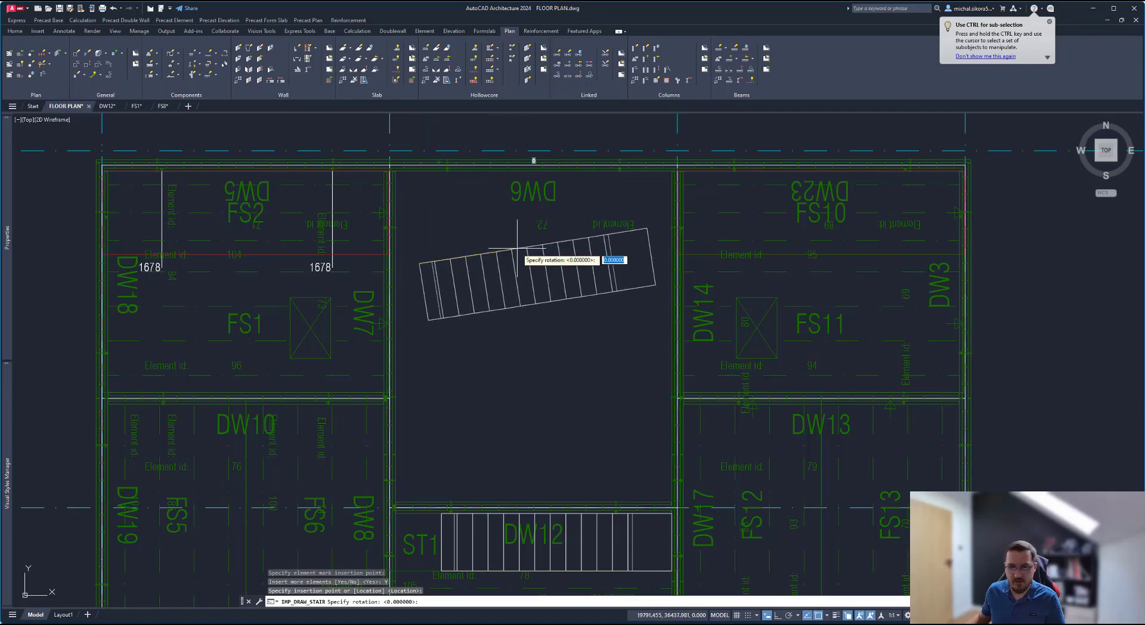
text(90)
key(Return)
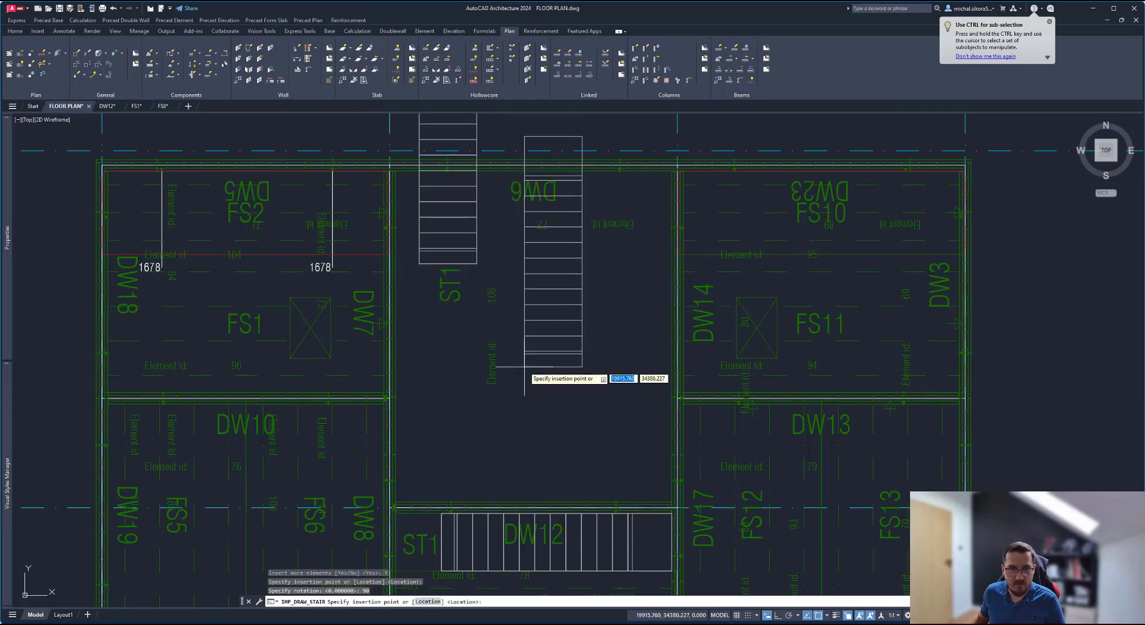
key(Return)
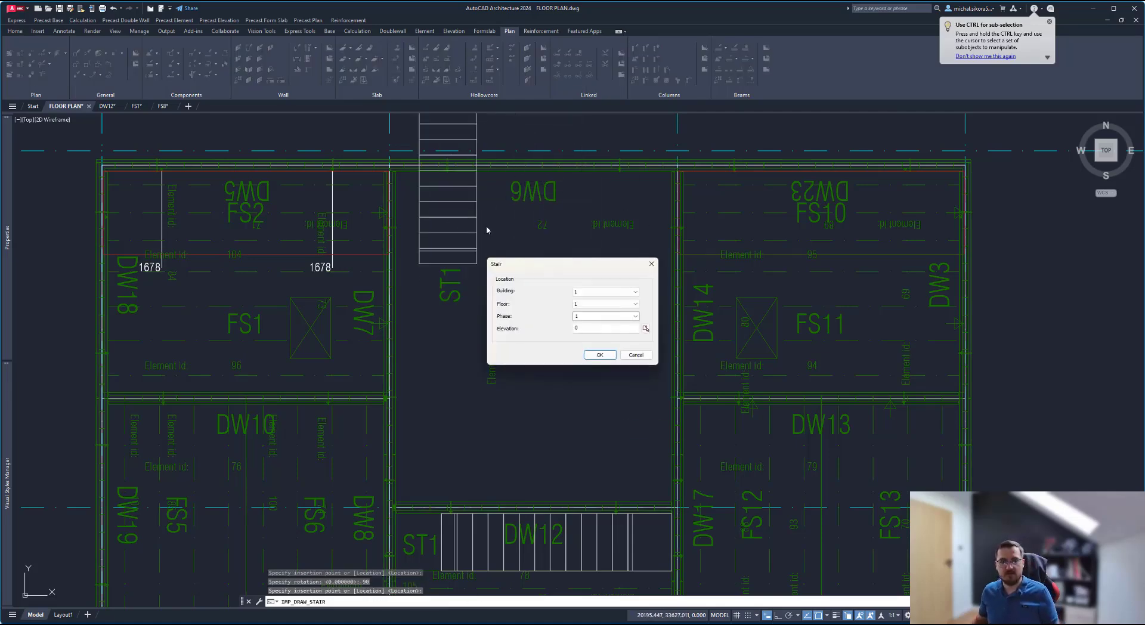
click(600, 355)
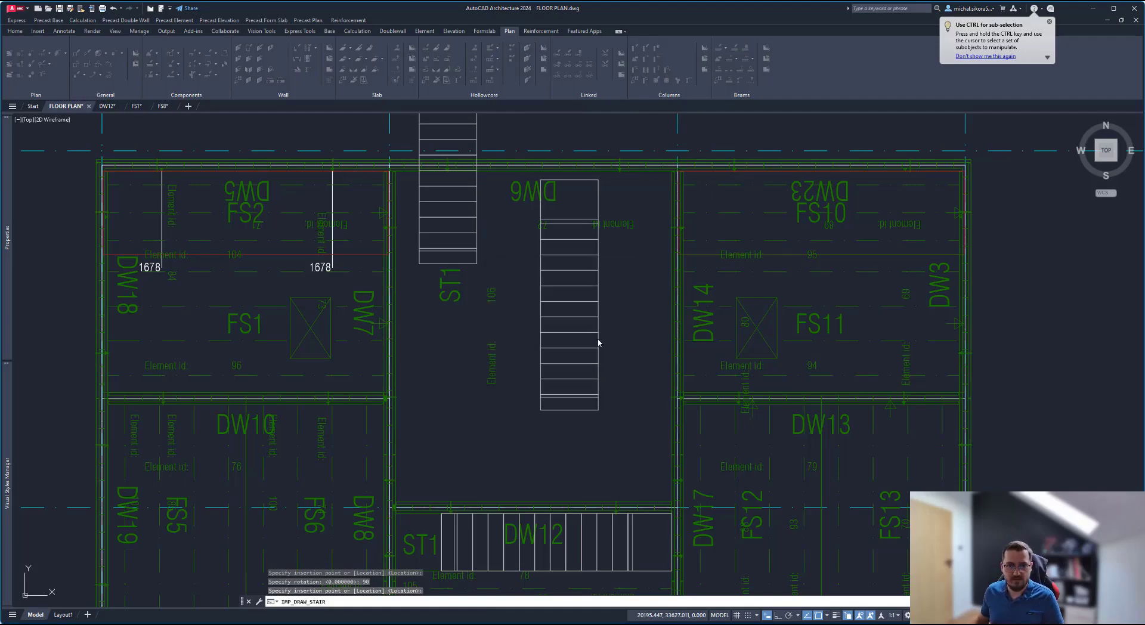
click(616, 332)
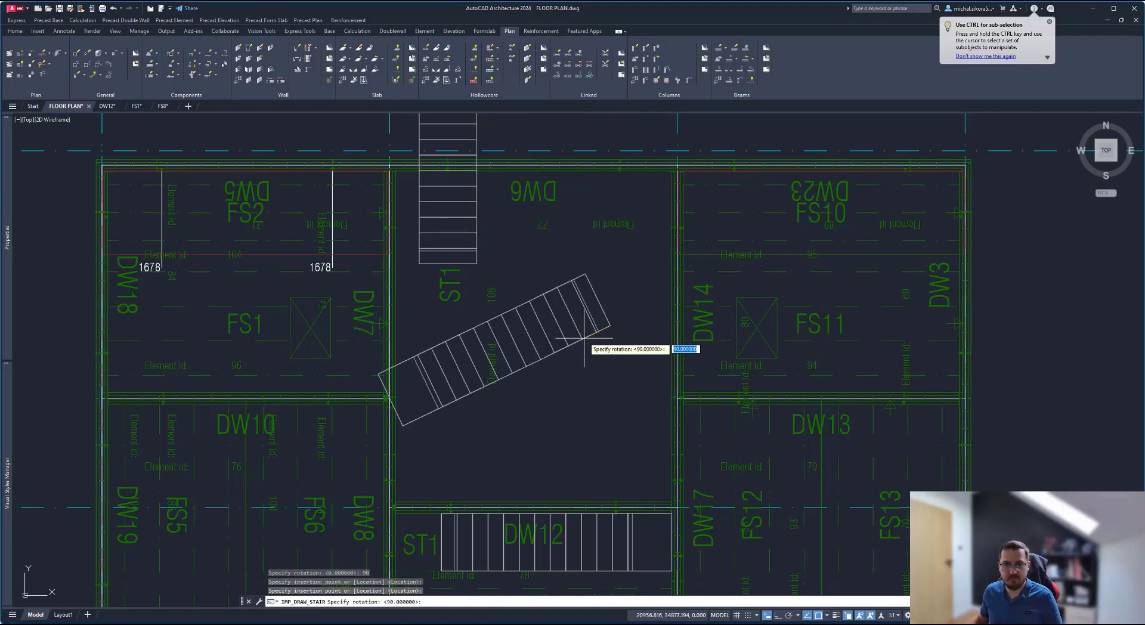
key(Escape)
Step: Cancel the pending third stair and move the vertical ST1 stair down inside the stairwell, alongside wall DW7
scroll(584, 337, down, 4)
click(522, 329)
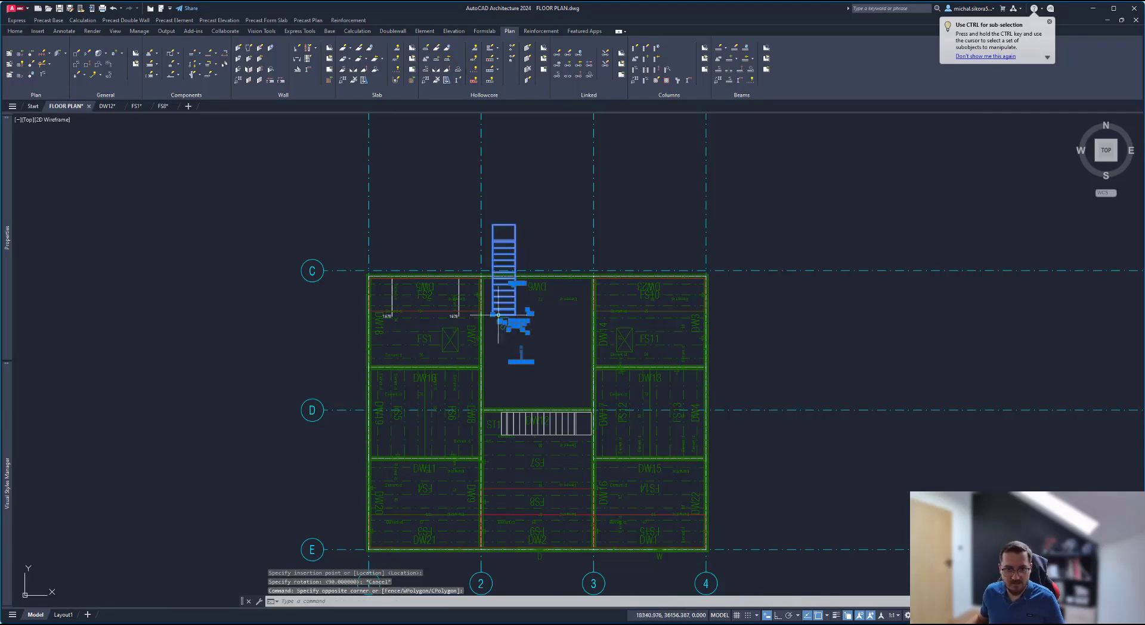
click(525, 322)
text(m)
key(Return)
scroll(497, 336, up, 3)
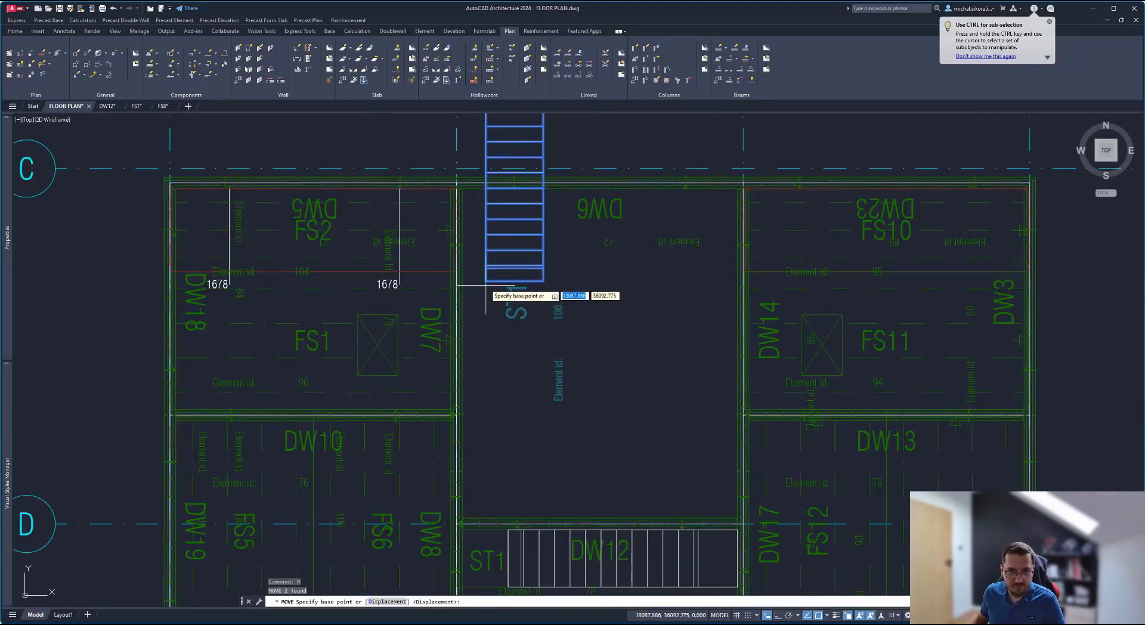
click(492, 315)
click(481, 430)
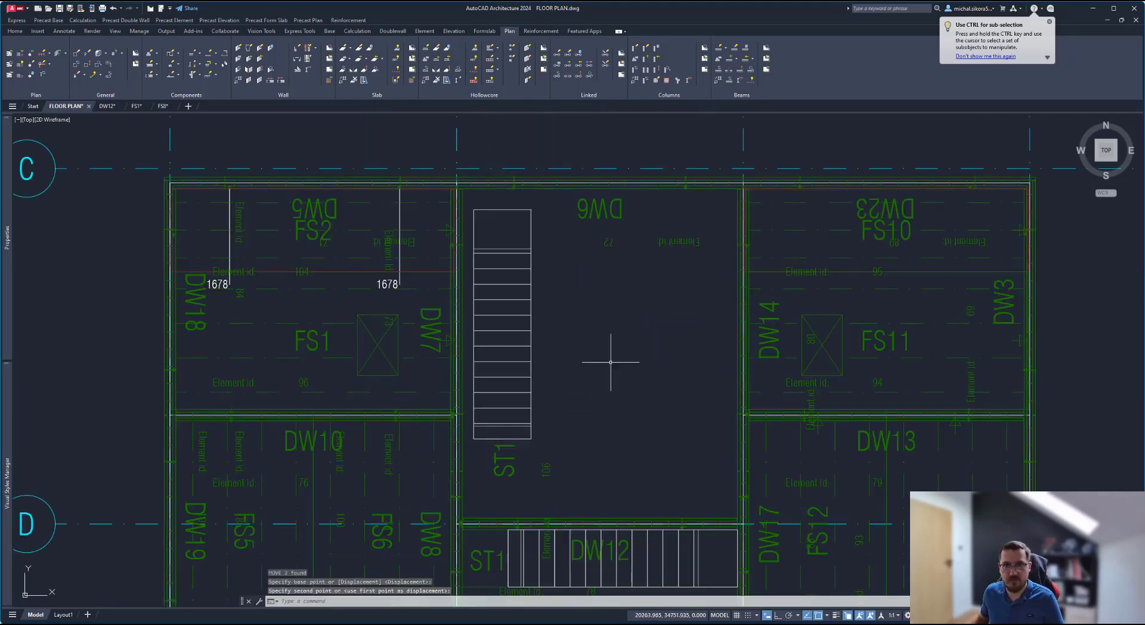
Step: Save the floor plan's elements to the project and switch to IMPACT Project Manager
scroll(612, 222, down, 4)
scroll(596, 352, up, 2)
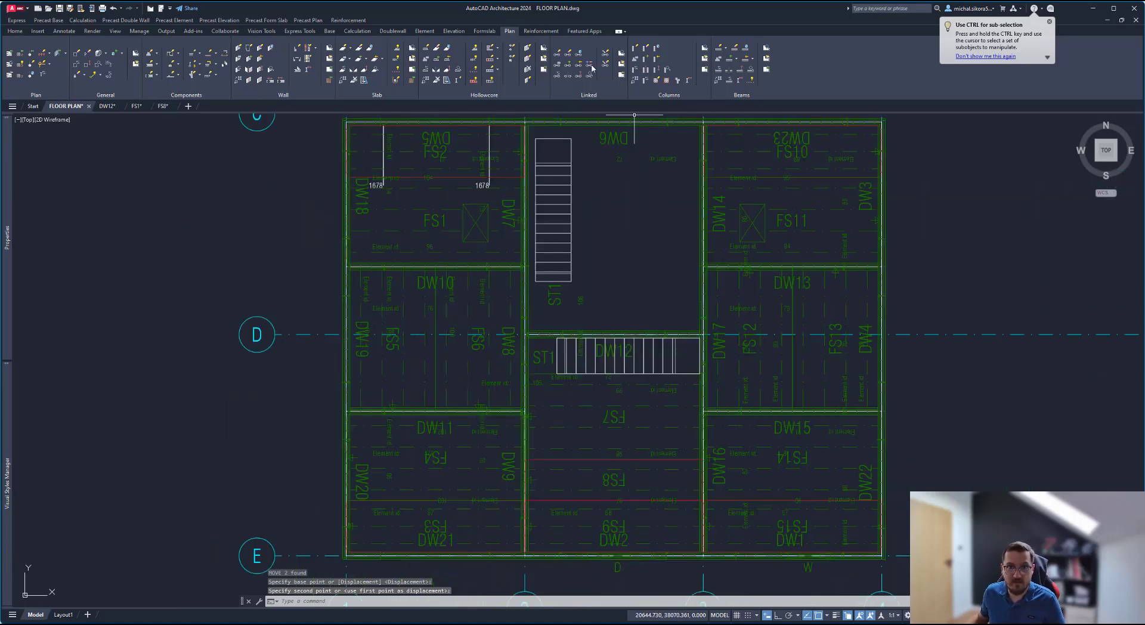
key(ctrl+s)
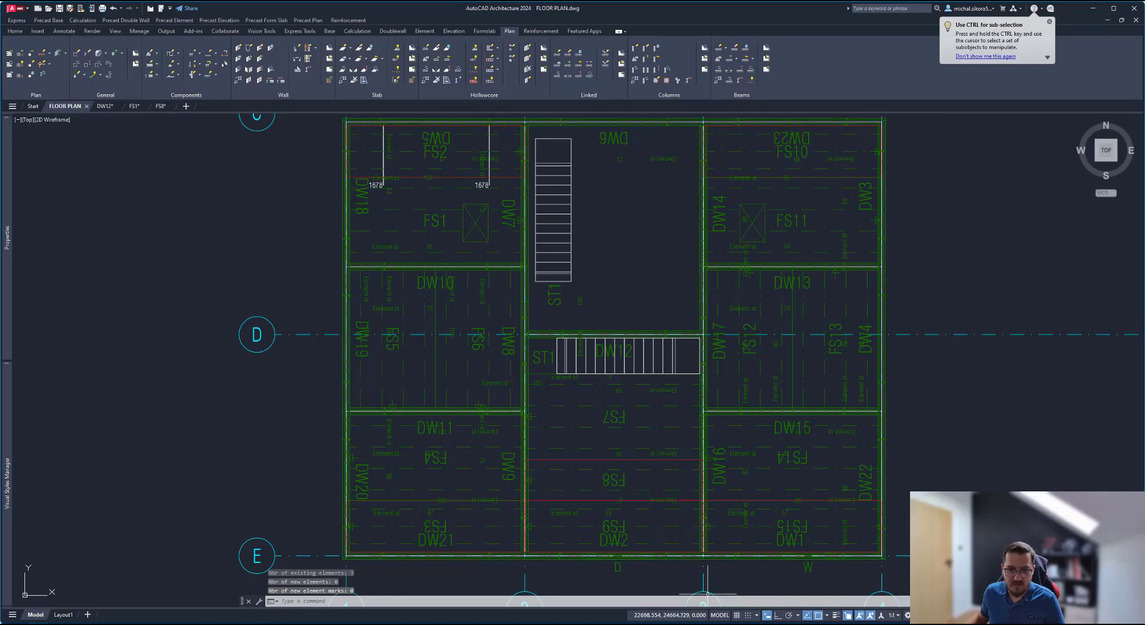
mouse_move(691, 624)
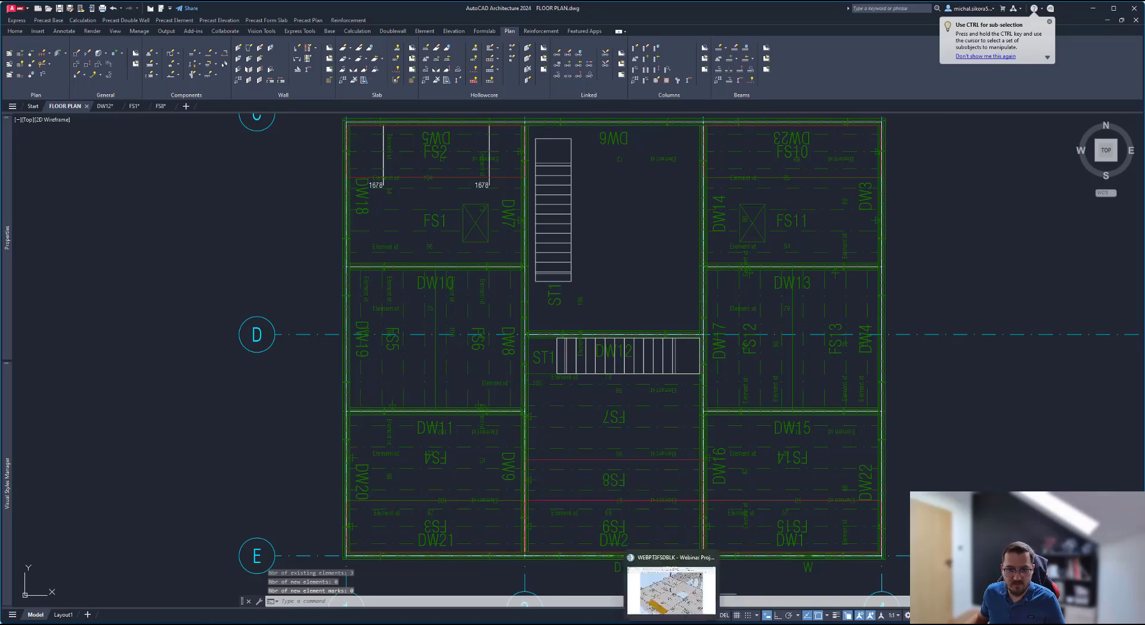
click(690, 590)
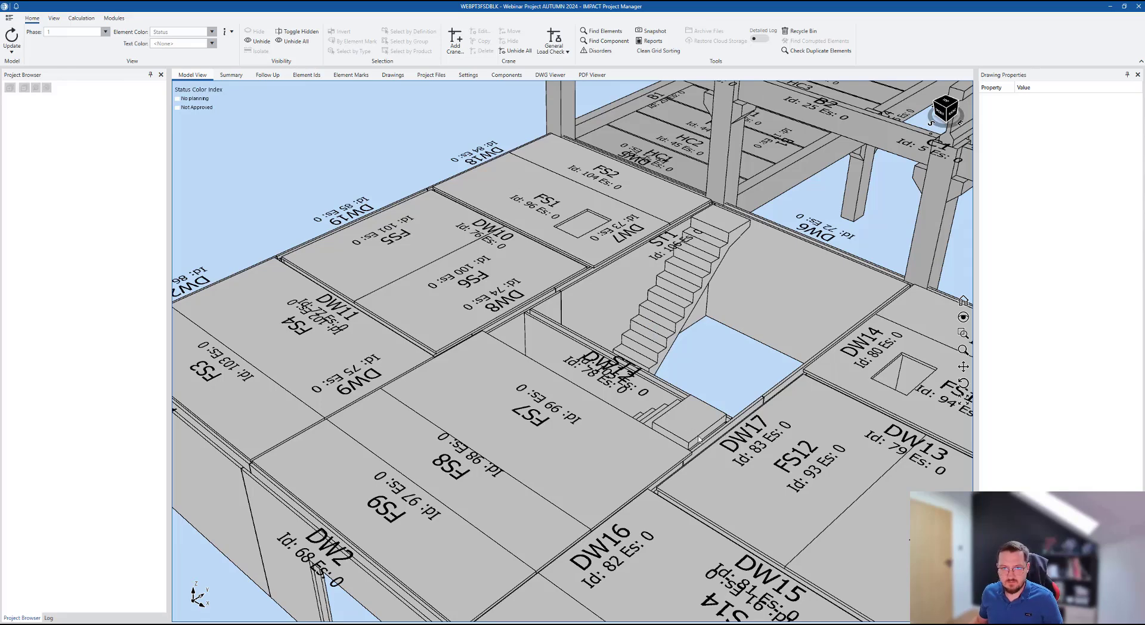
Step: Examine in the 3D model how the upper landing of the ST1 stair beside wall DW12 meets slab FS7 and wall DW17
scroll(697, 420, up, 2)
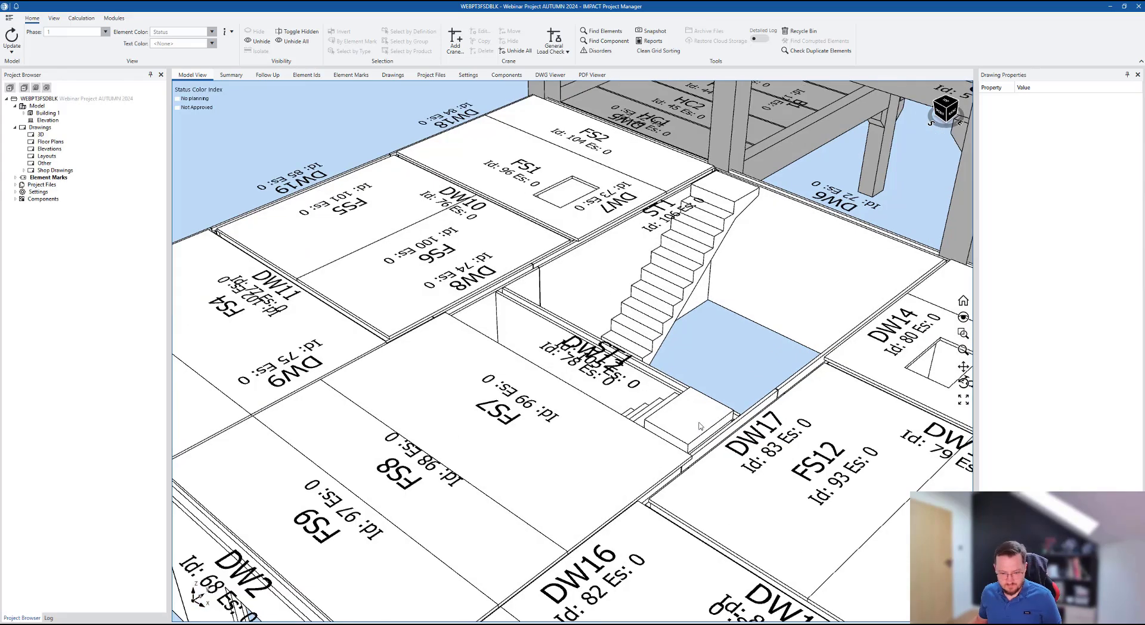
scroll(704, 431, up, 5)
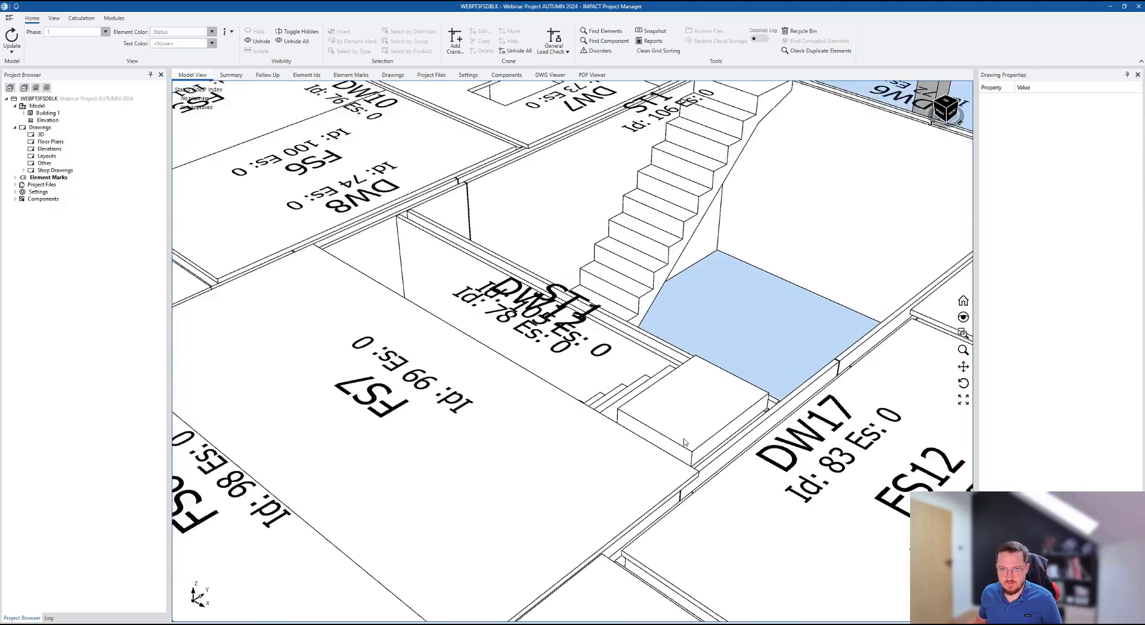
drag(704, 429, 622, 306)
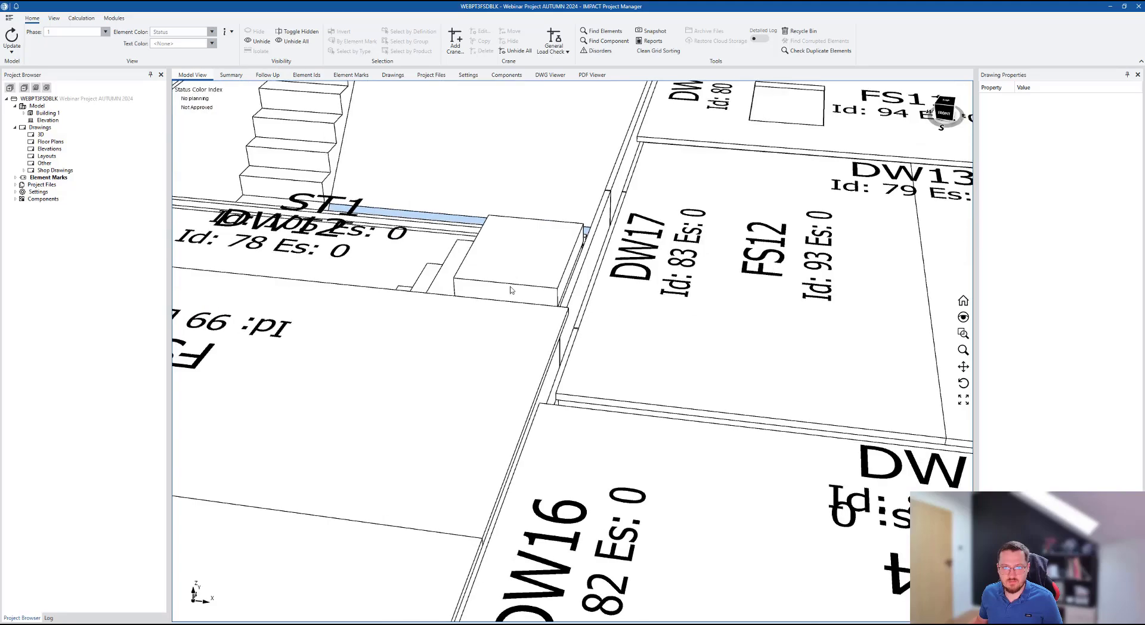
drag(506, 289, 458, 264)
scroll(517, 277, up, 3)
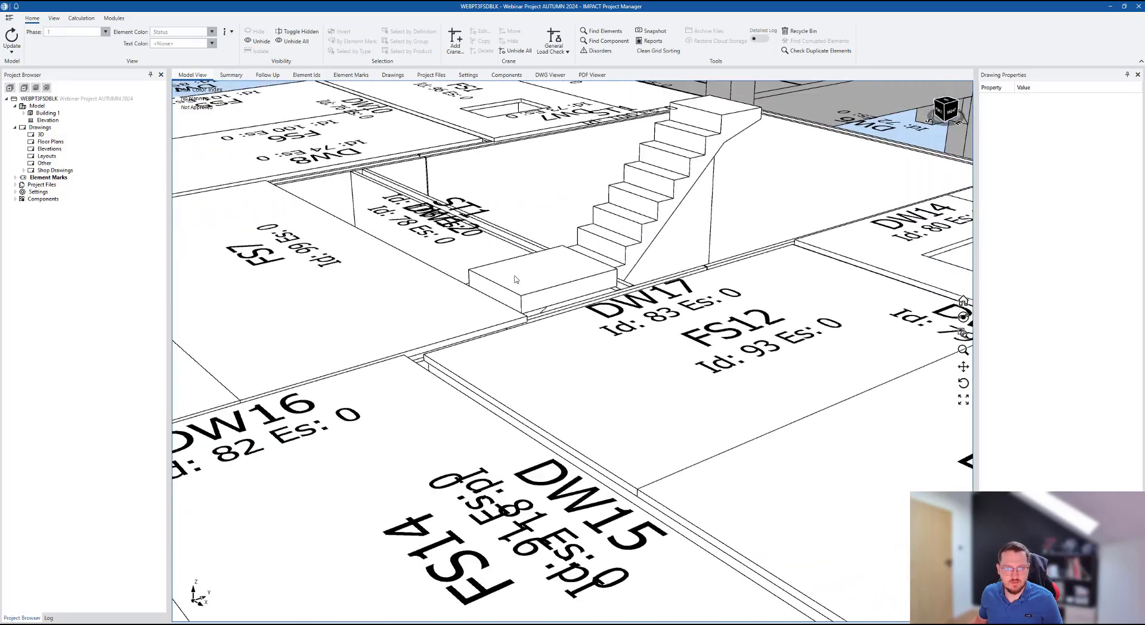
drag(530, 287, 491, 287)
scroll(492, 313, down, 3)
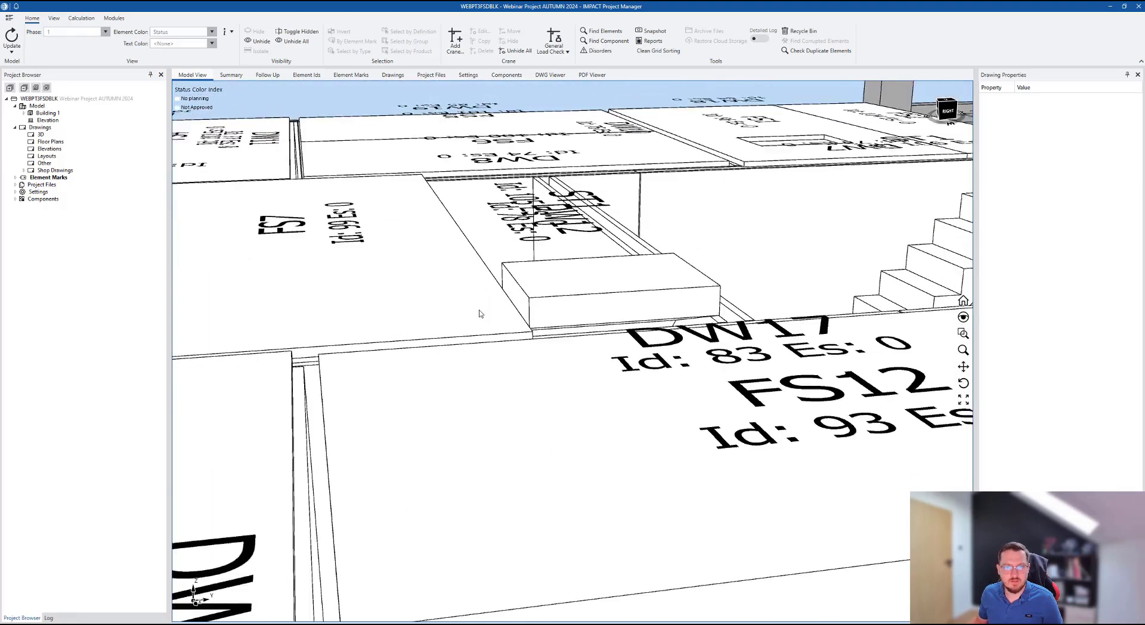
drag(385, 269, 463, 281)
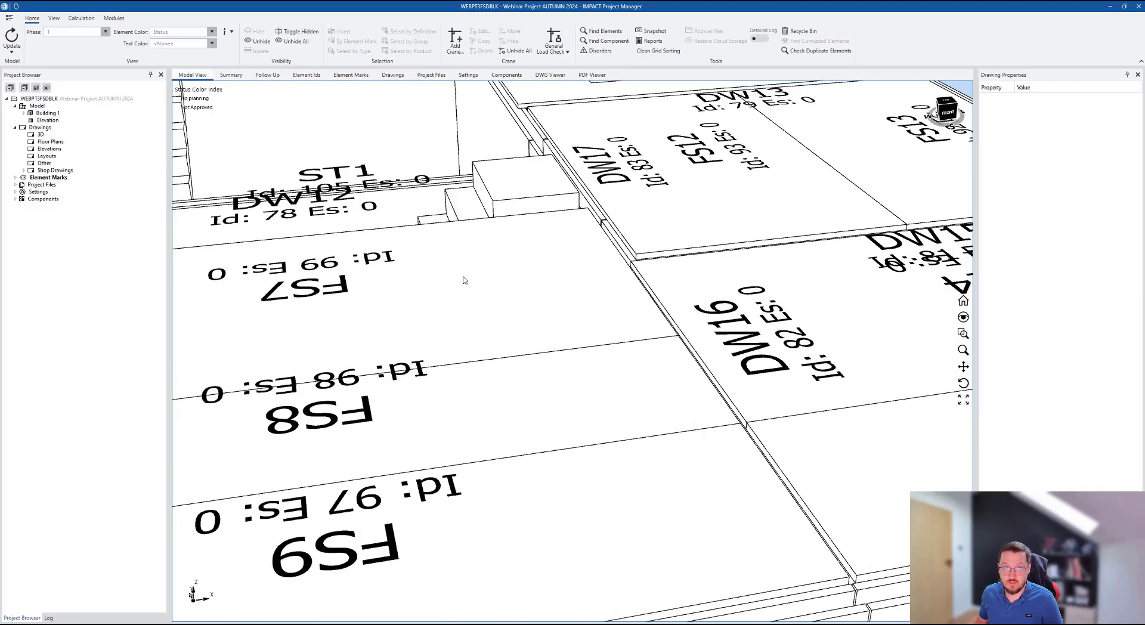
Step: Examine both ST1 stairs within the surrounding slabs, and the foundation block with Id 66 under its column
scroll(381, 223, down, 3)
scroll(389, 224, up, 2)
middle_drag(388, 223, 545, 325)
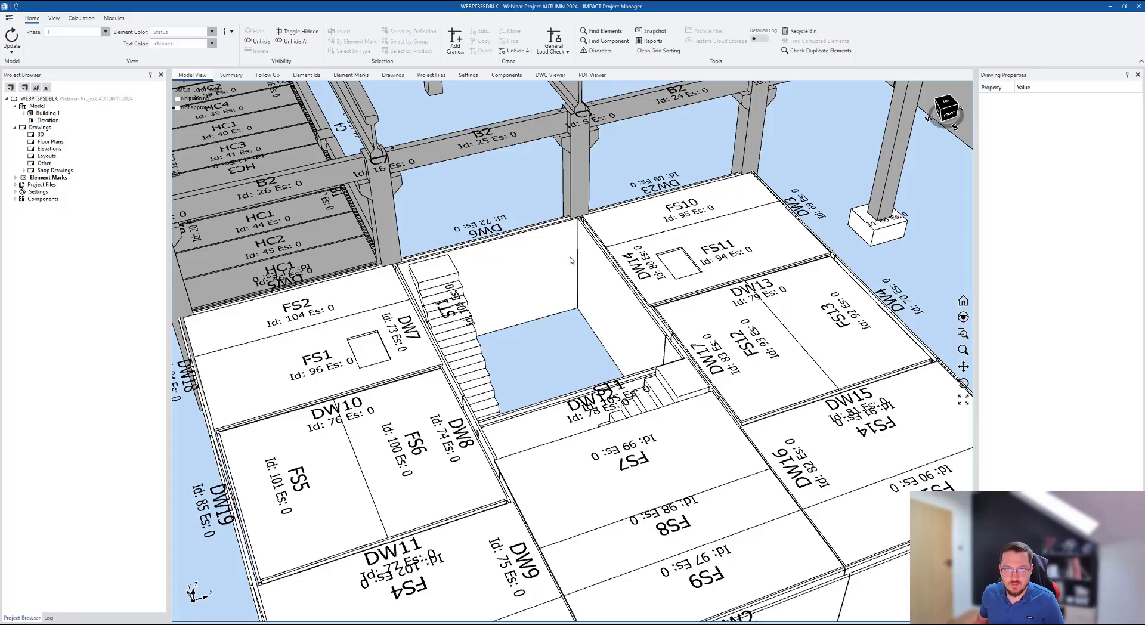
drag(599, 370, 539, 339)
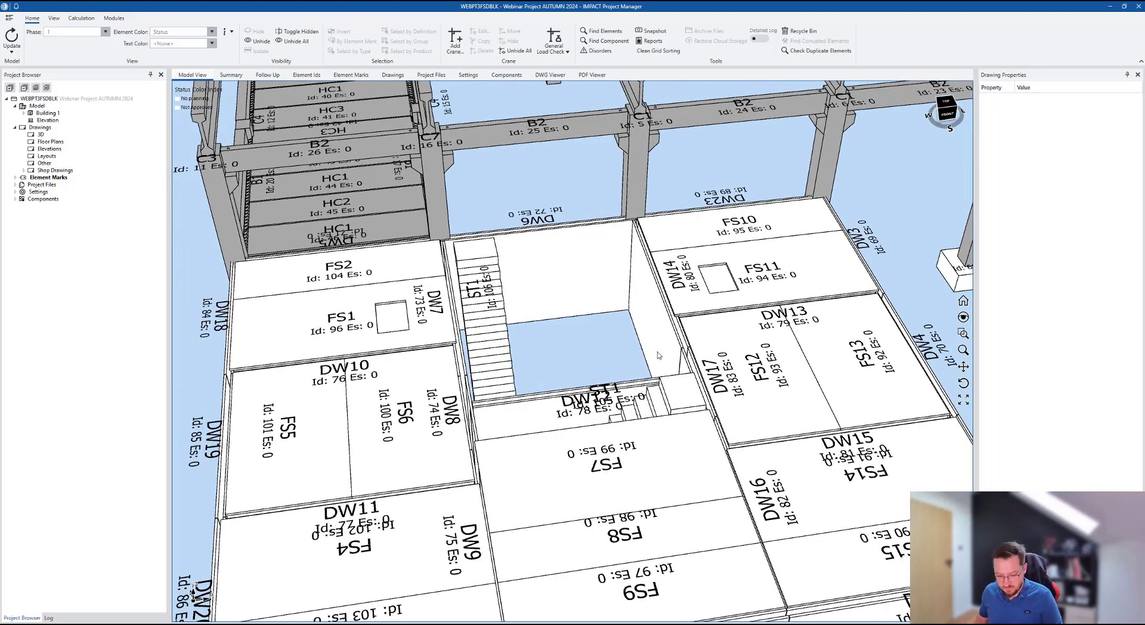
middle_drag(893, 301, 539, 389)
scroll(635, 351, up, 3)
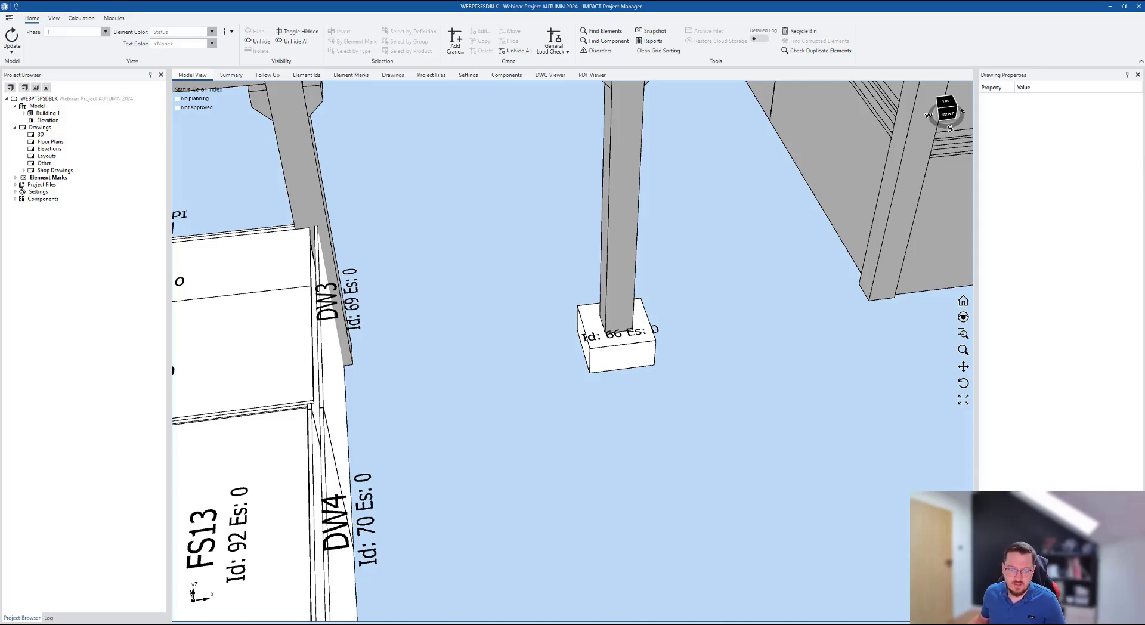
Step: Switch back to the floor plan in AutoCAD and end the object isolation to restore all hidden elements
mouse_move(672, 624)
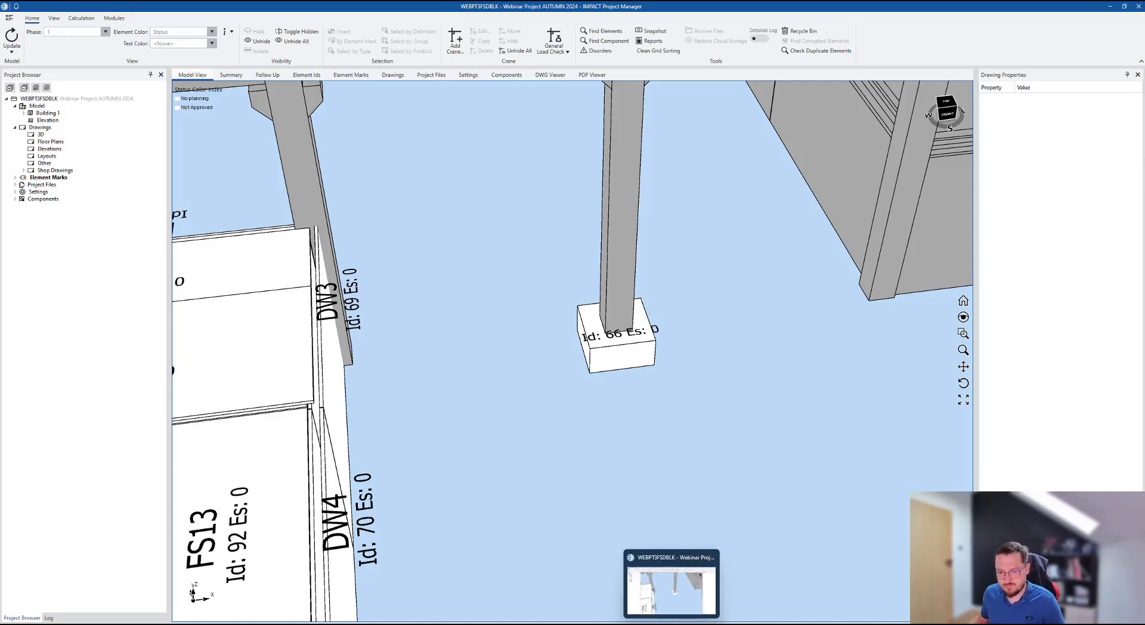
mouse_move(750, 624)
click(591, 586)
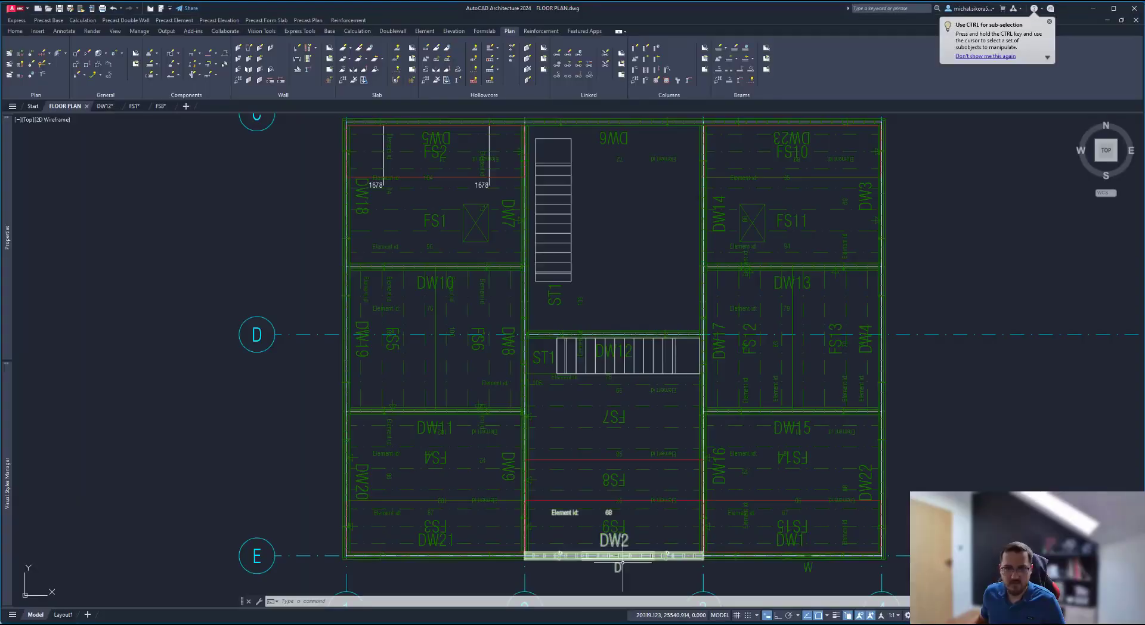
scroll(656, 370, down, 5)
middle_drag(785, 315, 706, 340)
right_click(693, 307)
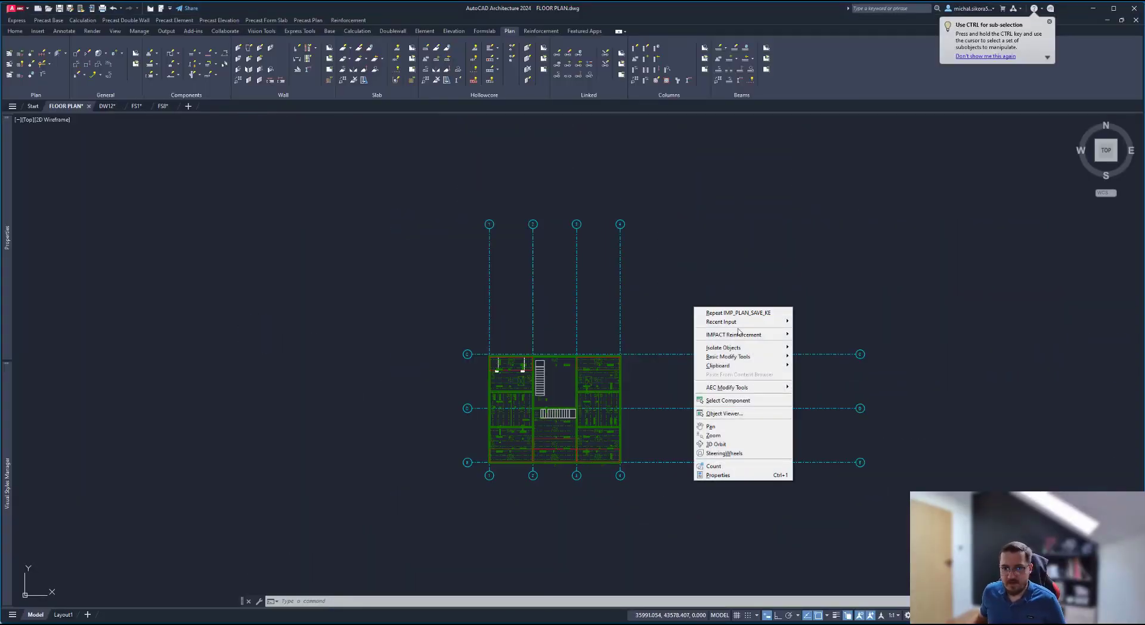
mouse_move(740, 346)
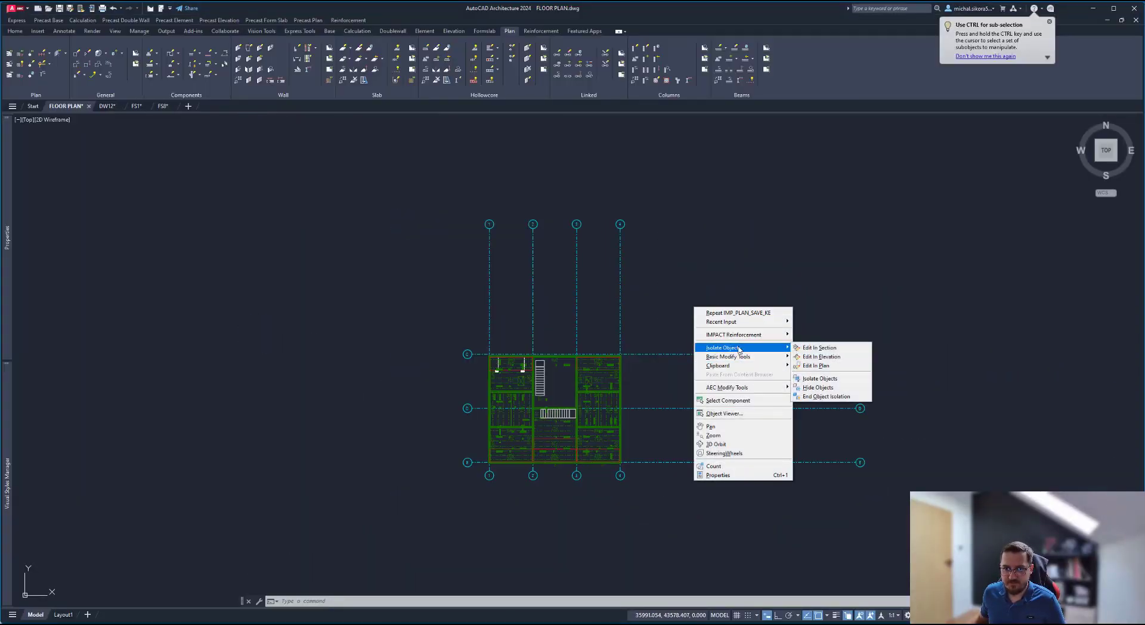
click(829, 396)
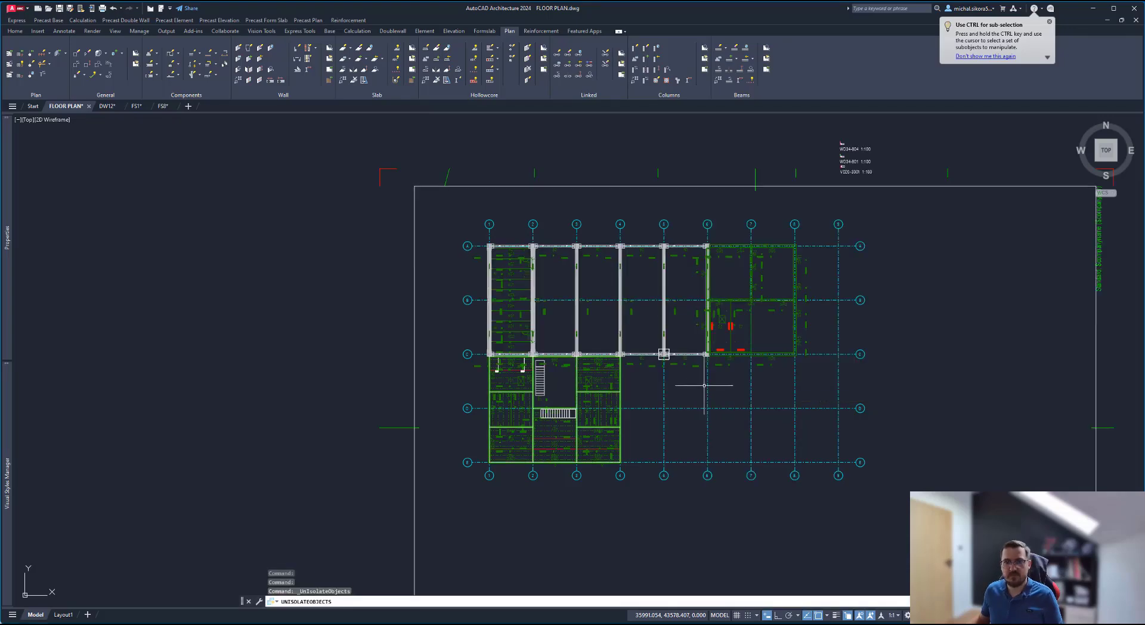
Step: Select the foundation under column C1 on axis 5 and shift its F1 mark clear of the C1 mark
scroll(692, 345, up, 10)
click(692, 344)
scroll(692, 345, up, 2)
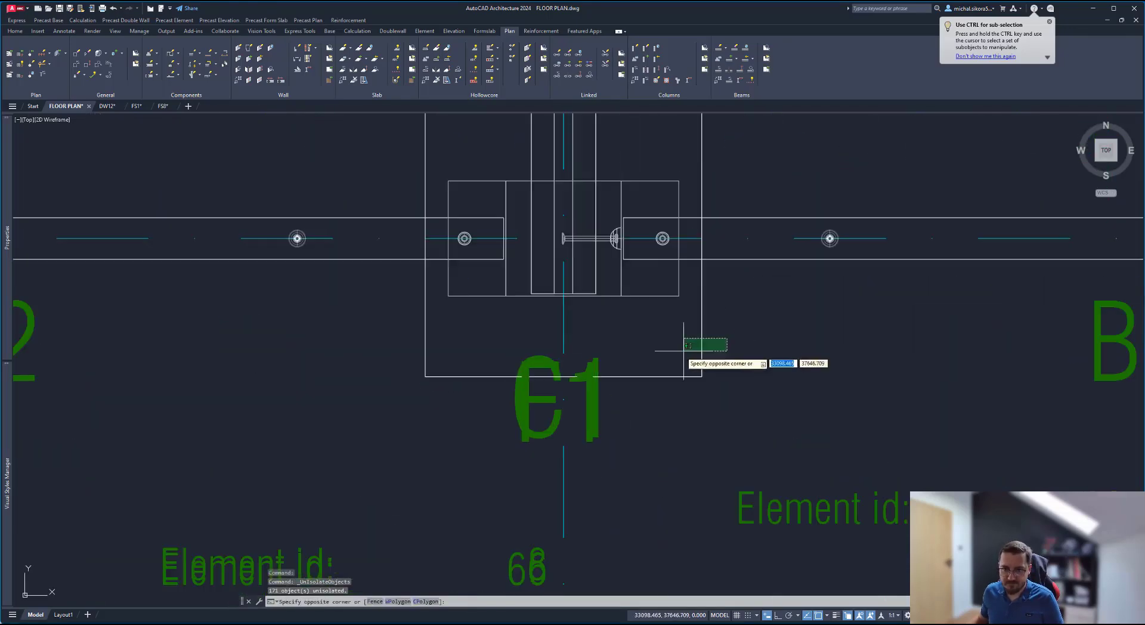
scroll(660, 370, down, 2)
scroll(591, 389, up, 2)
scroll(591, 390, down, 2)
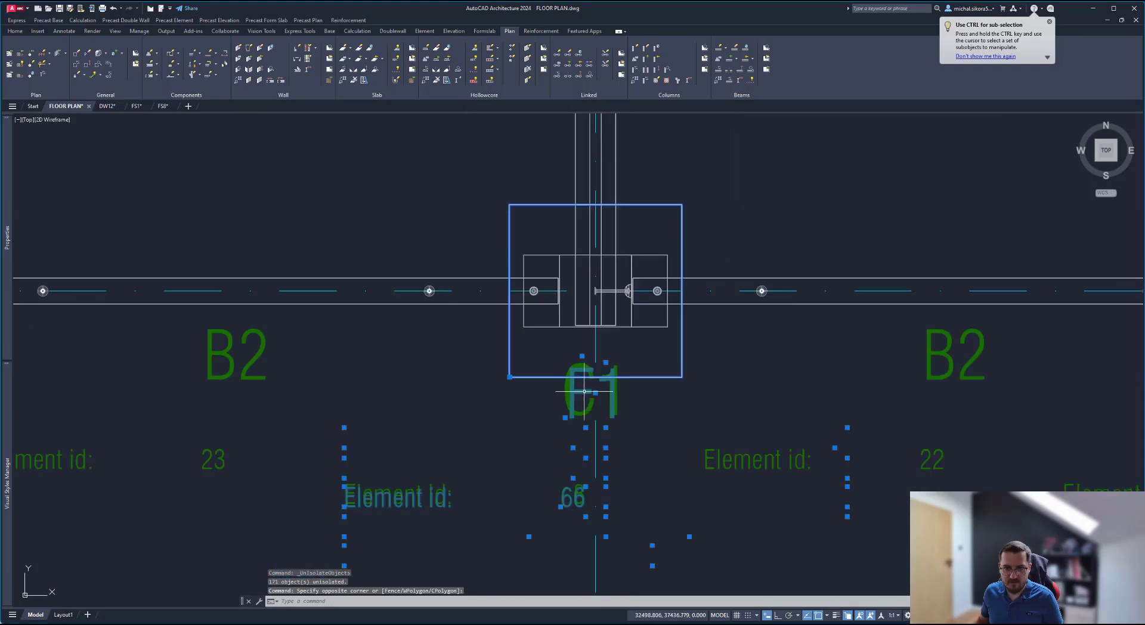
click(593, 390)
click(595, 393)
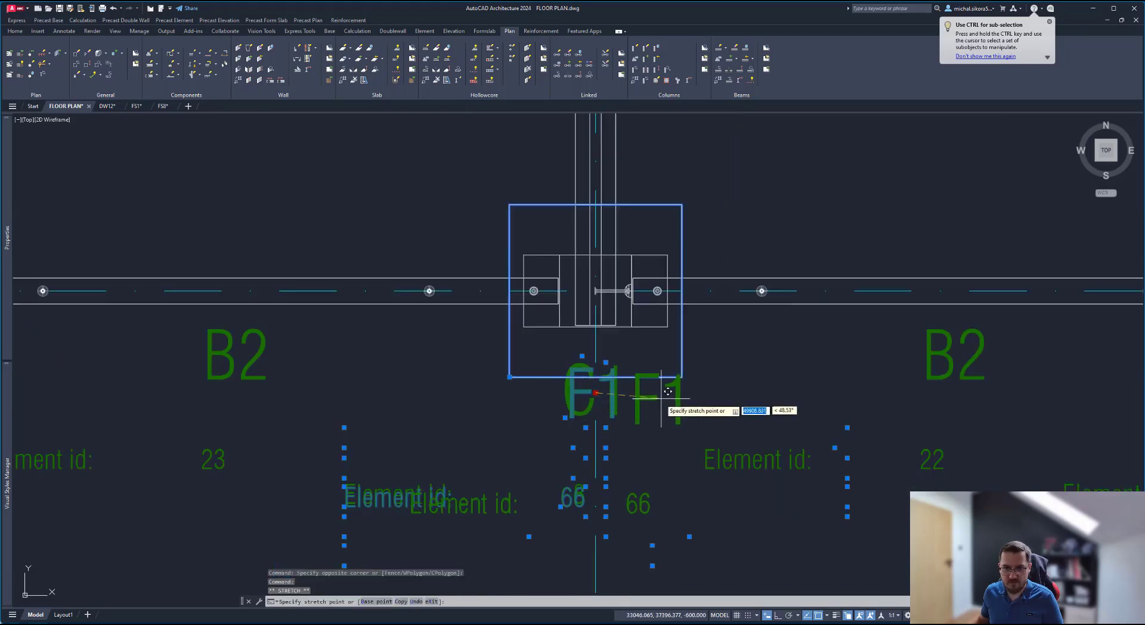
key(Escape)
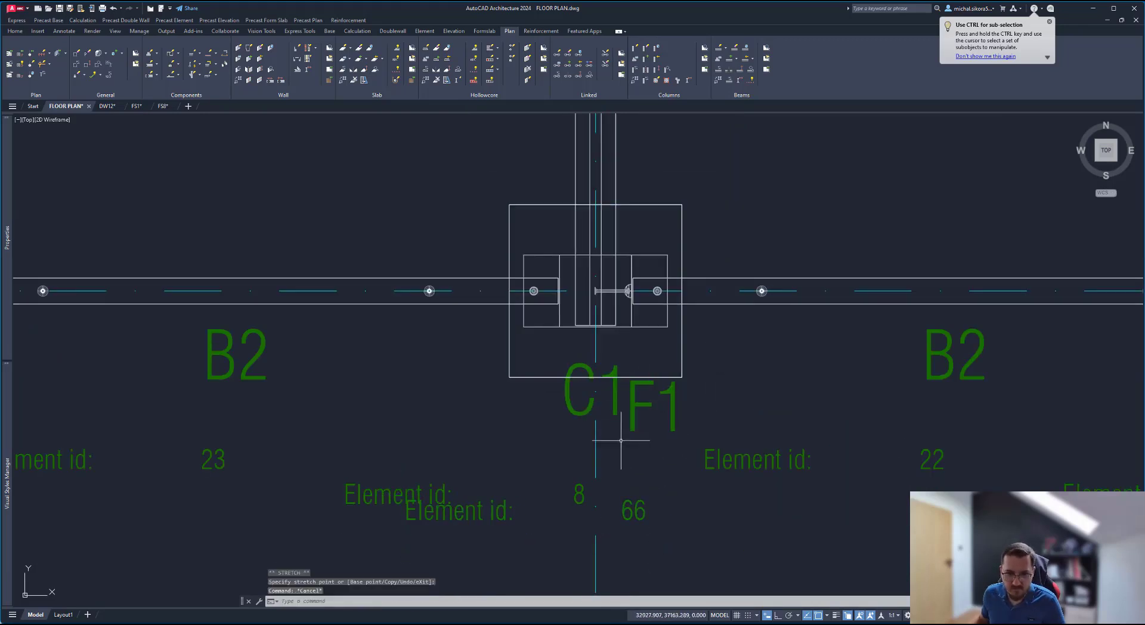
Step: Review the mass element shapes available for modelling, including Box, and return to the F1 foundation
scroll(662, 450, down, 6)
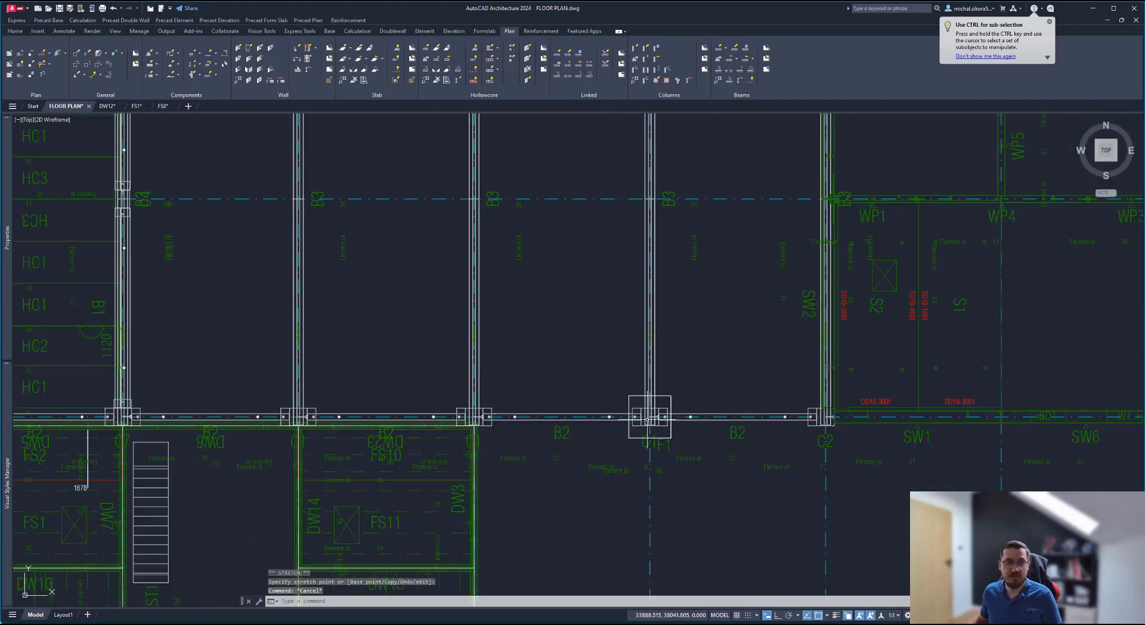
click(15, 31)
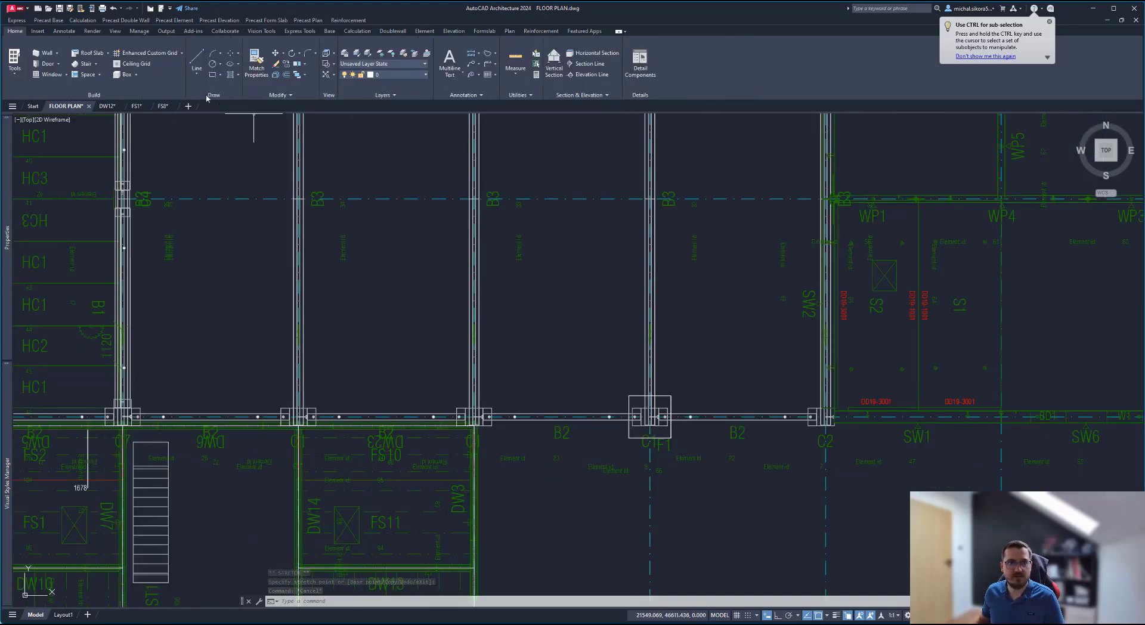
click(136, 75)
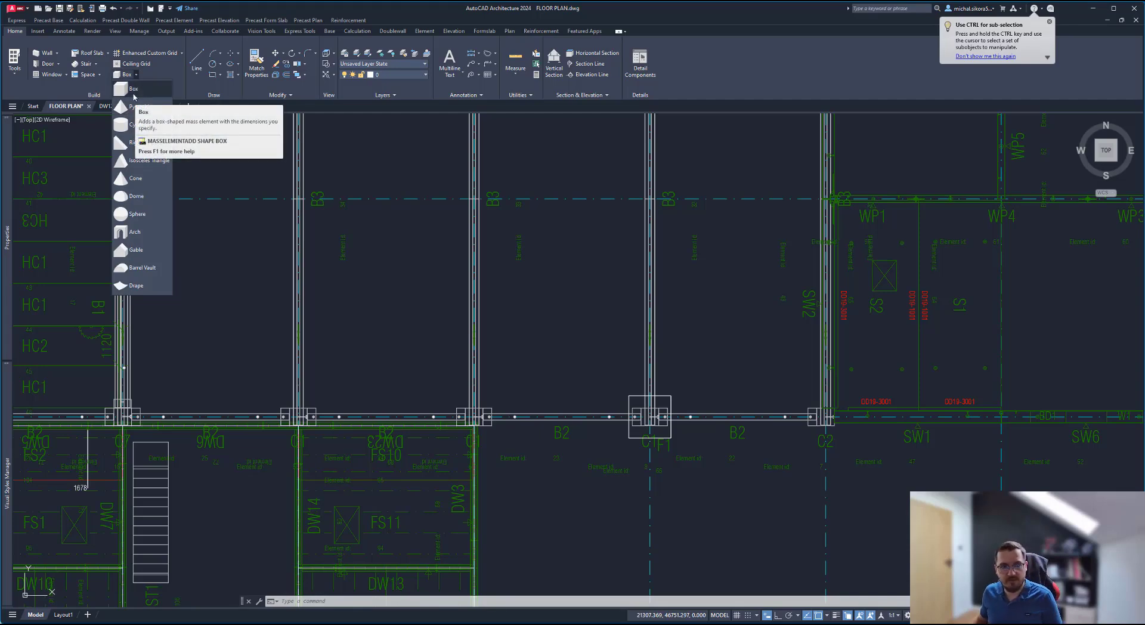
click(141, 93)
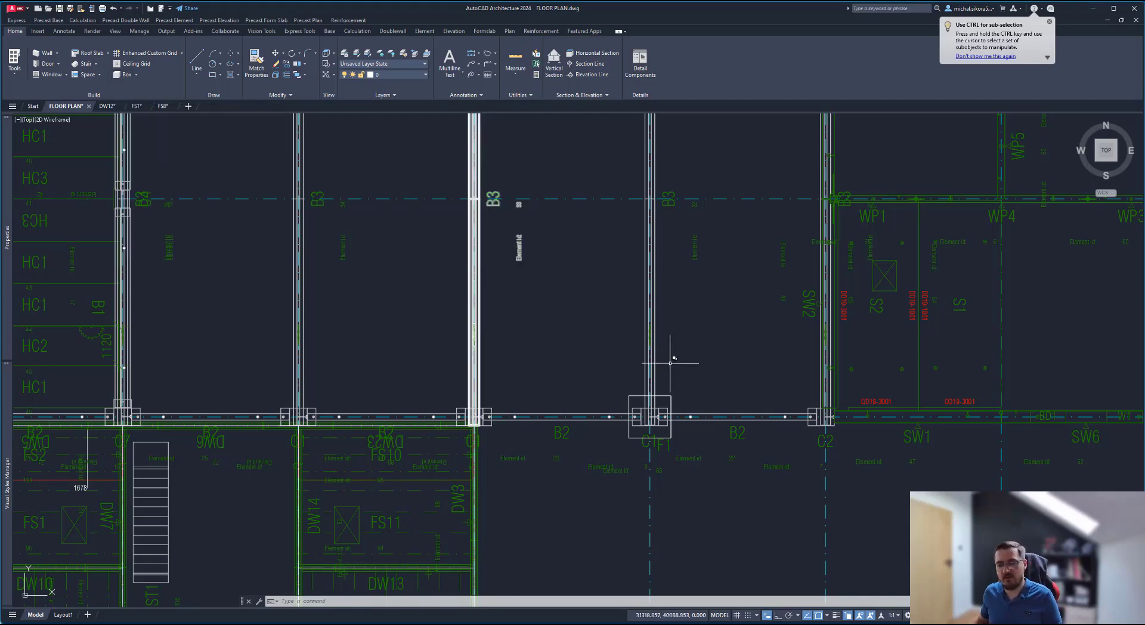
mouse_move(670, 357)
middle_down()
mouse_move(659, 331)
mouse_move(619, 383)
middle_up()
scroll(620, 383, up, 4)
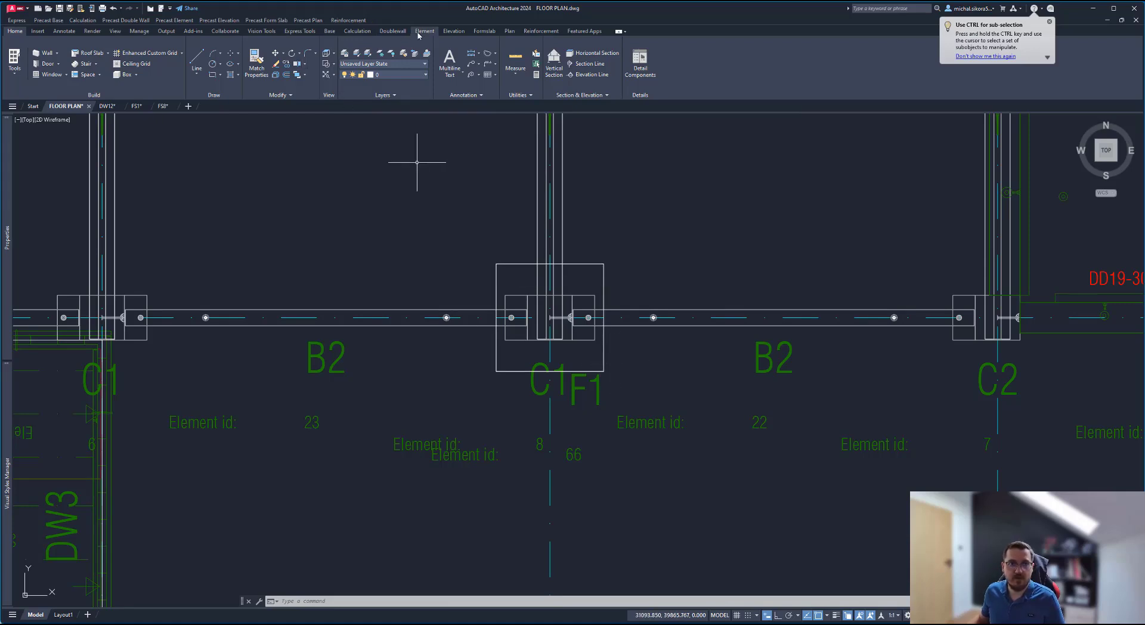
Step: Review the element mark, location and element properties offered when making a new Linked element, and cancel without creating one
click(508, 31)
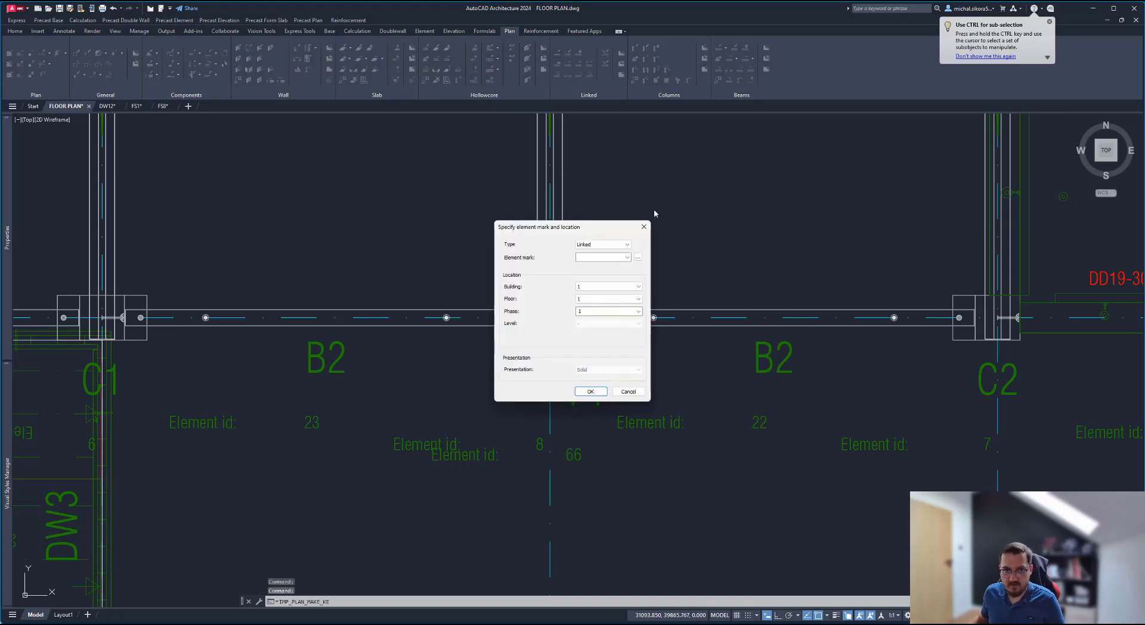
click(627, 257)
click(639, 260)
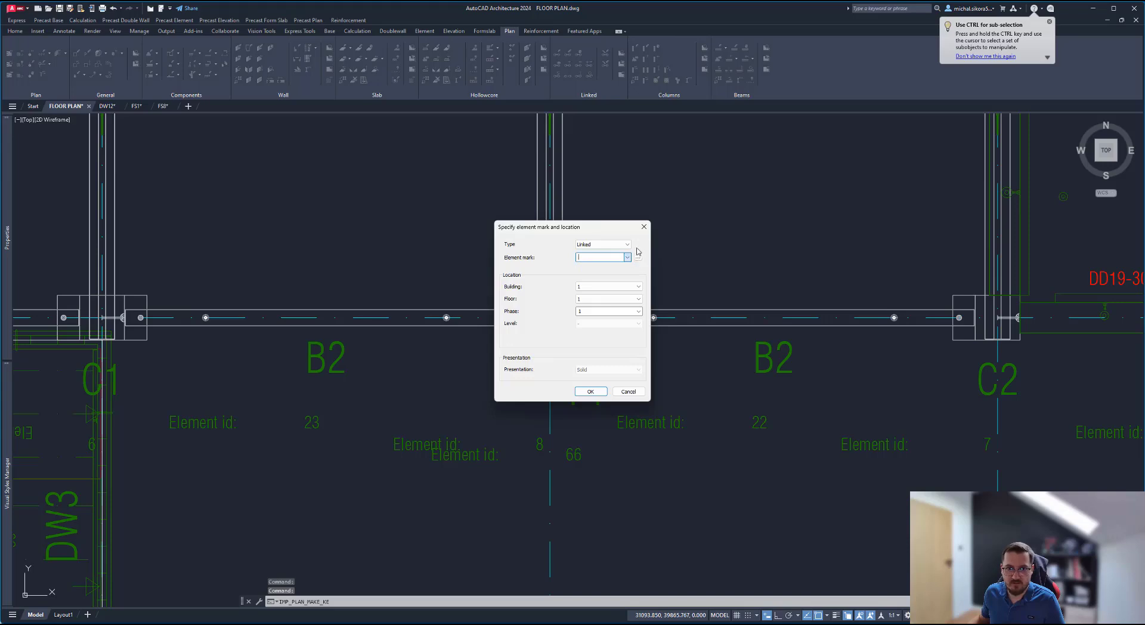
click(612, 247)
click(647, 250)
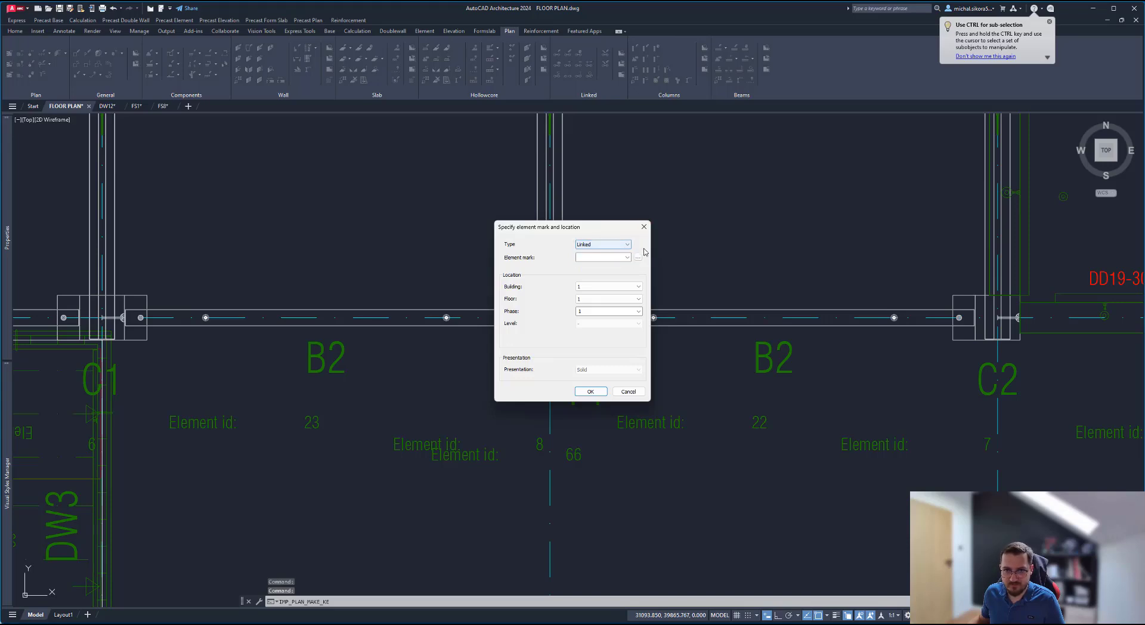
click(638, 256)
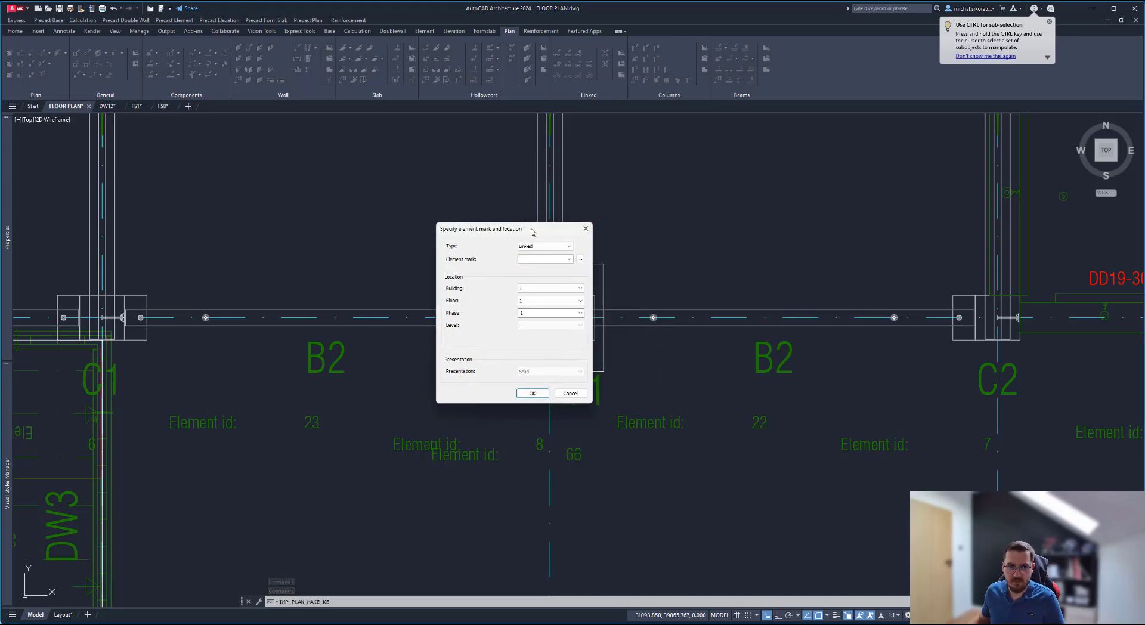
click(579, 261)
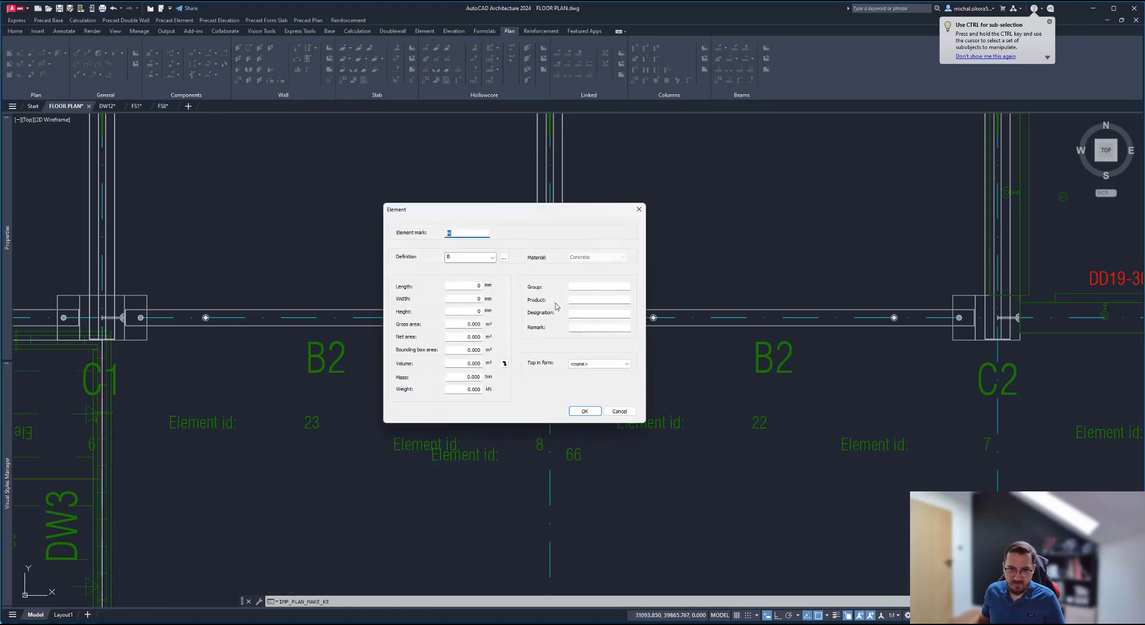
click(637, 210)
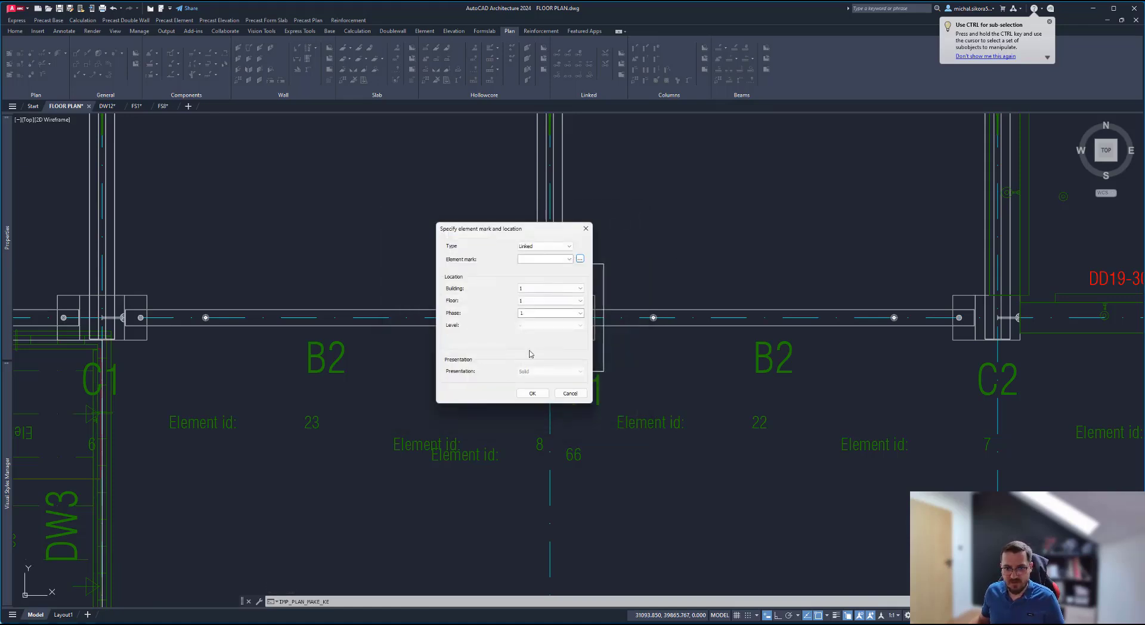
click(570, 393)
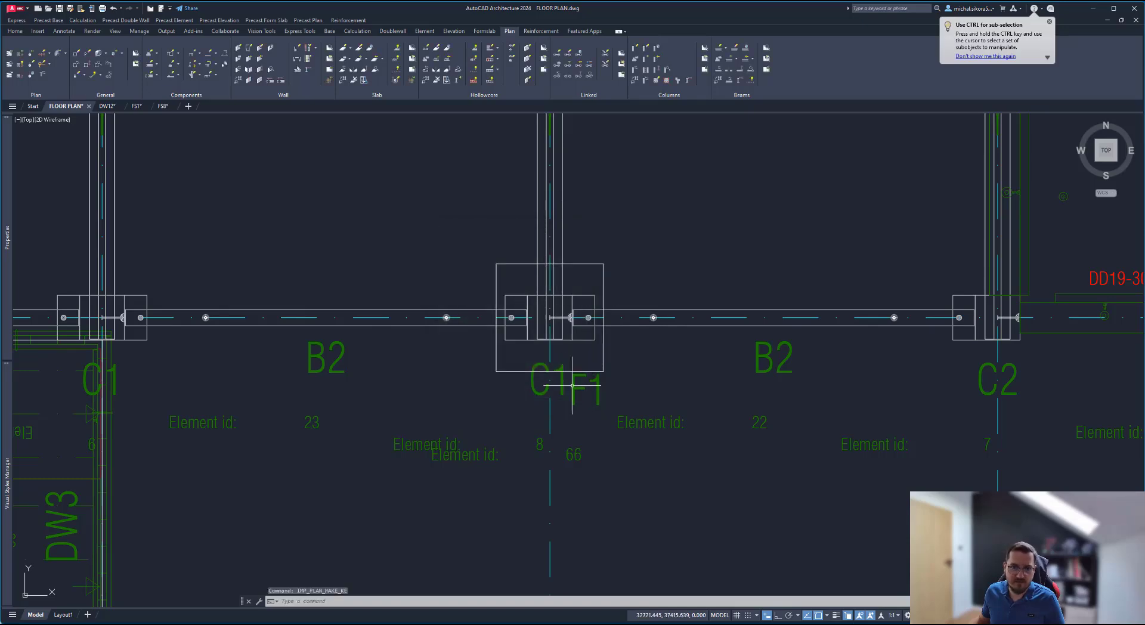
Step: Select the F1 foundation and examine its outline and marks around column C1 and the adjoining B2 beams
click(620, 359)
click(599, 373)
scroll(545, 326, down, 4)
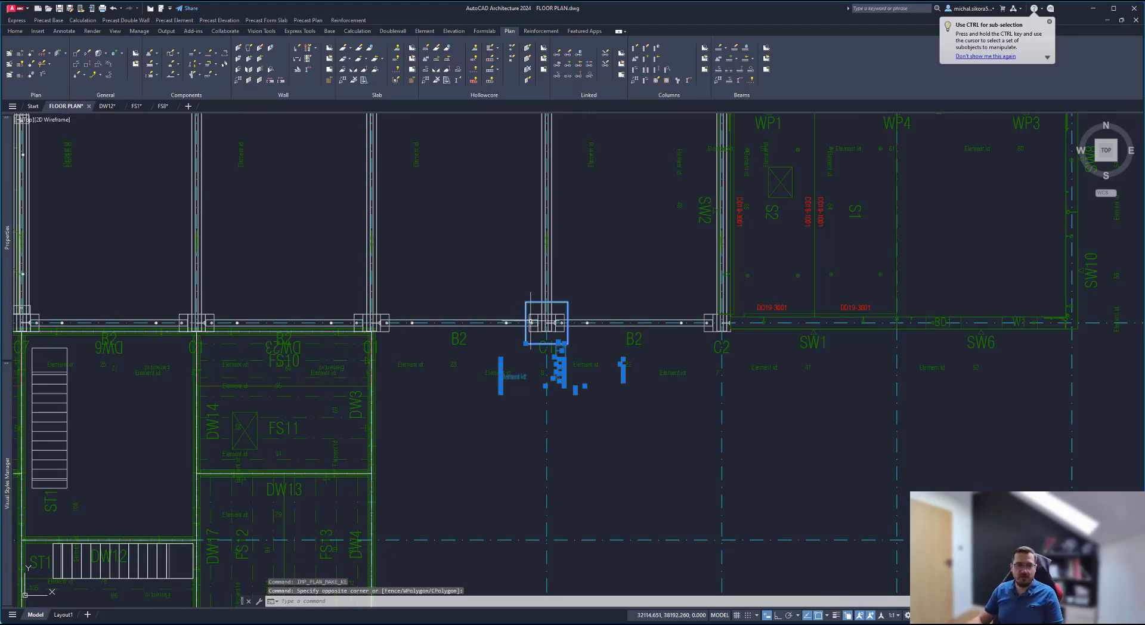
scroll(545, 326, up, 5)
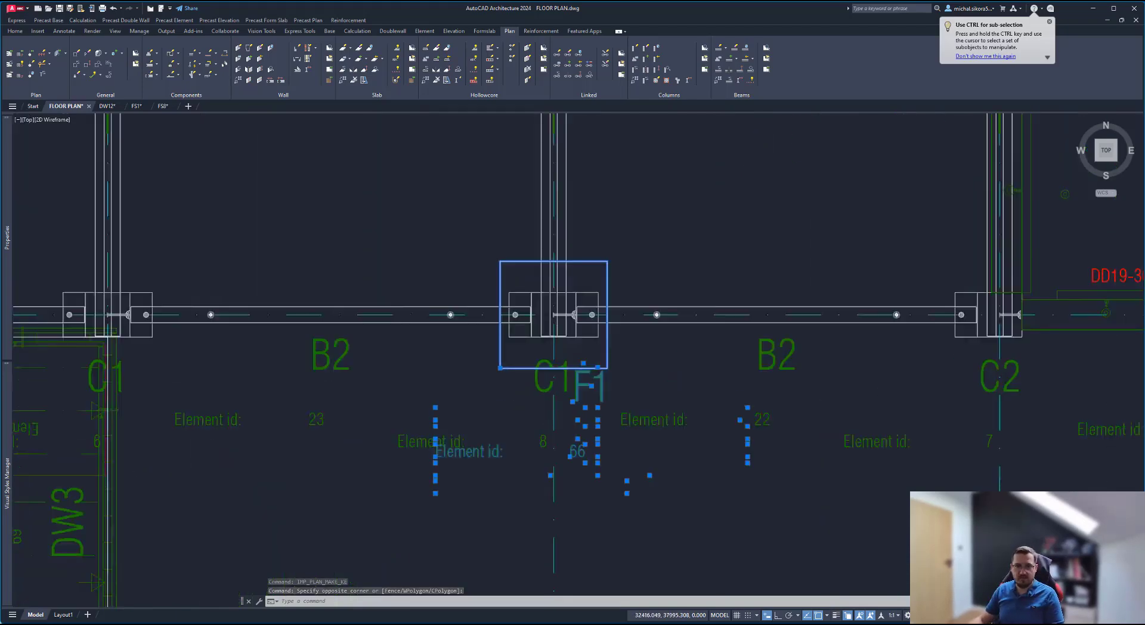
scroll(567, 316, down, 3)
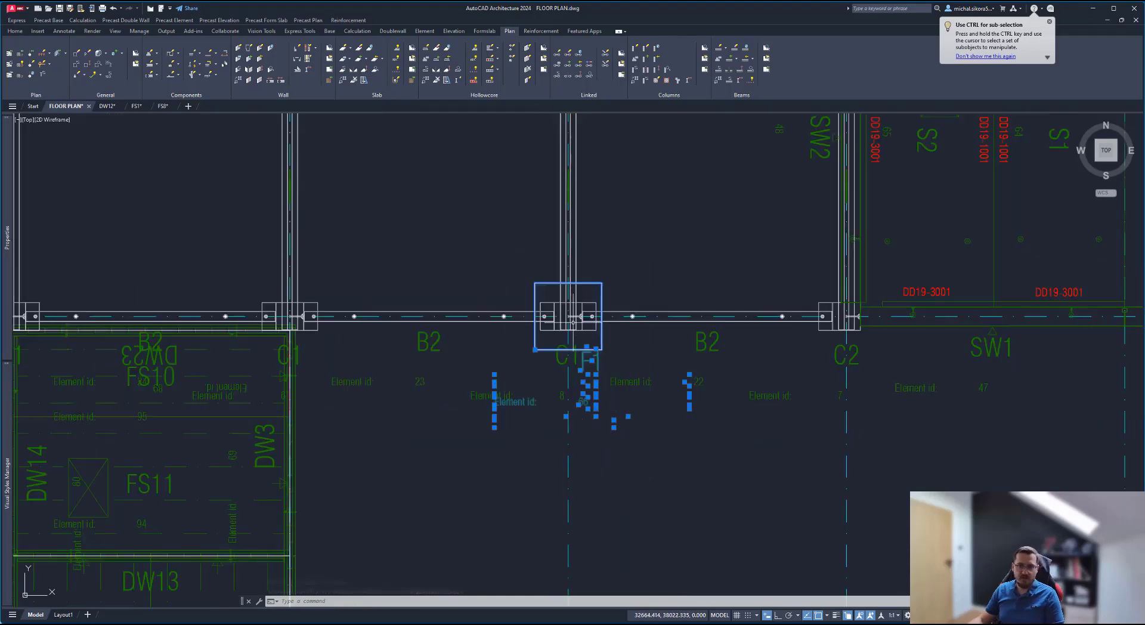
scroll(557, 333, up, 3)
scroll(558, 333, down, 4)
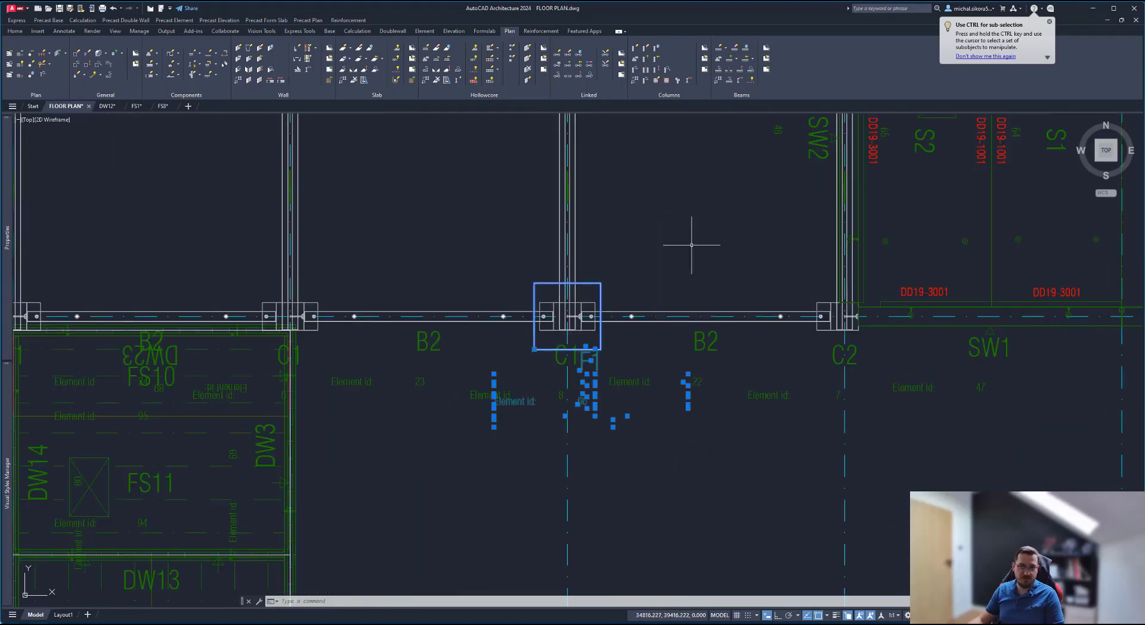
scroll(542, 347, up, 5)
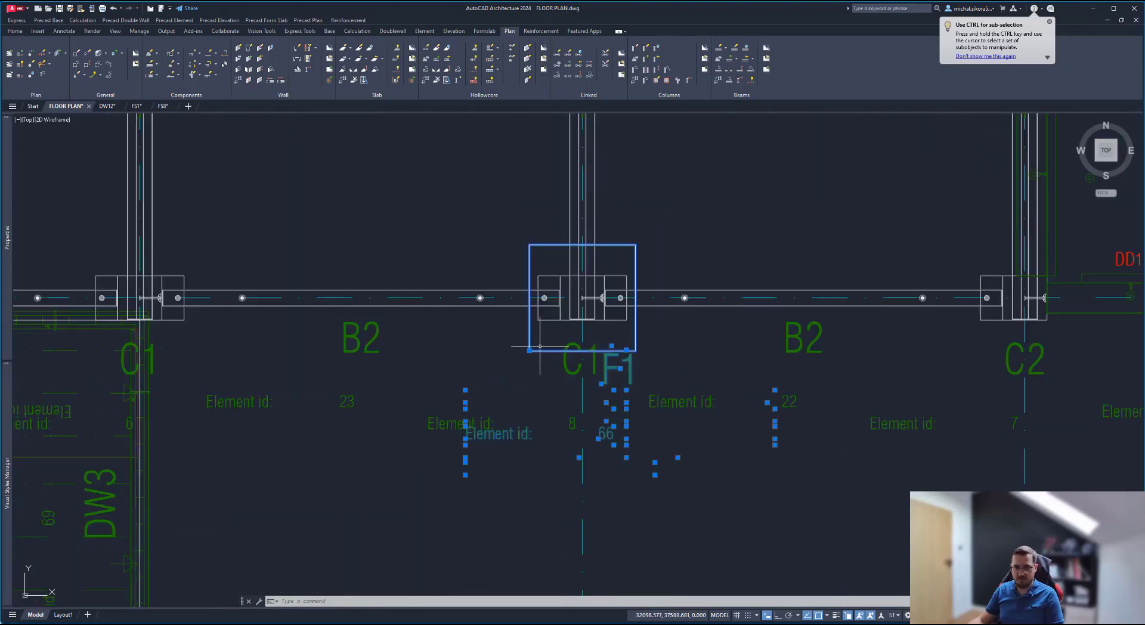
scroll(596, 285, down, 4)
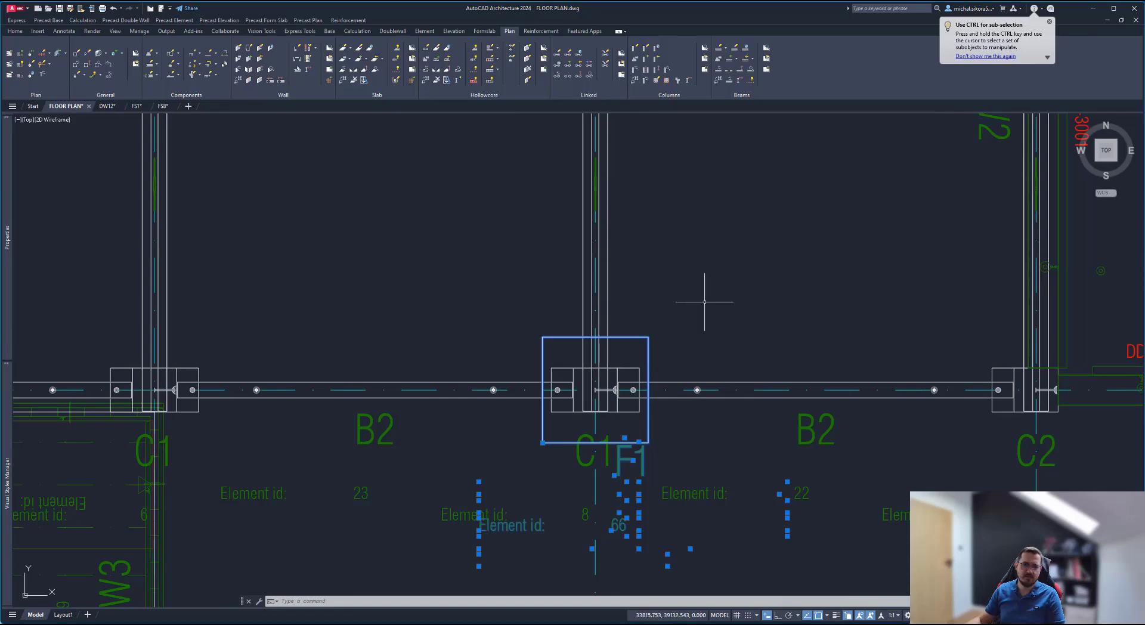
mouse_move(728, 332)
middle_down()
mouse_move(606, 332)
mouse_move(604, 356)
mouse_move(616, 346)
middle_up()
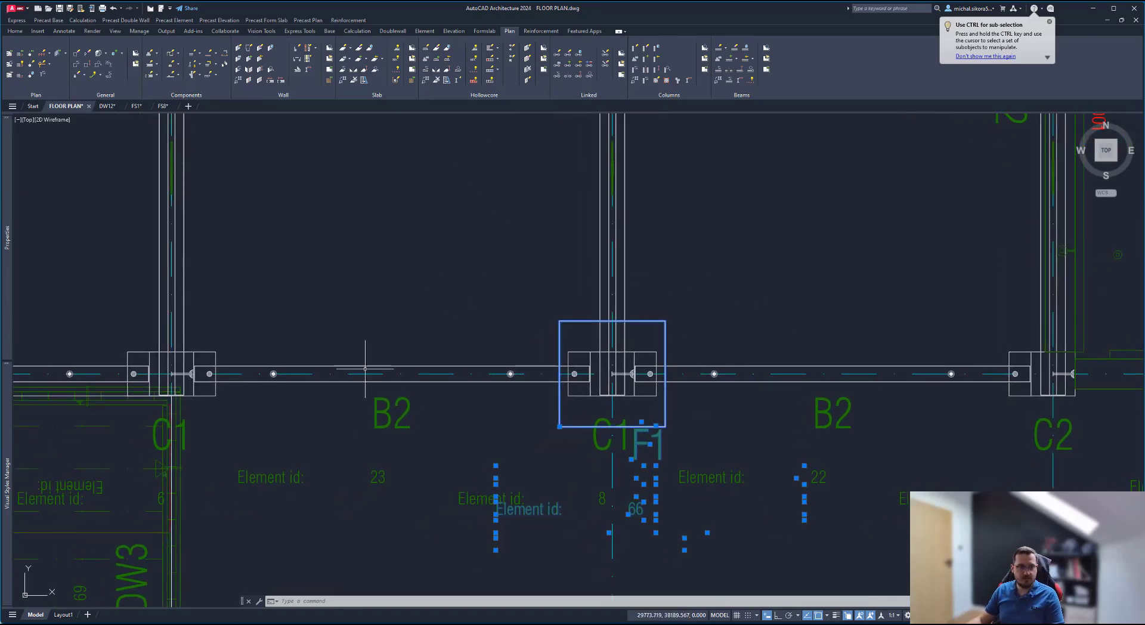
Step: Switch to the FS1 drawing's model space and draw the slab's solid with reinforcement and cast-in materials included
click(136, 107)
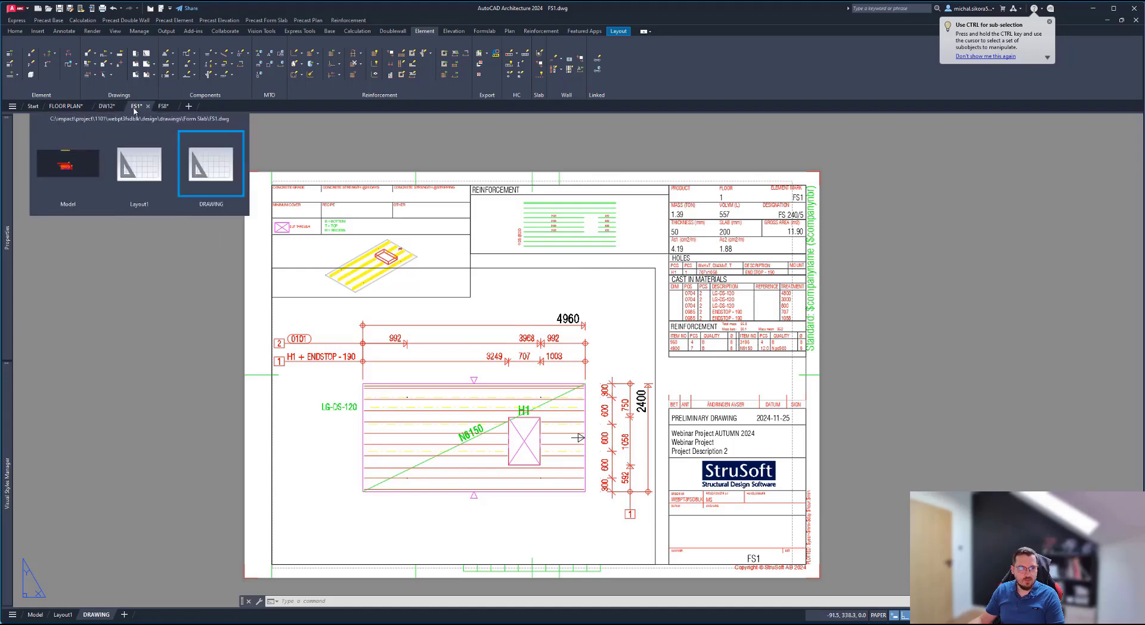
click(35, 614)
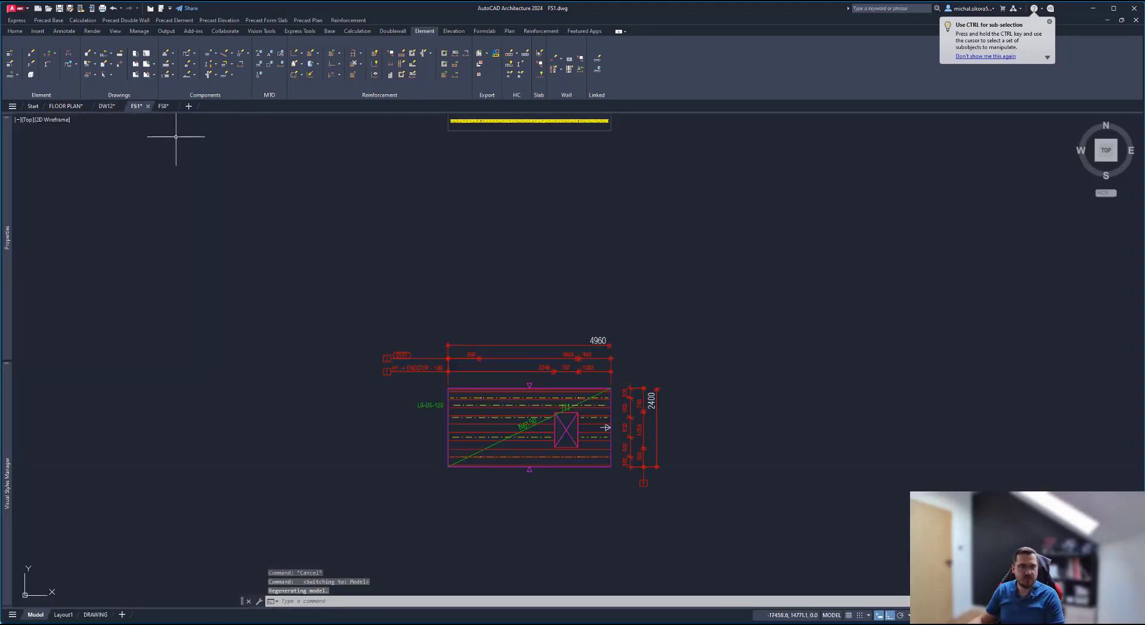
click(30, 76)
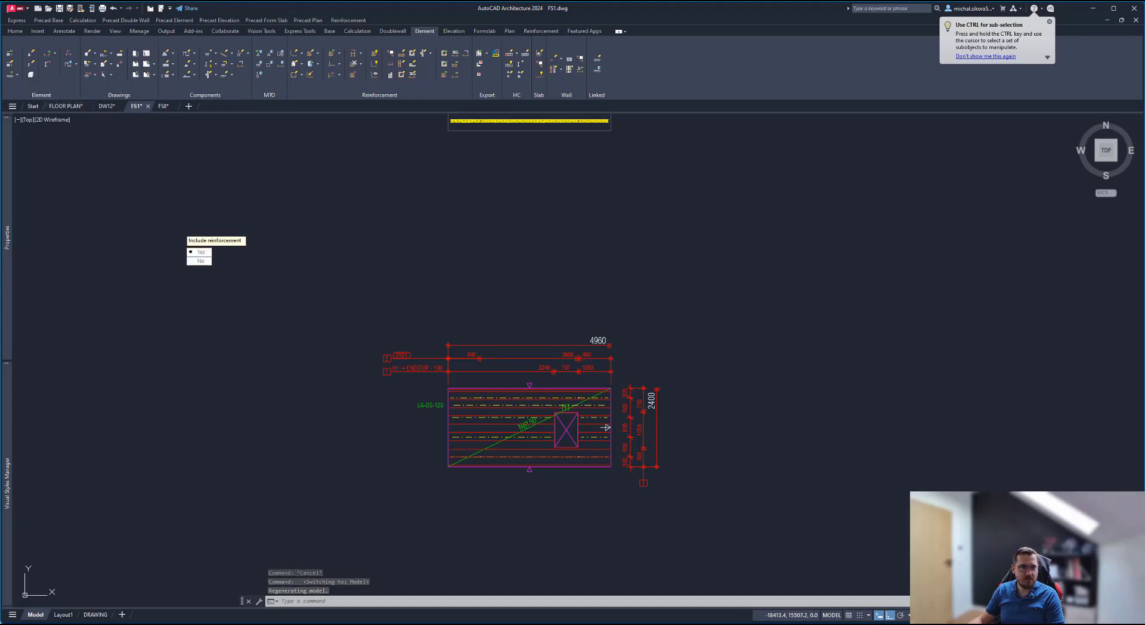
click(201, 252)
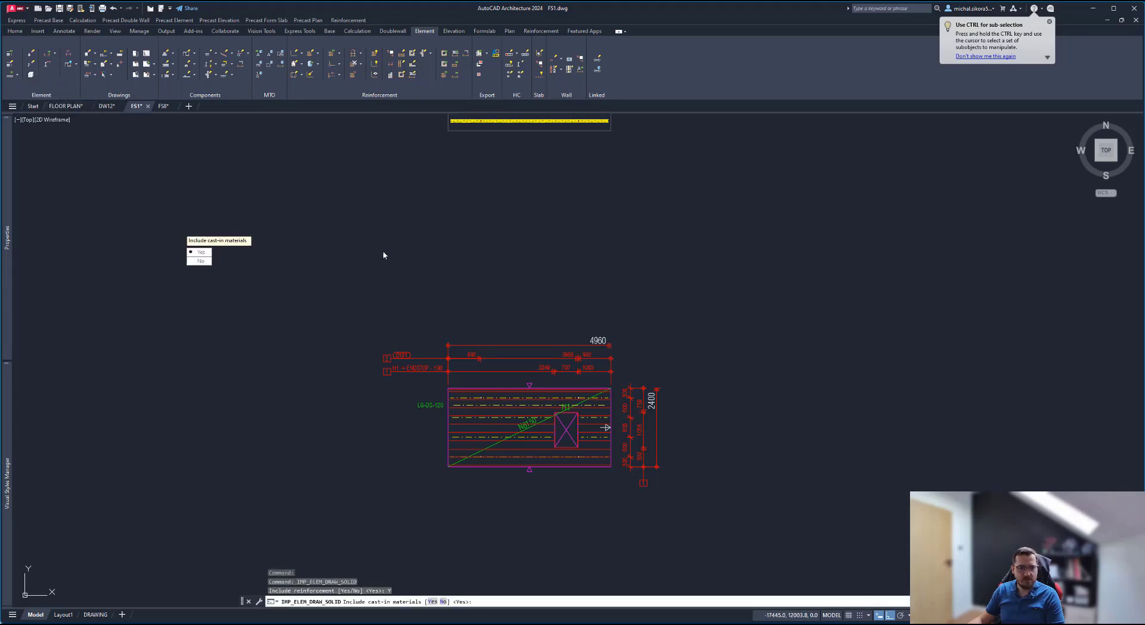
click(203, 252)
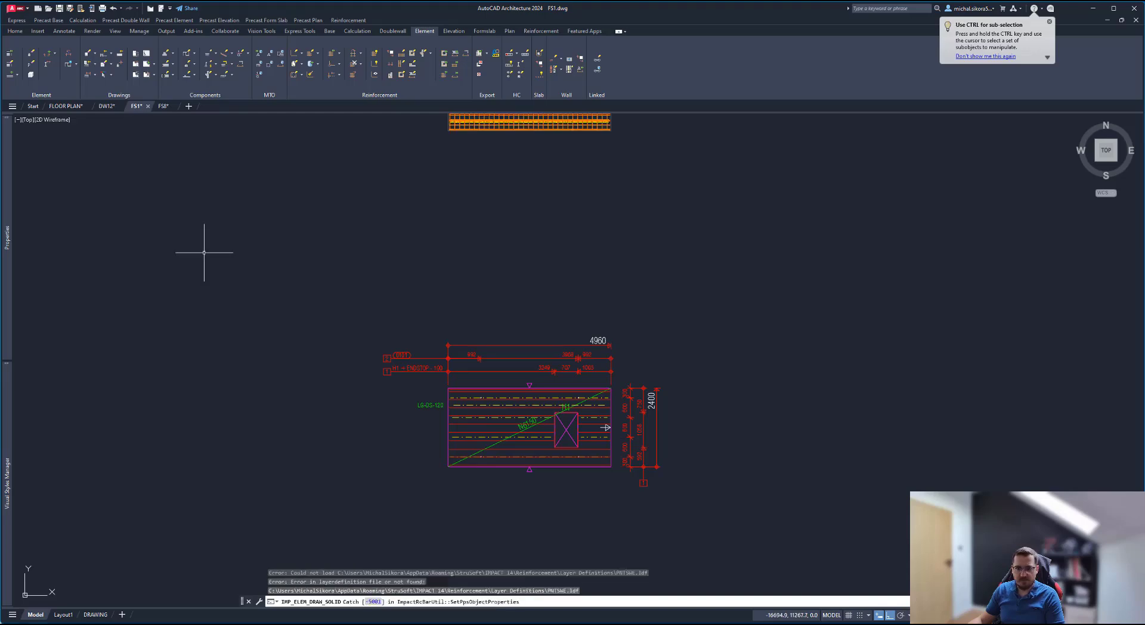
Step: Examine the FS1 solid with its mesh, girders and opening, along with the dimensioned plan view
middle_drag(614, 281, 568, 409)
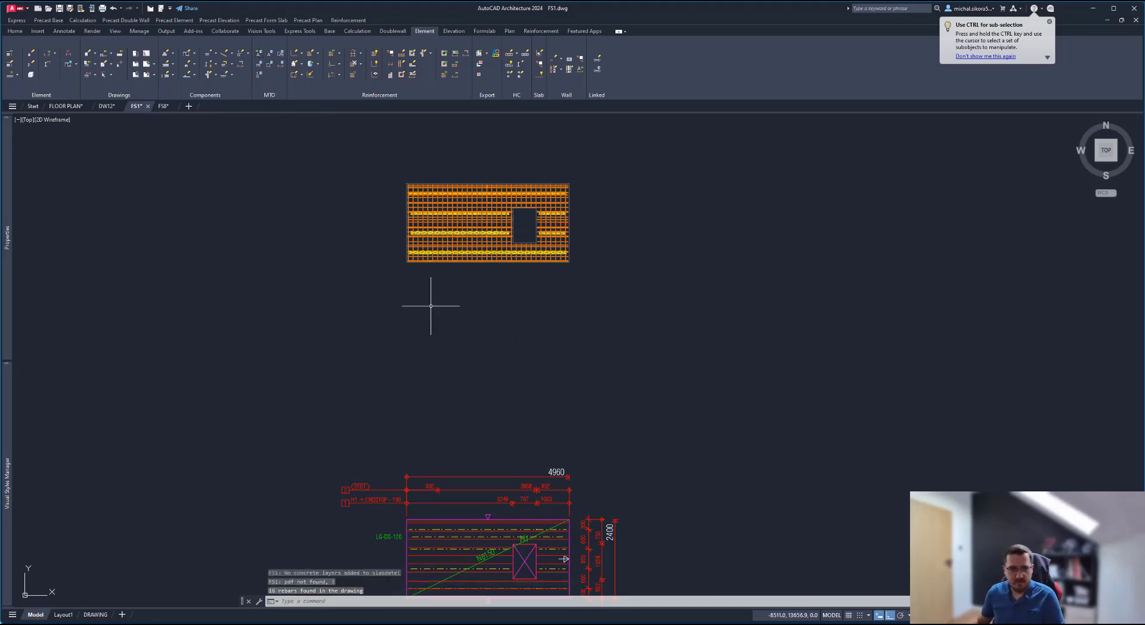
scroll(431, 306, down, 2)
middle_drag(480, 376, 448, 332)
scroll(448, 325, down, 2)
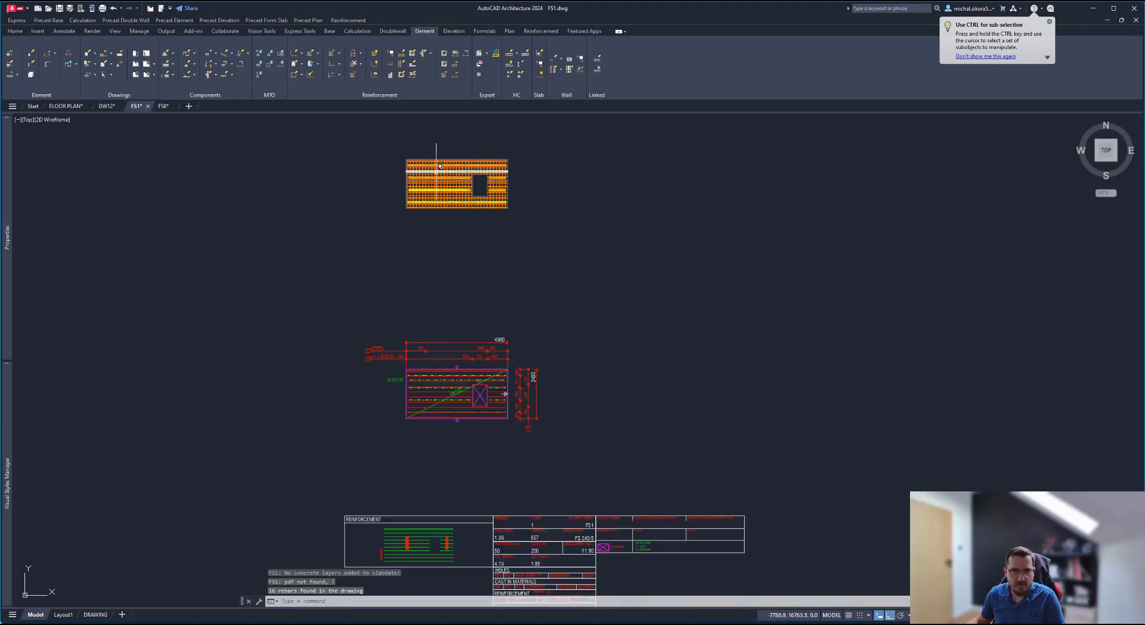
scroll(432, 170, up, 6)
scroll(432, 161, down, 4)
middle_drag(438, 503, 464, 362)
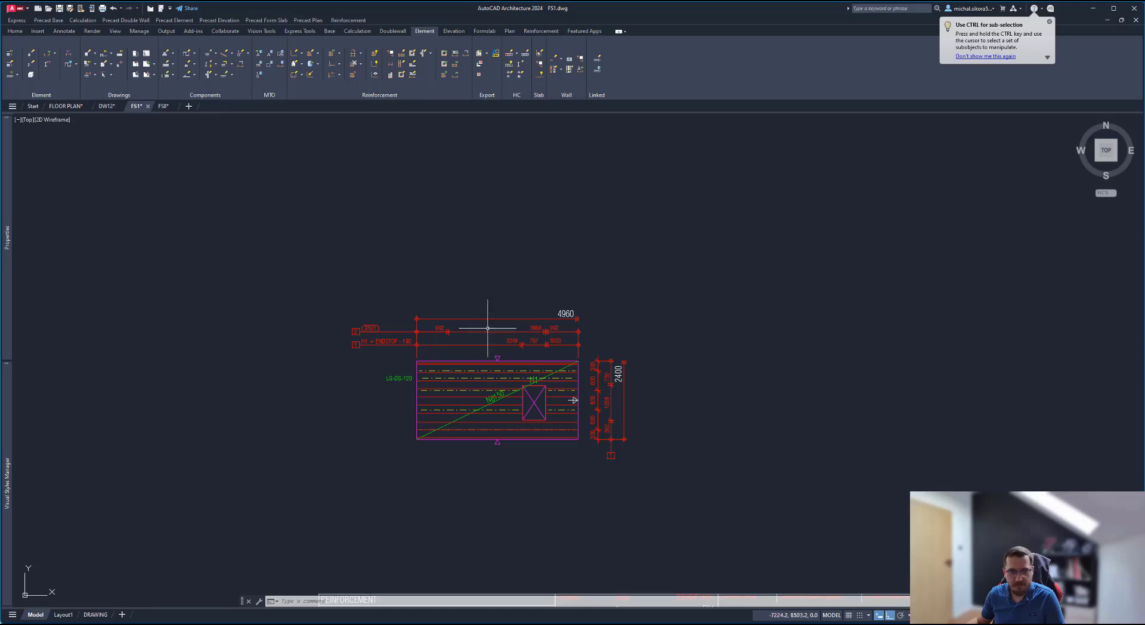
Step: Switch to the FS8 drawing and review its full shop drawing sheet
click(163, 106)
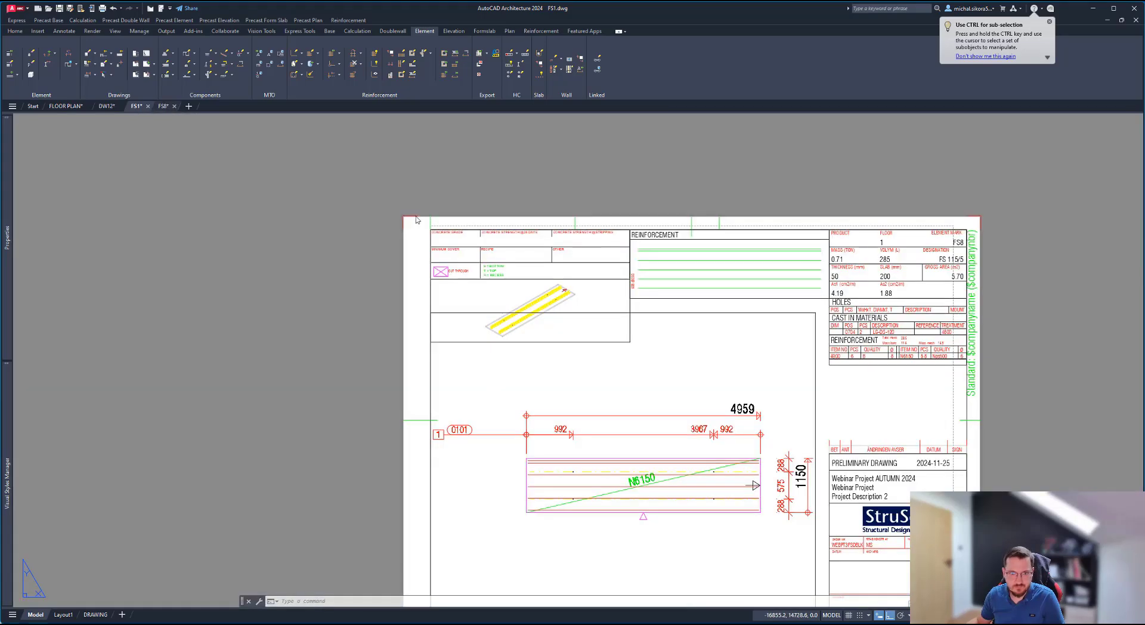
key(ctrl+Tab)
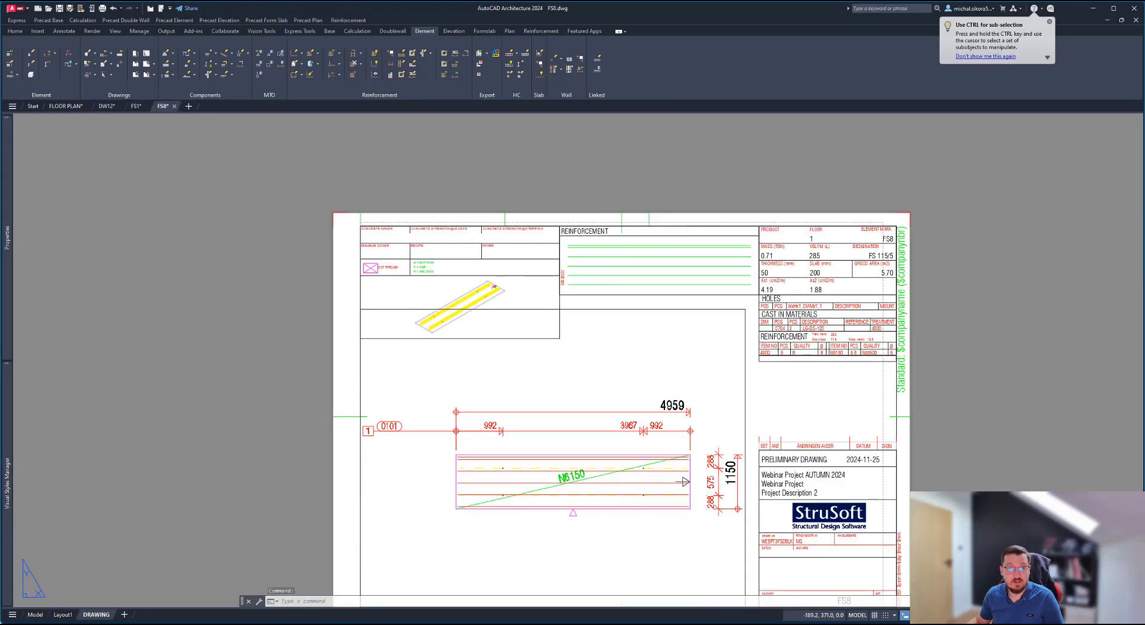
middle_drag(686, 339, 616, 274)
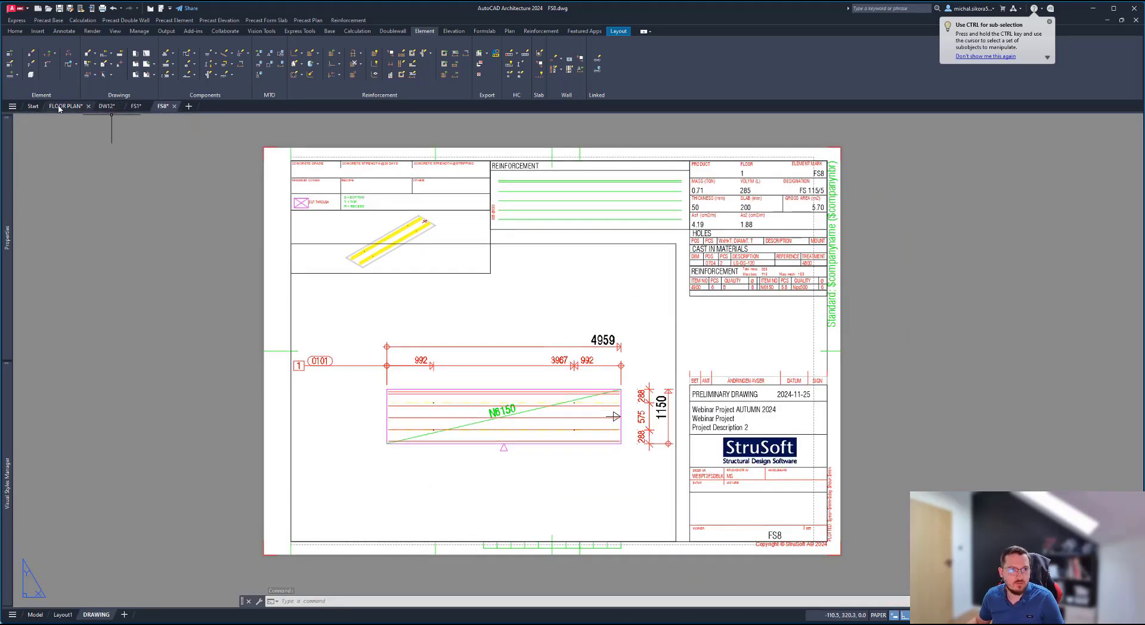
mouse_move(60, 108)
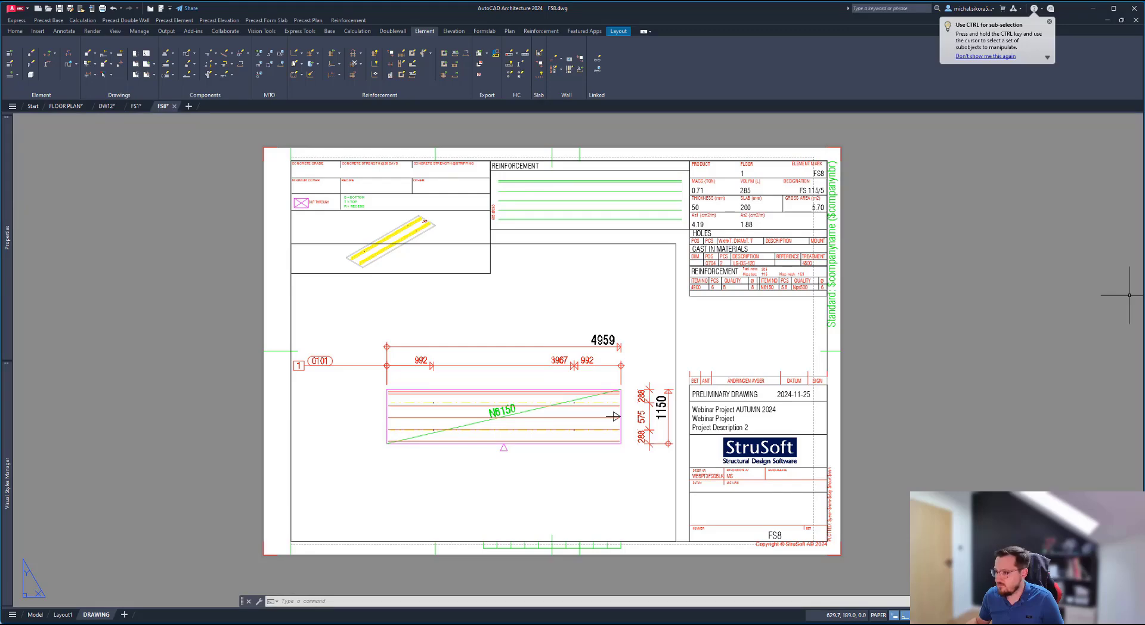
Step: Show the webinar agenda slide in the PowerPoint slide show and return to AutoCAD
click(710, 623)
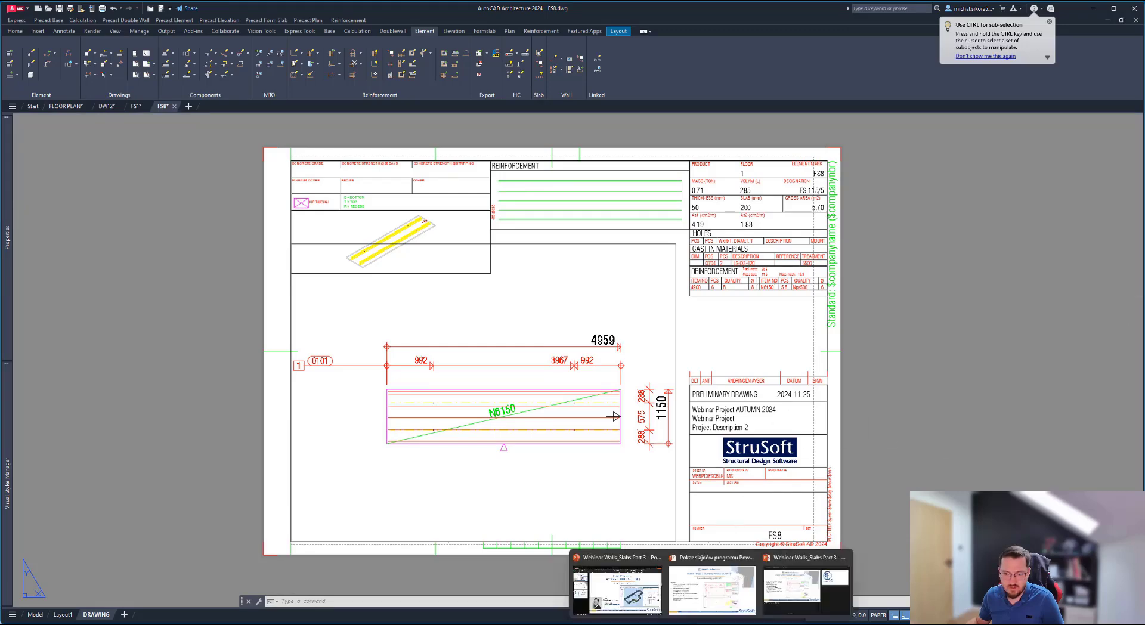
click(694, 588)
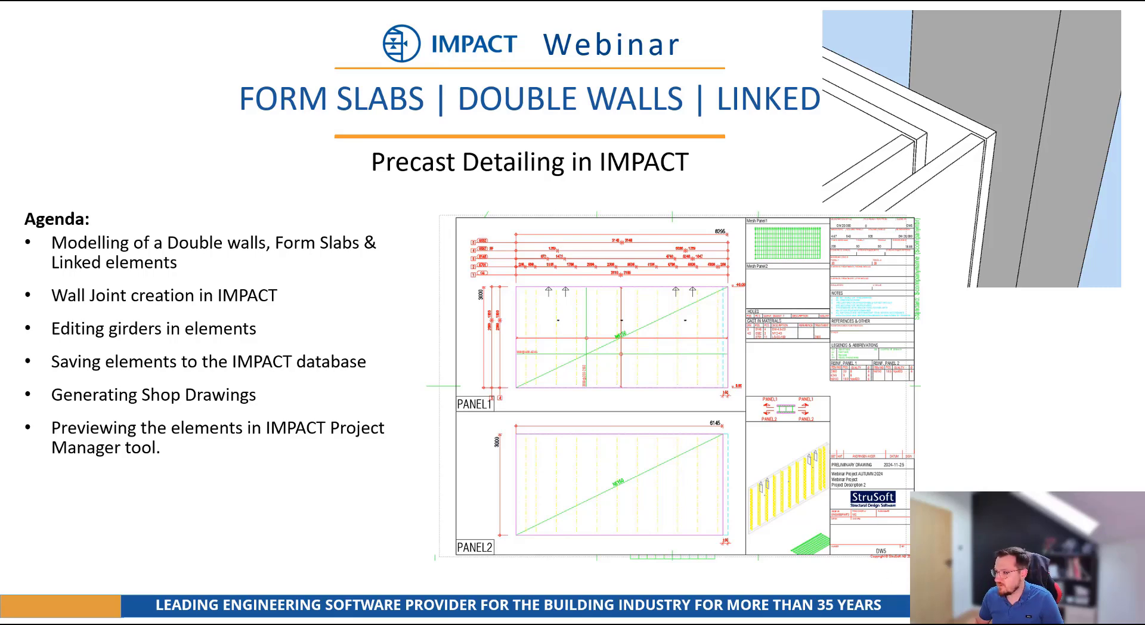
key(alt+Tab)
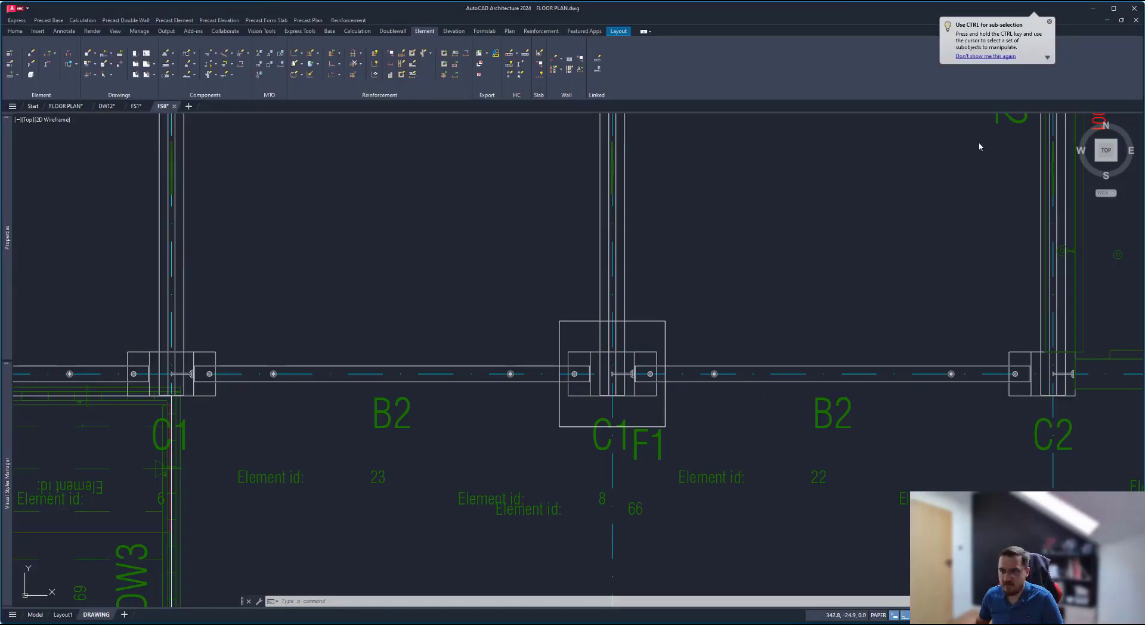
Step: Switch to the floor plan and review the form slabs, double walls and ST1 stairs between axes C and E
key(ctrl+Tab)
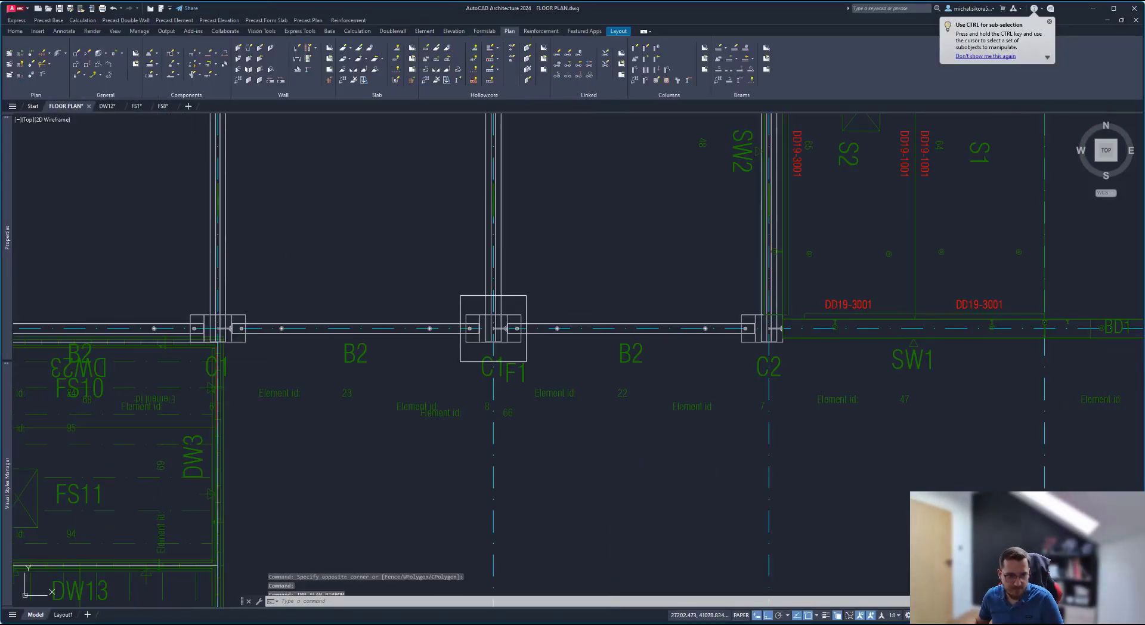
scroll(332, 309, down, 2)
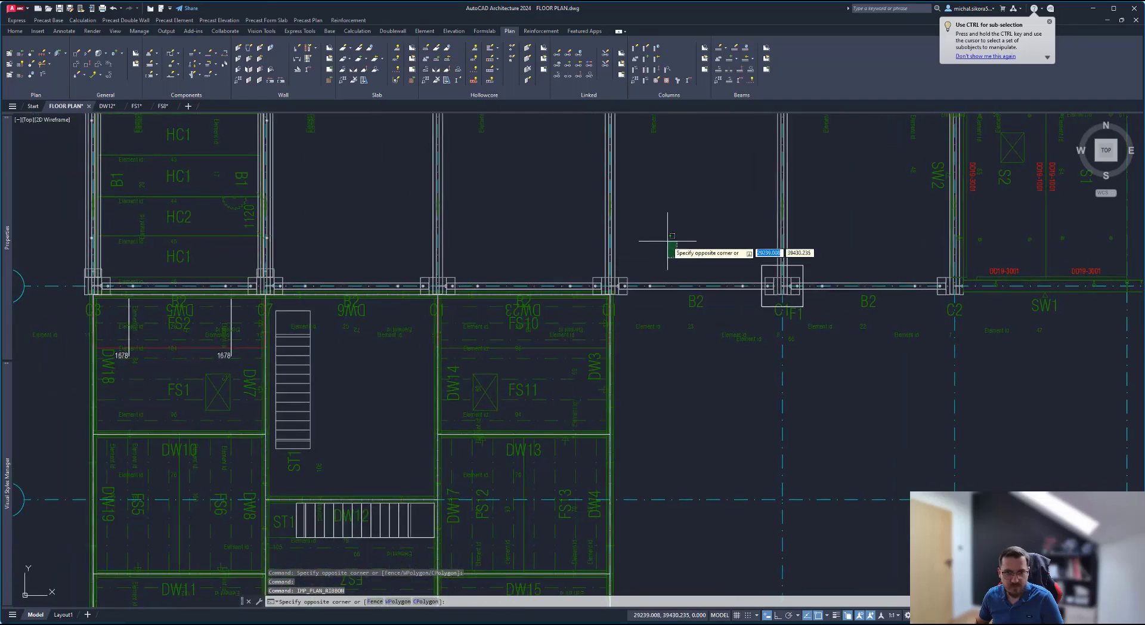
middle_drag(407, 319, 473, 191)
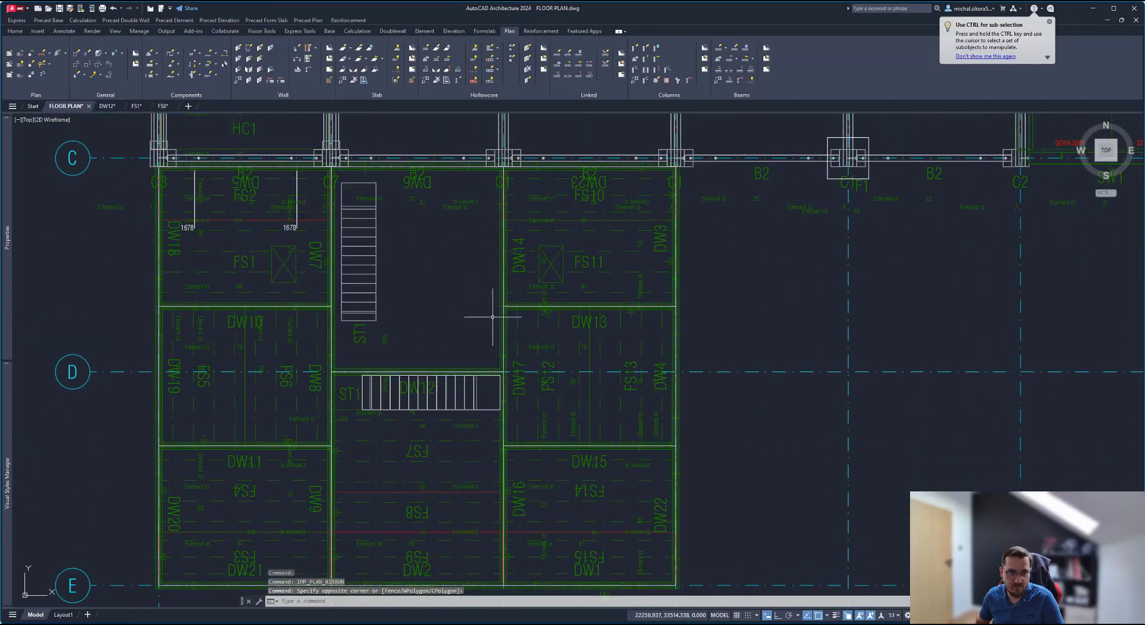
middle_drag(448, 315, 433, 190)
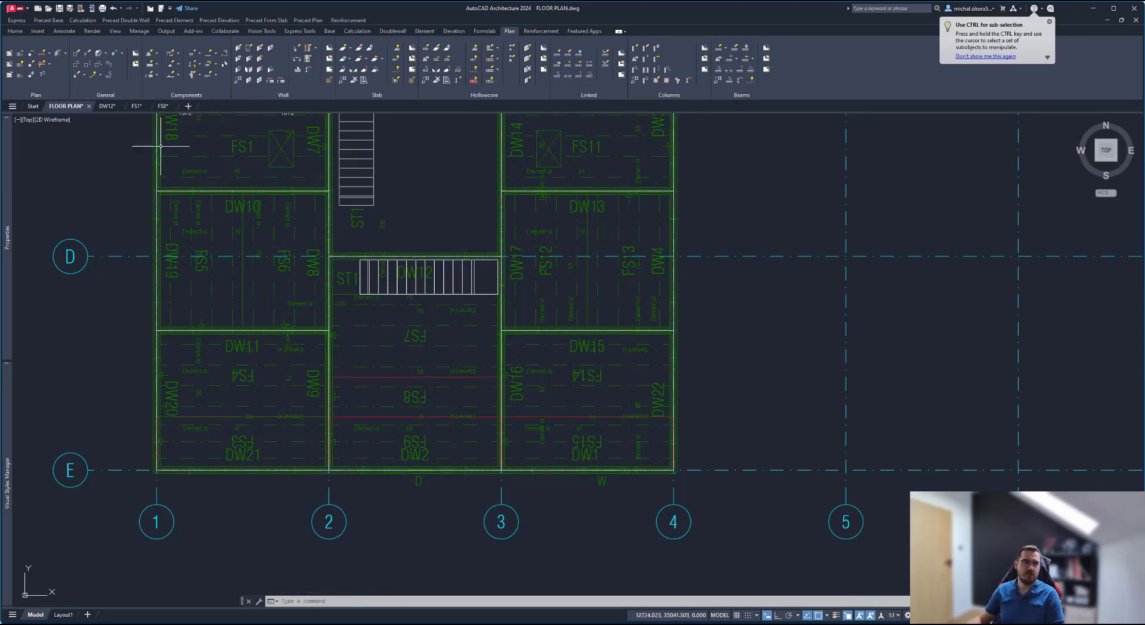
Step: Switch to the DW12 drawing and inspect the PANEL1 and PANEL2 views on its shop drawing sheet
click(106, 107)
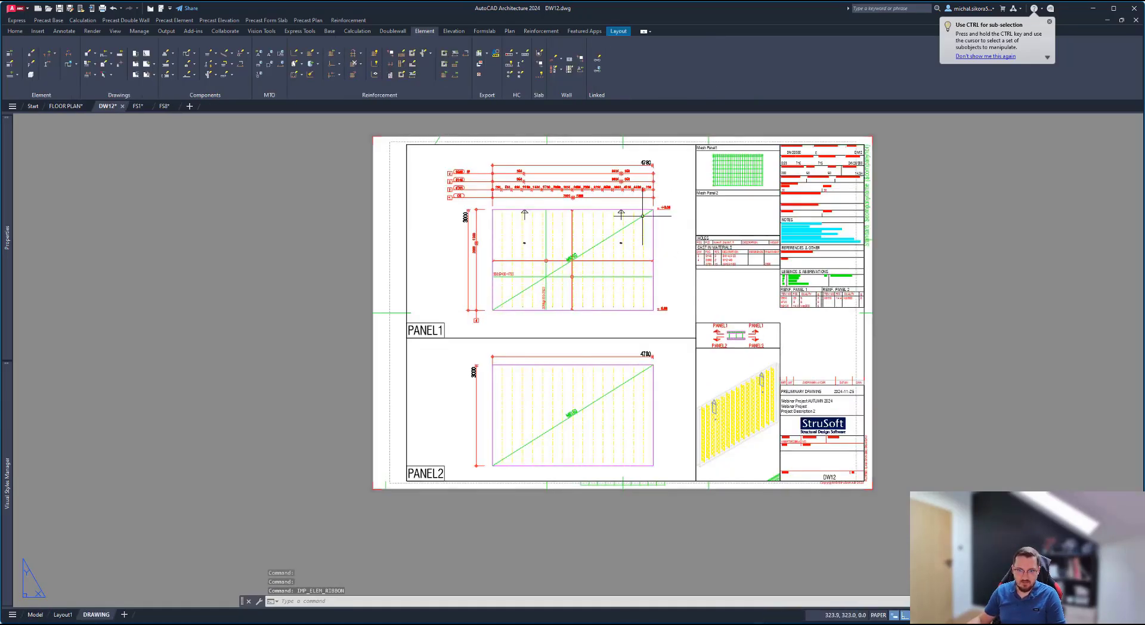
scroll(674, 267, up, 2)
middle_drag(674, 267, 618, 296)
scroll(618, 297, down, 2)
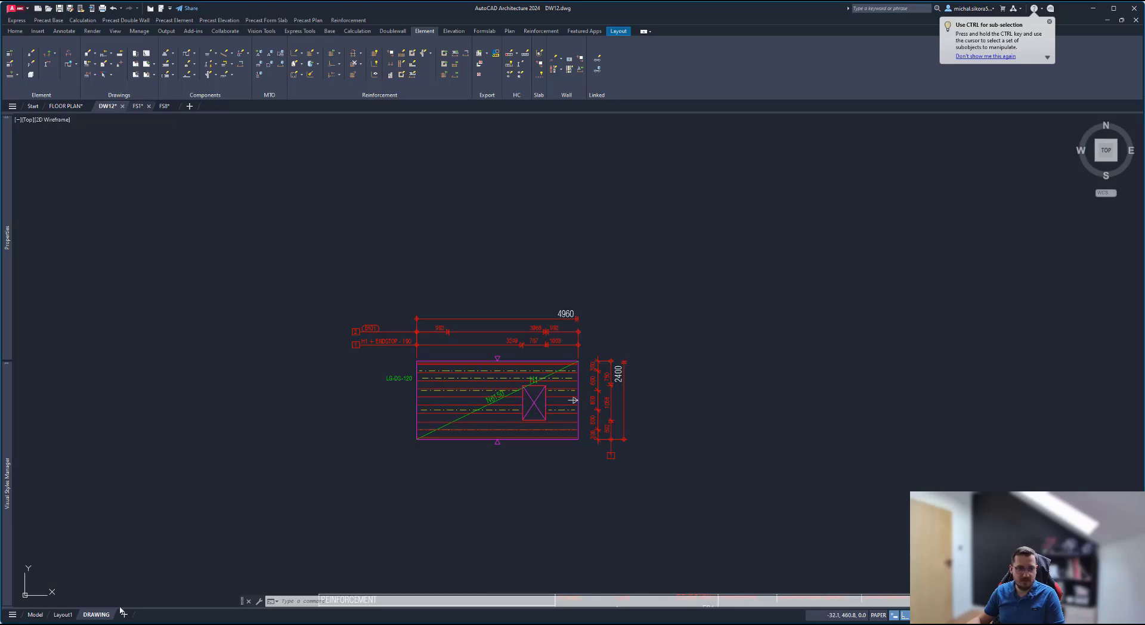
Step: Switch to the FS1 drawing, inspect the slab plan with opening H1 on its shop drawing sheet, and bring up the FS8 sheet
key(ctrl+Tab)
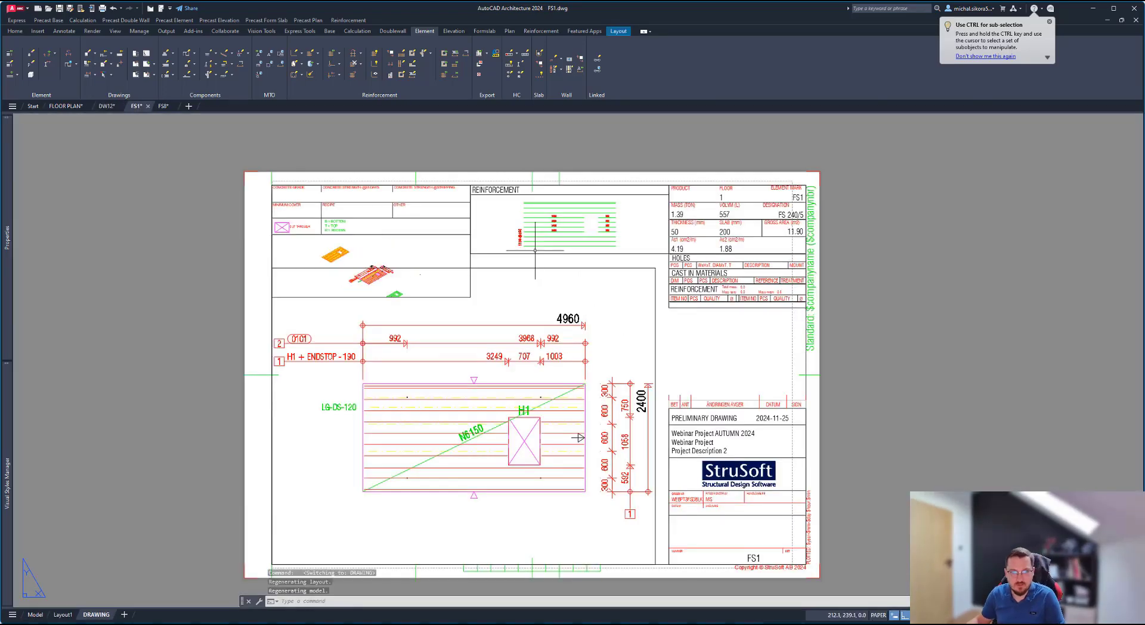
scroll(364, 275, up, 2)
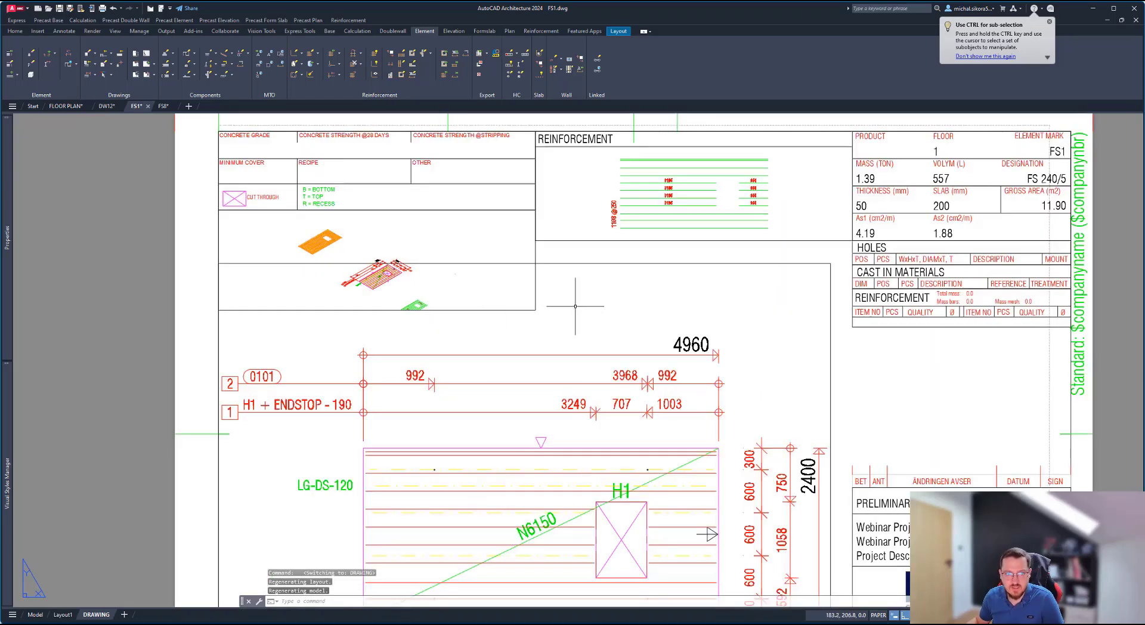
middle_drag(667, 301, 520, 227)
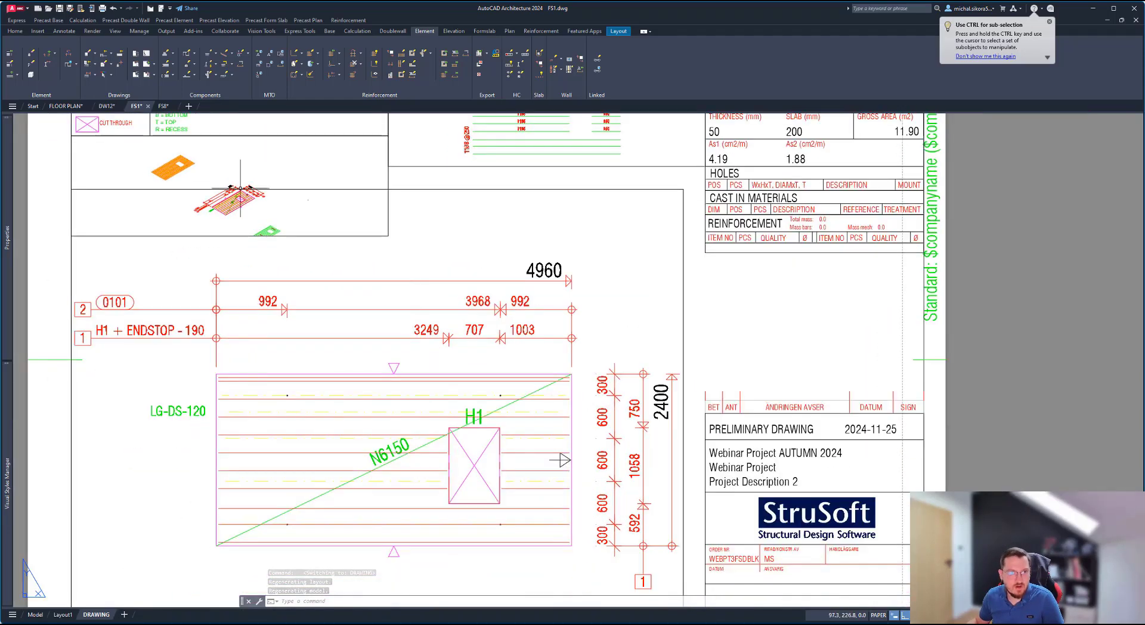
click(163, 107)
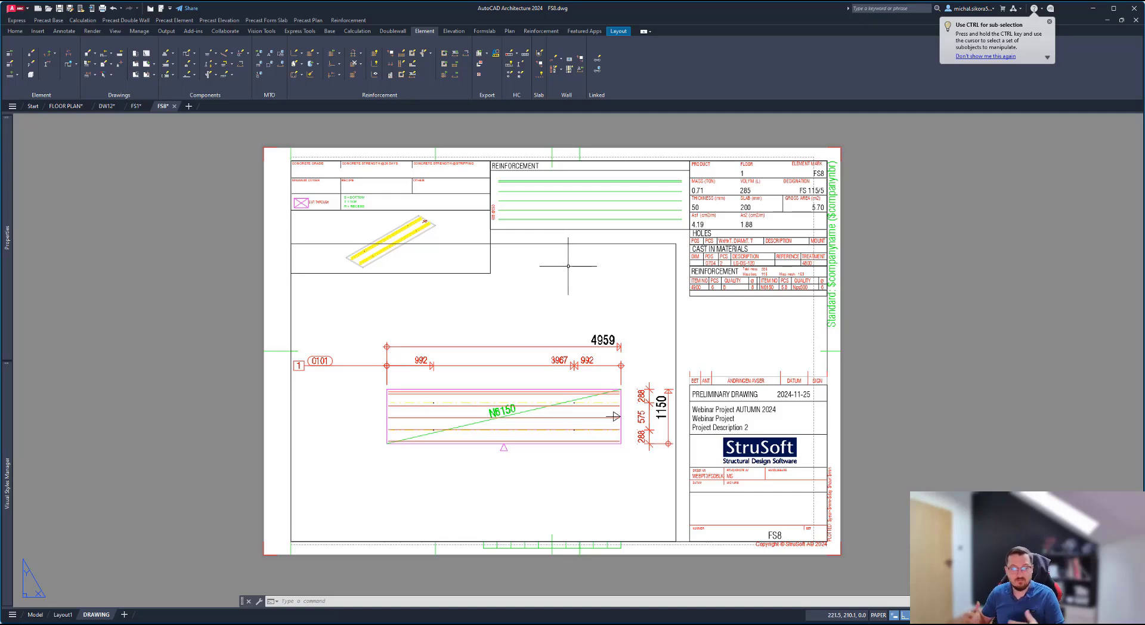
Step: Switch to the PowerPoint slide show and advance from the webinar agenda to the next slide
mouse_move(711, 623)
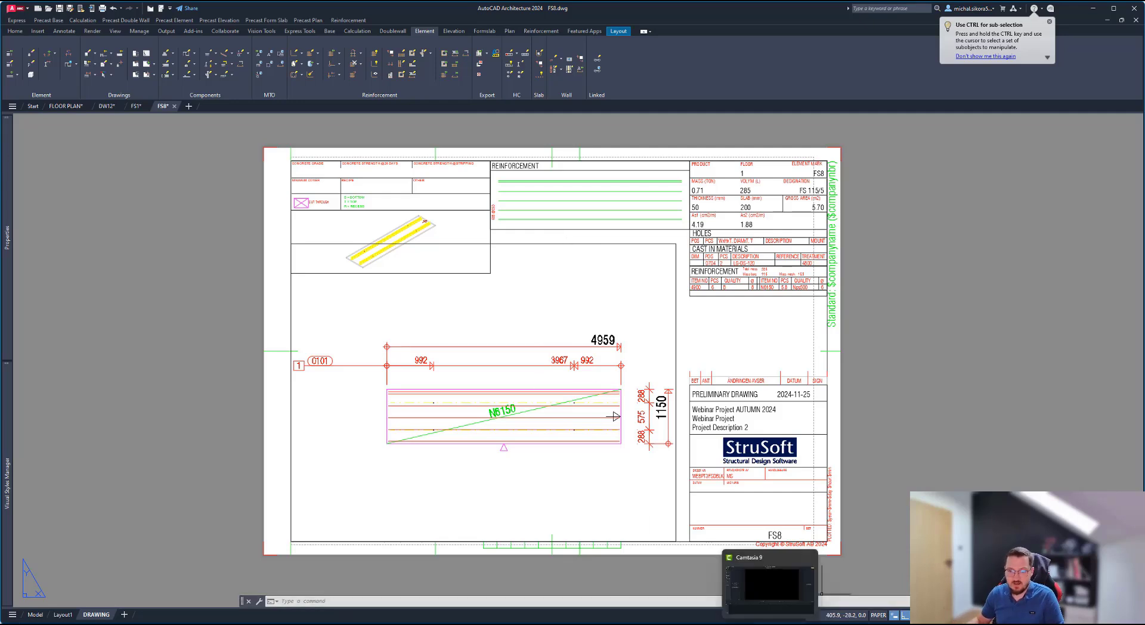
click(712, 590)
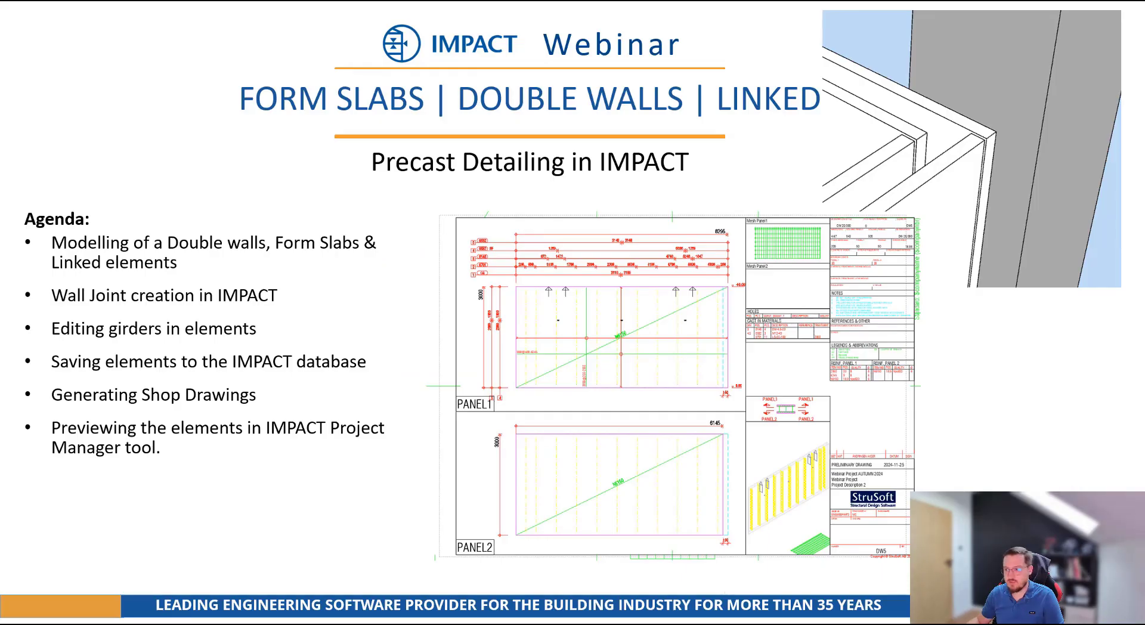
click(850, 423)
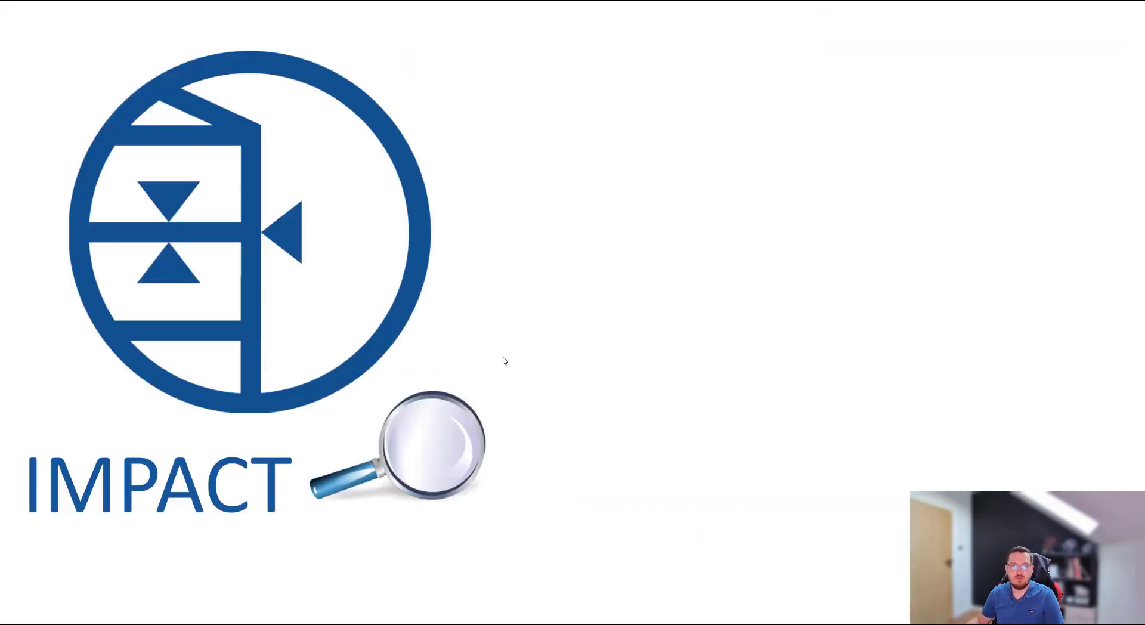